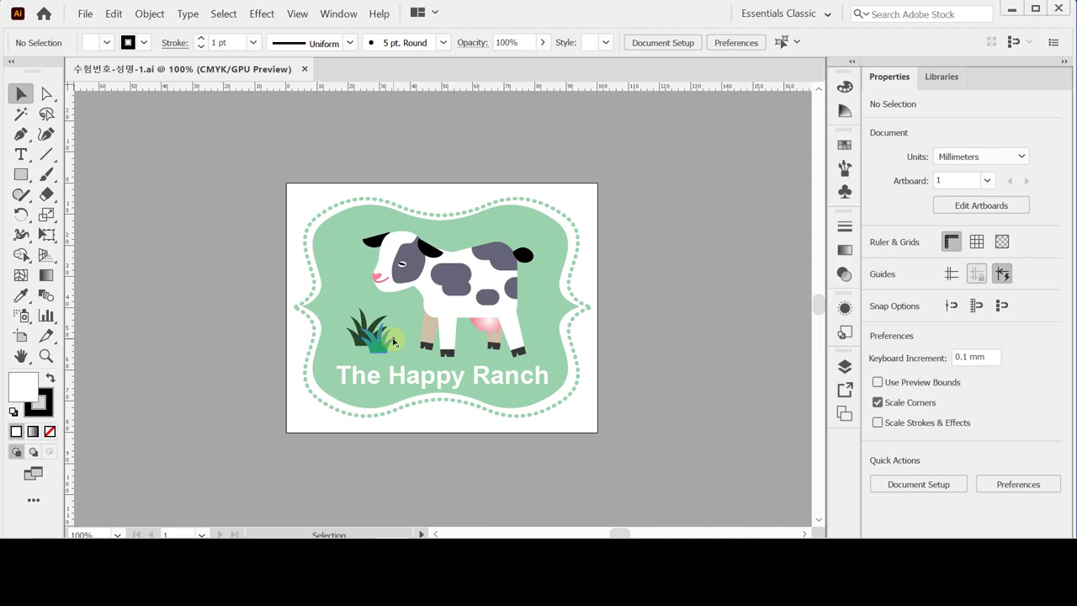
# - Create a new CMYK document 100 mm wide and 80 mm high, with units in millimetres
pyautogui.hotkey('ctrl', 'n')
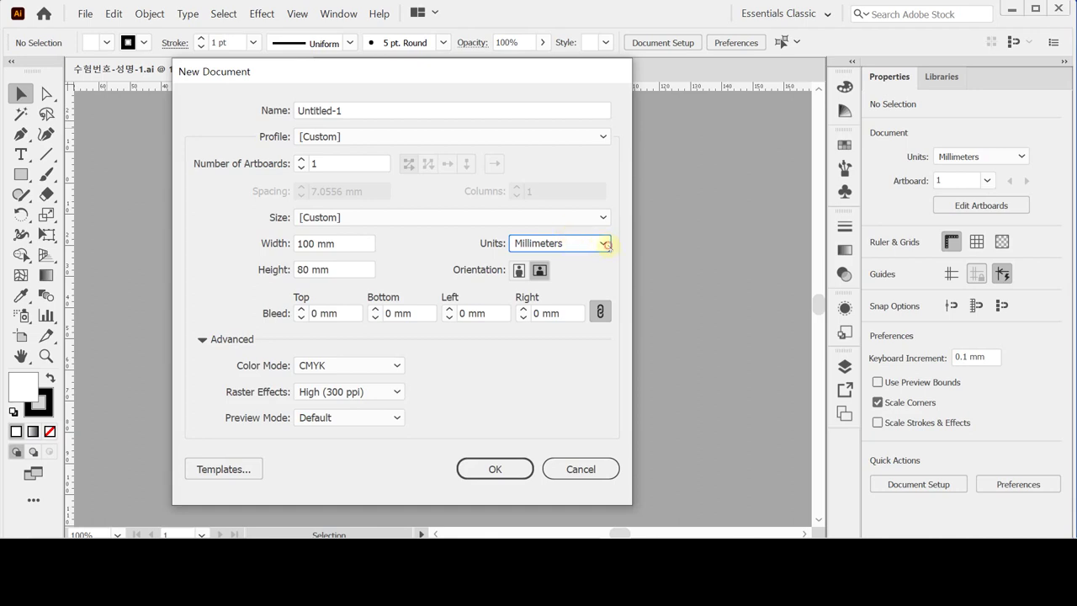
pyautogui.click(604, 244)
pyautogui.click(580, 394)
pyautogui.click(358, 245)
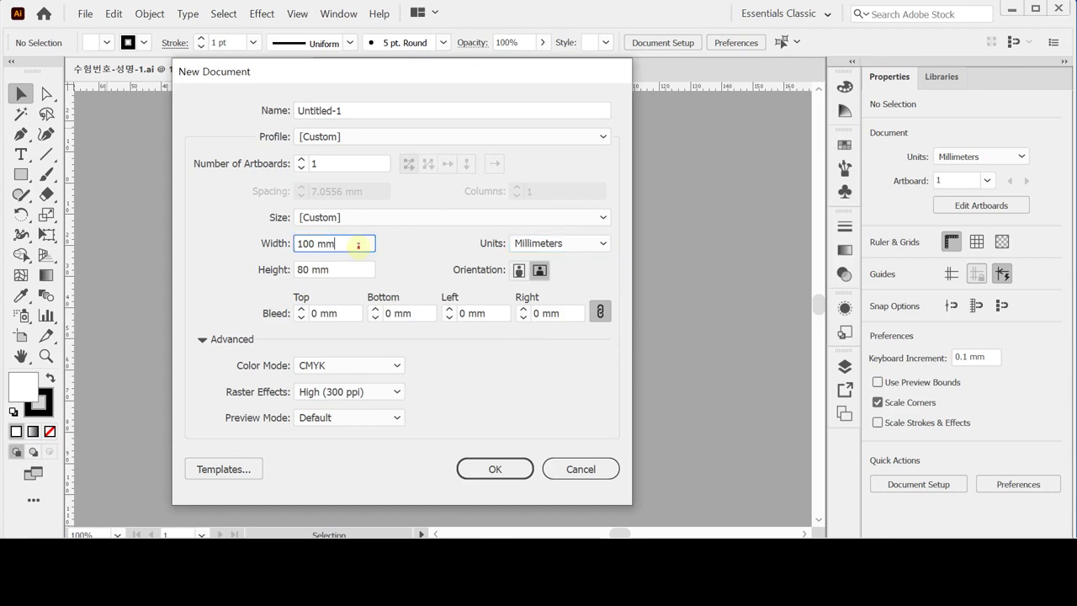
pyautogui.click(349, 270)
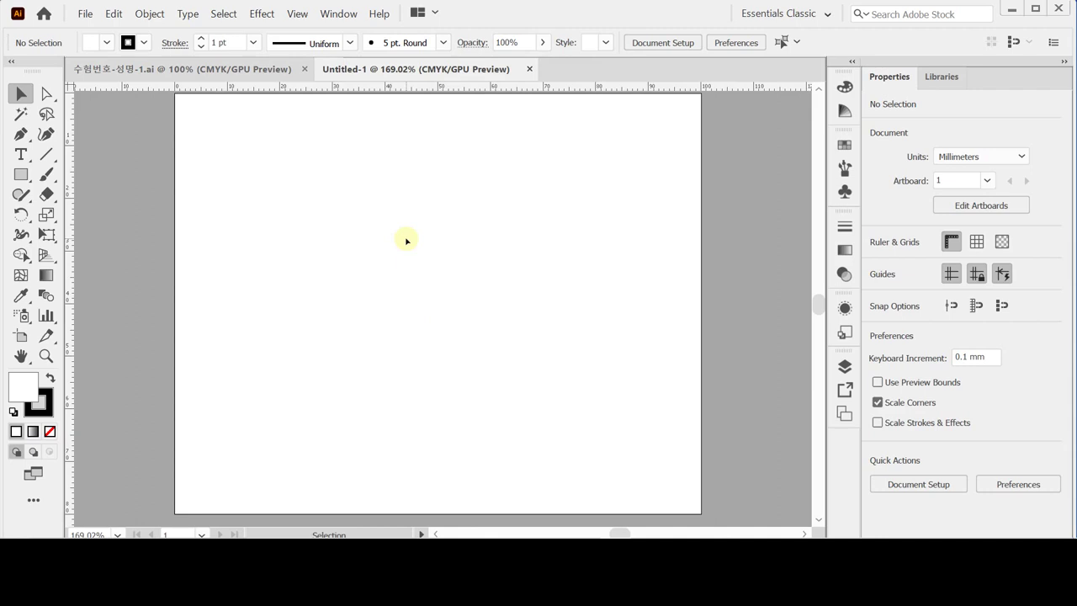
# - Show the rulers and place a vertical guide at 50 mm and a horizontal guide at 40 mm, crossing at the artboard's centre
pyautogui.press('a')
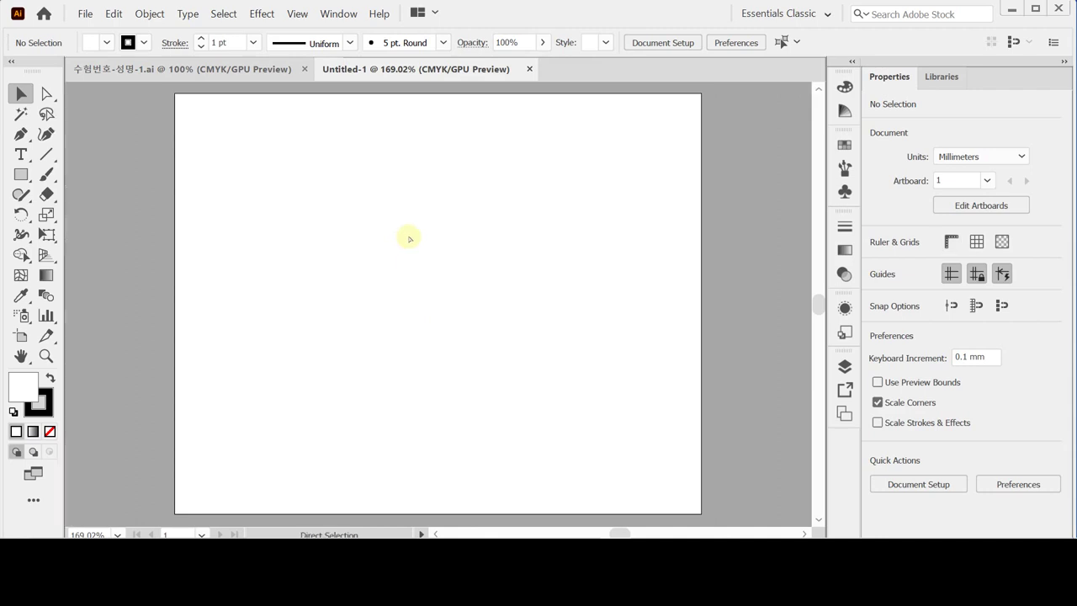
pyautogui.hotkey('ctrl', 'r')
pyautogui.hotkey('ctrl', 'r')
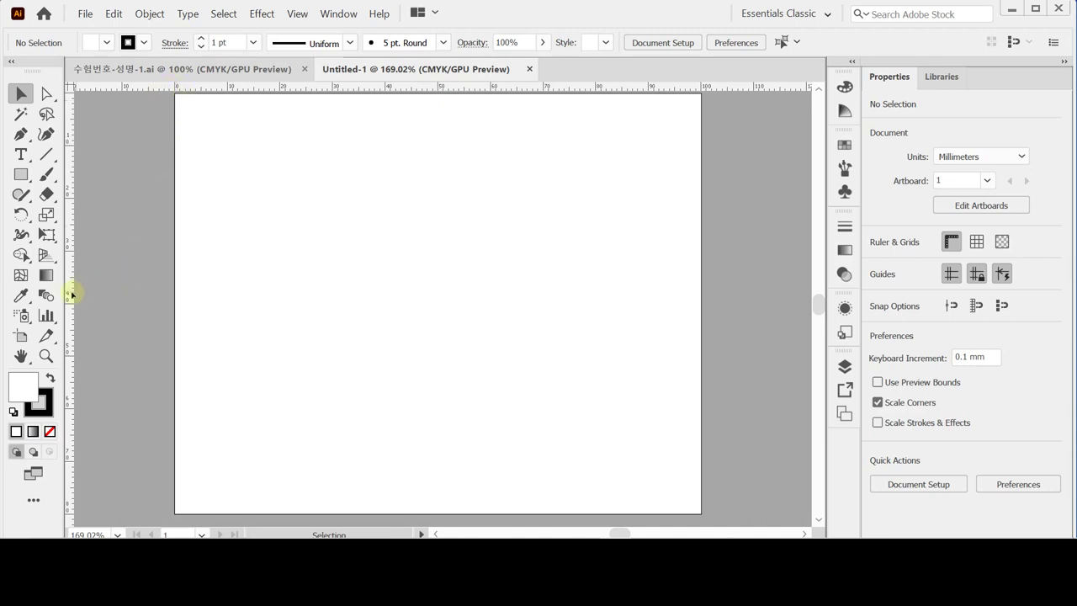
pyautogui.moveTo(72, 298); pyautogui.dragTo(438, 283)
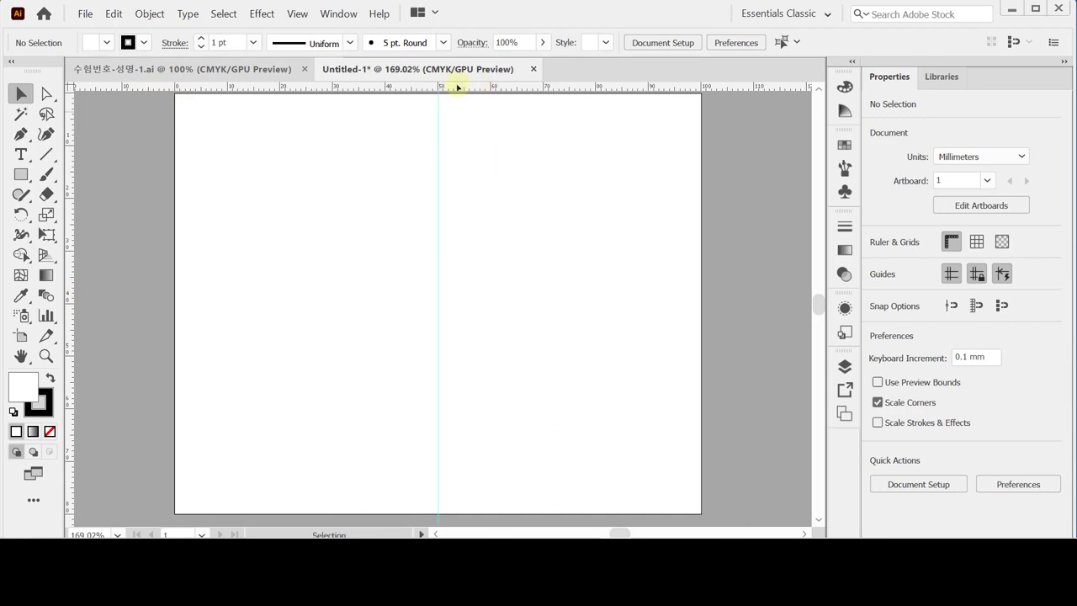
pyautogui.moveTo(458, 88); pyautogui.dragTo(482, 306)
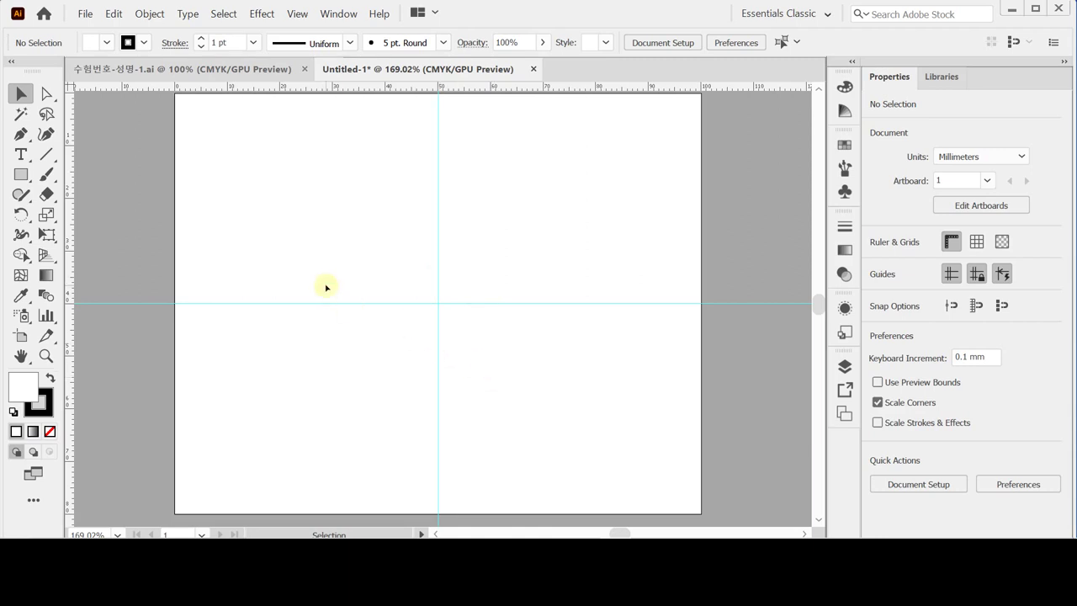
# - Save the file as 수험번호-성명-1.ai in the GTQ folder, replacing the existing file and using the Illustrator 2020 version
pyautogui.press('a')
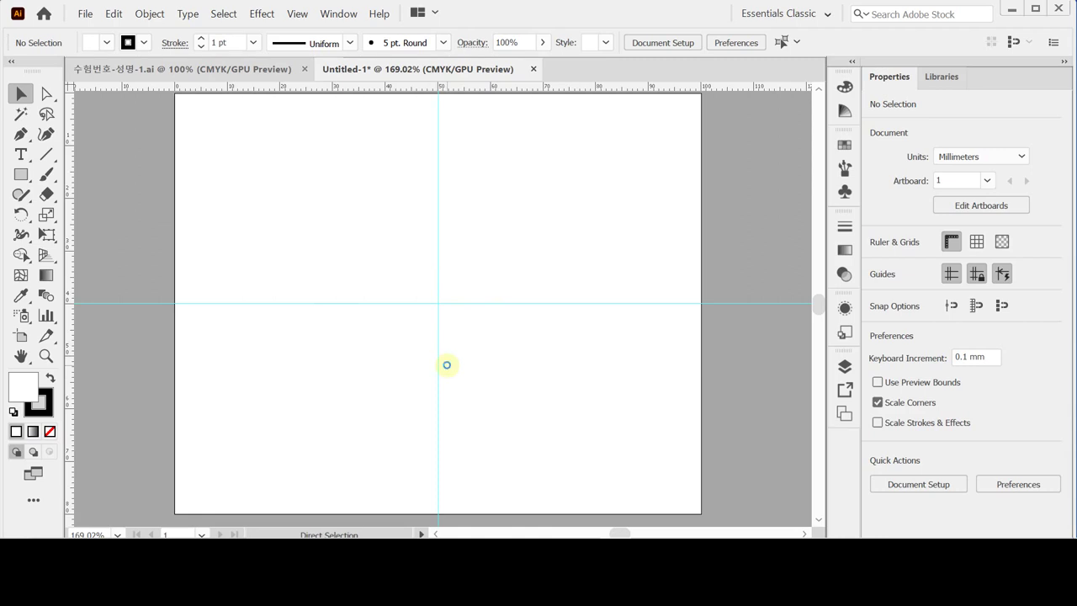
pyautogui.hotkey('ctrl', 's')
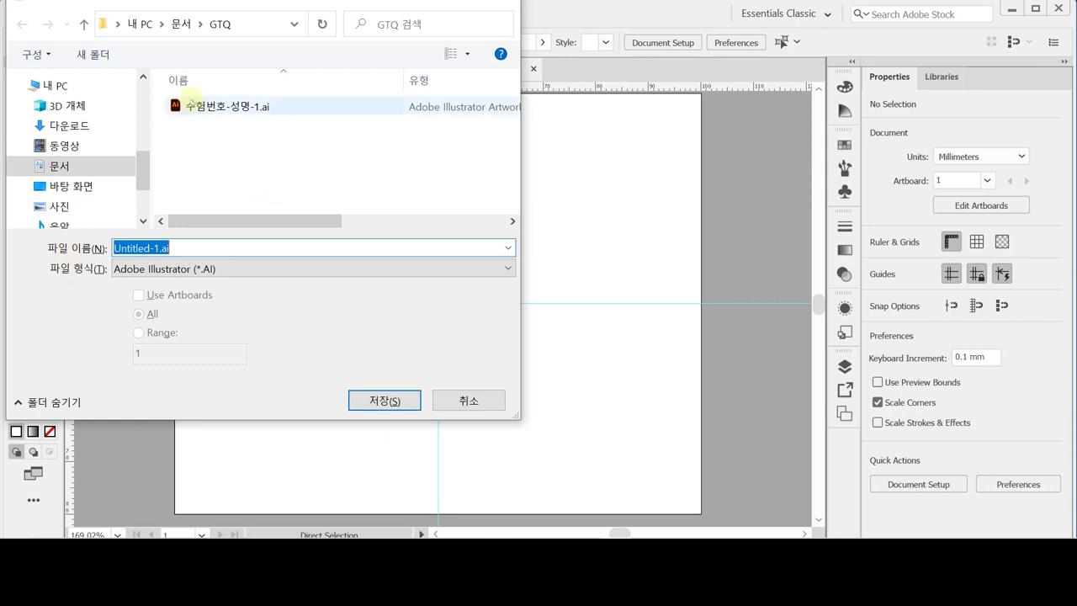
pyautogui.click(194, 106)
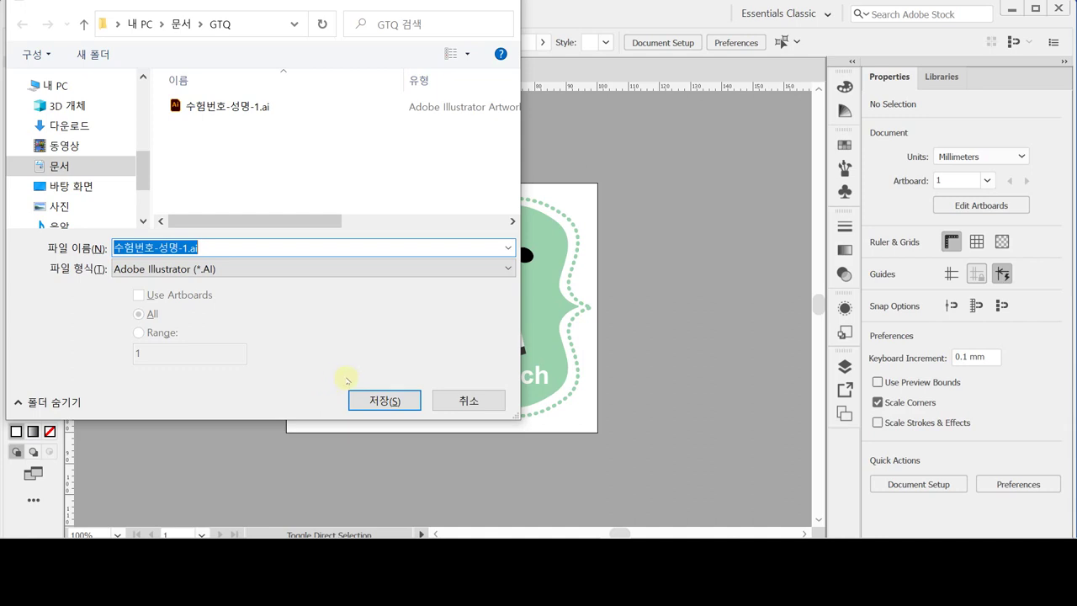
pyautogui.click(380, 401)
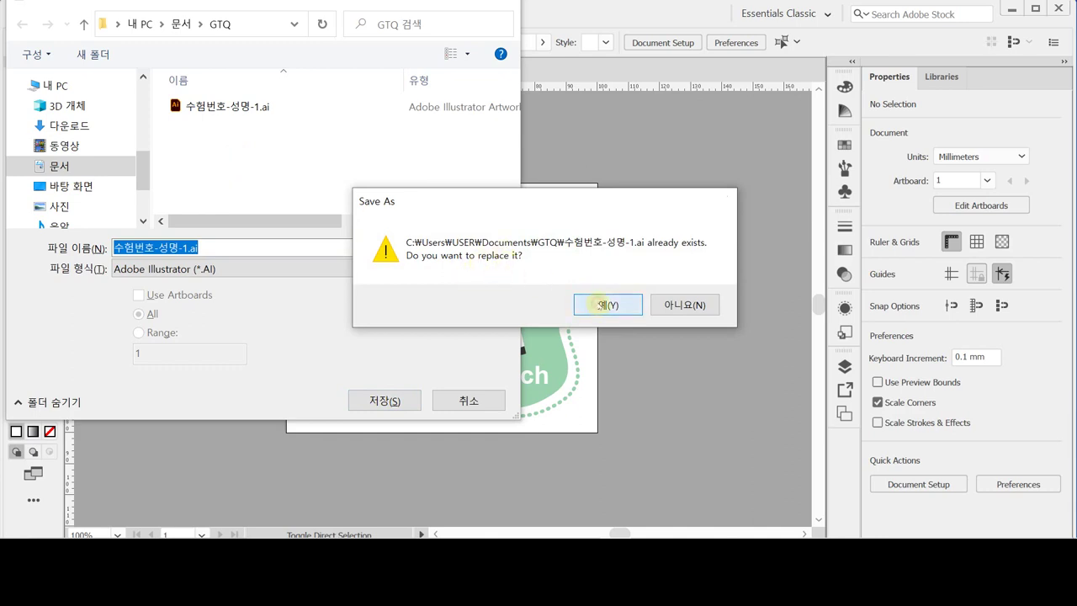
pyautogui.click(605, 305)
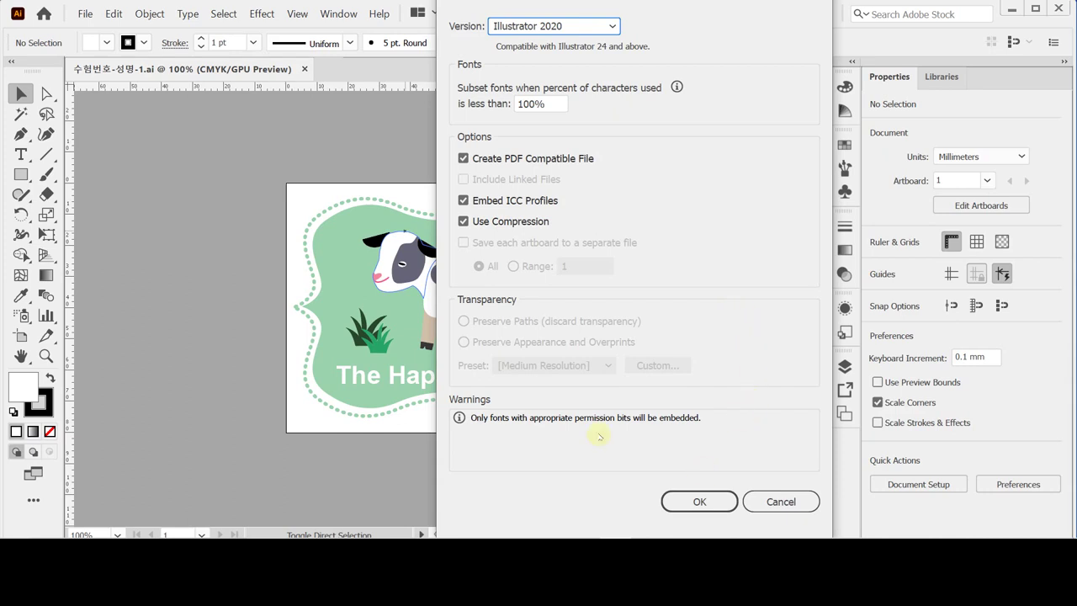
pyautogui.click(695, 501)
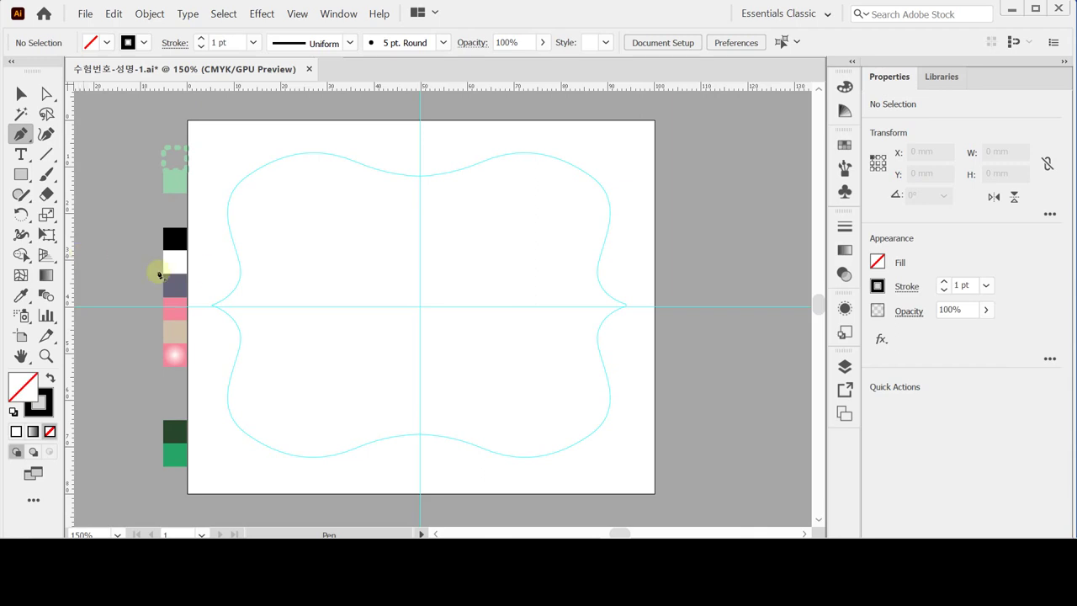
# - Start a Pen path at the guide outline's left tip and curve it up to the first inward bend
pyautogui.click(198, 274)
pyautogui.hotkey('ctrl', 'space')
pyautogui.click(255, 305)
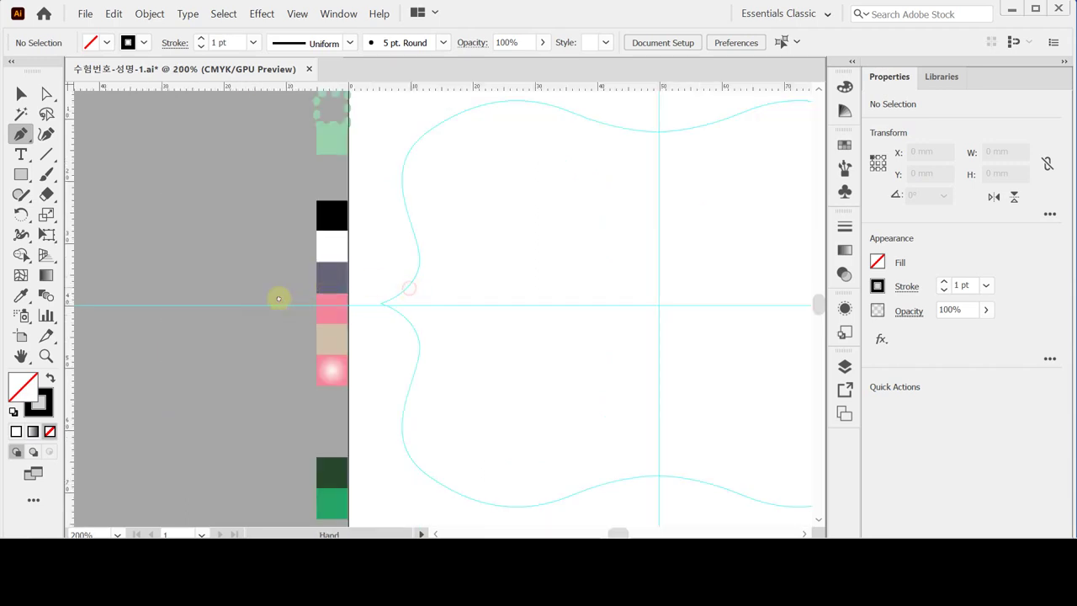
pyautogui.hscroll(3, 282, 290)
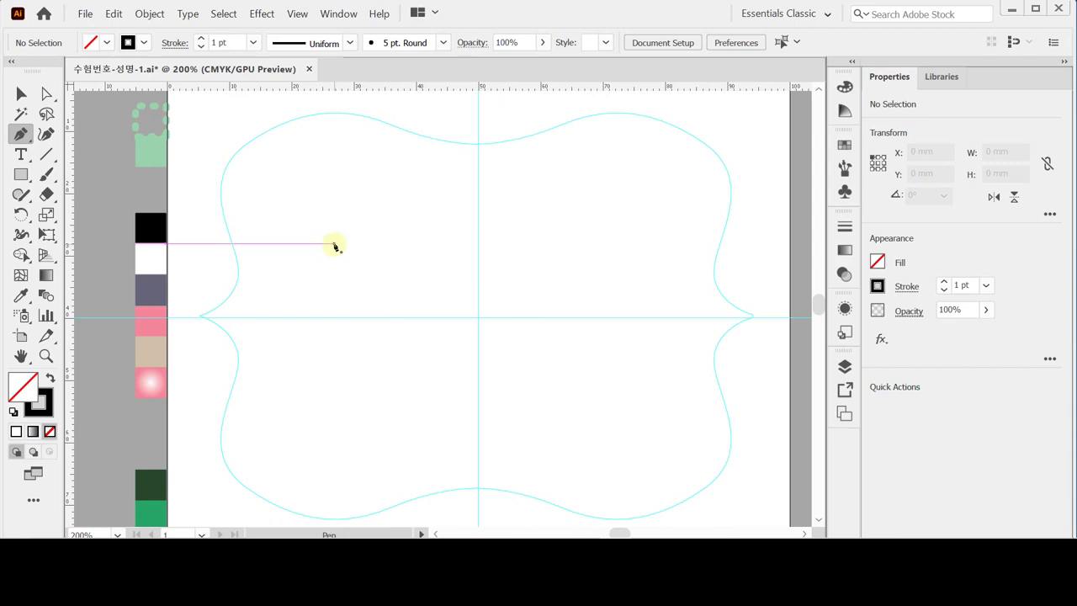
pyautogui.press('capslock')
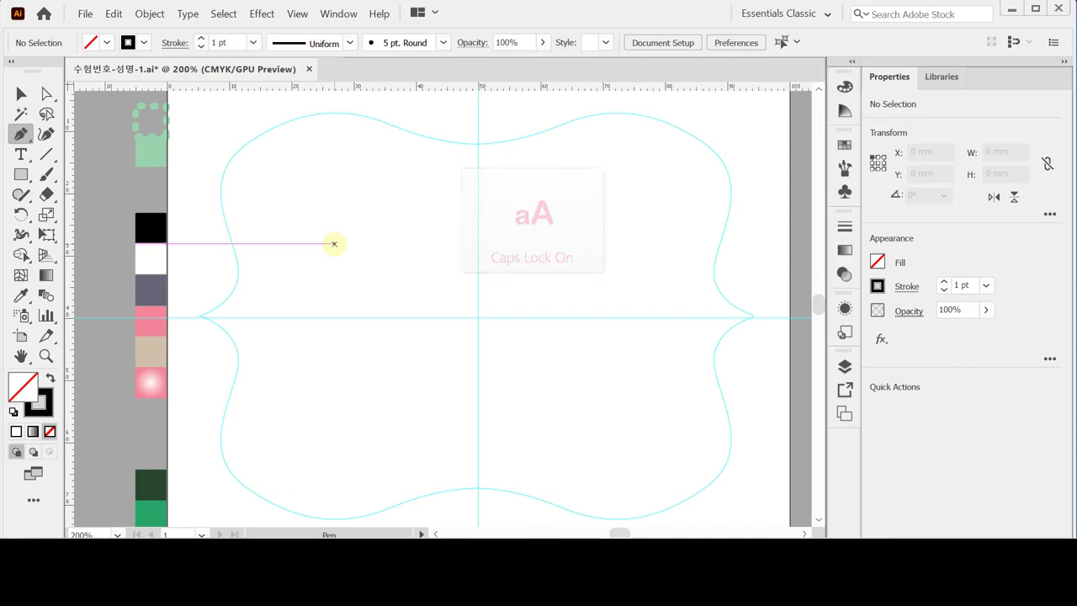
pyautogui.press('capslock')
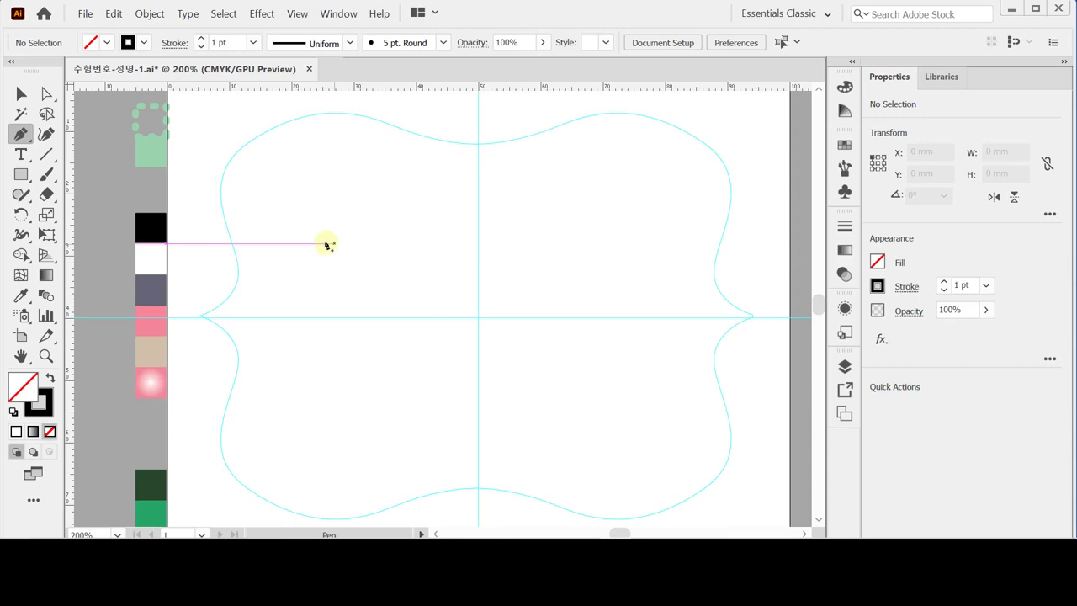
pyautogui.click(200, 318)
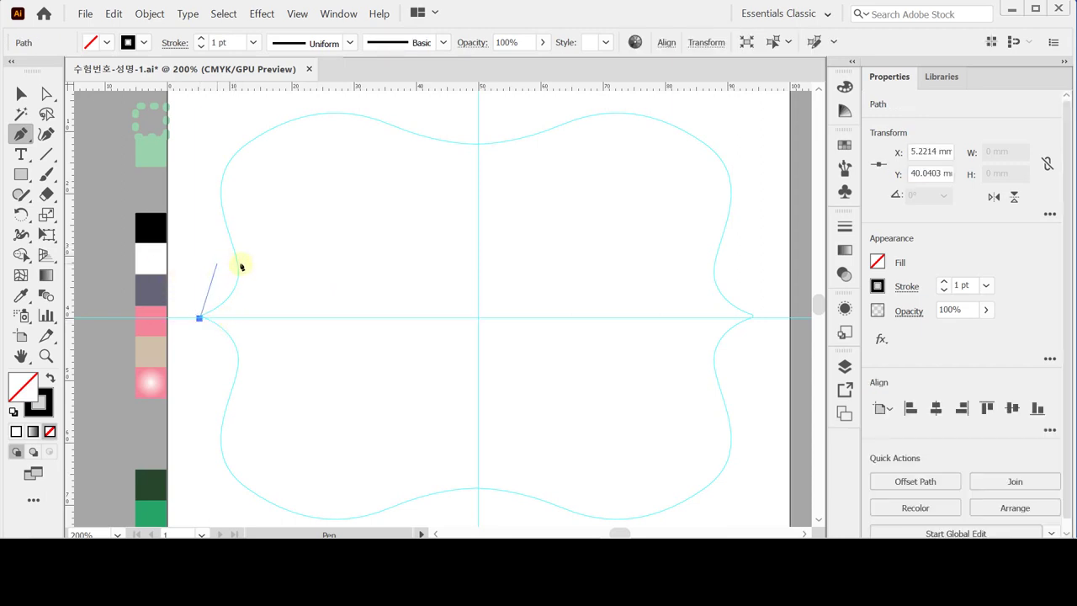
pyautogui.moveTo(238, 270); pyautogui.dragTo(233, 231)
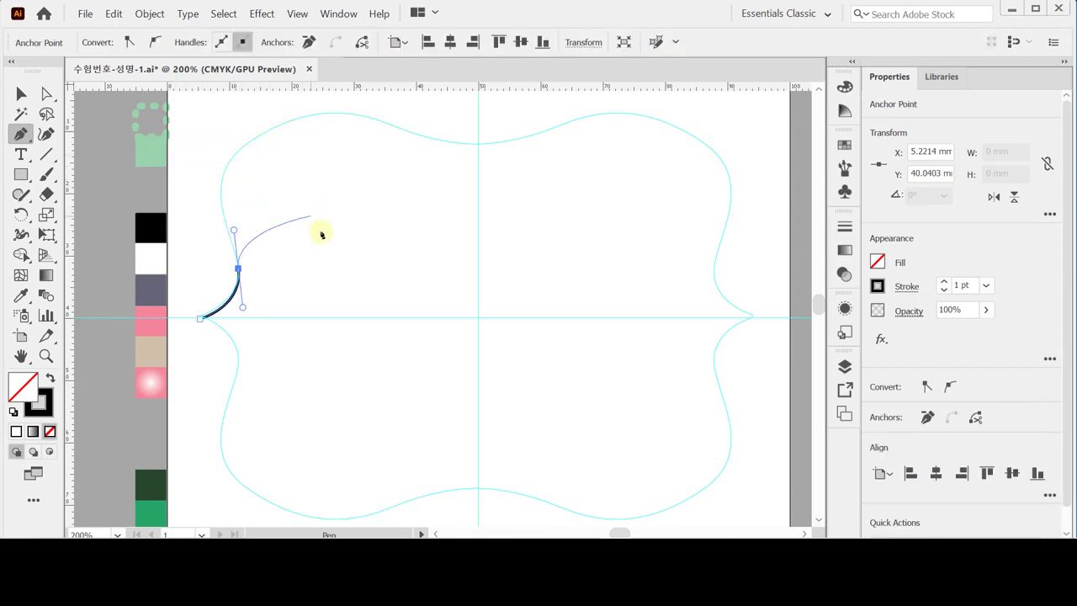
# - Continue the path along the outline's upper-left curve, ending with a horizontal handle at the vertical centre guide
pyautogui.scroll(3, 324, 240)
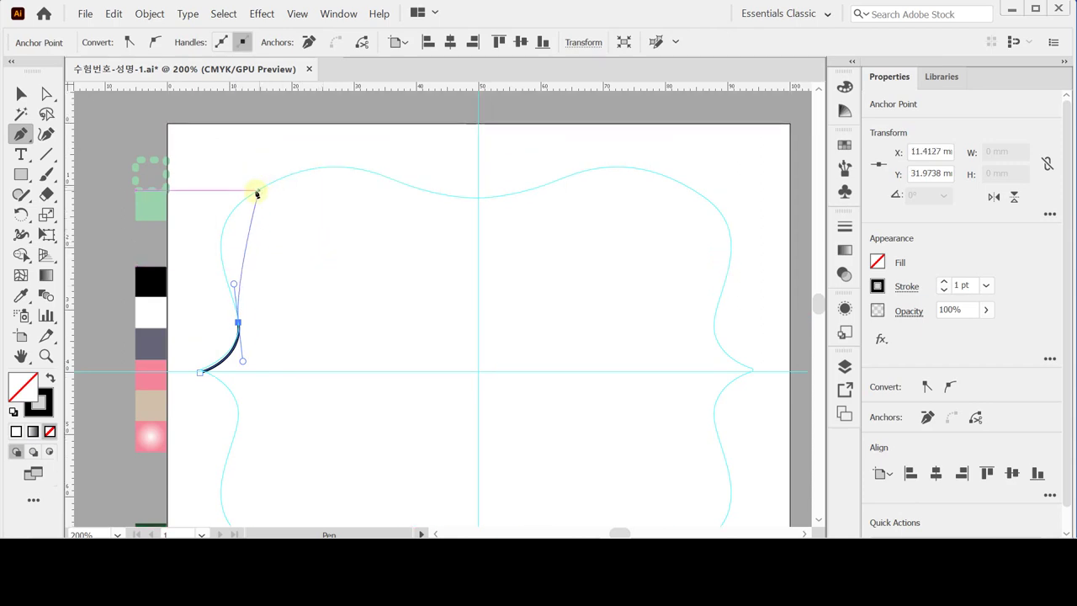
pyautogui.moveTo(257, 192)
pyautogui.mouseDown()
pyautogui.moveTo(324, 158)
pyautogui.moveTo(391, 176)
pyautogui.mouseUp()
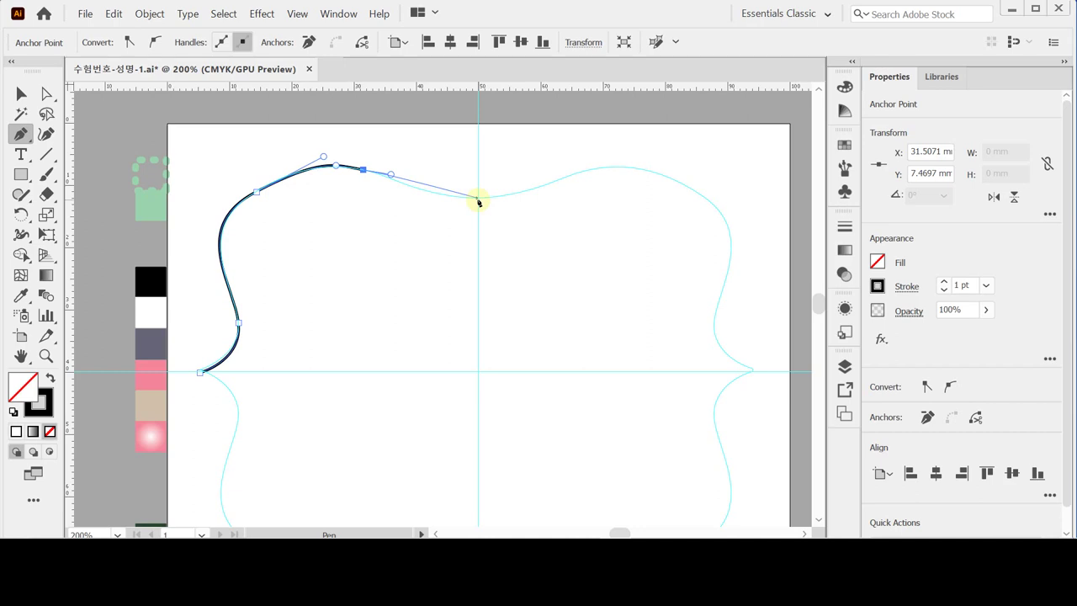
pyautogui.moveTo(478, 199); pyautogui.dragTo(527, 200)
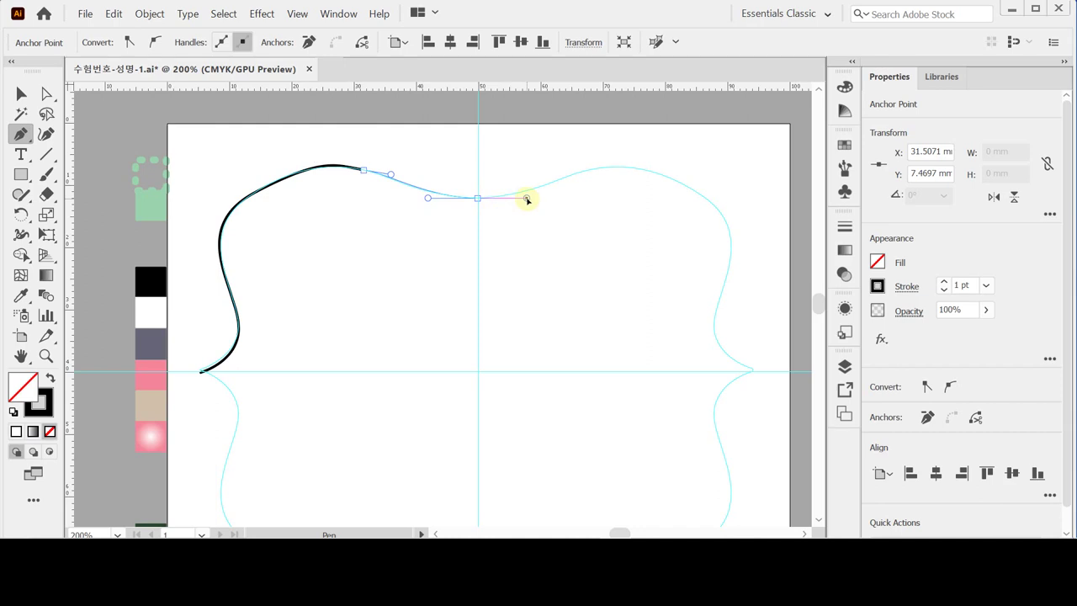
pyautogui.press('shift')
pyautogui.moveTo(526, 199); pyautogui.dragTo(527, 198)
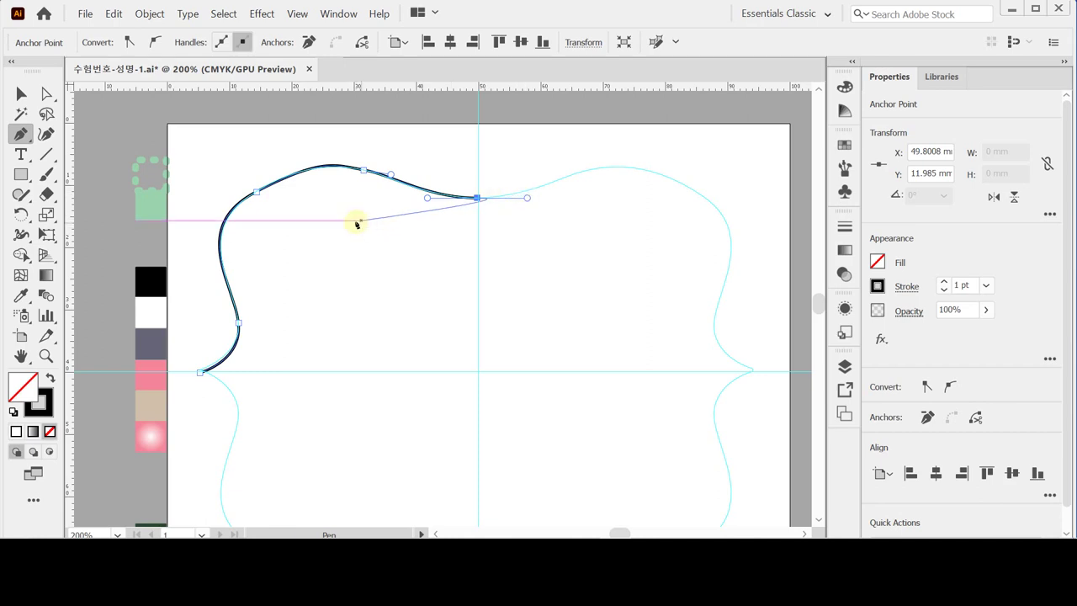
pyautogui.press('ctrl')
pyautogui.press('v')
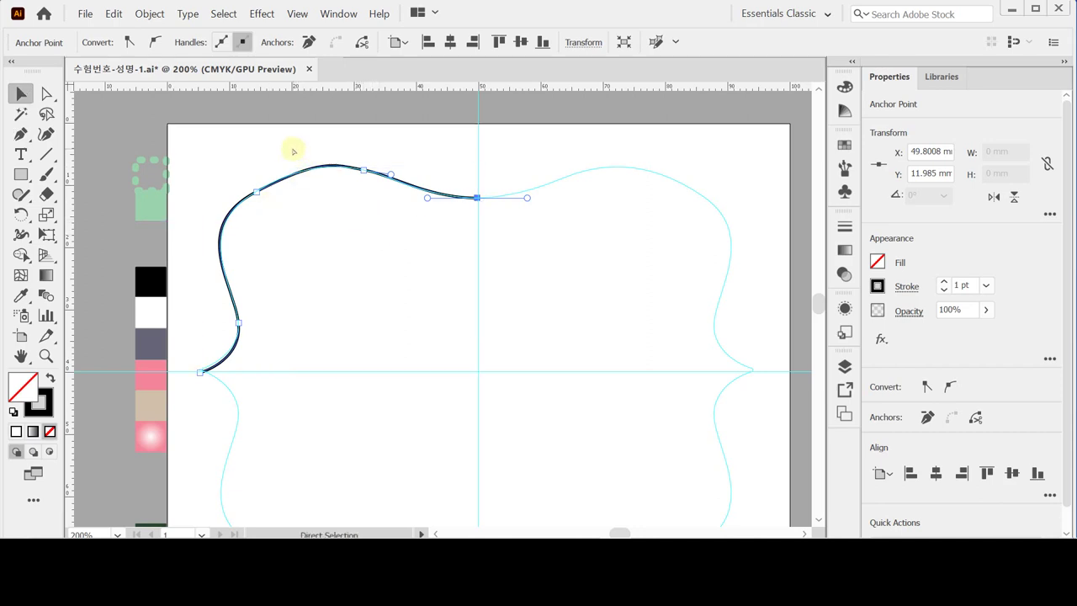
# - Reflect a copy of the upper-left path across a vertical axis through its end point at the top centre
pyautogui.click(322, 199)
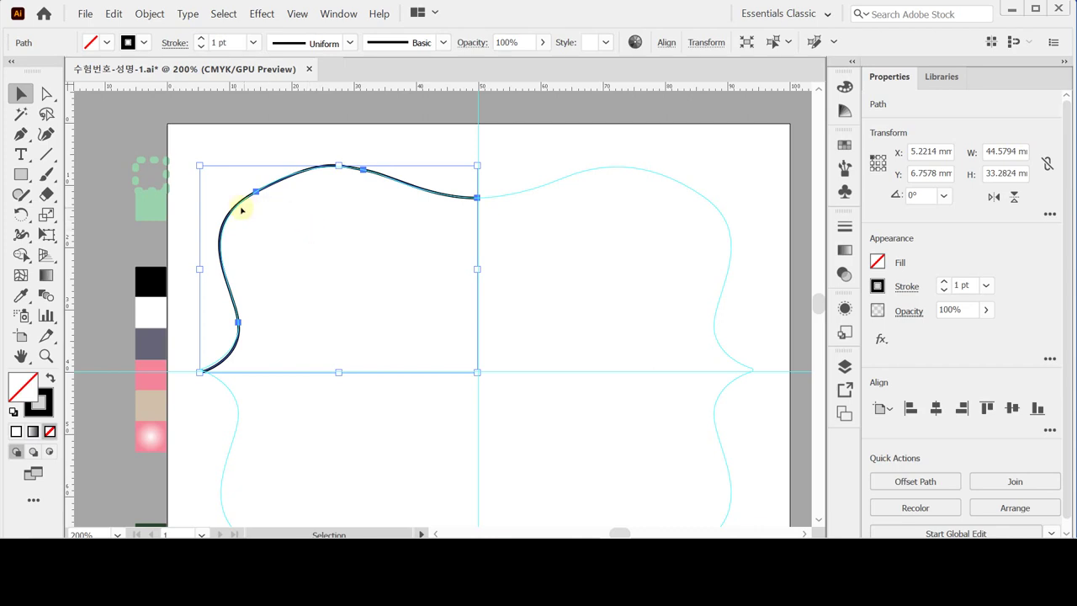
pyautogui.click(20, 214)
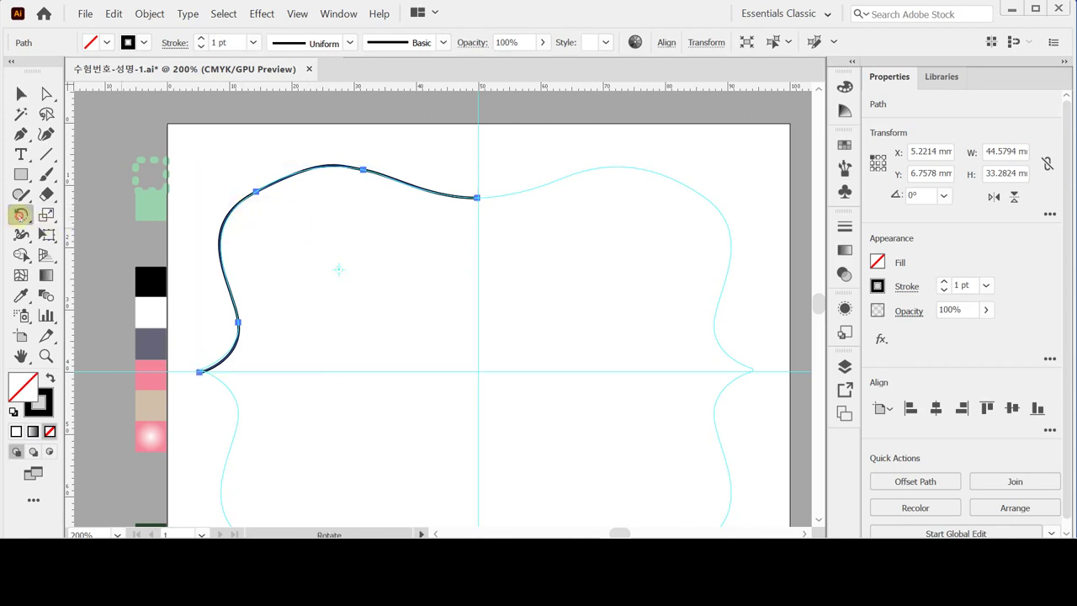
pyautogui.click(93, 234)
pyautogui.click(477, 198)
pyautogui.moveTo(477, 199); pyautogui.dragTo(477, 197)
pyautogui.keyDown('alt'); pyautogui.click(477, 197); pyautogui.keyUp('alt')
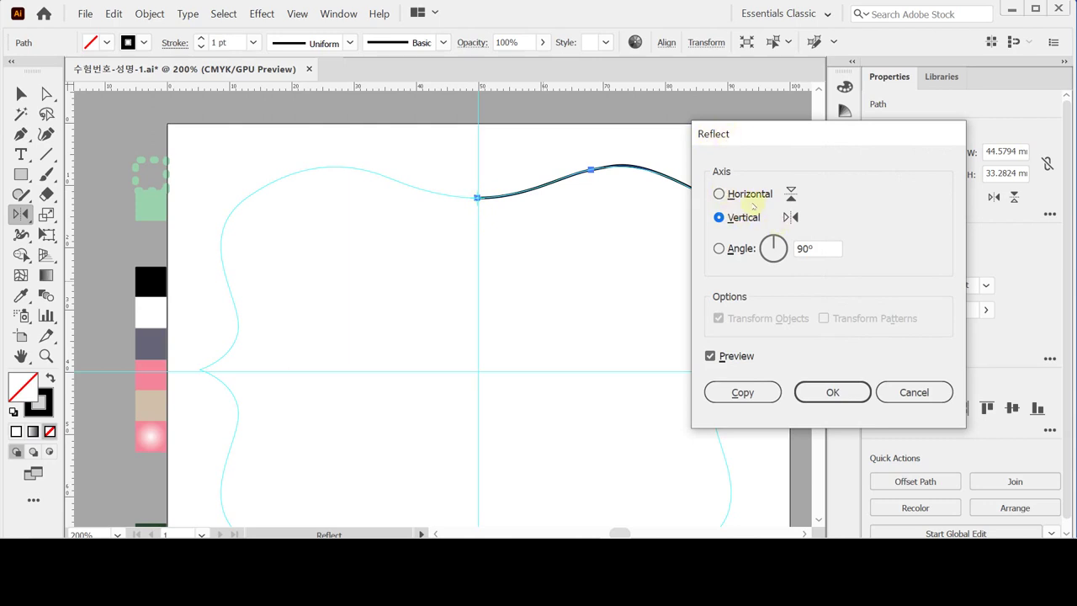
pyautogui.click(732, 356)
pyautogui.click(732, 356)
pyautogui.click(765, 392)
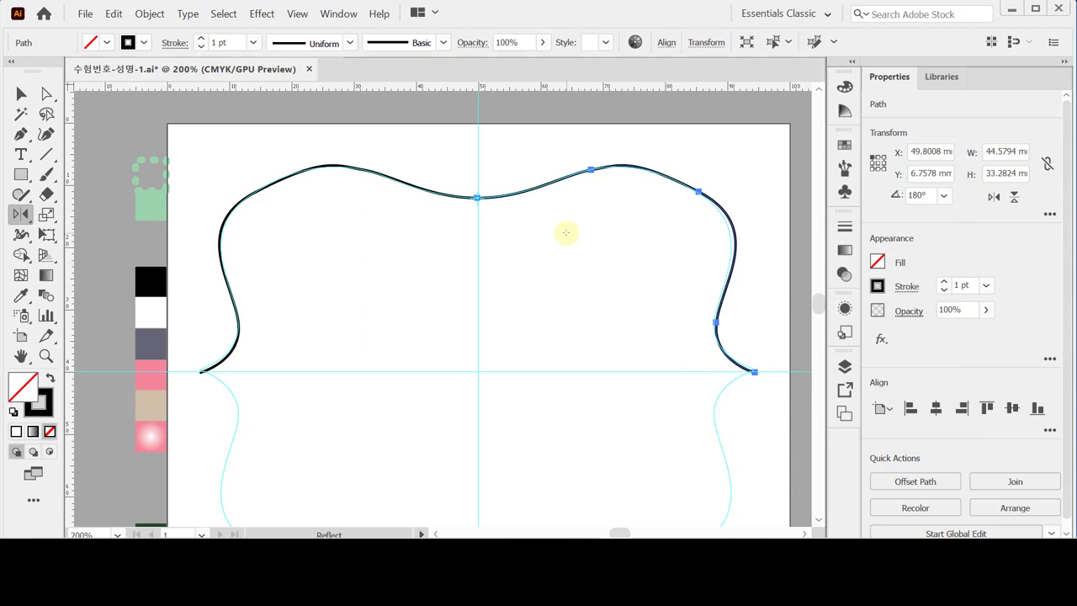
# - Join the overlapping end points of the two upper halves at the top centre
pyautogui.press('a')
pyautogui.moveTo(455, 175); pyautogui.dragTo(510, 216)
pyautogui.moveTo(447, 171); pyautogui.dragTo(526, 242)
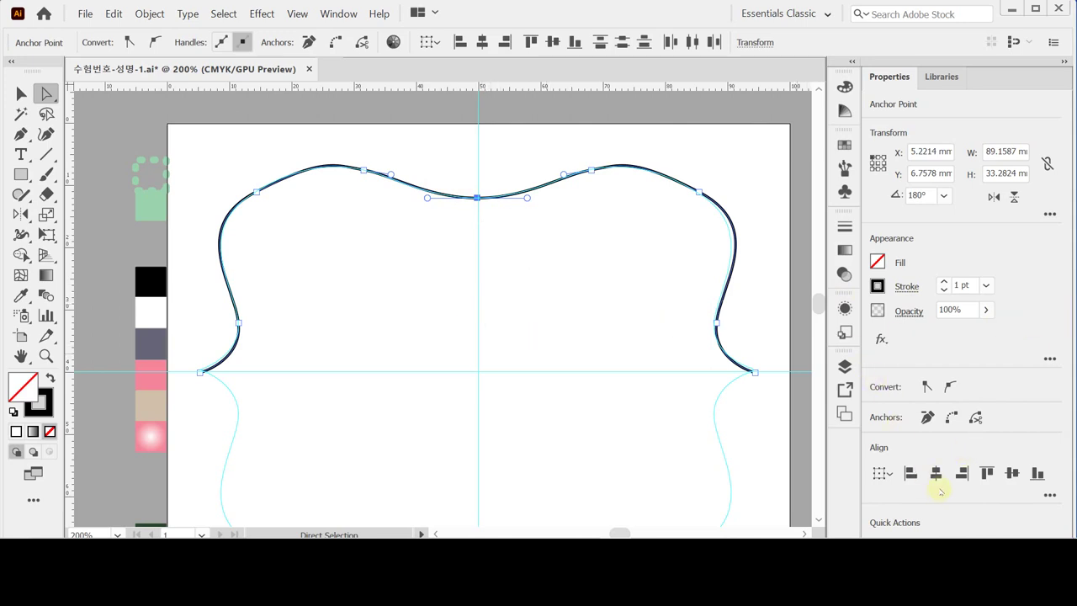
pyautogui.moveTo(525, 200); pyautogui.dragTo(527, 198)
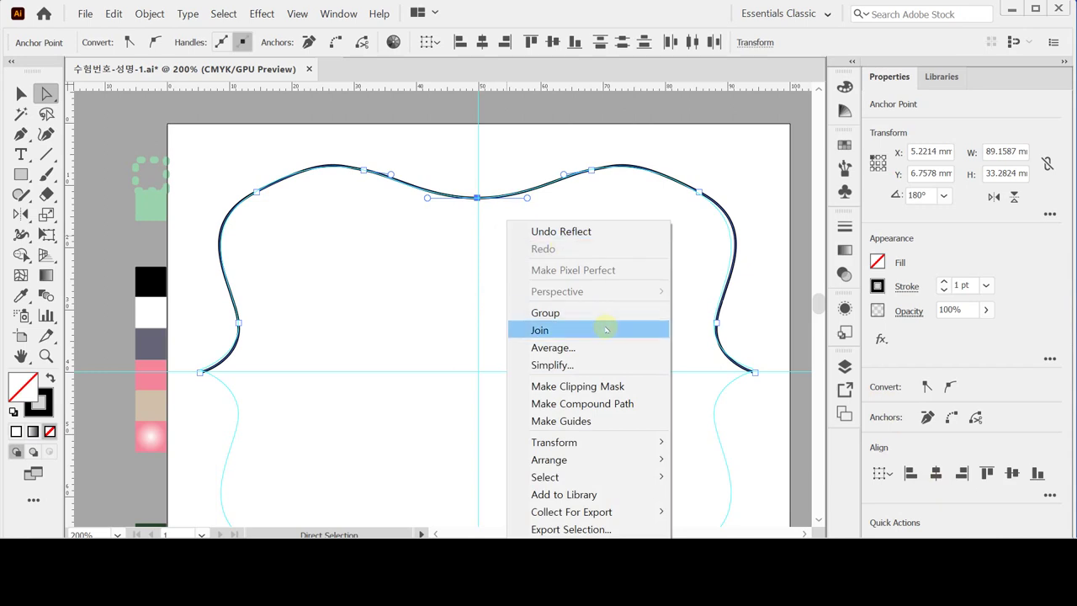
pyautogui.click(606, 329)
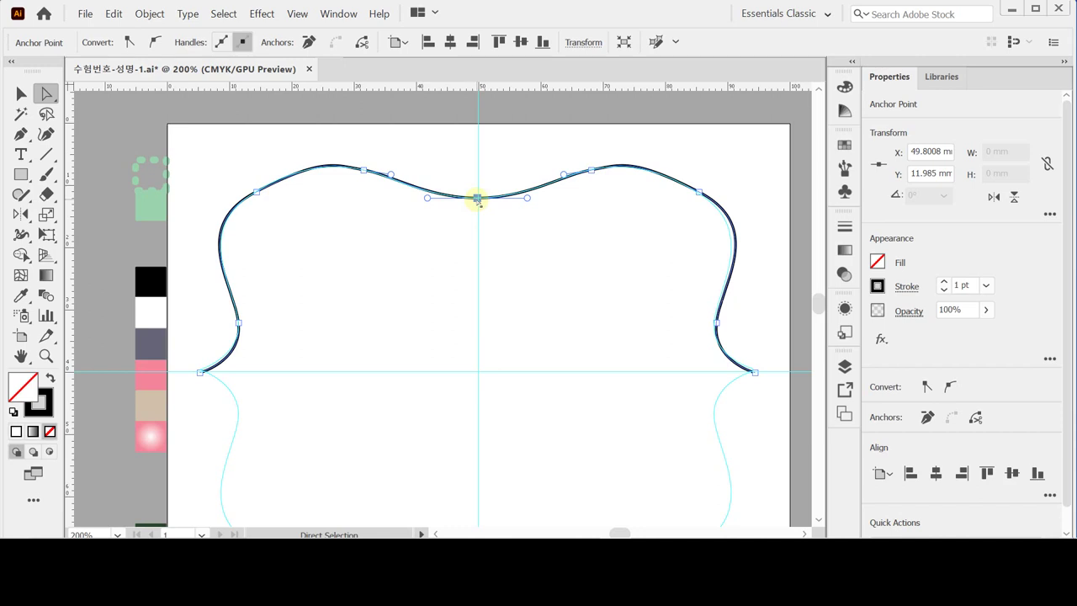
# - Reflect a copy of the upper outline half across a horizontal axis through its left end point
pyautogui.press('v')
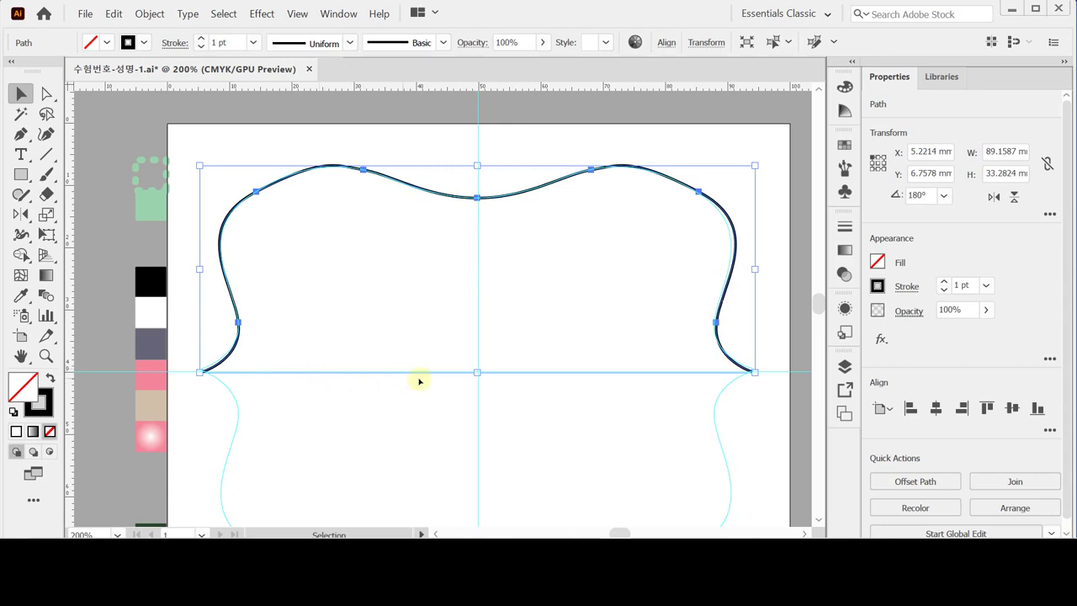
pyautogui.scroll(-1, 422, 380)
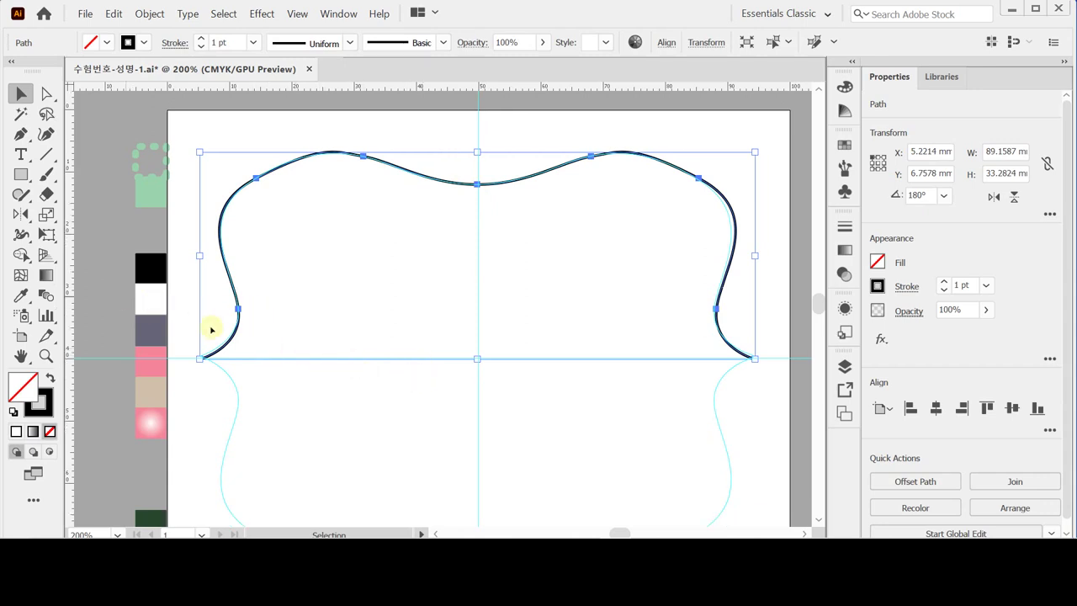
pyautogui.click(23, 216)
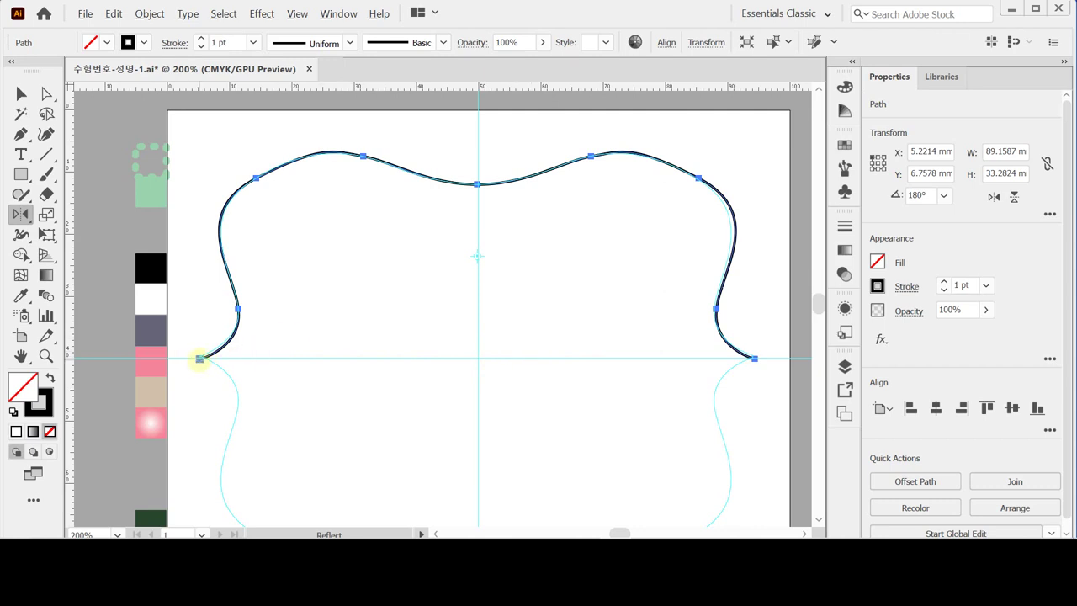
pyautogui.keyDown('alt'); pyautogui.click(199, 358); pyautogui.keyUp('alt')
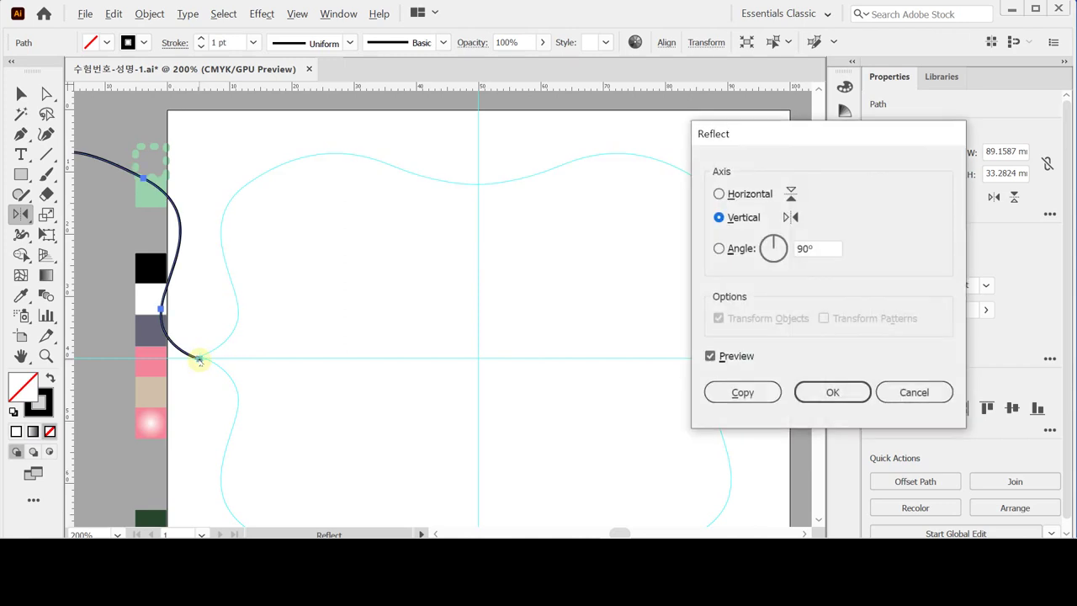
pyautogui.click(749, 195)
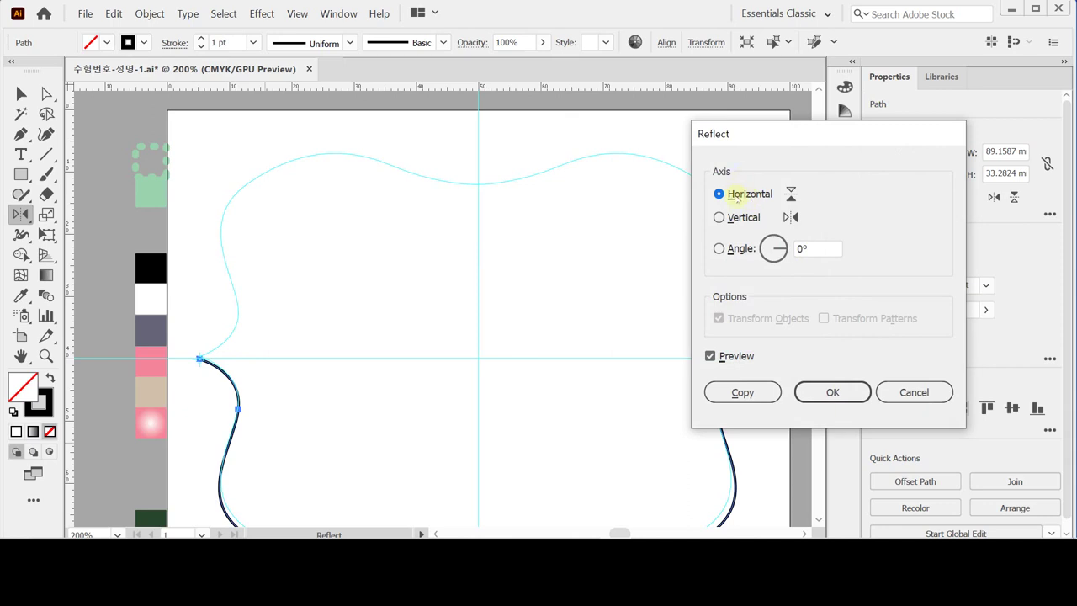
pyautogui.click(741, 393)
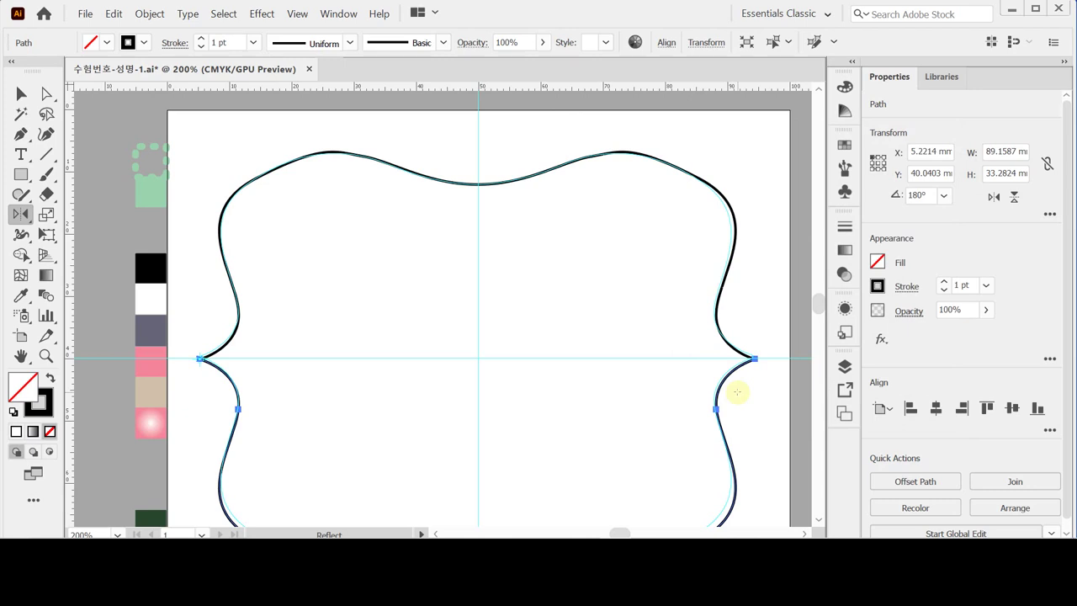
# - Select the upper and lower outline halves together and merge them into one shape with Pathfinder Unite
pyautogui.keyDown('ctrl'); pyautogui.click(687, 384); pyautogui.keyUp('ctrl')
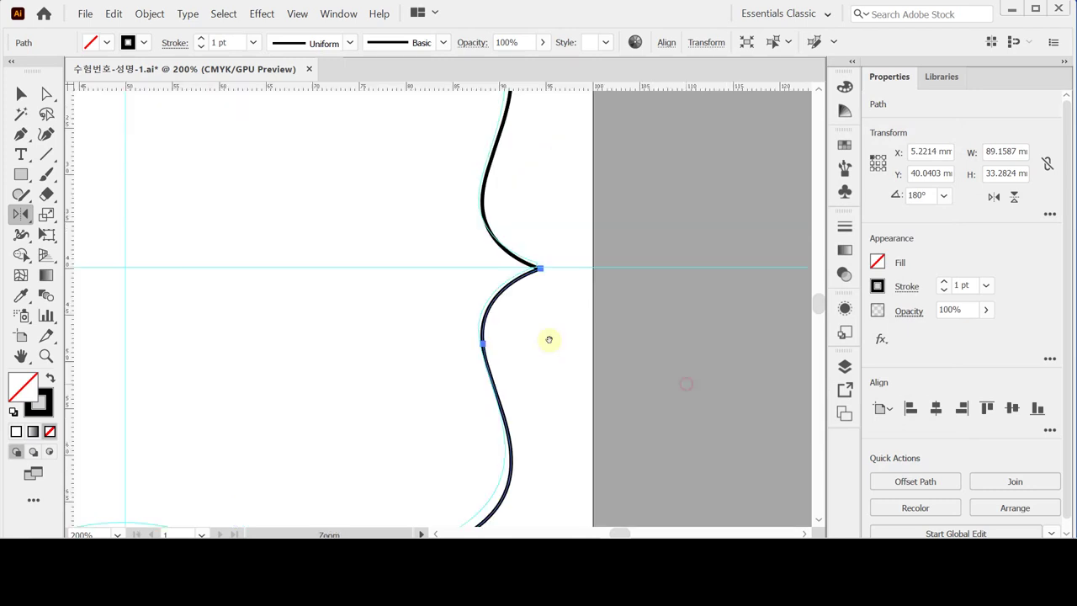
pyautogui.hotkey('ctrl', '-')
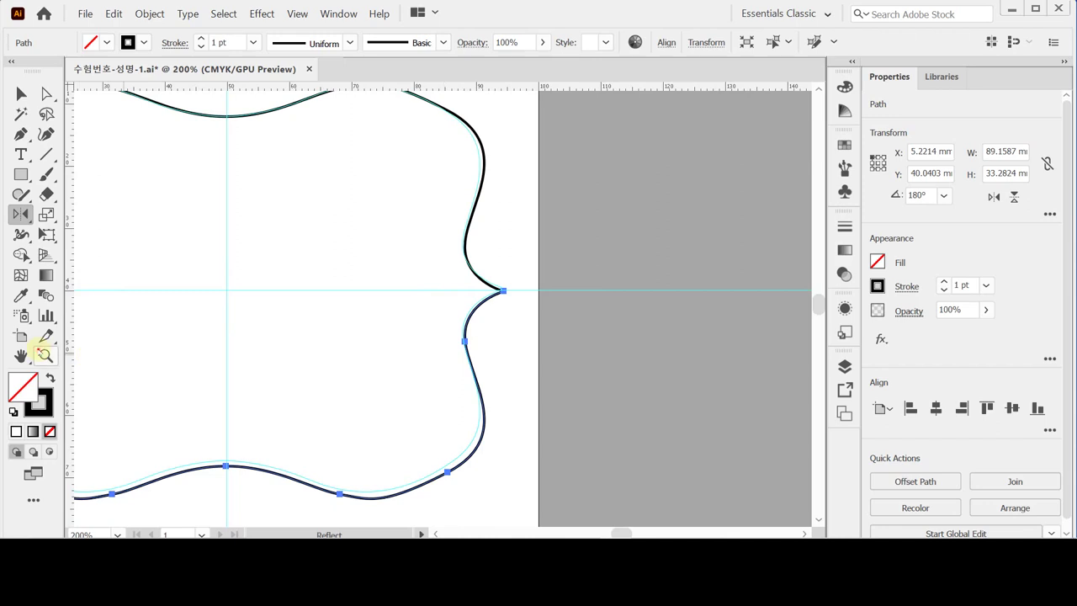
pyautogui.doubleClick(44, 354)
pyautogui.click(322, 295)
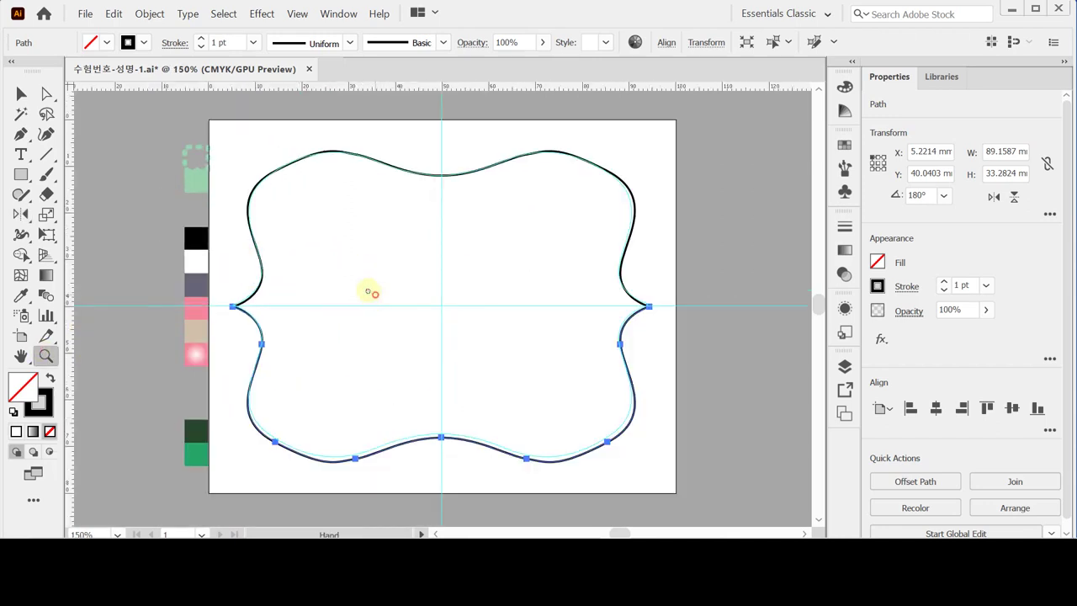
pyautogui.press('ctrl')
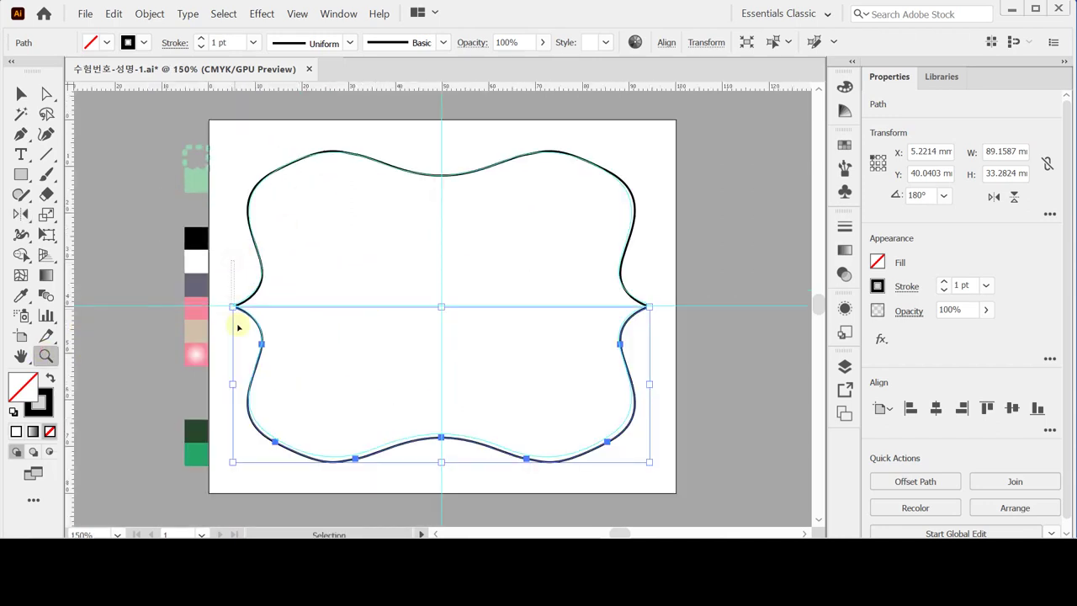
pyautogui.keyDown('ctrl'); pyautogui.keyDown('shift'); pyautogui.click(238, 297); pyautogui.keyUp('shift'); pyautogui.keyUp('ctrl')
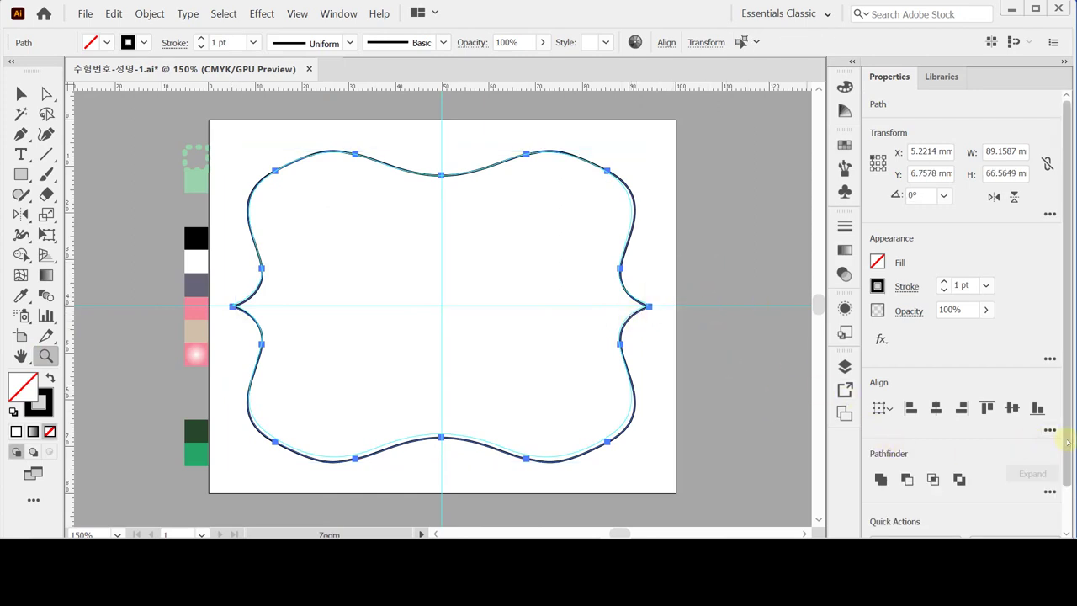
pyautogui.scroll(-1, 1010, 404)
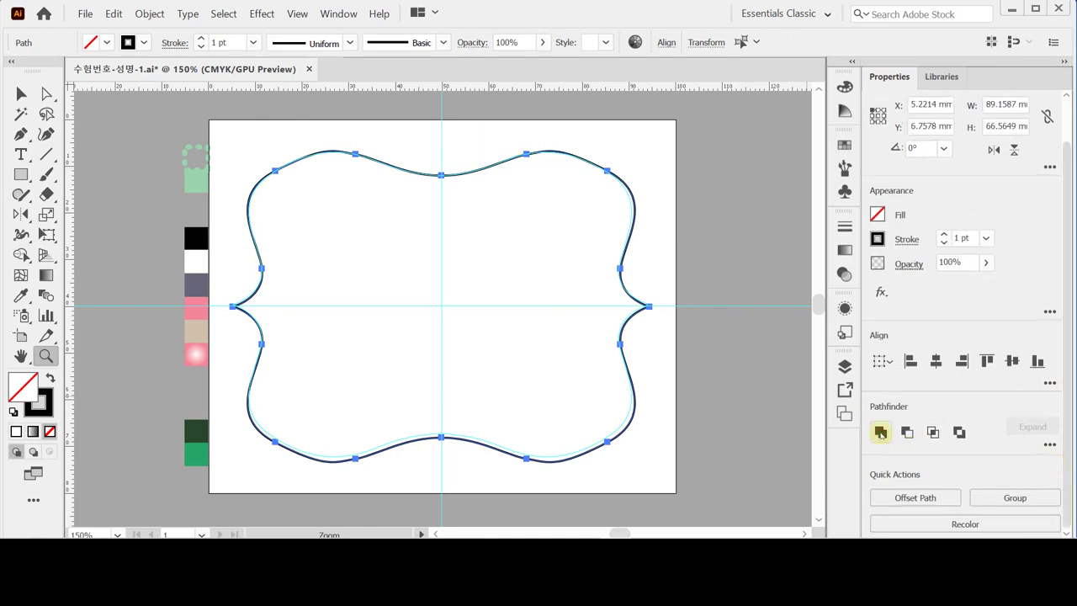
pyautogui.click(881, 432)
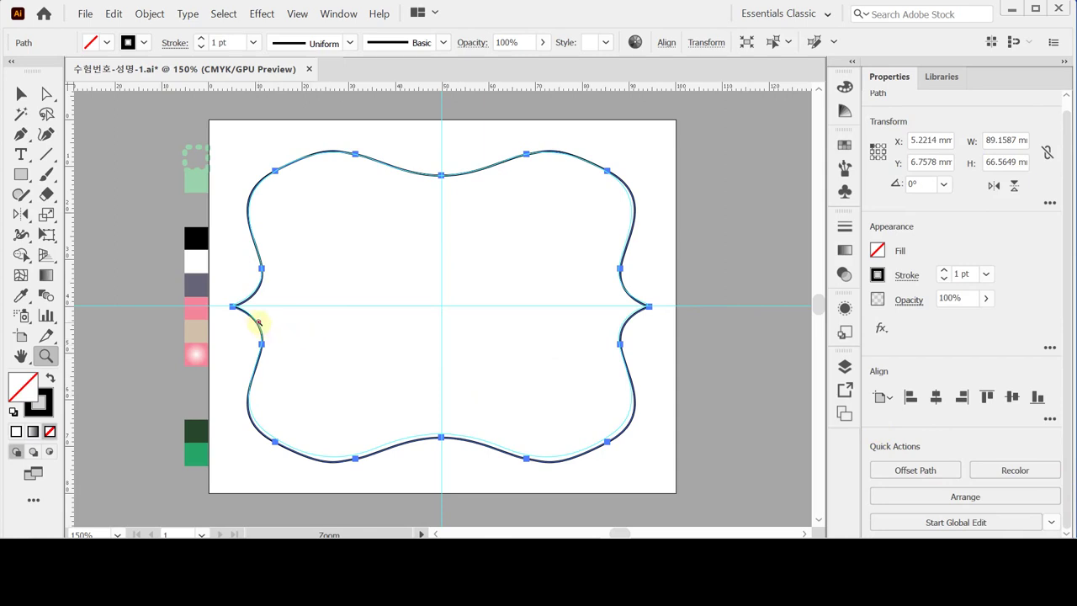
# - Apply the solid light green sample colour to the merged frame shape with the Eyedropper, leaving it without a stroke
pyautogui.click(259, 323)
pyautogui.click(405, 291)
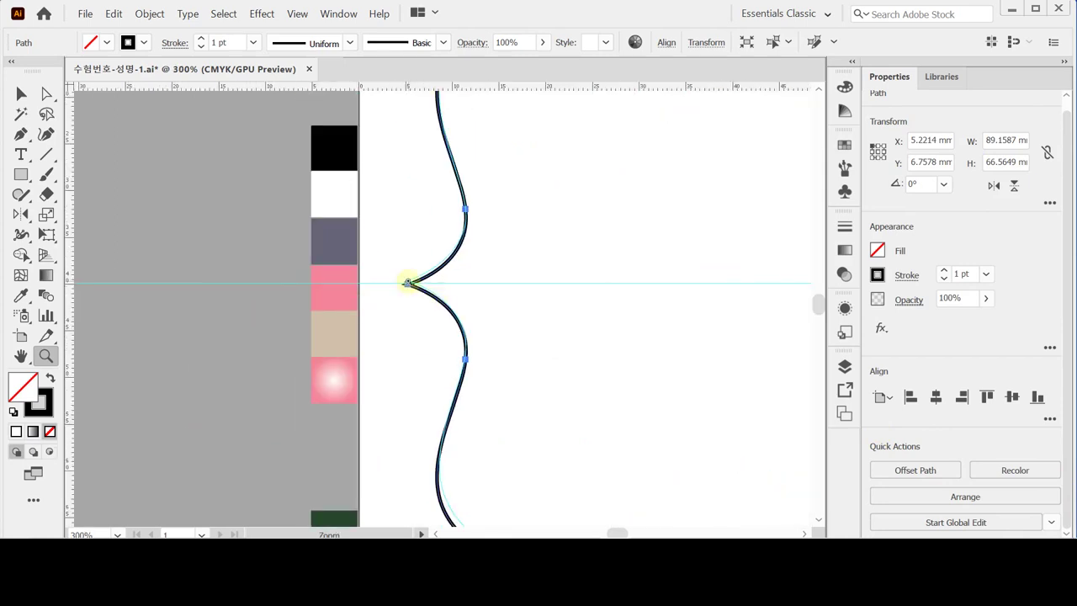
pyautogui.hotkey('ctrl', '-')
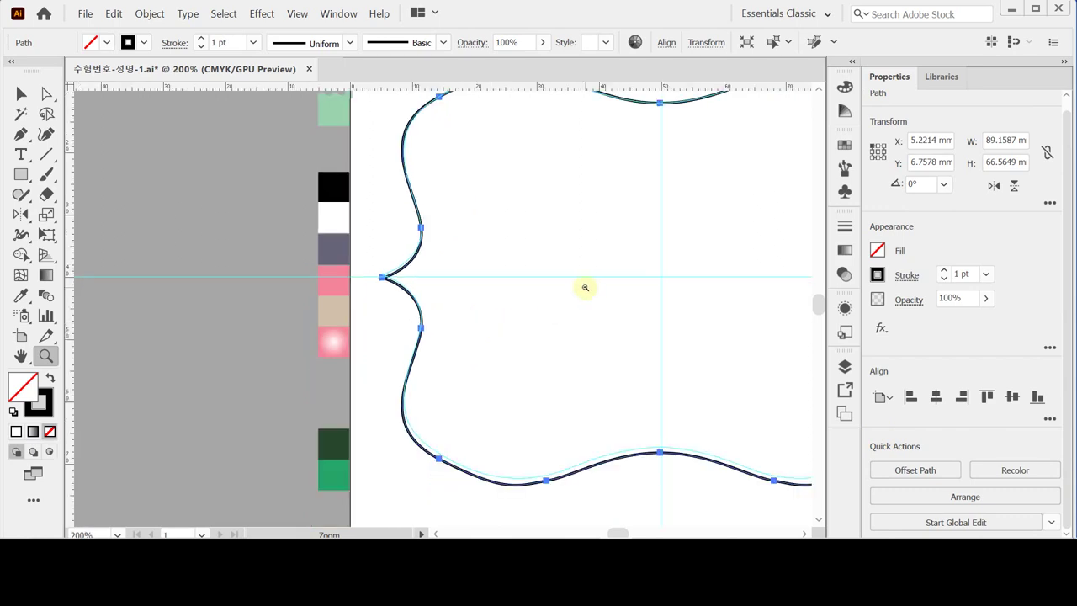
pyautogui.hotkey('ctrl', '-')
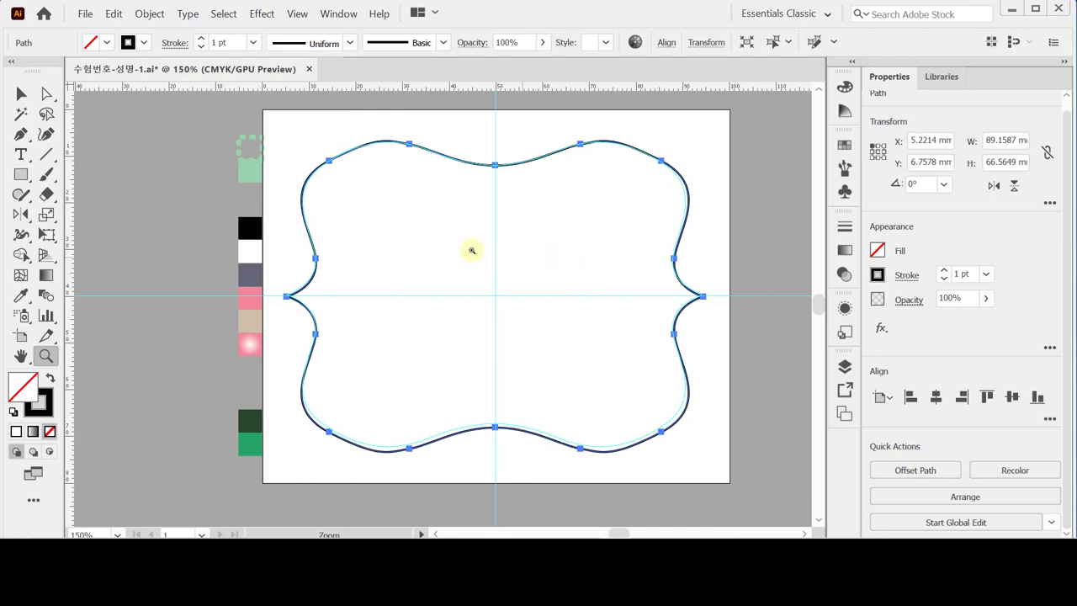
pyautogui.press('i')
pyautogui.click(250, 168)
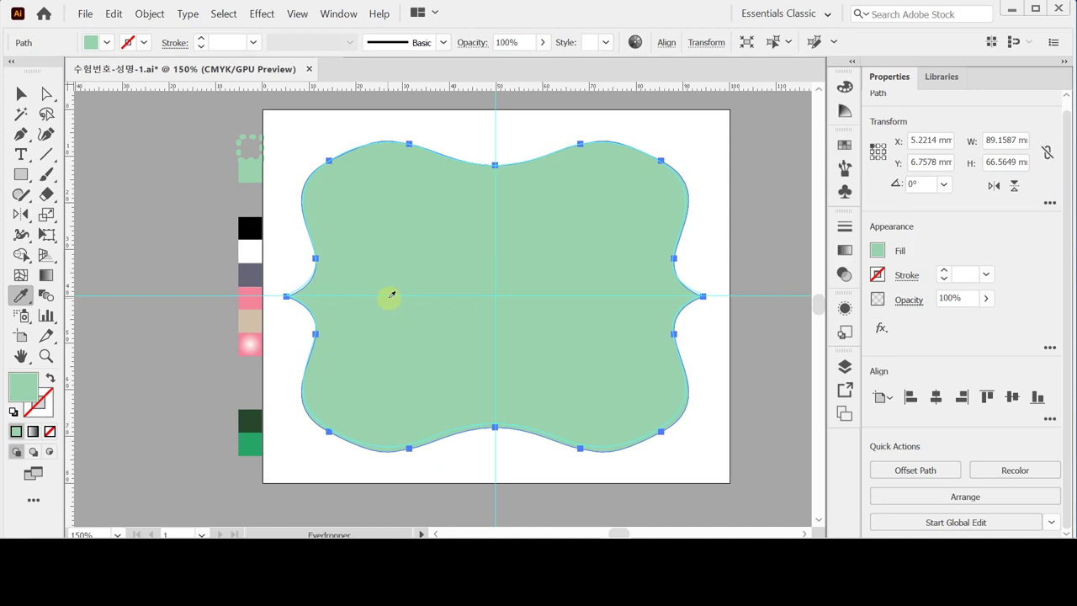
# - Create a copy of the green frame scaled uniformly to 107% and swap the copy's fill and stroke
pyautogui.doubleClick(46, 214)
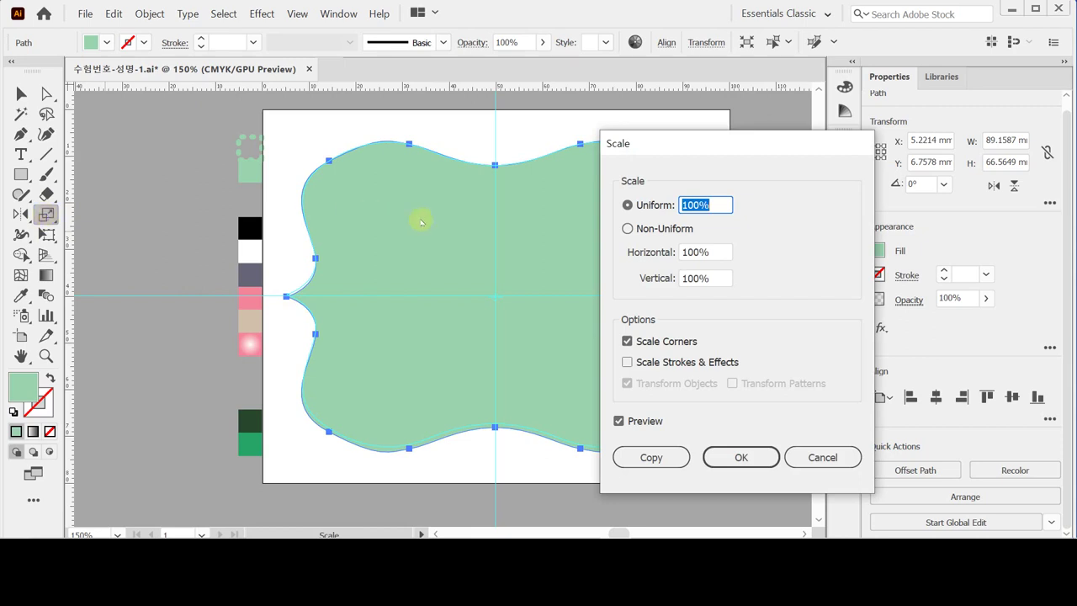
pyautogui.moveTo(653, 144); pyautogui.dragTo(672, 142)
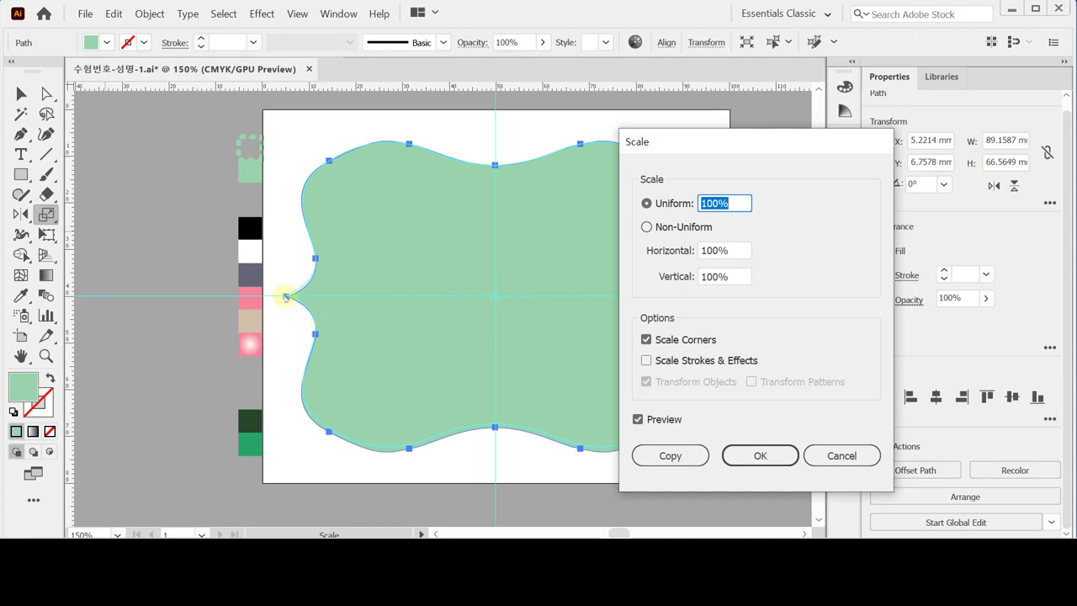
pyautogui.write('107')
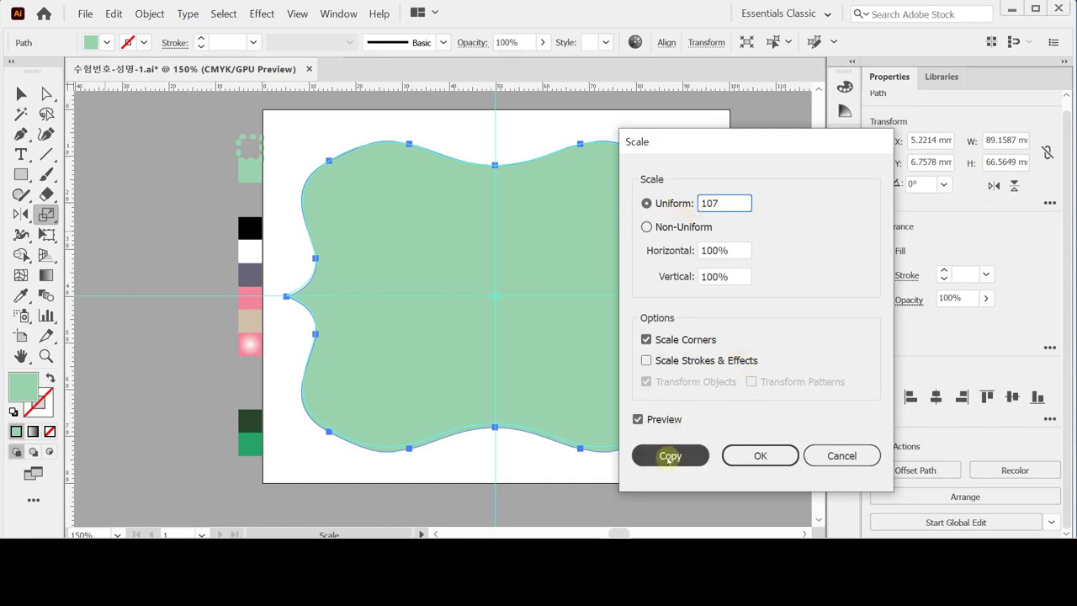
pyautogui.click(669, 459)
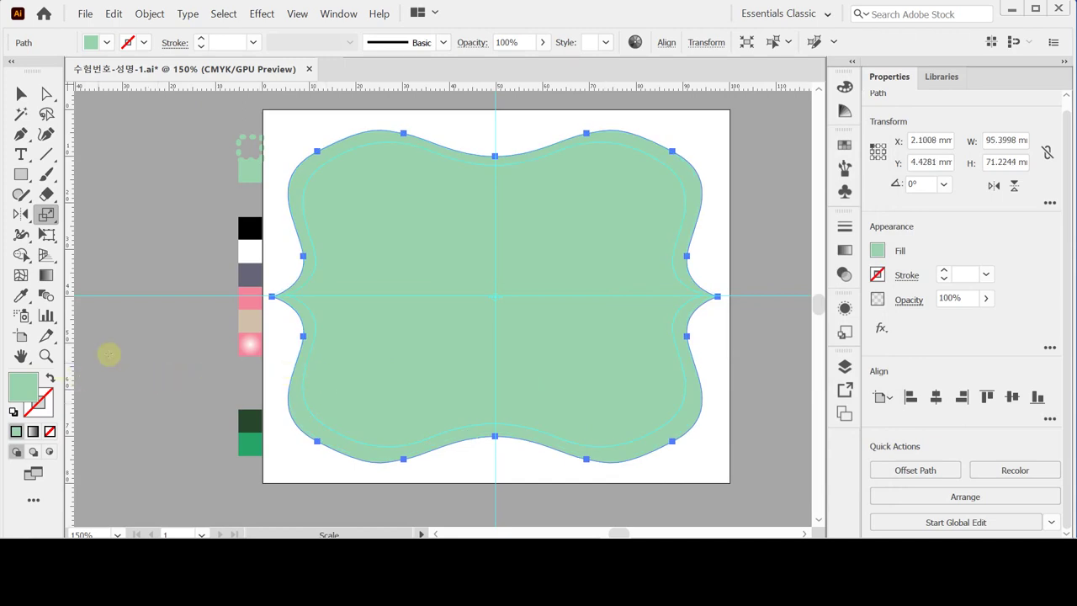
pyautogui.click(50, 377)
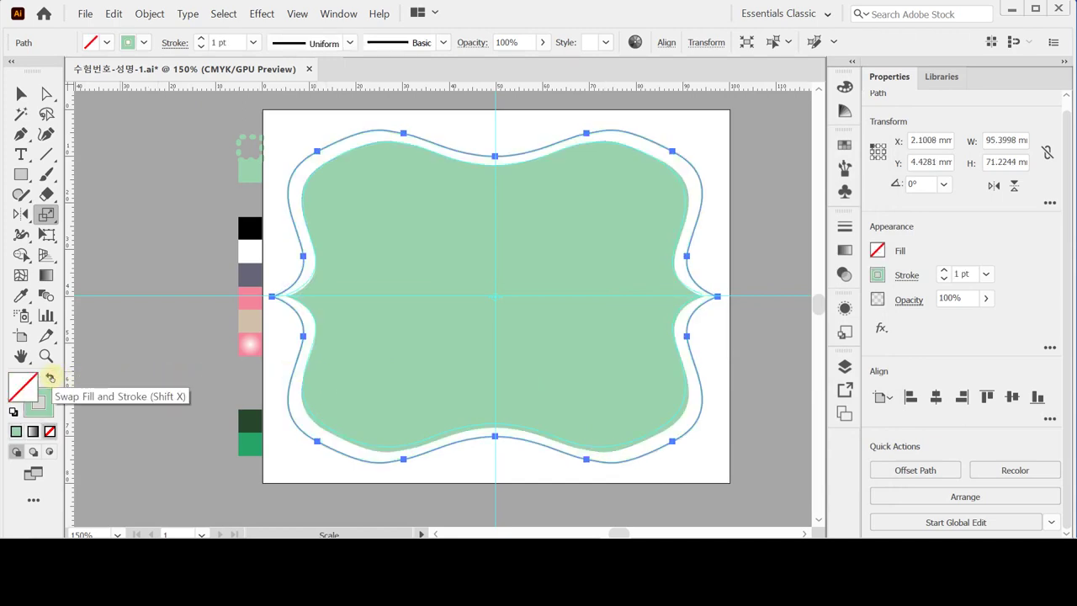
# - Check the CMYK values of the enlarged outline's stroke colour
pyautogui.click(38, 402)
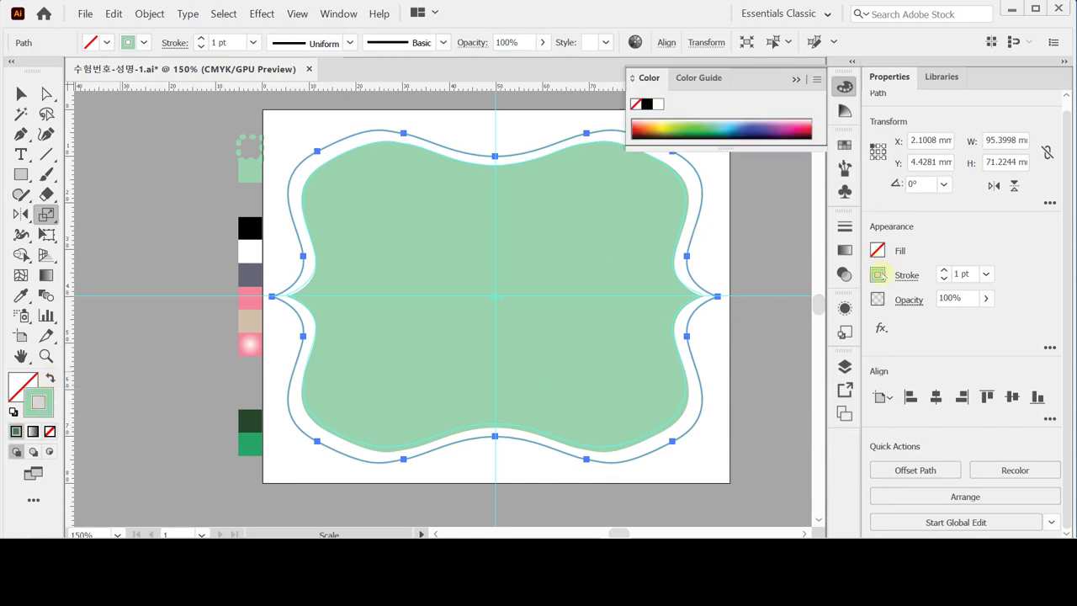
pyautogui.click(878, 275)
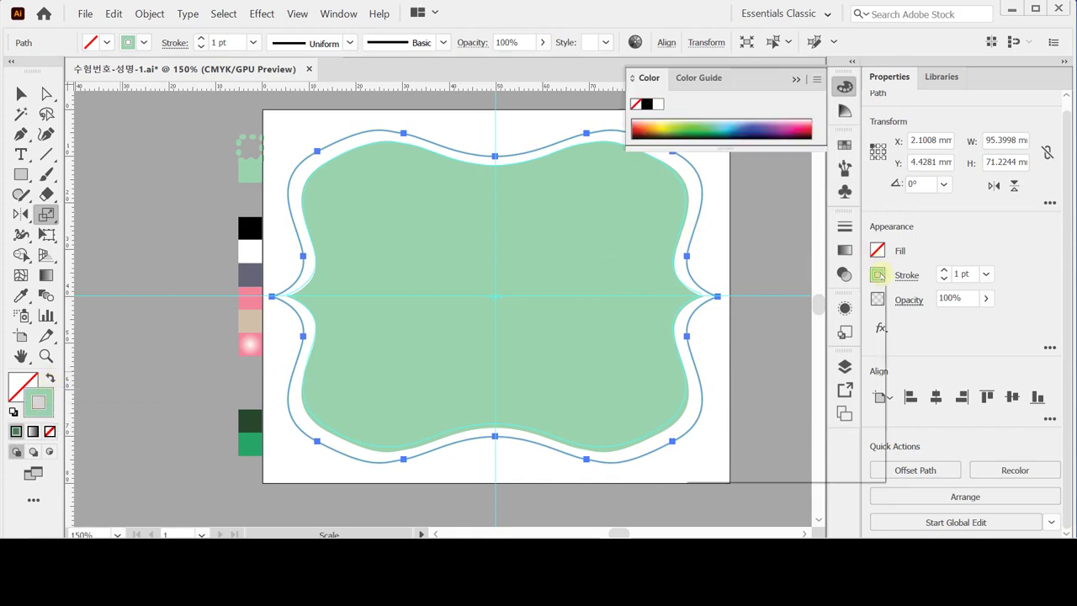
pyautogui.click(879, 276)
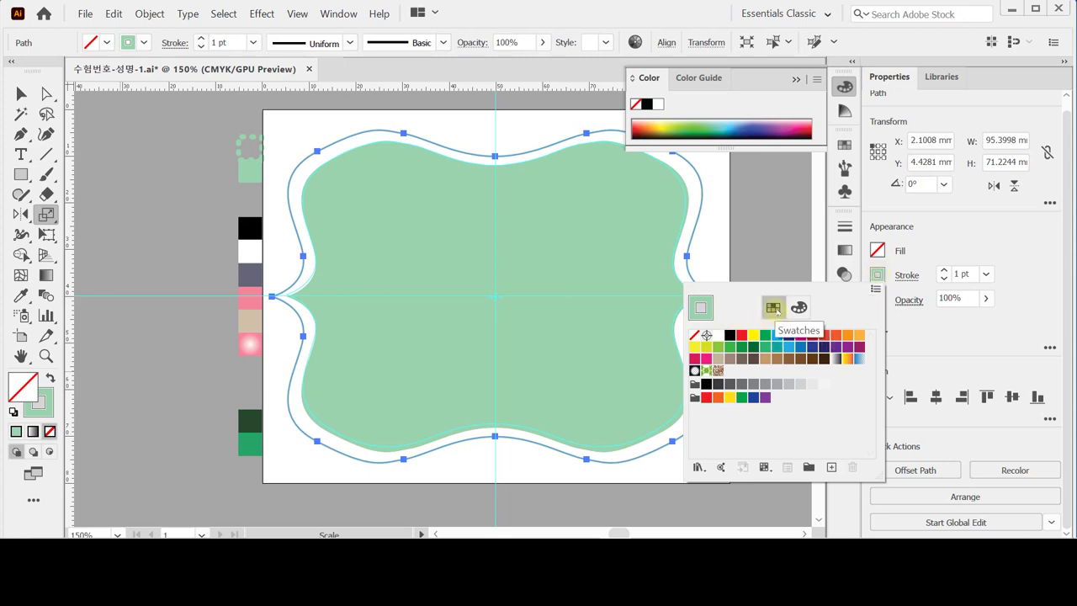
pyautogui.click(798, 308)
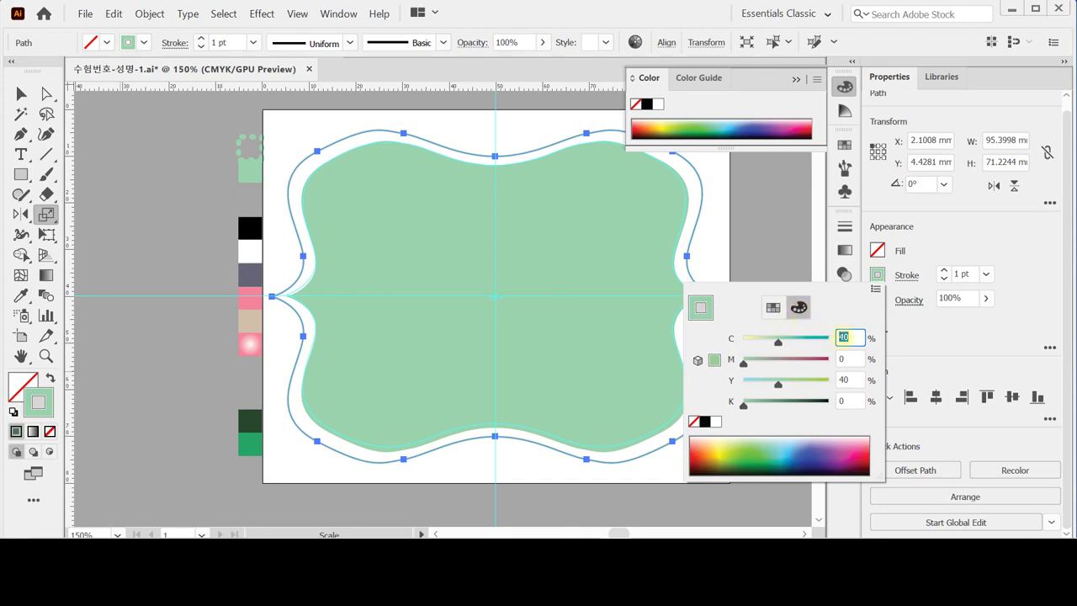
pyautogui.click(855, 339)
pyautogui.press('Escape')
# - Set the enlarged outline's stroke weight to 3 pt with a round cap and round corner joins
pyautogui.click(905, 278)
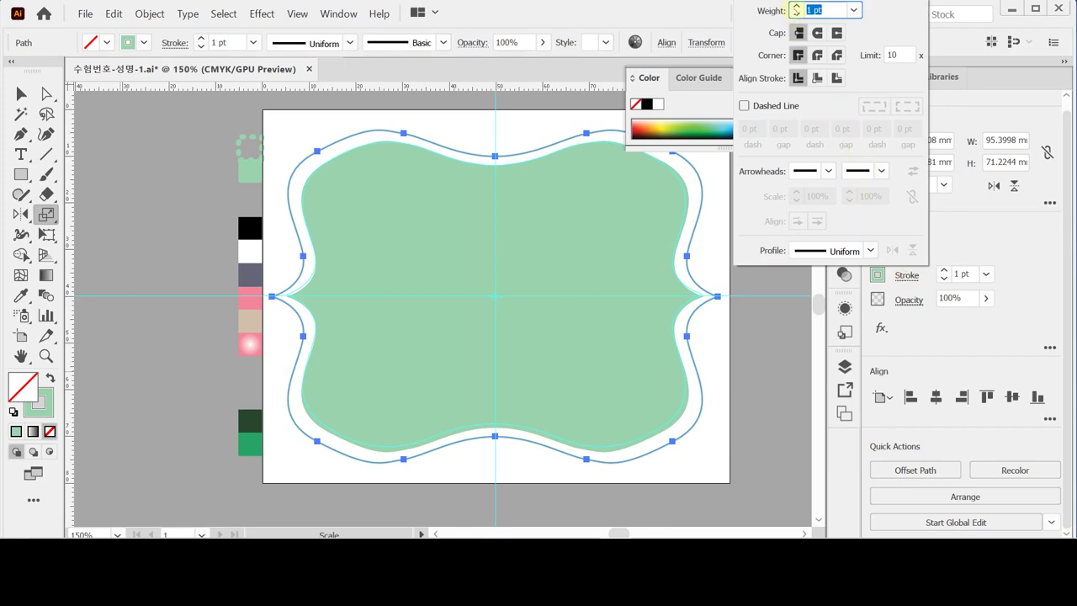
pyautogui.click(796, 8)
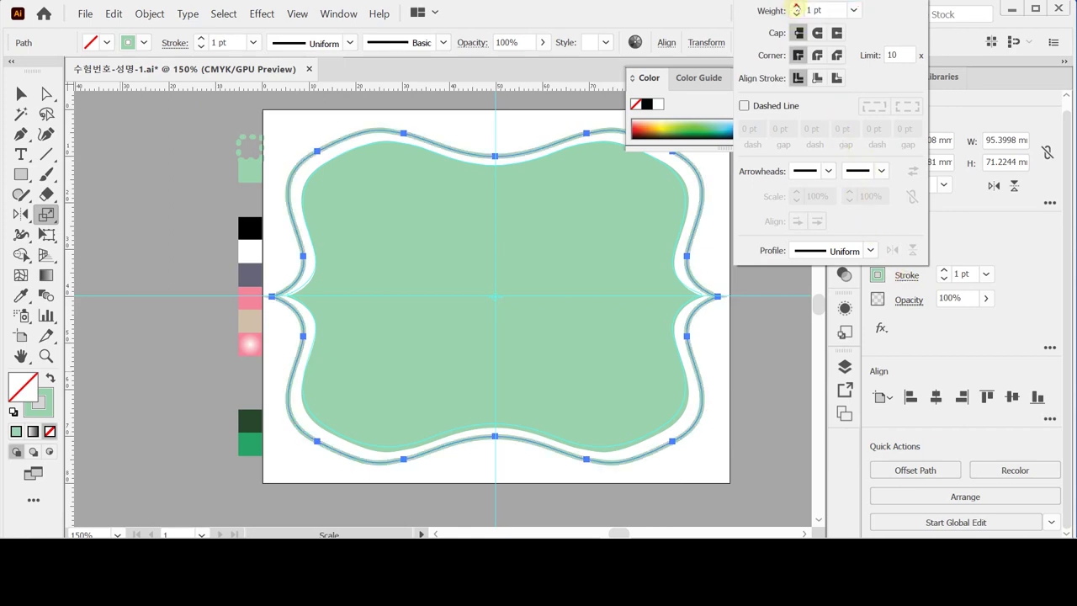
pyautogui.click(796, 7)
pyautogui.click(796, 7)
pyautogui.click(797, 14)
pyautogui.click(817, 33)
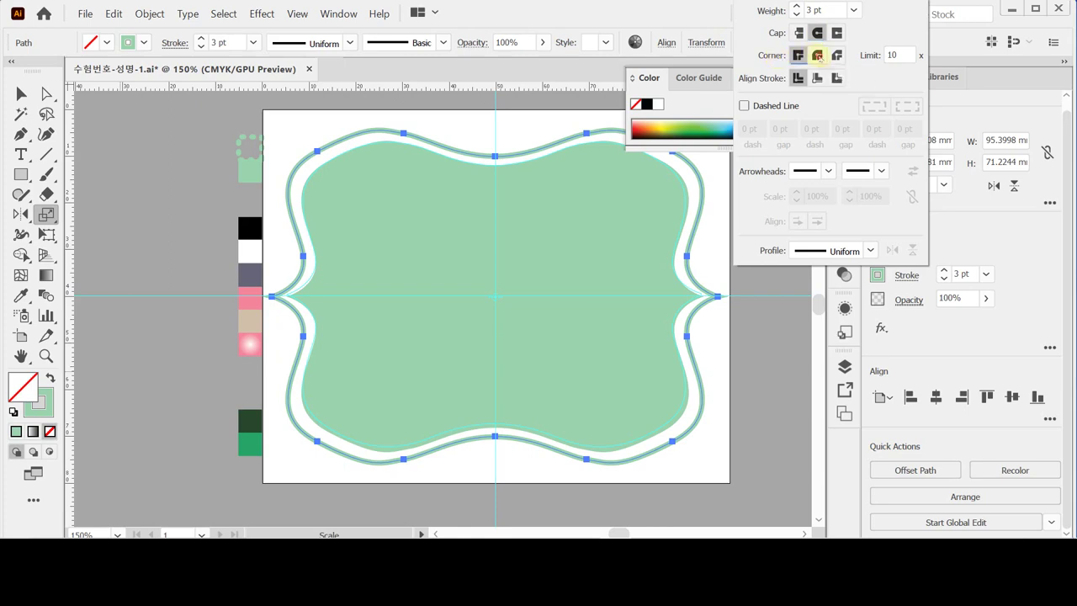
pyautogui.click(817, 56)
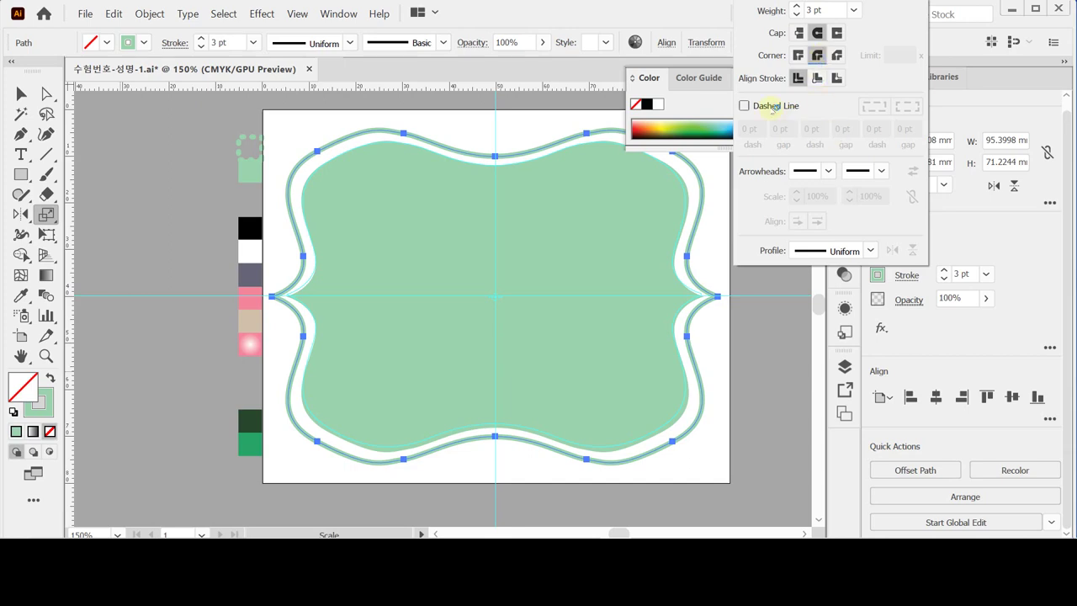
# - Make the enlarged outline a dashed line with a 1 pt dash and a 5 pt gap
pyautogui.click(768, 107)
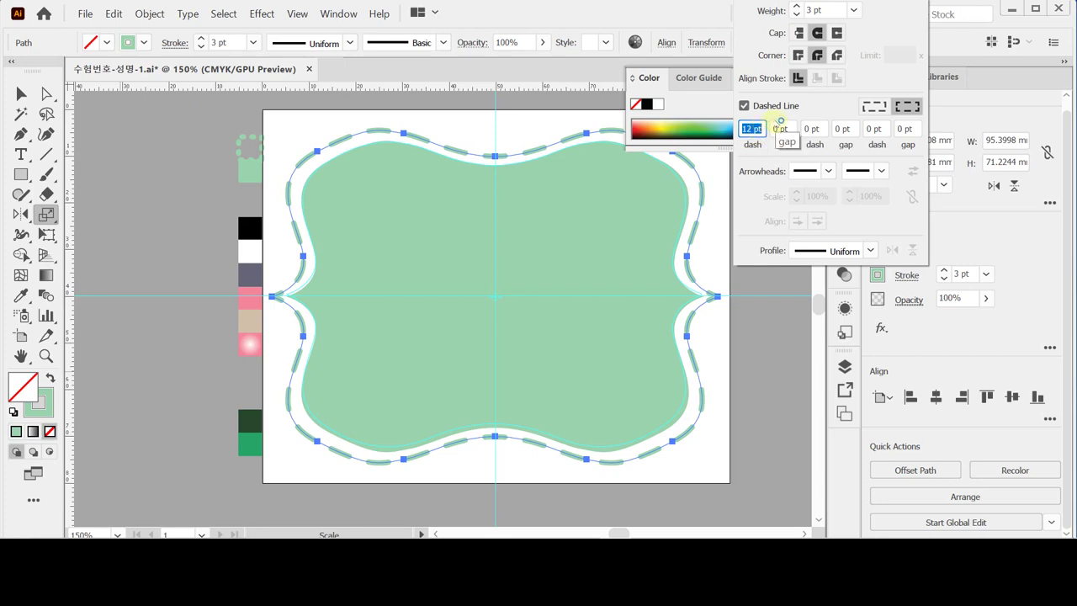
pyautogui.write('1')
pyautogui.click(781, 127)
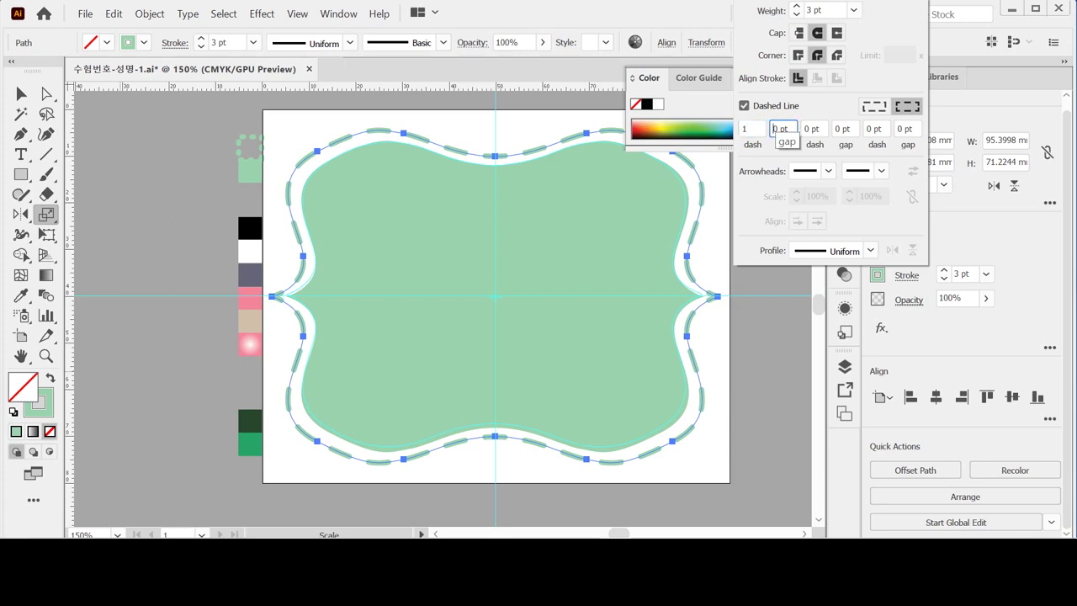
pyautogui.press('BackSpace')
pyautogui.write('5')
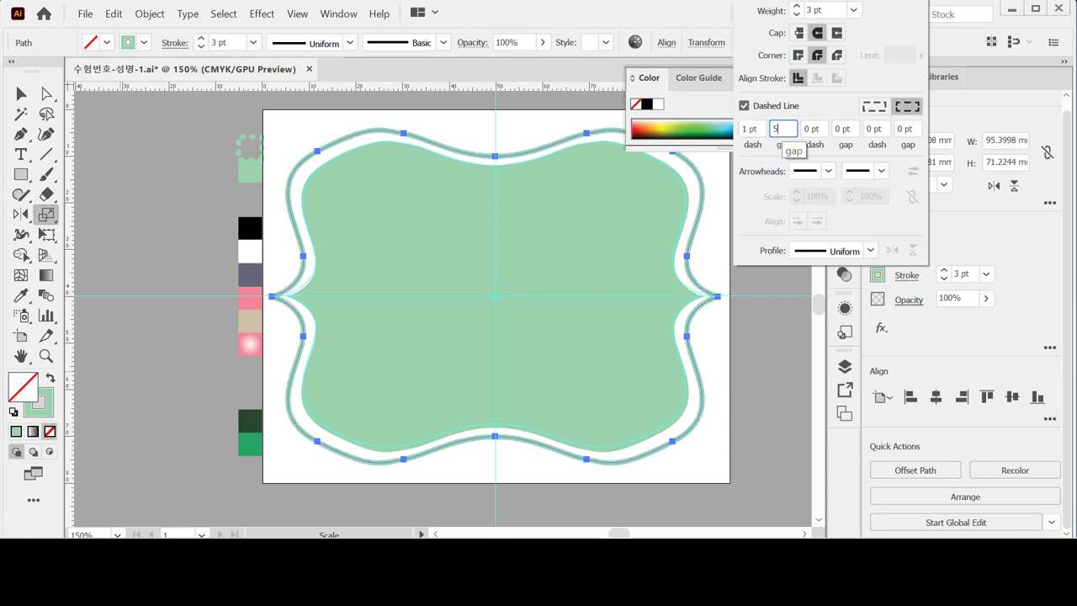
pyautogui.press('Tab')
pyautogui.press('BackSpace')
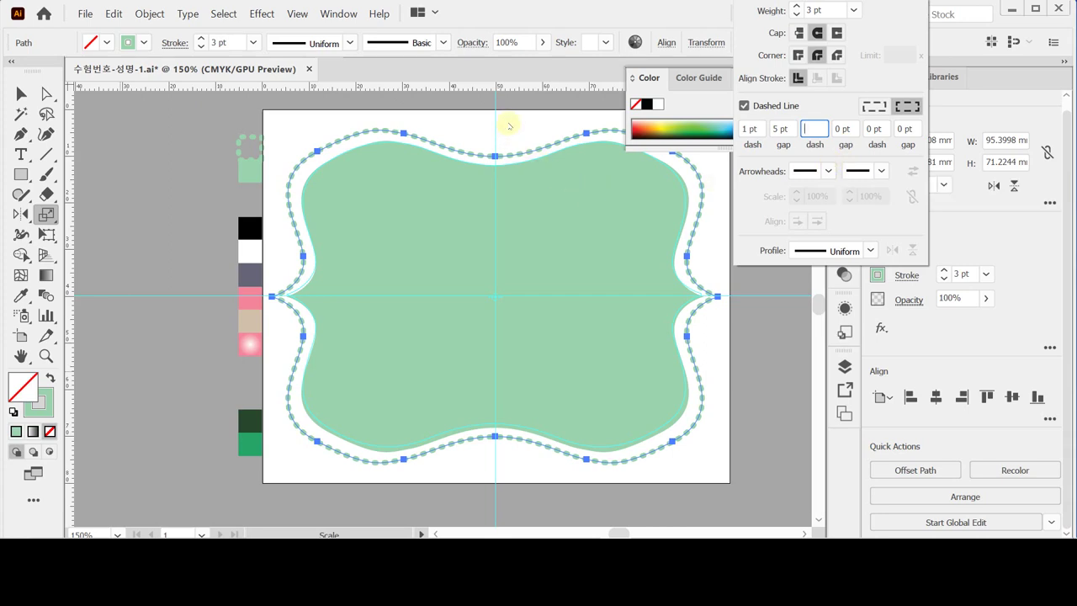
pyautogui.press('Return')
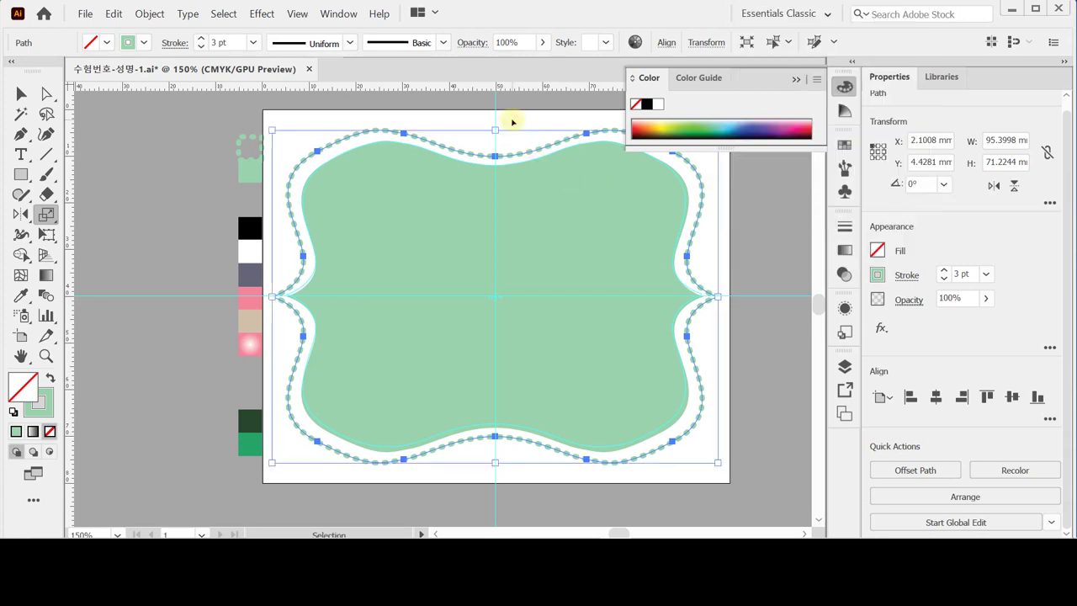
pyautogui.click(527, 122)
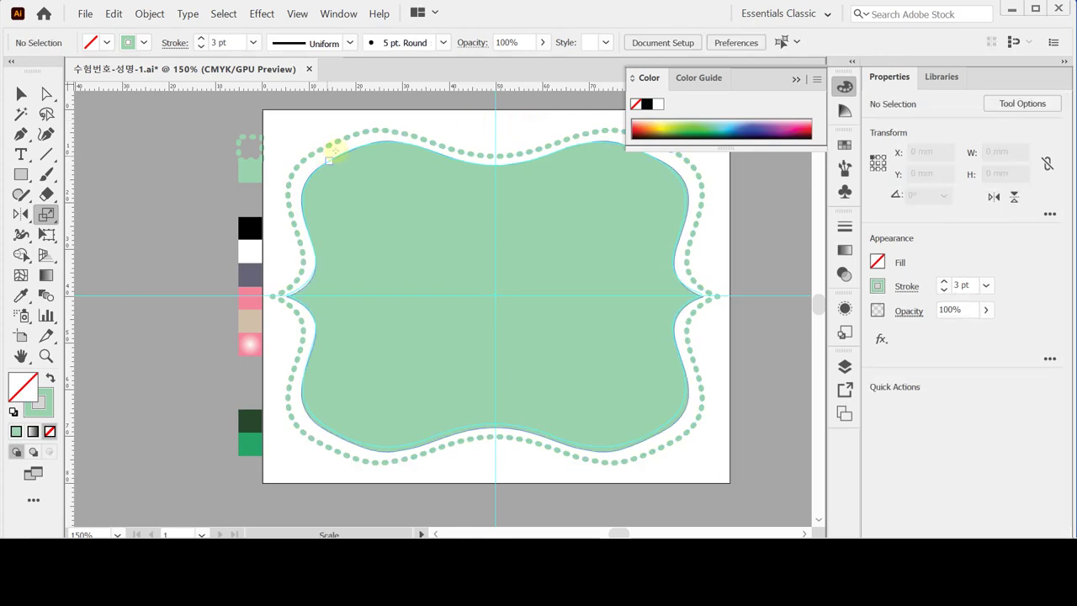
pyautogui.keyDown('ctrl'); pyautogui.click(401, 149); pyautogui.keyUp('ctrl')
pyautogui.keyDown('ctrl'); pyautogui.click(542, 315); pyautogui.keyUp('ctrl')
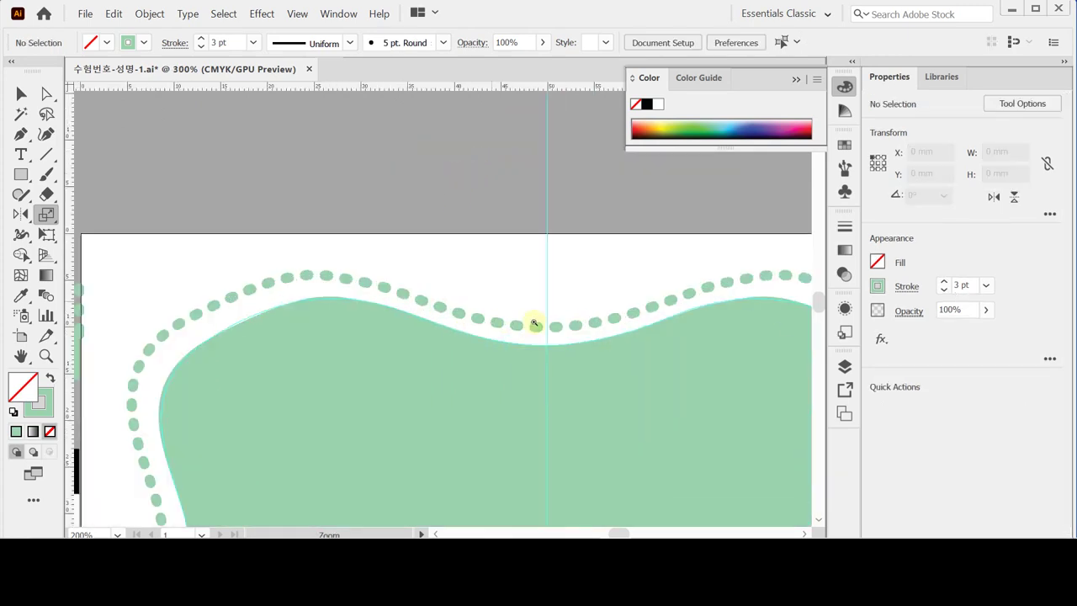
pyautogui.moveTo(432, 300); pyautogui.dragTo(424, 259)
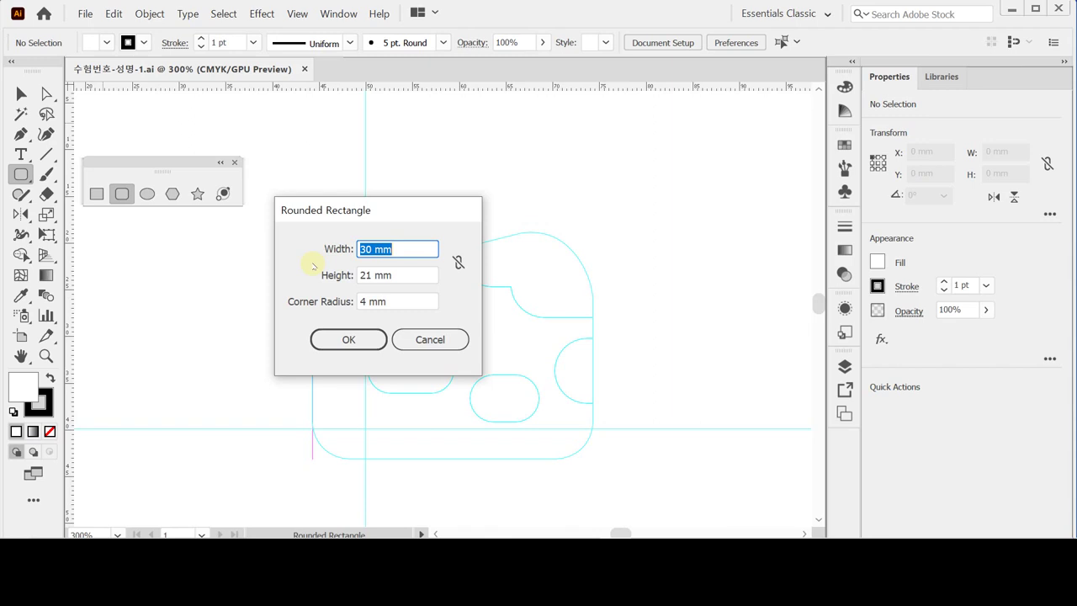
# - Draw the cow's body on the guide outline as a 30 x 21 mm rounded rectangle with a 4 mm corner radius
pyautogui.press('Escape')
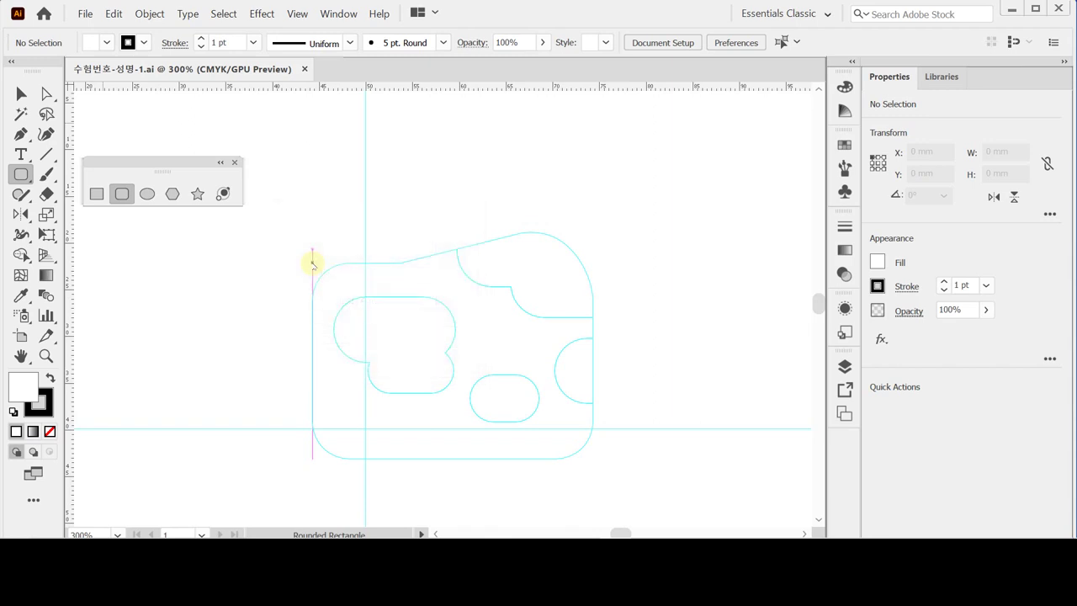
pyautogui.click(313, 263)
pyautogui.press('Return')
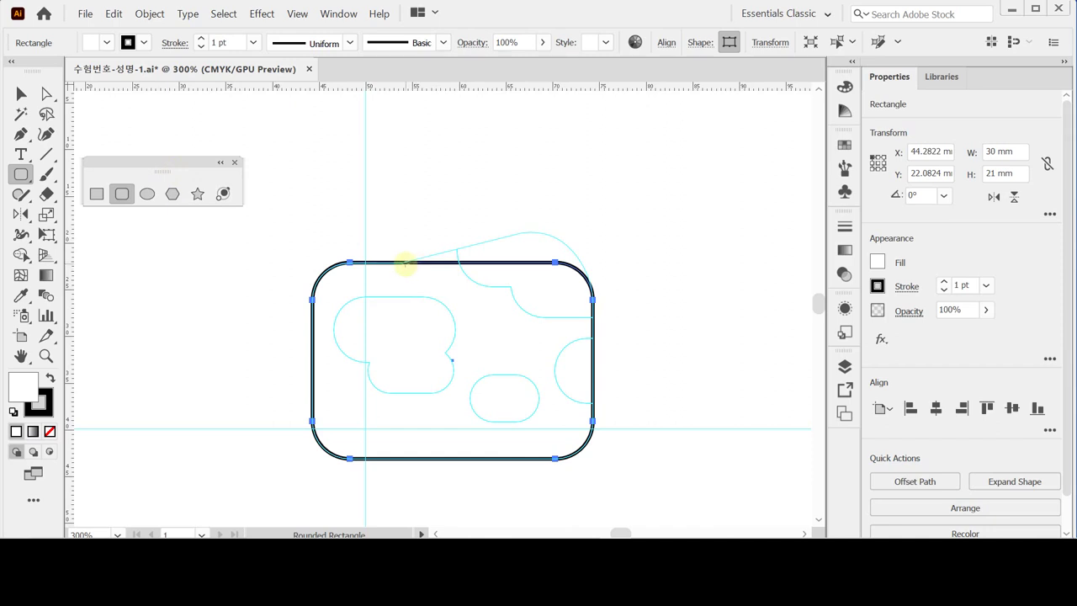
# - Add an anchor point on the body's top edge where the sloping guide line begins
pyautogui.click(21, 134)
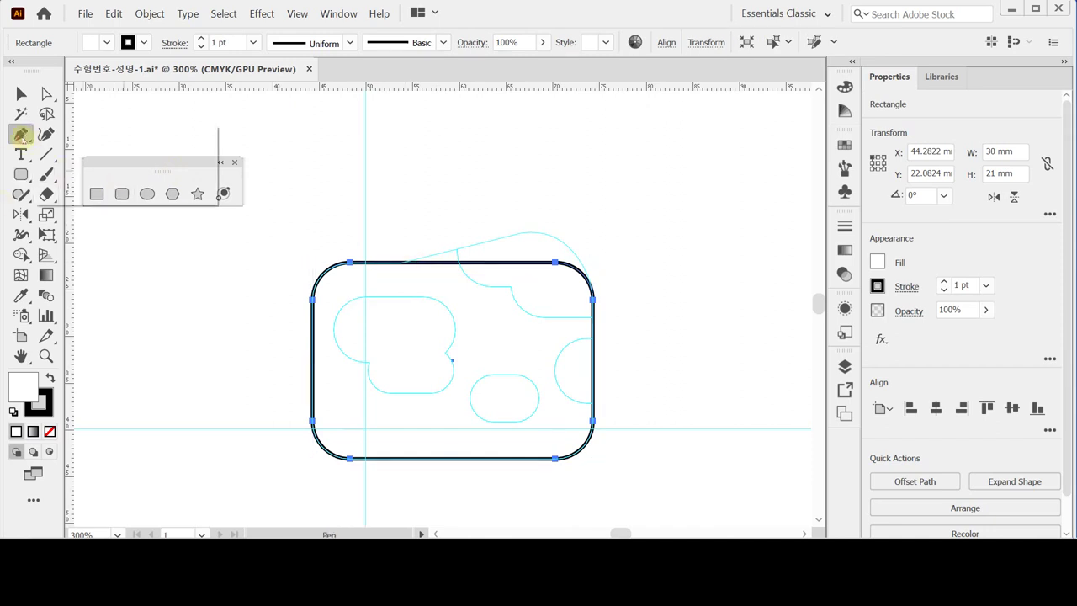
pyautogui.moveTo(21, 133); pyautogui.dragTo(87, 154)
pyautogui.click(87, 153)
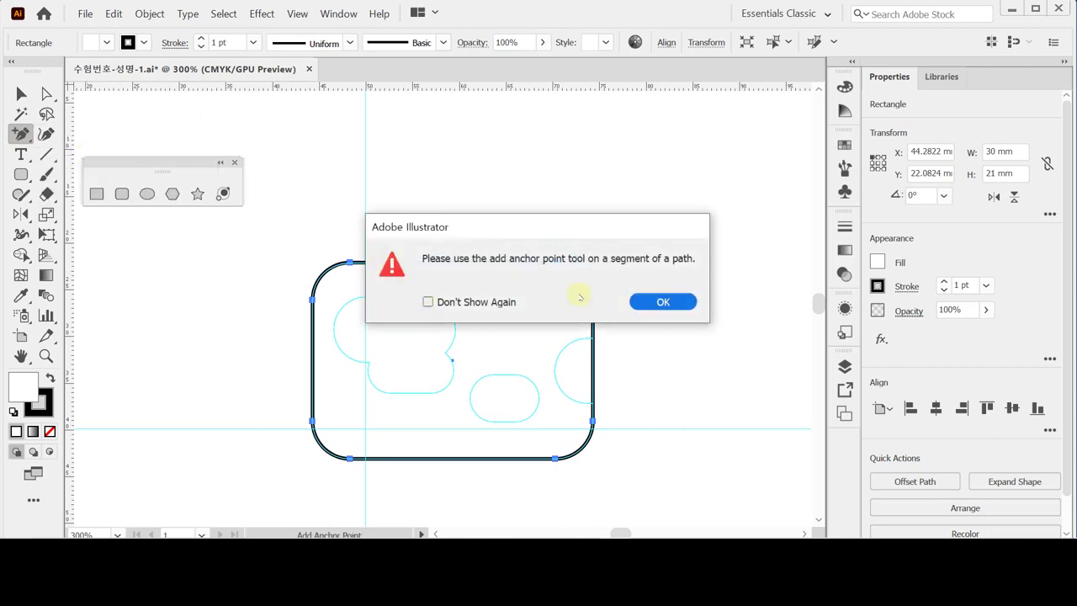
pyautogui.click(665, 302)
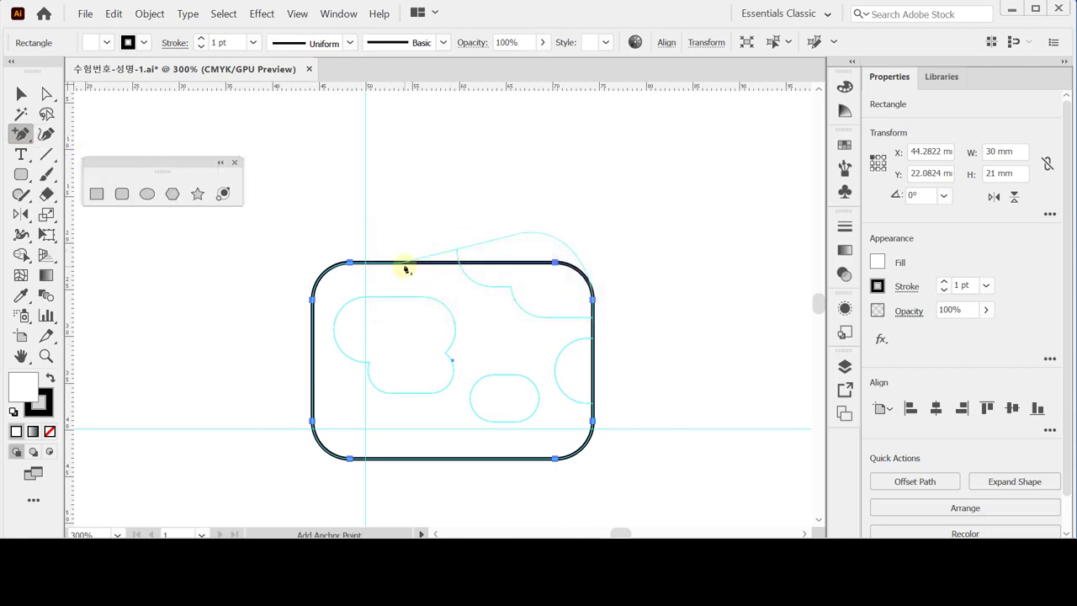
pyautogui.click(406, 263)
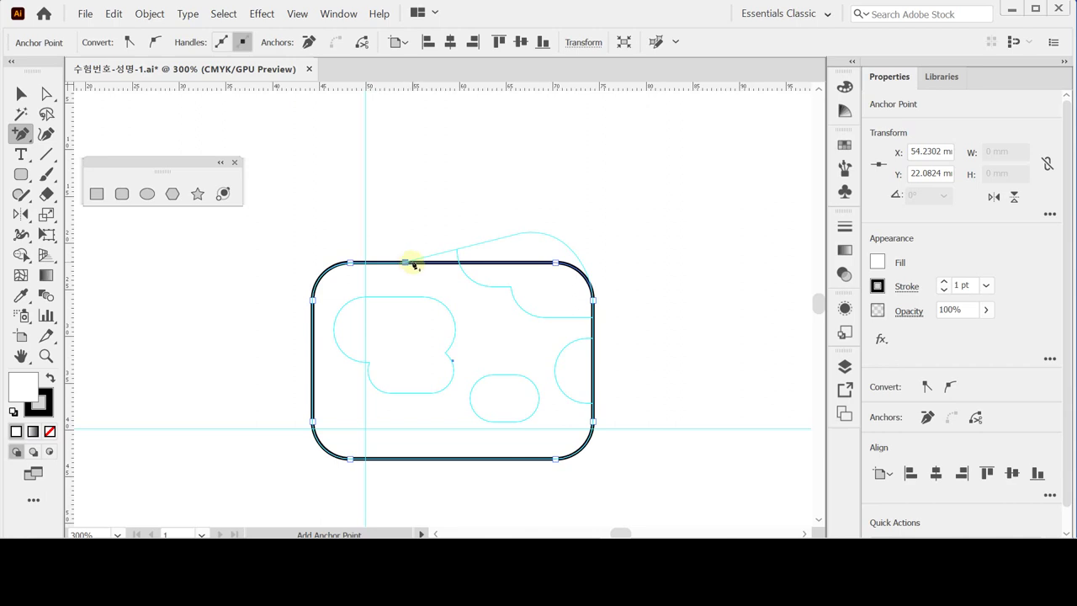
# - Move the right anchor of the body's top edge up to the guide's peak and lengthen its handle to follow the curve
pyautogui.press('a')
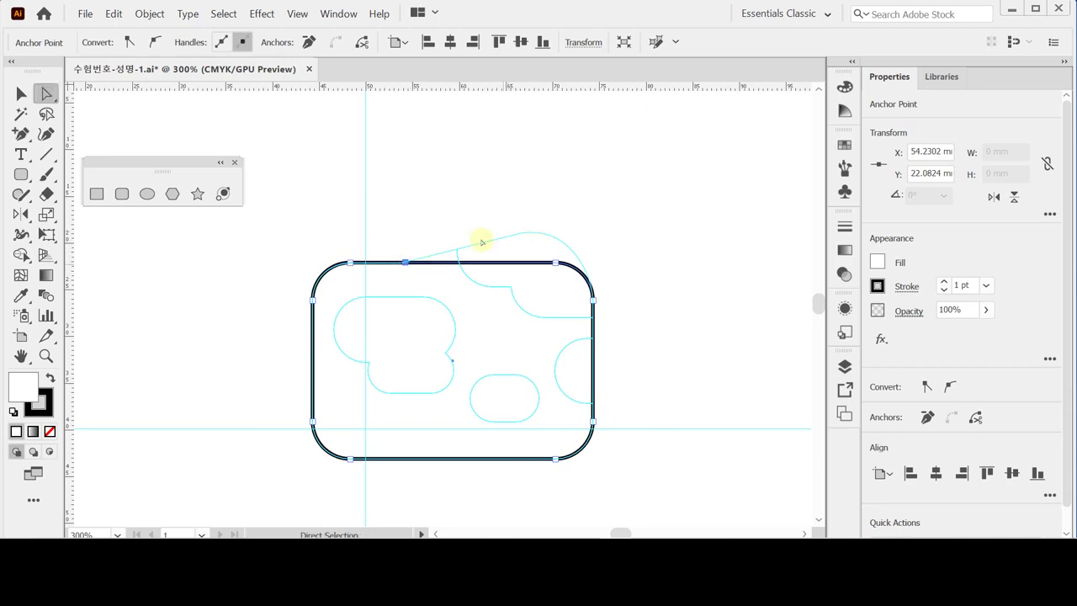
pyautogui.moveTo(557, 263); pyautogui.dragTo(532, 233)
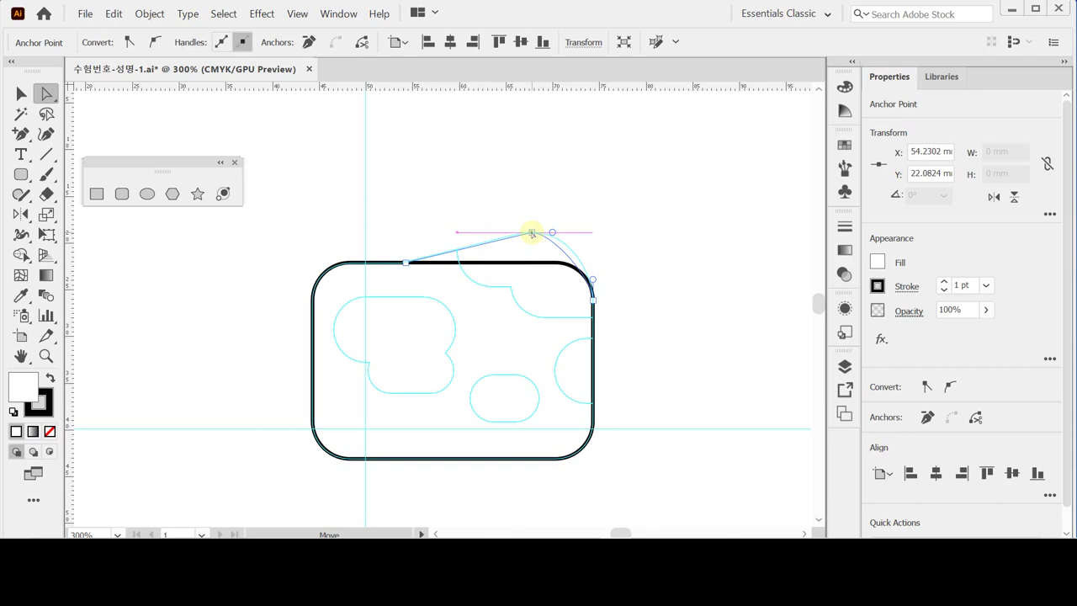
pyautogui.moveTo(531, 233); pyautogui.dragTo(532, 234)
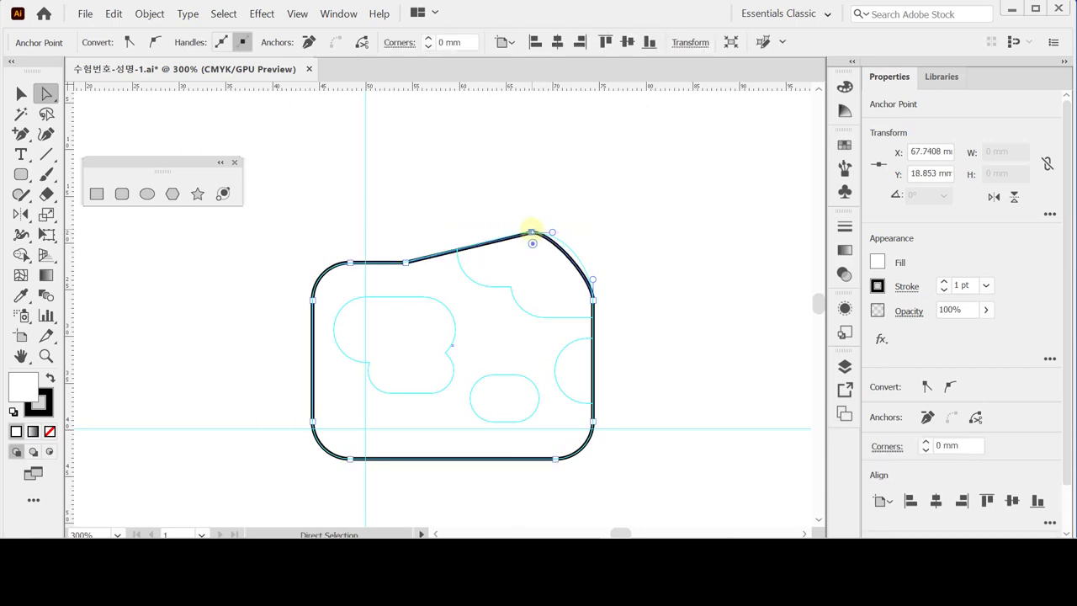
pyautogui.moveTo(551, 232); pyautogui.dragTo(573, 228)
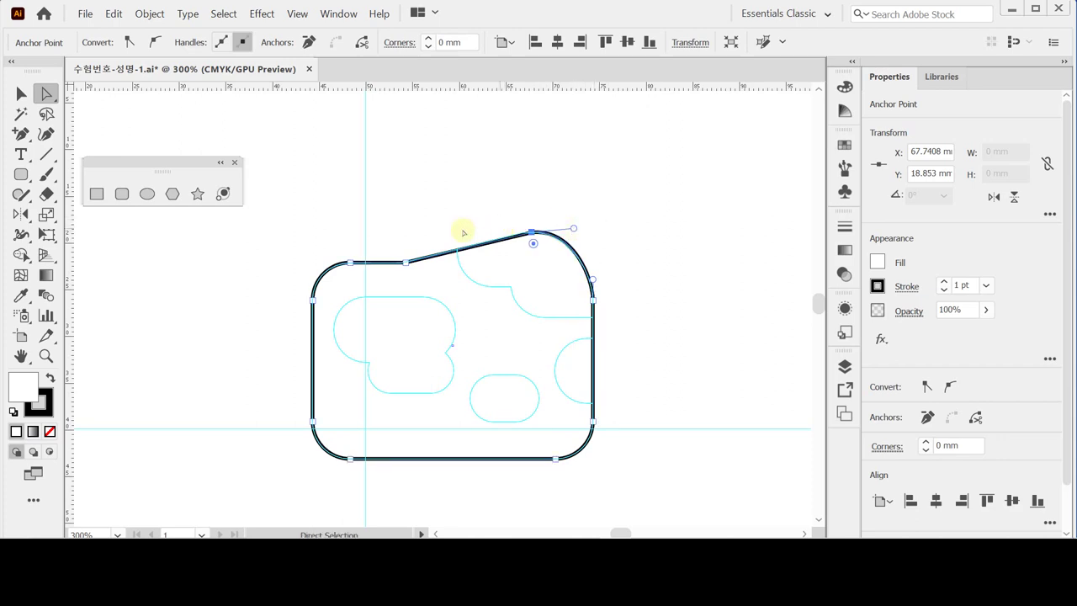
# - Draw a 13 x 7 mm rounded rectangle with a 4 mm corner radius over the upper-left spot guide
pyautogui.click(122, 193)
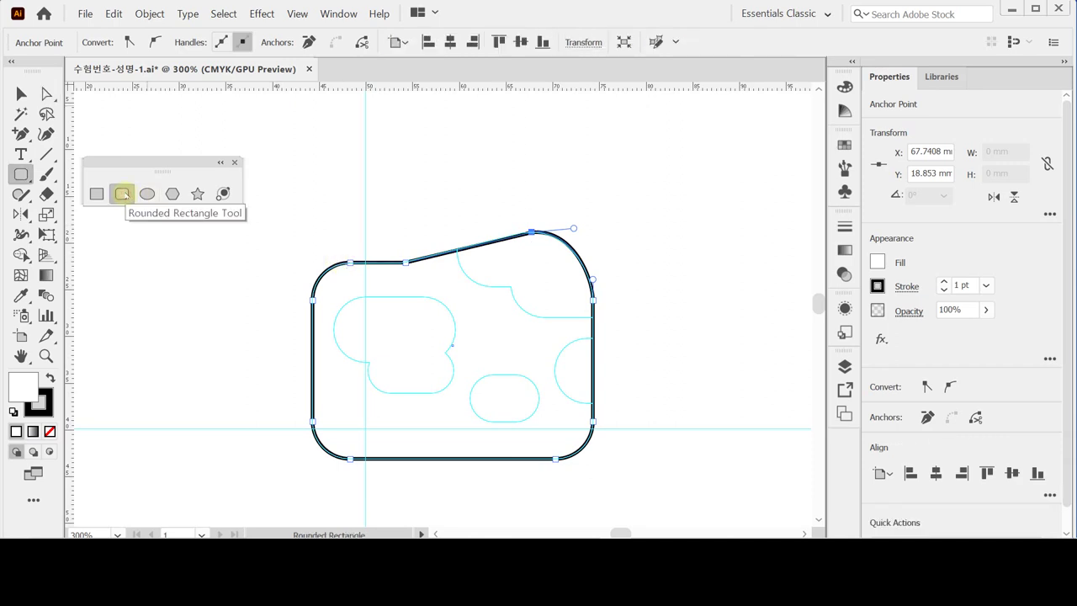
pyautogui.click(332, 297)
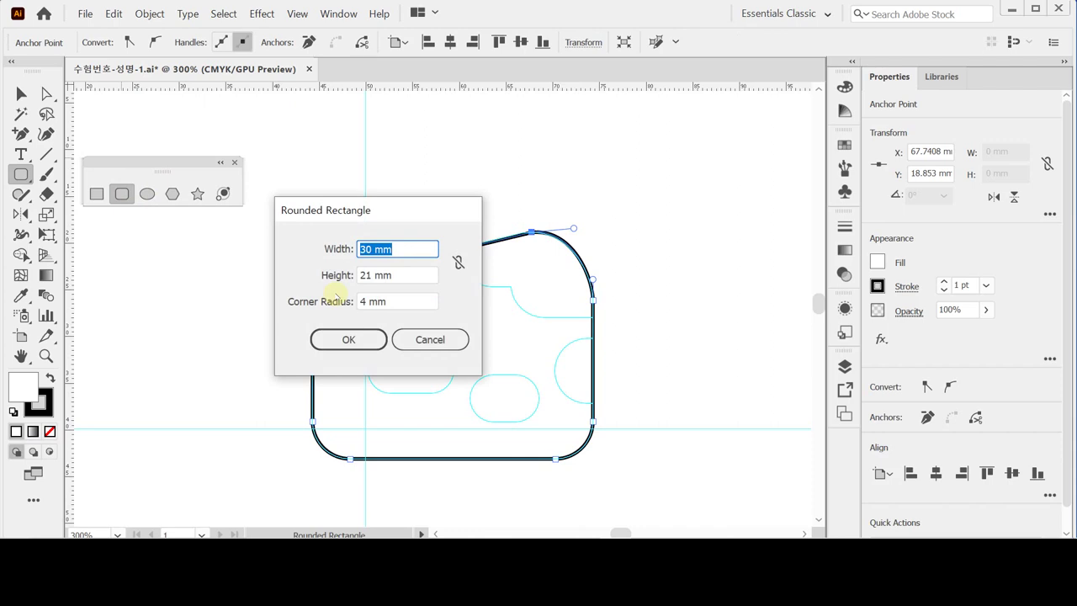
pyautogui.write('1')
pyautogui.press('Tab')
pyautogui.hotkey('shift', 'Tab')
pyautogui.write('13')
pyautogui.press('Tab')
pyautogui.write('7')
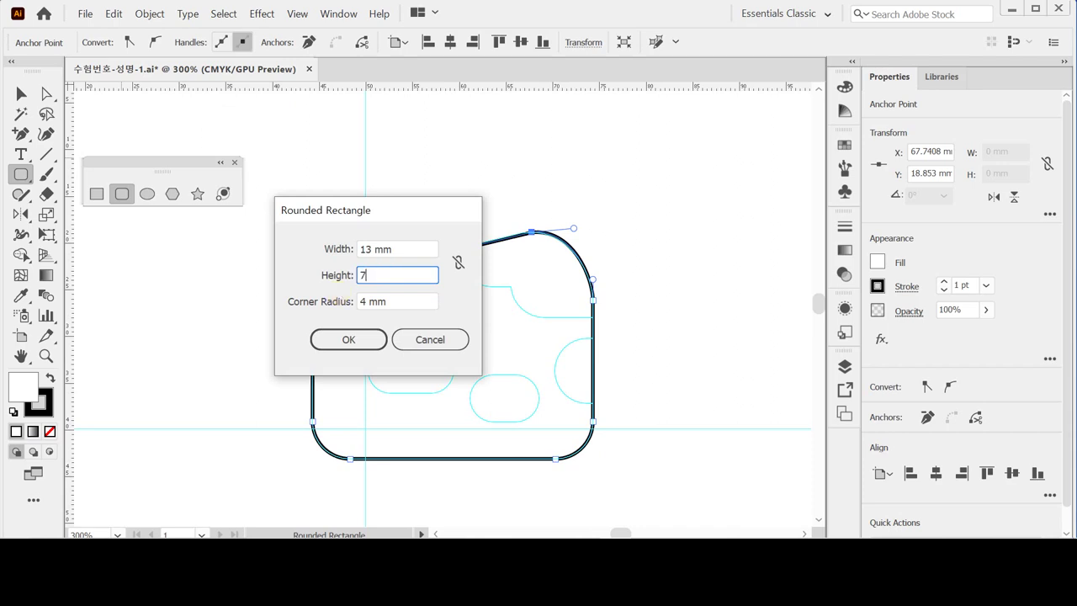
pyautogui.press('Tab')
pyautogui.press('Return')
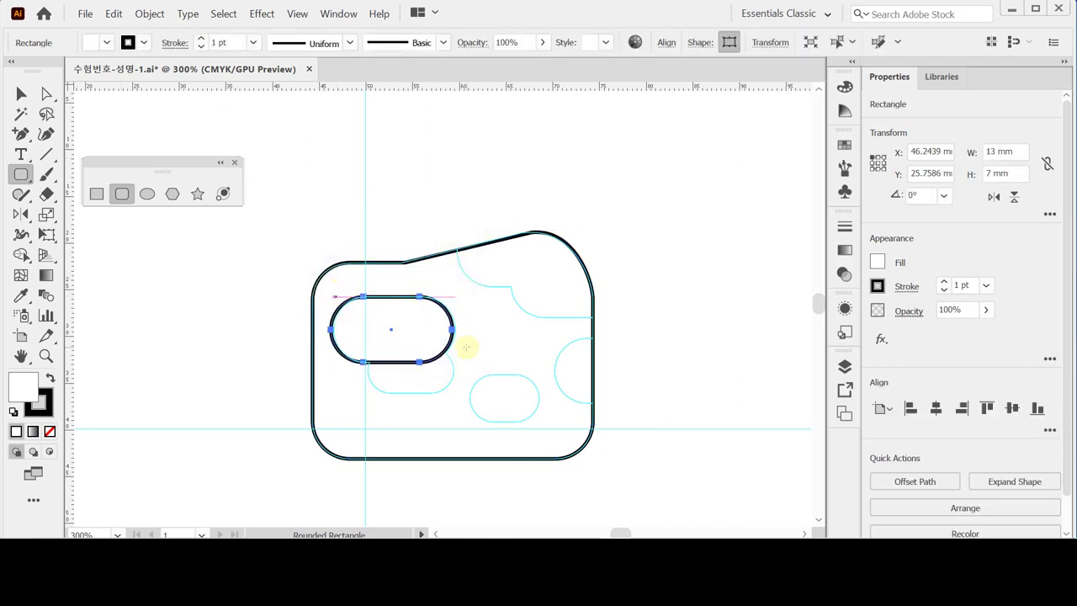
# - Split the body and all the spot shapes along their overlaps with the Pathfinder Divide operation
pyautogui.moveTo(335, 346); pyautogui.dragTo(372, 326)
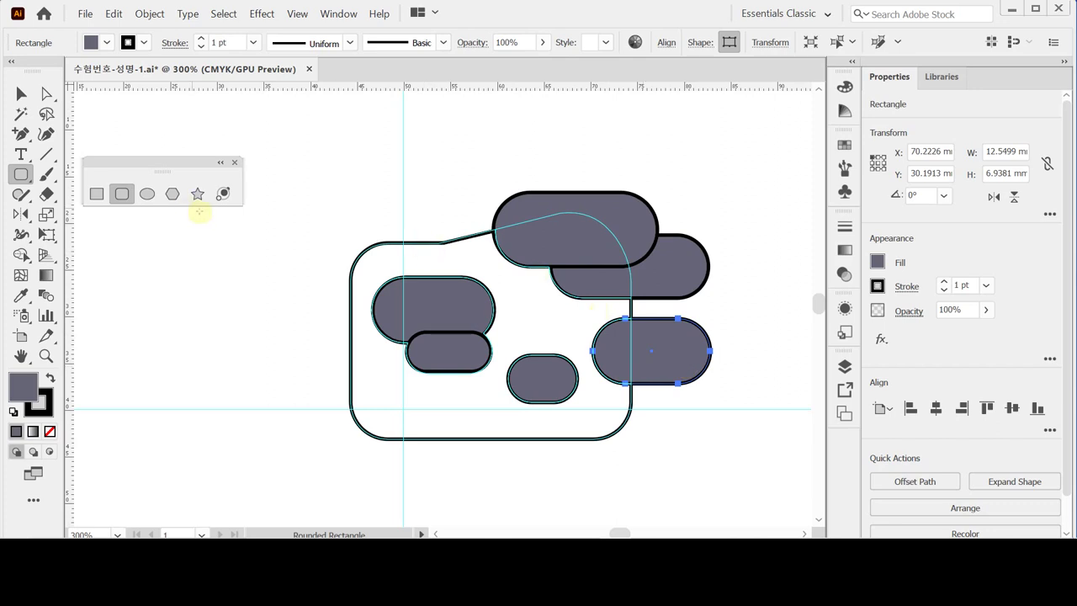
pyautogui.press('v')
pyautogui.moveTo(334, 180); pyautogui.dragTo(684, 433)
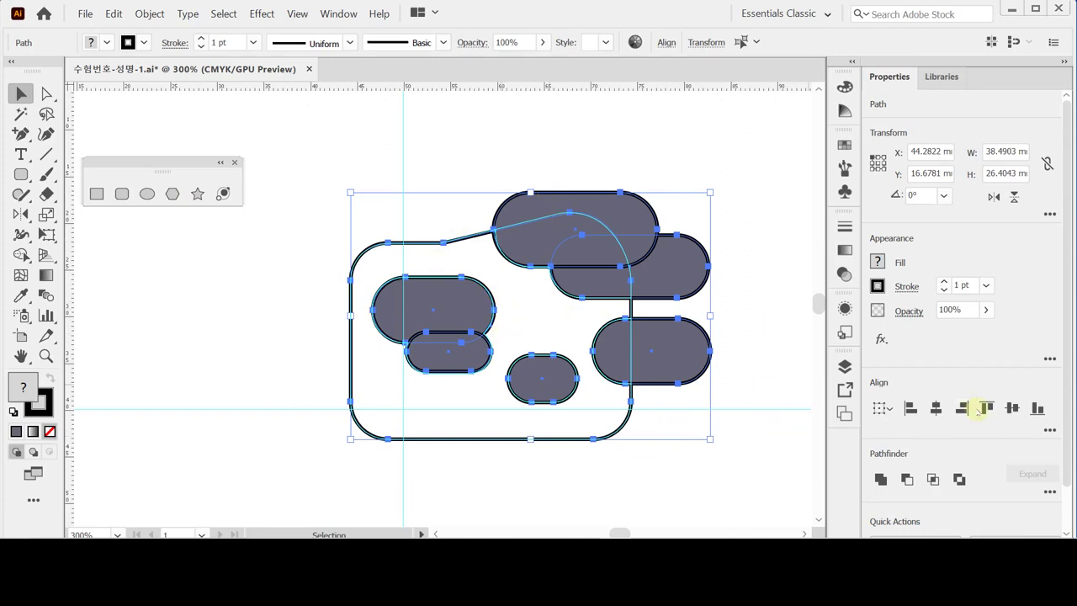
pyautogui.scroll(-2, 975, 414)
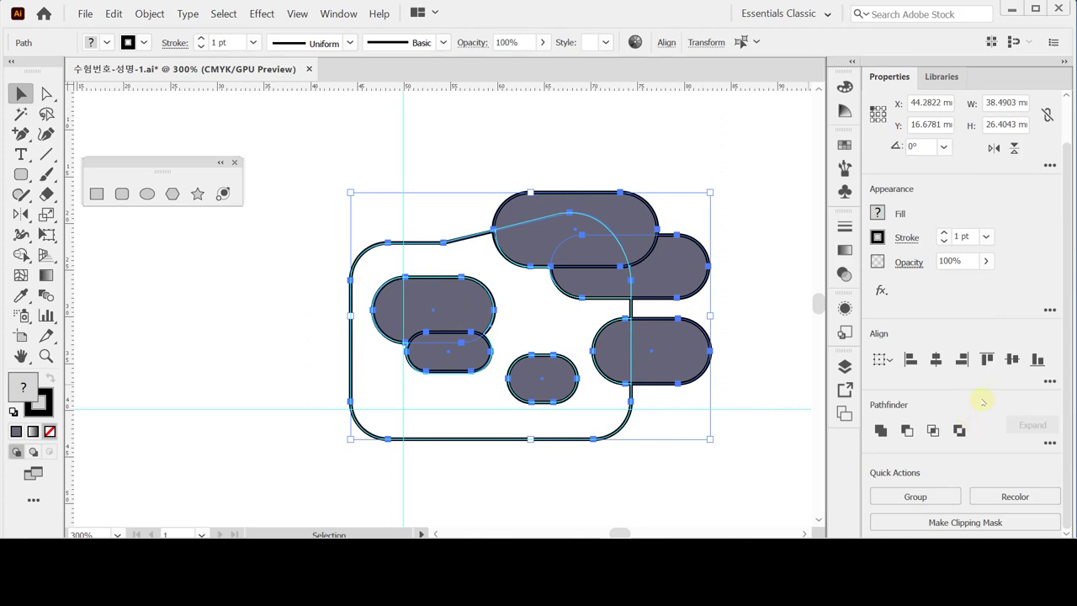
pyautogui.click(1049, 442)
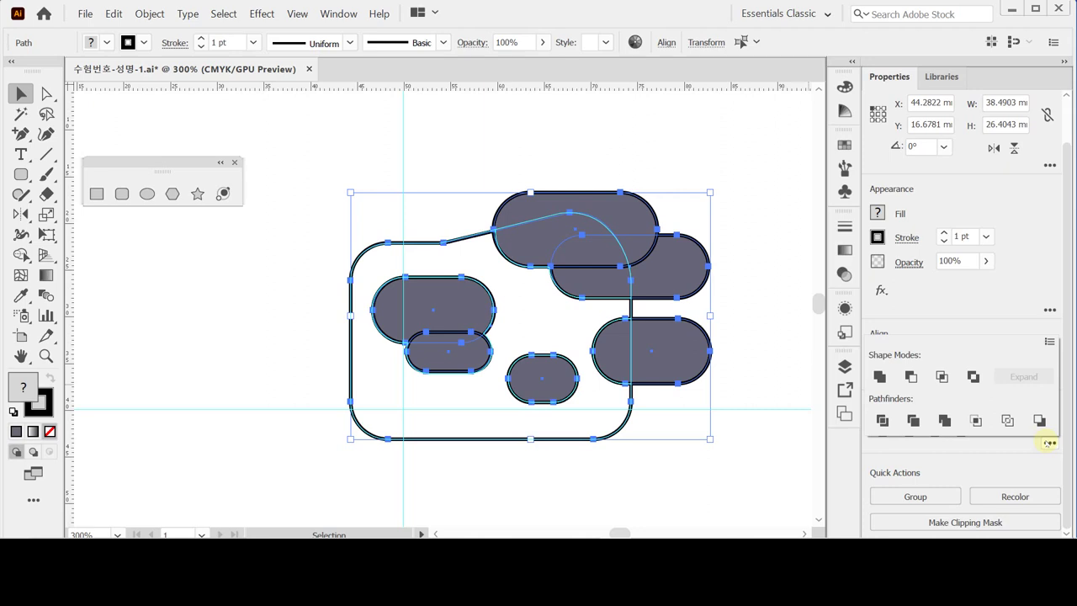
pyautogui.click(883, 420)
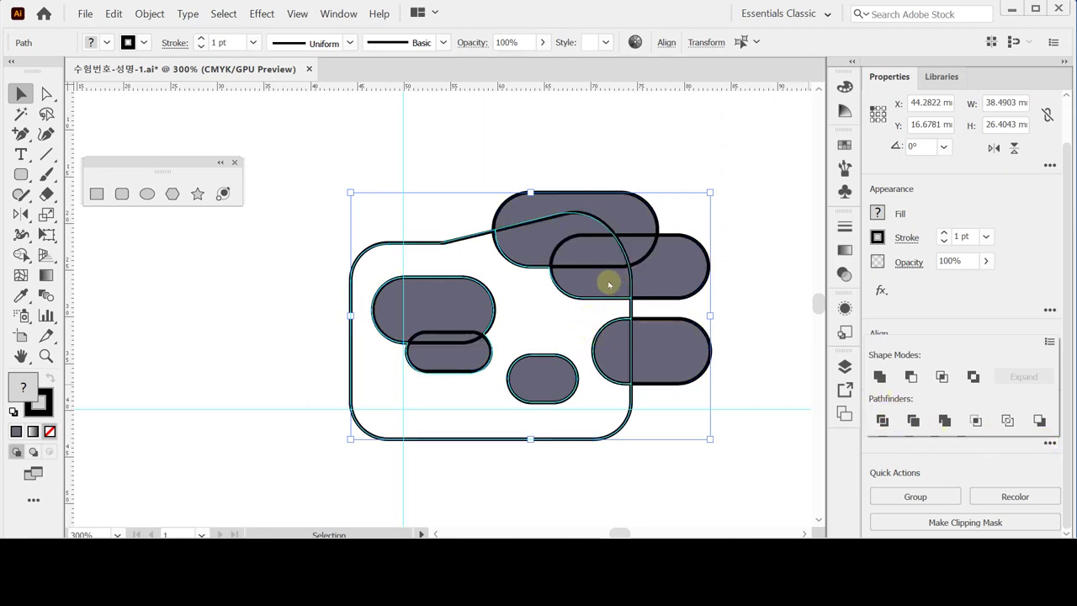
# - Isolate the divided group and delete the spot pieces that stick out beyond the body's outline
pyautogui.click(612, 161)
pyautogui.click(620, 208)
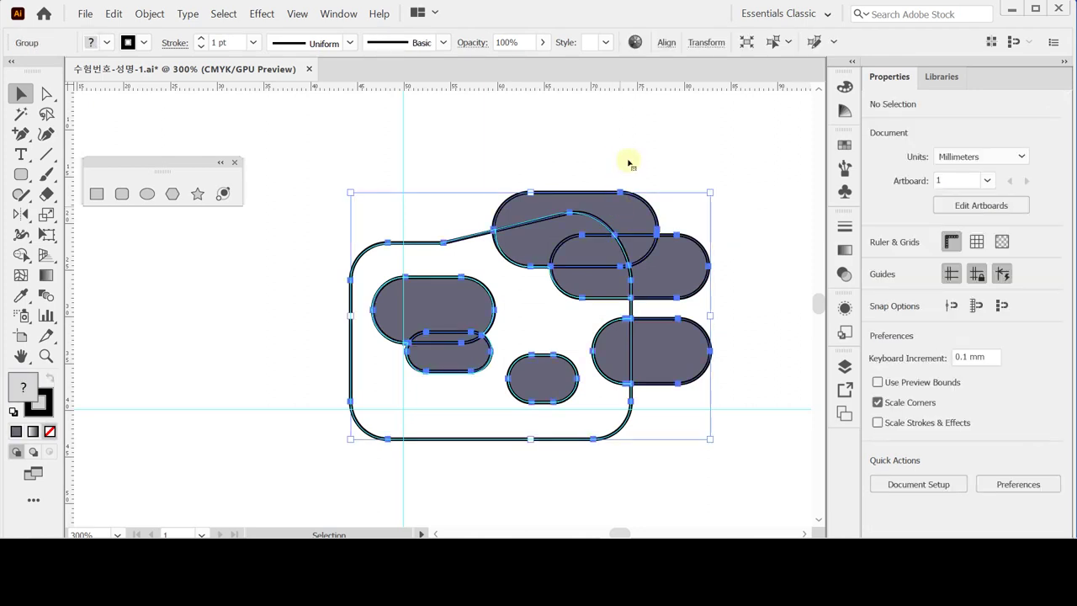
pyautogui.doubleClick(634, 207)
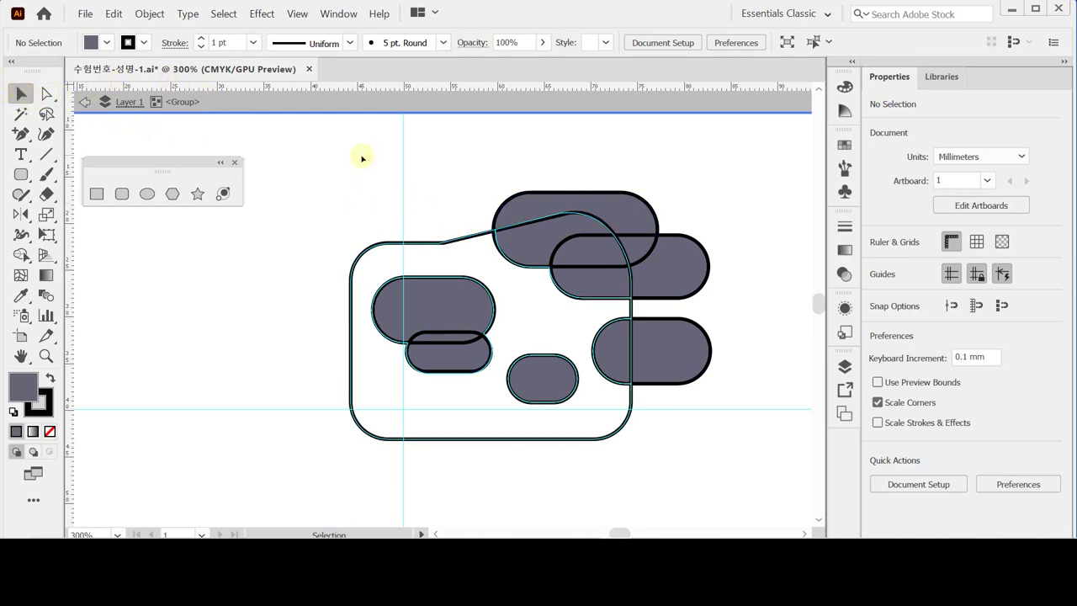
pyautogui.click(525, 208)
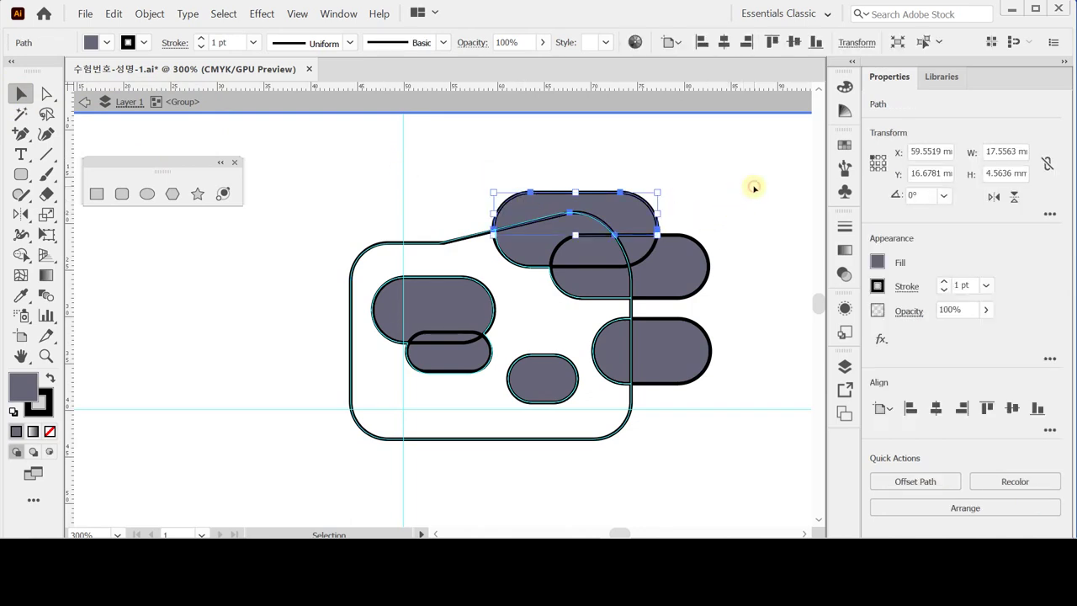
pyautogui.keyDown('shift'); pyautogui.click(649, 254); pyautogui.keyUp('shift')
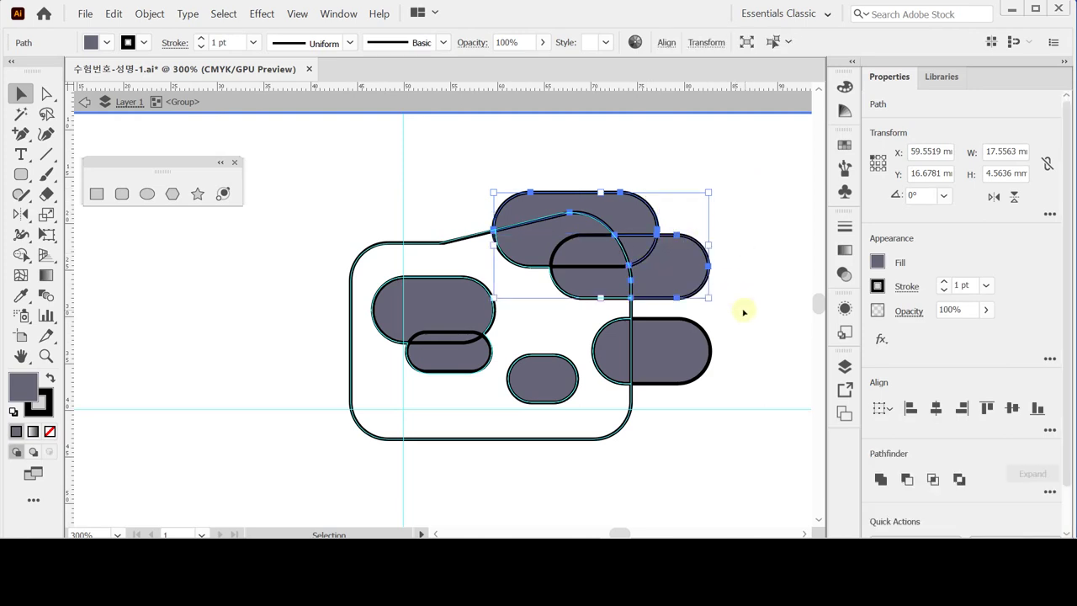
pyautogui.click(742, 308)
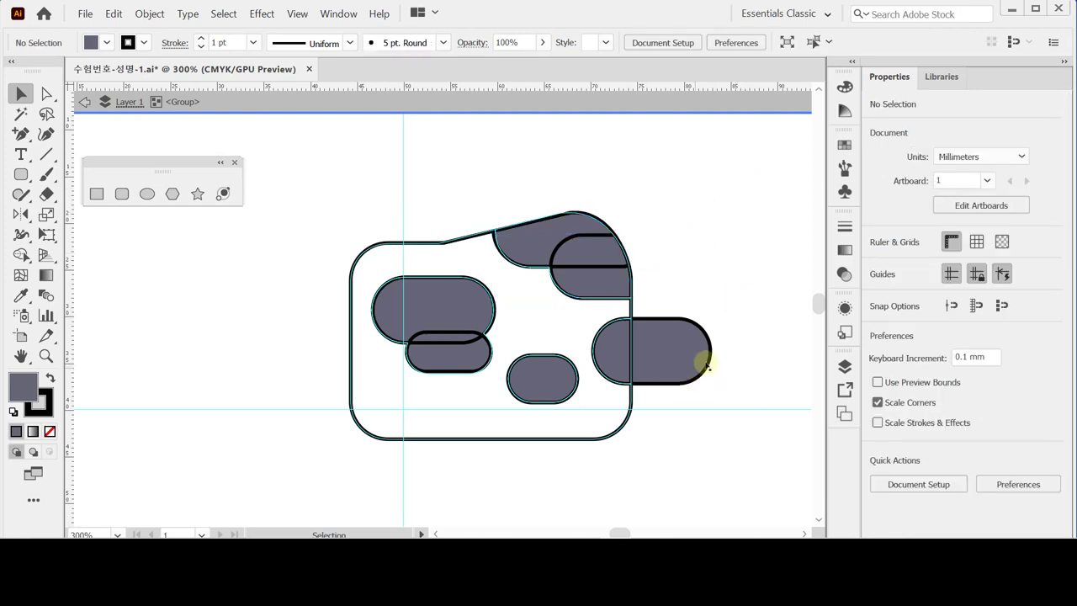
pyautogui.click(678, 362)
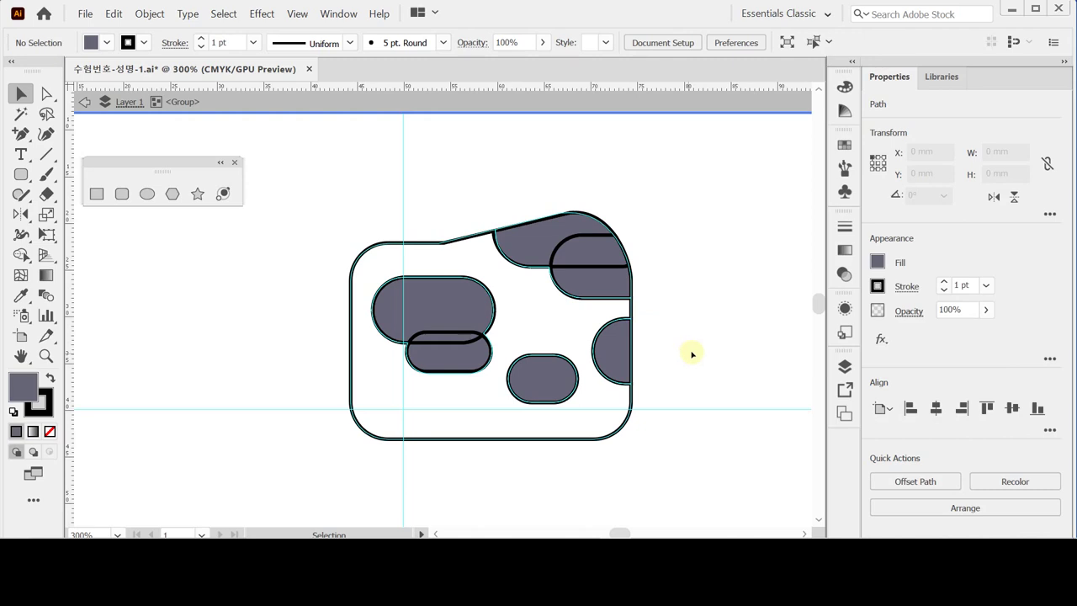
# - Unite the overlapping pieces of the large left spot, and likewise those of the upper-right spot, into single shapes
pyautogui.click(423, 301)
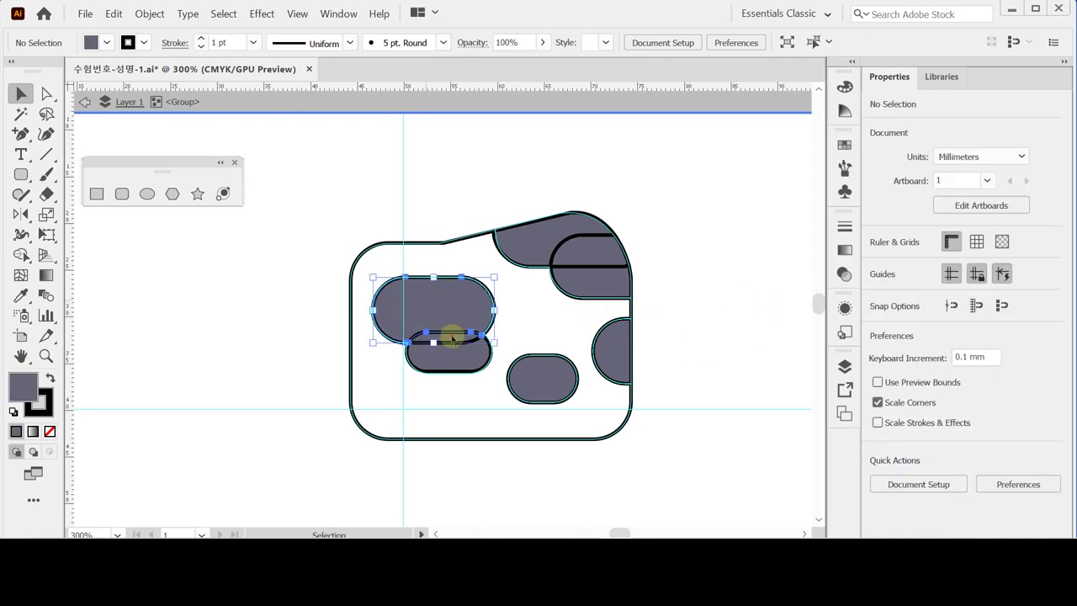
pyautogui.keyDown('shift'); pyautogui.click(455, 354); pyautogui.keyUp('shift')
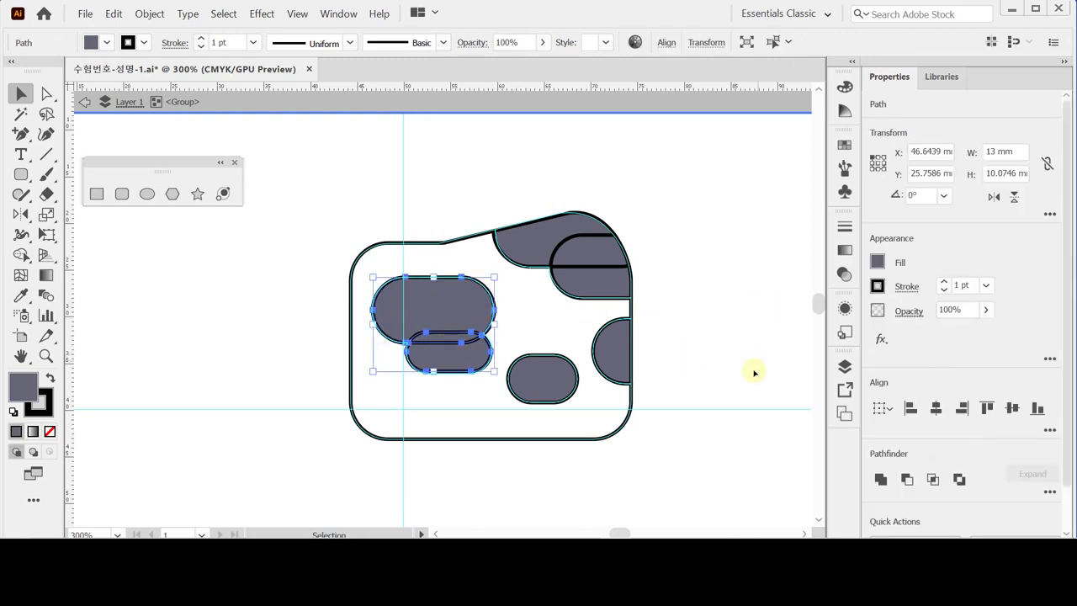
pyautogui.click(880, 479)
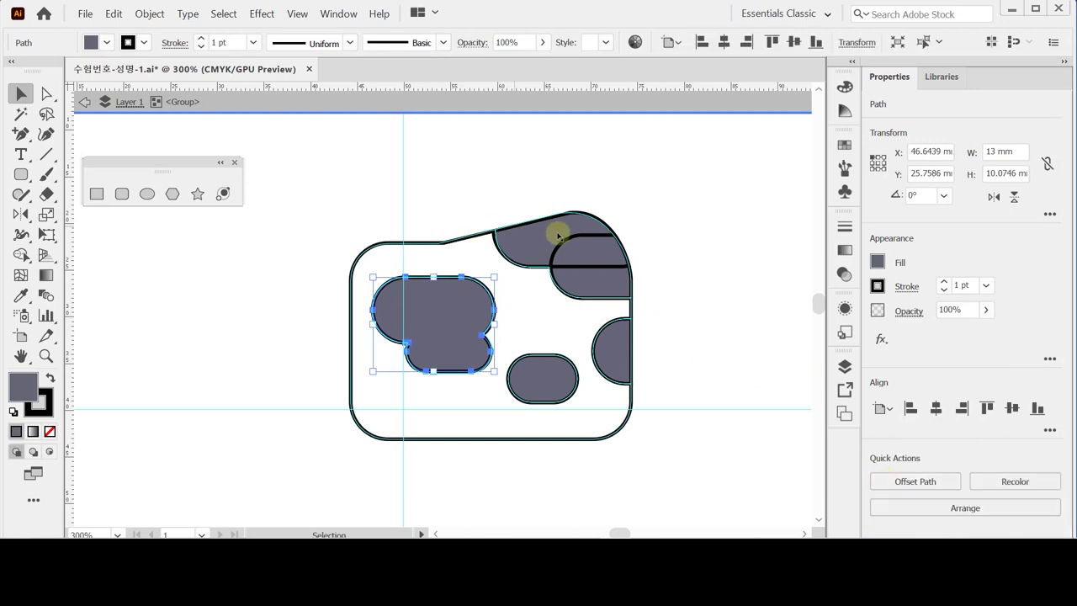
pyautogui.moveTo(646, 181); pyautogui.dragTo(581, 275)
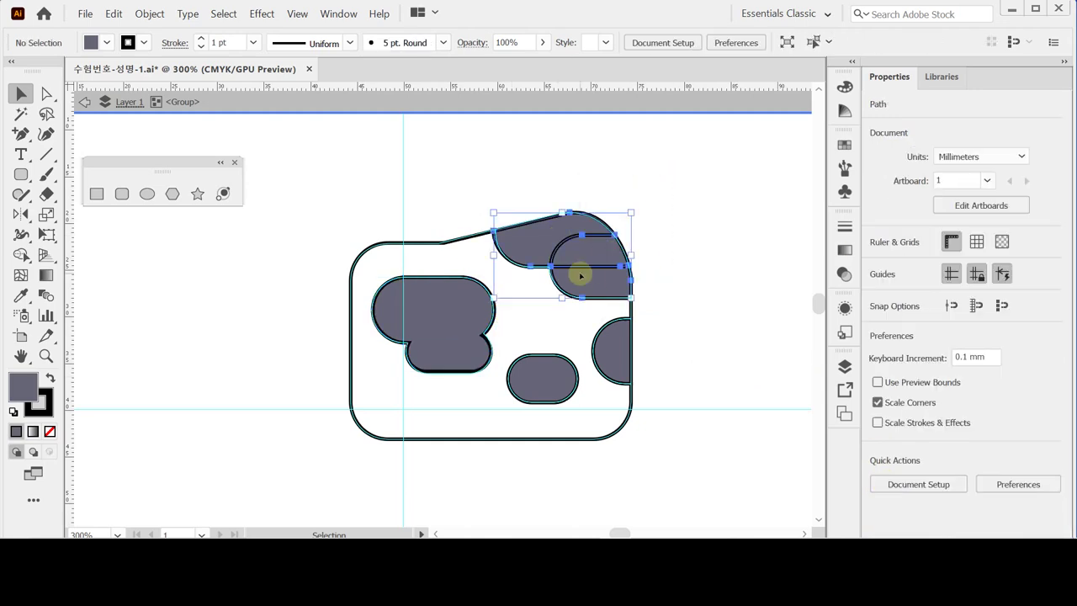
pyautogui.click(881, 479)
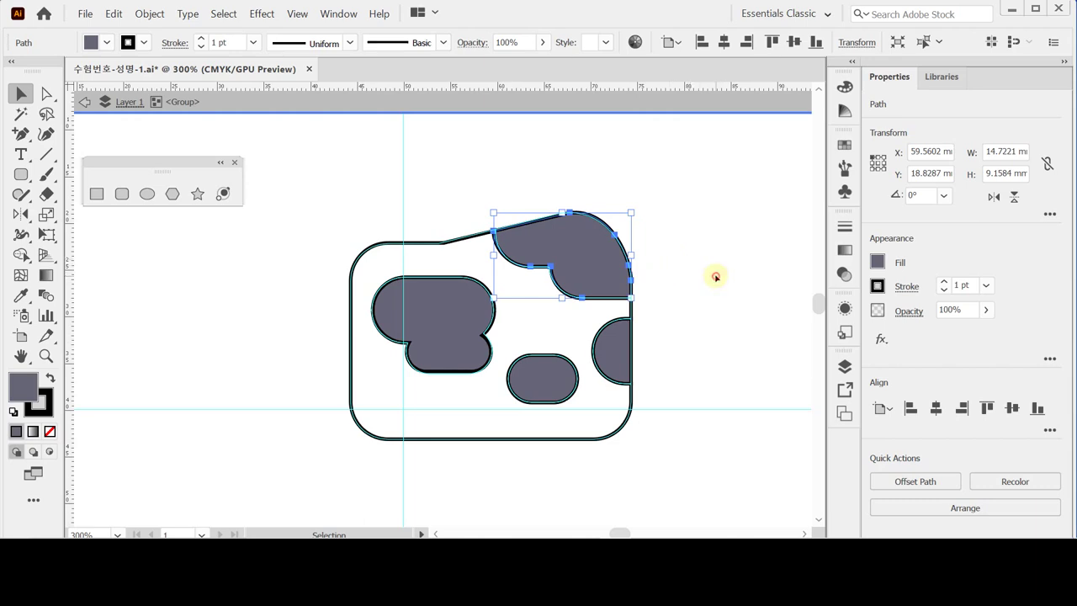
pyautogui.click(716, 276)
# - Remove the stroke from the cow body and all its spots, and exit isolation mode
pyautogui.hotkey('ctrl', 'a')
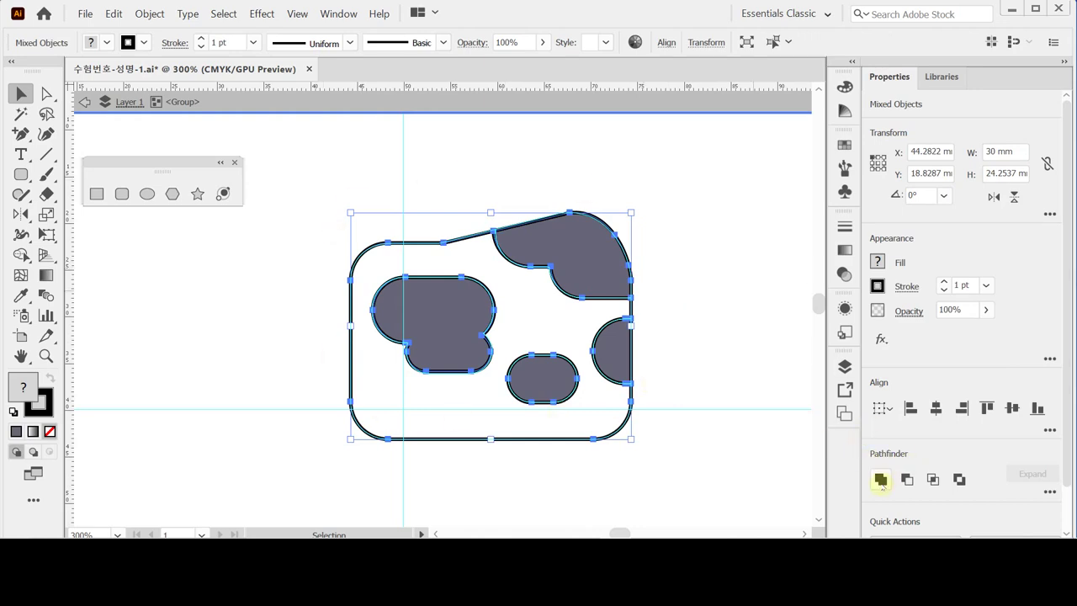
pyautogui.click(877, 286)
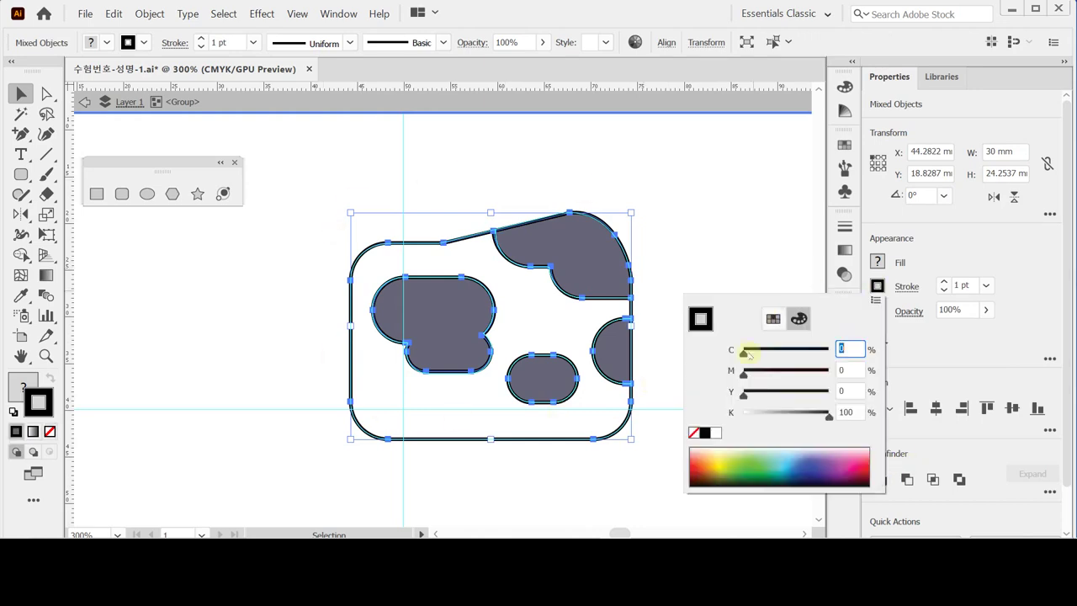
pyautogui.click(694, 431)
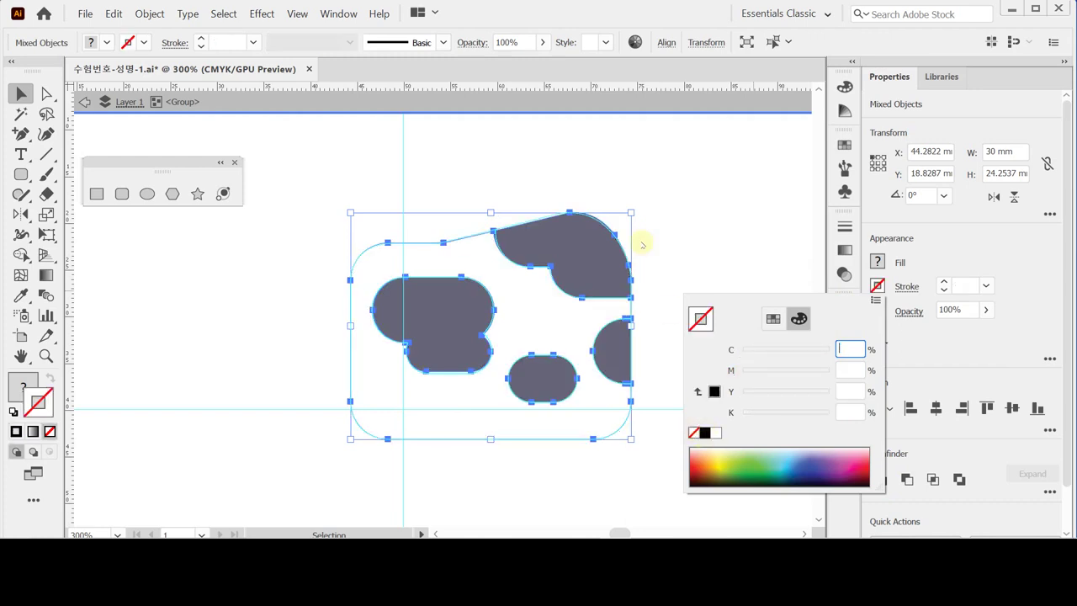
pyautogui.click(733, 239)
pyautogui.press('x')
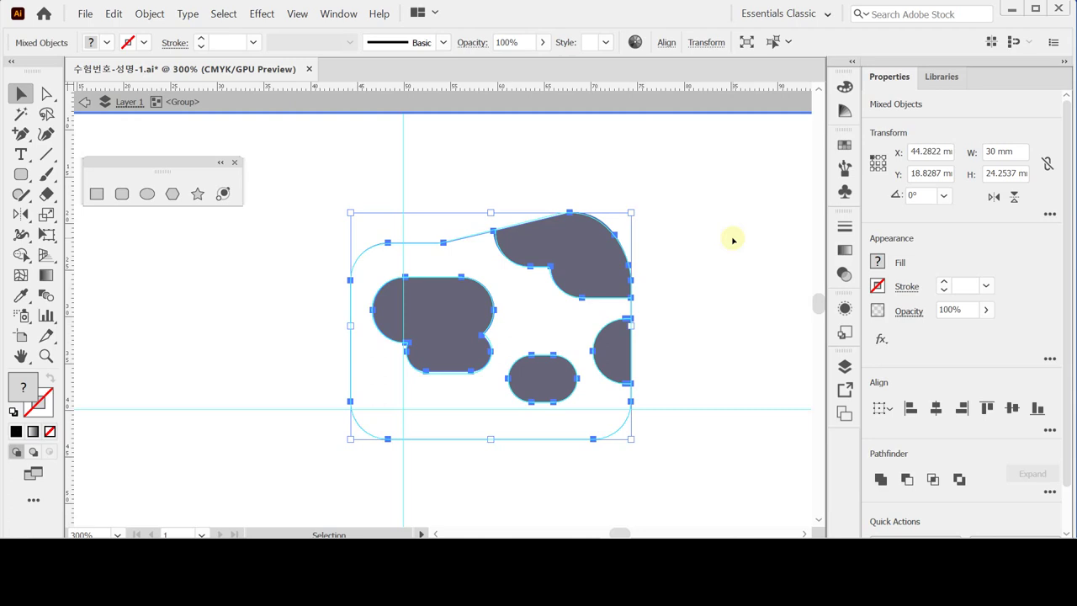
pyautogui.doubleClick(733, 239)
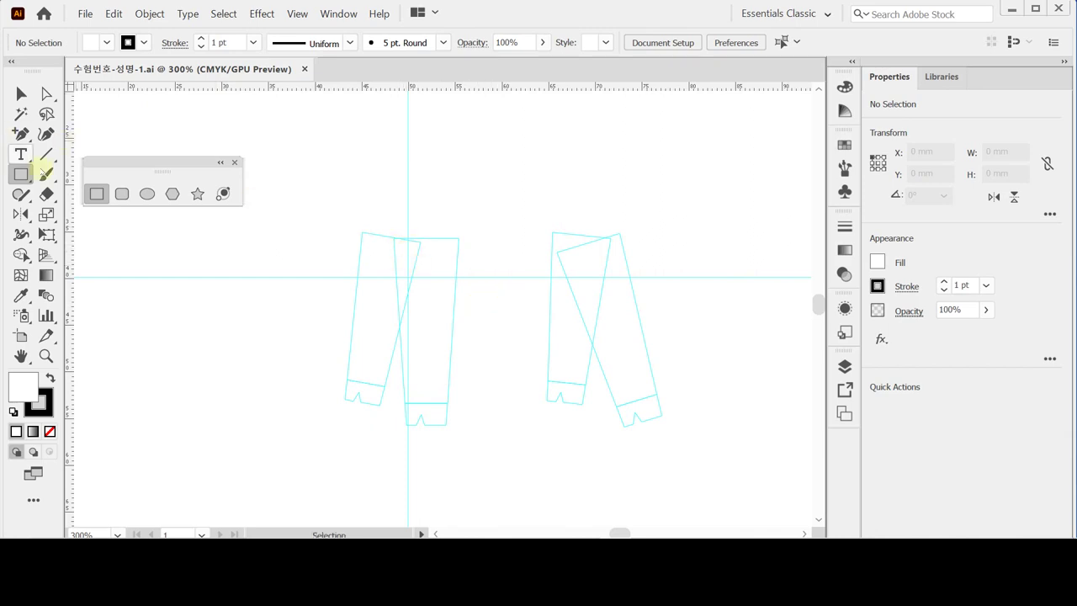
# - Draw a 7 x 20 mm rectangle from the upper-left corner of the second leg guide
pyautogui.click(393, 239)
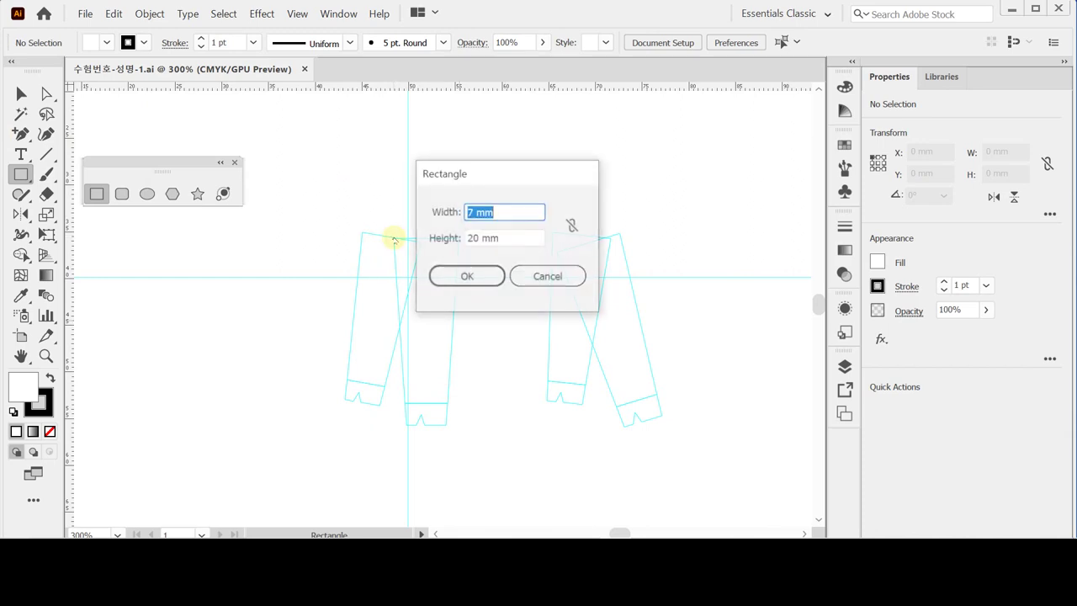
pyautogui.click(517, 212)
pyautogui.click(525, 237)
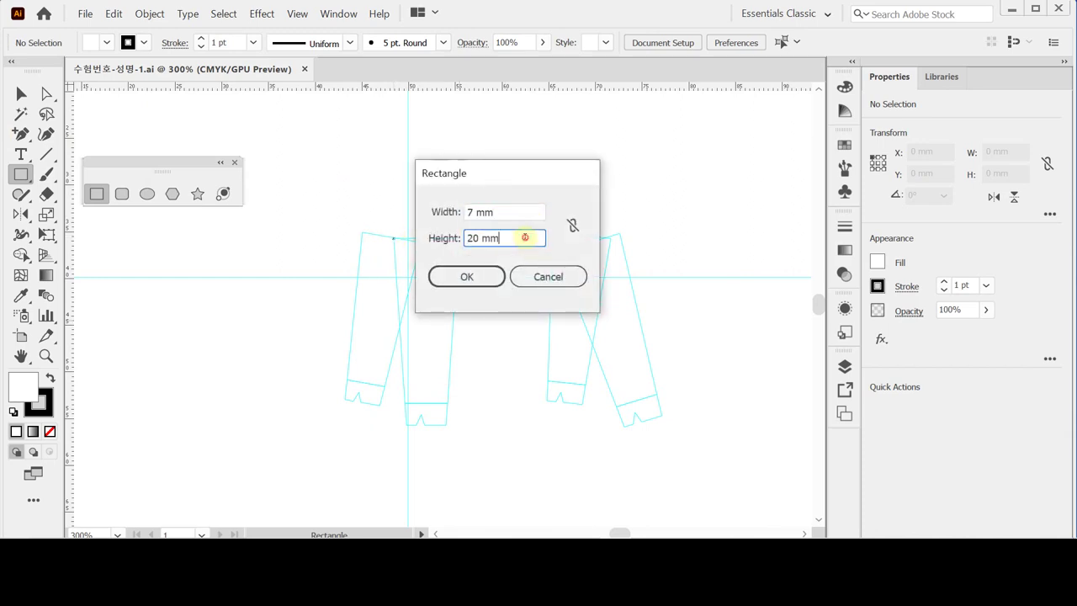
pyautogui.click(467, 277)
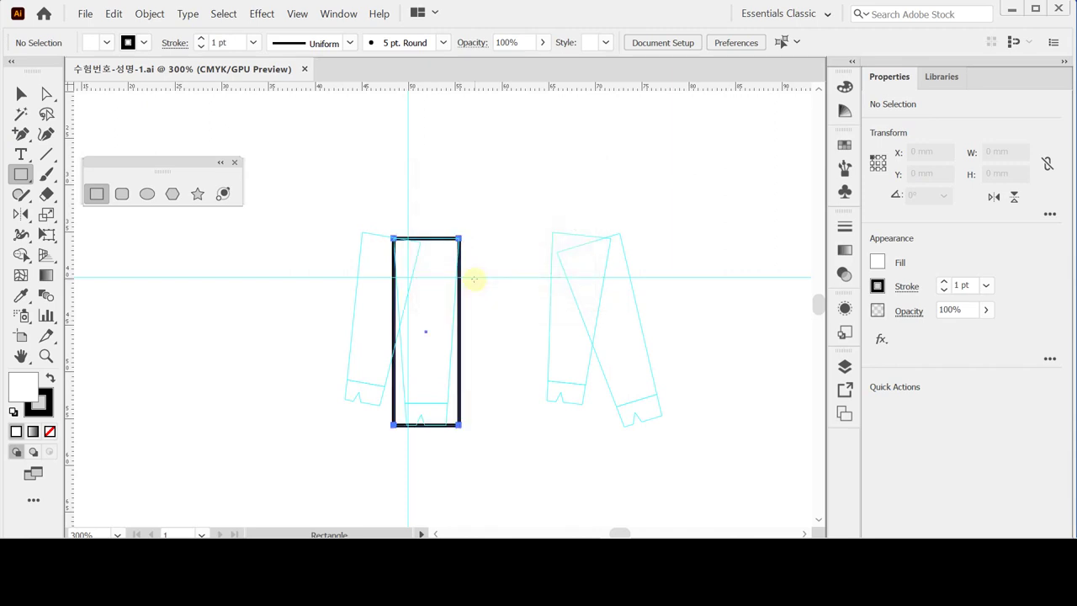
pyautogui.press('ctrl')
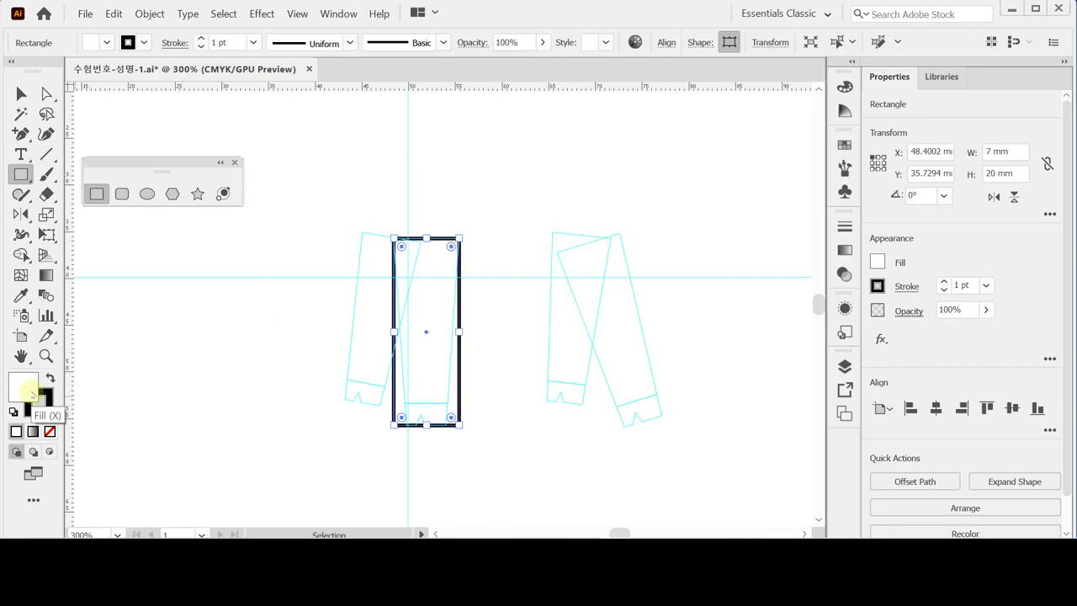
pyautogui.click(39, 401)
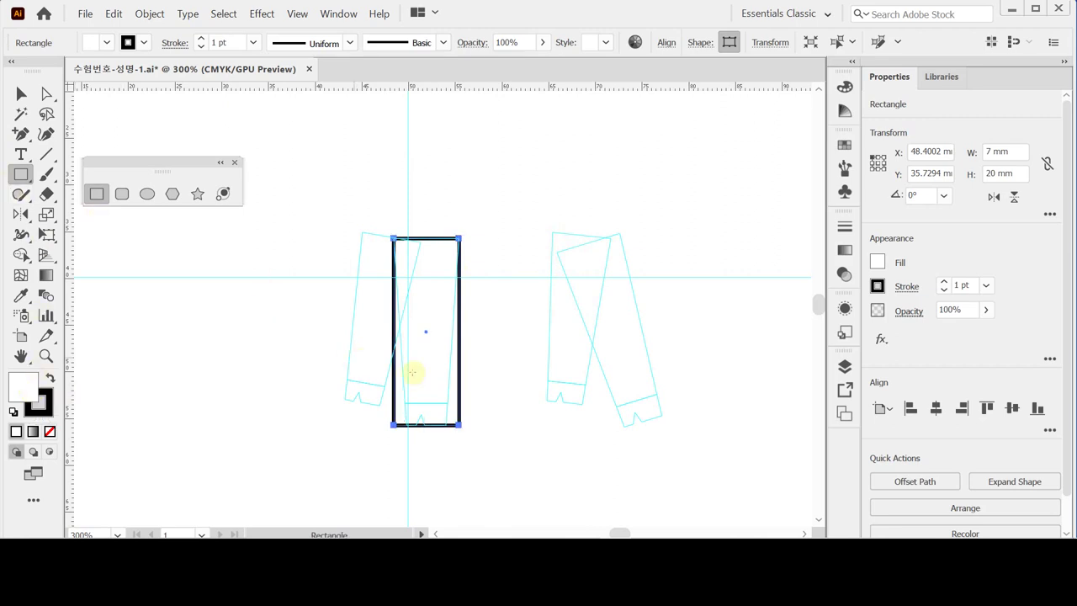
# - Taper the leg rectangle by scaling its two bottom anchor points uniformly to 60%
pyautogui.press('a')
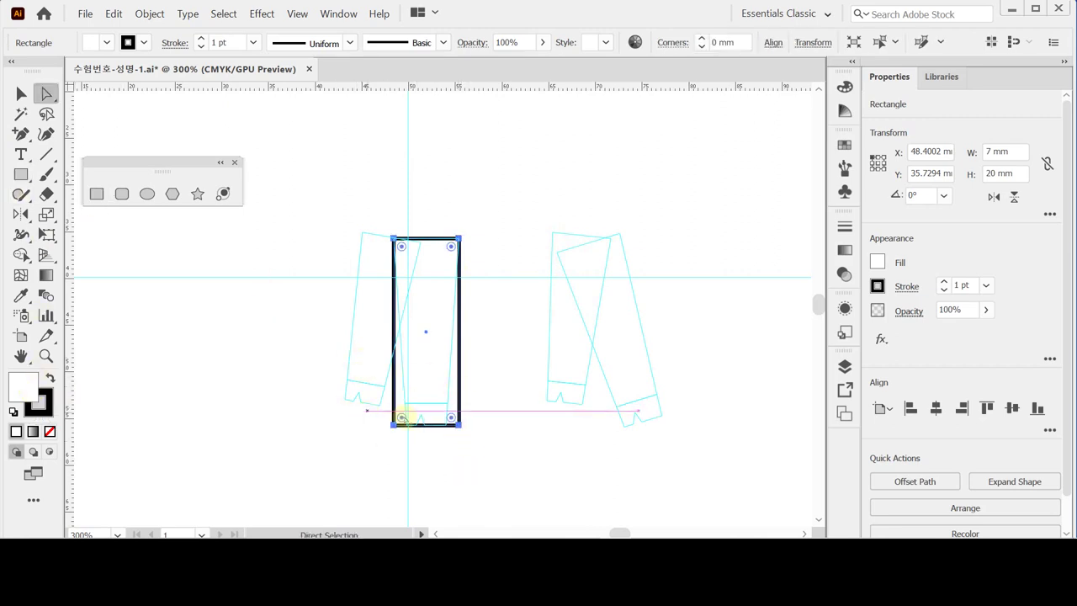
pyautogui.moveTo(357, 408); pyautogui.dragTo(487, 448)
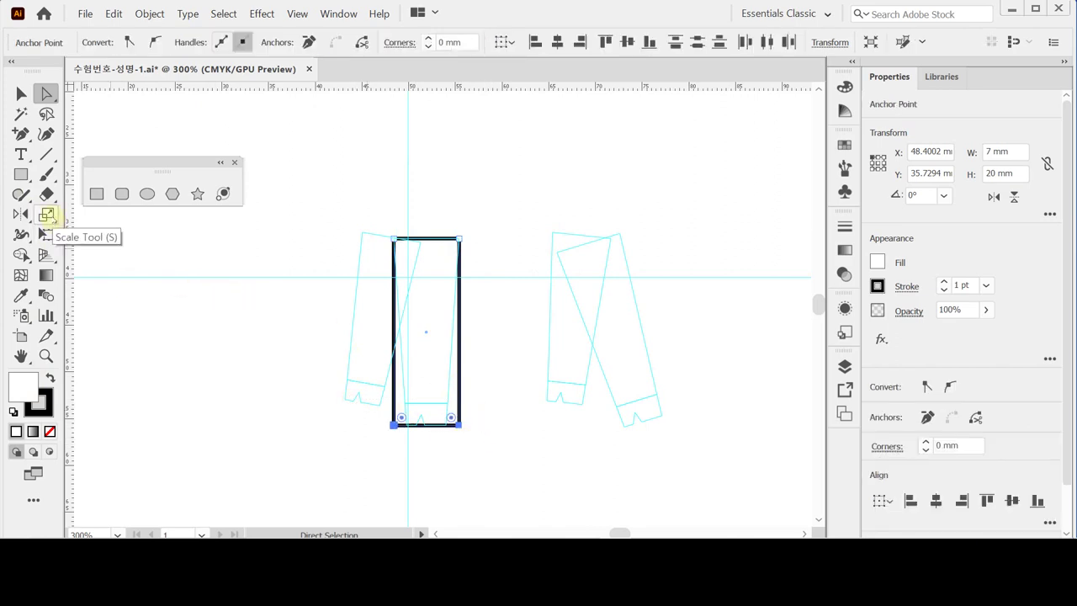
pyautogui.doubleClick(47, 215)
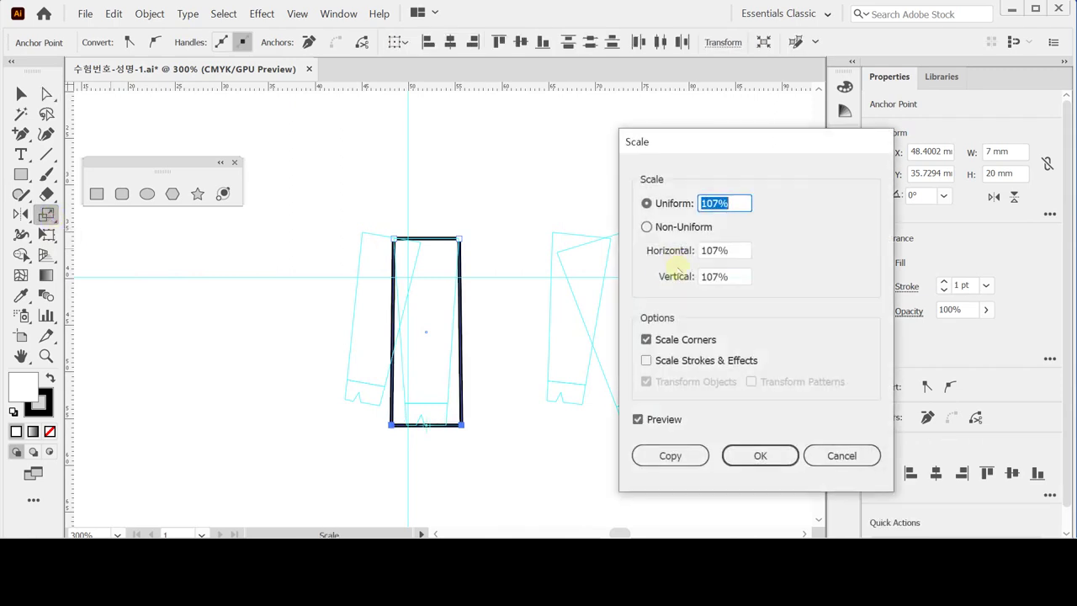
pyautogui.write('60')
pyautogui.click(760, 455)
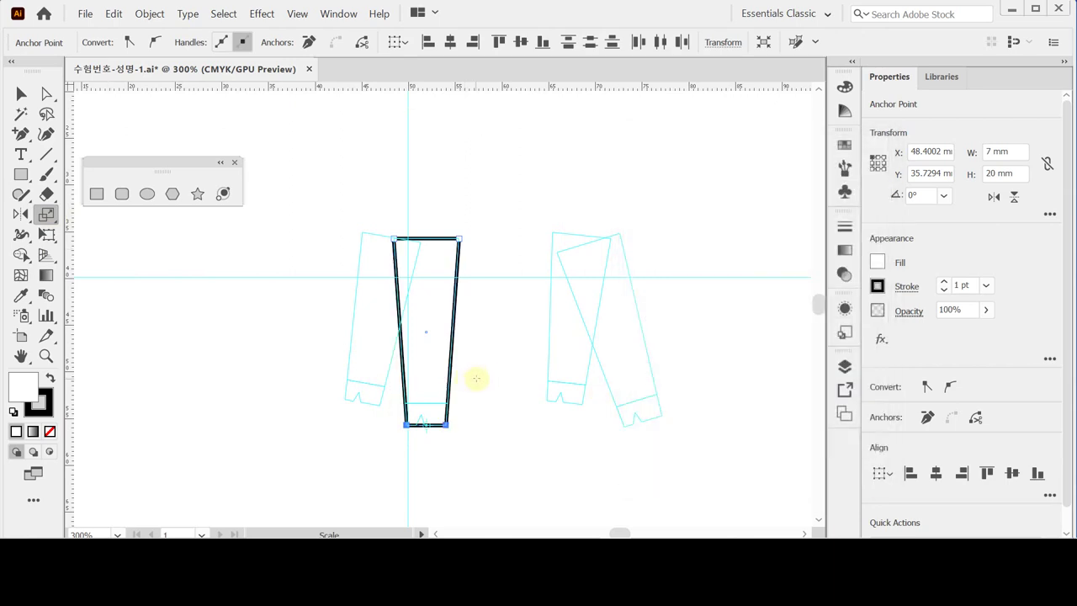
# - Draw a horizontal line about 15 mm long across the leg along the top of the hoof guide
pyautogui.hotkey('ctrl', '=')
pyautogui.moveTo(457, 420); pyautogui.dragTo(435, 360)
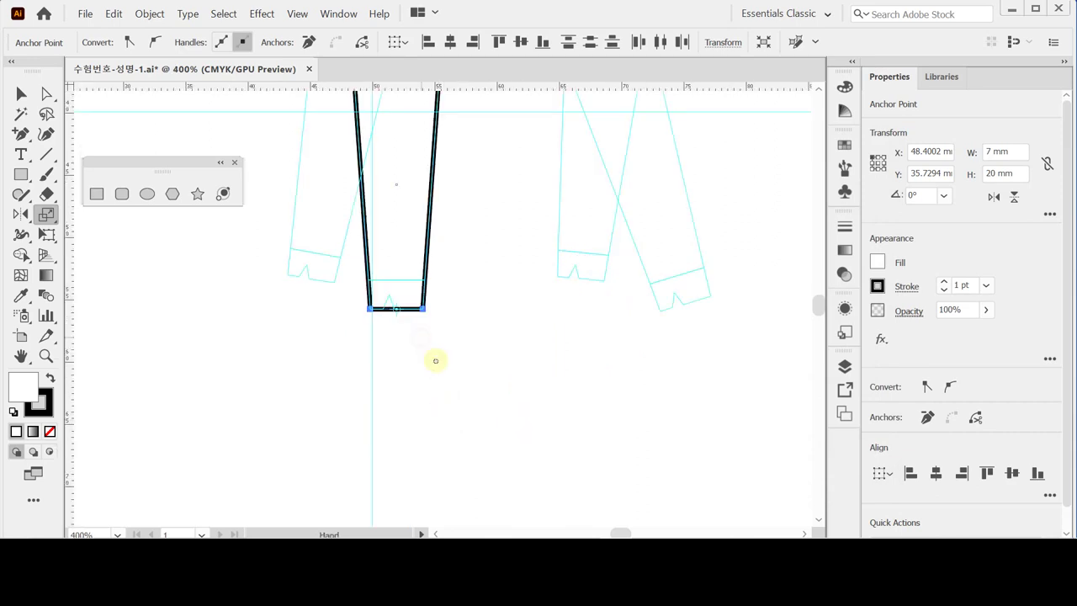
pyautogui.click(154, 286)
pyautogui.click(46, 154)
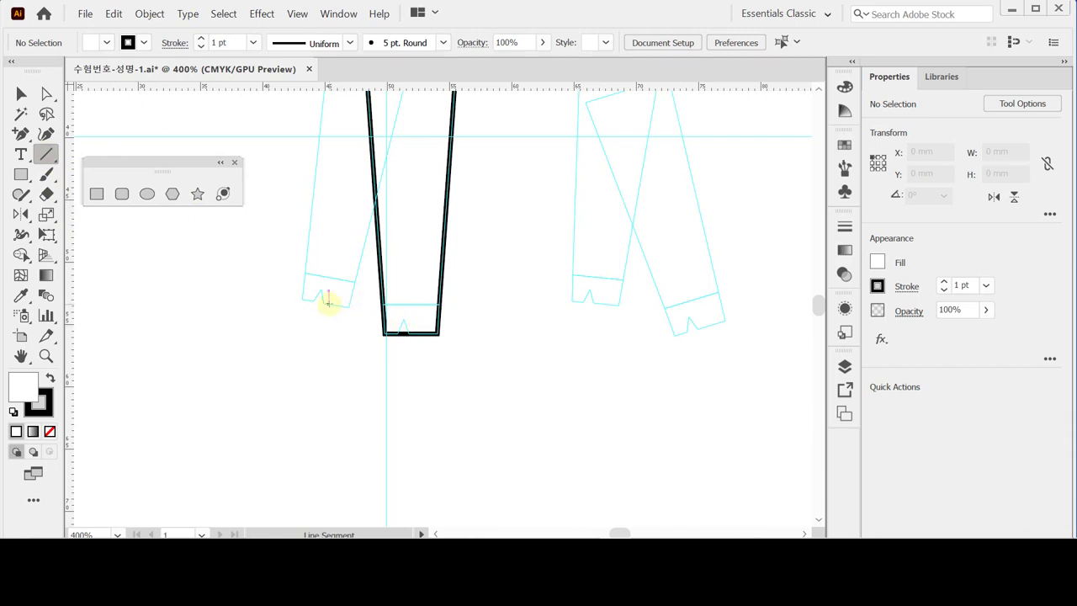
pyautogui.moveTo(328, 302); pyautogui.dragTo(516, 304)
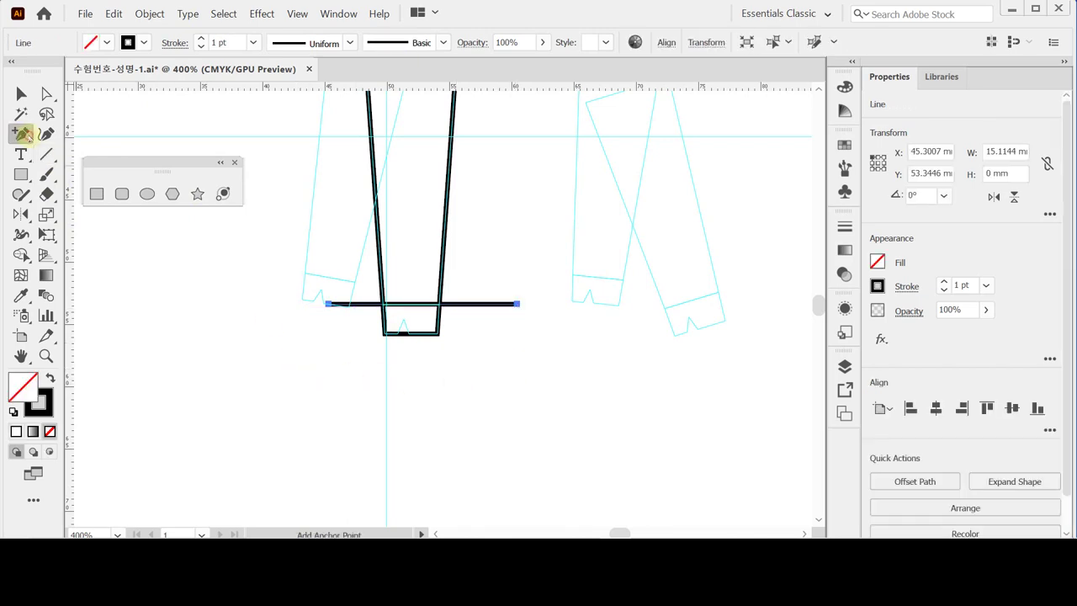
# - Draw an open inverted V with the Pen tool over the hoof's notch guide, extending below the leg's bottom edge
pyautogui.moveTo(21, 133); pyautogui.dragTo(100, 132)
pyautogui.keyDown('ctrl'); pyautogui.click(329, 387); pyautogui.keyUp('ctrl')
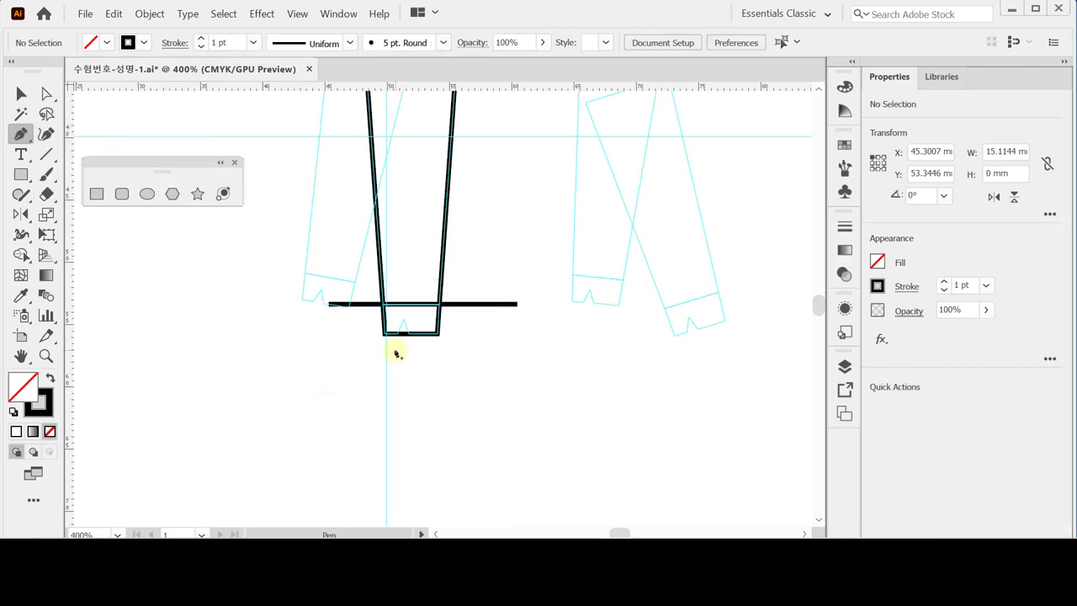
pyautogui.click(395, 351)
pyautogui.click(404, 321)
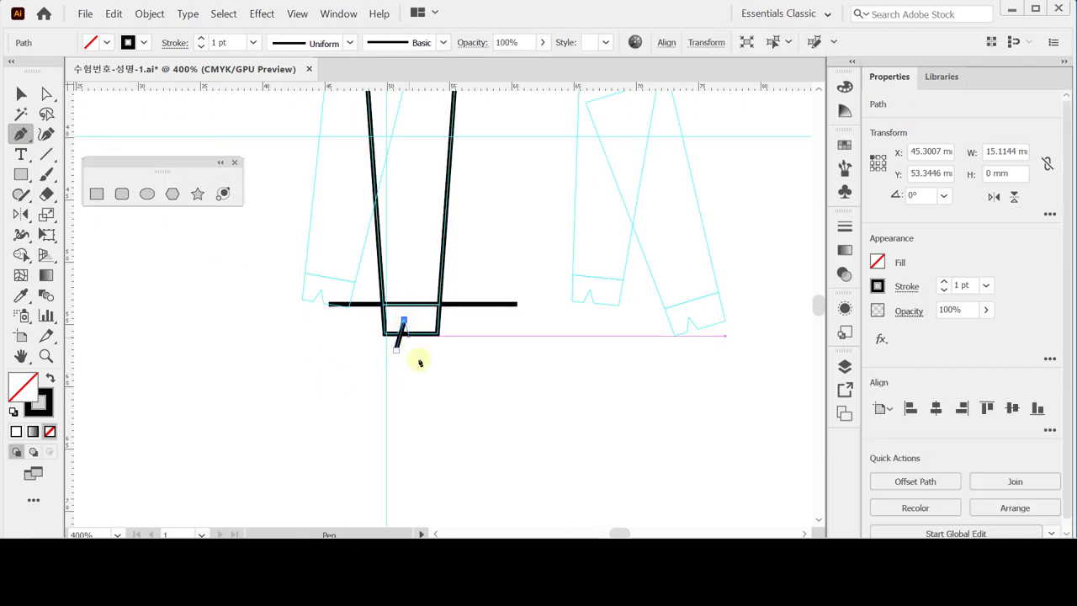
pyautogui.click(419, 354)
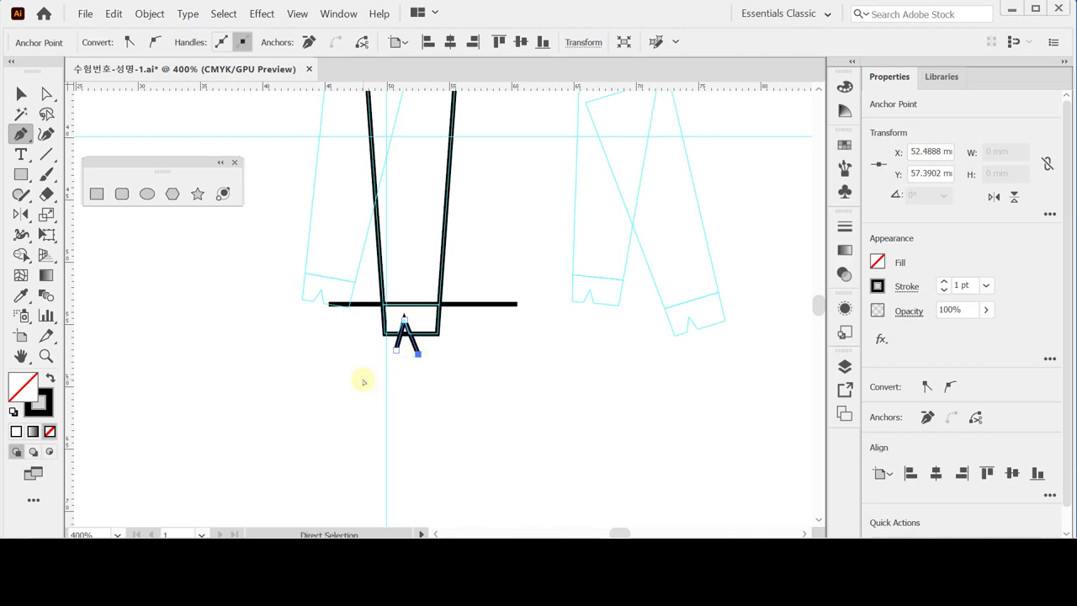
# - Split the tapered leg along the horizontal line and the notch path with the Pathfinder Divide operation
pyautogui.press('v')
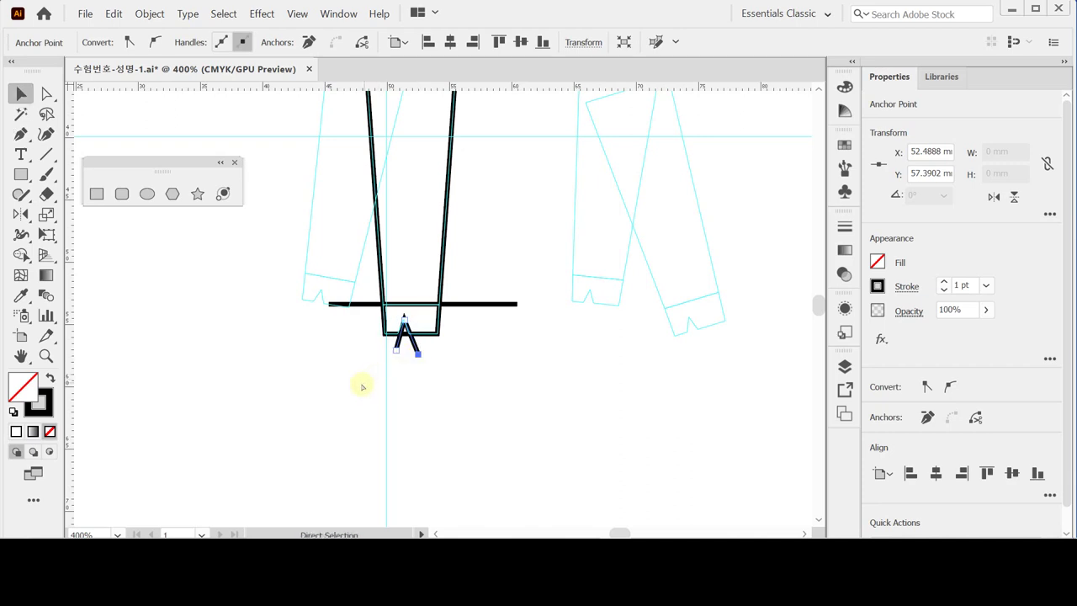
pyautogui.moveTo(351, 387); pyautogui.dragTo(432, 295)
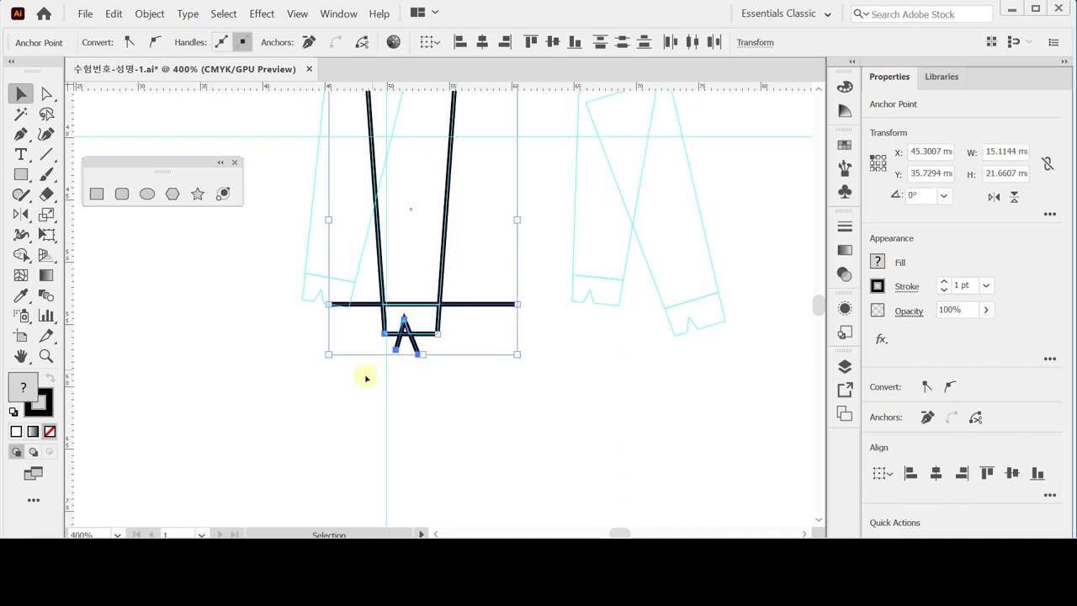
pyautogui.moveTo(361, 378); pyautogui.dragTo(433, 295)
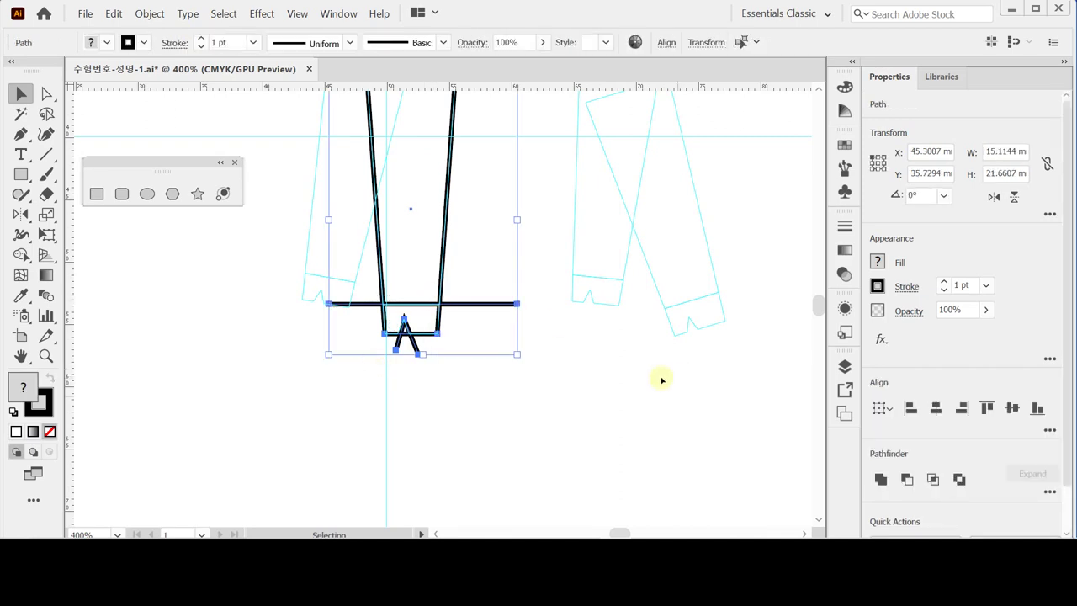
pyautogui.scroll(2, 678, 375)
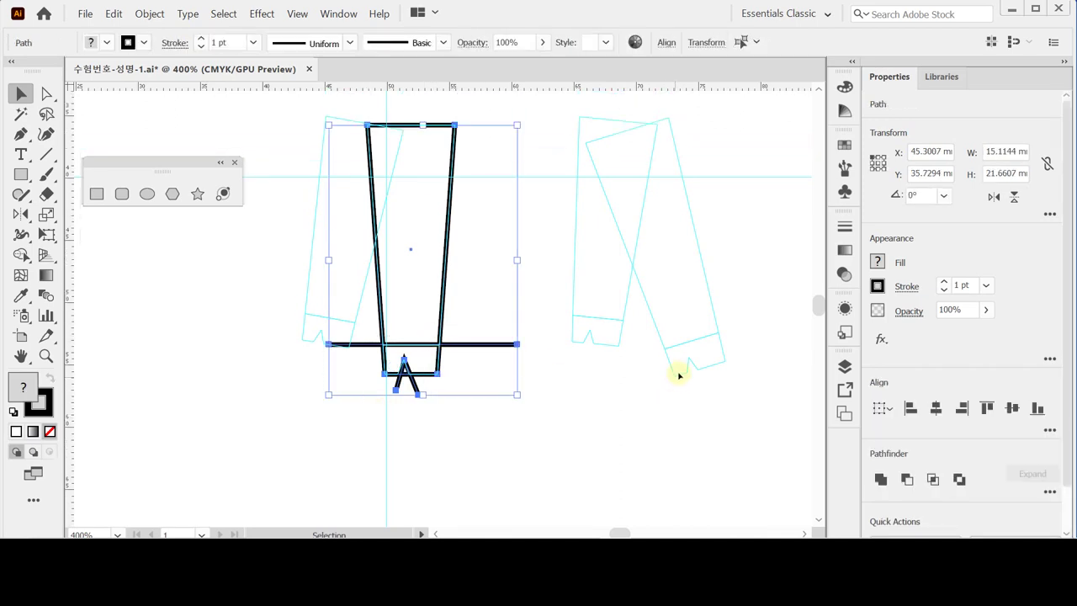
pyautogui.click(1049, 492)
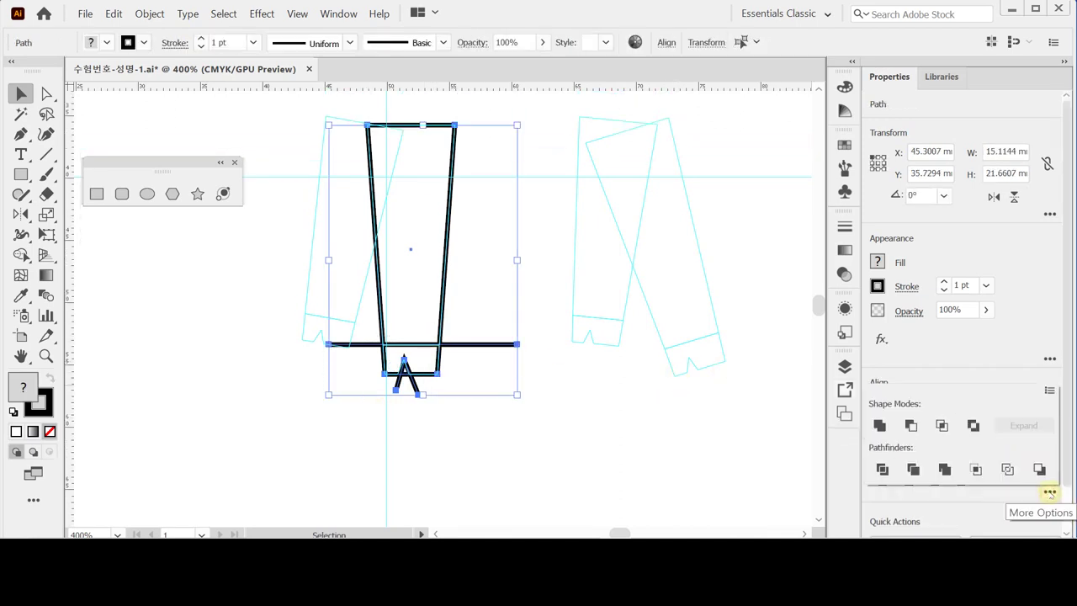
pyautogui.click(880, 470)
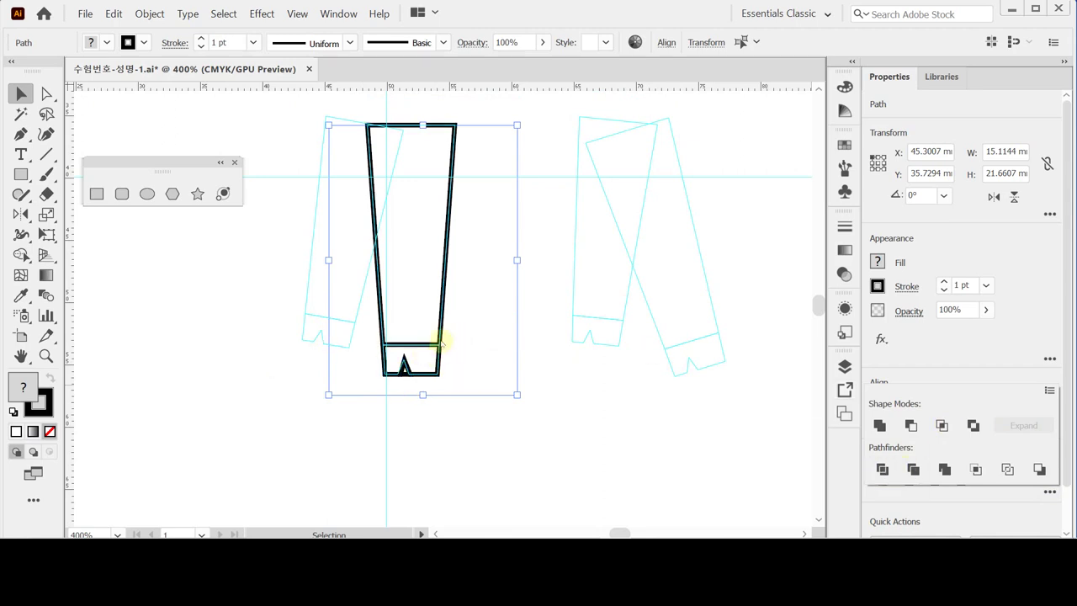
# - Isolate the divided leg group and delete the small triangular notch piece from the hoof
pyautogui.doubleClick(437, 344)
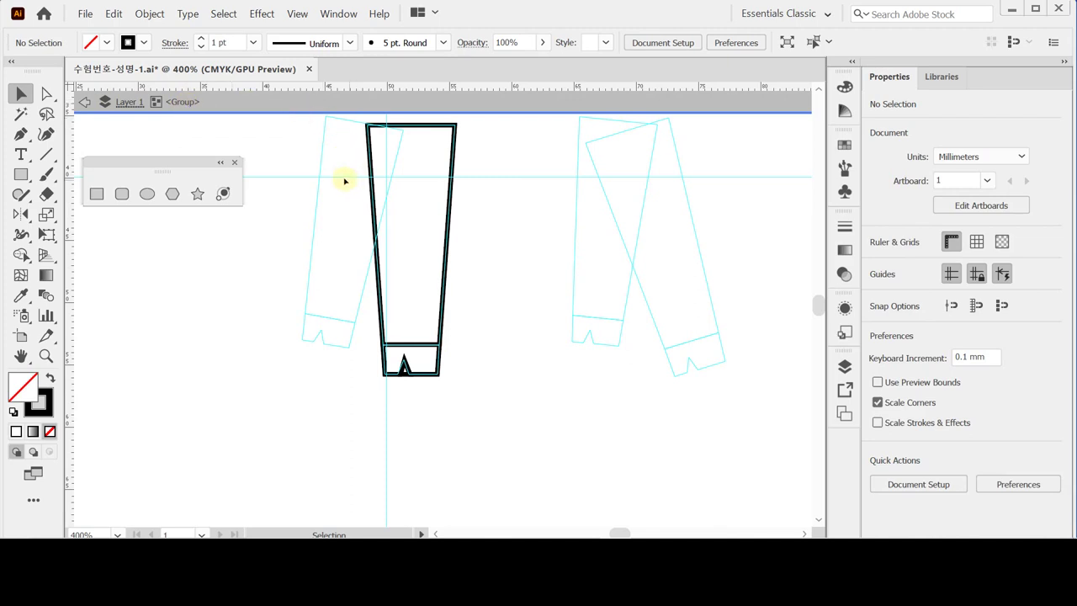
pyautogui.click(405, 370)
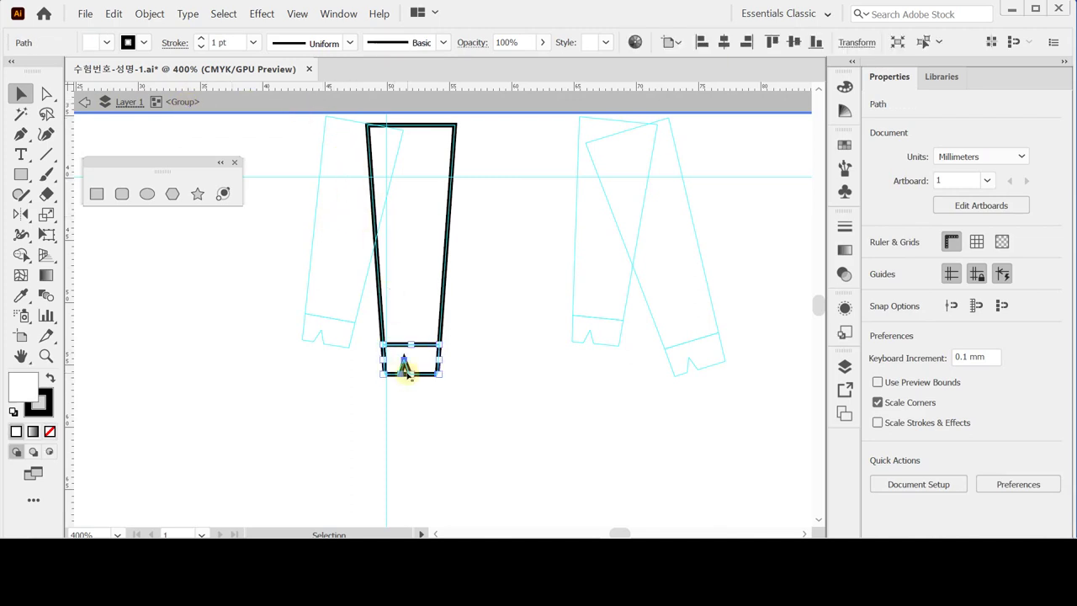
pyautogui.click(405, 369)
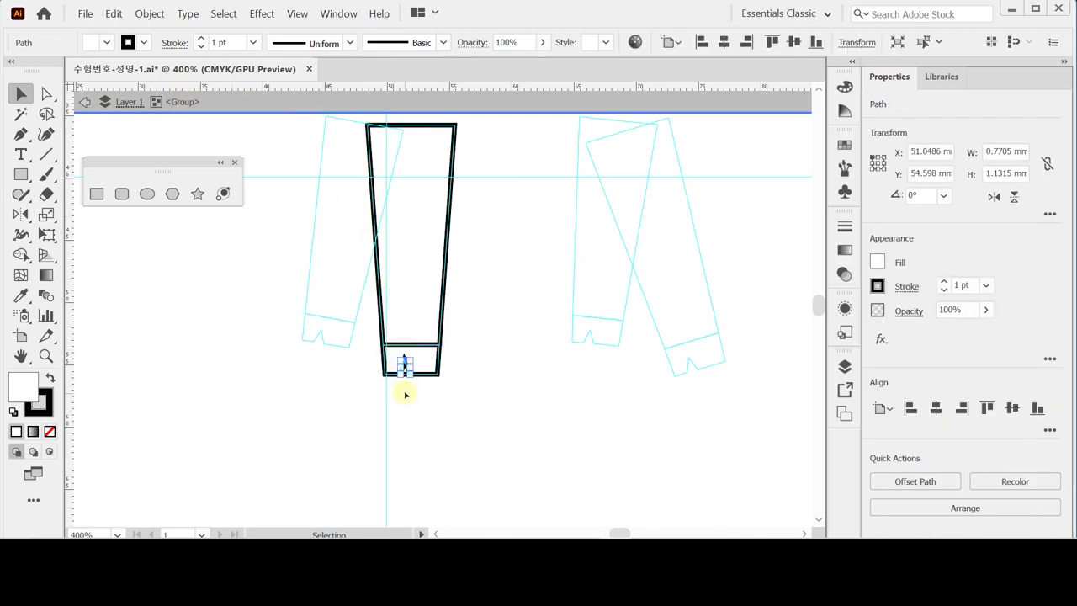
pyautogui.click(405, 394)
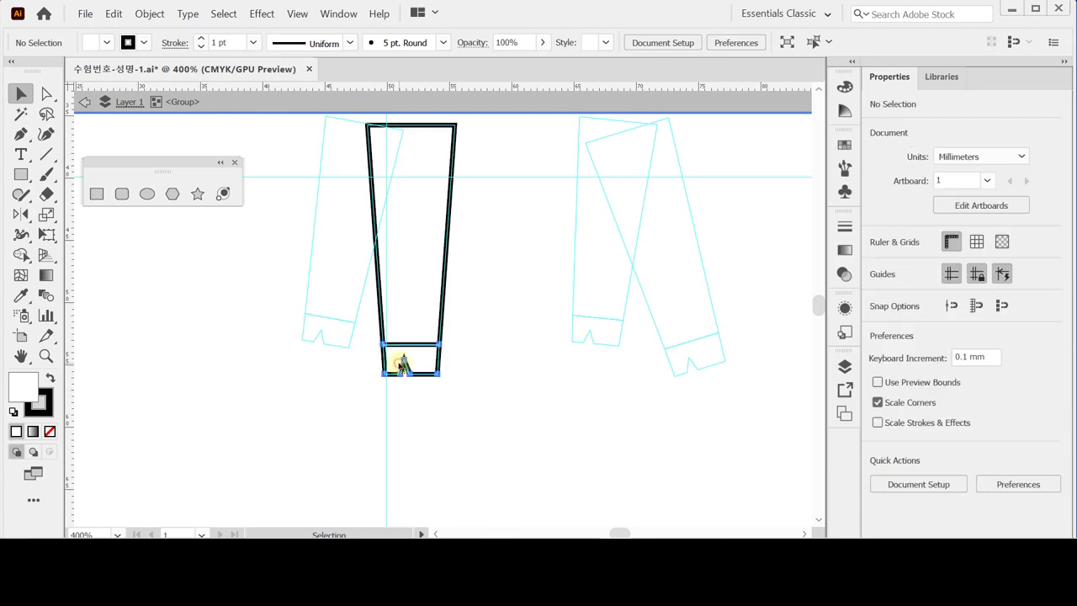
# - Fill the hoof piece with a CMYK colour of K 80%
pyautogui.click(403, 364)
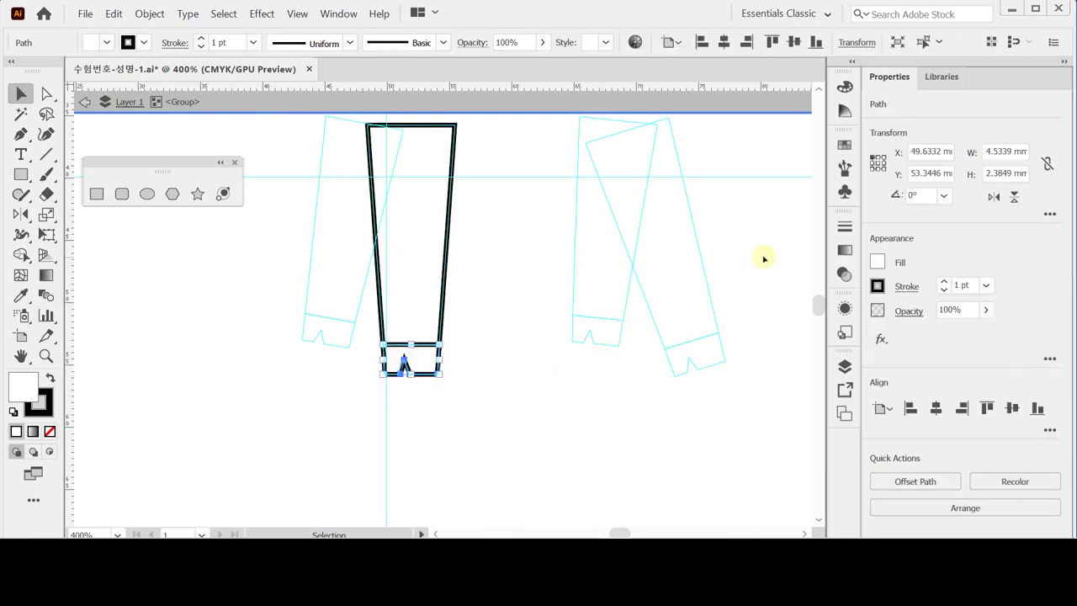
pyautogui.click(878, 262)
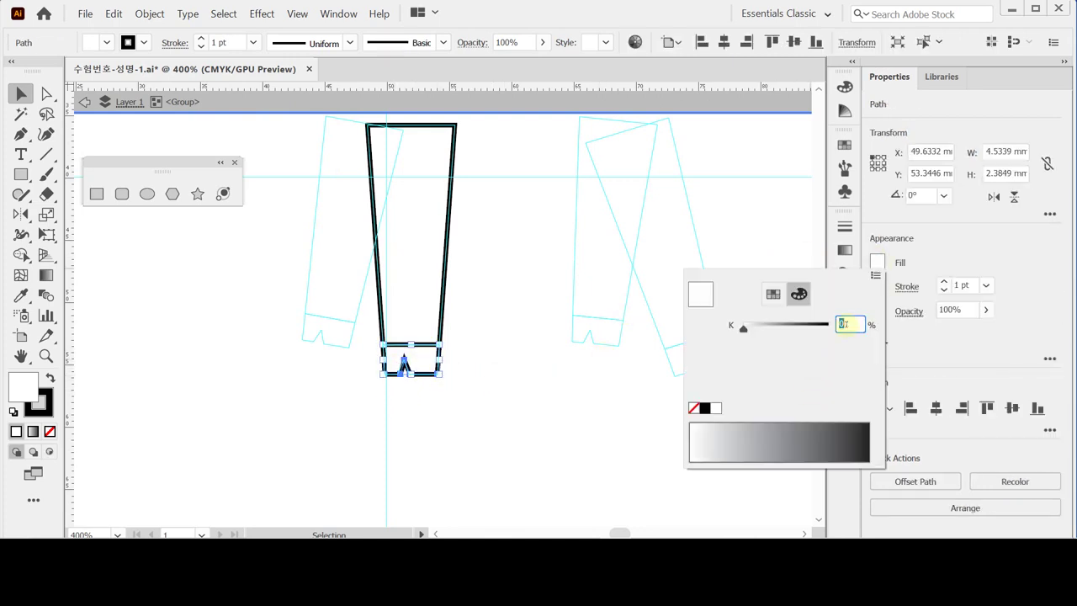
pyautogui.click(876, 277)
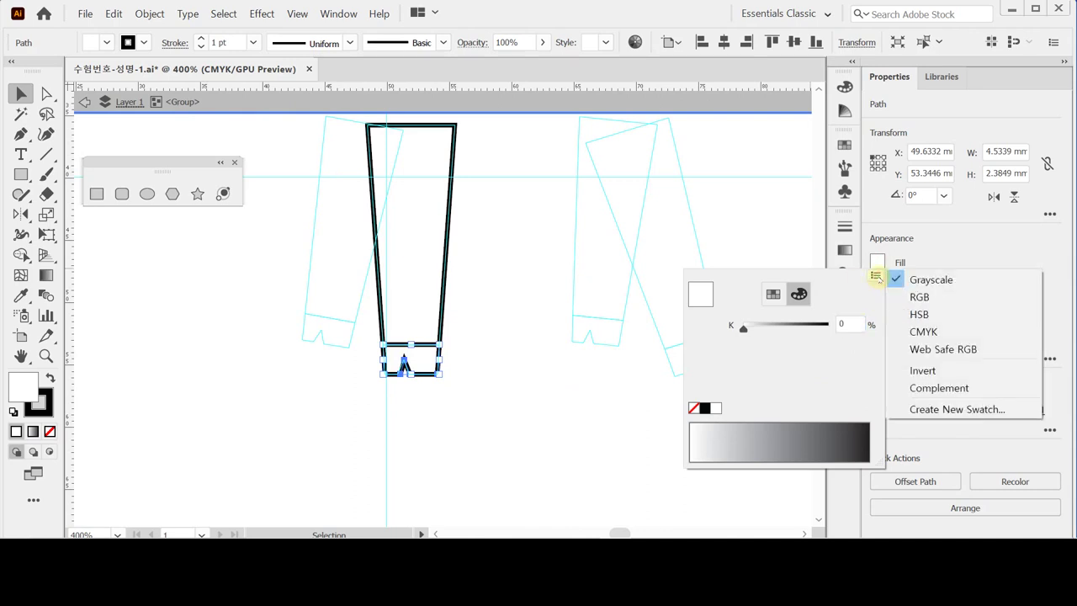
pyautogui.click(921, 333)
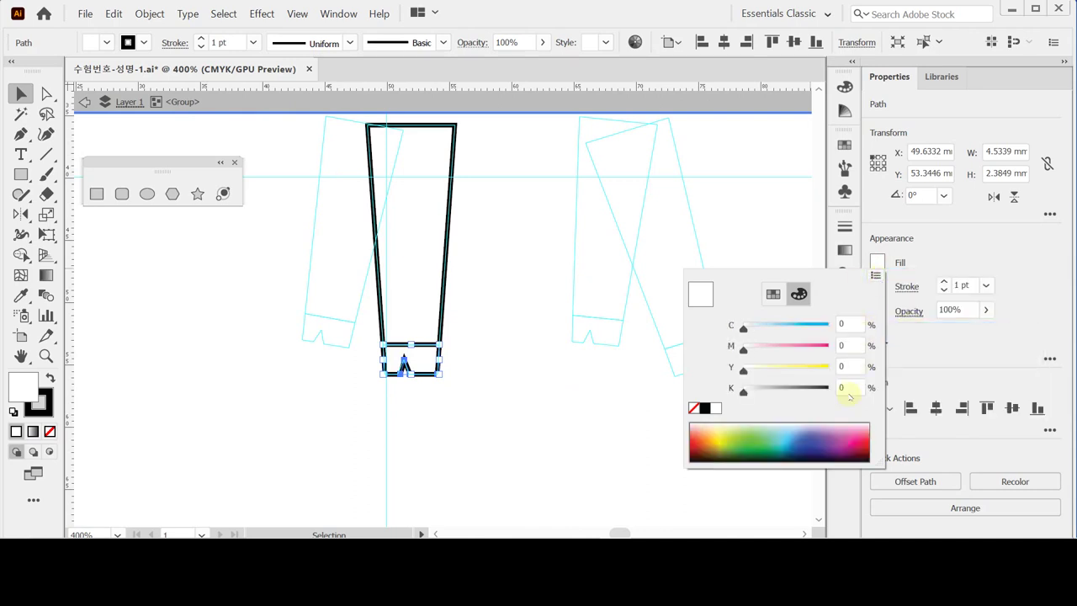
pyautogui.write('80')
pyautogui.press('Return')
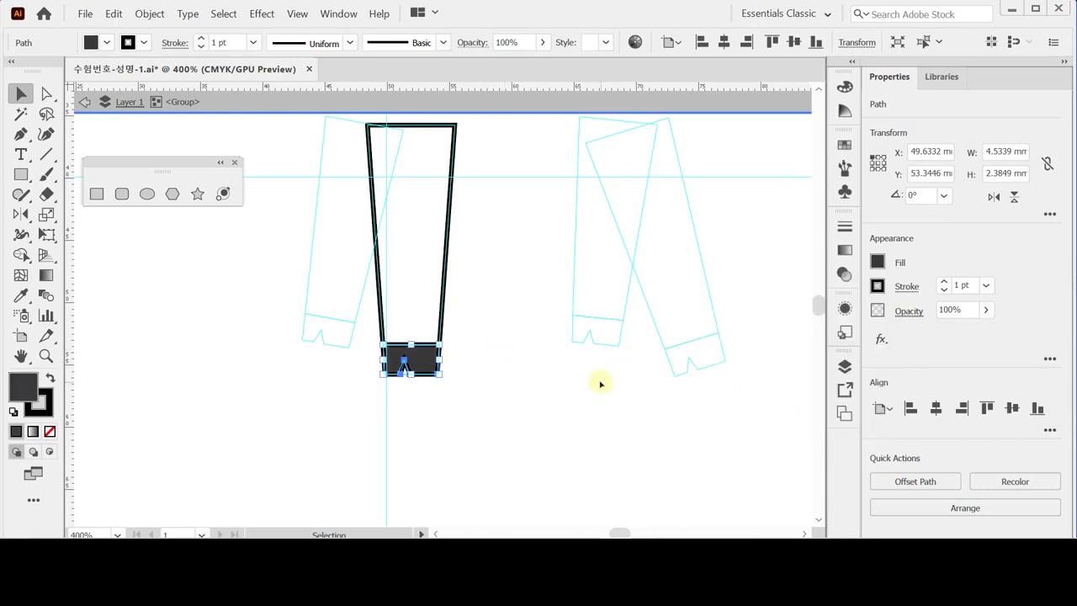
# - Exit group isolation and duplicate the finished hoofed leg horizontally over the tilted leg guides at the cow's other end
pyautogui.press('Escape')
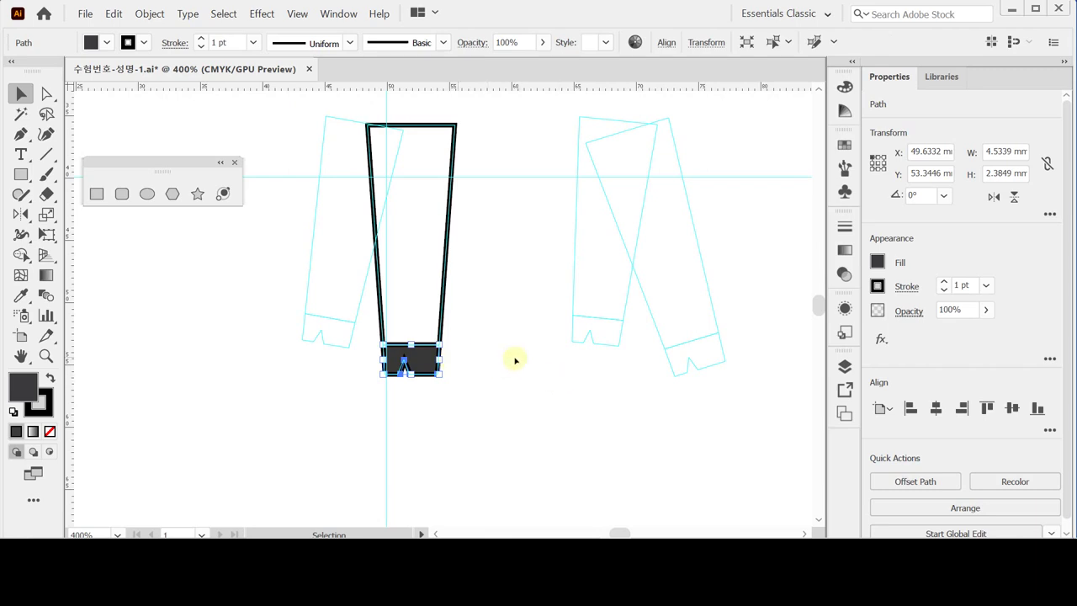
pyautogui.click(441, 345)
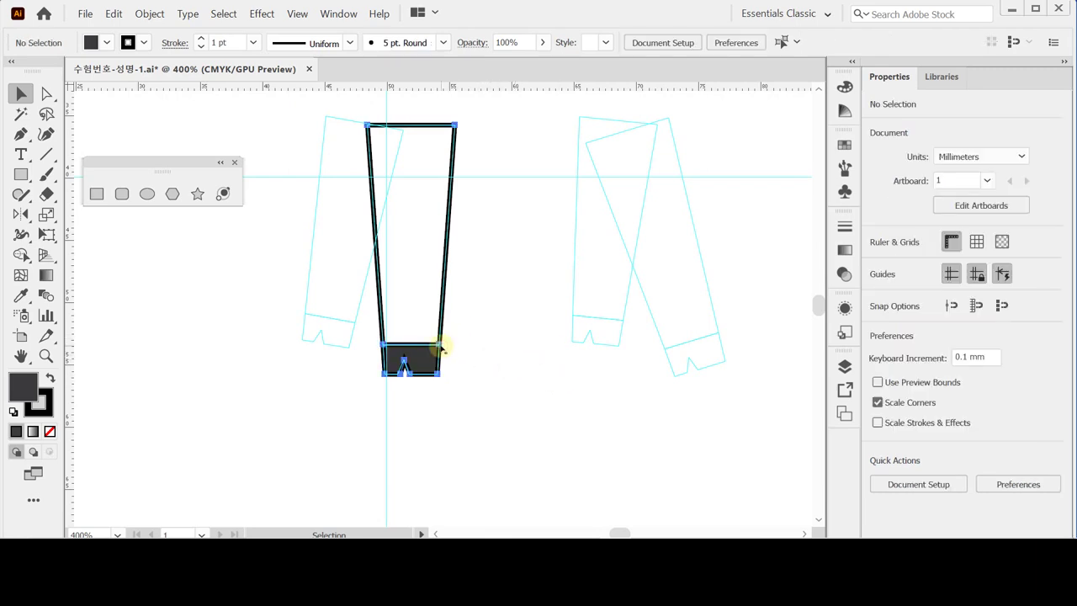
pyautogui.click(433, 348)
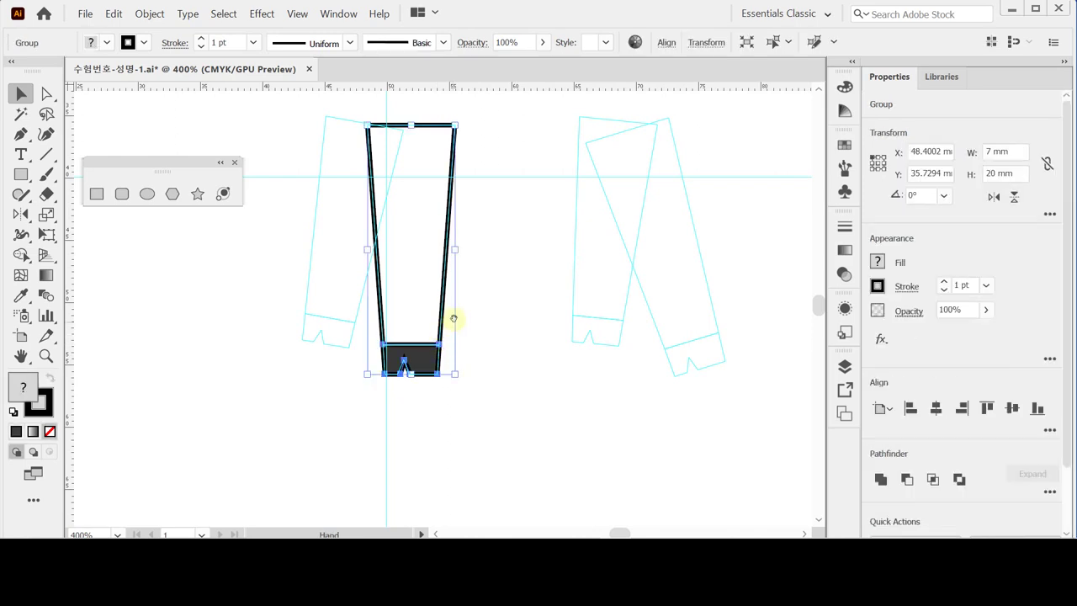
pyautogui.moveTo(452, 314); pyautogui.dragTo(360, 369)
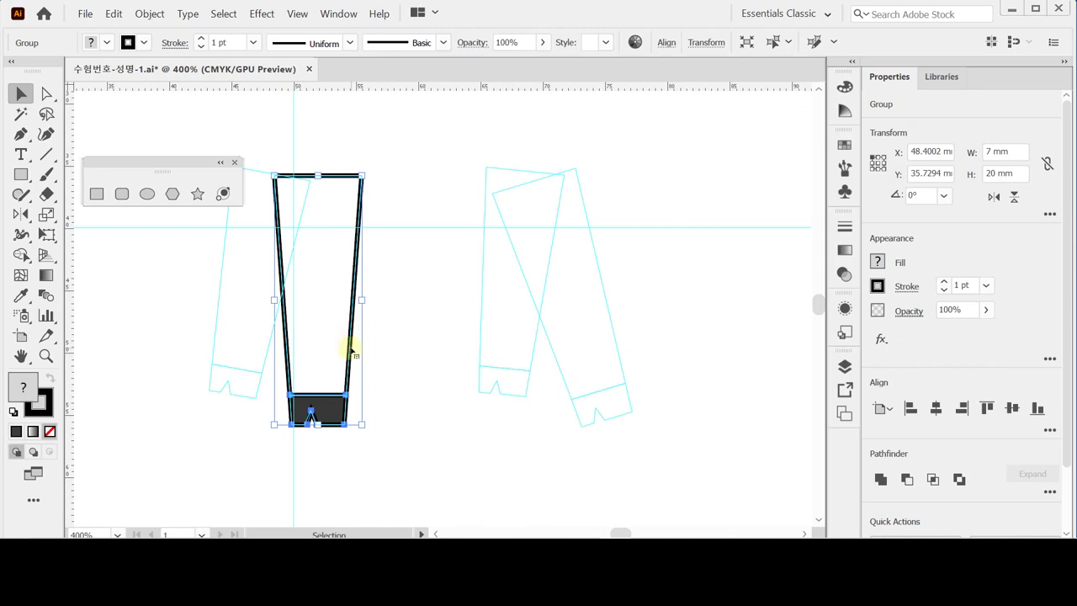
pyautogui.moveTo(352, 348); pyautogui.dragTo(590, 355)
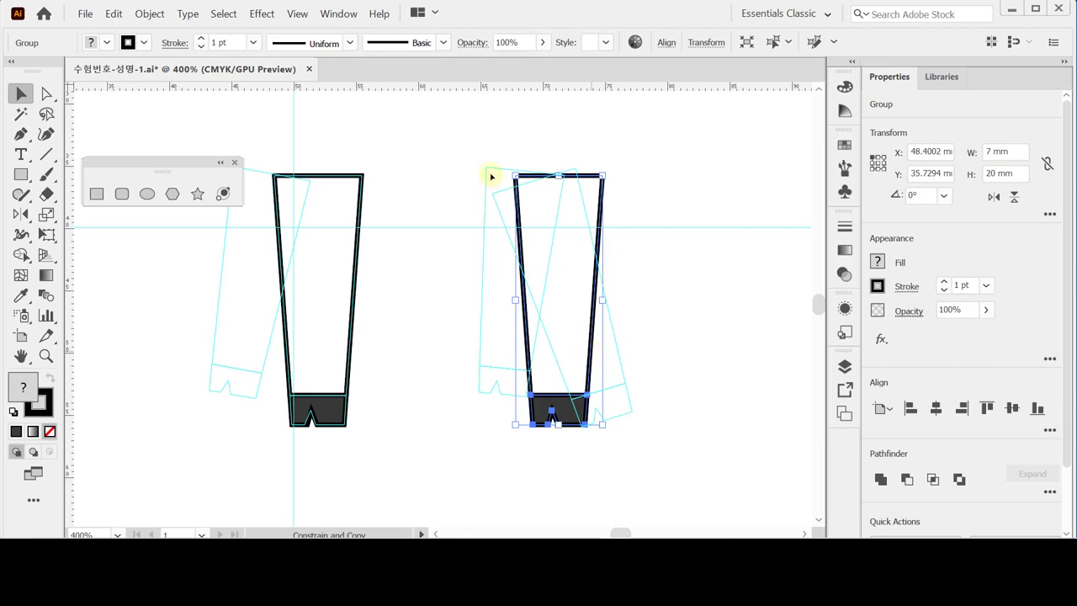
# - Rotate the duplicated leg by 17° and nudge it onto the larger tilted leg guide
pyautogui.moveTo(20, 214); pyautogui.dragTo(77, 214)
pyautogui.doubleClick(21, 216)
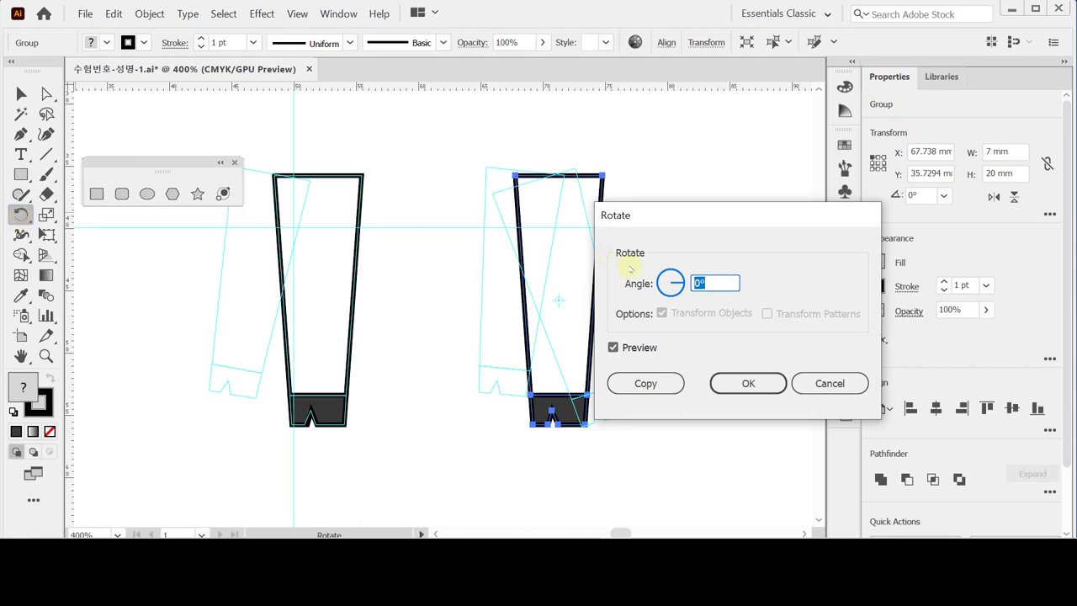
pyautogui.write('17')
pyautogui.click(748, 383)
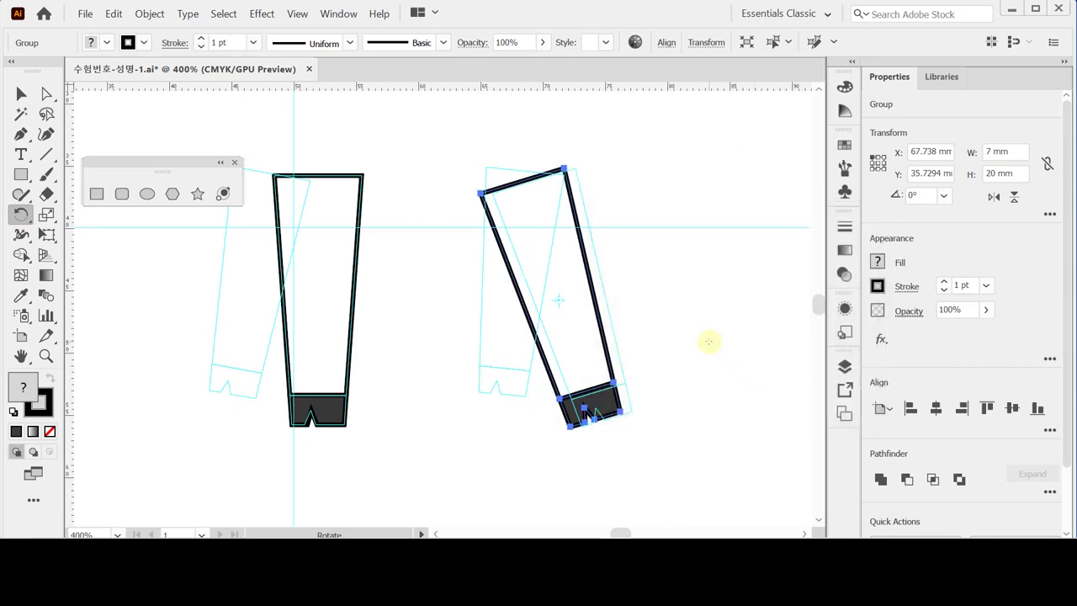
pyautogui.press('Right')
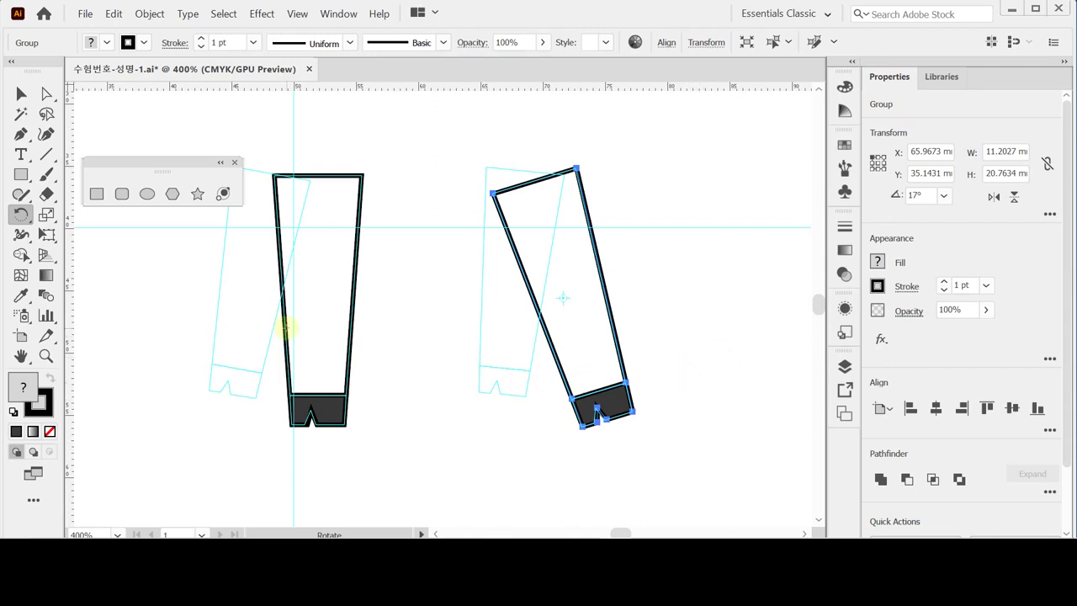
# - Make a copy of the upright leg scaled uniformly to 90%
pyautogui.moveTo(315, 322); pyautogui.dragTo(384, 332)
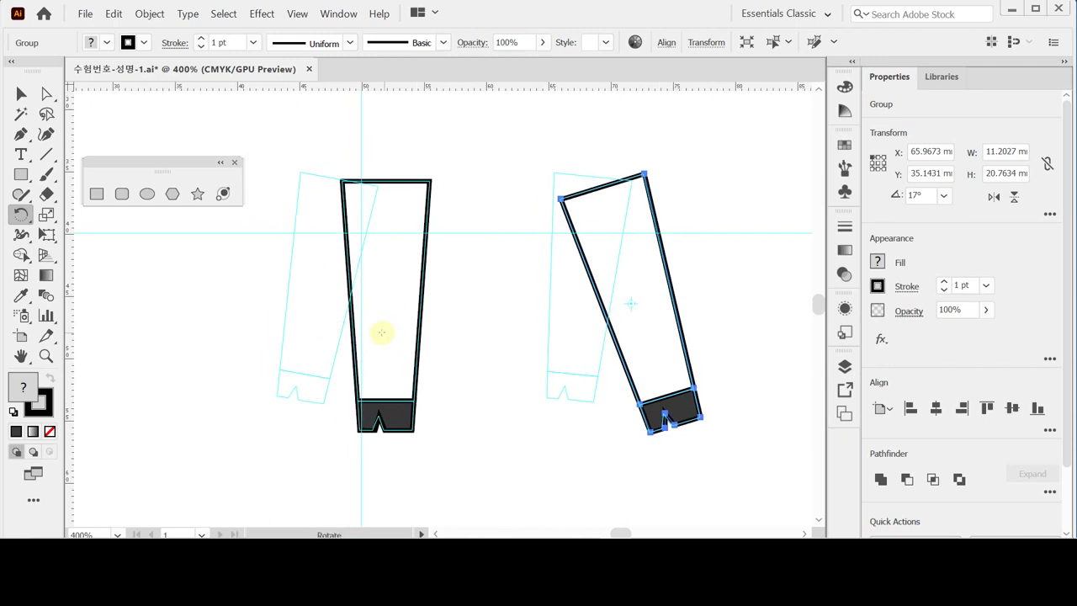
pyautogui.keyDown('ctrl'); pyautogui.click(346, 224); pyautogui.keyUp('ctrl')
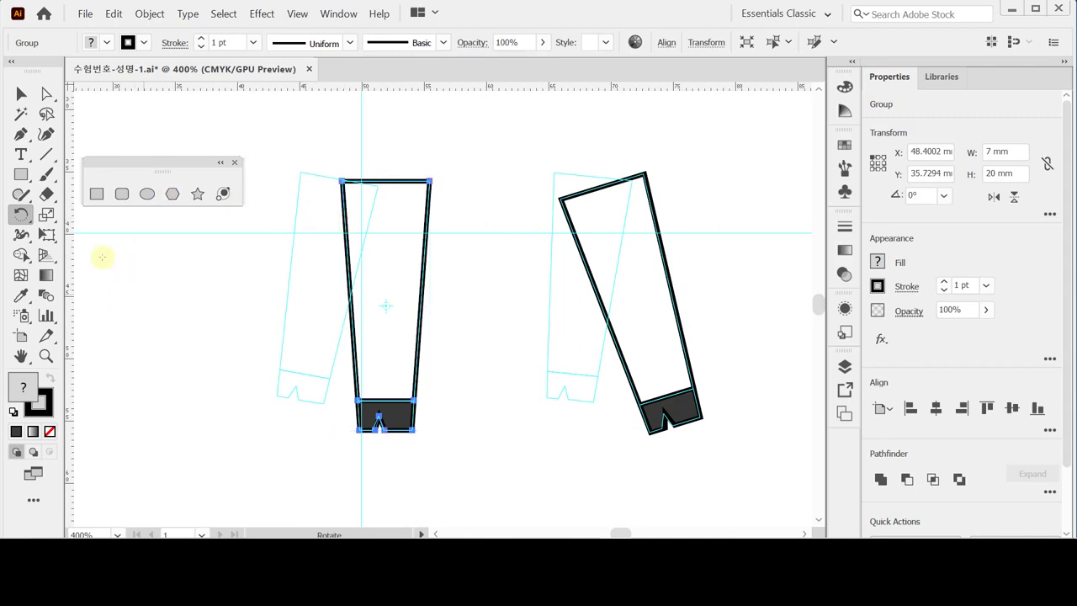
pyautogui.click(46, 216)
pyautogui.doubleClick(46, 216)
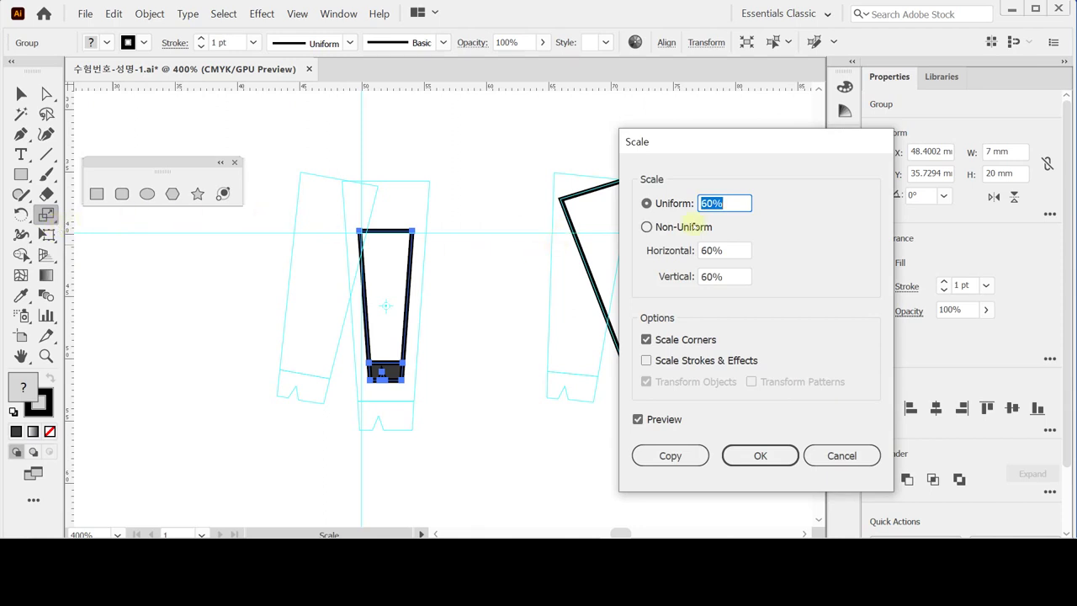
pyautogui.write('90')
pyautogui.click(680, 457)
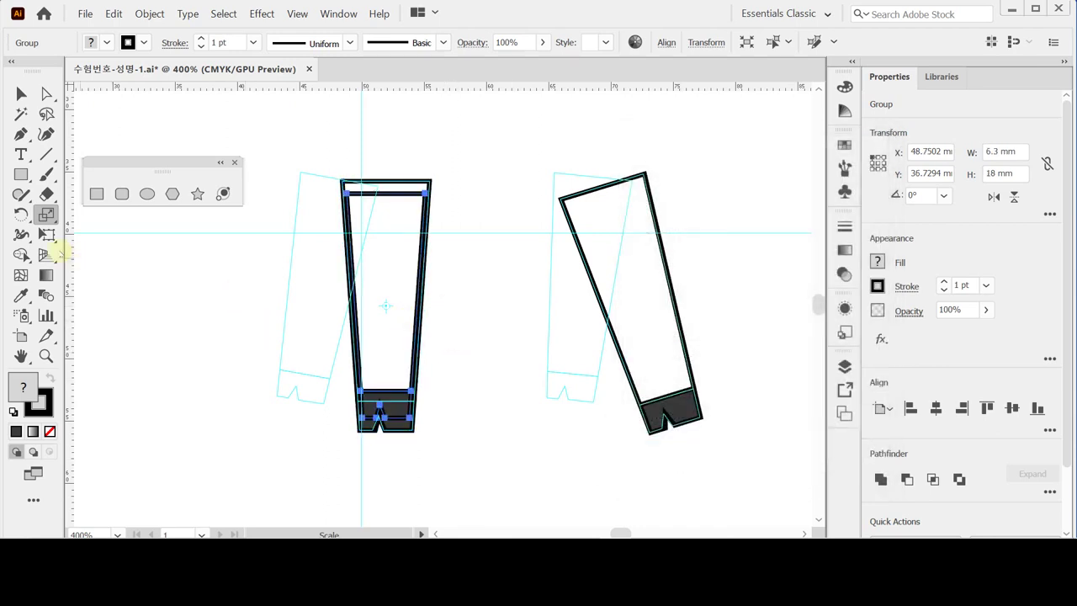
# - Rotate the scaled leg copy by -10°
pyautogui.click(21, 213)
pyautogui.moveTo(632, 356); pyautogui.dragTo(645, 282)
pyautogui.press('Return')
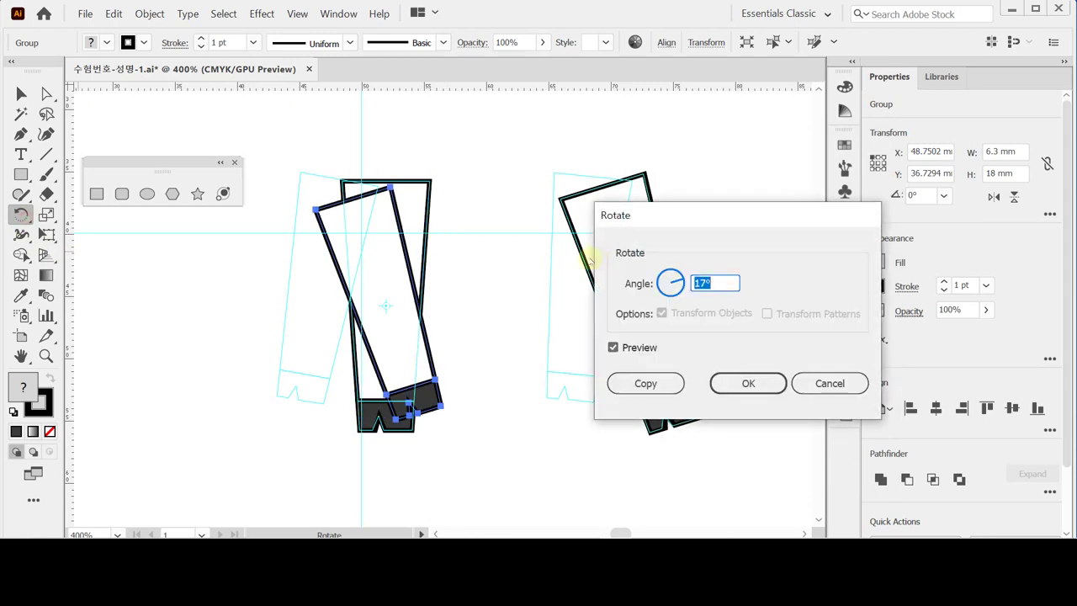
pyautogui.write('-10')
pyautogui.press('Return')
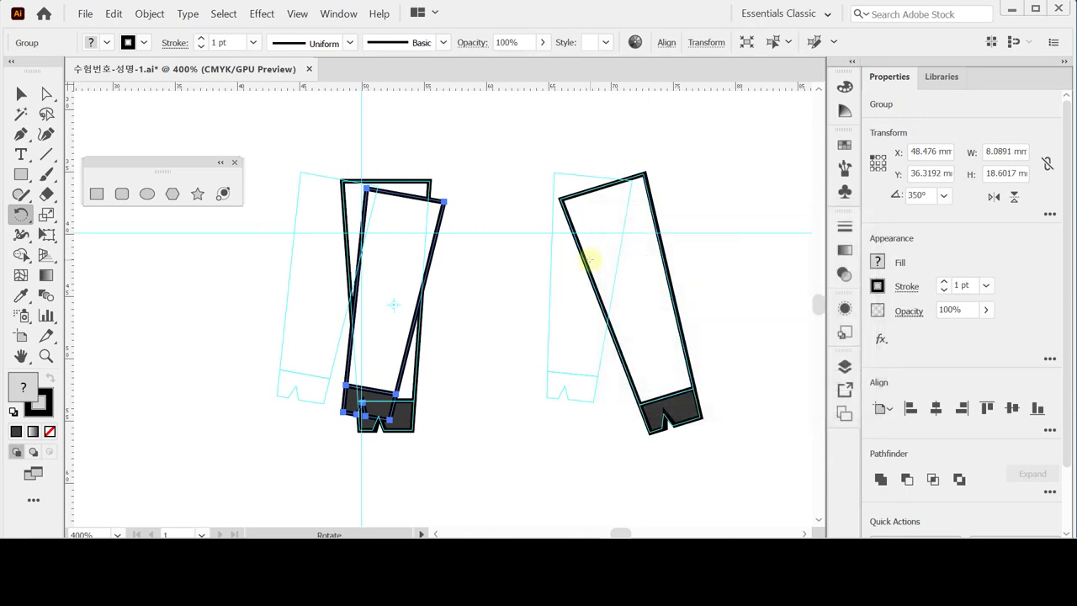
# - Nudge the small rotated leg onto the tilted guide beside the upright leg and send it behind that leg
pyautogui.press('Left')
pyautogui.press('Left')
pyautogui.press('Left')
pyautogui.press('Left')
pyautogui.press('Left')
pyautogui.press('Up')
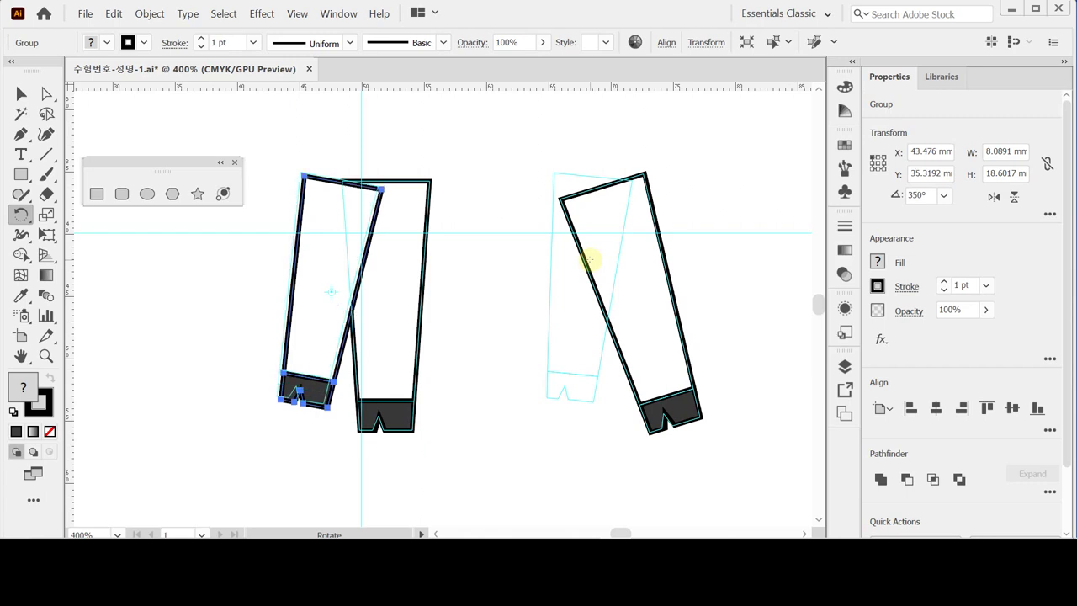
pyautogui.press('Left')
pyautogui.press('Up')
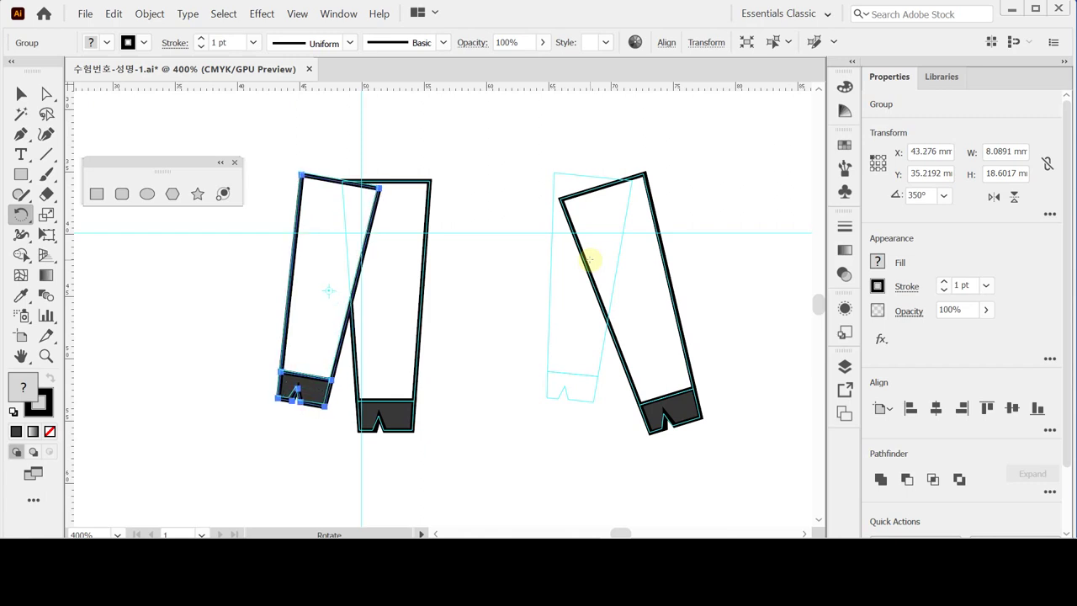
pyautogui.press('Left')
pyautogui.press('Up')
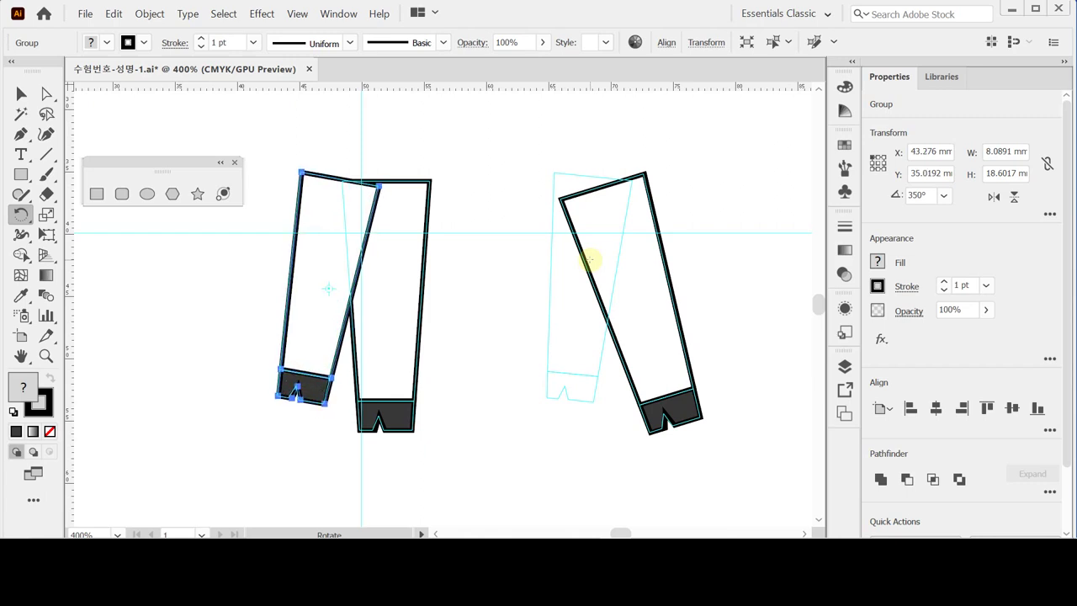
pyautogui.press('ctrl')
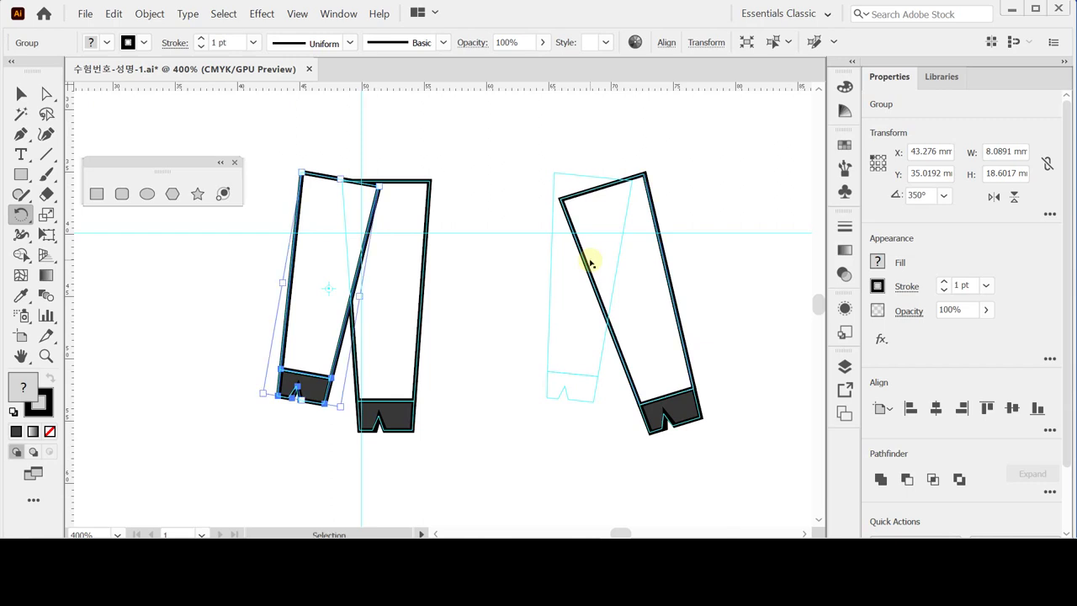
pyautogui.hotkey('ctrl', '[')
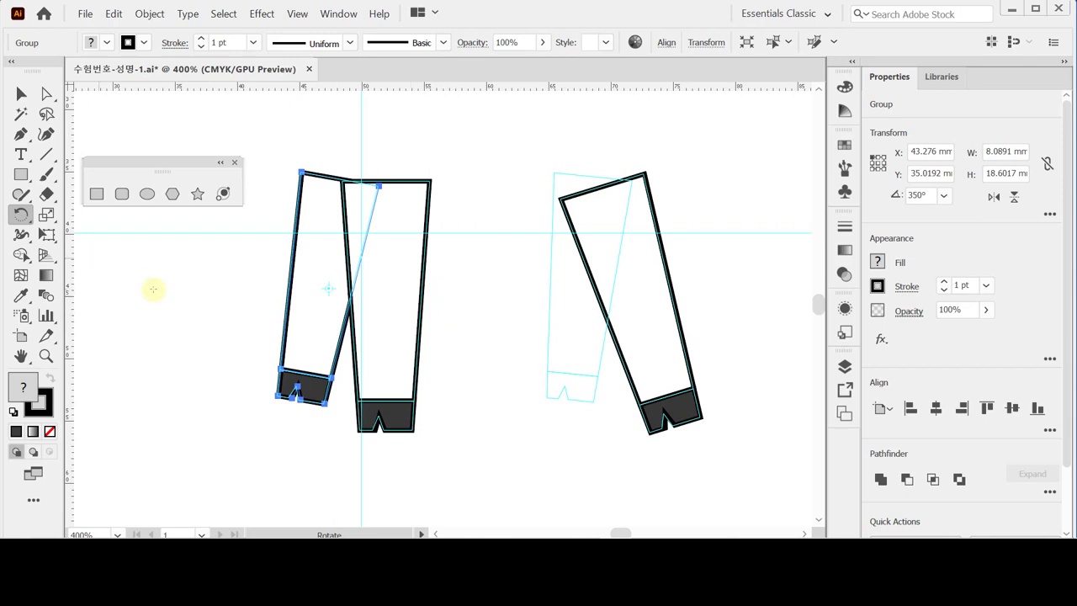
# - Isolate the small back leg and fill its upper part with the CMYK colour C 0%, M 10%, Y 20%, K 20%
pyautogui.click(20, 93)
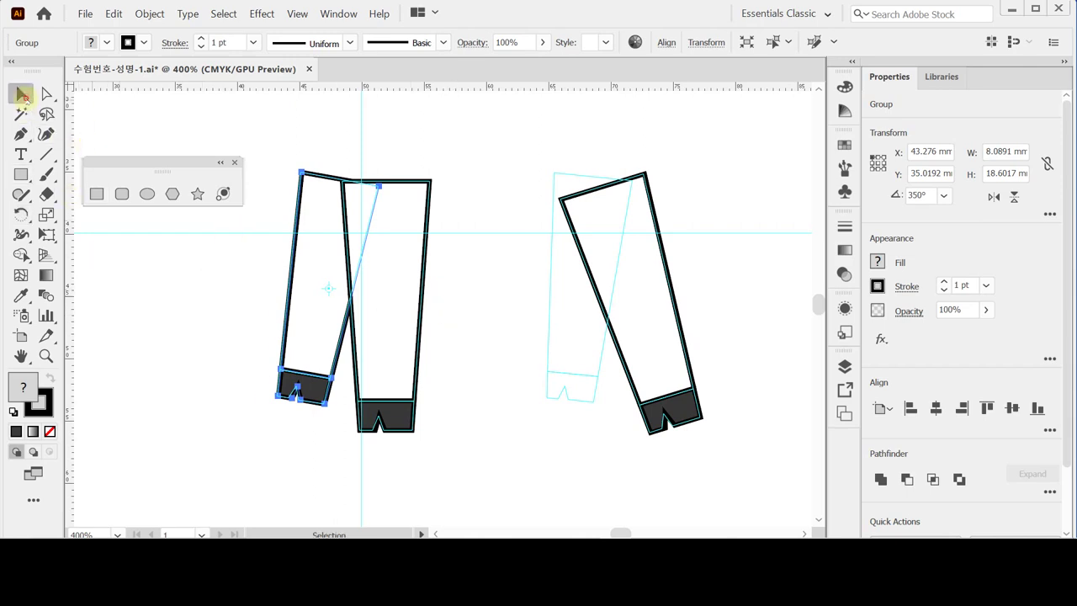
pyautogui.doubleClick(308, 281)
pyautogui.click(111, 130)
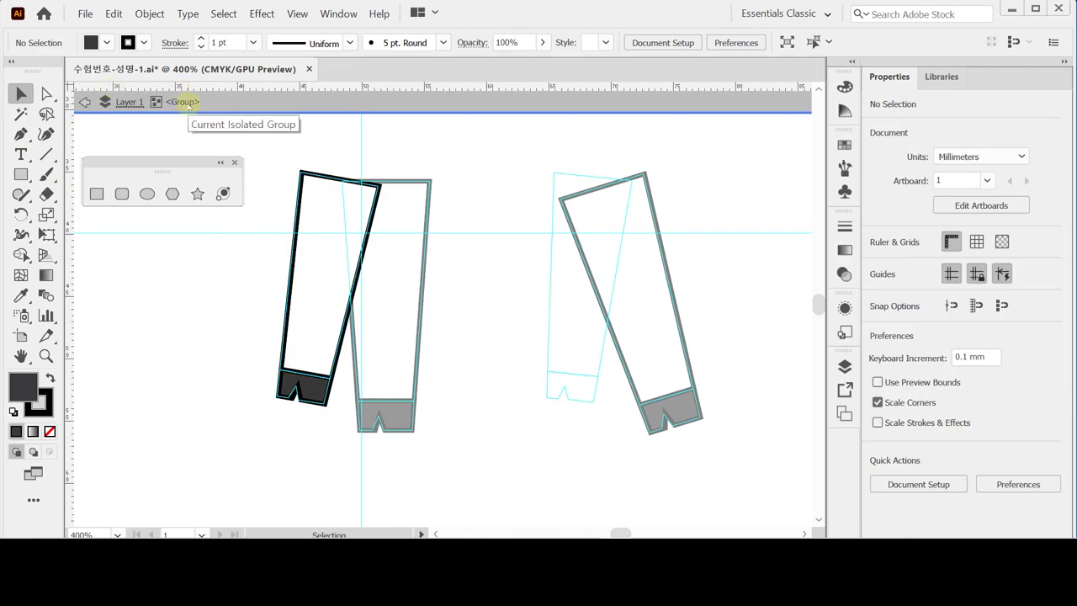
pyautogui.click(311, 275)
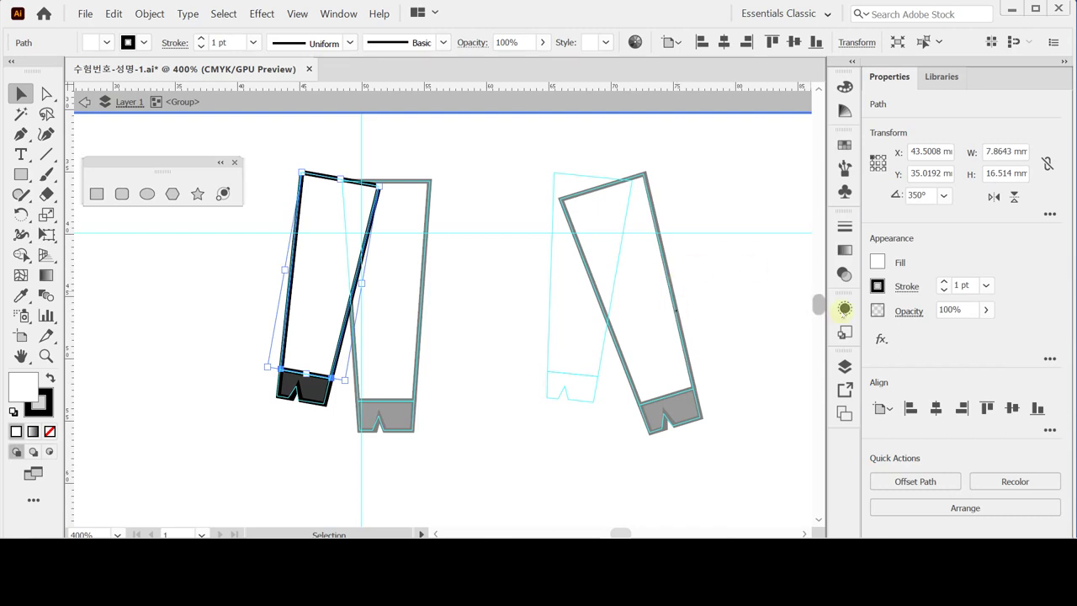
pyautogui.click(877, 262)
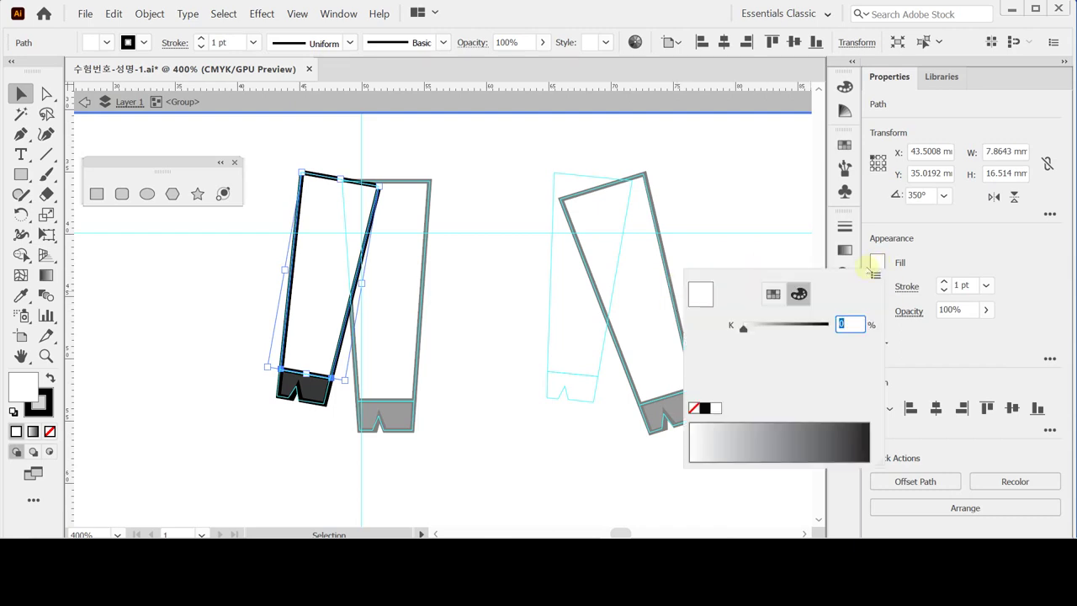
pyautogui.click(875, 276)
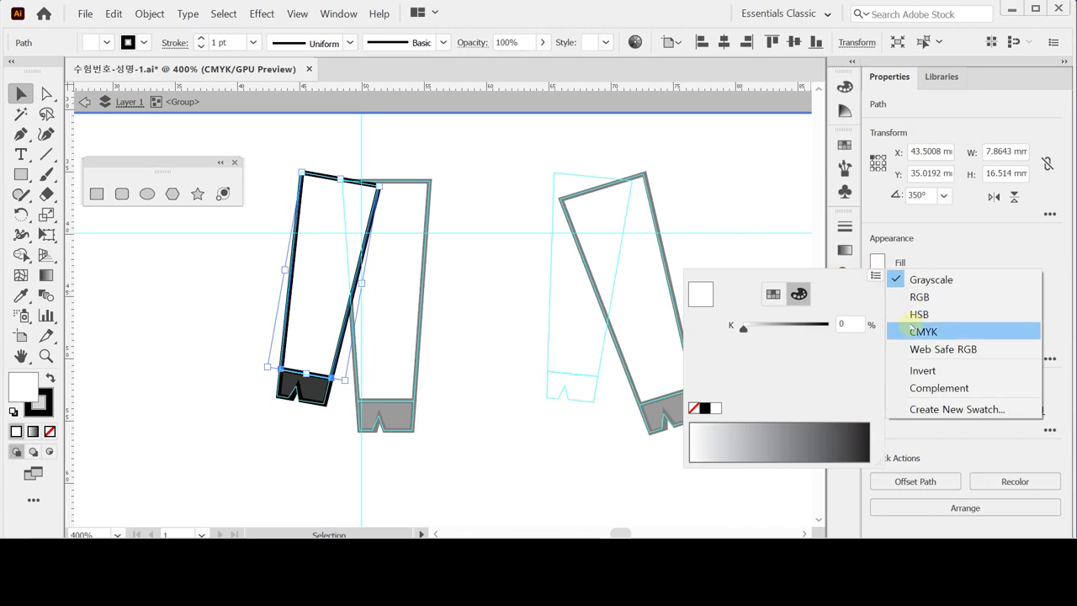
pyautogui.click(919, 332)
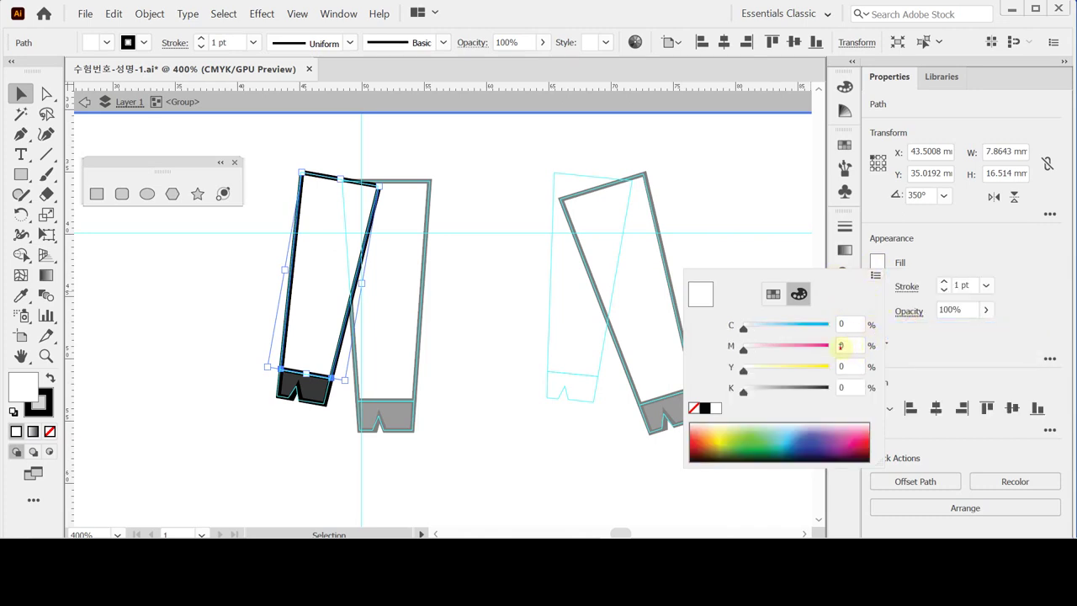
pyautogui.click(841, 345)
pyautogui.write('100')
pyautogui.press('Tab')
pyautogui.write('20')
pyautogui.press('Tab')
pyautogui.write('20')
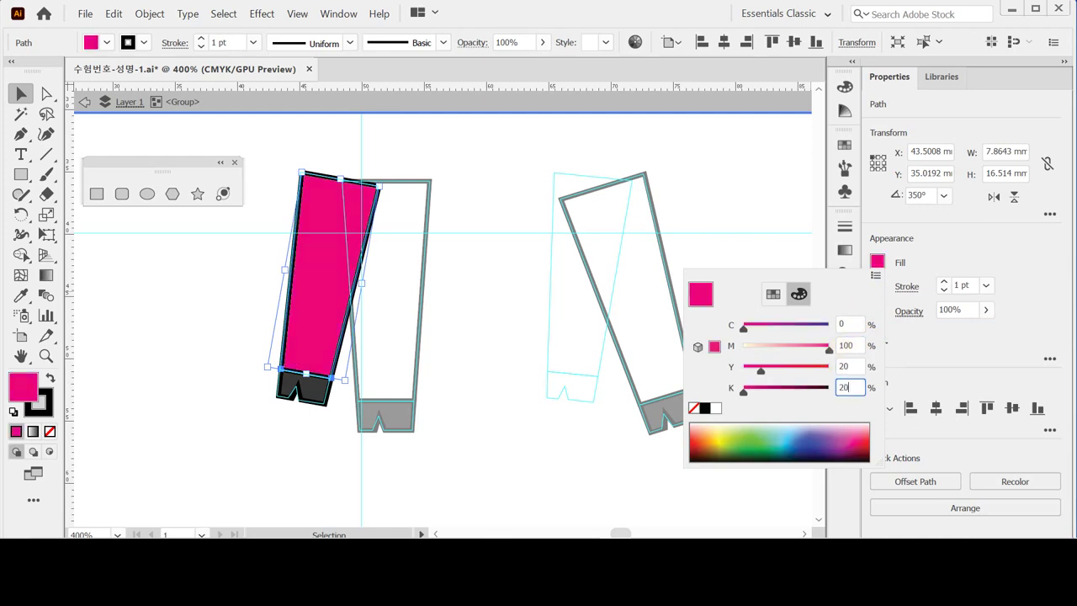
pyautogui.press('Tab')
pyautogui.click(841, 345)
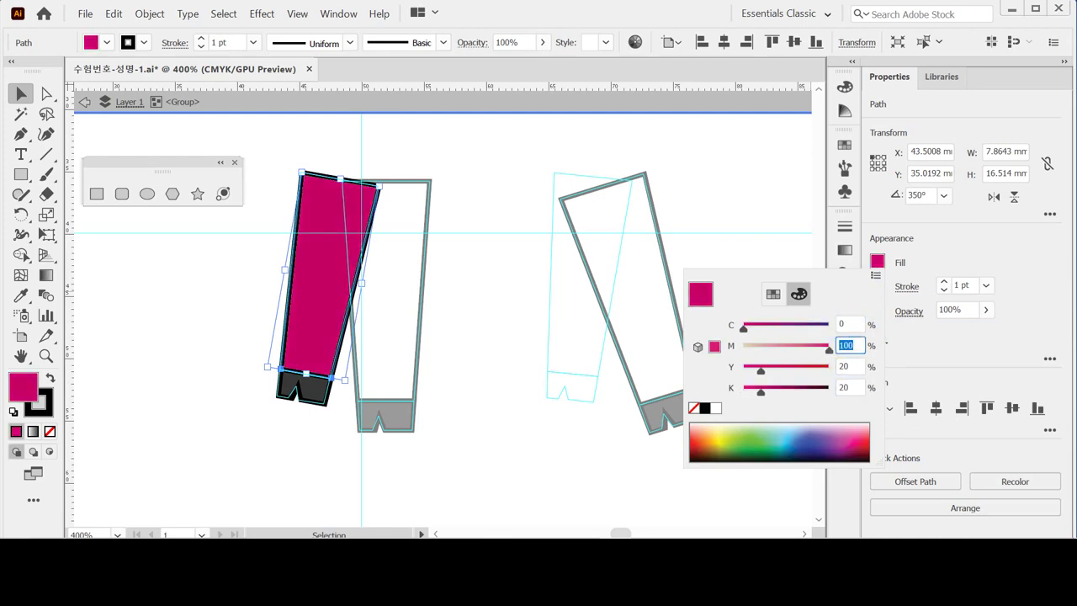
pyautogui.write('10')
pyautogui.press('Tab')
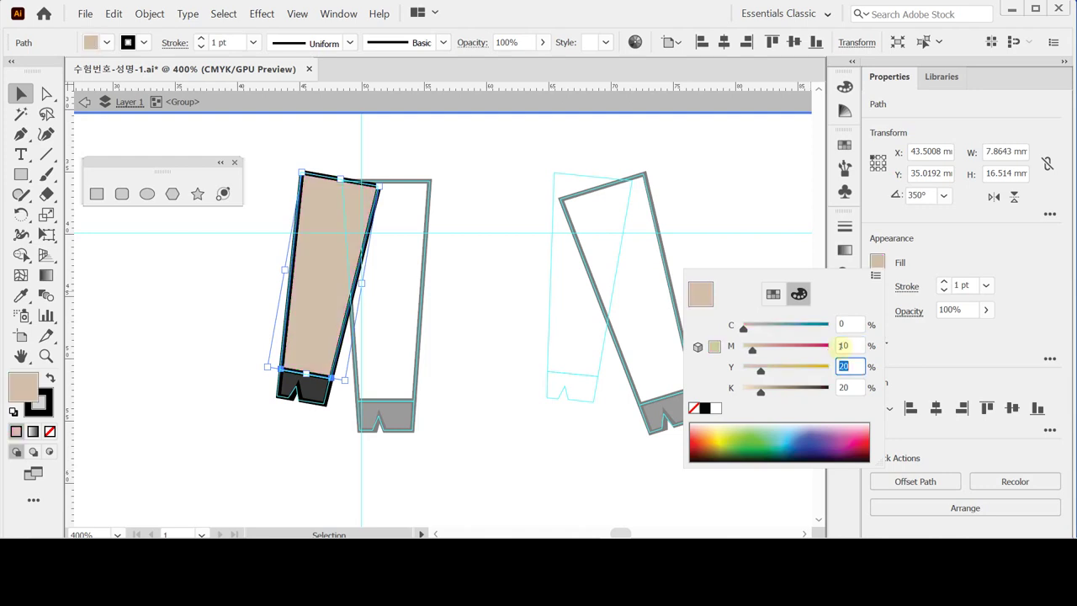
pyautogui.press('Tab')
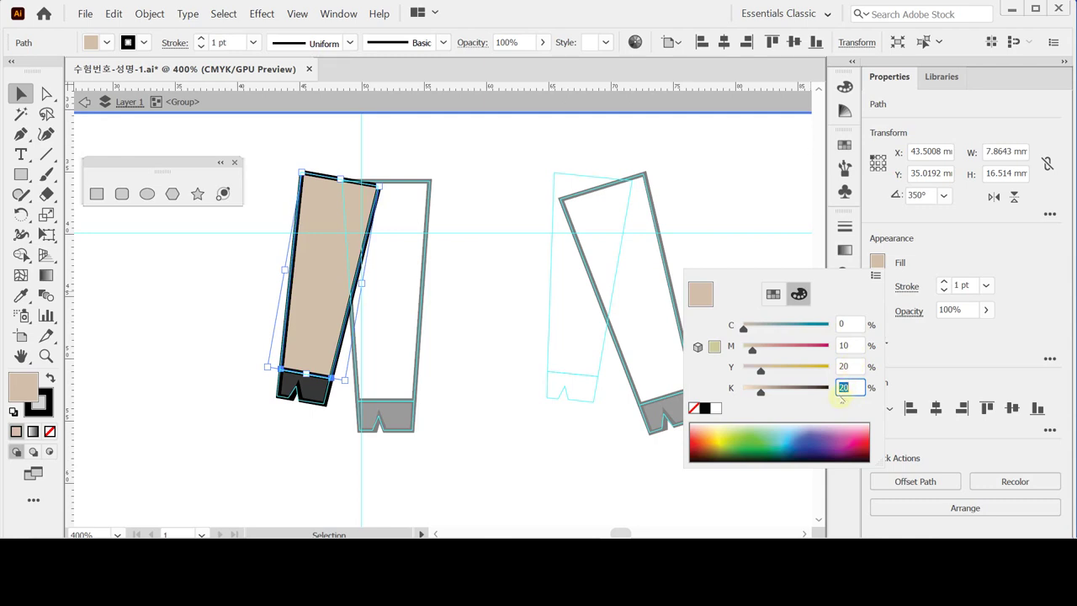
pyautogui.click(461, 363)
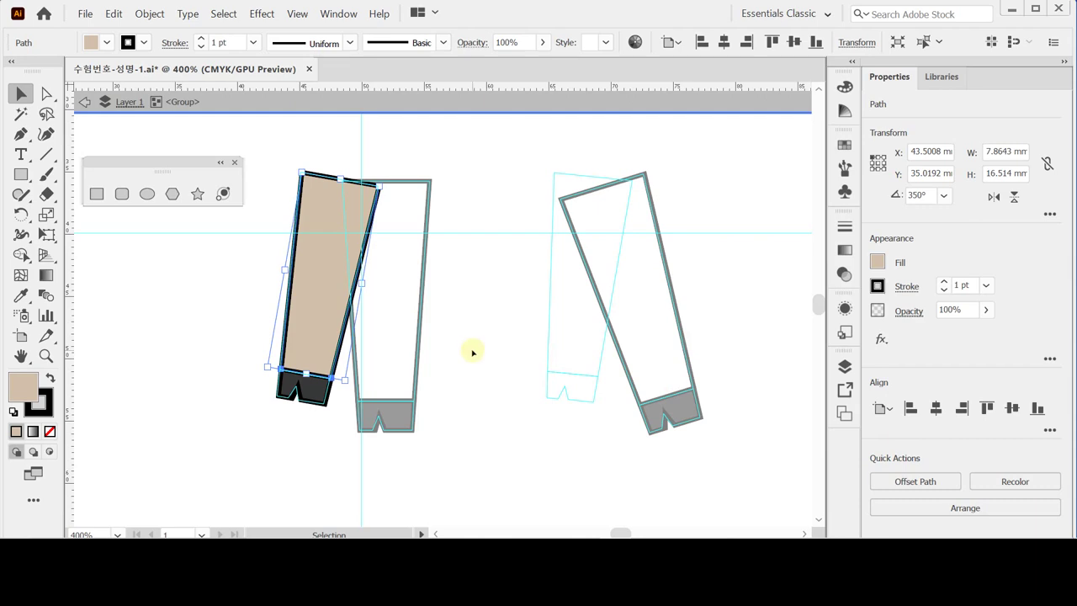
pyautogui.click(473, 353)
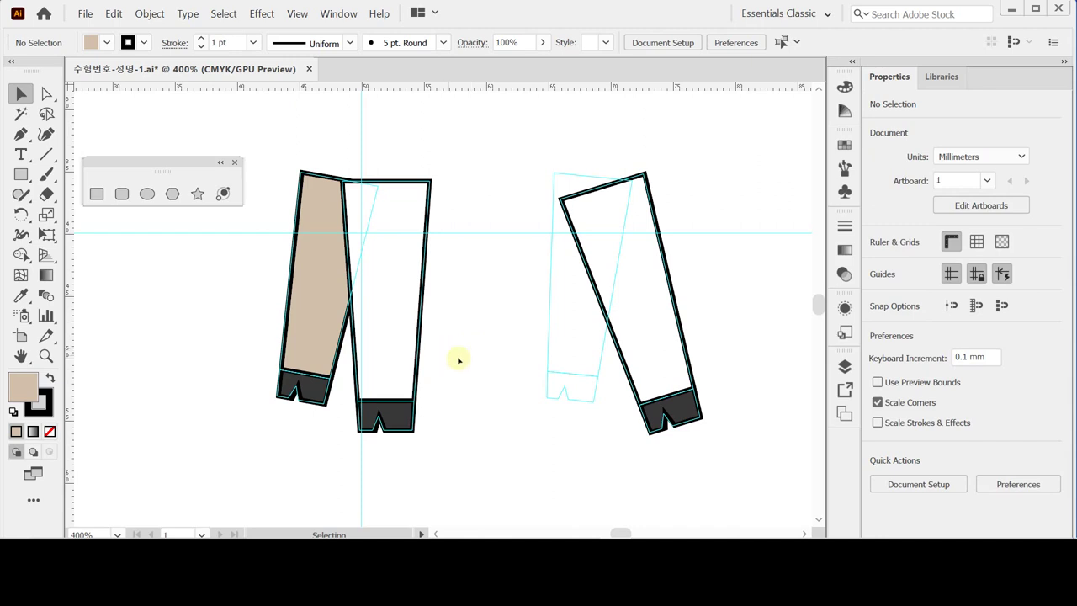
# - Duplicate the small tan leg behind the slanted leg and rotate the copy to about 355°
pyautogui.click(305, 335)
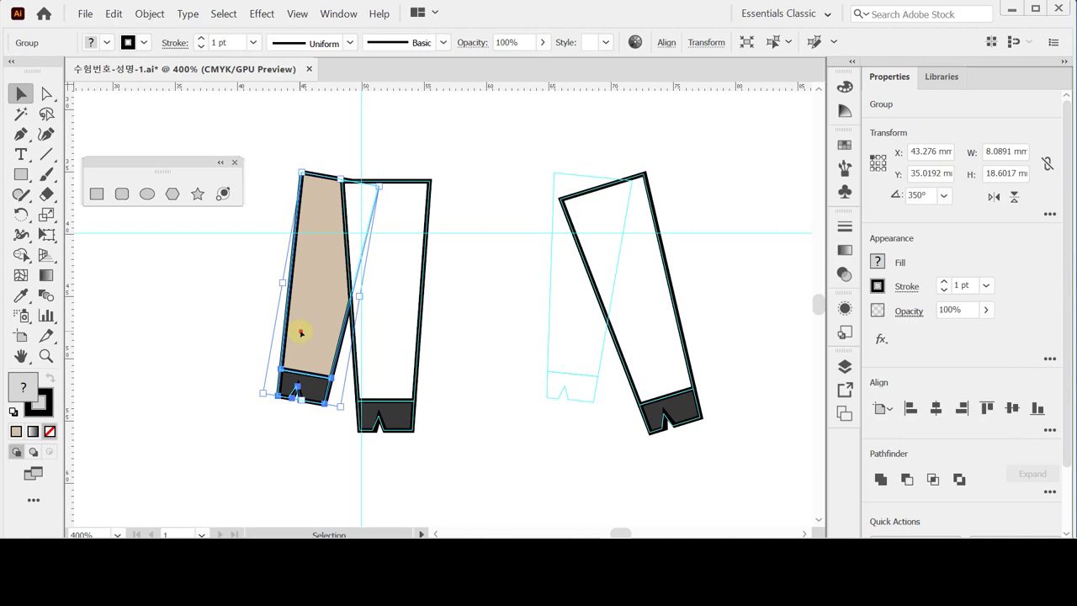
pyautogui.moveTo(300, 335); pyautogui.dragTo(569, 337)
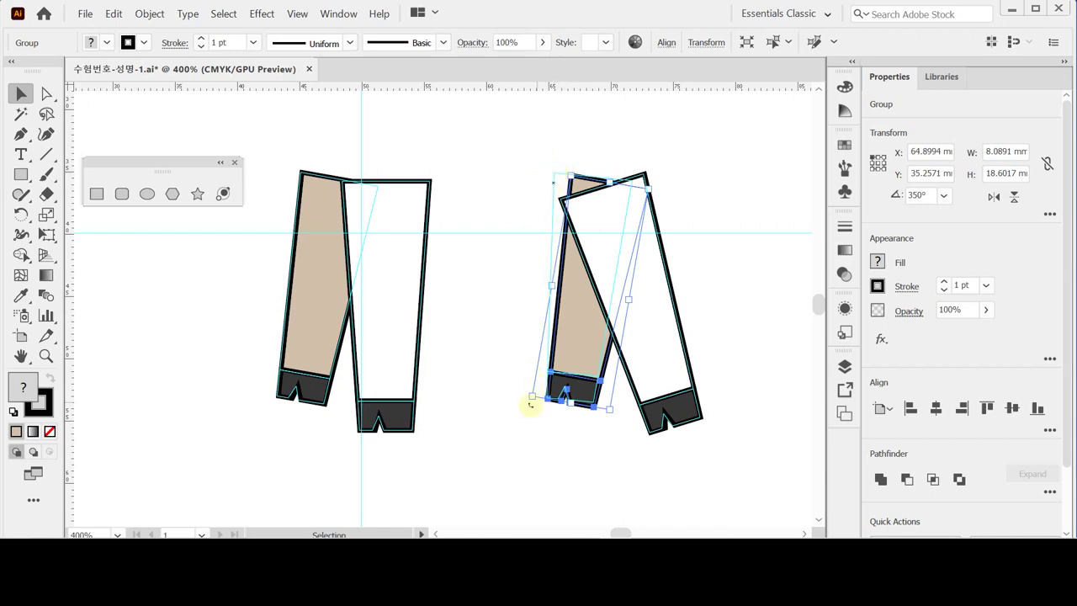
pyautogui.moveTo(523, 399); pyautogui.dragTo(538, 411)
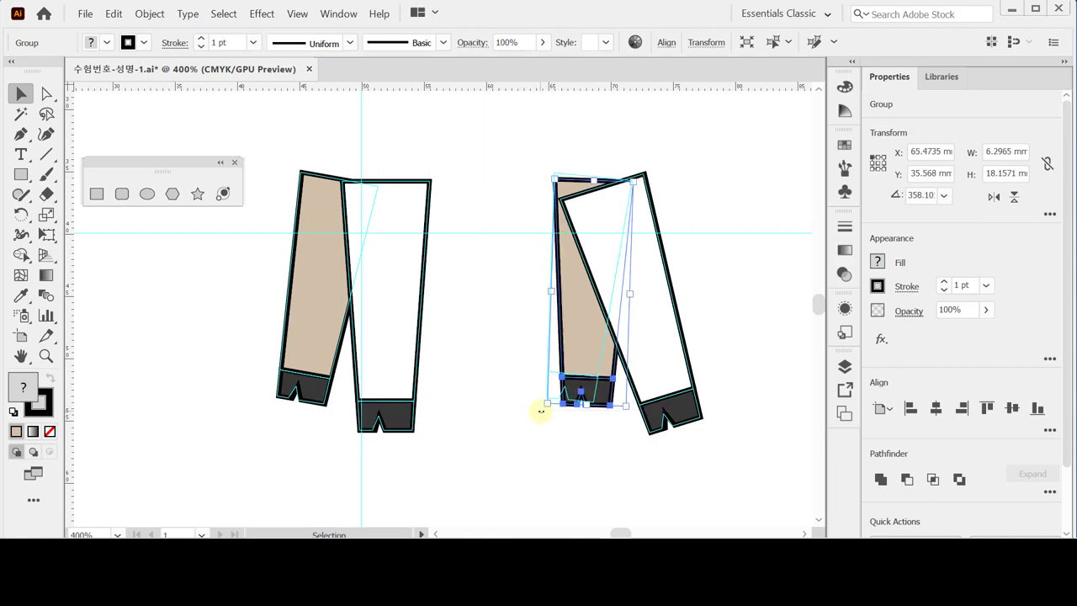
pyautogui.moveTo(541, 410); pyautogui.dragTo(536, 409)
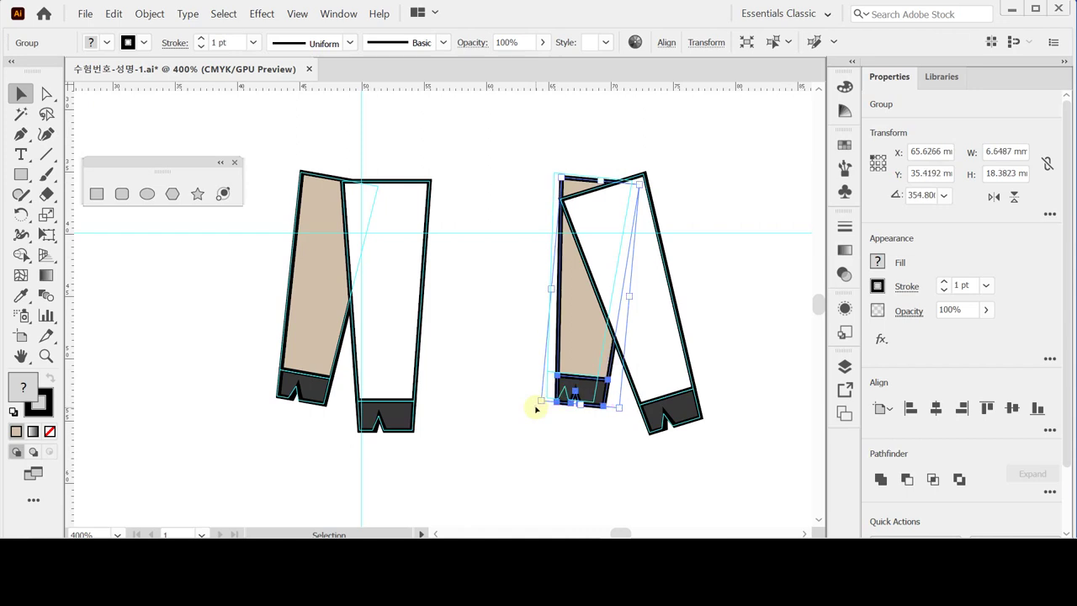
# - Nudge the tan leg copy about 0.6 mm left onto its guide outline and fine-tune its rotation to about 354.4°
pyautogui.press('Left')
pyautogui.press('Left')
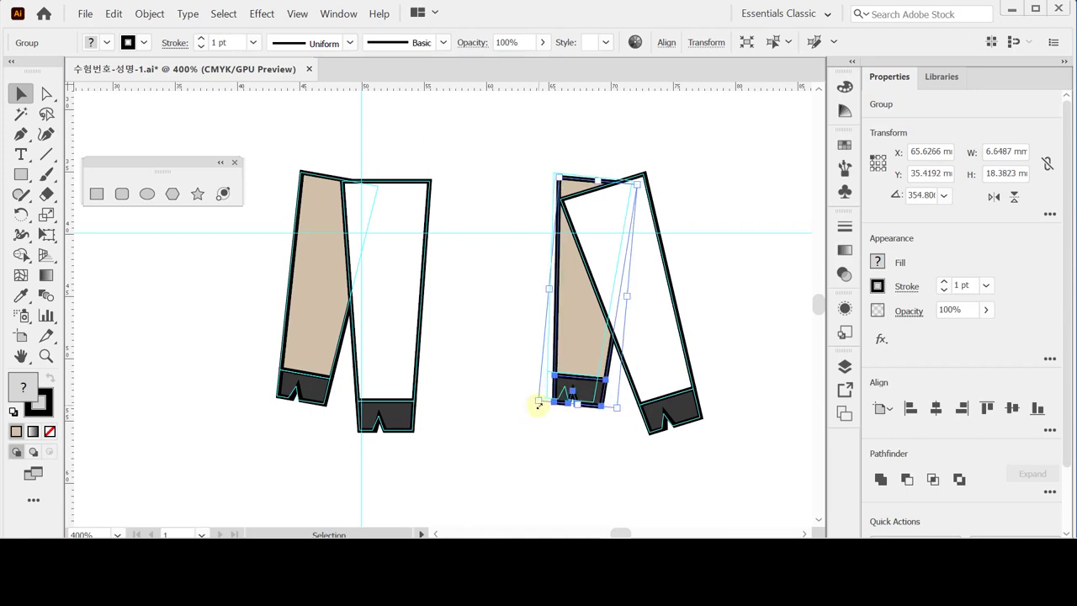
pyautogui.press('Left')
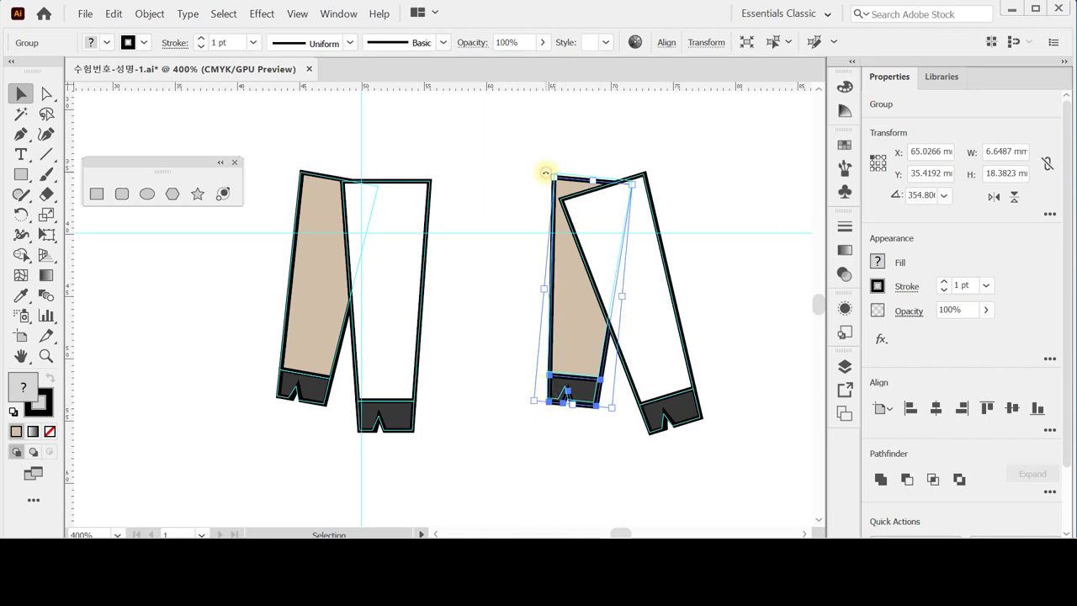
pyautogui.moveTo(547, 174); pyautogui.dragTo(548, 174)
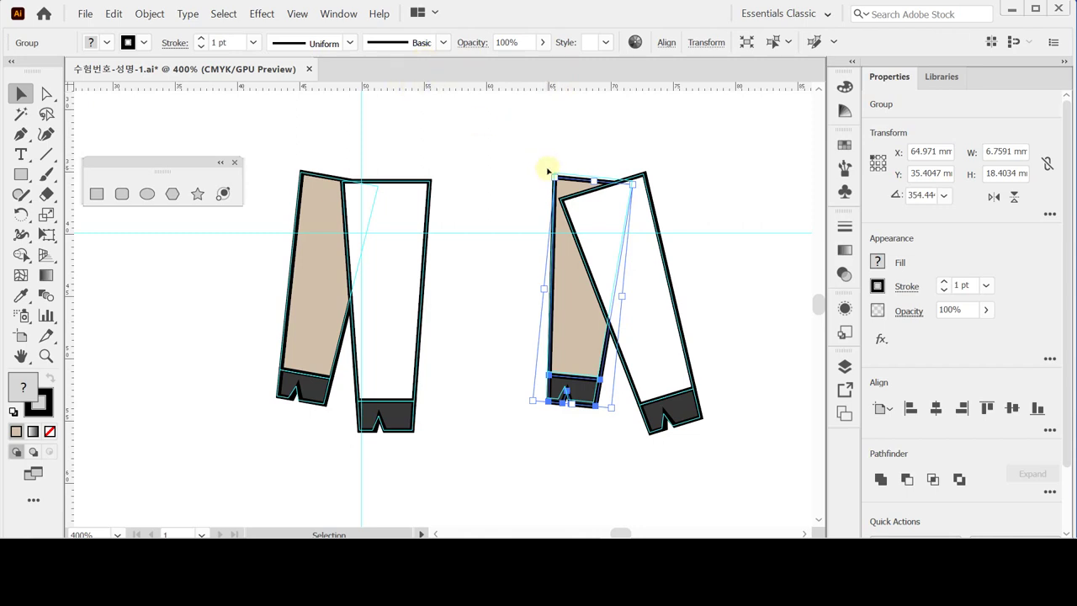
# - Hide the bounding box of the selected leg copy and show it again
pyautogui.click(48, 94)
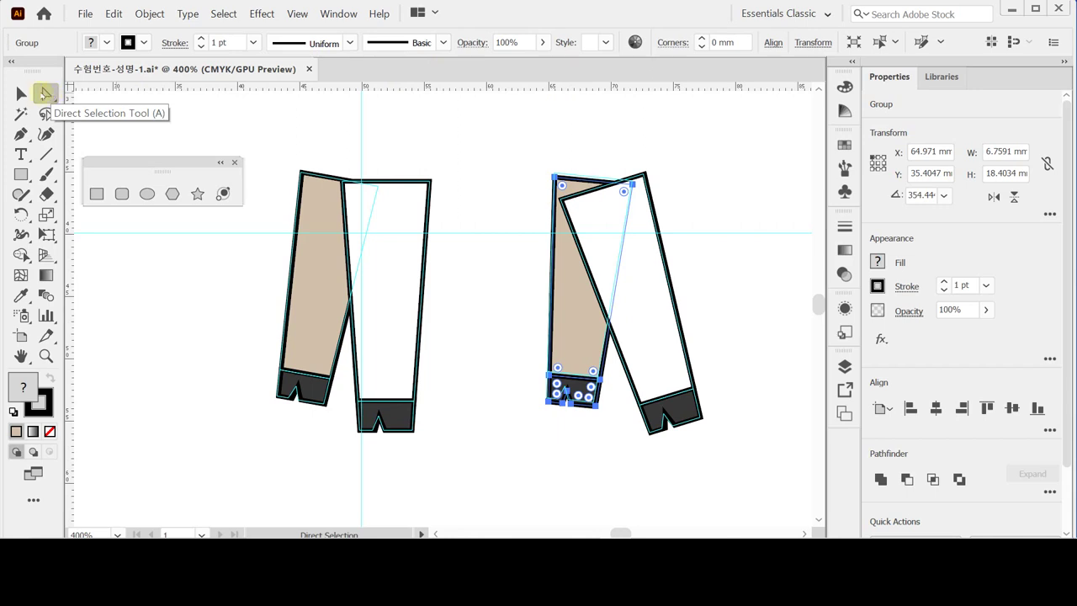
pyautogui.click(23, 94)
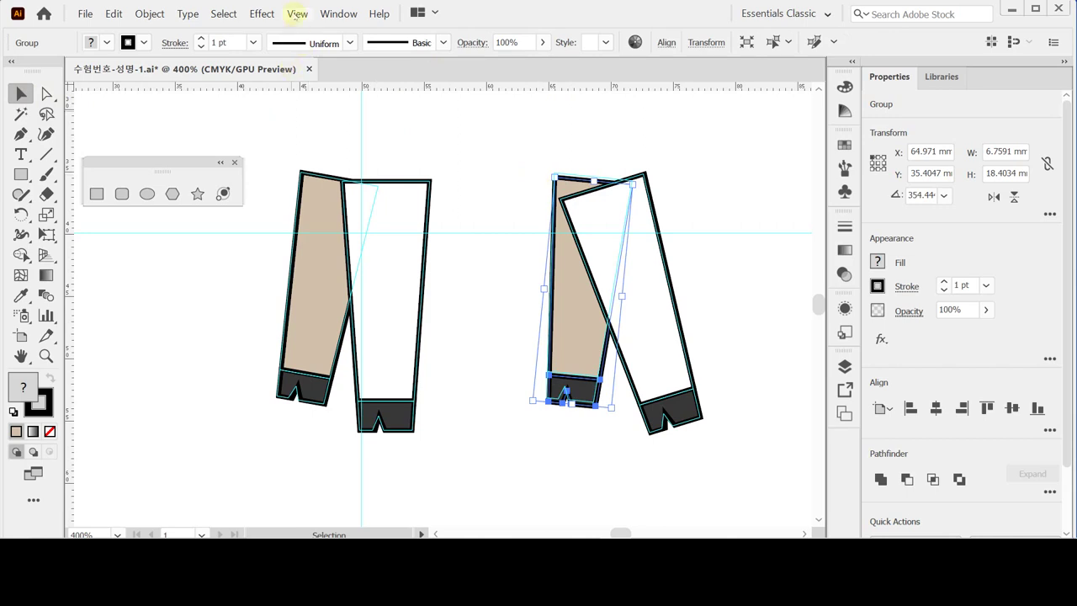
pyautogui.click(297, 14)
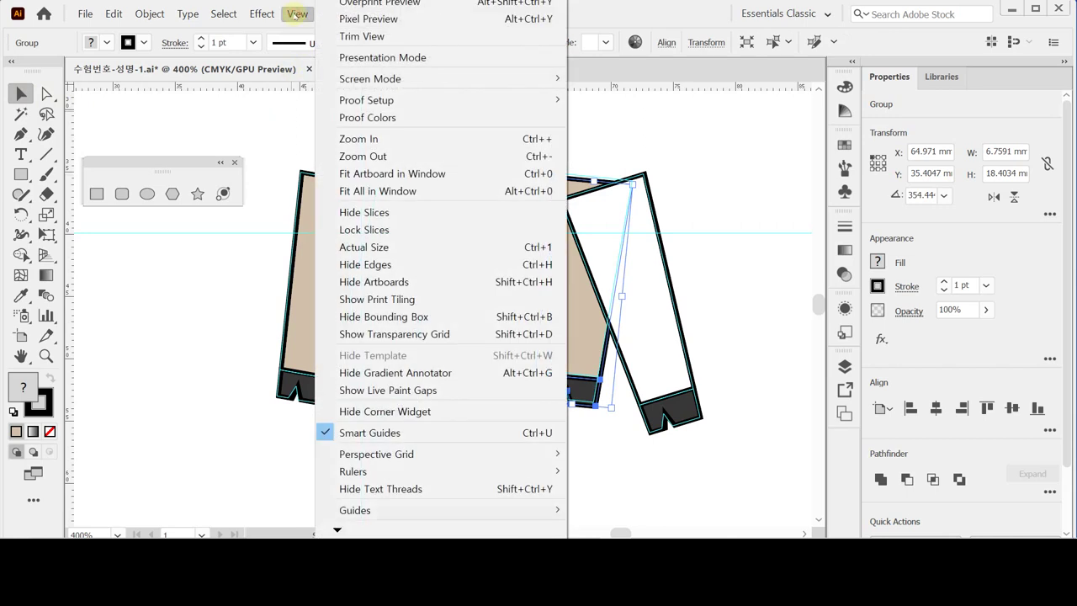
pyautogui.click(451, 316)
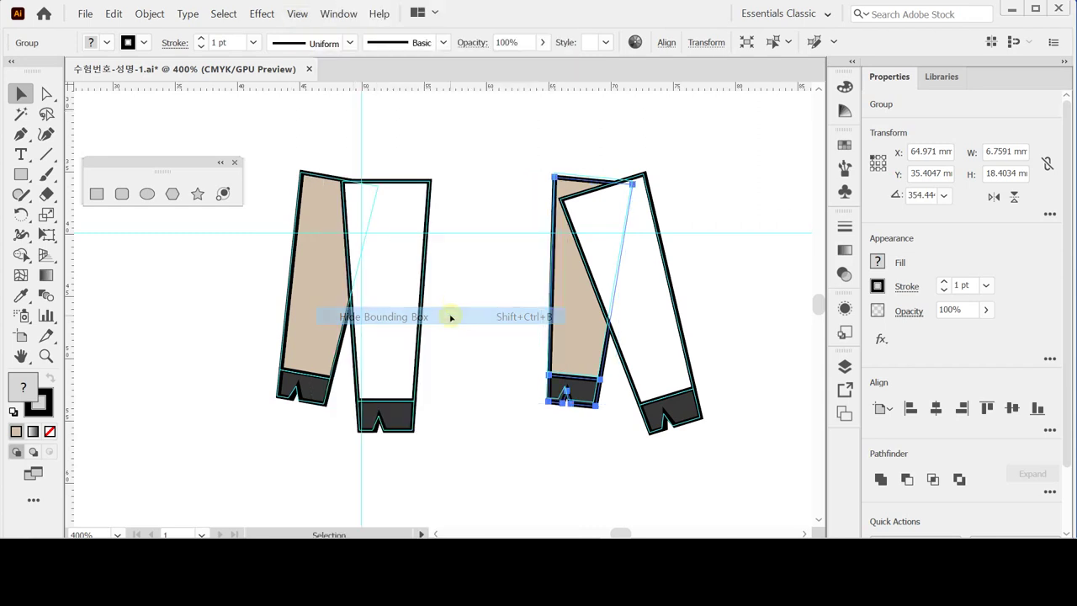
pyautogui.click(299, 13)
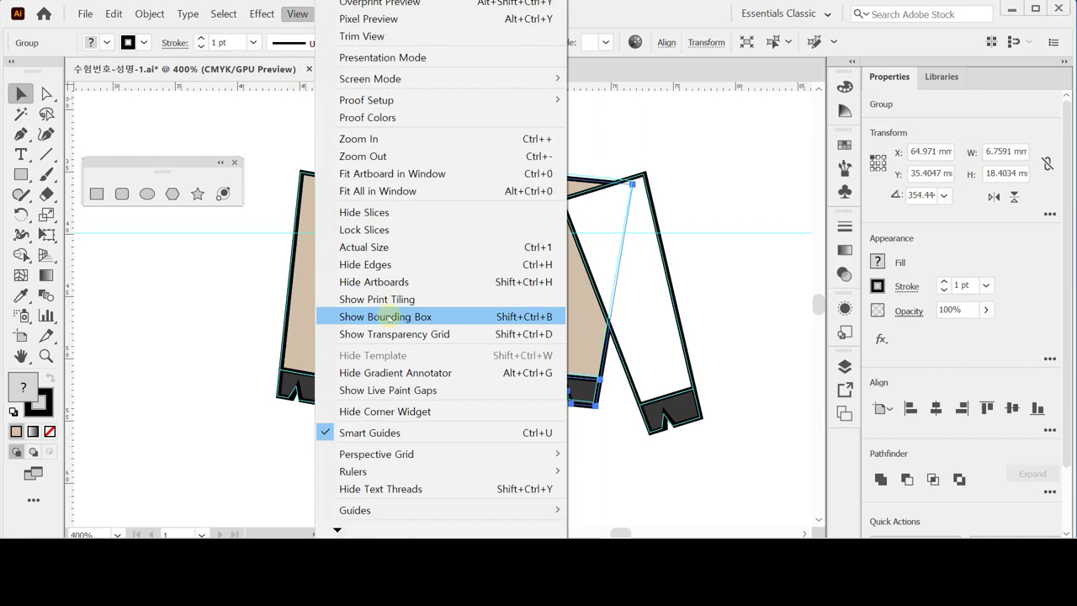
pyautogui.click(388, 316)
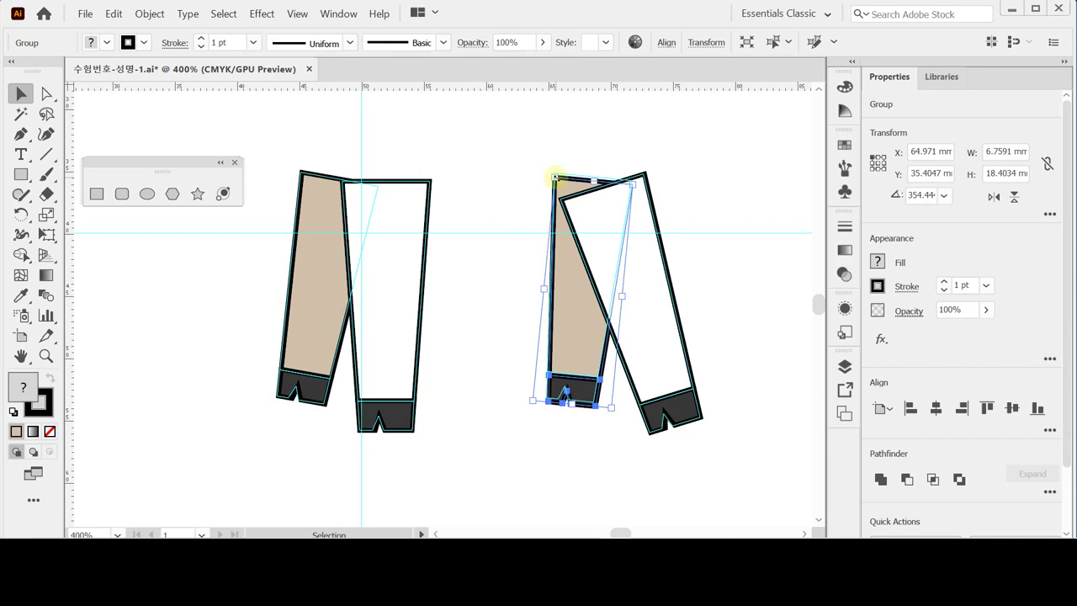
# - Try to enlarge the tan leg copy from its upper corner and adjust its outer side
pyautogui.moveTo(555, 178)
pyautogui.mouseDown()
pyautogui.moveTo(529, 157)
pyautogui.moveTo(548, 174)
pyautogui.mouseUp()
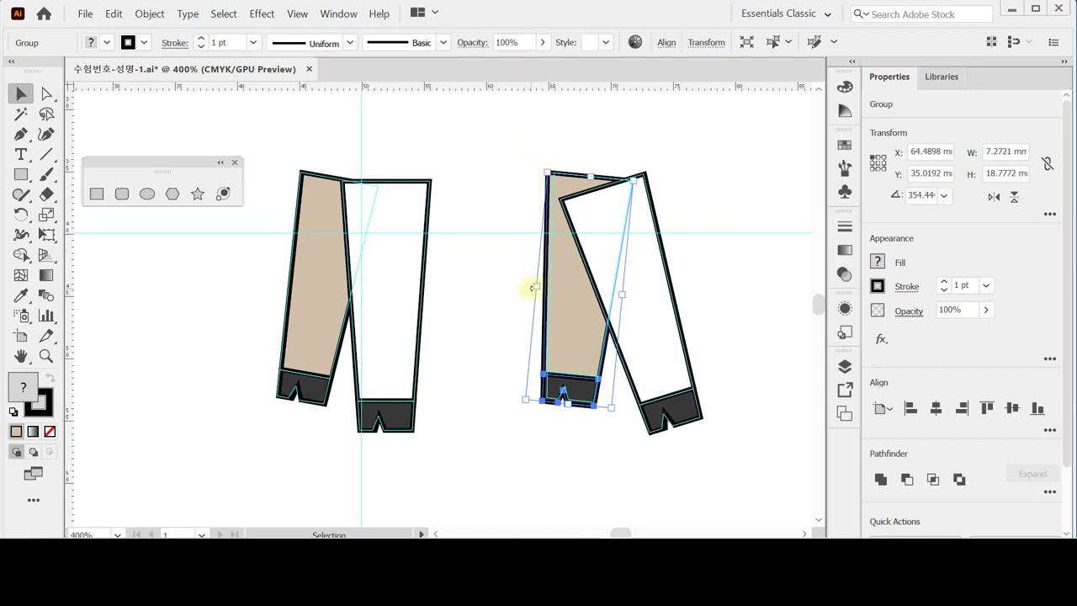
pyautogui.moveTo(533, 289)
pyautogui.mouseDown()
pyautogui.moveTo(533, 308)
pyautogui.moveTo(524, 292)
pyautogui.moveTo(539, 278)
pyautogui.mouseUp()
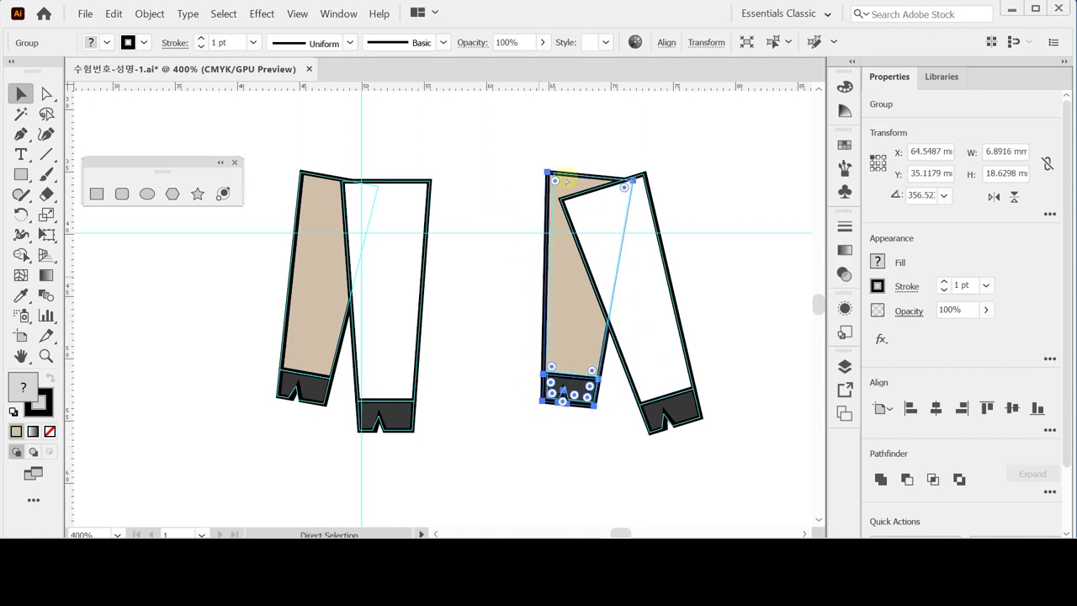
pyautogui.hotkey('ctrl', 'z')
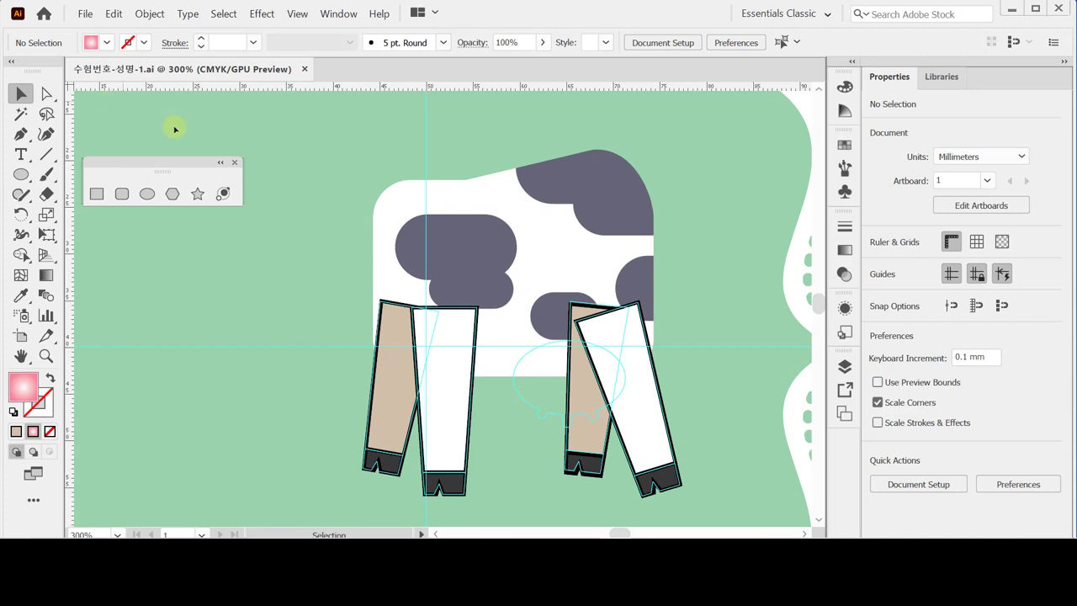
# - Bring the spotted cow body group in front of all four legs and deselect it
pyautogui.click(442, 263)
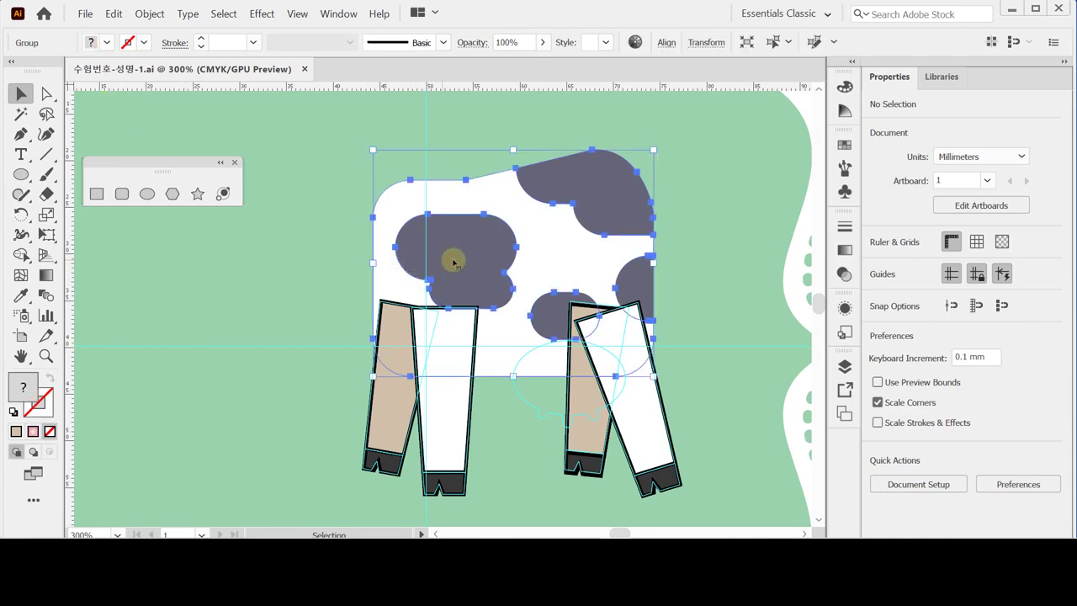
pyautogui.rightClick(452, 260)
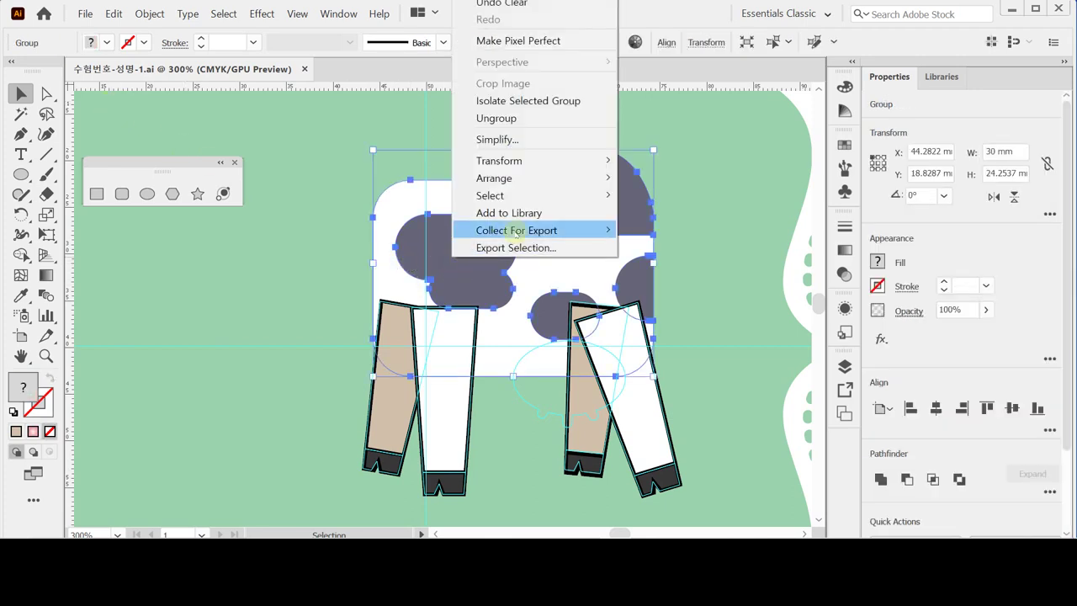
pyautogui.moveTo(510, 180)
pyautogui.click(666, 179)
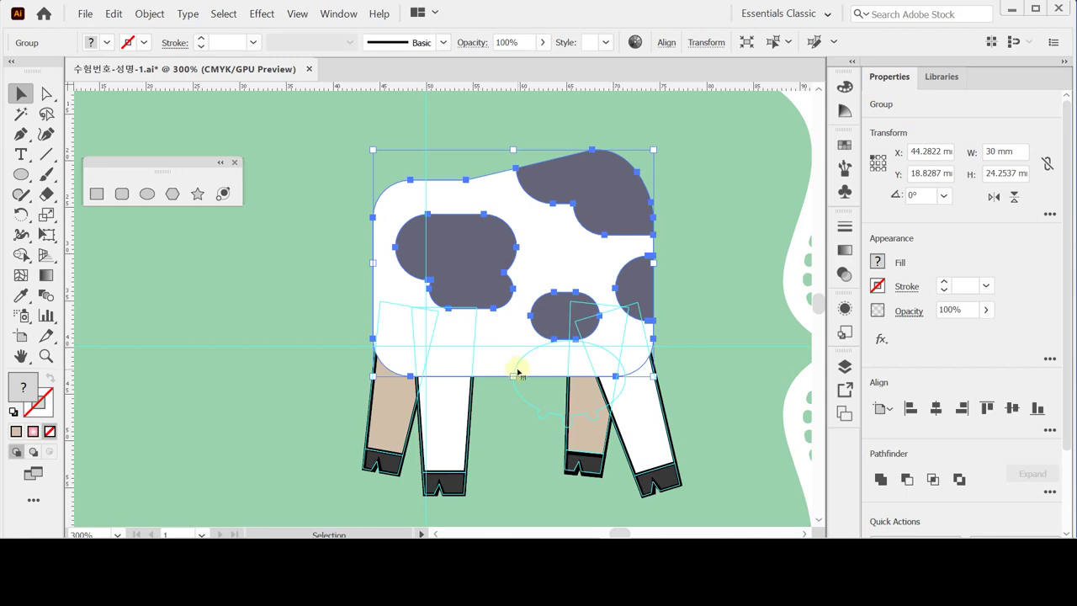
pyautogui.click(332, 336)
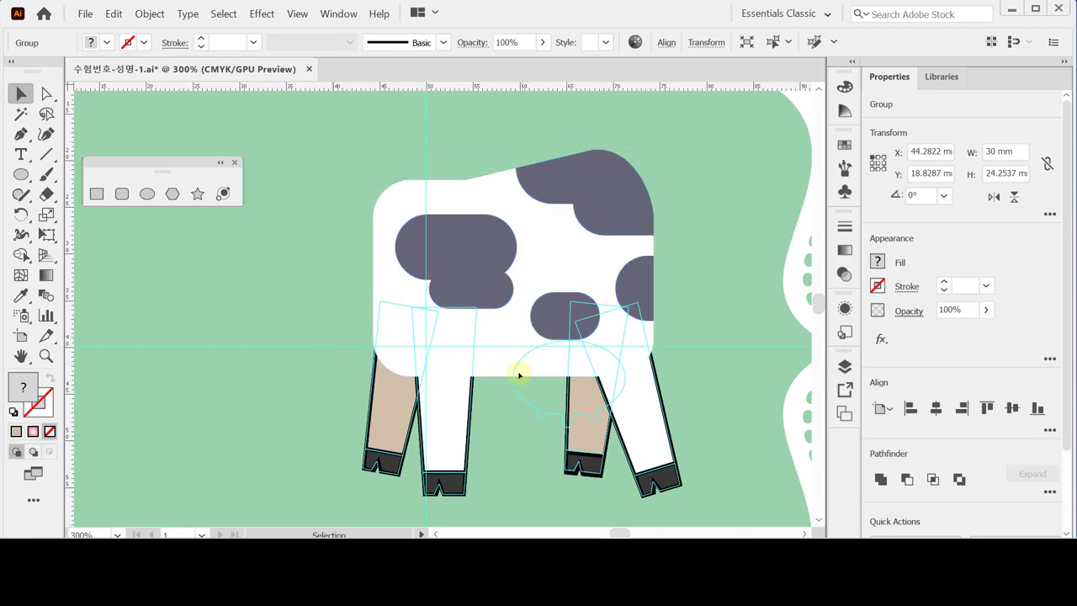
pyautogui.click(519, 375)
pyautogui.scroll(-1, 505, 337)
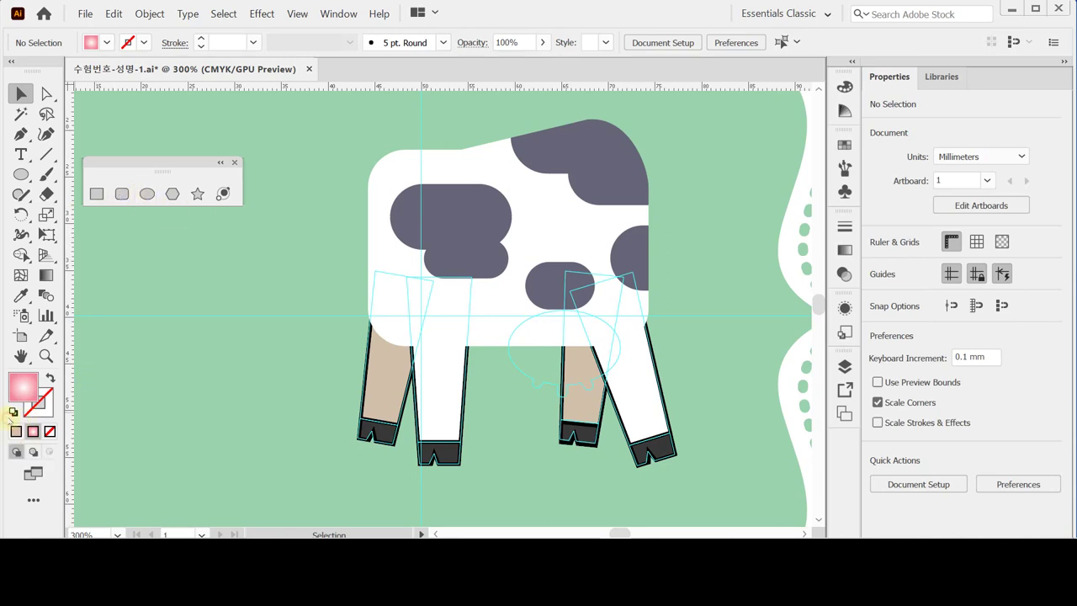
pyautogui.click(13, 412)
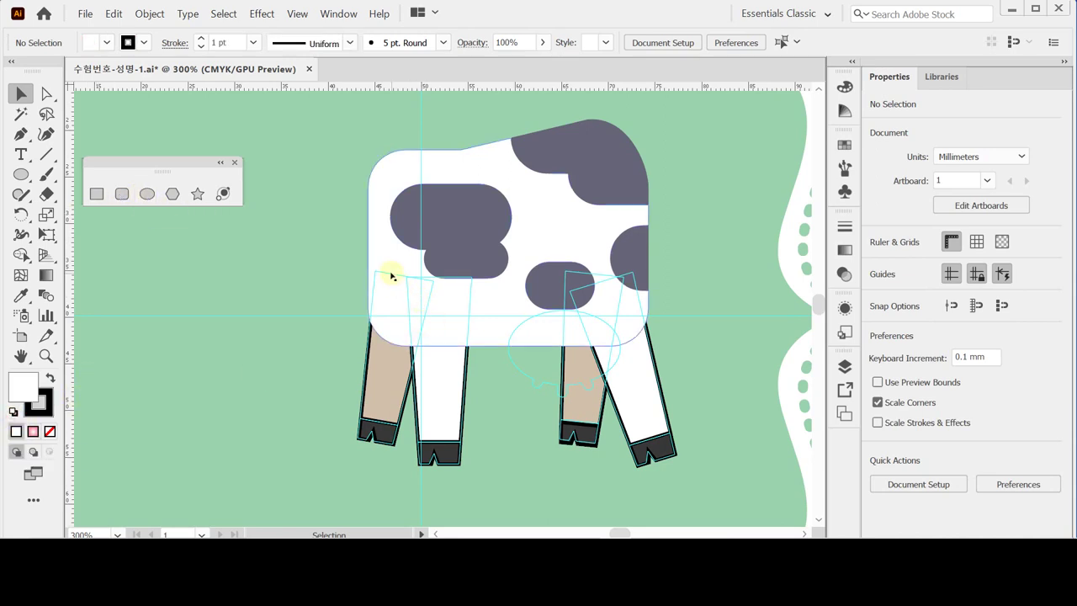
pyautogui.moveTo(326, 241); pyautogui.dragTo(334, 342)
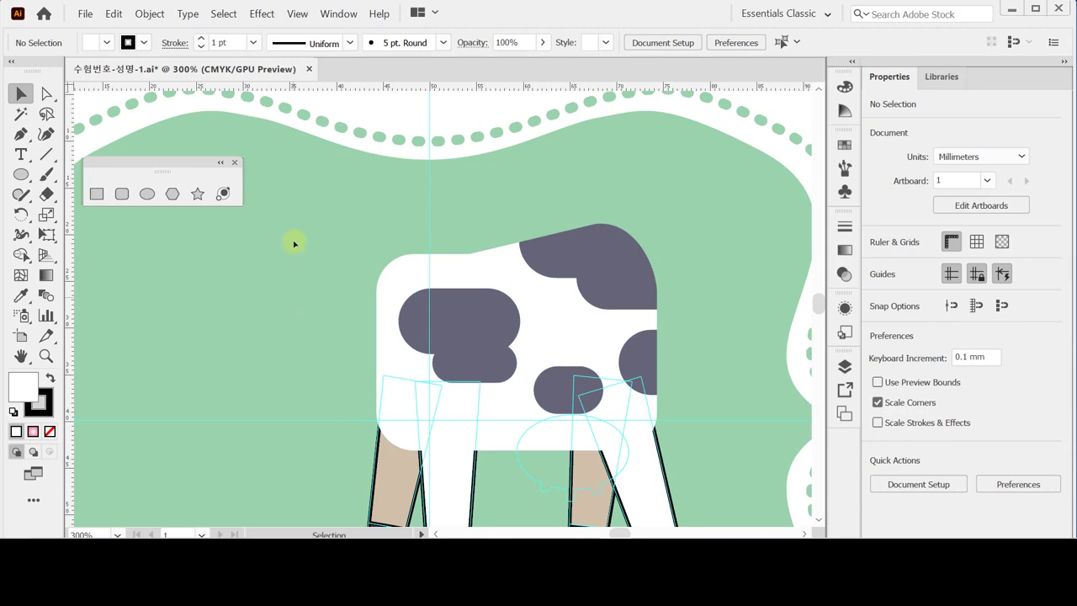
pyautogui.click(145, 14)
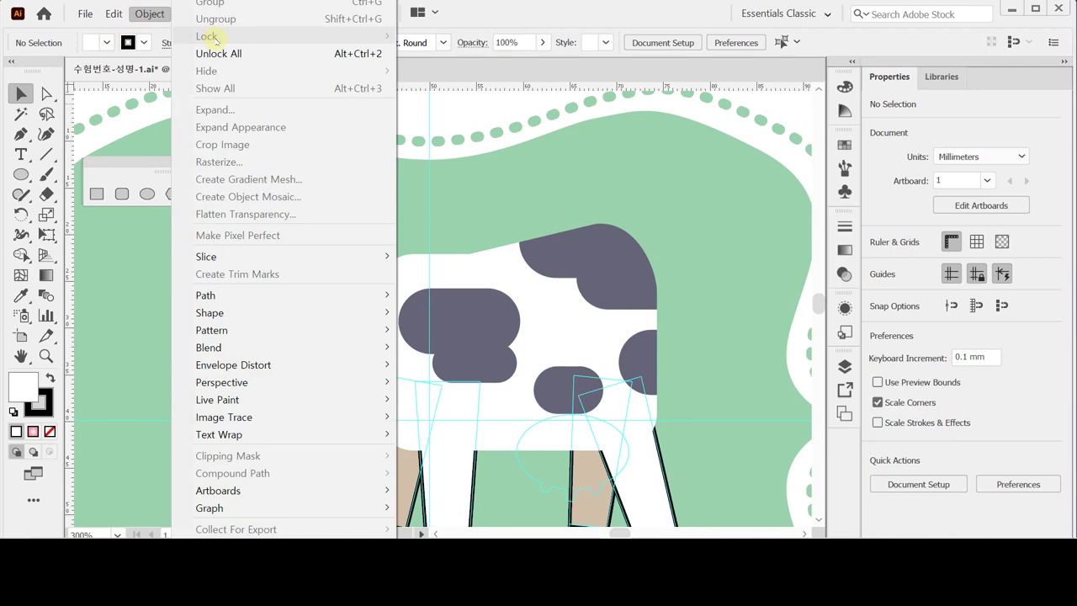
pyautogui.click(144, 13)
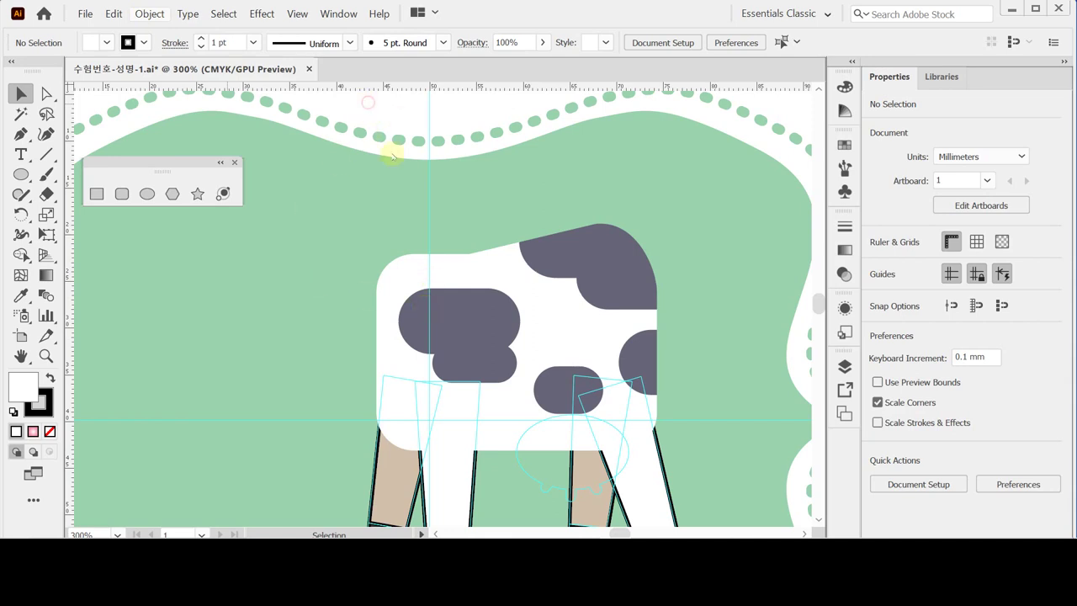
pyautogui.click(335, 103)
pyautogui.hotkey('ctrl', 'a')
pyautogui.hotkey('ctrl', 'shift', 'a')
pyautogui.click(487, 353)
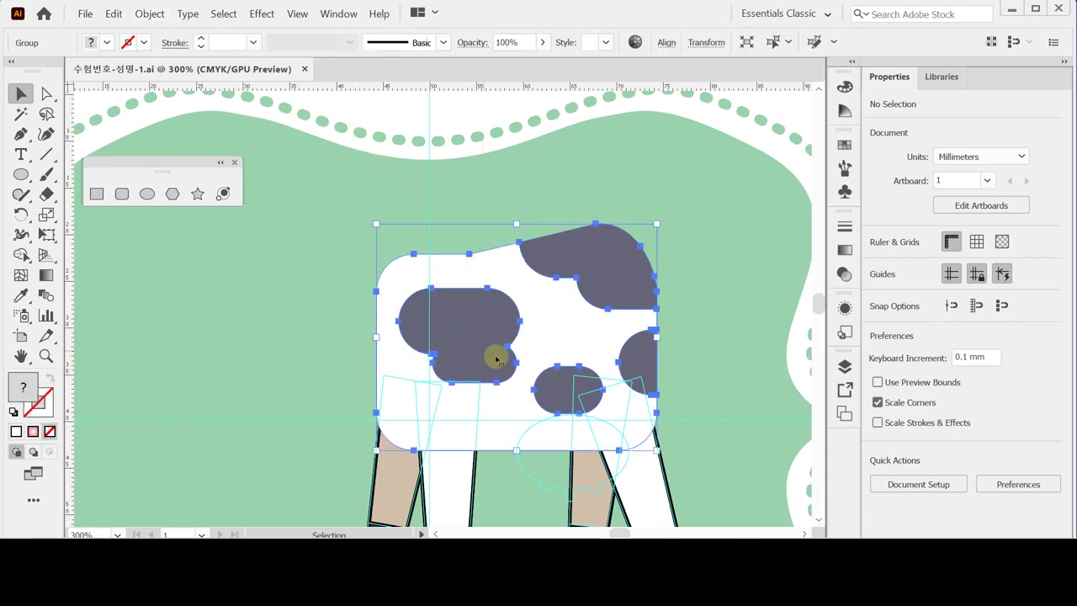
pyautogui.click(378, 134)
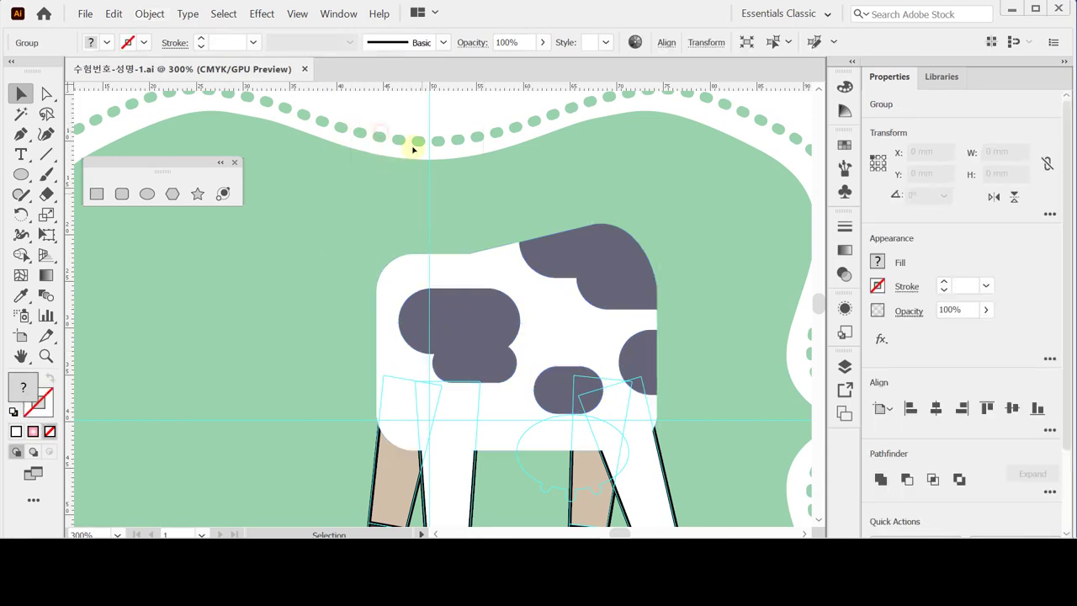
pyautogui.moveTo(535, 345); pyautogui.dragTo(501, 265)
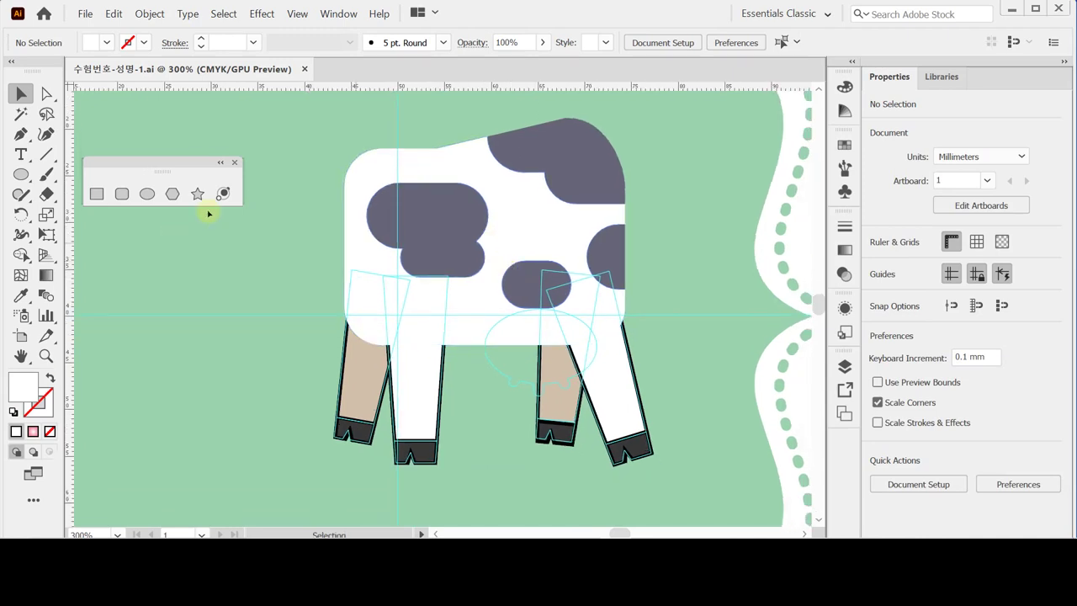
# - Create a 12 x 8 mm udder ellipse with default white fill and black stroke, and align it with the oval guide
pyautogui.click(147, 194)
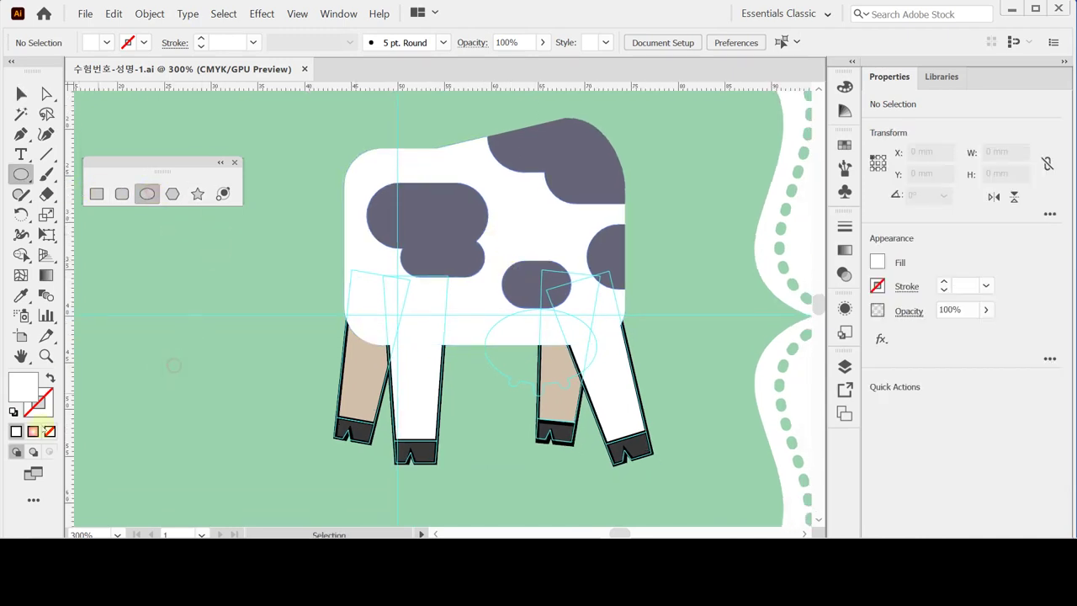
pyautogui.click(13, 412)
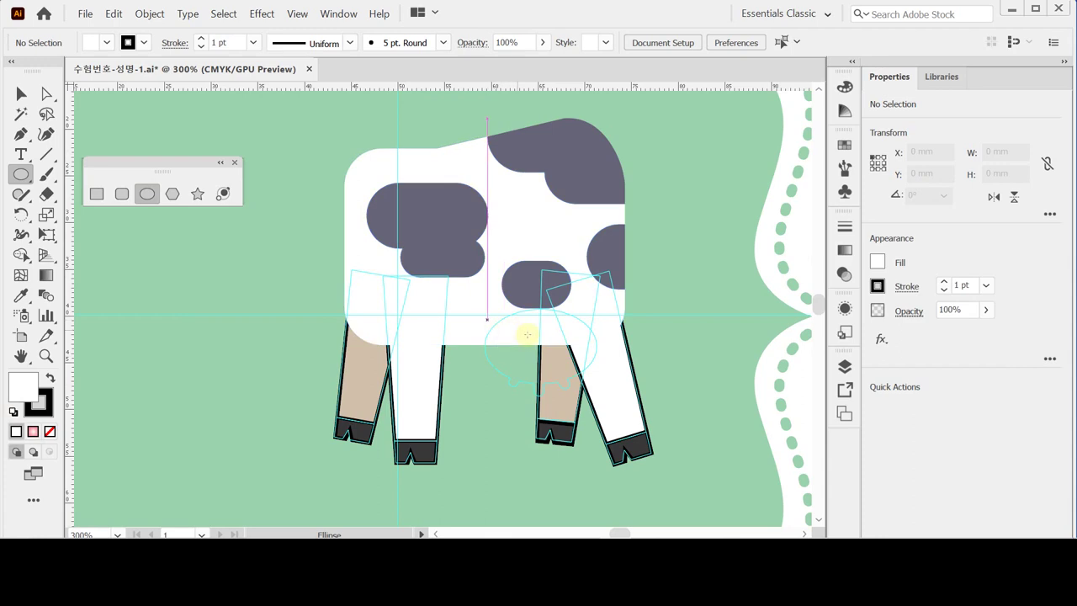
pyautogui.click(486, 318)
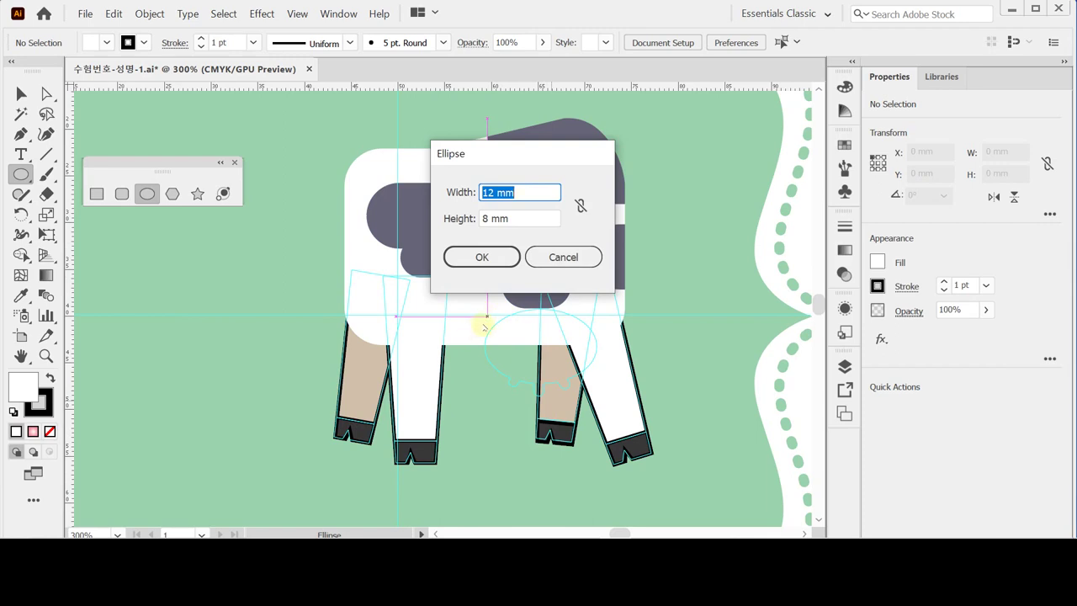
pyautogui.click(489, 257)
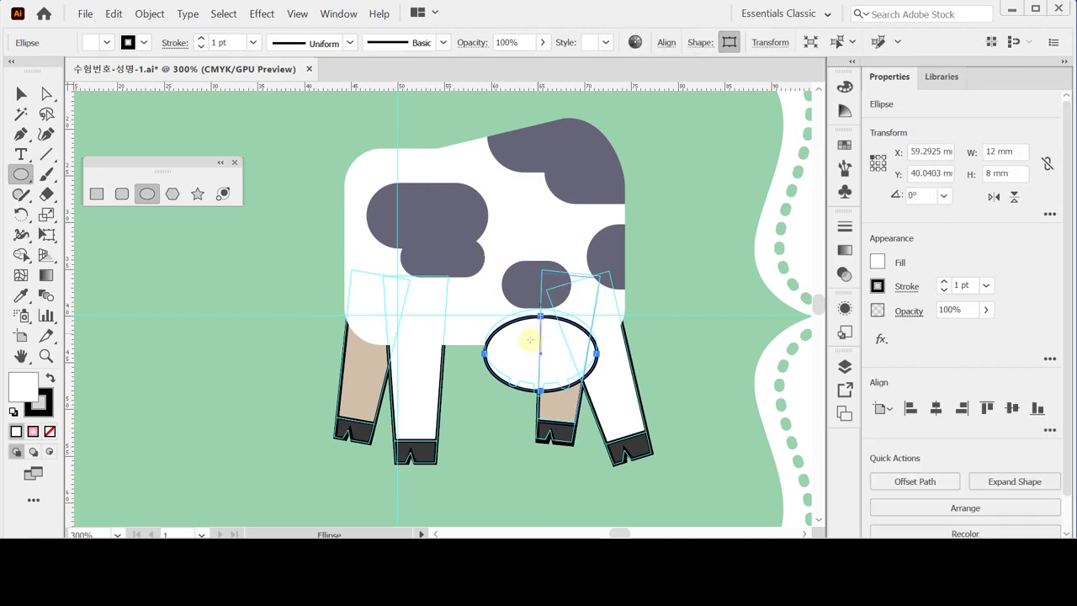
pyautogui.moveTo(532, 358); pyautogui.dragTo(530, 353)
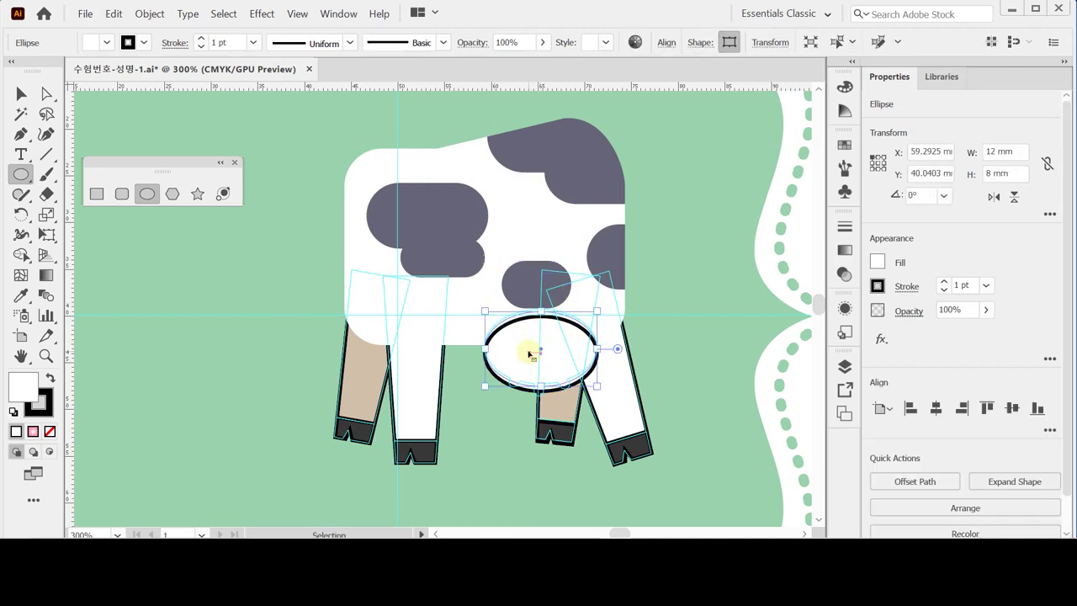
# - Create a 1 x 2 mm rounded rectangle with a 4 mm corner radius as an udder teat
pyautogui.click(121, 194)
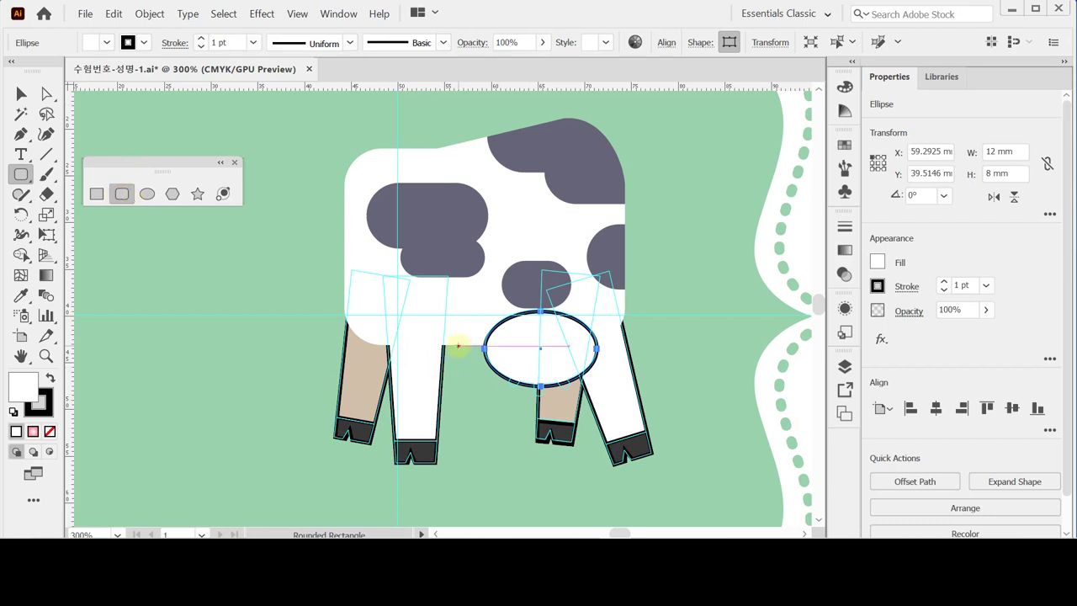
pyautogui.click(458, 345)
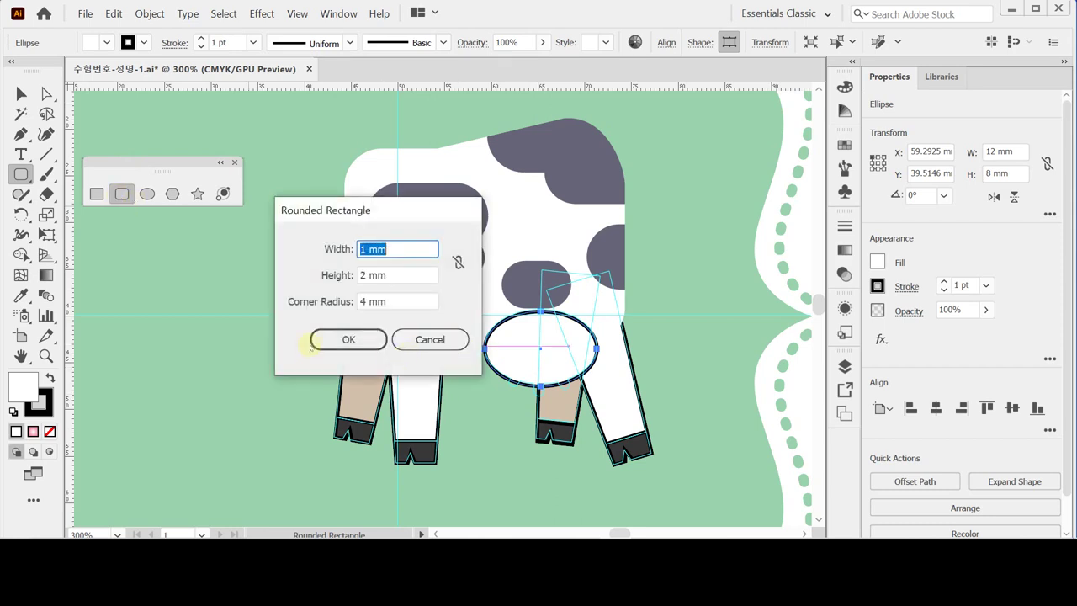
pyautogui.click(352, 340)
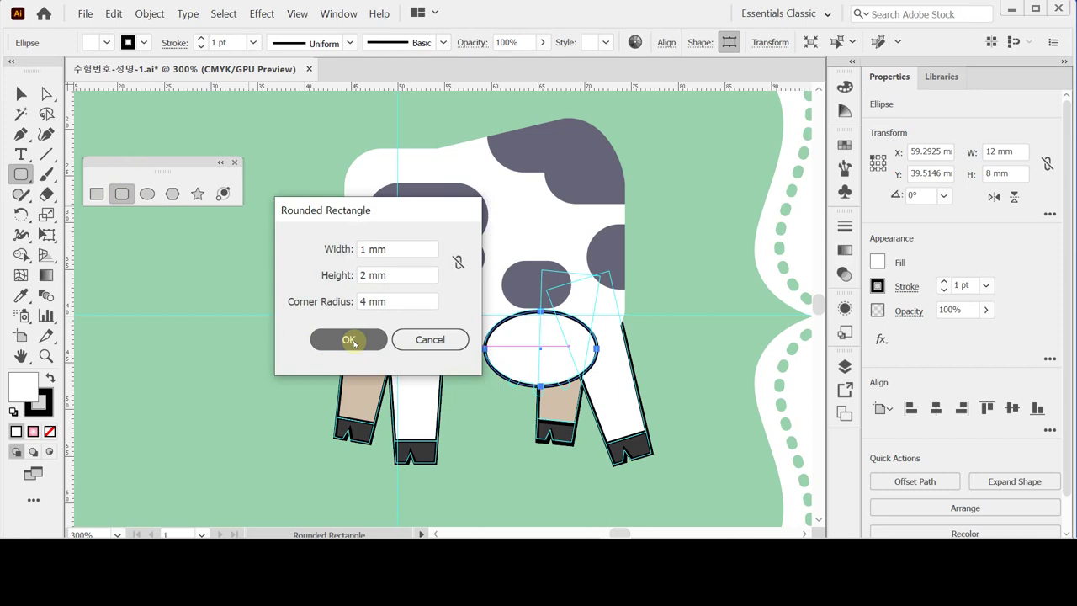
pyautogui.click(352, 341)
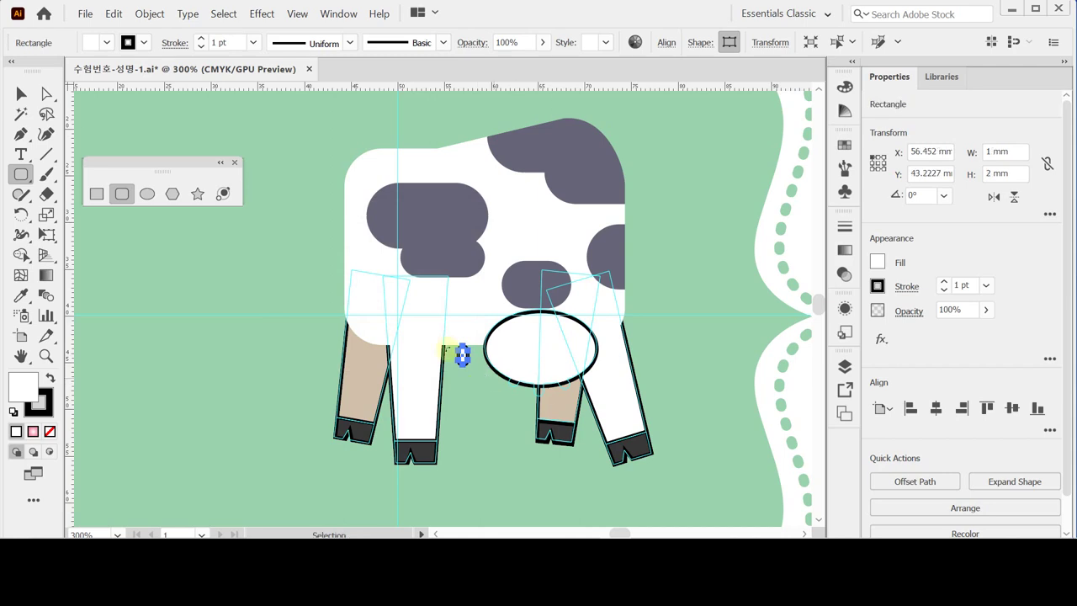
# - Move the small rounded rectangle onto the lower middle edge of the udder ellipse
pyautogui.moveTo(494, 372); pyautogui.dragTo(535, 363)
pyautogui.click(535, 363)
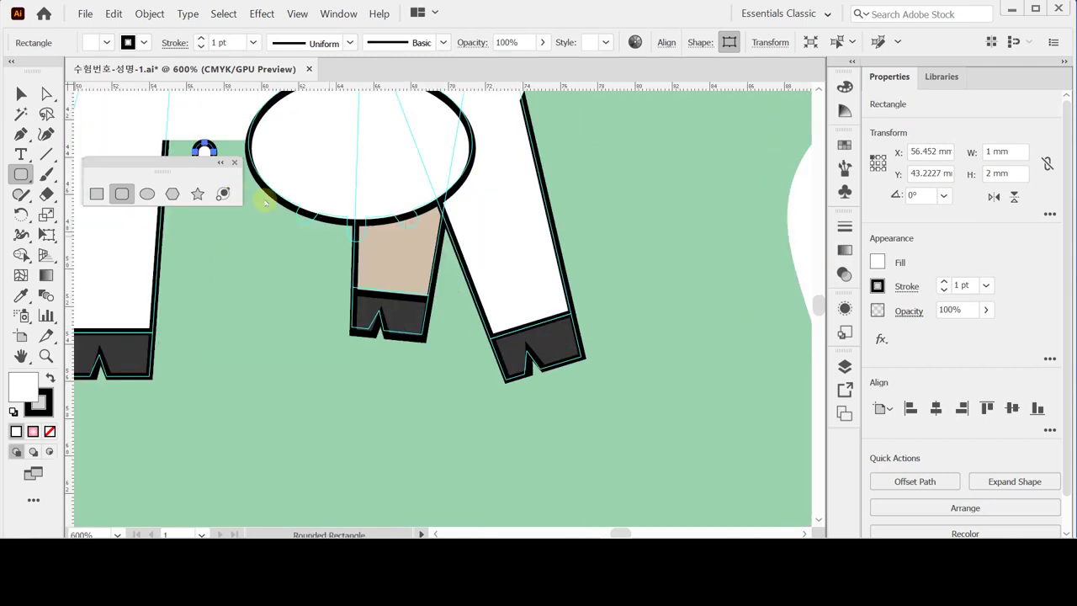
pyautogui.moveTo(264, 197); pyautogui.dragTo(414, 348)
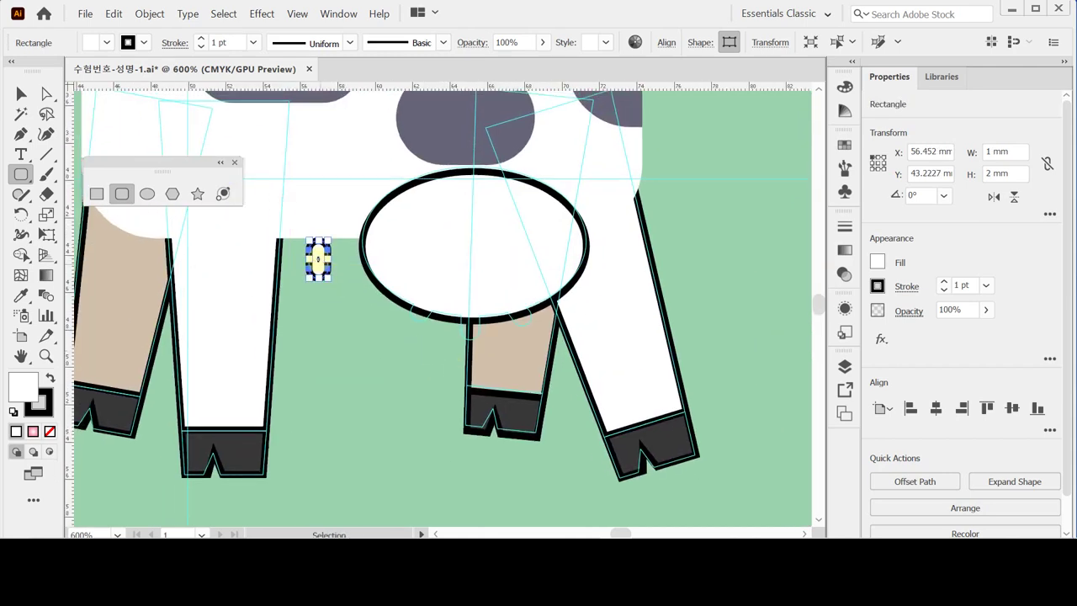
pyautogui.press('Right')
pyautogui.press('Right')
pyautogui.press('Right')
pyautogui.press('Down')
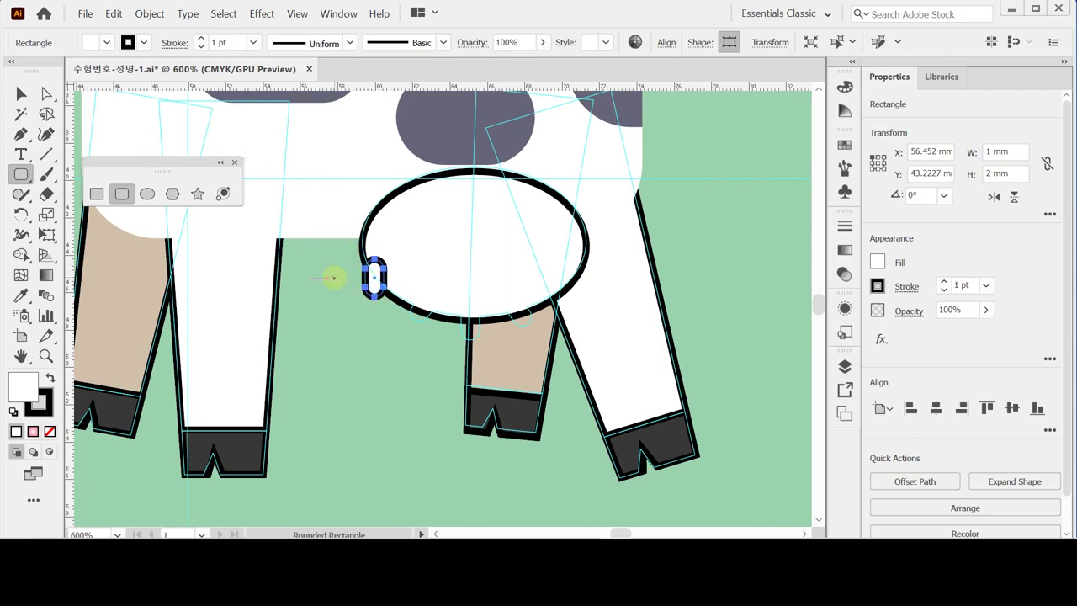
pyautogui.press('Down')
pyautogui.press('Right')
pyautogui.press('Right')
pyautogui.press('Right')
pyautogui.press('Right')
pyautogui.press('Right')
pyautogui.press('Right')
pyautogui.press('Right')
pyautogui.press('Down')
pyautogui.press('Down')
pyautogui.press('Down')
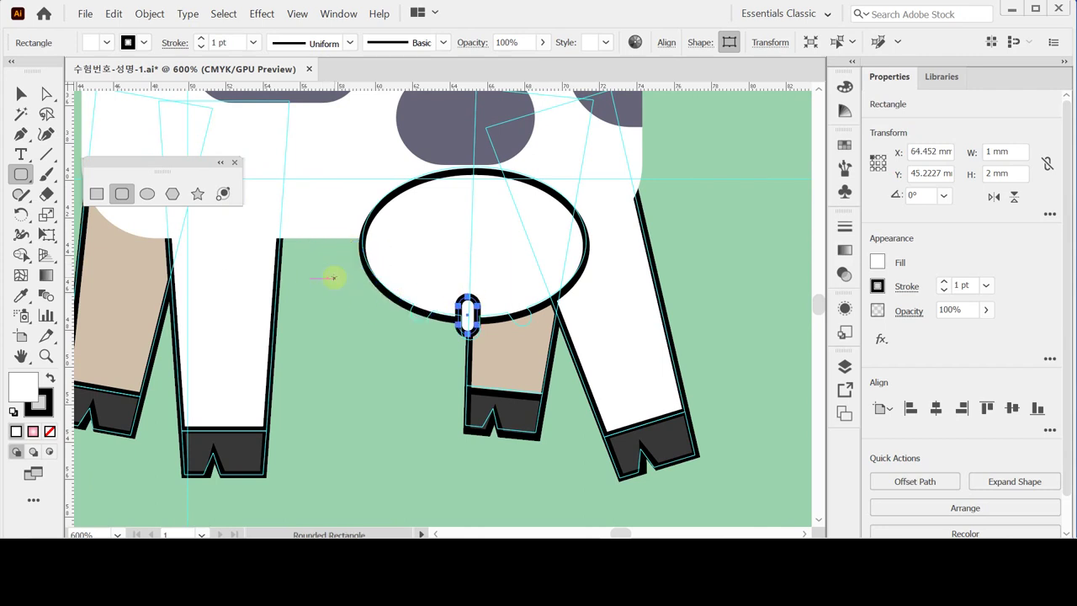
pyautogui.press('Right')
pyautogui.press('Down')
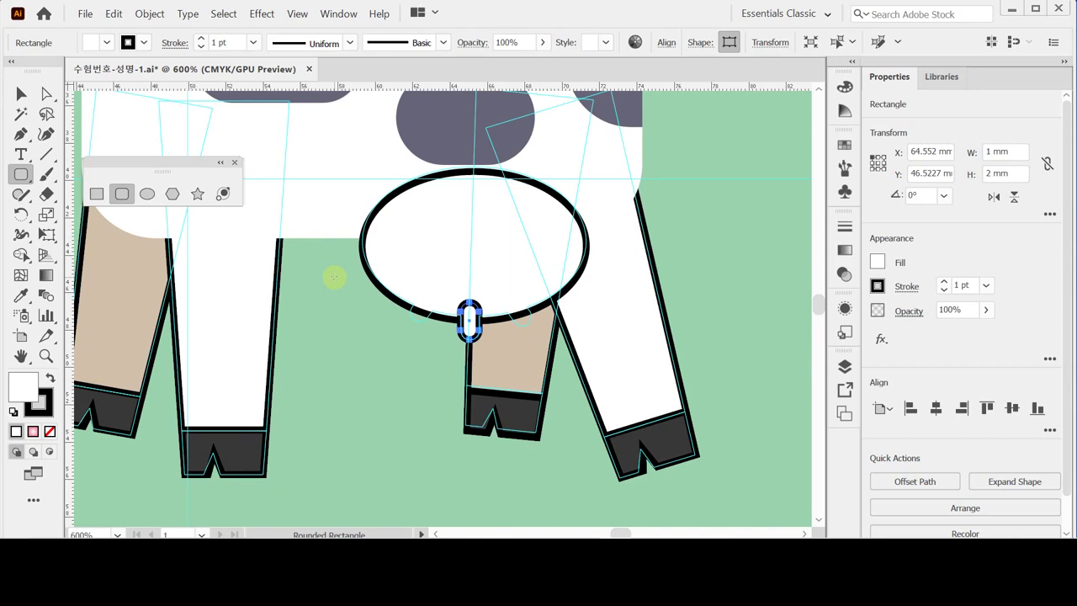
# - Align the teat and the udder ellipse to each other by their horizontal centers and deselect them
pyautogui.keyDown('ctrl'); pyautogui.keyDown('shift'); pyautogui.click(468, 223); pyautogui.keyUp('shift'); pyautogui.keyUp('ctrl')
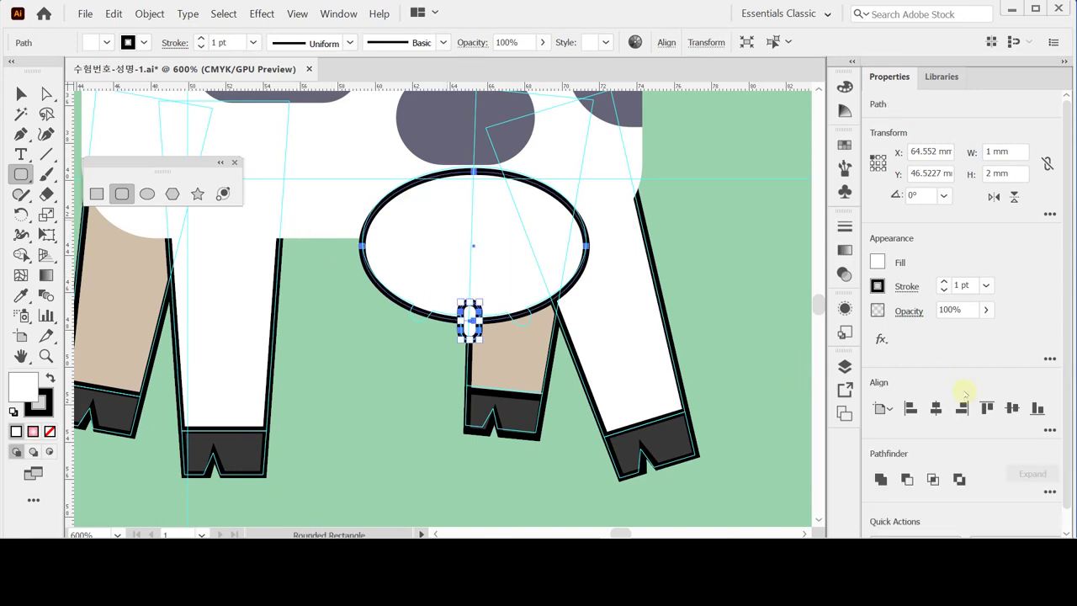
pyautogui.click(936, 409)
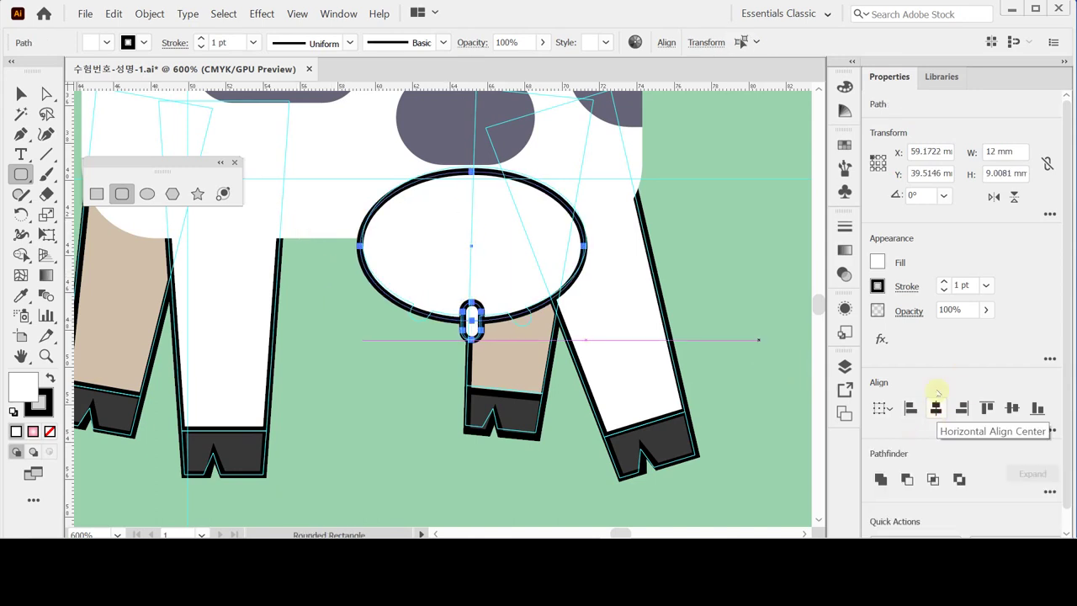
pyautogui.press('ctrl')
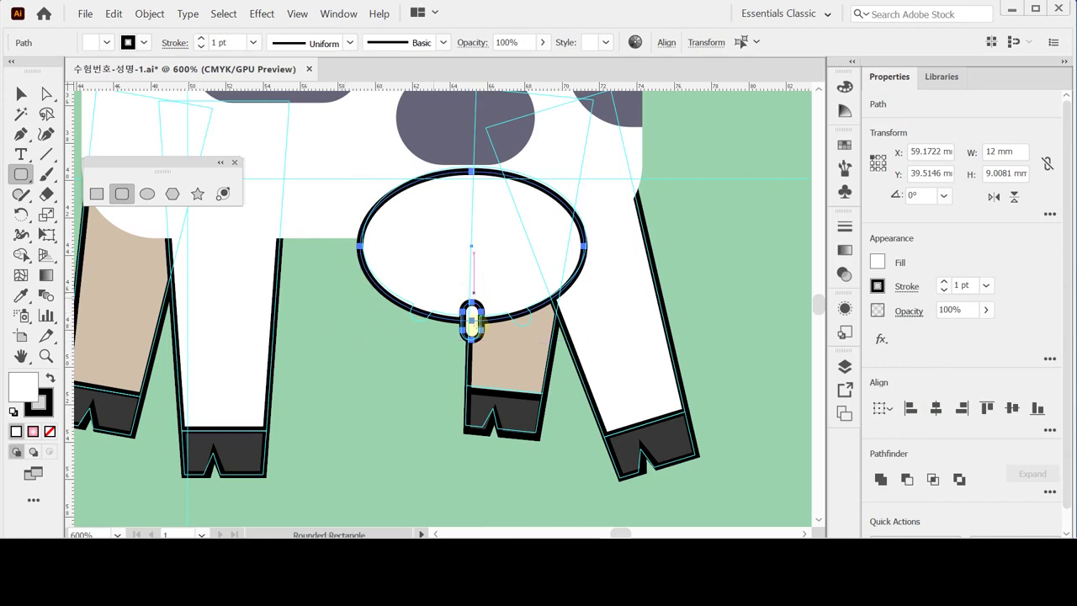
pyautogui.keyDown('ctrl'); pyautogui.click(401, 361); pyautogui.keyUp('ctrl')
# - Make a copy of the middle teat rotated -35° about the udder ellipse's center, working in outline view
pyautogui.keyDown('ctrl'); pyautogui.click(471, 328); pyautogui.keyUp('ctrl')
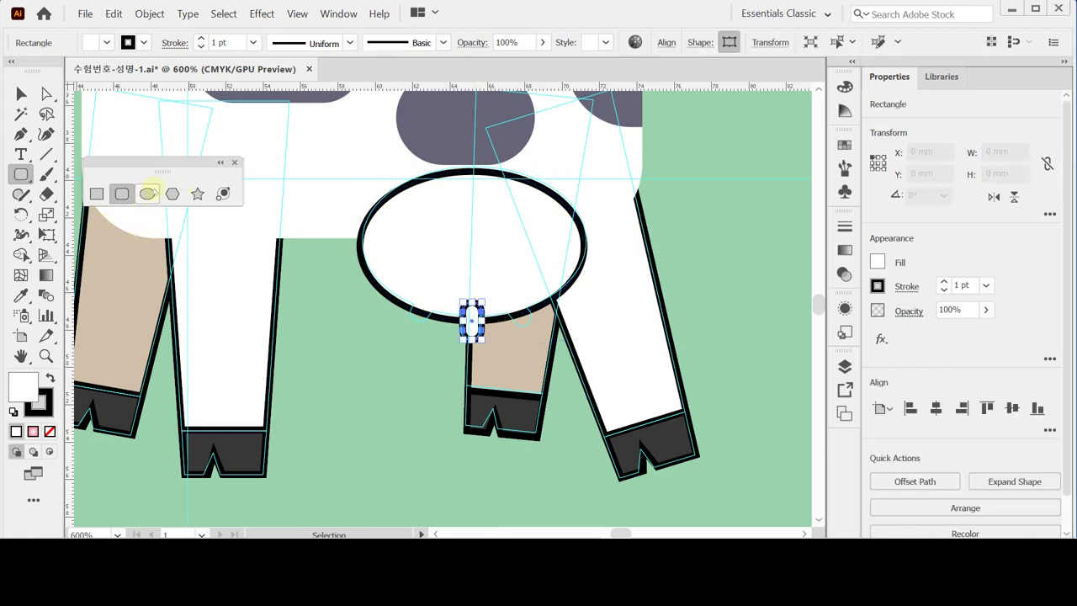
pyautogui.doubleClick(21, 213)
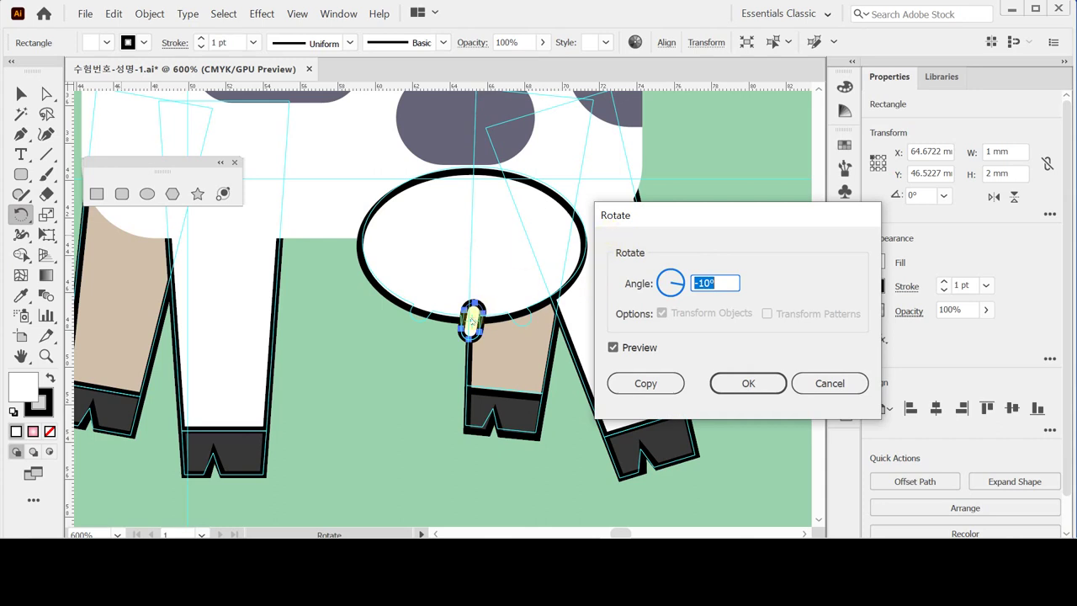
pyautogui.click(830, 384)
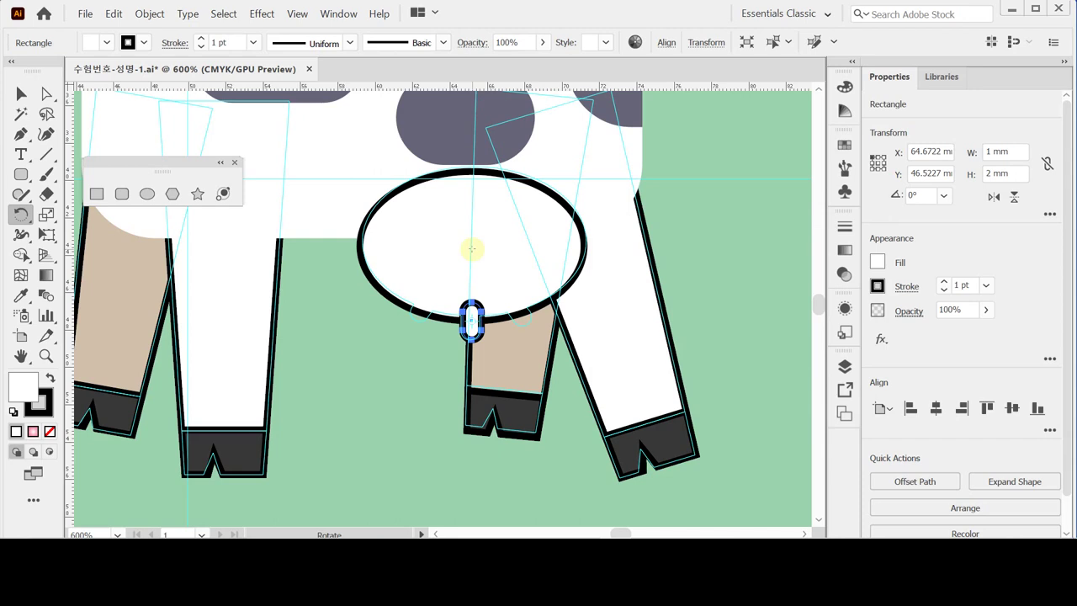
pyautogui.hotkey('ctrl', 'y')
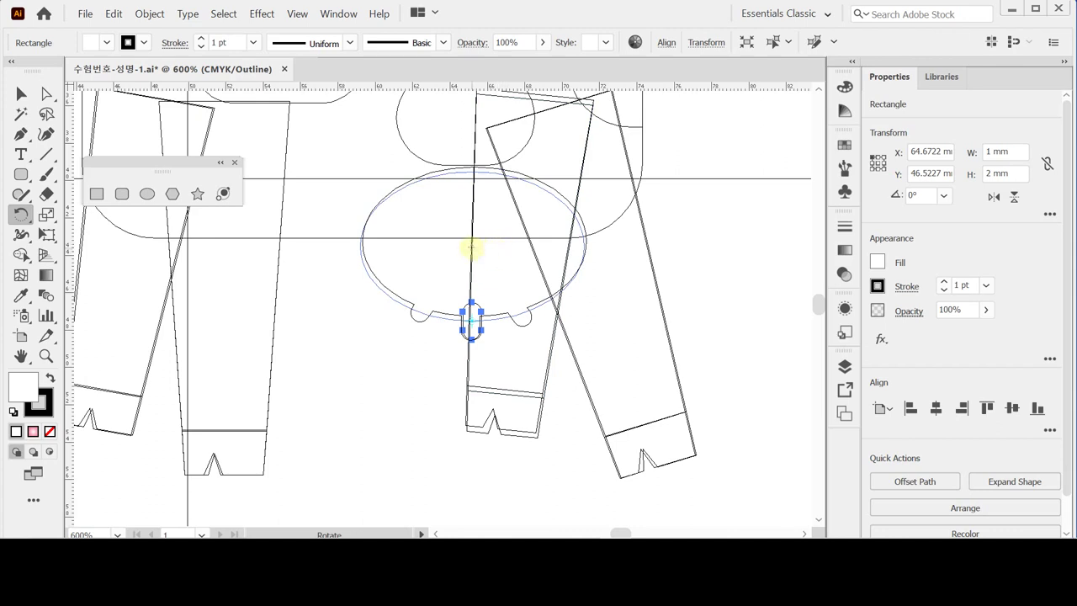
pyautogui.keyDown('alt'); pyautogui.click(471, 247); pyautogui.keyUp('alt')
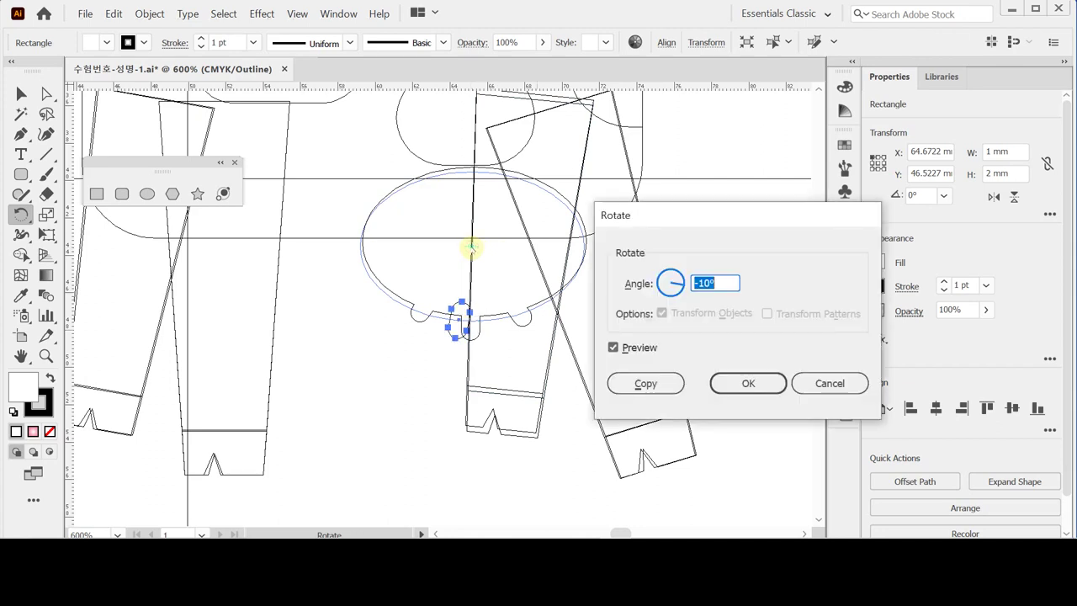
pyautogui.write('-35')
pyautogui.press('Tab')
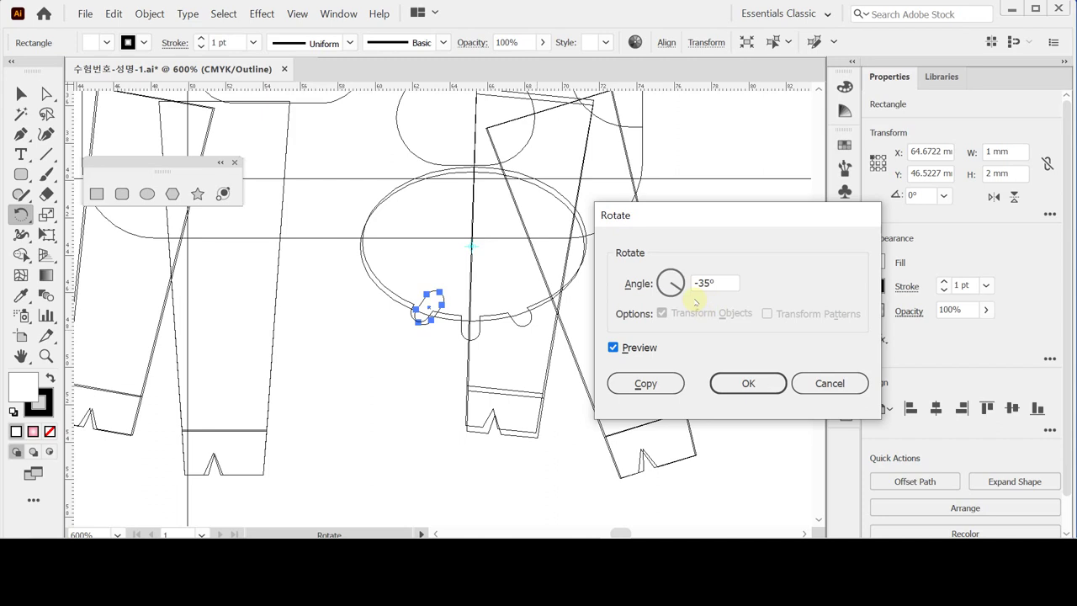
pyautogui.click(646, 387)
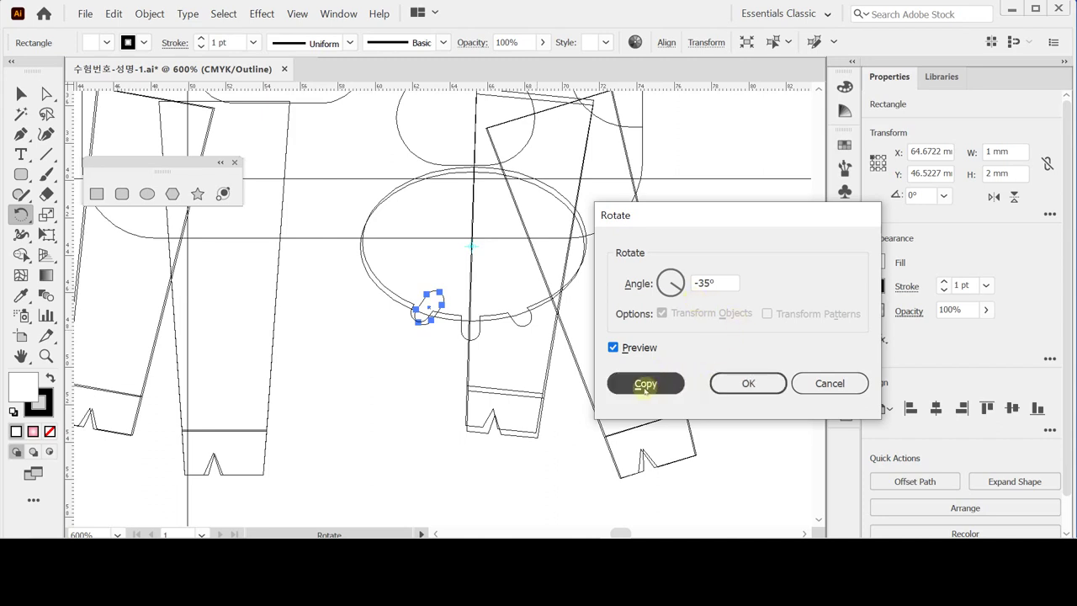
pyautogui.click(645, 386)
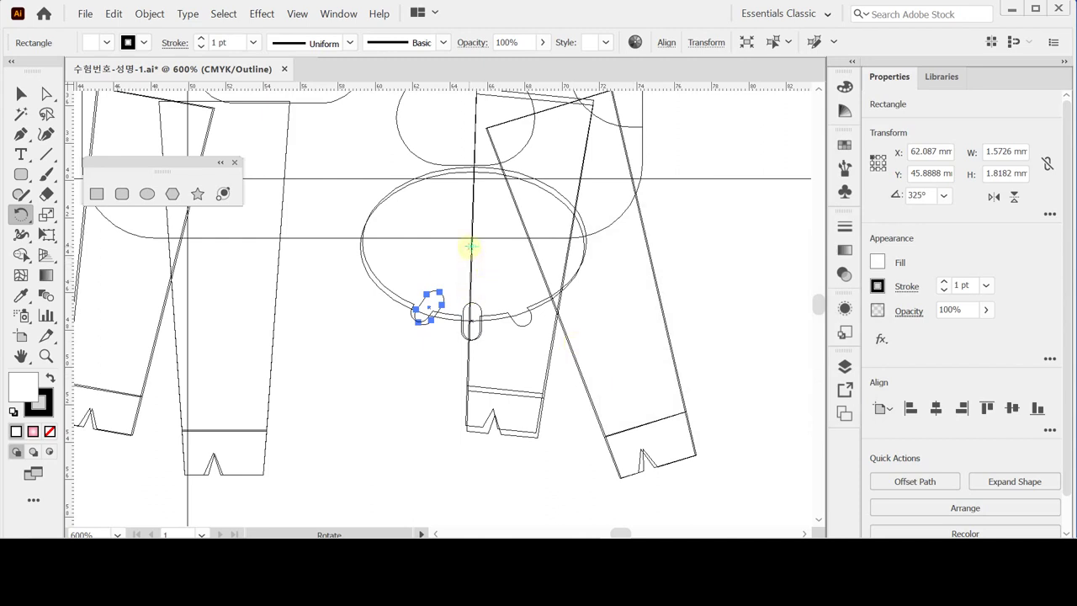
# - Make a copy of the tilted teat rotated 70° about the ellipse's center, and shift the left teat slightly outward in preview view
pyautogui.keyDown('alt'); pyautogui.click(472, 247); pyautogui.keyUp('alt')
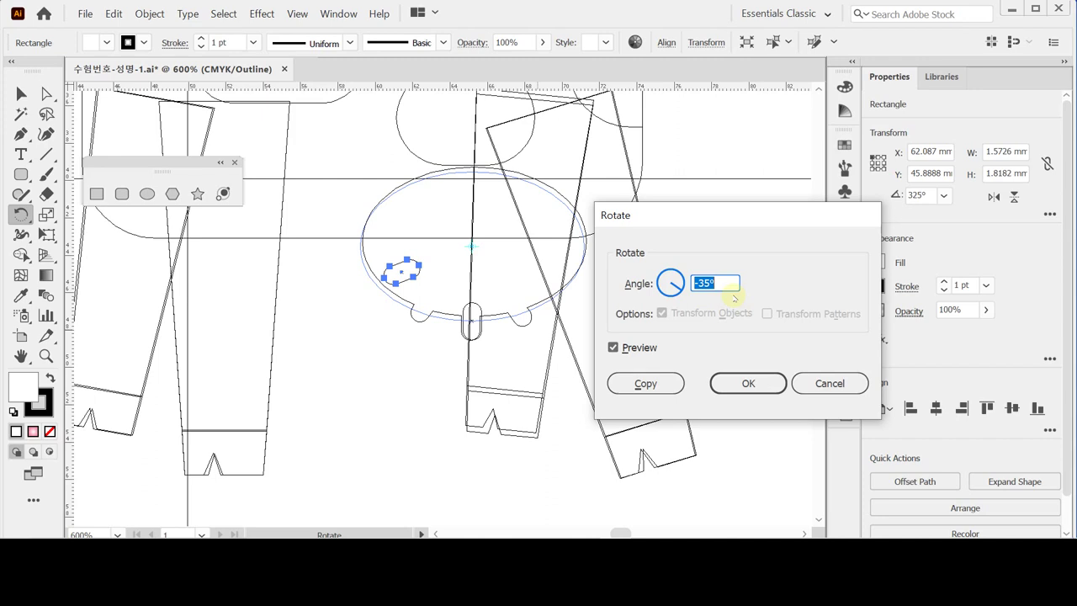
pyautogui.write('70')
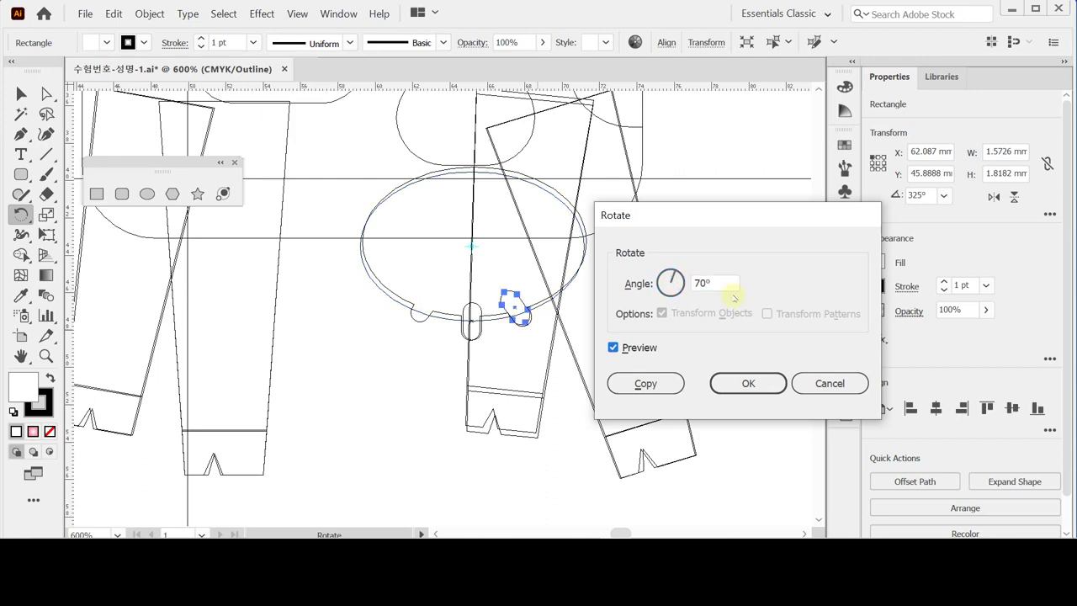
pyautogui.click(640, 385)
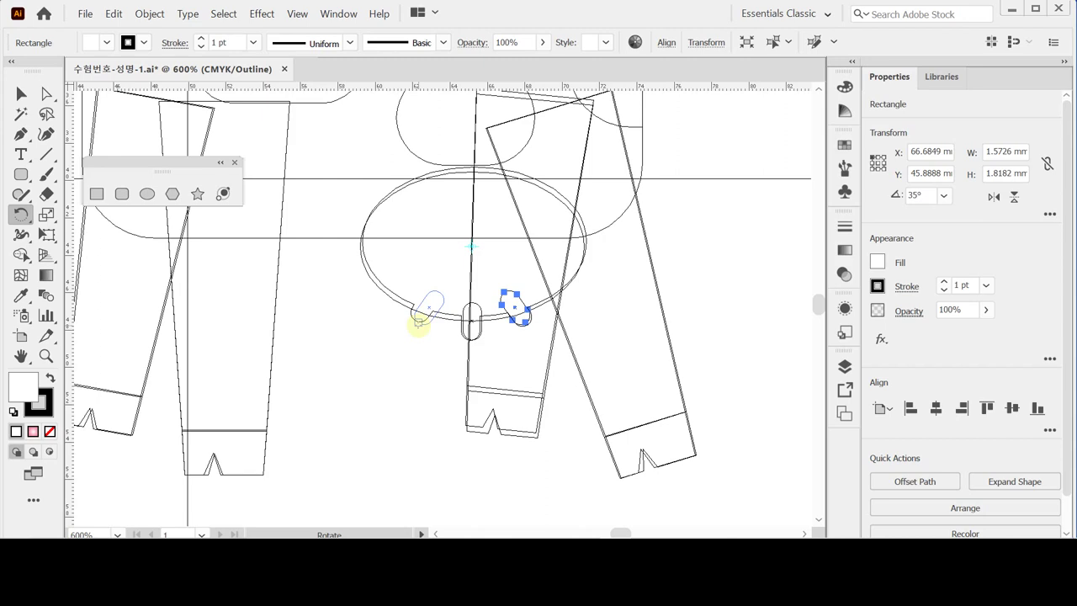
pyautogui.click(420, 318)
pyautogui.hotkey('ctrl', 'y')
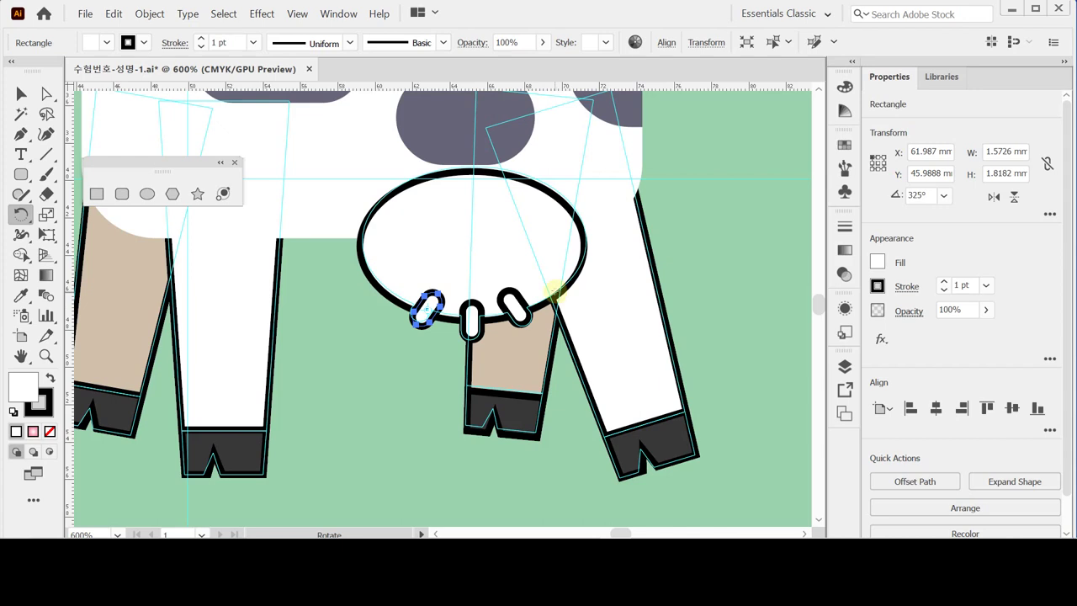
# - Unite the udder ellipse and its three teats into a single shape
pyautogui.keyDown('ctrl'); pyautogui.keyDown('shift'); pyautogui.click(440, 233); pyautogui.keyUp('shift'); pyautogui.keyUp('ctrl')
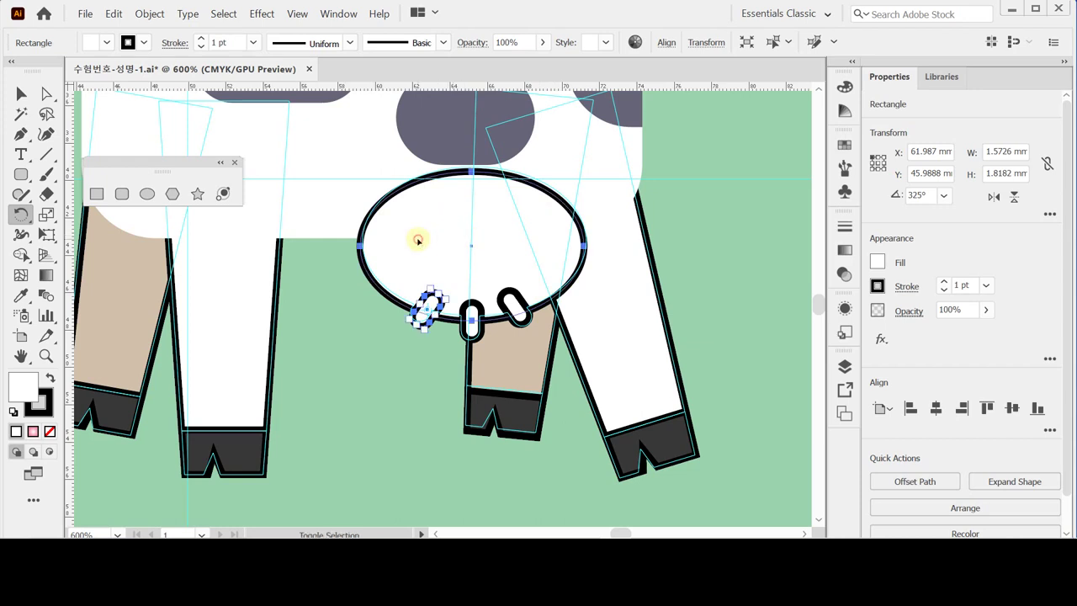
pyautogui.keyDown('ctrl'); pyautogui.keyDown('shift'); pyautogui.click(476, 315); pyautogui.keyUp('shift'); pyautogui.keyUp('ctrl')
pyautogui.keyDown('ctrl'); pyautogui.keyDown('shift'); pyautogui.click(515, 308); pyautogui.keyUp('shift'); pyautogui.keyUp('ctrl')
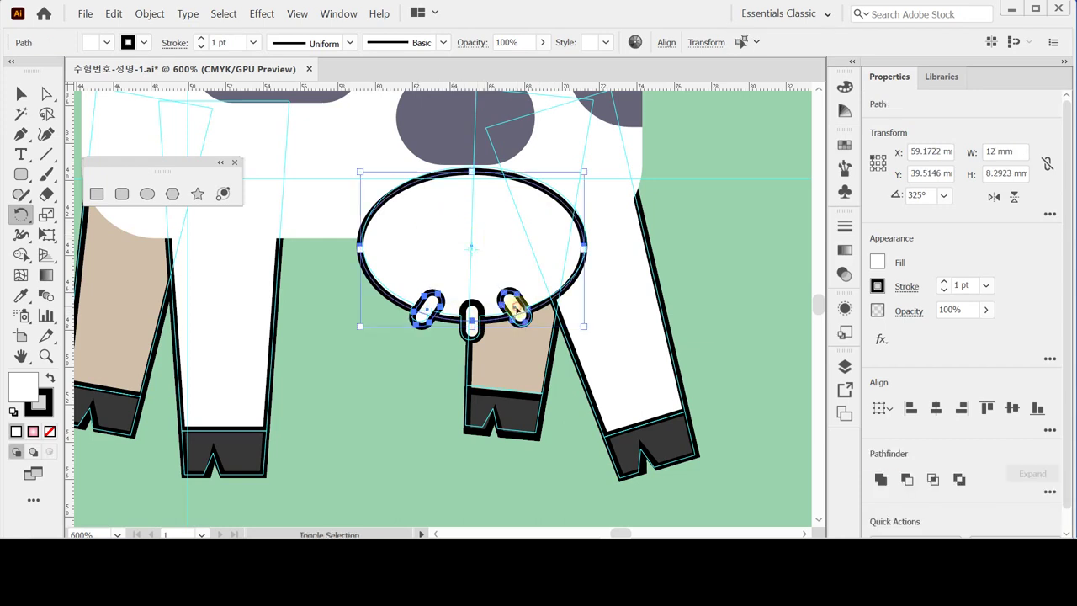
pyautogui.keyDown('ctrl'); pyautogui.keyDown('shift'); pyautogui.click(472, 313); pyautogui.keyUp('shift'); pyautogui.keyUp('ctrl')
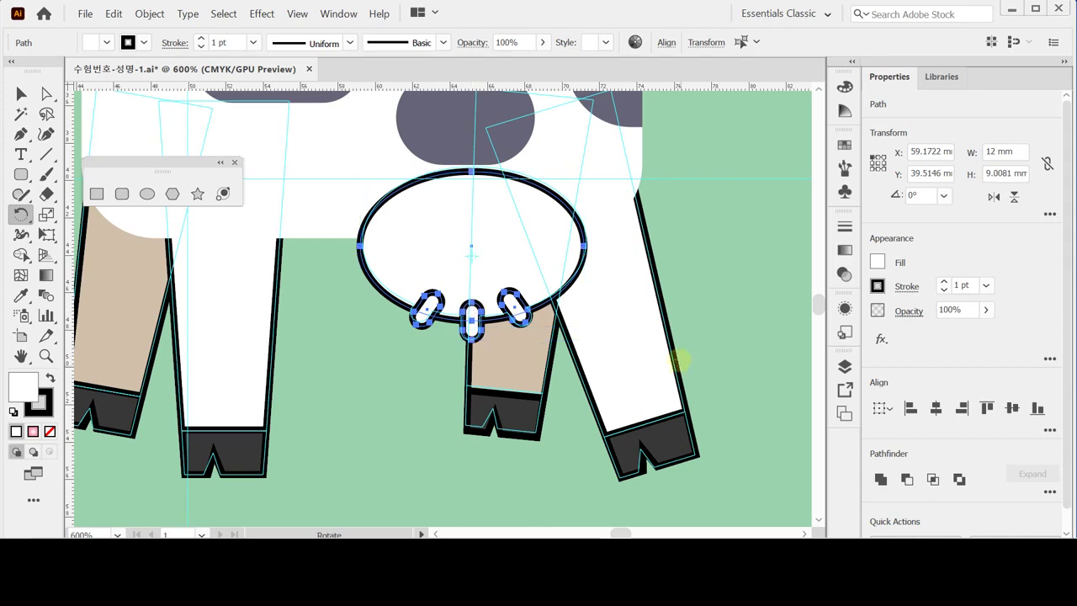
pyautogui.click(881, 479)
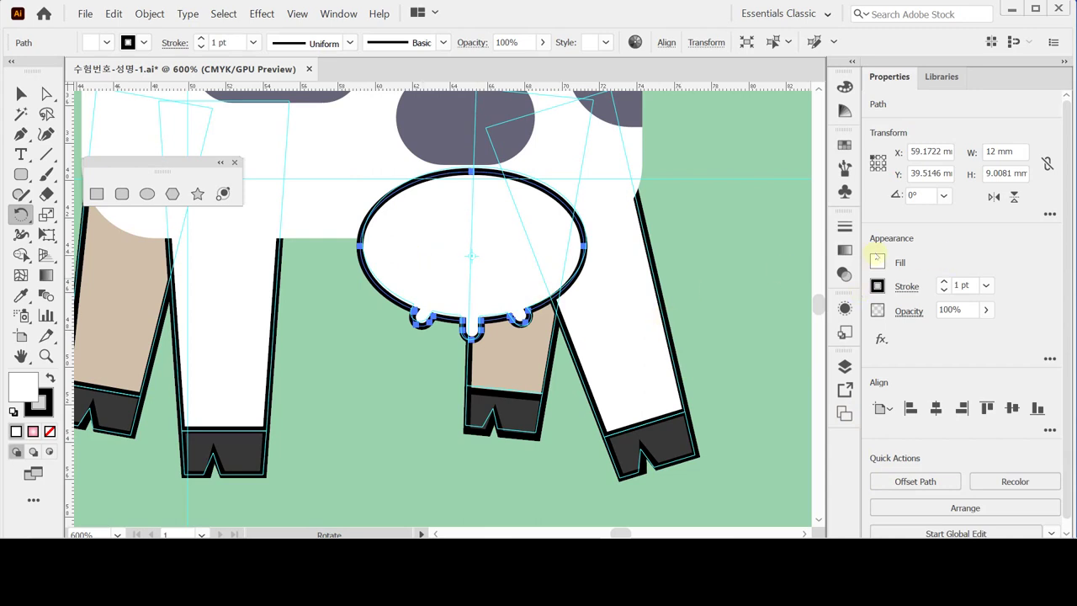
# - Fill the united udder shape with the linear White, Black gradient preset
pyautogui.click(845, 251)
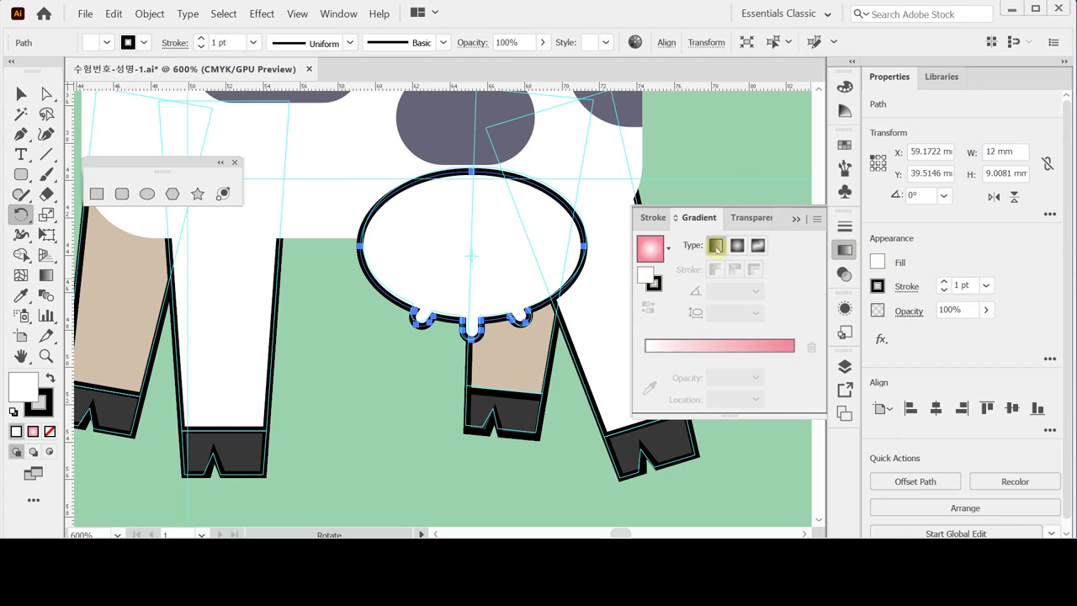
pyautogui.click(716, 246)
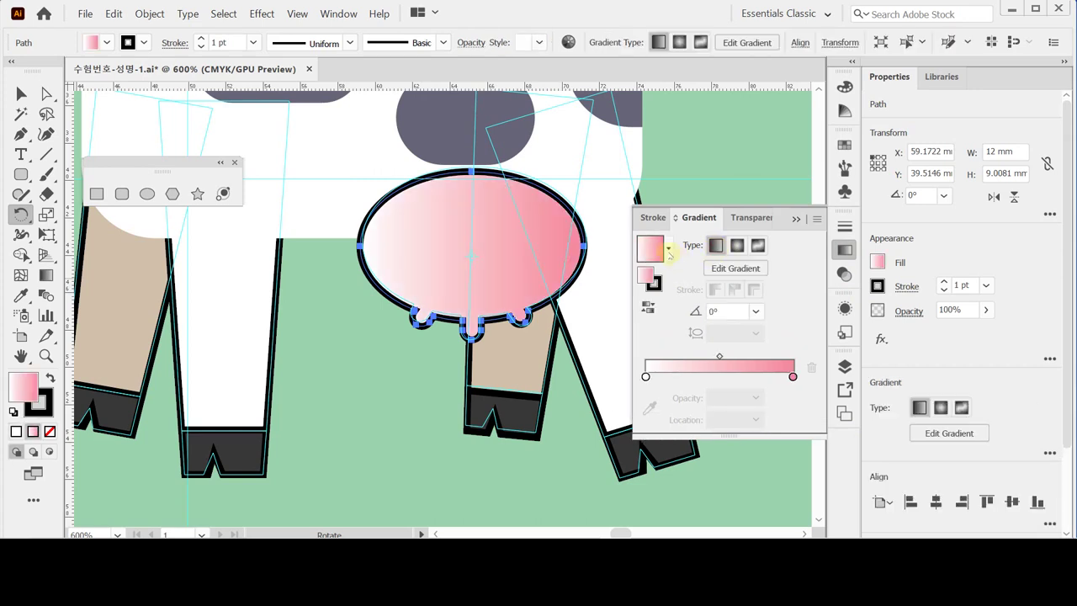
pyautogui.click(669, 249)
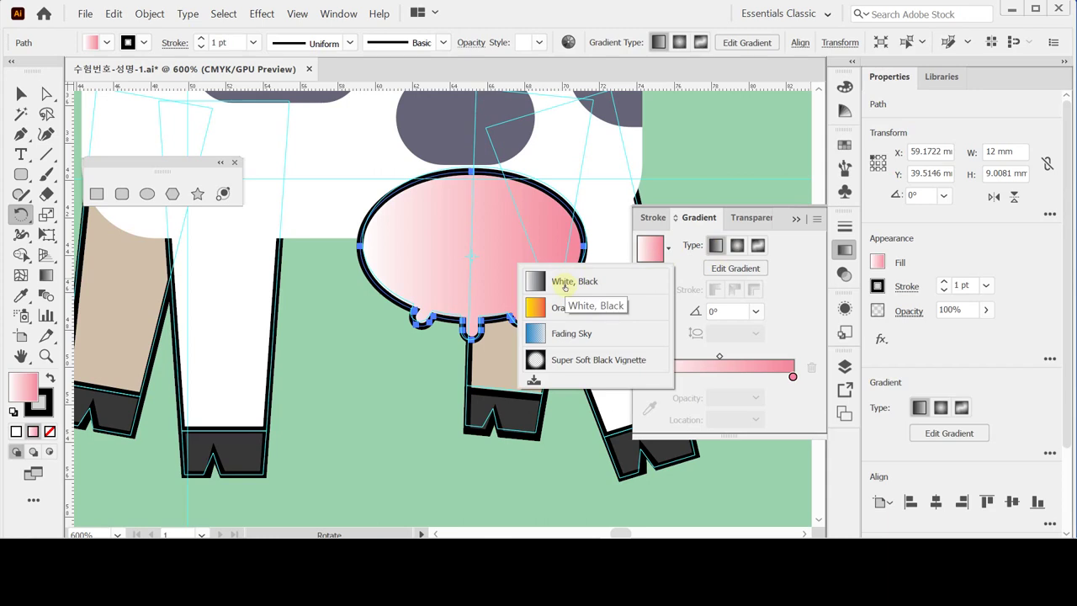
pyautogui.click(565, 286)
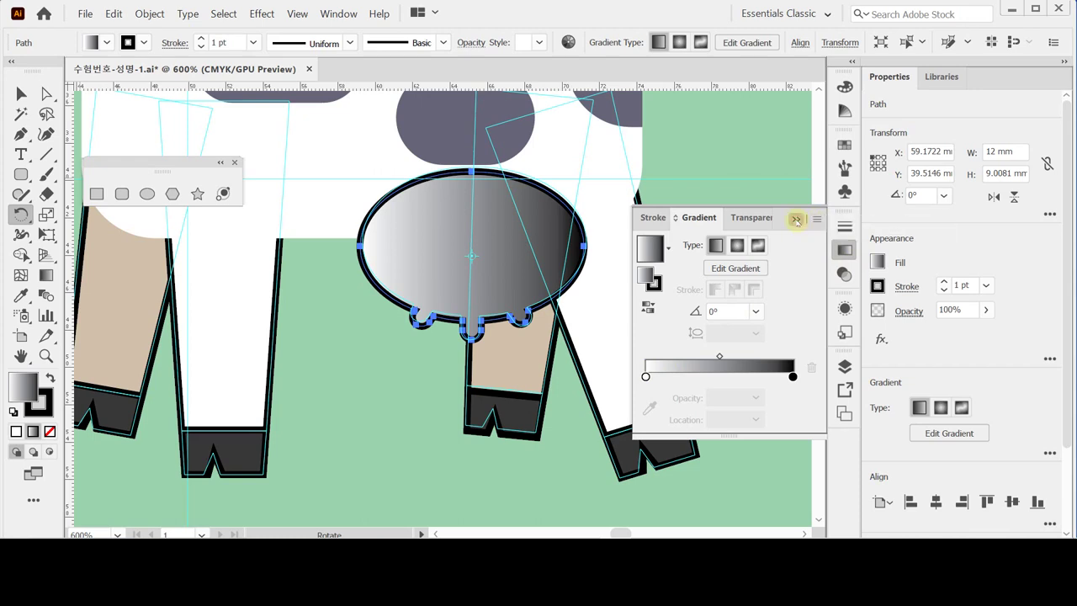
# - Open the color of the udder gradient's start stop and choose the CMYK color mode
pyautogui.click(645, 376)
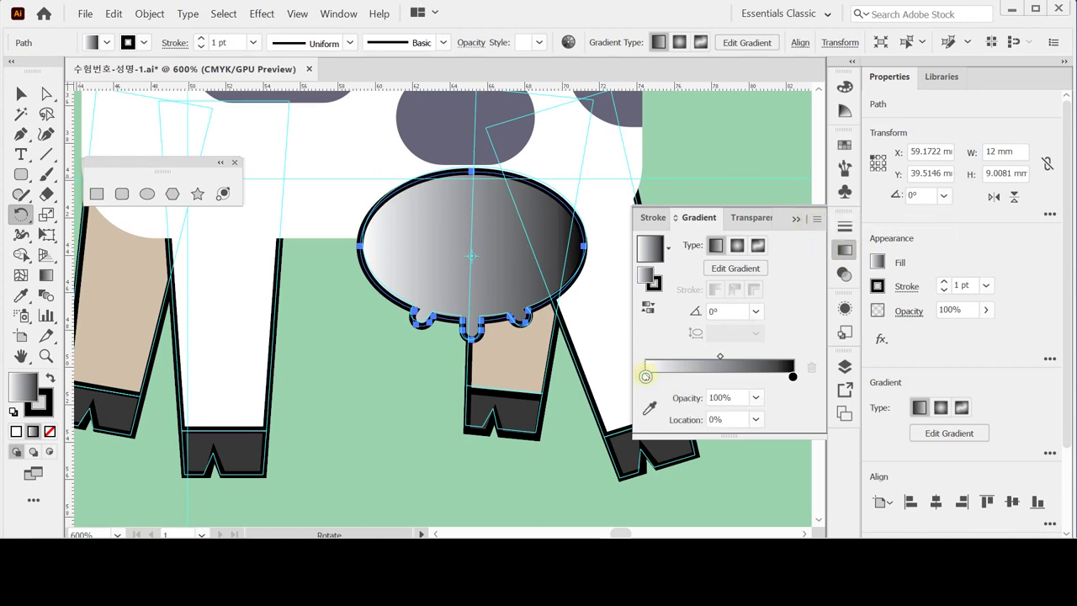
pyautogui.doubleClick(645, 376)
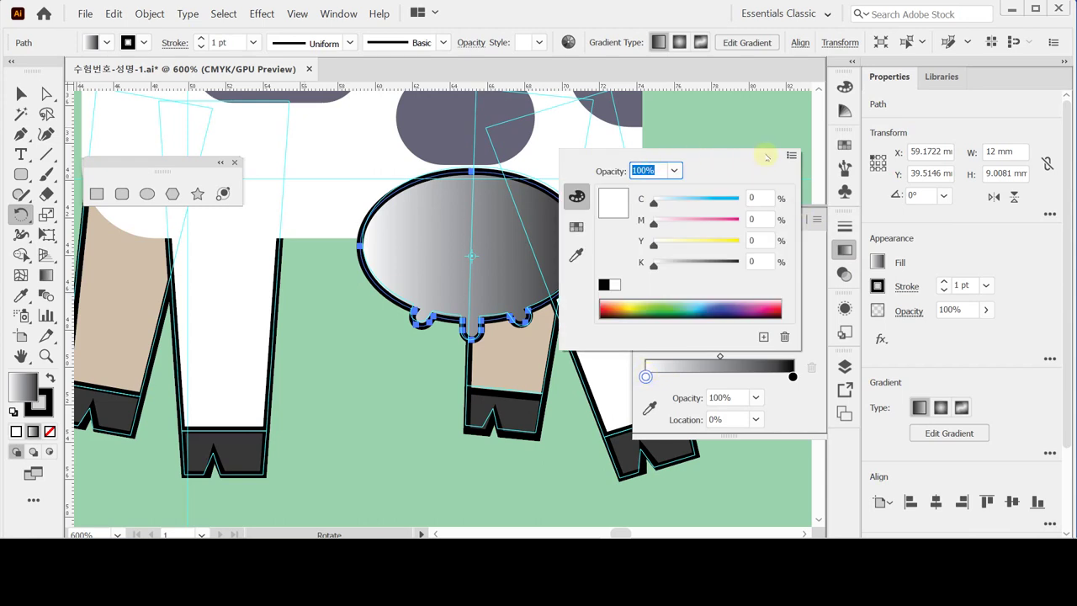
pyautogui.click(792, 156)
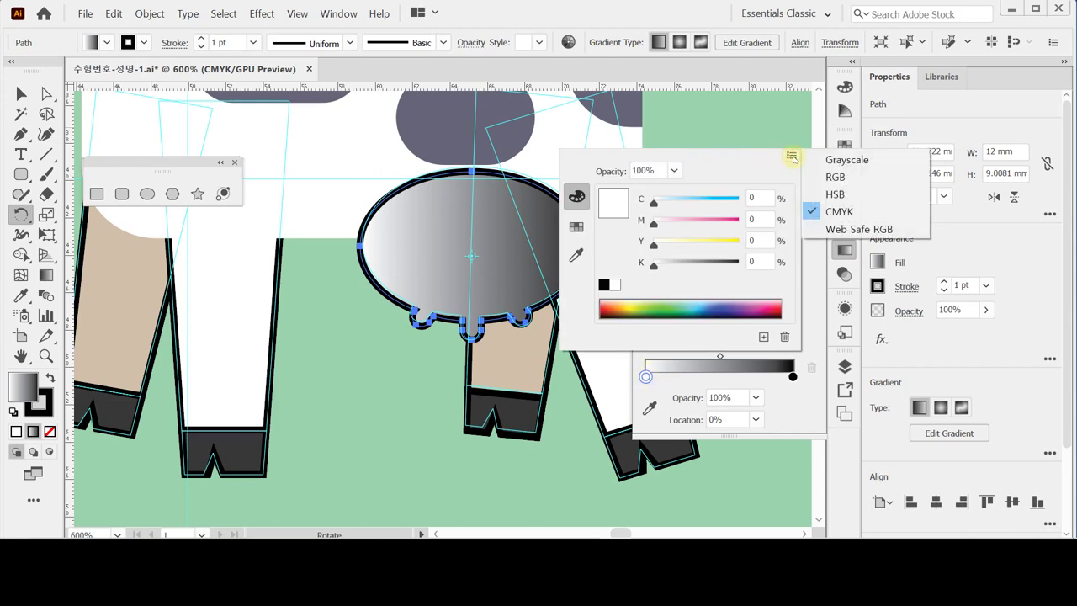
pyautogui.click(837, 212)
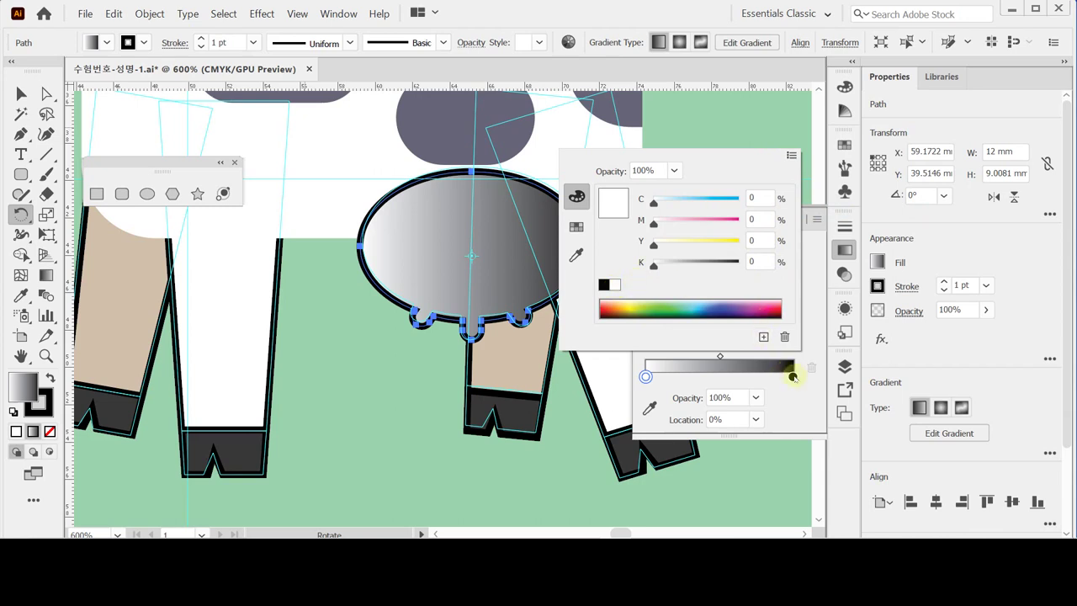
# - Recolor the gradient's end stop from a white base with 60% magenta and 10% yellow
pyautogui.click(793, 377)
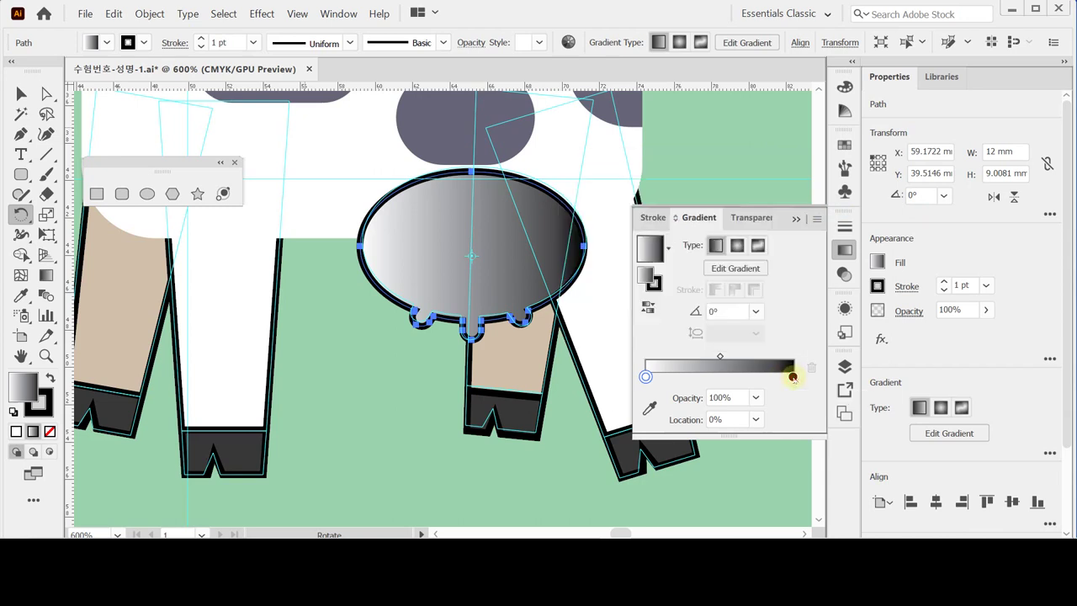
pyautogui.click(792, 377)
pyautogui.doubleClick(793, 377)
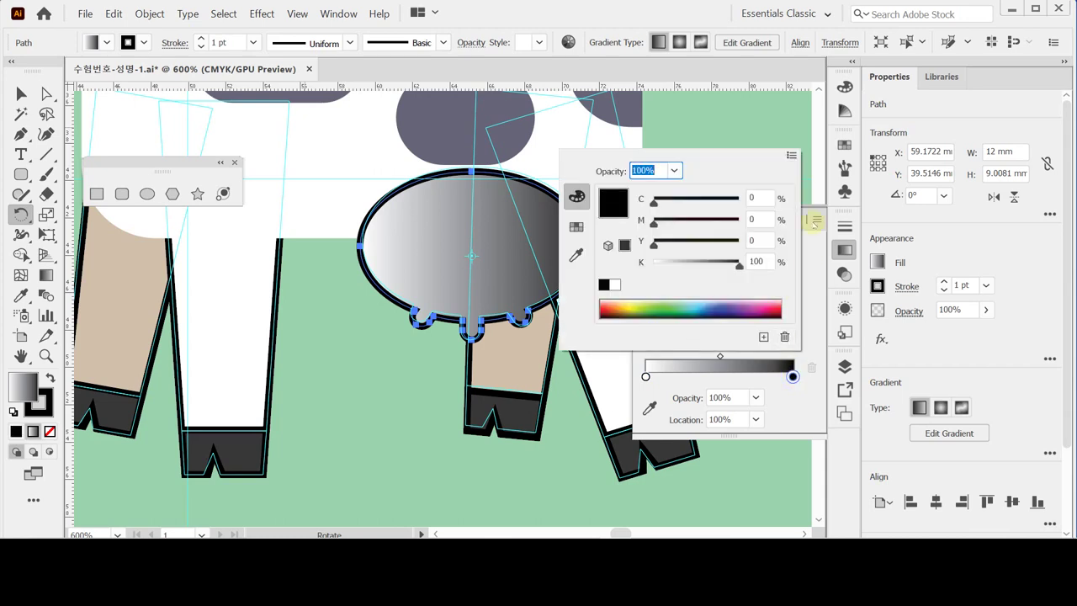
pyautogui.click(619, 284)
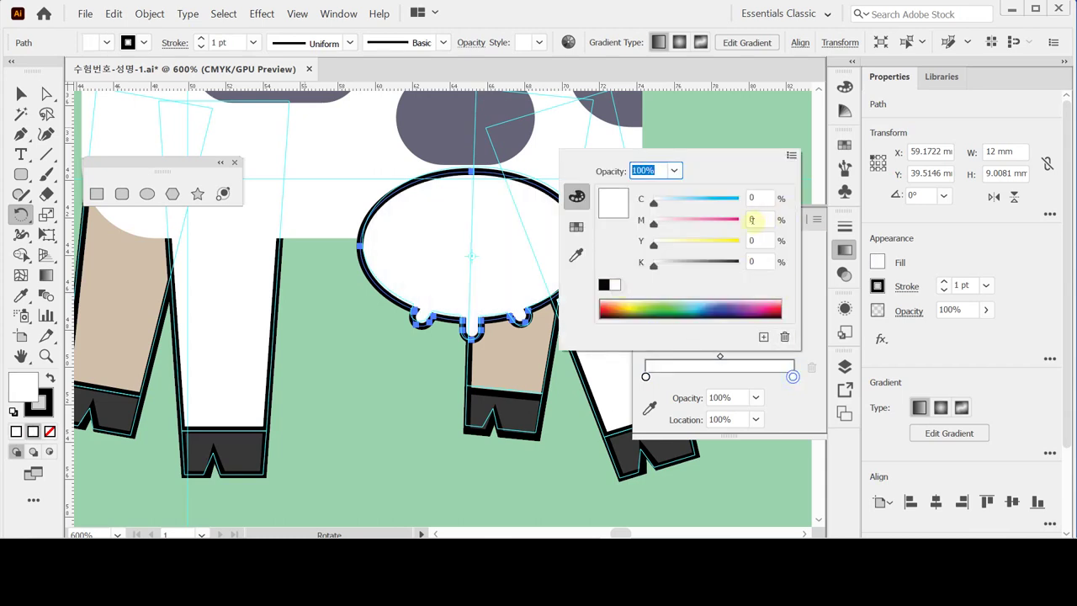
pyautogui.click(751, 222)
pyautogui.write('40')
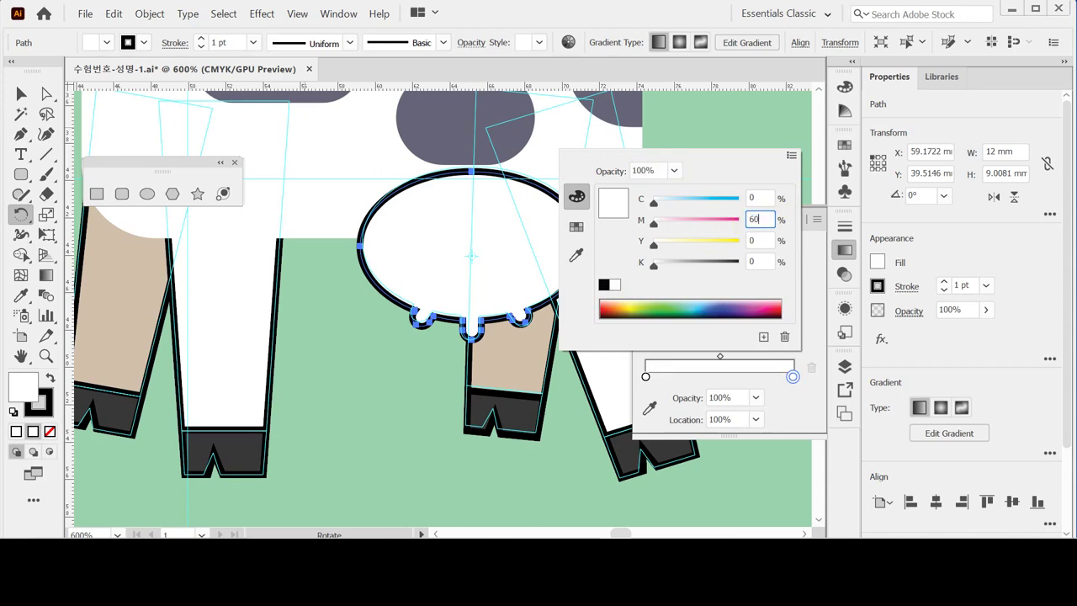
pyautogui.press('Tab')
pyautogui.write('10')
pyautogui.press('Return')
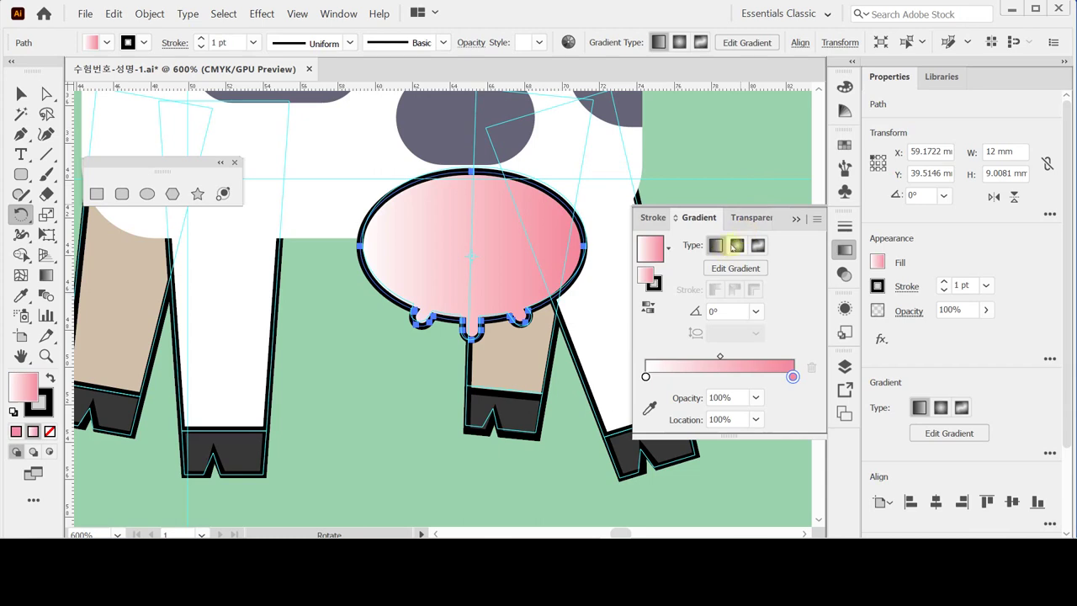
# - Change the udder's gradient type to radial and remove the udder's stroke
pyautogui.click(737, 245)
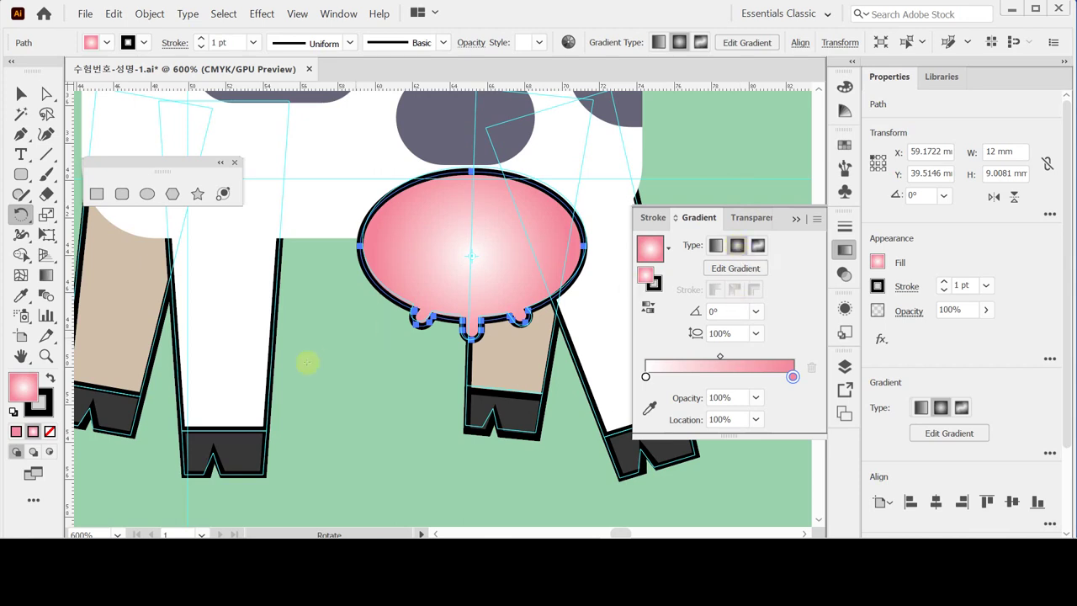
pyautogui.click(38, 406)
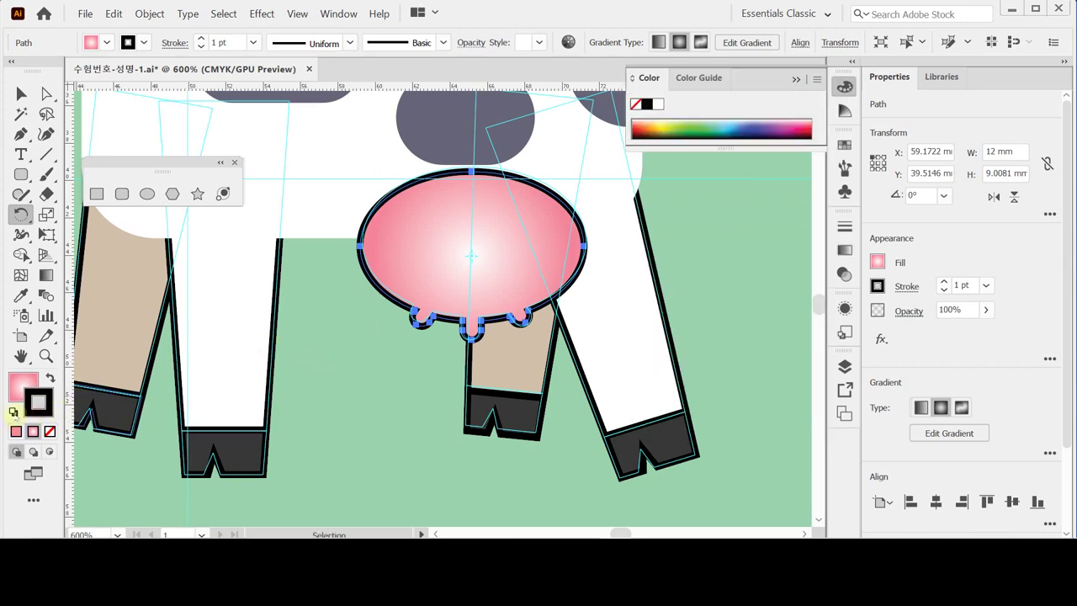
pyautogui.click(49, 432)
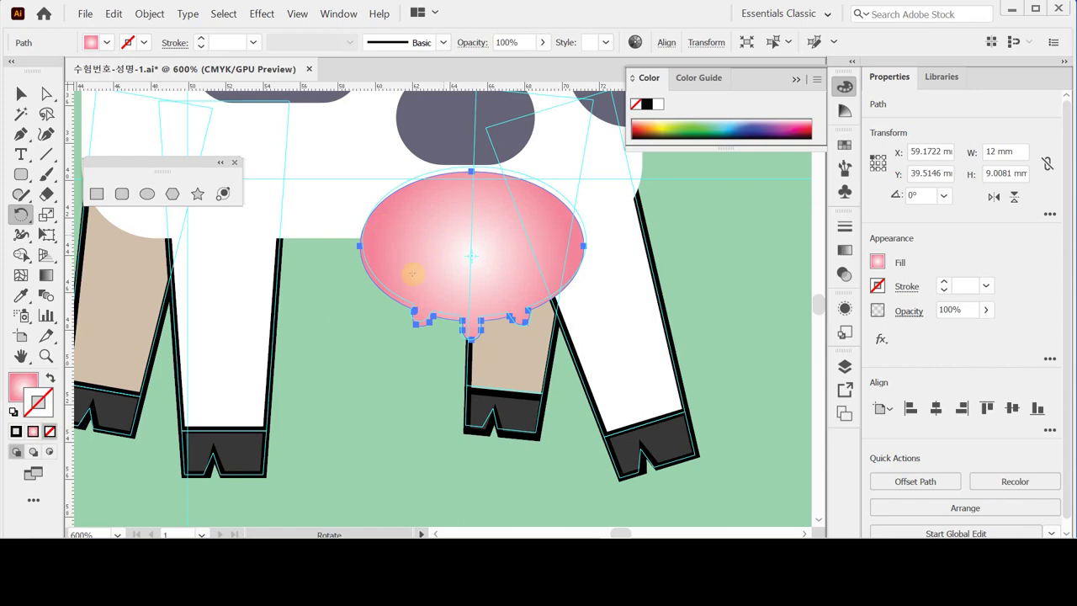
# - Send the udder backward so it sits behind the white body and front leg but in front of the beige leg
pyautogui.keyDown('ctrl'); pyautogui.click(447, 355); pyautogui.keyUp('ctrl')
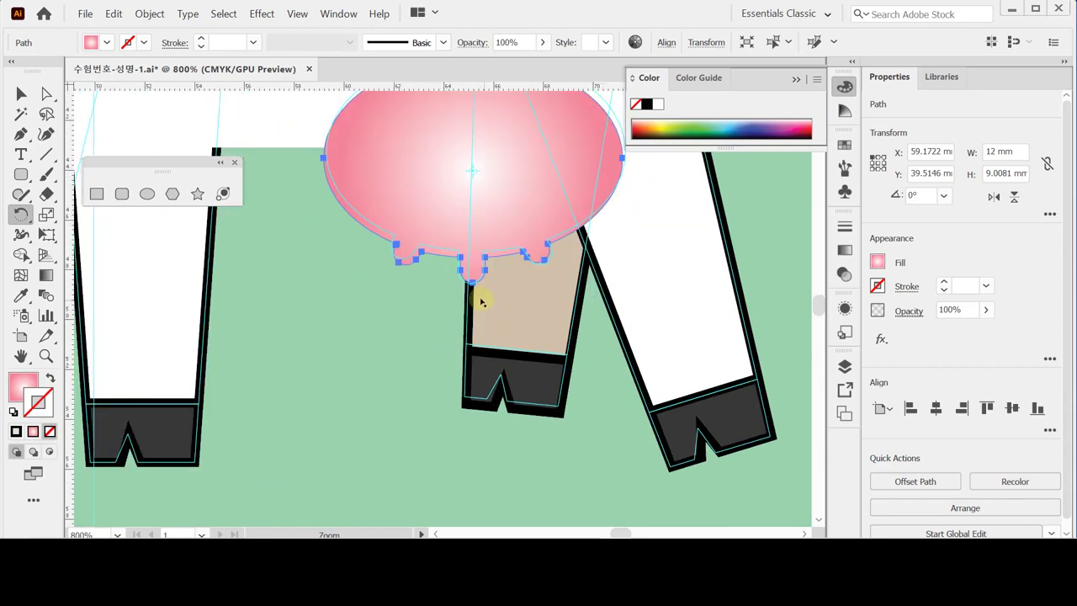
pyautogui.keyDown('ctrl'); pyautogui.keyDown('alt'); pyautogui.click(481, 301); pyautogui.keyUp('alt'); pyautogui.keyUp('ctrl')
pyautogui.keyDown('ctrl'); pyautogui.keyDown('alt'); pyautogui.click(481, 301); pyautogui.keyUp('alt'); pyautogui.keyUp('ctrl')
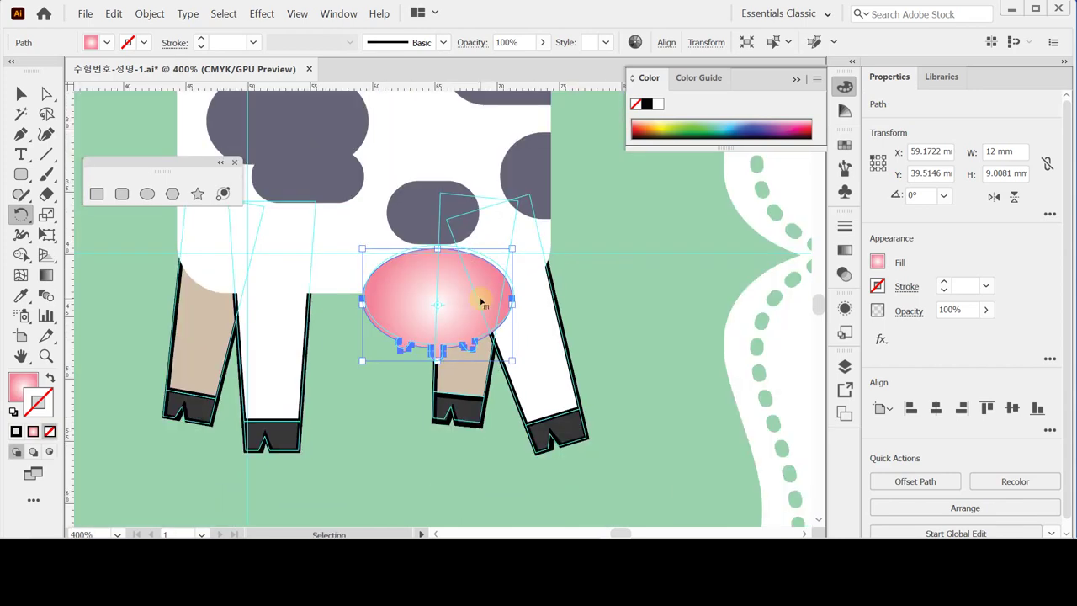
pyautogui.keyDown('ctrl'); pyautogui.keyDown('alt'); pyautogui.click(481, 301); pyautogui.keyUp('alt'); pyautogui.keyUp('ctrl')
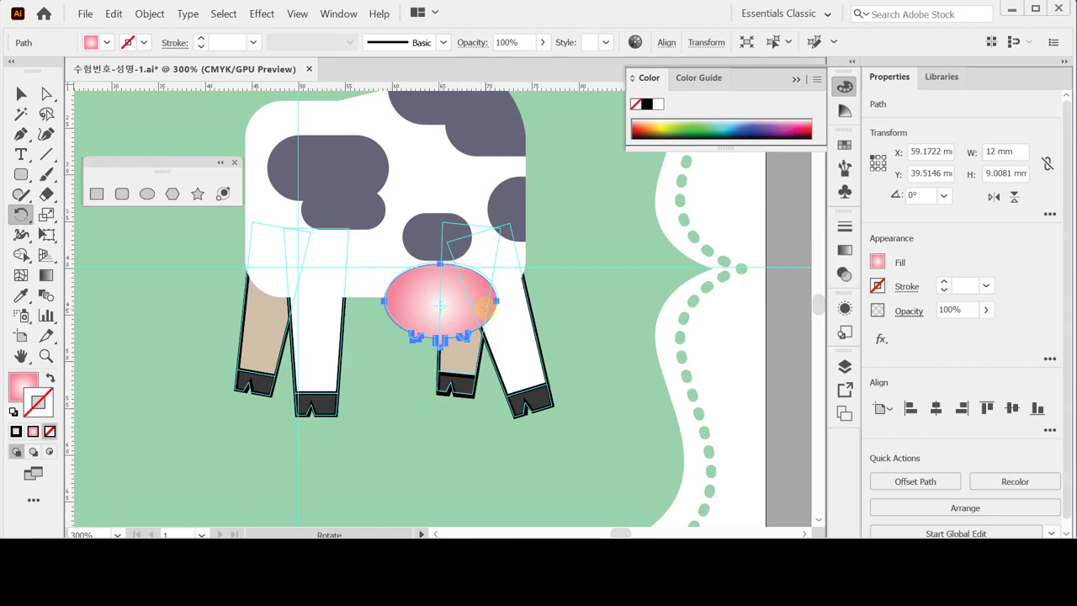
pyautogui.press('ctrl')
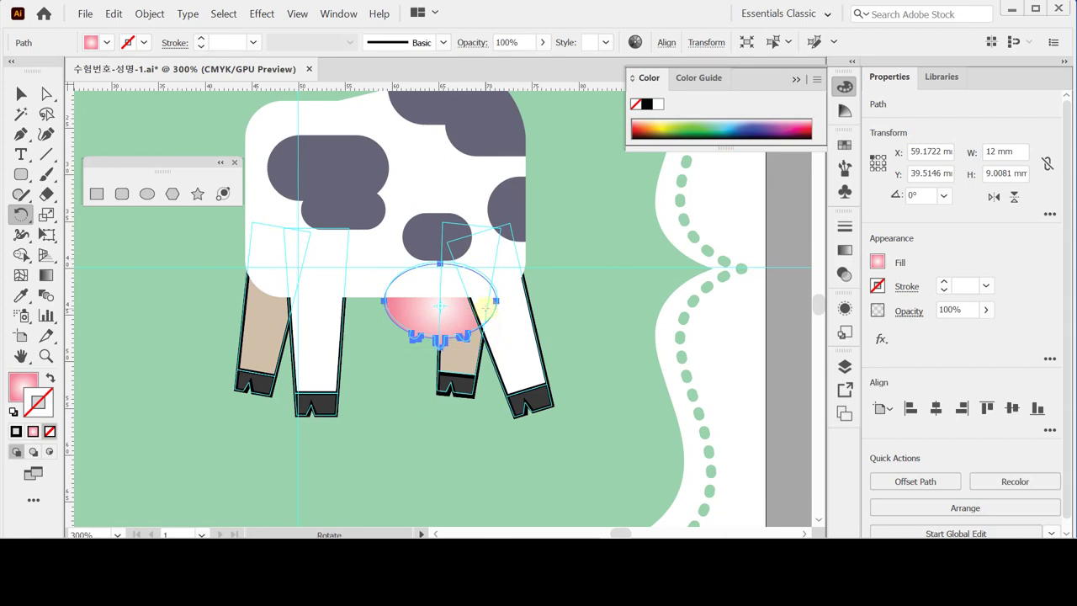
pyautogui.press('ctrl')
# - Remove the black stroke from both pairs of cow legs together
pyautogui.keyDown('ctrl'); pyautogui.click(265, 343); pyautogui.keyUp('ctrl')
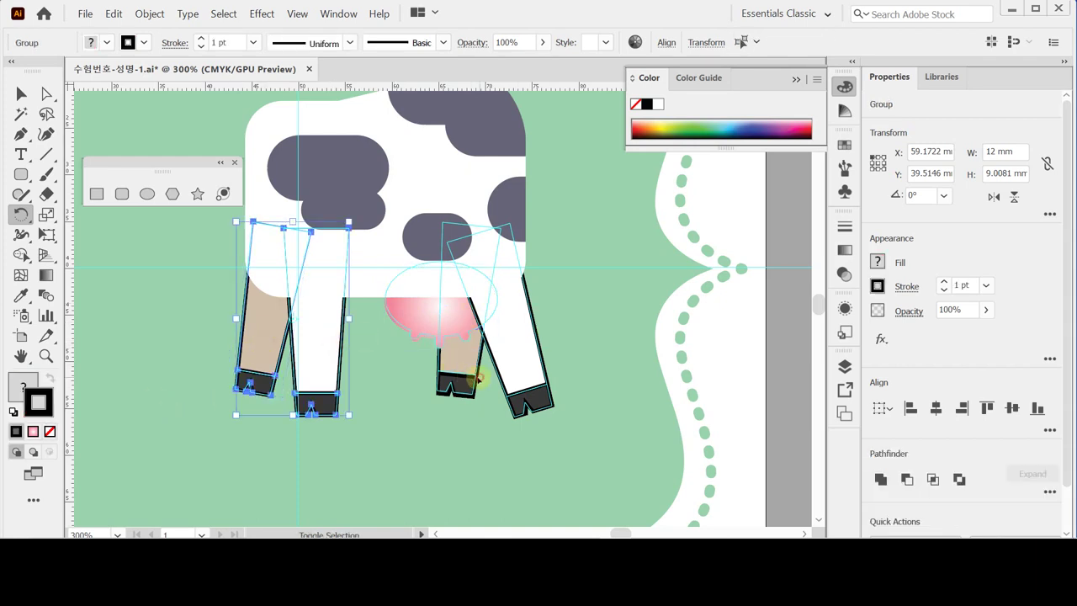
pyautogui.keyDown('ctrl'); pyautogui.keyDown('shift'); pyautogui.click(505, 370); pyautogui.keyUp('shift'); pyautogui.keyUp('ctrl')
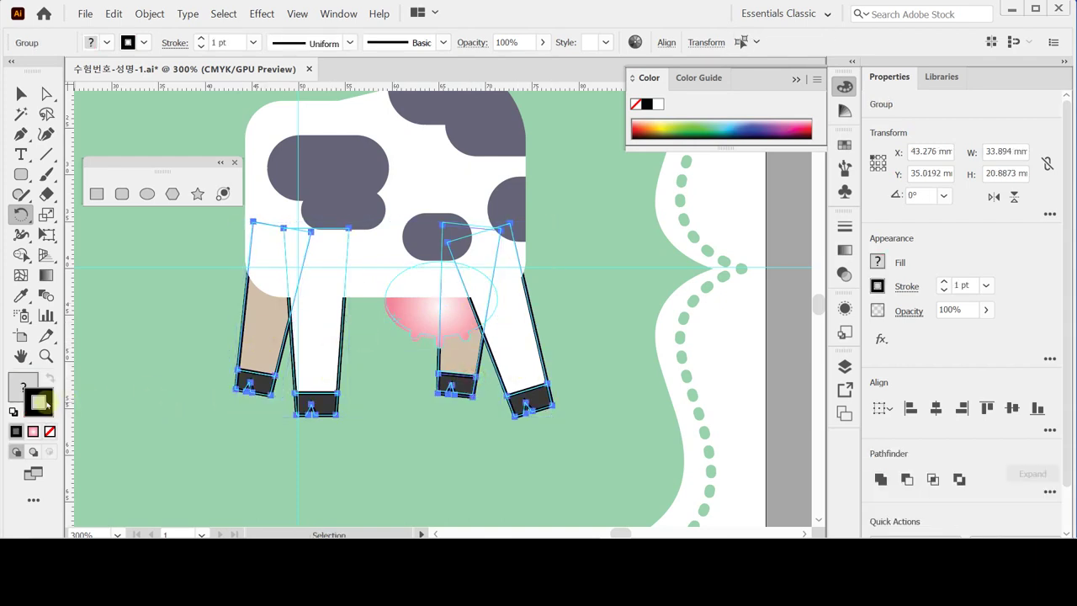
pyautogui.click(49, 431)
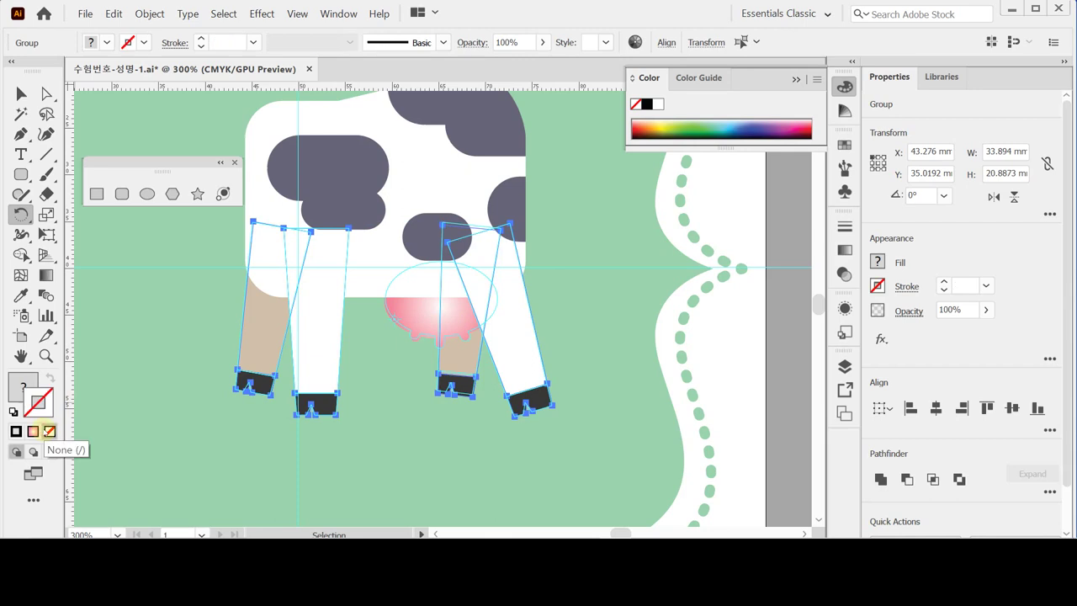
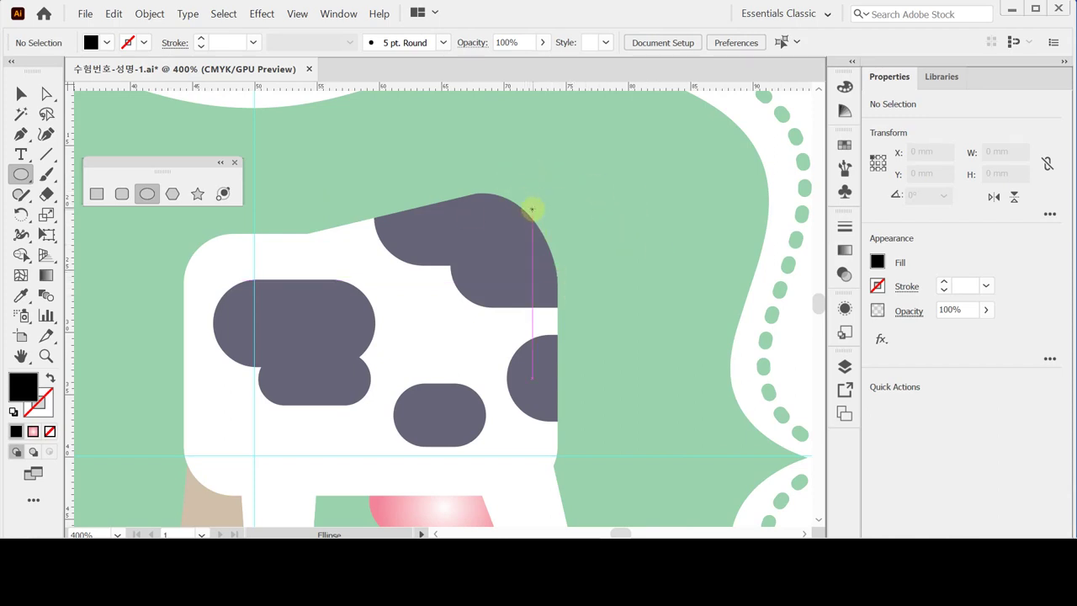
# - Draw a black ellipse about 6.7 x 4.3 mm at the body's upper right edge and convert its left anchor to a corner point
pyautogui.moveTo(536, 209); pyautogui.dragTo(619, 259)
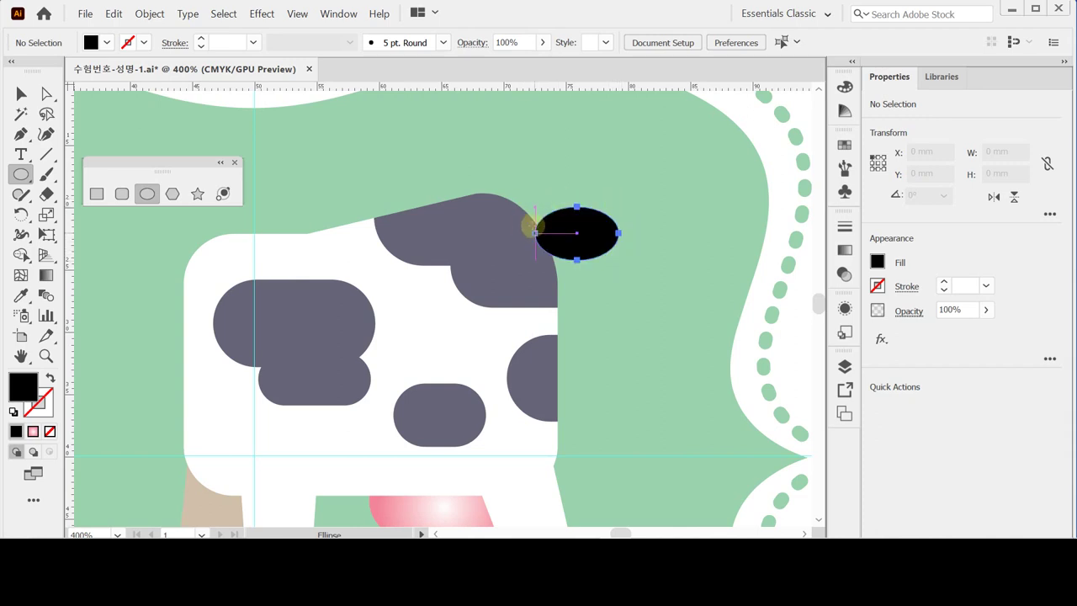
pyautogui.click(21, 134)
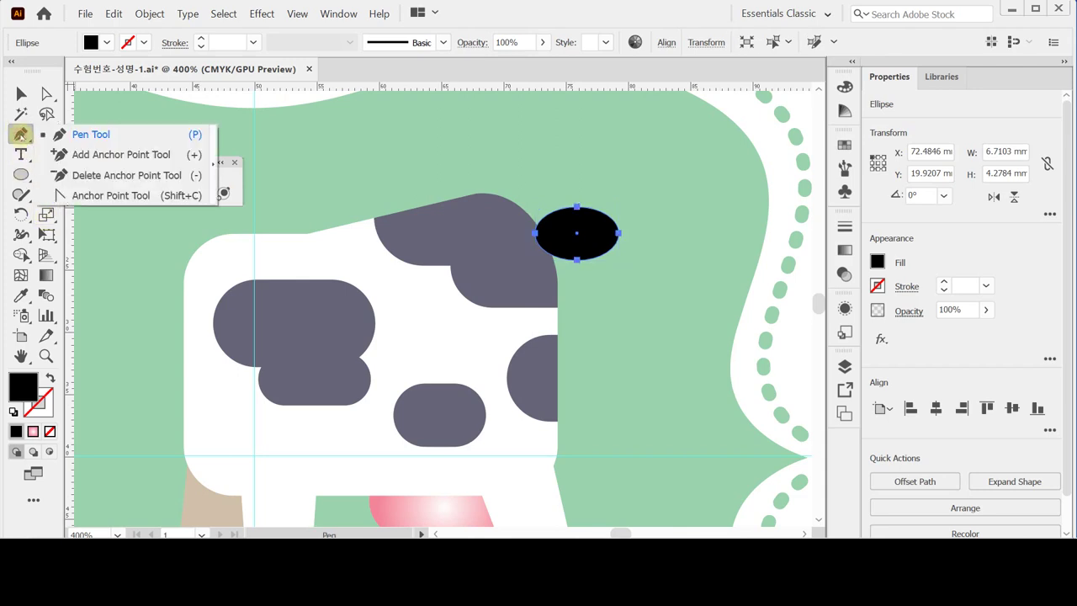
pyautogui.click(110, 196)
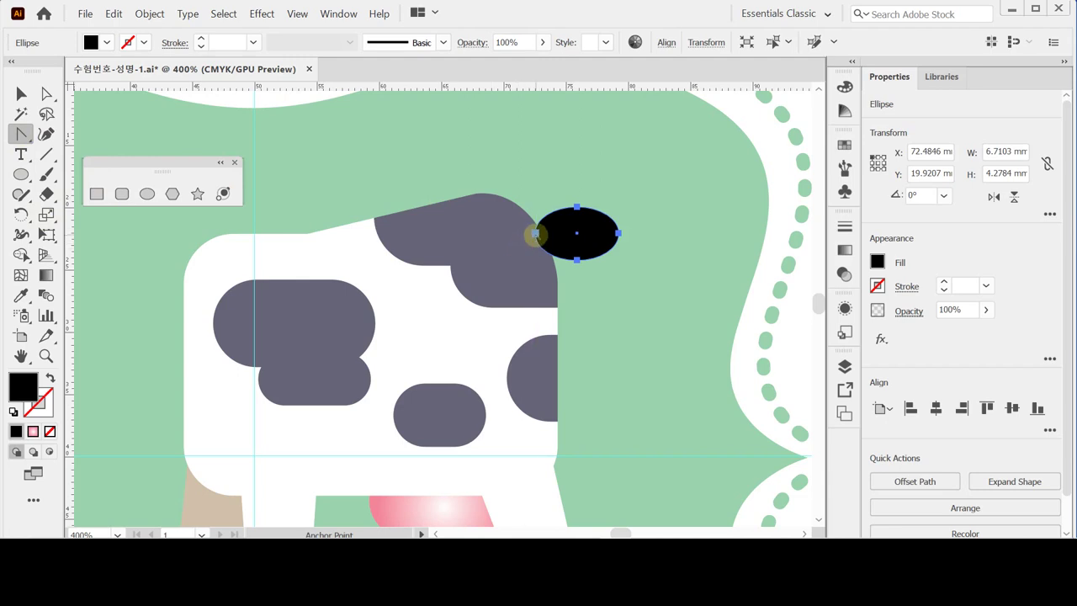
pyautogui.click(535, 235)
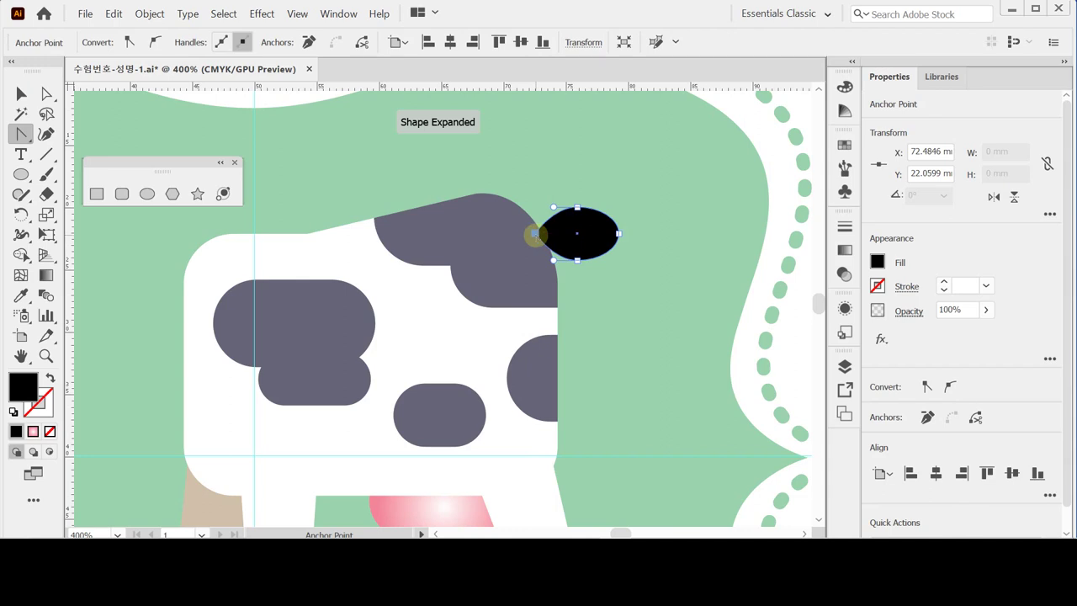
pyautogui.moveTo(536, 234); pyautogui.dragTo(532, 177)
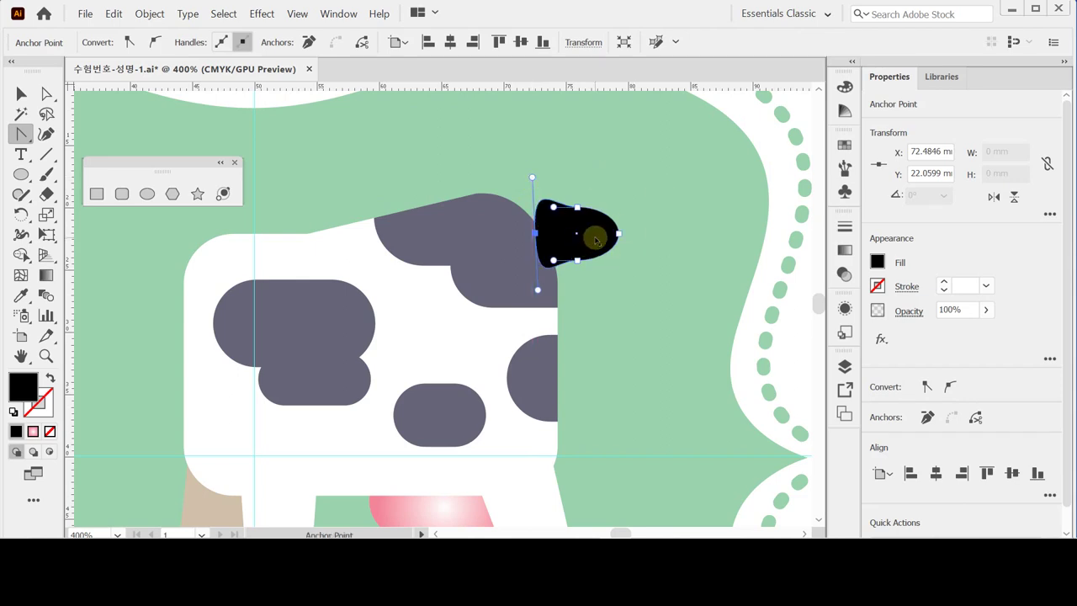
pyautogui.hotkey('ctrl', 'z')
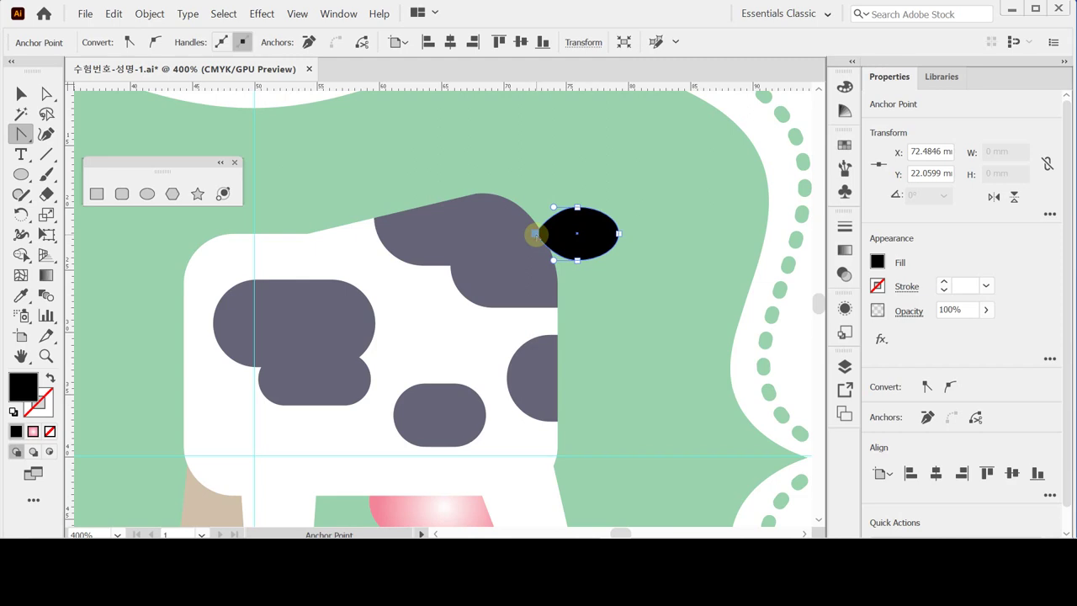
pyautogui.click(536, 234)
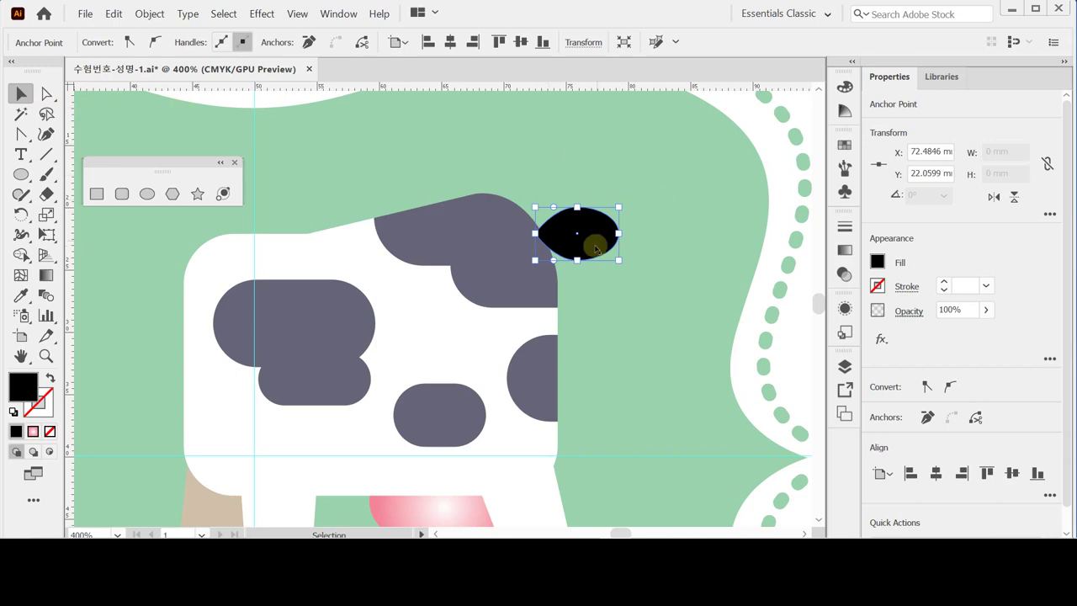
# - Rotate the pointed black ellipse about 12° clockwise and shift it slightly toward the body and down
pyautogui.click(620, 210)
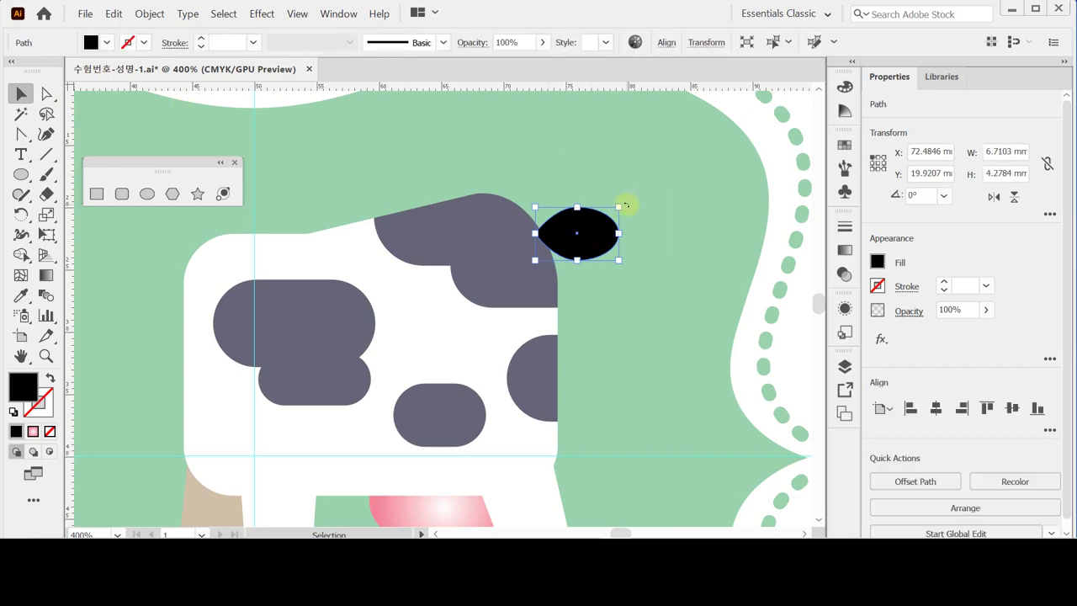
pyautogui.moveTo(626, 204); pyautogui.dragTo(633, 216)
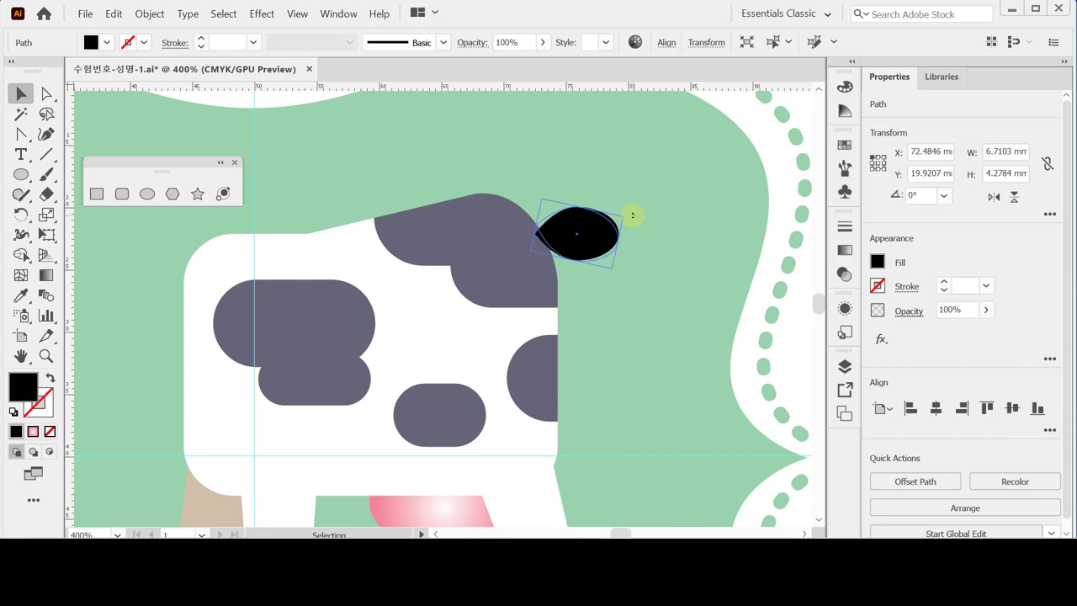
pyautogui.moveTo(633, 215); pyautogui.dragTo(631, 217)
pyautogui.click(632, 218)
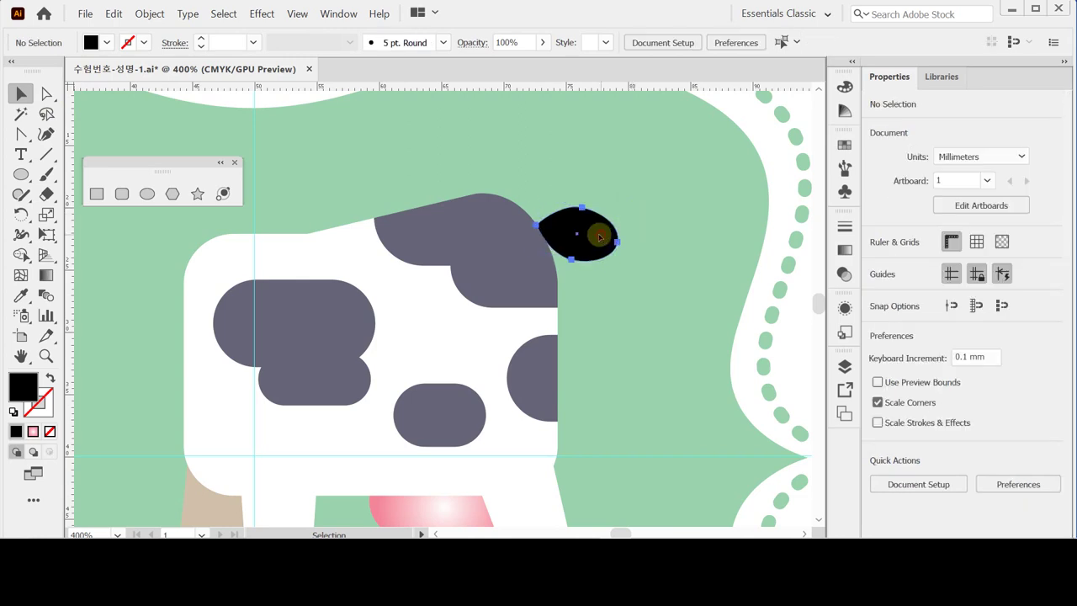
pyautogui.click(597, 239)
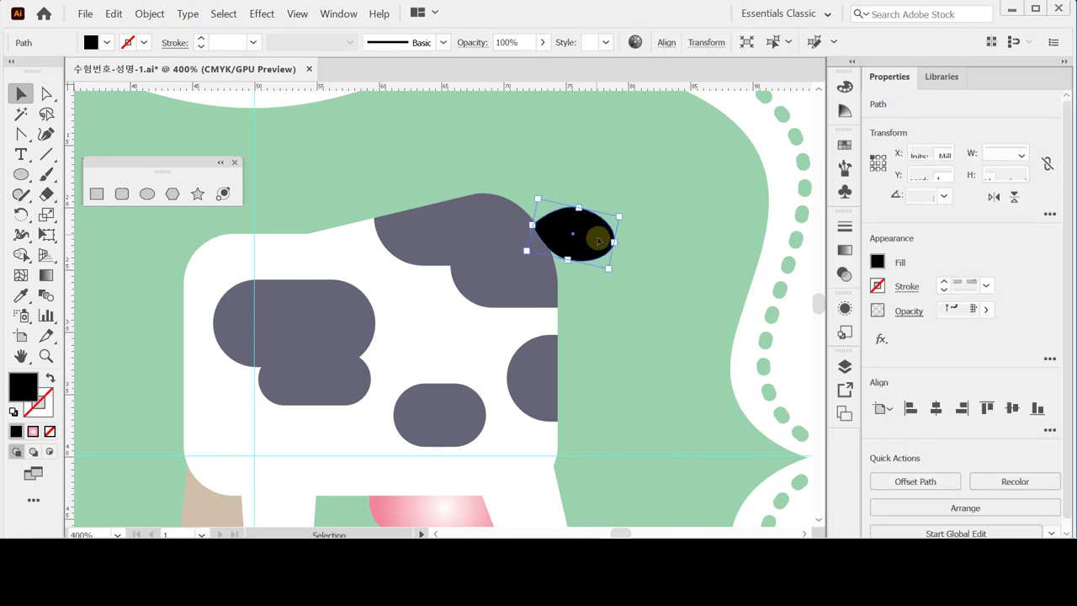
pyautogui.moveTo(598, 239); pyautogui.dragTo(597, 242)
# - Send the tilted black shape backward so that its pointed end lies behind the cow's body
pyautogui.rightClick(597, 242)
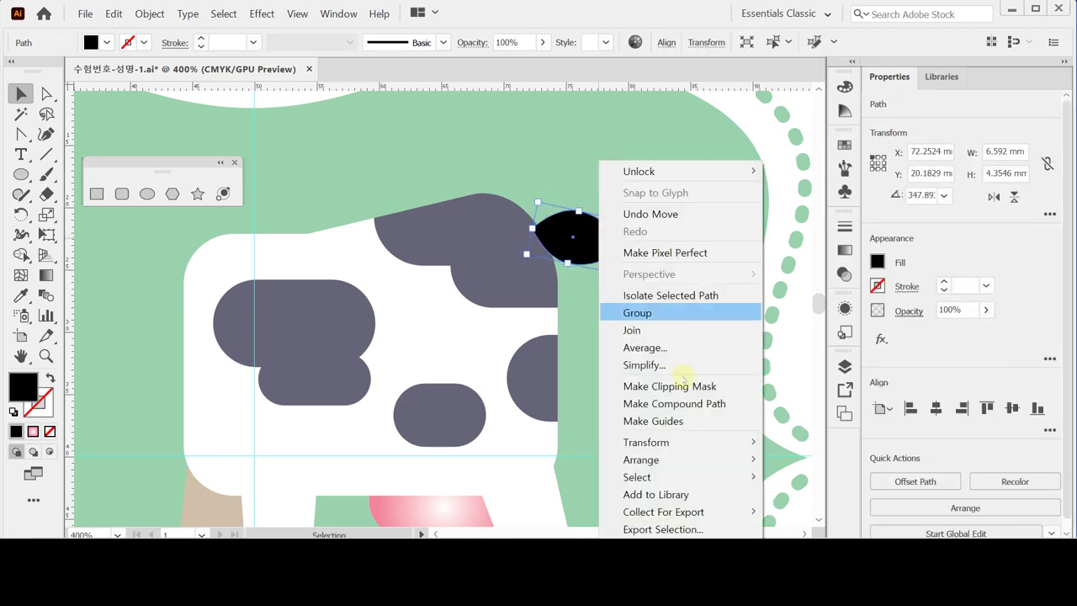
pyautogui.moveTo(676, 468)
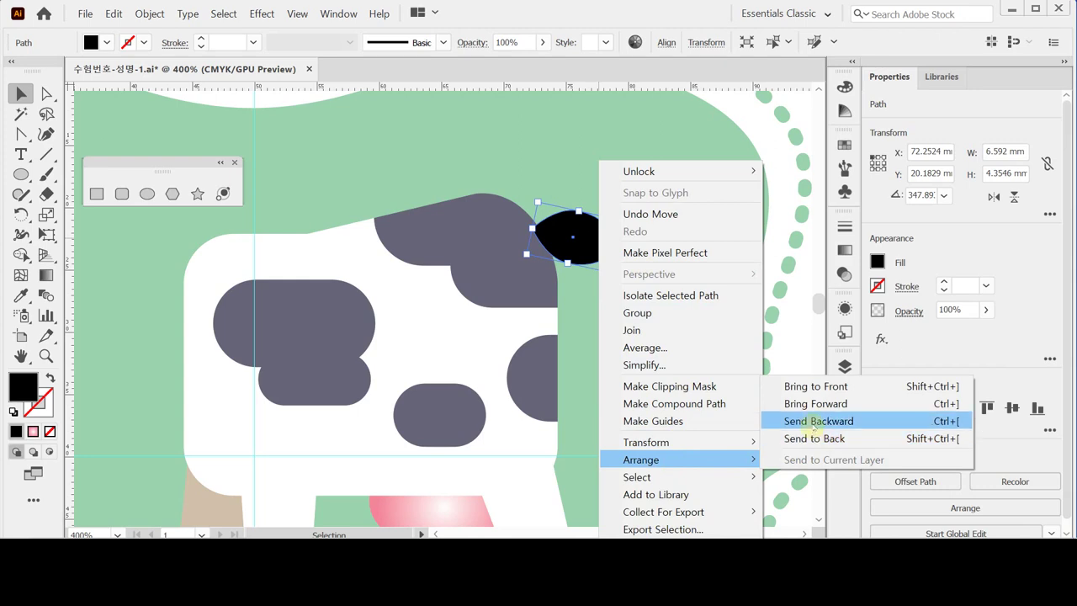
pyautogui.click(795, 420)
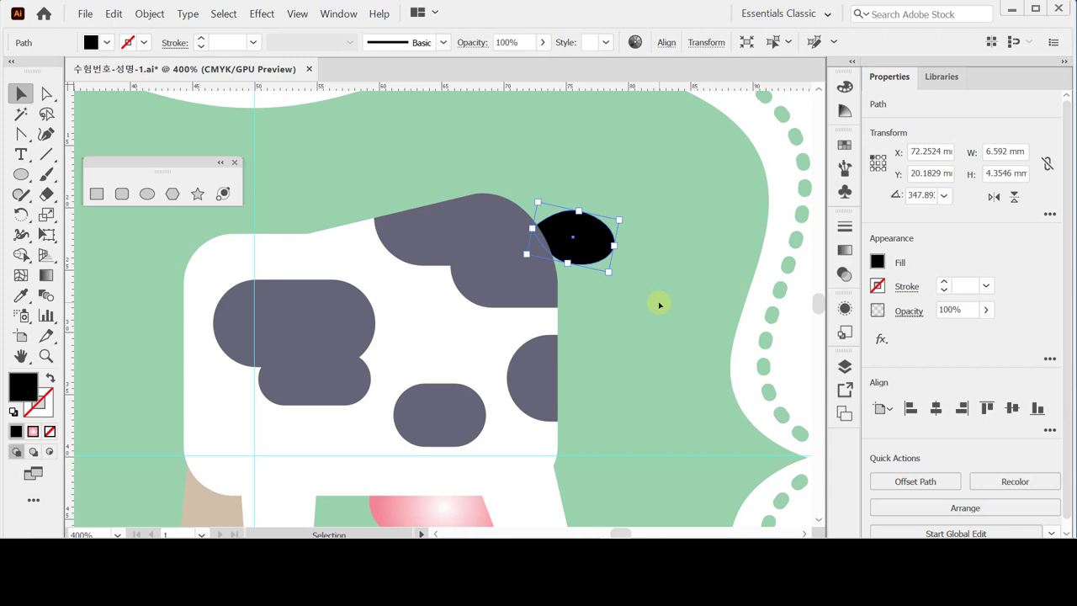
# - Start the cow's head outline with the Pen tool from the body's top edge, tracing the guide over the forehead, face and chin
pyautogui.press('p')
pyautogui.hotkey('ctrl', 'shift', 'a')
pyautogui.hscroll(-5, 292, 209)
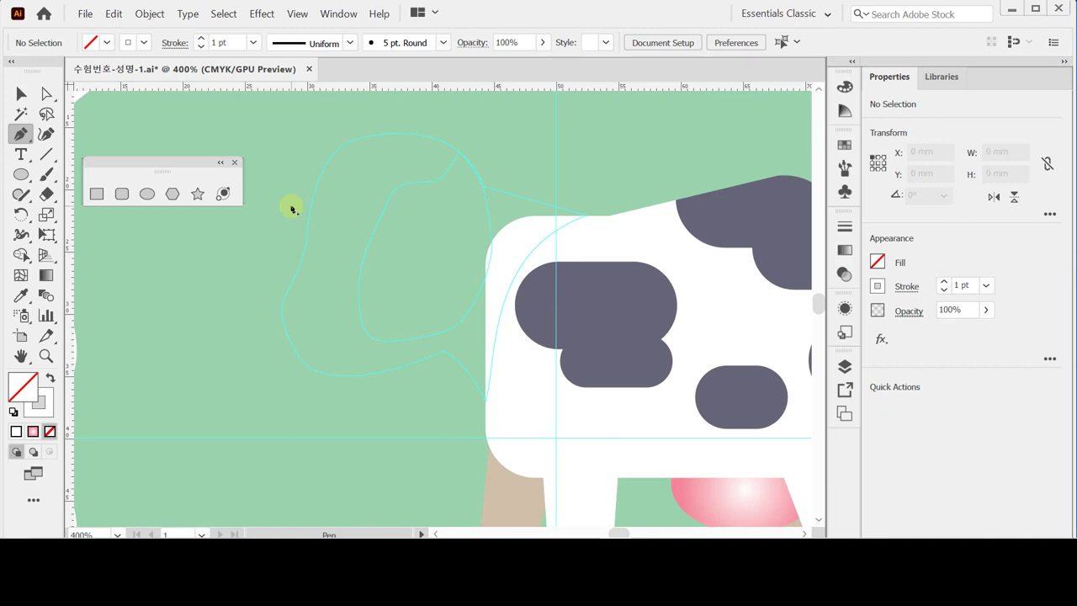
pyautogui.click(586, 216)
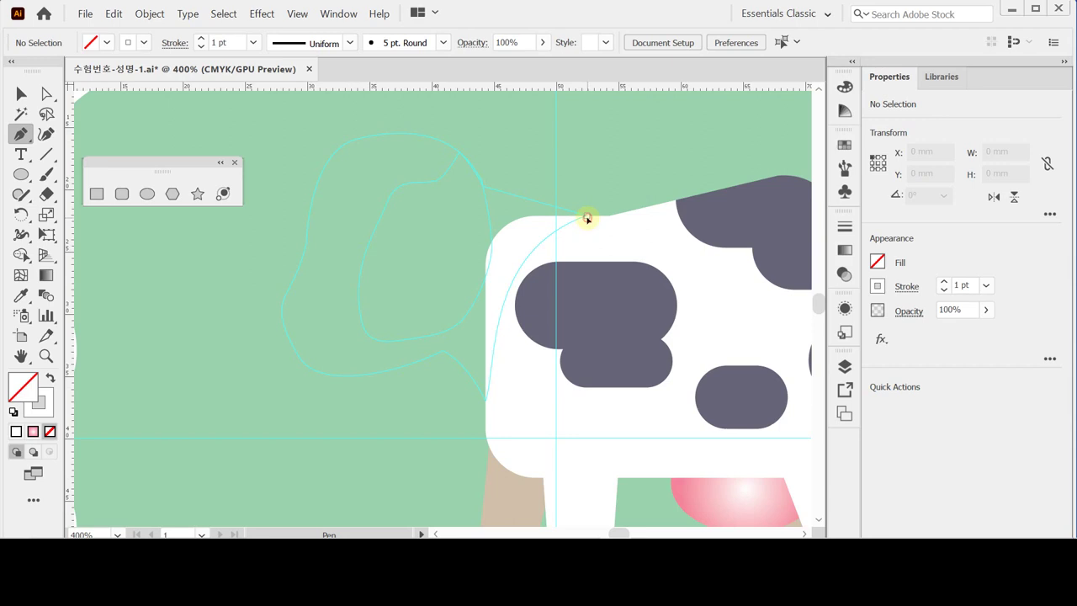
pyautogui.click(485, 186)
pyautogui.moveTo(407, 134); pyautogui.dragTo(352, 137)
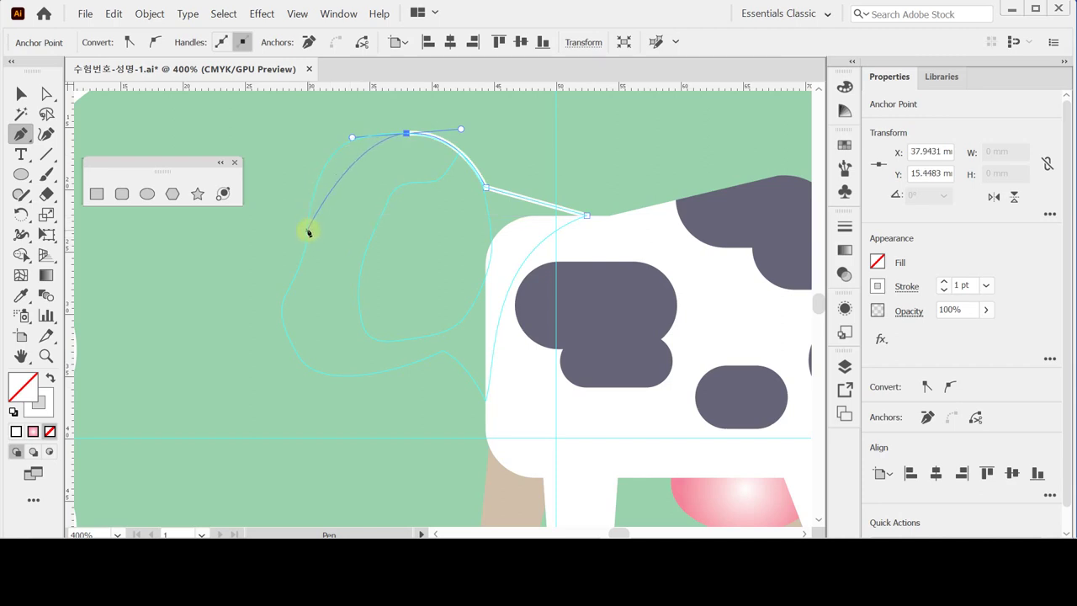
pyautogui.moveTo(309, 231); pyautogui.dragTo(291, 330)
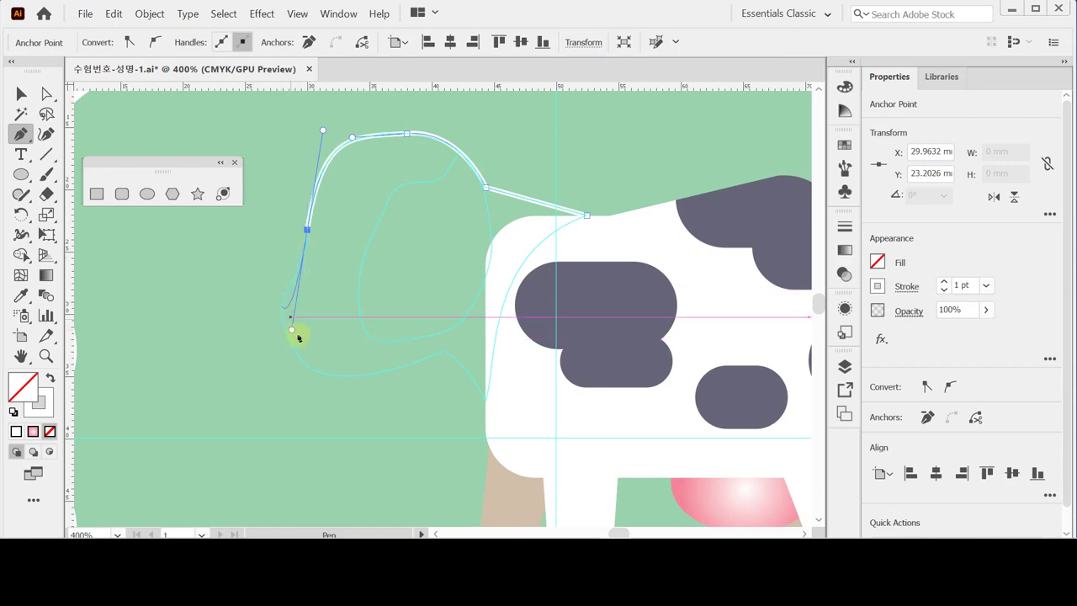
pyautogui.moveTo(291, 332)
pyautogui.mouseDown()
pyautogui.moveTo(291, 282)
pyautogui.moveTo(309, 268)
pyautogui.moveTo(282, 325)
pyautogui.mouseUp()
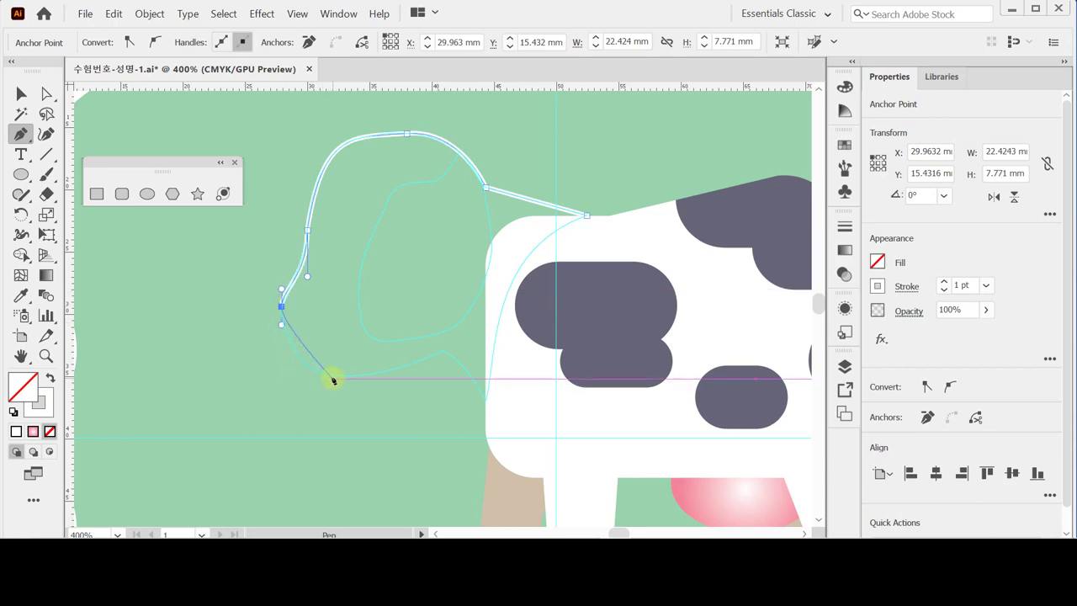
pyautogui.moveTo(333, 378); pyautogui.dragTo(372, 376)
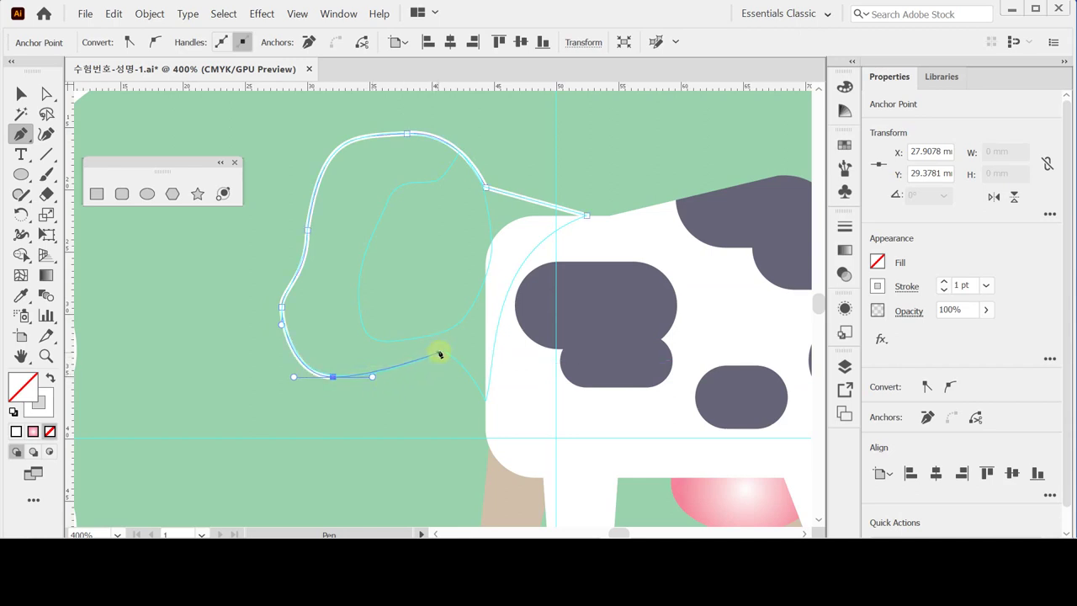
# - Close the head outline along the jaw and neck guides back to its start, and give it a white fill without stroke
pyautogui.moveTo(442, 352); pyautogui.dragTo(463, 341)
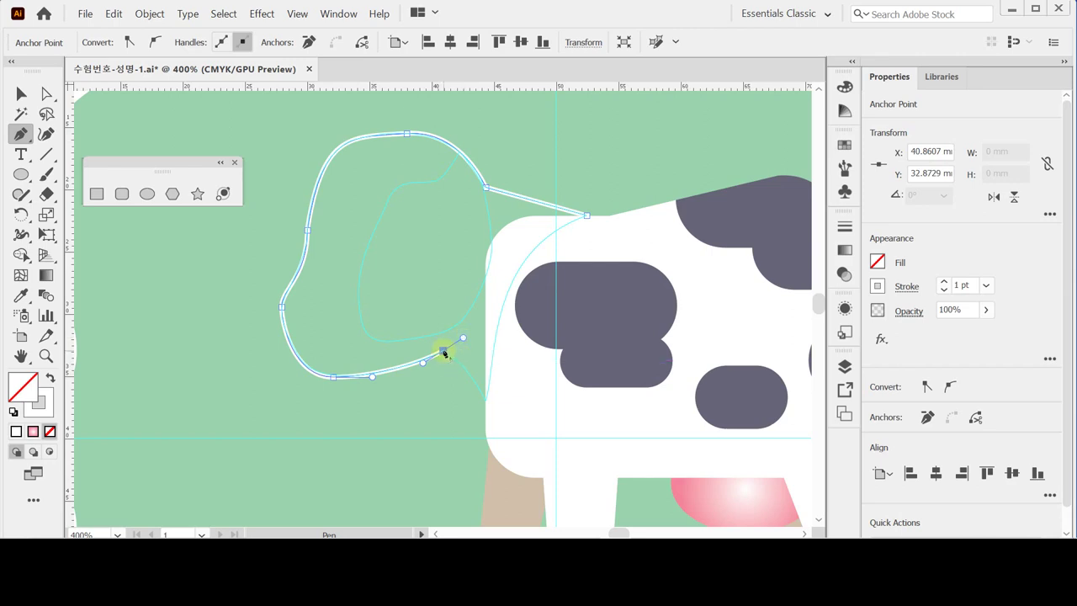
pyautogui.click(443, 351)
pyautogui.click(443, 354)
pyautogui.moveTo(486, 403); pyautogui.dragTo(498, 438)
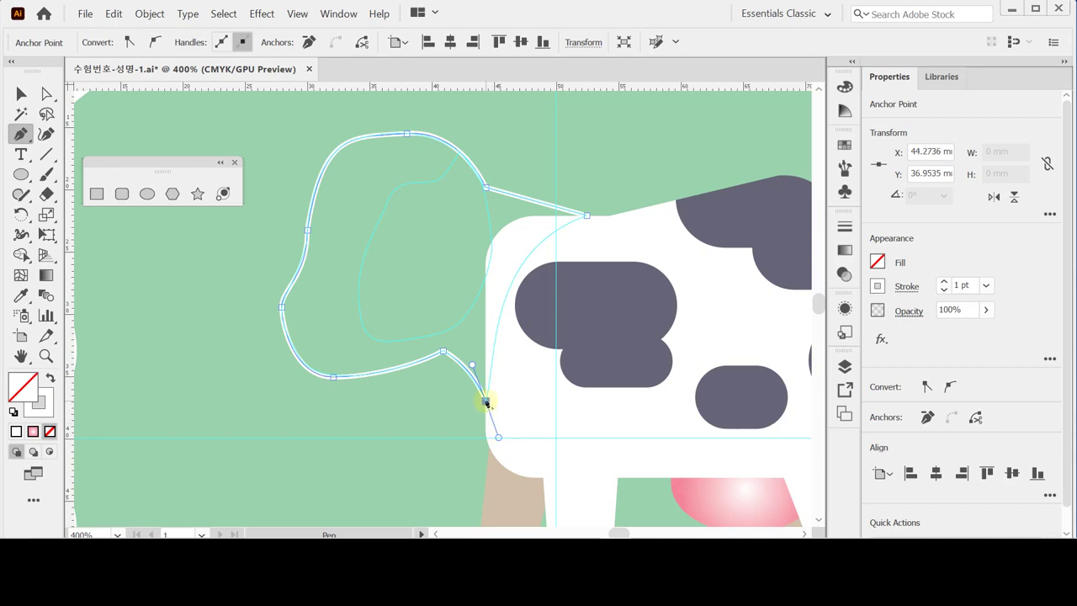
pyautogui.click(485, 402)
pyautogui.moveTo(587, 214); pyautogui.dragTo(683, 194)
pyautogui.press('ctrl')
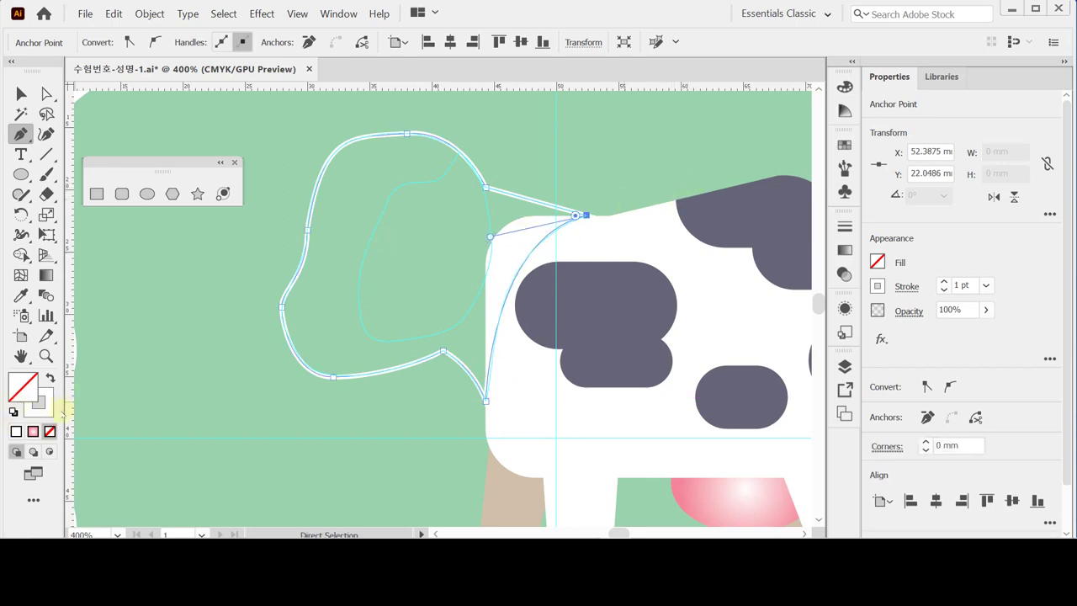
pyautogui.click(50, 378)
pyautogui.keyDown('ctrl'); pyautogui.click(212, 284); pyautogui.keyUp('ctrl')
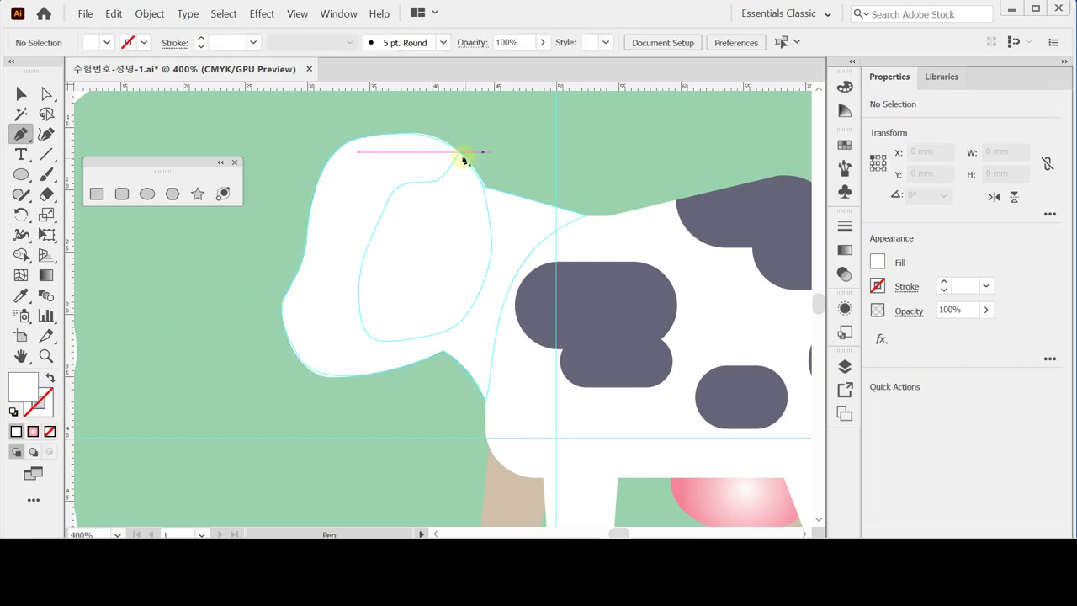
# - Trace the patch guide inside the head as a closed path and fill it with the body spots' dark grey
pyautogui.moveTo(458, 154); pyautogui.dragTo(368, 250)
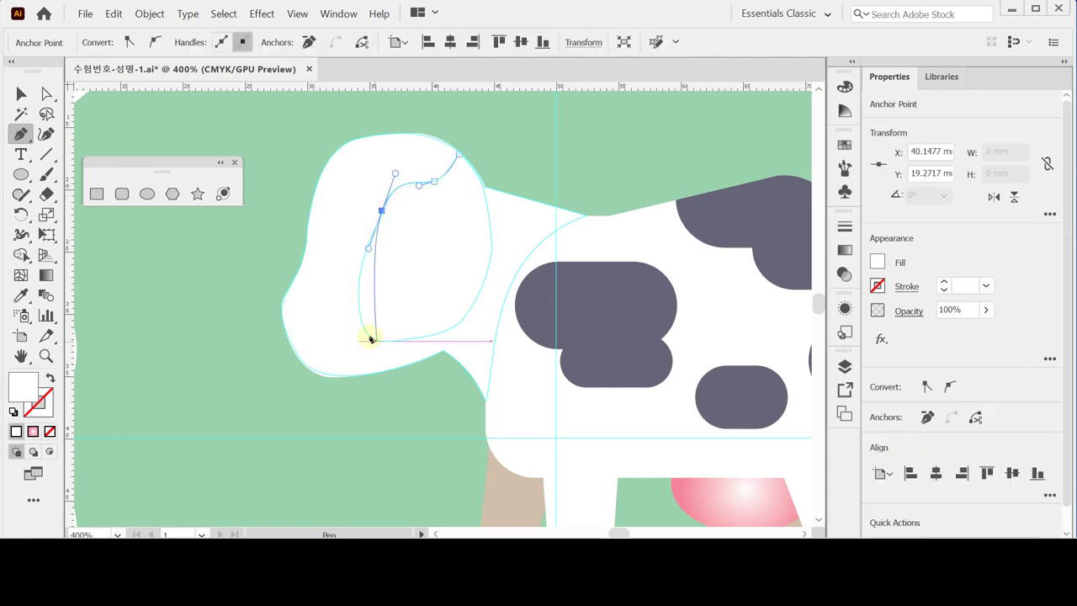
pyautogui.moveTo(366, 333); pyautogui.dragTo(386, 365)
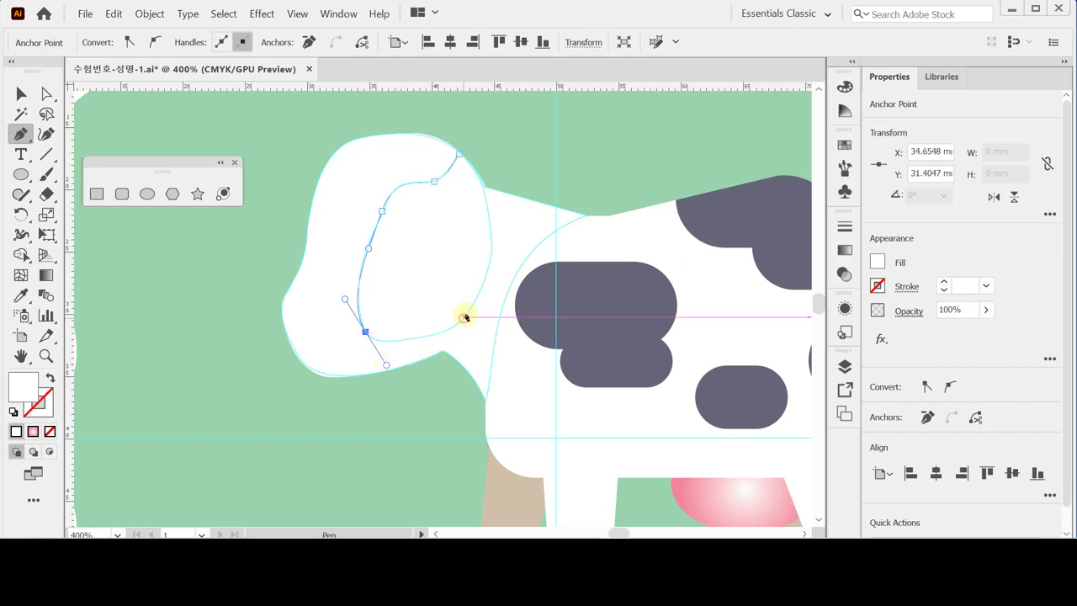
pyautogui.moveTo(463, 317); pyautogui.dragTo(478, 314)
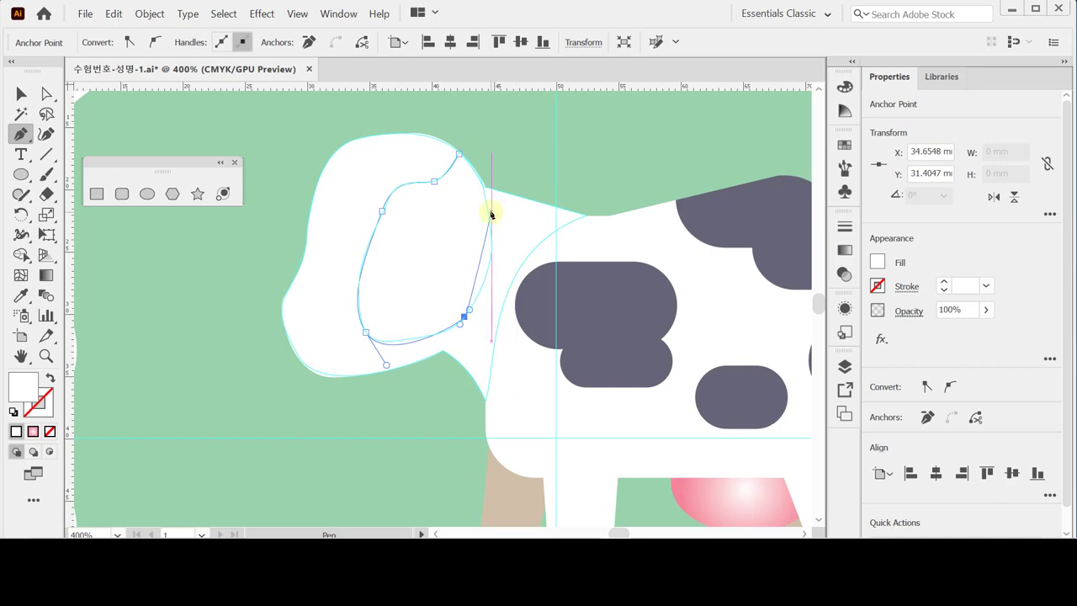
pyautogui.moveTo(490, 211); pyautogui.dragTo(481, 163)
pyautogui.click(459, 154)
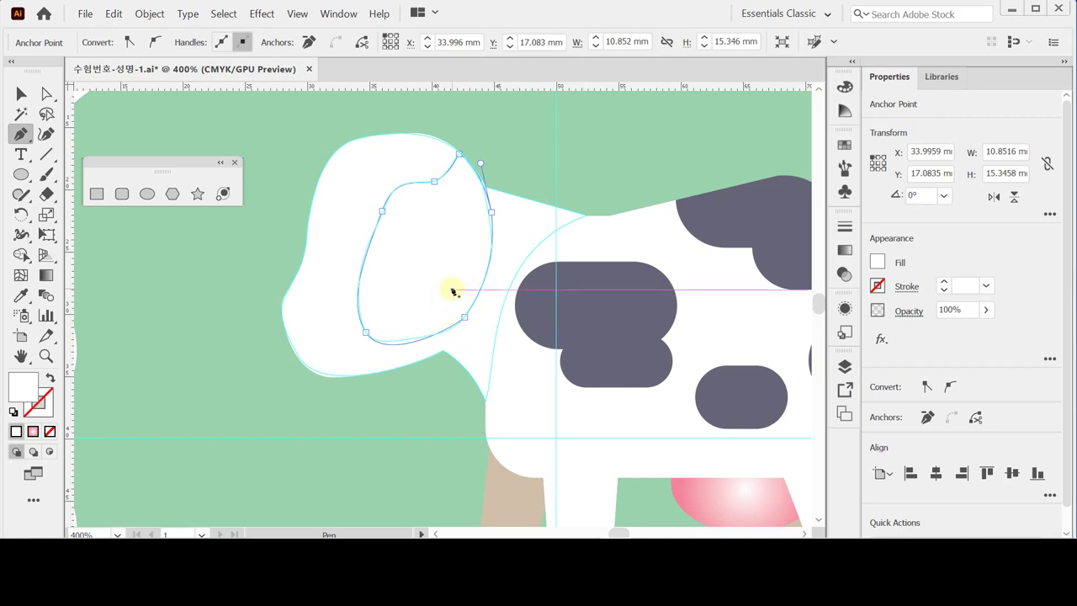
pyautogui.press('i')
pyautogui.click(548, 295)
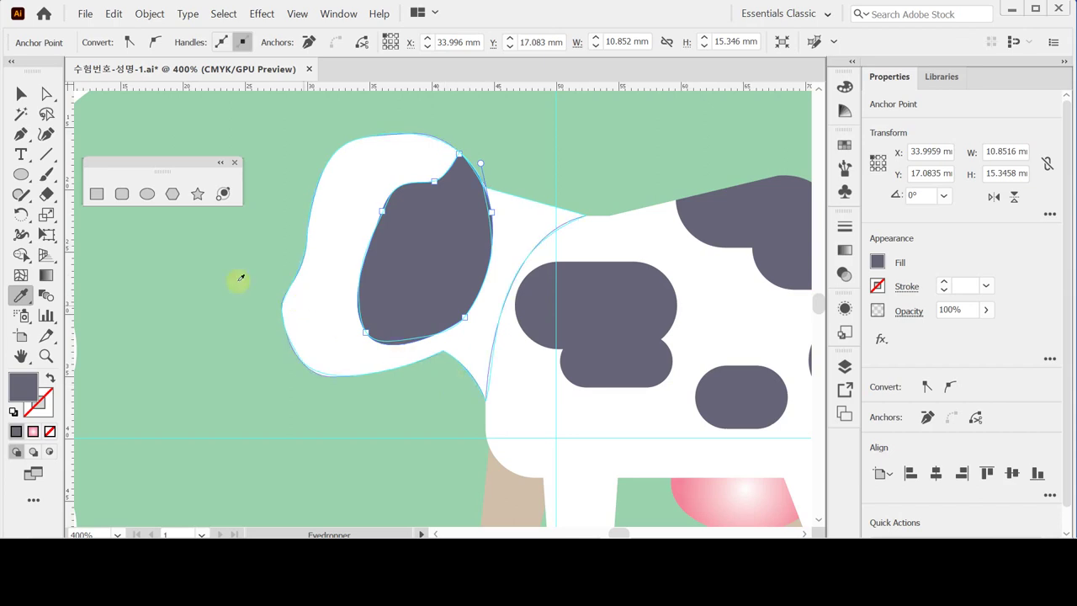
# - Create a 9 x 7 mm black ellipse without stroke, place it on the green area left of the head and save the document
pyautogui.click(147, 193)
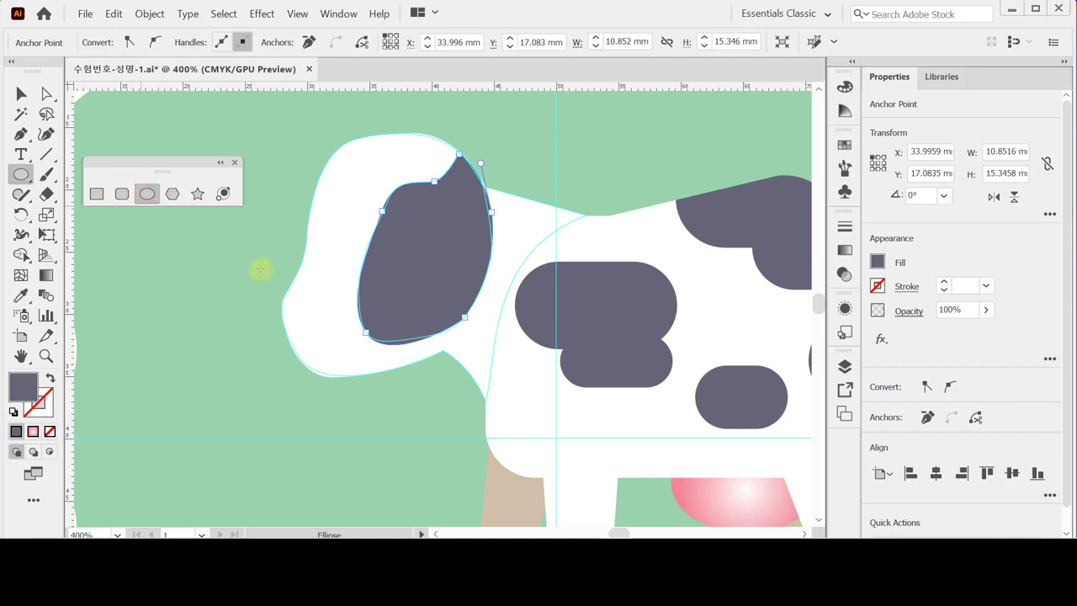
pyautogui.click(274, 295)
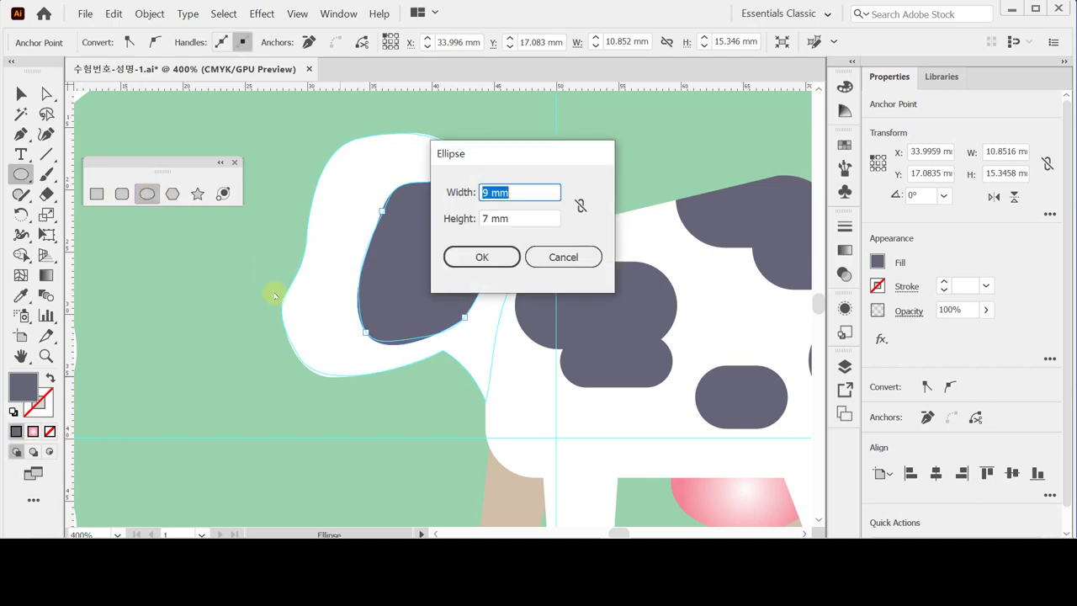
pyautogui.click(514, 219)
pyautogui.click(508, 262)
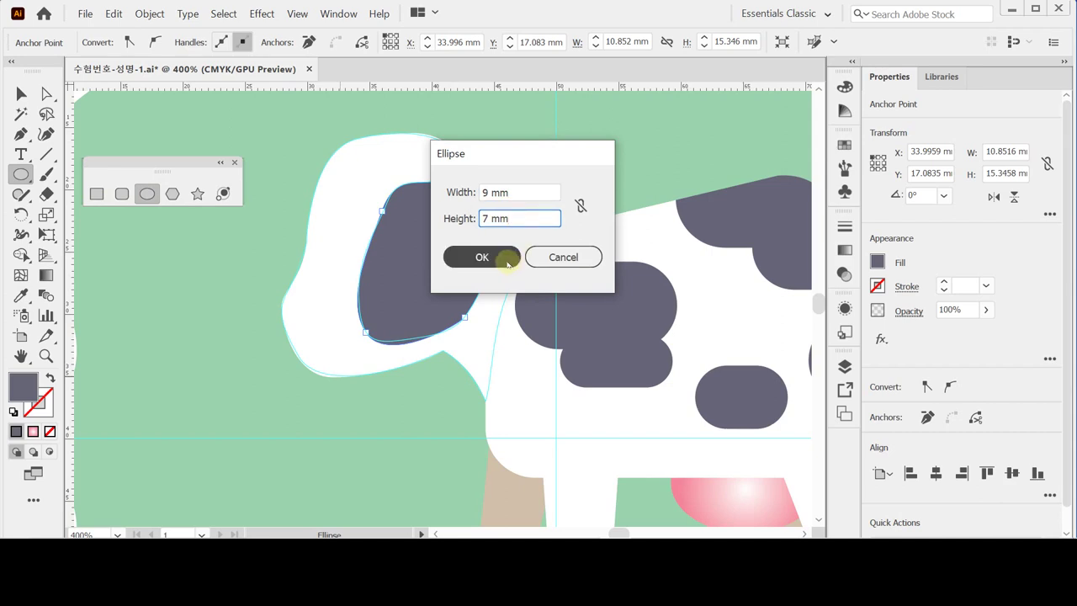
pyautogui.click(14, 413)
pyautogui.click(51, 379)
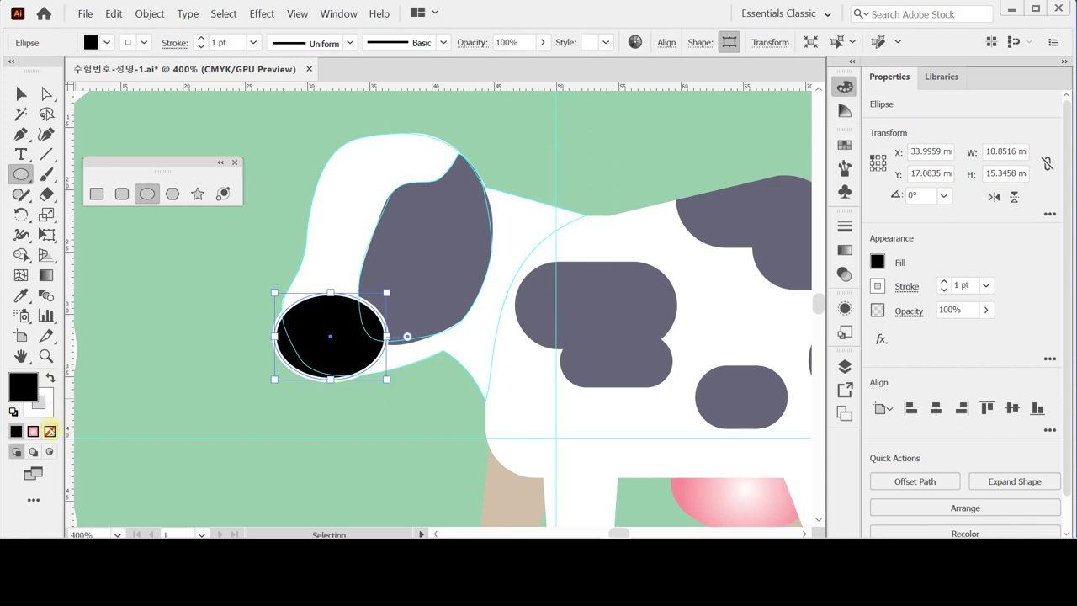
pyautogui.click(50, 431)
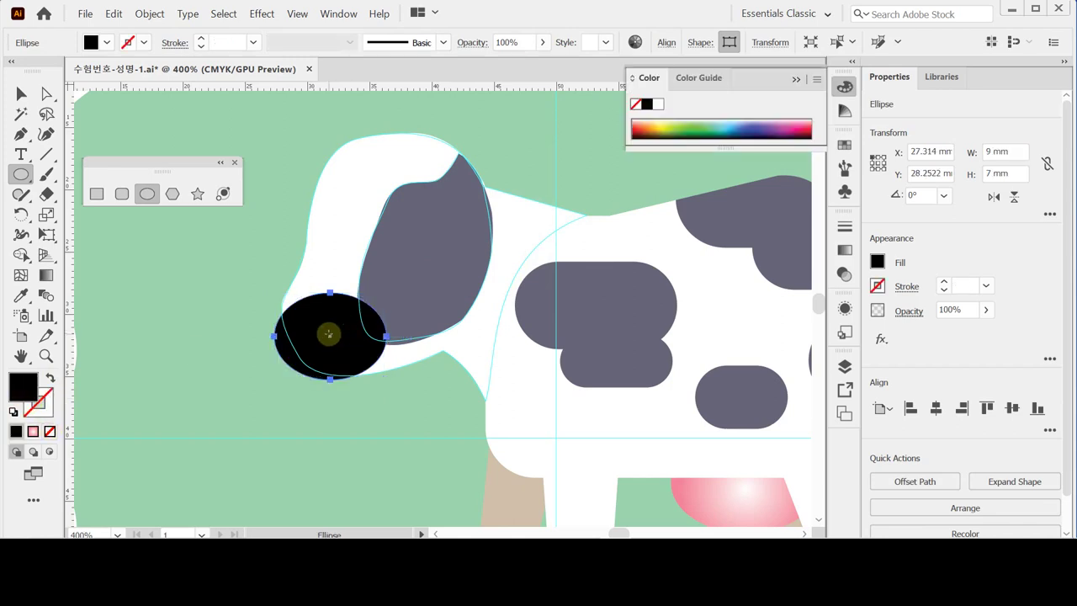
pyautogui.press('ctrl')
pyautogui.moveTo(329, 336); pyautogui.dragTo(189, 259)
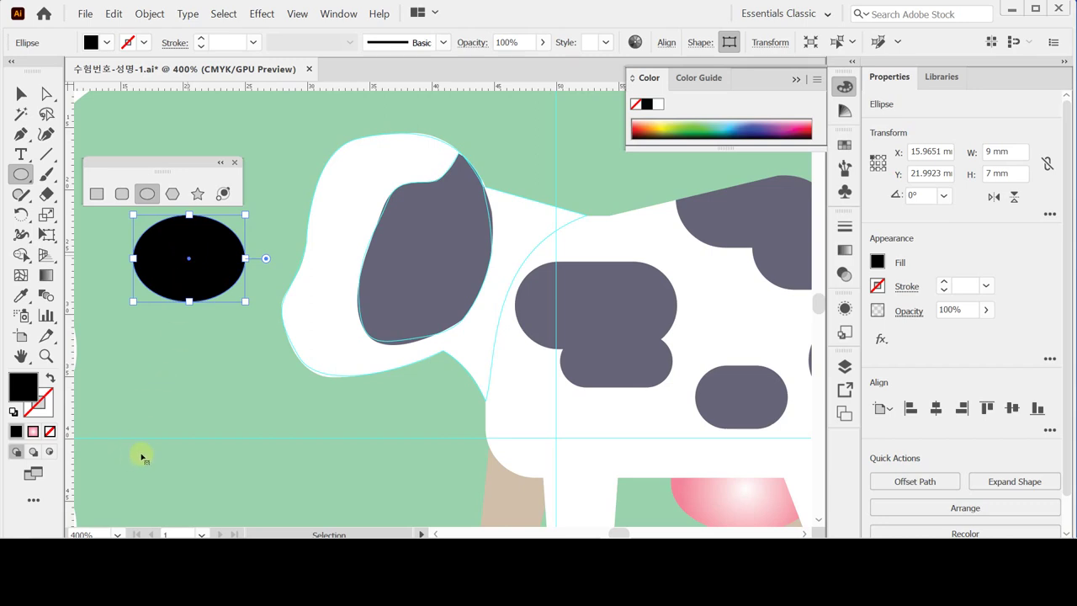
pyautogui.hotkey('ctrl', 's')
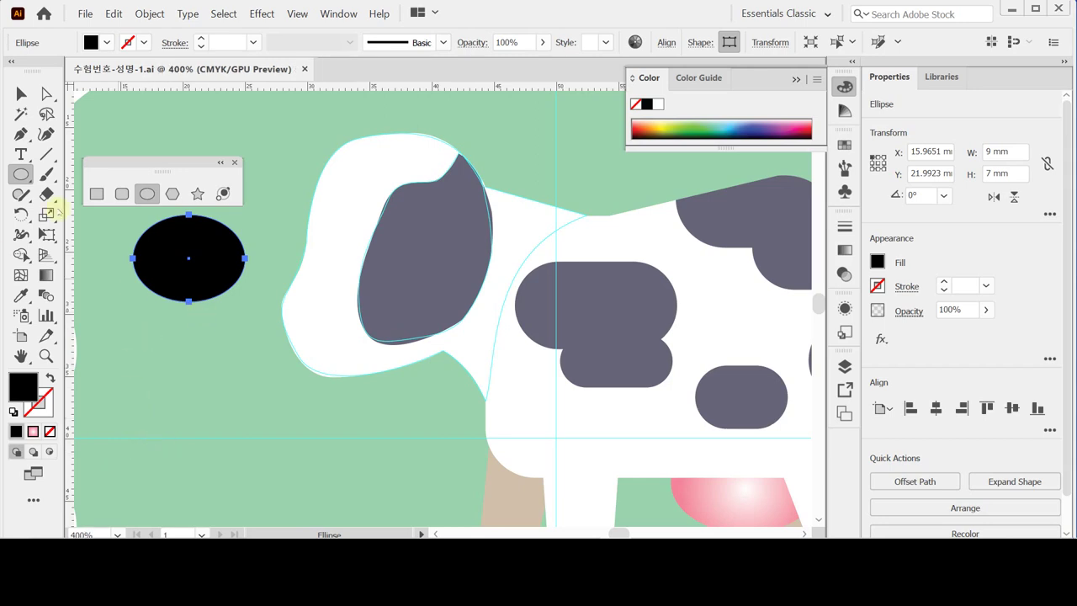
# - Draw a rectangle about 13.3 x 5 mm over the black ellipse's upper part and subtract it from the ellipse
pyautogui.click(96, 194)
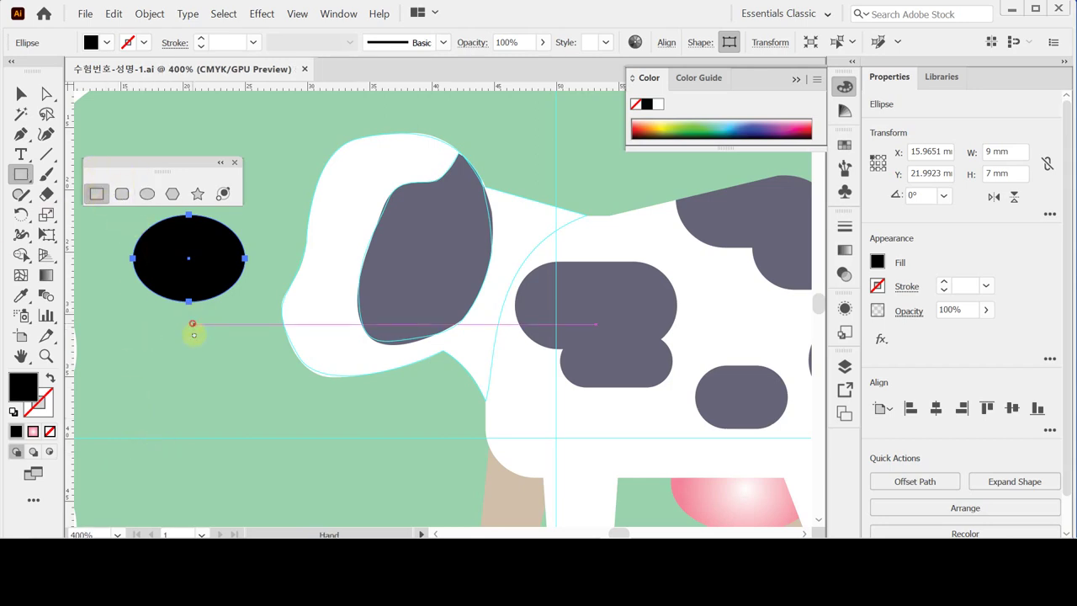
pyautogui.moveTo(193, 325); pyautogui.dragTo(197, 355)
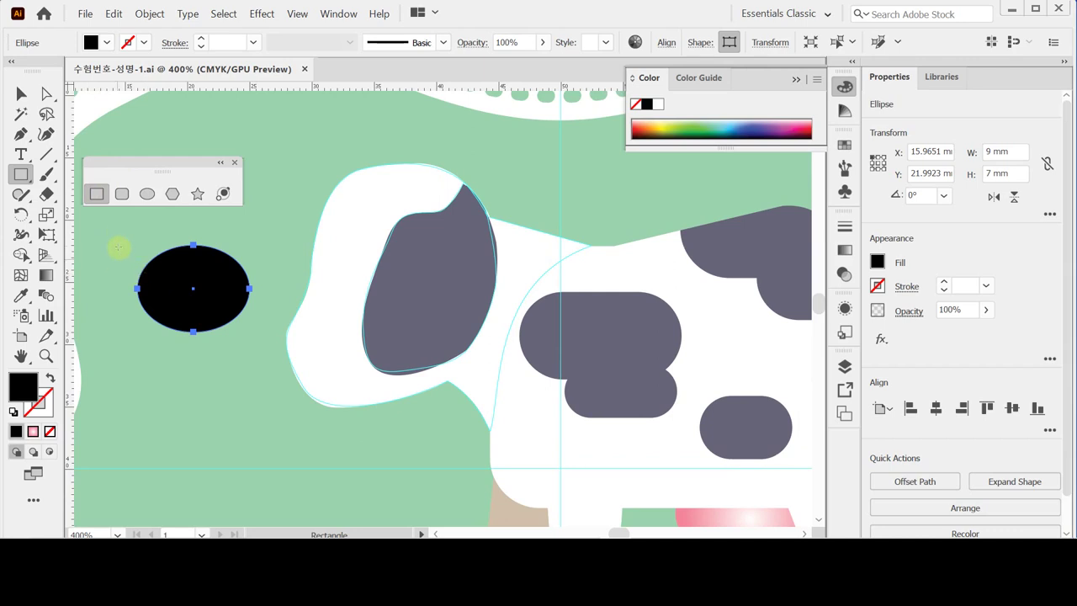
pyautogui.moveTo(114, 230); pyautogui.dragTo(279, 292)
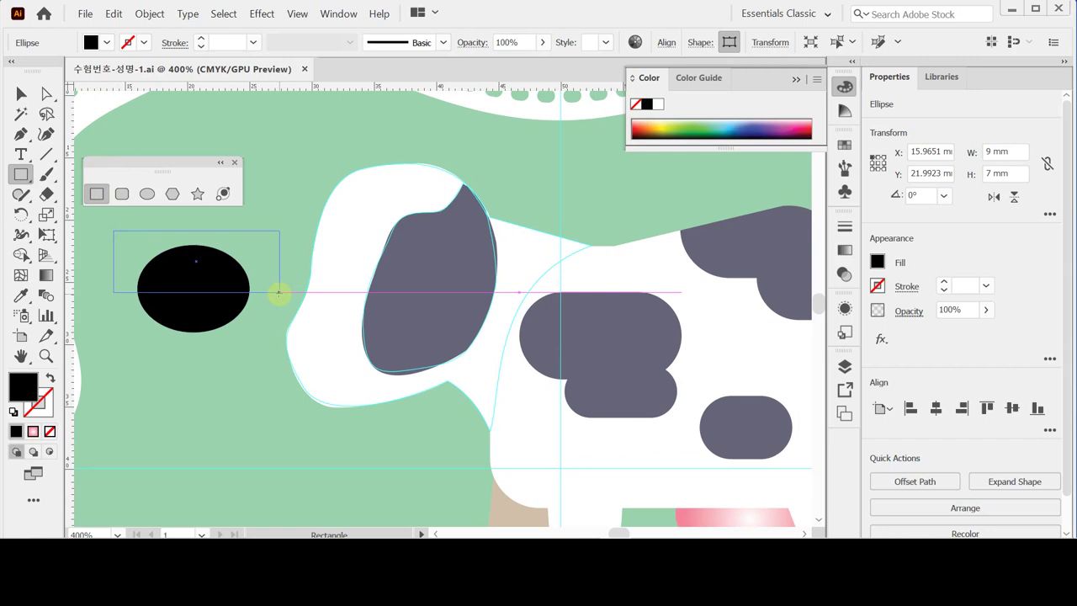
pyautogui.moveTo(279, 292); pyautogui.dragTo(278, 292)
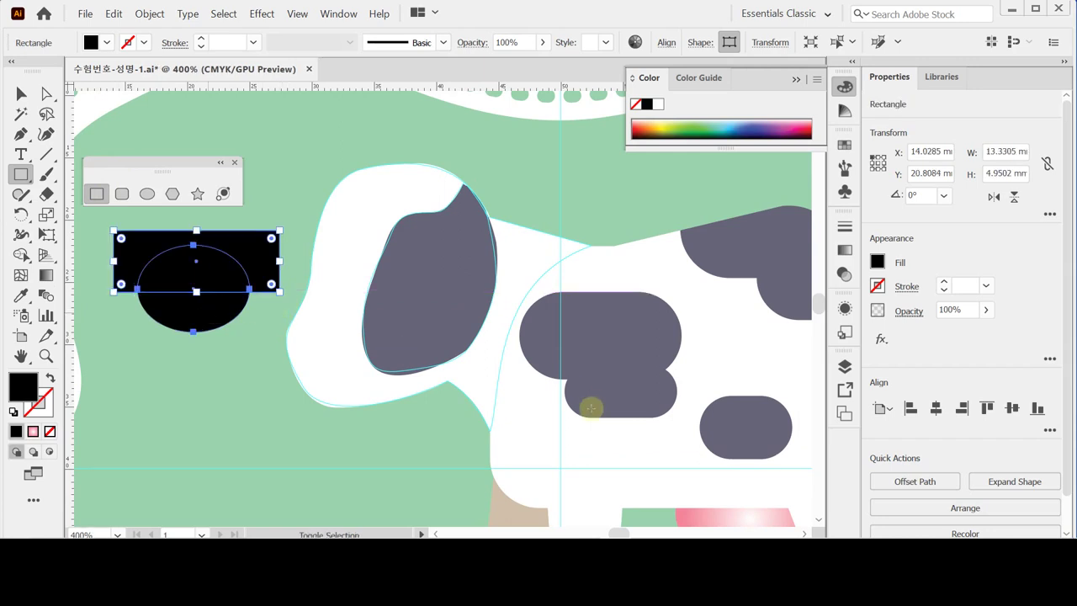
pyautogui.hotkey('ctrl', 'a')
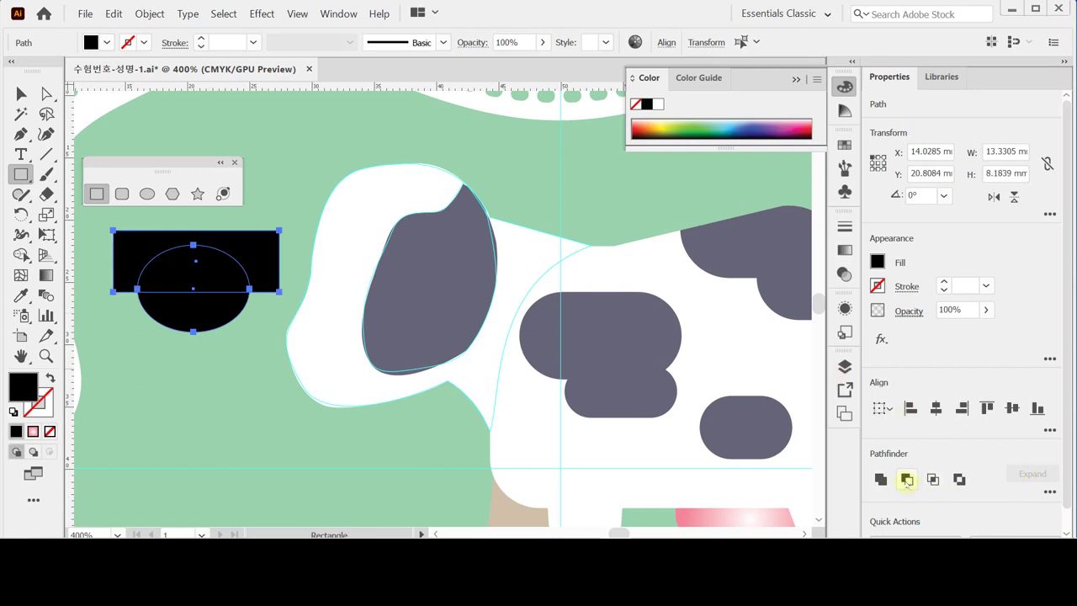
pyautogui.click(907, 480)
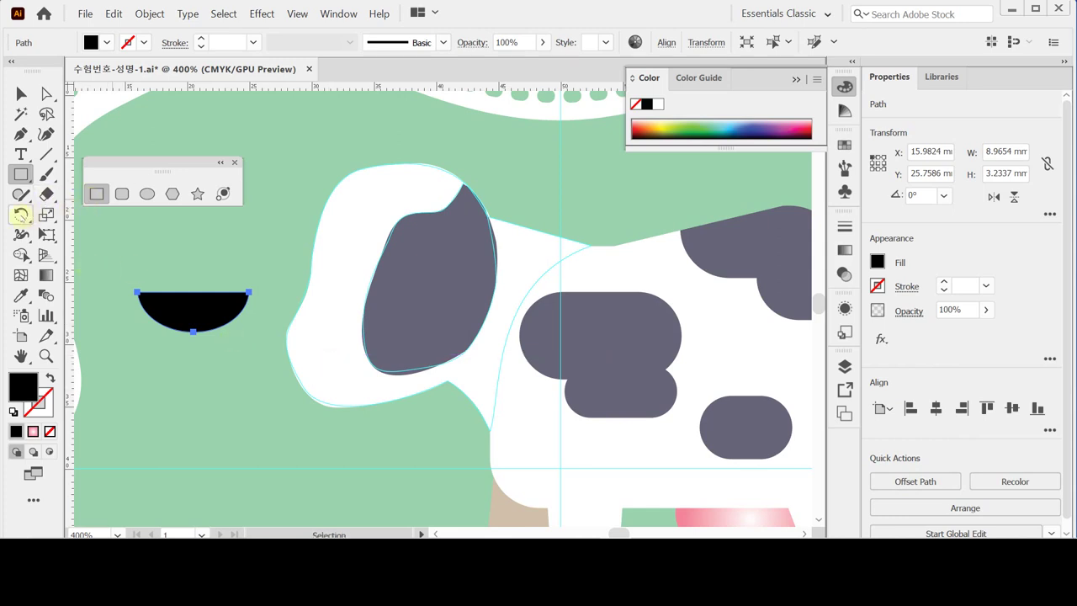
# - Rotate the cut black ellipse by -30° and move it to the back of the head, beside the grey patch's upper tip
pyautogui.doubleClick(21, 215)
pyautogui.write('-')
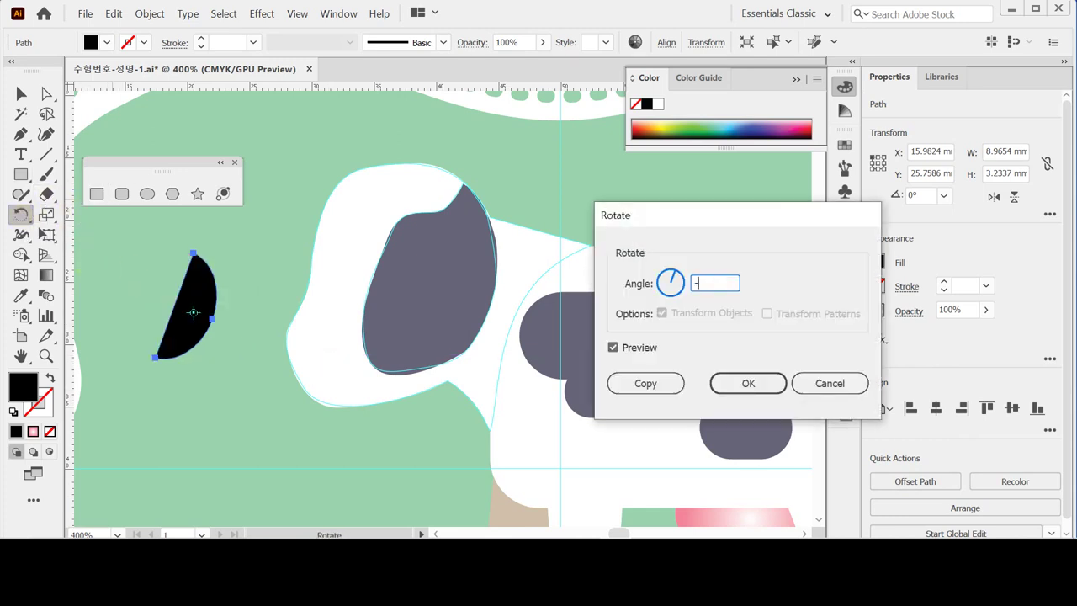
pyautogui.write('30')
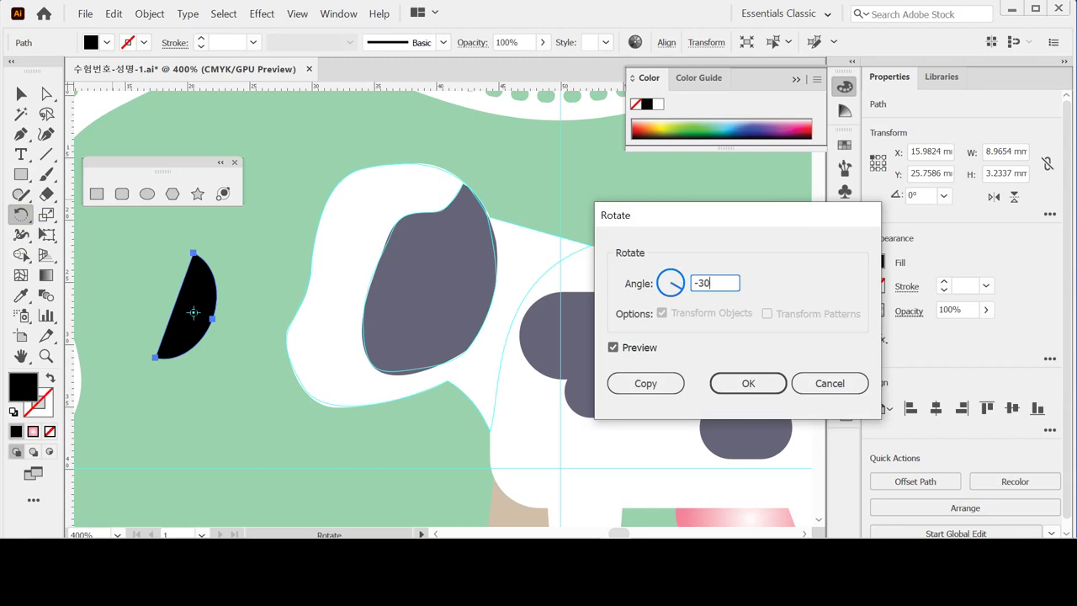
pyautogui.click(741, 389)
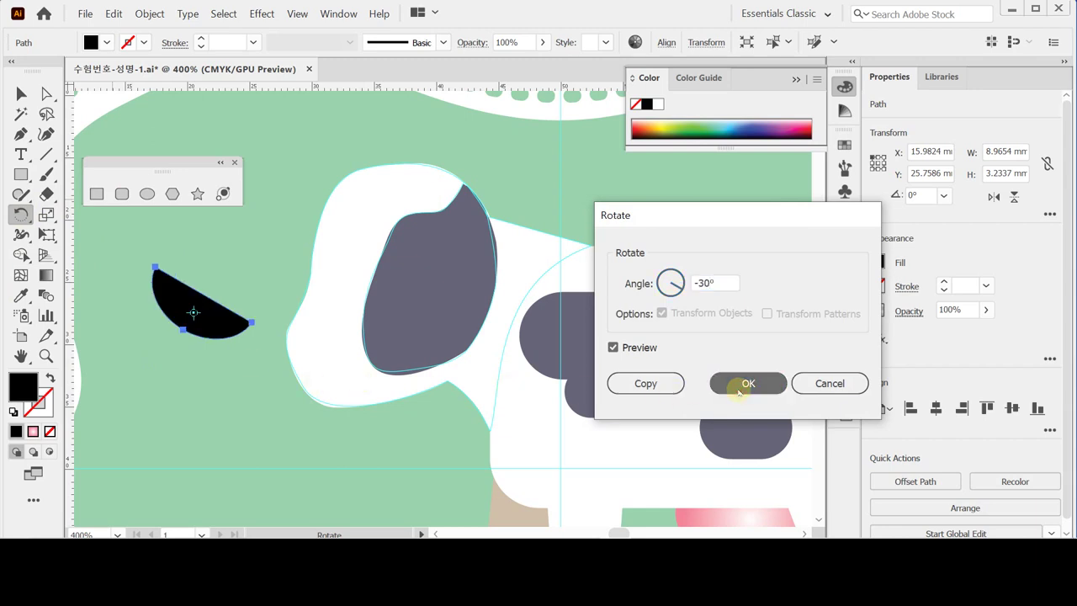
pyautogui.click(740, 385)
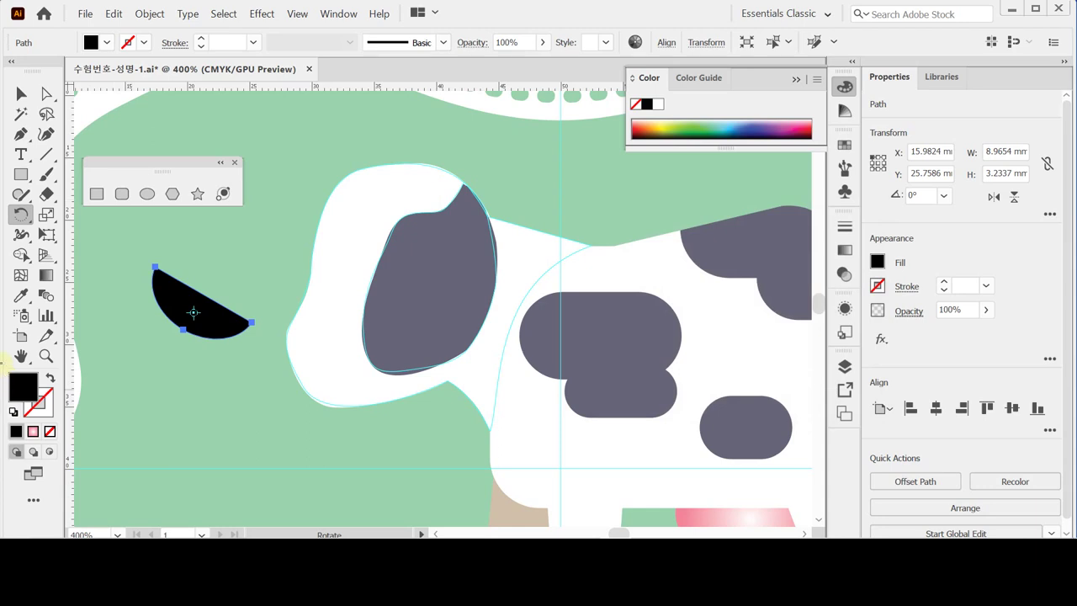
pyautogui.press('ctrl')
pyautogui.moveTo(193, 314); pyautogui.dragTo(505, 240)
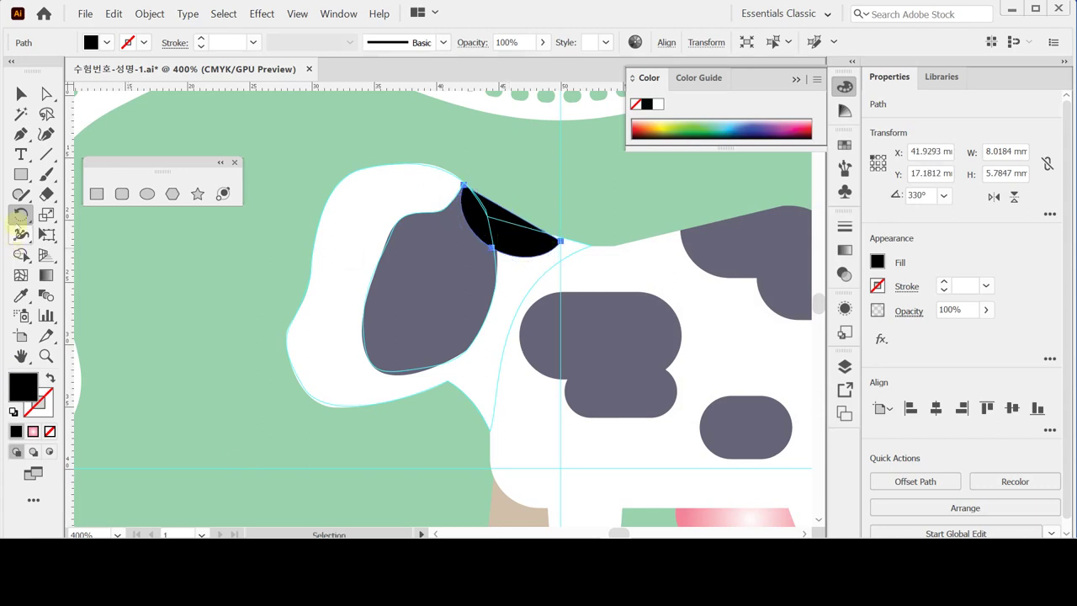
# - Make a copy of the black half-ellipse at the back of the head rotated by 45°
pyautogui.doubleClick(20, 216)
pyautogui.write('45')
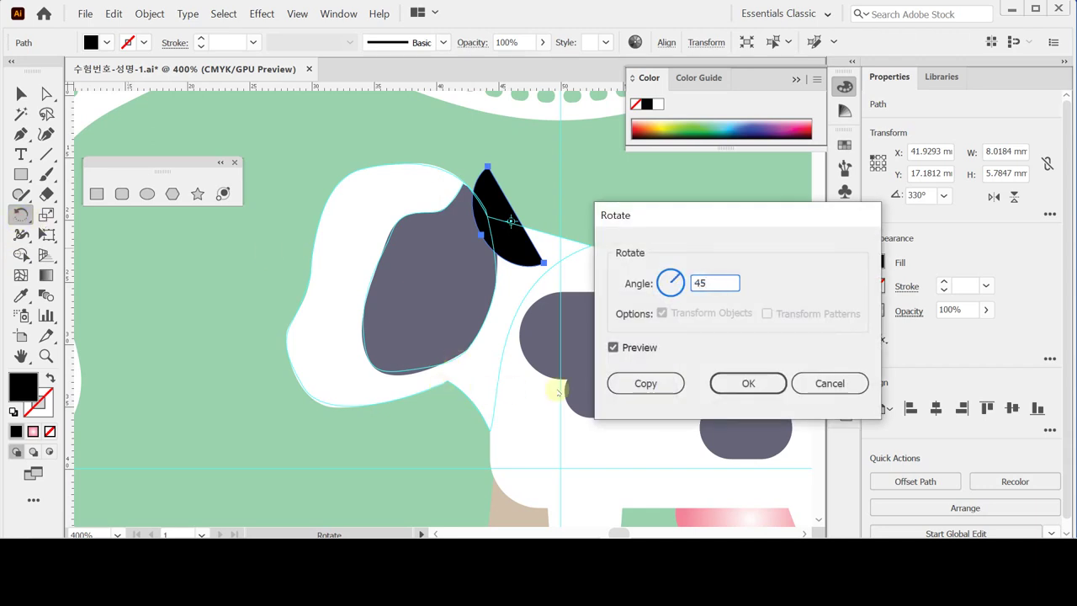
pyautogui.click(645, 385)
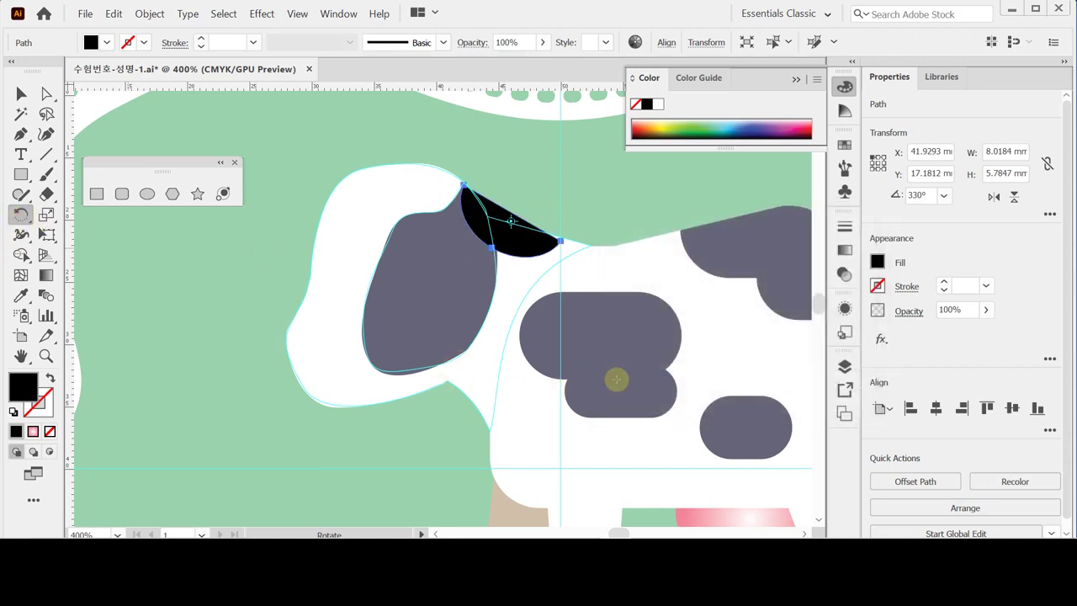
# - Place the rotated black ear copy at the forehead's upper edge, send it behind the head and save the document
pyautogui.moveTo(515, 251); pyautogui.dragTo(307, 222)
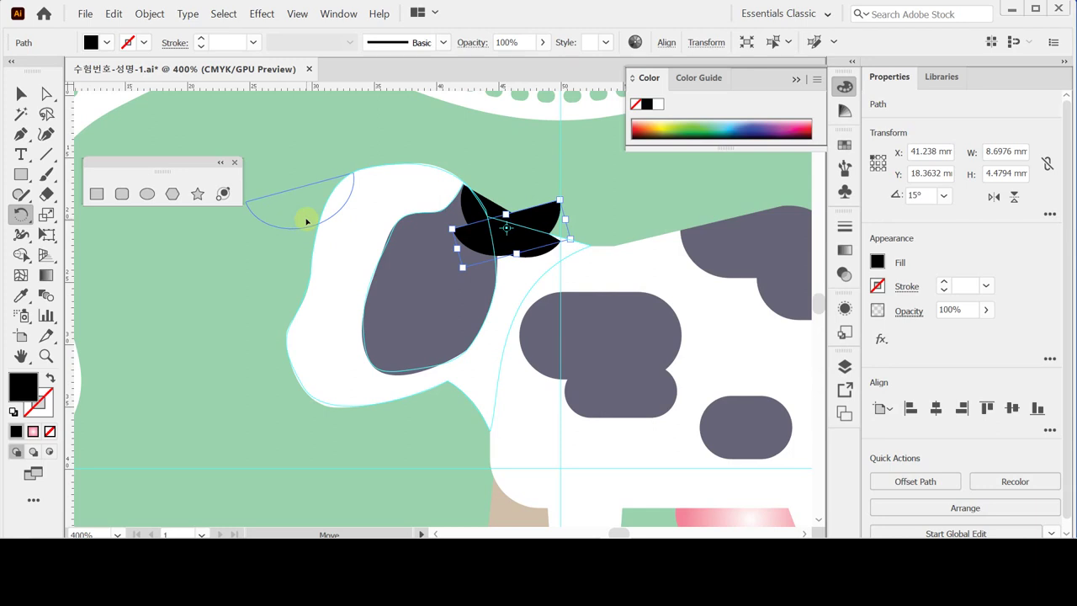
pyautogui.moveTo(307, 221); pyautogui.dragTo(308, 220)
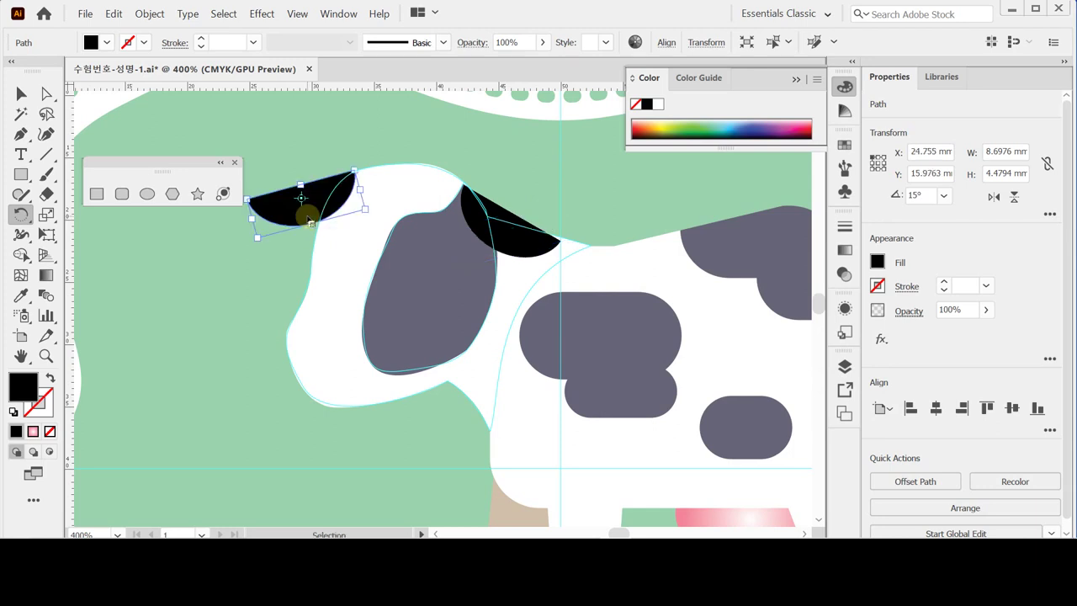
pyautogui.press('v')
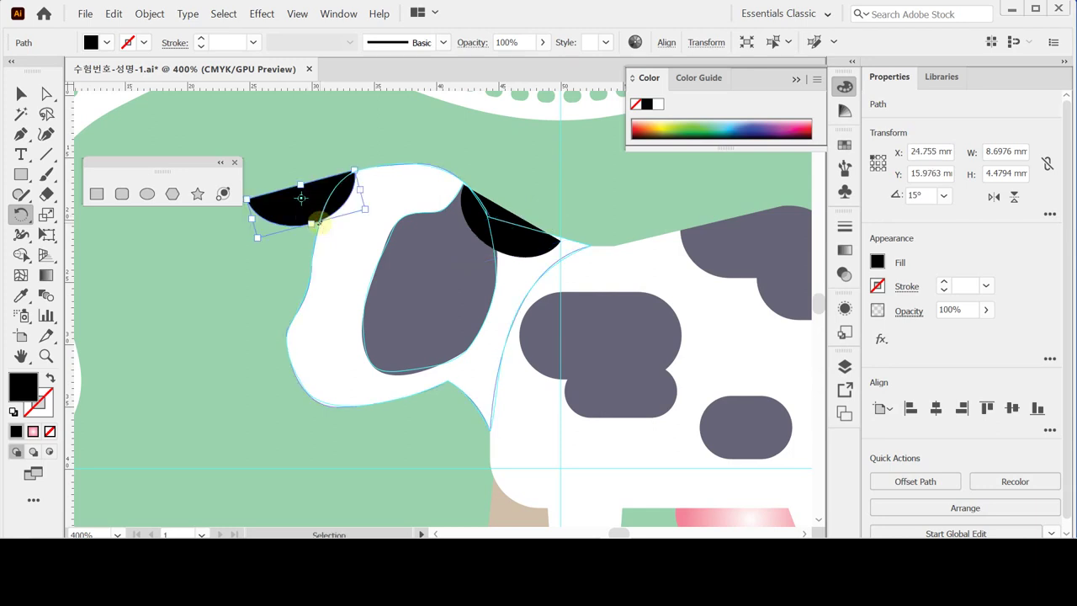
pyautogui.press('r')
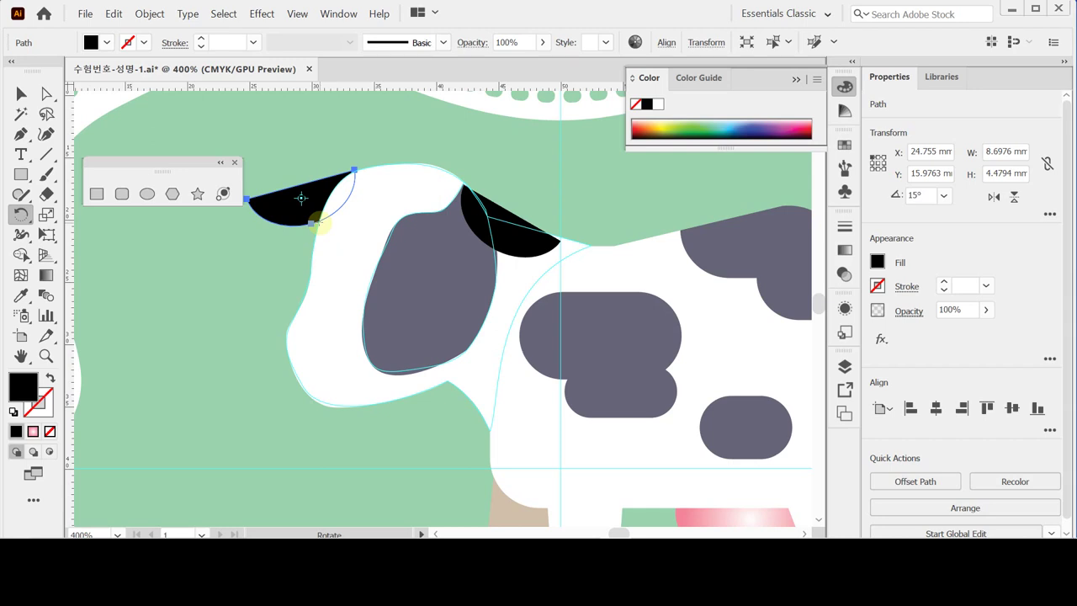
pyautogui.press('v')
pyautogui.hotkey('ctrl', 'shift', 'a')
pyautogui.scroll(1, 336, 293)
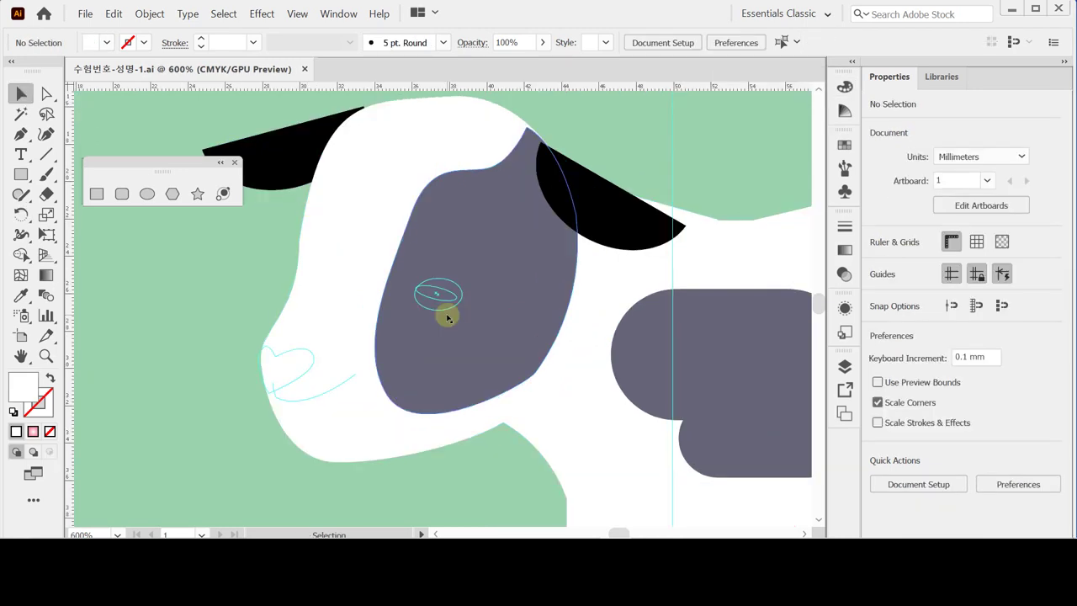
# - Draw a white eye ellipse about 2.5 x 1.7 mm on the grey patch and a black, strokeless pupil ellipse about 2.2 x 0.8 mm inside it
pyautogui.click(146, 194)
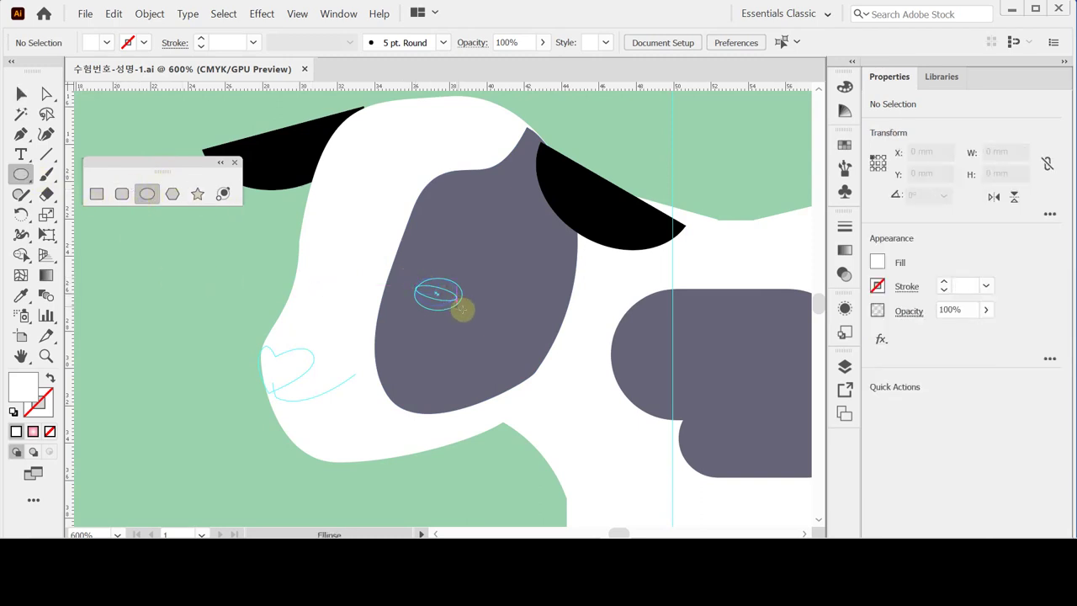
pyautogui.moveTo(463, 310); pyautogui.dragTo(414, 279)
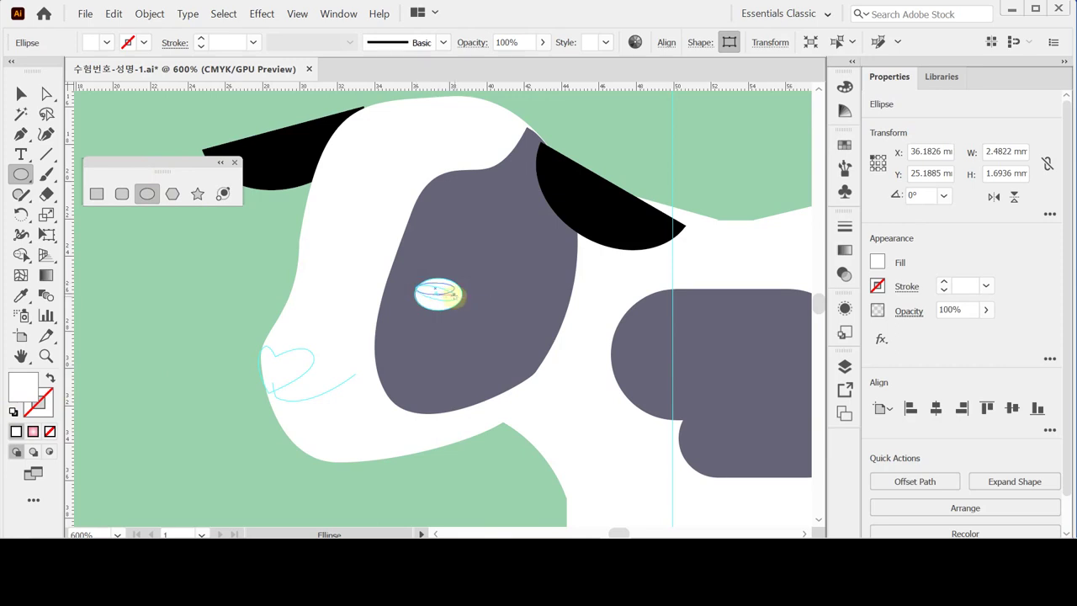
pyautogui.moveTo(454, 296); pyautogui.dragTo(457, 297)
pyautogui.click(13, 411)
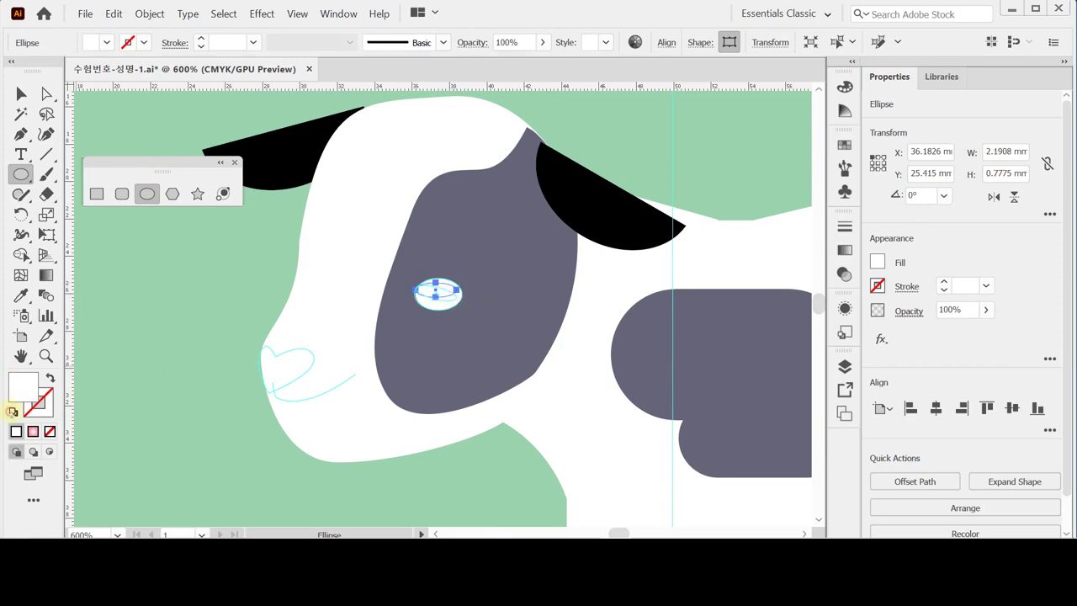
pyautogui.click(51, 378)
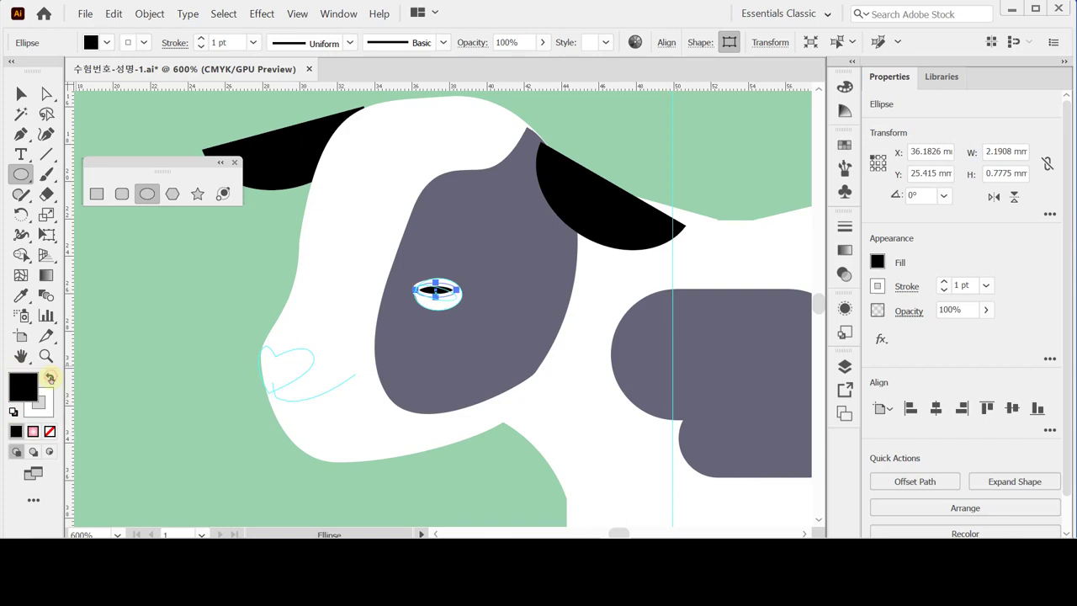
pyautogui.click(50, 432)
pyautogui.click(40, 403)
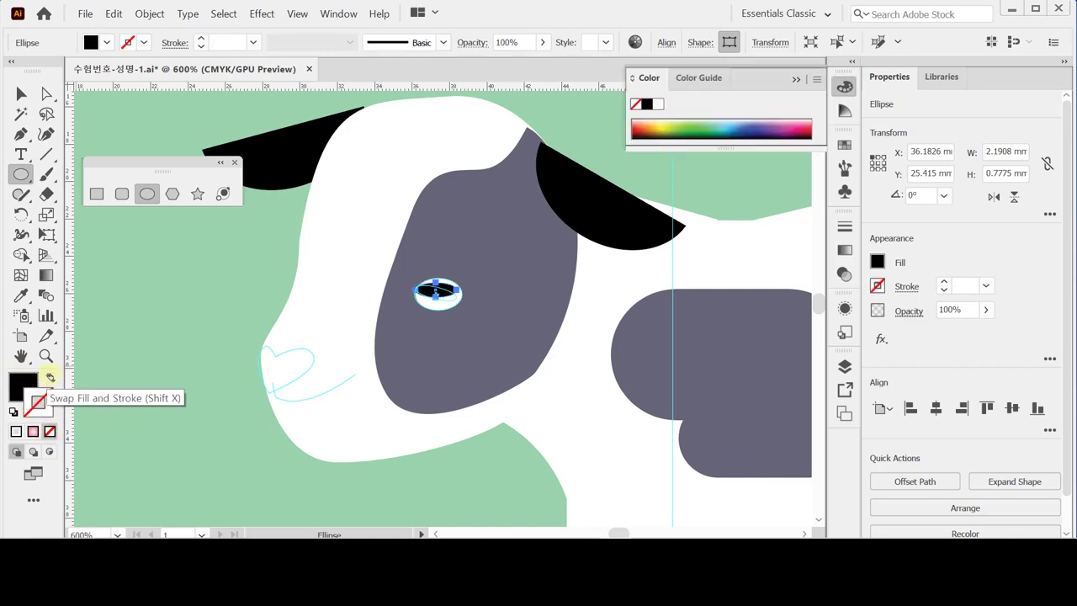
# - Rotate the black pupil by about -5°, shift it 0.2 mm down inside the white eye, hide the bounding box and save the document
pyautogui.press('ctrl')
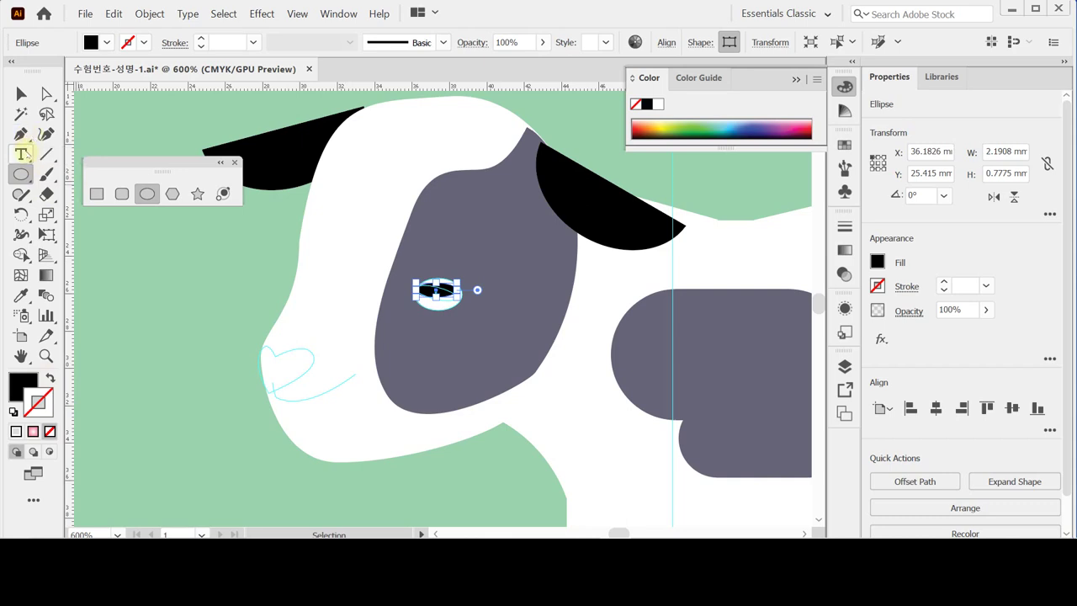
pyautogui.click(21, 94)
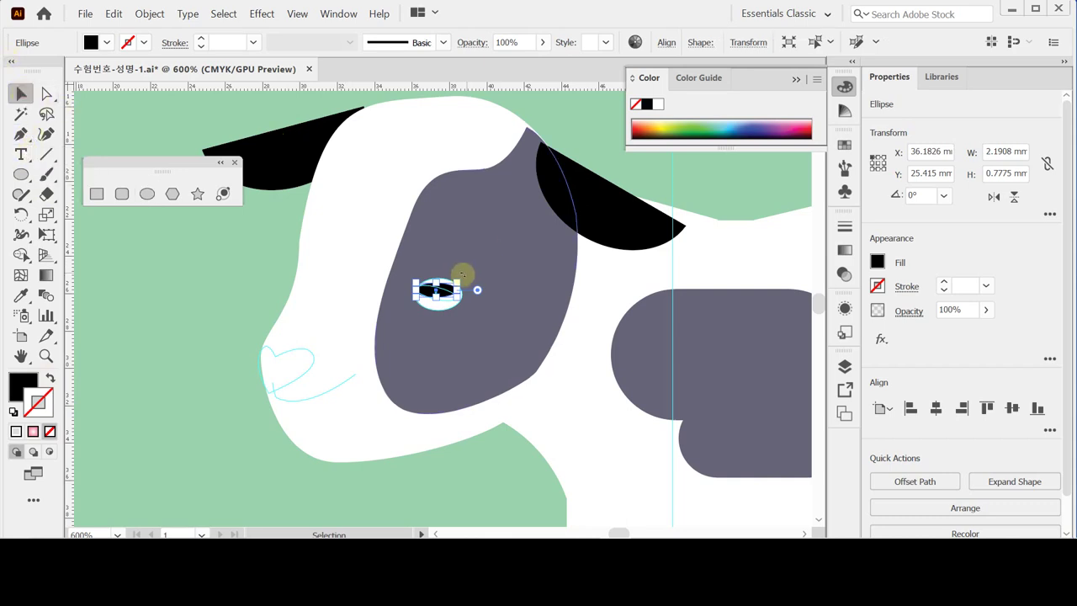
pyautogui.moveTo(462, 272); pyautogui.dragTo(465, 282)
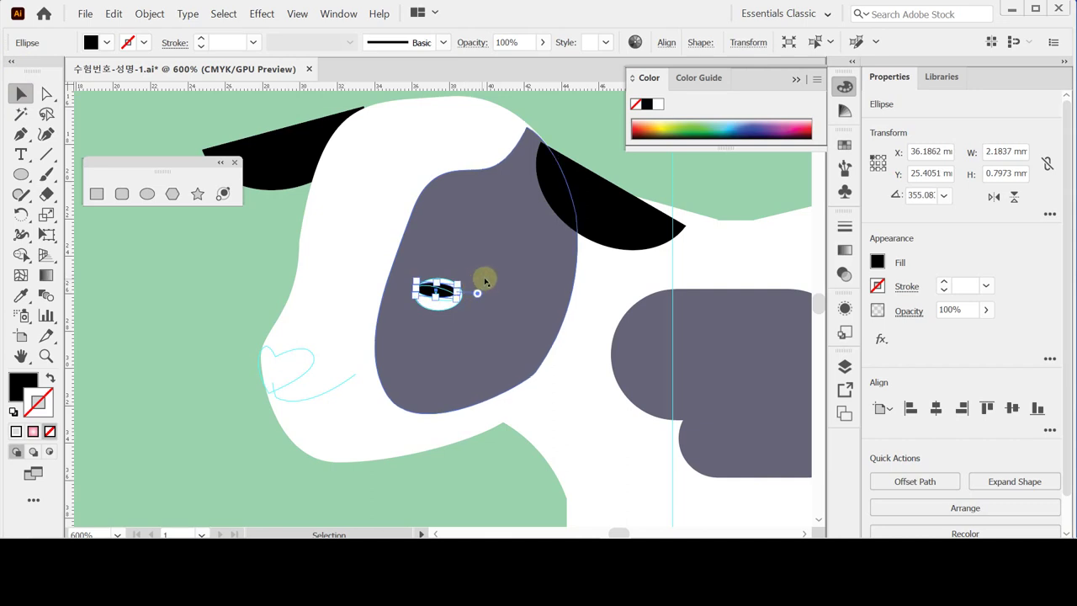
pyautogui.press('Down')
pyautogui.press('Down')
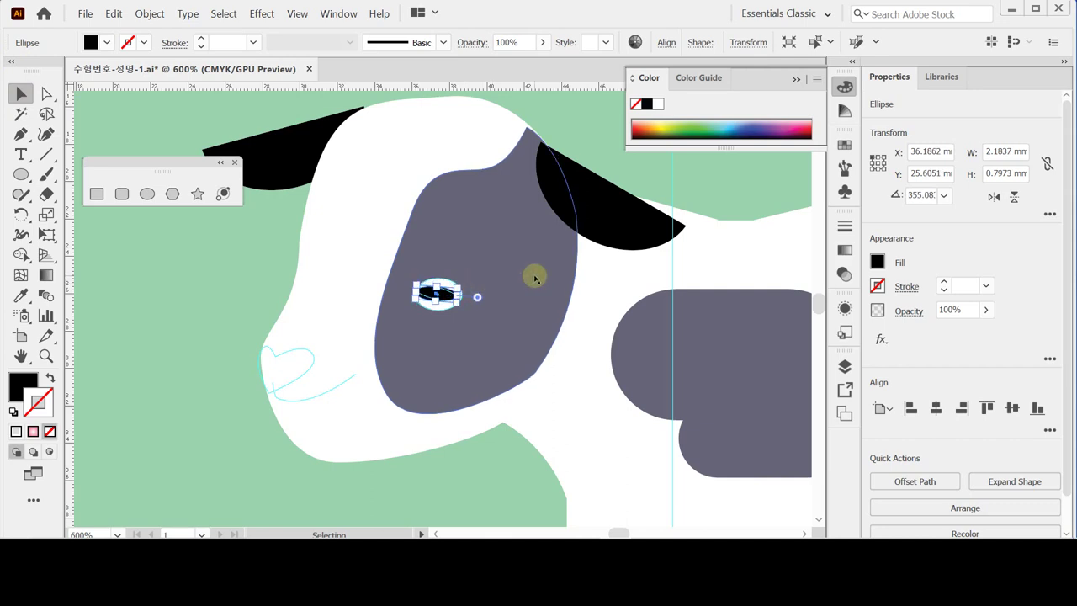
pyautogui.click(469, 284)
pyautogui.moveTo(468, 284); pyautogui.dragTo(471, 285)
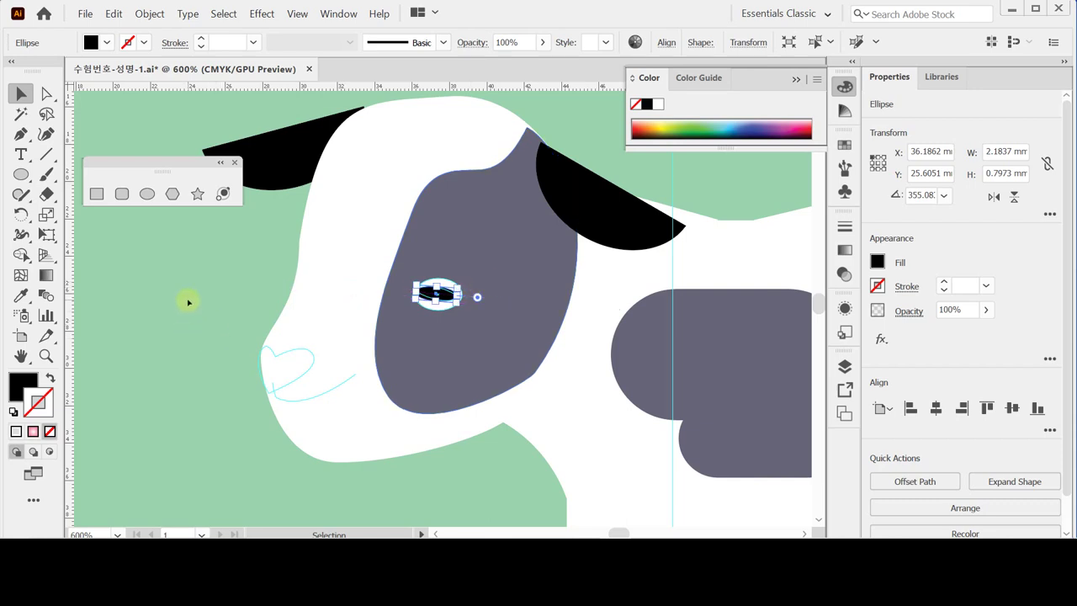
pyautogui.hotkey('ctrl', 'shift', 'b')
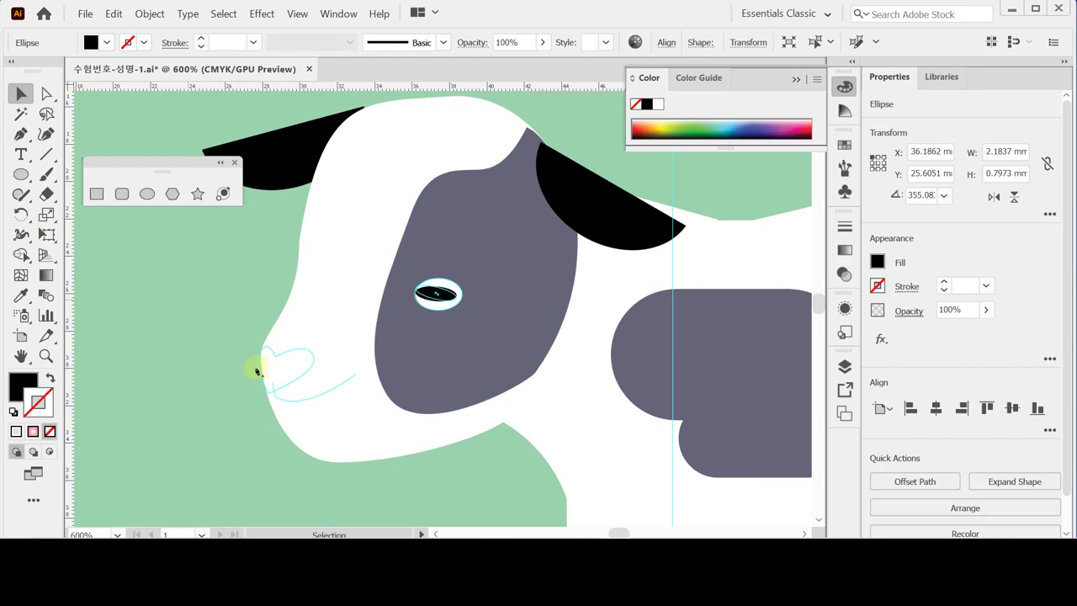
pyautogui.hotkey('ctrl', 'shift', 'a')
pyautogui.press('p')
pyautogui.hotkey('ctrl', 's')
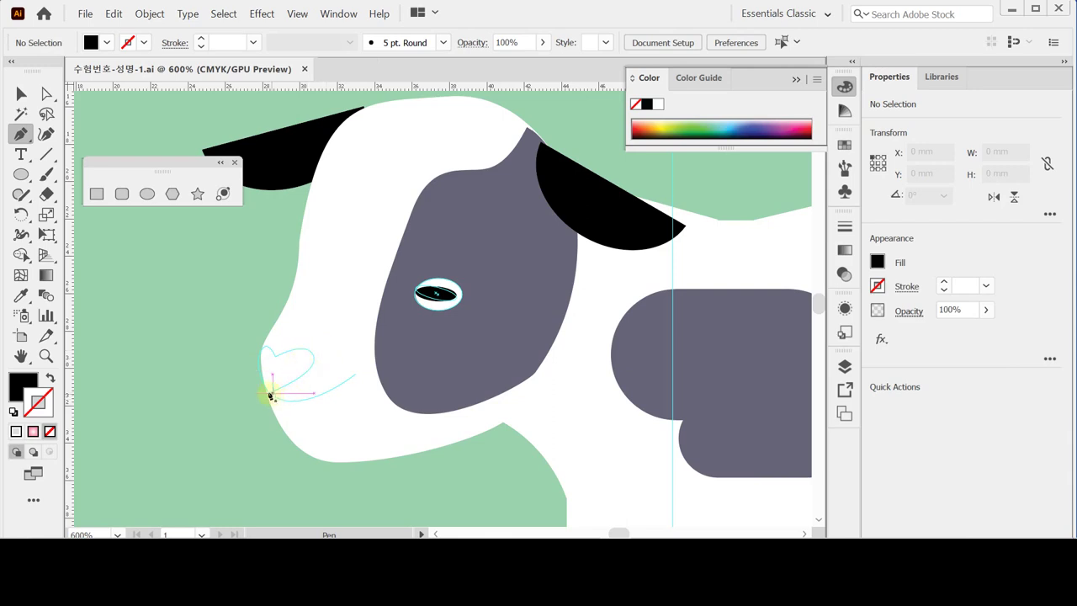
# - Draw a closed heart-shaped nose with the Pen tool at the tip of the snout, about 3 x 2.5 mm
pyautogui.click(266, 392)
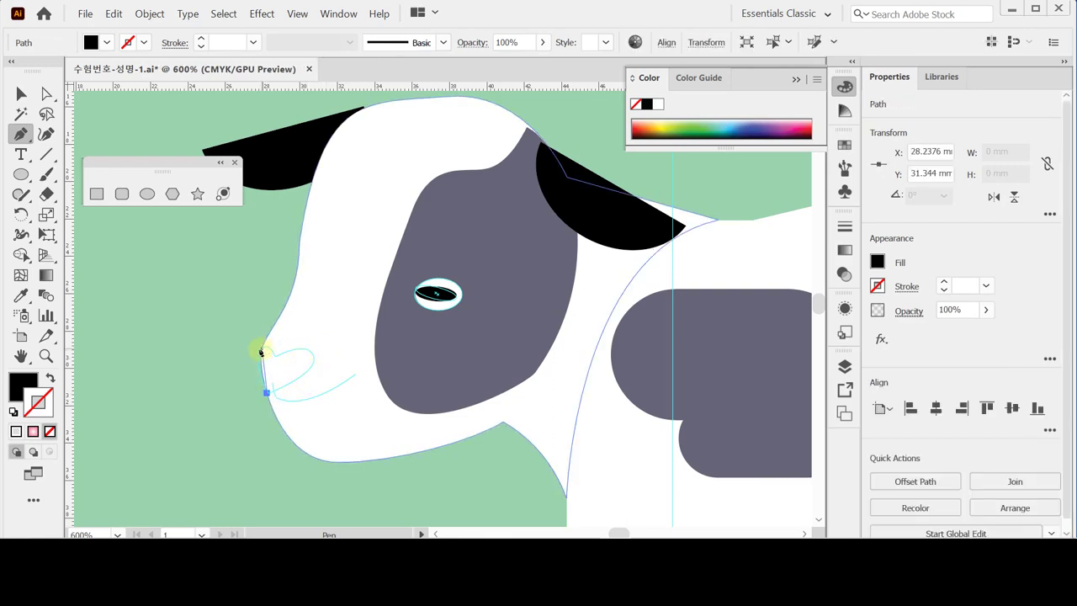
pyautogui.moveTo(276, 356); pyautogui.dragTo(308, 385)
pyautogui.click(276, 356)
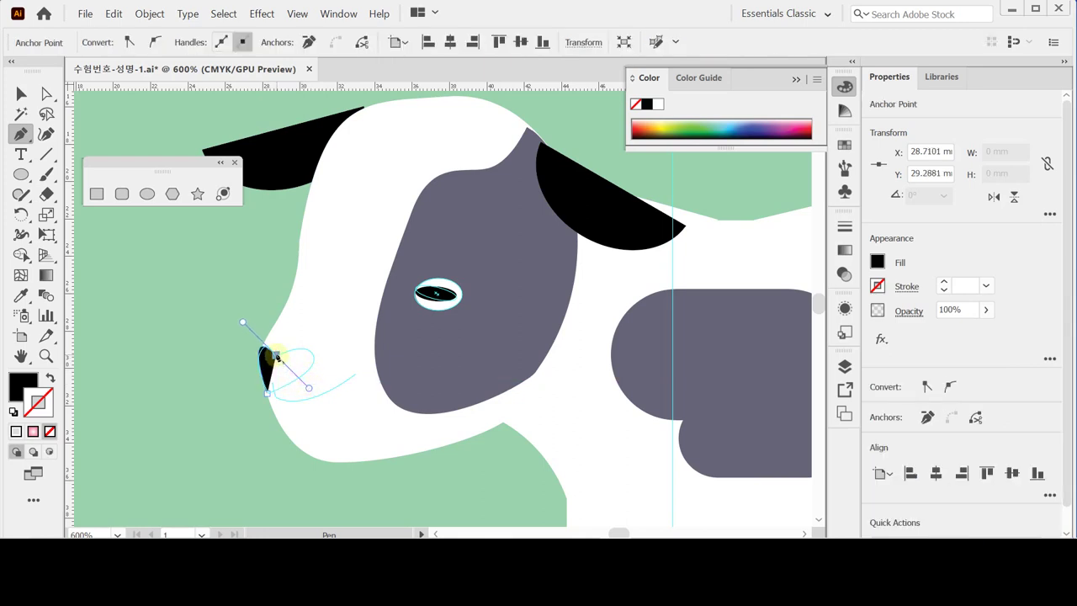
pyautogui.click(276, 356)
pyautogui.moveTo(276, 356); pyautogui.dragTo(324, 373)
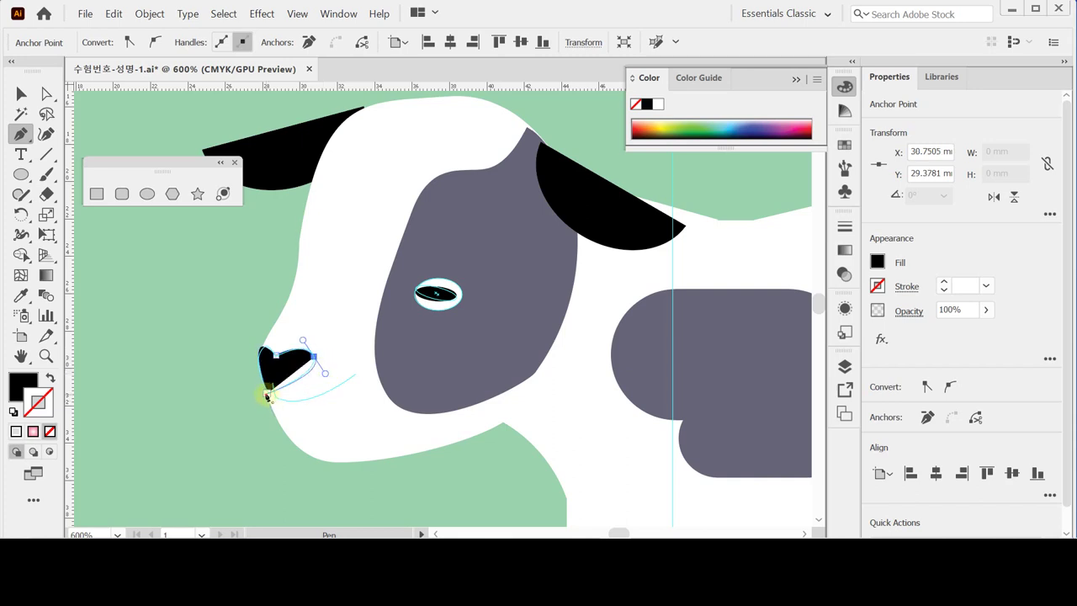
pyautogui.moveTo(266, 396); pyautogui.dragTo(263, 393)
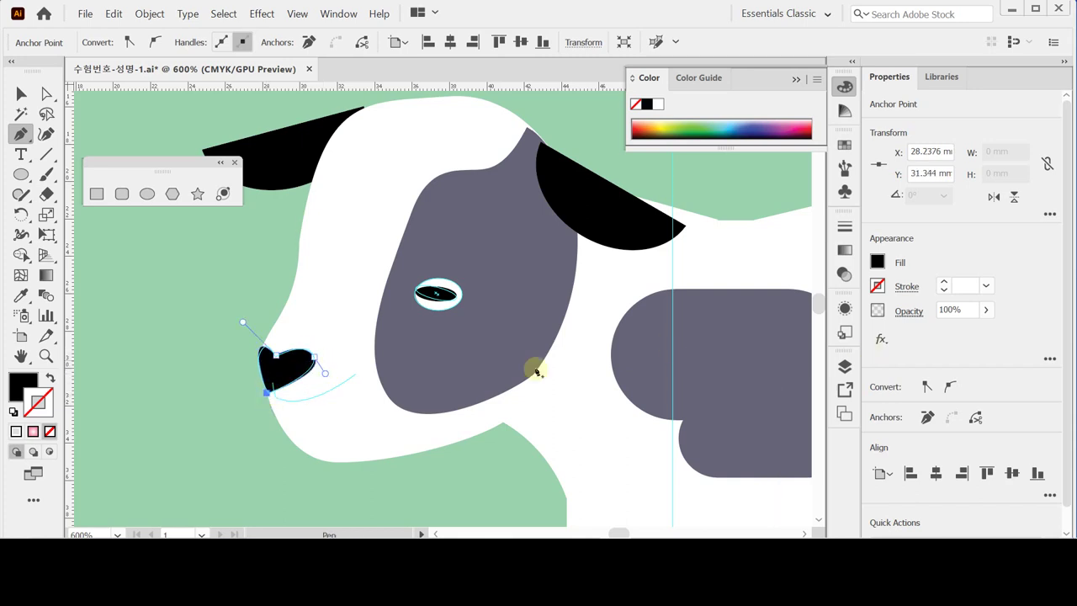
# - Refine the lower curve of the nose by adjusting the direction handle of its rear anchor point, and save the document
pyautogui.press('ctrl')
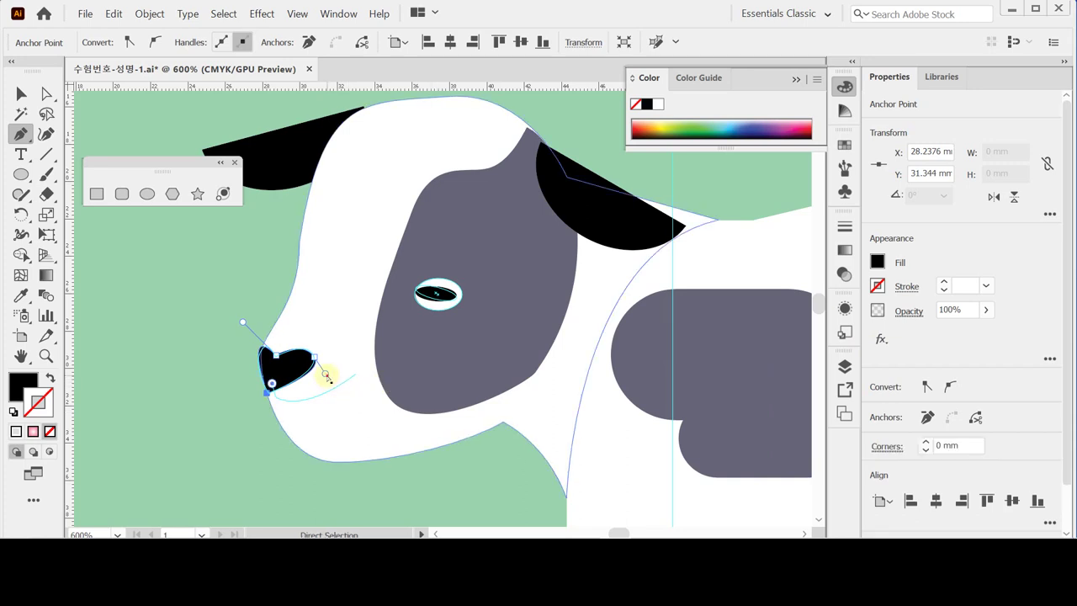
pyautogui.keyDown('ctrl'); pyautogui.click(313, 375); pyautogui.keyUp('ctrl')
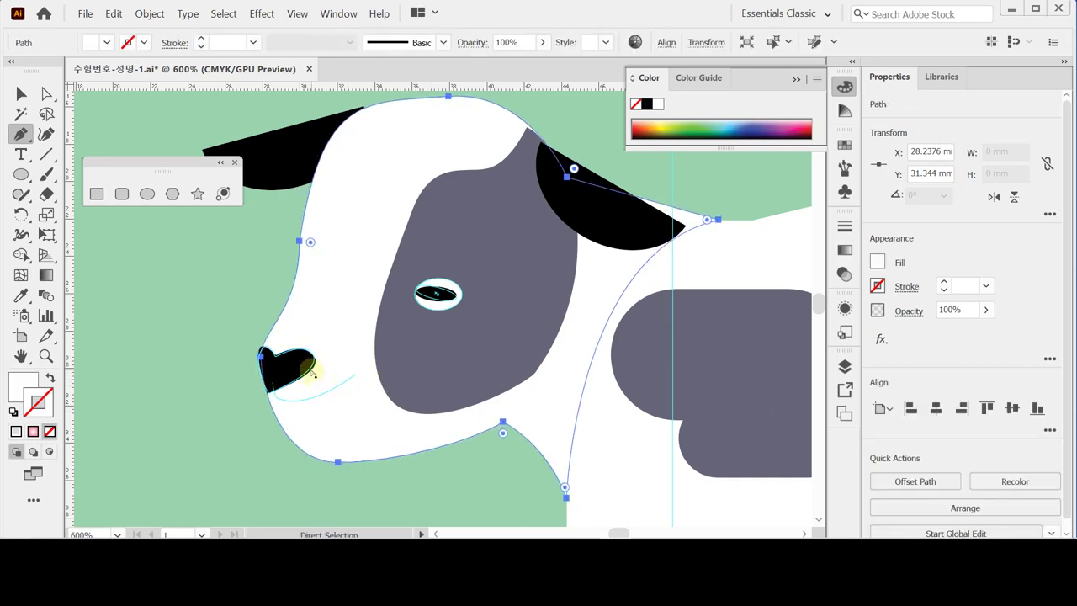
pyautogui.keyDown('ctrl'); pyautogui.click(314, 372); pyautogui.keyUp('ctrl')
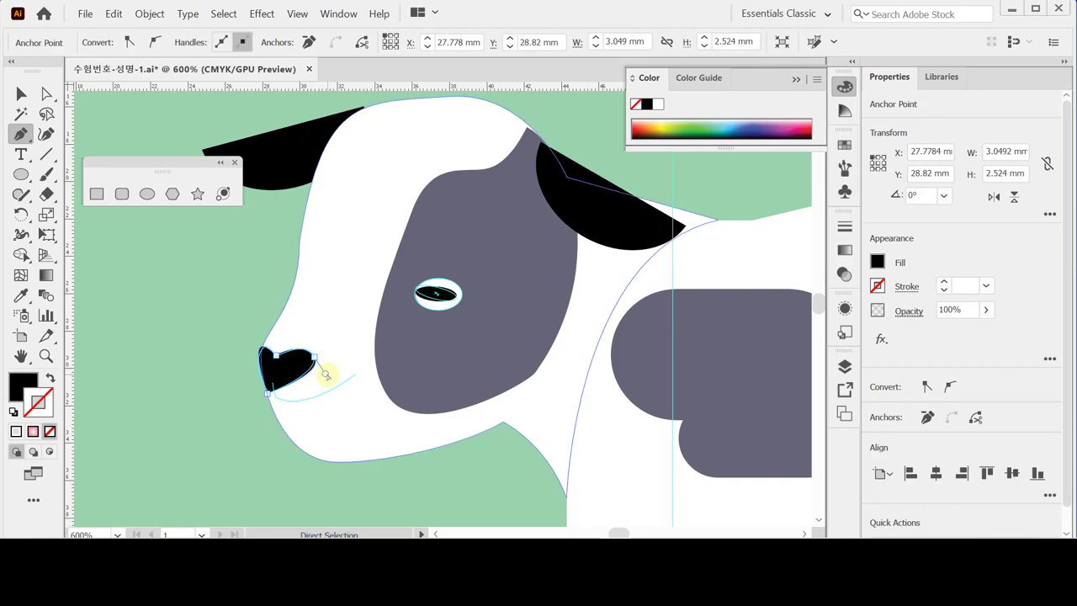
pyautogui.keyDown('ctrl'); pyautogui.click(325, 374); pyautogui.keyUp('ctrl')
pyautogui.keyDown('ctrl'); pyautogui.click(325, 379); pyautogui.keyUp('ctrl')
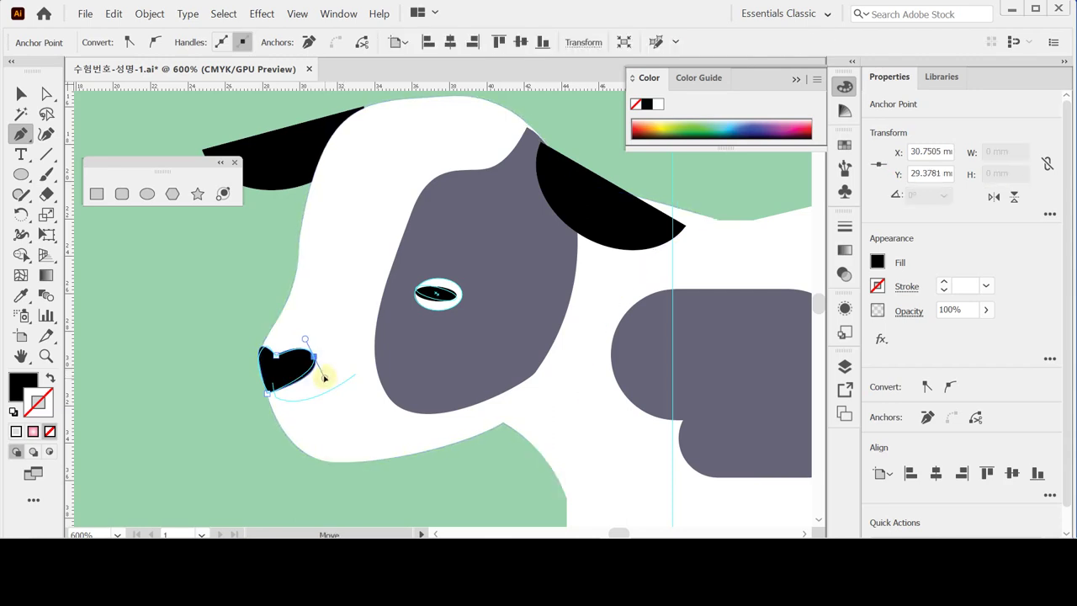
pyautogui.moveTo(325, 380); pyautogui.dragTo(323, 379)
pyautogui.press('ctrl')
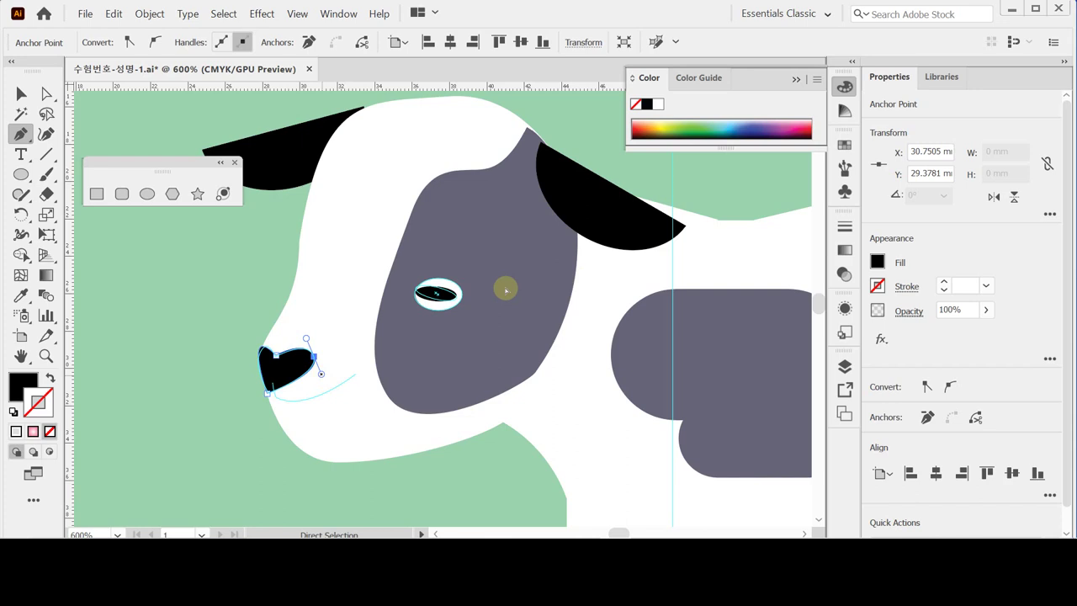
pyautogui.hotkey('ctrl', 's')
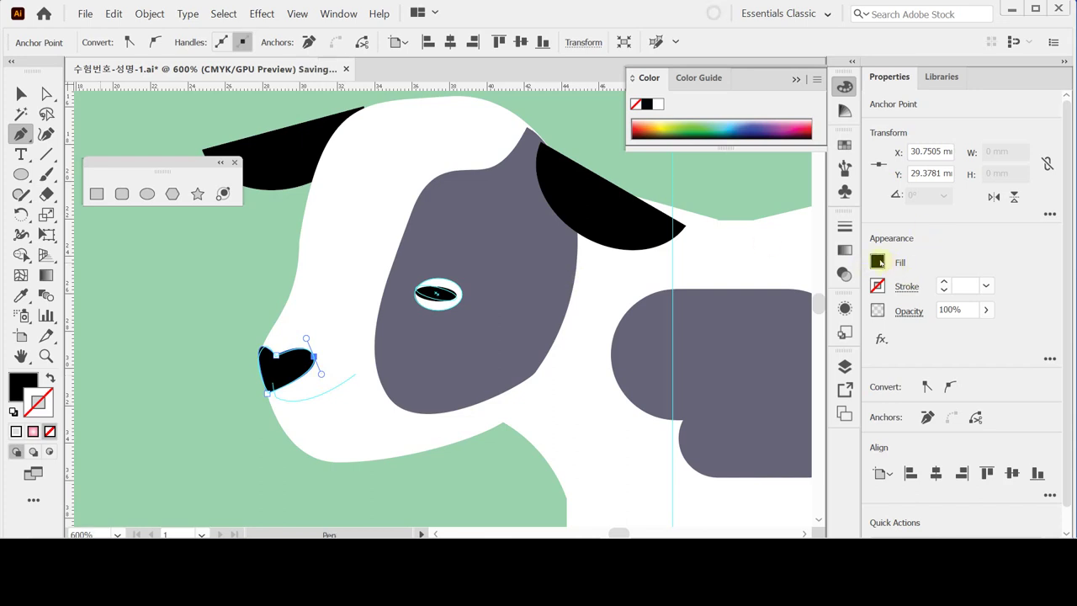
# - Fill the nose with pink C0 M60 Y20 K0
pyautogui.click(879, 262)
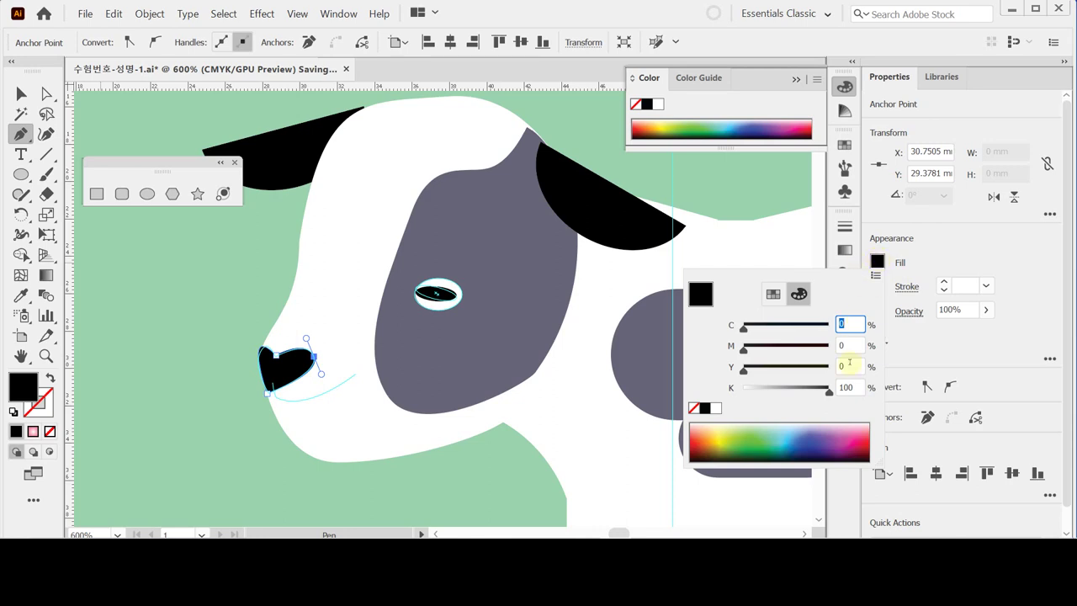
pyautogui.click(715, 408)
pyautogui.click(855, 344)
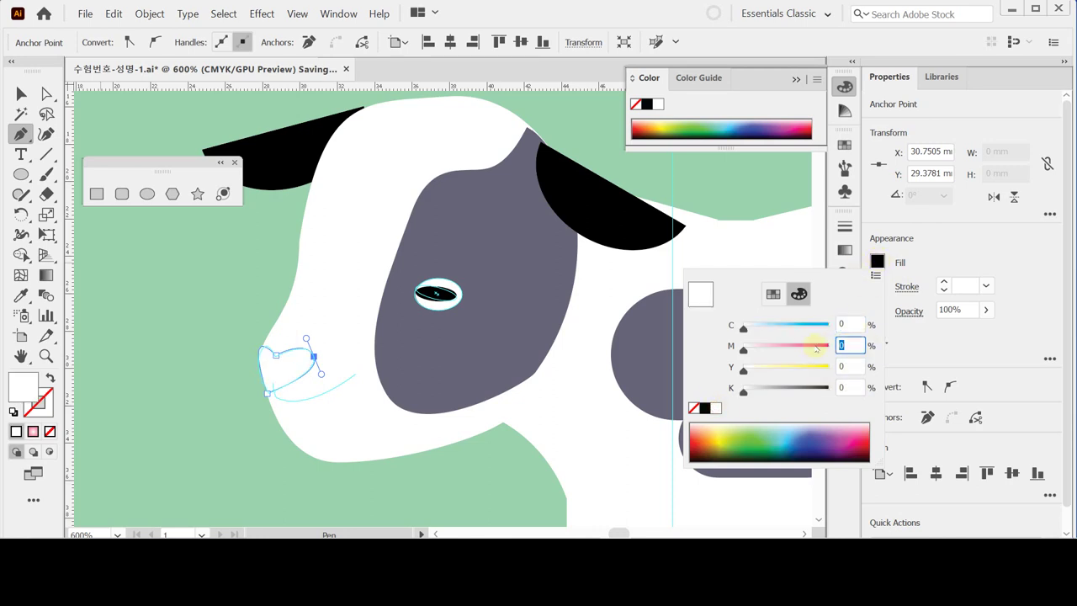
pyautogui.write('60')
pyautogui.press('Tab')
pyautogui.write('2')
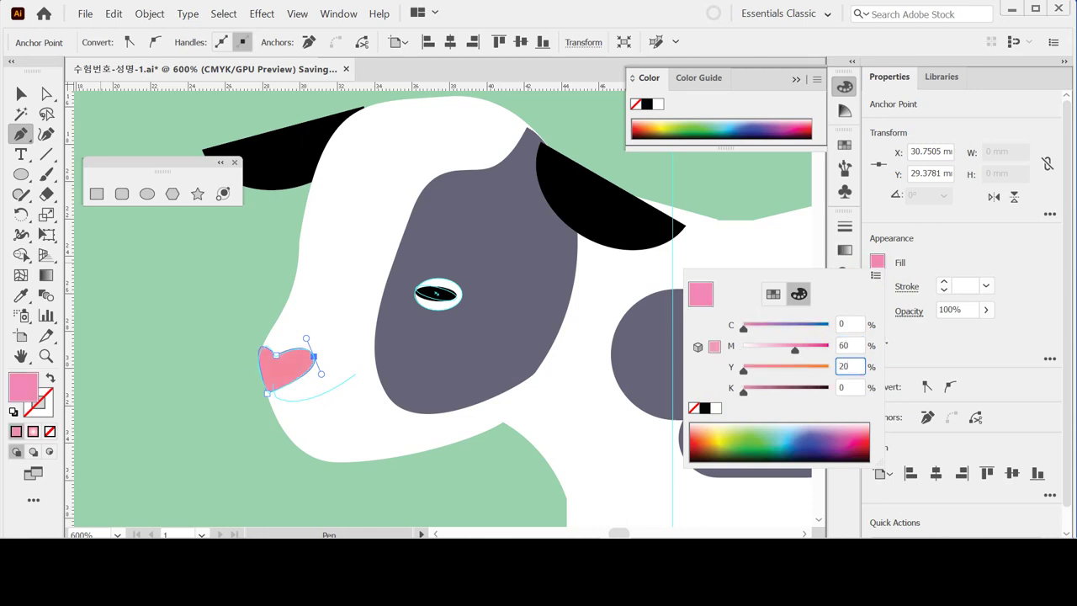
pyautogui.press('Return')
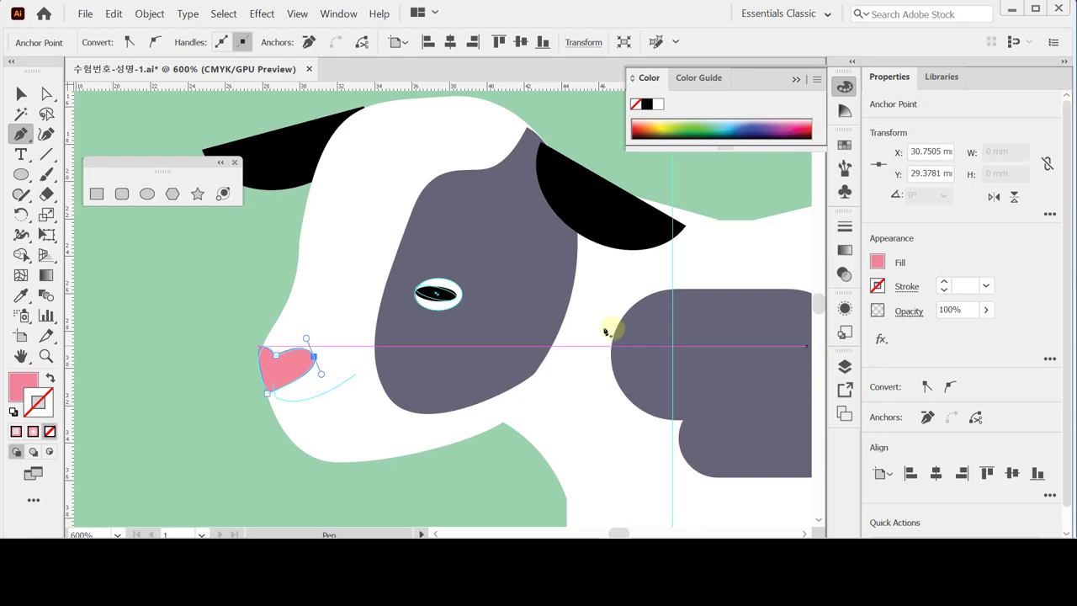
# - Draw a curved mouth line from the nose's lower tip toward the grey patch, with a 1 pt pink stroke and no fill
pyautogui.keyDown('ctrl'); pyautogui.click(233, 361); pyautogui.keyUp('ctrl')
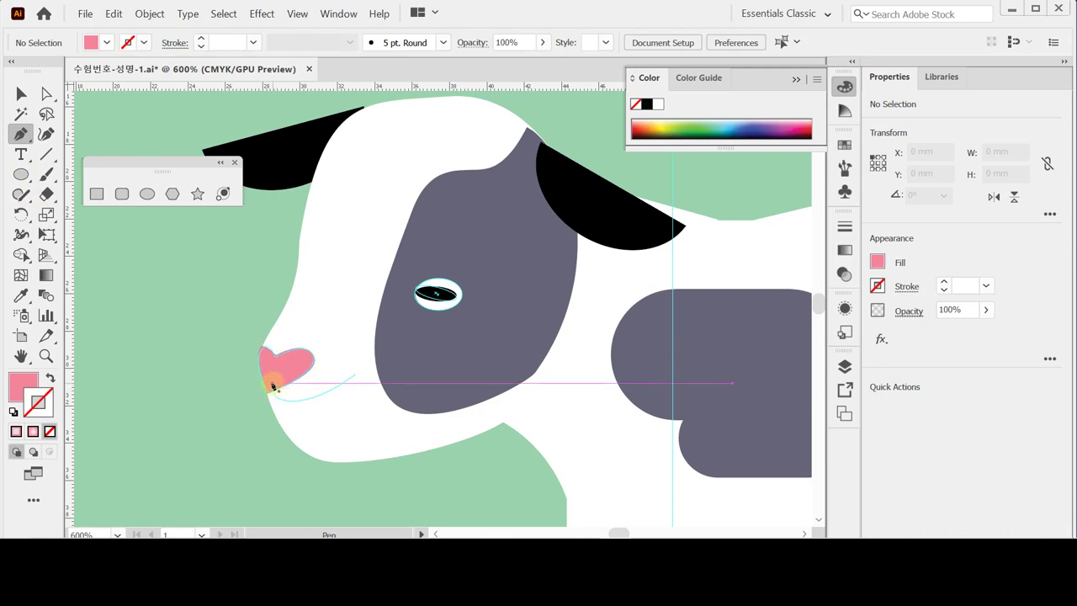
pyautogui.click(272, 384)
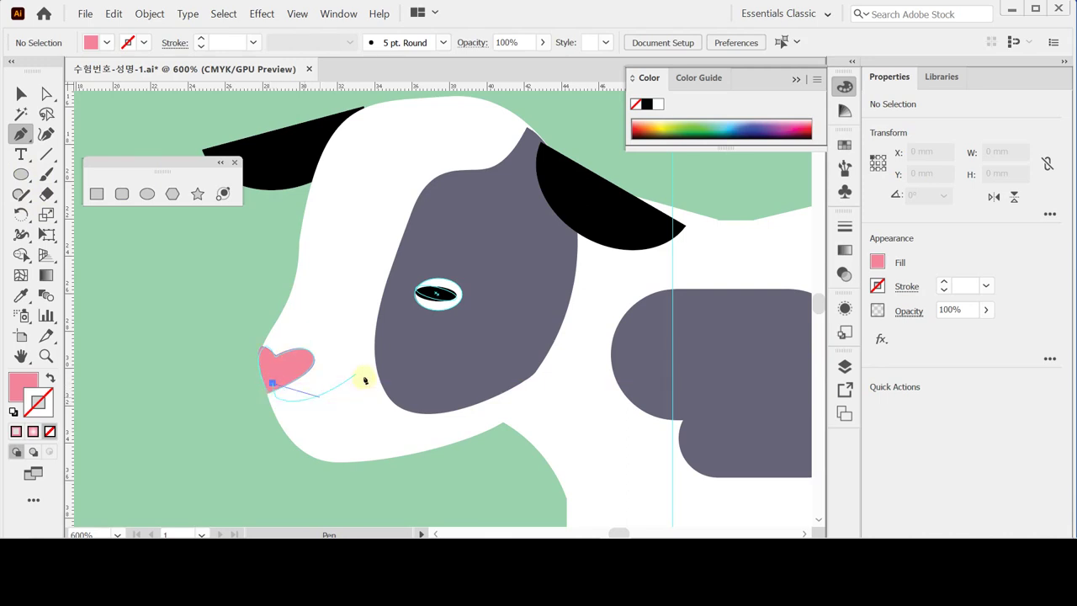
pyautogui.moveTo(356, 375); pyautogui.dragTo(443, 321)
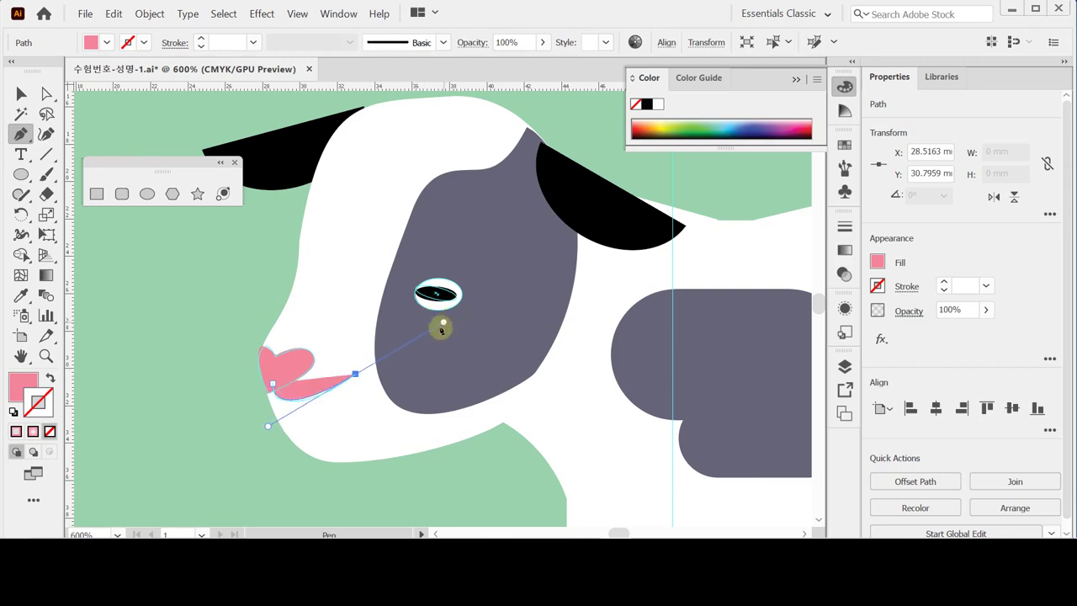
pyautogui.click(51, 380)
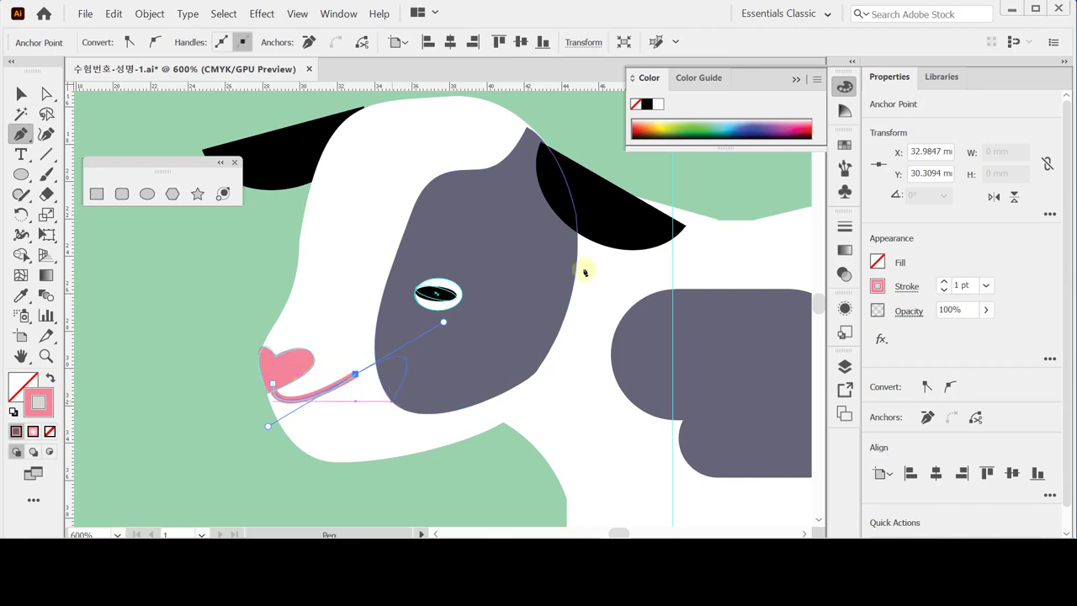
# - Give the pink mouth line's stroke round caps
pyautogui.moveTo(658, 383); pyautogui.dragTo(732, 383)
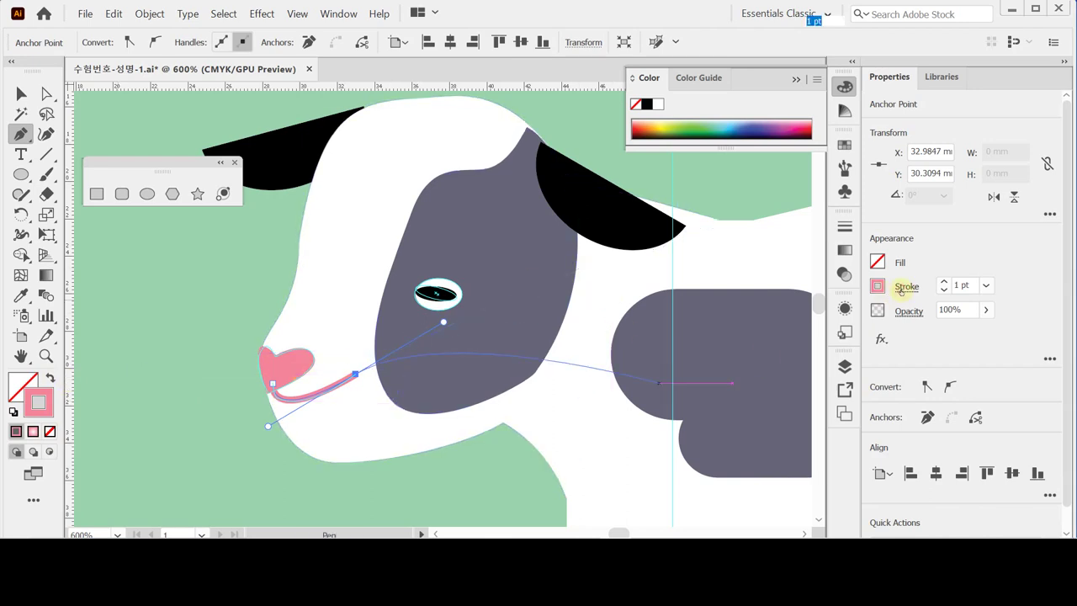
pyautogui.click(901, 287)
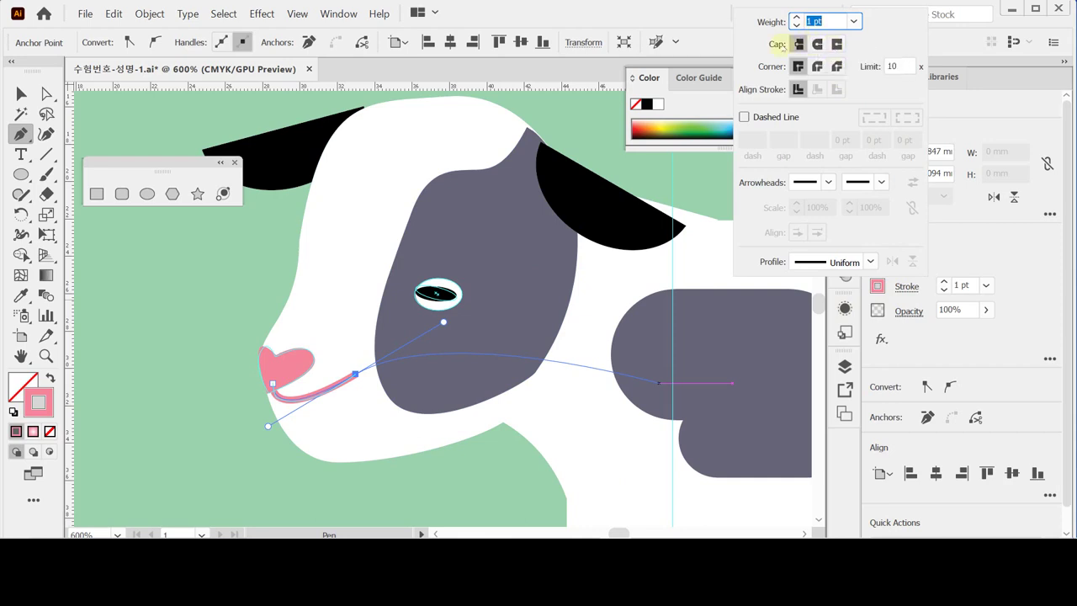
pyautogui.click(817, 43)
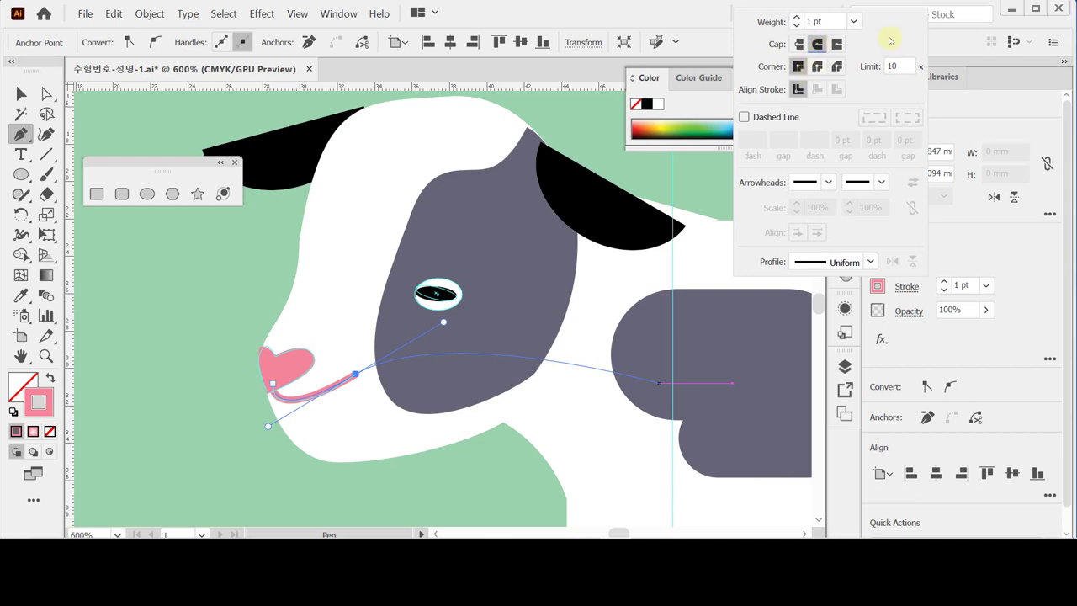
# - Recolor the mouth line's stroke to a deeper pink than the nose and deselect it
pyautogui.click(877, 286)
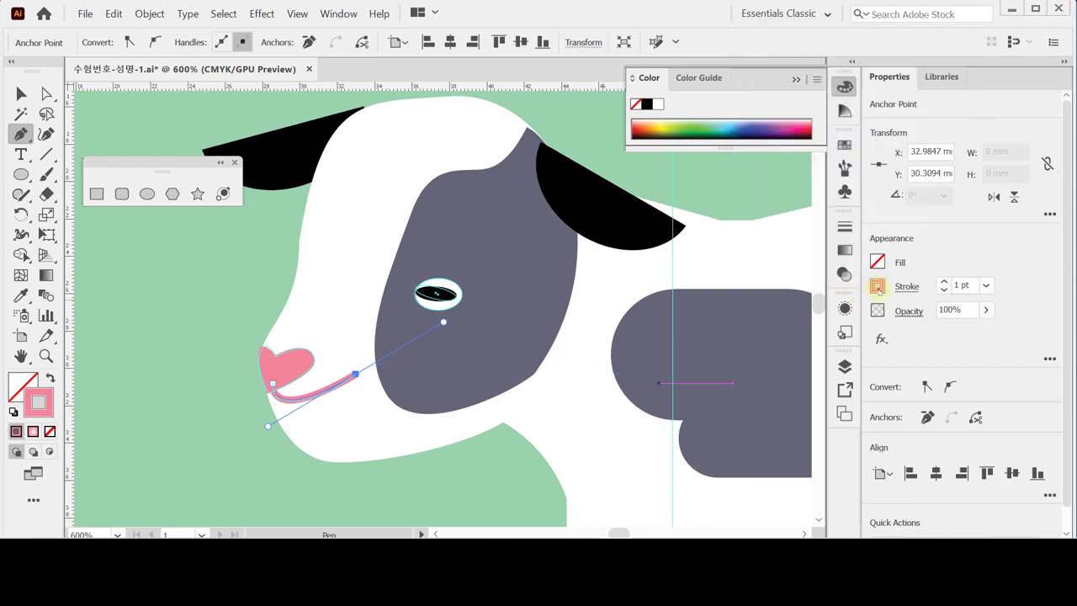
pyautogui.click(877, 286)
pyautogui.click(855, 369)
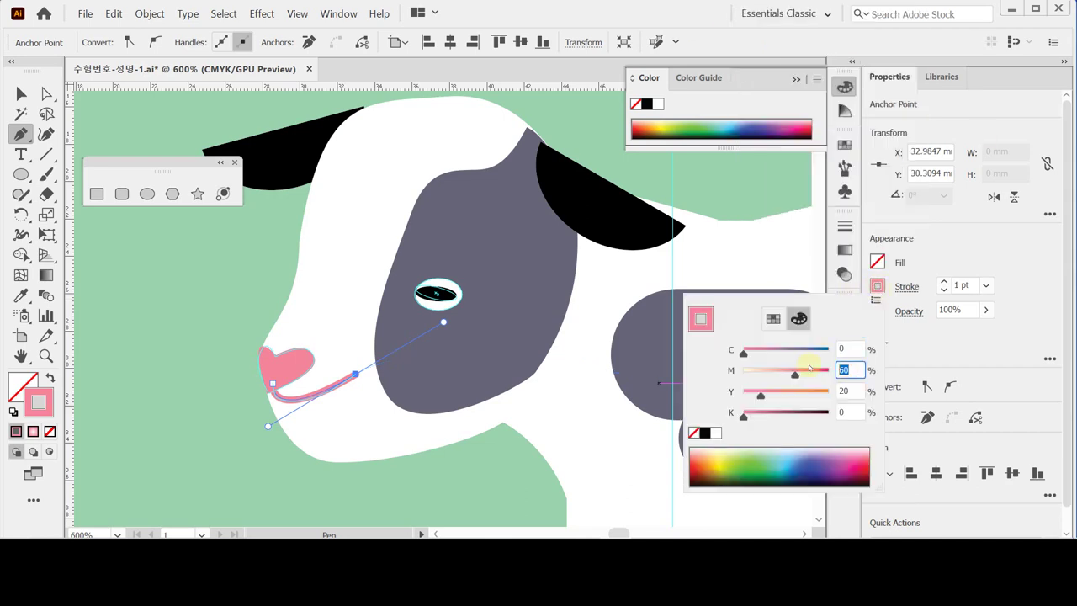
pyautogui.press('Escape')
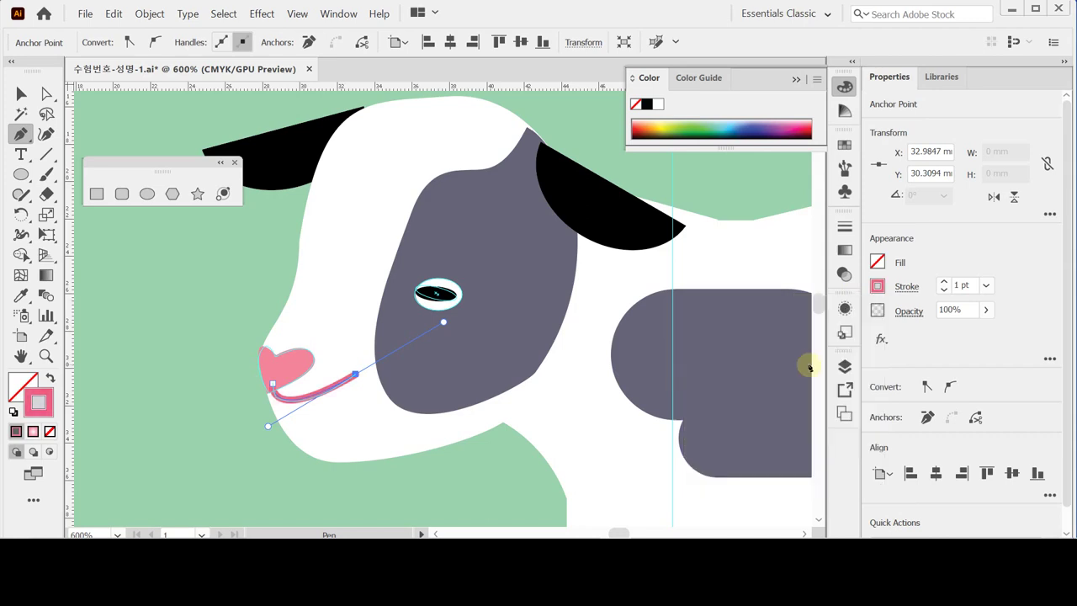
pyautogui.hotkey('ctrl', '+')
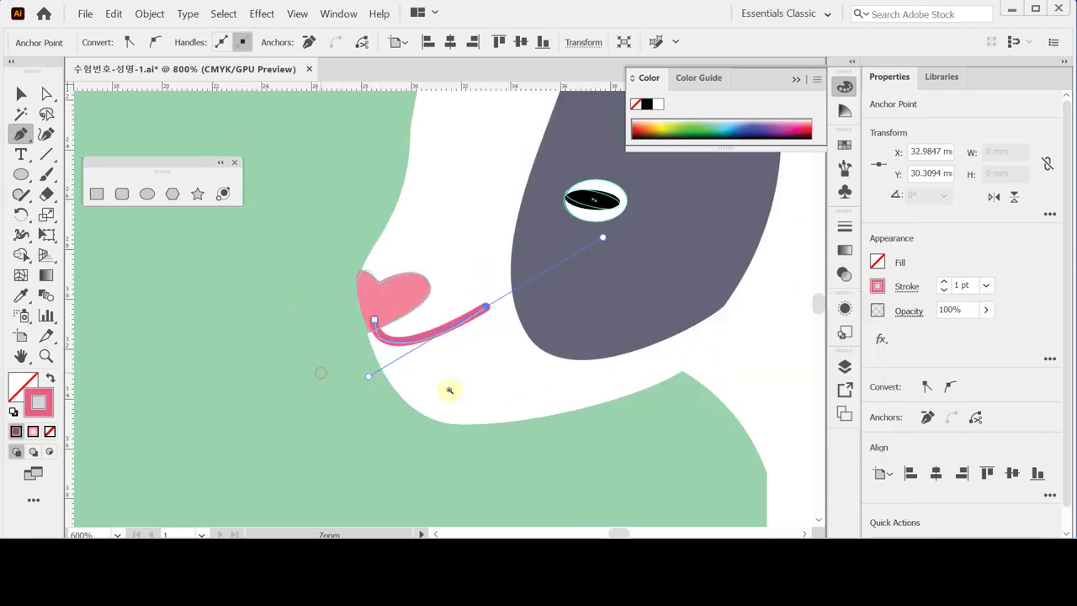
pyautogui.click(374, 321)
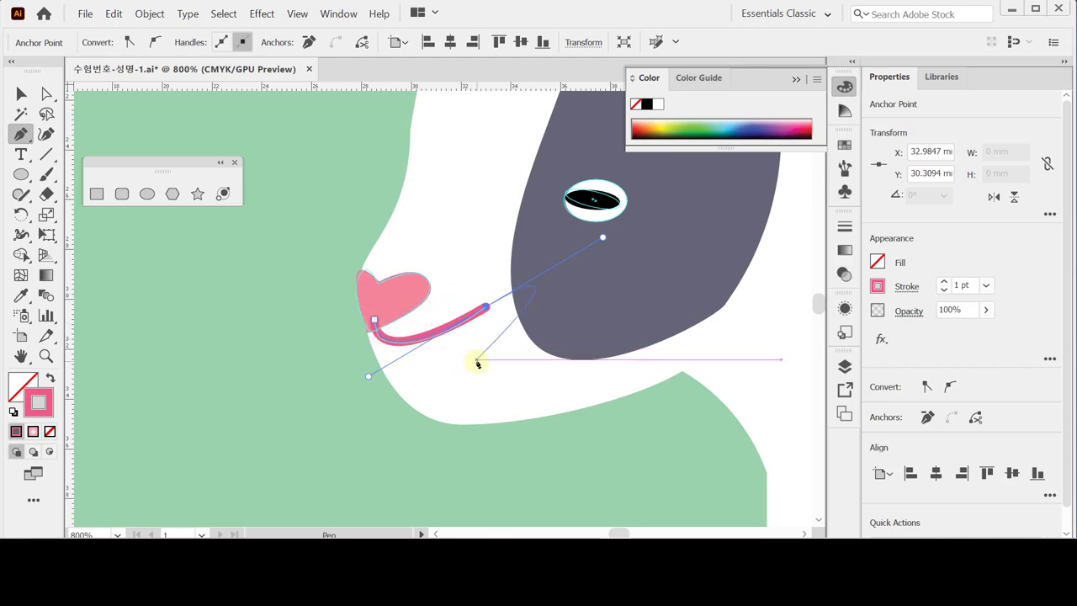
pyautogui.press('ctrl')
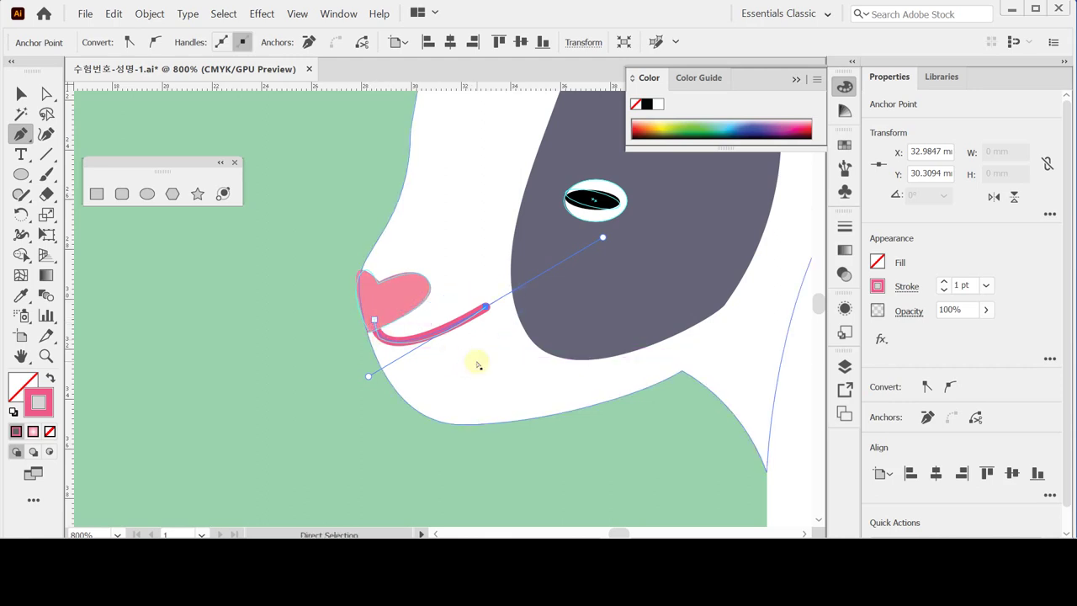
pyautogui.keyDown('ctrl'); pyautogui.click(280, 358); pyautogui.keyUp('ctrl')
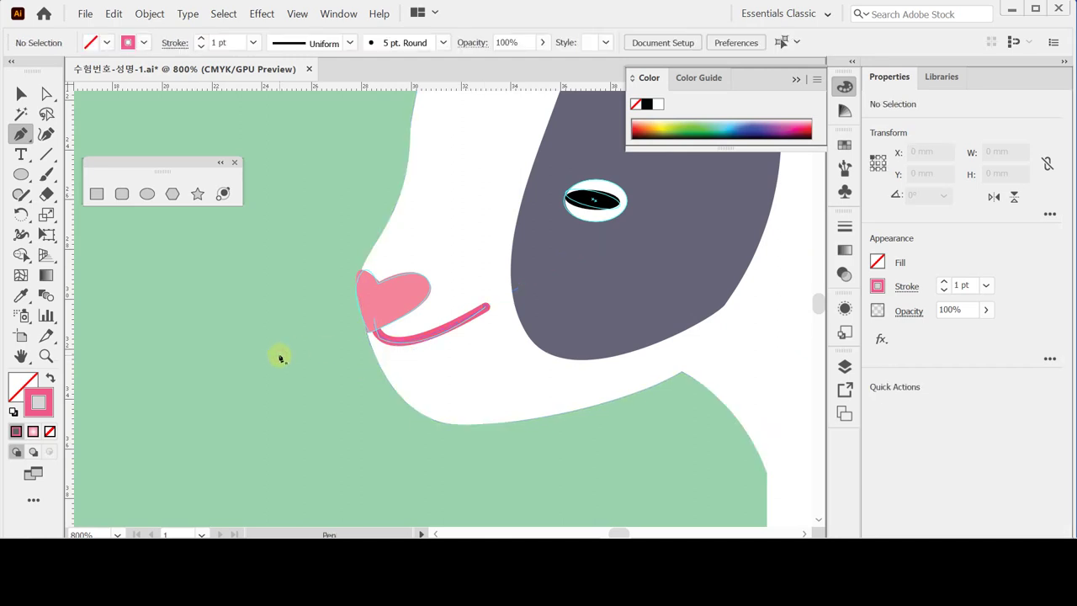
pyautogui.press('ctrl')
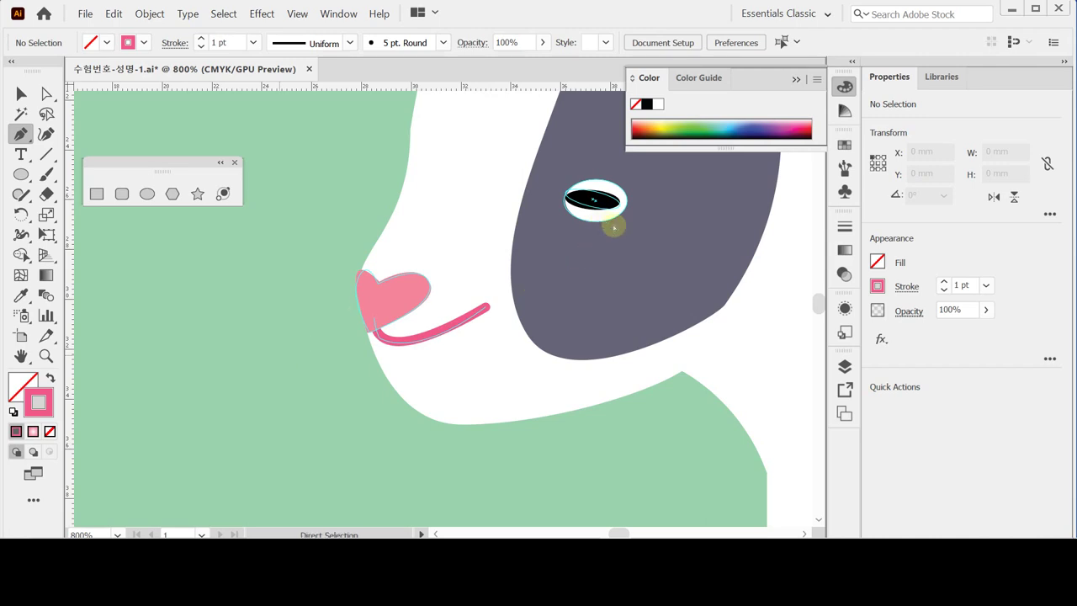
pyautogui.keyDown('ctrl'); pyautogui.click(591, 358); pyautogui.keyUp('ctrl')
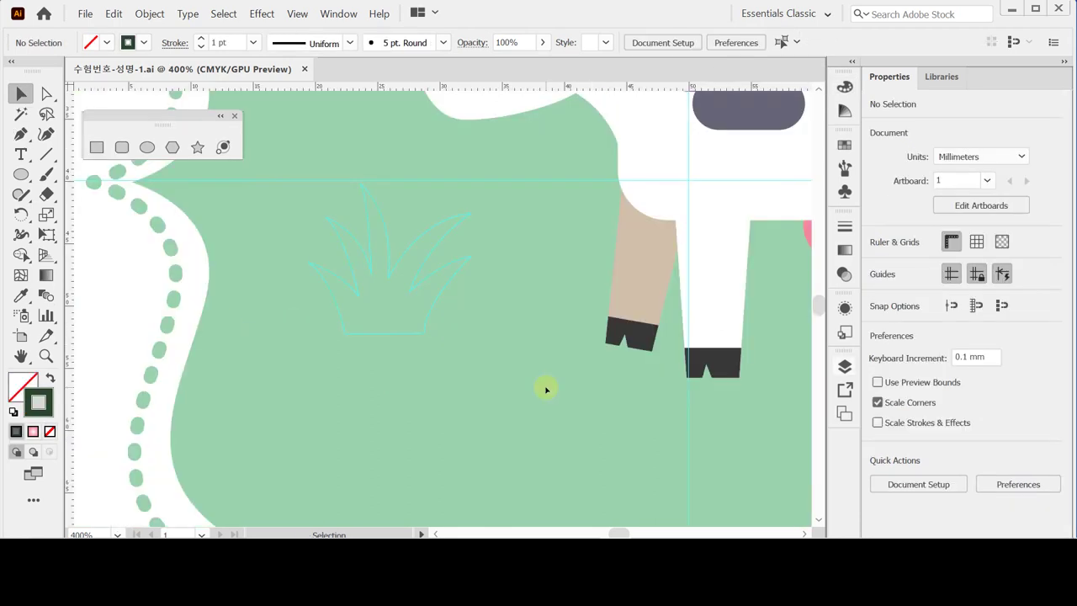
# - Start the grass path with the Pen tool at the traced base, drawing the curved lower-left blade with a sharp tip
pyautogui.click(22, 133)
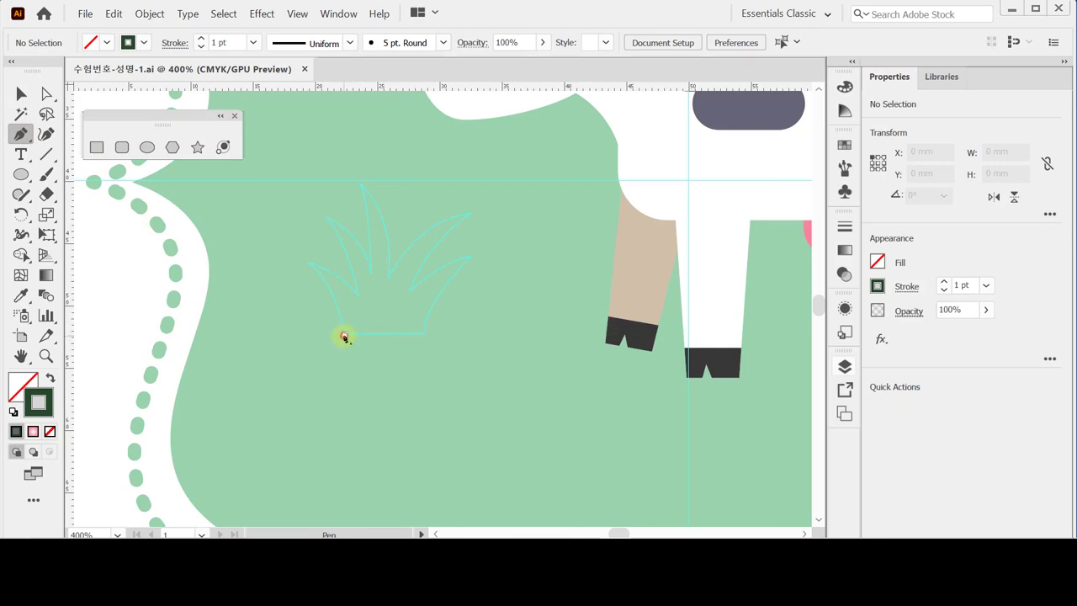
pyautogui.click(345, 334)
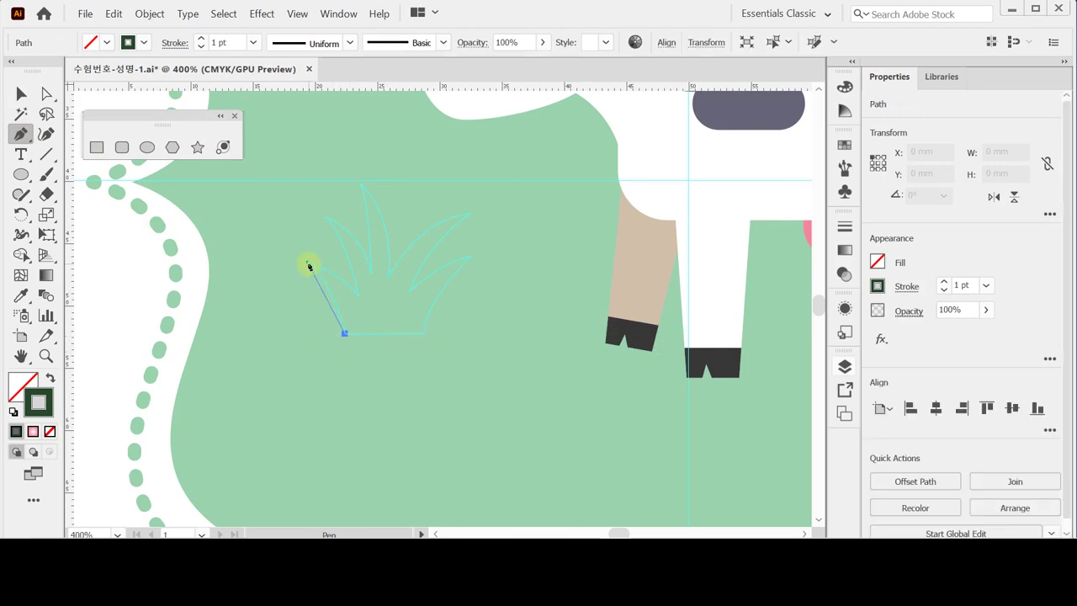
pyautogui.moveTo(308, 264); pyautogui.dragTo(276, 246)
pyautogui.click(308, 262)
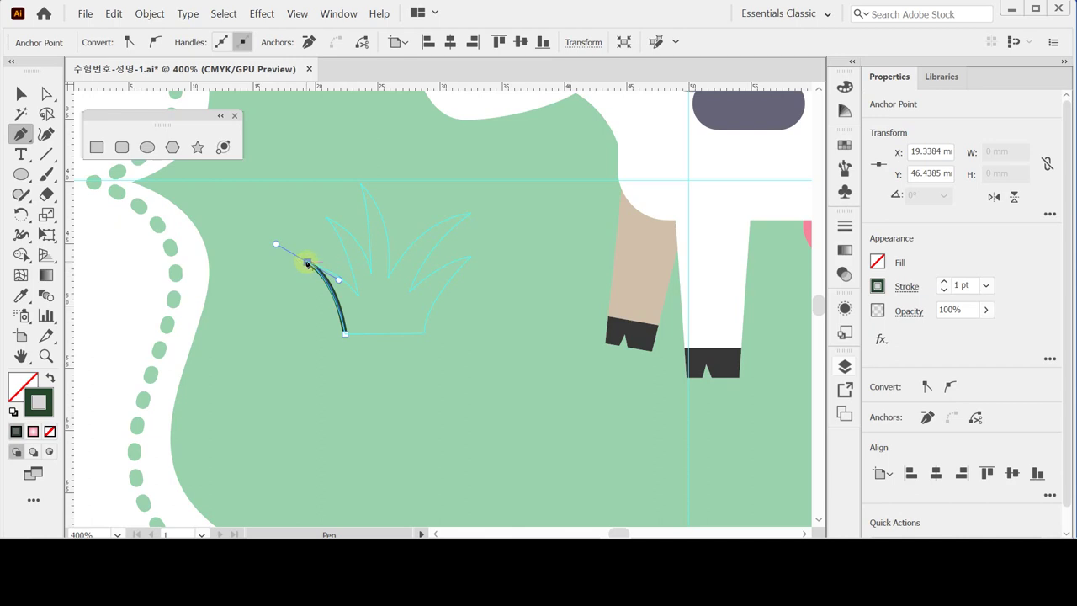
pyautogui.click(308, 263)
pyautogui.moveTo(307, 264); pyautogui.dragTo(288, 248)
pyautogui.click(359, 298)
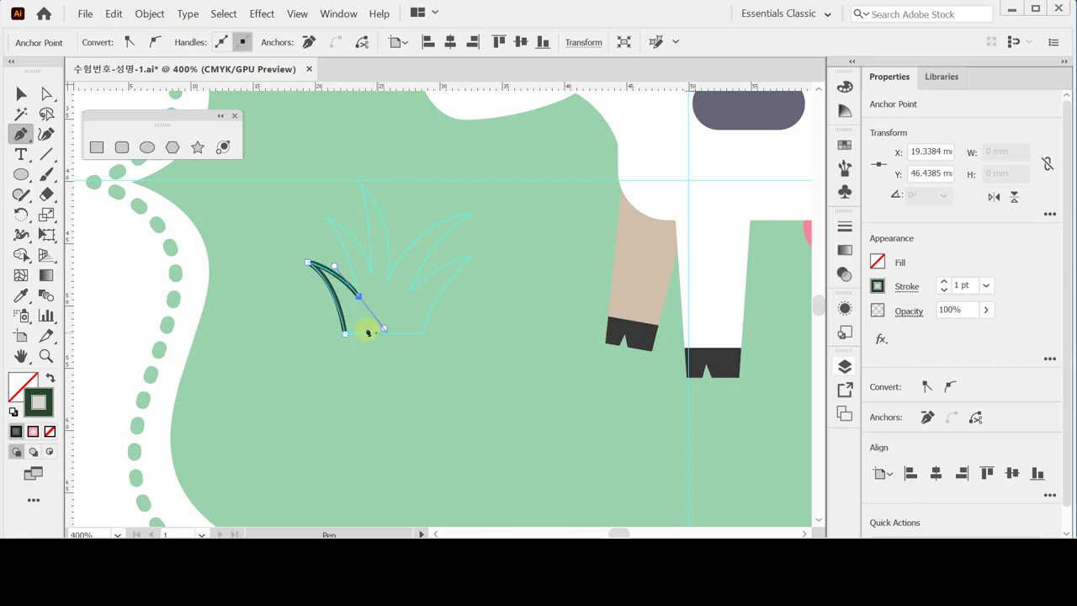
pyautogui.click(358, 298)
pyautogui.click(358, 298)
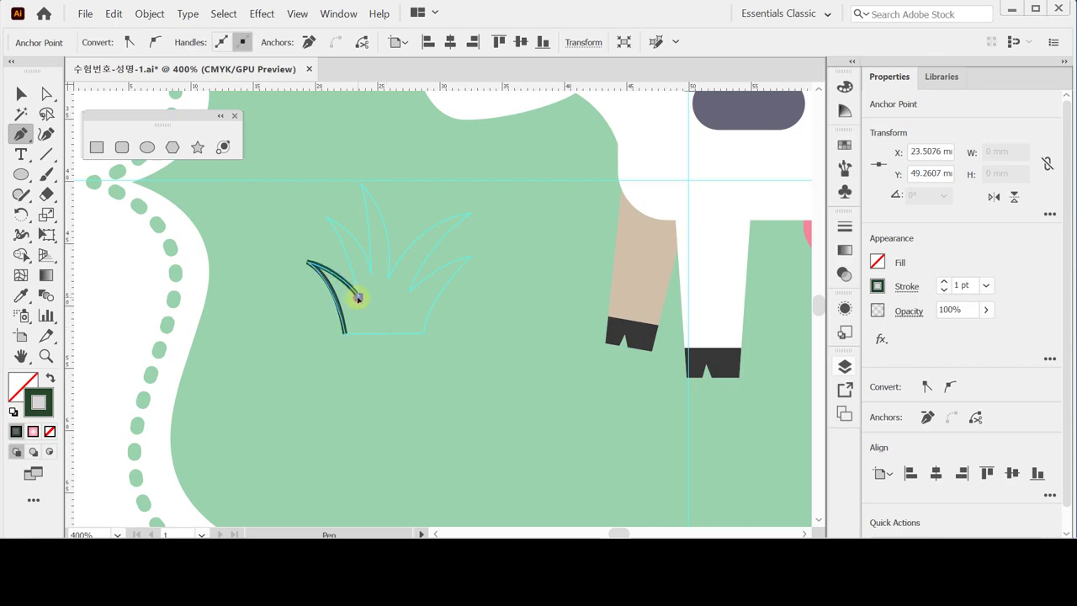
# - Continue the grass path with the second curved blade, ending in the notch before the tall central blade
pyautogui.moveTo(326, 219)
pyautogui.mouseDown()
pyautogui.moveTo(281, 174)
pyautogui.moveTo(294, 175)
pyautogui.mouseUp()
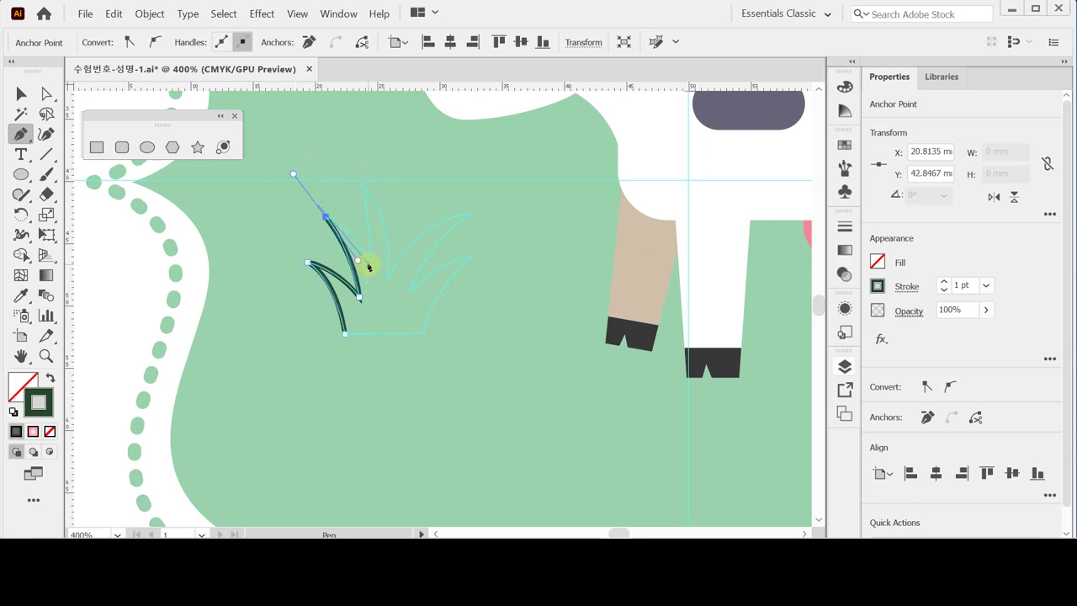
pyautogui.moveTo(371, 270); pyautogui.dragTo(376, 308)
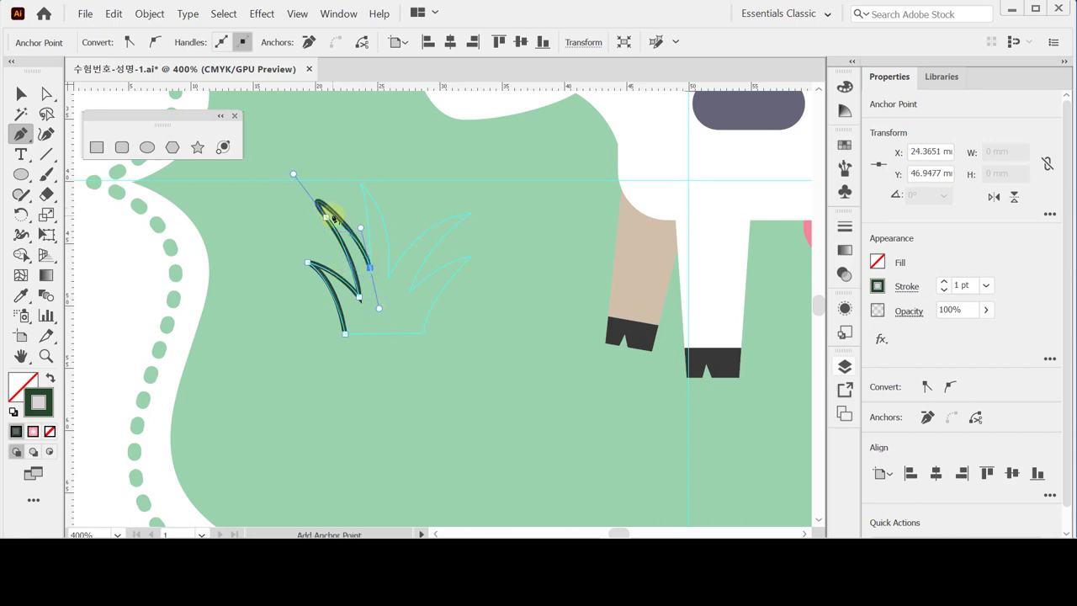
pyautogui.keyDown('ctrl'); pyautogui.click(333, 219); pyautogui.keyUp('ctrl')
pyautogui.keyDown('ctrl'); pyautogui.click(325, 218); pyautogui.keyUp('ctrl')
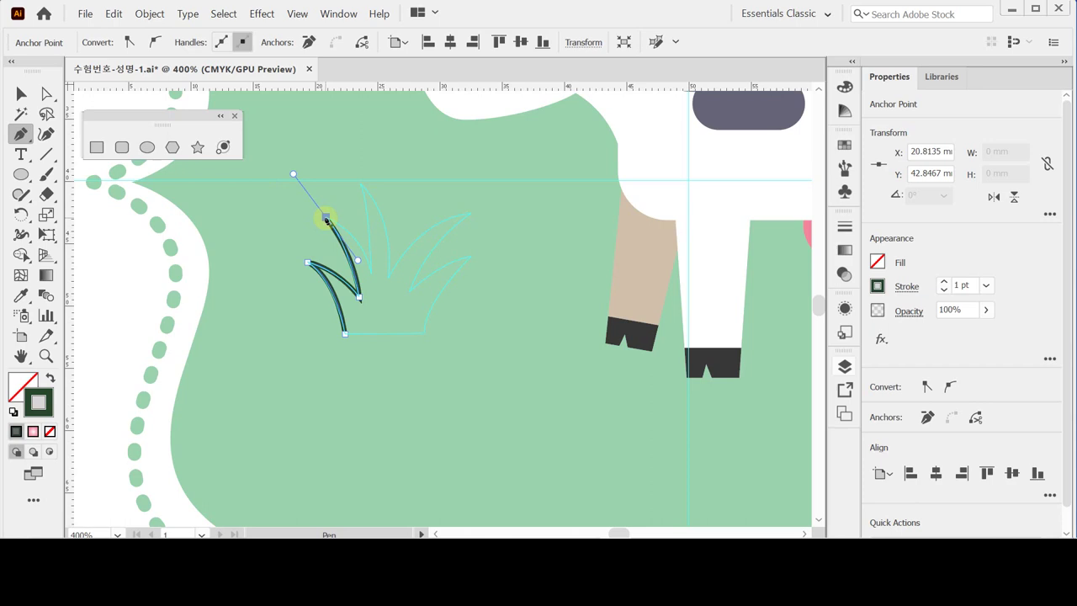
pyautogui.click(326, 218)
pyautogui.moveTo(372, 275); pyautogui.dragTo(385, 322)
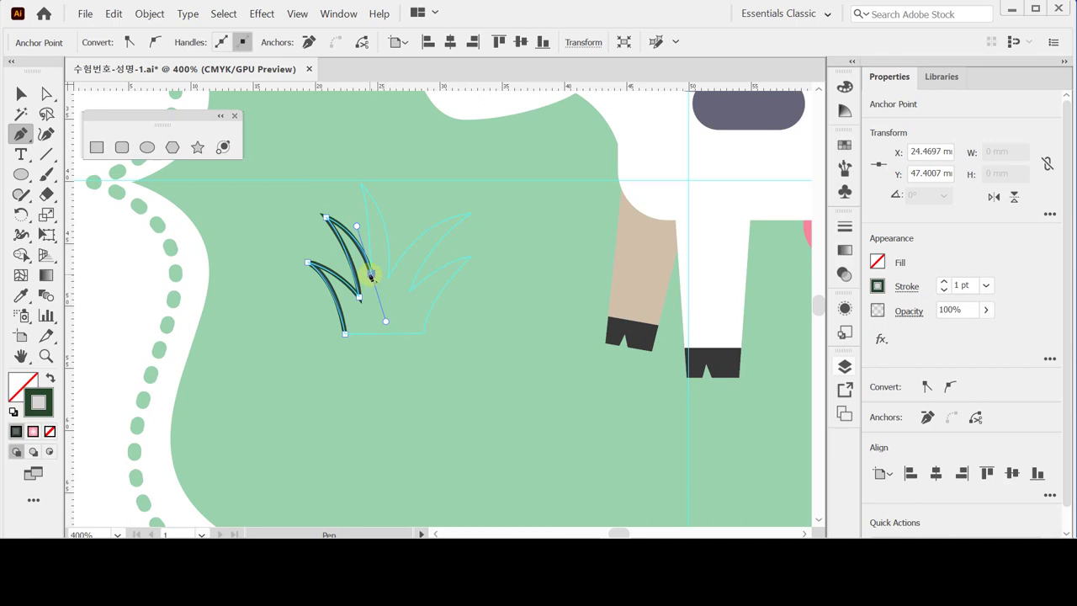
pyautogui.moveTo(371, 274); pyautogui.dragTo(381, 281)
pyautogui.moveTo(371, 275); pyautogui.dragTo(379, 279)
pyautogui.click(375, 277)
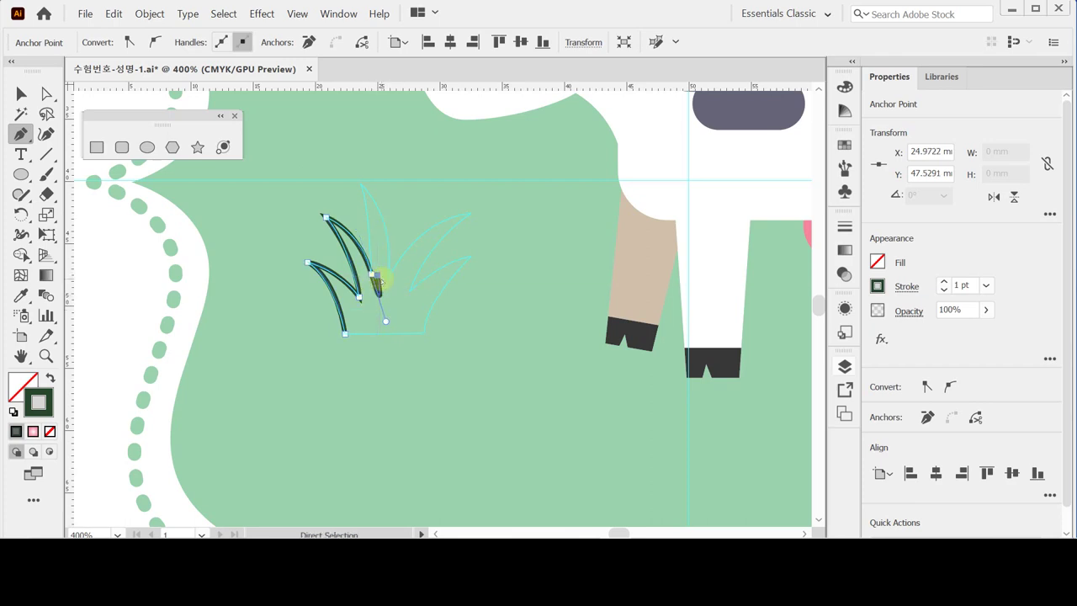
pyautogui.hotkey('ctrl', 'z')
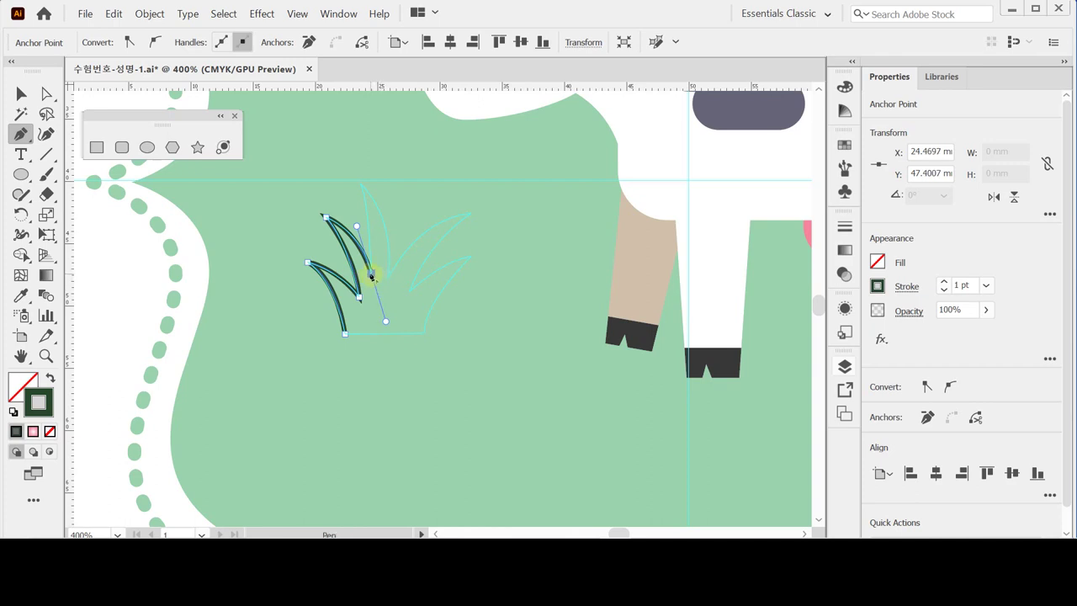
# - Draw the tall central blade of the grass path up to the horizontal guide and back down to the next notch
pyautogui.click(371, 275)
pyautogui.moveTo(361, 183)
pyautogui.mouseDown()
pyautogui.moveTo(335, 149)
pyautogui.moveTo(349, 143)
pyautogui.moveTo(356, 188)
pyautogui.mouseUp()
pyautogui.click(360, 184)
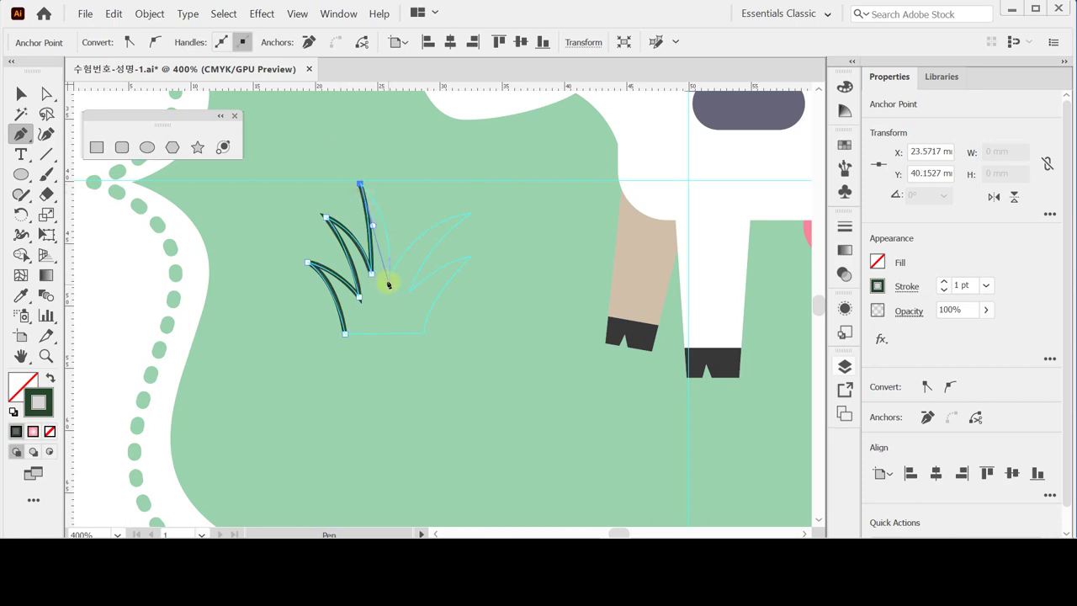
pyautogui.moveTo(388, 279); pyautogui.dragTo(388, 369)
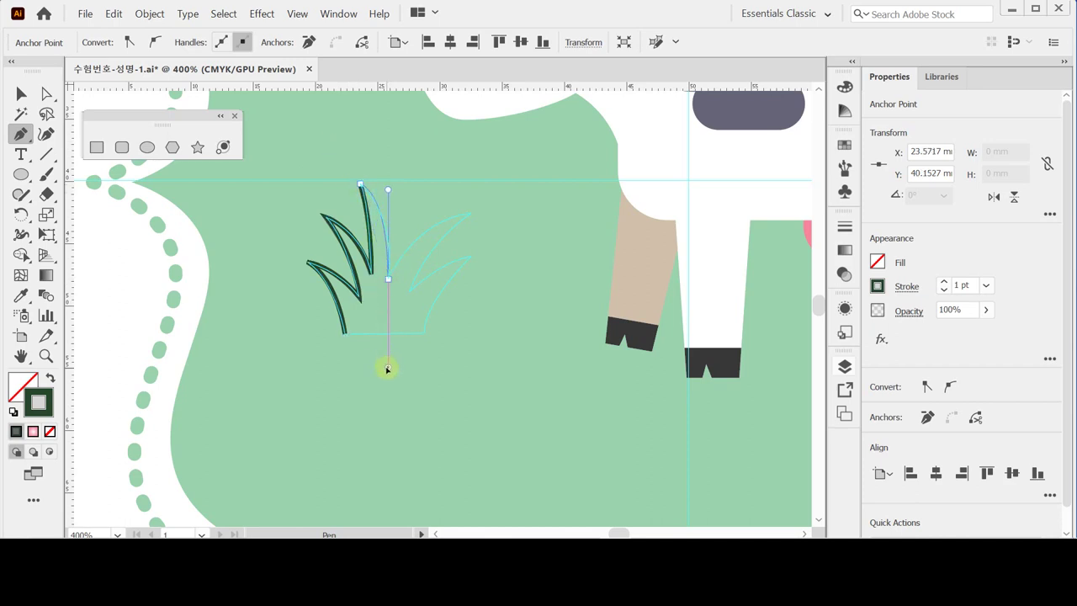
pyautogui.click(387, 279)
pyautogui.press('Escape')
# - Add the long upper-right blade to the grass path, curving out to its tip and back to the inner notch
pyautogui.moveTo(471, 213); pyautogui.dragTo(533, 208)
pyautogui.click(471, 213)
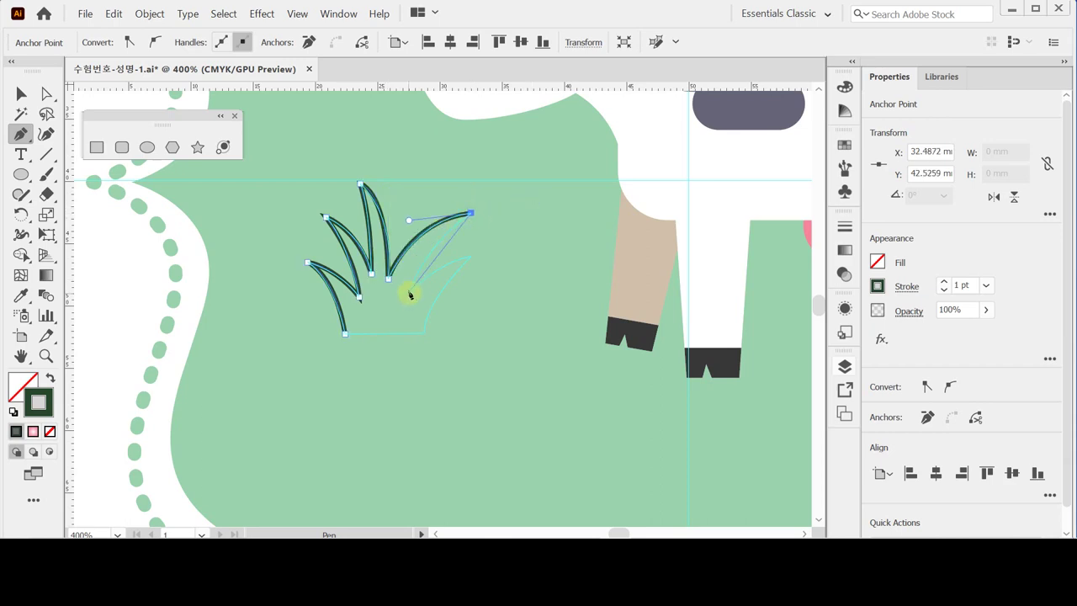
pyautogui.moveTo(409, 293); pyautogui.dragTo(395, 344)
pyautogui.click(409, 292)
# - Draw the lower-right blade and close the grass path along a straight base, forming a tuft about 13 x 12 mm
pyautogui.moveTo(471, 260); pyautogui.dragTo(501, 250)
pyautogui.click(471, 259)
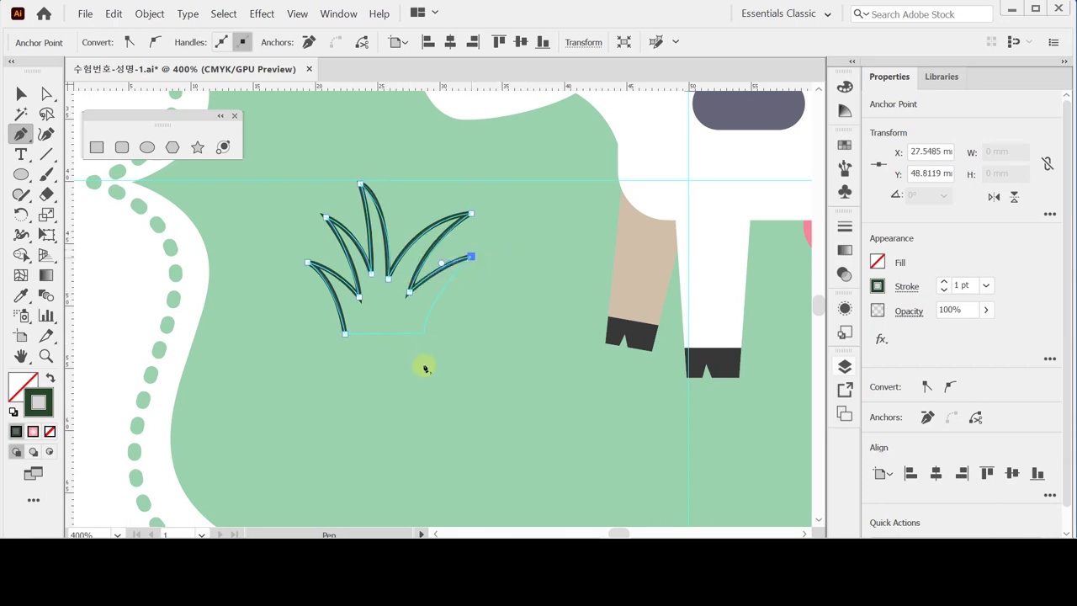
pyautogui.moveTo(424, 334); pyautogui.dragTo(424, 374)
pyautogui.click(424, 335)
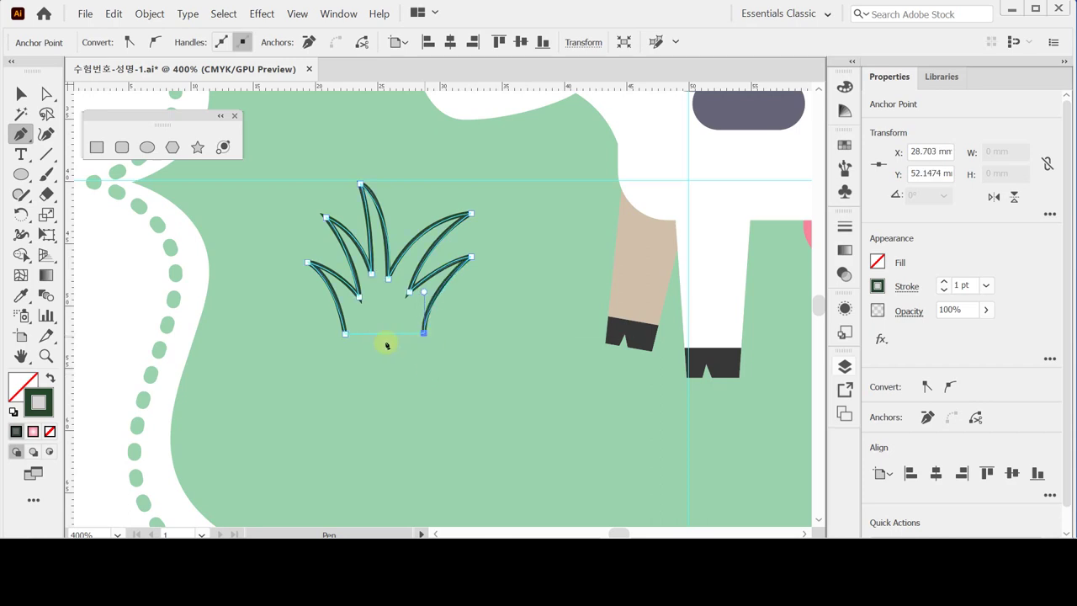
pyautogui.click(345, 335)
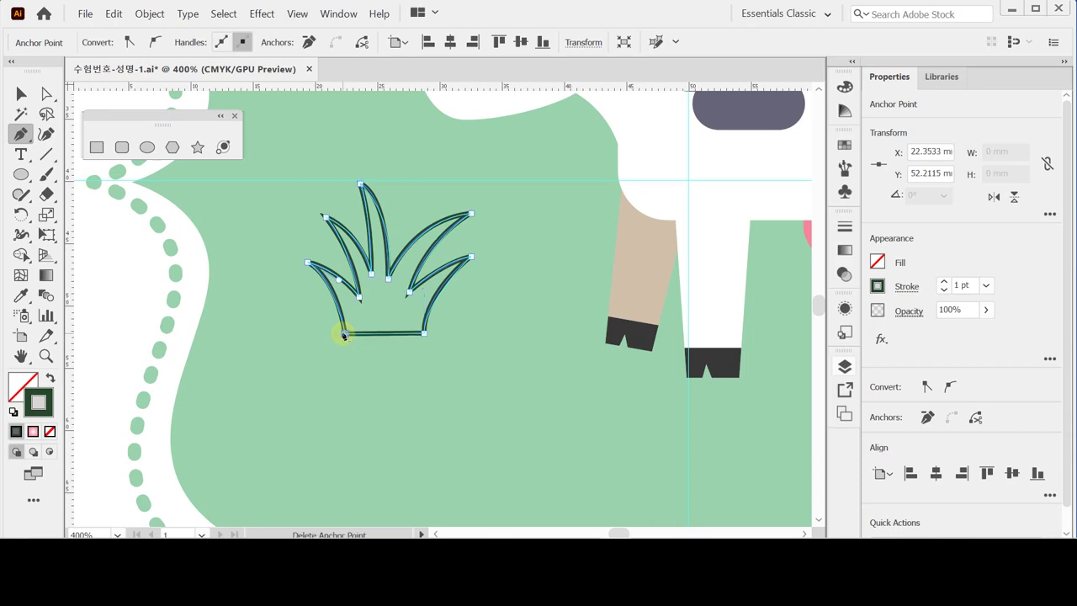
# - Swap the grass tuft's fill and stroke to give it a dark green fill without a stroke, and select the whole shape
pyautogui.hotkey('shift', 'x')
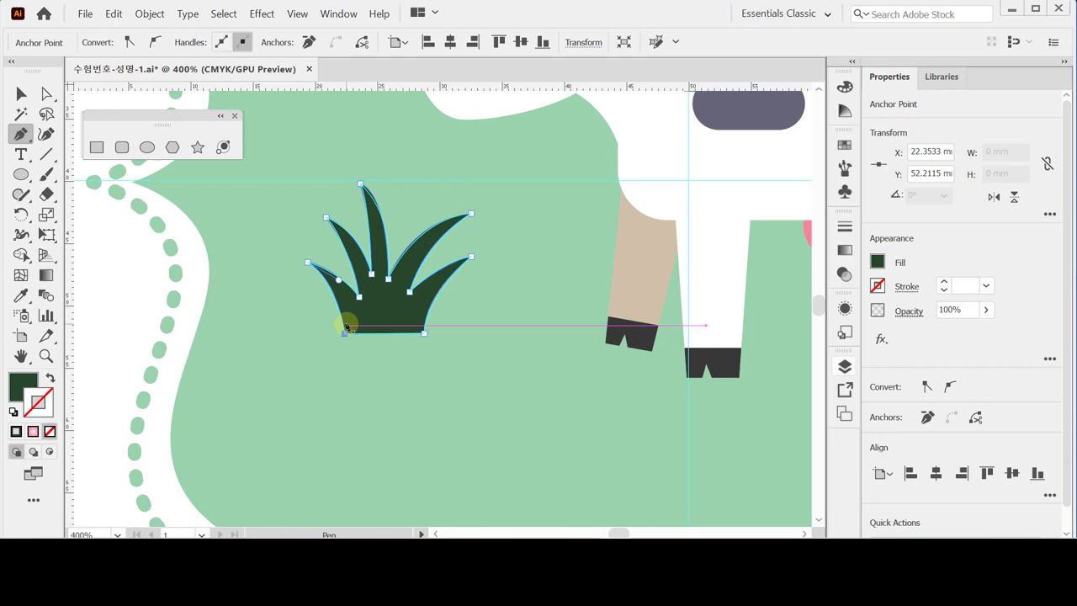
pyautogui.keyDown('ctrl'); pyautogui.click(384, 305); pyautogui.keyUp('ctrl')
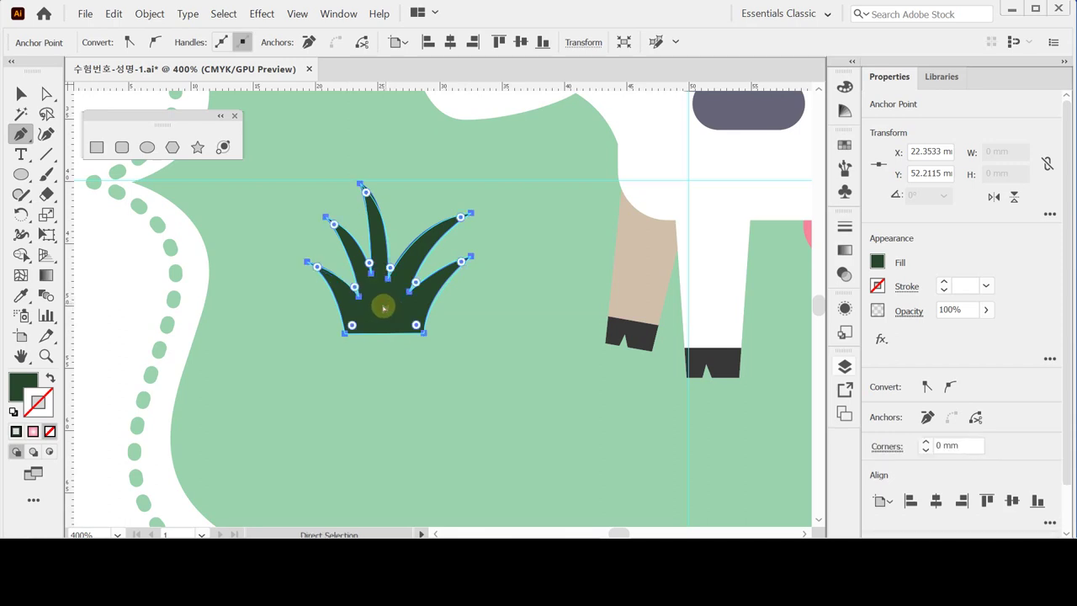
pyautogui.keyDown('ctrl'); pyautogui.click(385, 306); pyautogui.keyUp('ctrl')
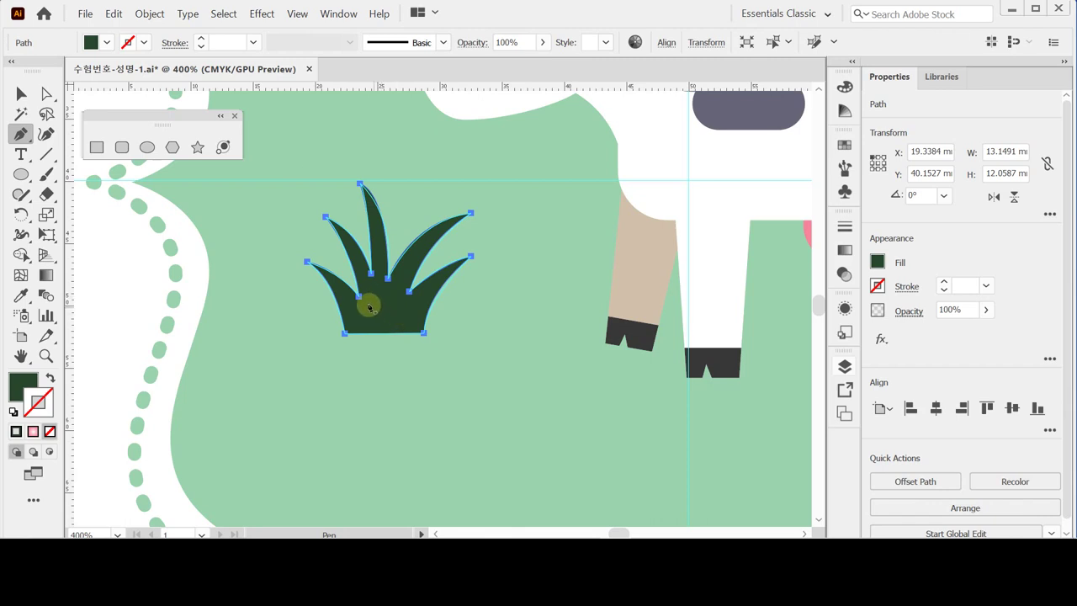
# - Create a copy of the grass tuft scaled uniformly to 80%
pyautogui.doubleClick(45, 215)
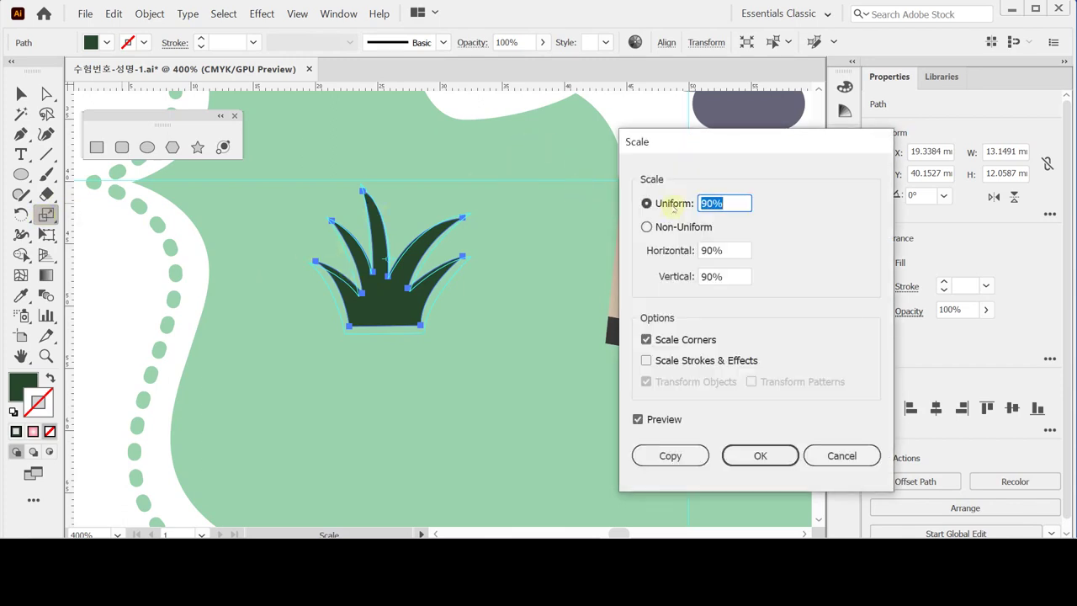
pyautogui.write('80')
pyautogui.click(672, 455)
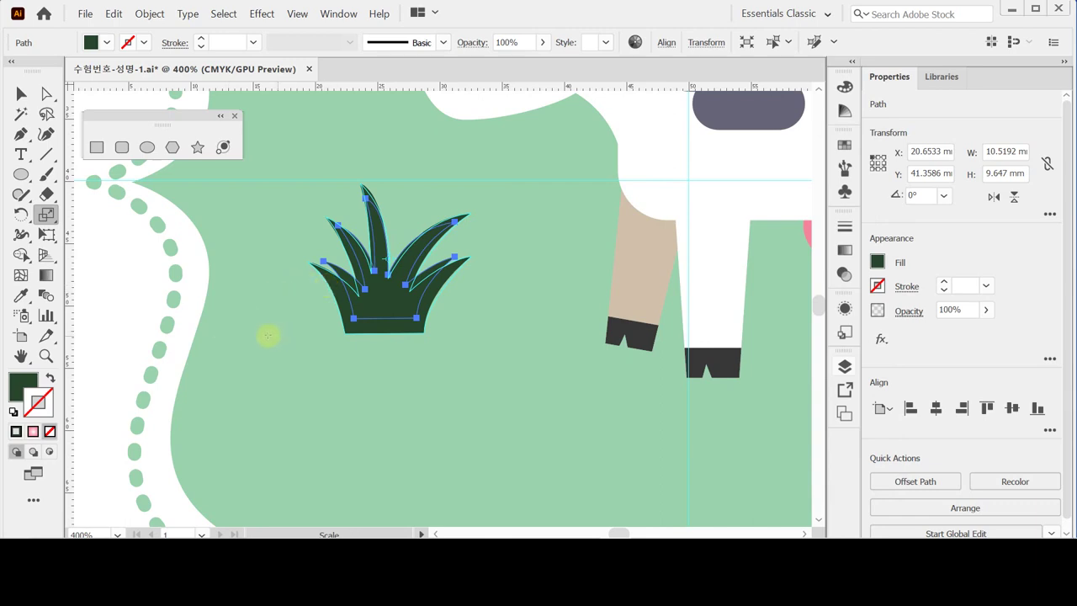
pyautogui.hscroll(-3, 370, 291)
pyautogui.scroll(-2, 368, 267)
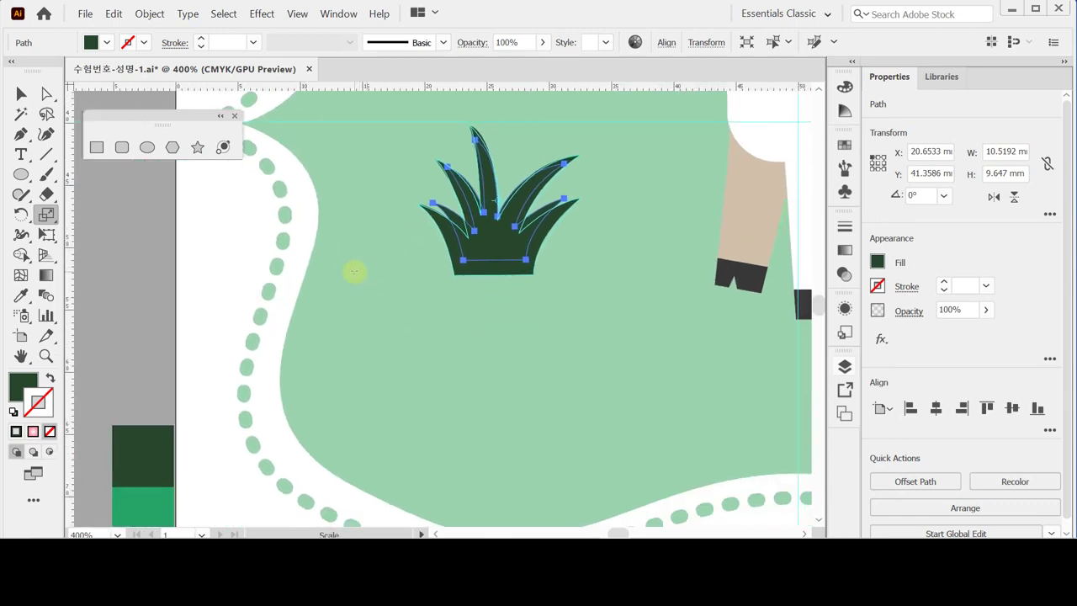
# - Recolor the smaller grass copy with the lighter green reference swatch and reflect it across the vertical axis
pyautogui.press('i')
pyautogui.click(164, 491)
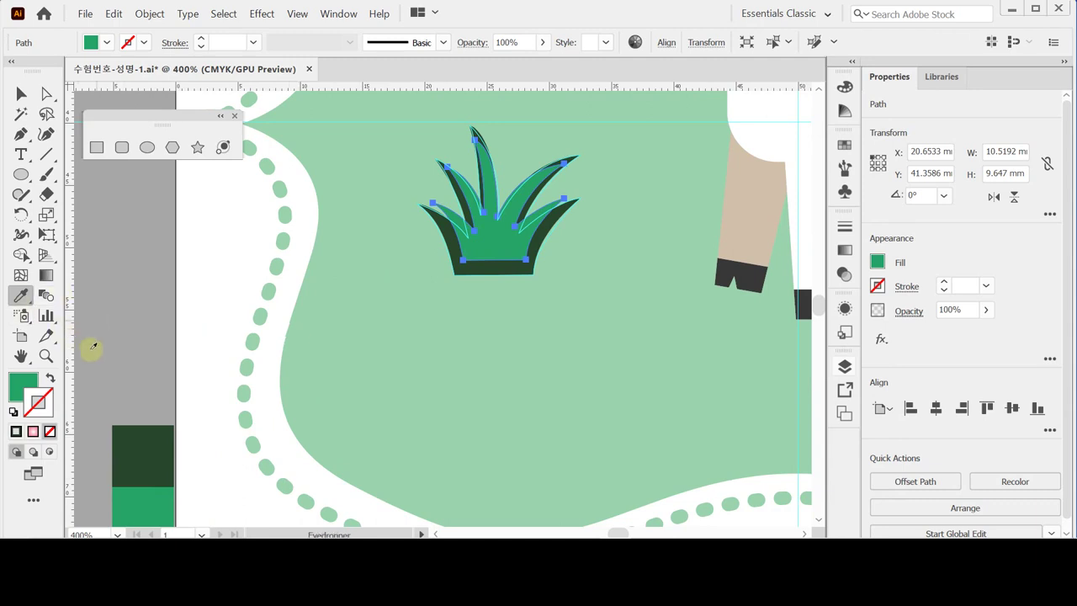
pyautogui.moveTo(23, 214); pyautogui.dragTo(59, 234)
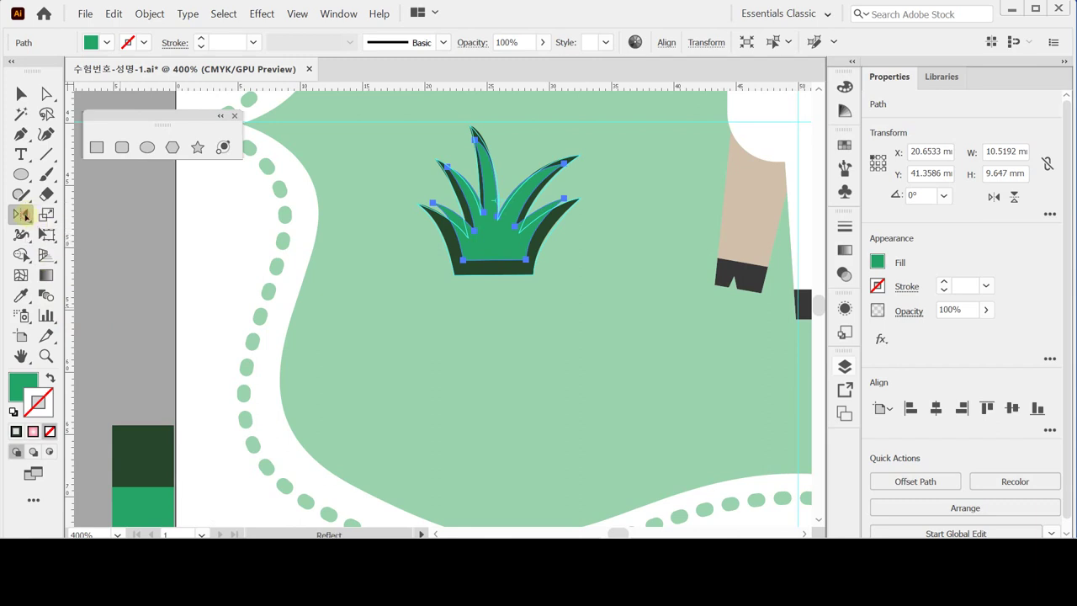
pyautogui.doubleClick(22, 213)
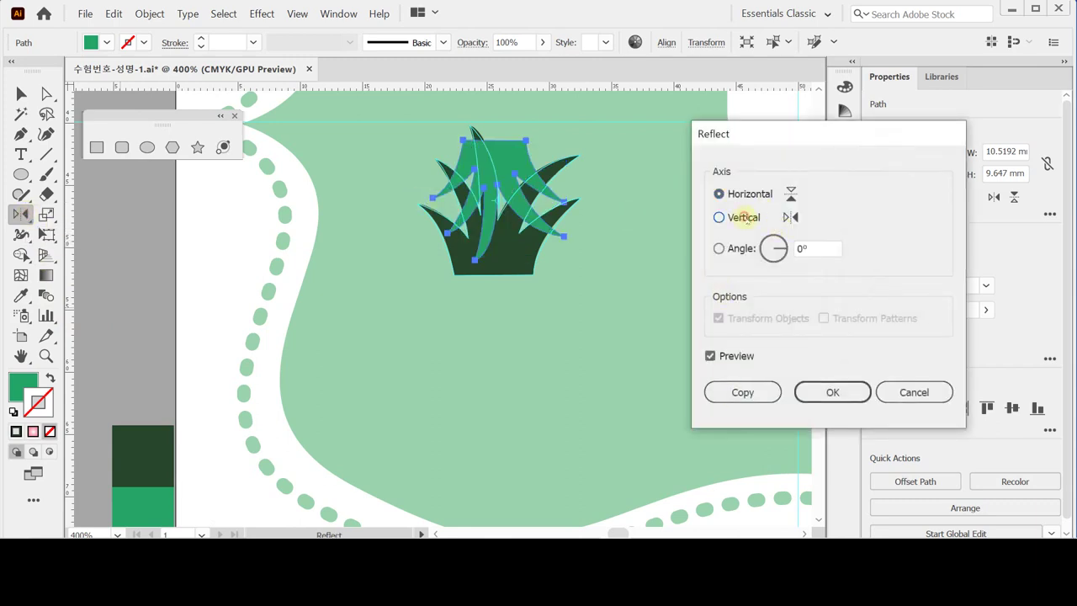
pyautogui.click(742, 218)
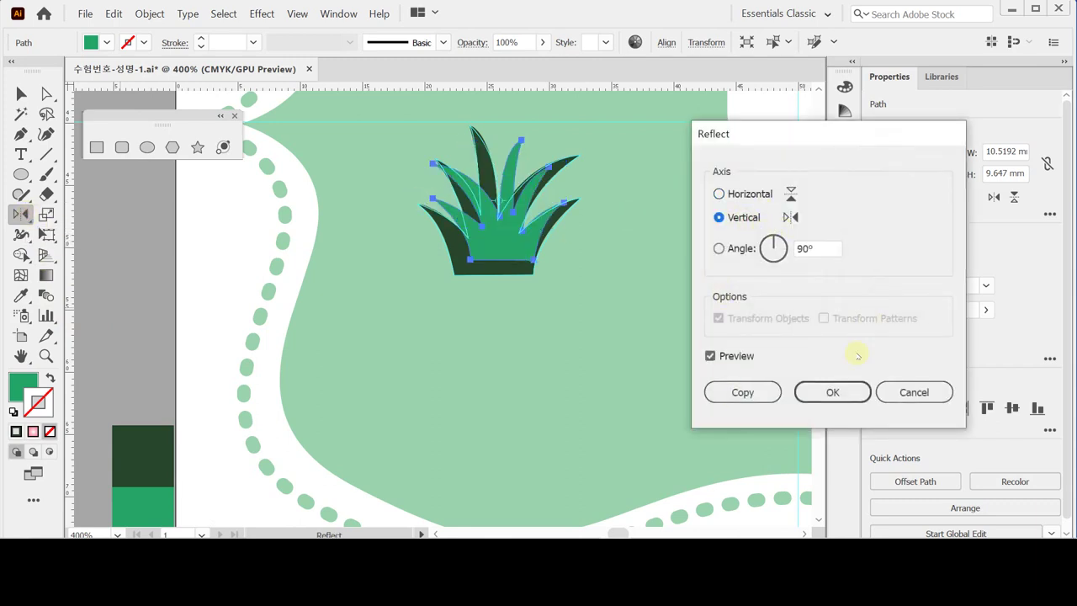
pyautogui.click(815, 396)
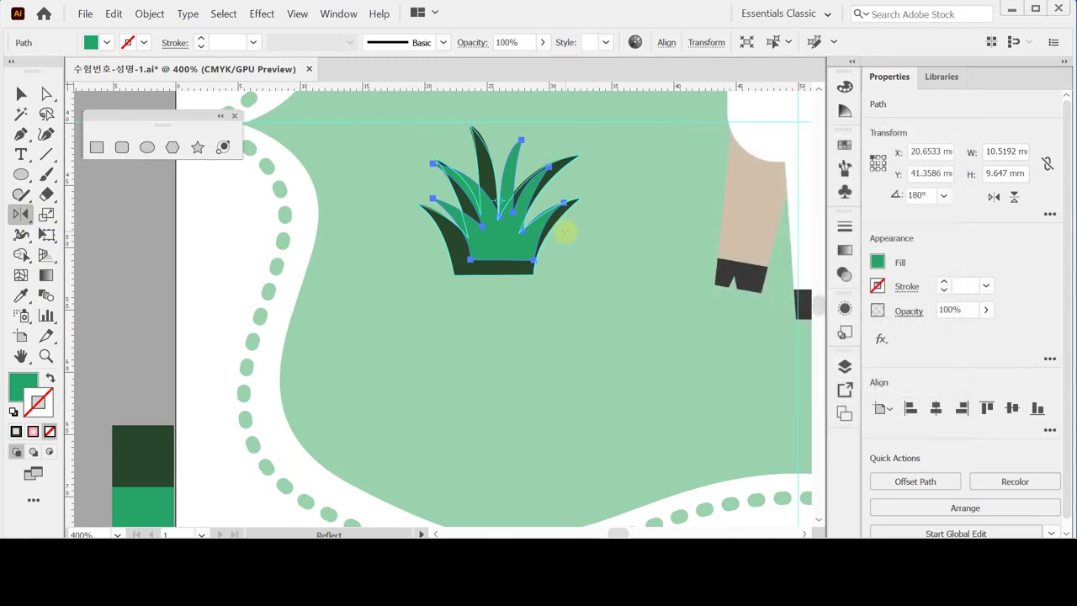
# - Move the light green tuft down and right to overlap the dark tuft's lower-right part, and save the document
pyautogui.moveTo(511, 223); pyautogui.dragTo(553, 296)
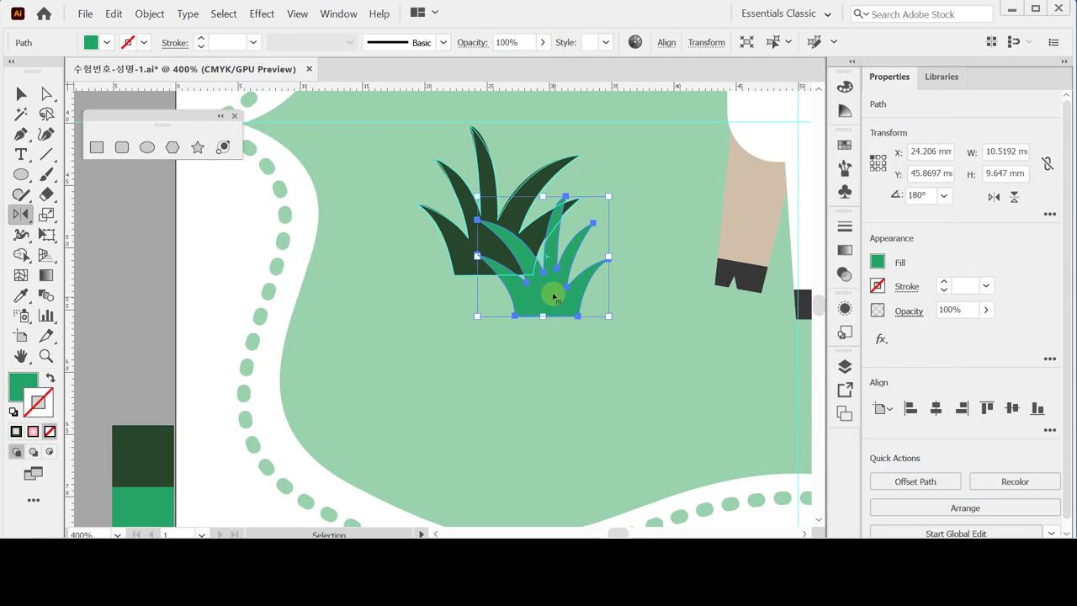
pyautogui.moveTo(554, 296); pyautogui.dragTo(553, 293)
pyautogui.hotkey('ctrl', 's')
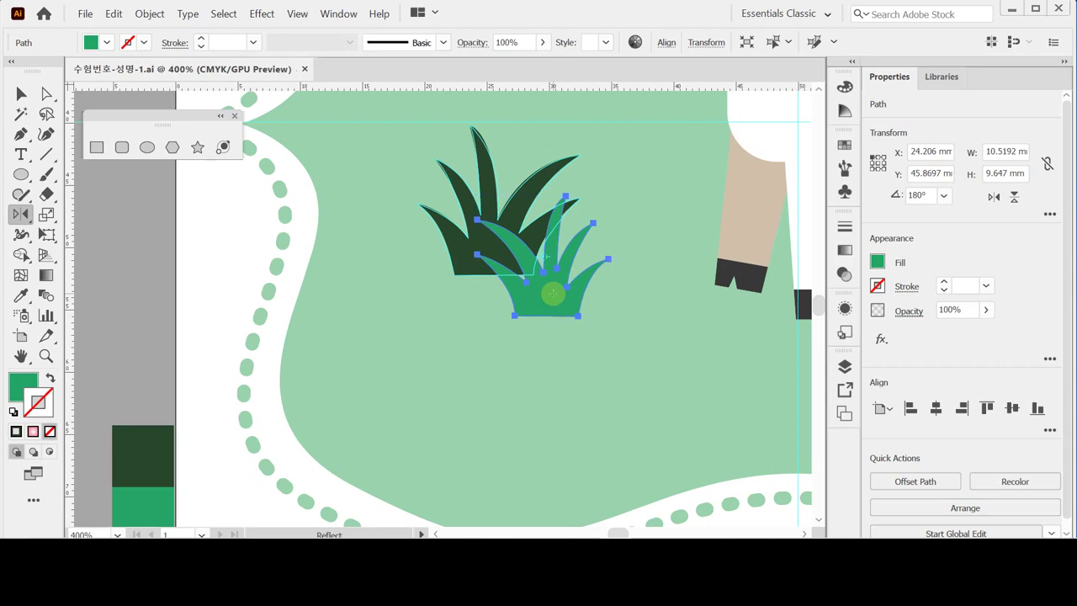
# - Deselect the grass and place a new point text object on the green label area below the tufts
pyautogui.hotkey('ctrl', 'shift', 'a')
pyautogui.press('t')
pyautogui.hotkey('ctrl', '-')
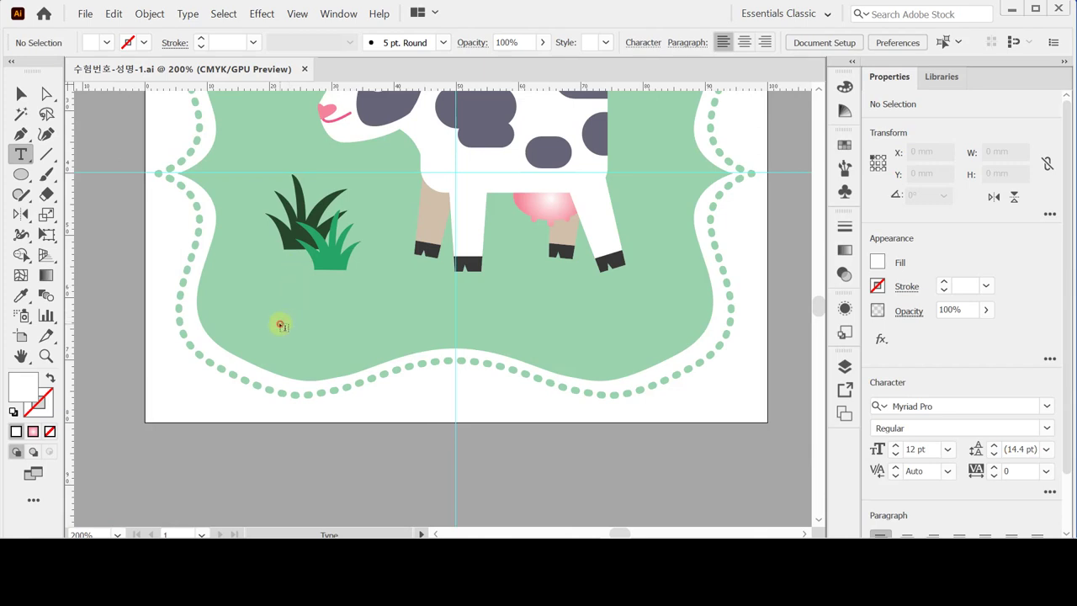
pyautogui.click(279, 323)
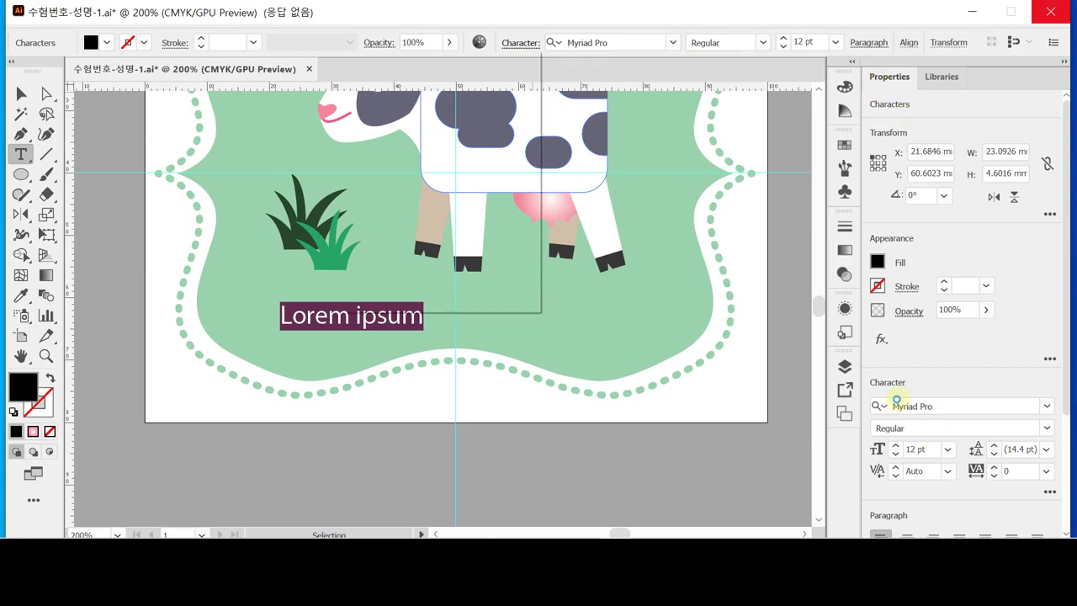
pyautogui.click(923, 367)
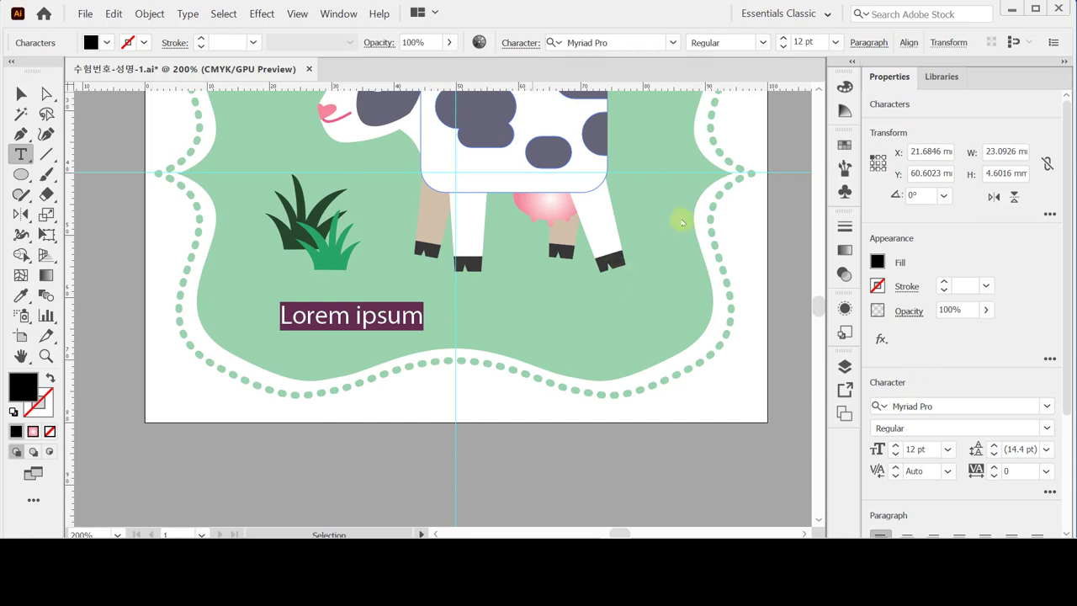
# - Set the placeholder text's font to Arial Bold at a size of 23 pt
pyautogui.hotkey('ctrl', 't')
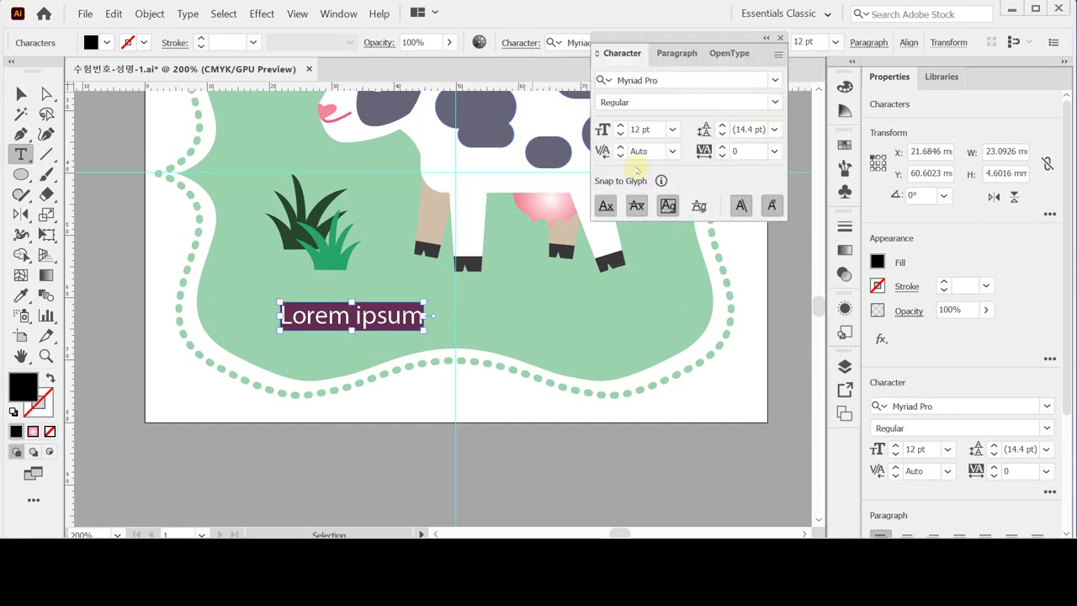
pyautogui.click(690, 81)
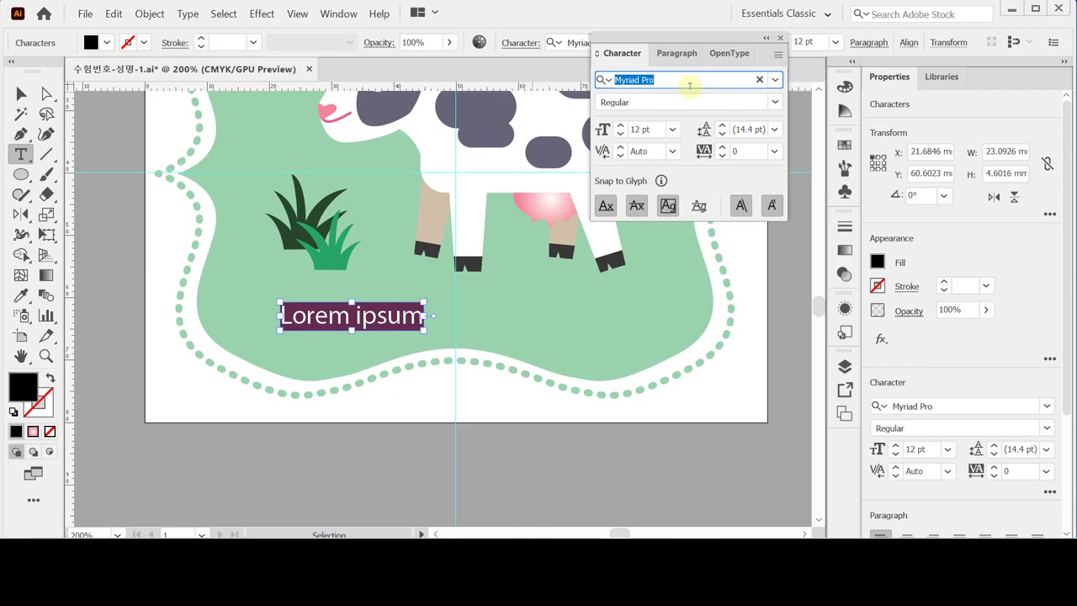
pyautogui.write('ar')
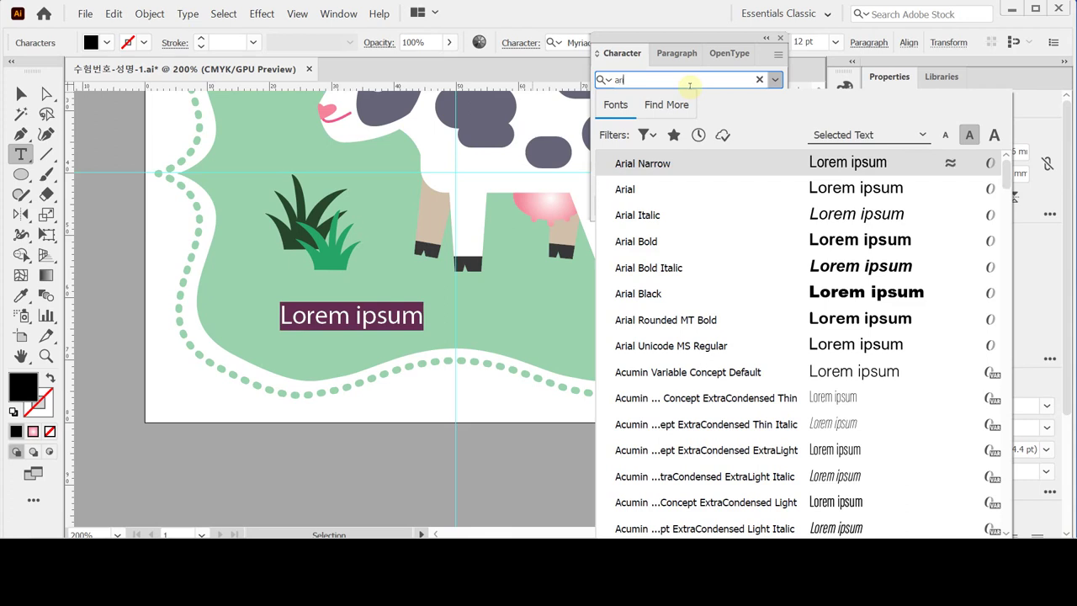
pyautogui.write('i')
pyautogui.click(667, 243)
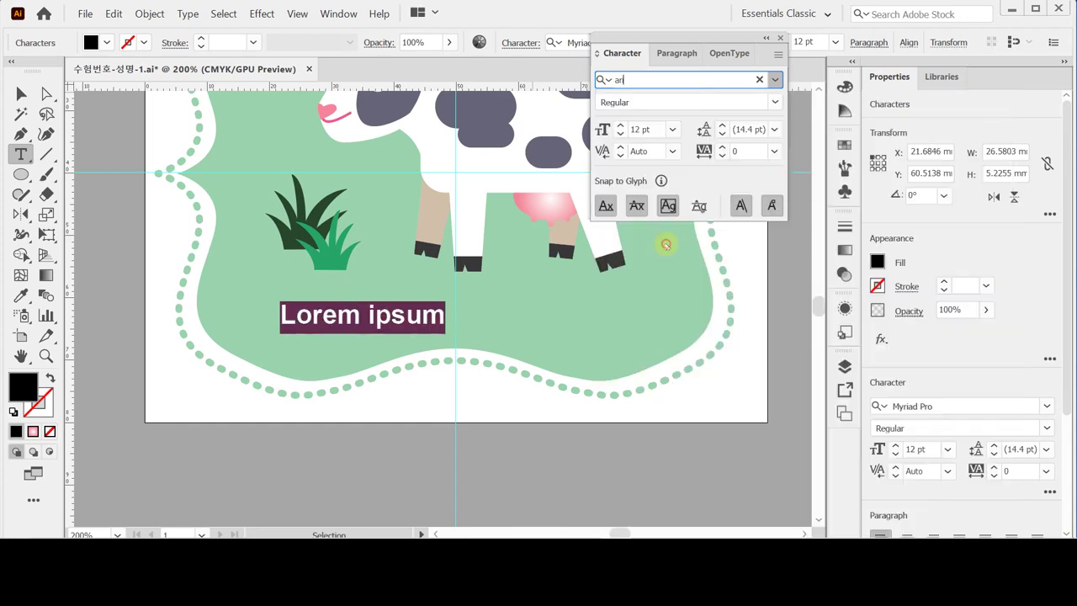
pyautogui.click(641, 129)
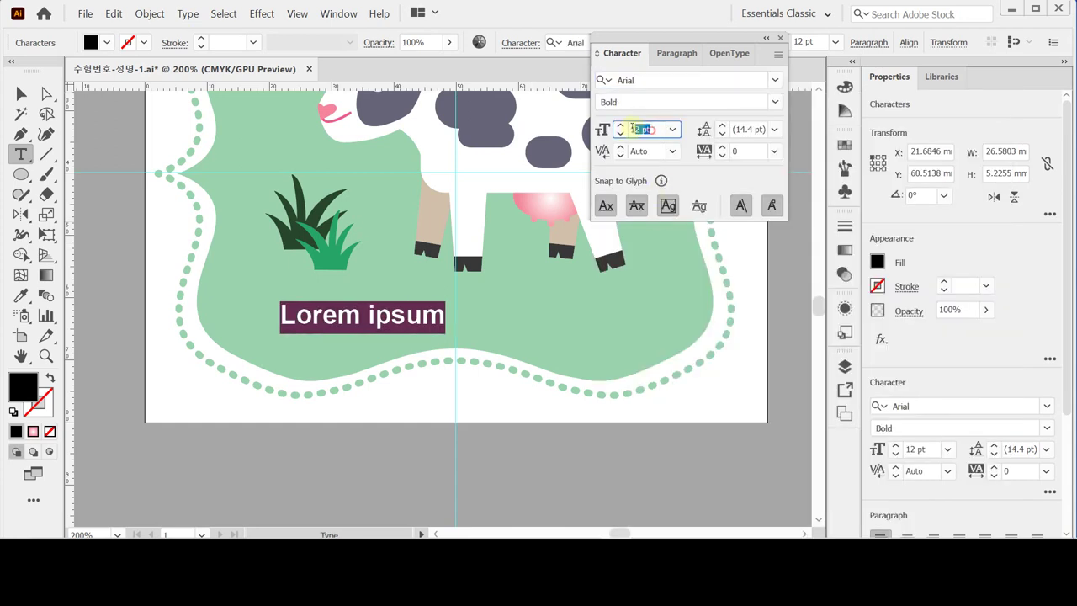
pyautogui.write('23')
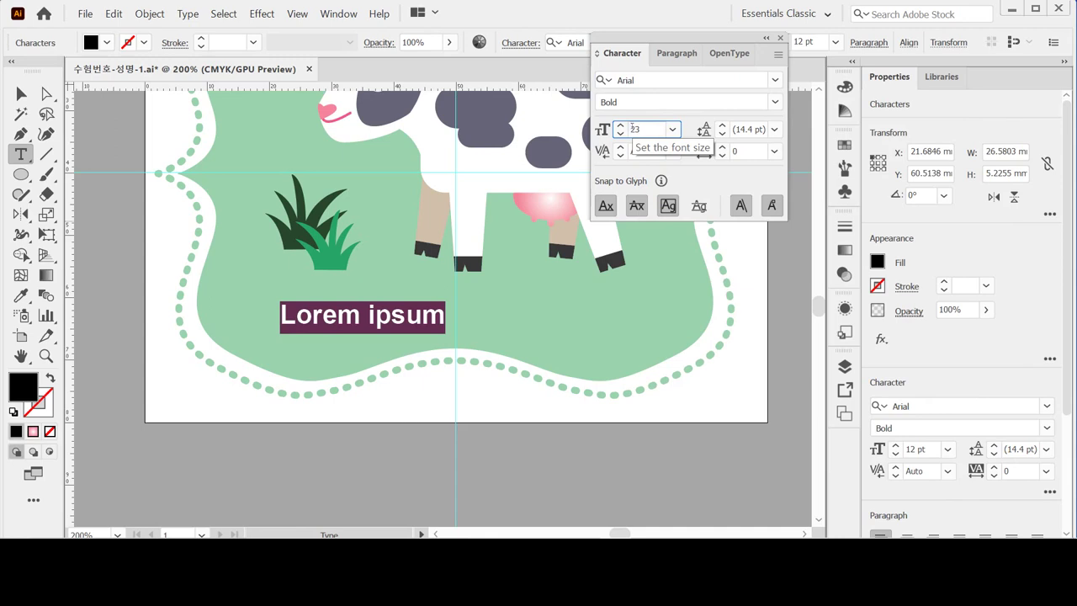
pyautogui.press('Return')
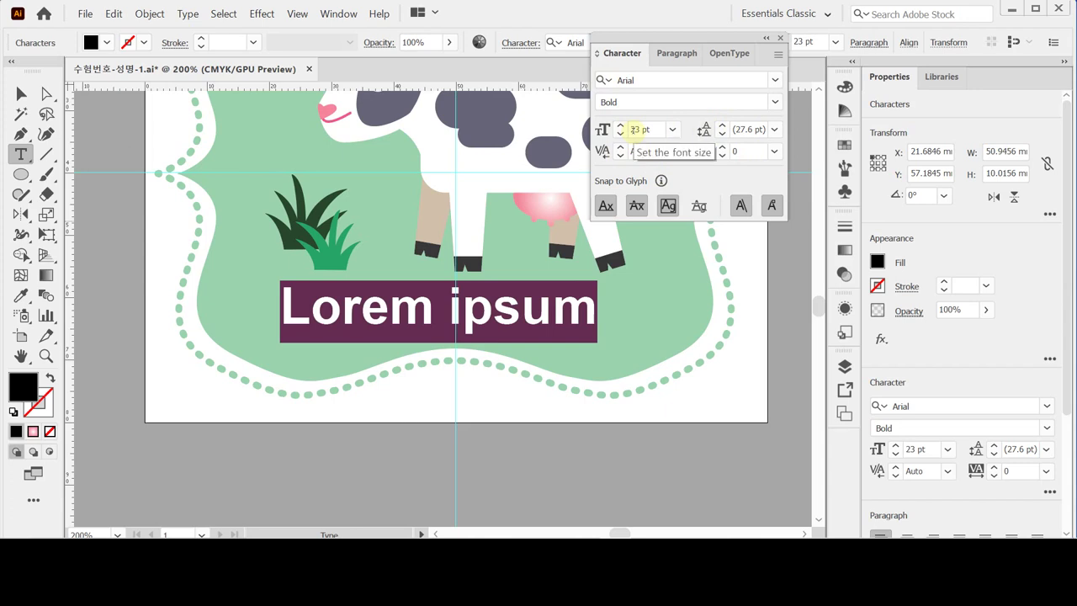
# - Give the text a white fill and replace the placeholder wording with "The"
pyautogui.click(845, 273)
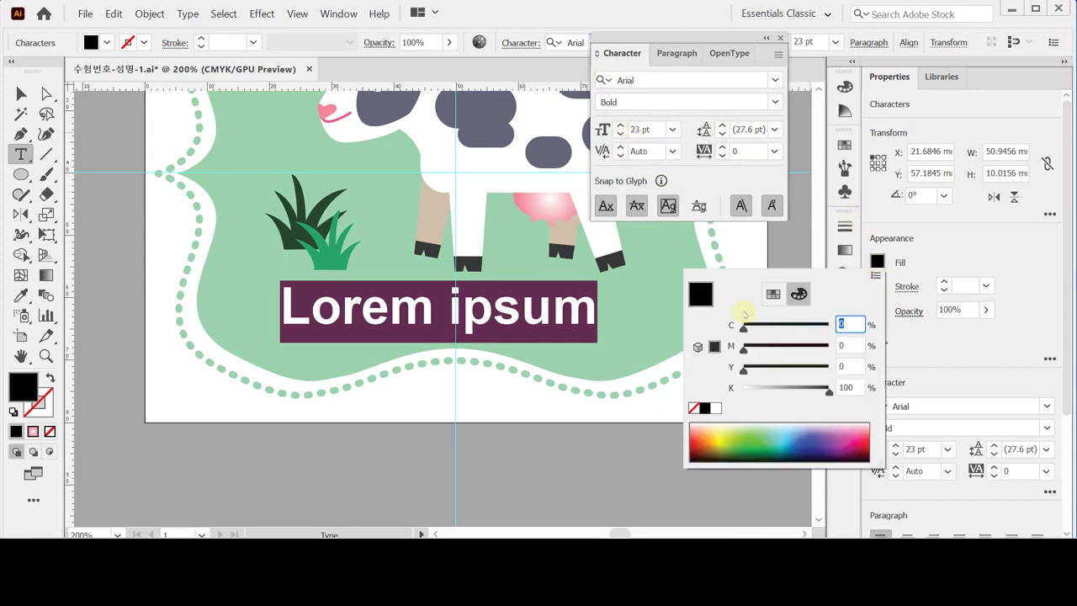
pyautogui.click(716, 408)
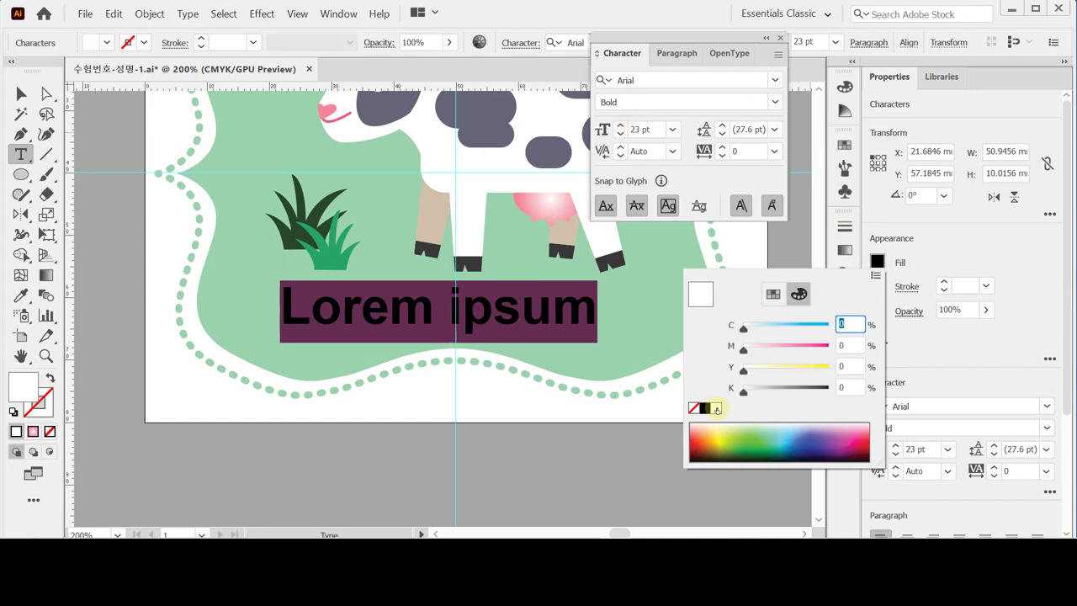
pyautogui.click(938, 241)
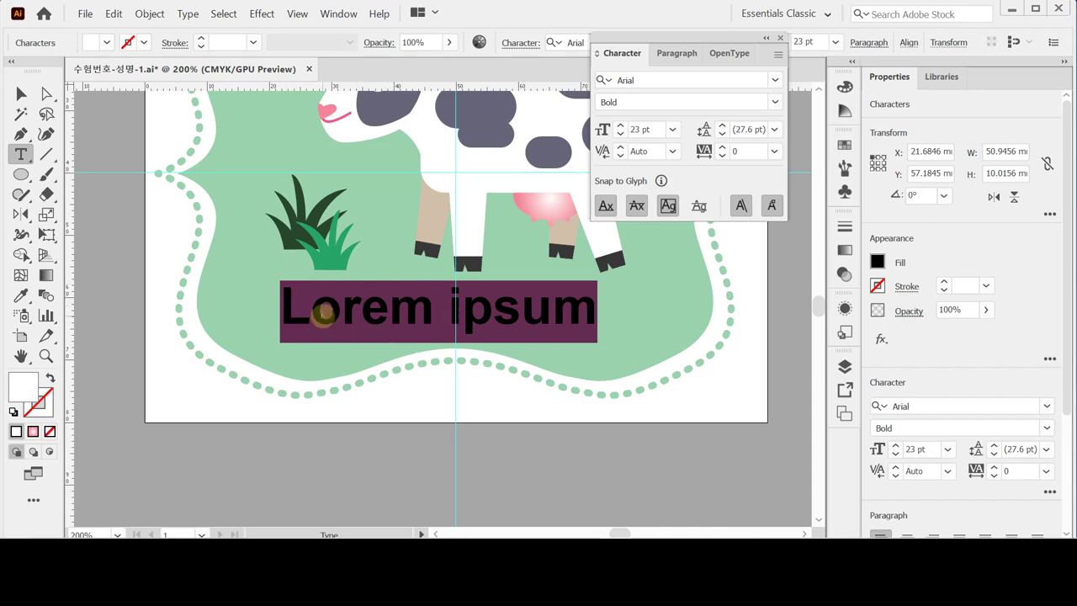
pyautogui.write('The')
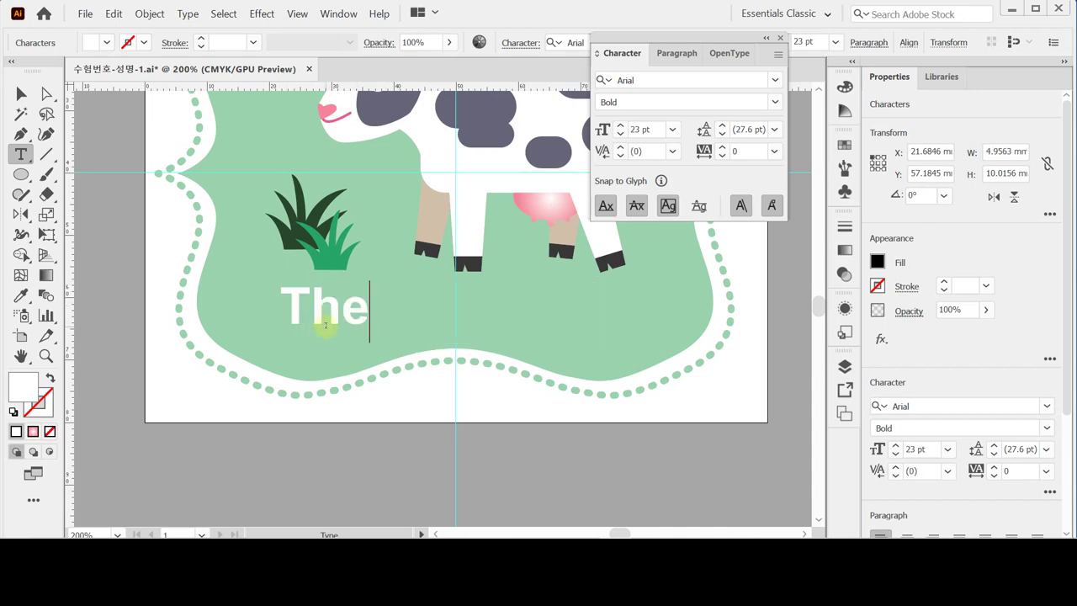
# - Complete the white title text under the cow so it reads "The Happy Ranch" and finish text editing
pyautogui.write(' Ha')
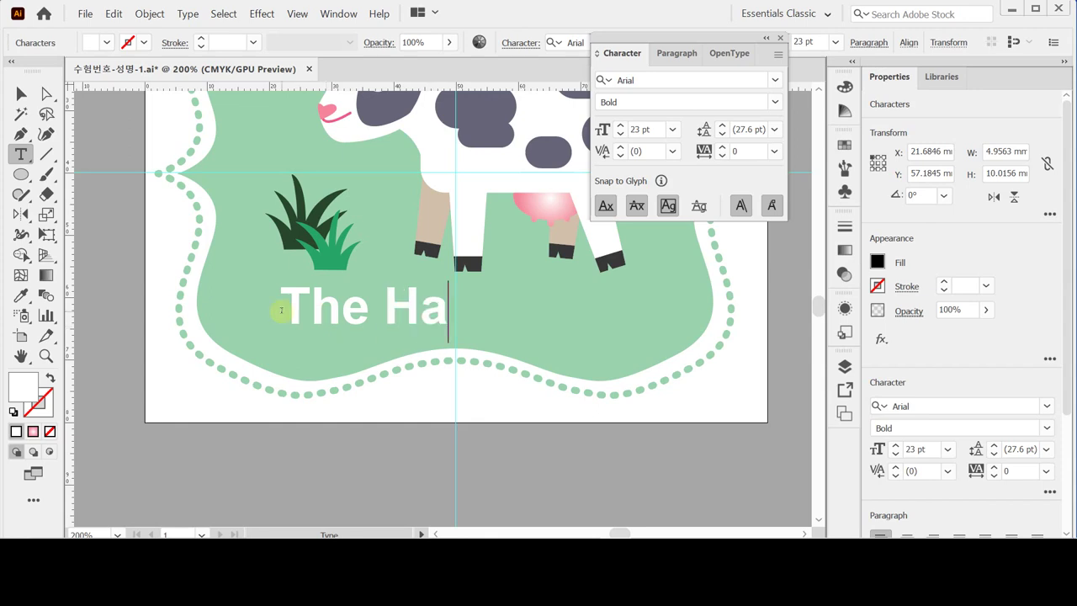
pyautogui.write('ppy ')
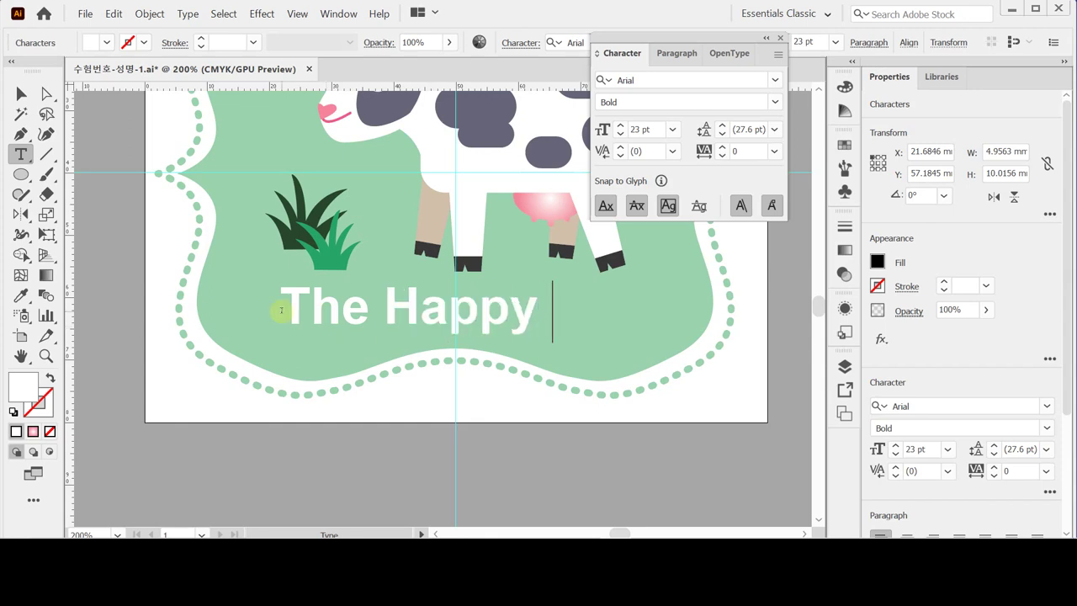
pyautogui.write('Ran')
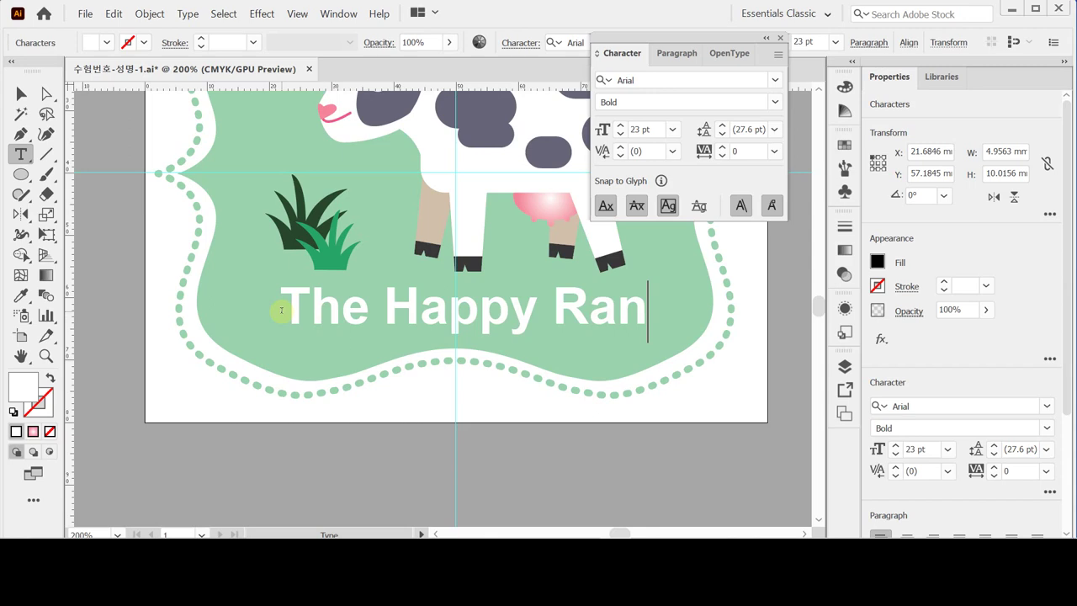
pyautogui.write('ch')
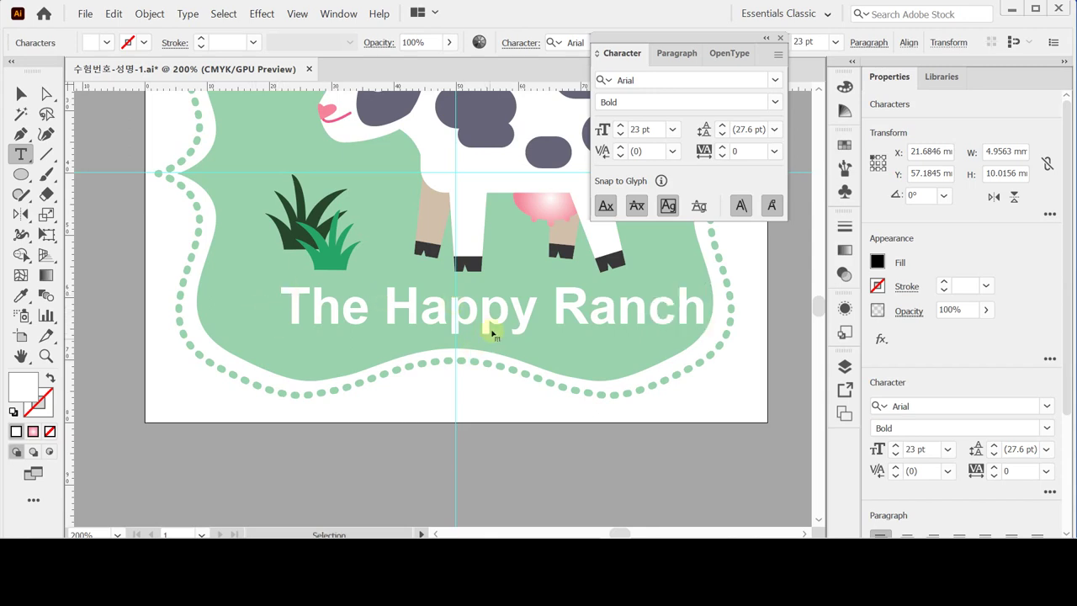
pyautogui.press('Escape')
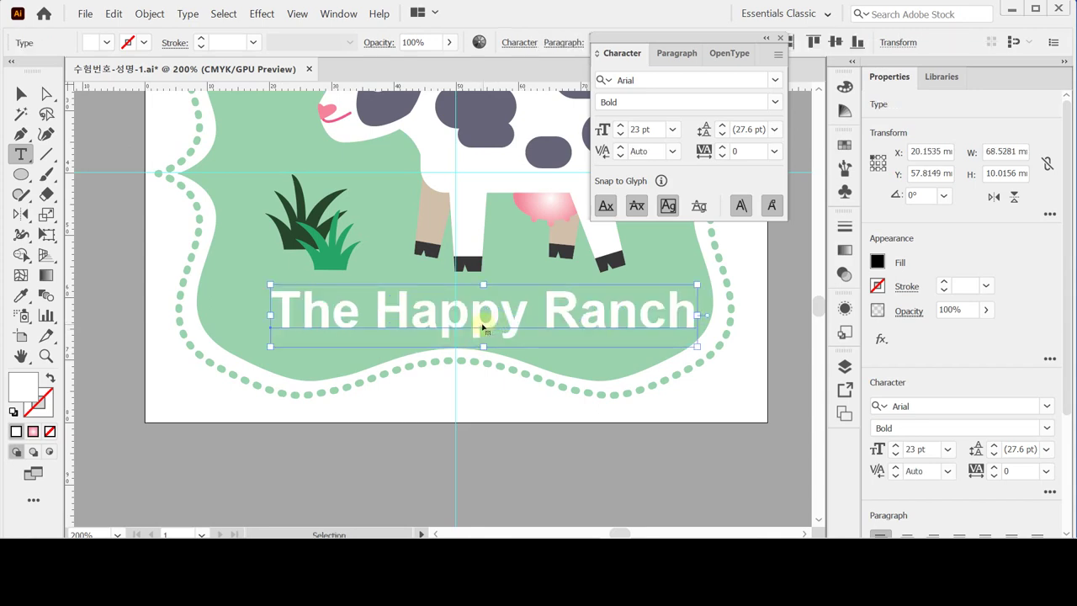
# - Move the title "The Happy Ranch" slightly down and nudge it left until it is centred on the vertical guide
pyautogui.moveTo(480, 329); pyautogui.dragTo(472, 331)
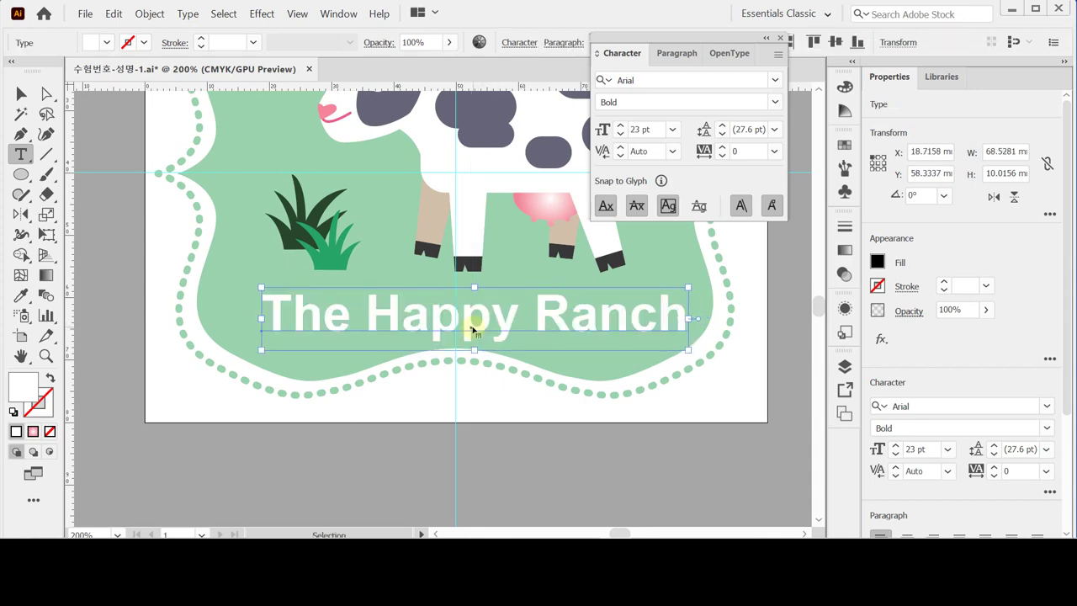
pyautogui.moveTo(472, 331); pyautogui.dragTo(461, 326)
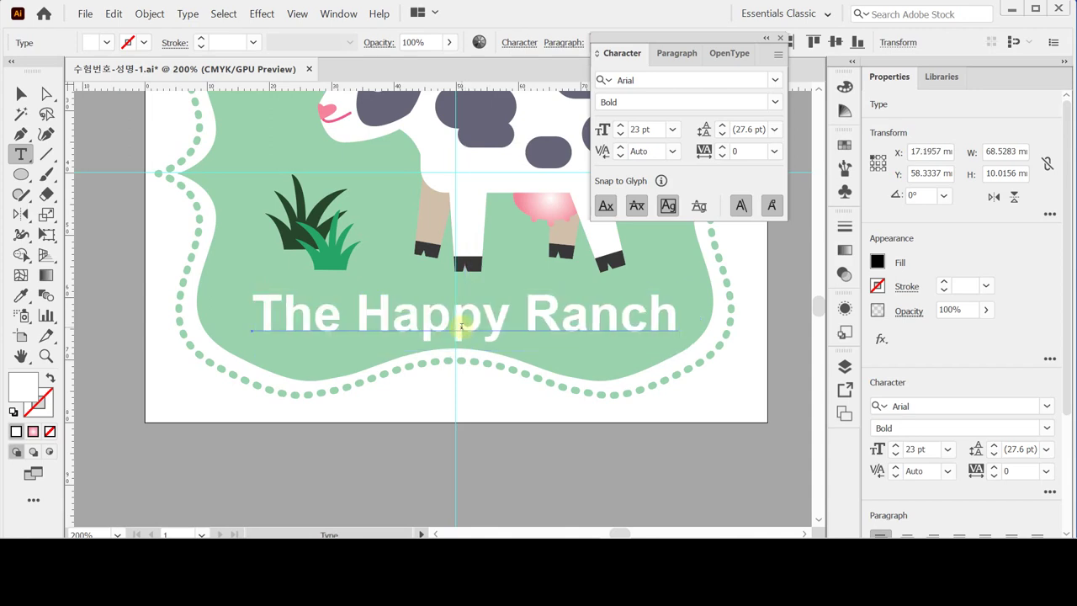
pyautogui.press('ctrl')
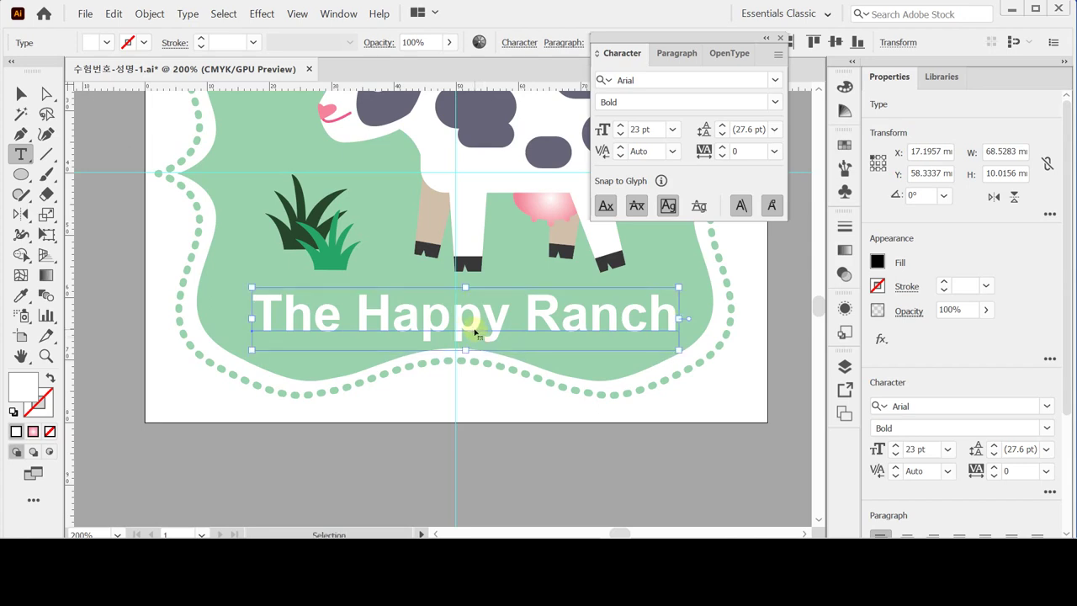
pyautogui.press('Left')
pyautogui.press('Left')
pyautogui.press('Left')
pyautogui.press('Left')
pyautogui.press('Left')
pyautogui.press('Left')
pyautogui.press('Left')
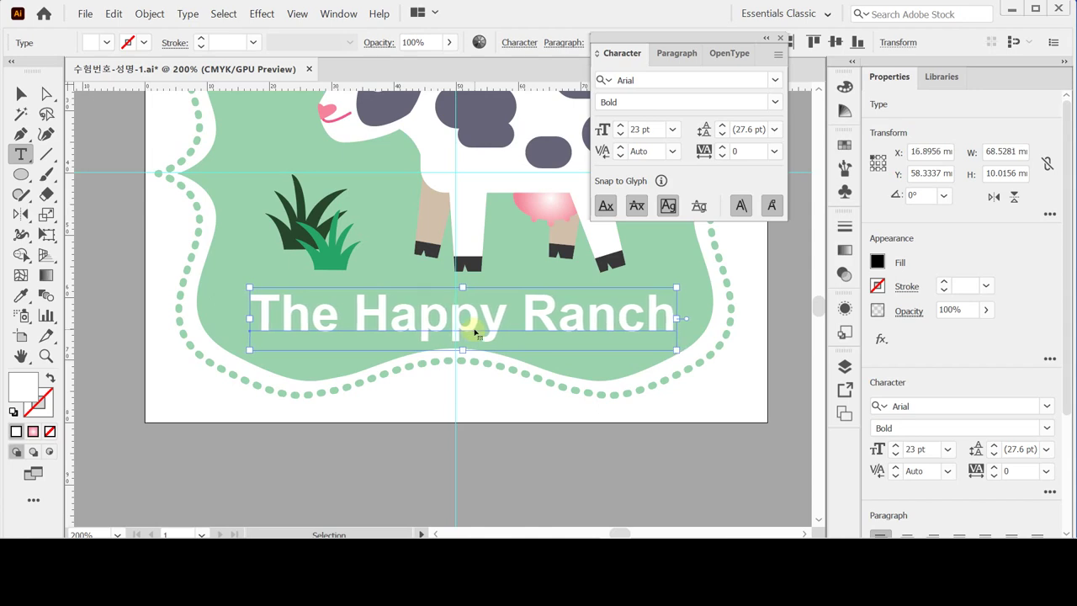
pyautogui.press('Left')
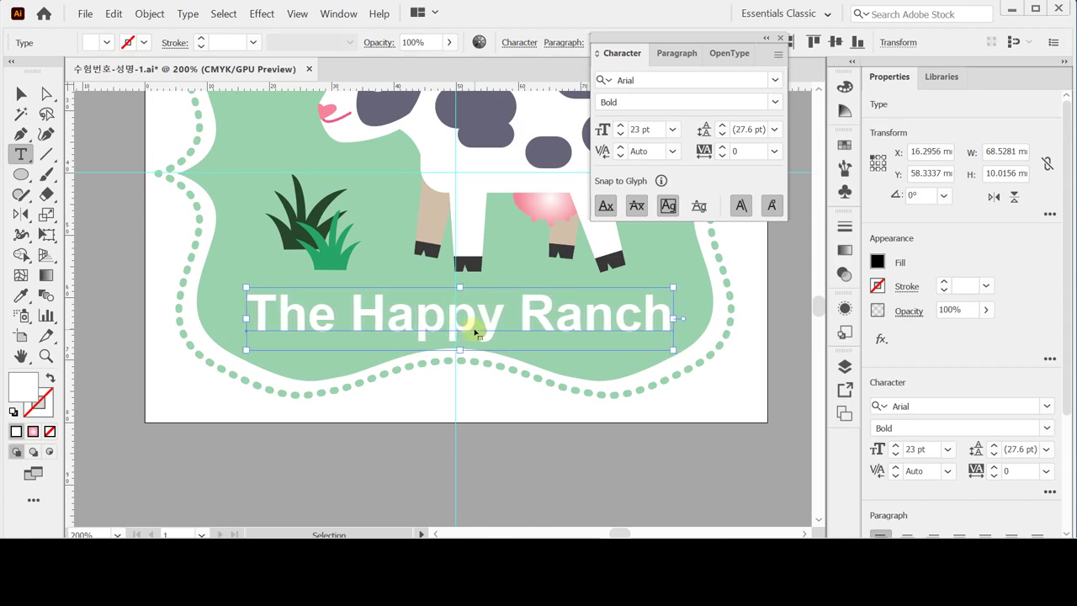
pyautogui.press('Left')
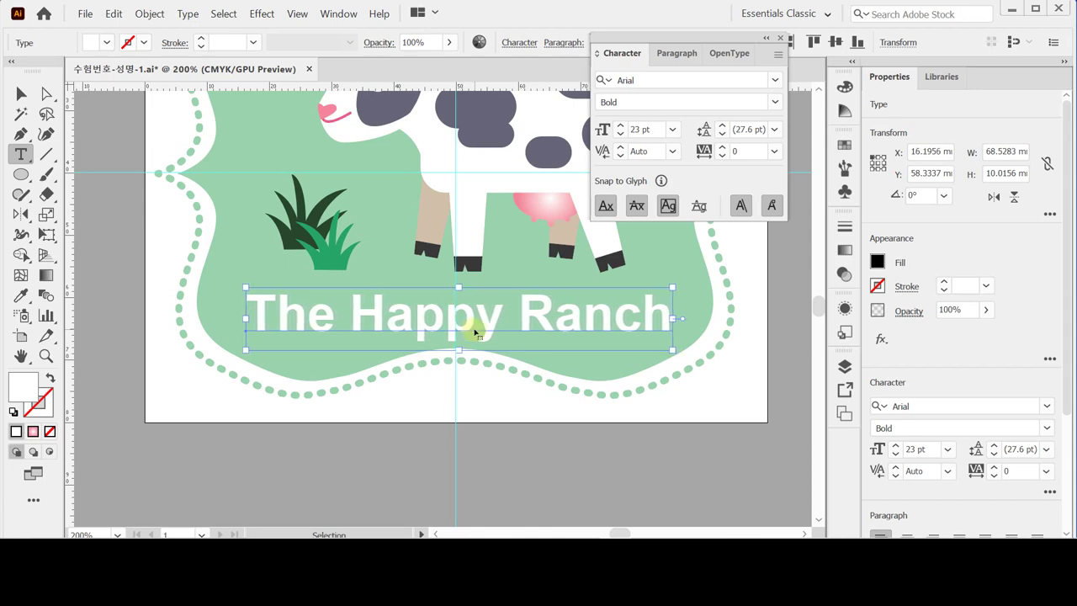
pyautogui.press('Left')
pyautogui.press('Left')
pyautogui.press('Left')
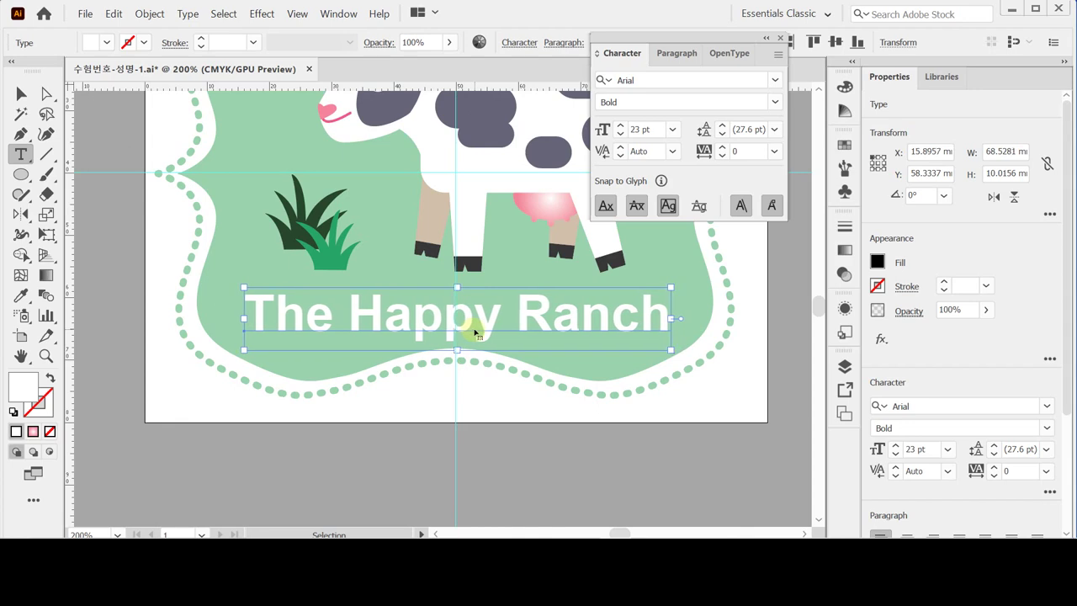
pyautogui.press('Left')
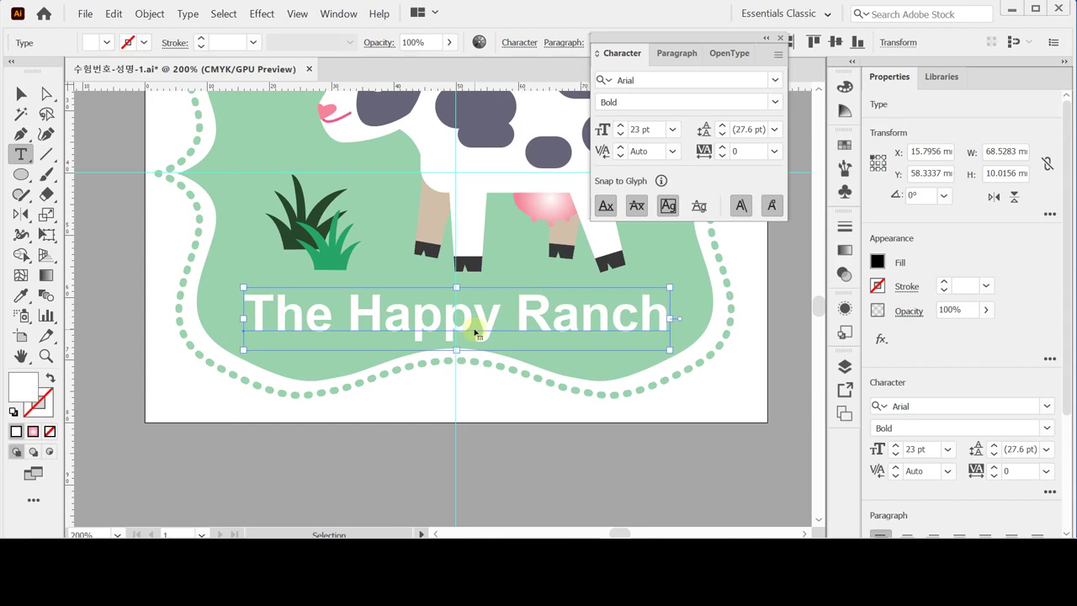
# - Select the whole title to check its font settings, deselect it and close the floating character settings
pyautogui.click(476, 334)
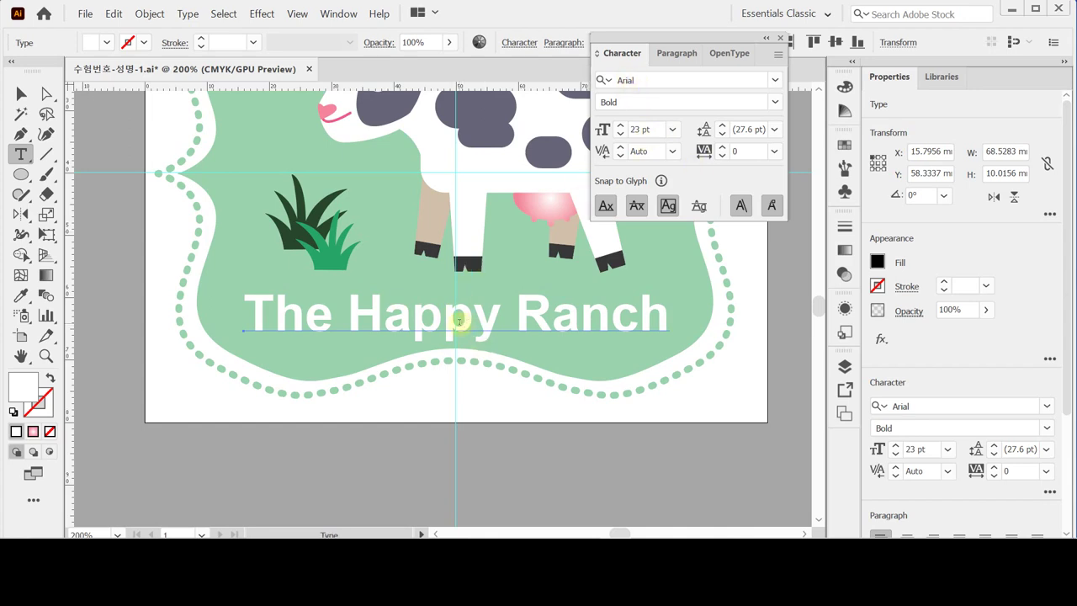
pyautogui.click(459, 320)
pyautogui.tripleClick(460, 320)
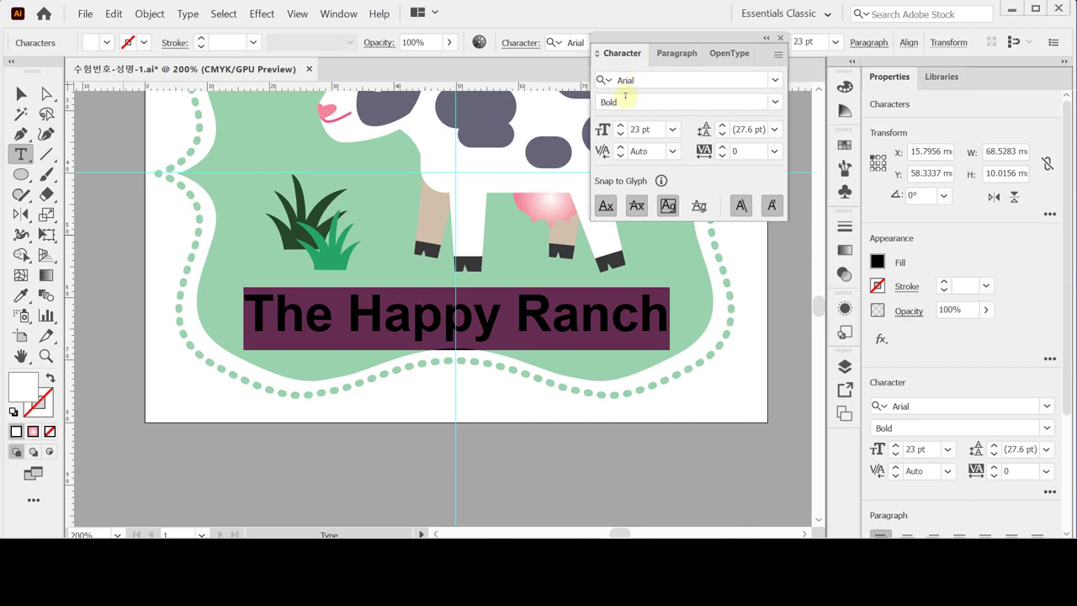
pyautogui.click(661, 318)
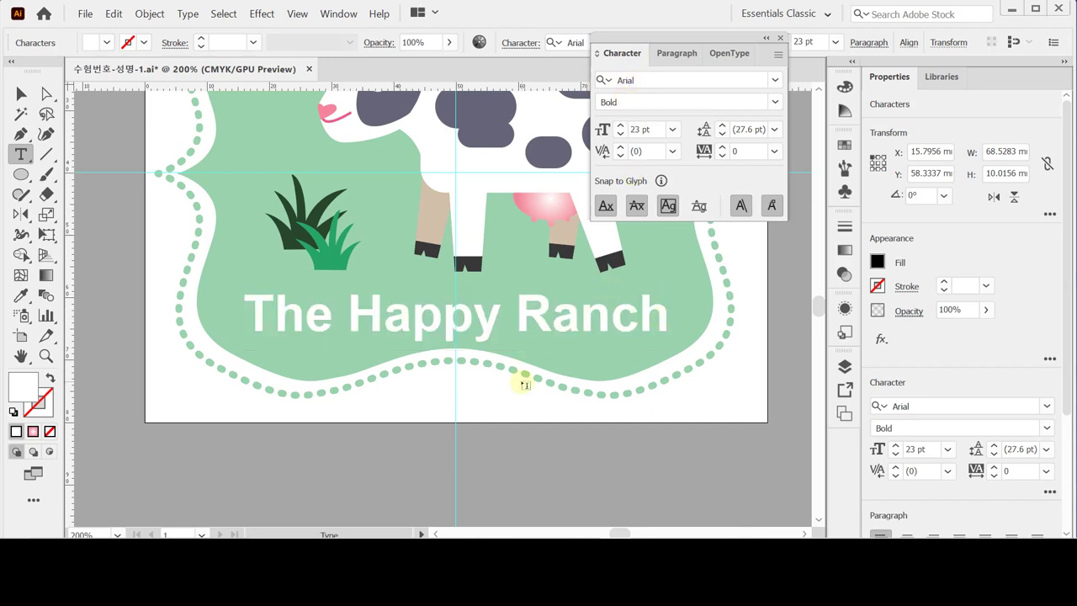
pyautogui.press('Escape')
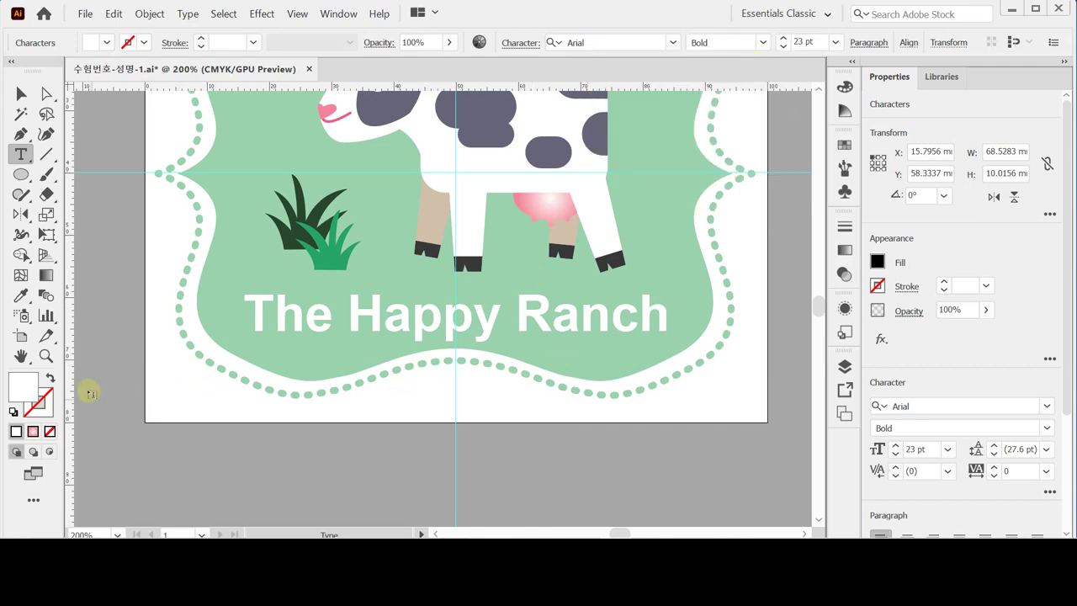
# - Hide the guides over the finished cow label artwork
pyautogui.doubleClick(20, 355)
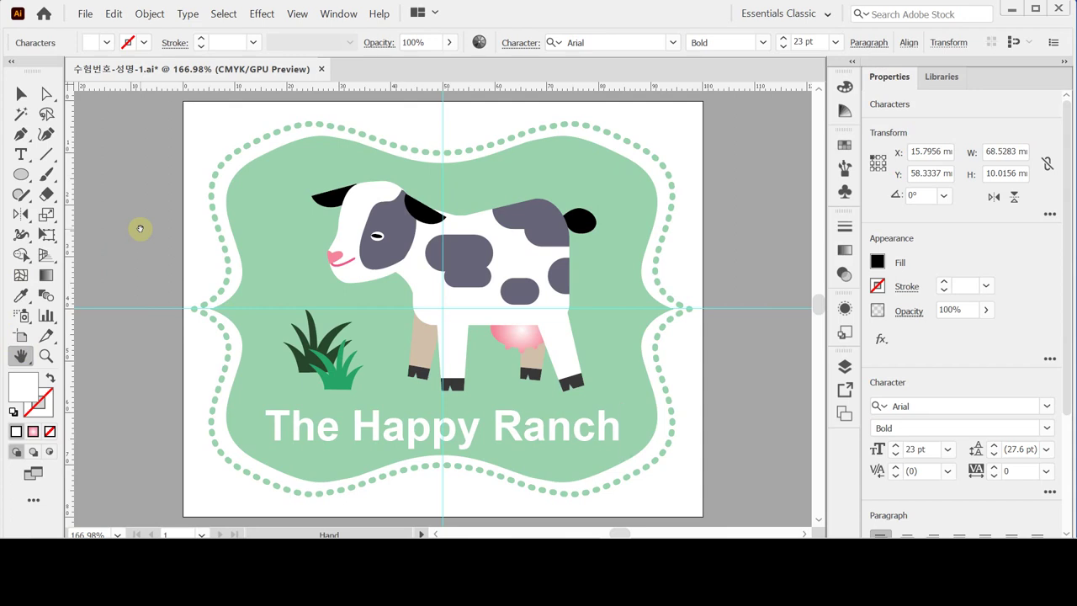
pyautogui.press('Escape')
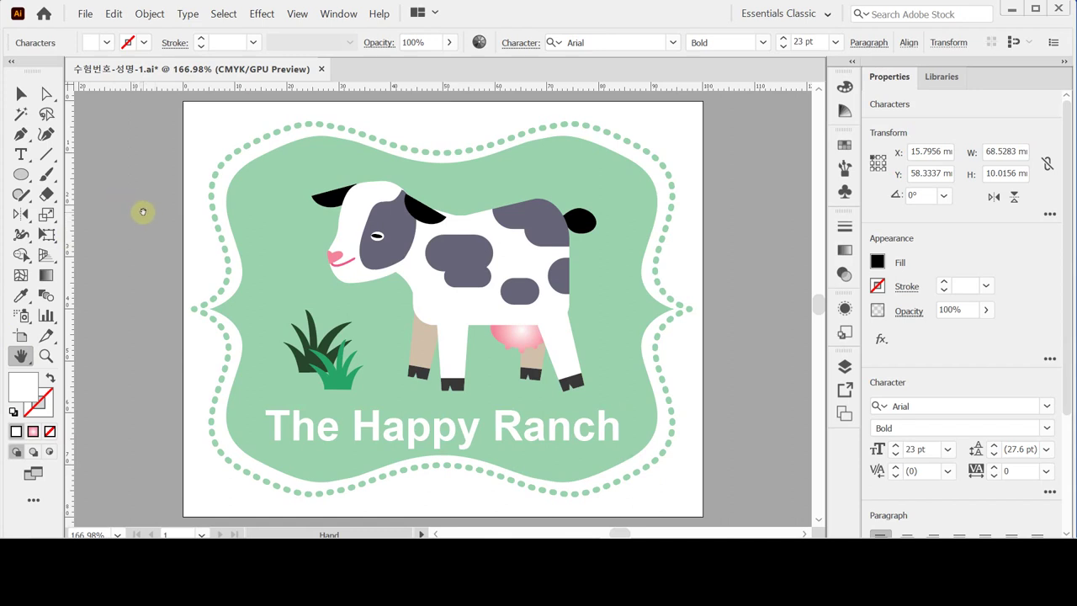
pyautogui.press('ctrl')
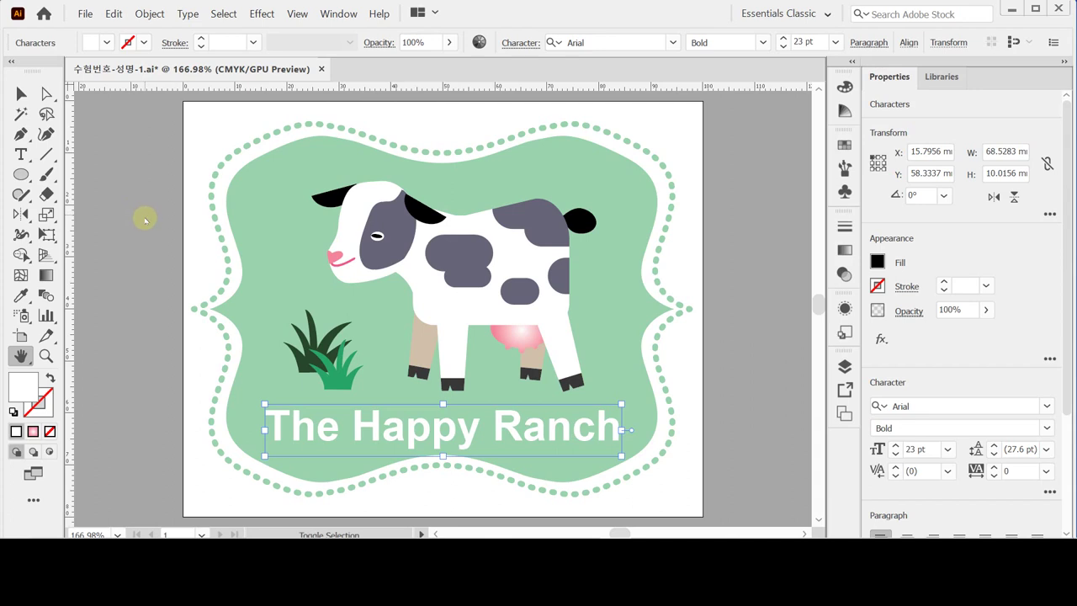
# - Save the artwork as 수험번호-성명-1.ai in Adobe Illustrator format in the GTQ folder, replacing the existing file and accepting the save options
pyautogui.hotkey('ctrl', 'shift', 's')
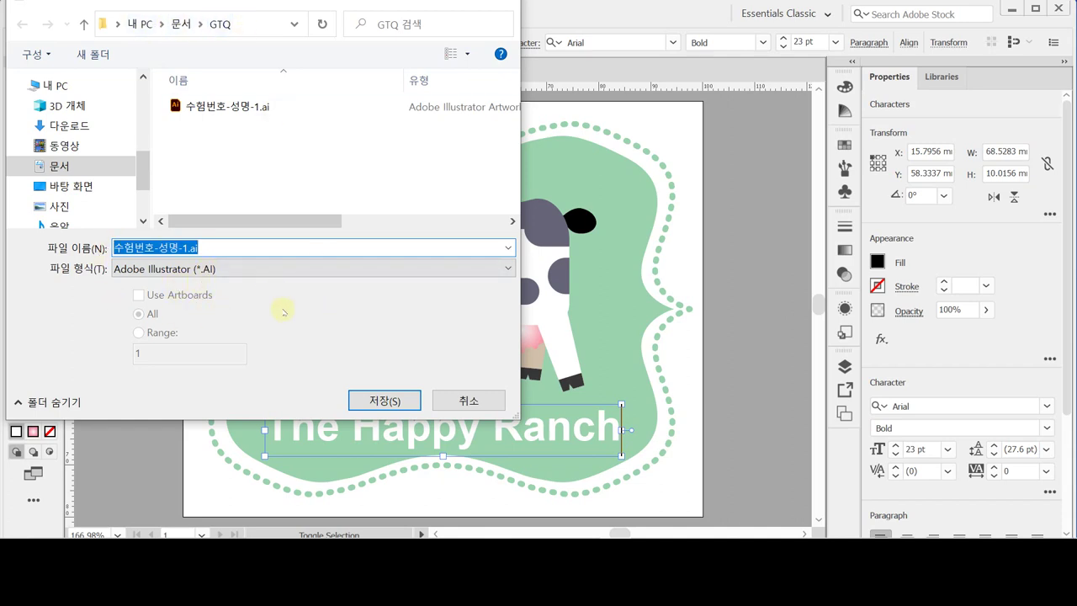
pyautogui.click(414, 402)
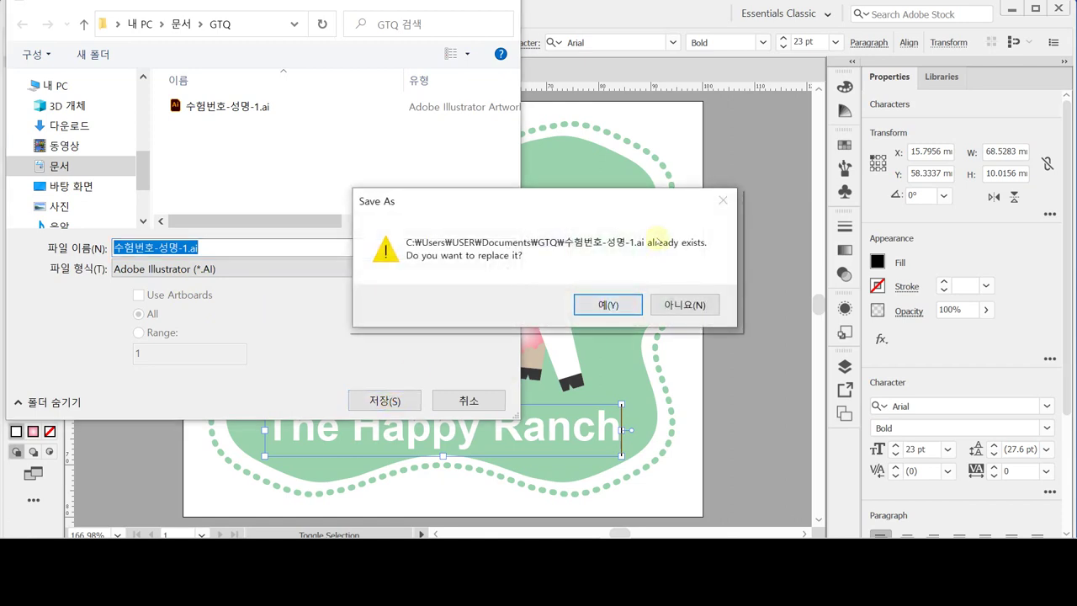
pyautogui.click(599, 306)
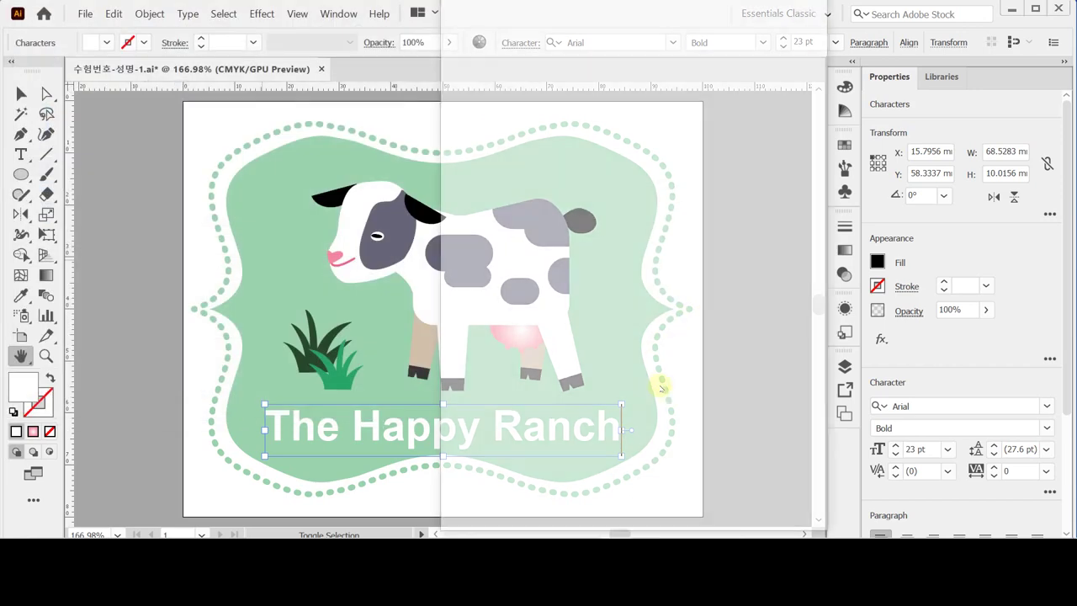
pyautogui.click(700, 502)
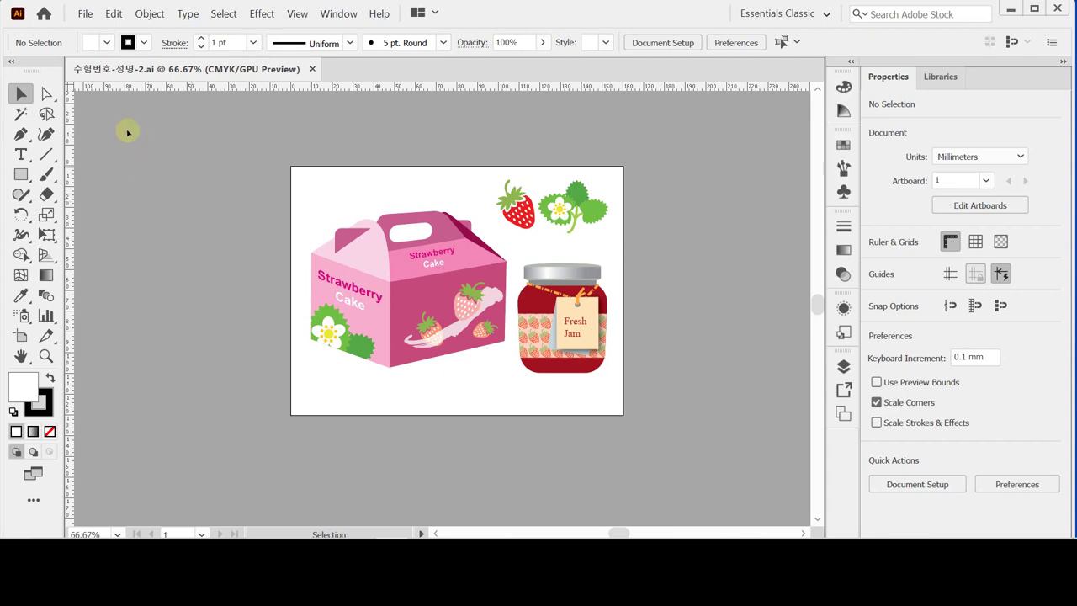
# - Create a new document 160 mm wide and 120 mm high, with millimetres as units and CMYK colour mode
pyautogui.click(85, 15)
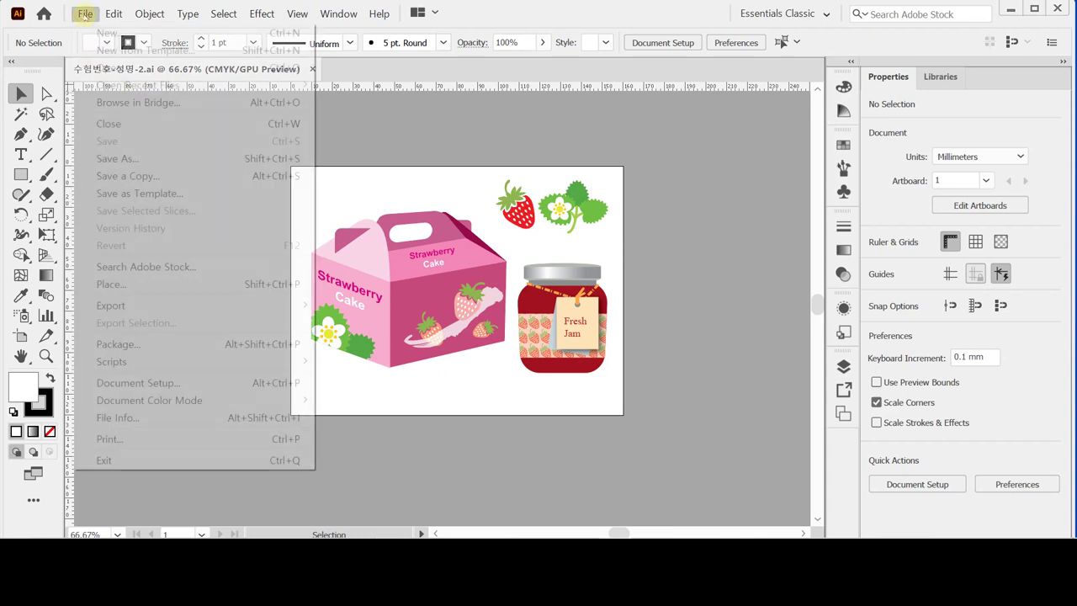
pyautogui.click(90, 32)
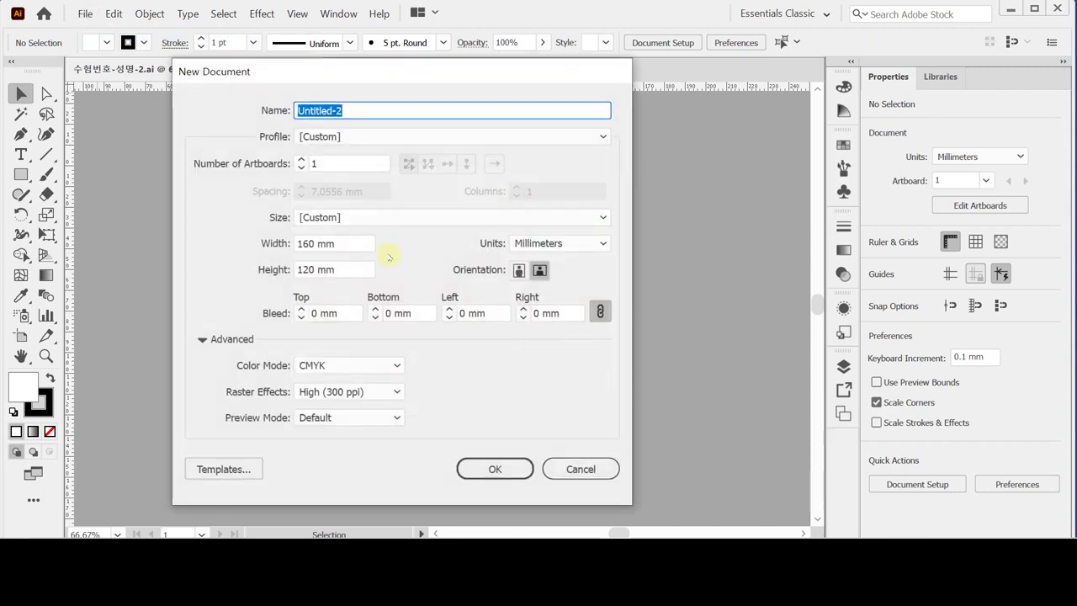
pyautogui.click(605, 244)
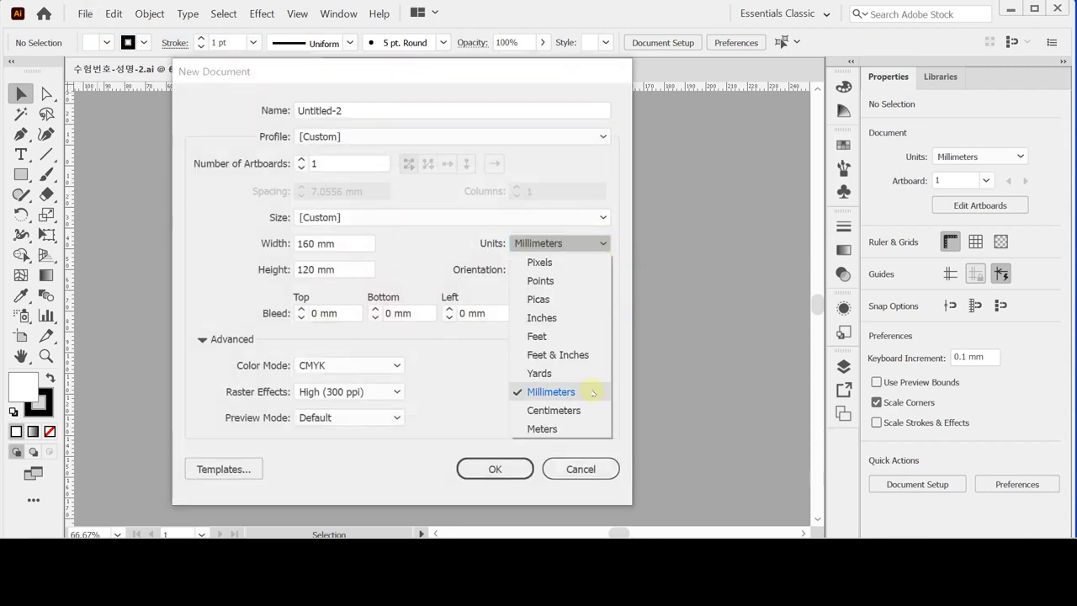
pyautogui.click(593, 393)
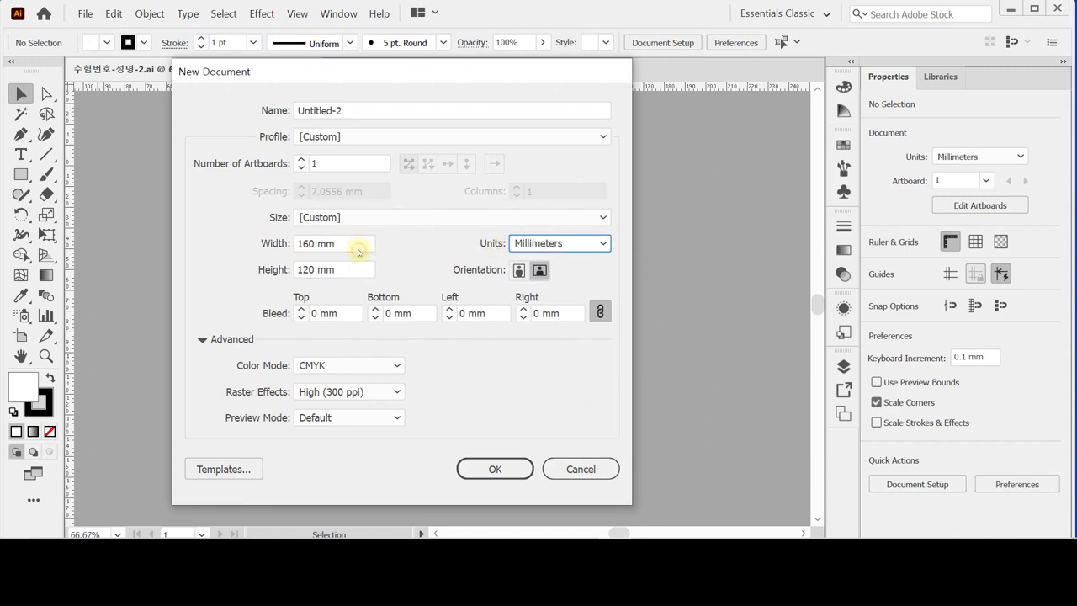
pyautogui.click(356, 247)
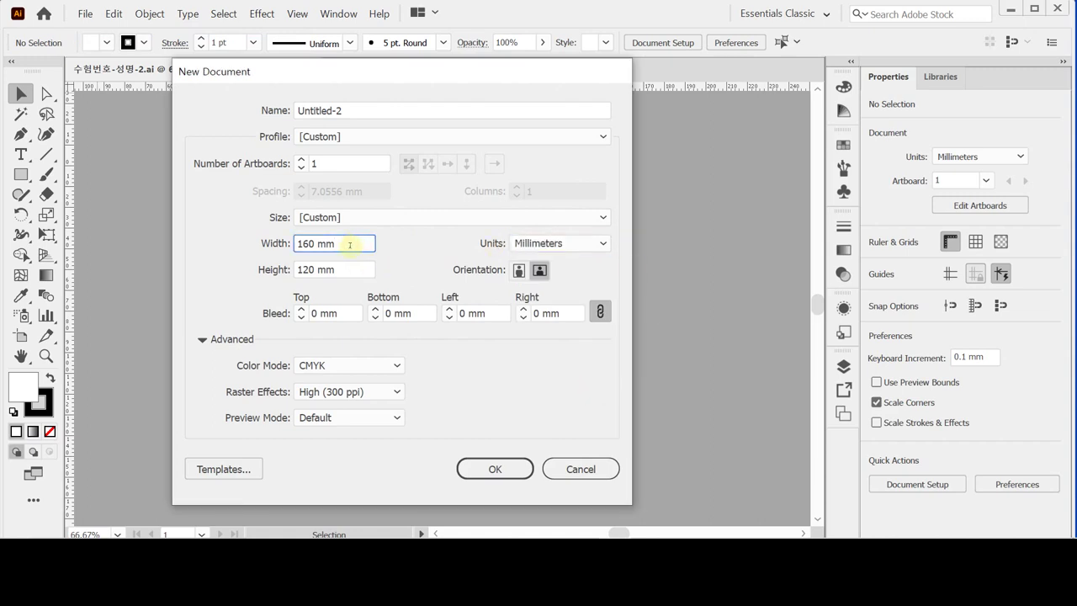
pyautogui.moveTo(350, 245); pyautogui.dragTo(296, 244)
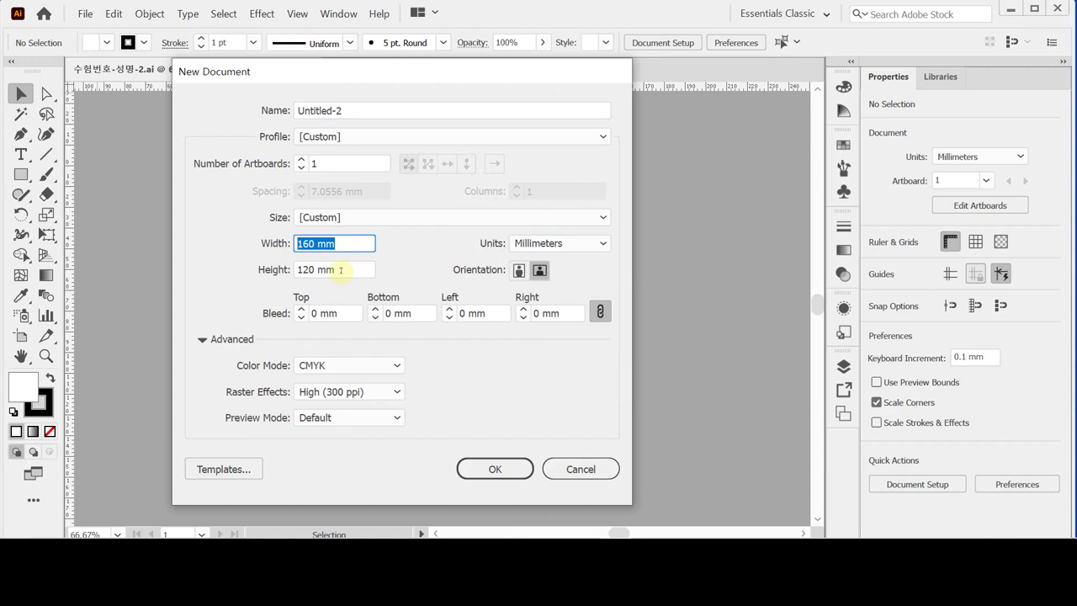
pyautogui.press('Tab')
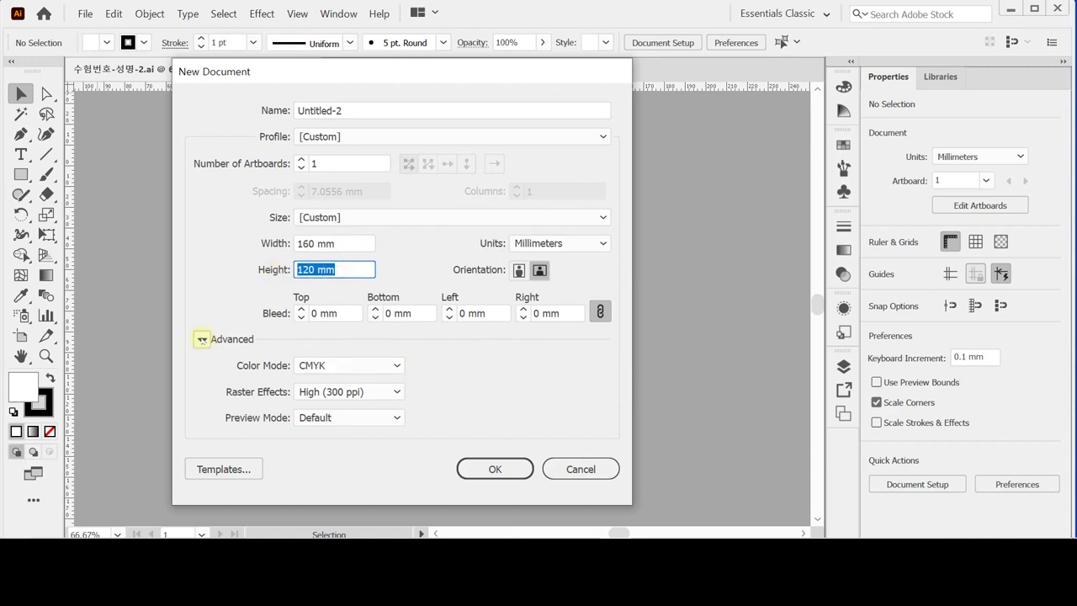
pyautogui.click(202, 339)
pyautogui.click(202, 339)
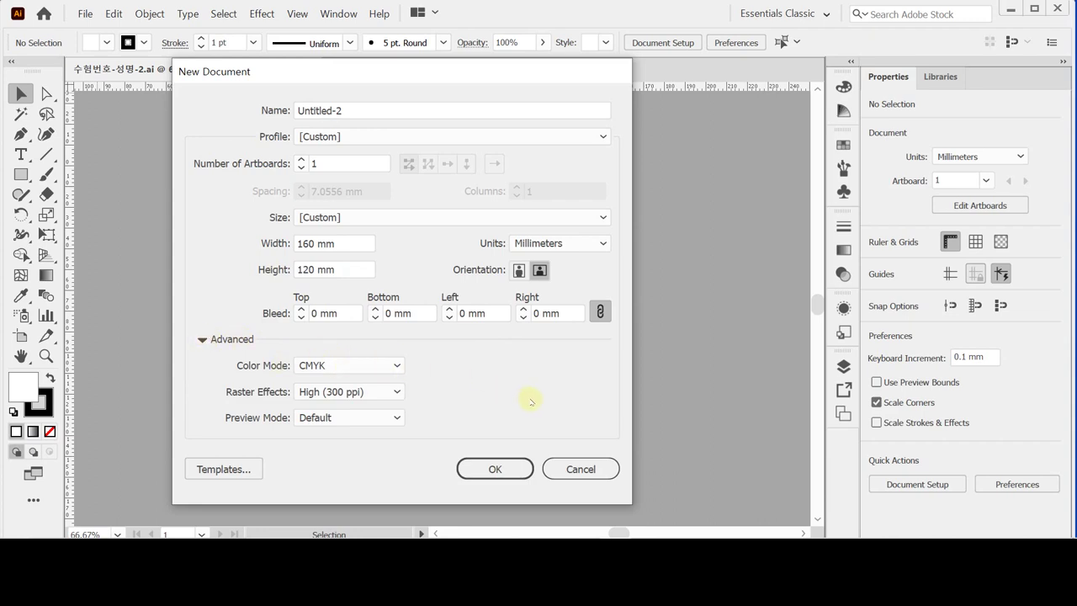
pyautogui.click(494, 468)
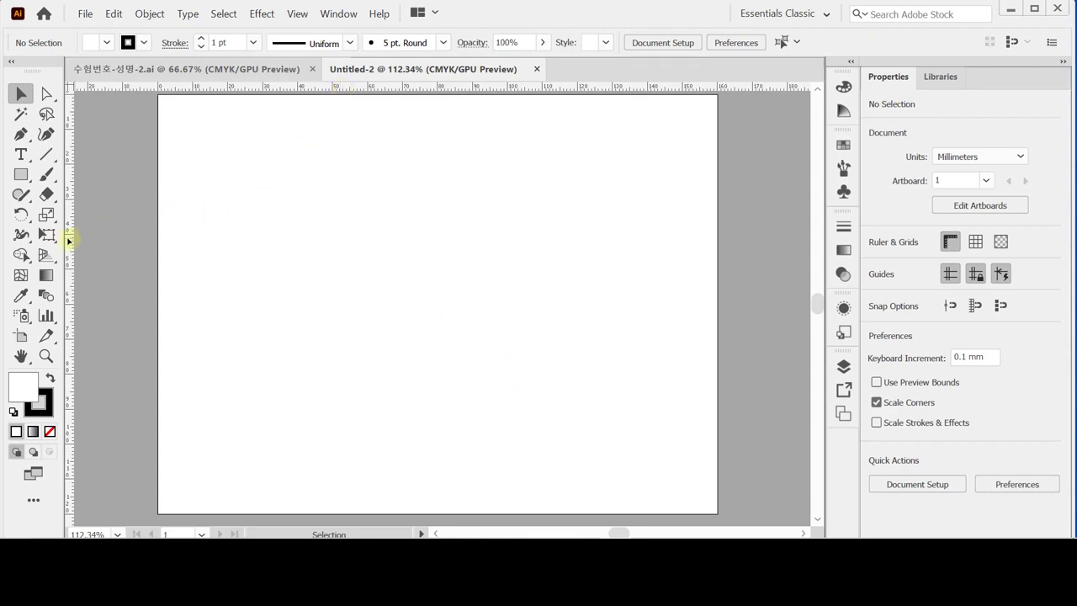
# - Place a vertical guide at about 63 mm and a horizontal guide at about 45 mm on the blank artboard
pyautogui.moveTo(69, 241); pyautogui.dragTo(379, 244)
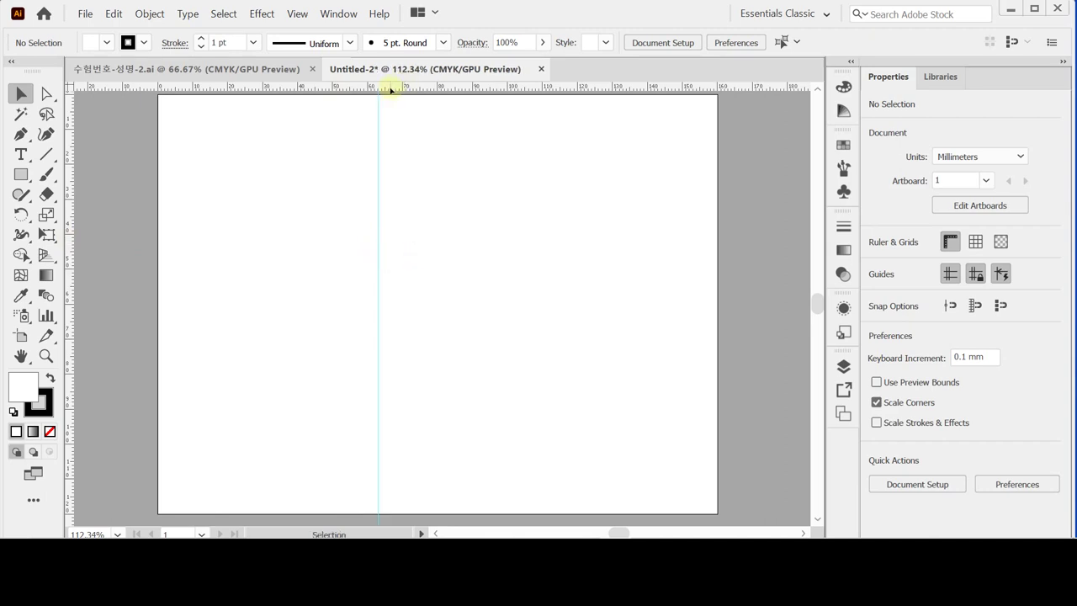
pyautogui.moveTo(389, 89); pyautogui.dragTo(408, 251)
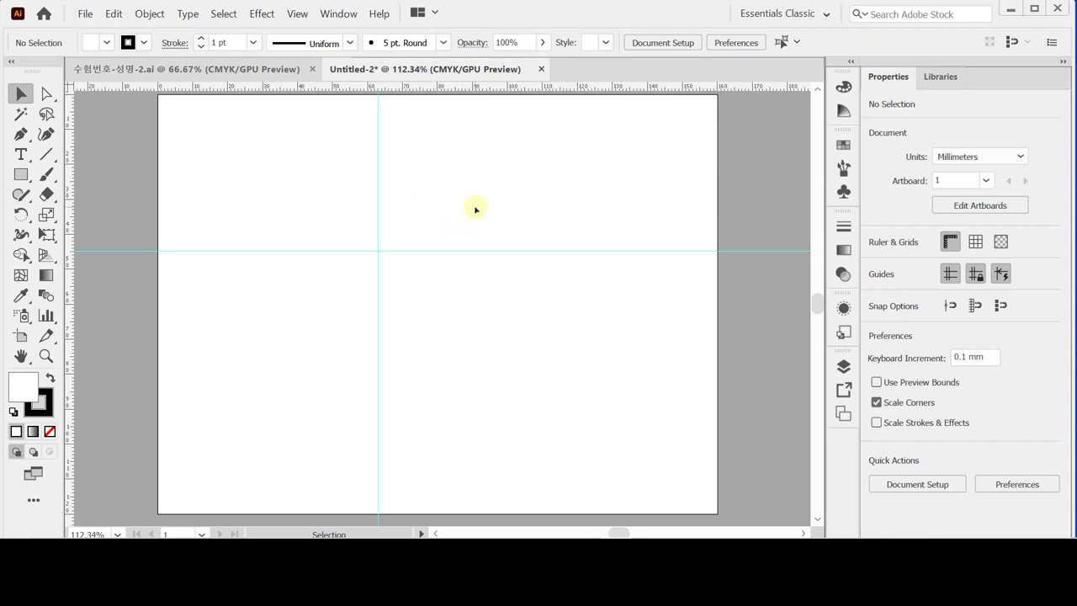
# - Add another horizontal guide at about 22 mm, and start saving the document into the GTQ folder under Documents (문서)
pyautogui.moveTo(413, 89); pyautogui.dragTo(415, 174)
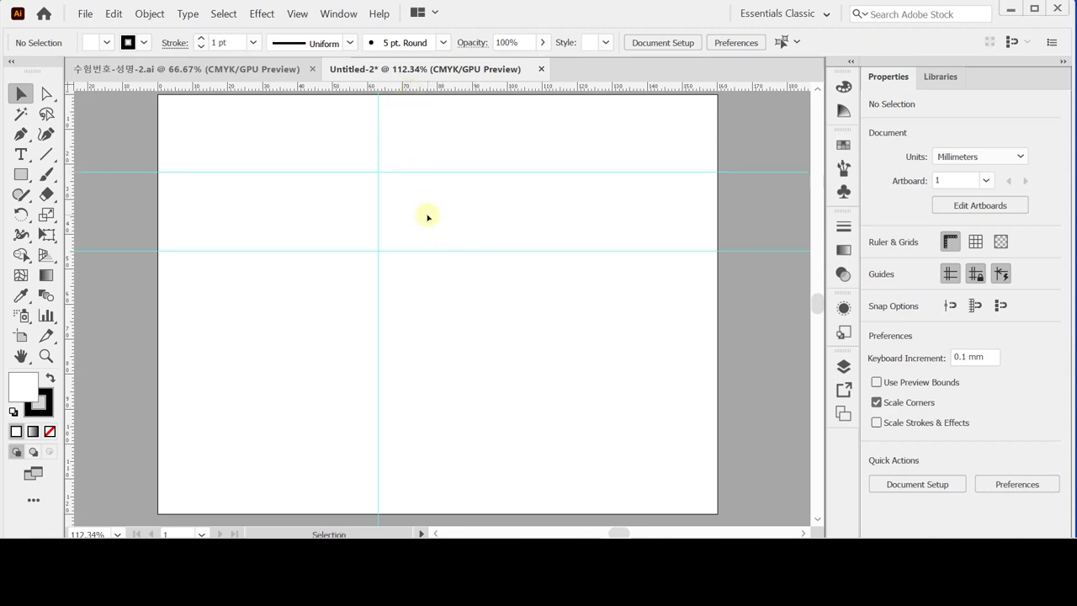
pyautogui.press('ctrl')
pyautogui.hotkey('ctrl', 's')
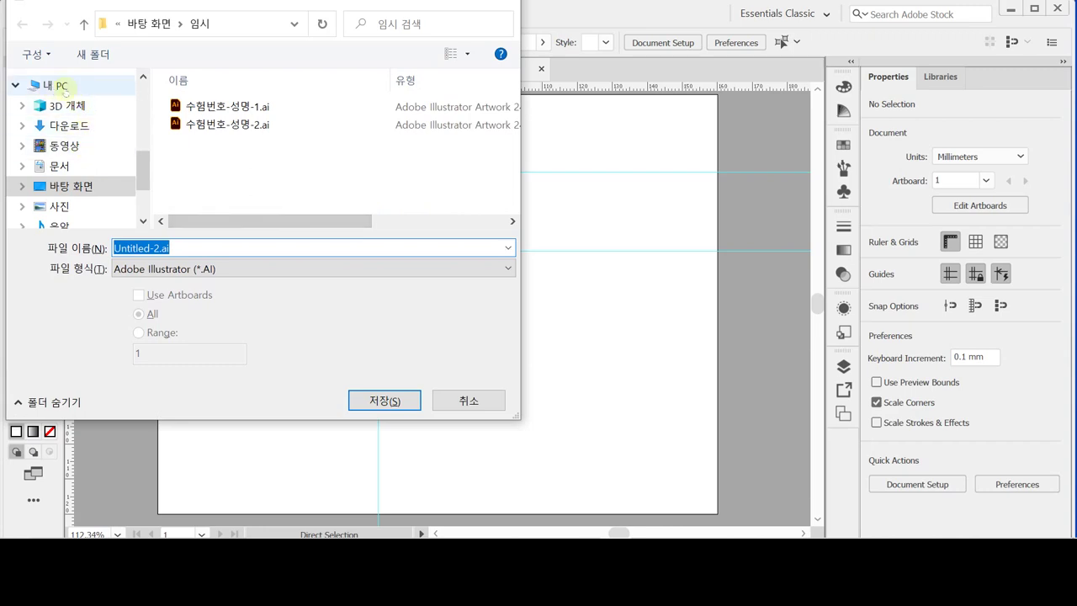
pyautogui.click(57, 87)
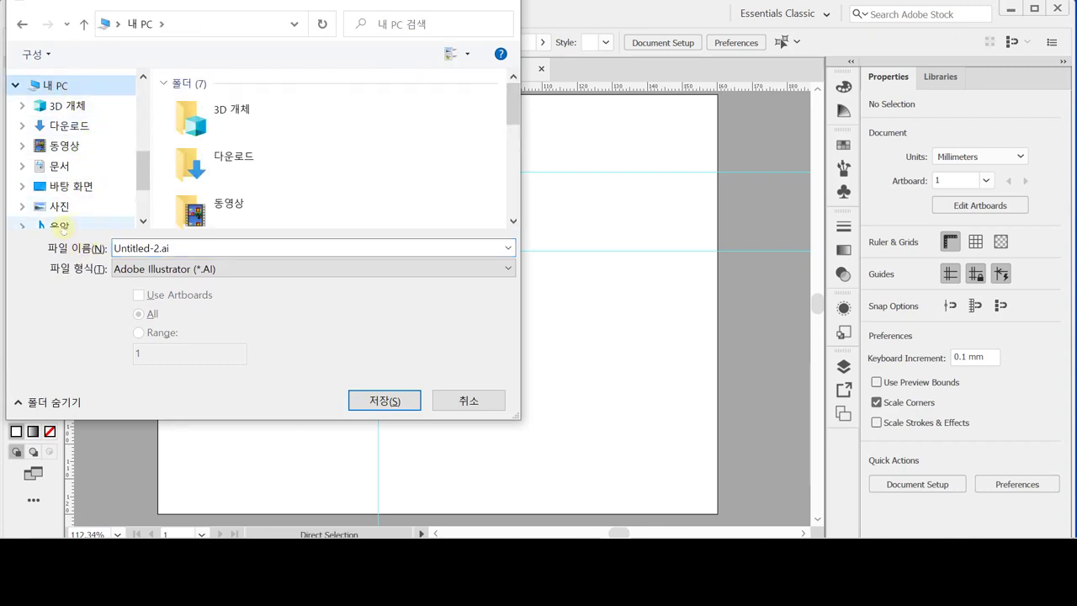
pyautogui.click(56, 165)
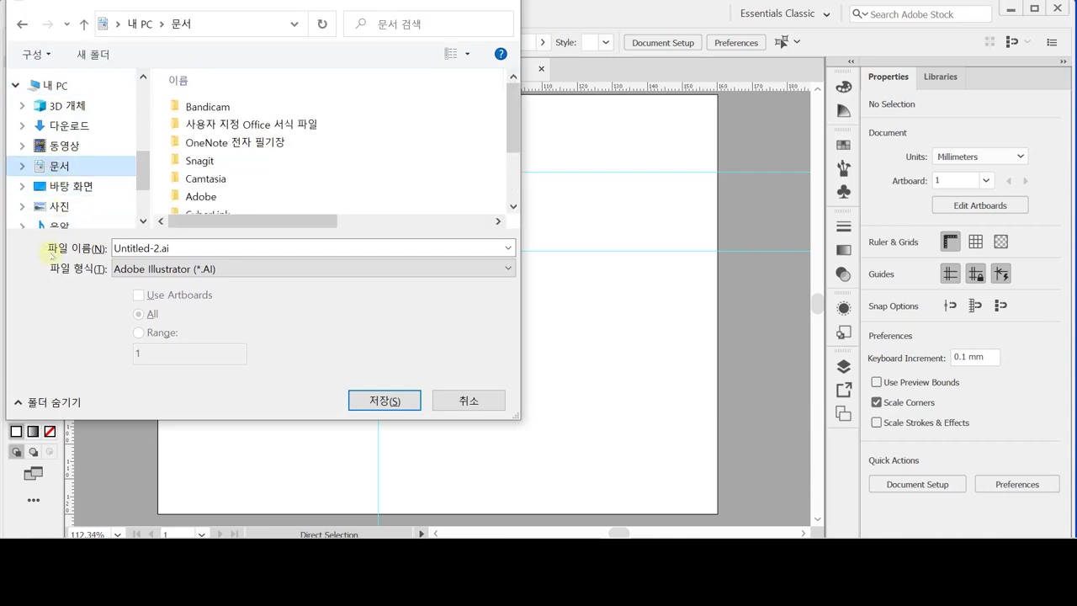
pyautogui.scroll(-3, 160, 202)
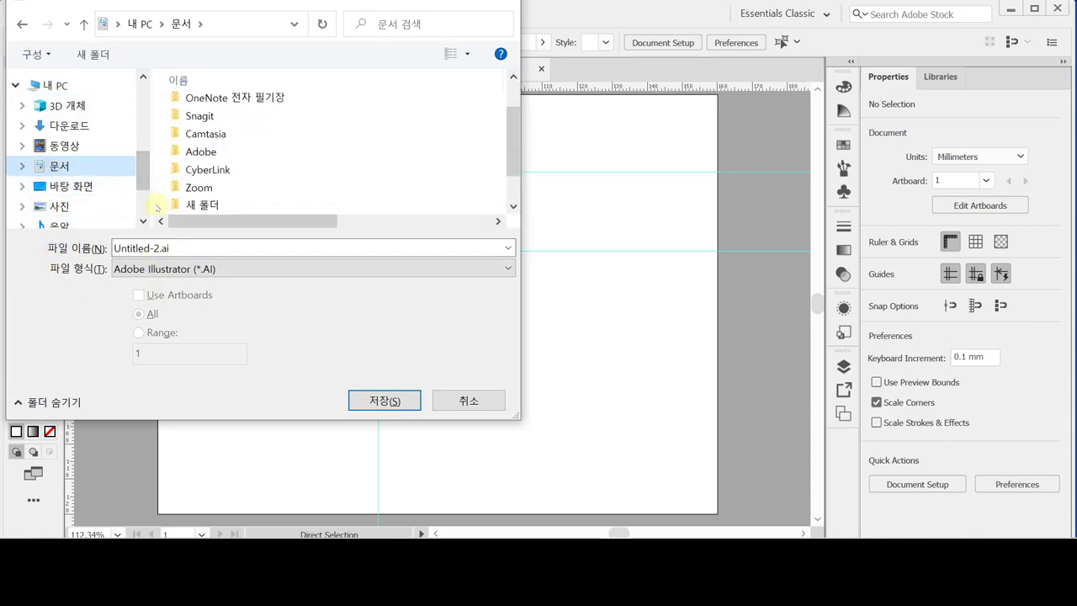
pyautogui.doubleClick(197, 204)
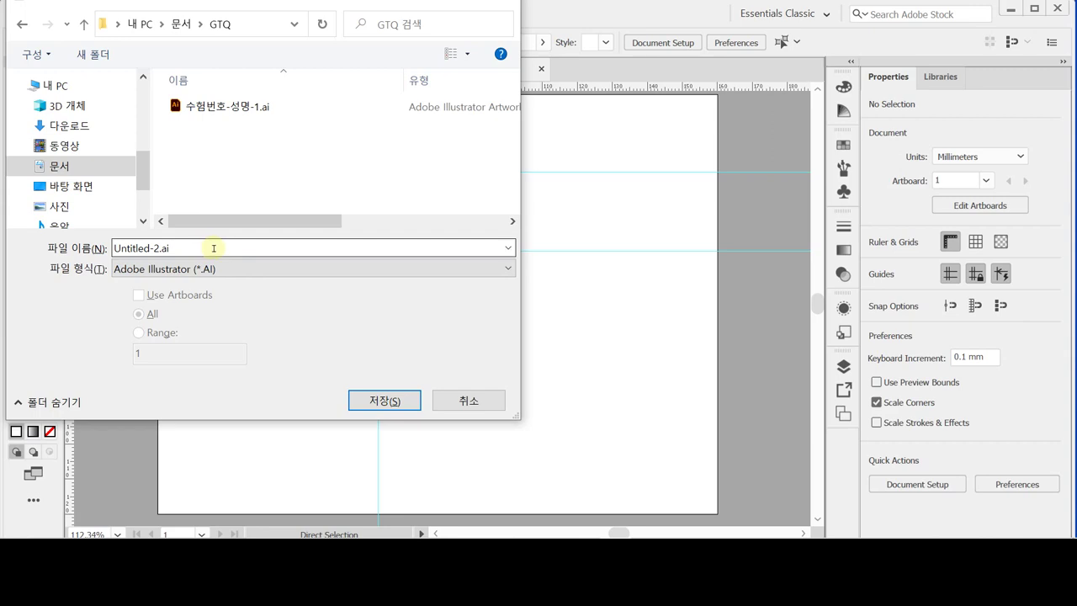
# - Name the file 수험번호-성명-2.ai and save it in Adobe Illustrator format, accepting the Illustrator 2020 save options
pyautogui.doubleClick(214, 248)
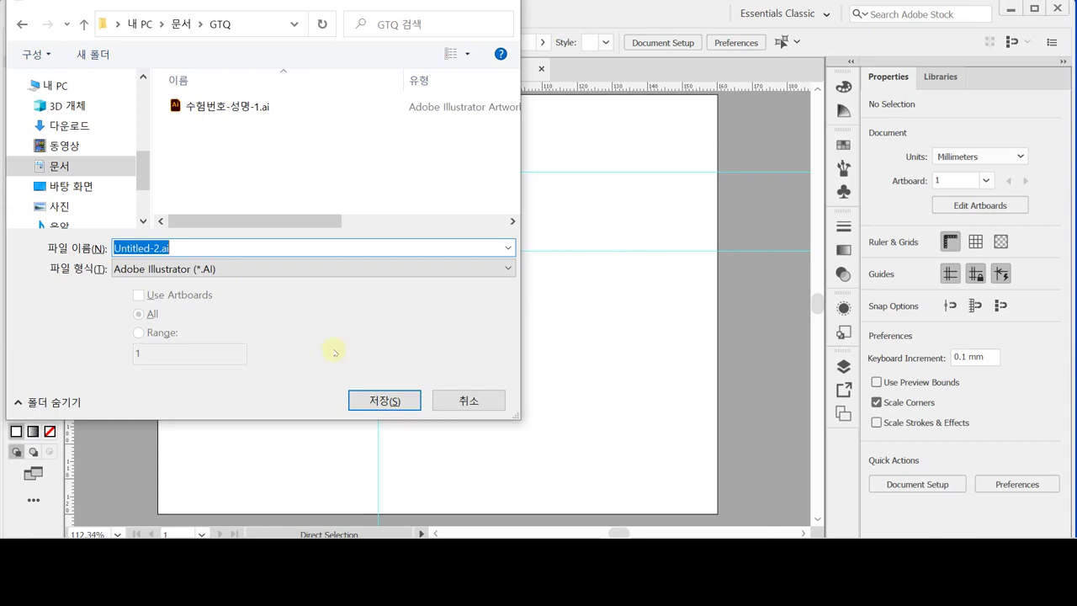
pyautogui.write('수험ㅂ')
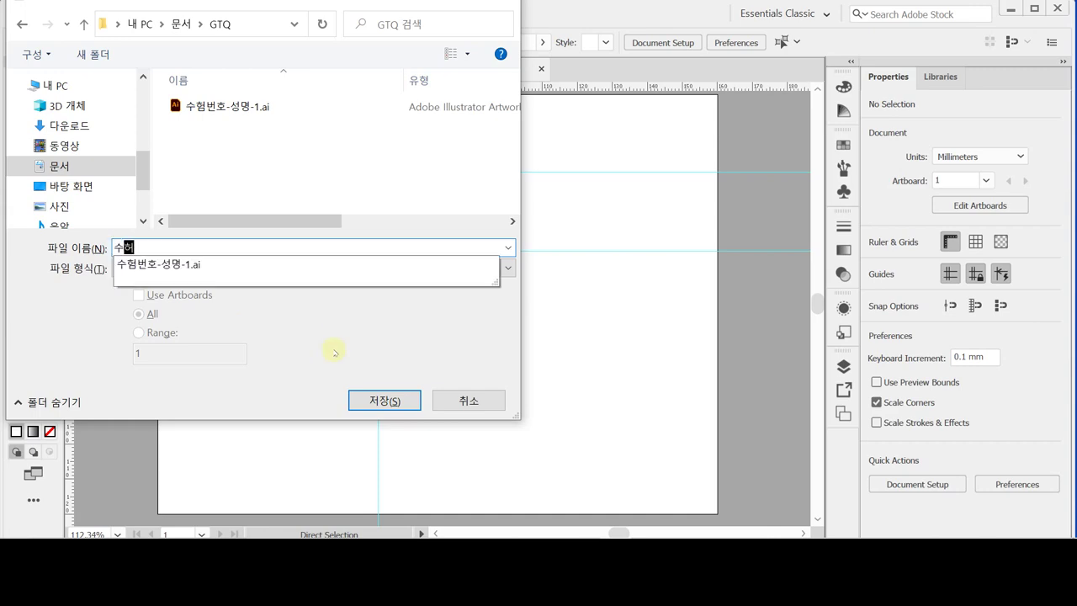
pyautogui.write('번호')
pyautogui.press('Down')
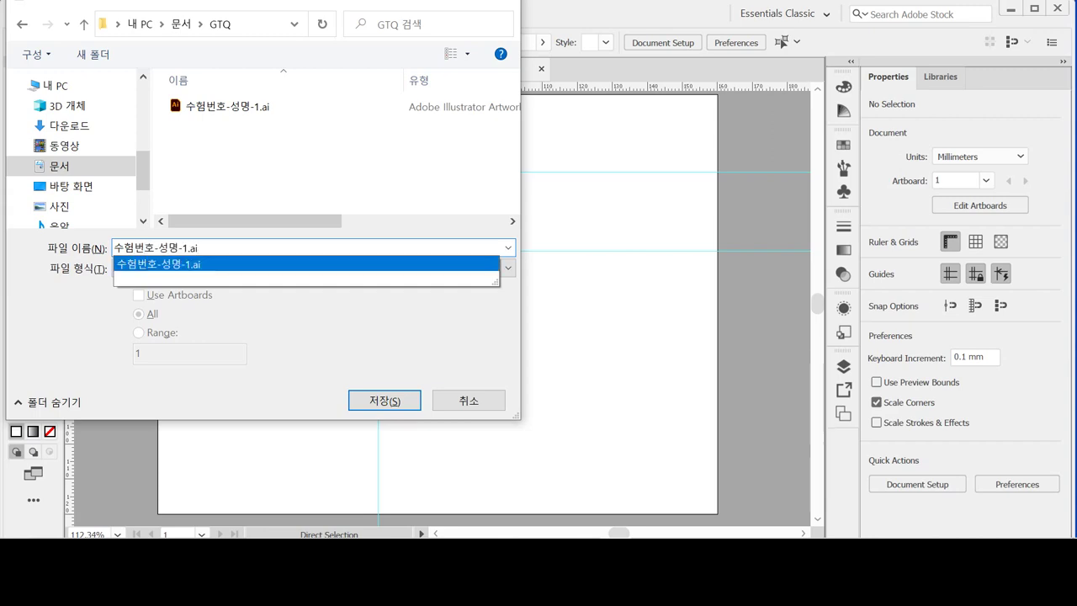
pyautogui.press('Left')
pyautogui.press('Left')
pyautogui.press('Left')
pyautogui.press('BackSpace')
pyautogui.write('2')
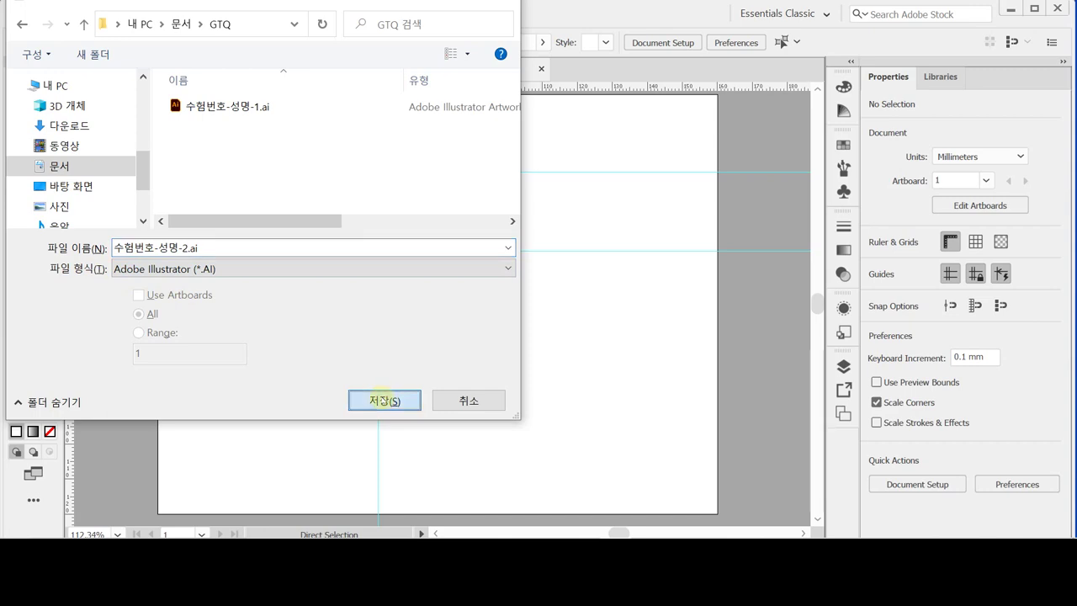
pyautogui.click(384, 400)
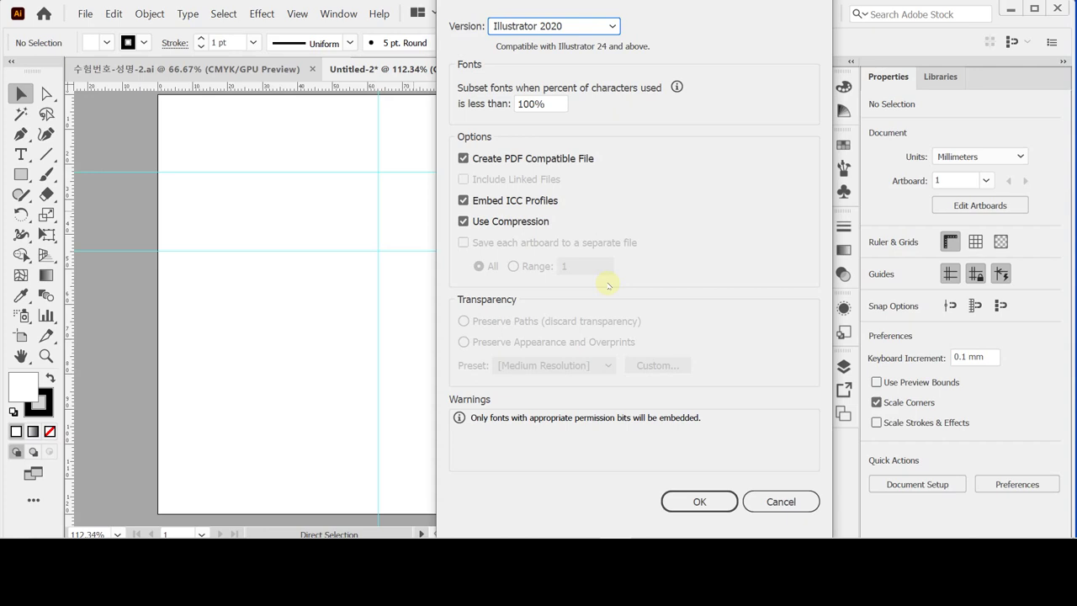
pyautogui.click(692, 502)
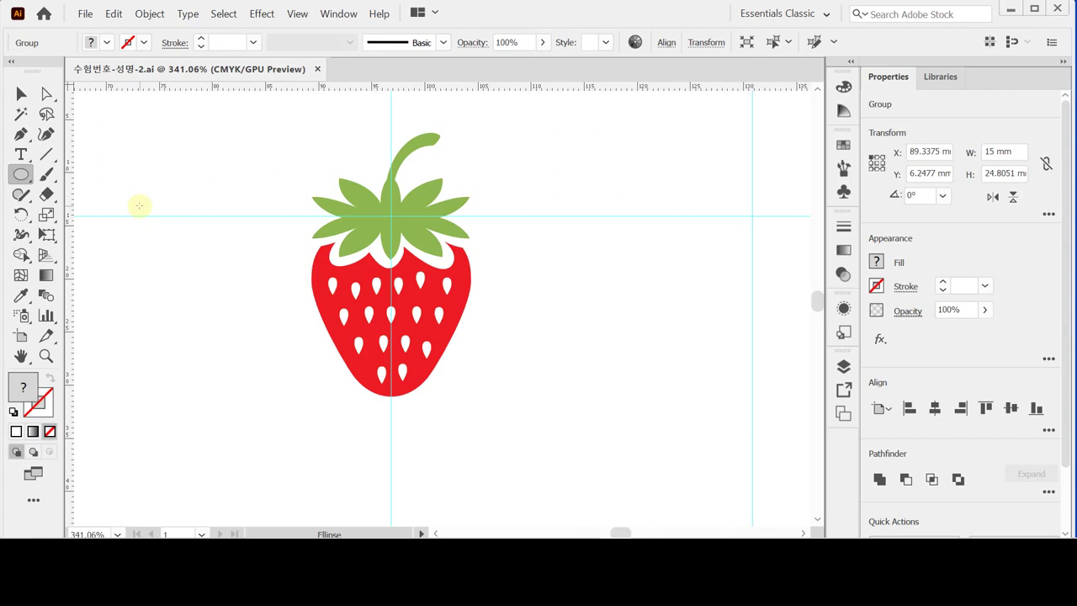
# - Convert the finished strawberry group into guides to use as a tracing reference
pyautogui.press('ctrl')
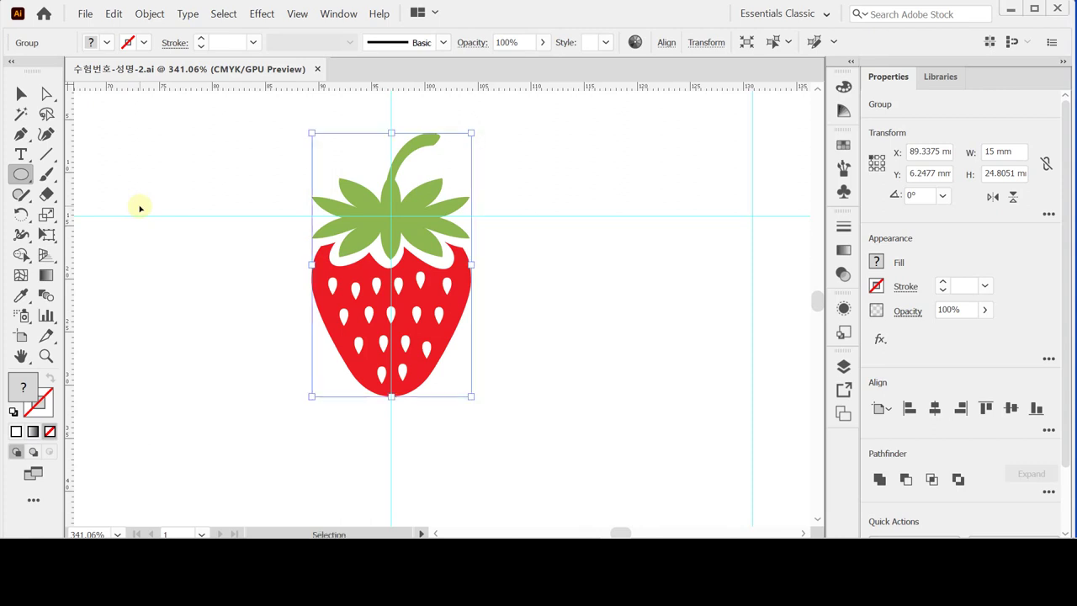
pyautogui.hotkey('ctrl', '5')
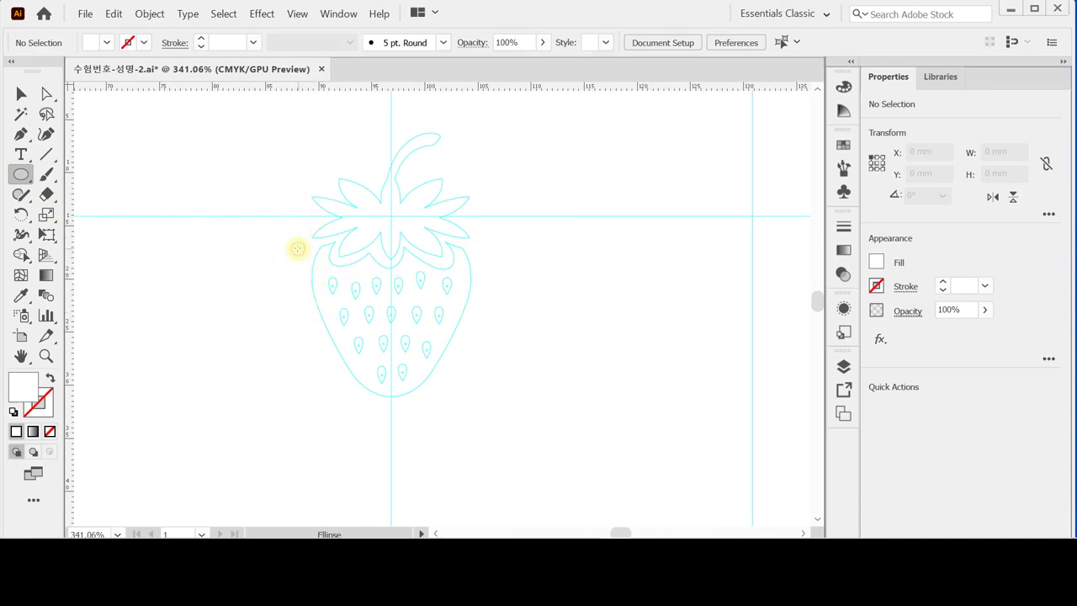
# - Create a 15 × 19 mm ellipse over the strawberry guides, with no fill and a black 1 pt stroke
pyautogui.click(296, 248)
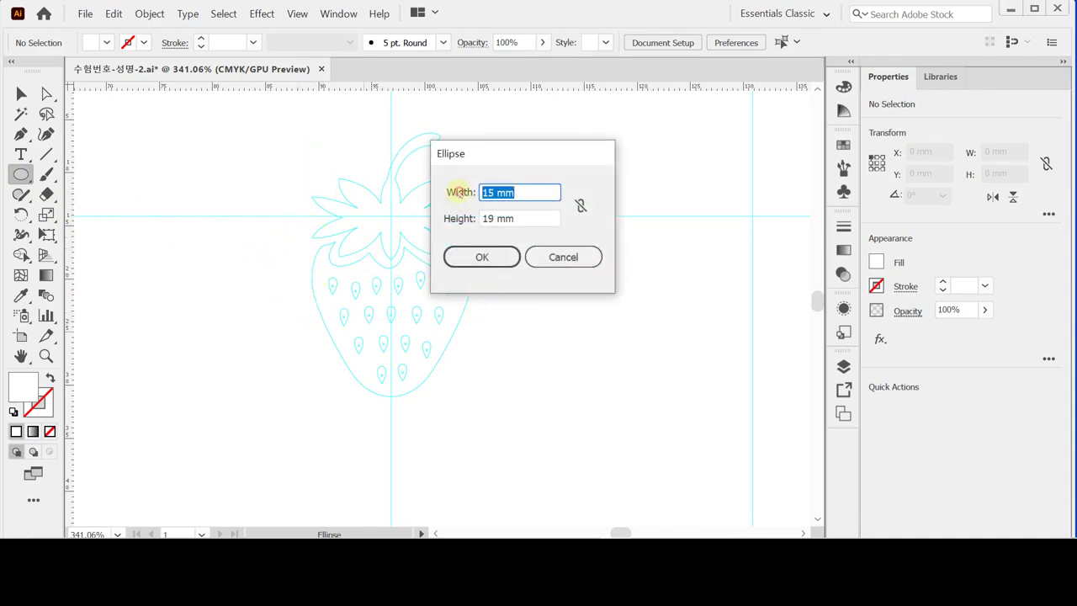
pyautogui.press('Tab')
pyautogui.click(470, 259)
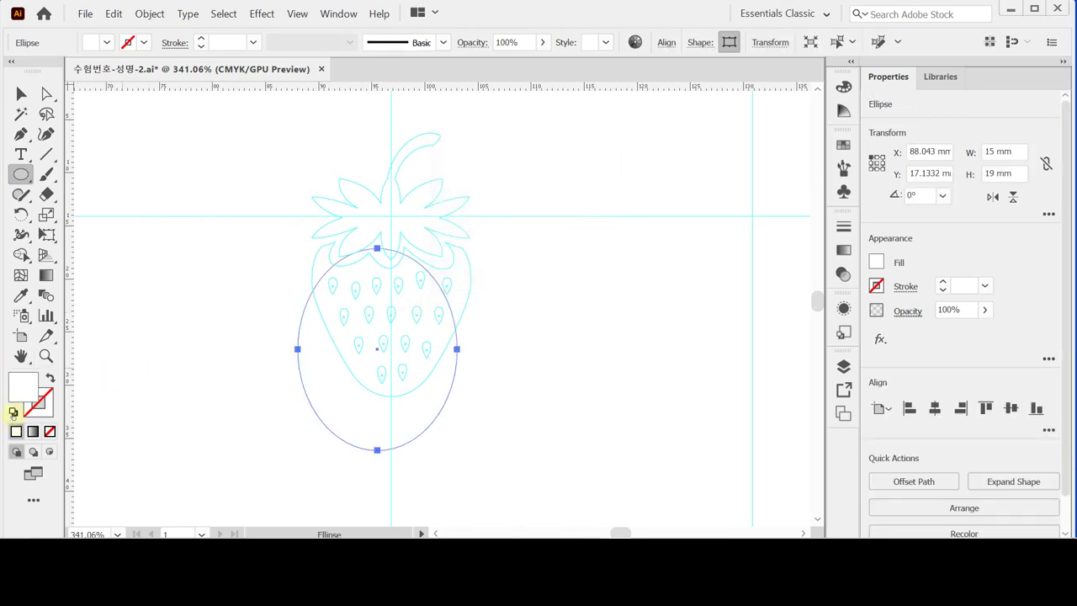
pyautogui.press('d')
pyautogui.press('/')
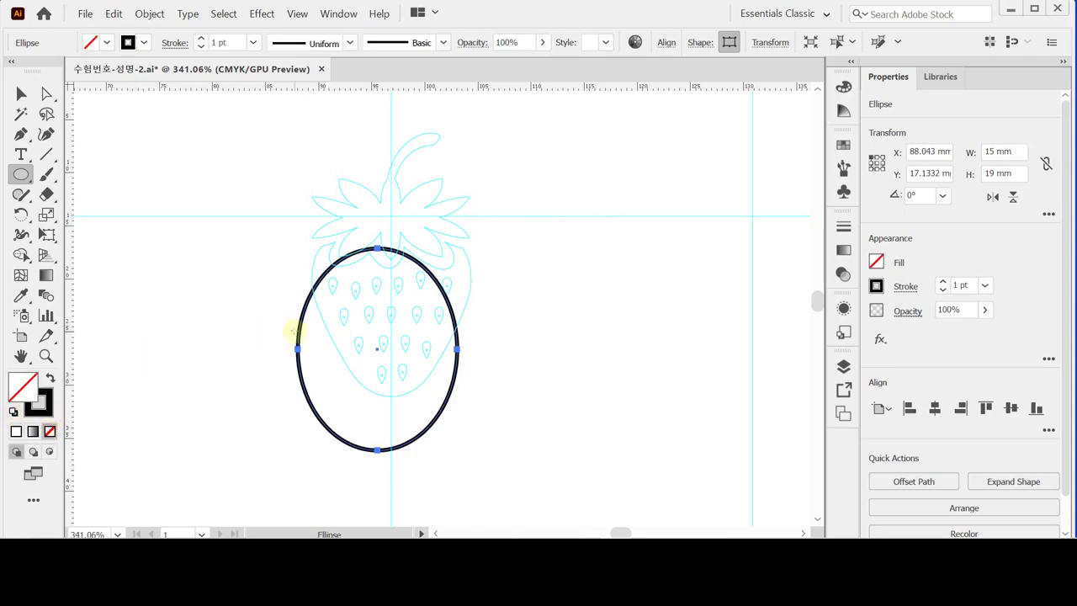
# - Move the ellipse onto the strawberry body guide, centred on the vertical guide, to about X 89.44 mm and Y 12.13 mm
pyautogui.press('Up')
pyautogui.press('Up')
pyautogui.press('Up')
pyautogui.press('Up')
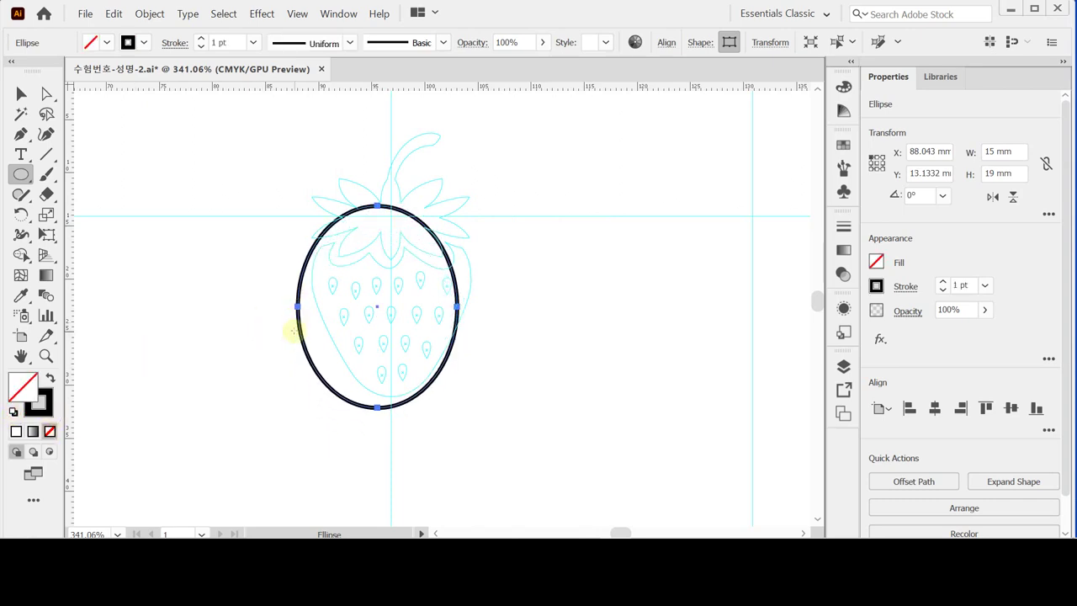
pyautogui.press('Right')
pyautogui.press('Right')
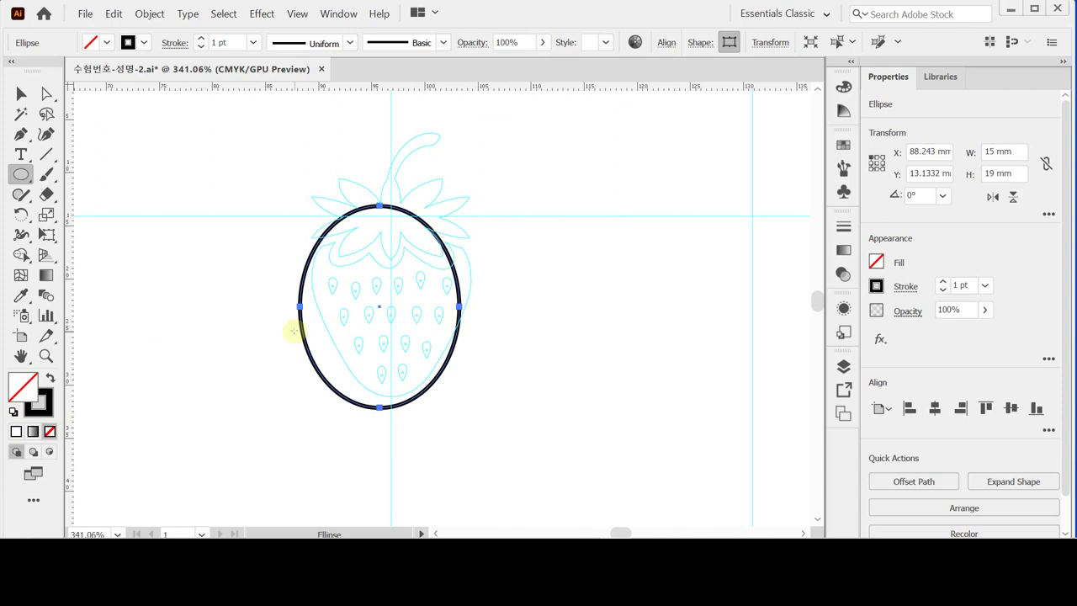
pyautogui.hotkey('shift', 'Right')
pyautogui.press('Right')
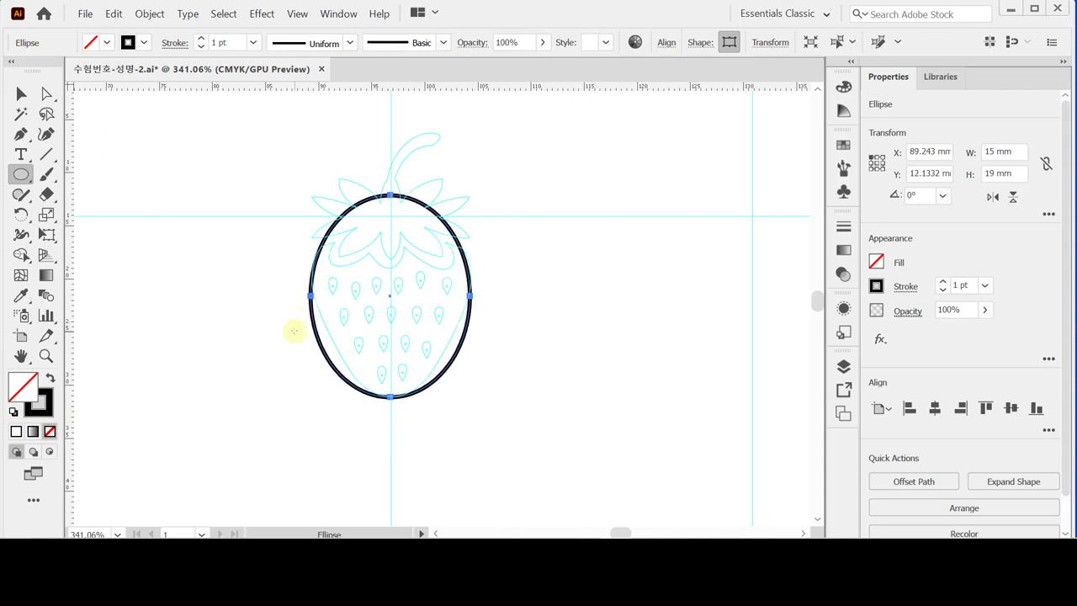
pyautogui.hotkey('shift', 'Up')
pyautogui.press('Right')
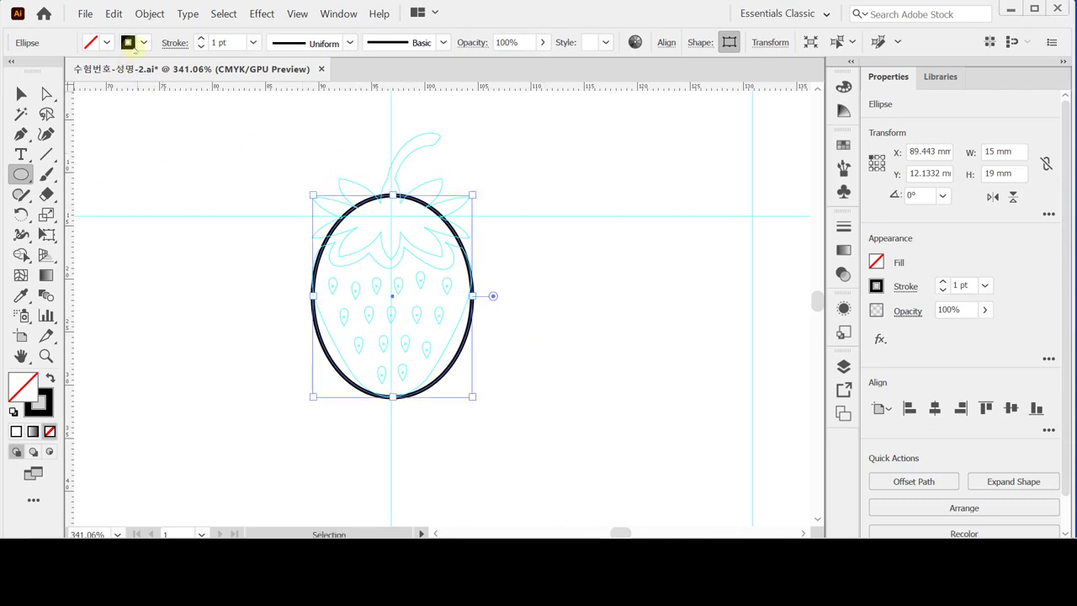
# - Add anchor points midway between the ellipse's existing anchors, and show the guides again
pyautogui.click(148, 14)
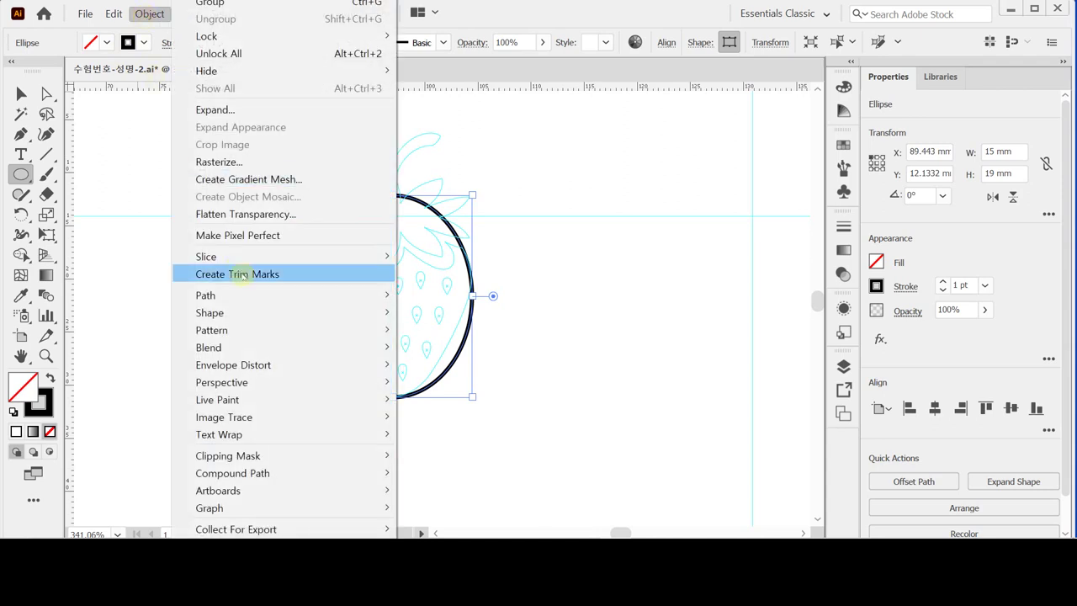
pyautogui.moveTo(249, 294)
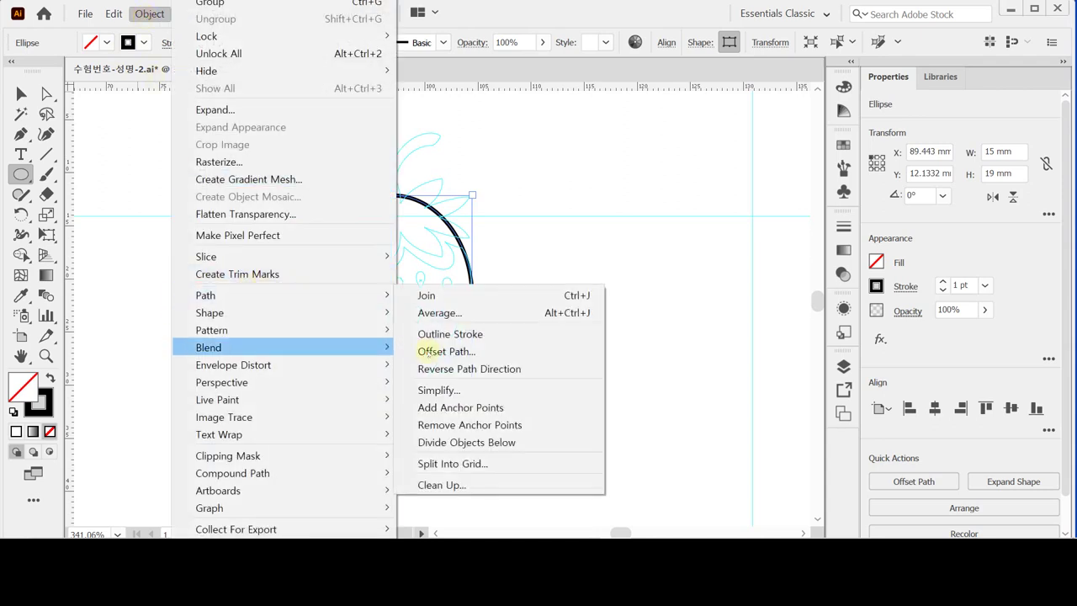
pyautogui.click(510, 409)
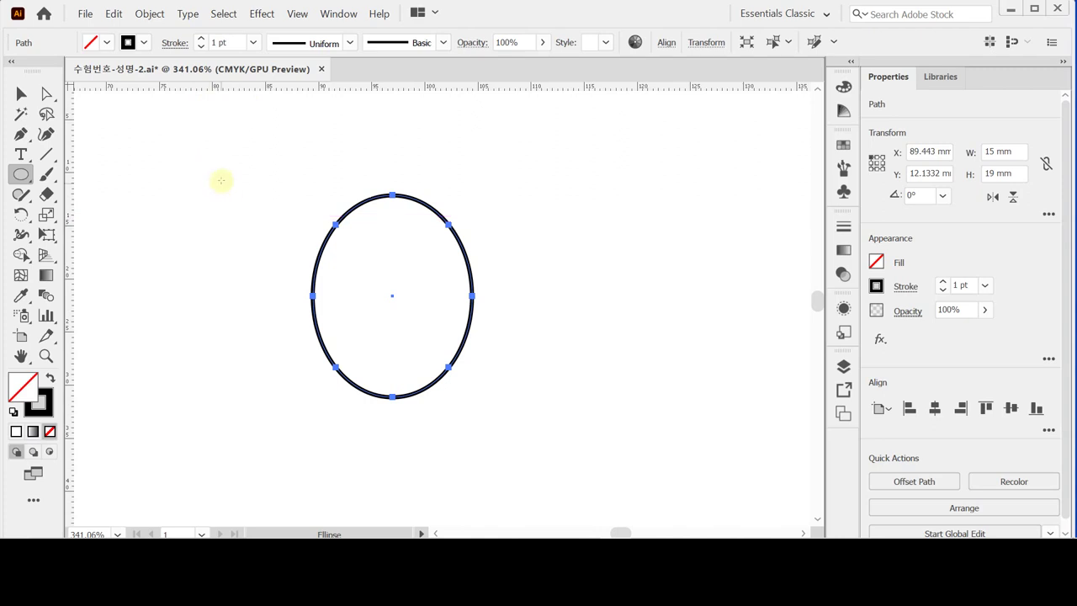
pyautogui.hotkey('ctrl', ';')
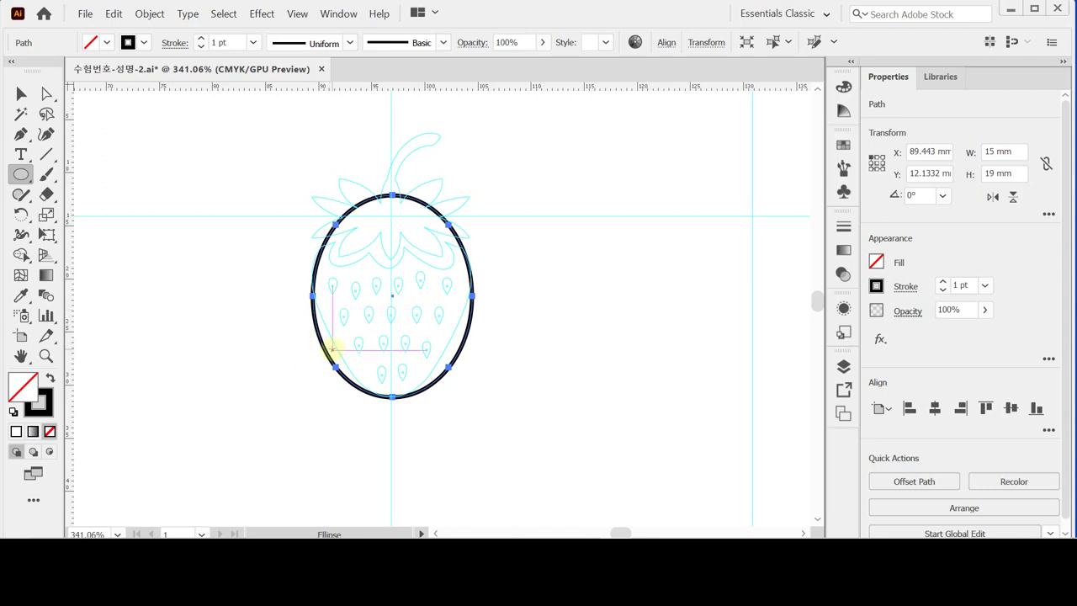
# - Scale the ellipse's three lowest anchor points uniformly to 65% to narrow the strawberry's tip
pyautogui.press('a')
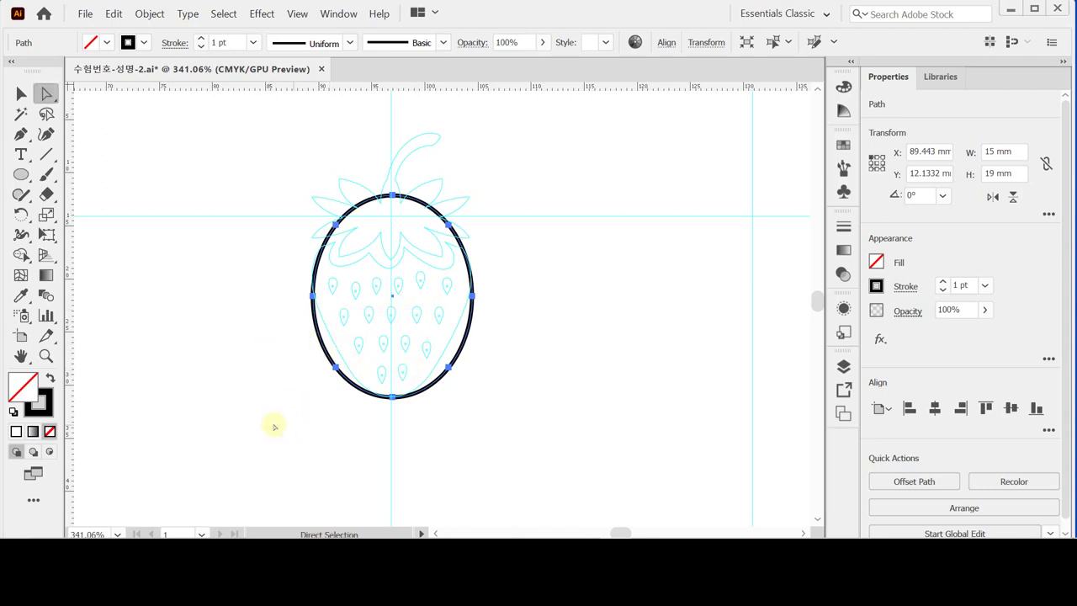
pyautogui.moveTo(275, 426); pyautogui.dragTo(495, 356)
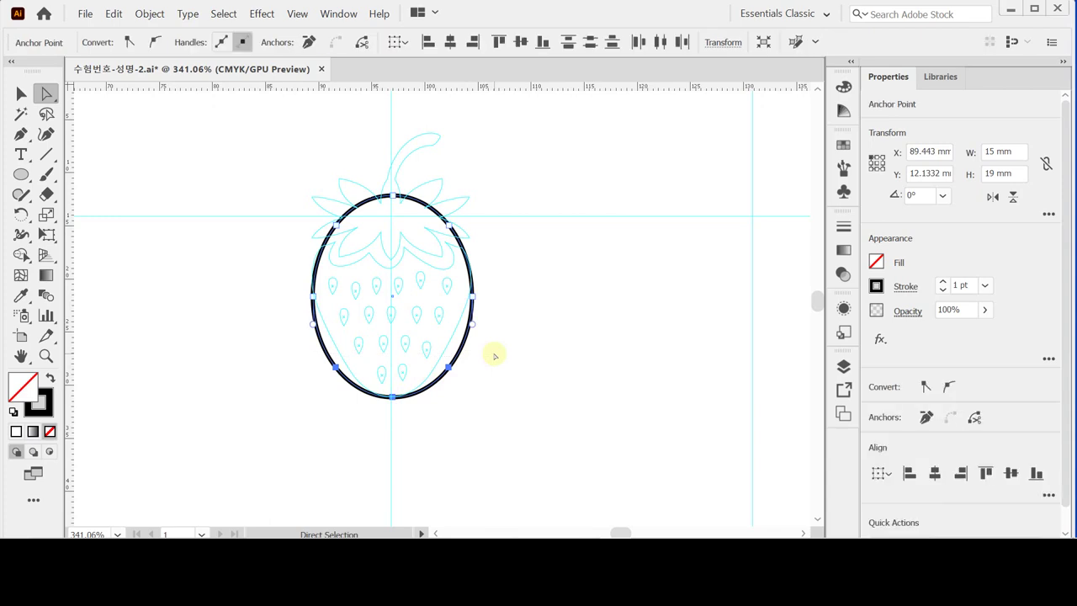
pyautogui.click(47, 215)
pyautogui.doubleClick(46, 216)
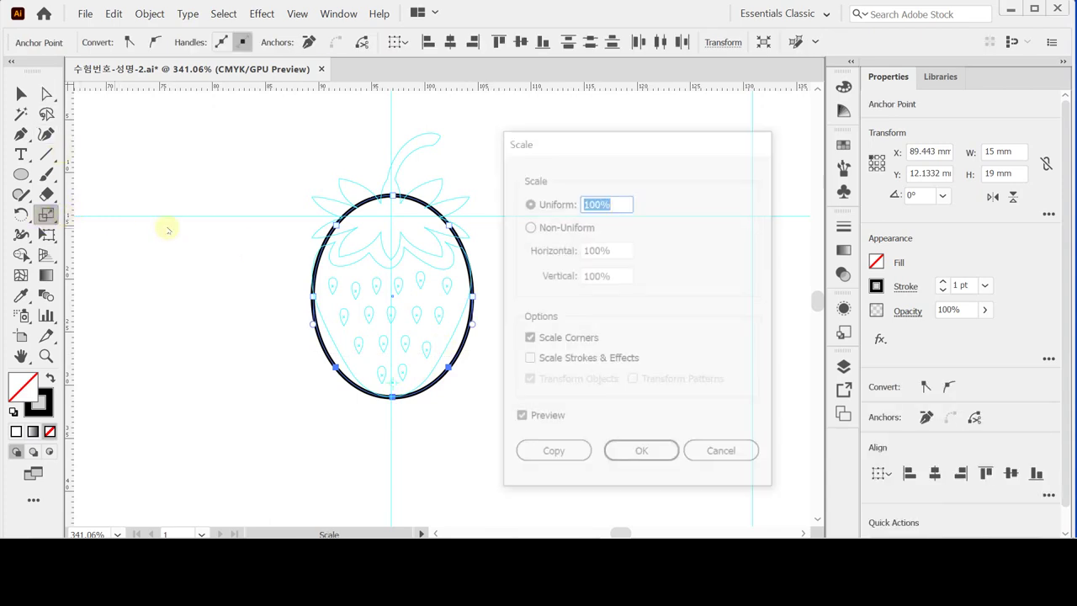
pyautogui.write('65')
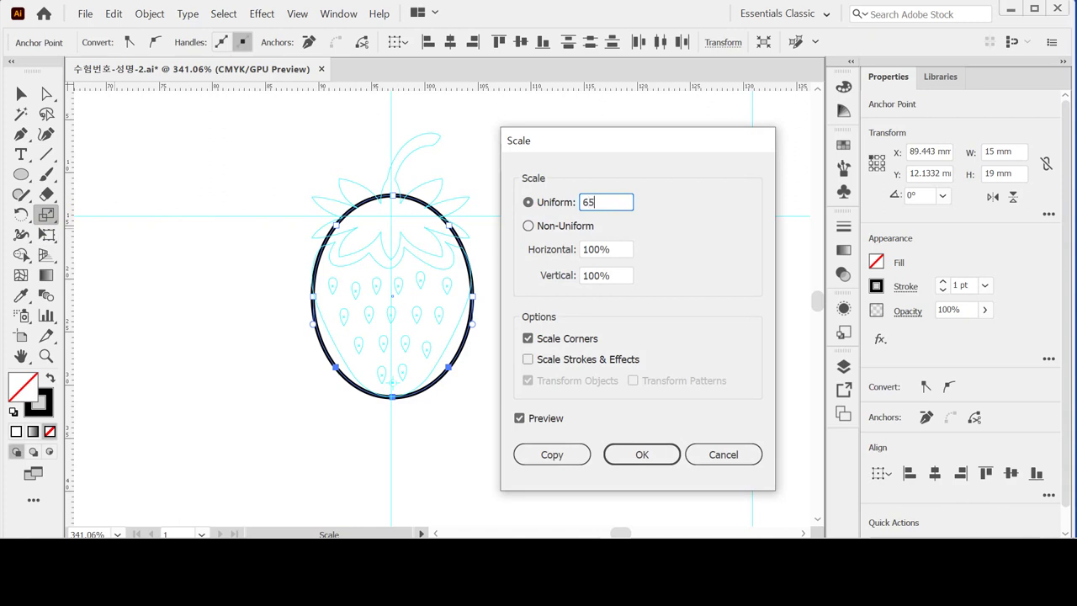
pyautogui.press('Tab')
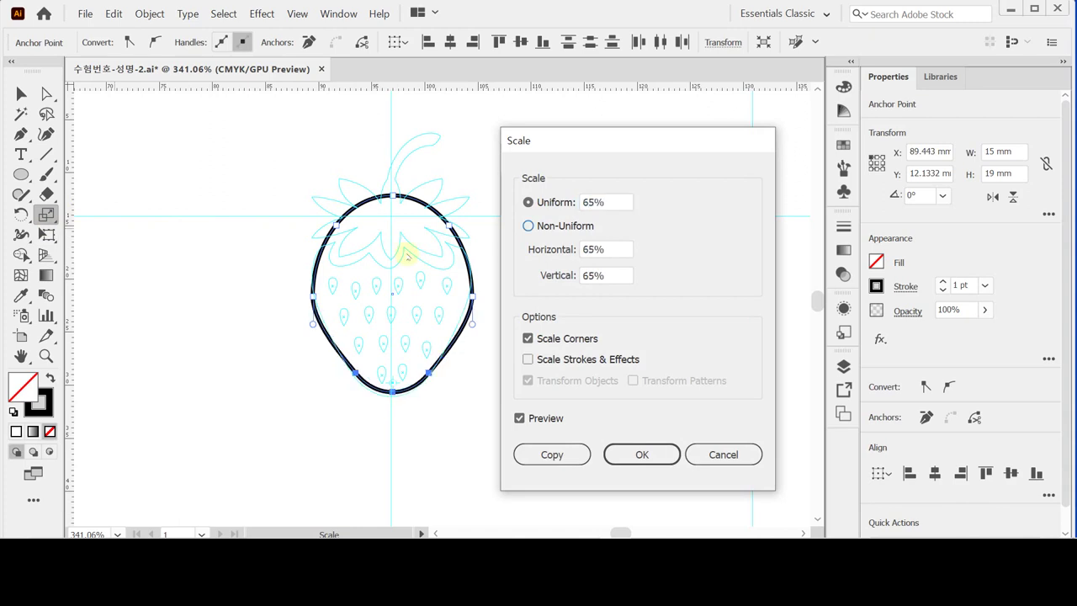
pyautogui.press('Return')
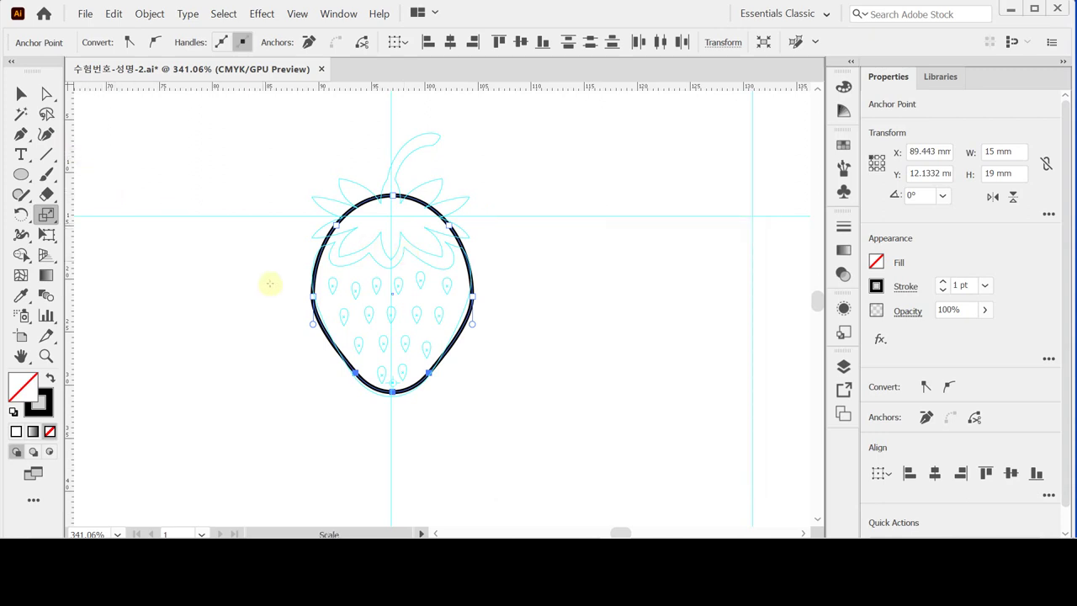
# - Move the two widest side anchor points of the strawberry body up about 1.2 mm to match the guide outline
pyautogui.press('a')
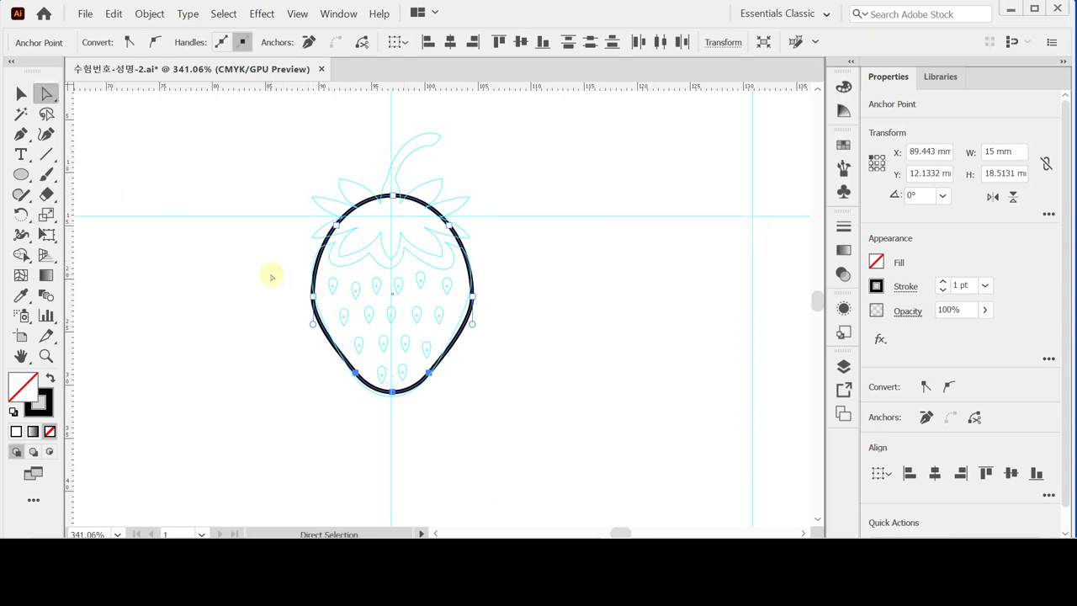
pyautogui.moveTo(271, 276); pyautogui.dragTo(503, 327)
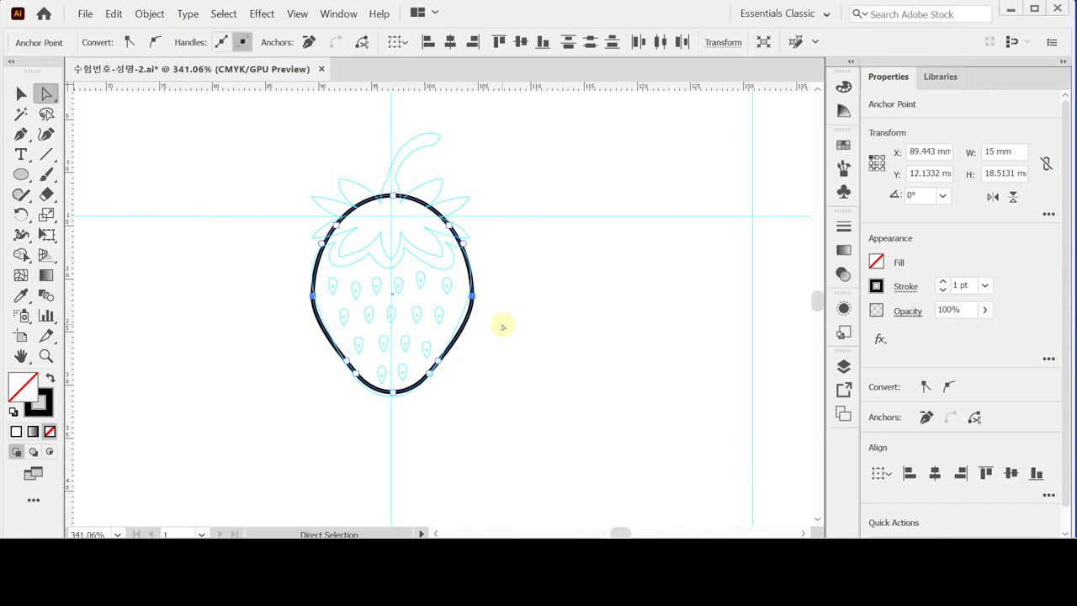
pyautogui.press('Up')
pyautogui.press('Up')
pyautogui.press('Up')
pyautogui.press('Up')
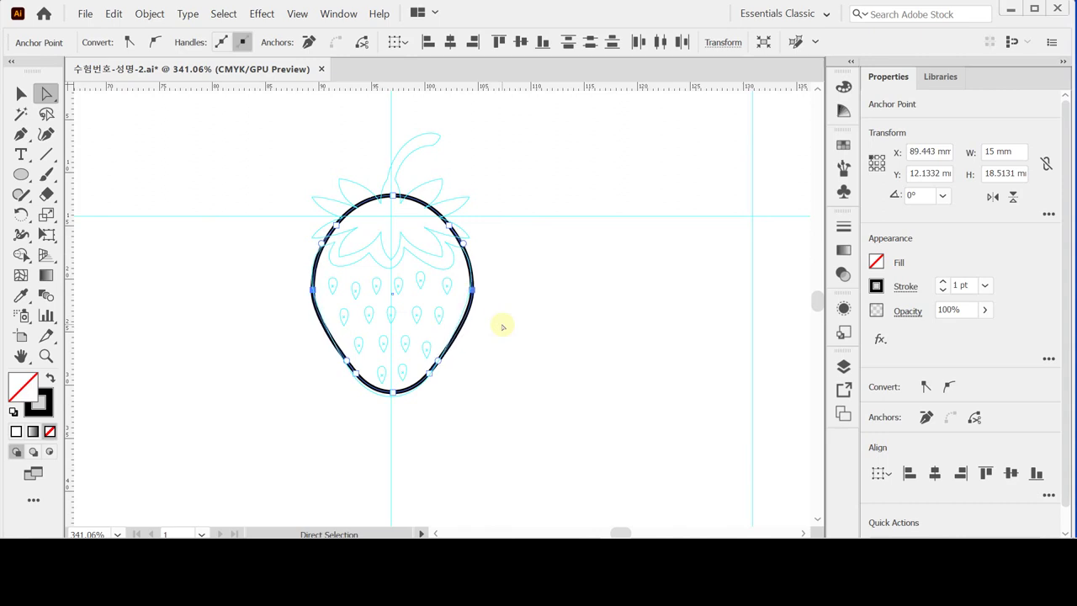
pyautogui.press('Up')
pyautogui.press('Up')
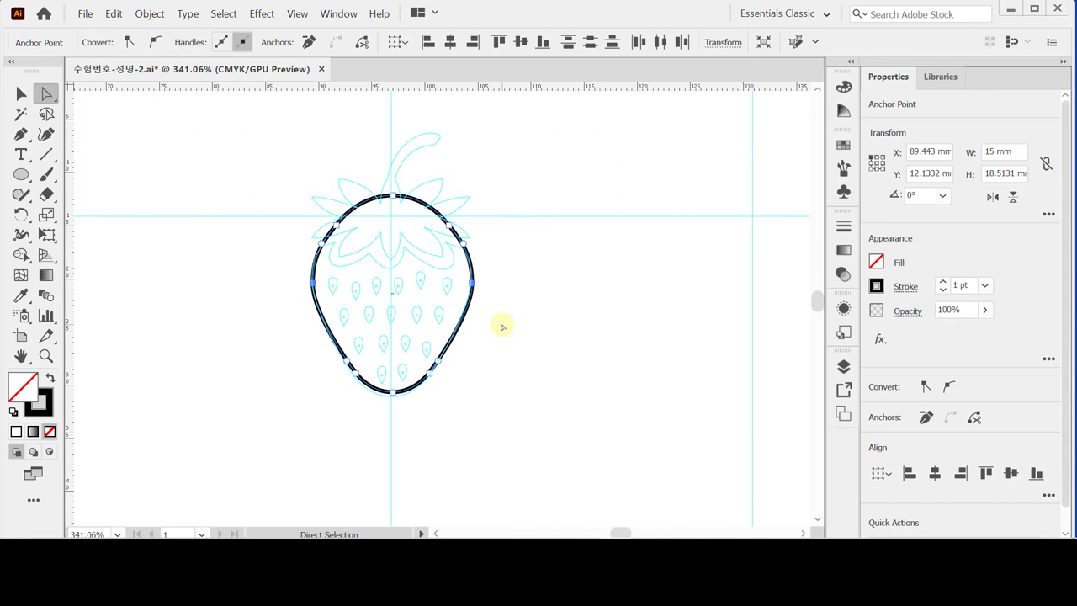
# - Nudge the strawberry body's two side anchor points up slightly, and give the body a C0 M100 Y100 K0 fill with no stroke
pyautogui.press('Up')
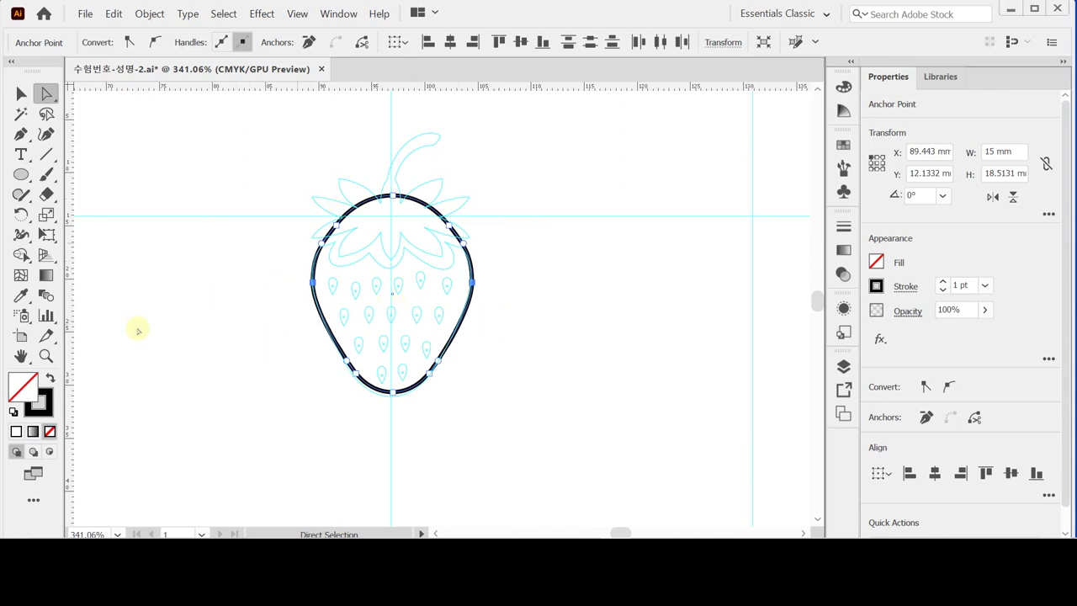
pyautogui.click(48, 413)
pyautogui.press('/')
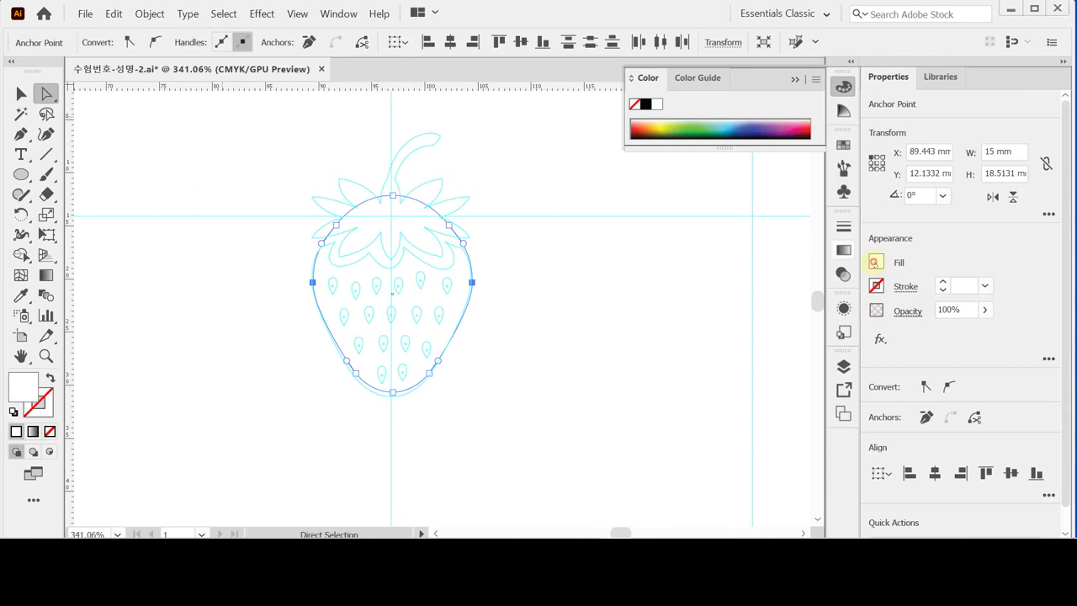
pyautogui.click(875, 262)
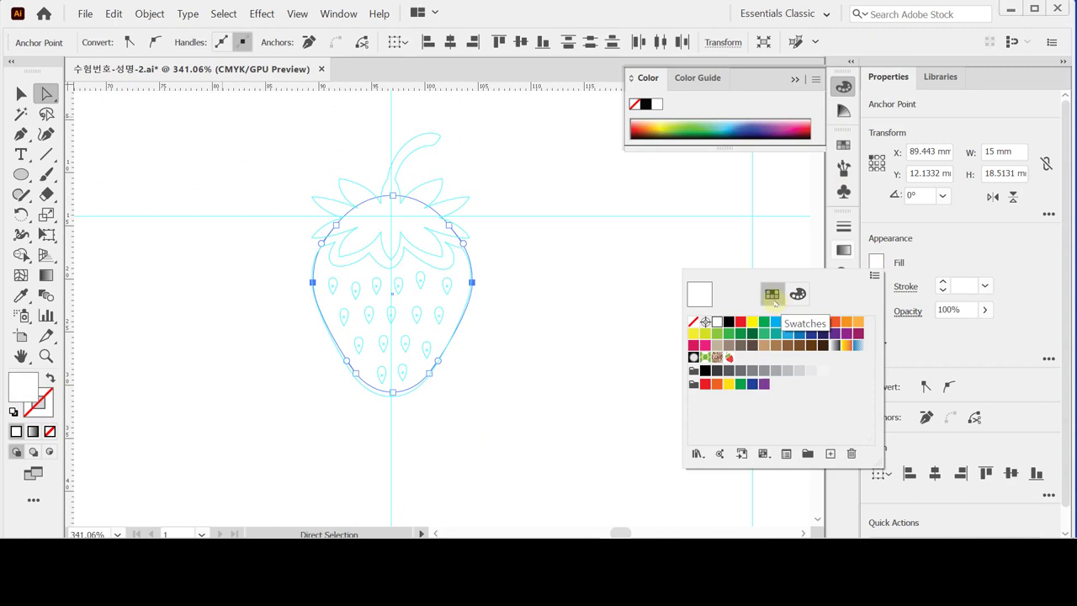
pyautogui.click(798, 293)
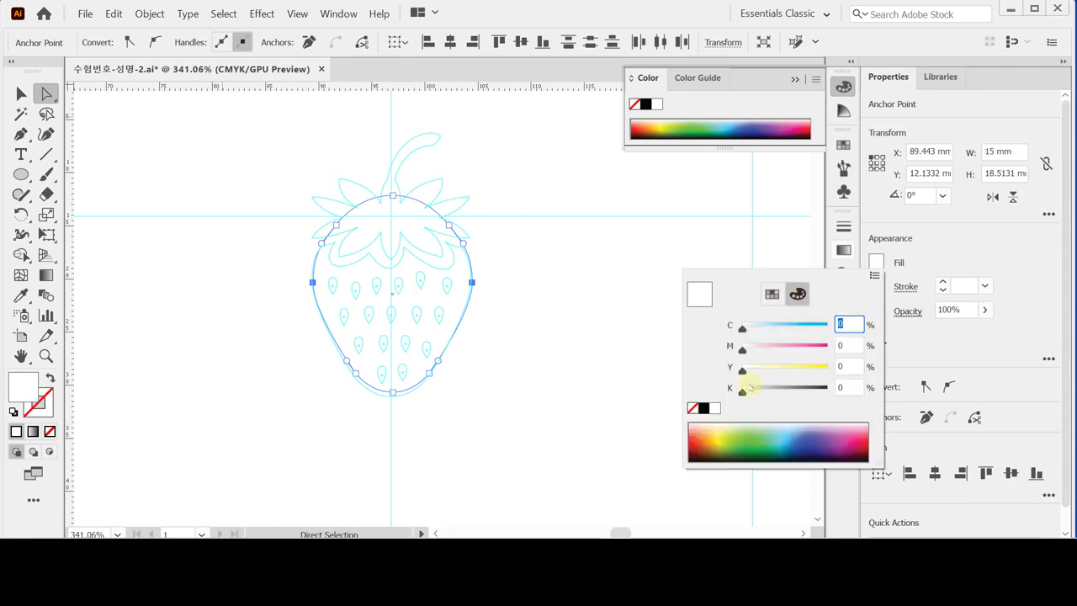
pyautogui.click(847, 347)
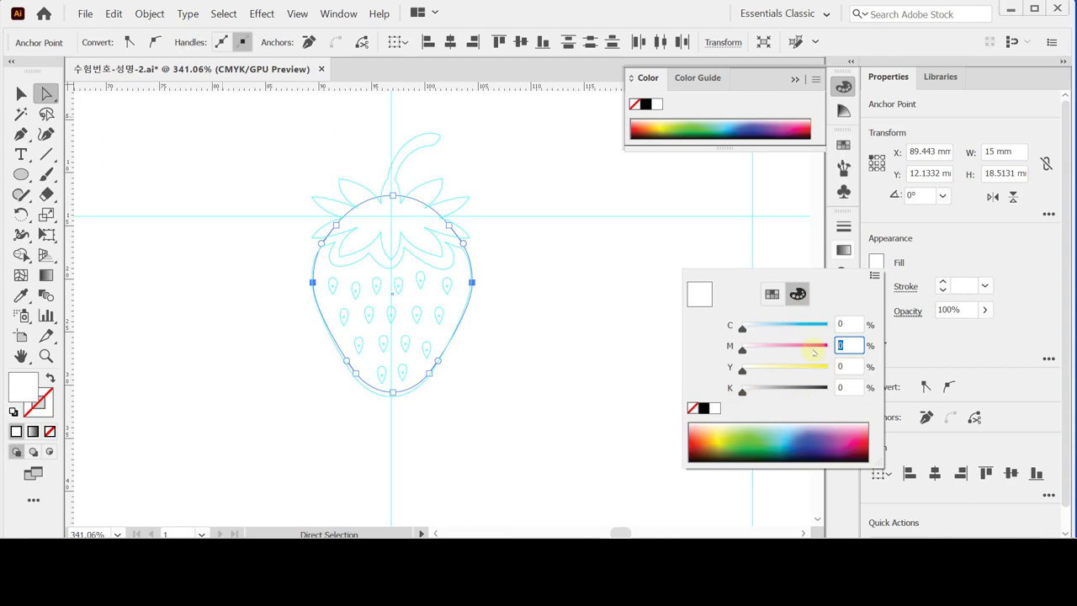
pyautogui.write('100')
pyautogui.press('Return')
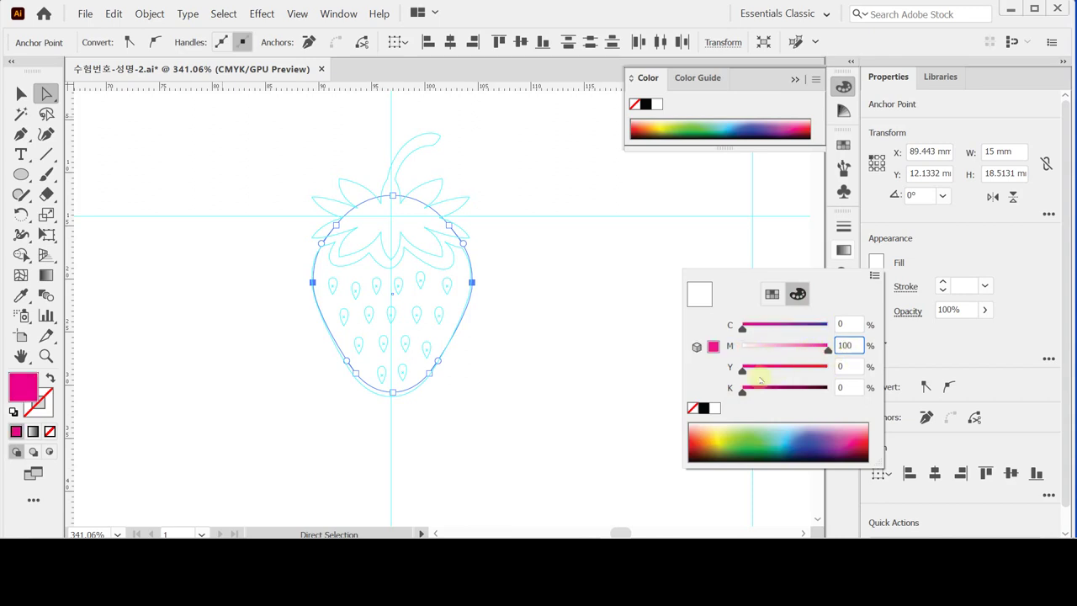
pyautogui.moveTo(743, 371); pyautogui.dragTo(852, 377)
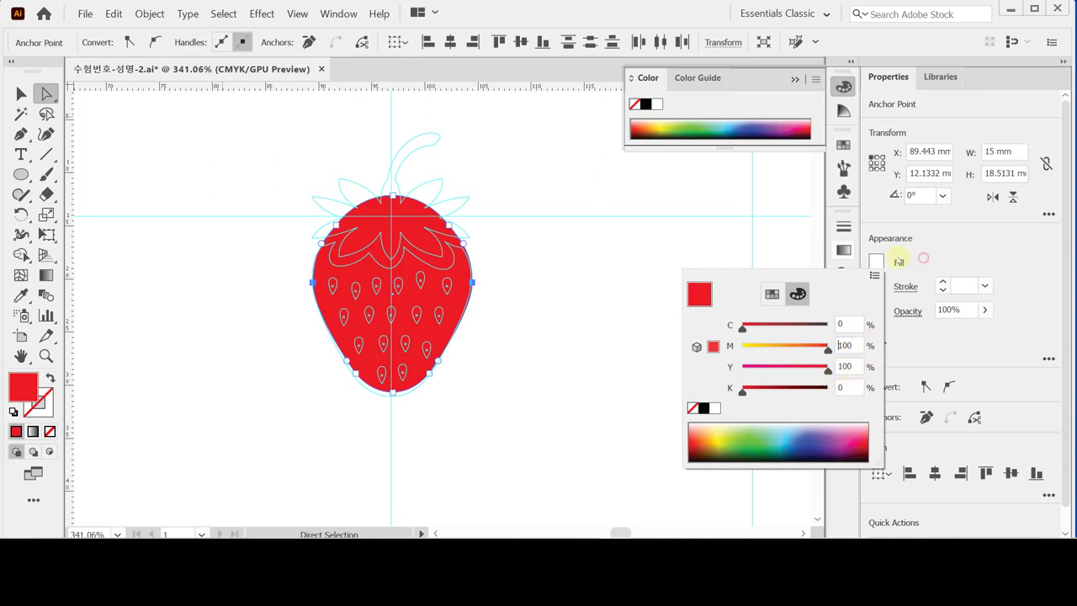
pyautogui.click(337, 238)
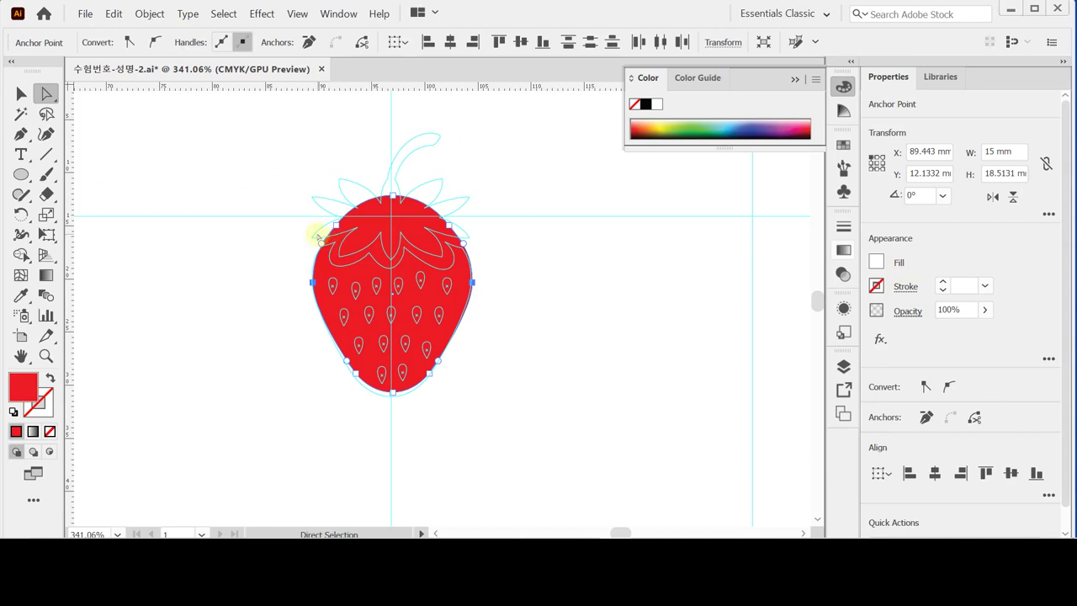
# - Start a no-fill, black-stroked Pen path at the guide intersection, with a straight vertical segment up to about Y 9.9 mm
pyautogui.keyDown('ctrl'); pyautogui.click(390, 244); pyautogui.keyUp('ctrl')
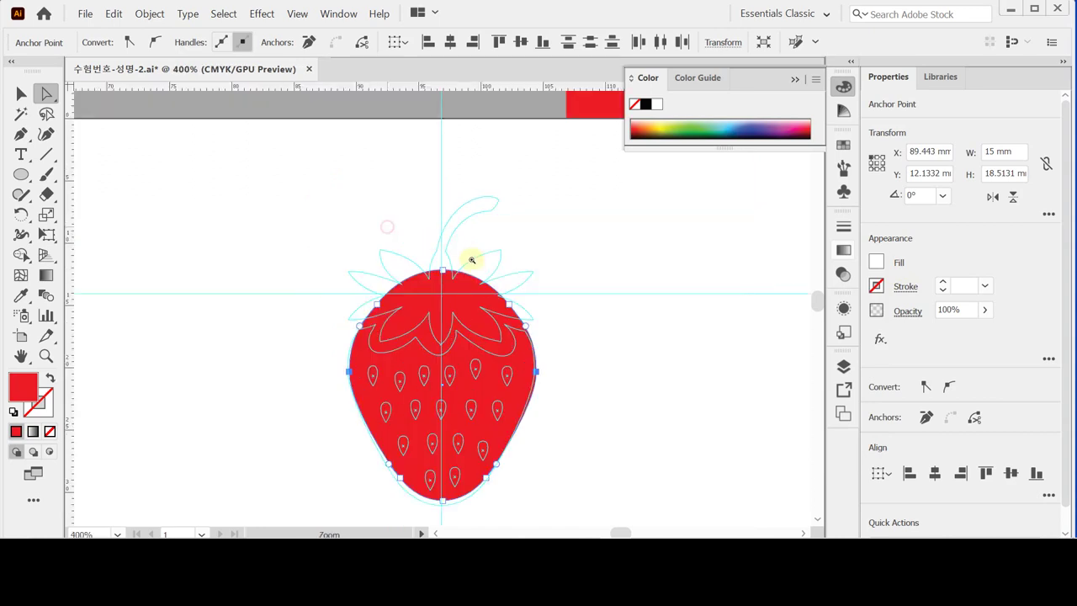
pyautogui.keyDown('ctrl'); pyautogui.click(477, 320); pyautogui.keyUp('ctrl')
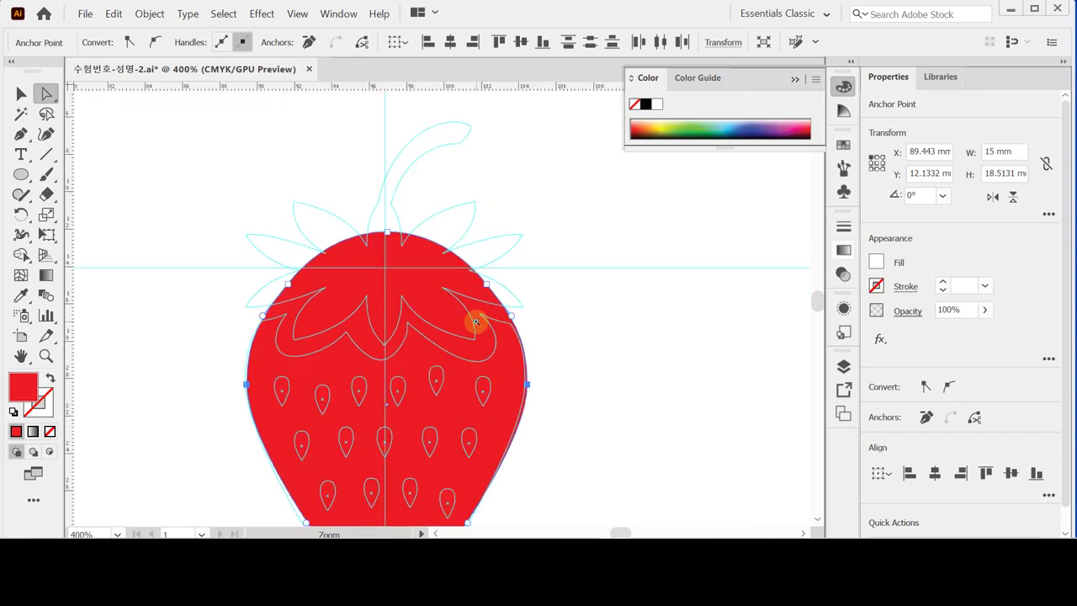
pyautogui.click(607, 283)
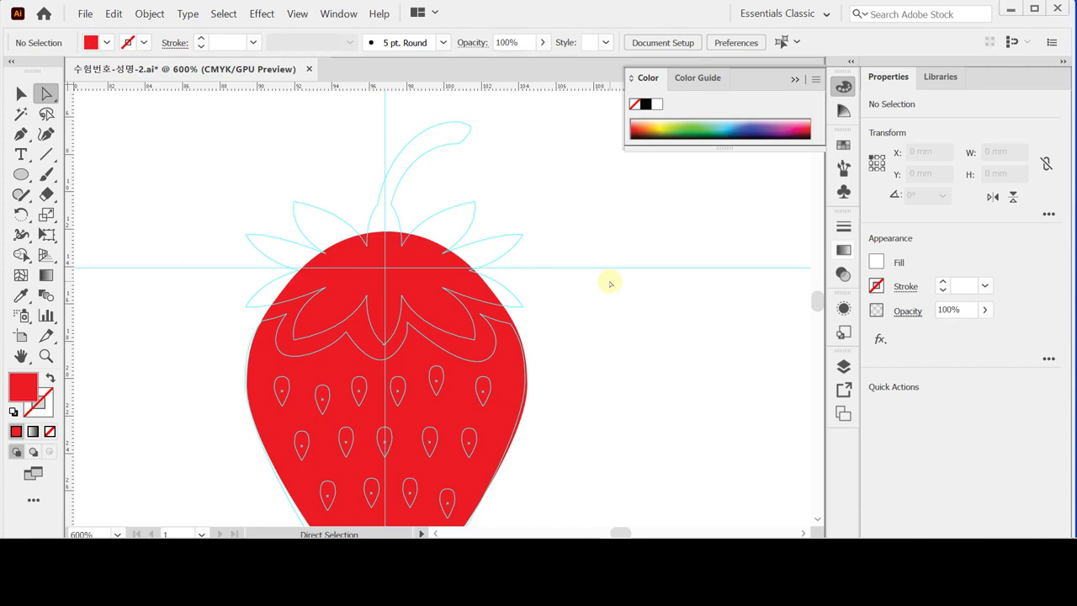
pyautogui.click(464, 305)
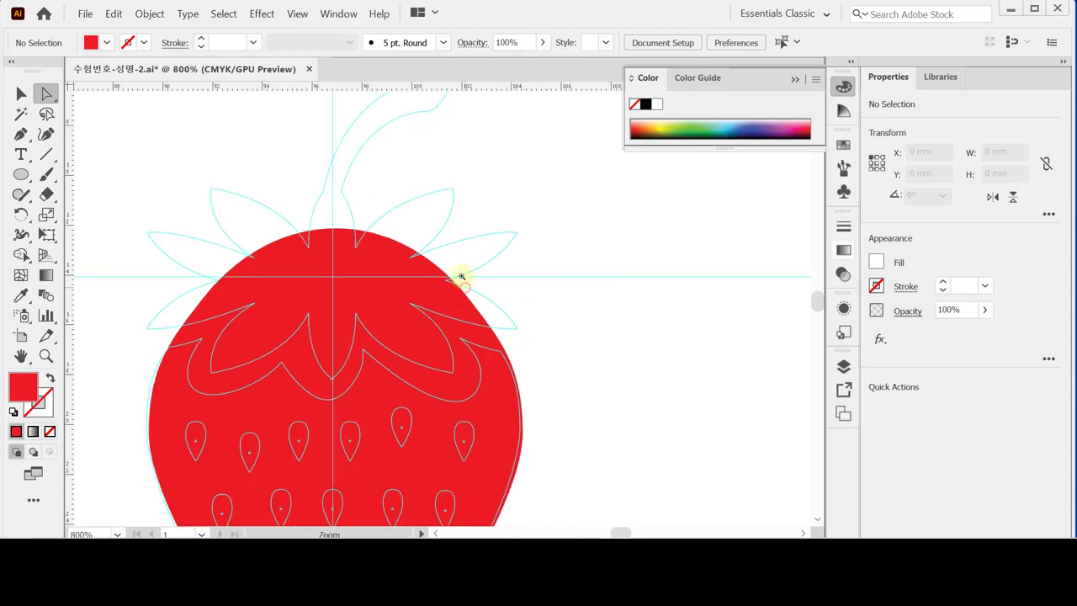
pyautogui.click(413, 277)
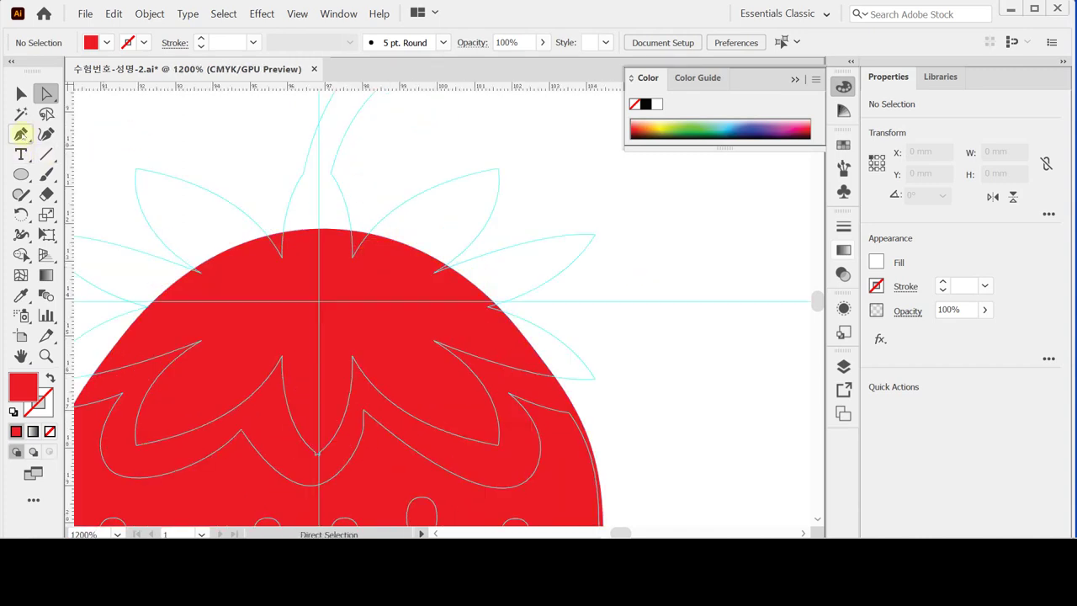
pyautogui.click(21, 133)
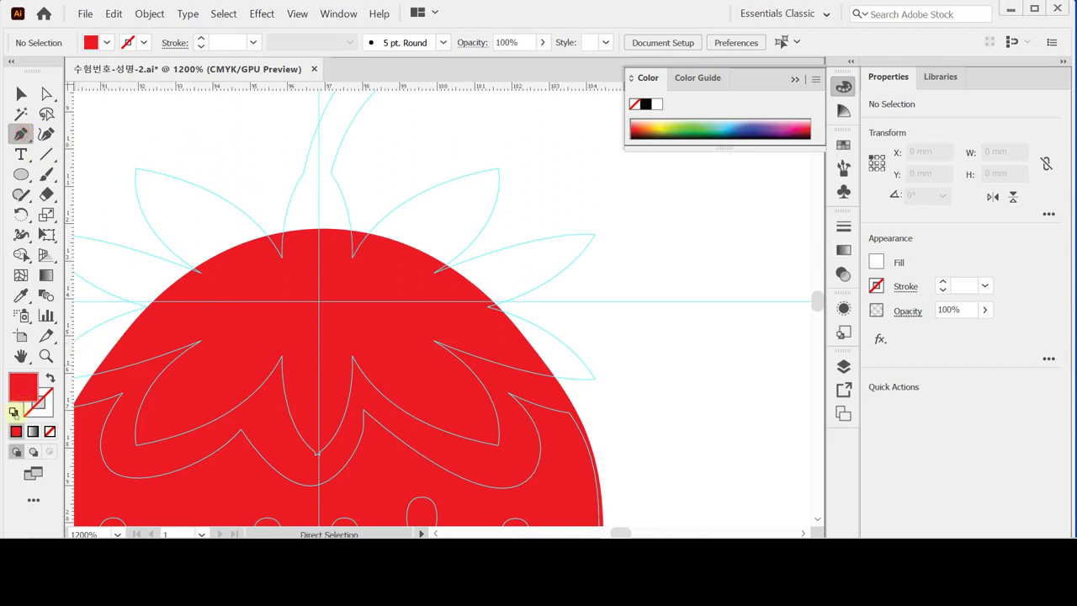
pyautogui.click(13, 413)
pyautogui.click(49, 431)
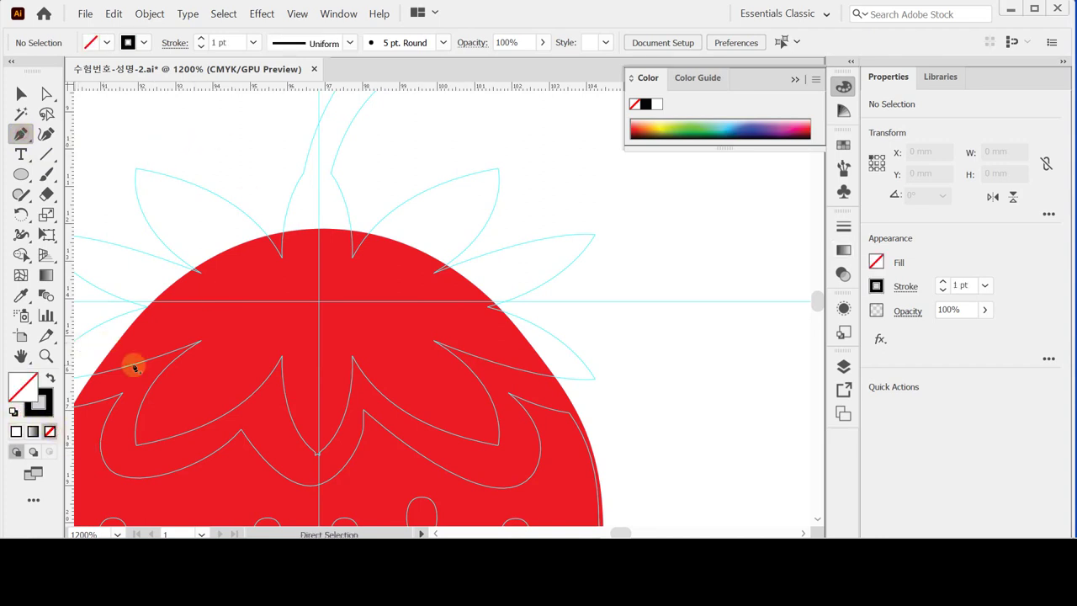
pyautogui.click(319, 303)
pyautogui.click(318, 146)
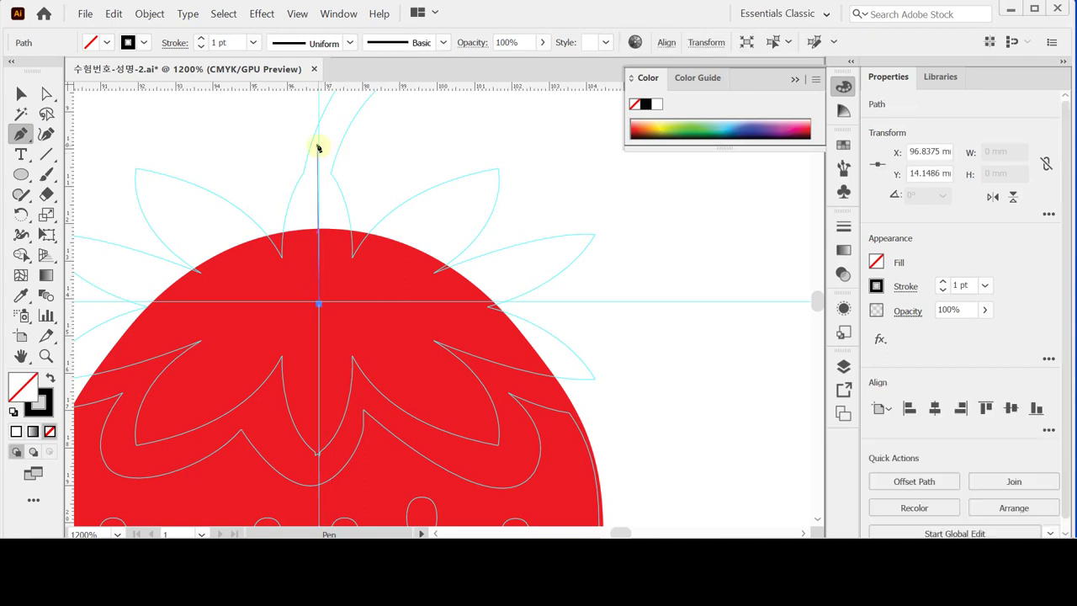
# - Curve the calyx path down to the first notch right of the stem, and remove that anchor's outgoing handle
pyautogui.moveTo(319, 145); pyautogui.dragTo(346, 301)
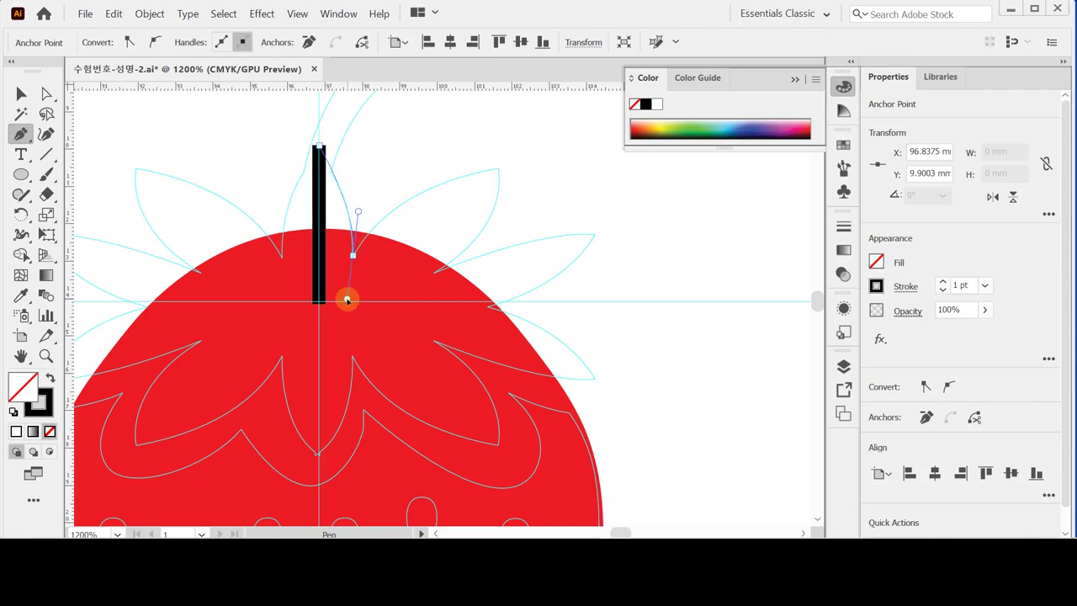
pyautogui.moveTo(347, 301); pyautogui.dragTo(347, 301)
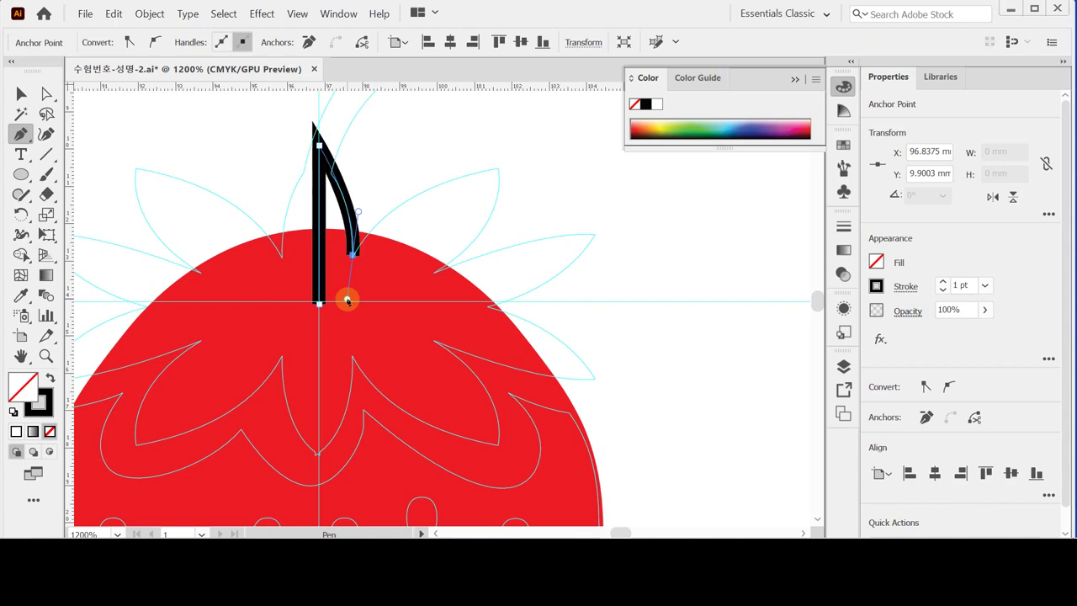
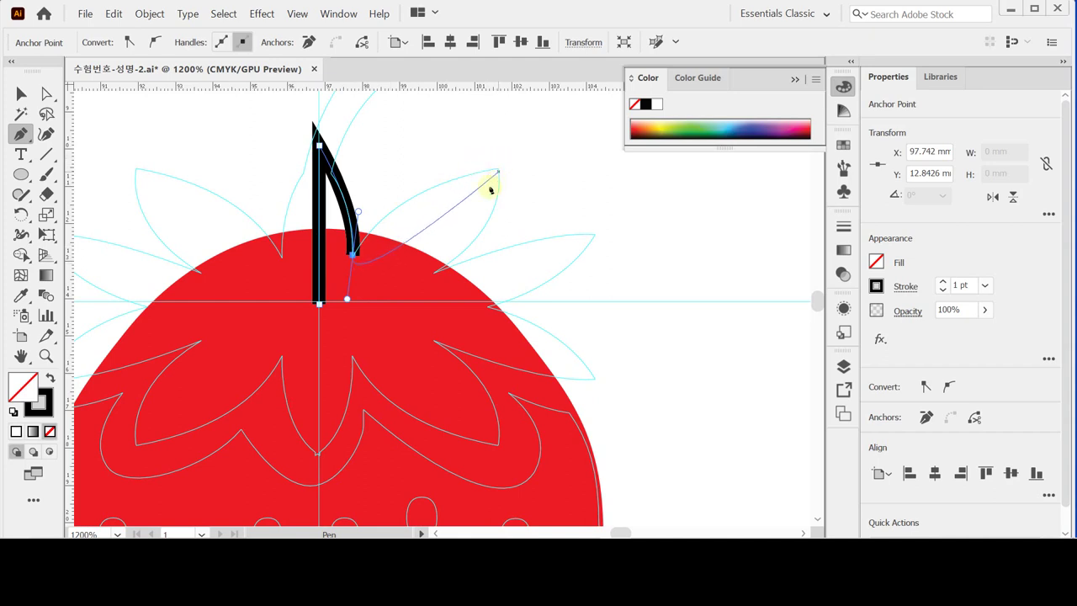
pyautogui.moveTo(364, 286); pyautogui.dragTo(354, 261)
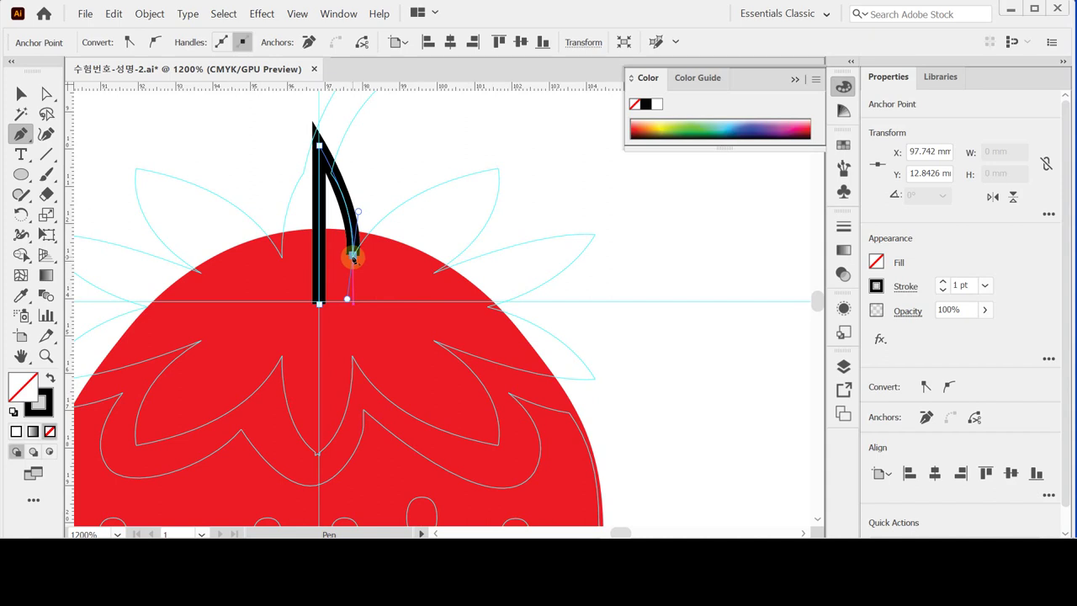
pyautogui.moveTo(355, 260); pyautogui.dragTo(354, 260)
pyautogui.moveTo(353, 254); pyautogui.dragTo(354, 254)
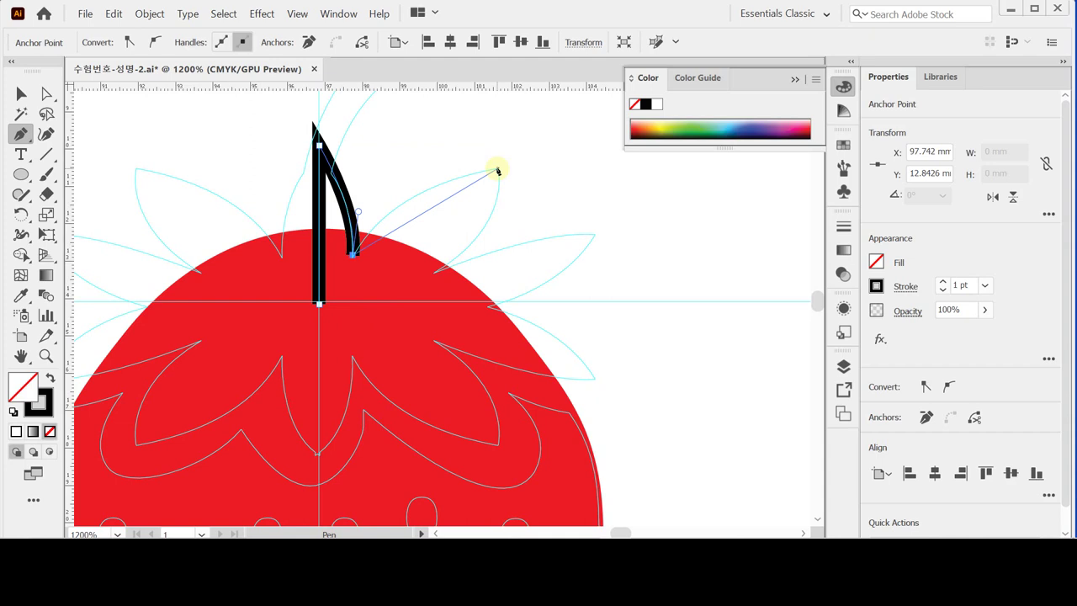
# - Trace the upper right calyx leaf along the guide to its tip and down to the next notch, making both anchors corners
pyautogui.moveTo(498, 170); pyautogui.dragTo(593, 163)
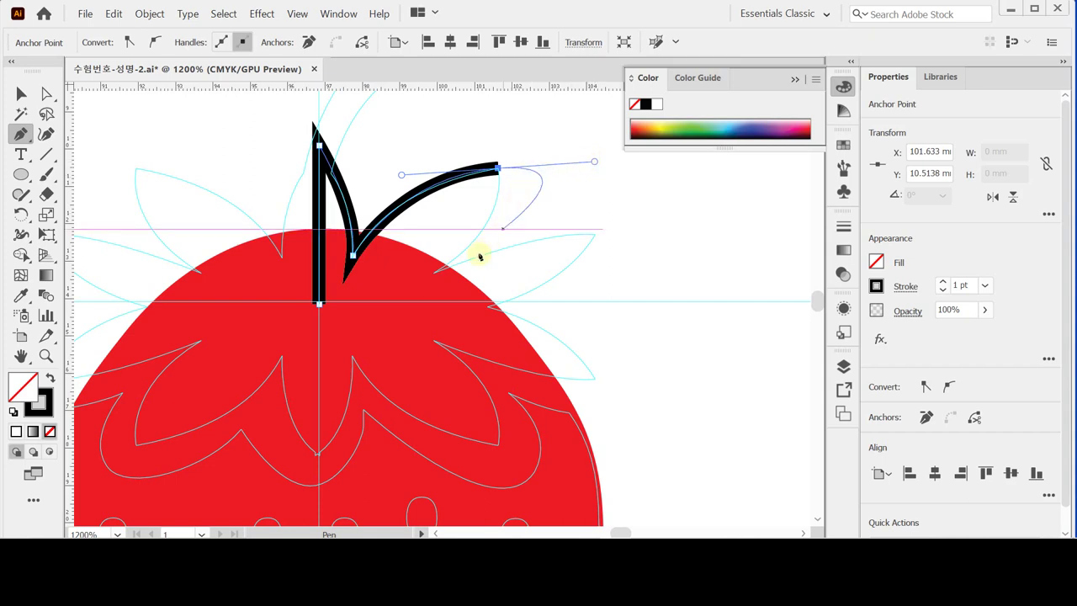
pyautogui.click(499, 169)
pyautogui.click(435, 274)
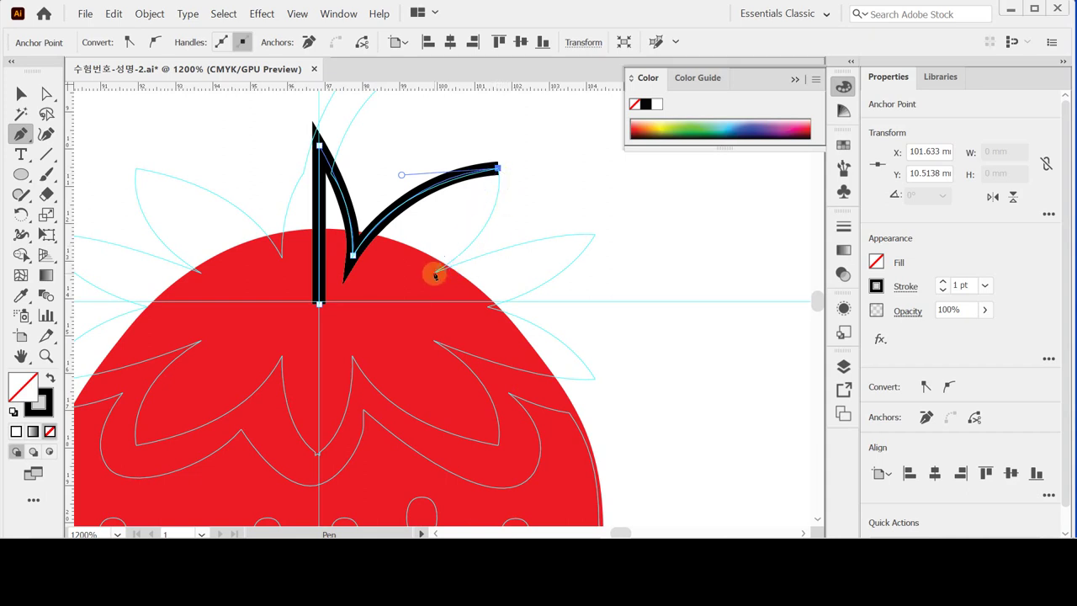
pyautogui.moveTo(435, 274); pyautogui.dragTo(360, 318)
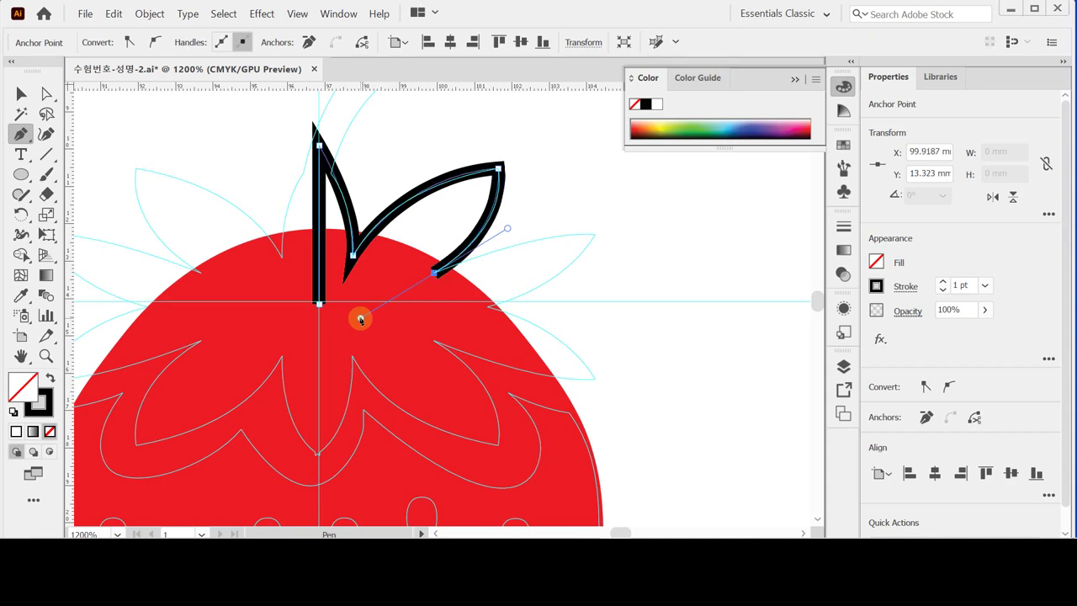
pyautogui.click(434, 274)
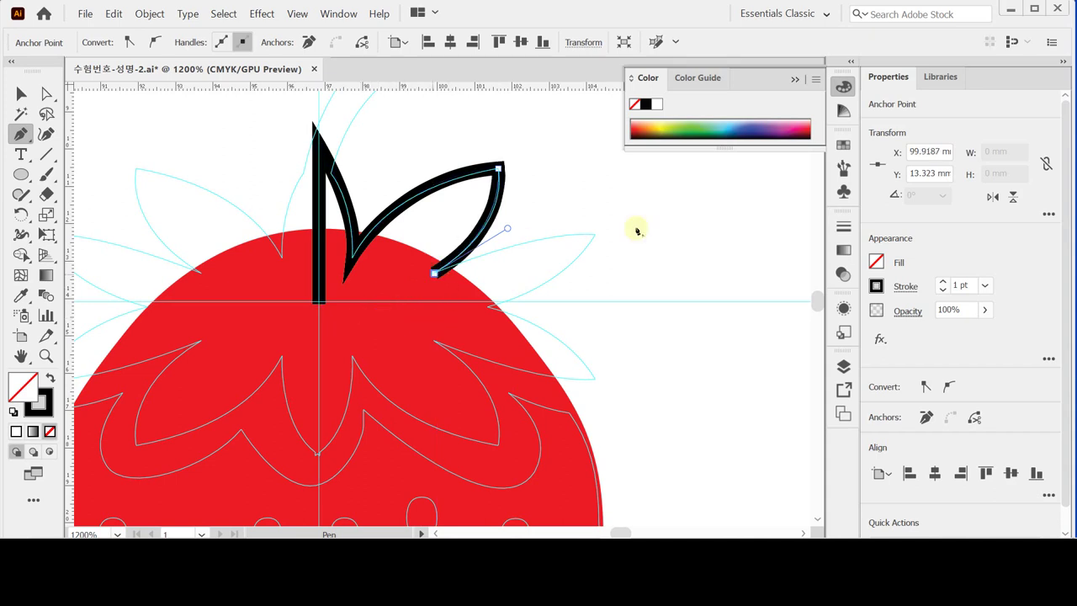
# - Trace the second right calyx leaf to its tip and back to the fruit edge, and close the path at the guide intersection
pyautogui.moveTo(595, 235); pyautogui.dragTo(656, 245)
pyautogui.click(595, 236)
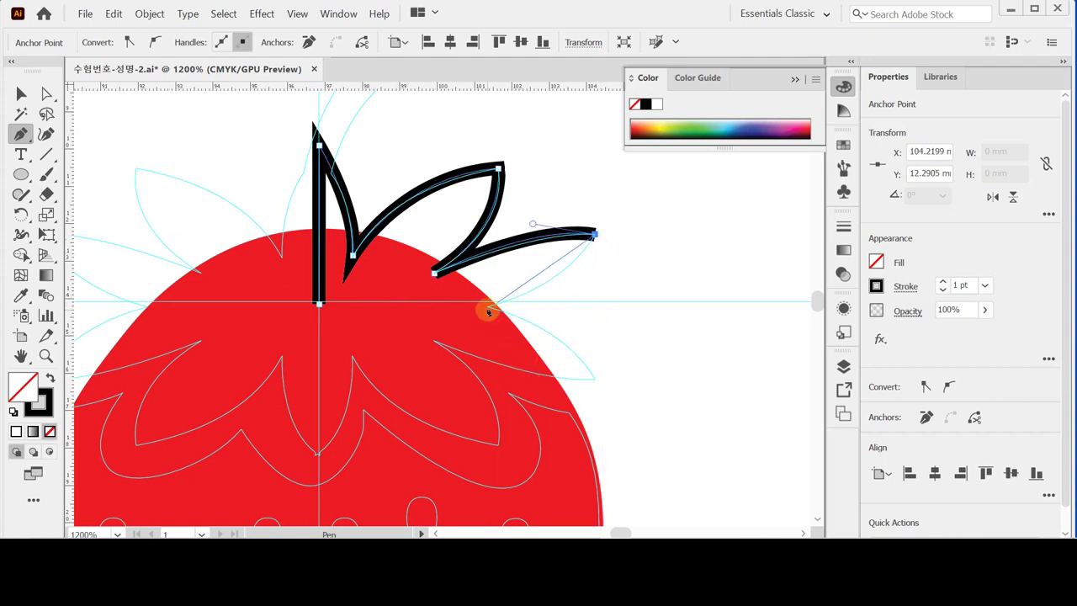
pyautogui.moveTo(488, 309); pyautogui.dragTo(415, 317)
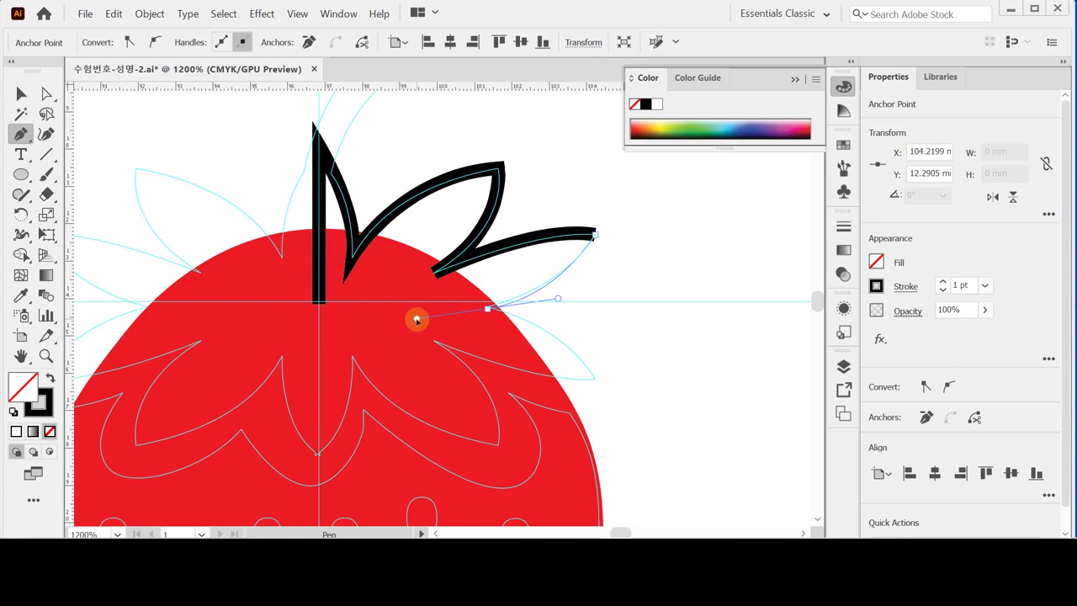
pyautogui.click(488, 309)
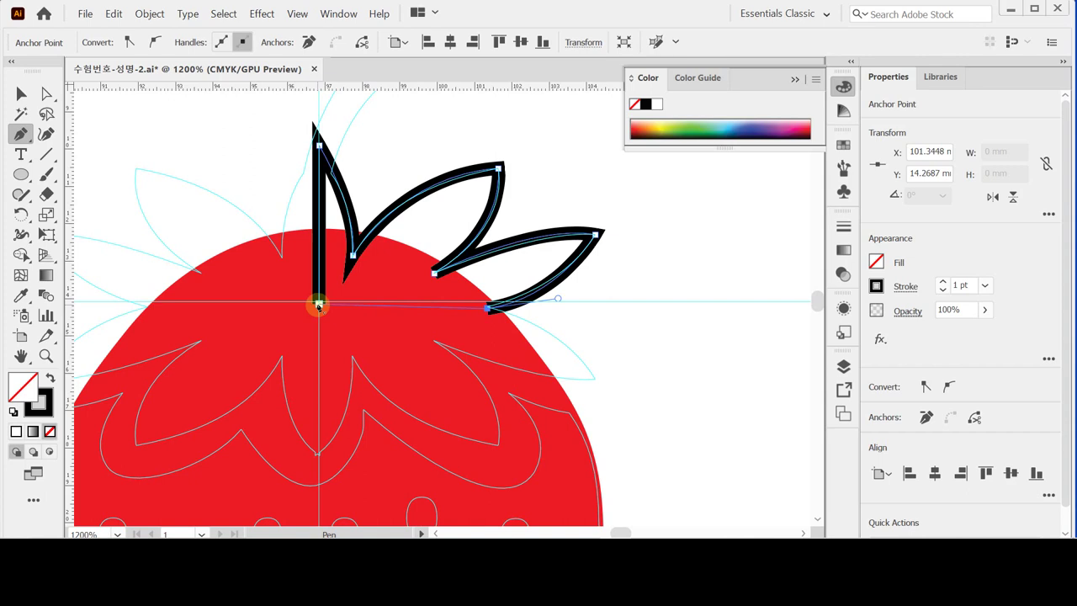
pyautogui.click(318, 305)
pyautogui.click(318, 305)
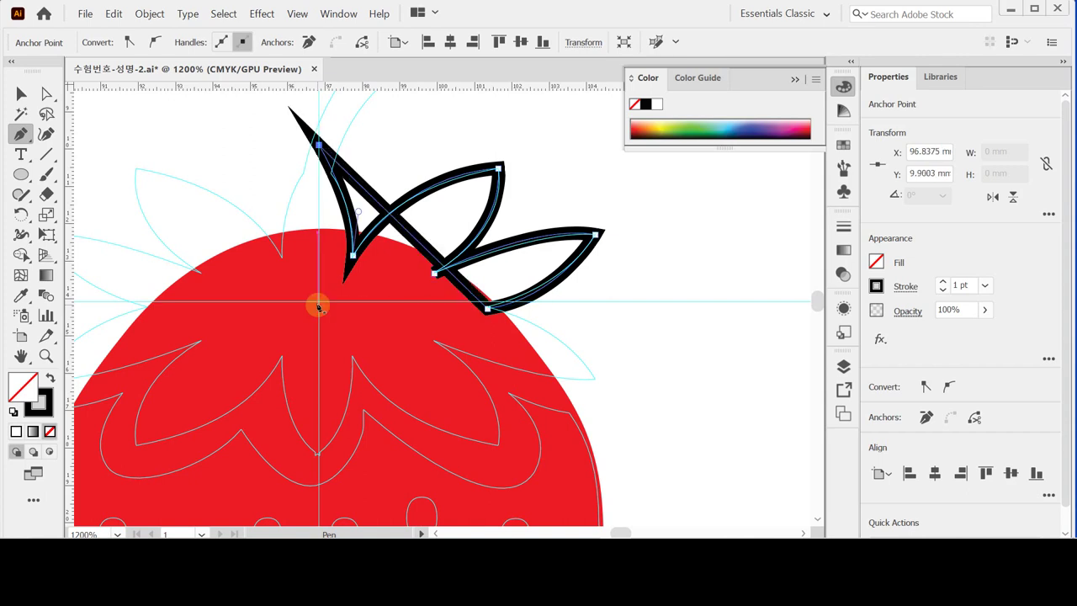
pyautogui.hotkey('ctrl', 'z')
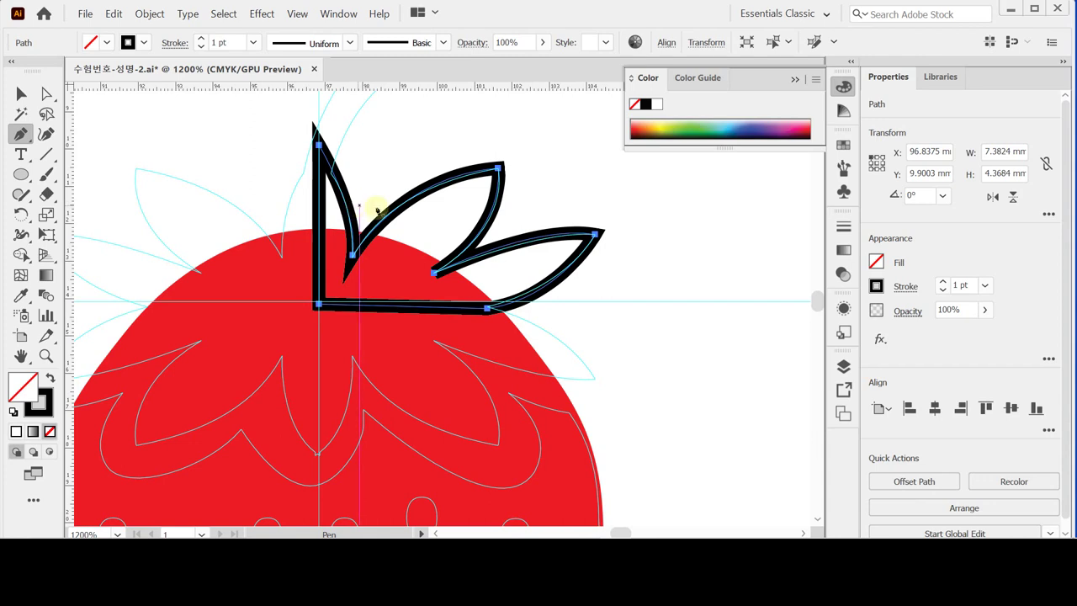
# - Apply the default white fill and black 1 pt stroke to the closed calyx path
pyautogui.press('v')
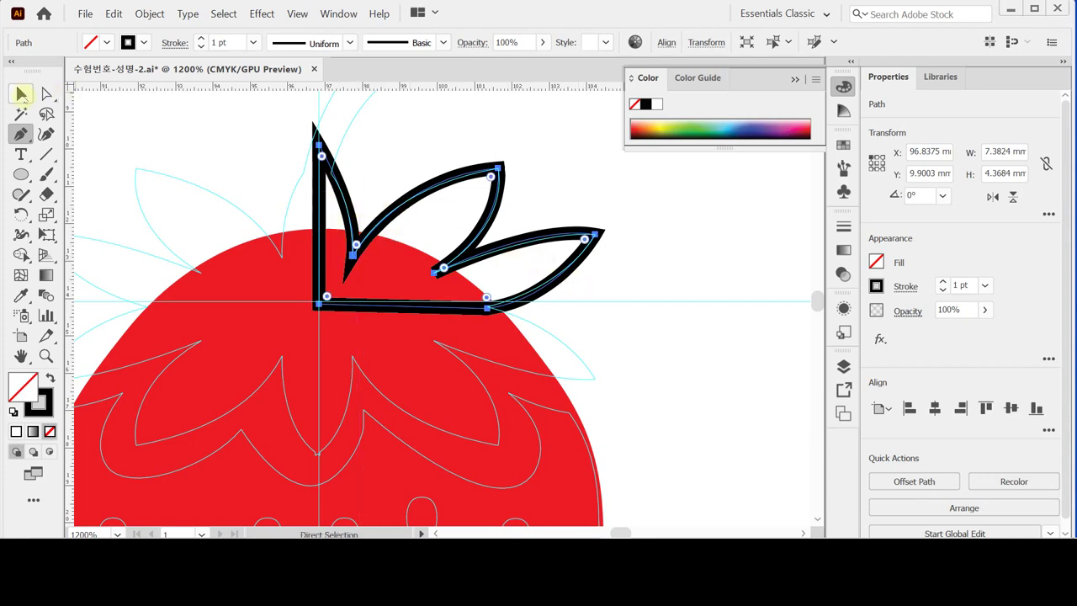
pyautogui.keyDown('ctrl'); pyautogui.keyDown('alt'); pyautogui.click(452, 290); pyautogui.keyUp('alt'); pyautogui.keyUp('ctrl')
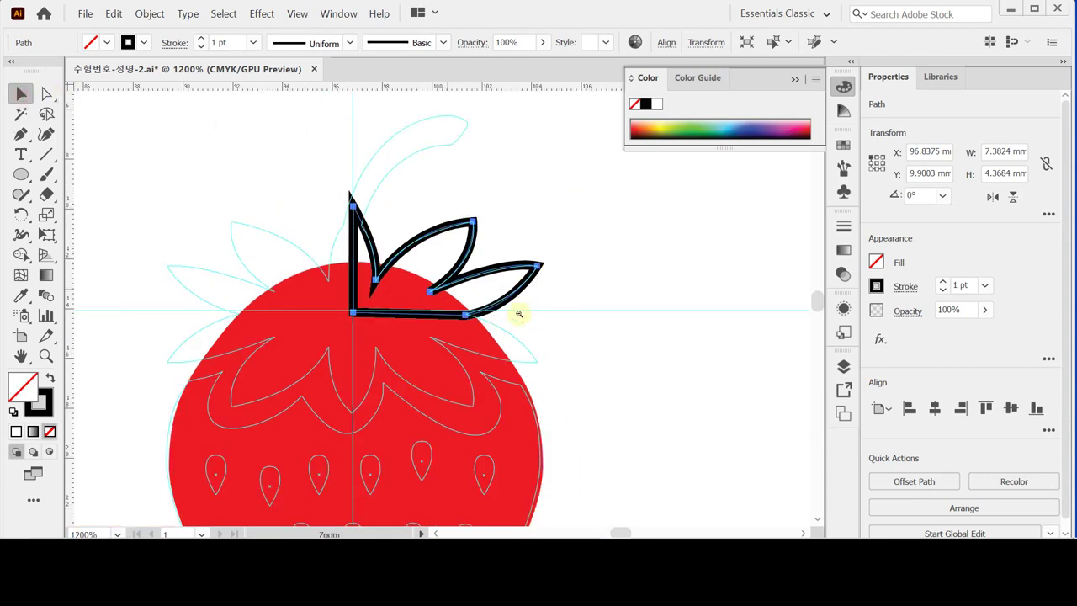
pyautogui.keyDown('ctrl'); pyautogui.click(470, 313); pyautogui.keyUp('ctrl')
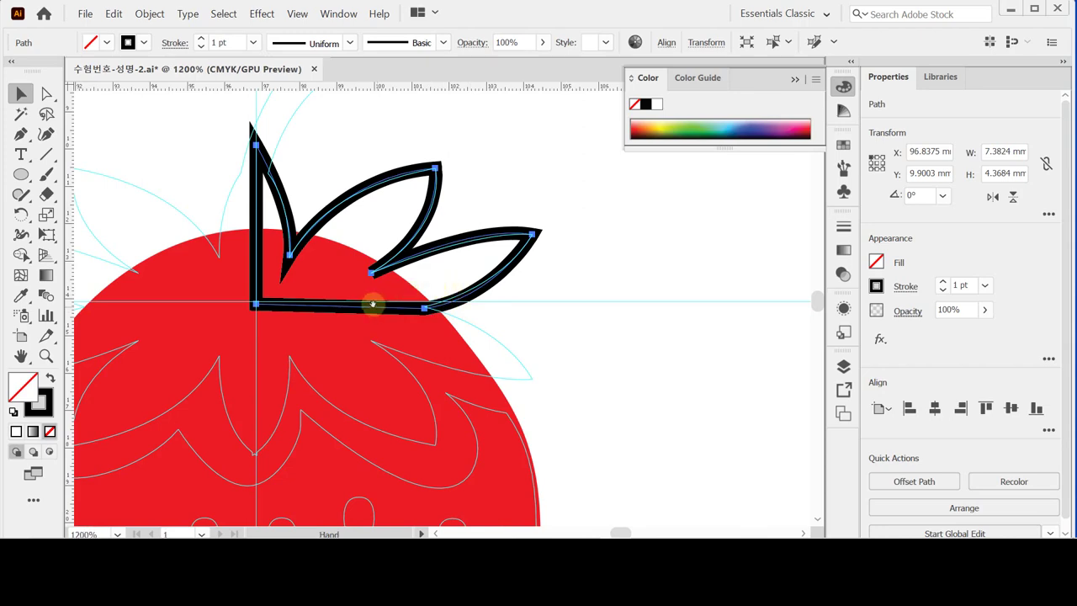
pyautogui.moveTo(372, 305); pyautogui.dragTo(496, 281)
pyautogui.keyDown('ctrl'); pyautogui.keyDown('alt'); pyautogui.click(496, 281); pyautogui.keyUp('alt'); pyautogui.keyUp('ctrl')
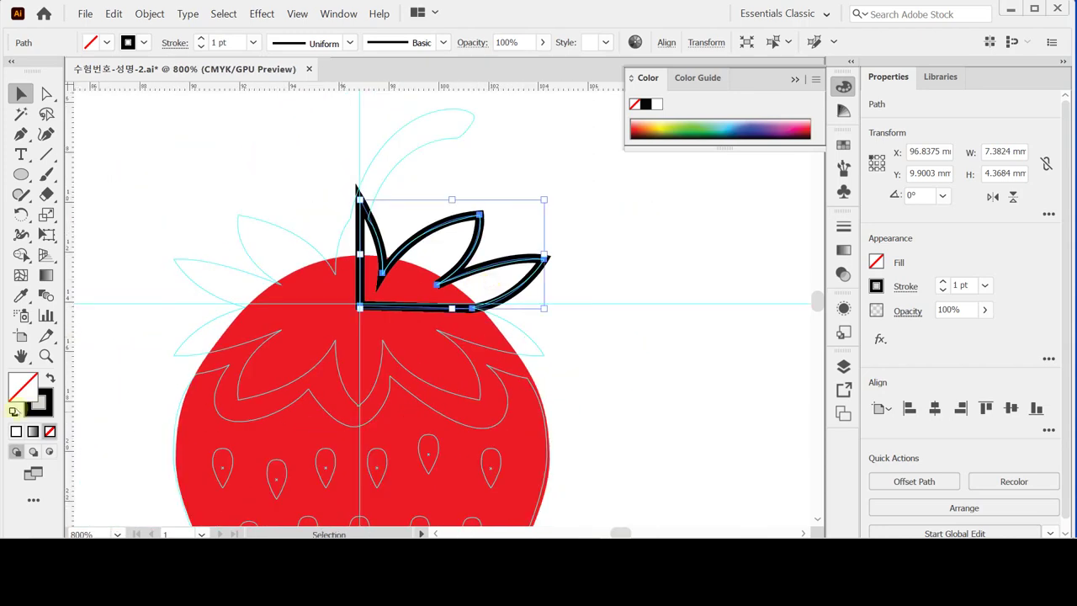
pyautogui.press('d')
pyautogui.scroll(-2, 426, 314)
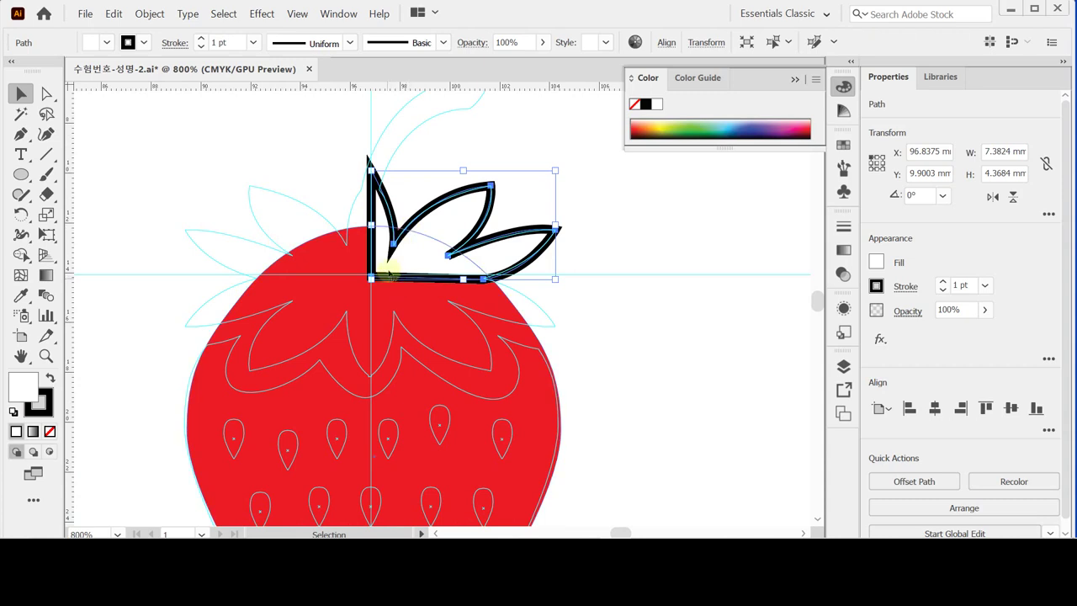
# - Reflect a copy of the right calyx half across the vertical guide, using the Vertical axis
pyautogui.click(21, 214)
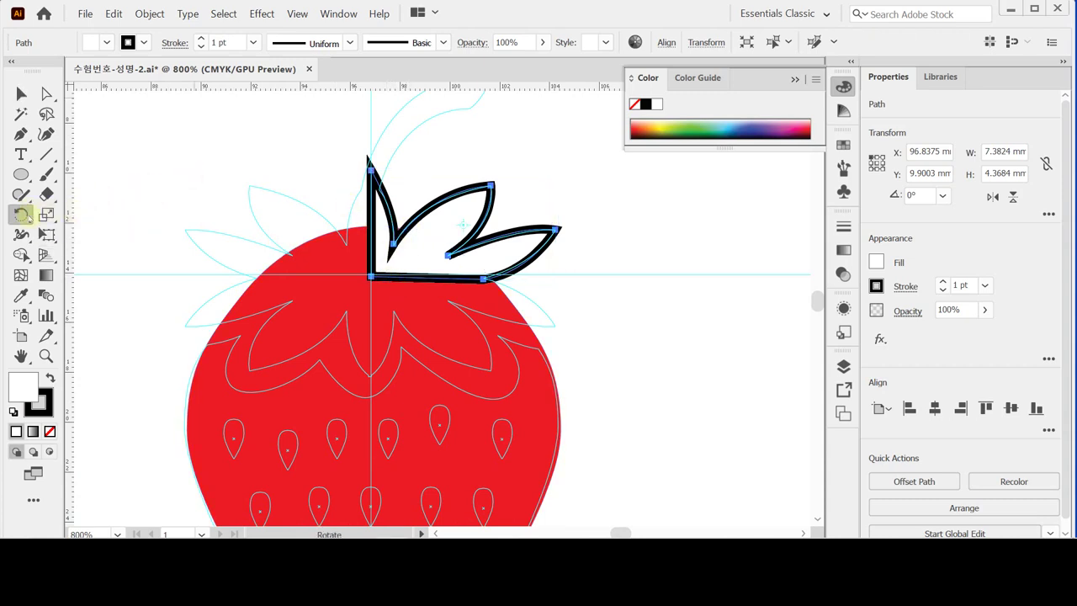
pyautogui.moveTo(21, 213); pyautogui.dragTo(110, 145)
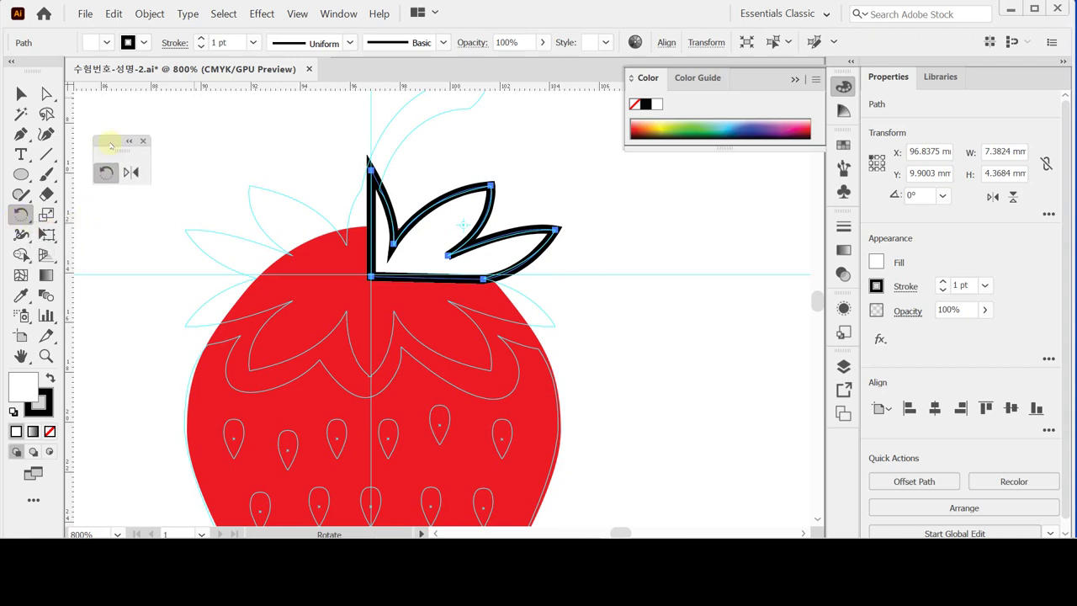
pyautogui.click(132, 171)
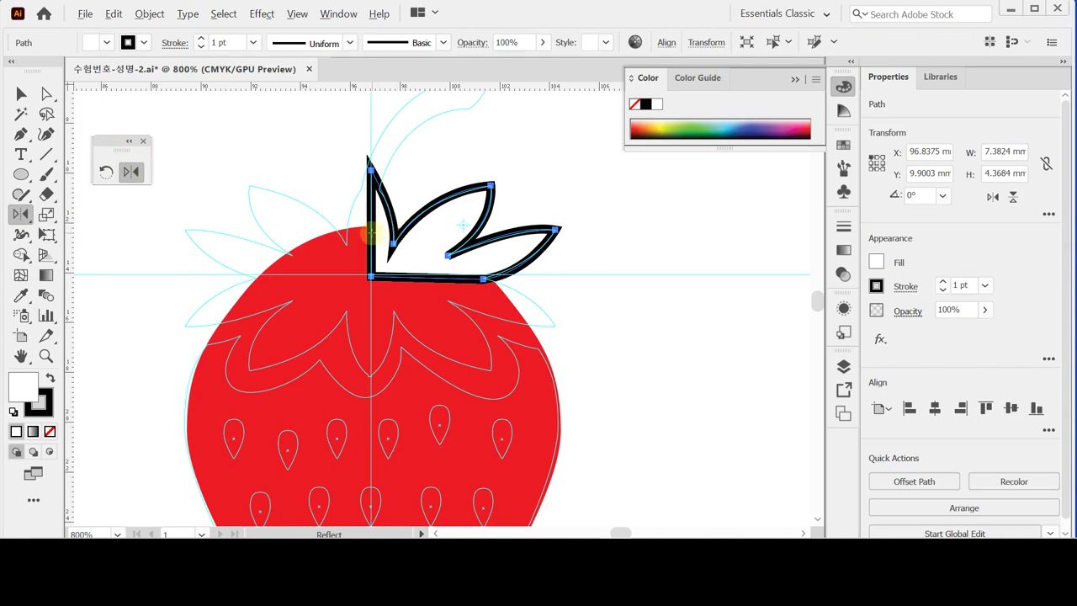
pyautogui.keyDown('alt'); pyautogui.click(371, 234); pyautogui.keyUp('alt')
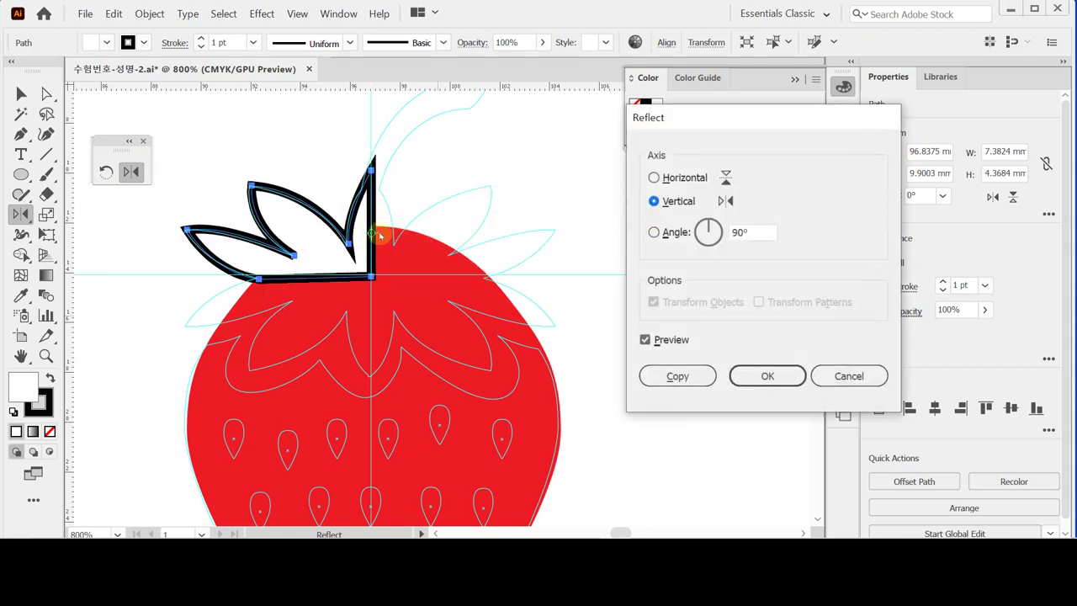
pyautogui.moveTo(688, 117); pyautogui.dragTo(641, 105)
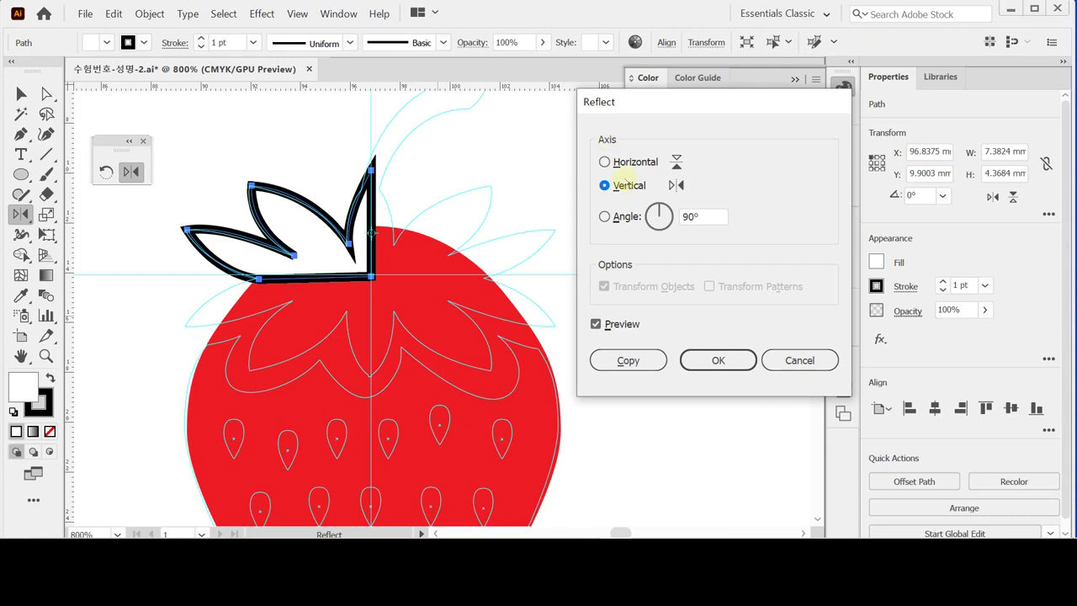
pyautogui.click(628, 361)
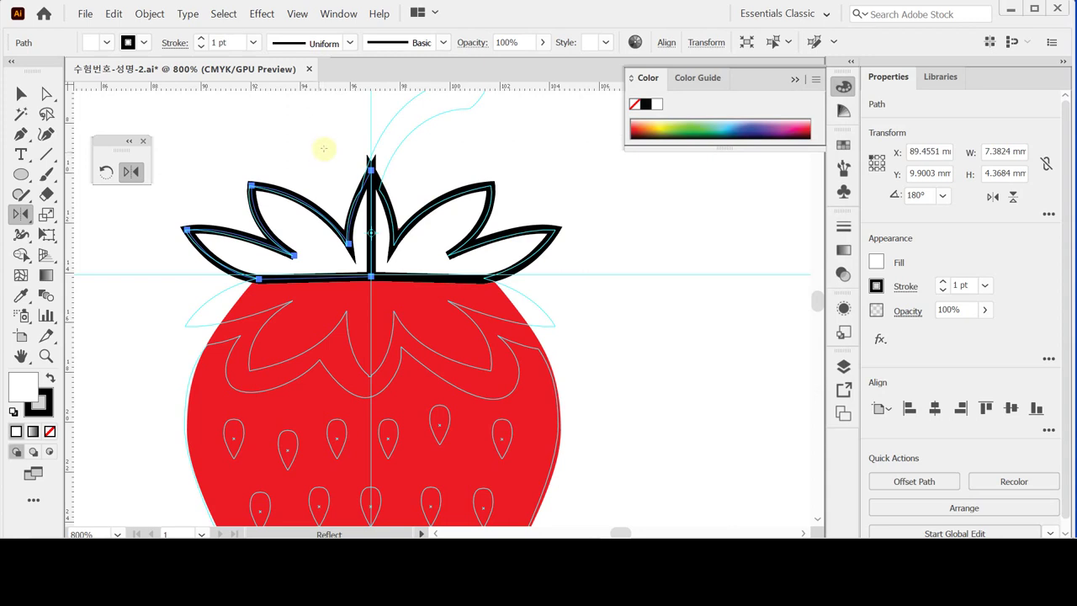
# - Select both upper calyx halves and reflect a copy downward about the guide intersection, using the Horizontal axis
pyautogui.press('v')
pyautogui.keyDown('shift'); pyautogui.click(396, 196); pyautogui.keyUp('shift')
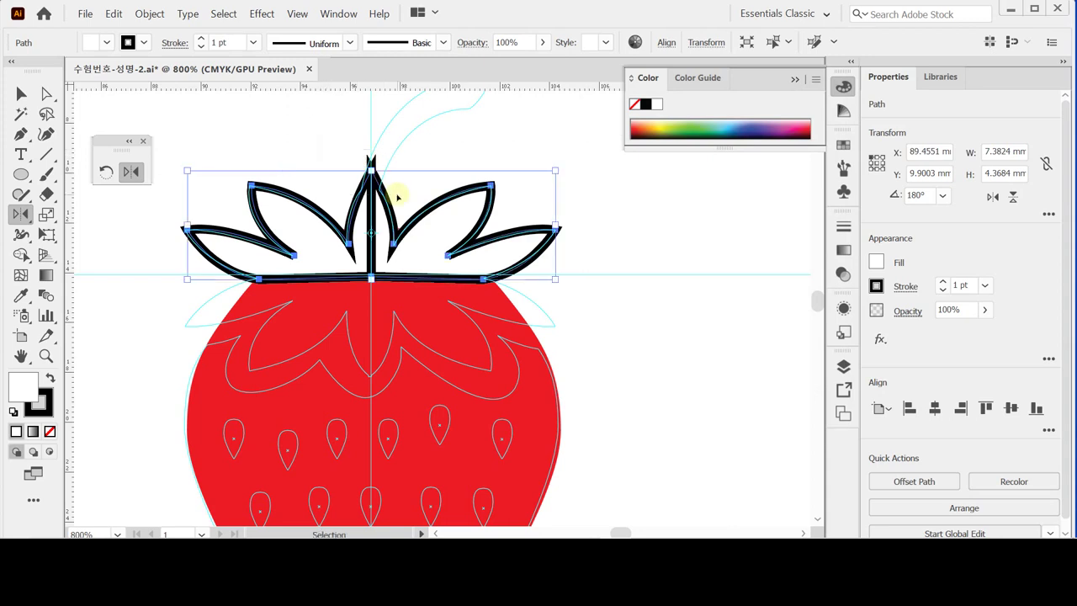
pyautogui.press('o')
pyautogui.click(354, 289)
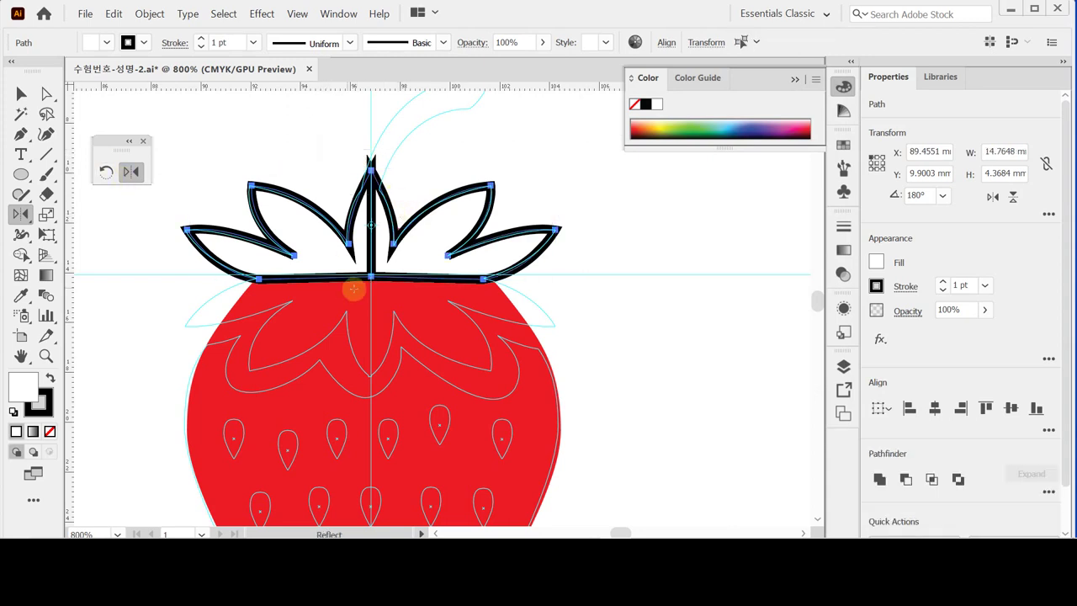
pyautogui.click(371, 276)
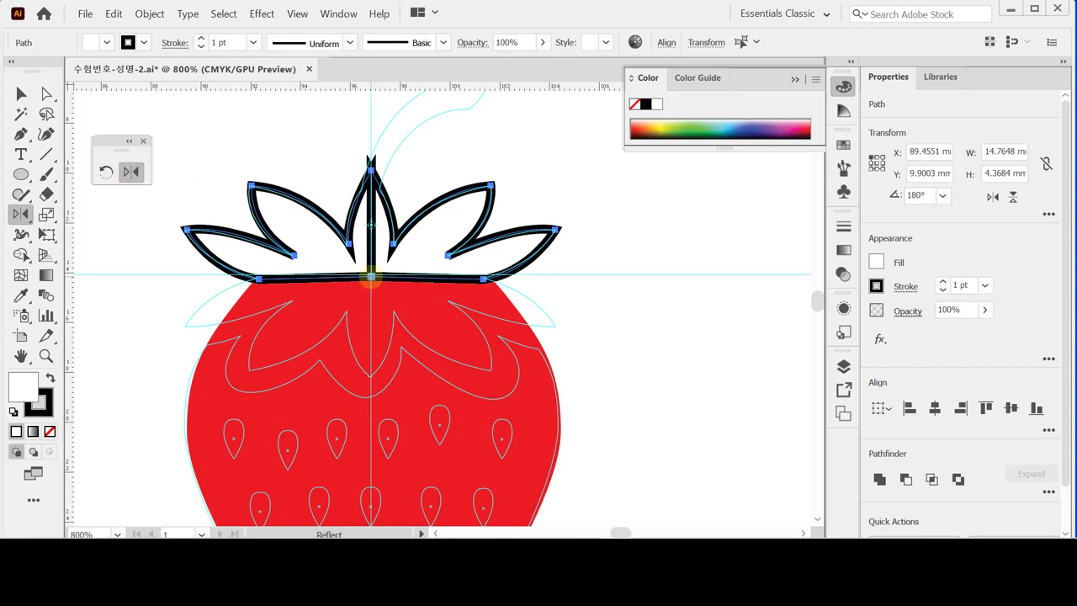
pyautogui.keyDown('alt'); pyautogui.click(371, 276); pyautogui.keyUp('alt')
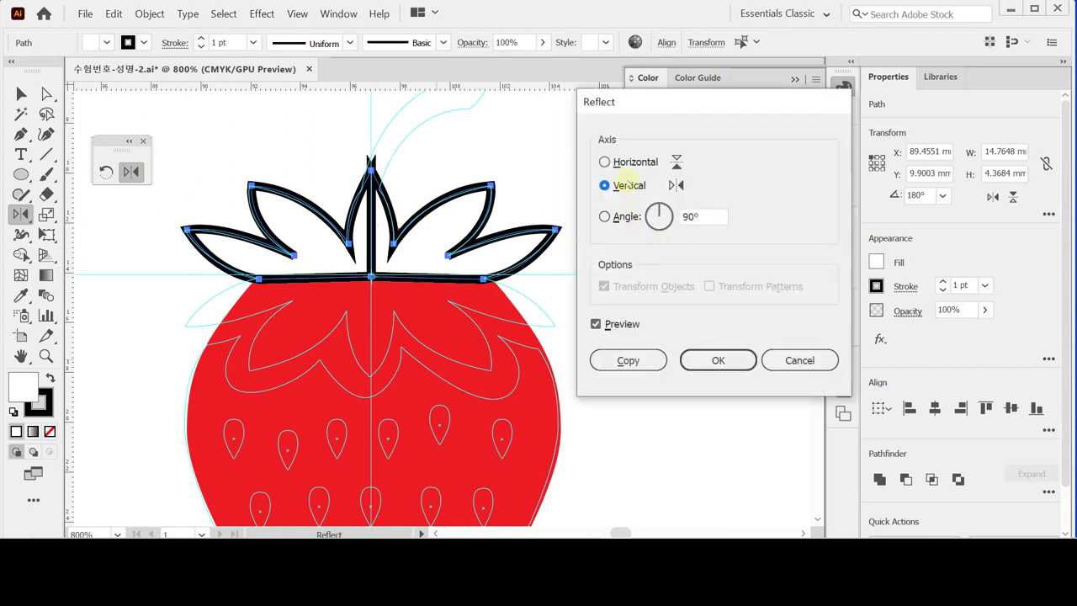
pyautogui.click(627, 162)
pyautogui.click(627, 360)
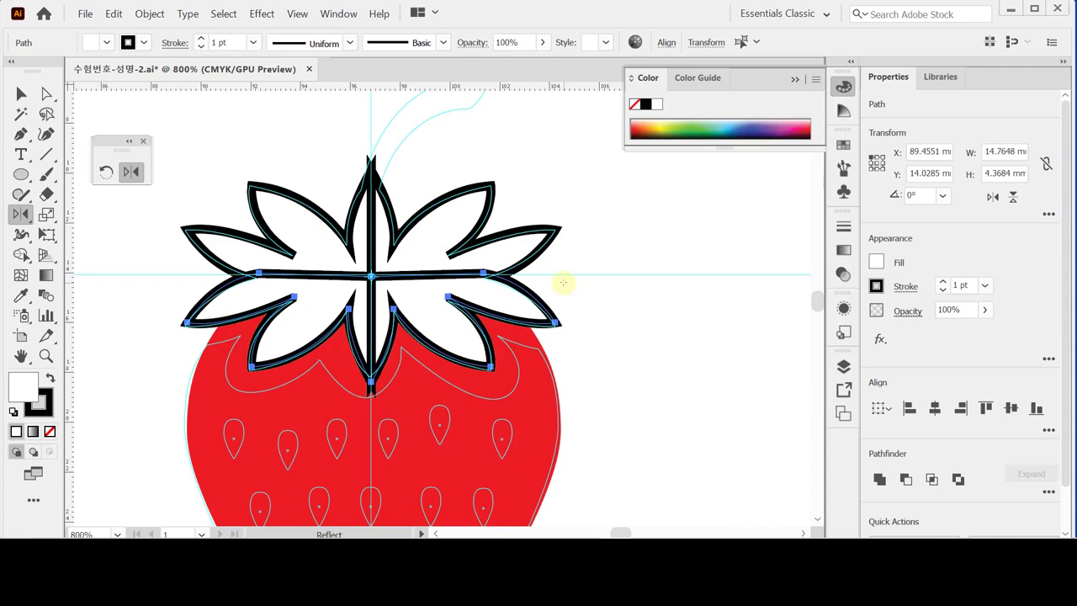
# - Add the upper halves to the selection and unite all calyx pieces into one shape
pyautogui.press('ctrl')
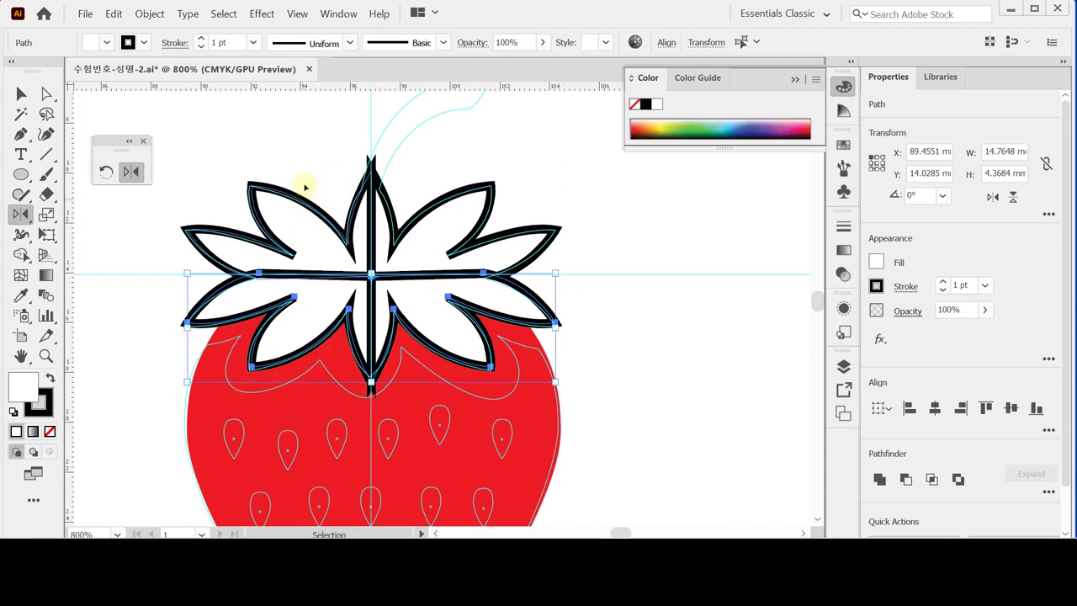
pyautogui.keyDown('ctrl'); pyautogui.keyDown('shift'); pyautogui.click(309, 188); pyautogui.keyUp('shift'); pyautogui.keyUp('ctrl')
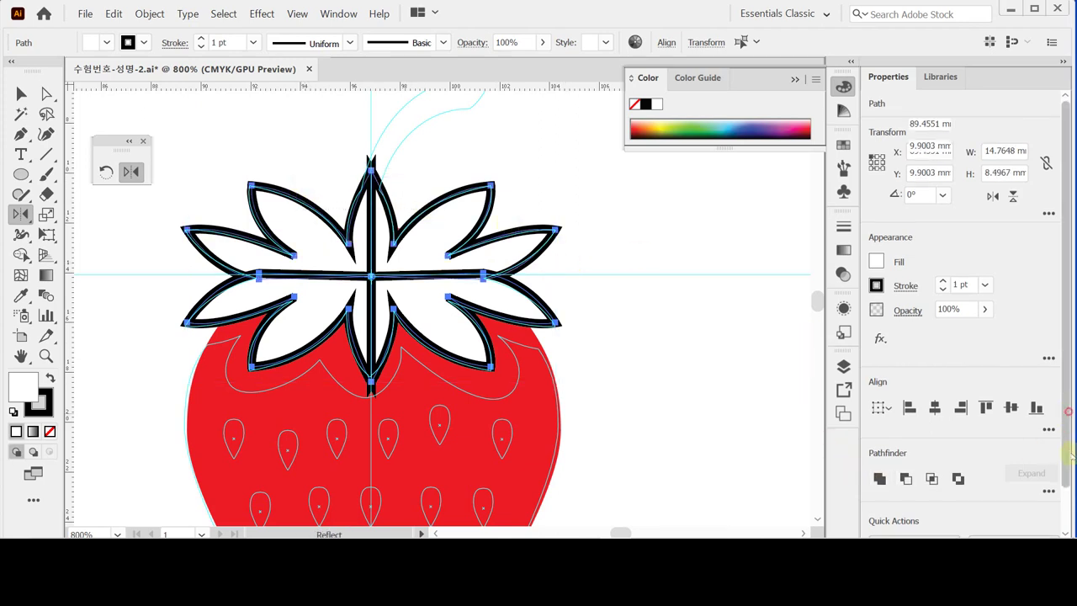
pyautogui.scroll(-1, 875, 459)
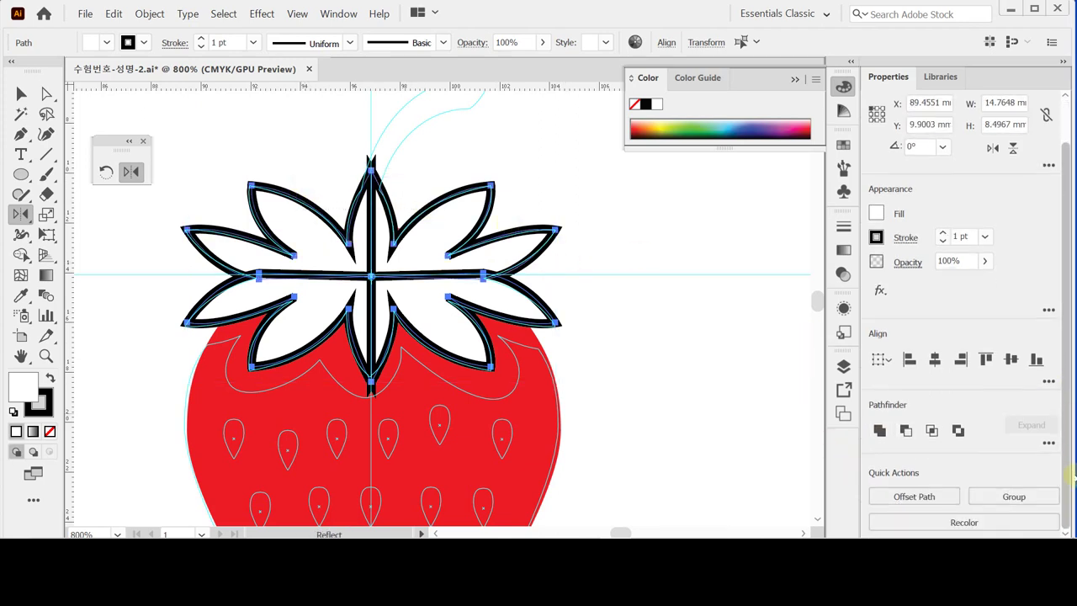
pyautogui.click(880, 430)
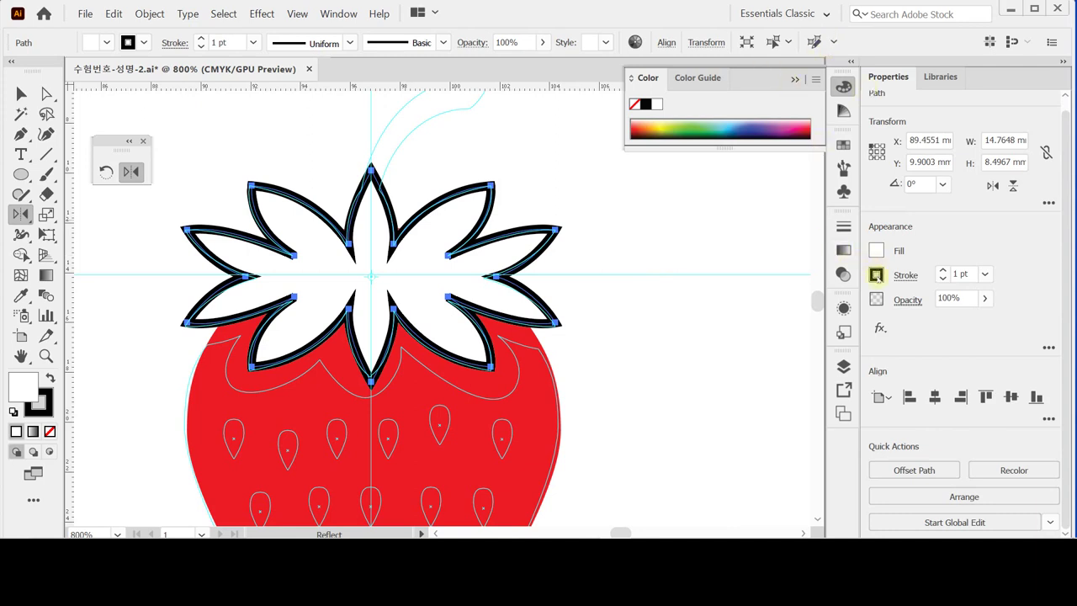
# - Remove the calyx's stroke and set its fill to C 50, M 10, Y 90, K 0
pyautogui.click(876, 275)
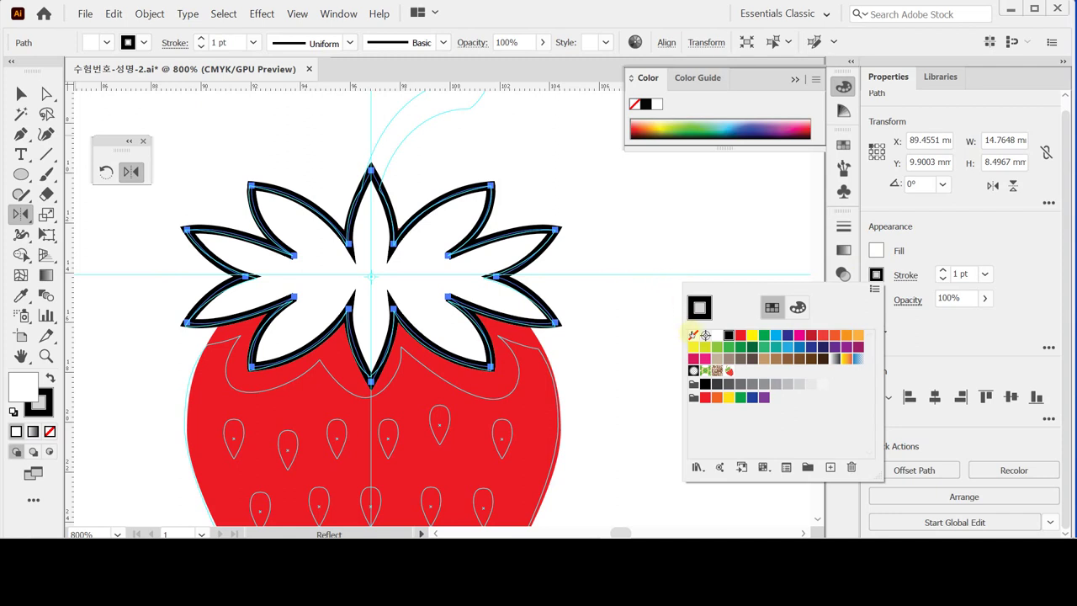
pyautogui.click(693, 336)
pyautogui.click(883, 251)
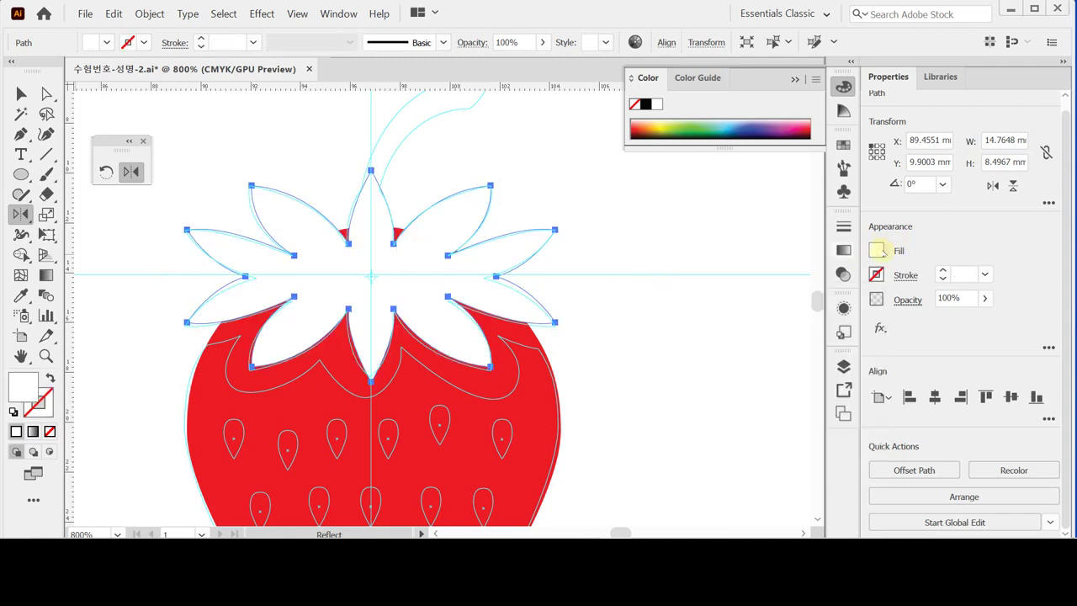
pyautogui.keyDown('shift'); pyautogui.click(879, 251); pyautogui.keyUp('shift')
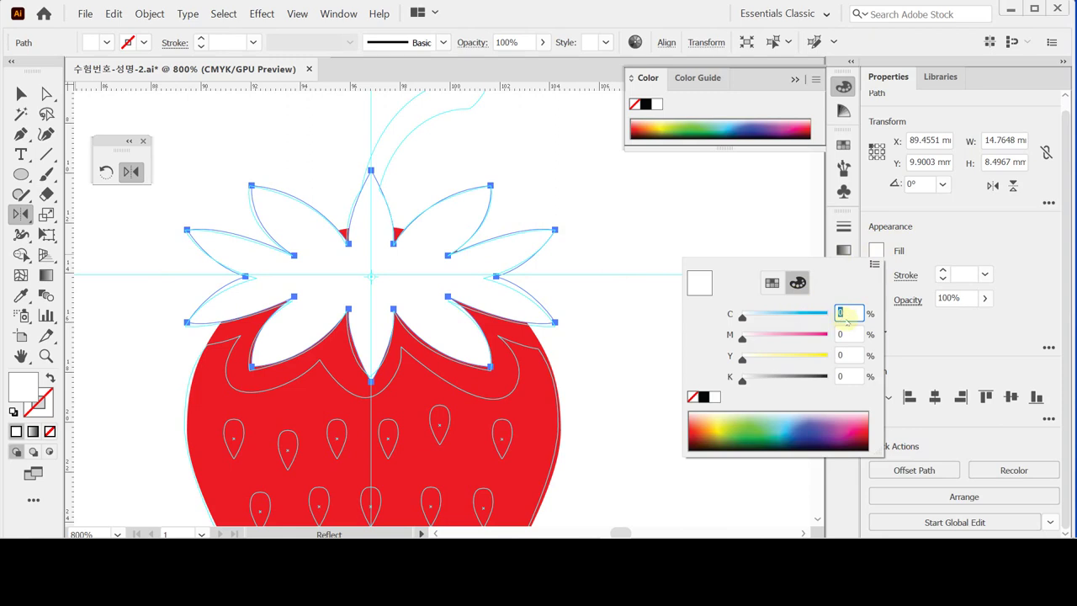
pyautogui.write('50')
pyautogui.press('Tab')
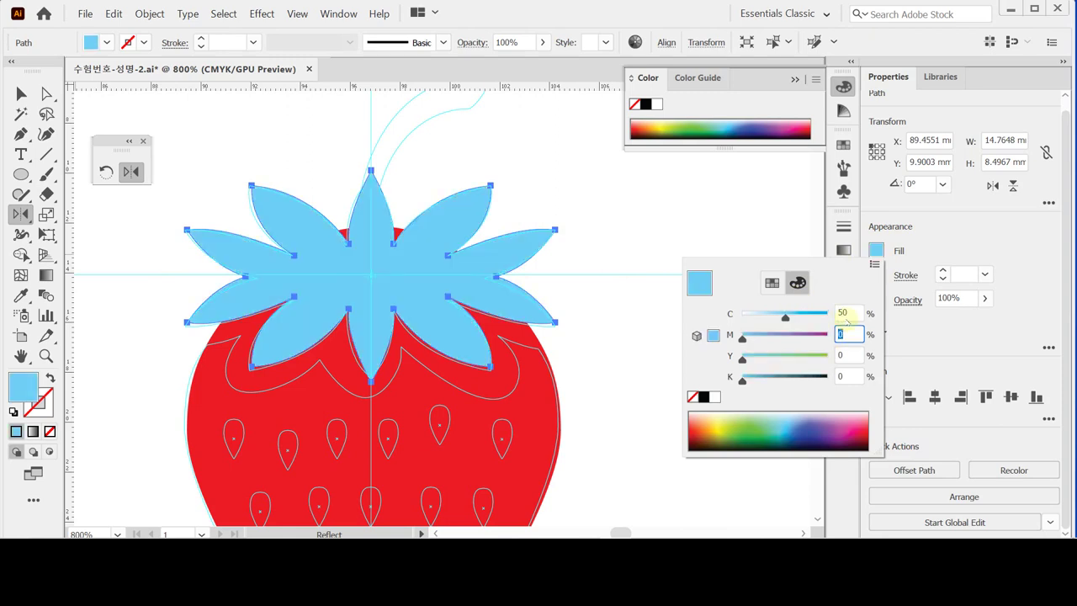
pyautogui.write('10')
pyautogui.press('Tab')
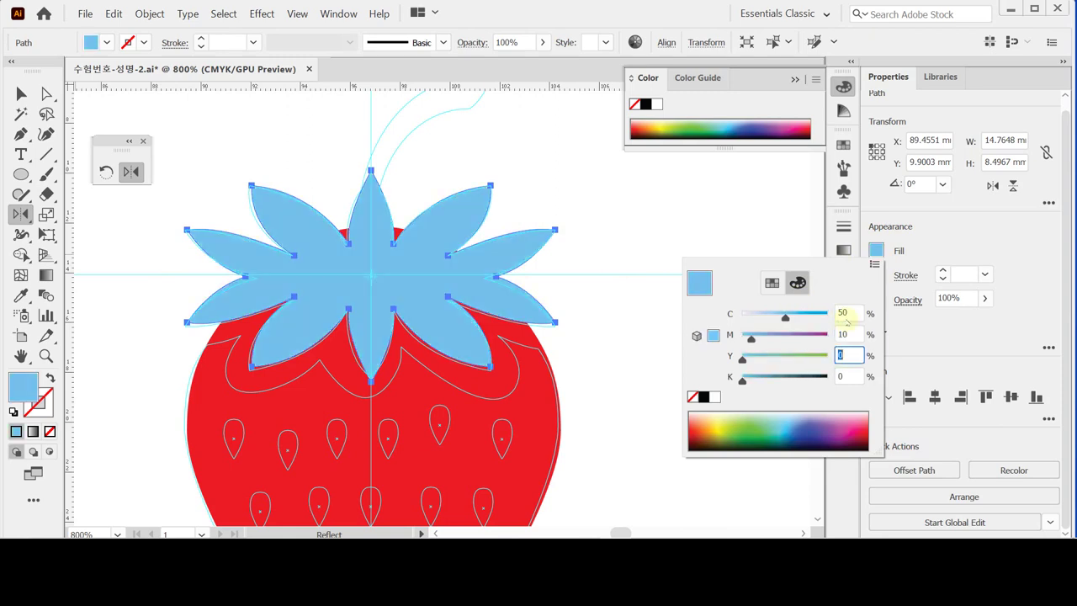
pyautogui.write('90')
pyautogui.press('Tab')
pyautogui.press('Return')
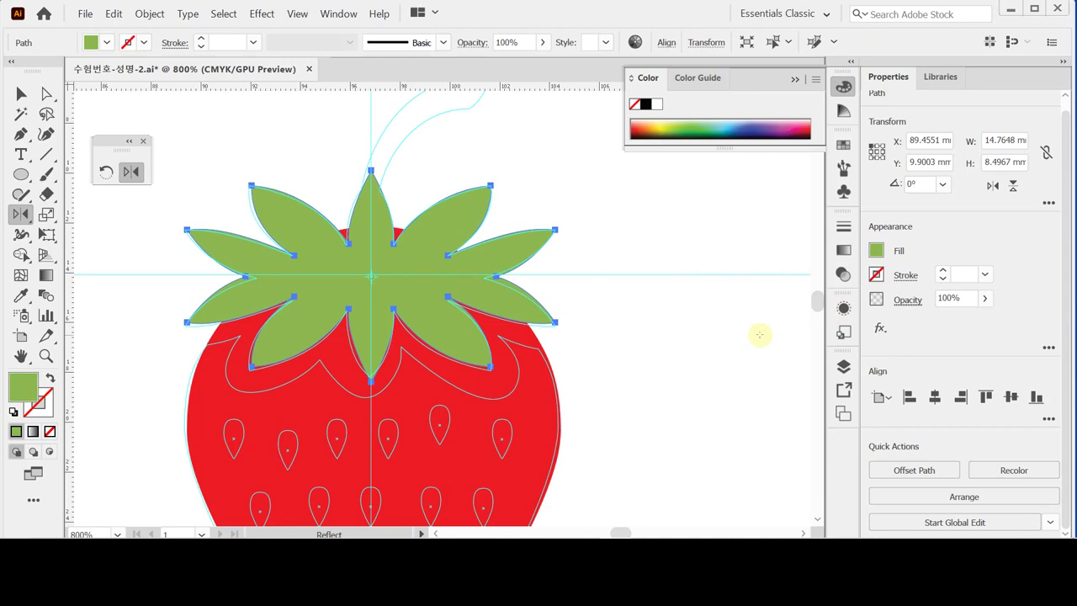
# - Deselect the calyx and draw an arc about 4.3 mm wide and 5.9 mm high along the middle of the stem guide
pyautogui.moveTo(577, 209); pyautogui.dragTo(583, 304)
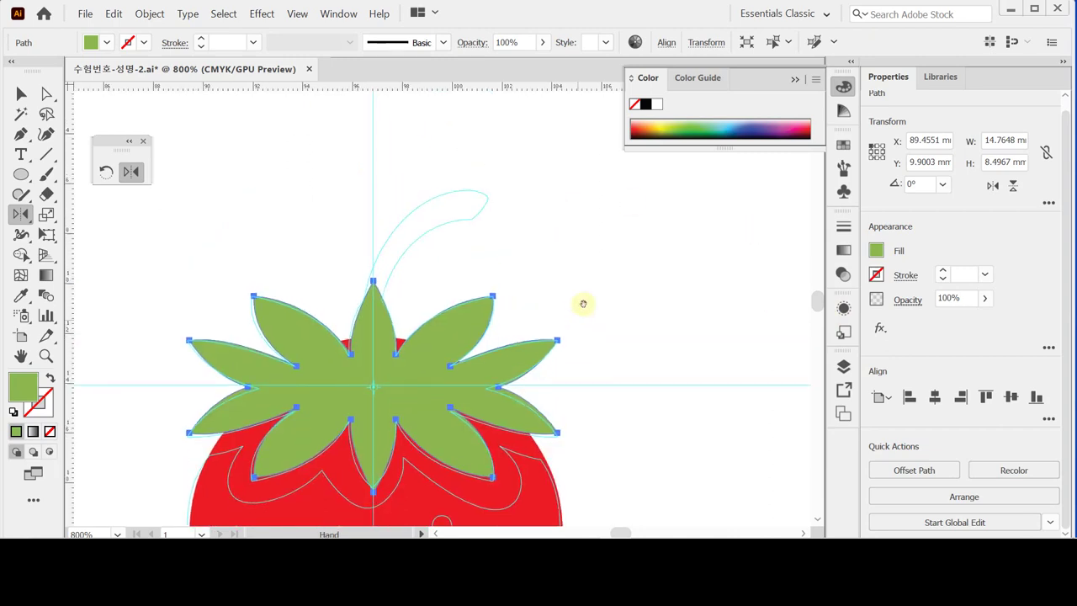
pyautogui.hotkey('ctrl', 'shift', 'a')
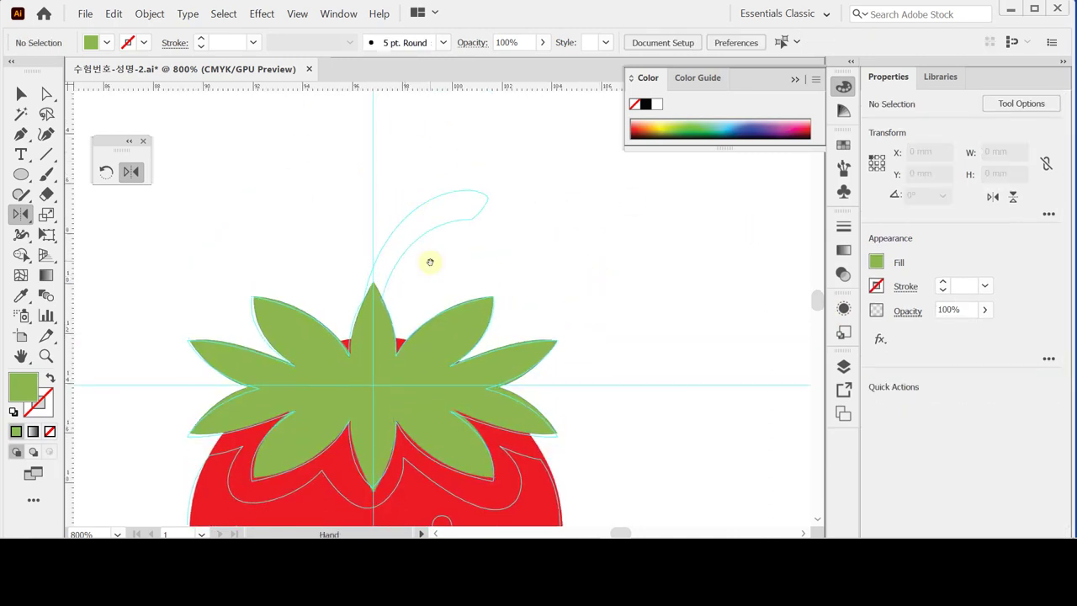
pyautogui.moveTo(430, 262); pyautogui.dragTo(421, 247)
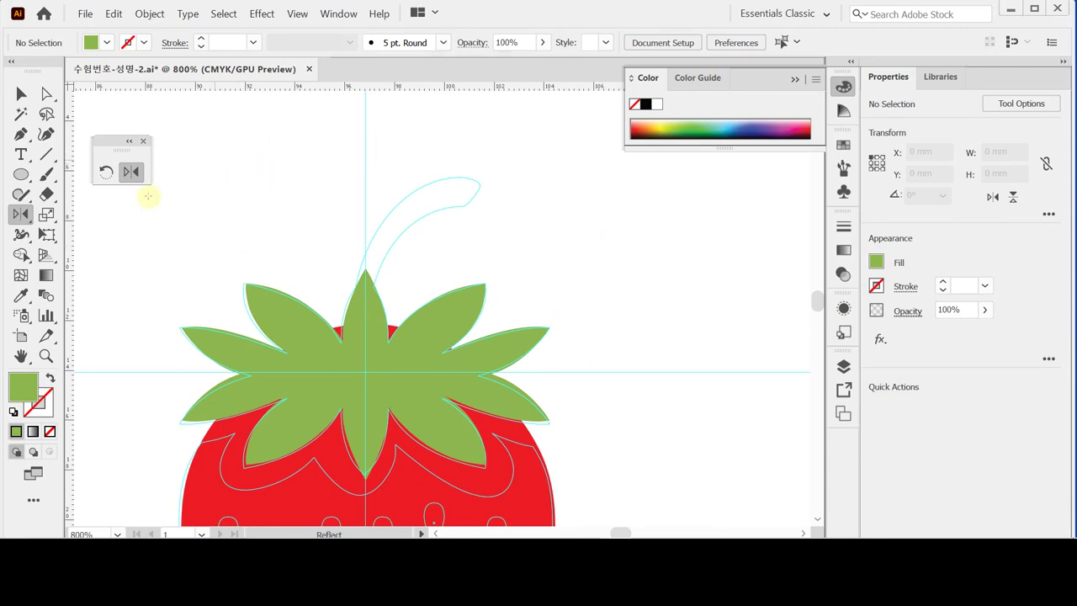
pyautogui.click(44, 154)
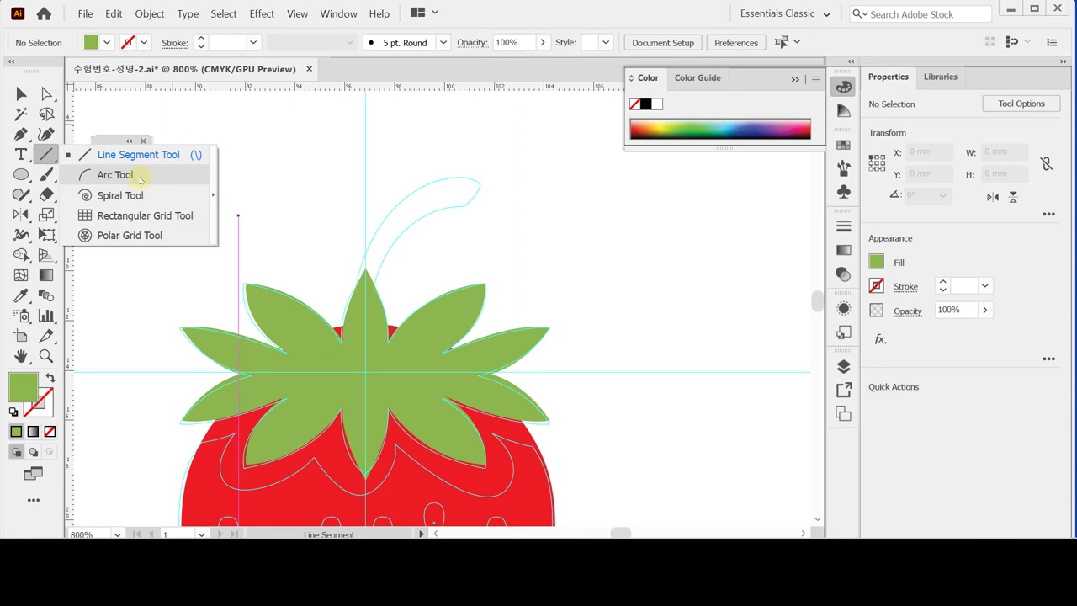
pyautogui.click(116, 175)
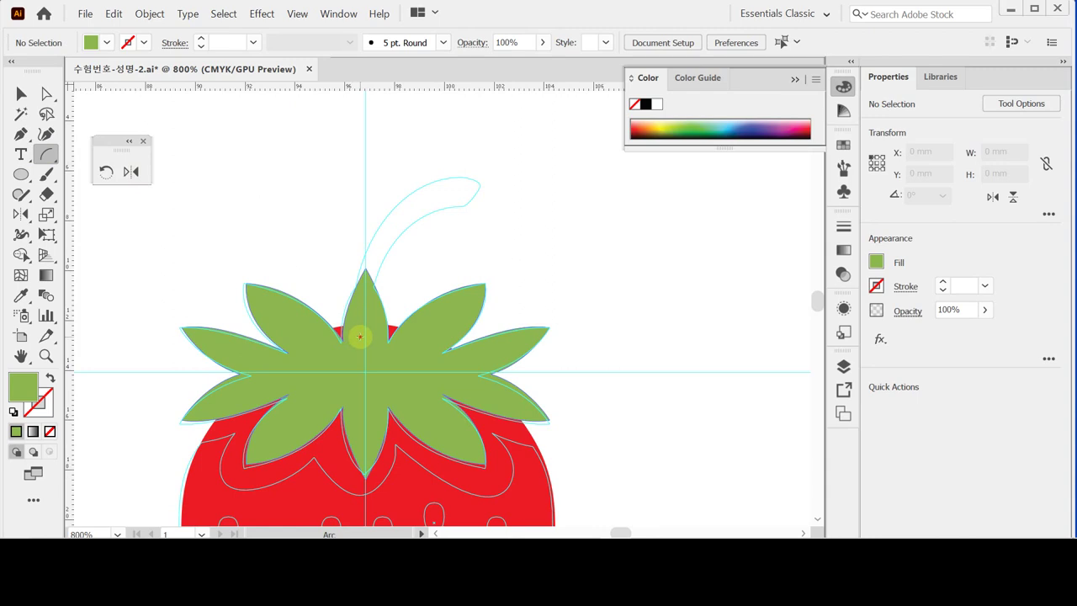
pyautogui.moveTo(359, 336); pyautogui.dragTo(468, 191)
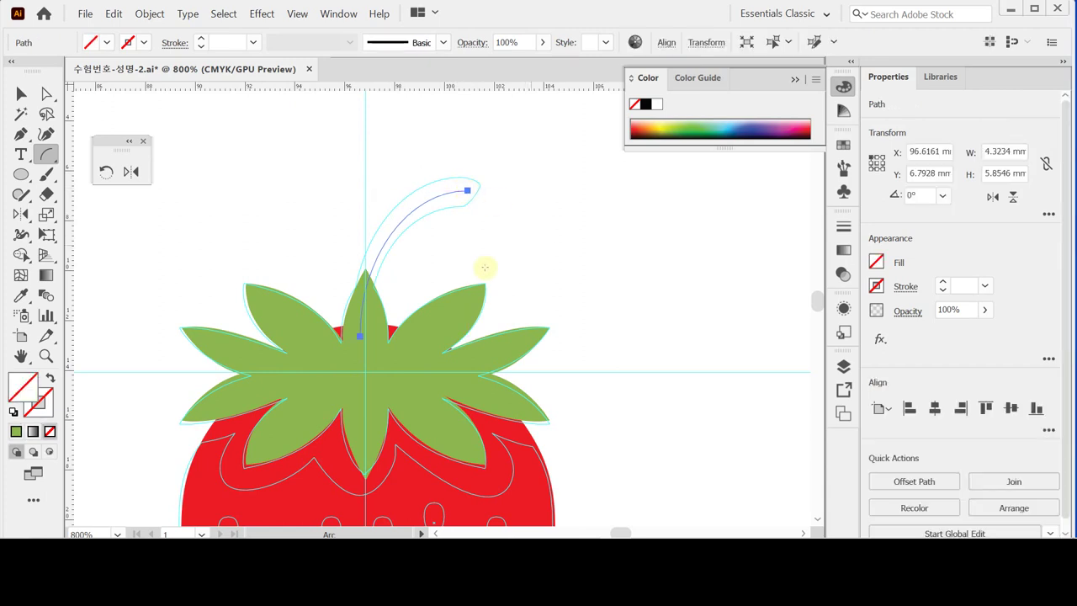
# - Sample the calyx green for the stem arc and swap it from fill to stroke
pyautogui.press('i')
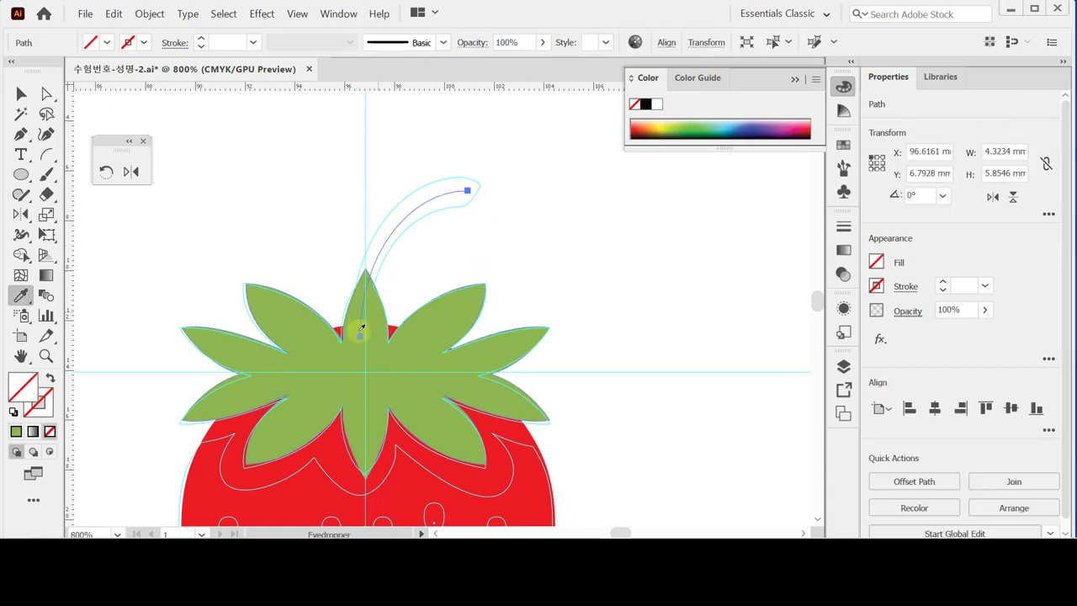
pyautogui.click(365, 370)
pyautogui.click(51, 378)
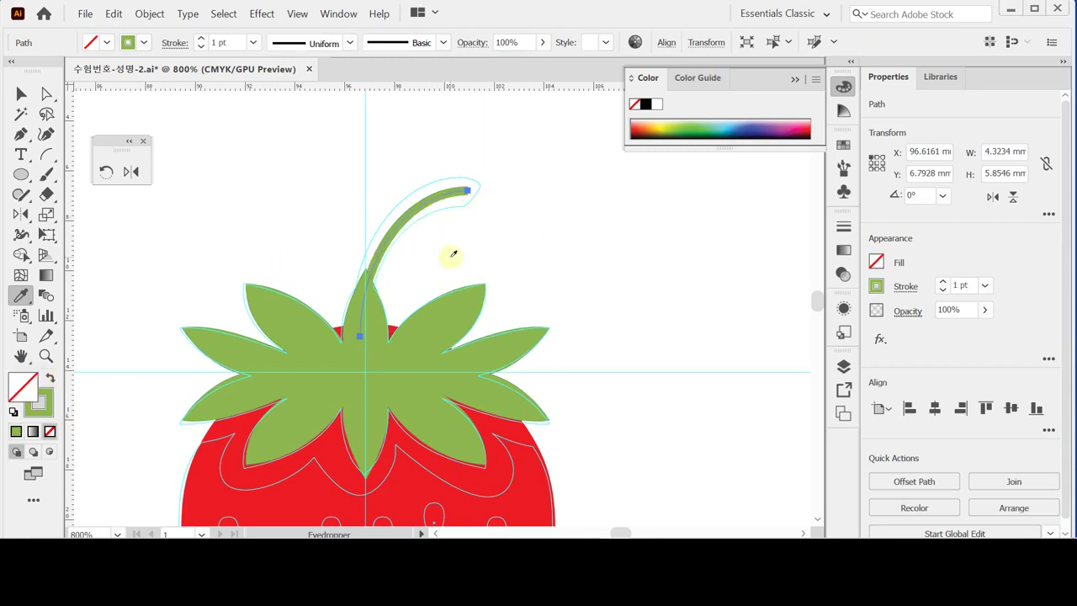
# - Set the stem's stroke weight to 3 pt with a round cap
pyautogui.click(905, 287)
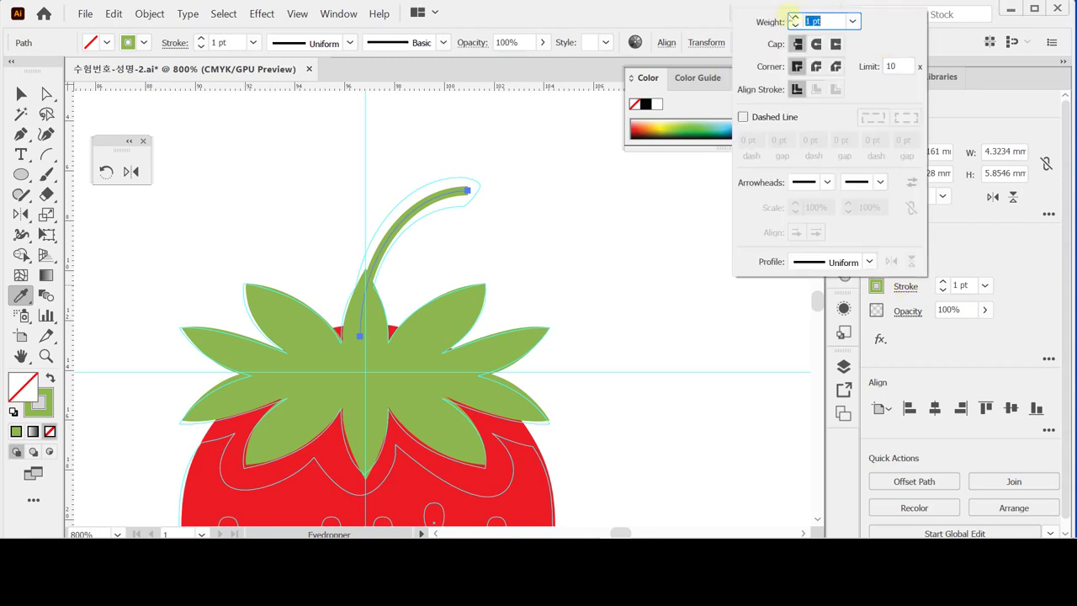
pyautogui.click(795, 18)
pyautogui.click(795, 19)
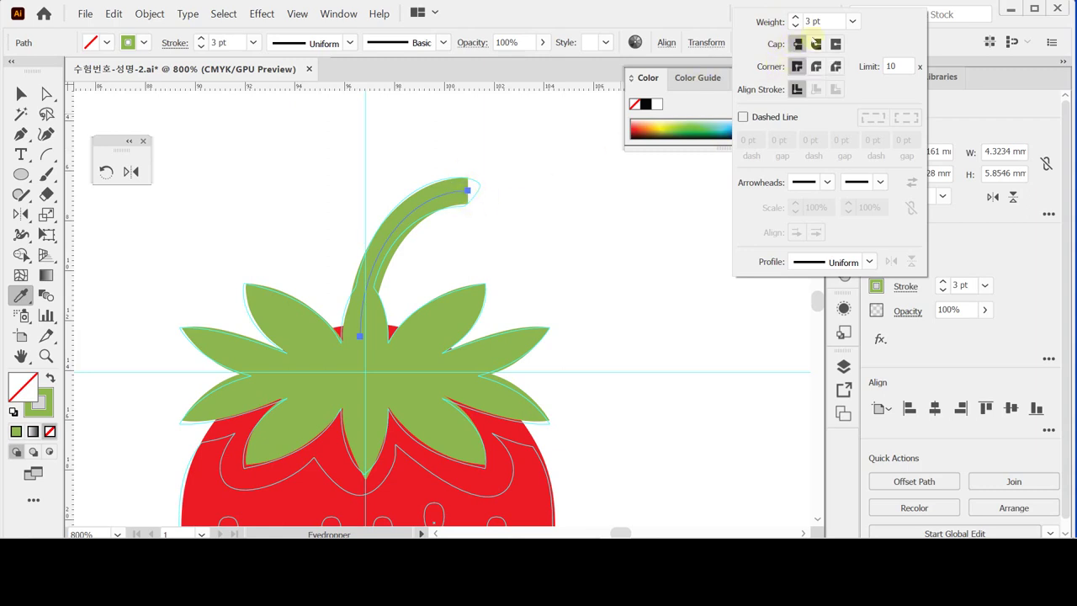
pyautogui.click(815, 43)
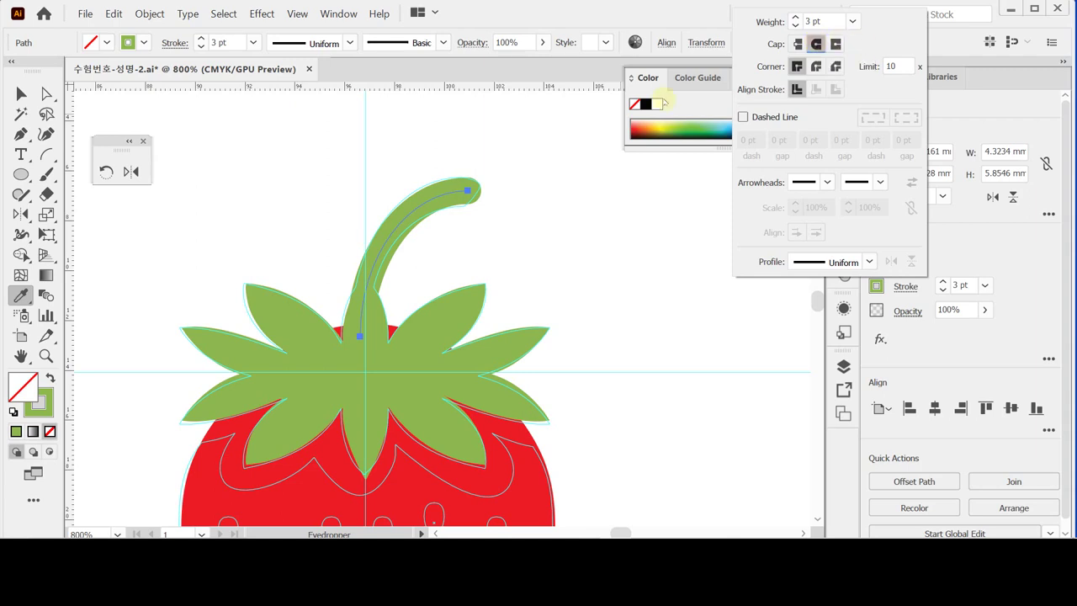
# - Convert the stem's stroke into a filled shape with Outline Stroke
pyautogui.click(149, 14)
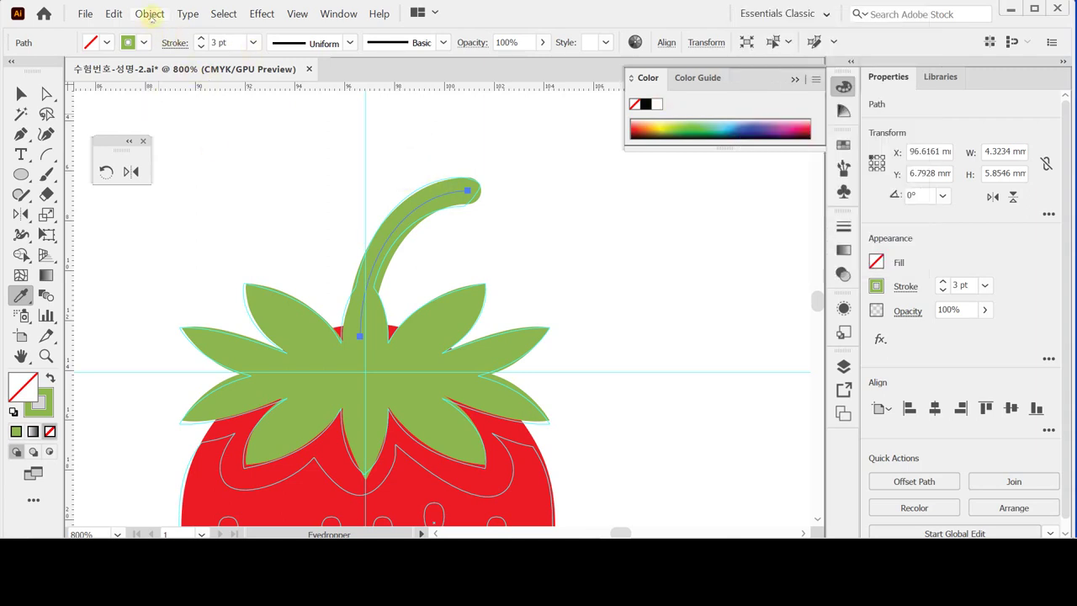
pyautogui.click(149, 14)
pyautogui.moveTo(250, 296)
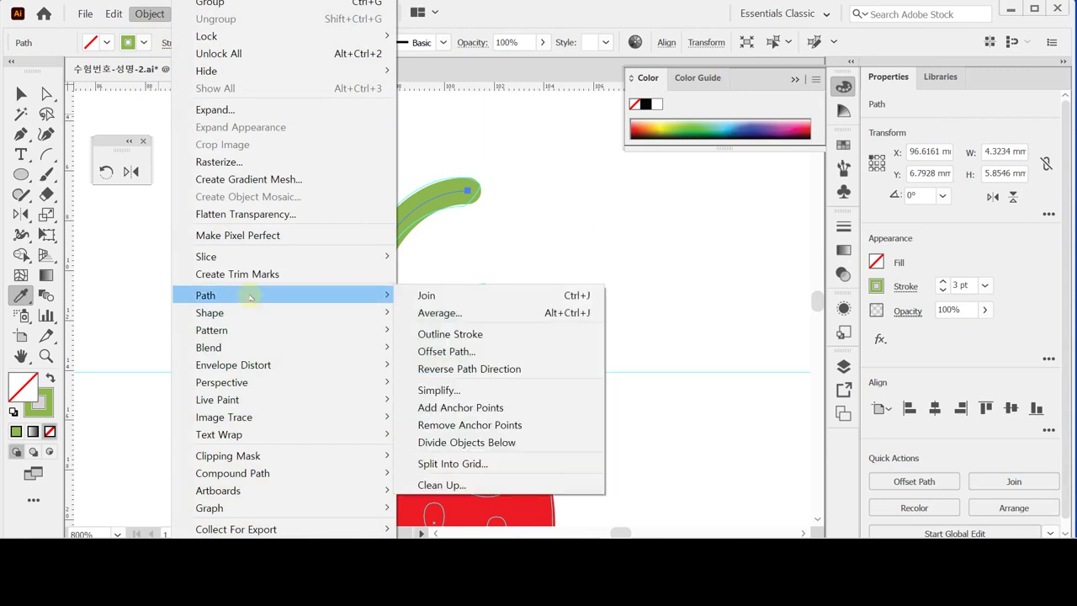
pyautogui.click(445, 336)
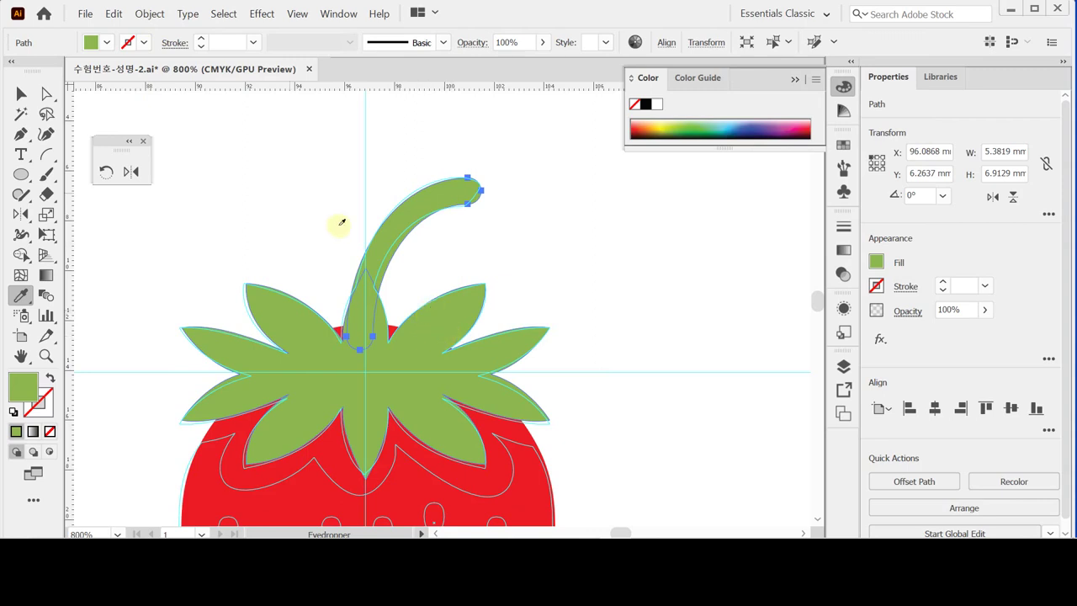
# - Reshape the stem's tip by moving its lower anchor to about X 100.73, Y 7.42 mm and its end anchor to about X 101.47, Y 6.59 mm
pyautogui.press('a')
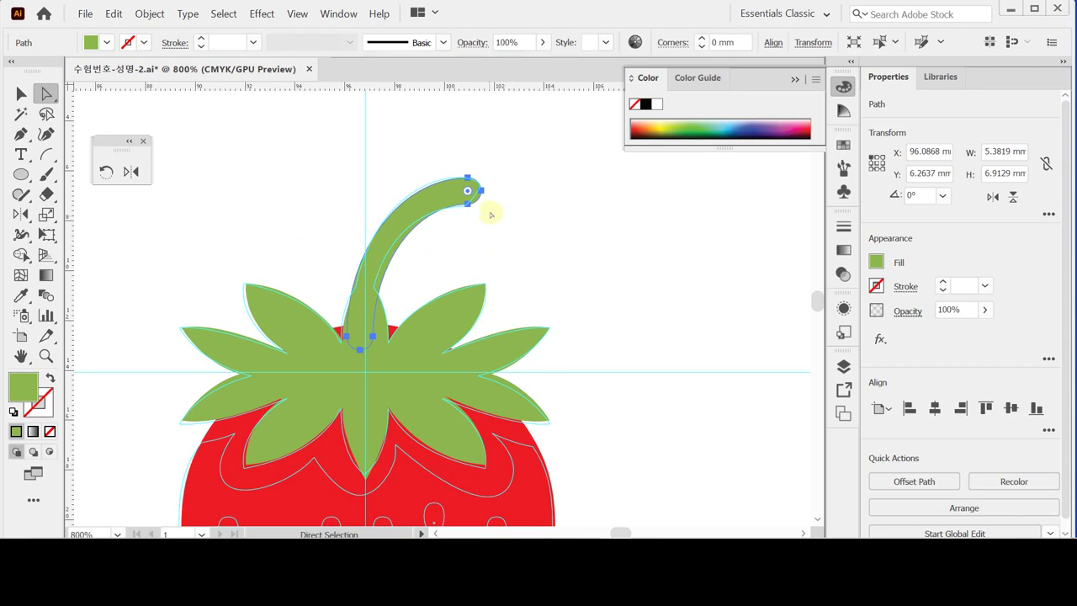
pyautogui.click(475, 209)
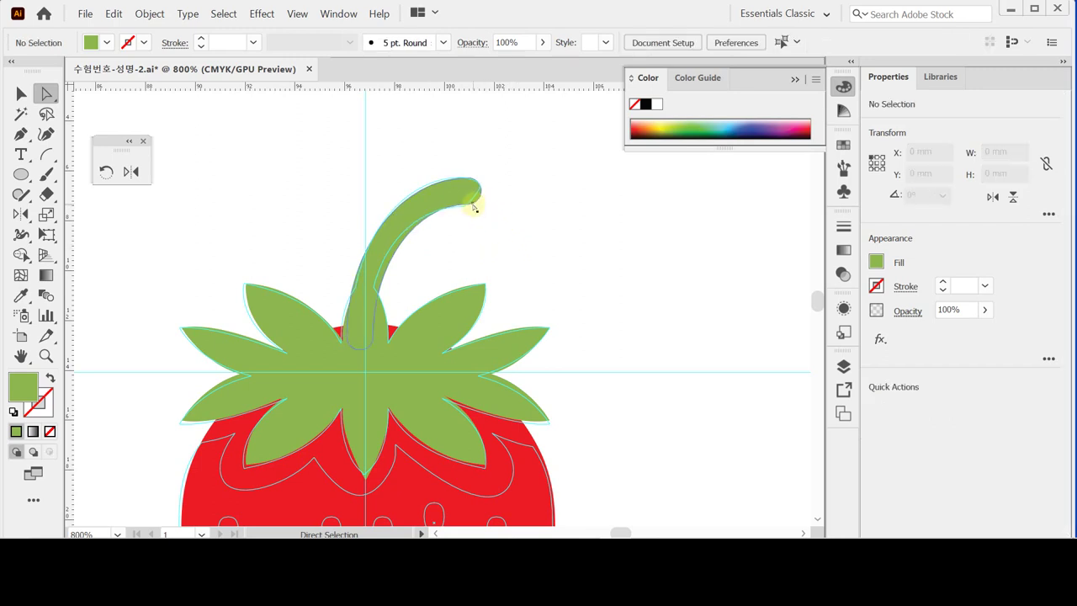
pyautogui.click(468, 205)
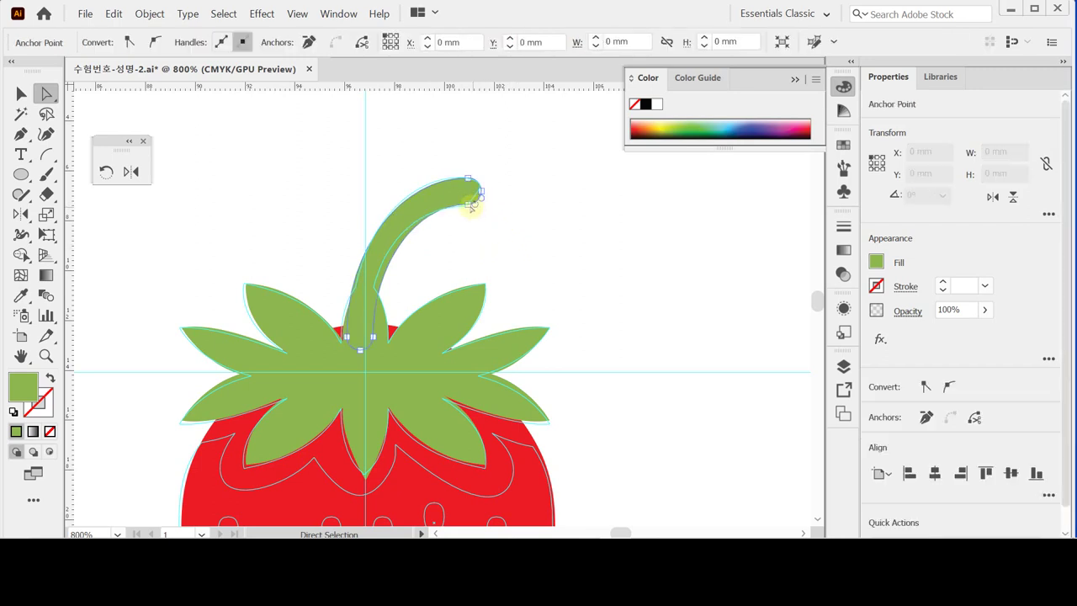
pyautogui.moveTo(464, 207); pyautogui.dragTo(464, 207)
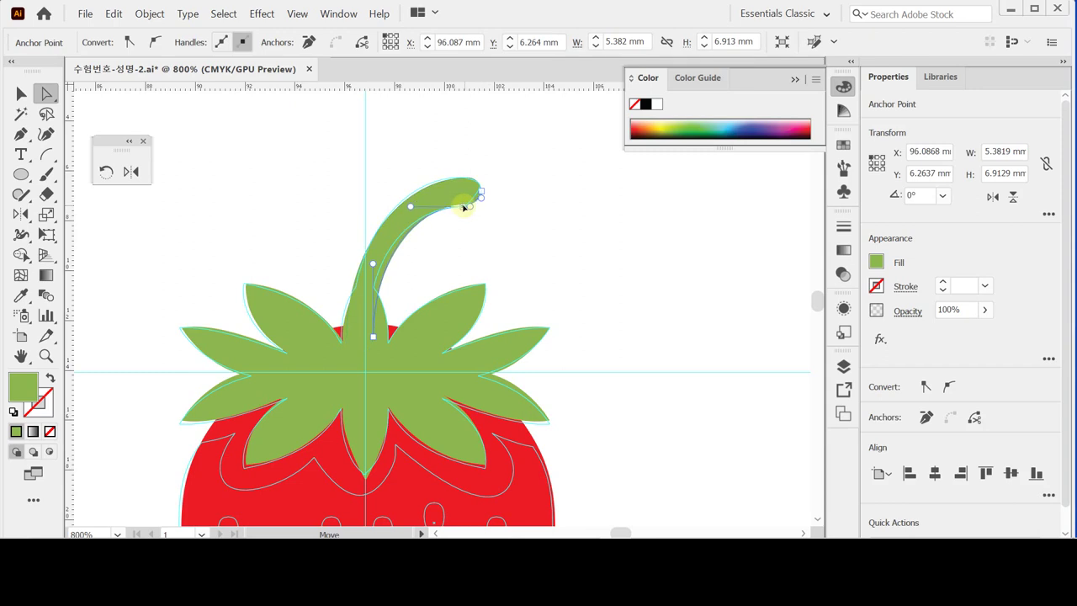
pyautogui.click(482, 191)
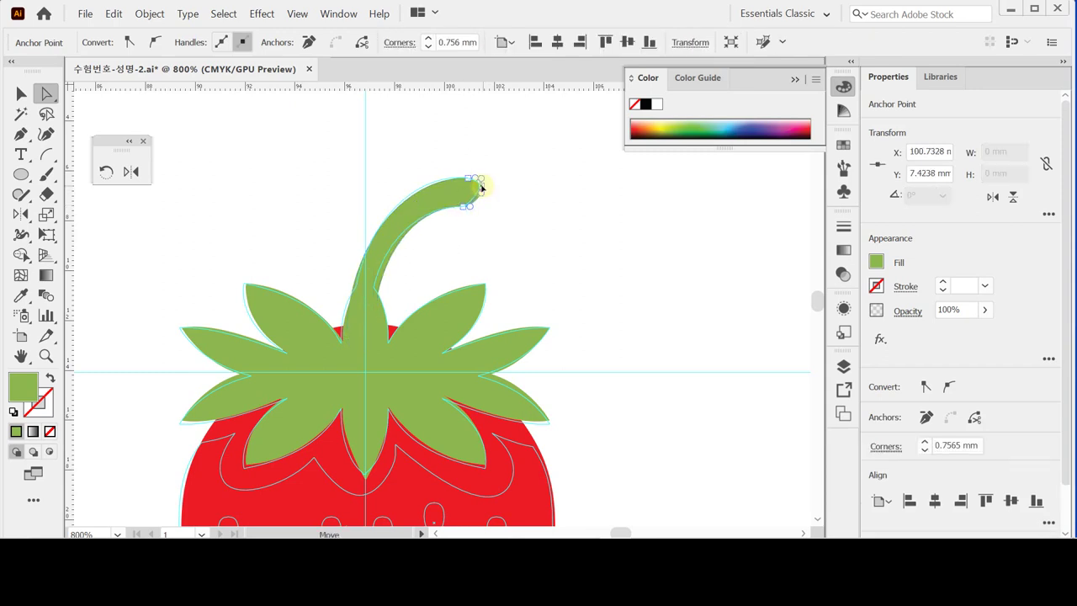
pyautogui.click(481, 185)
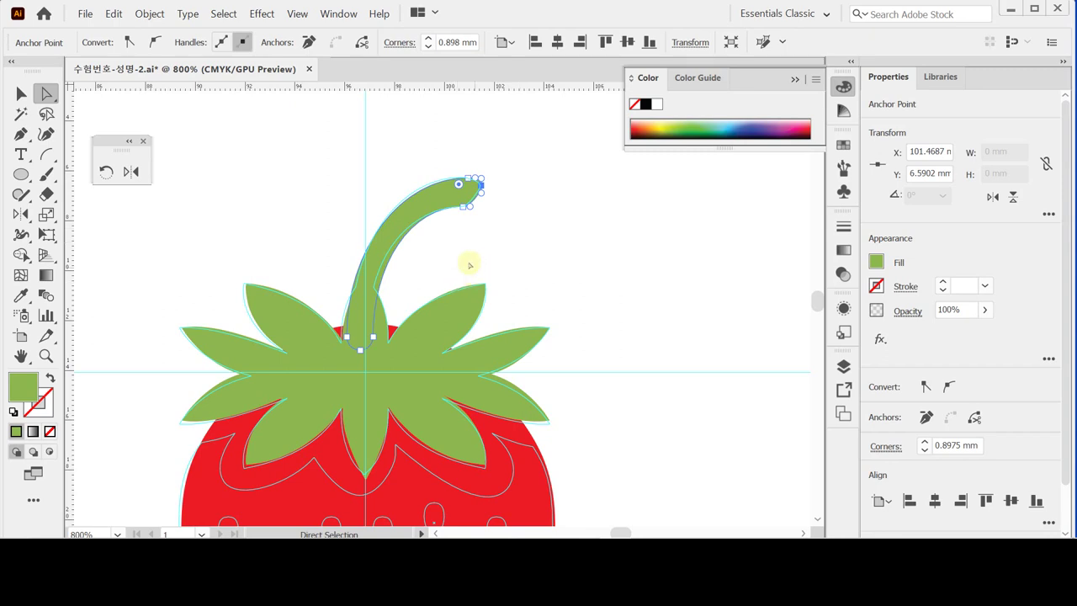
# - Select the stem and the calyx, unite them into a single green shape, and deselect it
pyautogui.click(429, 340)
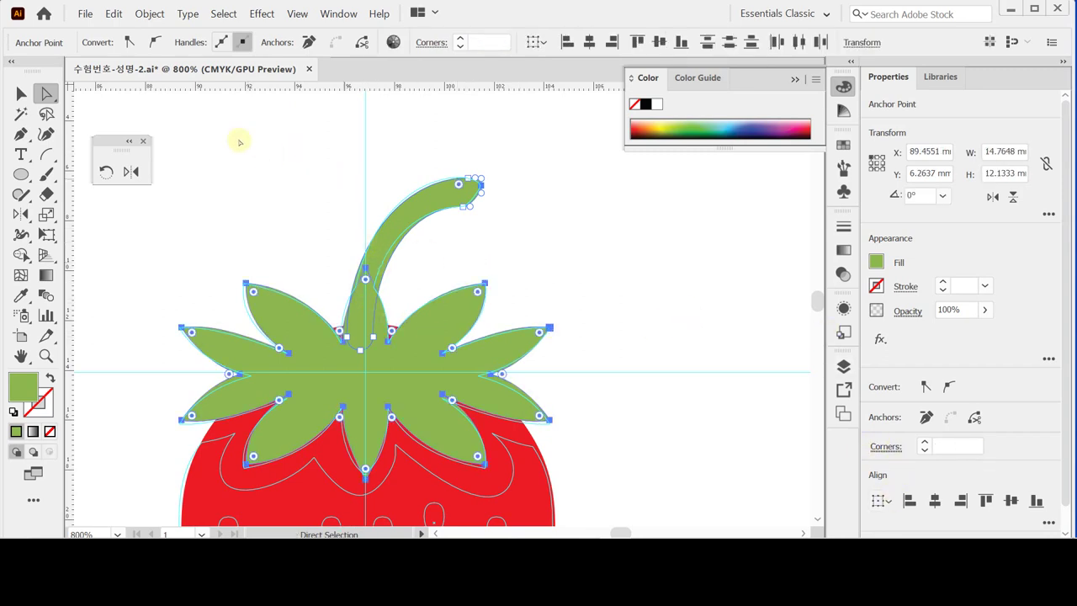
pyautogui.press('v')
pyautogui.click(332, 230)
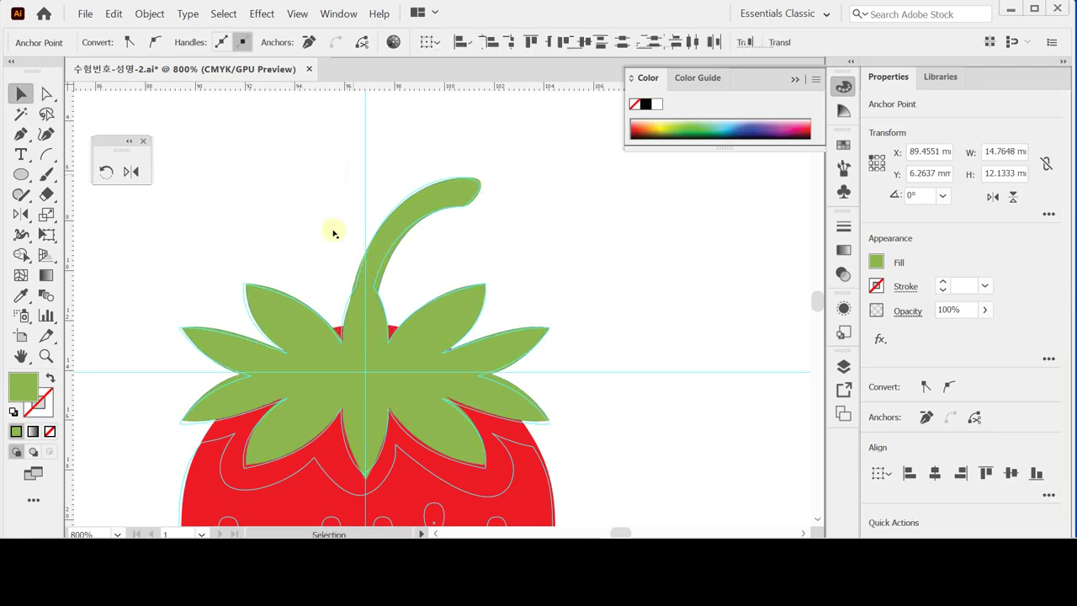
pyautogui.click(396, 301)
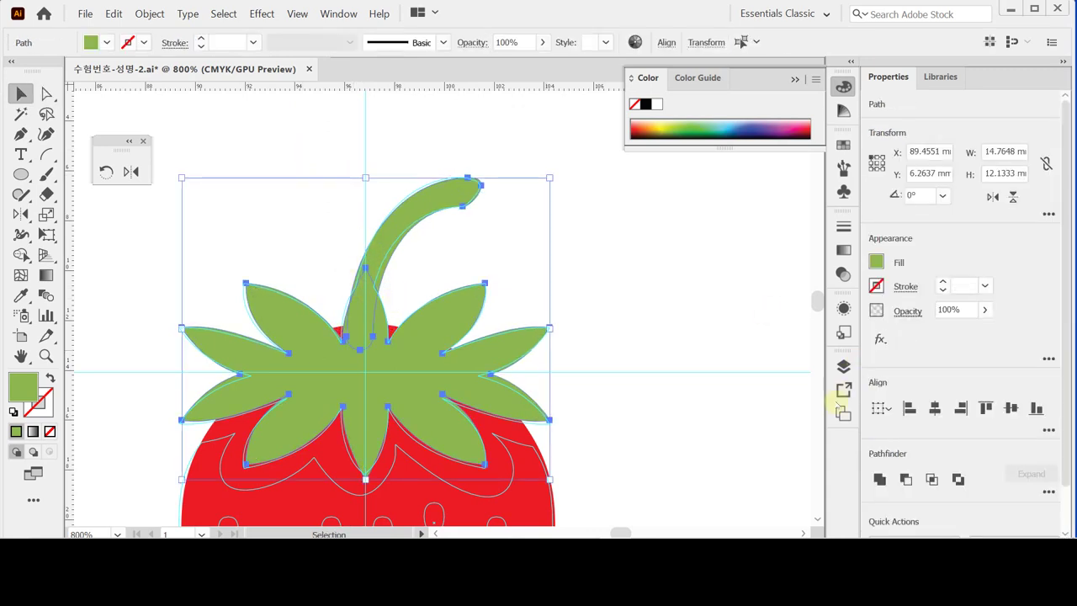
pyautogui.click(879, 479)
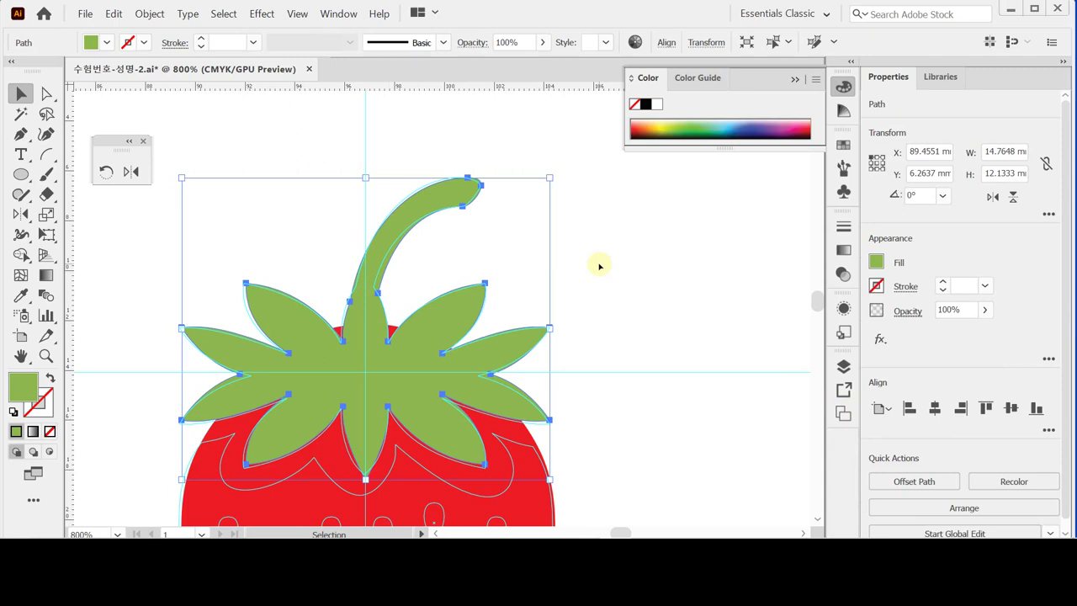
pyautogui.click(646, 345)
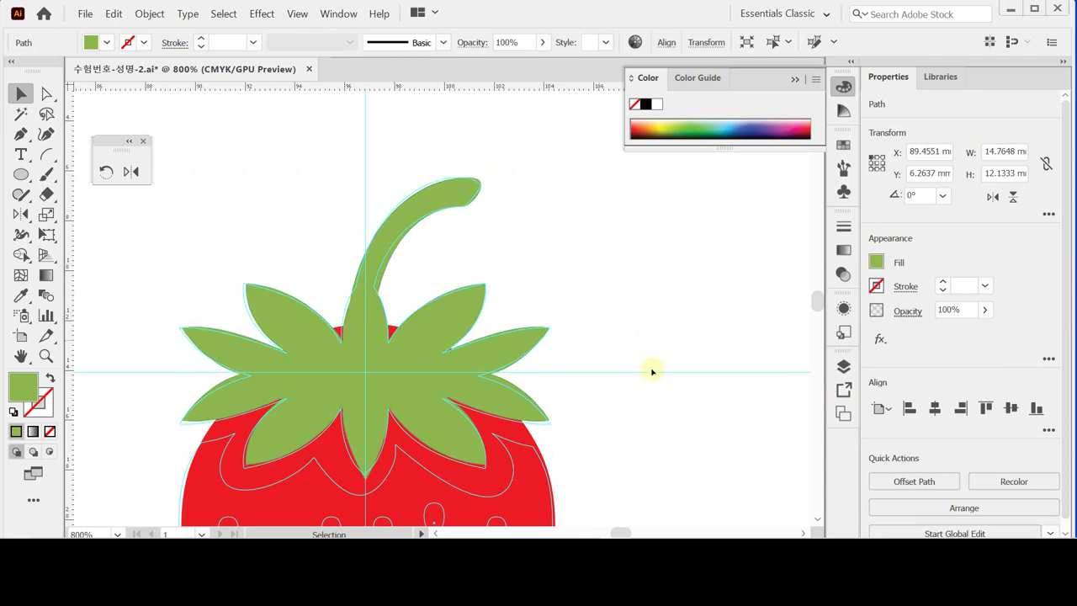
# - Switch to the Pen tool with nothing selected, using no fill and a black 1 pt stroke
pyautogui.scroll(-1, 649, 362)
pyautogui.scroll(-2, 650, 362)
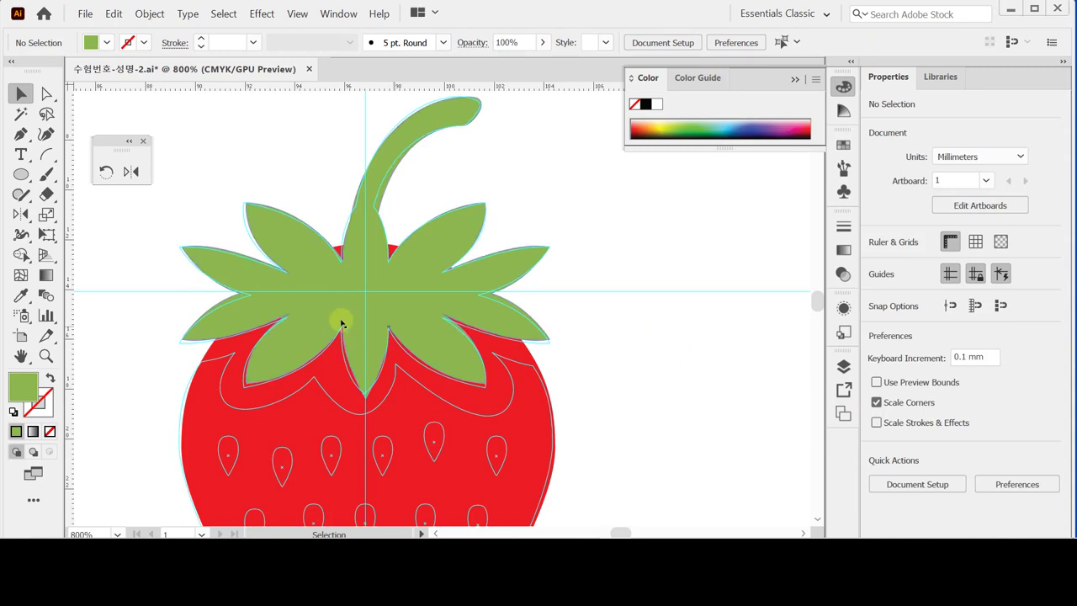
pyautogui.click(424, 413)
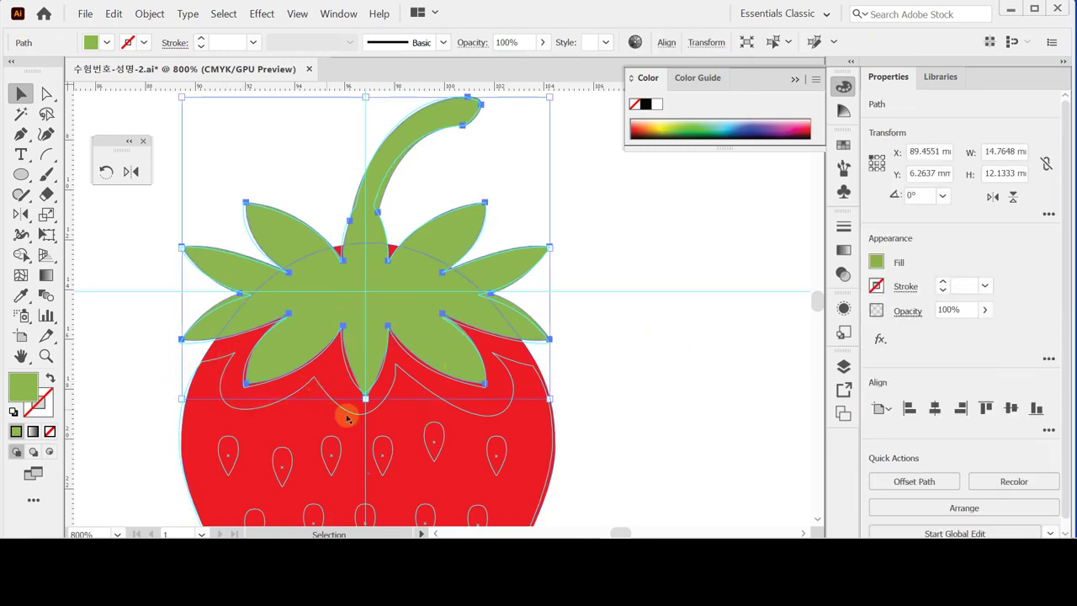
pyautogui.click(608, 370)
pyautogui.scroll(-2, 610, 370)
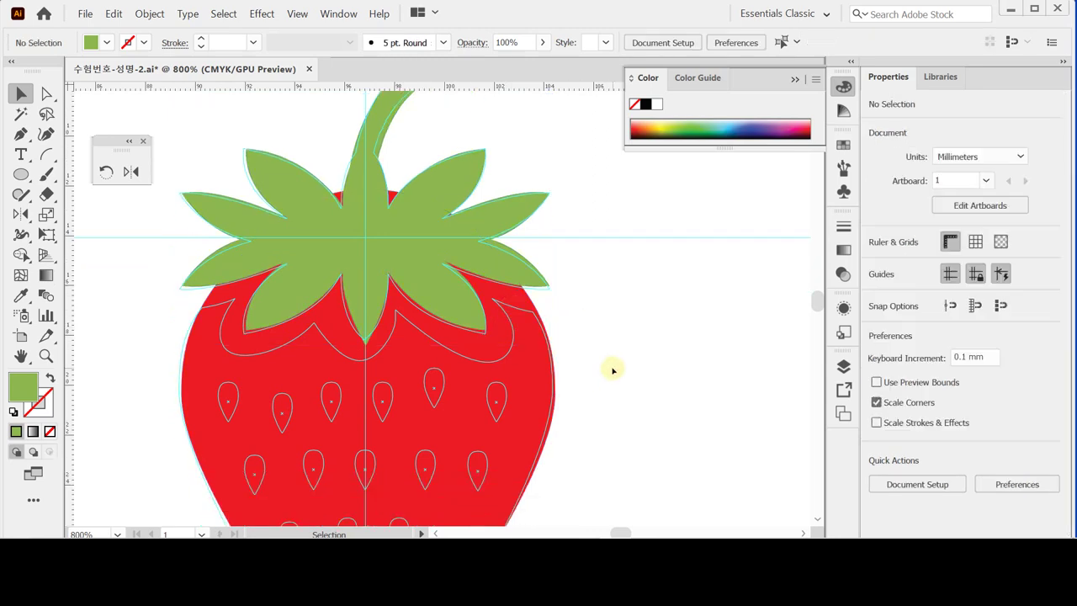
pyautogui.scroll(-1, 614, 370)
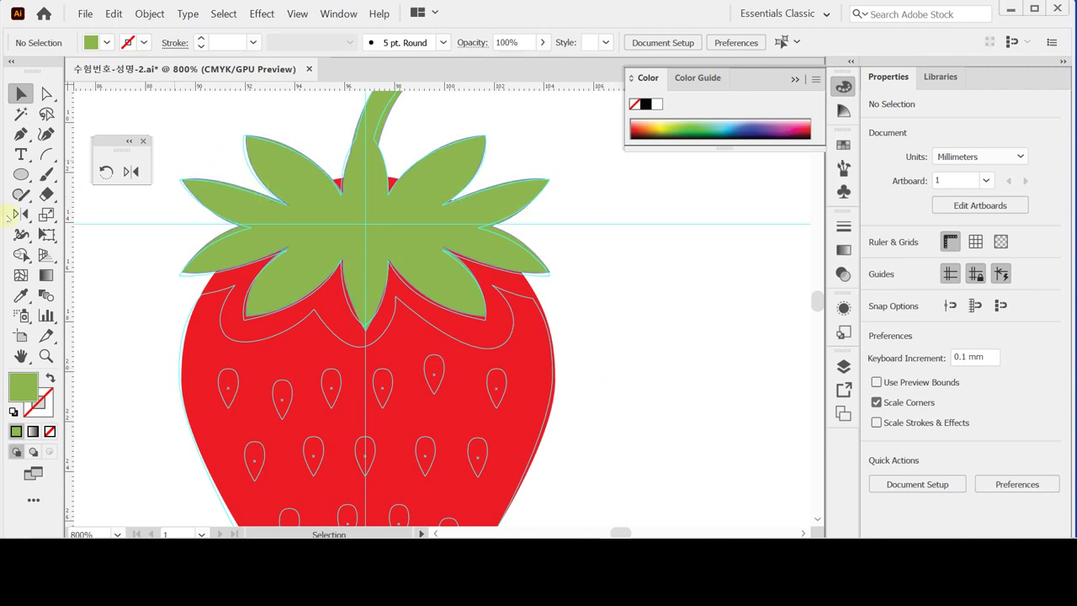
pyautogui.click(21, 133)
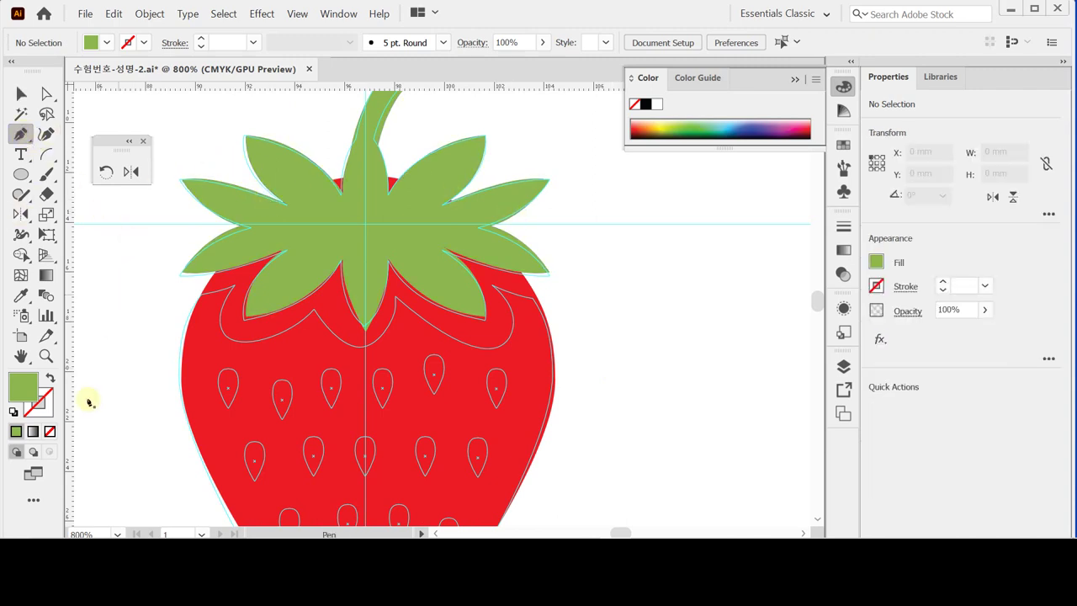
pyautogui.press('d')
pyautogui.click(50, 430)
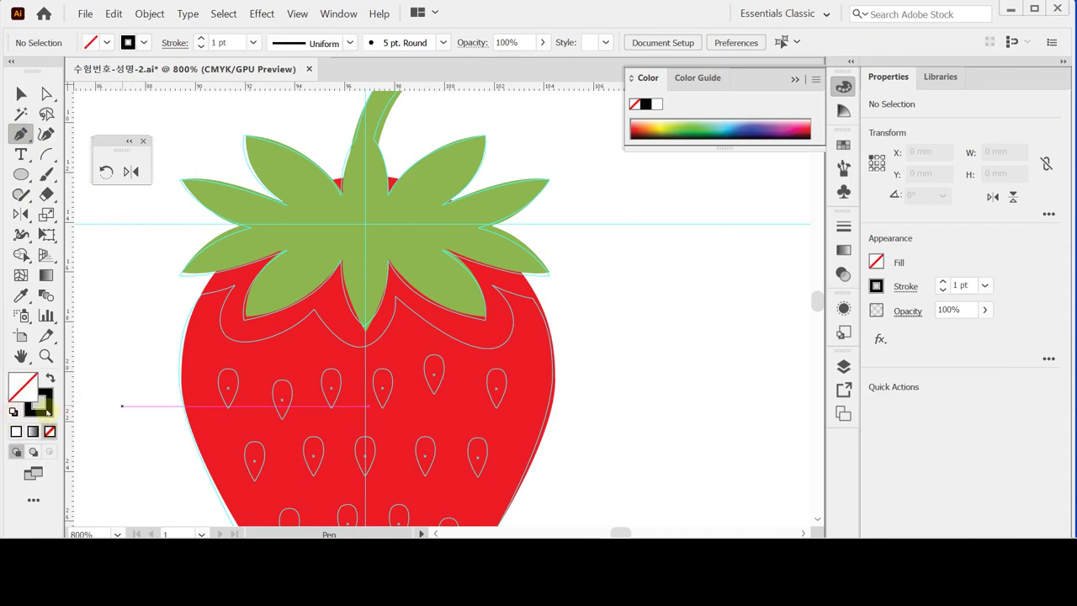
pyautogui.press('x')
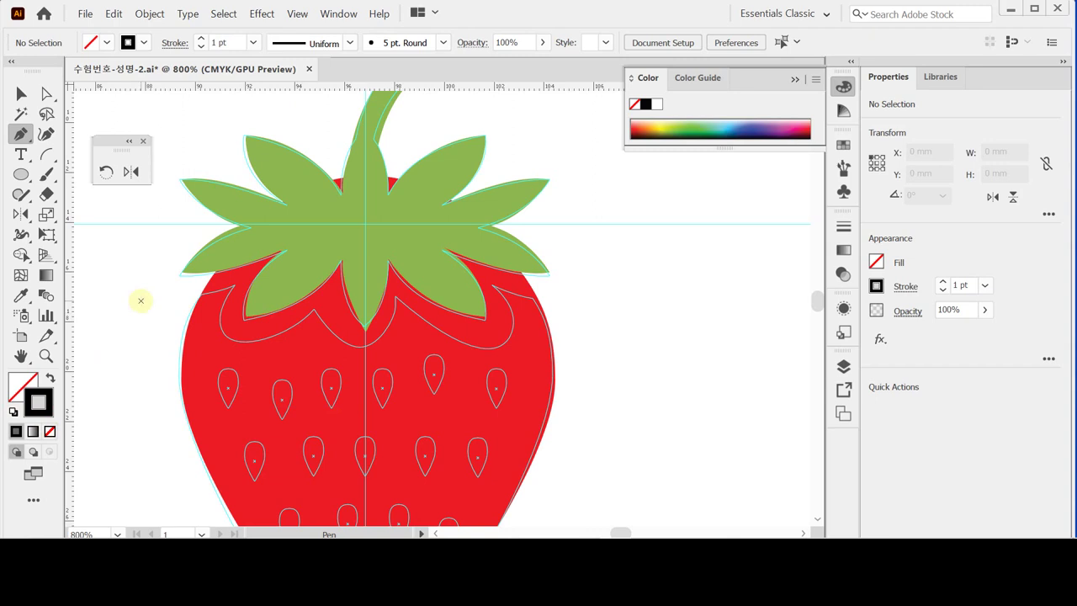
pyautogui.press('capslock')
pyautogui.press('capslock')
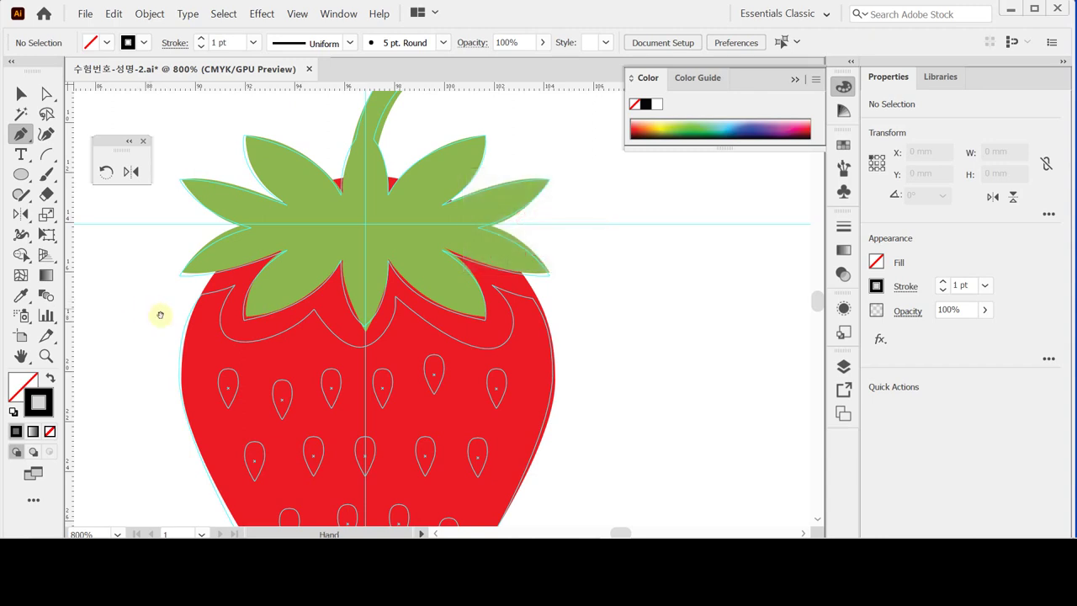
# - Start a wavy path outside the fruit's left edge and trace the calyx shadow guide along its left scallop, ending at a corner point on the next peak
pyautogui.moveTo(159, 313); pyautogui.dragTo(155, 275)
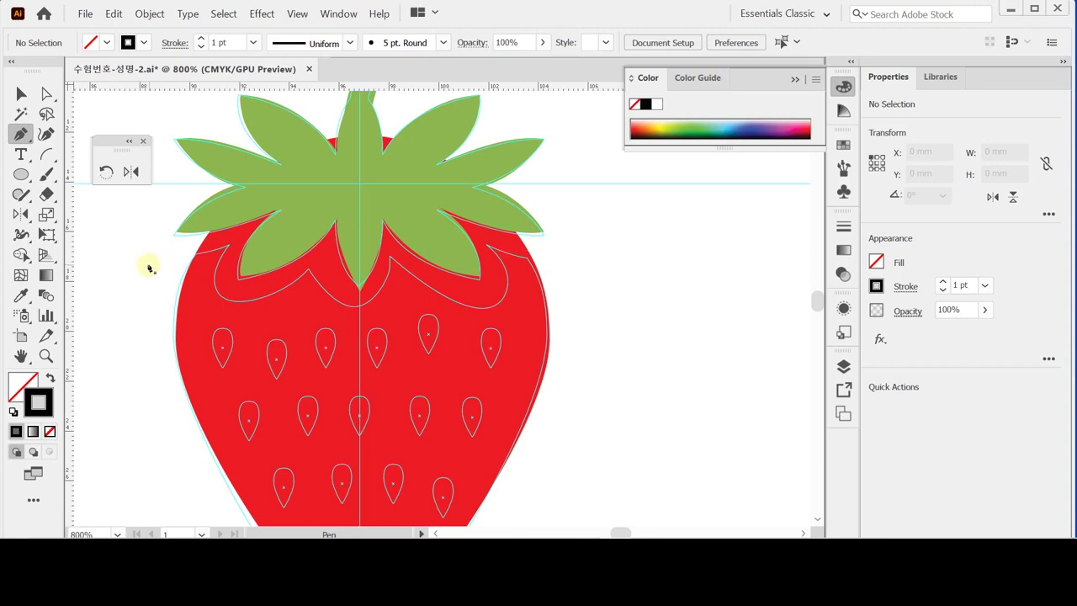
pyautogui.click(146, 262)
pyautogui.moveTo(224, 246)
pyautogui.mouseDown()
pyautogui.moveTo(250, 234)
pyautogui.moveTo(244, 242)
pyautogui.mouseUp()
pyautogui.keyDown('alt'); pyautogui.click(229, 245); pyautogui.keyUp('alt')
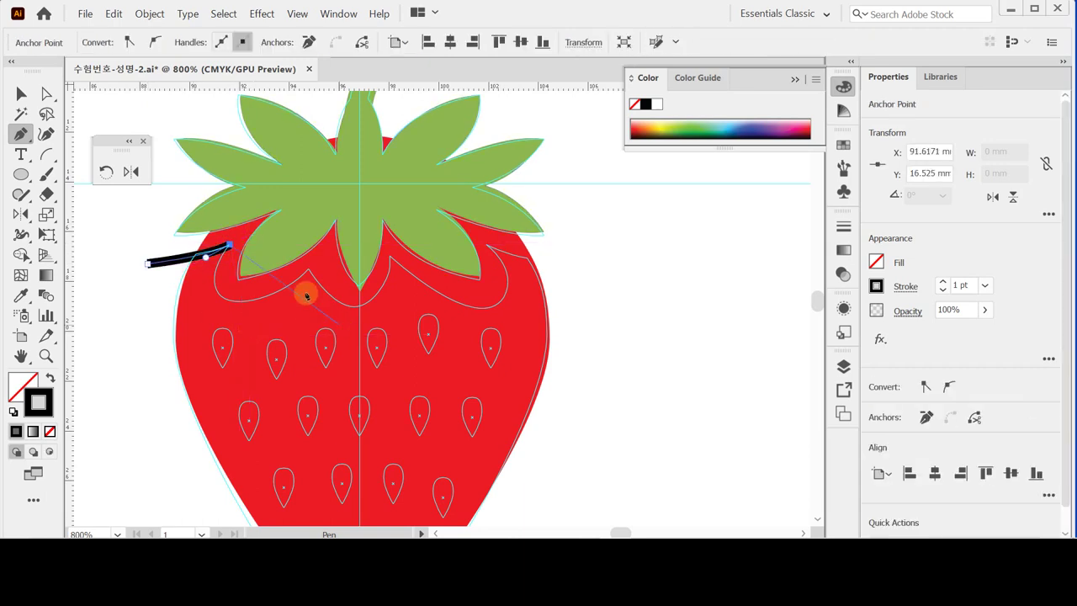
pyautogui.moveTo(308, 270); pyautogui.dragTo(436, 178)
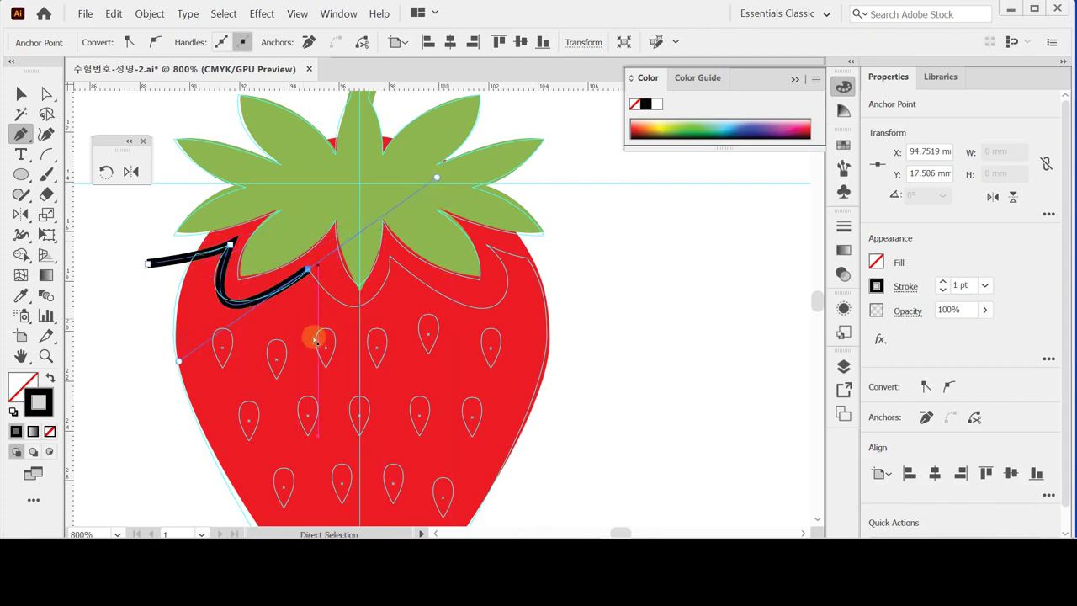
pyautogui.hotkey('ctrl', 'z')
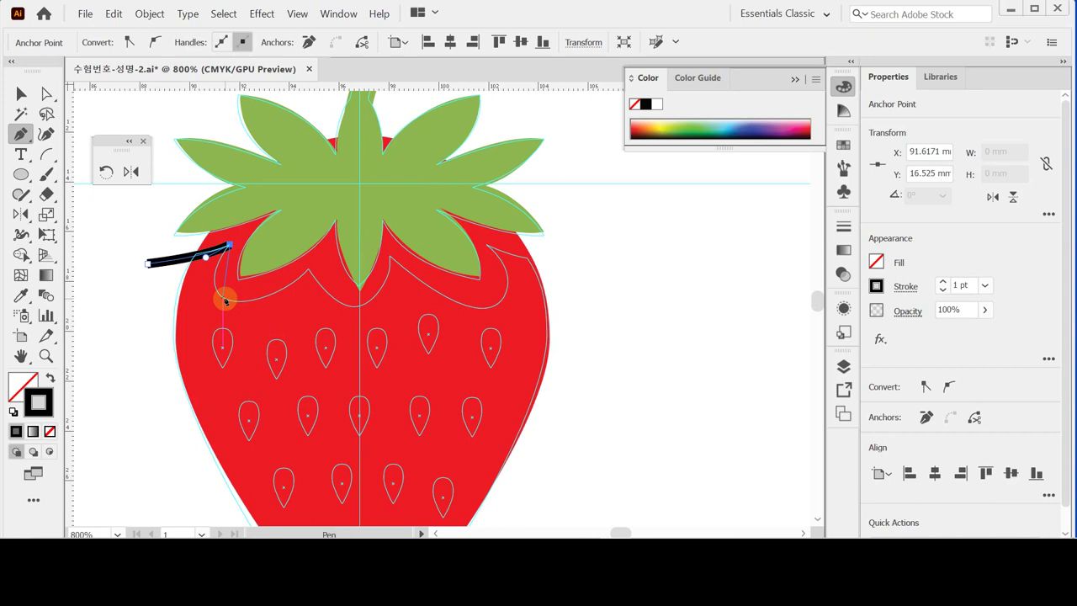
pyautogui.moveTo(222, 297); pyautogui.dragTo(241, 308)
pyautogui.moveTo(309, 268); pyautogui.dragTo(332, 238)
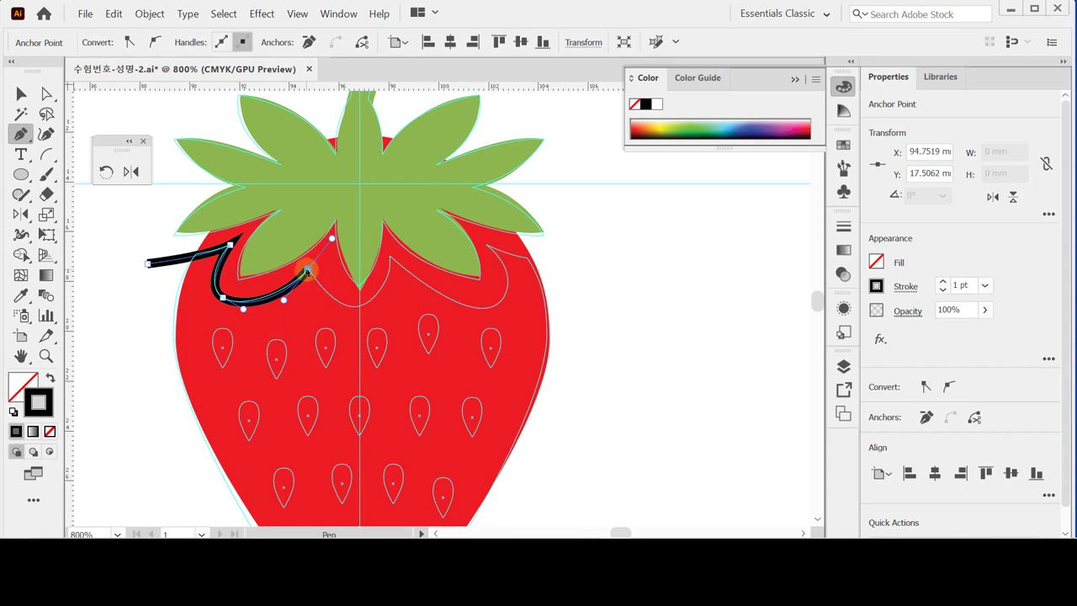
pyautogui.click(308, 269)
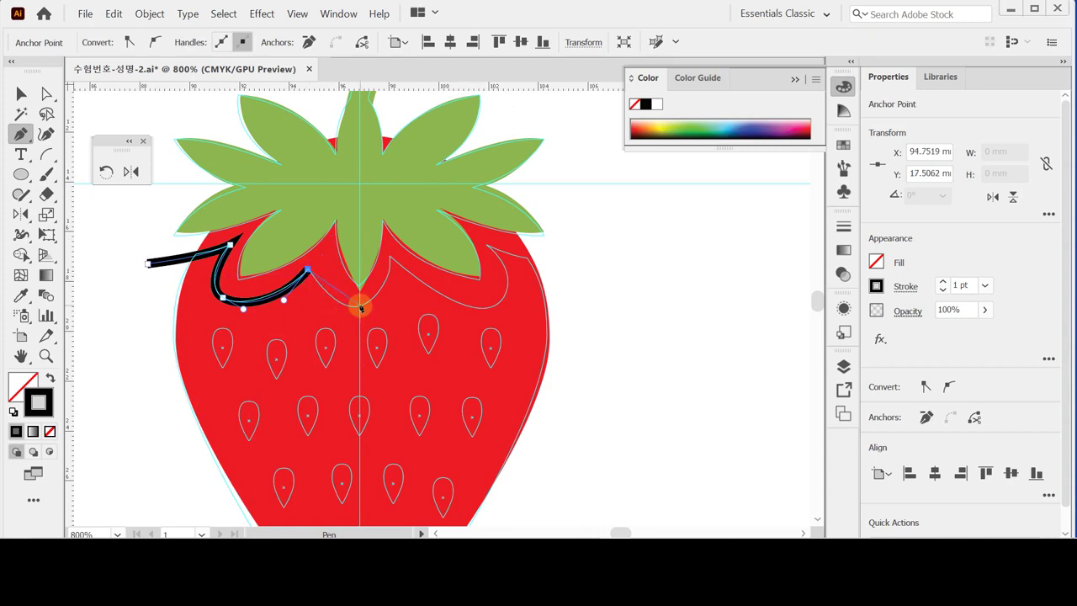
# - Continue the path through the middle and right scallops and past the fruit's right edge, about 18.5 mm wide and 2.6 mm high overall, leaving it open
pyautogui.moveTo(361, 305); pyautogui.dragTo(391, 300)
pyautogui.moveTo(392, 257); pyautogui.dragTo(392, 247)
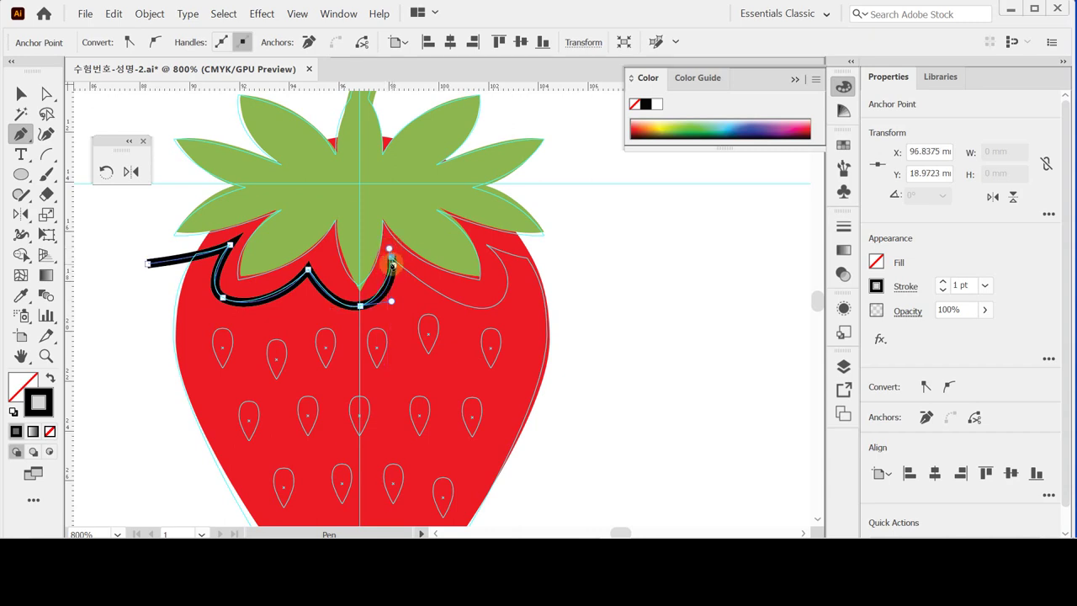
pyautogui.moveTo(500, 303); pyautogui.dragTo(526, 270)
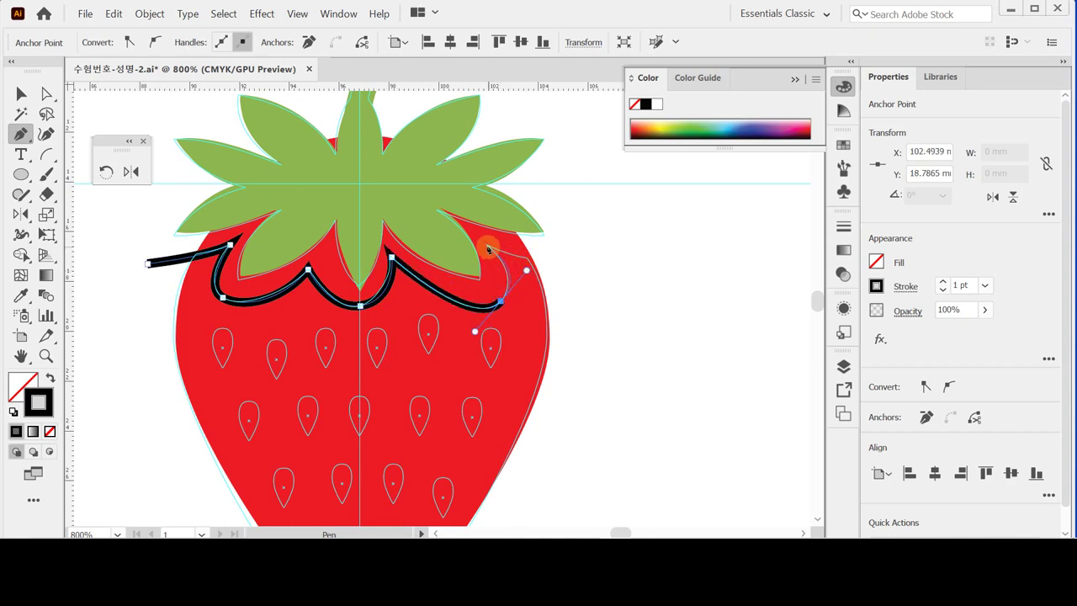
pyautogui.click(488, 247)
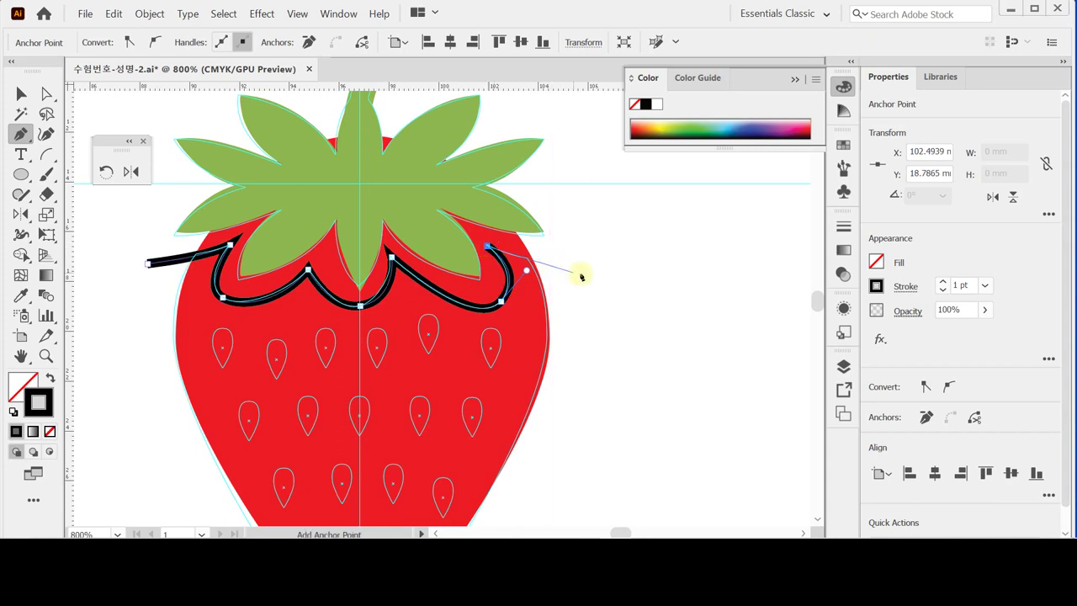
pyautogui.moveTo(608, 274); pyautogui.dragTo(645, 267)
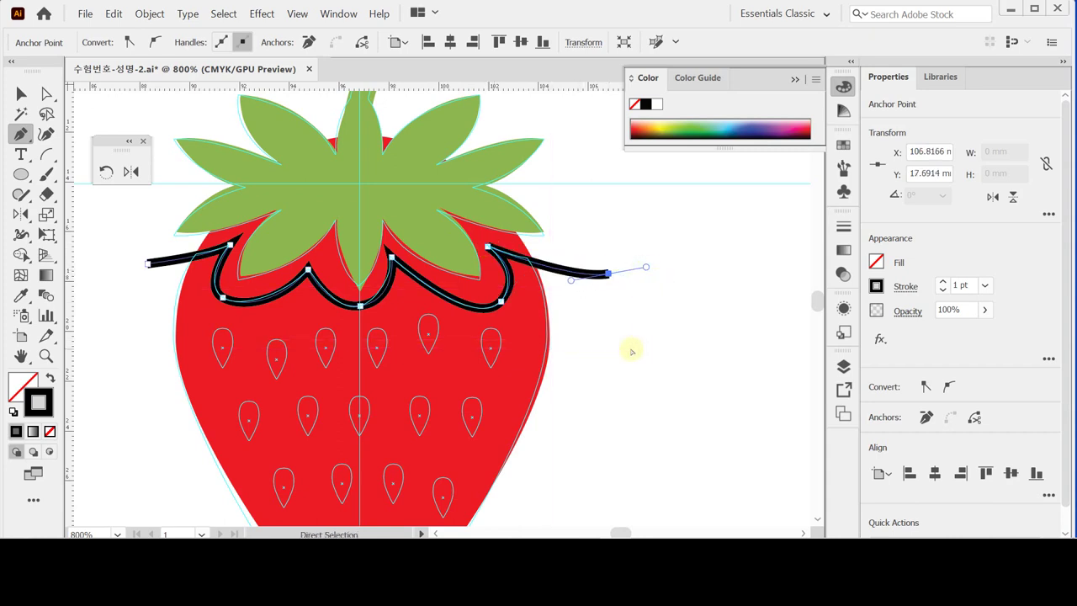
pyautogui.keyDown('ctrl'); pyautogui.click(633, 352); pyautogui.keyUp('ctrl')
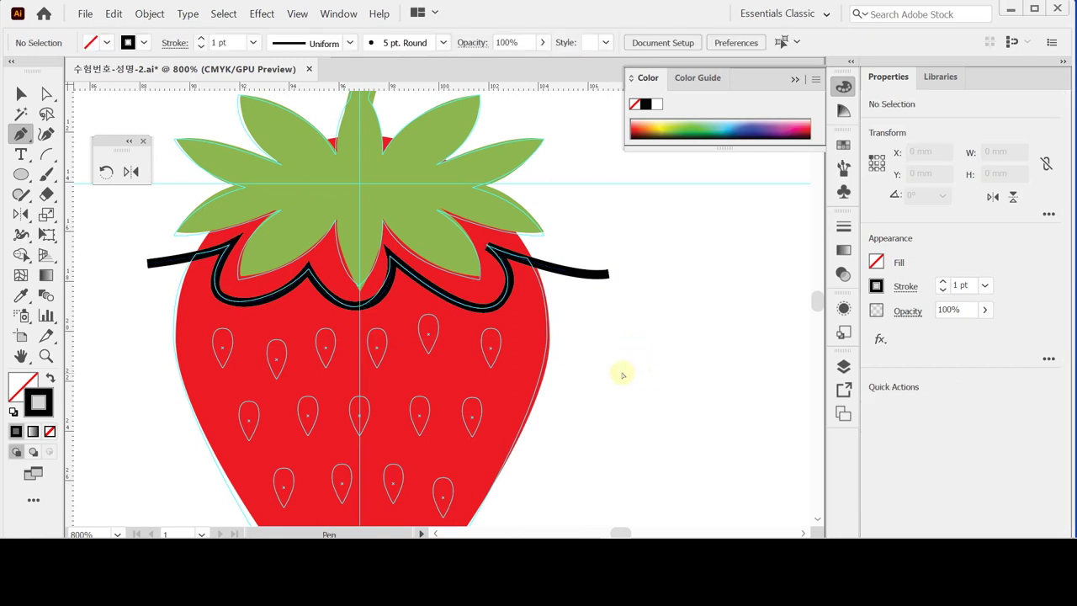
# - Select the wavy calyx shadow path together with the red fruit body and split them with the Divide pathfinder
pyautogui.press('v')
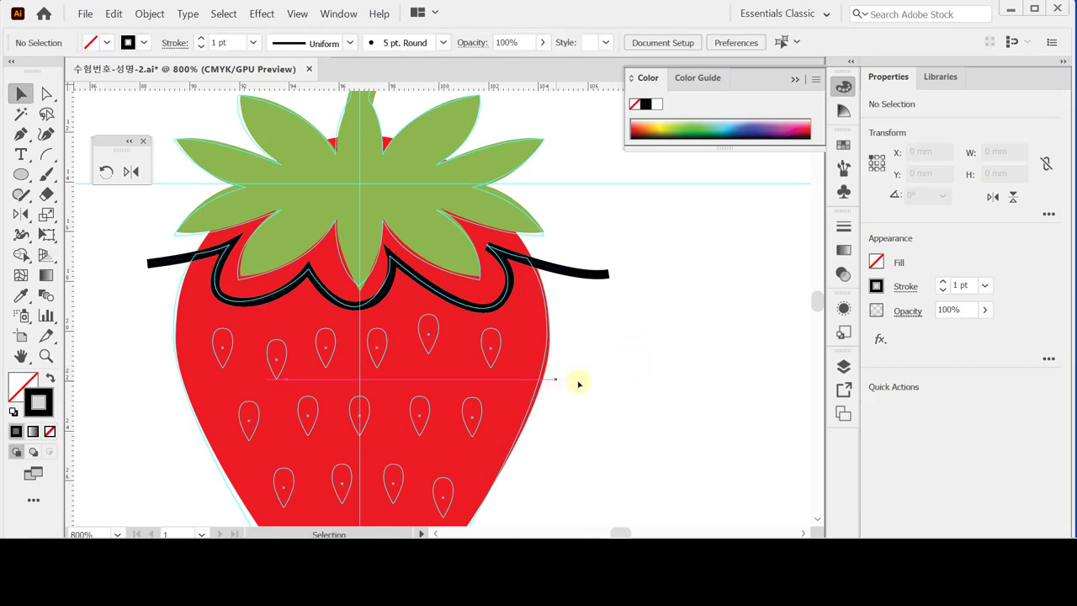
pyautogui.moveTo(598, 353); pyautogui.dragTo(525, 259)
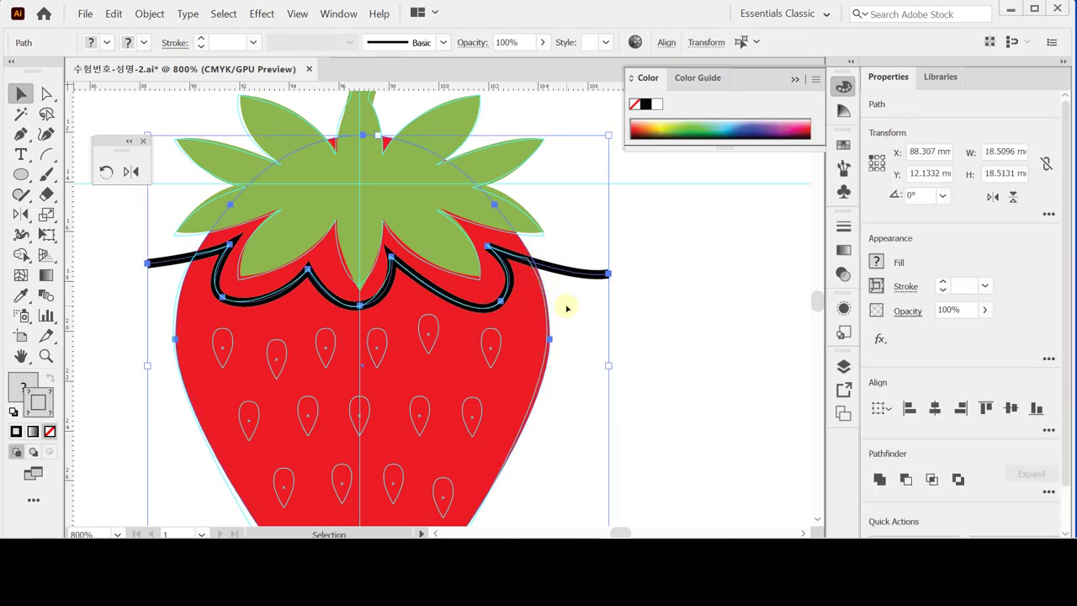
pyautogui.hotkey('ctrl', '-')
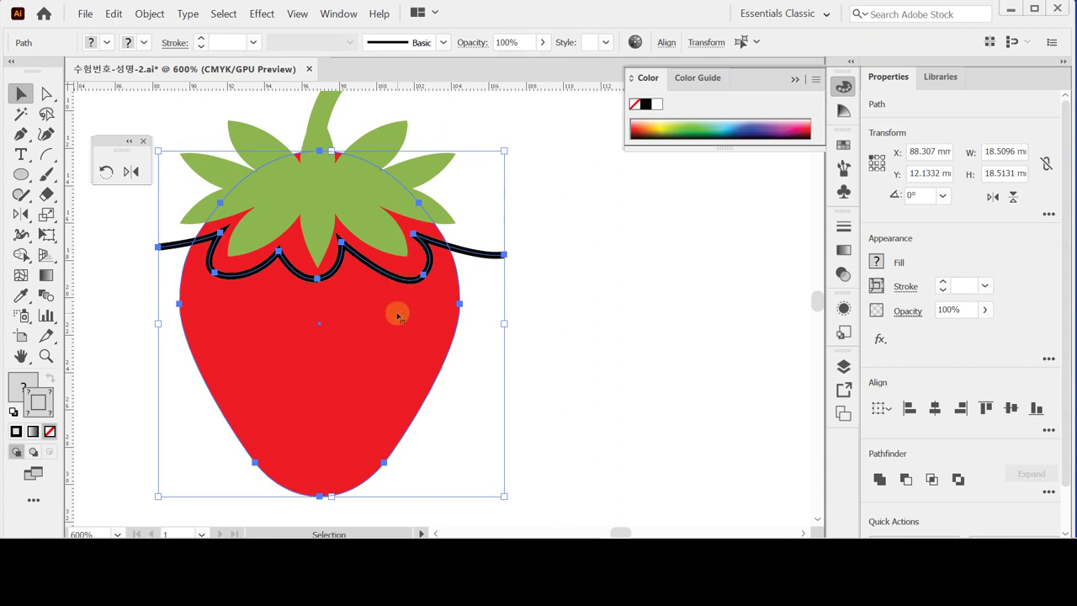
pyautogui.click(518, 232)
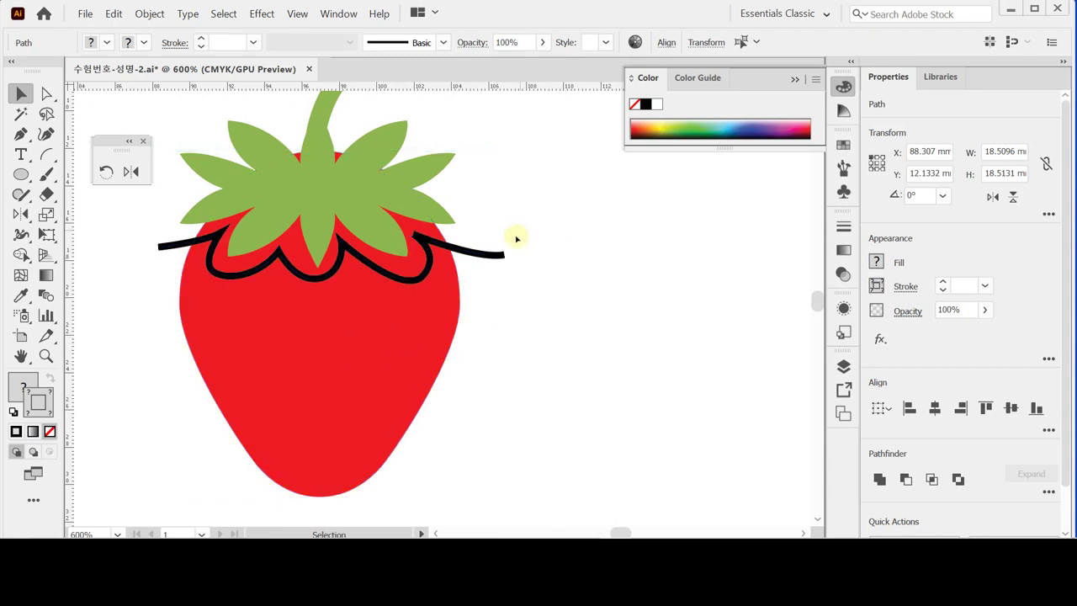
pyautogui.click(487, 267)
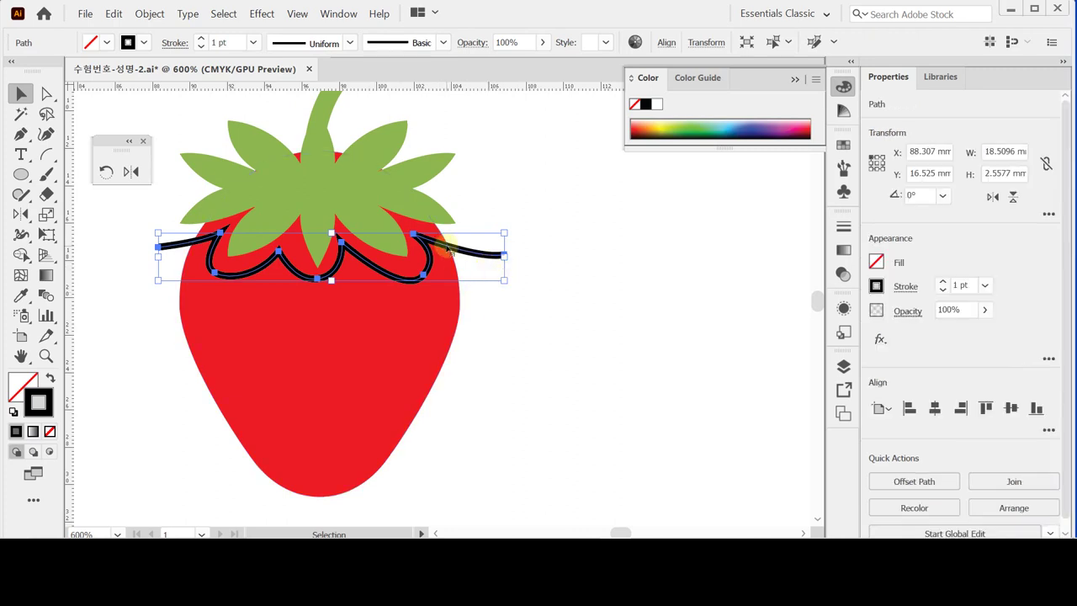
pyautogui.click(527, 230)
pyautogui.click(486, 269)
pyautogui.keyDown('shift'); pyautogui.click(459, 324); pyautogui.keyUp('shift')
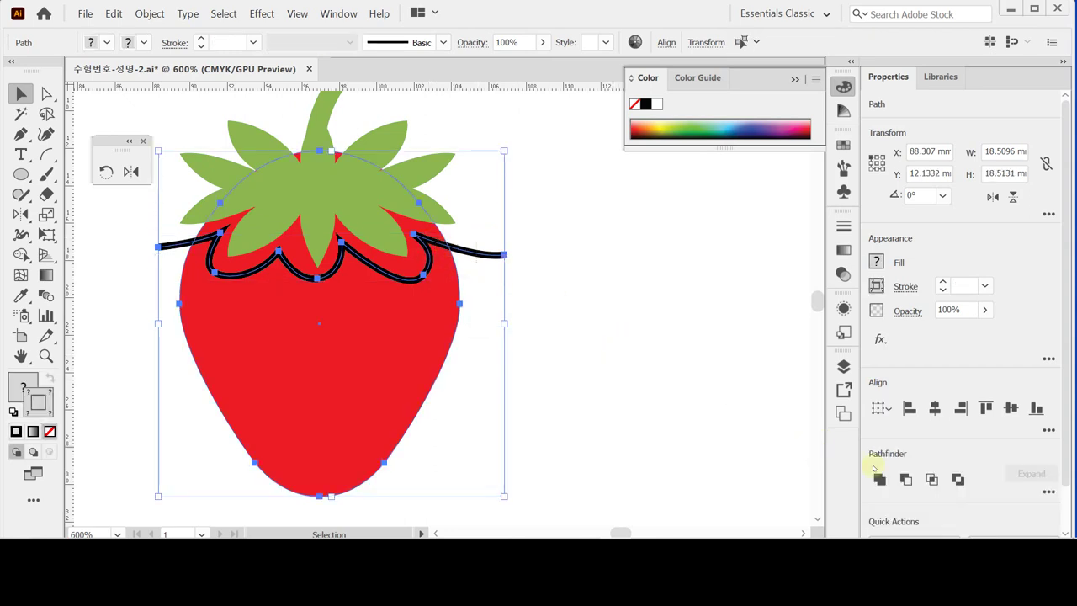
pyautogui.scroll(-2, 1062, 459)
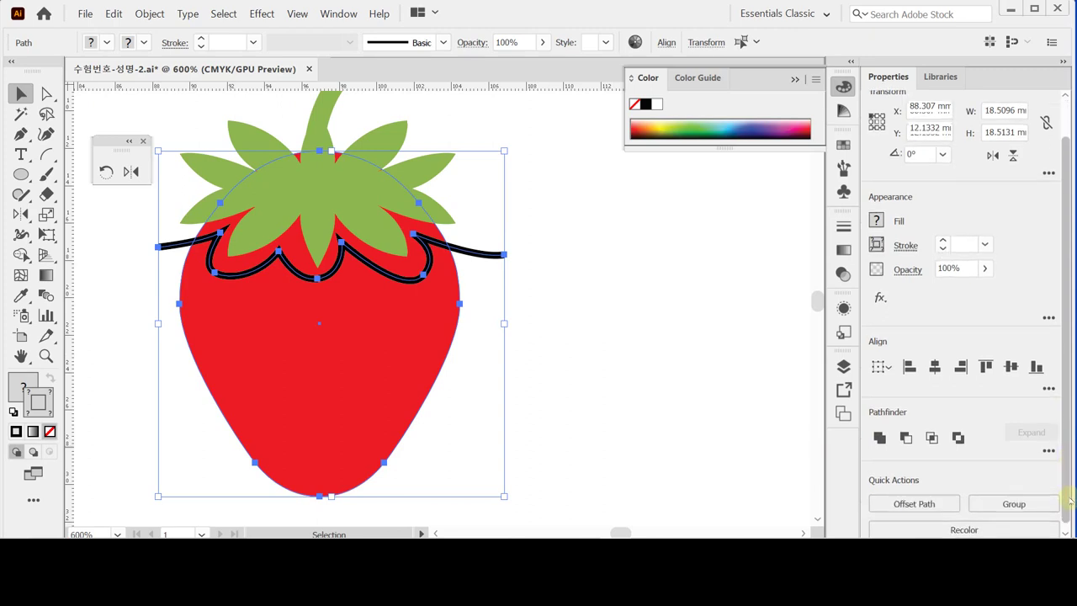
pyautogui.click(1048, 442)
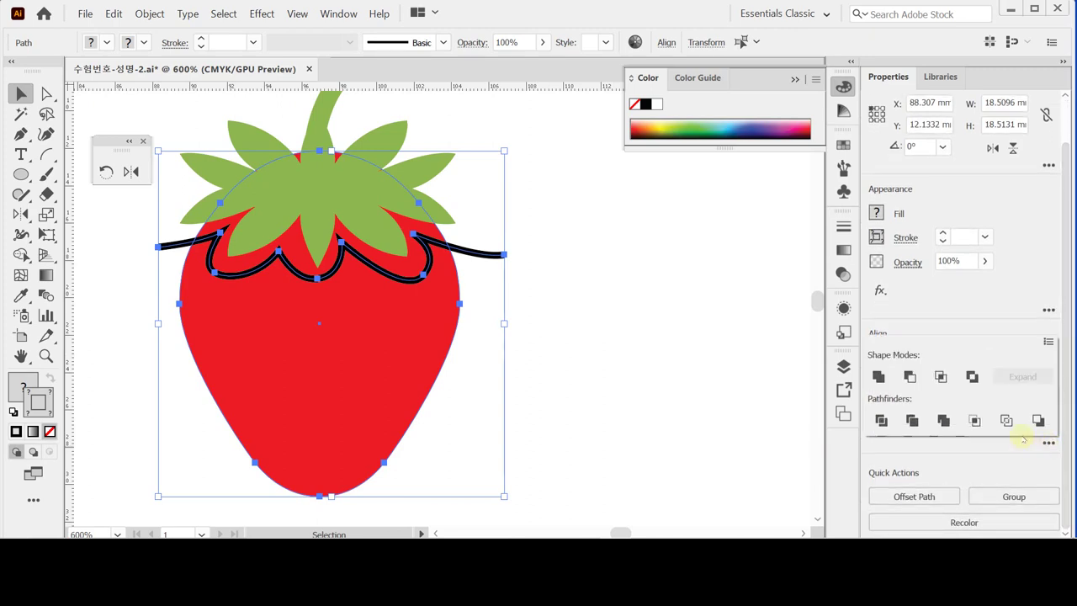
pyautogui.click(881, 421)
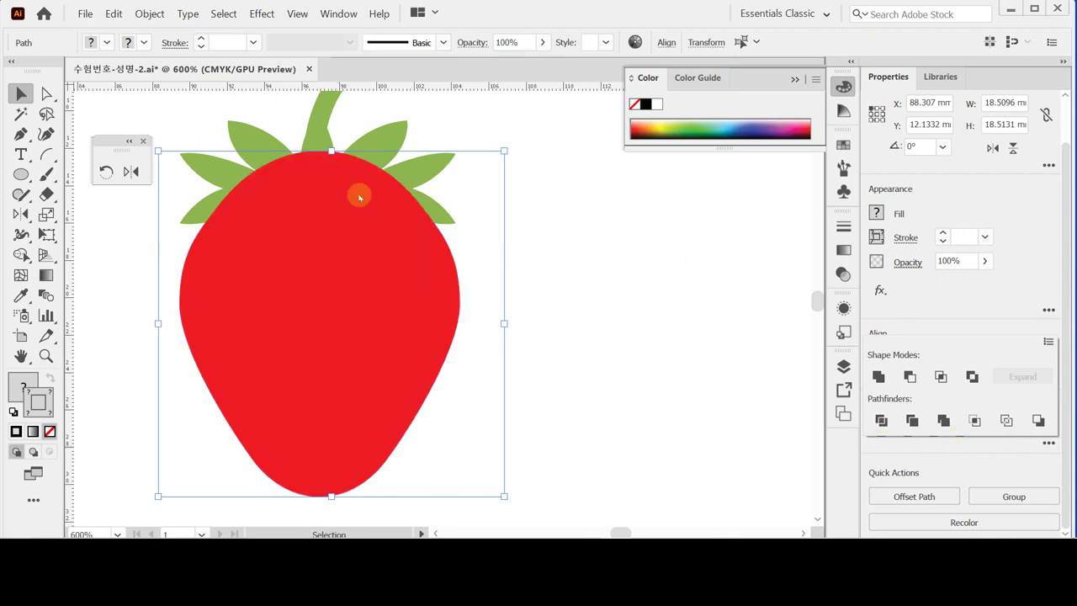
# - Isolate the divided fruit group, delete the red piece above the wavy line, and exit isolation
pyautogui.doubleClick(378, 316)
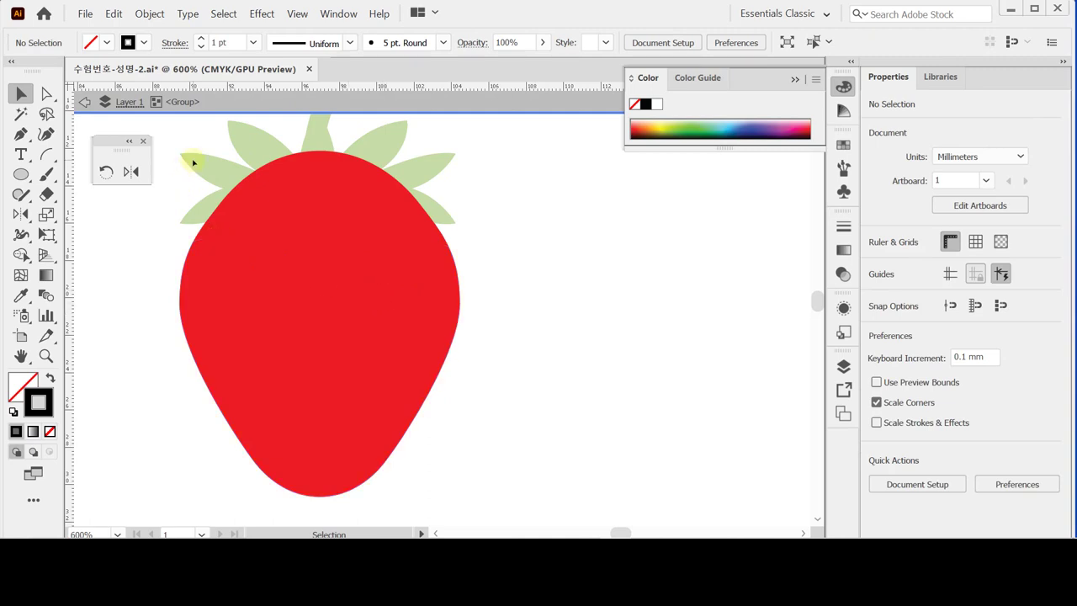
pyautogui.click(320, 213)
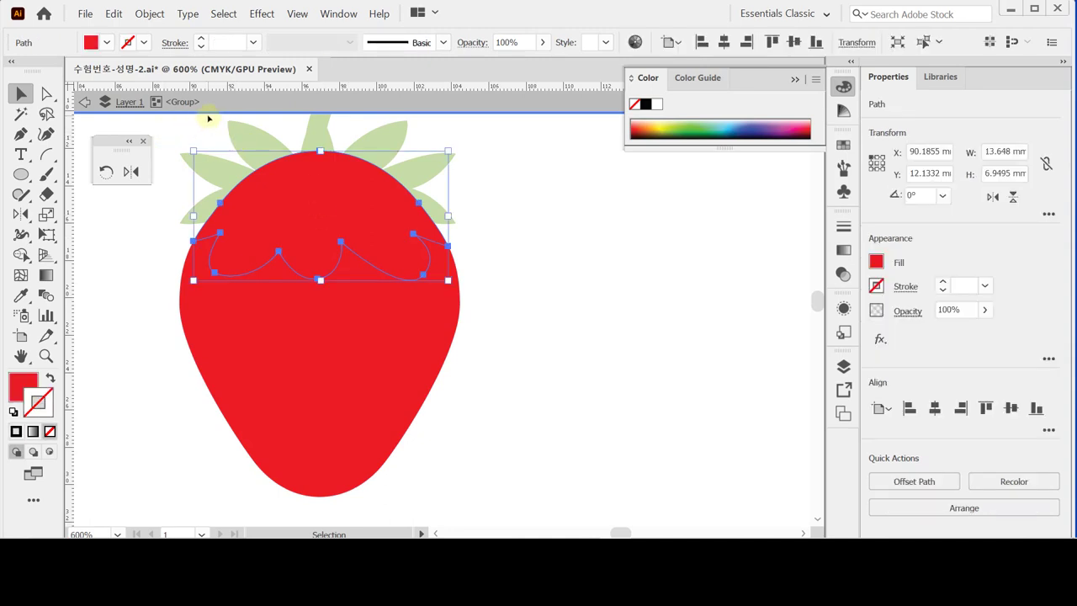
pyautogui.click(344, 233)
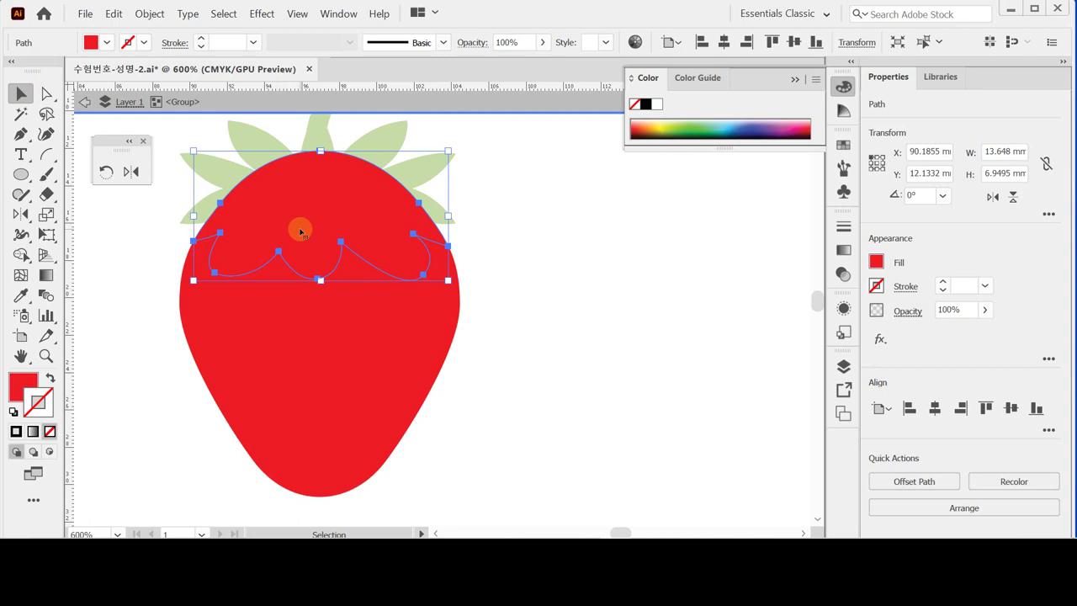
pyautogui.press('Delete')
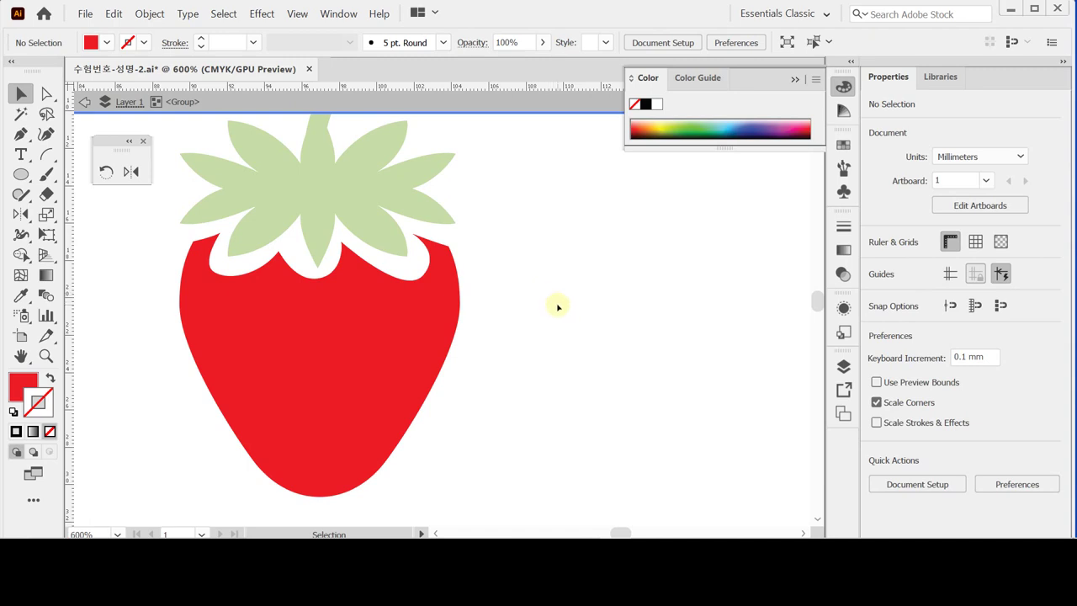
pyautogui.doubleClick(608, 304)
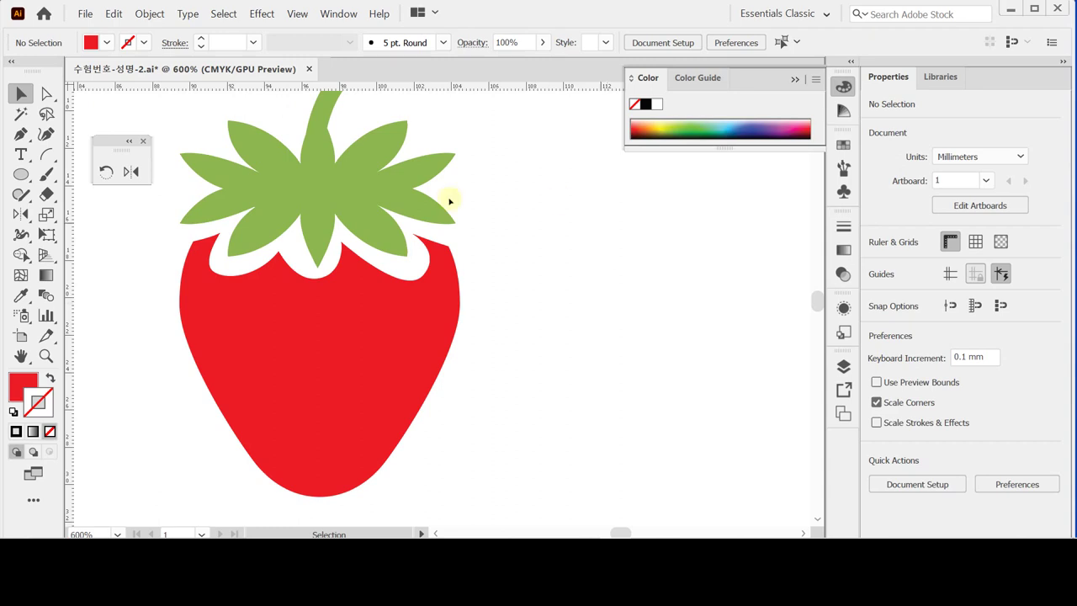
# - Create an ellipse 0.8 mm wide and 1.6 mm high in the empty area beside the fruit's right edge
pyautogui.press('l')
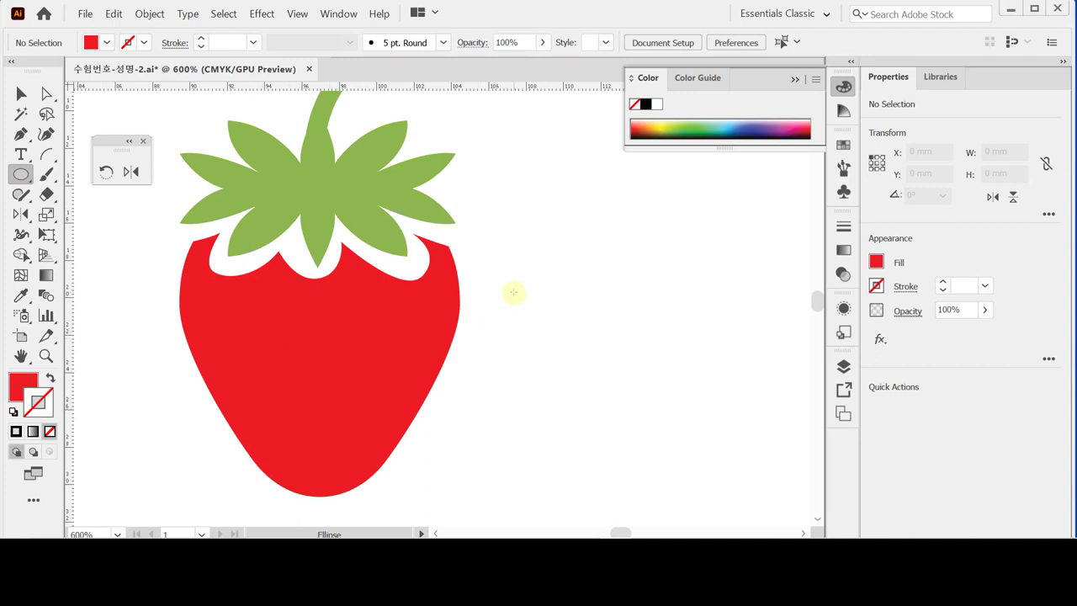
pyautogui.click(513, 292)
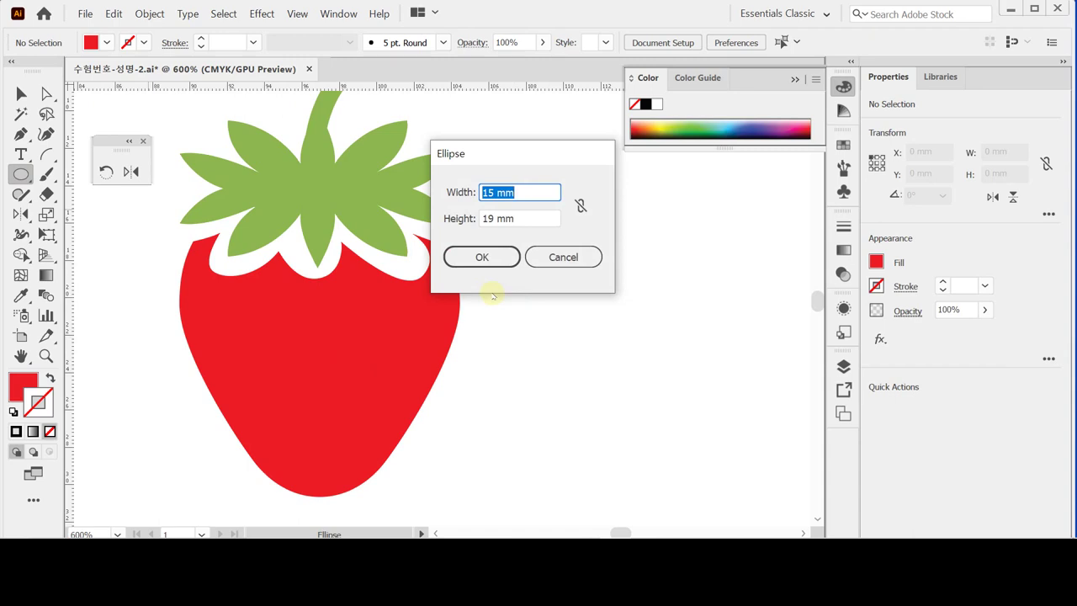
pyautogui.write('.8')
pyautogui.press('Tab')
pyautogui.write('1.6')
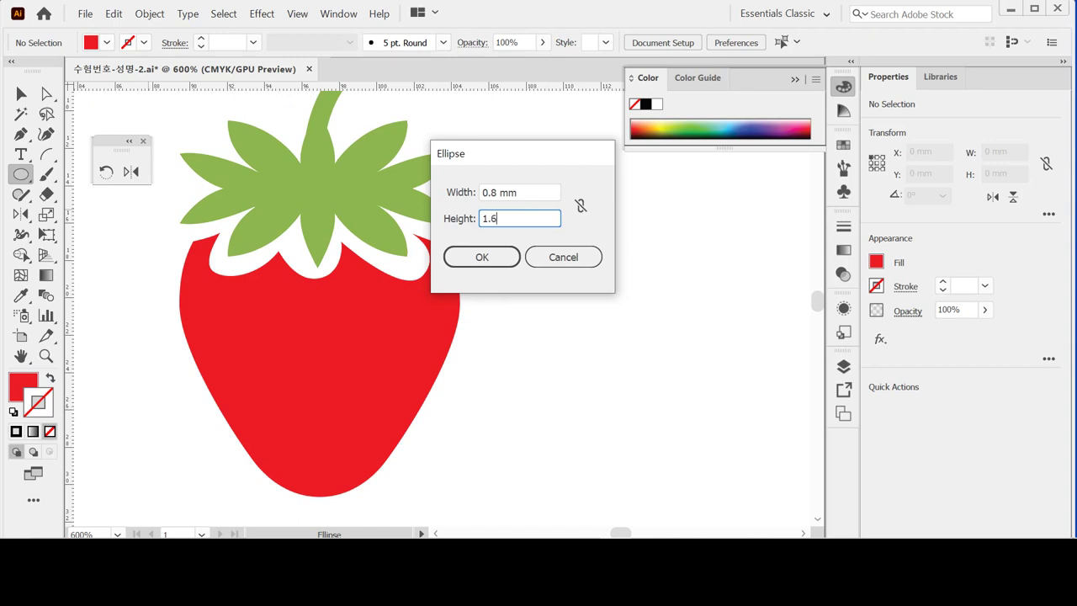
pyautogui.press('Return')
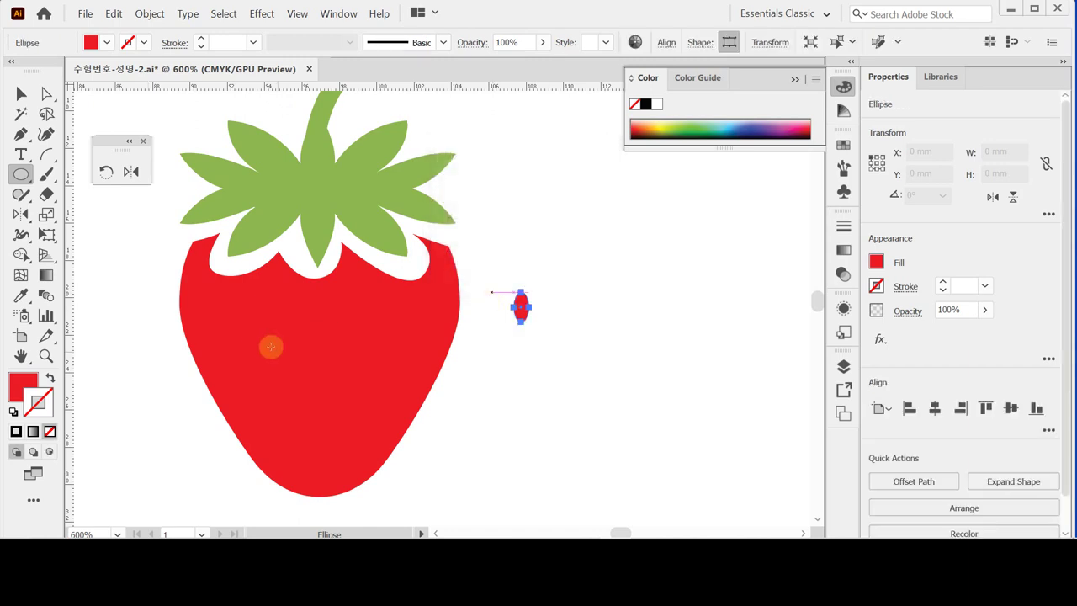
# - Give the small ellipse the default white fill and black stroke, and set its stroke weight to 0.5 pt
pyautogui.click(13, 412)
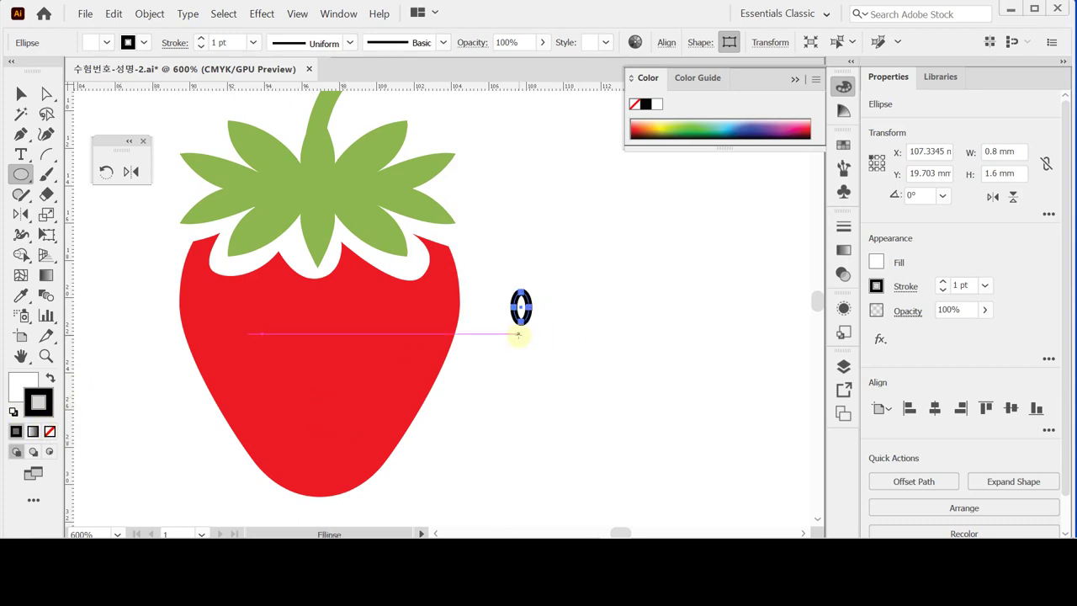
pyautogui.click(905, 287)
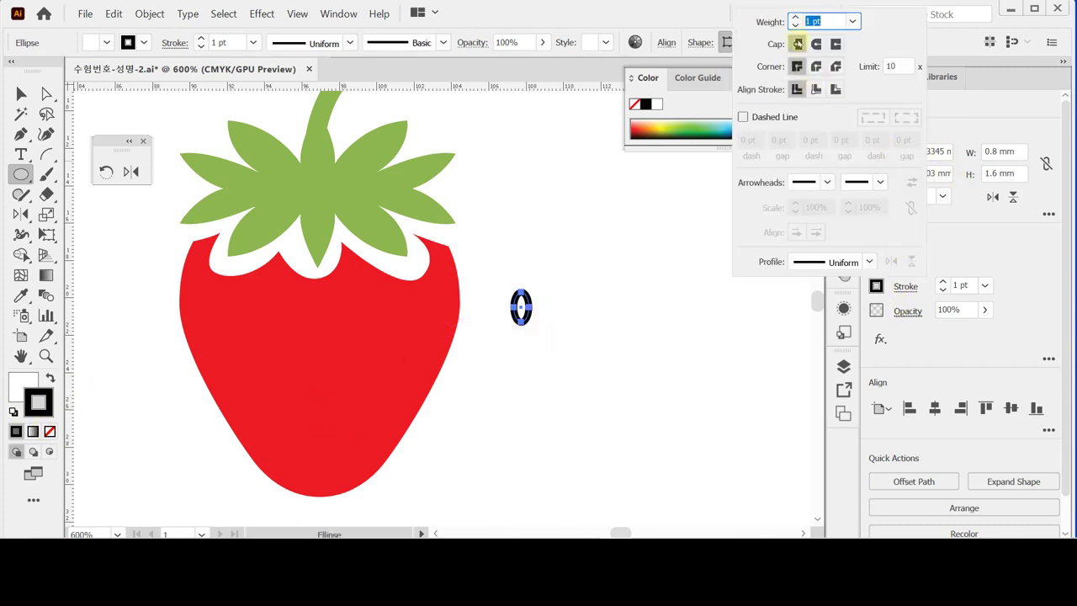
pyautogui.click(852, 21)
pyautogui.click(873, 59)
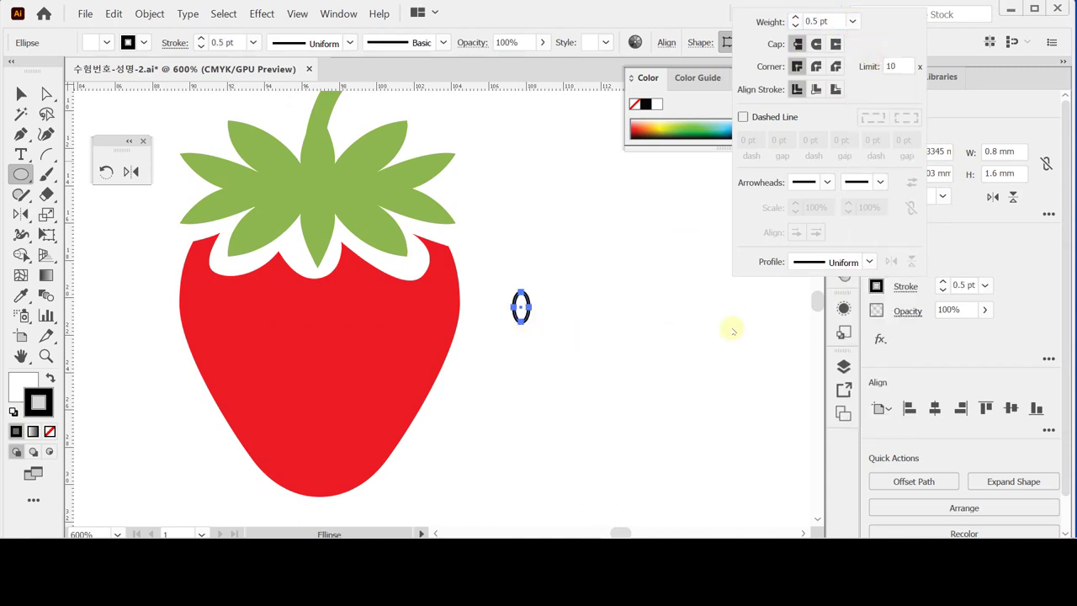
pyautogui.click(968, 236)
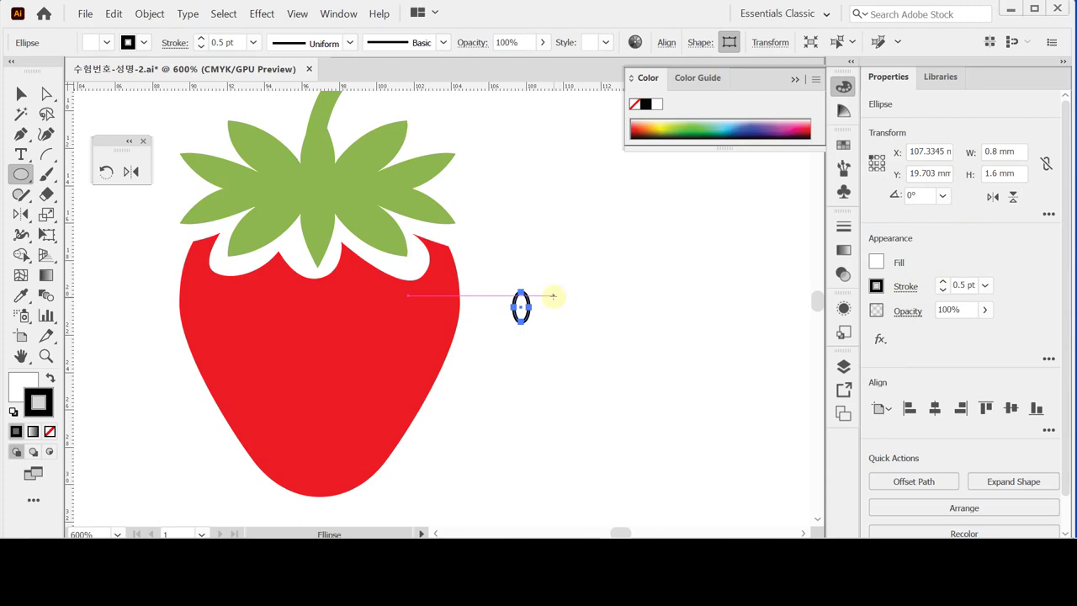
# - Show the guides and nudge the small ellipse onto the leftmost seed guide in the top row, at about X 90.93 mm, Y 19.9 mm
pyautogui.press('ctrl')
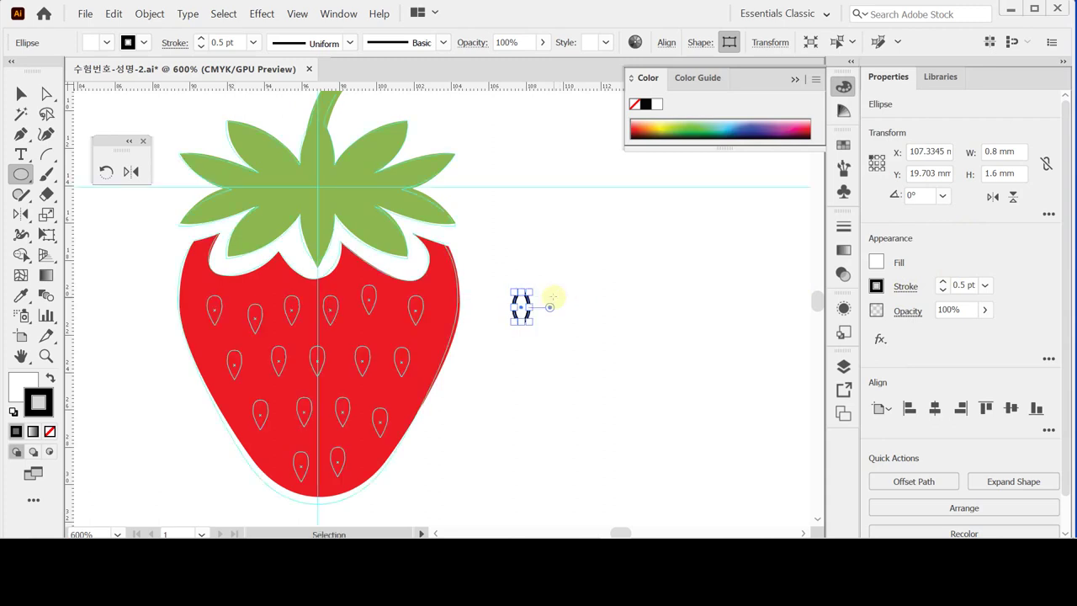
pyautogui.hotkey('ctrl', '+')
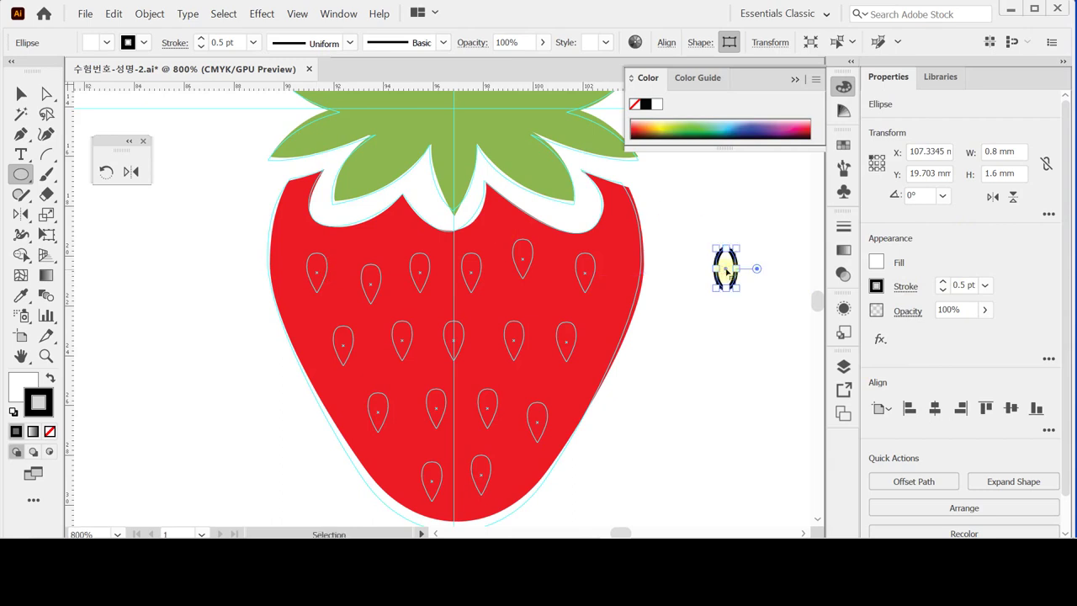
pyautogui.moveTo(725, 267); pyautogui.dragTo(409, 277)
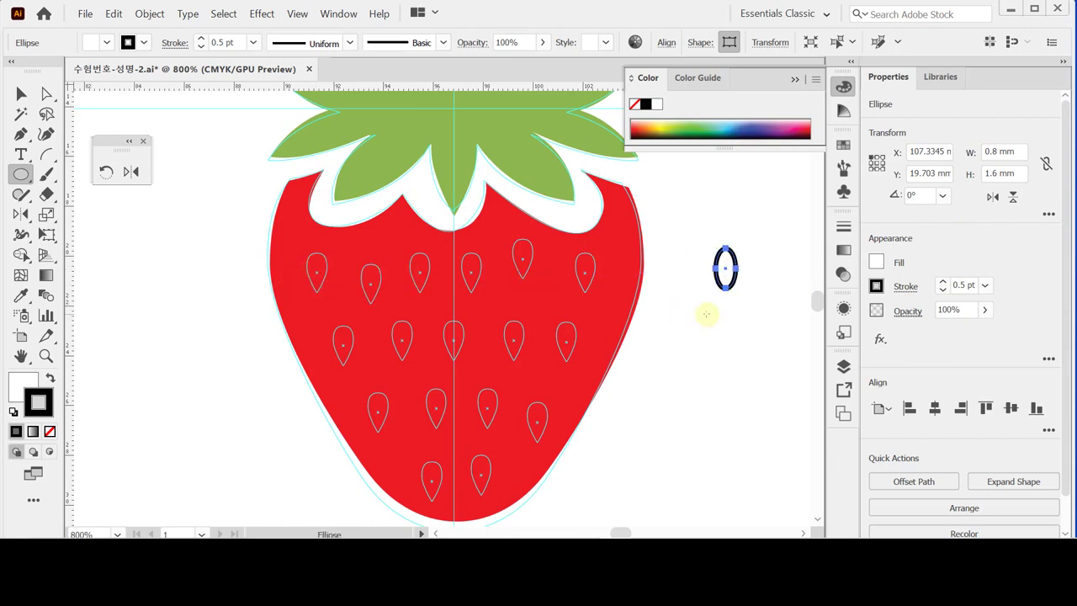
pyautogui.hotkey('shift', 'Left')
pyautogui.press('ctrl')
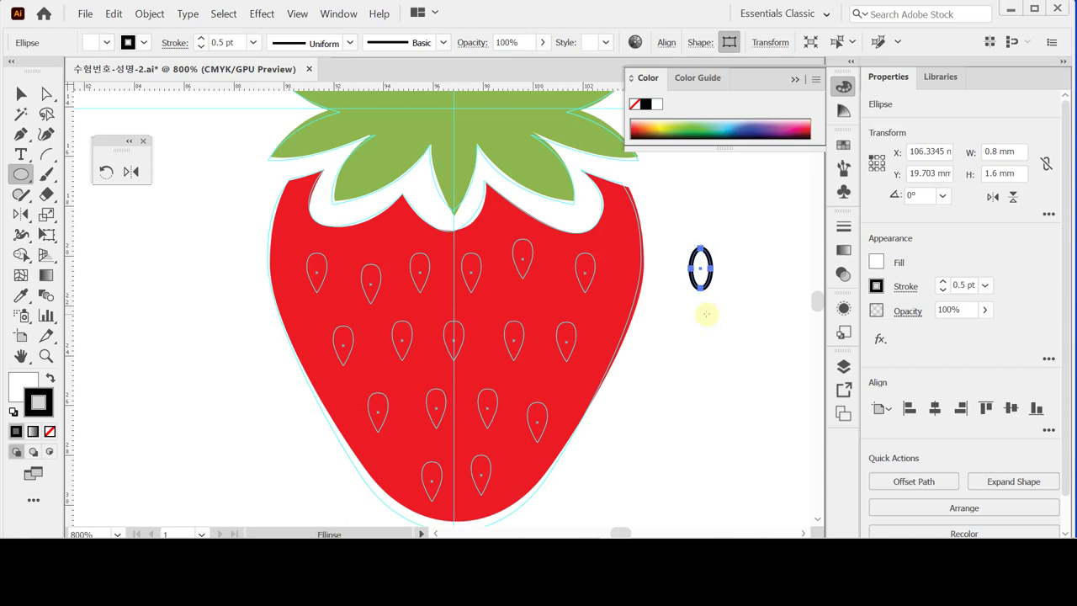
pyautogui.hotkey('shift', 'Left')
pyautogui.hotkey('shift', 'Left')
pyautogui.hotkey('shift', 'Left')
pyautogui.hotkey('shift', 'Left')
pyautogui.hotkey('shift', 'Left')
pyautogui.hotkey('shift', 'Left')
pyautogui.hotkey('shift', 'Left')
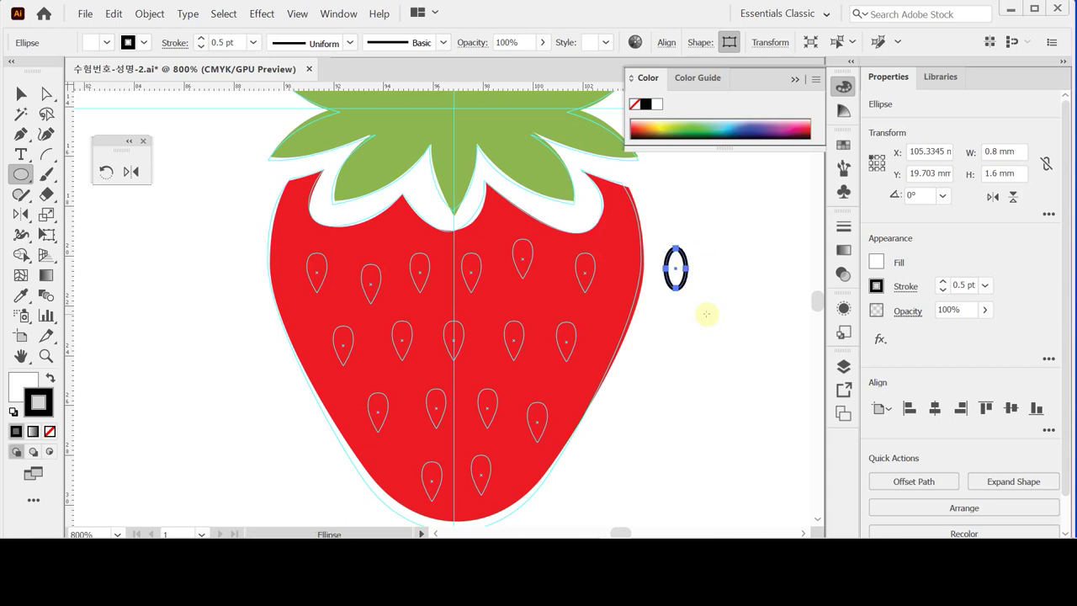
pyautogui.hotkey('shift', 'Left')
pyautogui.hotkey('shift', 'Left')
pyautogui.hotkey('shift', 'Left')
pyautogui.hotkey('shift', 'Left')
pyautogui.hotkey('shift', 'Left')
pyautogui.hotkey('shift', 'Left')
pyautogui.hotkey('shift', 'Left')
pyautogui.hotkey('shift', 'Left')
pyautogui.hotkey('shift', 'Left')
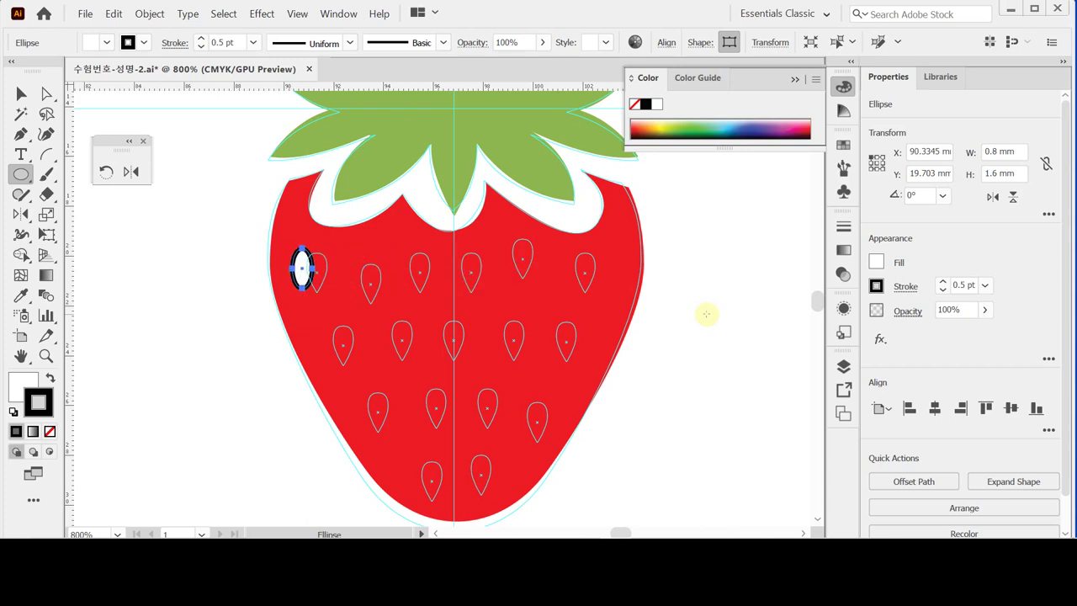
pyautogui.press('Right')
pyautogui.press('Right')
pyautogui.press('Right')
pyautogui.press('Right')
pyautogui.press('Right')
pyautogui.press('Right')
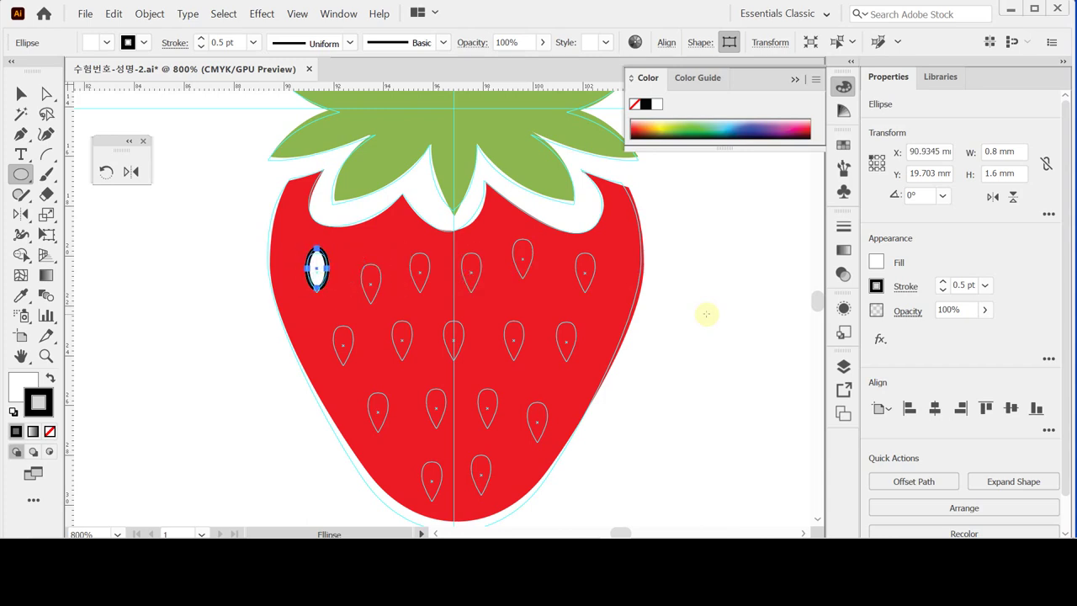
pyautogui.press('Down')
pyautogui.press('Down')
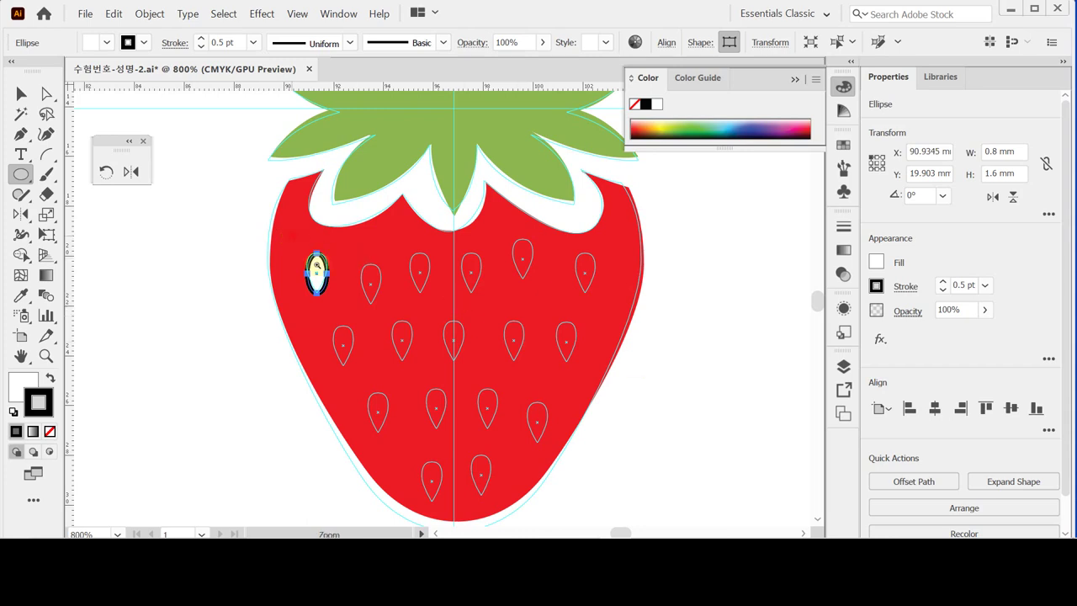
# - Convert the seed ellipse's bottom anchor to a corner point with the Anchor Point tool, giving it a pointed lower end
pyautogui.moveTo(317, 265); pyautogui.dragTo(362, 274)
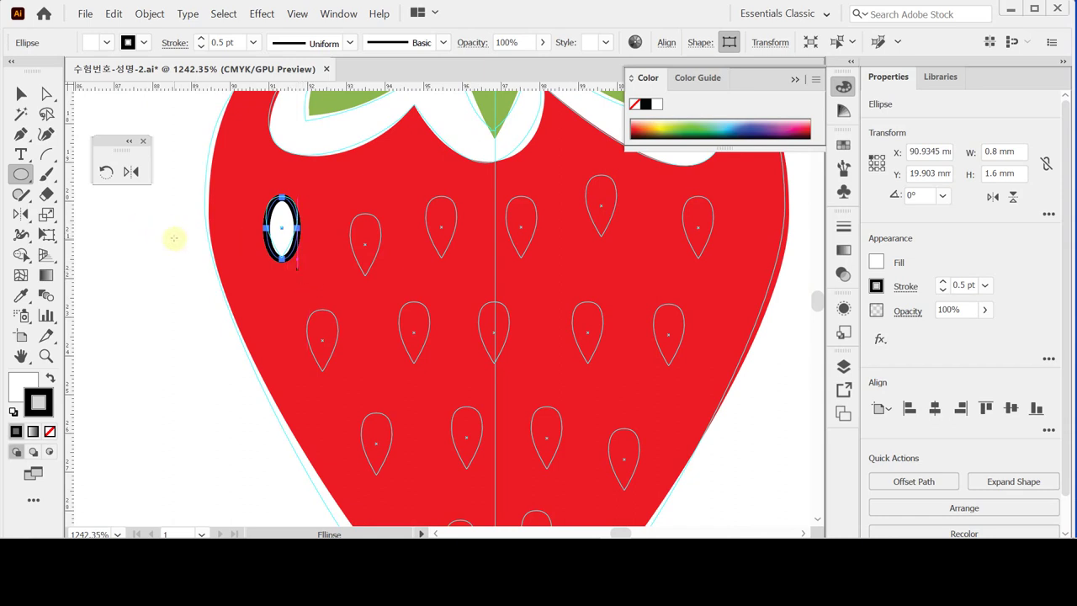
pyautogui.press('ctrl')
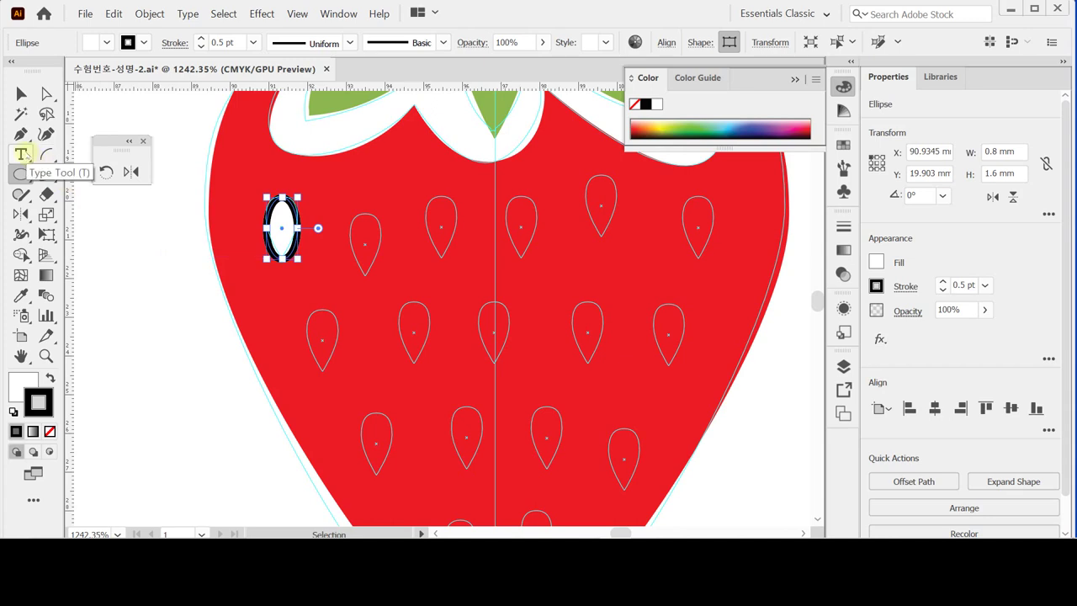
pyautogui.click(21, 134)
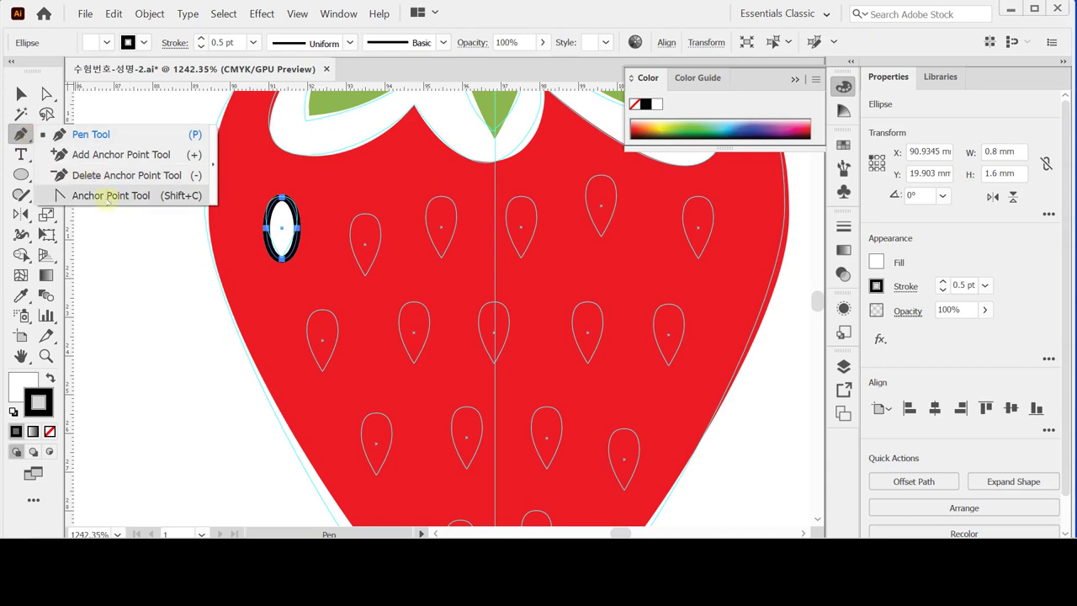
pyautogui.click(109, 196)
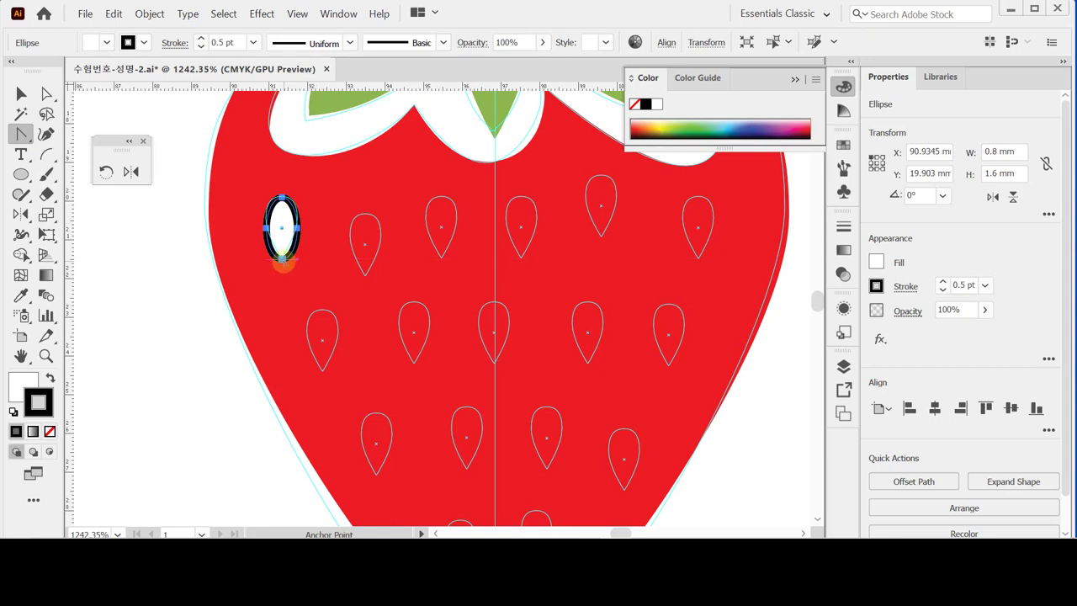
pyautogui.click(283, 259)
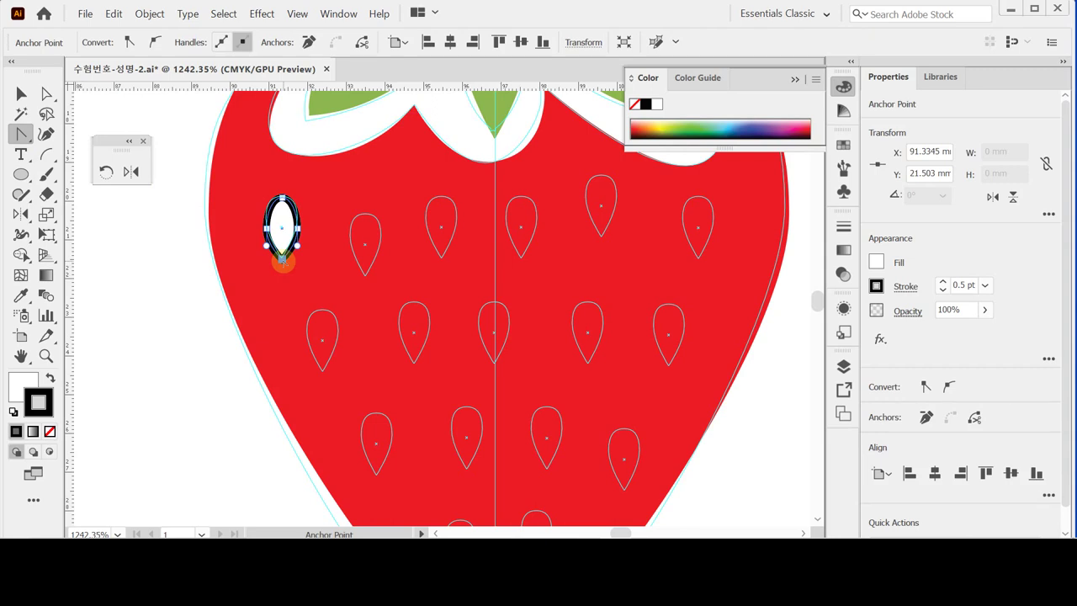
# - Raise the seed's two side anchors together to form a teardrop and remove its stroke
pyautogui.click(261, 276)
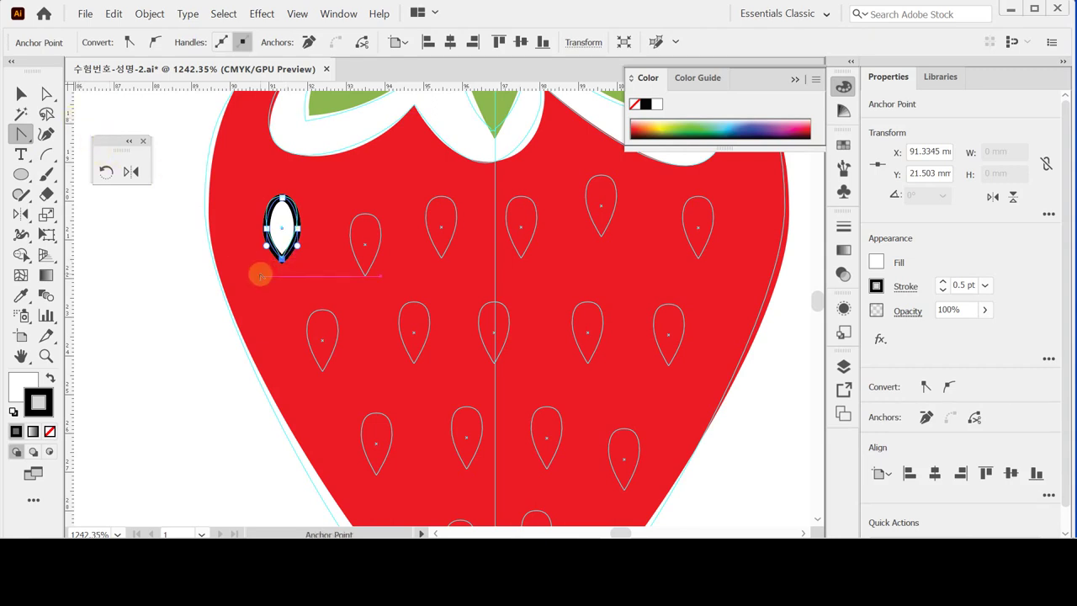
pyautogui.press('a')
pyautogui.click(308, 238)
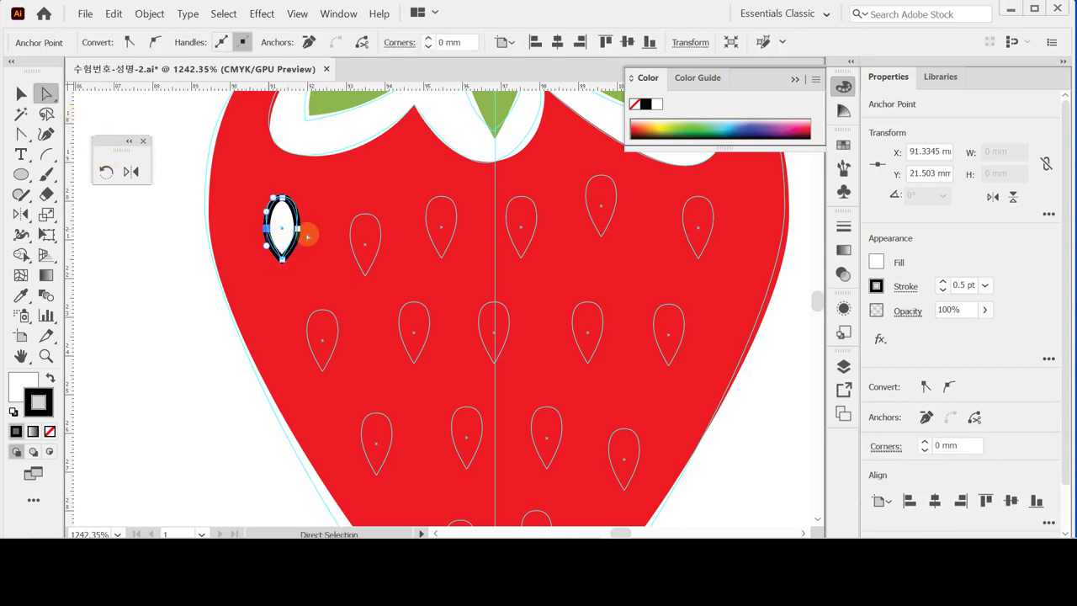
pyautogui.click(298, 227)
pyautogui.keyDown('alt'); pyautogui.click(298, 229); pyautogui.keyUp('alt')
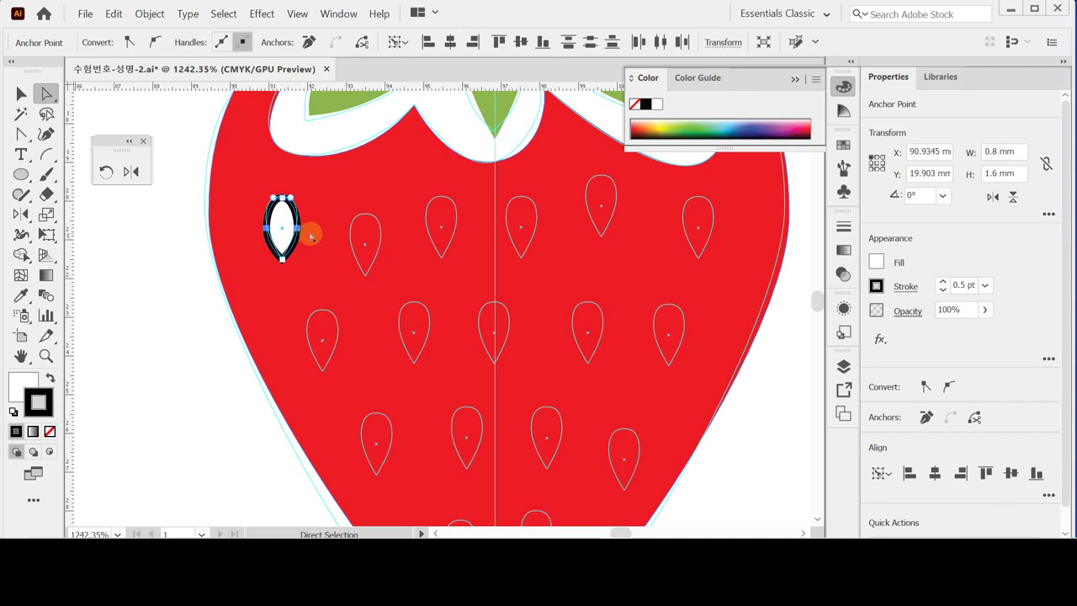
pyautogui.press('Up')
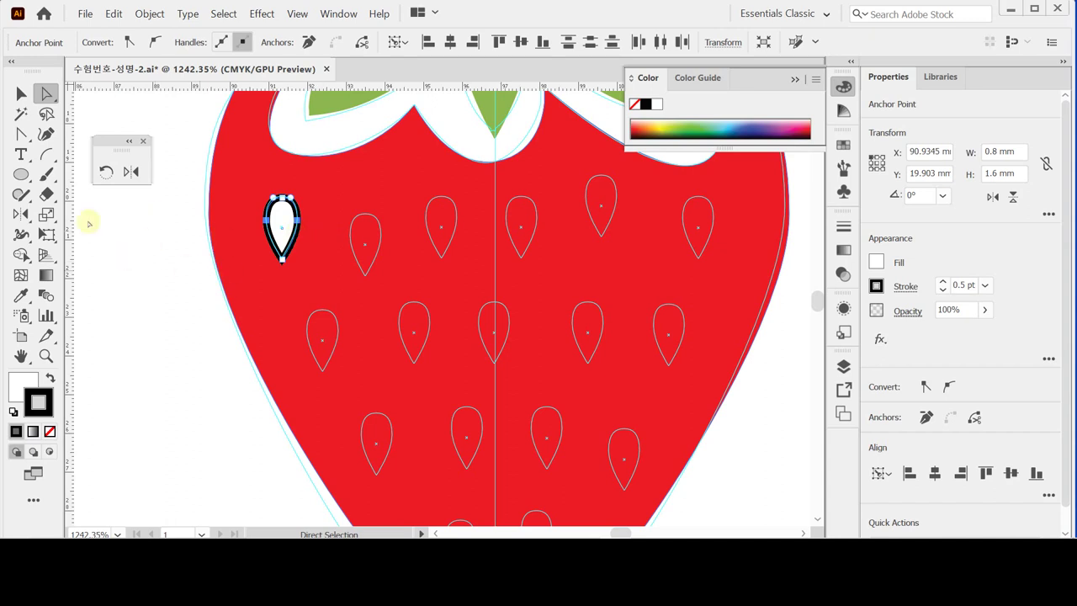
pyautogui.click(49, 430)
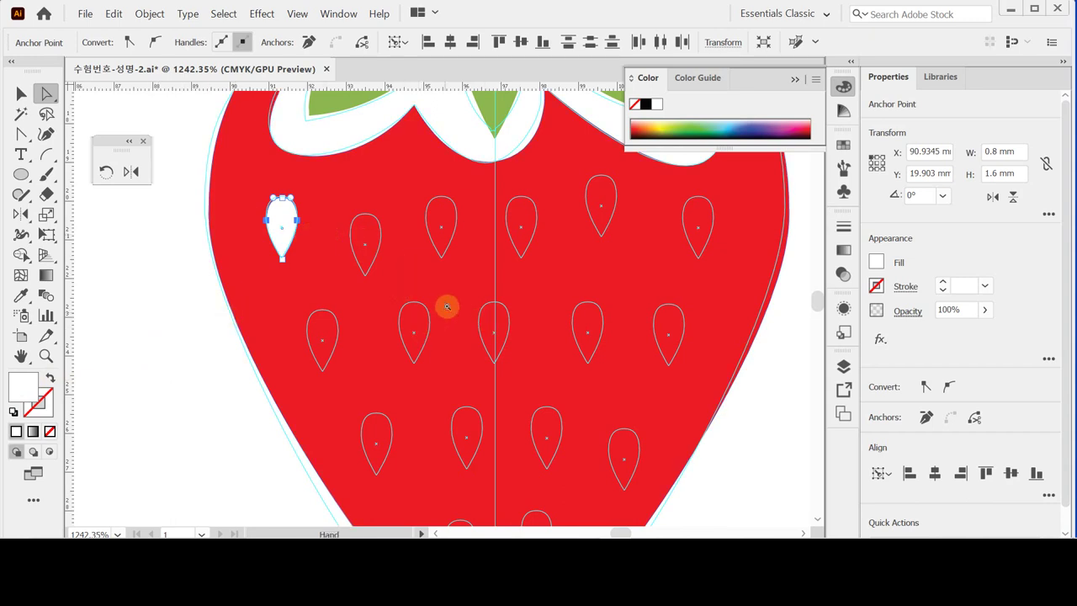
# - Hide the guides and place a copy of the seed about 1.85 mm to its right at the same height
pyautogui.keyDown('ctrl'); pyautogui.keyDown('alt'); pyautogui.click(512, 305); pyautogui.keyUp('alt'); pyautogui.keyUp('ctrl')
pyautogui.keyDown('ctrl'); pyautogui.keyDown('alt'); pyautogui.click(447, 294); pyautogui.keyUp('alt'); pyautogui.keyUp('ctrl')
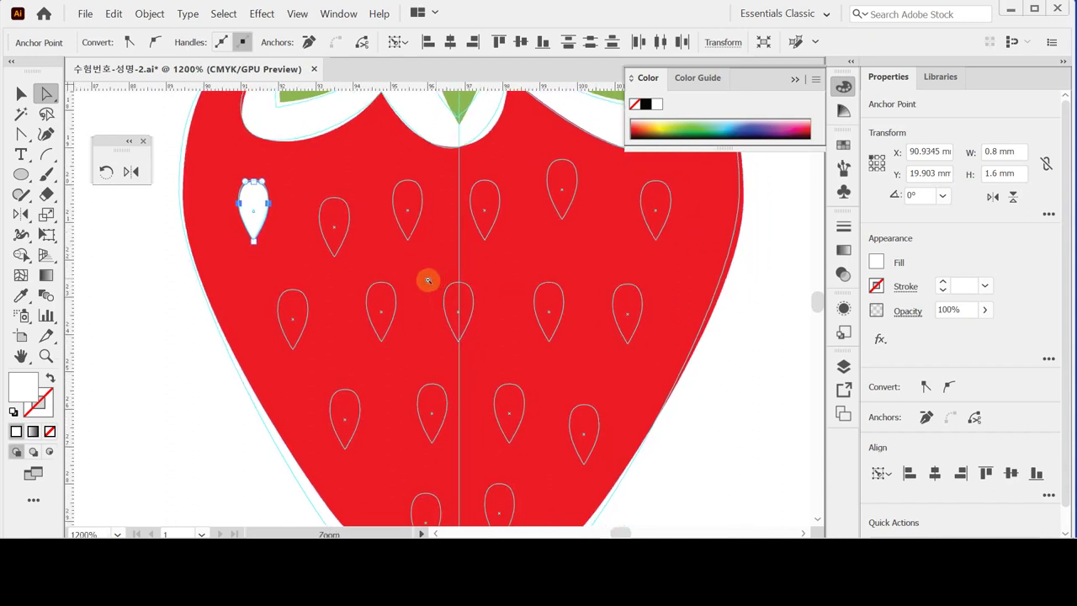
pyautogui.click(244, 211)
pyautogui.click(250, 211)
pyautogui.click(253, 211)
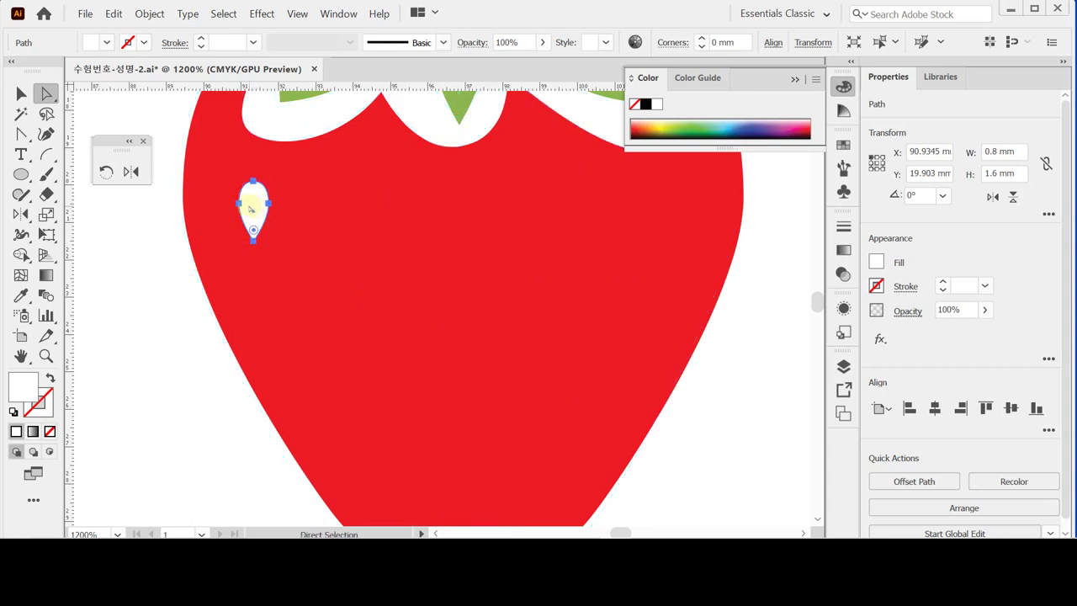
pyautogui.click(277, 230)
pyautogui.press('v')
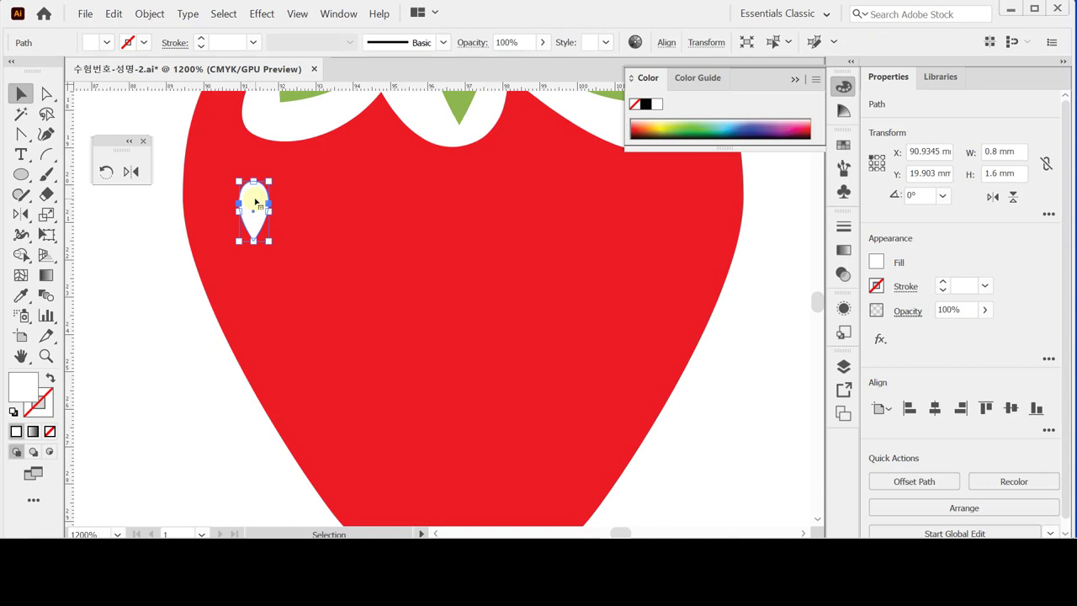
pyautogui.keyDown('alt'); pyautogui.moveTo(255, 200); pyautogui.dragTo(325, 202); pyautogui.keyUp('alt')
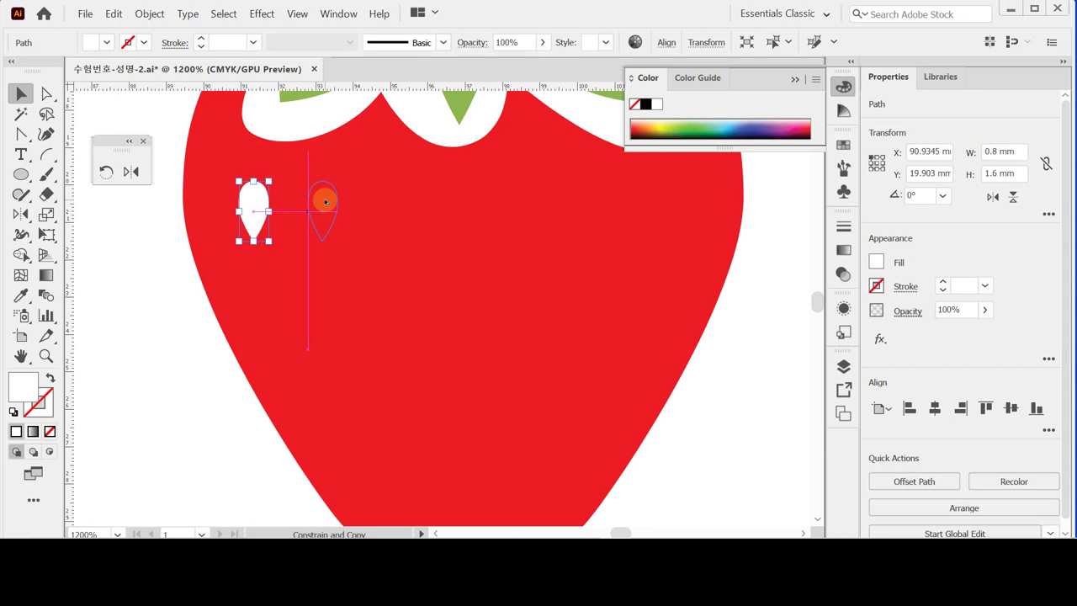
pyautogui.moveTo(326, 202); pyautogui.dragTo(326, 202)
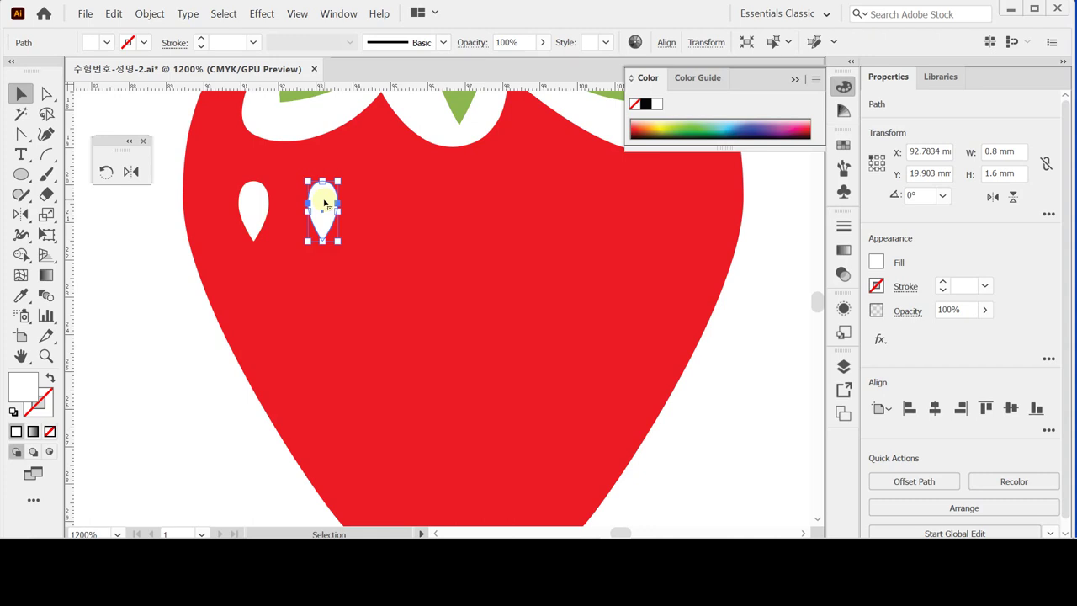
# - Repeat the seed copy four times at the same spacing to complete a row of six seeds
pyautogui.press('ctrl')
pyautogui.keyDown('ctrl'); pyautogui.click(325, 203); pyautogui.keyUp('ctrl')
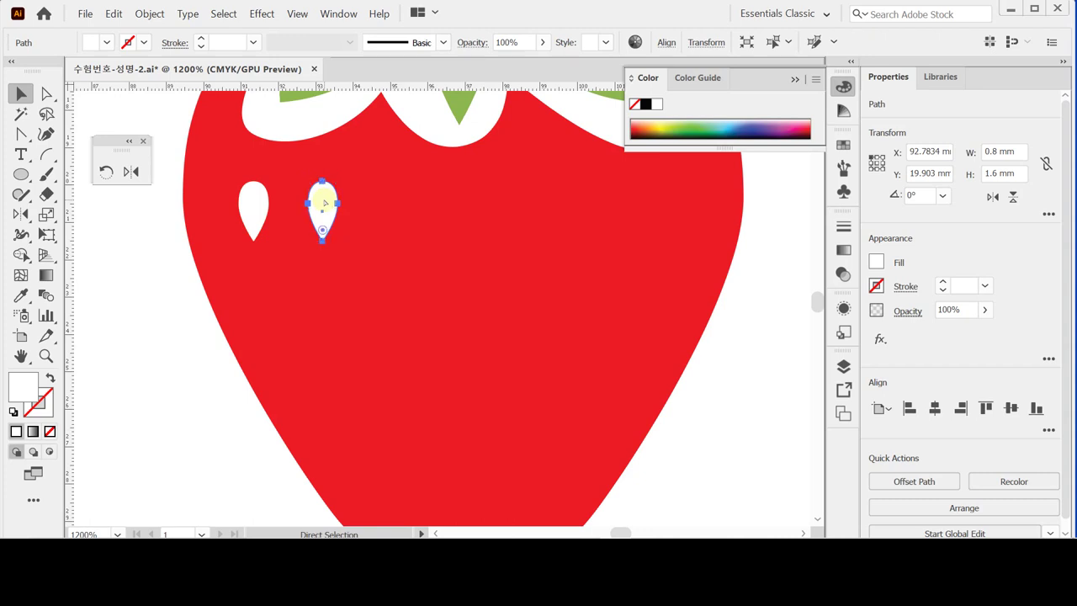
pyautogui.hotkey('ctrl', 'd')
pyautogui.hotkey('ctrl', 'd')
pyautogui.hotkey('ctrl', 'd')
pyautogui.hotkey('ctrl', 'd')
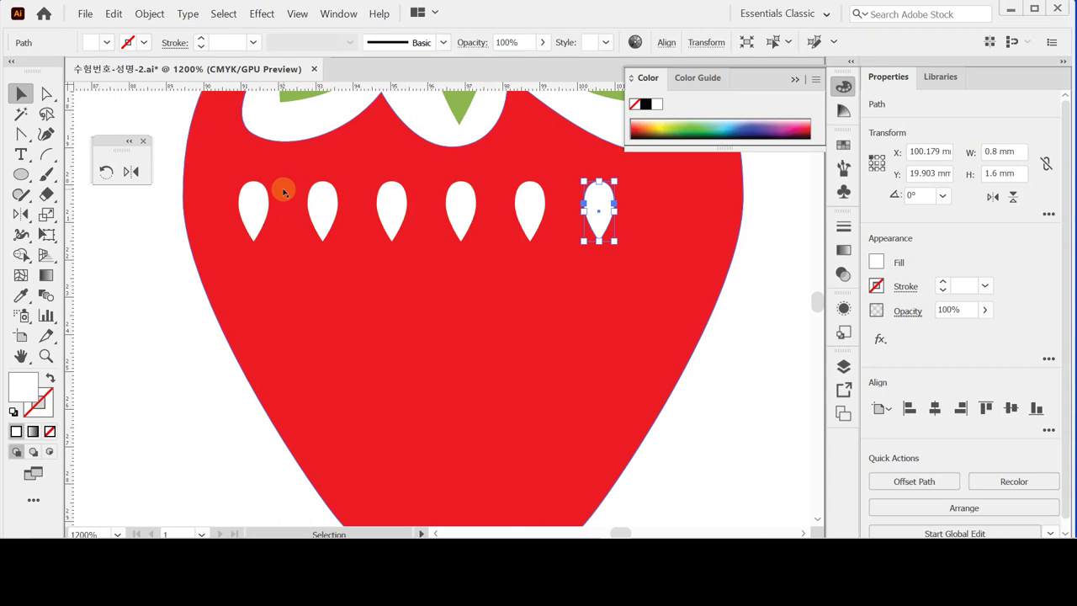
# - Copy the row's five rightmost seeds to a staggered row at about X 92.01 mm, Y 22.41 mm, and repeat the copy for two more rows
pyautogui.click(325, 209)
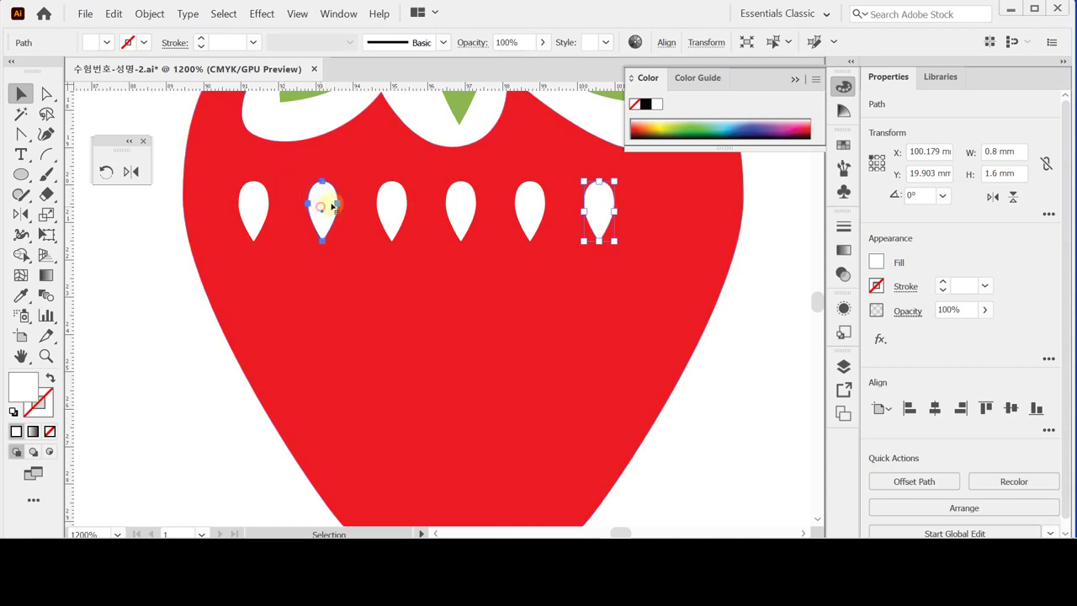
pyautogui.keyDown('shift'); pyautogui.click(392, 209); pyautogui.keyUp('shift')
pyautogui.keyDown('shift'); pyautogui.click(461, 208); pyautogui.keyUp('shift')
pyautogui.keyDown('shift'); pyautogui.click(529, 208); pyautogui.keyUp('shift')
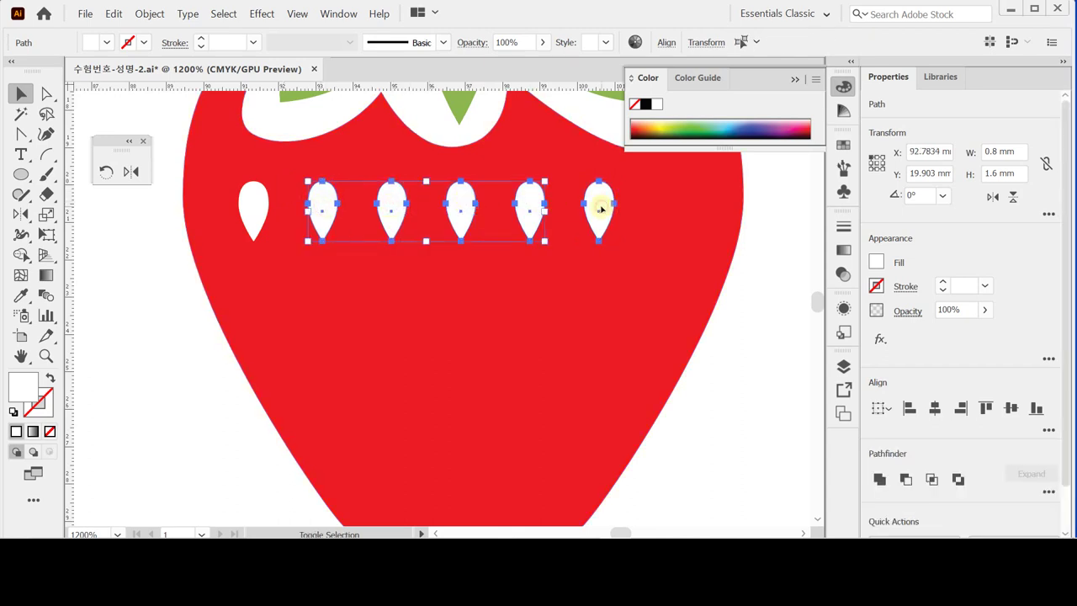
pyautogui.keyDown('shift'); pyautogui.click(601, 208); pyautogui.keyUp('shift')
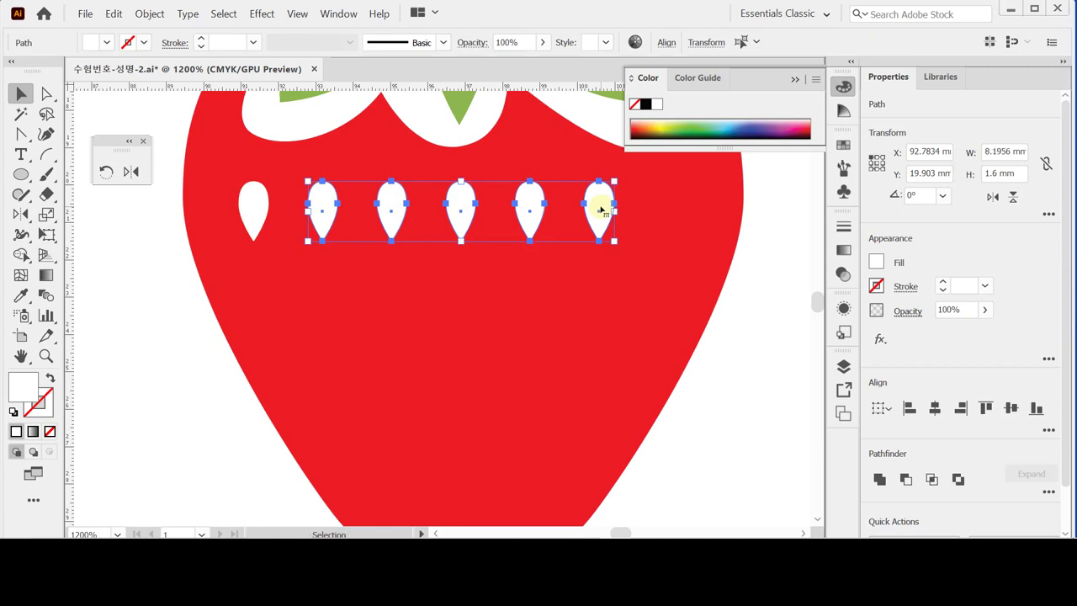
pyautogui.moveTo(601, 208); pyautogui.dragTo(570, 303)
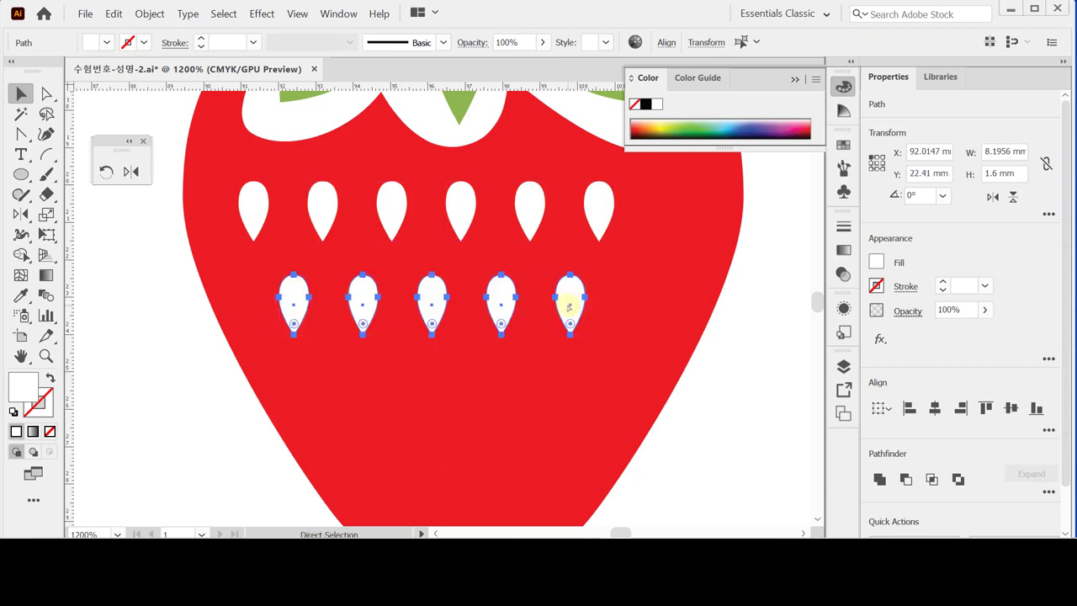
pyautogui.hotkey('ctrl', 'd')
pyautogui.hotkey('ctrl', 'd')
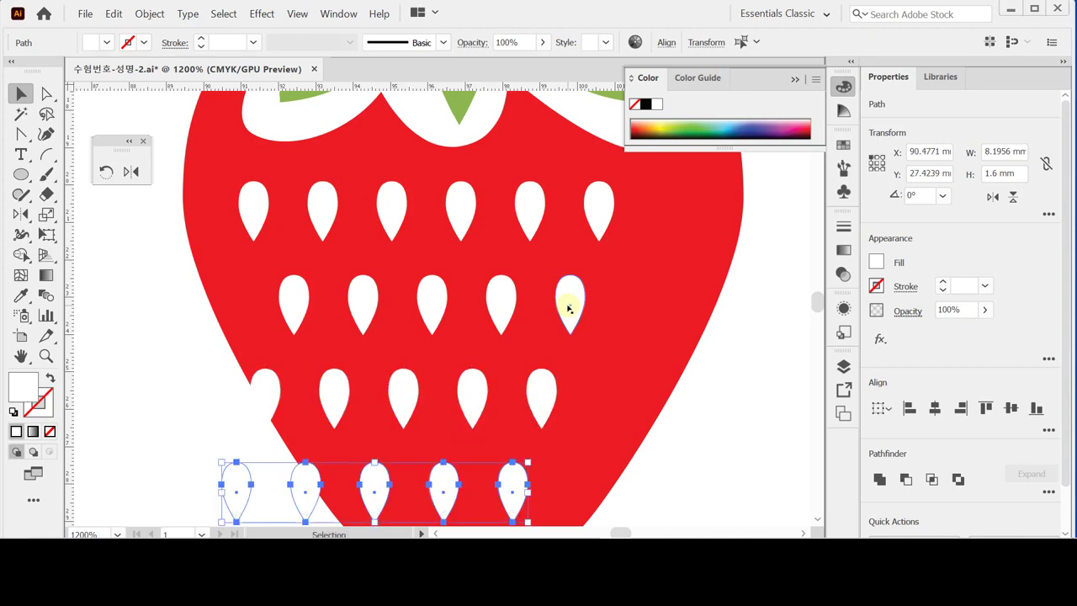
# - Delete the two lower rows' leftmost seeds and move the second row's last seed onto its guide at about X 100.94 mm, Y 22.65 mm
pyautogui.click(254, 403)
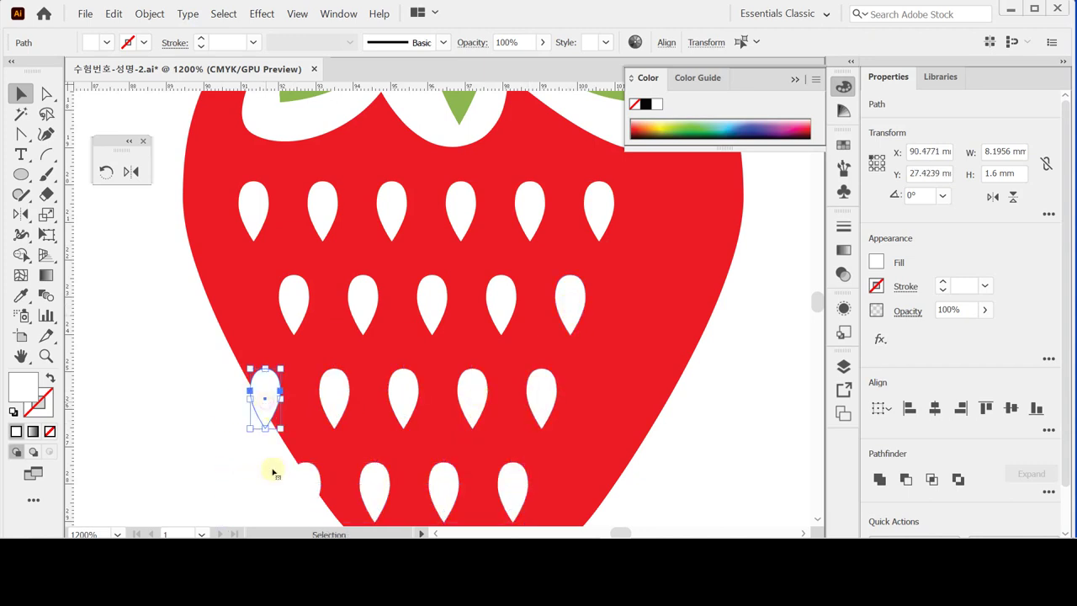
pyautogui.keyDown('shift'); pyautogui.click(242, 486); pyautogui.keyUp('shift')
pyautogui.press('Delete')
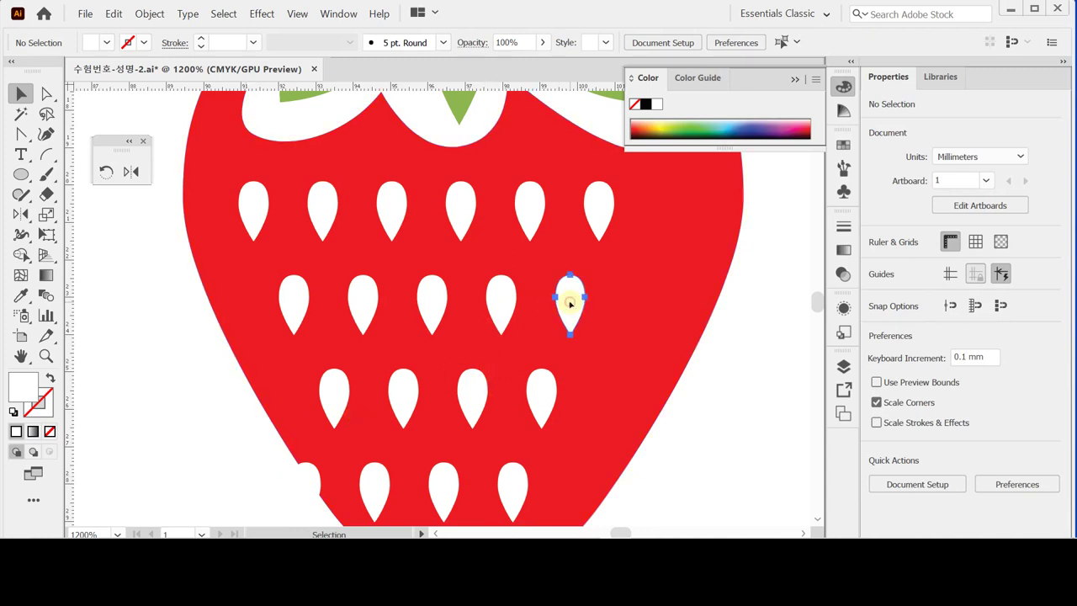
pyautogui.moveTo(570, 305); pyautogui.dragTo(621, 303)
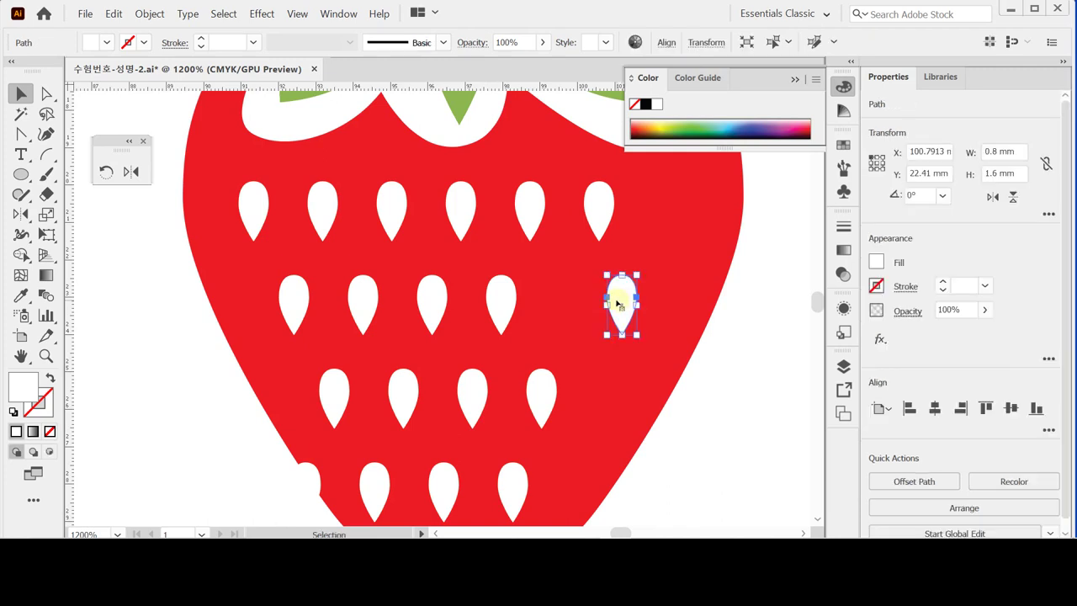
pyautogui.moveTo(618, 303); pyautogui.dragTo(640, 321)
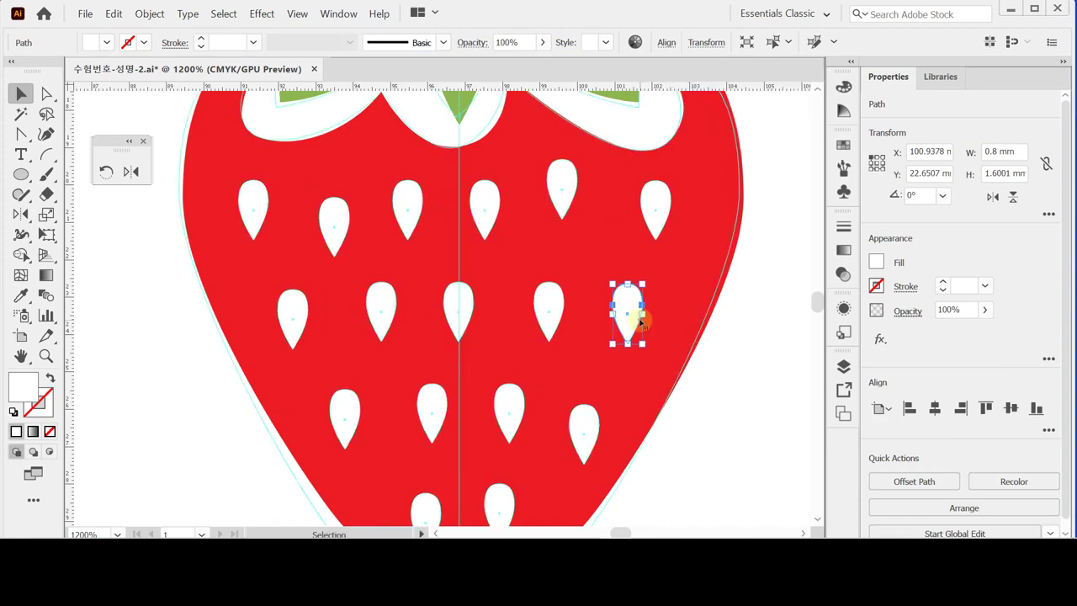
# - Group the green calyx and stem together with all the white seeds, leaving out the red body
pyautogui.hotkey('ctrl', 'space')
pyautogui.keyDown('ctrl'); pyautogui.keyDown('alt'); pyautogui.click(547, 336); pyautogui.keyUp('alt'); pyautogui.keyUp('ctrl')
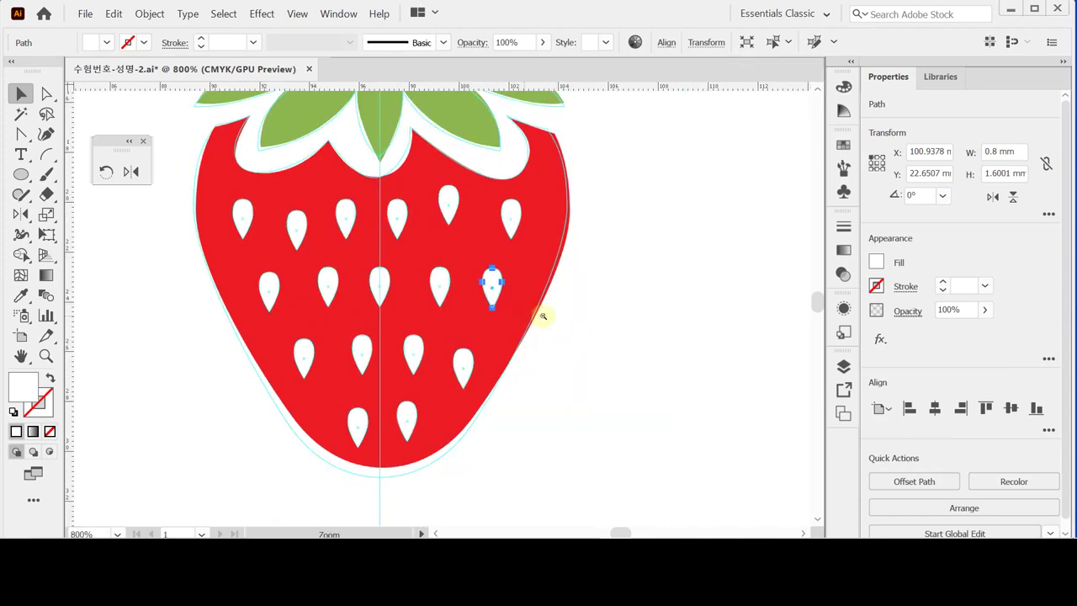
pyautogui.keyDown('ctrl'); pyautogui.keyDown('alt'); pyautogui.click(542, 313); pyautogui.keyUp('alt'); pyautogui.keyUp('ctrl')
pyautogui.keyDown('ctrl'); pyautogui.click(428, 233); pyautogui.keyUp('ctrl')
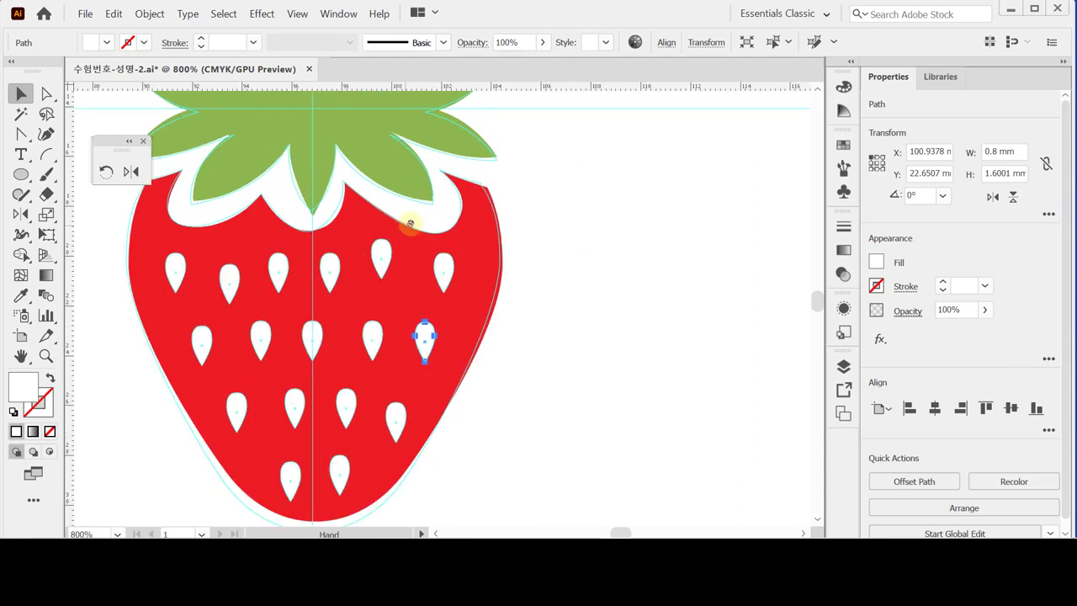
pyautogui.moveTo(409, 224); pyautogui.dragTo(466, 246)
pyautogui.hotkey('ctrl', '-')
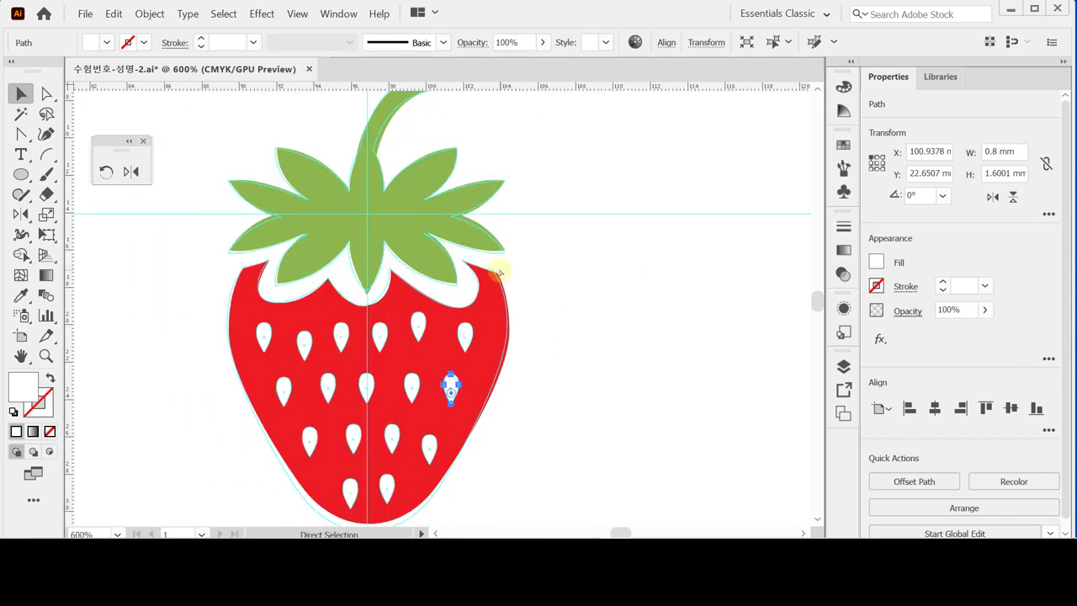
pyautogui.hotkey('ctrl', 'a')
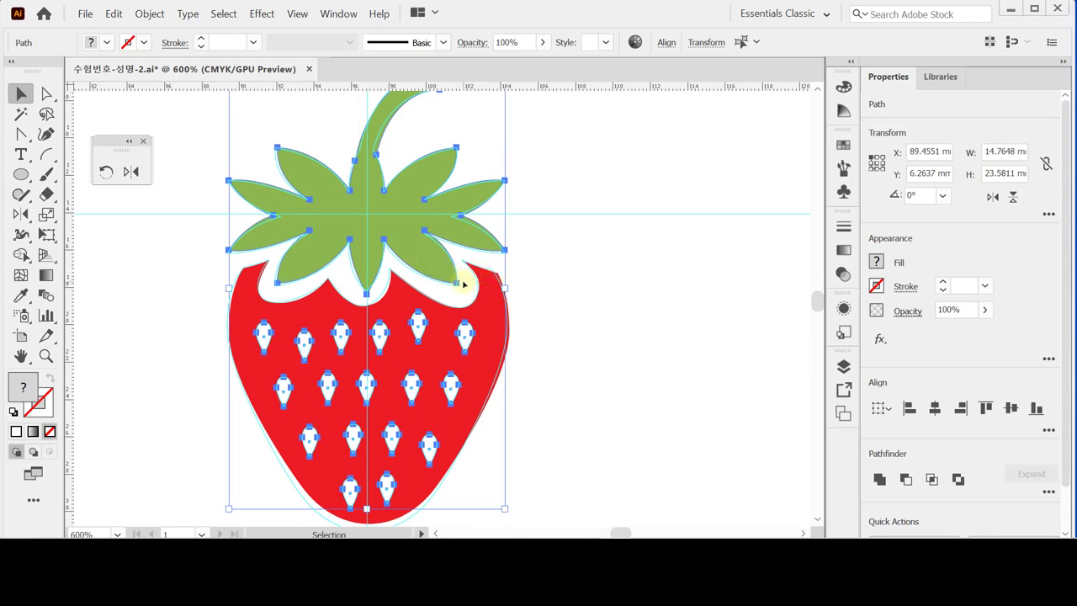
pyautogui.press('a')
pyautogui.press('v')
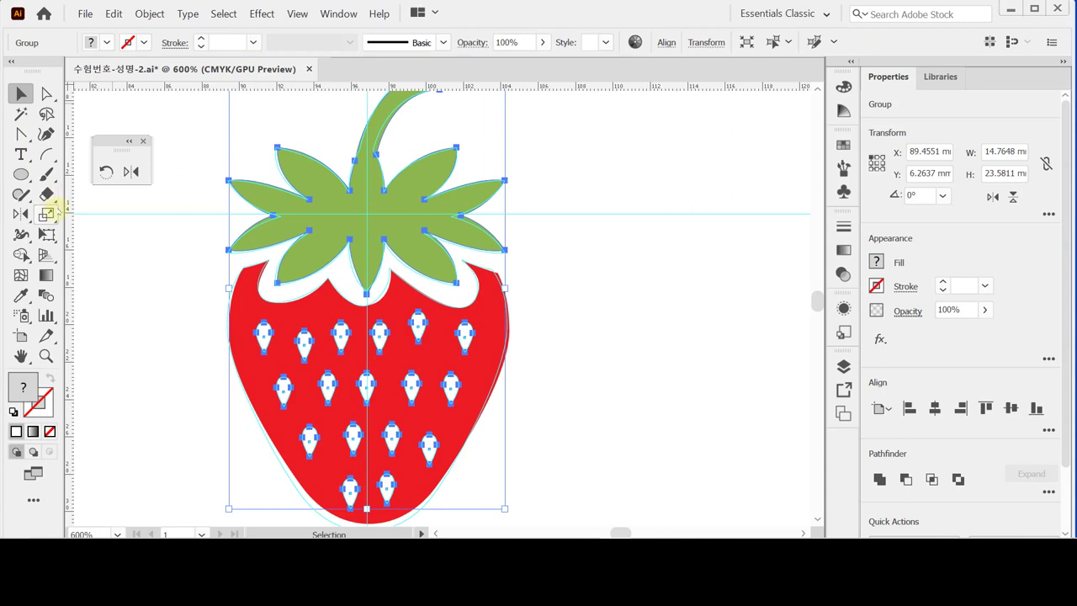
# - Try to rotate the calyx-and-seeds group by 35°
pyautogui.click(106, 170)
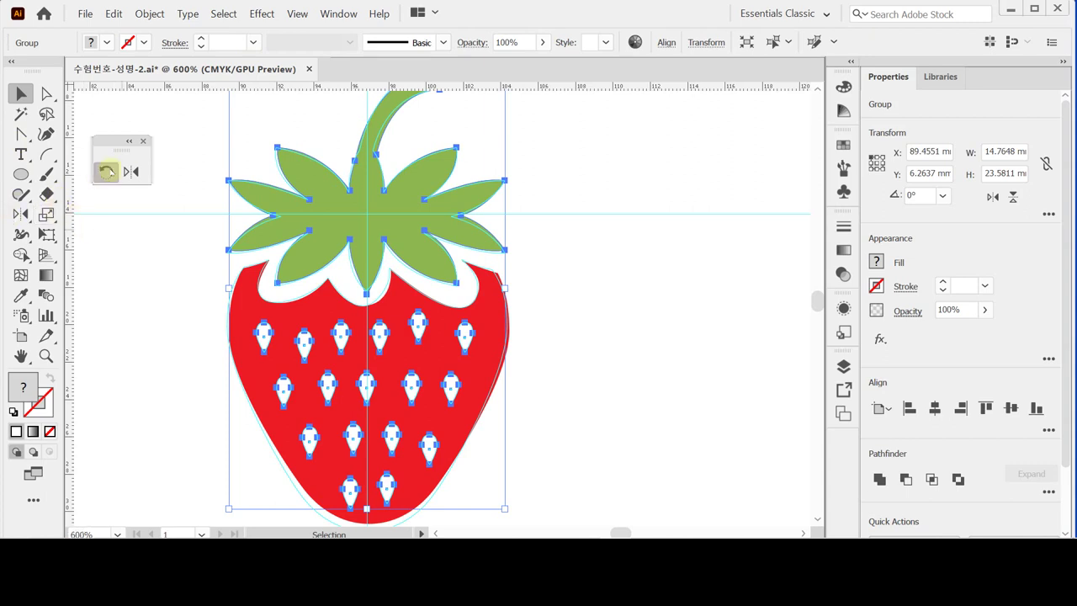
pyautogui.doubleClick(106, 171)
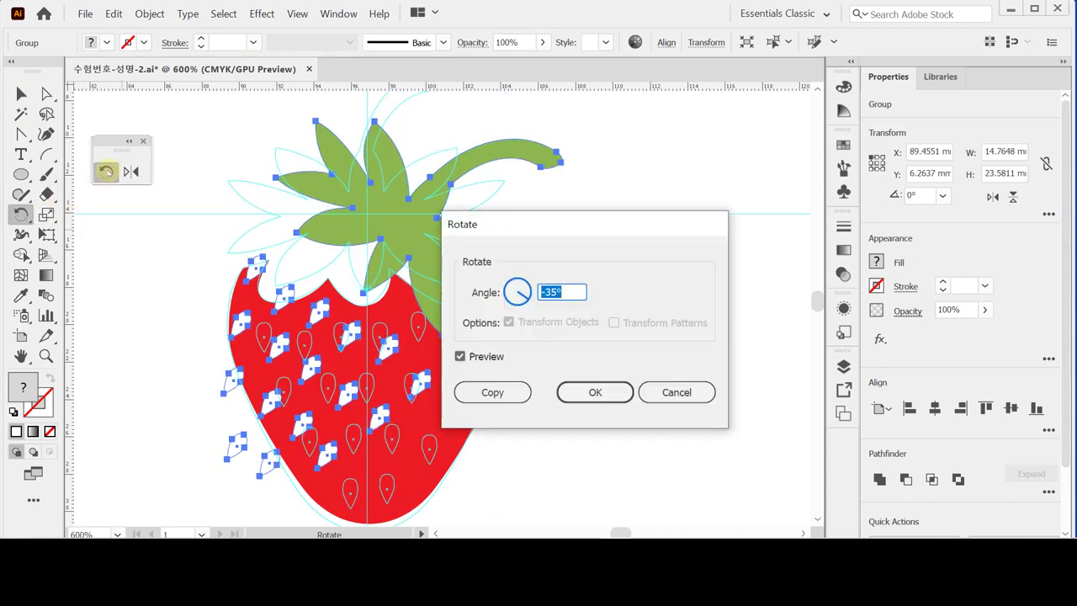
pyautogui.write('35')
pyautogui.press('Return')
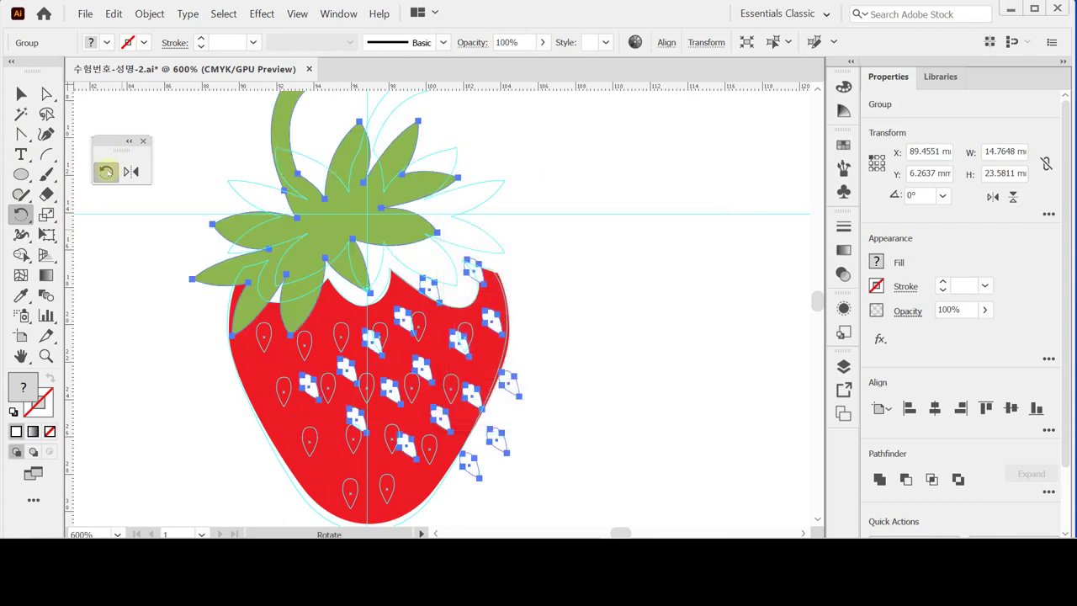
pyautogui.hotkey('ctrl', 'z')
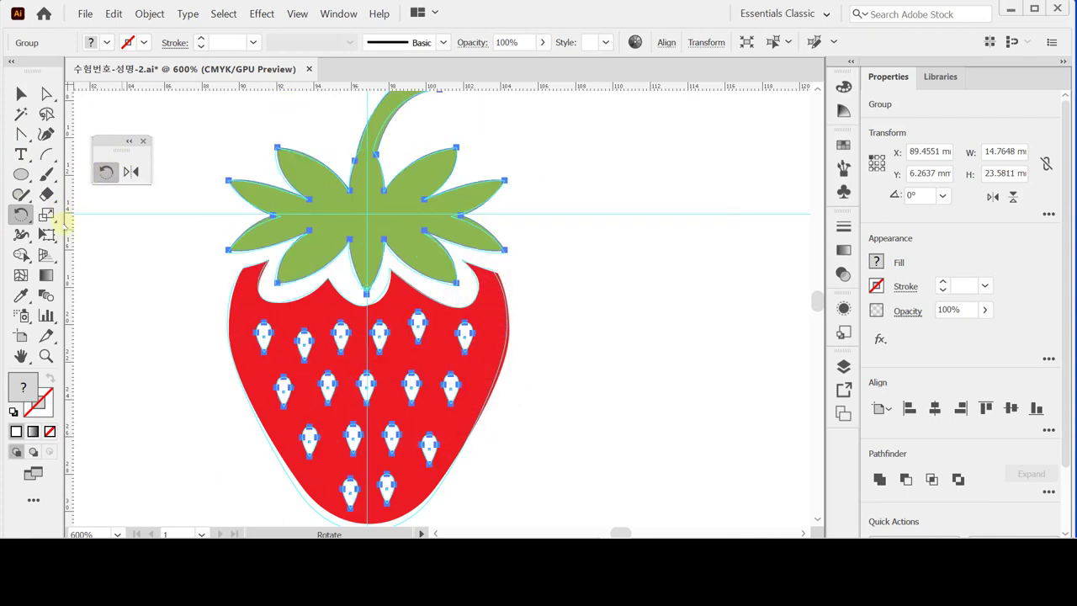
# - Group all the artwork, preview a -35° rotation without applying it, and clear the selection
pyautogui.hotkey('ctrl', 'a')
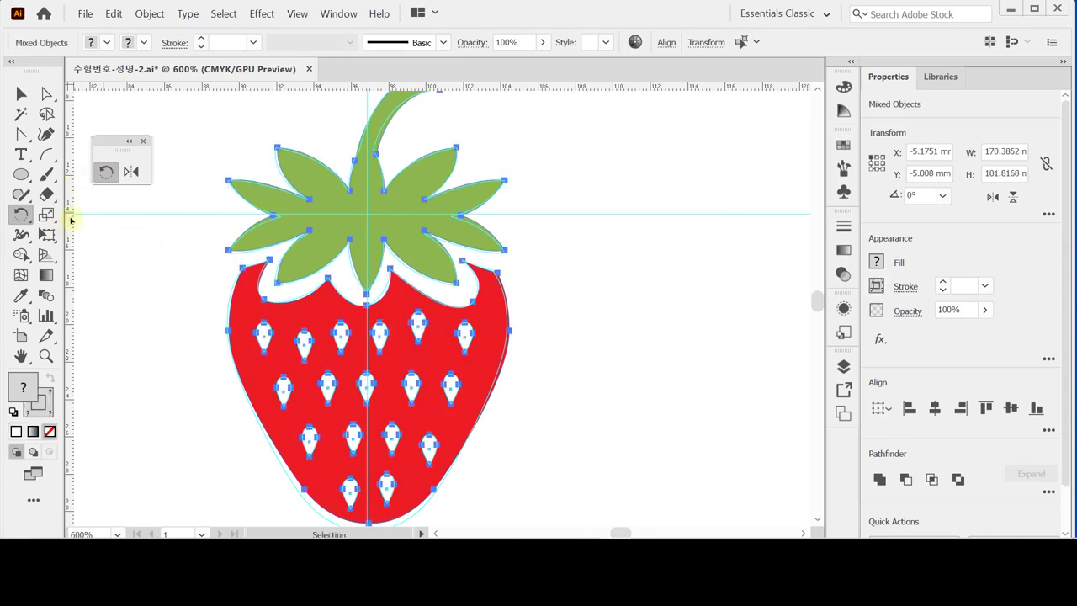
pyautogui.hotkey('ctrl', 'g')
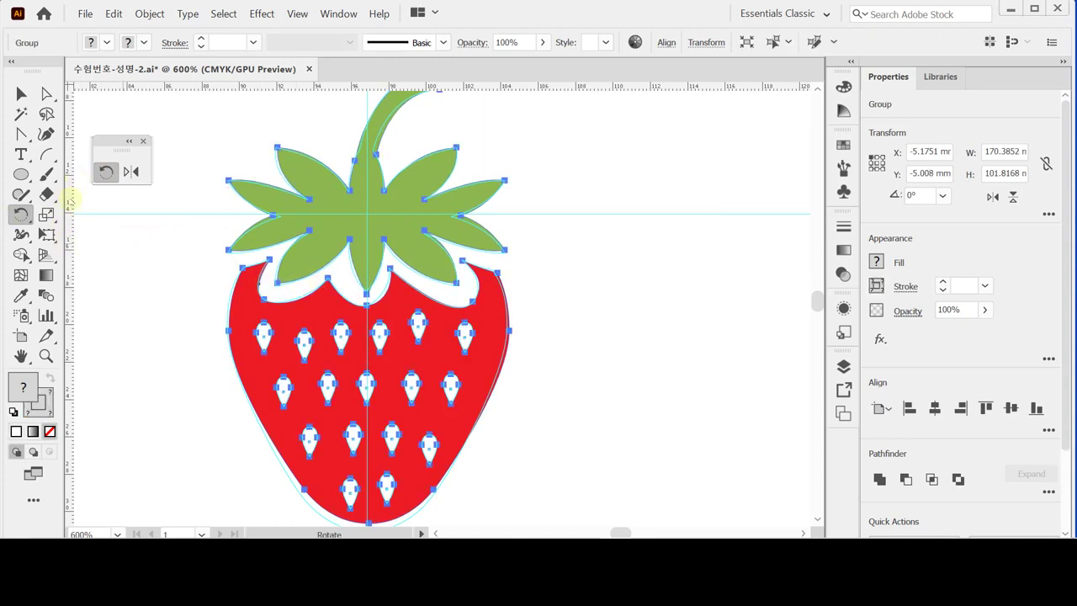
pyautogui.doubleClick(104, 172)
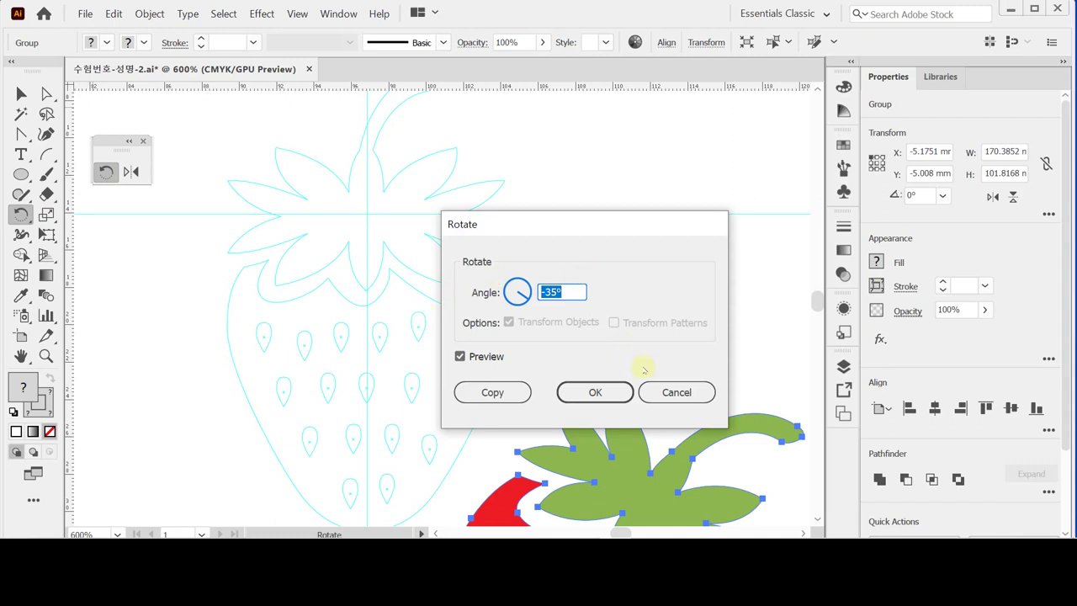
pyautogui.click(661, 392)
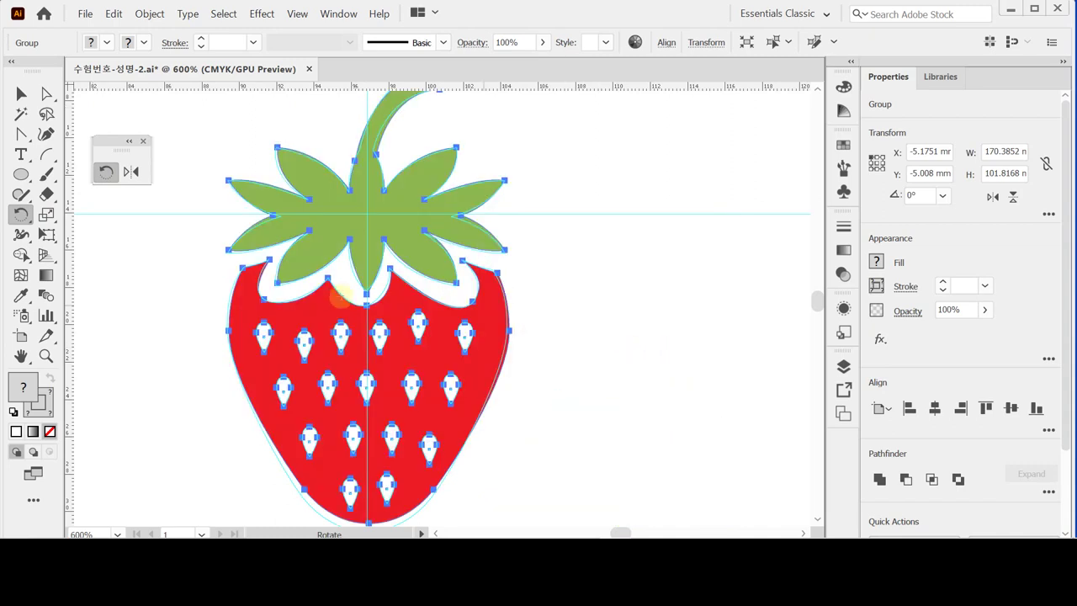
pyautogui.hotkey('ctrl', 'shift', 'a')
pyautogui.hotkey('ctrl', '-')
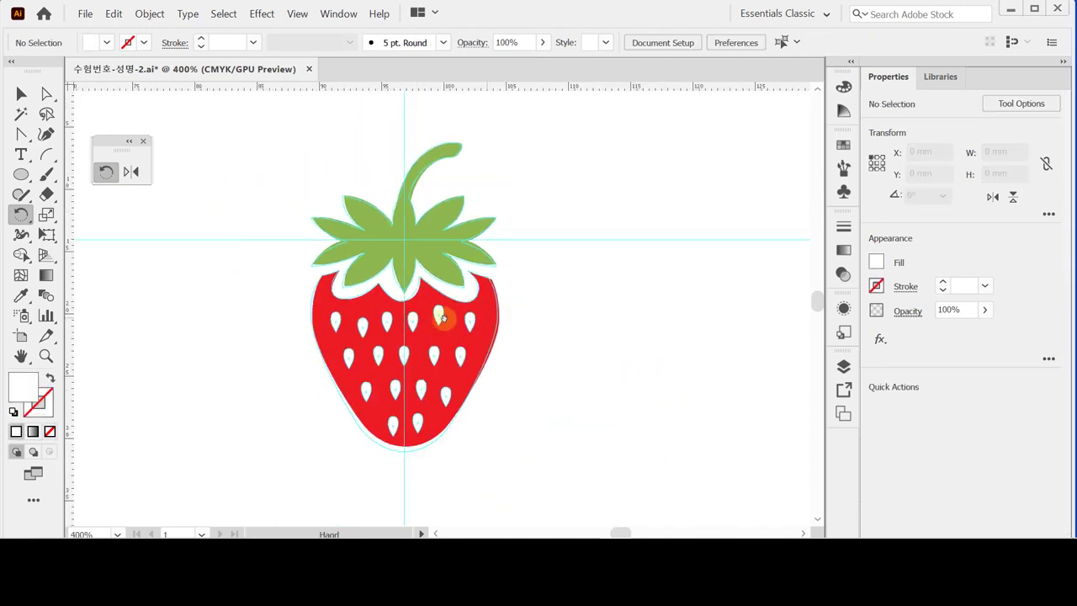
# - Rotate the entire grouped strawberry, including the body, calyx and seeds, by 35°
pyautogui.hotkey('ctrl', 'a')
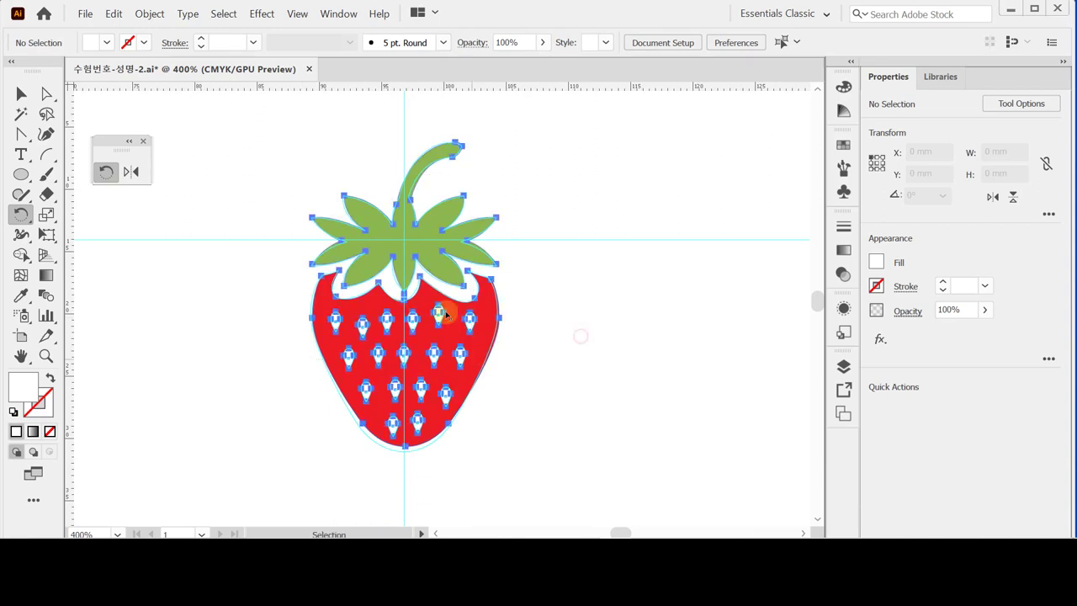
pyautogui.click(569, 306)
pyautogui.click(412, 251)
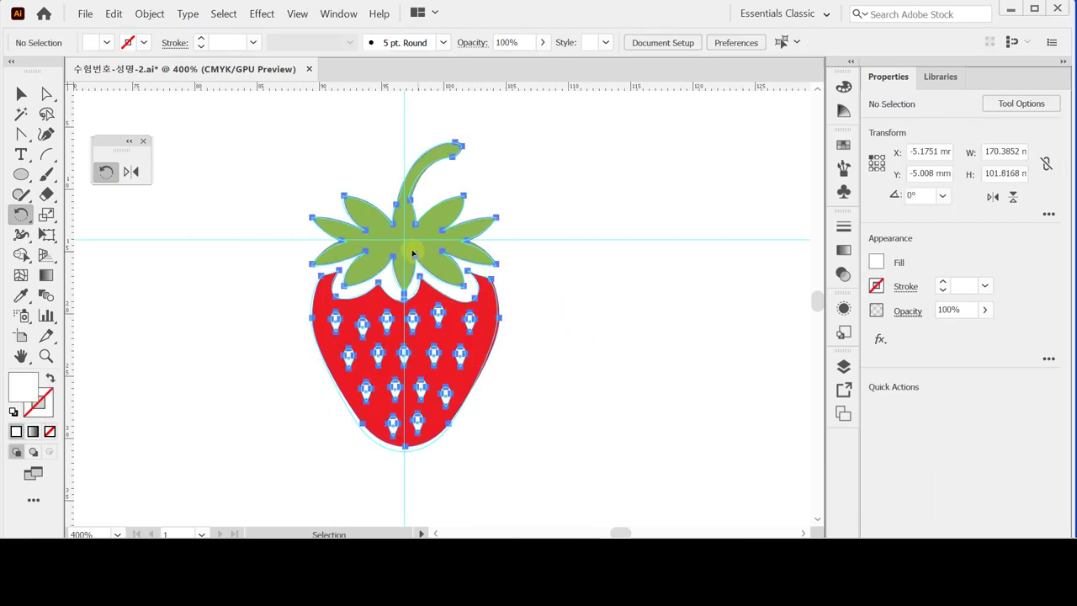
pyautogui.press('v')
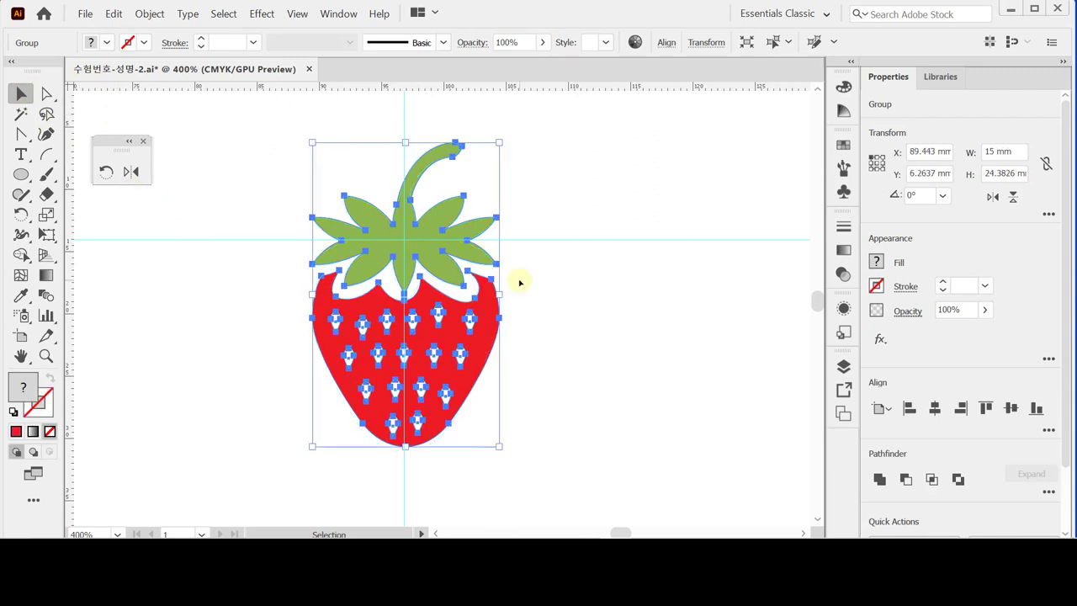
pyautogui.click(560, 349)
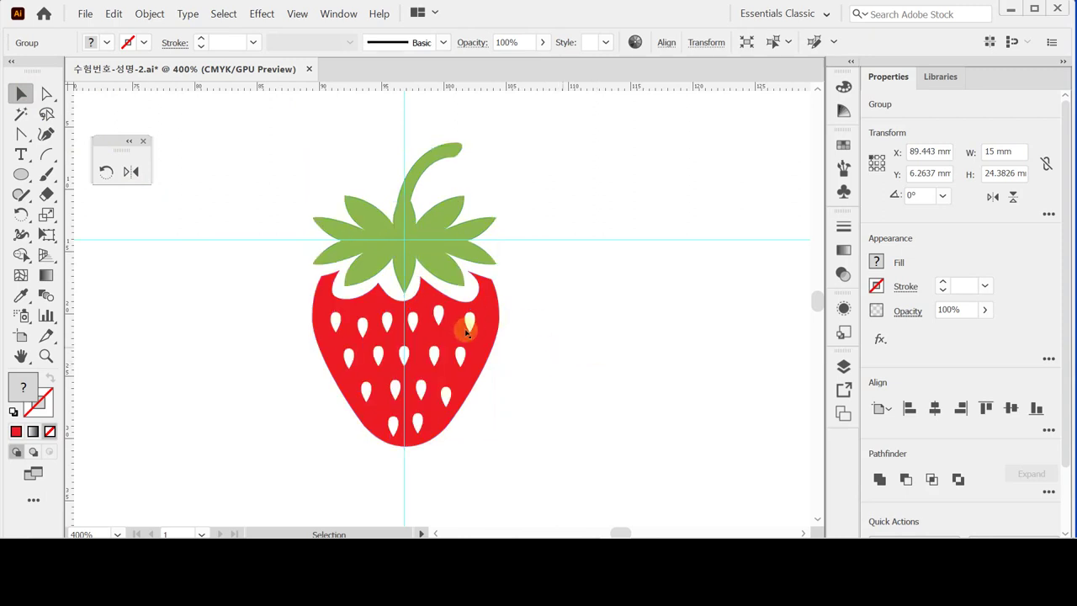
pyautogui.click(497, 335)
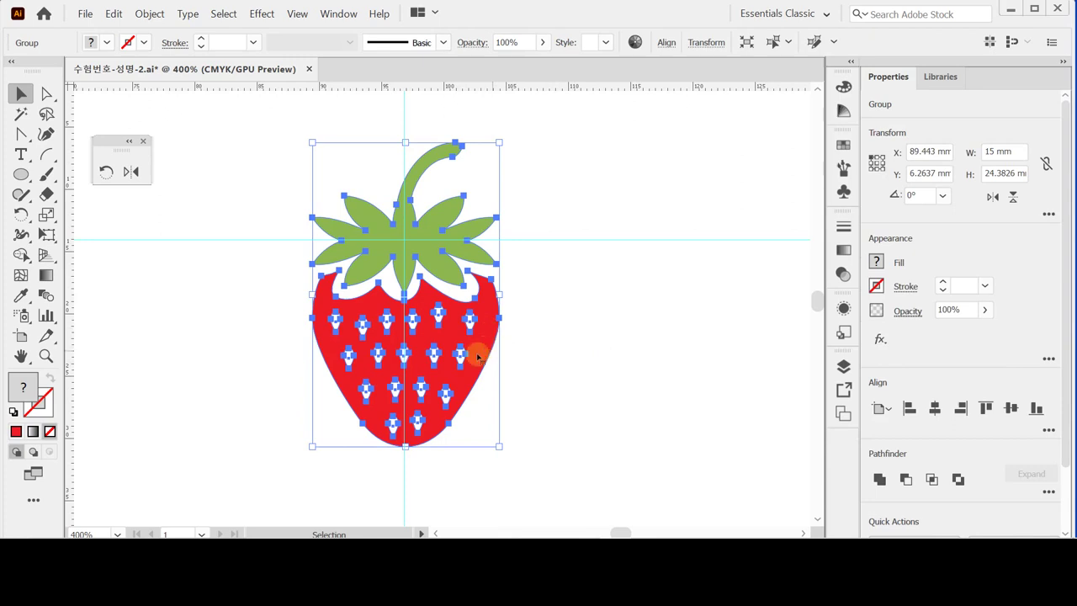
pyautogui.doubleClick(108, 171)
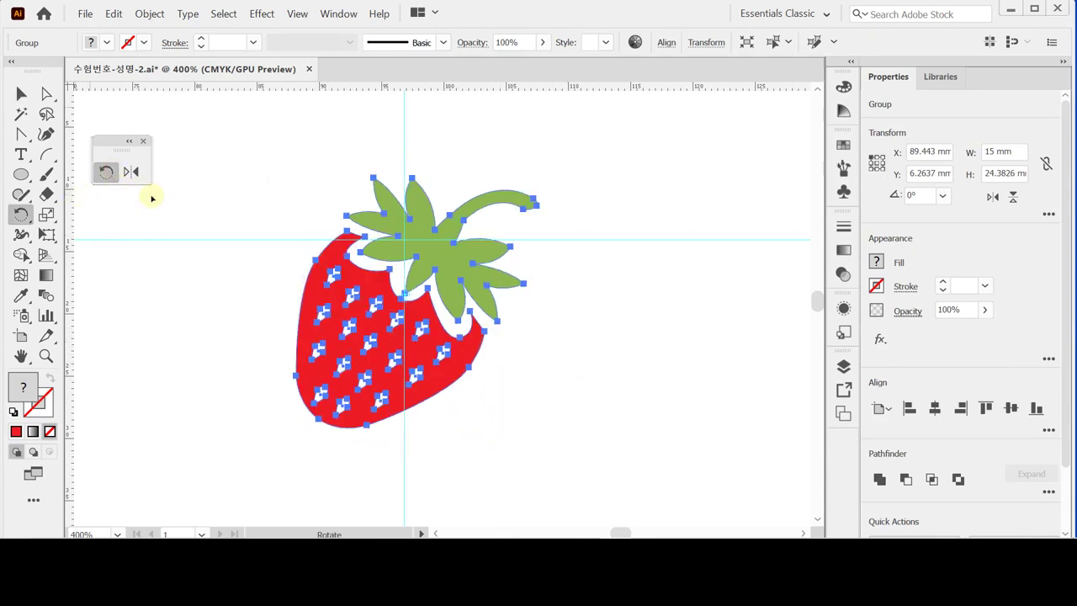
pyautogui.write('35')
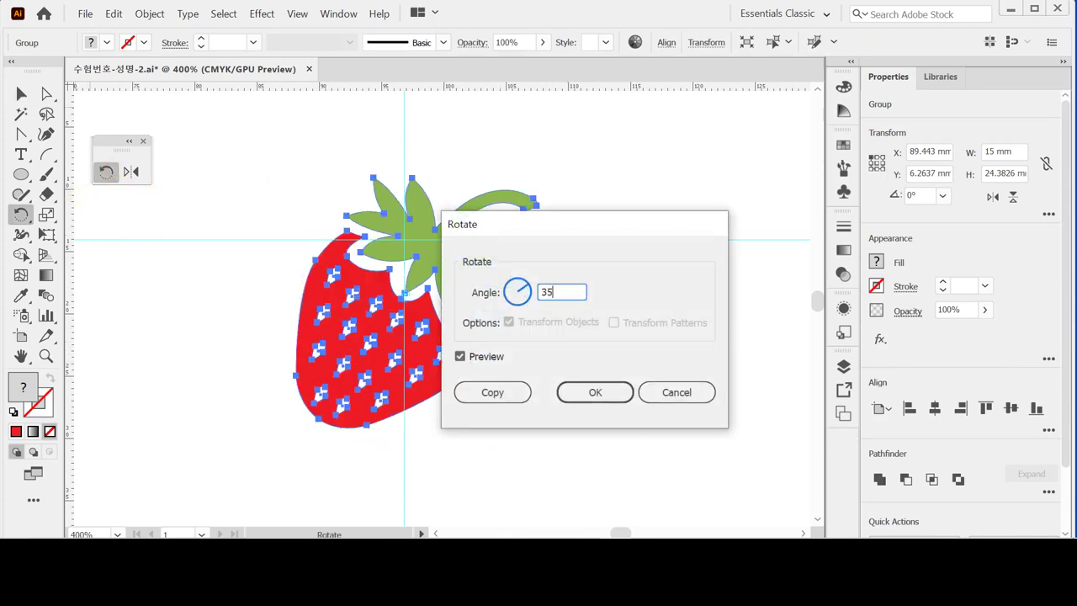
pyautogui.press('Return')
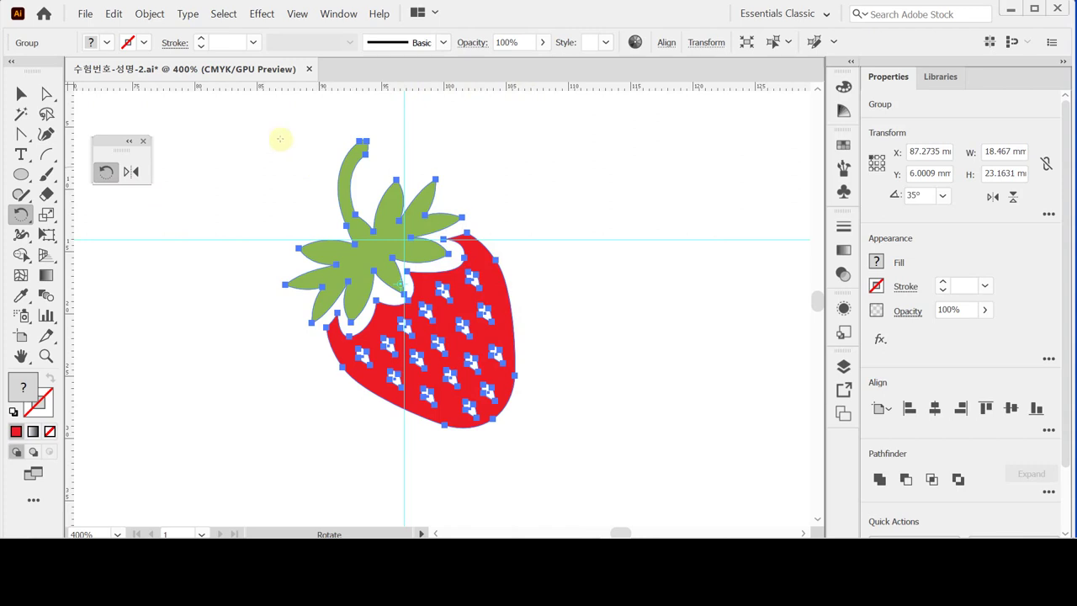
# - Make a pattern from the rotated strawberry and name it 딸기
pyautogui.click(150, 14)
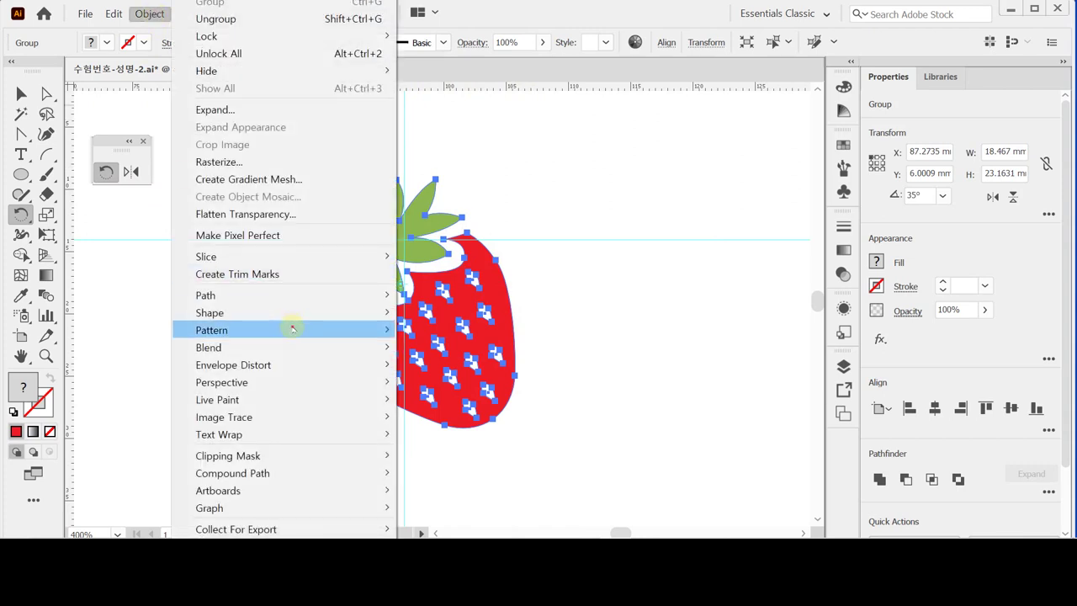
pyautogui.moveTo(291, 328)
pyautogui.click(433, 330)
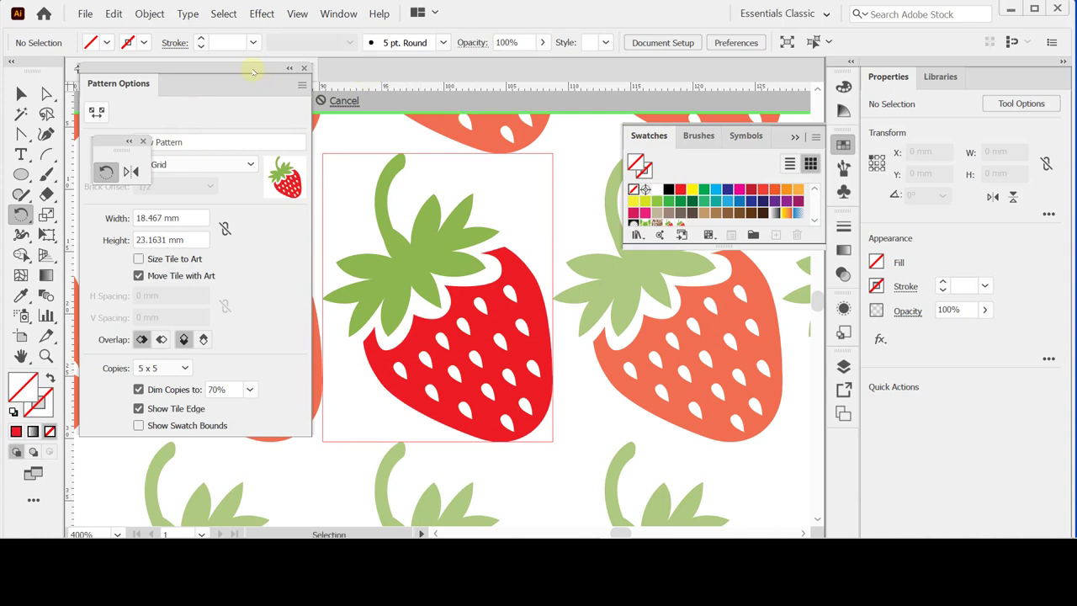
pyautogui.moveTo(253, 71); pyautogui.dragTo(271, 133)
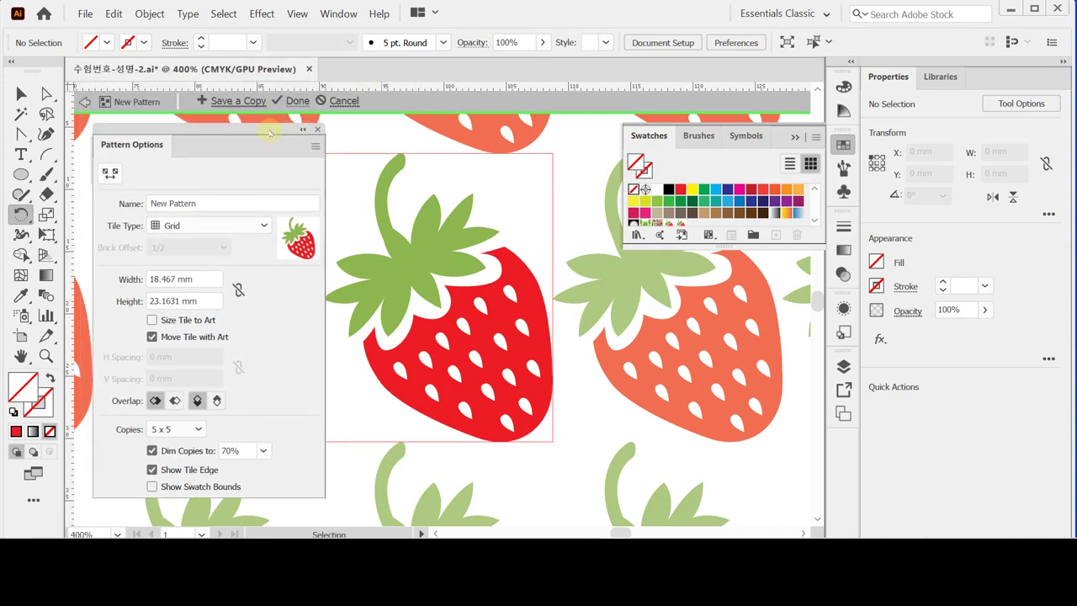
pyautogui.moveTo(270, 133); pyautogui.dragTo(271, 132)
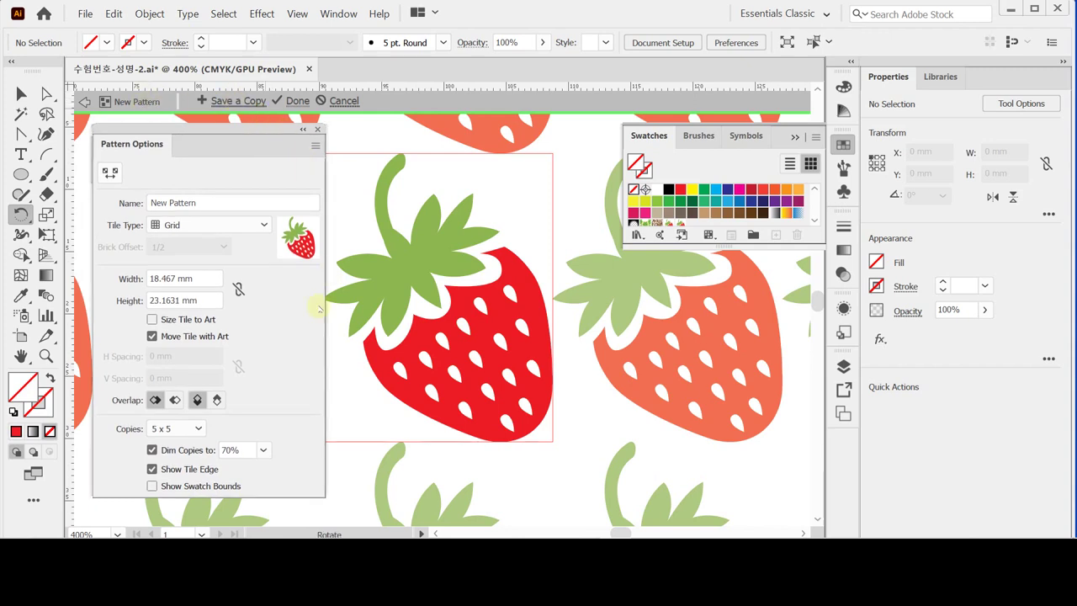
pyautogui.click(218, 202)
pyautogui.doubleClick(171, 202)
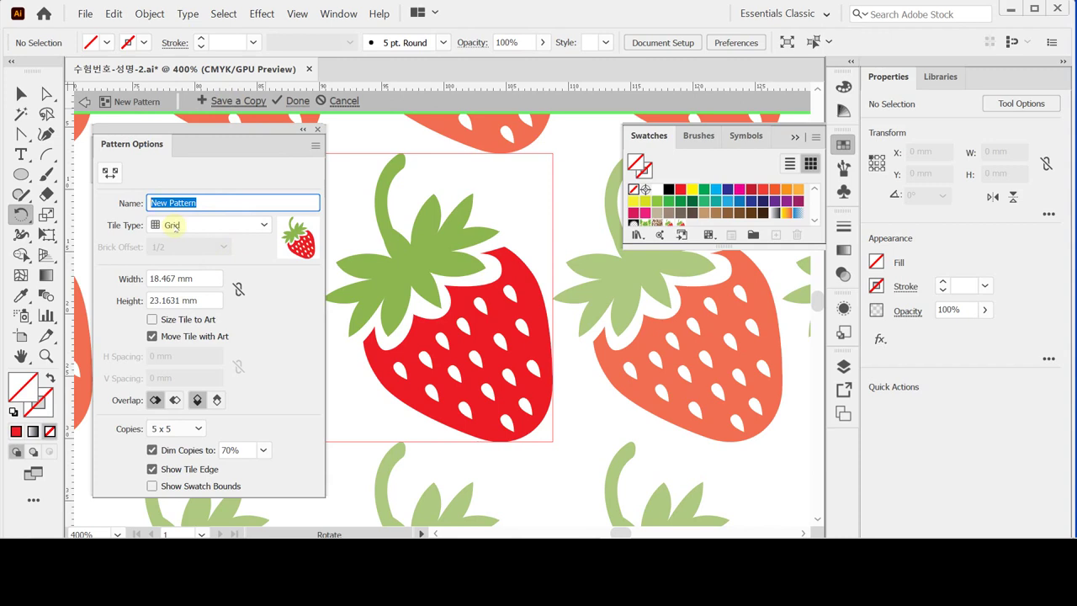
pyautogui.write('딸기')
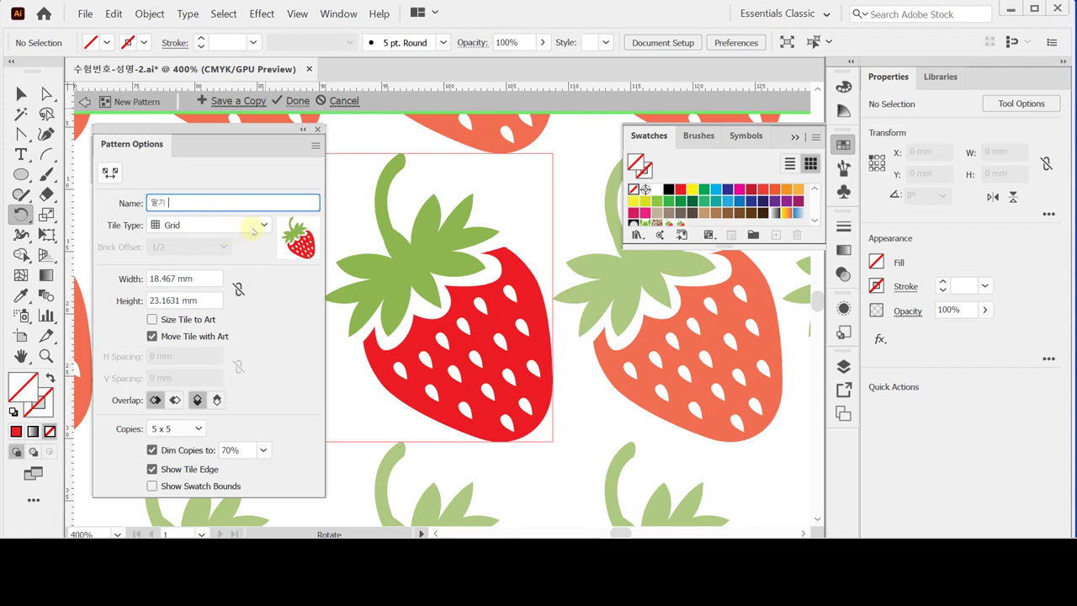
# - Try the Brick by Row tile type on the strawberry pattern
pyautogui.click(265, 225)
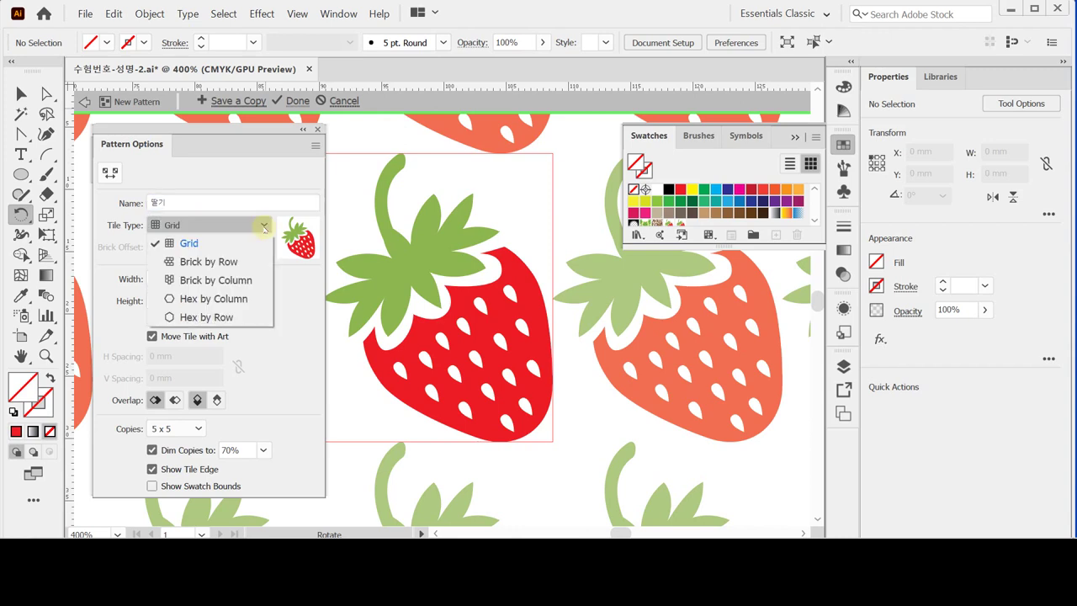
pyautogui.click(264, 226)
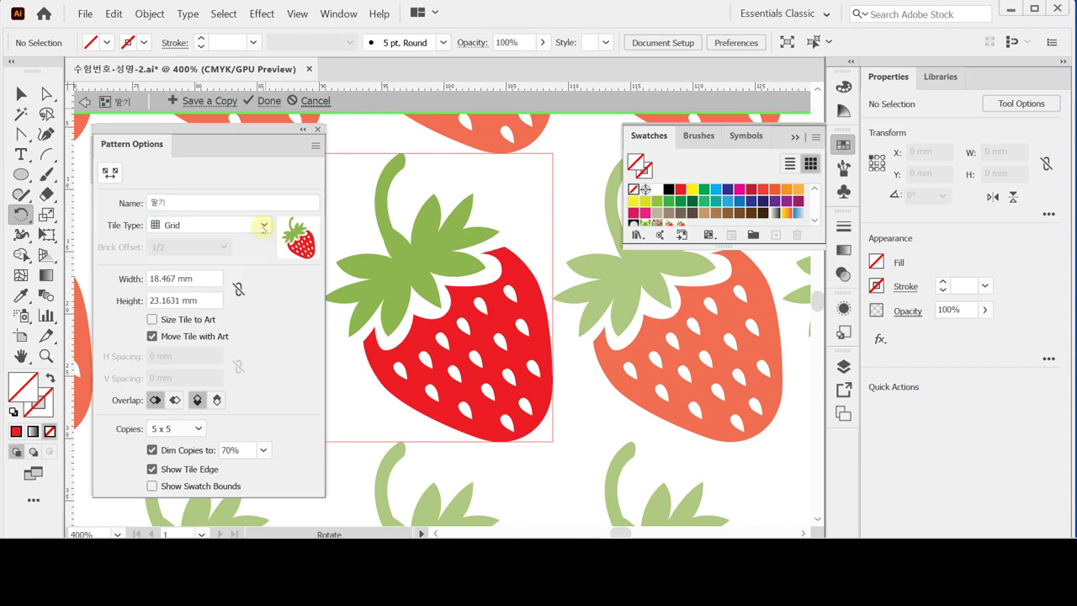
pyautogui.hotkey('ctrl', '-')
pyautogui.hotkey('ctrl', '-')
pyautogui.hotkey('ctrl', '-')
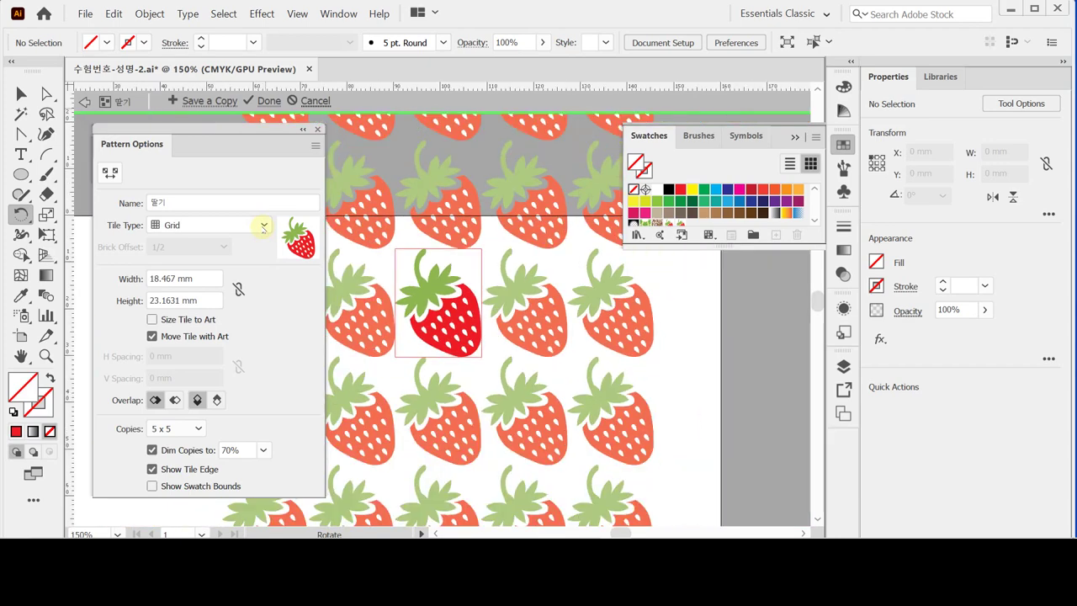
pyautogui.hotkey('ctrl', '-')
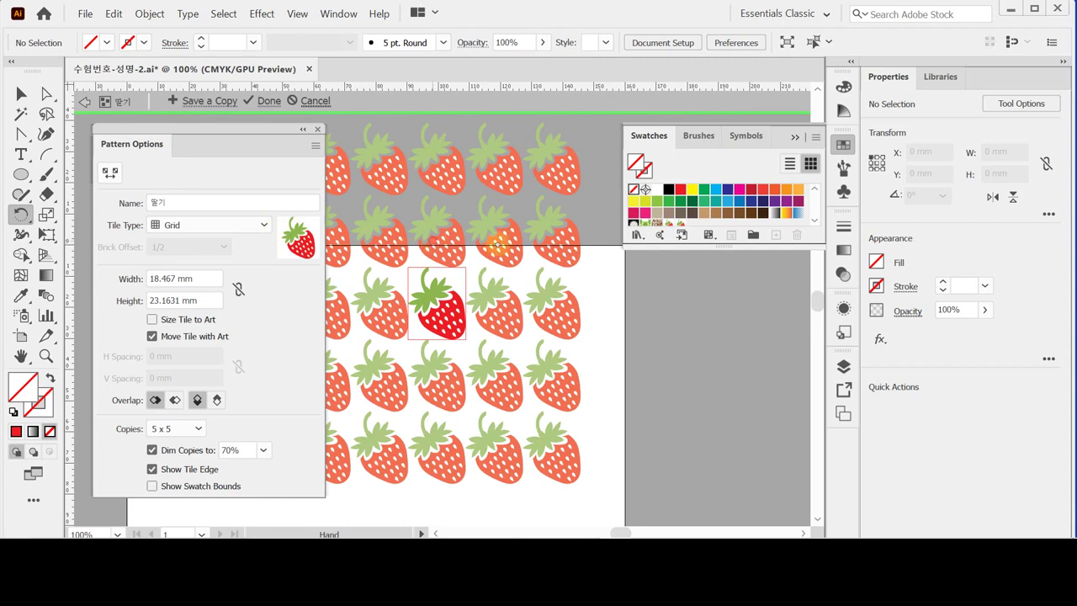
pyautogui.moveTo(497, 244); pyautogui.dragTo(466, 242)
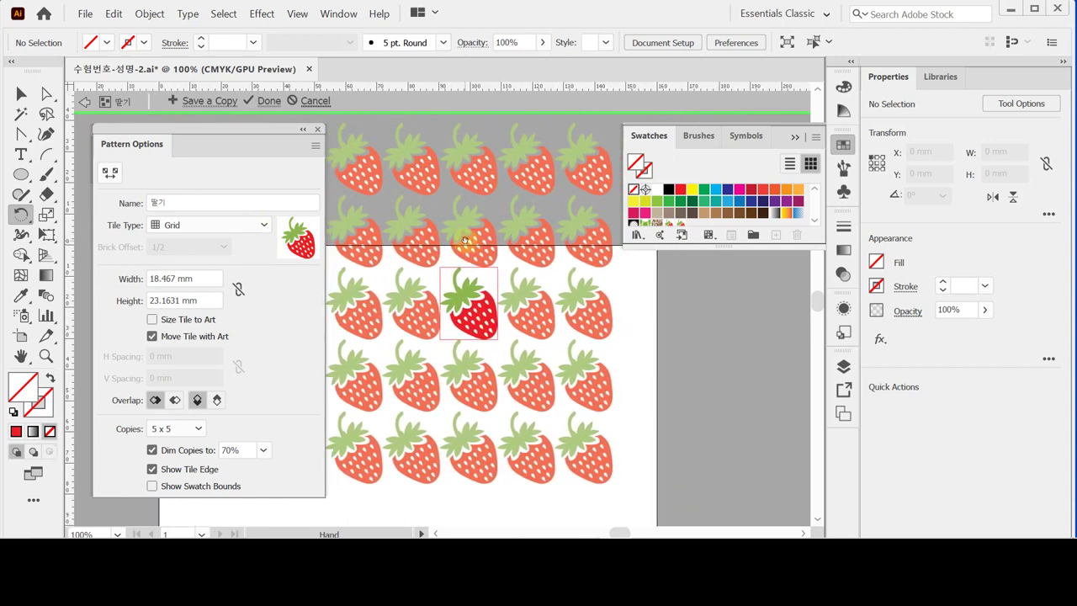
pyautogui.click(265, 224)
pyautogui.click(263, 220)
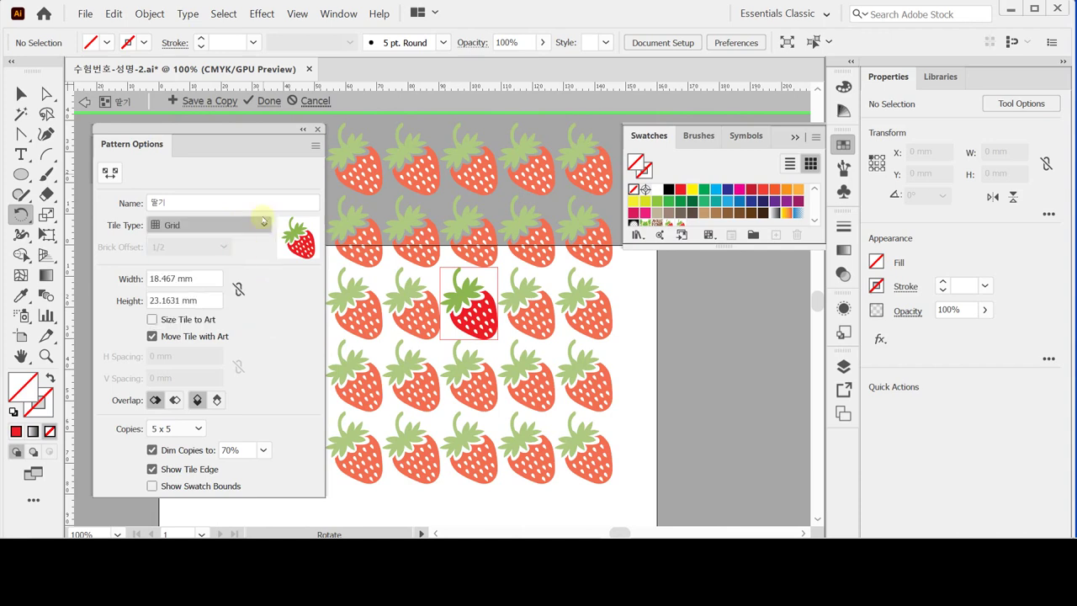
pyautogui.click(263, 225)
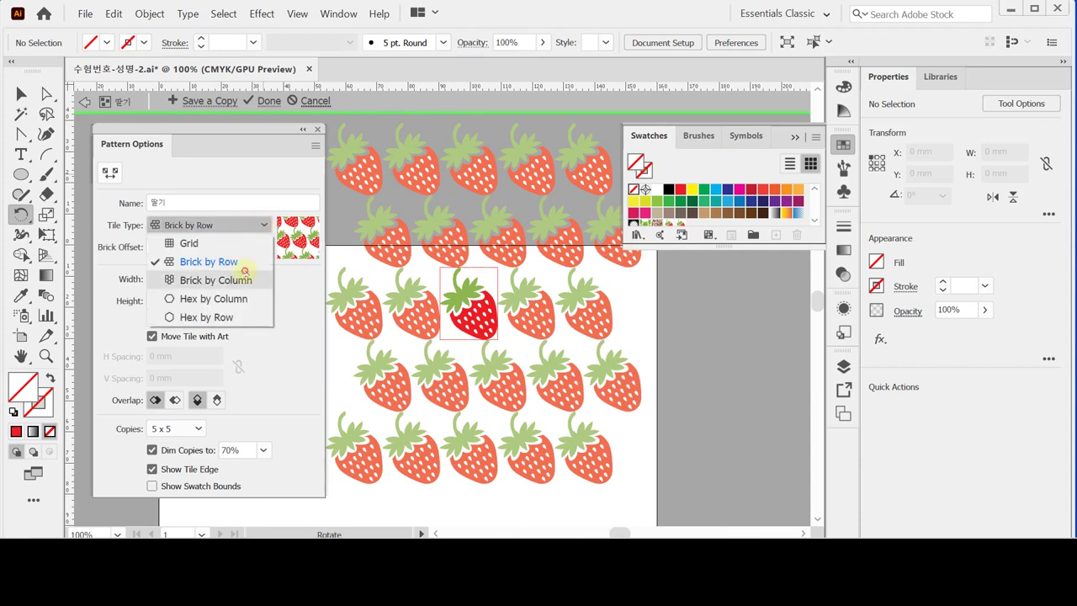
pyautogui.click(244, 276)
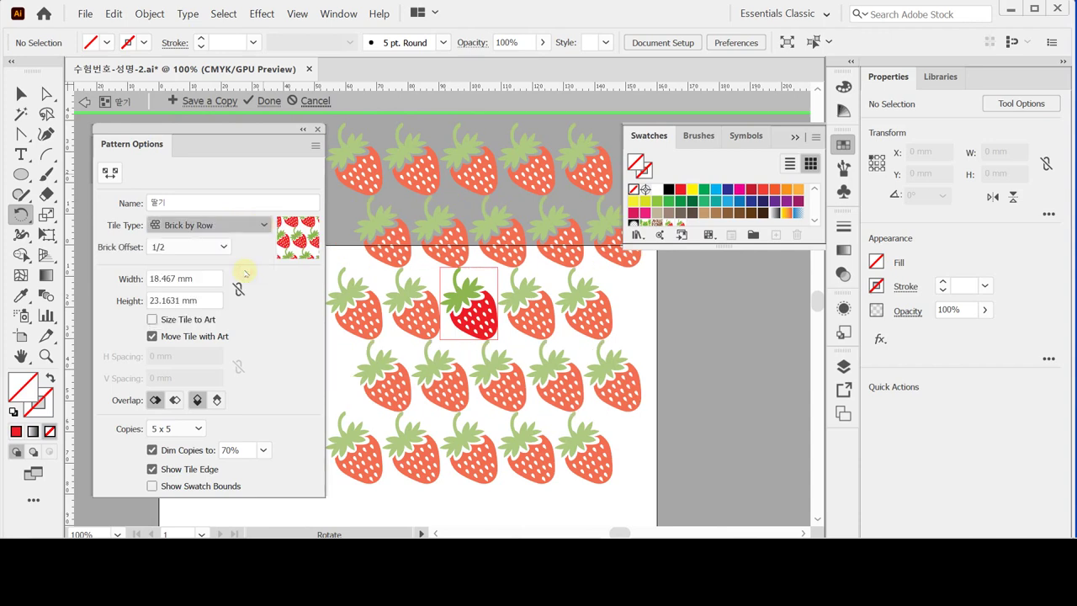
# - Try the Hex by Column and Hex by Row tile types on the strawberry pattern, and return to Grid
pyautogui.click(262, 226)
pyautogui.click(243, 282)
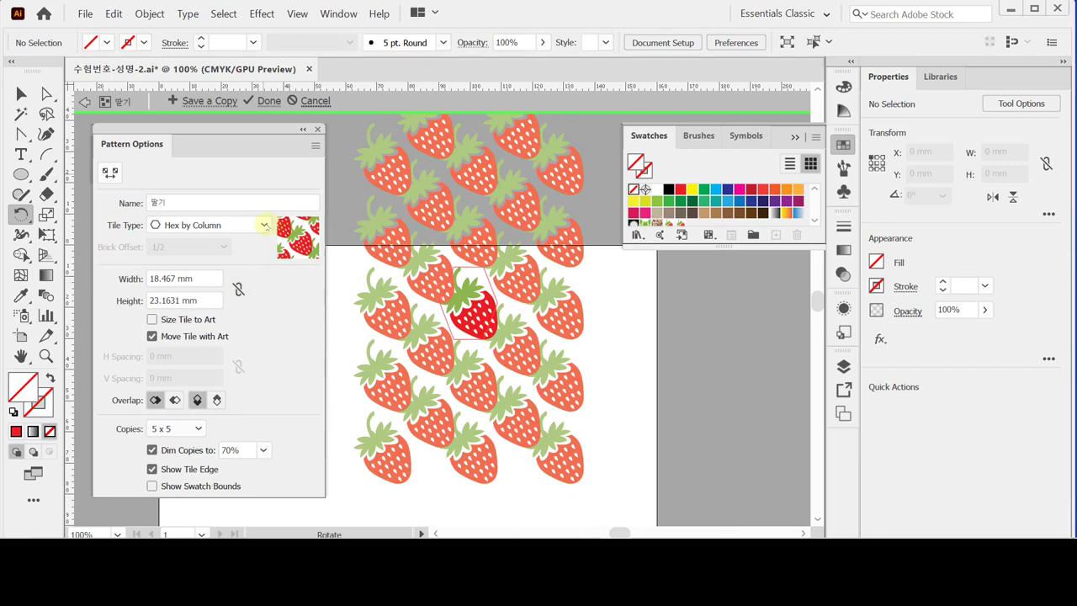
pyautogui.click(265, 225)
pyautogui.click(237, 316)
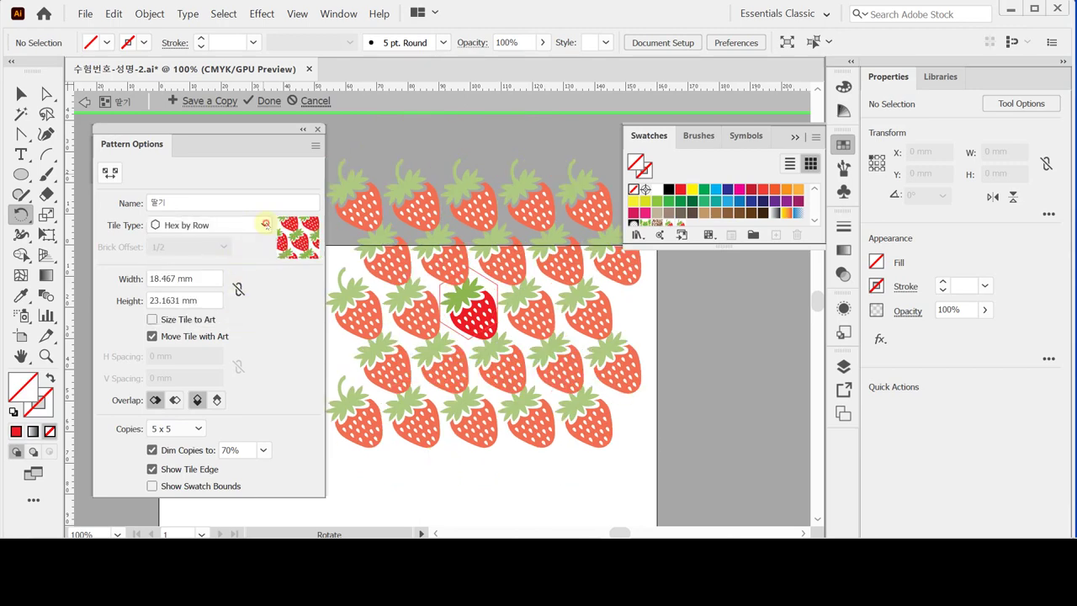
pyautogui.click(266, 226)
pyautogui.click(242, 245)
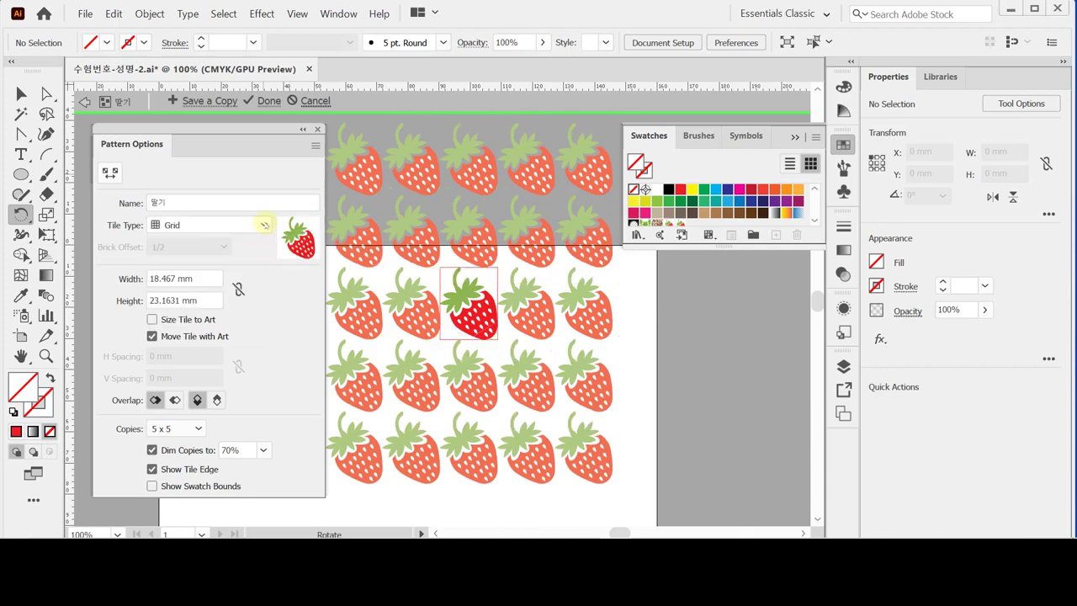
pyautogui.click(264, 225)
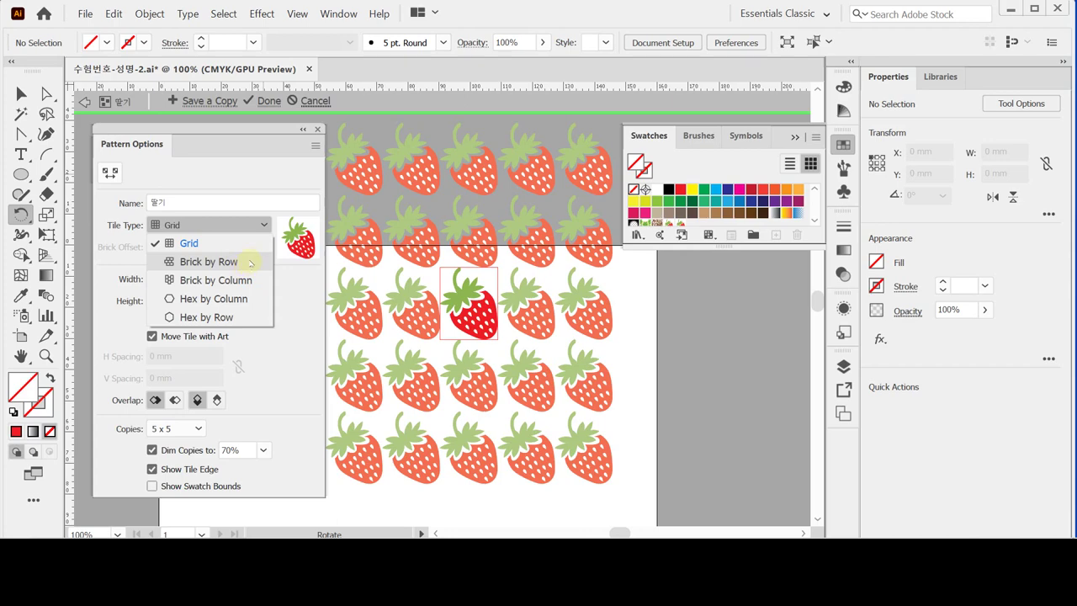
pyautogui.click(239, 244)
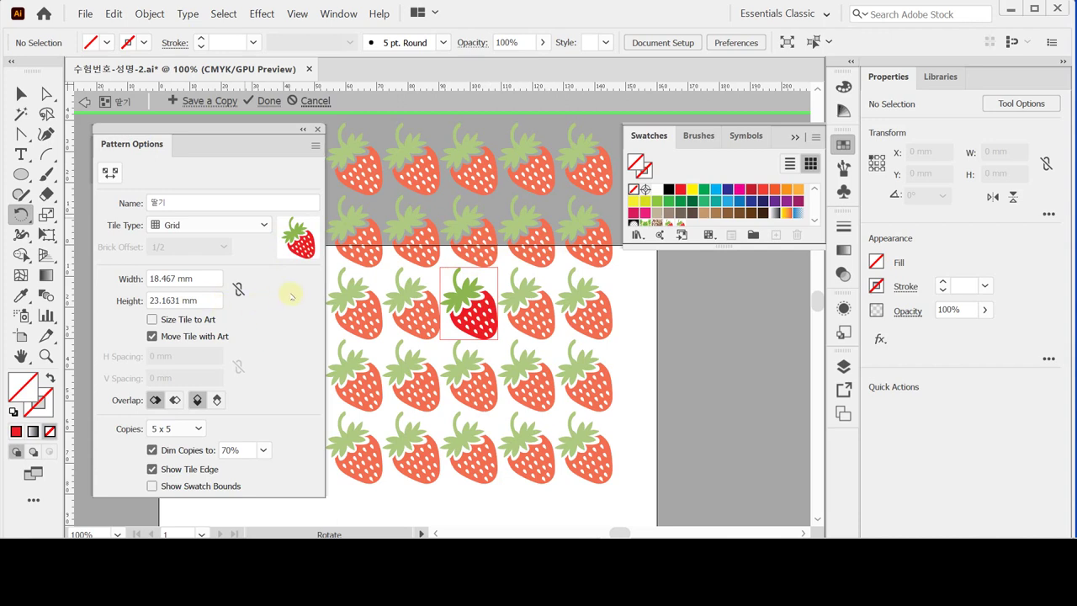
# - Enlarge the swatch list, exit pattern editing with the strawberry pattern kept as a swatch, and put the swatches away
pyautogui.click(299, 327)
pyautogui.moveTo(717, 246); pyautogui.dragTo(717, 271)
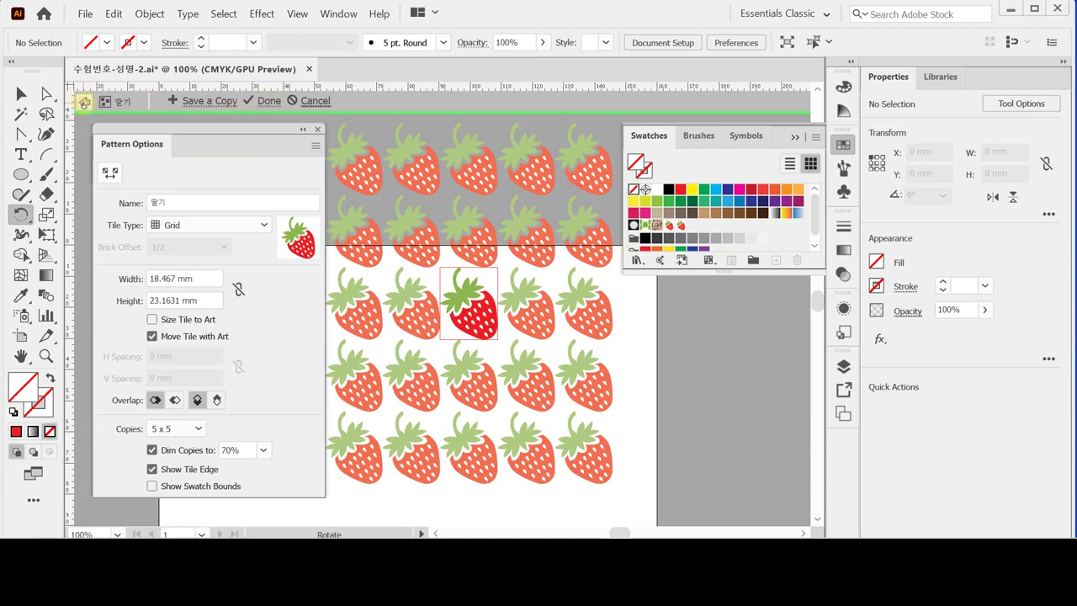
pyautogui.click(84, 102)
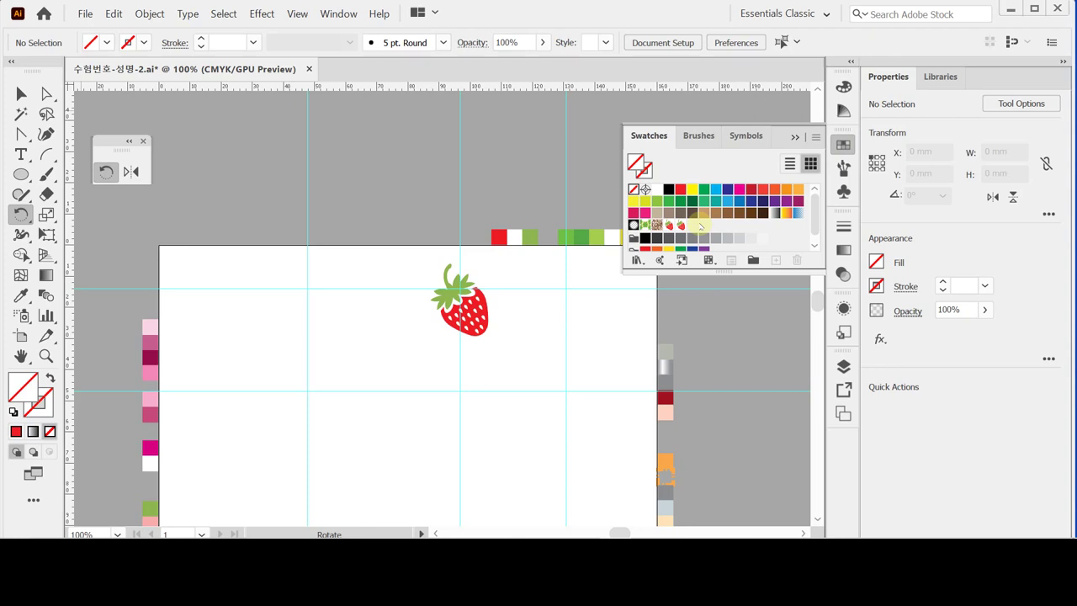
pyautogui.click(844, 144)
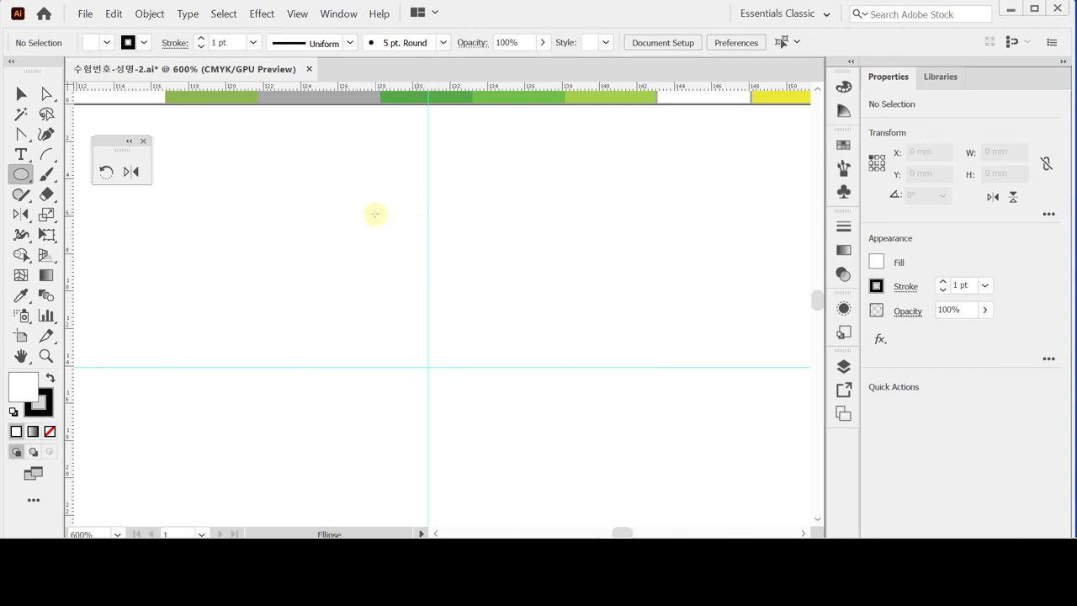
# - Draw an 11 × 14 mm ellipse and centre it on the vertical guide at about X 125.34 mm, Y 3.13 mm
pyautogui.click(376, 215)
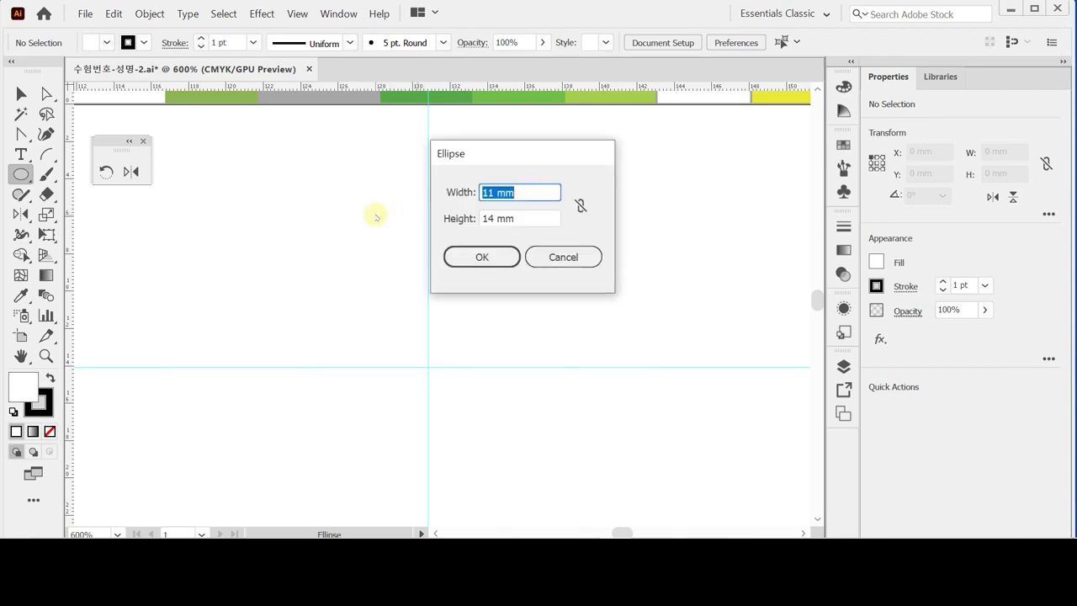
pyautogui.click(457, 217)
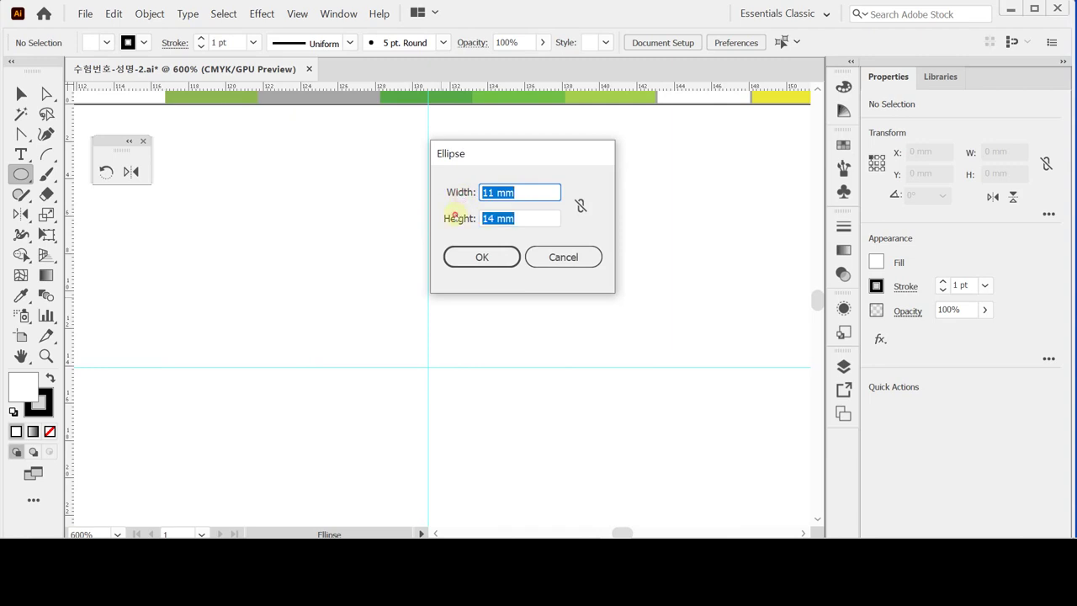
pyautogui.click(476, 258)
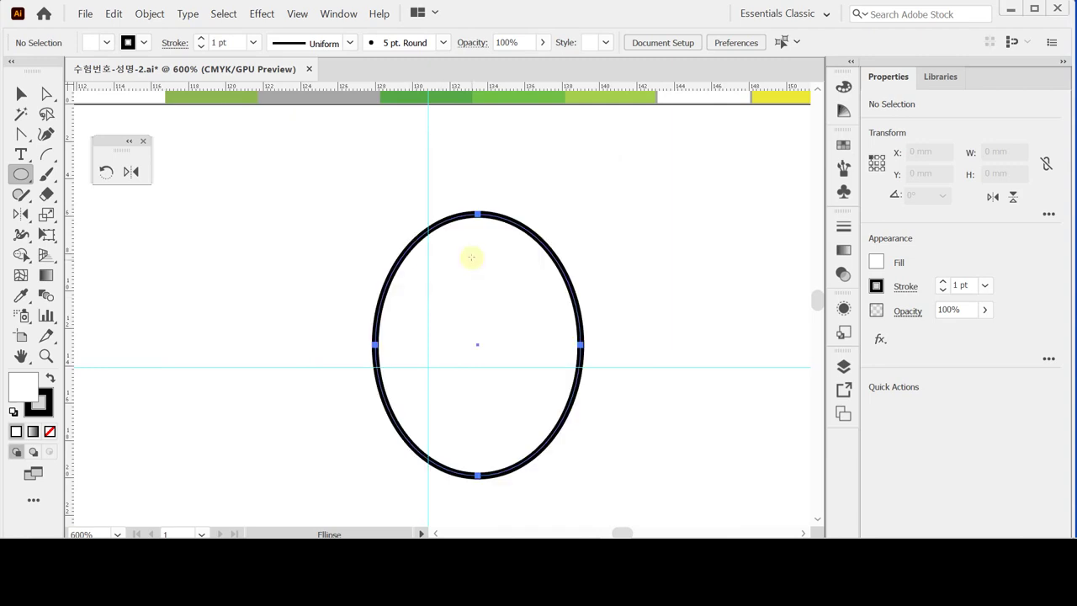
pyautogui.moveTo(481, 348); pyautogui.dragTo(429, 296)
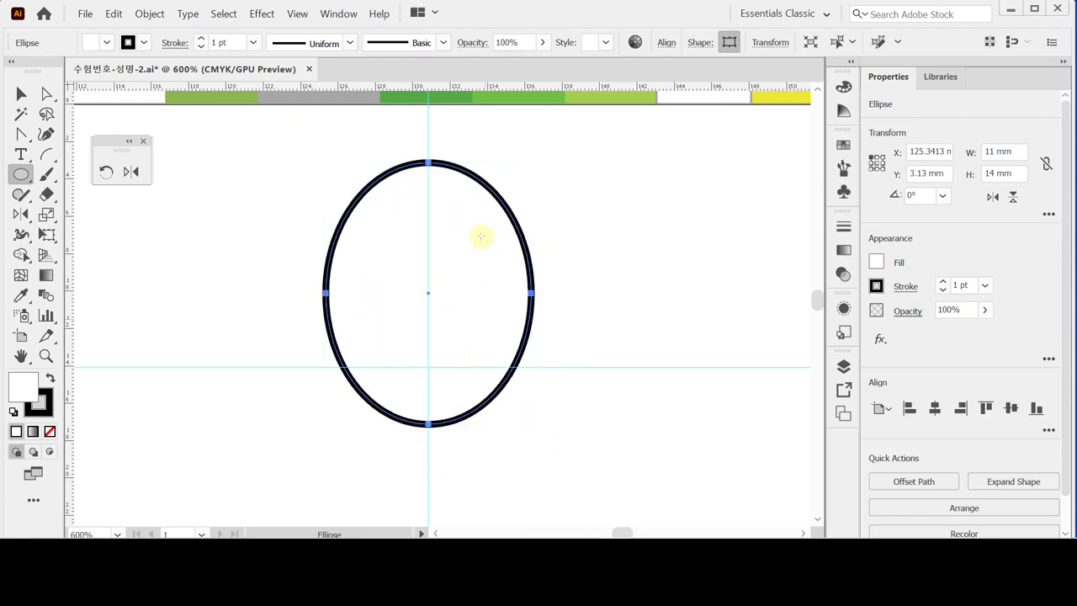
pyautogui.click(21, 94)
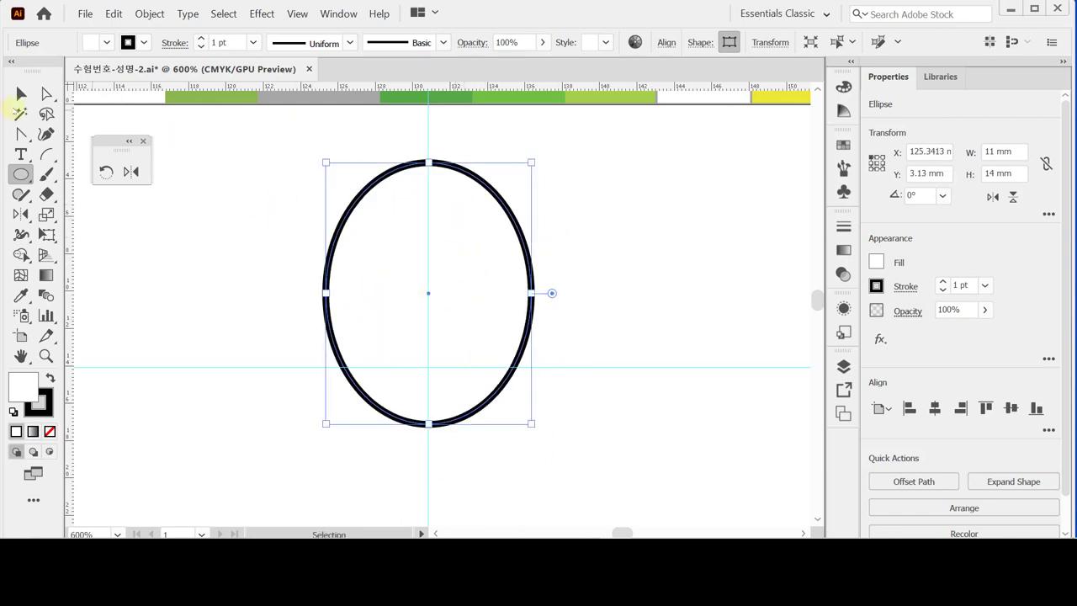
# - Select only the ellipse's uppermost anchor point and raise it to about Y 2.33 mm
pyautogui.click(44, 94)
pyautogui.moveTo(387, 147); pyautogui.dragTo(452, 189)
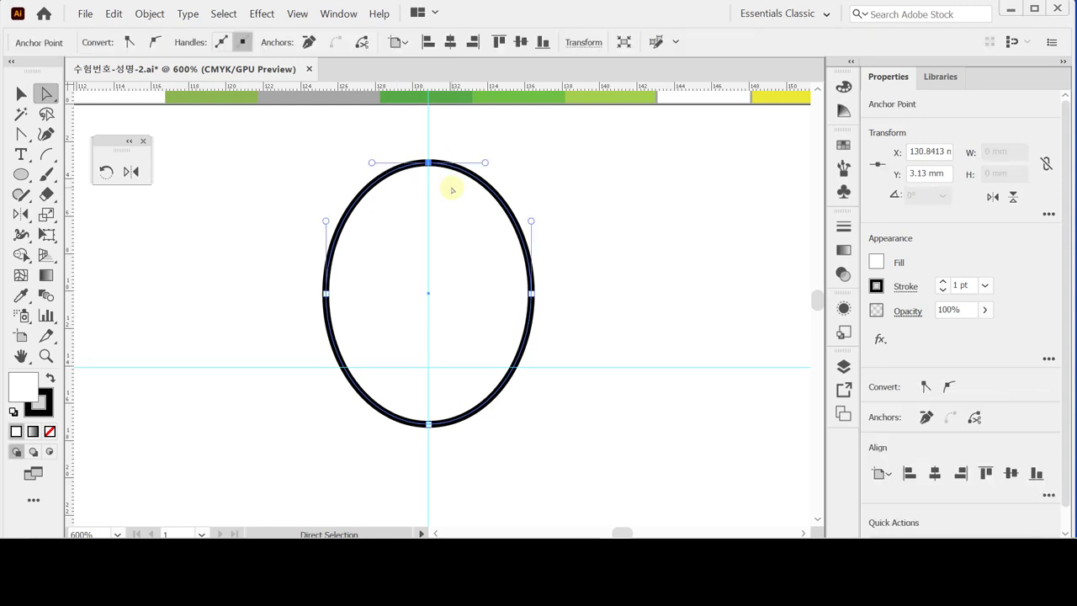
pyautogui.press('Up')
pyautogui.press('Up')
pyautogui.press('Up')
pyautogui.press('Up')
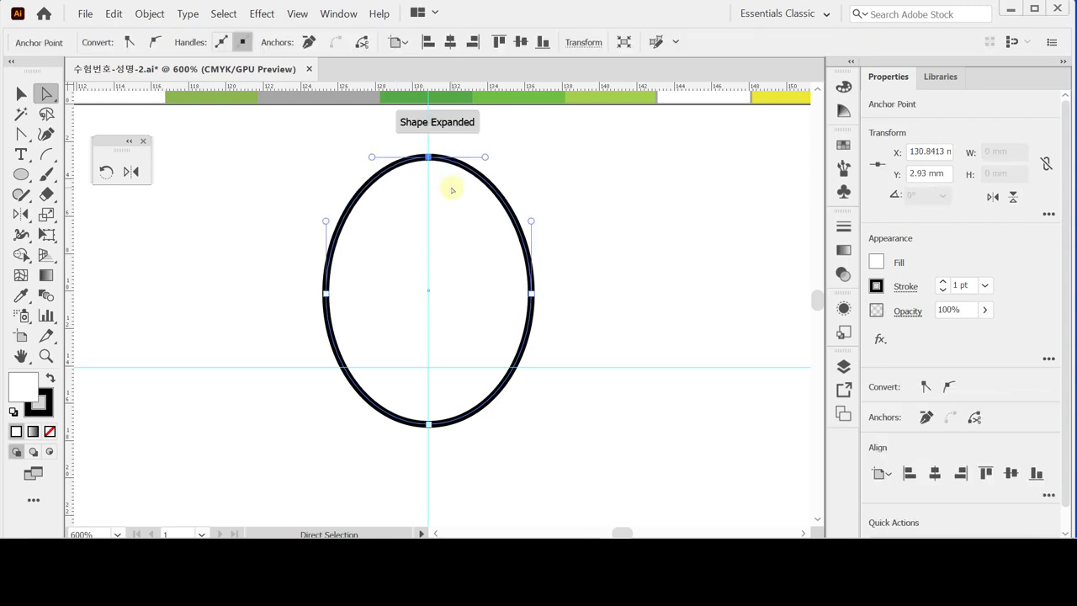
pyautogui.press('Up')
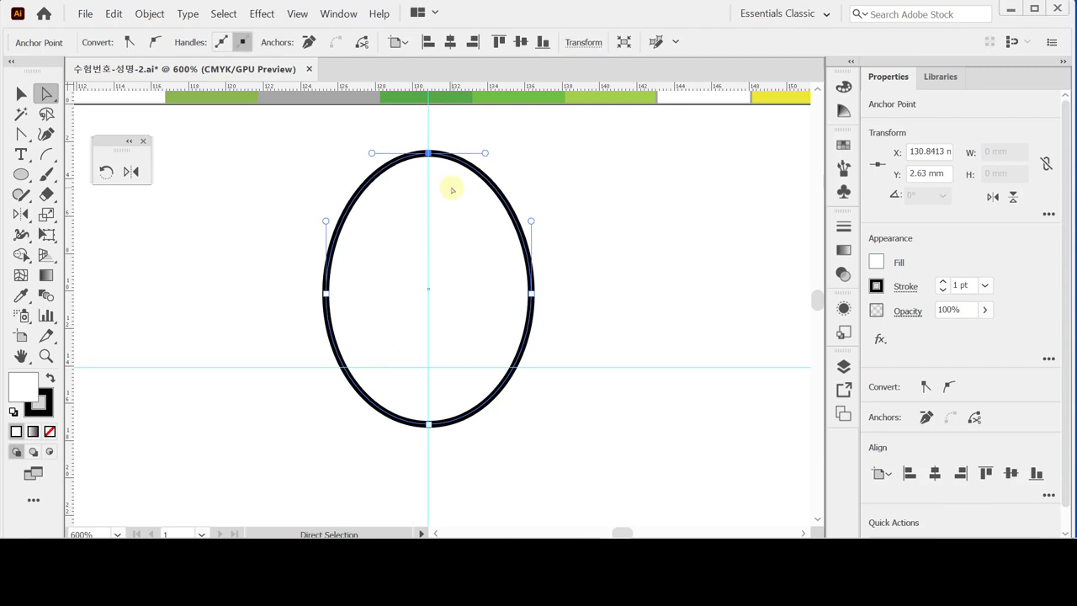
pyautogui.press('Up')
pyautogui.press('Up')
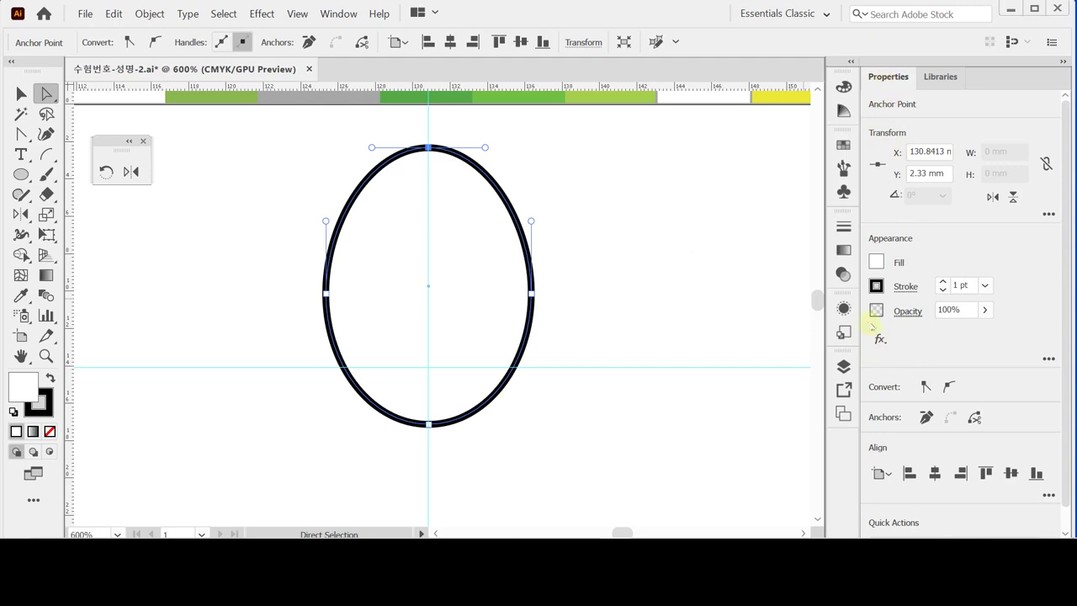
# - Start a Zig Zag effect on the ellipse with an absolute size of 0.5 mm
pyautogui.click(881, 340)
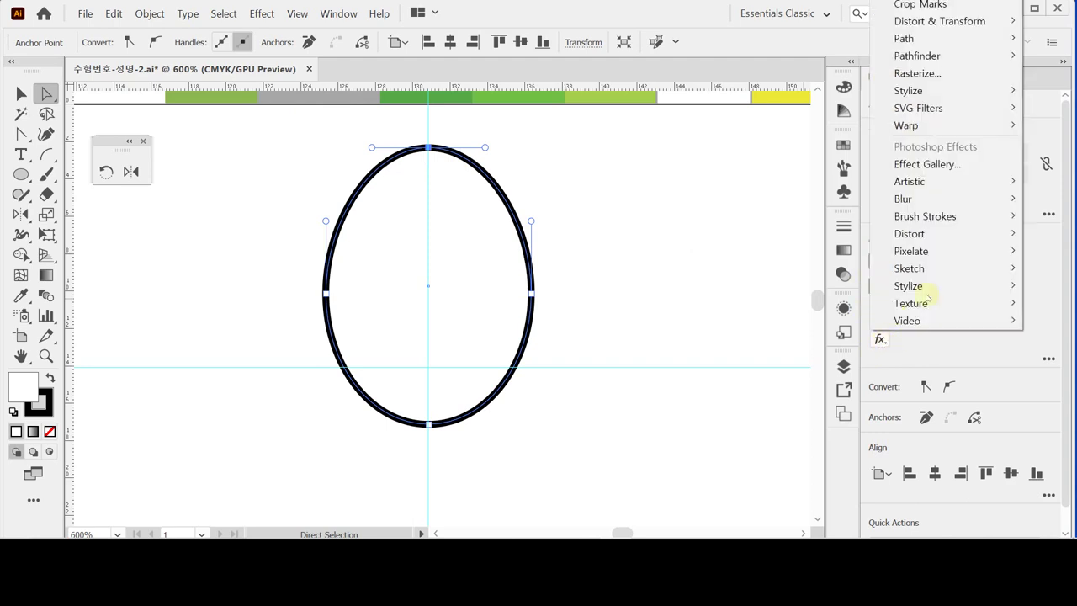
pyautogui.moveTo(936, 196)
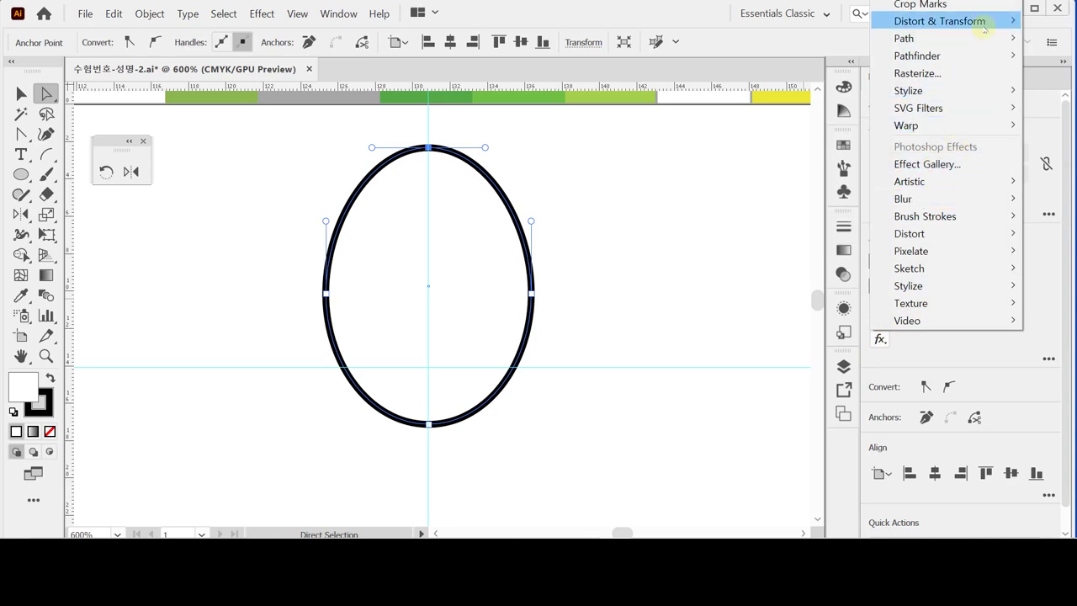
pyautogui.moveTo(983, 25)
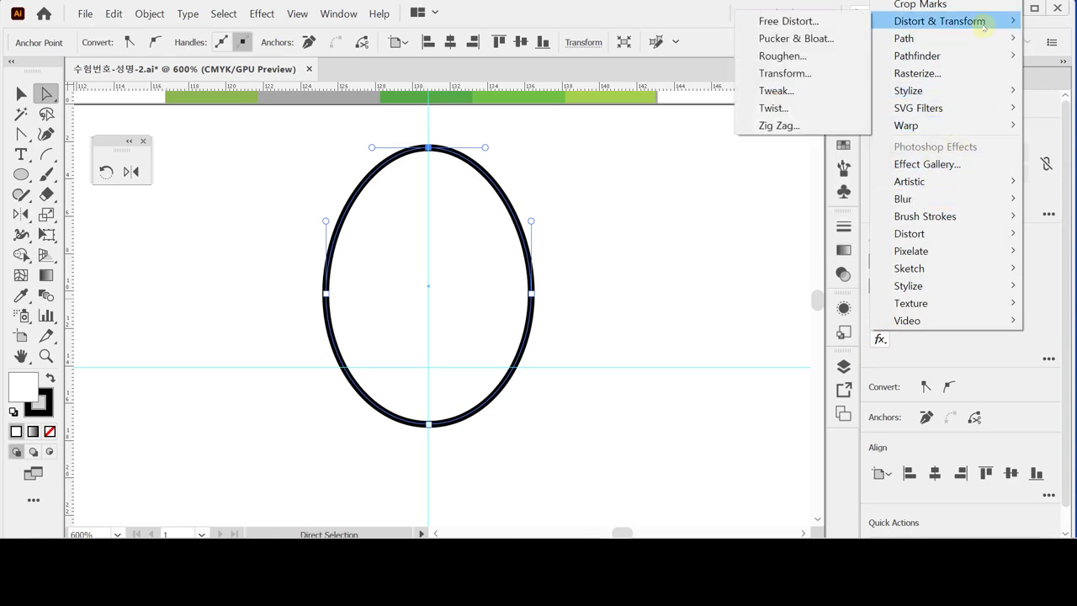
pyautogui.click(821, 126)
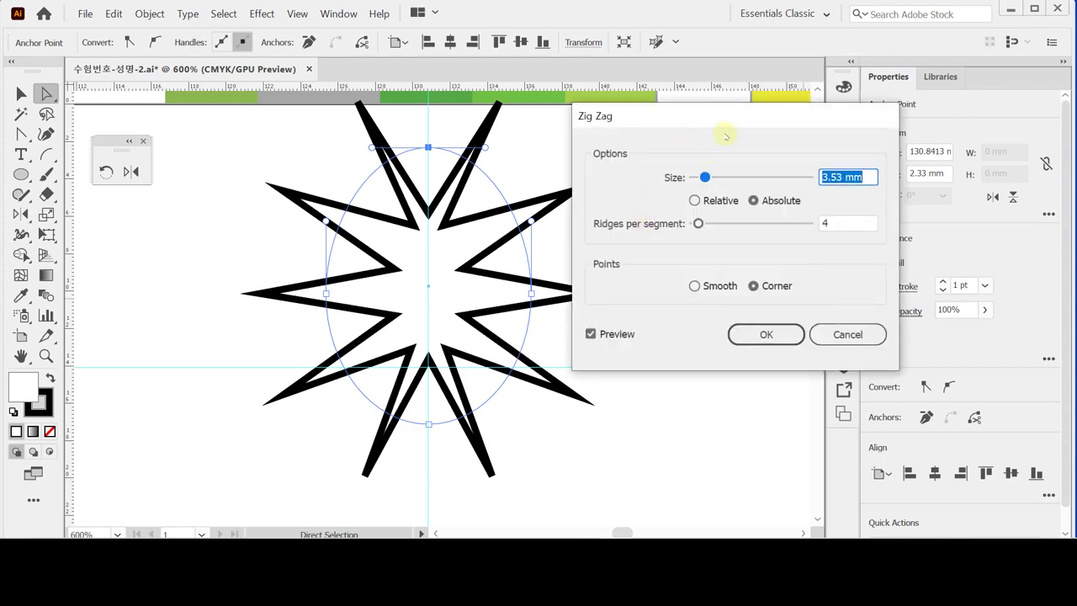
pyautogui.moveTo(705, 178)
pyautogui.mouseDown()
pyautogui.moveTo(721, 178)
pyautogui.moveTo(703, 178)
pyautogui.mouseUp()
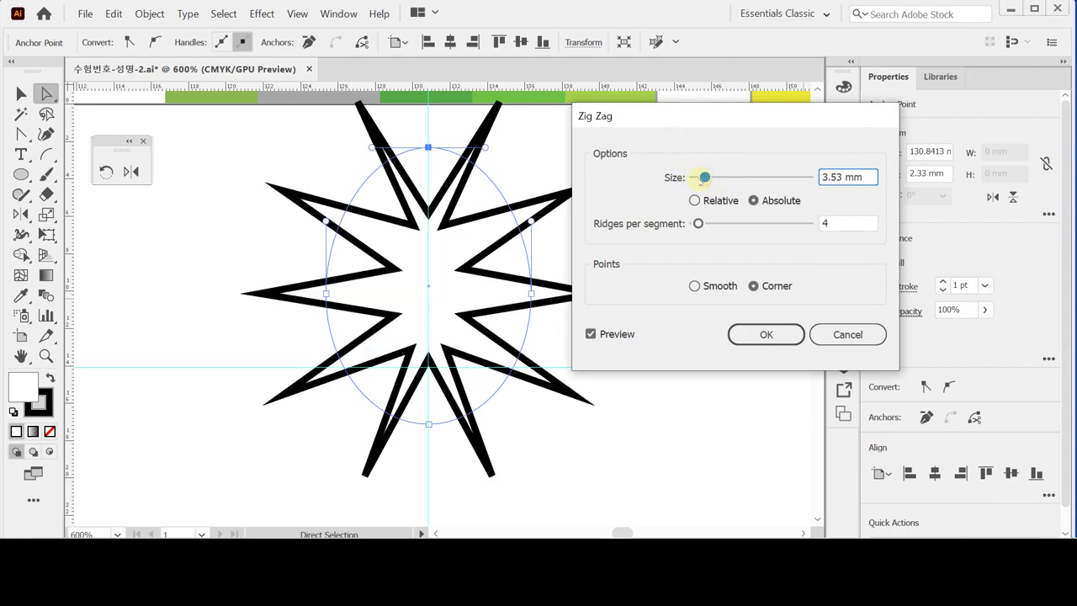
pyautogui.moveTo(842, 176); pyautogui.dragTo(783, 177)
pyautogui.write('.5')
pyautogui.press('Tab')
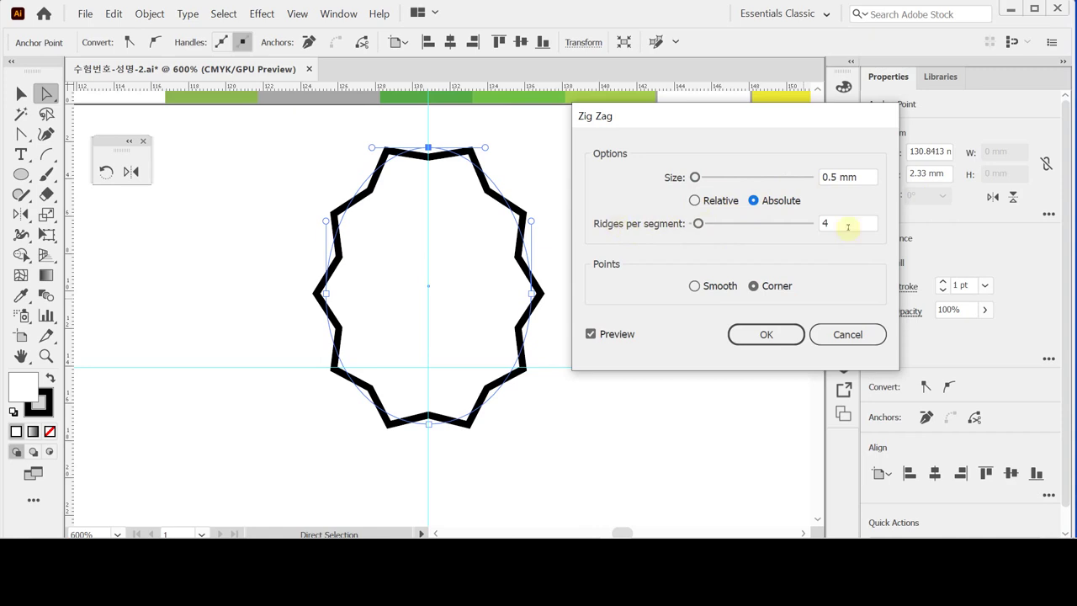
# - Set the Zig Zag effect to 11 ridges per segment, compare smooth with corner points, and apply it with corner points
pyautogui.moveTo(698, 224)
pyautogui.mouseDown()
pyautogui.moveTo(748, 225)
pyautogui.moveTo(705, 224)
pyautogui.mouseUp()
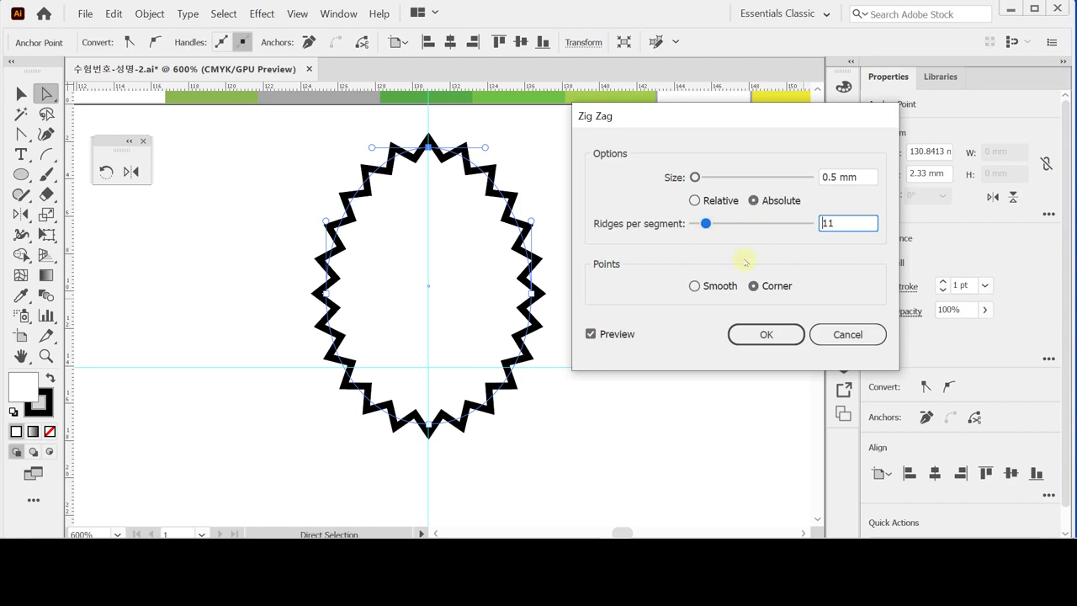
pyautogui.click(695, 286)
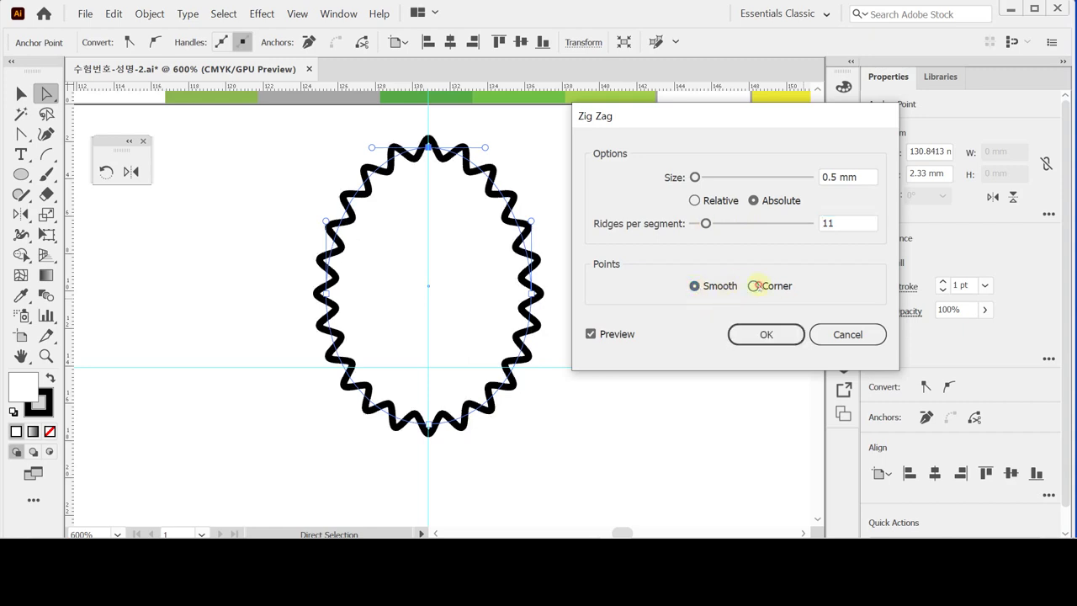
pyautogui.click(754, 286)
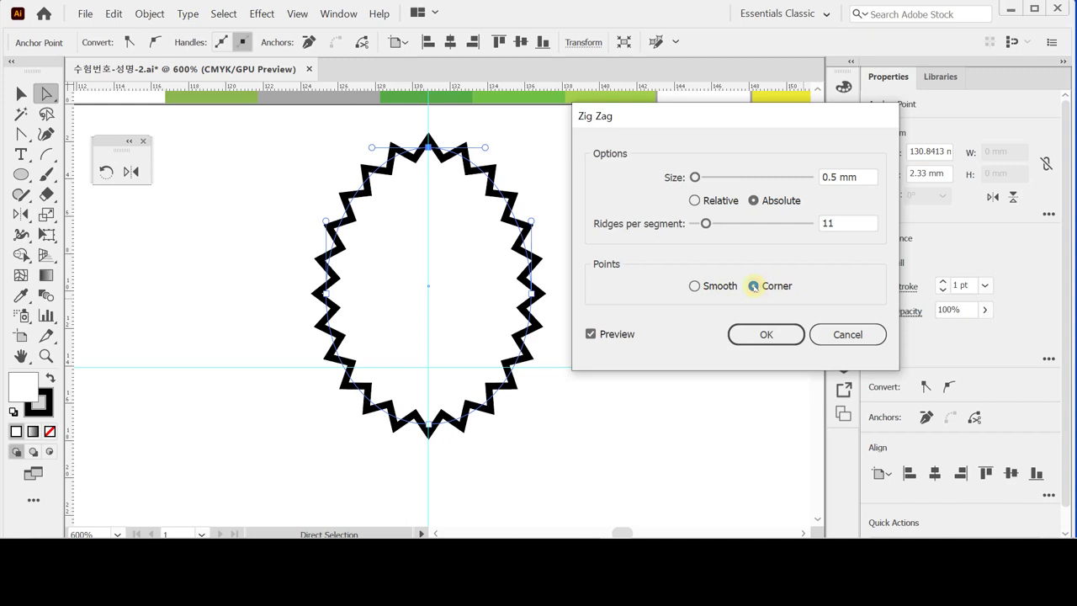
pyautogui.click(763, 333)
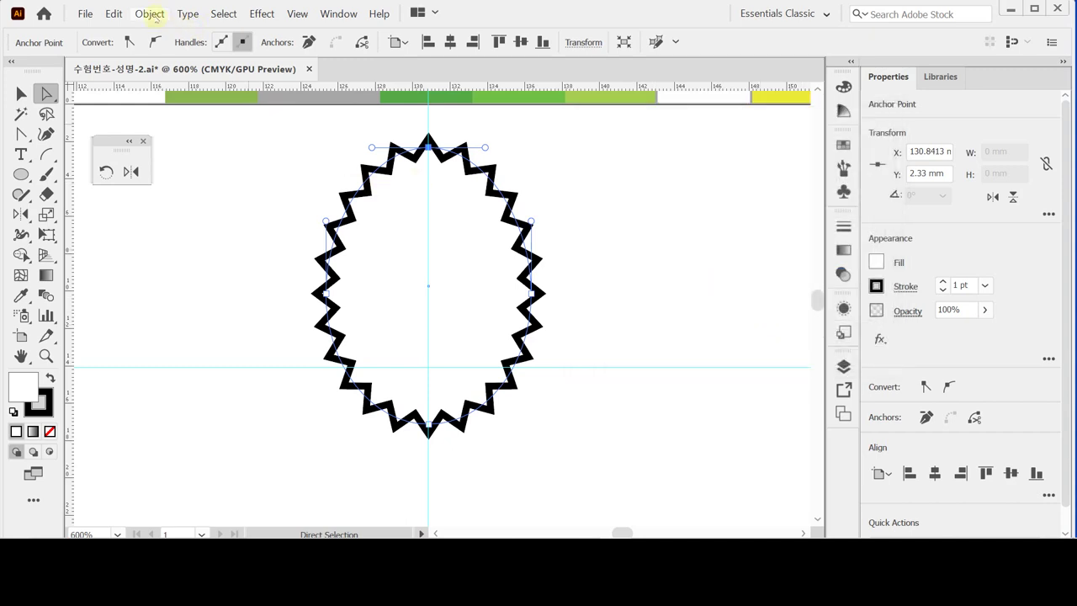
# - Expand the appearance of the zigzag ellipse, comparing its path in outline view before and after
pyautogui.hotkey('ctrl', 'y')
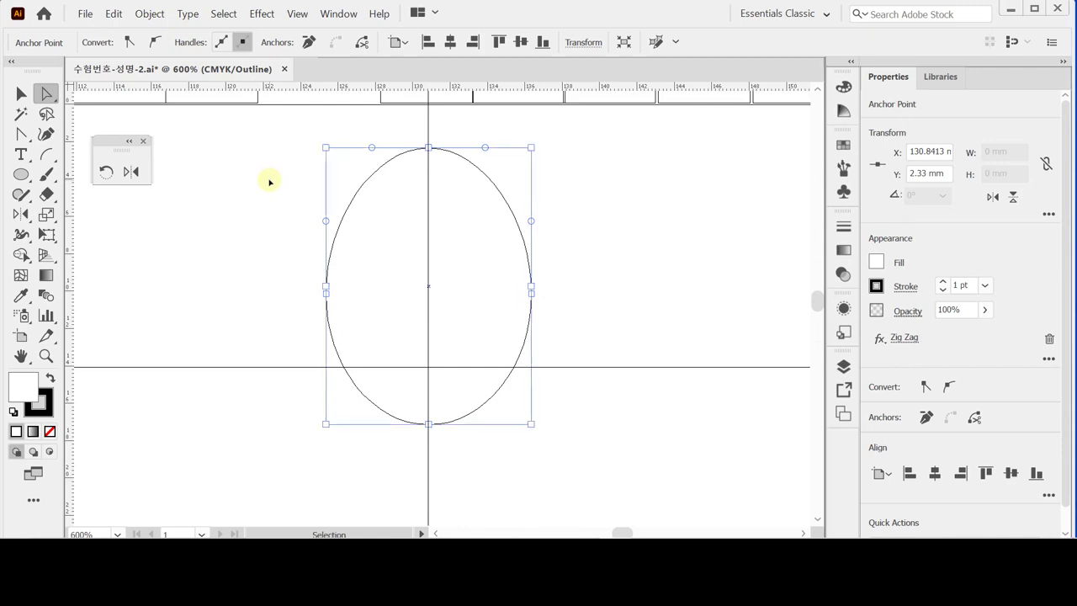
pyautogui.hotkey('ctrl', 'y')
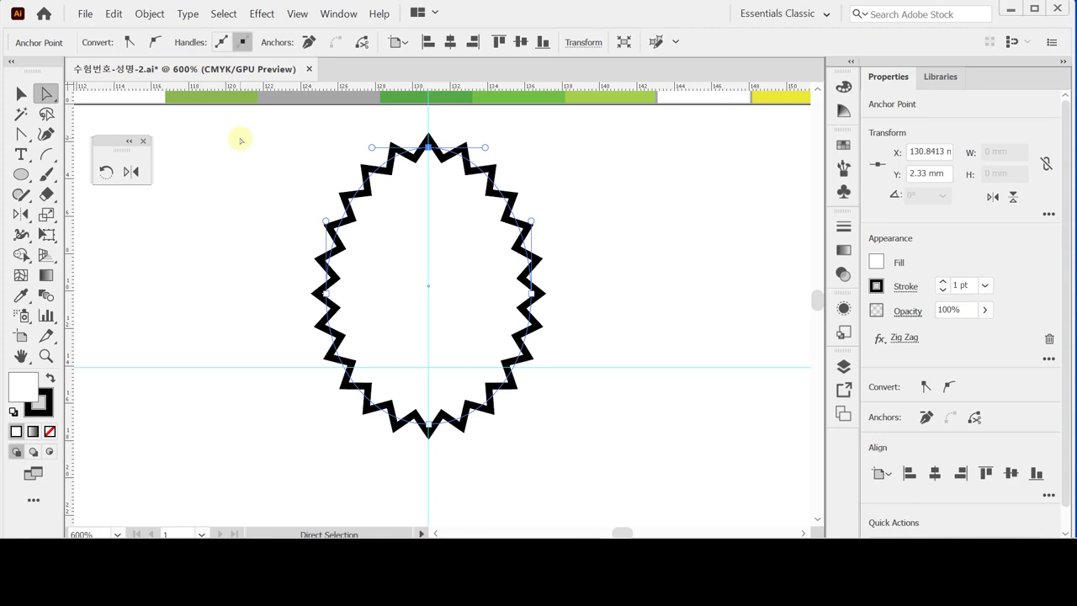
pyautogui.click(150, 13)
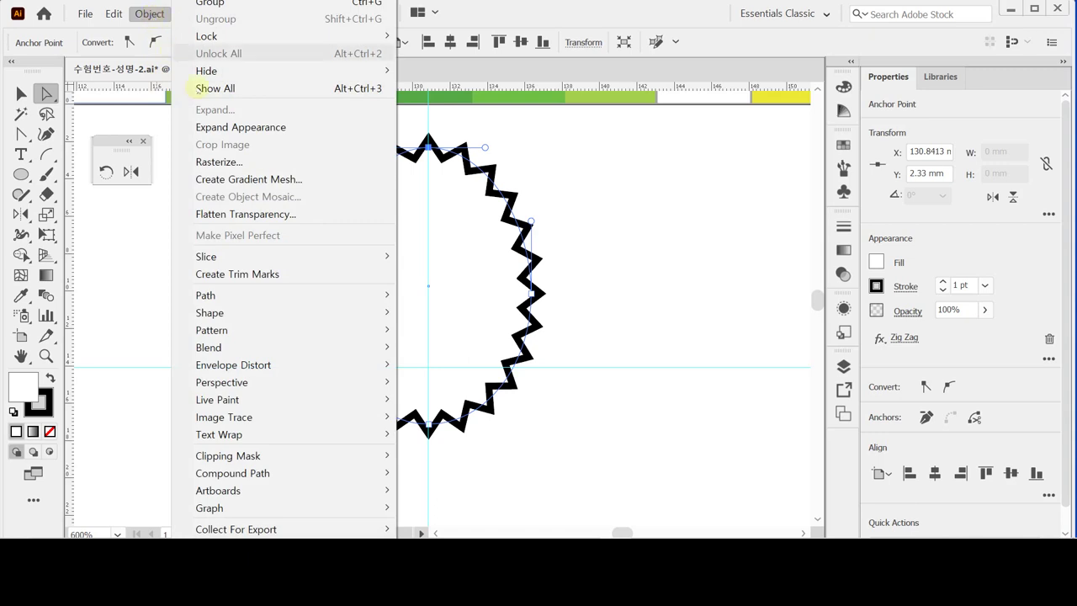
pyautogui.click(225, 128)
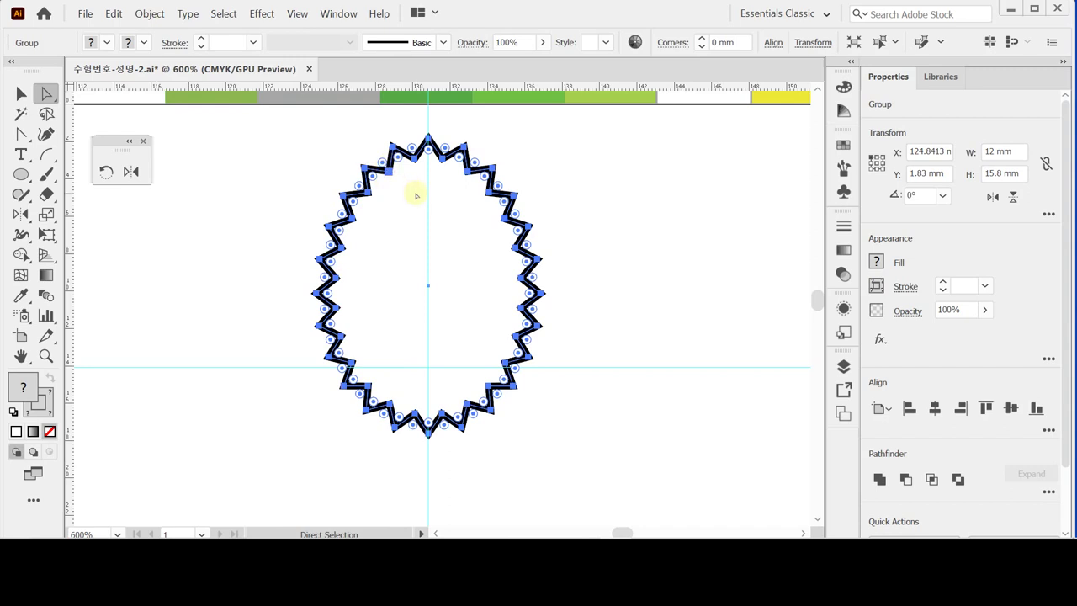
pyautogui.hotkey('ctrl', 'y')
pyautogui.hotkey('ctrl', 'y')
# - Move the expanded zigzag shape slightly down along the vertical guide and deselect it
pyautogui.click(621, 279)
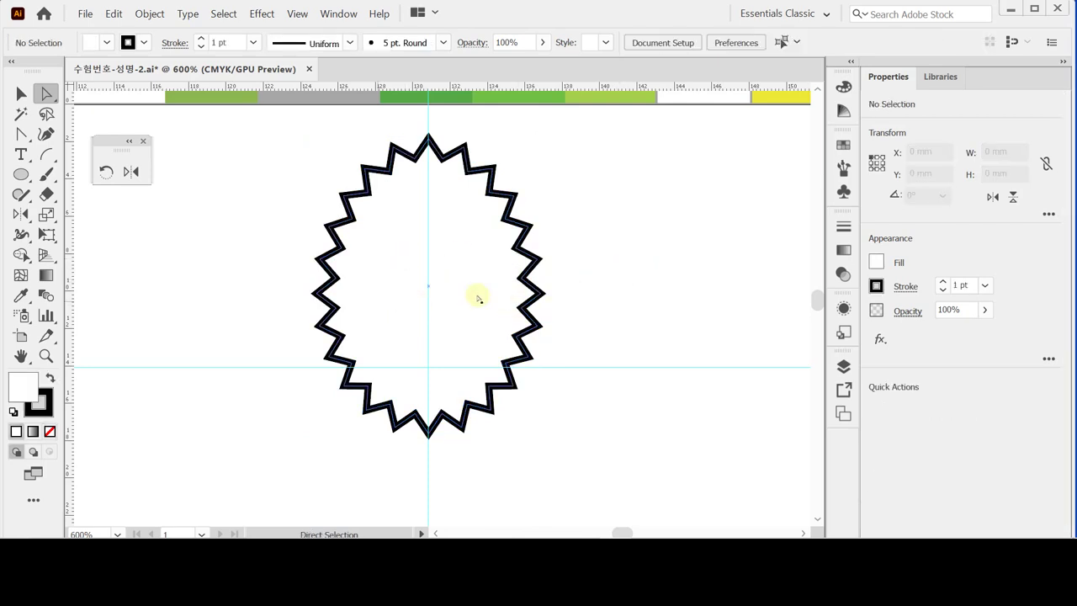
pyautogui.moveTo(444, 281); pyautogui.dragTo(447, 306)
pyautogui.click(159, 222)
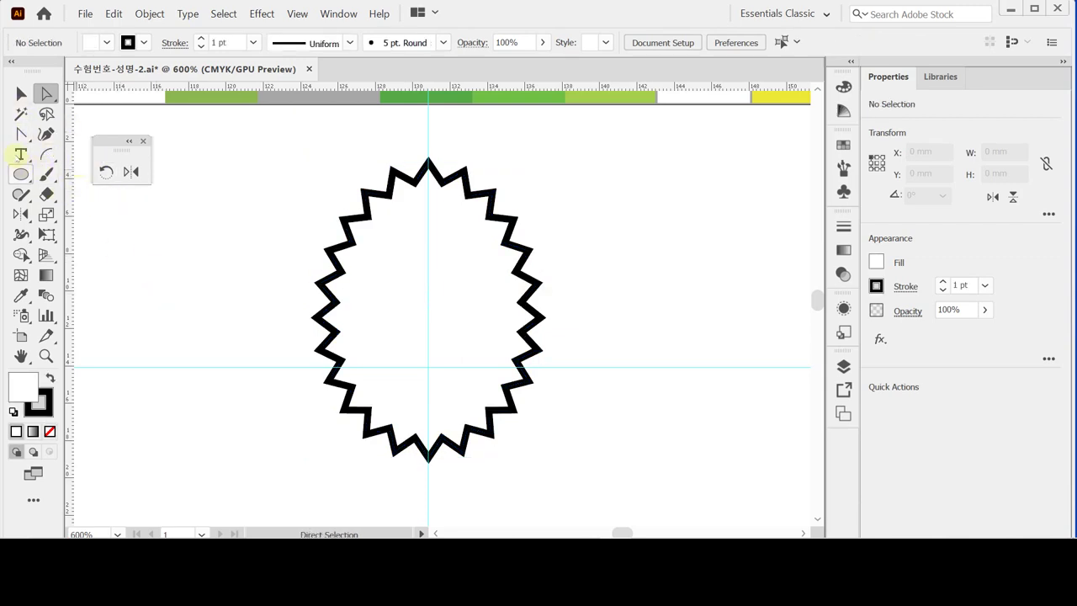
# - Draw an unfilled sagging curve with the Pen tool from the guide intersection past the zigzag's right edge to about X 137.78 mm, Y 14.39 mm
pyautogui.click(21, 135)
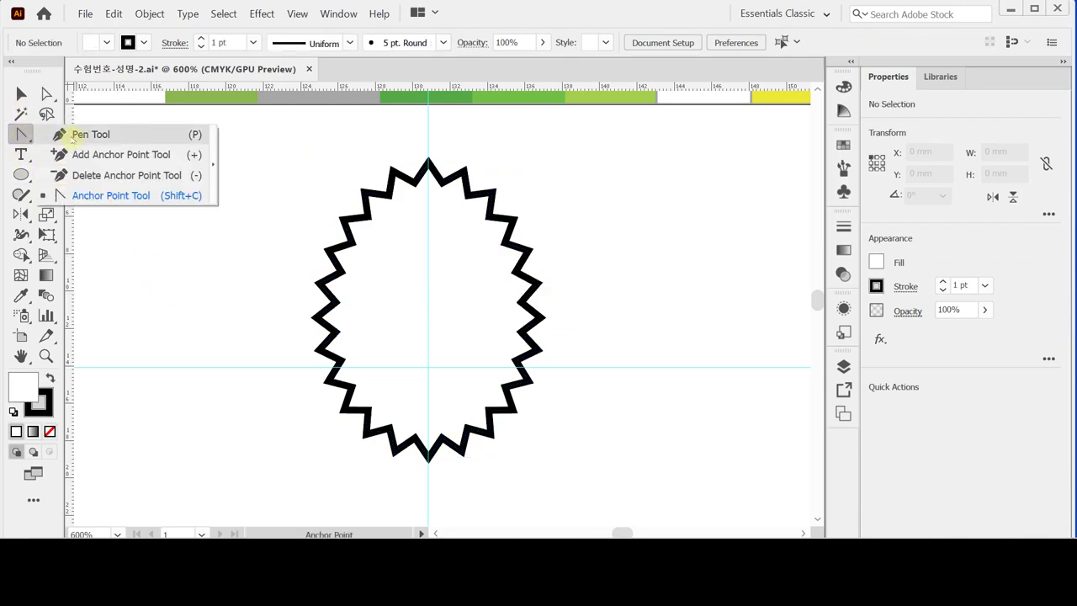
pyautogui.click(80, 135)
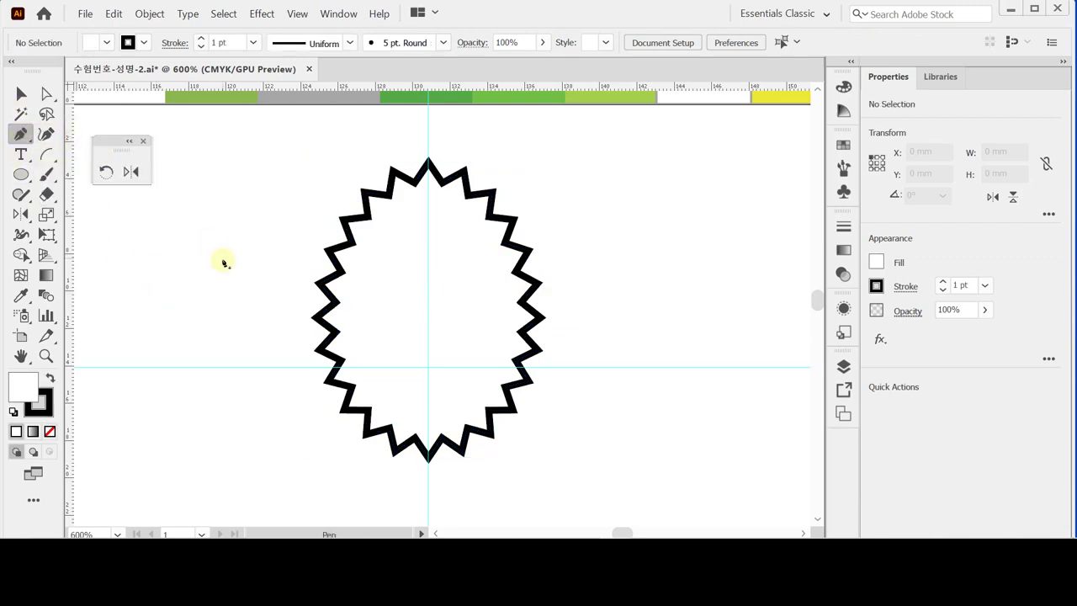
pyautogui.click(430, 310)
pyautogui.click(429, 368)
pyautogui.click(548, 367)
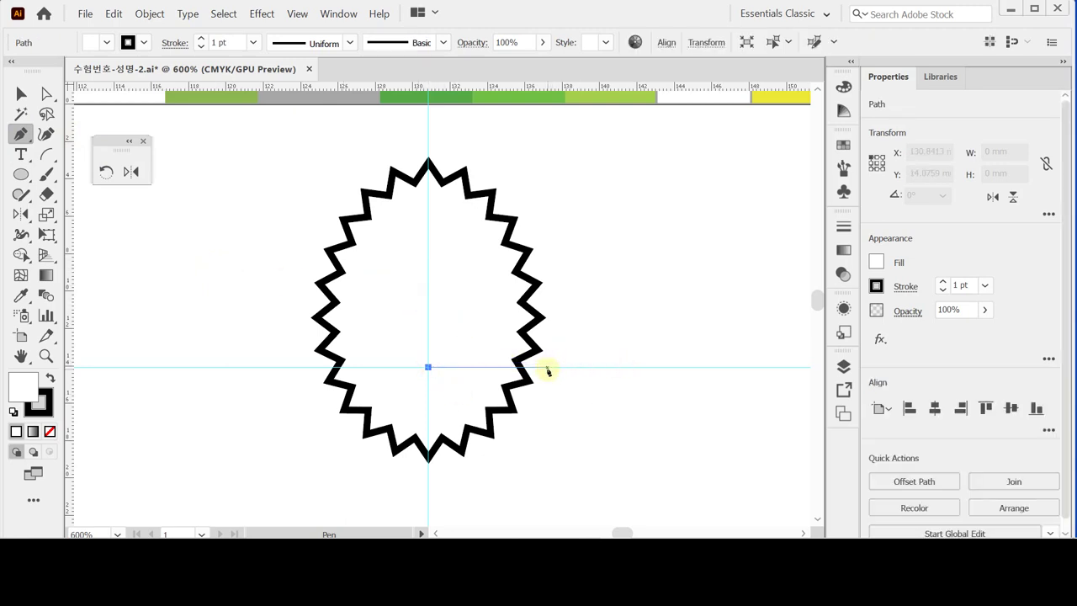
pyautogui.moveTo(585, 350); pyautogui.dragTo(618, 313)
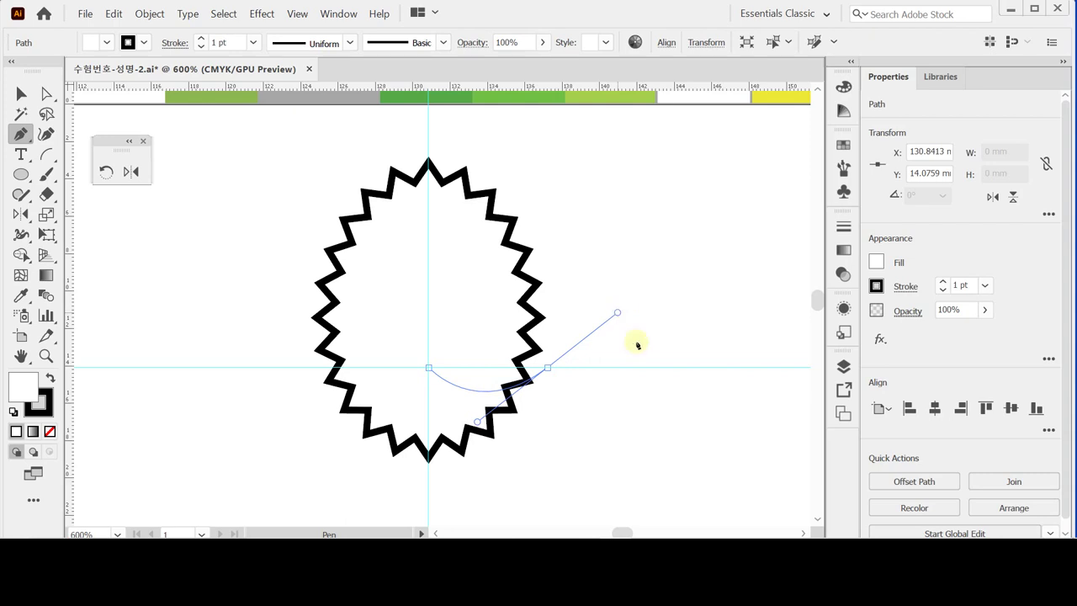
pyautogui.click(548, 368)
pyautogui.moveTo(548, 367); pyautogui.dragTo(558, 373)
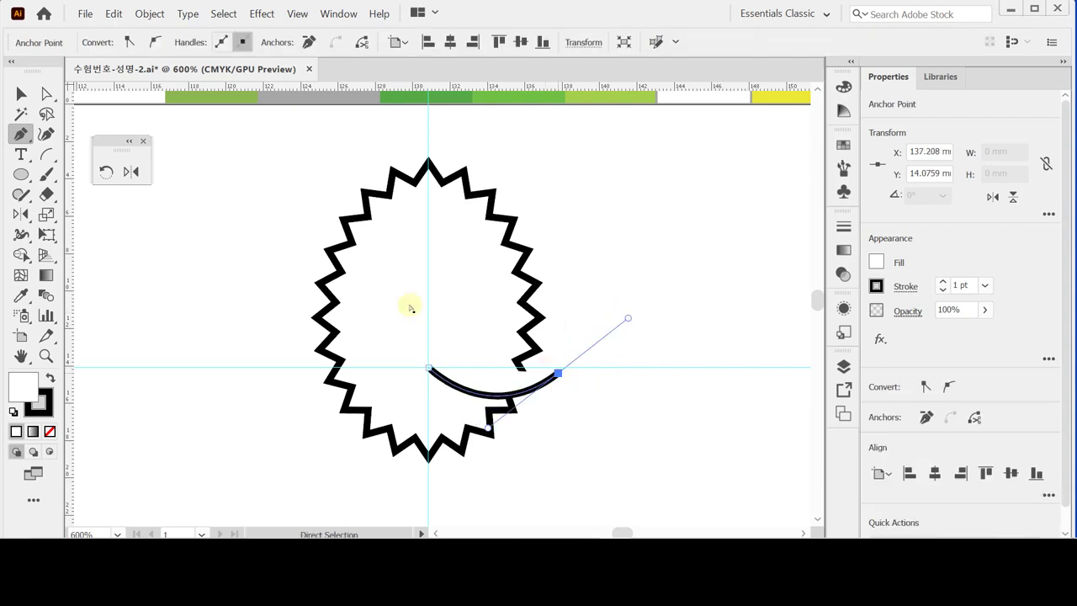
pyautogui.click(50, 431)
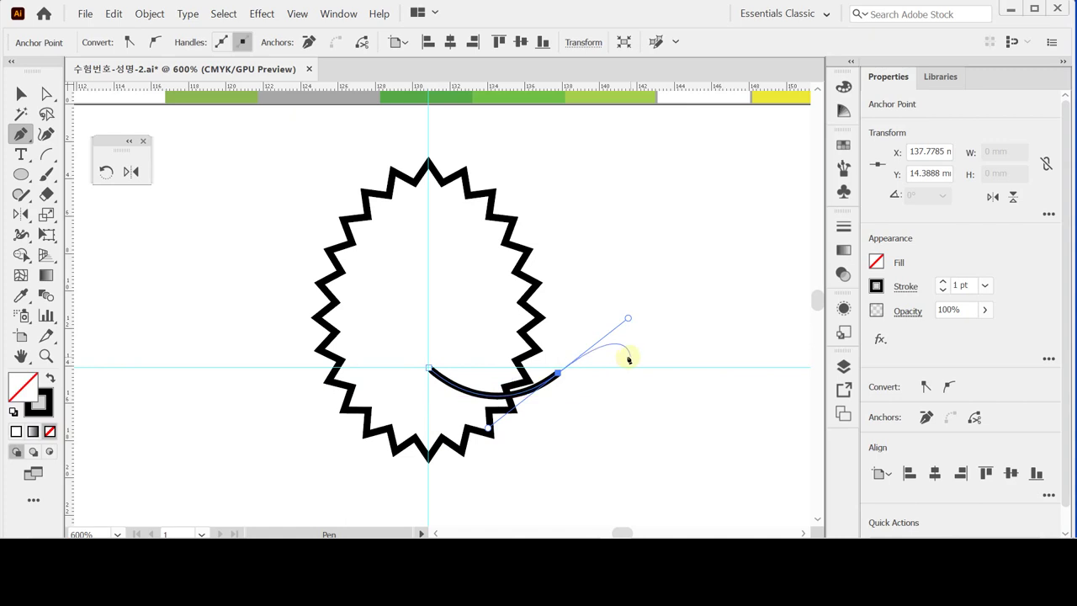
pyautogui.moveTo(558, 373); pyautogui.dragTo(558, 373)
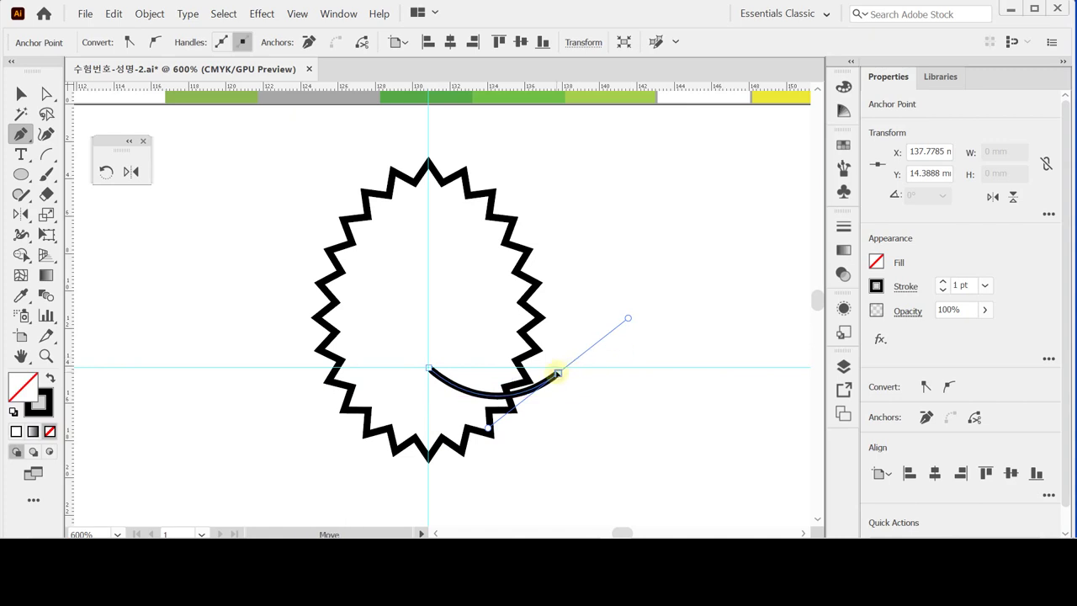
# - Reflect a copy of the curve across the vertical guide, using the guide intersection as the origin
pyautogui.click(22, 94)
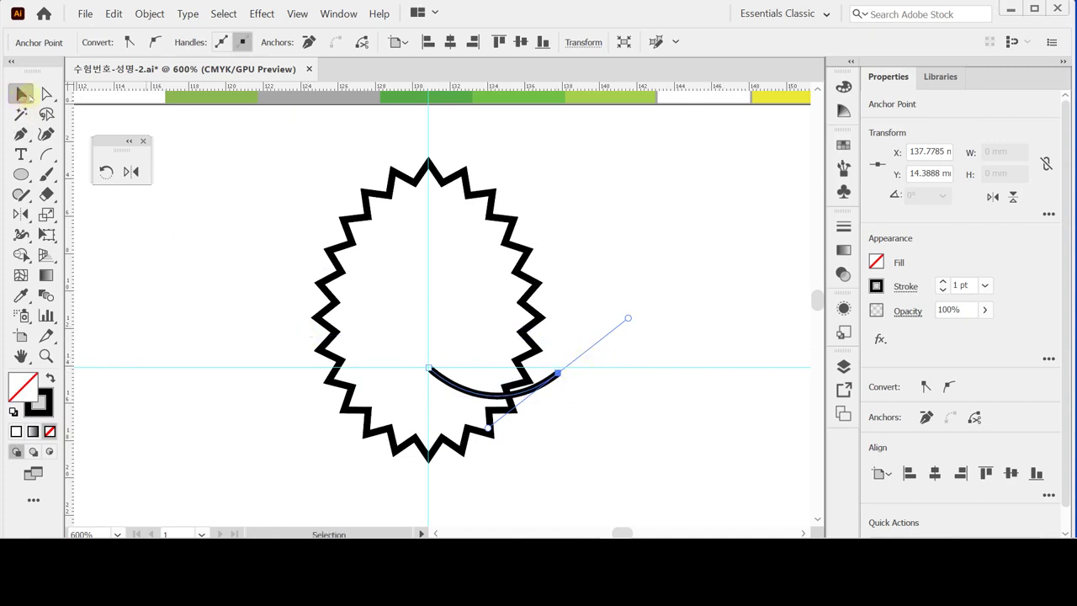
pyautogui.click(557, 389)
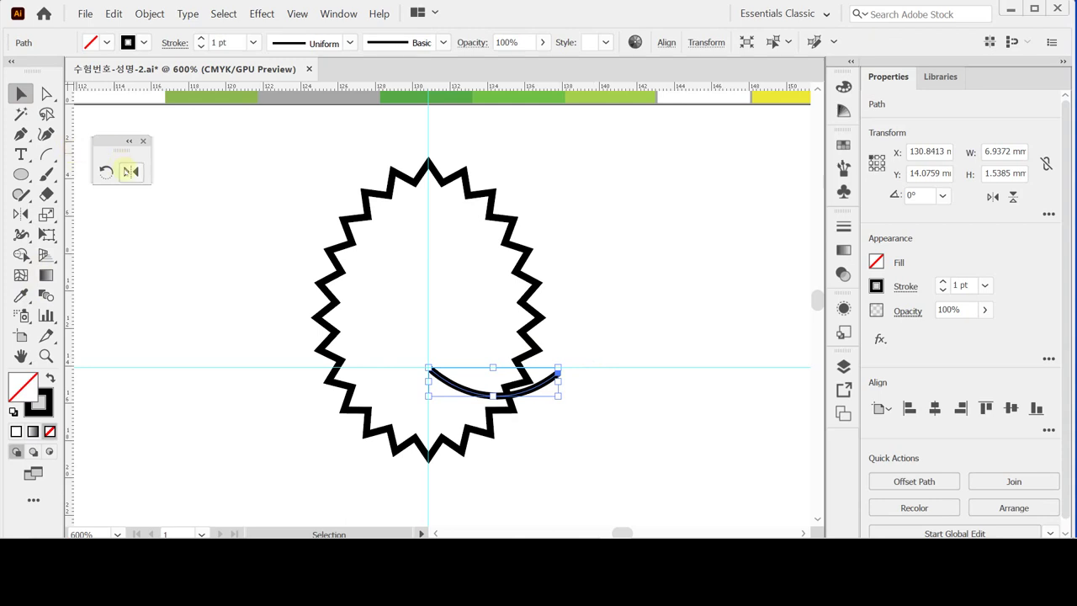
pyautogui.click(131, 171)
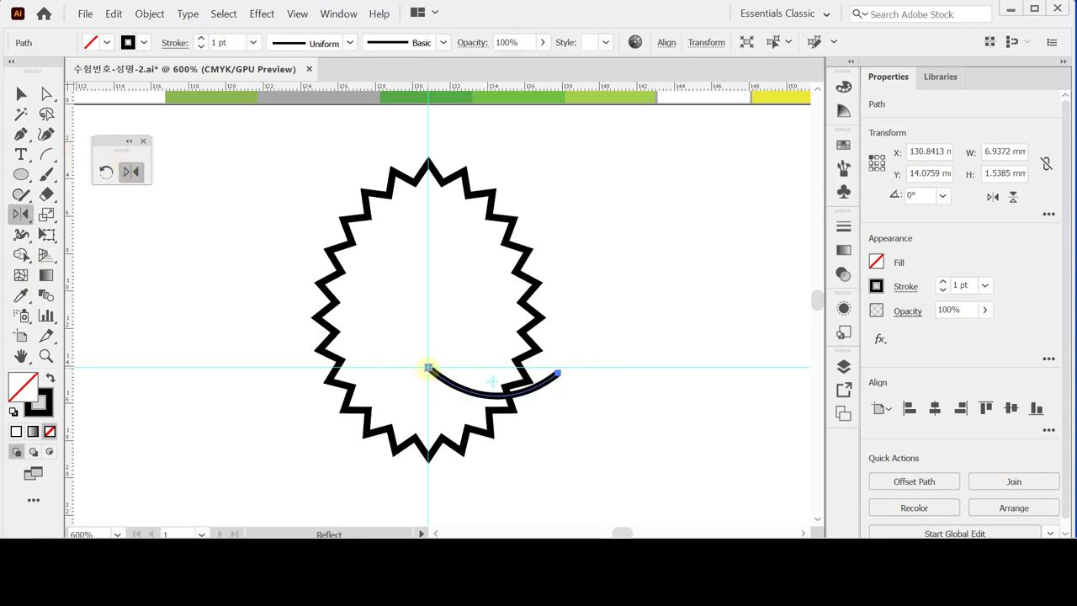
pyautogui.keyDown('alt'); pyautogui.click(428, 367); pyautogui.keyUp('alt')
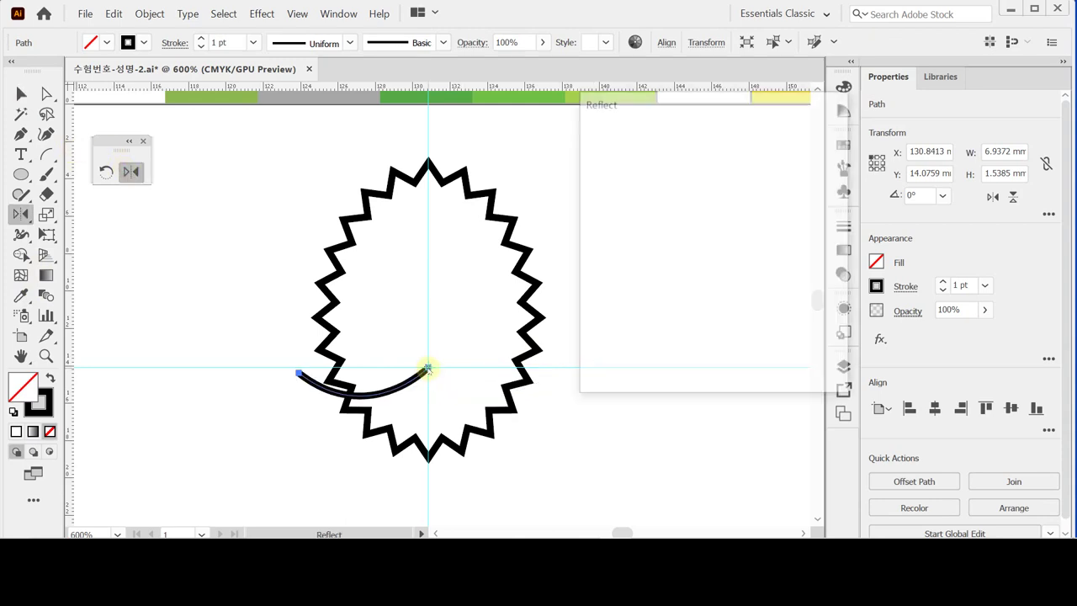
pyautogui.click(650, 363)
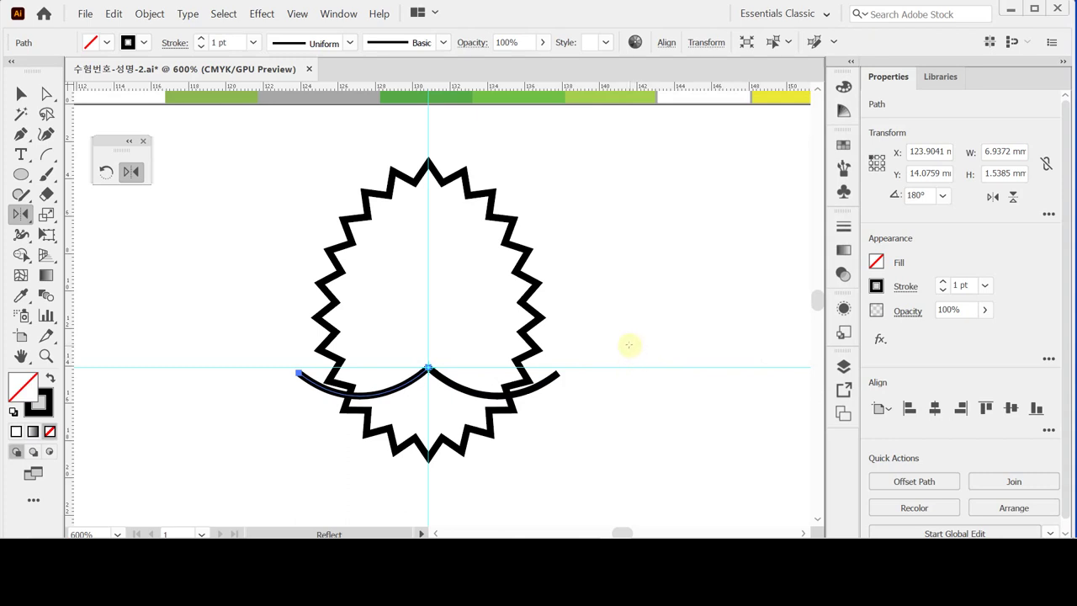
# - In outline view, average the mirrored curves' meeting end points on both axes at the guide intersection
pyautogui.hotkey('ctrl', 'y')
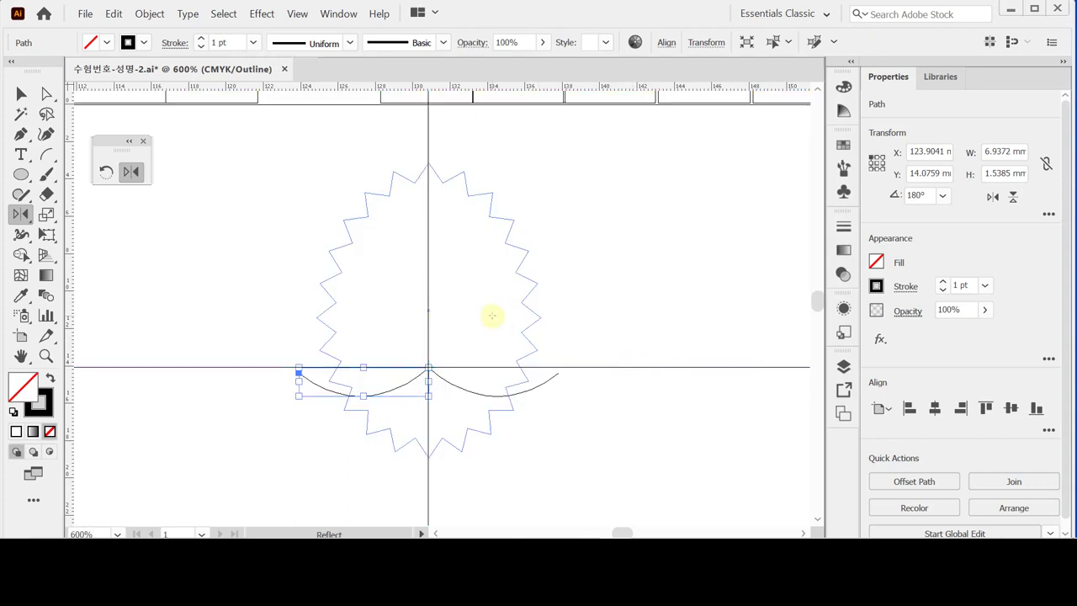
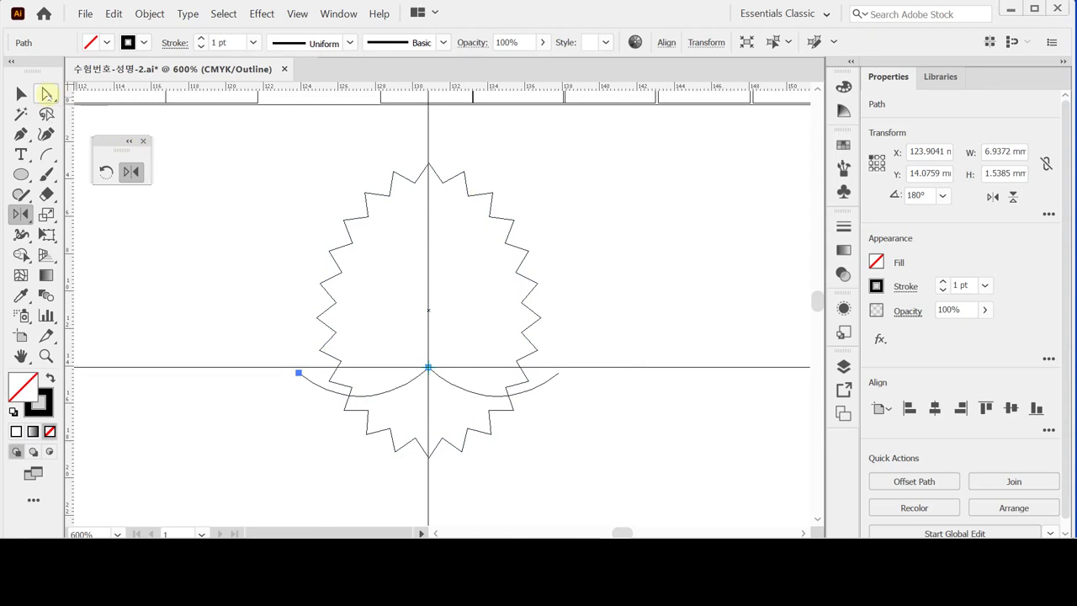
pyautogui.click(47, 94)
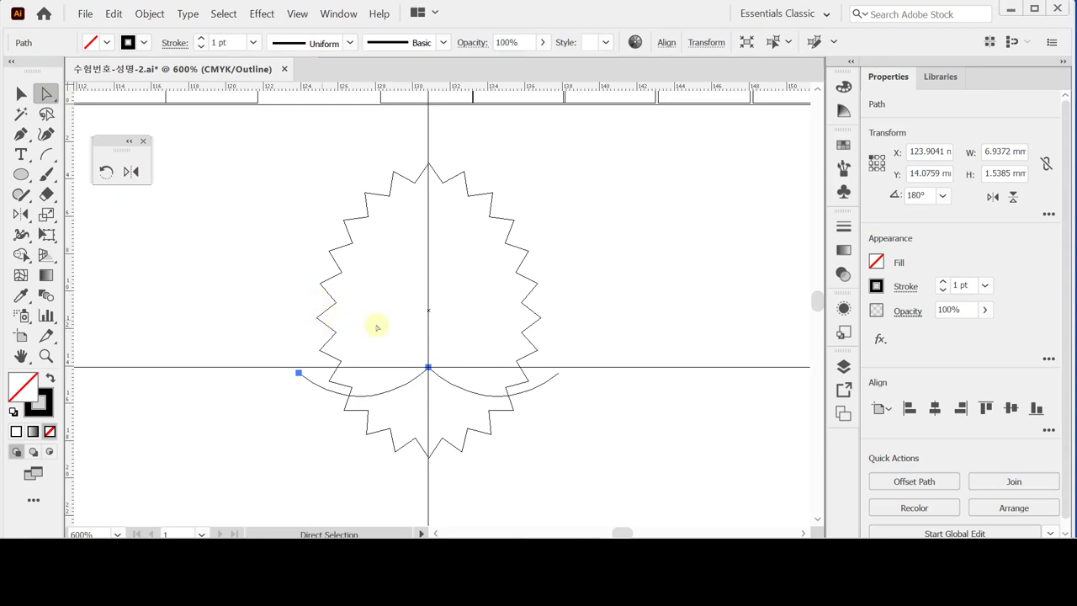
pyautogui.moveTo(411, 348); pyautogui.dragTo(444, 386)
pyautogui.rightClick(456, 314)
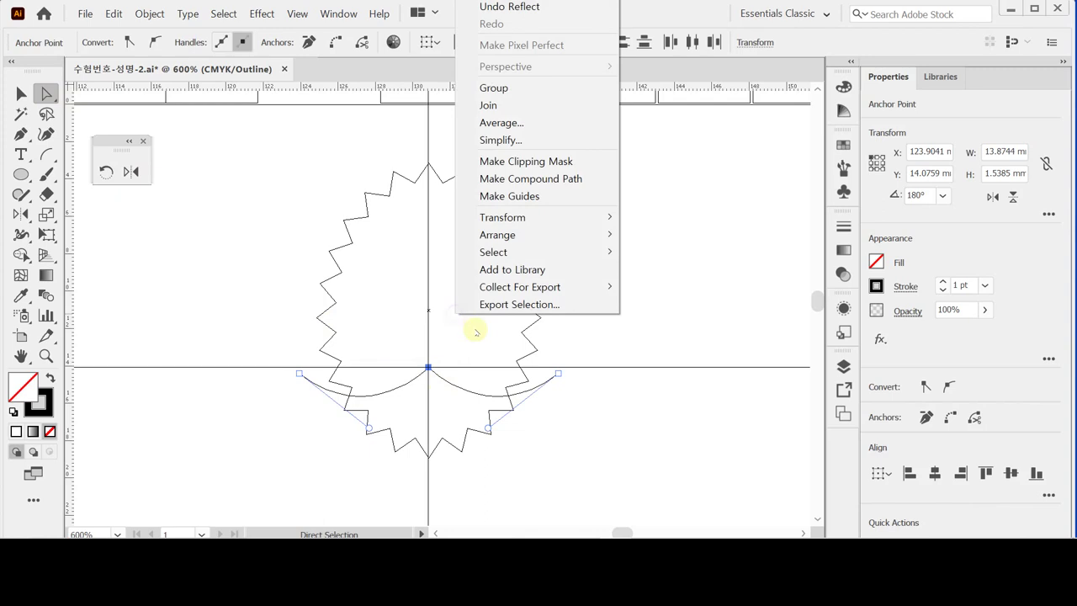
pyautogui.click(535, 128)
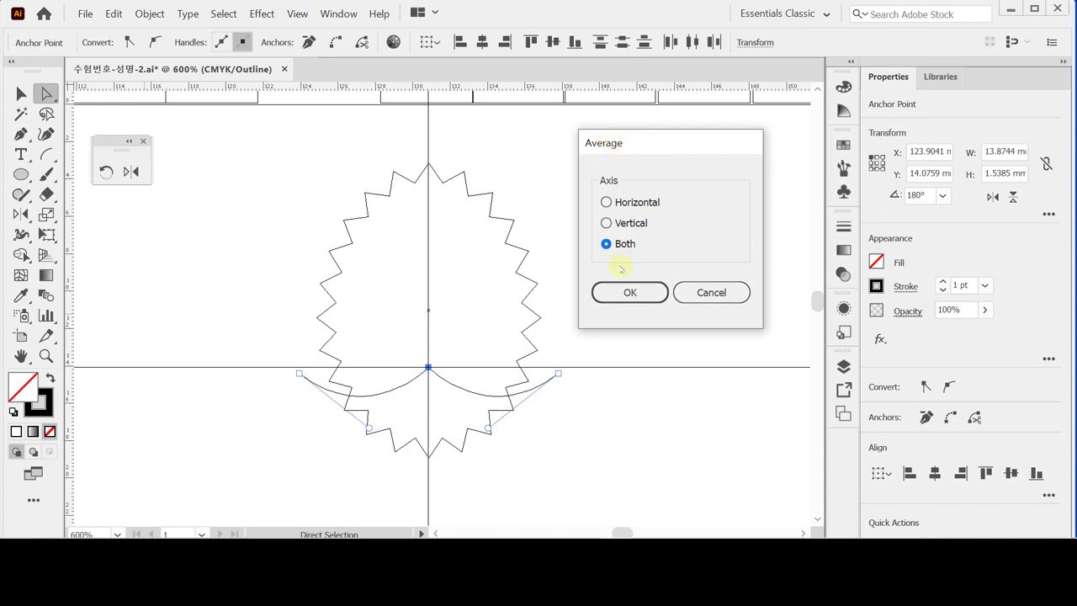
pyautogui.click(636, 295)
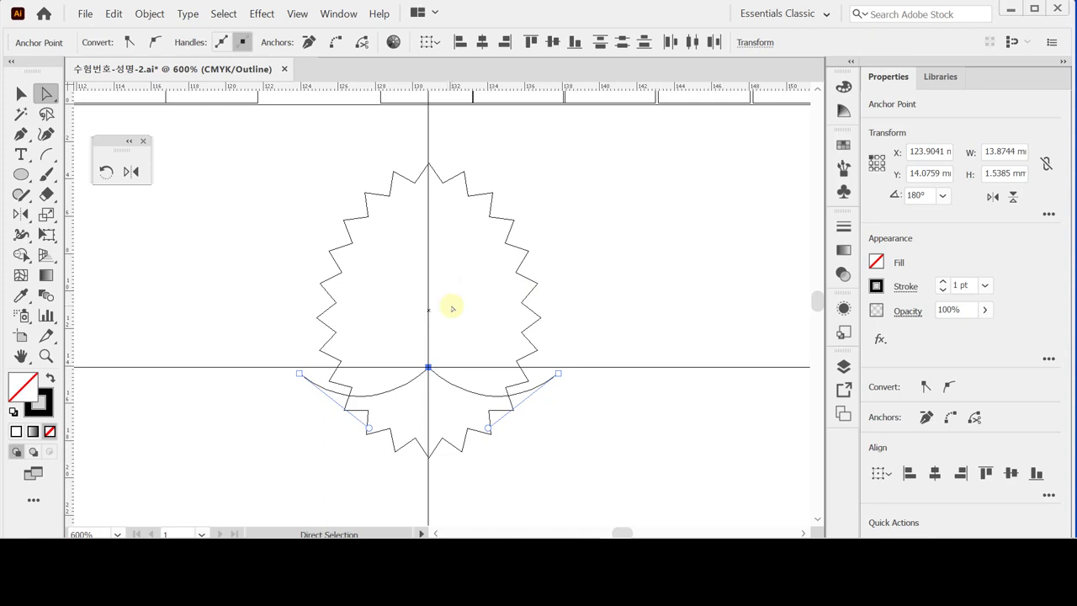
# - Join the two averaged end points into one continuous curve and return to the colour preview
pyautogui.rightClick(448, 317)
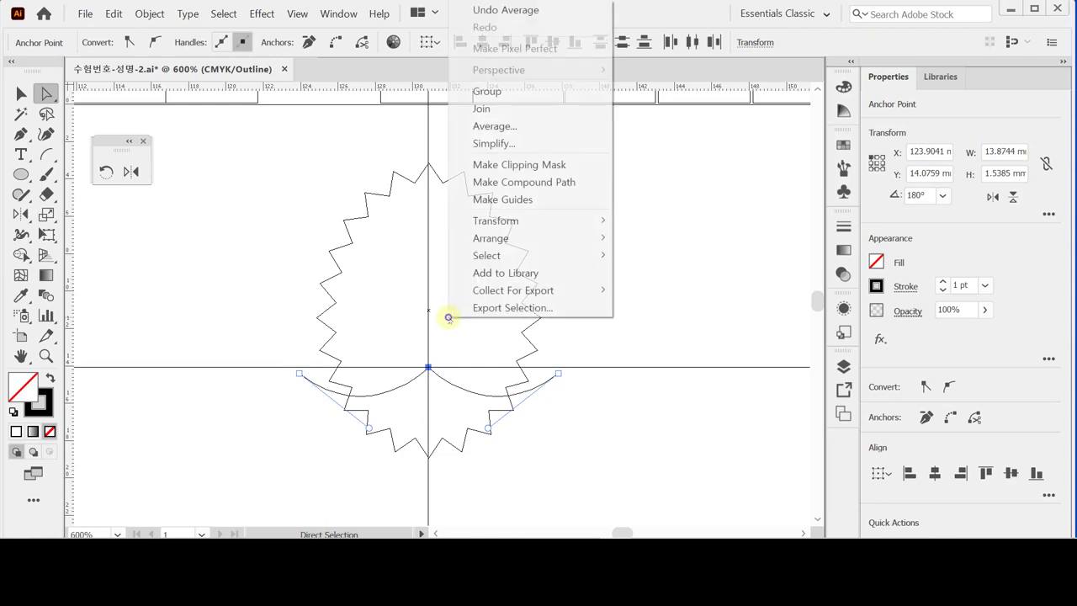
pyautogui.click(500, 111)
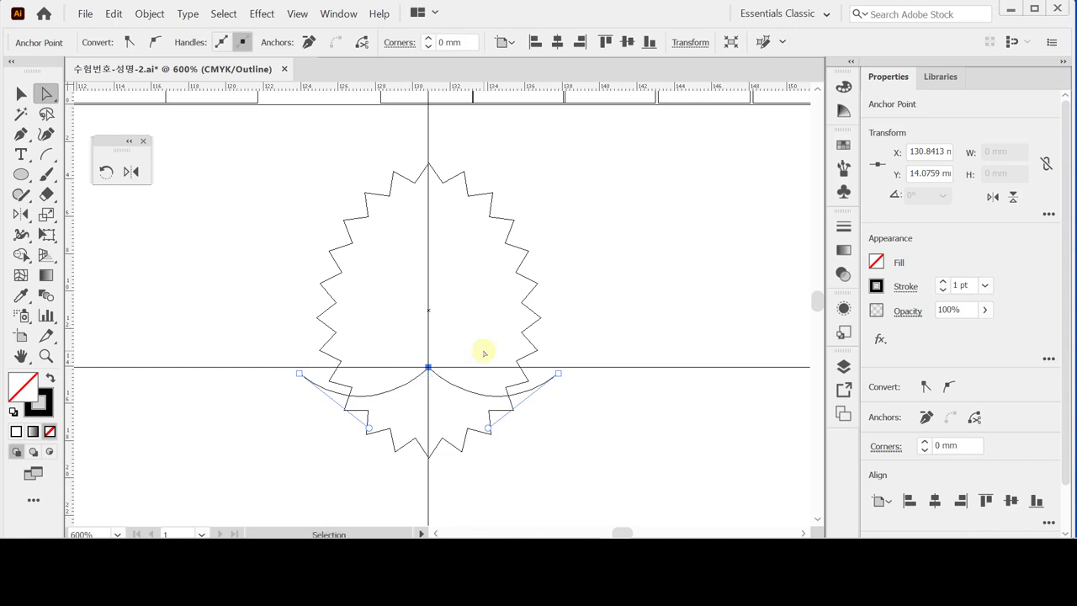
pyautogui.press('ctrl')
pyautogui.hotkey('ctrl', 'y')
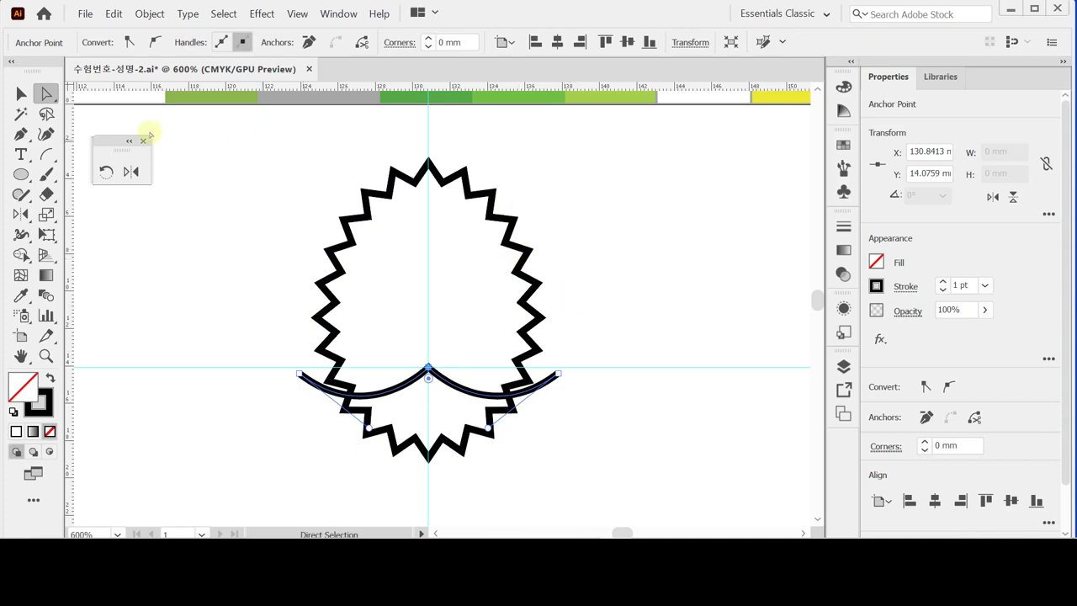
# - Centre-align the joined curve and the zigzag shape horizontally, and split them with Pathfinder Divide
pyautogui.click(21, 94)
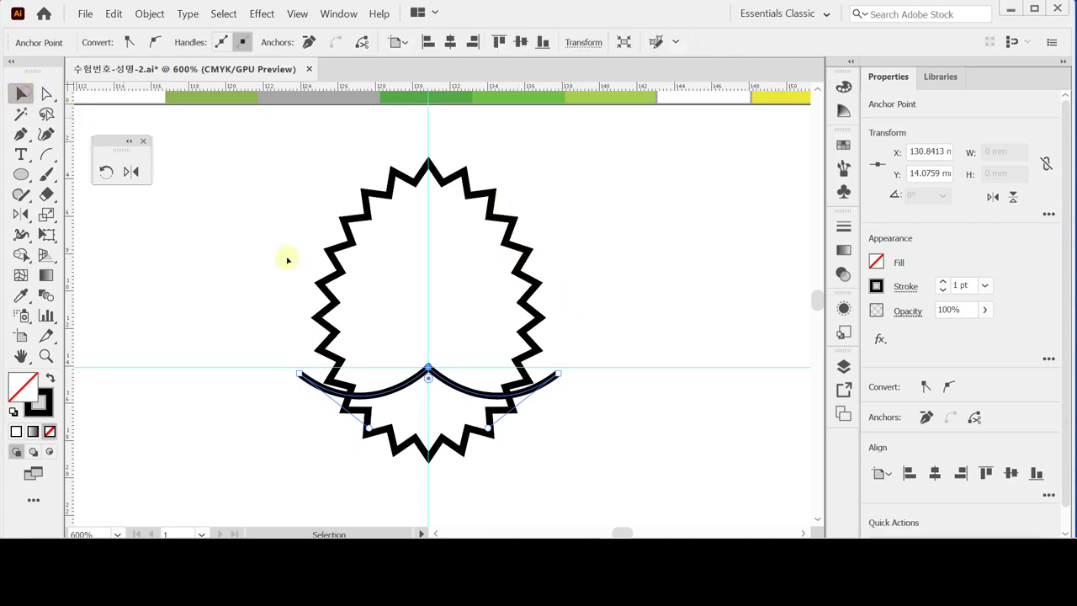
pyautogui.keyDown('shift'); pyautogui.click(454, 414); pyautogui.keyUp('shift')
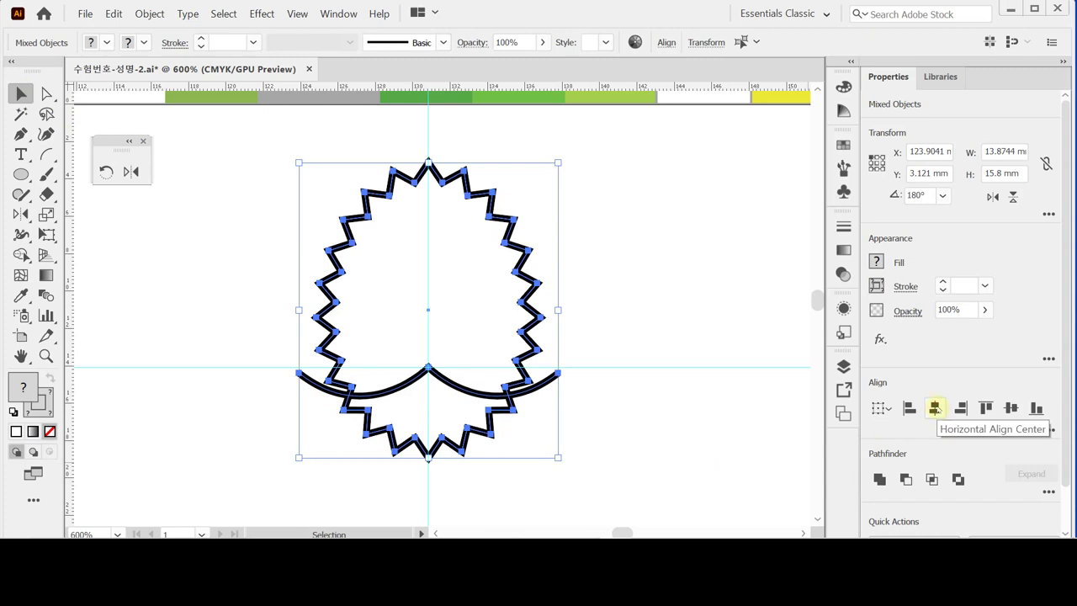
pyautogui.click(934, 409)
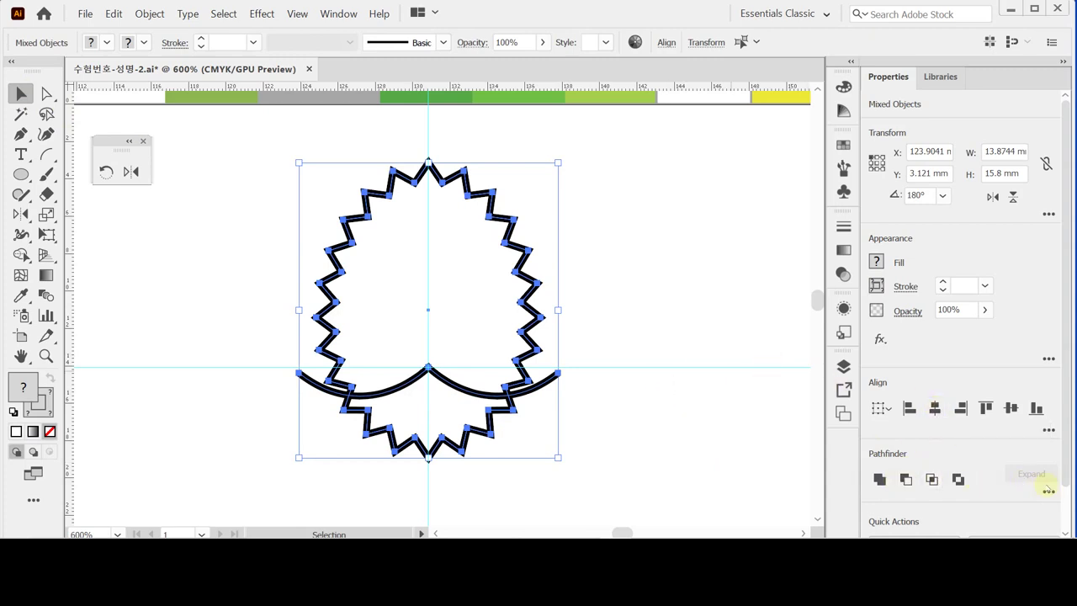
pyautogui.click(1049, 490)
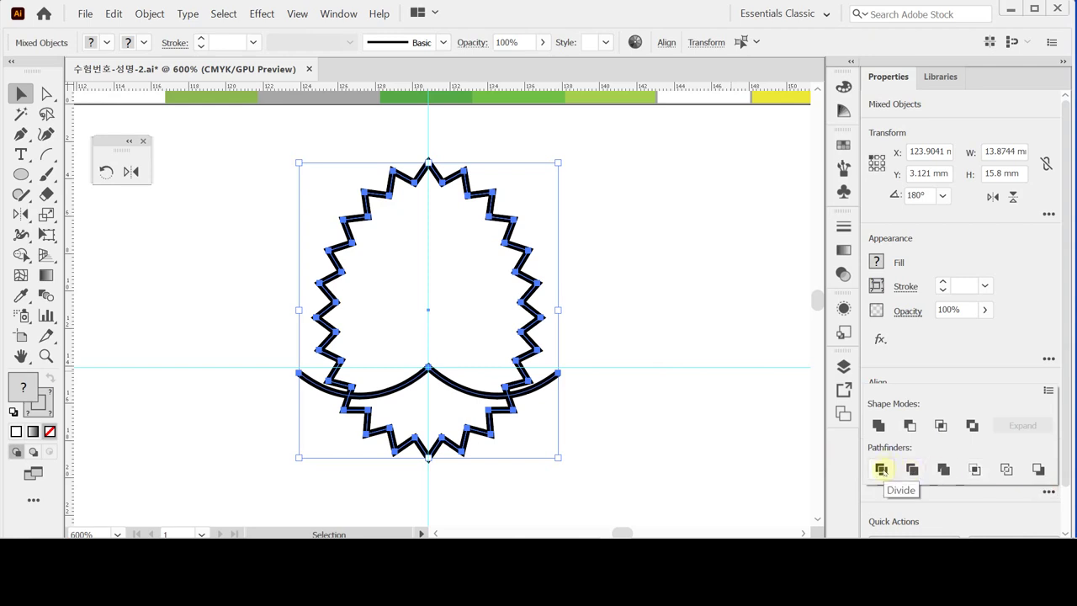
pyautogui.click(881, 469)
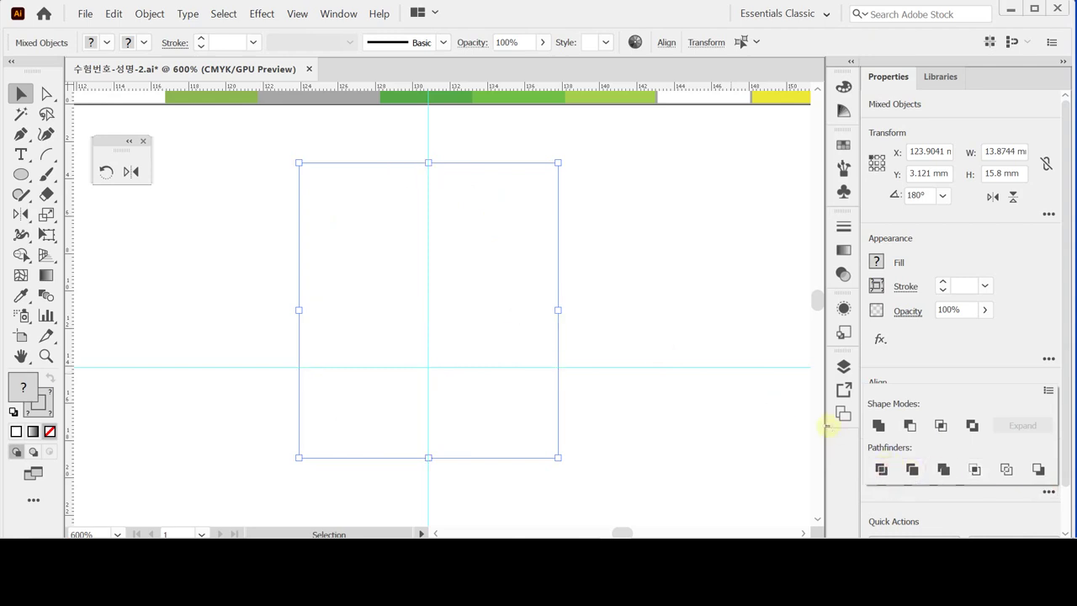
pyautogui.click(643, 344)
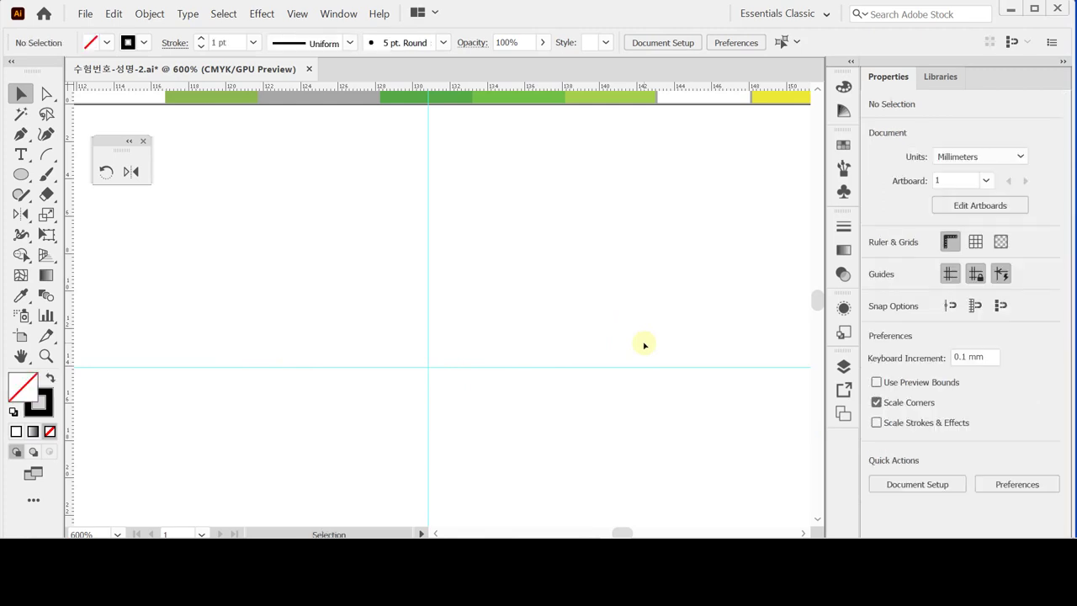
pyautogui.hotkey('ctrl', 'a')
pyautogui.hotkey('ctrl', '4')
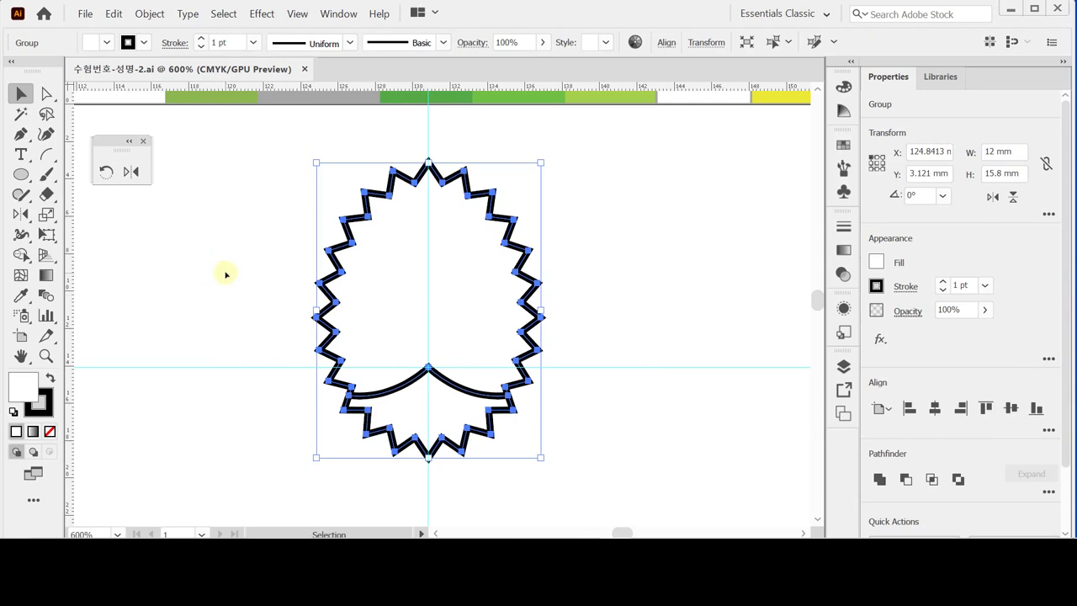
# - Isolate the divided group, delete the zigzag piece below the curve, and leave isolation mode
pyautogui.doubleClick(425, 252)
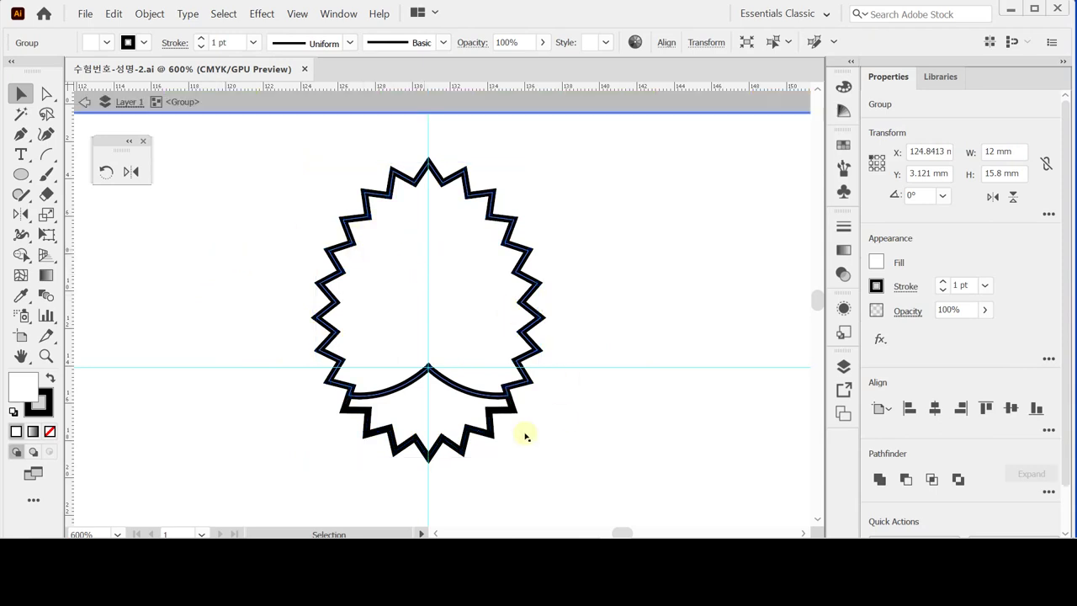
pyautogui.click(482, 434)
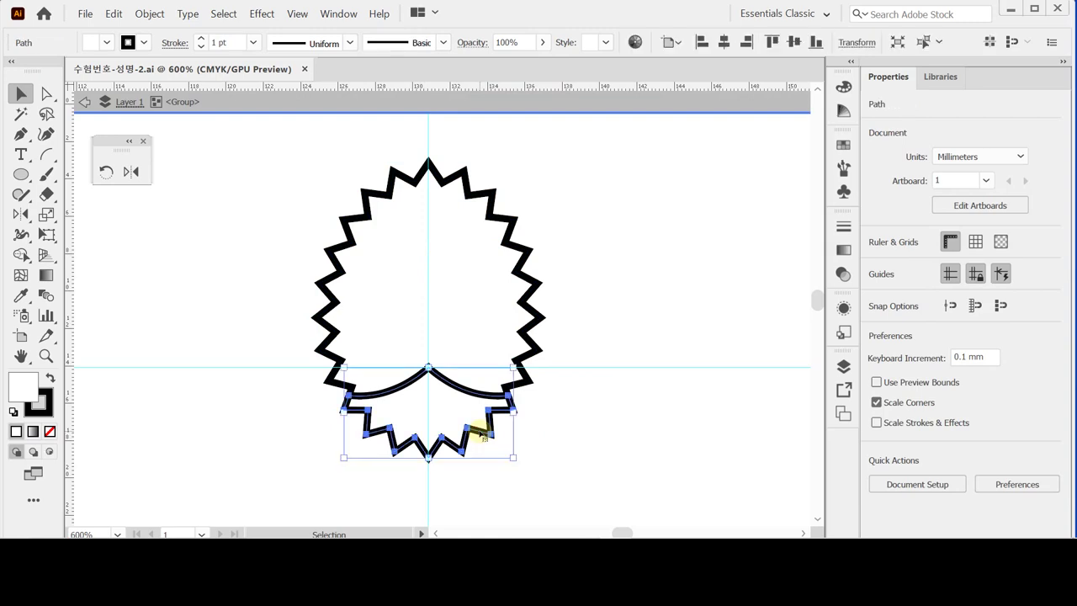
pyautogui.press('Delete')
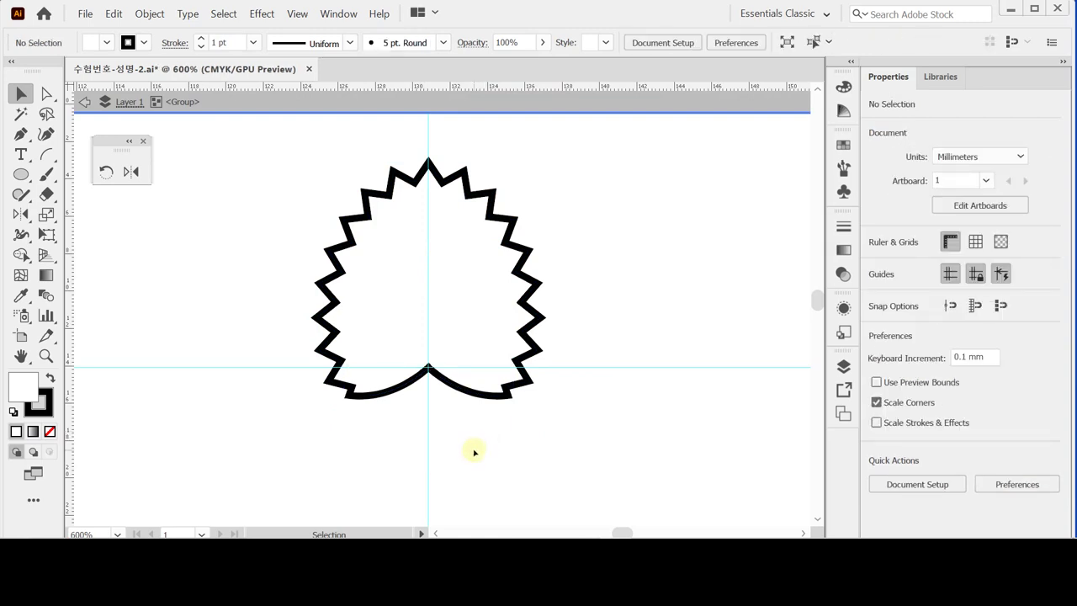
pyautogui.doubleClick(549, 443)
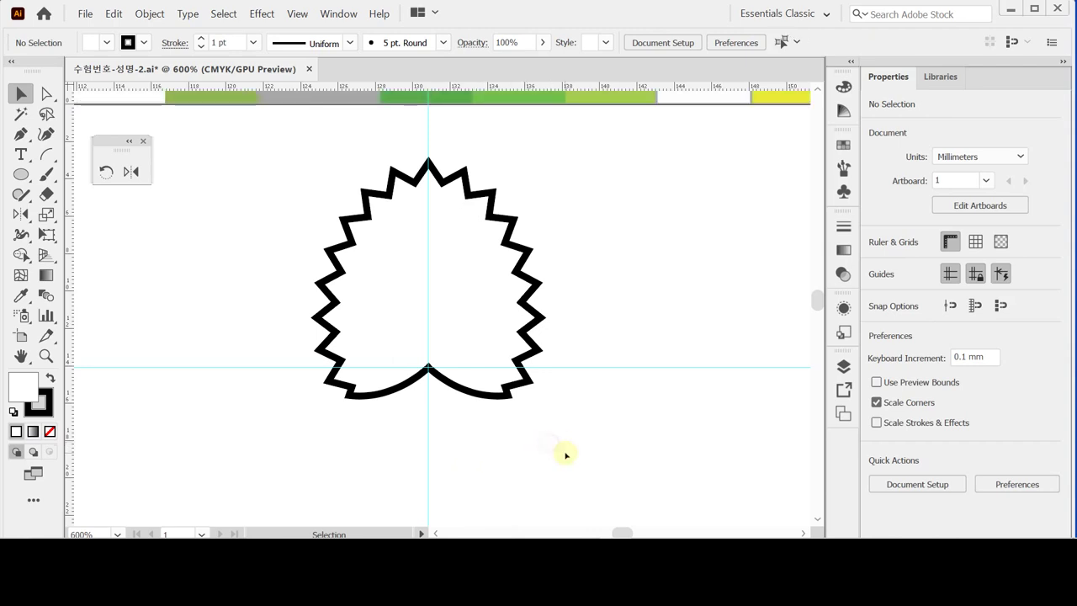
# - Sample the dark green swatch above the artboard onto the leaf shape, giving it that fill and no stroke
pyautogui.scroll(1, 604, 430)
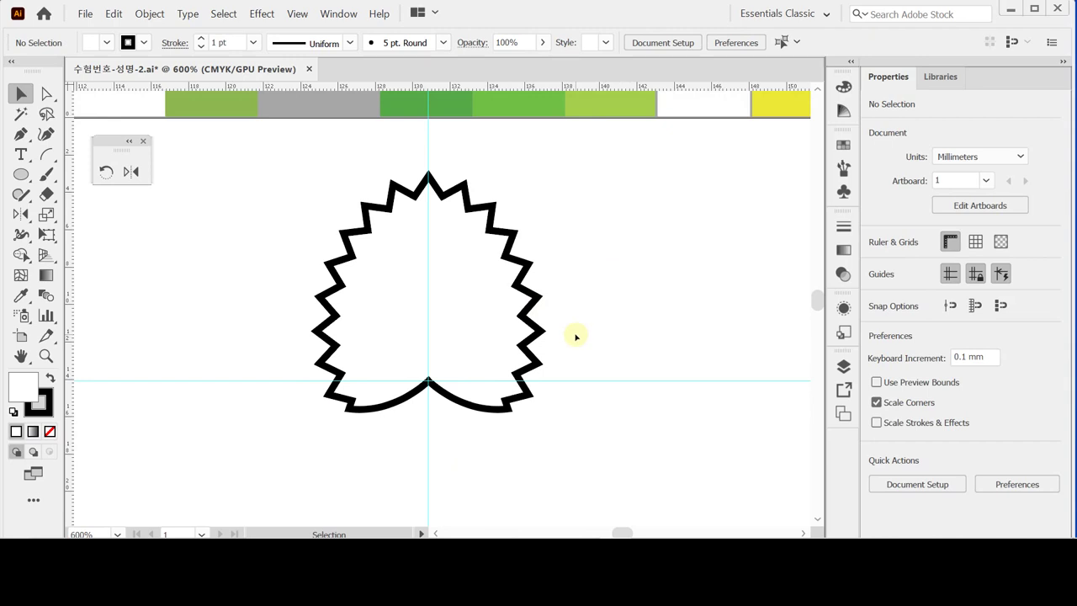
pyautogui.click(519, 260)
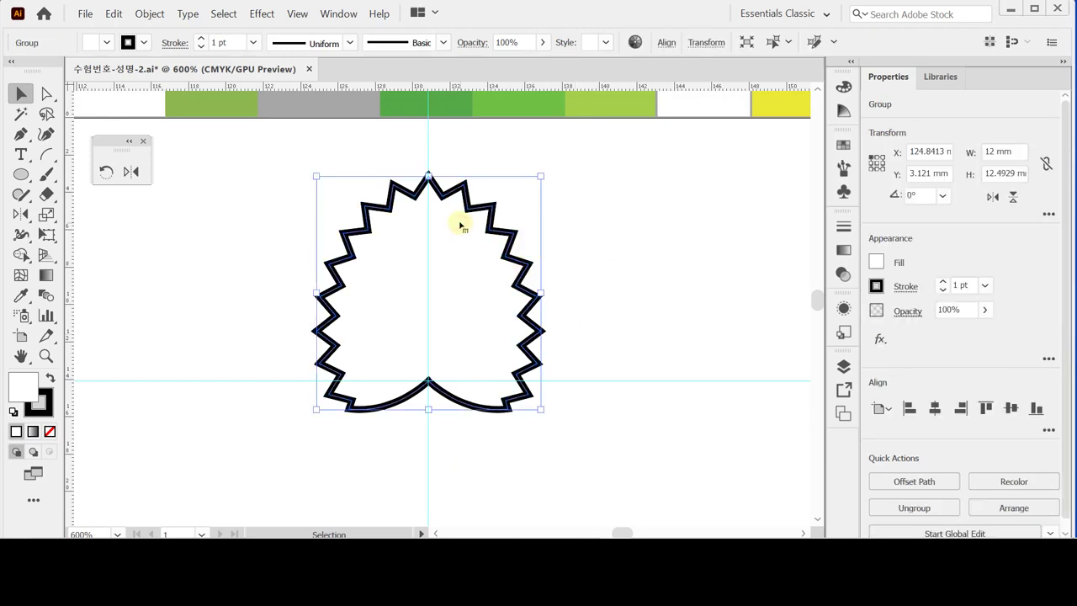
pyautogui.press('i')
pyautogui.click(404, 105)
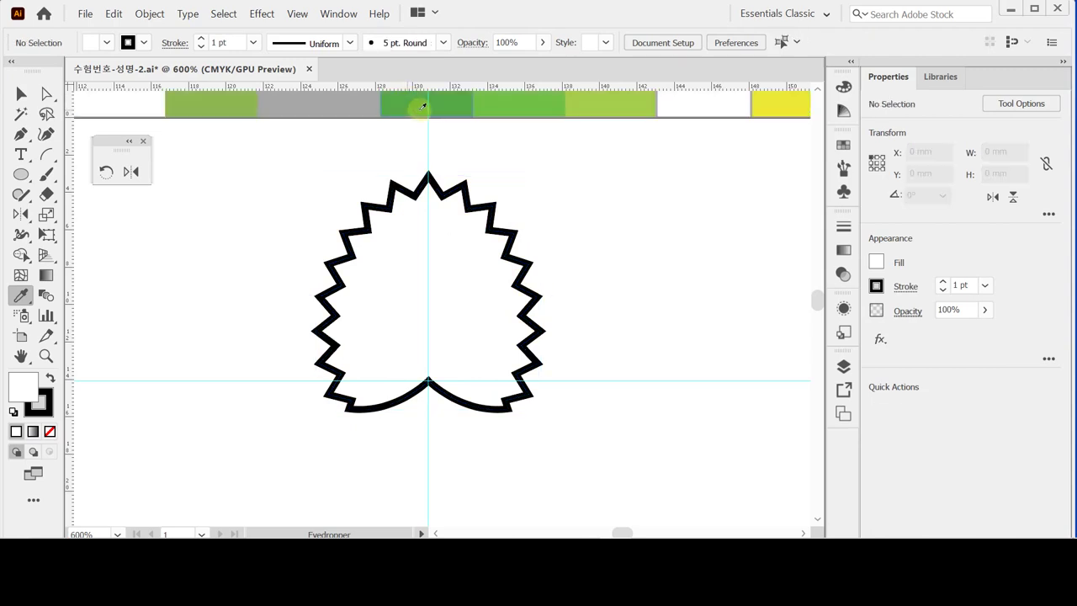
pyautogui.click(416, 104)
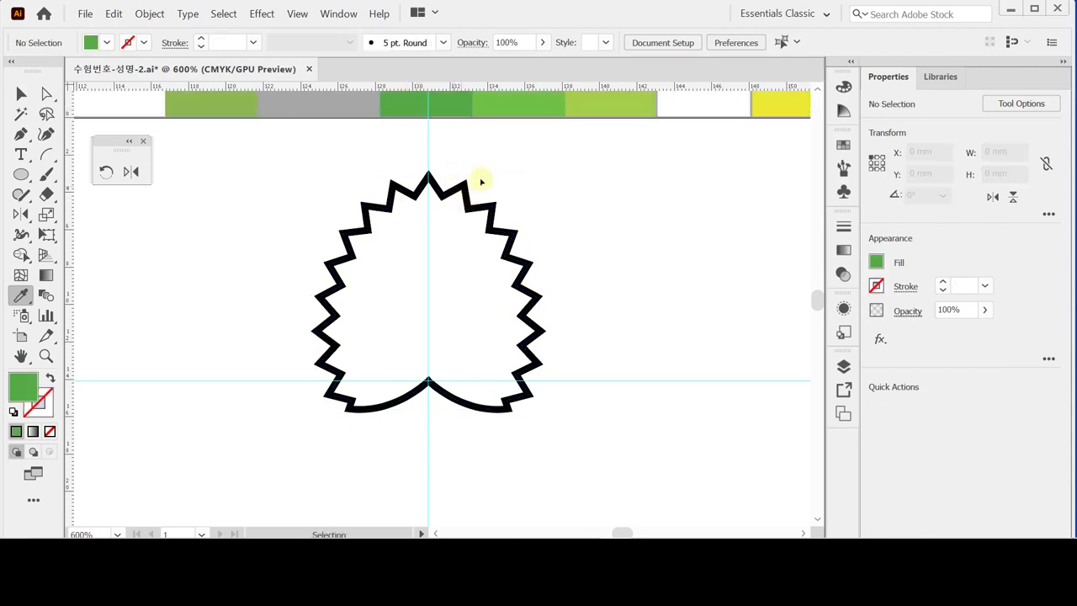
pyautogui.hotkey('ctrl', 'a')
pyautogui.click(441, 105)
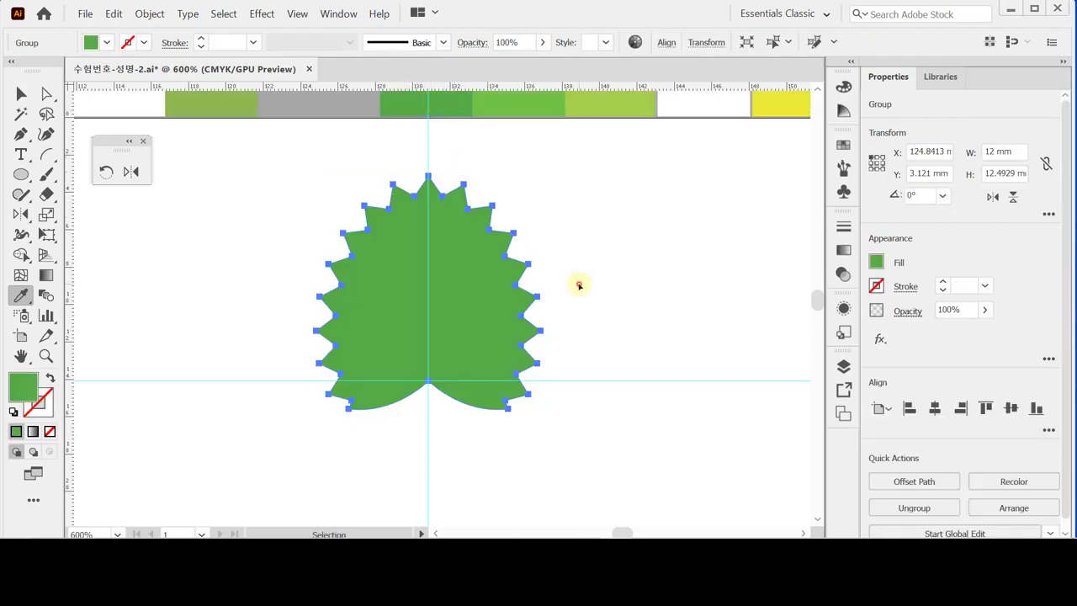
pyautogui.hotkey('ctrl', 'shift', 'a')
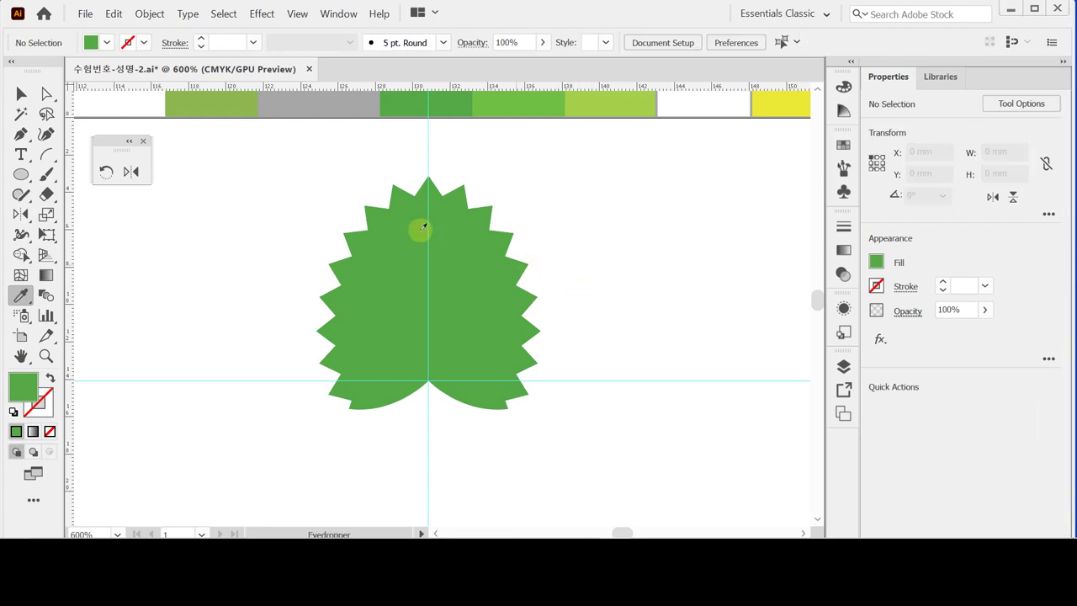
# - Make a copy of the dark green leaf rotated by -75°
pyautogui.press('v')
pyautogui.click(467, 297)
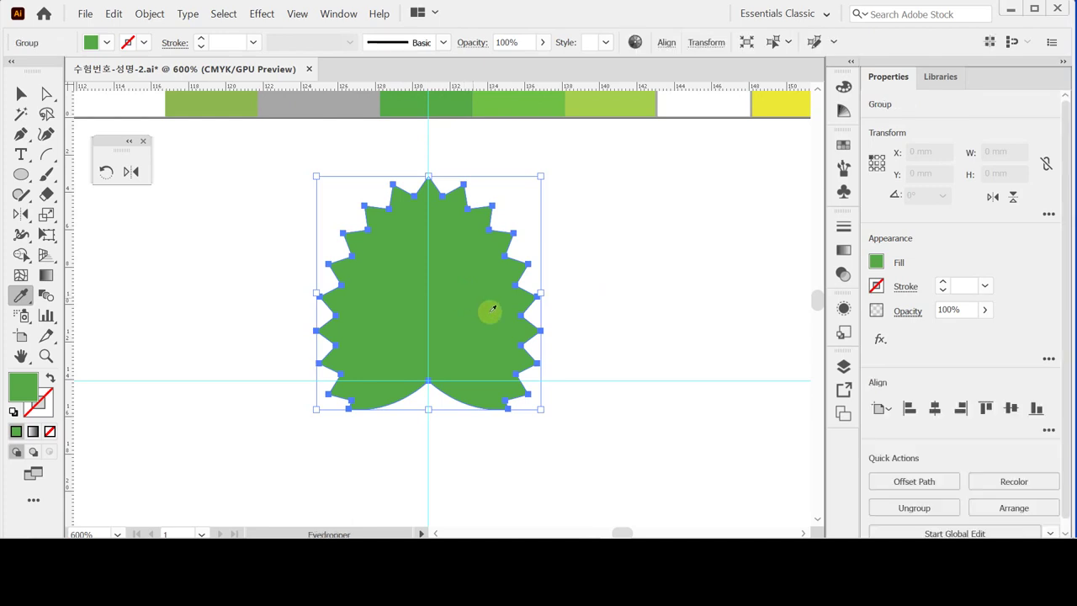
pyautogui.press('i')
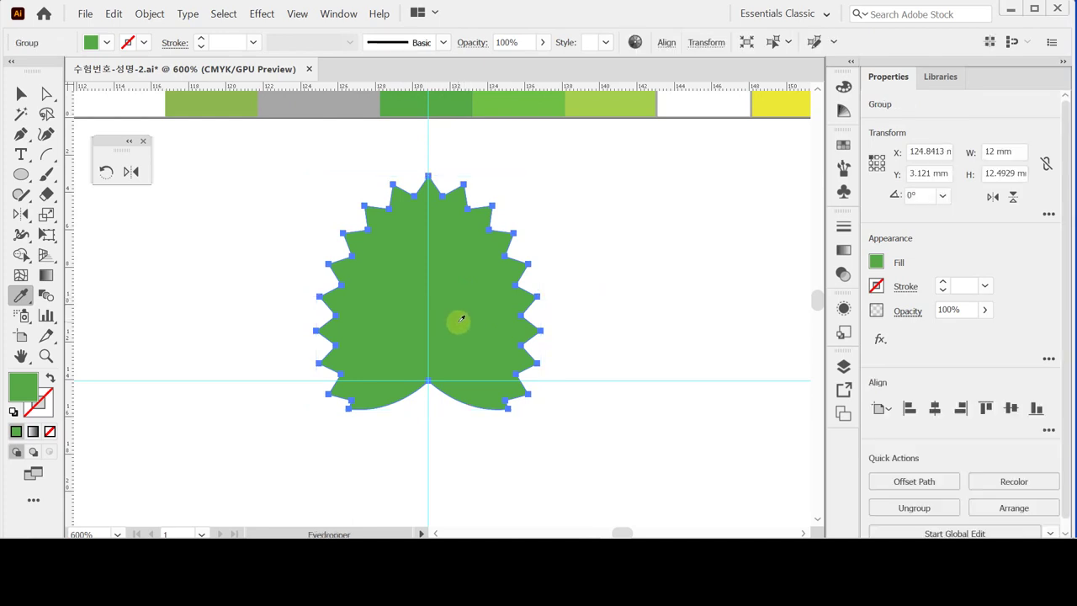
pyautogui.click(23, 94)
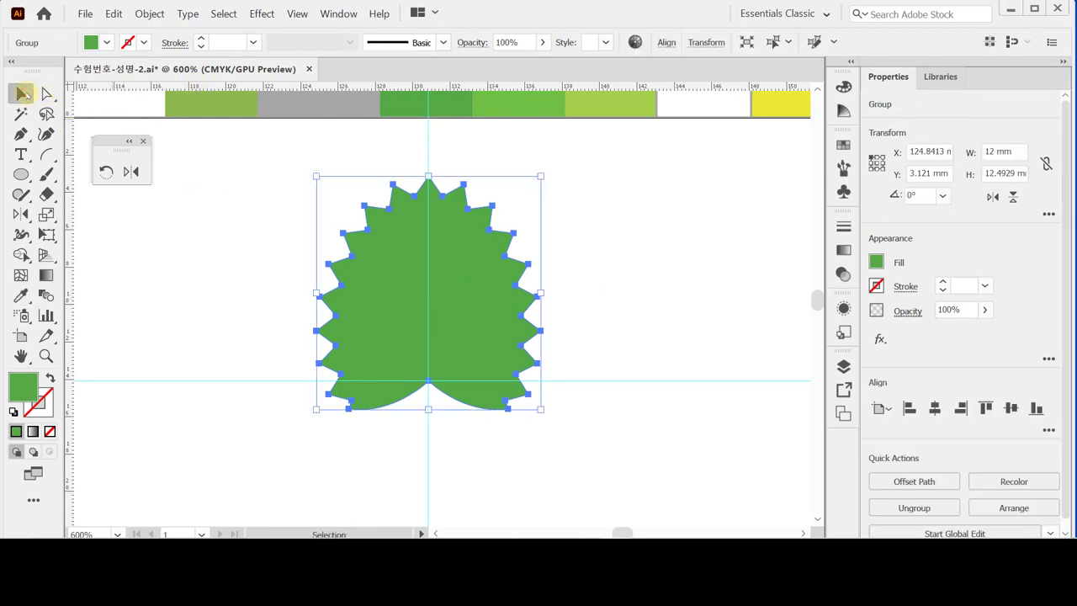
pyautogui.click(106, 172)
pyautogui.doubleClick(106, 172)
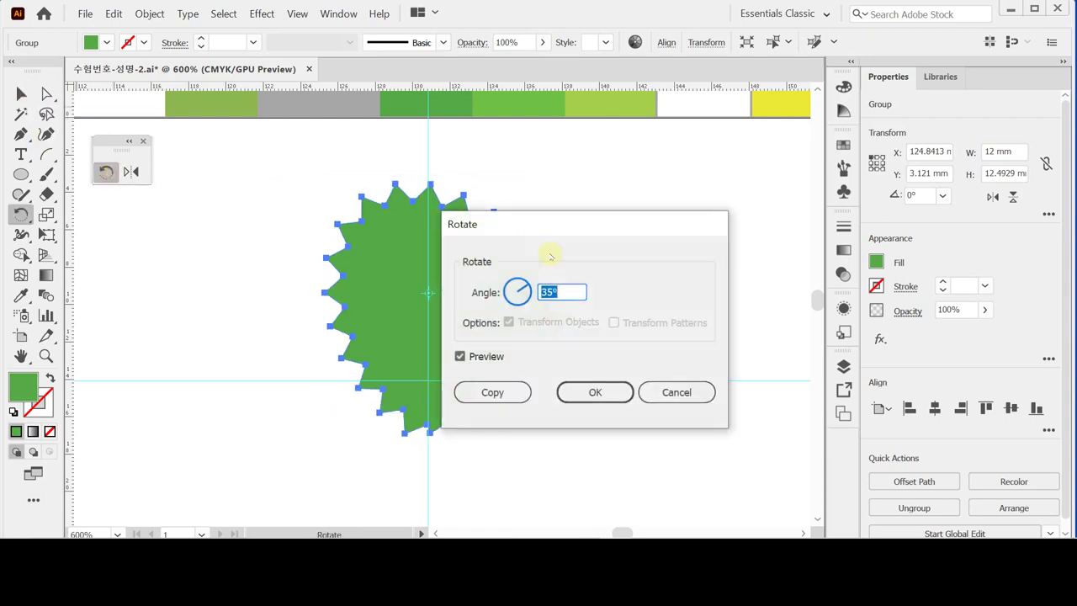
pyautogui.write('-75')
pyautogui.click(493, 392)
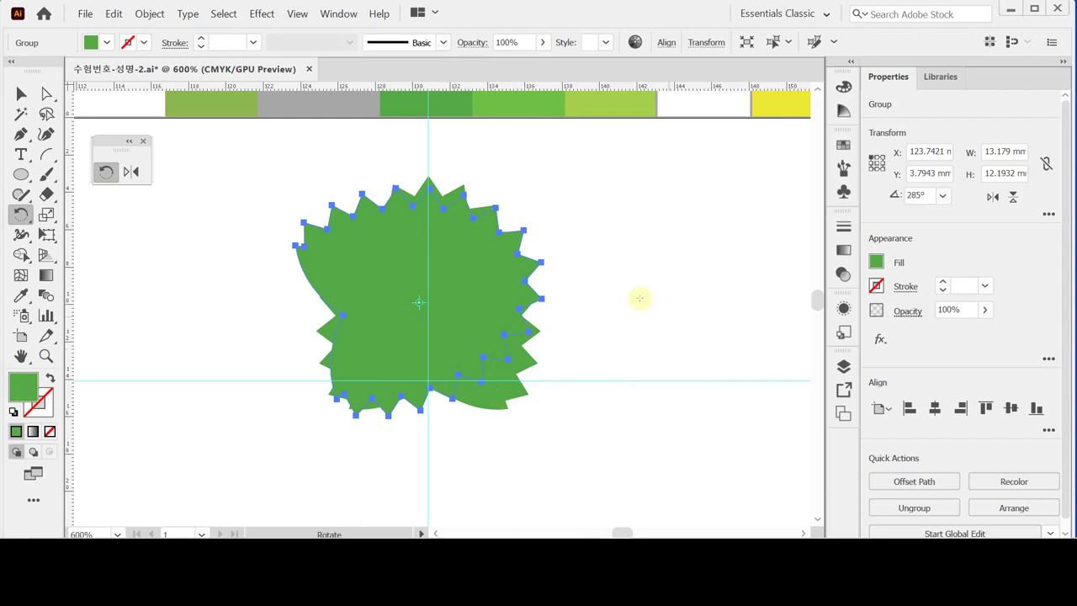
# - Recolour the rotated leaf copy with the brighter green swatch next to the dark green one
pyautogui.click(877, 262)
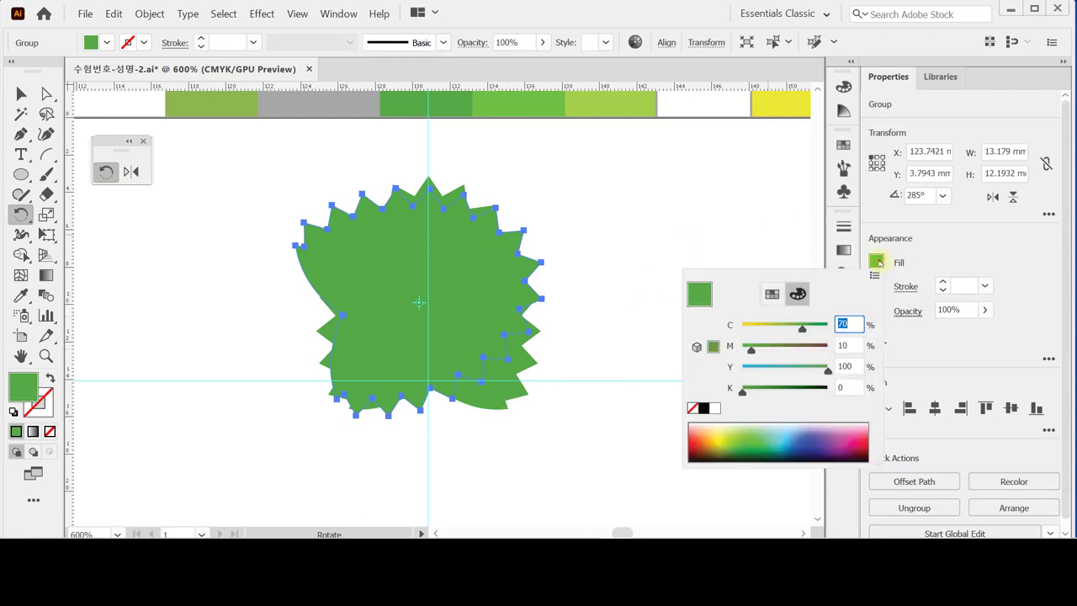
pyautogui.press('i')
pyautogui.click(512, 101)
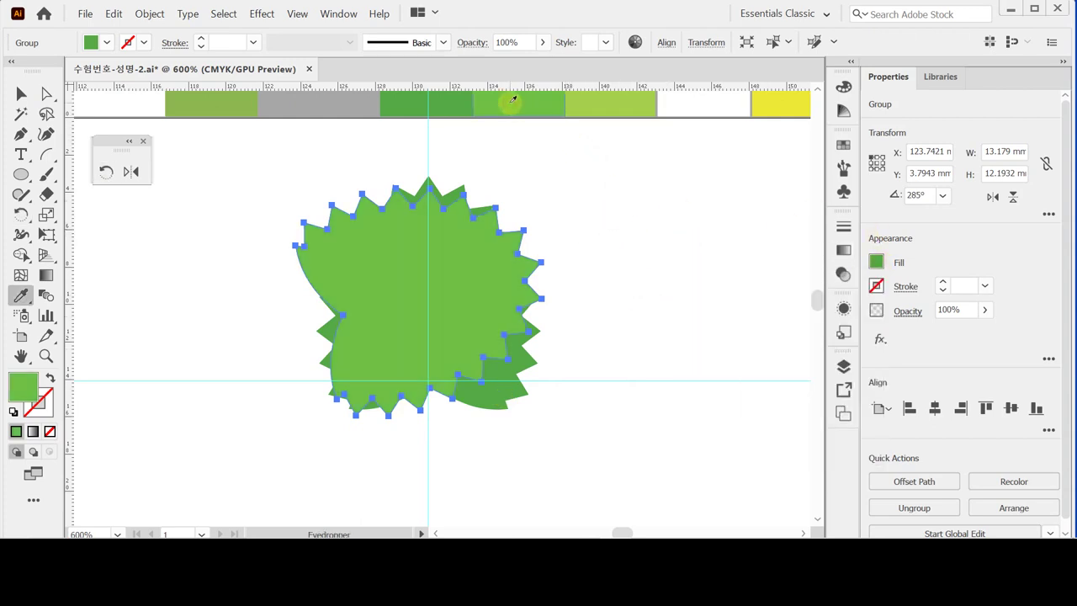
pyautogui.click(361, 184)
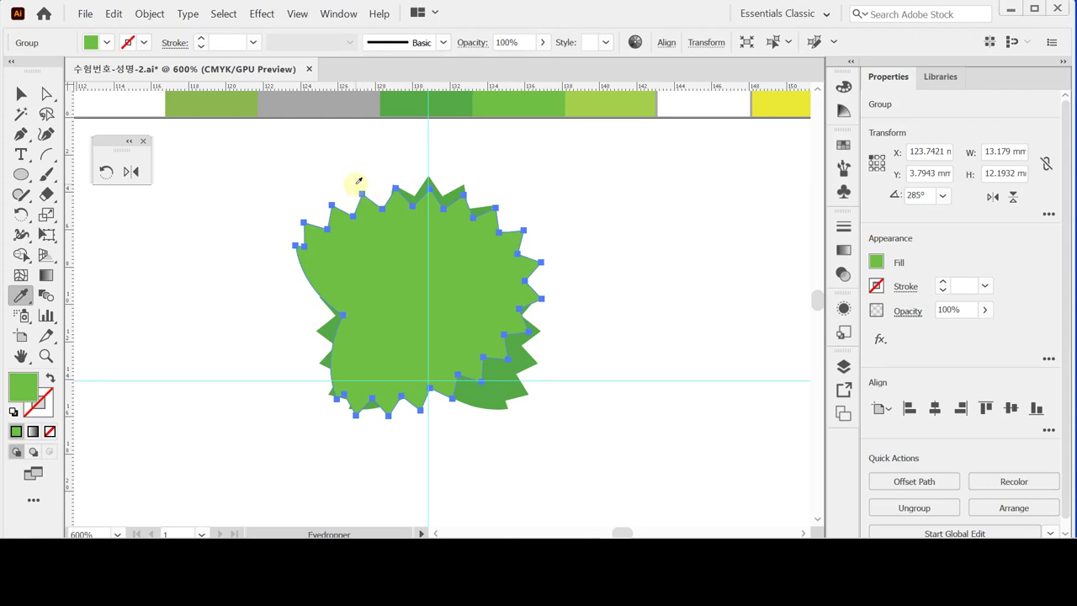
# - Move the bright green leaf copy down and right of the dark leaf, to about X 131.70 mm, Y 9.53 mm
pyautogui.click(404, 328)
pyautogui.moveTo(396, 295); pyautogui.dragTo(542, 393)
pyautogui.hotkey('ctrl', '-')
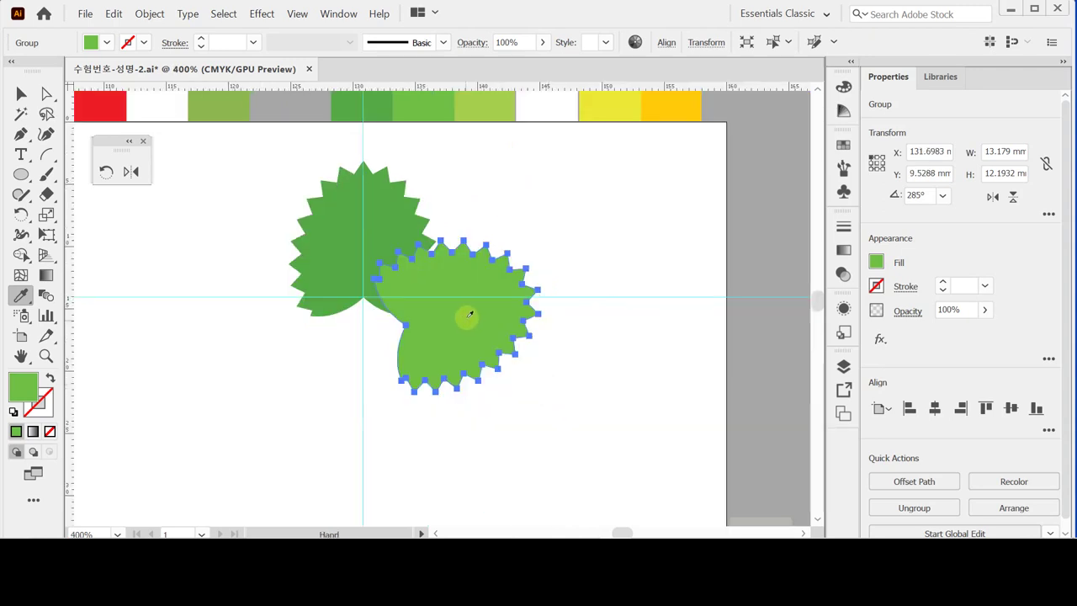
# - Shift the bright green leaf to about X 133.21 mm, Y 11.04 mm and make a copy scaled uniformly to 130%
pyautogui.moveTo(468, 315); pyautogui.dragTo(480, 339)
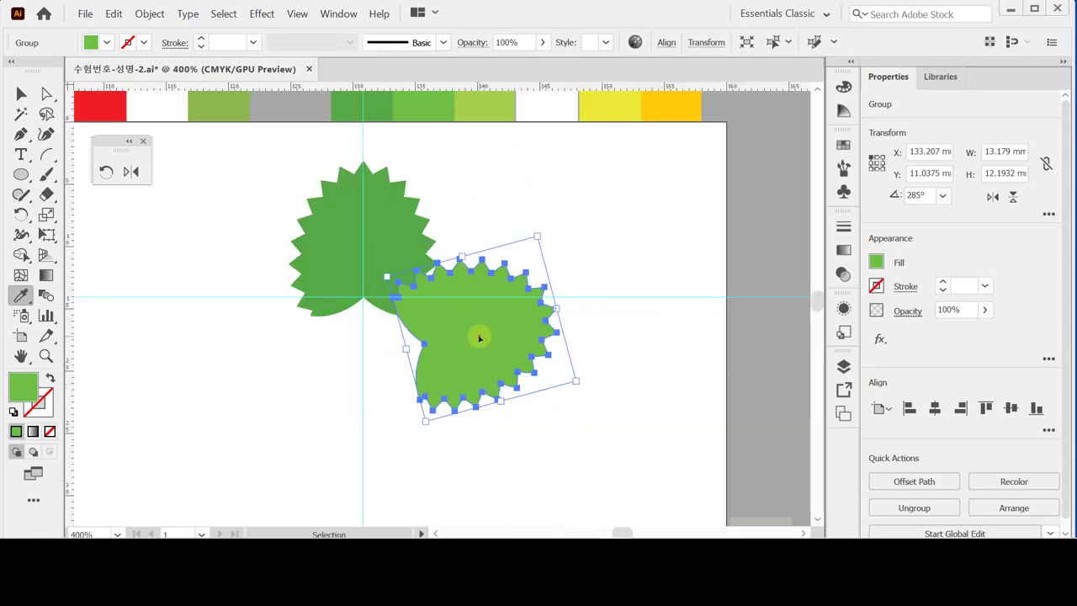
pyautogui.moveTo(366, 334); pyautogui.dragTo(400, 286)
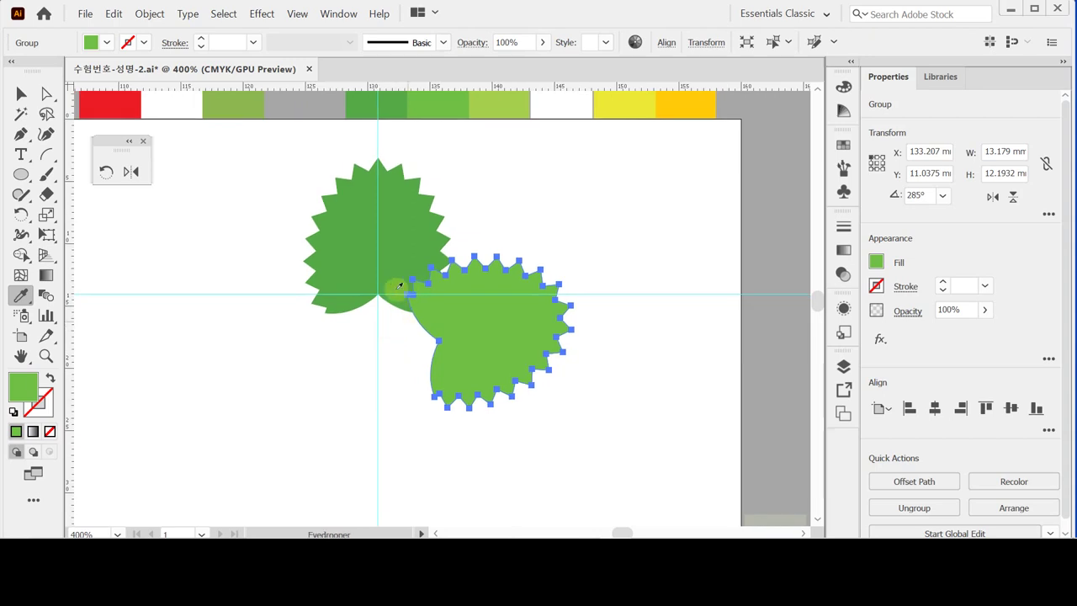
pyautogui.click(46, 213)
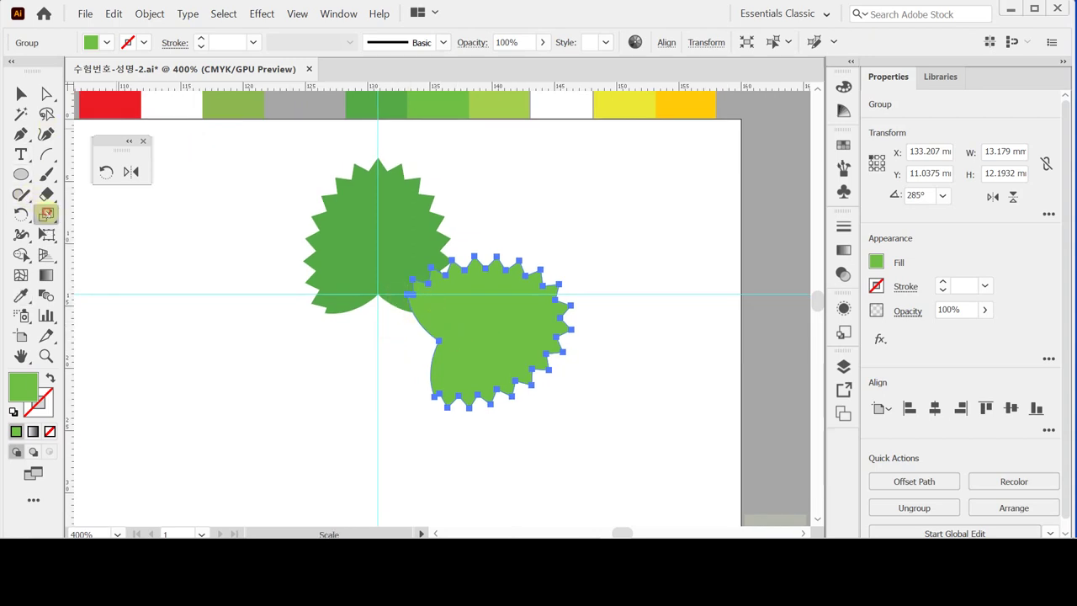
pyautogui.doubleClick(46, 214)
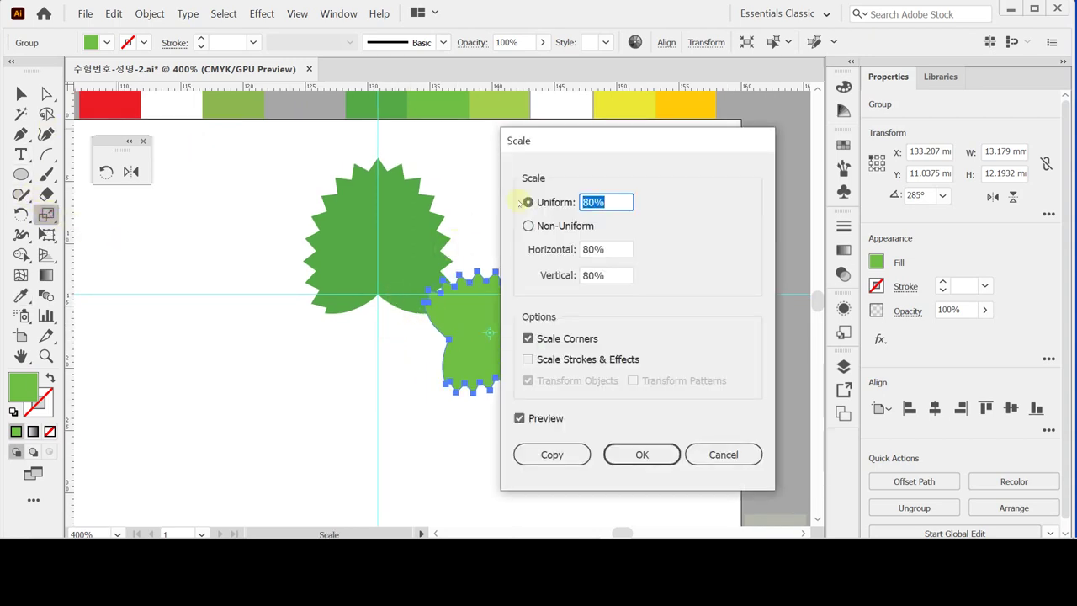
pyautogui.write('130')
pyautogui.press('Tab')
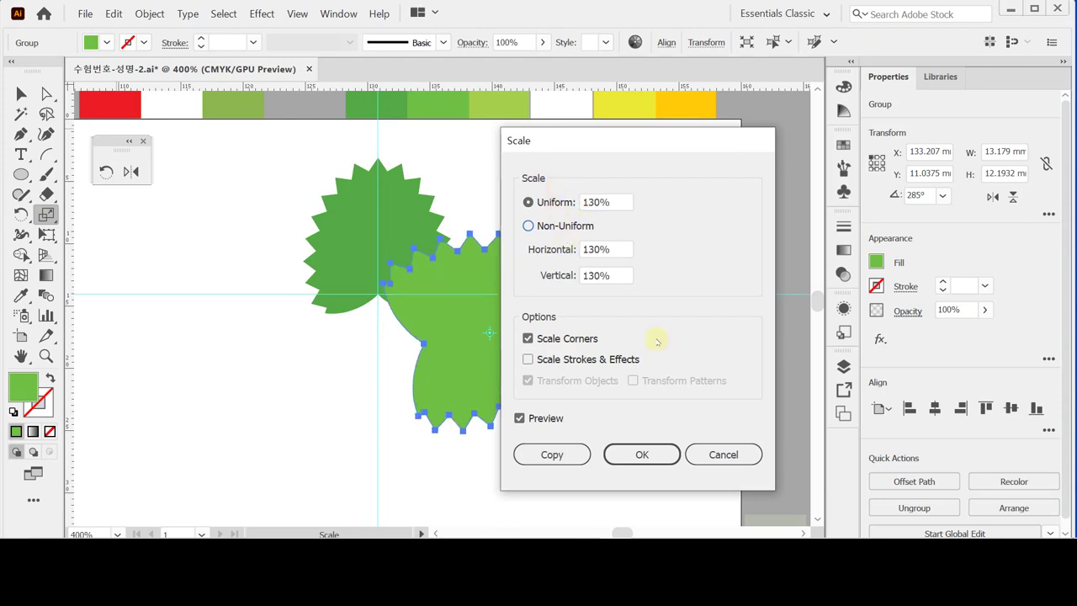
pyautogui.click(575, 456)
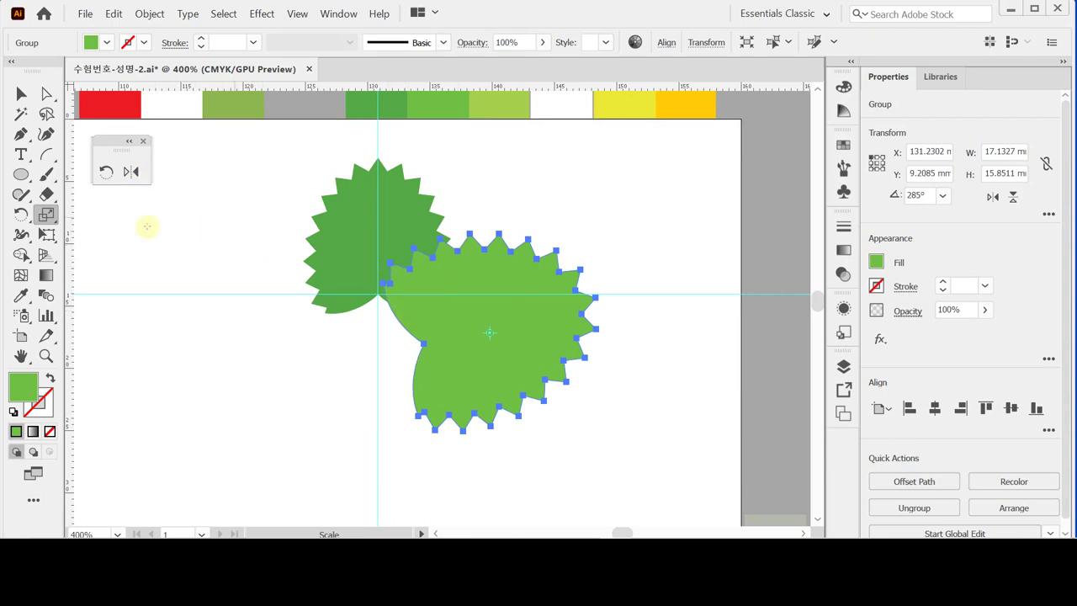
# - Reflect the enlarged leaf copy across the vertical axis and place it left of the dark leaf, at about X 113.29 mm, Y 8.05 mm
pyautogui.click(131, 172)
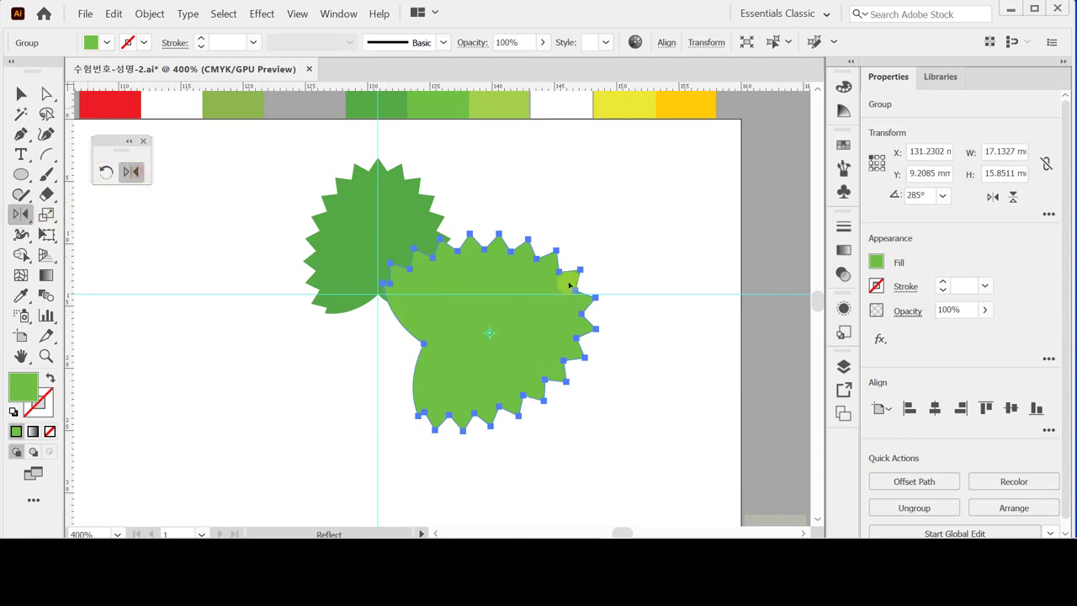
pyautogui.keyDown('alt'); pyautogui.click(569, 283); pyautogui.keyUp('alt')
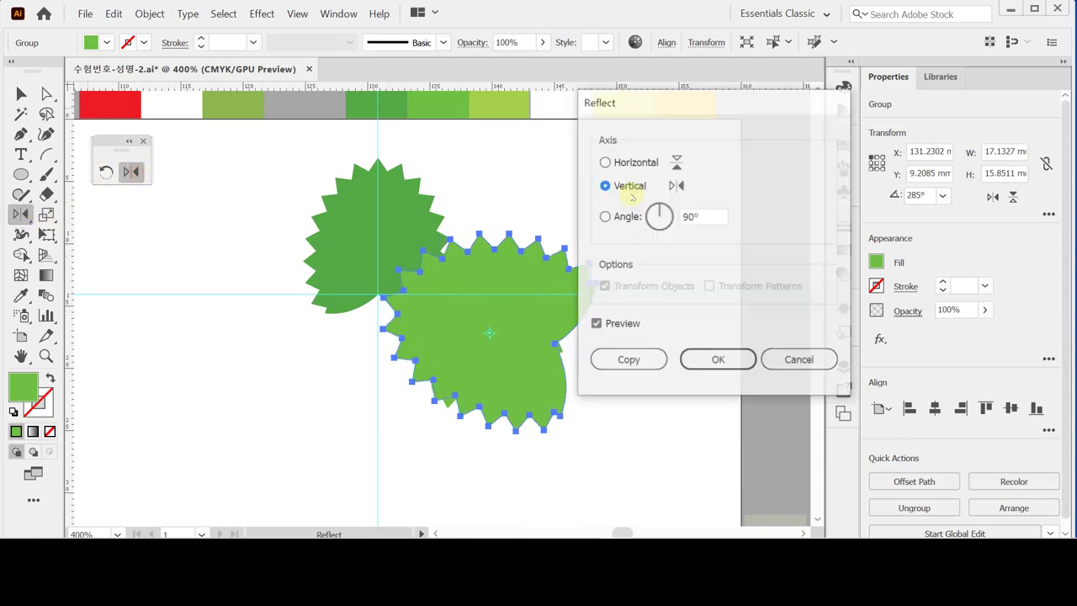
pyautogui.click(718, 360)
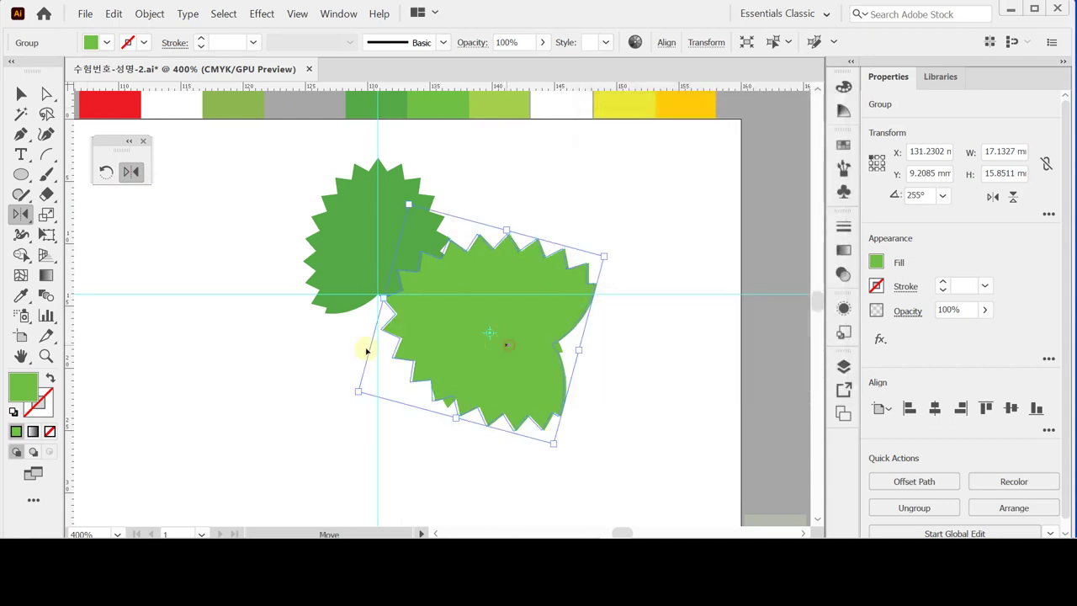
pyautogui.moveTo(367, 351); pyautogui.dragTo(312, 342)
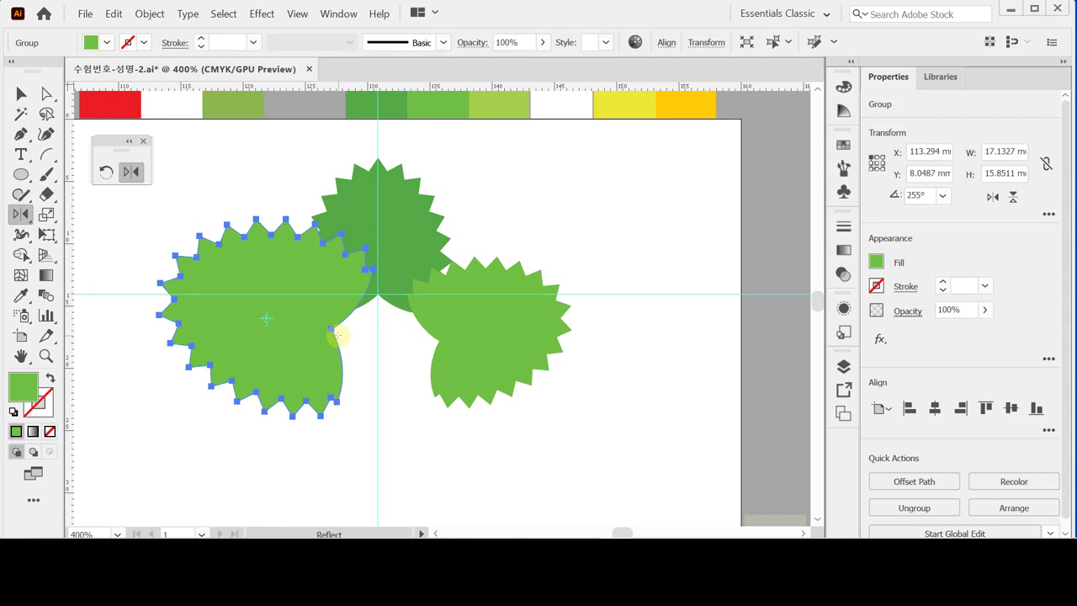
pyautogui.press('v')
pyautogui.click(595, 248)
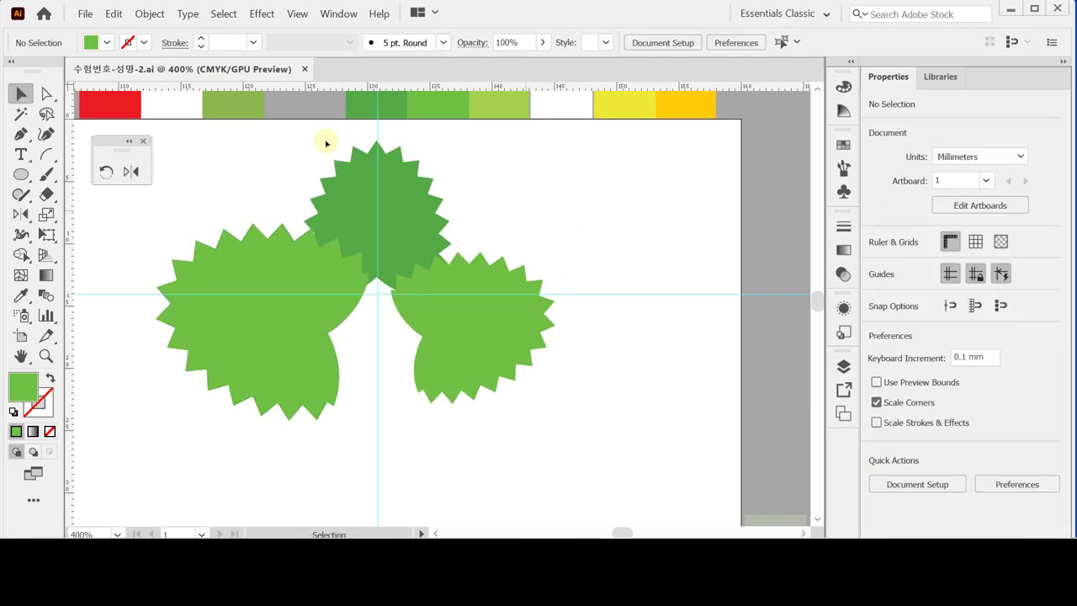
# - Set up the Arc tool with no fill and a 3 pt, round-capped stroke in the light green swatch colour
pyautogui.click(46, 154)
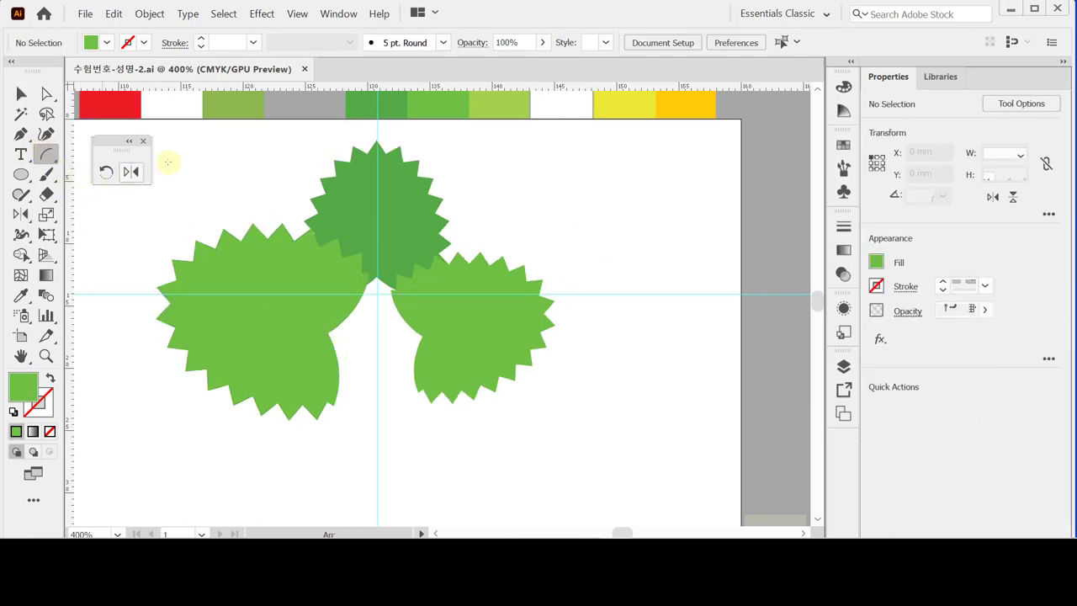
pyautogui.click(497, 109)
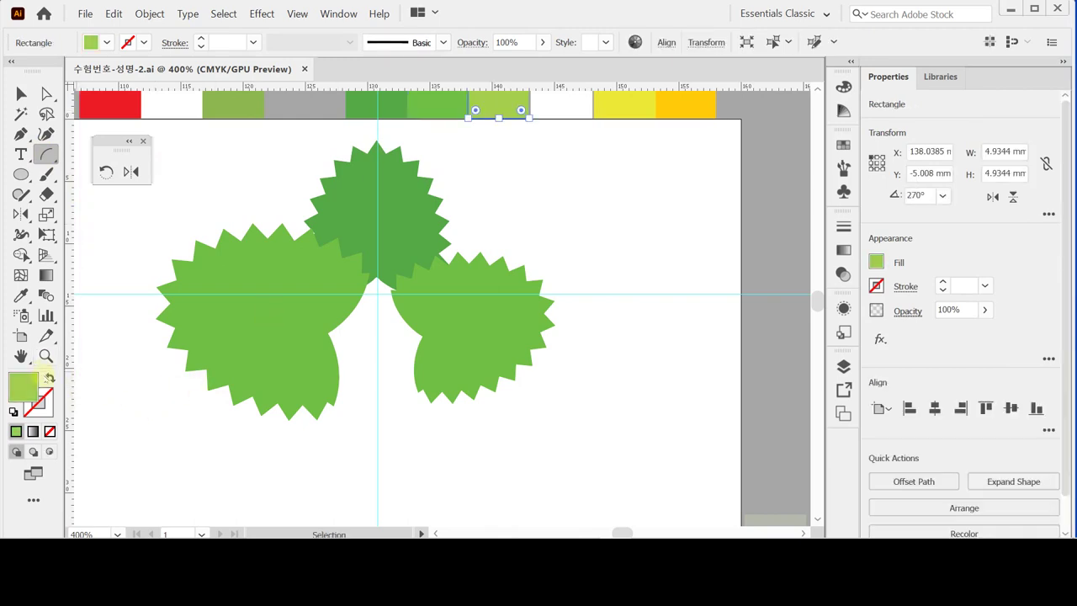
pyautogui.press('x')
pyautogui.click(51, 378)
pyautogui.click(699, 380)
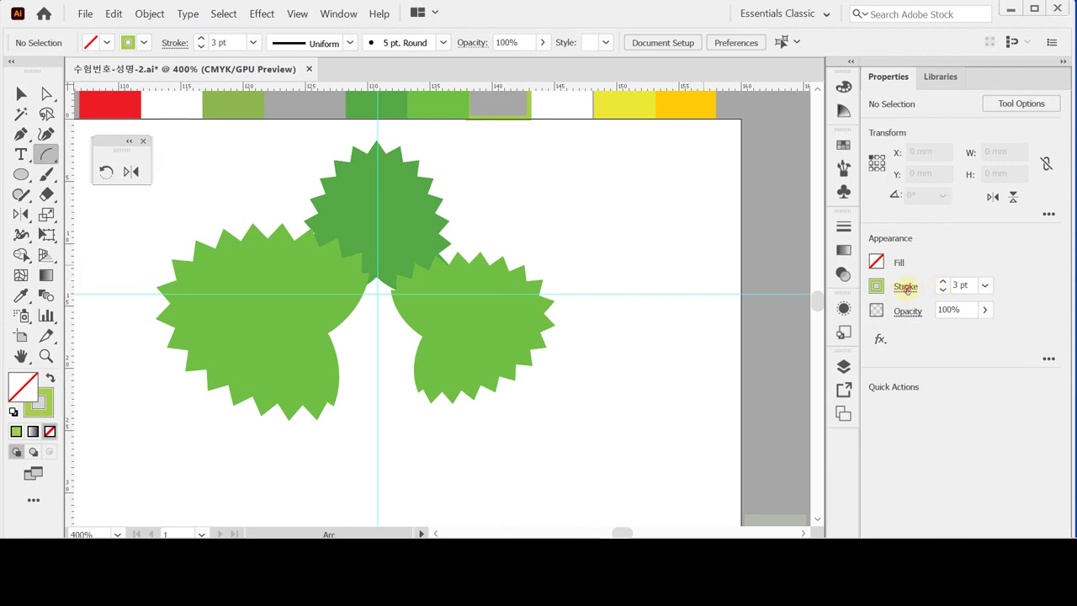
pyautogui.click(905, 287)
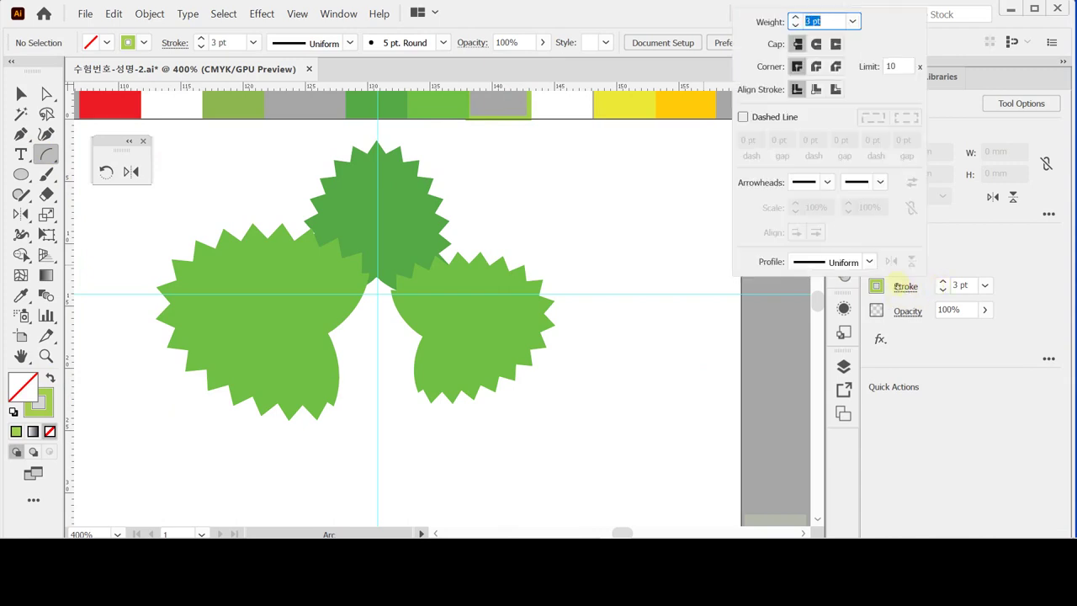
pyautogui.click(816, 44)
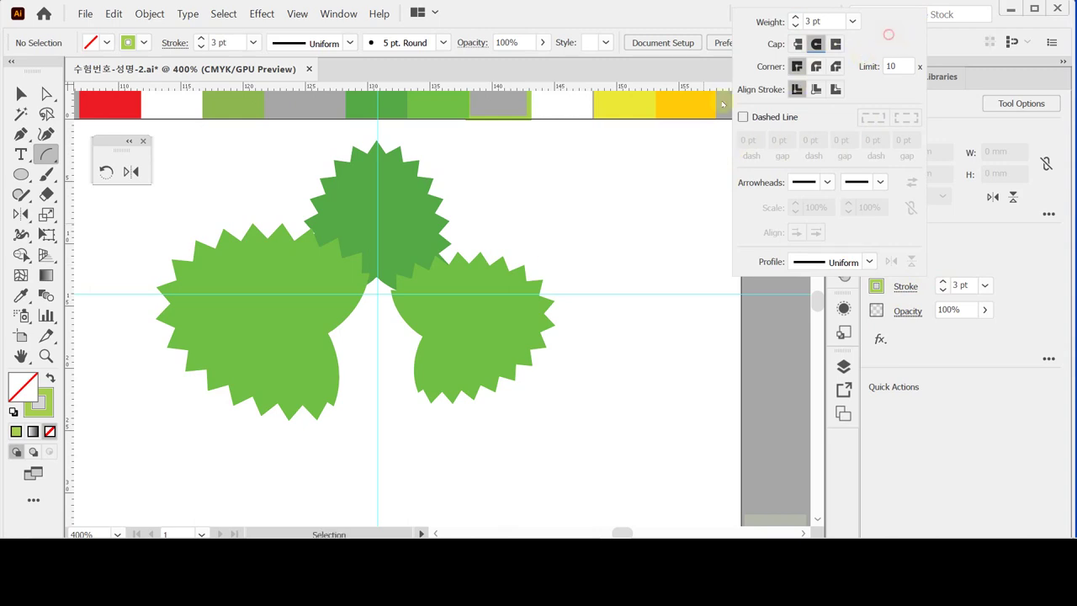
pyautogui.click(381, 265)
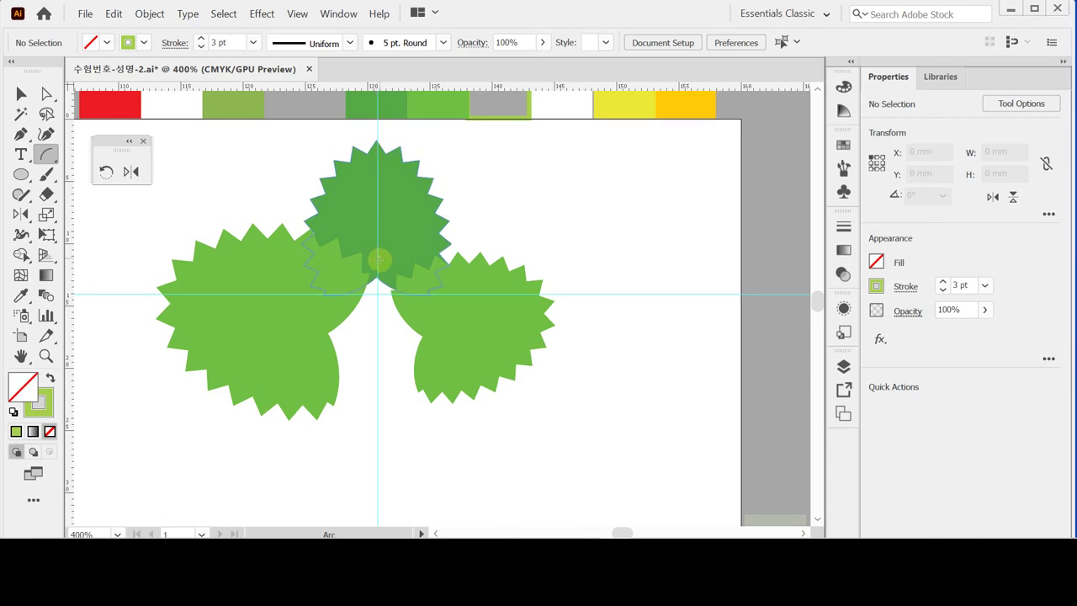
# - Draw a curved main stem about 17.6 mm tall from the dark leaf, with arc branches about 6.9 mm and 5.6 mm wide into the bright leaves
pyautogui.moveTo(380, 263); pyautogui.dragTo(333, 478)
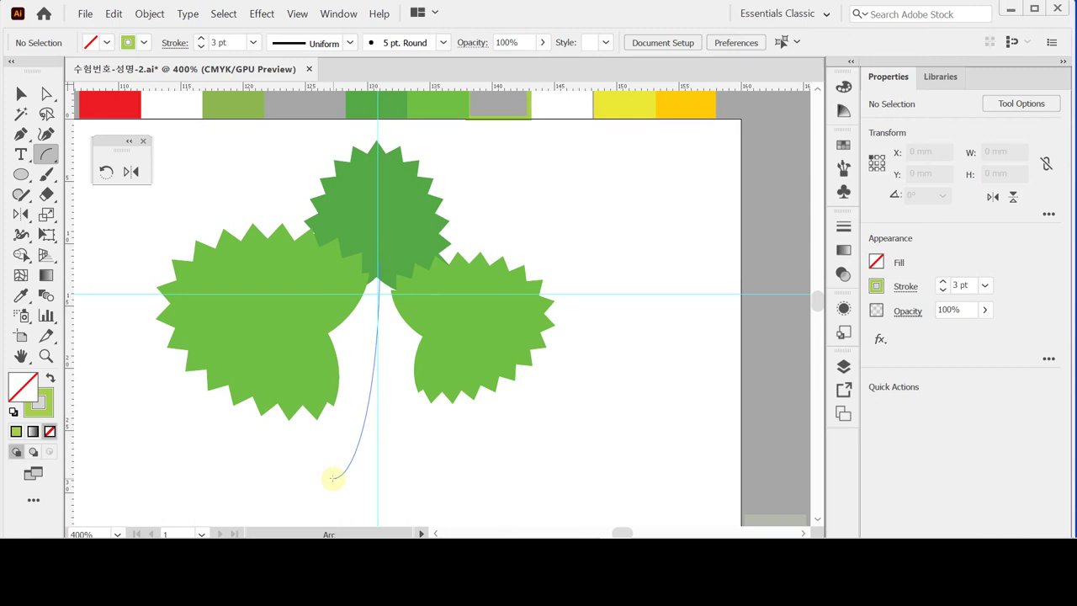
pyautogui.moveTo(331, 480); pyautogui.dragTo(330, 480)
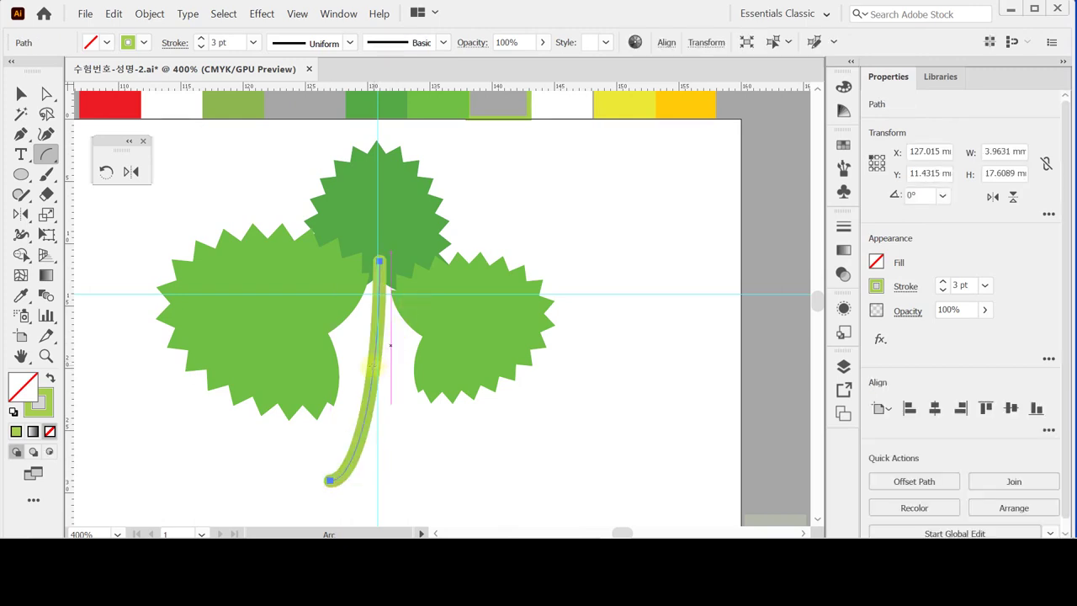
pyautogui.moveTo(373, 365); pyautogui.dragTo(459, 333)
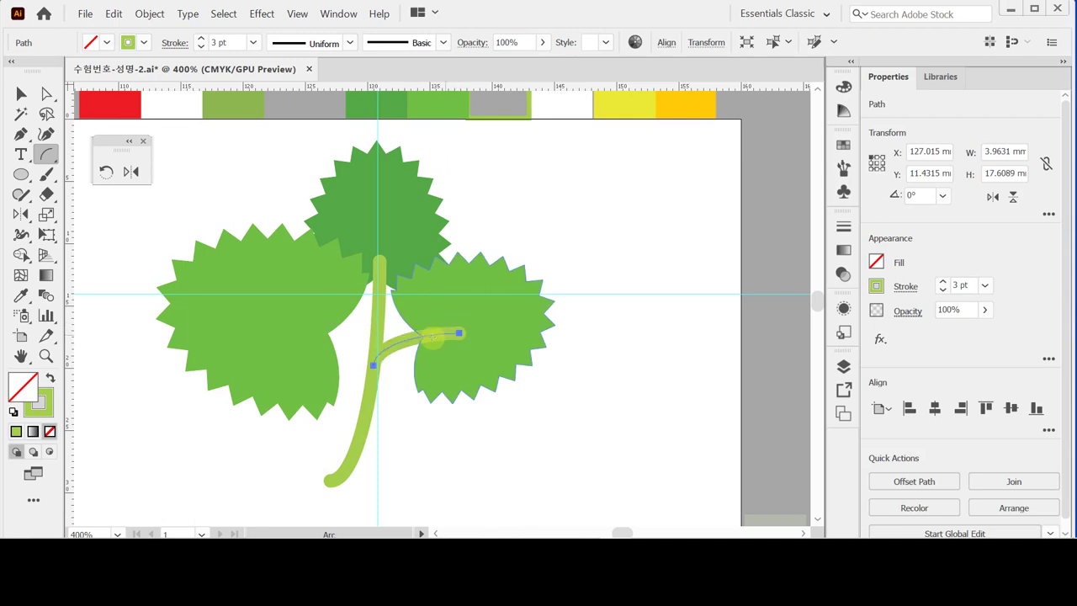
pyautogui.moveTo(368, 397); pyautogui.dragTo(299, 323)
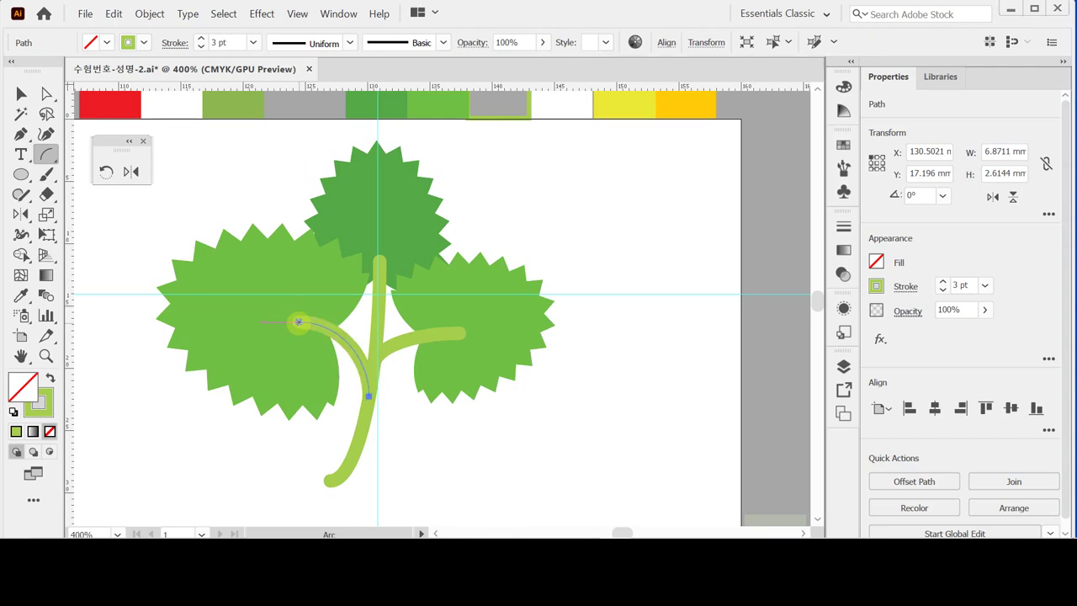
# - Outline the strokes of the three stem arcs and unite them into a single shape
pyautogui.press('ctrl')
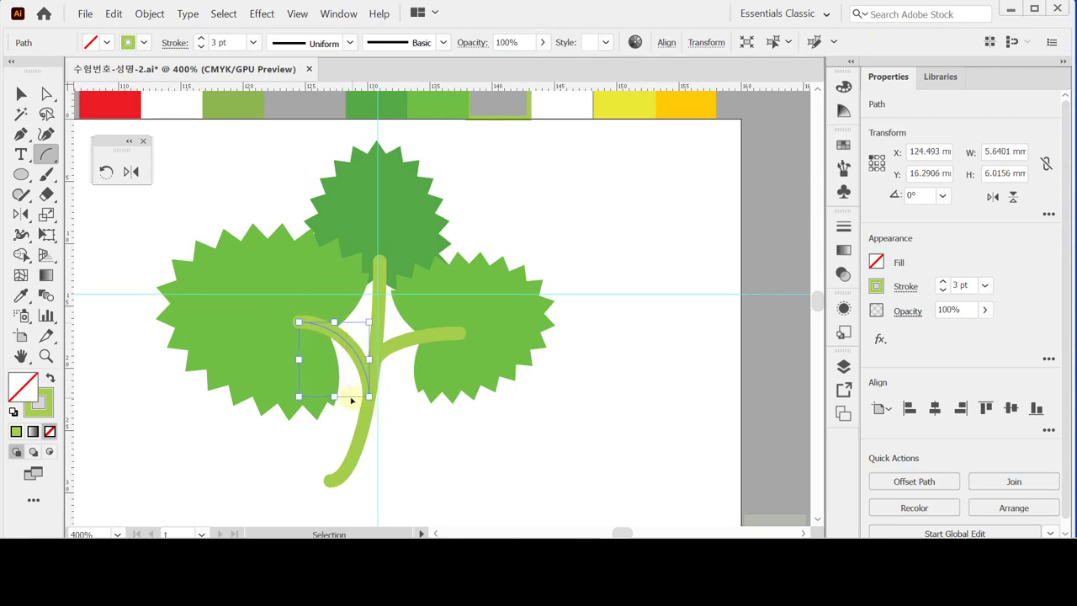
pyautogui.moveTo(355, 393); pyautogui.dragTo(392, 344)
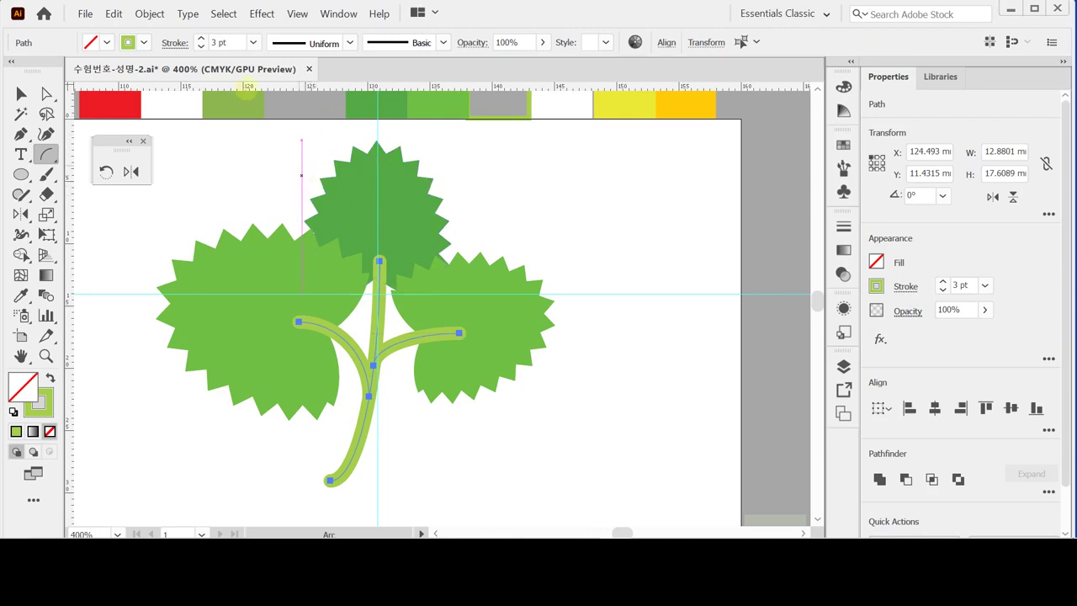
pyautogui.click(150, 14)
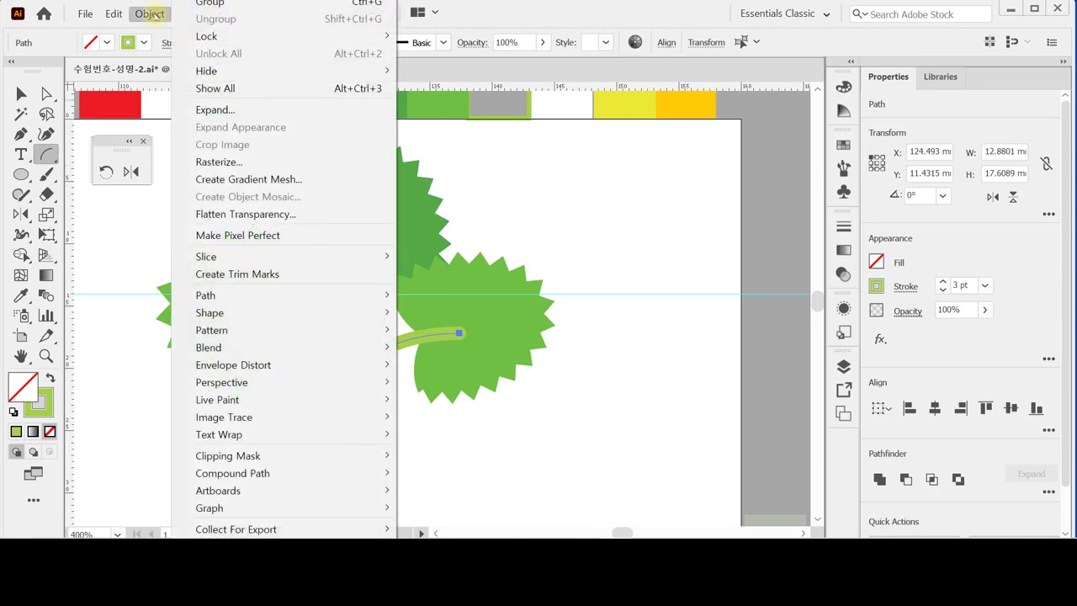
pyautogui.moveTo(310, 295)
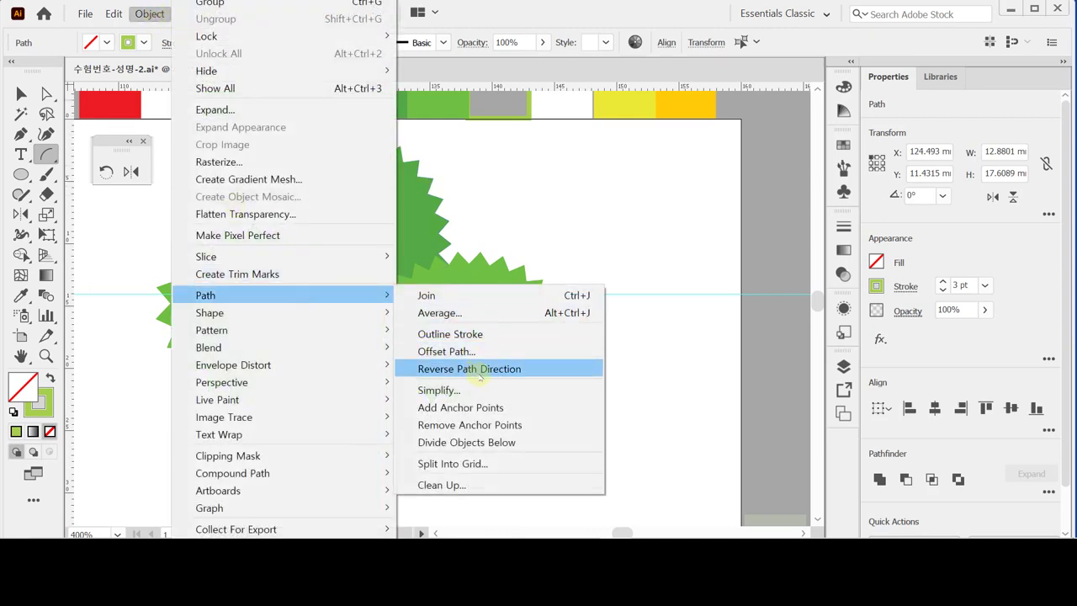
pyautogui.click(464, 334)
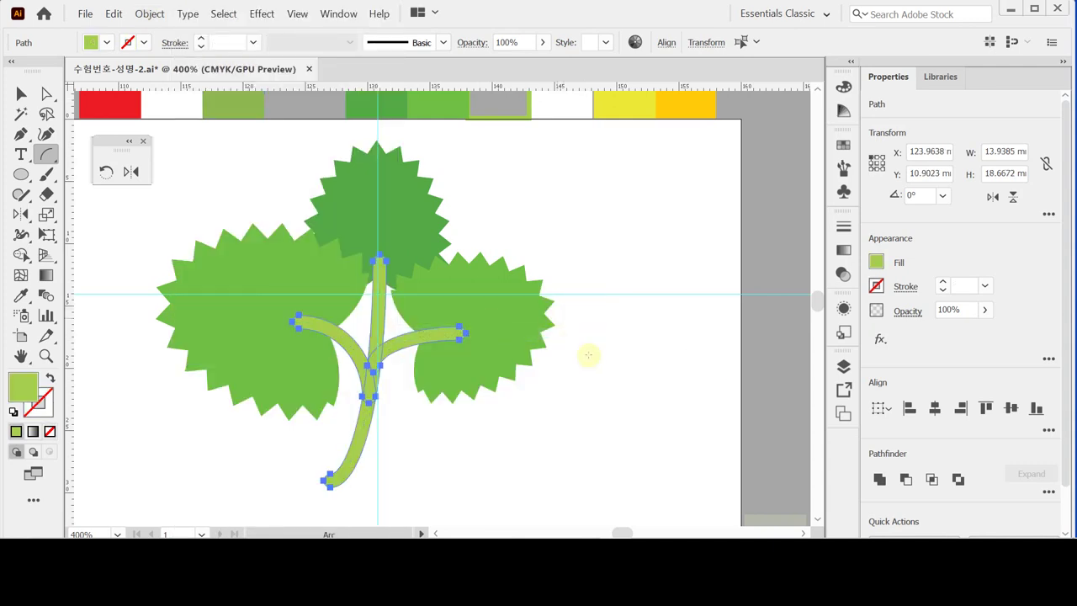
pyautogui.click(881, 480)
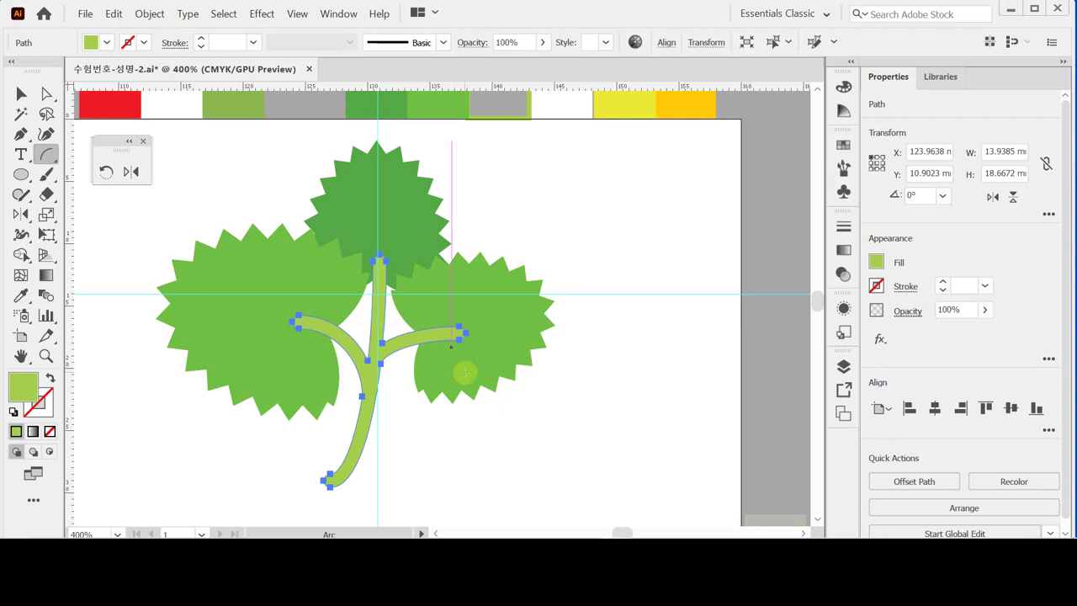
# - Send the merged stem shape to the back, behind all three leaves, and deselect it
pyautogui.rightClick(391, 343)
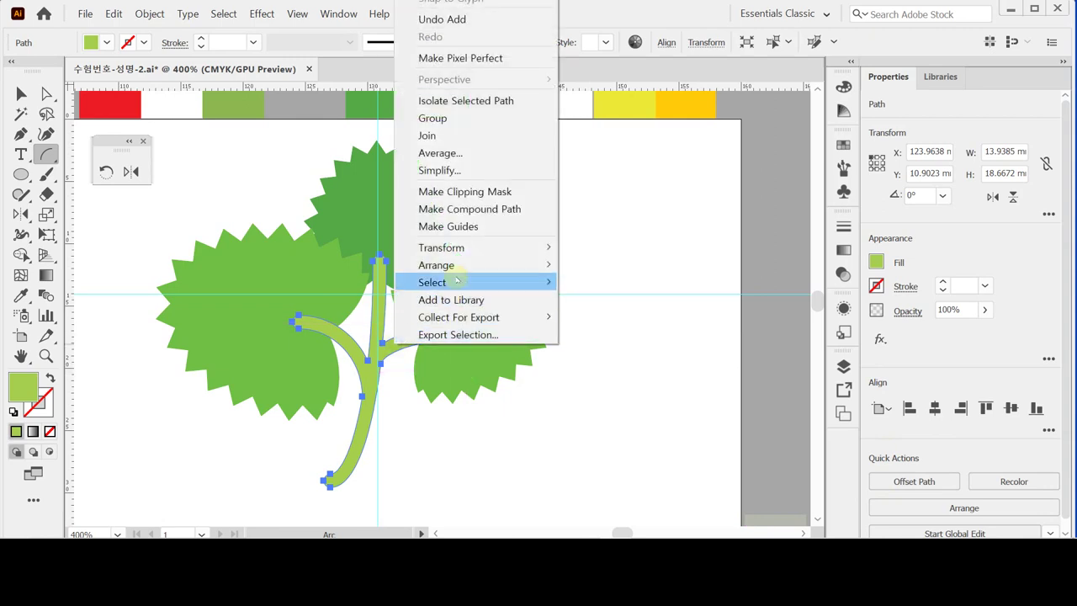
pyautogui.moveTo(459, 269)
pyautogui.click(620, 314)
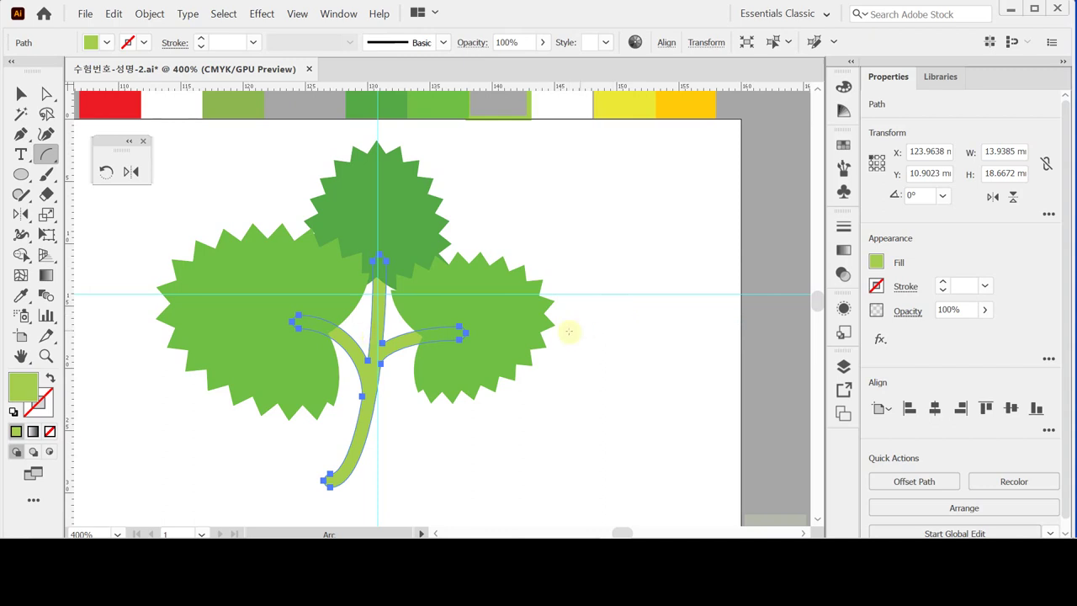
pyautogui.keyDown('ctrl'); pyautogui.click(617, 339); pyautogui.keyUp('ctrl')
# - Create an ellipse 4 mm wide and 5 mm high on the large left leaf
pyautogui.click(20, 174)
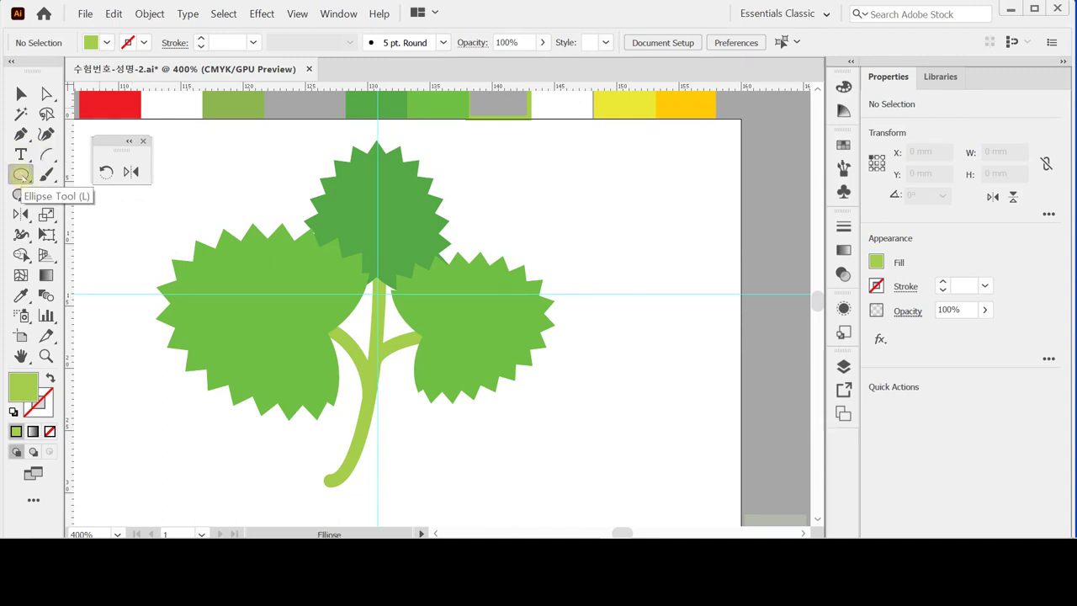
pyautogui.click(253, 265)
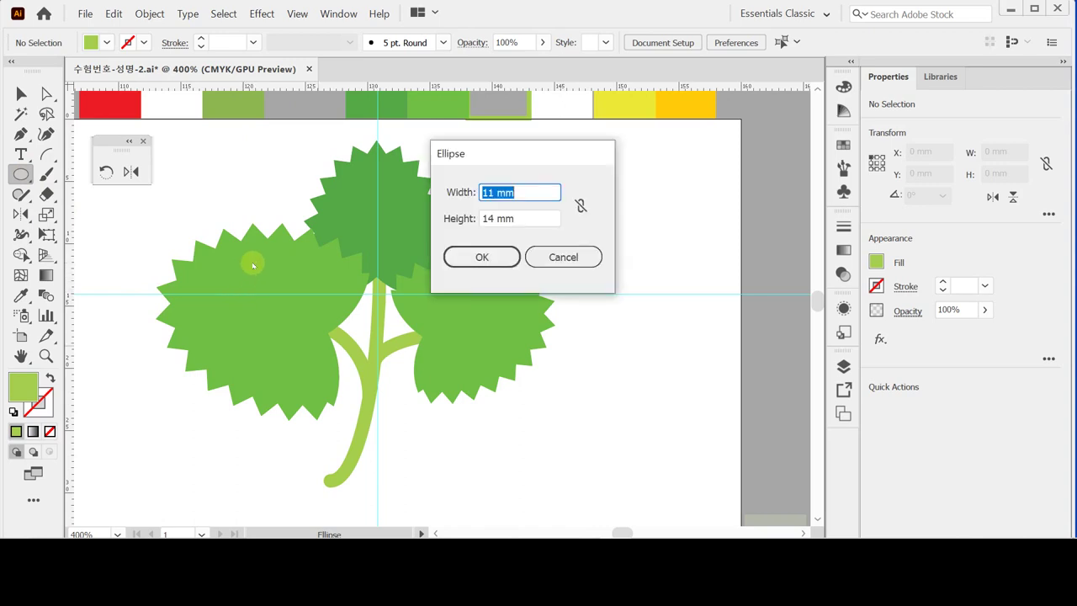
pyautogui.write('4')
pyautogui.press('Tab')
pyautogui.write('5')
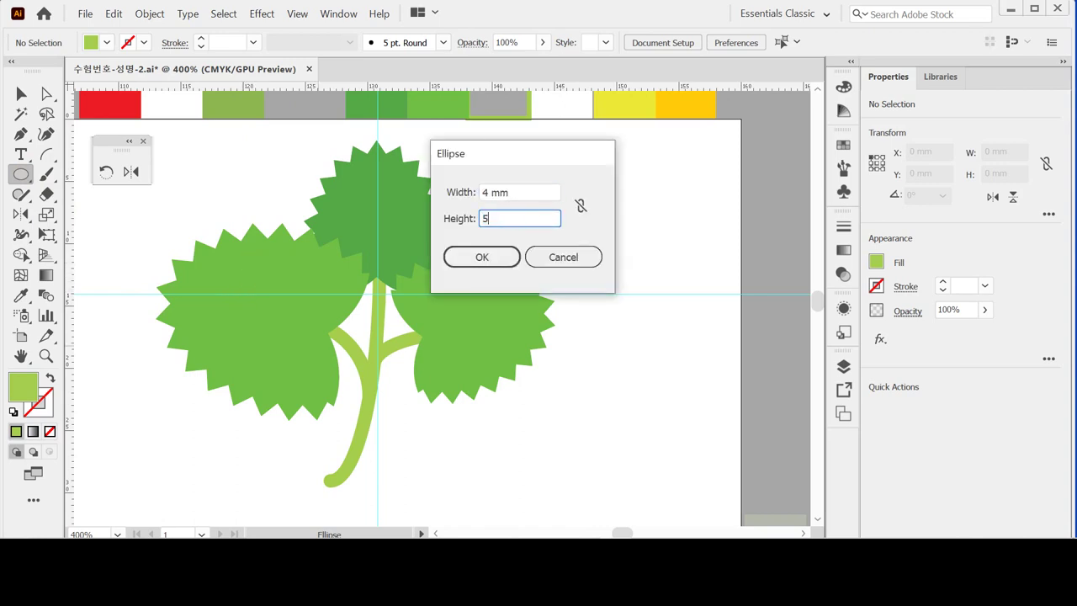
pyautogui.press('Return')
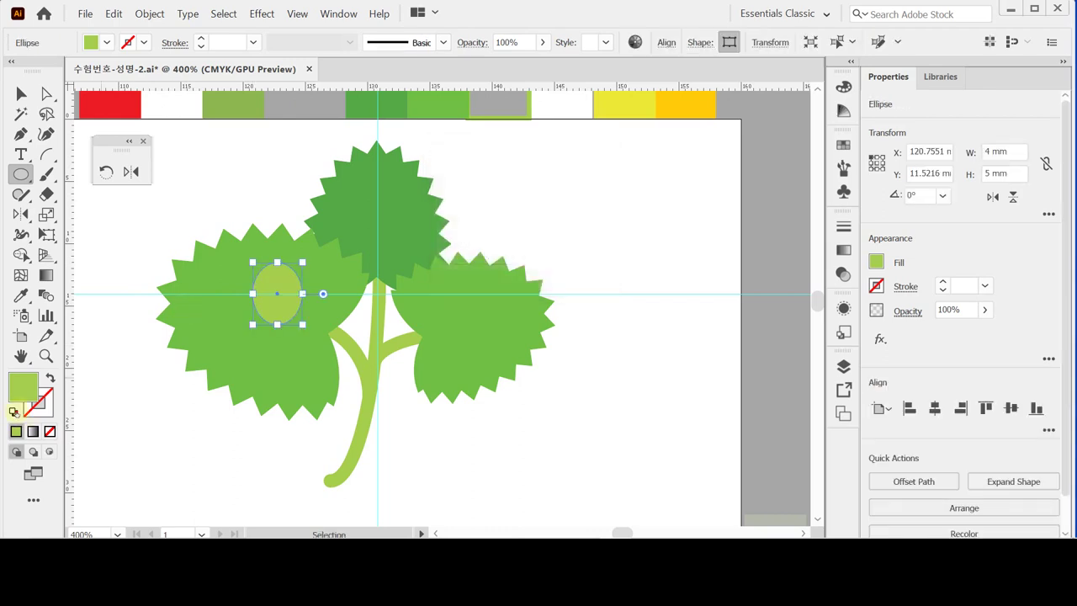
# - Give the ellipse a white fill with no stroke and move it slightly upward on the left leaf
pyautogui.click(13, 412)
pyautogui.press('x')
pyautogui.click(50, 431)
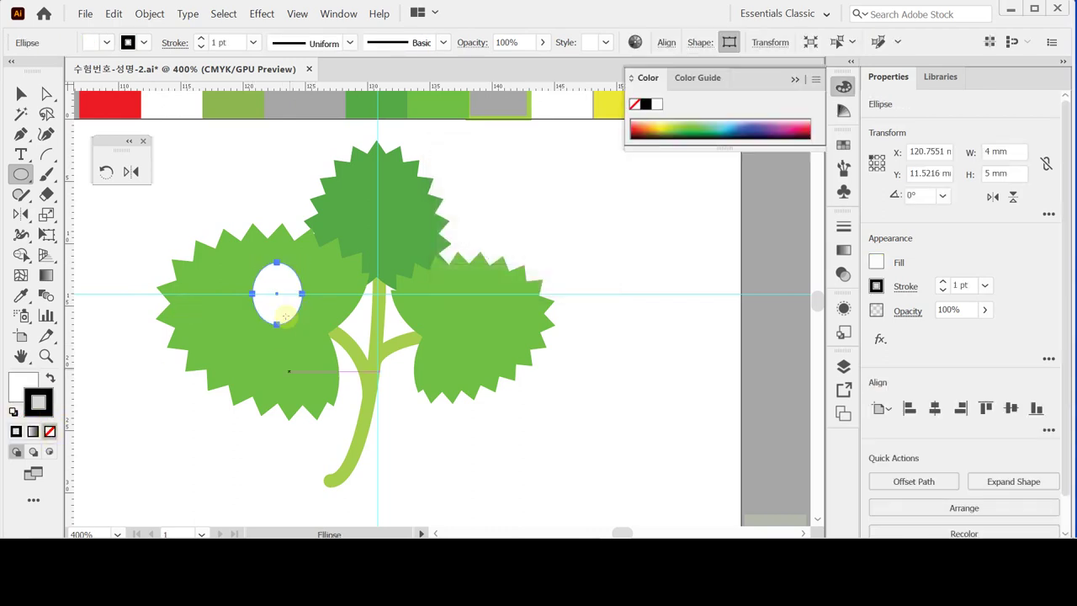
pyautogui.moveTo(283, 302); pyautogui.dragTo(284, 289)
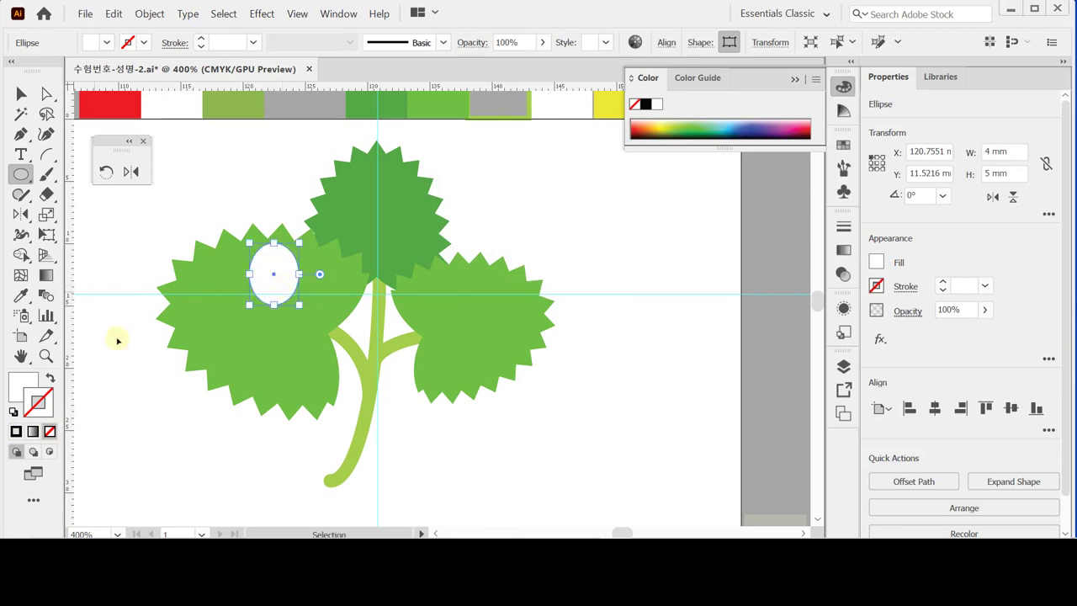
# - Create a circle 3.2 mm wide and 3.2 mm high centred on the lower end of the white ellipse
pyautogui.keyDown('ctrl'); pyautogui.click(142, 290); pyautogui.keyUp('ctrl')
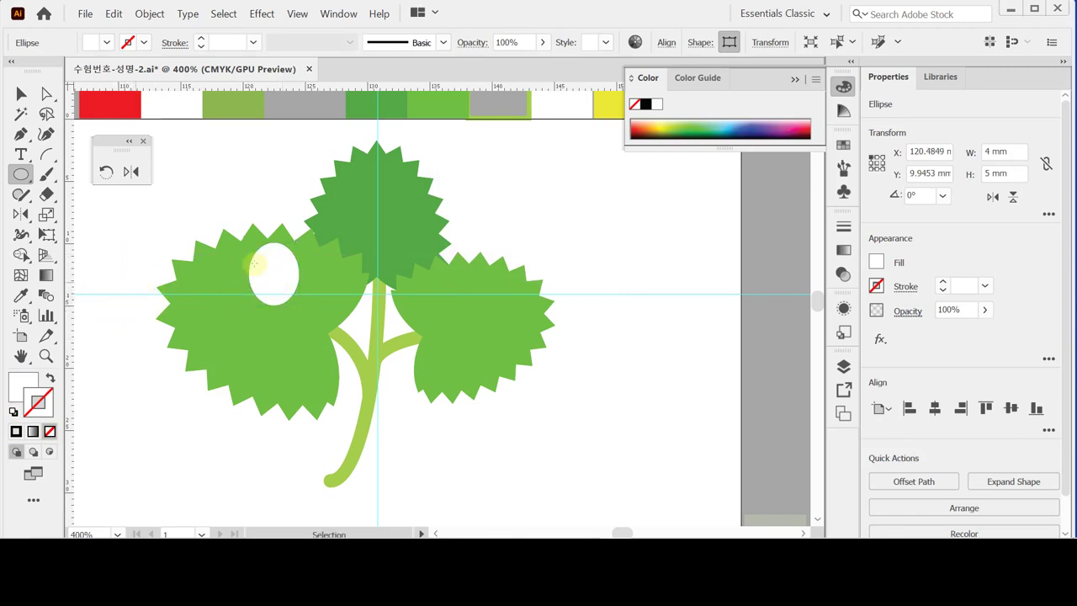
pyautogui.click(275, 303)
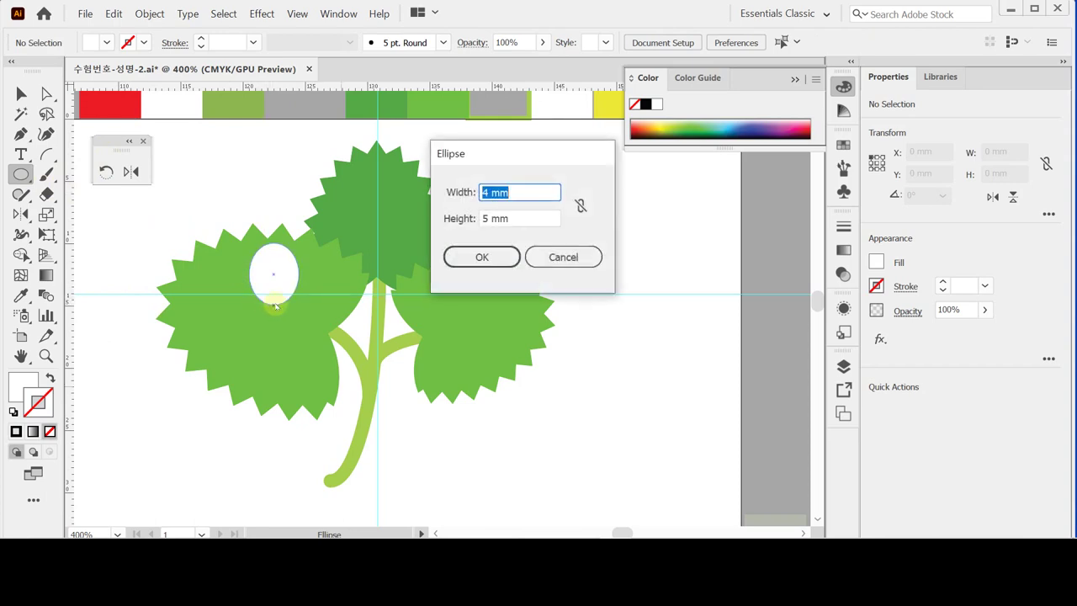
pyautogui.write('3.2')
pyautogui.press('Tab')
pyautogui.write('3.')
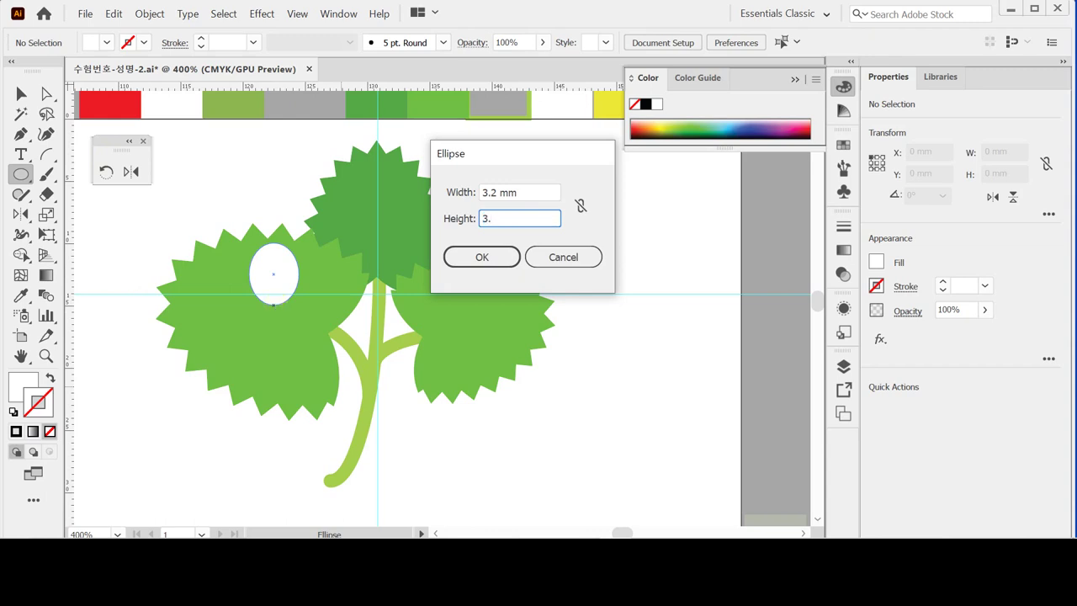
pyautogui.write('2')
pyautogui.press('Return')
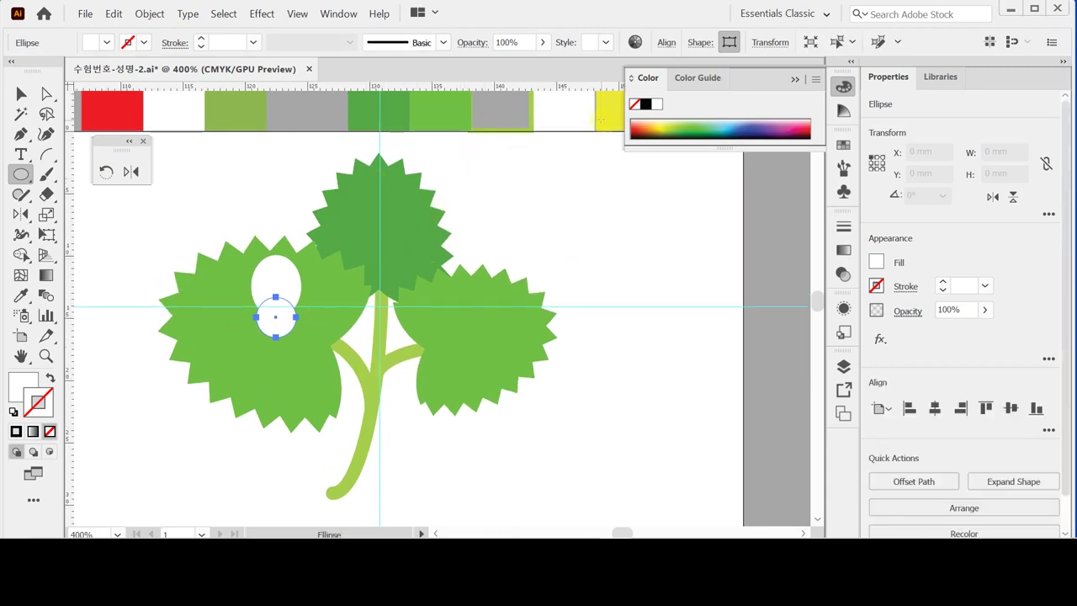
# - Fill the small circle with the yellow sampled from the reference swatch, without a stroke, and deselect it
pyautogui.press('i')
pyautogui.click(603, 105)
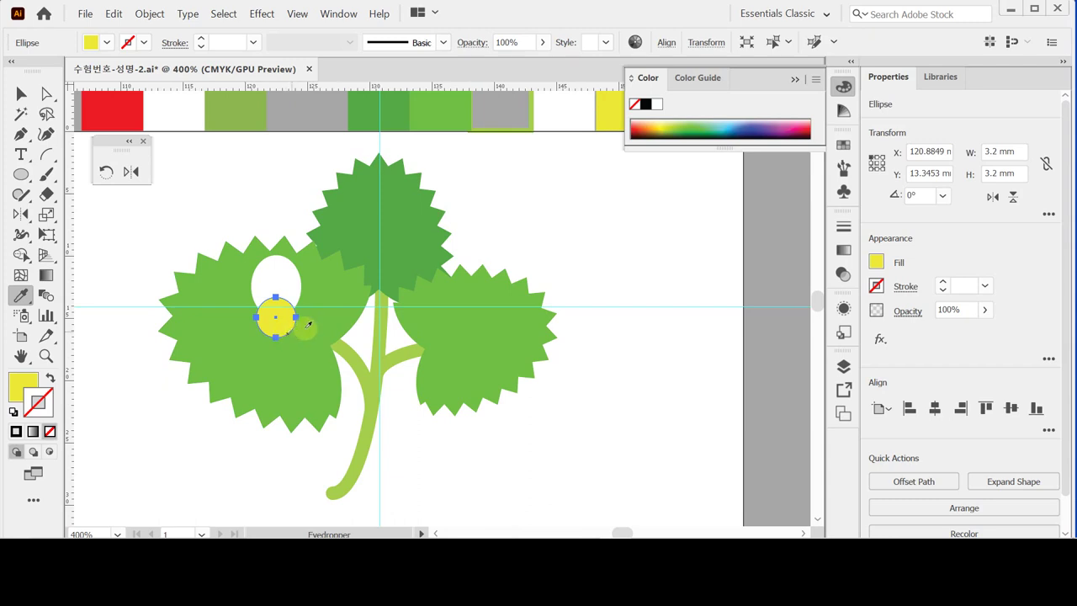
pyautogui.keyDown('ctrl'); pyautogui.keyDown('shift'); pyautogui.click(286, 279); pyautogui.keyUp('shift'); pyautogui.keyUp('ctrl')
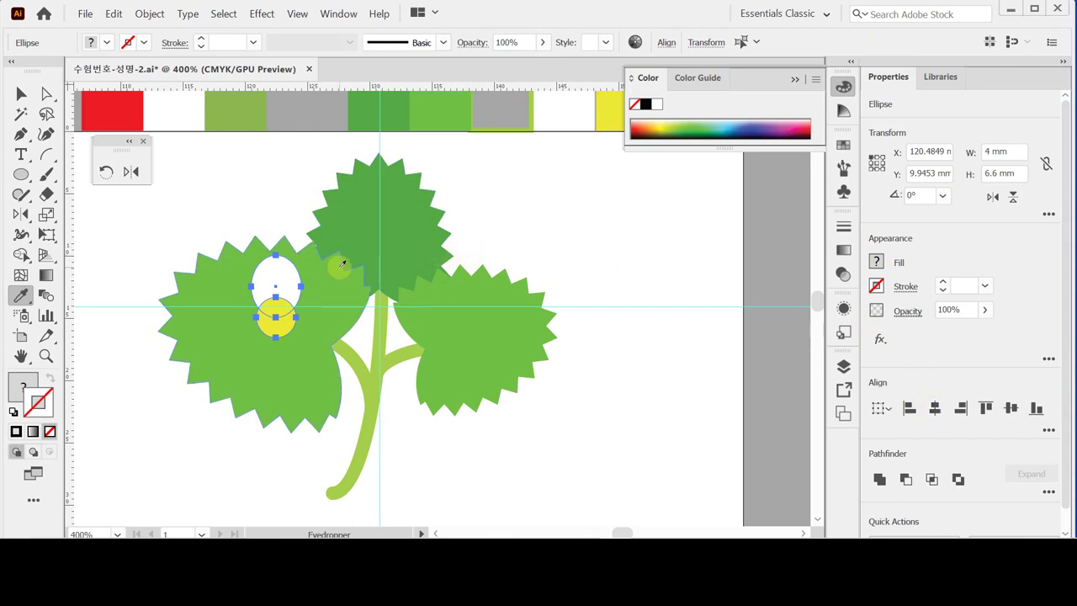
pyautogui.keyDown('ctrl'); pyautogui.click(265, 205); pyautogui.keyUp('ctrl')
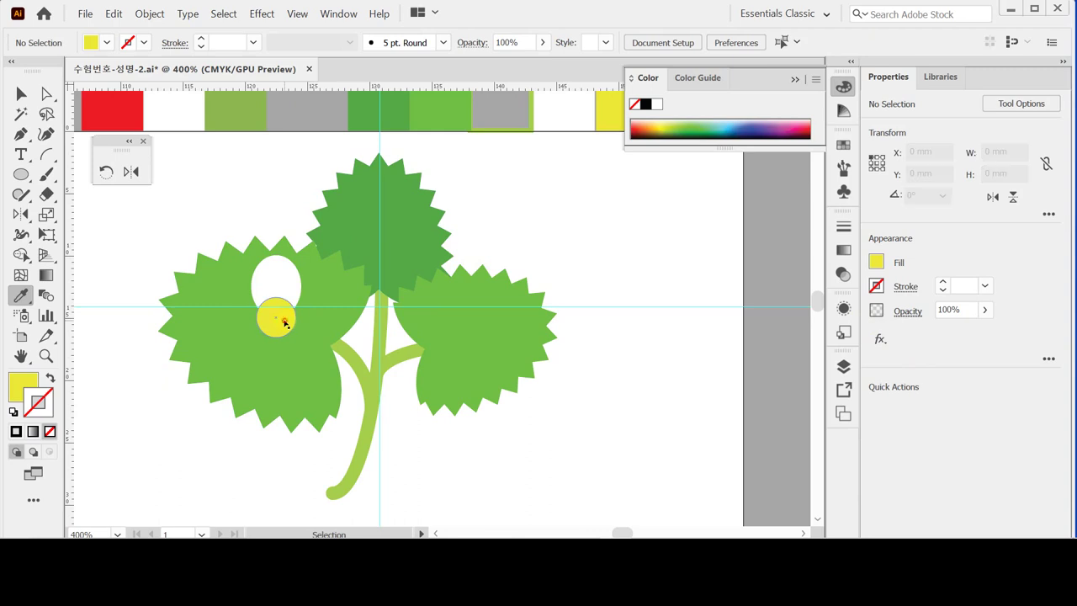
# - Move the yellow circle straight down about 0.8 mm so it overlaps less of the white ellipse's lower end
pyautogui.keyDown('ctrl'); pyautogui.click(286, 319); pyautogui.keyUp('ctrl')
pyautogui.press('Down')
pyautogui.press('Down')
pyautogui.press('Down')
pyautogui.press('Down')
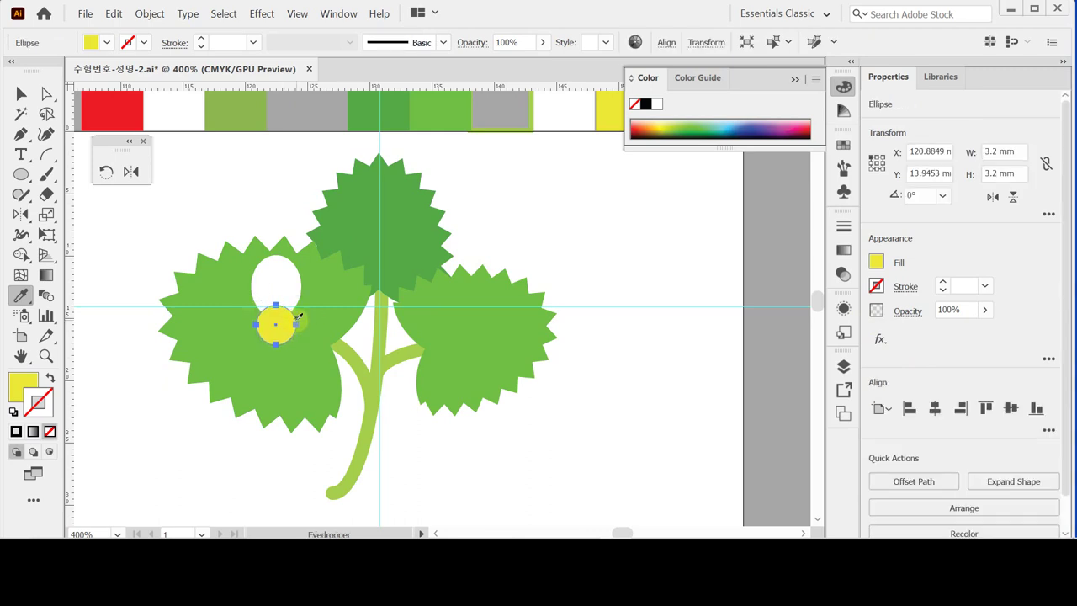
pyautogui.keyDown('ctrl'); pyautogui.keyDown('shift'); pyautogui.click(288, 272); pyautogui.keyUp('shift'); pyautogui.keyUp('ctrl')
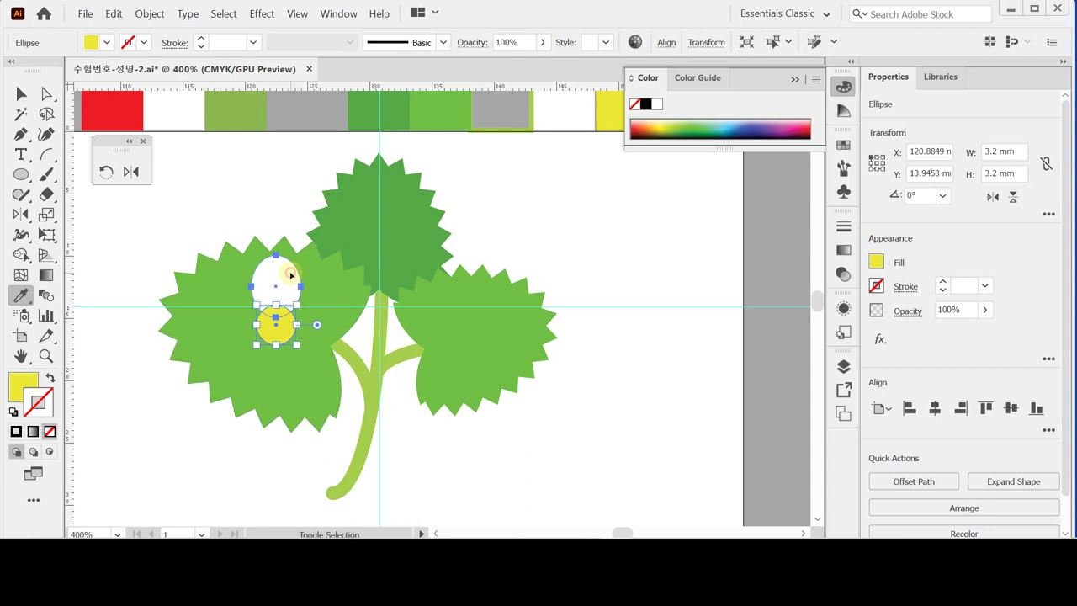
pyautogui.keyDown('ctrl'); pyautogui.click(190, 189); pyautogui.keyUp('ctrl')
pyautogui.keyDown('ctrl'); pyautogui.click(277, 324); pyautogui.keyUp('ctrl')
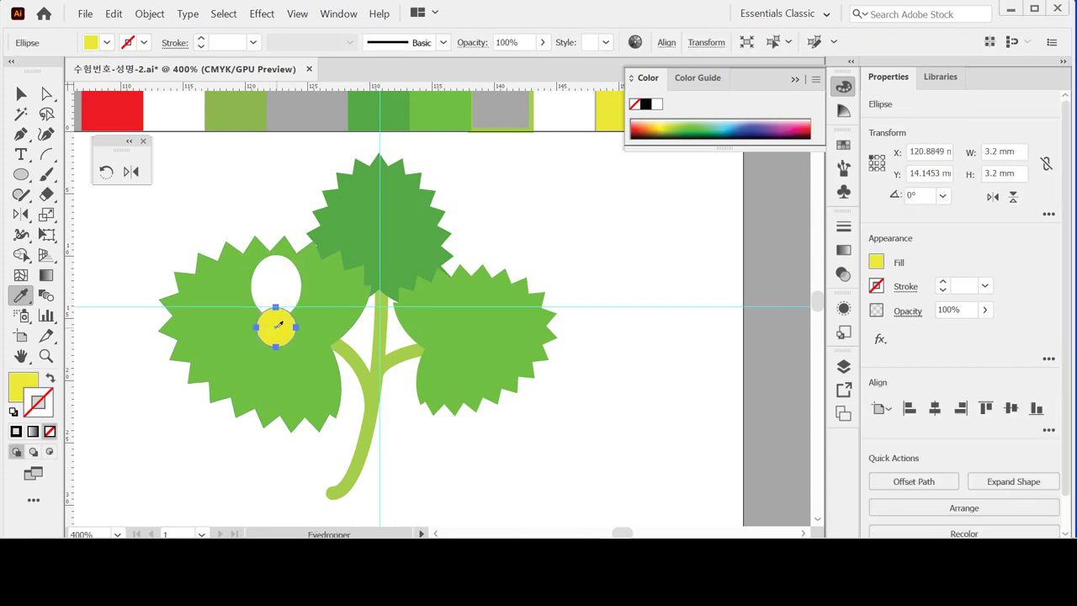
# - Move the white ellipse and the yellow circle together about 0.4 mm up on the left leaf, and deselect them
pyautogui.keyDown('ctrl'); pyautogui.keyDown('shift'); pyautogui.click(280, 278); pyautogui.keyUp('shift'); pyautogui.keyUp('ctrl')
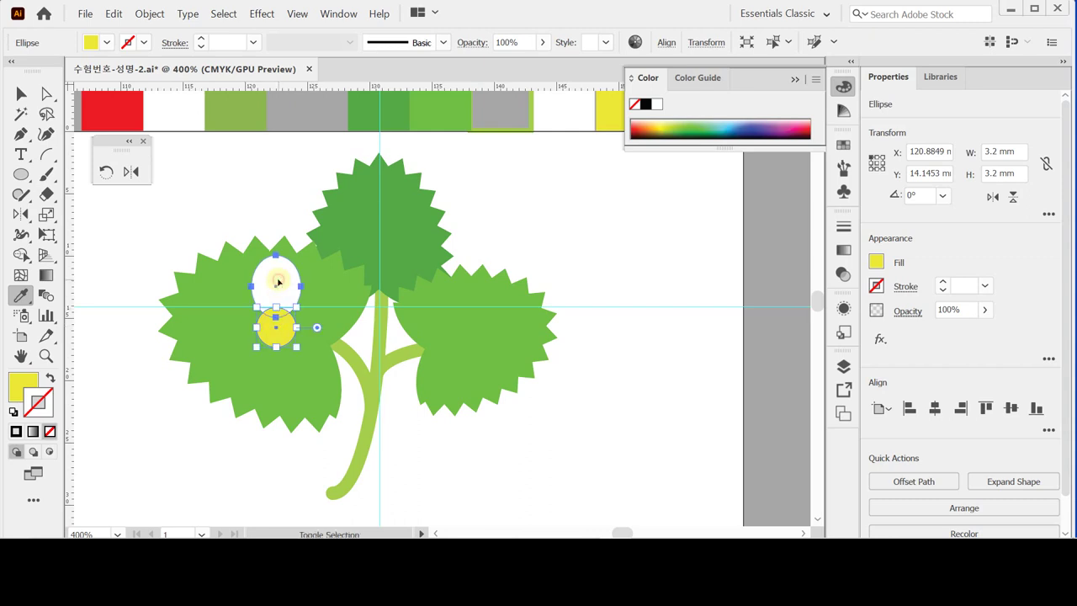
pyautogui.press('Up')
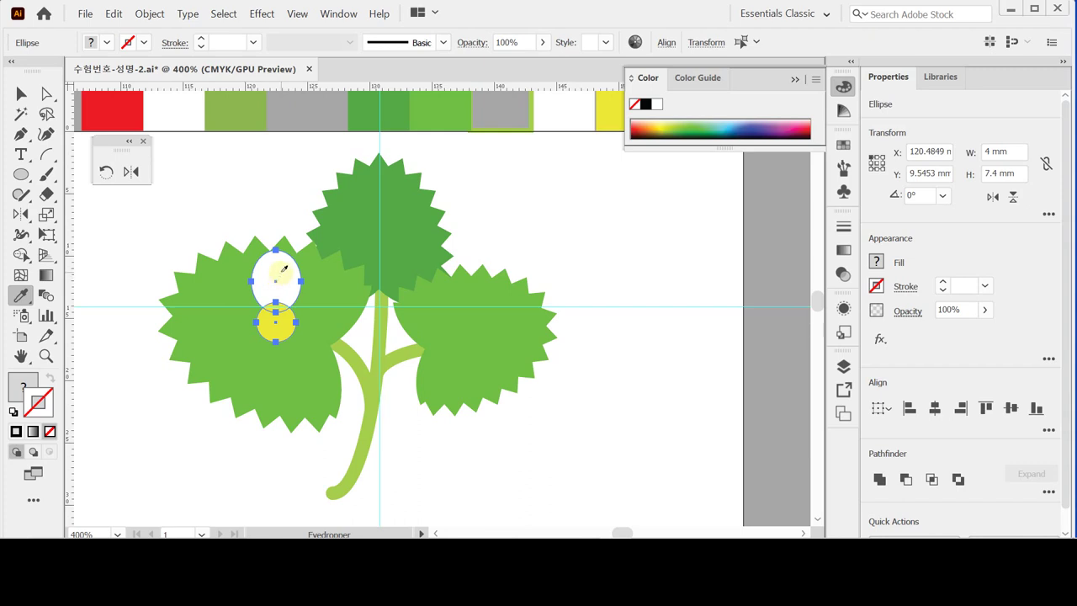
pyautogui.keyDown('ctrl'); pyautogui.click(278, 212); pyautogui.keyUp('ctrl')
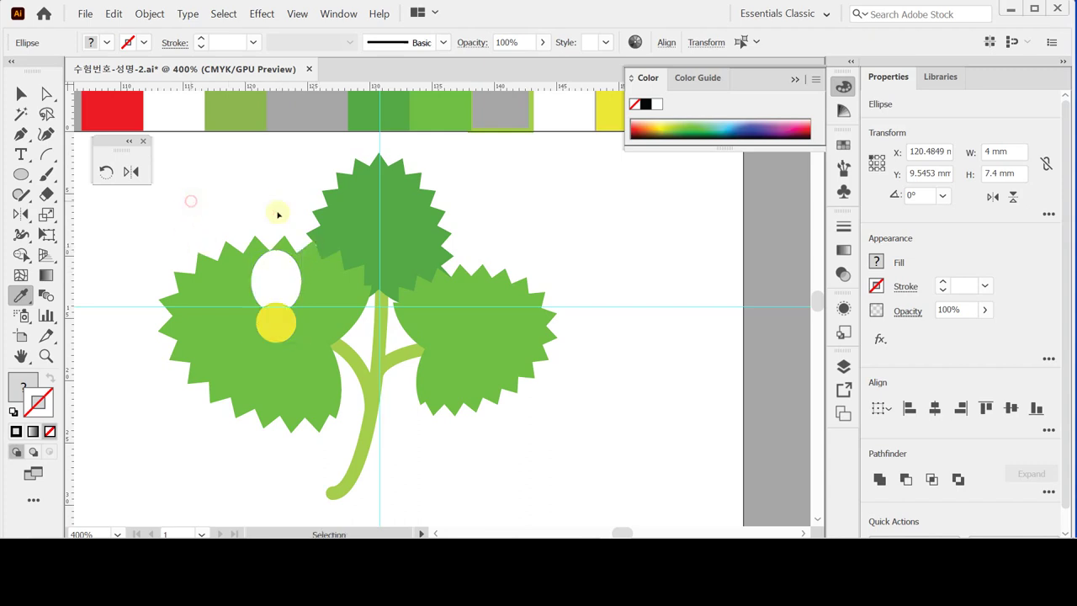
# - Copy the white ellipse in 72° rotations around the yellow circle's centre to form a five-petal flower
pyautogui.keyDown('ctrl'); pyautogui.click(275, 285); pyautogui.keyUp('ctrl')
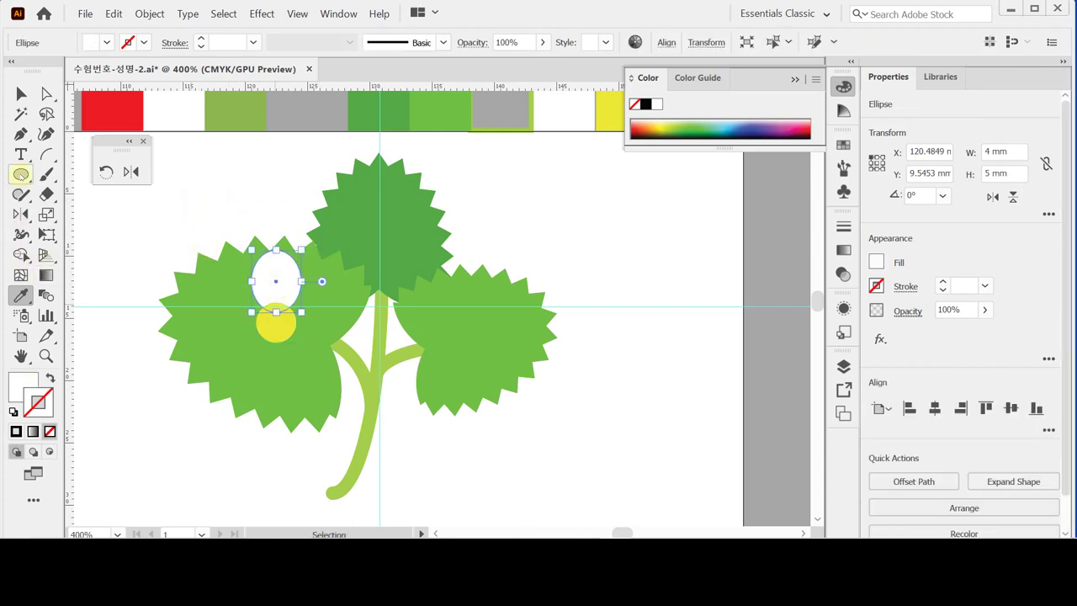
pyautogui.click(104, 172)
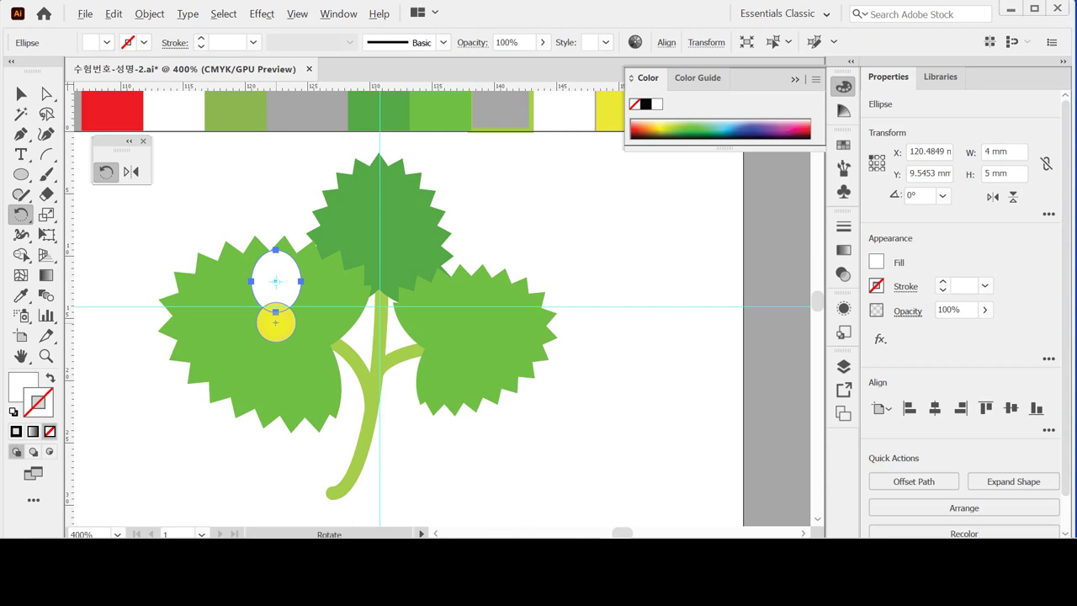
pyautogui.keyDown('alt'); pyautogui.click(275, 322); pyautogui.keyUp('alt')
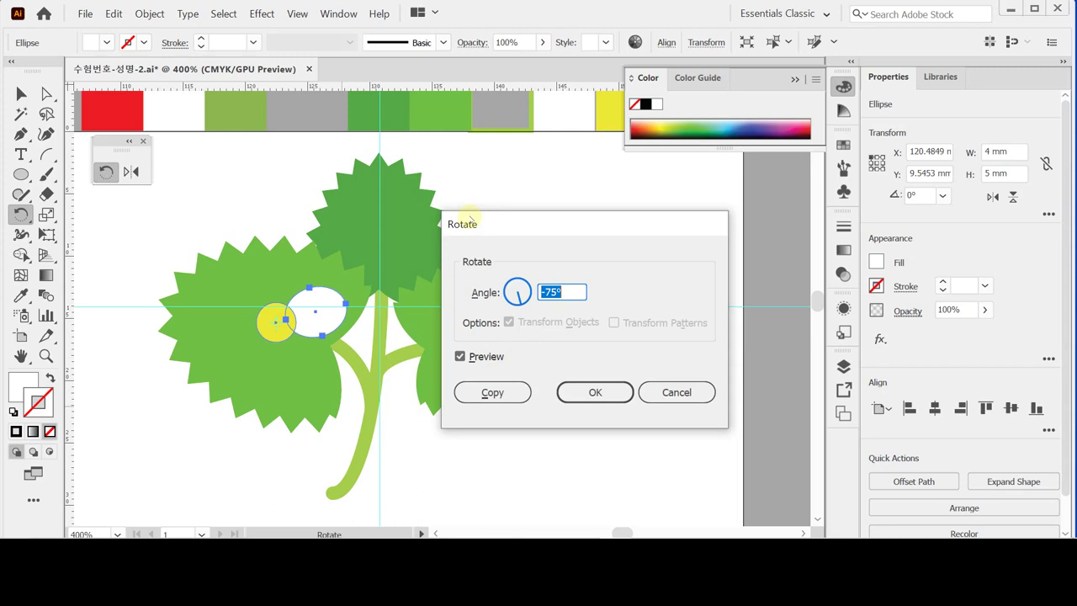
pyautogui.write('72')
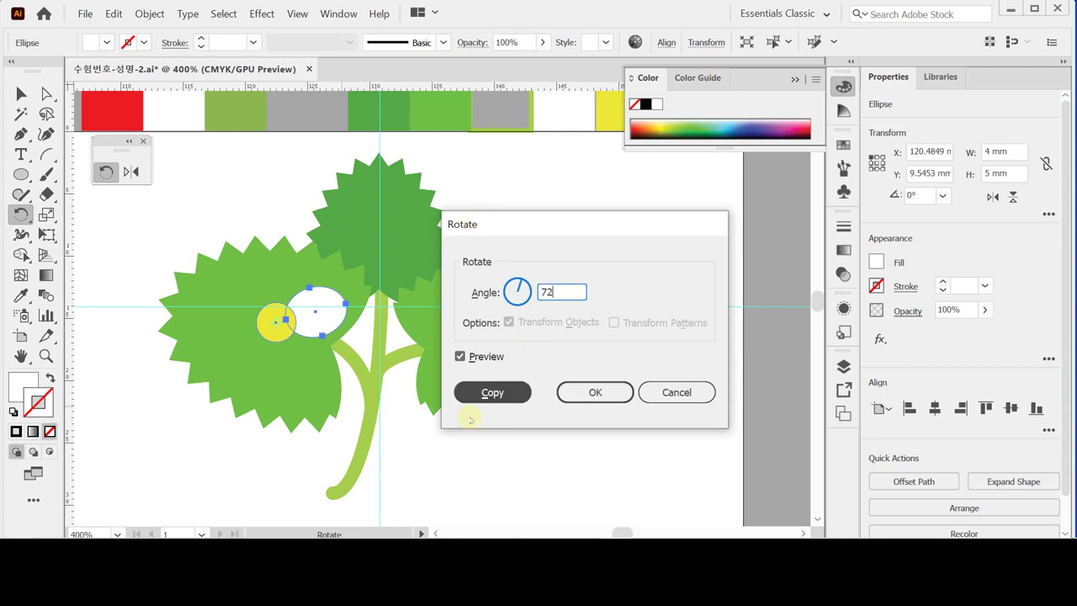
pyautogui.click(489, 392)
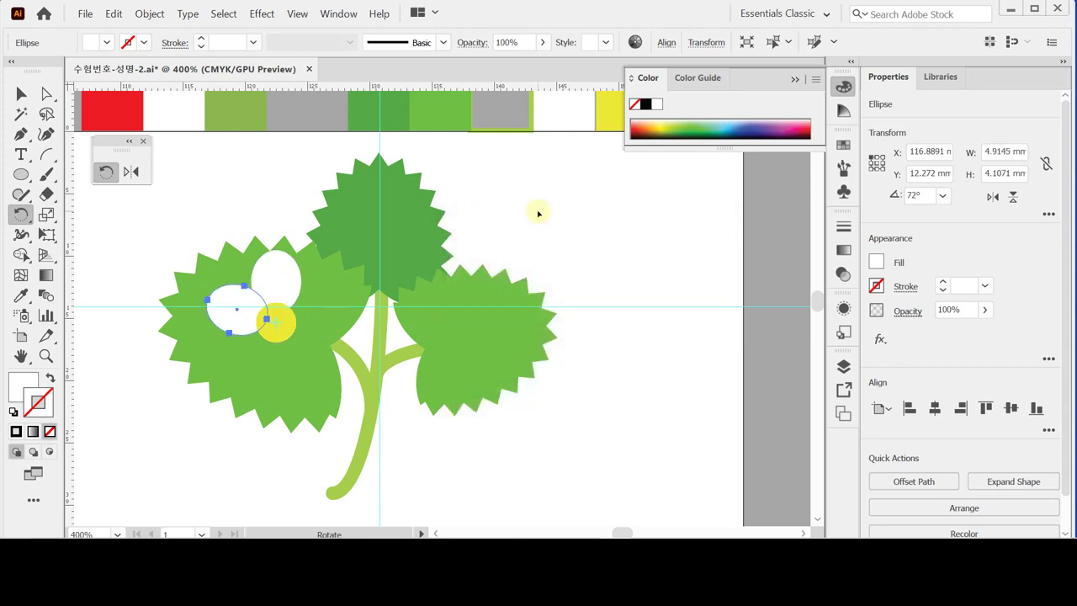
pyautogui.hotkey('ctrl', 'd')
pyautogui.hotkey('ctrl', 'd')
pyautogui.hotkey('ctrl', 'd')
pyautogui.press('r')
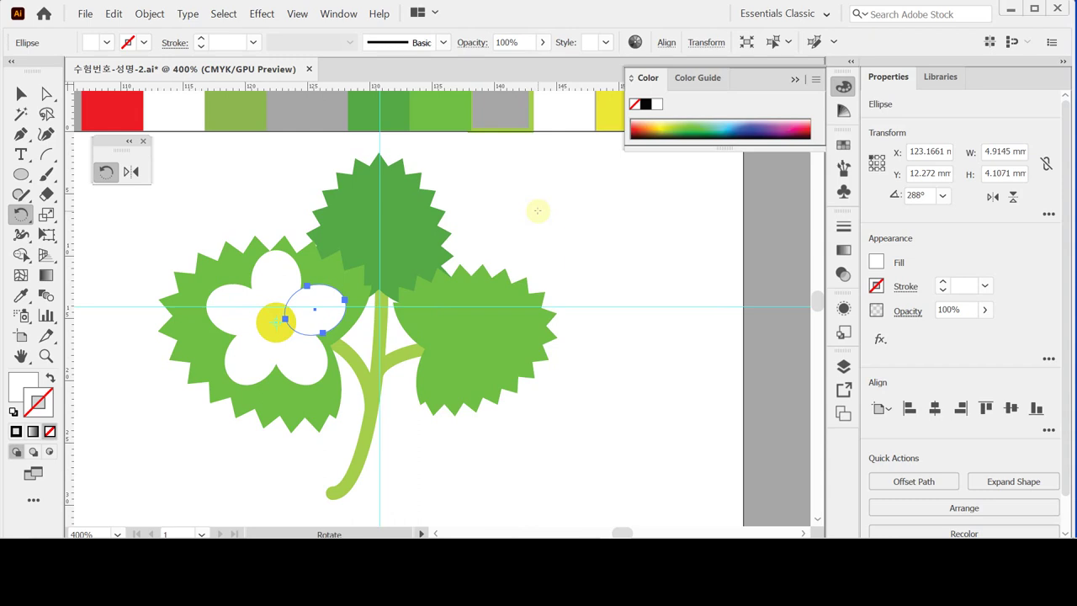
pyautogui.press('v')
pyautogui.click(584, 221)
# - Draw a circle about 0.93 mm wide on the flower's upper petal and fill it with the orange-yellow swatch colour
pyautogui.click(21, 174)
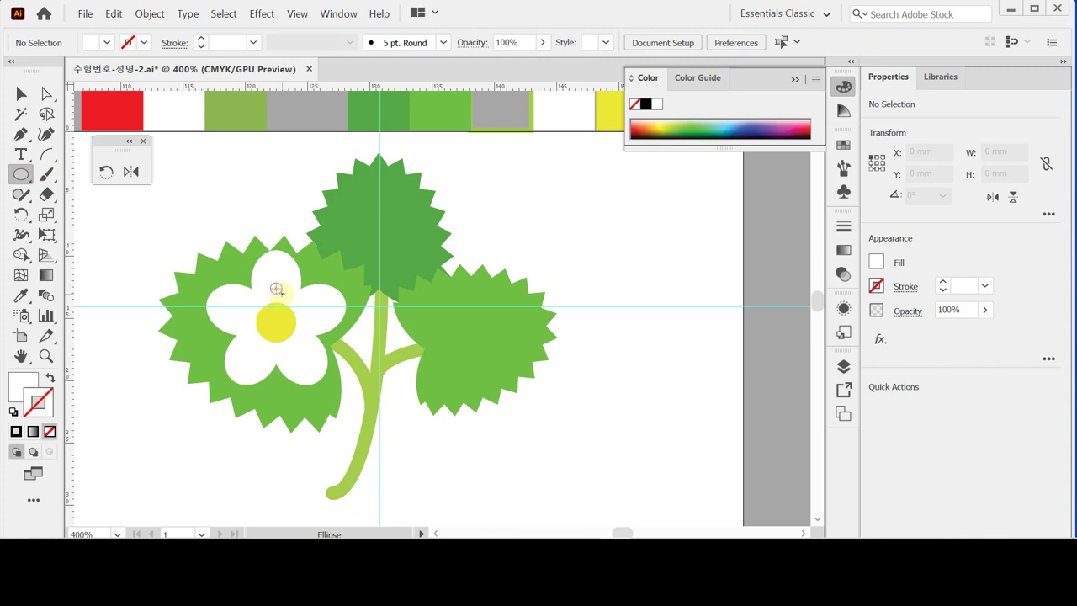
pyautogui.moveTo(276, 289); pyautogui.dragTo(282, 294)
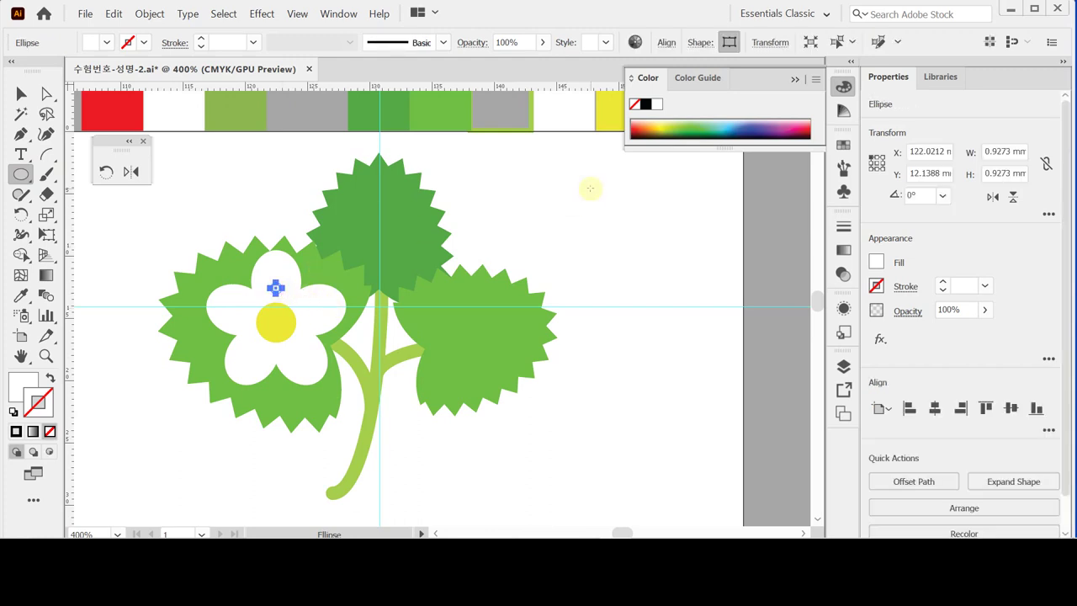
pyautogui.press('i')
pyautogui.click(611, 119)
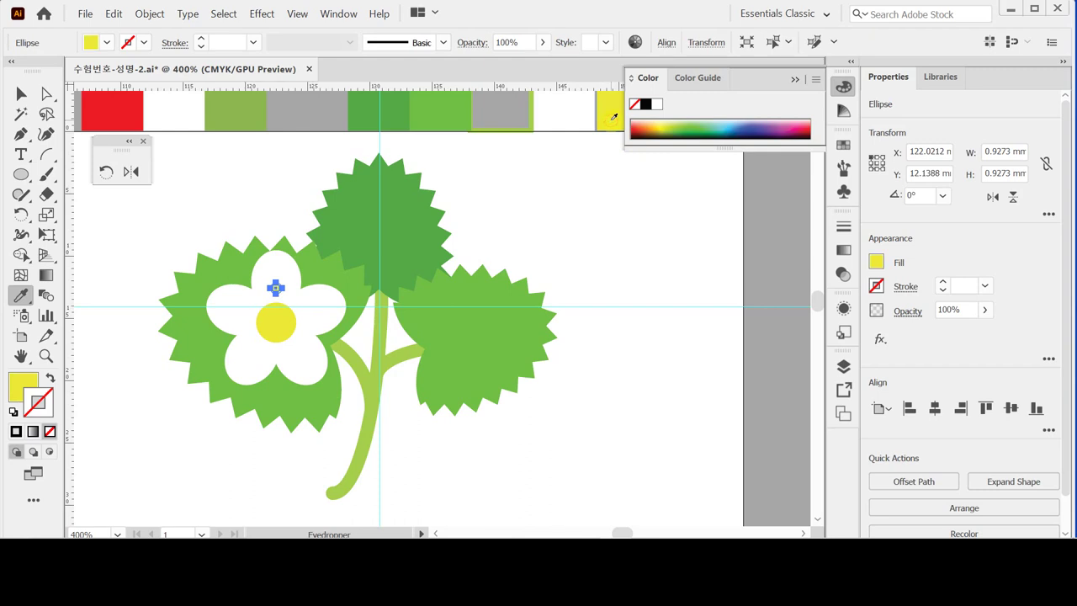
pyautogui.moveTo(620, 228); pyautogui.dragTo(525, 275)
pyautogui.click(598, 153)
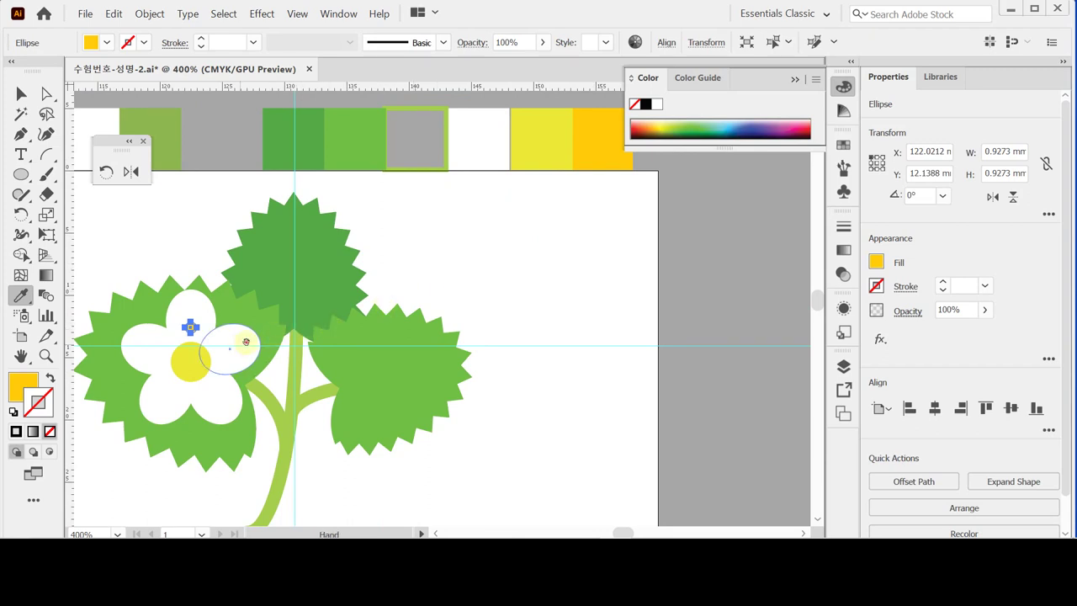
pyautogui.moveTo(266, 334); pyautogui.dragTo(348, 302)
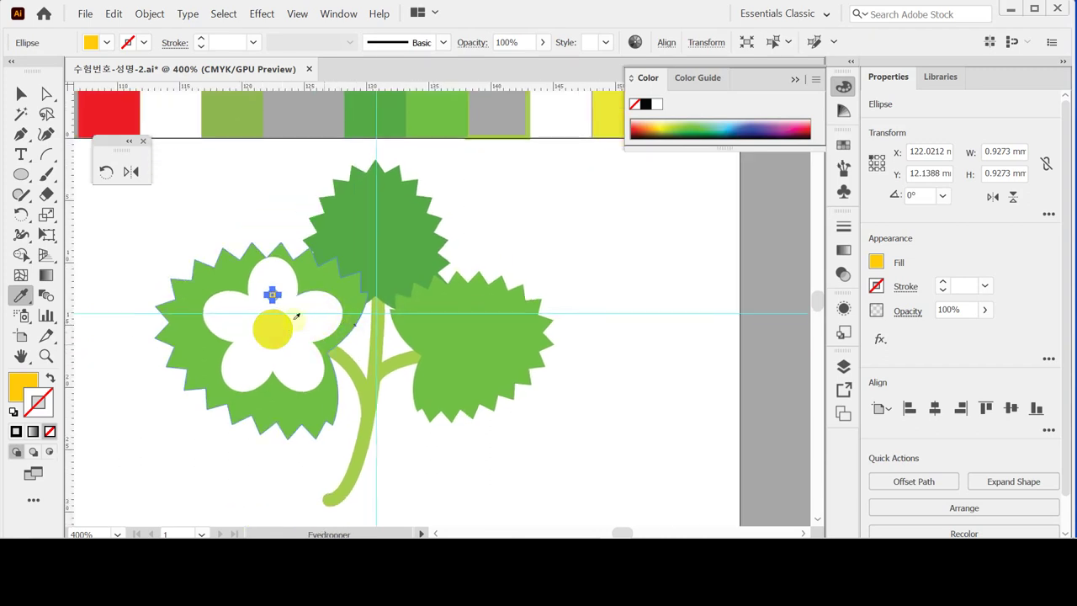
# - Make a copy of the small orange-yellow circle rotated 45° about the yellow circle's centre, using Outline view to locate that centre
pyautogui.hotkey('ctrl', '+')
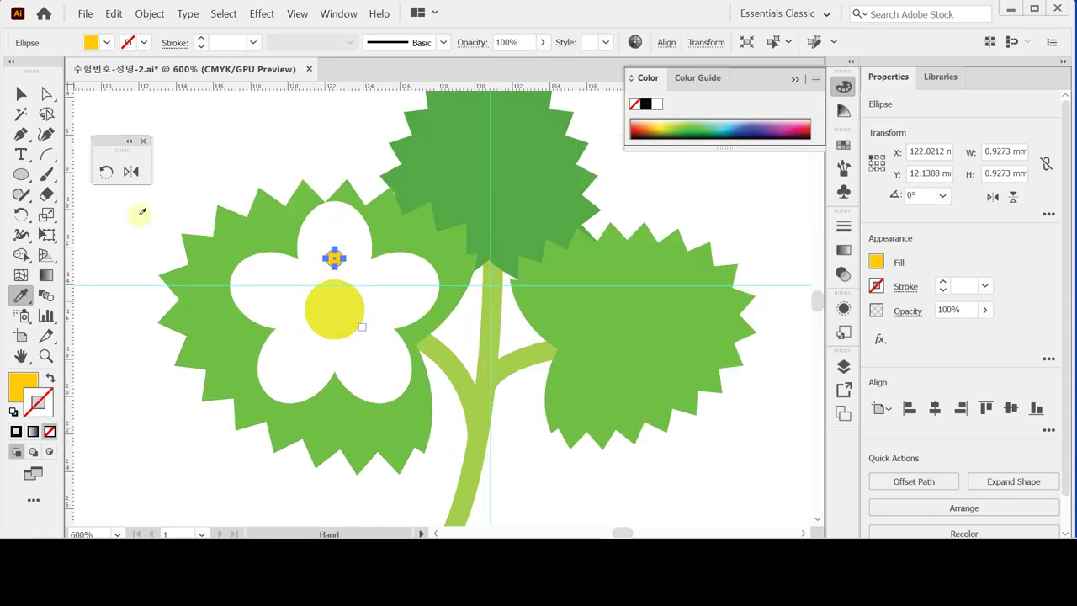
pyautogui.click(107, 172)
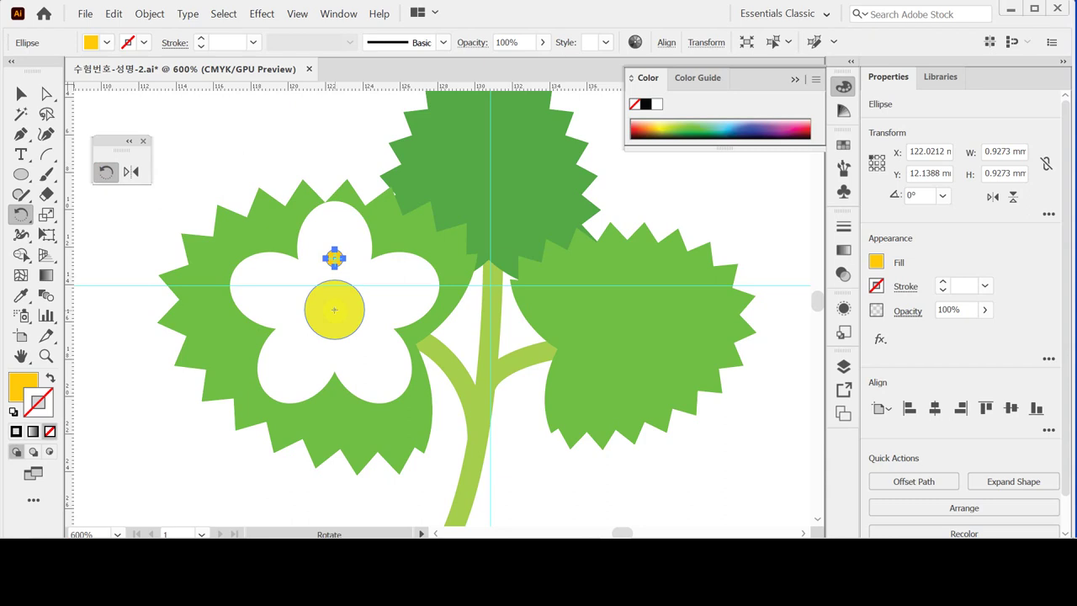
pyautogui.press('ctrl')
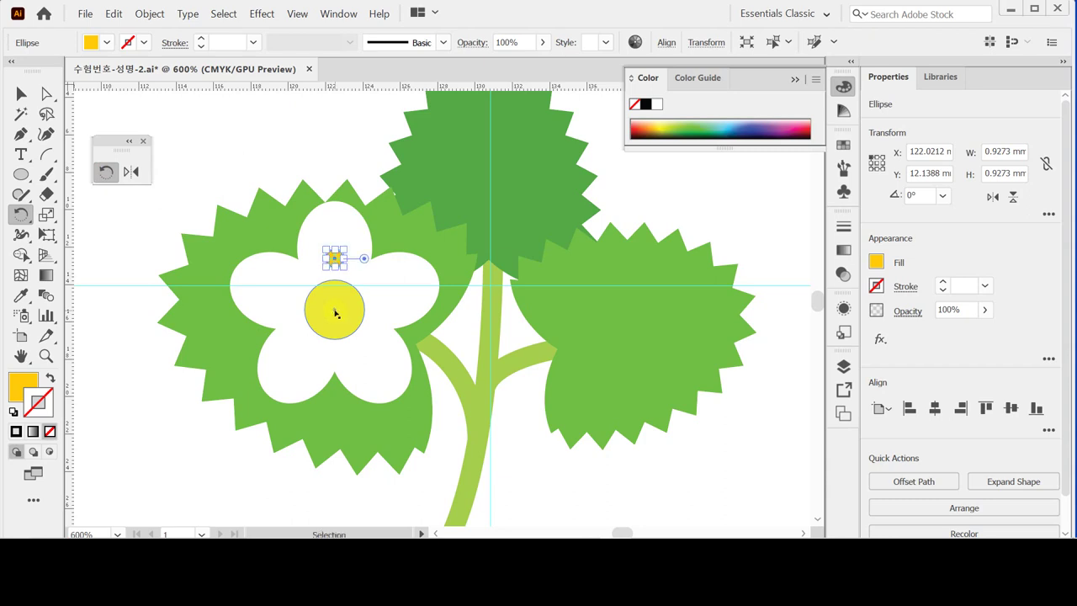
pyautogui.hotkey('ctrl', 'y')
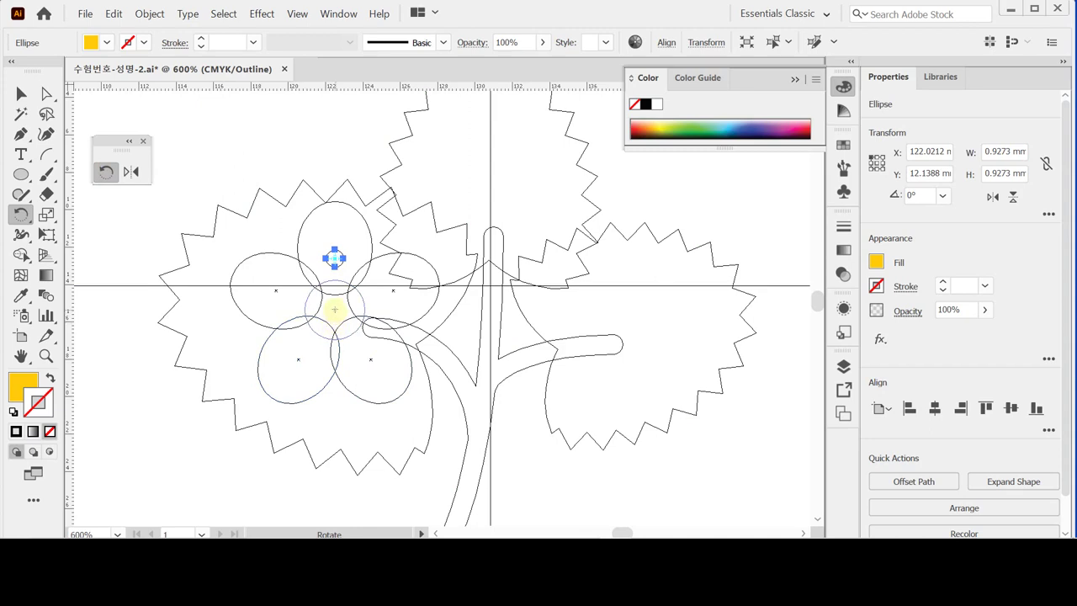
pyautogui.press('alt')
pyautogui.keyDown('alt'); pyautogui.click(334, 309); pyautogui.keyUp('alt')
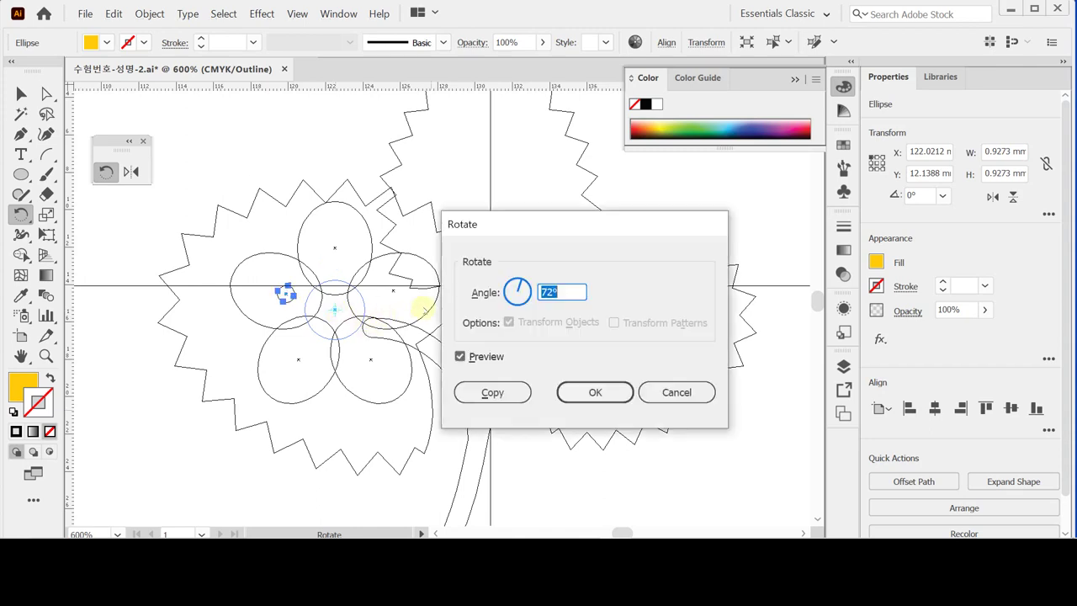
pyautogui.write('45')
pyautogui.click(479, 393)
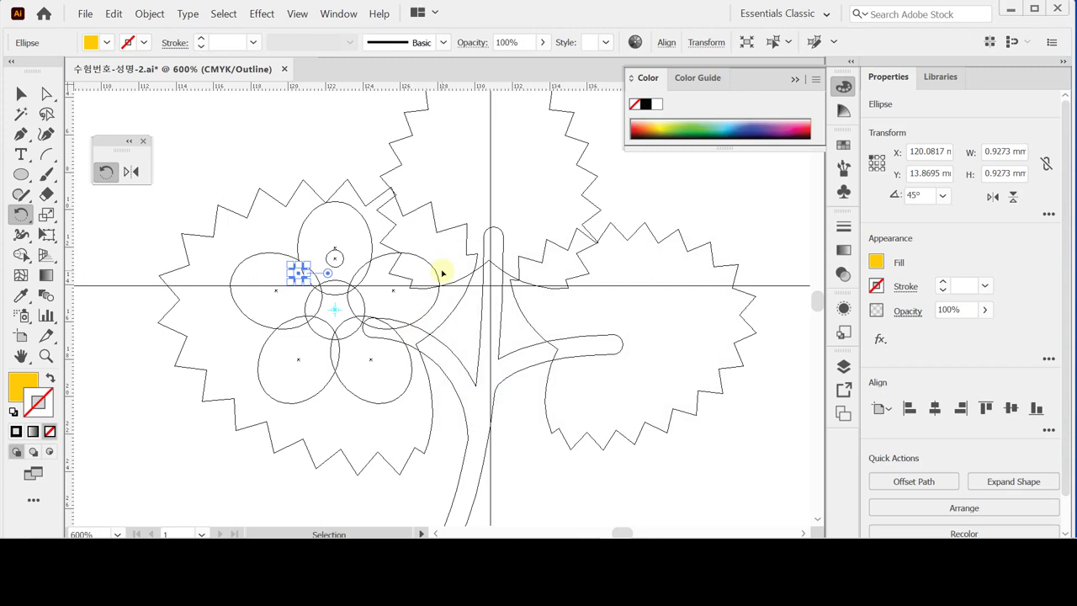
# - Repeat the 45° rotated copy to complete a ring of eight dots around the flower centre, and return to Preview view
pyautogui.hotkey('ctrl', 'd')
pyautogui.hotkey('ctrl', 'd')
pyautogui.hotkey('ctrl', 'd')
pyautogui.hotkey('ctrl', 'd')
pyautogui.hotkey('ctrl', 'd')
pyautogui.hotkey('ctrl', 'd')
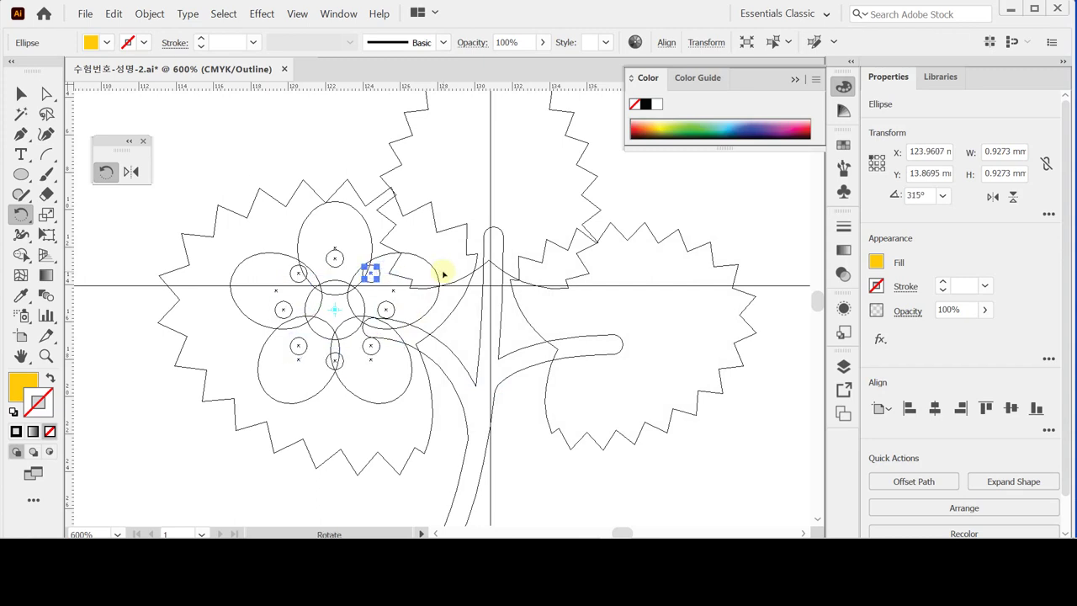
pyautogui.press('ctrl')
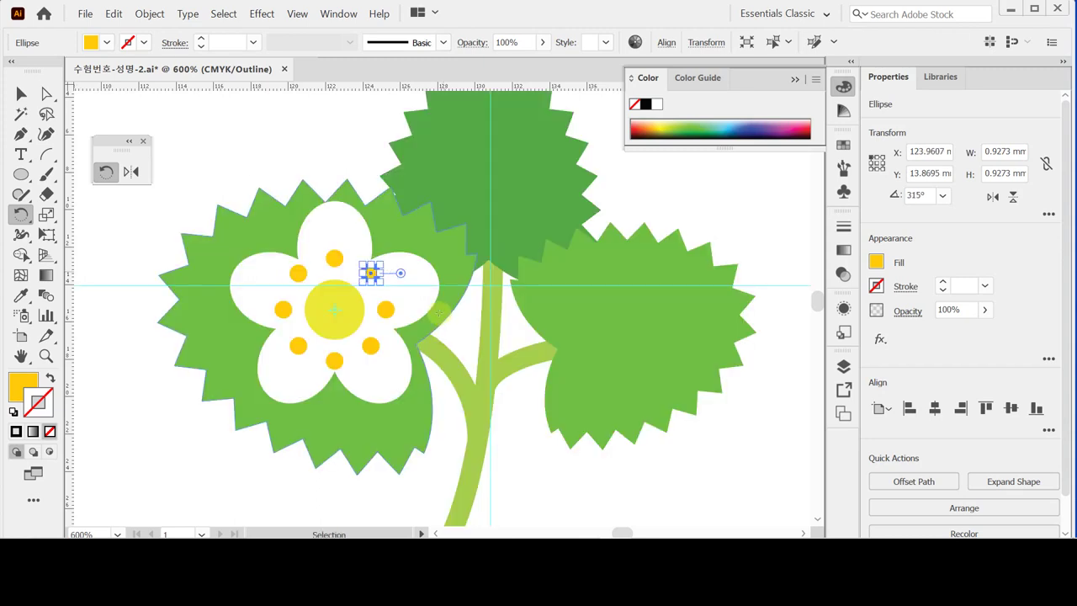
pyautogui.hotkey('ctrl', 'y')
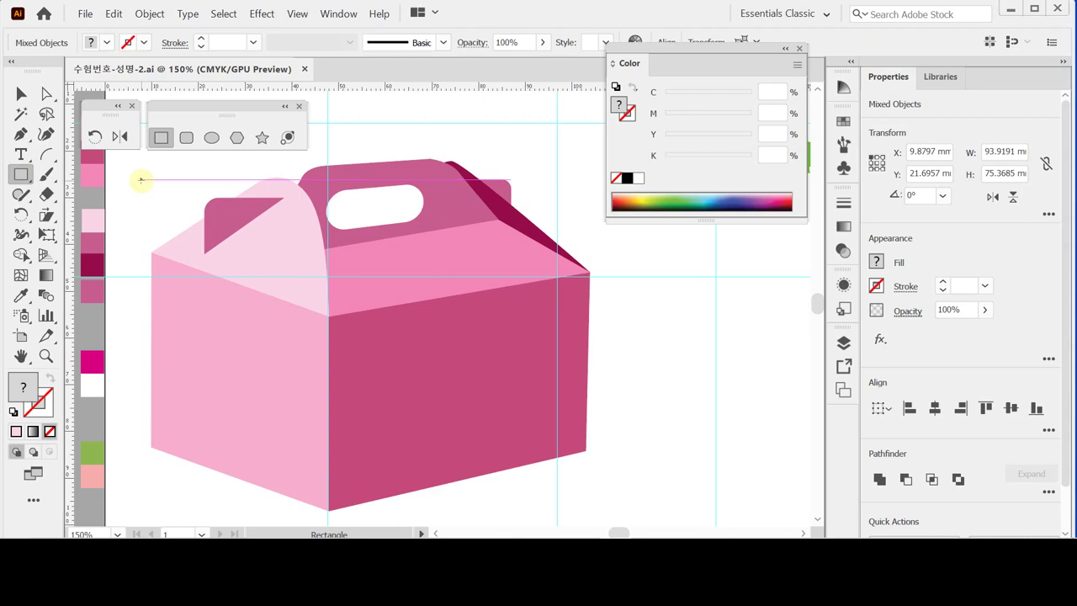
# - Convert all of the gift box artwork into guides and clear the selection
pyautogui.hotkey('ctrl', 'a')
pyautogui.hotkey('ctrl', 'y')
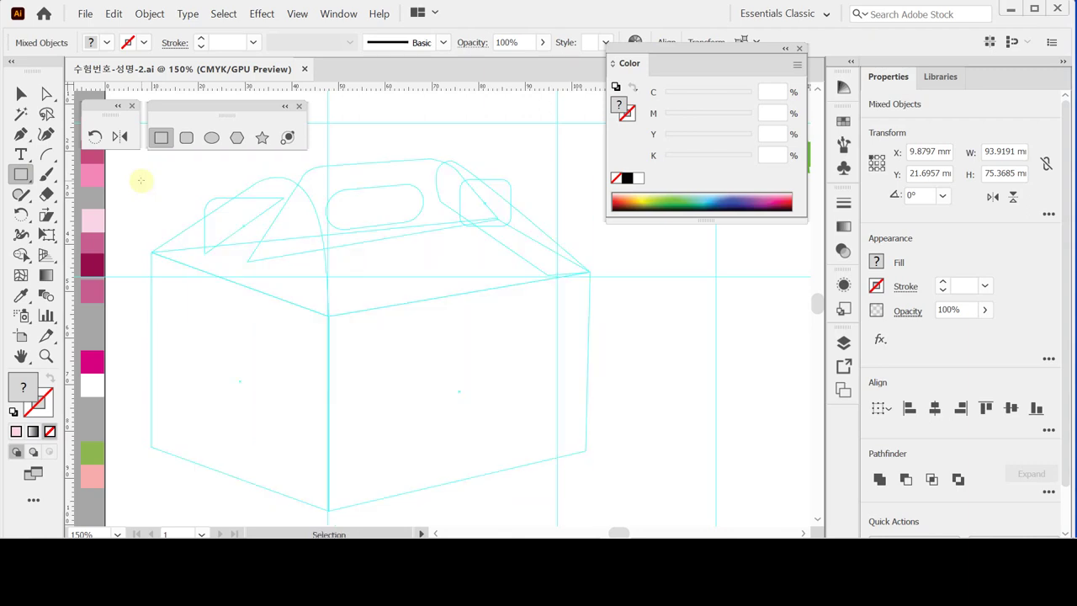
pyautogui.keyDown('ctrl'); pyautogui.click(211, 288); pyautogui.keyUp('ctrl')
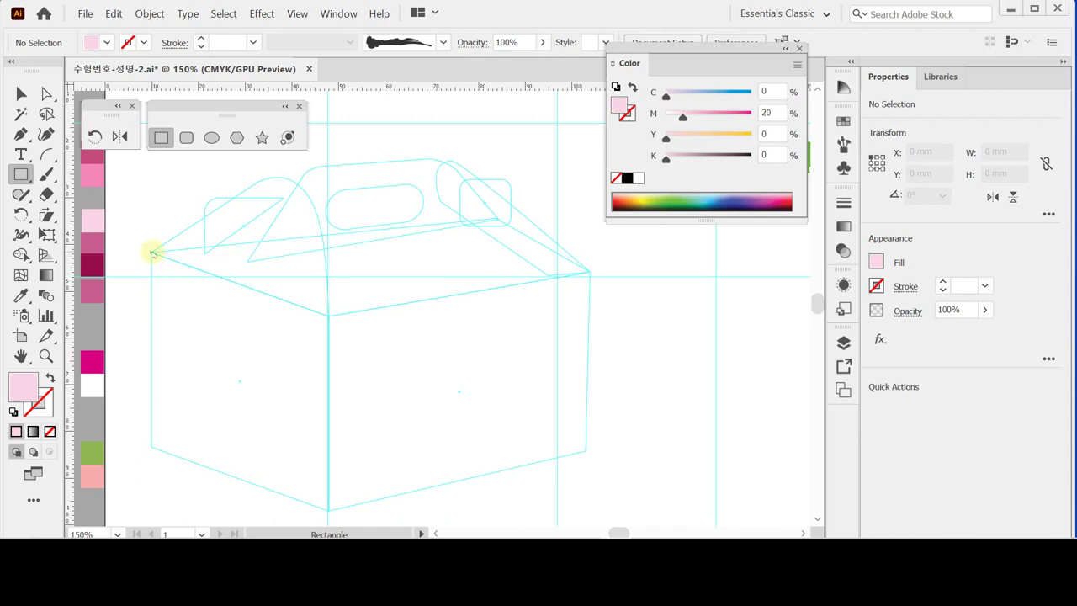
# - Create a 38 × 42 mm rectangle from the upper-left corner of the box's left face guide and set its fill to magenta 40%
pyautogui.click(151, 253)
pyautogui.press('Tab')
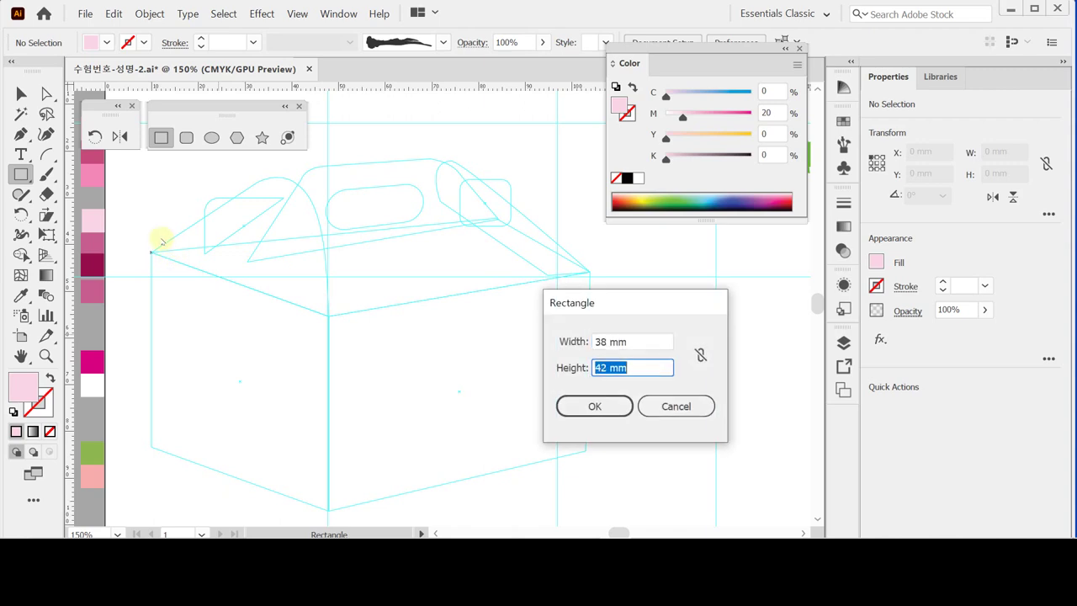
pyautogui.press('Return')
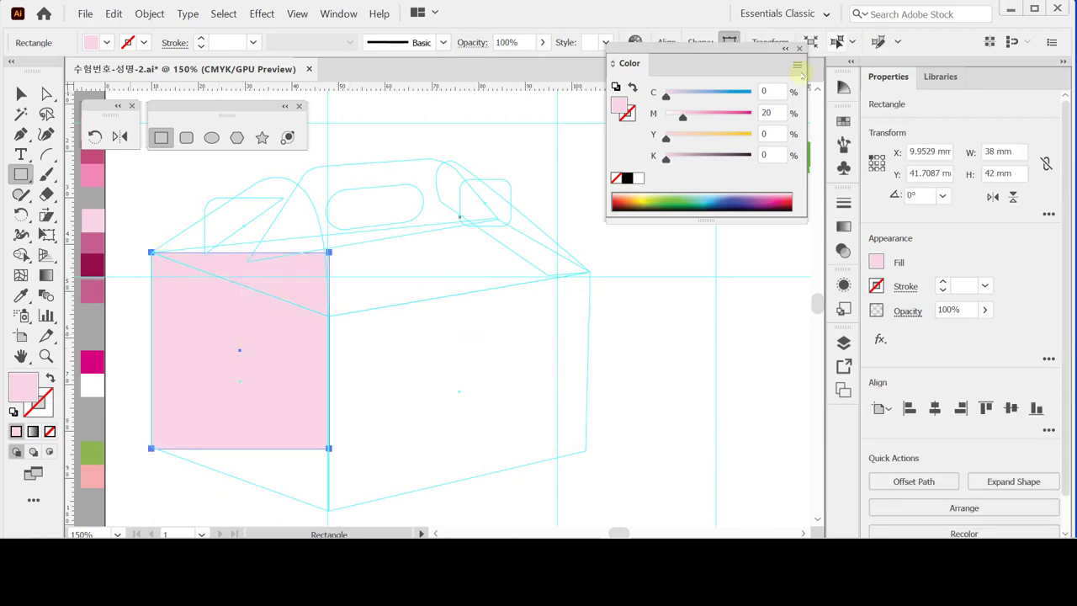
pyautogui.doubleClick(780, 111)
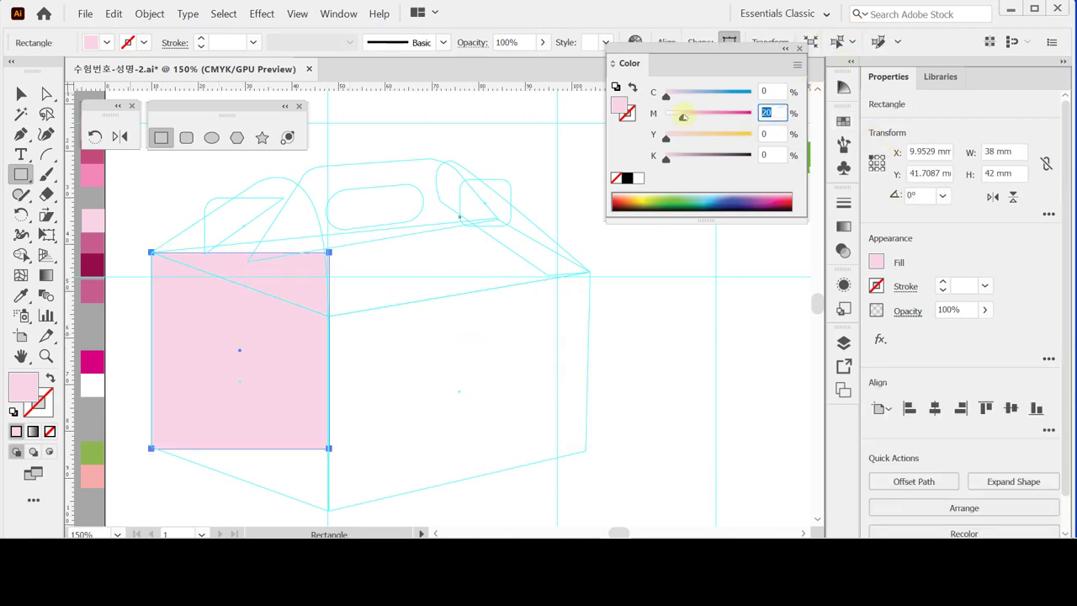
pyautogui.moveTo(682, 117); pyautogui.dragTo(701, 117)
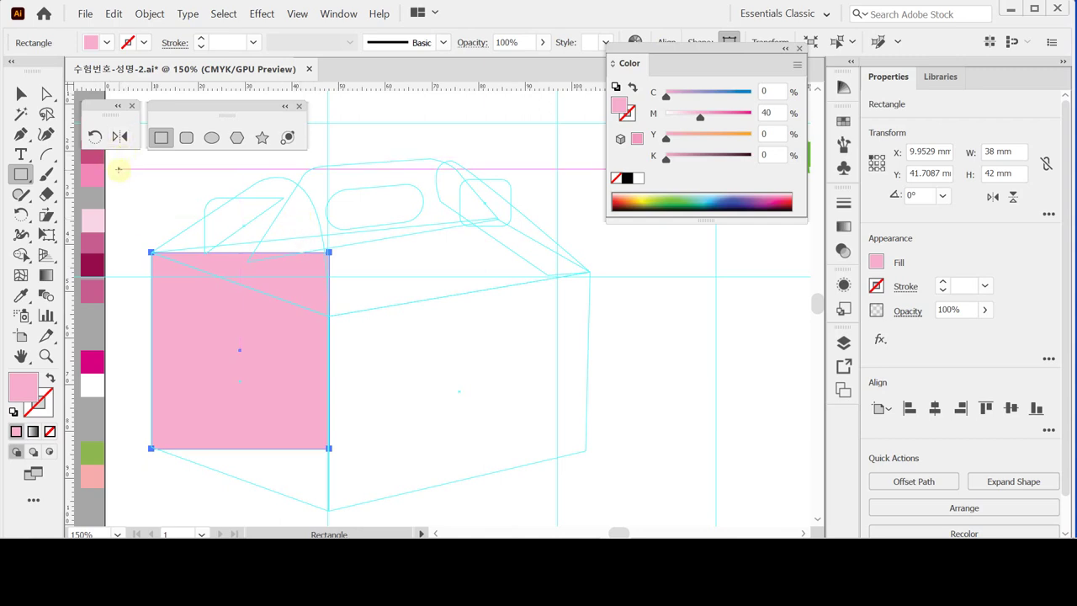
# - Shear the pink rectangle by 20° along the vertical axis
pyautogui.click(47, 216)
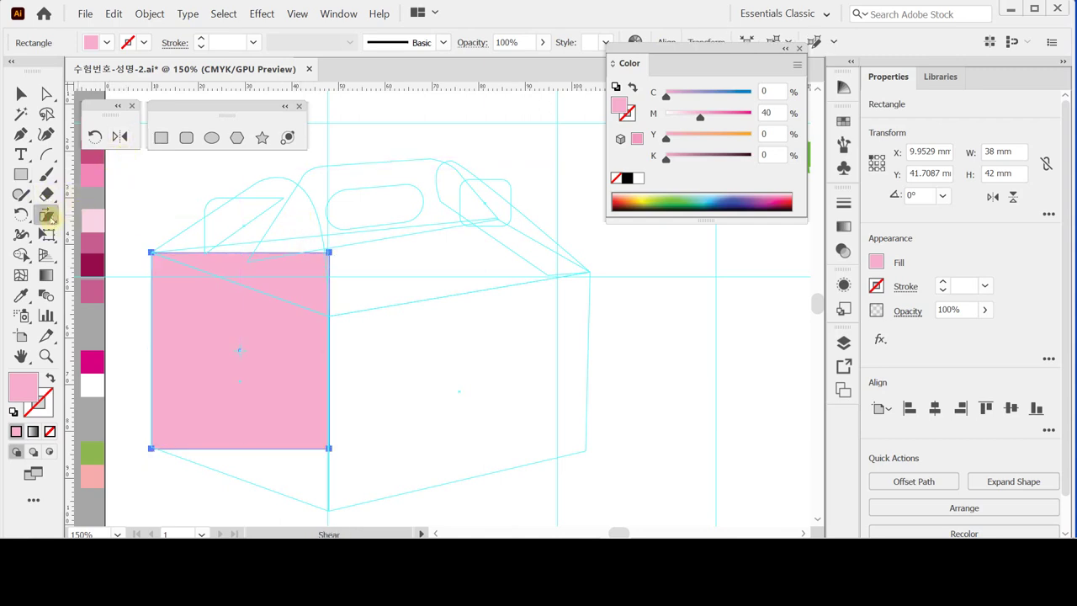
pyautogui.moveTo(48, 218); pyautogui.dragTo(110, 251)
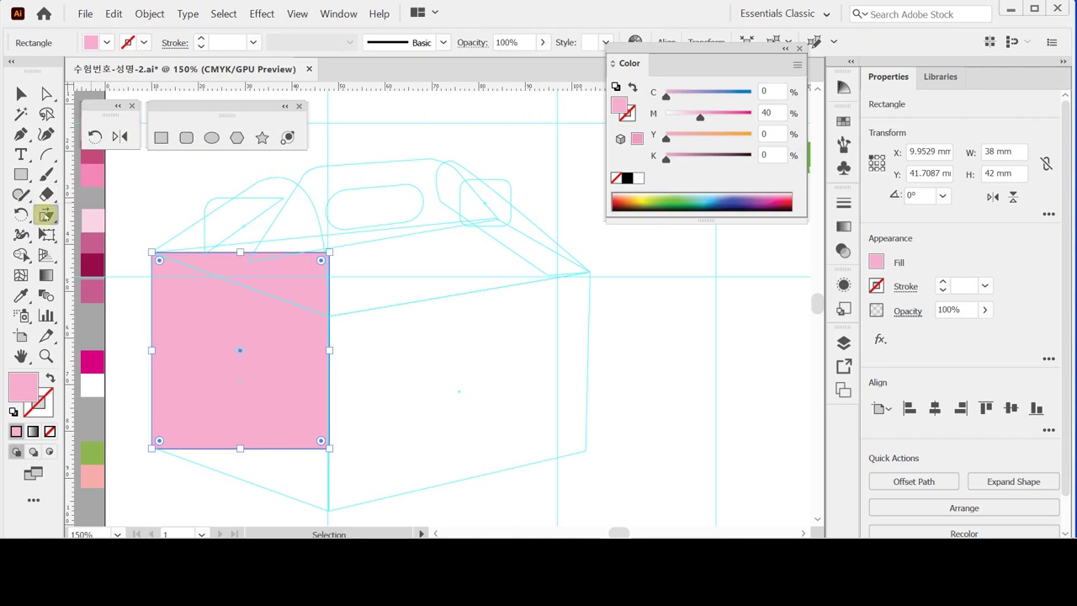
pyautogui.doubleClick(47, 216)
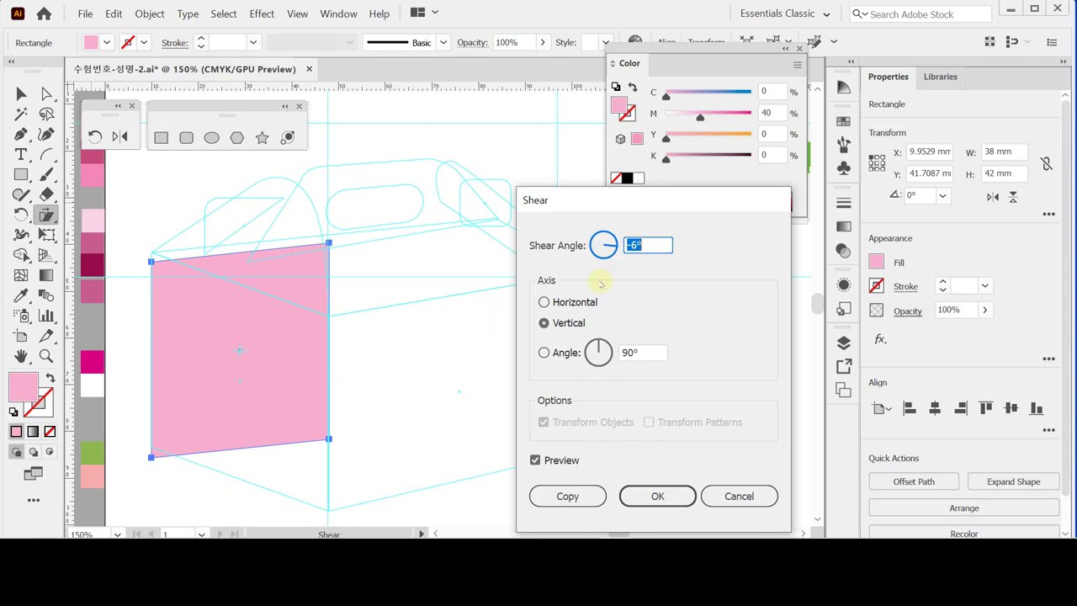
pyautogui.write('20')
pyautogui.press('Tab')
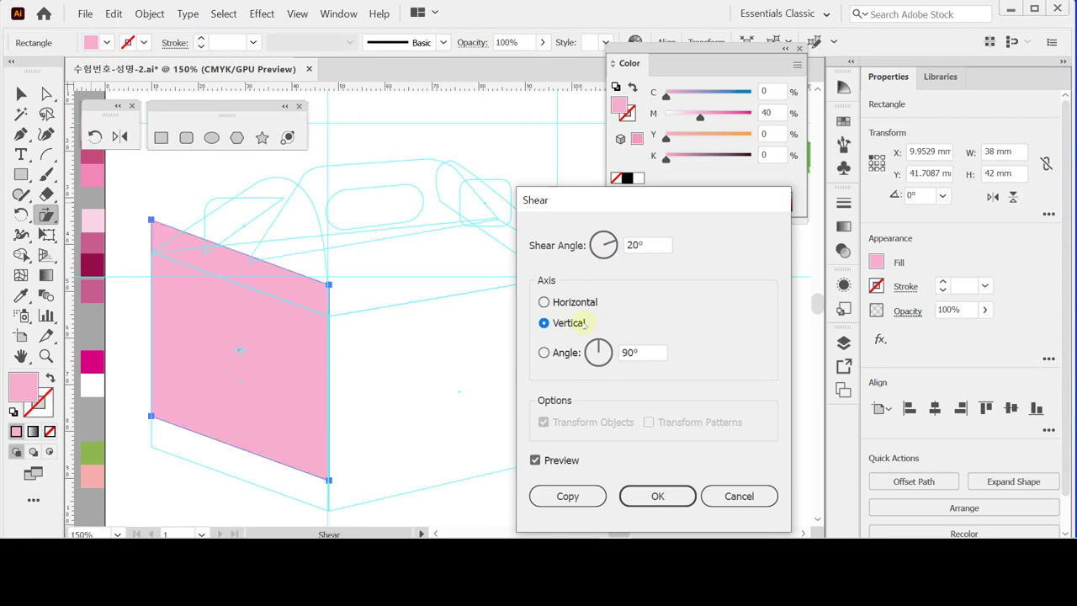
pyautogui.click(569, 303)
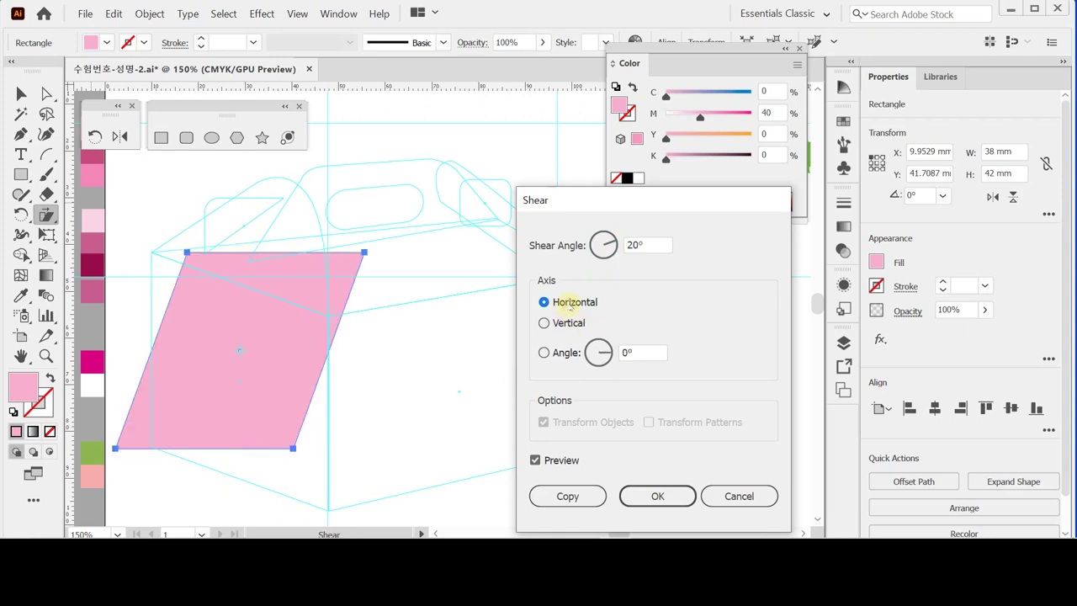
pyautogui.click(562, 323)
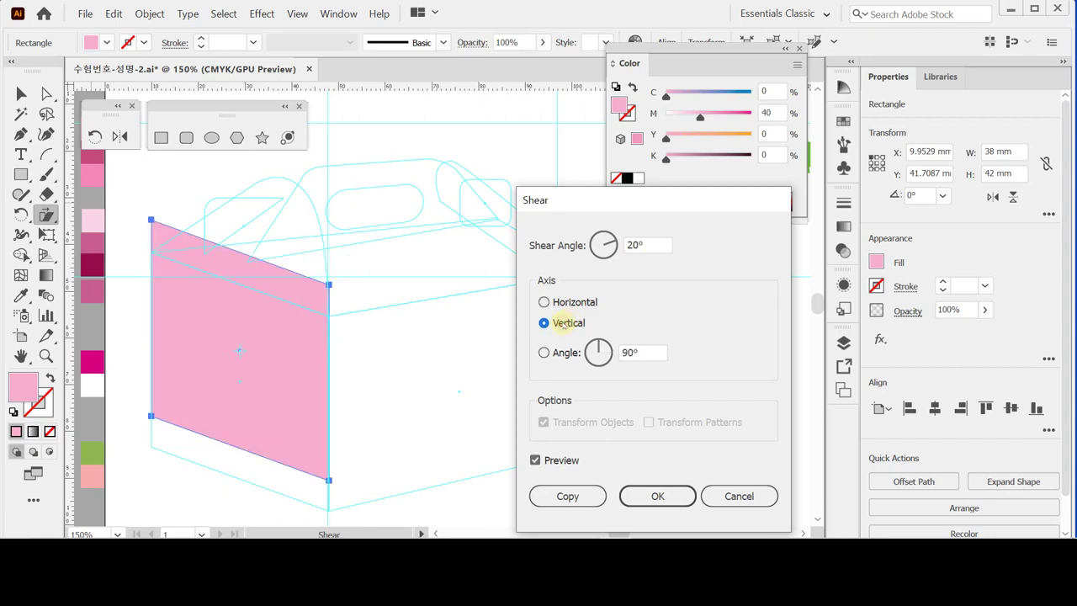
pyautogui.click(559, 303)
pyautogui.click(561, 323)
pyautogui.click(657, 496)
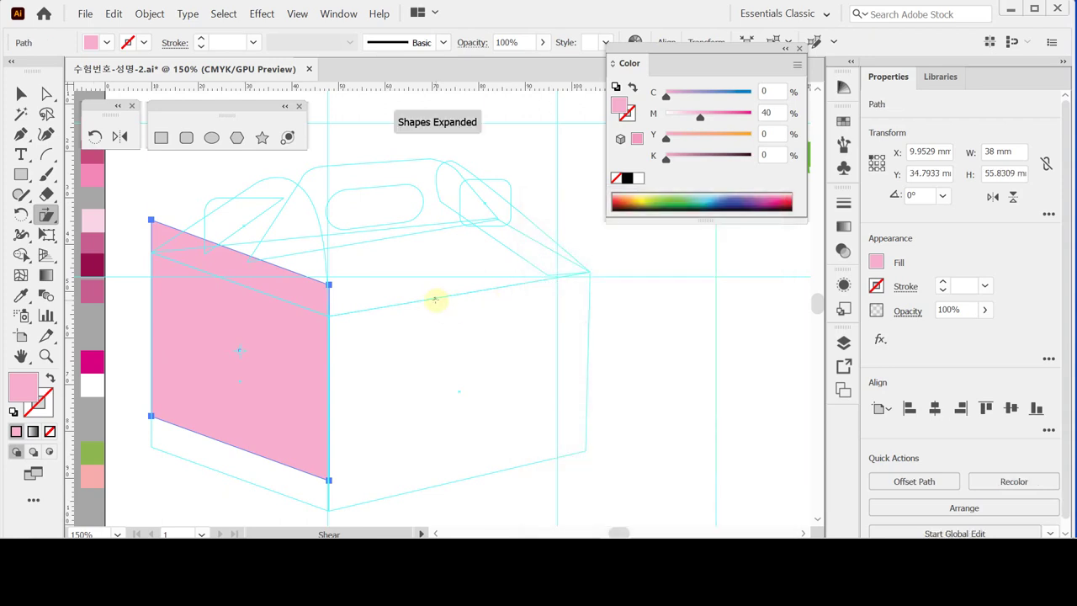
# - Move the sheared pink panel down about 7 mm onto the guide of the box's left face
pyautogui.press('Down')
pyautogui.press('Down')
pyautogui.press('Down')
pyautogui.press('Down')
pyautogui.press('Down')
pyautogui.press('Down')
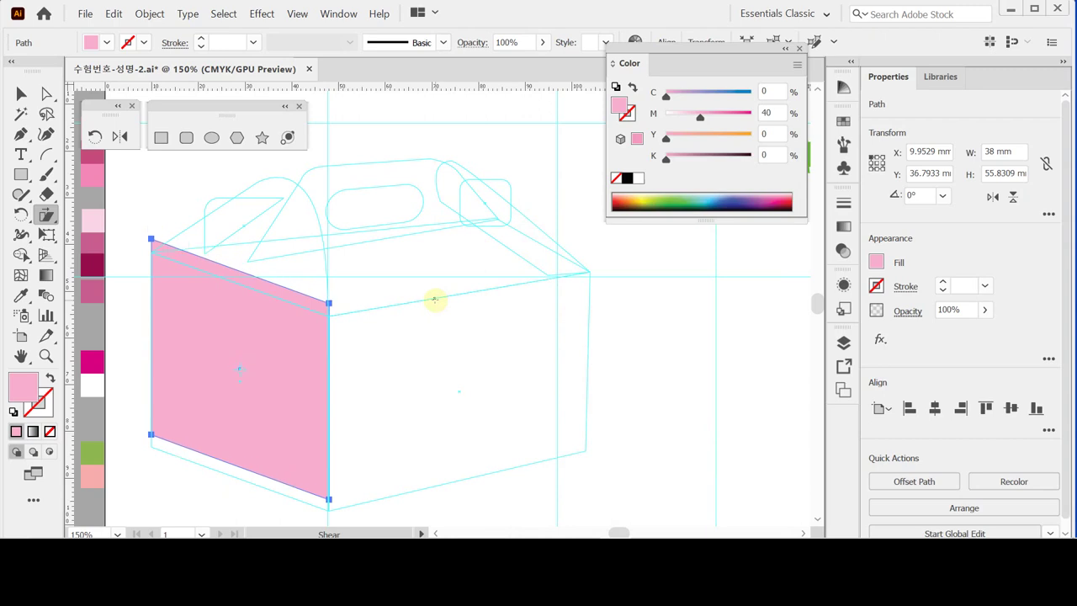
pyautogui.press('Down')
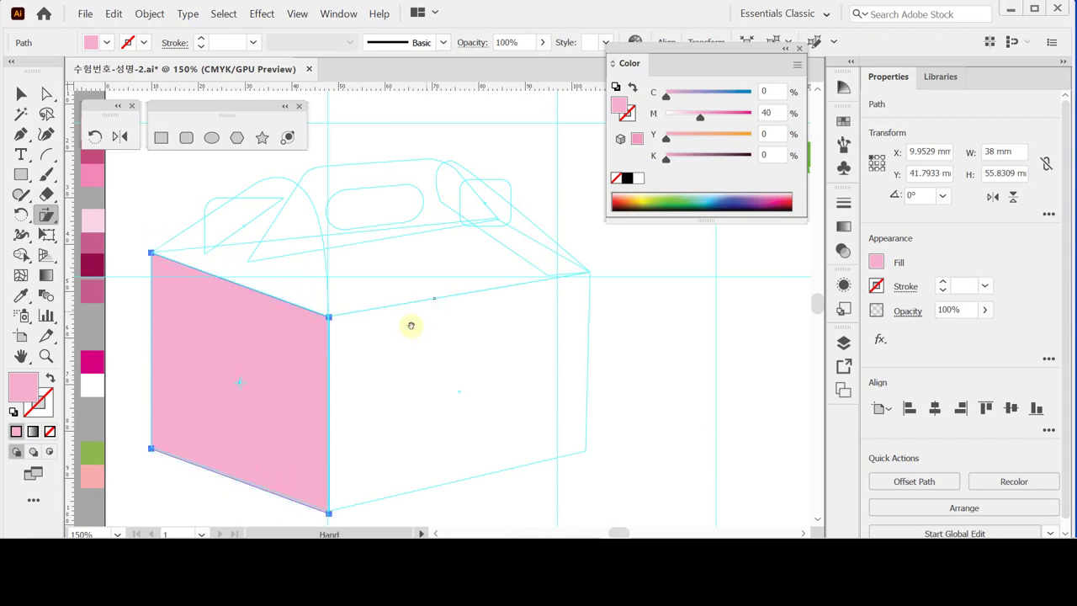
# - Save the file, and create a 55 × 42 mm rectangle starting at the upper-right corner of the sheared pink panel
pyautogui.scroll(-3, 416, 299)
pyautogui.press('v')
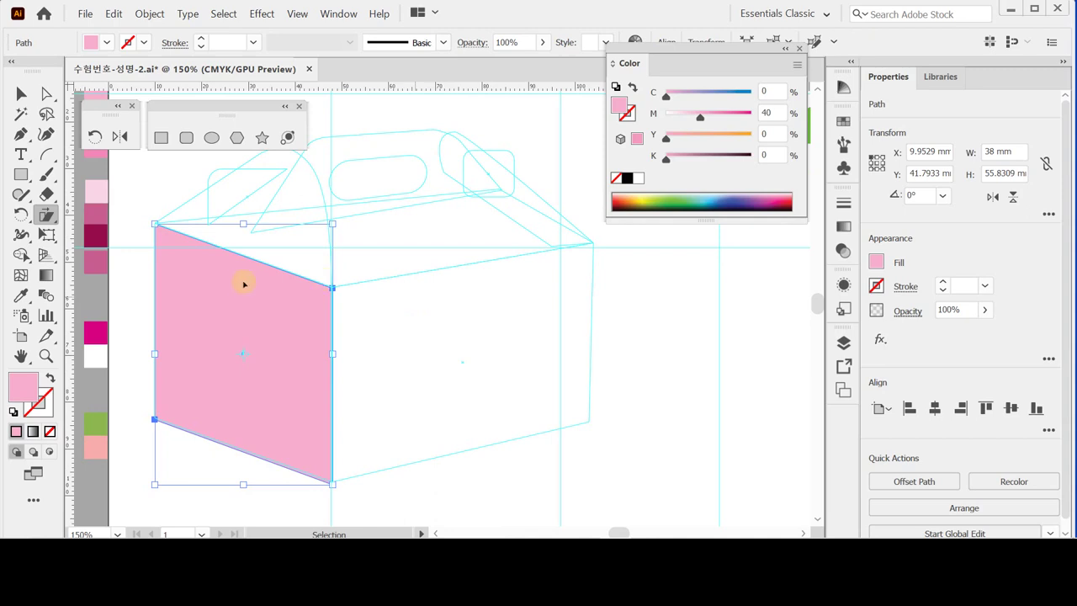
pyautogui.hotkey('ctrl', 's')
pyautogui.click(161, 138)
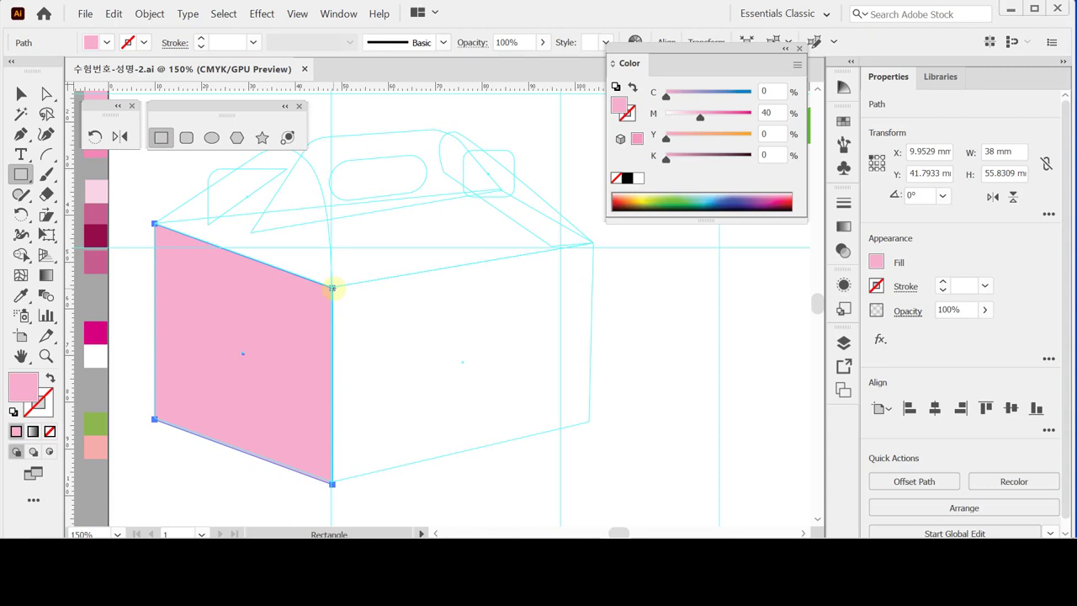
pyautogui.click(332, 288)
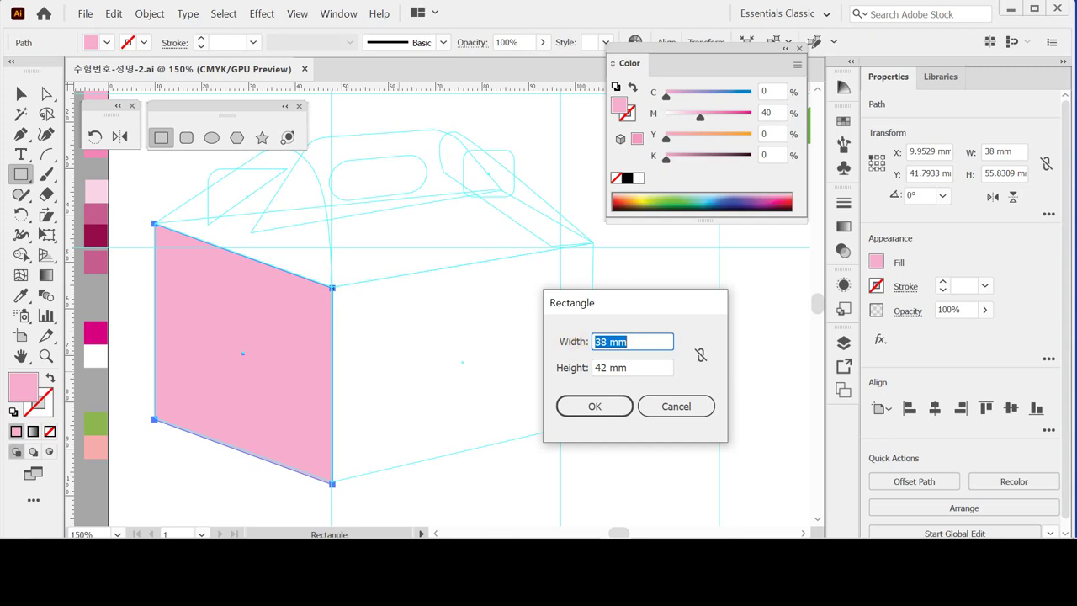
pyautogui.write('55')
pyautogui.press('Tab')
pyautogui.write('42')
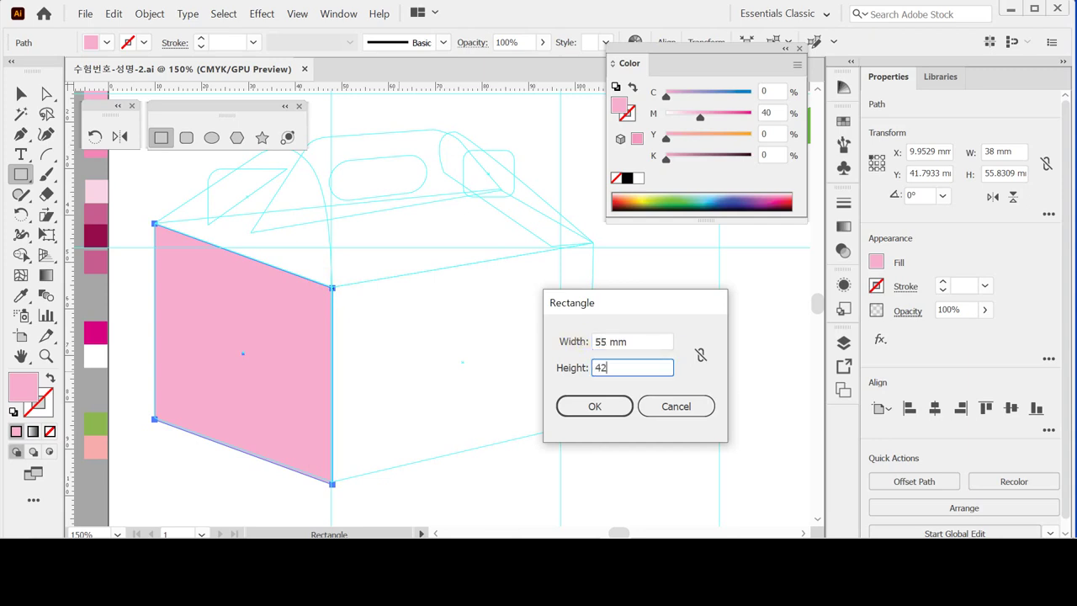
pyautogui.press('Return')
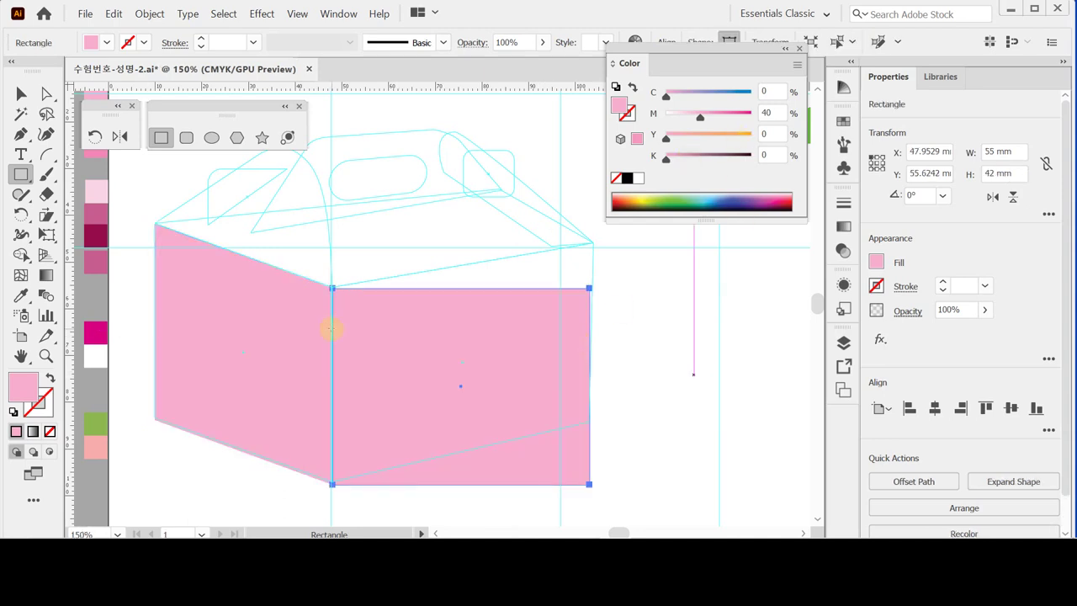
# - Fill the new rectangle with the dark pink swatch colour sampled beside the artboard (M 80, Y 10, K 20)
pyautogui.scroll(1, 135, 292)
pyautogui.scroll(5, 136, 292)
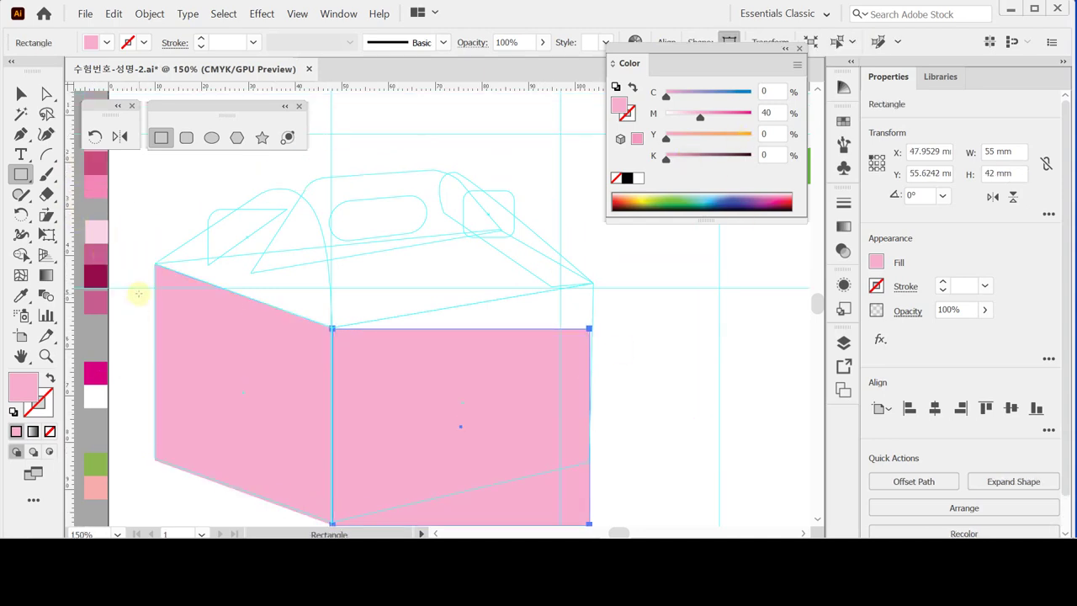
pyautogui.press('i')
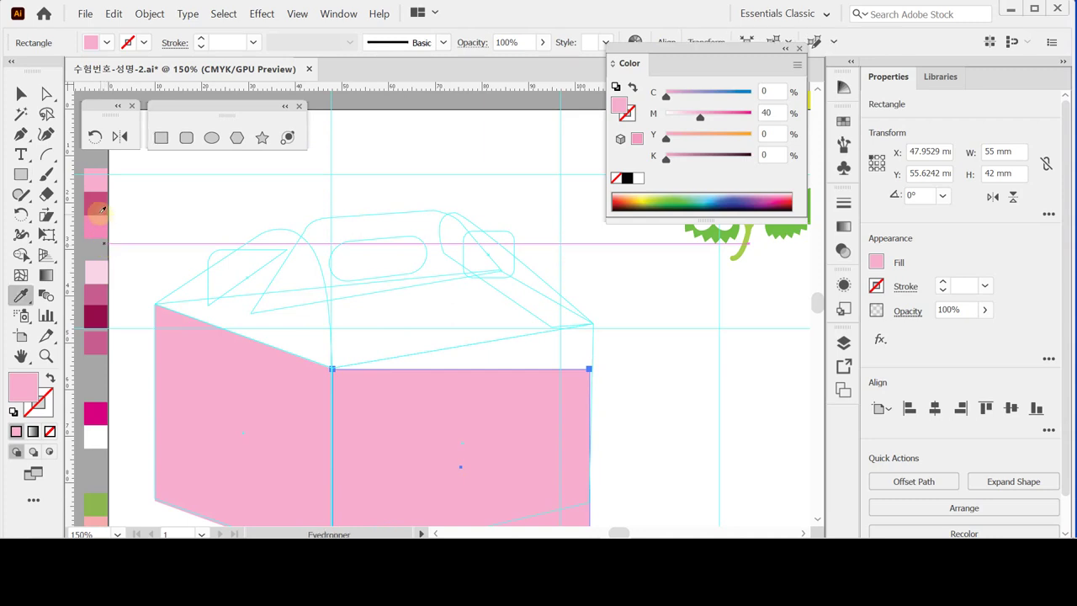
pyautogui.click(97, 206)
pyautogui.scroll(-3, 402, 435)
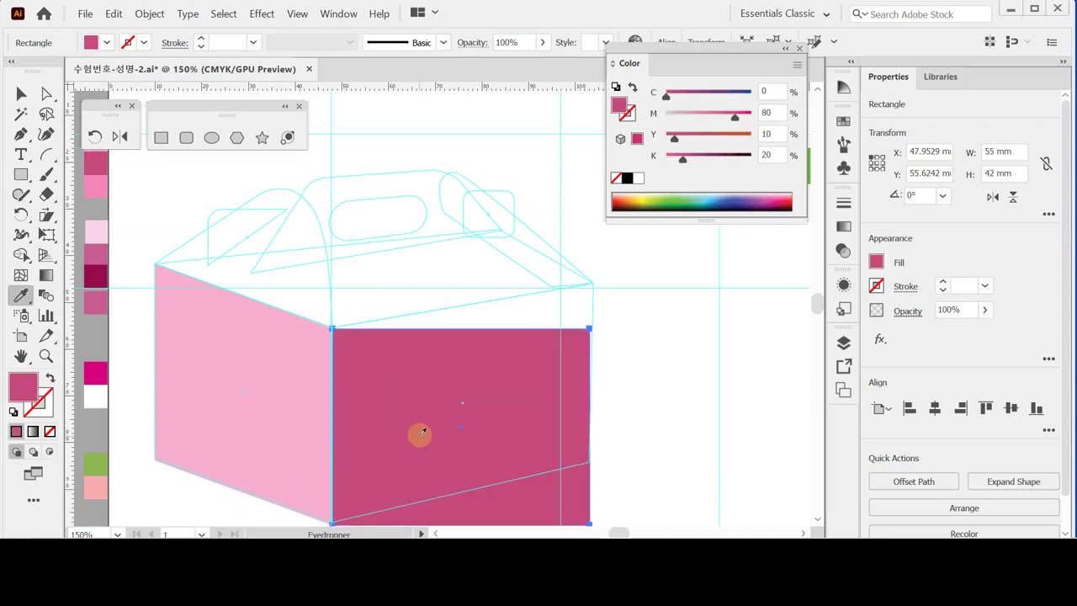
pyautogui.scroll(-1, 421, 432)
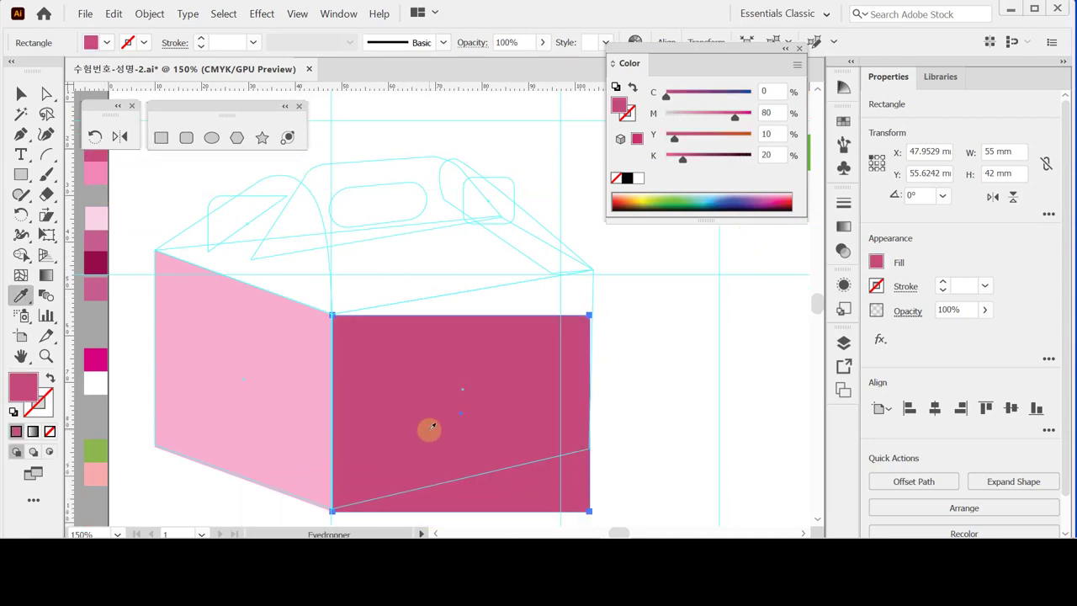
# - Shear the dark pink rectangle by -13° along the vertical axis, with the origin on its left edge
pyautogui.click(238, 280)
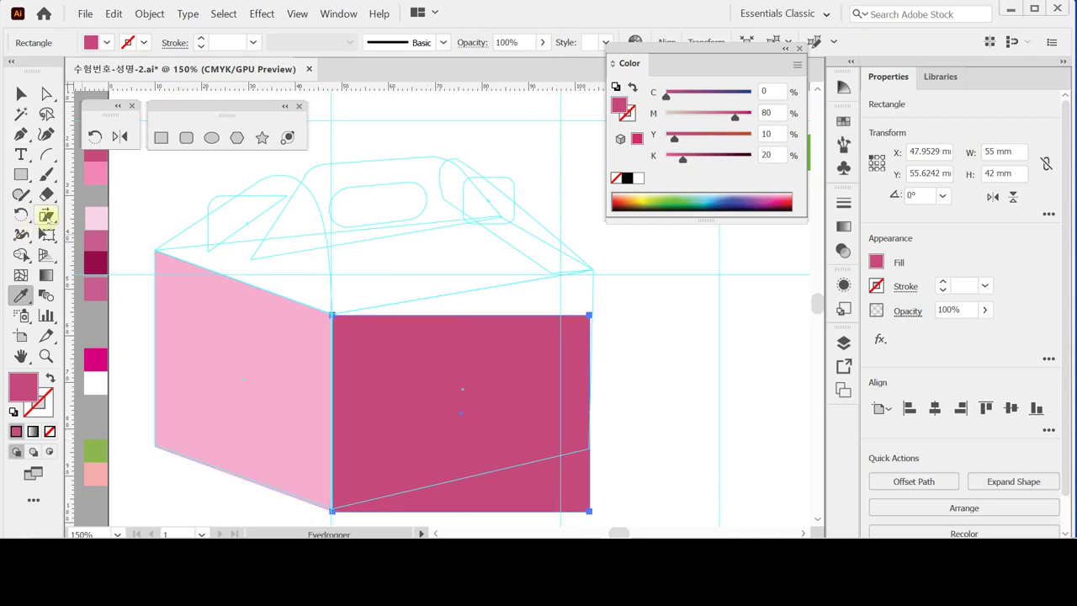
pyautogui.click(46, 214)
pyautogui.moveTo(342, 353); pyautogui.dragTo(332, 329)
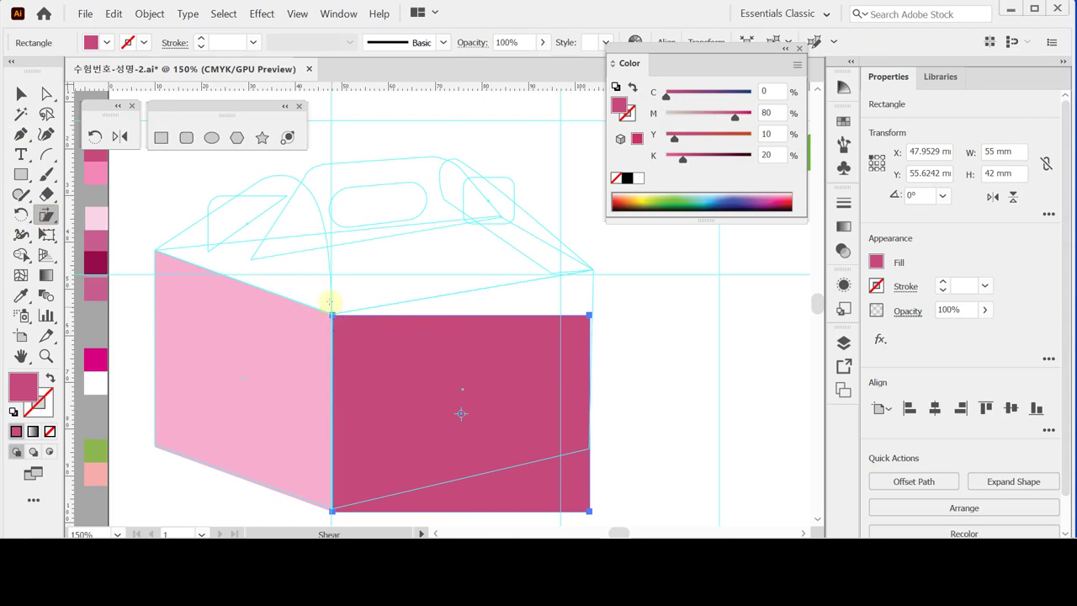
pyautogui.click(331, 315)
pyautogui.moveTo(333, 402); pyautogui.dragTo(330, 407)
pyautogui.moveTo(332, 406); pyautogui.dragTo(331, 406)
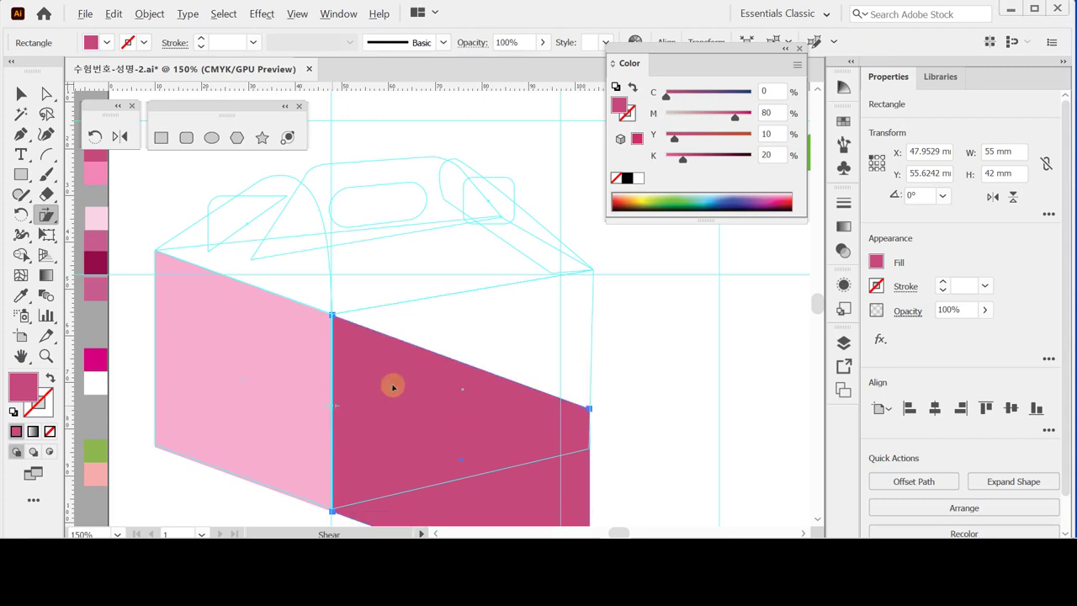
pyautogui.moveTo(580, 200); pyautogui.dragTo(514, 148)
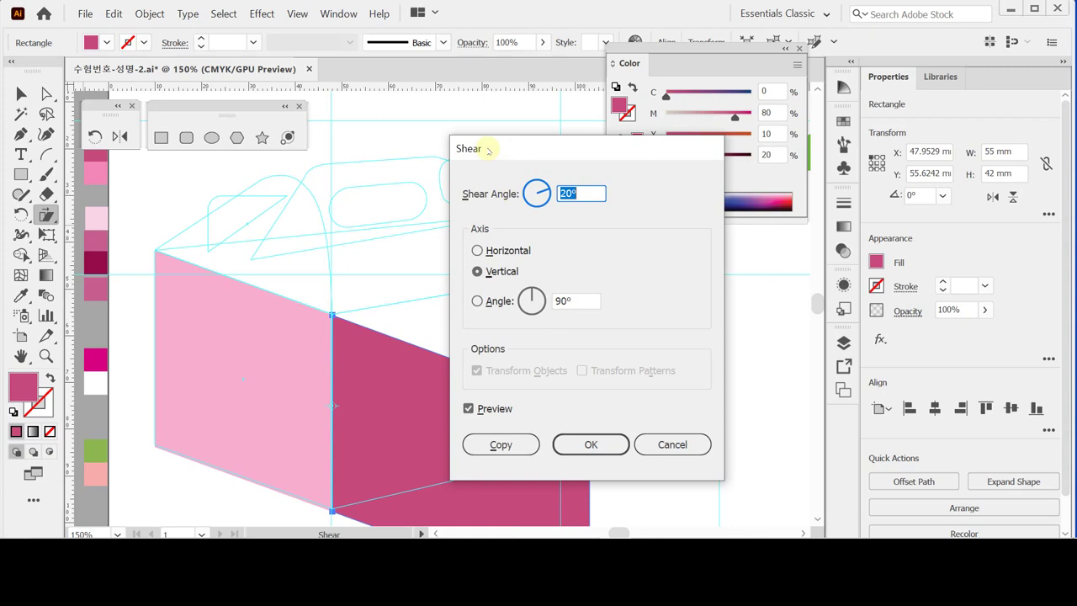
pyautogui.write('-13')
pyautogui.press('Tab')
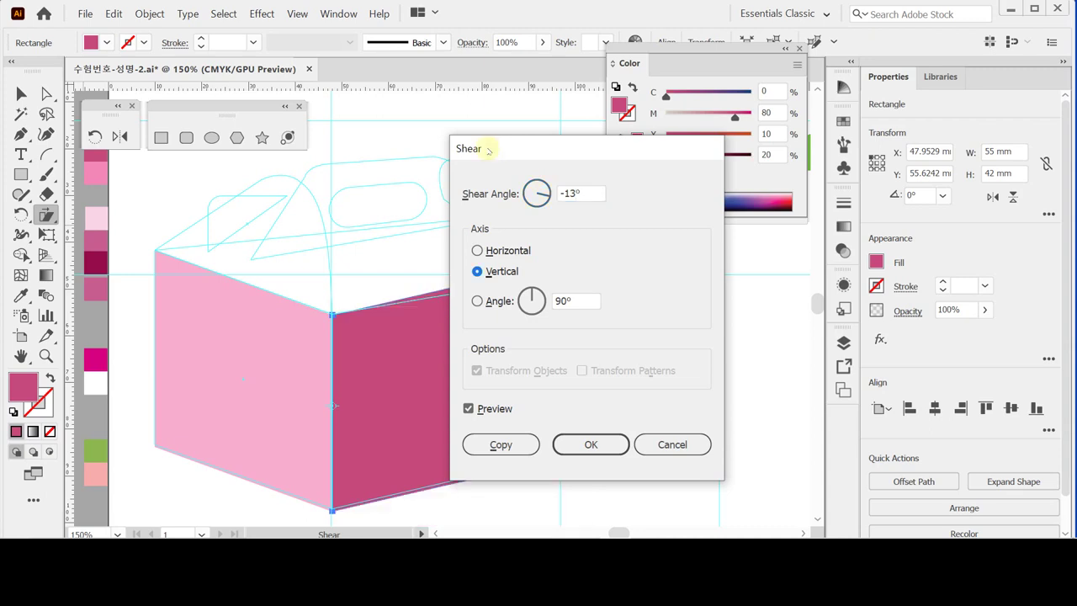
pyautogui.press('Return')
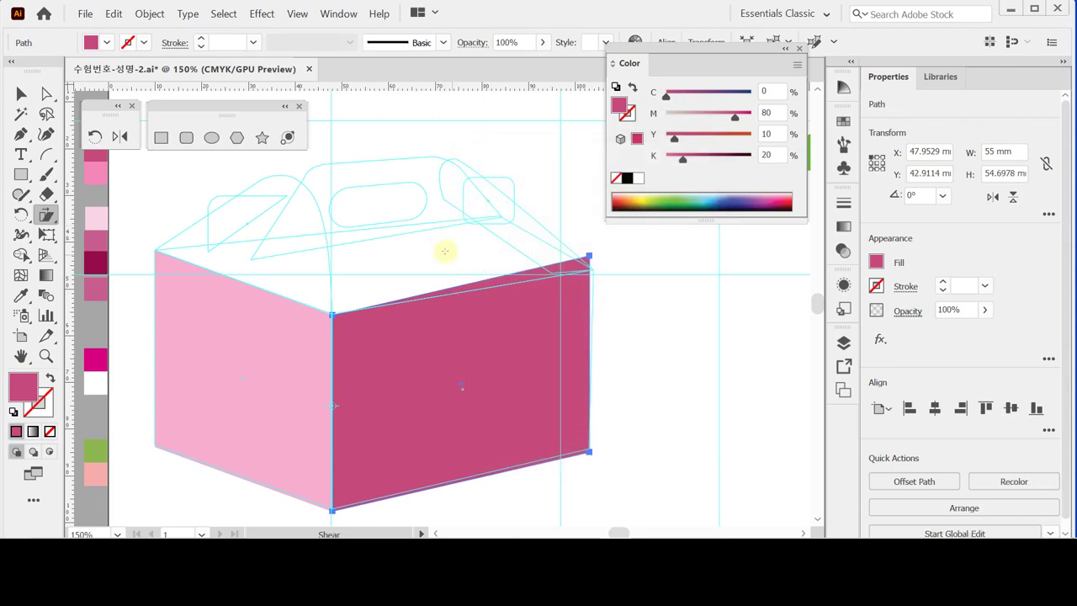
# - Move the upper-right anchor point of the dark pink panel 0.5 mm horizontally and 4 mm vertically
pyautogui.press('a')
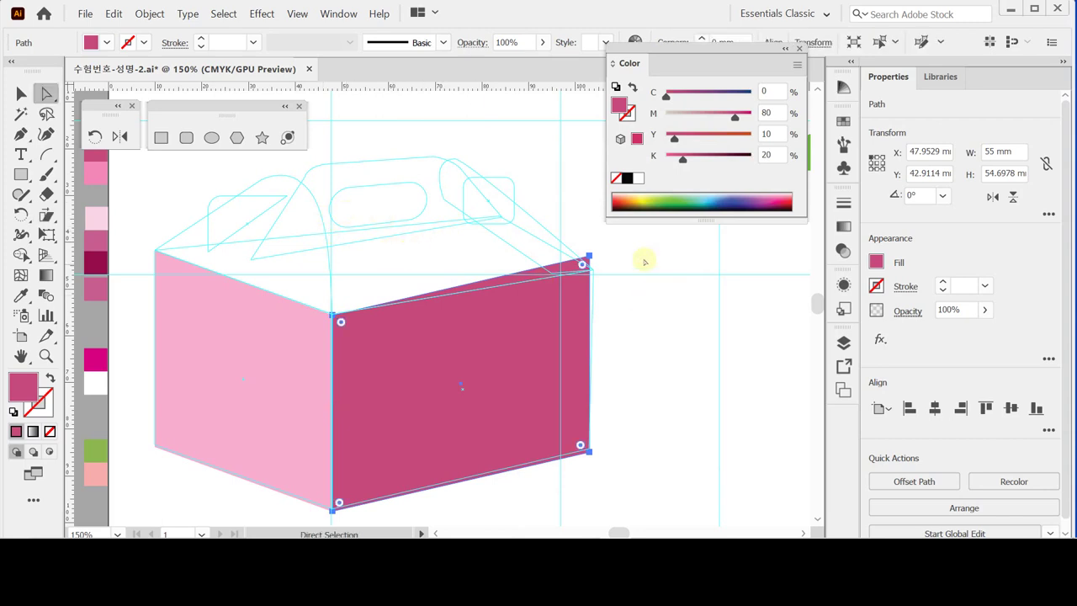
pyautogui.click(581, 265)
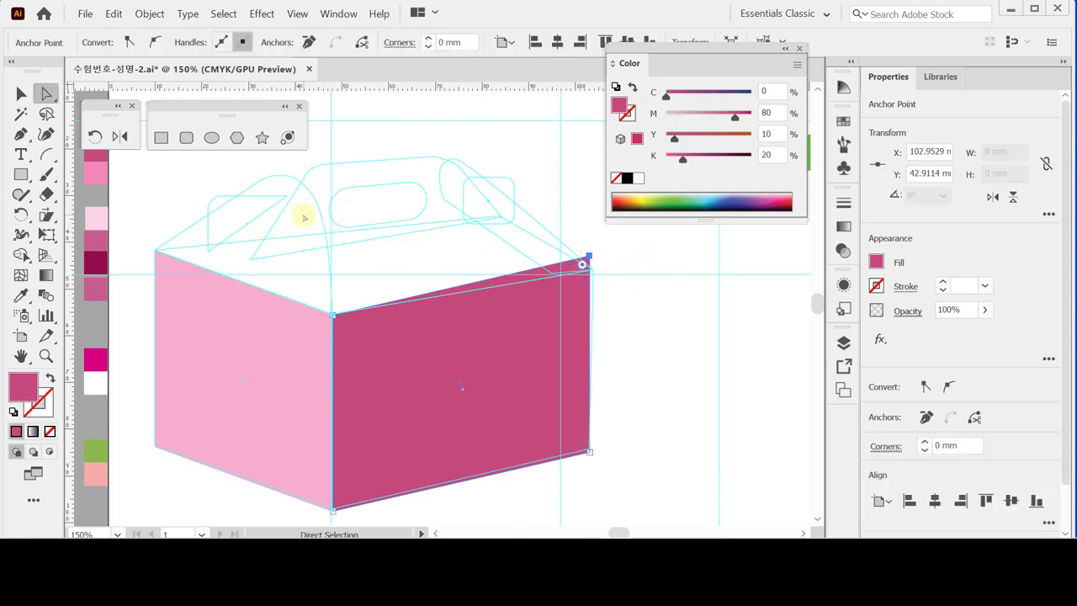
pyautogui.doubleClick(46, 94)
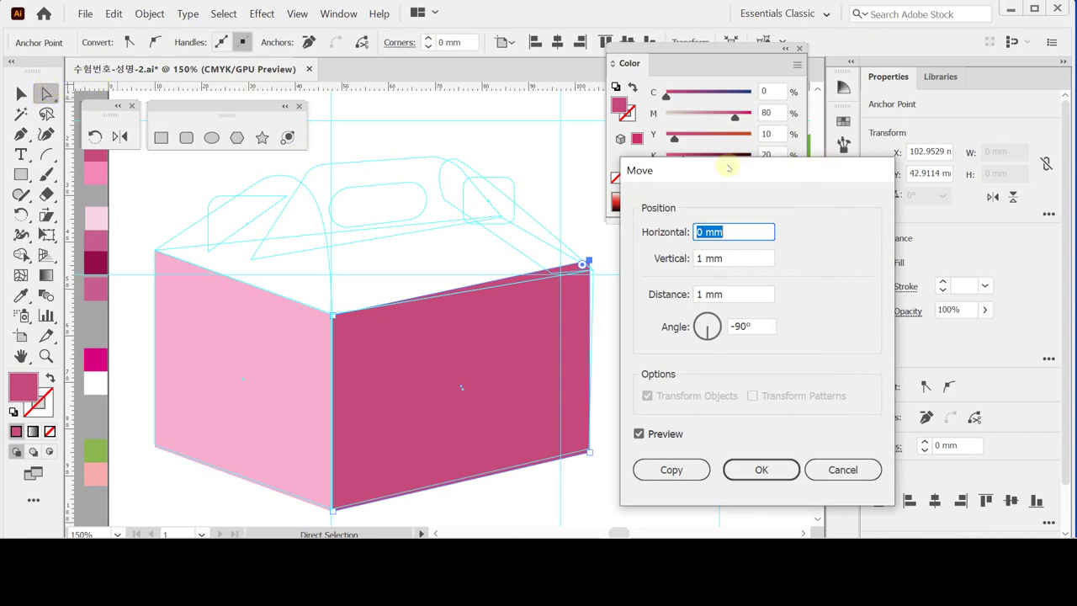
pyautogui.moveTo(727, 170); pyautogui.dragTo(696, 158)
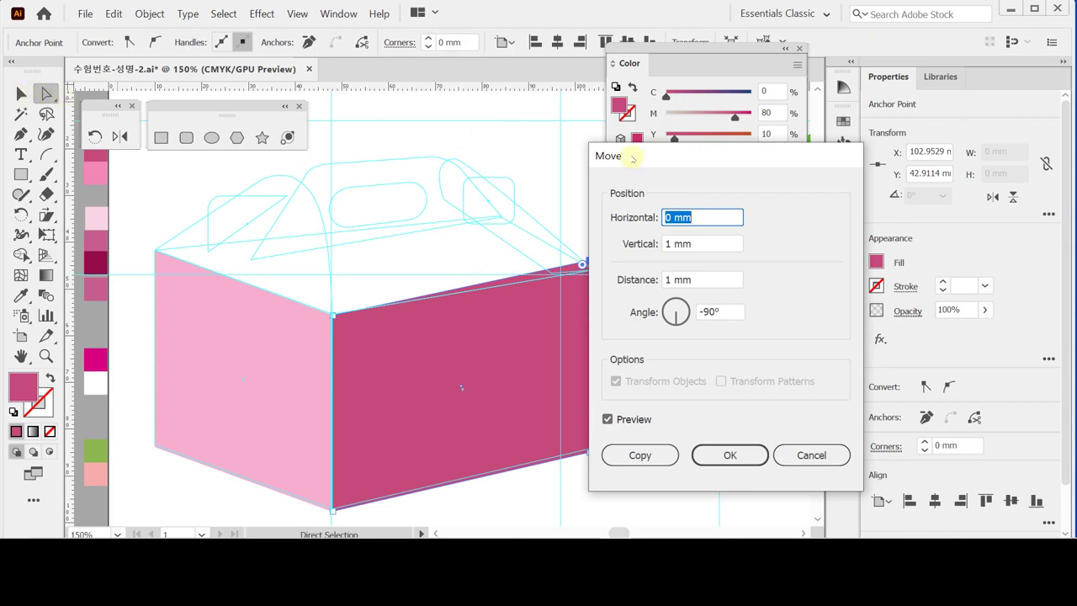
pyautogui.moveTo(633, 158); pyautogui.dragTo(635, 153)
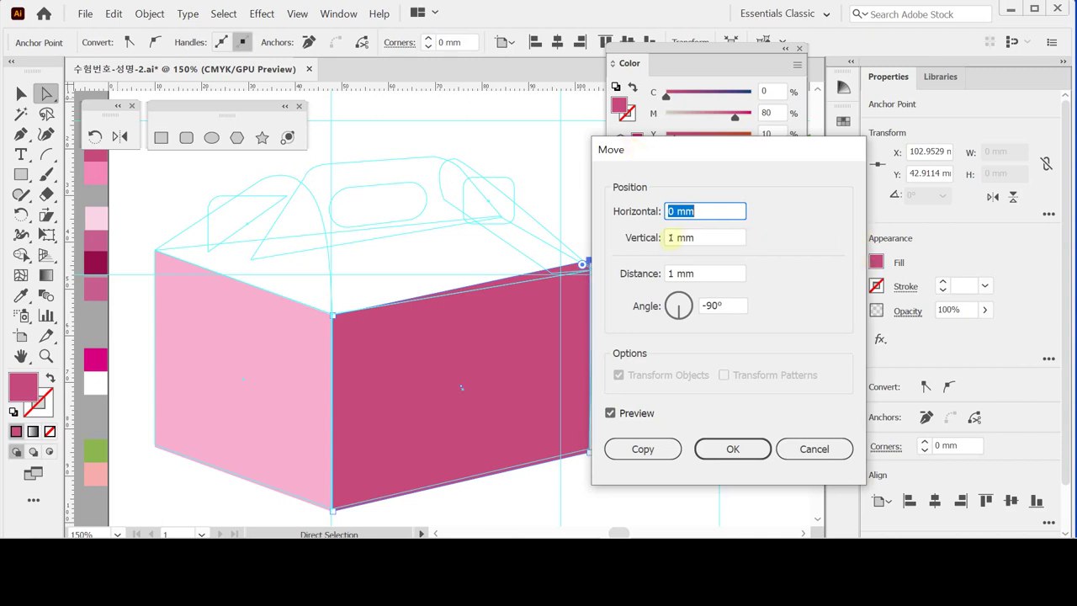
pyautogui.write('0.5')
pyautogui.click(670, 237)
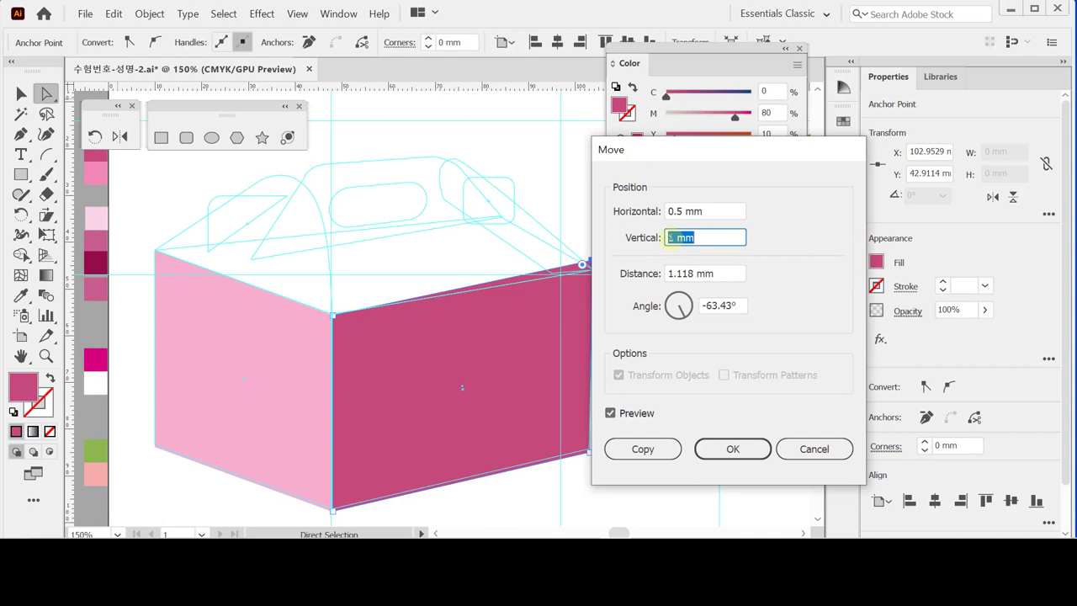
pyautogui.write('4')
pyautogui.press('Tab')
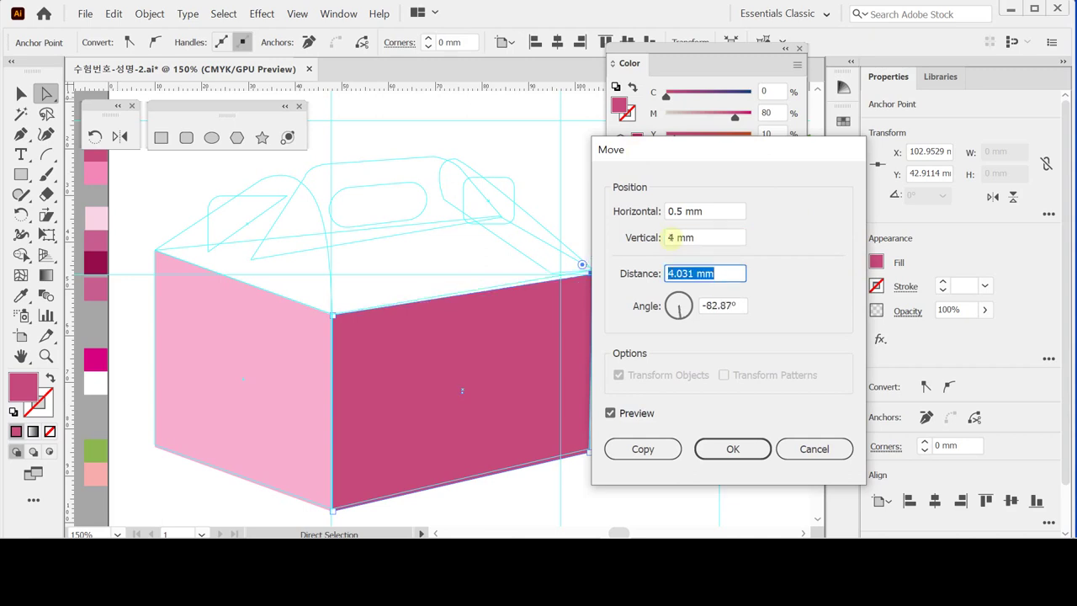
pyautogui.click(732, 449)
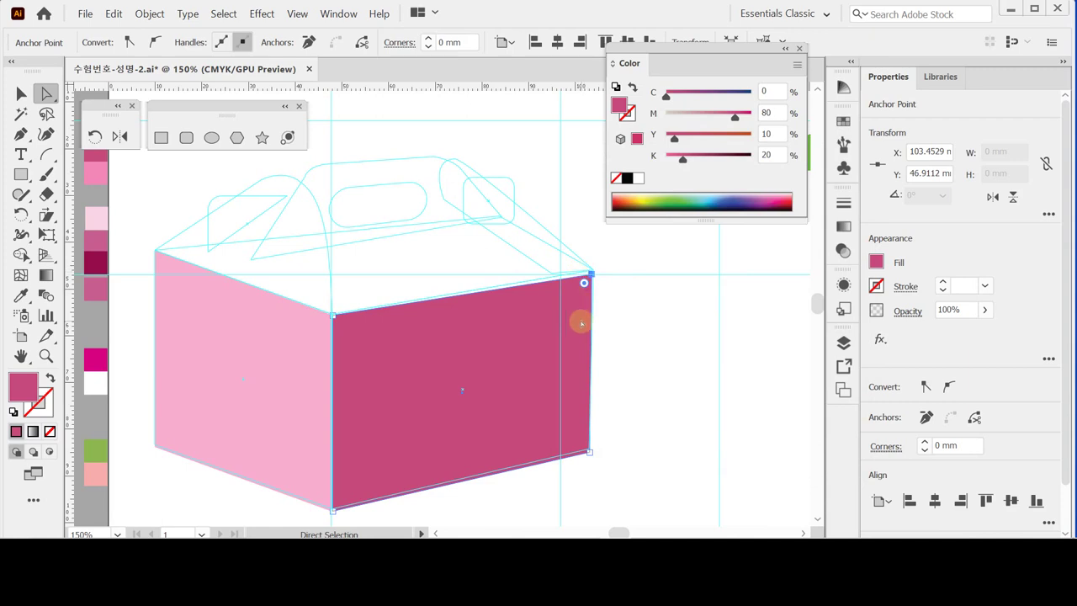
# - Draw the box's four-cornered top face with the Pen tool, joining the upper edges of both side panels to the back corner guide
pyautogui.press('space')
pyautogui.moveTo(424, 281); pyautogui.dragTo(434, 304)
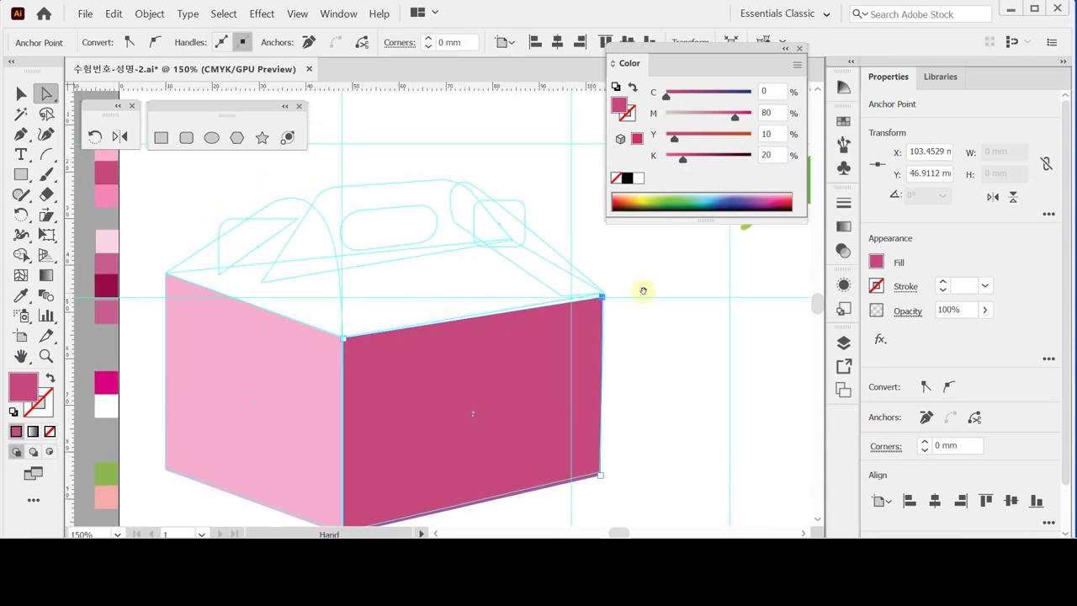
pyautogui.click(240, 211)
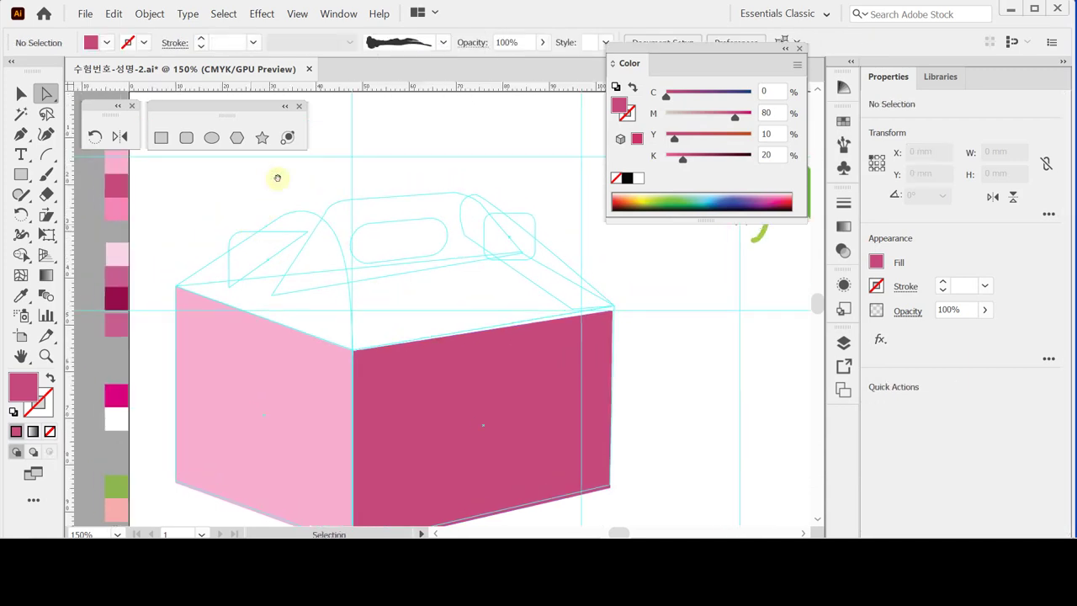
pyautogui.press('p')
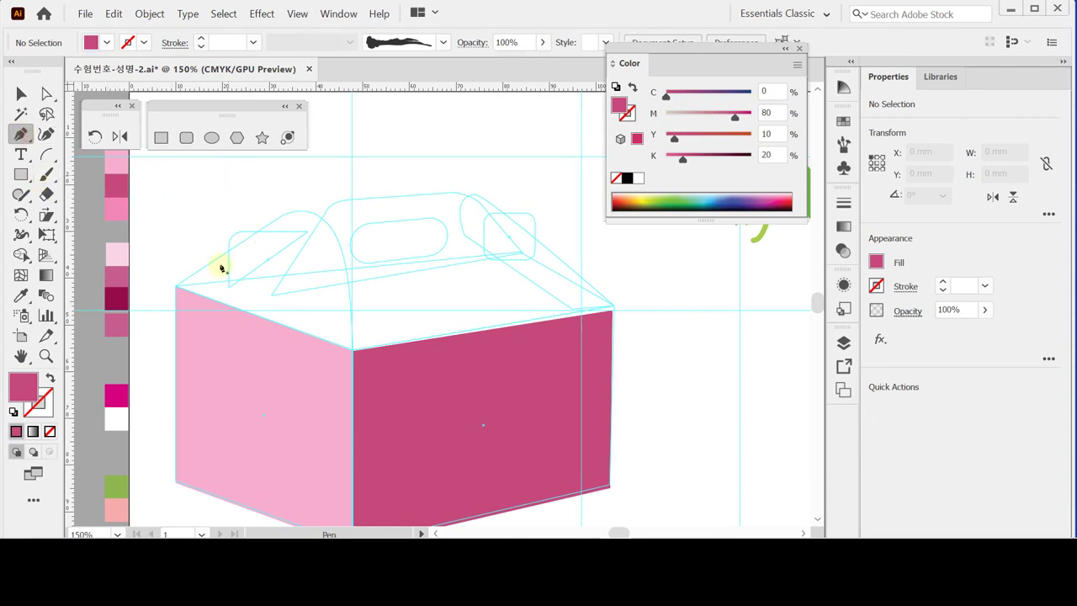
pyautogui.click(177, 288)
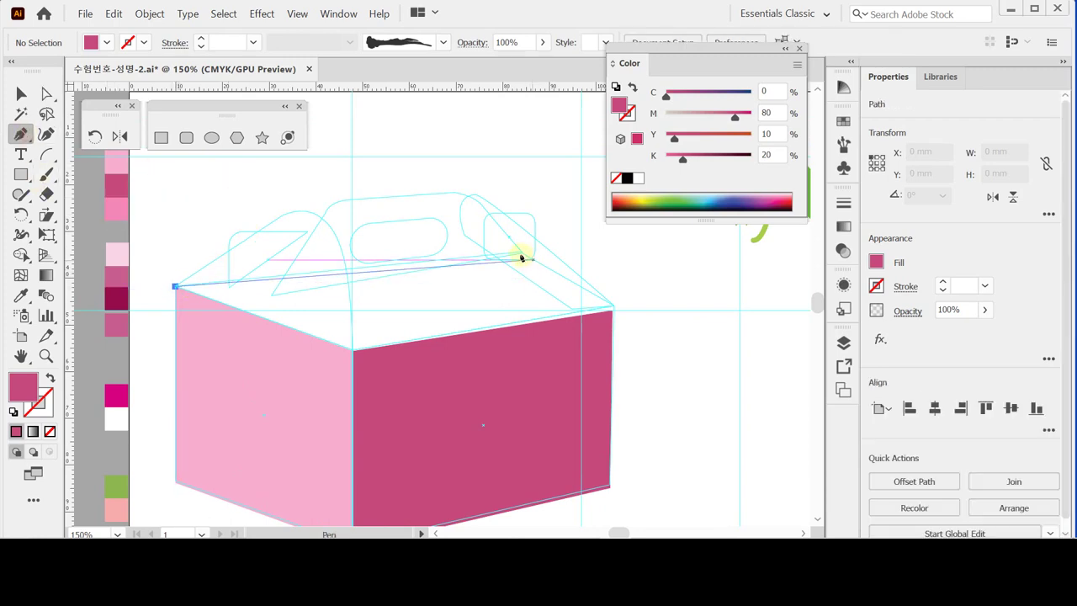
pyautogui.moveTo(520, 251); pyautogui.dragTo(593, 288)
pyautogui.click(613, 310)
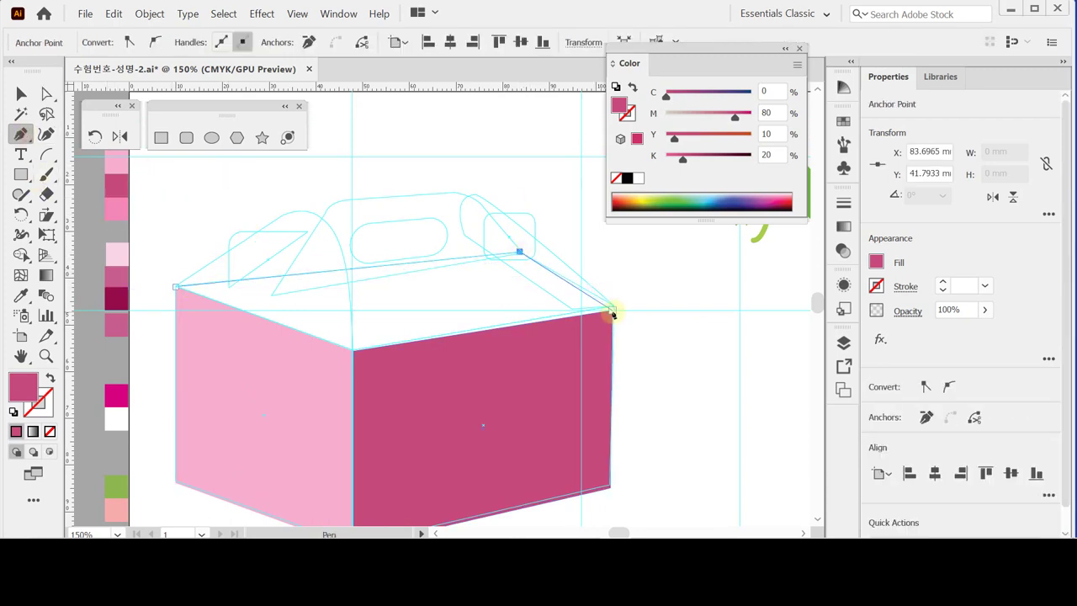
pyautogui.click(354, 349)
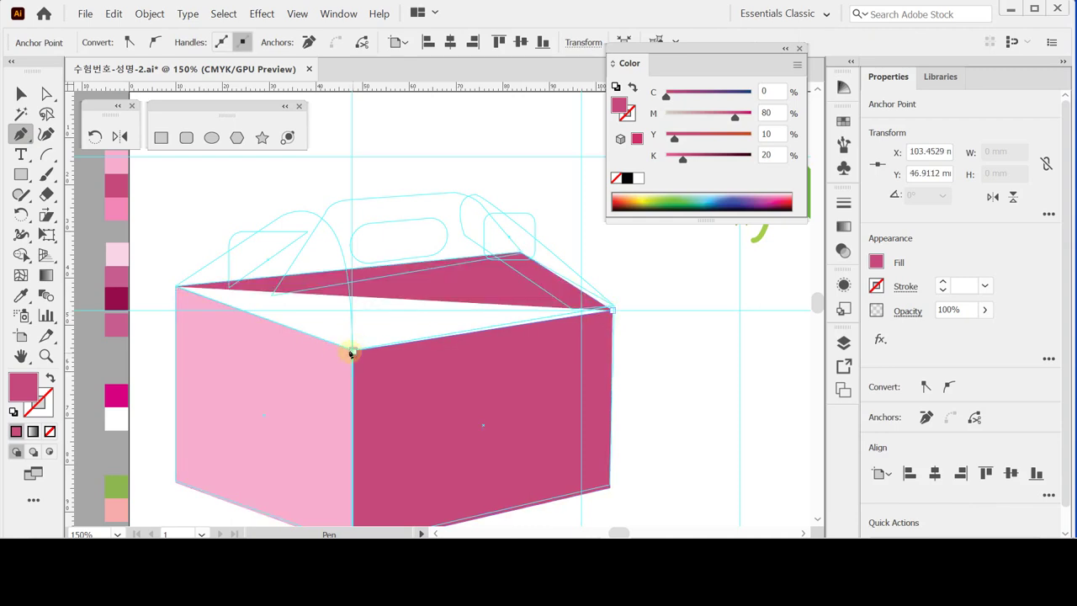
pyautogui.click(175, 289)
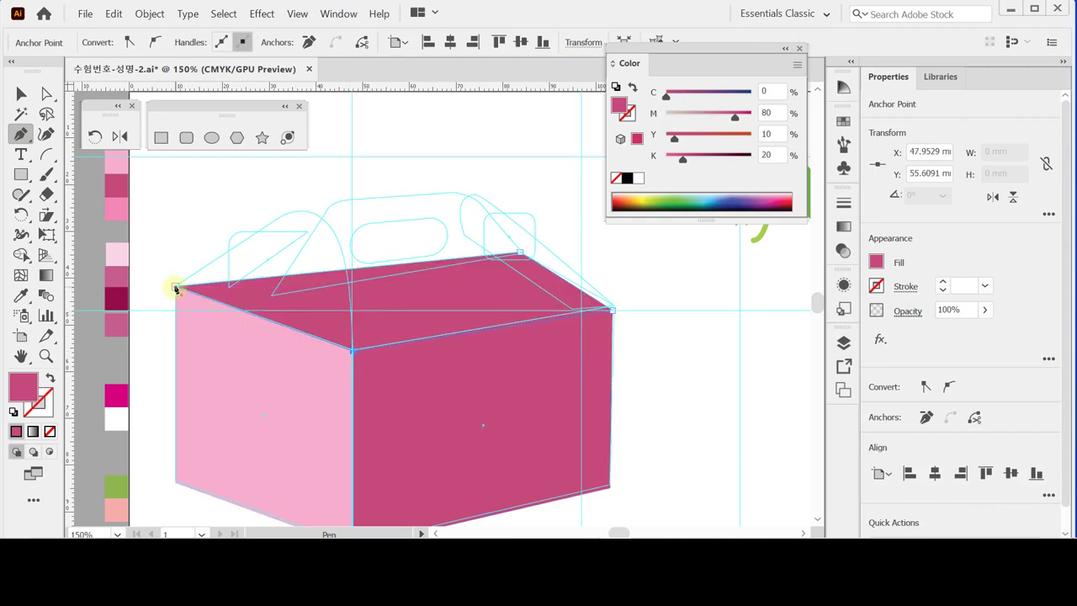
# - Fill the top face with the magenta 60% colour sampled from the swatches beside the artboard, and clear the selection
pyautogui.press('i')
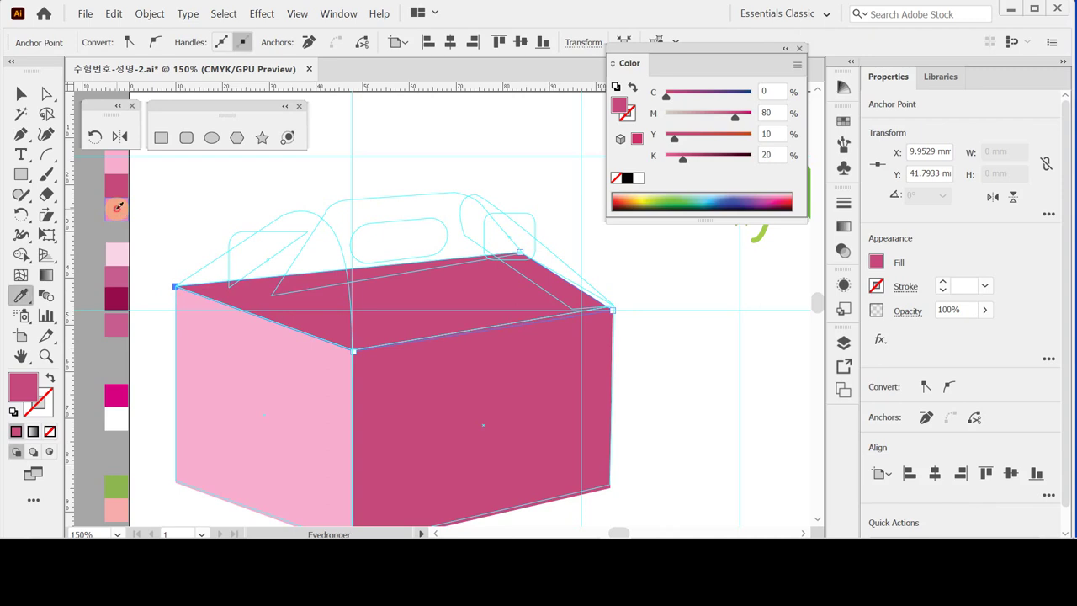
pyautogui.click(118, 207)
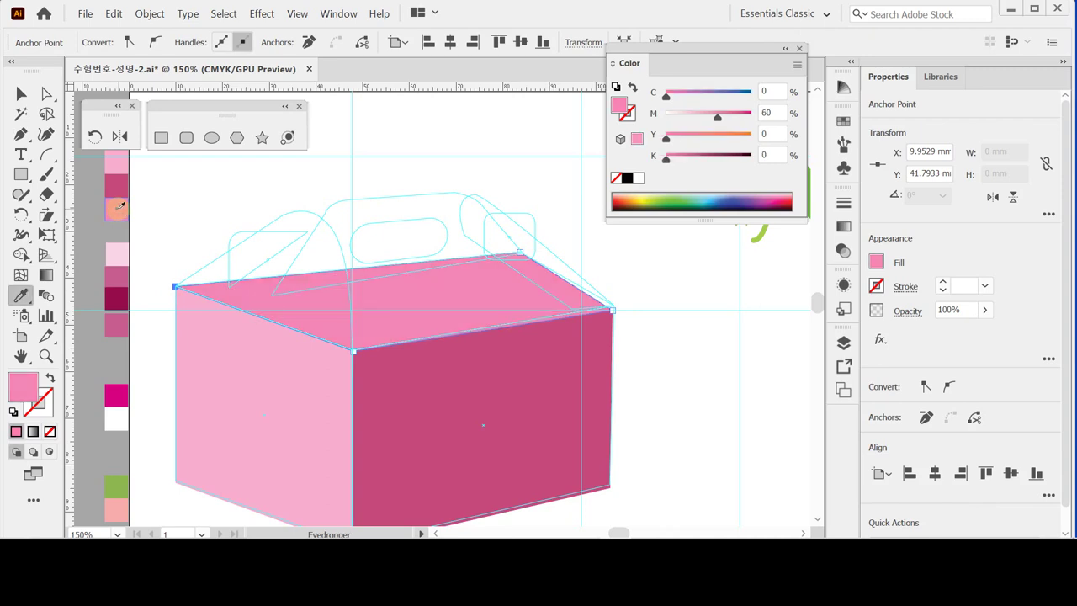
pyautogui.hotkey('ctrl', 'shift', 'a')
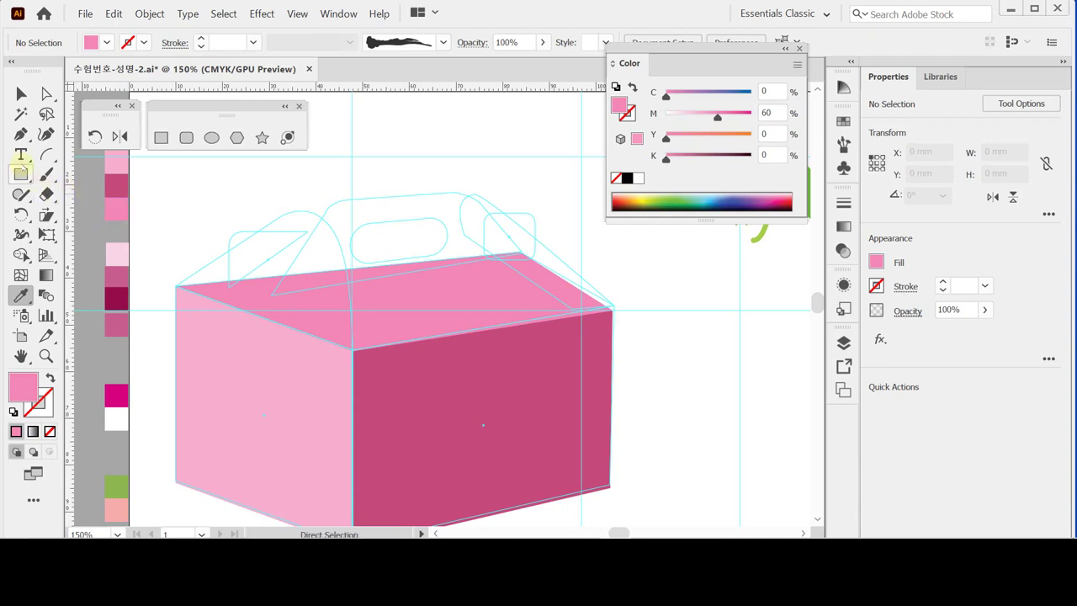
# - Trace the rear handle panel's guide with the Pen tool as a closed shape, curving its two upper corners
pyautogui.click(21, 133)
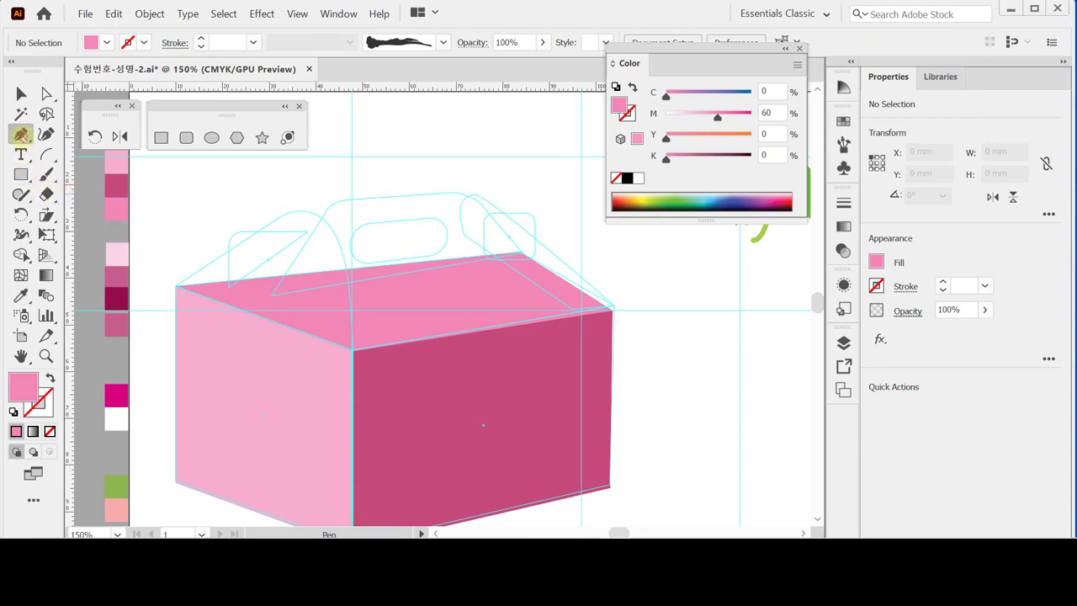
pyautogui.click(270, 296)
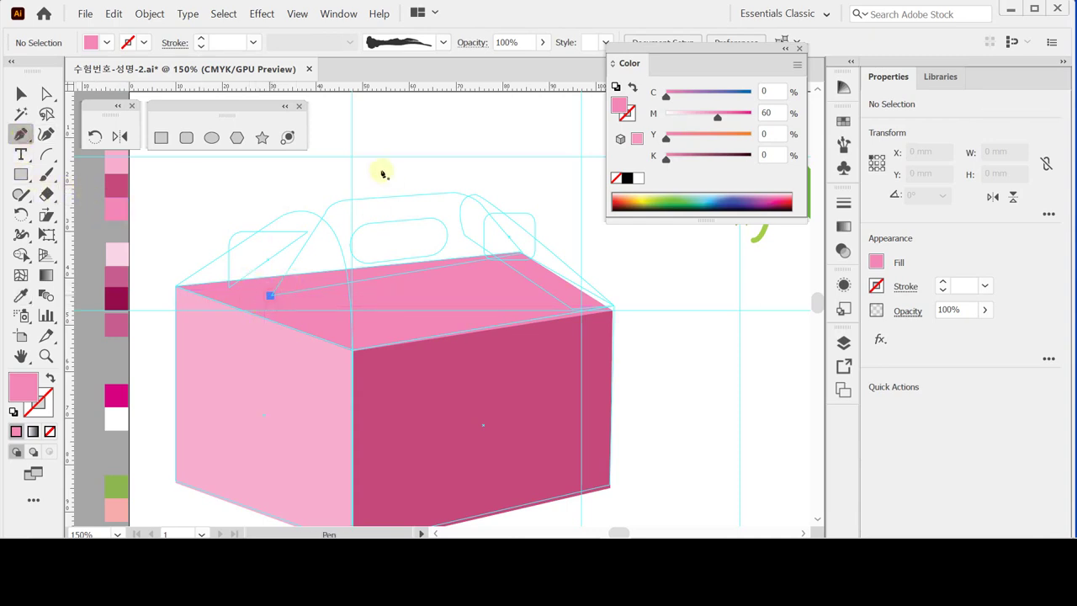
pyautogui.click(323, 215)
pyautogui.moveTo(349, 200); pyautogui.dragTo(373, 198)
pyautogui.click(453, 192)
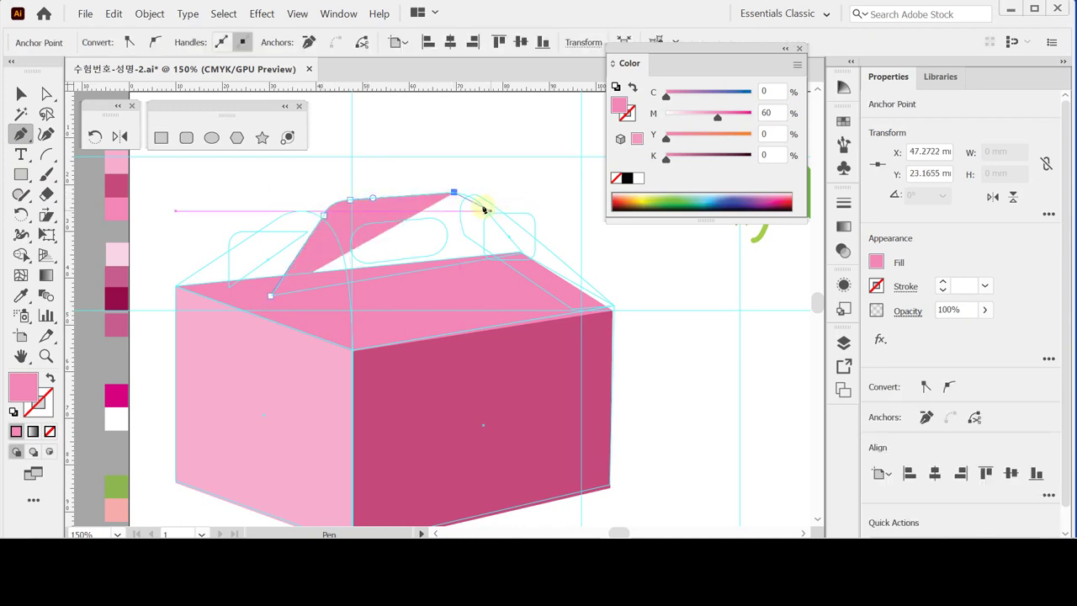
pyautogui.moveTo(477, 203); pyautogui.dragTo(489, 215)
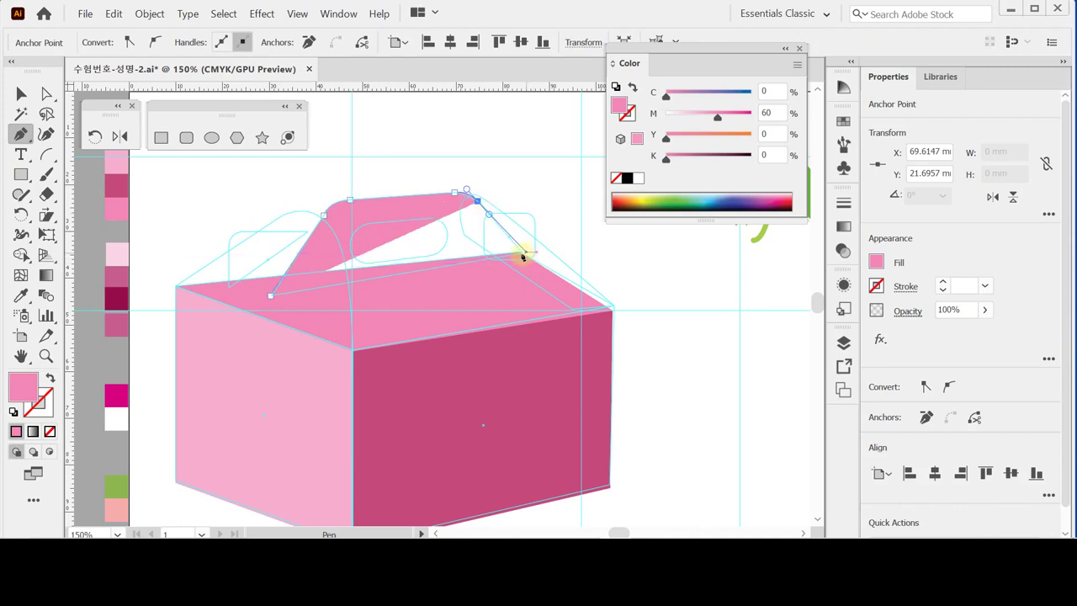
pyautogui.click(520, 251)
pyautogui.click(270, 297)
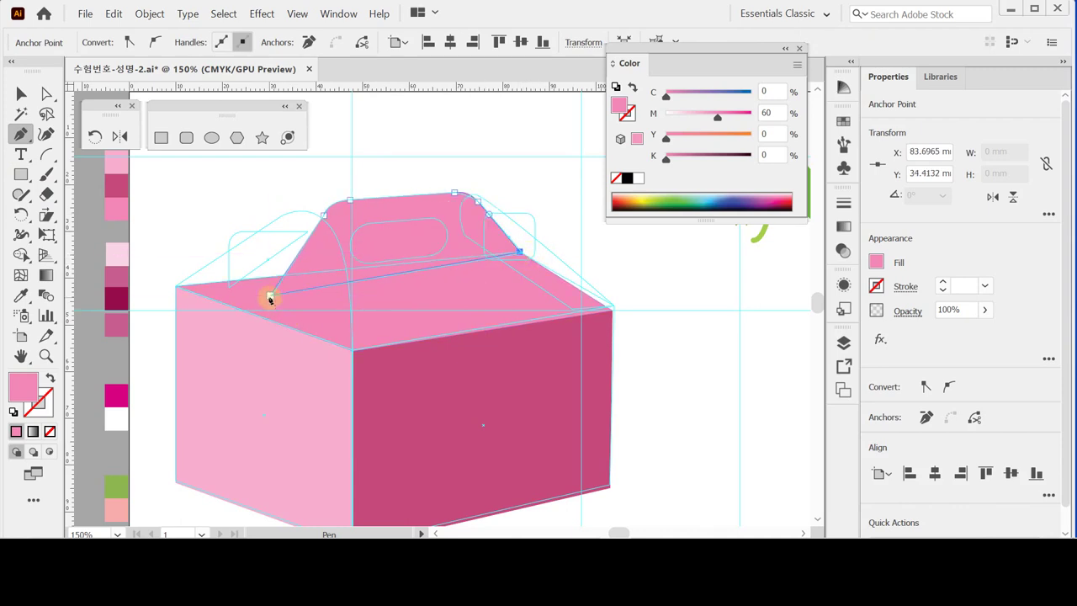
pyautogui.click(270, 297)
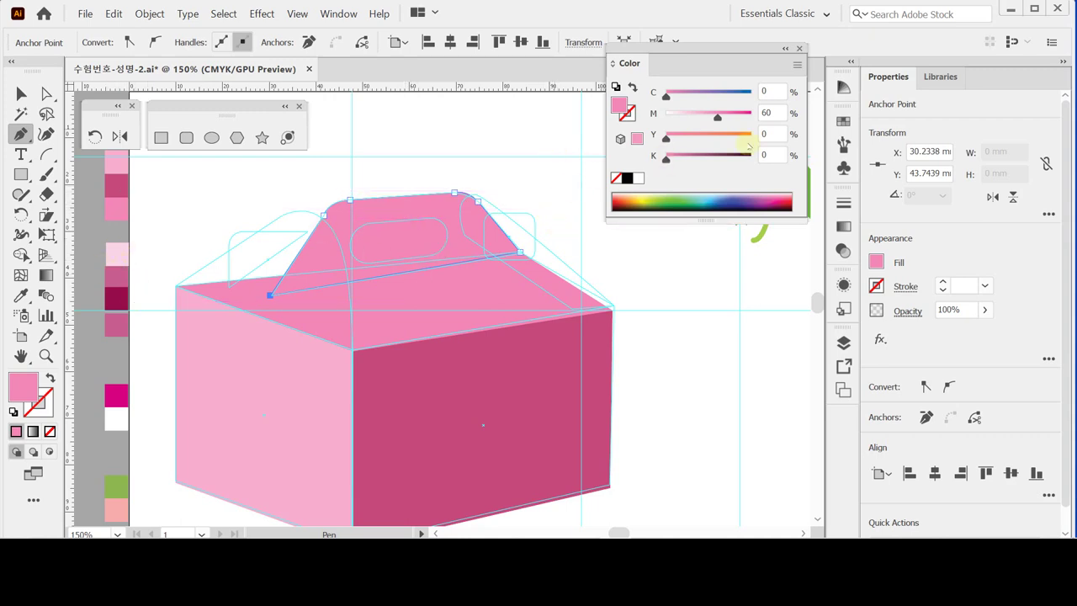
# - Fill the handle panel with magenta 70% and black 20%, and clear the selection
pyautogui.write('70')
pyautogui.press('Tab')
pyautogui.press('Tab')
pyautogui.write('20')
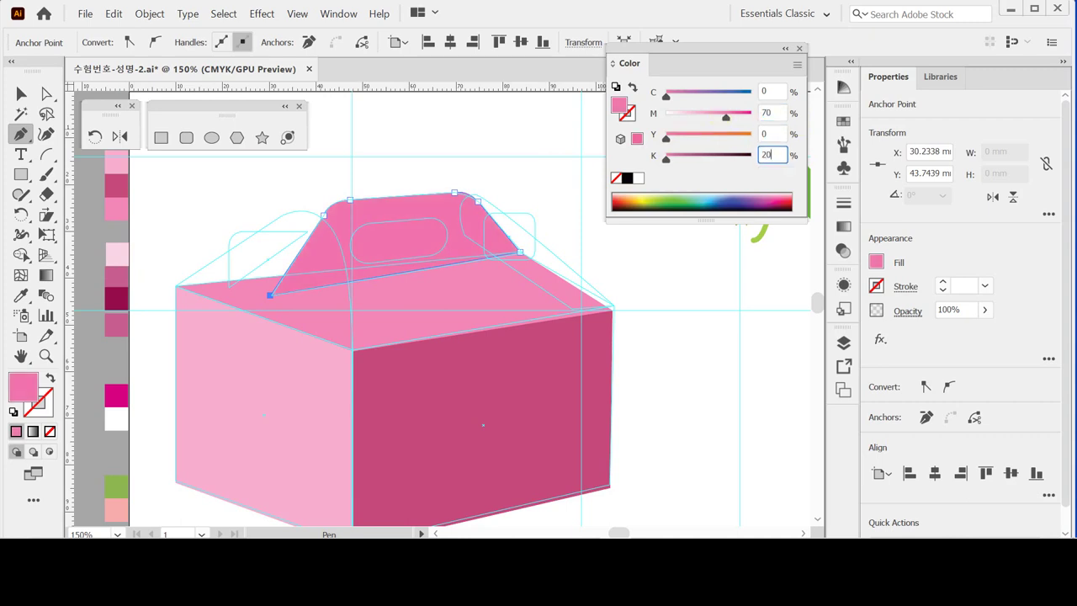
pyautogui.press('Return')
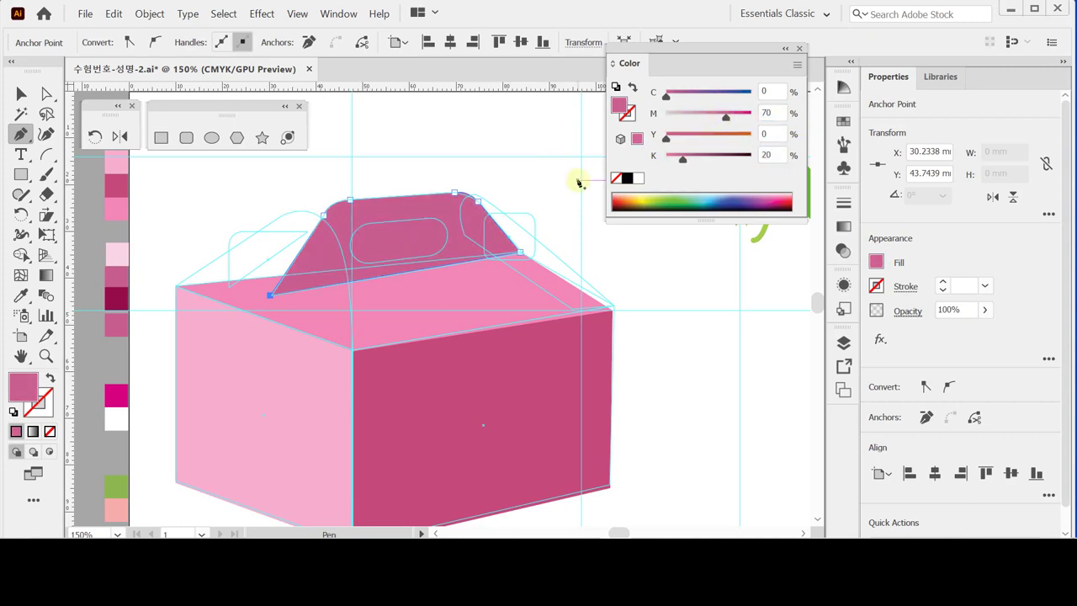
pyautogui.keyDown('ctrl'); pyautogui.click(471, 163); pyautogui.keyUp('ctrl')
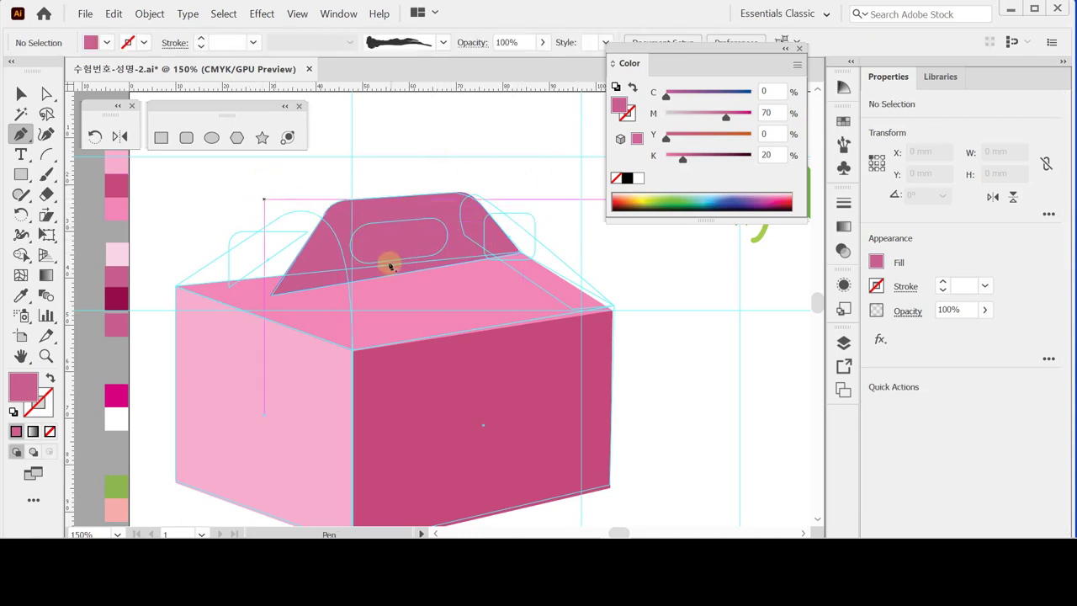
# - Create a 21 × 8.5 mm rounded rectangle with a 6 mm corner radius, yellow fill and black stroke over the handle's slot guide
pyautogui.click(186, 137)
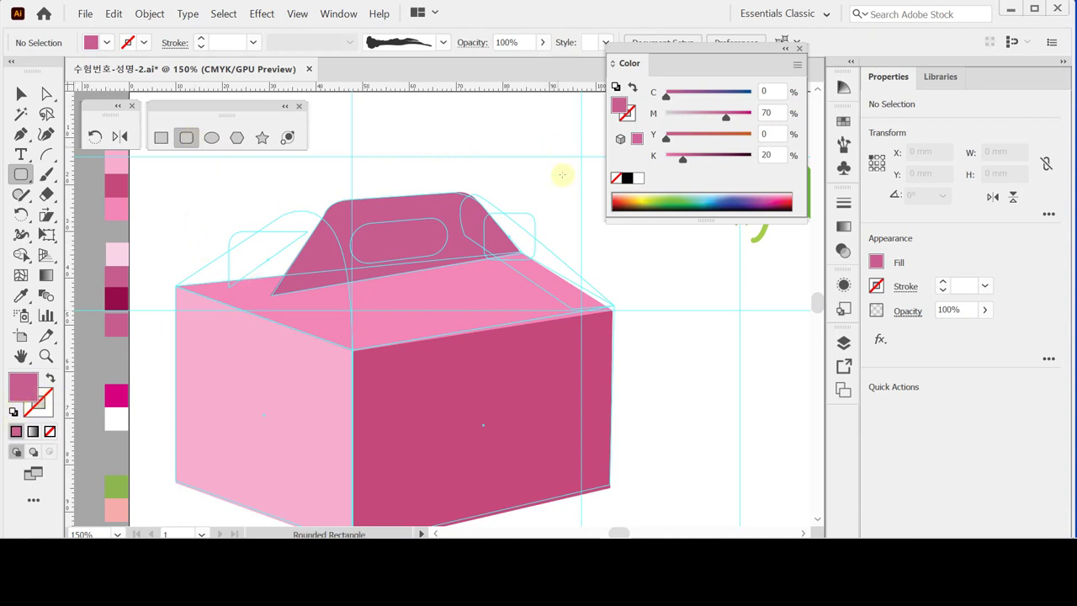
pyautogui.click(12, 413)
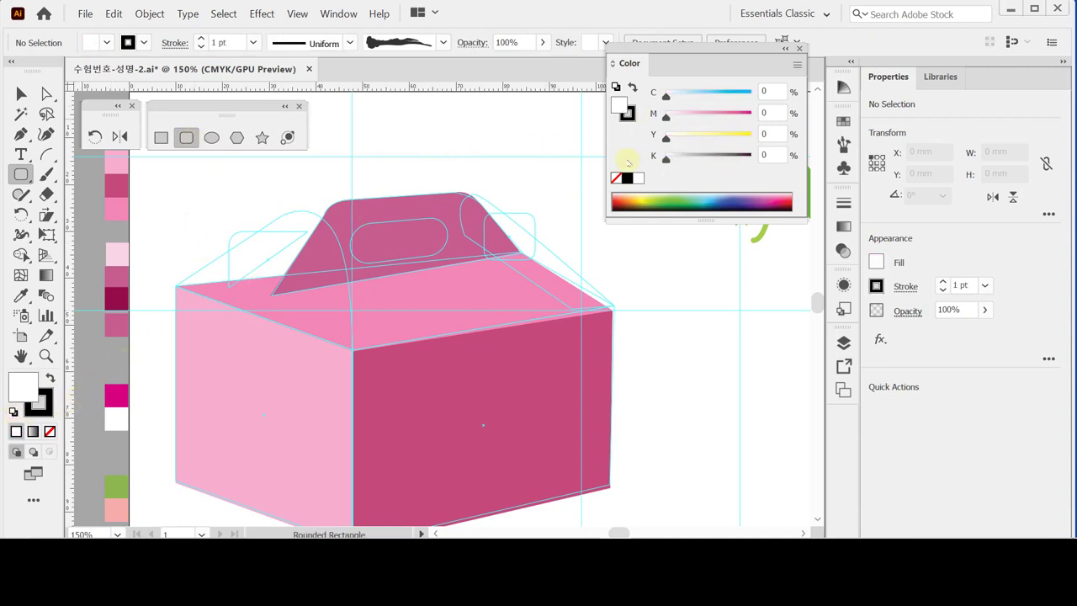
pyautogui.click(719, 138)
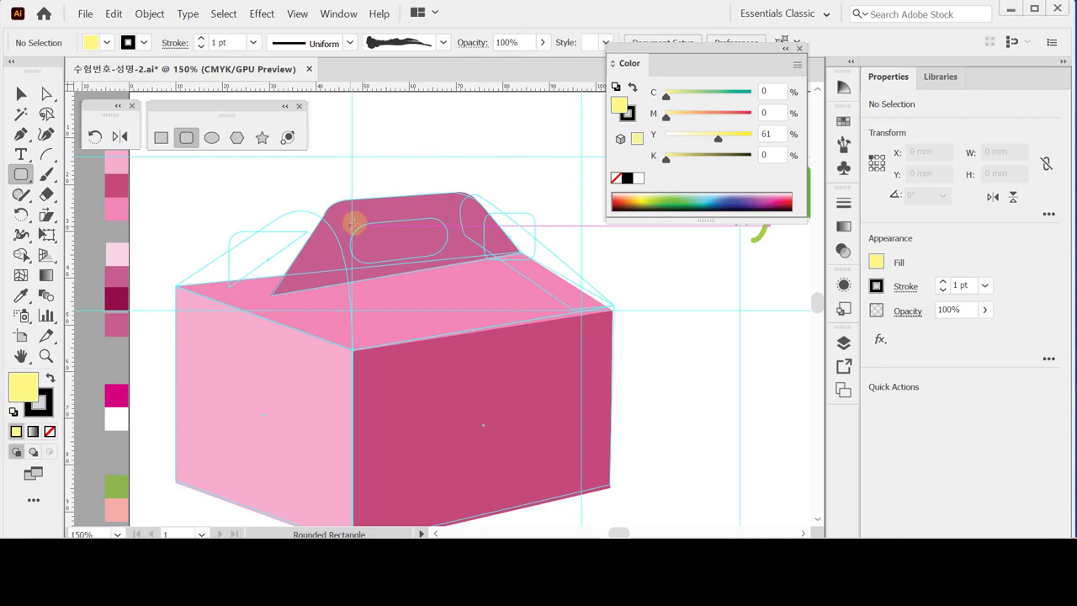
pyautogui.click(355, 224)
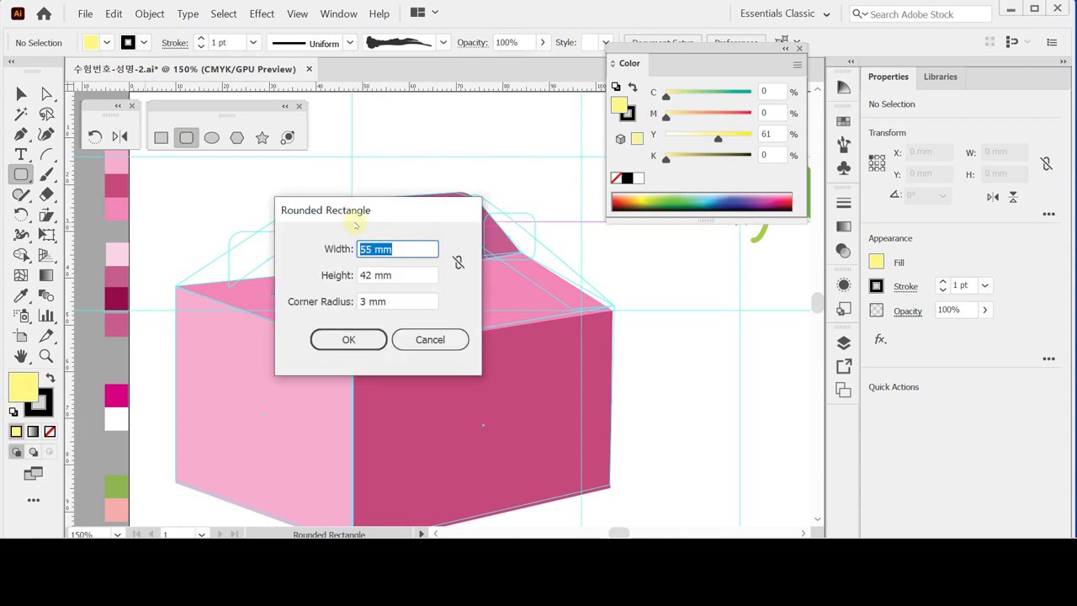
pyautogui.write('21')
pyautogui.press('Tab')
pyautogui.write('8')
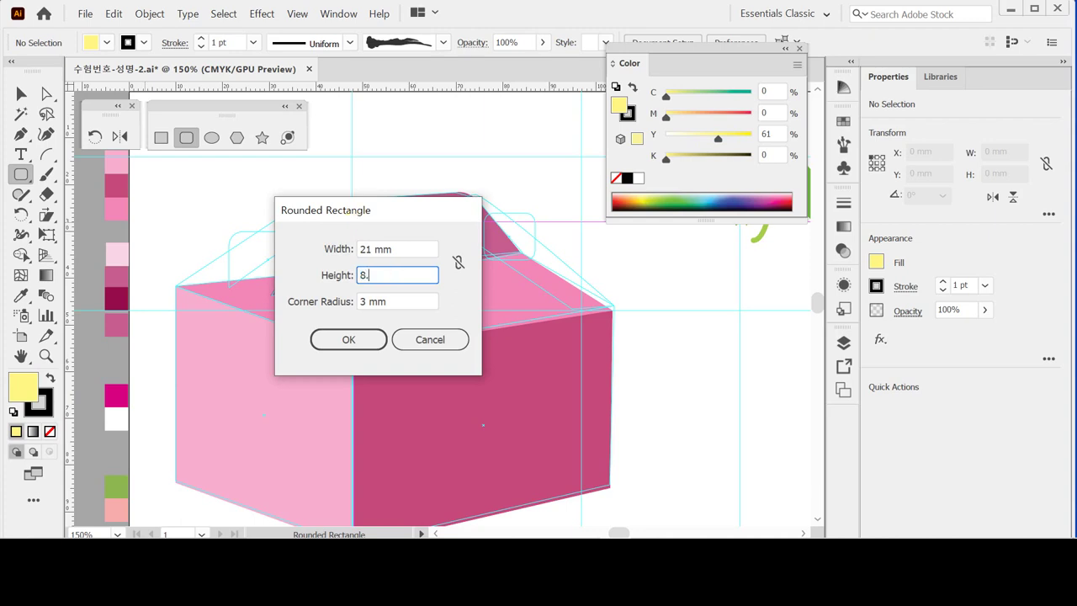
pyautogui.press('Tab')
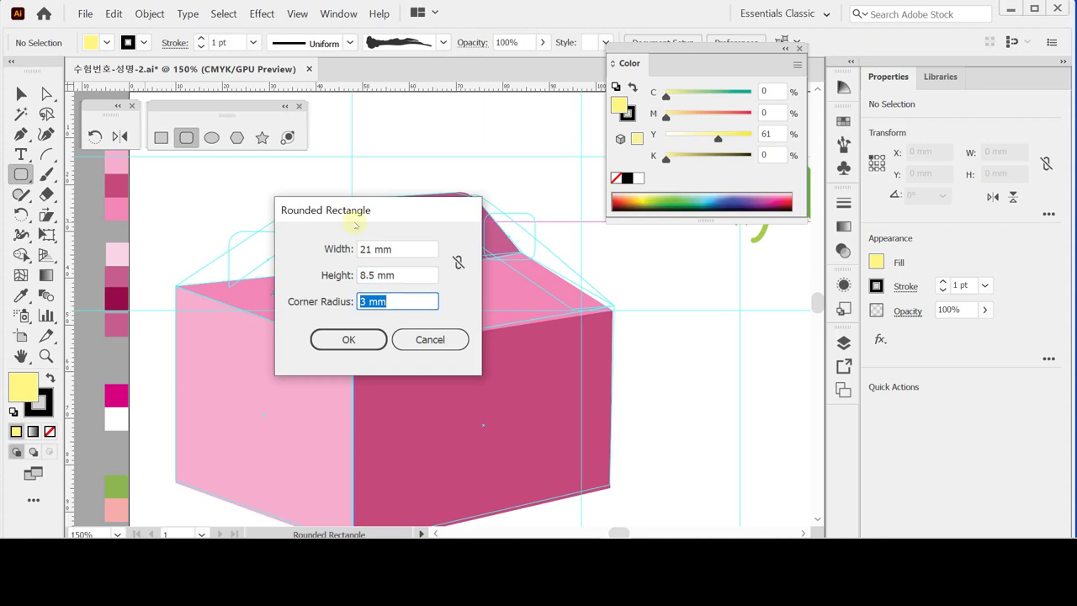
pyautogui.write('6')
pyautogui.press('Return')
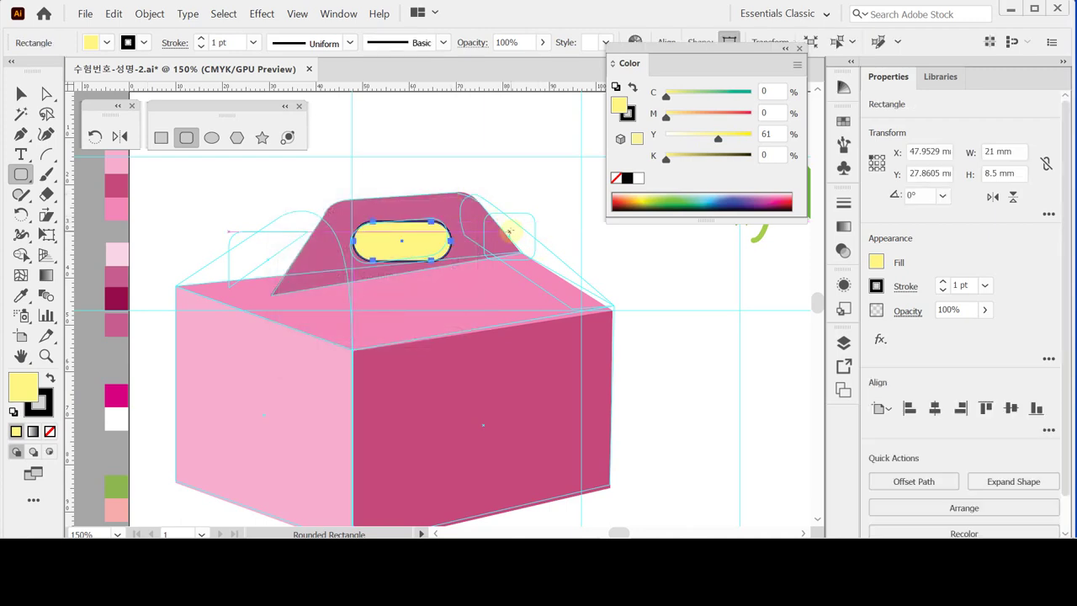
# - Shear the yellow slot shape by -6° along the vertical axis to follow the slot guide
pyautogui.doubleClick(46, 216)
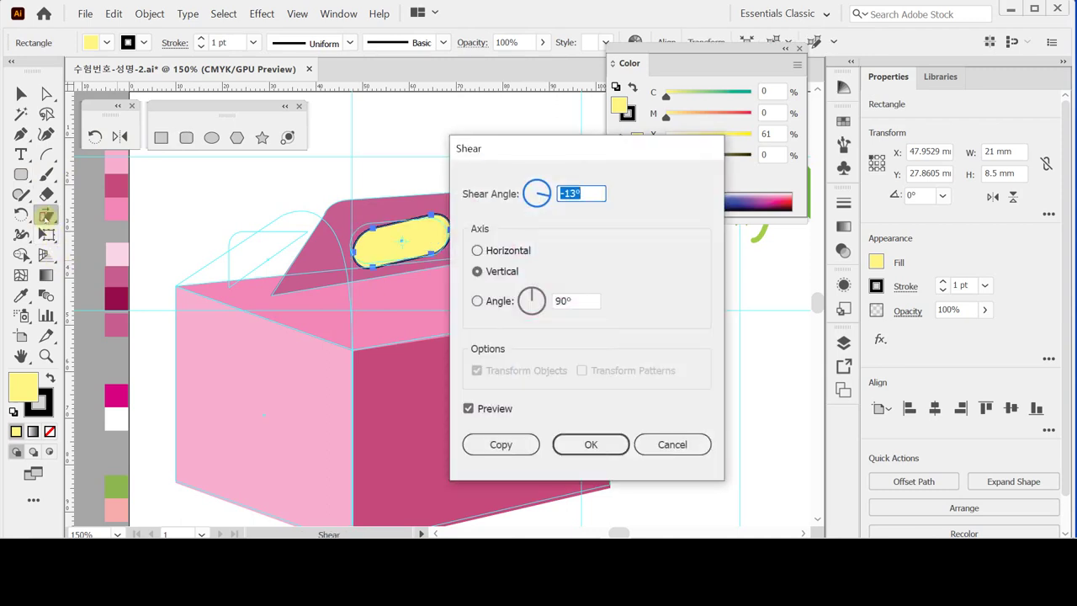
pyautogui.click(476, 152)
pyautogui.write('-')
pyautogui.write('15')
pyautogui.press('Tab')
pyautogui.scroll(9, 566, 193)
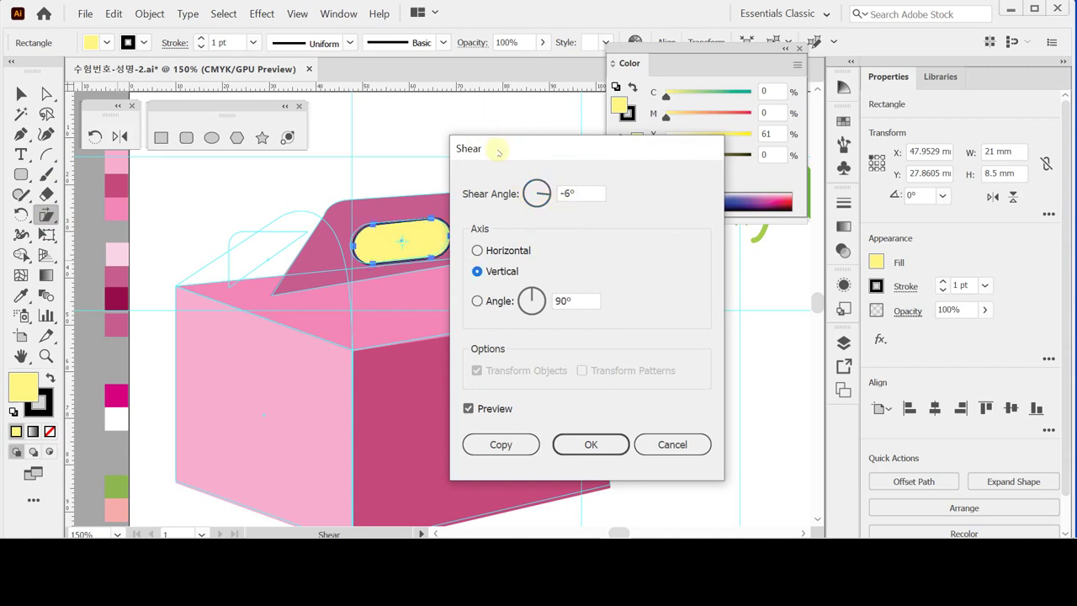
pyautogui.moveTo(496, 149); pyautogui.dragTo(548, 142)
pyautogui.click(637, 429)
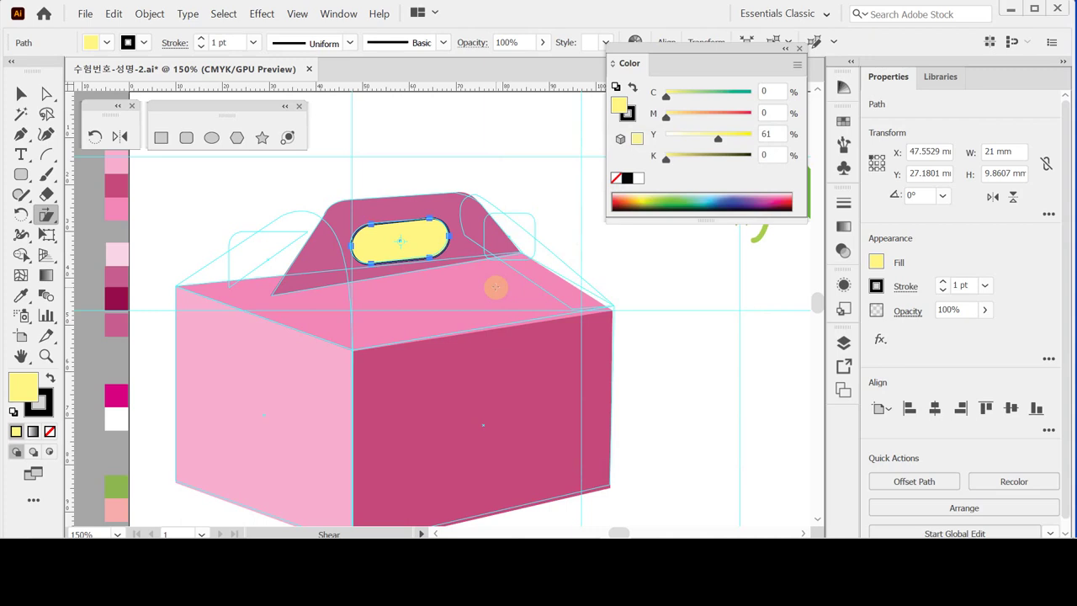
# - Isolate the yellow slot shape for editing and move the two floating tool panels clear of the isolation bar
pyautogui.click(20, 93)
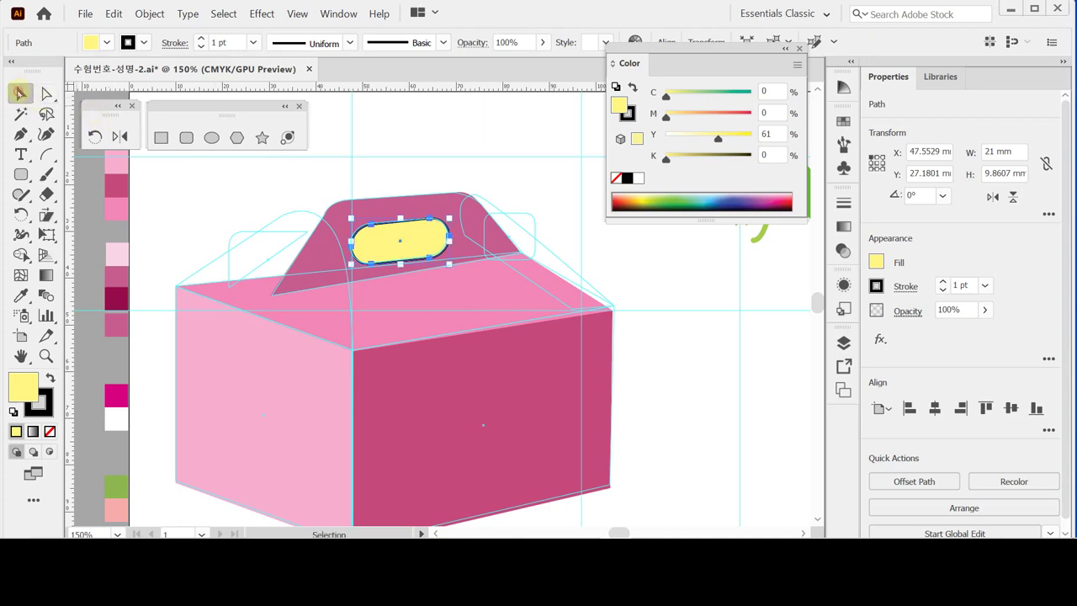
pyautogui.doubleClick(400, 243)
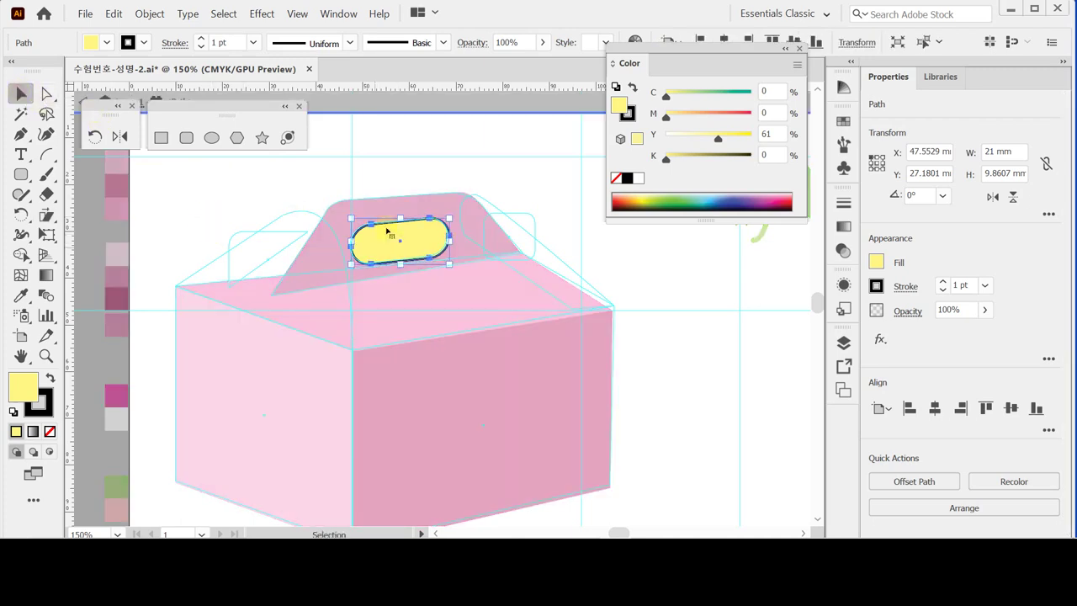
pyautogui.moveTo(251, 106); pyautogui.dragTo(253, 120)
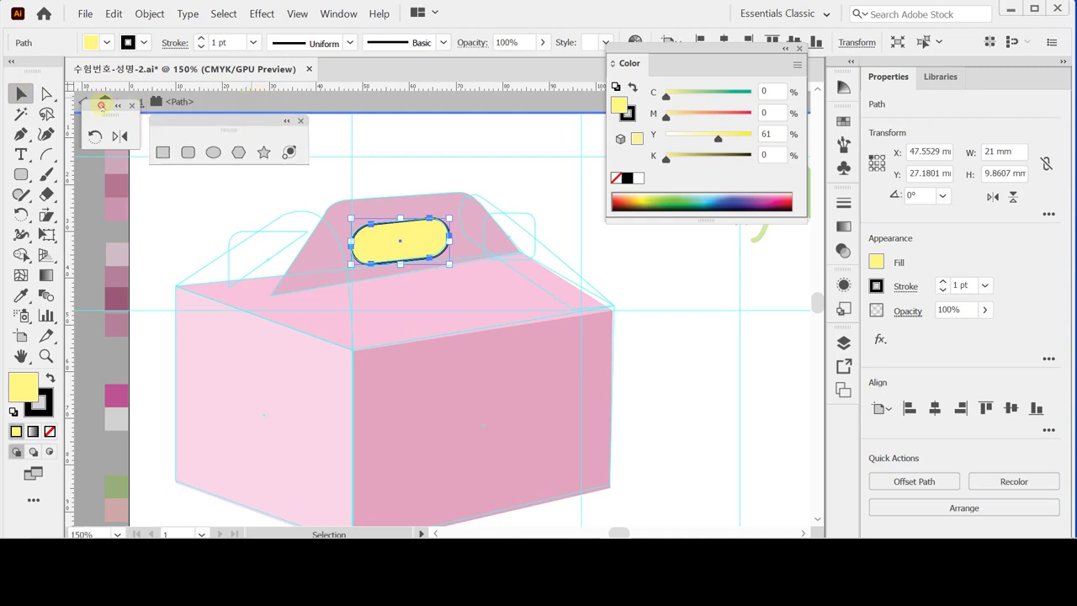
pyautogui.moveTo(101, 106); pyautogui.dragTo(102, 120)
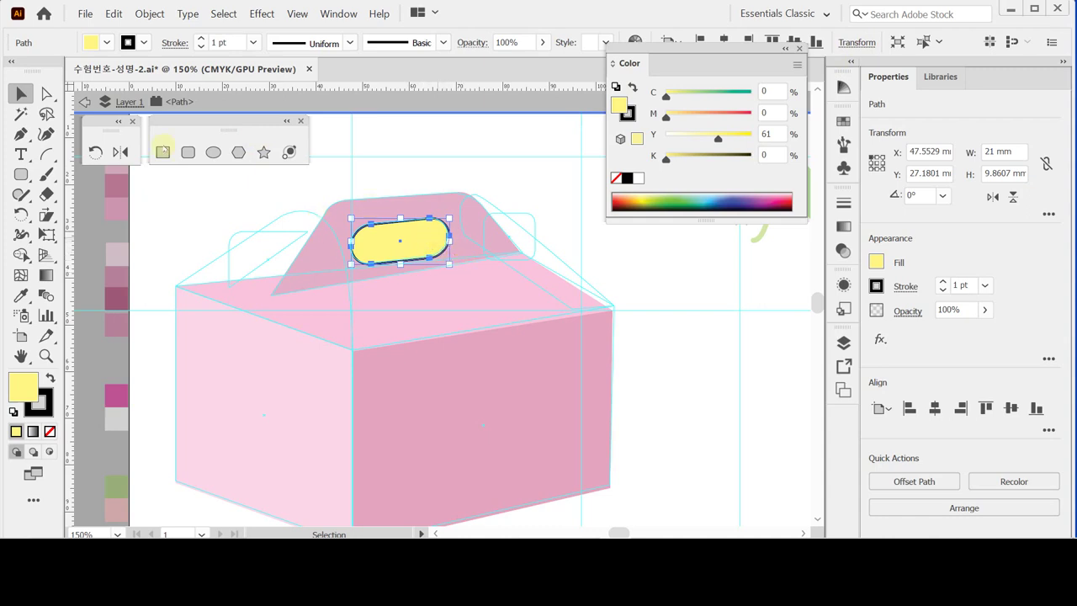
# - Scale the anchor points at the yellow slot's right end uniformly to 95%, and leave isolation mode
pyautogui.click(46, 93)
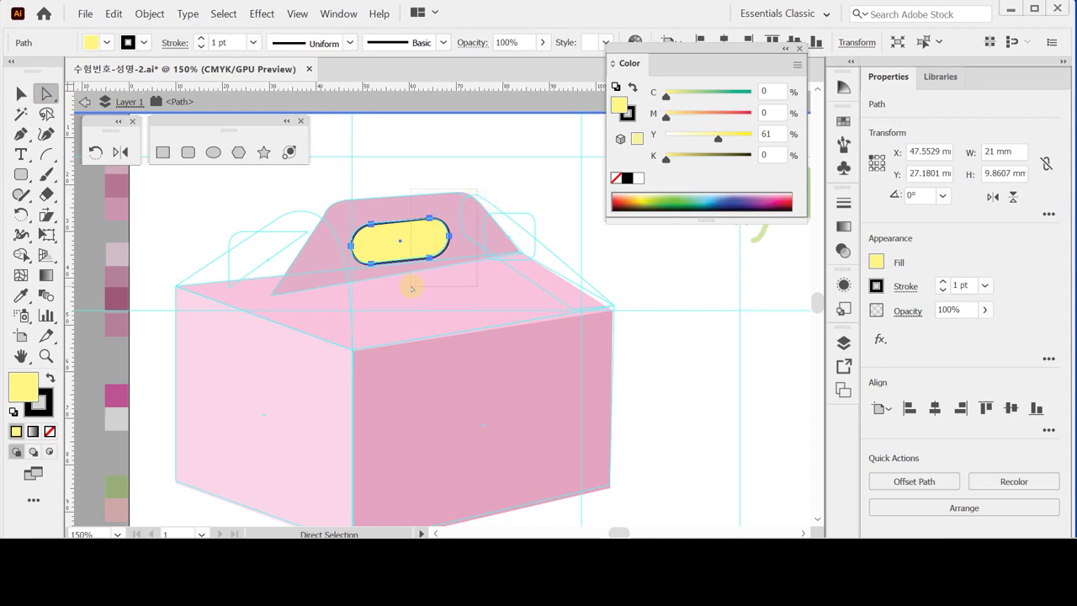
pyautogui.moveTo(411, 289); pyautogui.dragTo(412, 289)
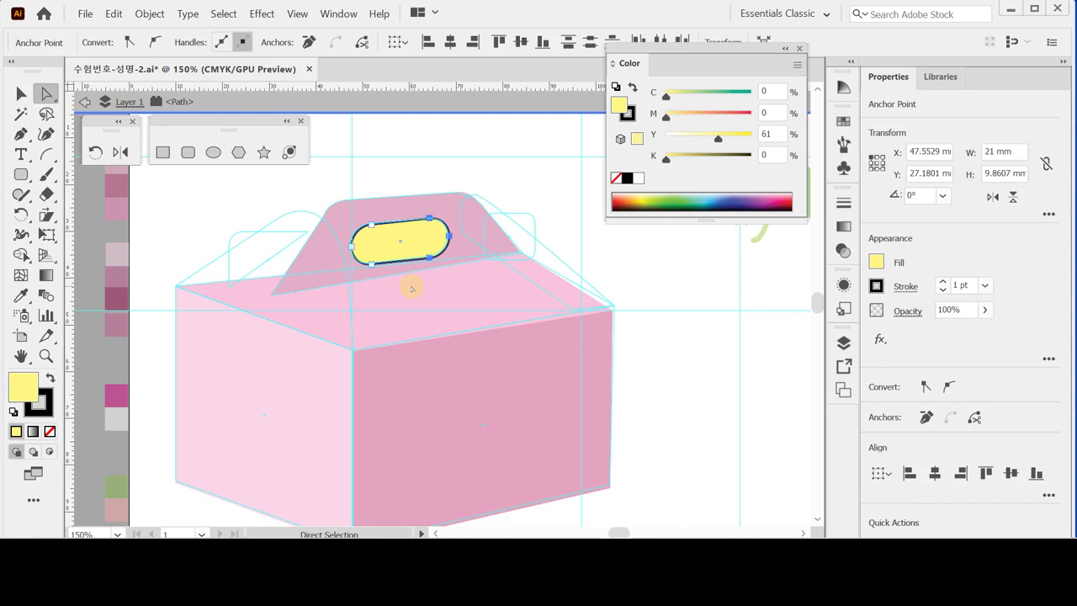
pyautogui.moveTo(486, 179); pyautogui.dragTo(409, 288)
pyautogui.click(47, 216)
pyautogui.moveTo(46, 216); pyautogui.dragTo(99, 215)
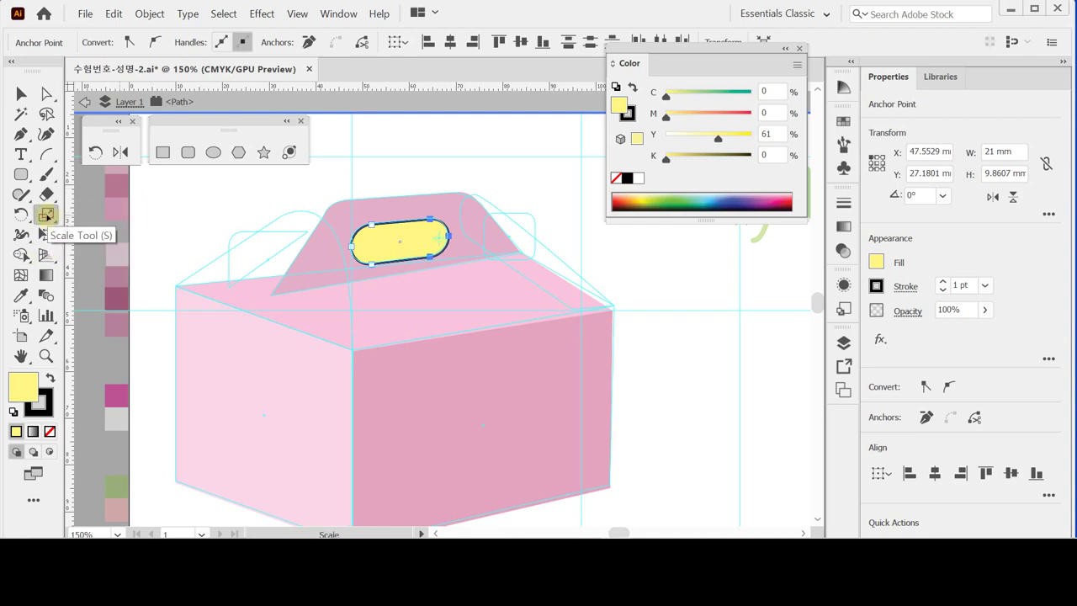
pyautogui.doubleClick(47, 215)
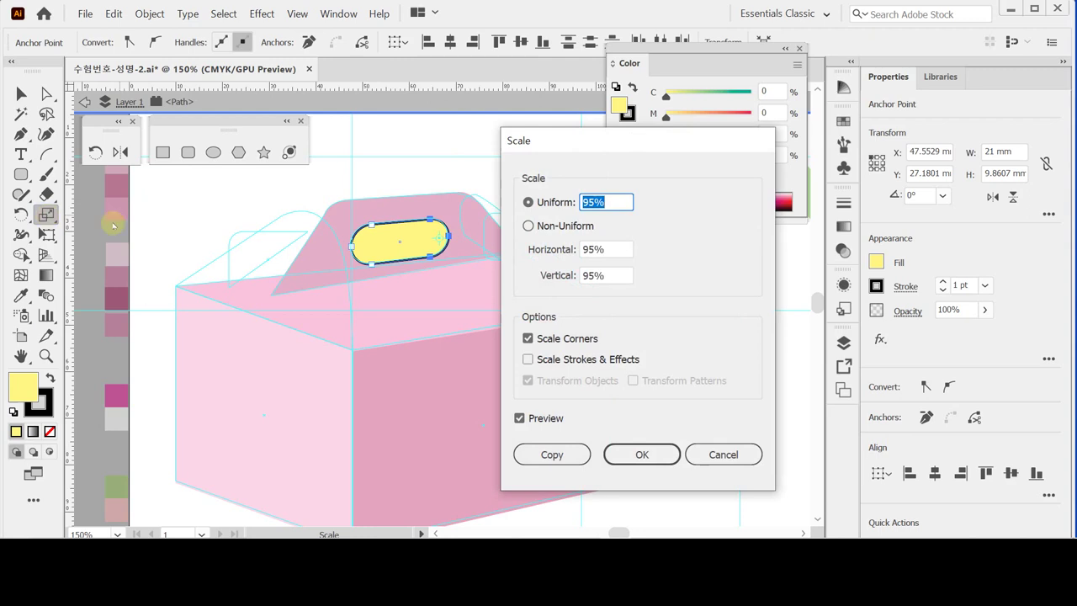
pyautogui.click(642, 454)
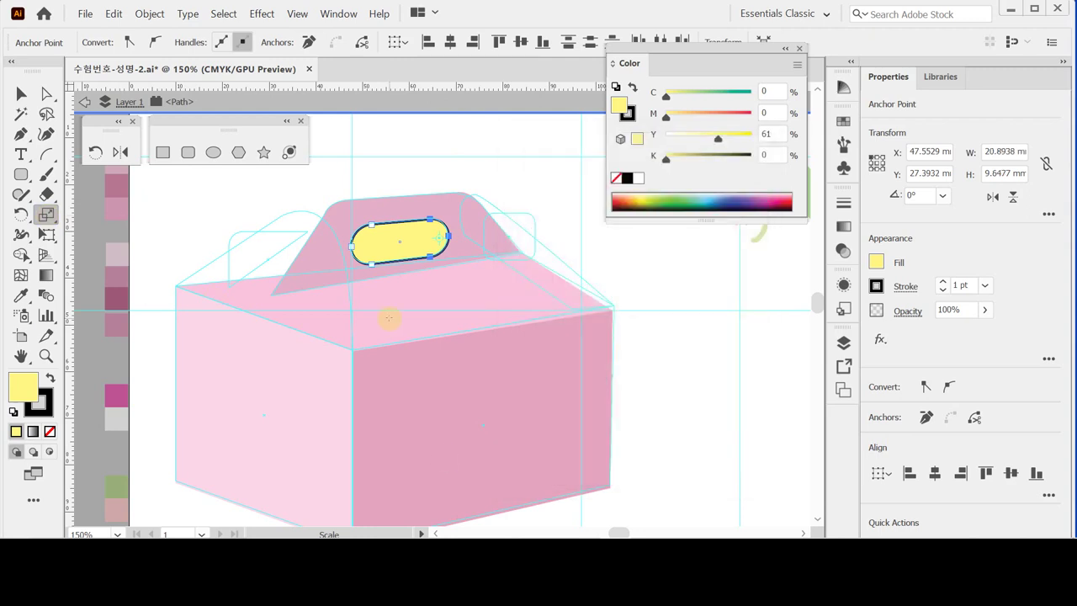
pyautogui.press('Escape')
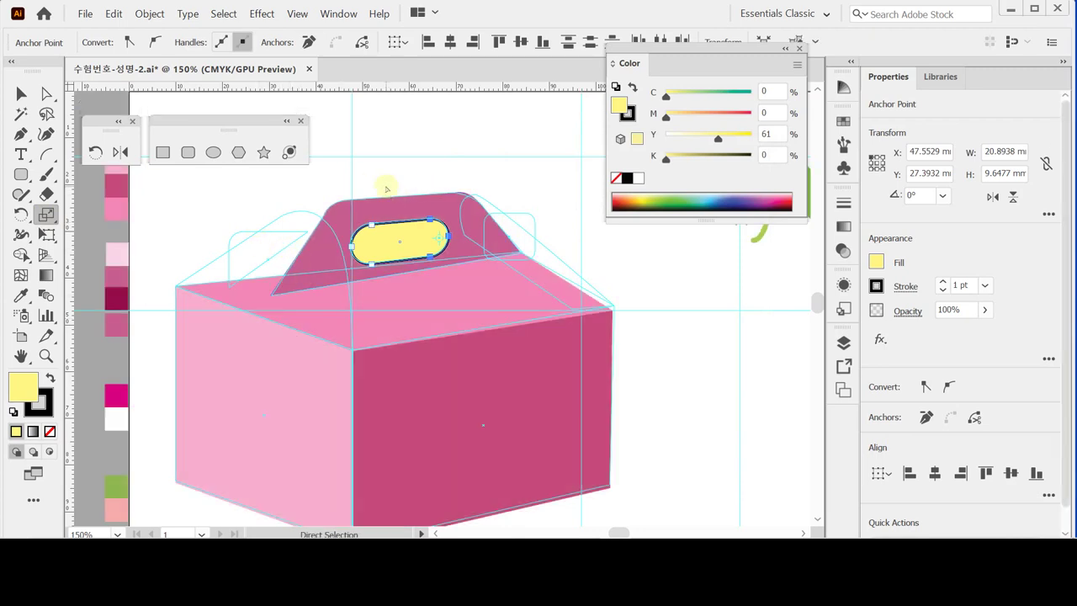
# - Cut the yellow slot shape out of the handle panel with Minus Front, and clear the selection
pyautogui.press('v')
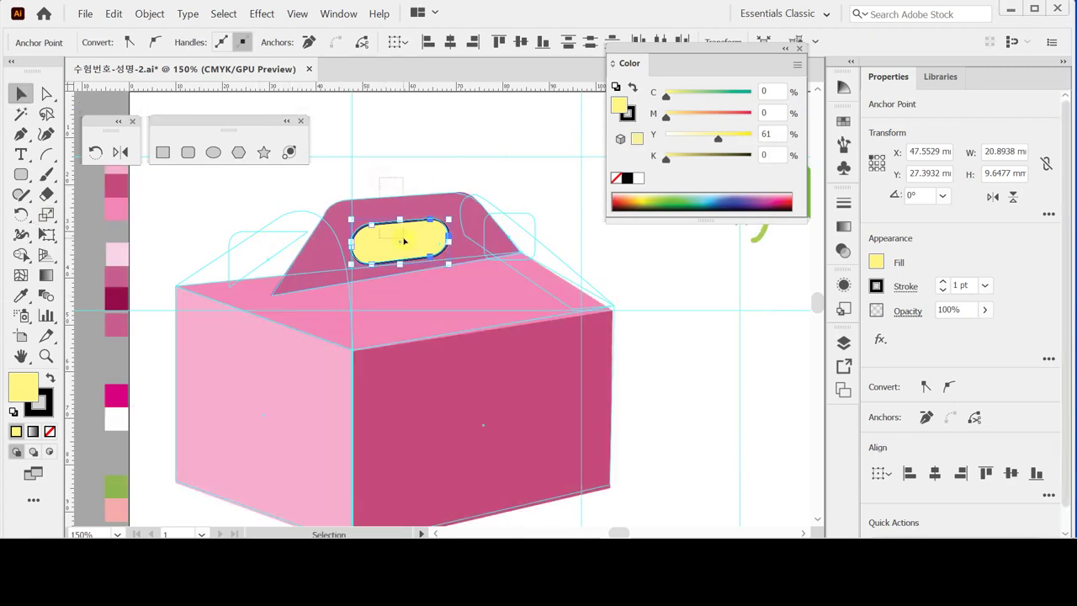
pyautogui.click(404, 241)
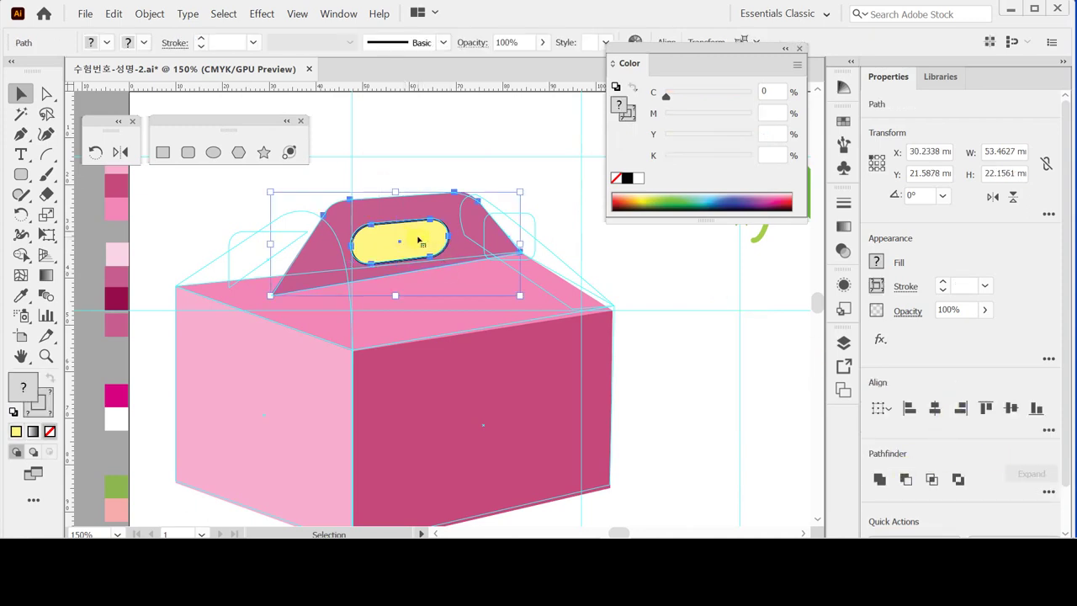
pyautogui.click(906, 478)
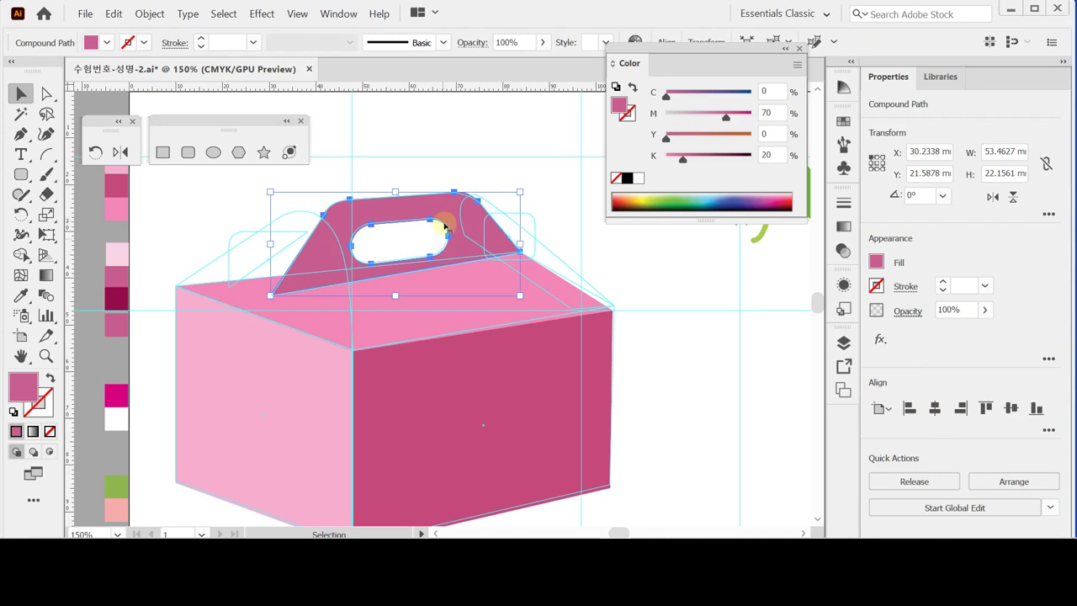
pyautogui.click(421, 149)
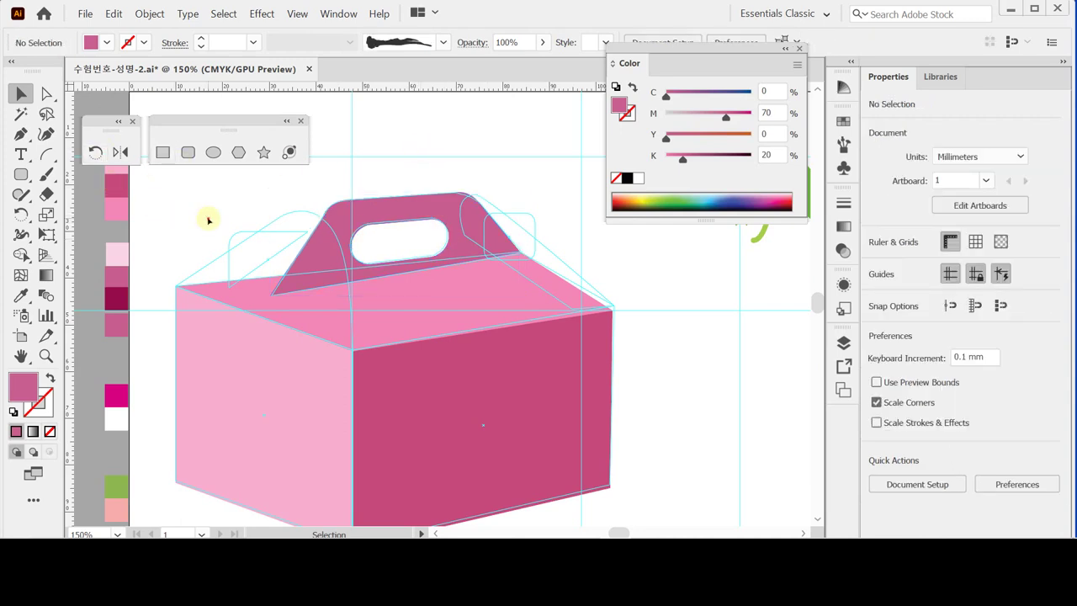
# - Trace the box's left flap guide as a closed curved shape with the Pen tool, filled with light pink (M 20)
pyautogui.click(117, 252)
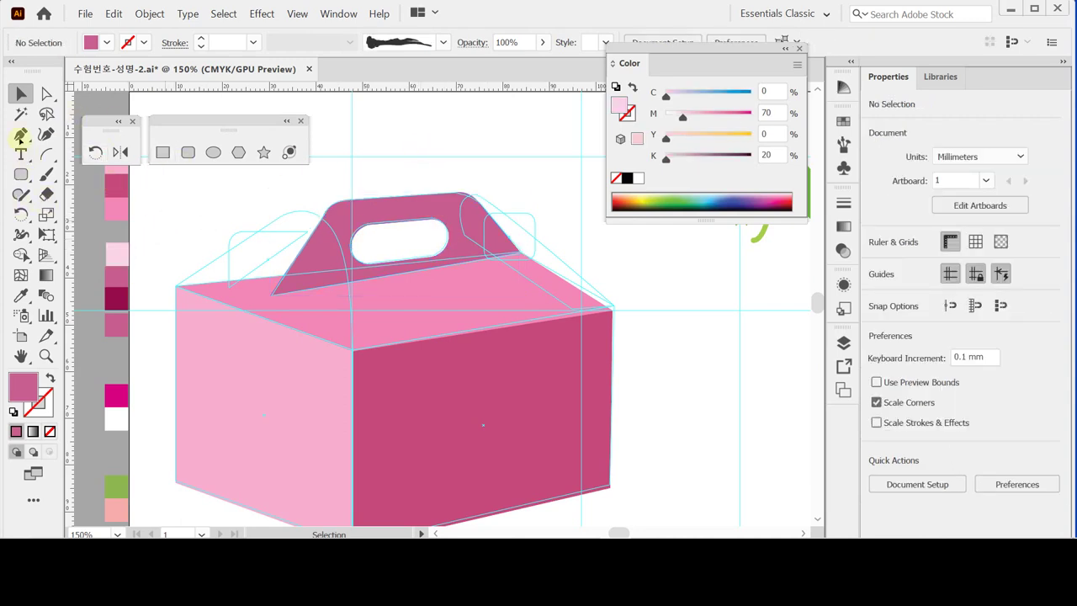
pyautogui.click(21, 134)
pyautogui.click(175, 287)
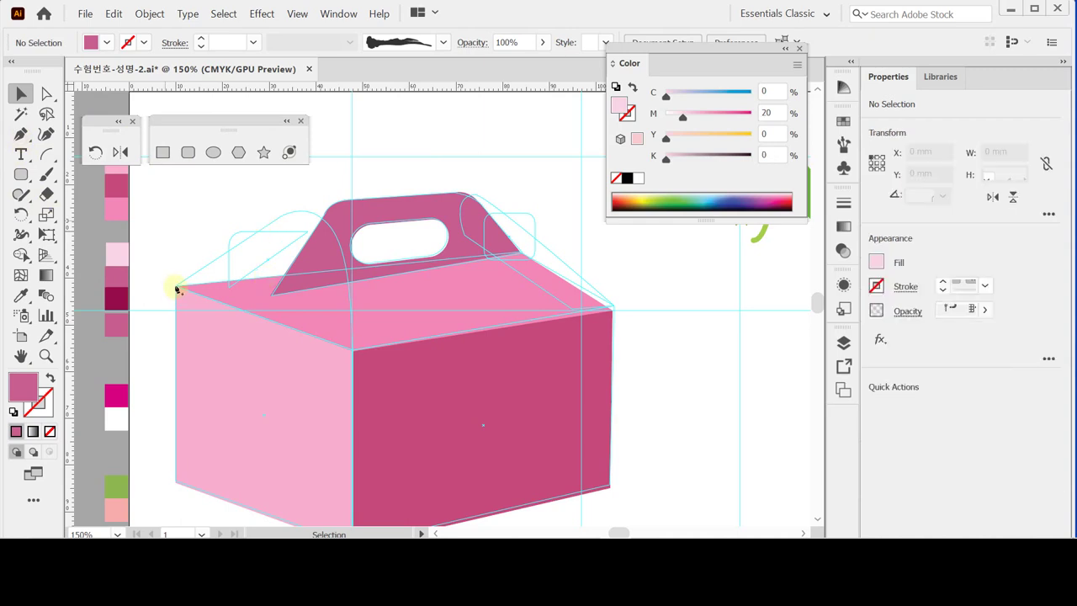
pyautogui.click(278, 218)
pyautogui.moveTo(325, 221); pyautogui.dragTo(345, 242)
pyautogui.moveTo(354, 352); pyautogui.dragTo(356, 392)
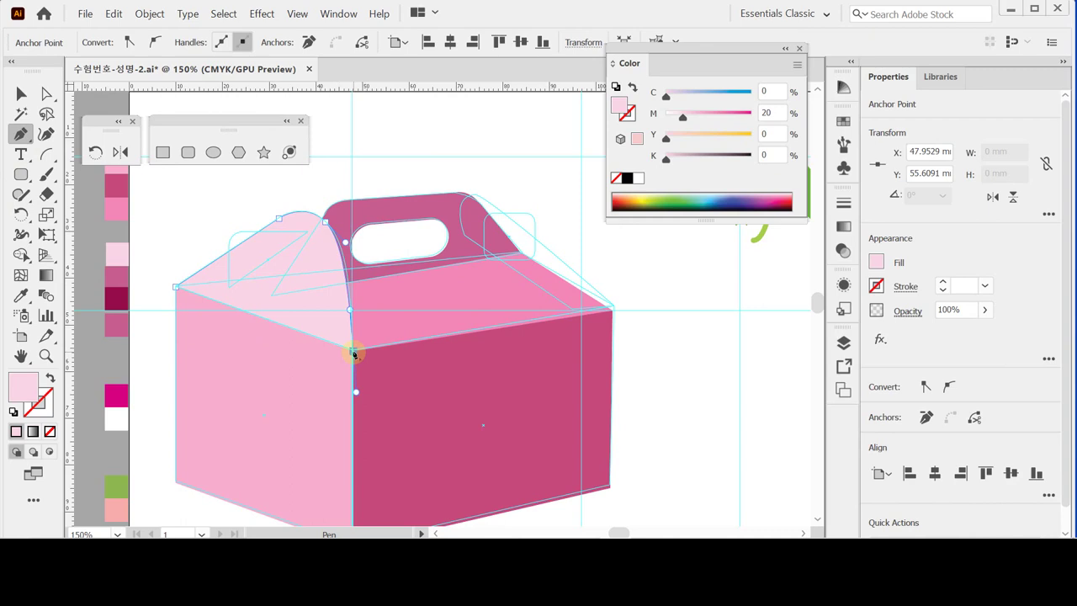
pyautogui.click(354, 354)
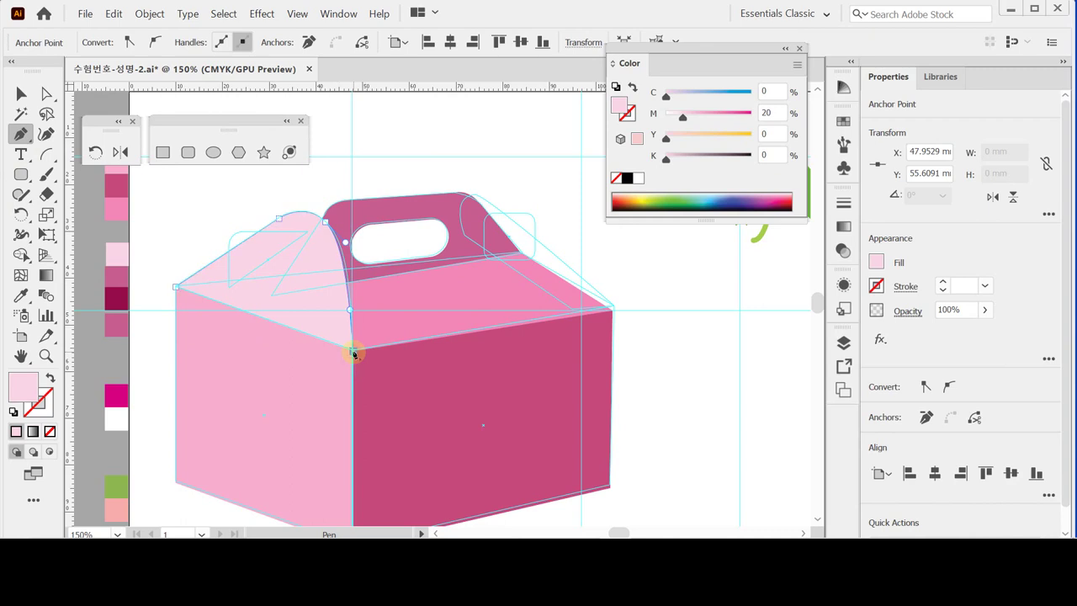
pyautogui.click(176, 288)
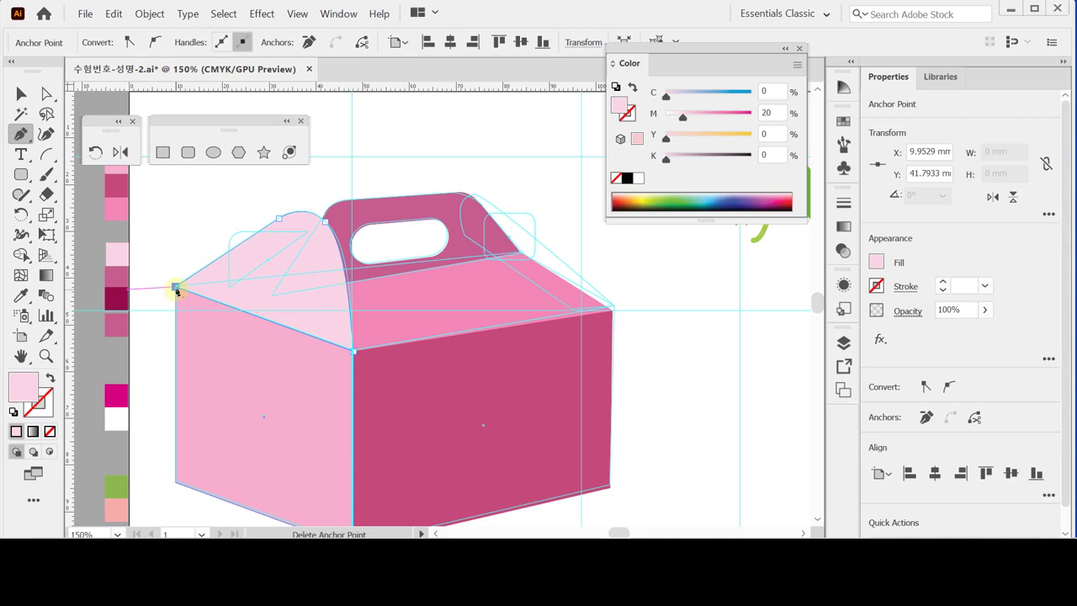
# - Shorten the curve handle at the light pink flap's lower-right anchor to fit the guide, and clear the selection
pyautogui.click(354, 355)
pyautogui.click(346, 243)
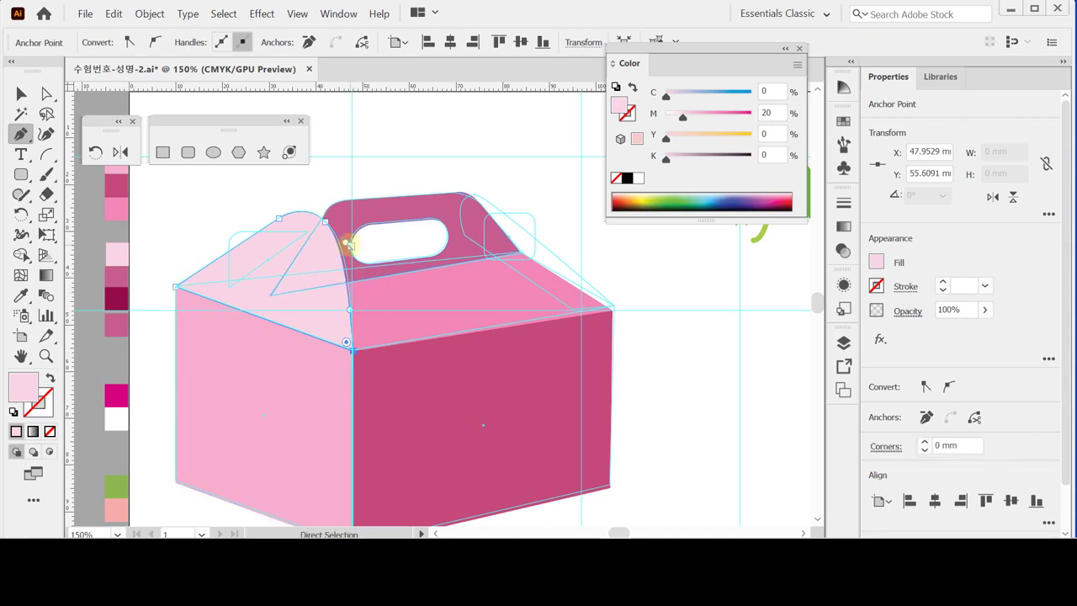
pyautogui.moveTo(350, 310); pyautogui.dragTo(354, 294)
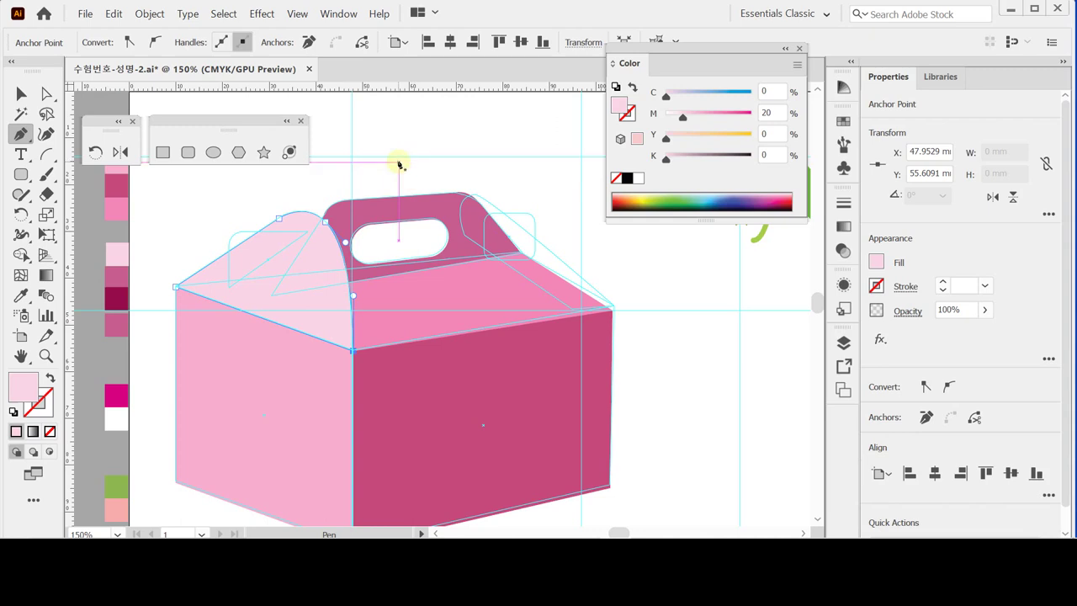
pyautogui.keyDown('ctrl'); pyautogui.click(469, 245); pyautogui.keyUp('ctrl')
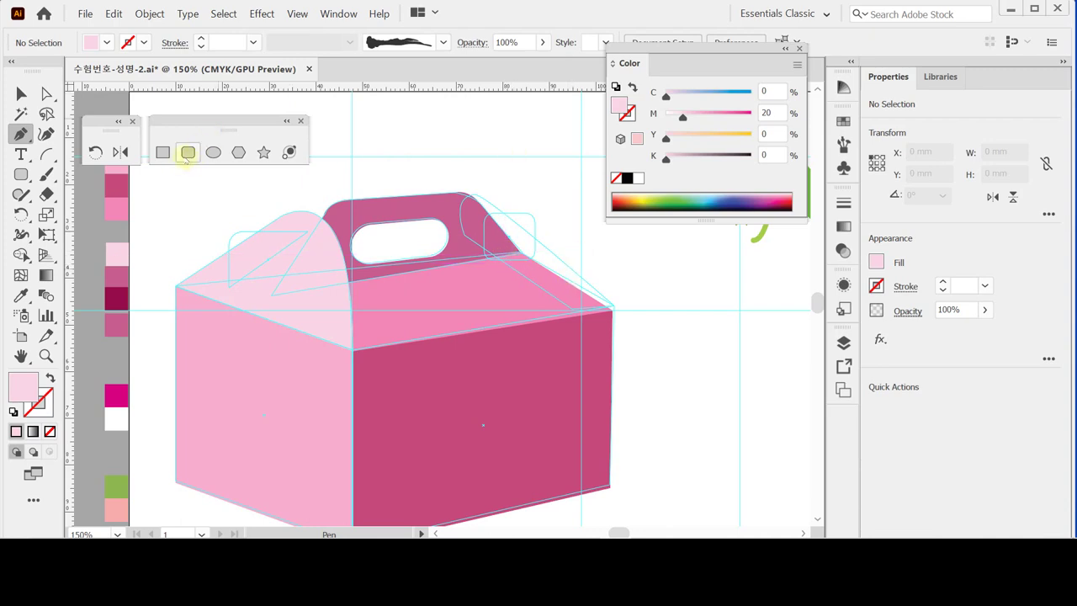
# - Create an 11 × 10 mm rounded rectangle with a 2 mm corner radius on the tab guide at the handle's right side
pyautogui.click(187, 154)
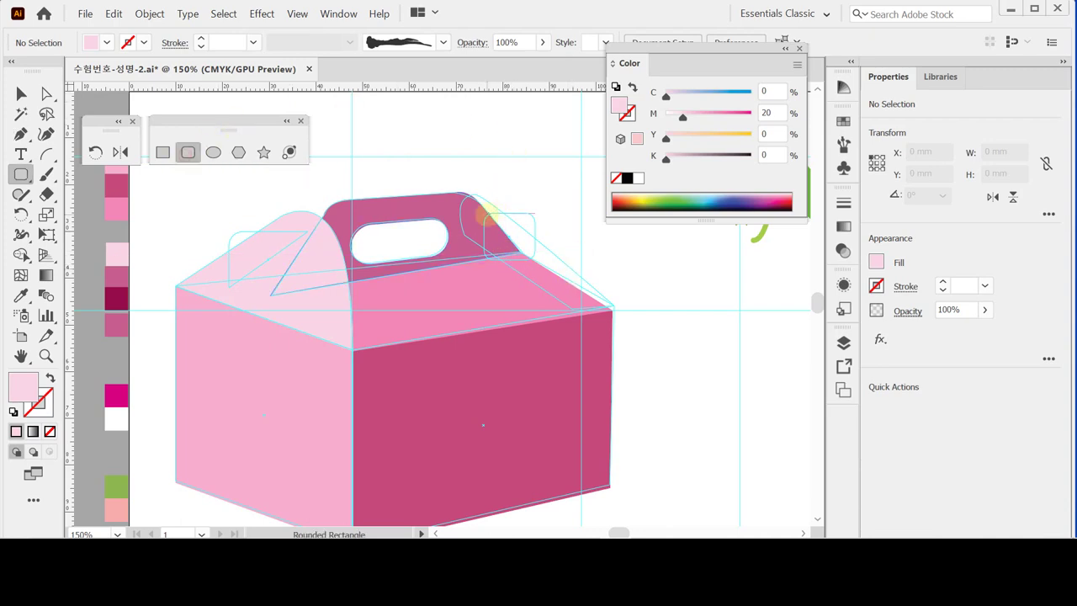
pyautogui.click(486, 217)
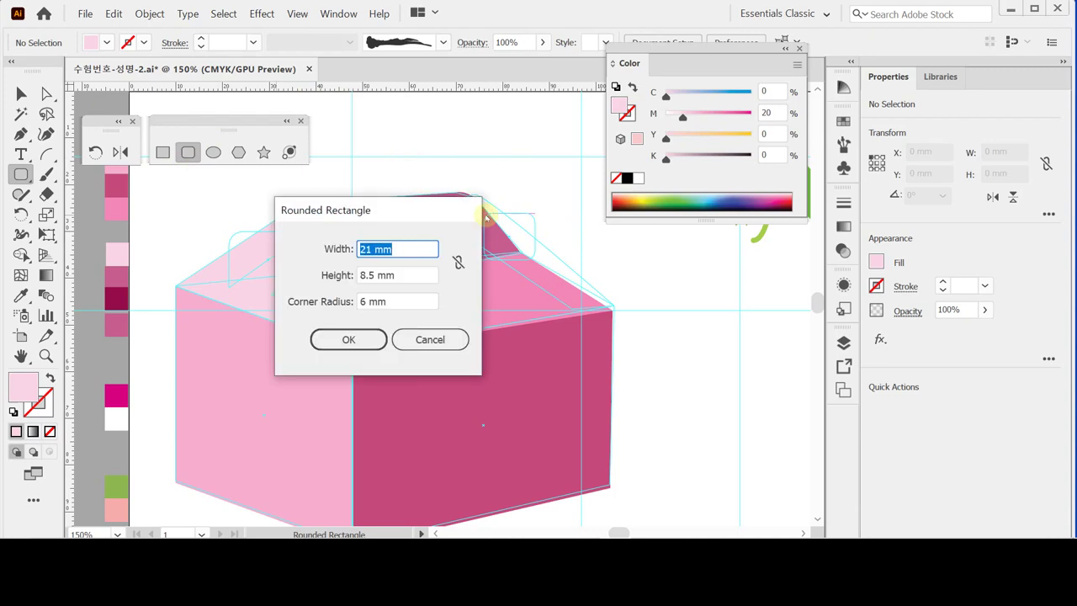
pyautogui.press('Tab')
pyautogui.write('1')
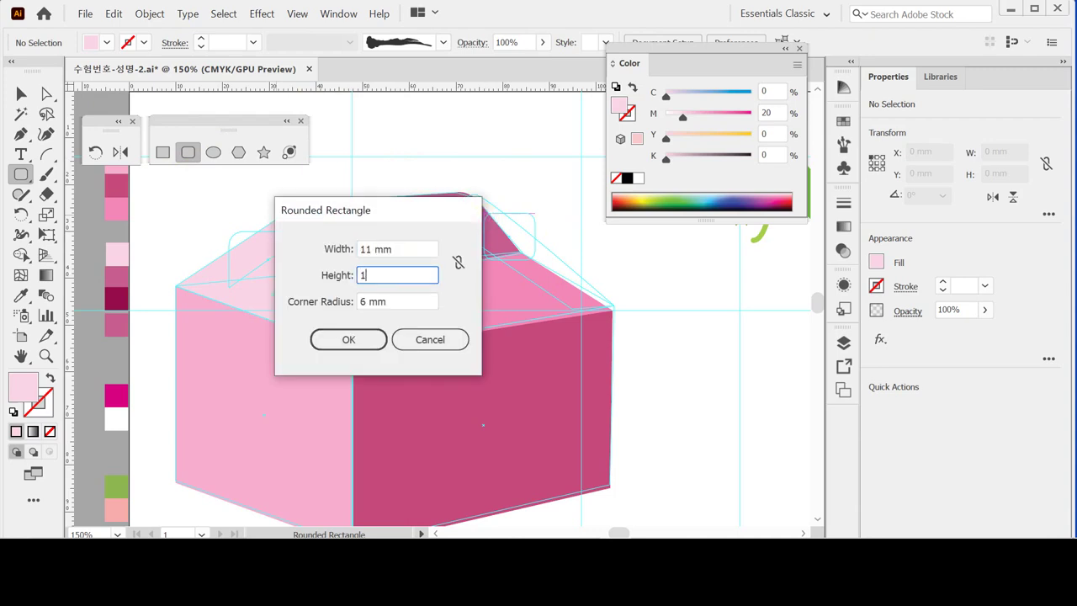
pyautogui.write('0')
pyautogui.press('Tab')
pyautogui.write('2')
pyautogui.press('Tab')
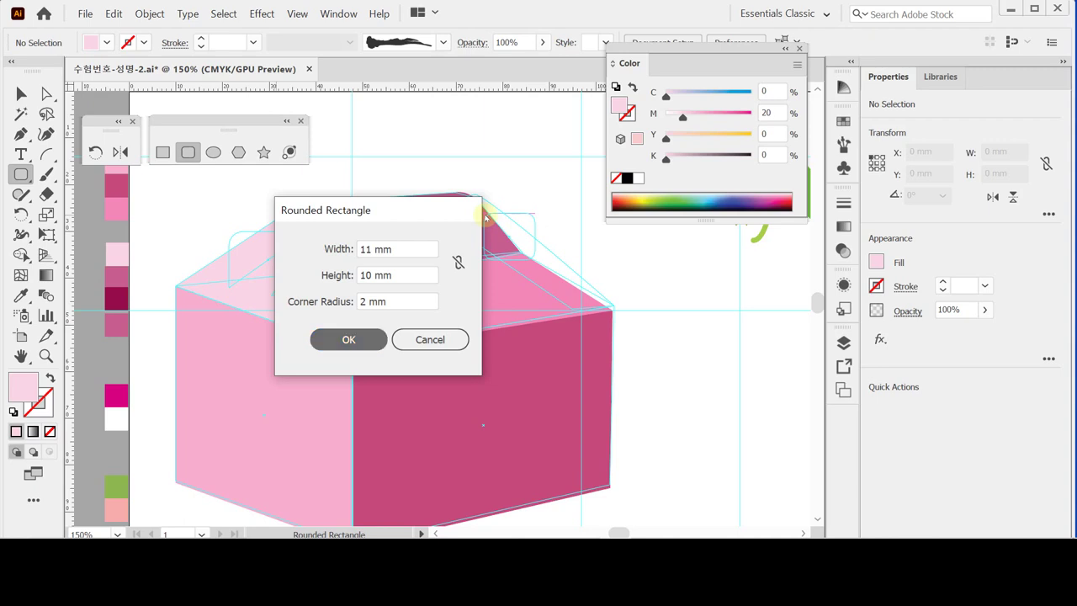
pyautogui.press('Return')
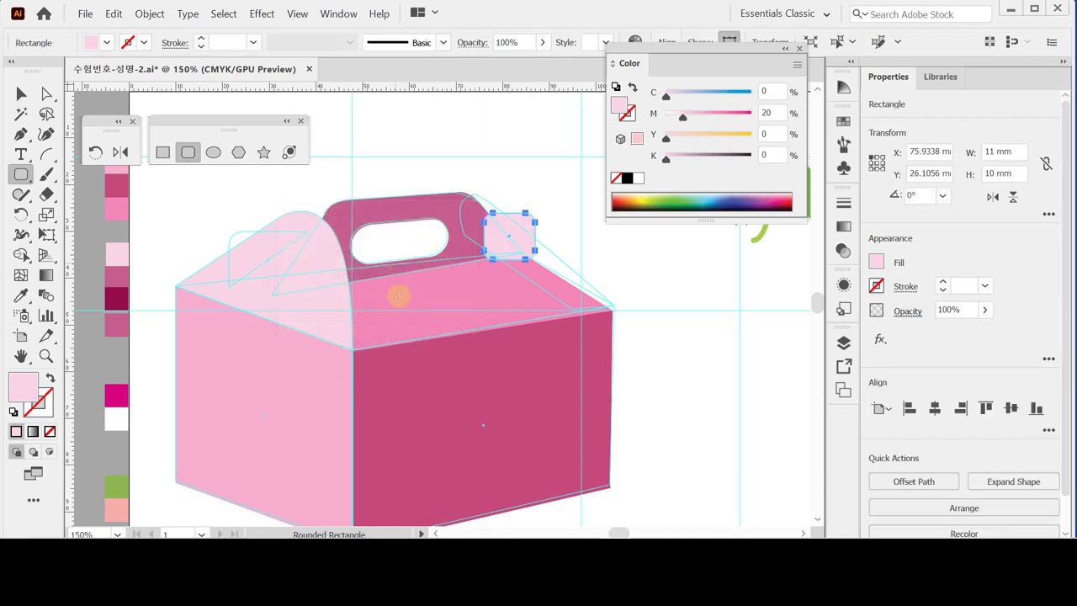
# - Match the rounded tab's fill to the handle panel's pink with the Eyedropper, and clear the selection
pyautogui.press('i')
pyautogui.click(429, 207)
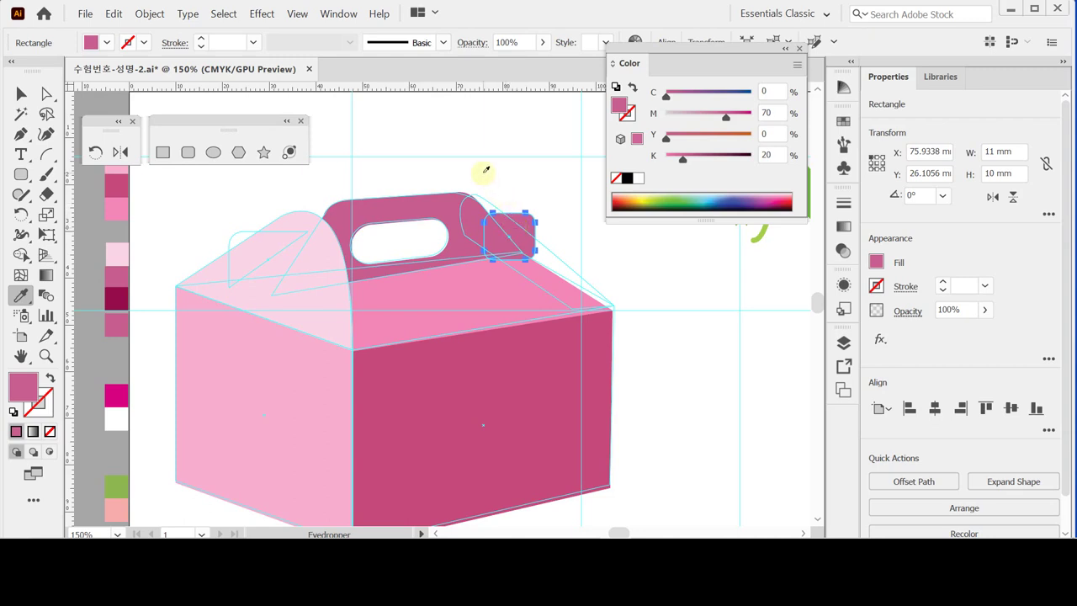
pyautogui.keyDown('ctrl'); pyautogui.click(327, 199); pyautogui.keyUp('ctrl')
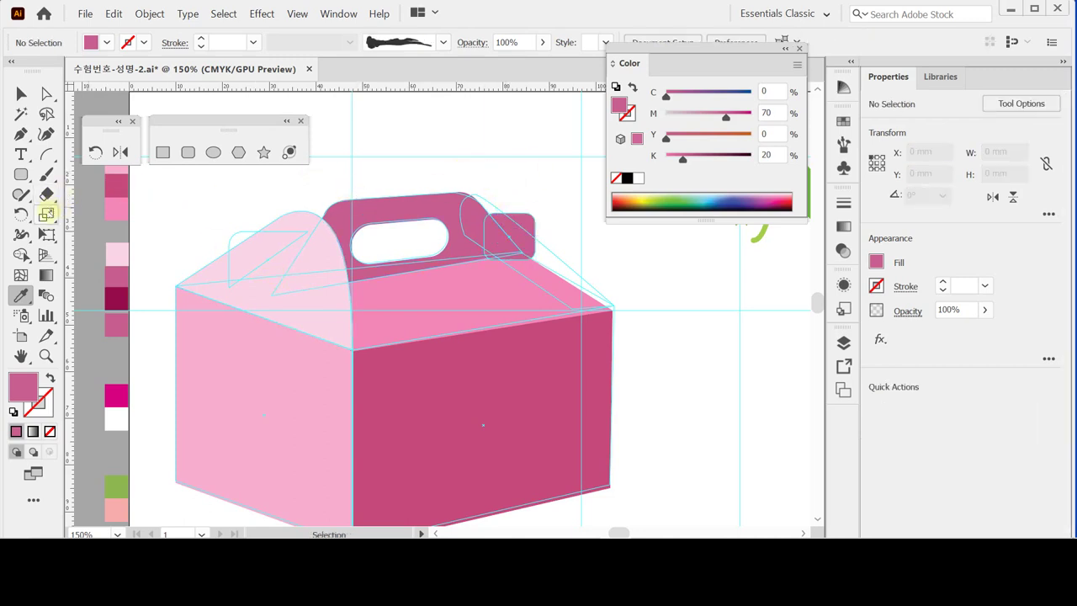
# - Trace the box's right flap guide as a closed shape with the Pen tool and fill it with the dark magenta swatch (C 20, M 100, Y 40, K 30)
pyautogui.click(20, 134)
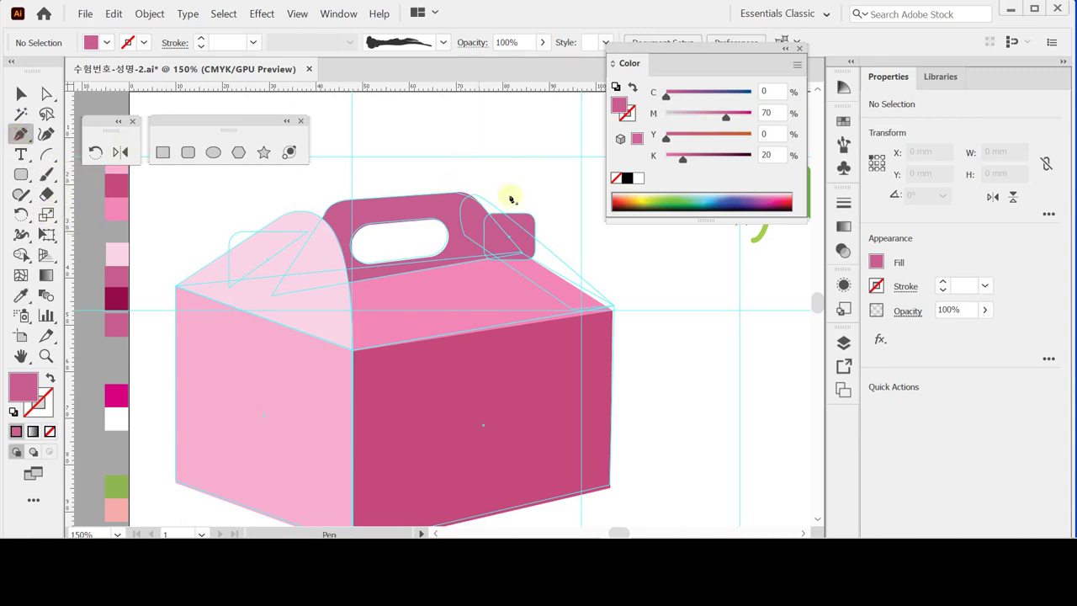
pyautogui.click(464, 236)
pyautogui.click(476, 200)
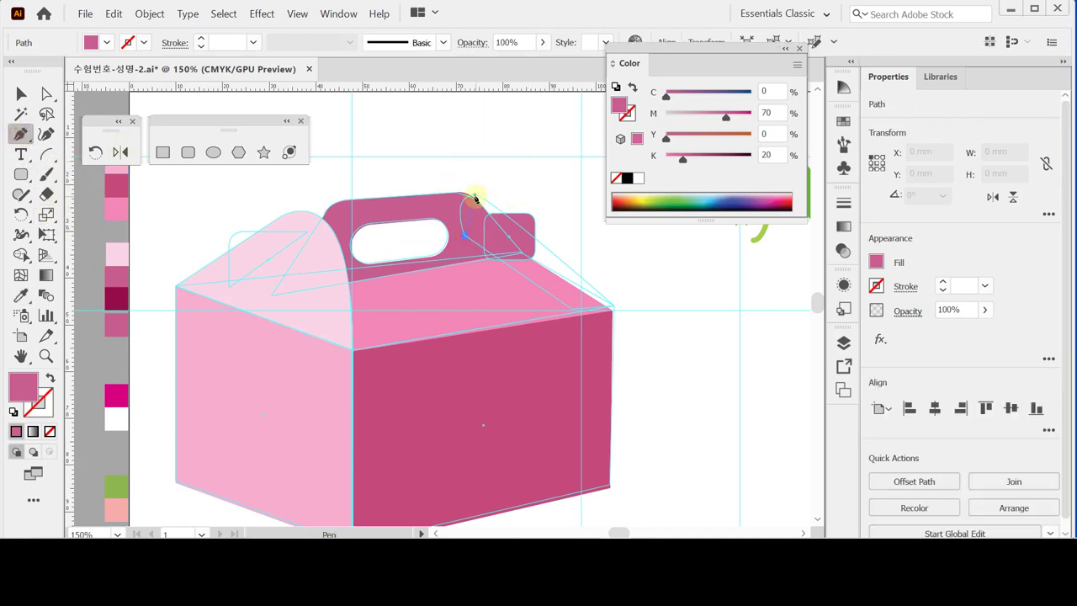
pyautogui.moveTo(475, 200); pyautogui.dragTo(500, 187)
pyautogui.click(478, 196)
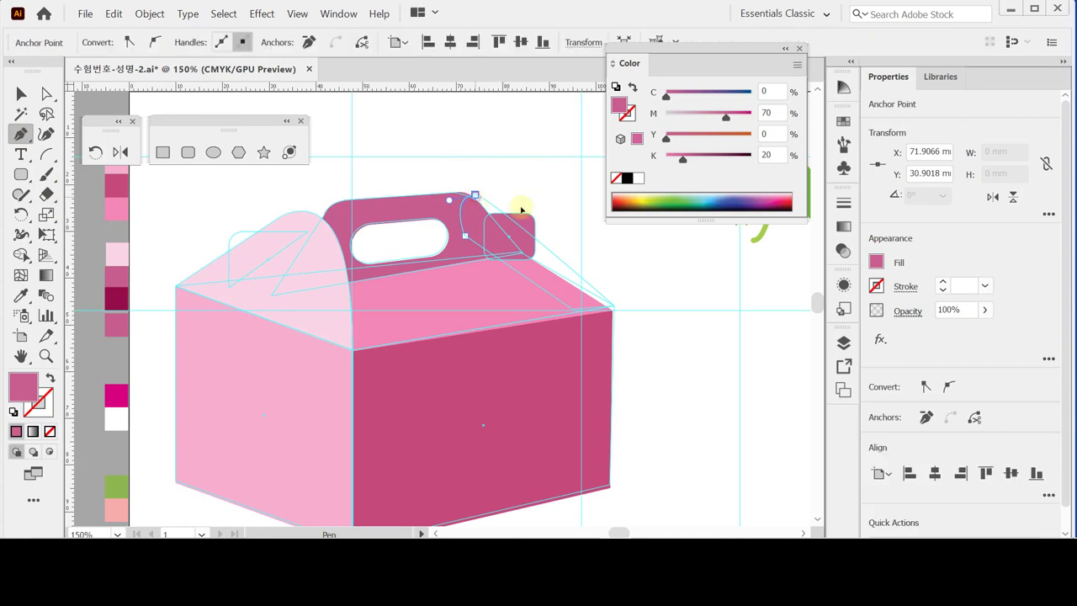
pyautogui.click(611, 310)
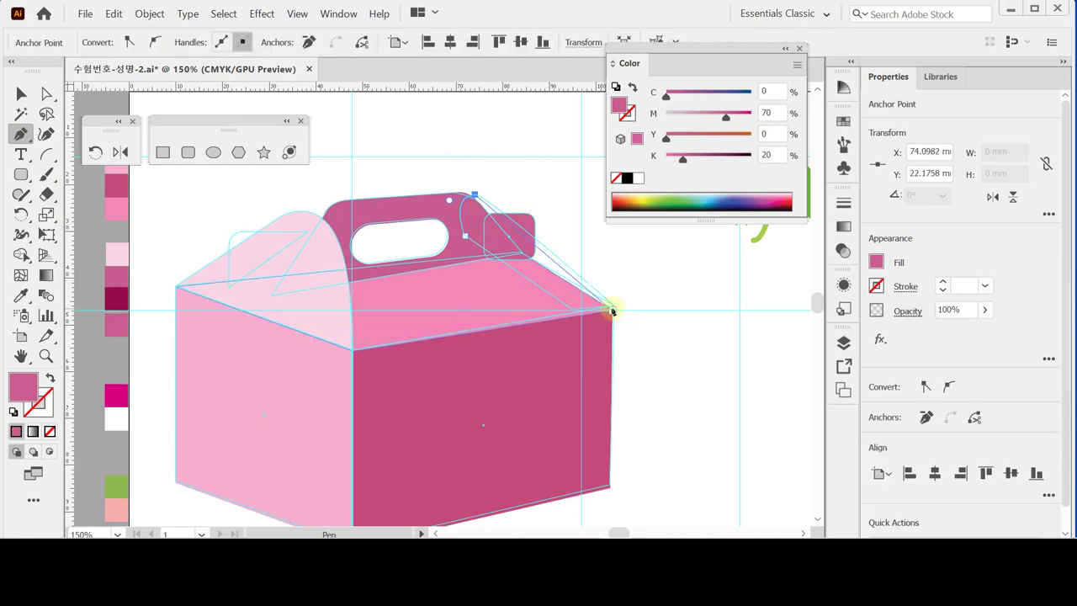
pyautogui.moveTo(614, 310); pyautogui.dragTo(573, 313)
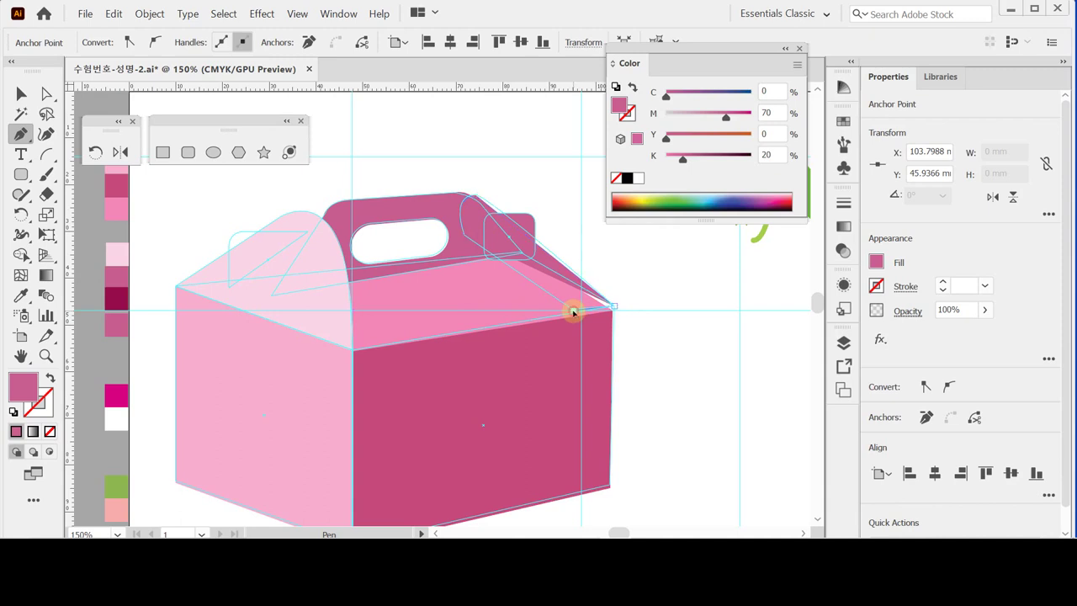
pyautogui.click(464, 238)
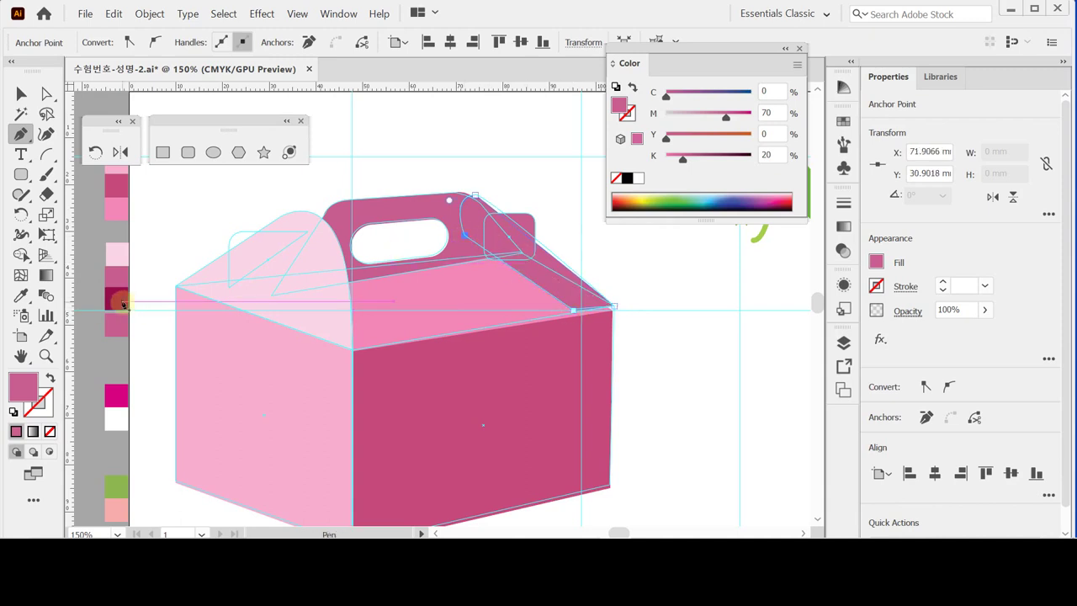
pyautogui.press('i')
pyautogui.click(119, 300)
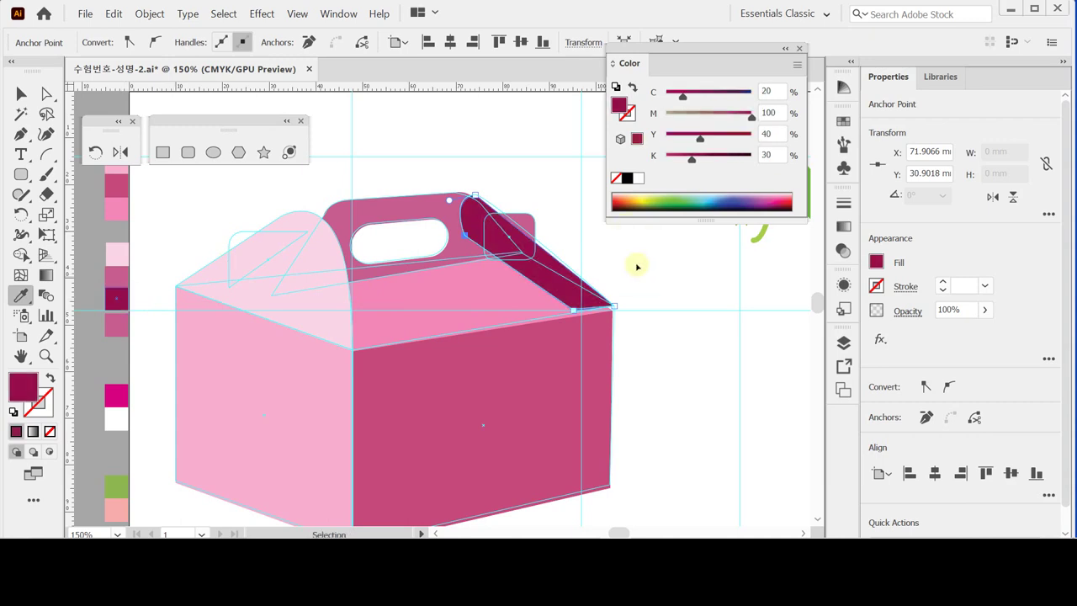
# - Send the dark magenta flap and the rounded tab behind the handle and box panels, and clear the selection
pyautogui.keyDown('ctrl'); pyautogui.keyDown('shift'); pyautogui.click(529, 217); pyautogui.keyUp('shift'); pyautogui.keyUp('ctrl')
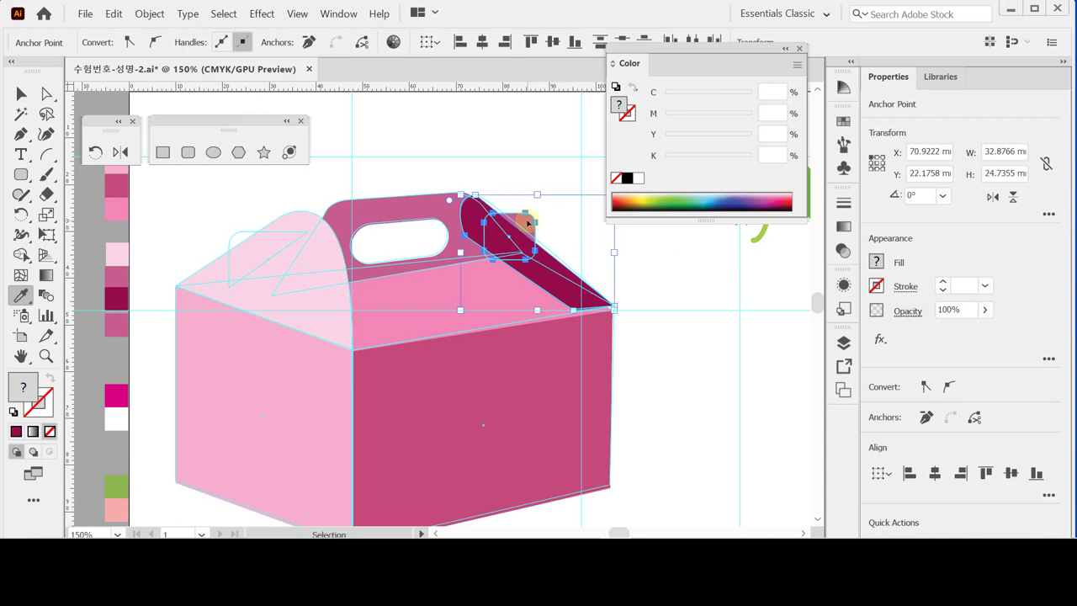
pyautogui.hotkey('ctrl', 'z')
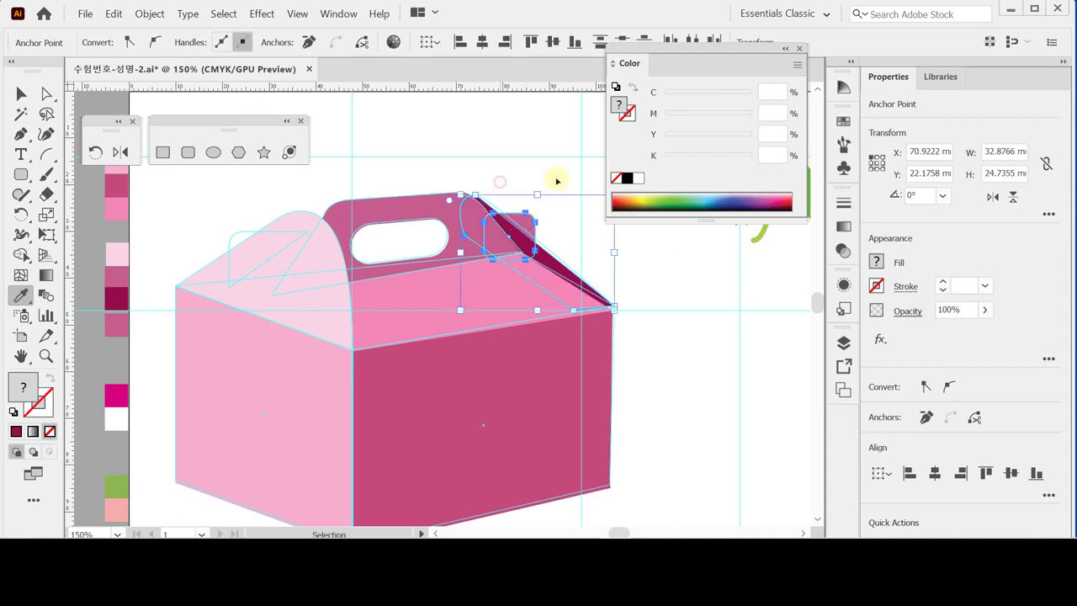
pyautogui.click(666, 281)
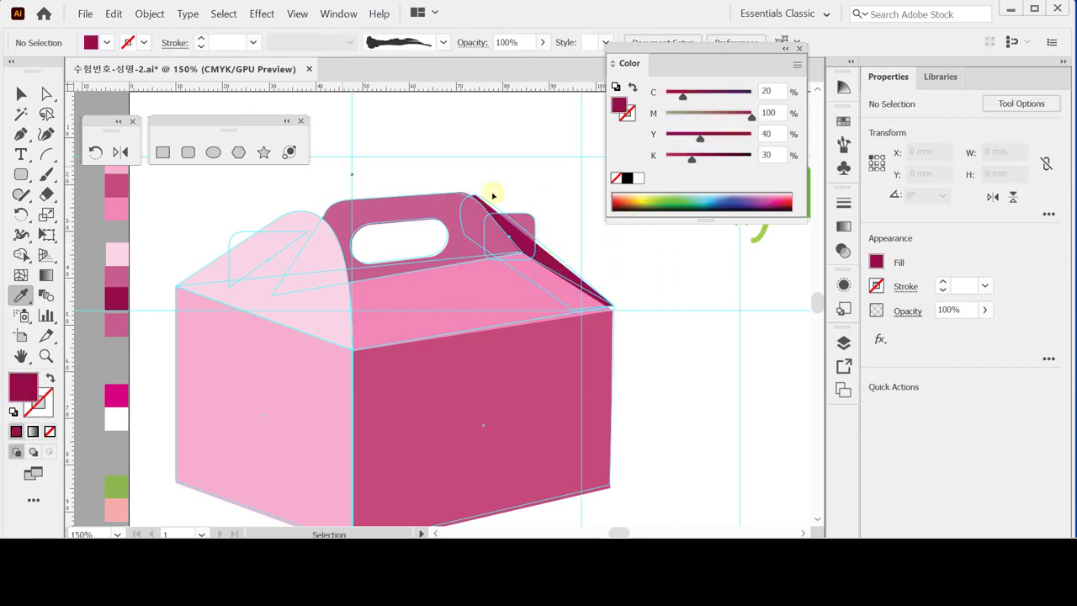
# - Shift the dark magenta flap about 1.2 mm to the right and about 0.2 mm up
pyautogui.click(554, 264)
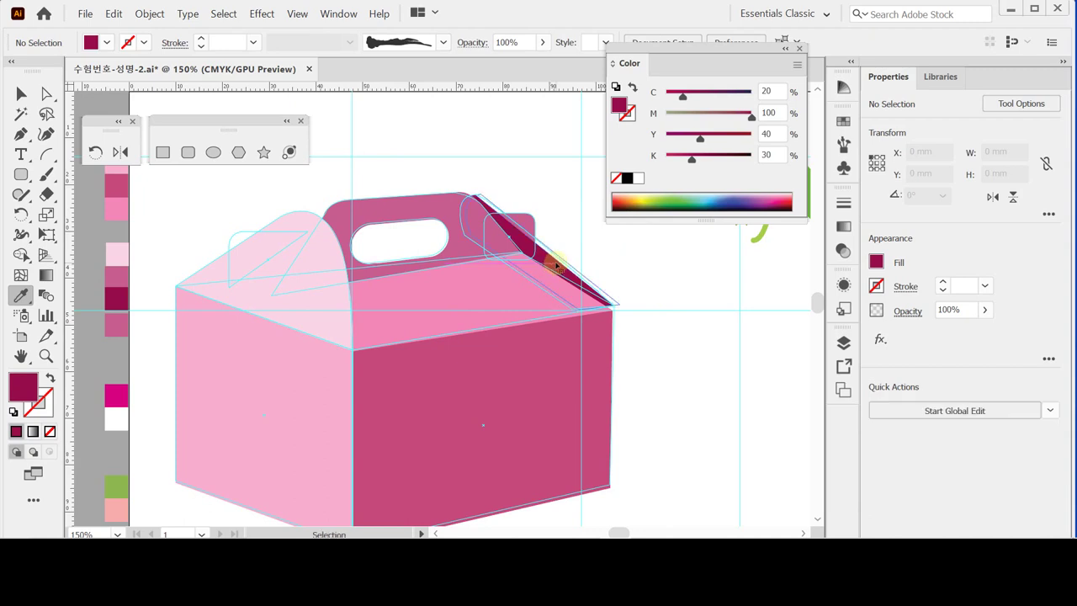
pyautogui.click(550, 259)
pyautogui.click(666, 291)
pyautogui.click(566, 273)
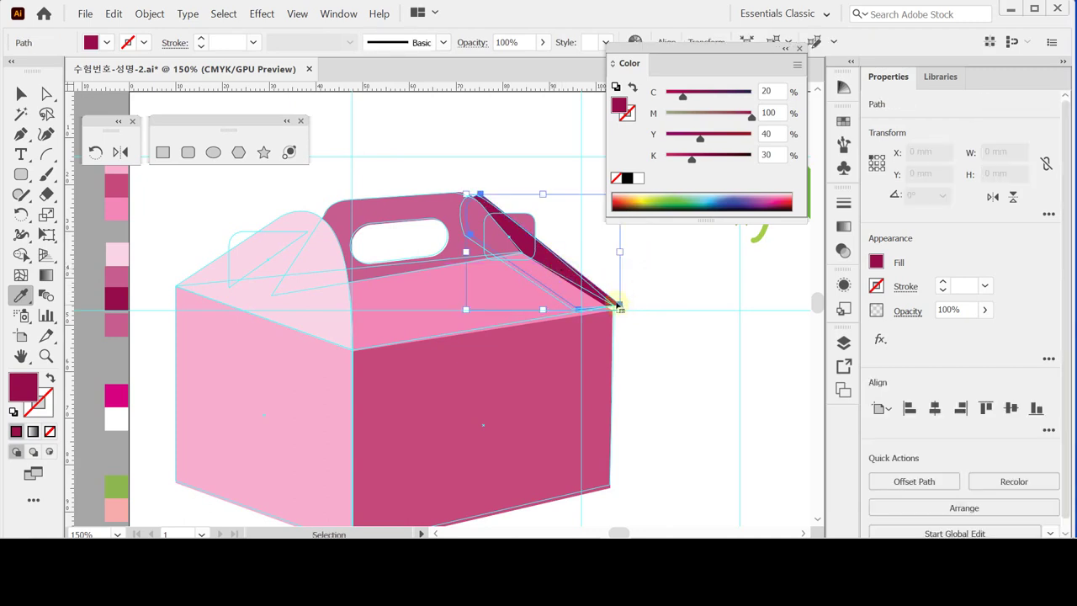
# - Pull the dark flap's lower-right anchor point back toward the box's right corner, and clear the selection
pyautogui.click(47, 94)
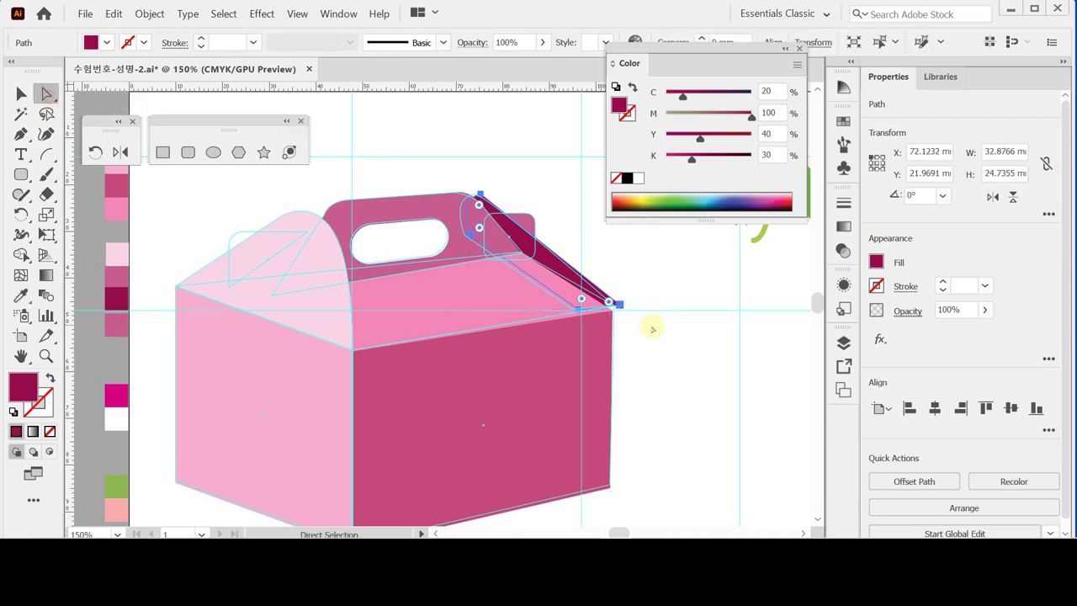
pyautogui.click(621, 307)
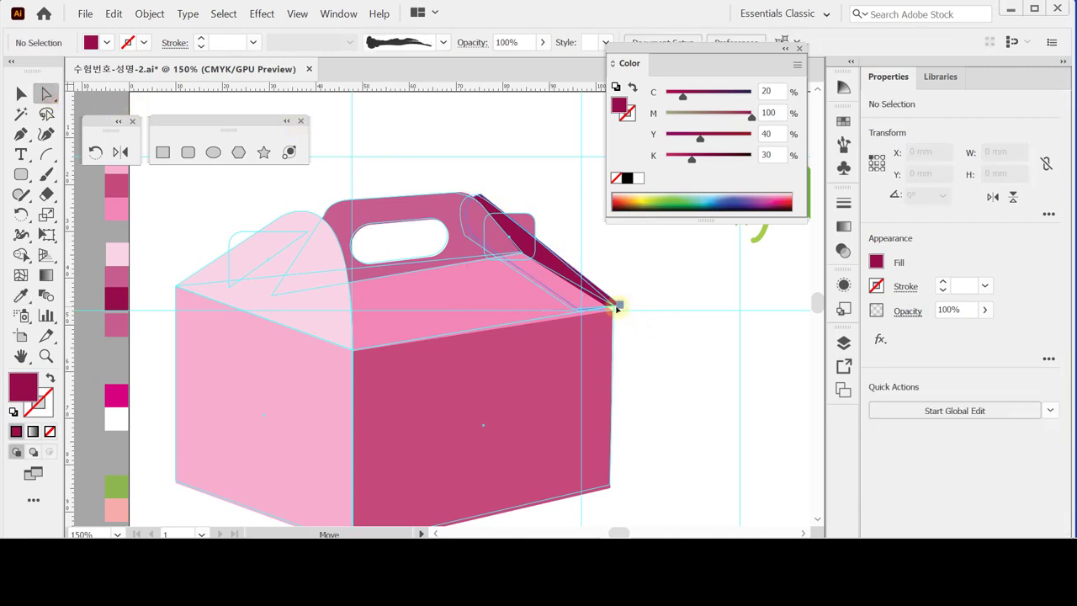
pyautogui.click(616, 306)
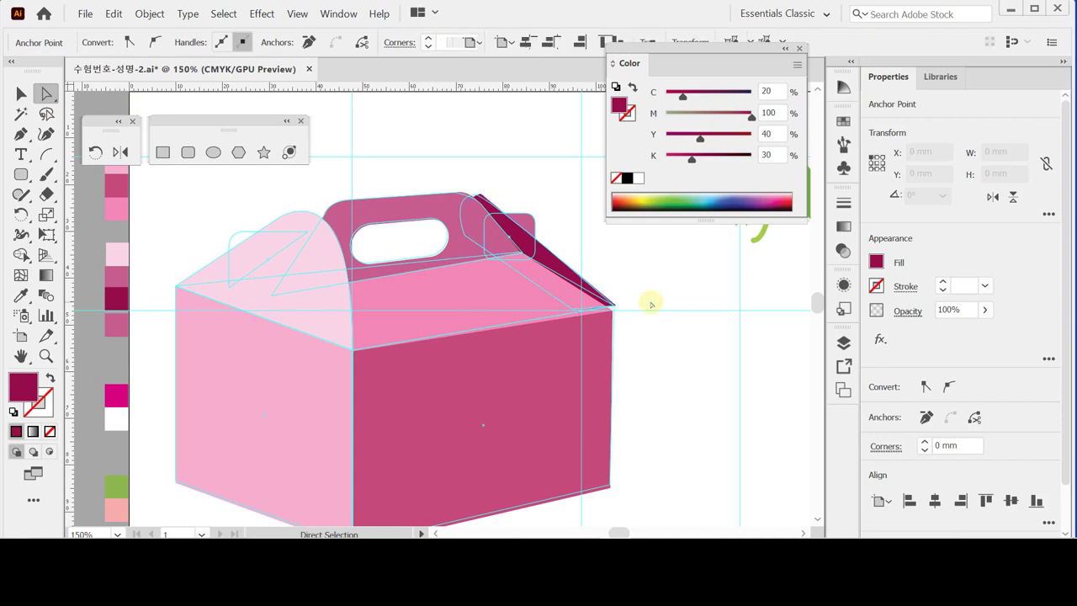
pyautogui.click(651, 303)
# - Hide the guides and average the overlapping anchor points at the box's upper-right corner on both axes
pyautogui.hotkey('ctrl', ';')
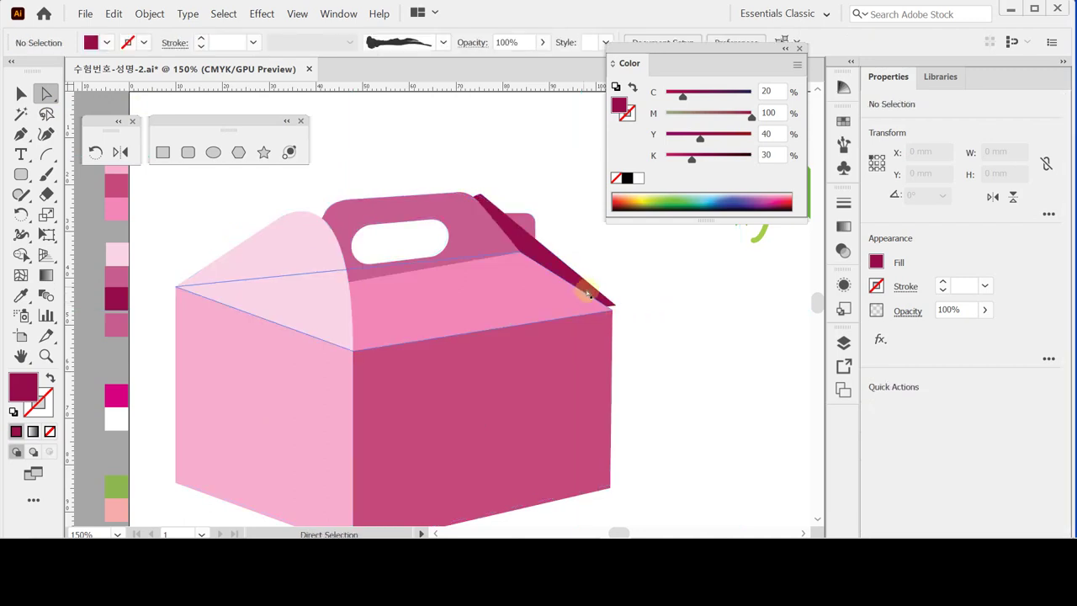
pyautogui.moveTo(642, 291); pyautogui.dragTo(652, 311)
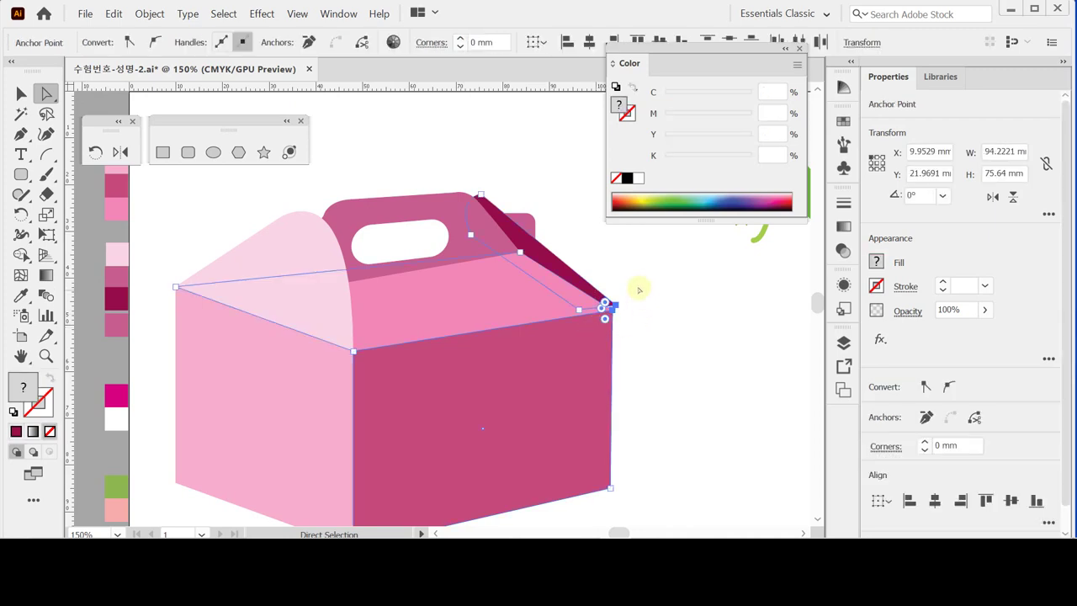
pyautogui.rightClick(666, 278)
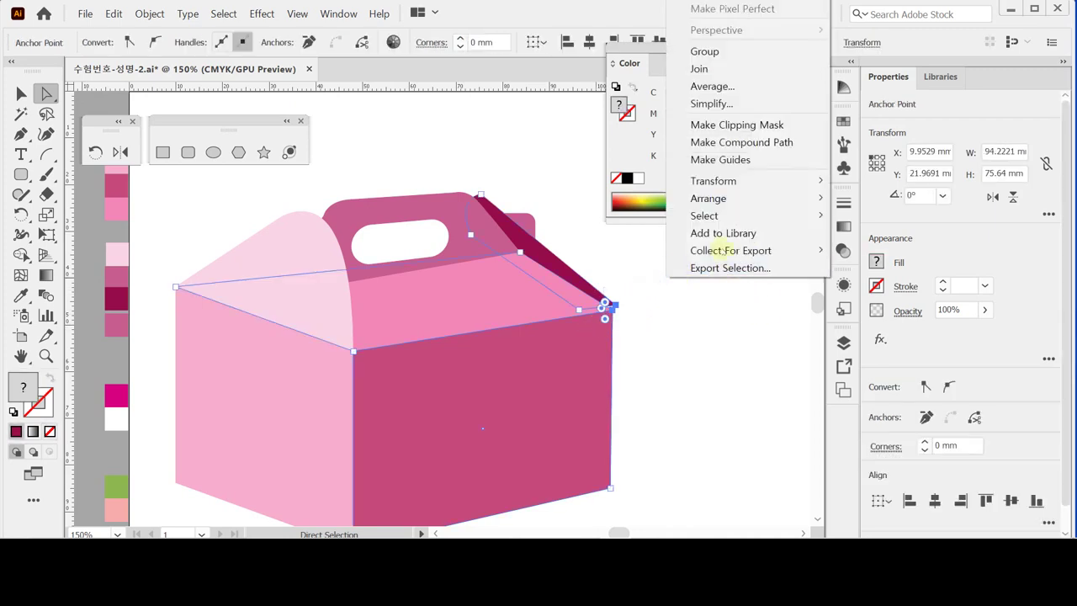
pyautogui.click(712, 86)
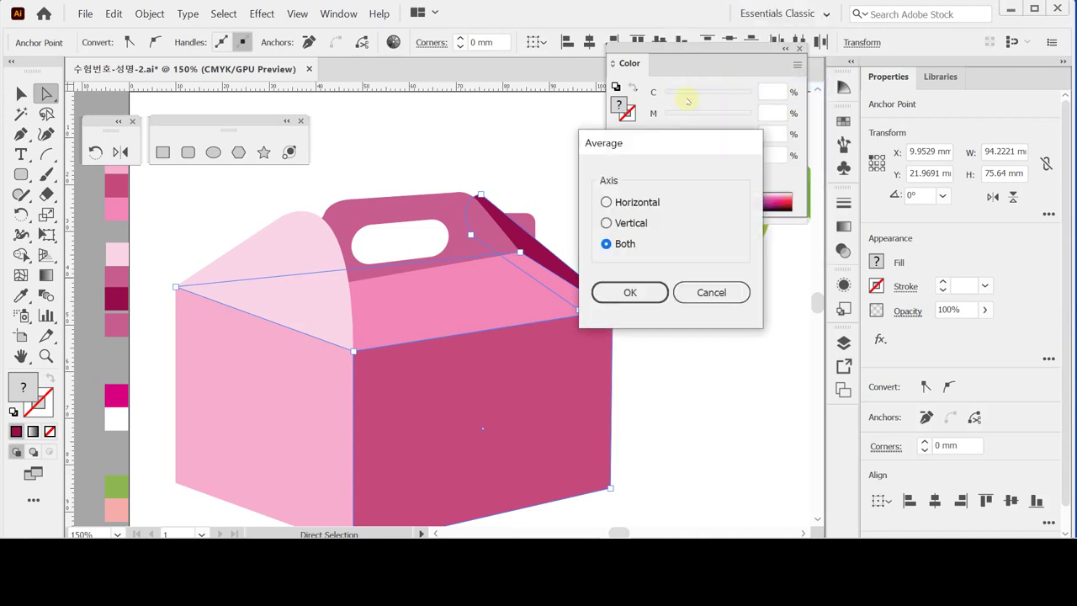
pyautogui.moveTo(645, 143); pyautogui.dragTo(710, 179)
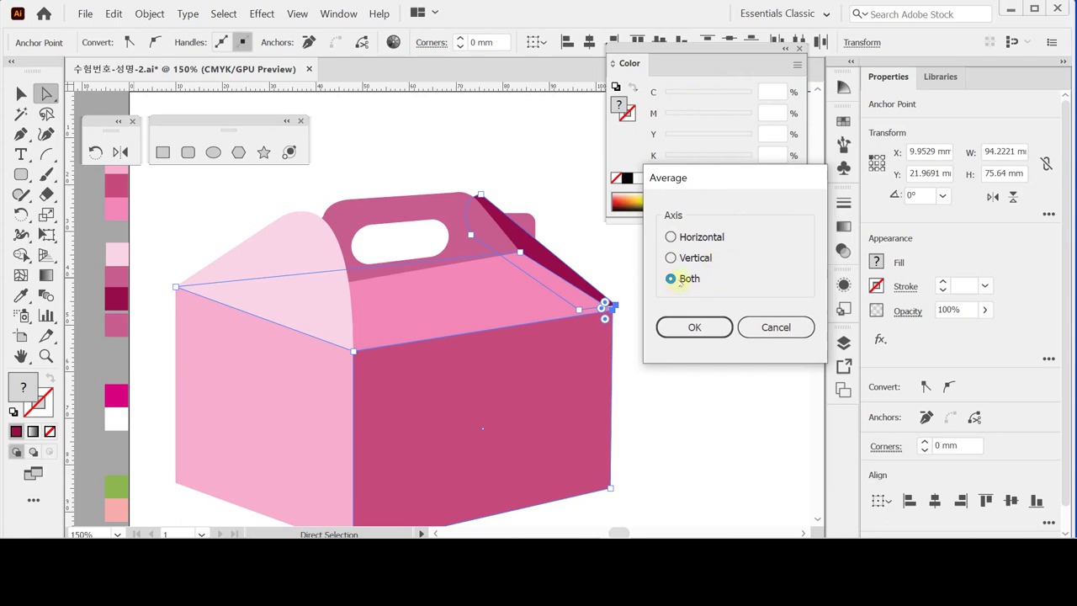
pyautogui.click(695, 327)
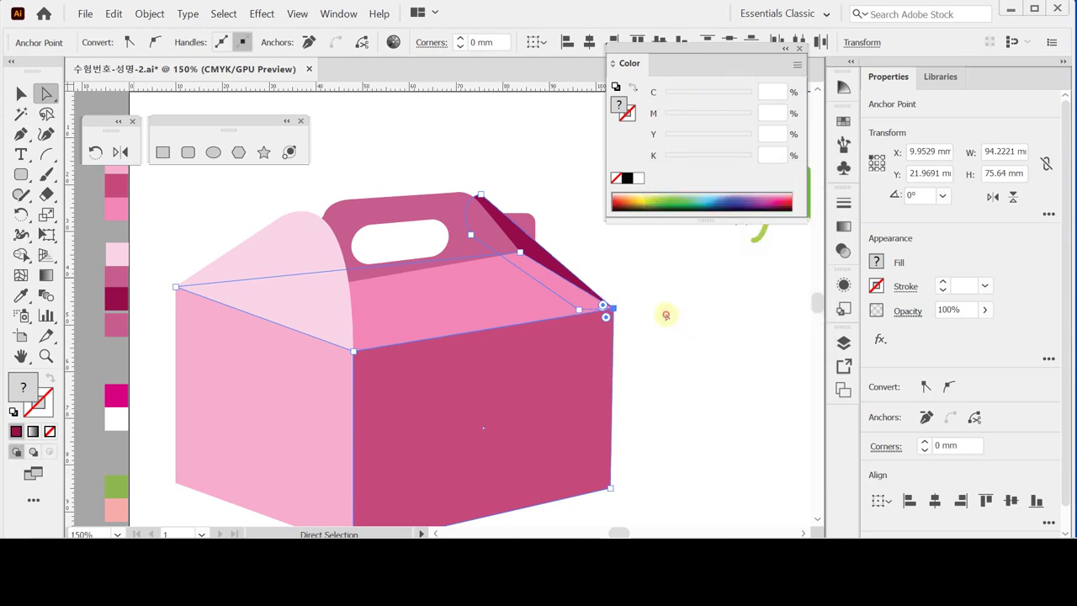
pyautogui.click(640, 313)
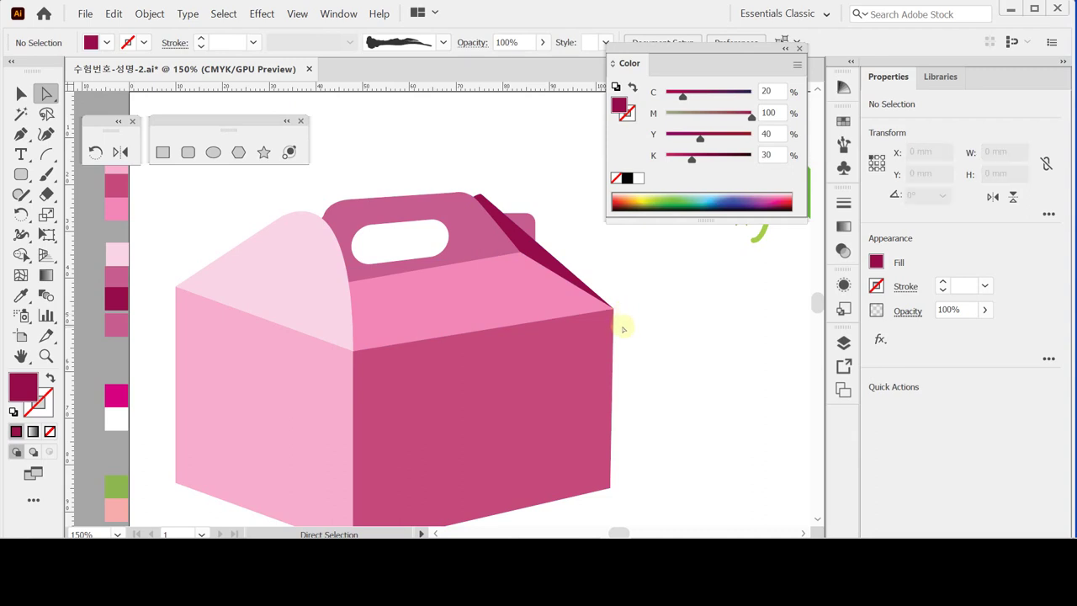
# - Average the side and front panels' anchor points at the box's bottom front corner on both axes
pyautogui.press('space')
pyautogui.moveTo(516, 384); pyautogui.dragTo(522, 339)
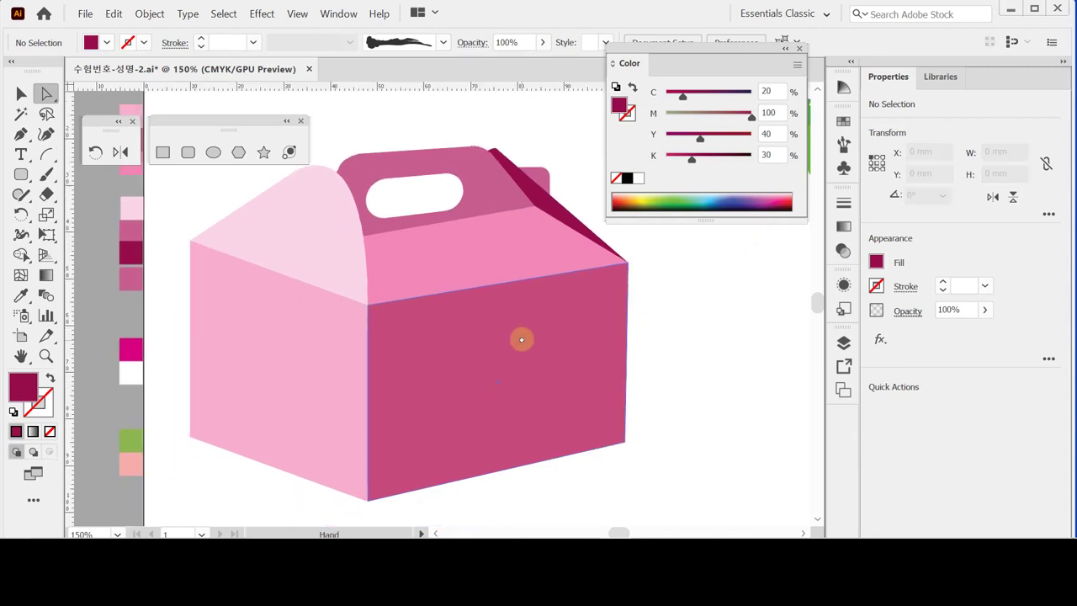
pyautogui.click(370, 497)
pyautogui.rightClick(433, 490)
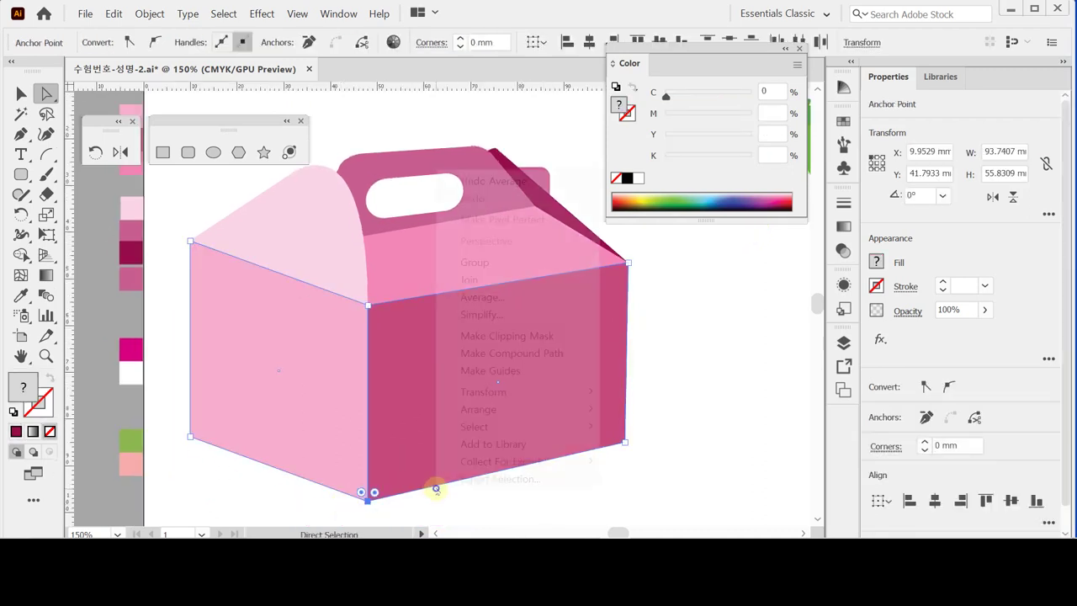
pyautogui.click(498, 299)
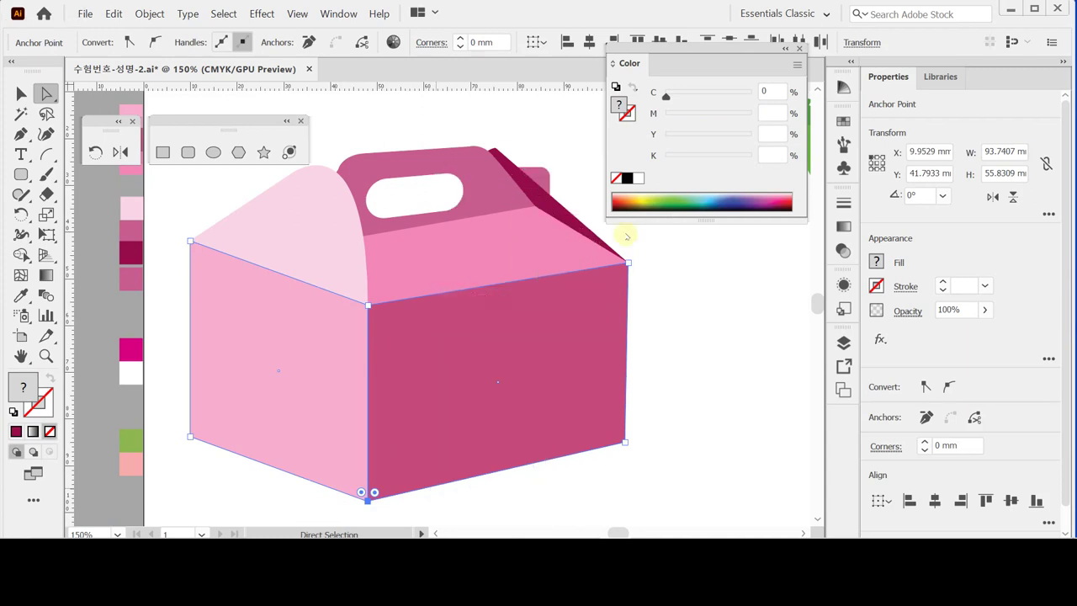
pyautogui.press('Return')
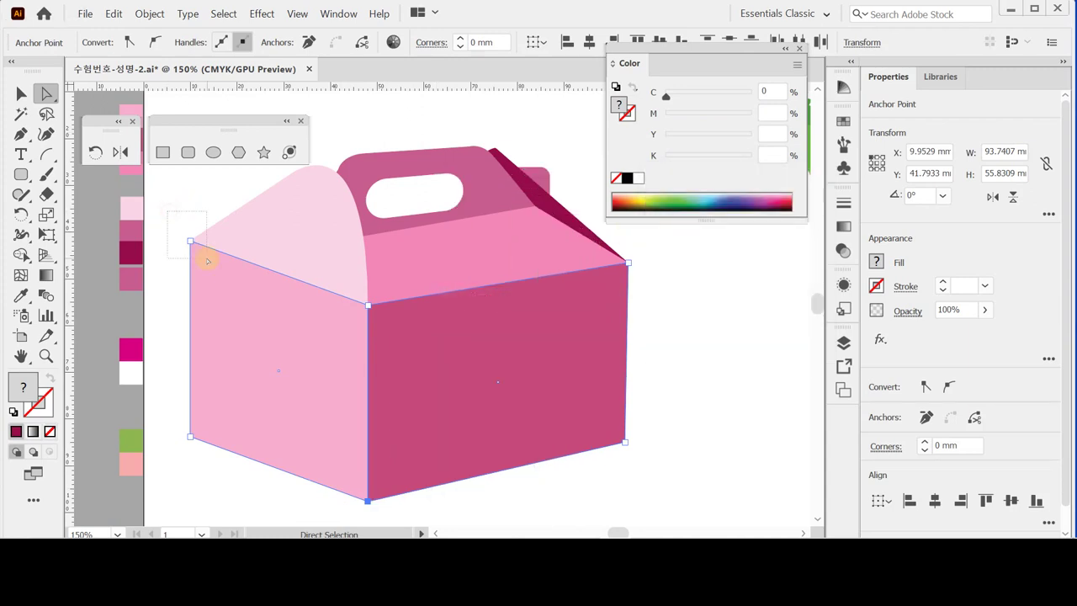
# - Average the overlapping anchor points at the box's upper-left corner on both axes, and clear the selection
pyautogui.click(193, 242)
pyautogui.rightClick(195, 244)
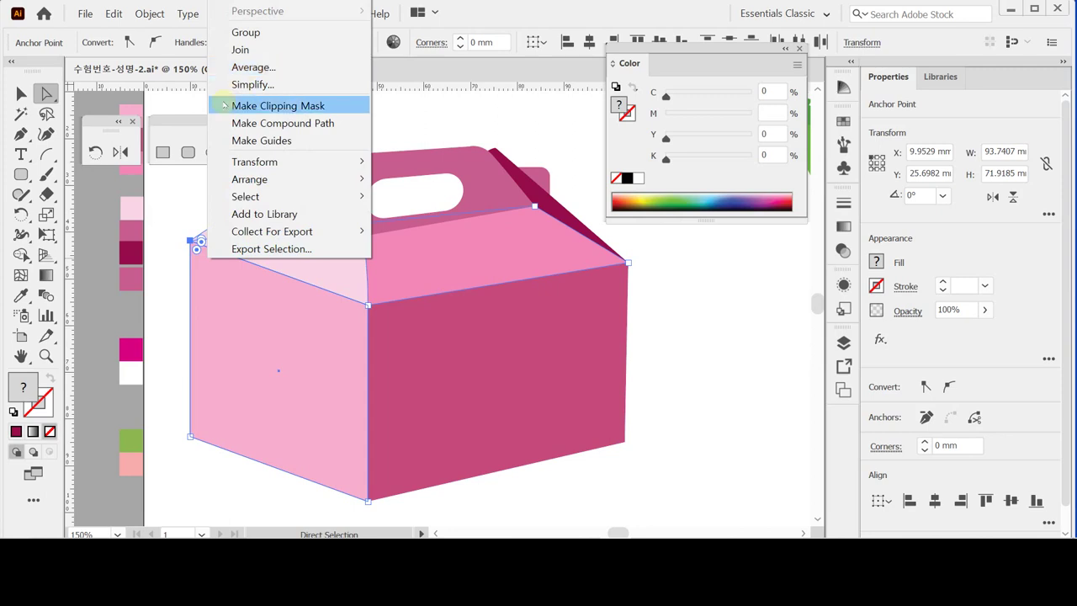
pyautogui.click(261, 68)
pyautogui.click(693, 327)
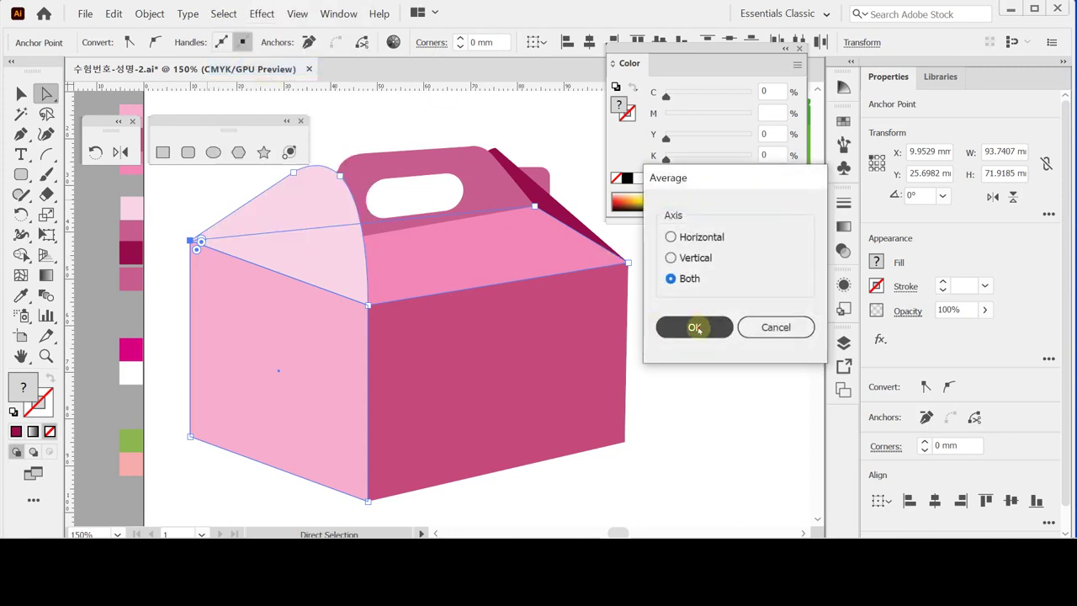
pyautogui.click(465, 280)
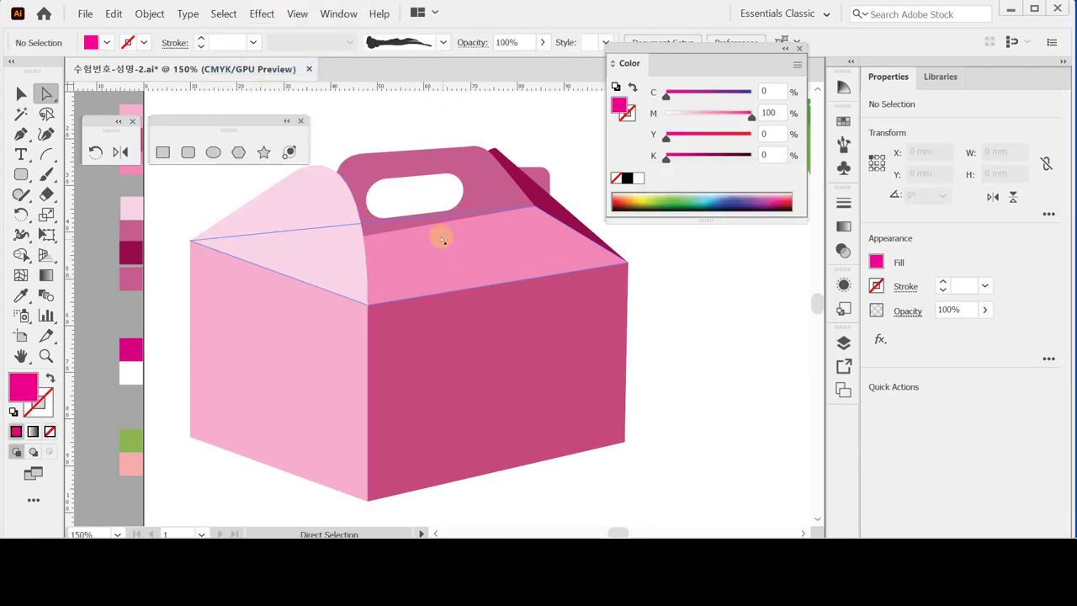
# - Show the guides, create a 20 x 15 mm rounded rectangle with 3 mm corners at the left tab guide, and fill it with the handle's pink
pyautogui.scroll(2, 426, 255)
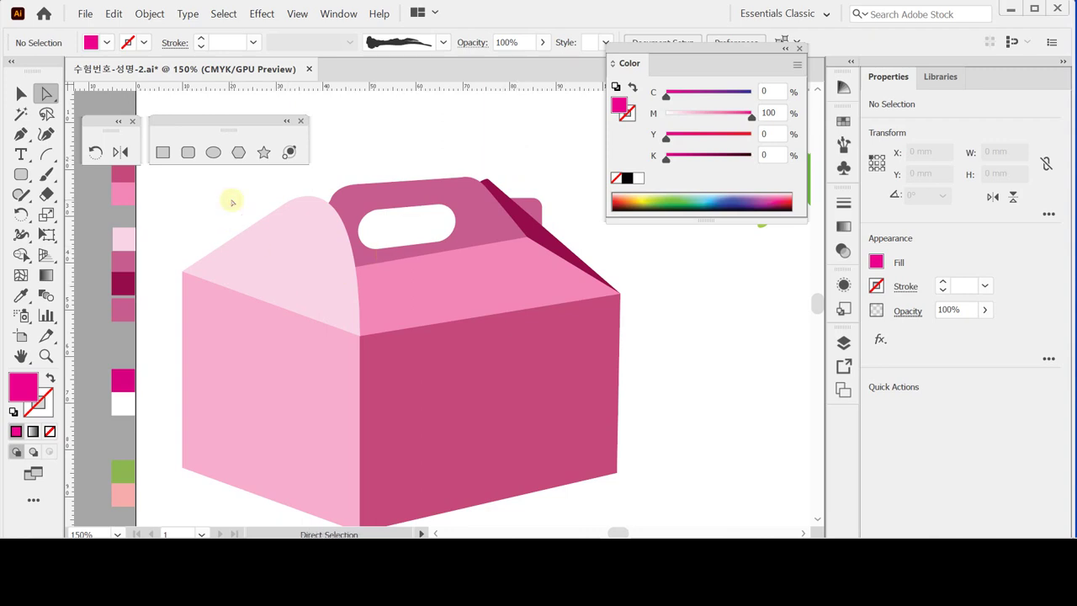
pyautogui.hotkey('ctrl', ';')
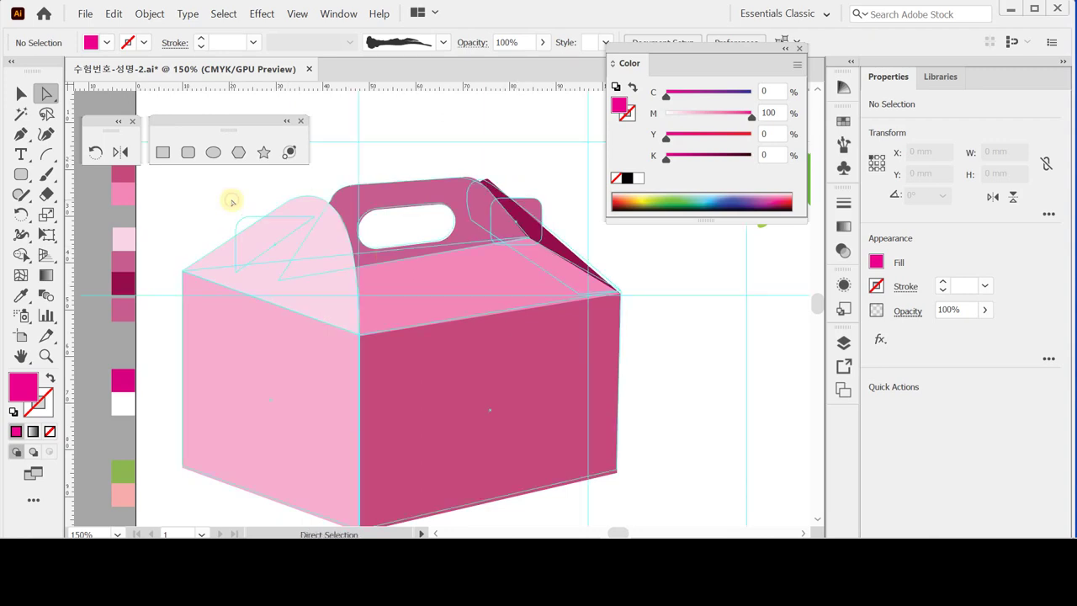
pyautogui.click(188, 152)
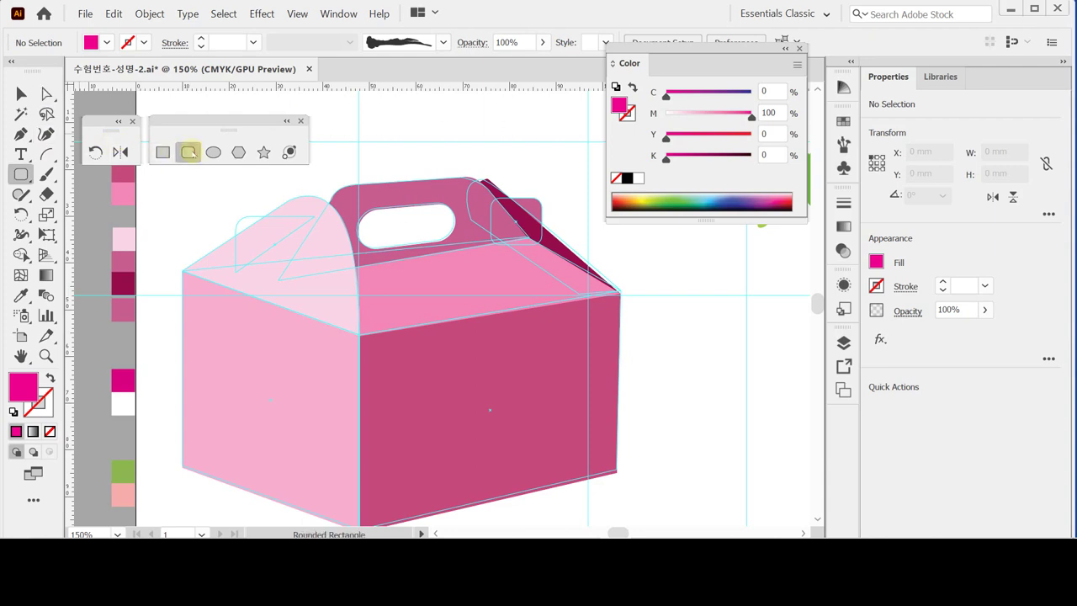
pyautogui.click(234, 216)
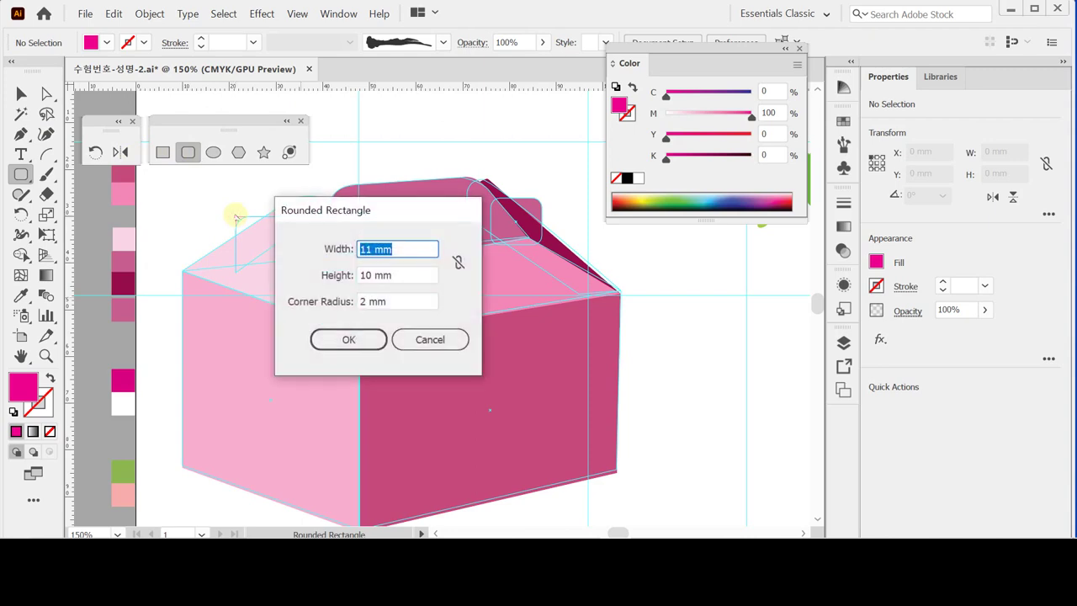
pyautogui.write('20')
pyautogui.press('Tab')
pyautogui.write('15')
pyautogui.press('Tab')
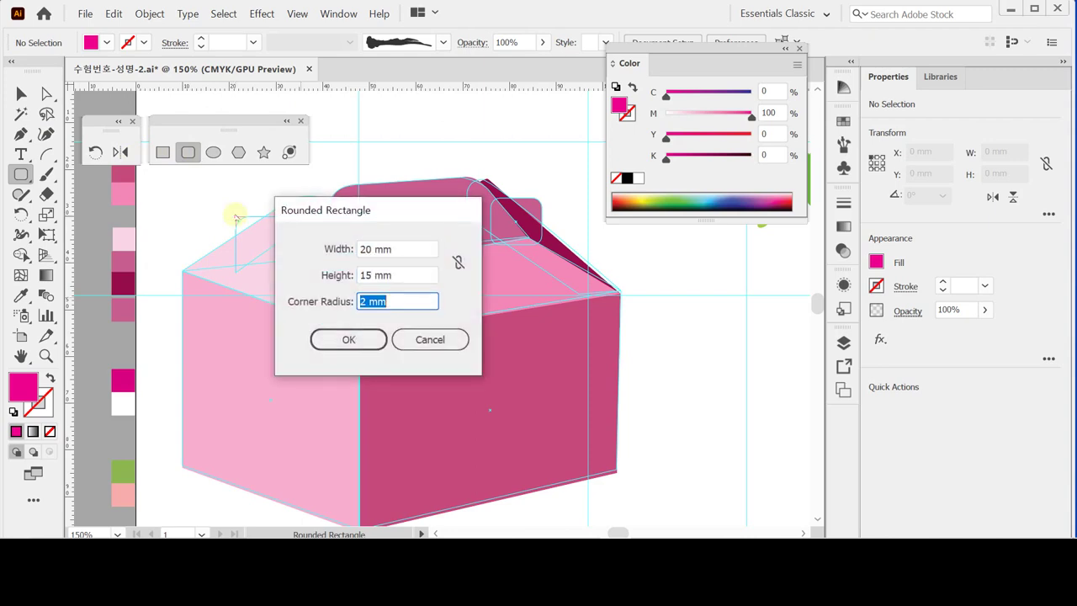
pyautogui.write('3')
pyautogui.press('Return')
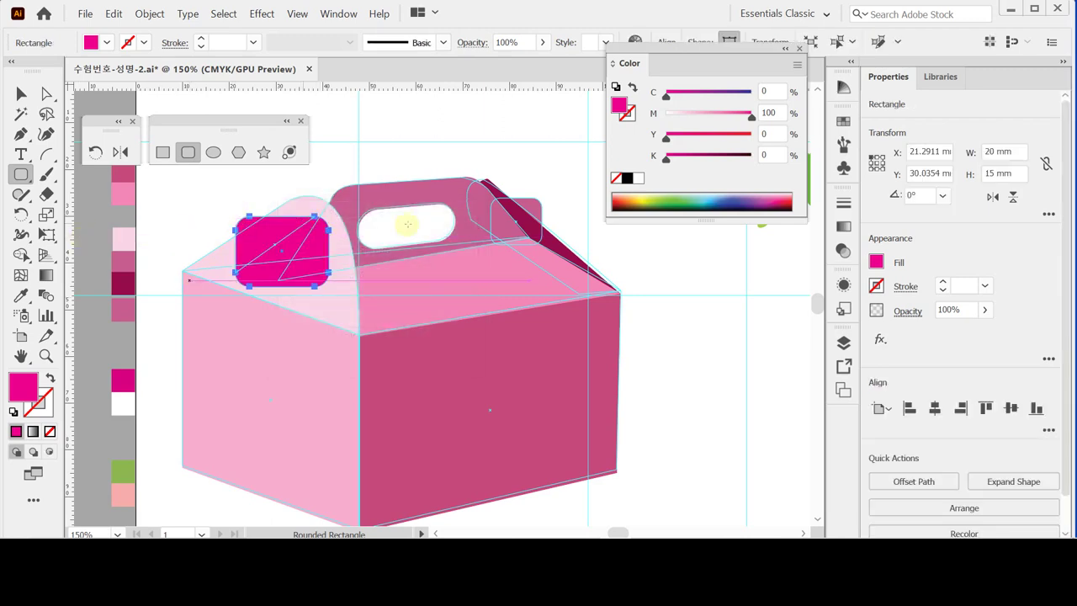
pyautogui.press('i')
pyautogui.click(391, 191)
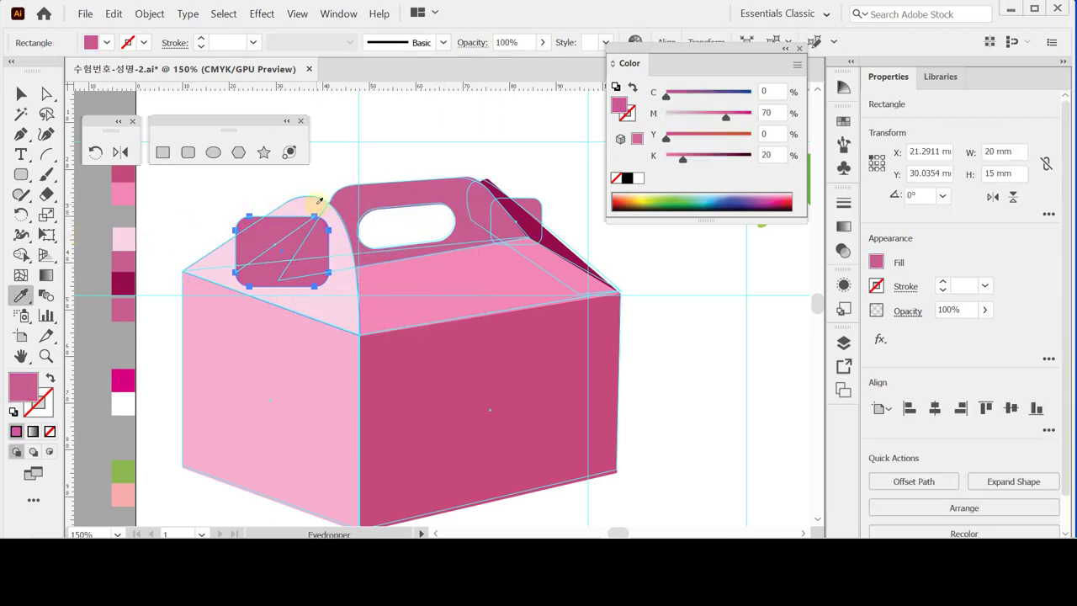
# - Isolate the left rounded rectangle and delete its lower-right anchor points to leave a diagonally cut tab
pyautogui.click(47, 93)
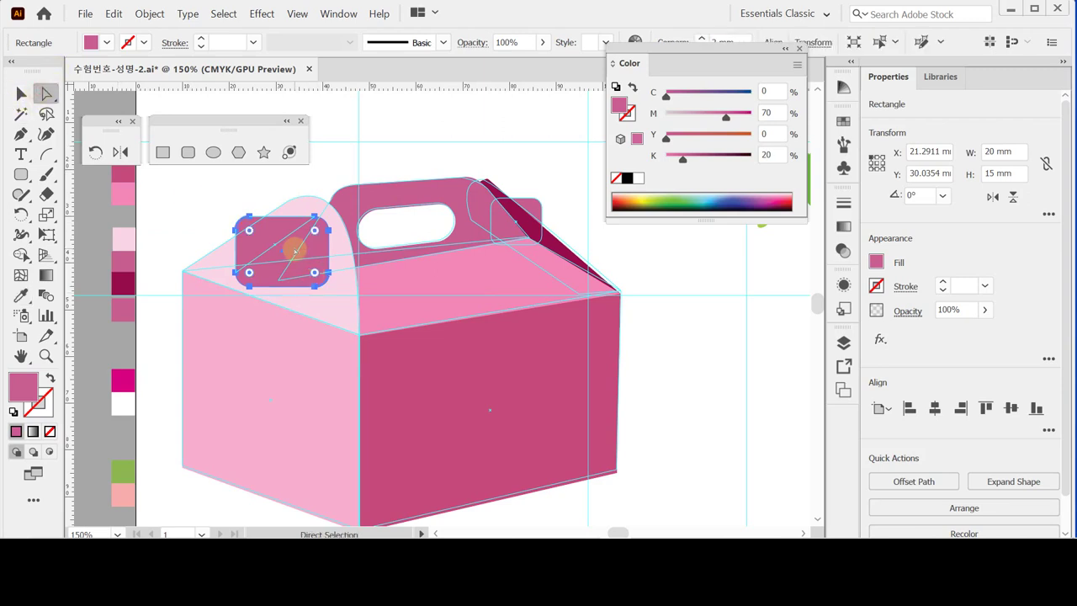
pyautogui.click(21, 94)
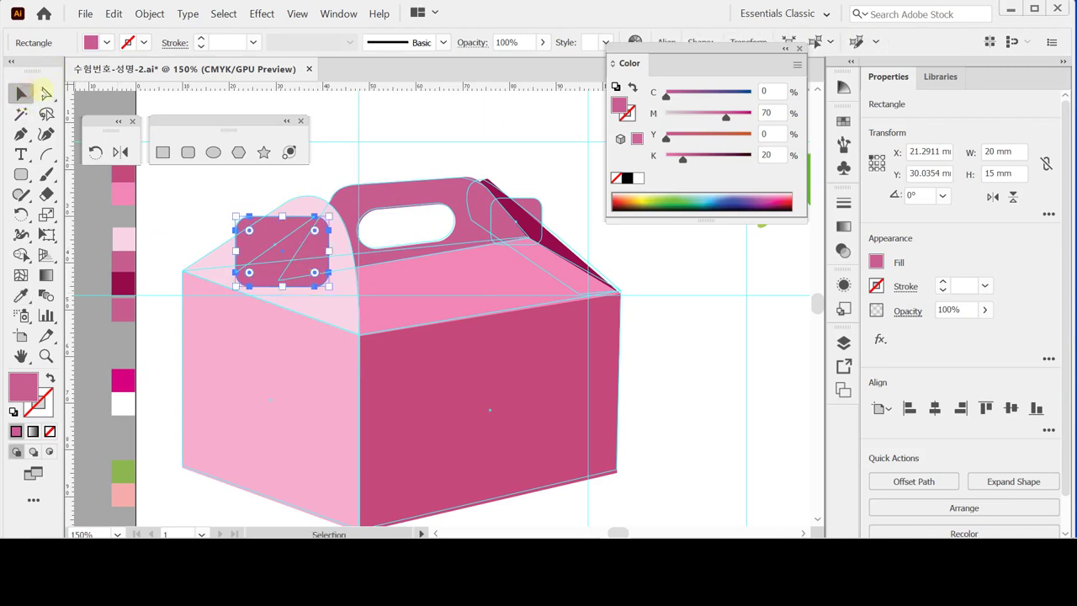
pyautogui.doubleClick(286, 239)
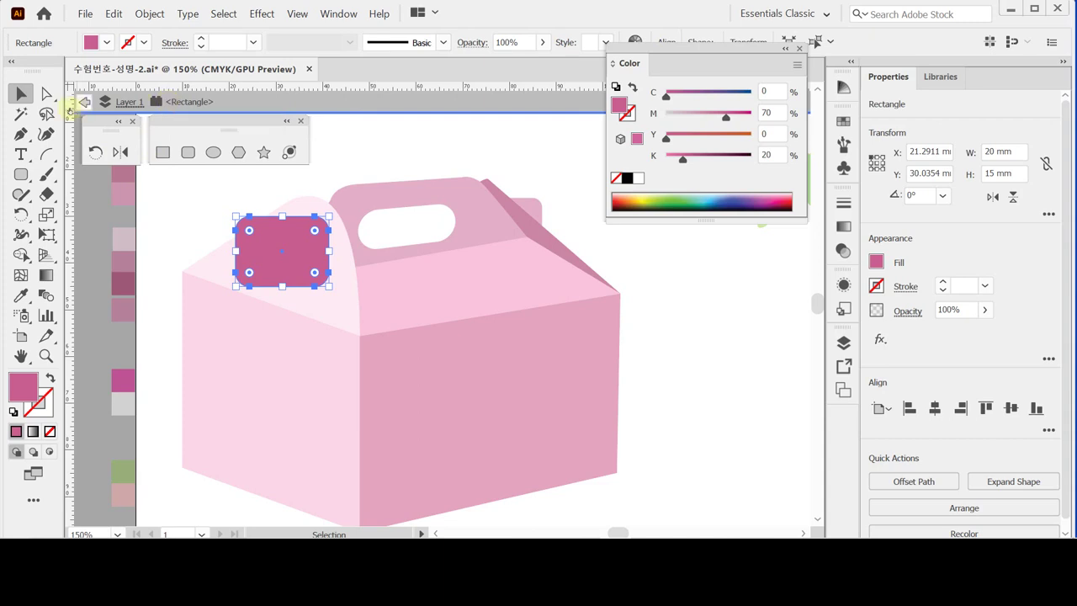
pyautogui.click(48, 94)
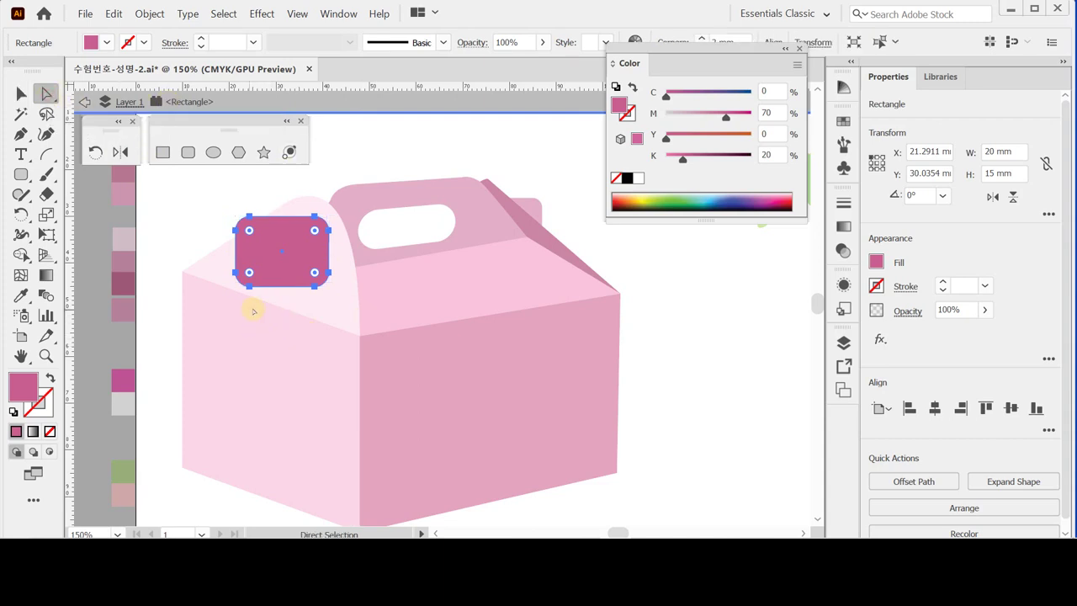
pyautogui.moveTo(246, 318); pyautogui.dragTo(351, 246)
pyautogui.moveTo(359, 229); pyautogui.dragTo(358, 229)
pyautogui.press('Delete')
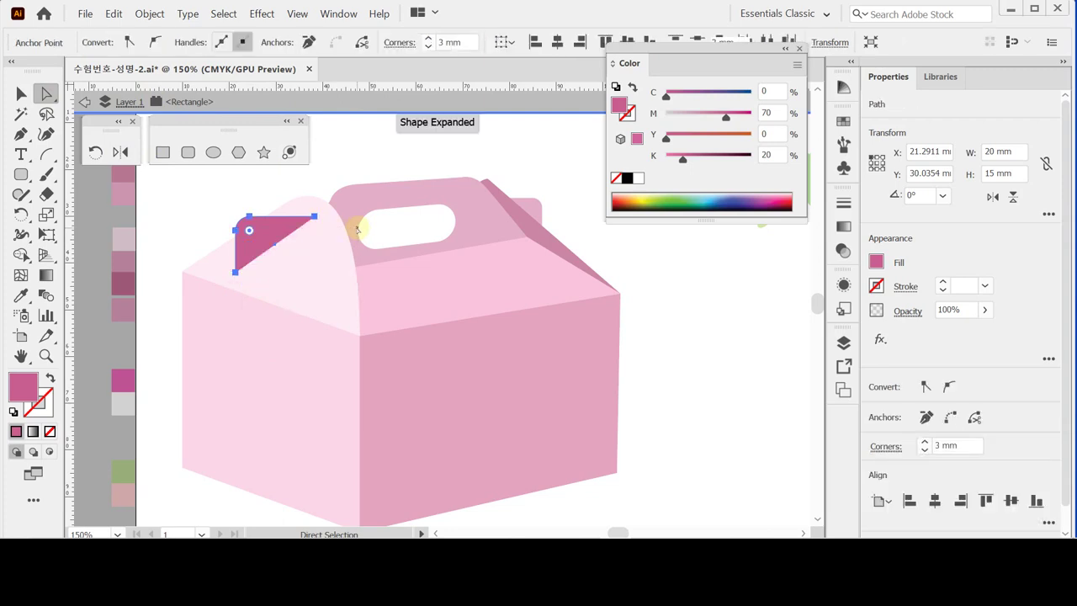
# - Join the two open end anchors of the left tab's diagonal edge, and leave isolation mode
pyautogui.click(236, 274)
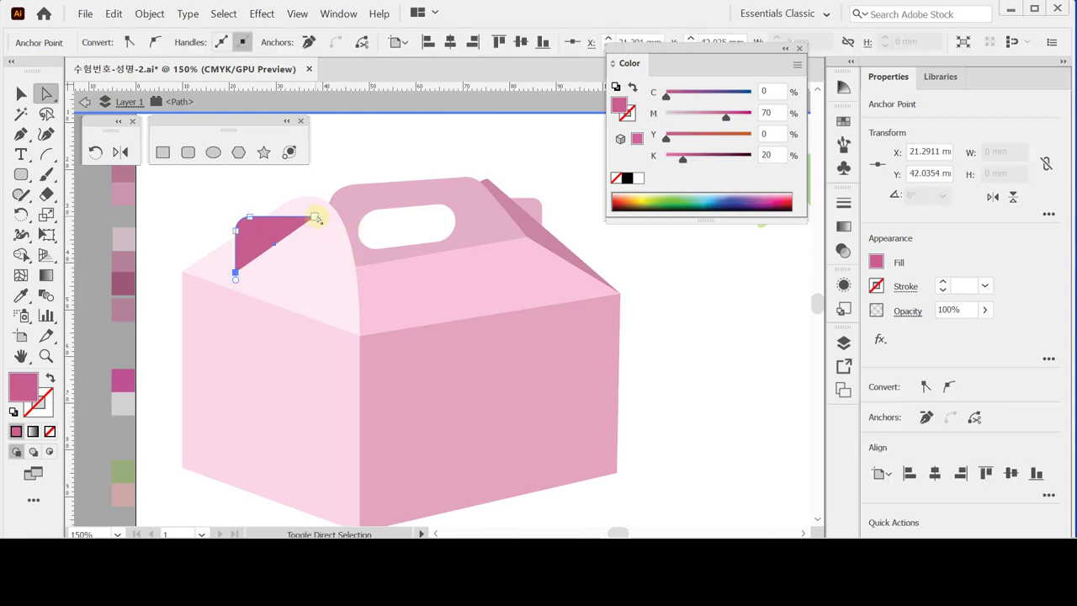
pyautogui.keyDown('alt'); pyautogui.click(316, 219); pyautogui.keyUp('alt')
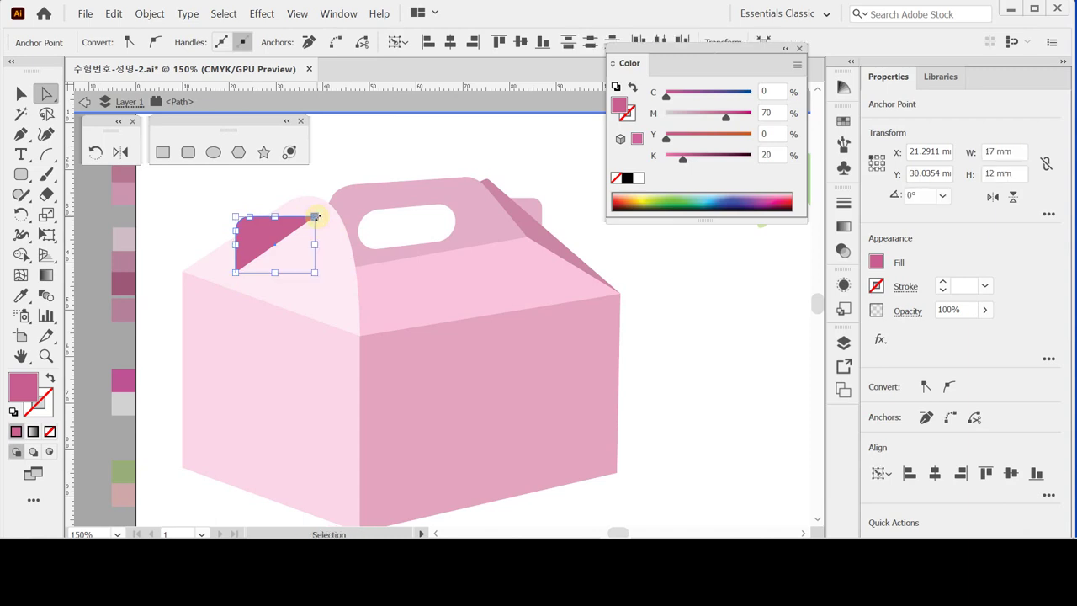
pyautogui.click(315, 217)
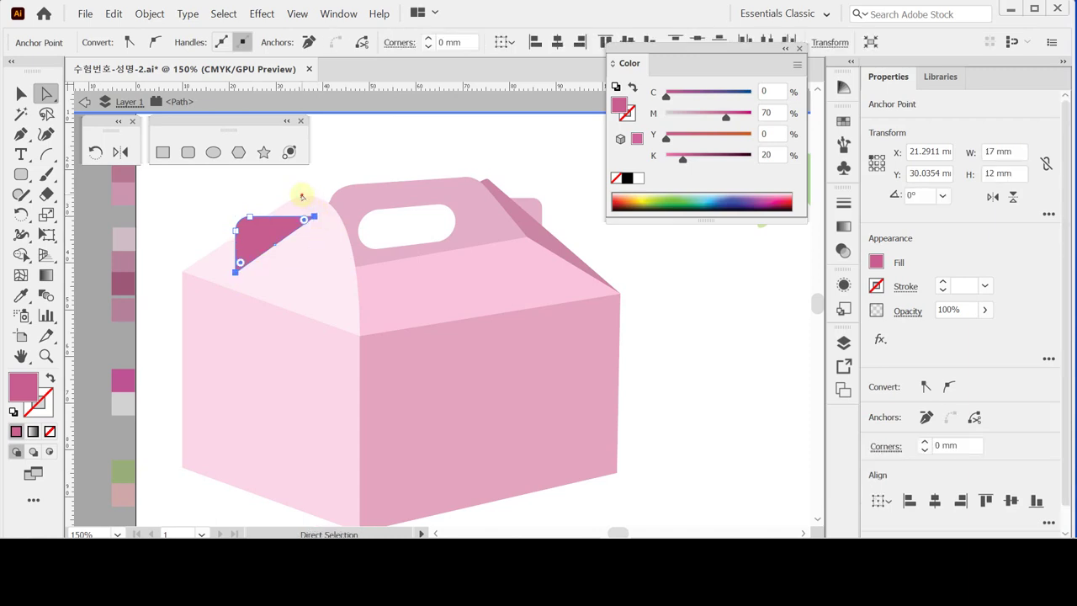
pyautogui.click(301, 196)
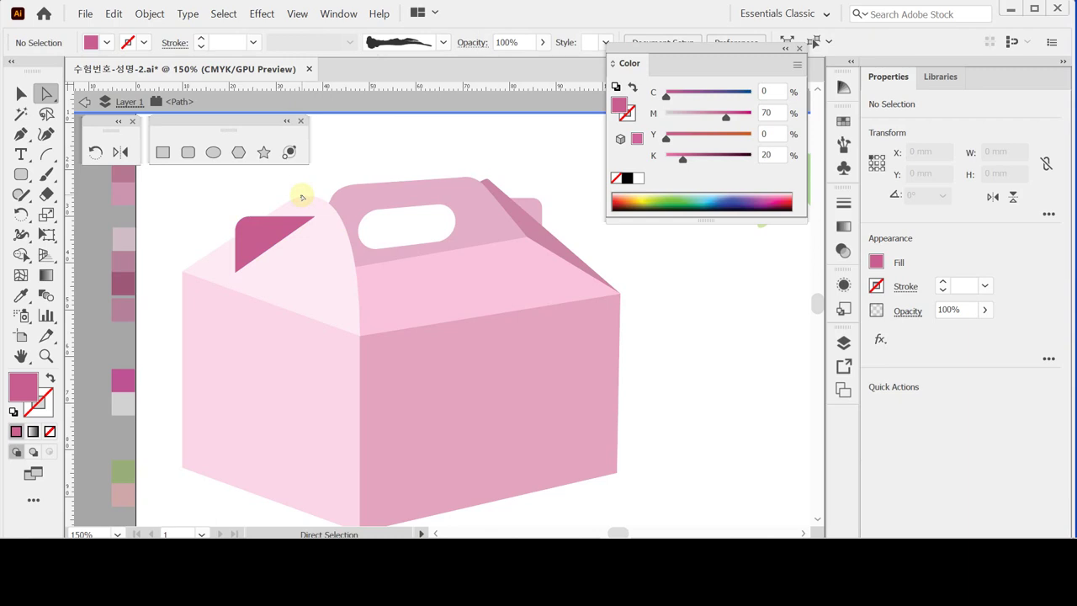
pyautogui.doubleClick(301, 196)
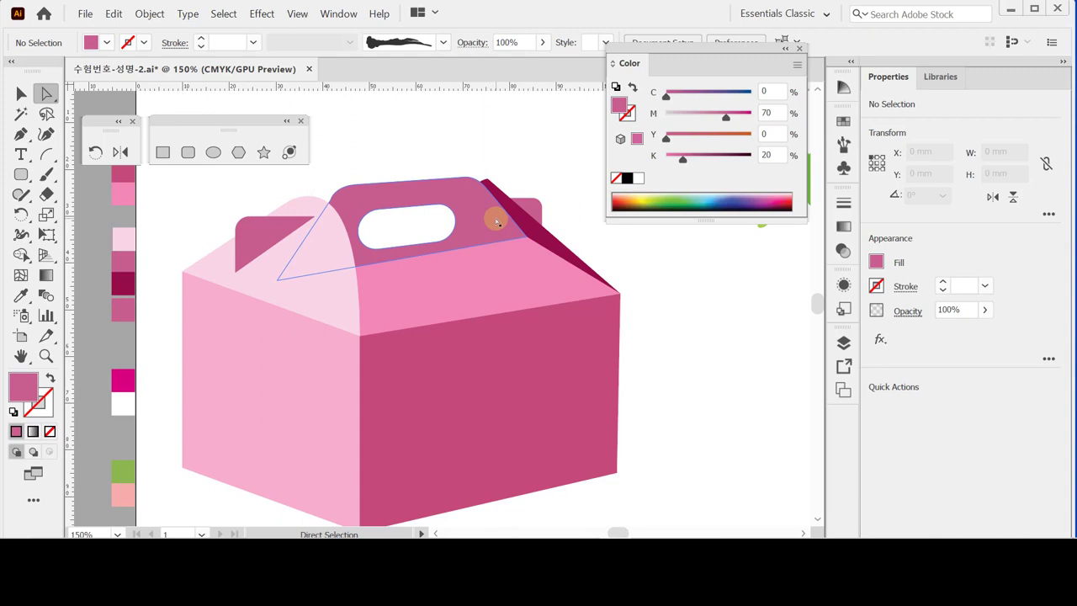
pyautogui.click(270, 240)
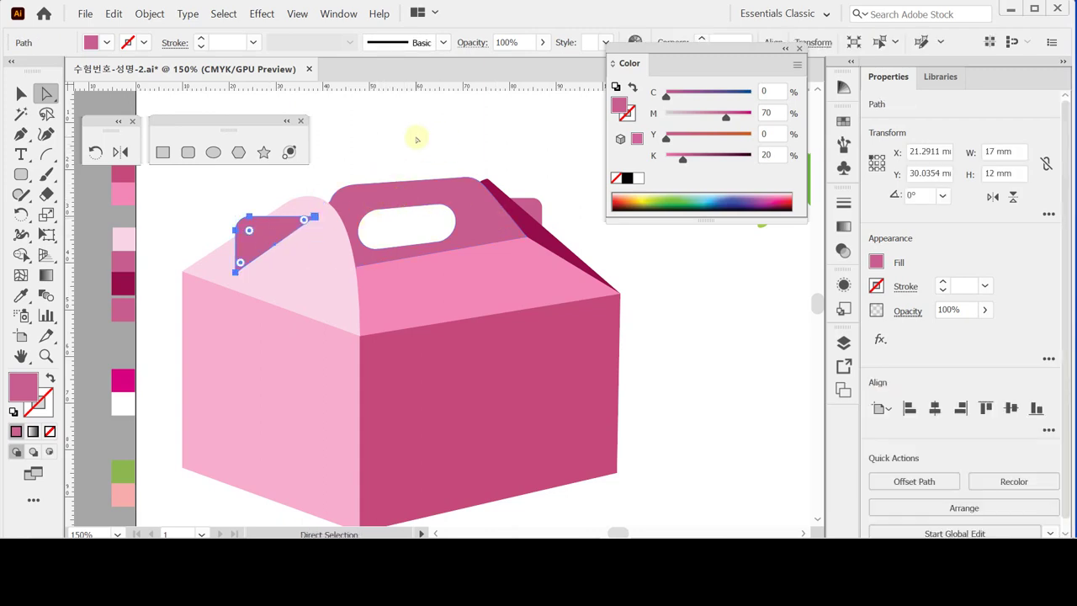
pyautogui.press('ctrl')
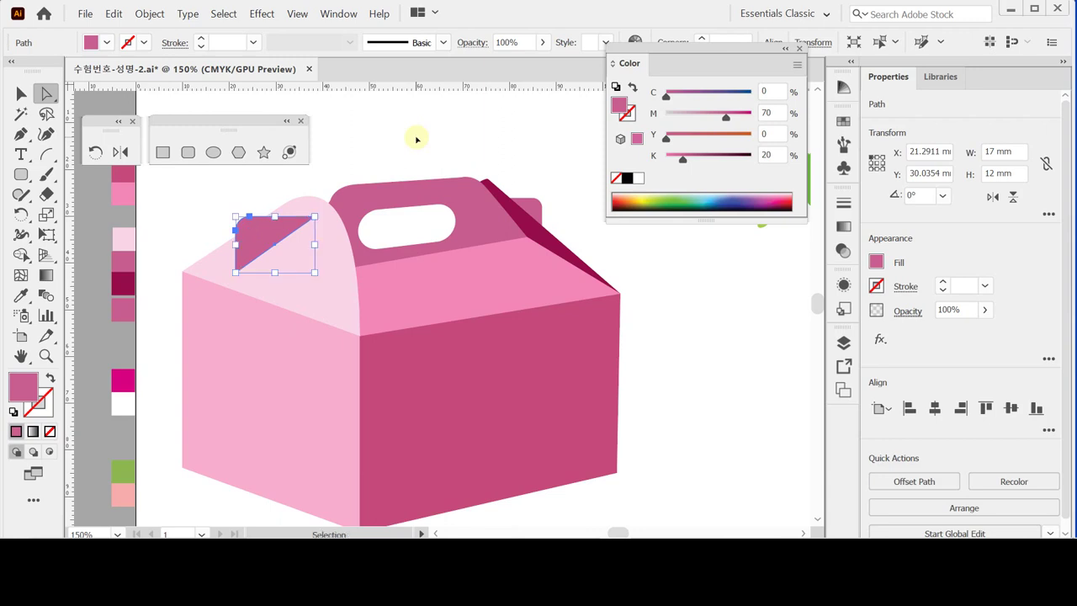
pyautogui.keyDown('ctrl'); pyautogui.click(419, 139); pyautogui.keyUp('ctrl')
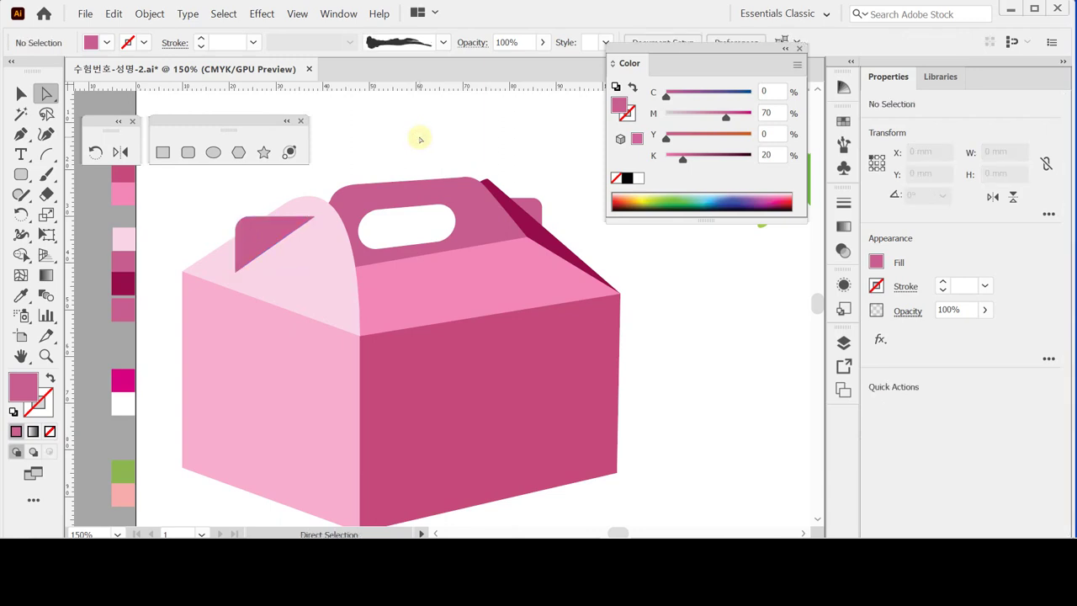
pyautogui.press('ctrl')
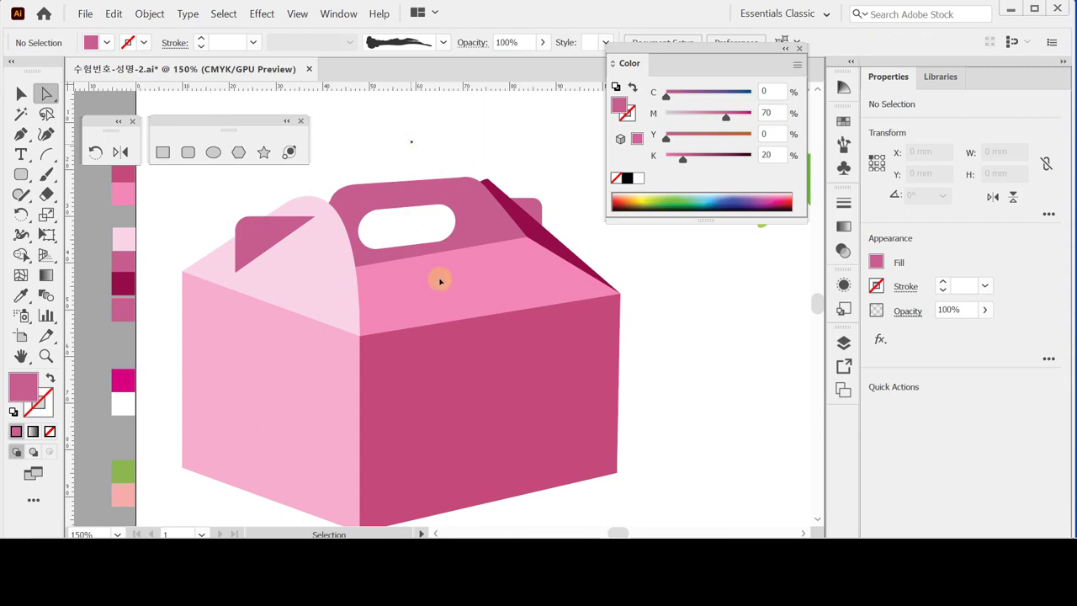
# - Save the document with the completed pink gift box
pyautogui.scroll(-1, 524, 291)
pyautogui.moveTo(522, 282); pyautogui.dragTo(488, 288)
pyautogui.hotkey('ctrl', 's')
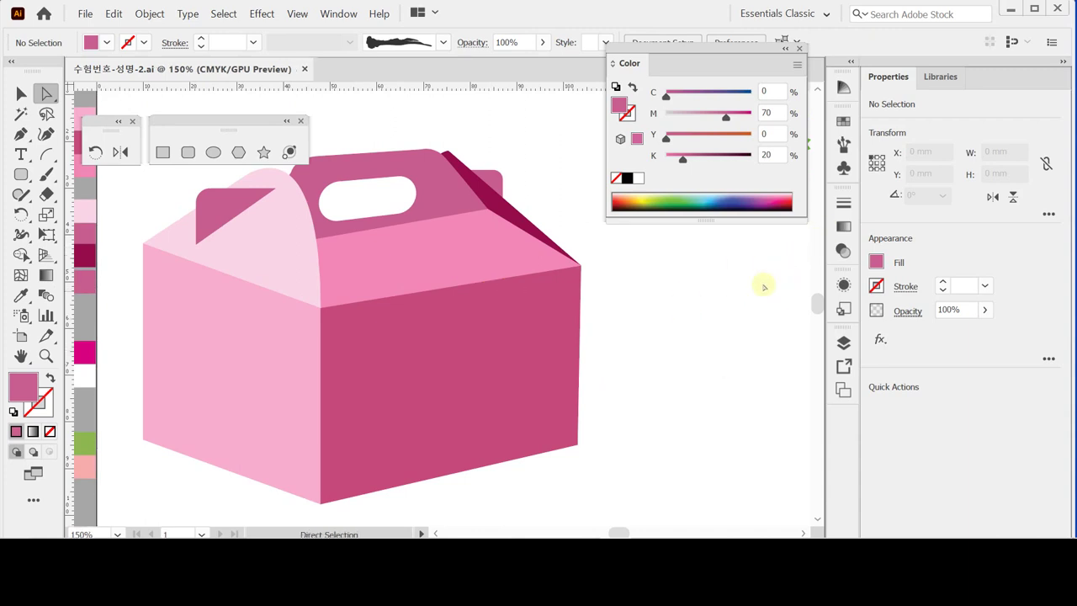
# - Look up the Fountain Pen brush in the Artistic_Ink brush library, and close the library
pyautogui.click(842, 145)
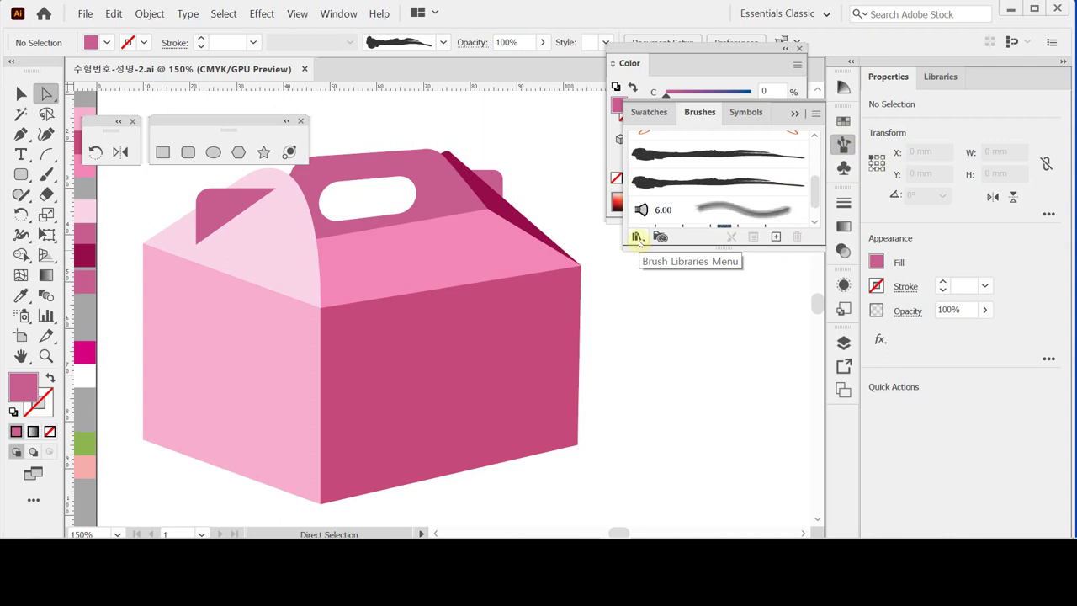
pyautogui.click(637, 237)
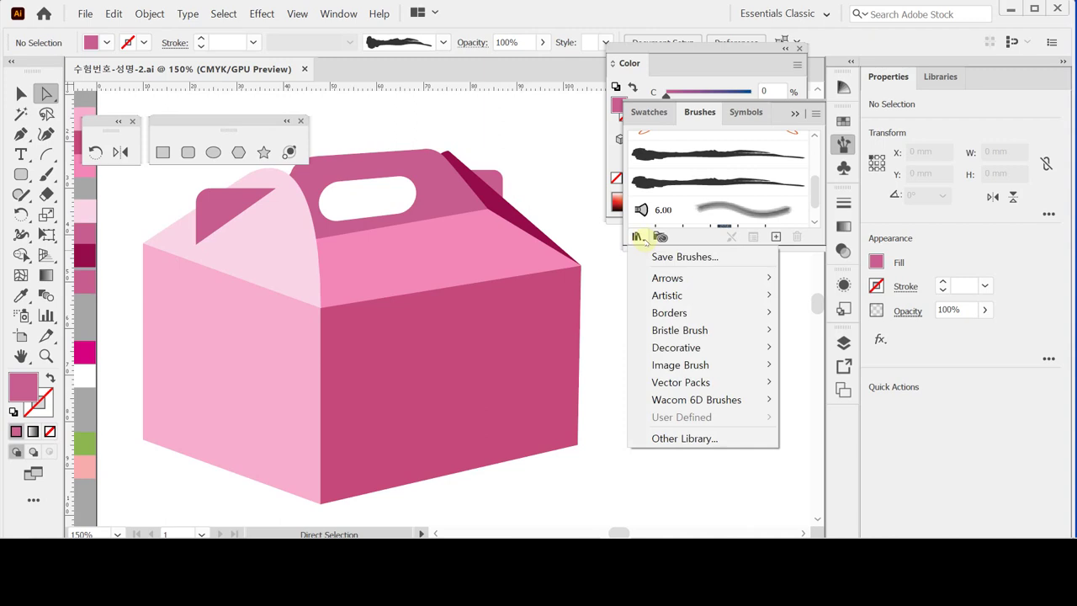
pyautogui.moveTo(716, 295)
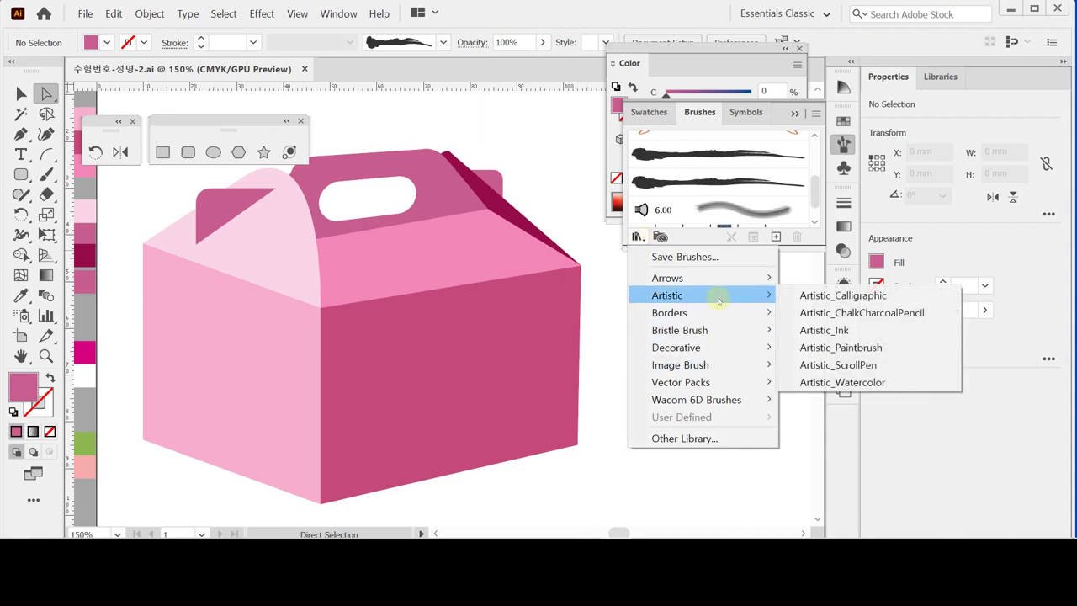
pyautogui.click(848, 330)
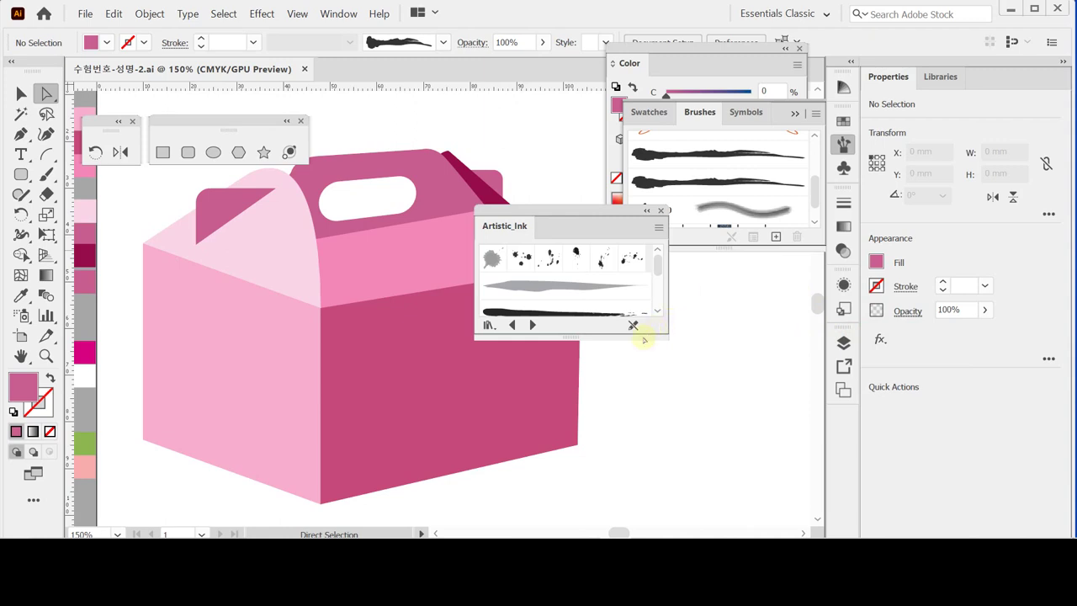
pyautogui.moveTo(572, 338)
pyautogui.mouseDown()
pyautogui.moveTo(589, 433)
pyautogui.moveTo(611, 373)
pyautogui.moveTo(577, 337)
pyautogui.mouseUp()
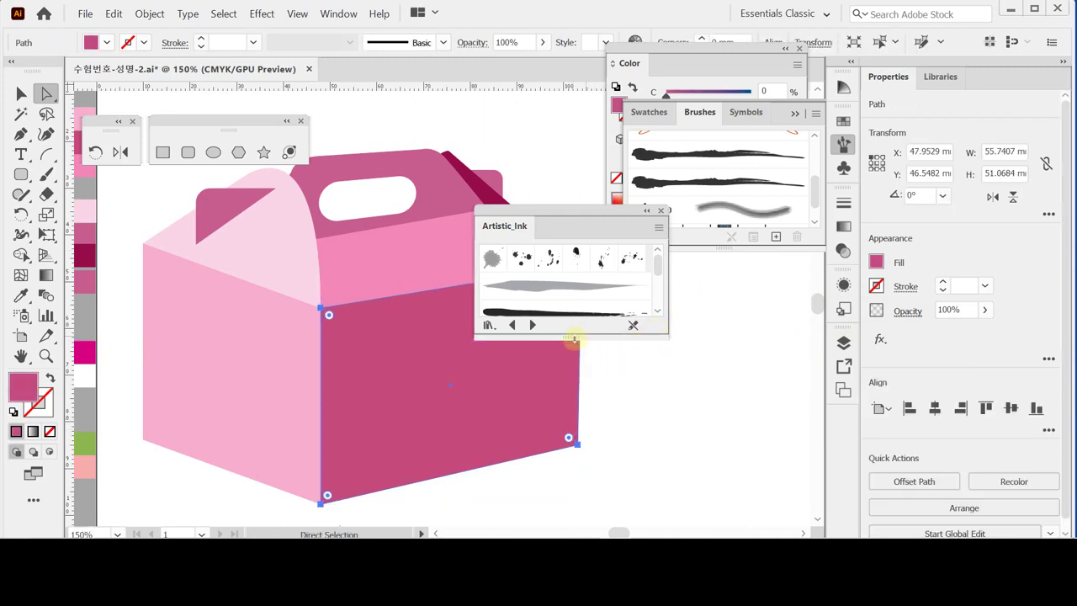
pyautogui.moveTo(589, 461); pyautogui.dragTo(591, 447)
pyautogui.scroll(-5, 596, 365)
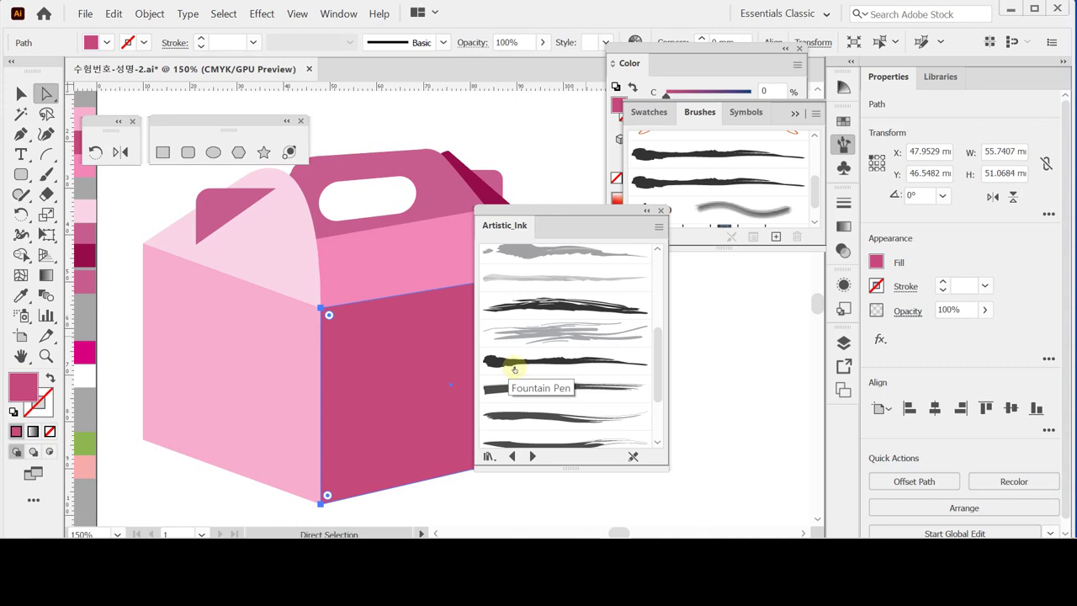
pyautogui.click(713, 311)
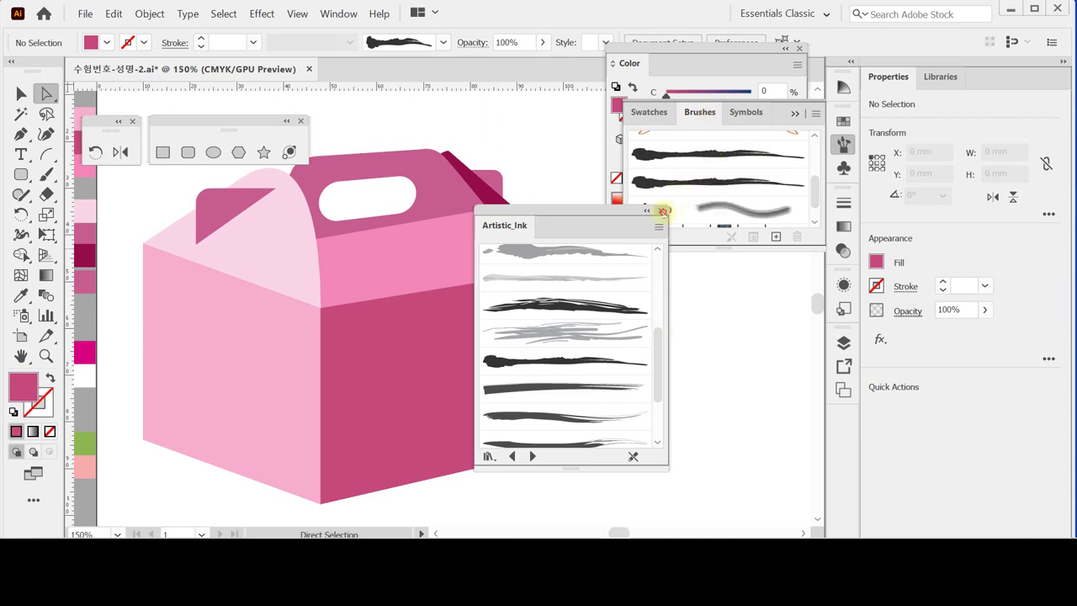
pyautogui.click(661, 210)
# - With nothing selected, choose the Fountain Pen brush as the default, with no fill and a white stroke
pyautogui.click(693, 152)
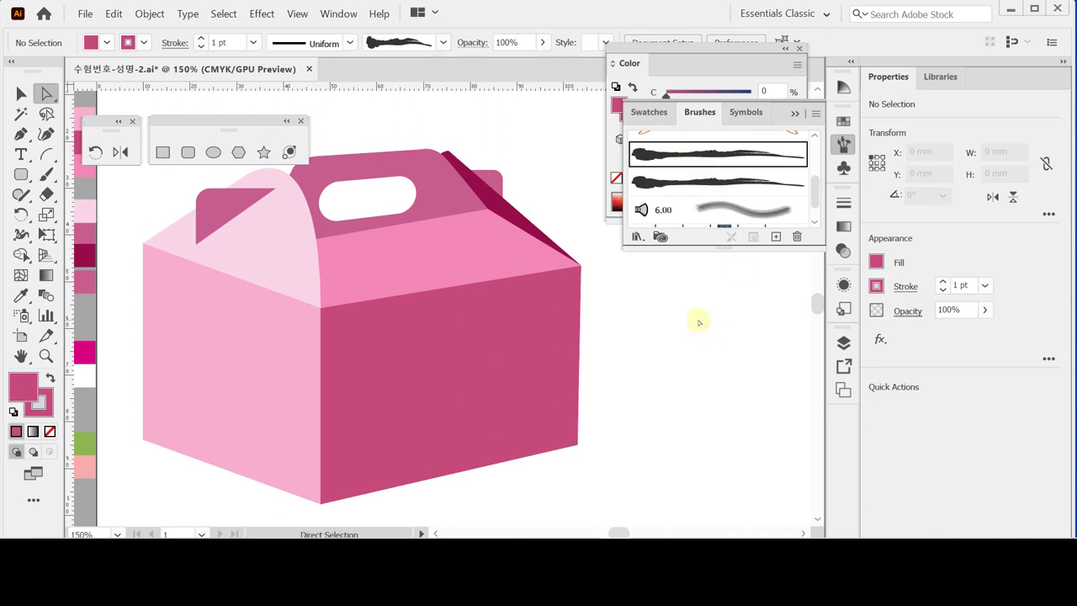
pyautogui.click(876, 262)
pyautogui.click(693, 407)
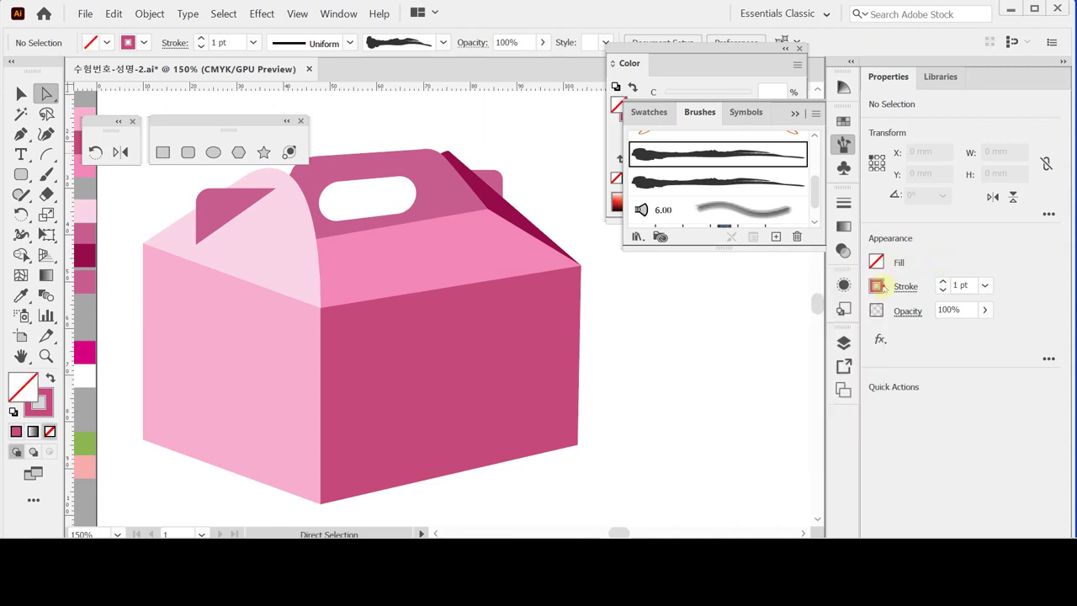
pyautogui.click(876, 286)
pyautogui.click(716, 345)
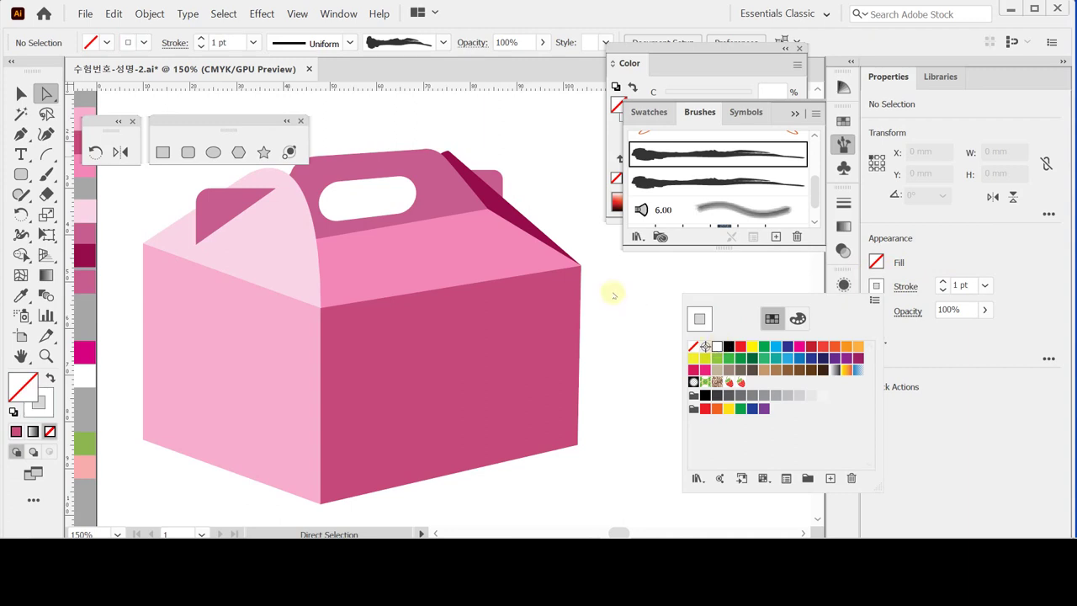
pyautogui.click(623, 299)
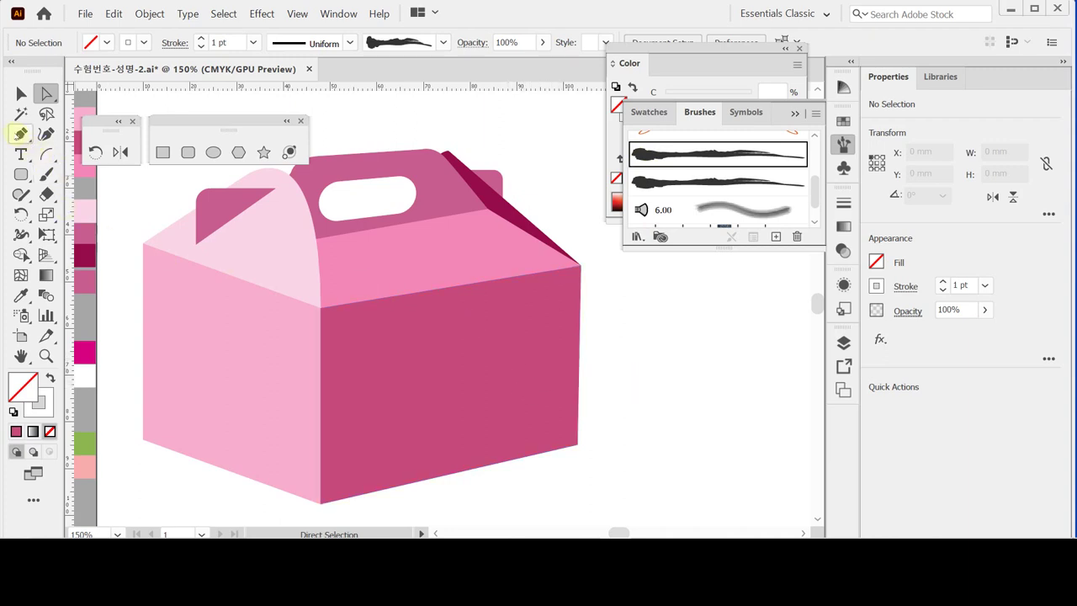
# - Draw a hook-shaped open curve with the Pen tool across the box's dark pink front panel, from its upper-right area to its lower left
pyautogui.click(20, 133)
pyautogui.click(358, 299)
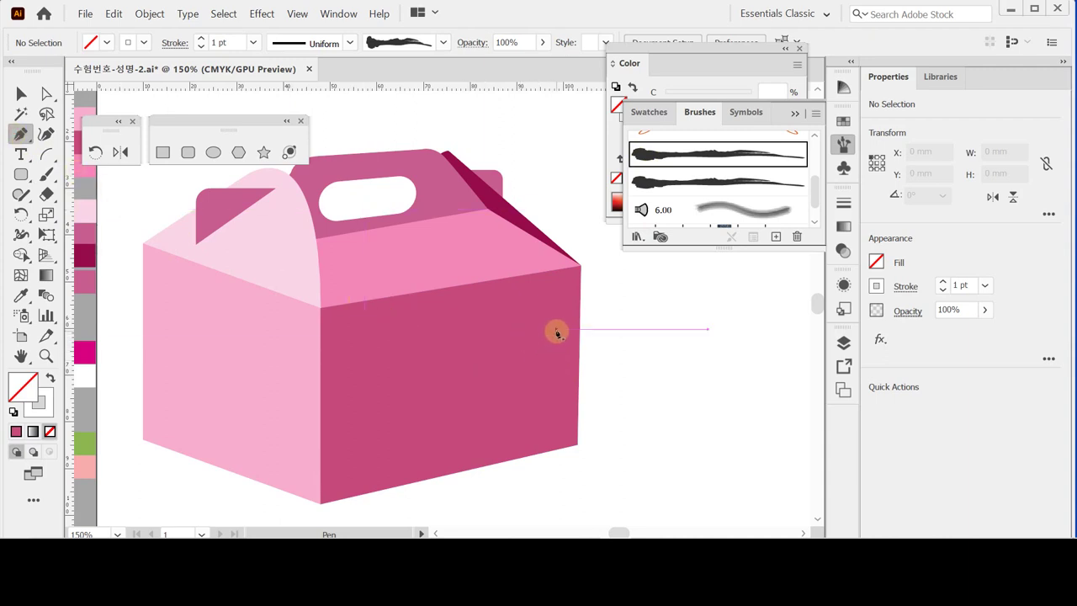
pyautogui.click(557, 331)
pyautogui.moveTo(469, 427); pyautogui.dragTo(408, 471)
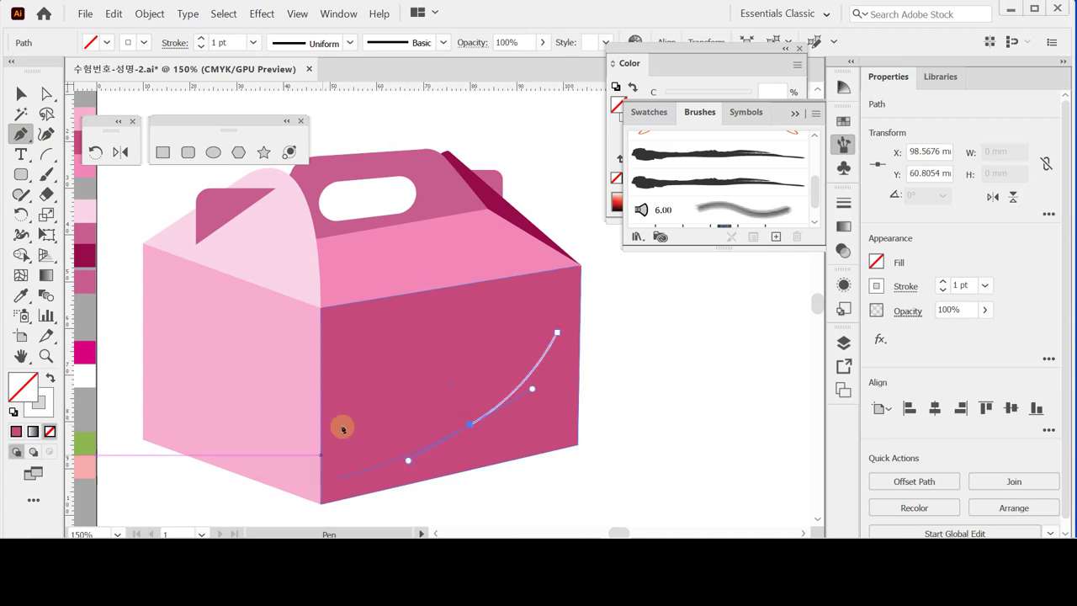
pyautogui.moveTo(357, 411)
pyautogui.mouseDown()
pyautogui.moveTo(380, 368)
pyautogui.moveTo(406, 364)
pyautogui.mouseUp()
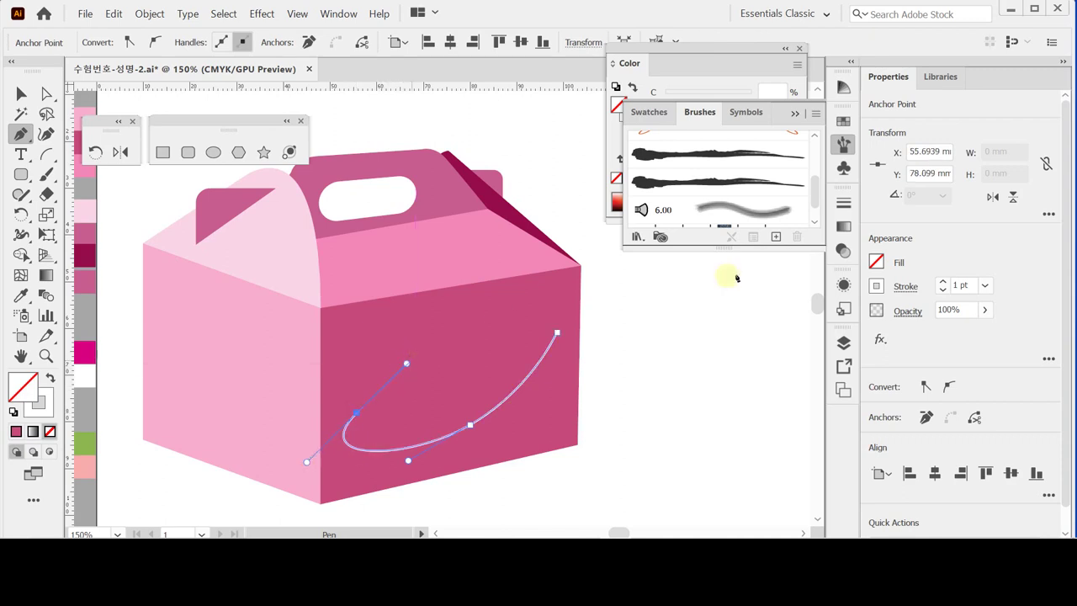
# - Apply the Fountain Pen brush to the curve on the front panel and set its stroke weight to 2 pt
pyautogui.click(685, 155)
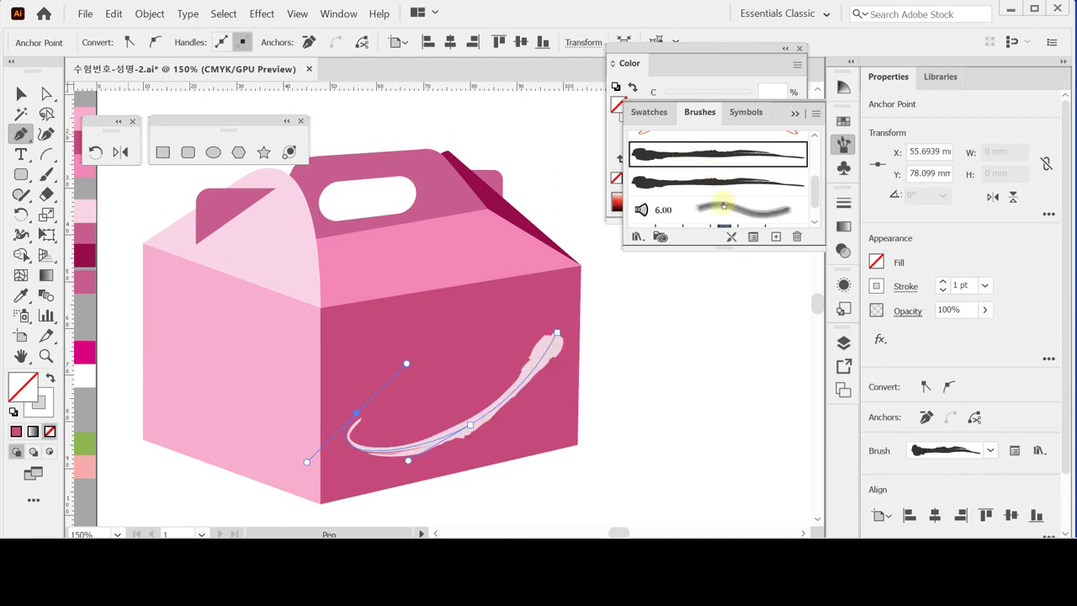
pyautogui.click(557, 338)
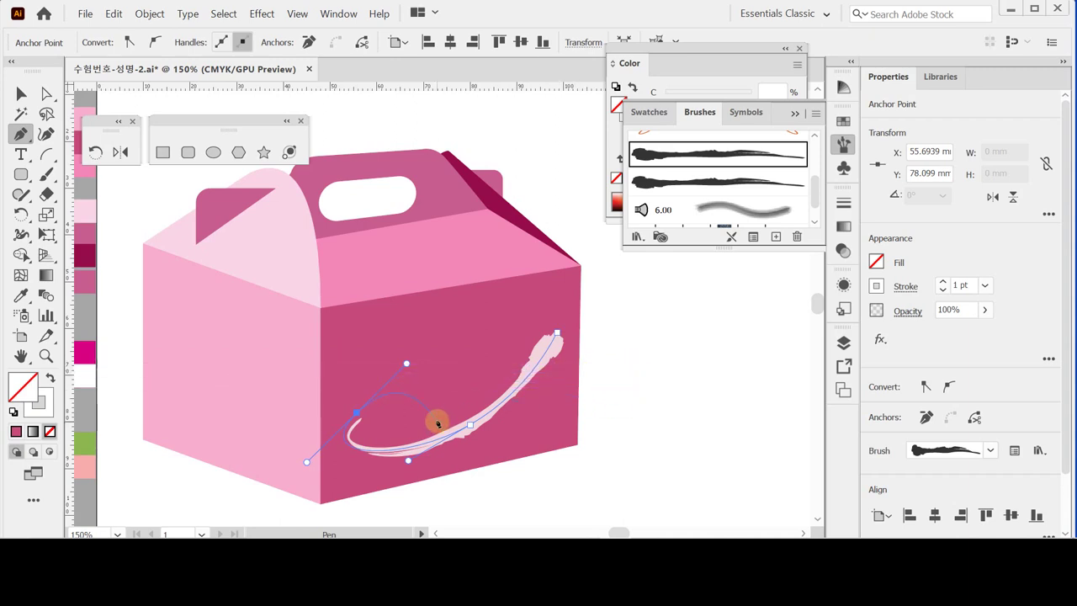
pyautogui.click(355, 415)
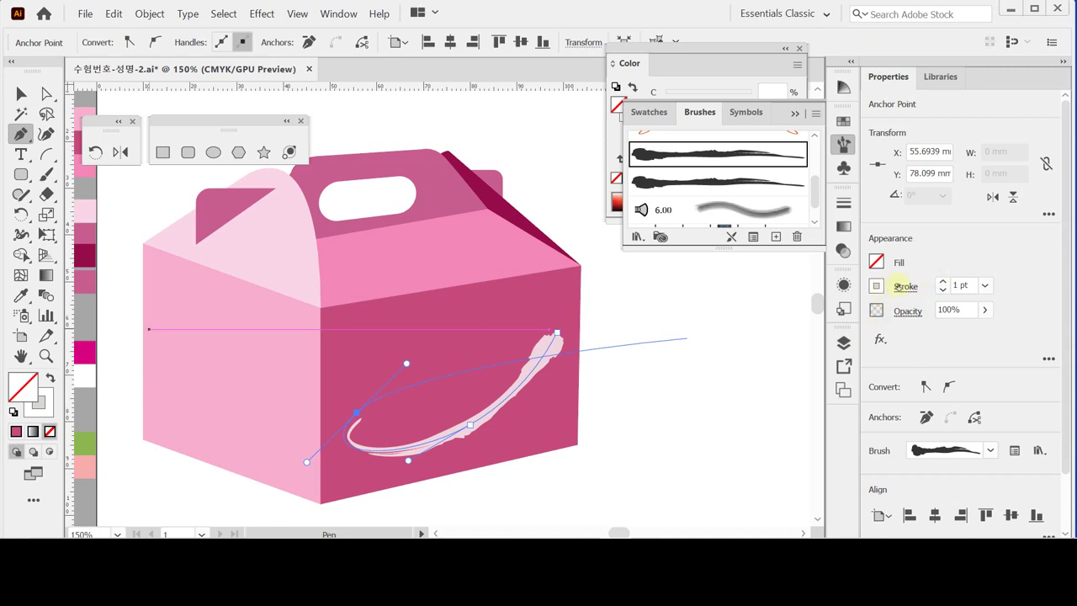
pyautogui.click(942, 283)
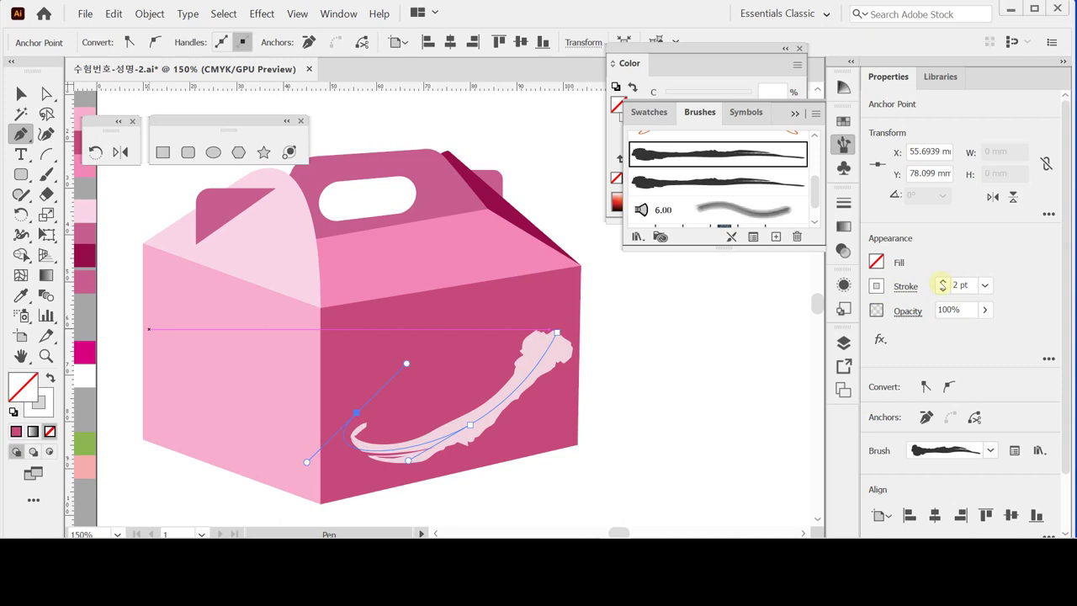
# - Adjust the direction handle and position of the brush curve's left end anchor, and save the document
pyautogui.press('ctrl')
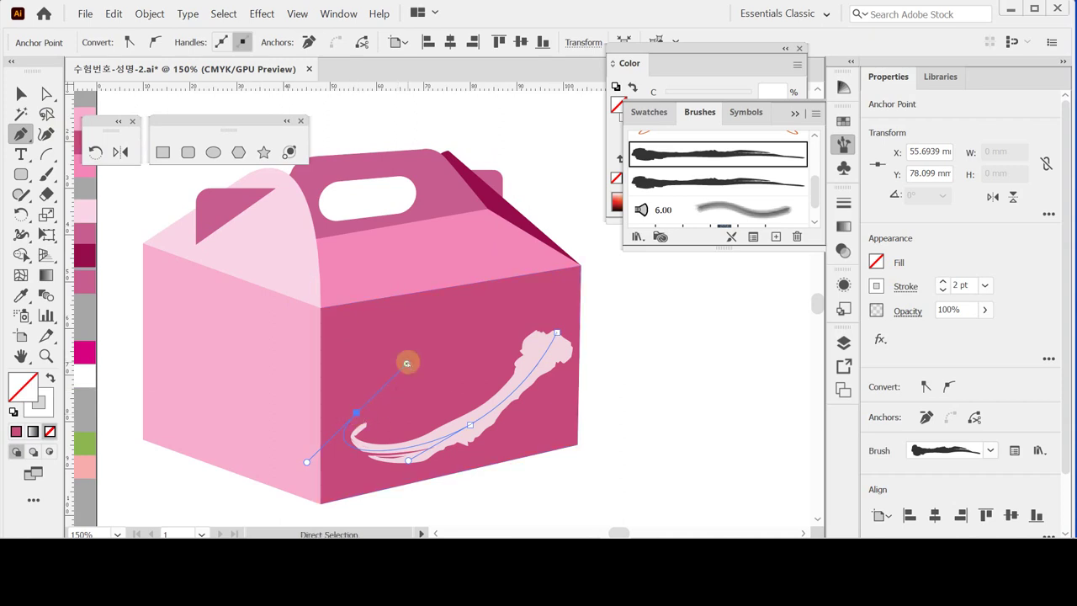
pyautogui.moveTo(406, 362); pyautogui.dragTo(432, 356)
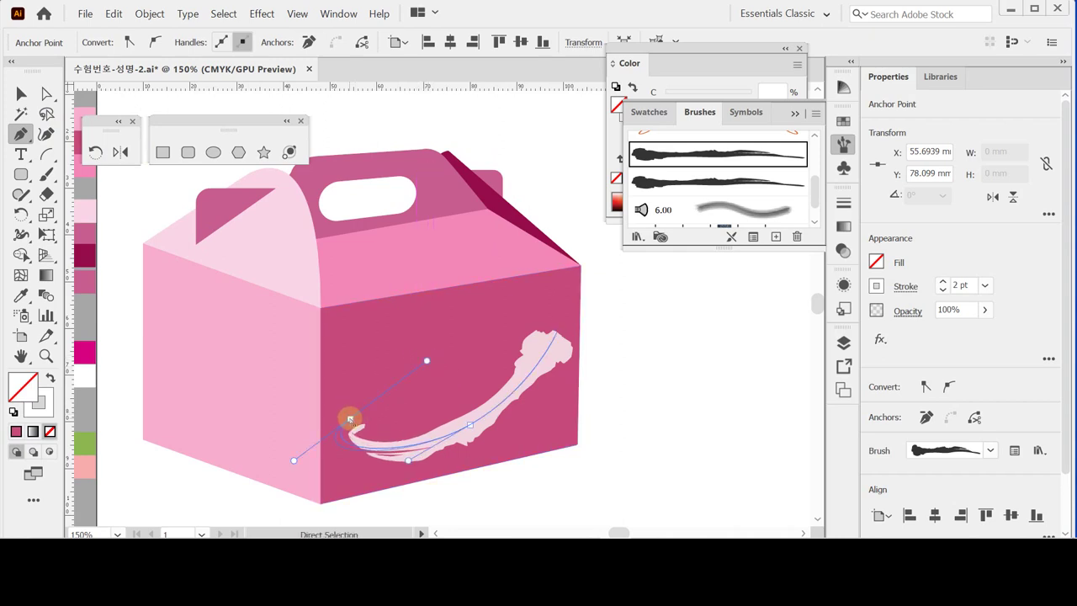
pyautogui.moveTo(350, 418); pyautogui.dragTo(359, 414)
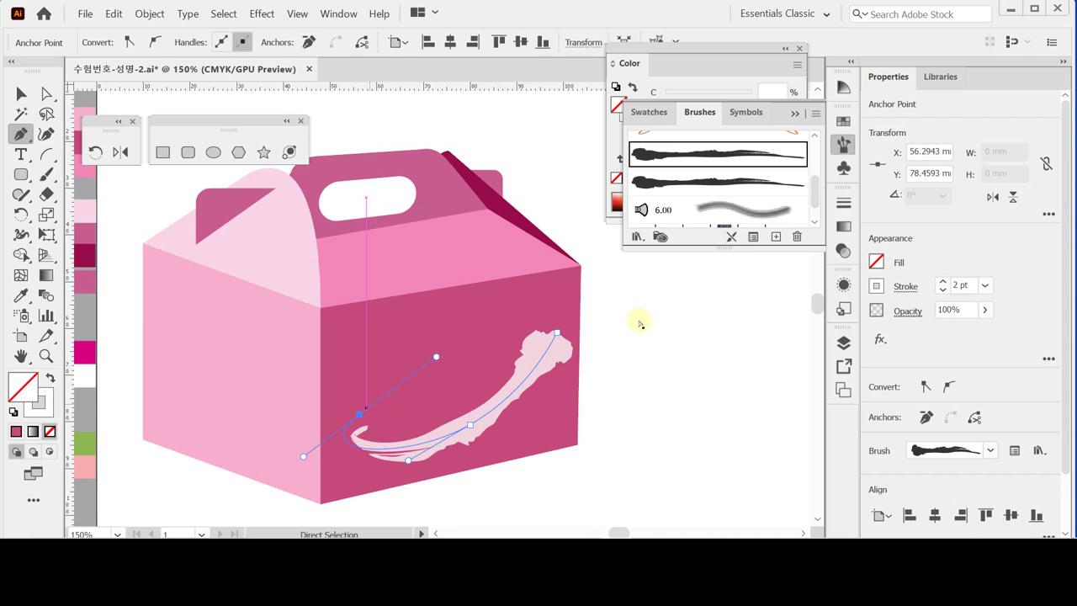
pyautogui.hotkey('ctrl', 's')
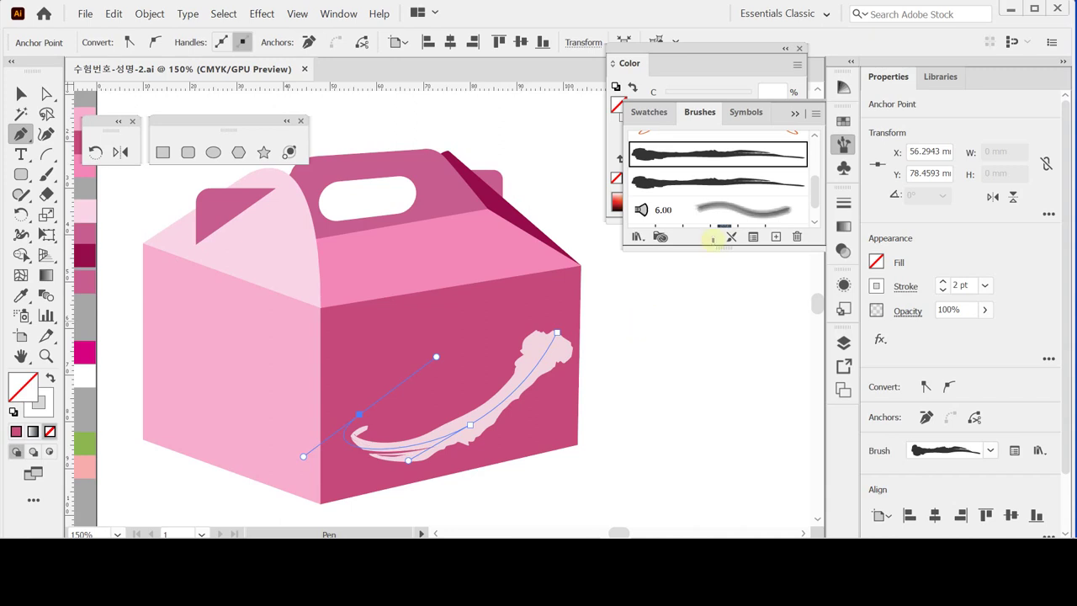
pyautogui.click(842, 144)
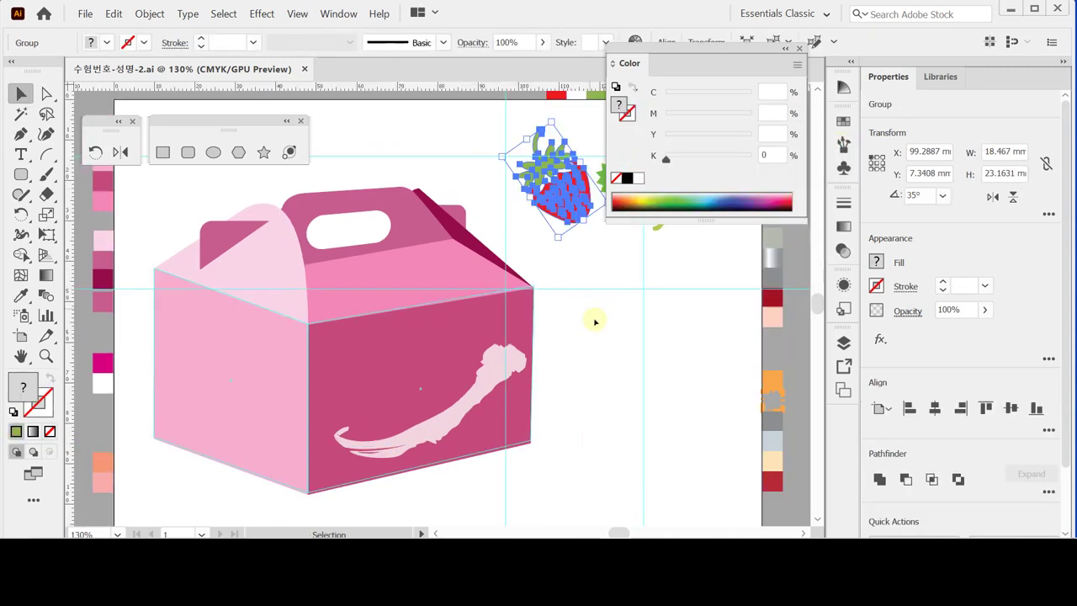
# - Duplicate the tilted strawberry group onto the front panel, over the left end of the brush stroke
pyautogui.click(596, 323)
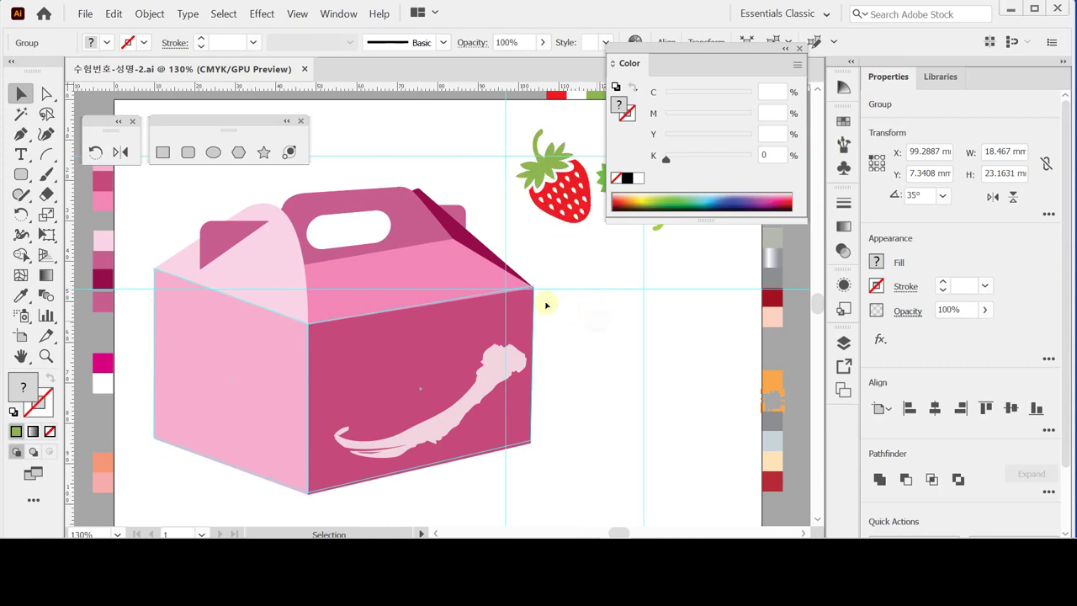
pyautogui.click(563, 184)
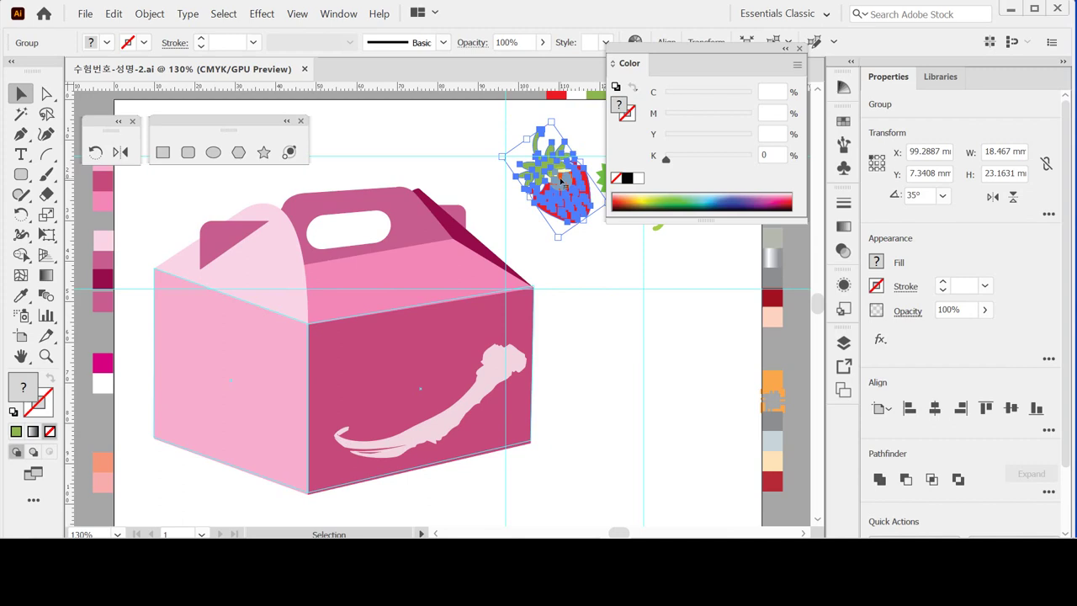
pyautogui.press('ctrl')
pyautogui.press('ctrl')
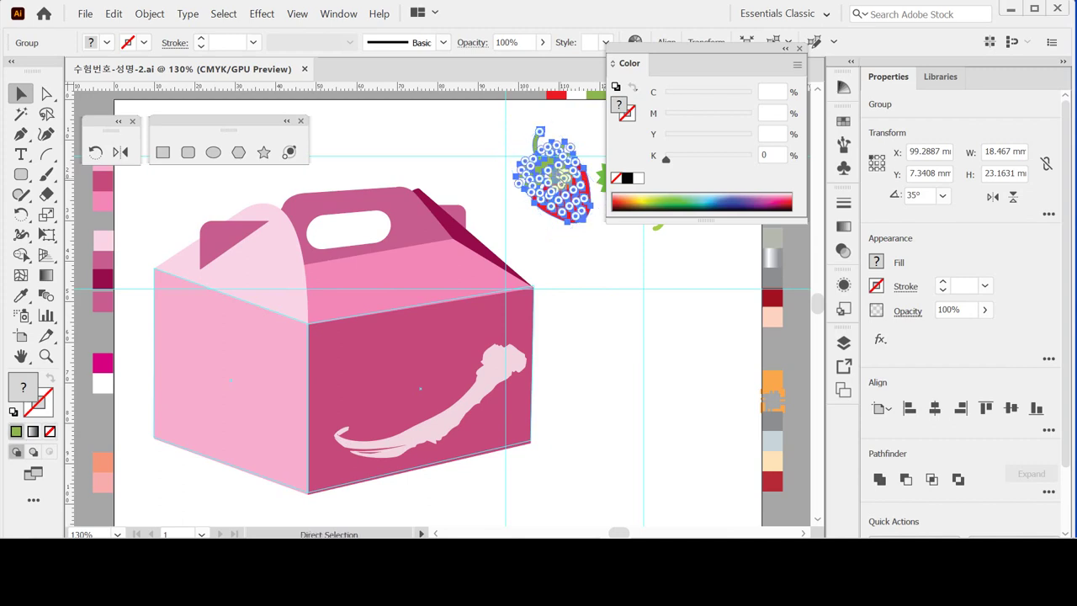
pyautogui.moveTo(576, 188); pyautogui.dragTo(462, 318)
pyautogui.moveTo(463, 319); pyautogui.dragTo(377, 417)
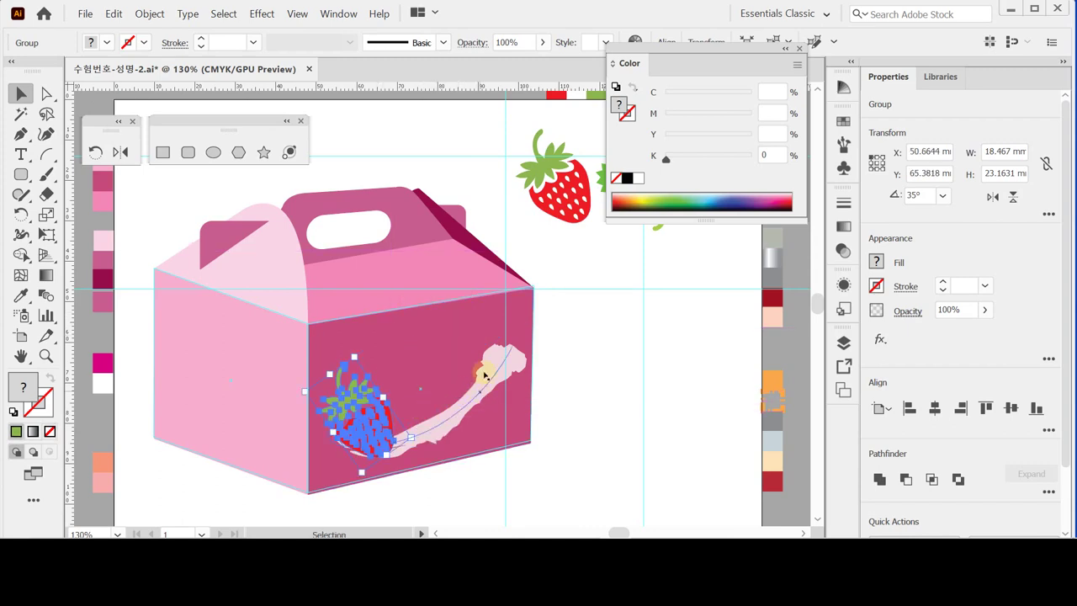
# - Scale the strawberry copy on the front panel uniformly to 70%
pyautogui.click(46, 214)
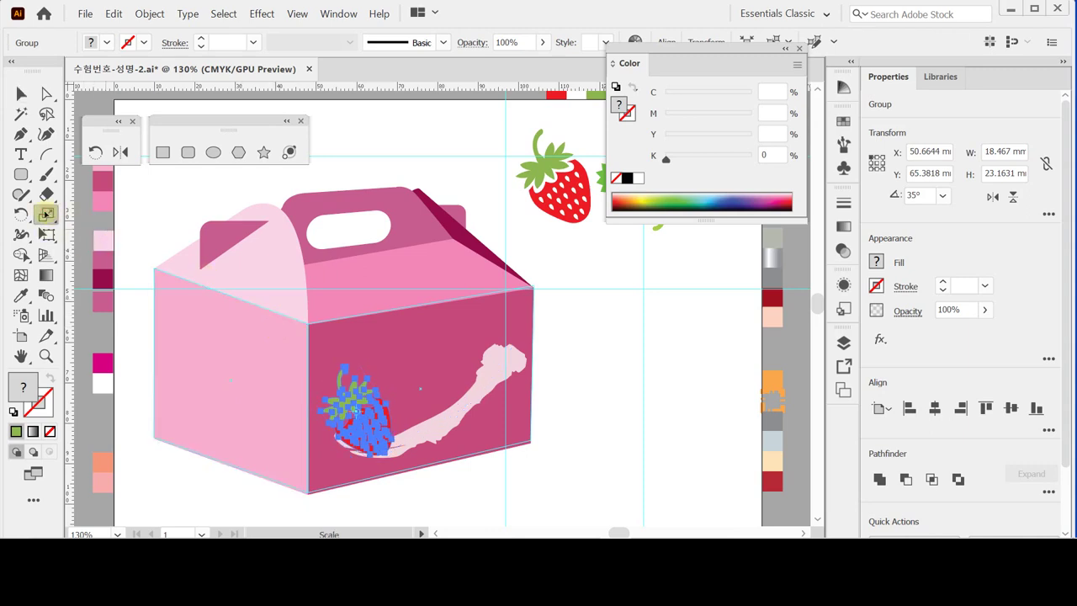
pyautogui.doubleClick(46, 213)
pyautogui.write('70')
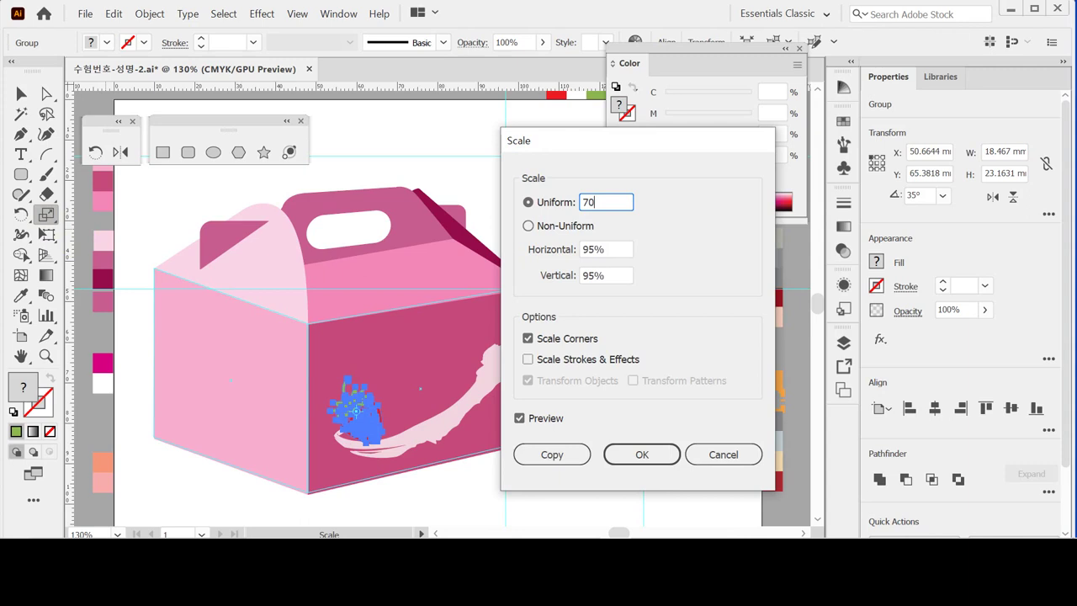
pyautogui.press('Return')
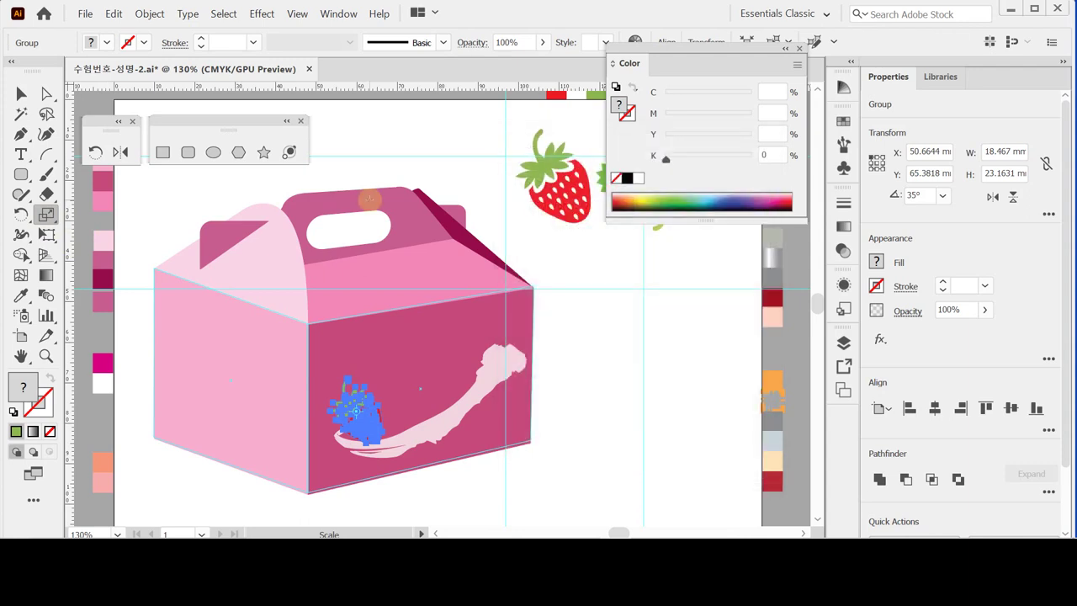
# - Move the scaled strawberry about 7 mm right and 2 mm down so it overlaps the brush stroke
pyautogui.click(421, 425)
pyautogui.click(463, 302)
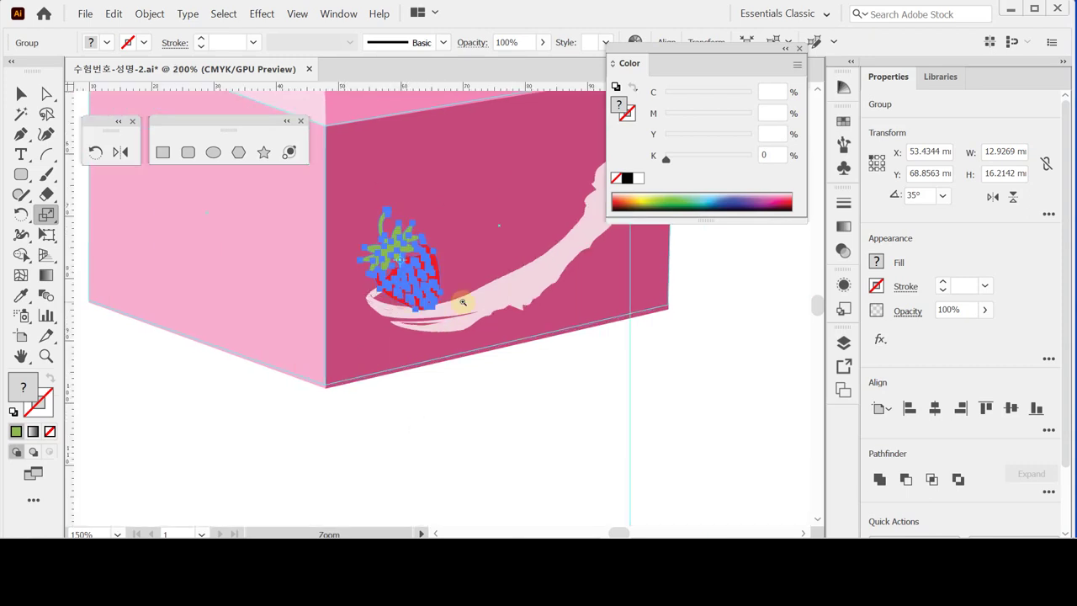
pyautogui.press('space')
pyautogui.press('Right')
pyautogui.press('Right')
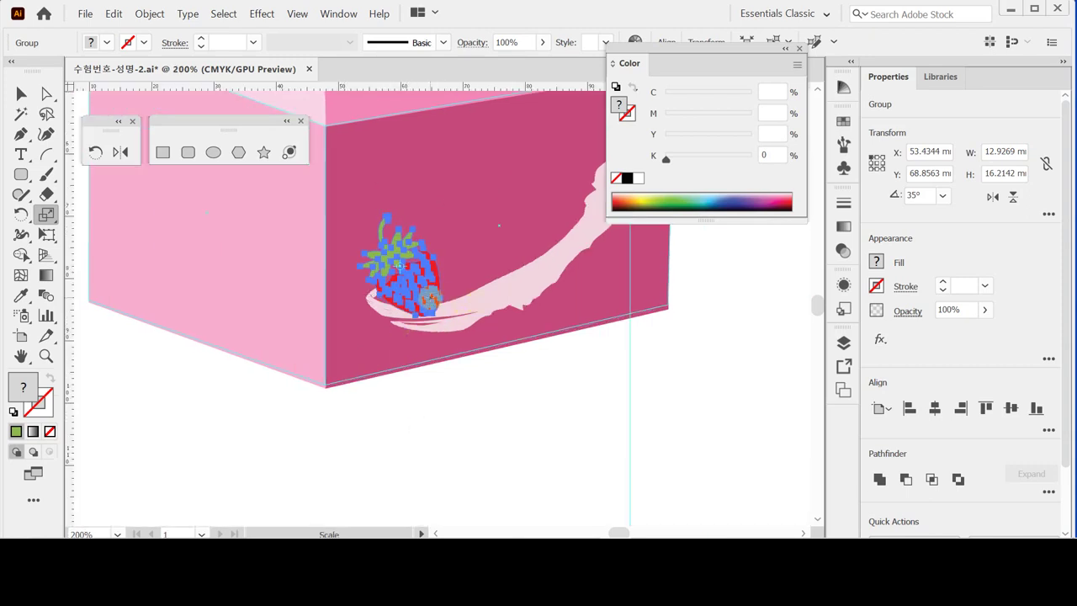
pyautogui.press('Down')
pyautogui.press('Down')
pyautogui.moveTo(410, 271); pyautogui.dragTo(443, 271)
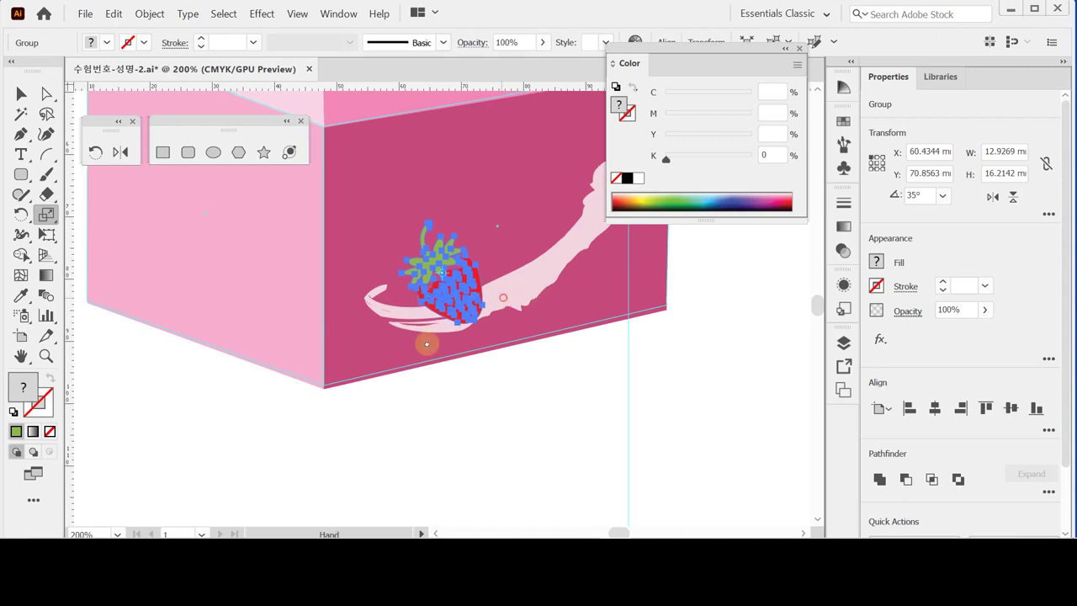
pyautogui.moveTo(503, 300); pyautogui.dragTo(371, 355)
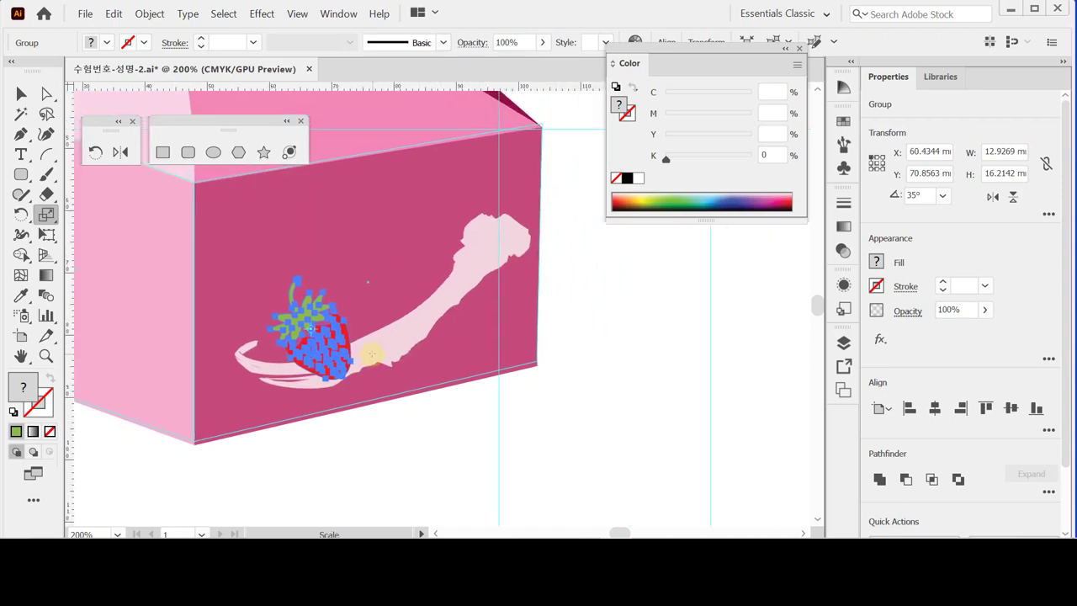
# - Create a copy of the front panel's strawberry rotated by -100°
pyautogui.press('v')
pyautogui.press('s')
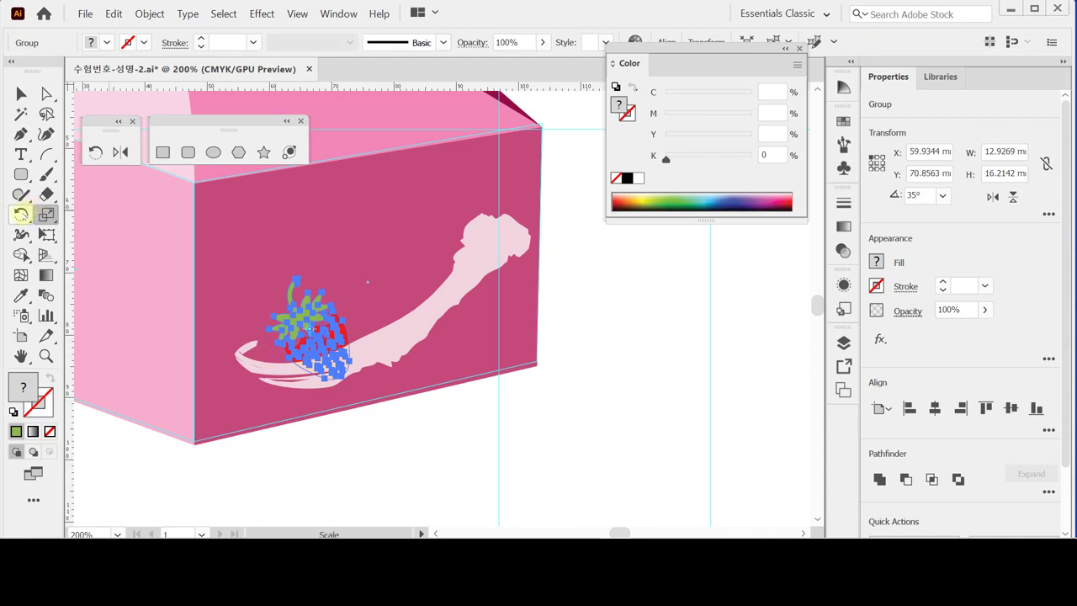
pyautogui.doubleClick(22, 215)
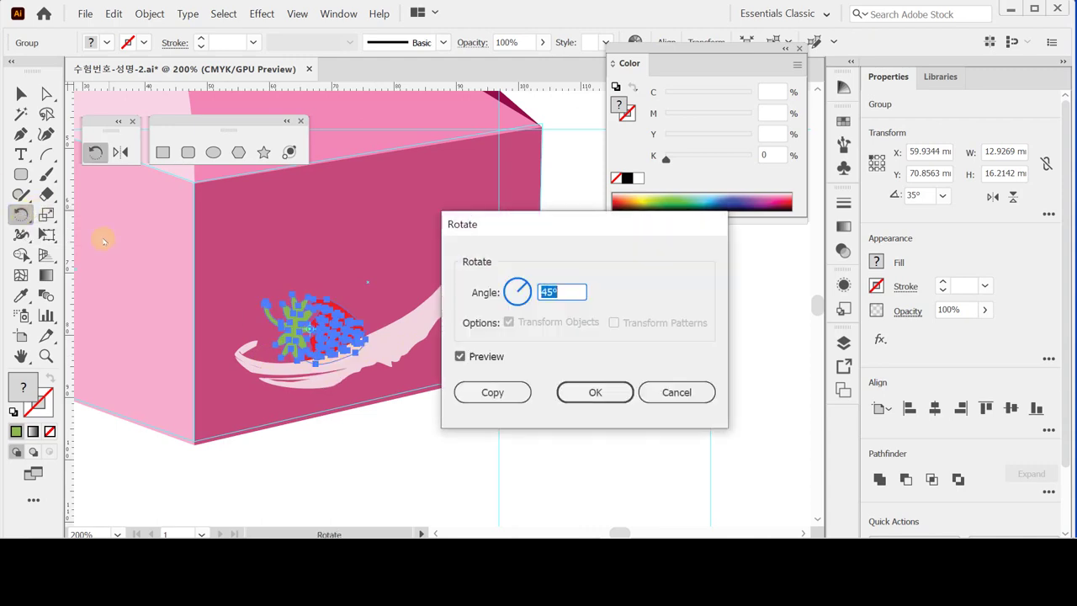
pyautogui.write('-100')
pyautogui.click(492, 392)
pyautogui.hotkey('ctrl', 'd')
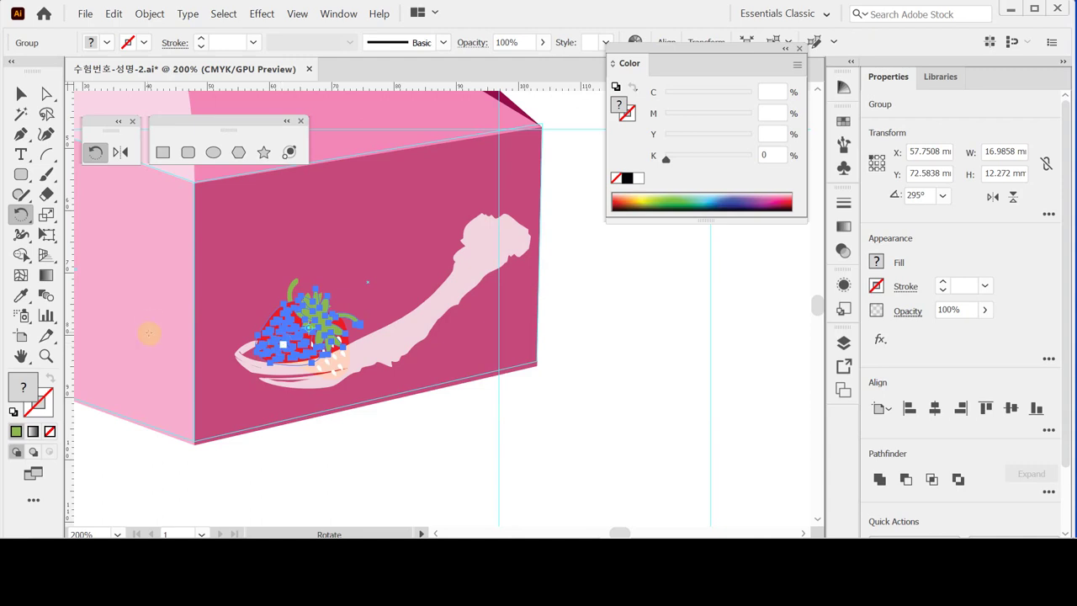
# - Scale the rotated strawberry copy uniformly to 70% and move it about 28 mm right and 1.4 mm down, below the brush stroke's right end
pyautogui.click(47, 215)
pyautogui.doubleClick(47, 214)
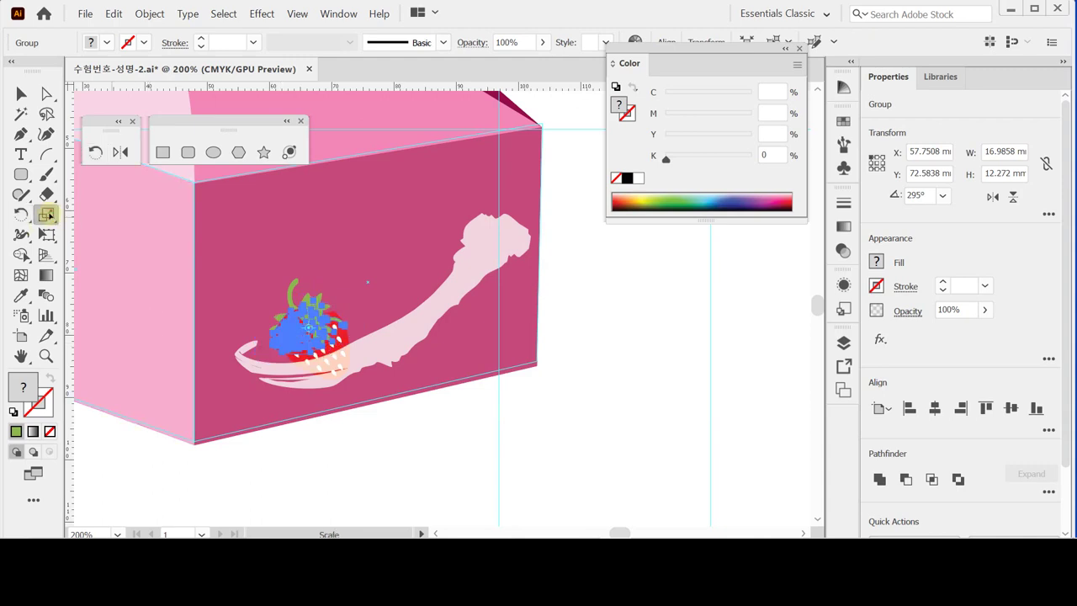
pyautogui.write('70')
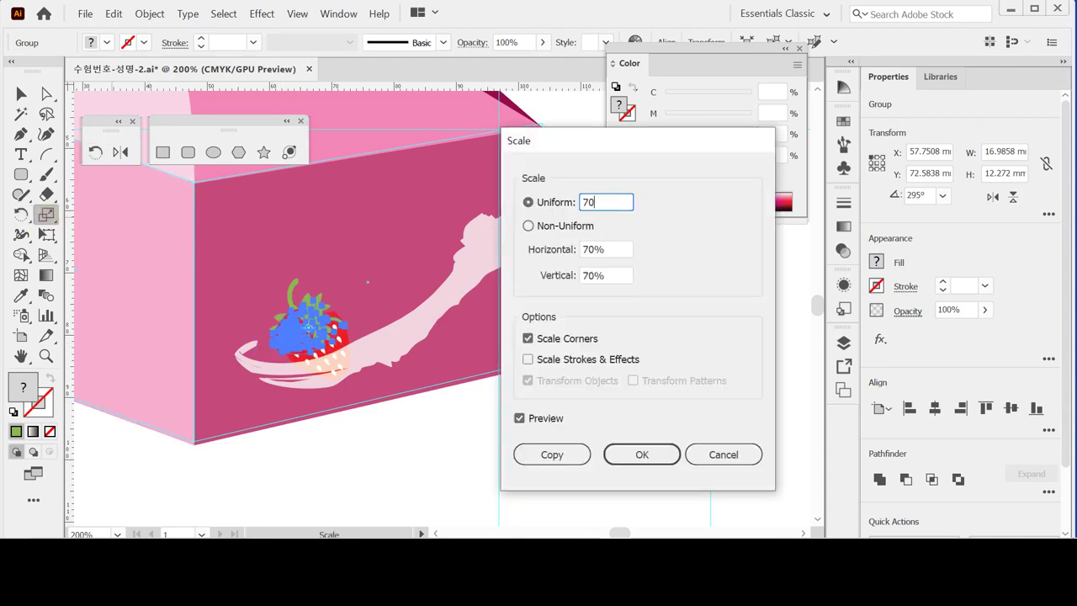
pyautogui.press('Return')
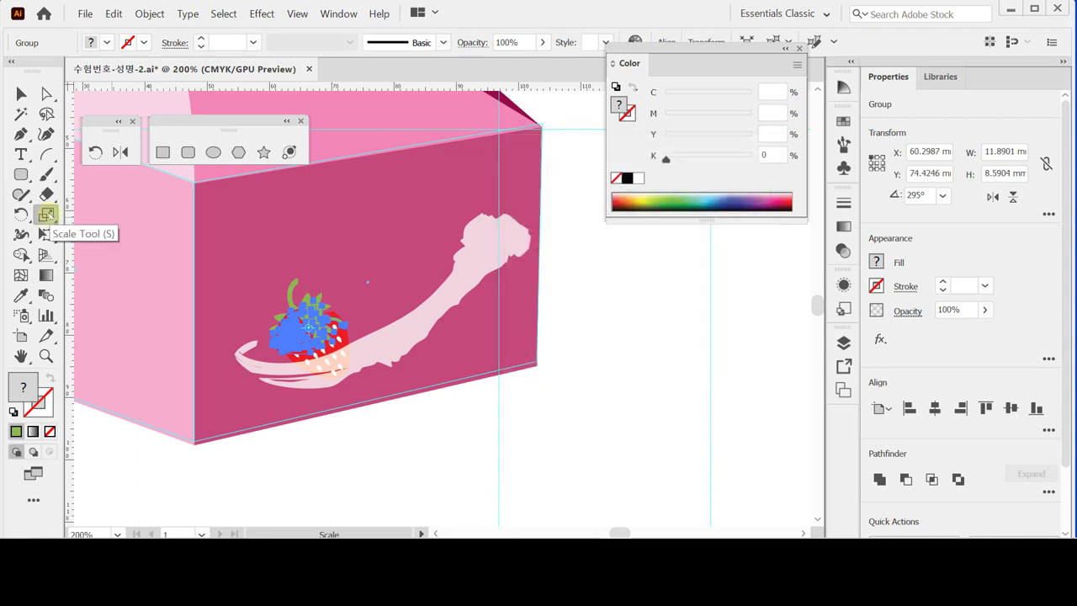
pyautogui.press('ctrl')
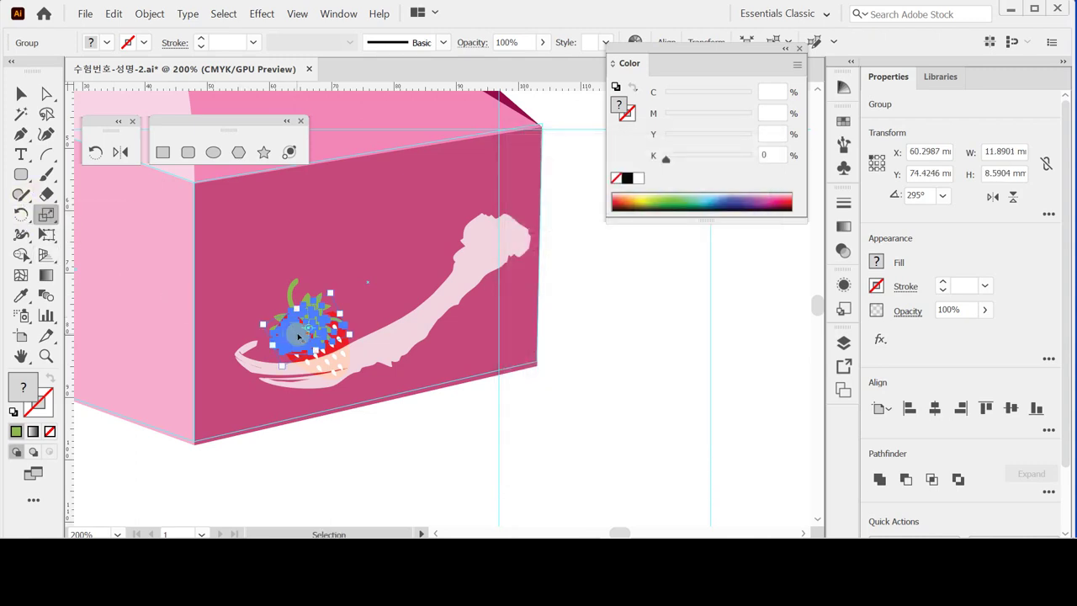
pyautogui.moveTo(298, 337); pyautogui.dragTo(474, 343)
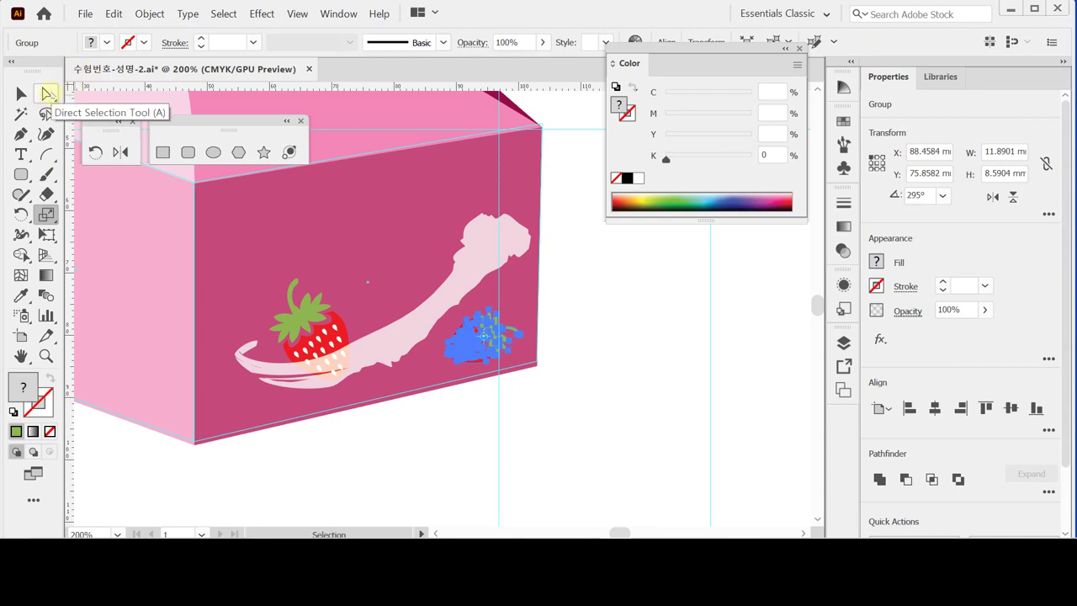
# - Set the fill of both front-panel strawberries' red bodies to M 50, Y 50, and save the document
pyautogui.click(48, 94)
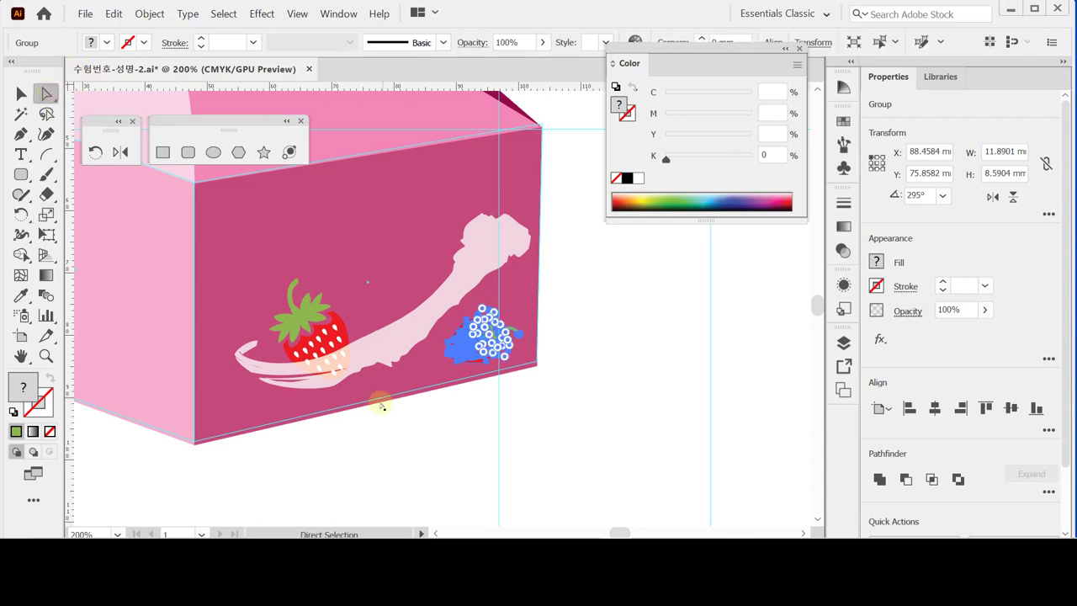
pyautogui.click(341, 324)
pyautogui.keyDown('shift'); pyautogui.click(465, 322); pyautogui.keyUp('shift')
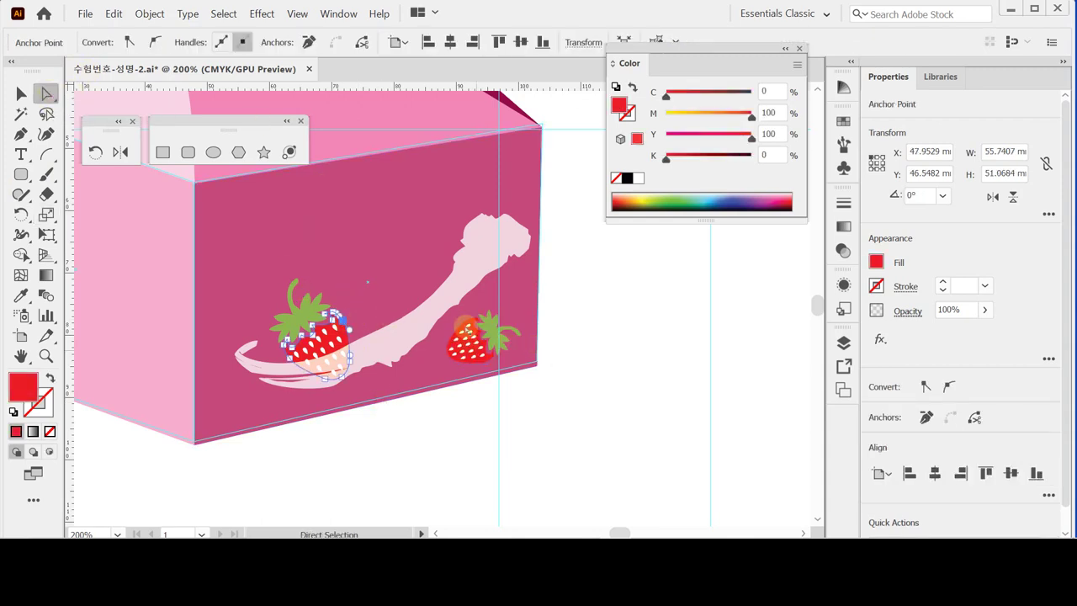
pyautogui.keyDown('shift'); pyautogui.click(466, 322); pyautogui.keyUp('shift')
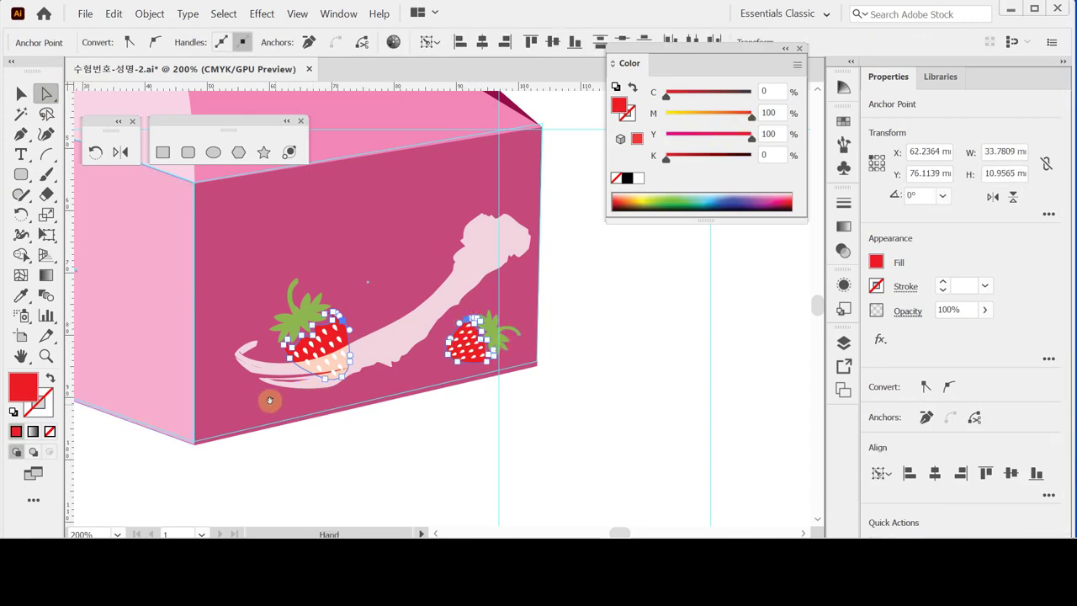
pyautogui.moveTo(475, 319); pyautogui.dragTo(505, 308)
pyautogui.moveTo(301, 390); pyautogui.dragTo(440, 356)
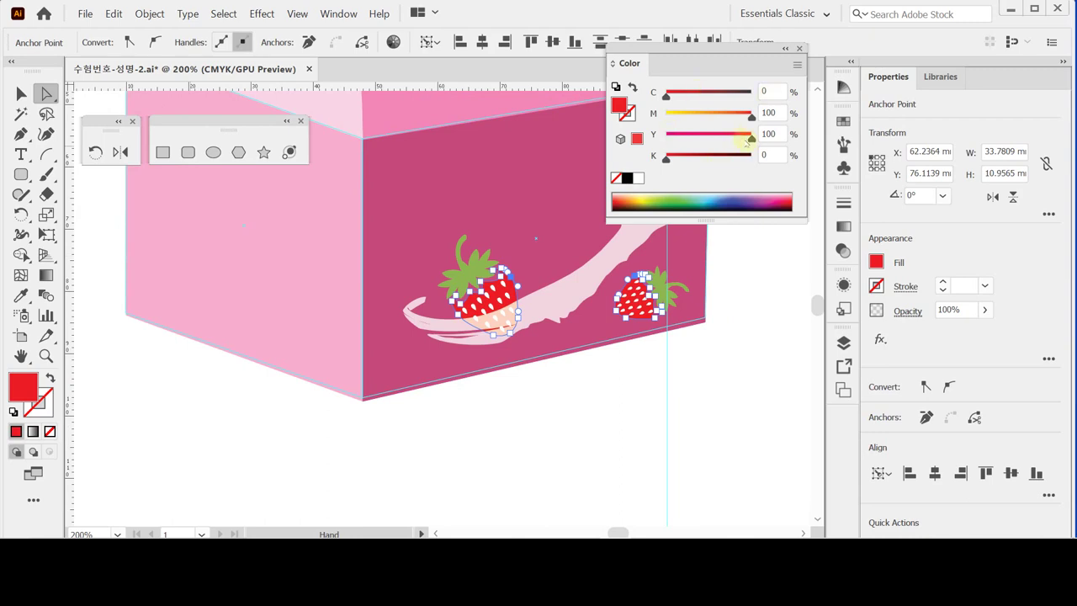
pyautogui.click(779, 113)
pyautogui.write('50')
pyautogui.press('Tab')
pyautogui.write('50')
pyautogui.press('Return')
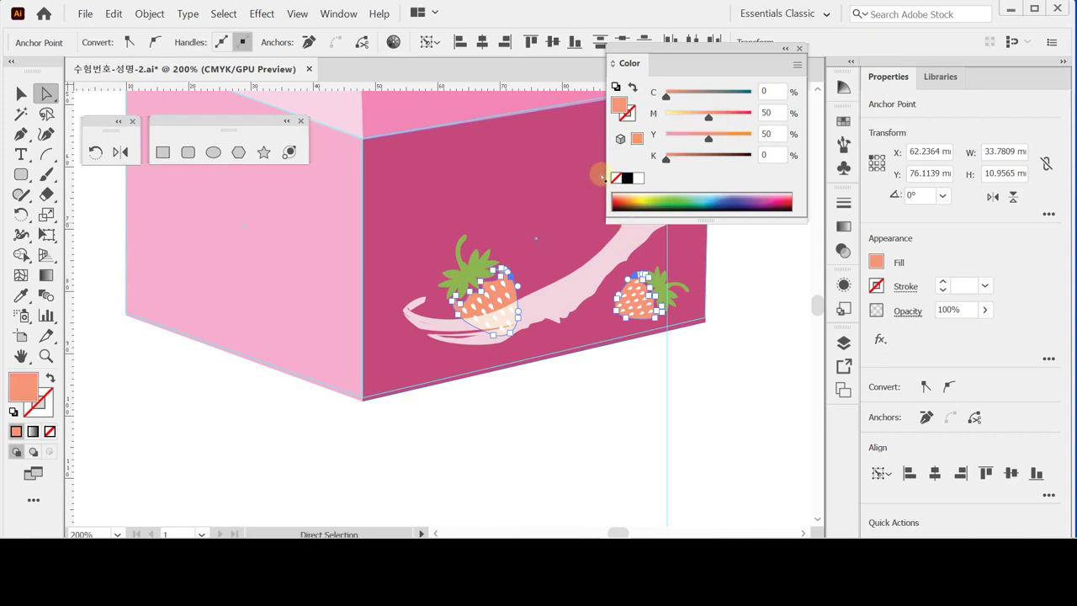
pyautogui.click(625, 418)
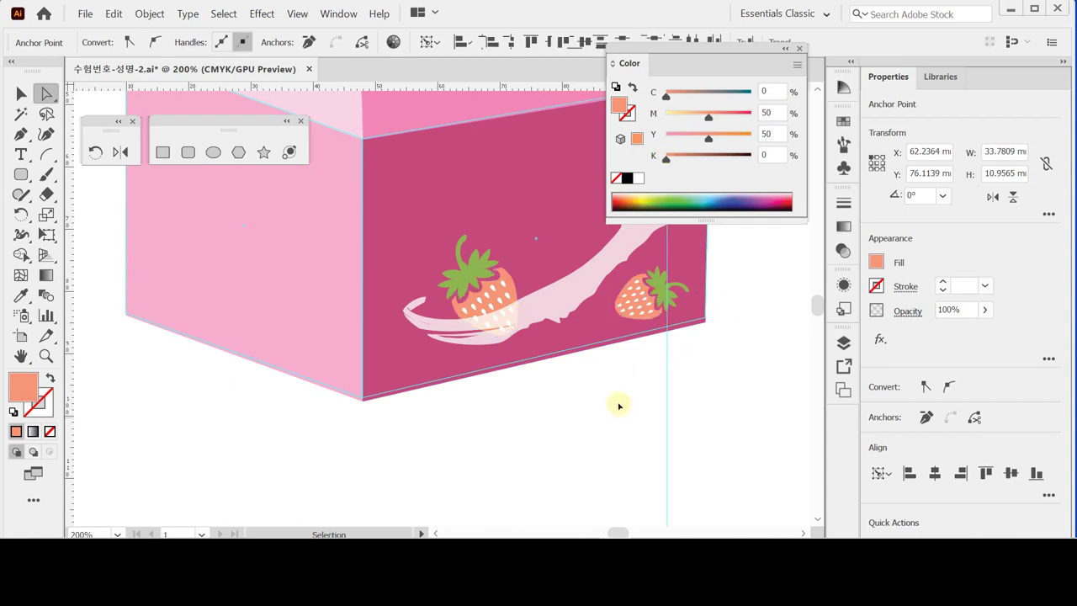
pyautogui.hotkey('ctrl', 's')
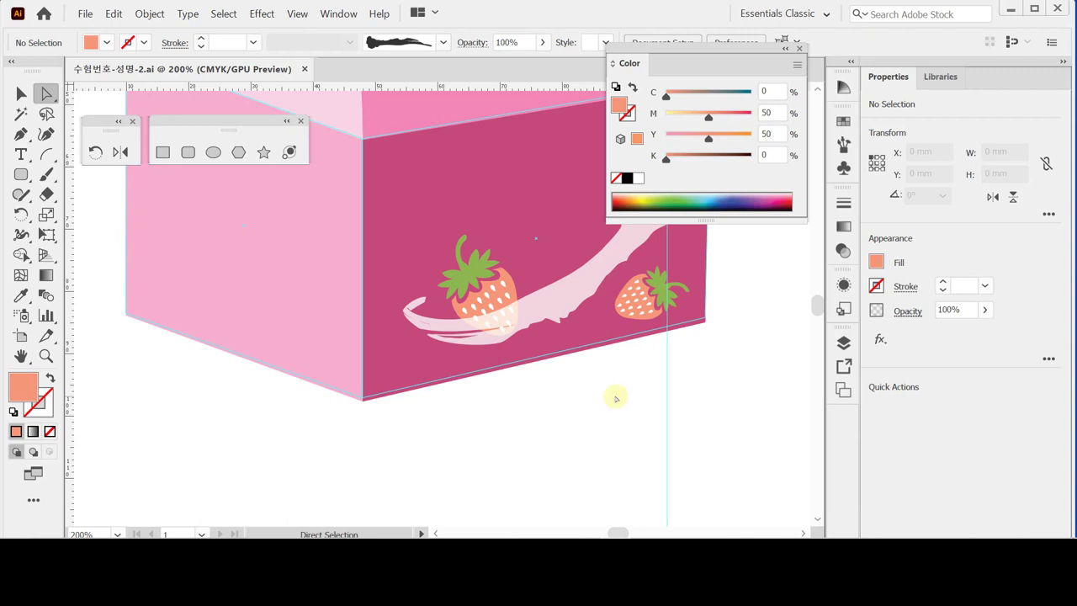
# - Paste another tilted strawberry onto the front panel and scale it uniformly to 85%
pyautogui.hotkey('ctrl', 'v')
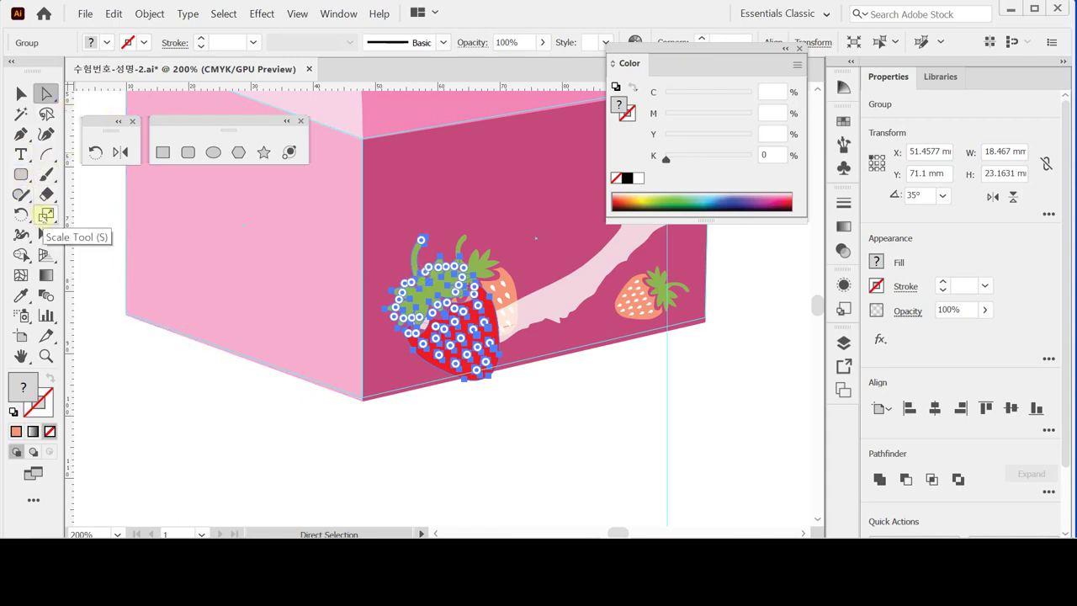
pyautogui.doubleClick(45, 216)
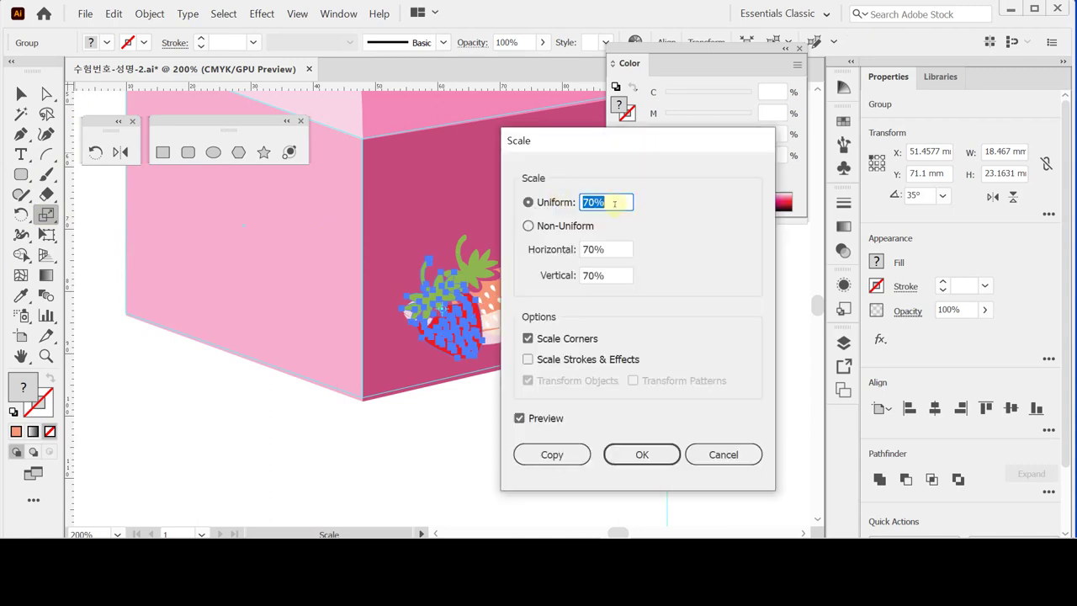
pyautogui.write('85')
pyautogui.press('Return')
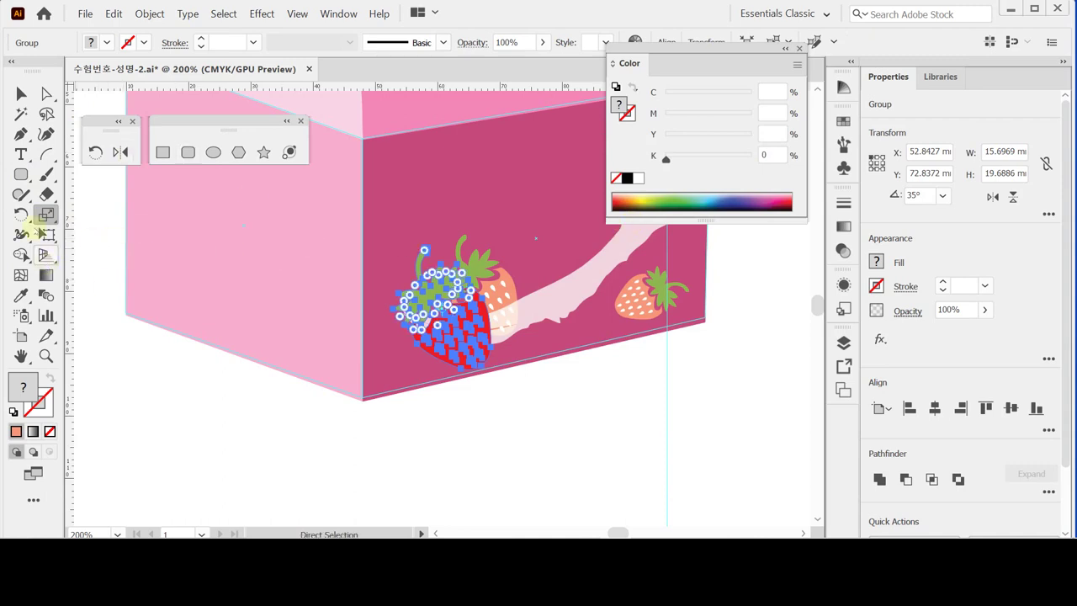
# - Rotate the pasted strawberry by -60° and move it about 26 mm right and 18 mm up, onto the brush stroke's upper part
pyautogui.click(22, 214)
pyautogui.doubleClick(21, 215)
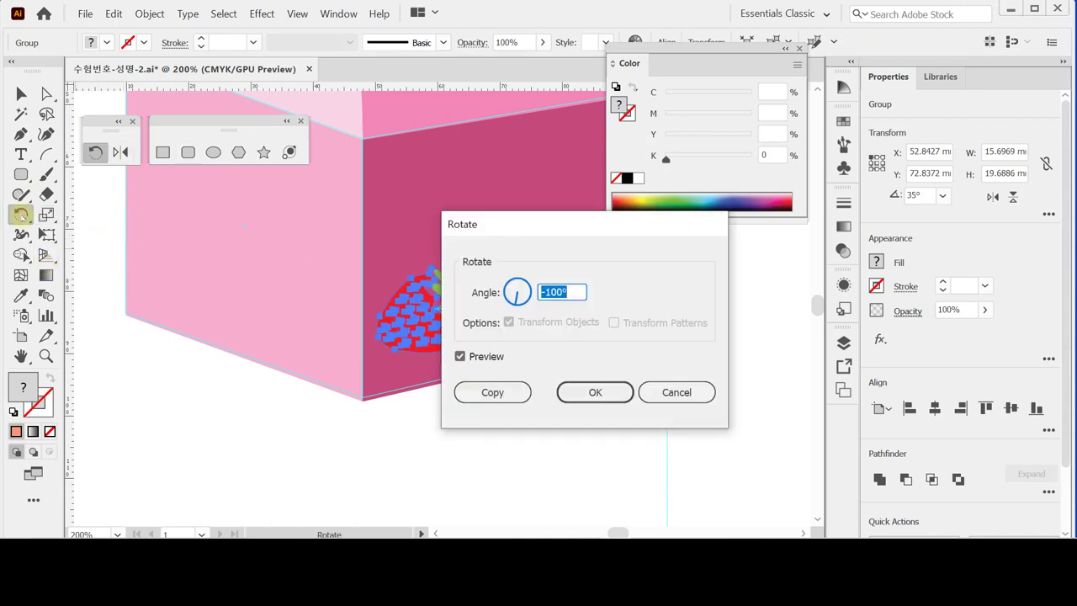
pyautogui.write('-60')
pyautogui.press('Return')
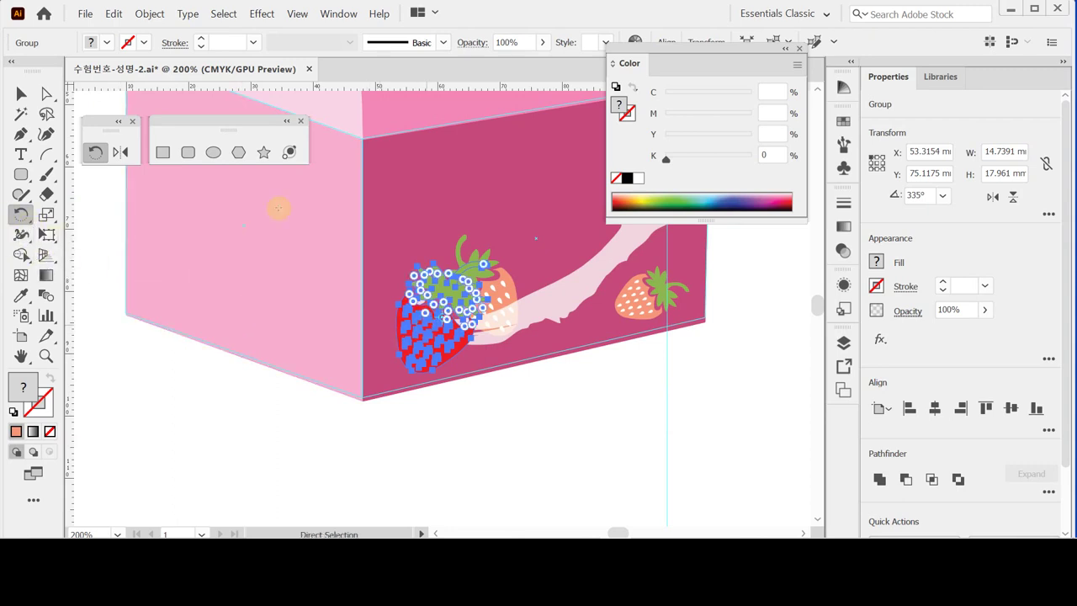
pyautogui.press('v')
pyautogui.moveTo(435, 323); pyautogui.dragTo(470, 269)
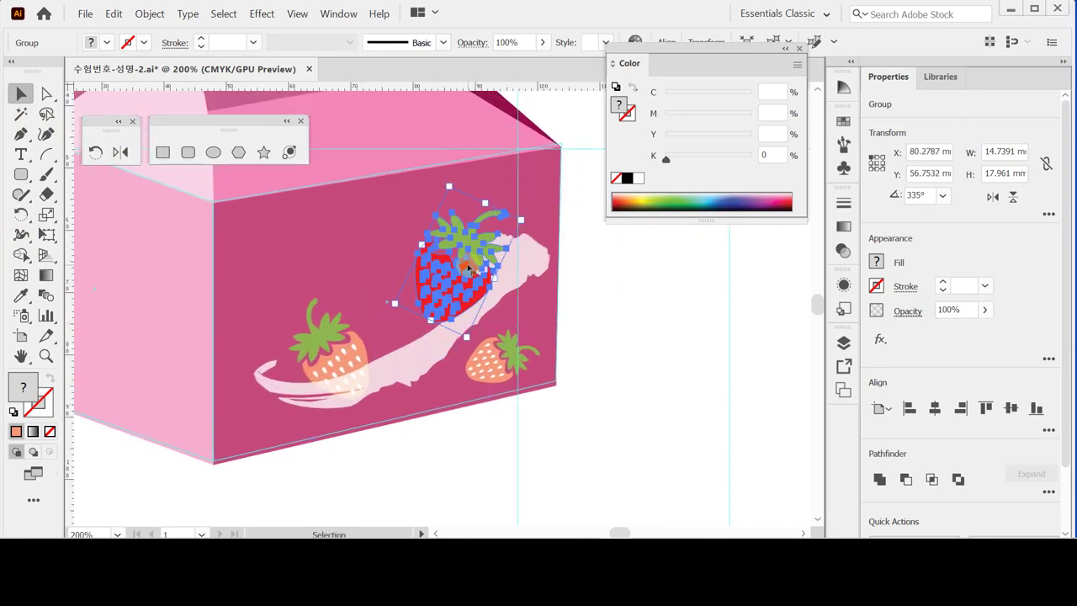
pyautogui.press('Left')
pyautogui.press('Left')
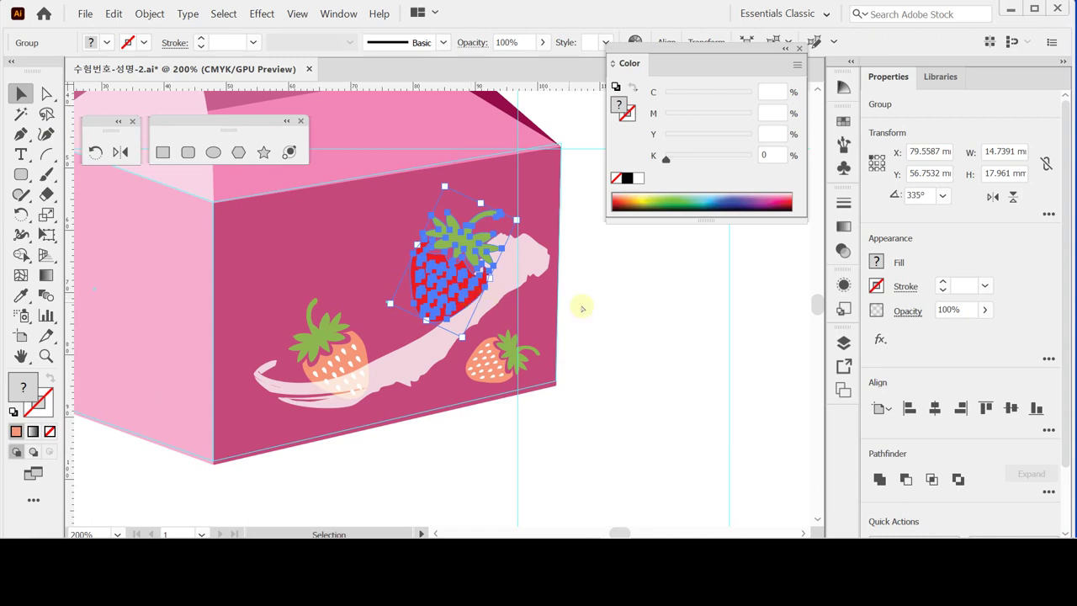
# - Fill the upper strawberry's red body with the M 40, Y 20 colour sampled from the salmon pink swatch, and save the document
pyautogui.press('a')
pyautogui.click(582, 308)
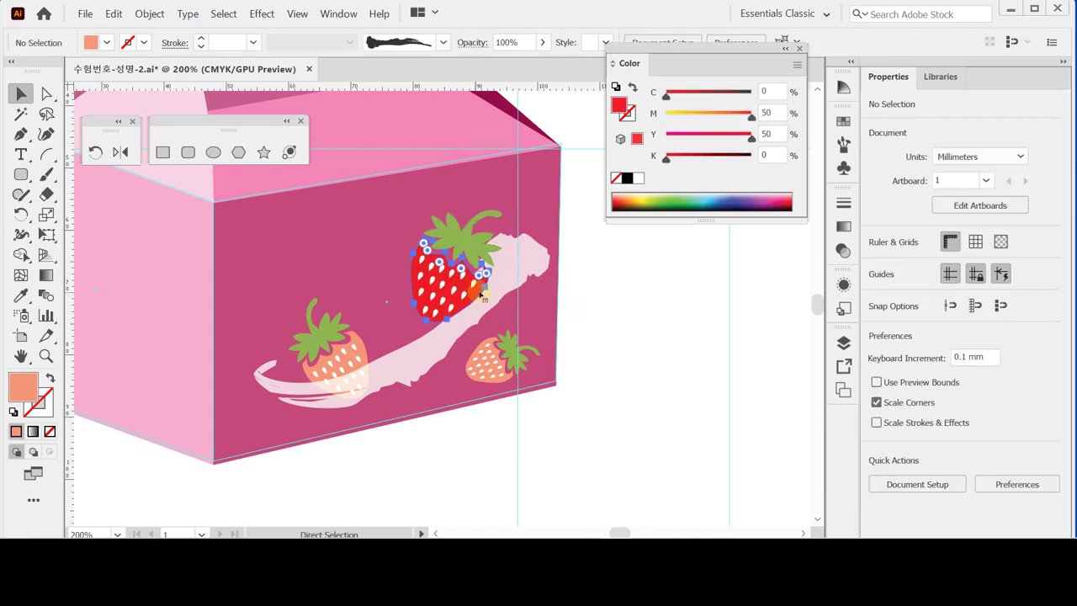
pyautogui.click(482, 297)
pyautogui.moveTo(470, 306); pyautogui.dragTo(697, 265)
pyautogui.press('i')
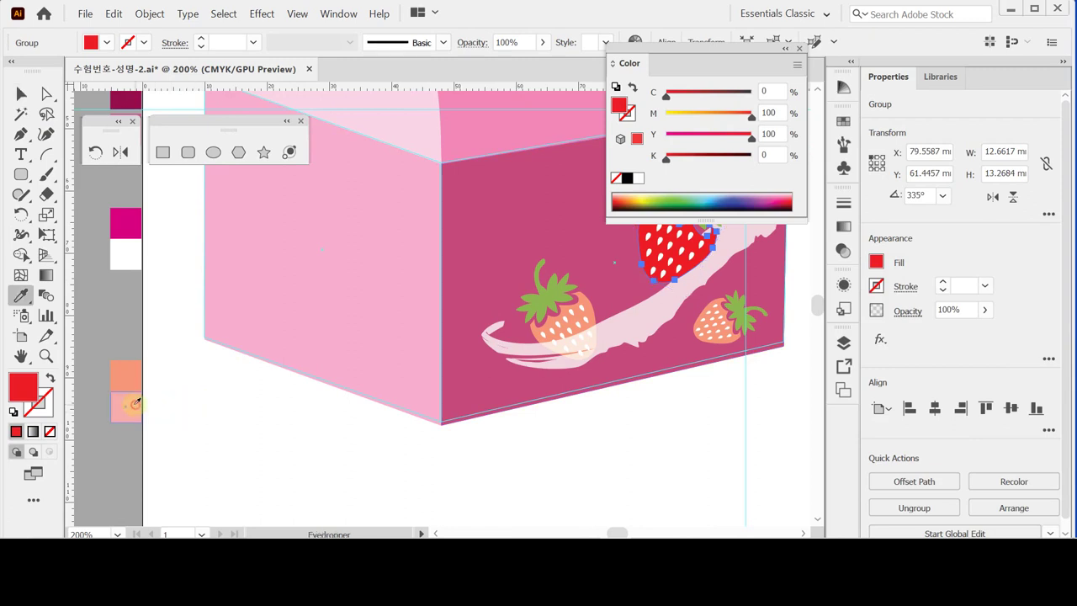
pyautogui.click(133, 406)
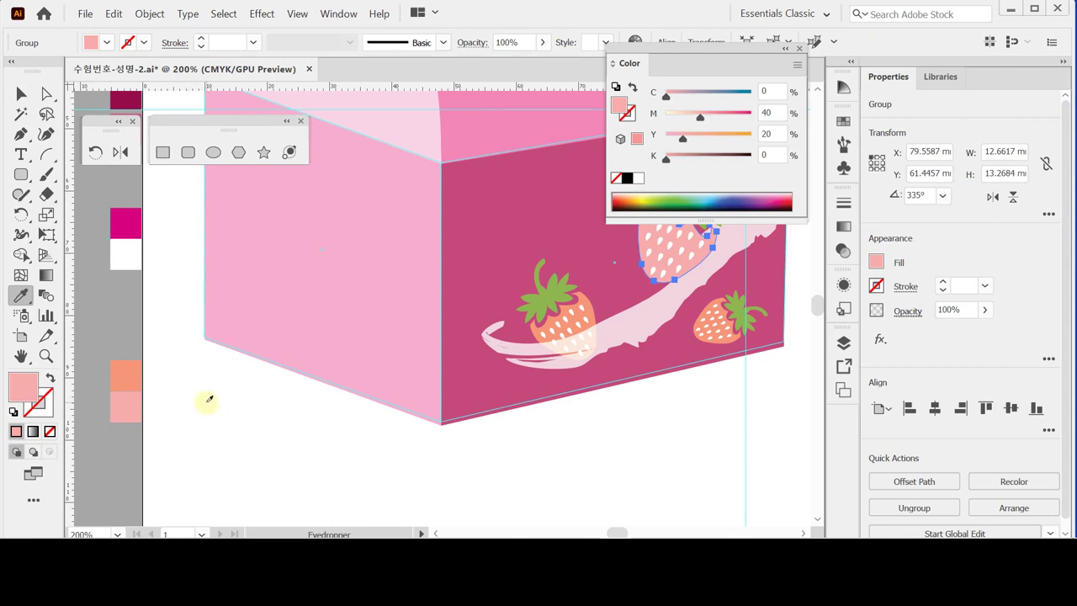
pyautogui.press('ctrl')
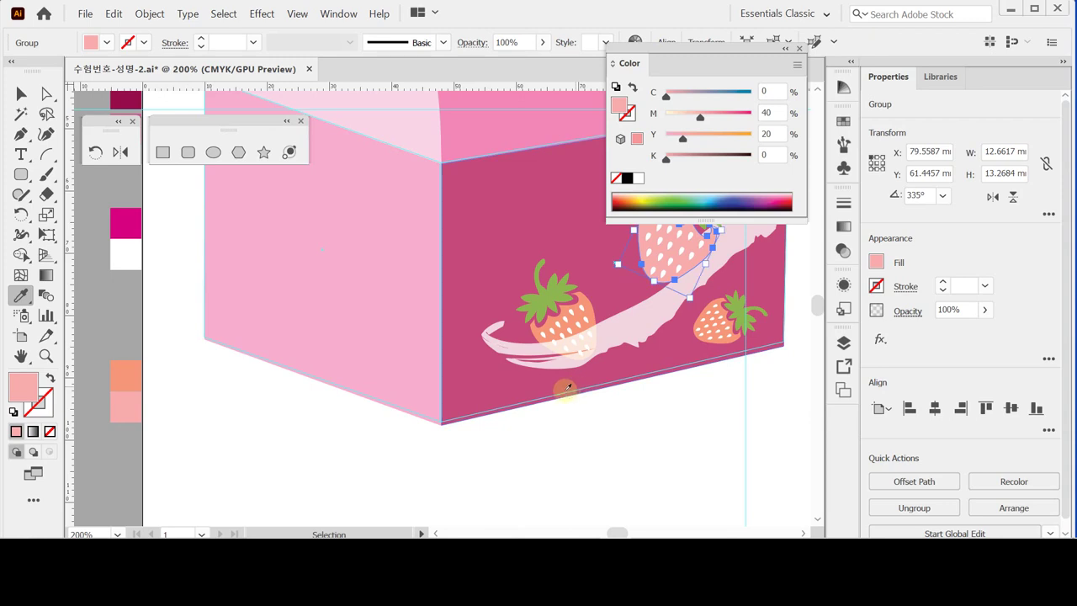
pyautogui.hotkey('ctrl', 's')
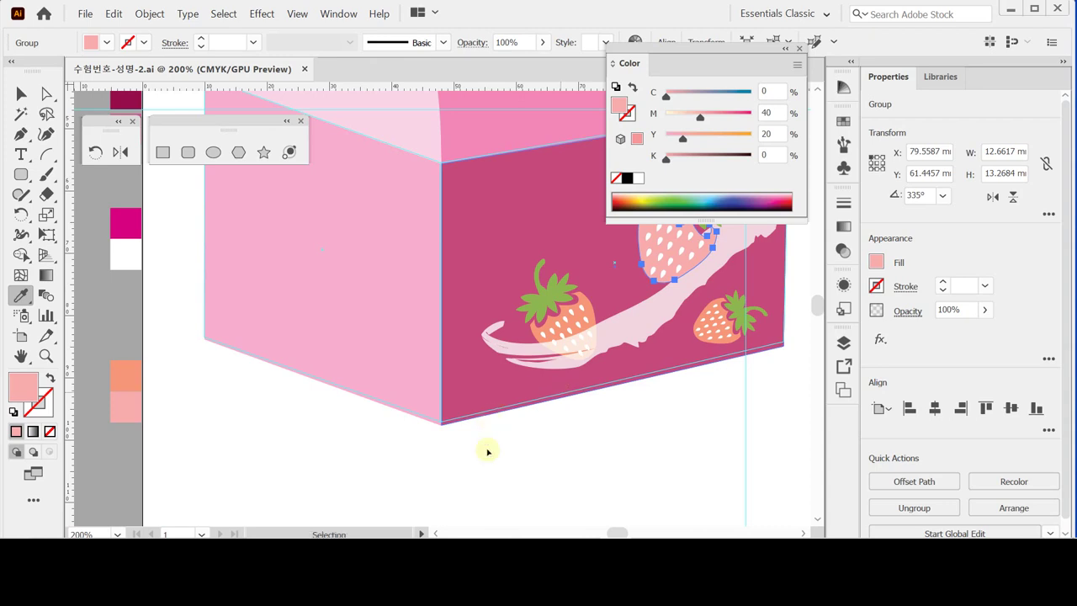
# - Start a point text object on the pink front slope of the box lid, below the handle
pyautogui.moveTo(475, 190); pyautogui.dragTo(373, 261)
pyautogui.hotkey('ctrl', 'shift', 'a')
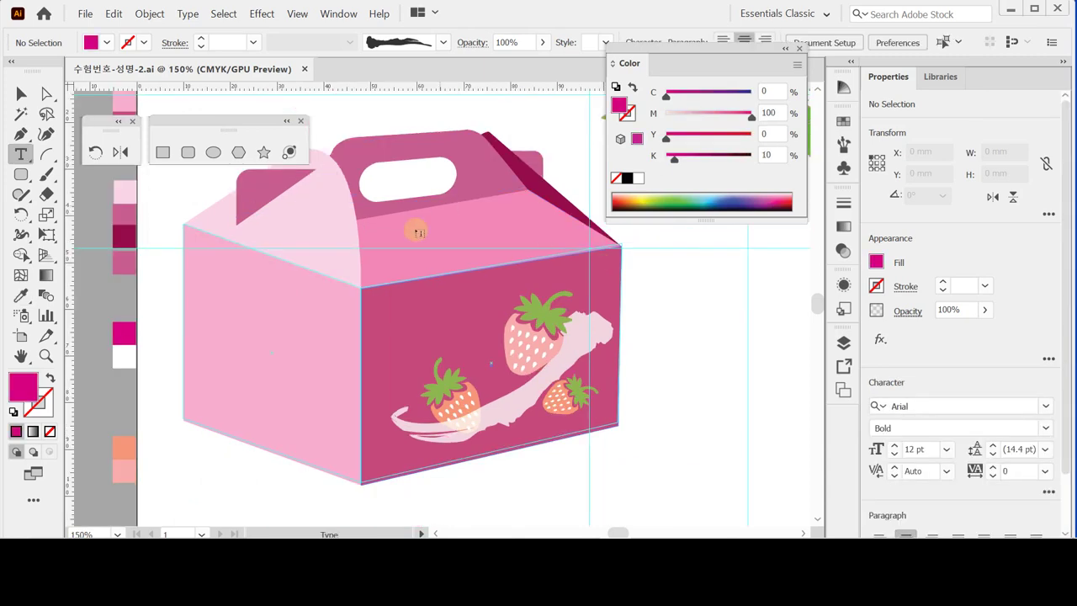
pyautogui.click(417, 236)
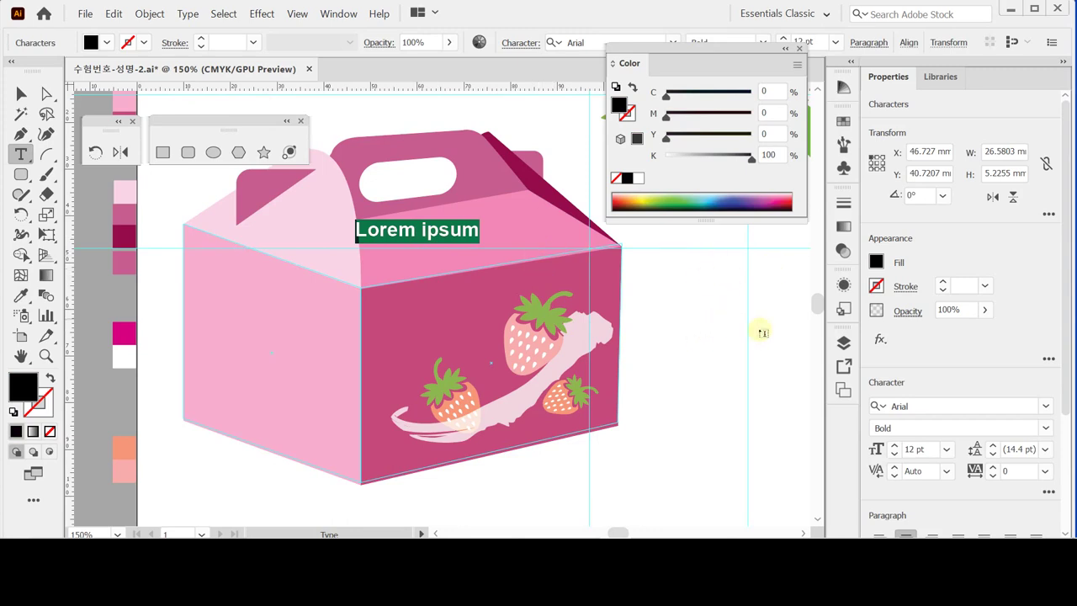
# - Search for the Arial font and set the new lid text to Arial Bold
pyautogui.scroll(-3, 1065, 340)
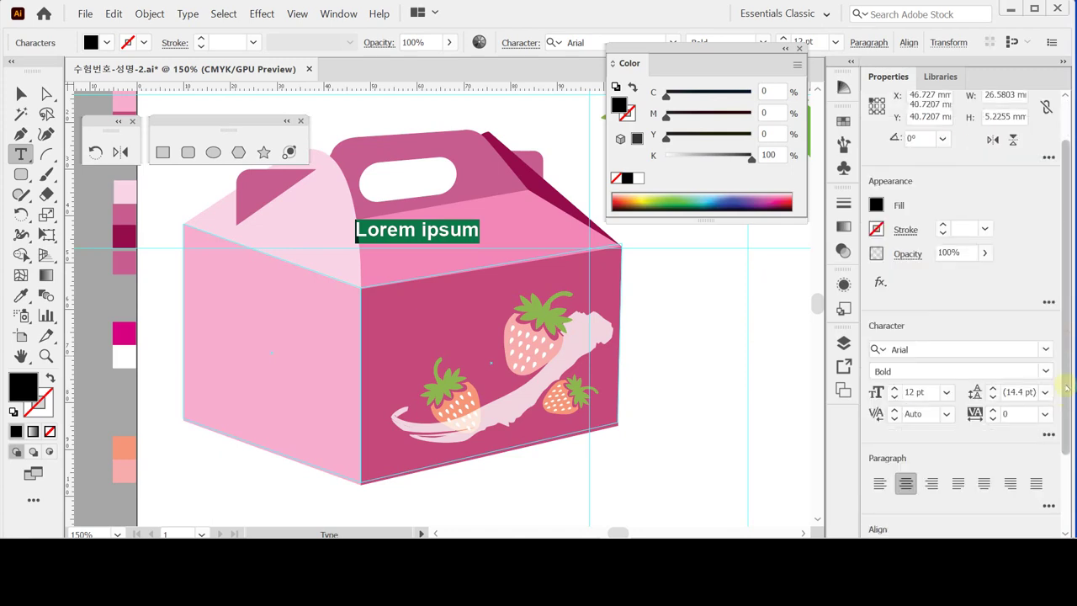
pyautogui.hotkey('ctrl', 't')
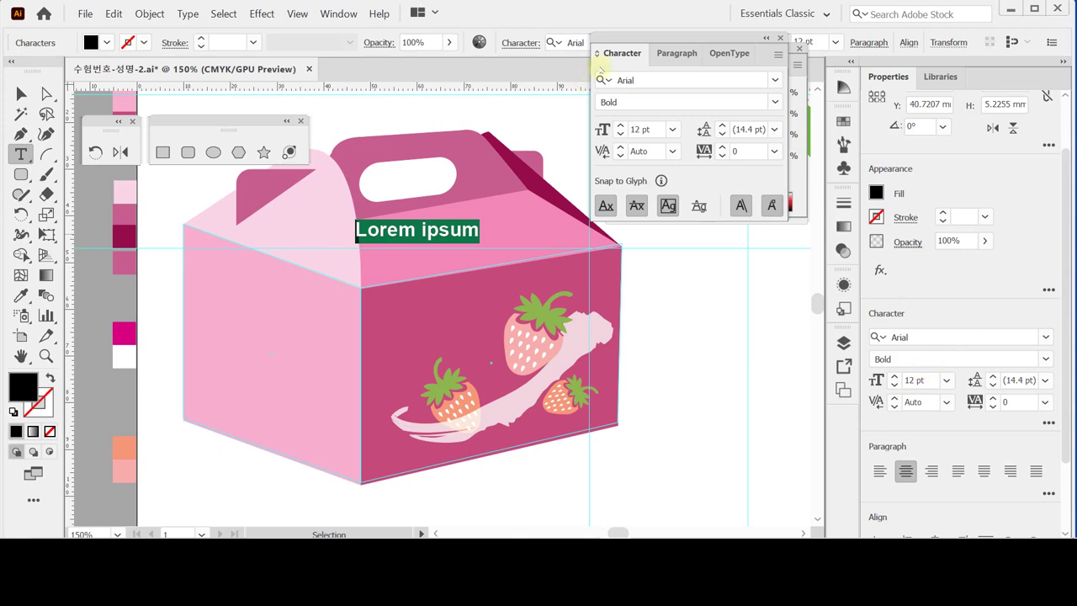
pyautogui.click(659, 84)
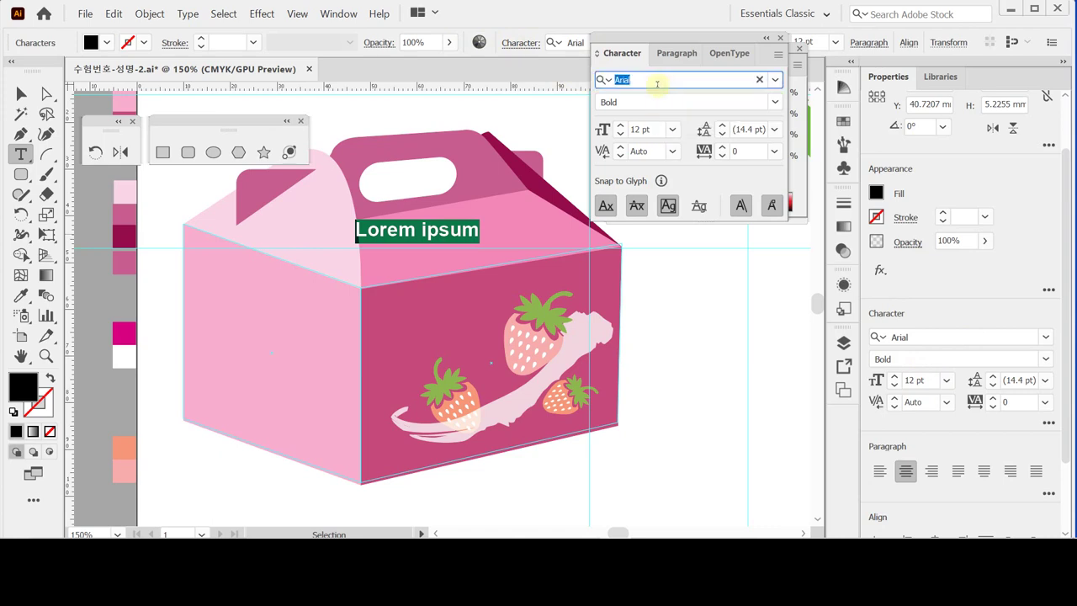
pyautogui.write('ari')
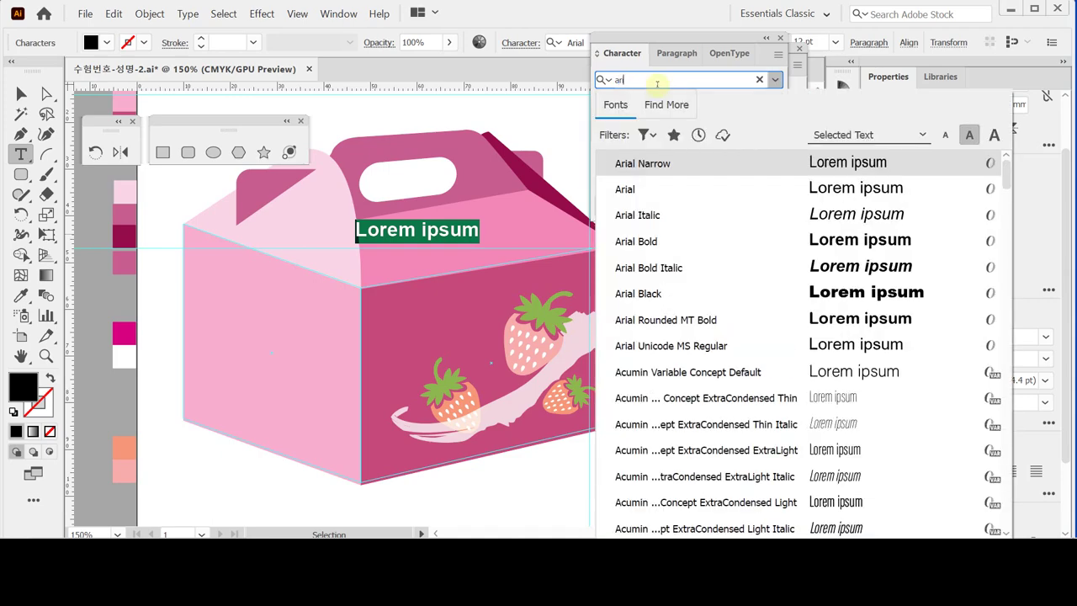
pyautogui.press('Down')
pyautogui.press('Down')
pyautogui.press('Down')
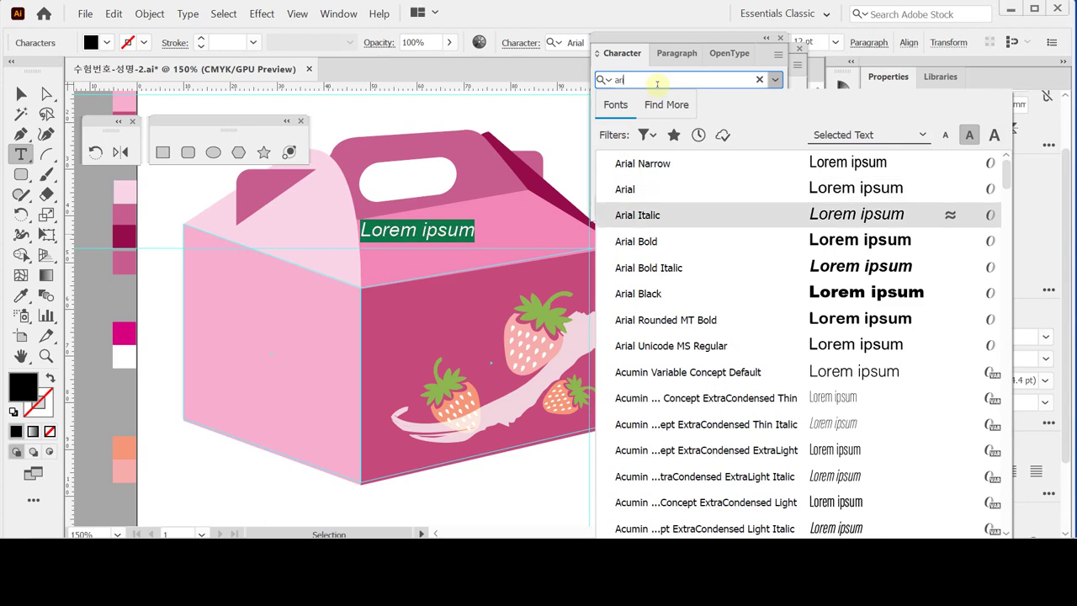
pyautogui.press('Return')
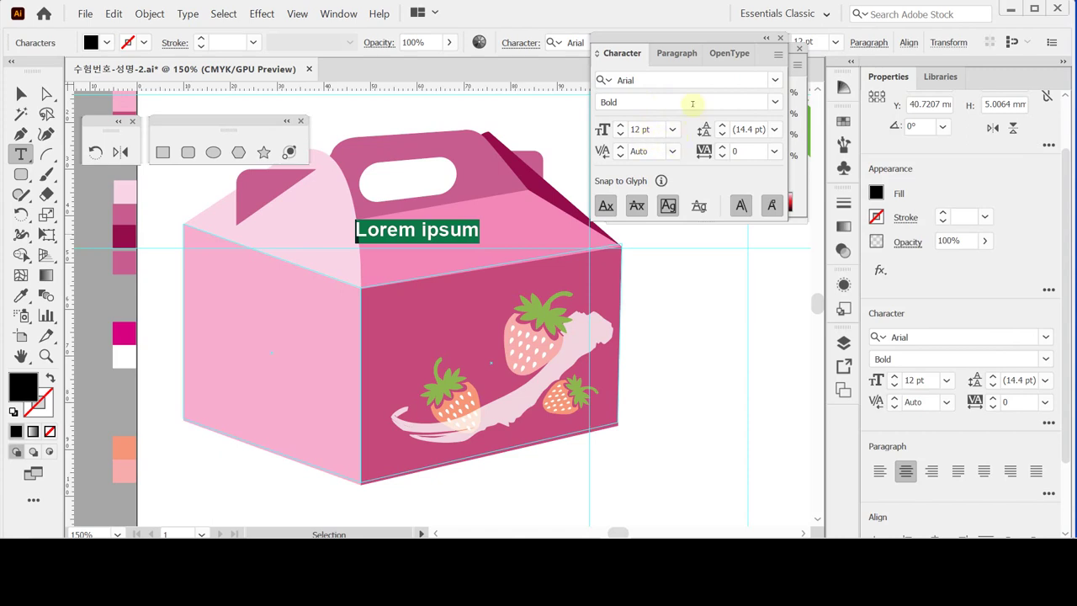
# - Fill the placeholder lid text with the dark pink colour M 100, K 10
pyautogui.click(677, 53)
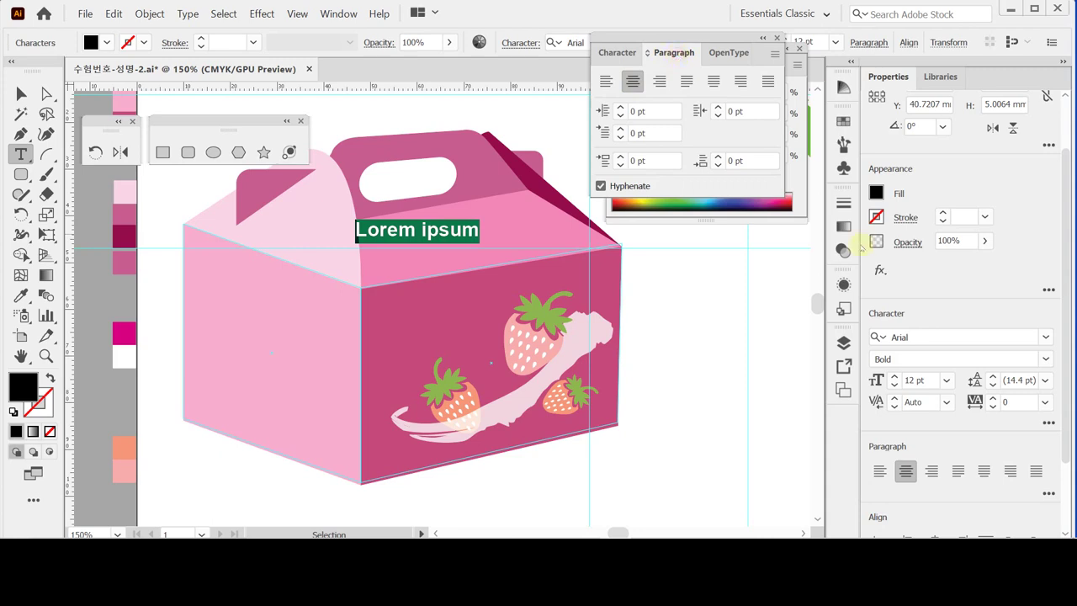
pyautogui.click(876, 193)
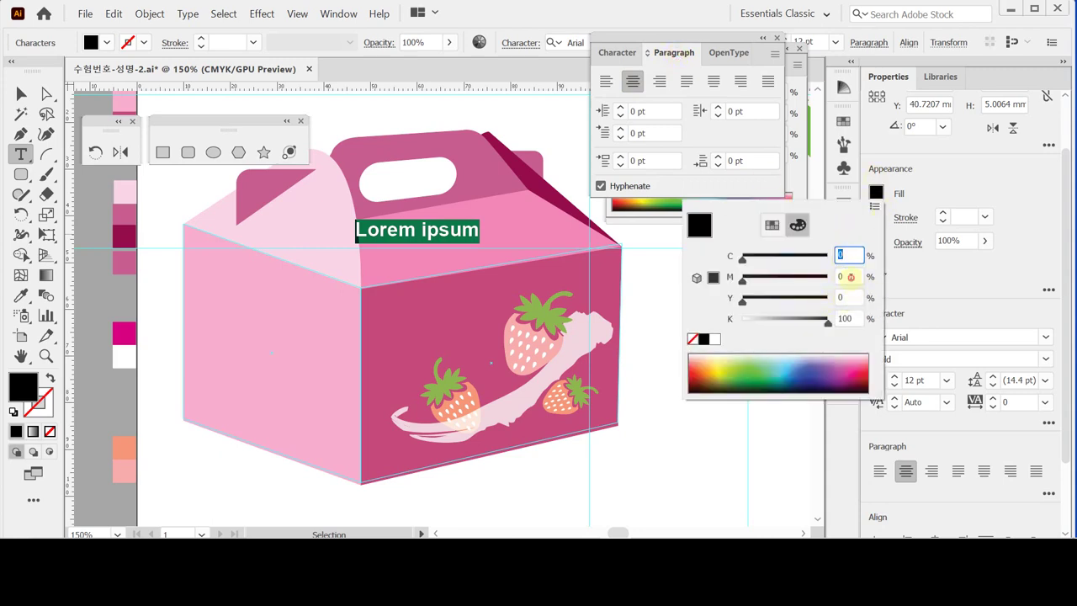
pyautogui.click(848, 276)
pyautogui.write('1')
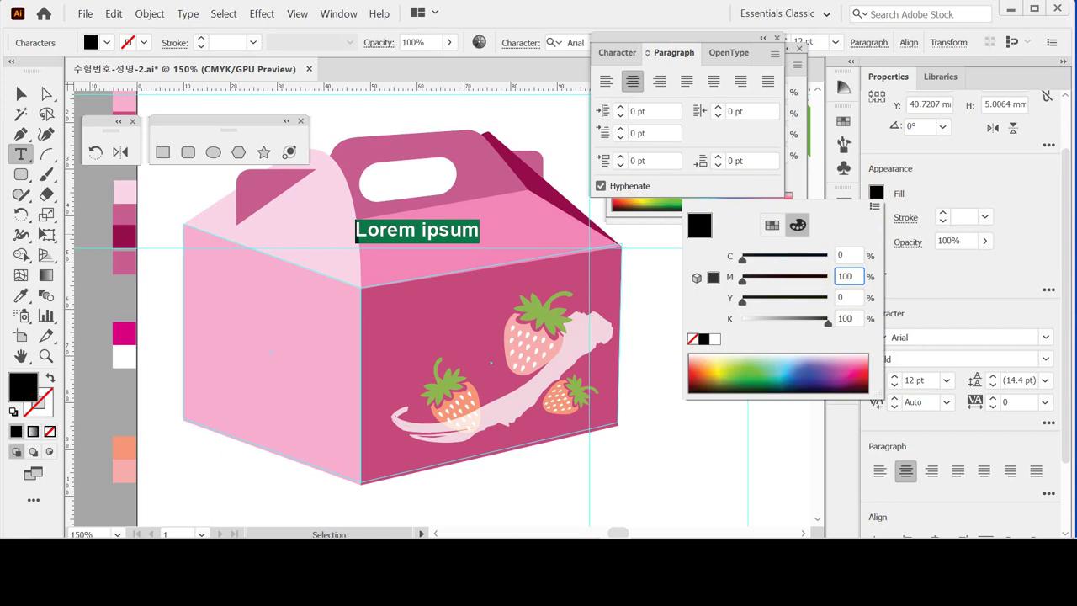
pyautogui.write('00')
pyautogui.press('Tab')
pyautogui.press('Tab')
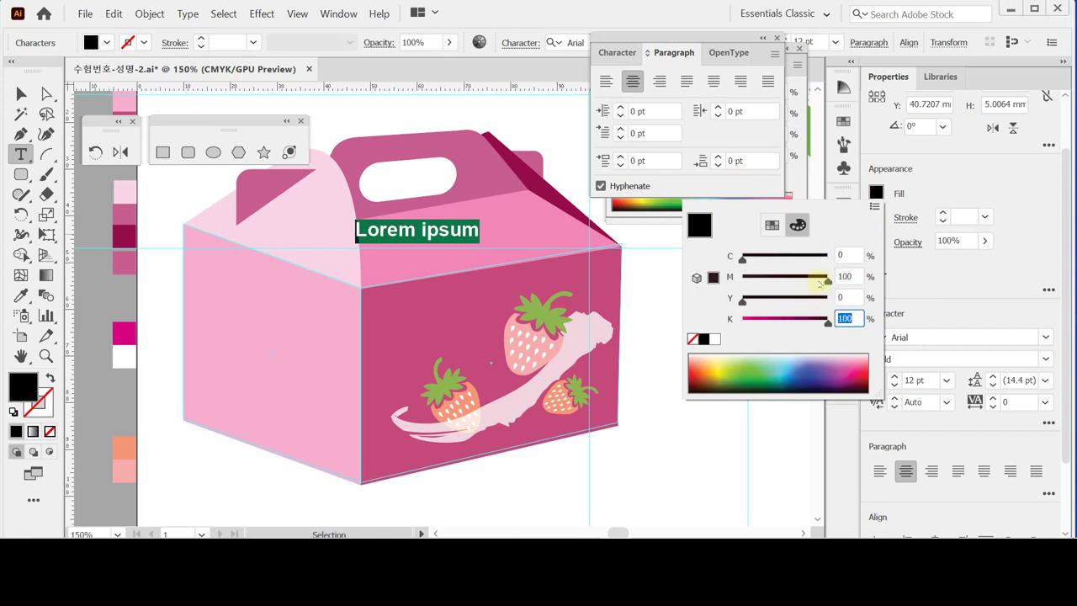
pyautogui.write('0')
pyautogui.press('Return')
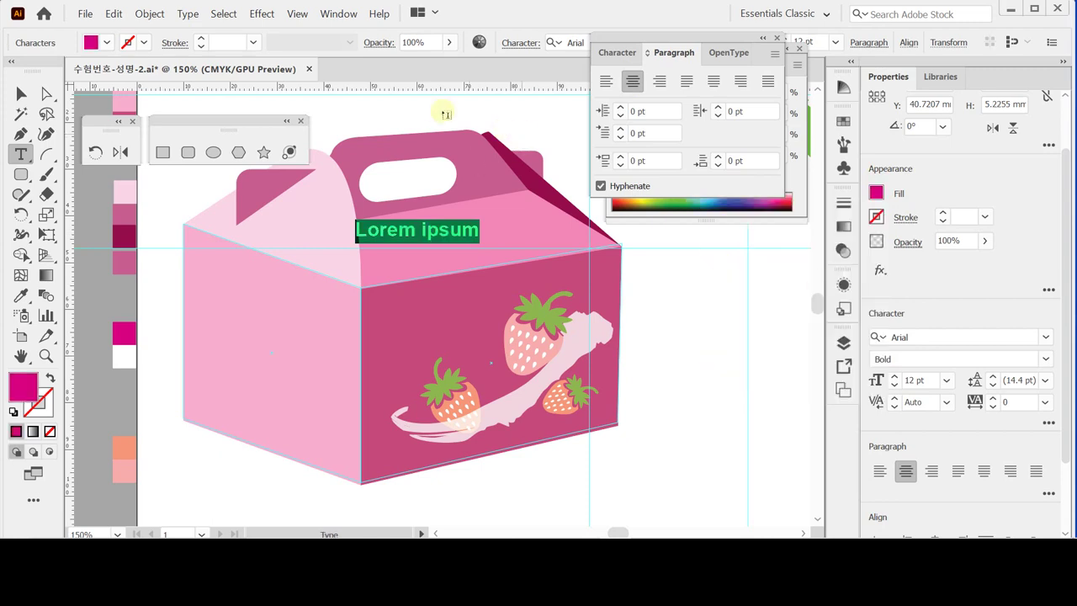
# - Replace the placeholder with "Strawberry Cake" on two lines and move it right, onto the middle of the lid's front slope
pyautogui.click(423, 234)
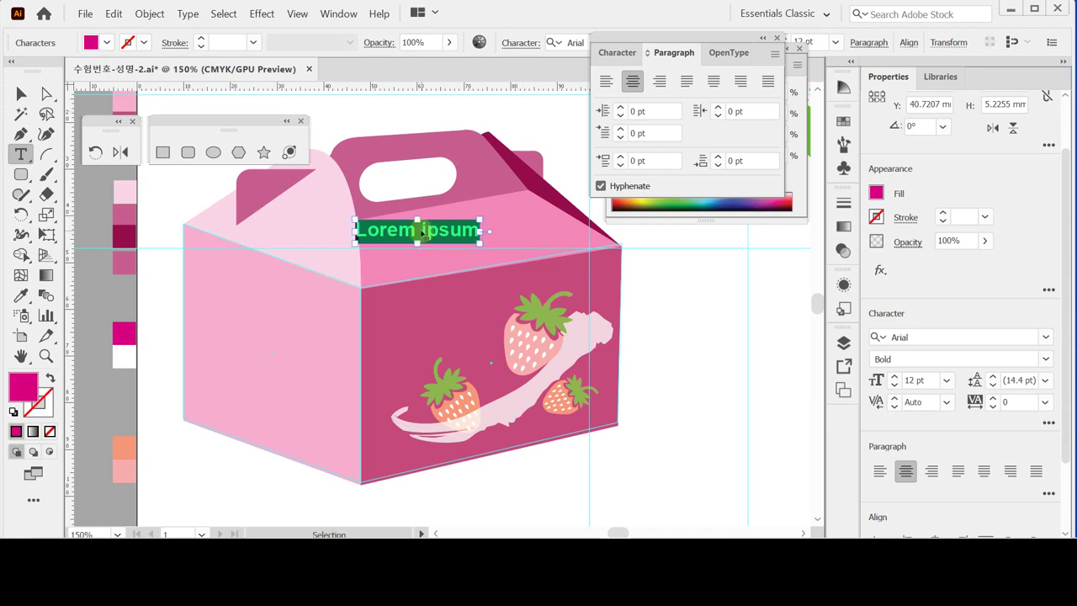
pyautogui.write('Strawberry Cake')
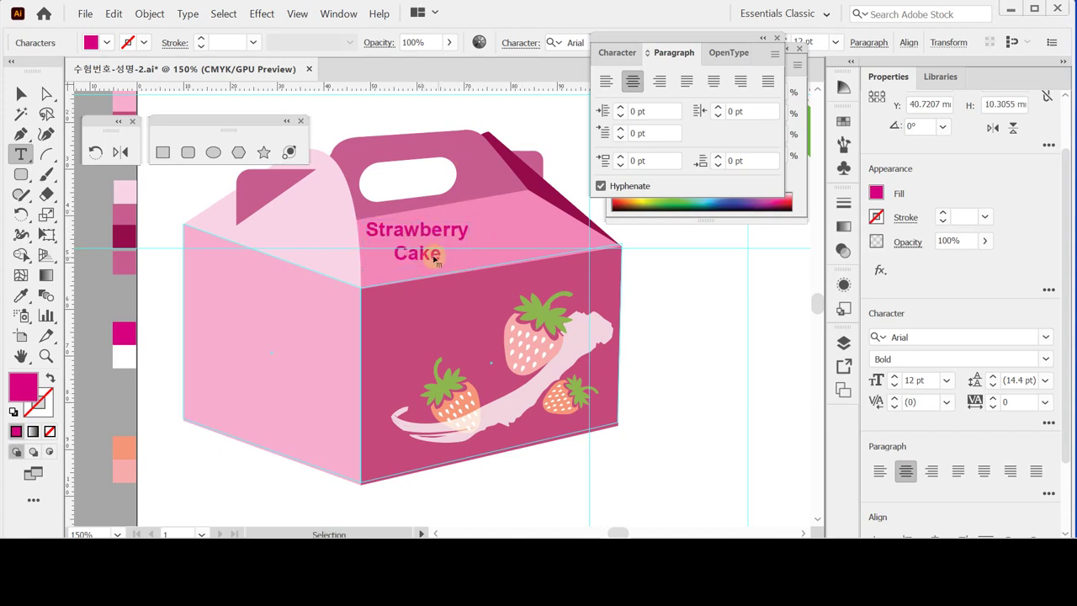
pyautogui.moveTo(436, 261); pyautogui.dragTo(476, 257)
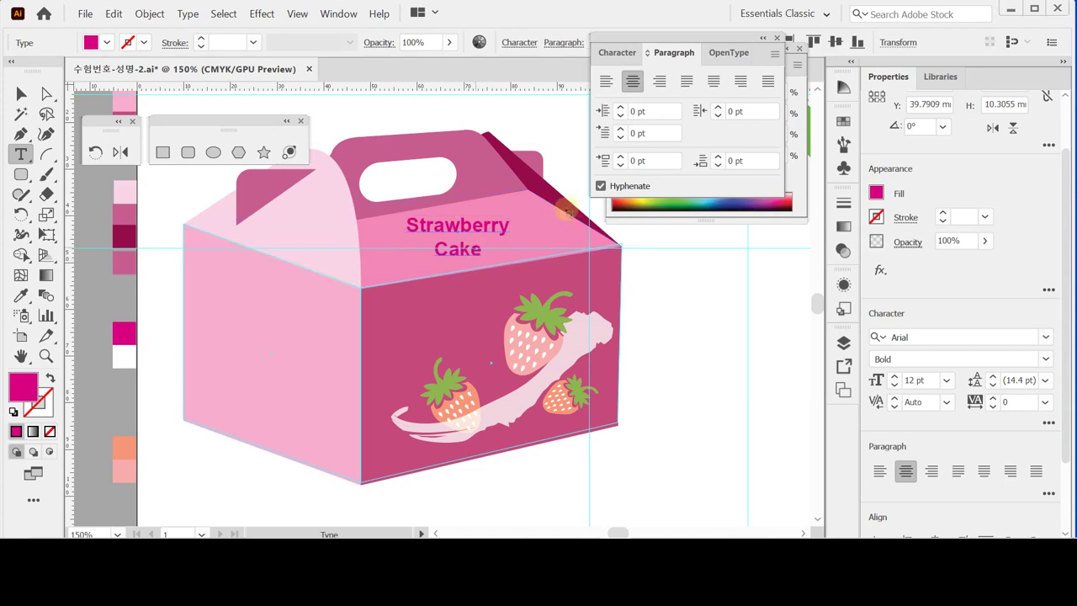
# - Recolour only the word "Cake" in the lid text to white
pyautogui.click(617, 52)
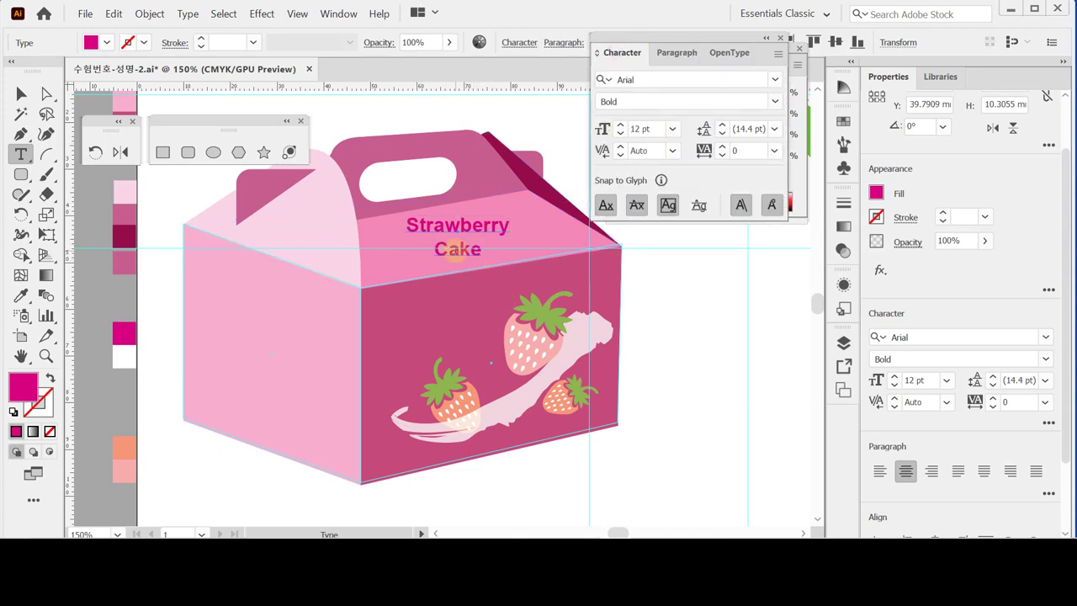
pyautogui.doubleClick(454, 249)
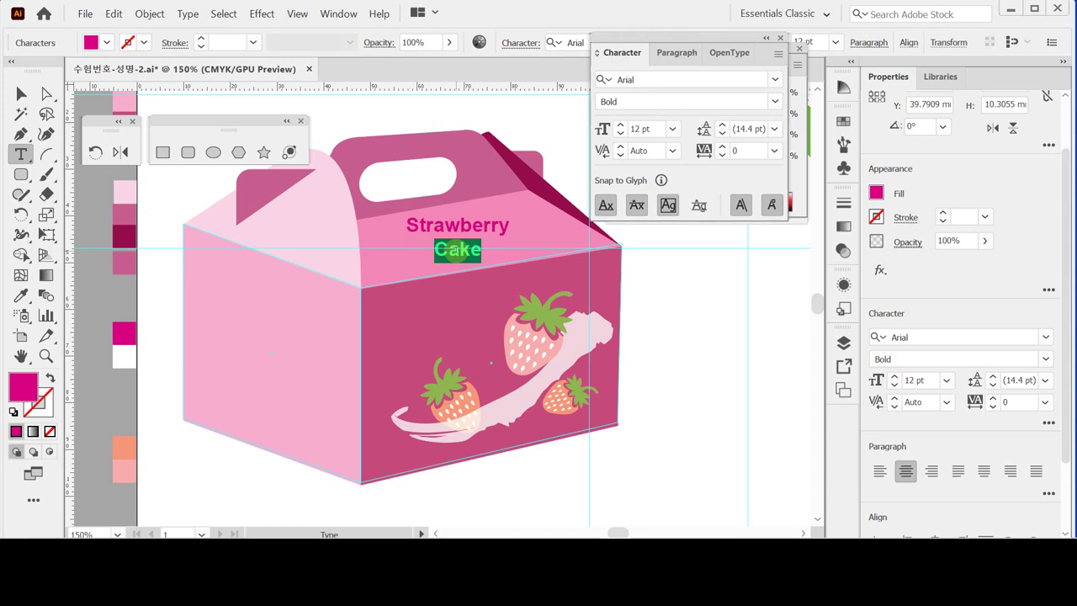
pyautogui.click(877, 193)
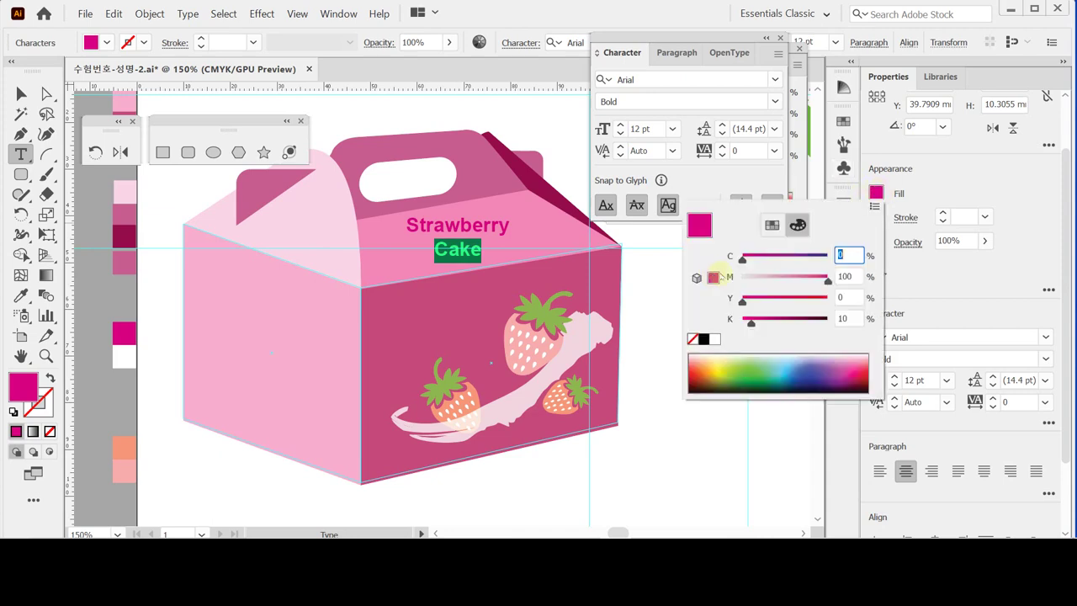
pyautogui.click(713, 338)
pyautogui.click(877, 193)
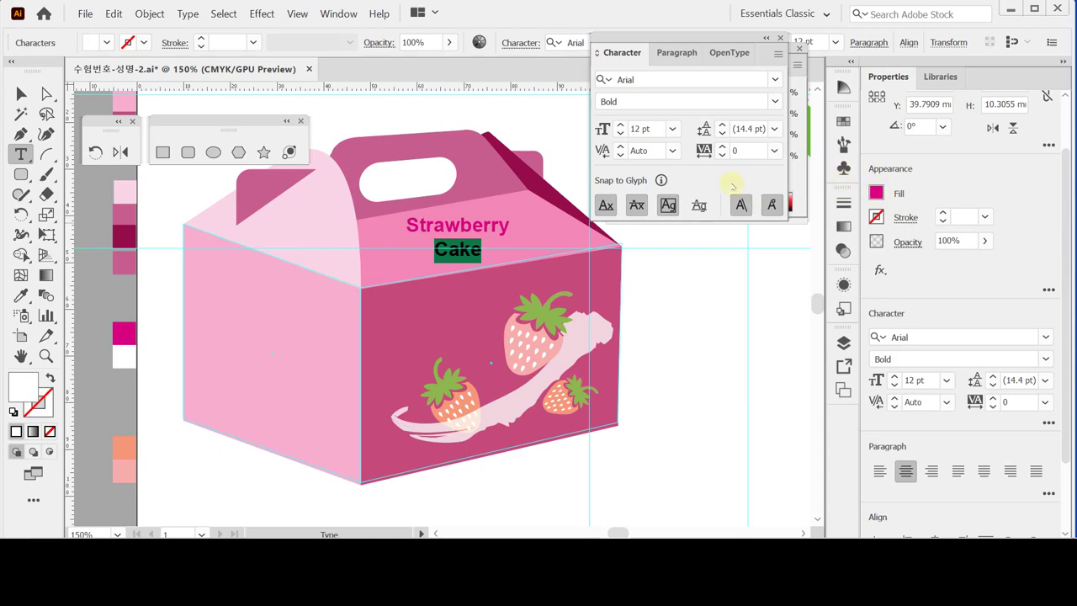
pyautogui.keyDown('ctrl'); pyautogui.click(499, 227); pyautogui.keyUp('ctrl')
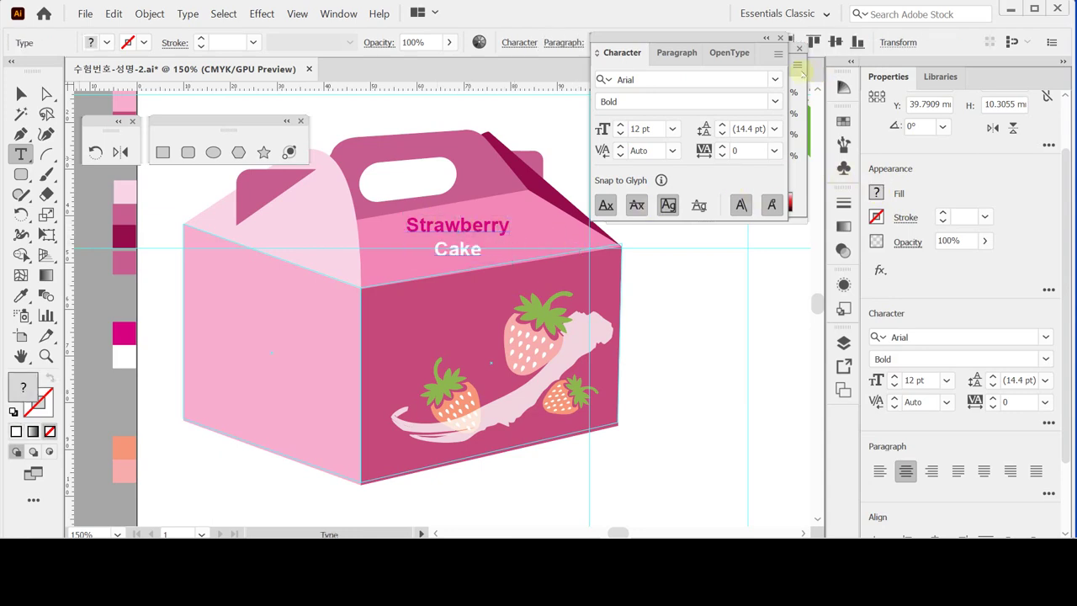
# - Rotate the "Strawberry Cake" lid text by 8° to follow the slope of the lid
pyautogui.click(798, 72)
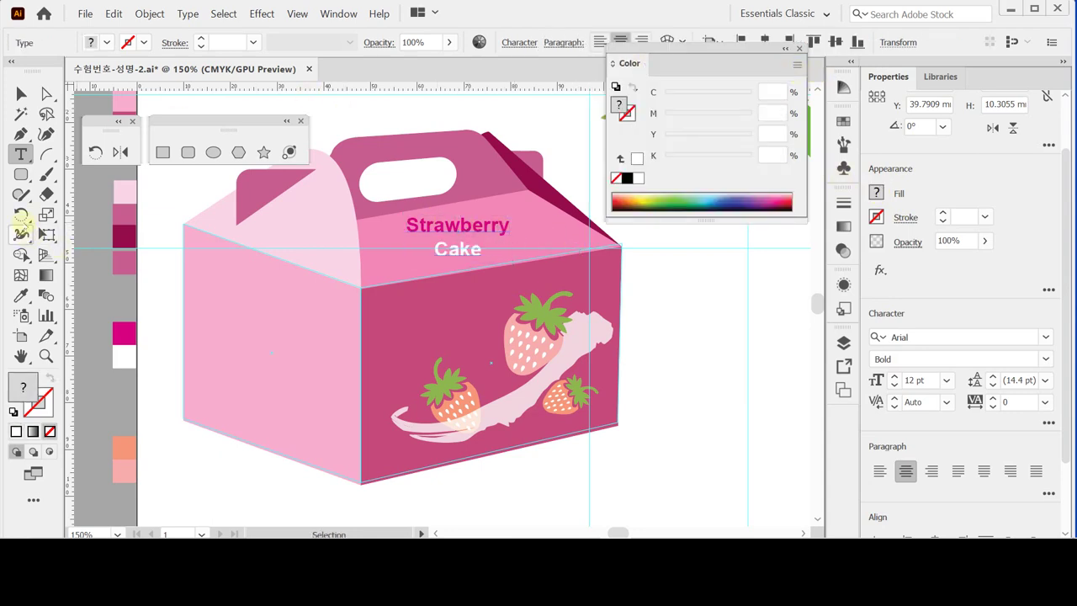
pyautogui.click(21, 214)
pyautogui.doubleClick(21, 215)
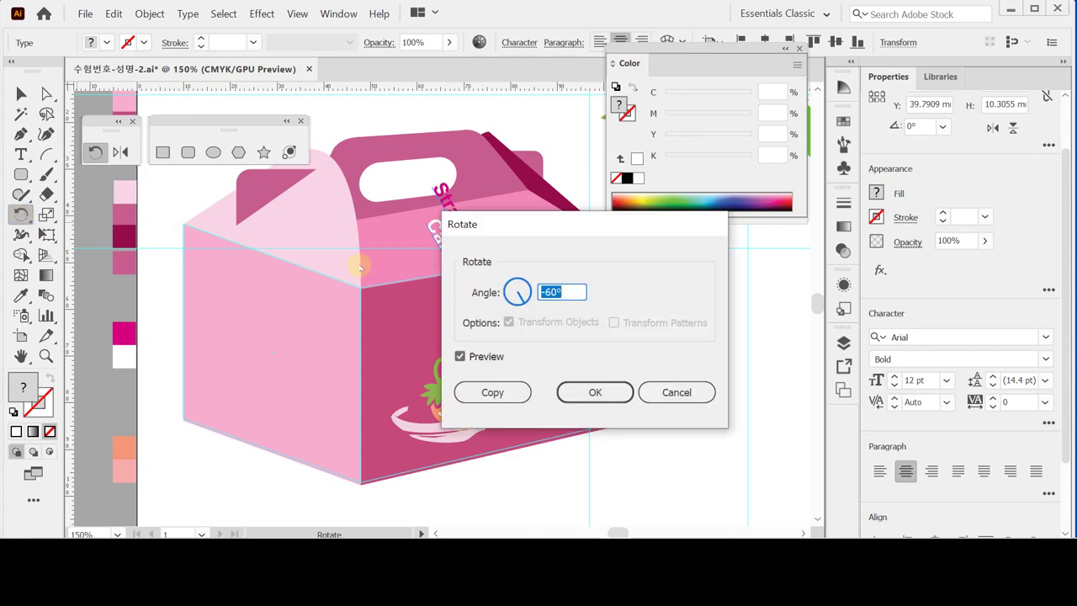
pyautogui.write('8')
pyautogui.press('Tab')
pyautogui.click(604, 390)
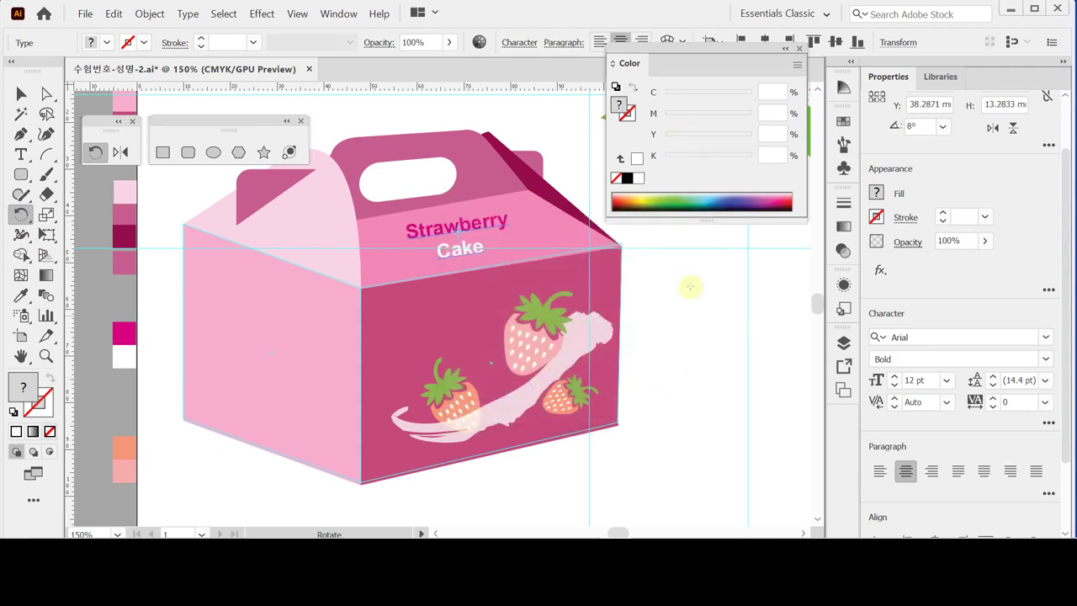
# - Show the full character options for the lid text and check its font family and style
pyautogui.hotkey('ctrl', 't')
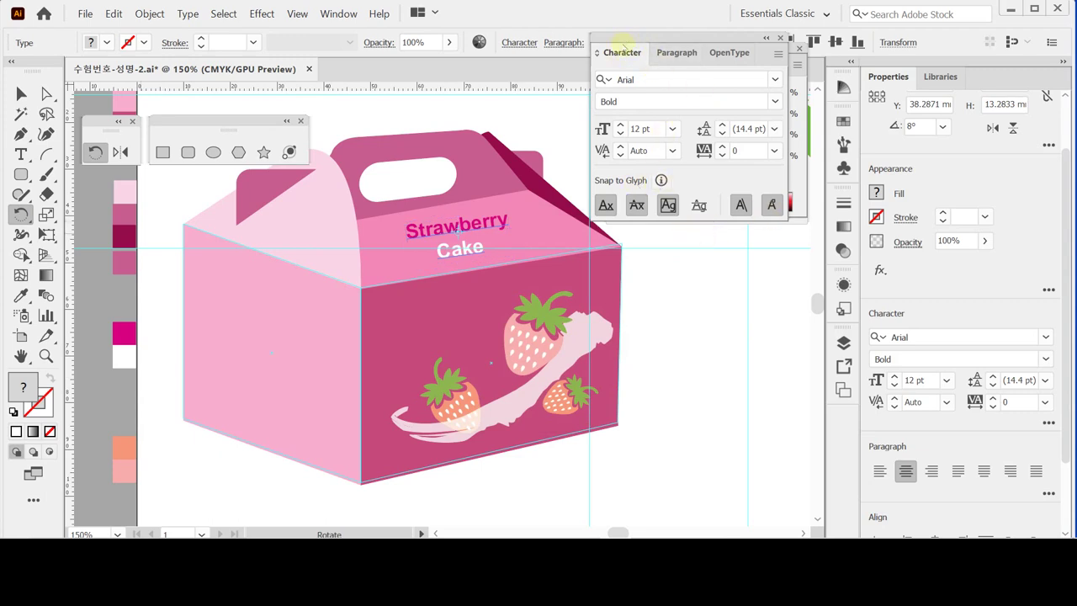
pyautogui.click(615, 53)
pyautogui.click(615, 53)
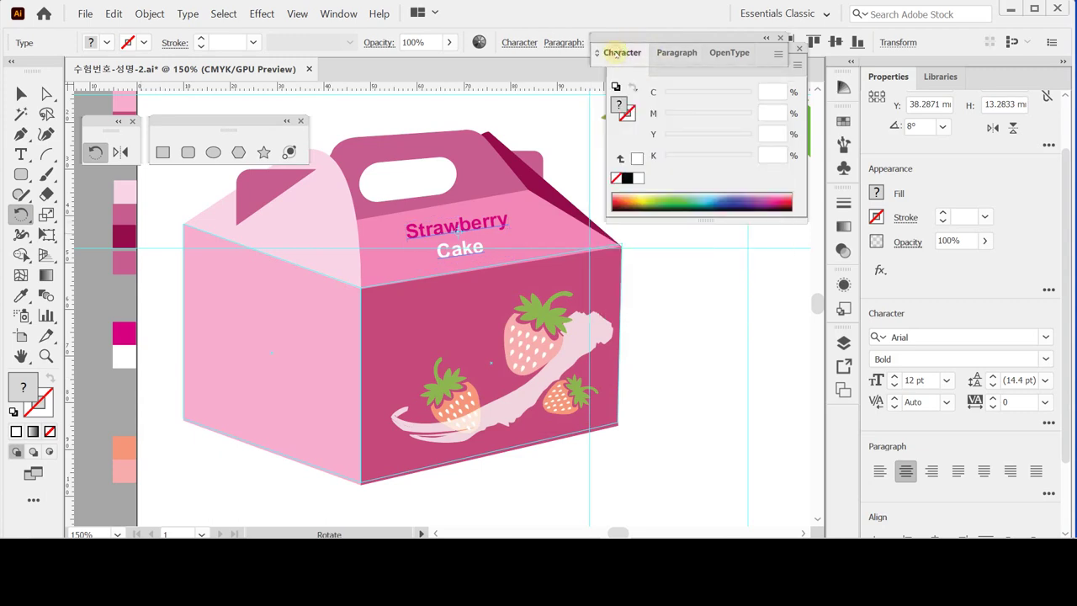
pyautogui.click(615, 53)
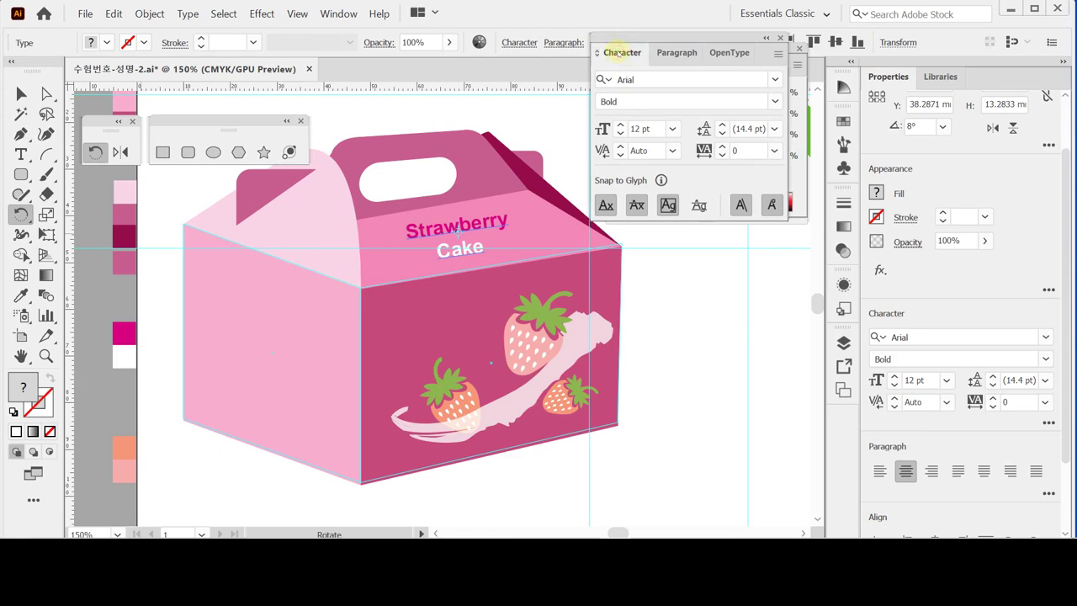
pyautogui.click(617, 52)
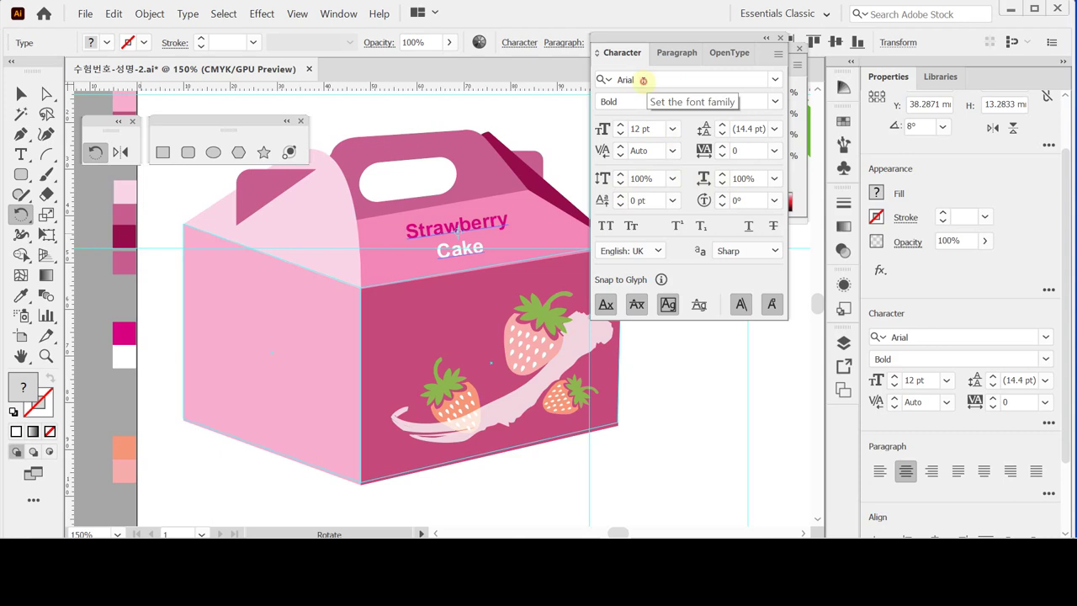
pyautogui.click(643, 79)
pyautogui.click(637, 101)
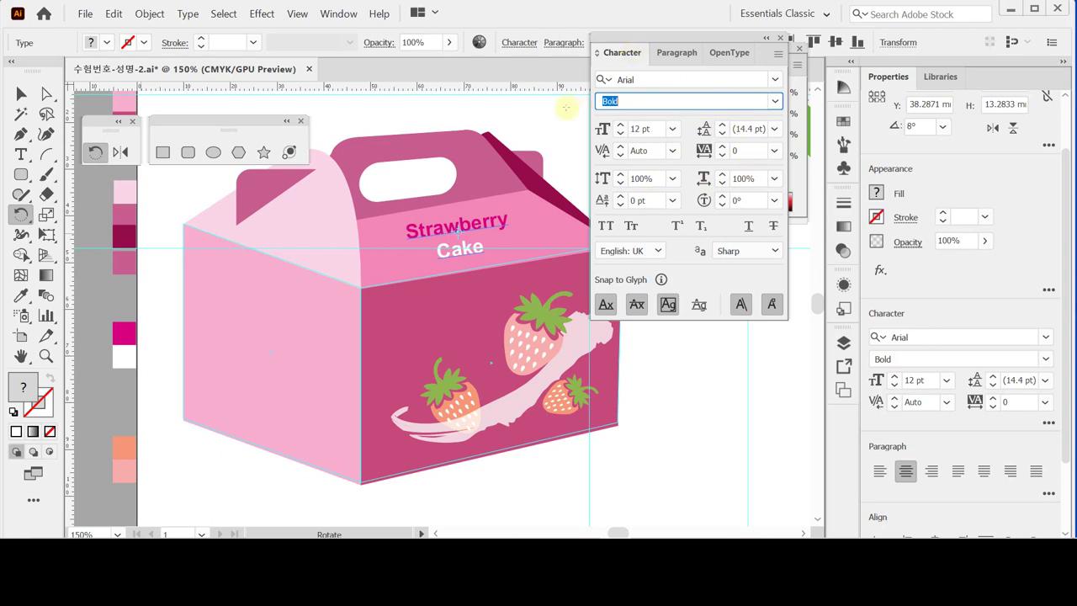
# - Nudge the lid text slightly left and place a copy of it on the upper part of the light pink side panel
pyautogui.press('ctrl')
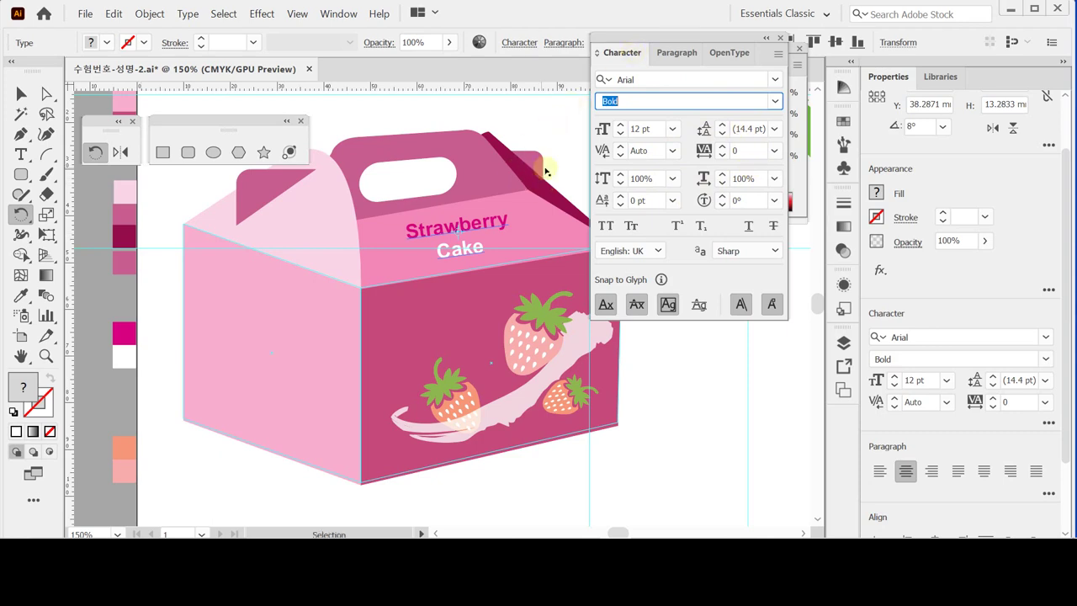
pyautogui.keyDown('ctrl'); pyautogui.click(477, 222); pyautogui.keyUp('ctrl')
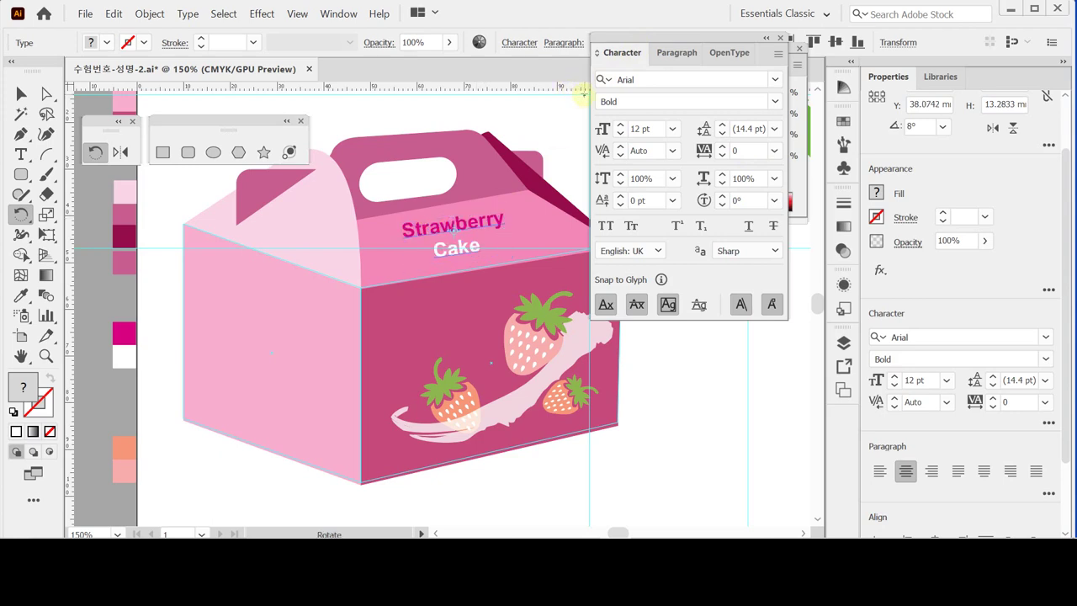
pyautogui.press('ctrl')
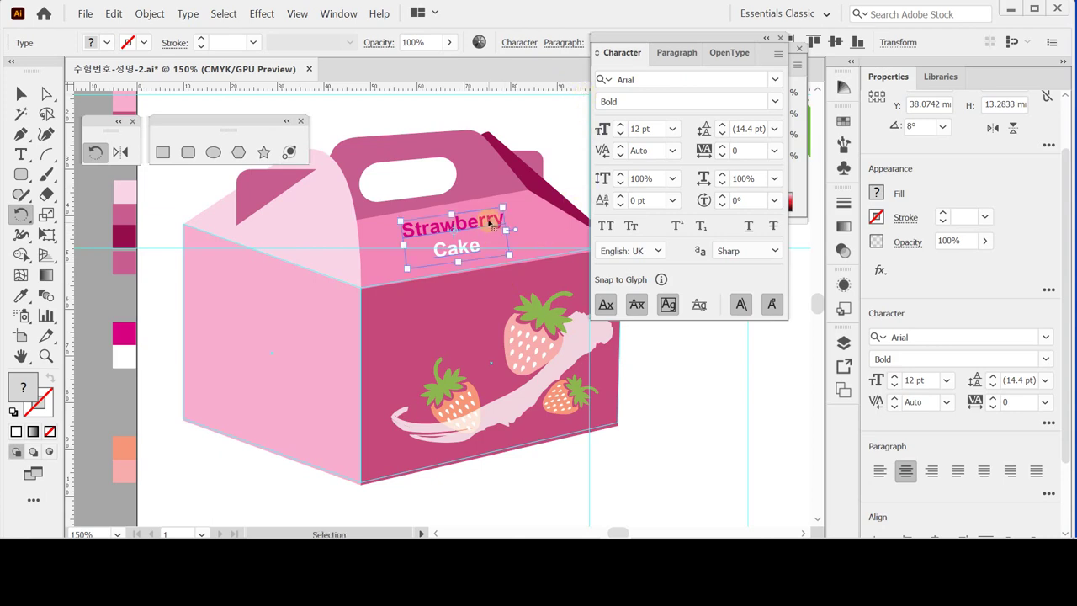
pyautogui.hotkey('ctrl', 't')
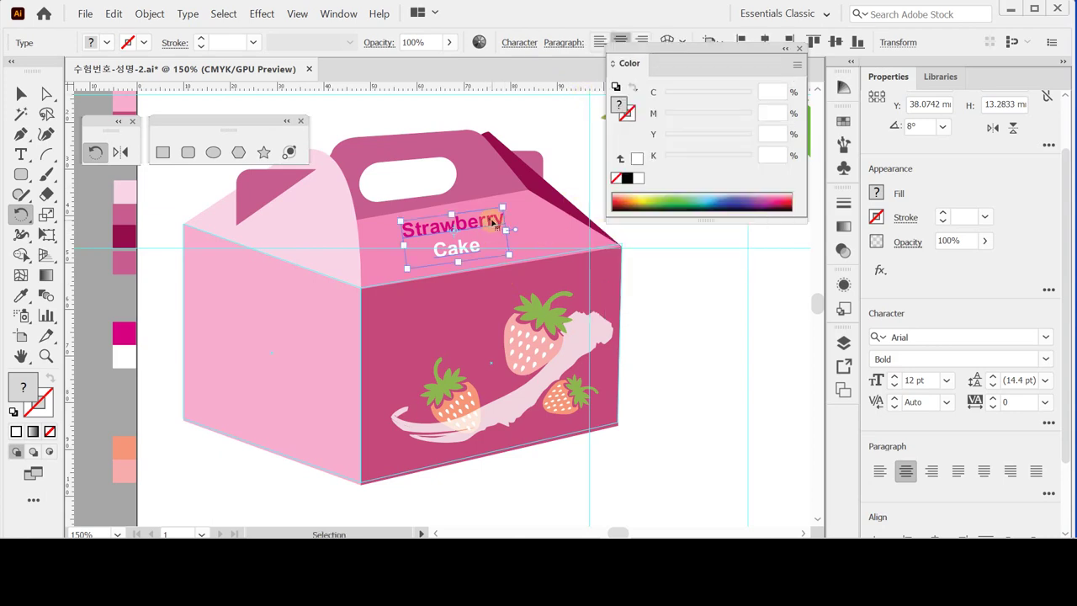
pyautogui.moveTo(499, 220); pyautogui.dragTo(482, 292)
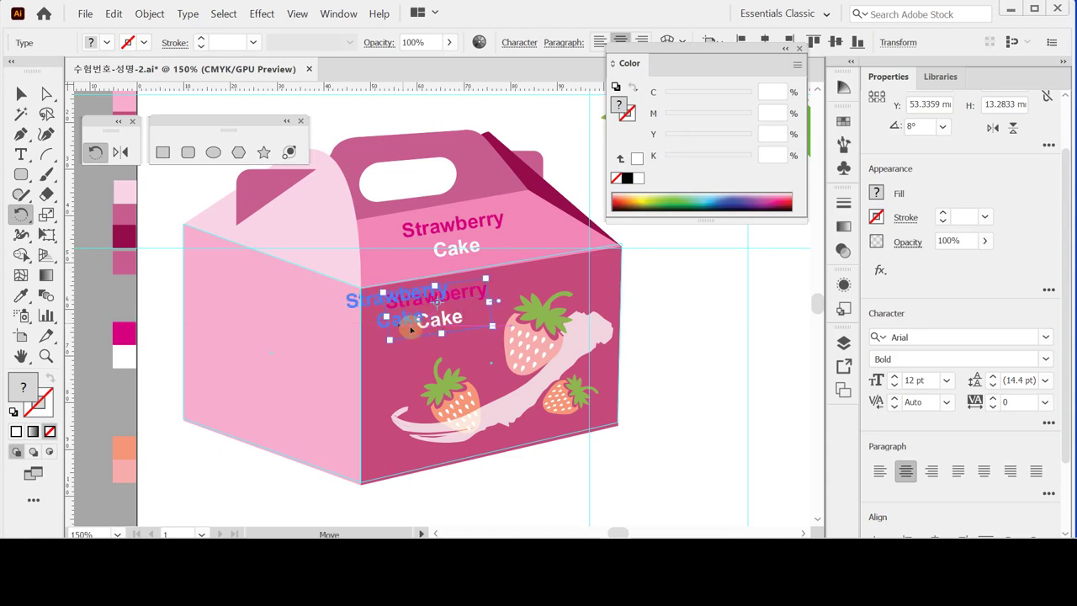
pyautogui.moveTo(415, 322); pyautogui.dragTo(269, 313)
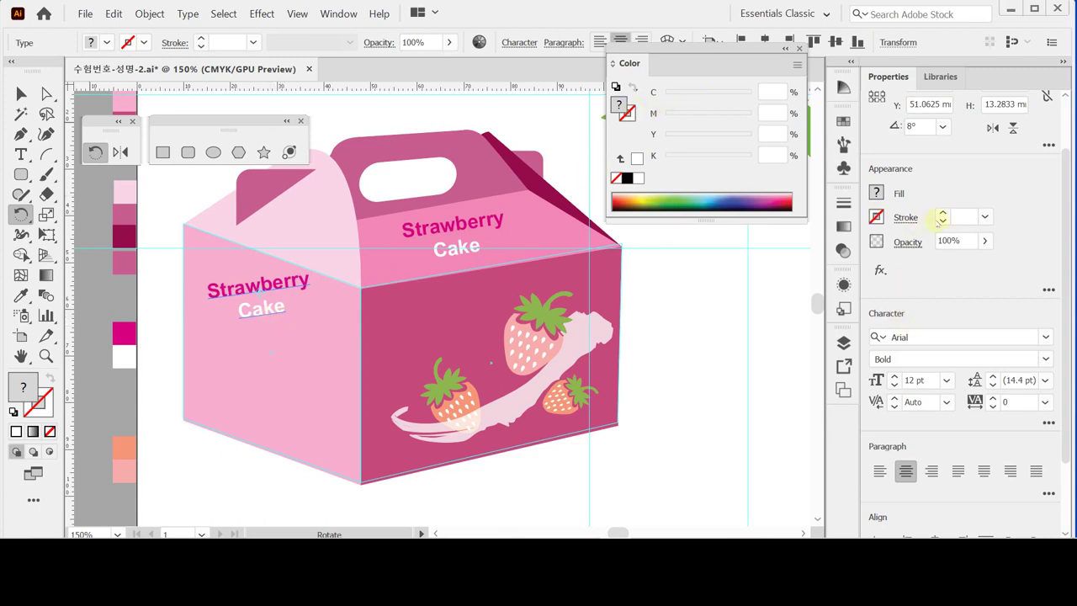
# - Set the font size of the copied text on the side panel to 17 pt
pyautogui.hotkey('ctrl', 't')
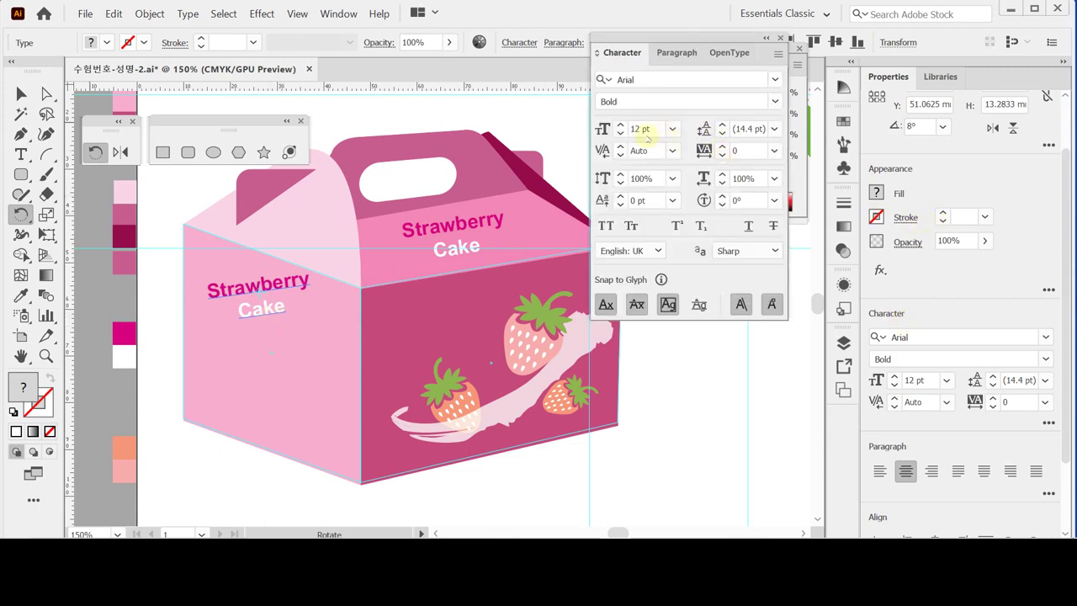
pyautogui.click(603, 128)
pyautogui.write('17')
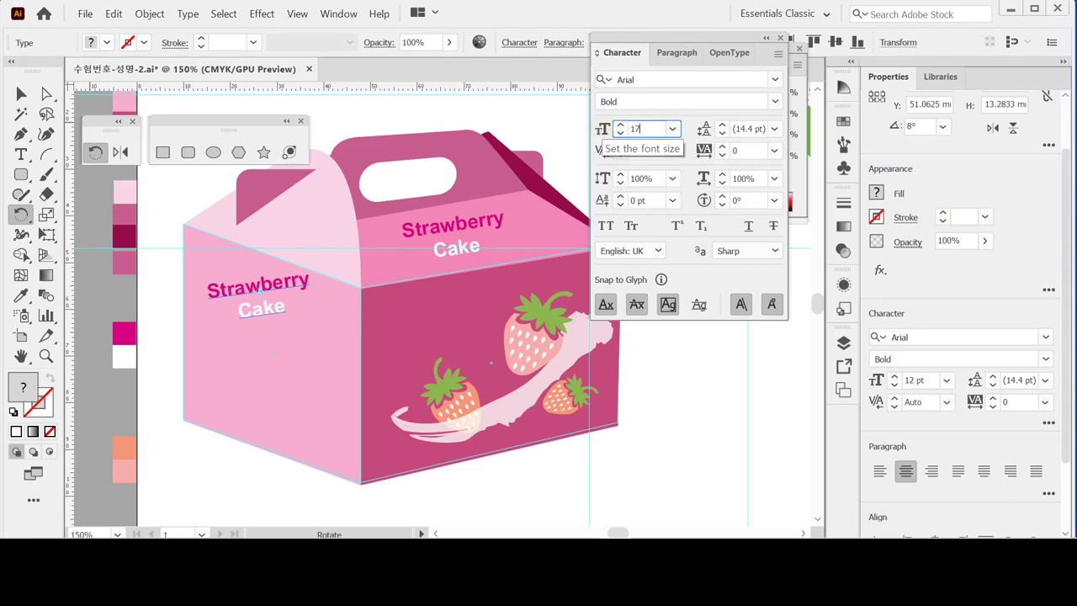
pyautogui.press('Return')
pyautogui.click(524, 175)
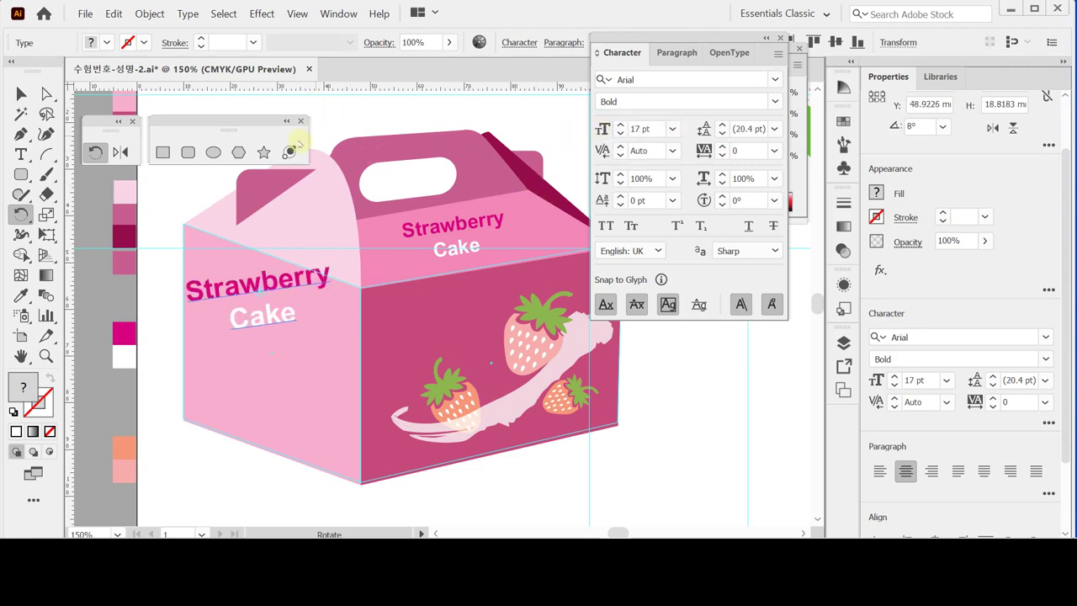
# - Shear the side panel text by 200° along the vertical axis
pyautogui.moveTo(52, 215)
pyautogui.mouseDown()
pyautogui.moveTo(82, 231)
pyautogui.moveTo(50, 217)
pyautogui.mouseUp()
pyautogui.doubleClick(48, 216)
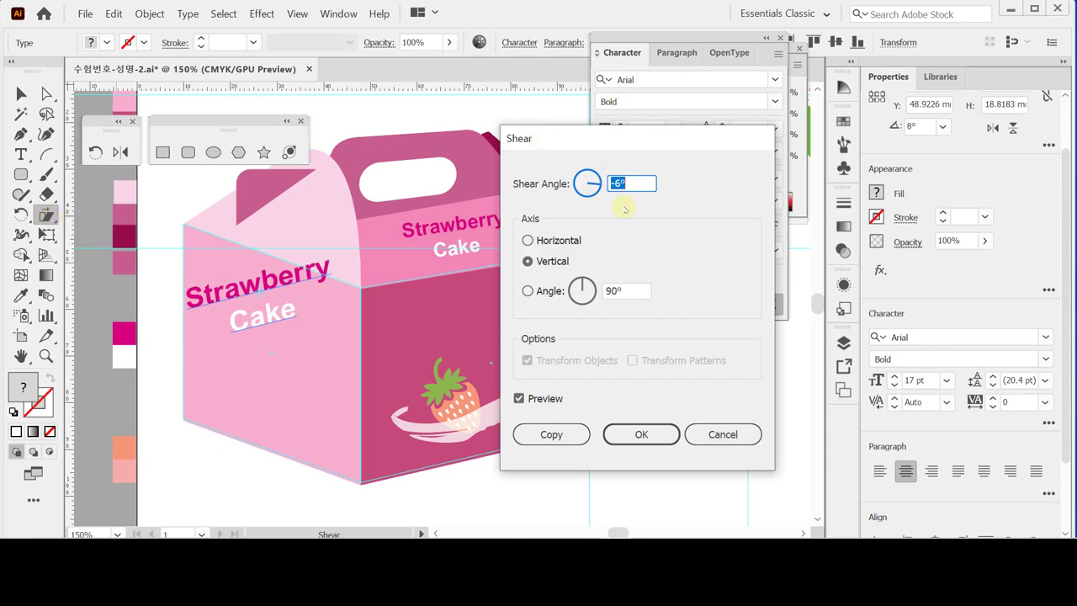
pyautogui.write('200')
pyautogui.press('Tab')
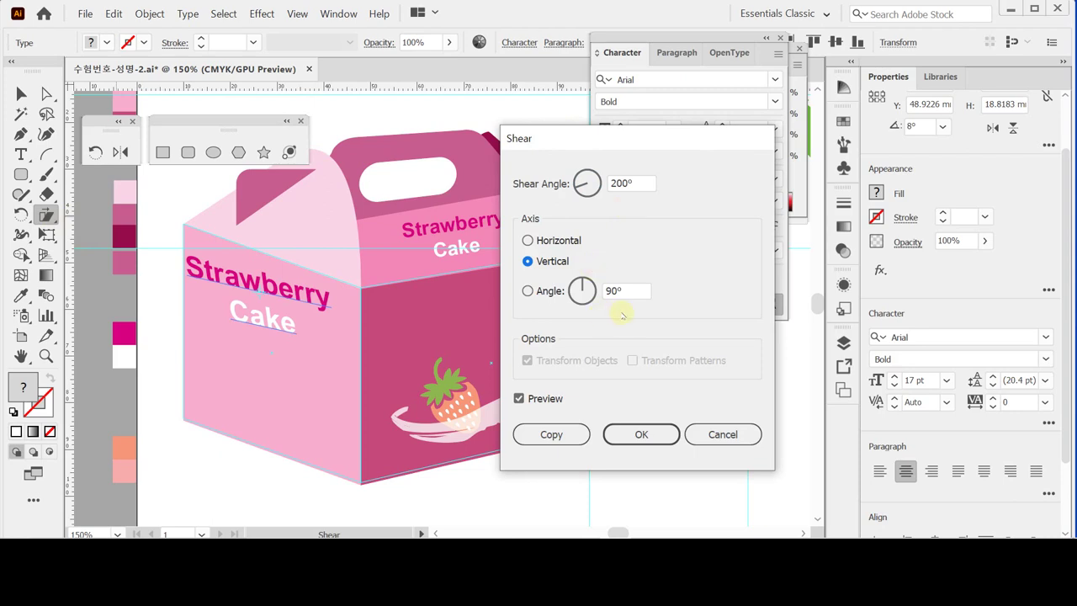
pyautogui.click(640, 434)
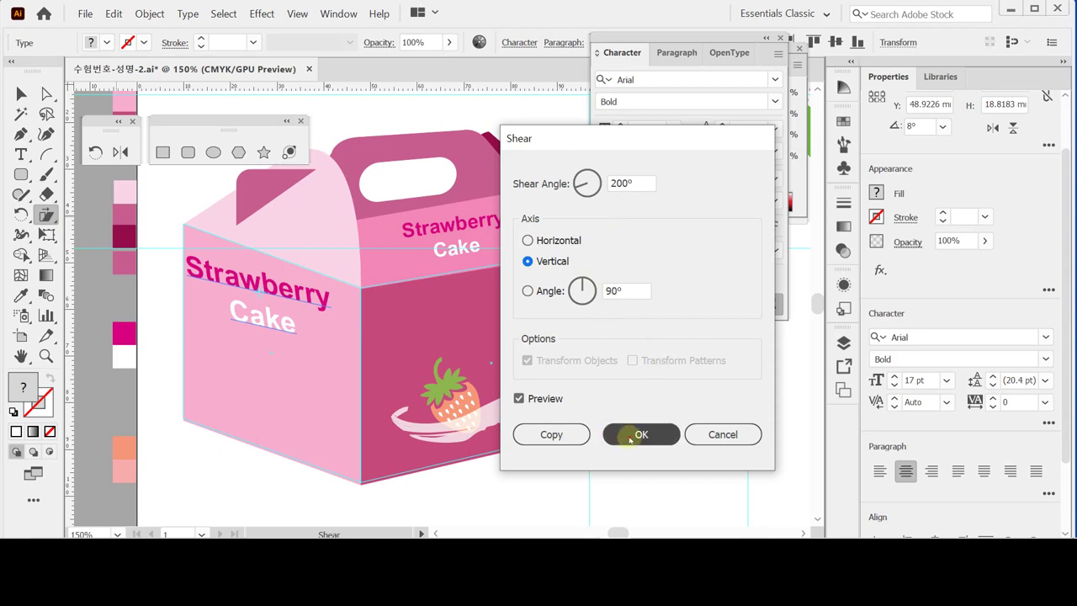
# - Move the sheared "Strawberry Cake" text slightly right and down on the side panel, and finish editing it
pyautogui.moveTo(313, 305); pyautogui.dragTo(335, 307)
pyautogui.press('t')
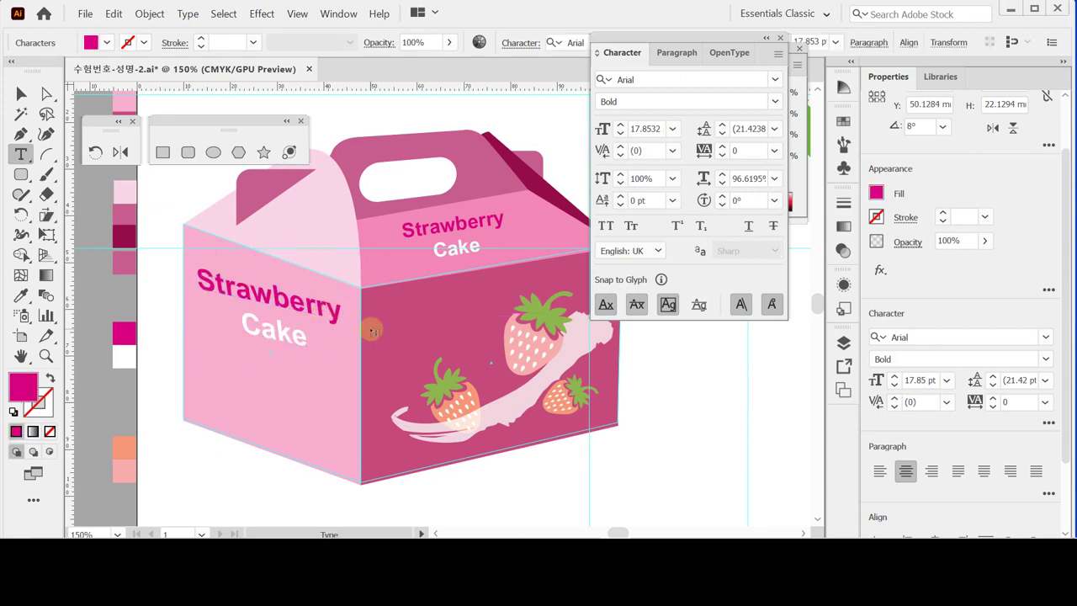
pyautogui.keyDown('ctrl'); pyautogui.click(287, 342); pyautogui.keyUp('ctrl')
pyautogui.hotkey('ctrl', 'shift', 'a')
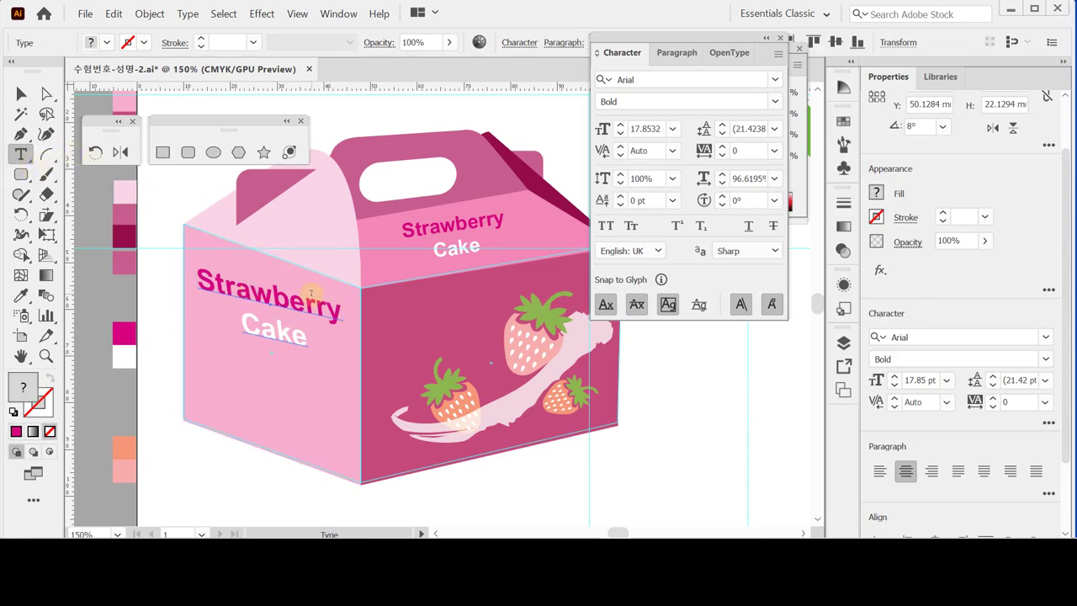
# - Undo the last move and shear of the "Strawberry Cake" text on the light pink side panel
pyautogui.hotkey('ctrl', 'z')
pyautogui.hotkey('ctrl', 'z')
pyautogui.hotkey('ctrl', 'z')
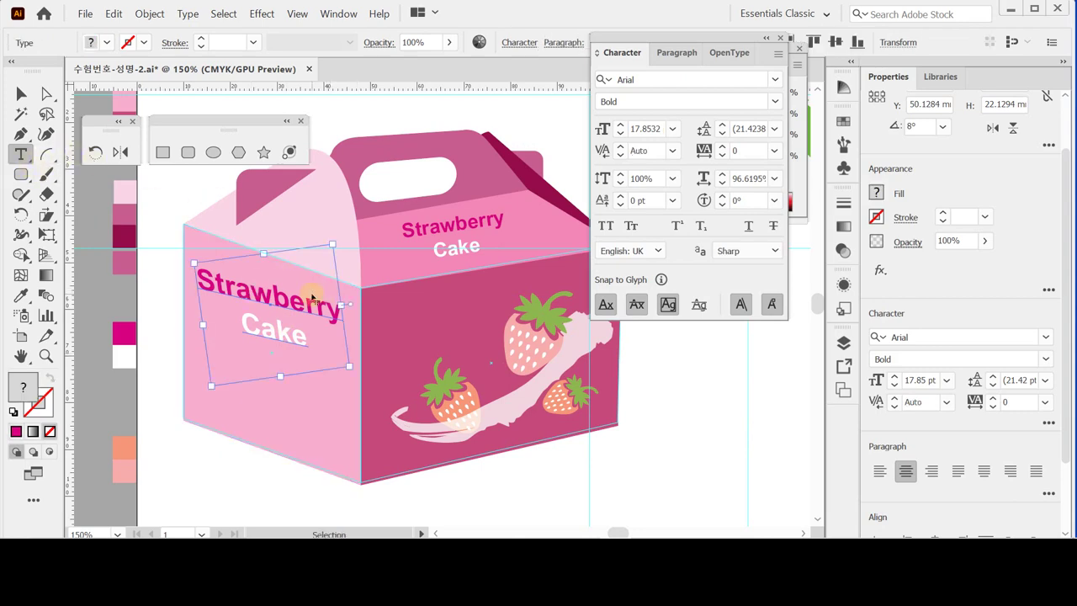
pyautogui.hotkey('ctrl', 'z')
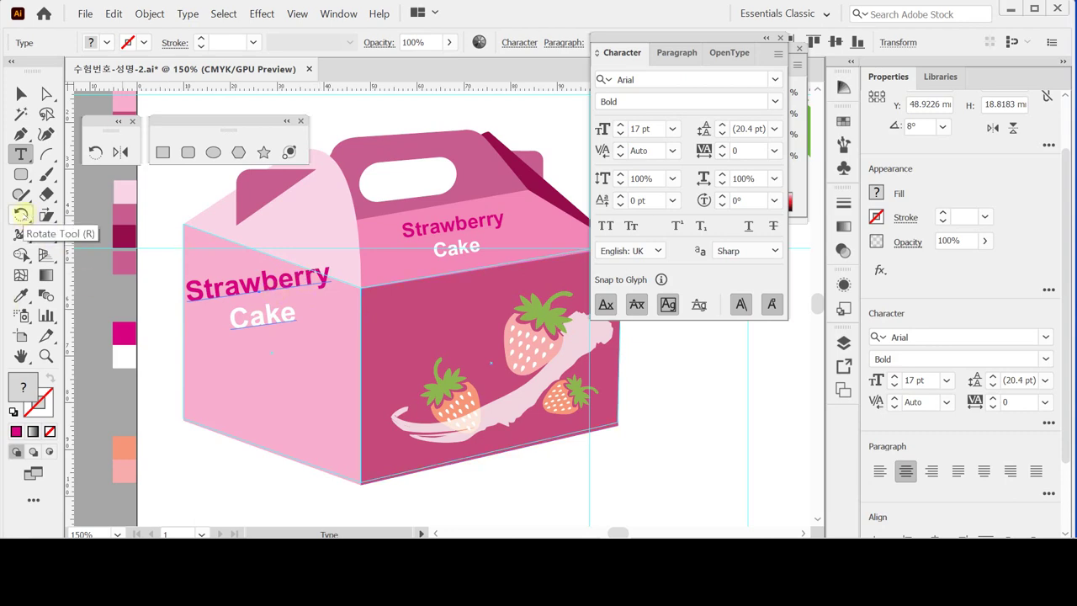
# - Shear the side panel text freehand to follow the panel's downward slope, and move it slightly up and right under the upper edge
pyautogui.moveTo(46, 215); pyautogui.dragTo(71, 238)
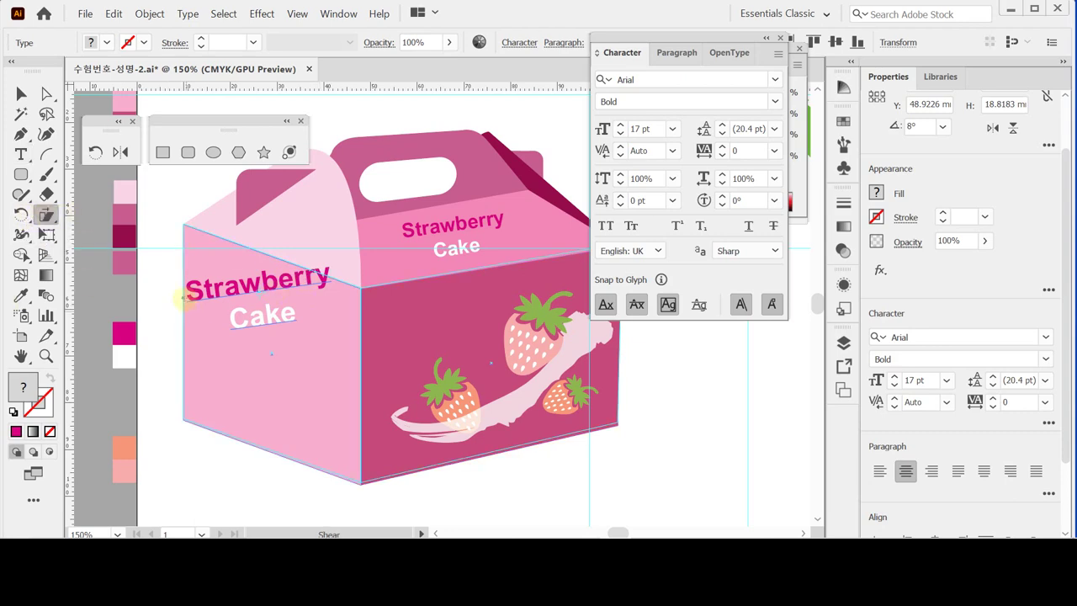
pyautogui.click(194, 289)
pyautogui.moveTo(343, 334); pyautogui.dragTo(328, 411)
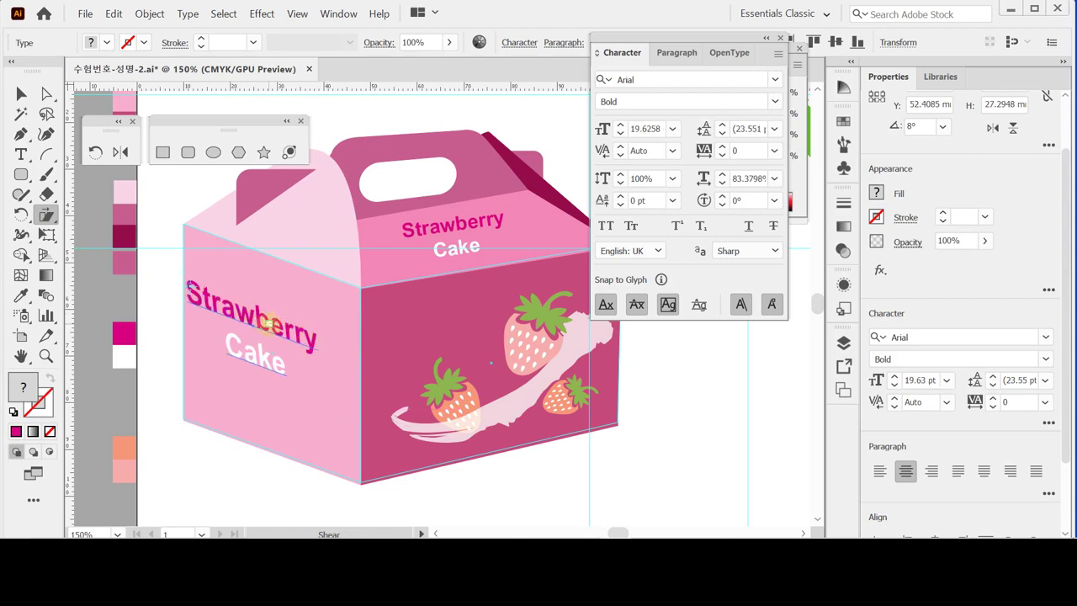
pyautogui.moveTo(268, 327); pyautogui.dragTo(282, 299)
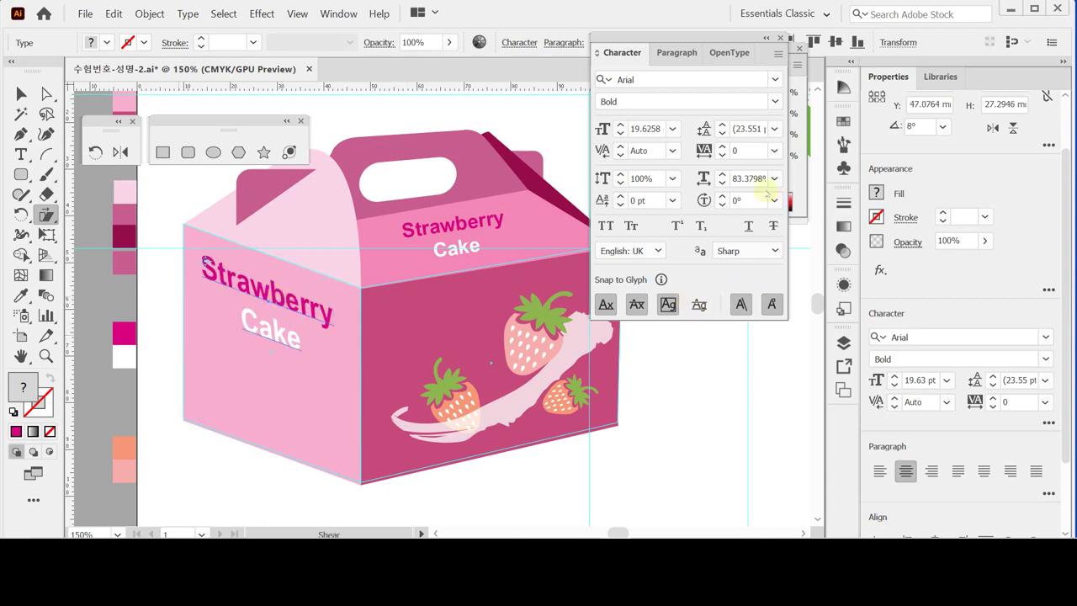
# - Set the font size of the sheared side panel text to 17 pt
pyautogui.click(645, 128)
pyautogui.click(603, 129)
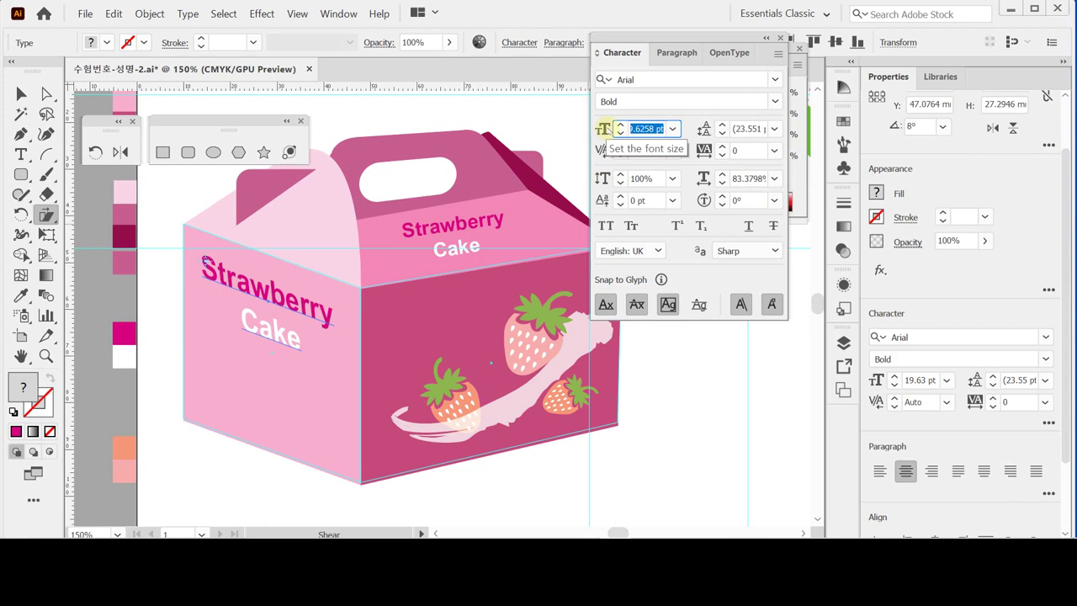
pyautogui.write('17')
pyautogui.press('Return')
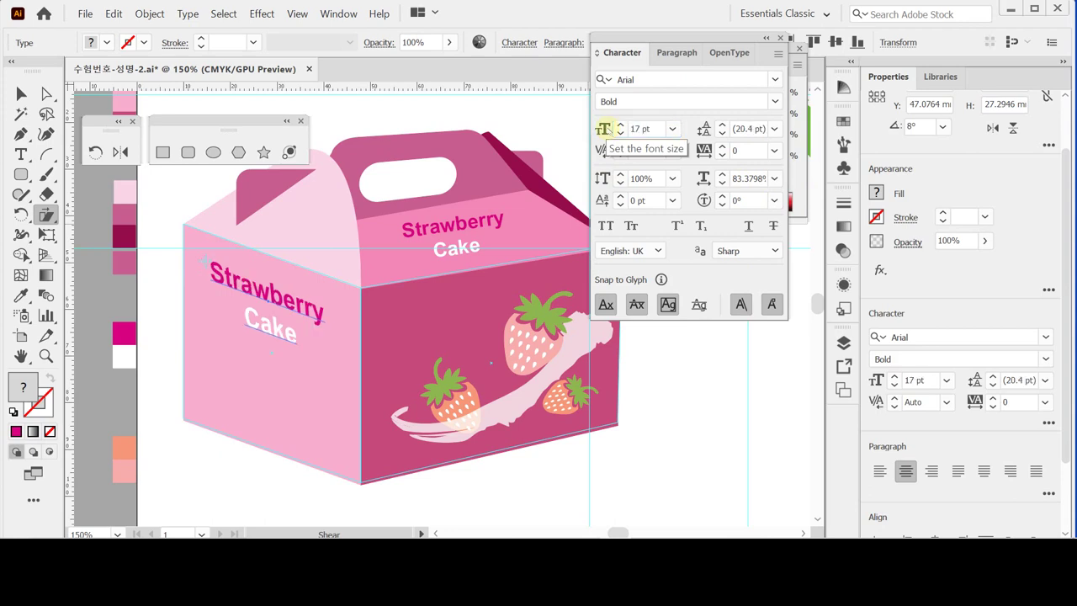
pyautogui.click(605, 132)
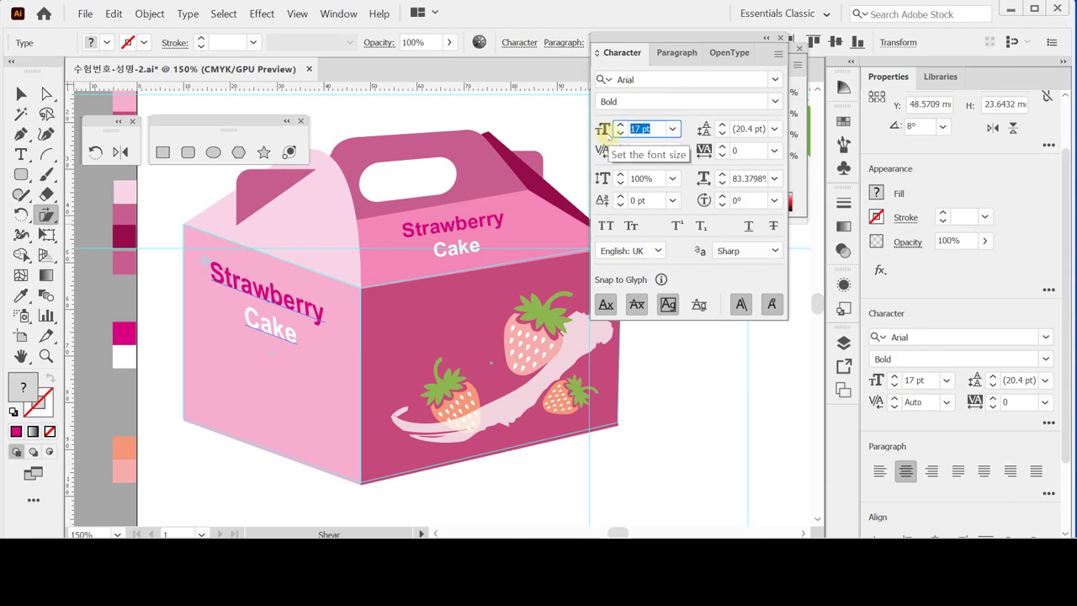
pyautogui.click(653, 128)
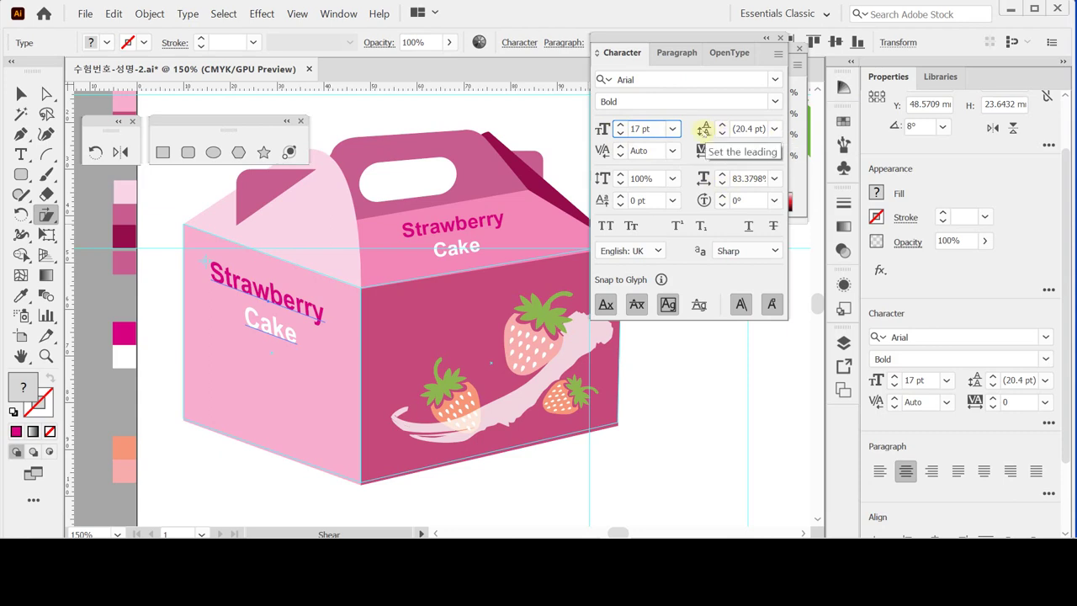
# - Set the side panel text's leading to Auto and its horizontal scale to 100%, and close the character settings
pyautogui.click(774, 129)
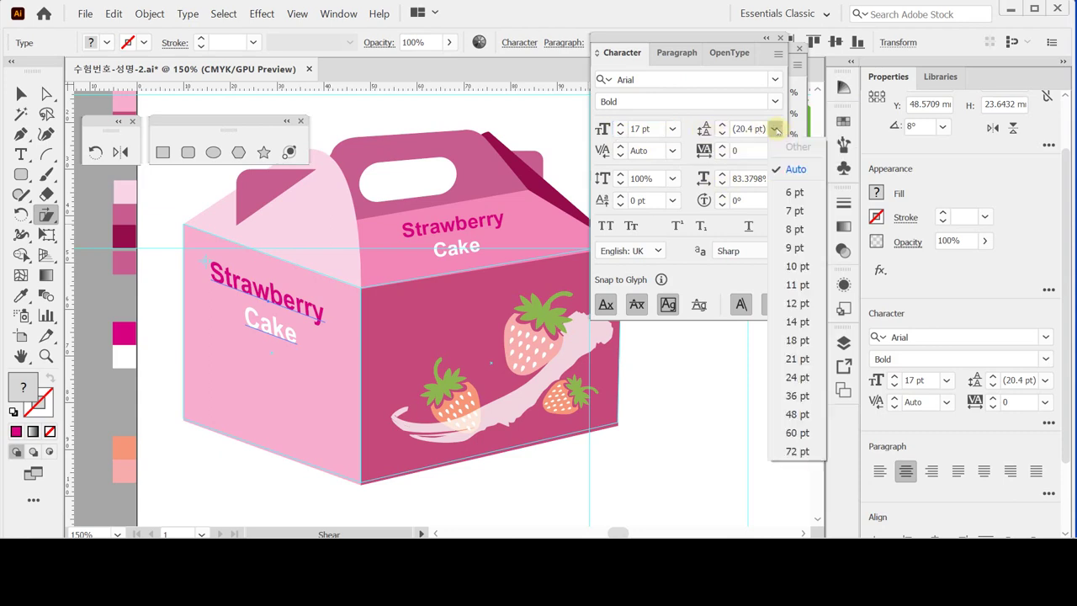
pyautogui.click(796, 169)
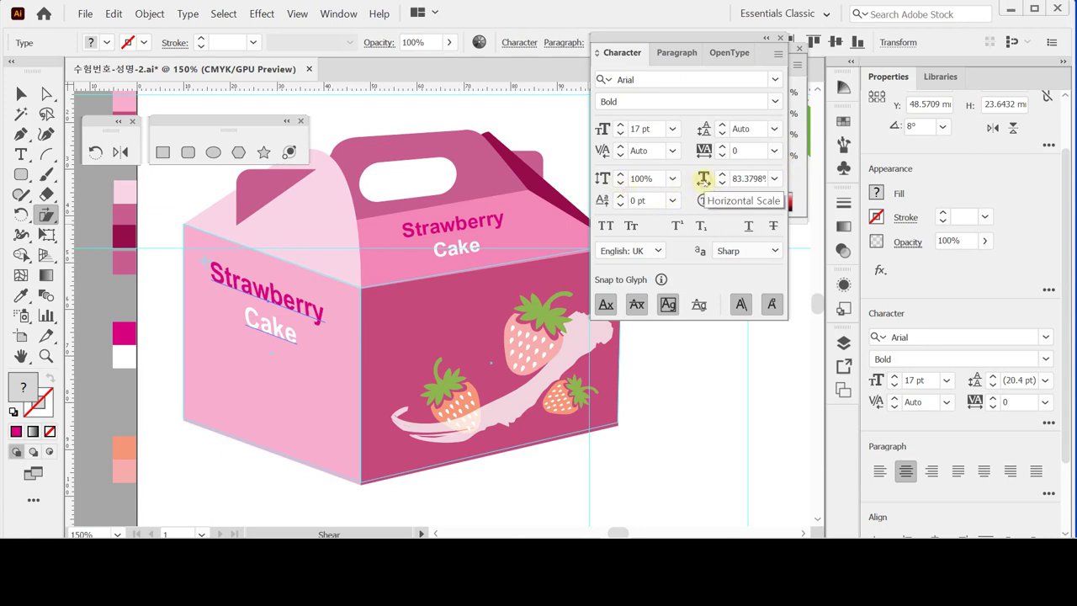
pyautogui.click(704, 178)
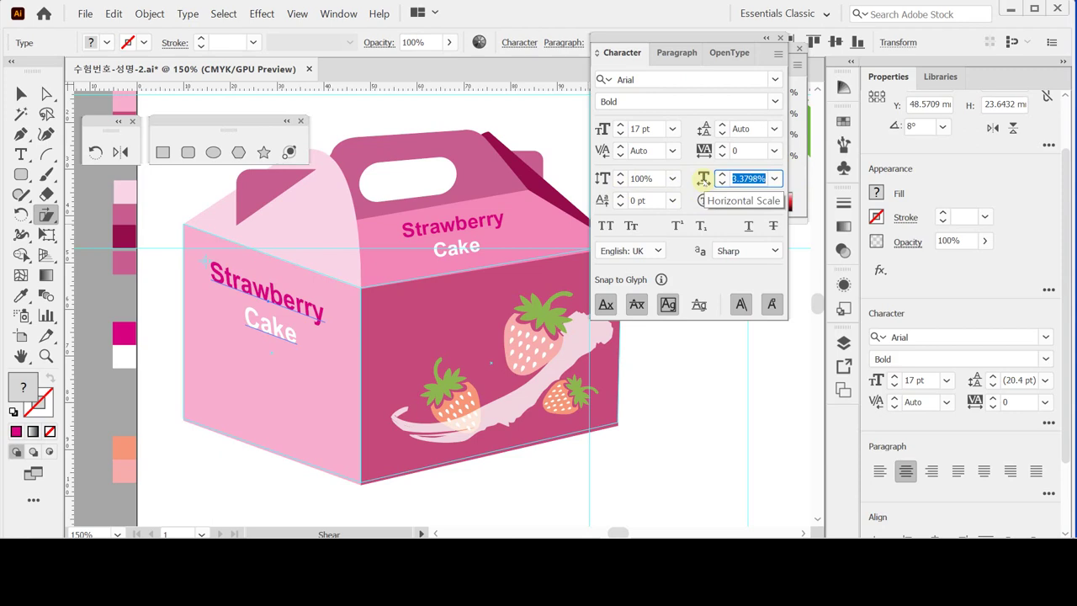
pyautogui.write('100')
pyautogui.press('Return')
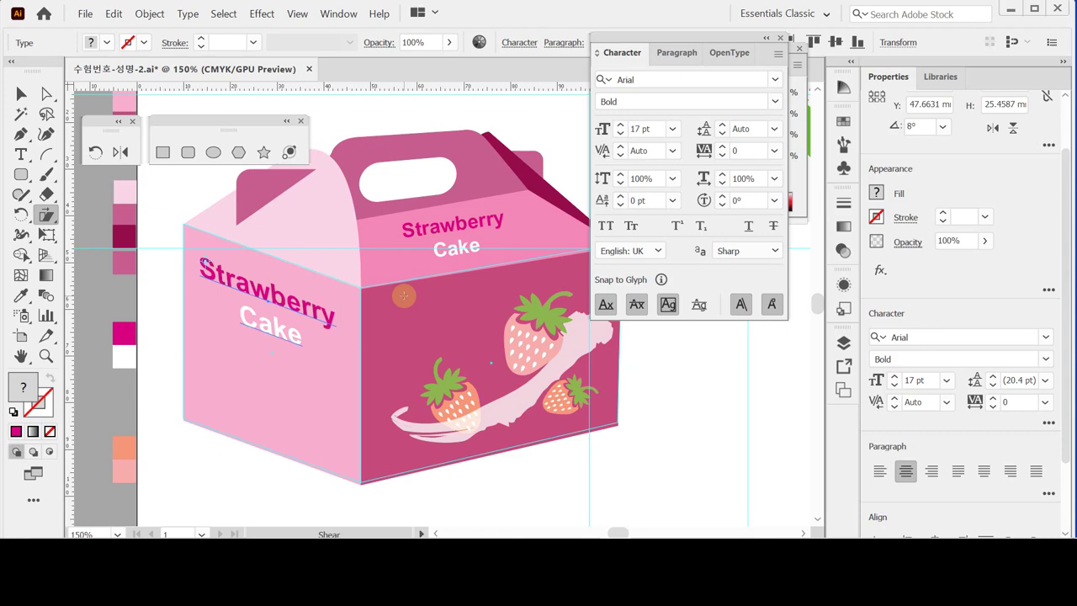
pyautogui.hotkey('ctrl', 't')
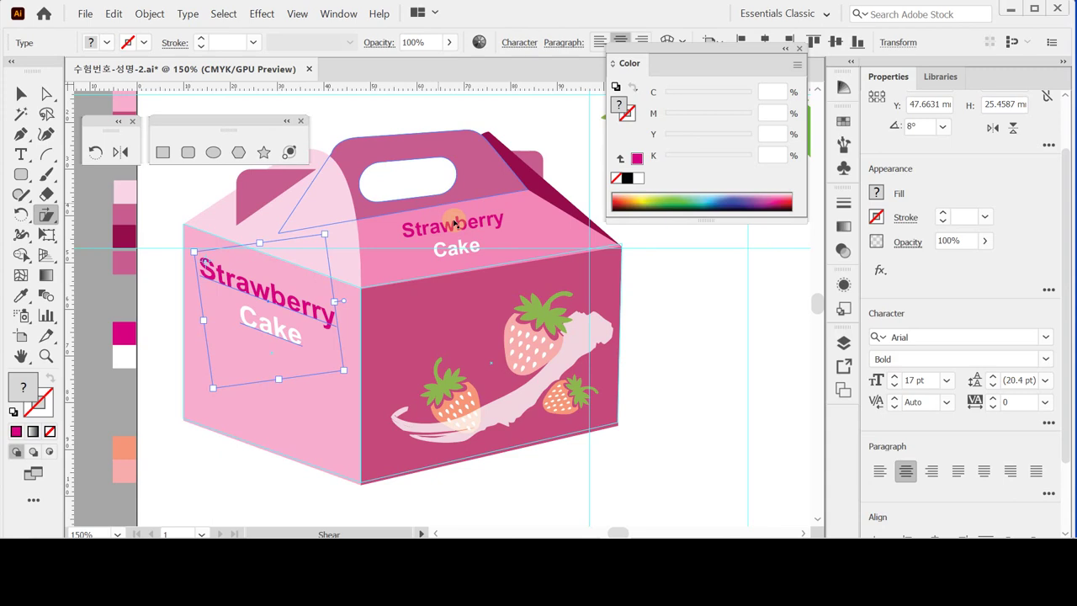
# - Save the illustration and deselect the side panel text
pyautogui.hotkey('ctrl', 'shift', 'a')
pyautogui.hotkey('ctrl', 's')
pyautogui.hotkey('ctrl', '-')
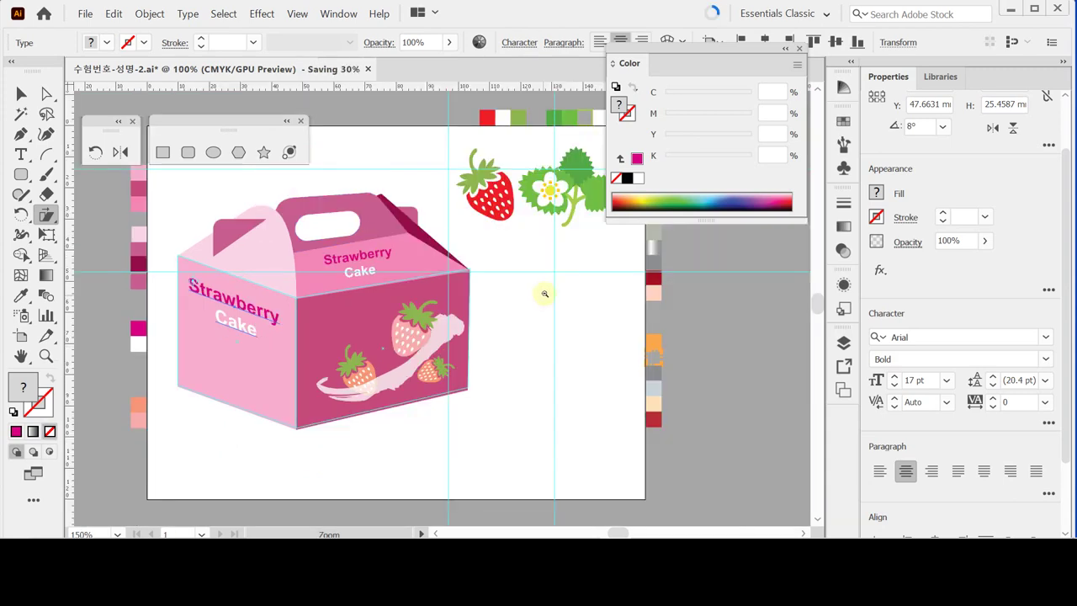
pyautogui.moveTo(510, 228); pyautogui.dragTo(481, 250)
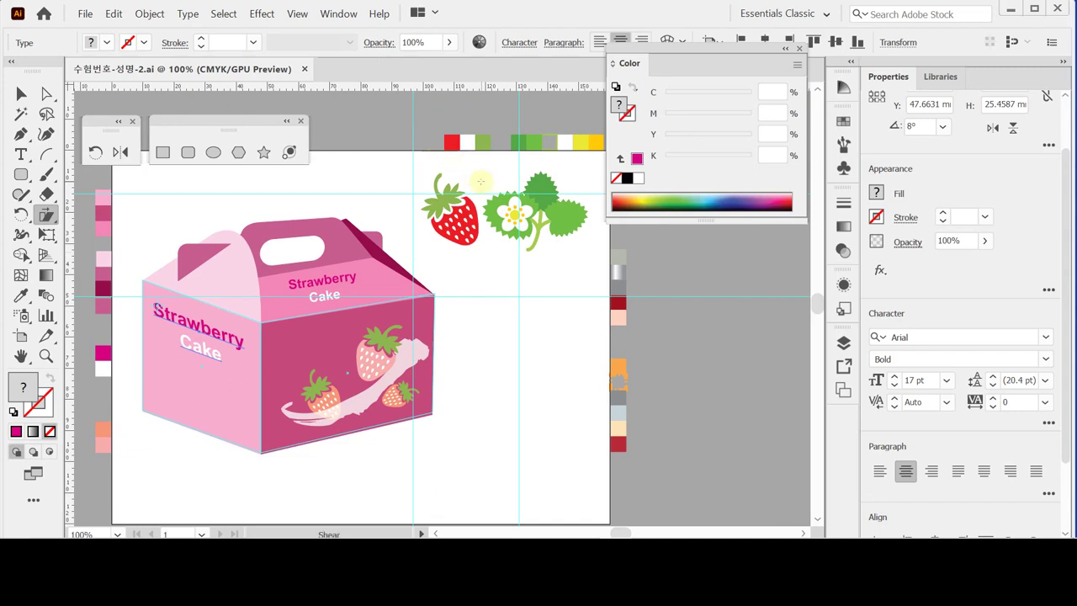
pyautogui.press('v')
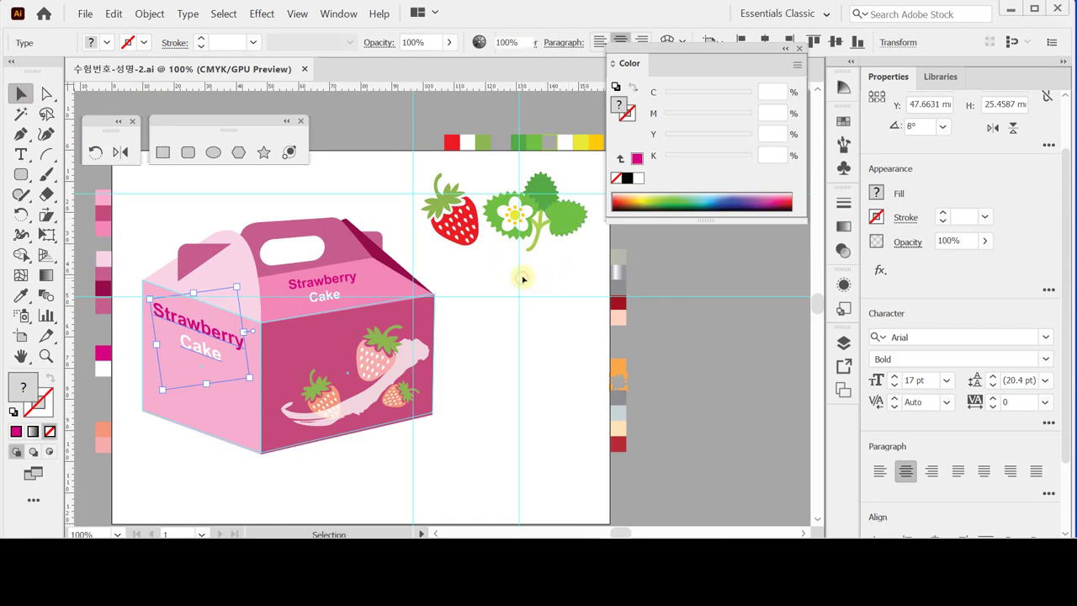
pyautogui.click(522, 278)
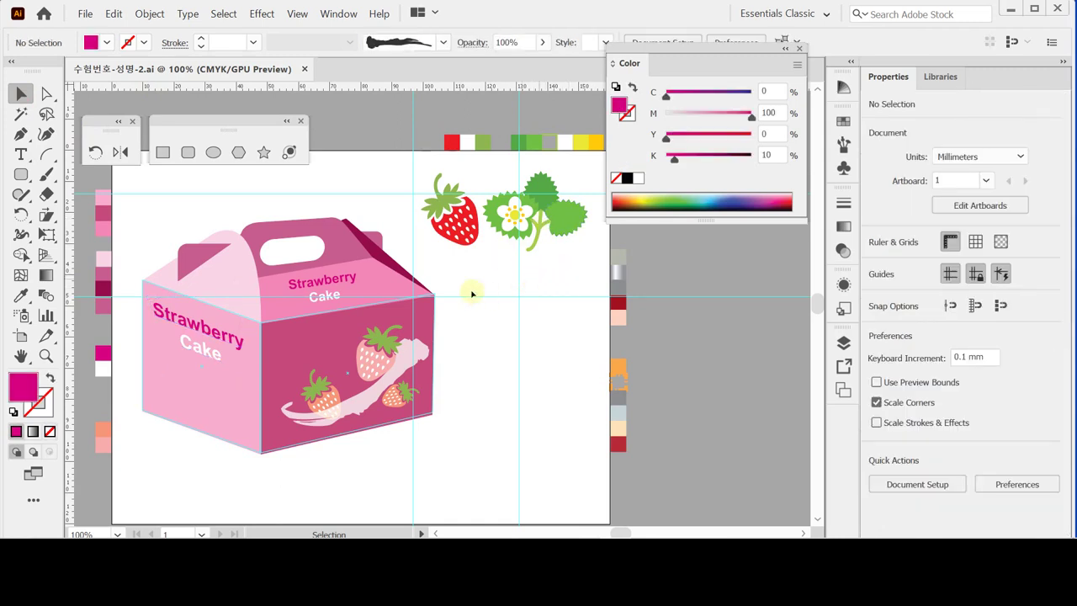
# - Copy the white flower with its leaf and the dark green leaf, without the stem and third leaf, onto the side panel's lower part
pyautogui.moveTo(501, 172); pyautogui.dragTo(573, 251)
pyautogui.hotkey('ctrl', '=')
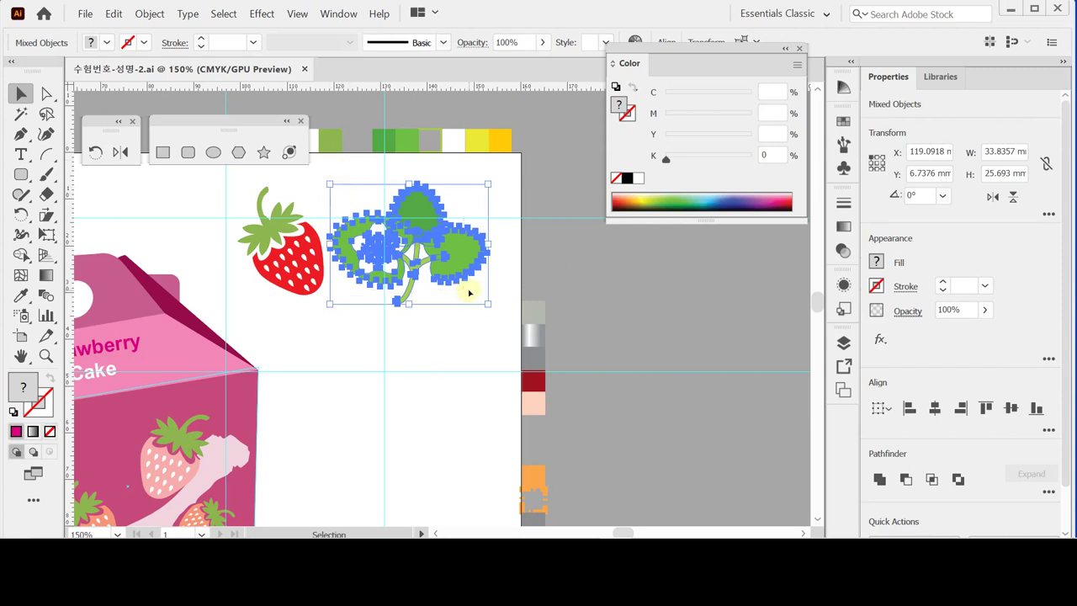
pyautogui.keyDown('shift'); pyautogui.click(452, 246); pyautogui.keyUp('shift')
pyautogui.keyDown('shift'); pyautogui.click(410, 276); pyautogui.keyUp('shift')
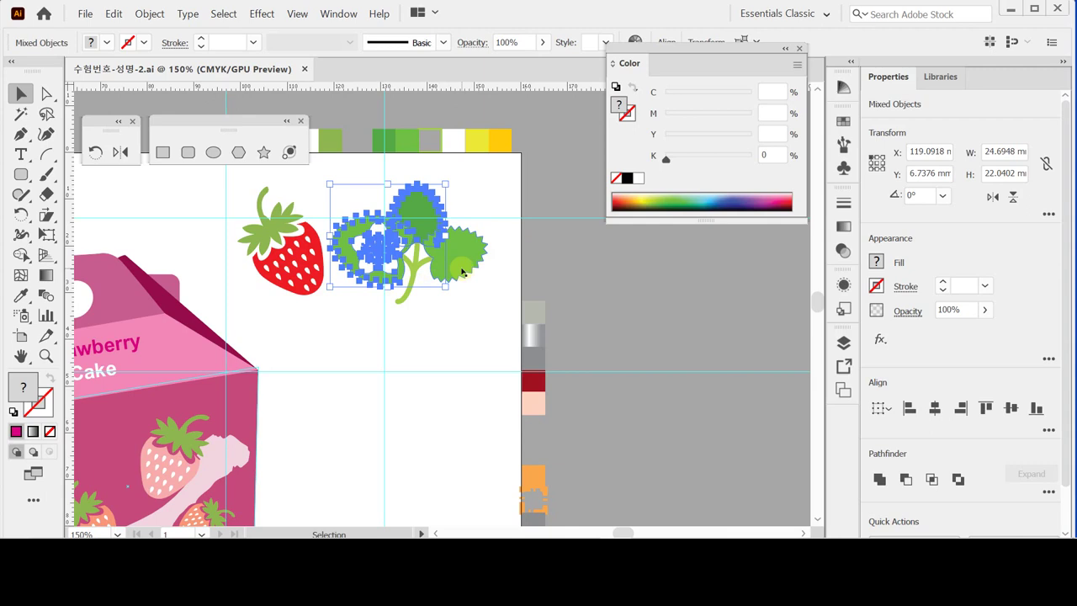
pyautogui.press('a')
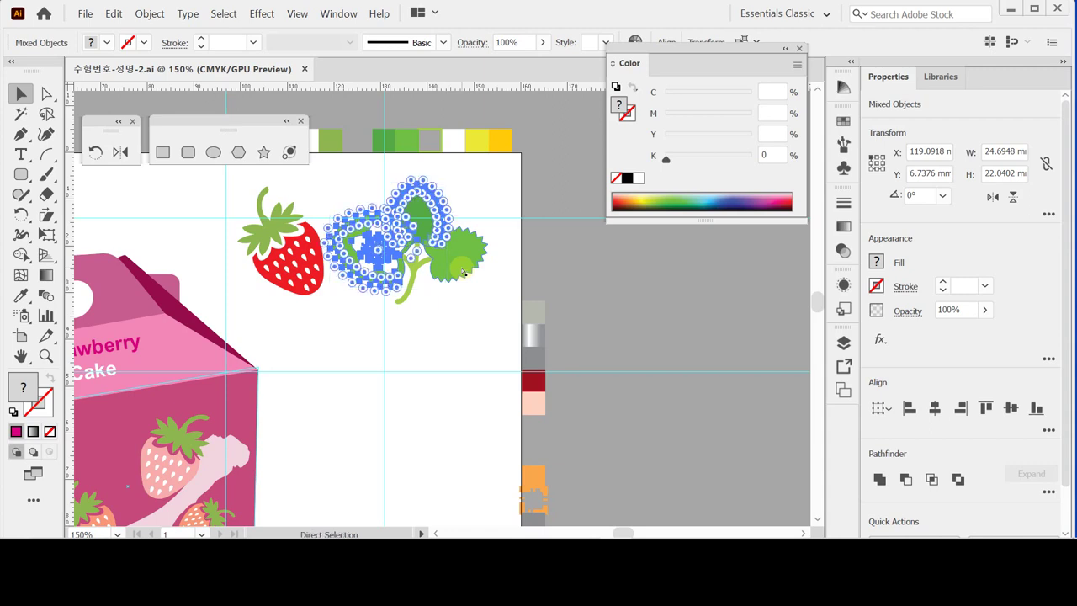
pyautogui.press('v')
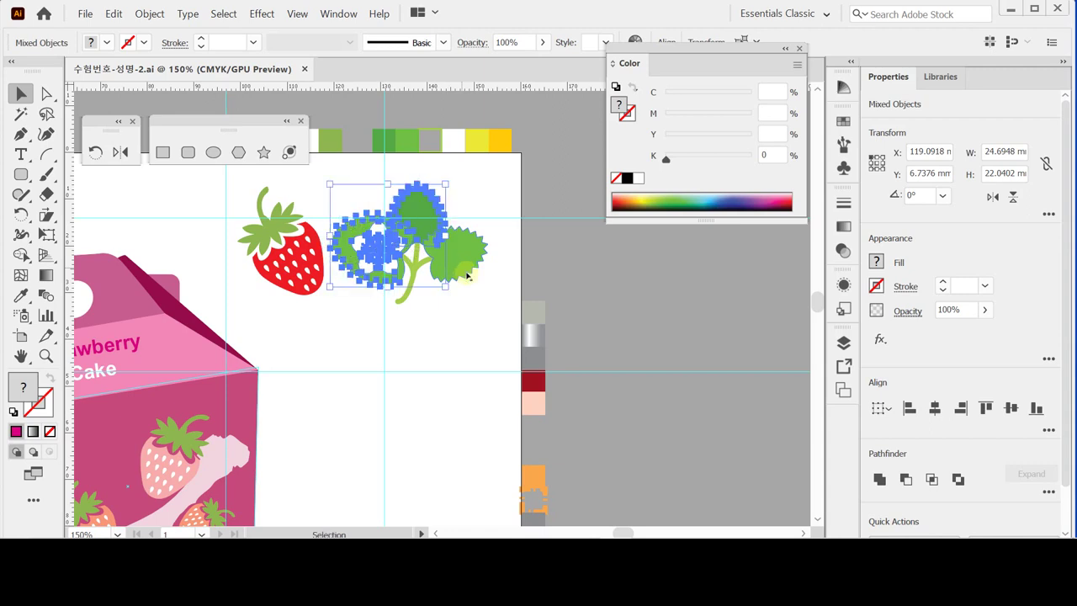
pyautogui.moveTo(337, 328); pyautogui.dragTo(633, 222)
pyautogui.hotkey('ctrl', 'v')
pyautogui.moveTo(431, 324); pyautogui.dragTo(269, 386)
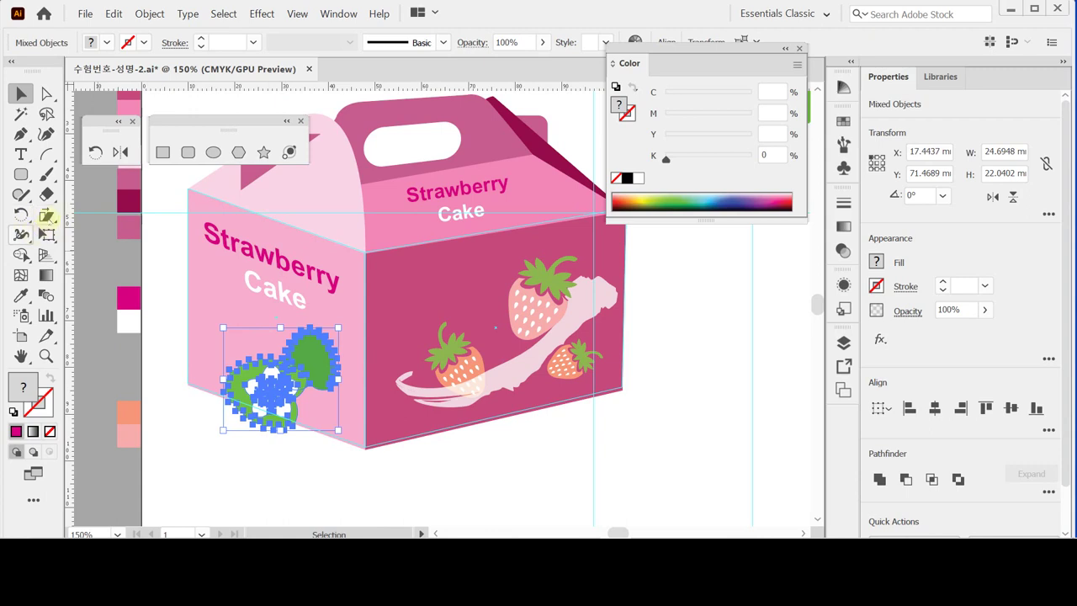
# - Scale the copied flower and leaves uniformly to 140%
pyautogui.moveTo(46, 217); pyautogui.dragTo(98, 222)
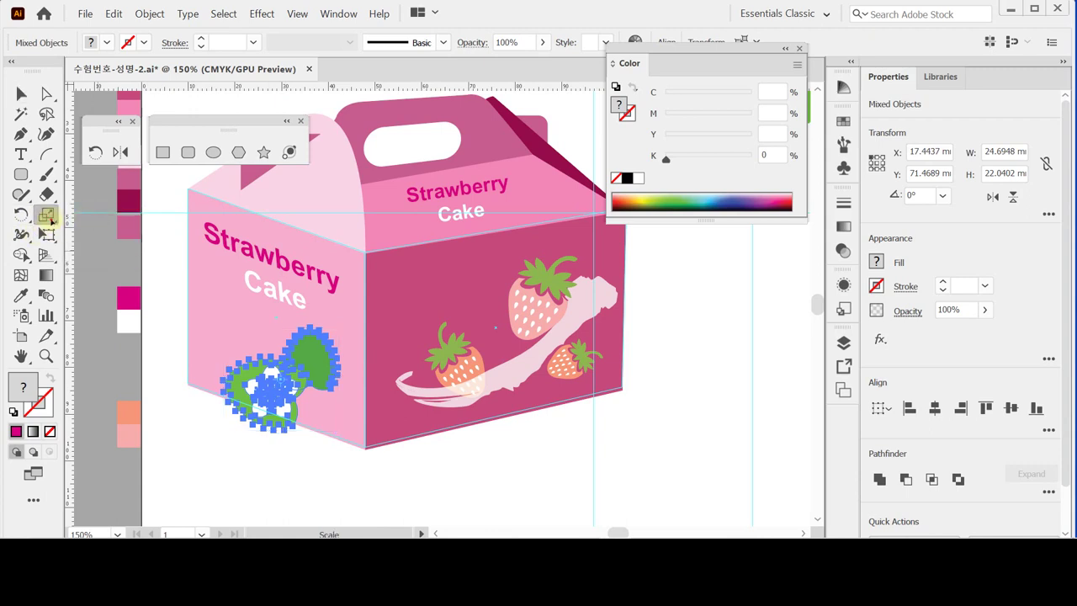
pyautogui.doubleClick(47, 217)
pyautogui.write('140')
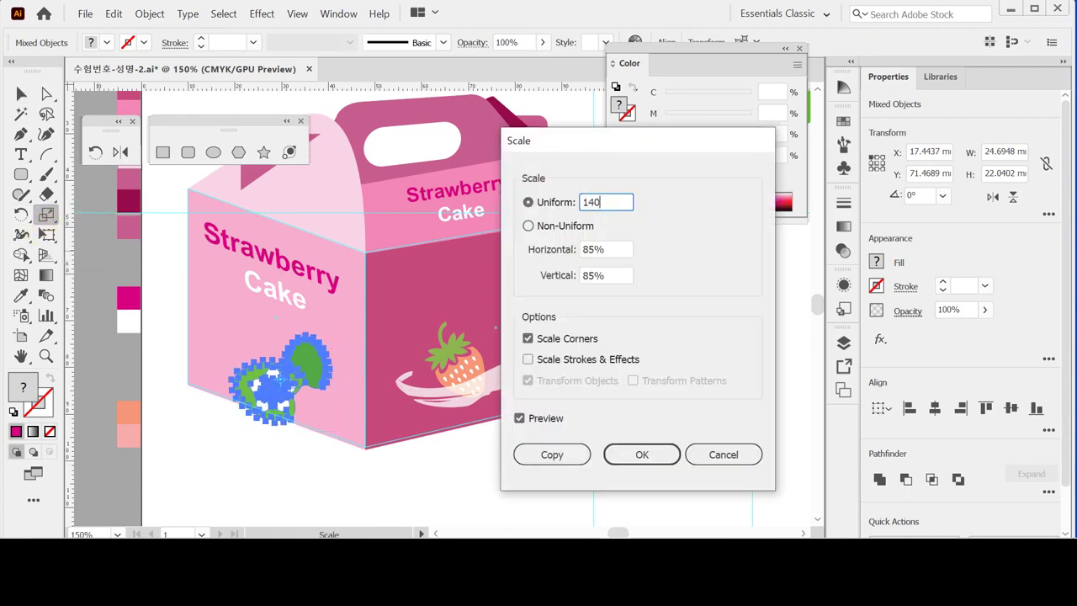
pyautogui.press('Return')
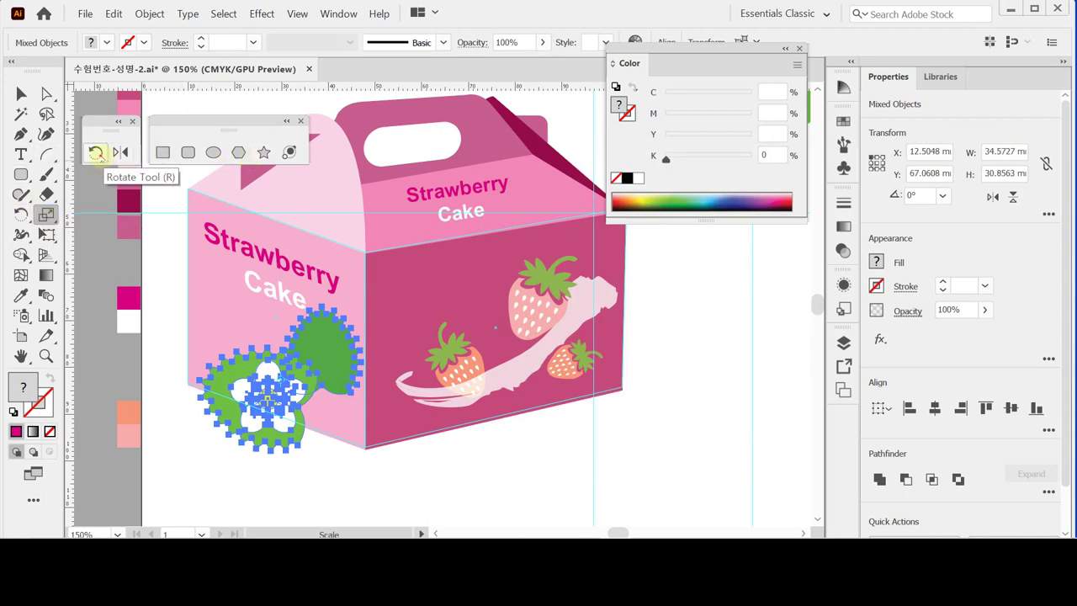
# - Rotate the enlarged flower and leaves by -70° and group them
pyautogui.doubleClick(95, 152)
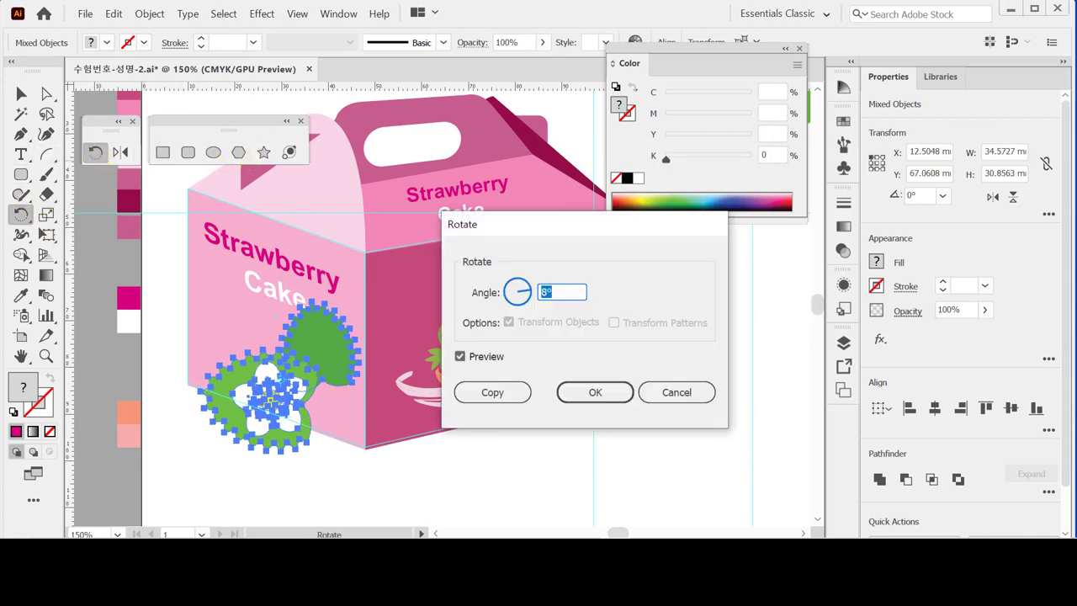
pyautogui.write('-70')
pyautogui.press('Tab')
pyautogui.press('Return')
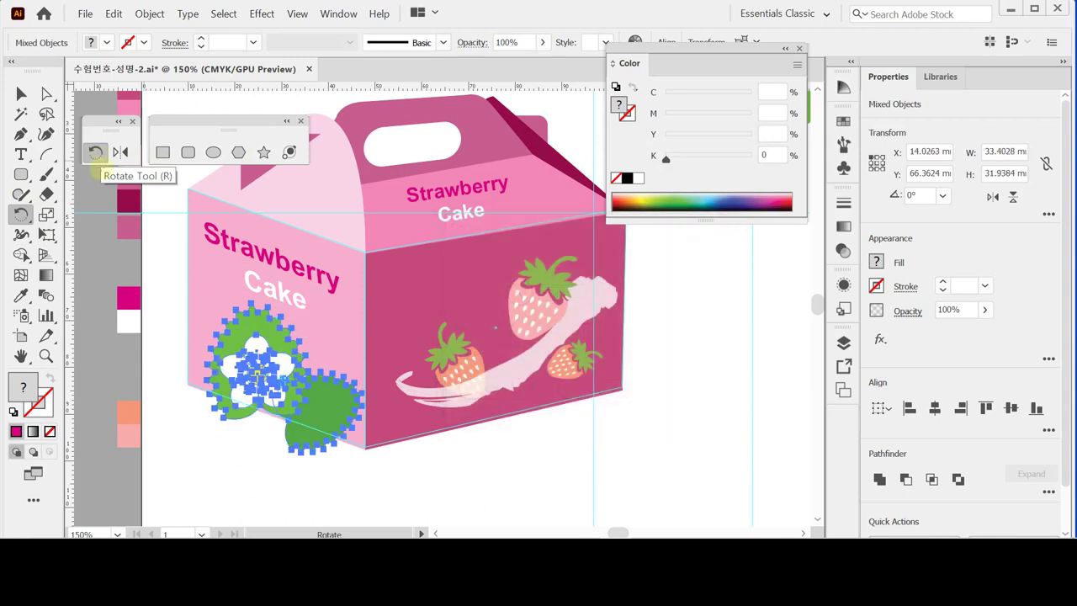
pyautogui.press('v')
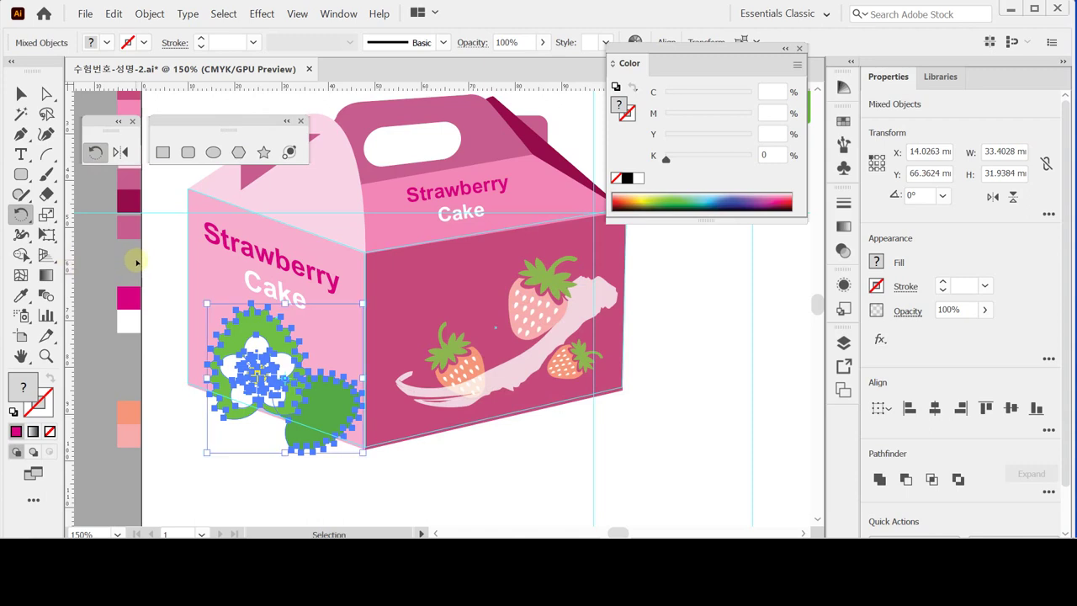
pyautogui.press('r')
pyautogui.hotkey('ctrl', 'g')
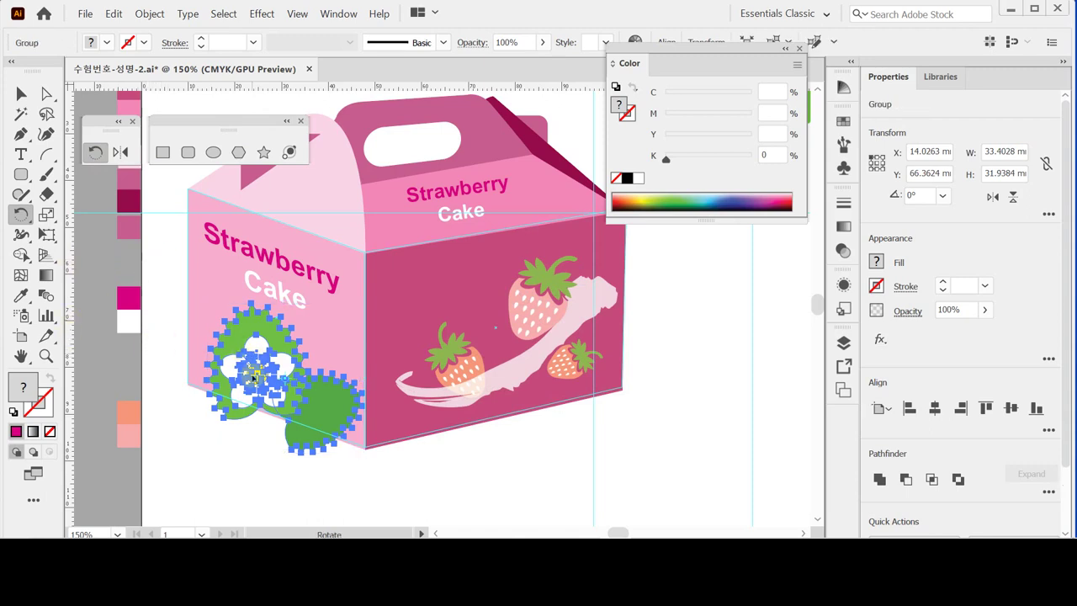
# - Move the flower group over the side panel's lower outer corner so it overhangs the box edge, and save the illustration
pyautogui.moveTo(210, 376); pyautogui.dragTo(222, 394)
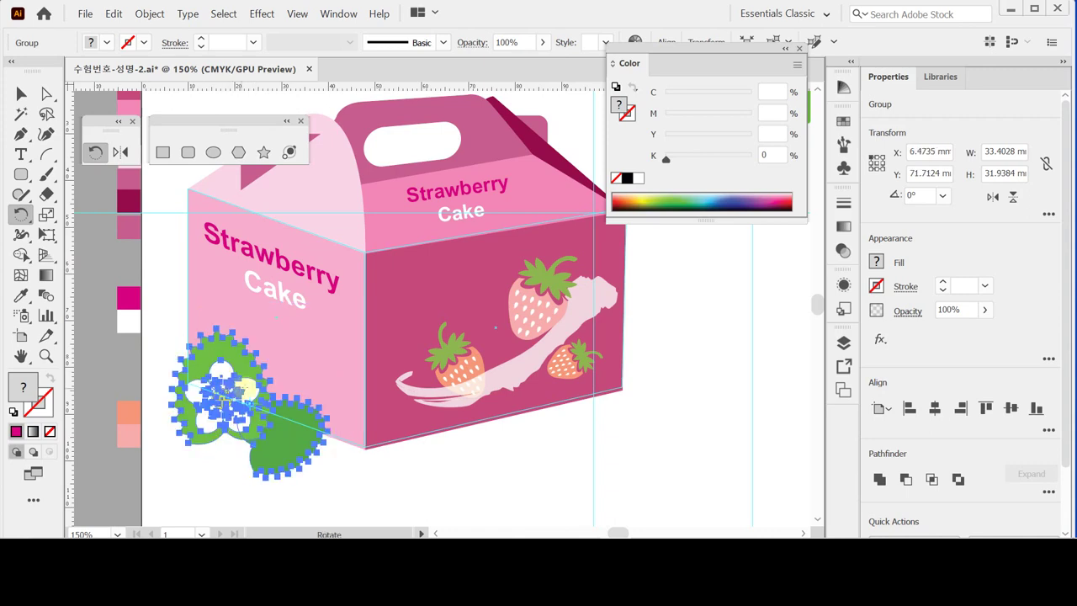
pyautogui.press('v')
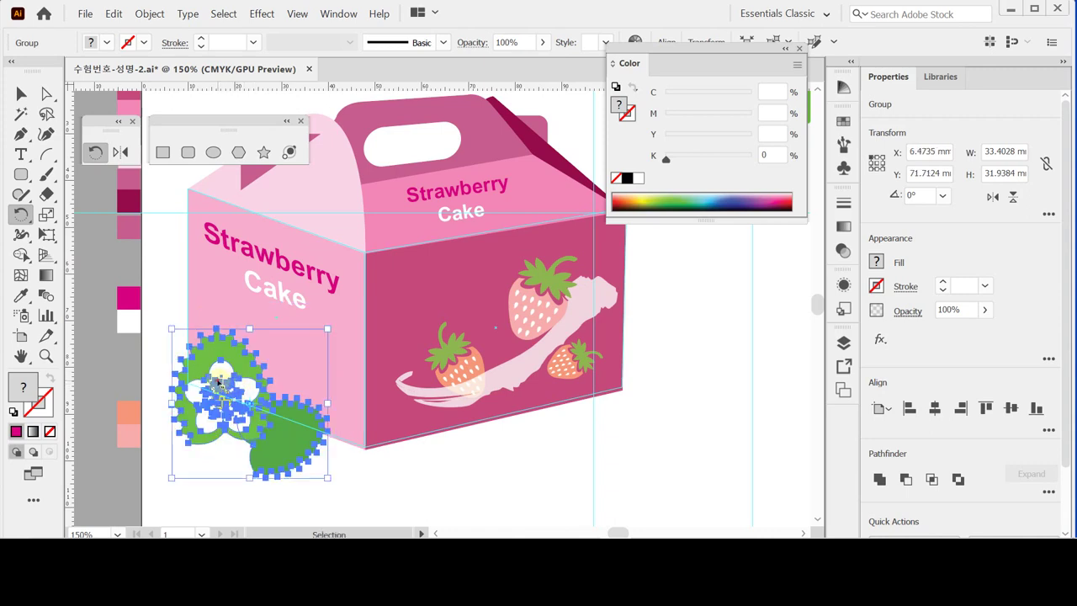
pyautogui.moveTo(220, 385); pyautogui.dragTo(220, 365)
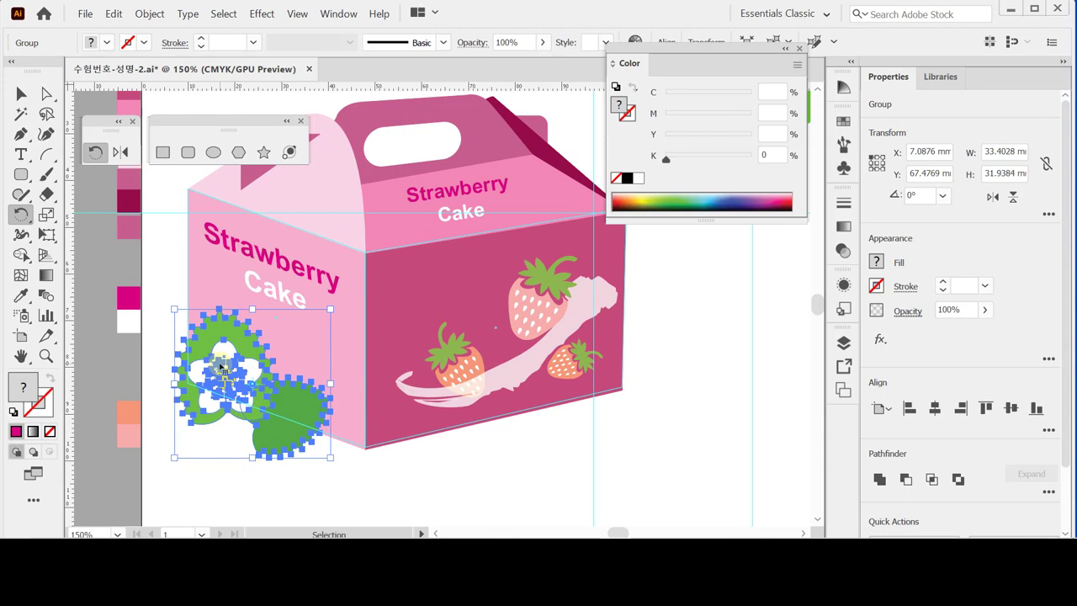
pyautogui.moveTo(221, 366); pyautogui.dragTo(220, 362)
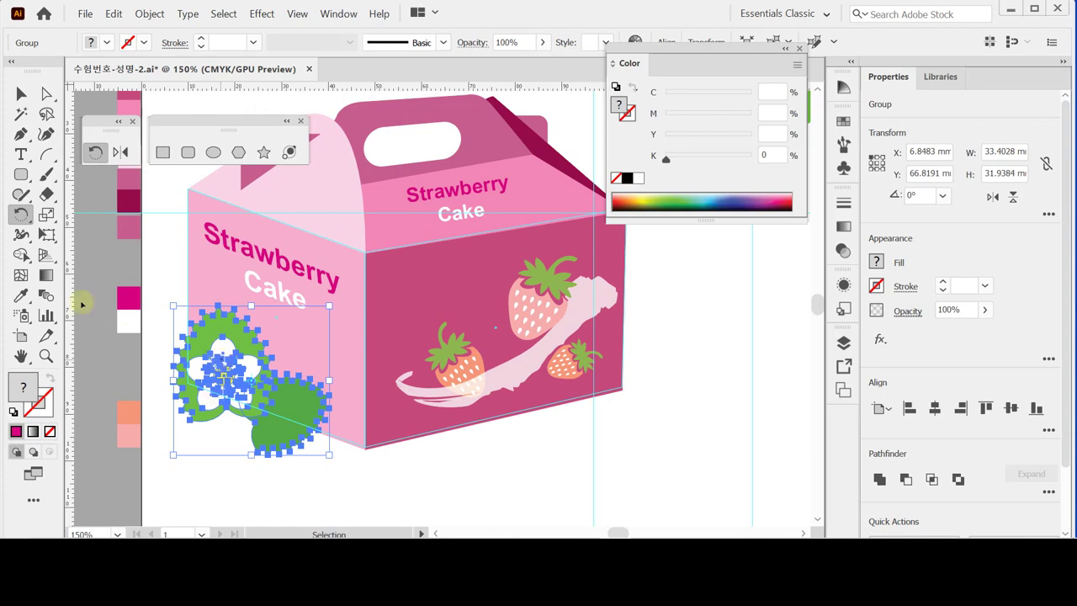
pyautogui.hotkey('ctrl', 's')
pyautogui.click(175, 258)
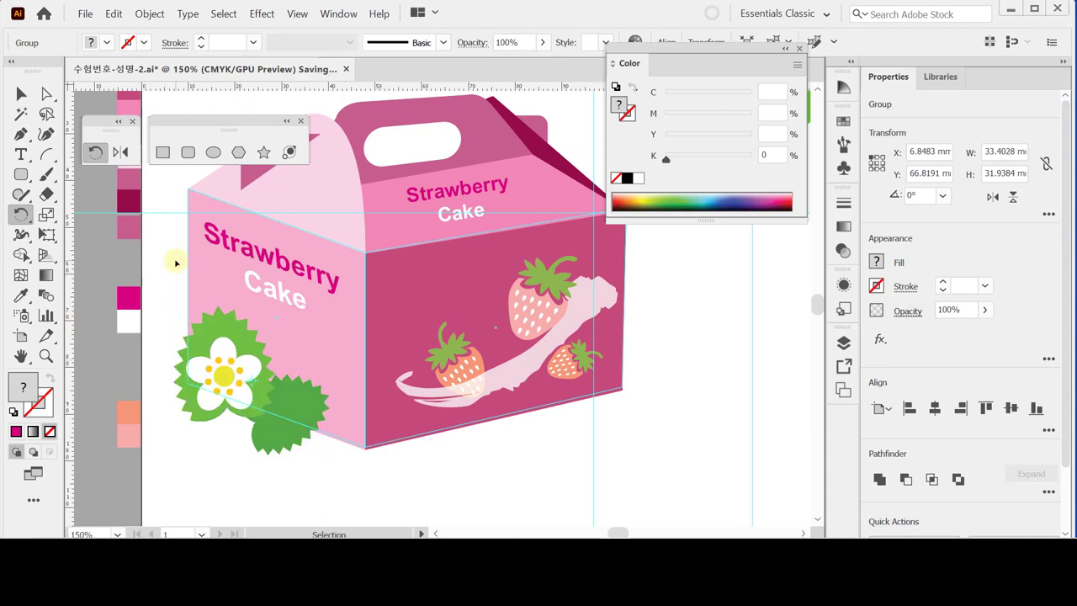
# - Duplicate the pink side panel face in place and bring the copy to the front of all artwork
pyautogui.click(235, 390)
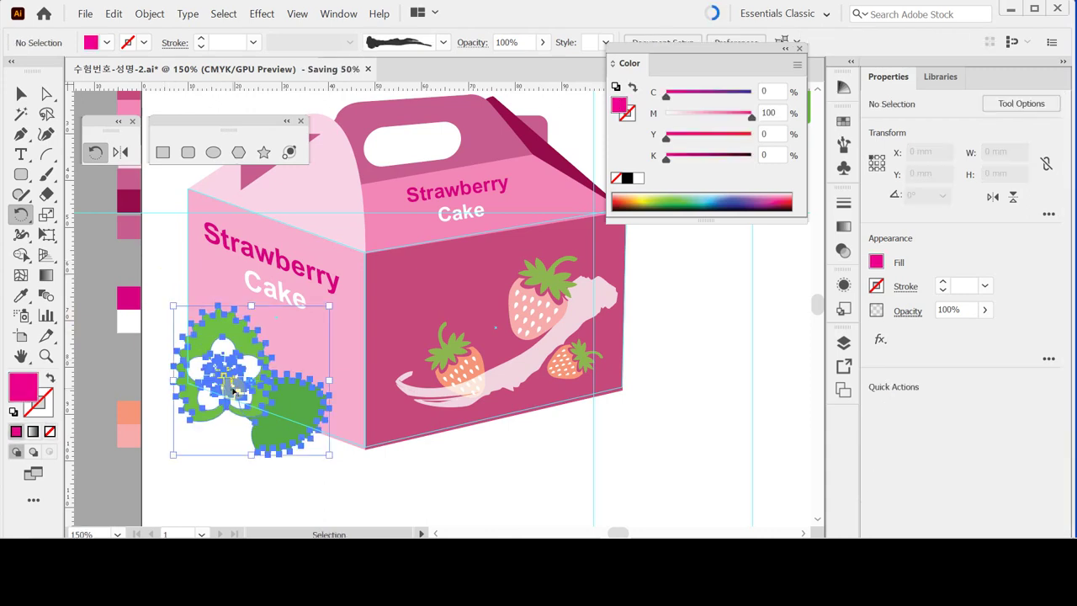
pyautogui.click(228, 468)
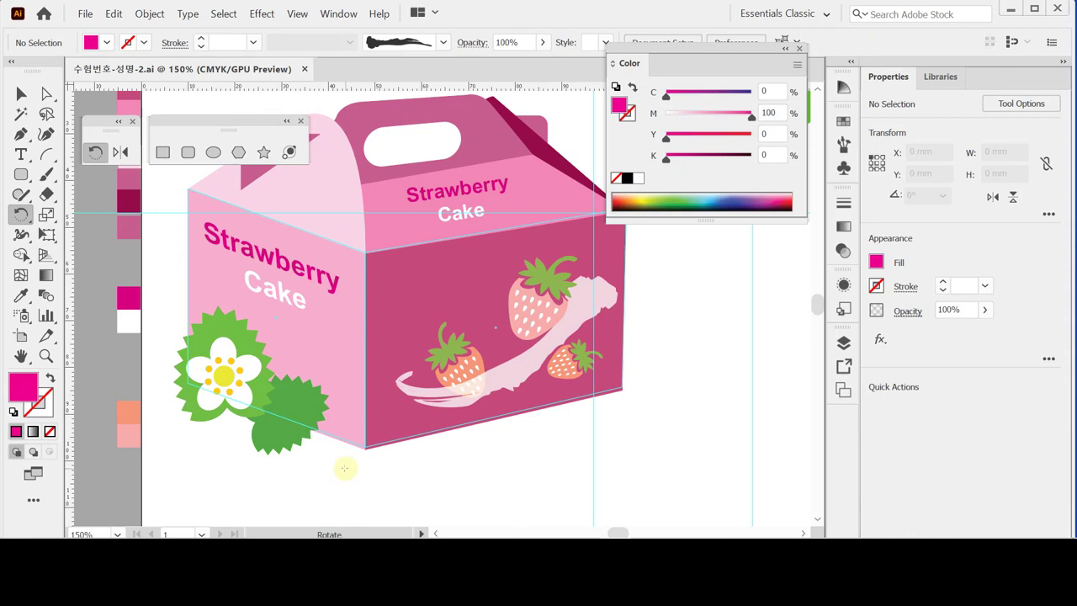
pyautogui.keyDown('ctrl'); pyautogui.click(334, 359); pyautogui.keyUp('ctrl')
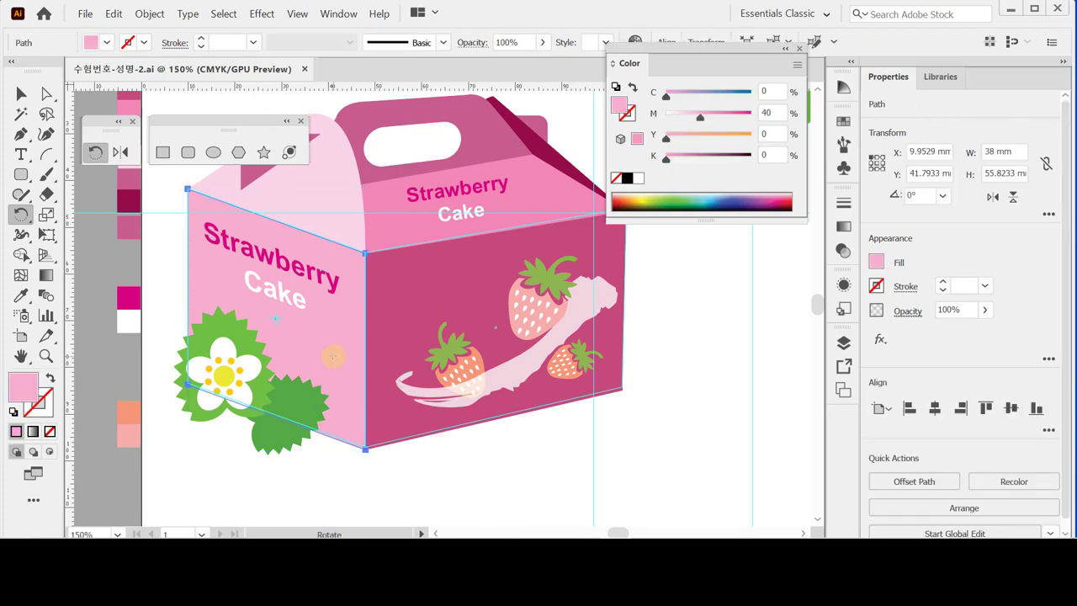
pyautogui.click(333, 358)
pyautogui.press('r')
pyautogui.click(333, 357)
pyautogui.press('ctrl')
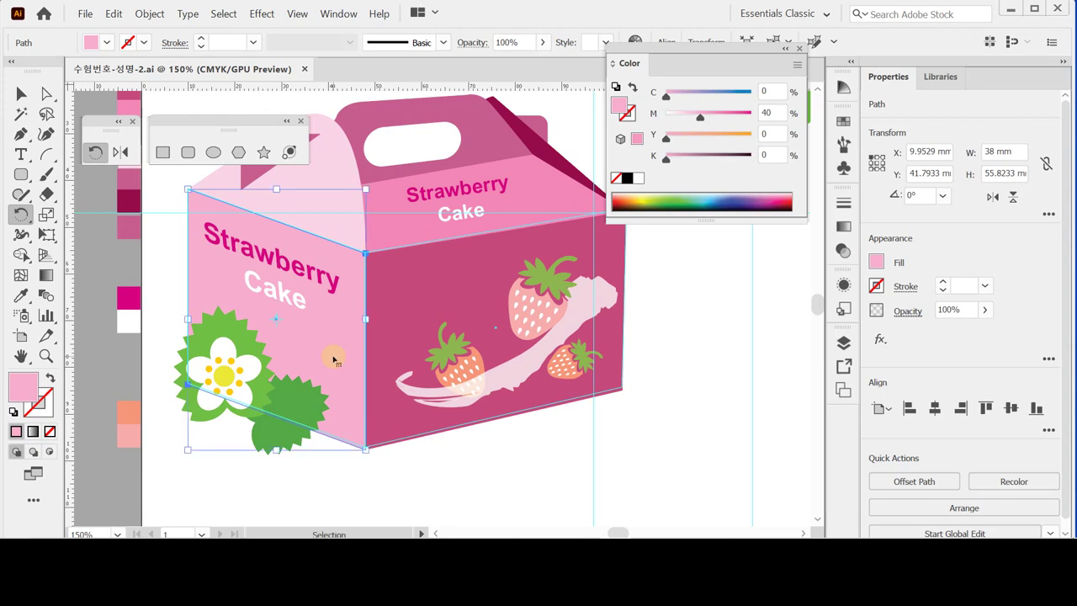
pyautogui.keyDown('ctrl'); pyautogui.click(333, 357); pyautogui.keyUp('ctrl')
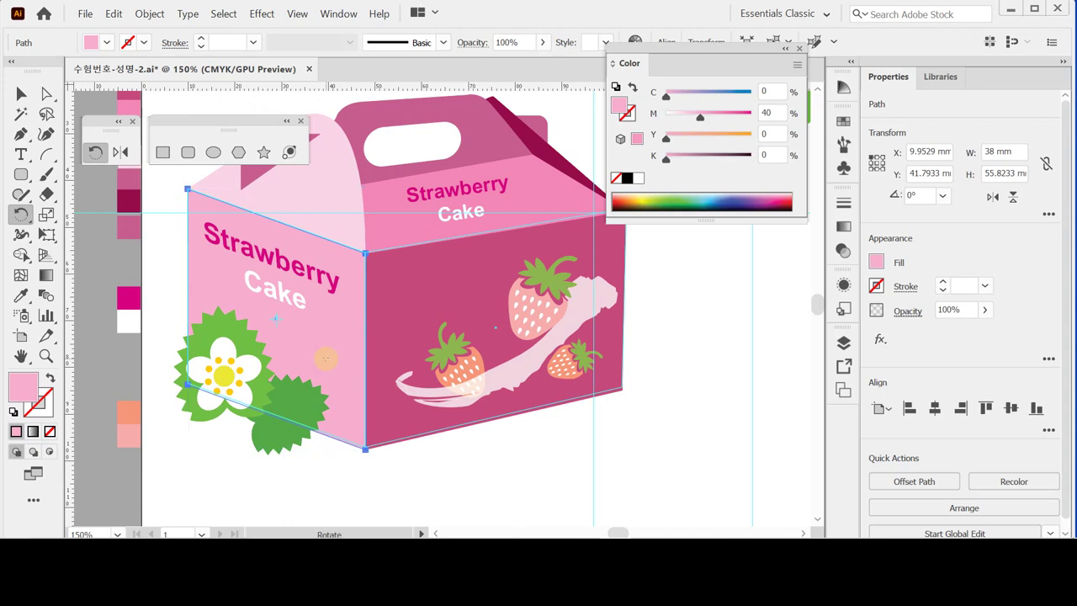
pyautogui.press('ctrl')
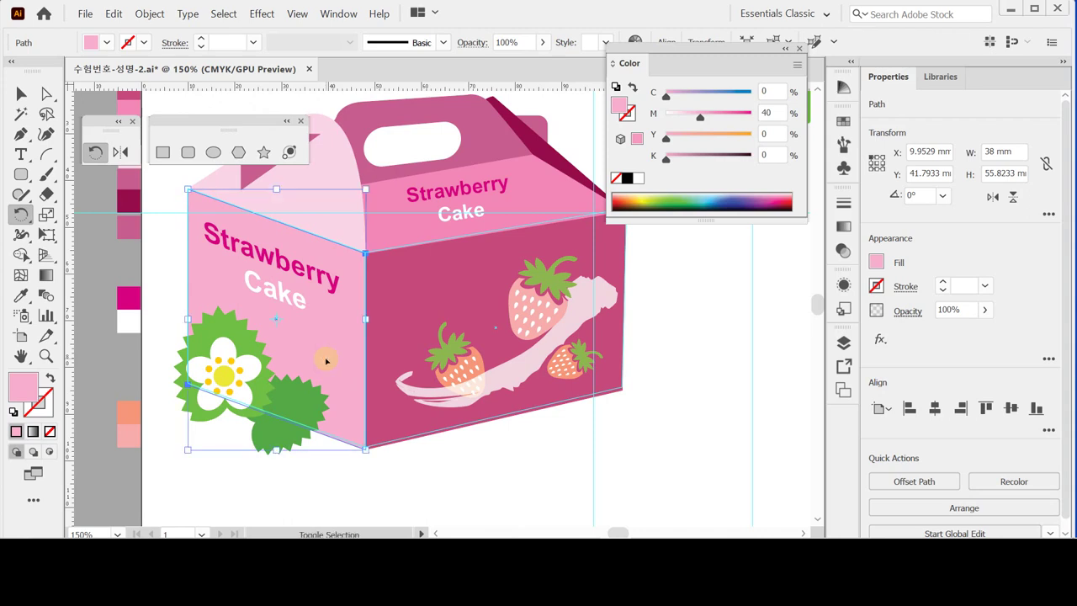
pyautogui.hotkey('ctrl', 'shift', ']')
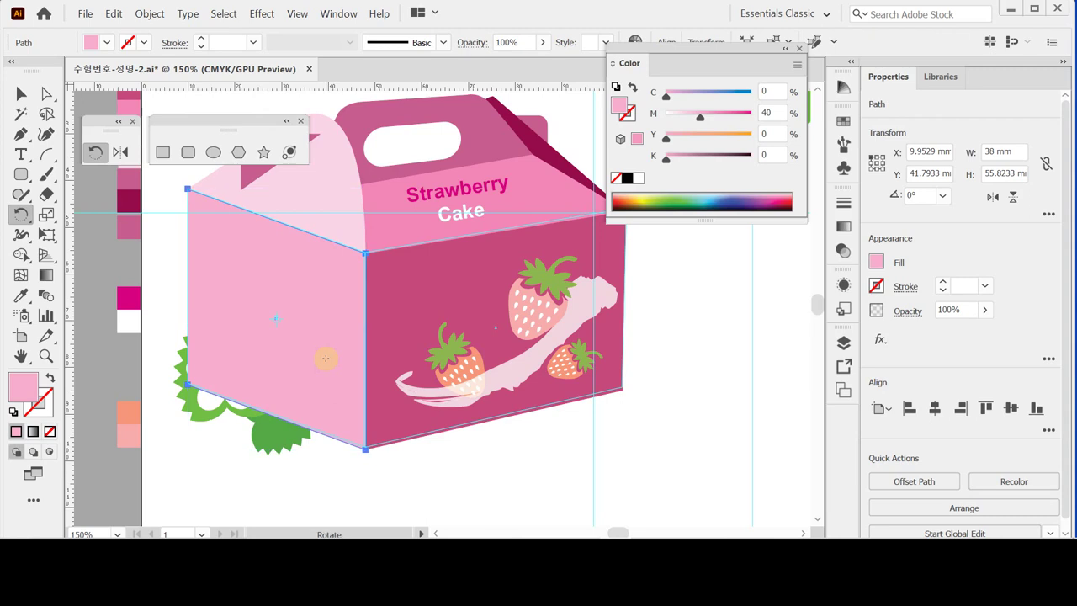
# - Clip the flower and leaf group to the shape of the duplicated side panel with a clipping mask
pyautogui.moveTo(255, 426)
pyautogui.mouseDown()
pyautogui.moveTo(278, 456)
pyautogui.moveTo(271, 439)
pyautogui.mouseUp()
pyautogui.keyDown('ctrl'); pyautogui.keyDown('shift'); pyautogui.click(272, 443); pyautogui.keyUp('shift'); pyautogui.keyUp('ctrl')
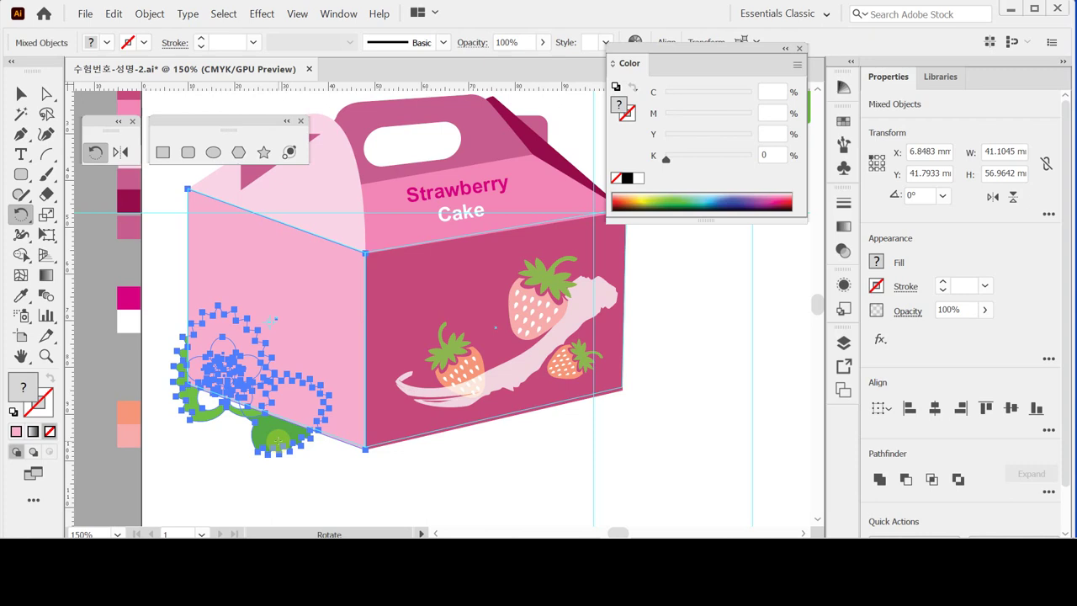
pyautogui.hotkey('ctrl', '7')
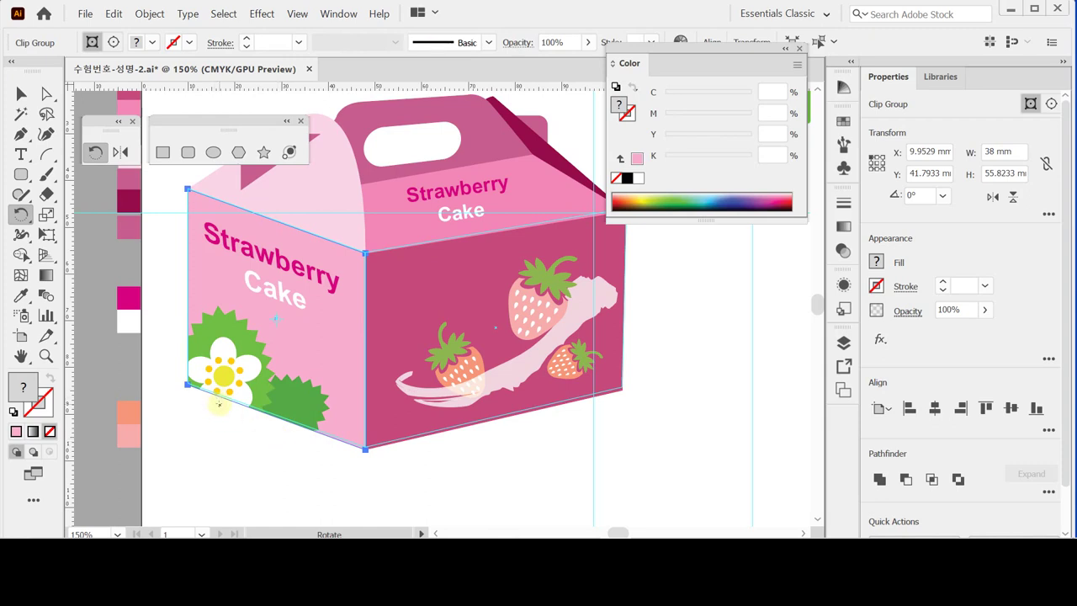
# - Shift the flower group inside the clipping mask up about 1.5 mm and inward about 0.5 mm, leaving isolation and deselecting everything
pyautogui.press('ctrl')
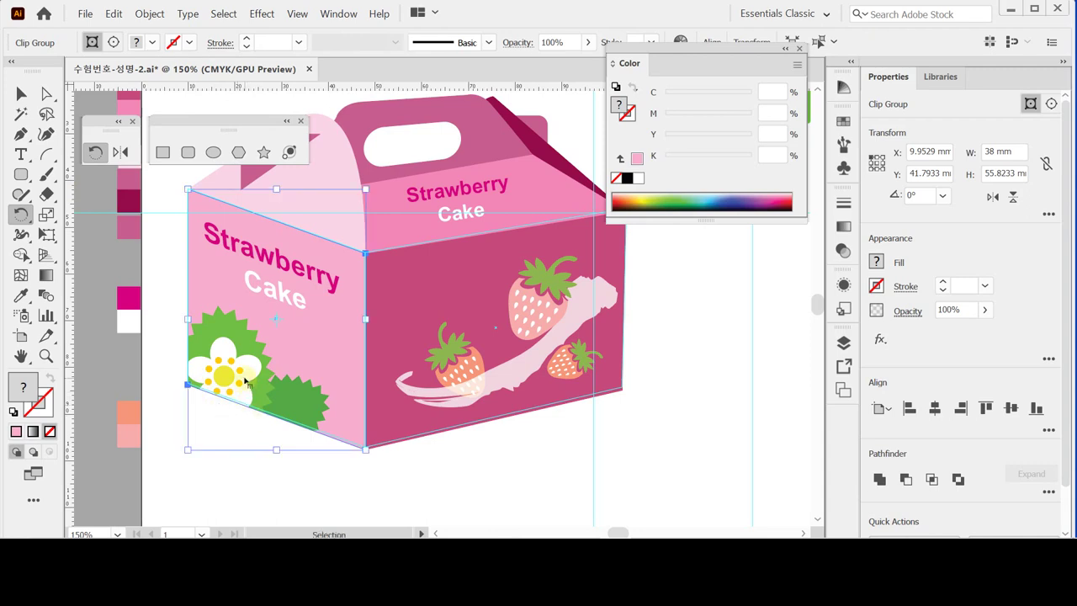
pyautogui.doubleClick(245, 382)
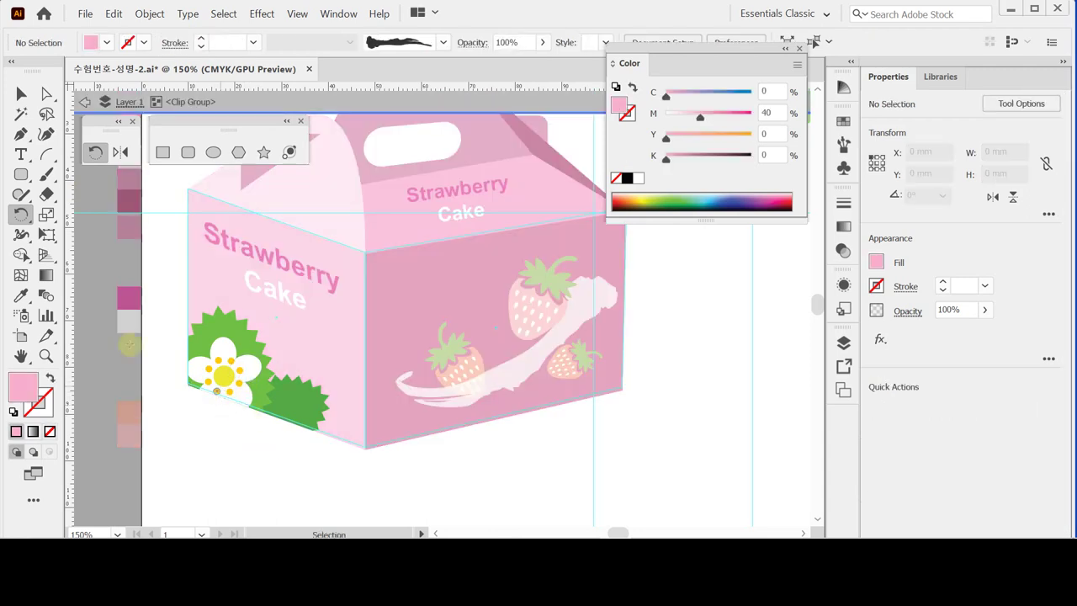
pyautogui.press('ctrl')
pyautogui.keyDown('ctrl'); pyautogui.click(241, 368); pyautogui.keyUp('ctrl')
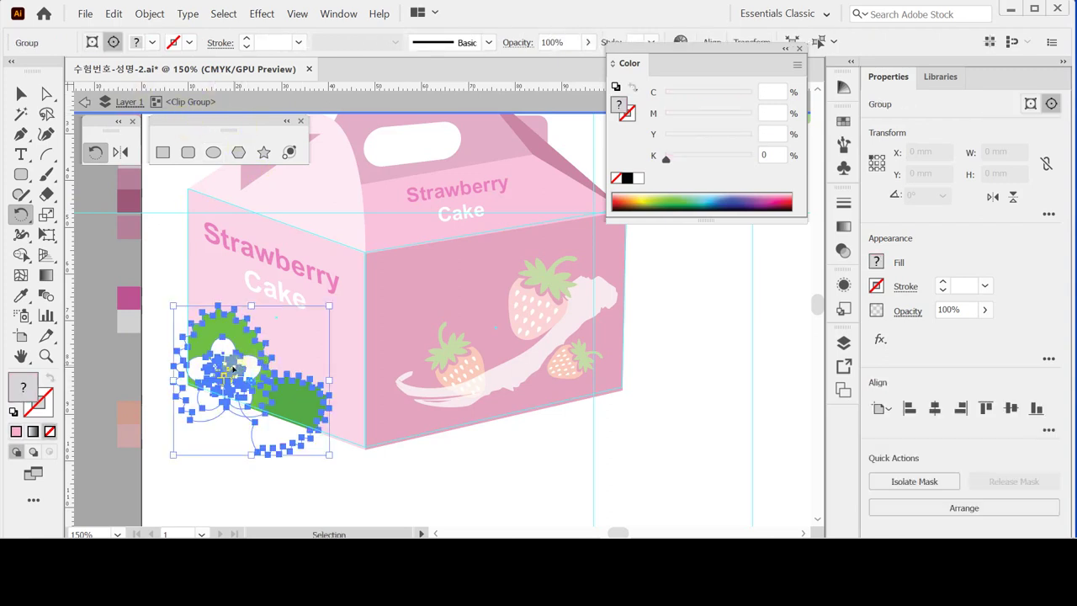
pyautogui.hotkey('ctrl', 'z')
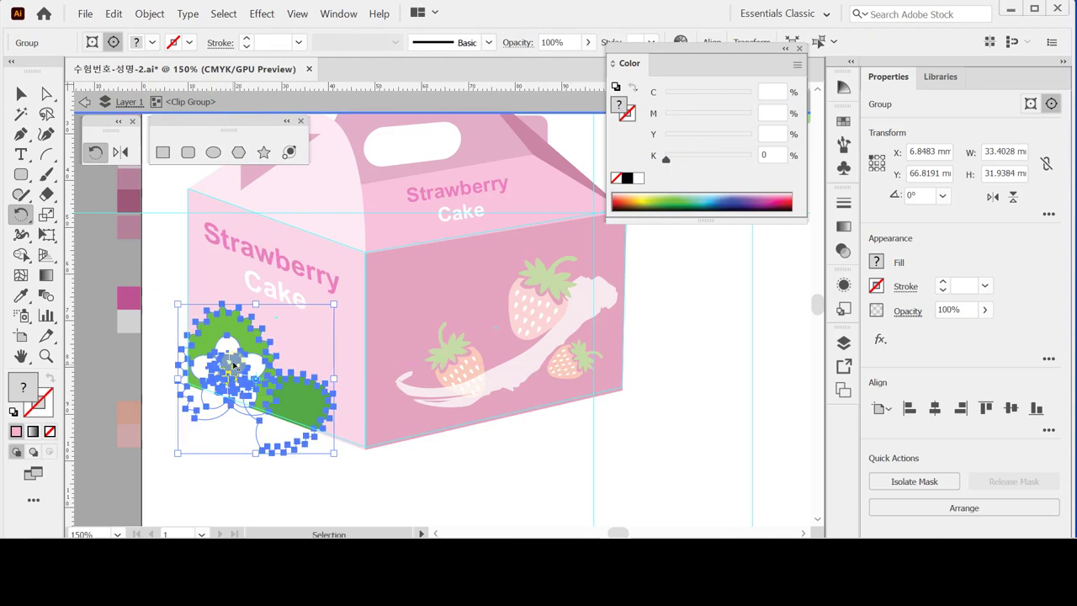
pyautogui.moveTo(231, 363); pyautogui.dragTo(231, 366)
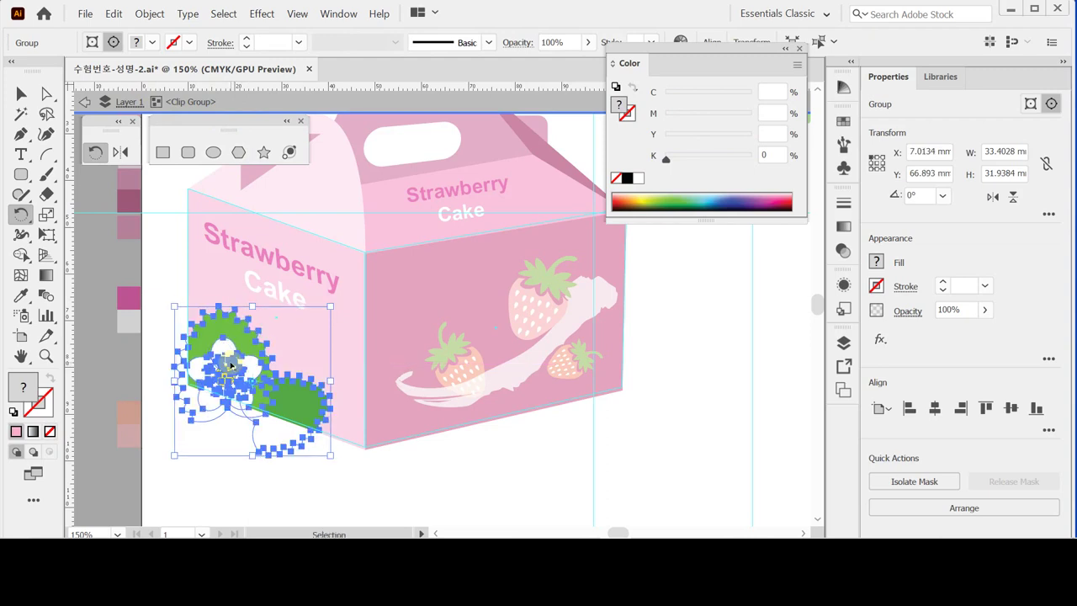
pyautogui.moveTo(231, 364); pyautogui.dragTo(238, 362)
pyautogui.press('Up')
pyautogui.press('Up')
pyautogui.press('Up')
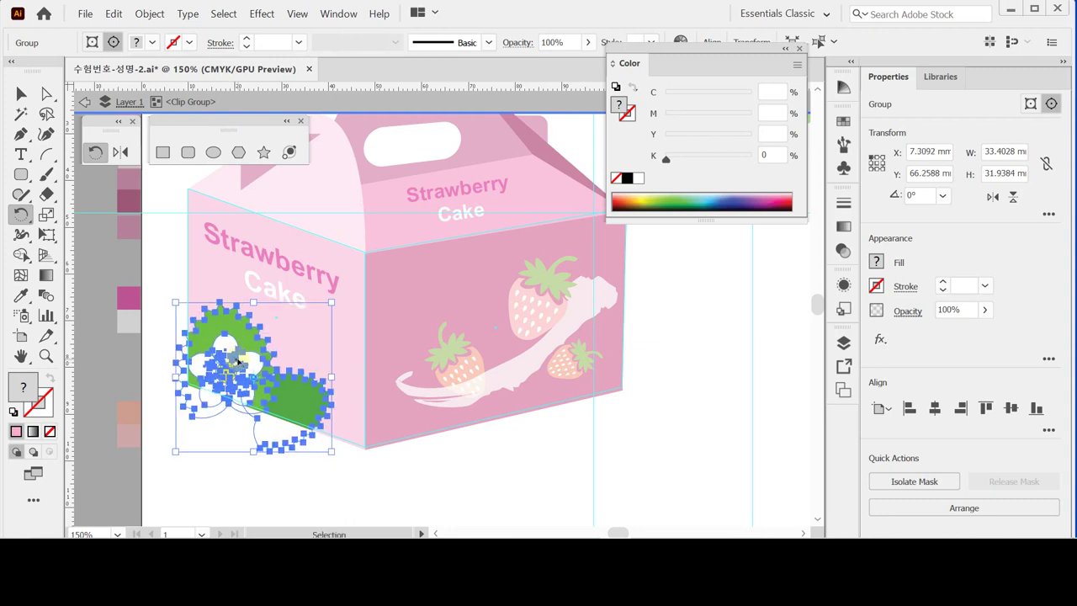
pyautogui.press('r')
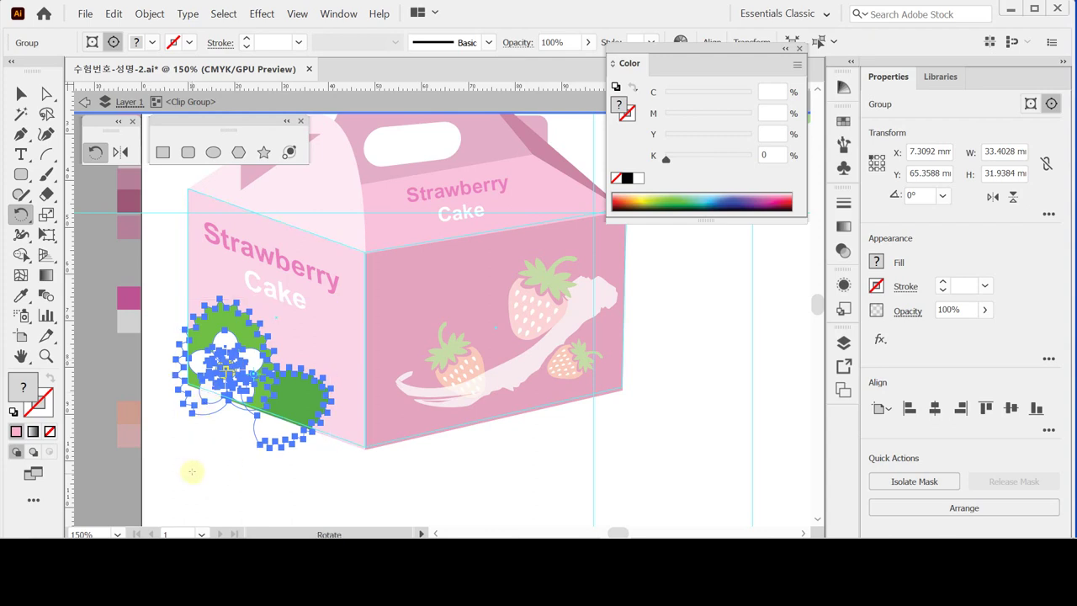
pyautogui.press('Escape')
pyautogui.hotkey('ctrl', 'shift', 'a')
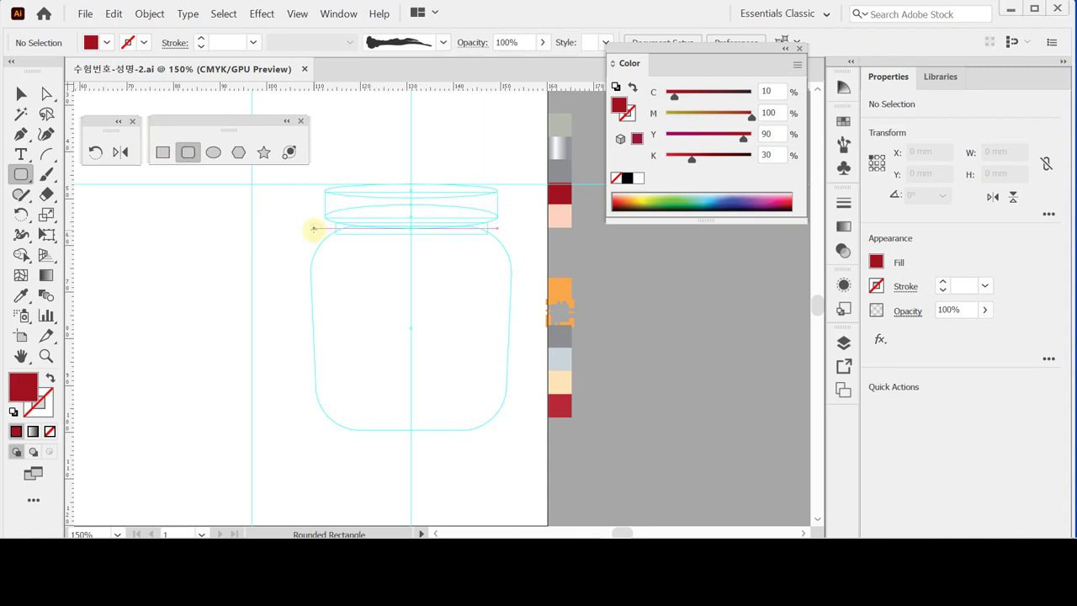
# - Create a dark red 43 x 44 mm rounded rectangle with 10 mm corner radius and align it over the jar body outline
pyautogui.click(313, 229)
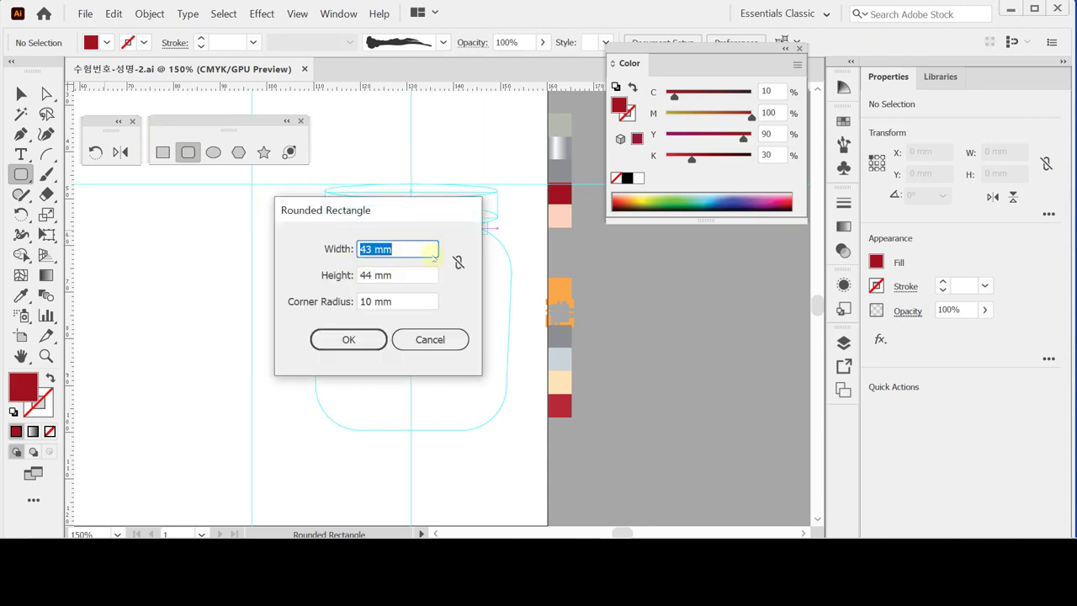
pyautogui.press('Tab')
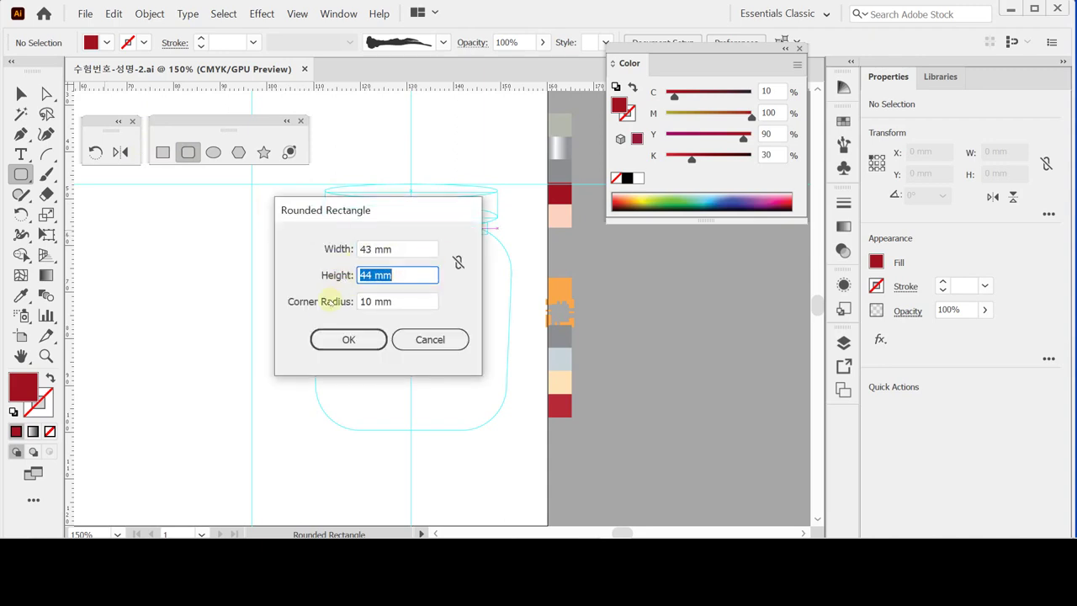
pyautogui.press('Tab')
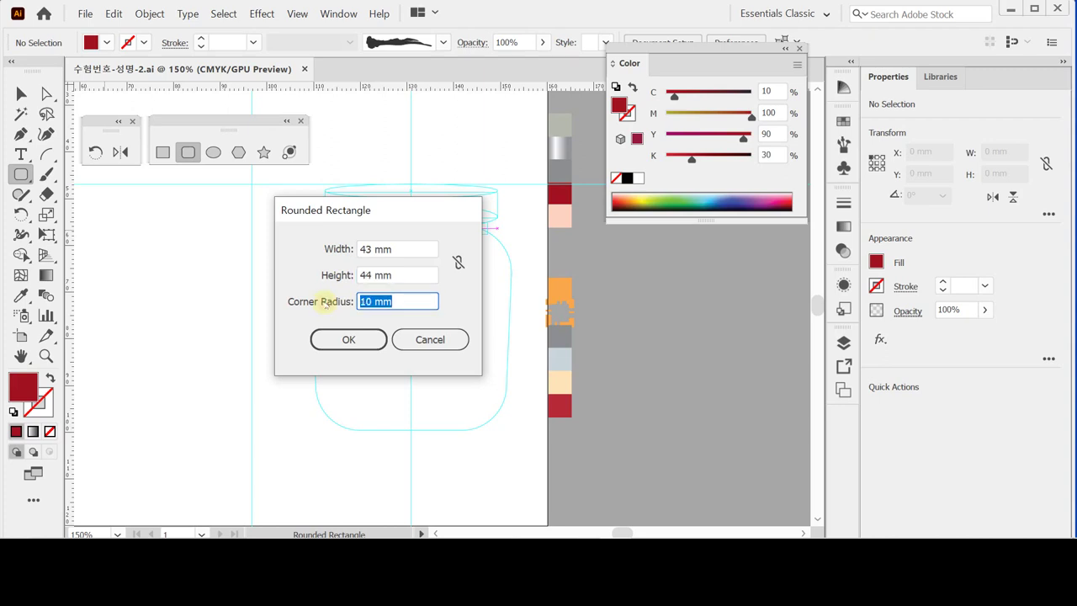
pyautogui.click(348, 339)
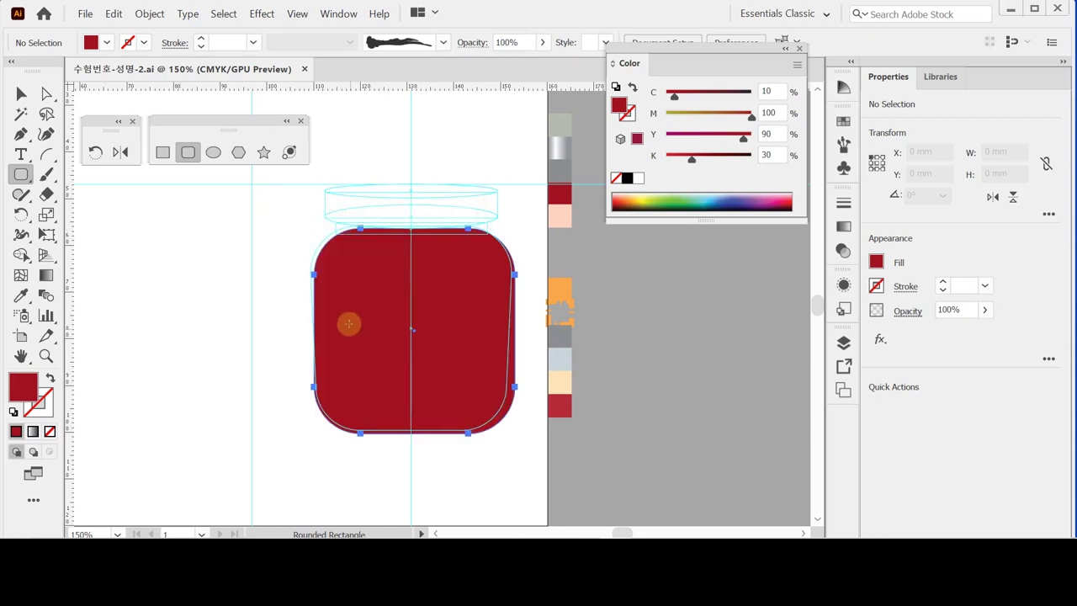
pyautogui.keyDown('ctrl'); pyautogui.click(357, 311); pyautogui.keyUp('ctrl')
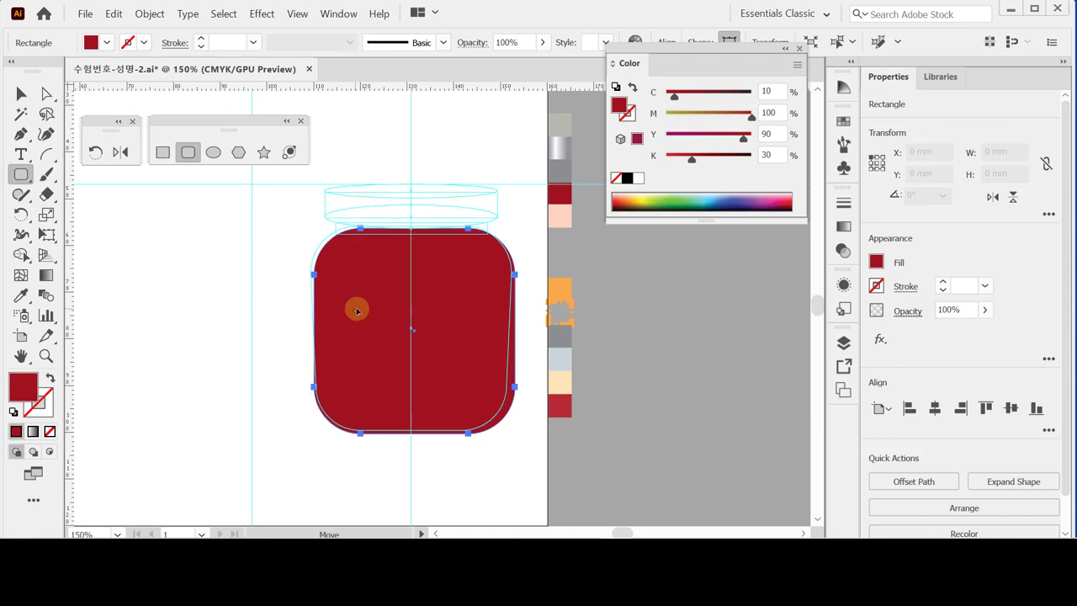
pyautogui.moveTo(357, 311); pyautogui.dragTo(357, 308)
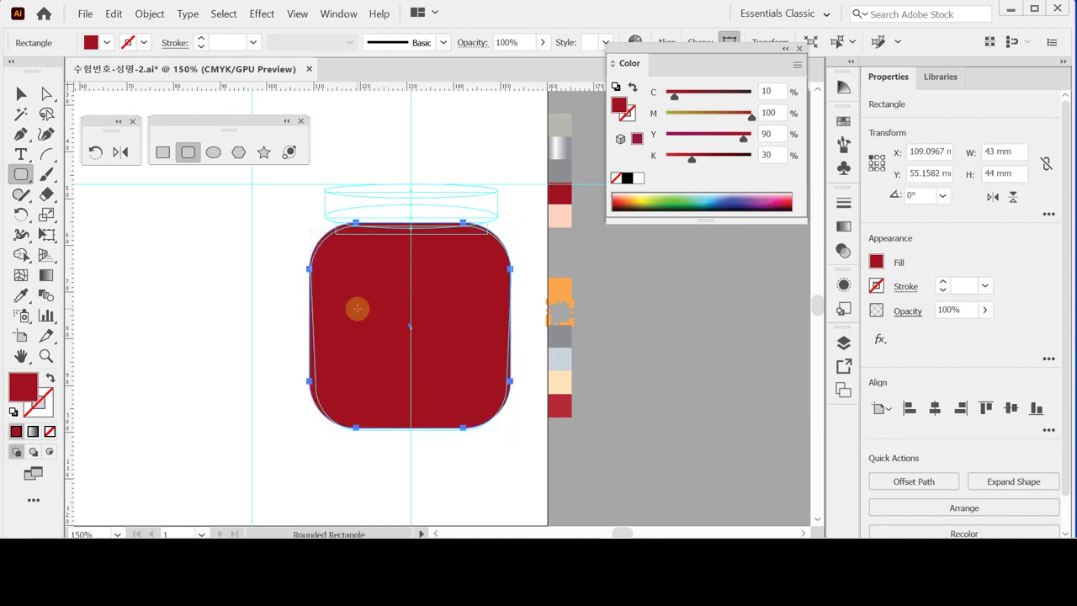
pyautogui.moveTo(325, 295); pyautogui.dragTo(335, 277)
# - Taper the jar body by scaling only its lower anchor points uniformly to 95%
pyautogui.click(46, 94)
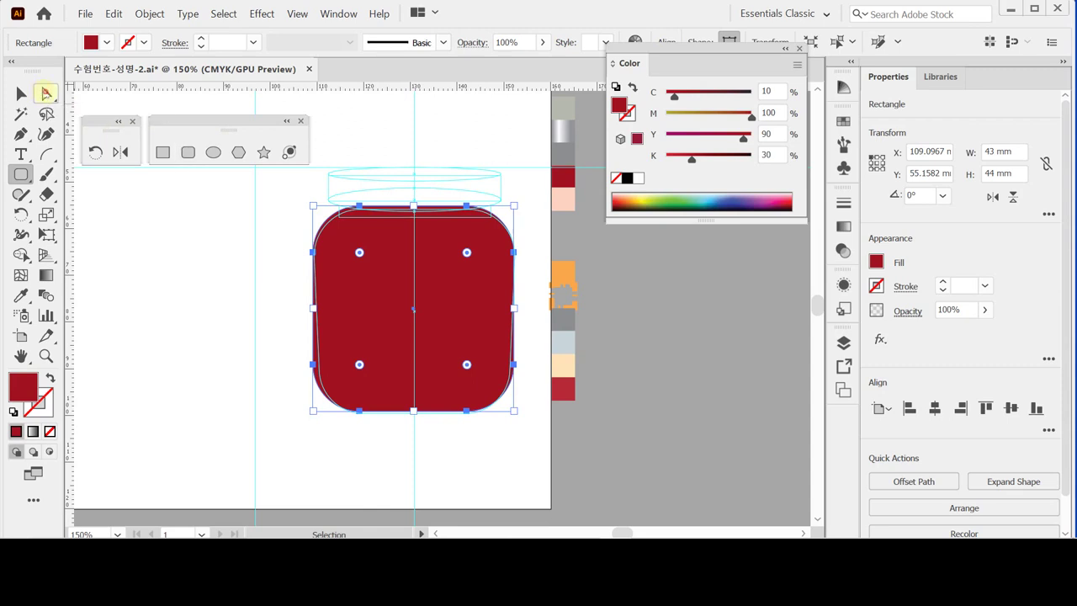
pyautogui.click(46, 93)
pyautogui.click(404, 402)
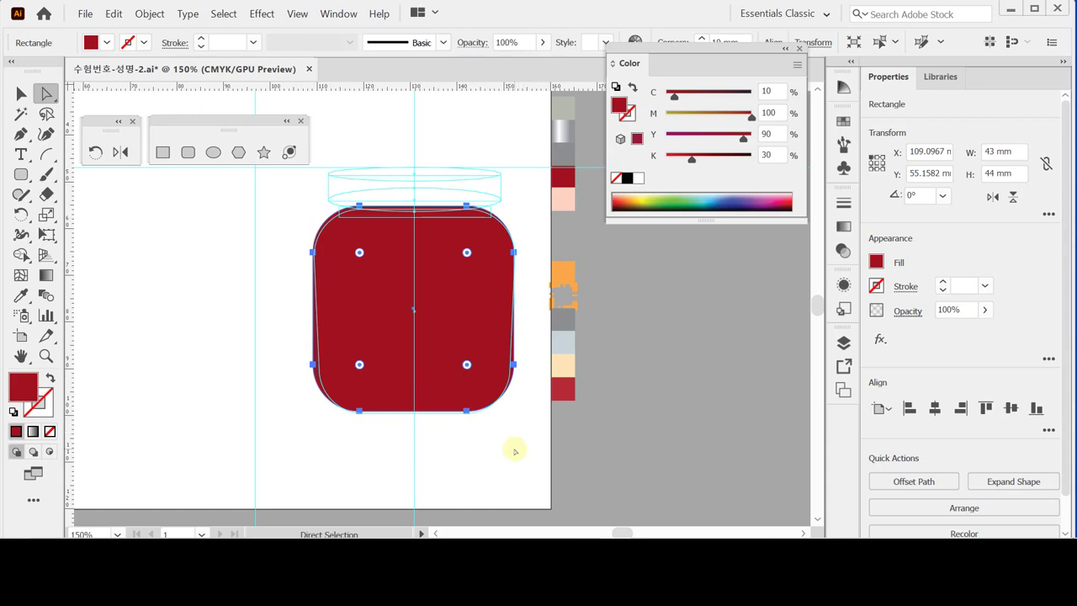
pyautogui.click(428, 404)
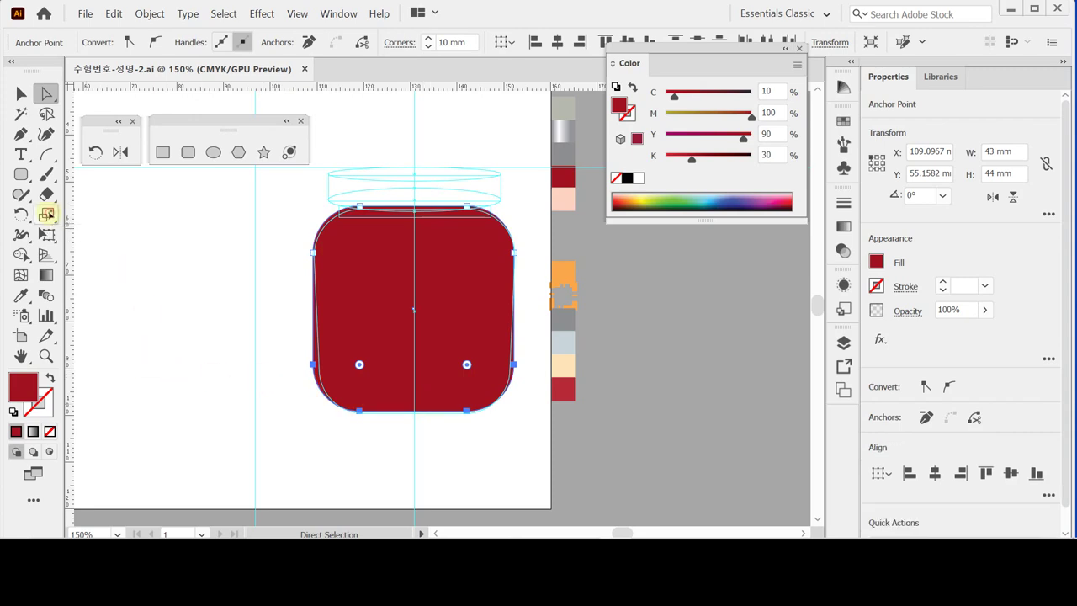
pyautogui.doubleClick(46, 215)
pyautogui.click(602, 202)
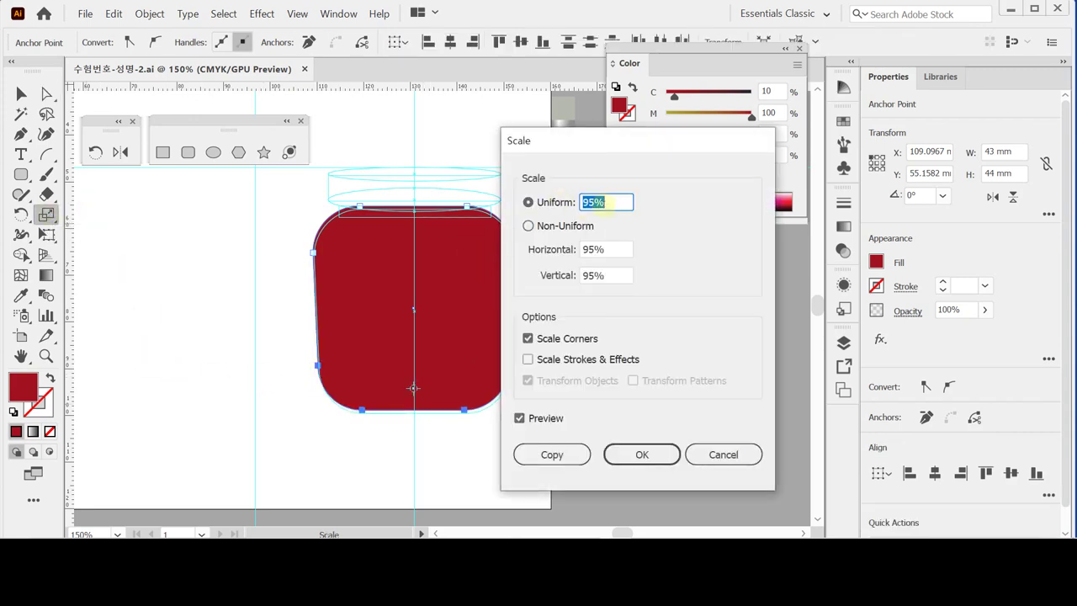
pyautogui.click(648, 454)
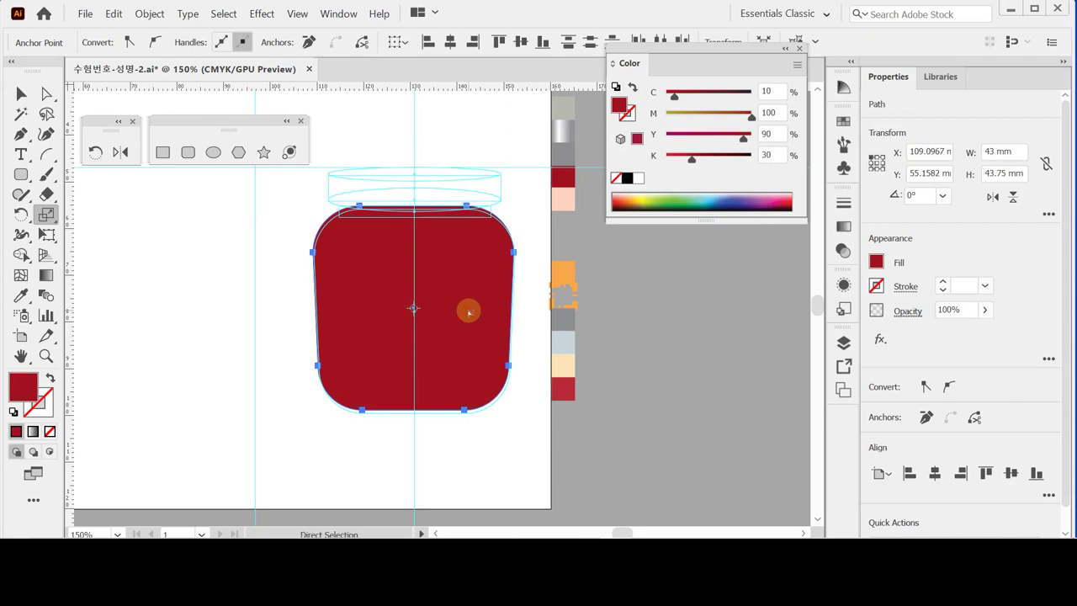
# - Nudge the whole tapered jar body down about 0.5 mm to match the guide outline
pyautogui.click(468, 311)
pyautogui.press('Down')
pyautogui.press('Down')
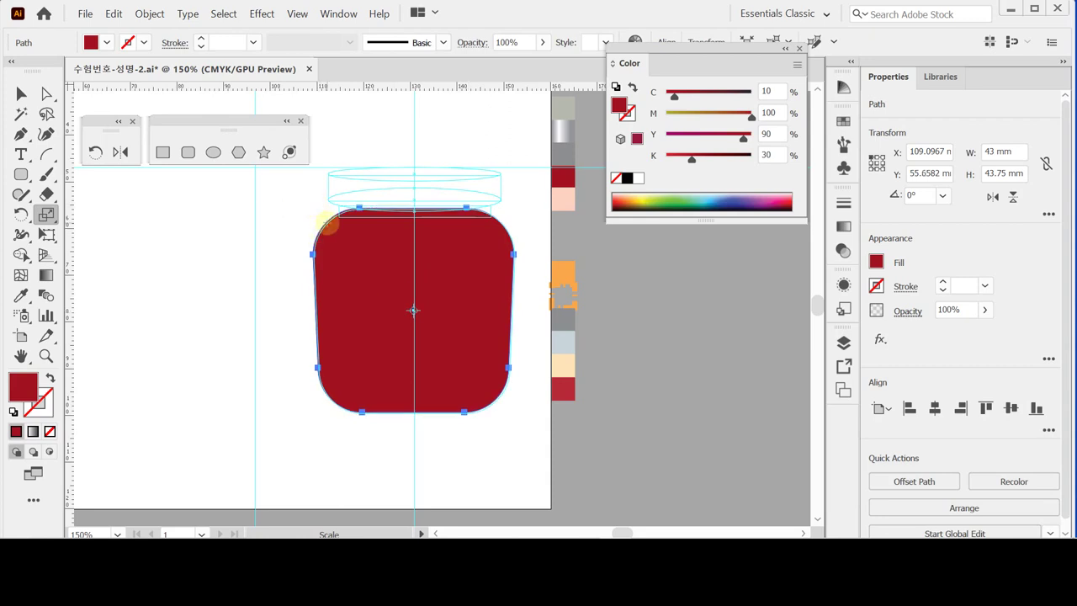
# - Create a 37 x 3 mm ellipse centred on the lid's top outline and fill it with the grey-beige palette swatch
pyautogui.click(213, 152)
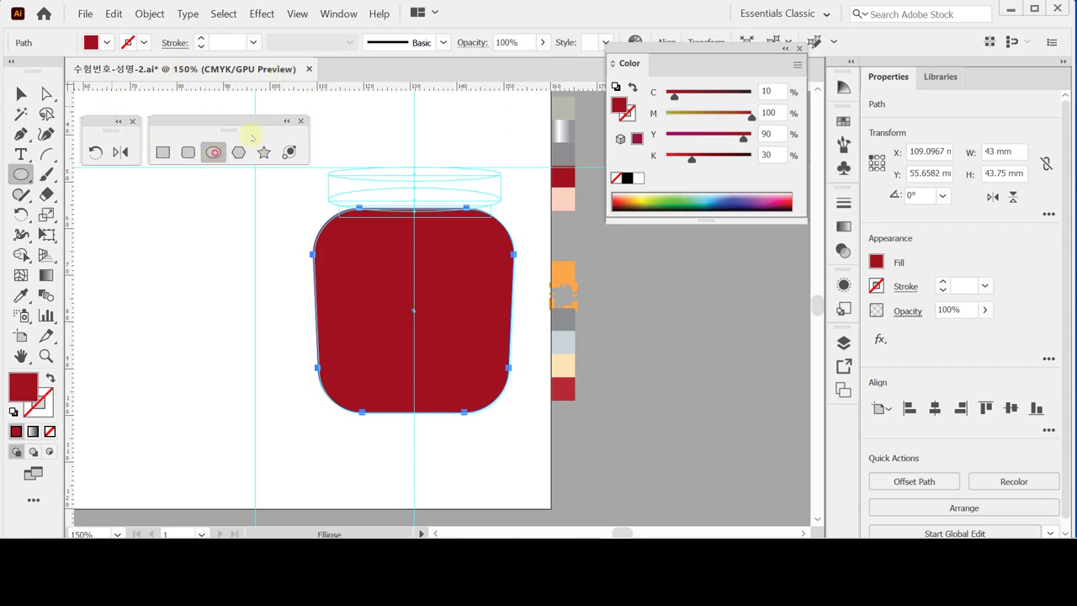
pyautogui.click(415, 171)
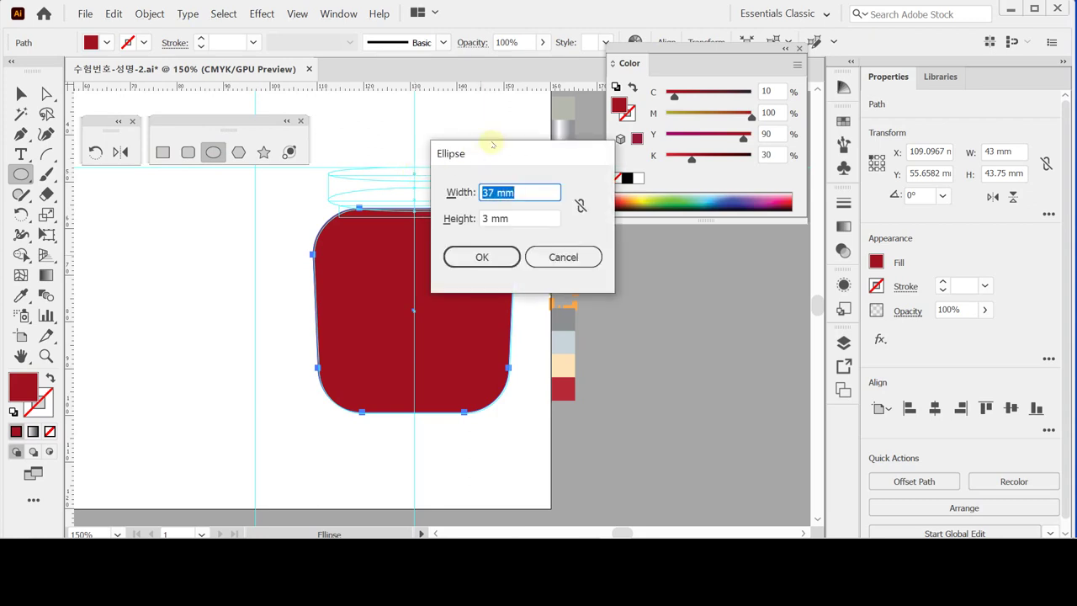
pyautogui.click(482, 259)
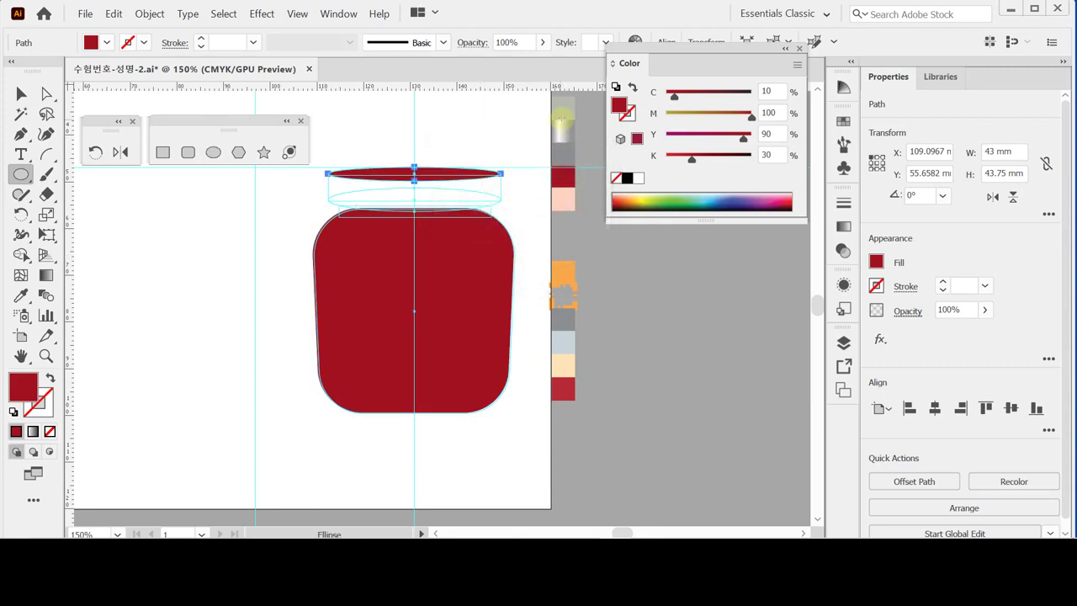
pyautogui.press('i')
pyautogui.click(562, 108)
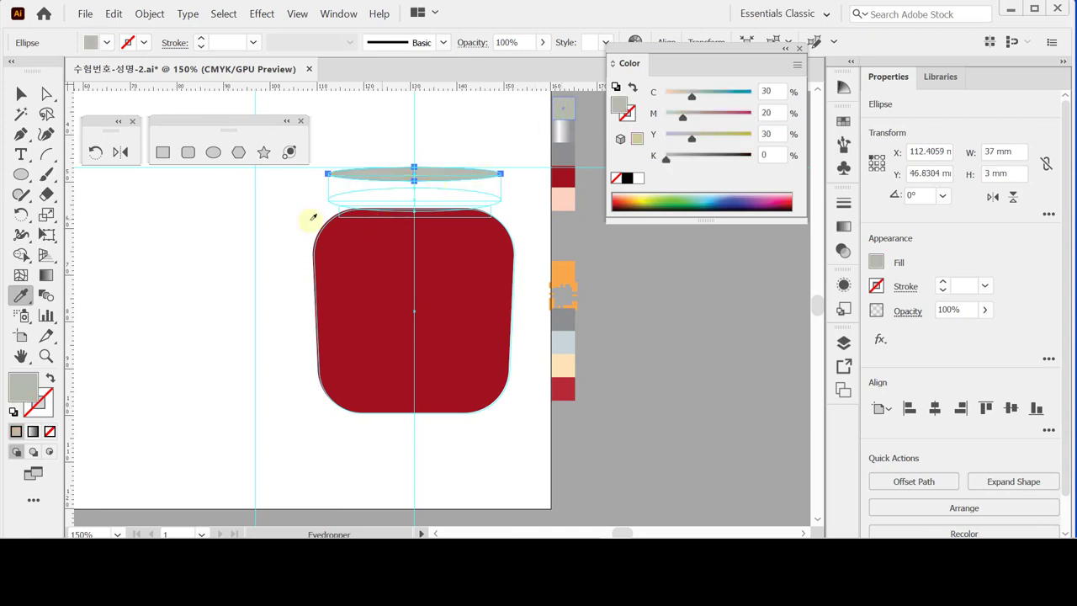
# - Create a 37 x 5 mm grey-beige ellipse centred on the lid's lower ellipse outline
pyautogui.click(213, 152)
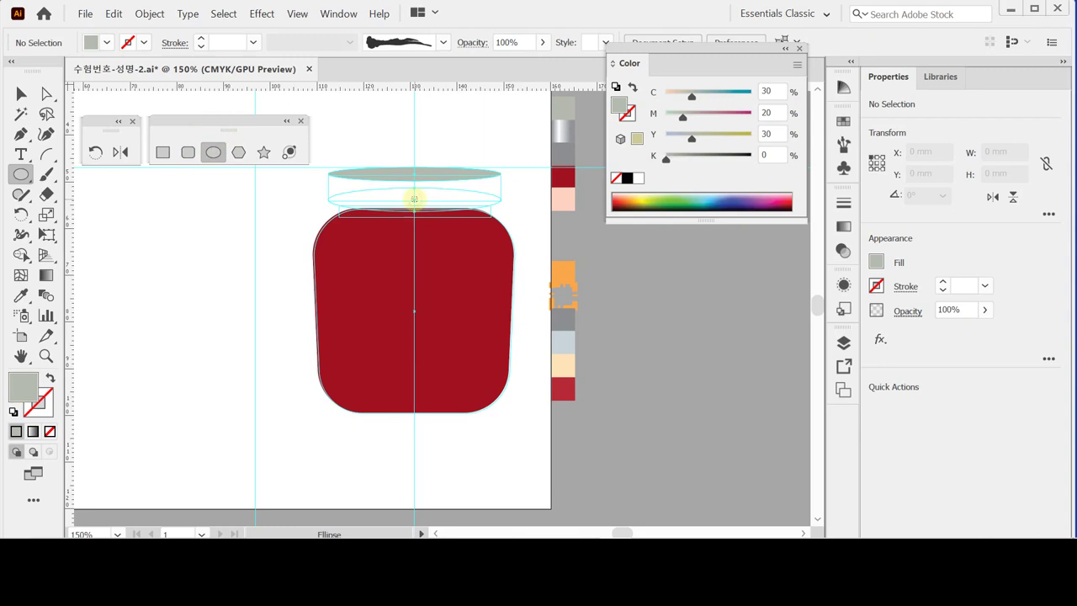
pyautogui.click(414, 199)
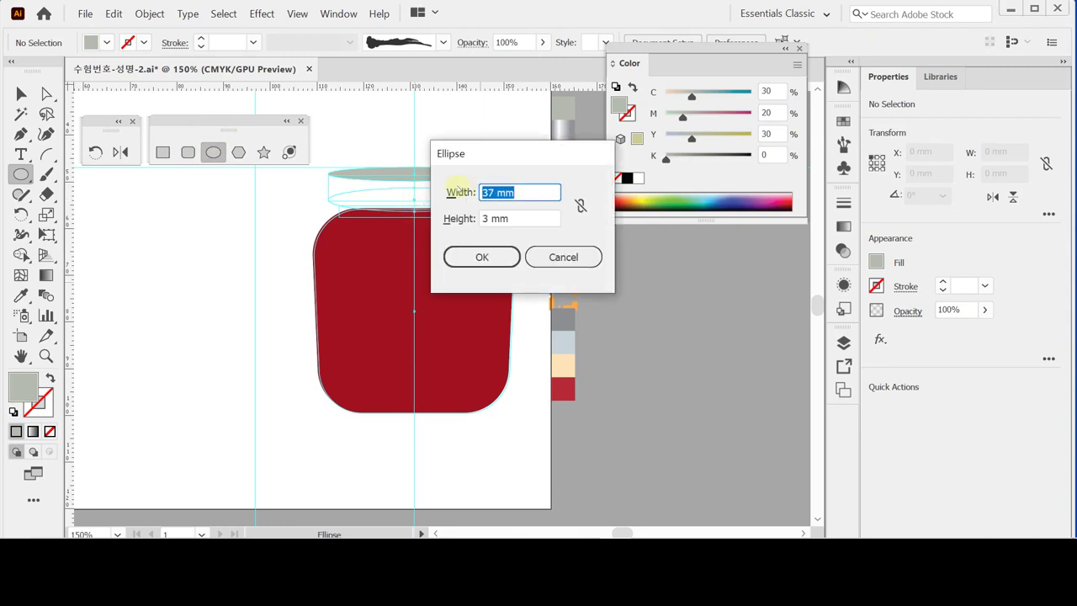
pyautogui.moveTo(521, 219); pyautogui.dragTo(429, 221)
pyautogui.write('5')
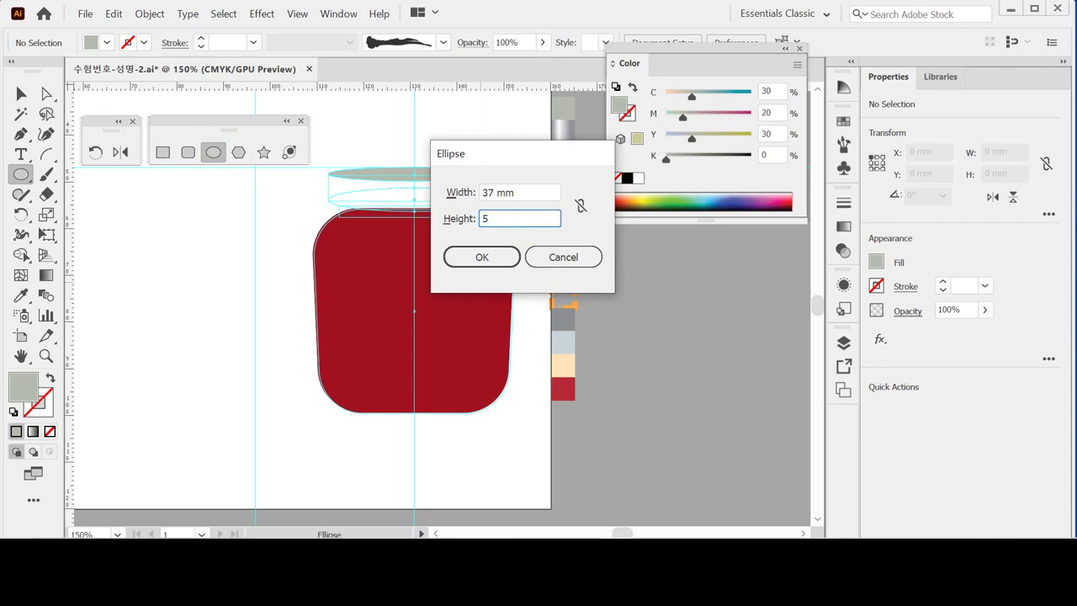
pyautogui.click(479, 257)
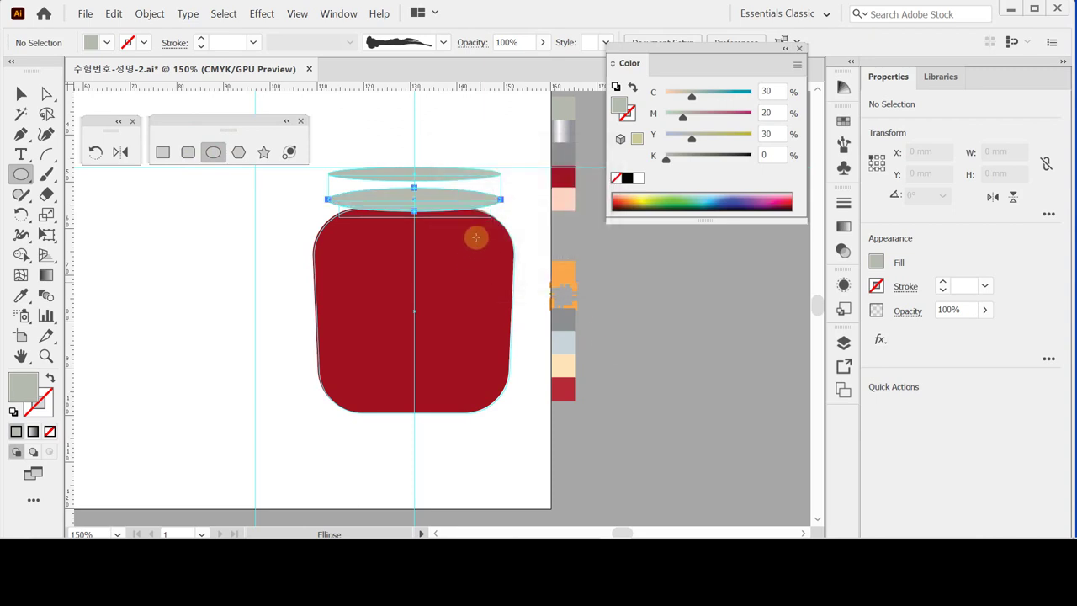
pyautogui.keyDown('ctrl'); pyautogui.click(269, 246); pyautogui.keyUp('ctrl')
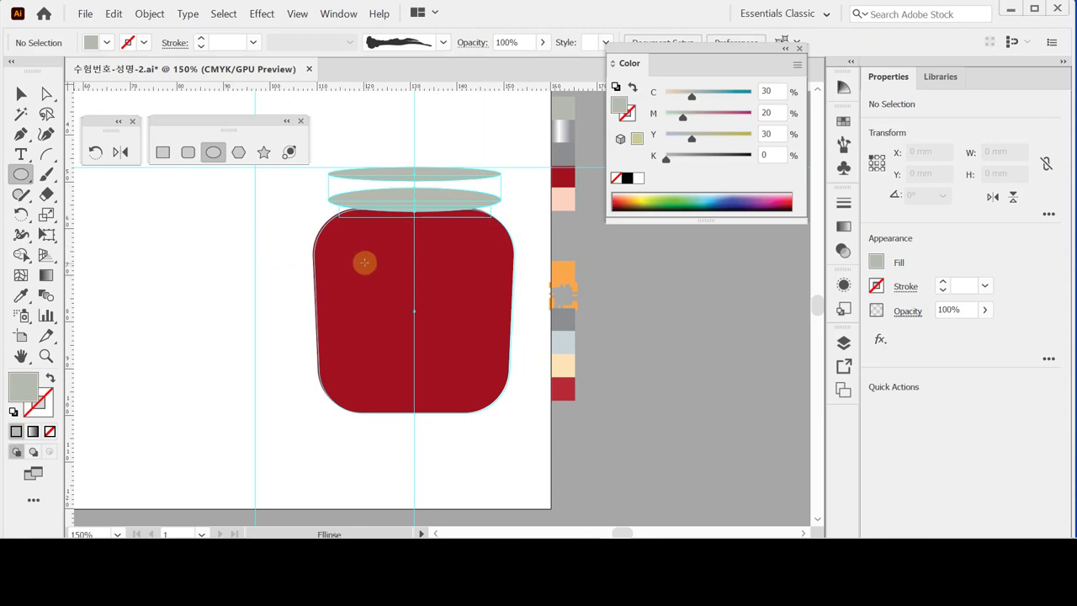
# - Create a 32.5 x 2.5 mm rectangle on the jar neck outline and fill it with the dark grey palette swatch
pyautogui.click(162, 152)
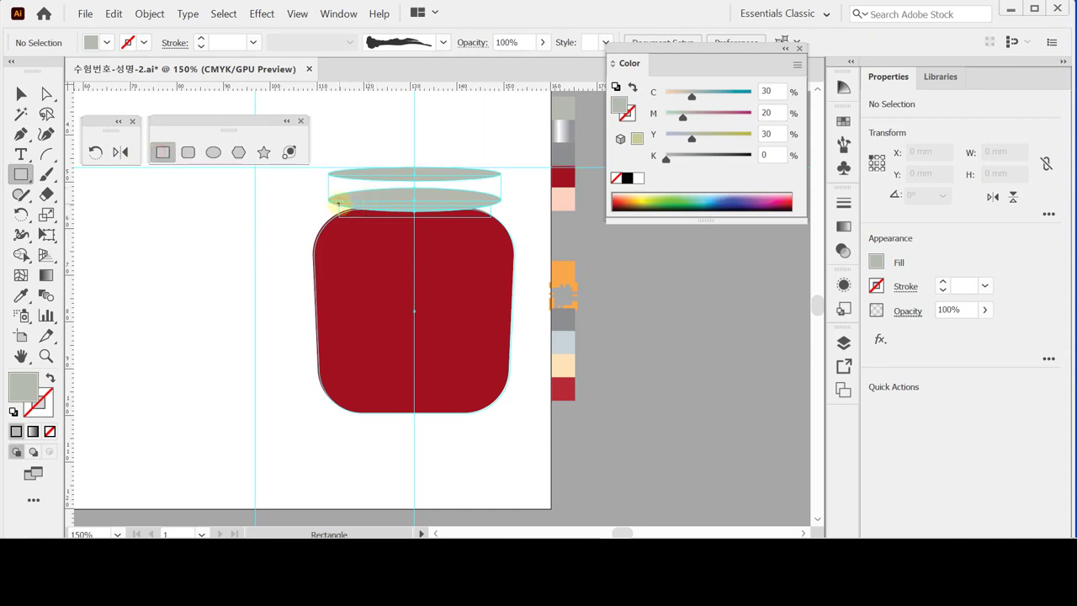
pyautogui.click(338, 203)
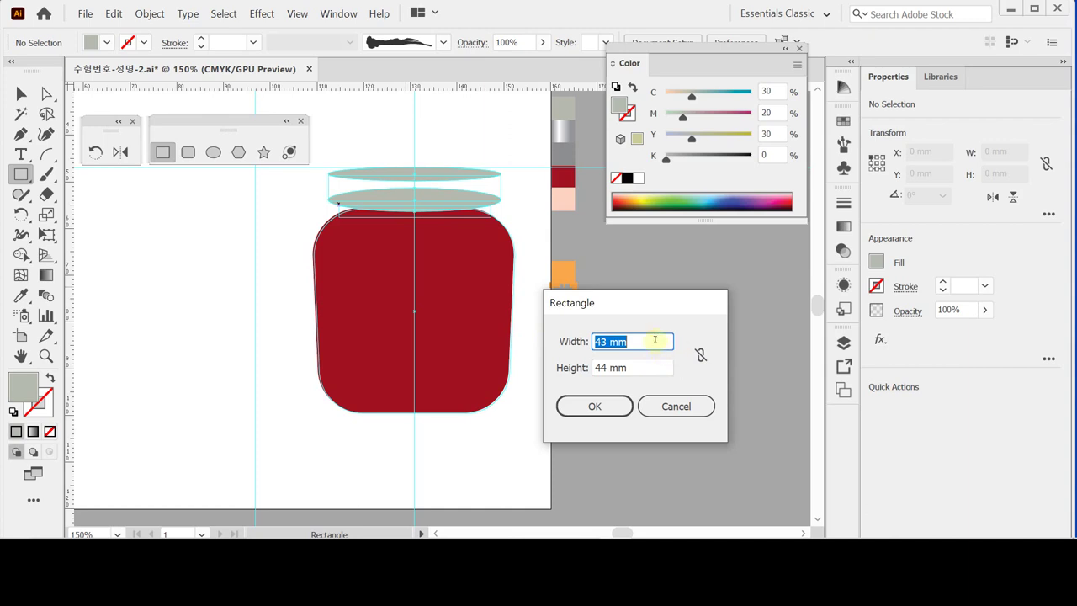
pyautogui.write('32.5')
pyautogui.press('Tab')
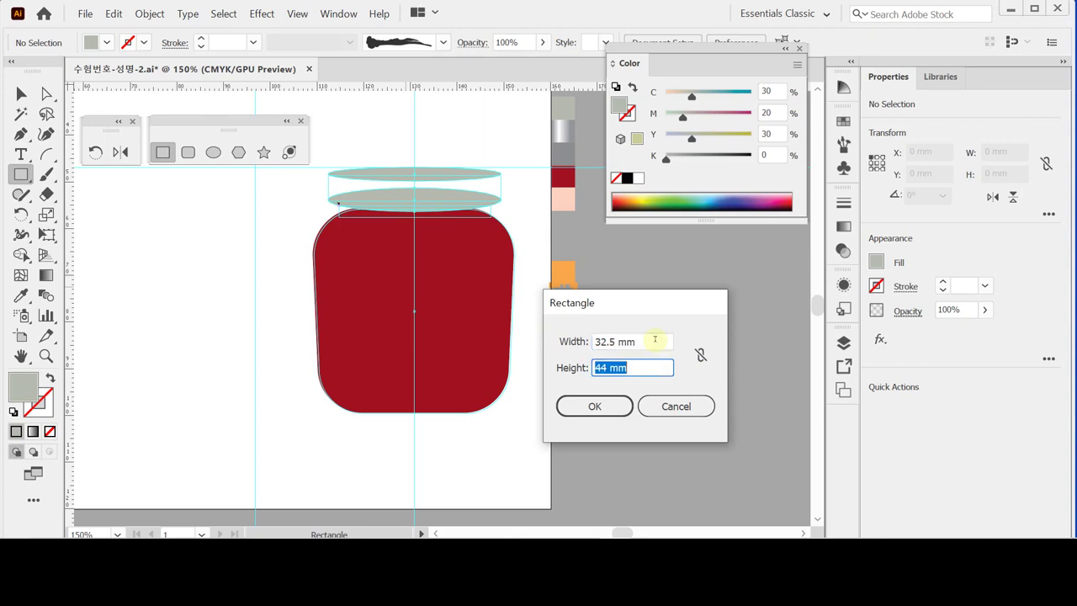
pyautogui.write('1.8')
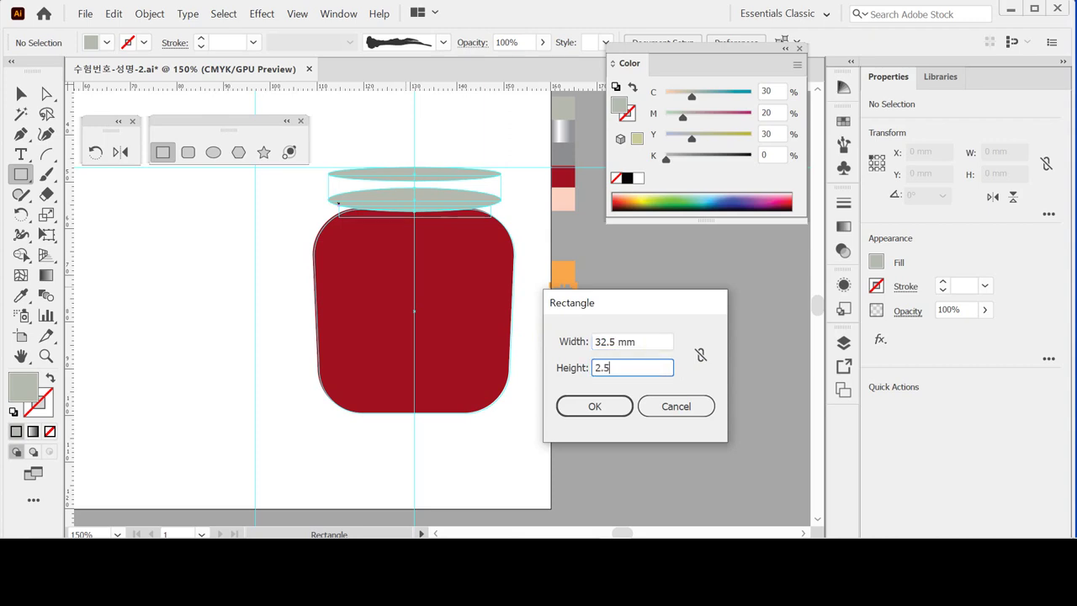
pyautogui.press('Return')
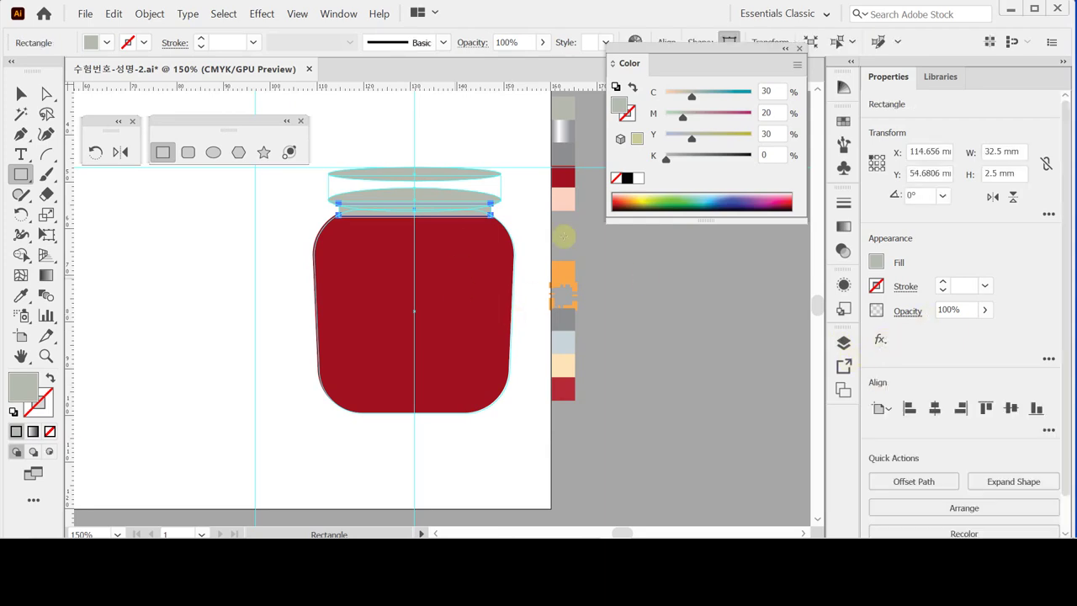
pyautogui.press('i')
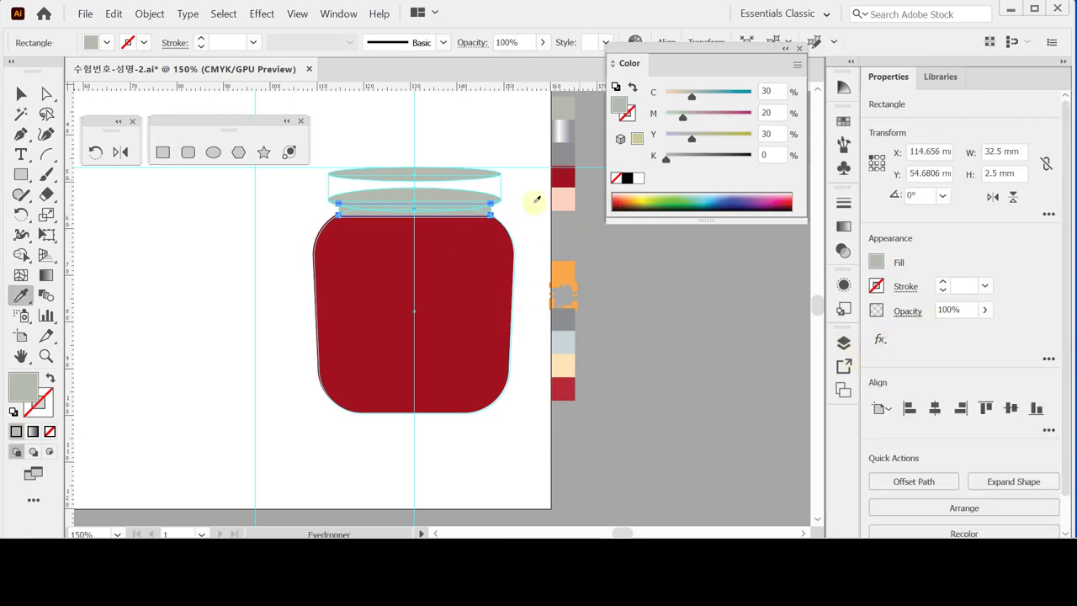
pyautogui.click(560, 153)
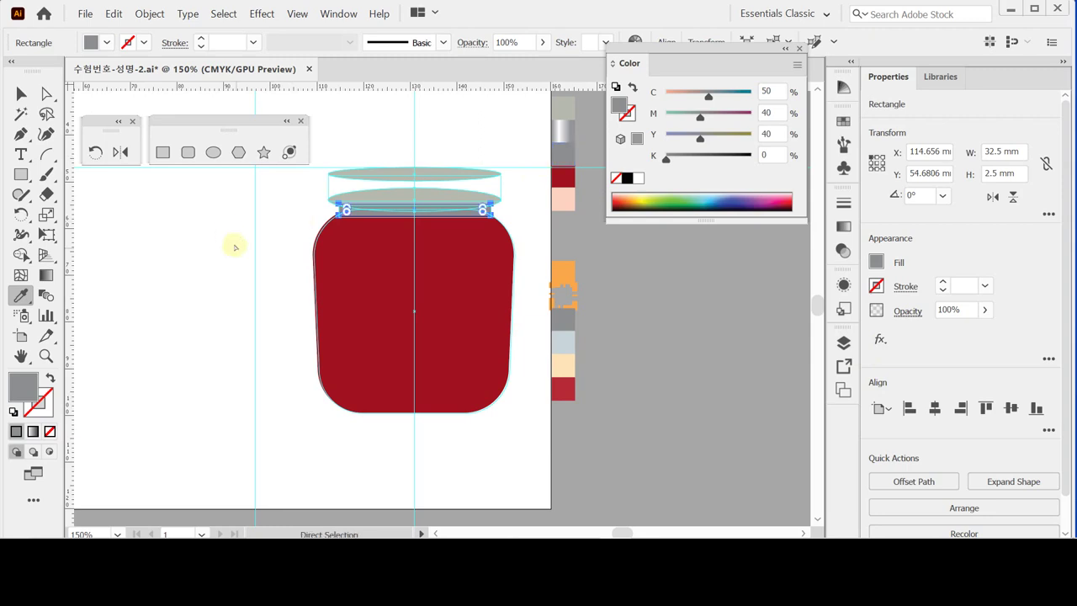
pyautogui.press('ctrl')
pyautogui.keyDown('ctrl'); pyautogui.click(328, 172); pyautogui.keyUp('ctrl')
# - Create a 37 x 5.5 mm rectangle for the lid's side, starting at the left end of the upper lid ellipse
pyautogui.press('m')
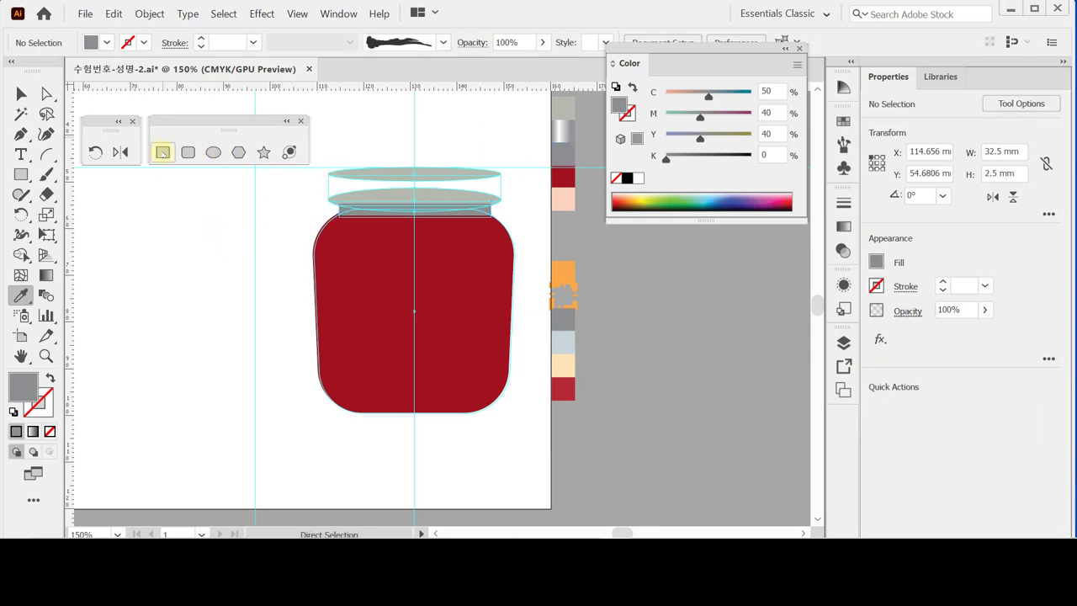
pyautogui.click(327, 175)
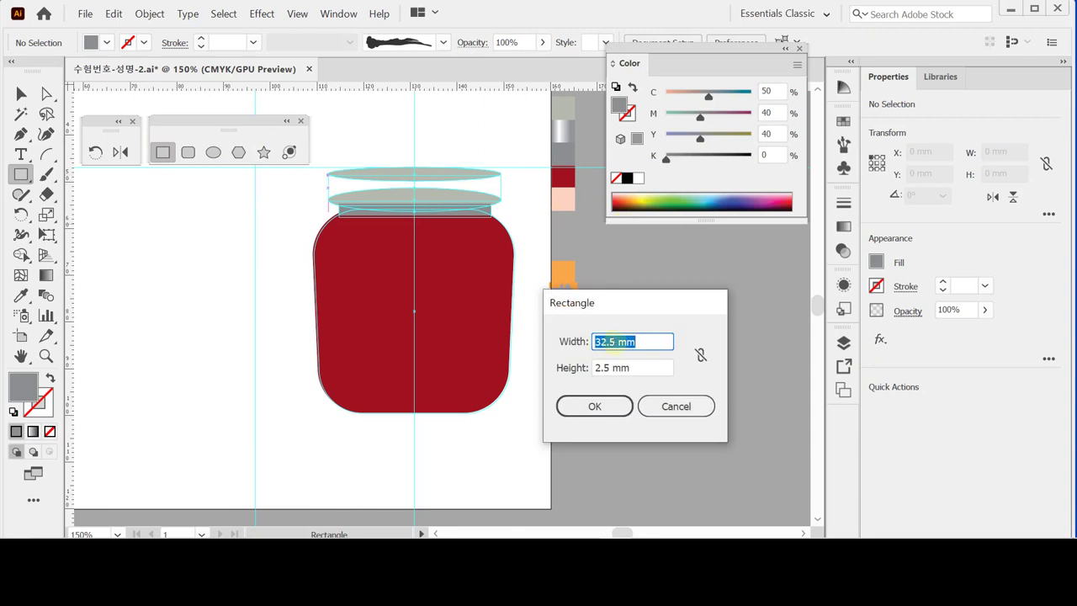
pyautogui.write('37')
pyautogui.press('Tab')
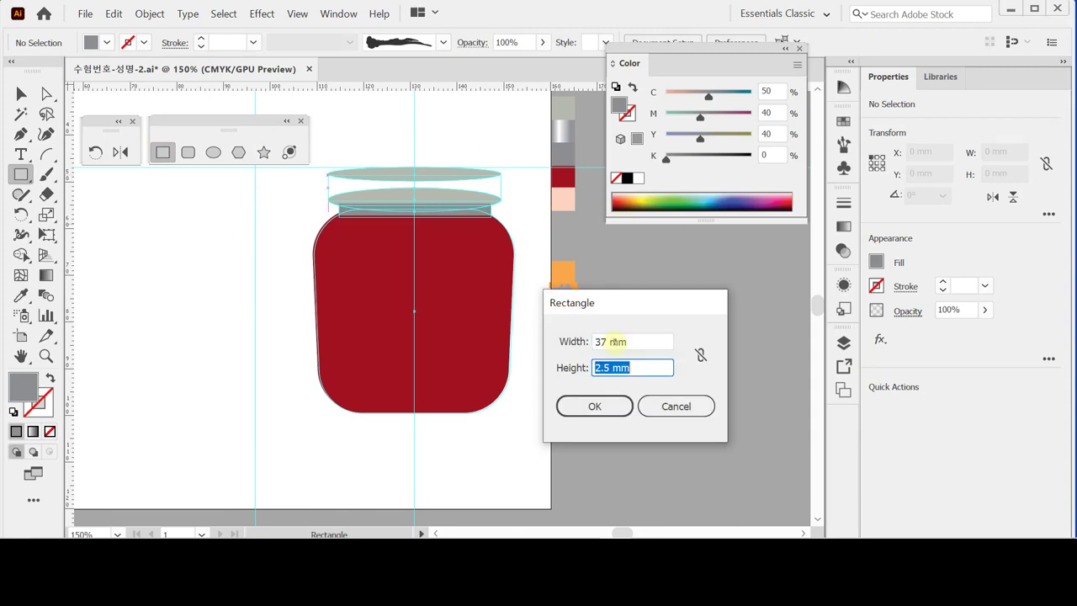
pyautogui.write('5.5')
pyautogui.press('Return')
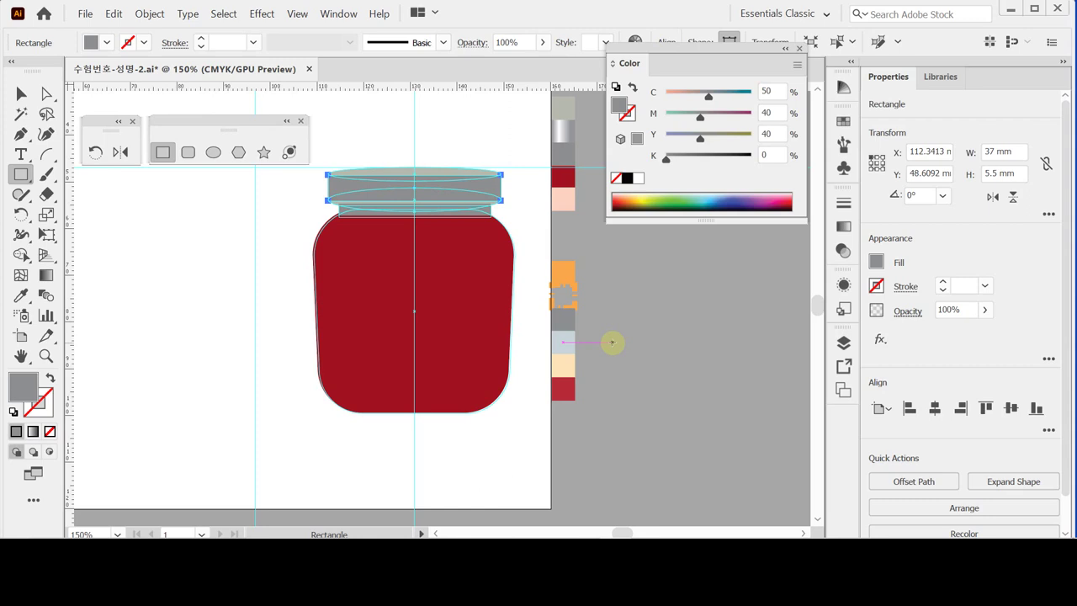
# - Align the jar body, neck and all lid shapes to a common horizontal centre
pyautogui.click(47, 93)
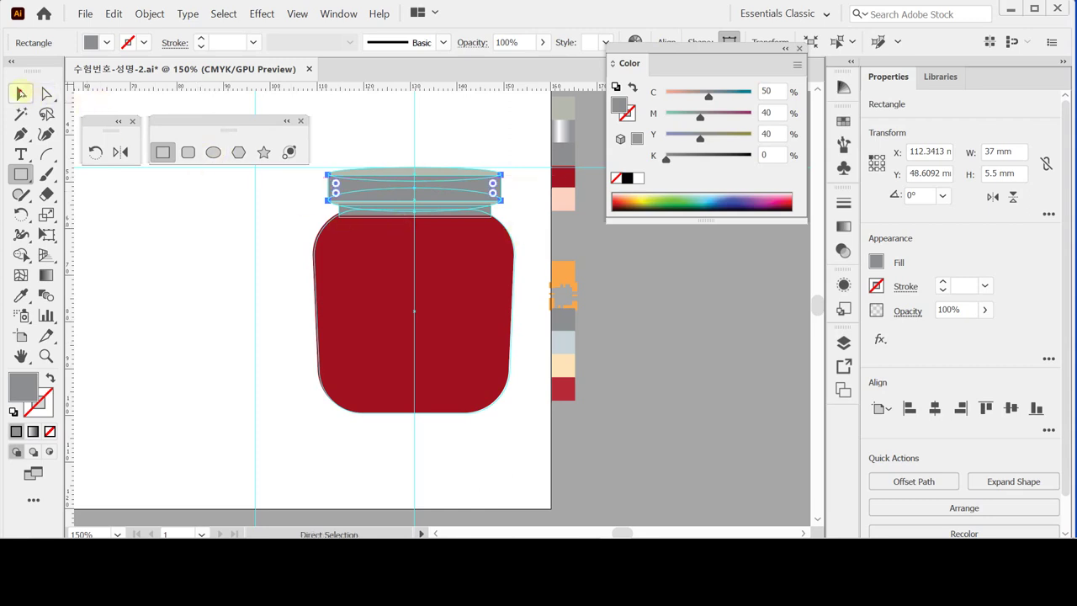
pyautogui.click(21, 93)
pyautogui.keyDown('shift'); pyautogui.click(482, 334); pyautogui.keyUp('shift')
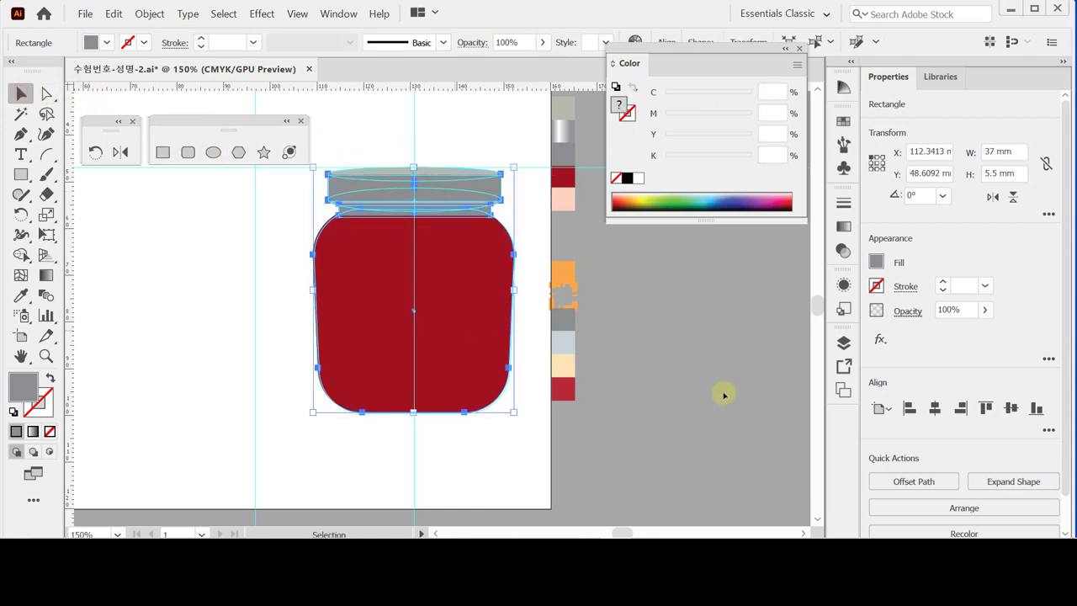
pyautogui.click(934, 408)
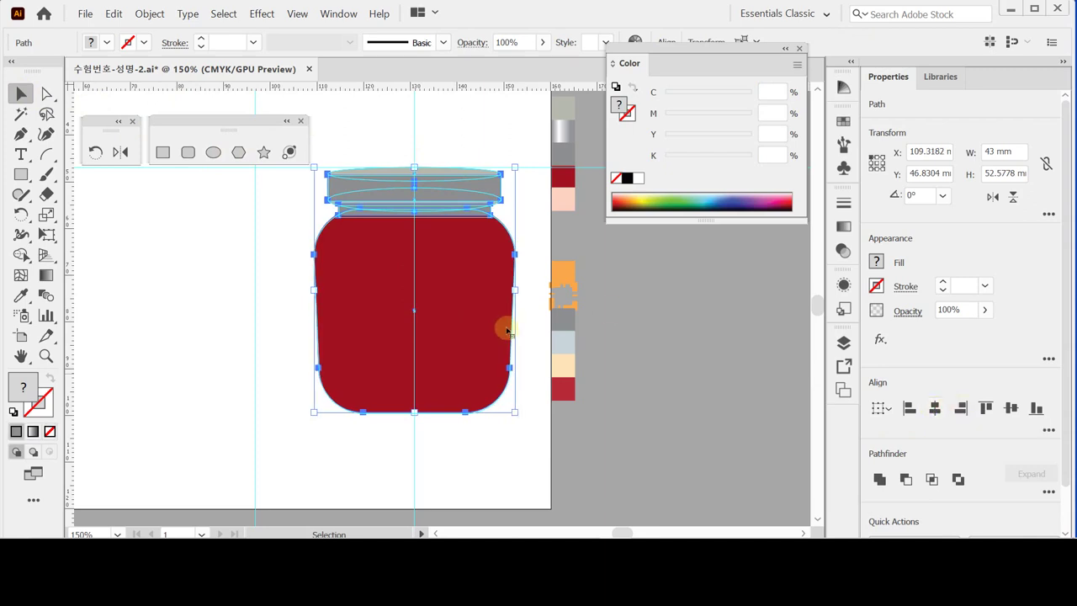
pyautogui.click(437, 129)
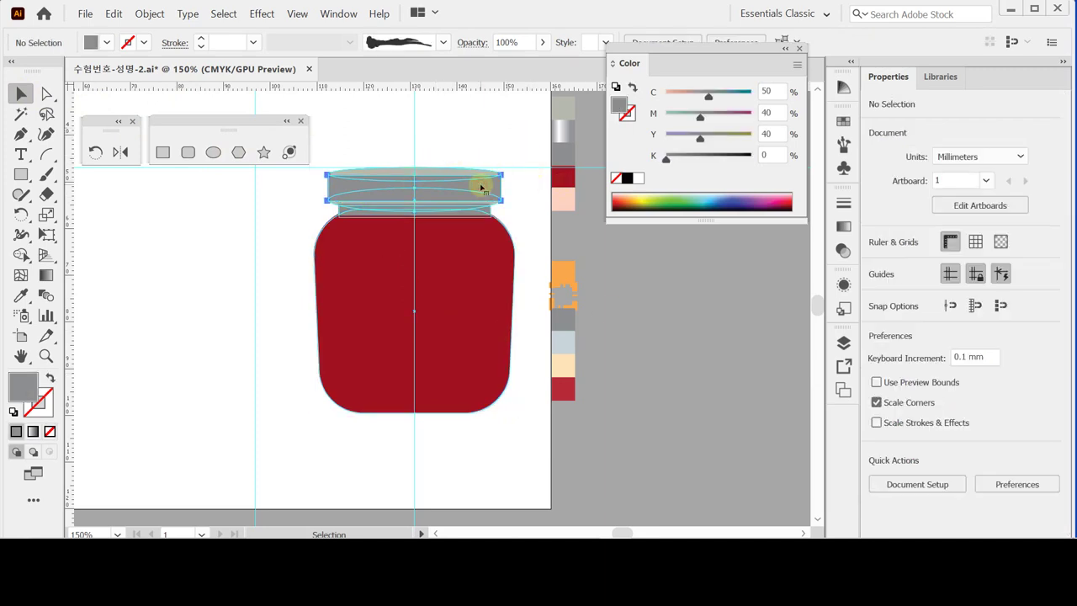
# - Apply a linear gradient to the lid's side rectangle and set its starting stop to CMYK with 50% black
pyautogui.click(483, 187)
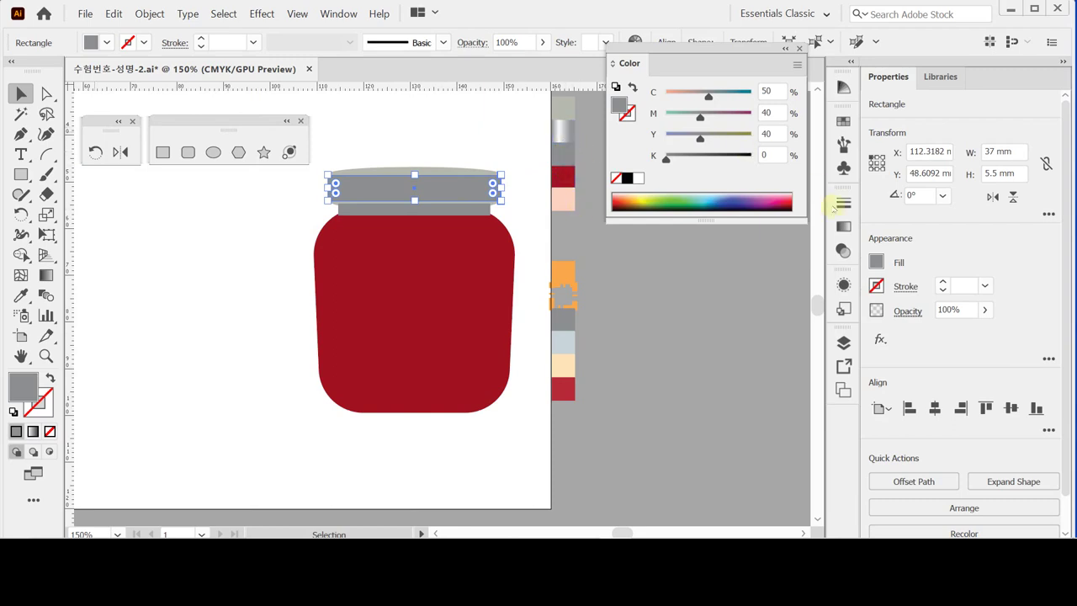
pyautogui.click(844, 228)
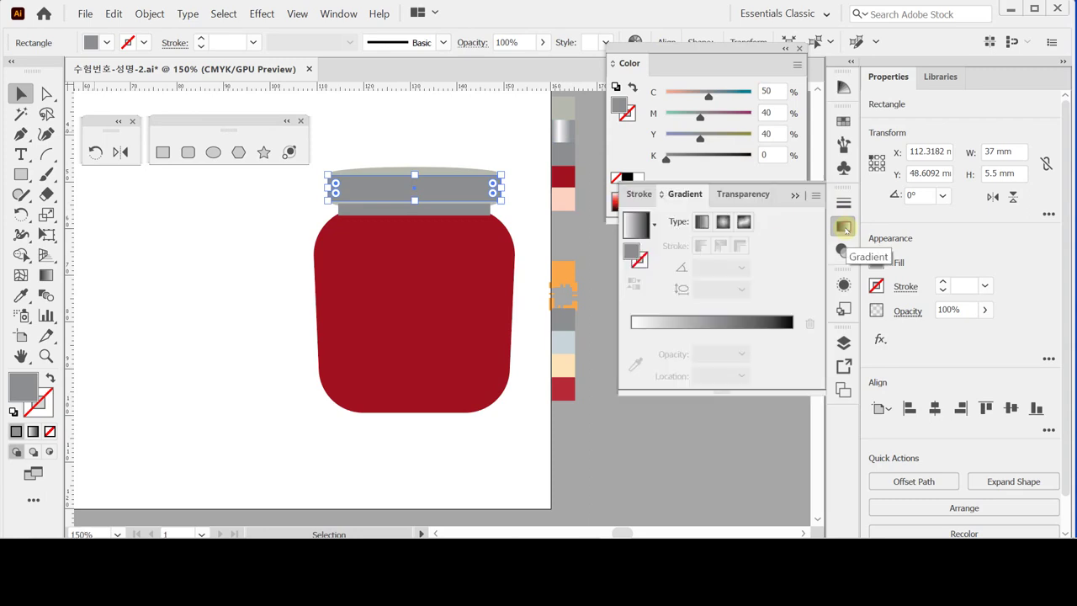
pyautogui.click(702, 223)
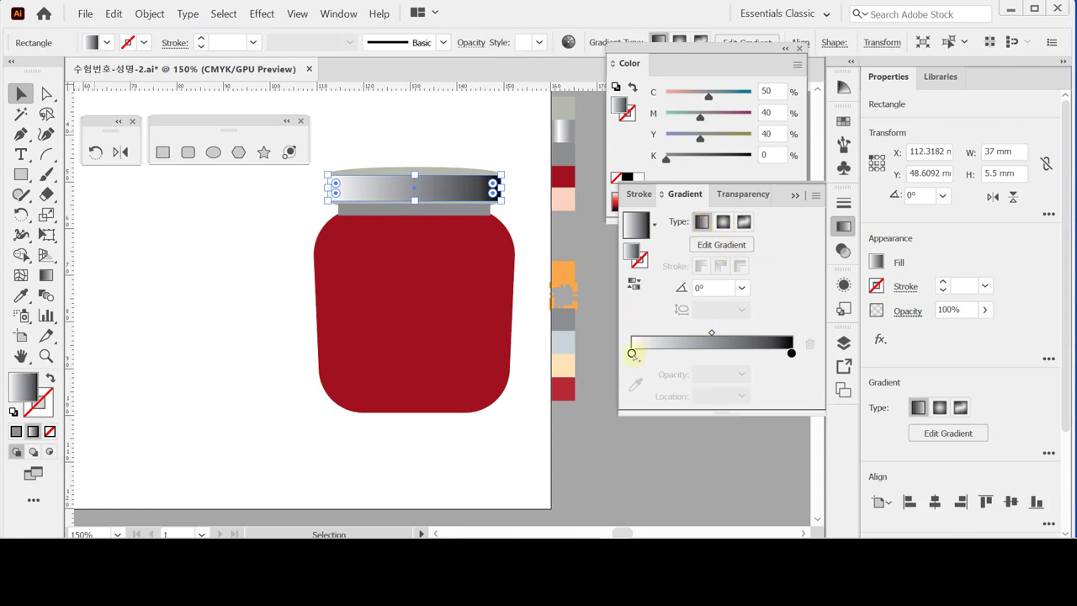
pyautogui.click(632, 353)
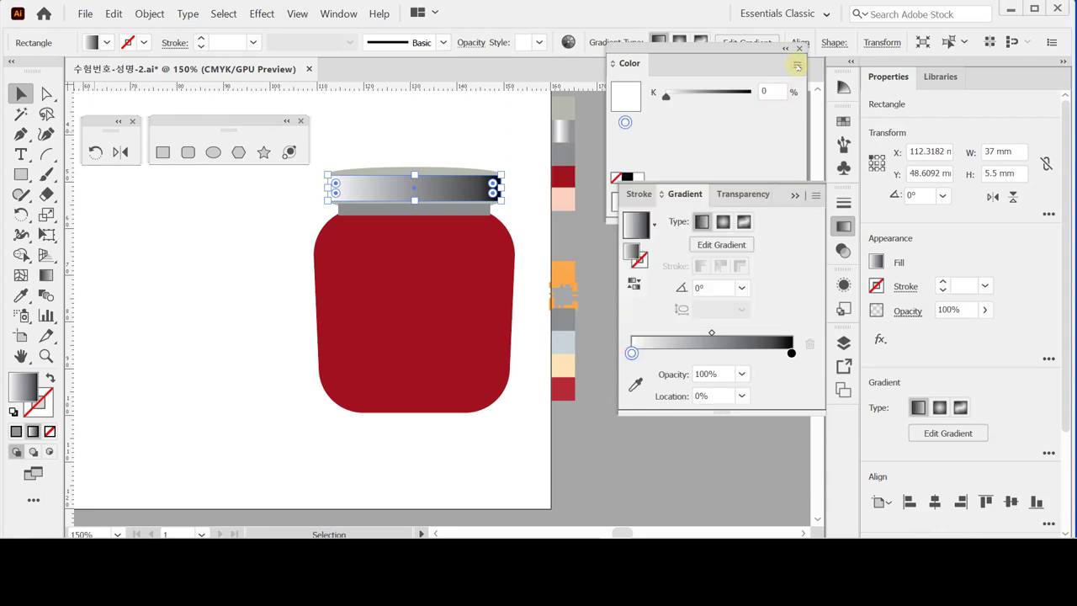
pyautogui.click(797, 66)
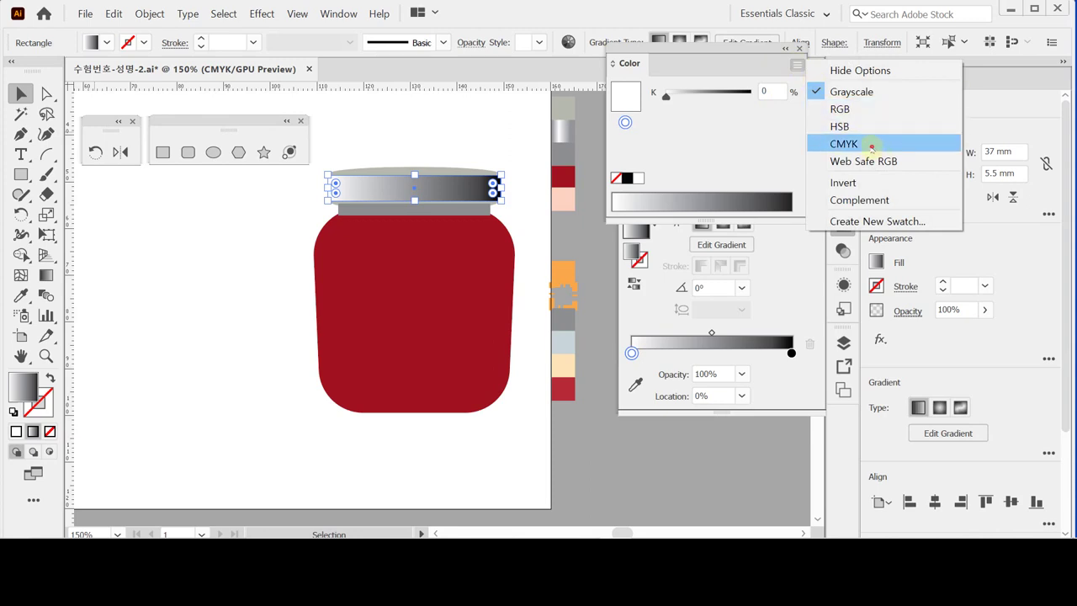
pyautogui.click(871, 146)
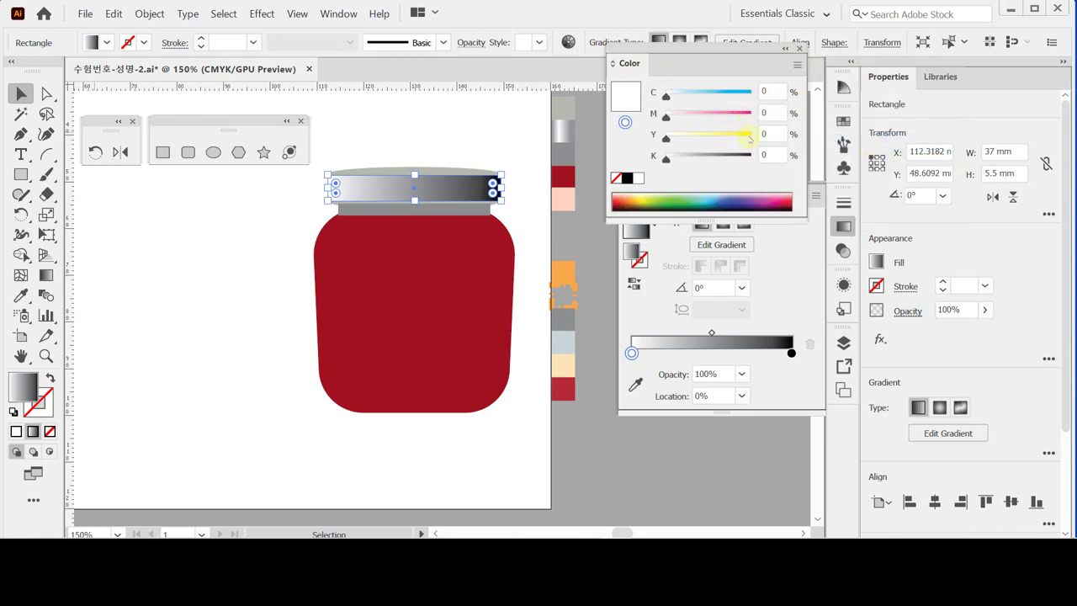
pyautogui.click(770, 155)
pyautogui.write('50')
pyautogui.press('Return')
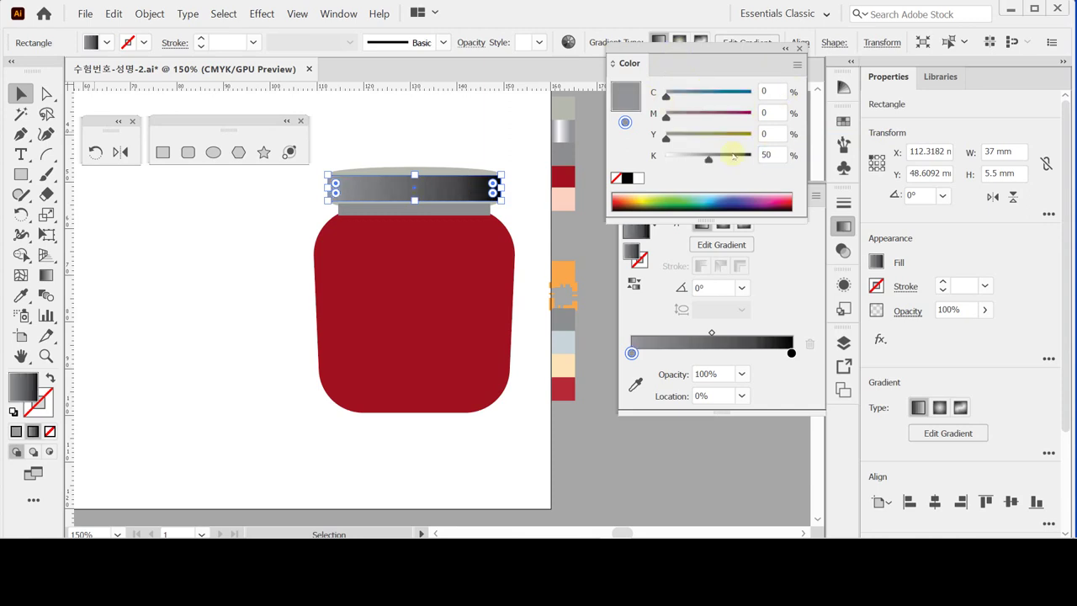
# - Add a white stop to the lid's gradient and set its location to 30%
pyautogui.click(682, 353)
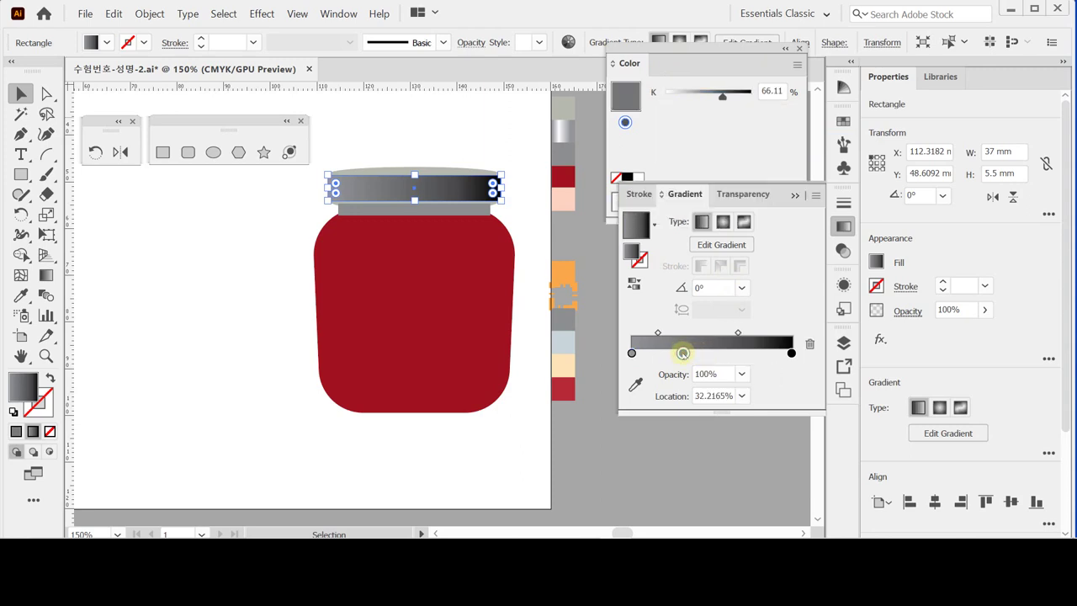
pyautogui.click(797, 64)
pyautogui.click(844, 144)
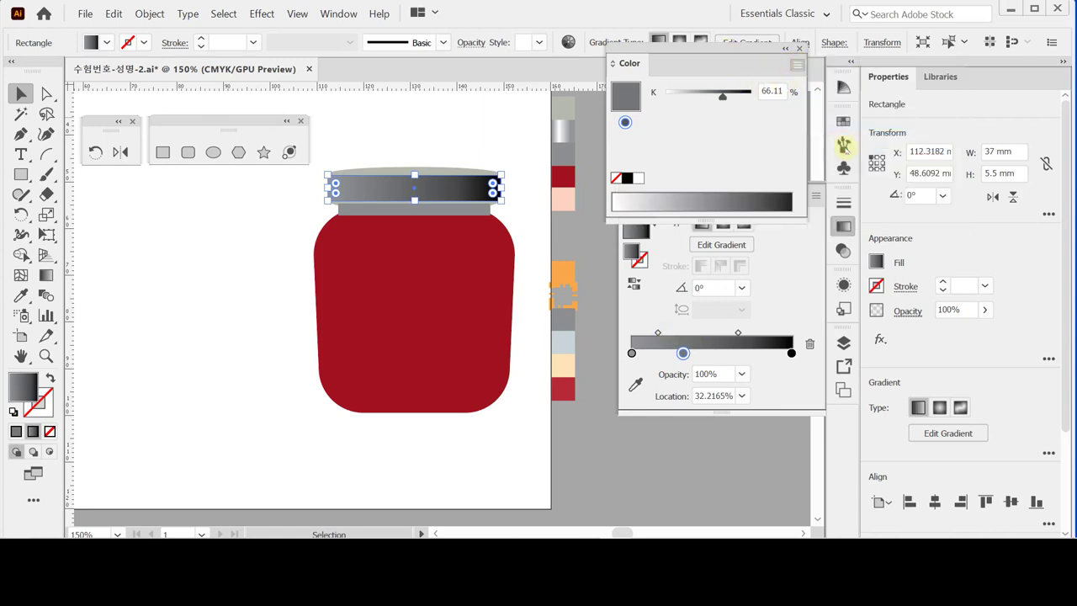
pyautogui.click(639, 177)
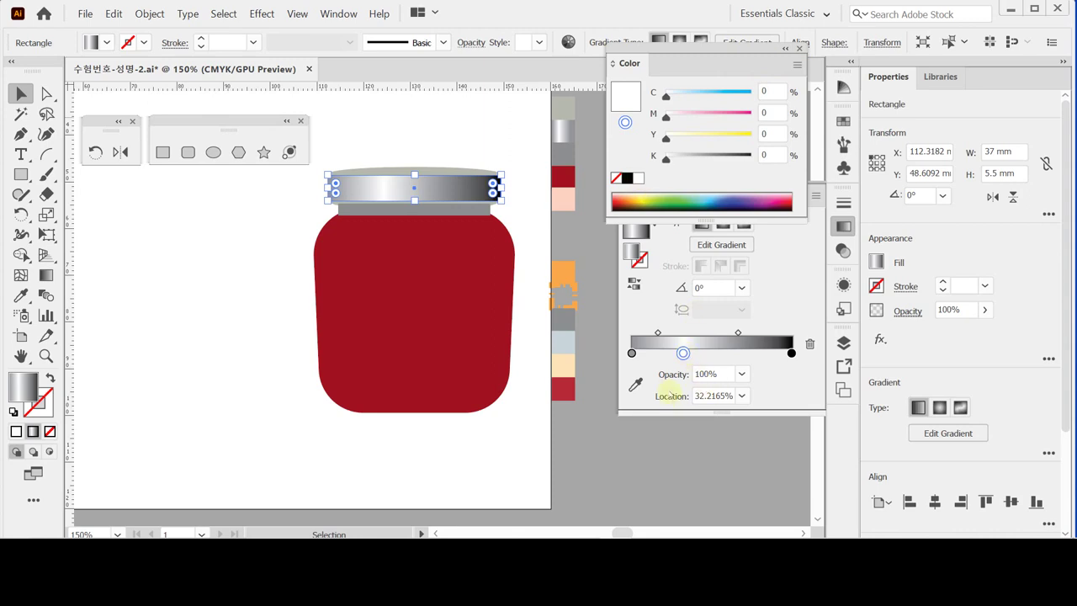
pyautogui.click(671, 396)
pyautogui.click(671, 396)
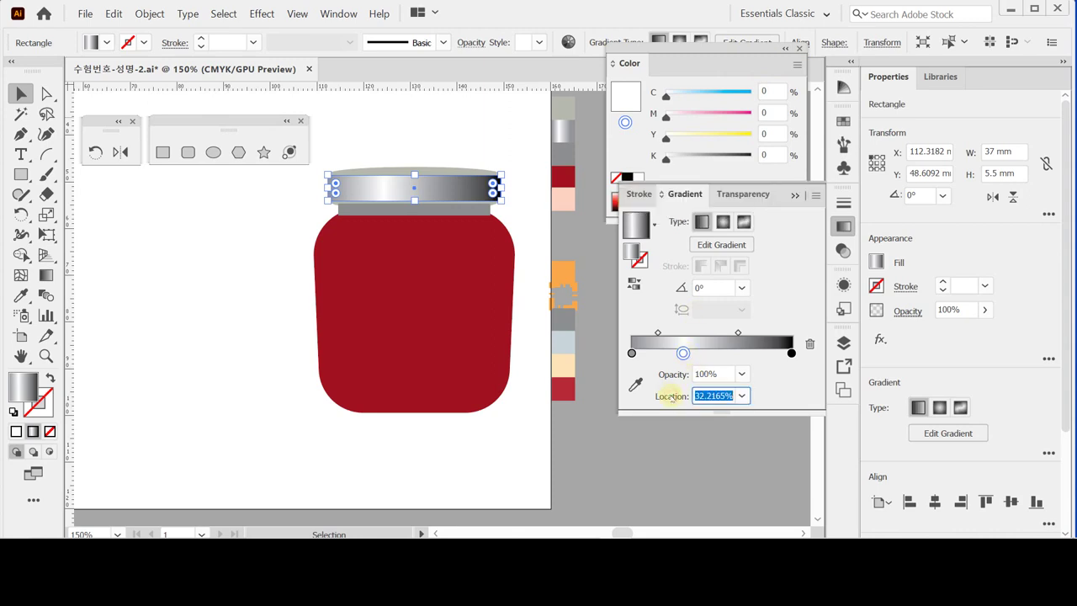
pyautogui.write('30')
pyautogui.press('Return')
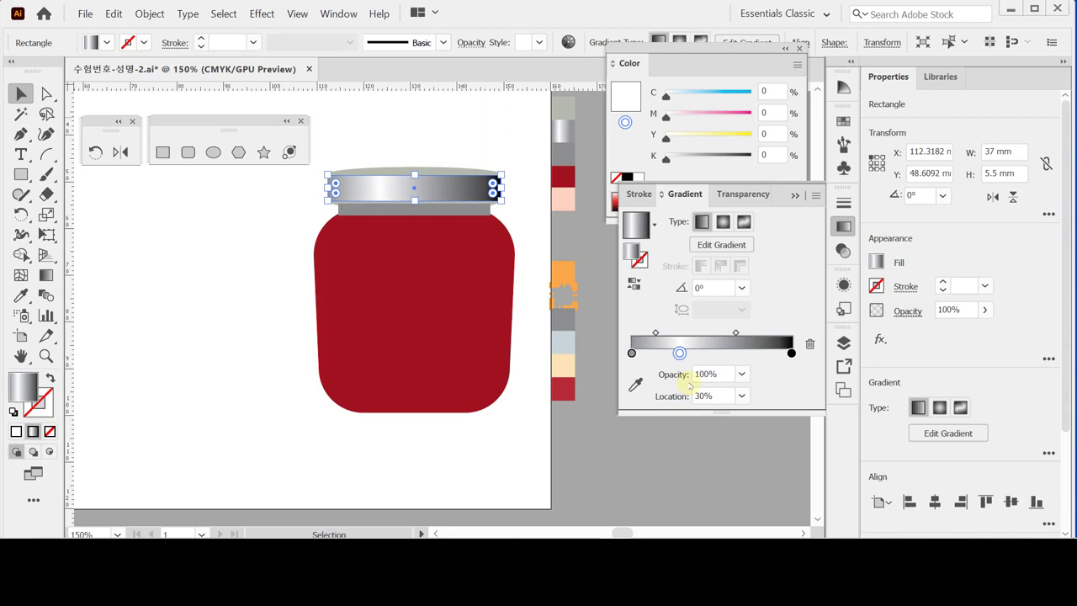
# - Duplicate the grey starting stop toward the far end of the lid's gradient and remove the black end stop
pyautogui.click(632, 354)
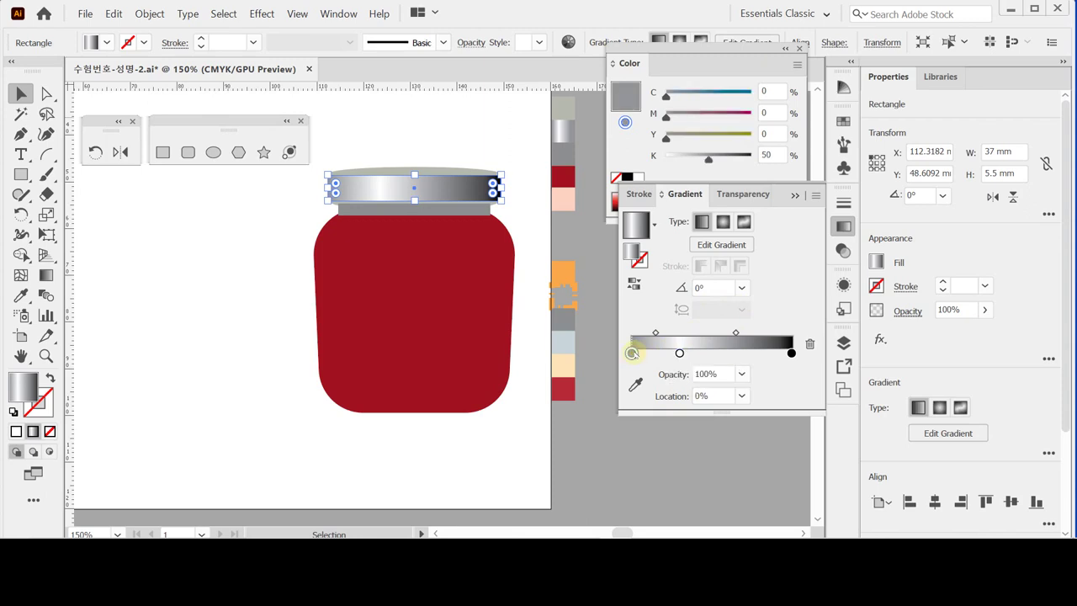
pyautogui.moveTo(632, 354); pyautogui.dragTo(805, 386)
pyautogui.click(791, 353)
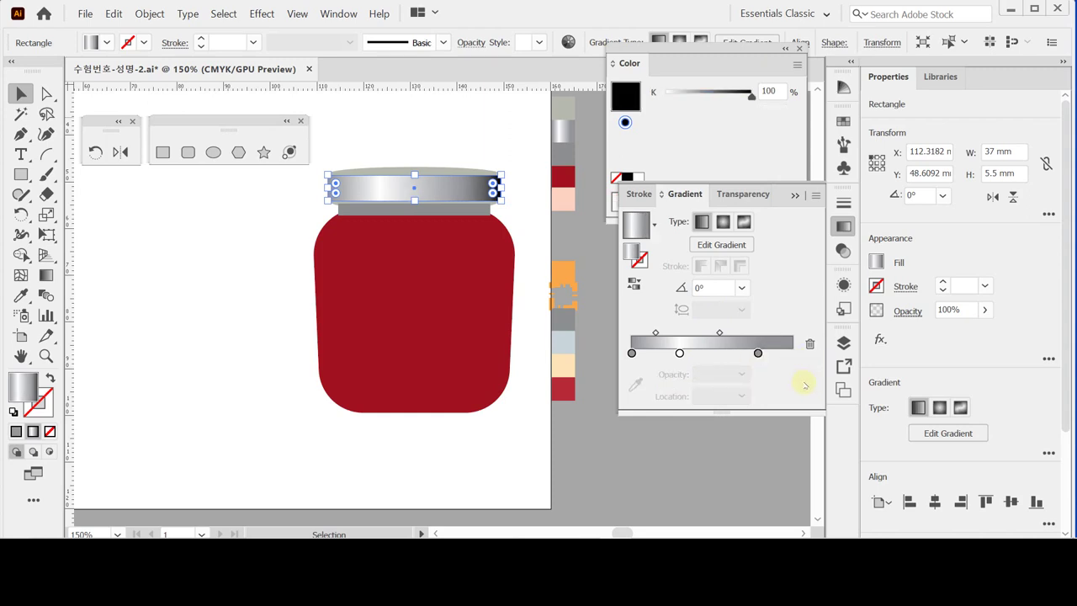
pyautogui.click(758, 353)
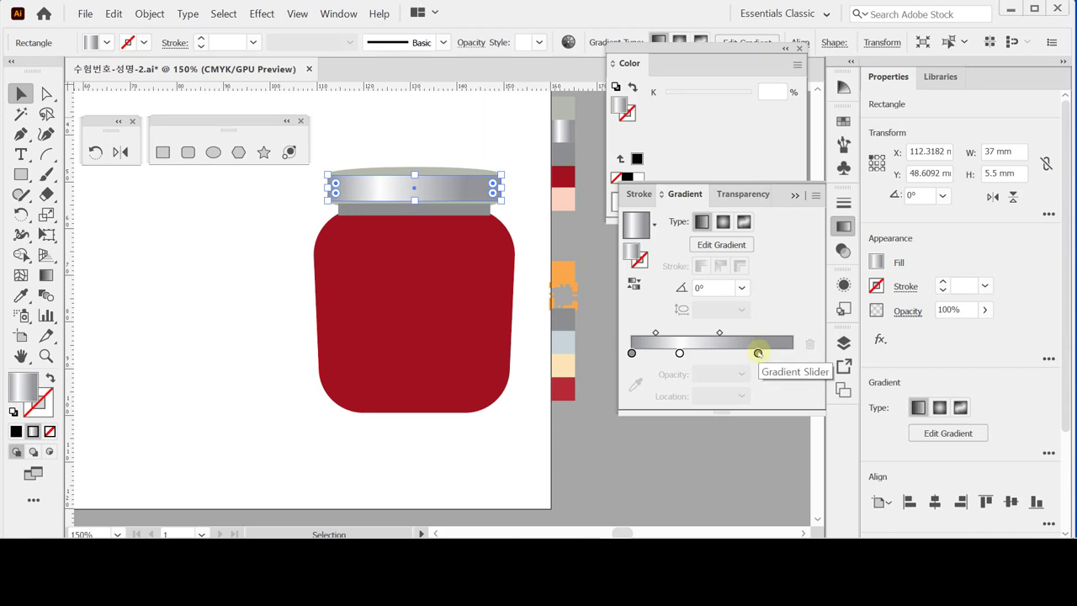
# - Set the location of the lid gradient's second grey stop to 80% and deselect the lid rectangle
pyautogui.click(758, 353)
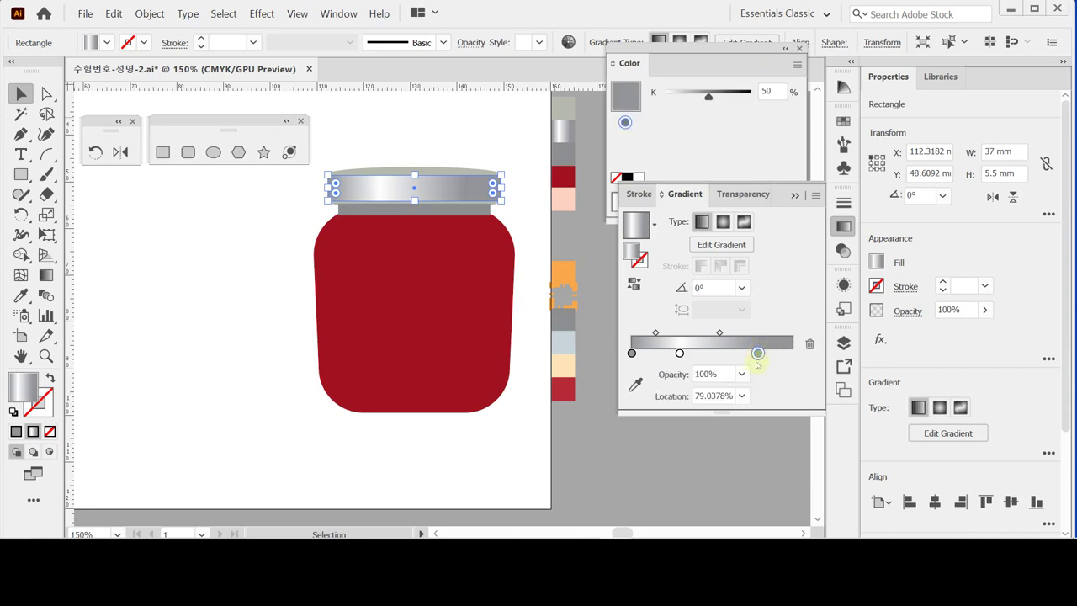
pyautogui.click(720, 397)
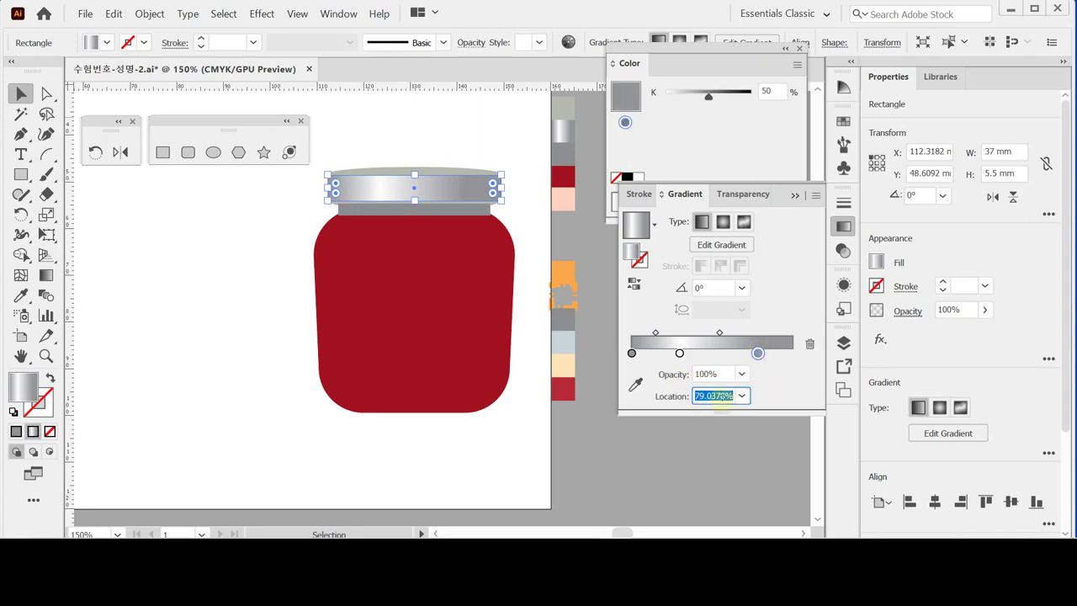
pyautogui.write('80')
pyautogui.press('Return')
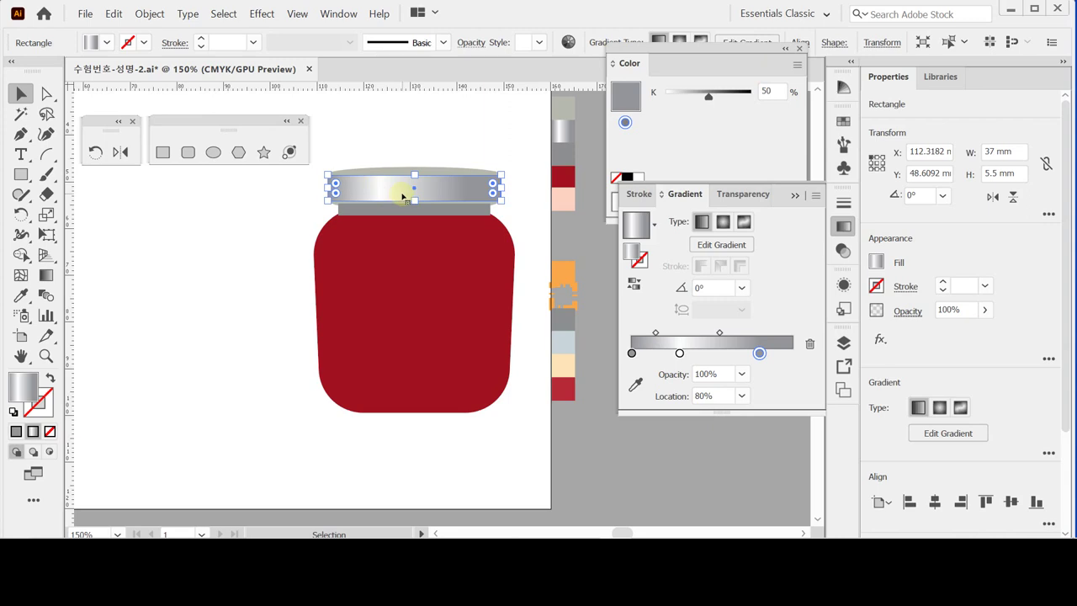
pyautogui.press('a')
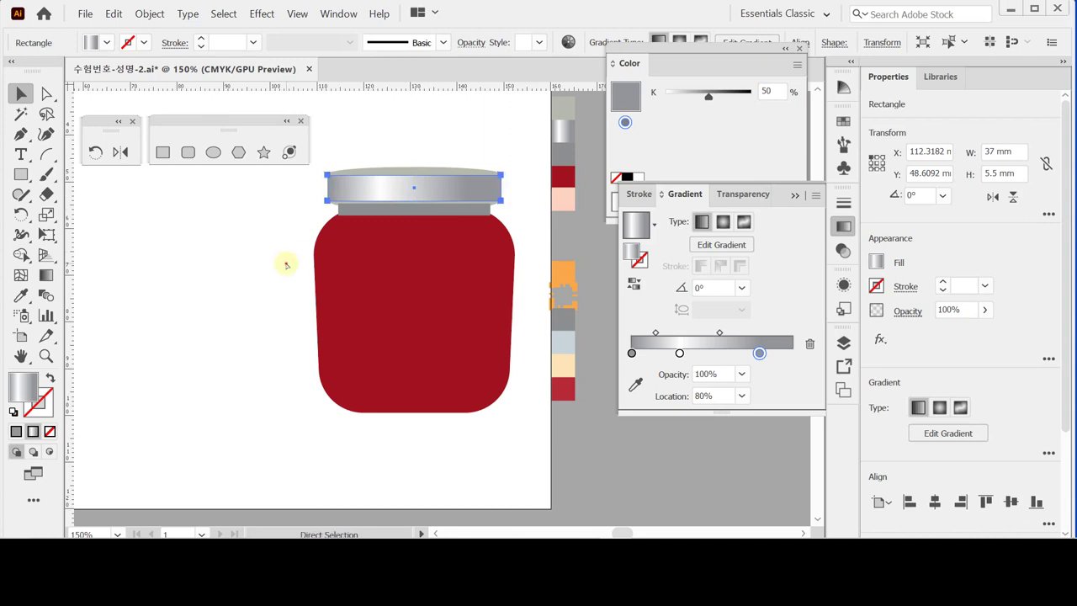
pyautogui.click(307, 200)
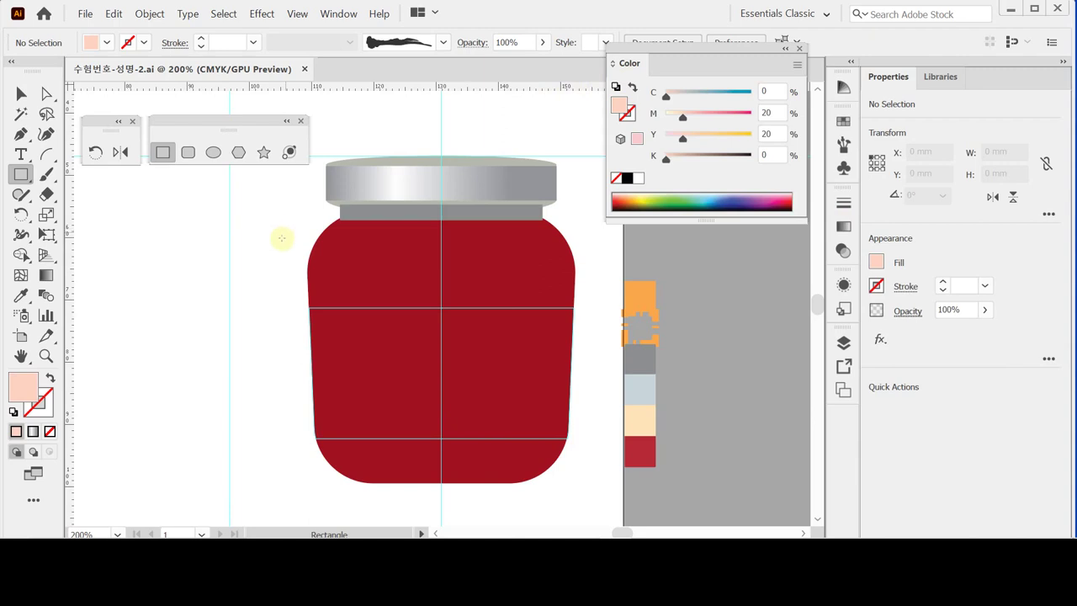
# - Draw a pale pink 48 x 21 mm label rectangle across the jar body and nudge it into line between the two horizontal guides
pyautogui.moveTo(329, 365); pyautogui.dragTo(338, 369)
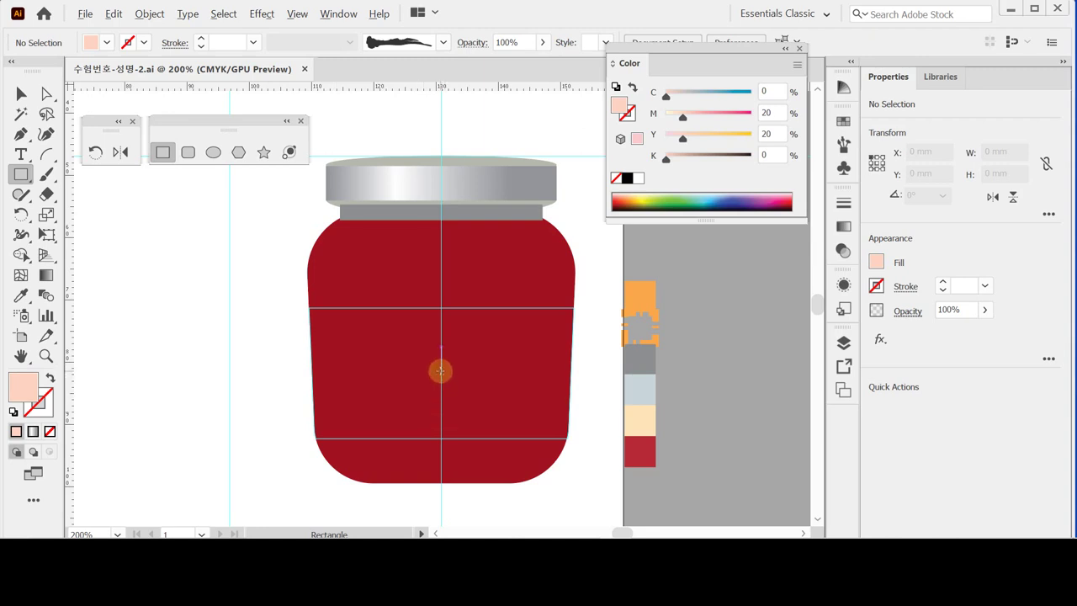
pyautogui.click(440, 370)
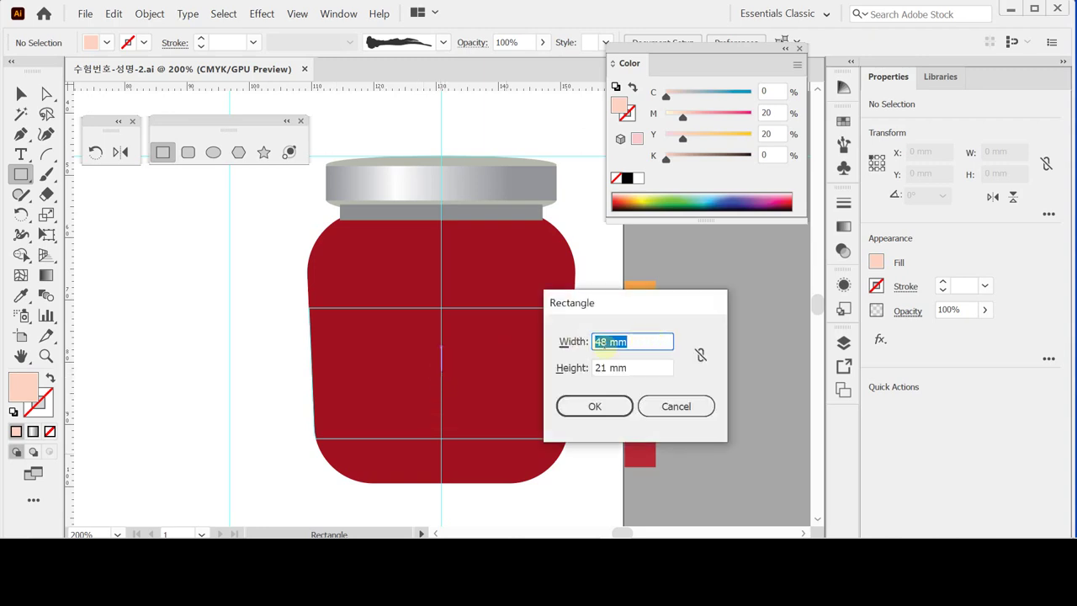
pyautogui.click(570, 368)
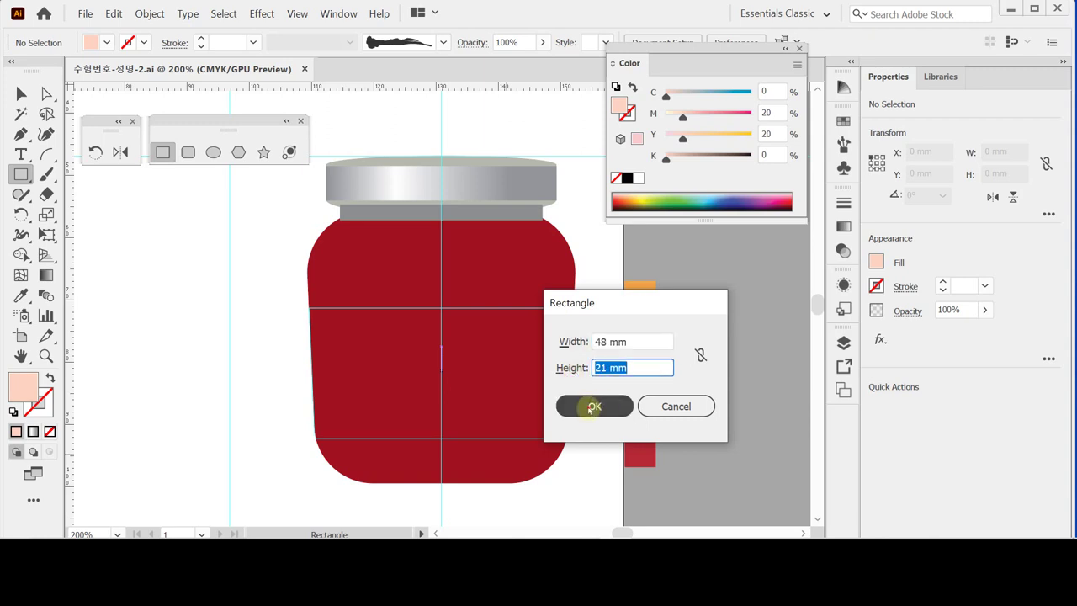
pyautogui.click(595, 406)
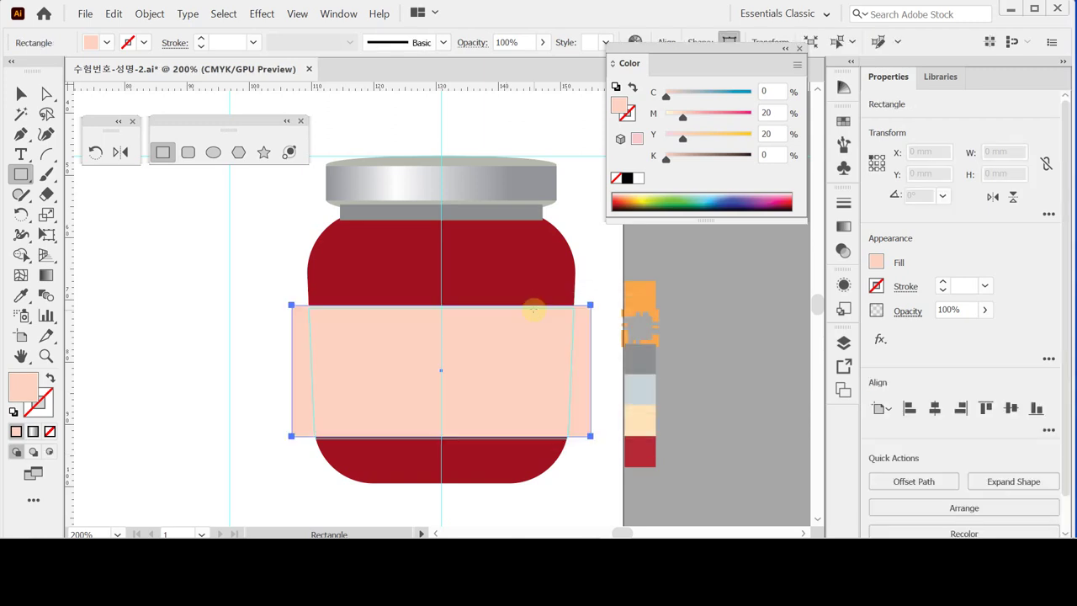
pyautogui.press('Left')
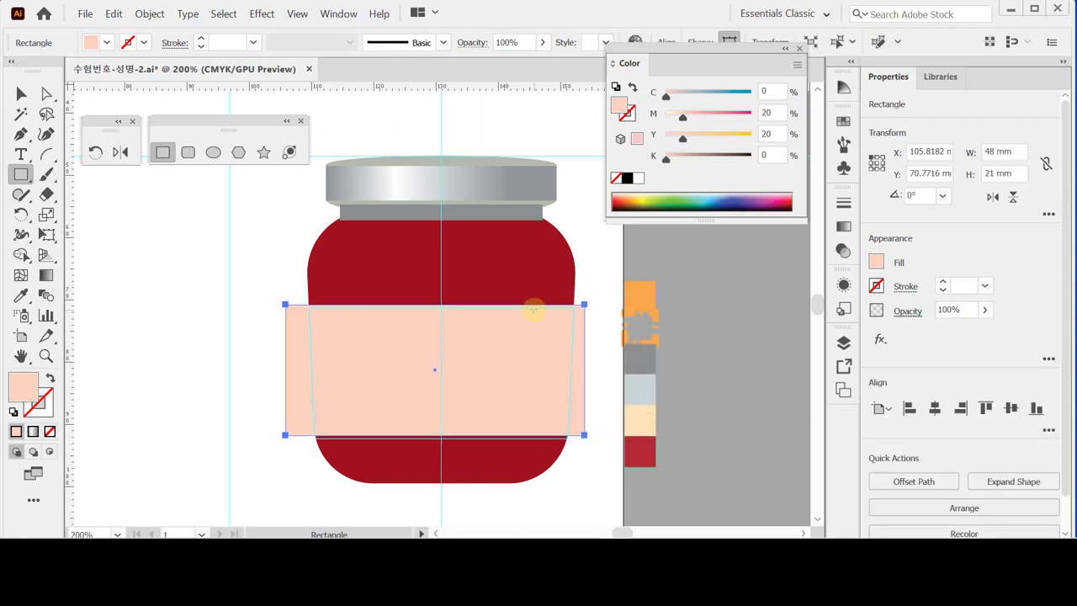
pyautogui.press('Down')
pyautogui.press('Down')
pyautogui.press('Down')
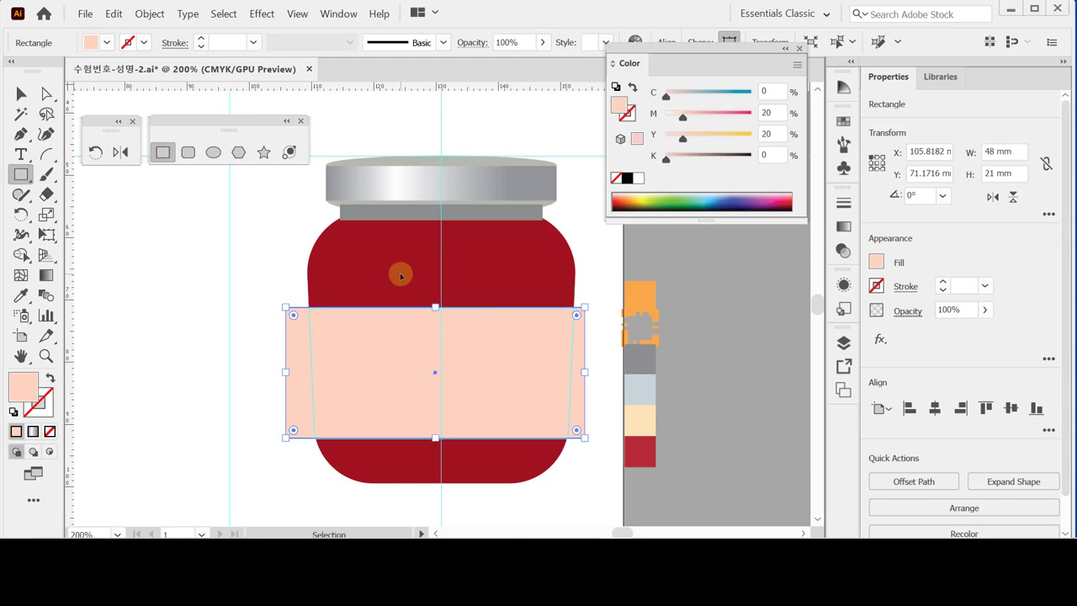
# - Select the jar body together with the pink label rectangle and intersect them with Pathfinder to trim the label to the jar's sides
pyautogui.keyDown('ctrl'); pyautogui.click(399, 271); pyautogui.keyUp('ctrl')
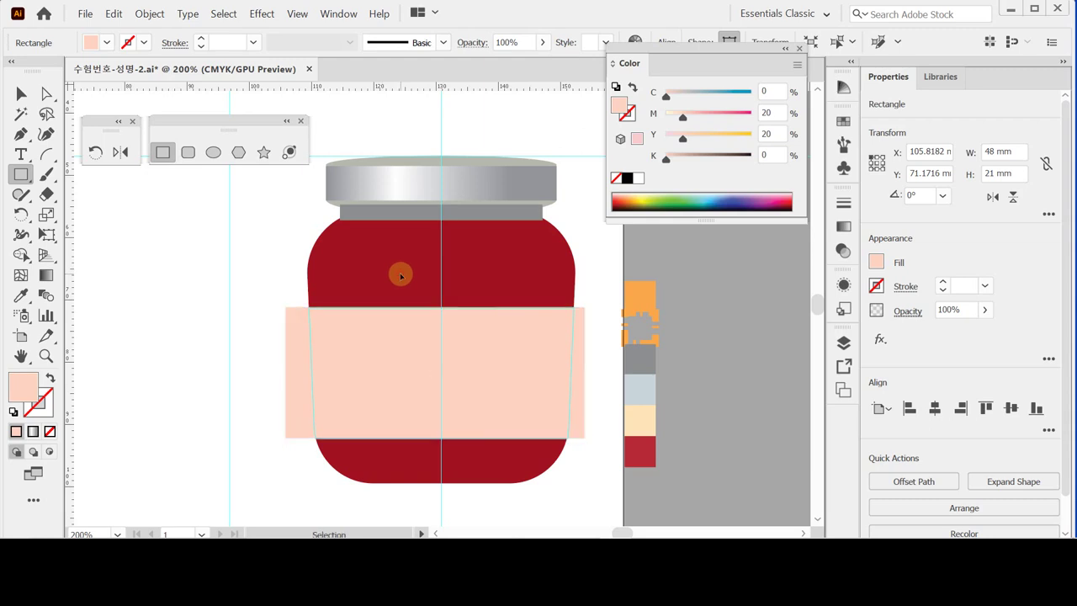
pyautogui.keyDown('ctrl'); pyautogui.click(371, 359); pyautogui.keyUp('ctrl')
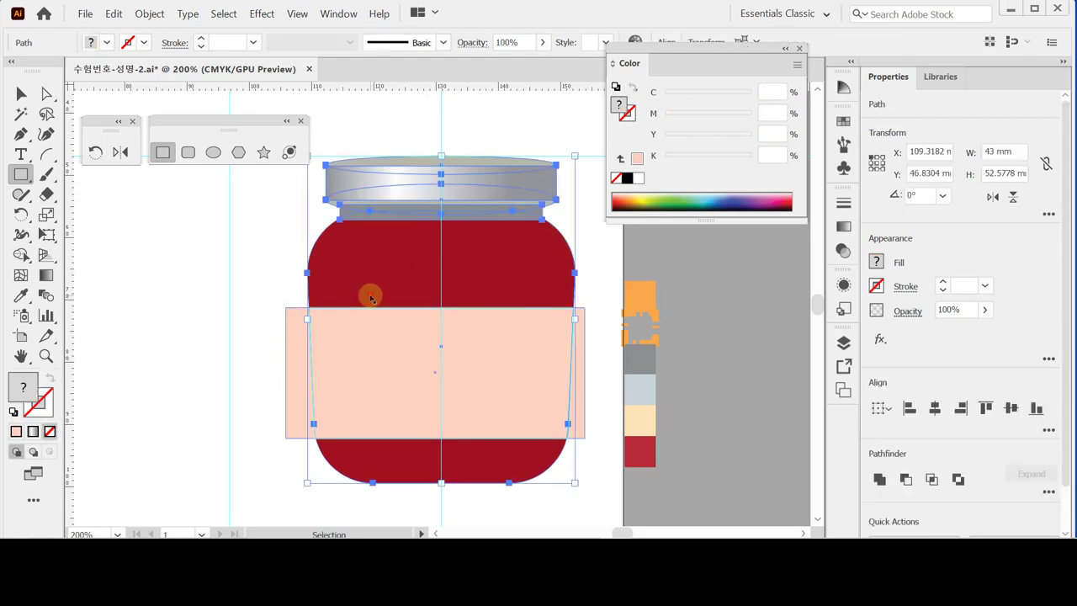
pyautogui.keyDown('ctrl'); pyautogui.click(365, 339); pyautogui.keyUp('ctrl')
pyautogui.keyDown('shift'); pyautogui.click(367, 341); pyautogui.keyUp('shift')
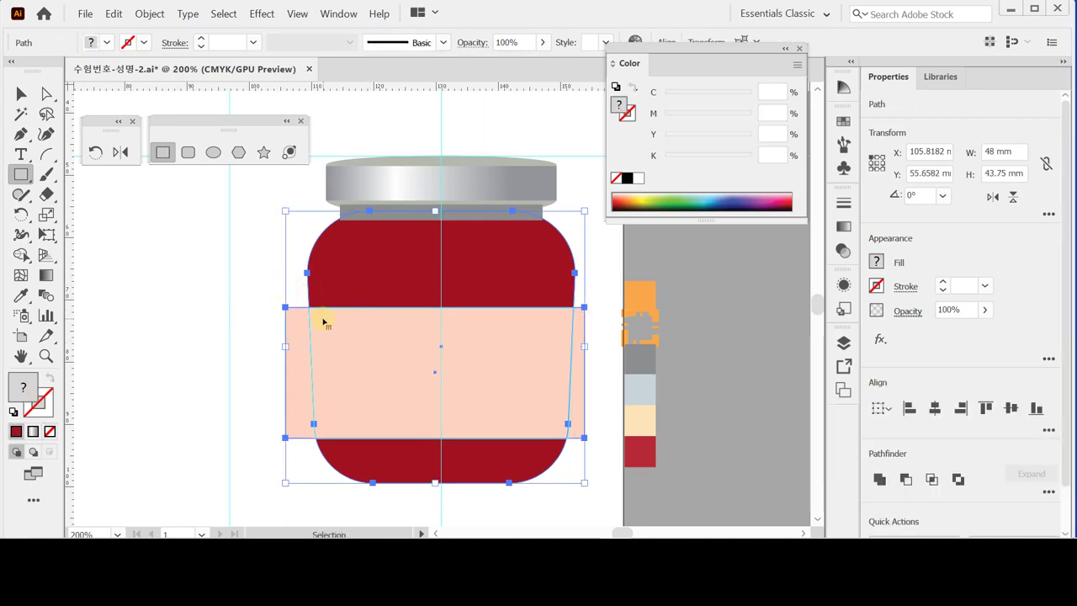
pyautogui.click(332, 323)
pyautogui.keyDown('ctrl'); pyautogui.click(309, 308); pyautogui.keyUp('ctrl')
pyautogui.click(931, 479)
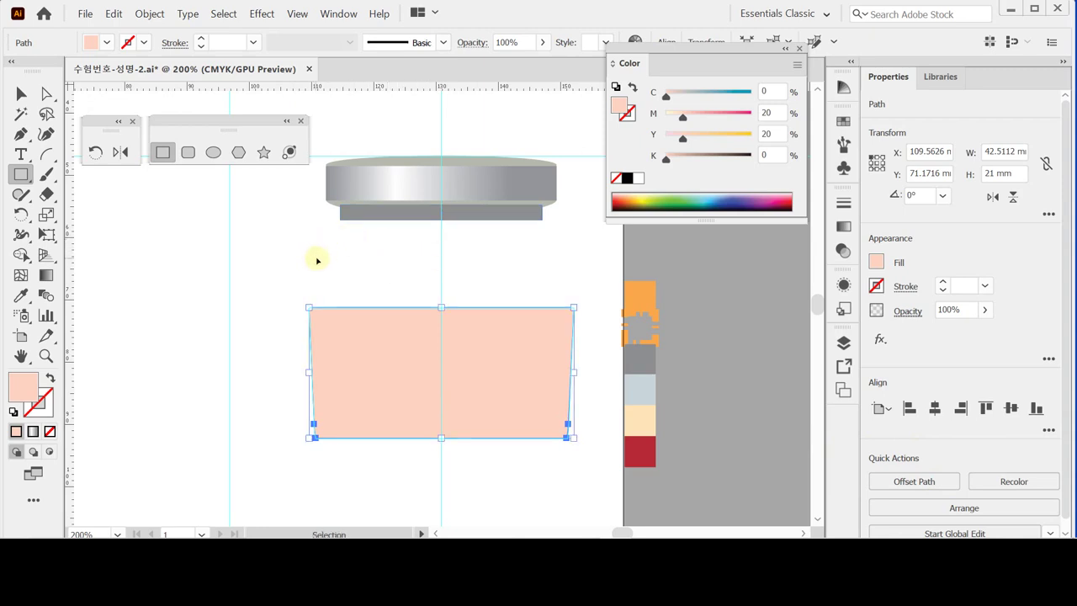
# - Undo the last intersection and intersect the peach label rectangle with an in-place copy of the red jar body instead
pyautogui.hotkey('ctrl', 'z')
pyautogui.click(258, 260)
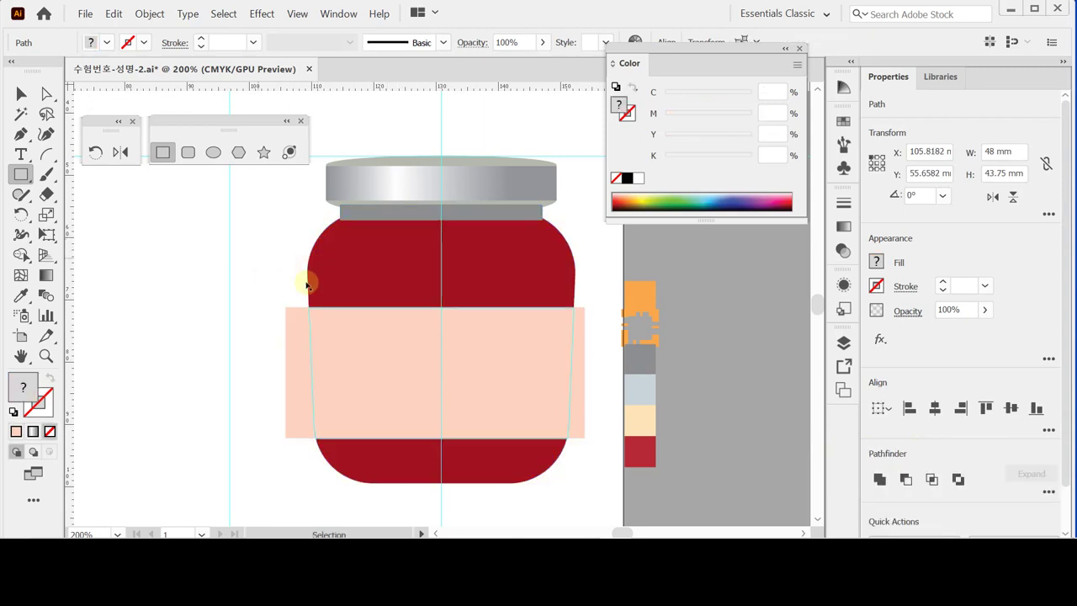
pyautogui.click(353, 258)
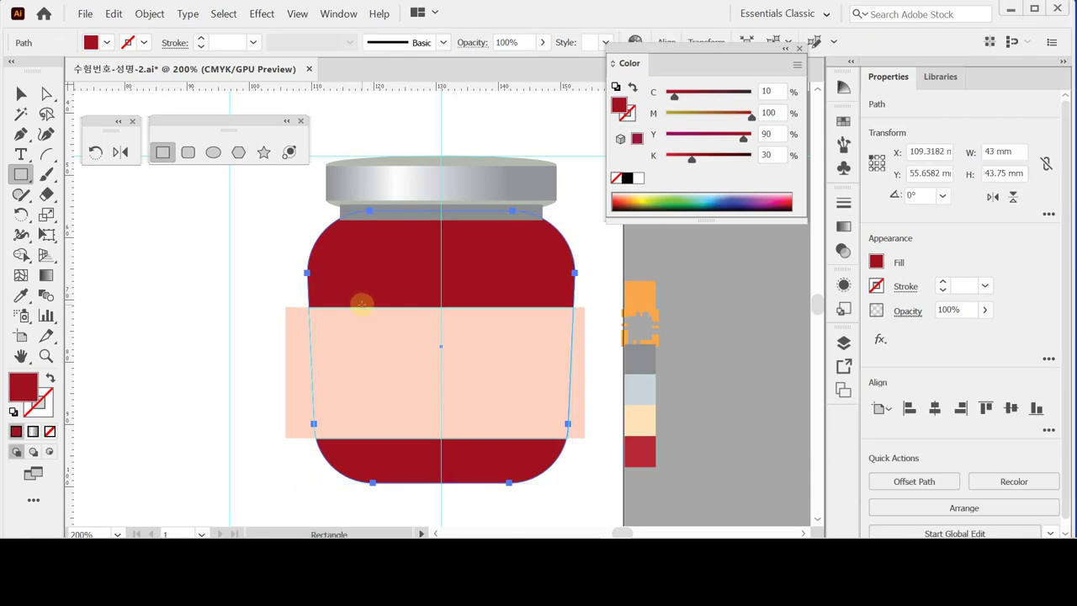
pyautogui.press('ctrl')
pyautogui.press('ctrl')
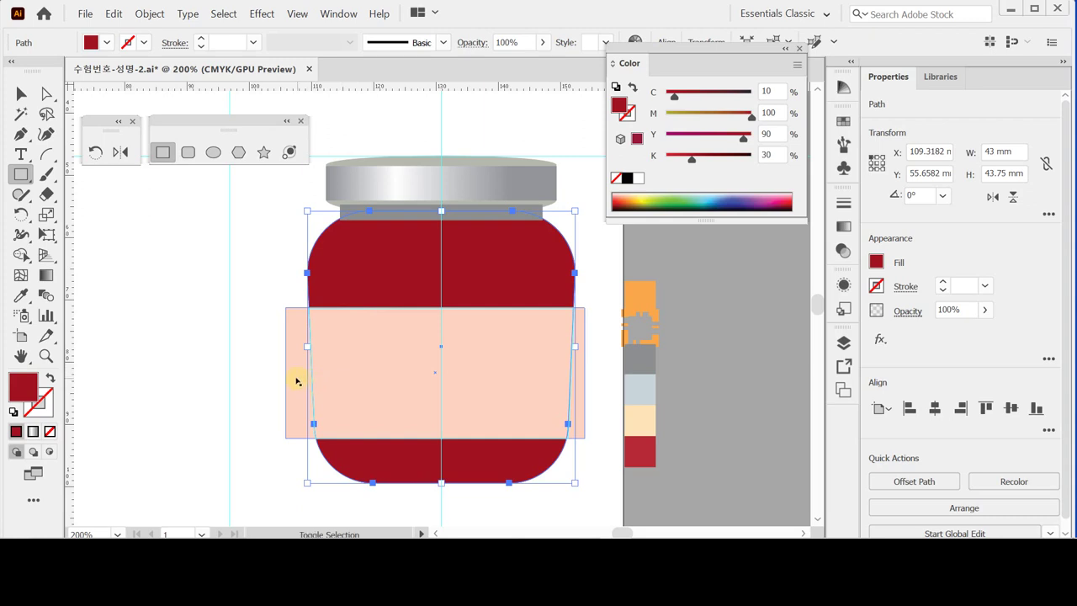
pyautogui.keyDown('ctrl'); pyautogui.keyDown('shift'); pyautogui.click(296, 380); pyautogui.keyUp('shift'); pyautogui.keyUp('ctrl')
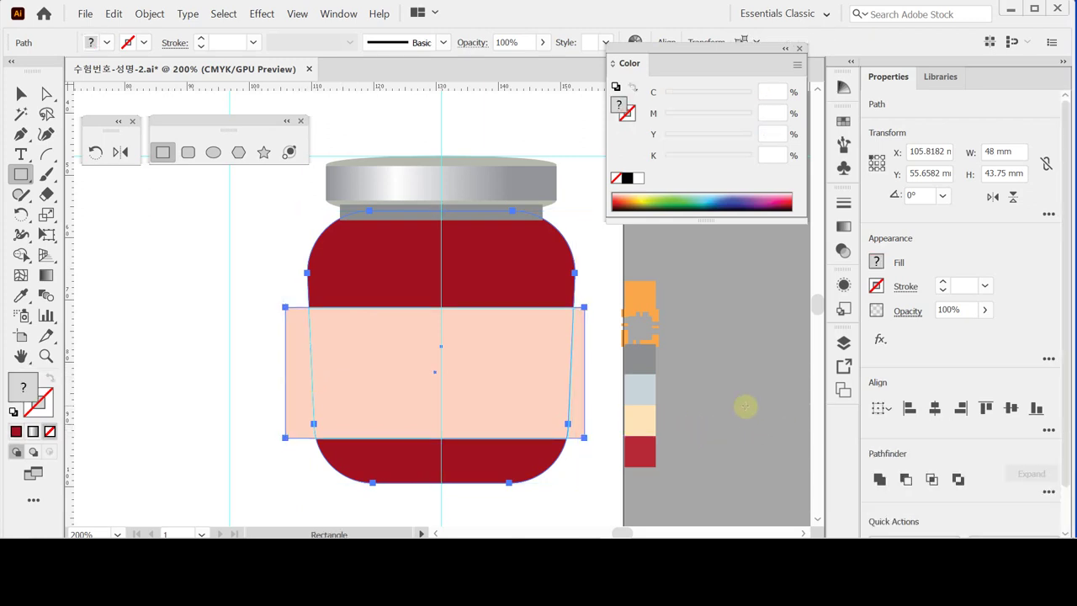
pyautogui.click(933, 480)
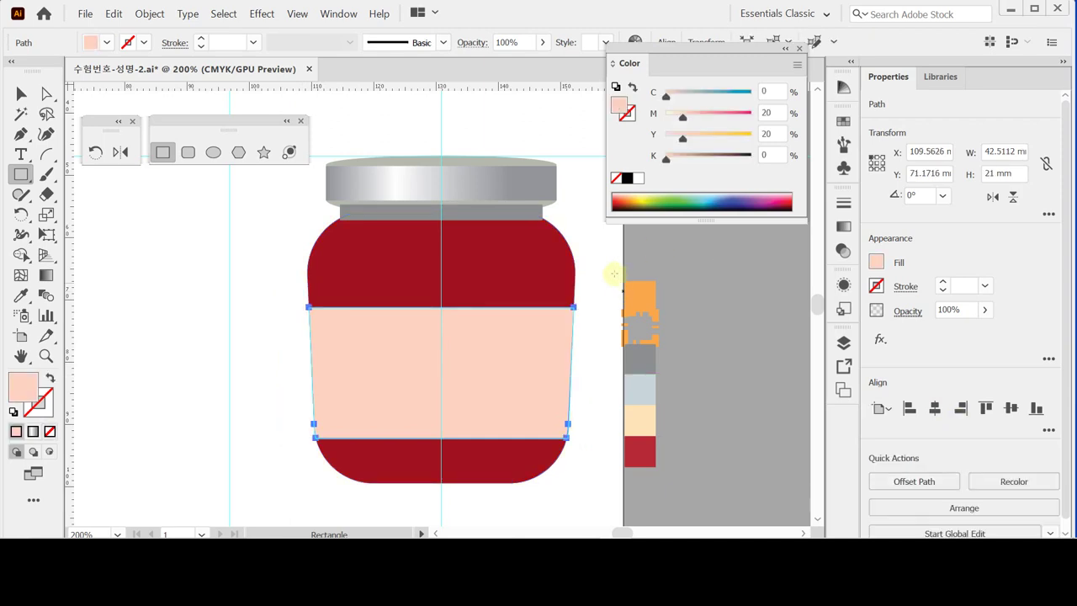
pyautogui.moveTo(539, 240); pyautogui.dragTo(543, 238)
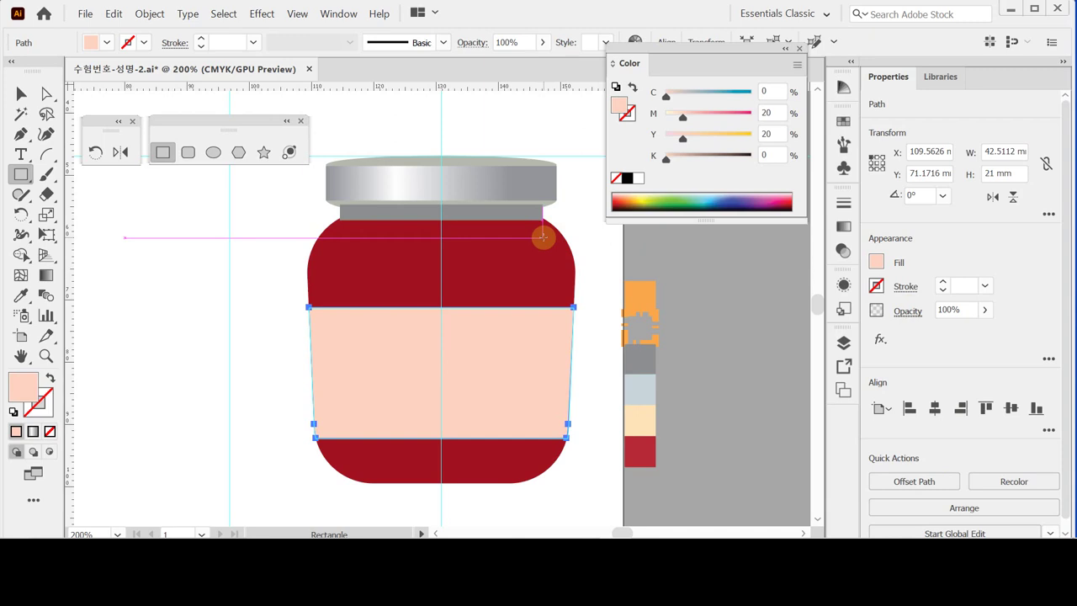
pyautogui.moveTo(543, 237)
pyautogui.mouseDown()
pyautogui.moveTo(558, 235)
pyautogui.moveTo(550, 281)
pyautogui.moveTo(568, 290)
pyautogui.mouseUp()
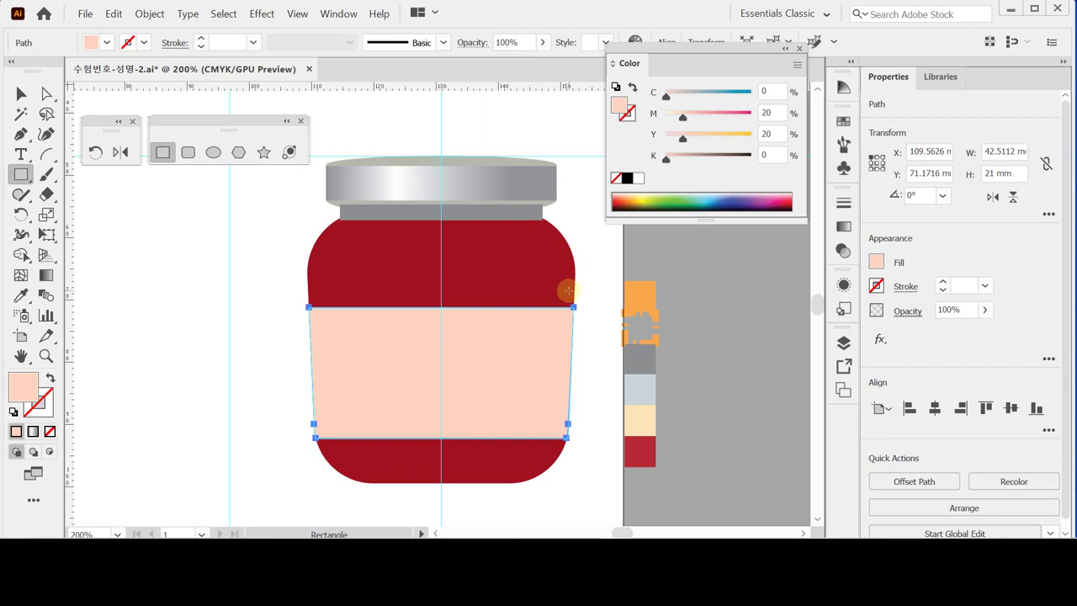
pyautogui.moveTo(569, 290); pyautogui.dragTo(571, 291)
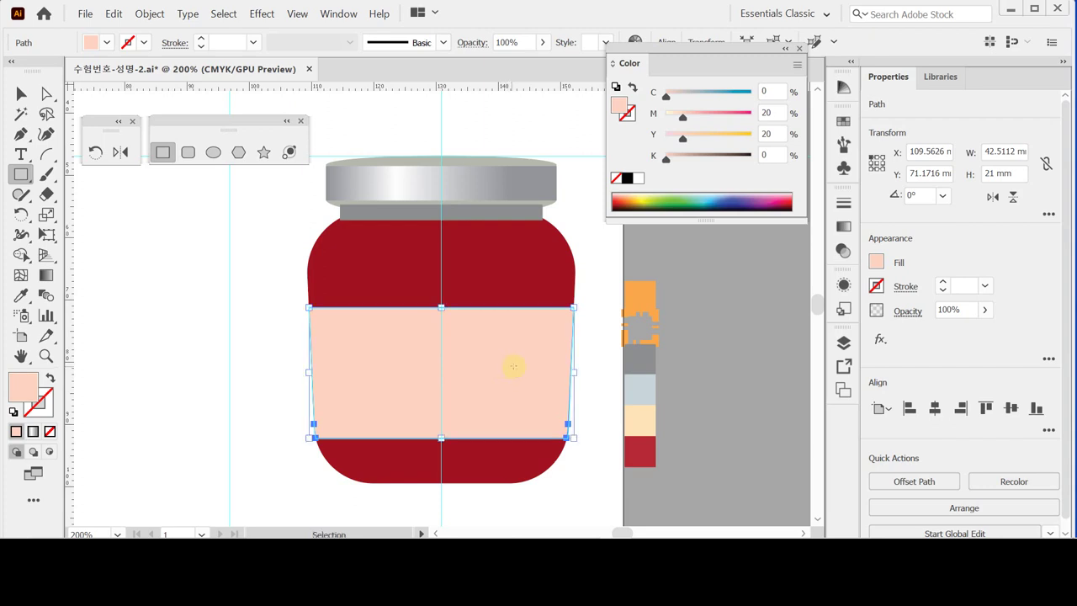
# - Duplicate the peach label in place and fill the copy with the strawberry pattern swatch
pyautogui.press('ctrl')
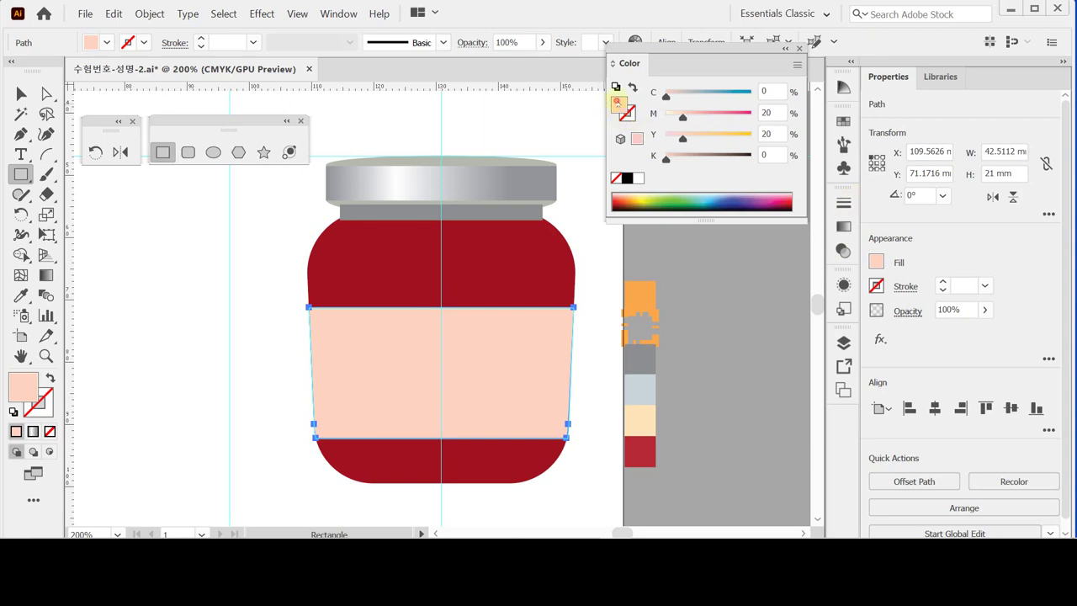
pyautogui.click(844, 122)
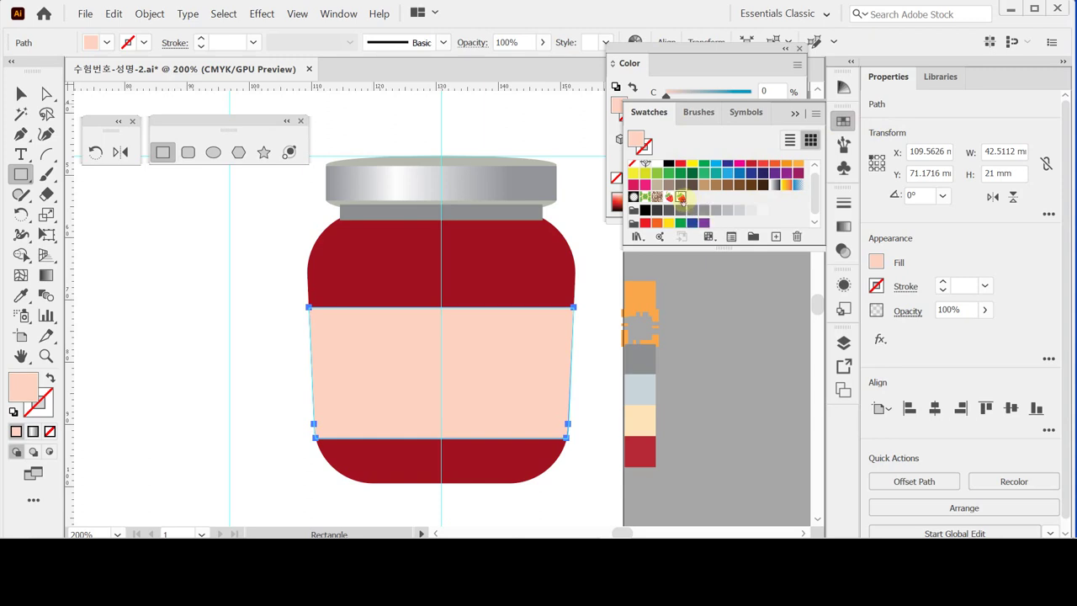
pyautogui.click(681, 199)
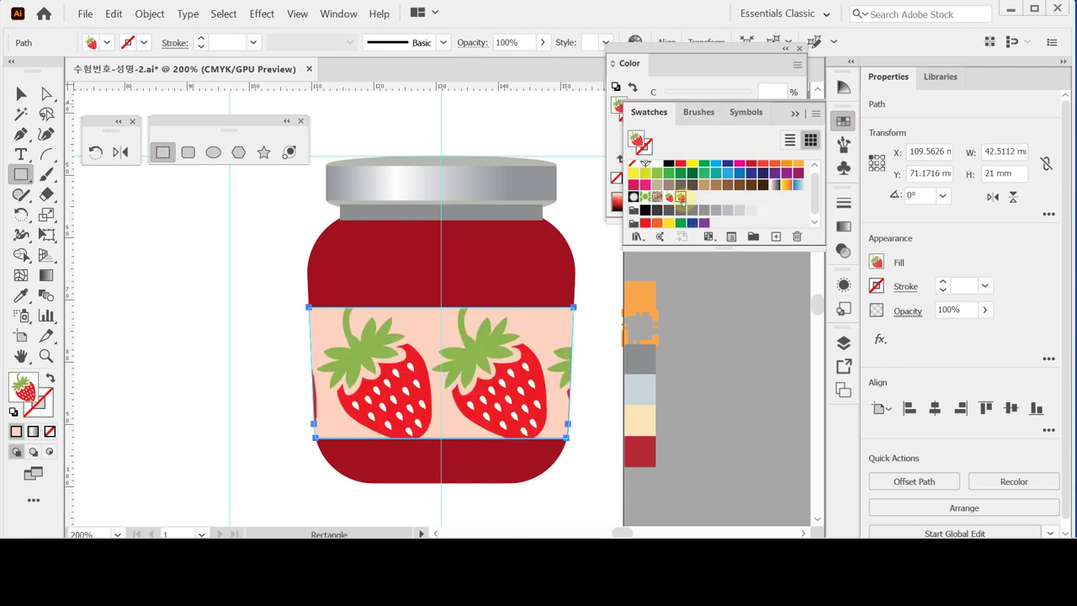
pyautogui.click(395, 373)
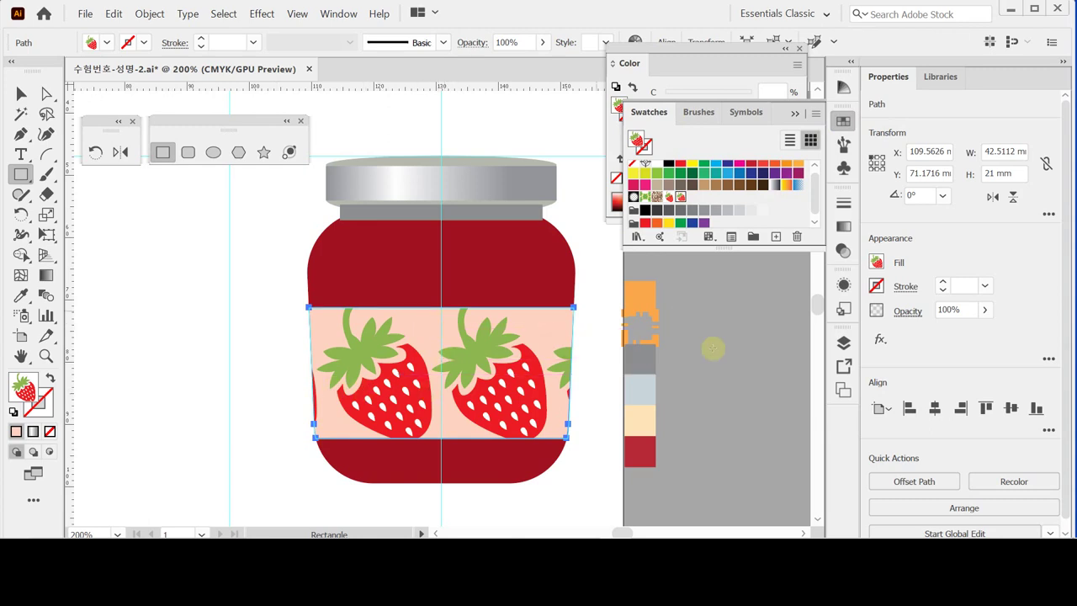
pyautogui.click(842, 120)
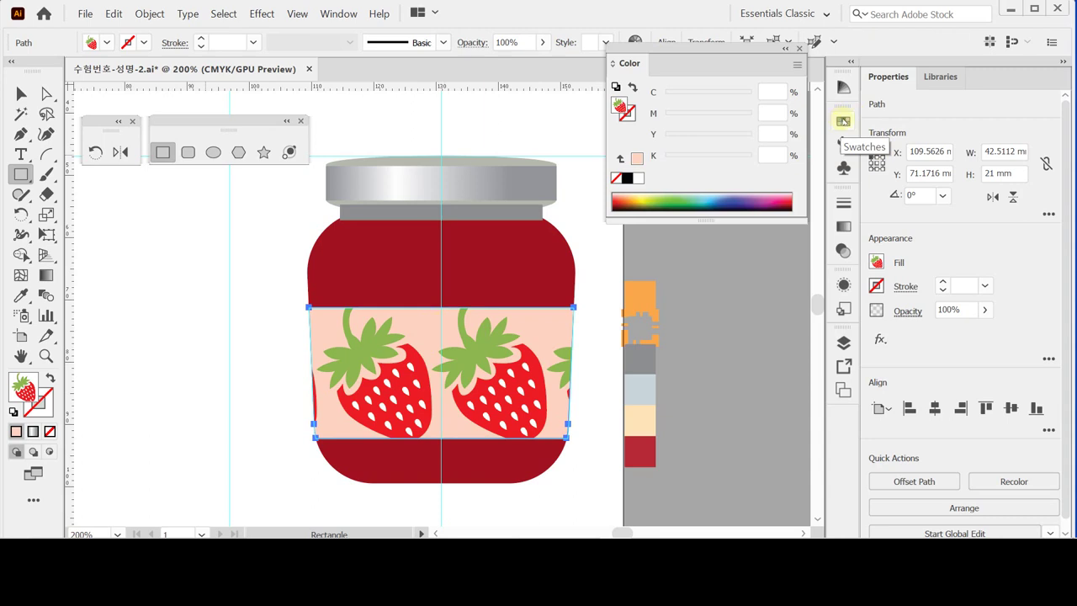
# - Scale only the label's strawberry pattern uniformly to 30%, leaving the object itself untransformed
pyautogui.doubleClick(46, 217)
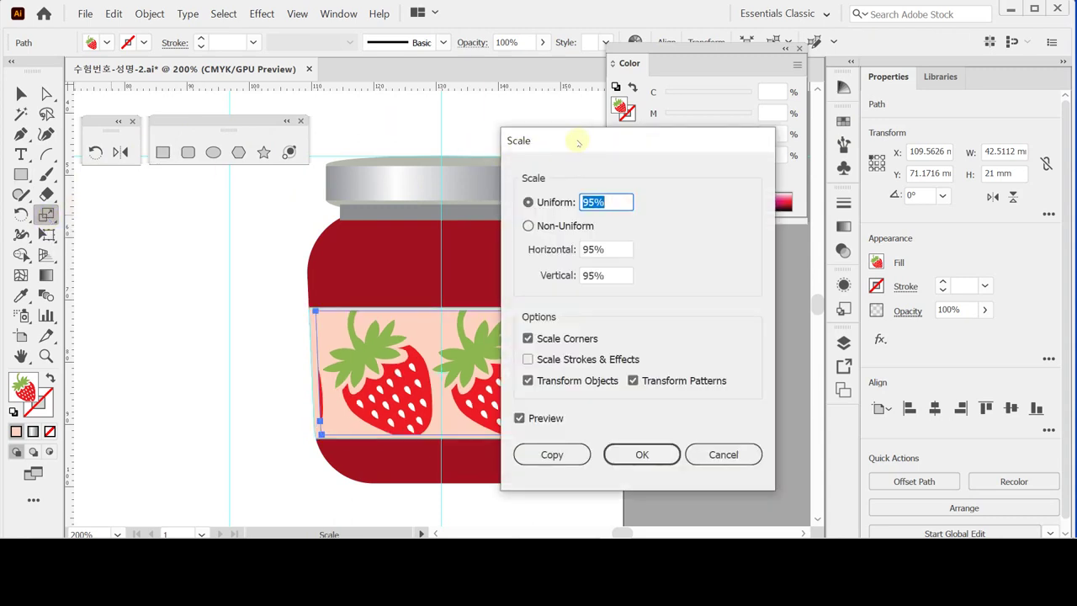
pyautogui.moveTo(578, 141); pyautogui.dragTo(638, 128)
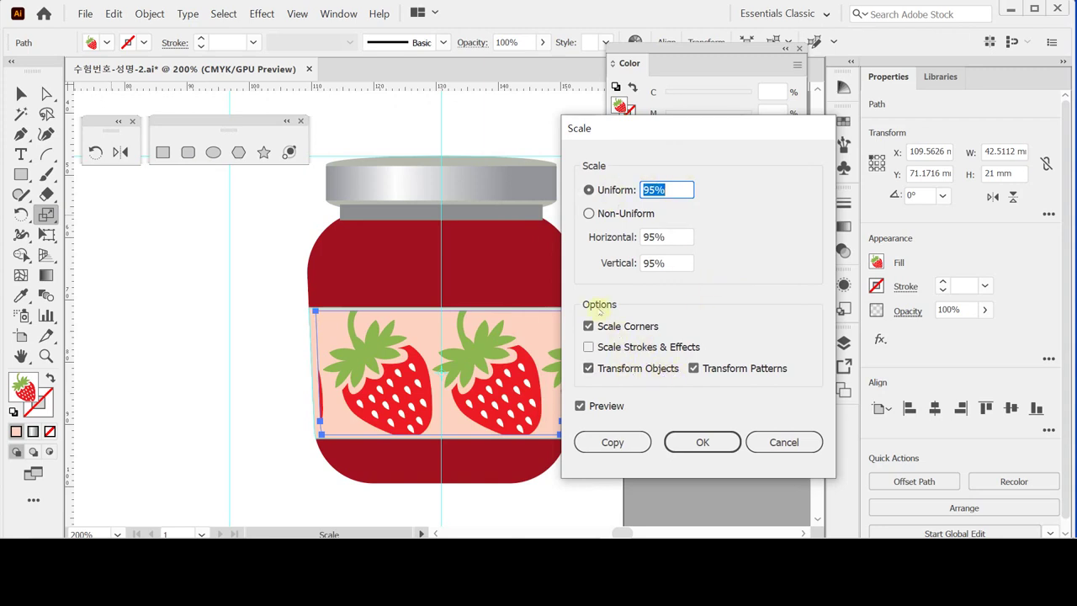
pyautogui.click(637, 372)
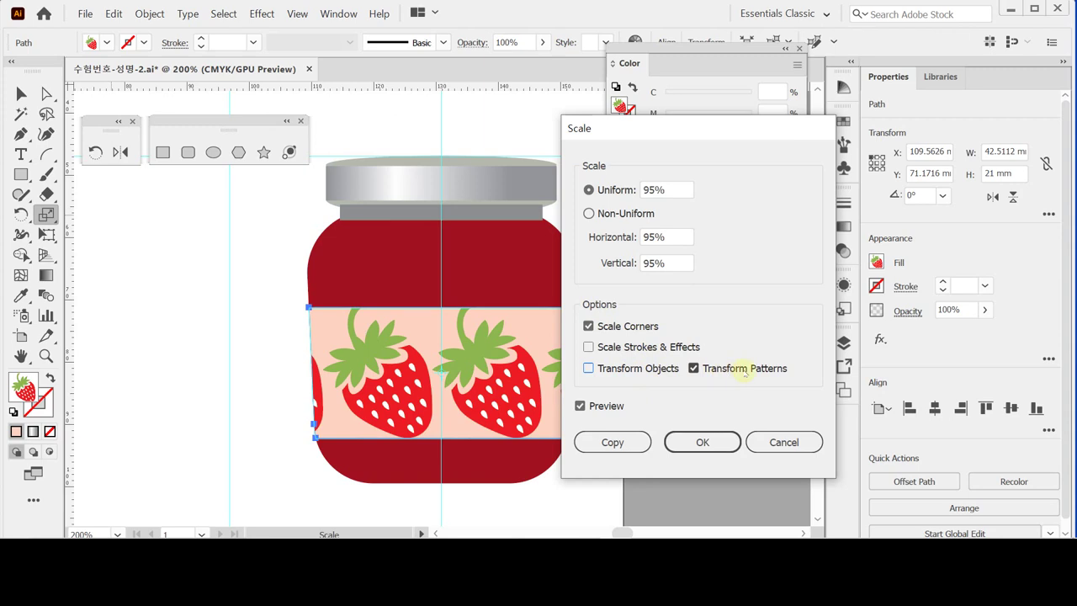
pyautogui.moveTo(677, 189); pyautogui.dragTo(621, 190)
pyautogui.write('30')
pyautogui.press('Tab')
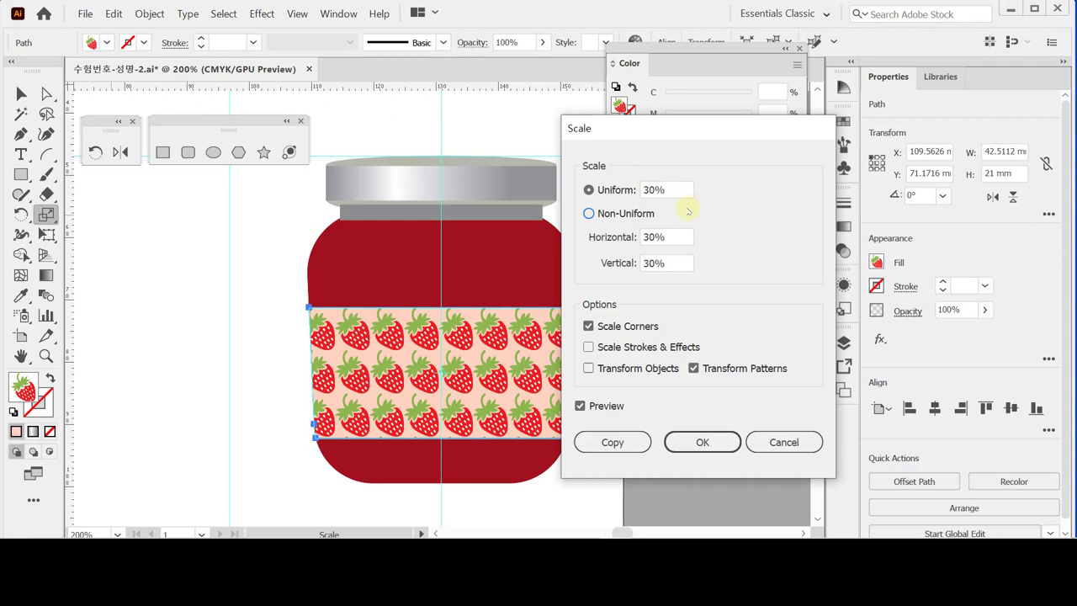
pyautogui.click(685, 442)
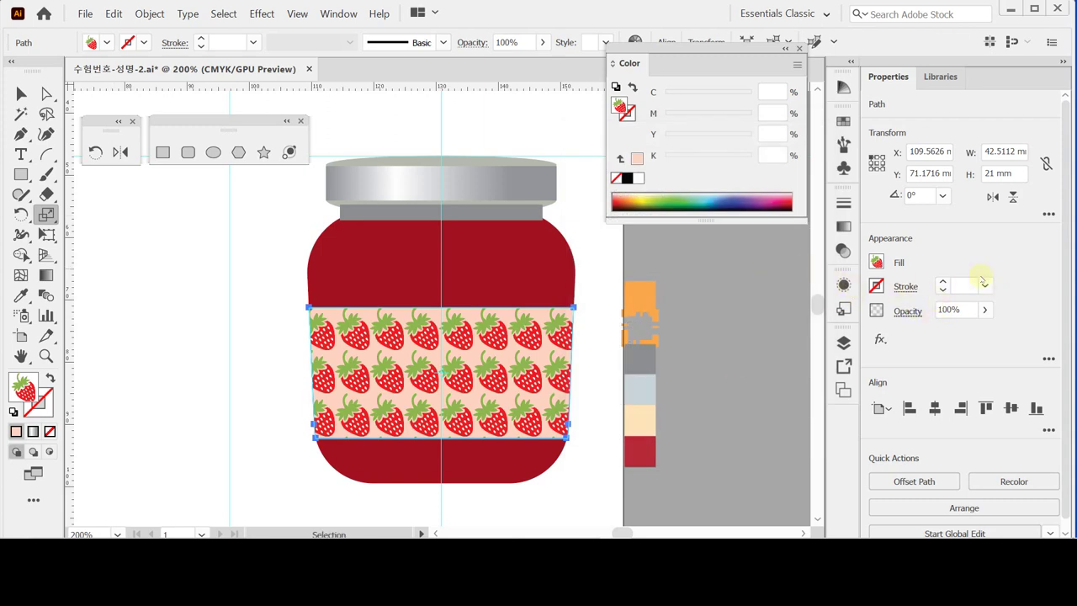
# - Set the opacity of the strawberry-patterned label to 60%
pyautogui.click(907, 310)
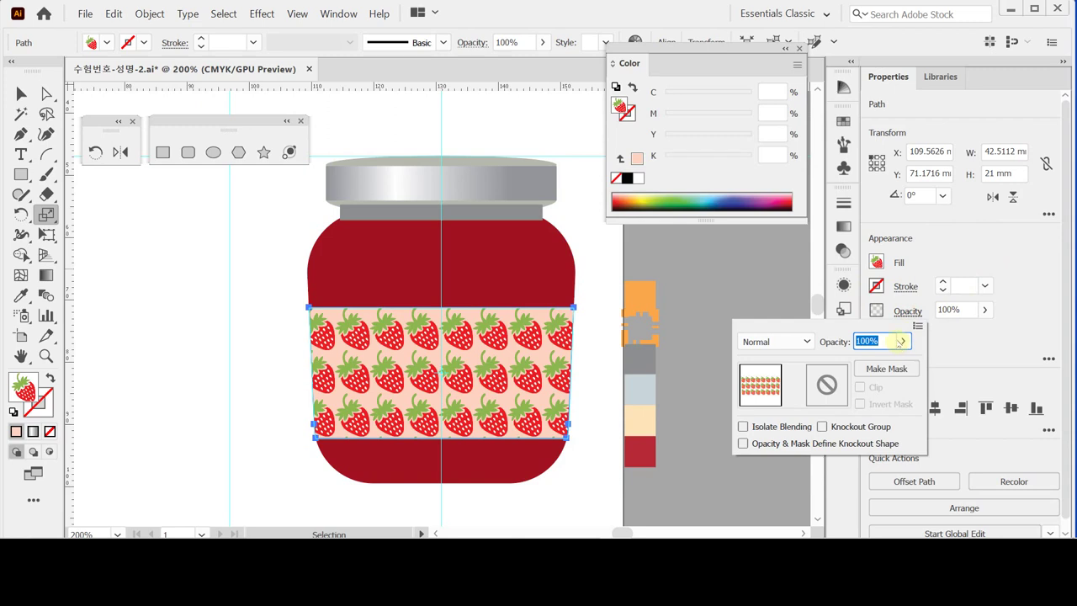
pyautogui.write('60')
pyautogui.press('Return')
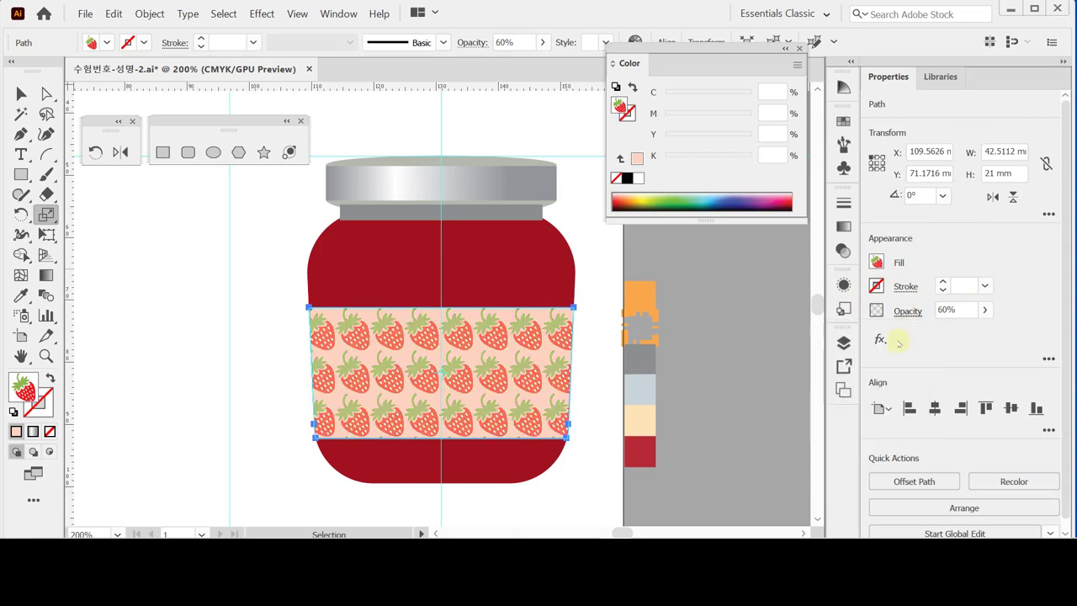
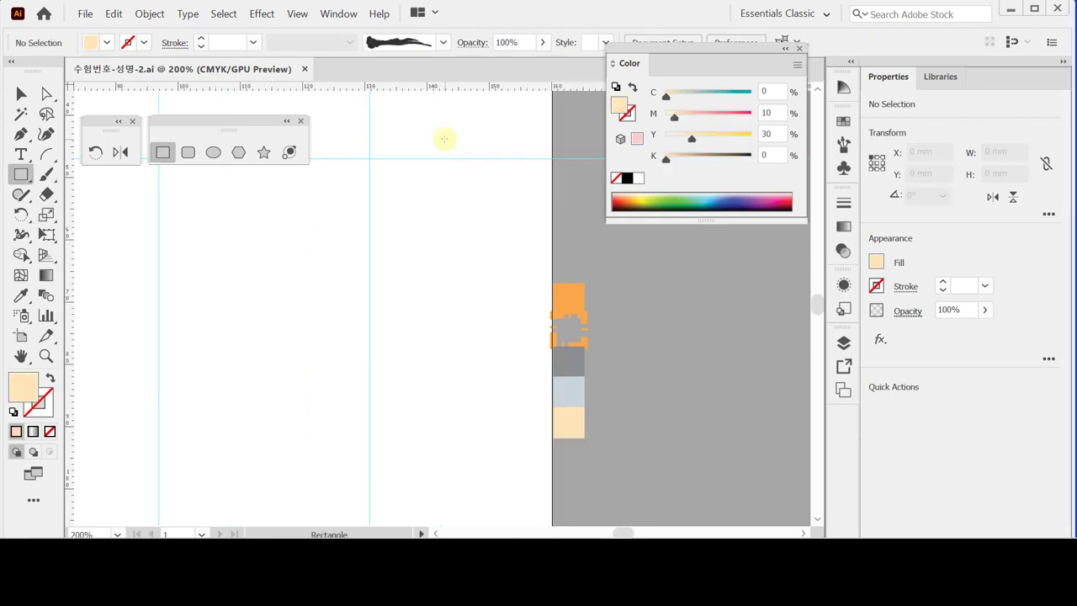
# - Draw a 20 mm wide by 25 mm high cream rectangle centred on the vertical guide
pyautogui.click(371, 303)
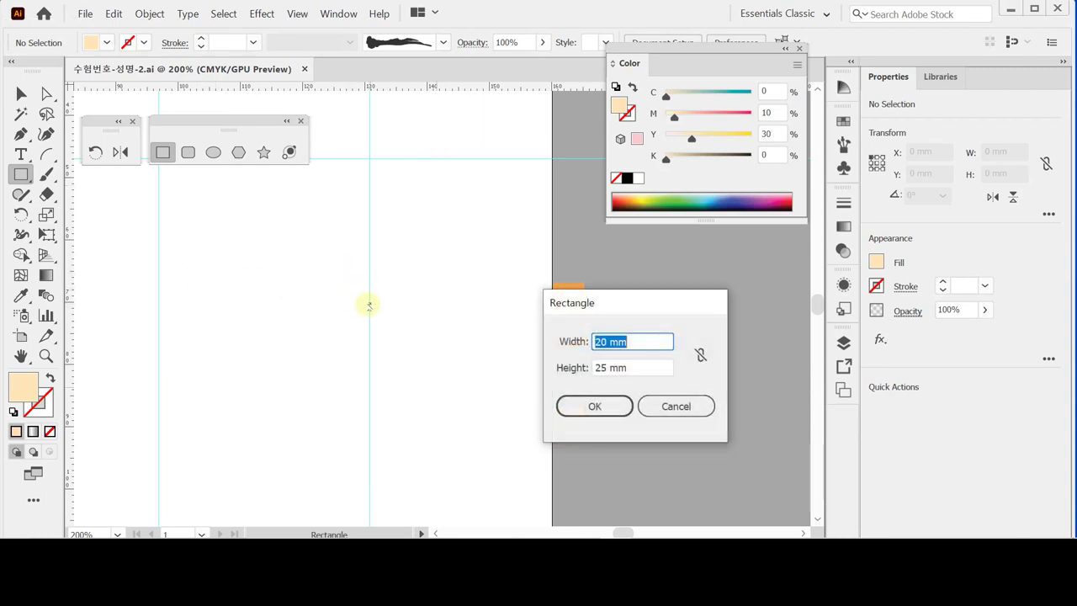
pyautogui.press('Tab')
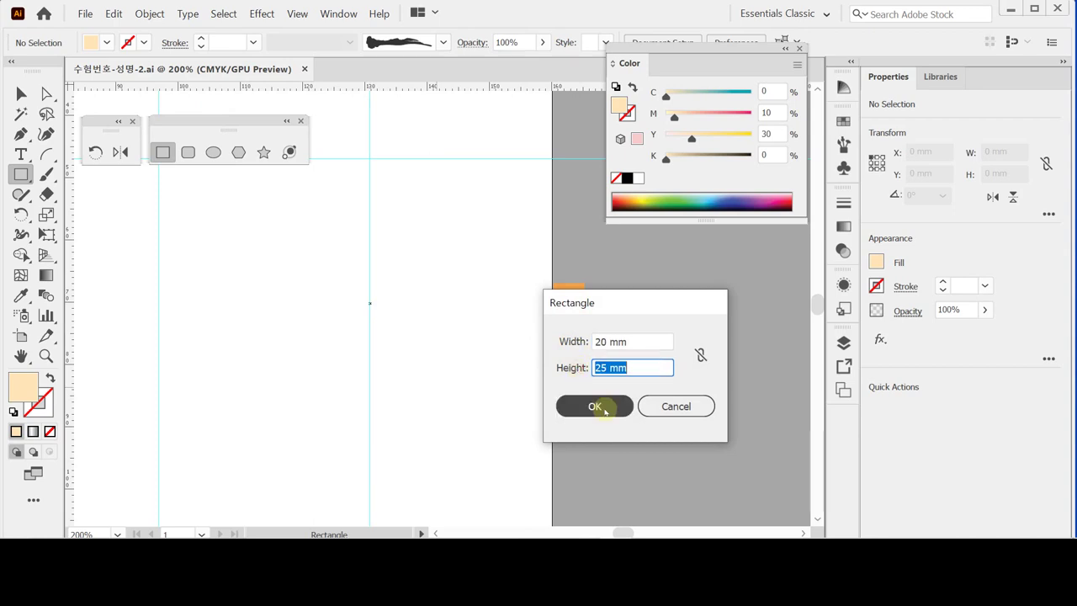
pyautogui.click(599, 405)
pyautogui.press('Return')
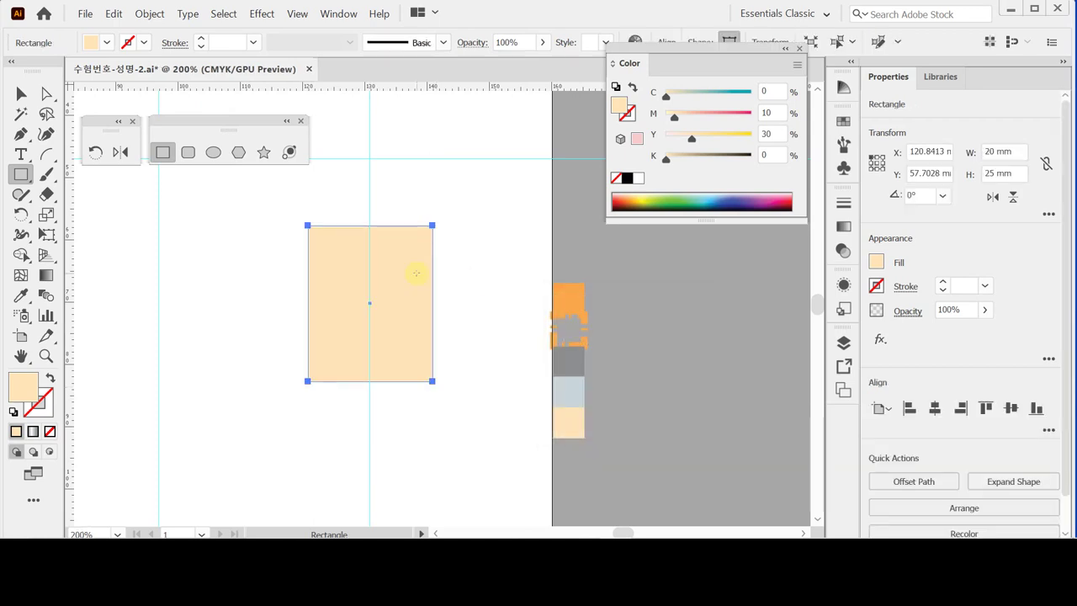
# - Draw a circle about 2.1 mm across near the cream rectangle's upper edge, filled with the grey sample colour C50 M40 Y40
pyautogui.click(213, 153)
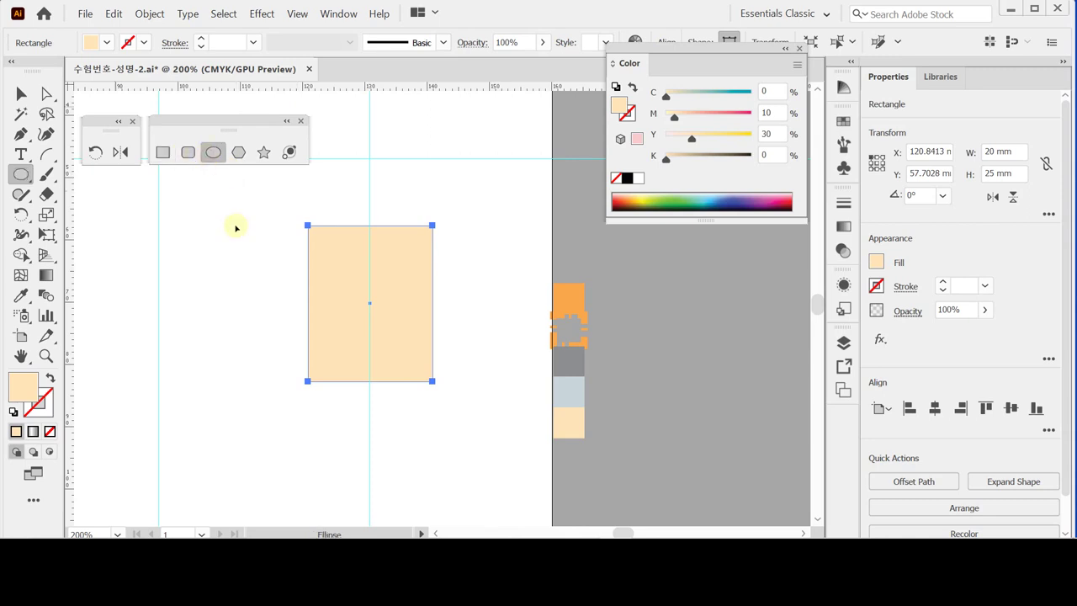
pyautogui.keyDown('ctrl'); pyautogui.click(235, 225); pyautogui.keyUp('ctrl')
pyautogui.keyDown('ctrl'); pyautogui.click(573, 357); pyautogui.keyUp('ctrl')
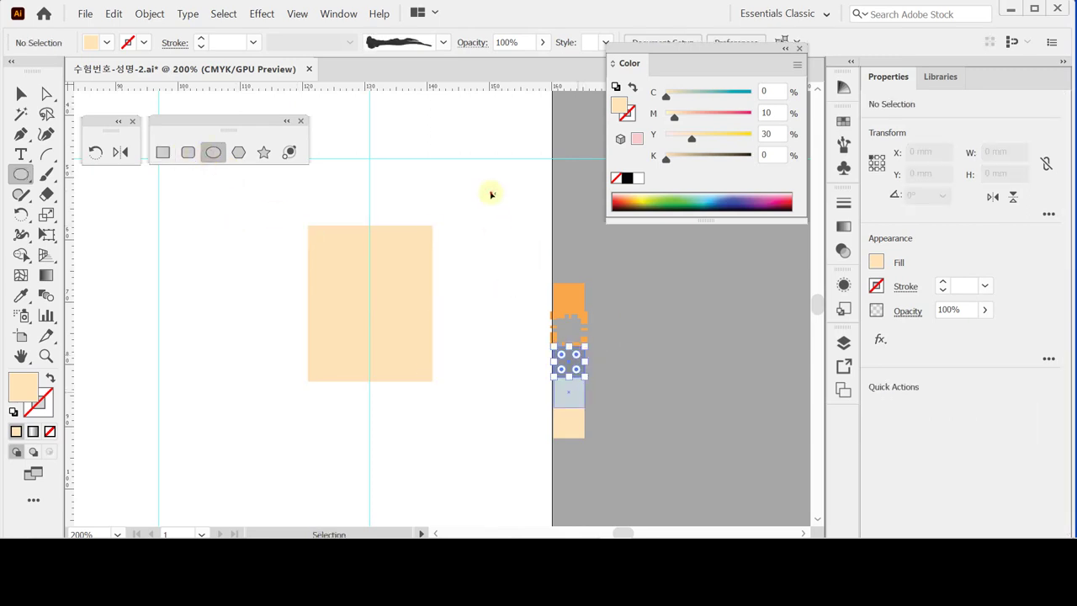
pyautogui.keyDown('ctrl'); pyautogui.click(397, 217); pyautogui.keyUp('ctrl')
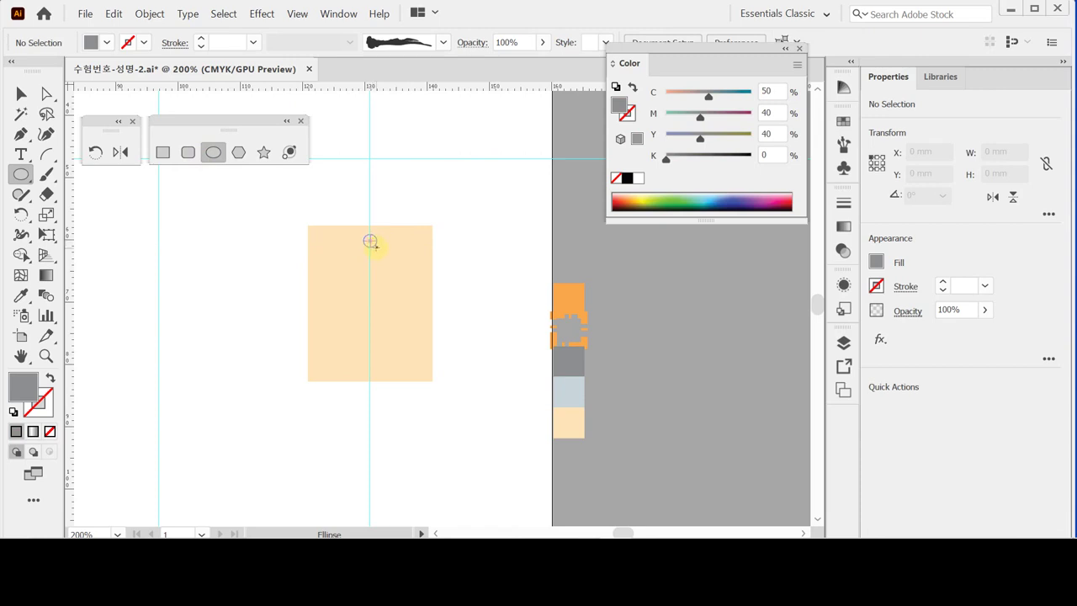
pyautogui.moveTo(370, 241); pyautogui.dragTo(377, 255)
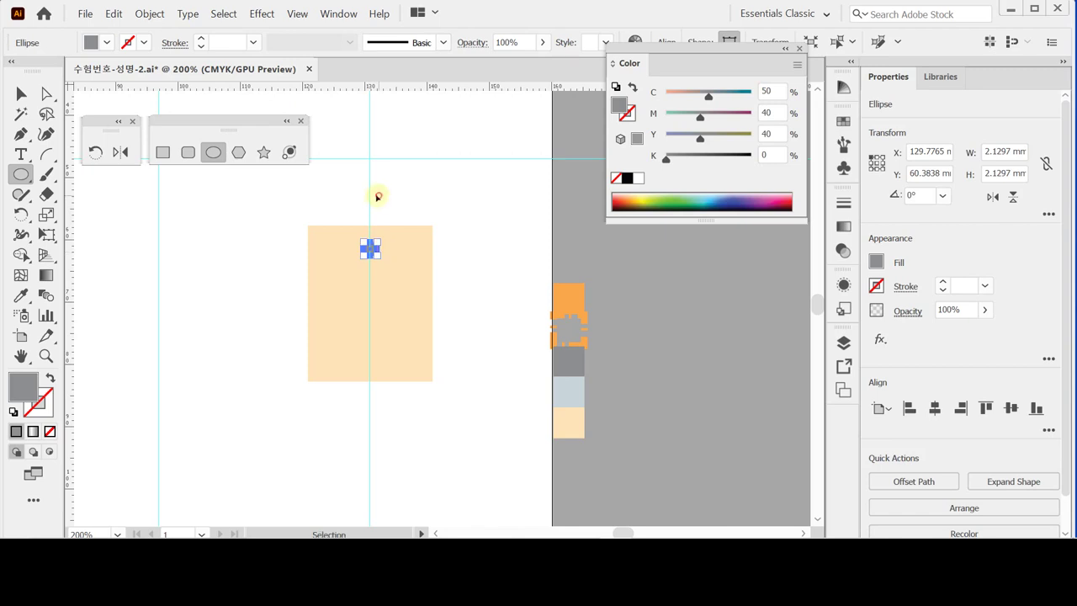
# - Align the grey circle with the rectangle's vertical centre line and nudge it slightly upward
pyautogui.keyDown('ctrl'); pyautogui.click(542, 368); pyautogui.keyUp('ctrl')
pyautogui.hotkey('ctrl', 'a')
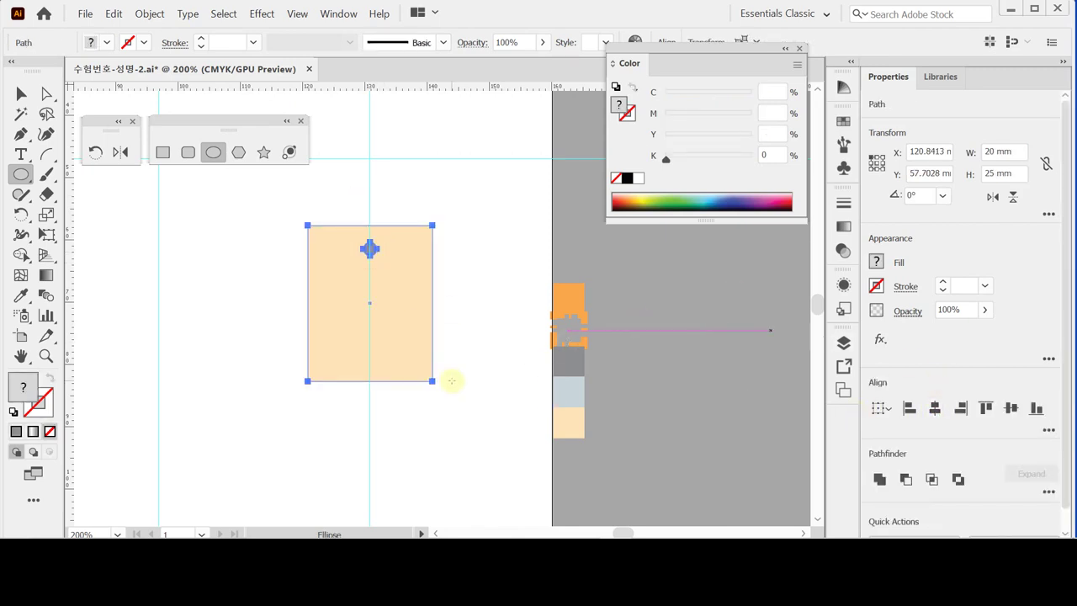
pyautogui.click(385, 417)
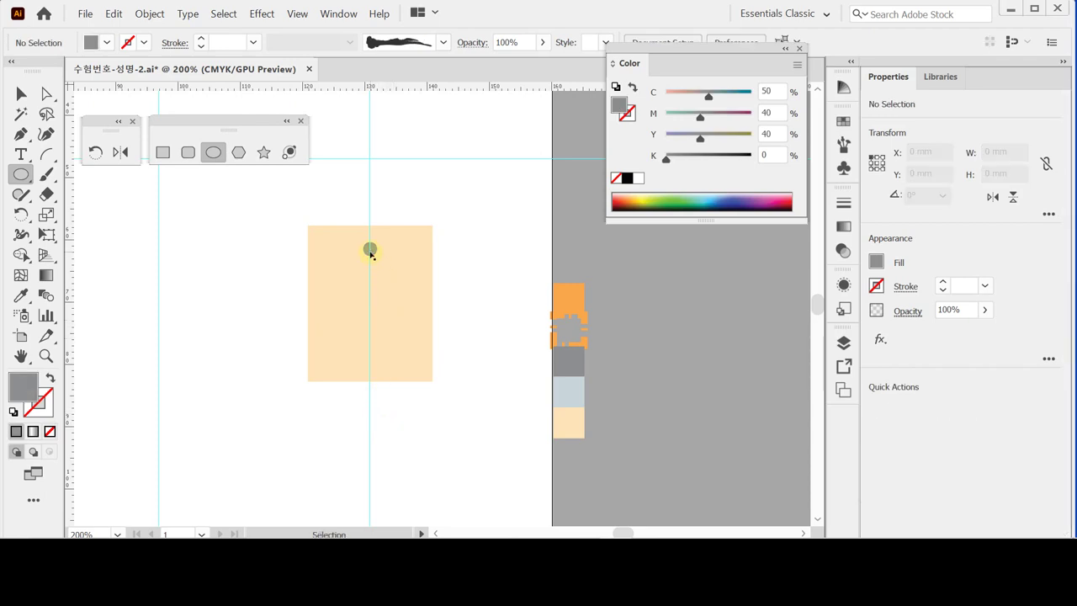
pyautogui.keyDown('ctrl'); pyautogui.click(370, 249); pyautogui.keyUp('ctrl')
pyautogui.keyDown('ctrl'); pyautogui.click(370, 250); pyautogui.keyUp('ctrl')
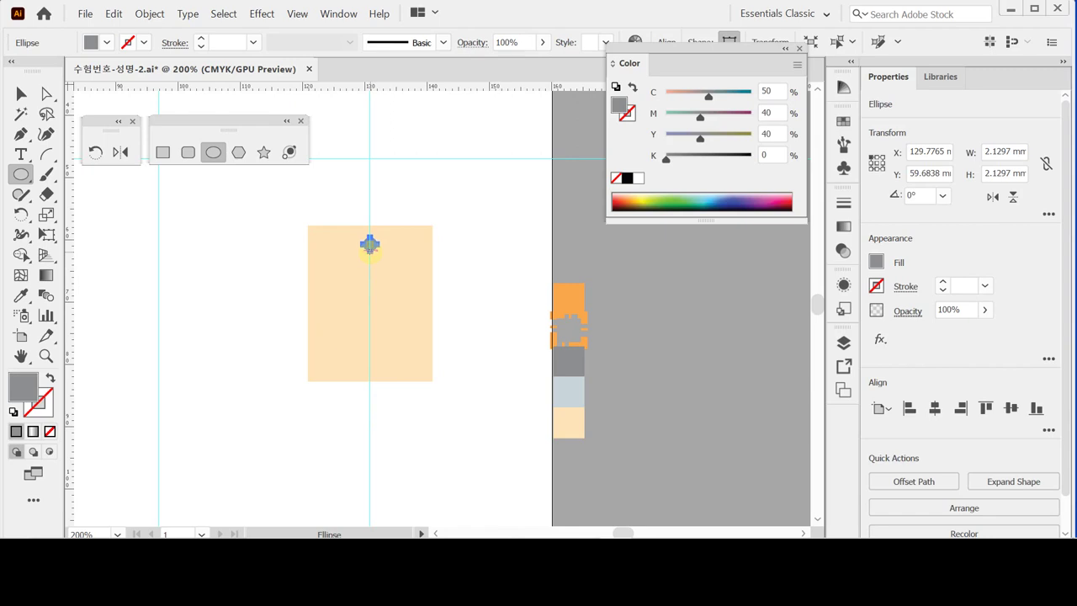
pyautogui.press('Down')
pyautogui.keyDown('ctrl'); pyautogui.click(227, 223); pyautogui.keyUp('ctrl')
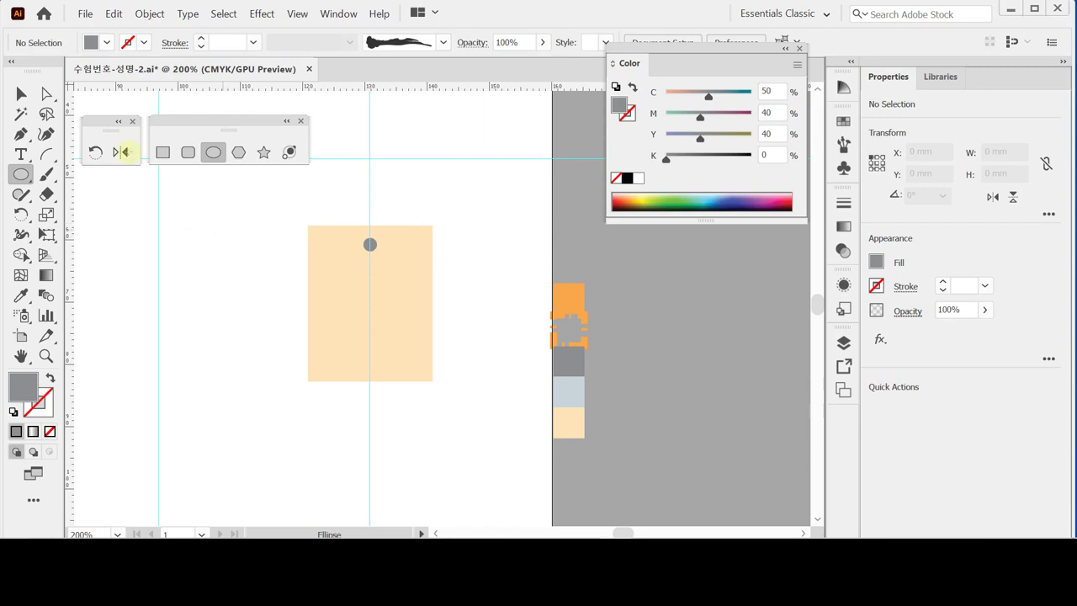
# - Start a point text on the cream rectangle and set its font to Times New Roman Regular
pyautogui.click(21, 154)
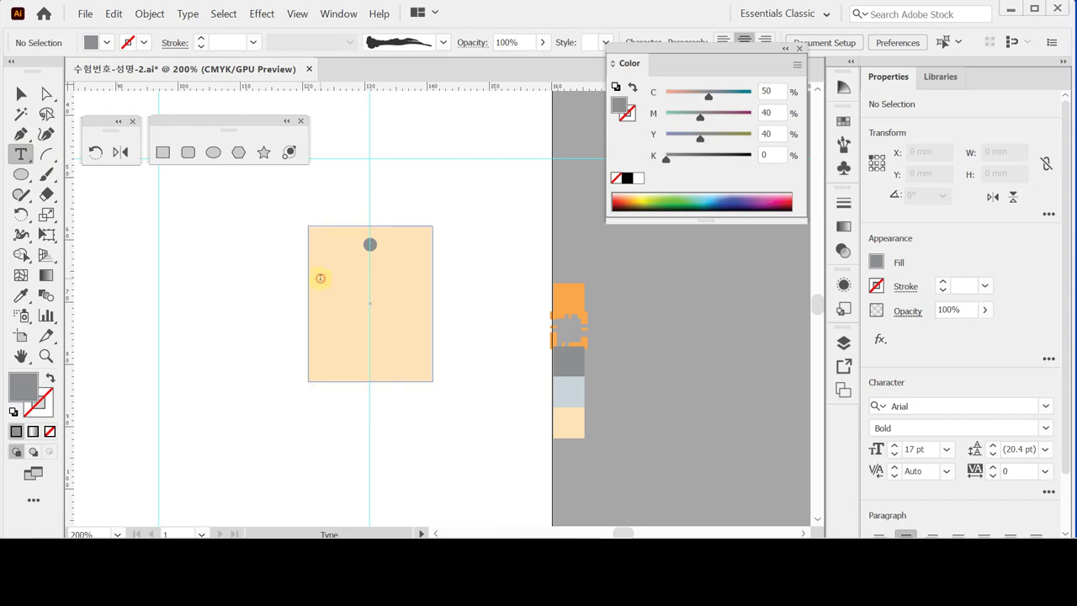
pyautogui.click(318, 281)
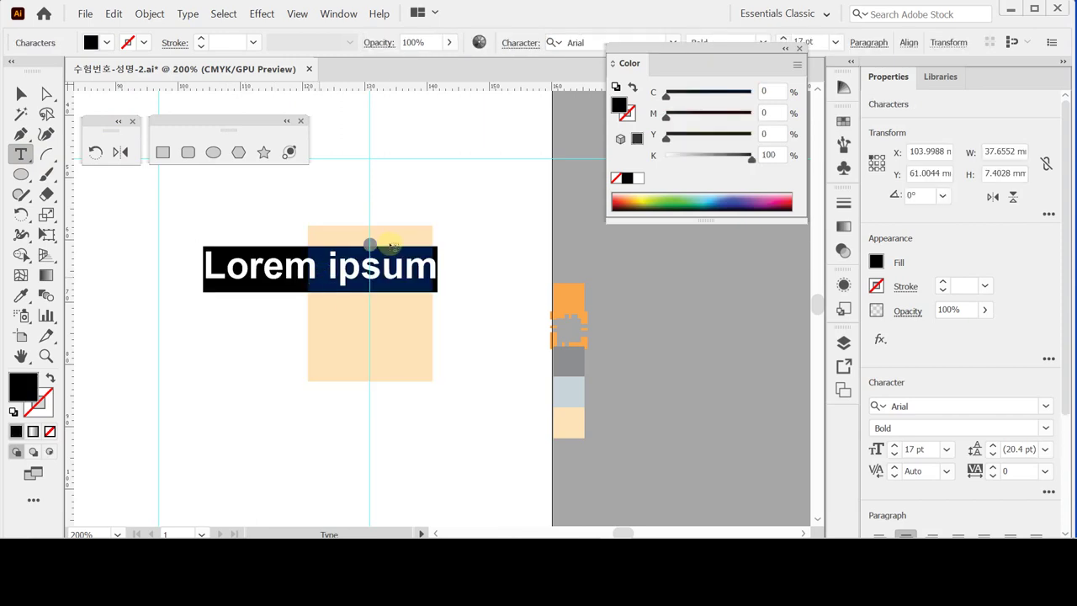
pyautogui.hotkey('ctrl', 't')
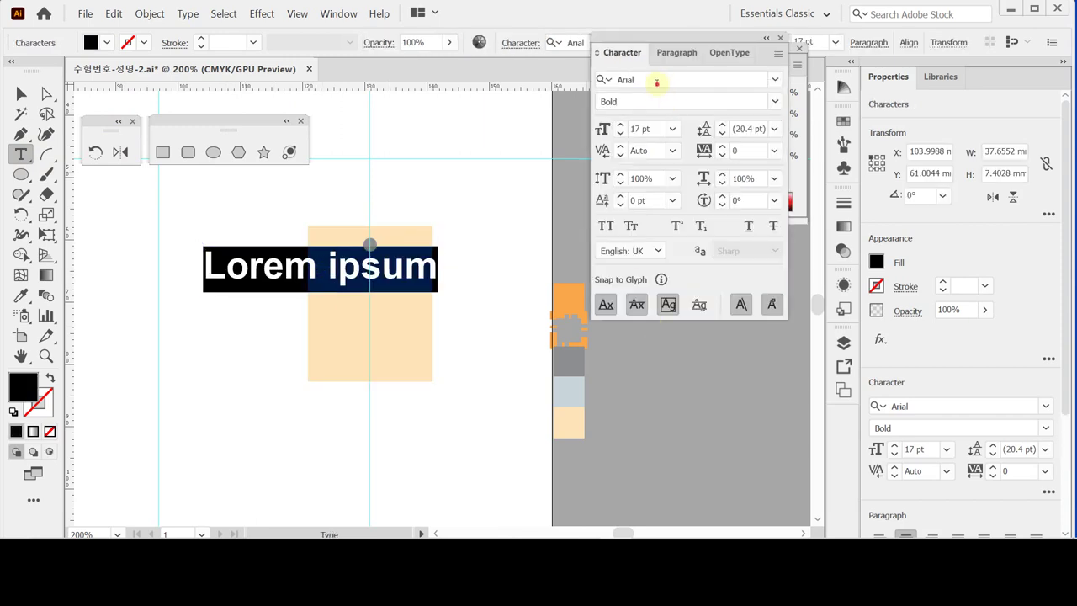
pyautogui.click(656, 80)
pyautogui.doubleClick(644, 81)
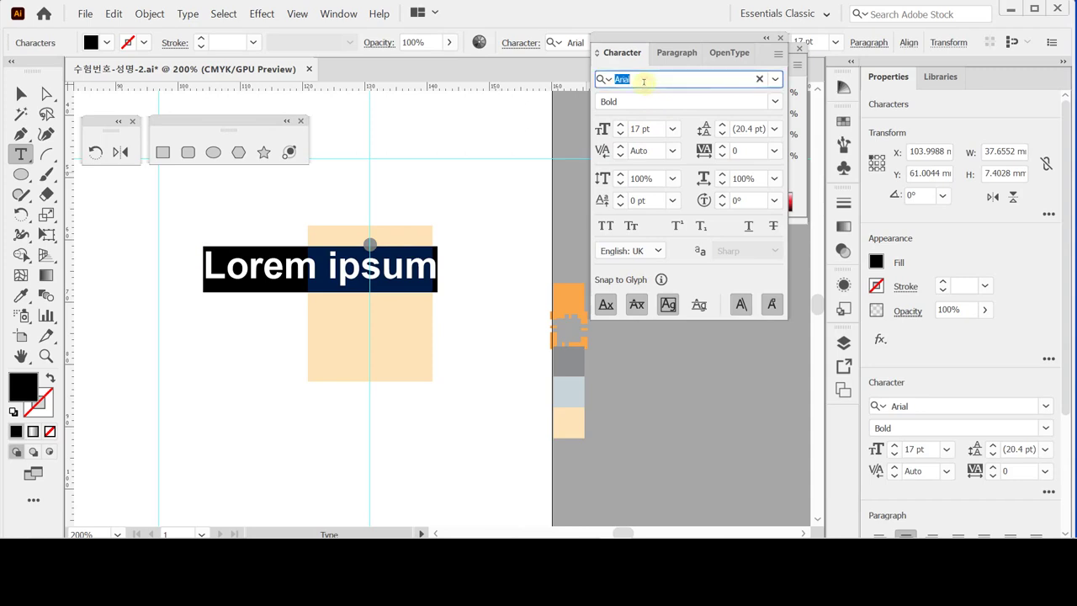
pyautogui.write('tim')
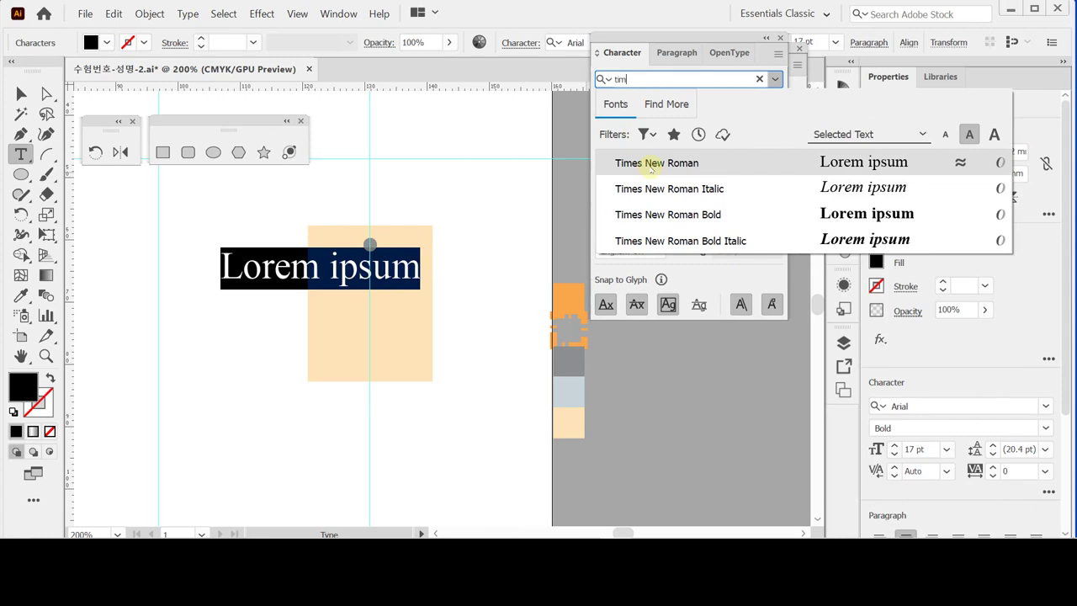
pyautogui.click(650, 165)
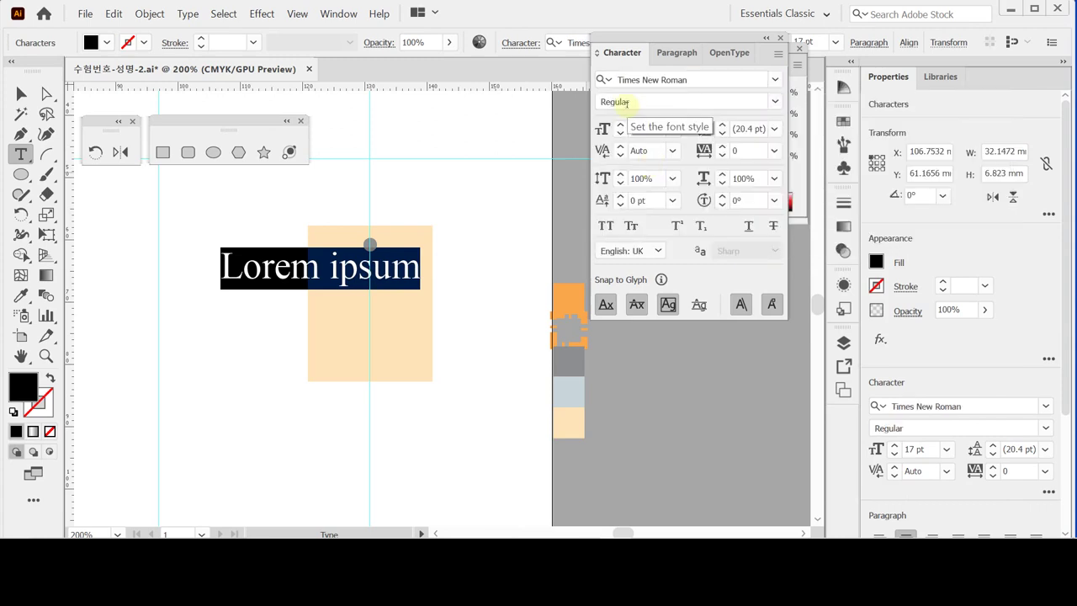
# - Set the placeholder text's size to 14 pt and its paragraph alignment to left
pyautogui.click(648, 128)
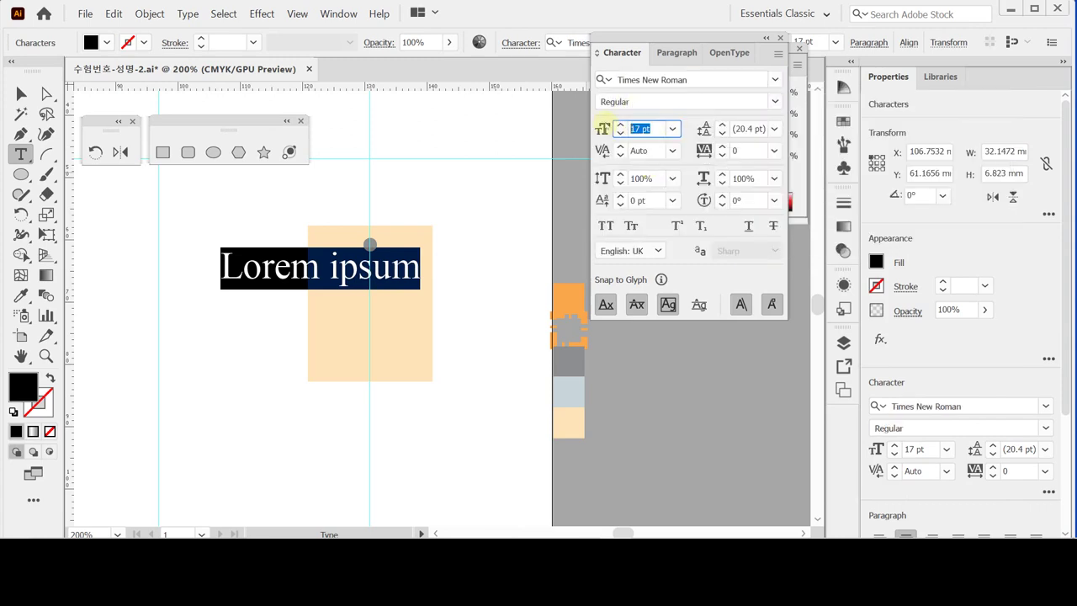
pyautogui.write('14')
pyautogui.press('Return')
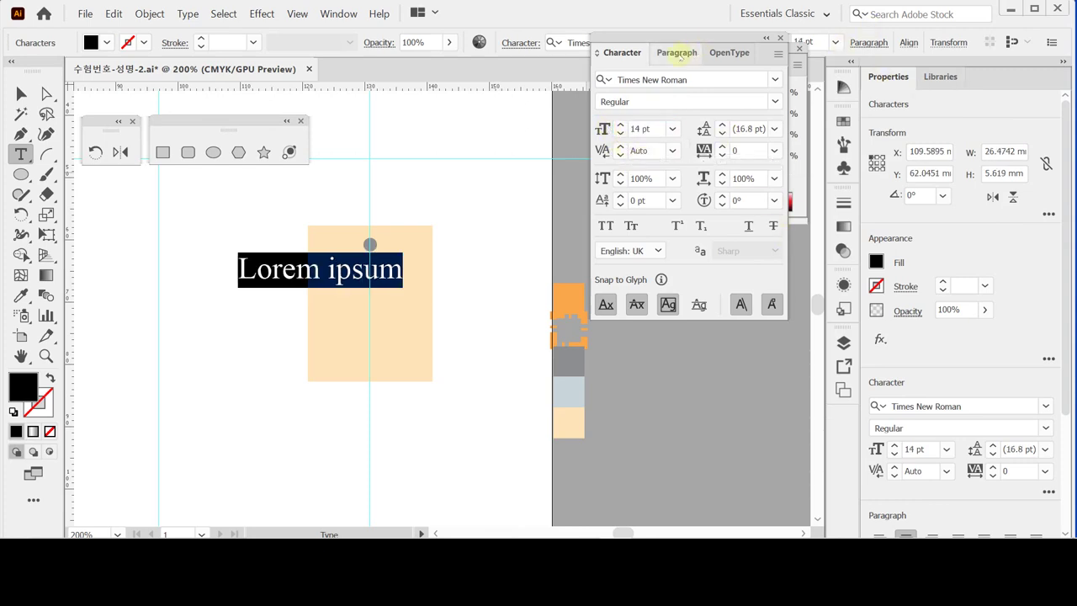
pyautogui.click(676, 52)
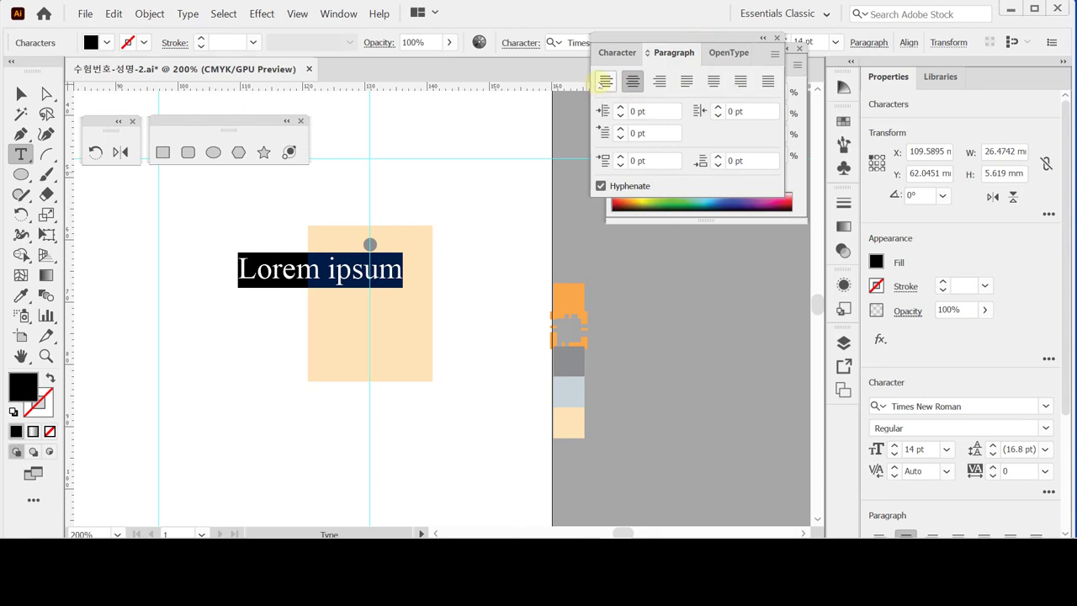
pyautogui.click(606, 81)
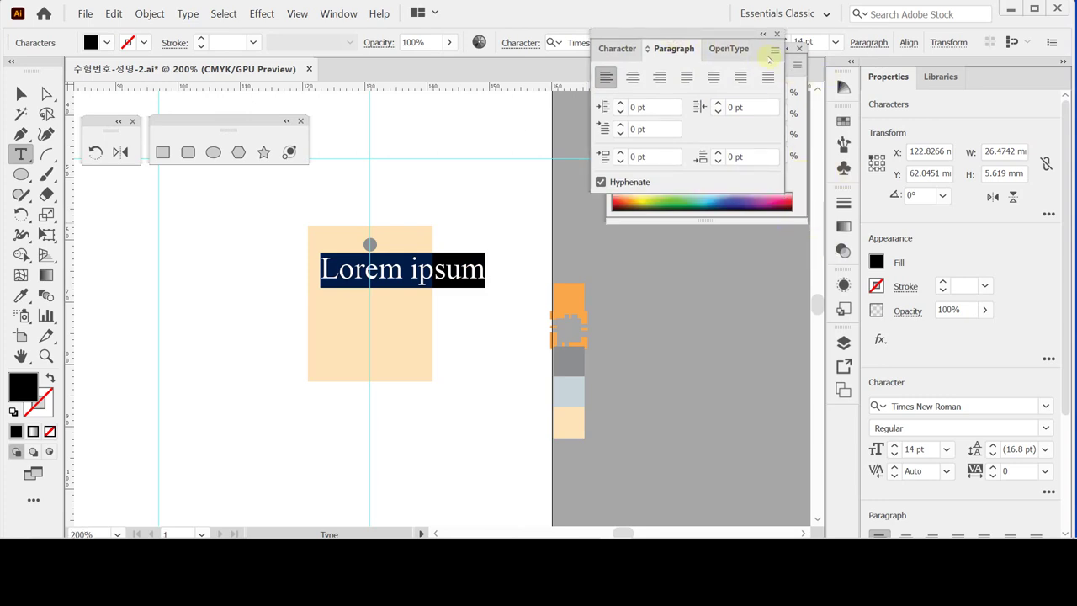
pyautogui.hotkey('ctrl', 't')
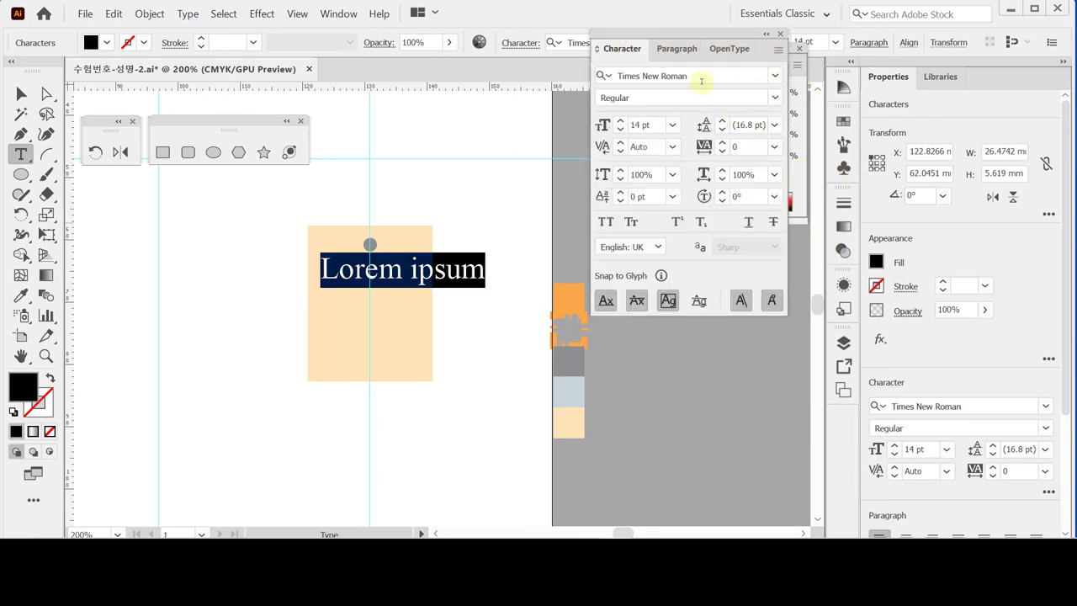
pyautogui.hotkey('ctrl', 't')
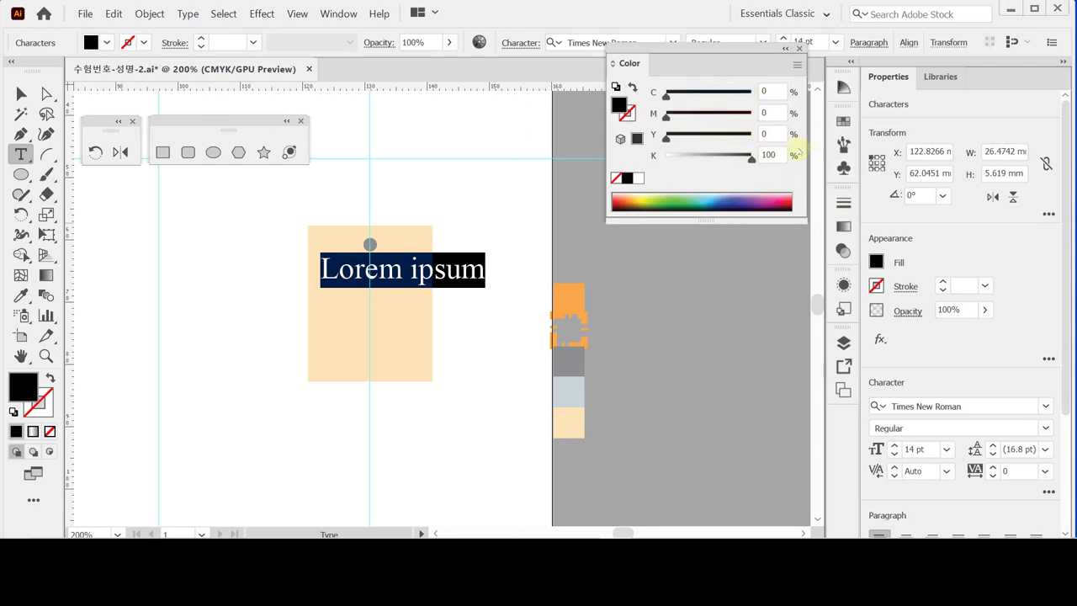
# - Set the text's fill colour to C30 M100 Y90 K0
pyautogui.click(769, 92)
pyautogui.write('30')
pyautogui.press('Tab')
pyautogui.write('100')
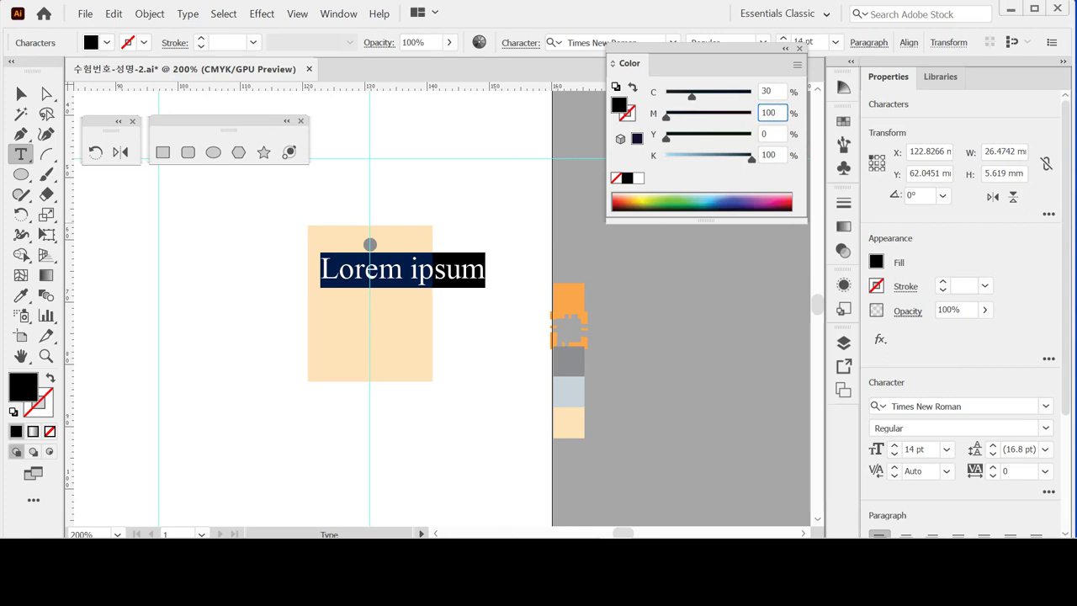
pyautogui.press('Tab')
pyautogui.write('90')
pyautogui.press('Tab')
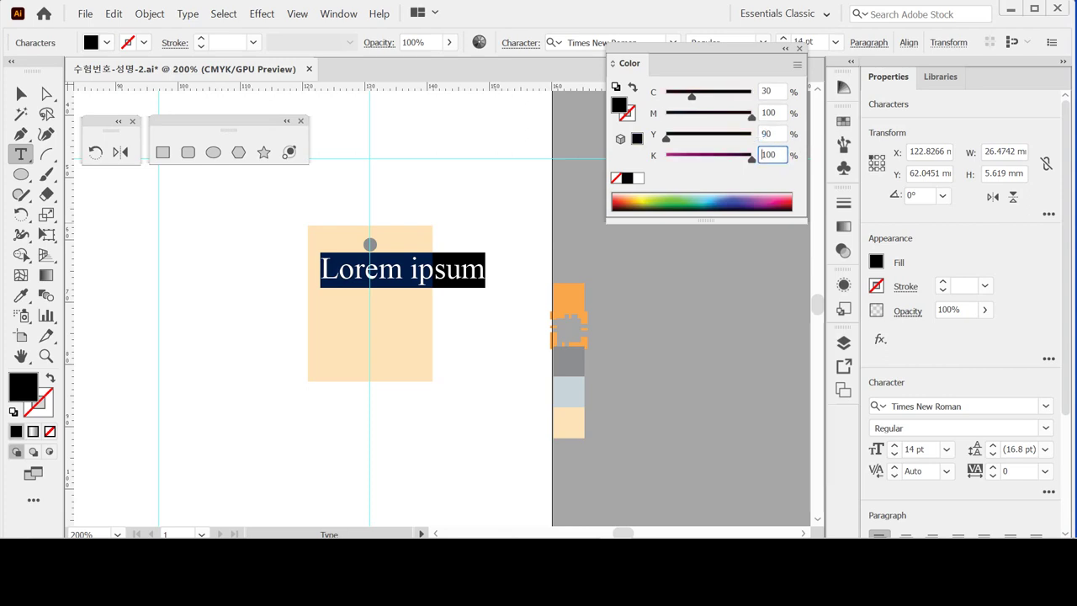
pyautogui.write('0')
pyautogui.press('Tab')
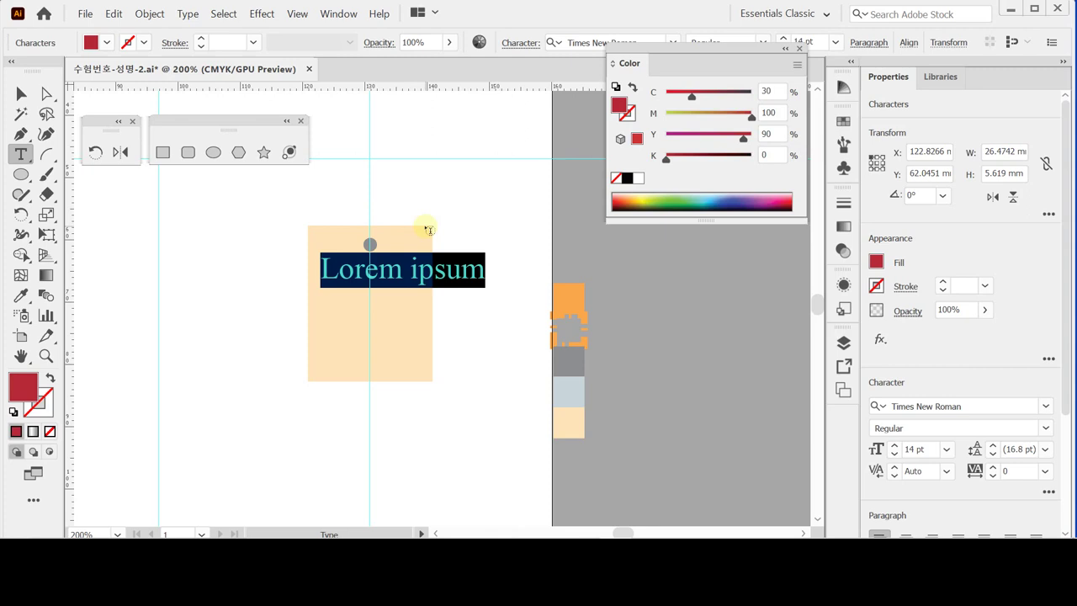
# - Write "Fresh Jam" on two lines, move it down to the middle of the cream tag, and save the document
pyautogui.write('Fresh Jam')
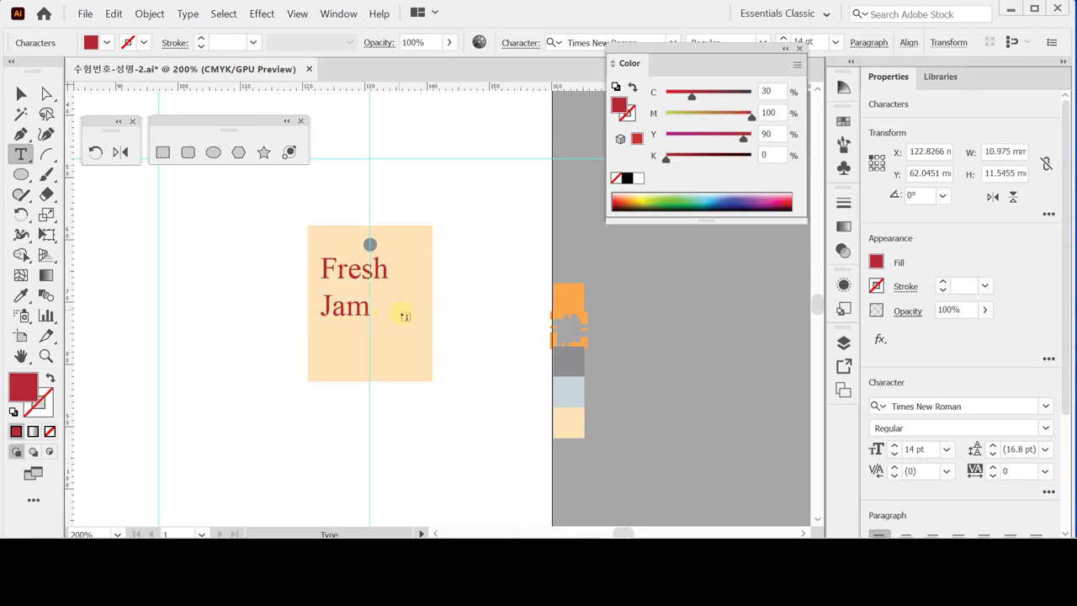
pyautogui.moveTo(356, 308); pyautogui.dragTo(365, 337)
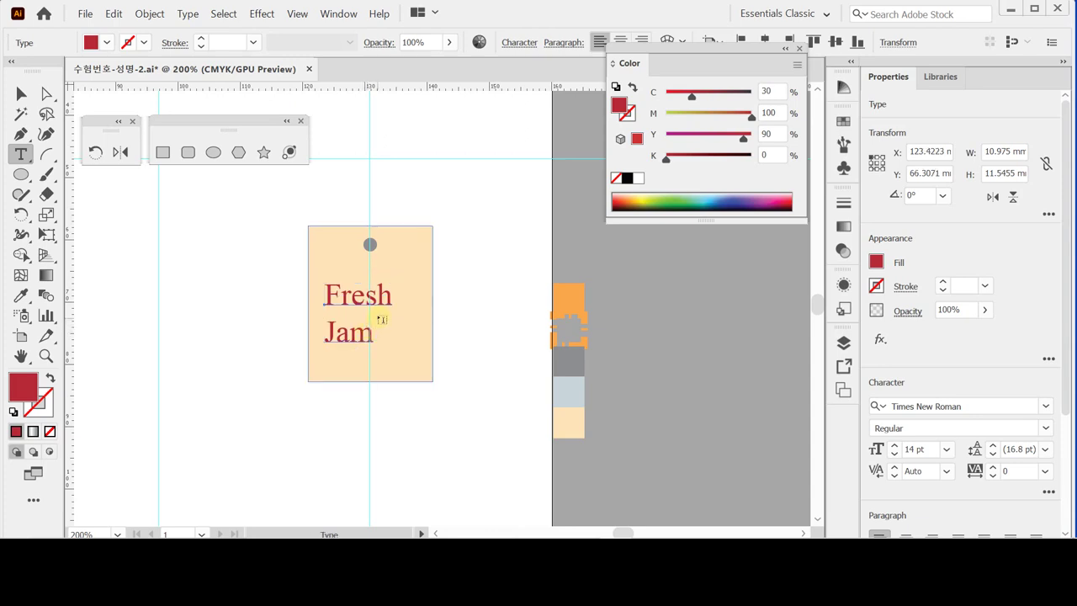
pyautogui.keyDown('ctrl'); pyautogui.click(475, 339); pyautogui.keyUp('ctrl')
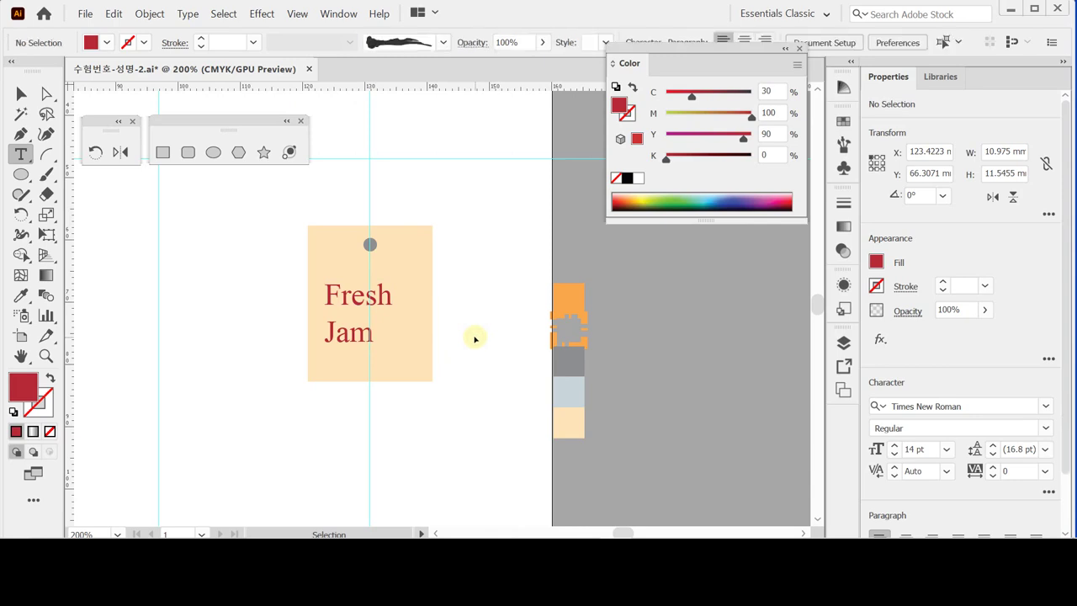
pyautogui.hotkey('ctrl', 's')
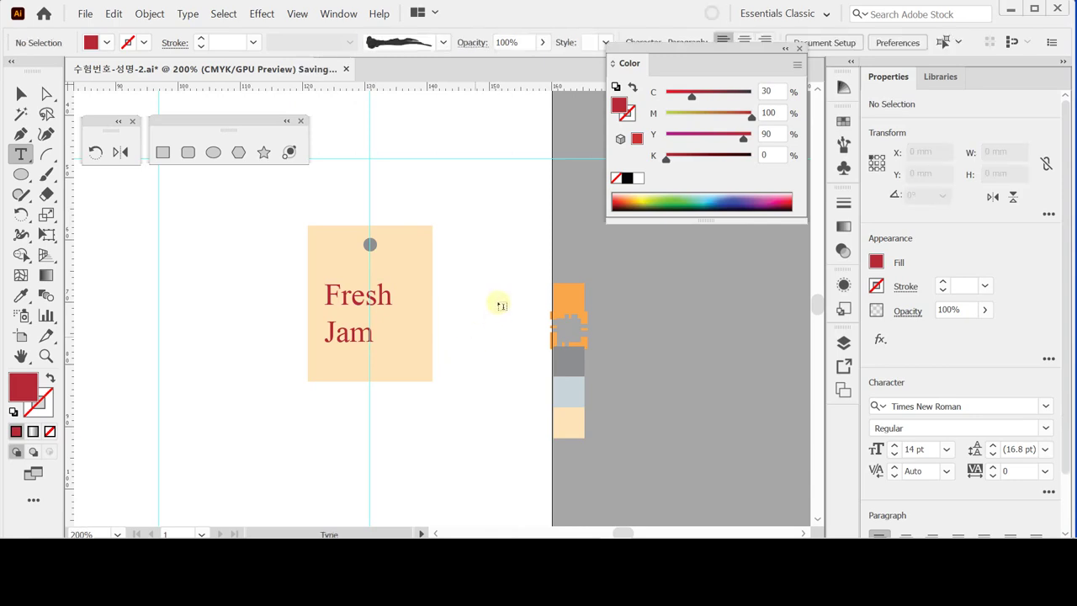
# - Make a copy of the cream rectangle rotated by -10° about its upper-left corner
pyautogui.click(20, 94)
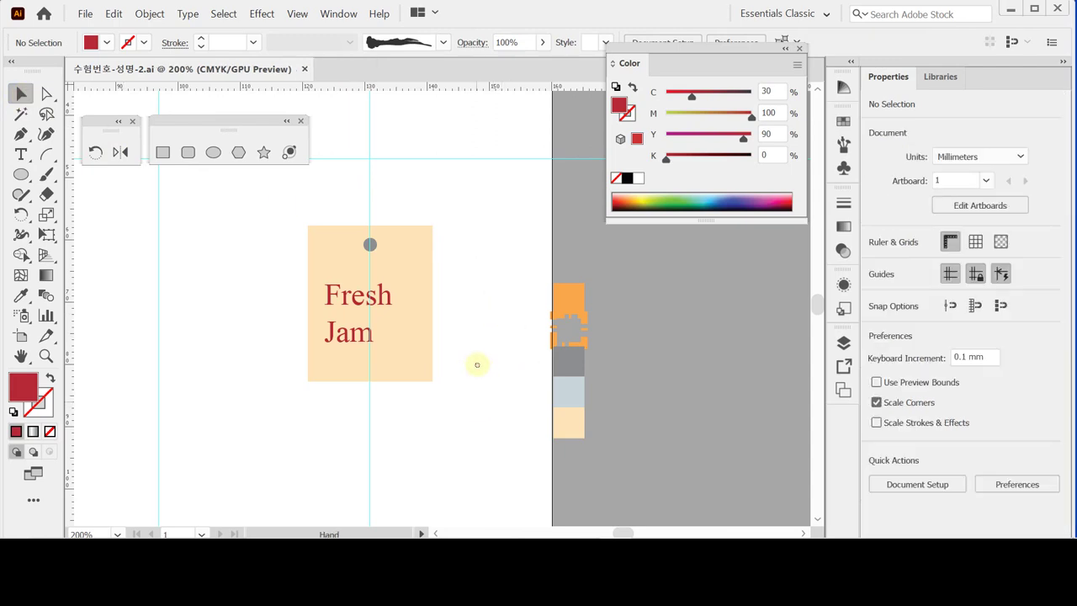
pyautogui.scroll(-1, 476, 363)
pyautogui.click(418, 254)
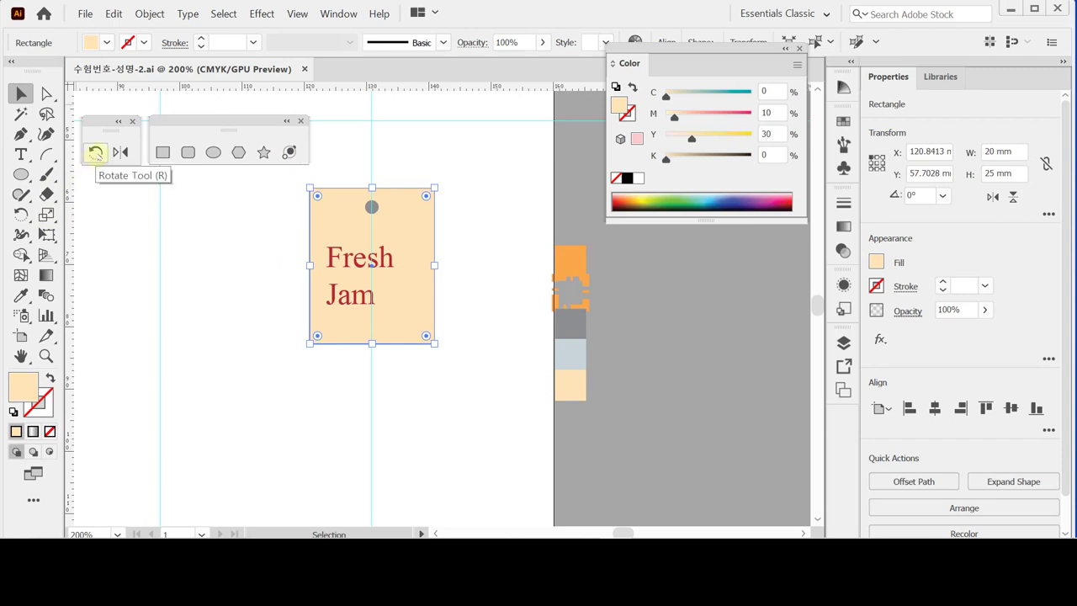
pyautogui.click(95, 153)
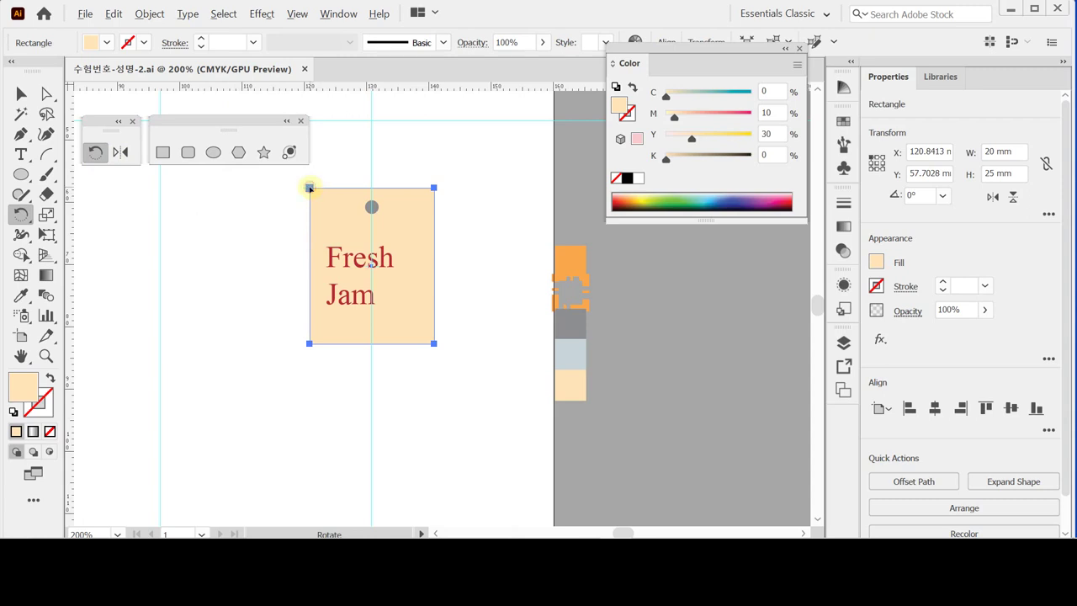
pyautogui.keyDown('alt'); pyautogui.click(310, 188); pyautogui.keyUp('alt')
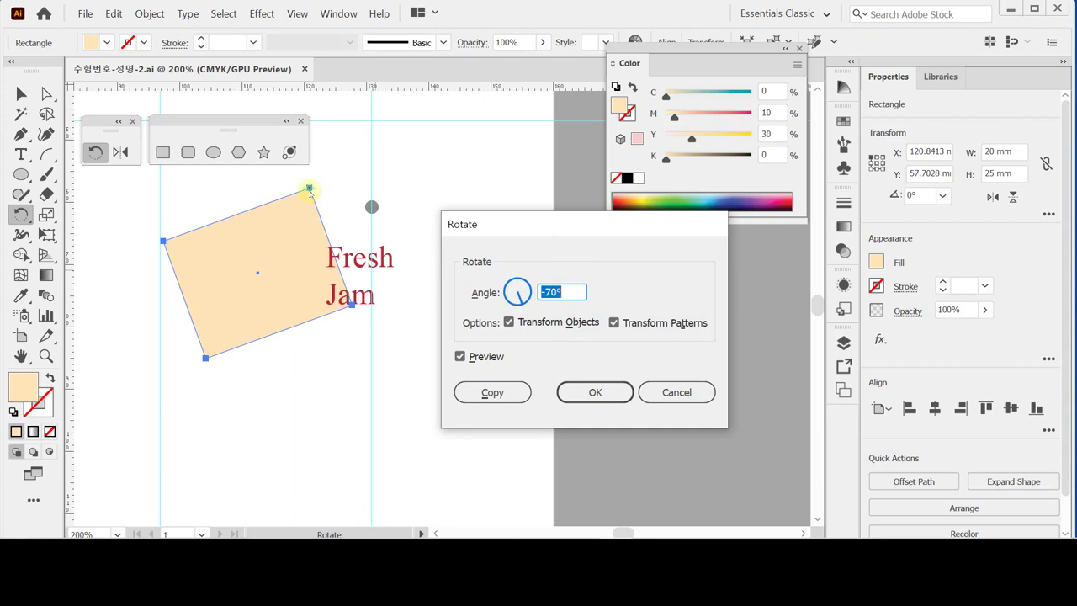
pyautogui.write('-10')
pyautogui.press('Tab')
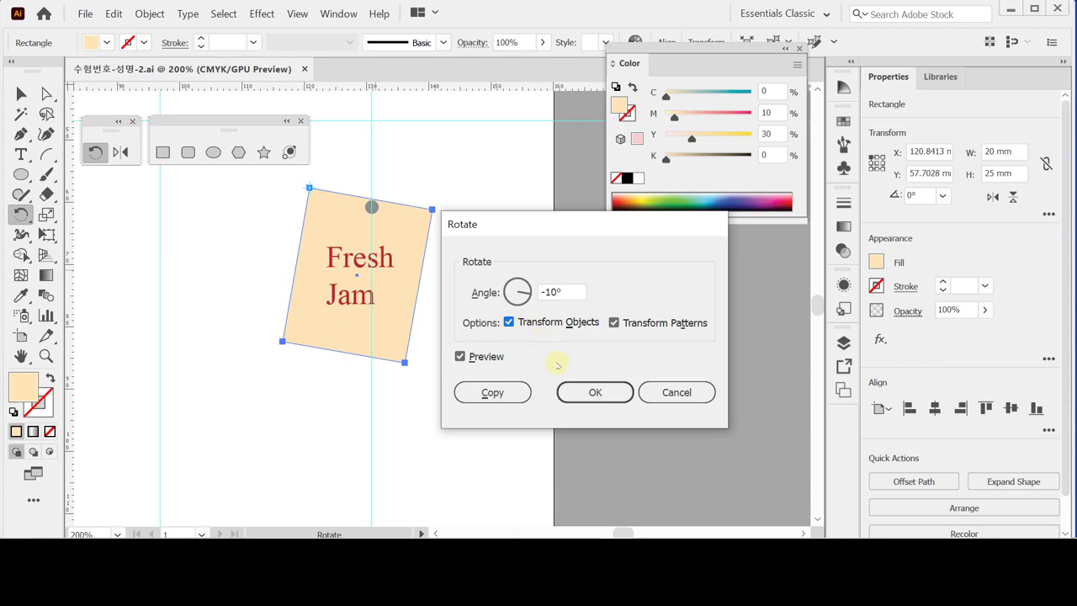
pyautogui.click(589, 393)
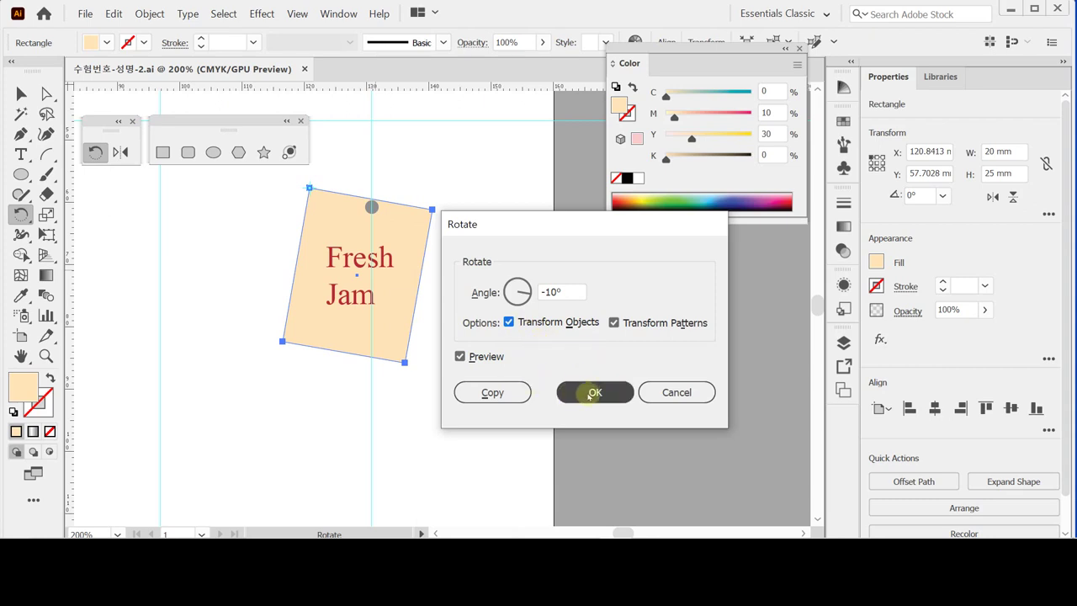
pyautogui.click(520, 395)
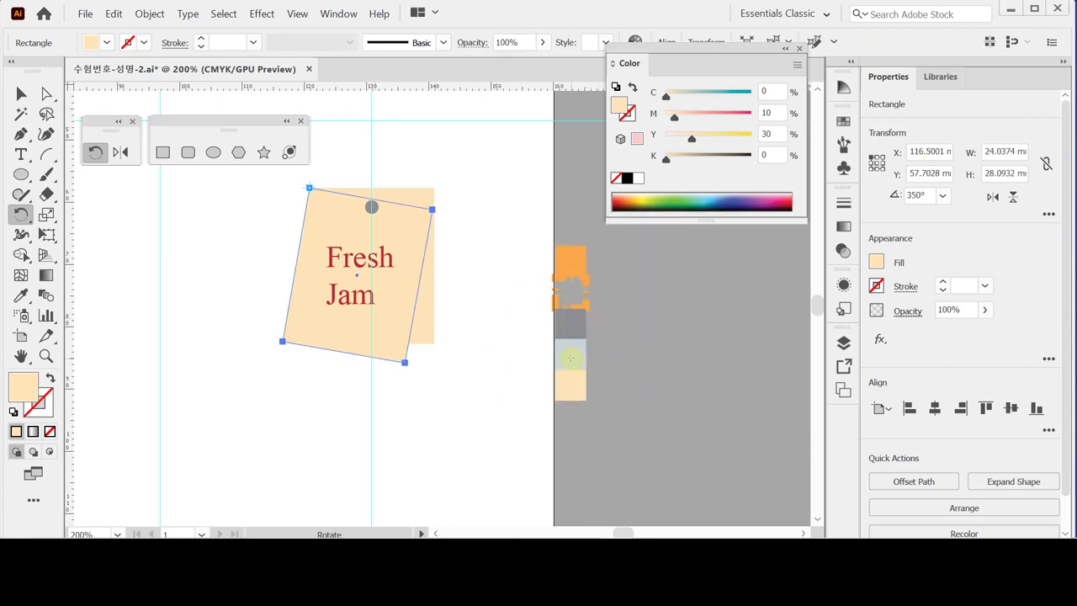
# - Fill the rotated copy with the pale blue-grey sample colour C20 M10 Y10 and send it behind the cream rectangle
pyautogui.press('i')
pyautogui.click(572, 356)
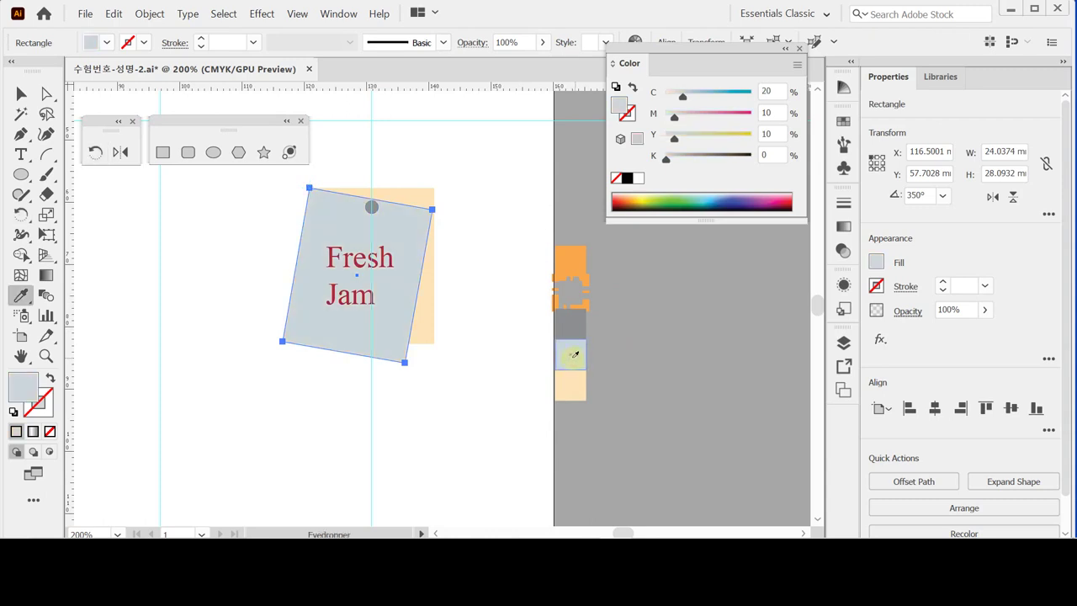
pyautogui.hotkey('ctrl', '[')
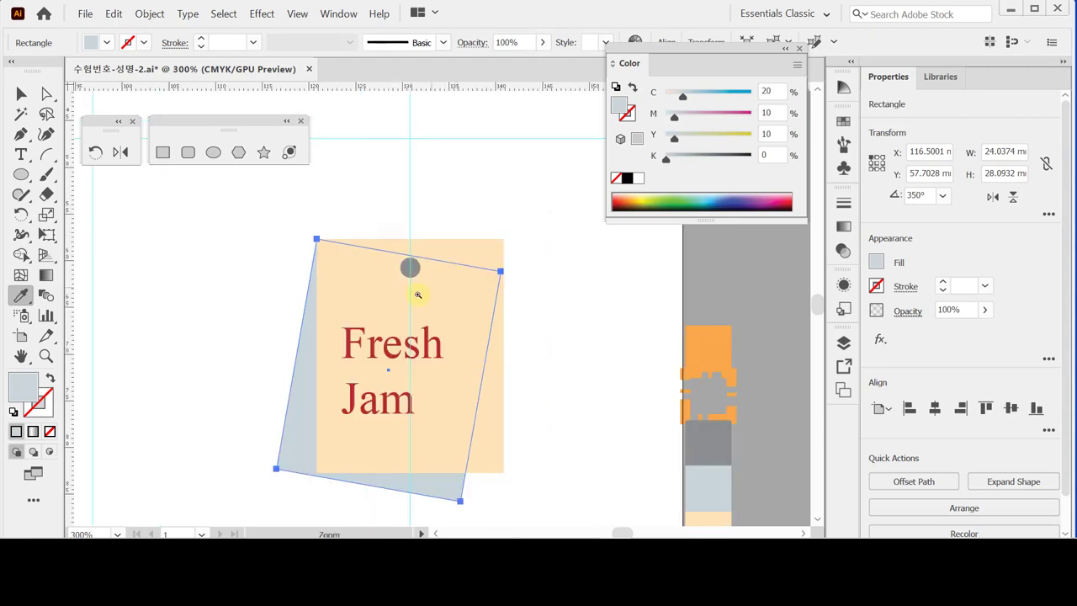
# - Draw a rounded rectangle about 1.4 mm wide by 4.1 mm high from the grey hole up past the tag's upper edge
pyautogui.keyDown('ctrl'); pyautogui.click(391, 233); pyautogui.keyUp('ctrl')
pyautogui.keyDown('ctrl'); pyautogui.click(450, 291); pyautogui.keyUp('ctrl')
pyautogui.keyDown('ctrl'); pyautogui.click(401, 192); pyautogui.keyUp('ctrl')
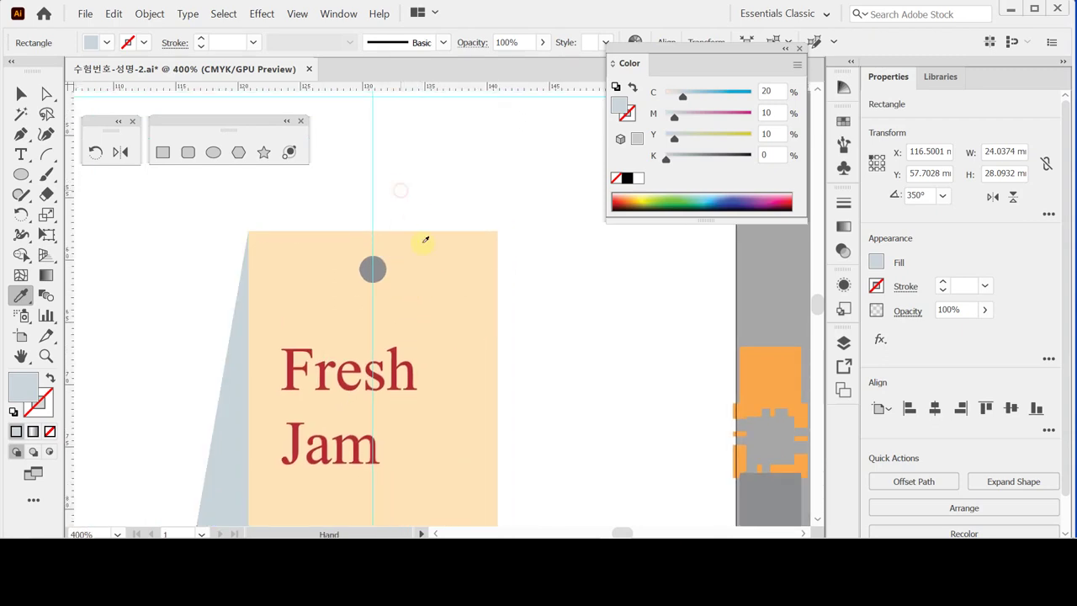
pyautogui.click(188, 152)
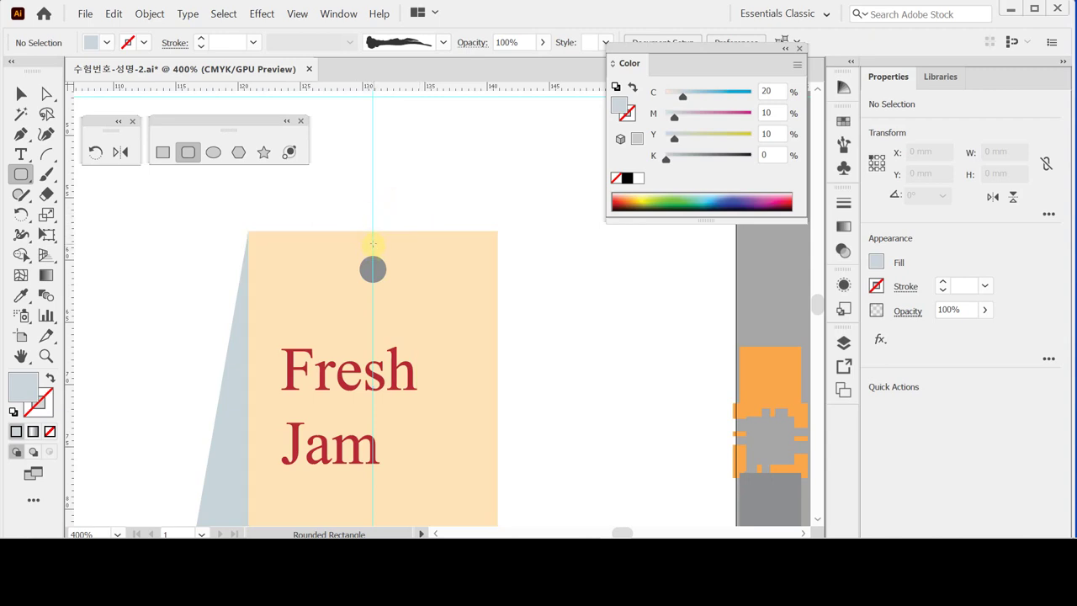
pyautogui.moveTo(380, 268); pyautogui.dragTo(364, 219)
pyautogui.moveTo(379, 270); pyautogui.dragTo(379, 268)
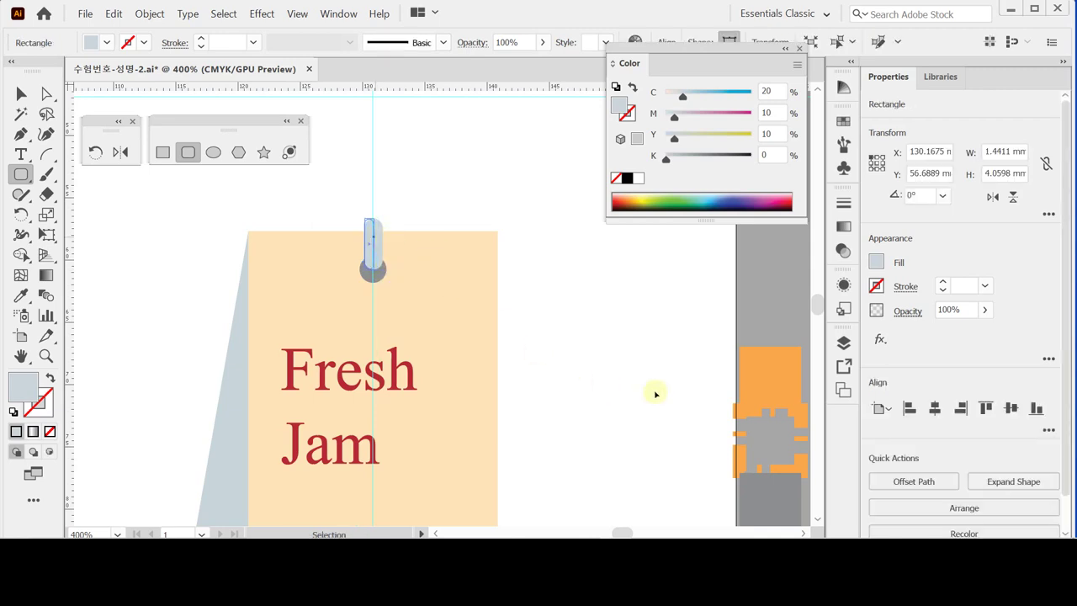
# - Fill the small rounded rectangle with the orange sample colour C0 M40 Y80 and select it again
pyautogui.press('i')
pyautogui.click(760, 368)
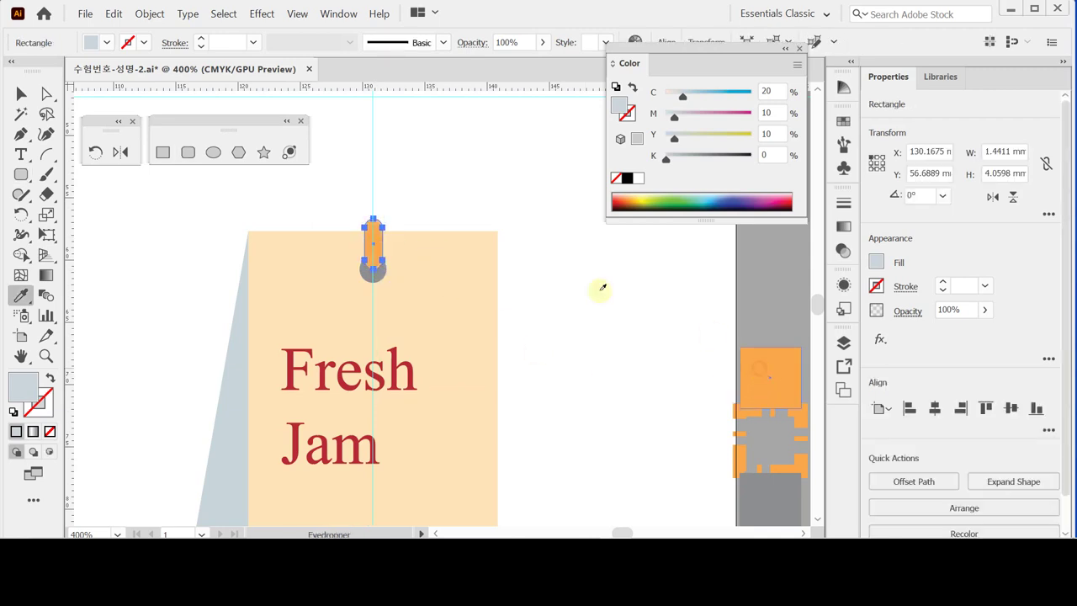
pyautogui.click(450, 165)
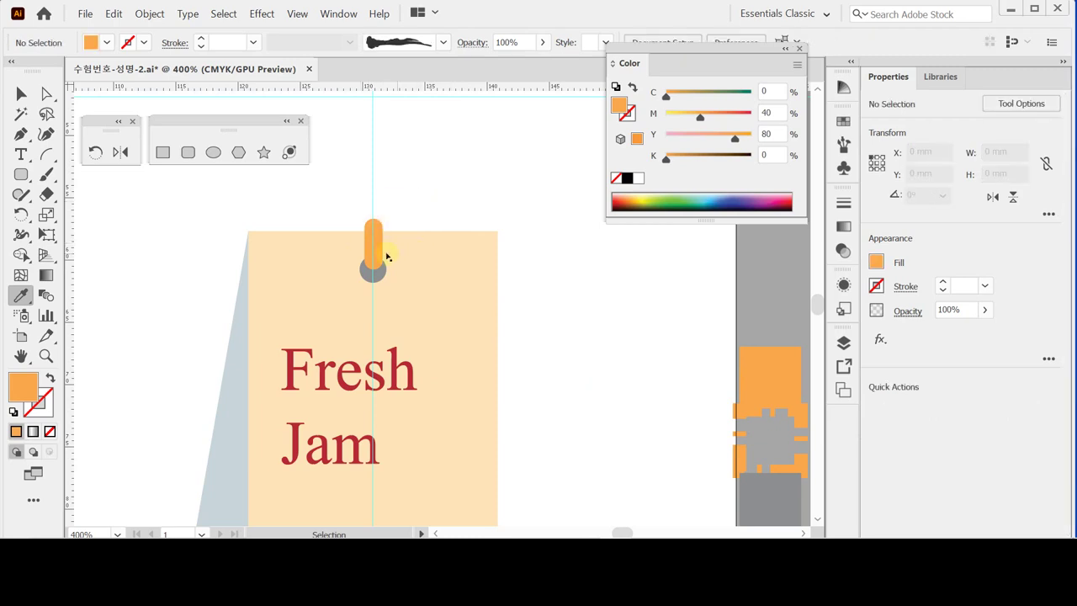
pyautogui.keyDown('ctrl'); pyautogui.click(374, 220); pyautogui.keyUp('ctrl')
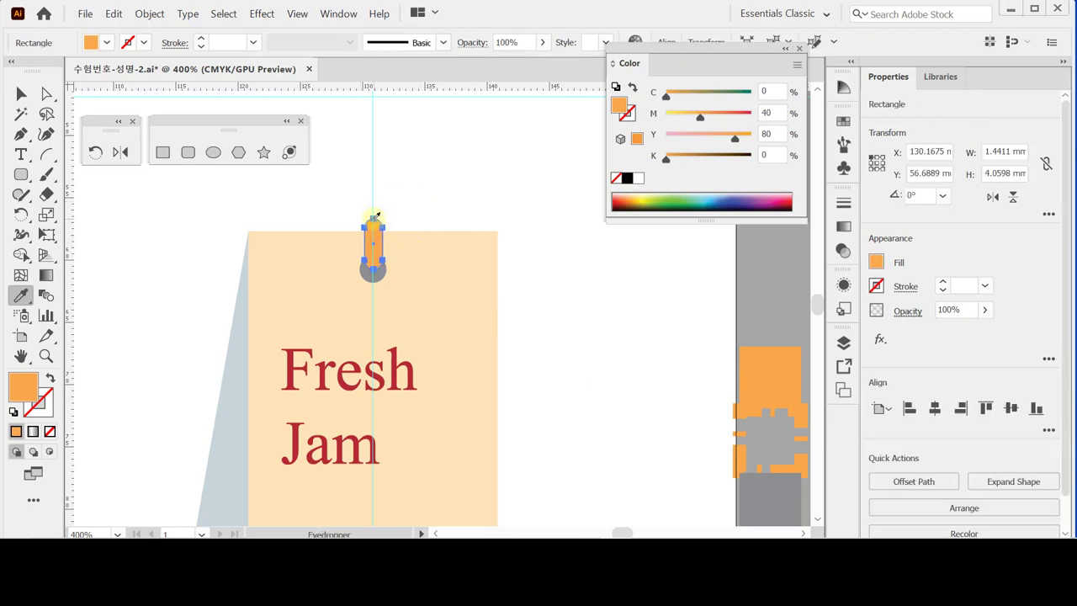
pyautogui.press('ctrl')
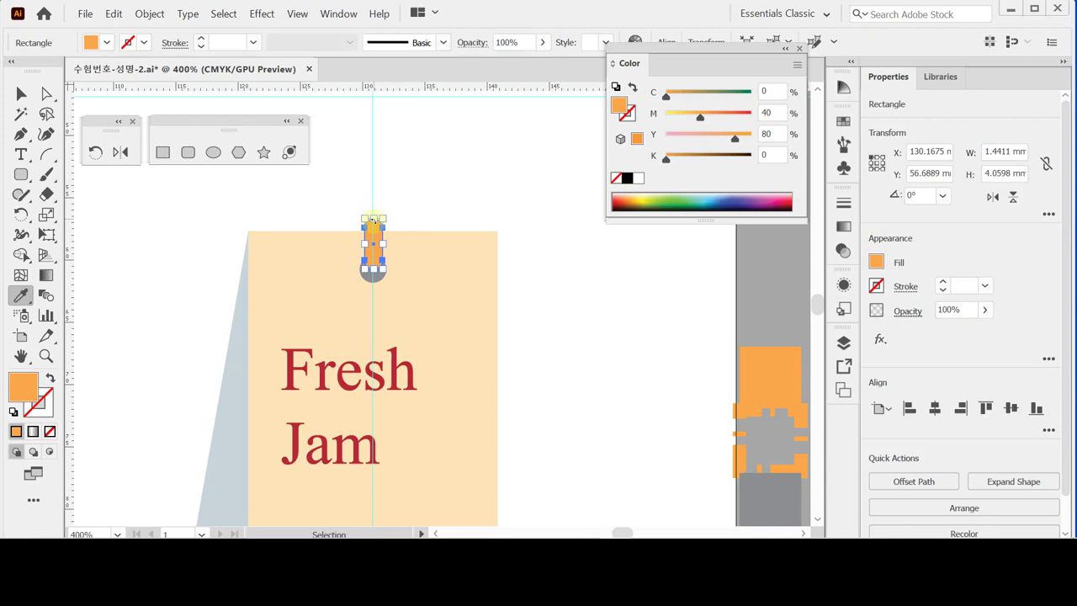
# - Lengthen the orange rounded rectangle above the grey hole to about 4.3 mm high
pyautogui.keyDown('ctrl'); pyautogui.click(373, 219); pyautogui.keyUp('ctrl')
pyautogui.keyDown('ctrl'); pyautogui.click(505, 344); pyautogui.keyUp('ctrl')
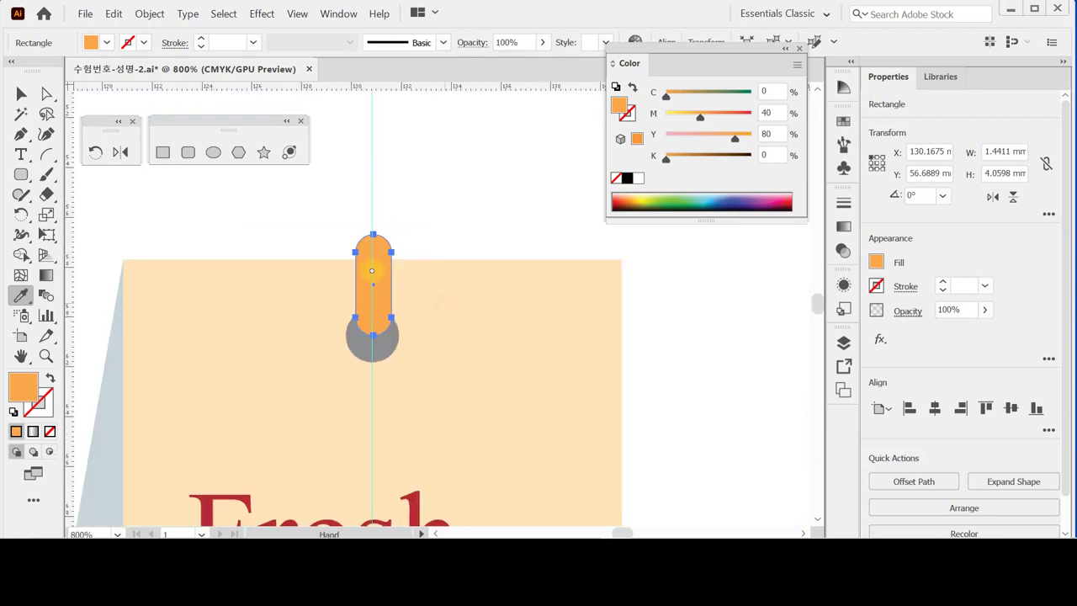
pyautogui.moveTo(444, 303); pyautogui.dragTo(361, 271)
pyautogui.moveTo(312, 221); pyautogui.dragTo(364, 268)
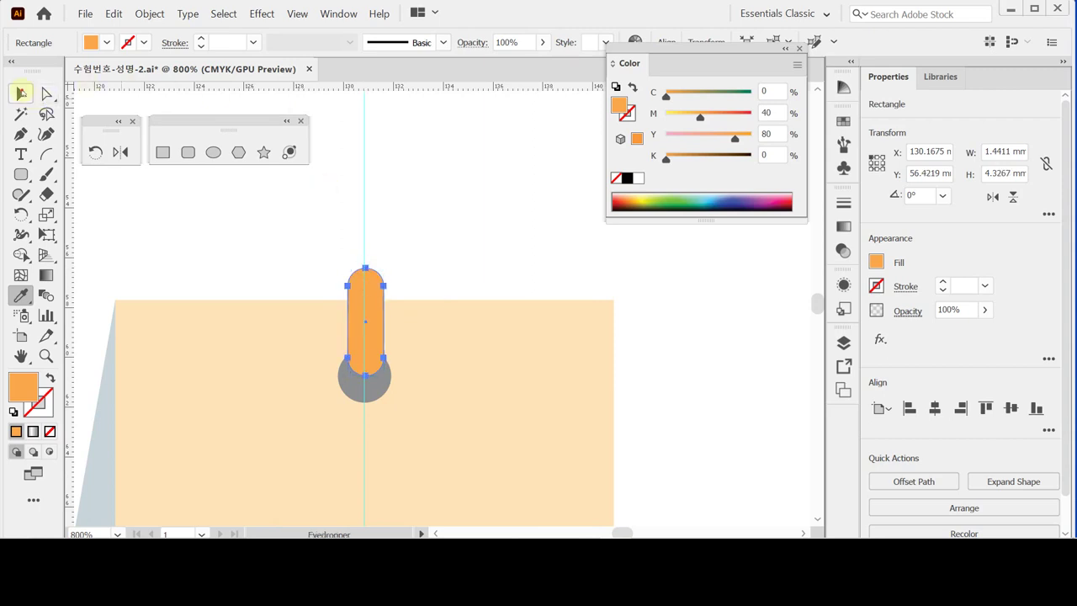
pyautogui.click(21, 92)
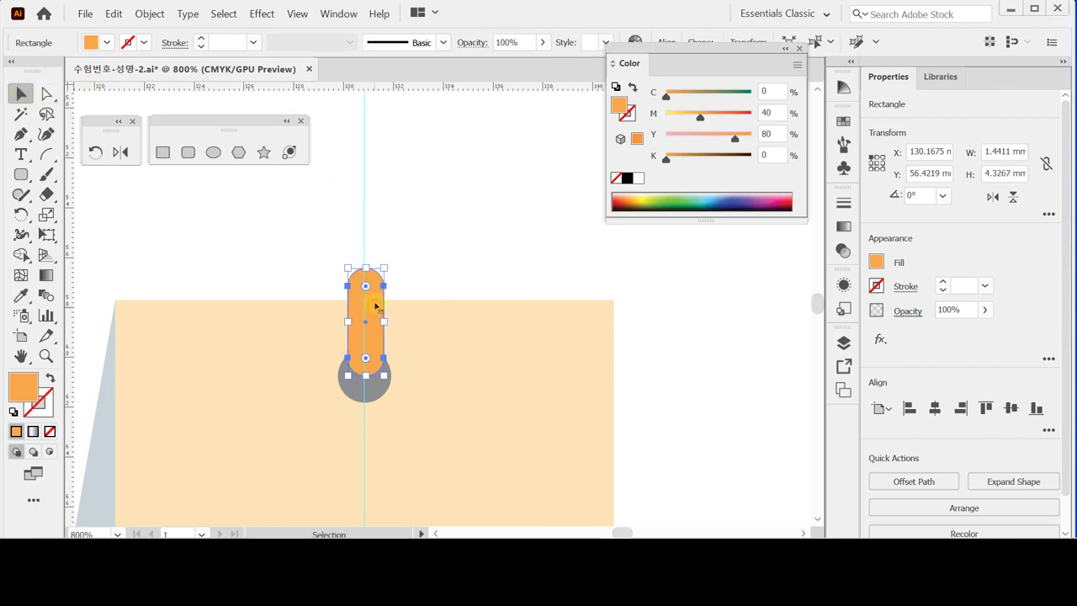
pyautogui.click(423, 256)
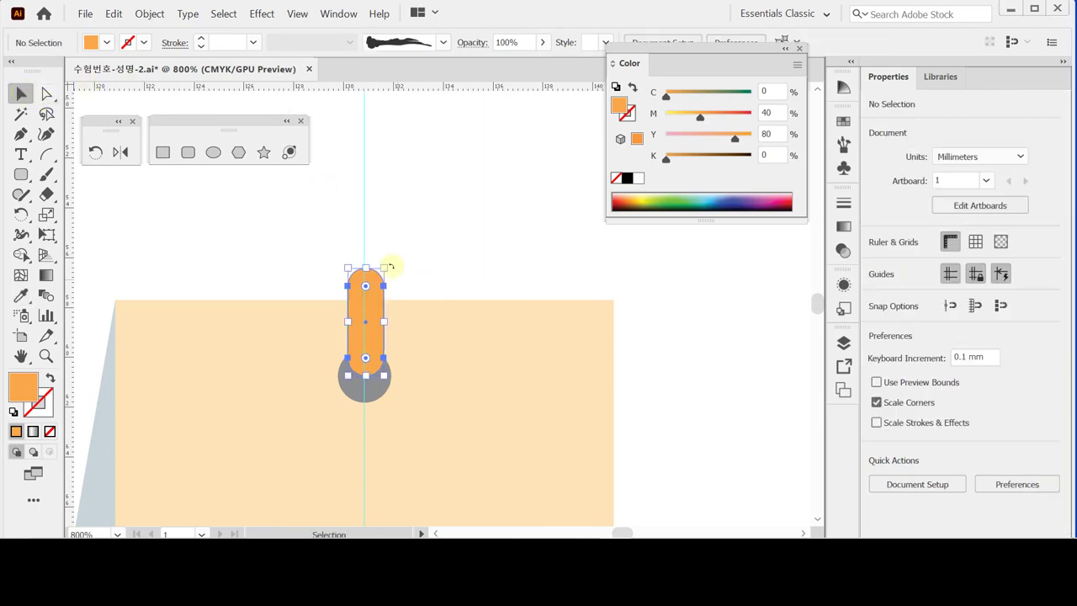
pyautogui.click(379, 358)
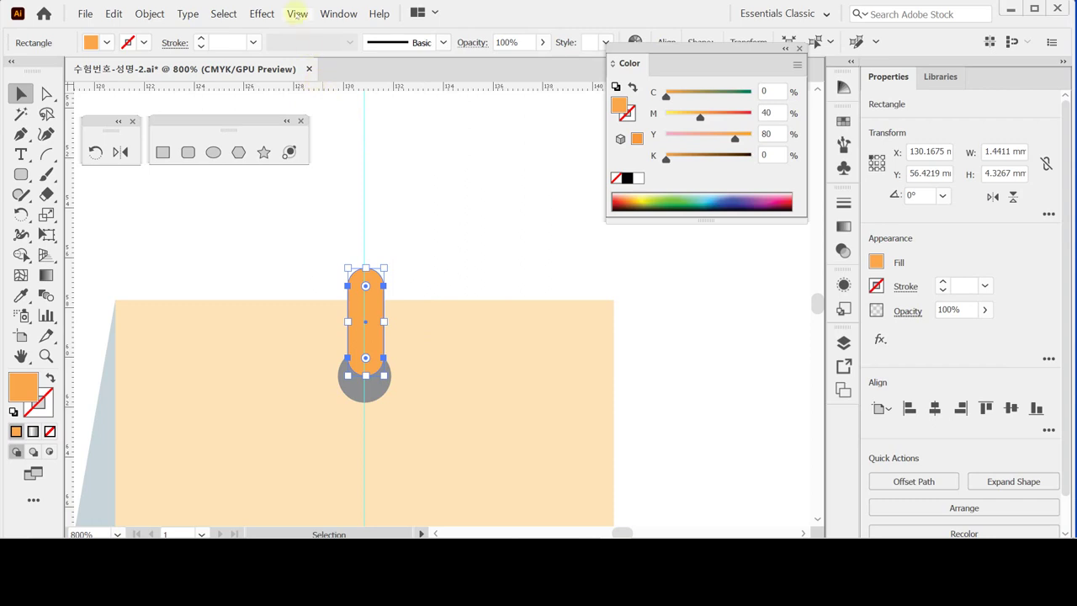
pyautogui.click(297, 15)
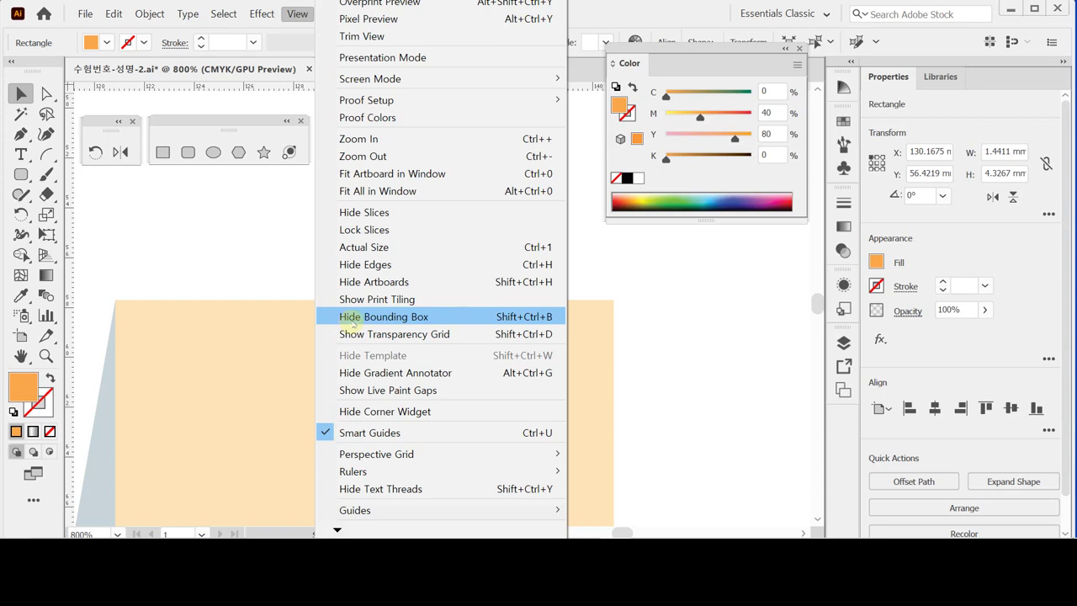
pyautogui.click(351, 322)
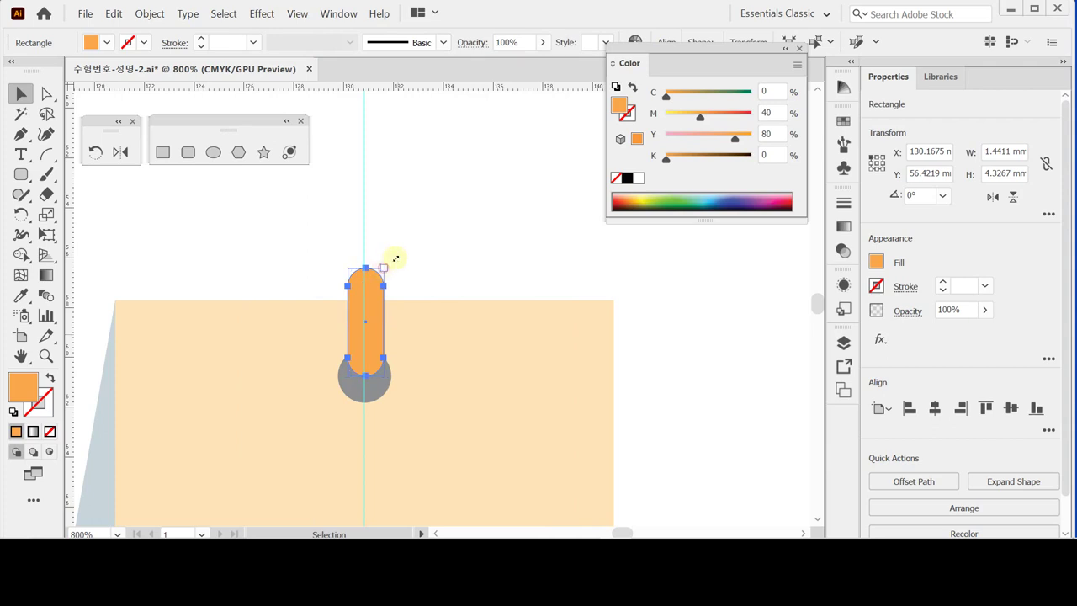
pyautogui.moveTo(384, 268)
pyautogui.mouseDown()
pyautogui.moveTo(393, 250)
pyautogui.moveTo(396, 258)
pyautogui.mouseUp()
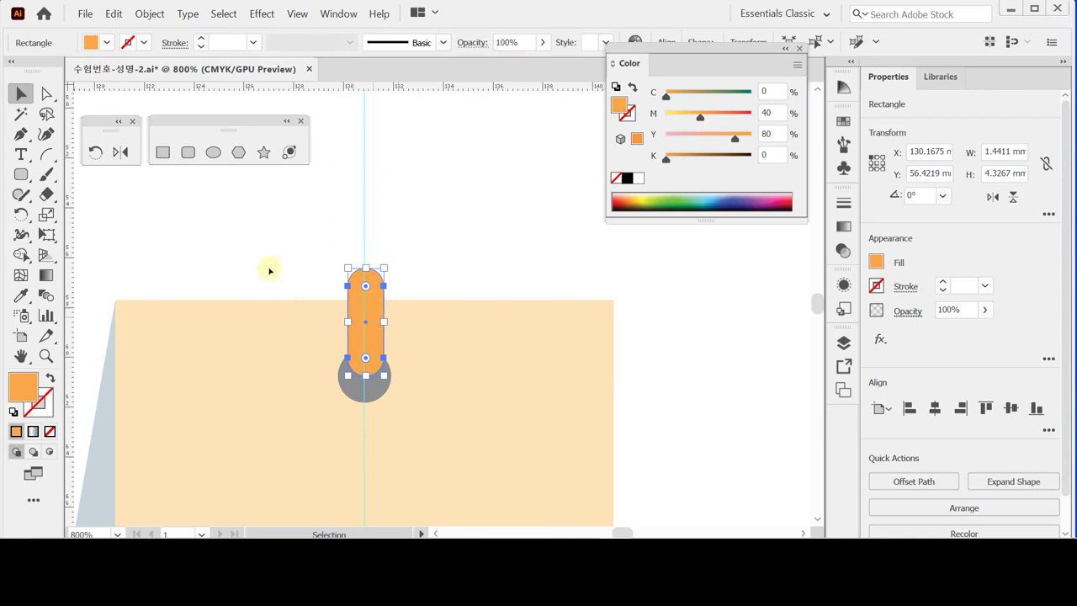
# - Draw an orange rounded rectangle about 3.5 mm wide by 0.9 mm high, tilt it up to the right and attach it to the string's upper end
pyautogui.click(182, 155)
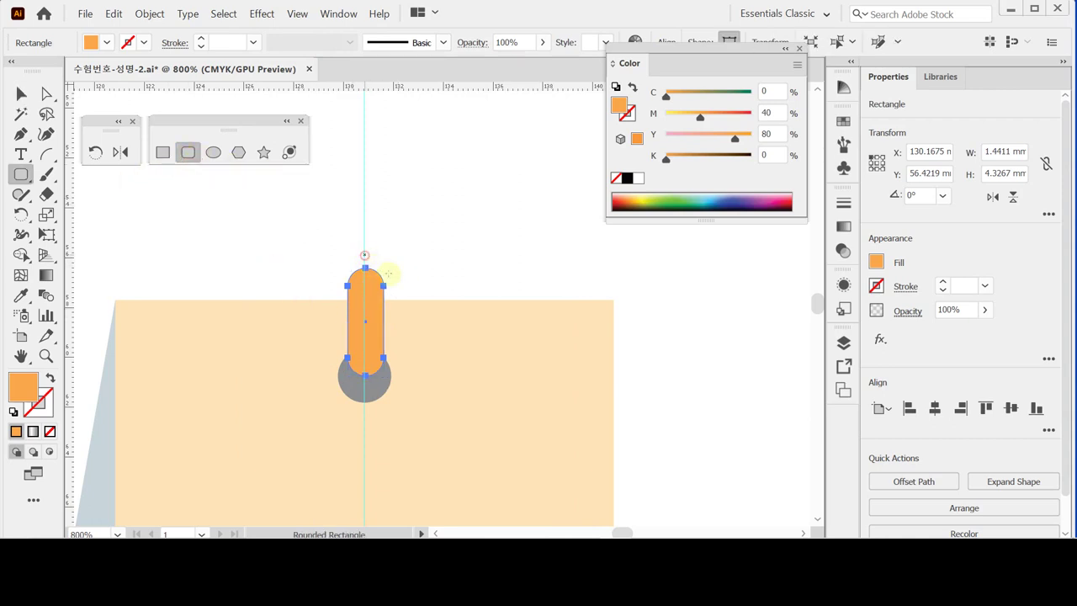
pyautogui.moveTo(364, 255); pyautogui.dragTo(453, 277)
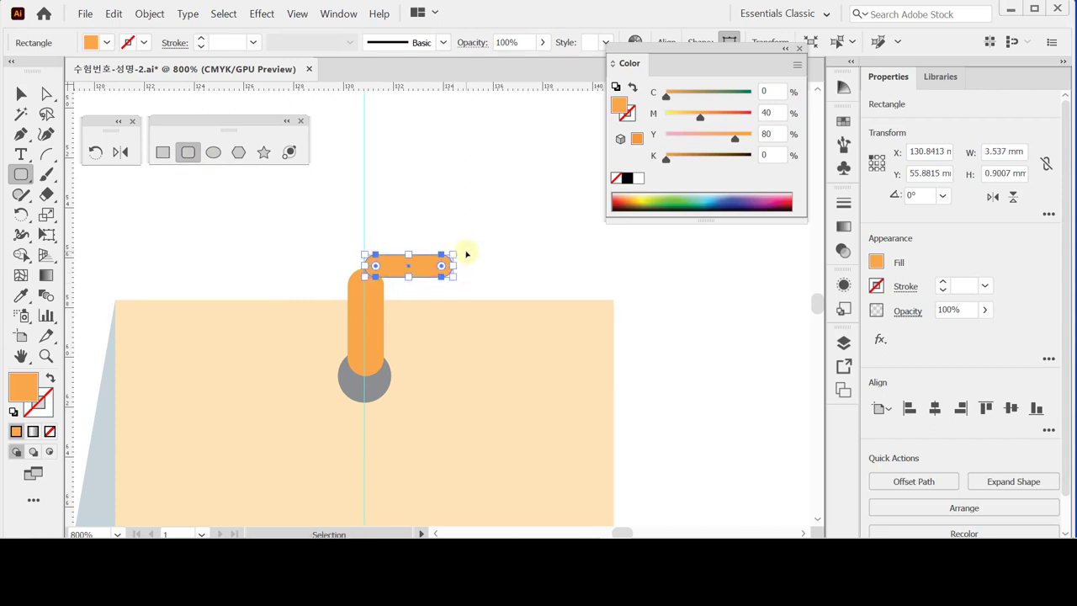
pyautogui.moveTo(460, 250); pyautogui.dragTo(425, 264)
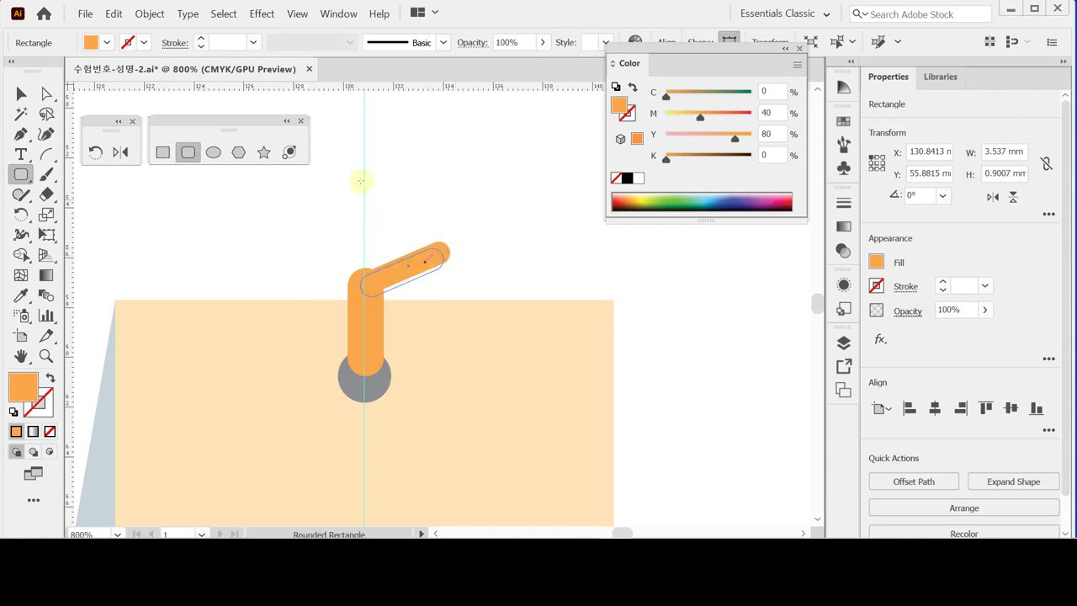
# - Draw another orange rounded rectangle about 1 mm wide by 5 mm high above the string and tilt it to about 341°
pyautogui.moveTo(355, 158); pyautogui.dragTo(381, 283)
pyautogui.press('ctrl')
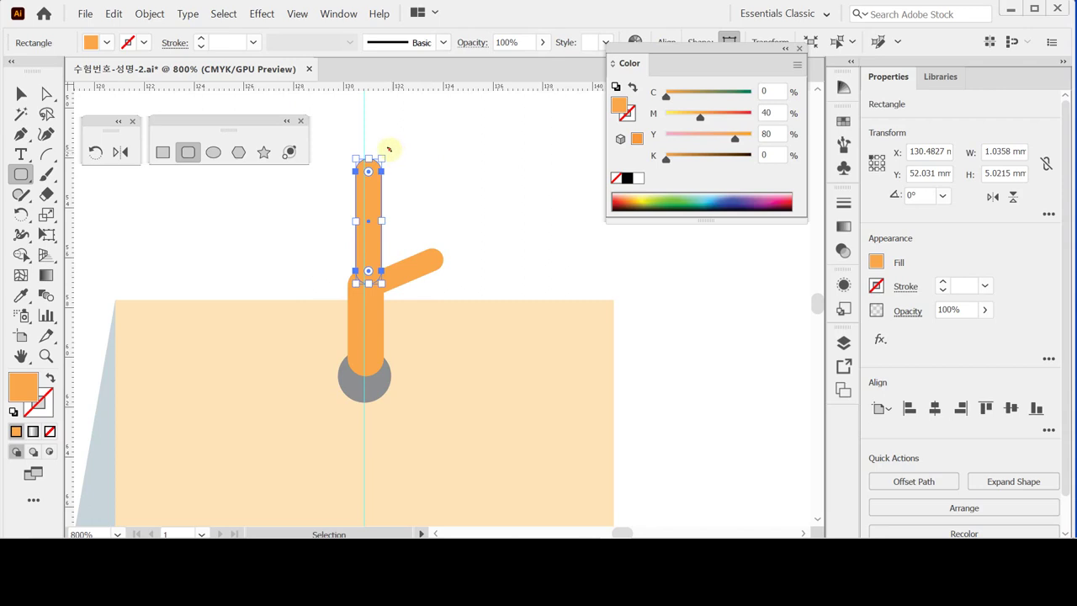
pyautogui.moveTo(389, 149); pyautogui.dragTo(392, 197)
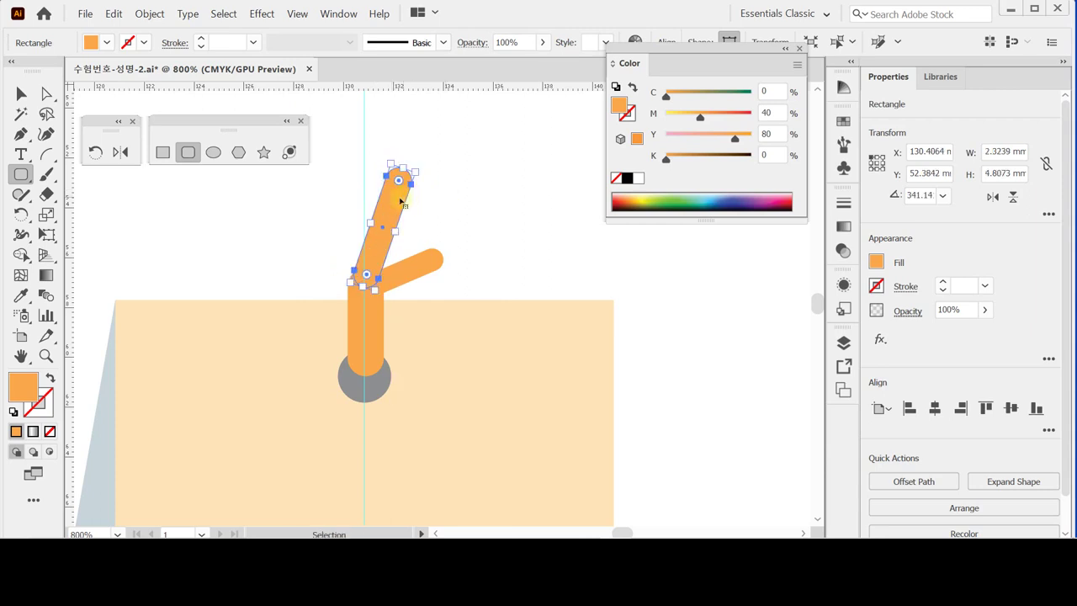
pyautogui.press('ctrl')
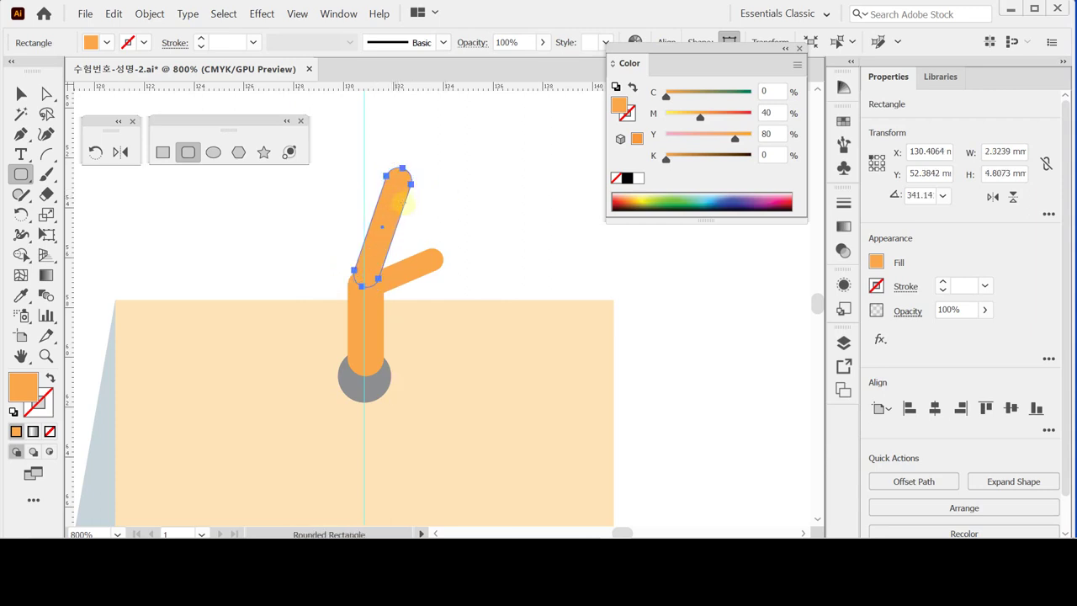
# - Rotate the longer string strand further to about 328° and move its lower end onto the top of the vertical string piece
pyautogui.press('v')
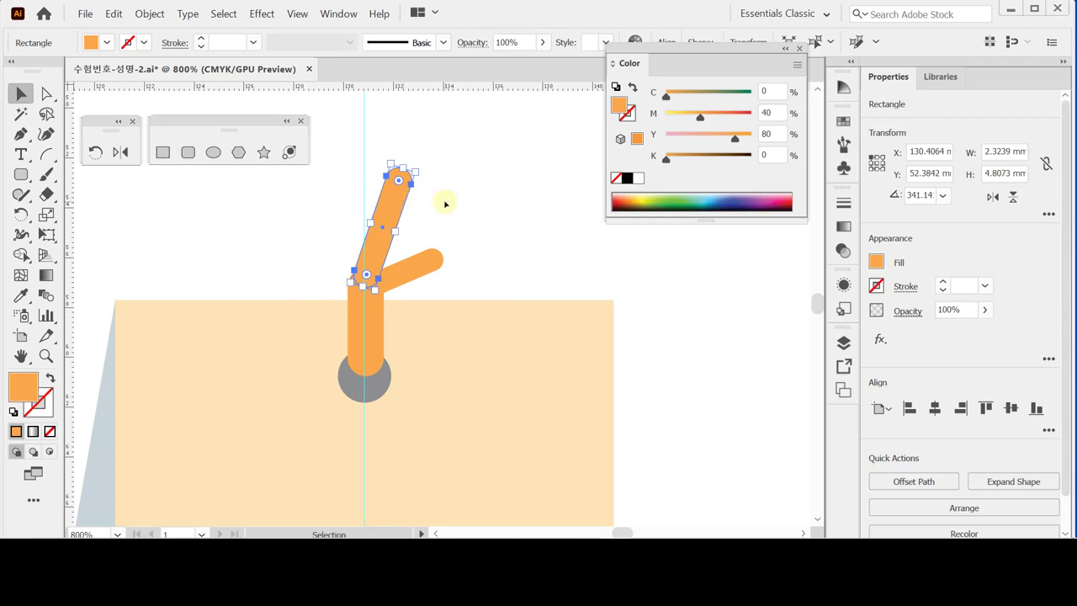
pyautogui.press('ctrl')
pyautogui.moveTo(425, 167); pyautogui.dragTo(426, 174)
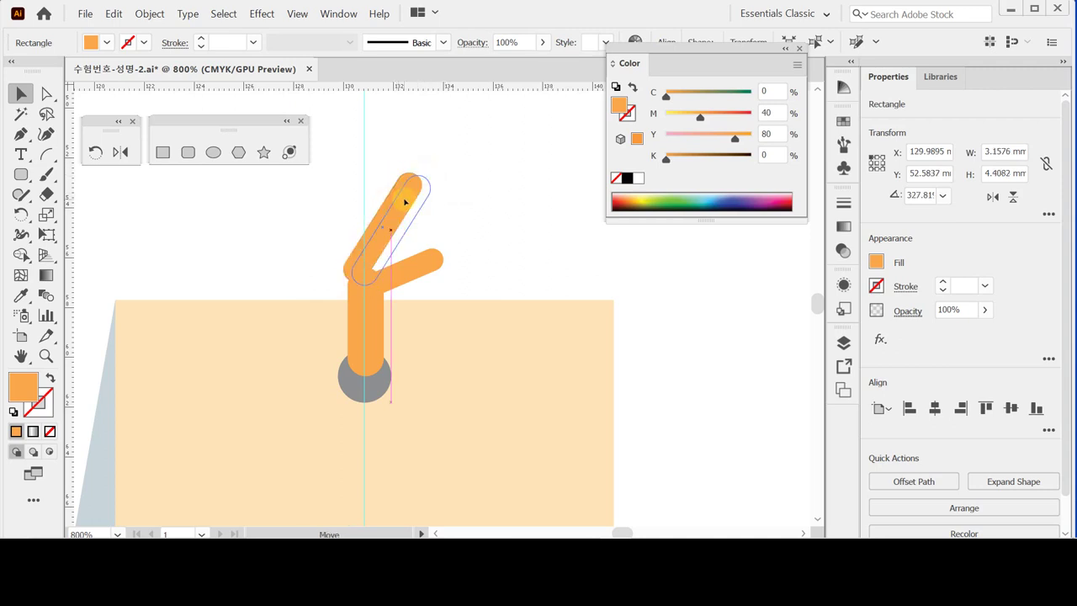
pyautogui.press('ctrl')
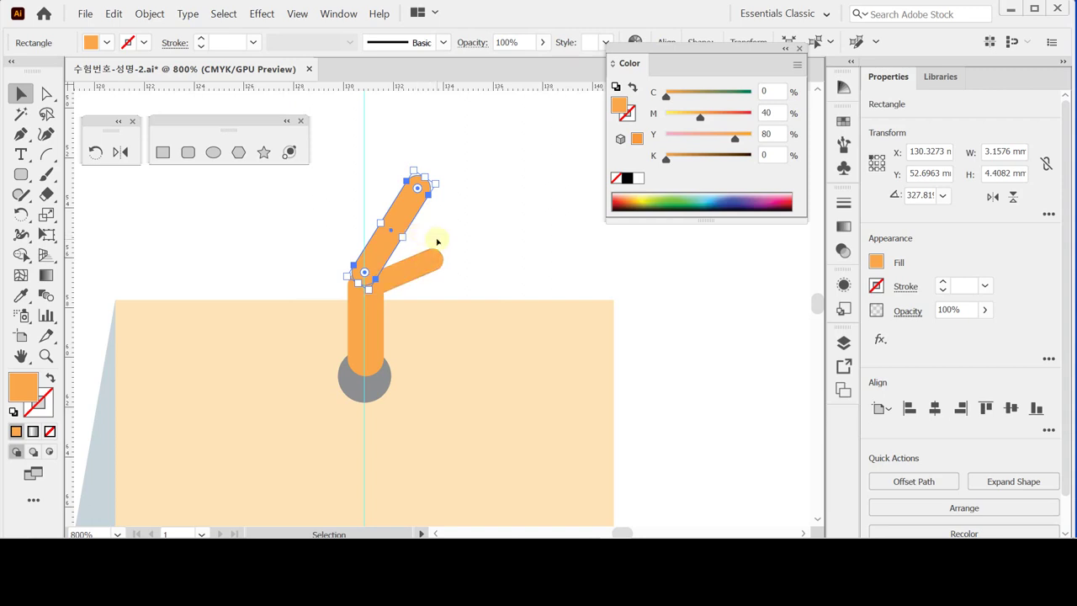
pyautogui.press('a')
pyautogui.press('v')
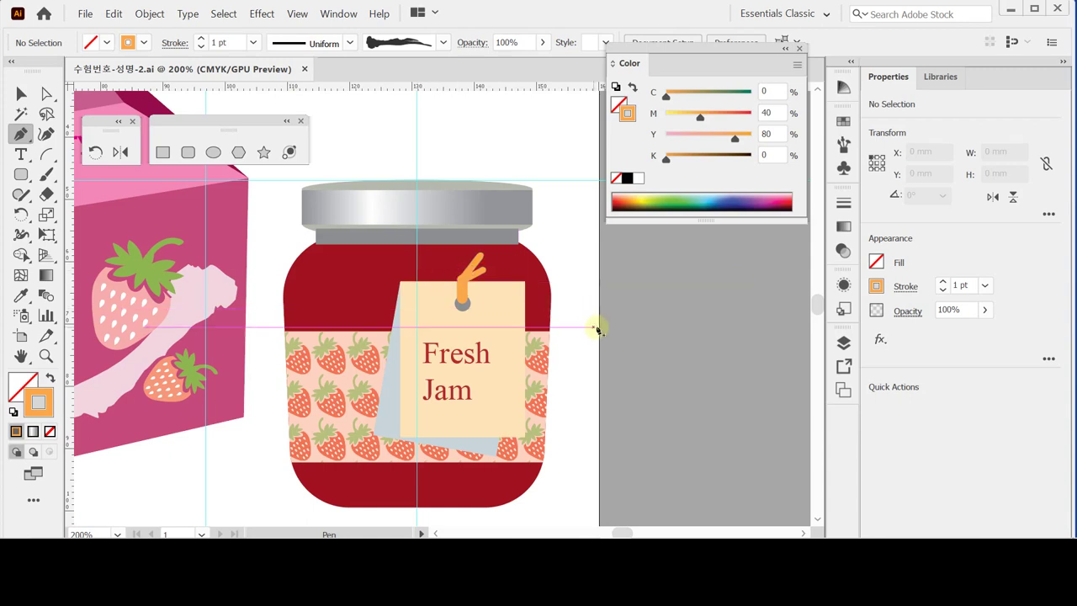
# - Draw an open V-shaped path from the jar neck's left side to the tag's hole and up to its right side, with a 3 pt orange stroke
pyautogui.click(308, 240)
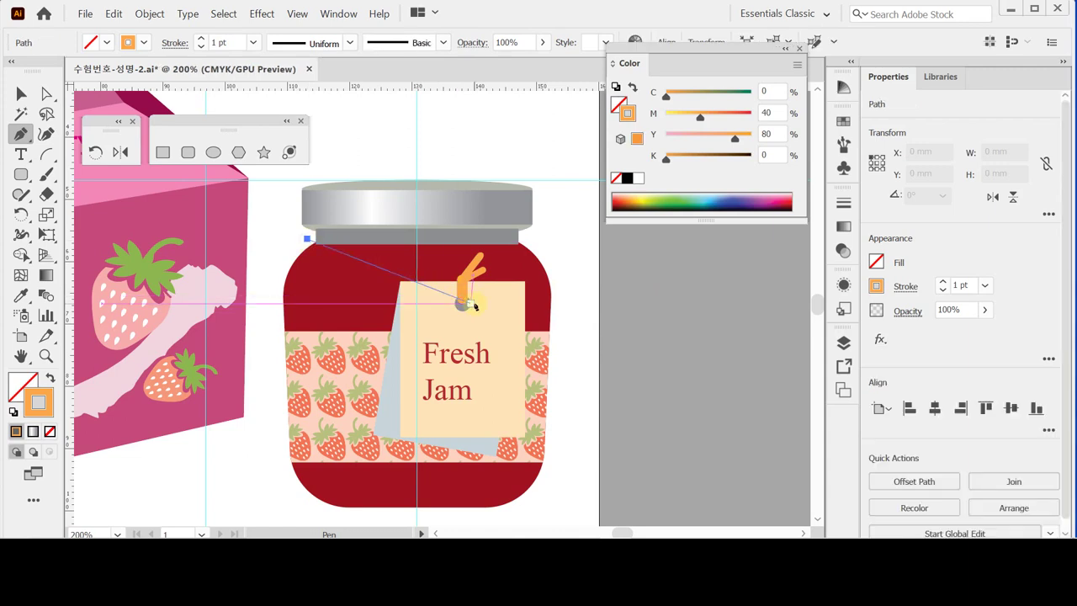
pyautogui.click(468, 304)
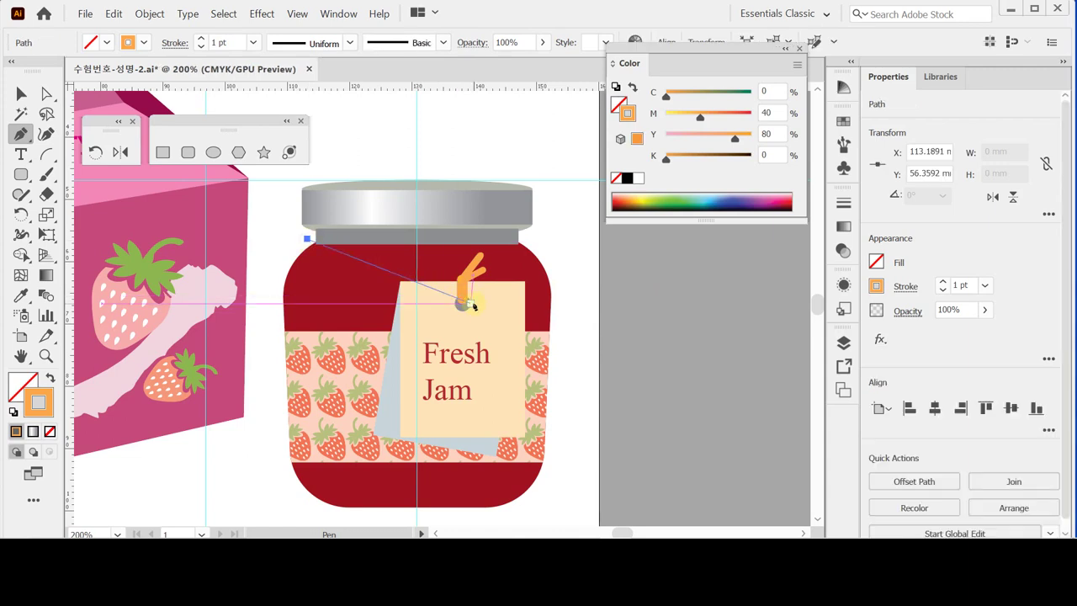
pyautogui.click(523, 243)
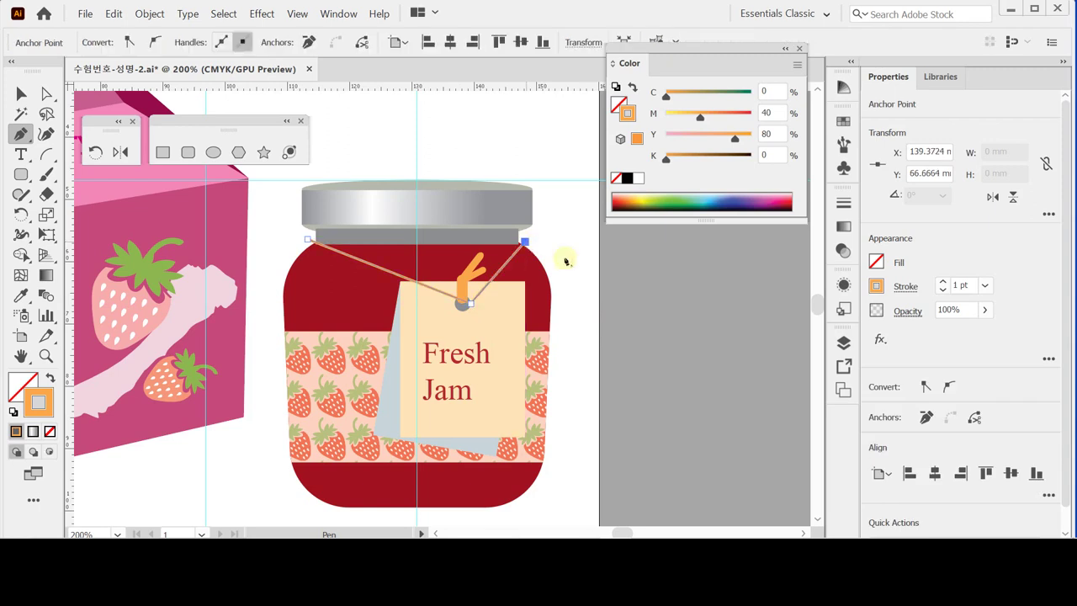
pyautogui.click(943, 282)
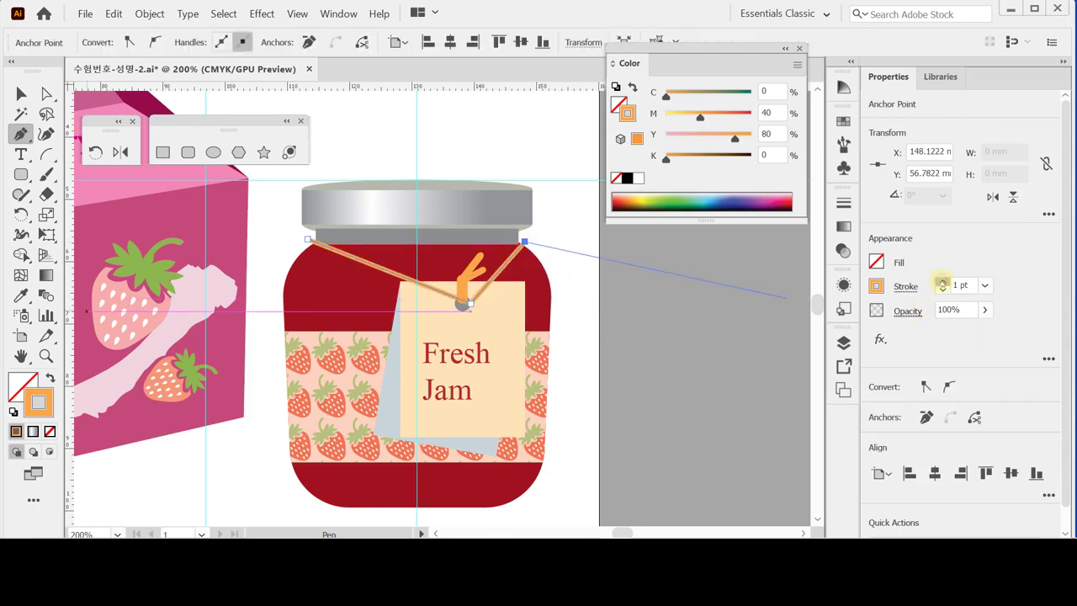
pyautogui.click(942, 282)
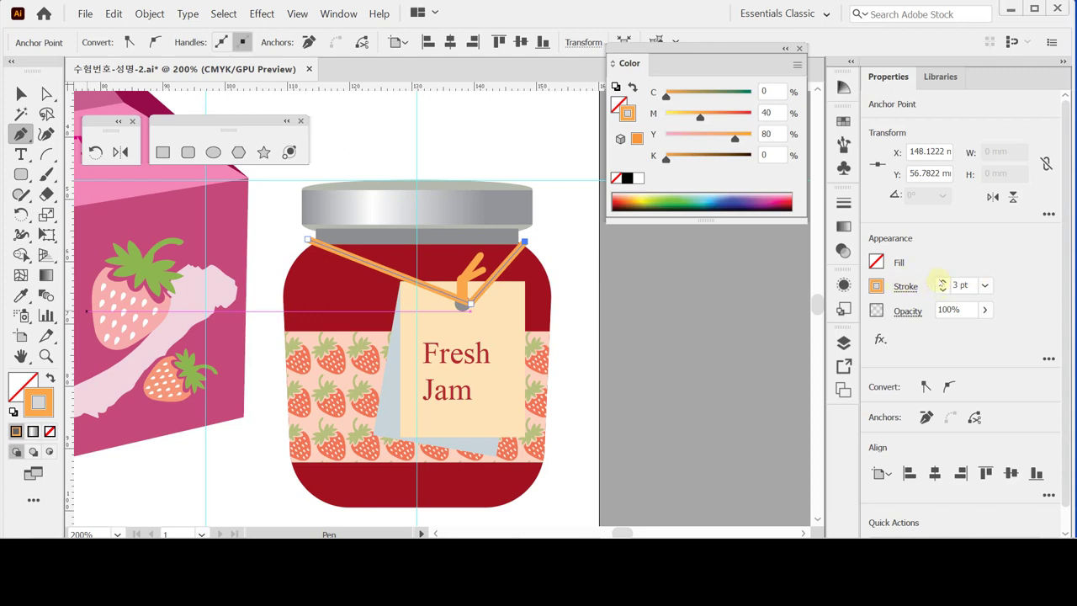
# - Turn the V-shaped string into a dashed line with dash 7 pt, gap 2 pt, dash 1 pt, gap 3 pt
pyautogui.click(907, 288)
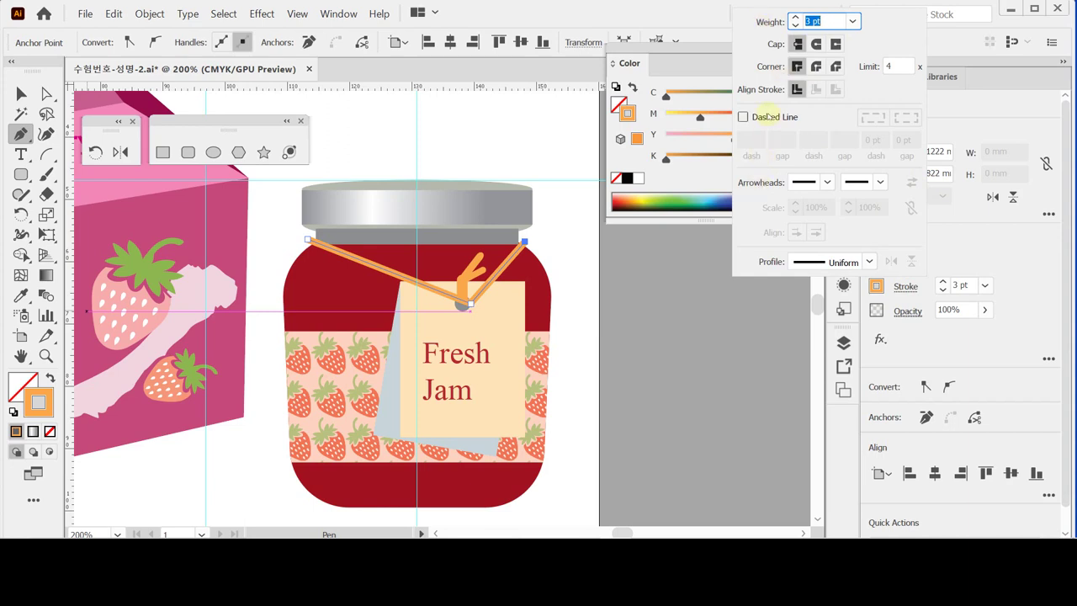
pyautogui.click(767, 116)
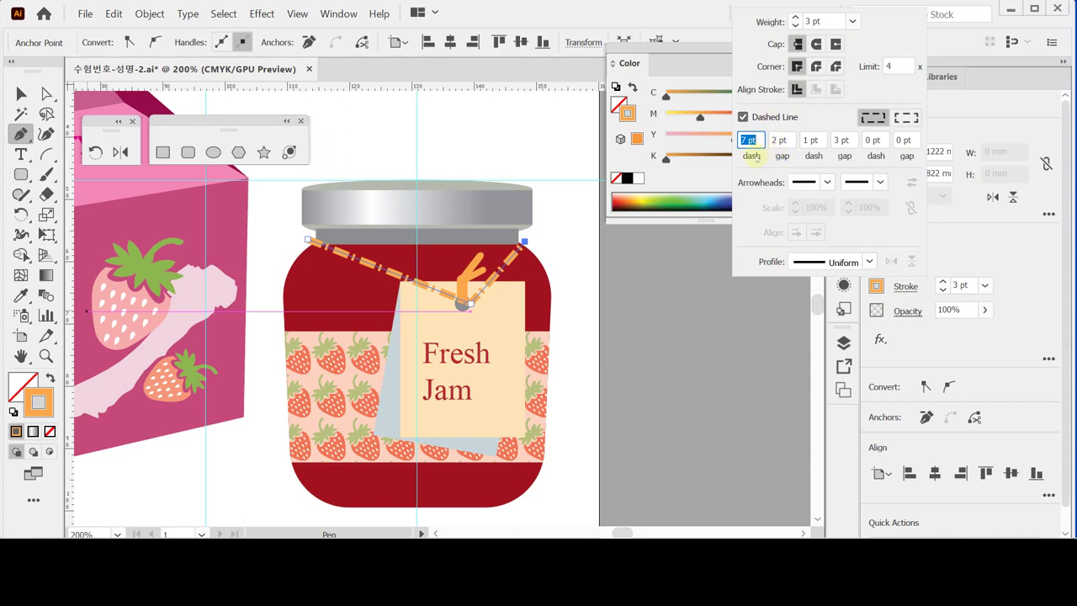
pyautogui.press('Tab')
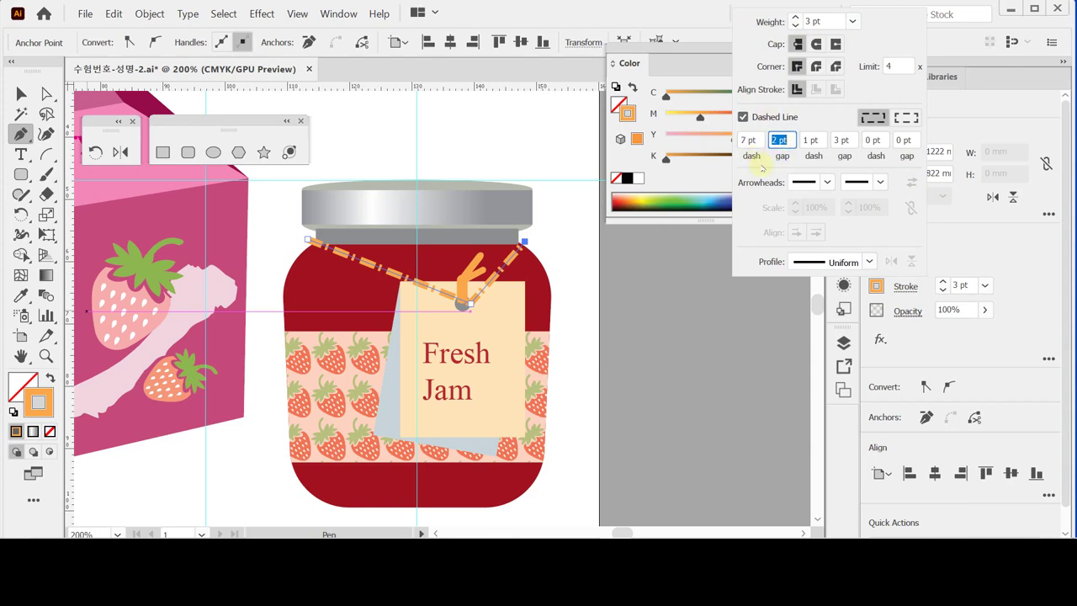
pyautogui.press('Tab')
pyautogui.press('Tab')
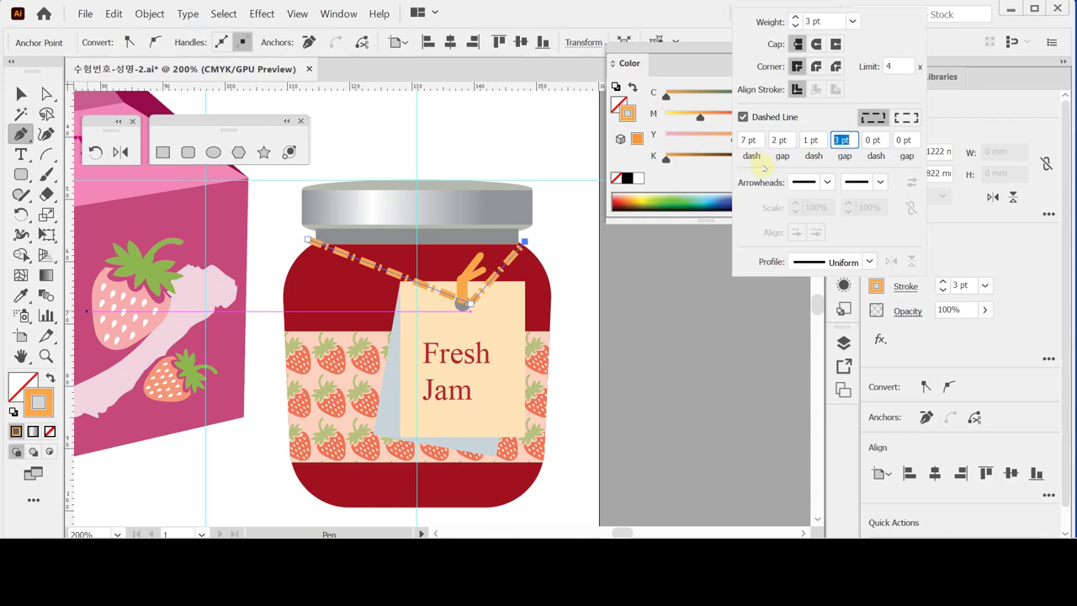
pyautogui.press('Tab')
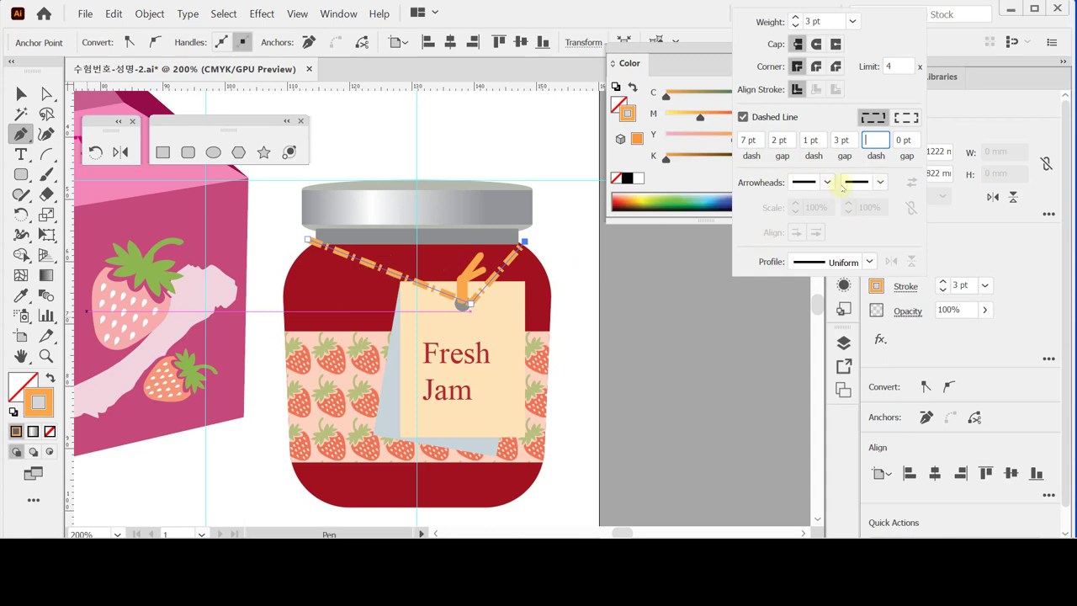
pyautogui.press('Escape')
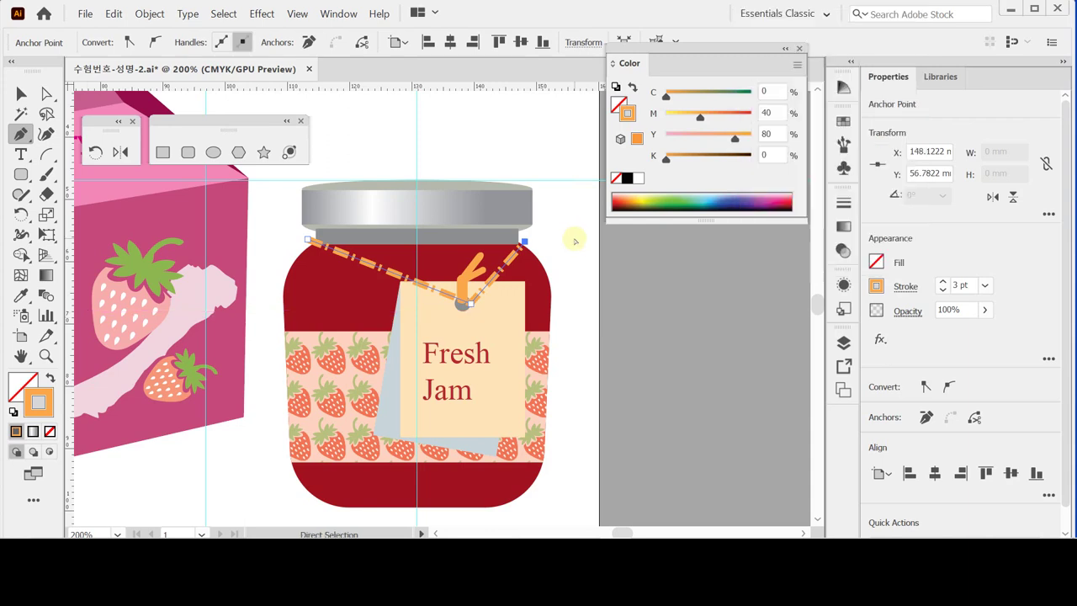
# - Send the dashed string behind the cream tag and deselect it
pyautogui.press('Delete')
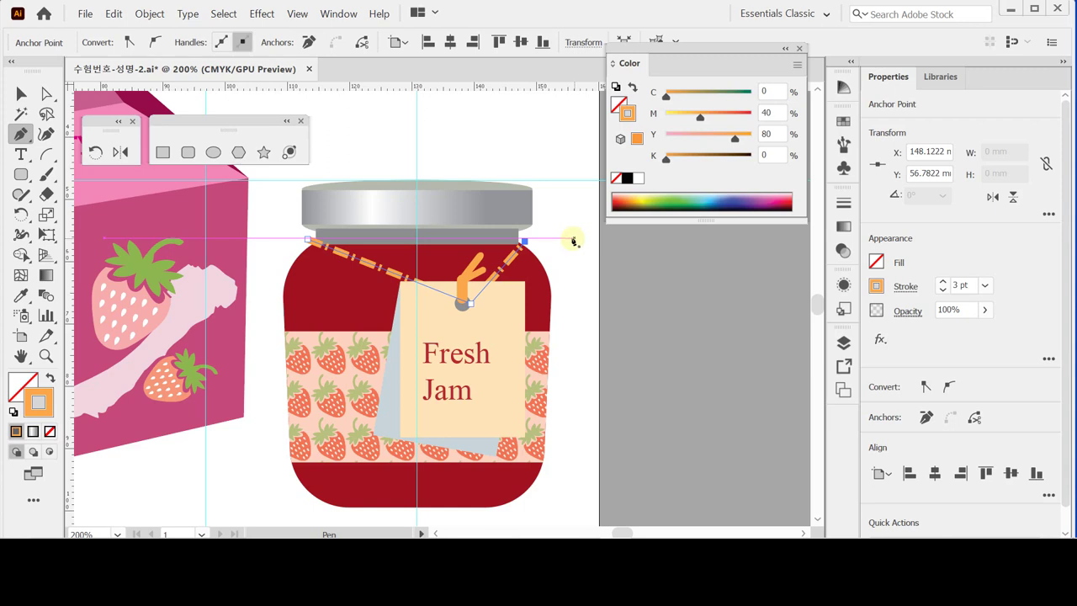
pyautogui.press('ctrl')
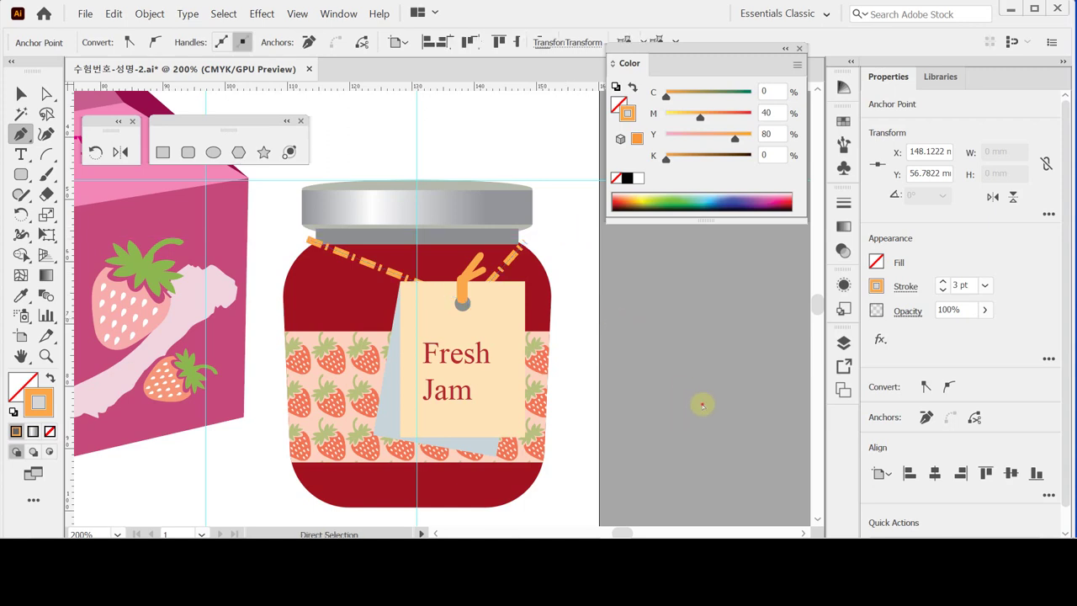
pyautogui.keyDown('ctrl'); pyautogui.click(702, 402); pyautogui.keyUp('ctrl')
# - Apply a black Multiply drop shadow to the cream tag with 75% opacity, 1 mm X and Y offsets and 1.5 mm blur
pyautogui.keyDown('ctrl'); pyautogui.click(510, 383); pyautogui.keyUp('ctrl')
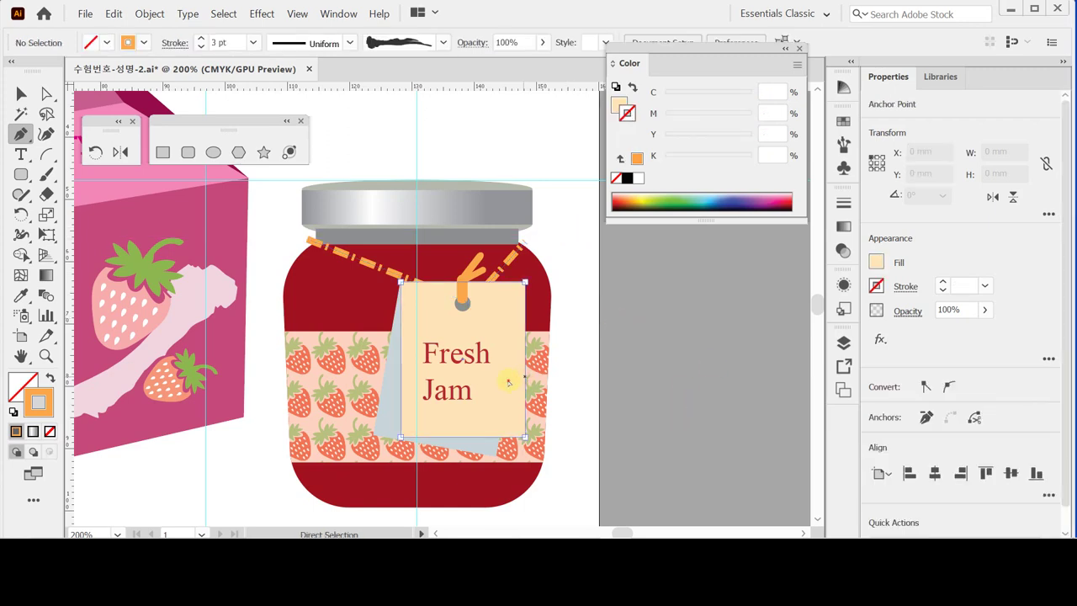
pyautogui.keyDown('ctrl'); pyautogui.click(520, 384); pyautogui.keyUp('ctrl')
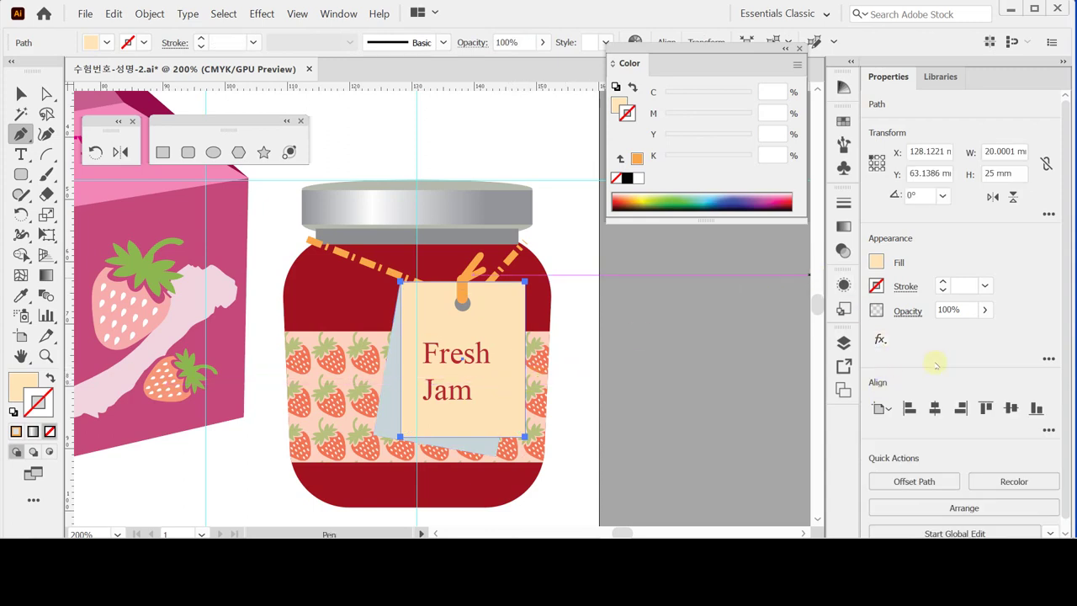
pyautogui.click(879, 339)
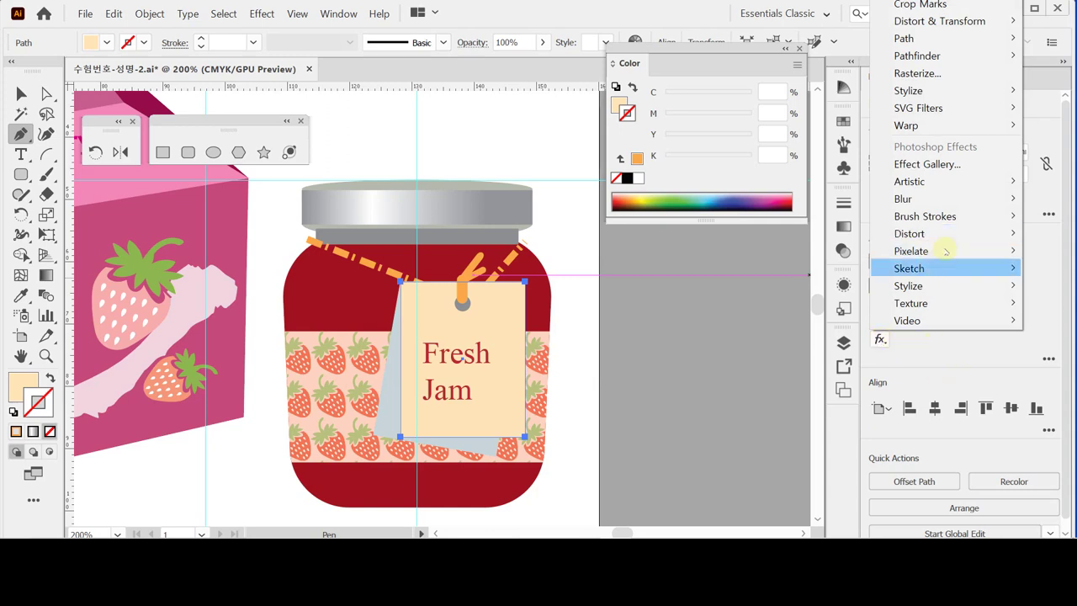
pyautogui.moveTo(973, 97)
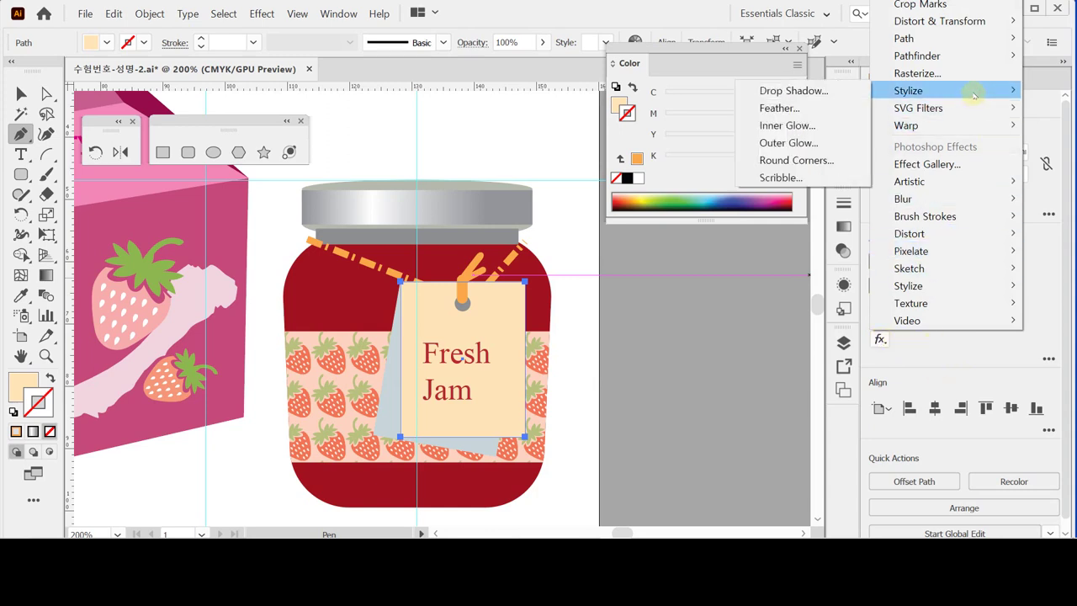
pyautogui.click(829, 93)
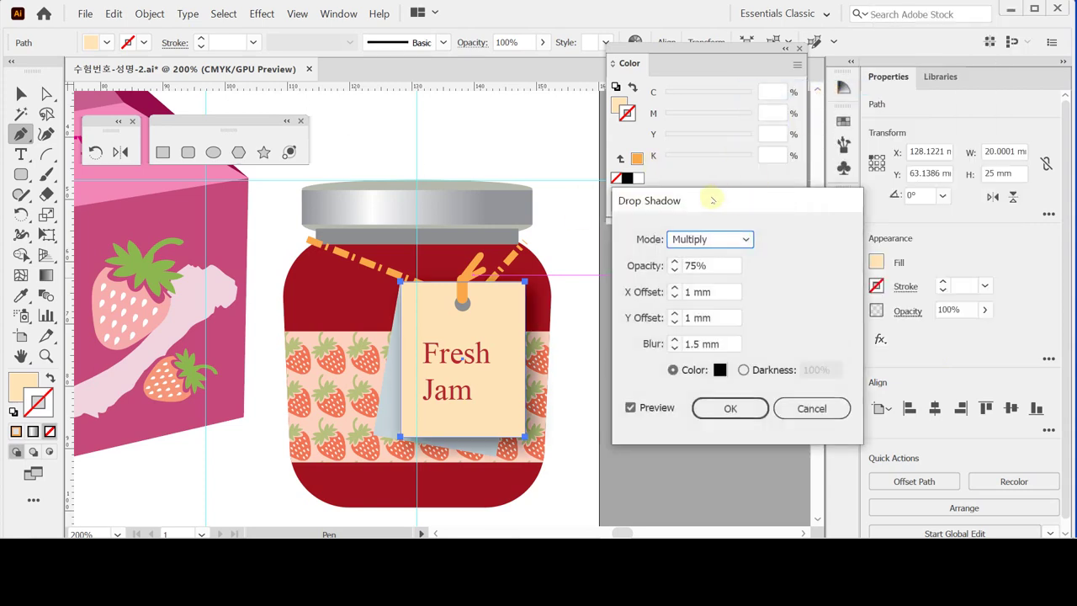
pyautogui.moveTo(711, 200); pyautogui.dragTo(687, 198)
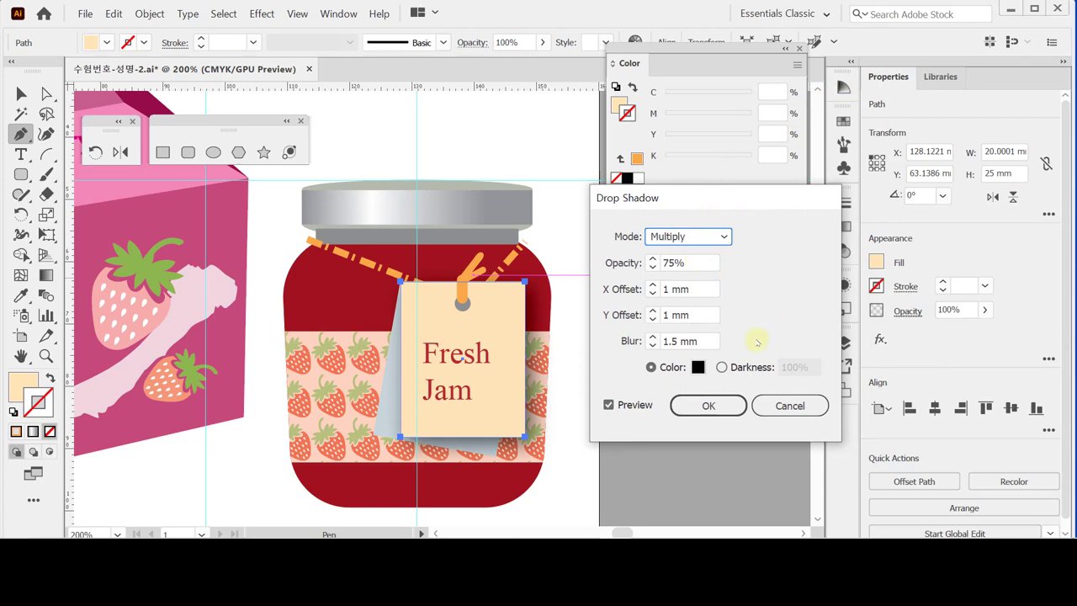
pyautogui.click(630, 290)
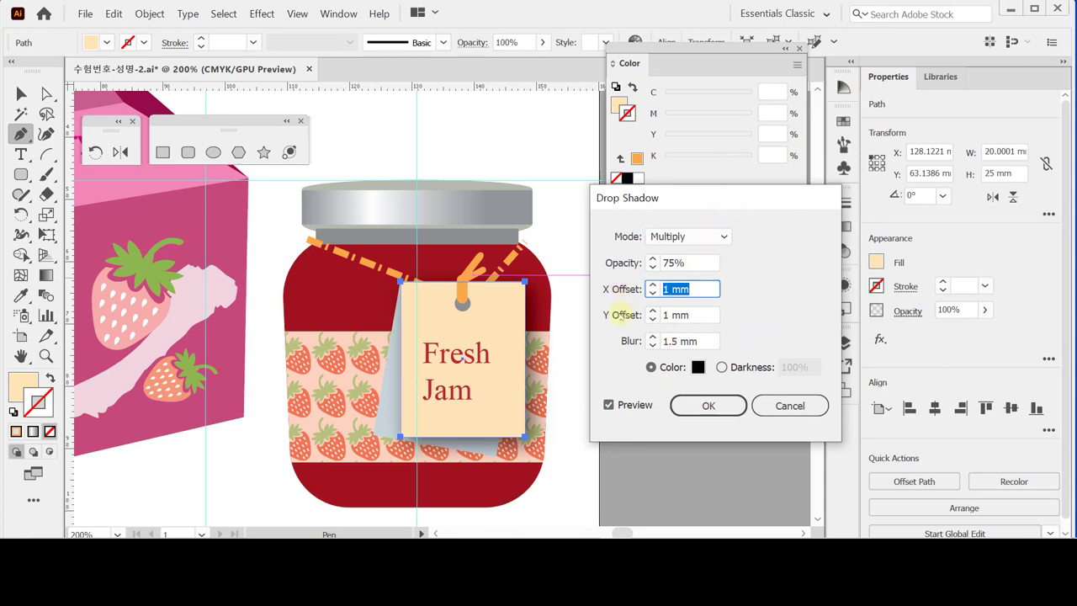
pyautogui.click(653, 286)
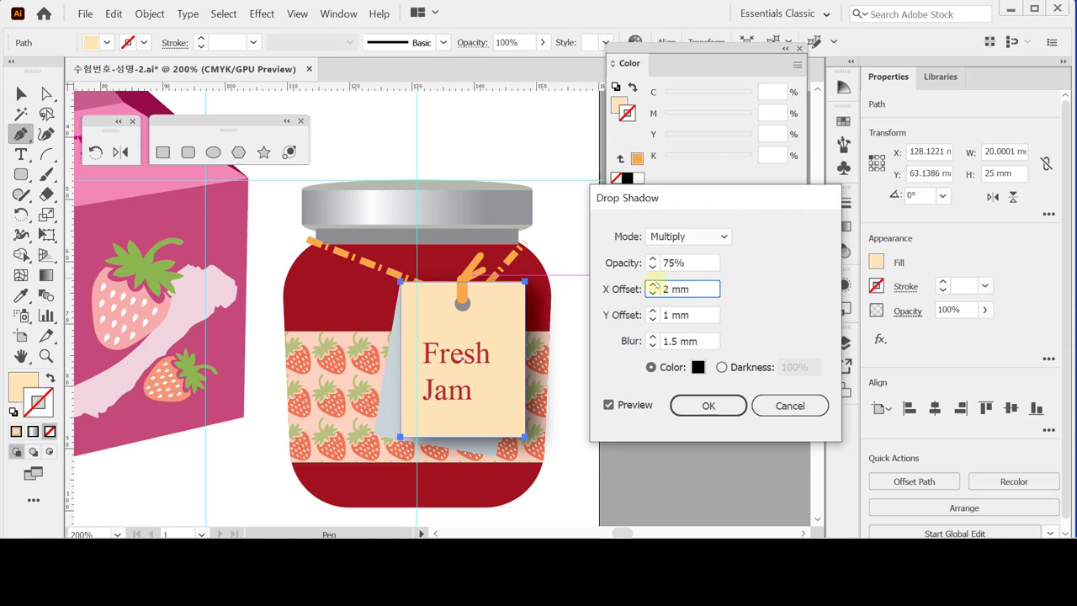
pyautogui.click(653, 292)
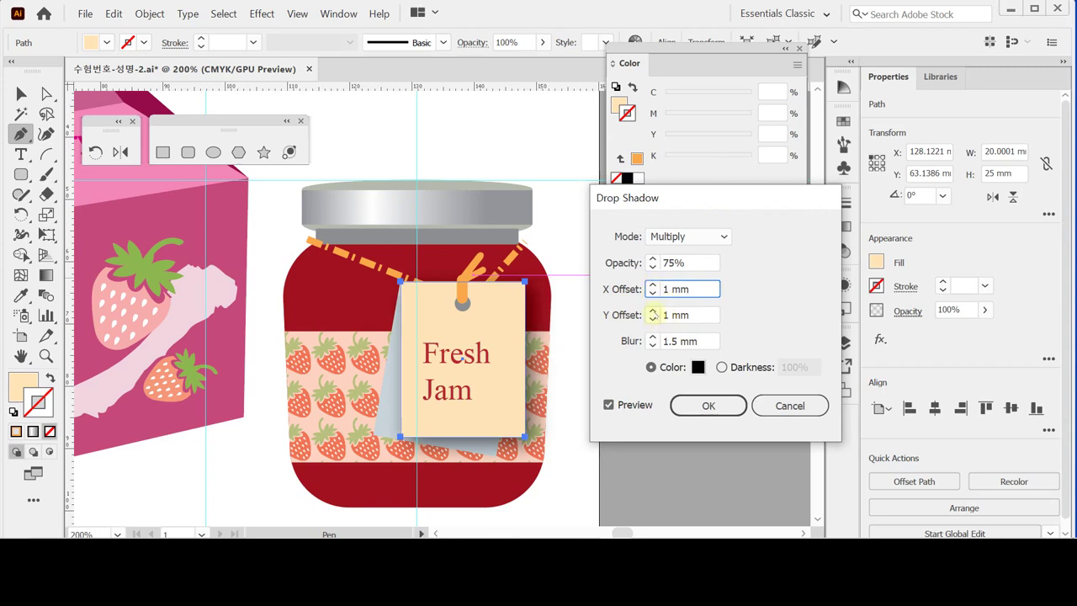
pyautogui.click(653, 310)
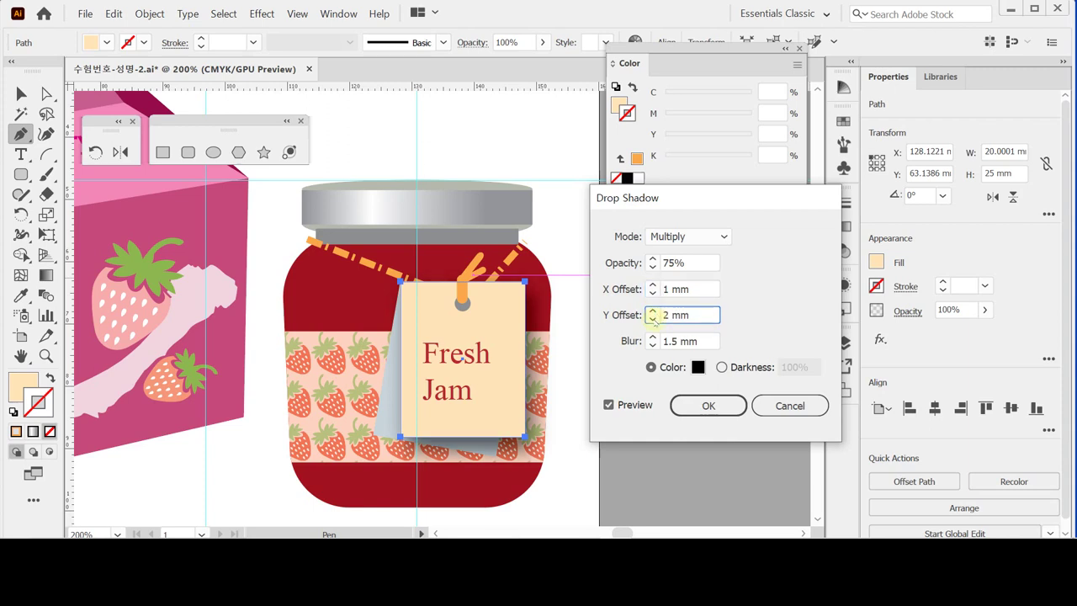
pyautogui.click(653, 319)
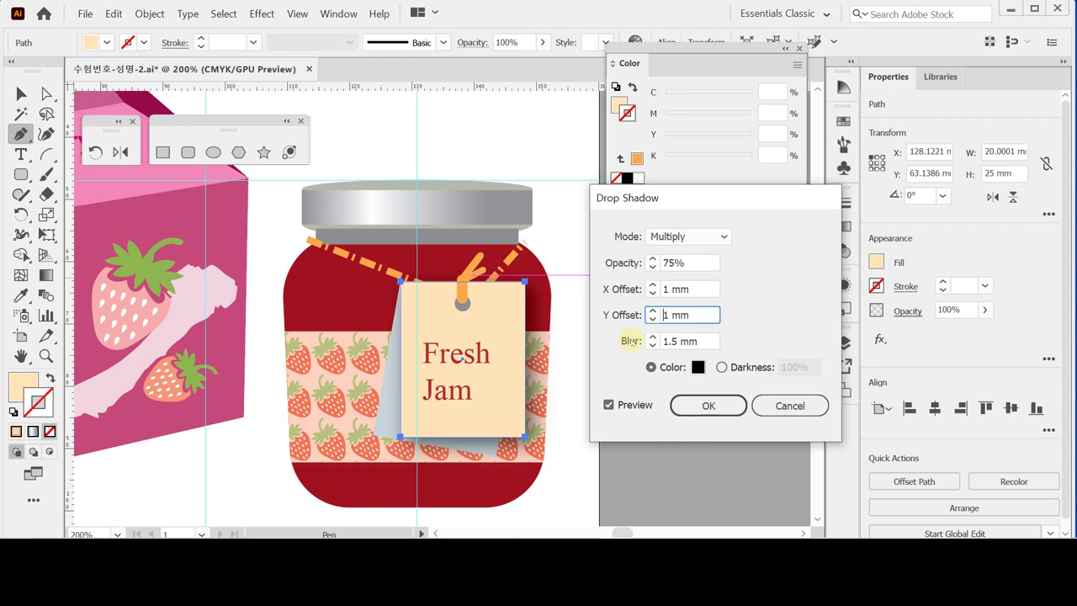
pyautogui.click(701, 407)
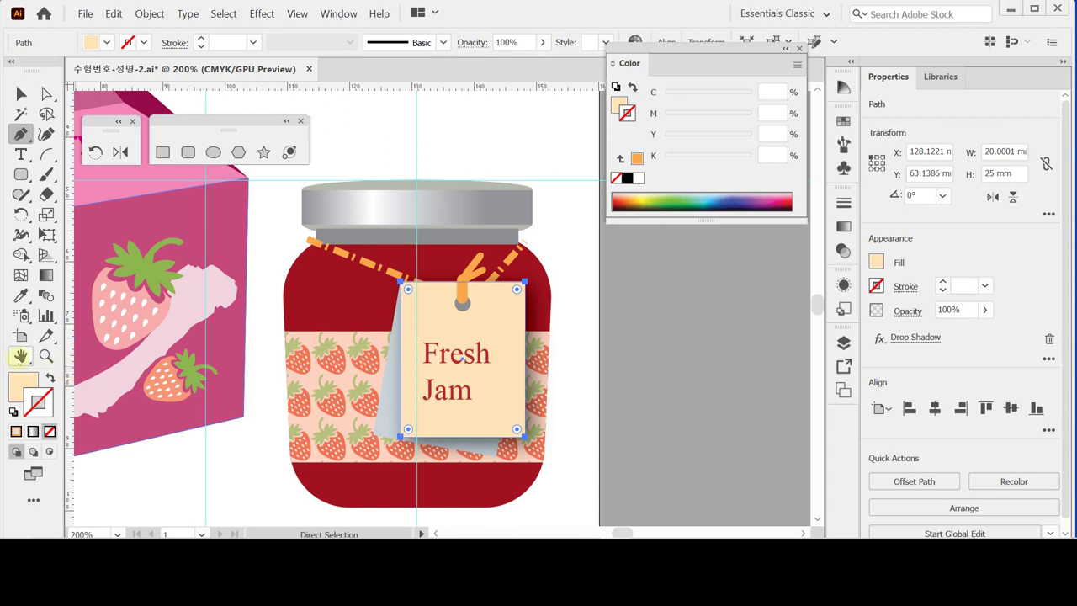
# - Reset the Essentials Classic workspace and show the tools in two columns
pyautogui.doubleClick(20, 355)
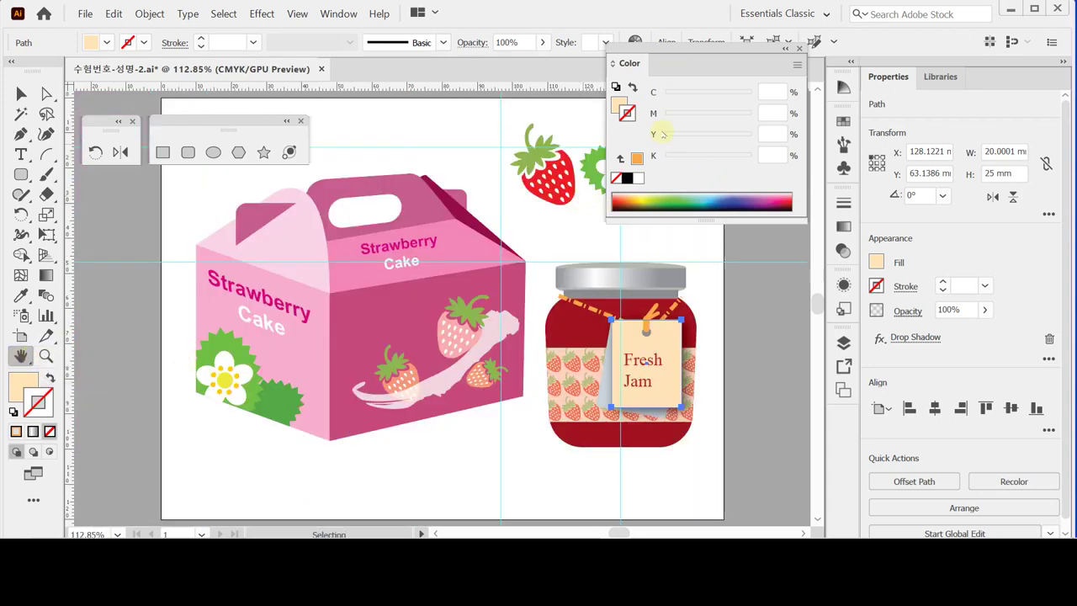
pyautogui.click(791, 14)
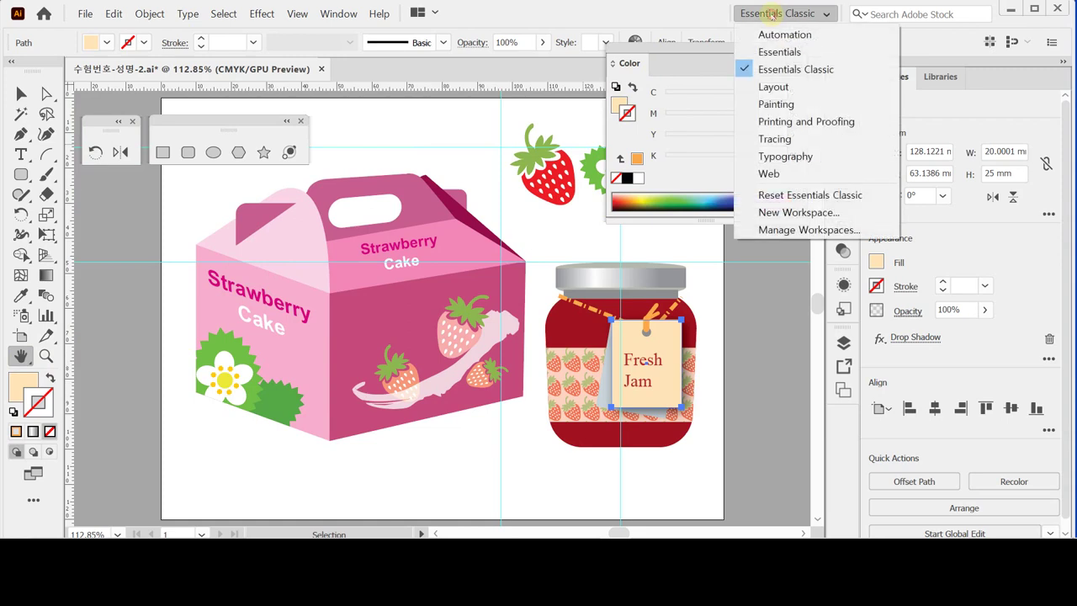
pyautogui.click(829, 197)
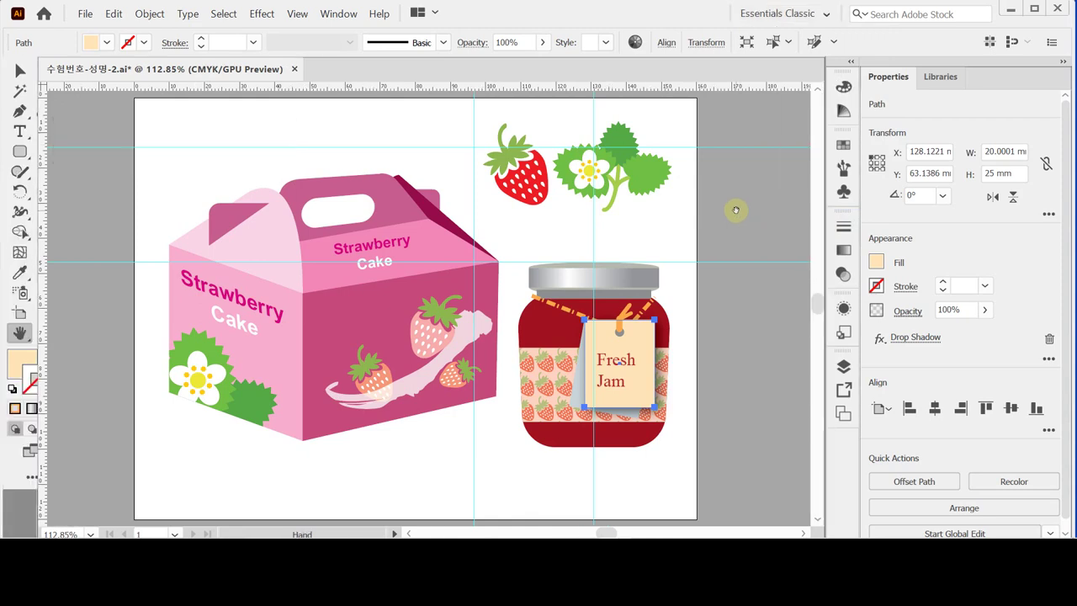
pyautogui.press('h')
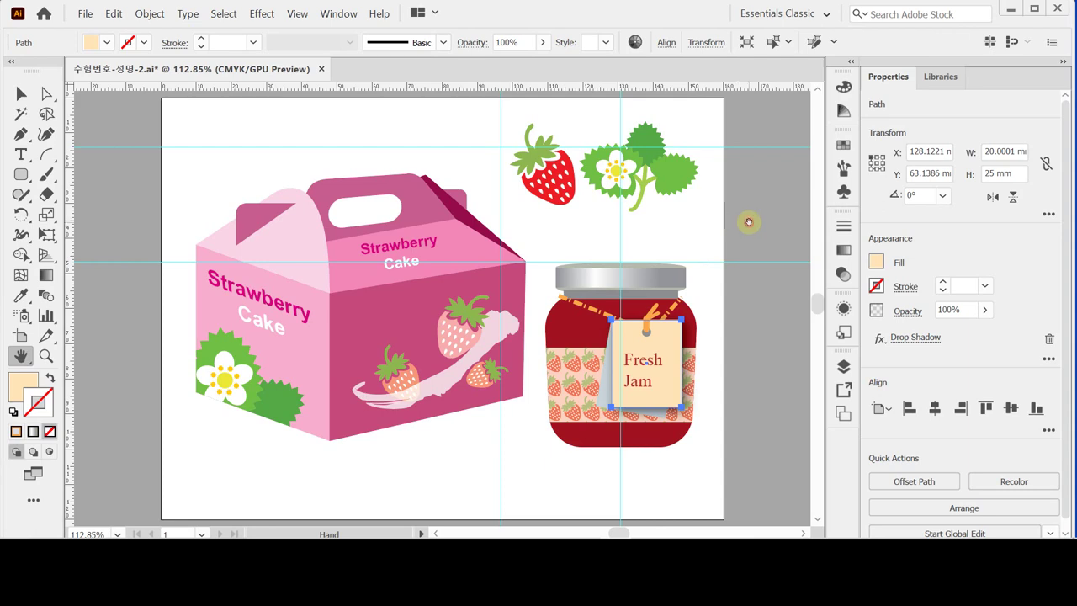
# - Deselect the cream tag and hide the guides
pyautogui.rightClick(675, 229)
pyautogui.press('Escape')
pyautogui.click(704, 224)
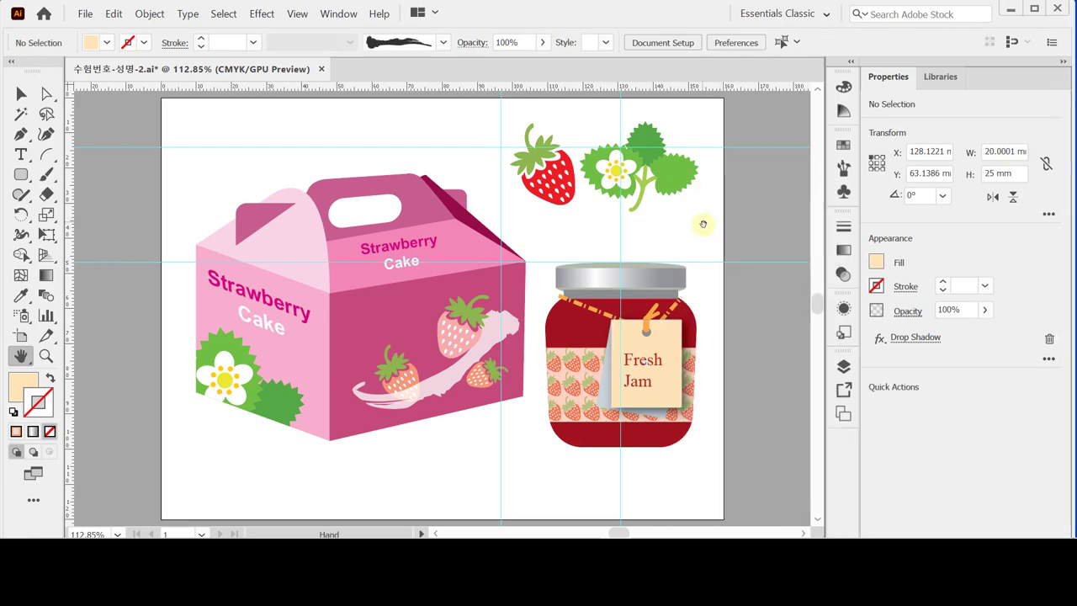
pyautogui.rightClick(712, 226)
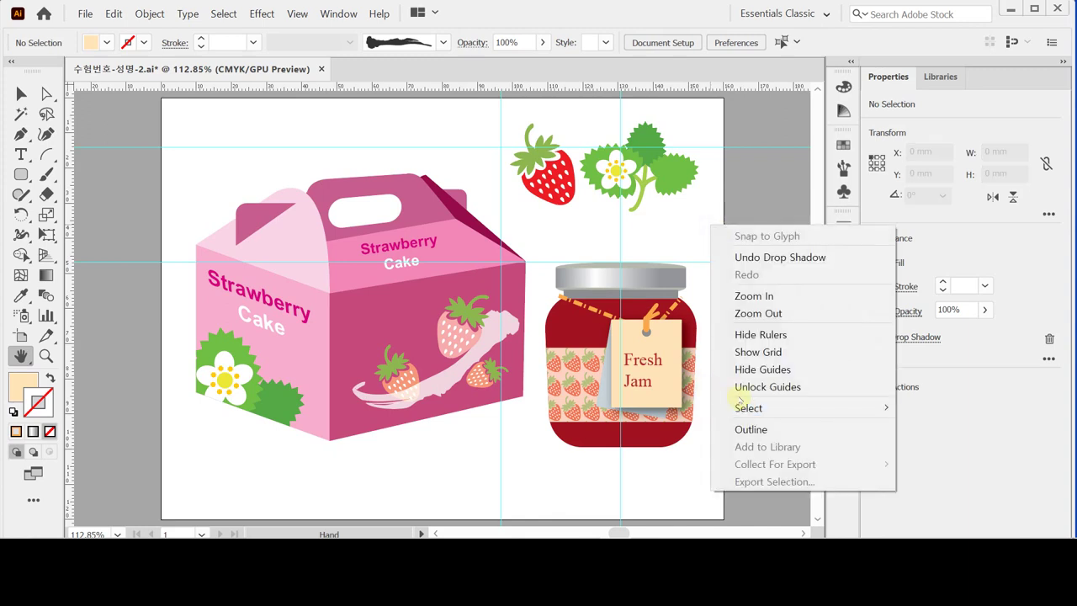
pyautogui.click(752, 369)
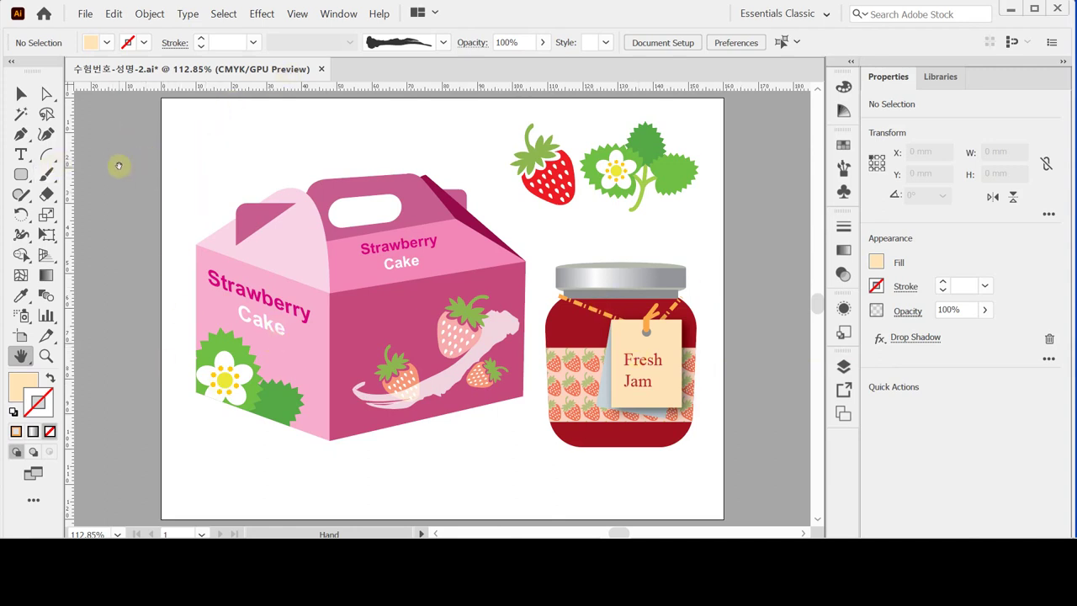
# - Save the artwork as 수험번호-성명-2.ai in the GTQ folder in Illustrator 2020 format, replacing the existing file
pyautogui.click(85, 14)
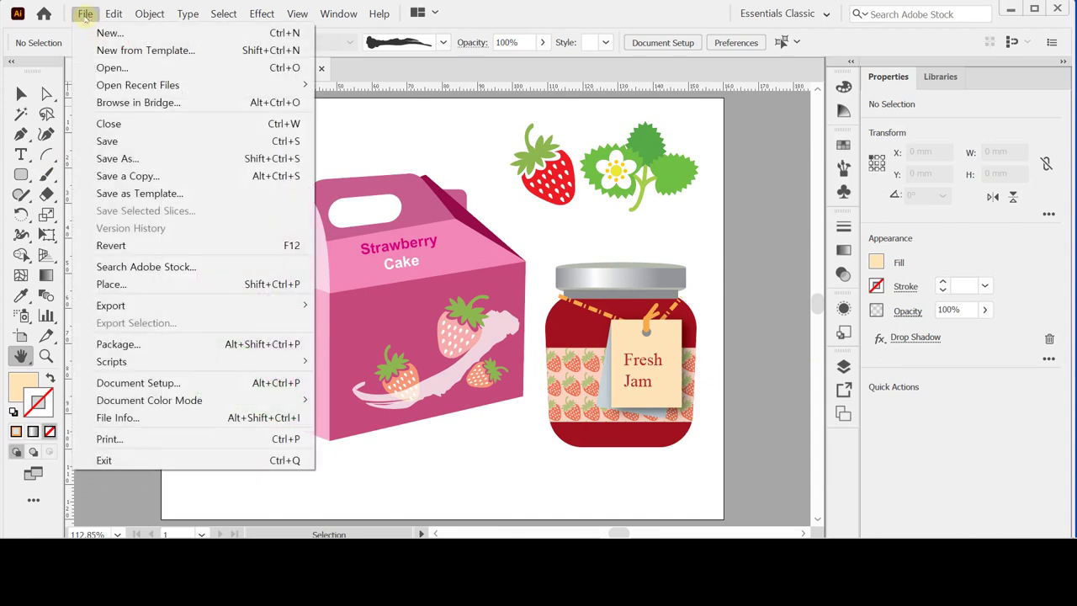
pyautogui.click(119, 159)
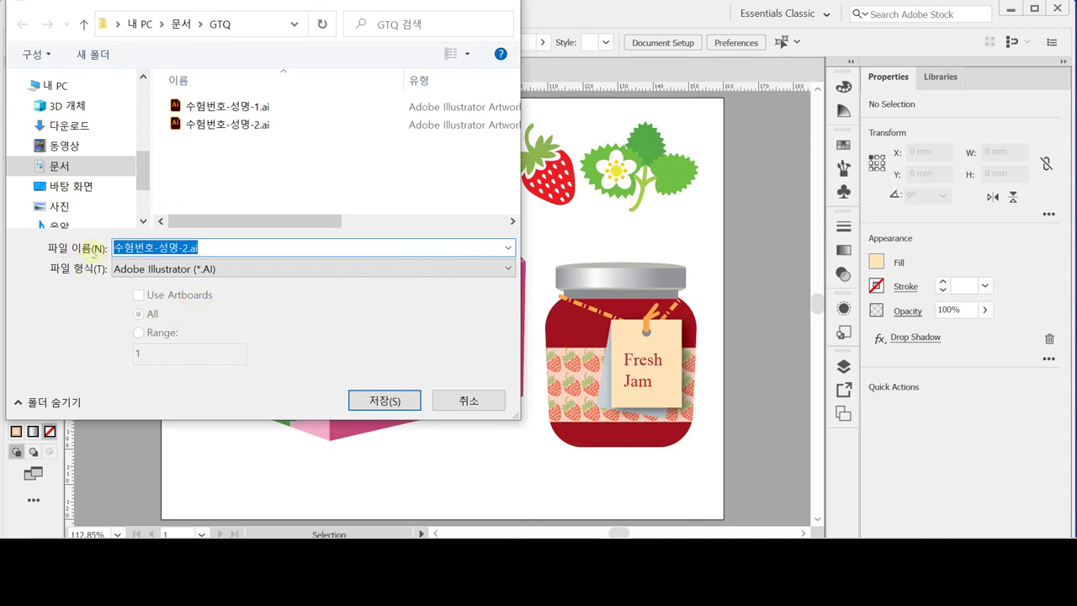
pyautogui.click(406, 401)
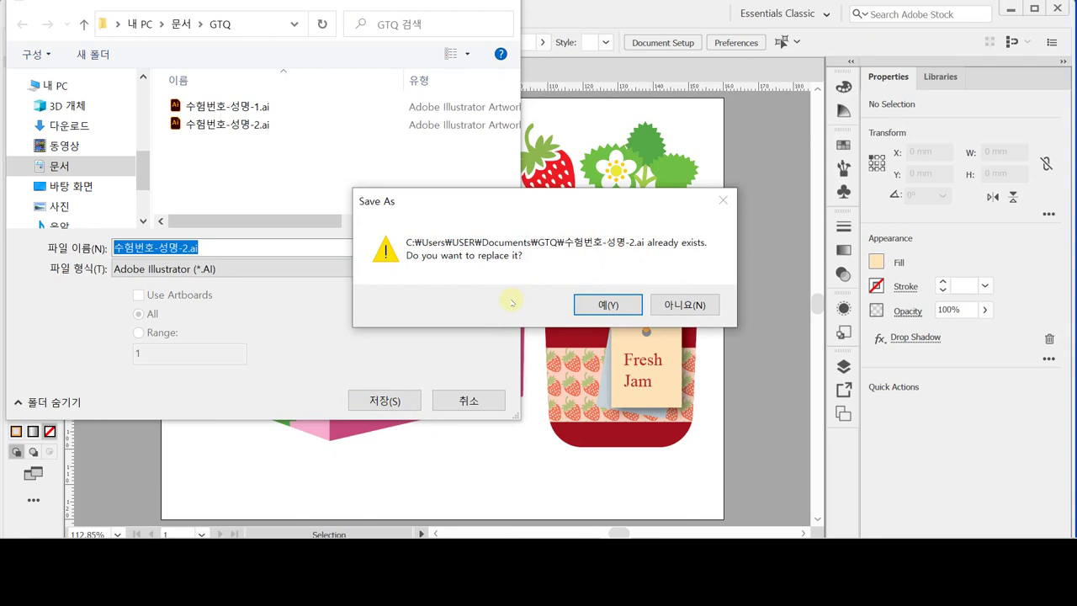
pyautogui.click(610, 306)
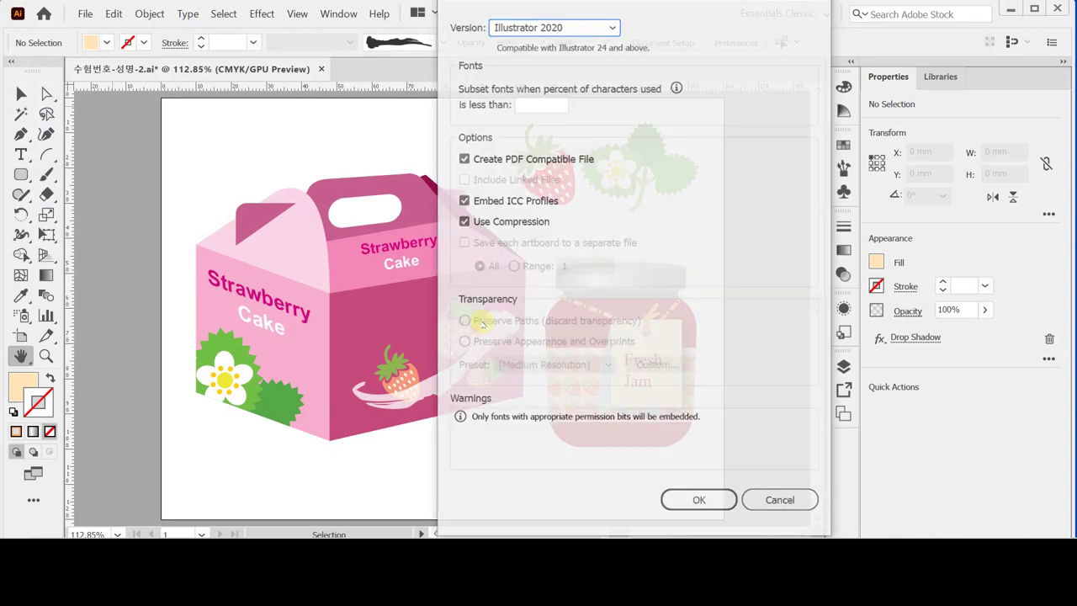
pyautogui.click(682, 497)
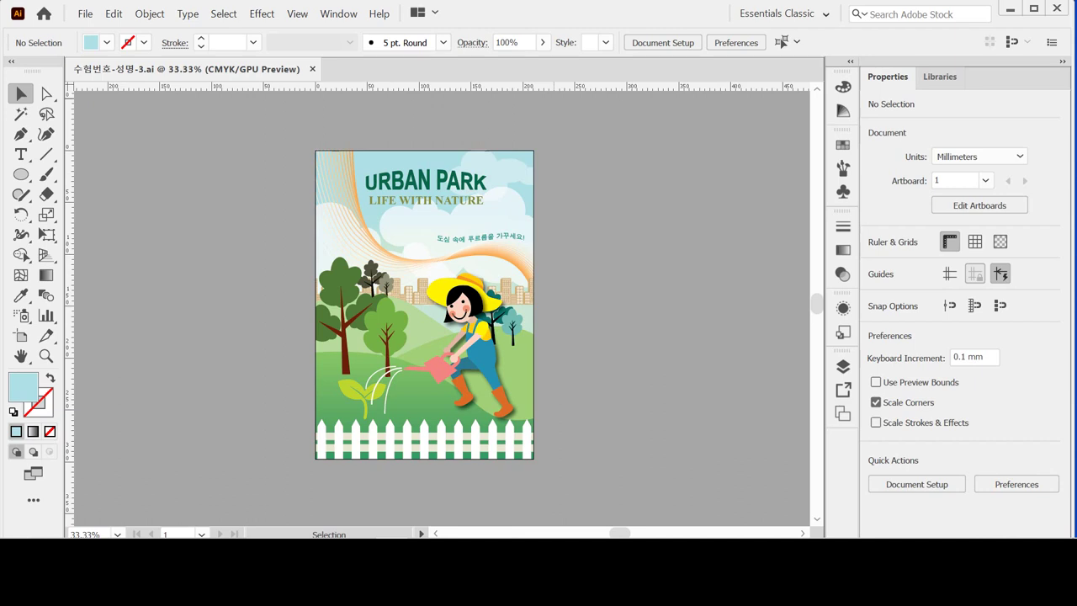
# - Create a new A4 portrait document of 210 × 297 mm in millimeters, with CMYK color and 300 ppi raster effects
pyautogui.click(85, 13)
pyautogui.click(94, 33)
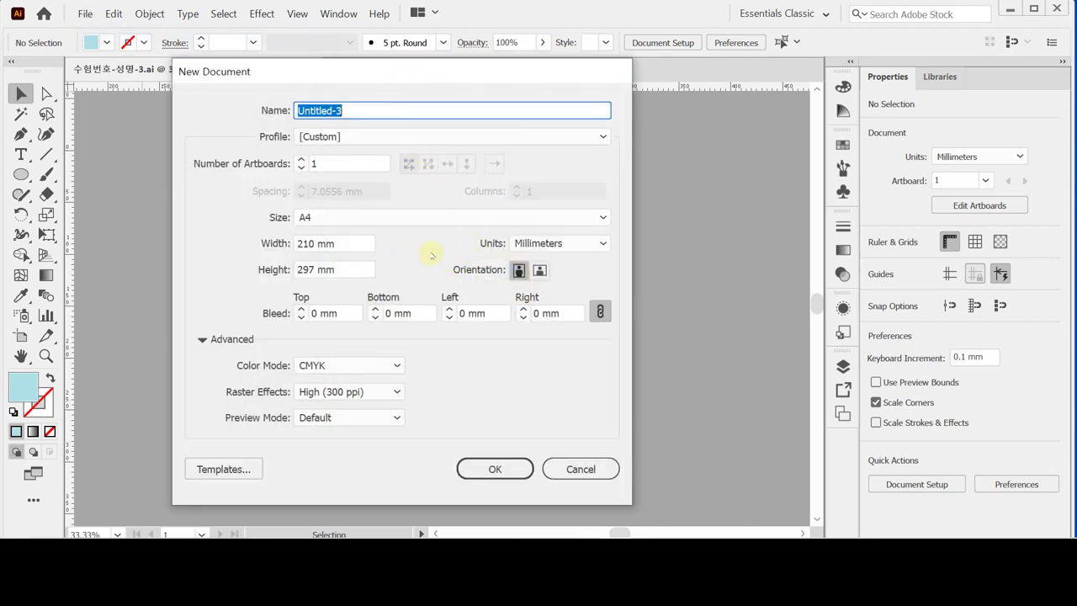
pyautogui.click(492, 243)
pyautogui.click(603, 243)
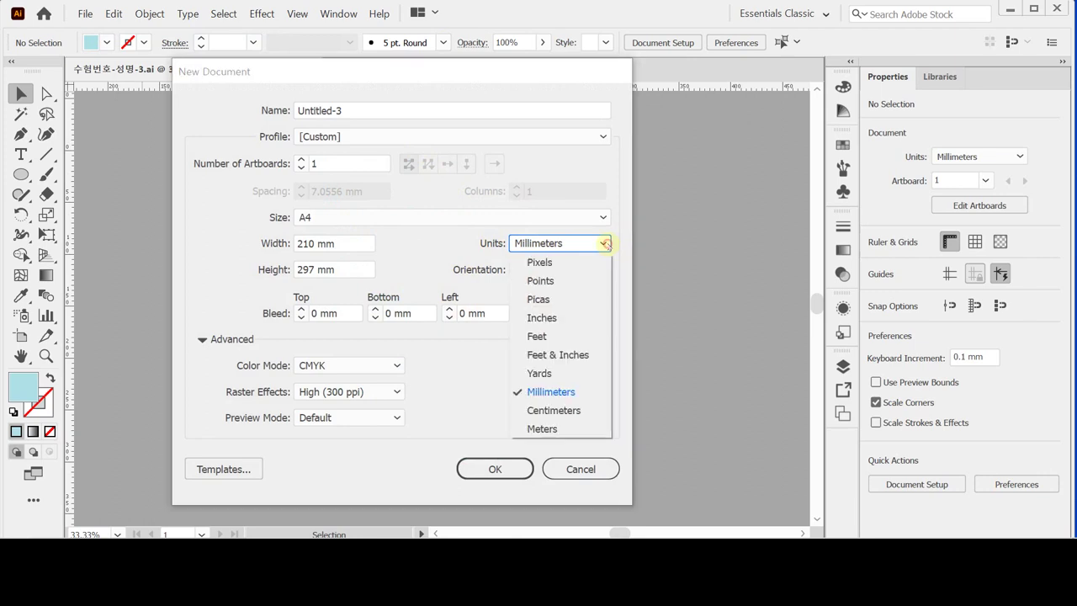
pyautogui.click(606, 392)
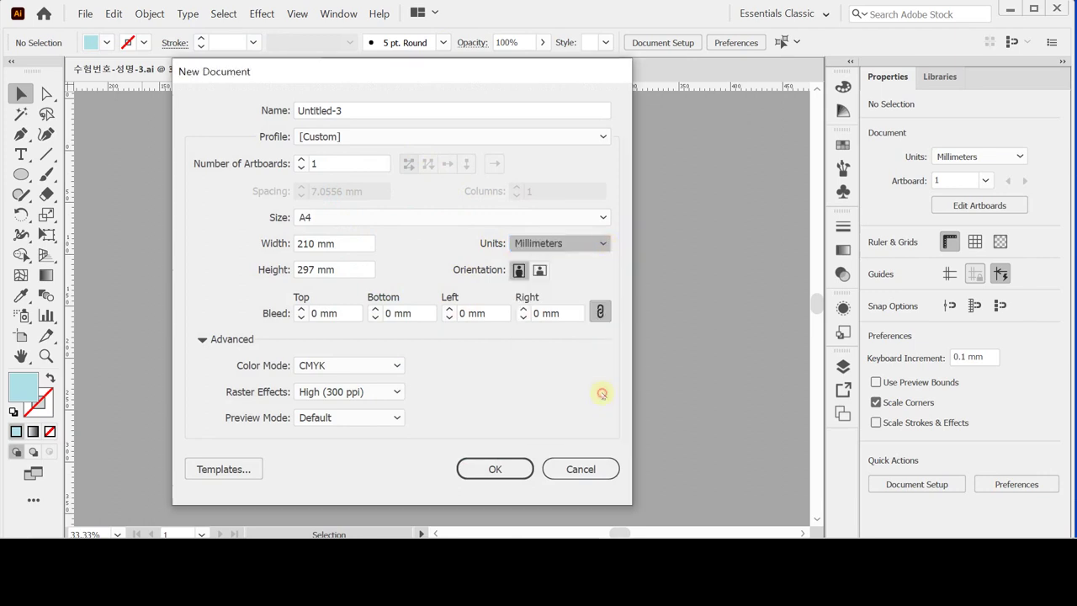
pyautogui.click(361, 247)
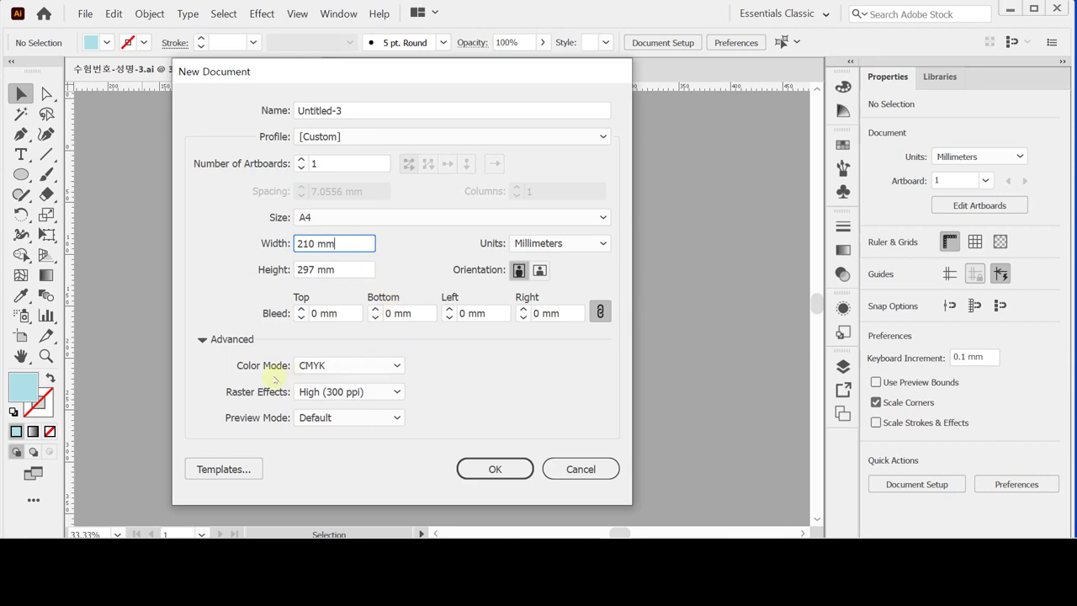
pyautogui.click(505, 469)
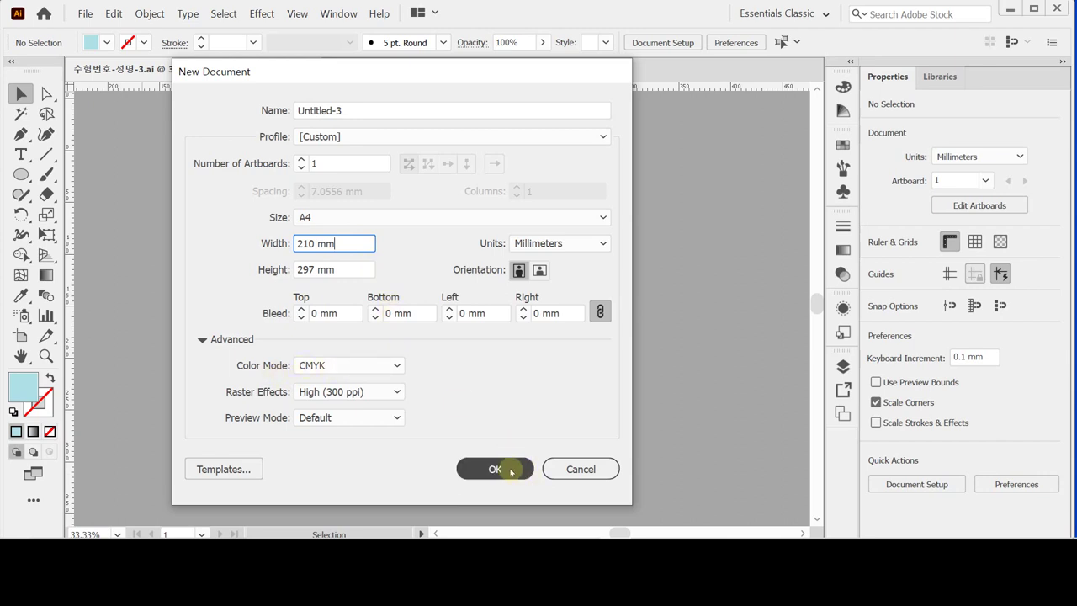
pyautogui.press('Escape')
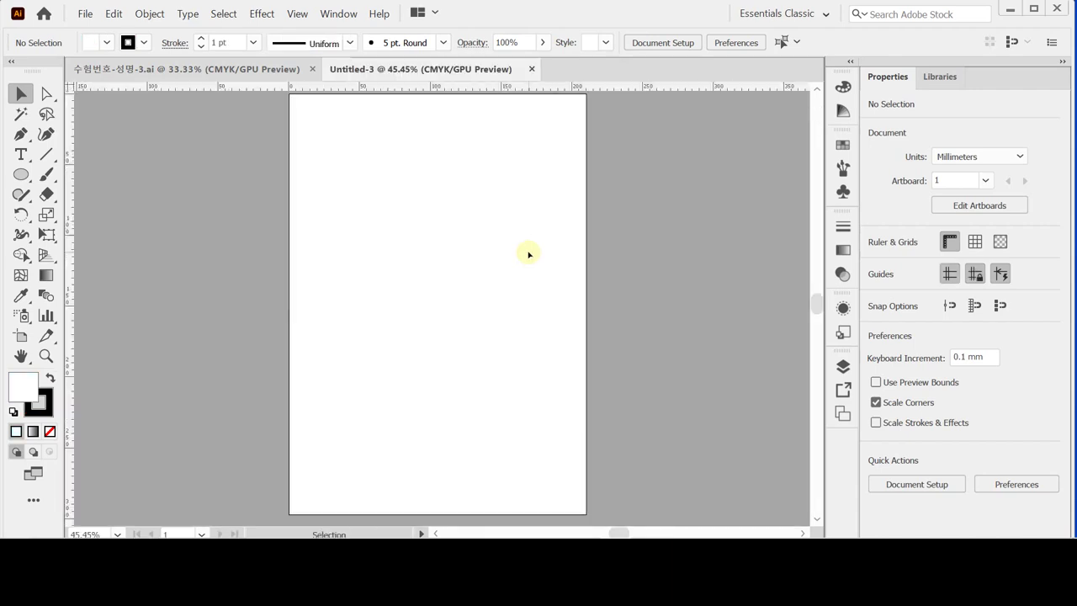
# - Place vertical guides at about 32 mm and 100 mm and horizontal guides at about 52 mm and 139 mm on the blank artboard
pyautogui.moveTo(360, 87); pyautogui.dragTo(379, 289)
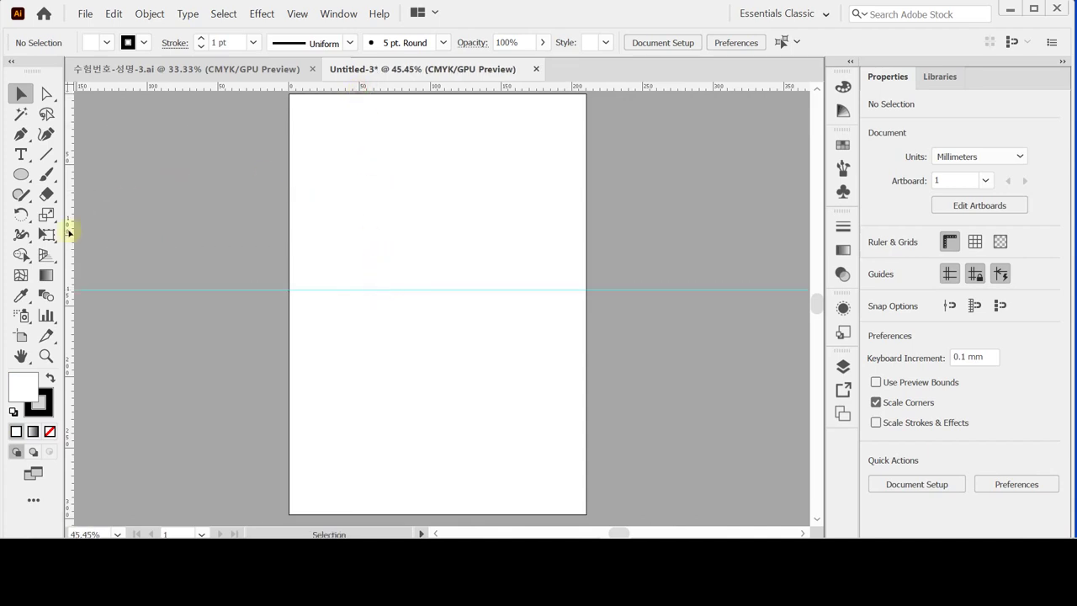
pyautogui.moveTo(70, 231); pyautogui.dragTo(430, 252)
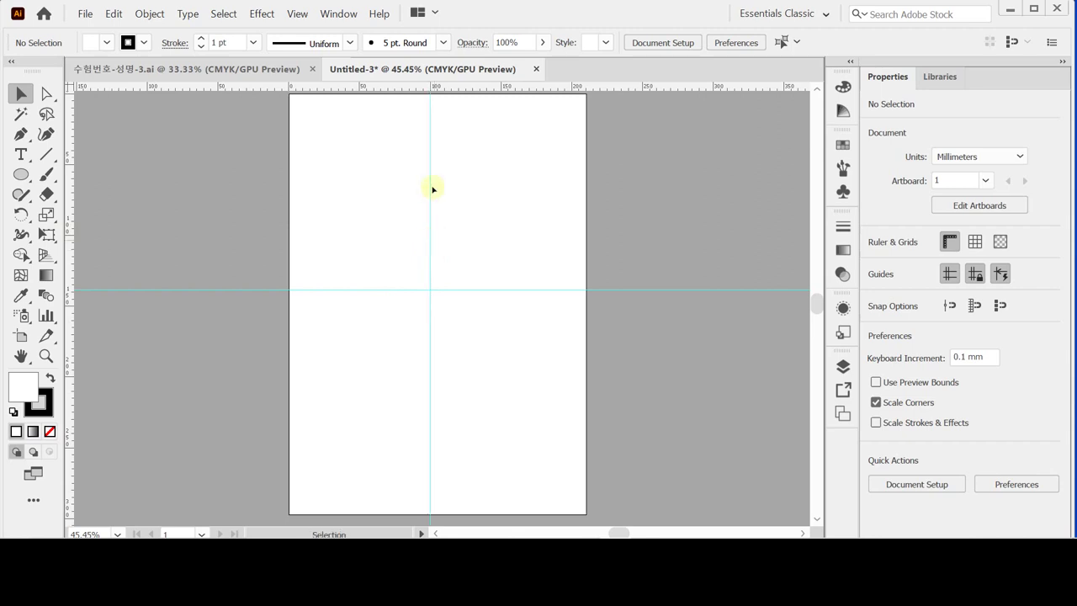
pyautogui.moveTo(78, 133); pyautogui.dragTo(335, 168)
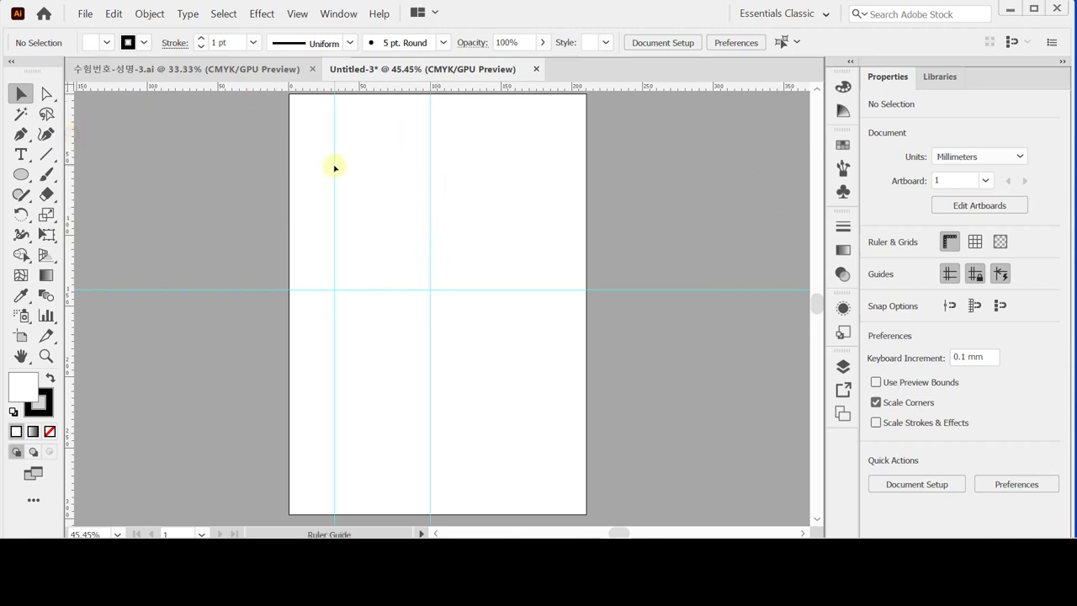
pyautogui.moveTo(352, 88); pyautogui.dragTo(363, 169)
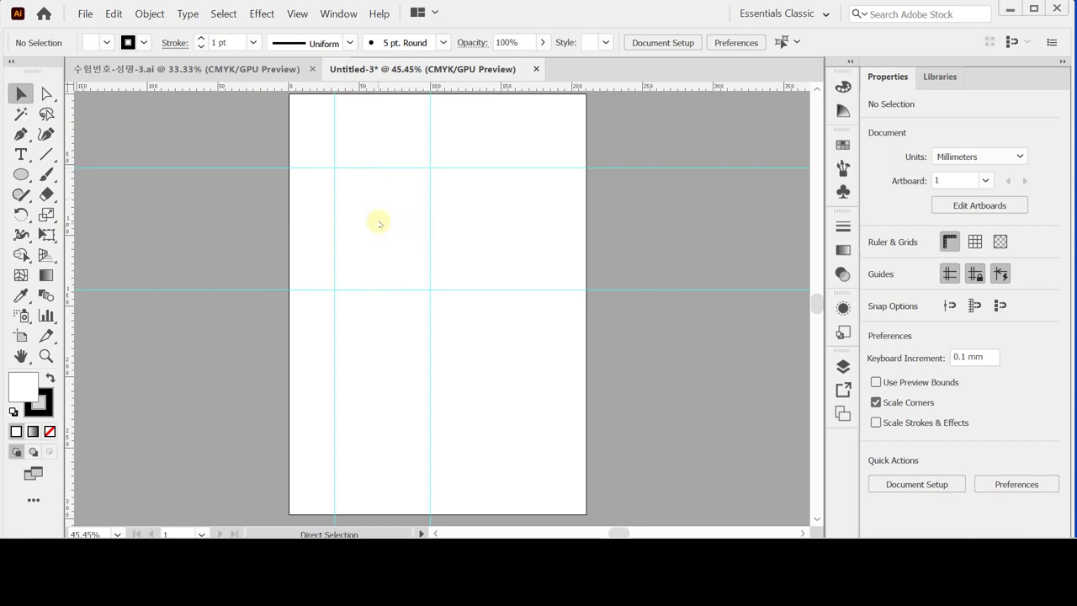
pyautogui.click(378, 220)
# - Start saving the new poster document and browse to the GTQ folder inside Documents
pyautogui.hotkey('ctrl', 's')
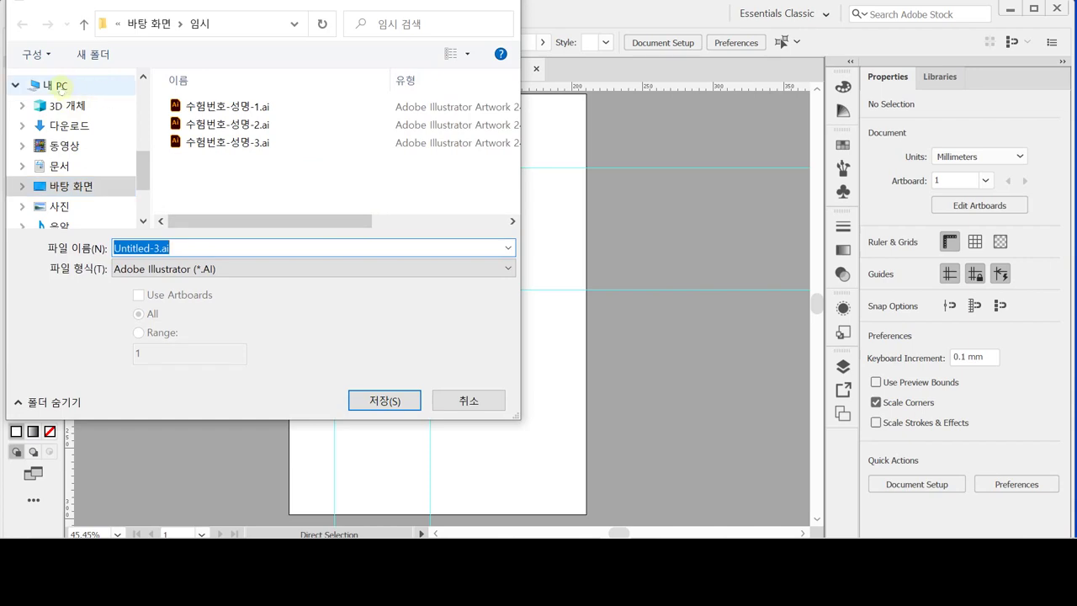
pyautogui.click(61, 85)
pyautogui.click(52, 165)
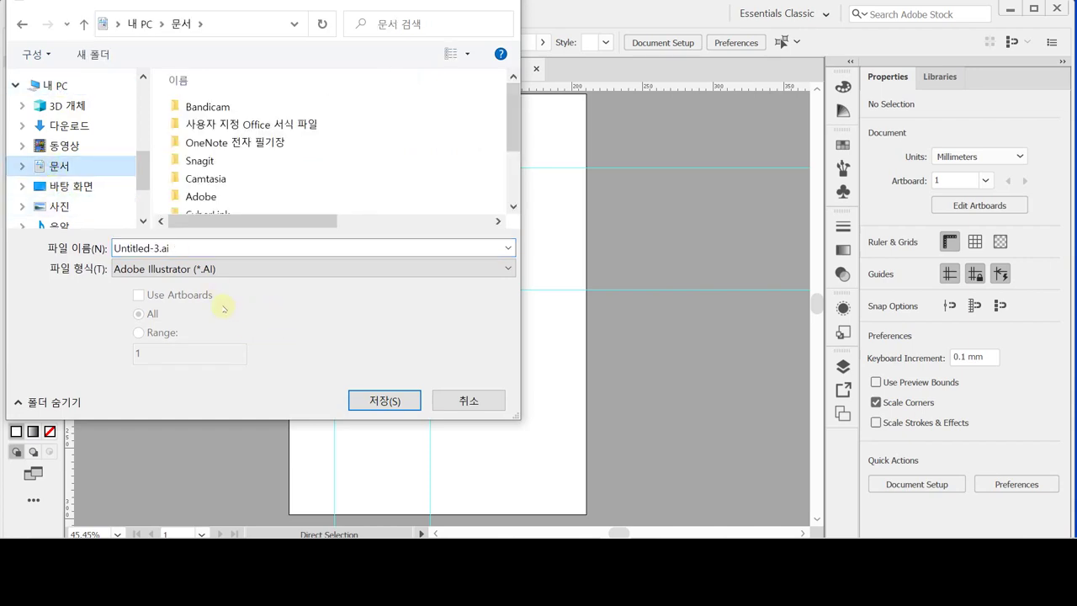
pyautogui.scroll(-2, 160, 185)
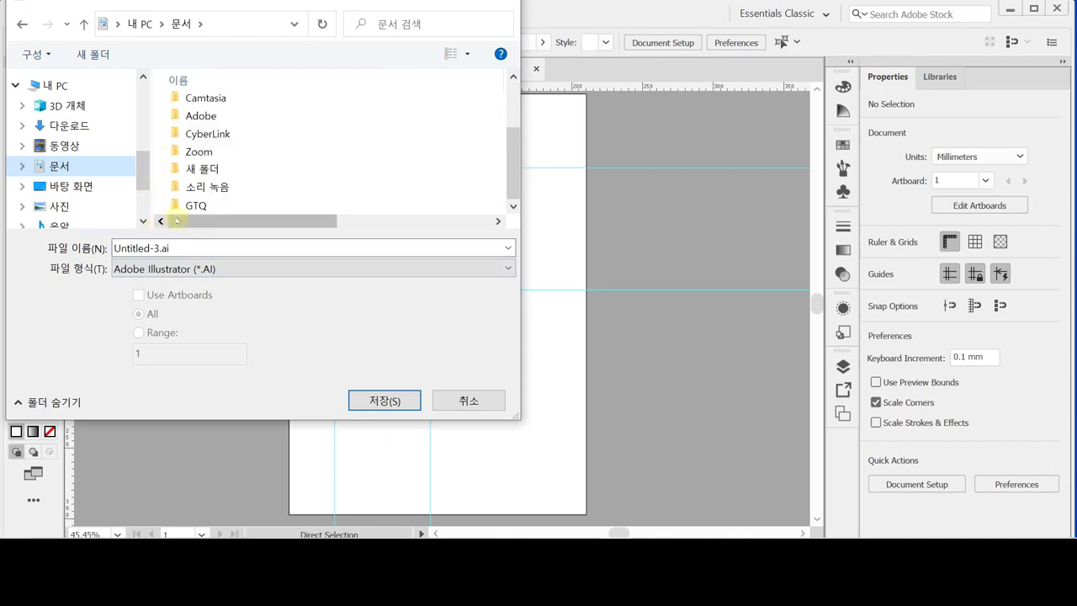
pyautogui.doubleClick(202, 206)
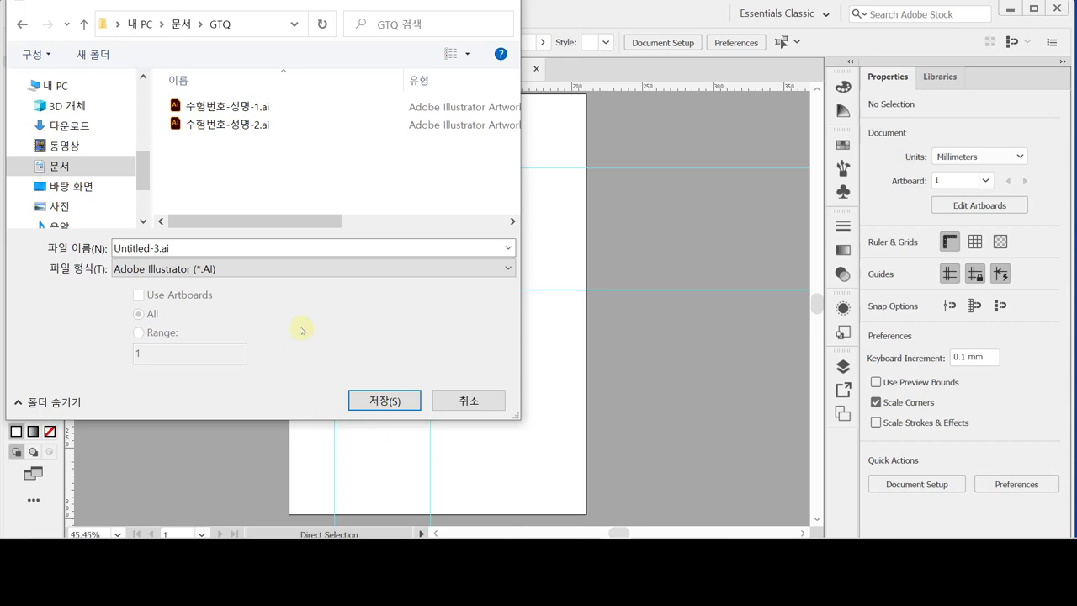
# - Name the file 수험번호-성명-3 and save it in Illustrator 2020 format with PDF compatibility and compression
pyautogui.click(202, 126)
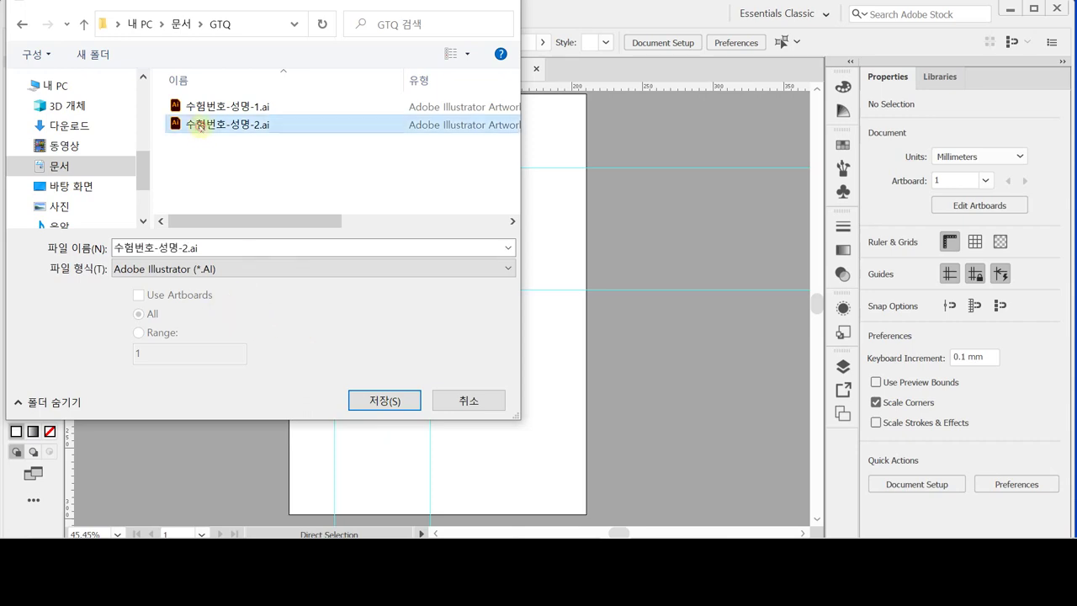
pyautogui.click(189, 249)
pyautogui.click(189, 249)
pyautogui.moveTo(182, 249); pyautogui.dragTo(252, 250)
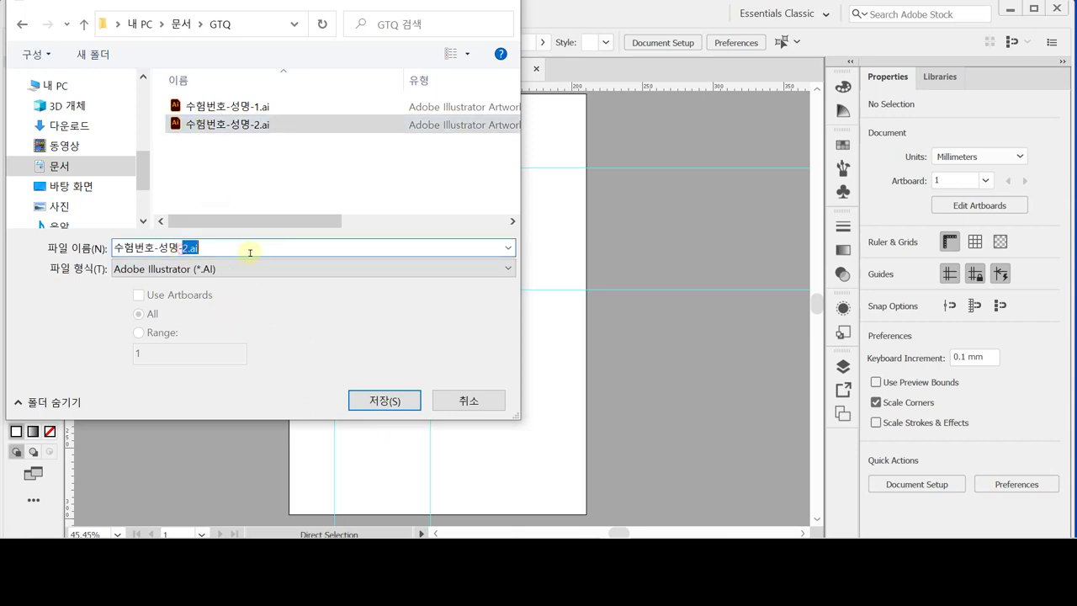
pyautogui.write('3')
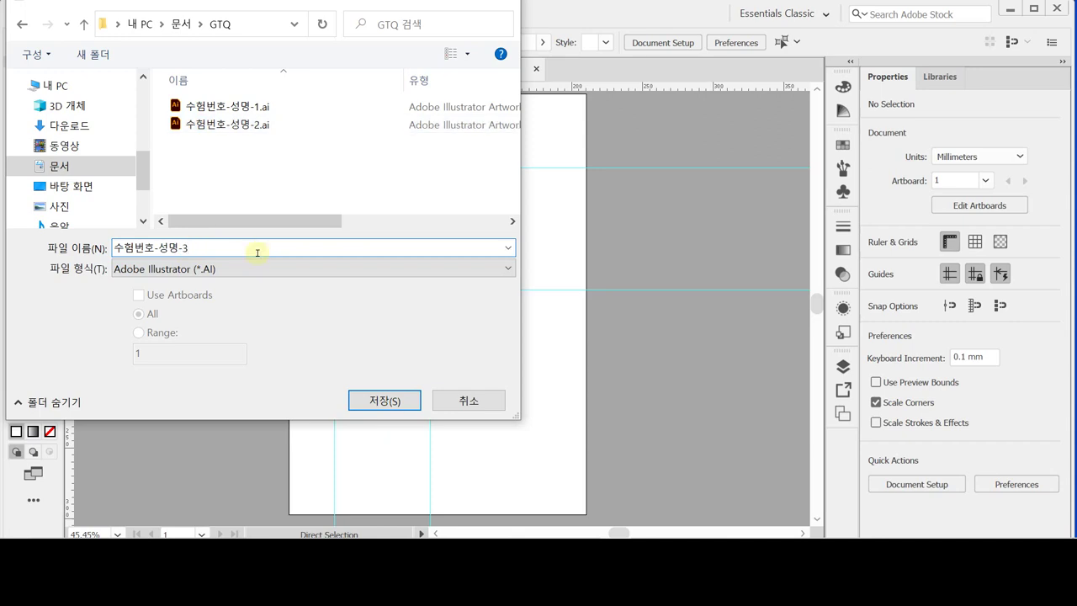
pyautogui.press('capslock')
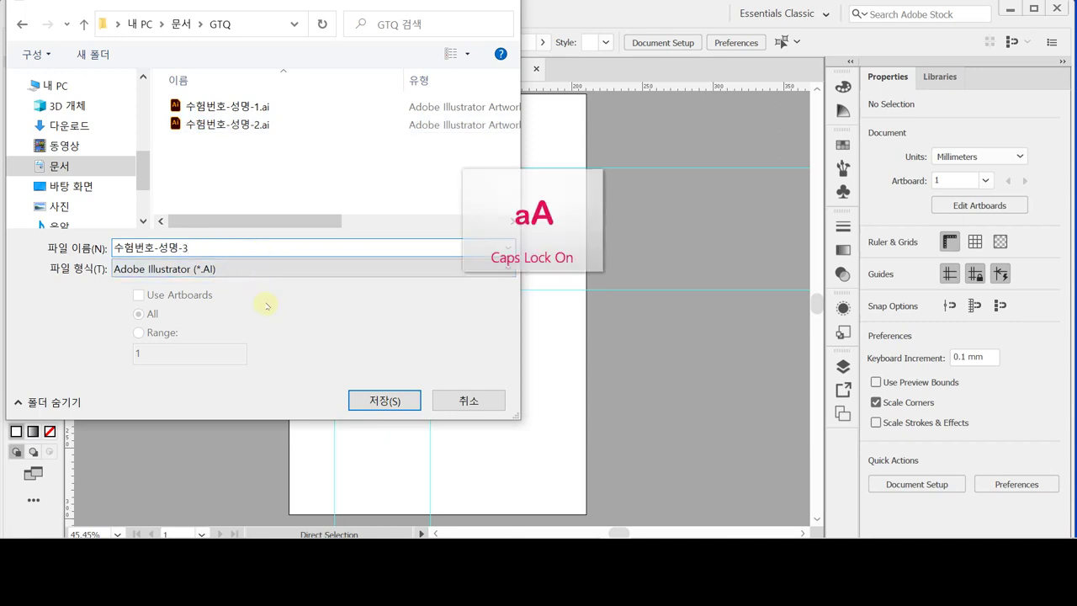
pyautogui.press('capslock')
pyautogui.press('Tab')
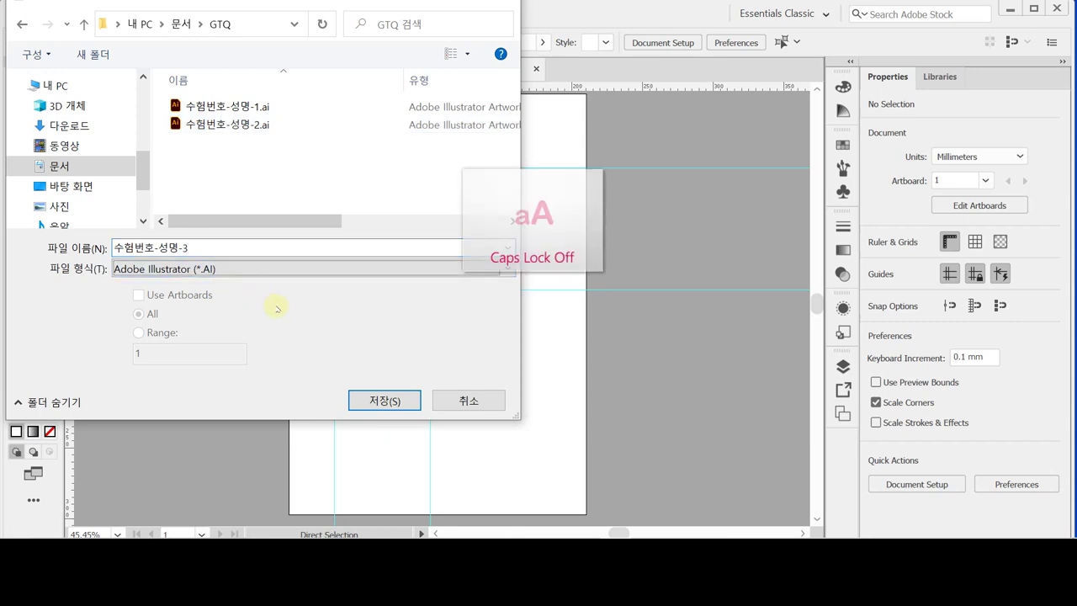
pyautogui.click(184, 248)
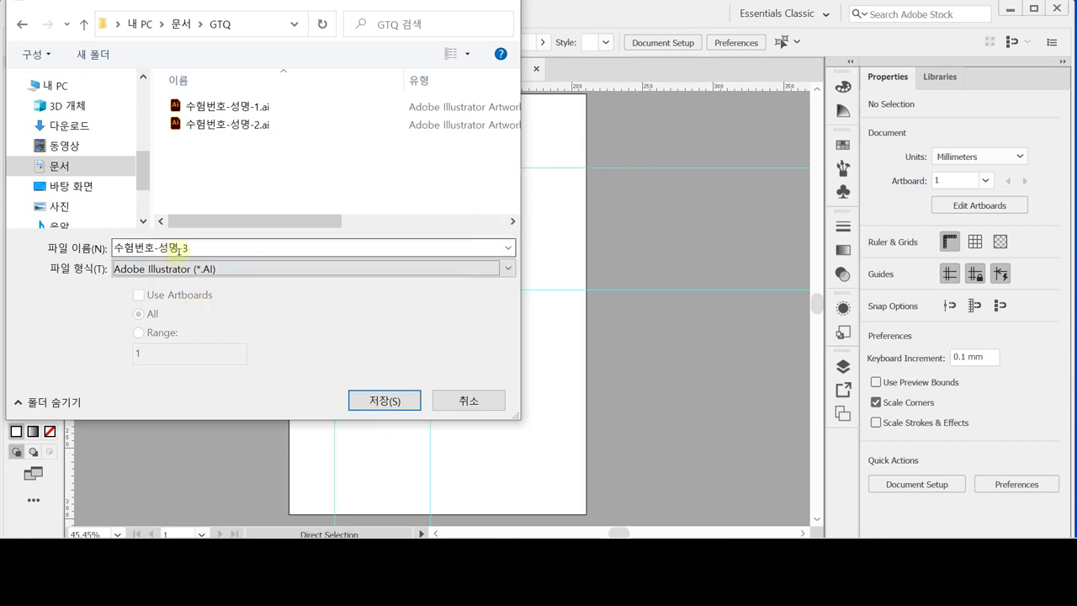
pyautogui.press('BackSpace')
pyautogui.write('3')
pyautogui.hotkey('ctrl', 'a')
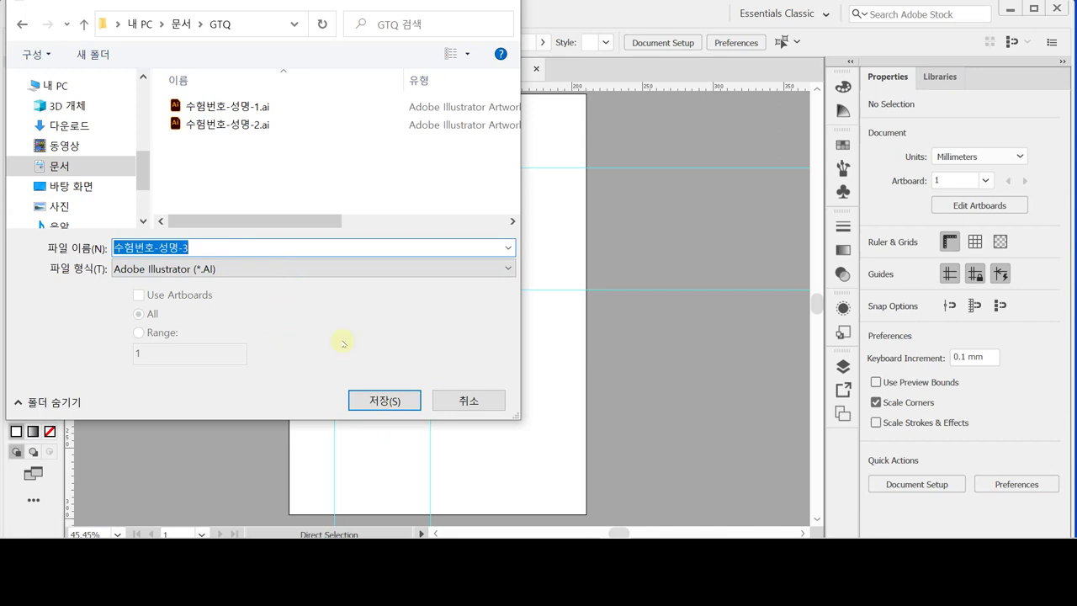
pyautogui.click(384, 399)
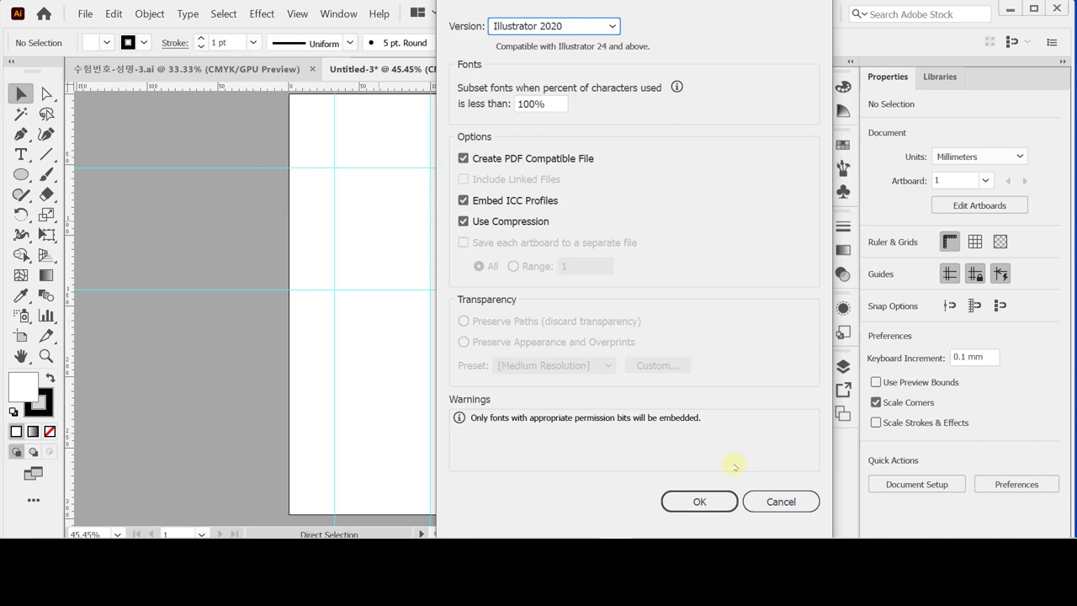
pyautogui.click(712, 499)
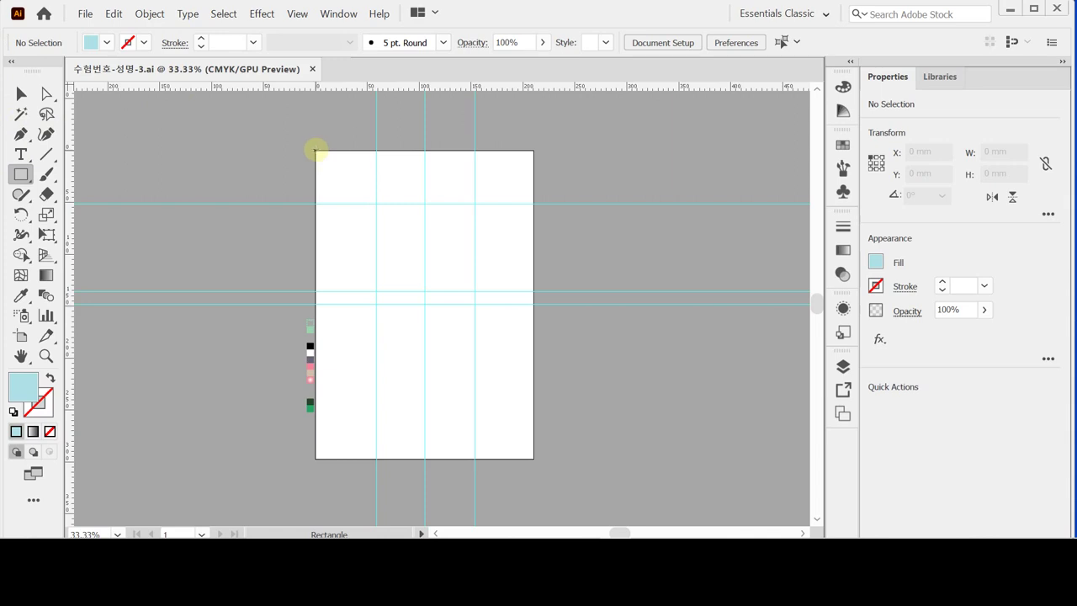
# - Draw a 210 × 297 mm pale blue background rectangle from the artboard's upper-left corner, covering the whole artboard
pyautogui.click(315, 150)
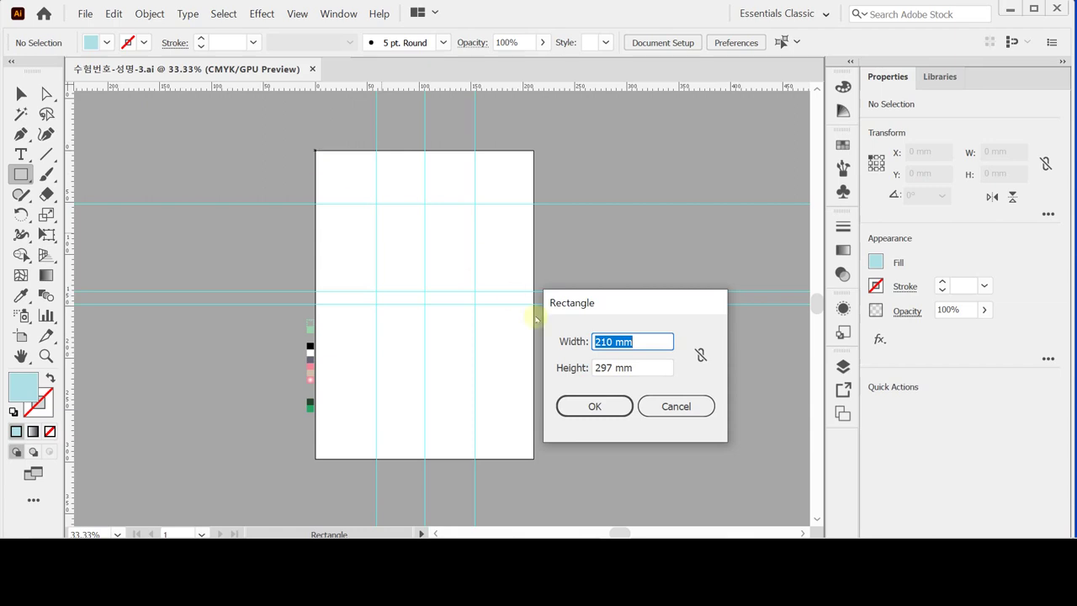
pyautogui.moveTo(580, 303); pyautogui.dragTo(577, 261)
pyautogui.click(644, 299)
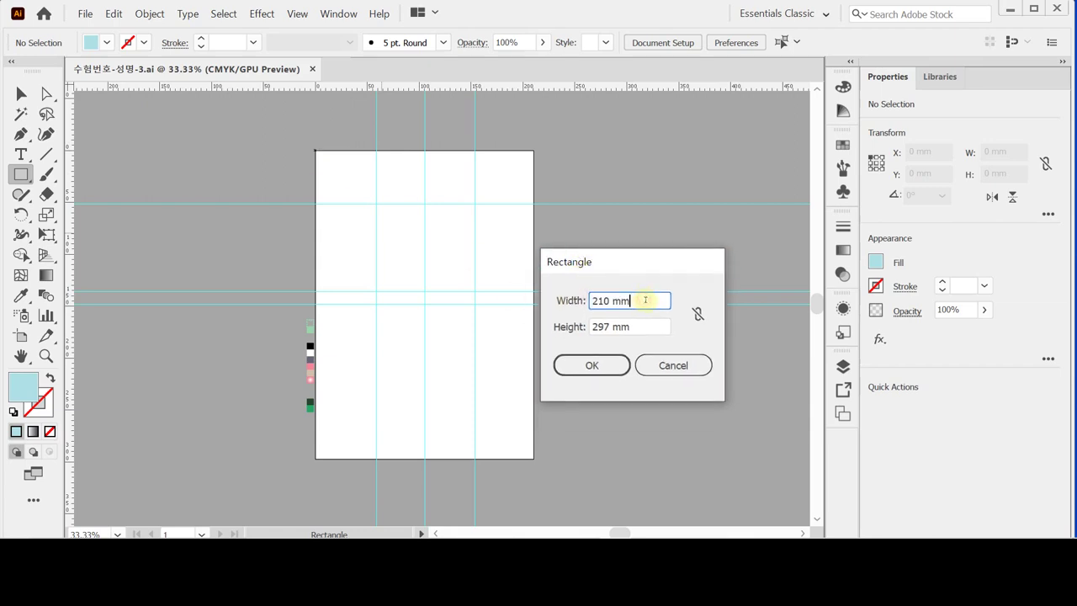
pyautogui.click(646, 328)
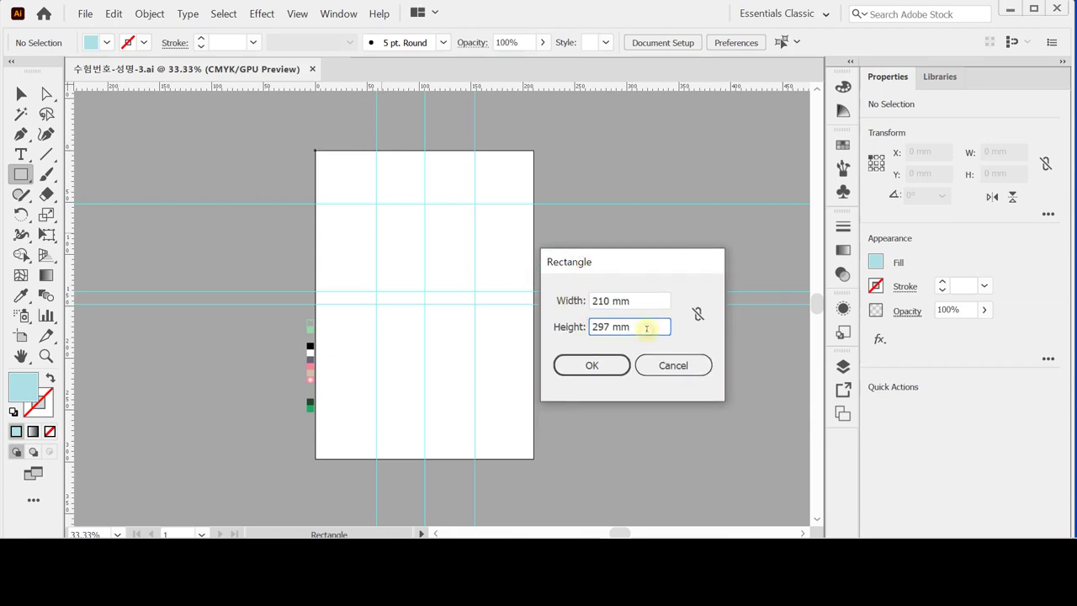
pyautogui.click(592, 365)
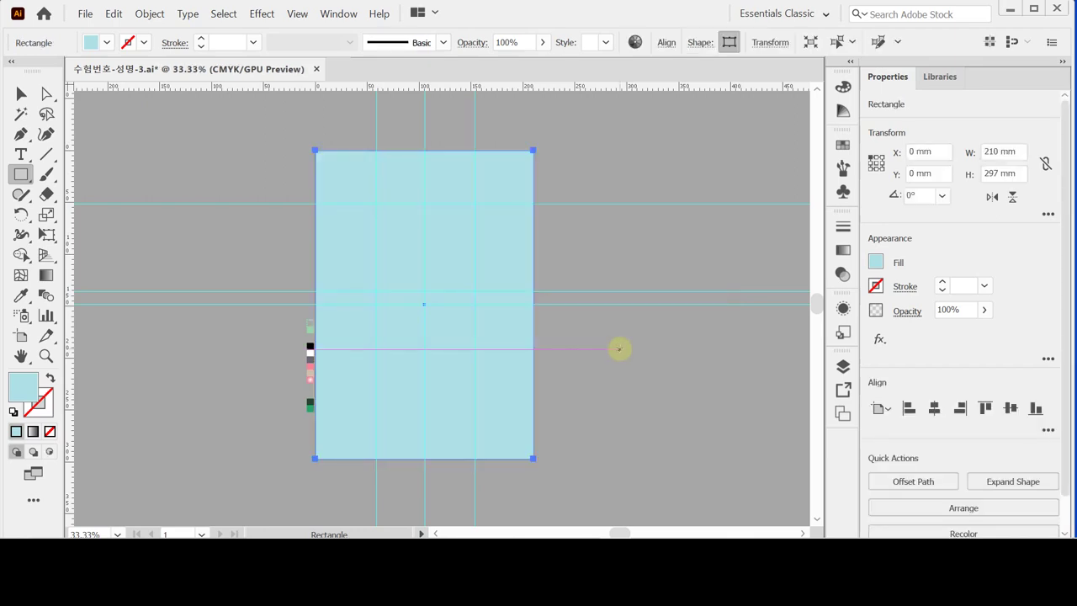
pyautogui.press('v')
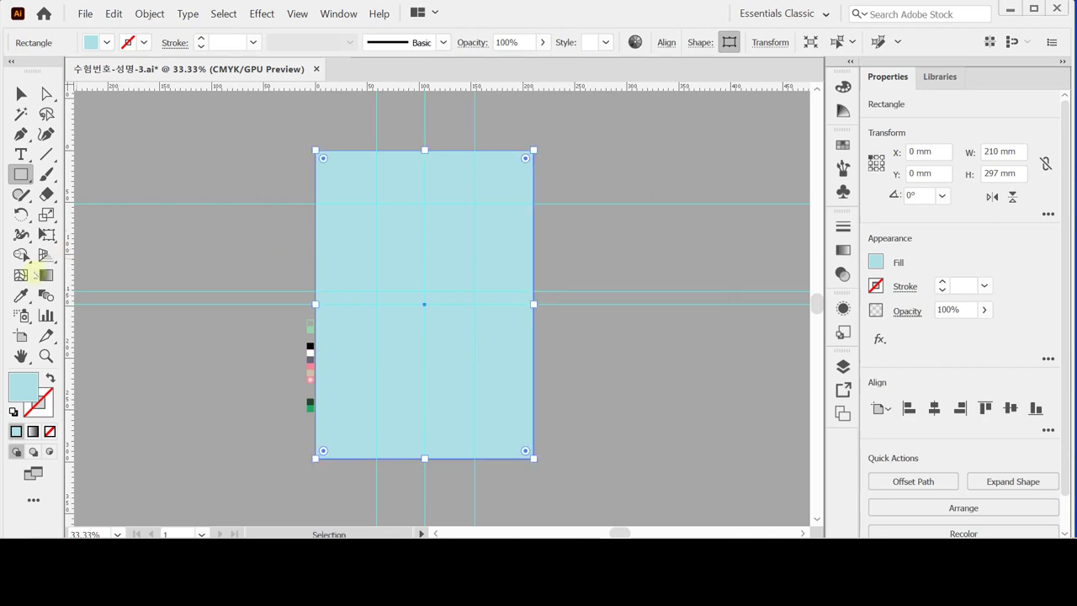
# - Add Mesh tool points to the background rectangle at about X 61, Y 52 mm and X 155, Y 135 mm
pyautogui.click(21, 276)
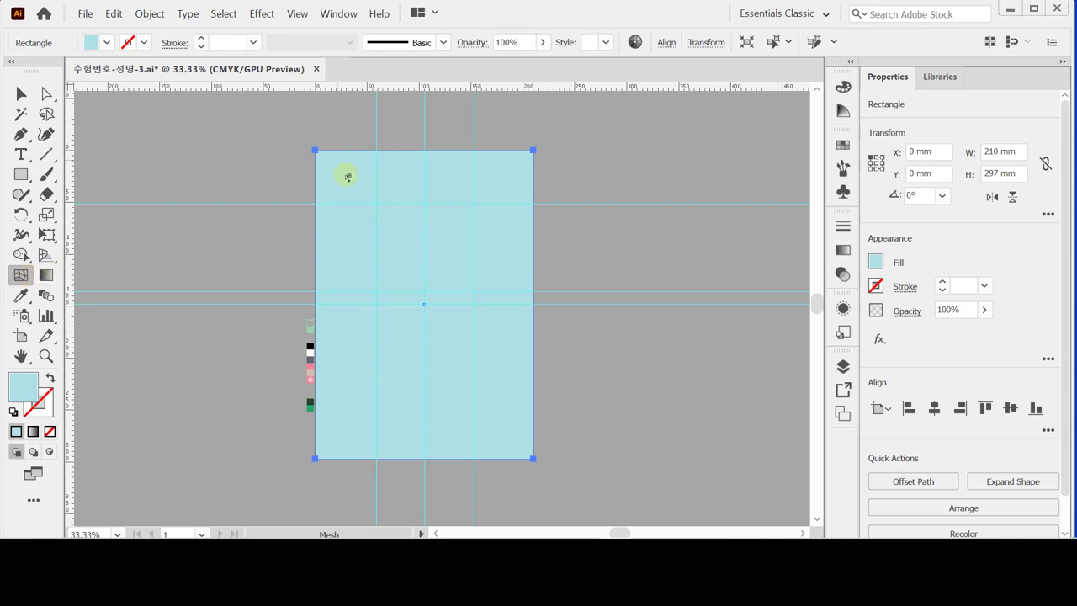
pyautogui.click(380, 207)
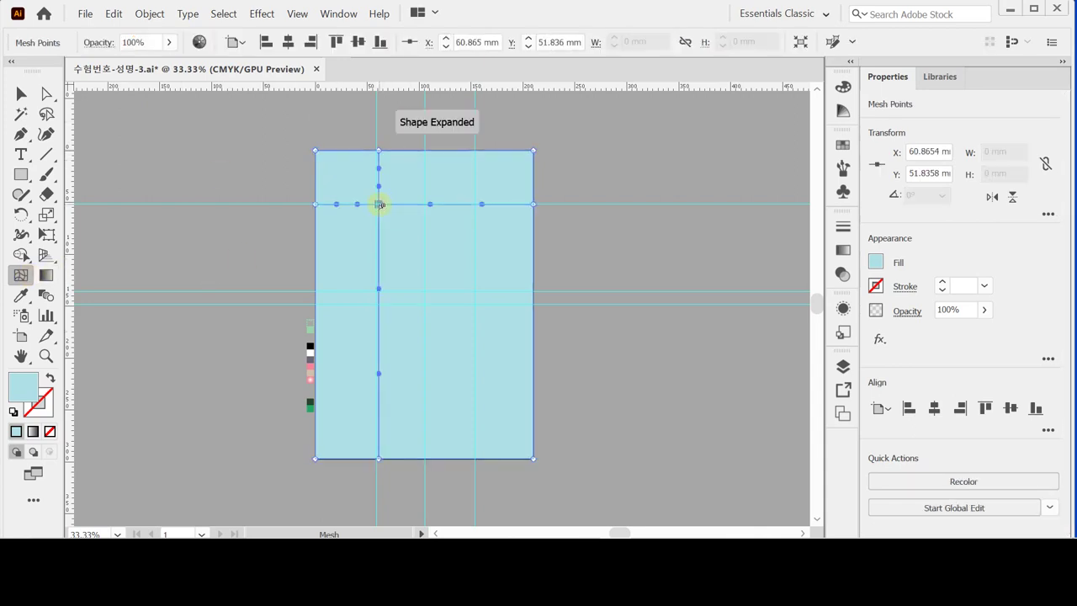
pyautogui.click(477, 290)
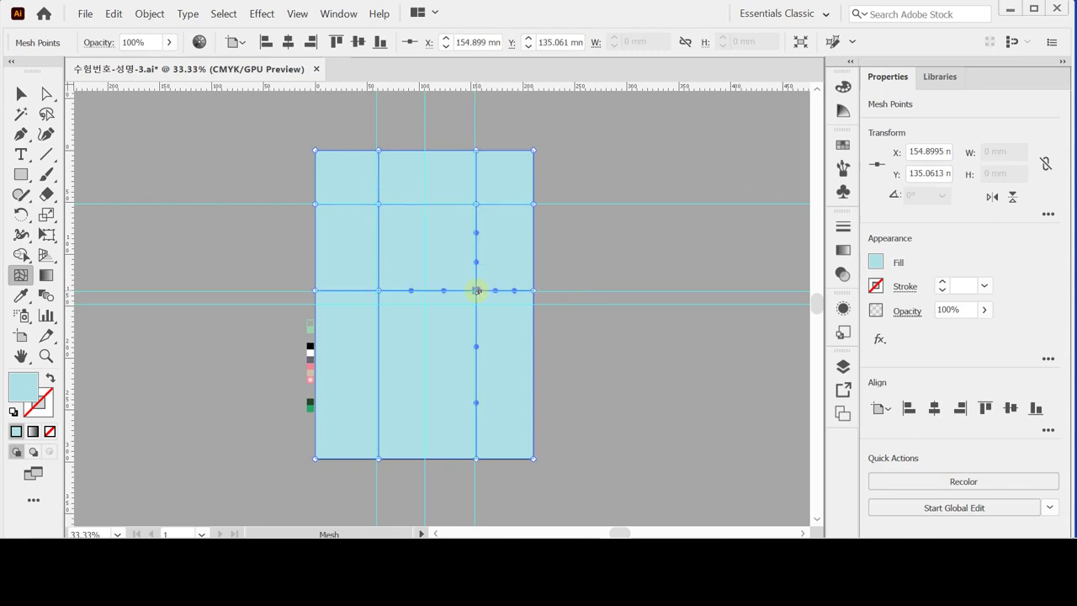
# - Switch to outline view and select the two inner mesh points on the lower horizontal mesh line
pyautogui.hotkey('ctrl', 'y')
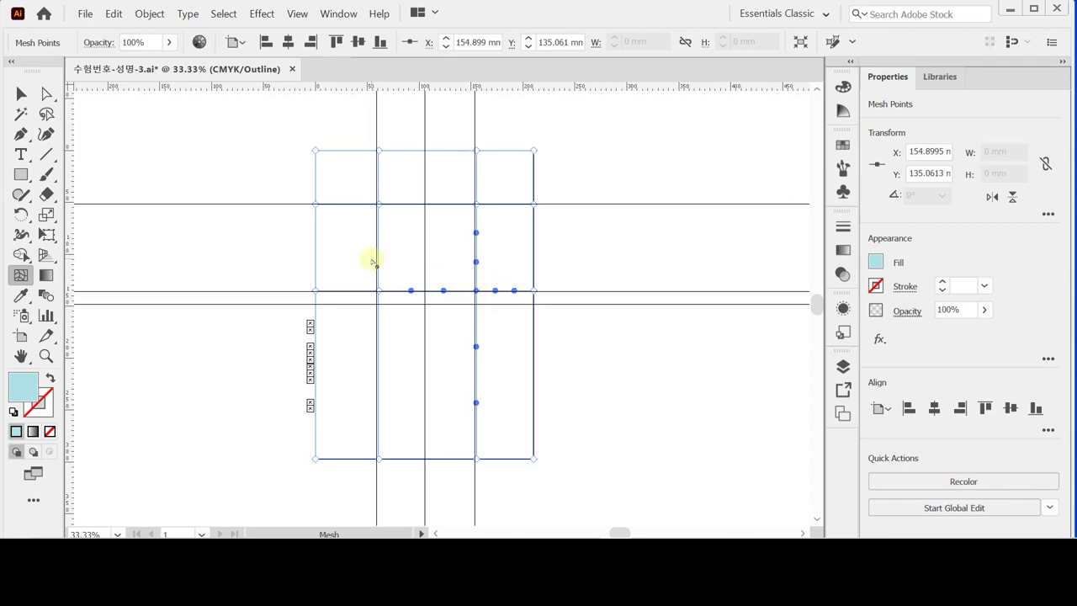
pyautogui.press('space')
pyautogui.moveTo(409, 276); pyautogui.dragTo(378, 275)
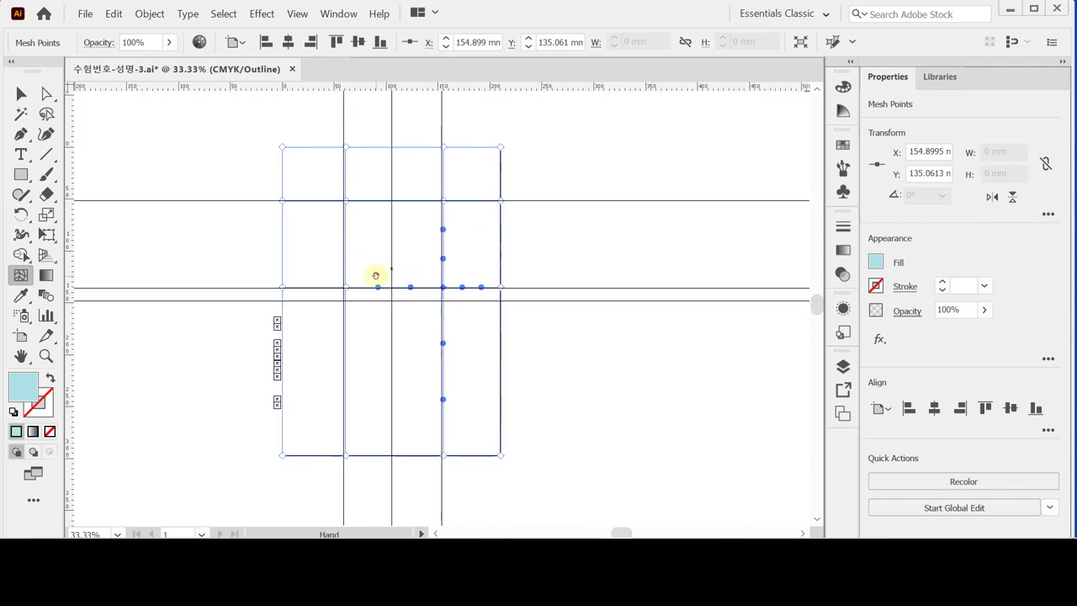
pyautogui.click(46, 94)
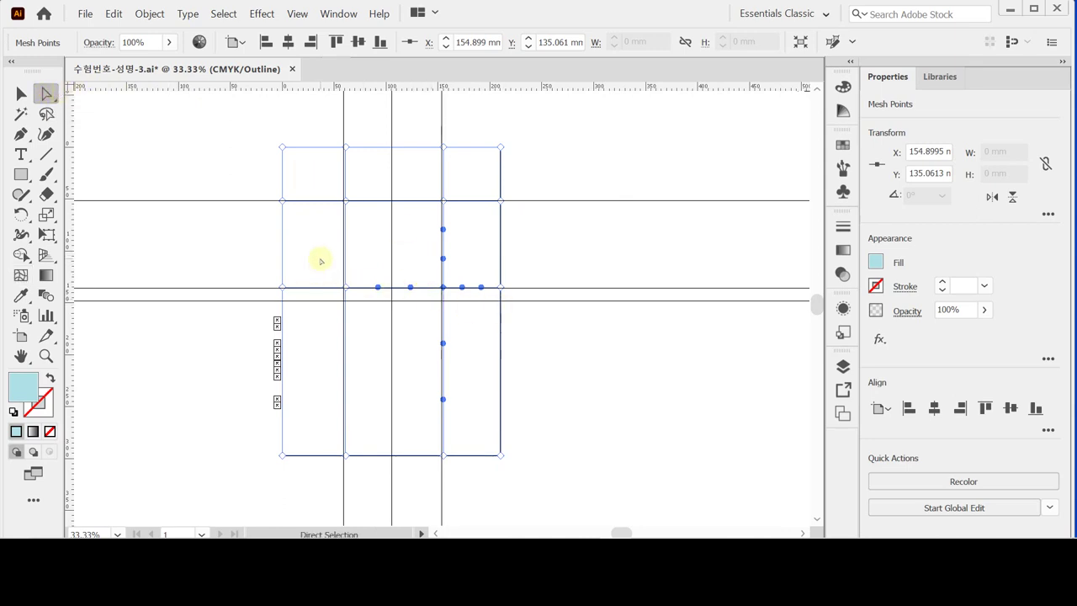
pyautogui.moveTo(320, 258); pyautogui.dragTo(467, 300)
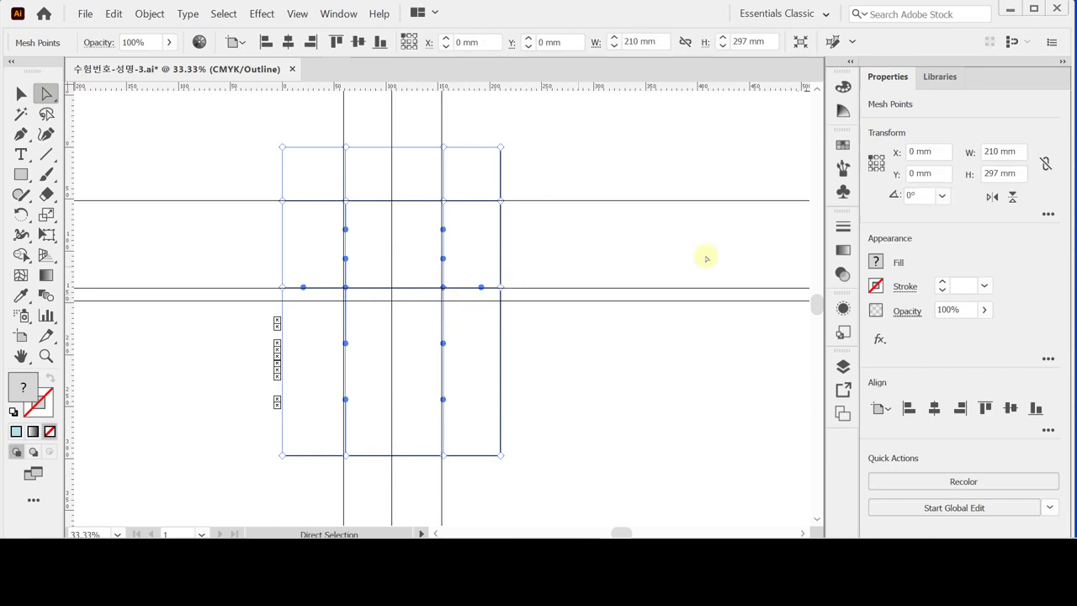
# - Color the two selected mesh points with C 20% and Y 20%, and return to preview mode
pyautogui.moveTo(843, 87); pyautogui.dragTo(641, 128)
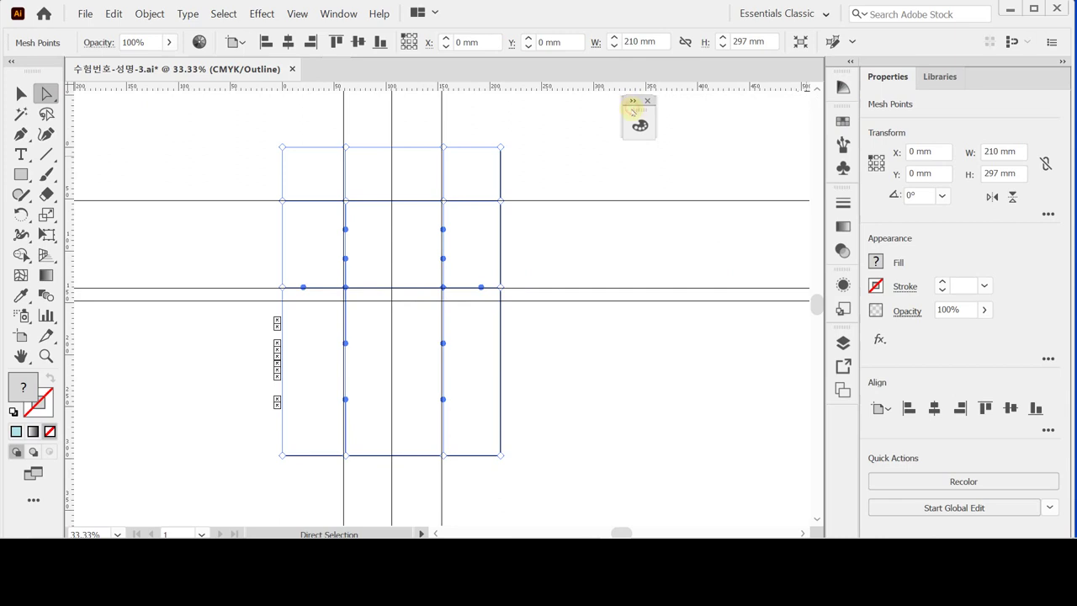
pyautogui.click(632, 102)
pyautogui.doubleClick(633, 115)
pyautogui.click(637, 115)
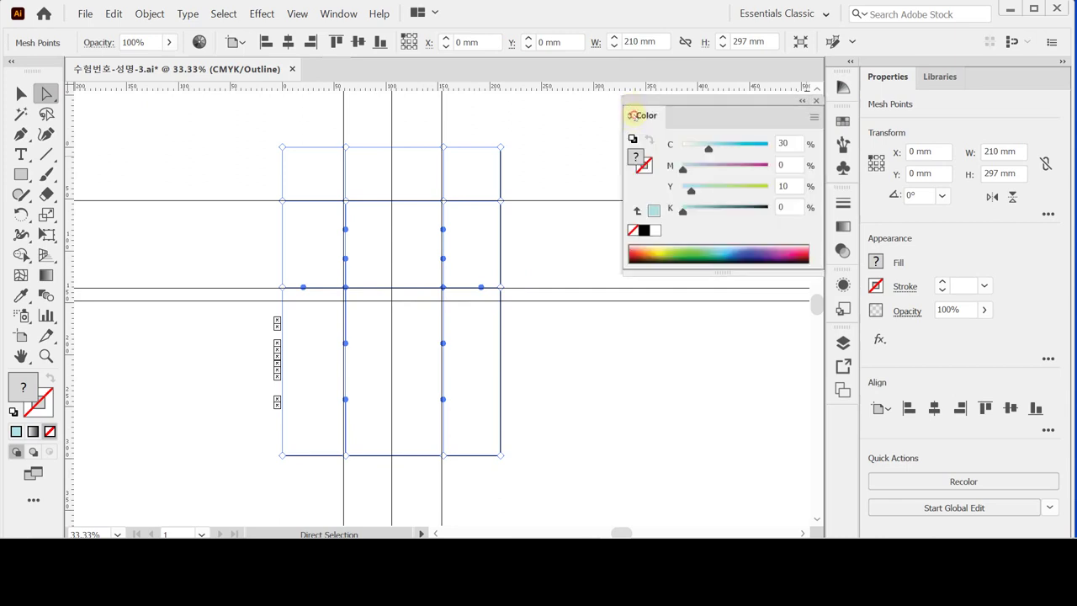
pyautogui.click(727, 145)
pyautogui.write('20')
pyautogui.press('Tab')
pyautogui.press('Tab')
pyautogui.write('20')
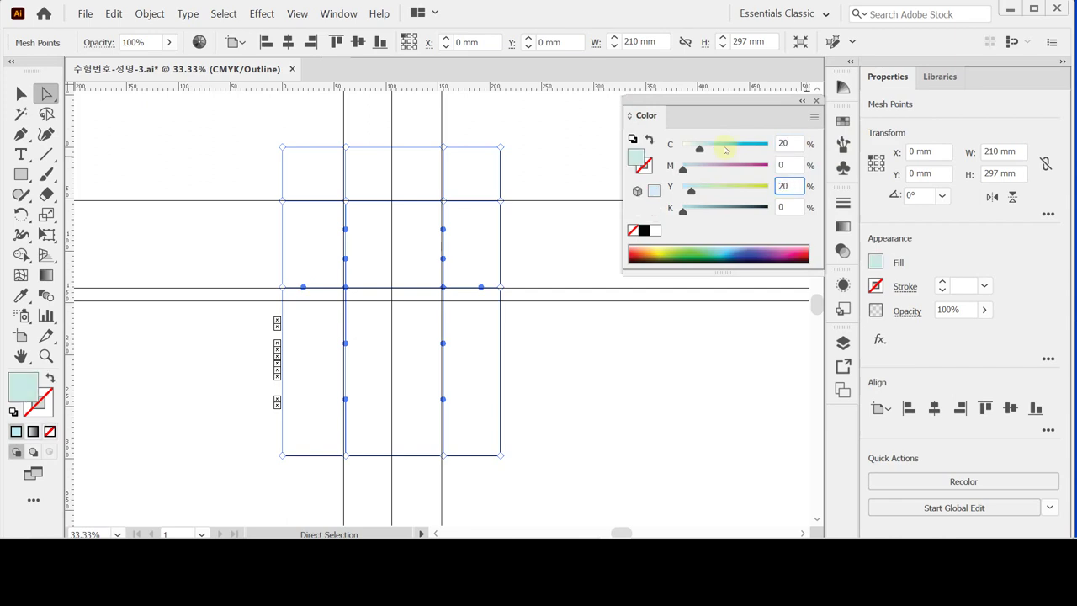
pyautogui.press('Return')
pyautogui.hotkey('ctrl', 'y')
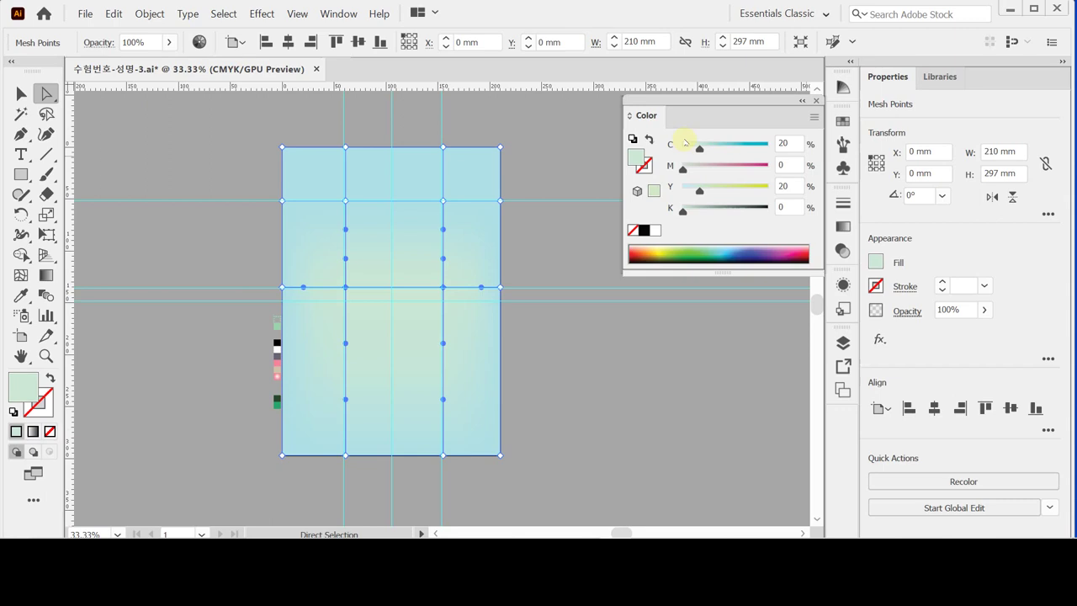
# - In outline view, move the two inner mesh points straight up to about Y 91 mm
pyautogui.hotkey('ctrl', 'y')
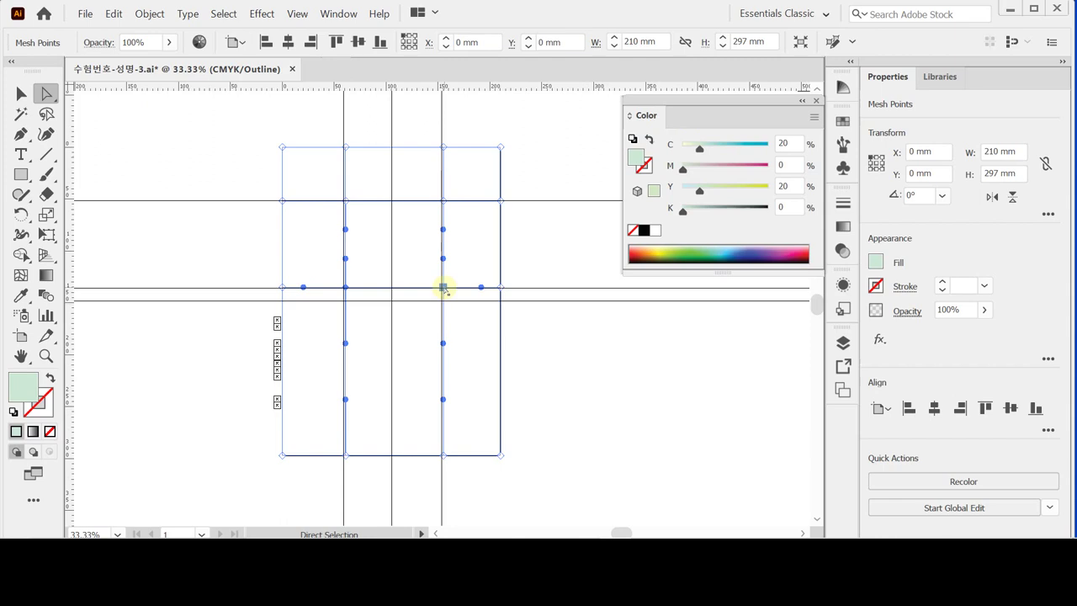
pyautogui.moveTo(443, 287); pyautogui.dragTo(439, 245)
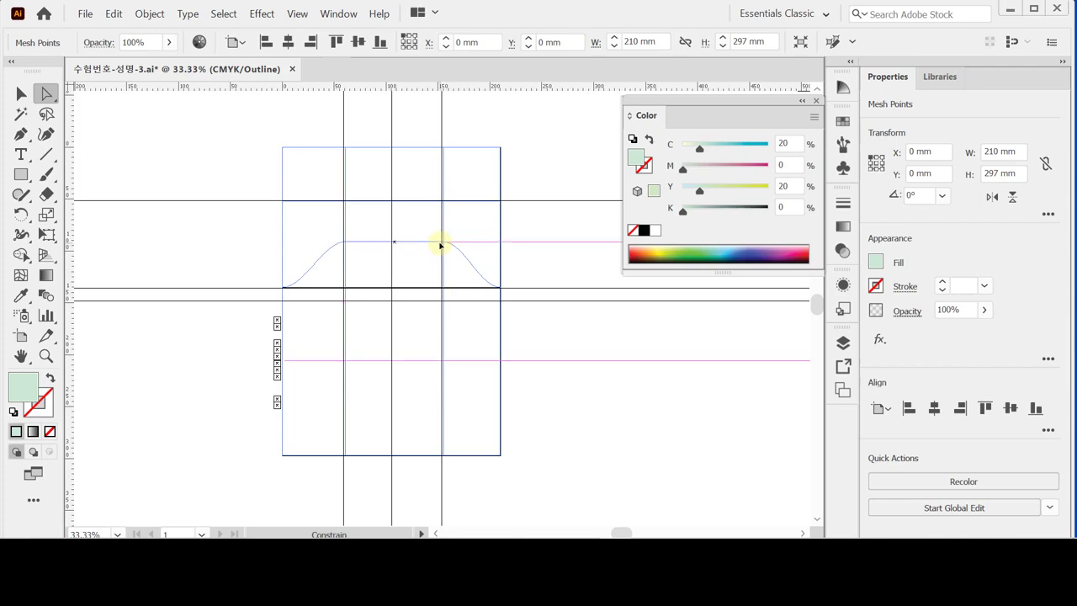
pyautogui.moveTo(439, 245); pyautogui.dragTo(440, 245)
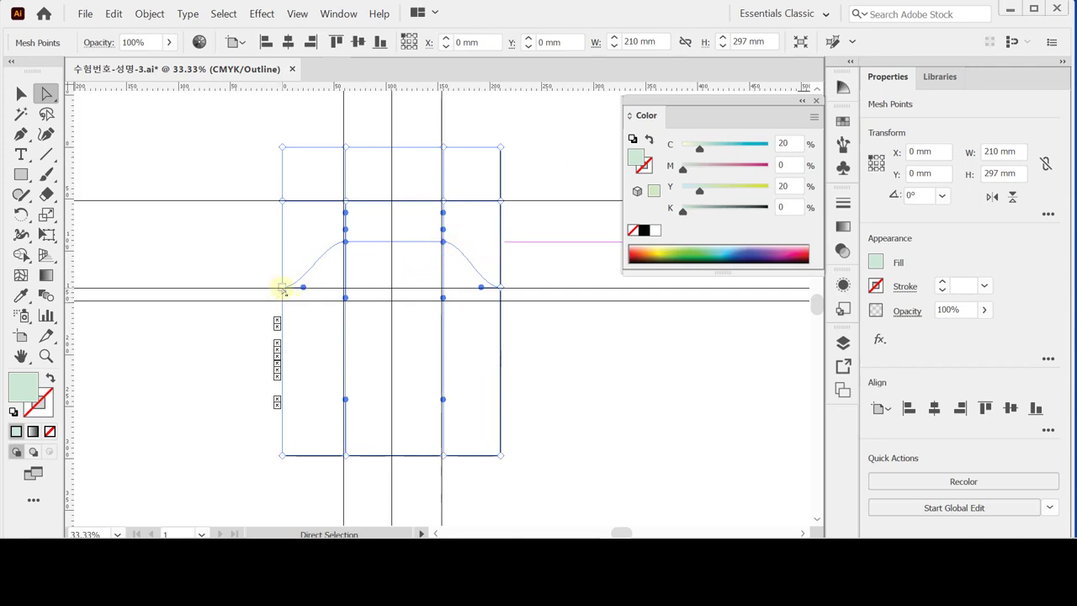
# - Angle the inward handles of the lower mesh line's two outer endpoints upward to reshape both slopes
pyautogui.click(284, 288)
pyautogui.moveTo(305, 287); pyautogui.dragTo(304, 266)
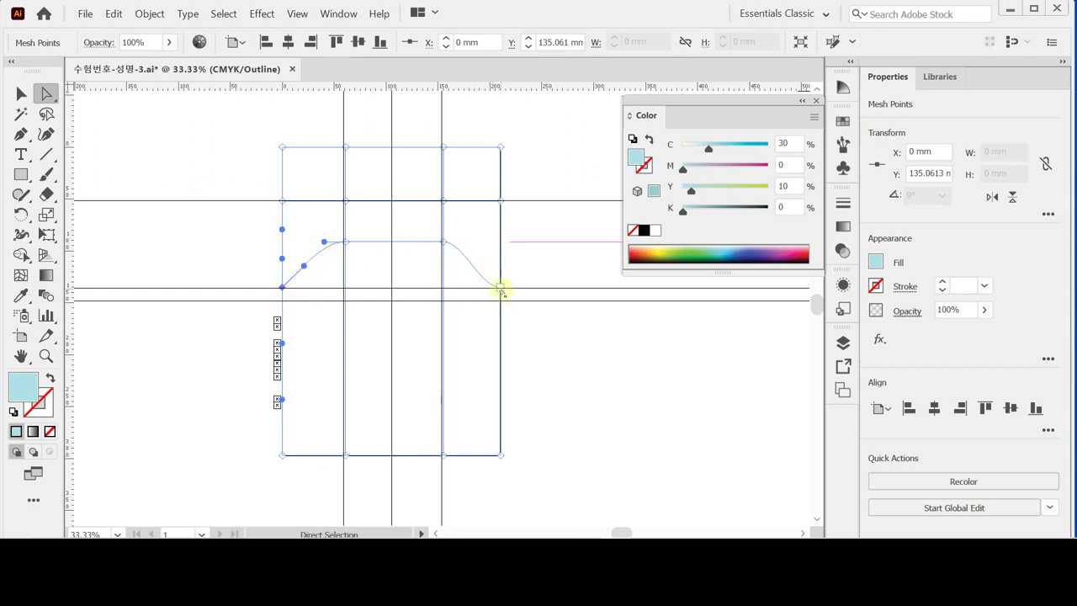
pyautogui.click(500, 288)
pyautogui.moveTo(481, 288); pyautogui.dragTo(477, 265)
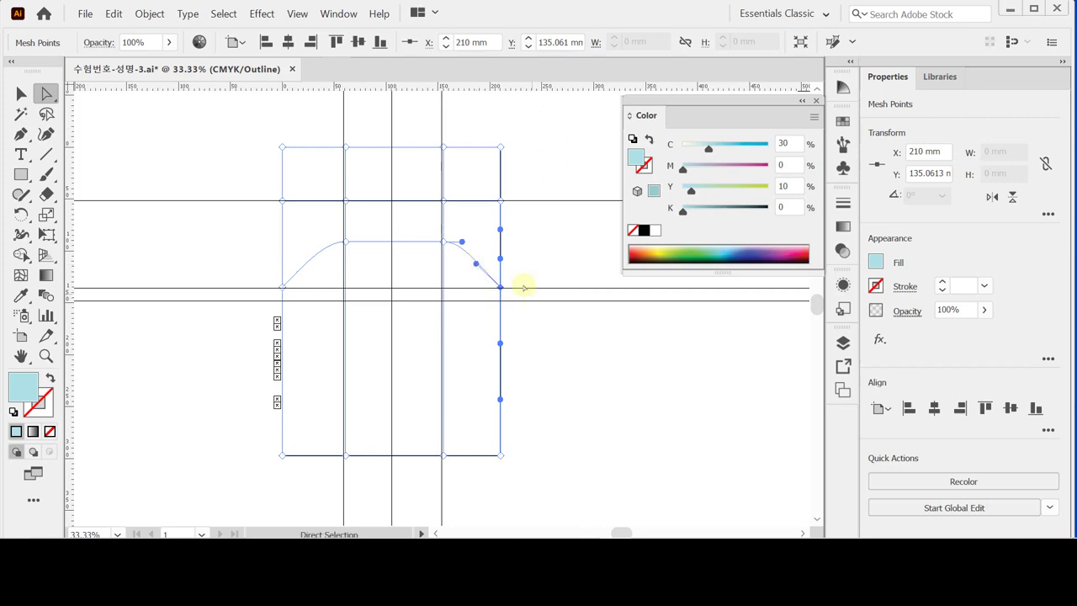
# - Angle the inward handles of the two inner mesh points upward to form a rounded peak between them, and return to preview mode
pyautogui.click(345, 243)
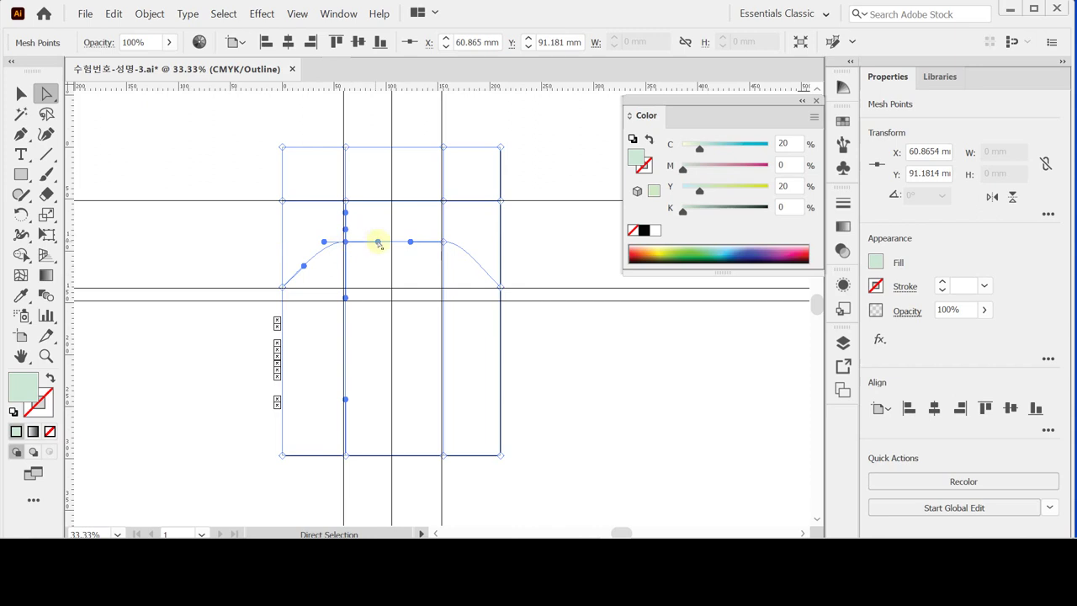
pyautogui.moveTo(377, 240); pyautogui.dragTo(405, 215)
pyautogui.click(443, 242)
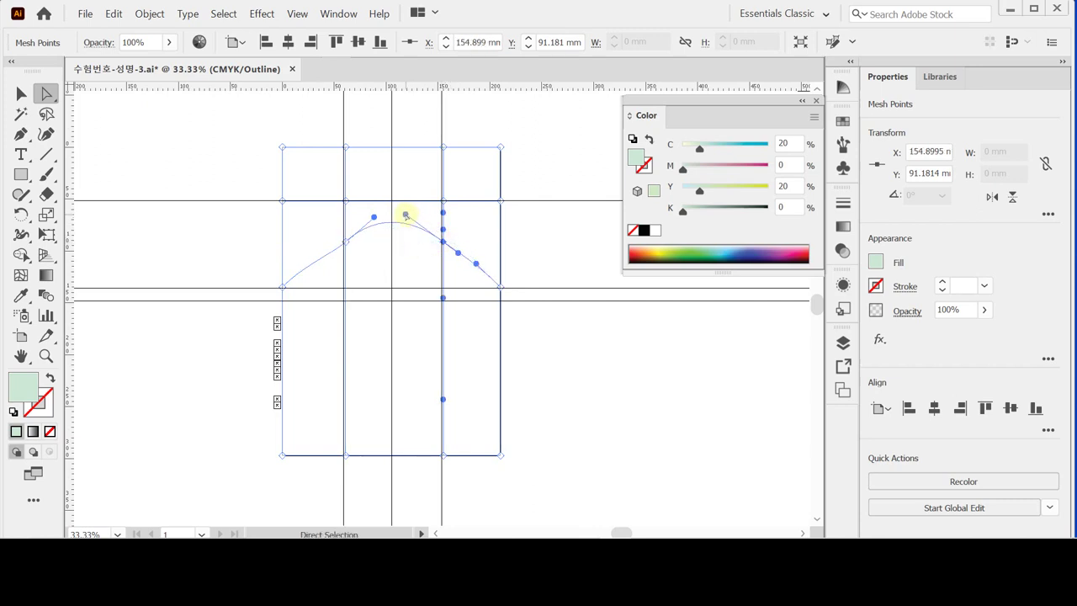
pyautogui.click(348, 241)
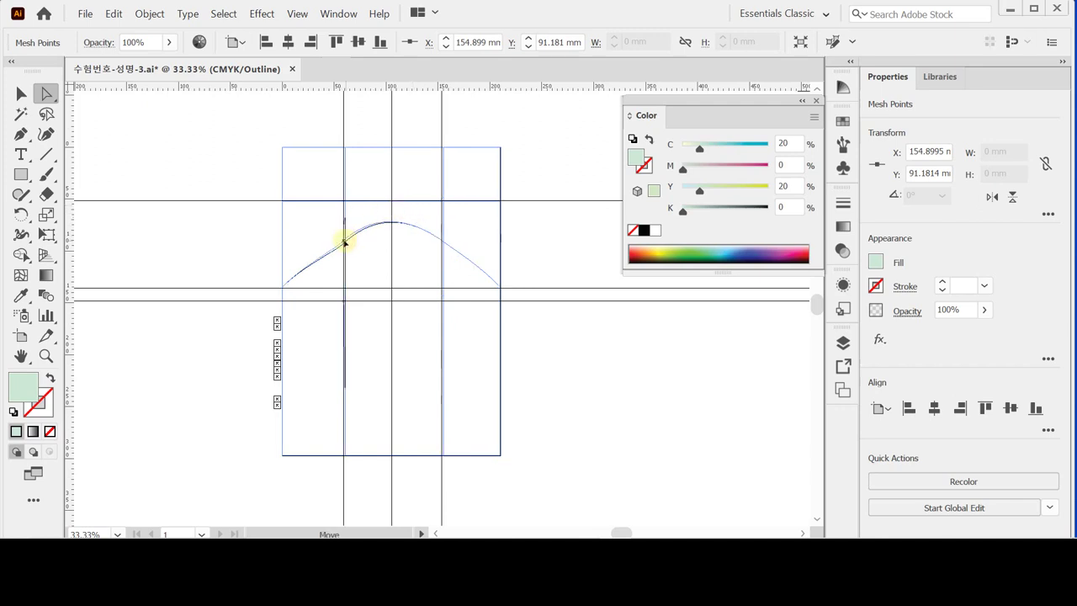
pyautogui.click(372, 214)
pyautogui.moveTo(373, 214); pyautogui.dragTo(381, 215)
pyautogui.press('ctrl')
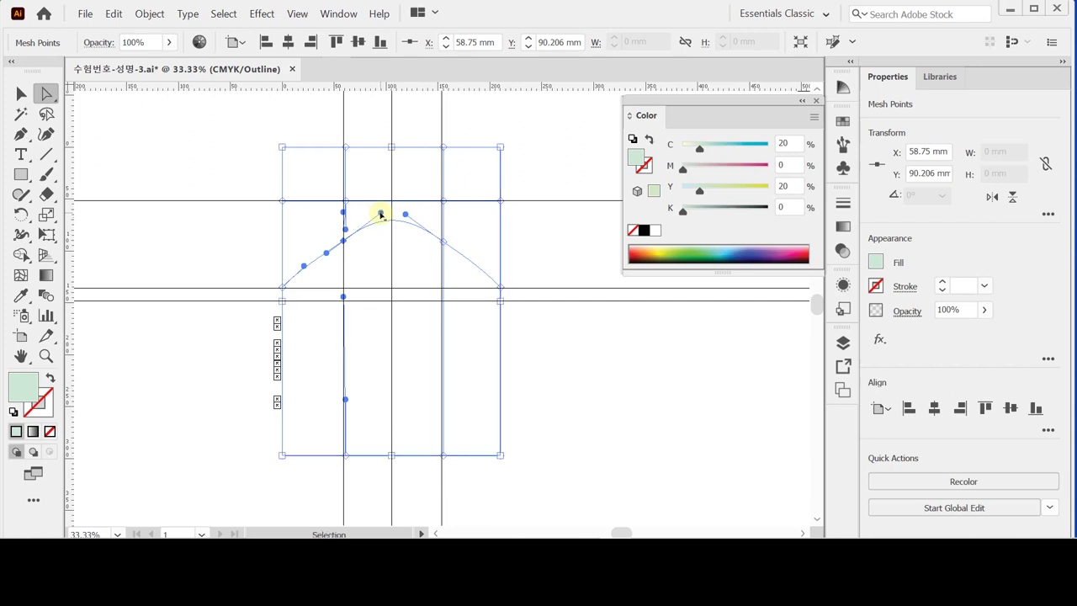
pyautogui.hotkey('ctrl', 'y')
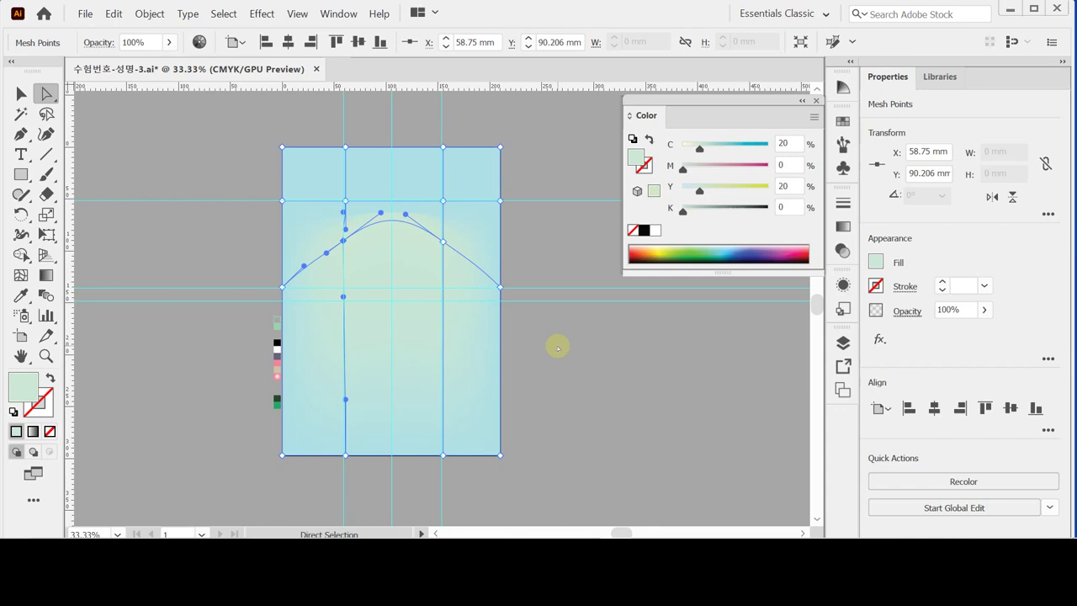
pyautogui.press('ctrl')
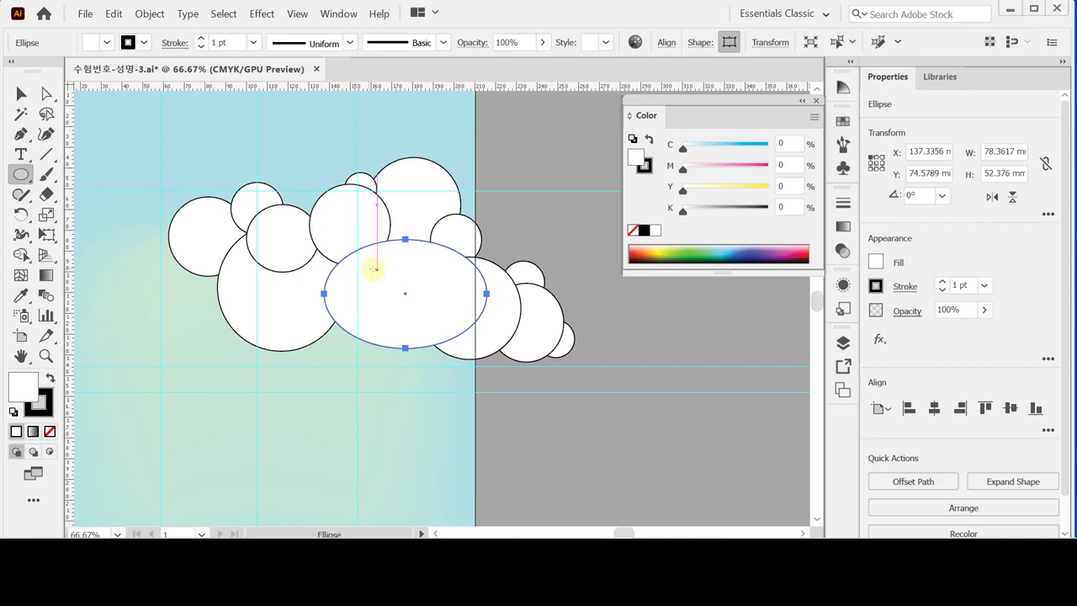
# - Select all the overlapping white circles and ellipses and unite them into a single cloud shape
pyautogui.press('ctrl')
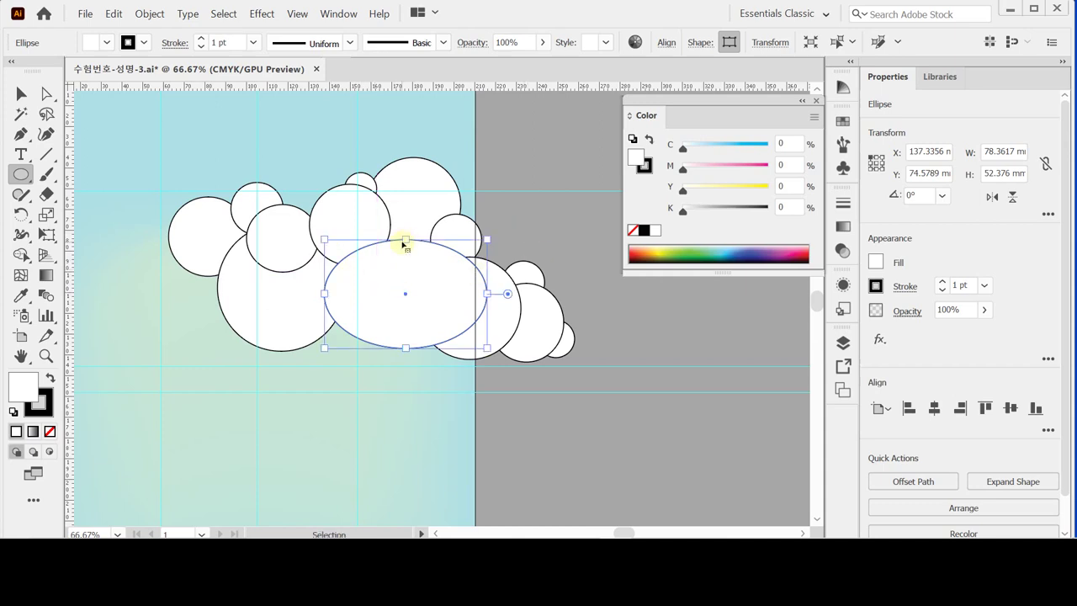
pyautogui.hotkey('ctrl', 'a')
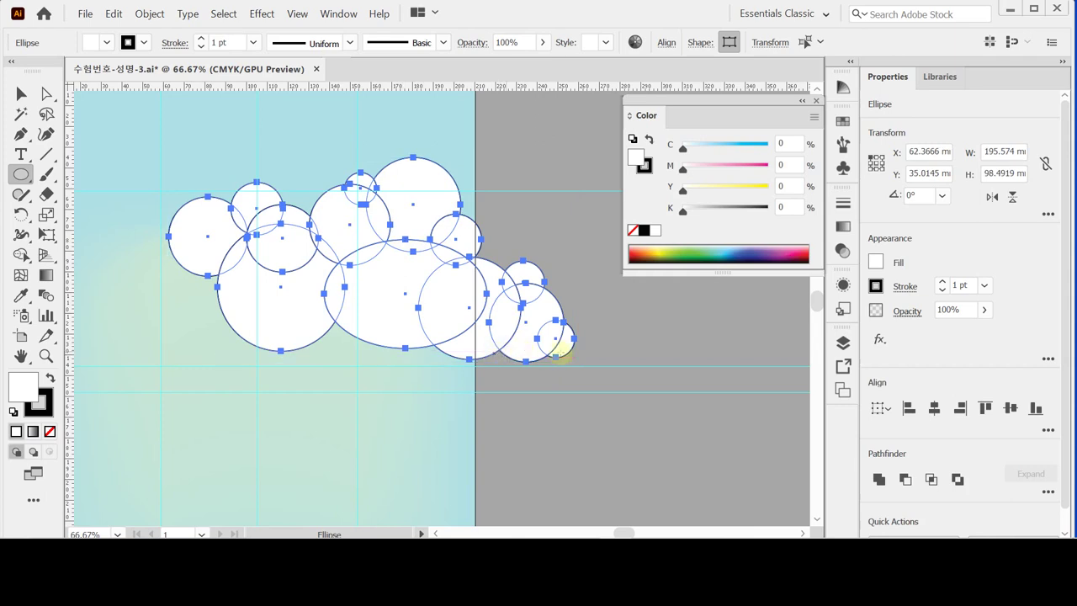
pyautogui.click(878, 479)
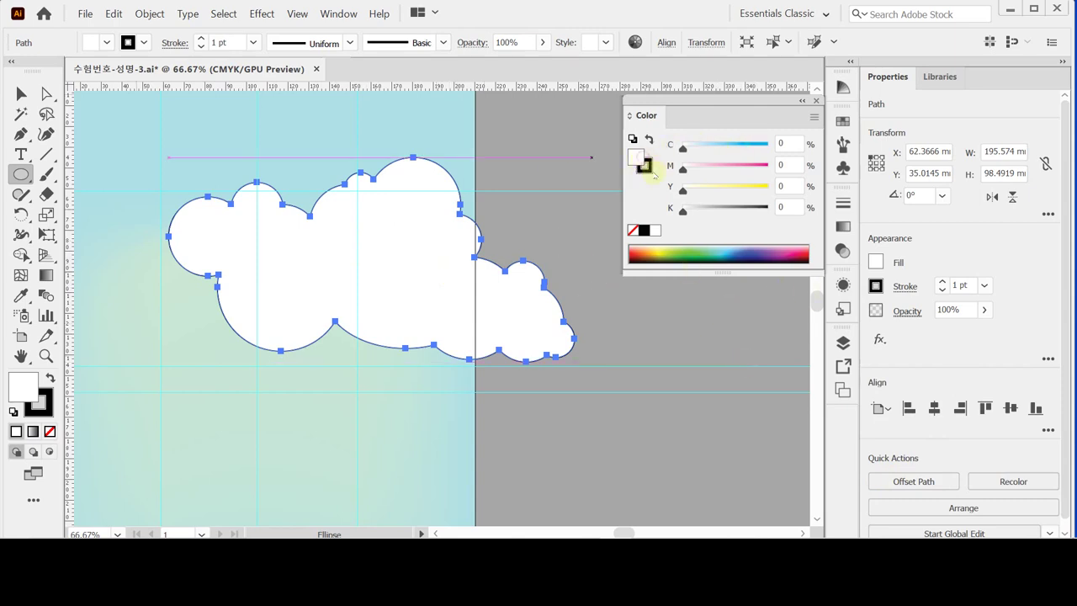
# - Remove the cloud's stroke and set its opacity to 70%
pyautogui.click(644, 168)
pyautogui.click(633, 230)
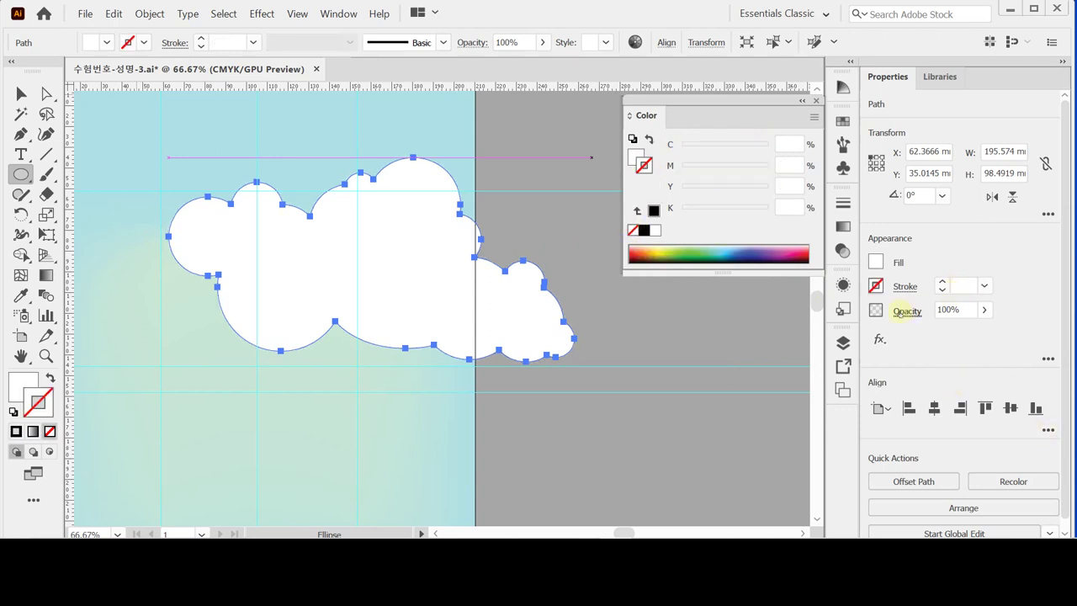
pyautogui.click(907, 310)
pyautogui.write('70')
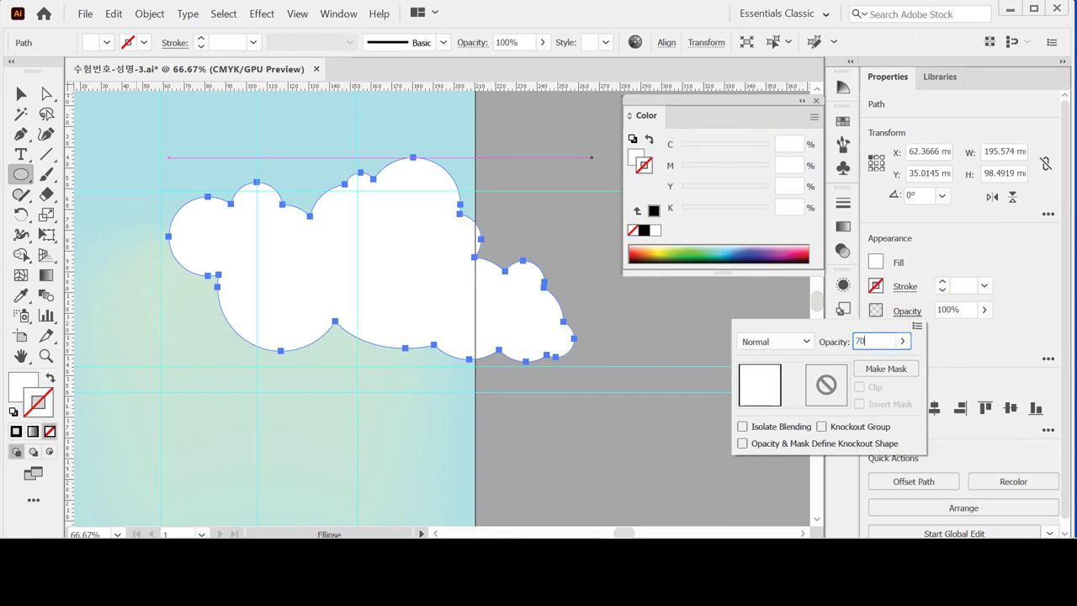
pyautogui.press('Return')
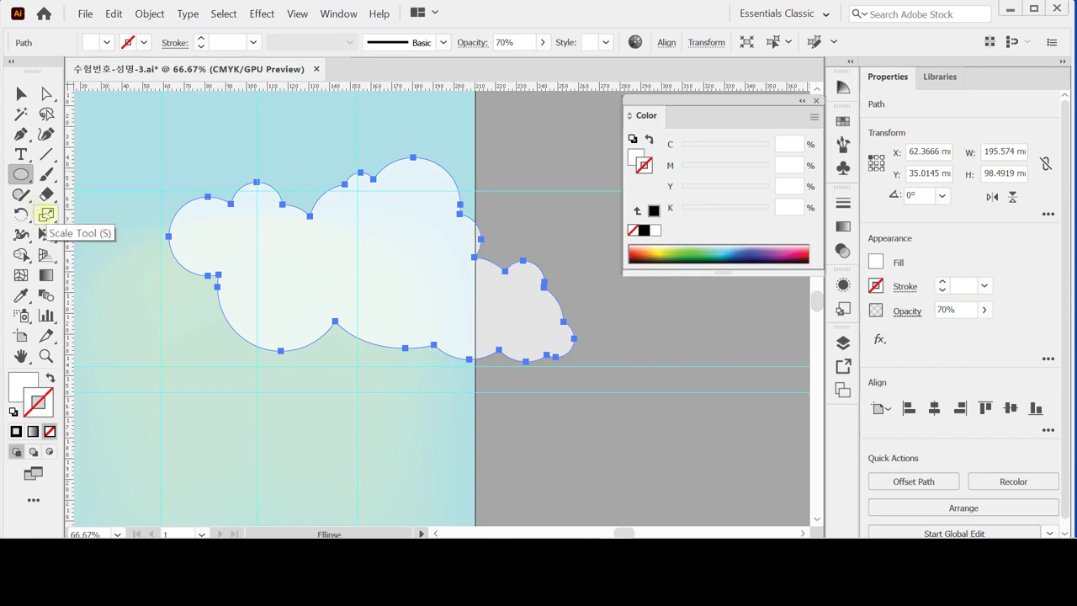
# - Create a copy of the cloud scaled uniformly to 130%
pyautogui.doubleClick(45, 215)
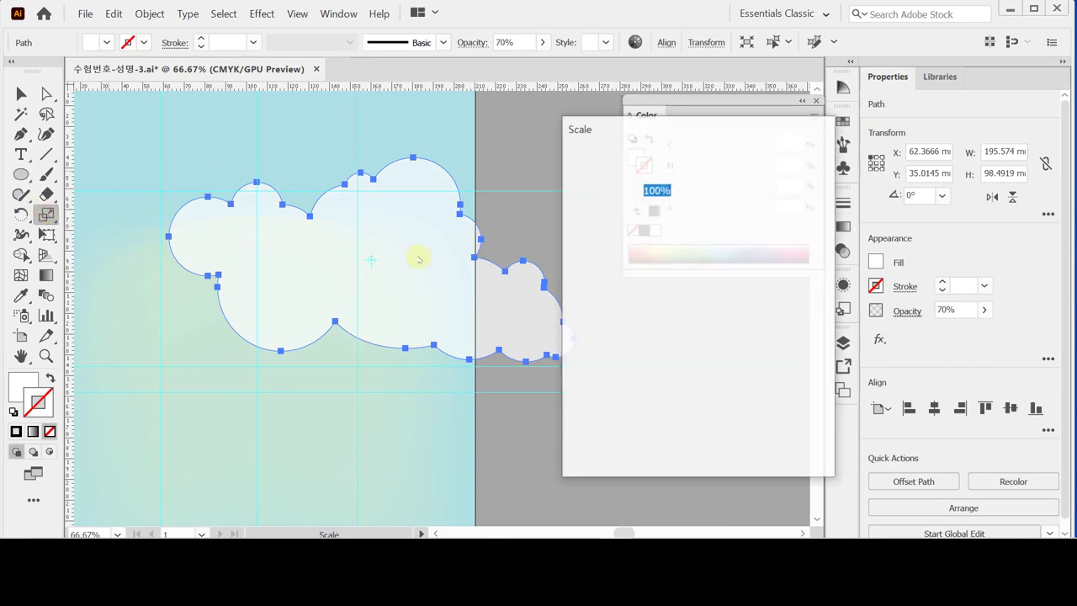
pyautogui.write('130')
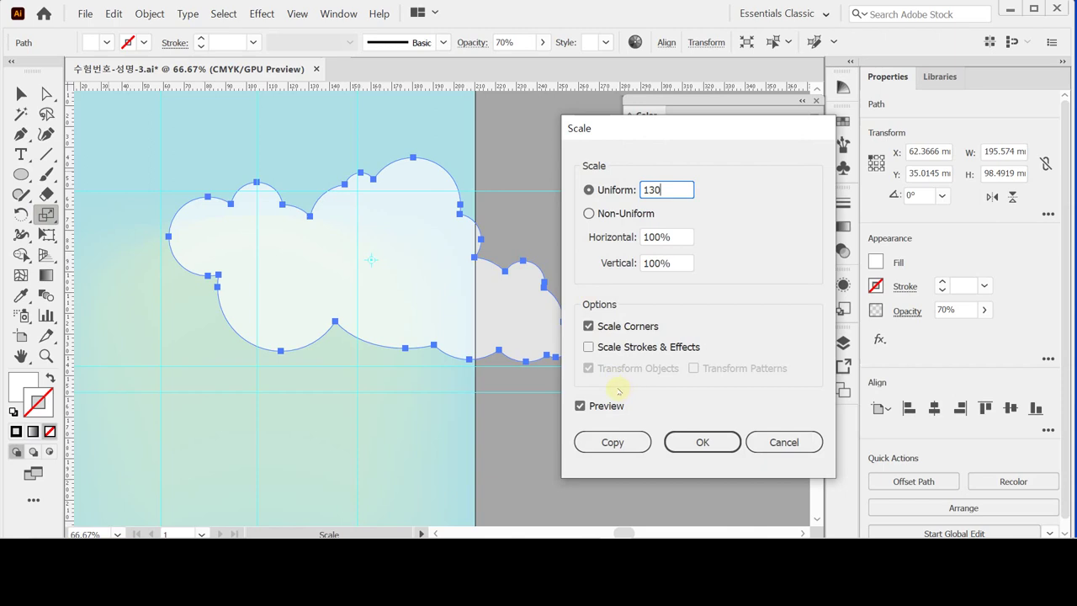
pyautogui.click(612, 442)
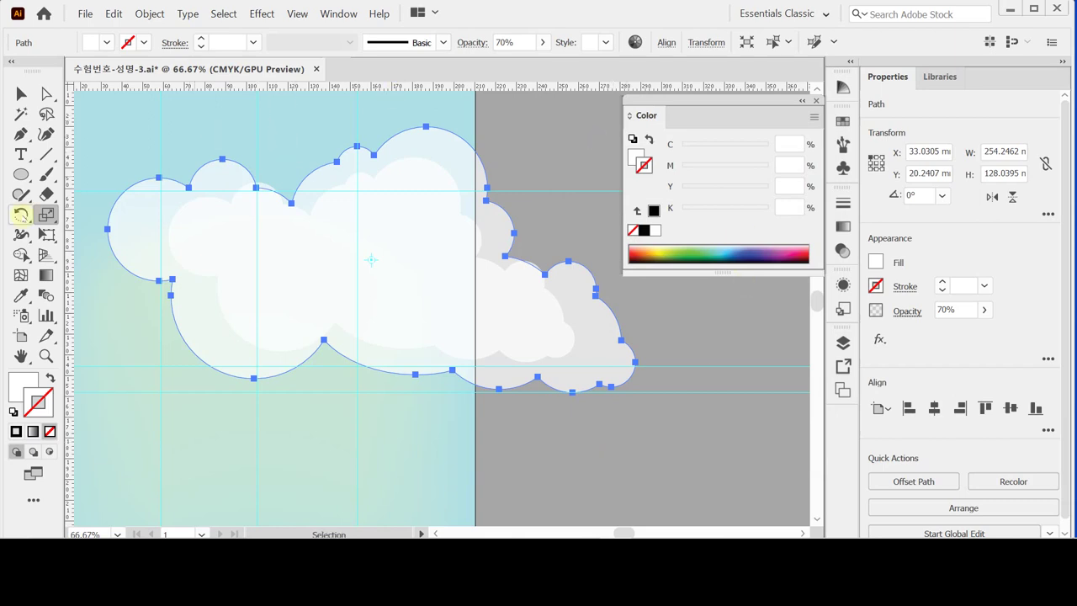
# - Rotate the enlarged cloud copy by 20° and place it across the artboard's left edge
pyautogui.doubleClick(21, 213)
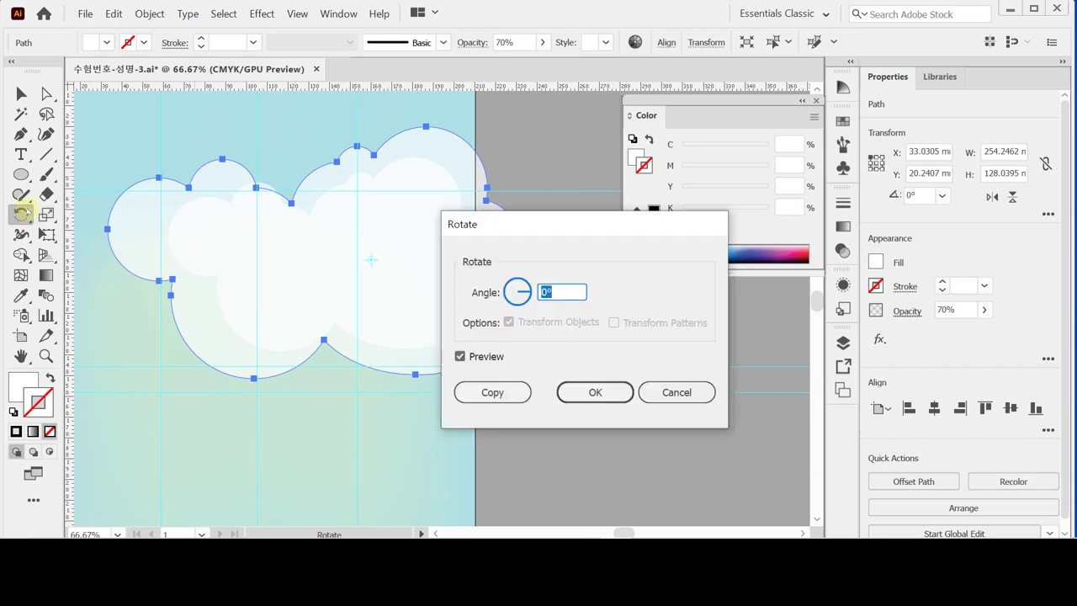
pyautogui.write('20')
pyautogui.press('Return')
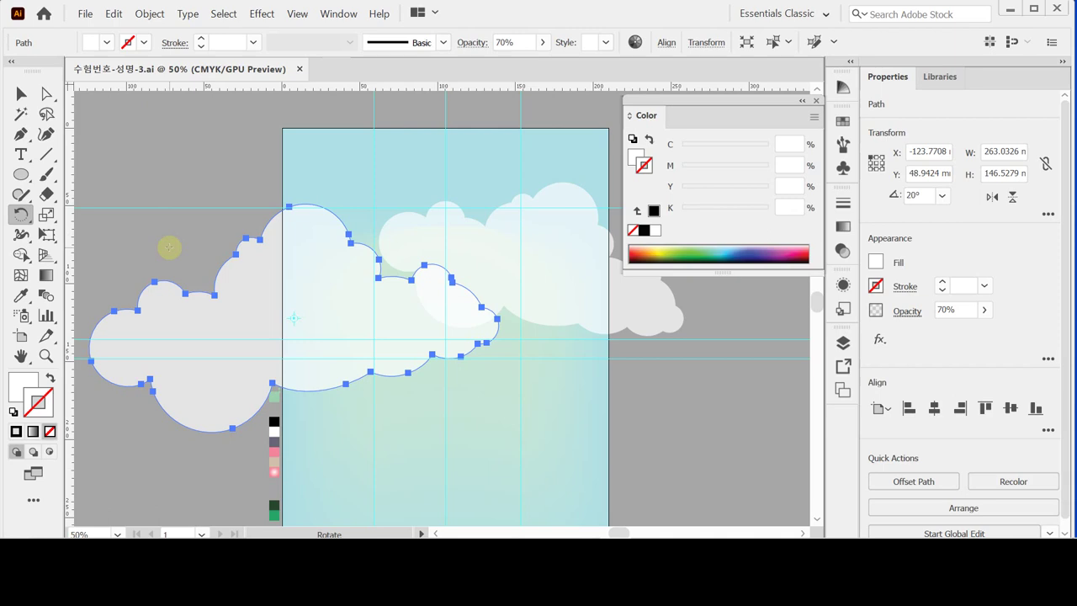
# - Unite the group of yellow ellipses near the artboard's upper-right corner into one small cloud shape
pyautogui.hotkey('ctrl', 'z')
pyautogui.hotkey('ctrl', 'z')
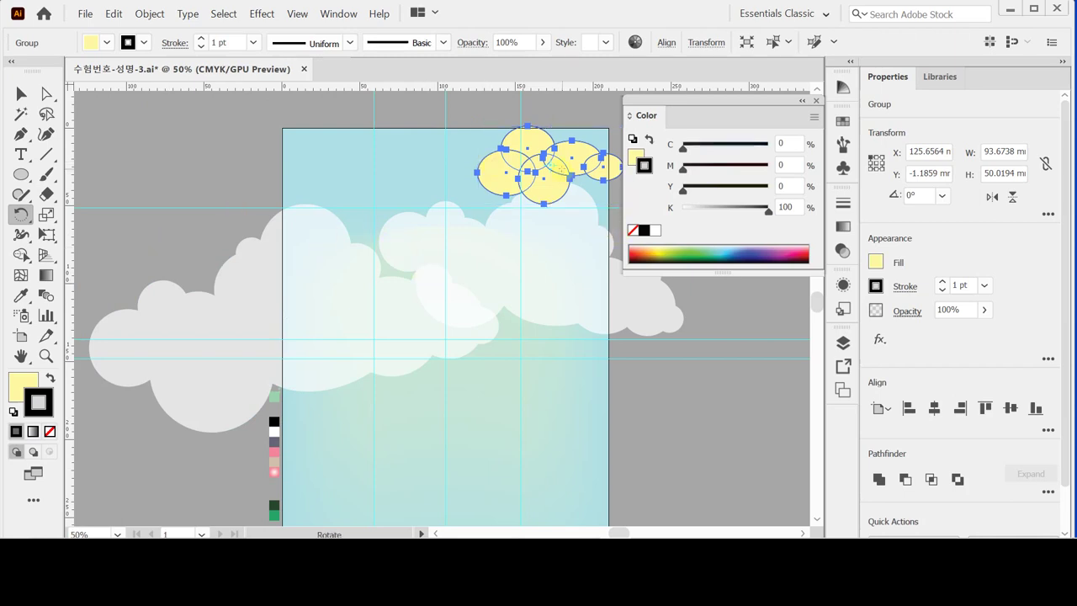
pyautogui.hotkey('ctrl', '=')
pyautogui.scroll(-3, 545, 196)
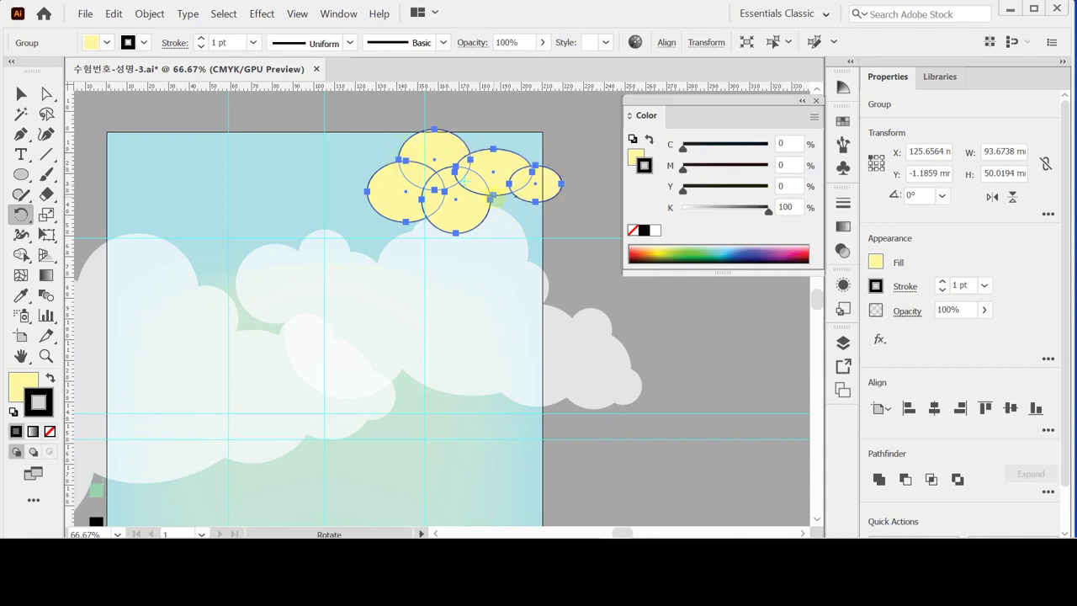
pyautogui.click(879, 480)
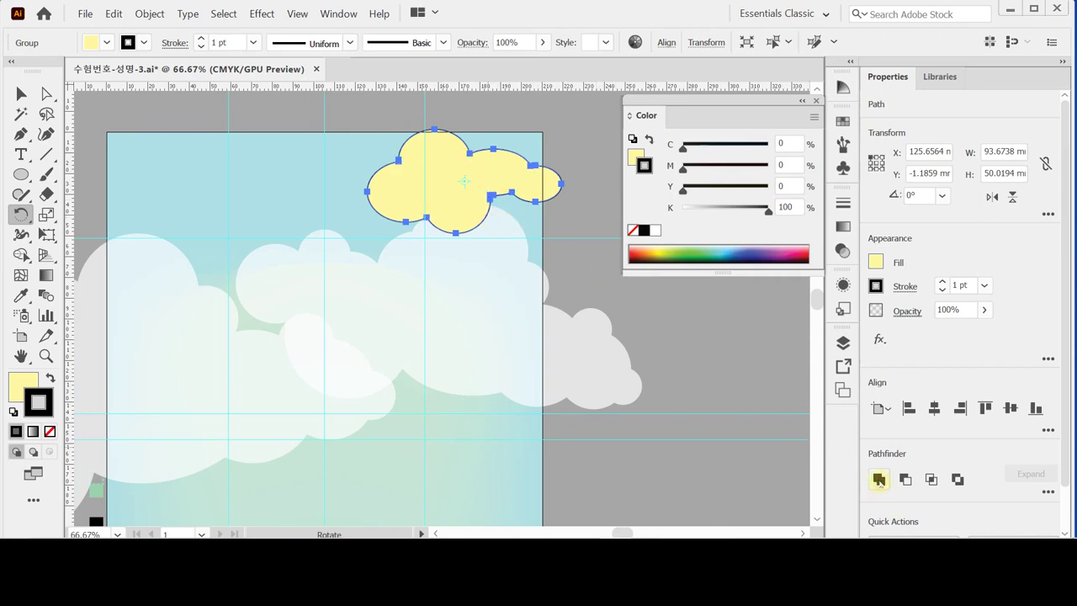
# - Give the small upper cloud no stroke, a white fill and 40% opacity, and save the document
pyautogui.click(633, 229)
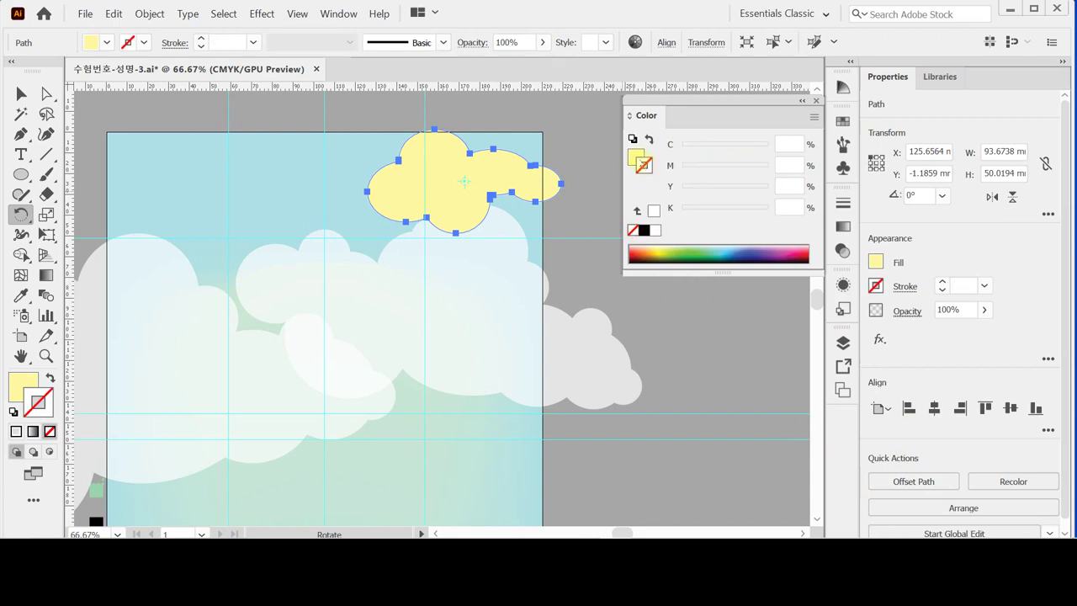
pyautogui.click(654, 230)
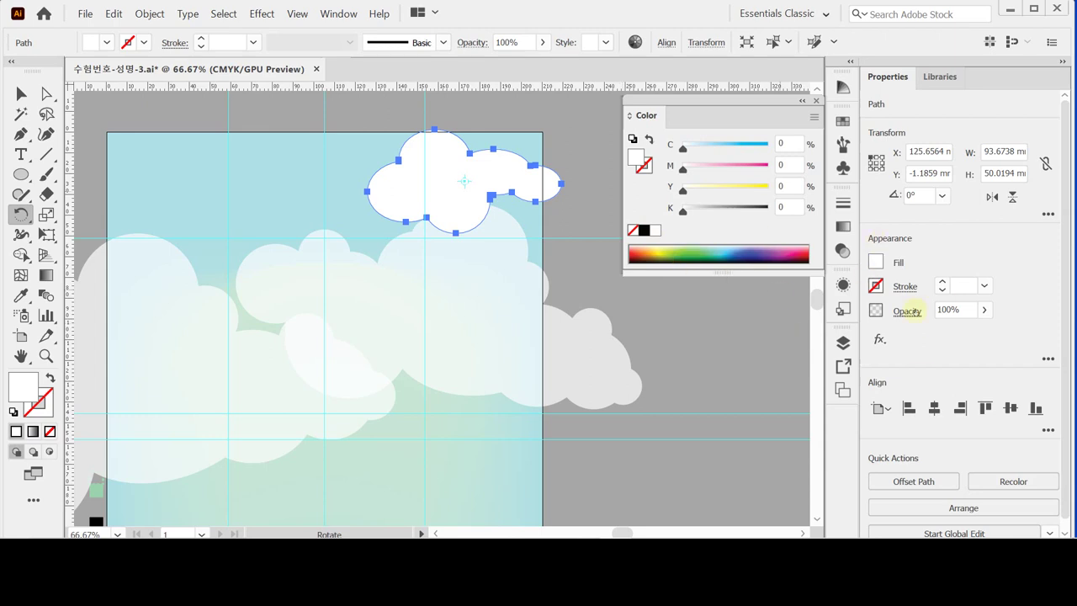
pyautogui.click(906, 311)
pyautogui.write('40')
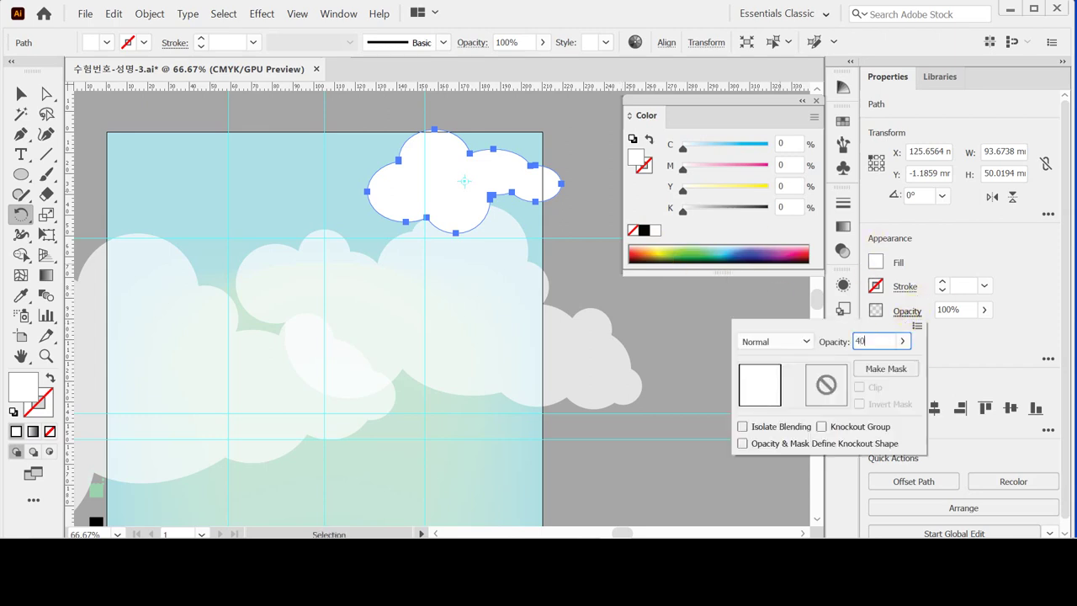
pyautogui.press('Return')
pyautogui.click(589, 261)
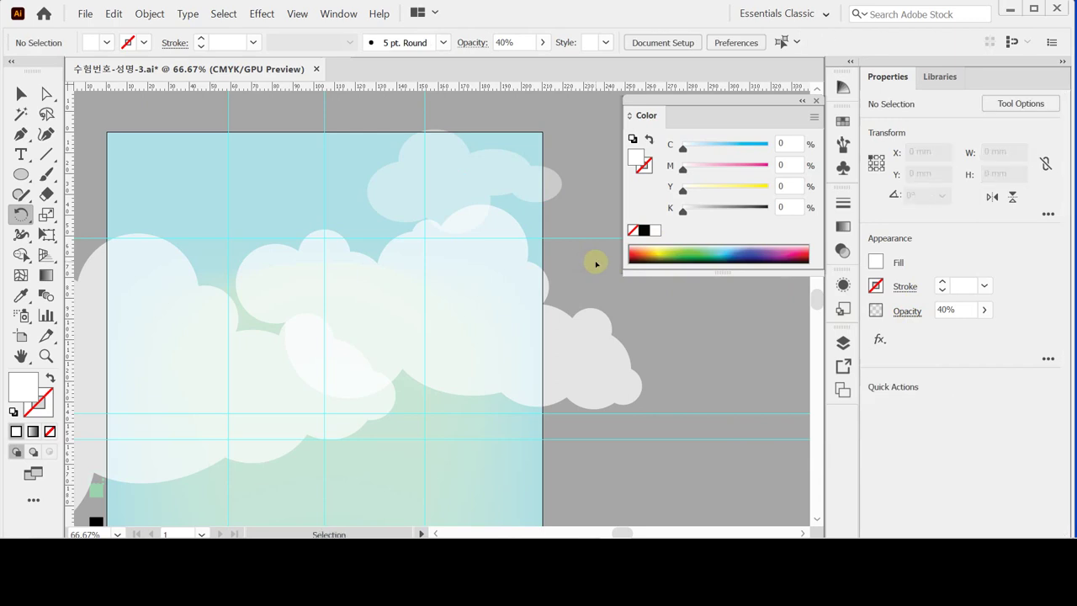
pyautogui.hotkey('ctrl', 's')
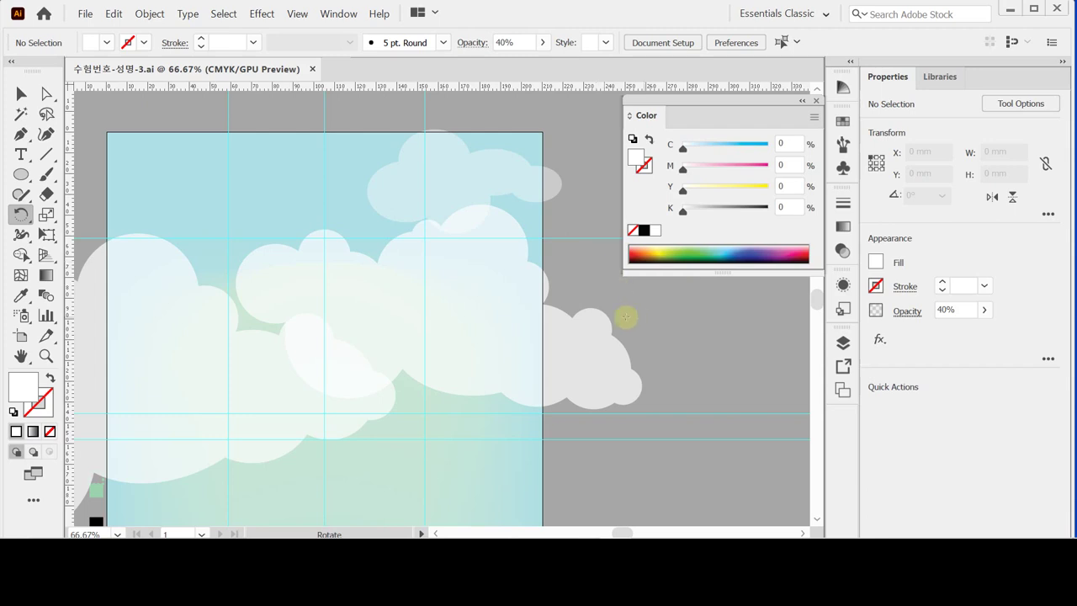
# - Draw an unfilled S-shaped Pen curve about 180 × 204 mm across the upper artboard with a 3 pt orange stroke (M 40%, Y 80%)
pyautogui.scroll(-1, 547, 288)
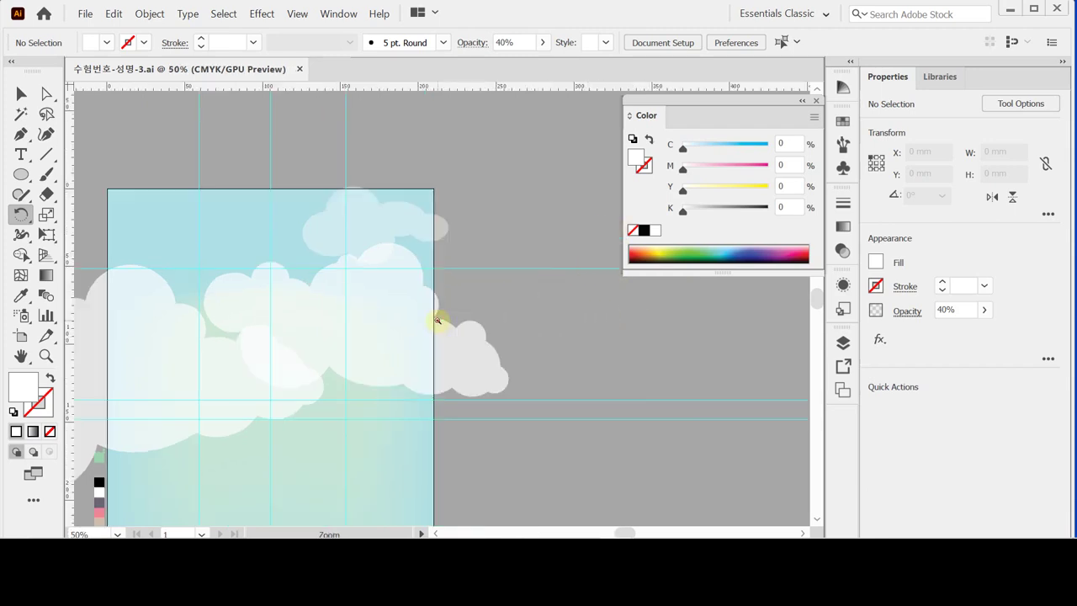
pyautogui.scroll(-1, 437, 322)
pyautogui.moveTo(396, 320); pyautogui.dragTo(420, 266)
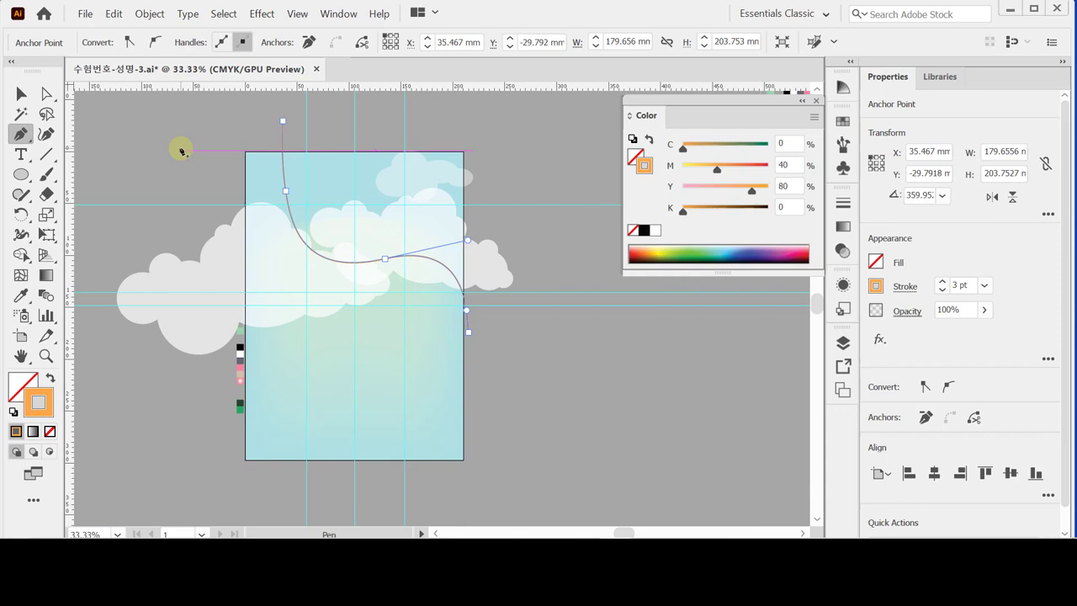
# - Draw a second, wider unfilled wavy curve about 274 × 162 mm crossing the orange one, with a 1 pt white stroke
pyautogui.press('ctrl')
pyautogui.press('alt')
pyautogui.hotkey('ctrl', 'z')
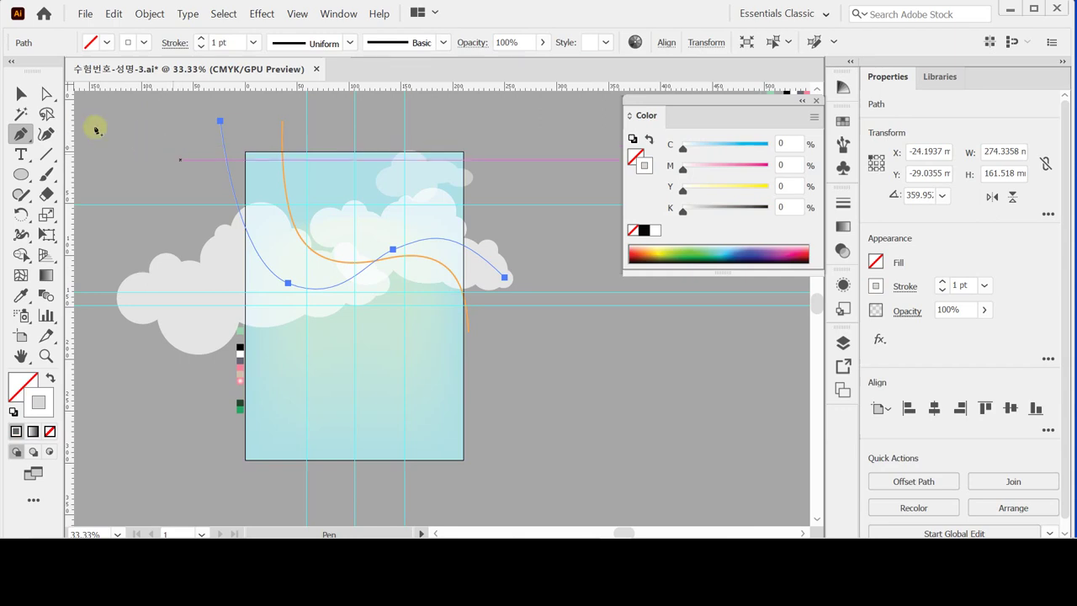
# - Select the white and orange curves together and make a blend between them
pyautogui.click(21, 94)
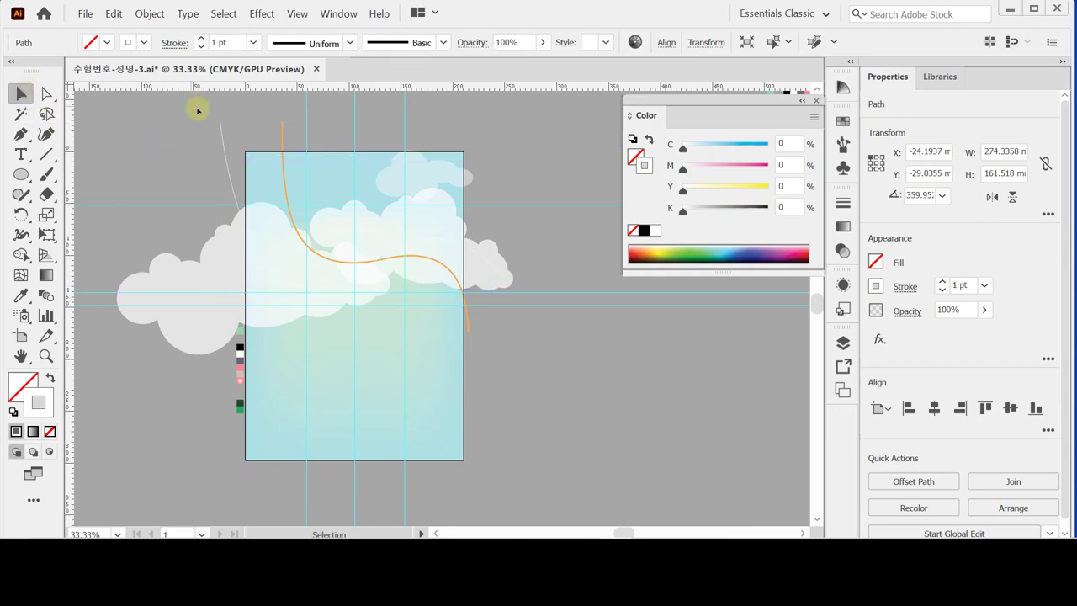
pyautogui.keyDown('shift'); pyautogui.click(283, 132); pyautogui.keyUp('shift')
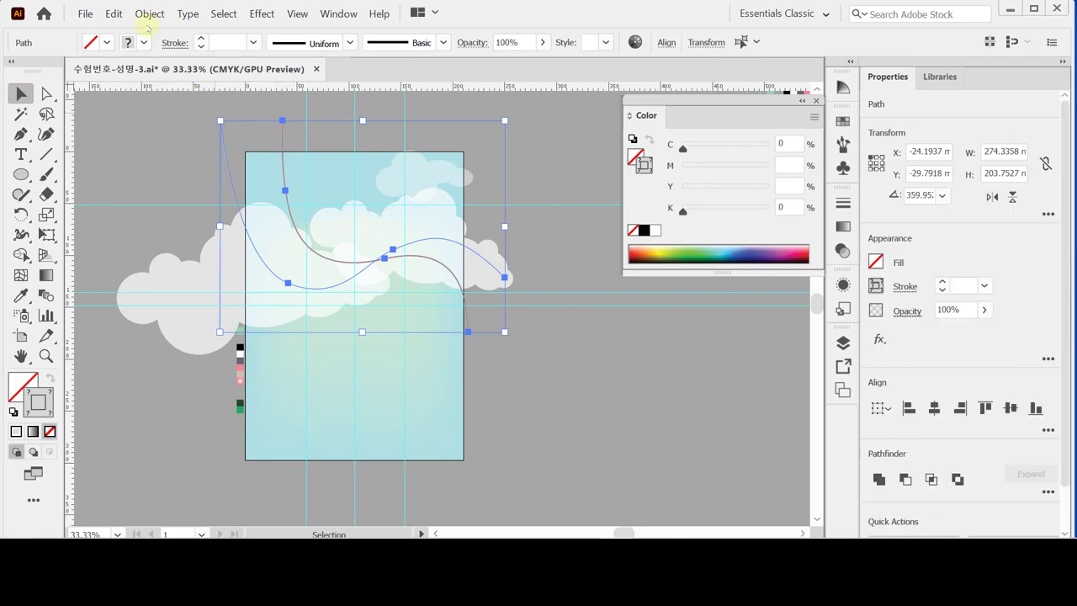
pyautogui.click(149, 13)
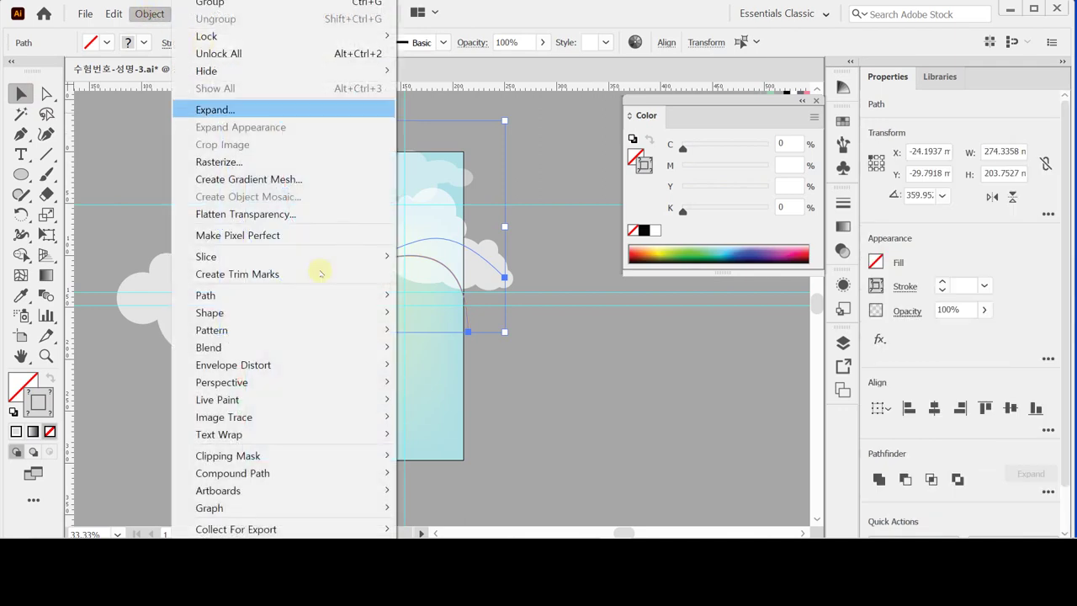
pyautogui.moveTo(373, 347)
pyautogui.click(430, 347)
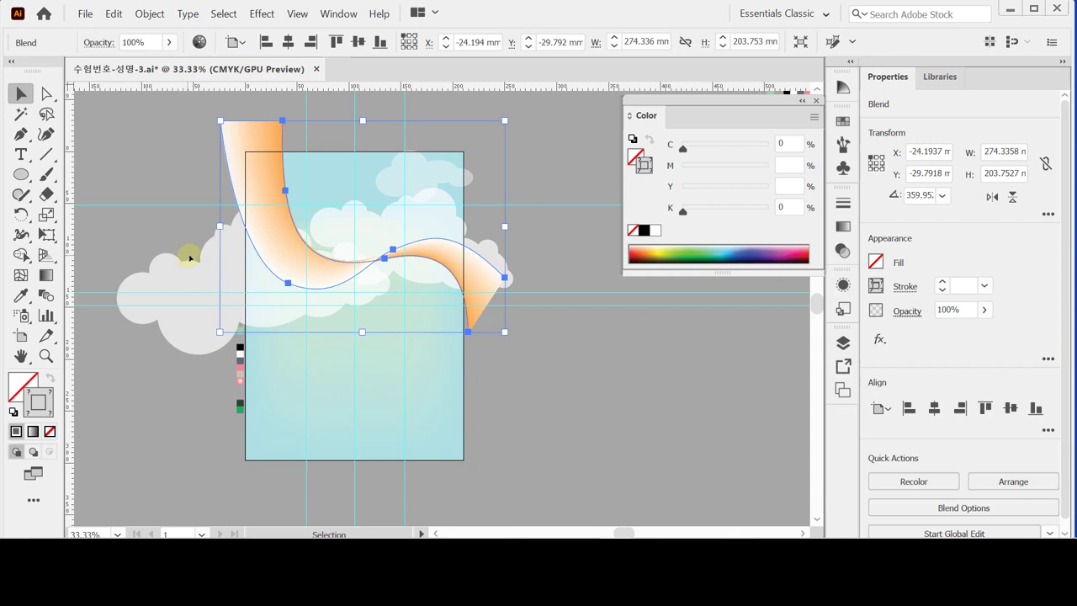
# - Set the orange-to-white ribbon blend's spacing to Specified Steps with 15 steps and deselect it
pyautogui.click(149, 14)
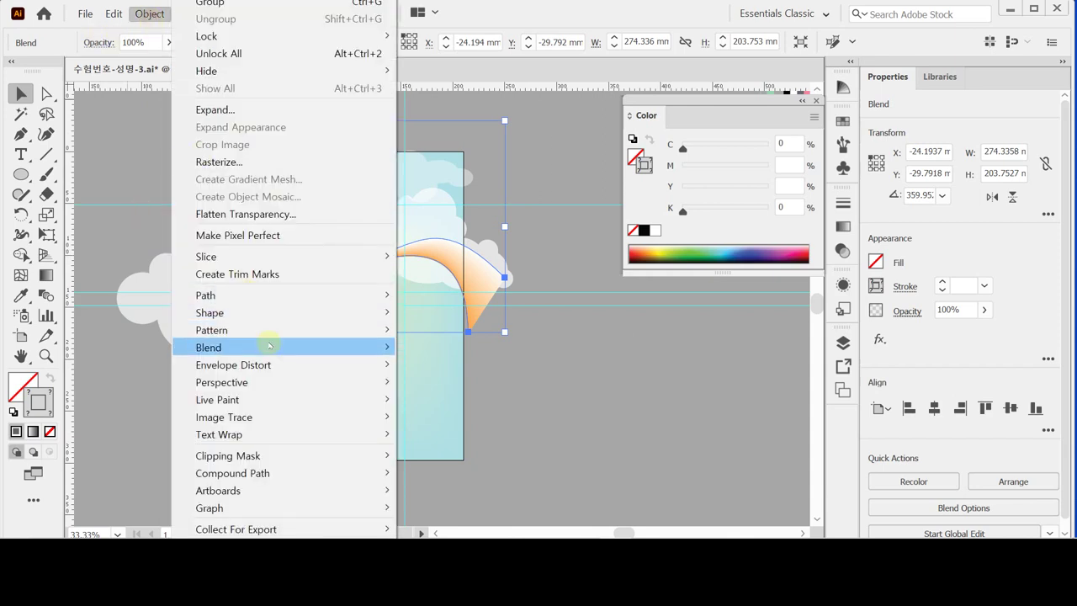
pyautogui.moveTo(270, 346)
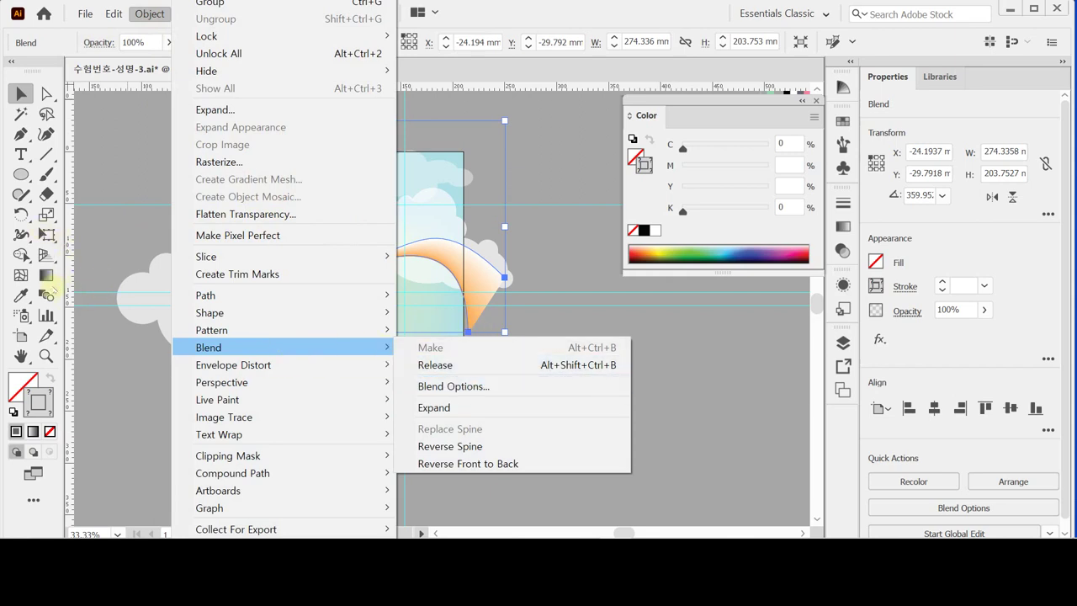
pyautogui.click(47, 294)
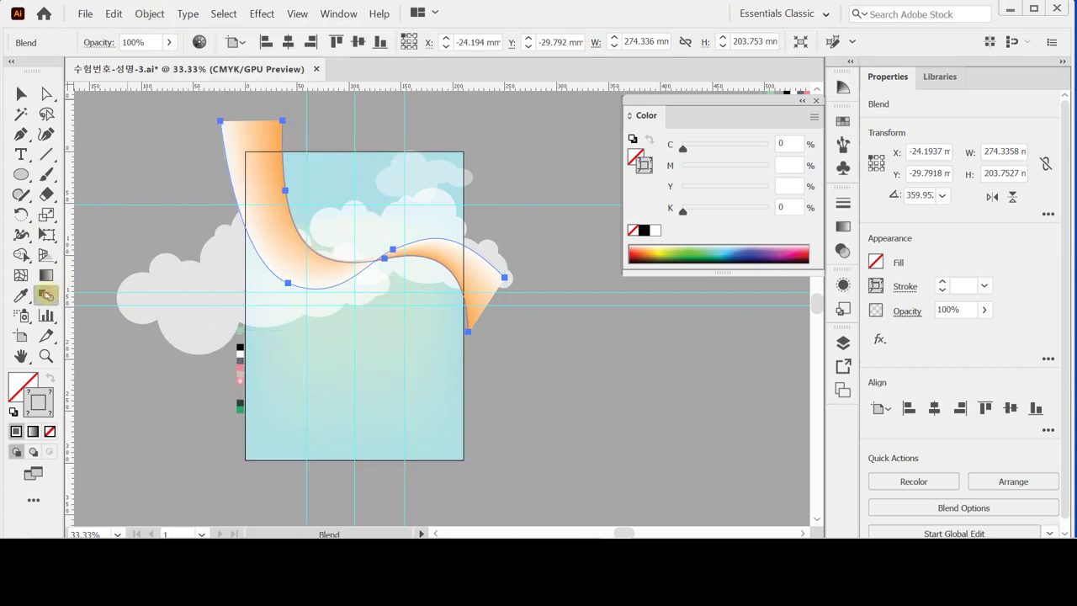
pyautogui.doubleClick(47, 294)
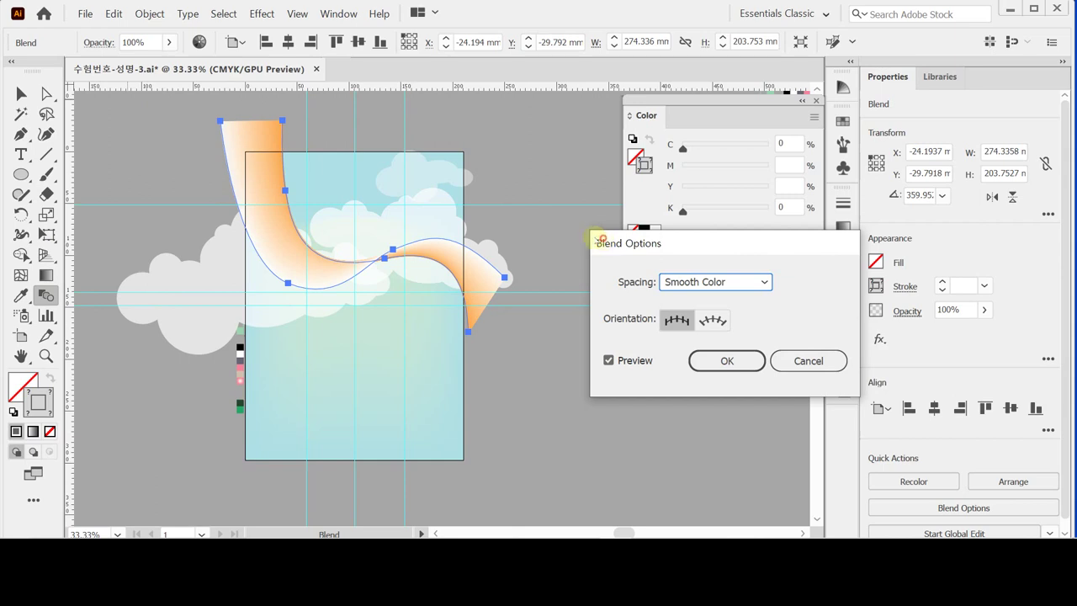
pyautogui.moveTo(603, 242); pyautogui.dragTo(545, 247)
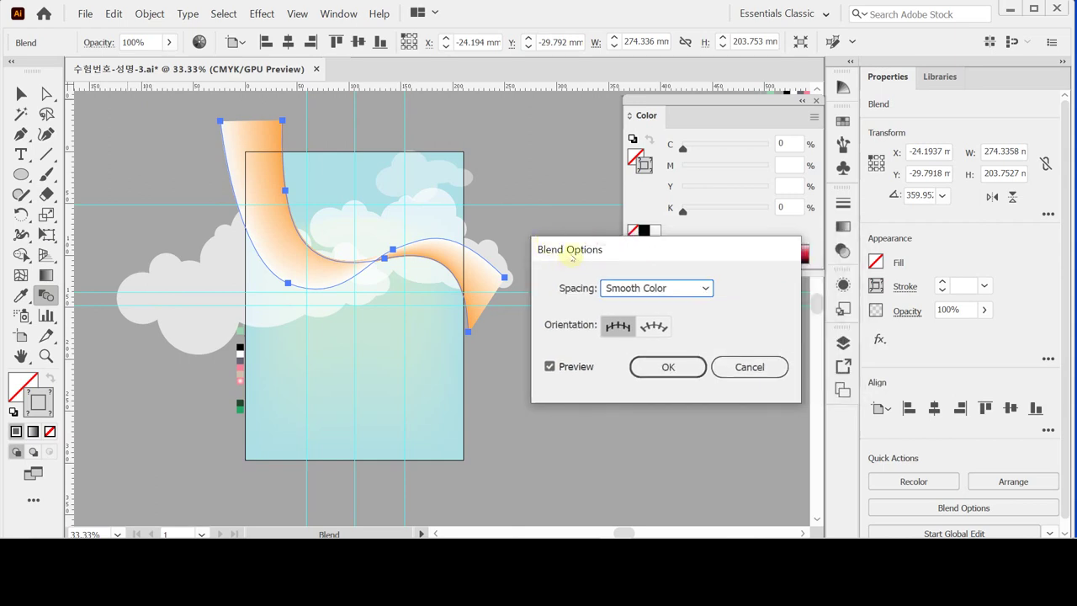
pyautogui.click(685, 289)
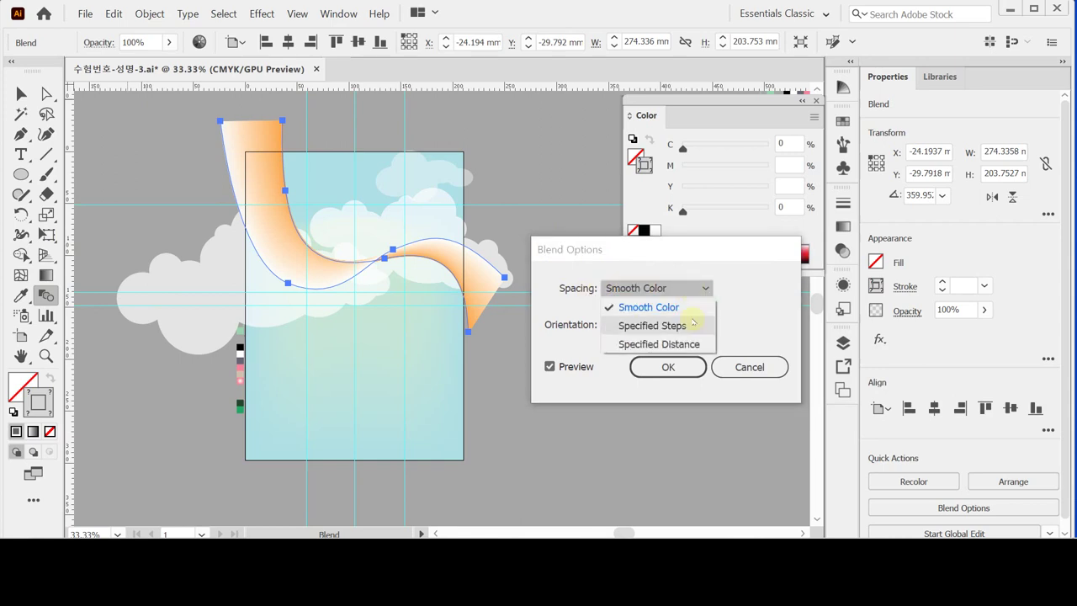
pyautogui.click(692, 326)
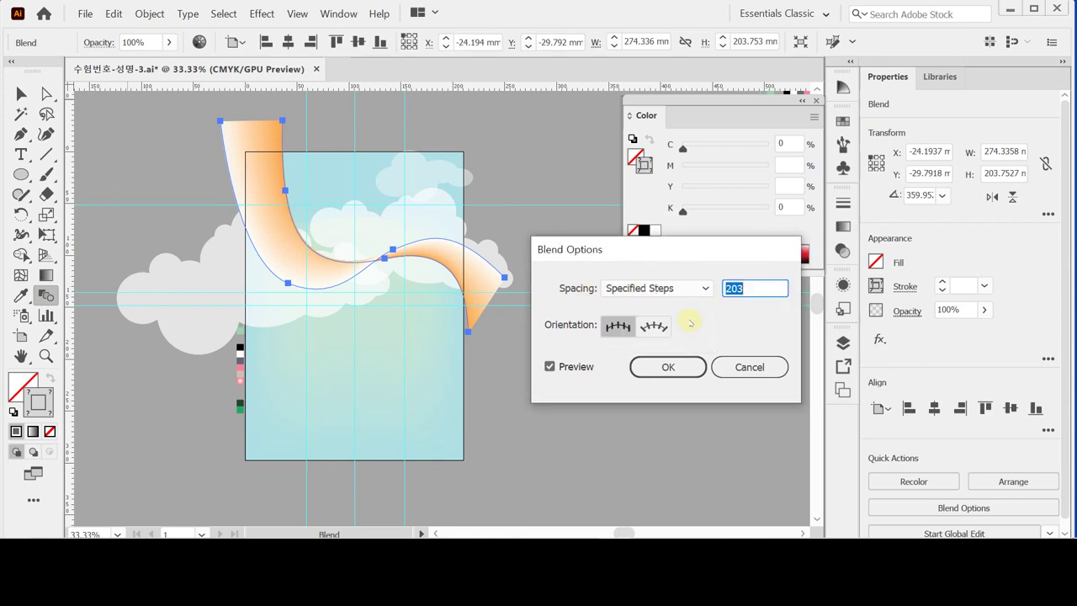
pyautogui.write('15')
pyautogui.click(688, 323)
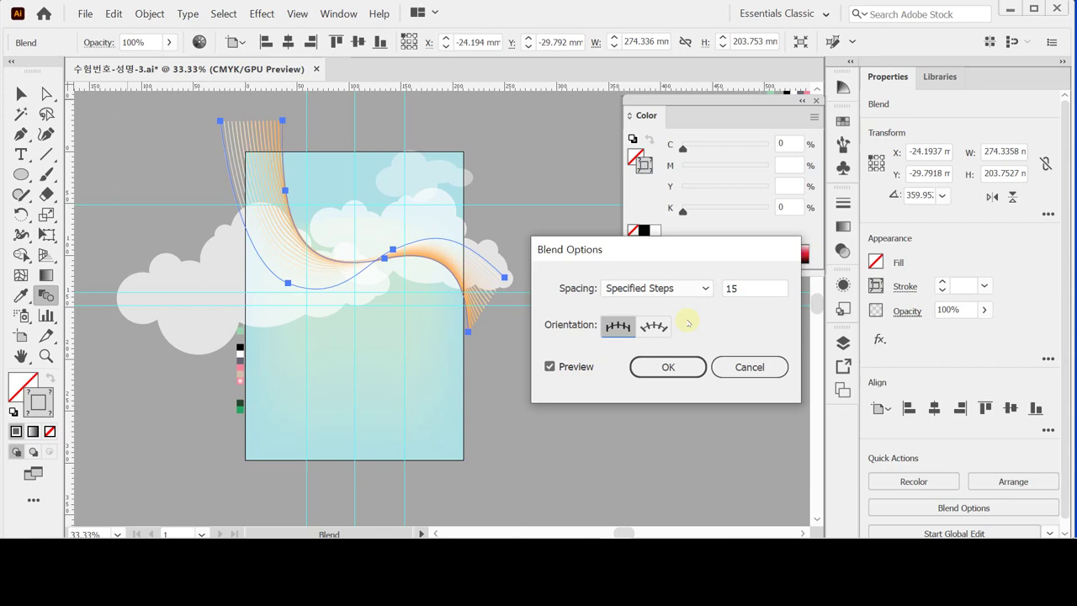
pyautogui.press('Return')
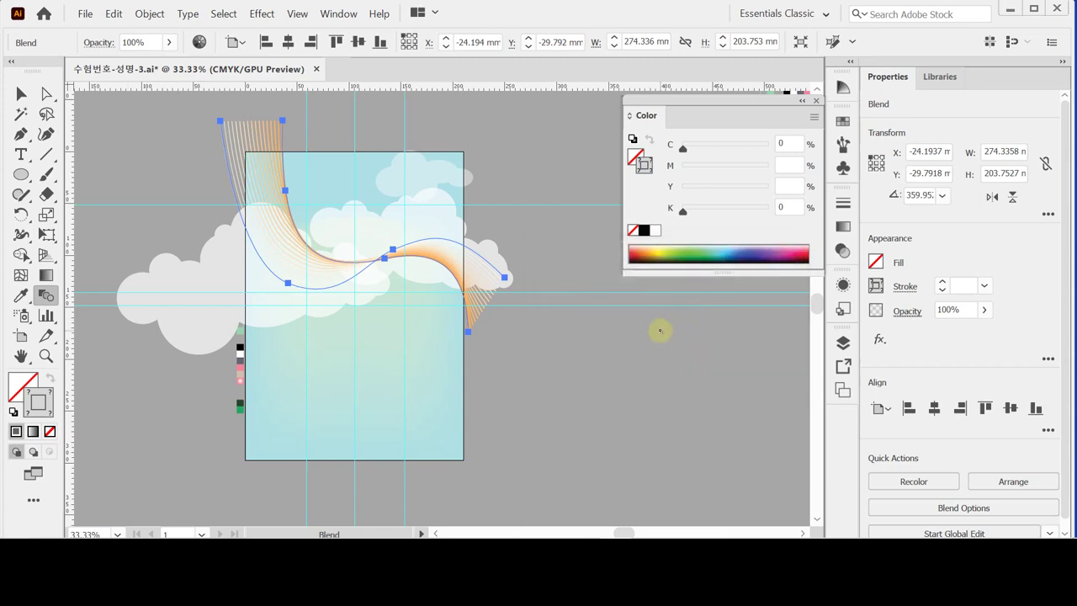
pyautogui.press('v')
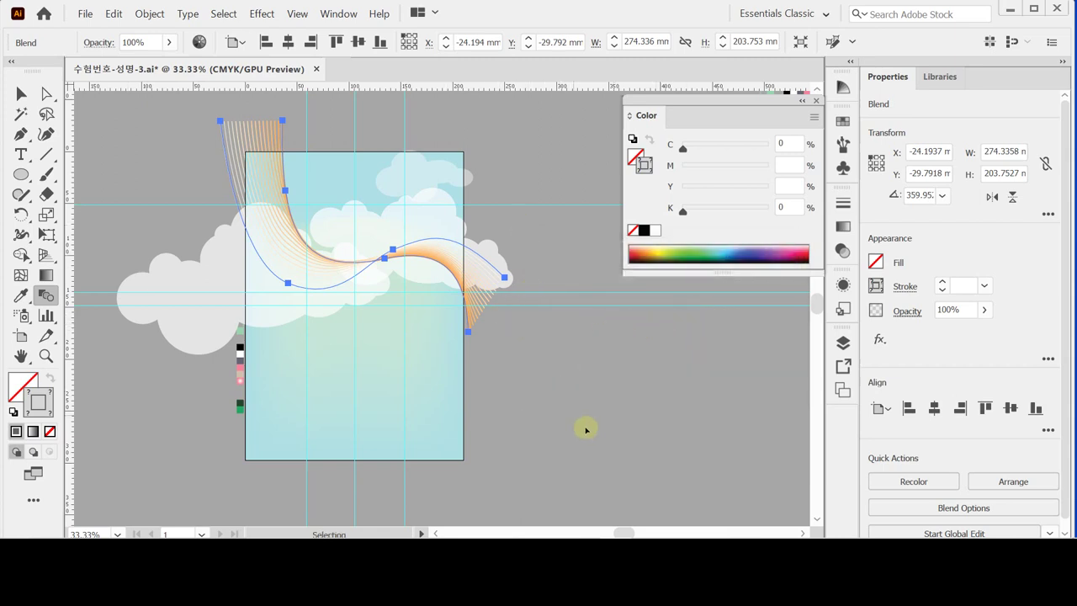
pyautogui.click(561, 381)
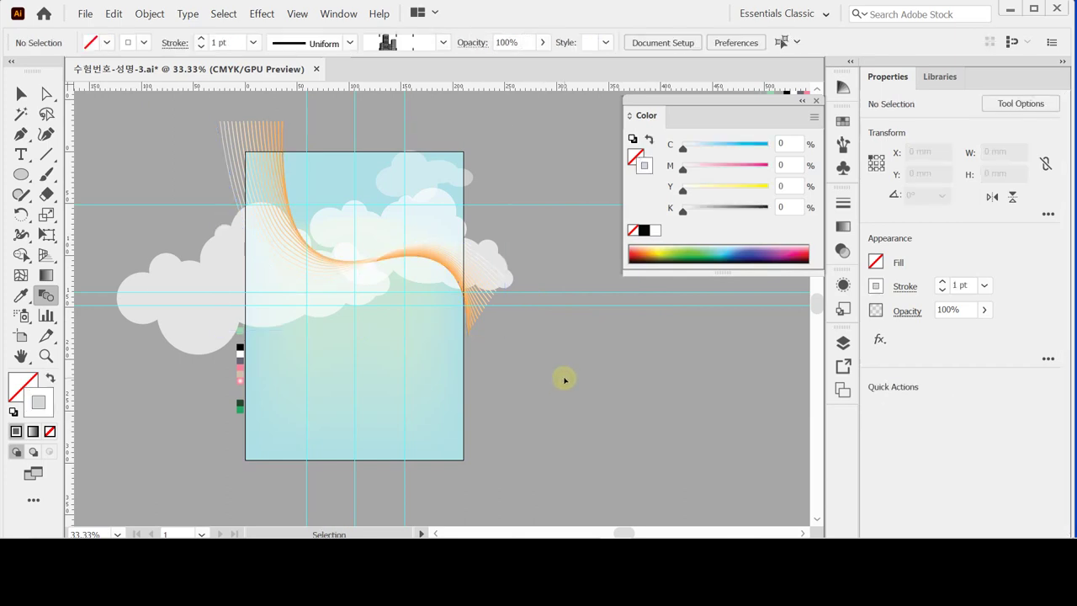
pyautogui.press('w')
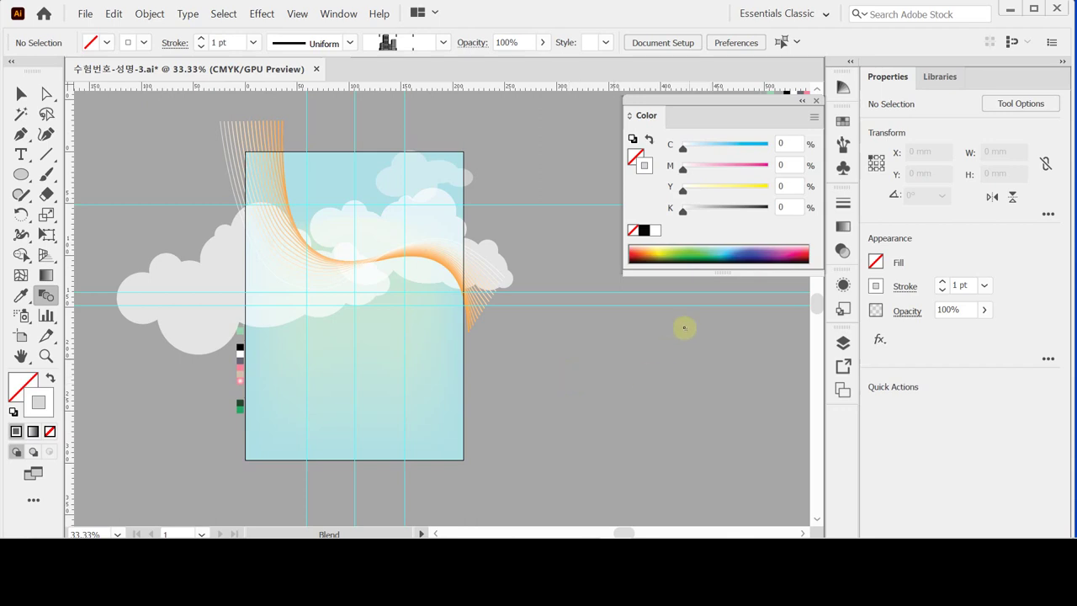
# - Load the City brush from the decorative Elegant Curl & Floral Brush Set into the document's brushes and close the library
pyautogui.doubleClick(640, 116)
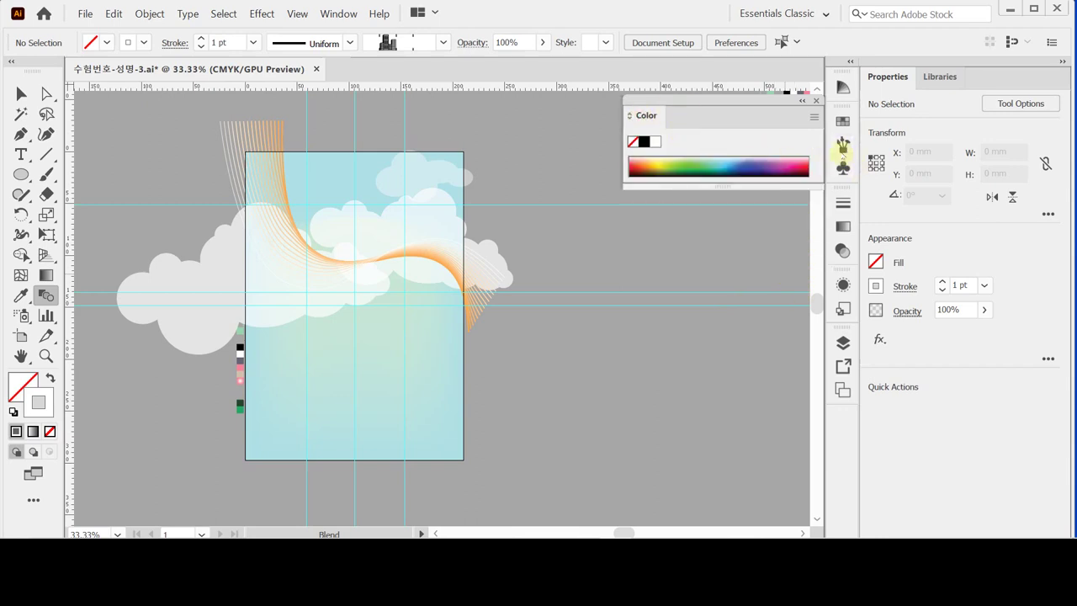
pyautogui.click(443, 42)
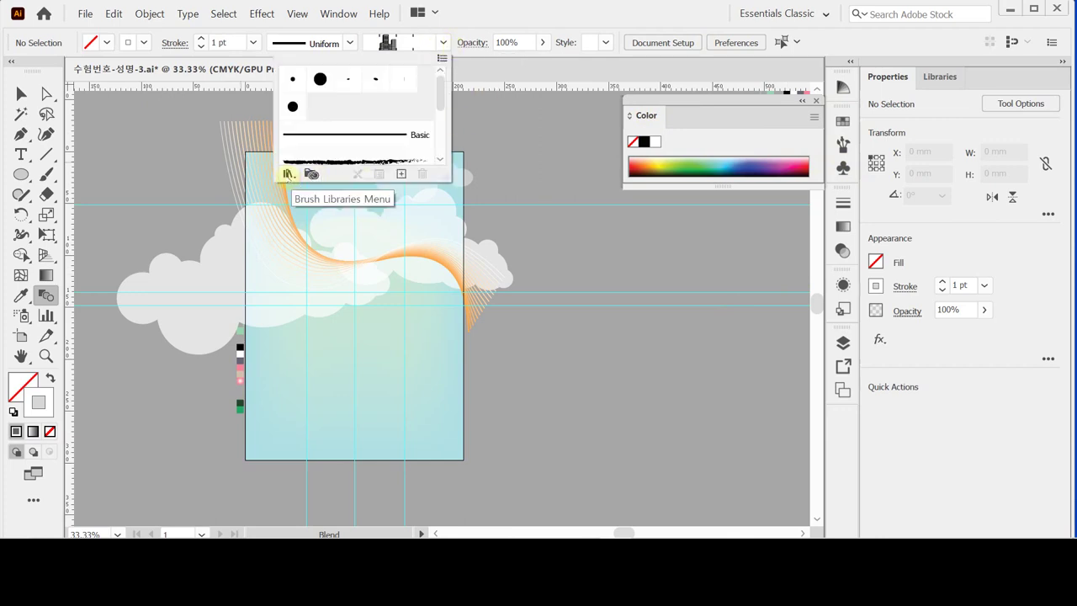
pyautogui.click(288, 175)
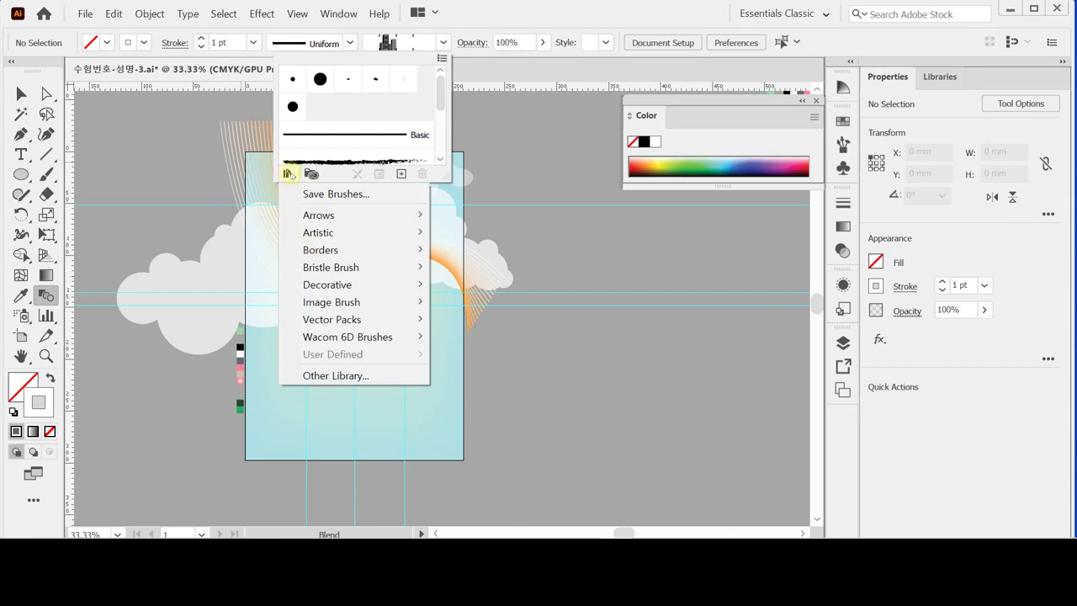
pyautogui.moveTo(379, 285)
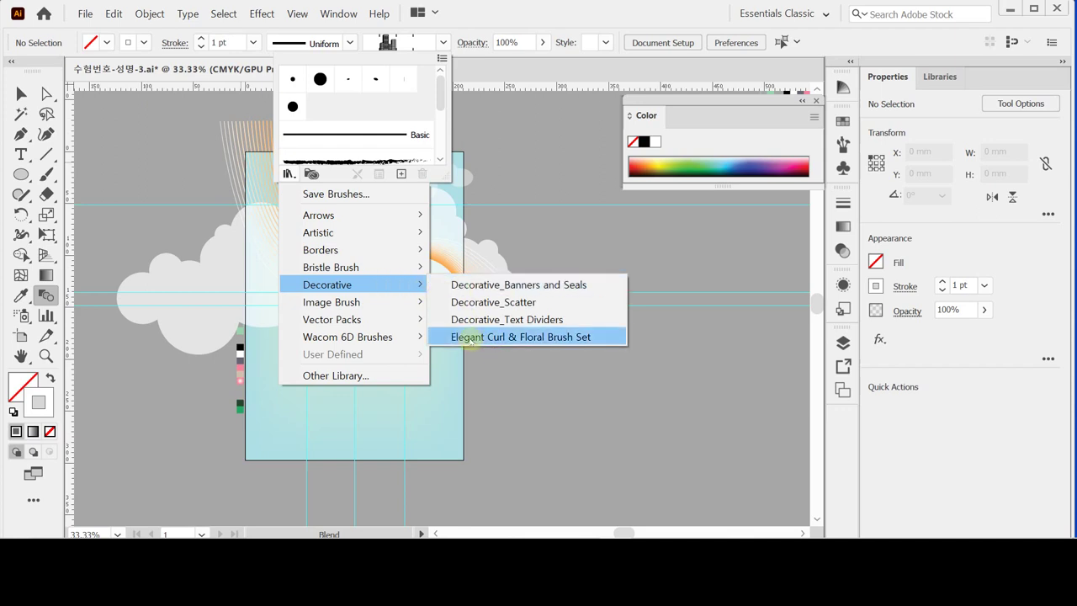
pyautogui.click(530, 336)
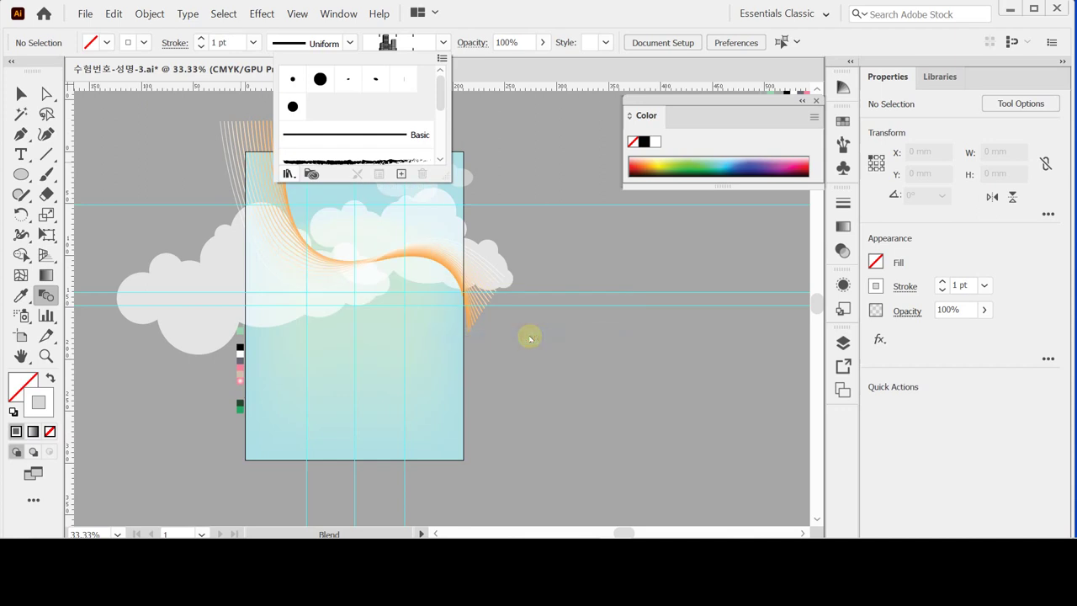
pyautogui.click(564, 434)
pyautogui.moveTo(575, 340); pyautogui.dragTo(580, 441)
pyautogui.scroll(-2, 601, 362)
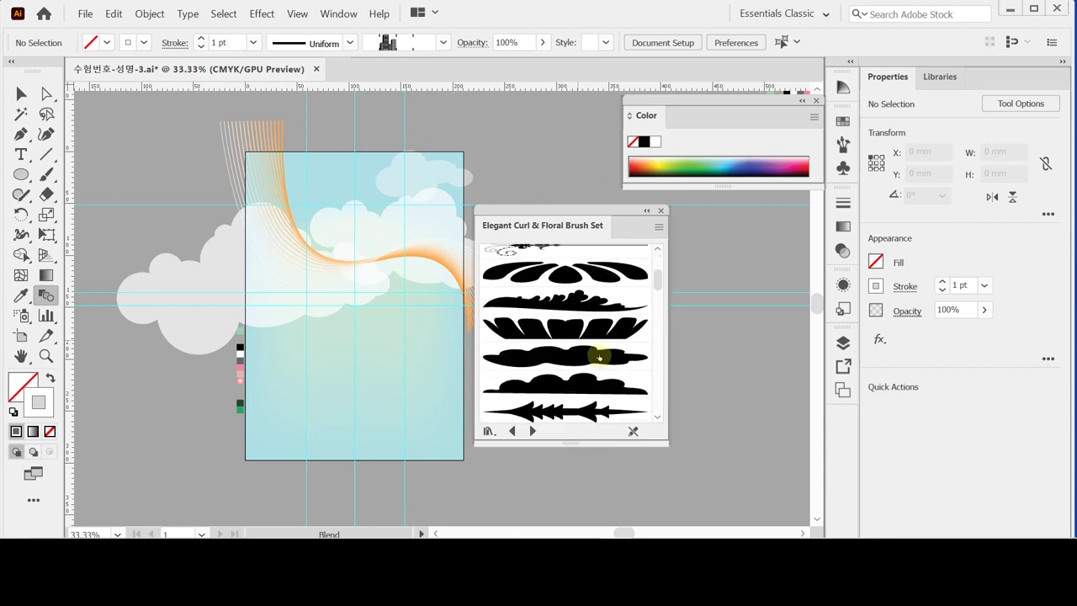
pyautogui.scroll(-5, 602, 362)
pyautogui.scroll(-5, 600, 358)
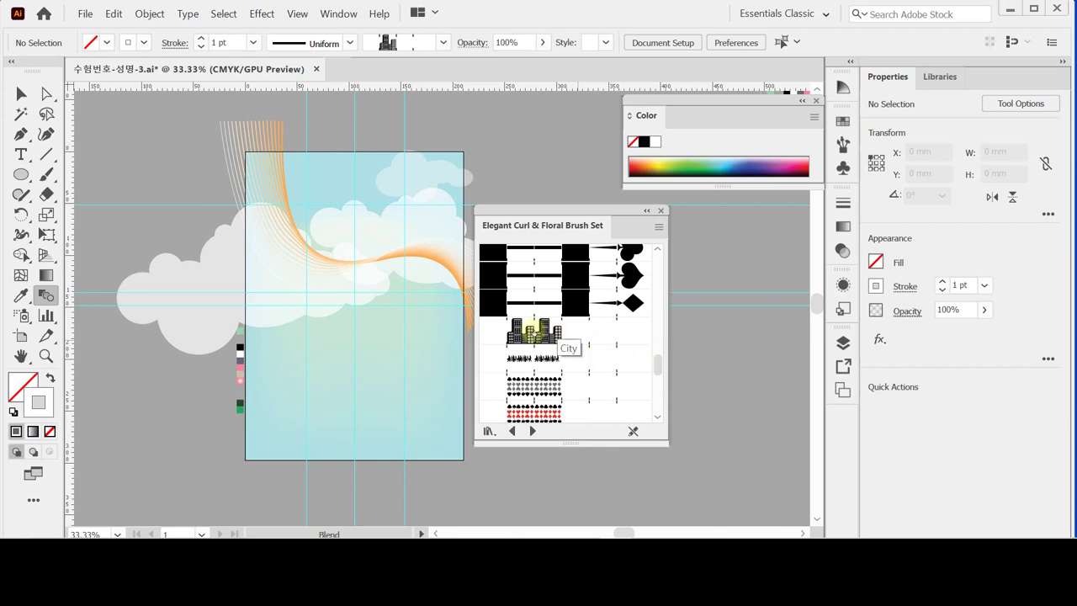
pyautogui.click(532, 332)
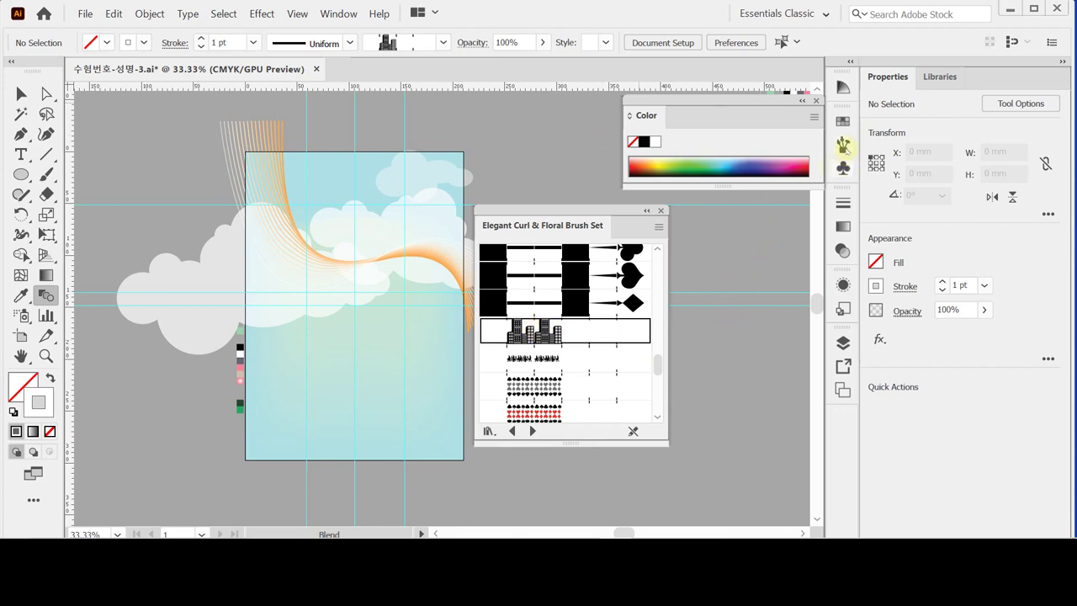
pyautogui.click(844, 145)
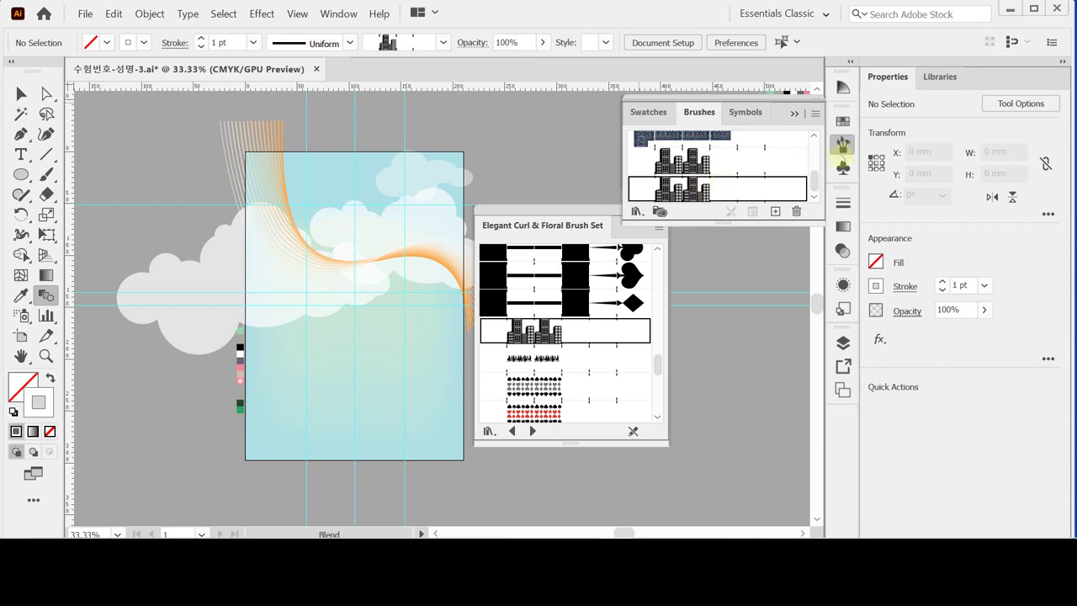
pyautogui.click(842, 145)
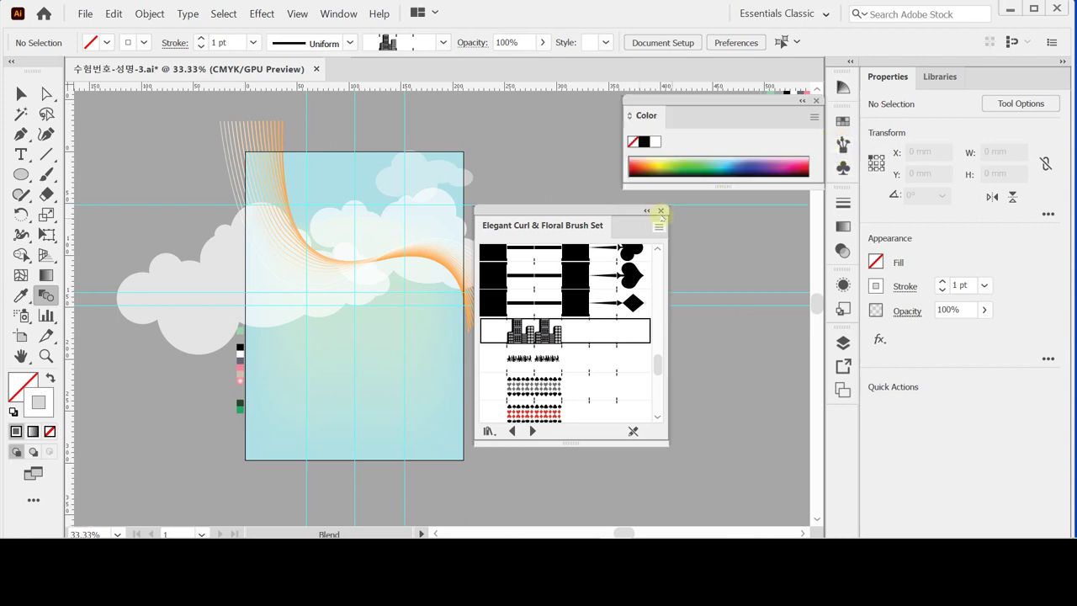
pyautogui.click(661, 210)
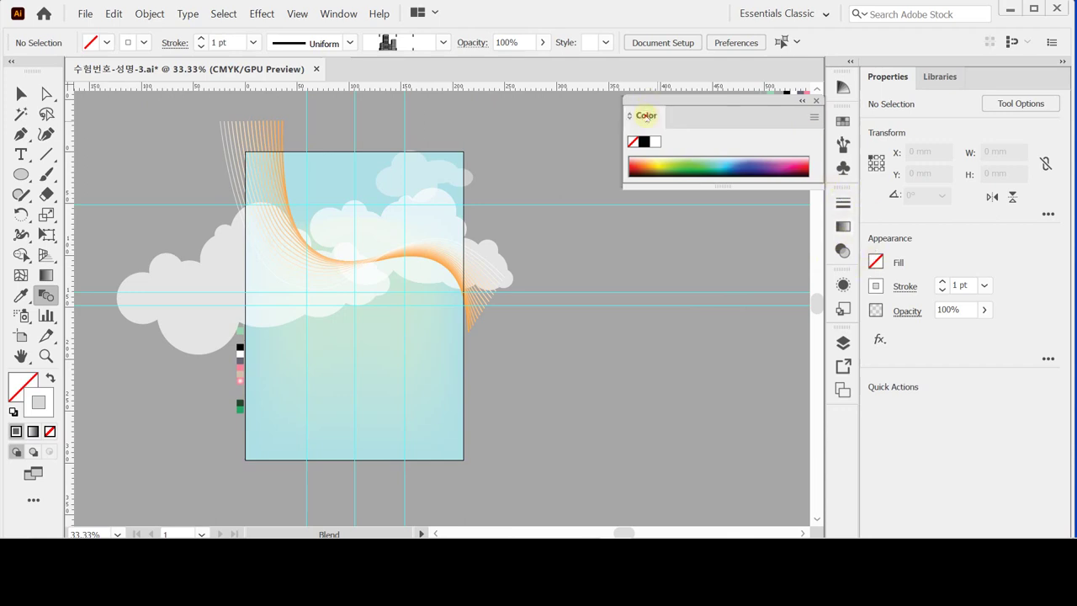
# - Set the stroke color to C 20%, M 30%, Y 60%, K 0% with nothing selected
pyautogui.doubleClick(646, 116)
pyautogui.click(646, 117)
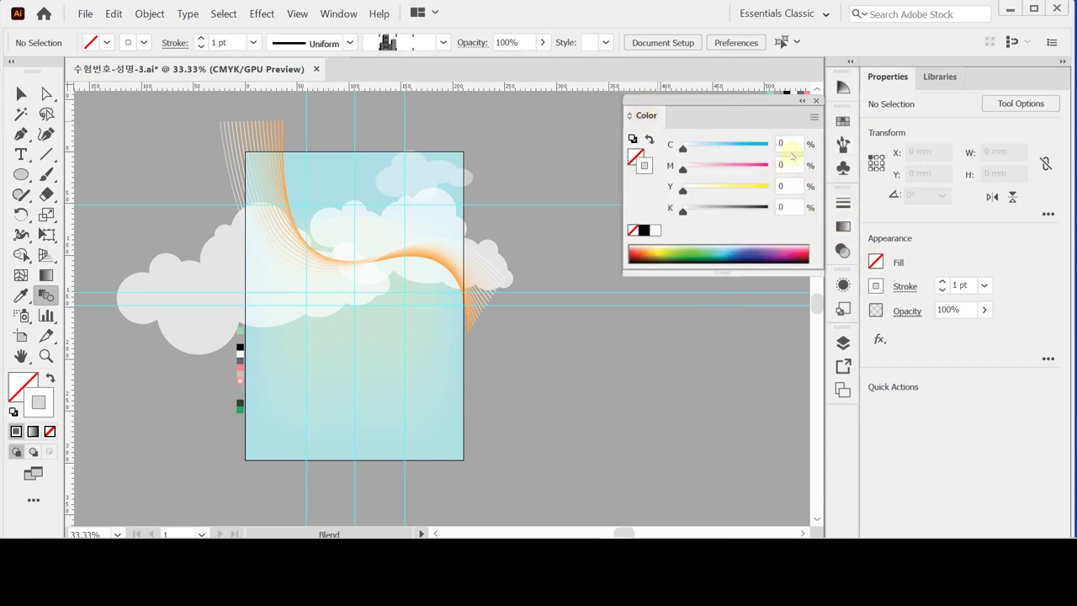
pyautogui.click(791, 143)
pyautogui.write('20')
pyautogui.press('Tab')
pyautogui.write('3')
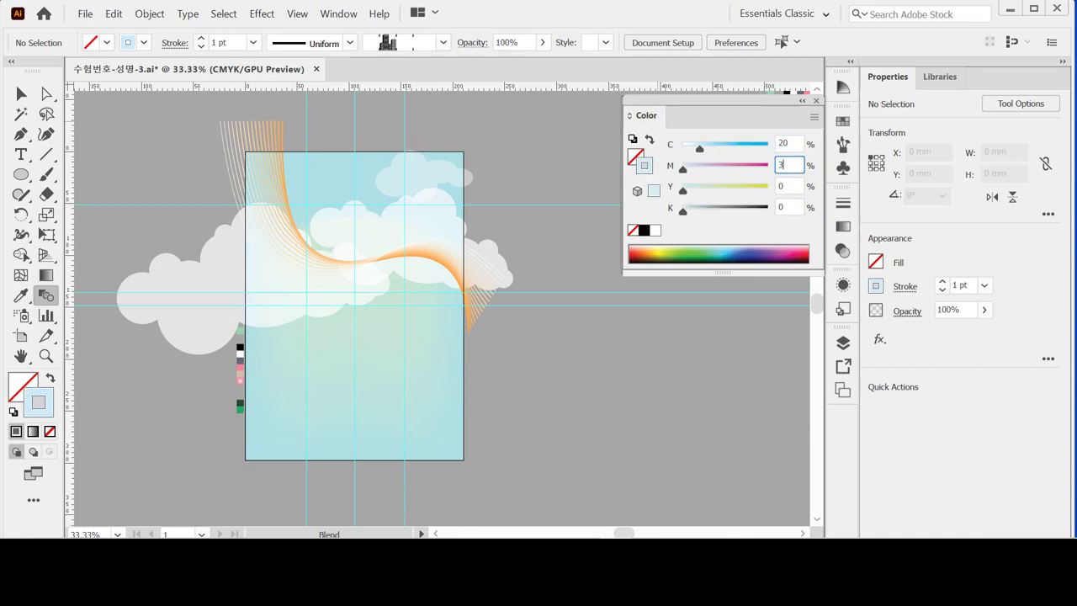
pyautogui.write('0')
pyautogui.press('Tab')
pyautogui.write('60')
pyautogui.press('Tab')
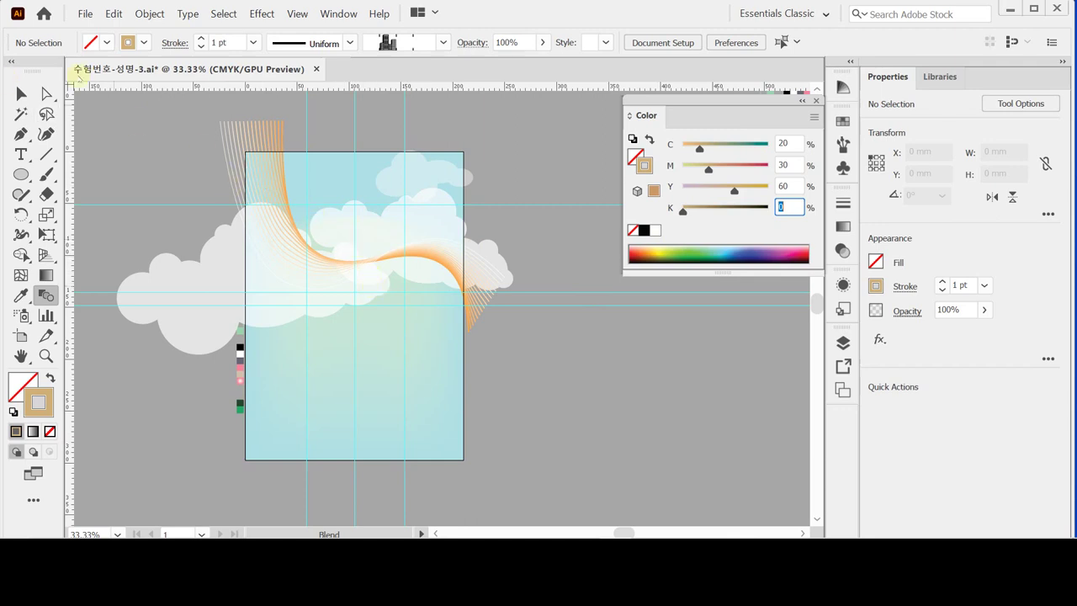
# - Try the City brush on a horizontal line about 252 mm long, drawn left to right across the artboard's middle, and delete it
pyautogui.click(46, 156)
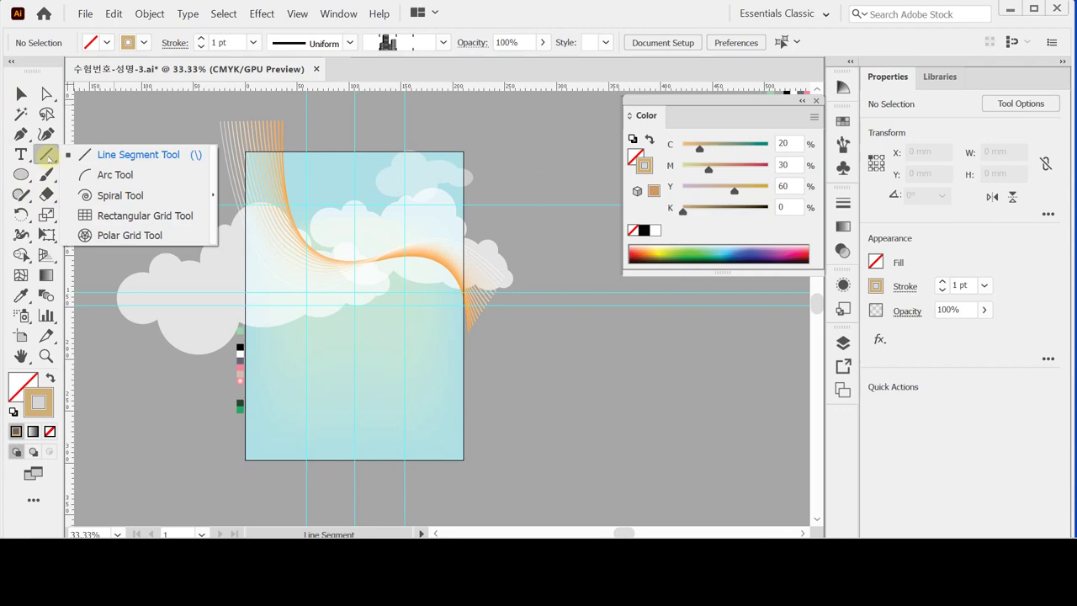
pyautogui.click(234, 292)
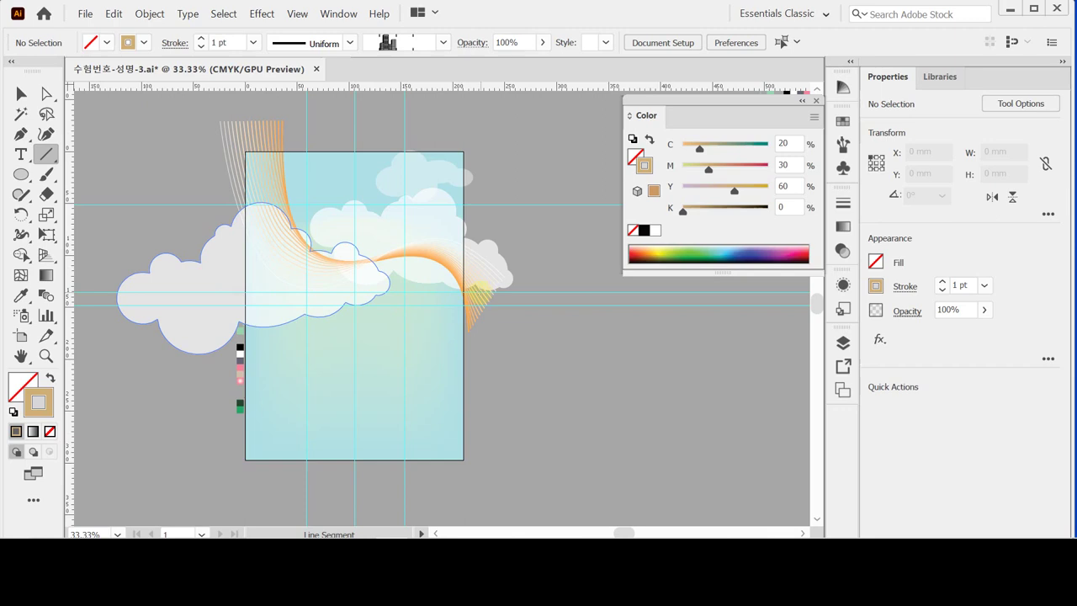
pyautogui.moveTo(476, 293); pyautogui.dragTo(535, 306)
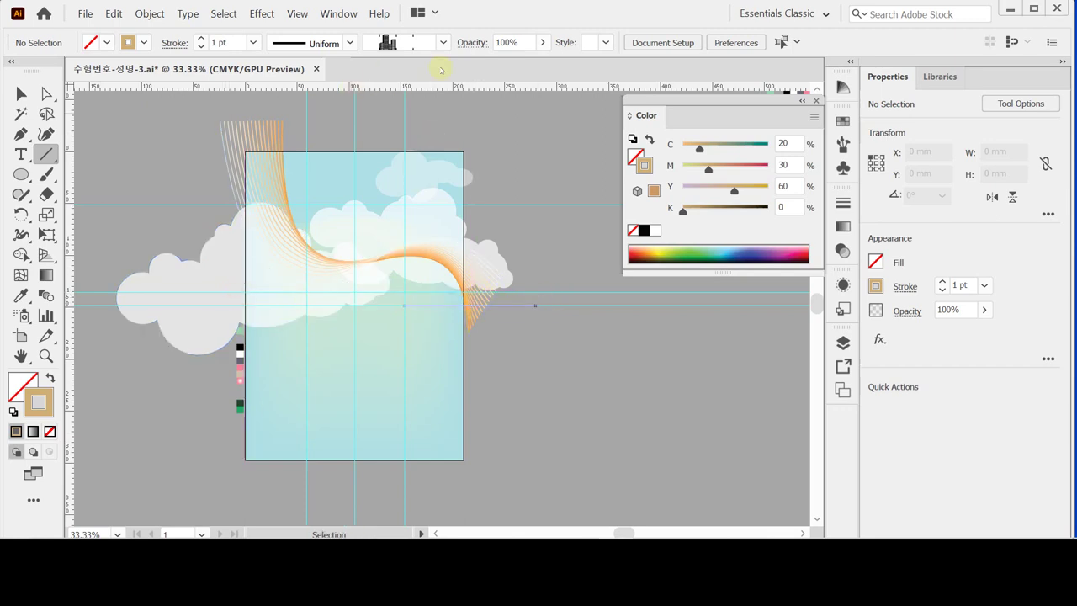
pyautogui.hotkey('ctrl', 'z')
pyautogui.moveTo(228, 292)
pyautogui.mouseDown()
pyautogui.moveTo(433, 278)
pyautogui.moveTo(505, 294)
pyautogui.moveTo(491, 291)
pyautogui.mouseUp()
pyautogui.click(441, 42)
pyautogui.scroll(-3, 353, 118)
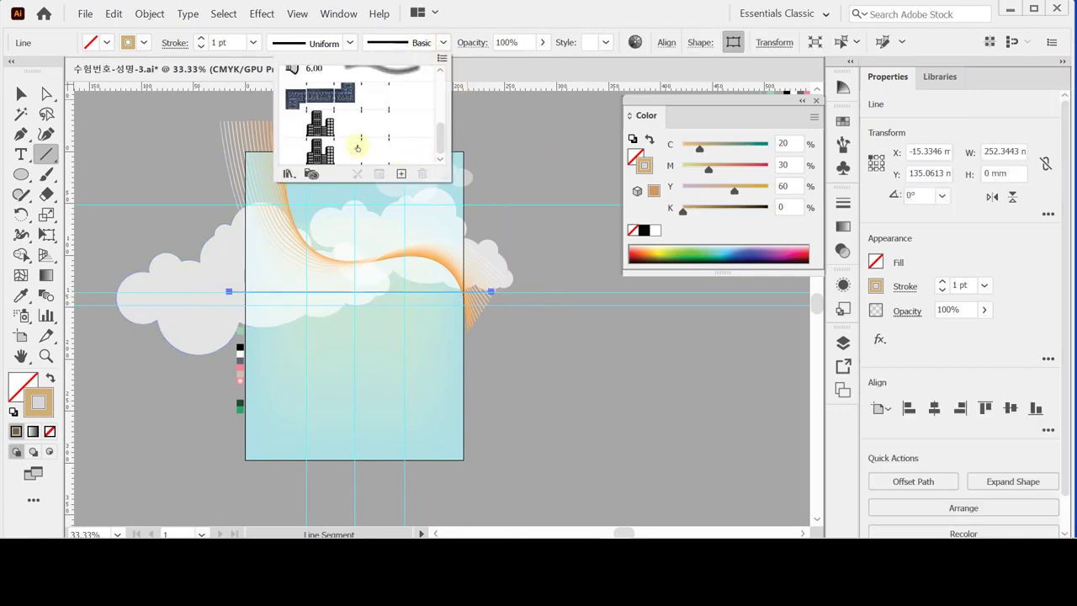
pyautogui.click(328, 127)
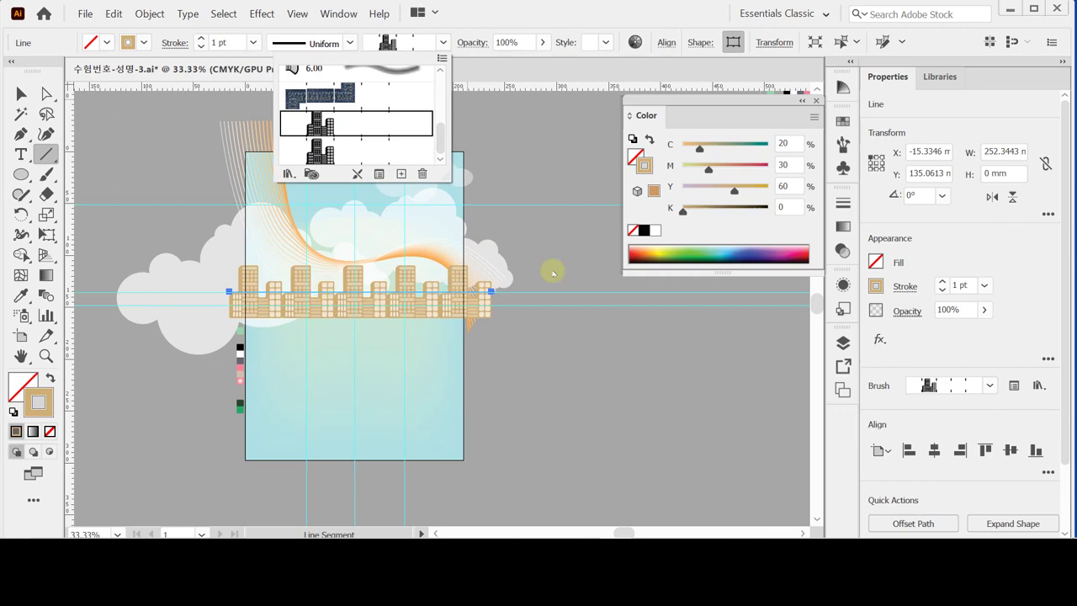
pyautogui.press('Delete')
# - Draw a horizontal line about 256 mm long from right to left across the artboard, try the City brush on it and undo the brush
pyautogui.moveTo(462, 292)
pyautogui.mouseDown()
pyautogui.moveTo(259, 279)
pyautogui.moveTo(219, 294)
pyautogui.mouseUp()
pyautogui.click(410, 42)
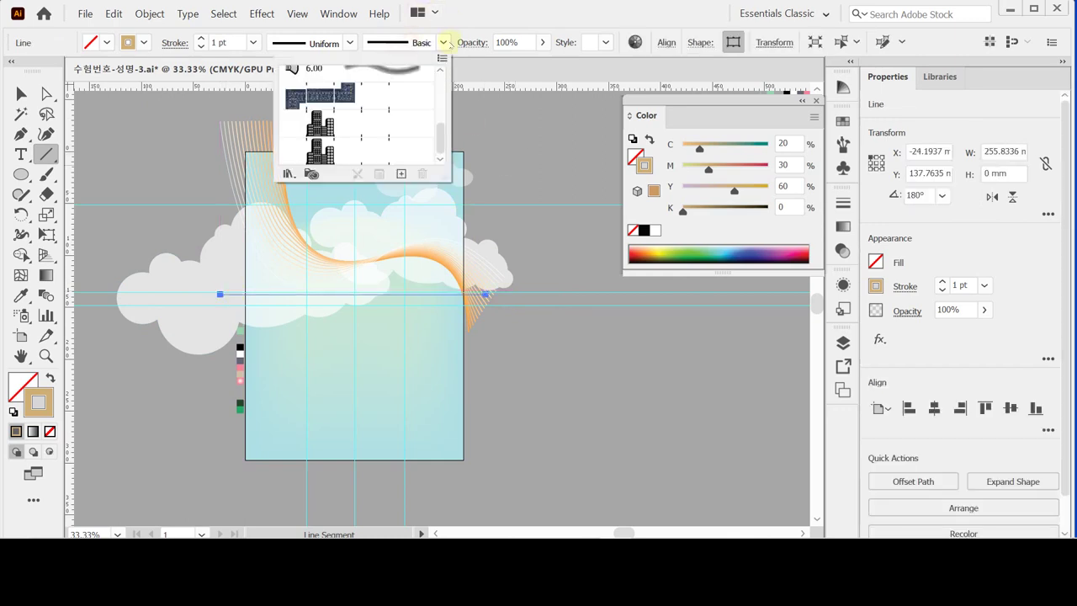
pyautogui.click(374, 122)
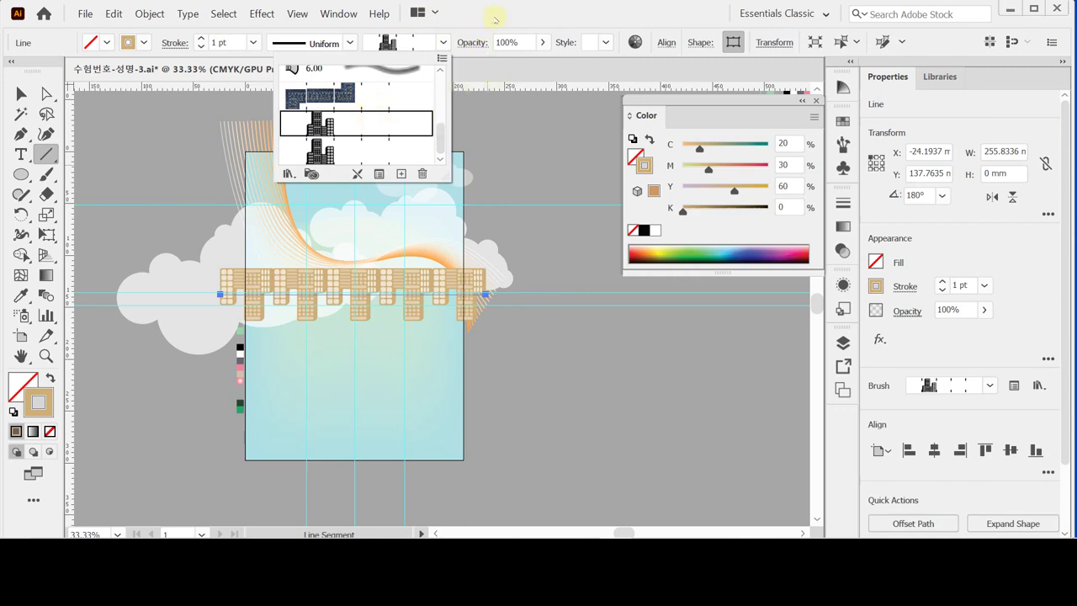
pyautogui.click(495, 17)
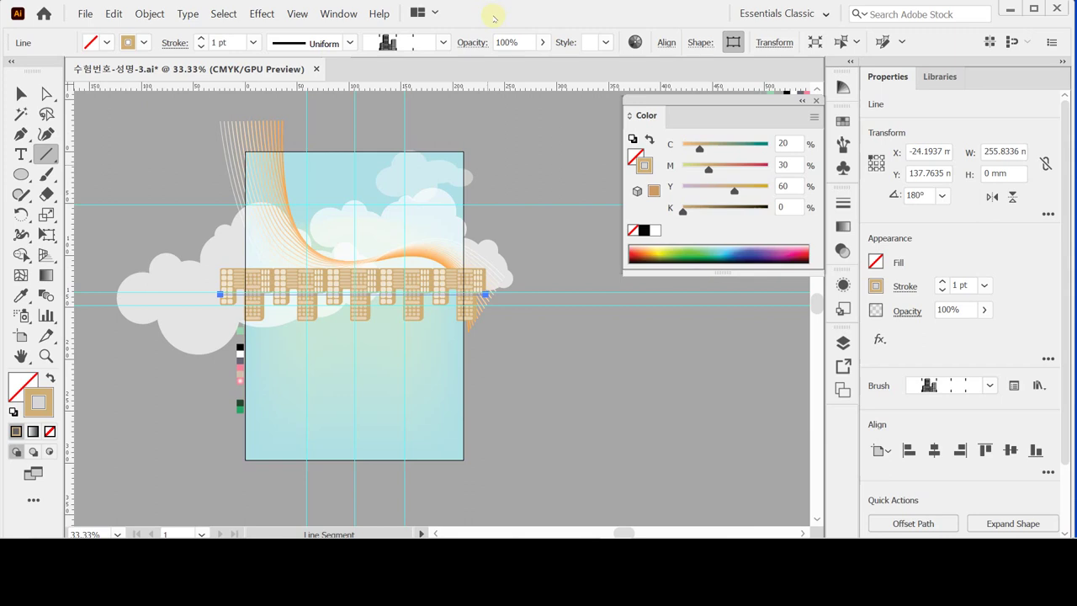
pyautogui.hotkey('ctrl', 'z')
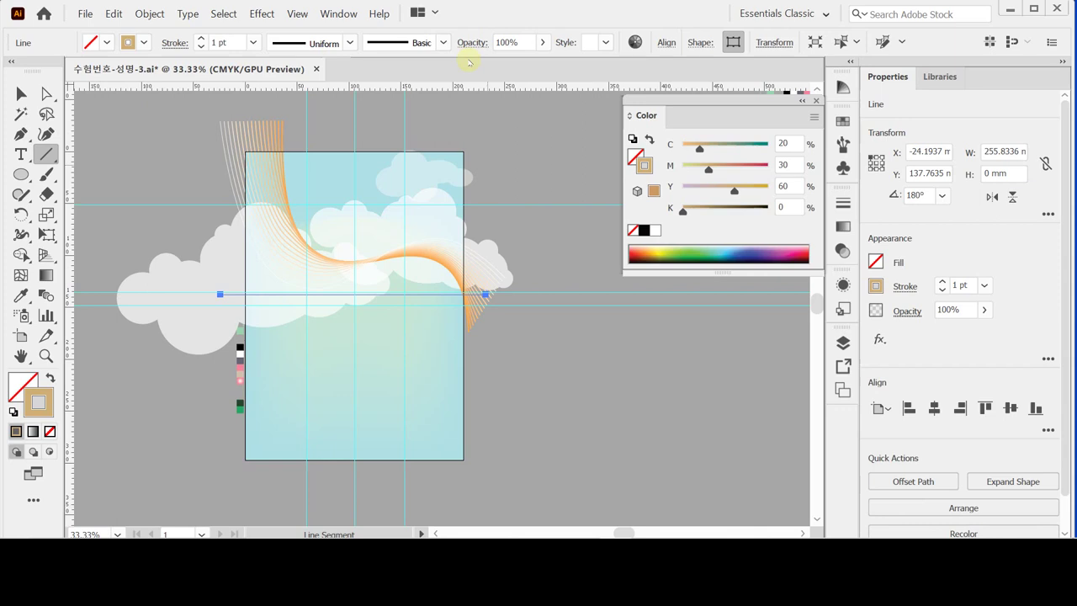
# - Draw a horizontal line about 243 mm long from left to right across the artboard and apply the City brush to it
pyautogui.hotkey('ctrl', 'shift', 'a')
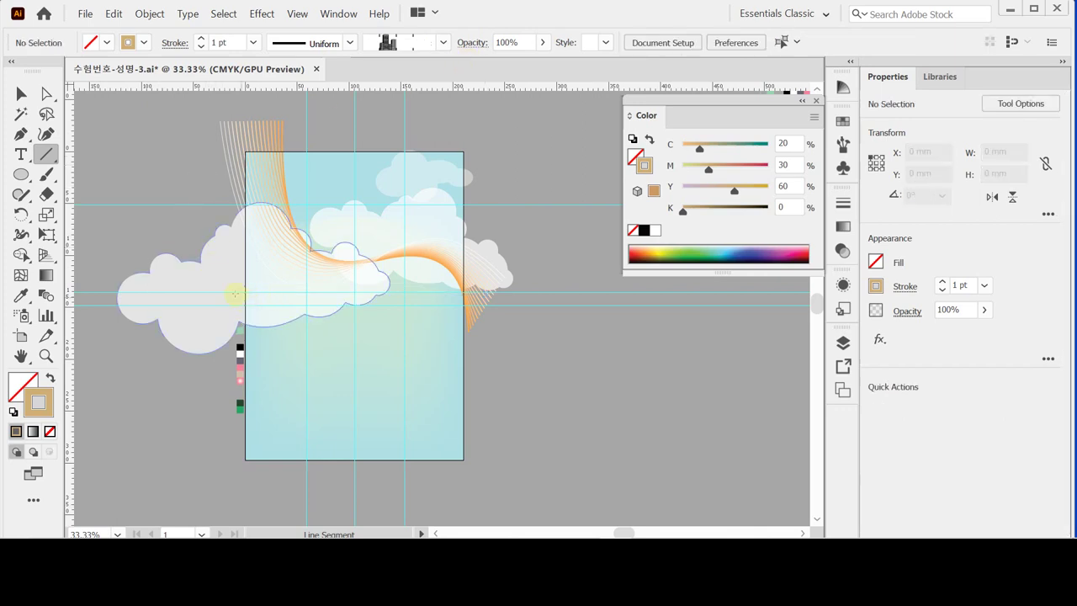
pyautogui.moveTo(242, 277); pyautogui.dragTo(488, 278)
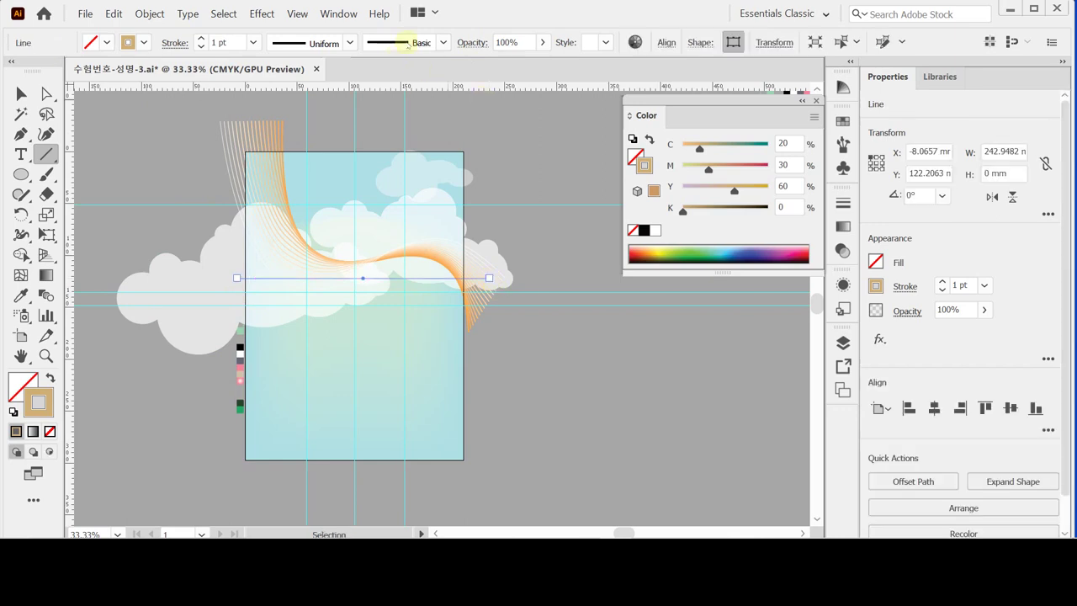
pyautogui.click(442, 42)
pyautogui.click(364, 126)
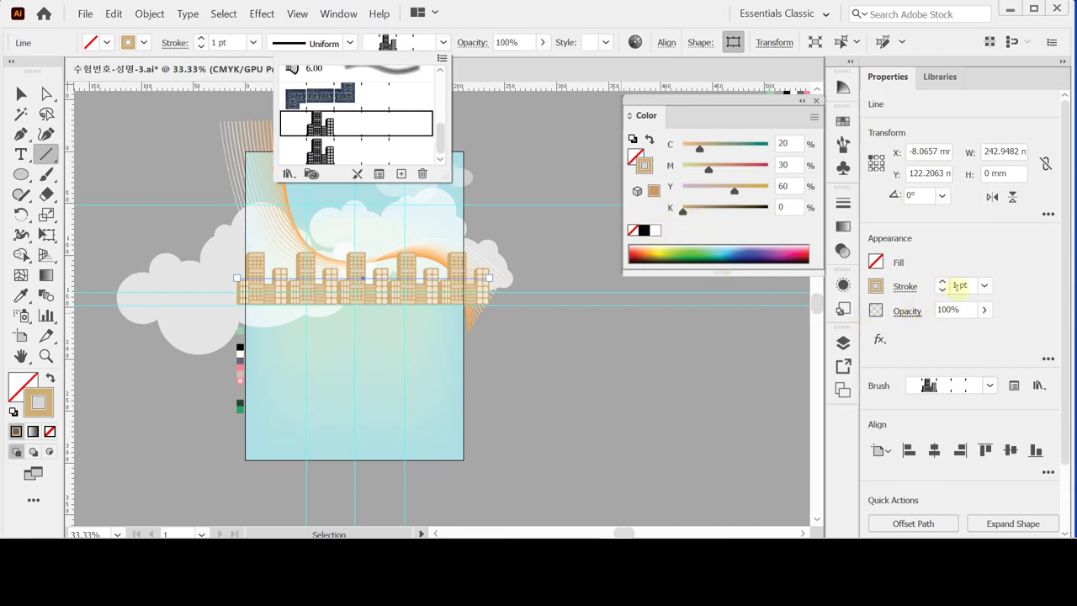
# - Set the skyline line's stroke weight to 0.5 pt
pyautogui.click(984, 286)
pyautogui.click(984, 286)
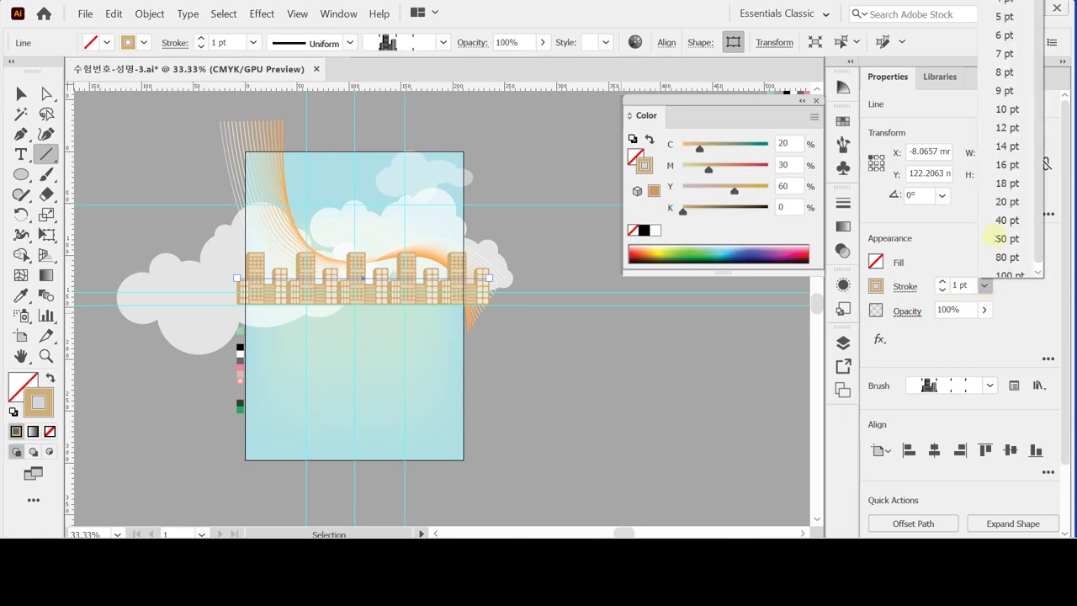
pyautogui.scroll(3, 1010, 160)
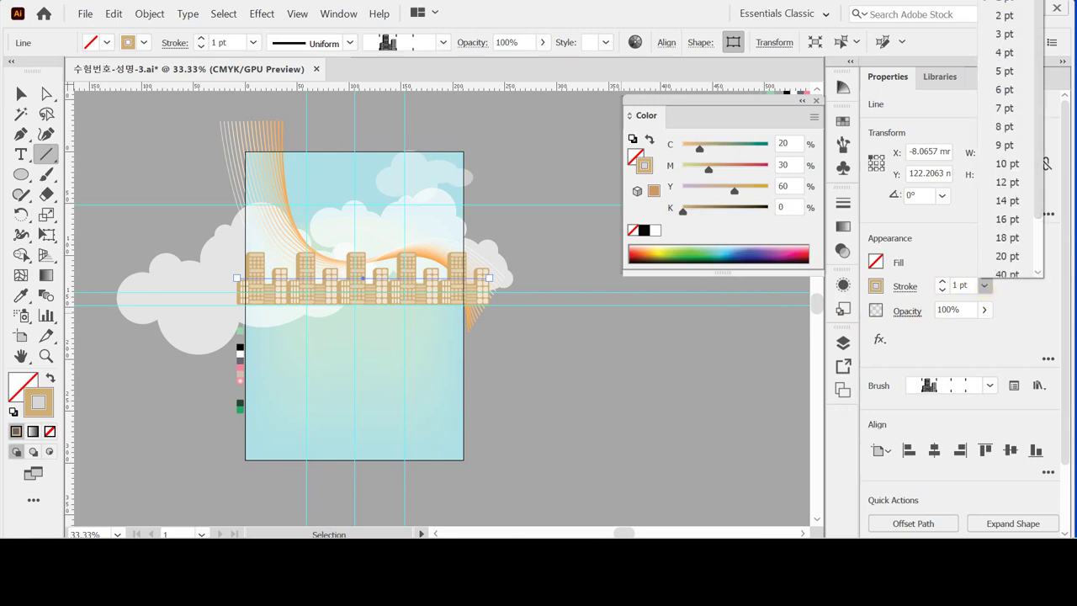
pyautogui.click(956, 89)
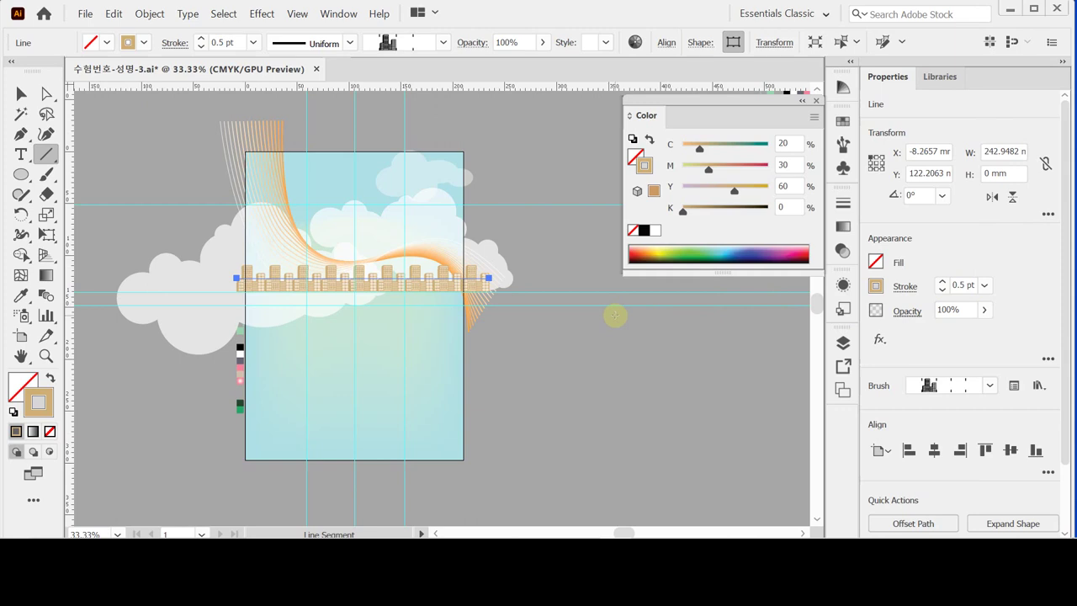
# - Nudge the skyline about 13 mm left and 5 mm down, and save the document
pyautogui.press('Left')
pyautogui.press('Left')
pyautogui.press('Left')
pyautogui.press('Left')
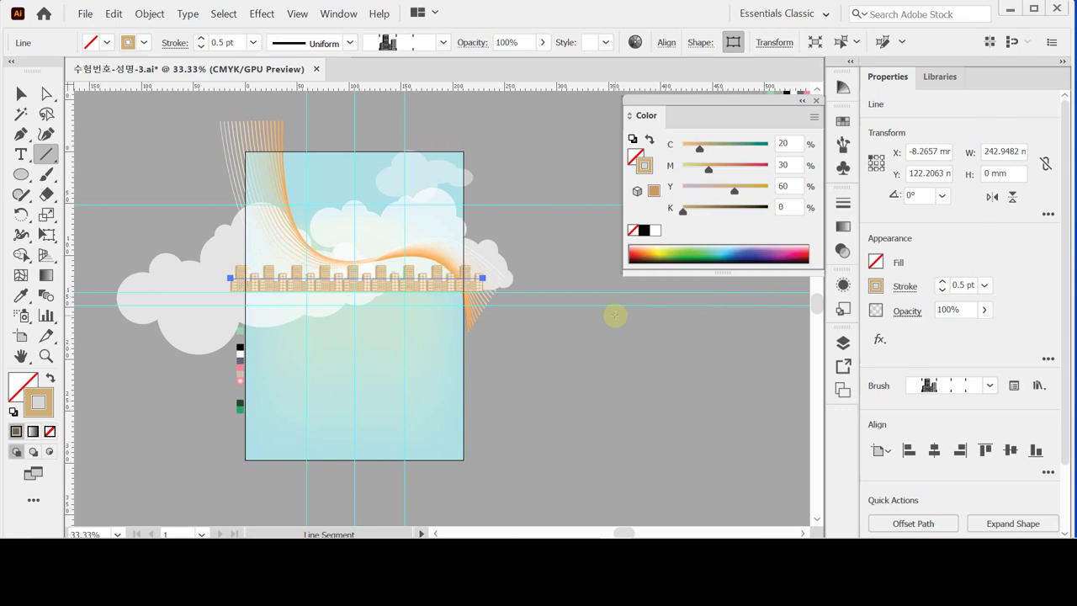
pyautogui.press('Left')
pyautogui.press('Left')
pyautogui.press('Left')
pyautogui.press('Down')
pyautogui.press('Down')
pyautogui.press('Down')
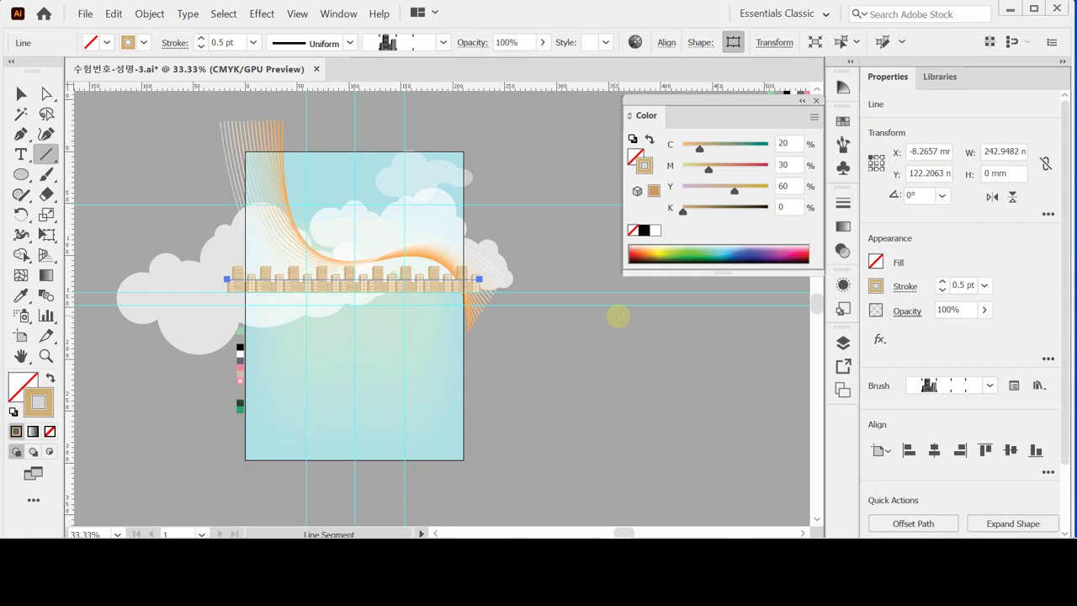
pyautogui.press('Down')
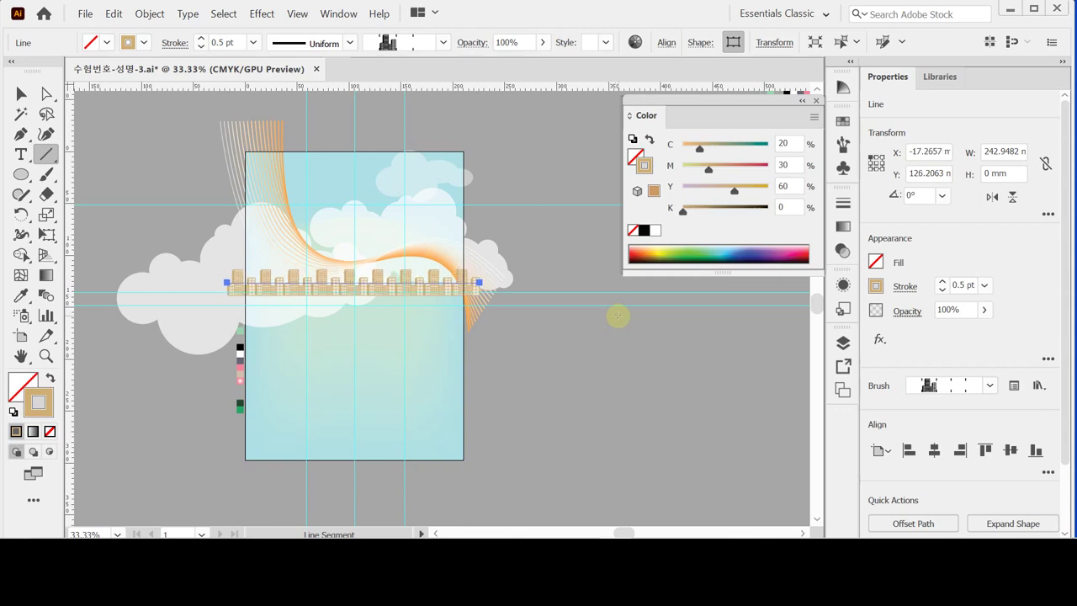
pyautogui.press('Down')
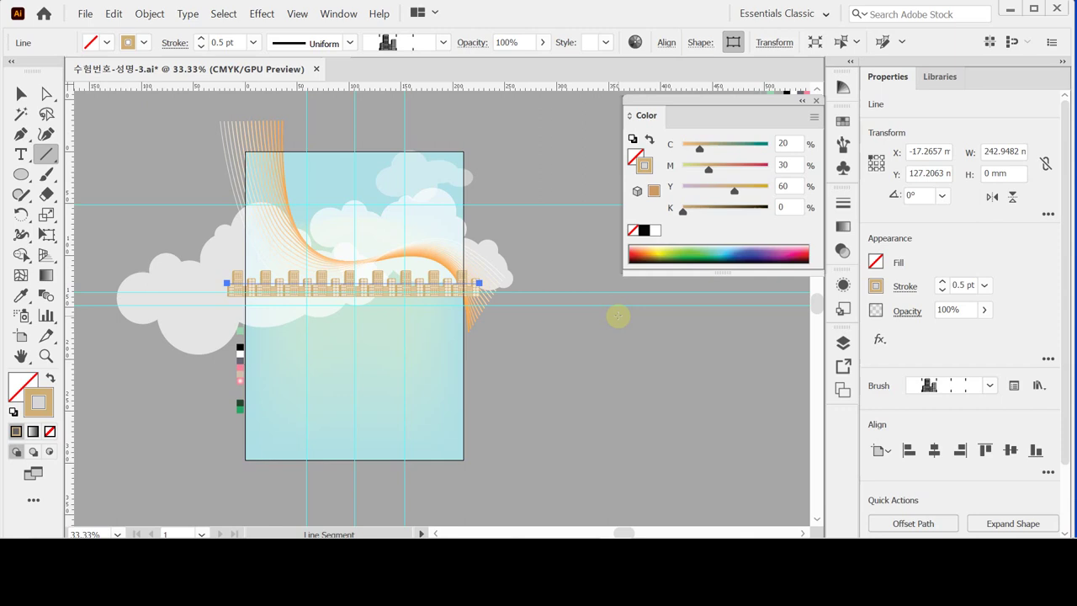
pyautogui.press('ctrl')
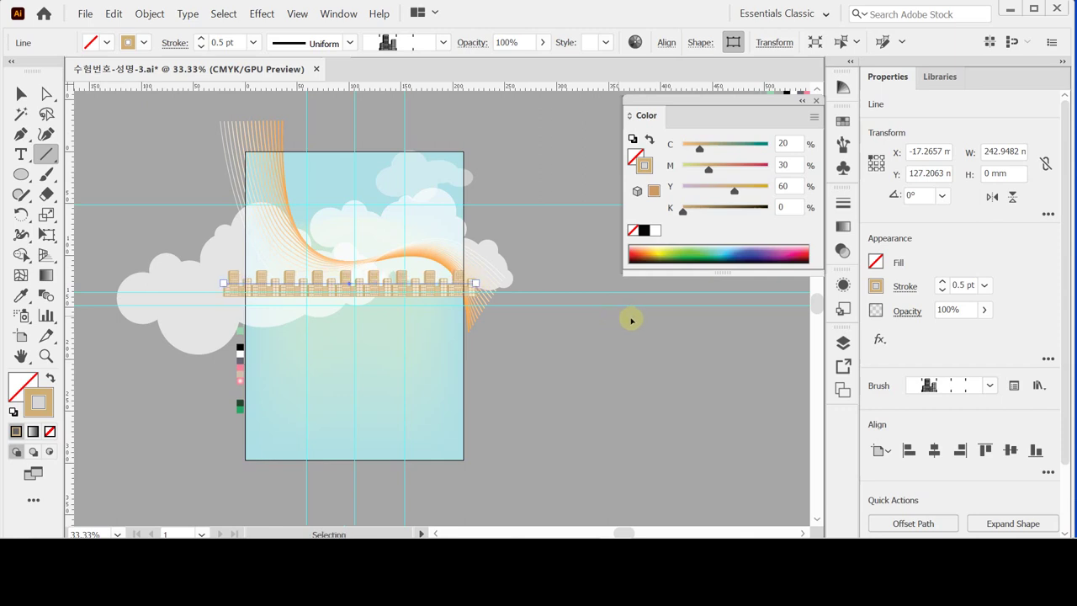
pyautogui.hotkey('ctrl', 's')
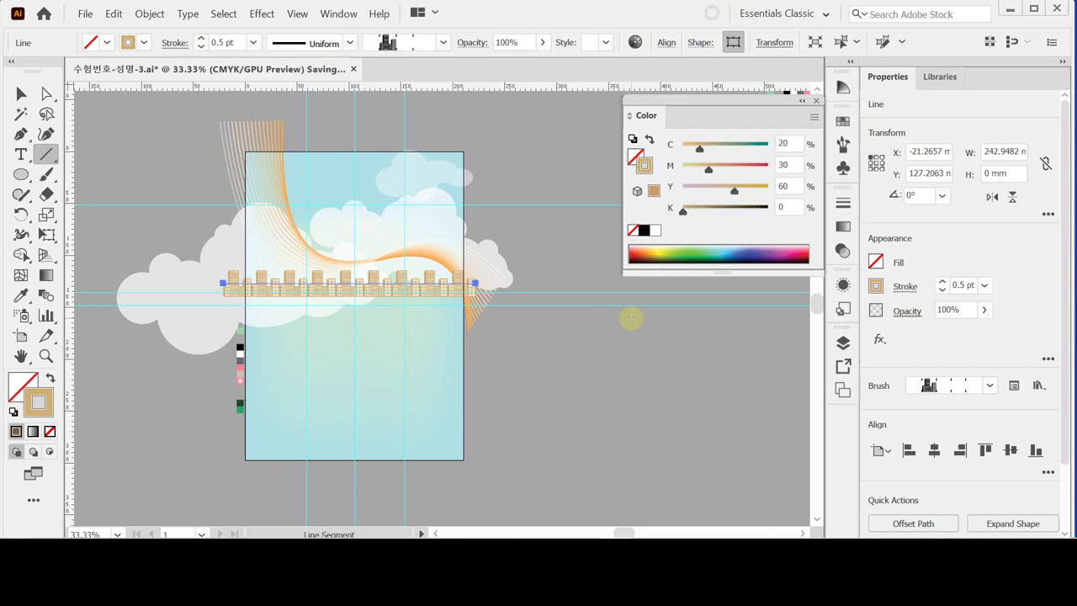
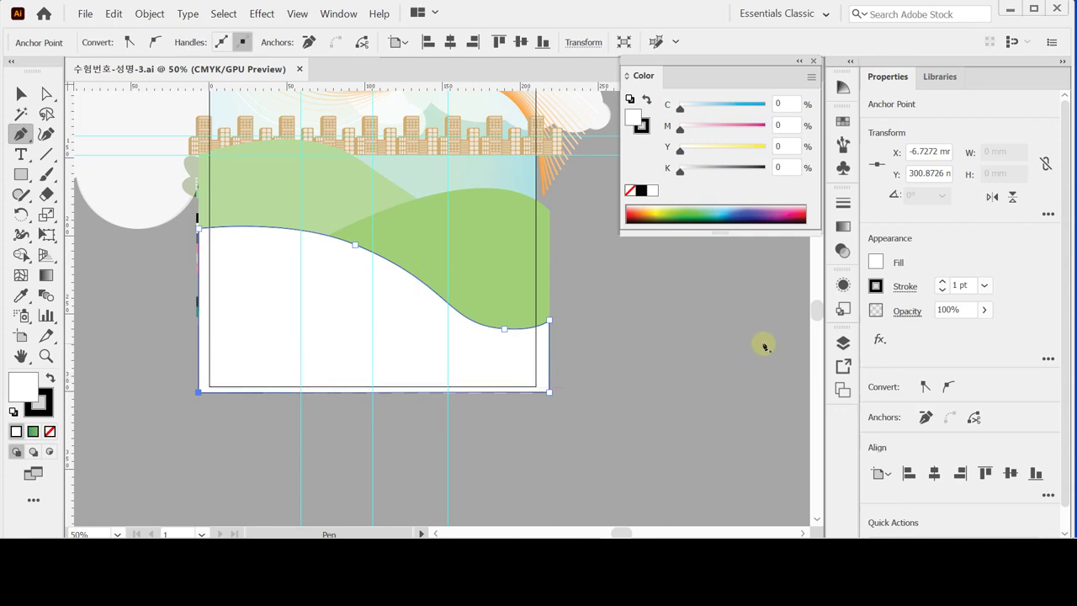
# - Give the front hill shape a linear gradient fill and remove its stroke
pyautogui.click(844, 227)
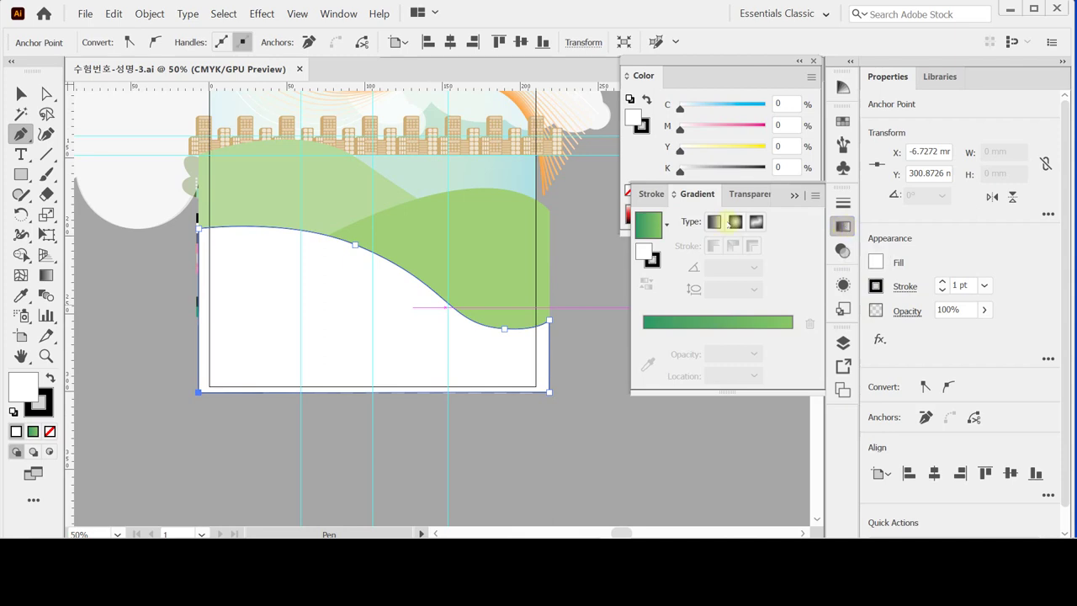
pyautogui.click(713, 221)
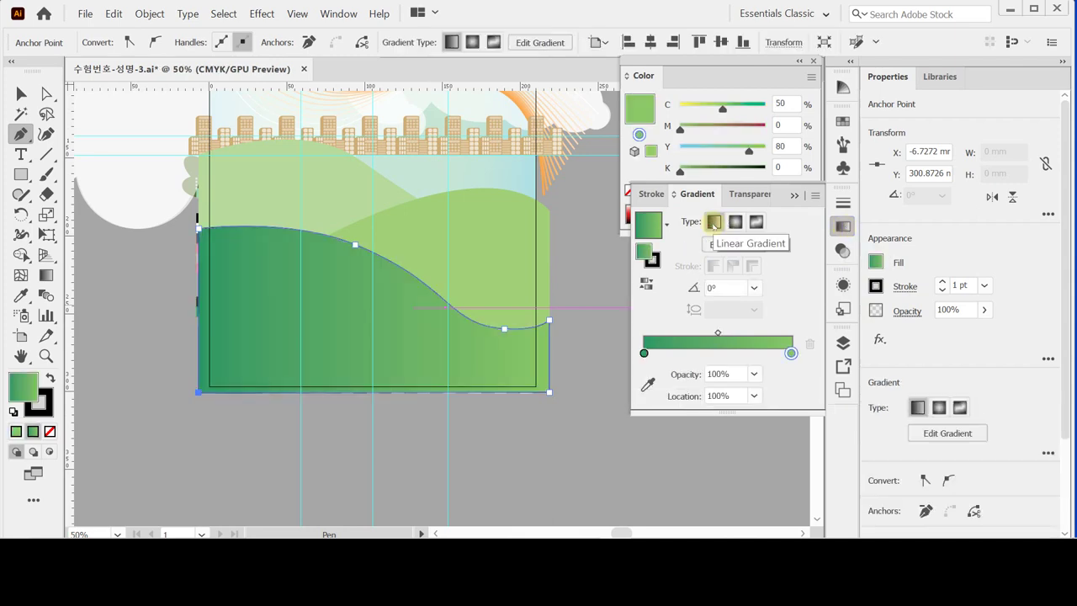
pyautogui.click(653, 260)
pyautogui.click(371, 373)
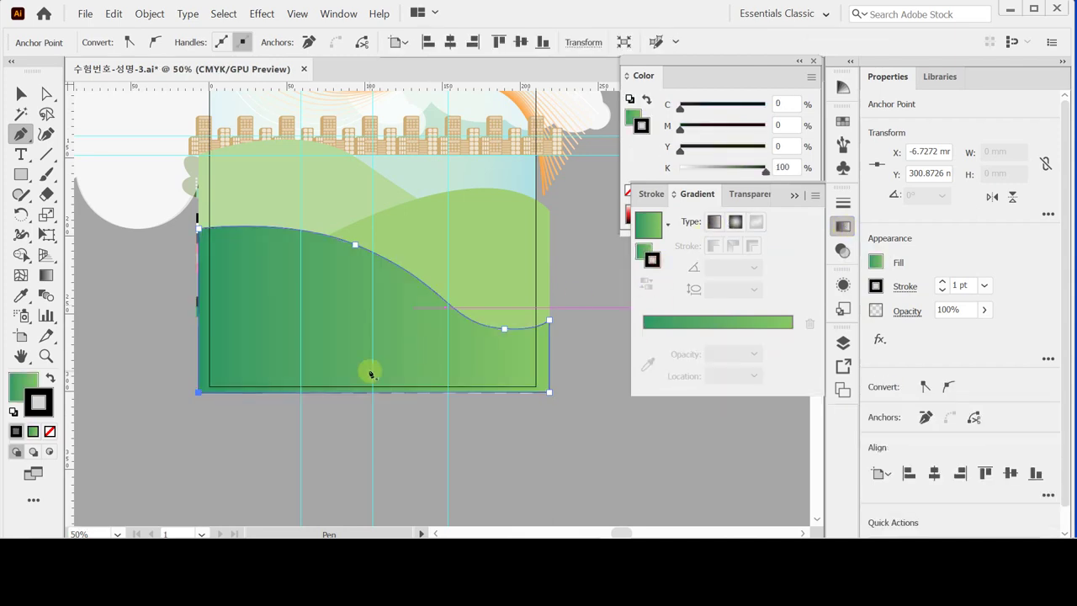
pyautogui.press('/')
pyautogui.press('x')
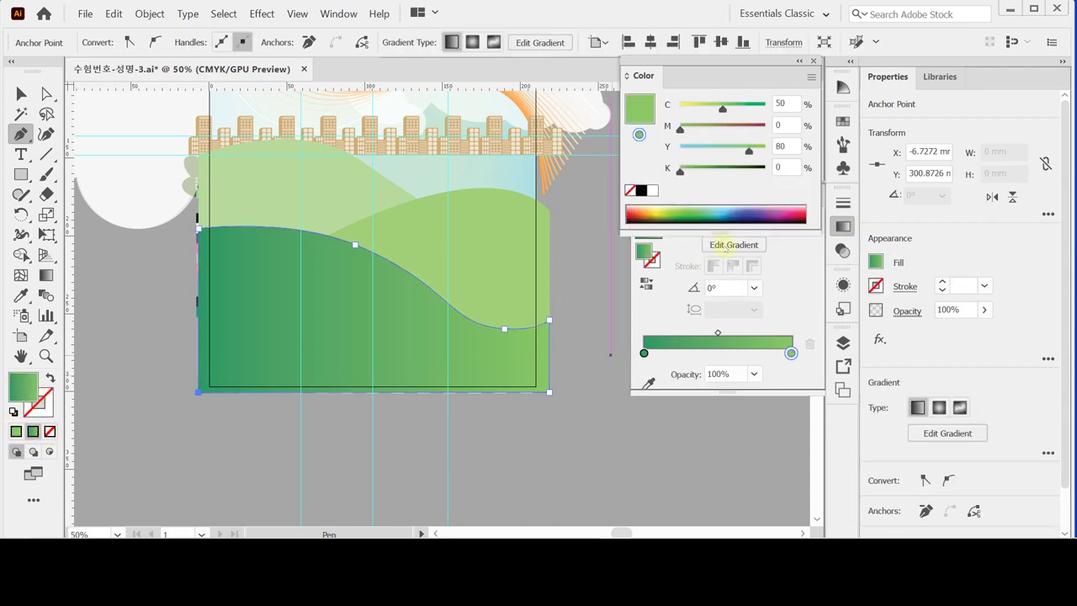
# - Replace the front hill's gradient with the White, Black preset
pyautogui.click(725, 245)
pyautogui.click(668, 224)
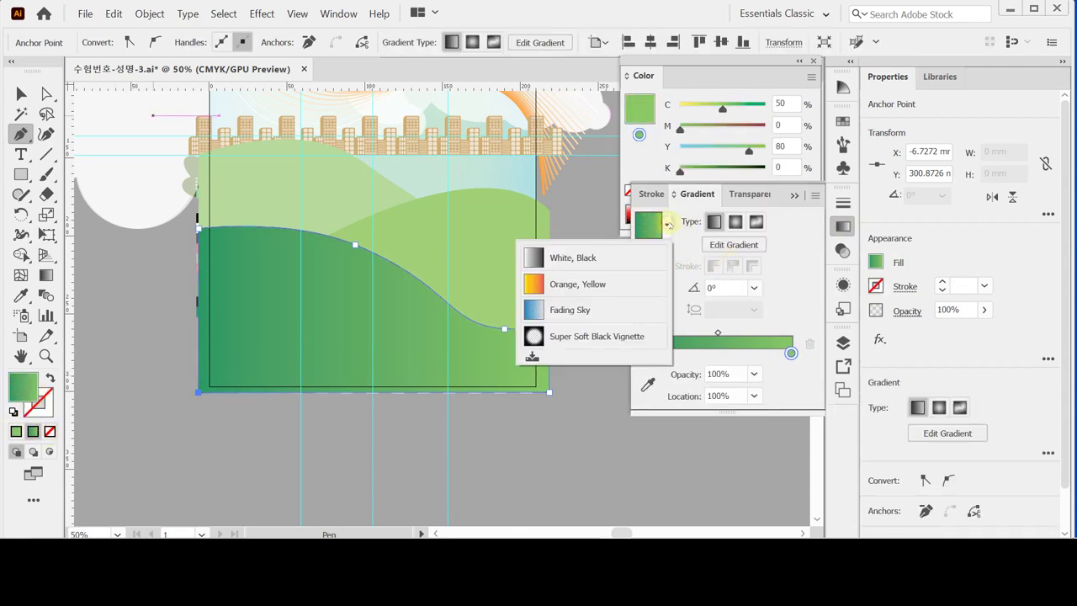
pyautogui.click(575, 256)
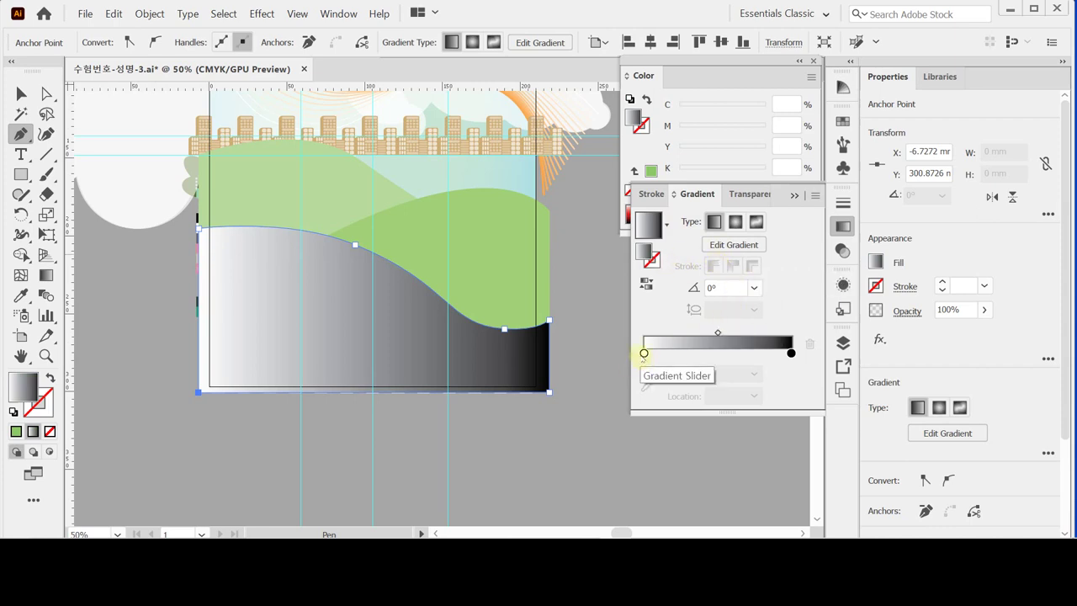
# - Set the starting color stop of the front hill's gradient to C 80%, M 20%, Y 80%, K 0%
pyautogui.doubleClick(643, 353)
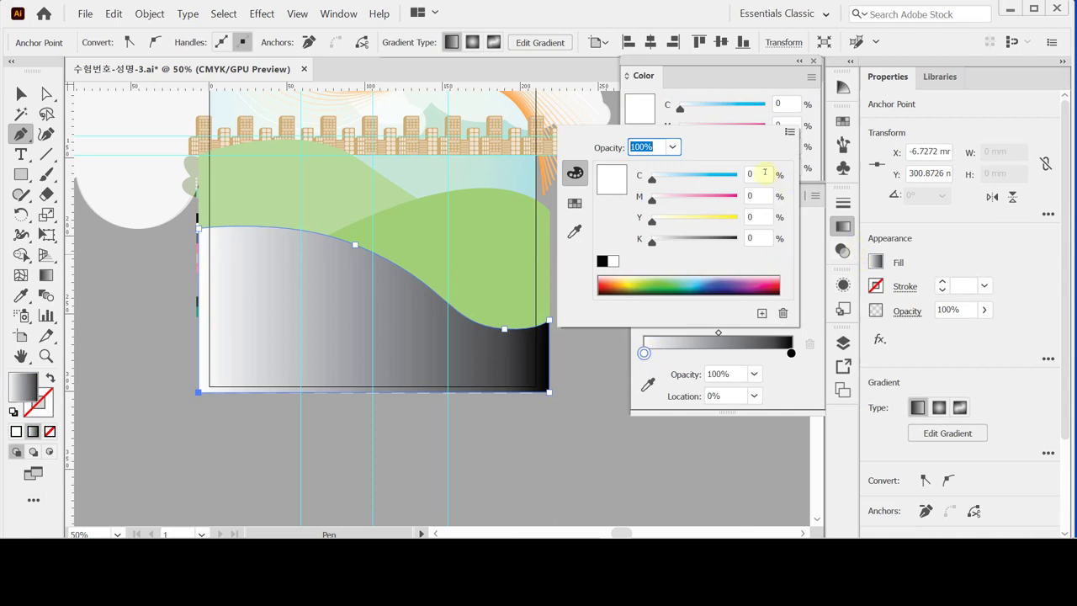
pyautogui.click(761, 176)
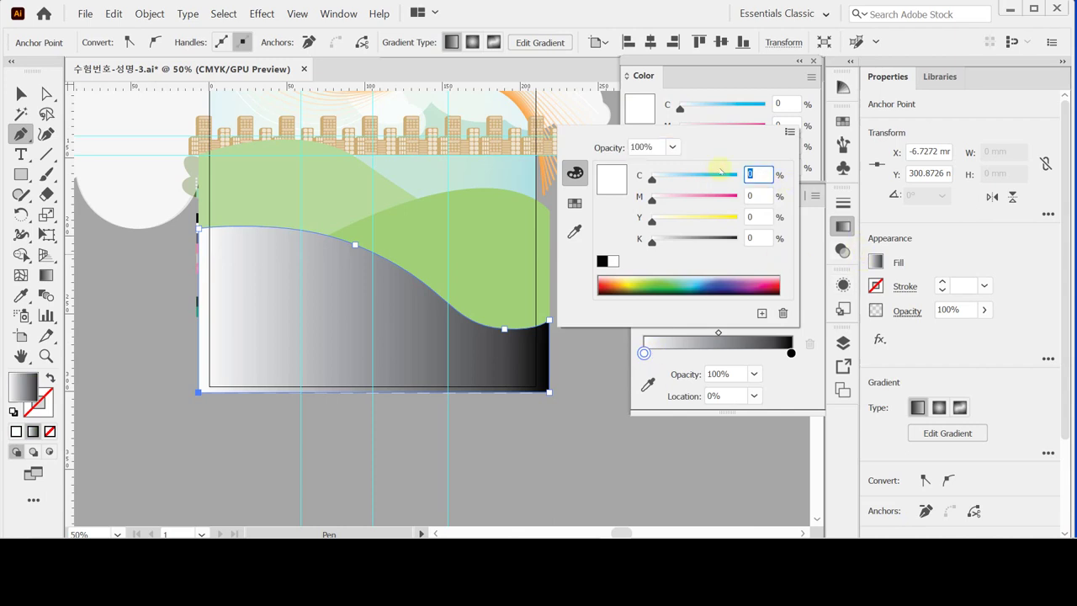
pyautogui.write('80')
pyautogui.press('Tab')
pyautogui.write('20')
pyautogui.press('Tab')
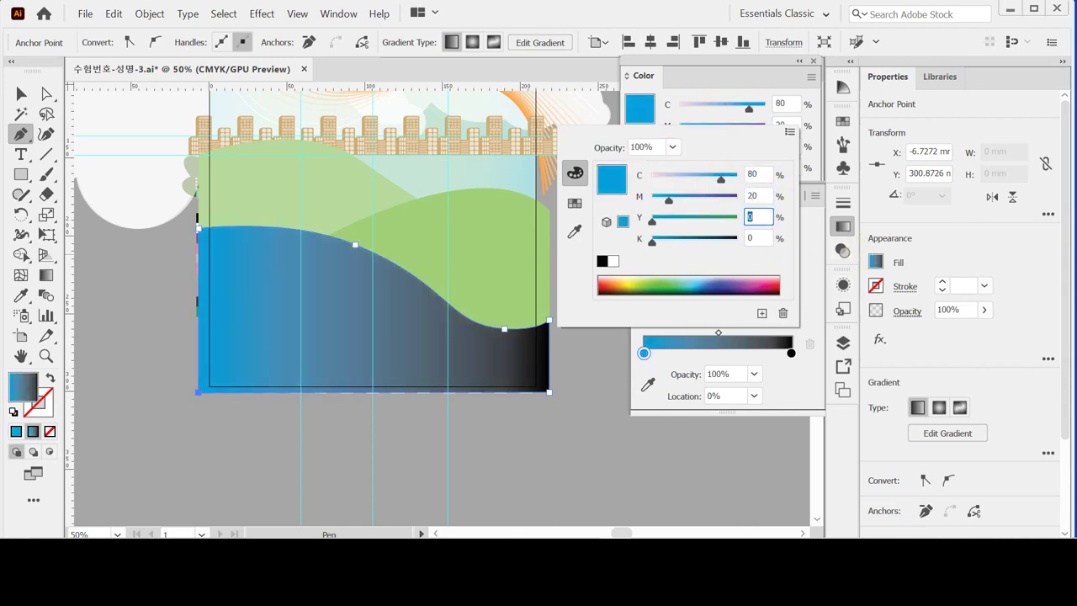
pyautogui.write('80')
pyautogui.press('Tab')
pyautogui.press('Return')
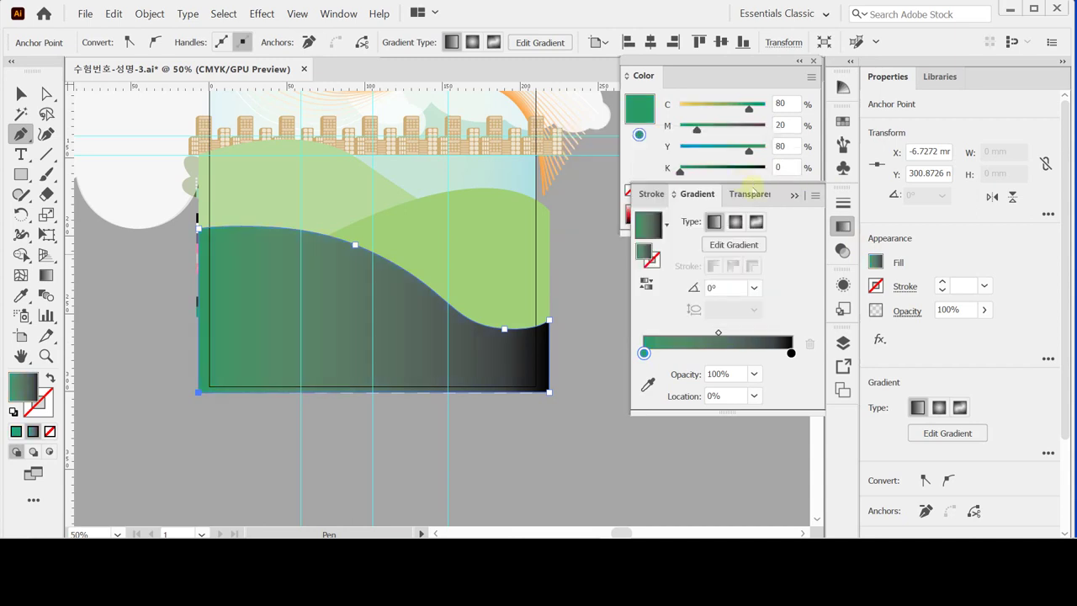
# - Set the ending color stop of the front hill's gradient to C 50%, M 0%, Y 80%, K 0%
pyautogui.click(791, 352)
pyautogui.doubleClick(791, 352)
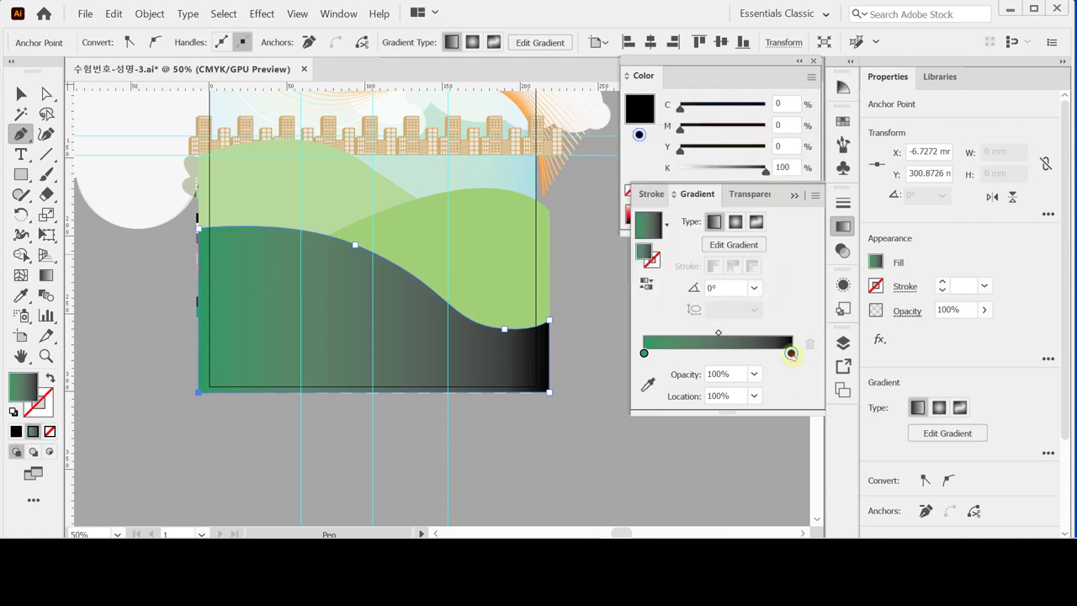
pyautogui.click(791, 352)
pyautogui.click(811, 77)
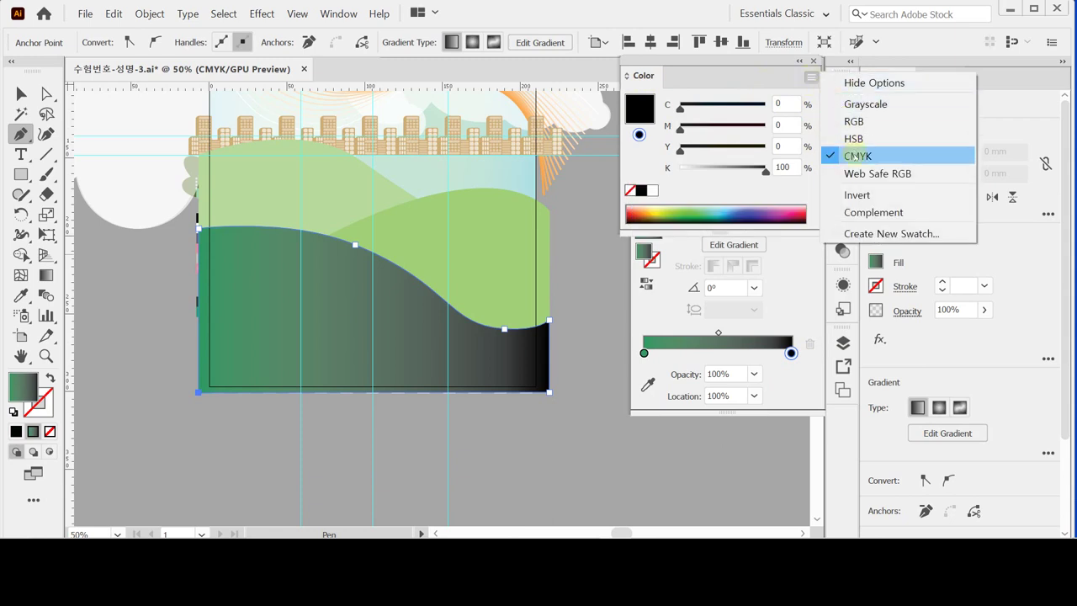
pyautogui.click(782, 104)
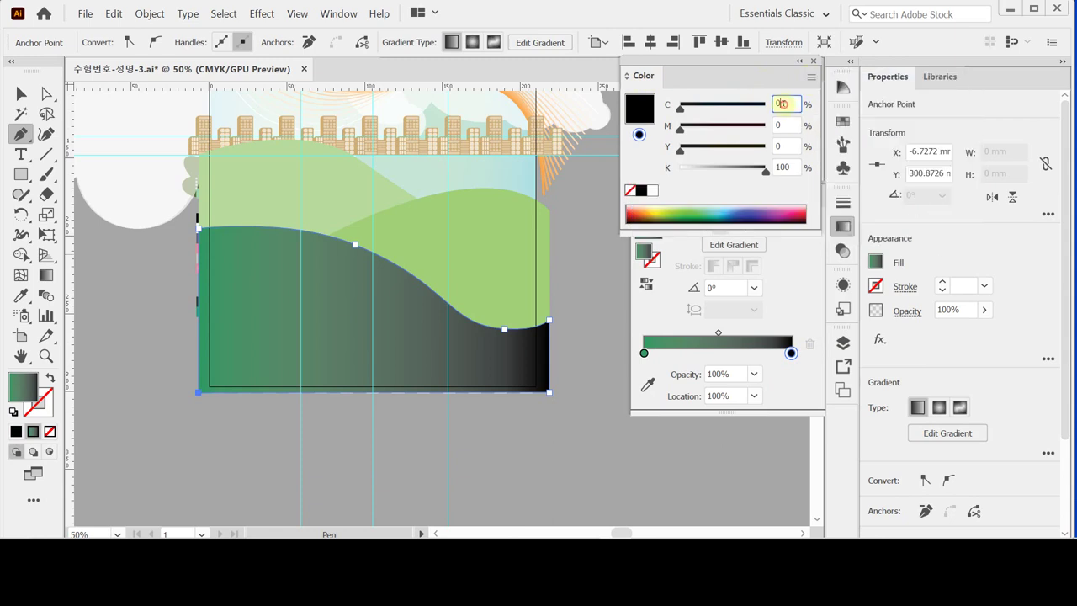
pyautogui.moveTo(782, 104); pyautogui.dragTo(753, 107)
pyautogui.write('50')
pyautogui.press('Tab')
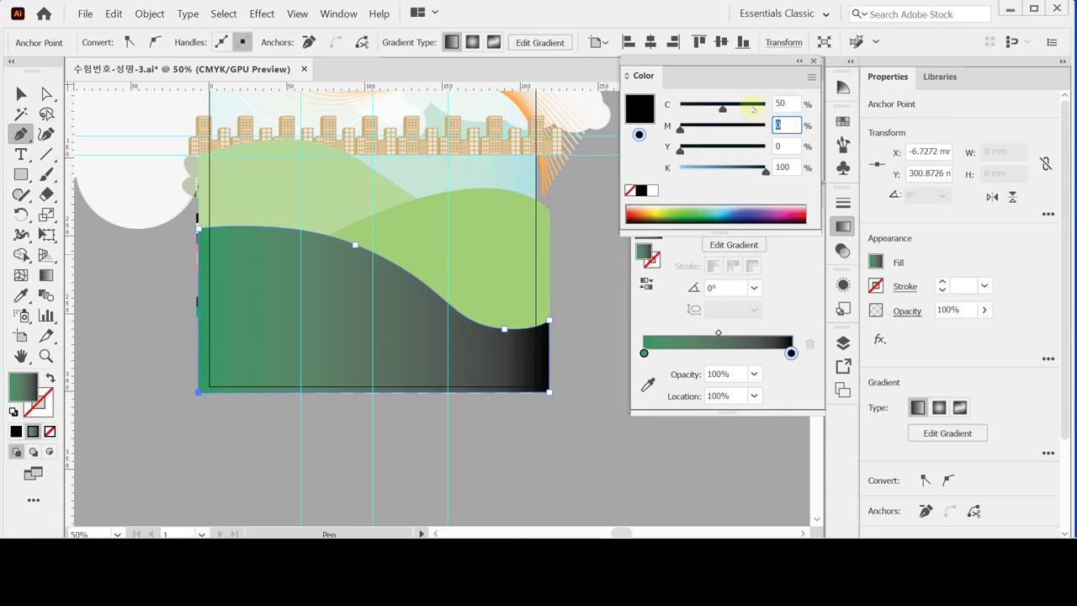
pyautogui.press('Tab')
pyautogui.write('80')
pyautogui.press('Tab')
pyautogui.write('0')
pyautogui.press('Tab')
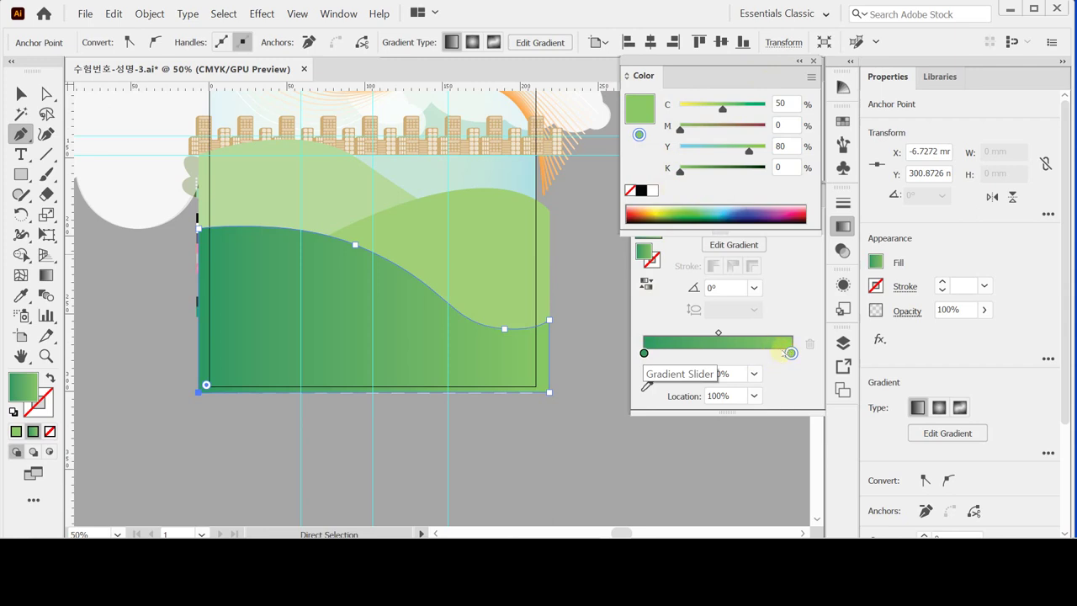
# - Undo the stray anchor point, set the front hill's gradient angle to 90°, and close the gradient settings
pyautogui.click(326, 338)
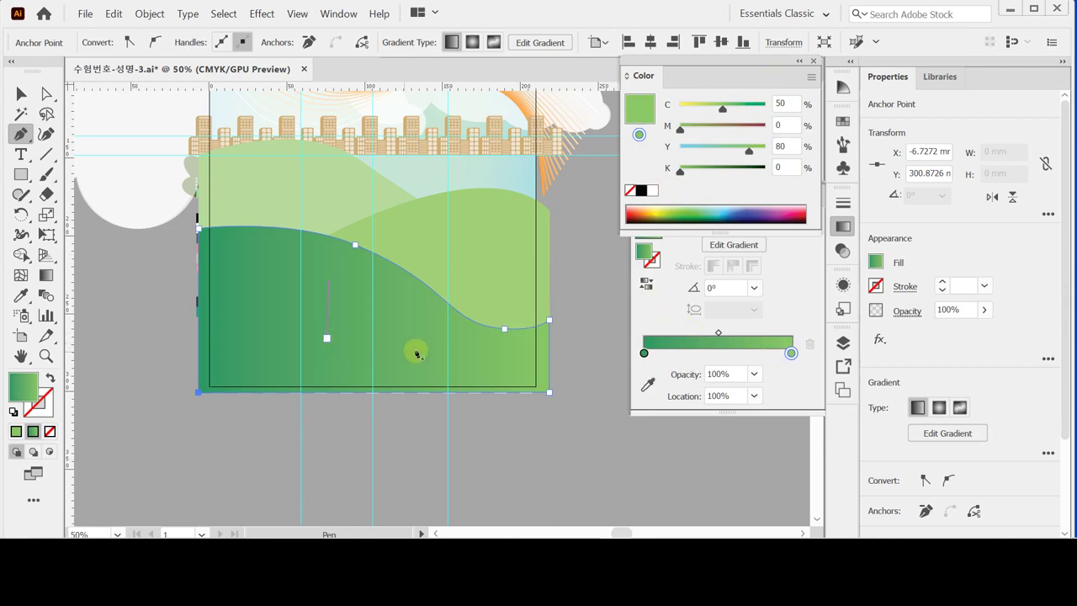
pyautogui.hotkey('ctrl', 'z')
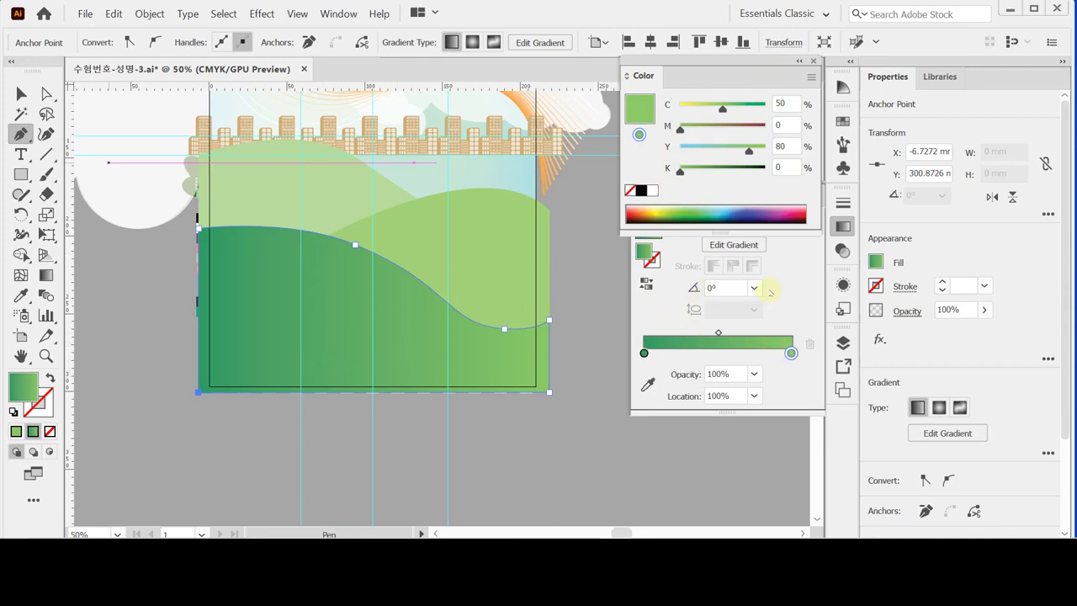
pyautogui.click(756, 287)
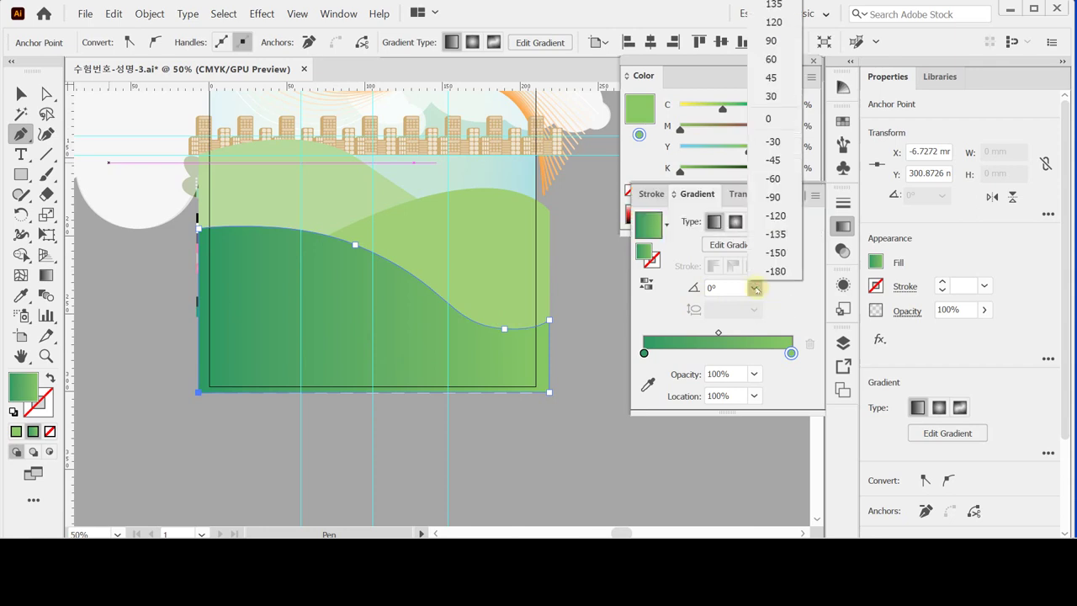
pyautogui.click(782, 42)
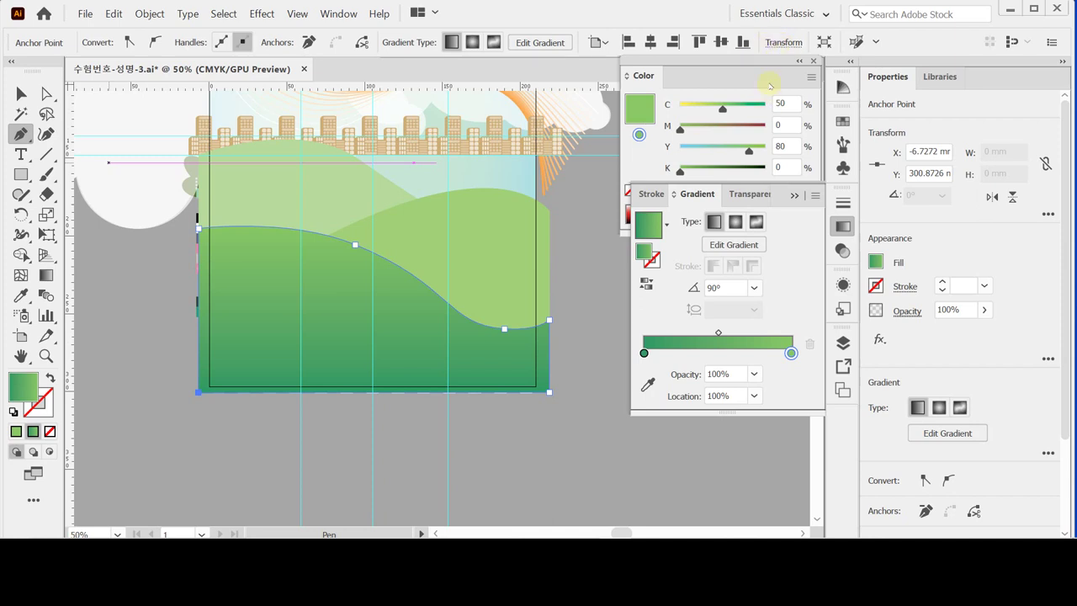
pyautogui.click(843, 227)
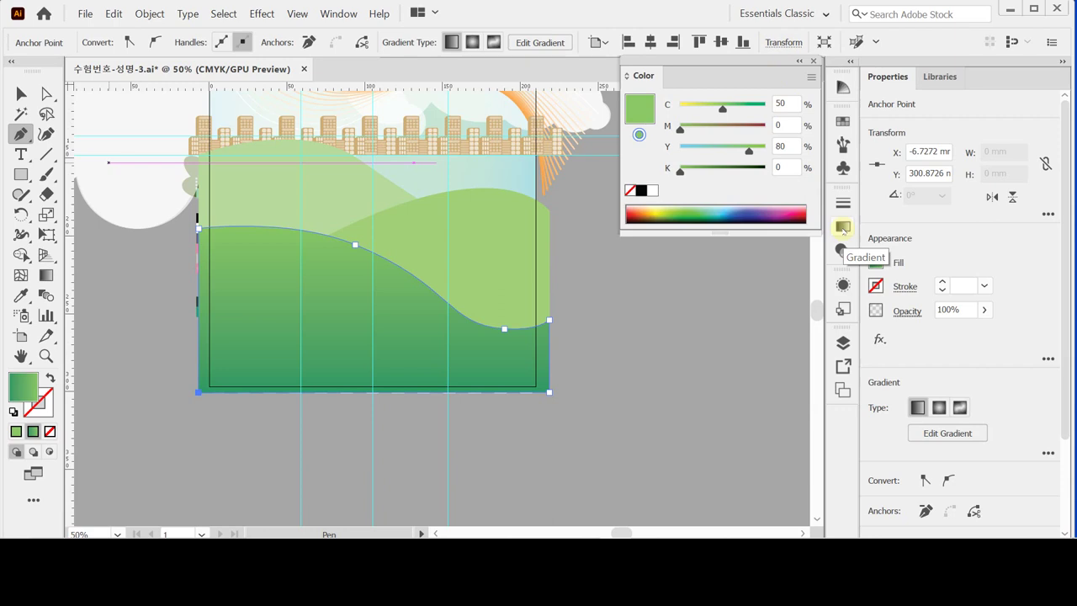
# - Create a 220 × 7 mm rectangle filled with C 0%, M 0%, Y 10%, K 10% across the lower part of the front hill
pyautogui.press('m')
pyautogui.click(202, 350)
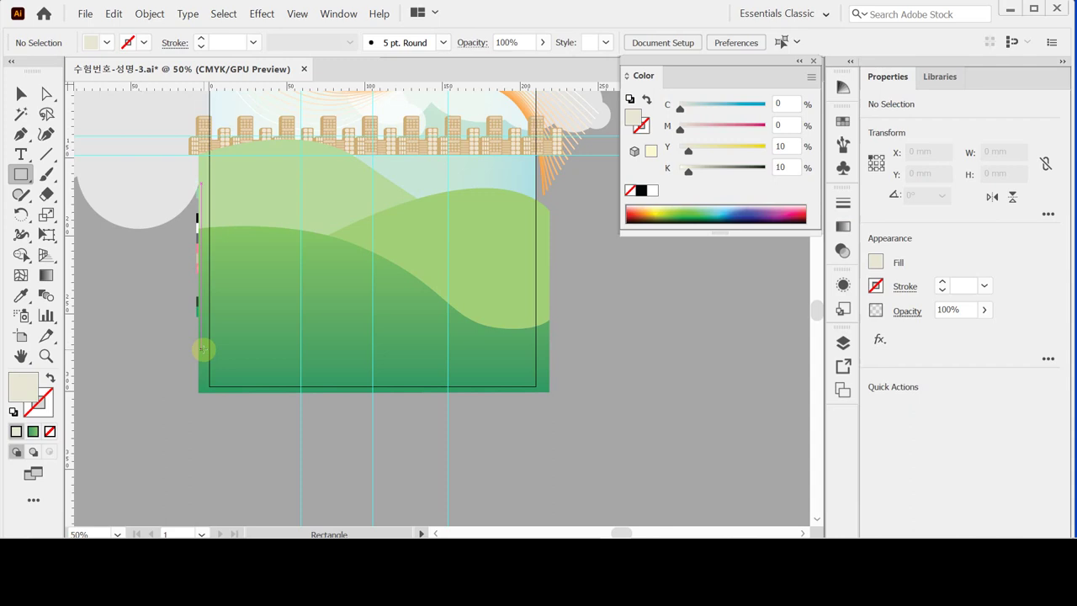
pyautogui.click(202, 349)
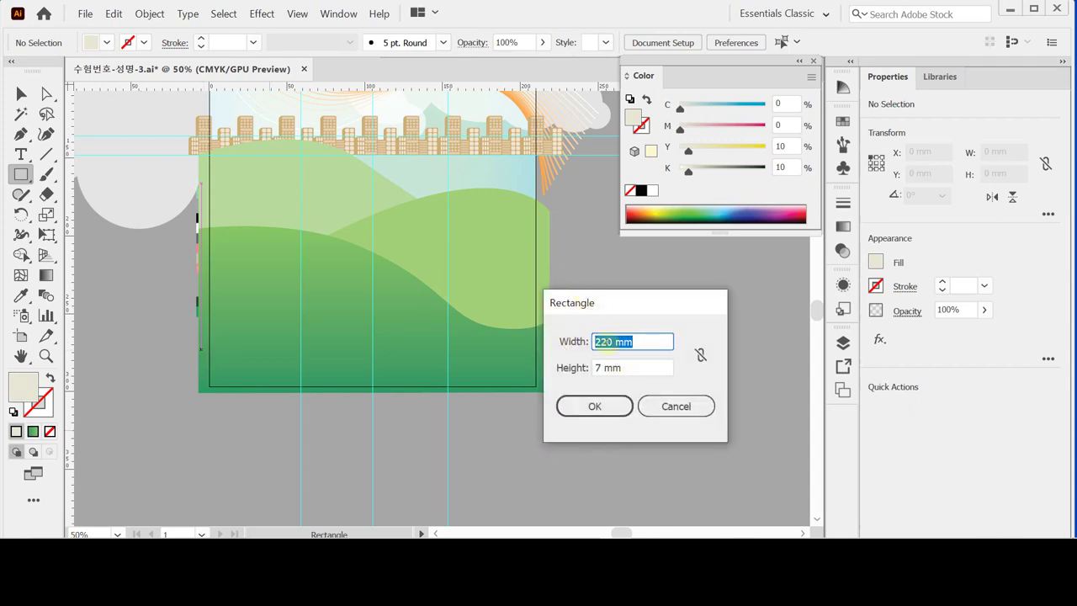
pyautogui.click(652, 343)
pyautogui.click(646, 373)
pyautogui.click(604, 407)
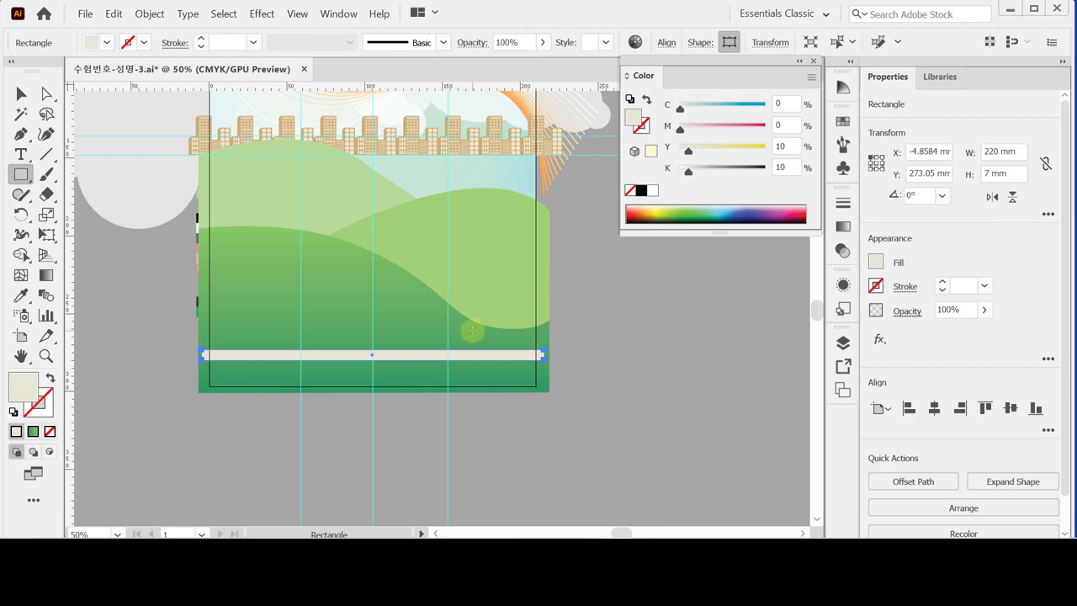
# - Duplicate the beige rail straight down, leaving a narrow gap below the original
pyautogui.press('ctrl')
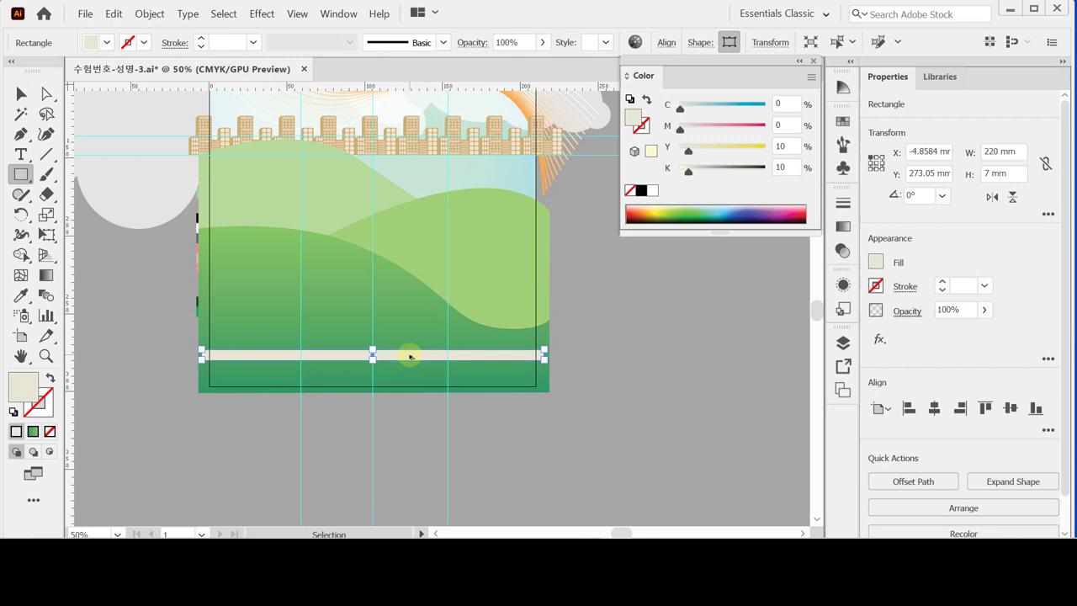
pyautogui.moveTo(410, 357); pyautogui.dragTo(409, 374)
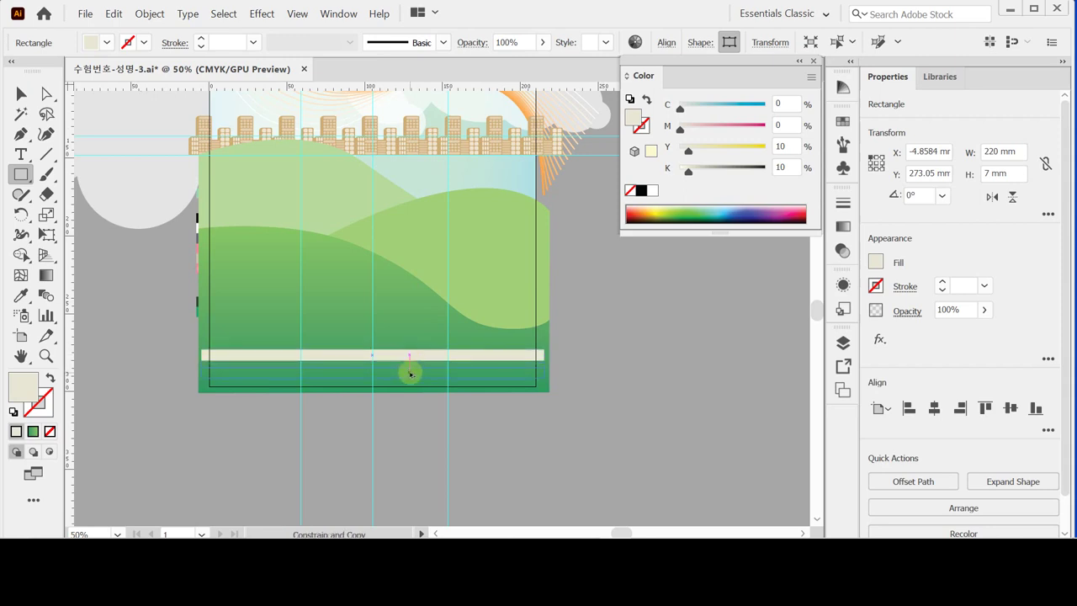
pyautogui.moveTo(410, 374); pyautogui.dragTo(409, 372)
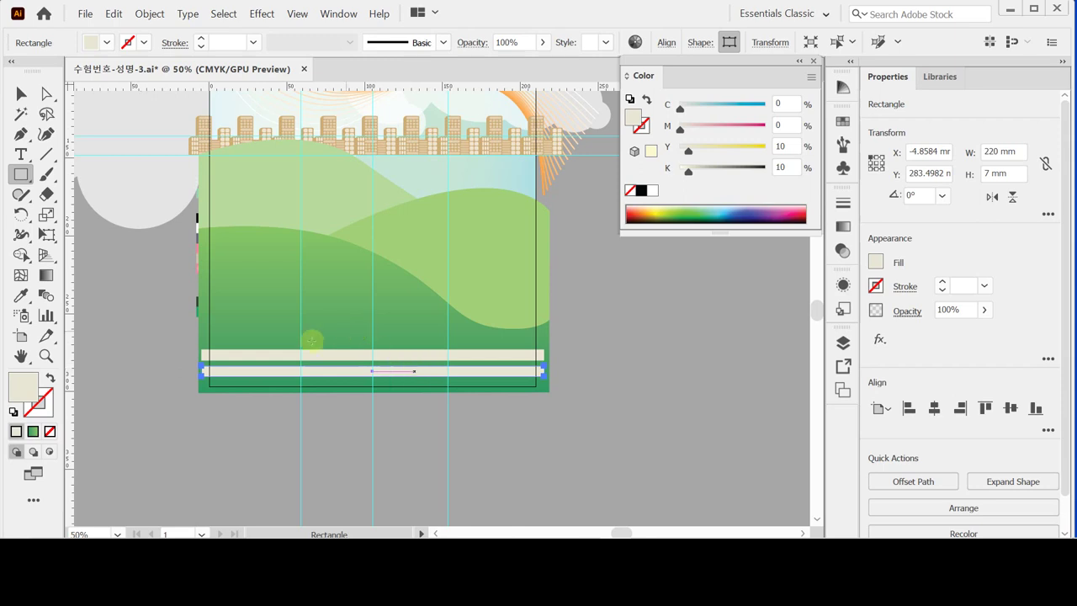
# - Create an 8 × 35 mm upright rectangle crossing both rails near their left end
pyautogui.keyDown('ctrl'); pyautogui.click(280, 374); pyautogui.keyUp('ctrl')
pyautogui.keyDown('ctrl'); pyautogui.click(412, 305); pyautogui.keyUp('ctrl')
pyautogui.keyDown('ctrl'); pyautogui.click(412, 305); pyautogui.keyUp('ctrl')
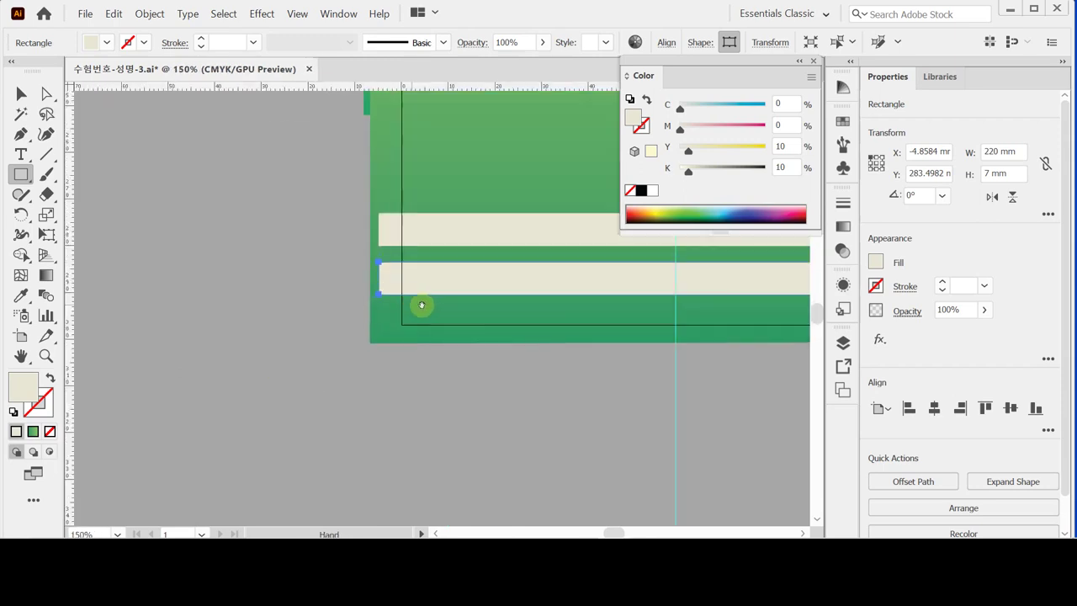
pyautogui.moveTo(445, 284); pyautogui.dragTo(252, 354)
pyautogui.moveTo(310, 309); pyautogui.dragTo(311, 315)
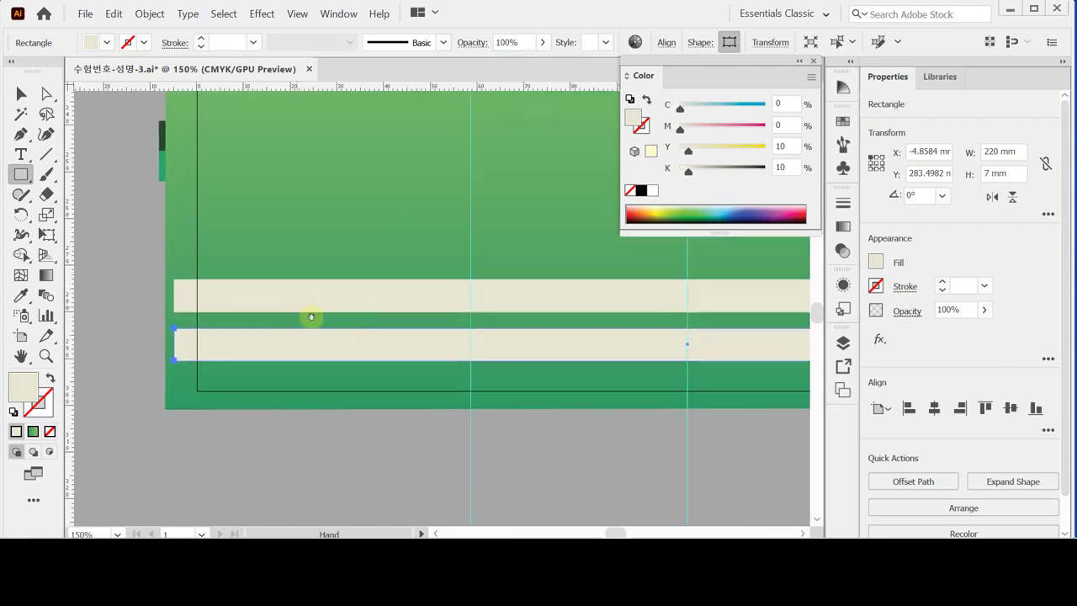
pyautogui.keyDown('ctrl'); pyautogui.click(130, 221); pyautogui.keyUp('ctrl')
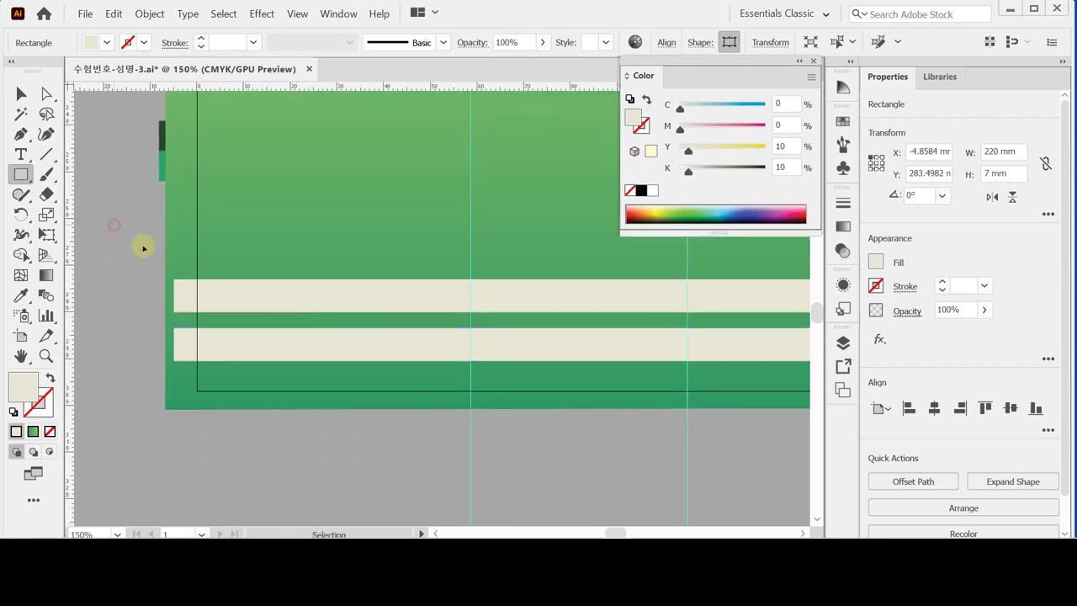
pyautogui.click(218, 228)
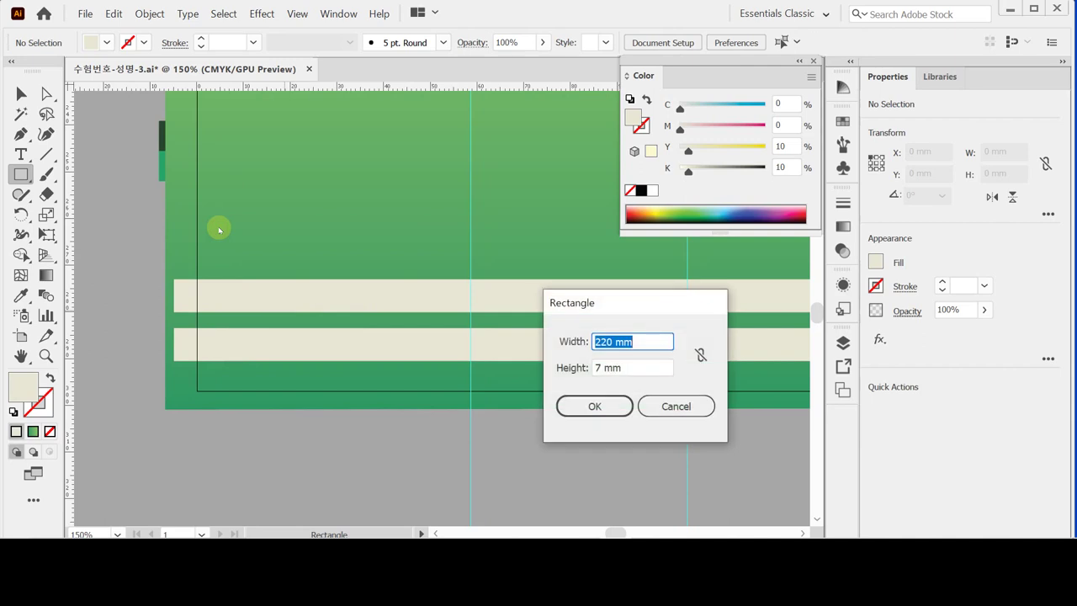
pyautogui.write('8')
pyautogui.press('Tab')
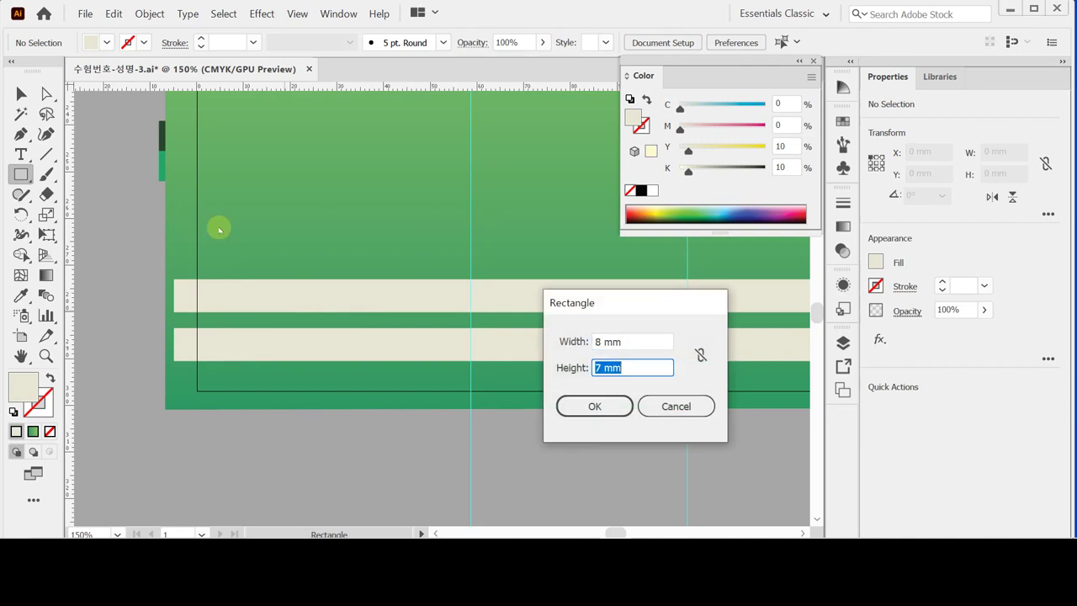
pyautogui.write('35')
pyautogui.press('Return')
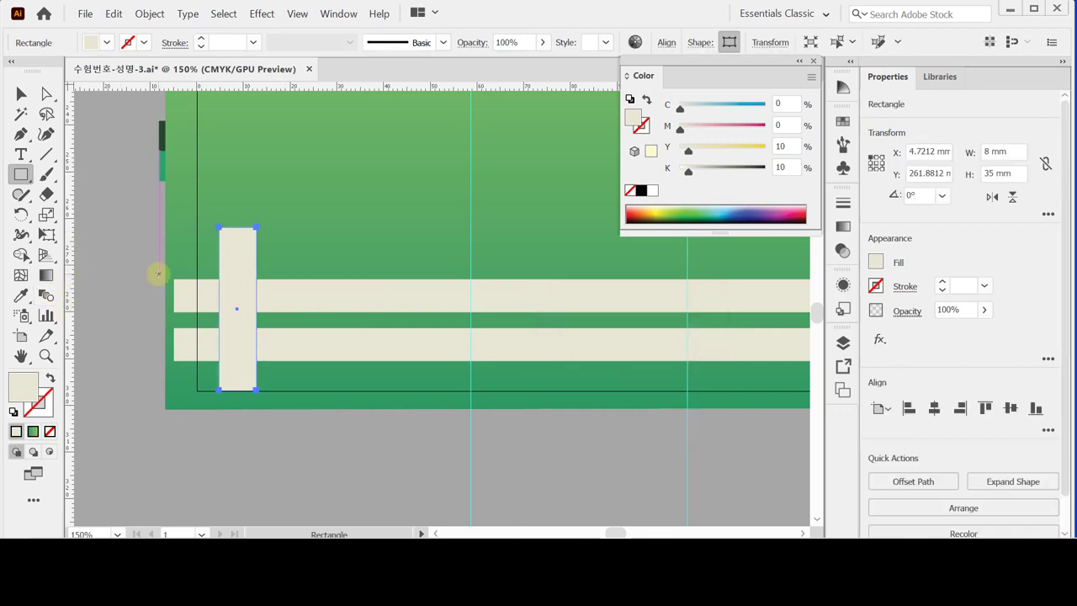
# - Nudge the upright post down and left so its base meets the hill's bottom edge, and fill it with white
pyautogui.press('Down')
pyautogui.press('Down')
pyautogui.press('Left')
pyautogui.press('Left')
pyautogui.press('Left')
pyautogui.press('Down')
pyautogui.press('Left')
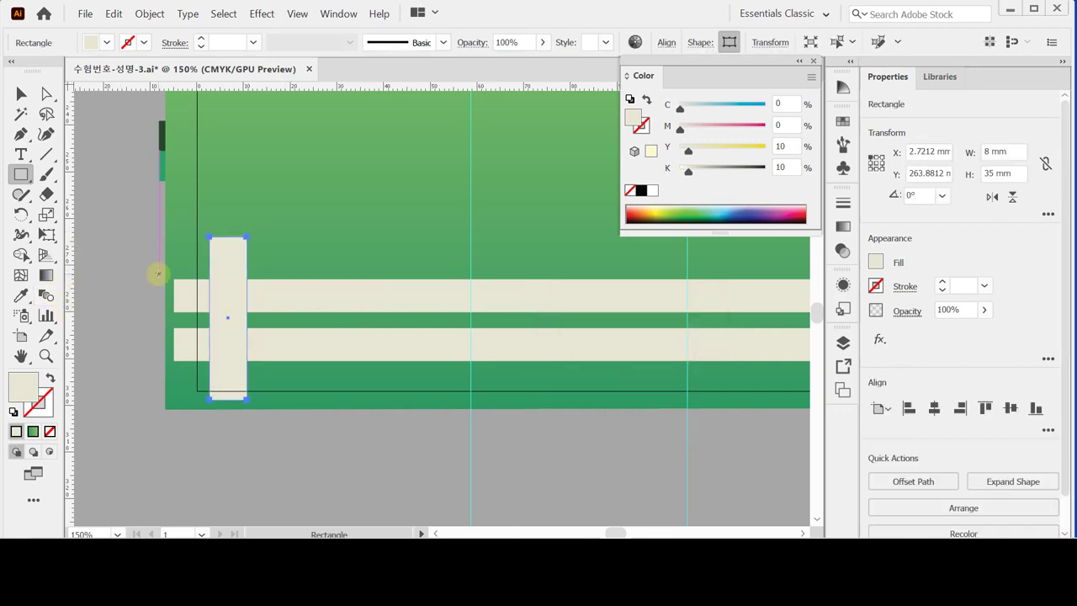
pyautogui.press('Down')
pyautogui.press('Down')
pyautogui.press('Left')
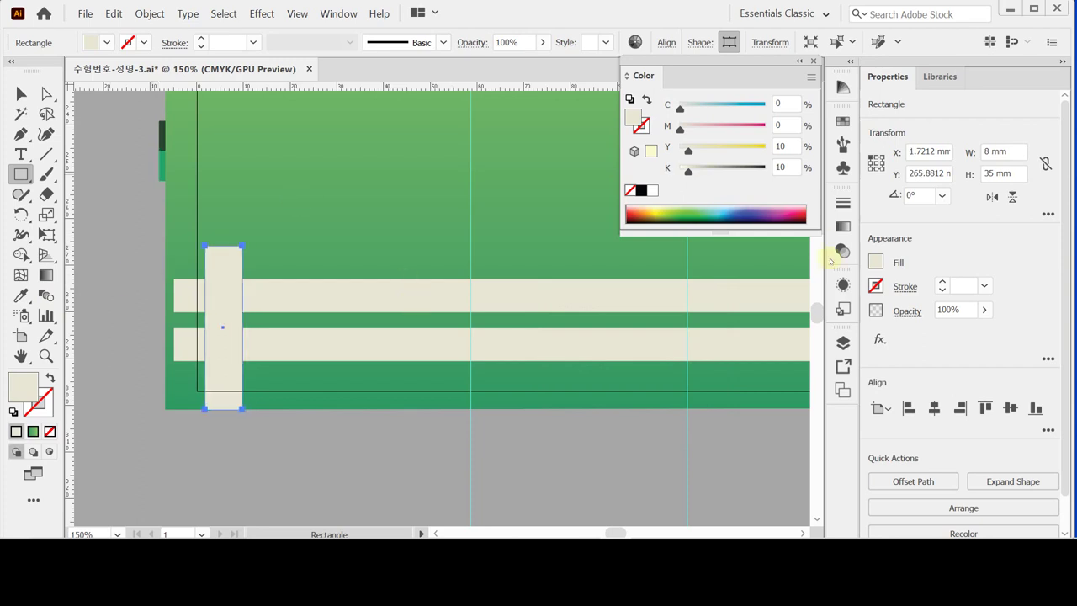
pyautogui.click(652, 191)
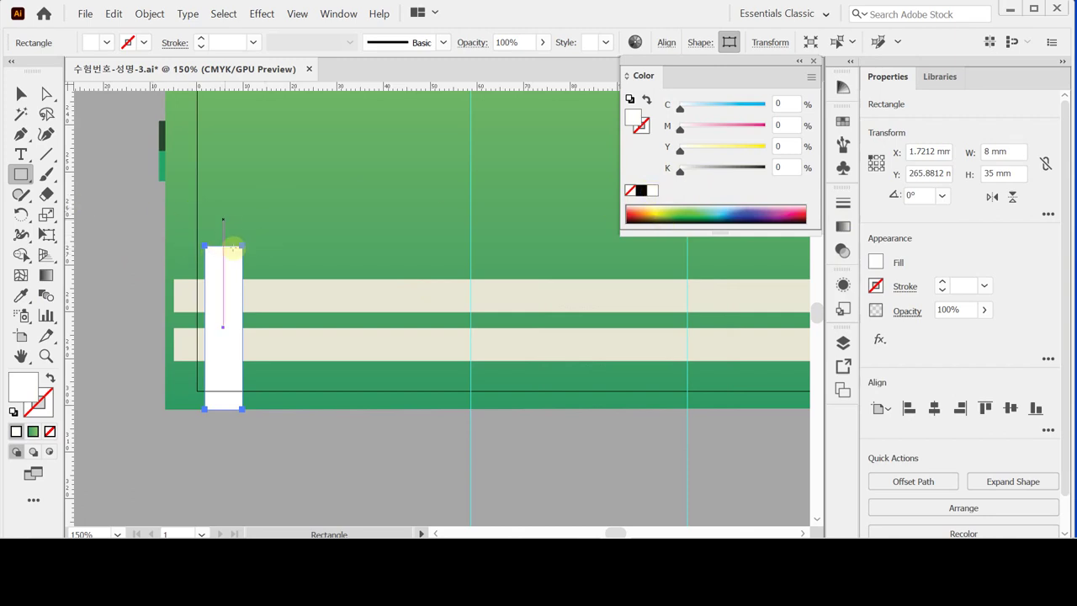
# - Add an anchor point at the middle of the post's top edge and raise it into a pointed tip, making the picket 44.2 mm tall
pyautogui.click(22, 133)
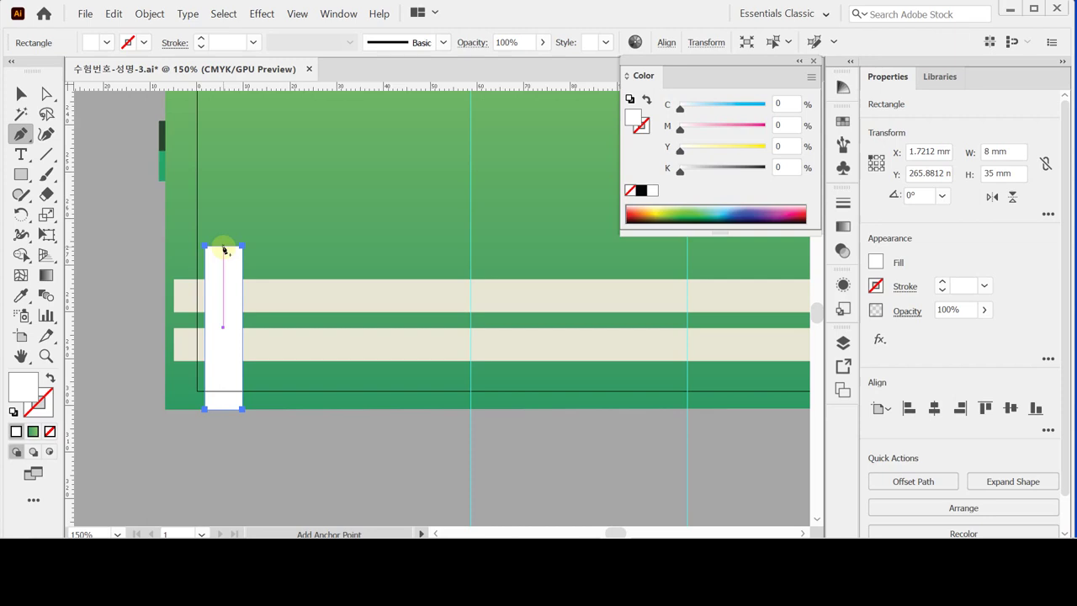
pyautogui.click(223, 248)
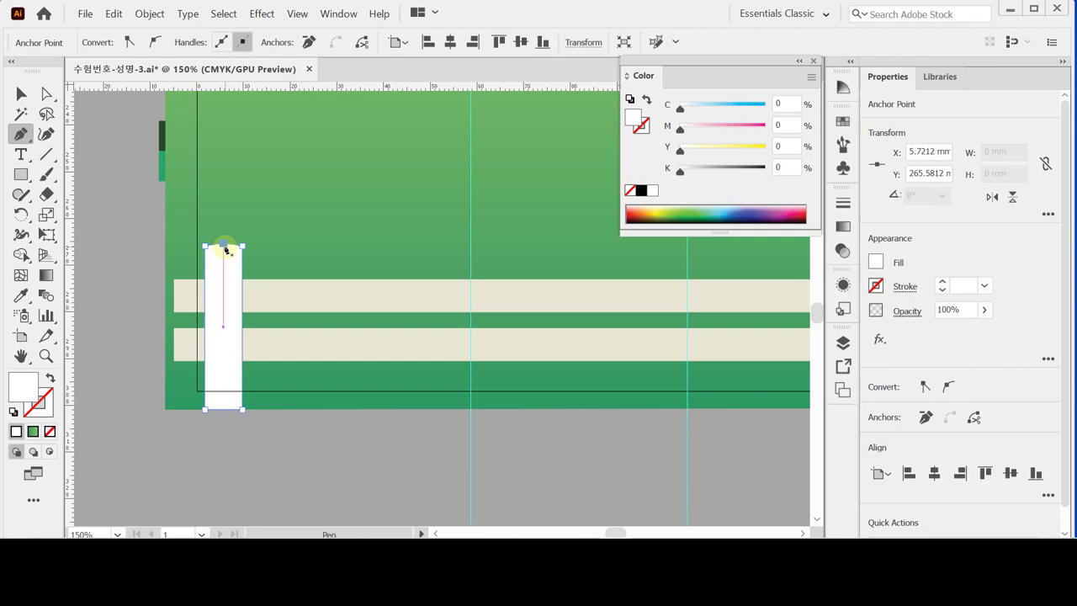
pyautogui.press('Up')
pyautogui.press('Up')
pyautogui.press('Up')
pyautogui.press('Up')
pyautogui.press('Up')
pyautogui.press('Up')
pyautogui.press('Up')
pyautogui.press('Up')
pyautogui.press('Up')
pyautogui.press('Up')
pyautogui.press('Up')
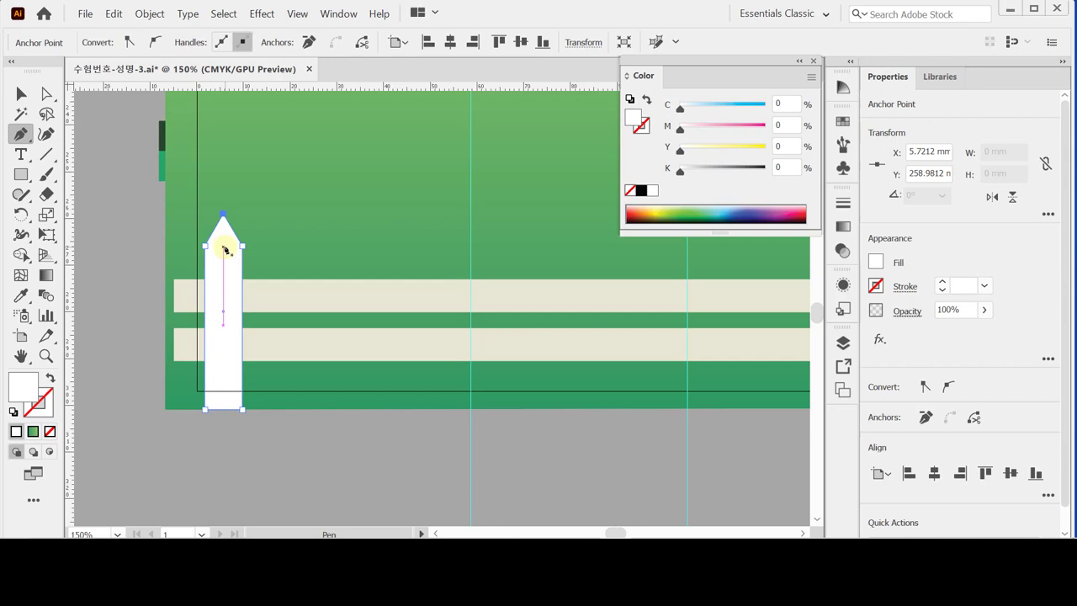
pyautogui.press('Up')
pyautogui.press('Up')
pyautogui.press('Up')
pyautogui.press('Up')
pyautogui.press('Up')
pyautogui.press('Up')
pyautogui.press('Up')
pyautogui.press('Up')
pyautogui.press('Up')
pyautogui.press('Up')
# - Duplicate the white picket horizontally to the right end of the rails
pyautogui.hotkey('ctrl', '-')
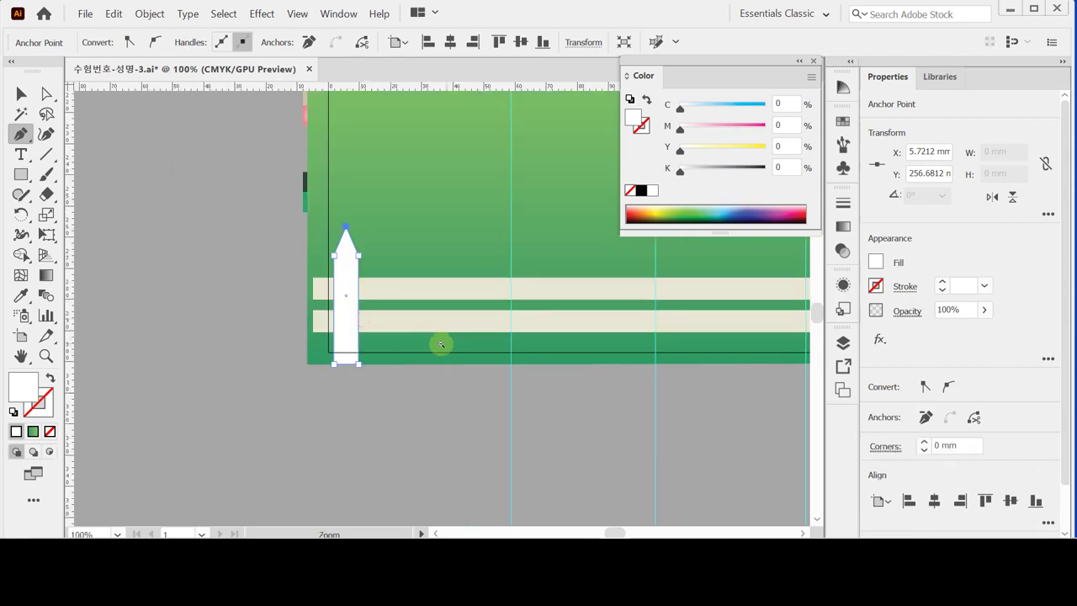
pyautogui.hotkey('ctrl', '-')
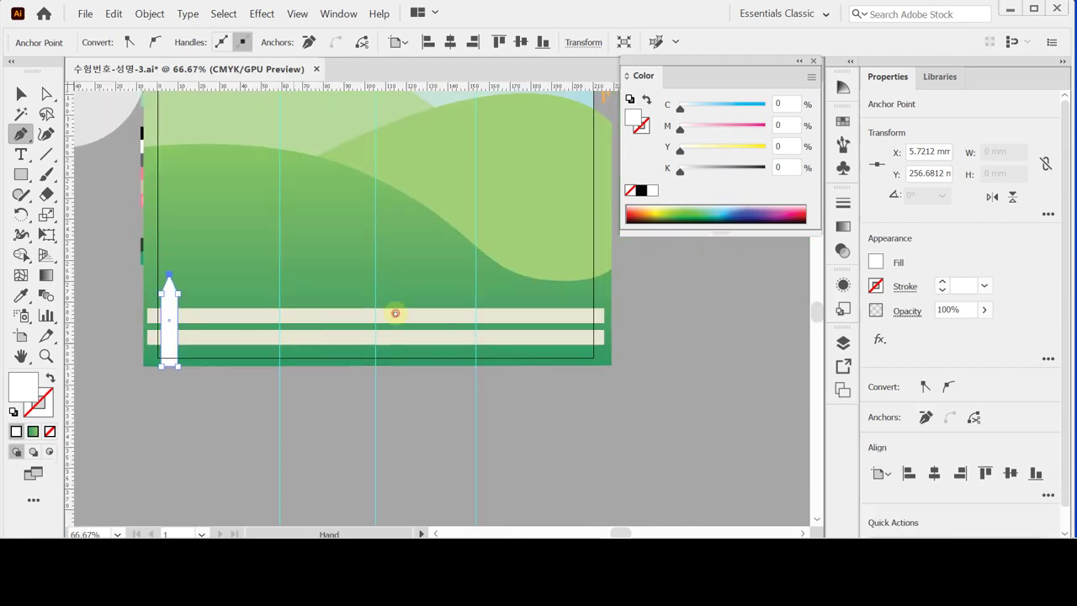
pyautogui.keyDown('ctrl'); pyautogui.click(170, 341); pyautogui.keyUp('ctrl')
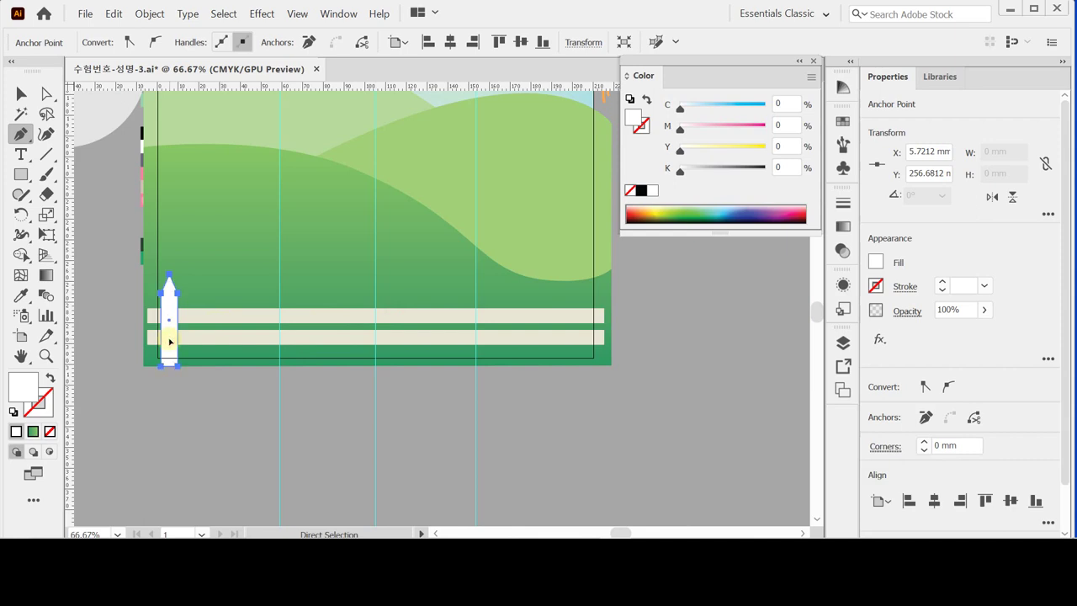
pyautogui.moveTo(169, 341); pyautogui.dragTo(581, 339)
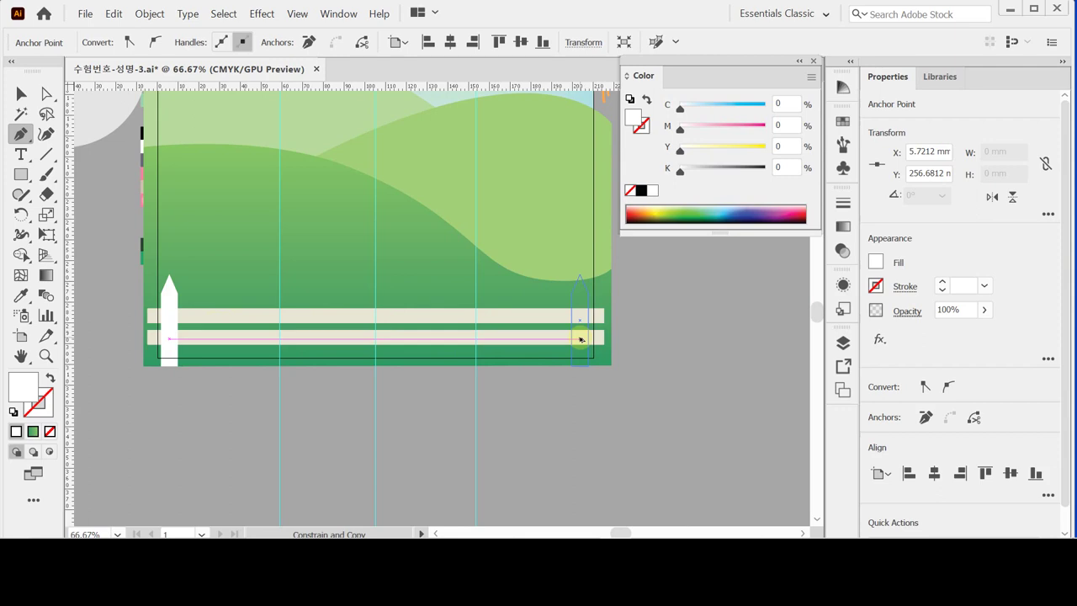
pyautogui.moveTo(581, 339); pyautogui.dragTo(581, 338)
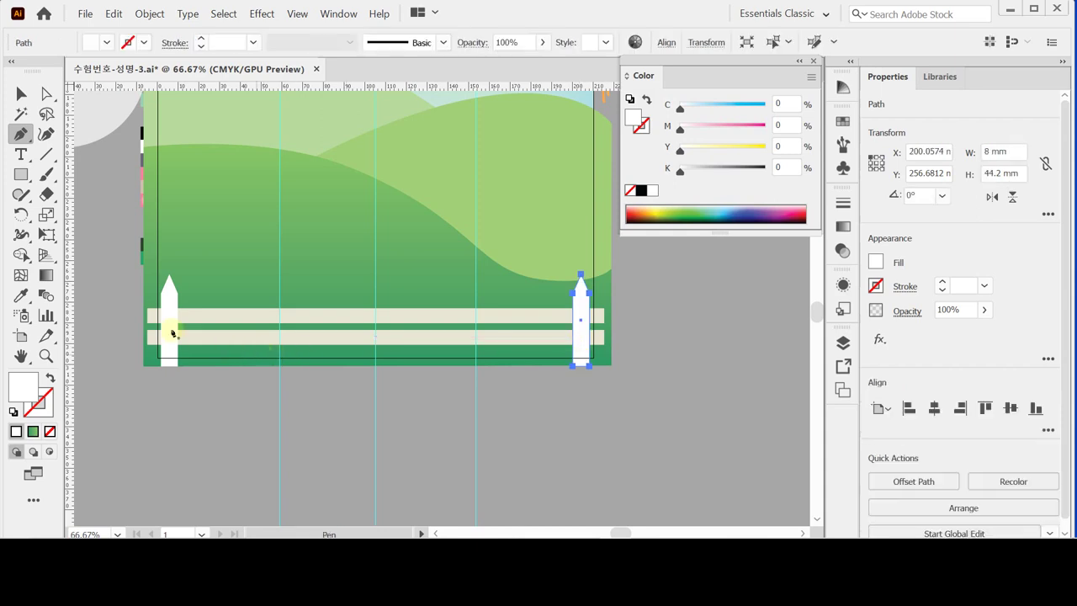
# - Make a blend between the left and right pickets
pyautogui.keyDown('ctrl'); pyautogui.keyDown('shift'); pyautogui.click(169, 326); pyautogui.keyUp('shift'); pyautogui.keyUp('ctrl')
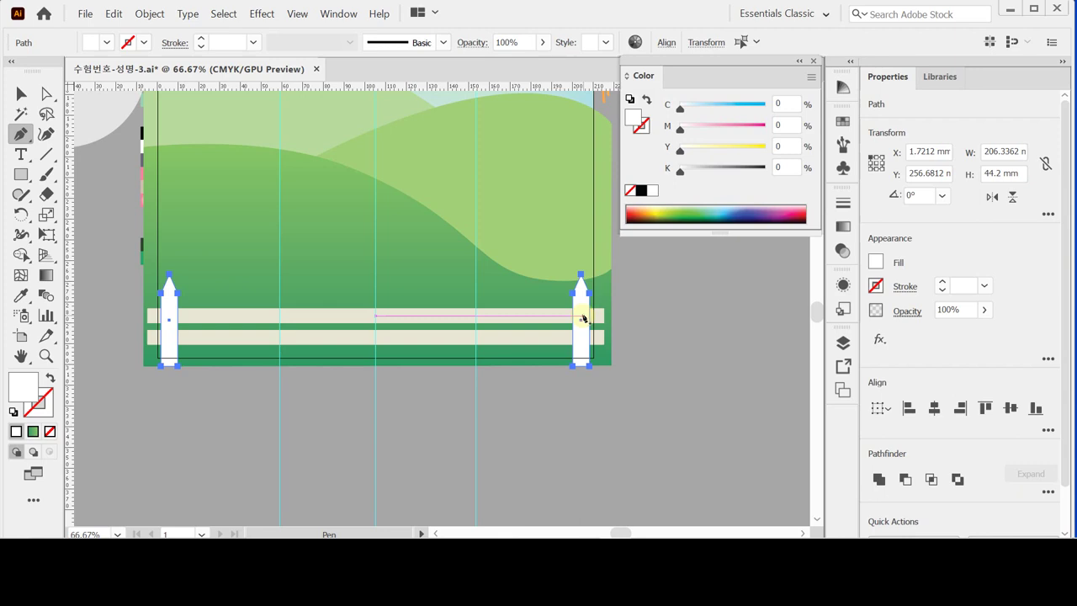
pyautogui.press('ctrl')
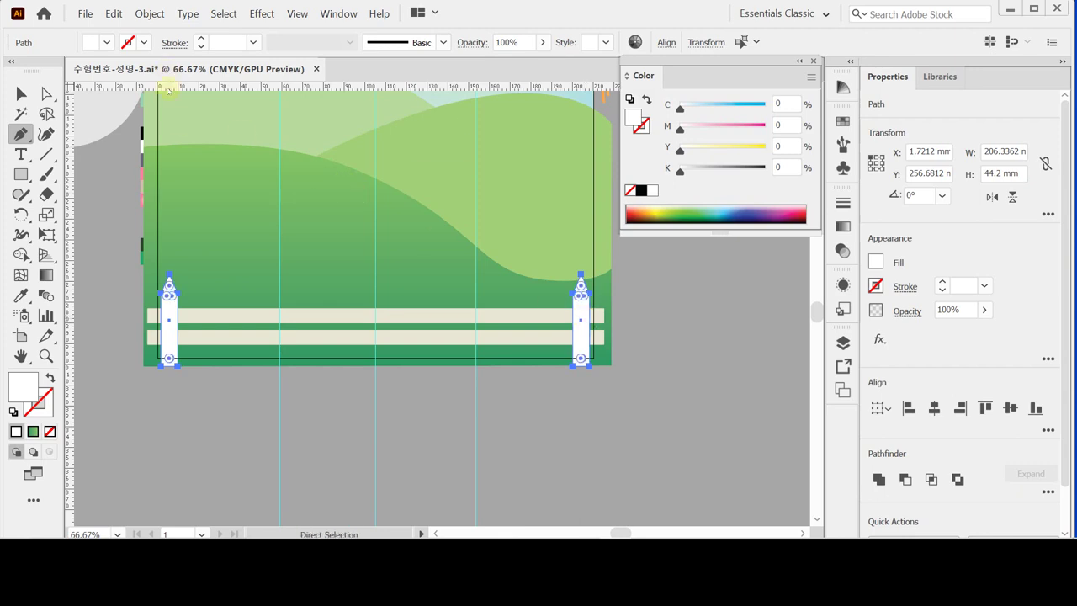
pyautogui.click(149, 14)
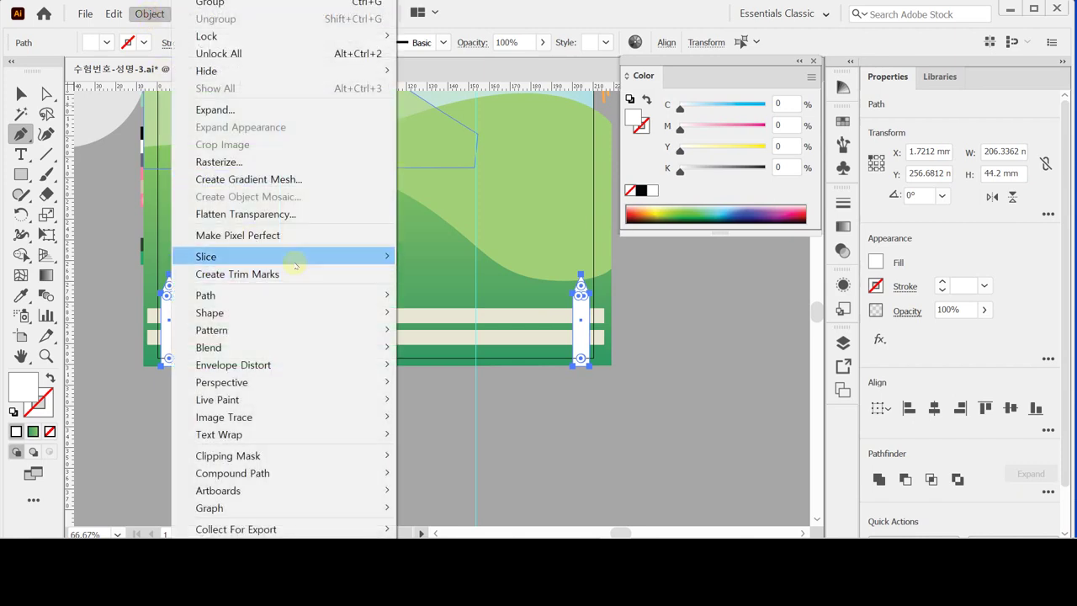
pyautogui.moveTo(295, 344)
pyautogui.click(430, 348)
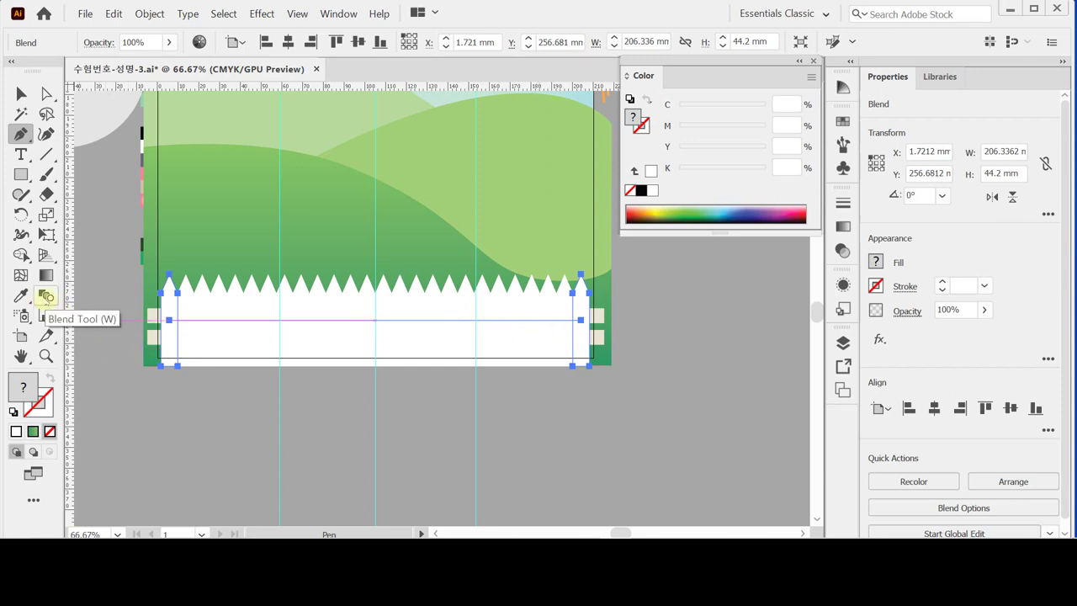
# - Set the picket blend's spacing to Specified Steps with 11 steps
pyautogui.doubleClick(45, 296)
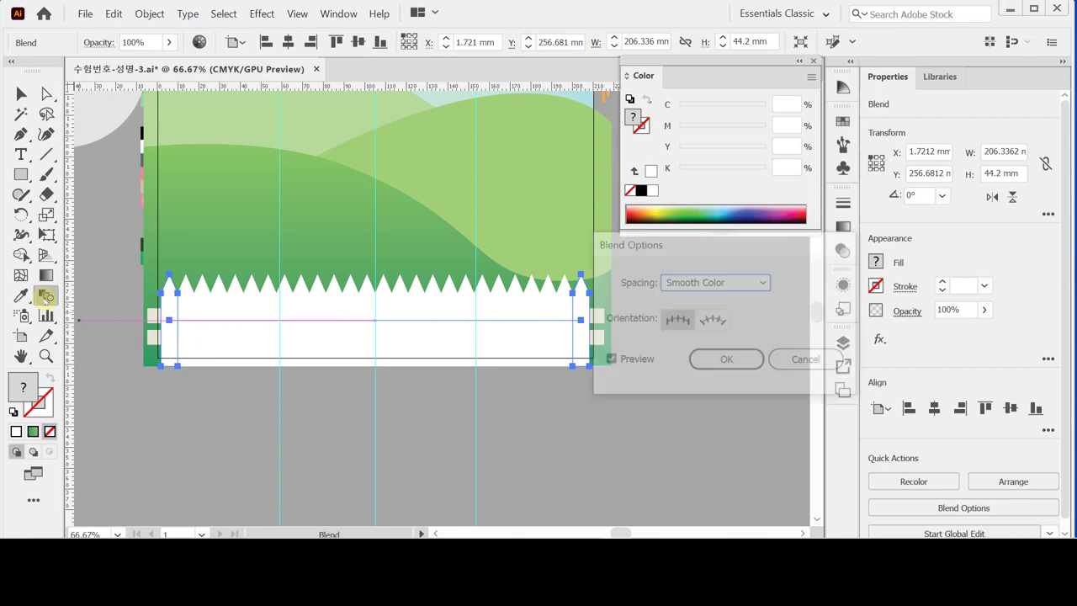
pyautogui.moveTo(631, 243); pyautogui.dragTo(607, 251)
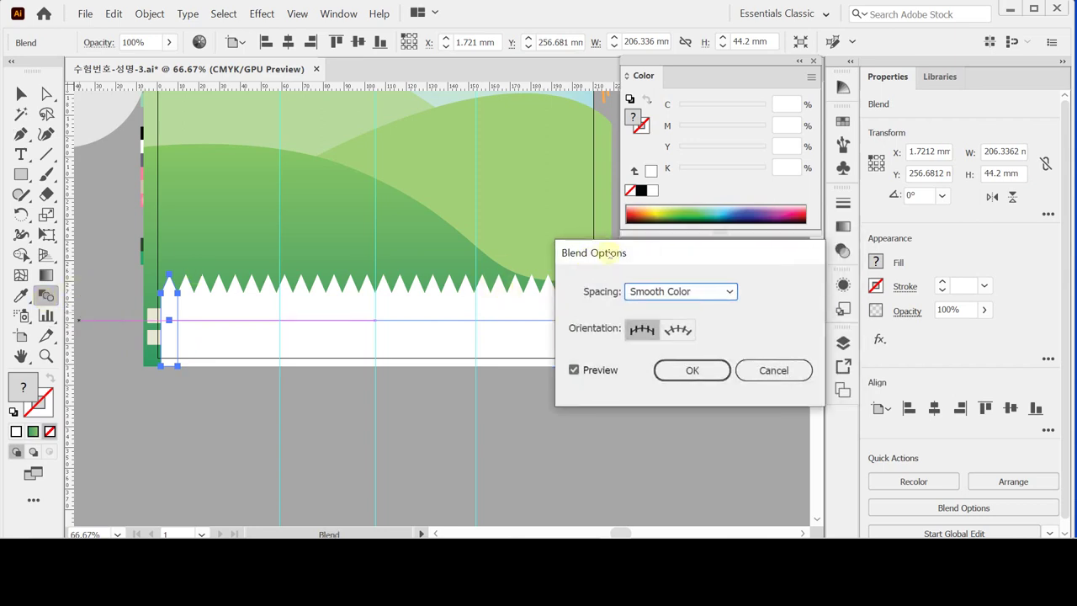
pyautogui.click(678, 291)
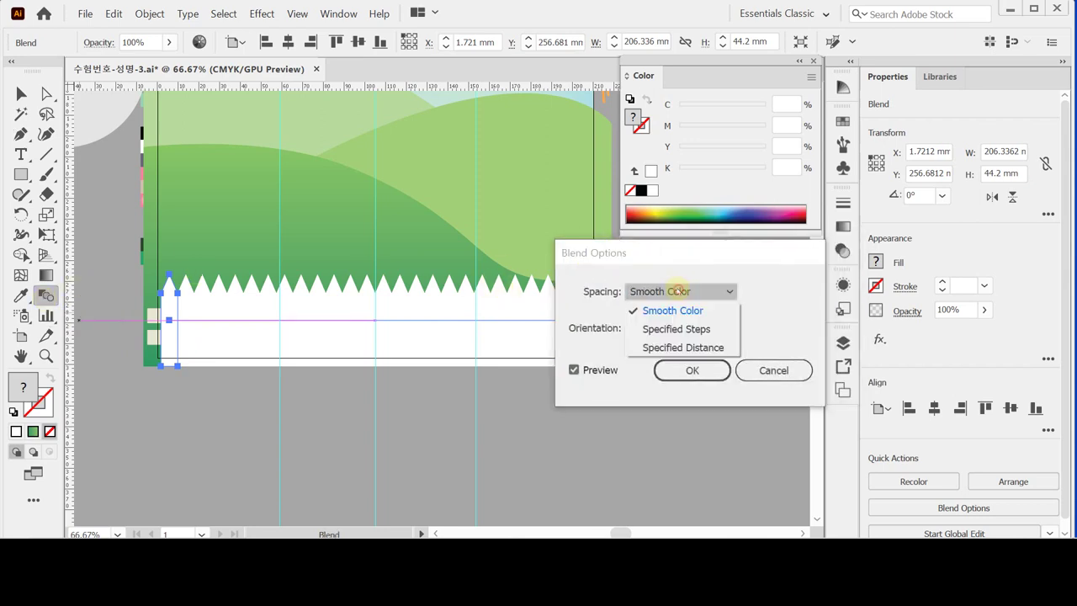
pyautogui.click(714, 329)
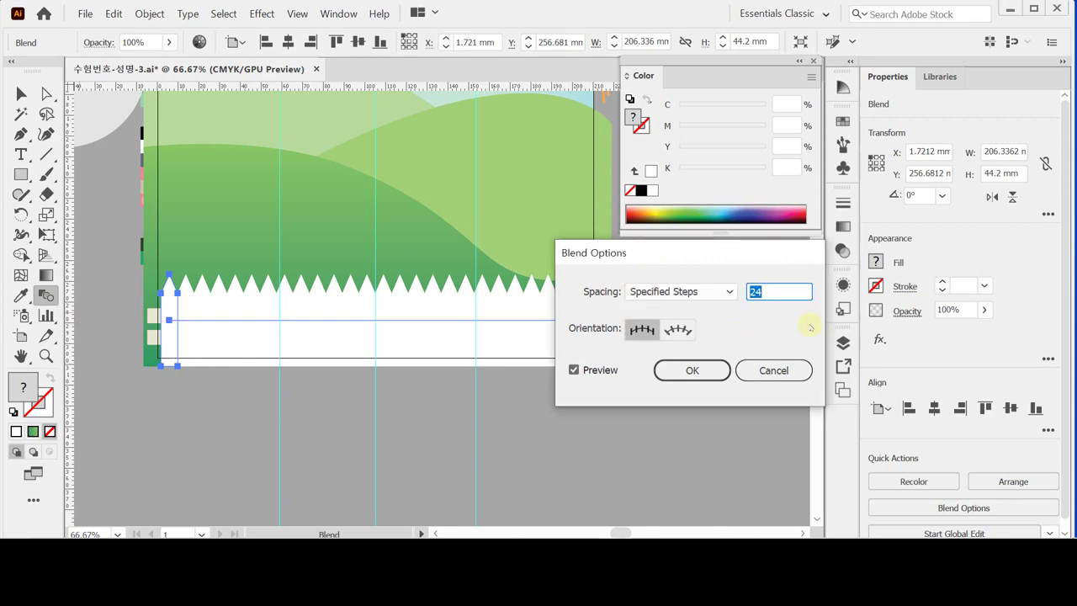
pyautogui.write('11')
pyautogui.press('Tab')
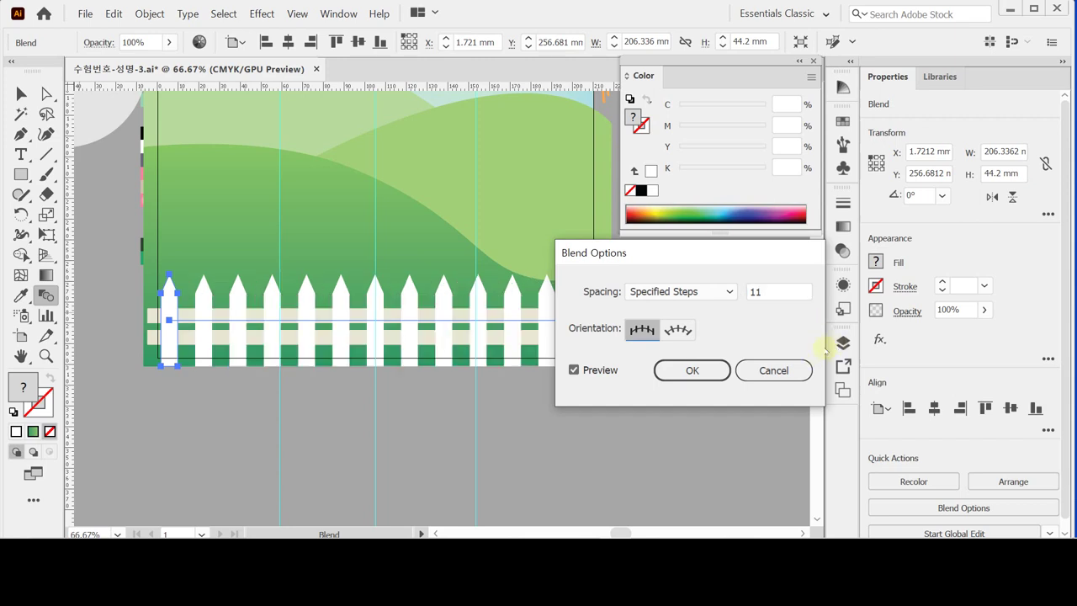
pyautogui.click(691, 370)
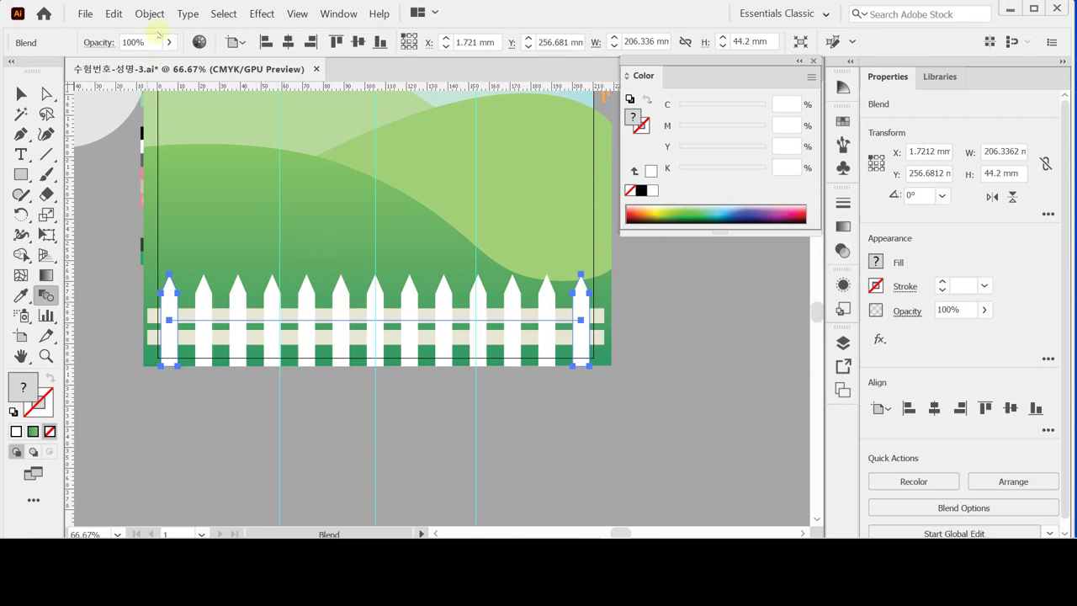
# - Expand the picket blend into editable objects
pyautogui.click(149, 13)
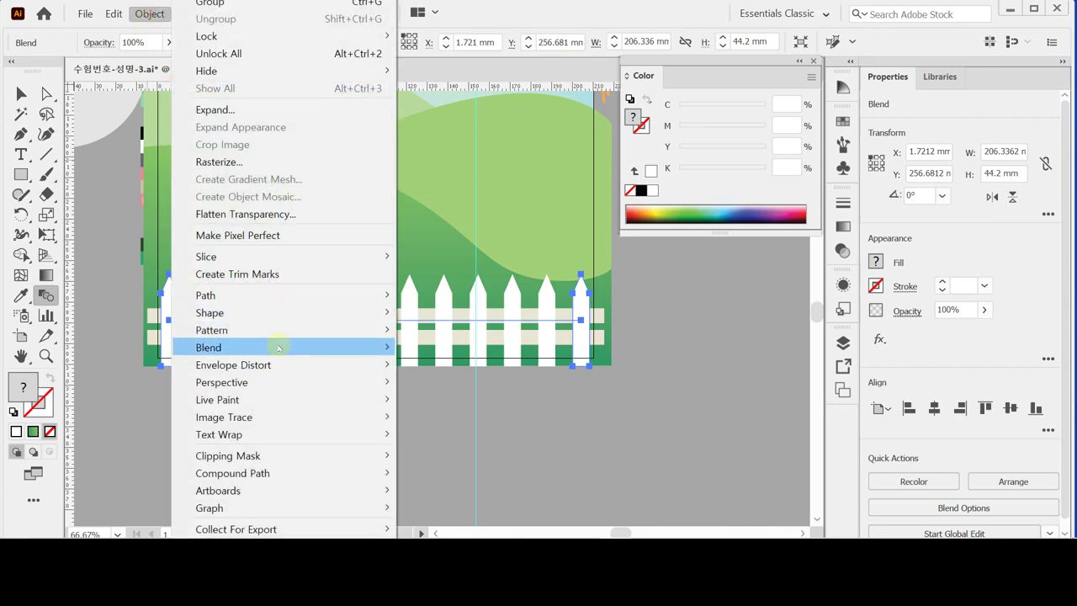
pyautogui.moveTo(370, 347)
pyautogui.click(465, 407)
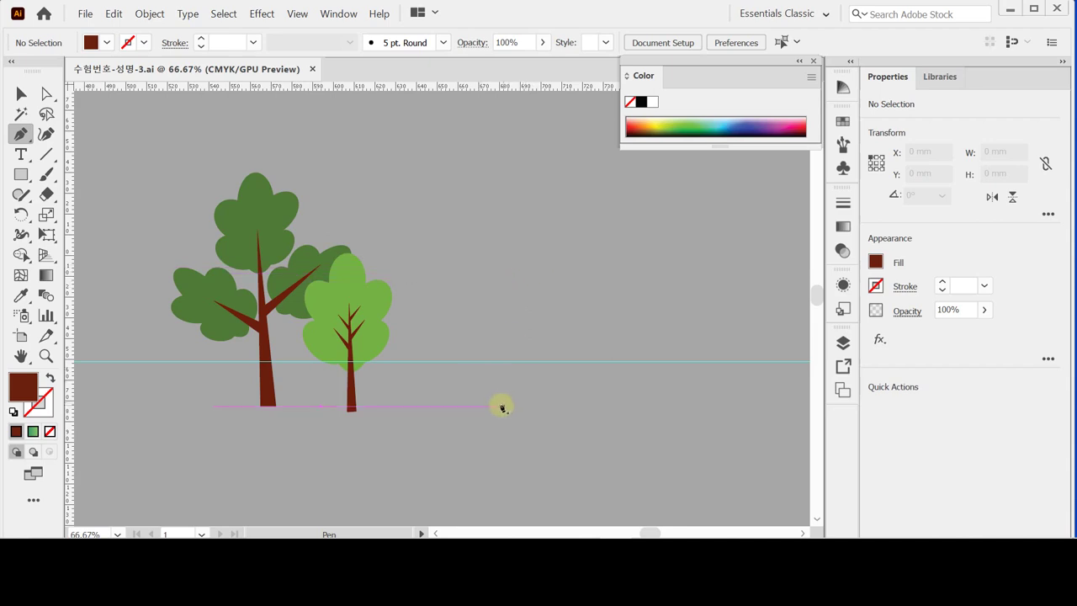
# - Draw a narrow, tapered brown tree trunk about 8 by 86 mm with the Pen tool, beside the two existing trees
pyautogui.click(497, 406)
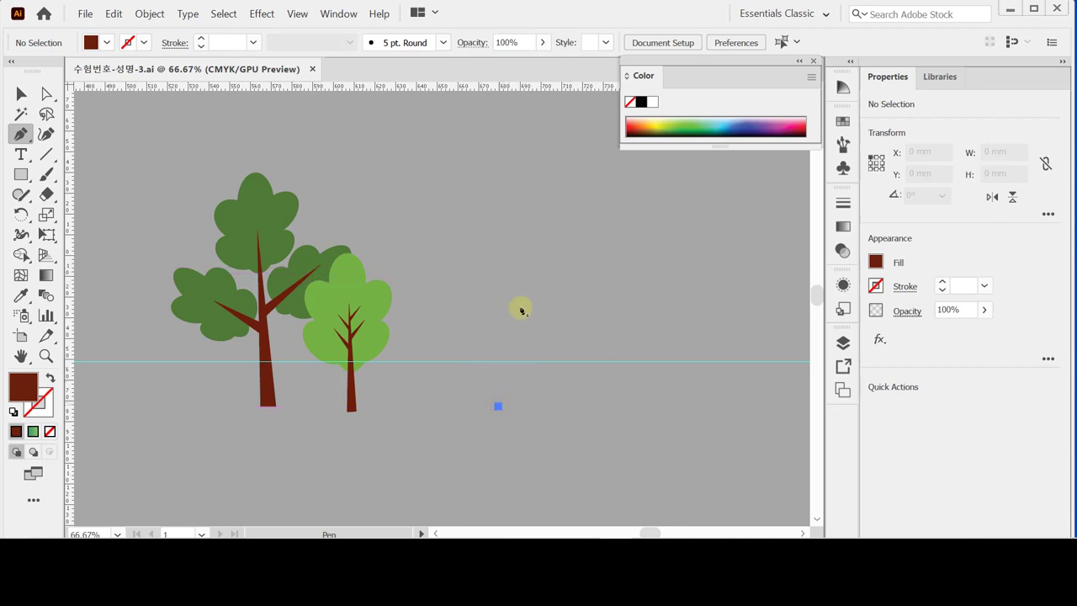
pyautogui.click(498, 234)
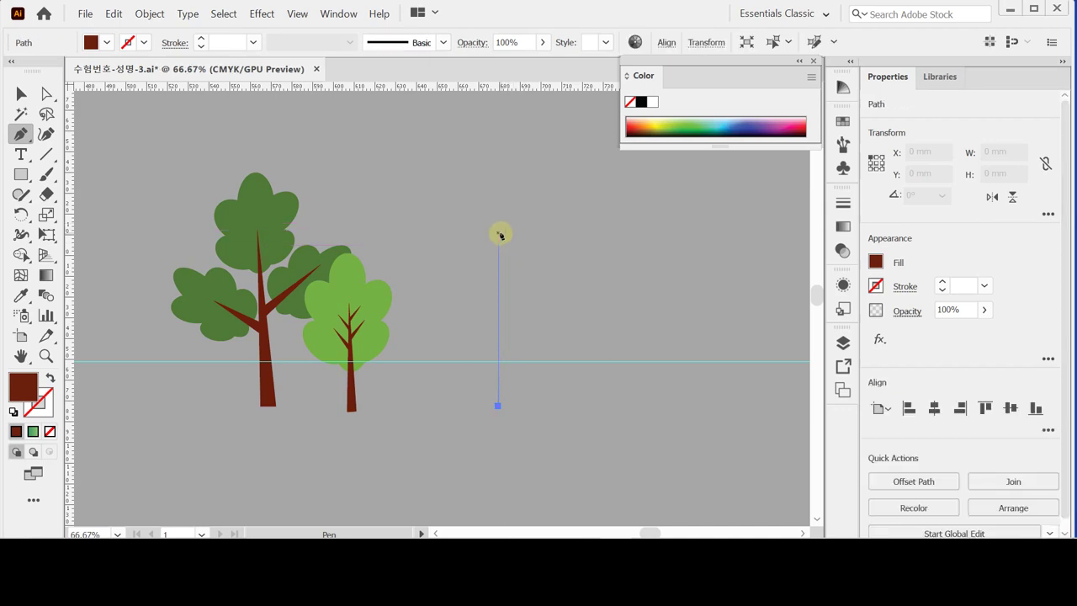
pyautogui.click(510, 410)
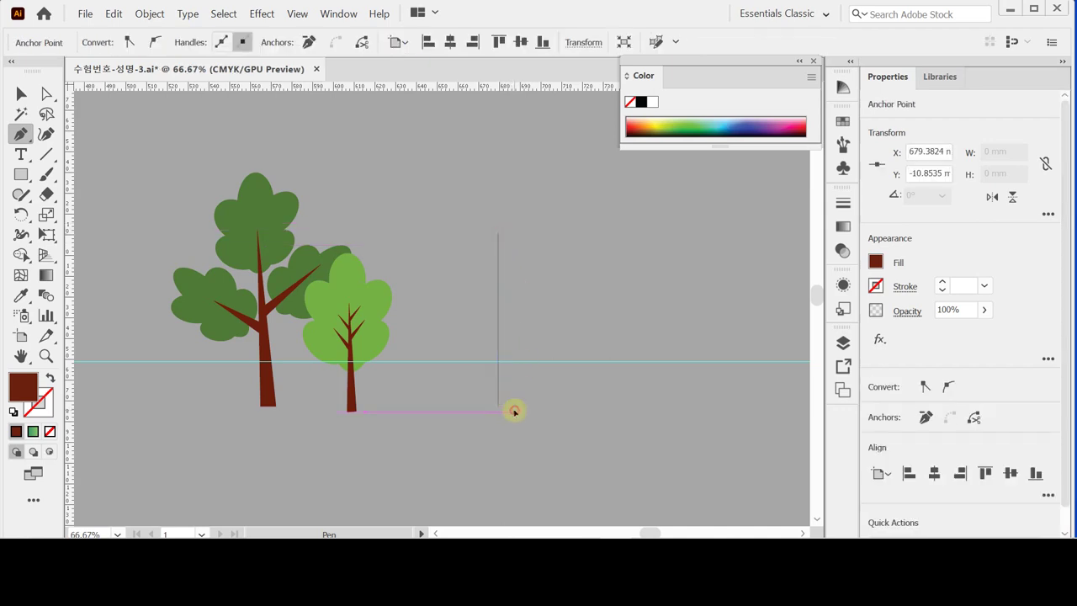
pyautogui.click(499, 408)
# - Level the new trunk's two base anchor points by averaging them along the Horizontal axis
pyautogui.press('ctrl')
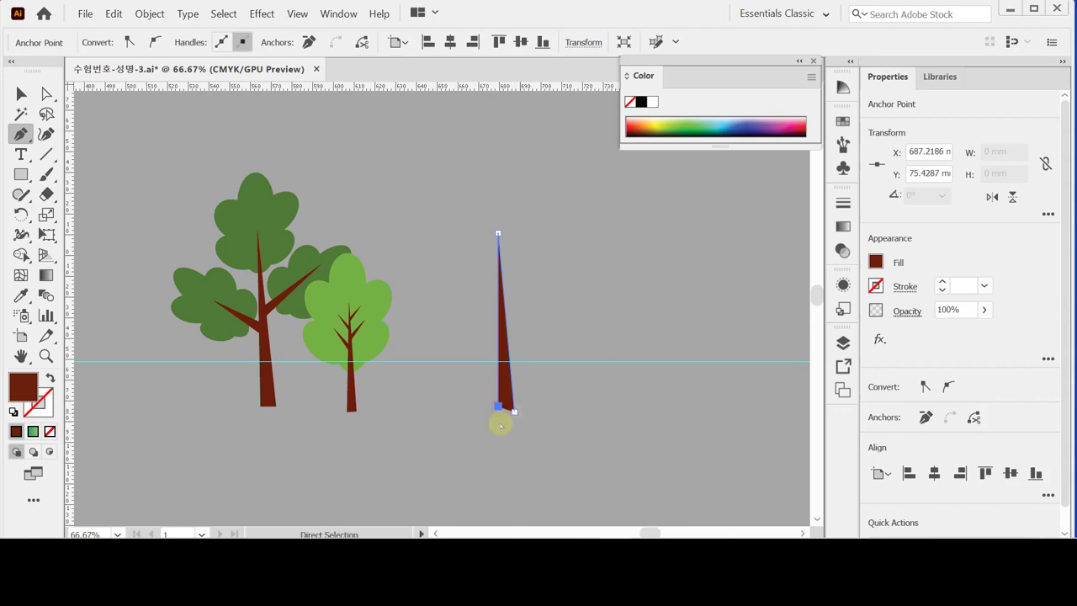
pyautogui.rightClick(558, 397)
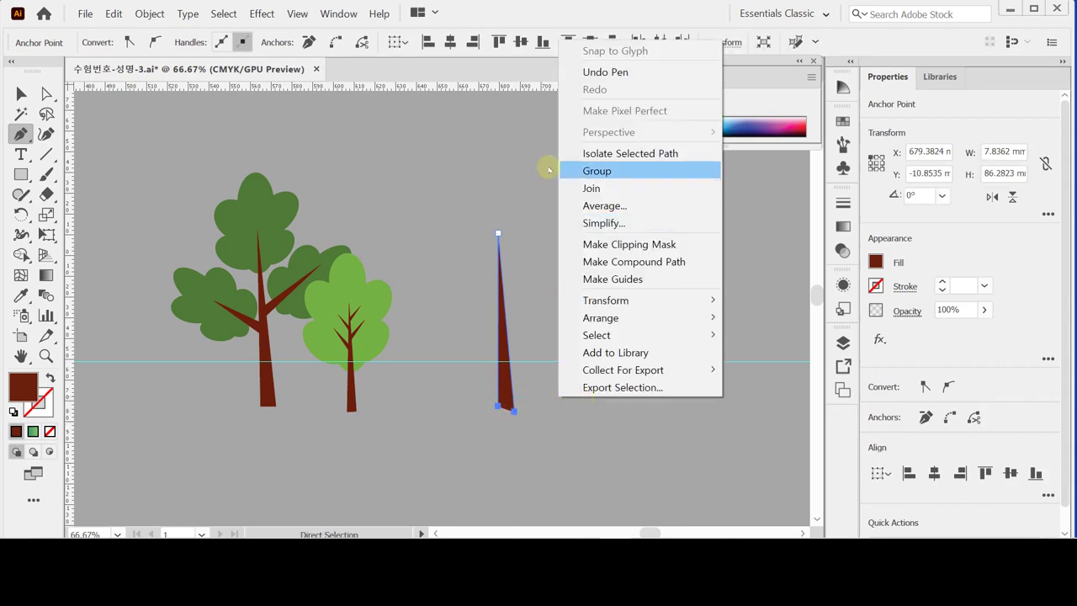
pyautogui.click(484, 432)
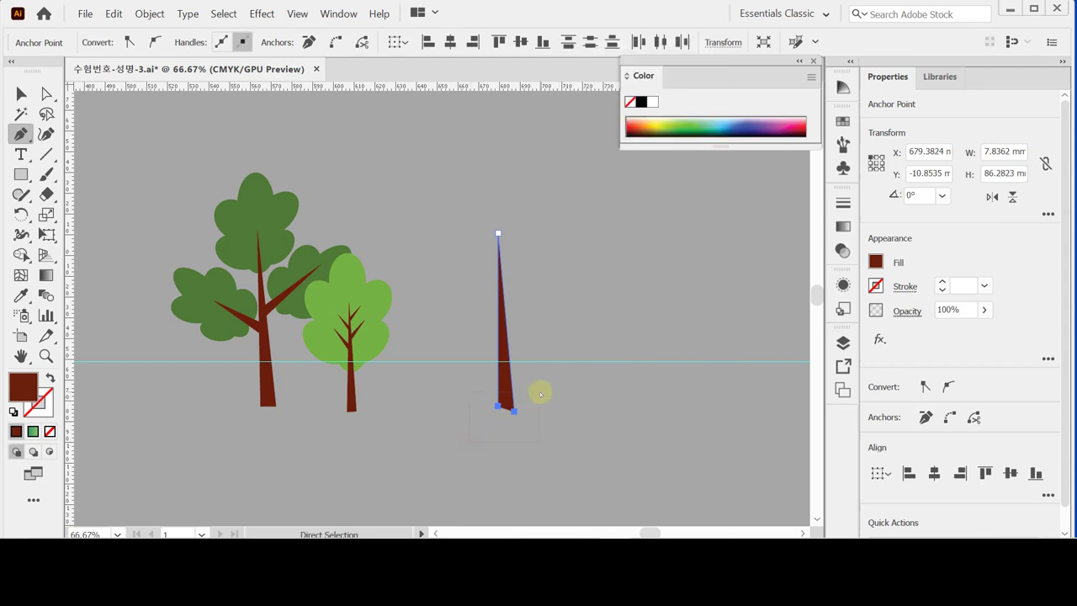
pyautogui.rightClick(592, 297)
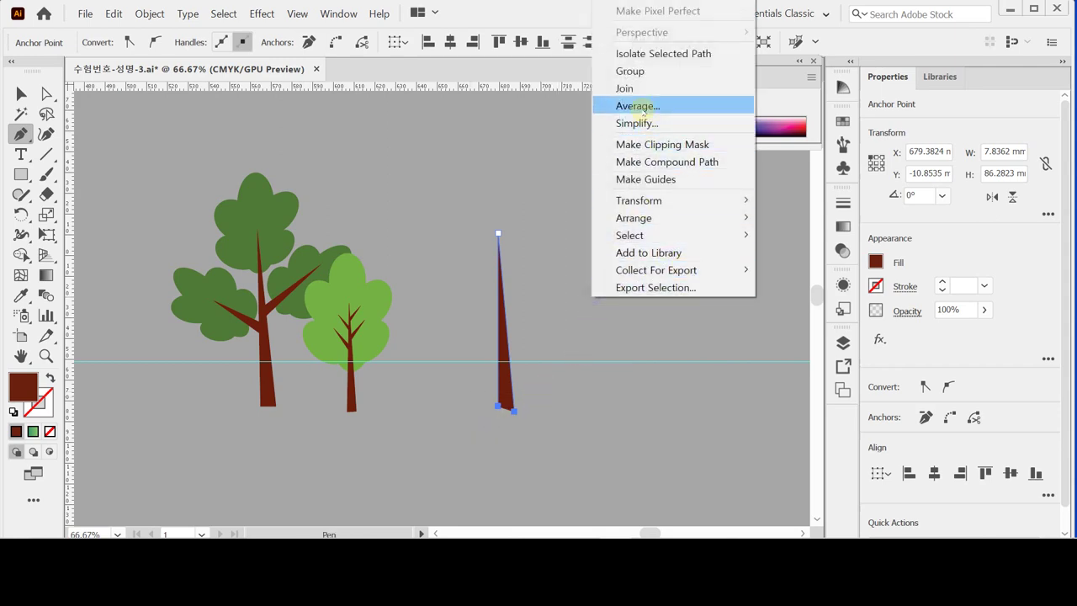
pyautogui.click(638, 106)
pyautogui.click(709, 237)
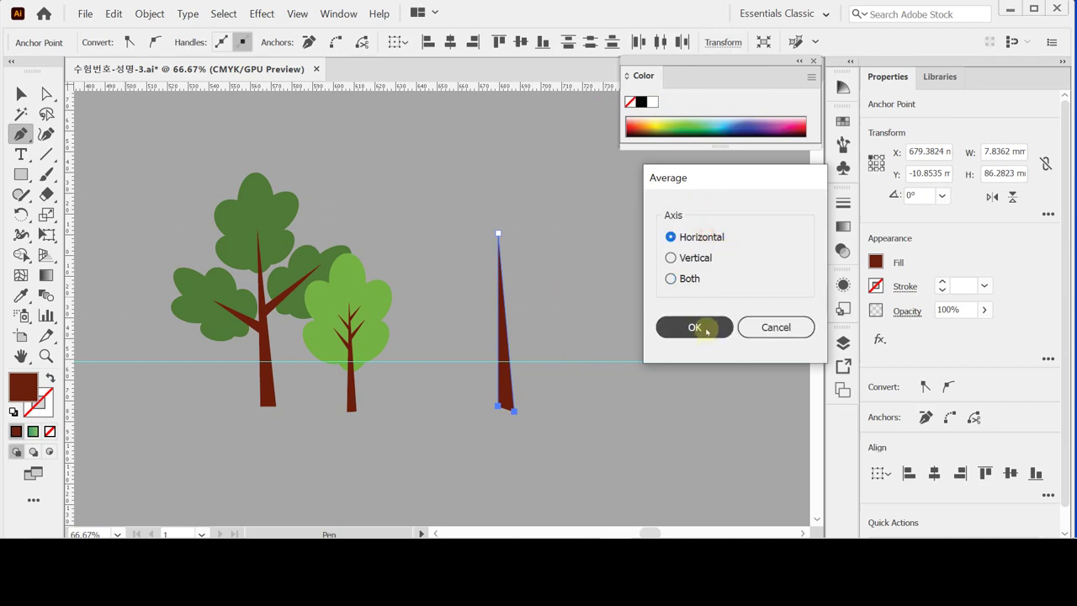
pyautogui.click(706, 330)
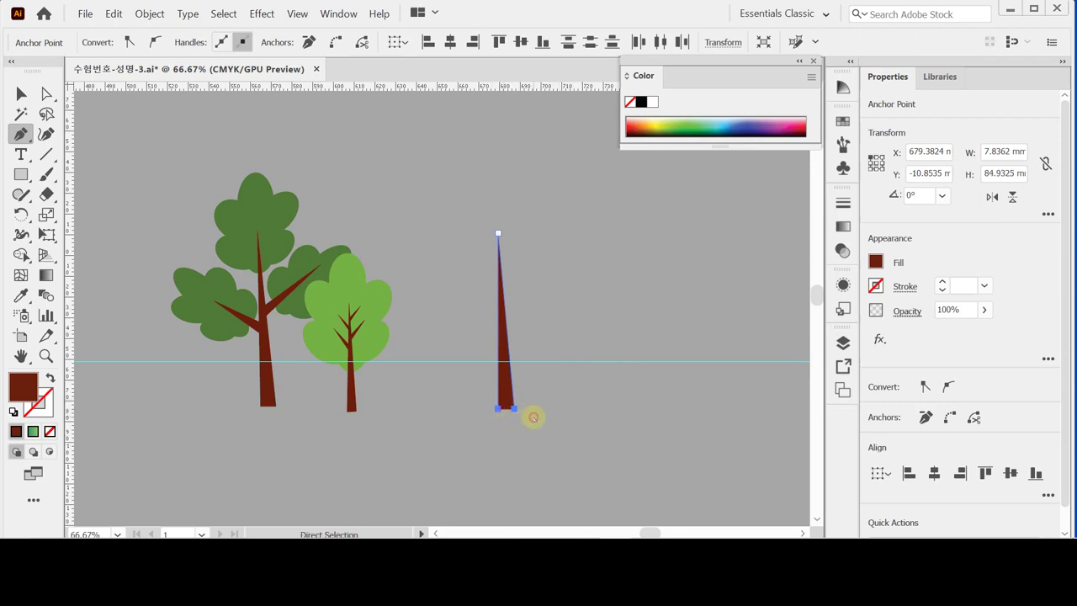
pyautogui.click(510, 416)
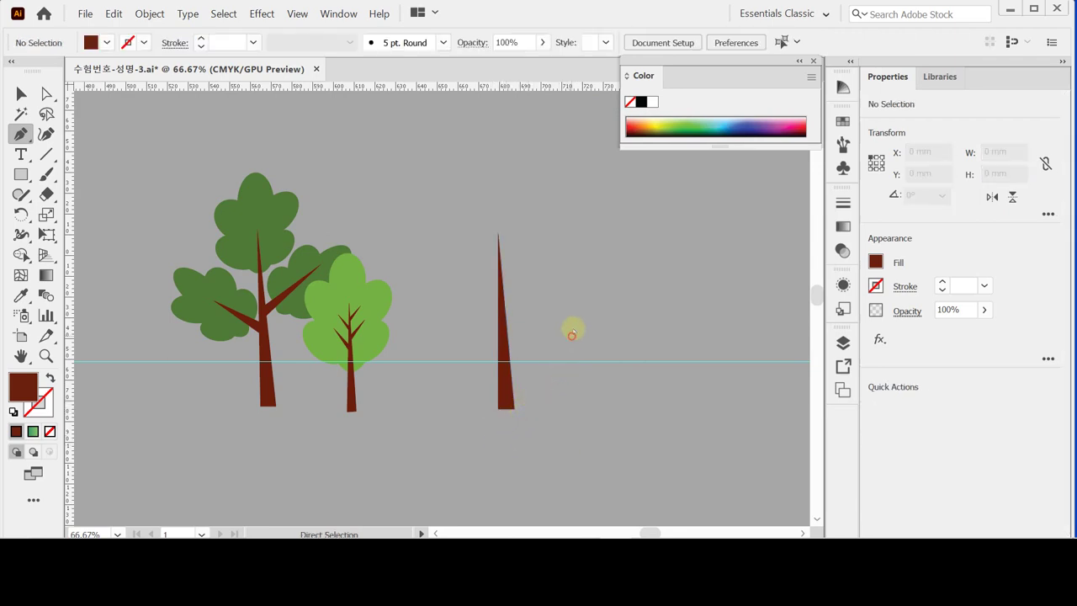
# - Draw a pointed brown branch rising to the right from the middle of the new trunk
pyautogui.click(504, 302)
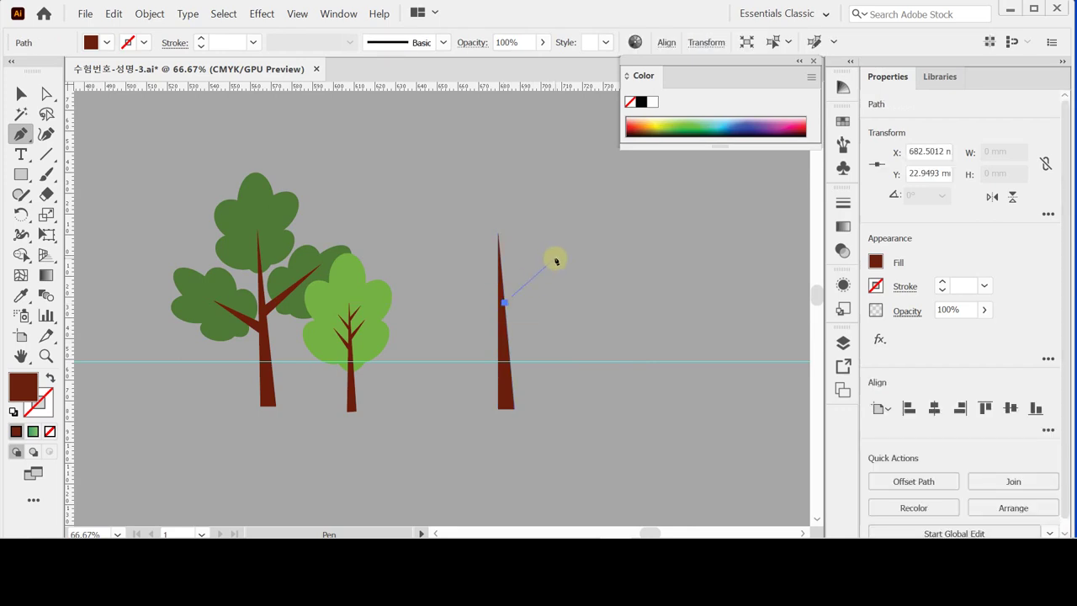
pyautogui.moveTo(556, 261); pyautogui.dragTo(555, 258)
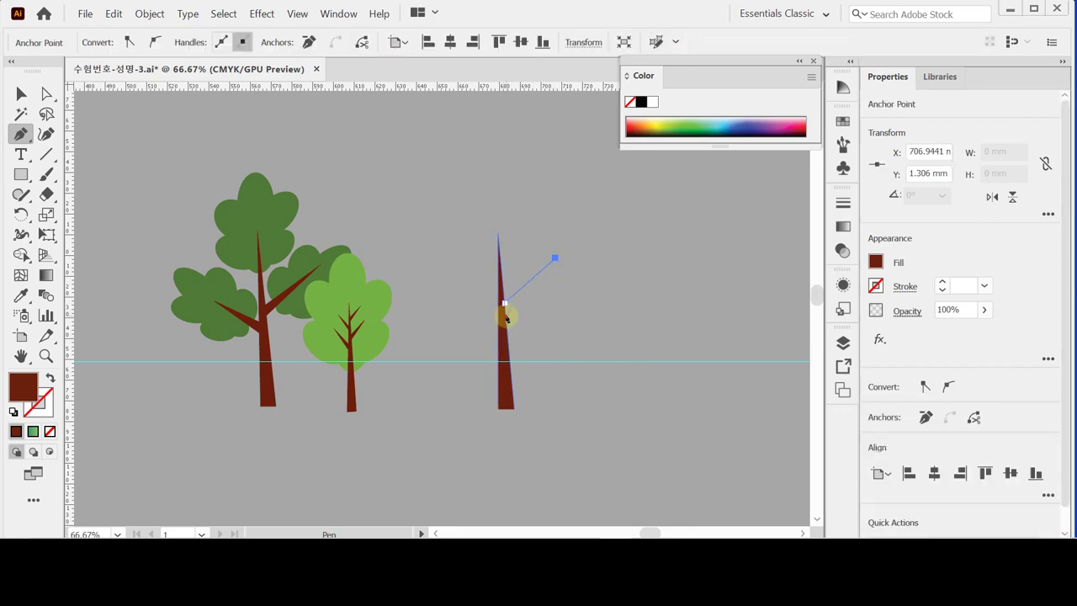
pyautogui.click(505, 317)
pyautogui.keyDown('ctrl'); pyautogui.click(530, 345); pyautogui.keyUp('ctrl')
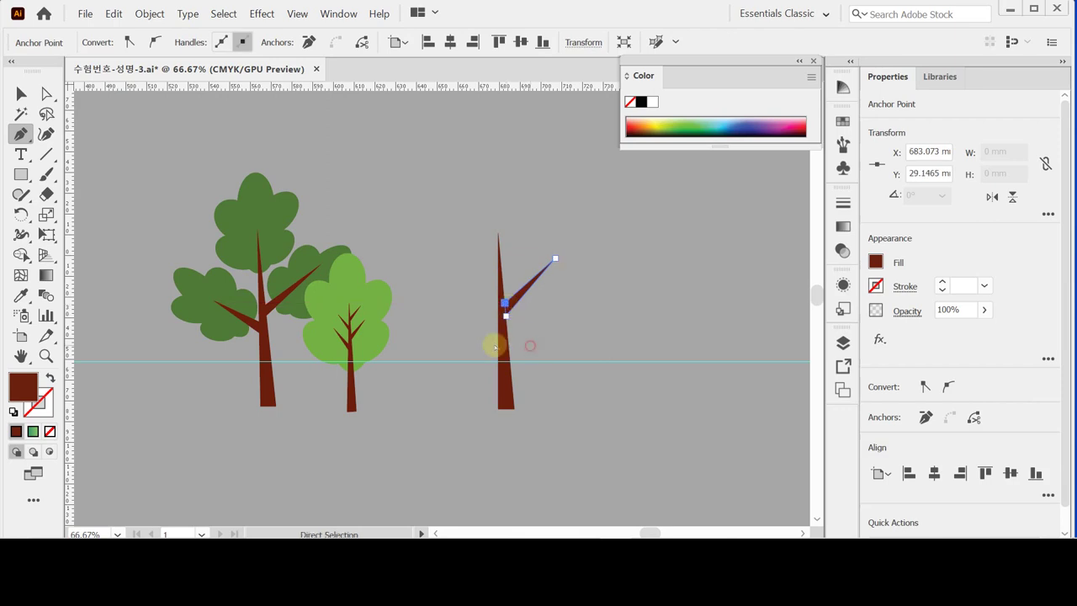
# - Draw a pointed brown branch rising to the left from the new trunk, slightly below the right branch
pyautogui.click(501, 335)
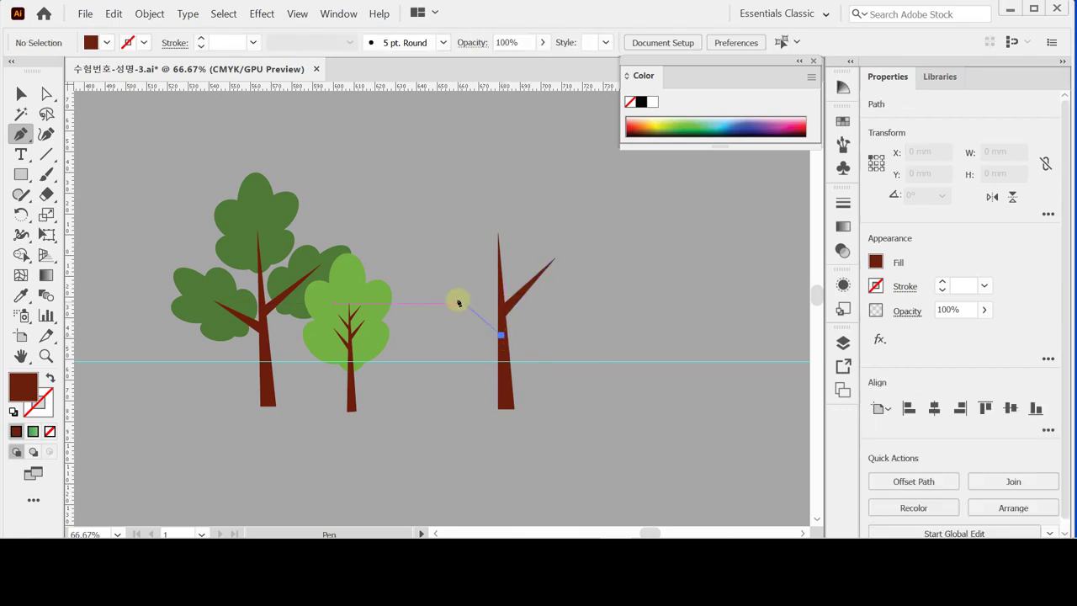
pyautogui.click(457, 300)
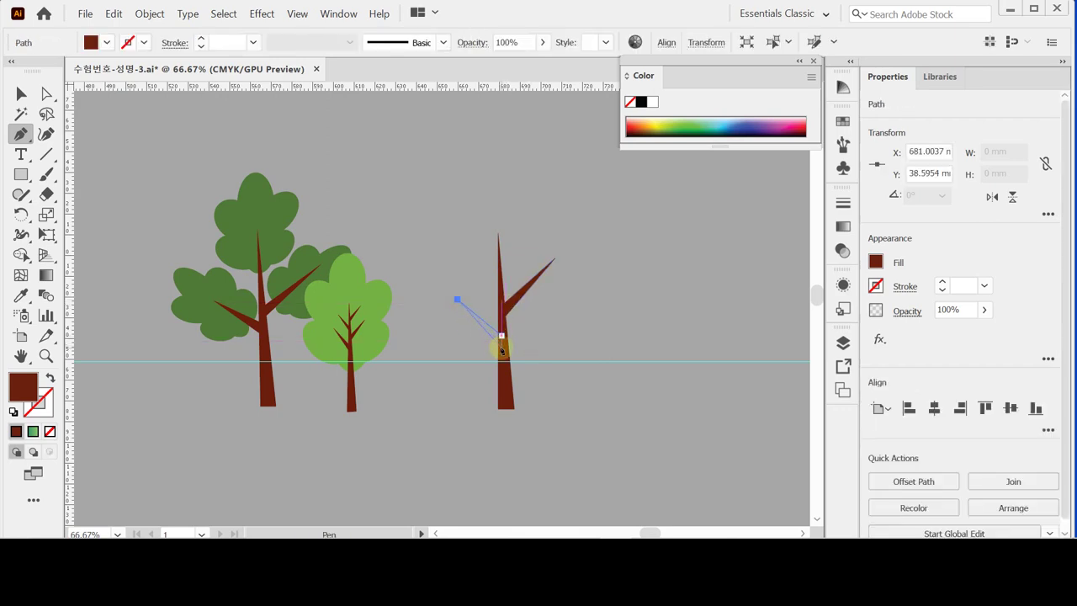
pyautogui.click(502, 336)
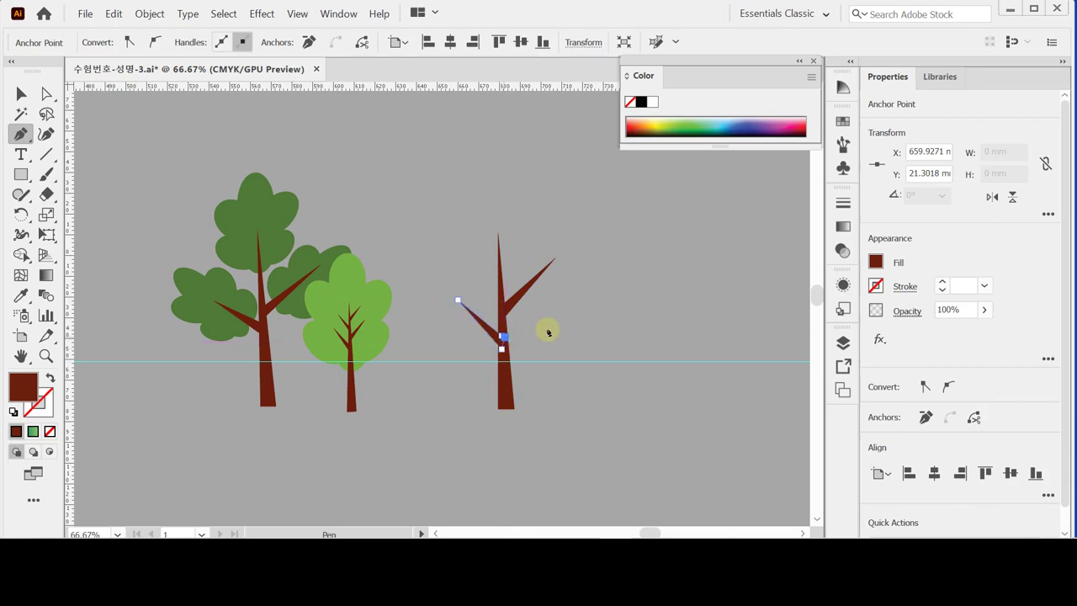
pyautogui.keyDown('ctrl'); pyautogui.click(481, 286); pyautogui.keyUp('ctrl')
# - Unite the new trunk and its two branches into a single shape
pyautogui.moveTo(498, 270); pyautogui.dragTo(796, 396)
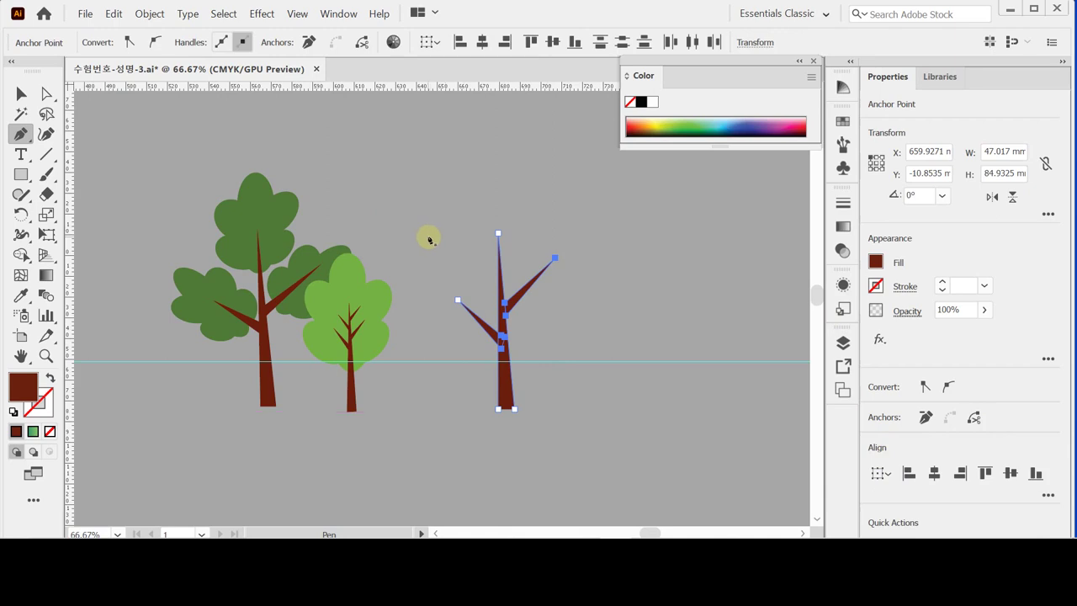
pyautogui.press('v')
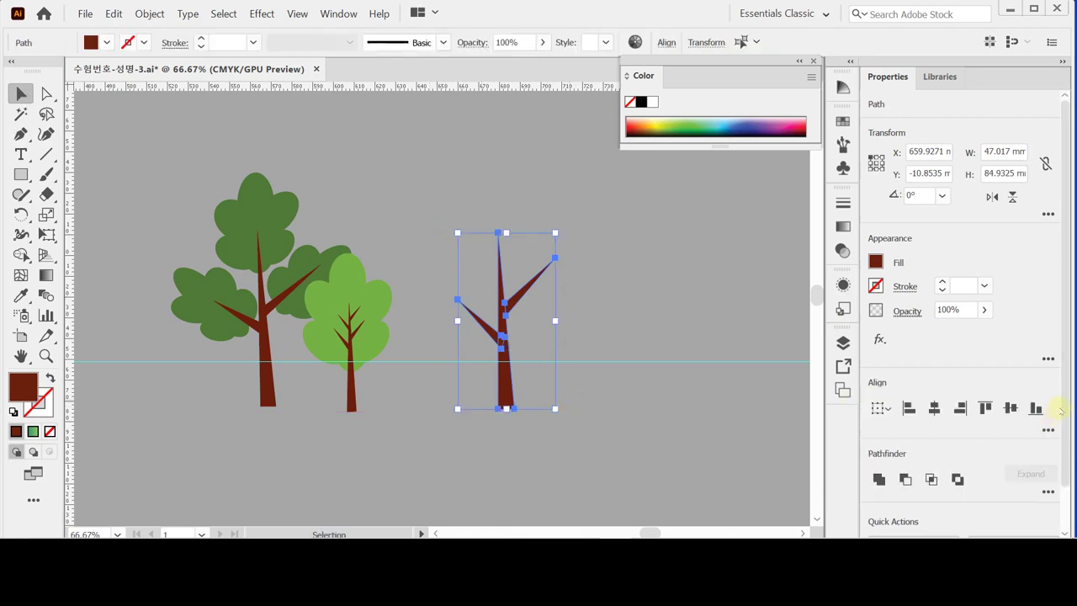
pyautogui.scroll(-1, 895, 472)
pyautogui.click(879, 438)
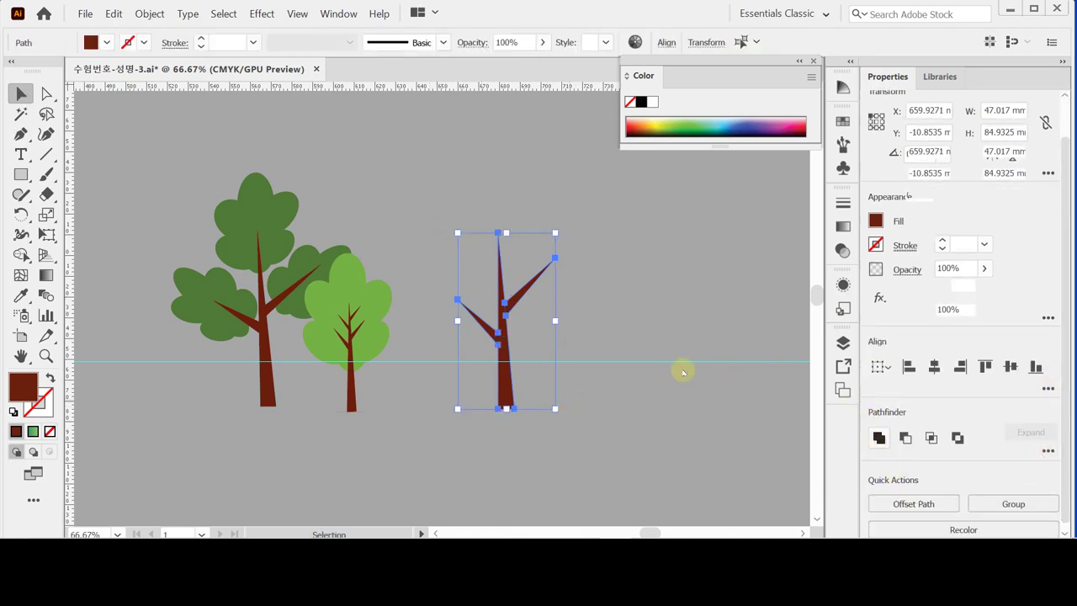
pyautogui.click(631, 296)
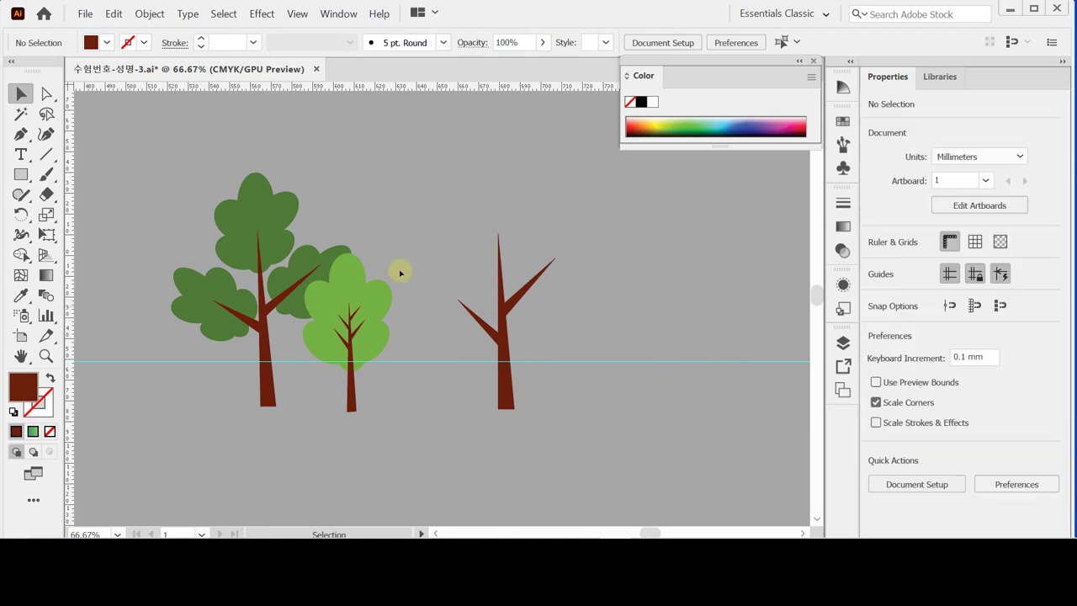
# - Draw two overlapping upright ellipses at the new trunk's tip in the existing tree's dark green, the lower one about 14 by 24 mm
pyautogui.click(272, 216)
pyautogui.hotkey('ctrl', 'shift', 'a')
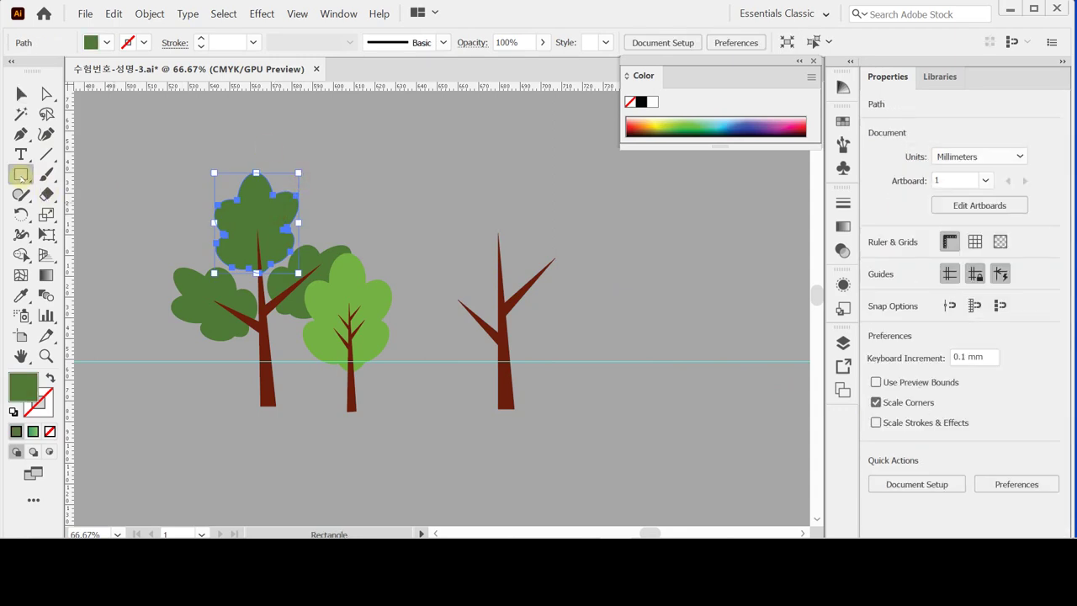
pyautogui.click(21, 175)
pyautogui.moveTo(21, 174); pyautogui.dragTo(79, 220)
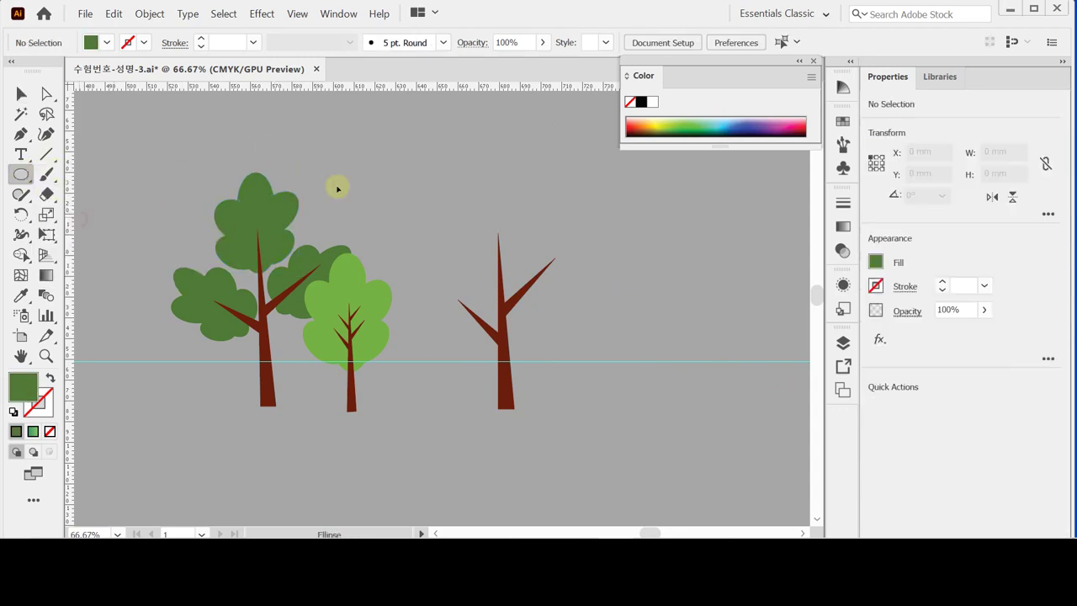
pyautogui.click(476, 180)
pyautogui.moveTo(490, 207); pyautogui.dragTo(513, 268)
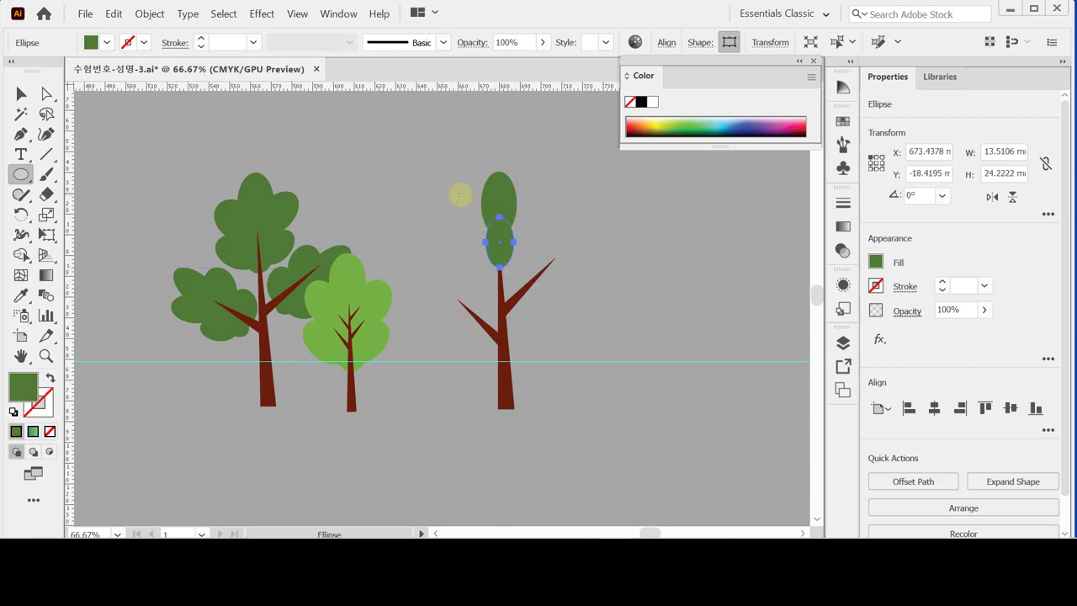
# - Add a foliage ellipse about 15 by 26 mm at the crown's upper left and rotate it about 25° counterclockwise
pyautogui.moveTo(462, 194); pyautogui.dragTo(494, 247)
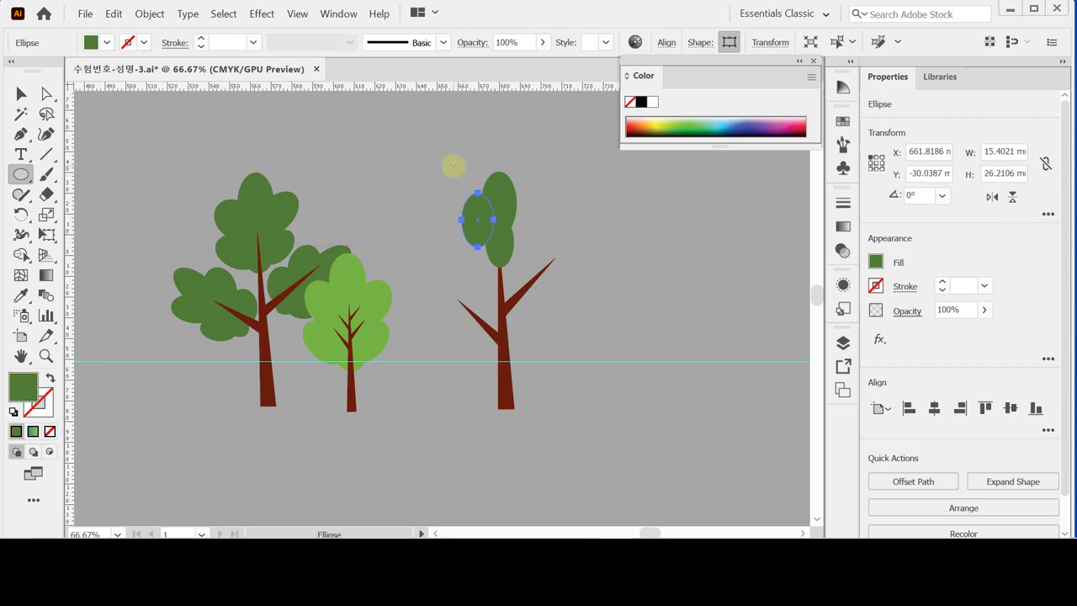
pyautogui.press('ctrl')
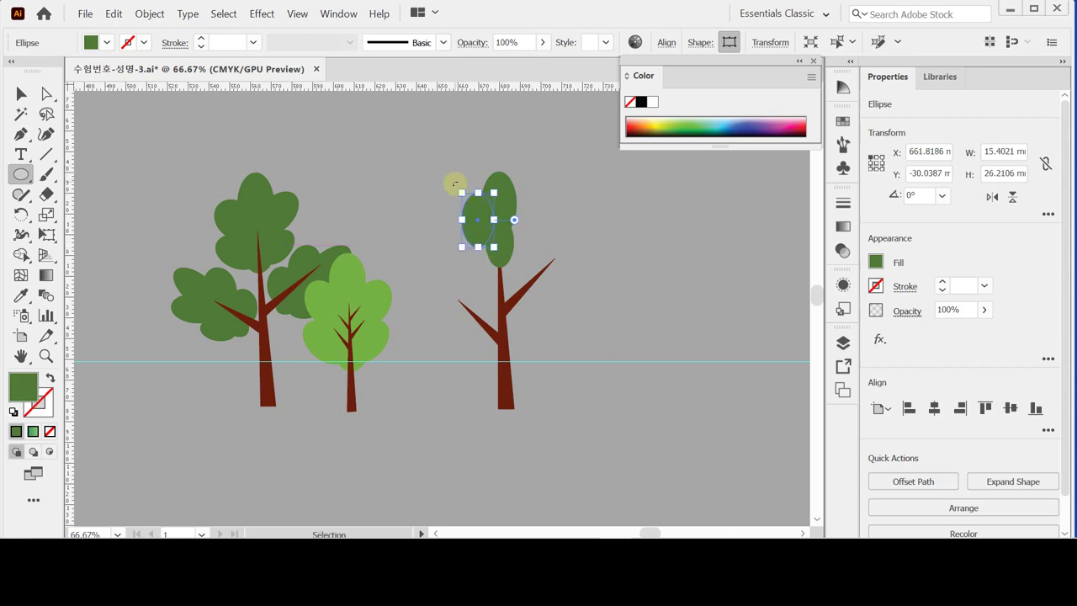
pyautogui.moveTo(454, 183); pyautogui.dragTo(439, 194)
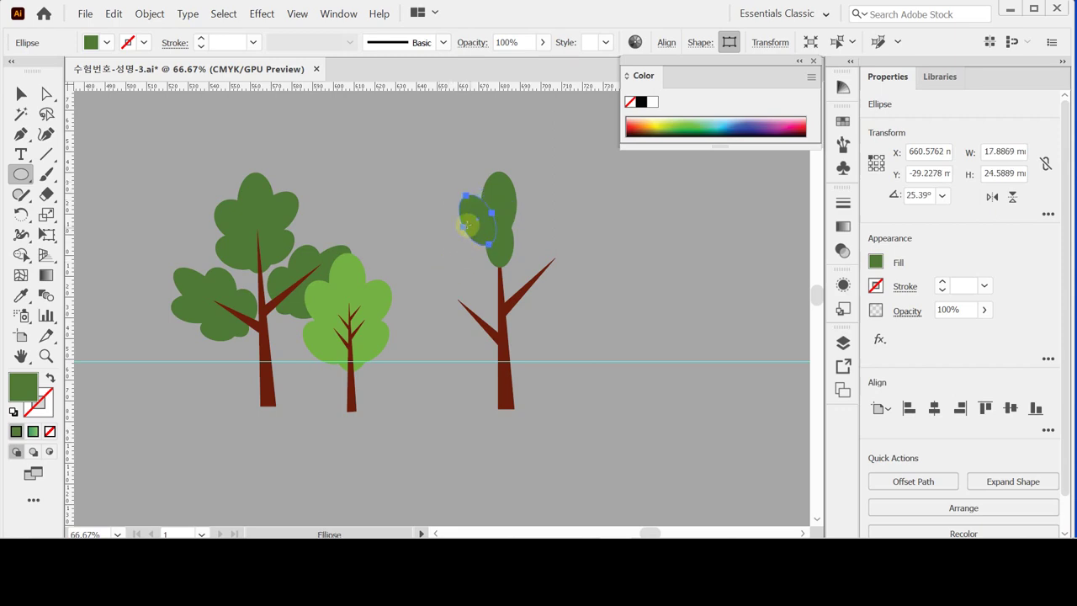
# - Add a foliage ellipse about 14 by 26 mm at the crown's lower left and rotate it counterclockwise to fan outward
pyautogui.moveTo(466, 225); pyautogui.dragTo(494, 278)
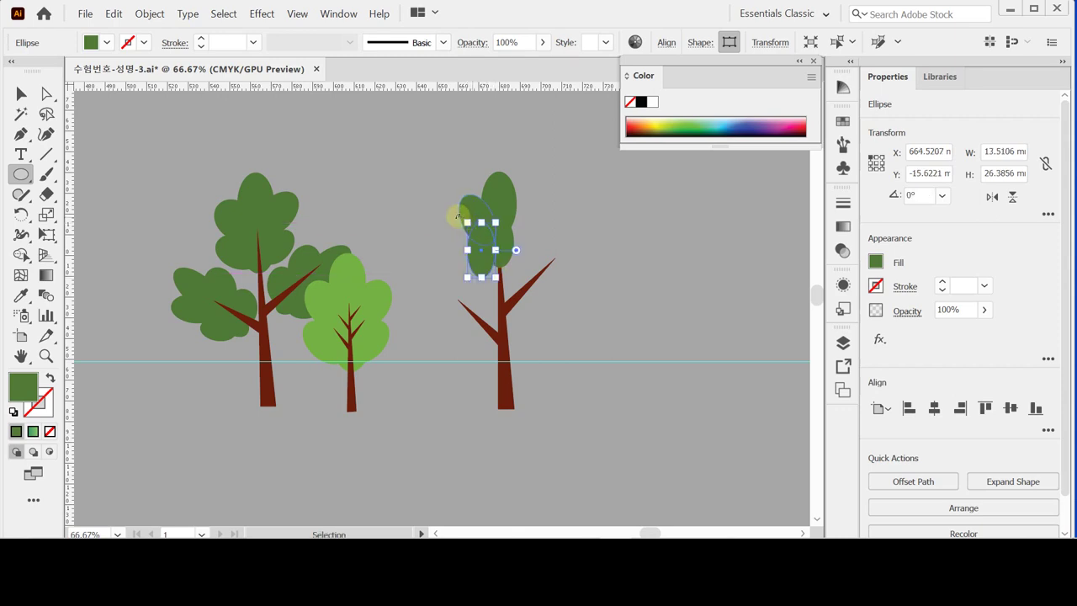
pyautogui.moveTo(456, 218); pyautogui.dragTo(436, 235)
pyautogui.click(540, 244)
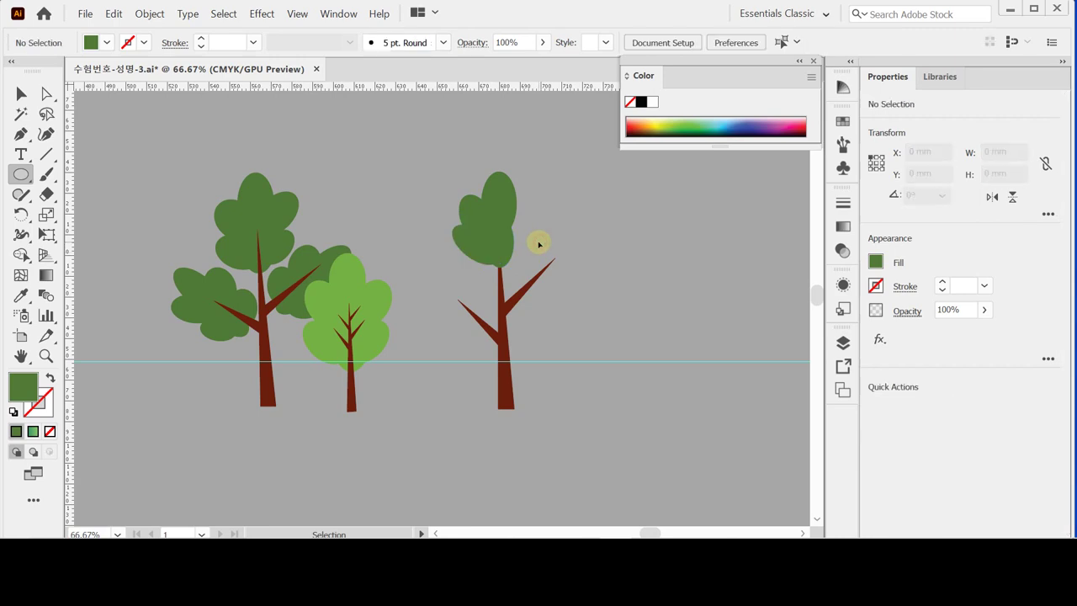
# - Adjust the crown's left-hand ellipses and move its bottom-center ellipse slightly down to refine the foliage outline
pyautogui.click(473, 207)
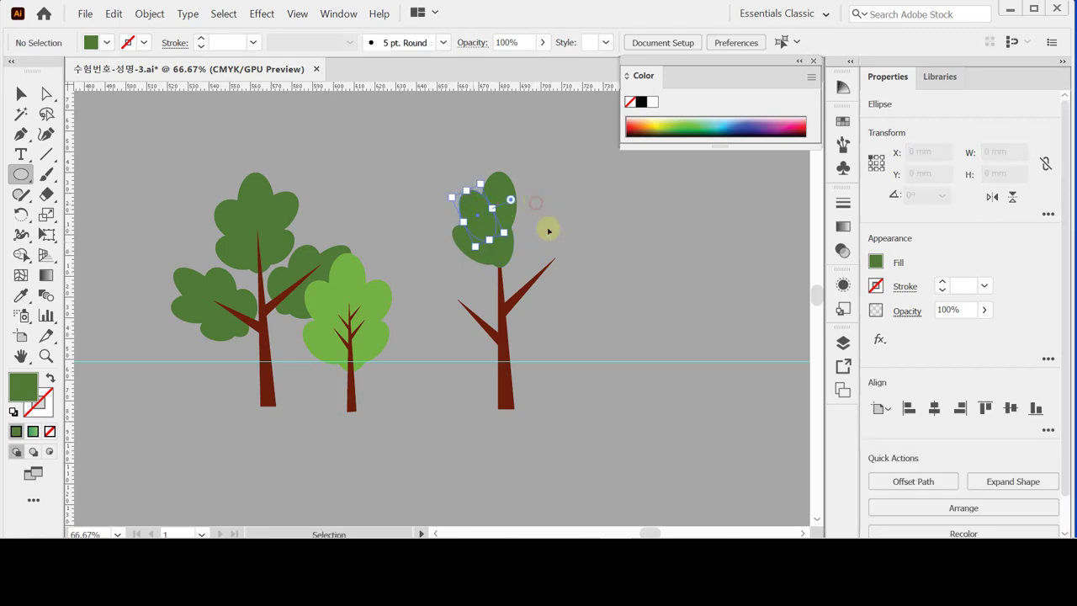
pyautogui.click(505, 263)
pyautogui.moveTo(504, 260); pyautogui.dragTo(502, 261)
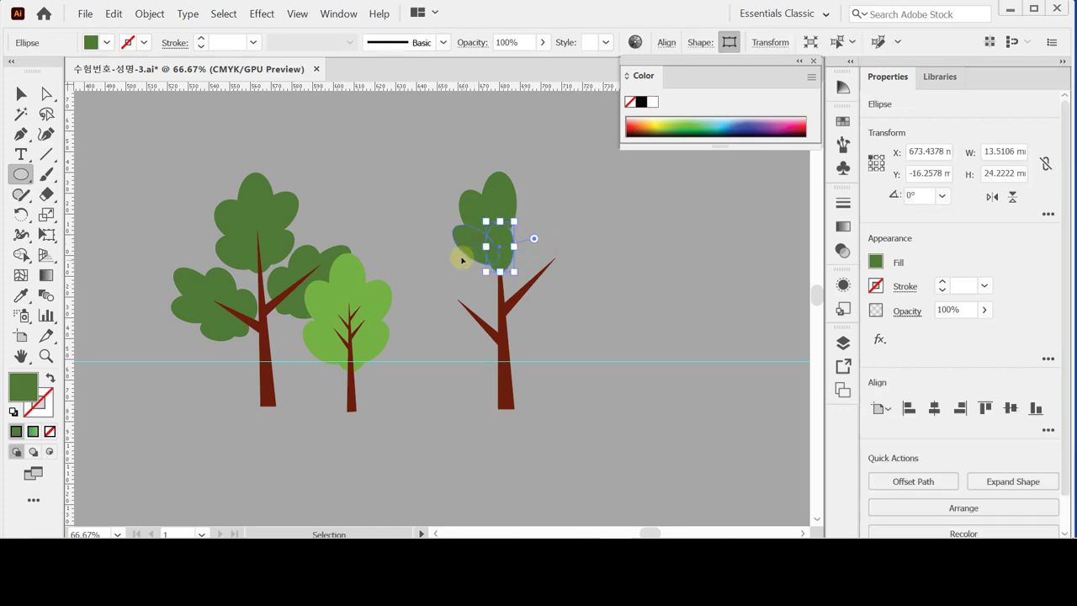
pyautogui.moveTo(464, 248); pyautogui.dragTo(466, 260)
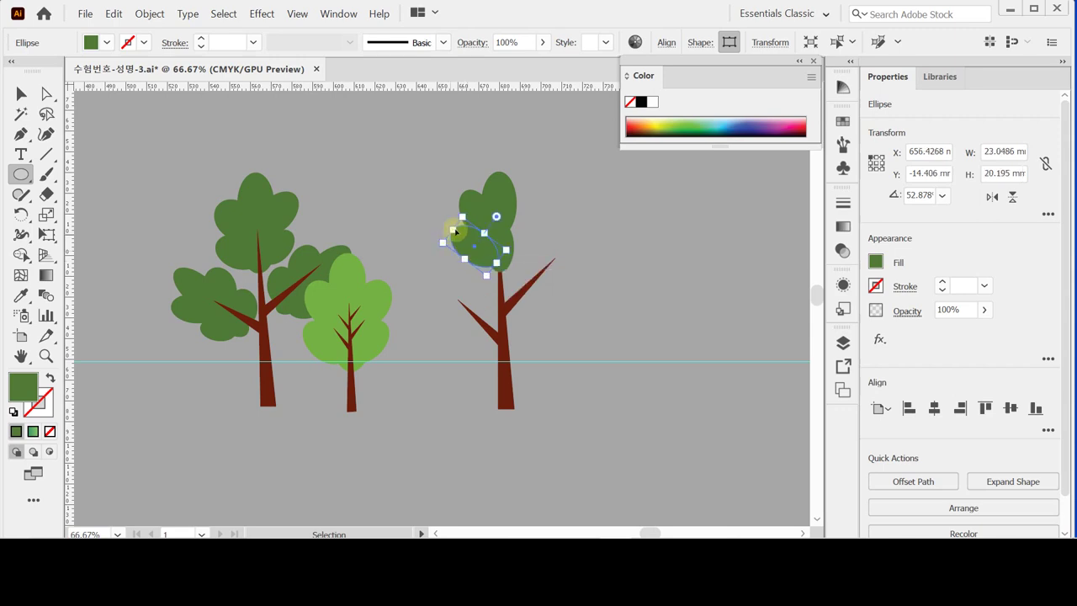
# - Add a foliage ellipse about 15 by 24 mm at the crown's upper right, rotate it about 27° clockwise and move it into the cluster
pyautogui.click(538, 174)
pyautogui.moveTo(516, 204); pyautogui.dragTo(543, 247)
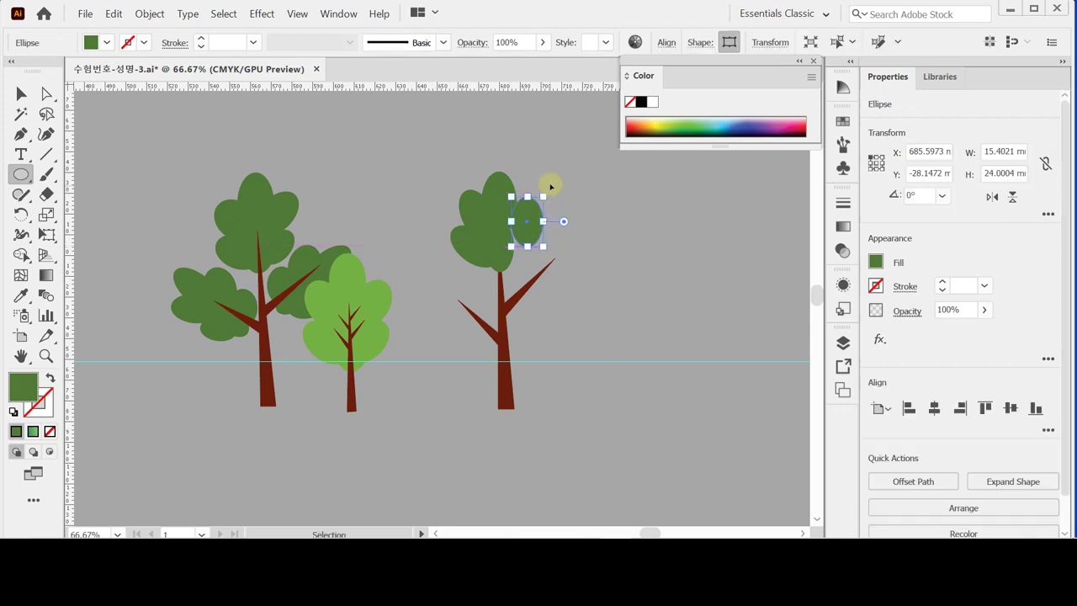
pyautogui.hotkey('ctrl', 'shift', 'a')
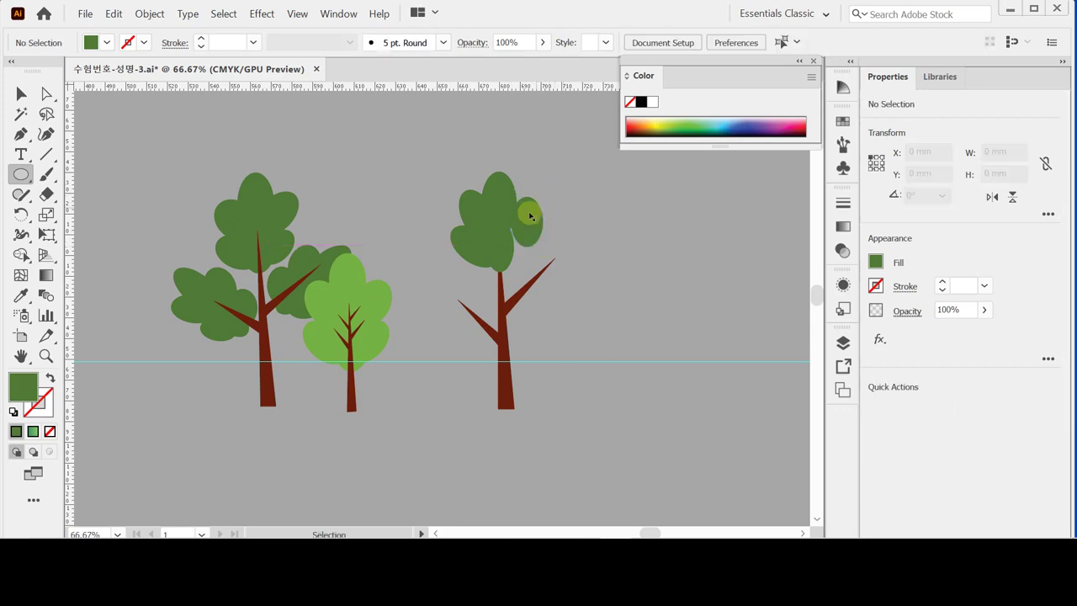
pyautogui.keyDown('ctrl'); pyautogui.click(543, 195); pyautogui.keyUp('ctrl')
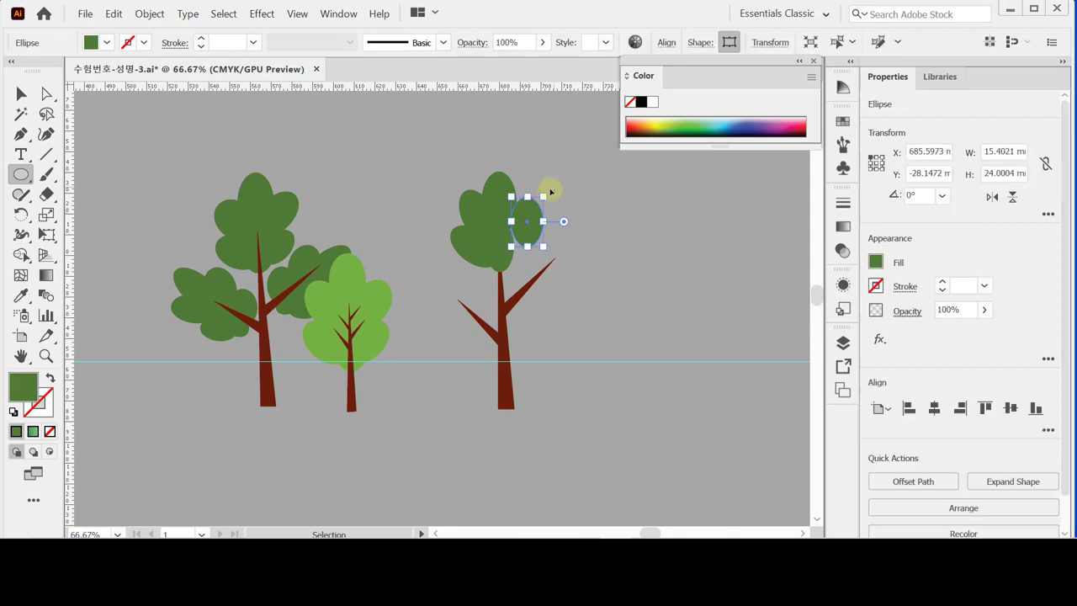
pyautogui.moveTo(564, 200); pyautogui.dragTo(563, 201)
pyautogui.moveTo(528, 229); pyautogui.dragTo(521, 216)
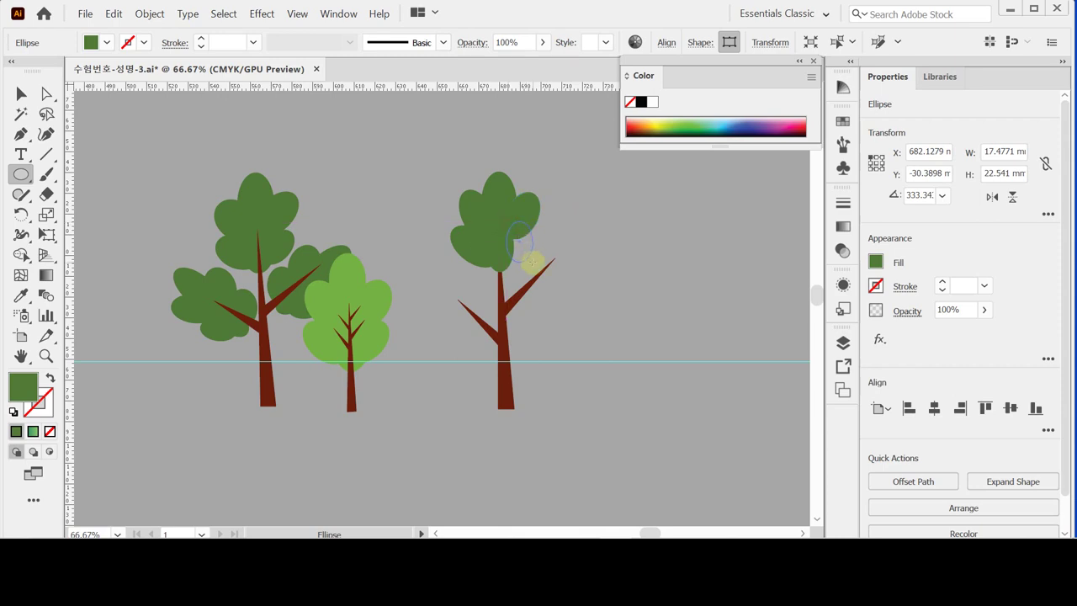
# - Add a foliage ellipse about 13 by 21 mm at the crown's lower right and rotate it 45° clockwise into the cluster
pyautogui.hotkey('ctrl', 'z')
pyautogui.hotkey('ctrl', 'z')
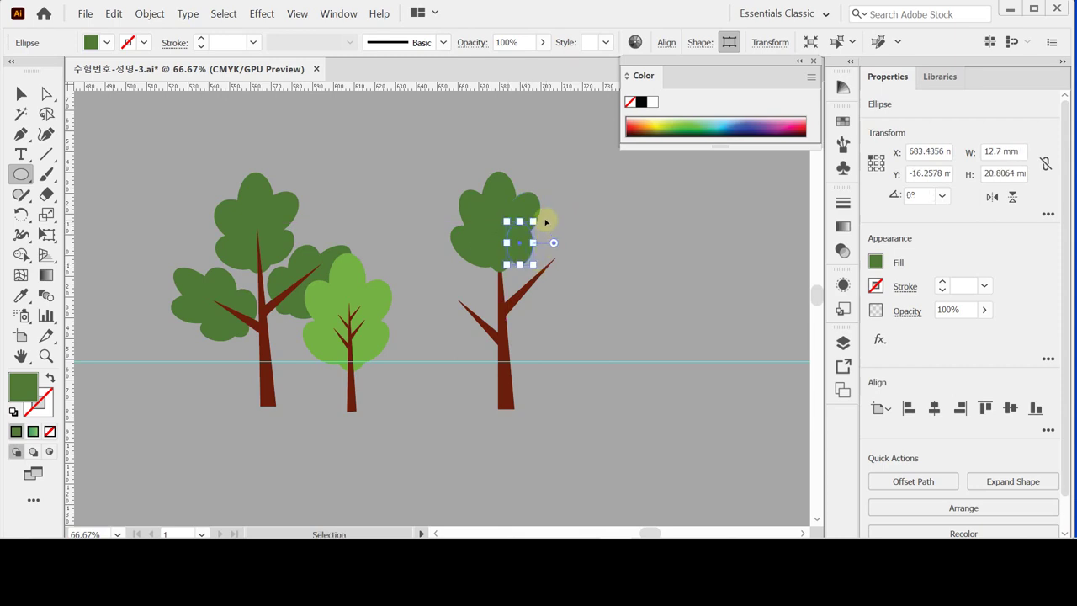
pyautogui.moveTo(542, 218); pyautogui.dragTo(528, 249)
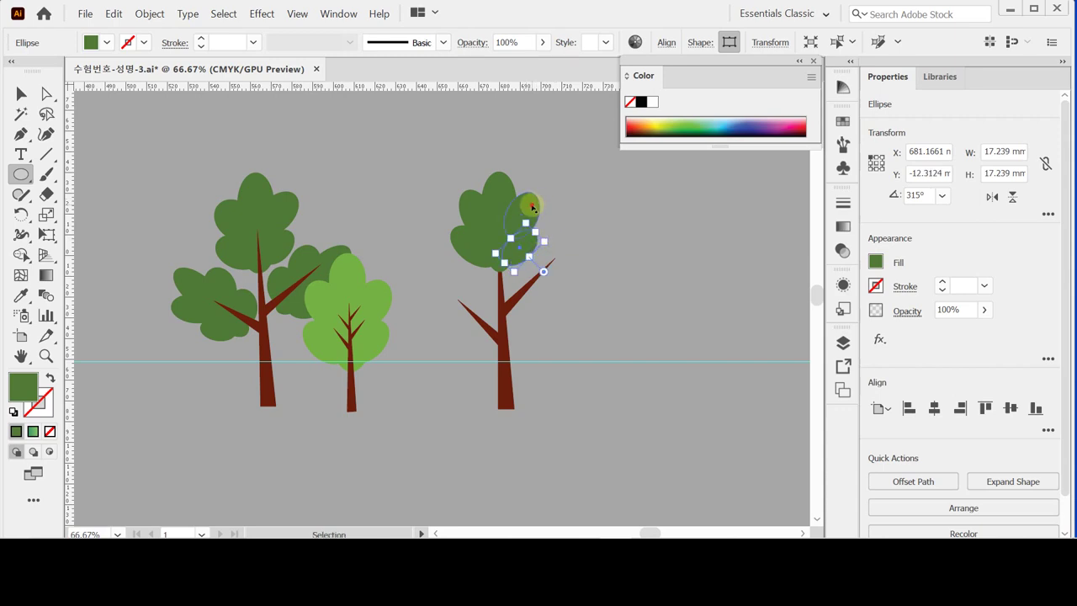
pyautogui.moveTo(531, 203); pyautogui.dragTo(564, 221)
pyautogui.click(561, 233)
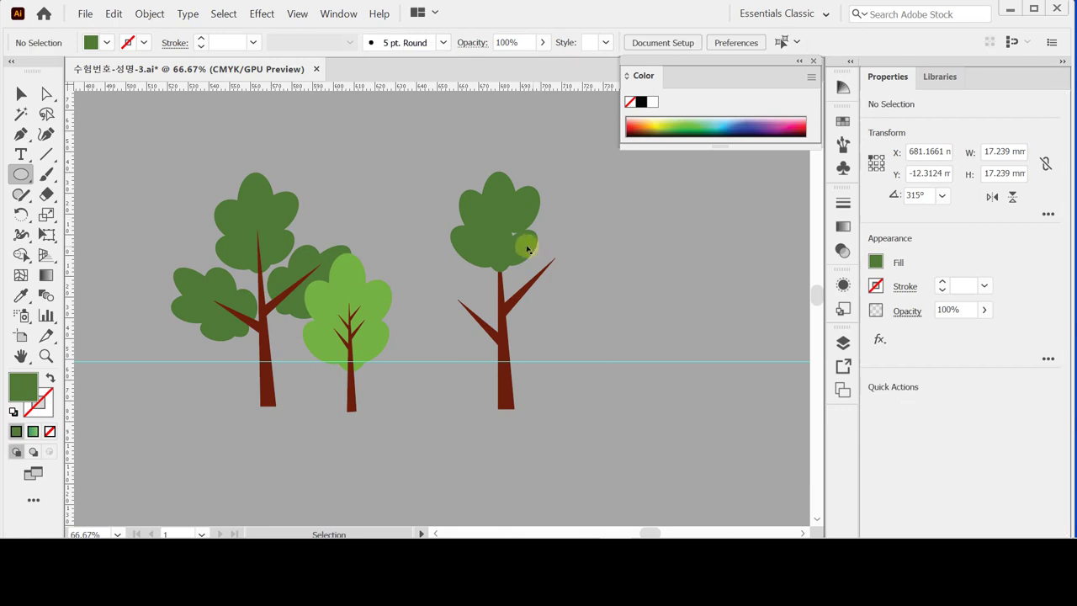
# - Enlarge the crown's upper-right ellipse inward to about 18 by 25 mm overall, closing the gap in the foliage
pyautogui.click(512, 233)
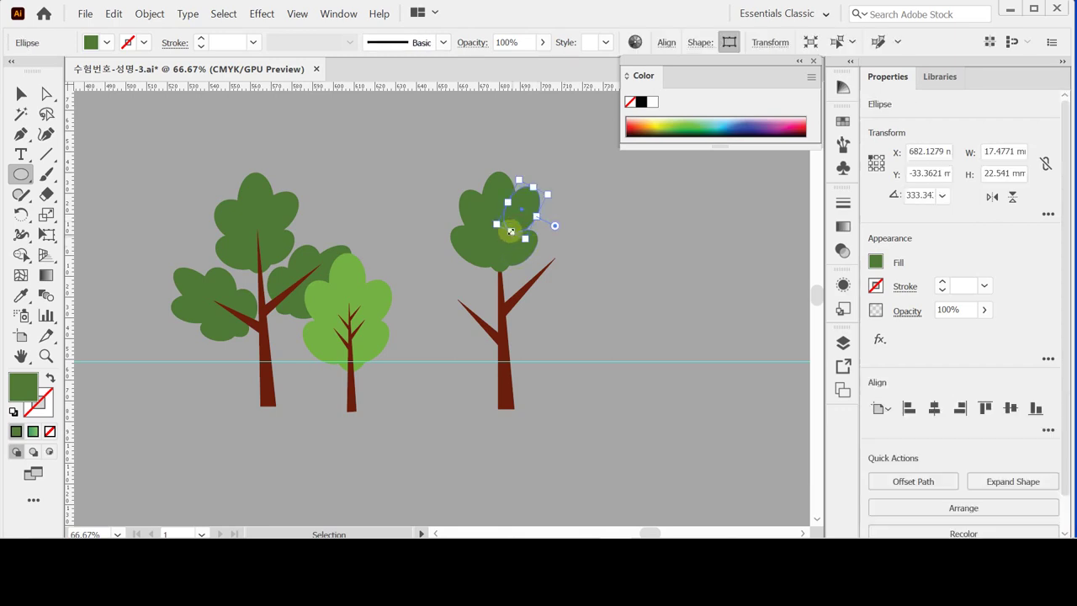
pyautogui.click(511, 232)
pyautogui.moveTo(510, 231); pyautogui.dragTo(506, 237)
pyautogui.click(20, 93)
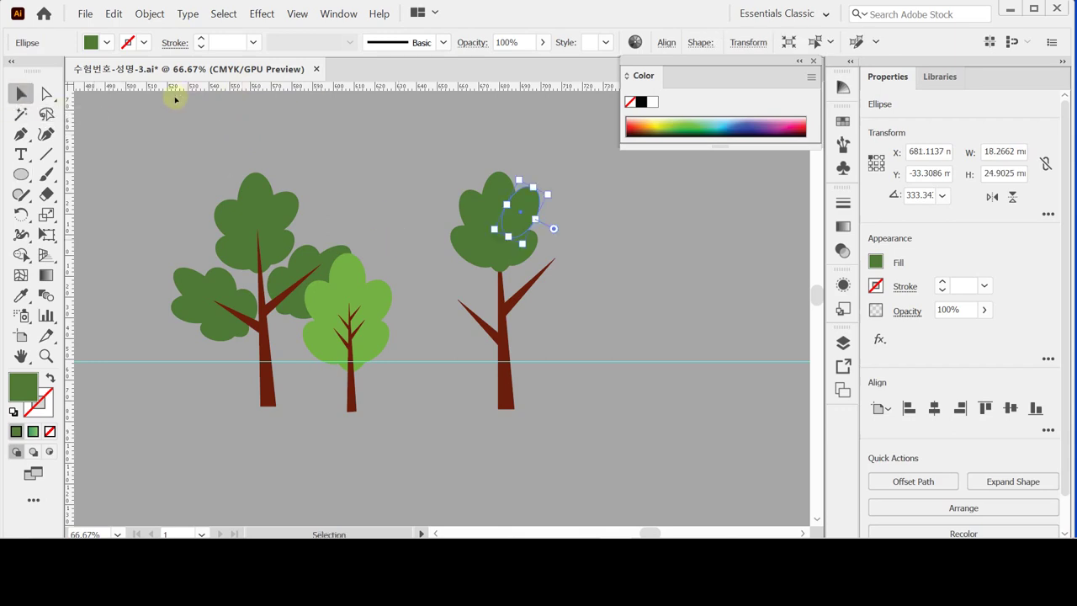
pyautogui.click(180, 126)
# - Select the crown's top ellipse, hide the bounding box and select the upper-left ellipse to compare the display
pyautogui.click(47, 94)
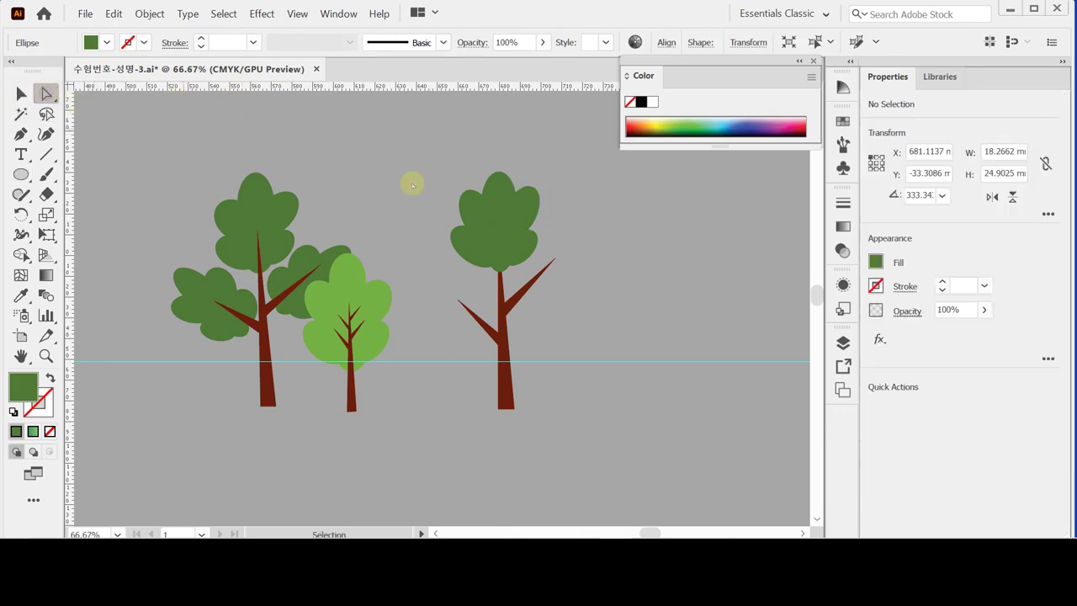
pyautogui.click(536, 198)
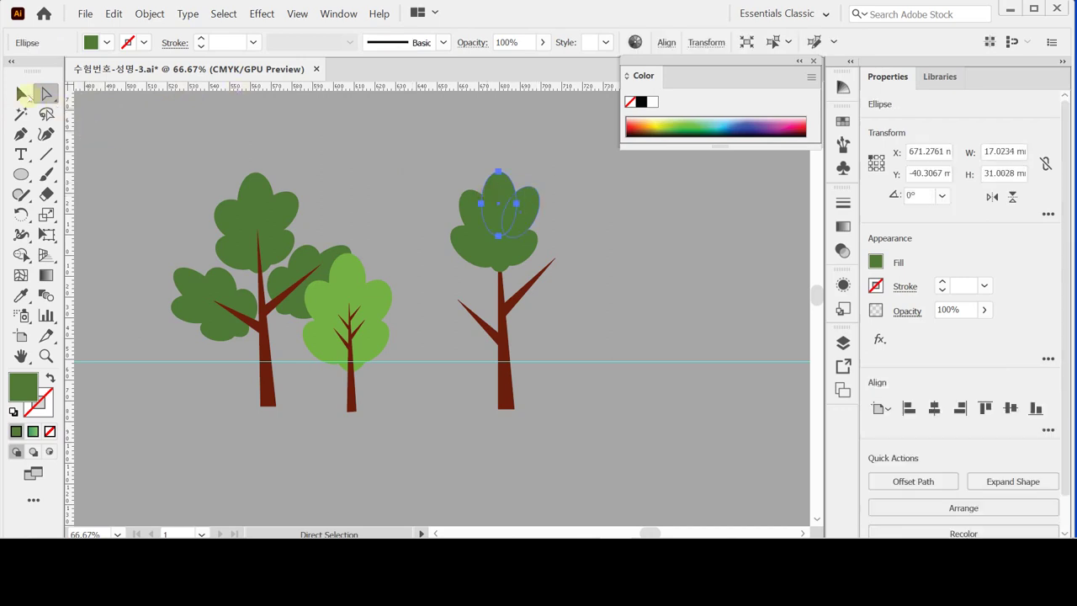
pyautogui.click(21, 93)
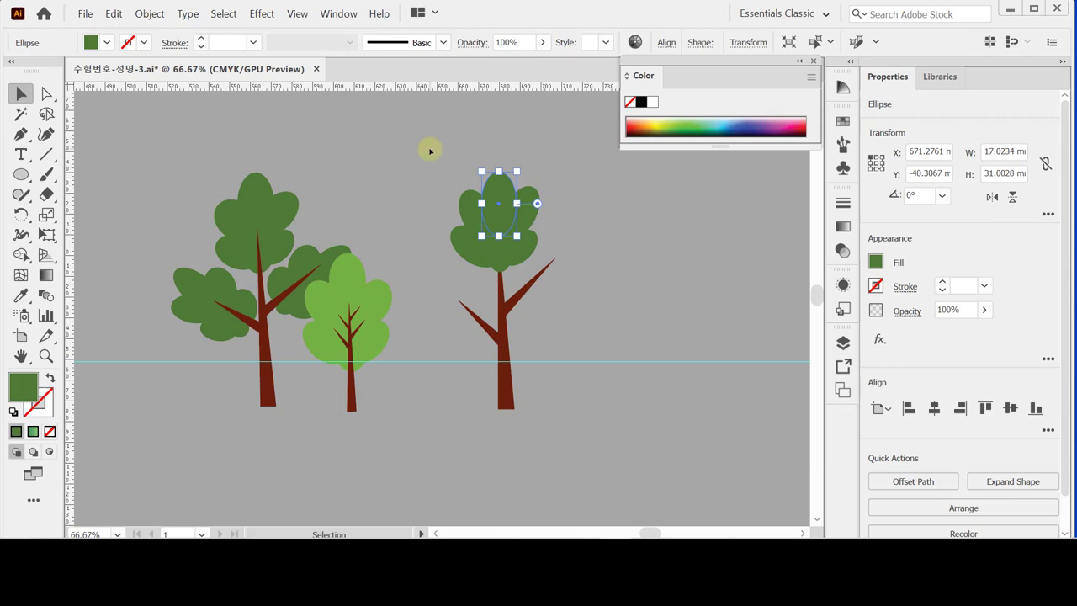
pyautogui.keyDown('shift'); pyautogui.click(500, 205); pyautogui.keyUp('shift')
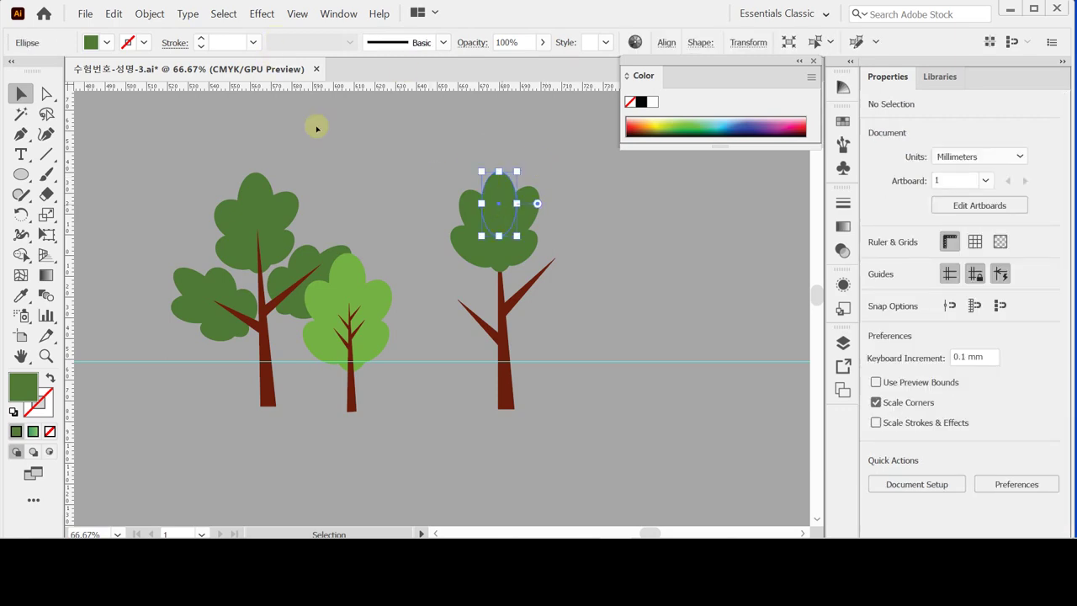
pyautogui.click(298, 14)
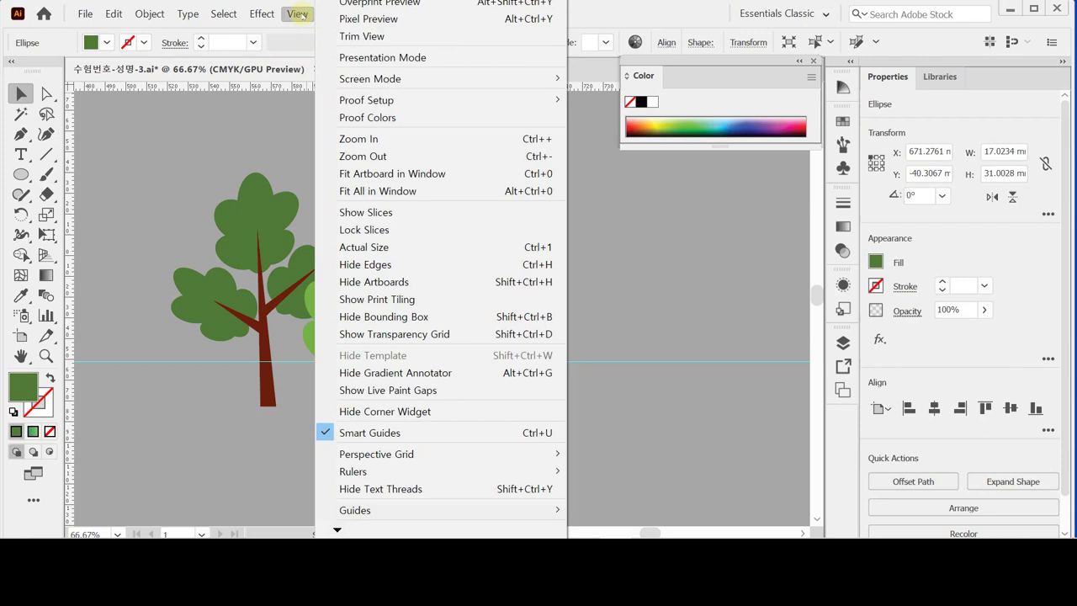
pyautogui.click(418, 317)
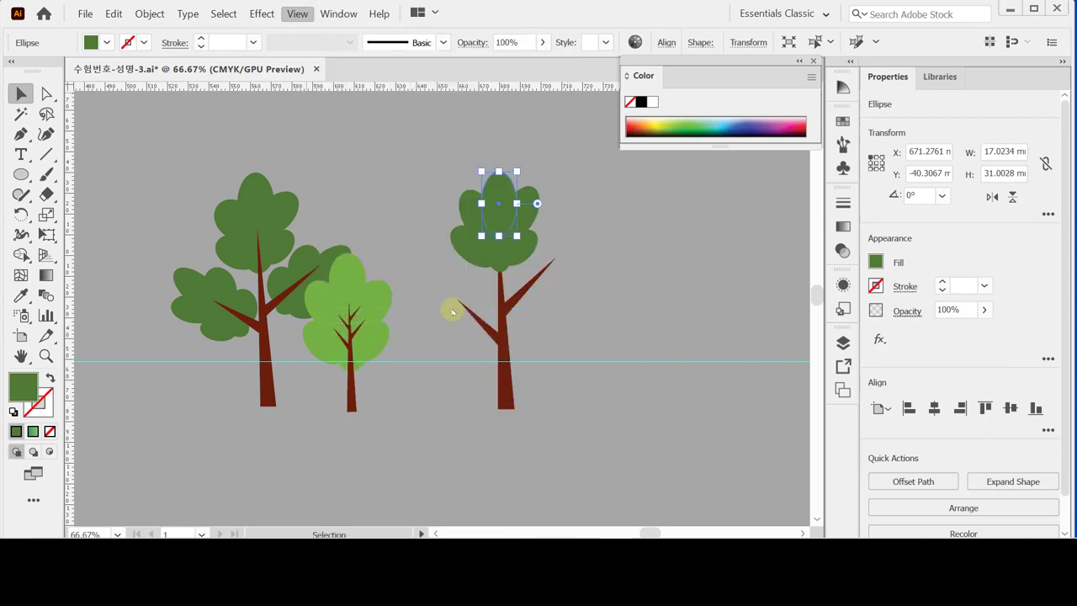
pyautogui.click(409, 161)
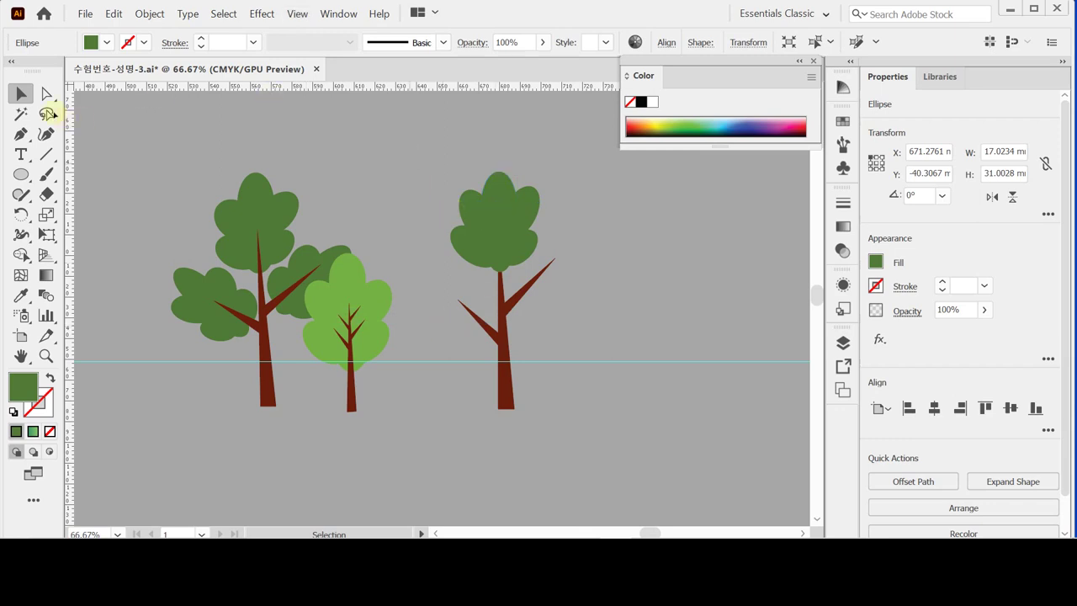
pyautogui.click(458, 246)
pyautogui.moveTo(474, 199); pyautogui.dragTo(476, 202)
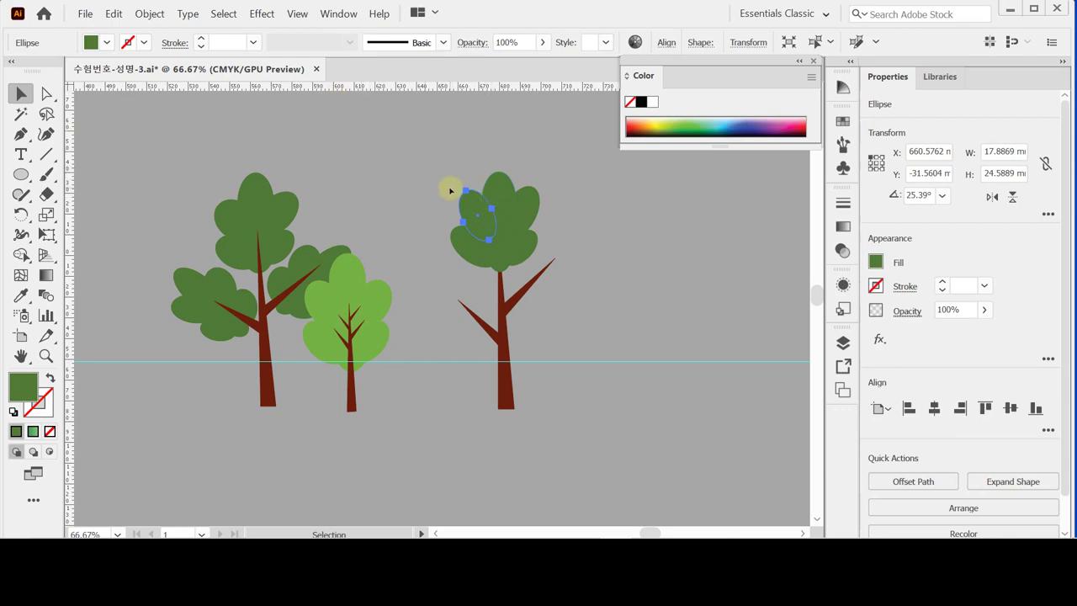
# - Turn the bounding box display back on and deselect the foliage ellipse
pyautogui.click(296, 15)
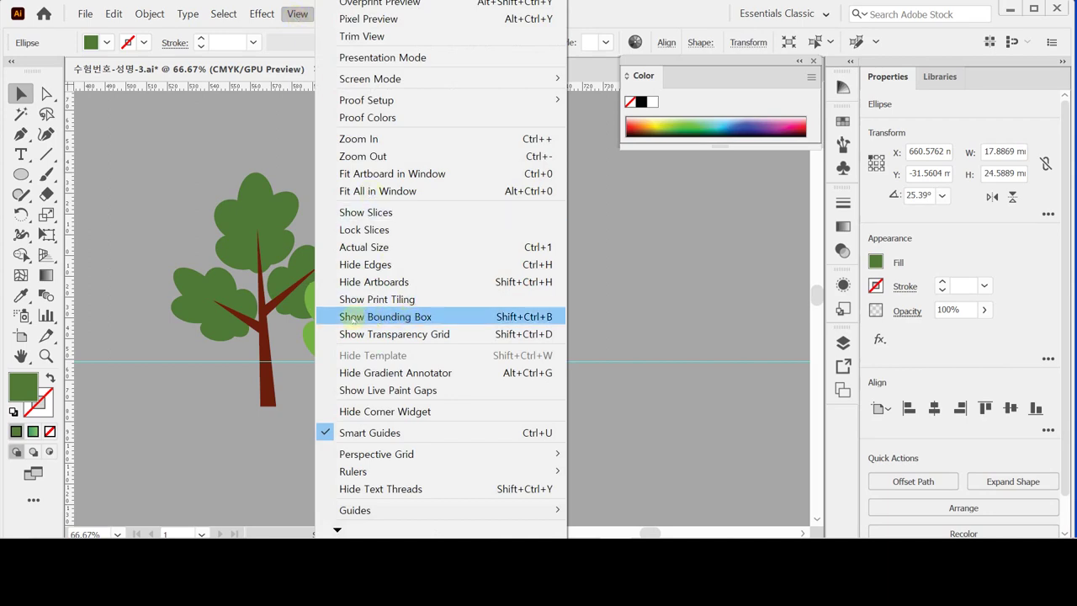
pyautogui.click(409, 318)
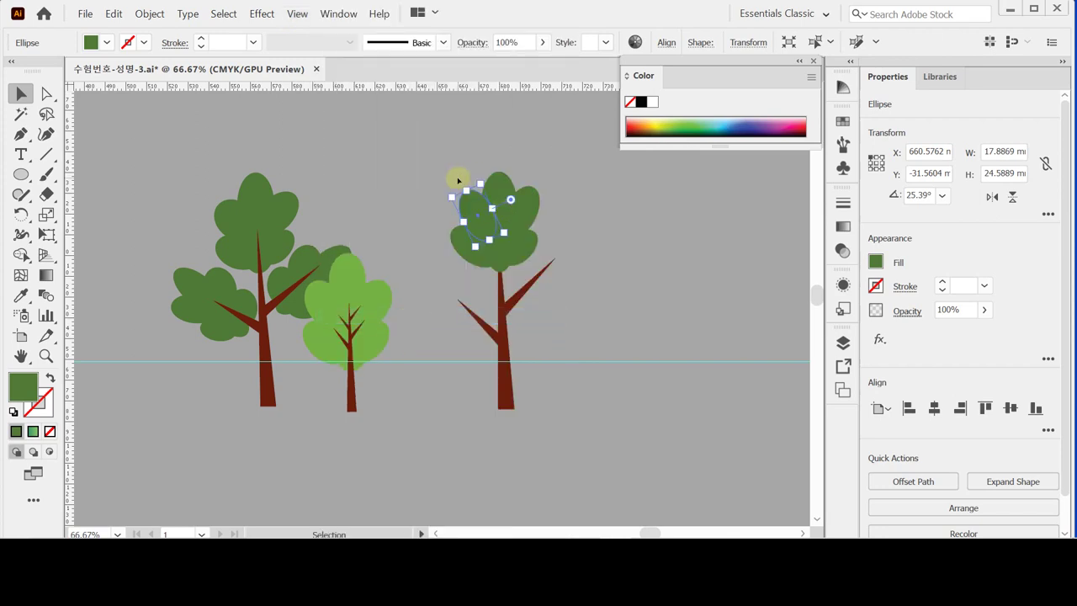
pyautogui.click(561, 214)
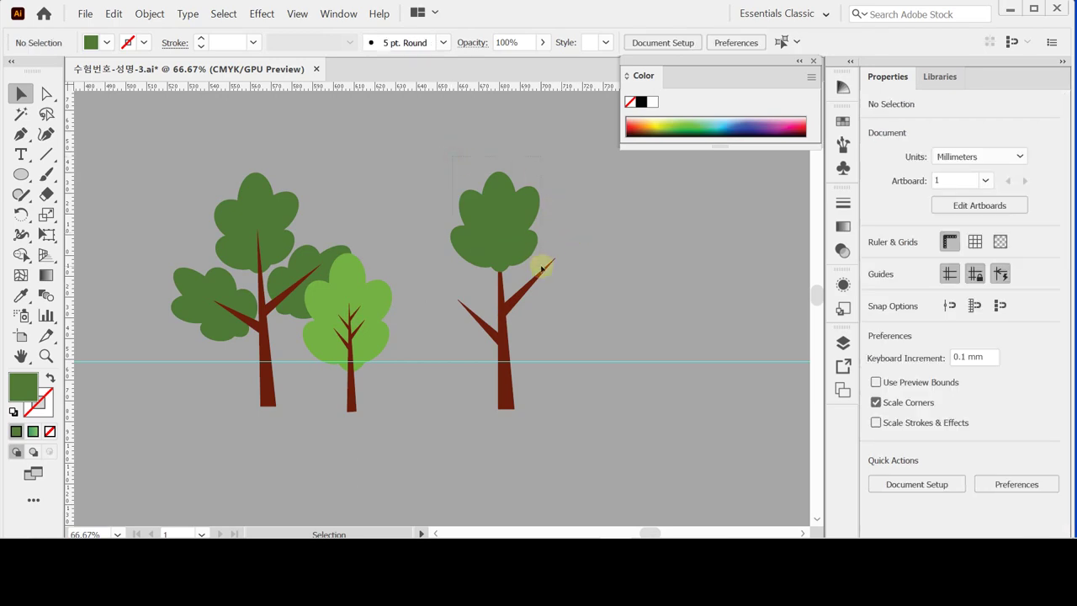
# - Unite the right-hand tree's foliage ellipses into one shape and send it to the back behind the trunk
pyautogui.click(543, 266)
pyautogui.keyDown('shift'); pyautogui.click(505, 324); pyautogui.keyUp('shift')
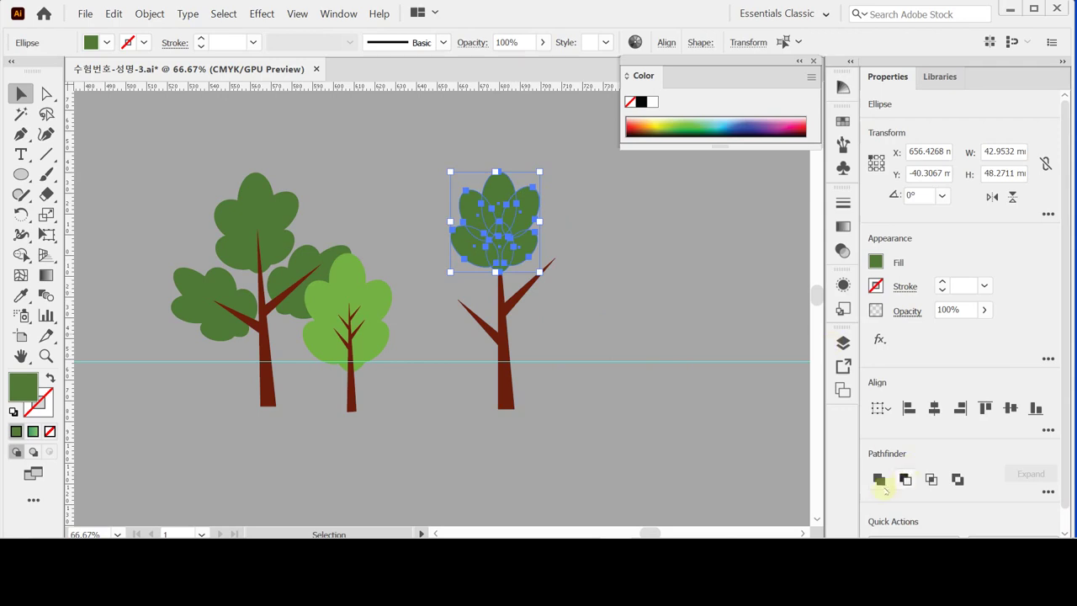
pyautogui.click(878, 478)
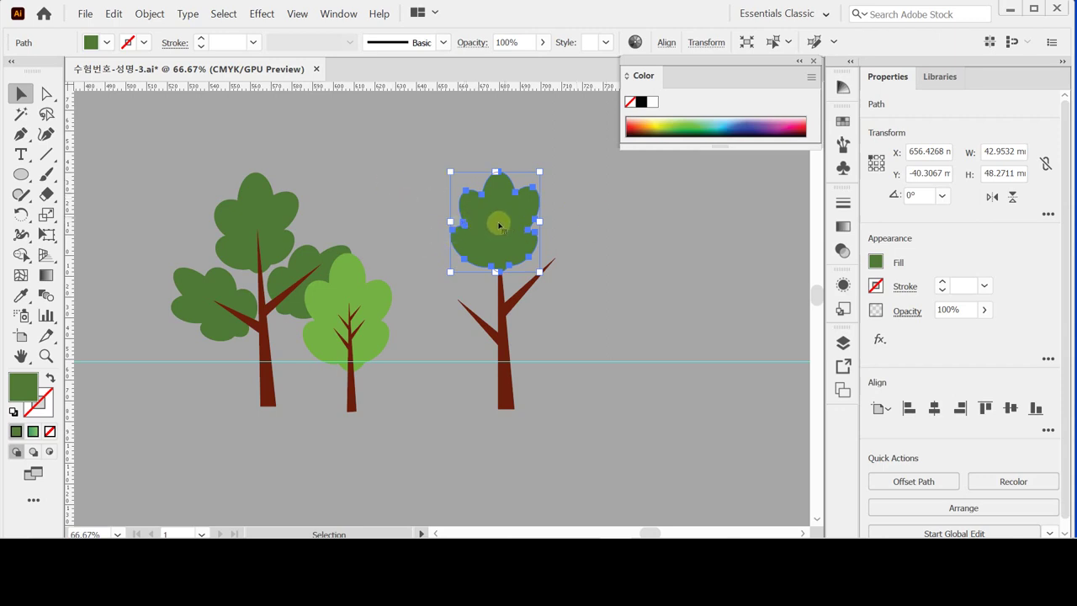
pyautogui.rightClick(512, 183)
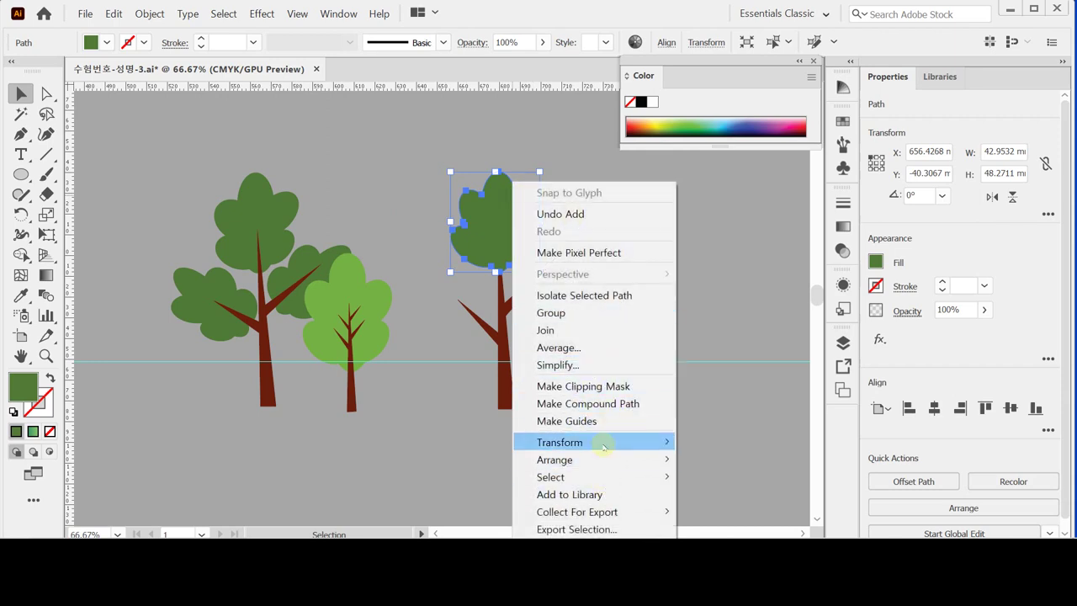
pyautogui.moveTo(615, 460)
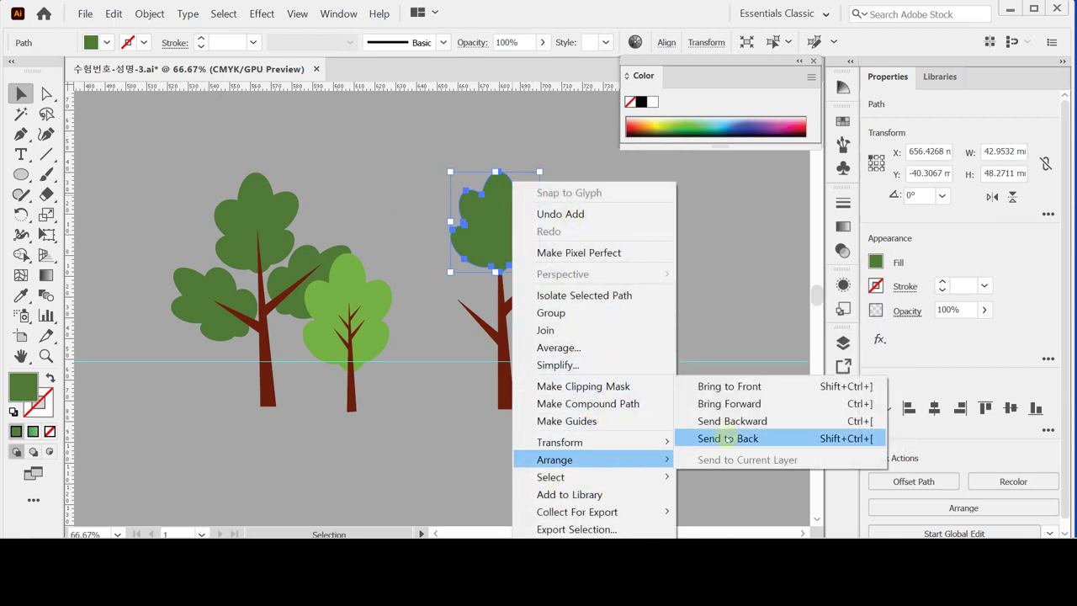
pyautogui.click(728, 438)
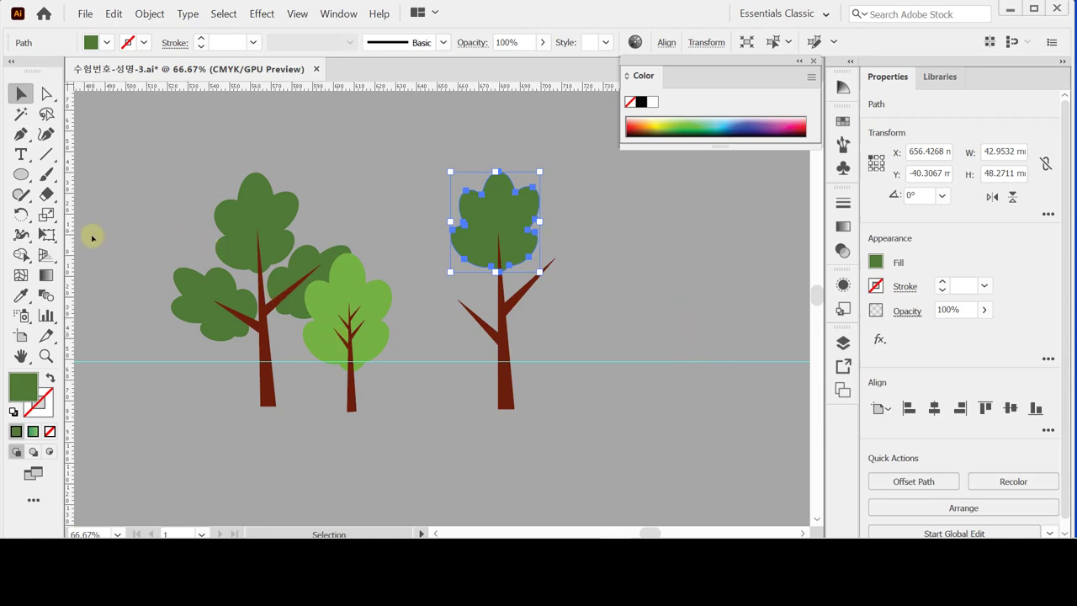
# - Make a non-uniformly scaled copy of the united crown at 80% horizontal and 95% vertical
pyautogui.click(47, 218)
pyautogui.doubleClick(46, 217)
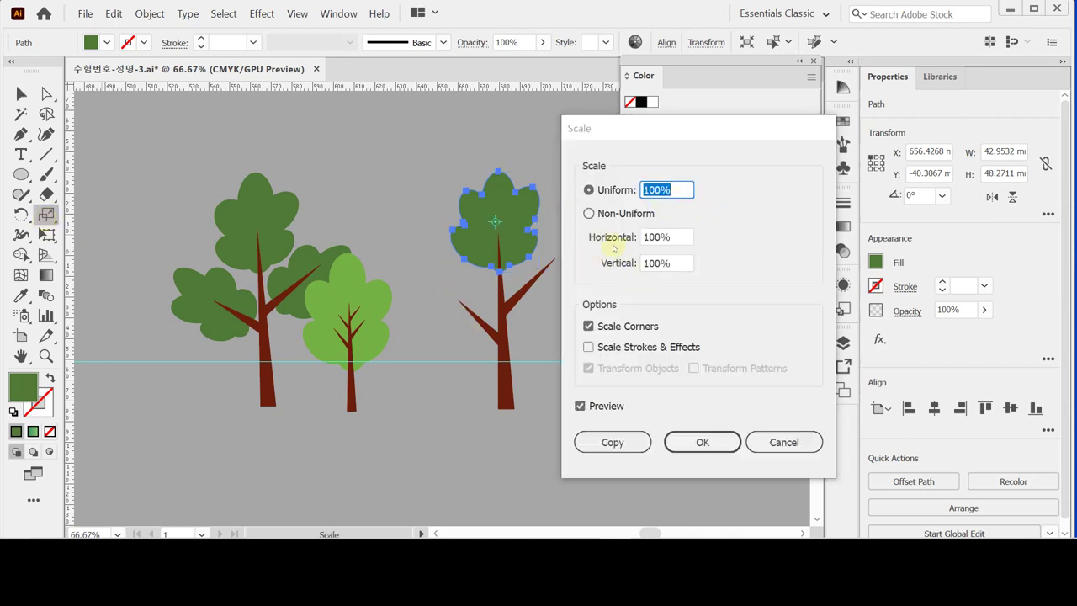
pyautogui.click(622, 213)
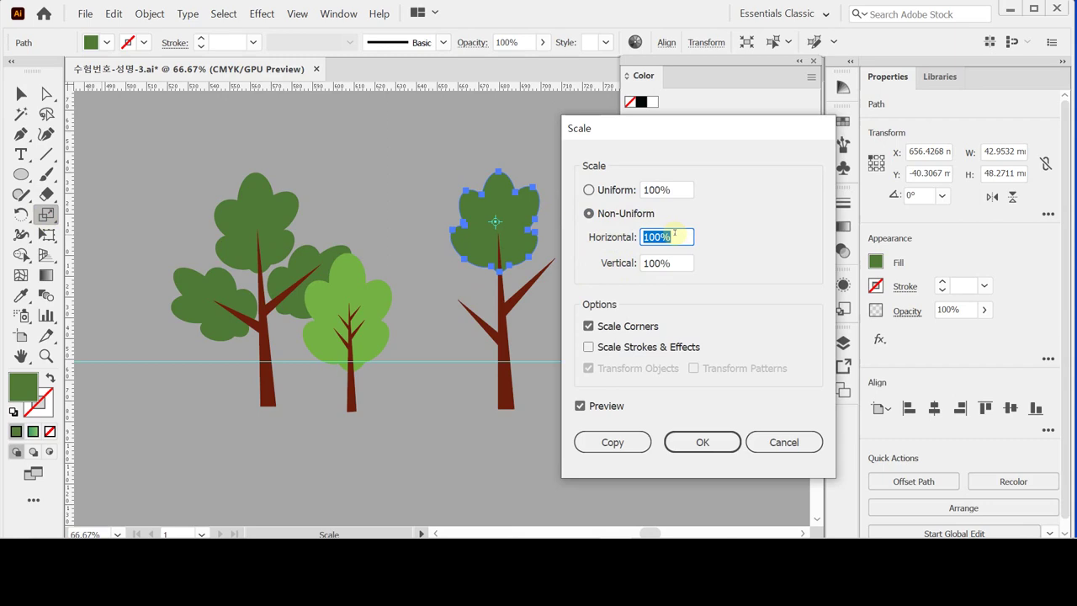
pyautogui.write('80')
pyautogui.press('Tab')
pyautogui.write('9')
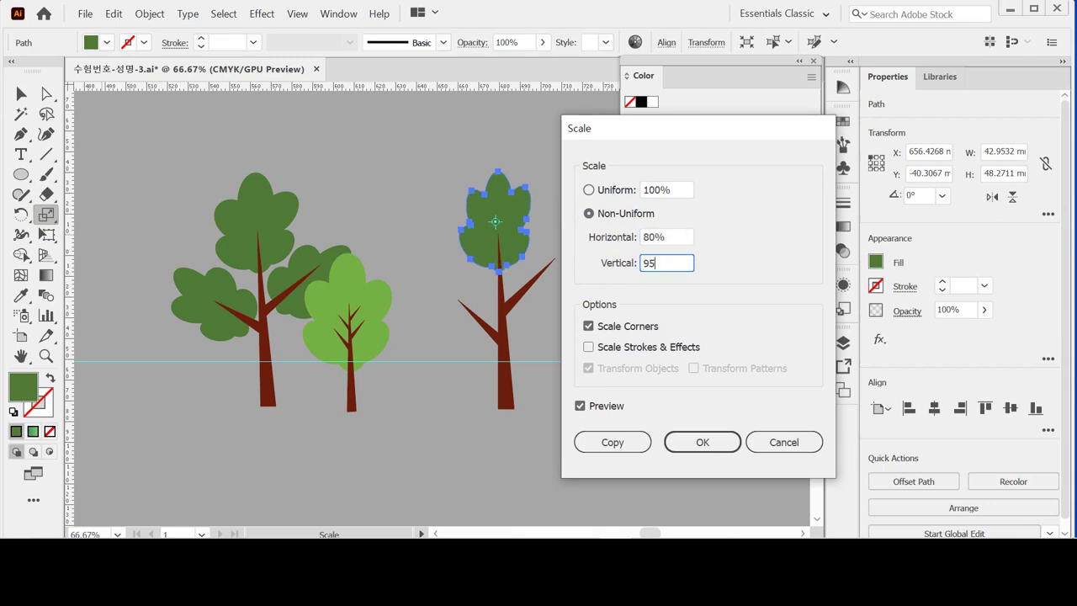
pyautogui.press('Tab')
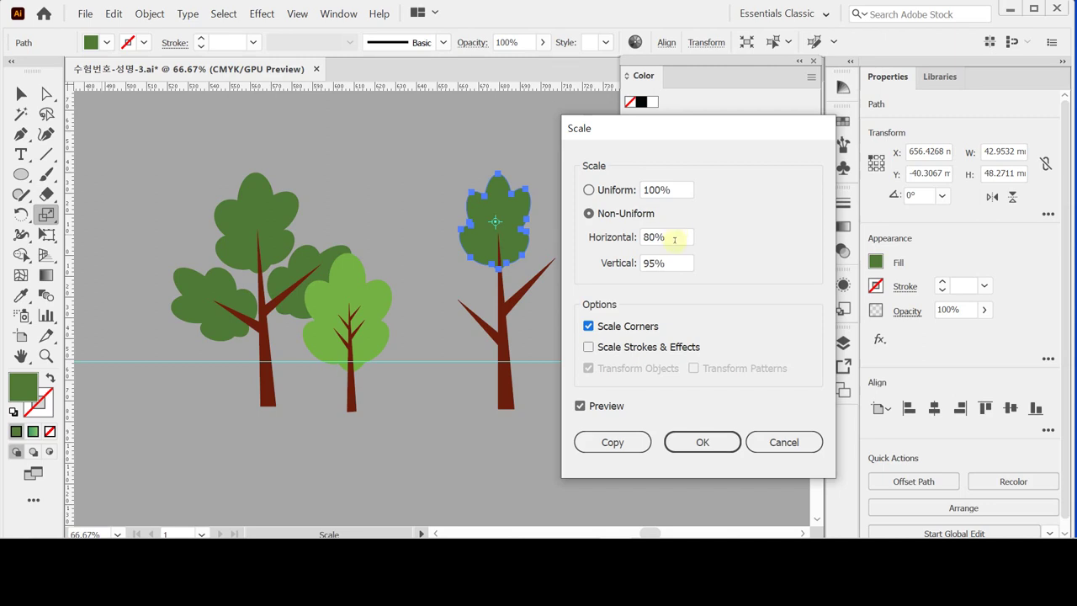
pyautogui.click(623, 441)
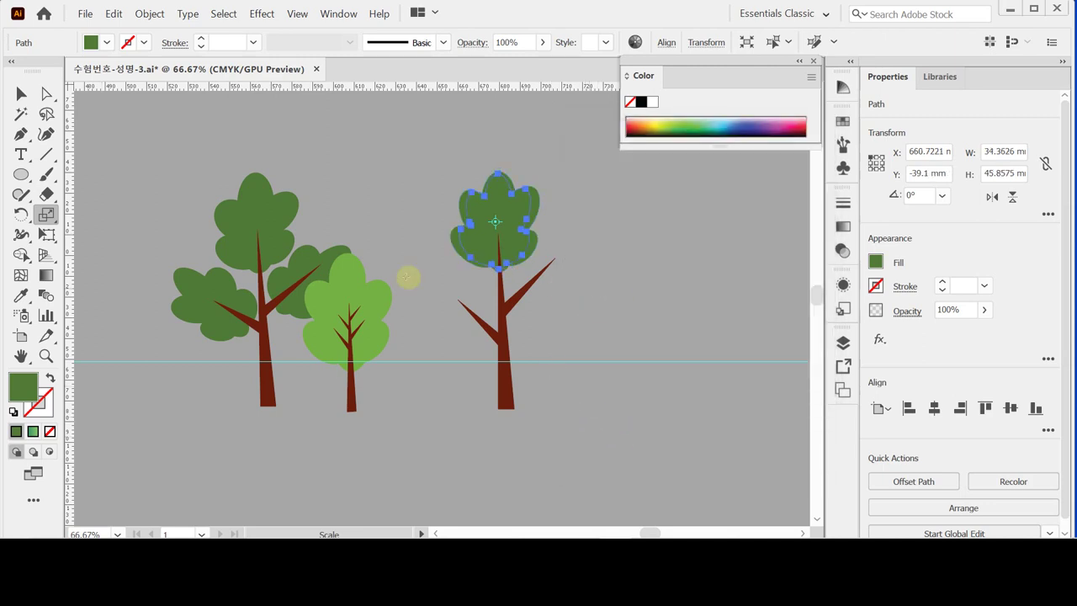
# - Rotate the smaller foliage copy by -50° and move it onto the trunk's right branch
pyautogui.doubleClick(20, 215)
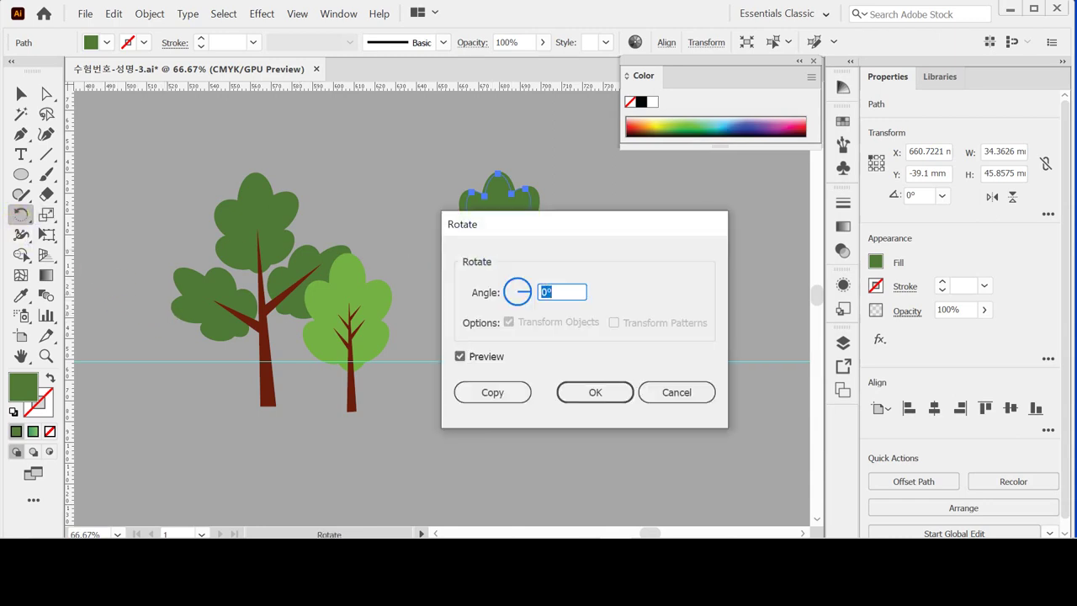
pyautogui.write('-50')
pyautogui.press('Return')
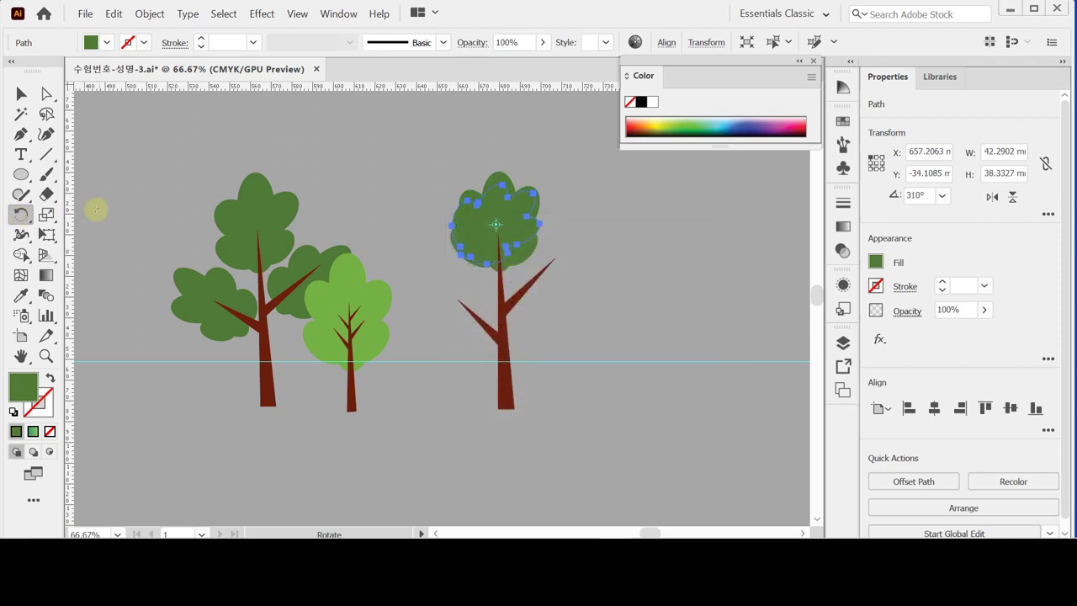
pyautogui.moveTo(499, 251); pyautogui.dragTo(547, 299)
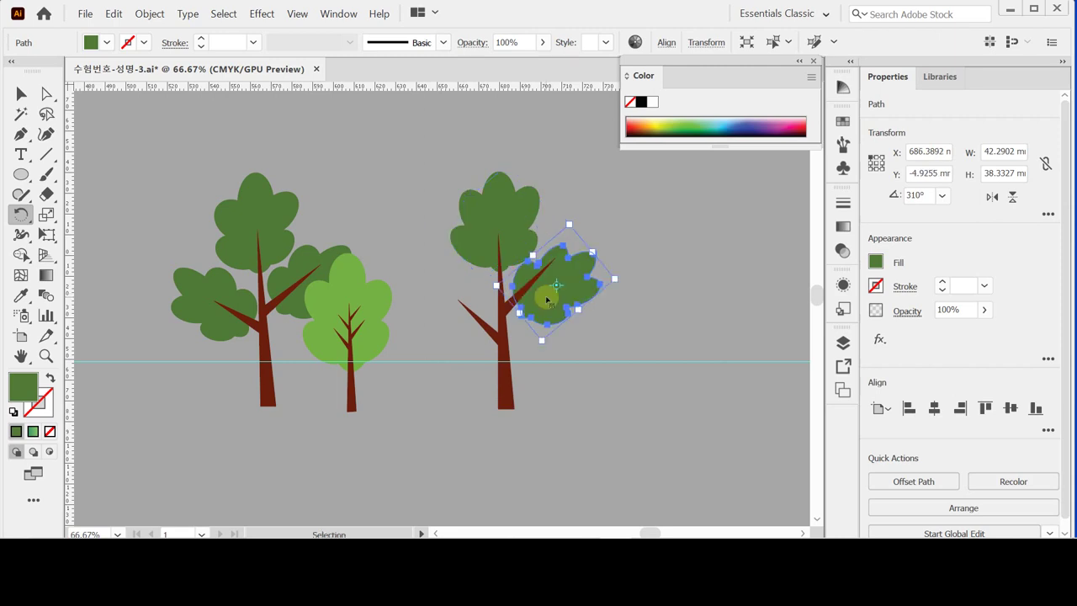
# - Shift the trunk and crown slightly up and left, and reposition the right branch's foliage closer to the trunk
pyautogui.moveTo(517, 372); pyautogui.dragTo(504, 365)
pyautogui.click(508, 365)
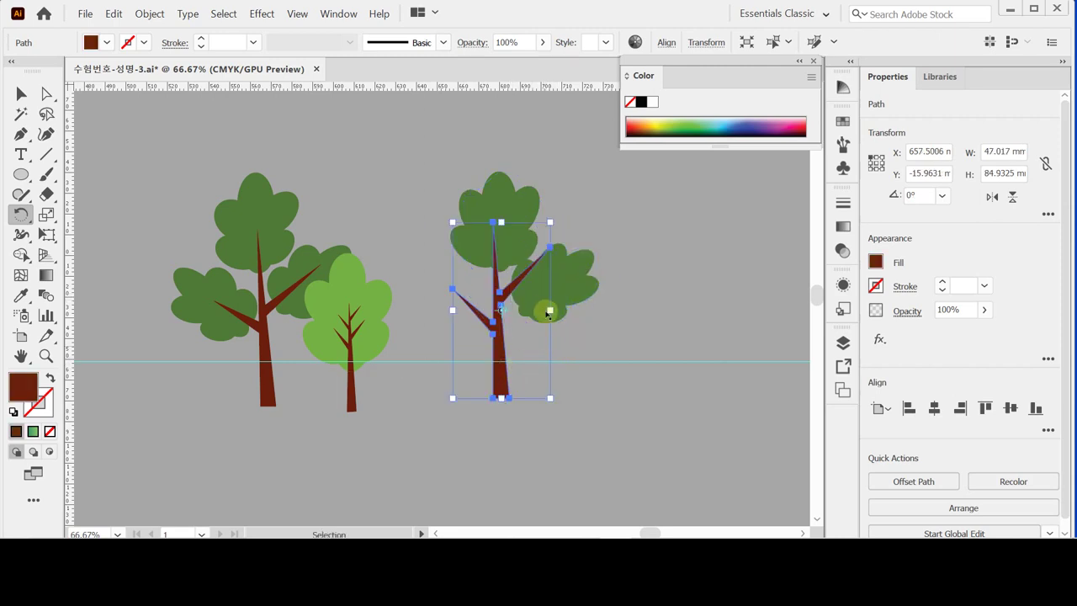
pyautogui.click(547, 303)
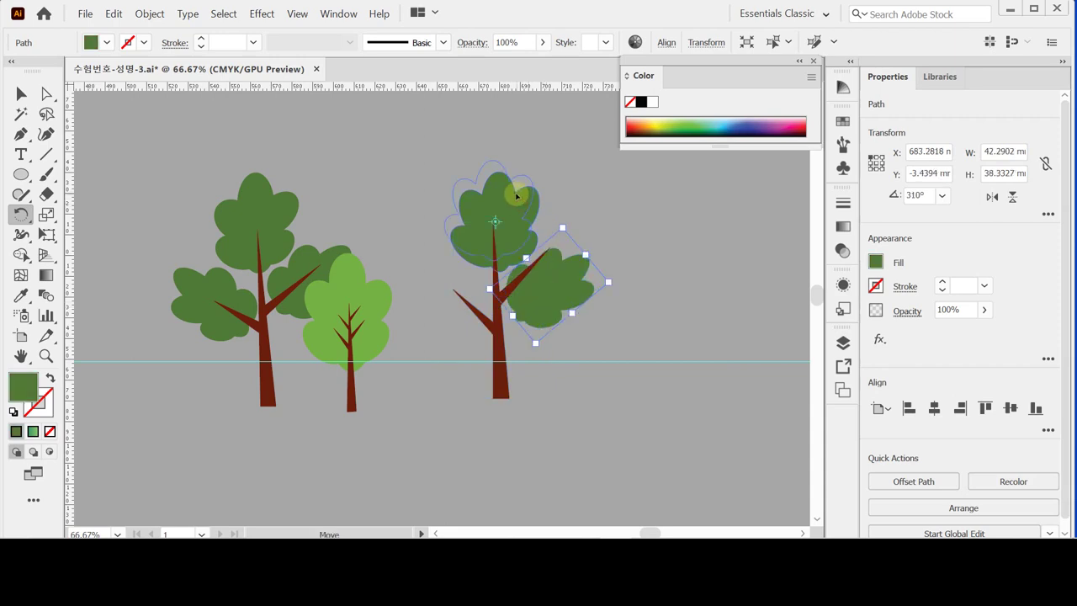
pyautogui.click(516, 197)
pyautogui.moveTo(556, 281); pyautogui.dragTo(556, 272)
pyautogui.click(545, 301)
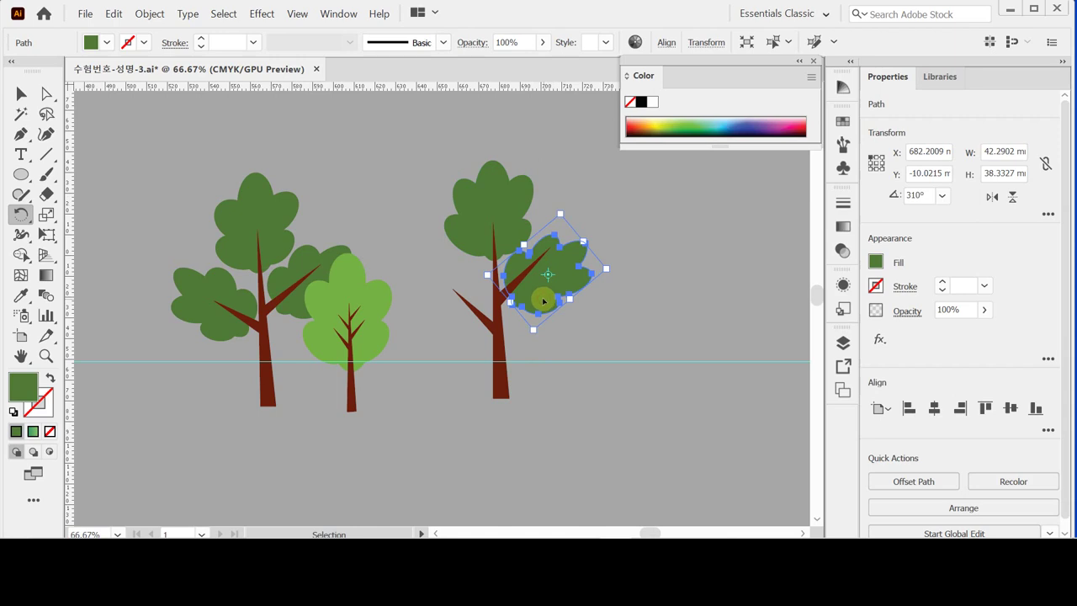
pyautogui.click(563, 347)
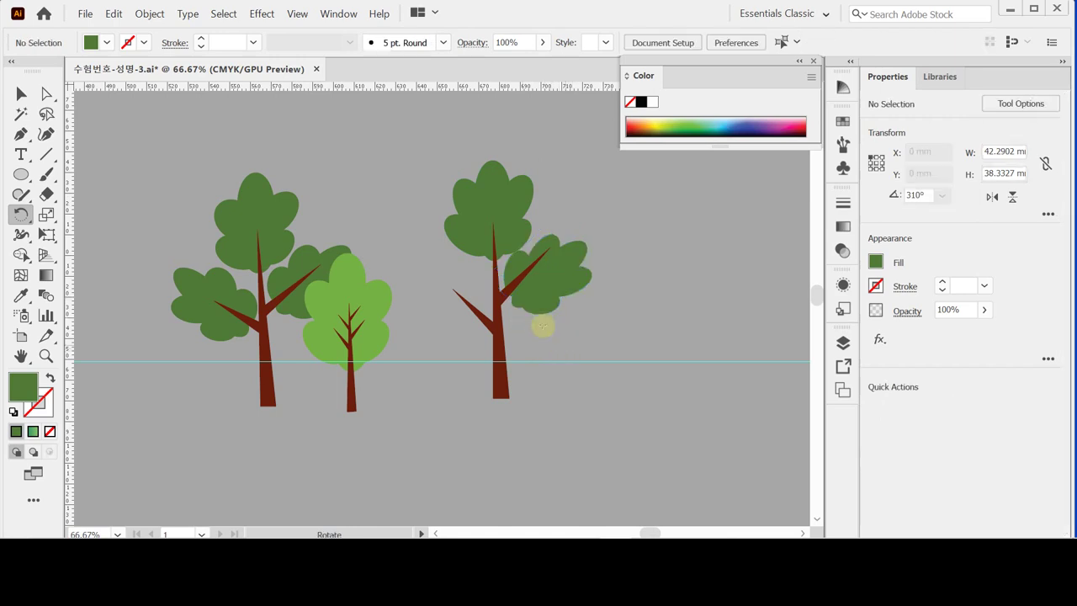
# - Make a vertically reflected copy of the right branch's foliage and place it on the right-hand tree's left branch
pyautogui.keyDown('ctrl'); pyautogui.click(540, 286); pyautogui.keyUp('ctrl')
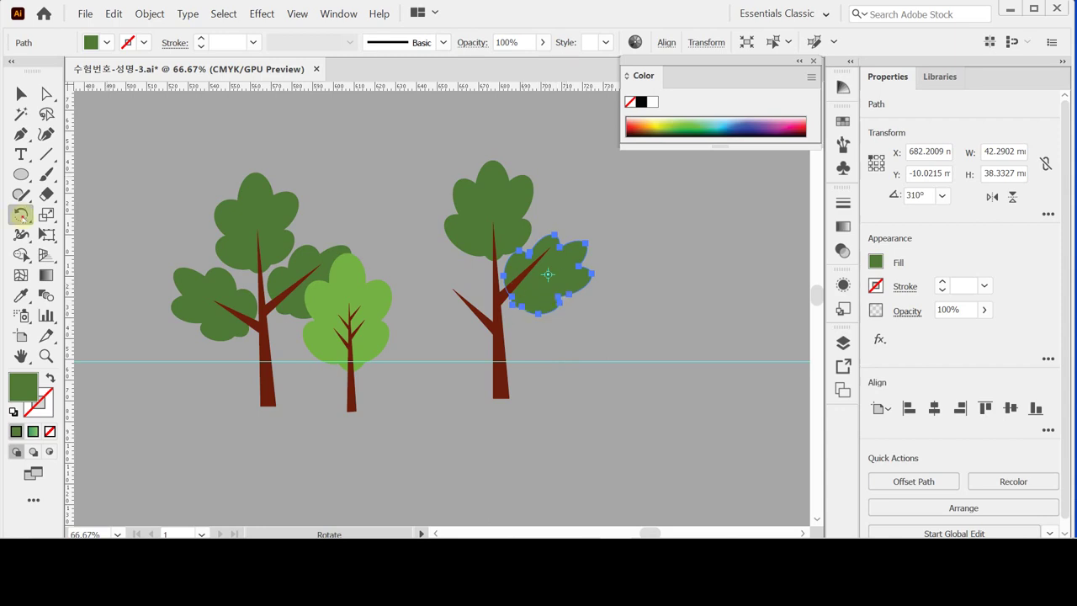
pyautogui.moveTo(21, 215); pyautogui.dragTo(84, 233)
pyautogui.keyDown('alt'); pyautogui.click(511, 277); pyautogui.keyUp('alt')
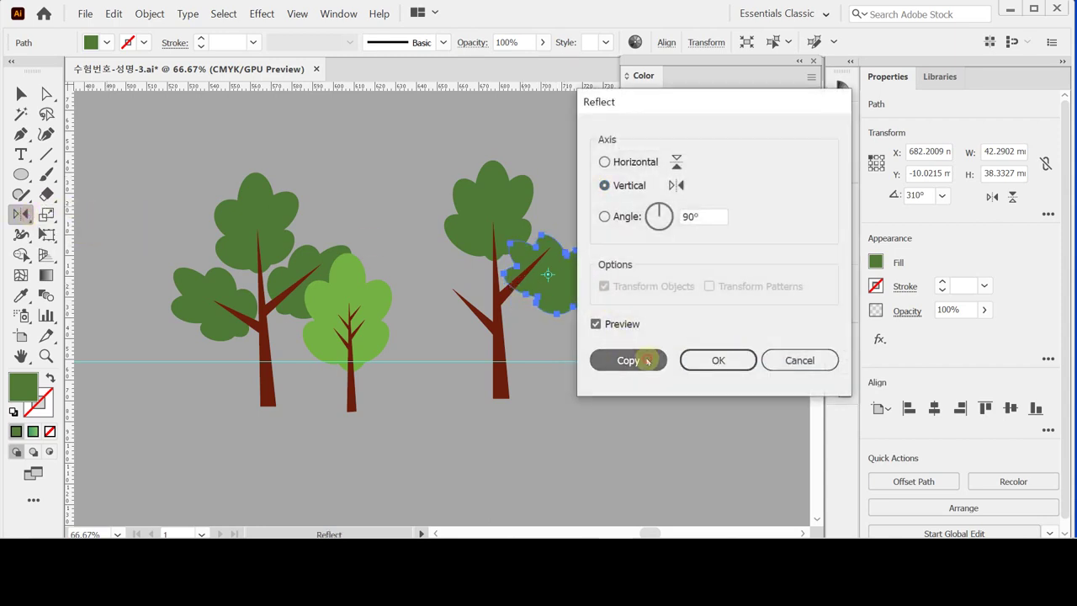
pyautogui.click(648, 360)
pyautogui.moveTo(454, 305)
pyautogui.mouseDown()
pyautogui.moveTo(433, 308)
pyautogui.moveTo(450, 318)
pyautogui.mouseUp()
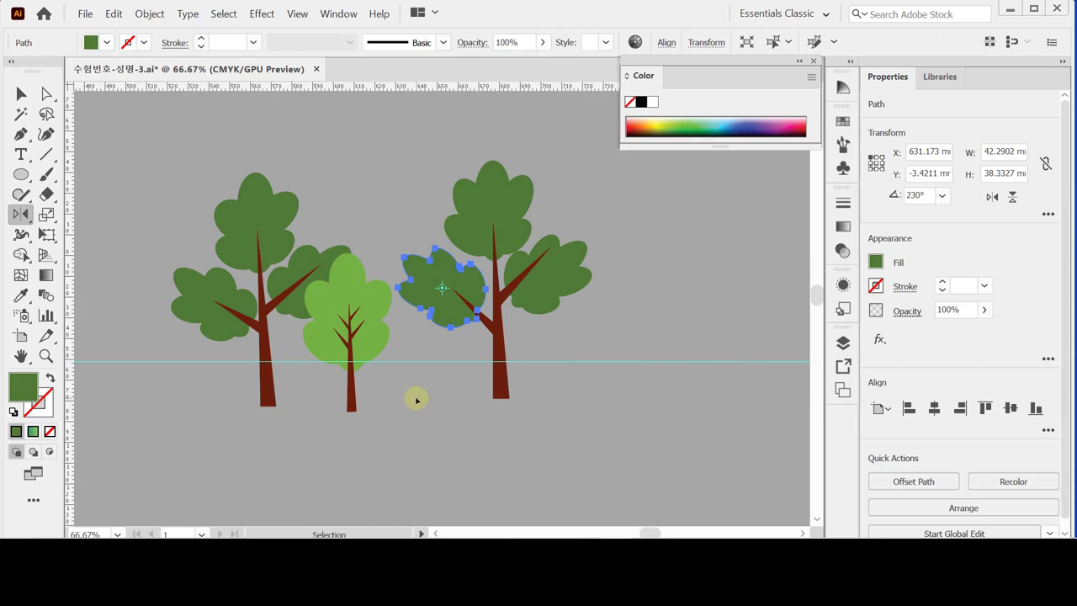
pyautogui.hotkey('ctrl', 'shift', 'a')
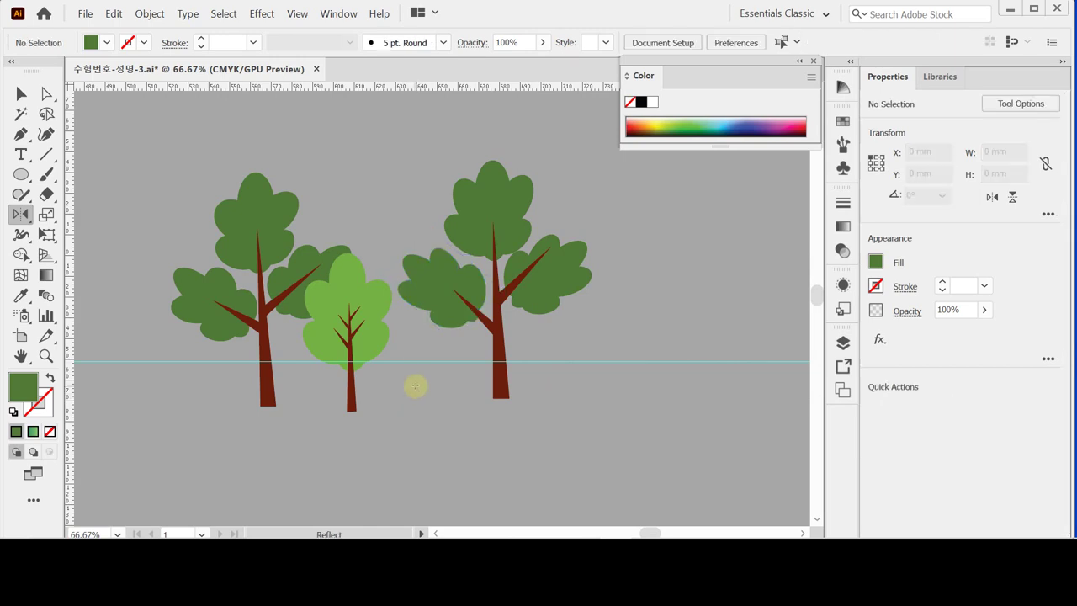
# - Delete the entire right-hand tree, including its trunk and three foliage shapes
pyautogui.keyDown('ctrl'); pyautogui.click(369, 313); pyautogui.keyUp('ctrl')
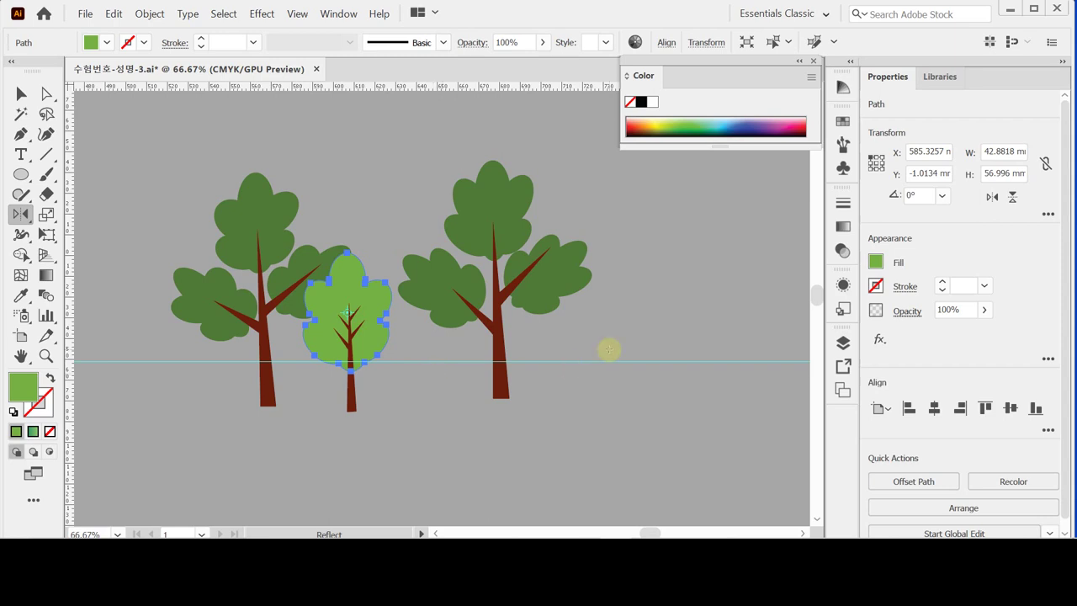
pyautogui.moveTo(408, 159); pyautogui.dragTo(519, 392)
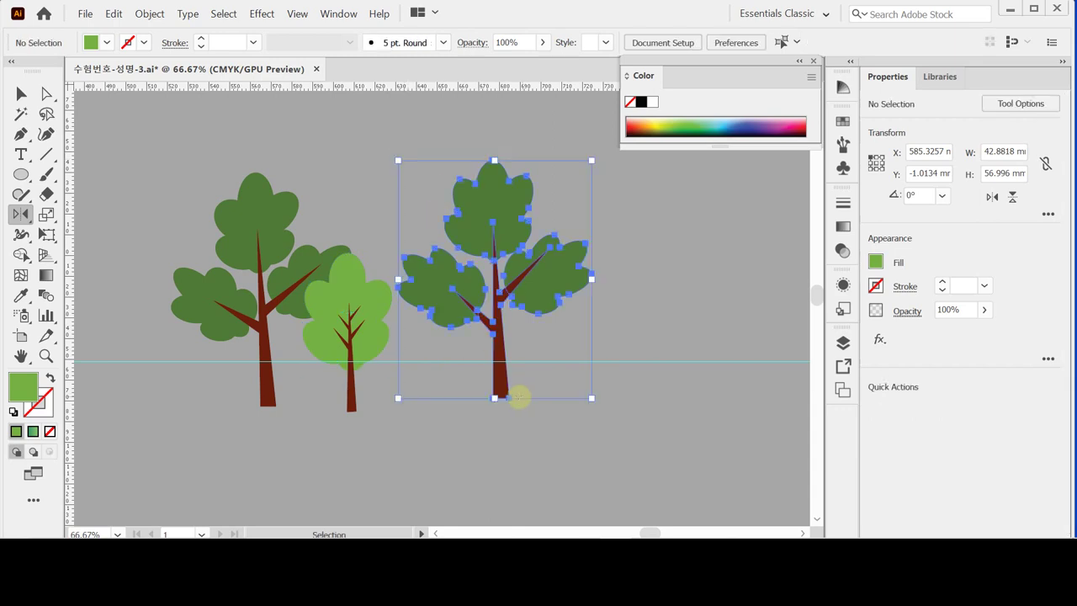
pyautogui.press('Delete')
pyautogui.hotkey('ctrl', 'shift', 'a')
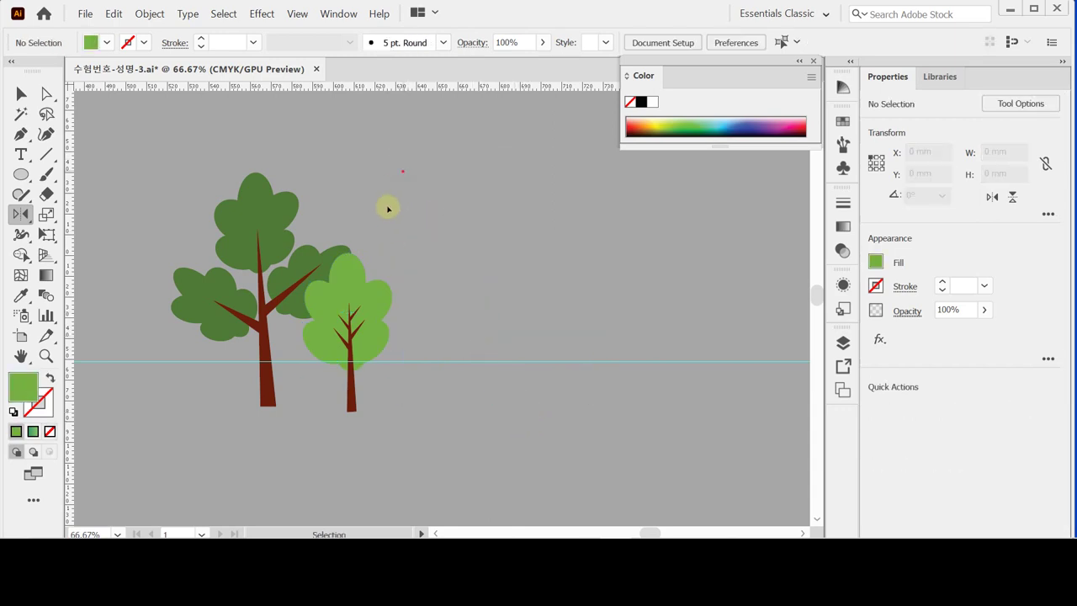
# - Turn the remaining dark green and light green trees into a new dynamic symbol named 나무 with export type Graphic
pyautogui.hotkey('ctrl', 'a')
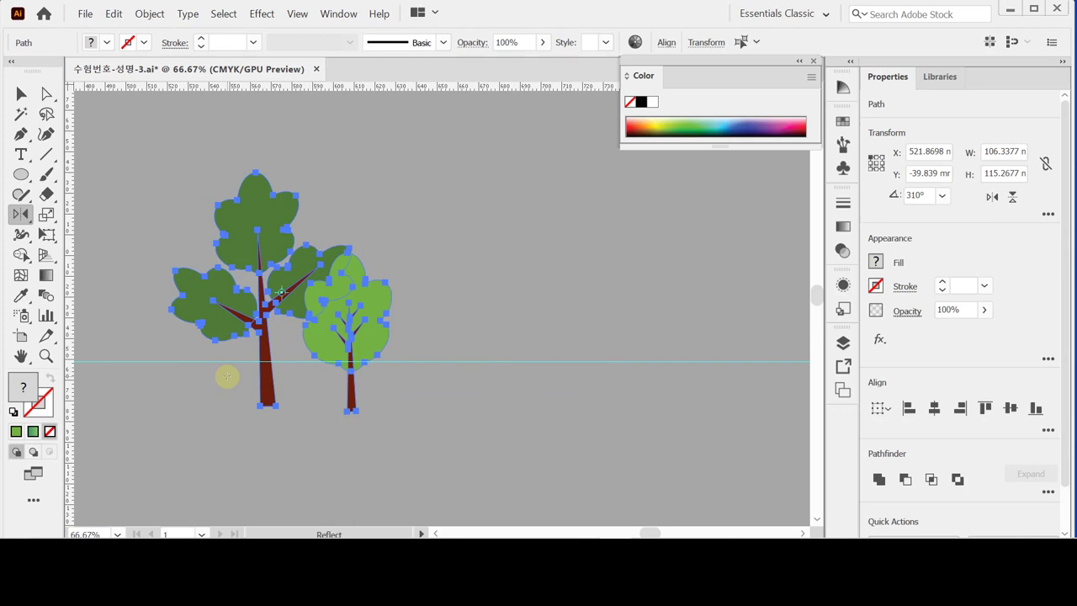
pyautogui.click(843, 167)
pyautogui.click(839, 170)
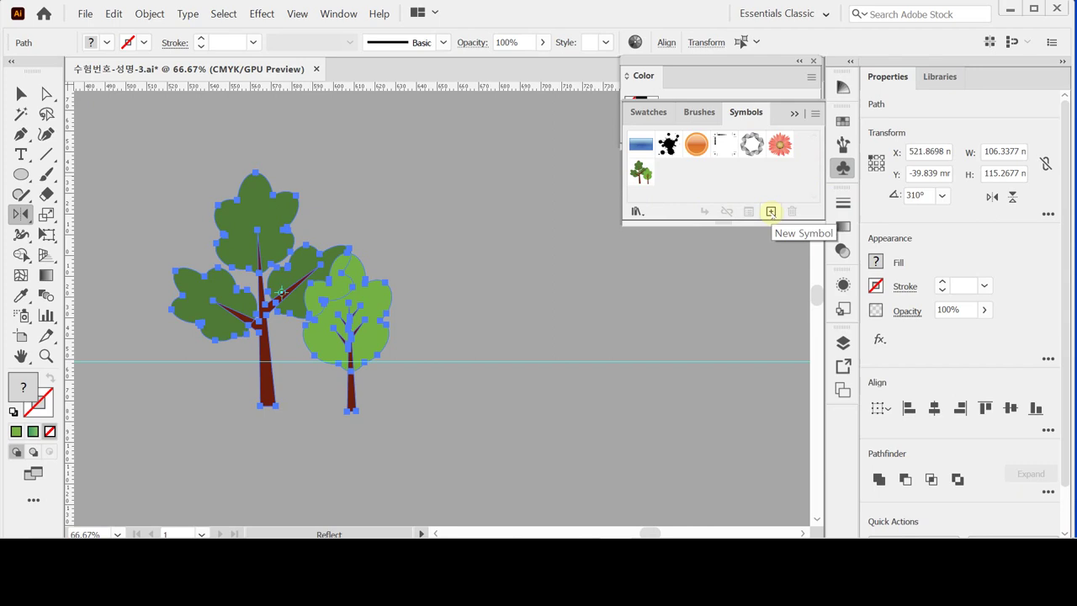
pyautogui.click(770, 211)
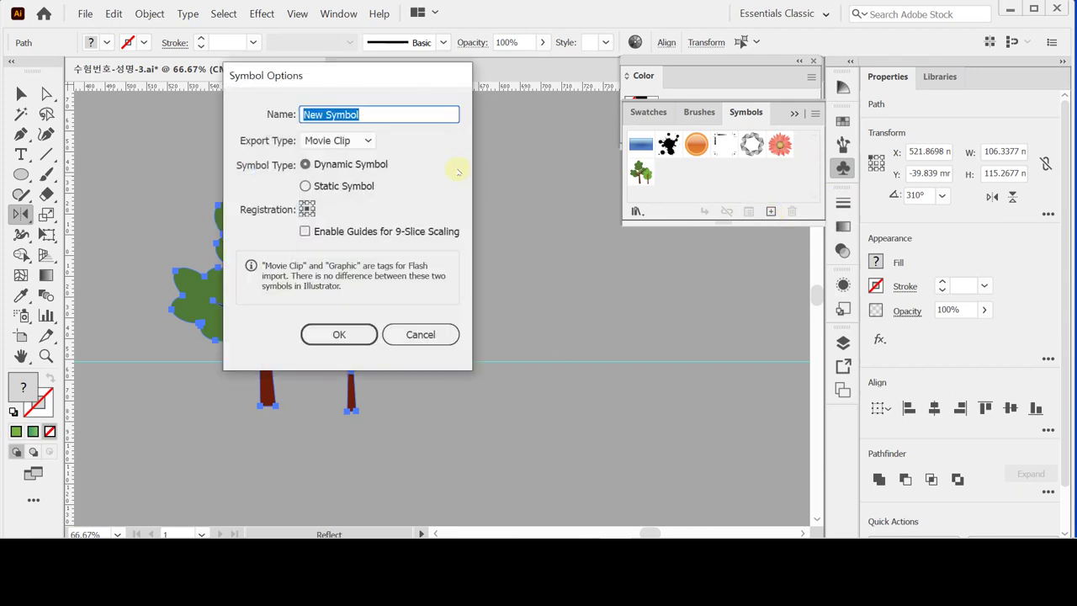
pyautogui.write('나무')
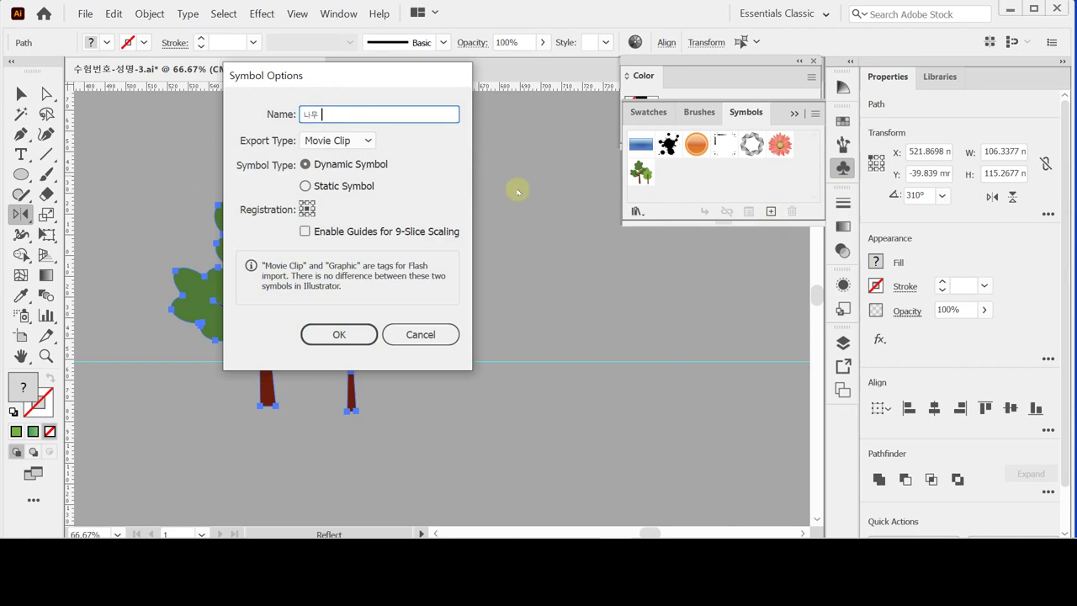
pyautogui.click(368, 139)
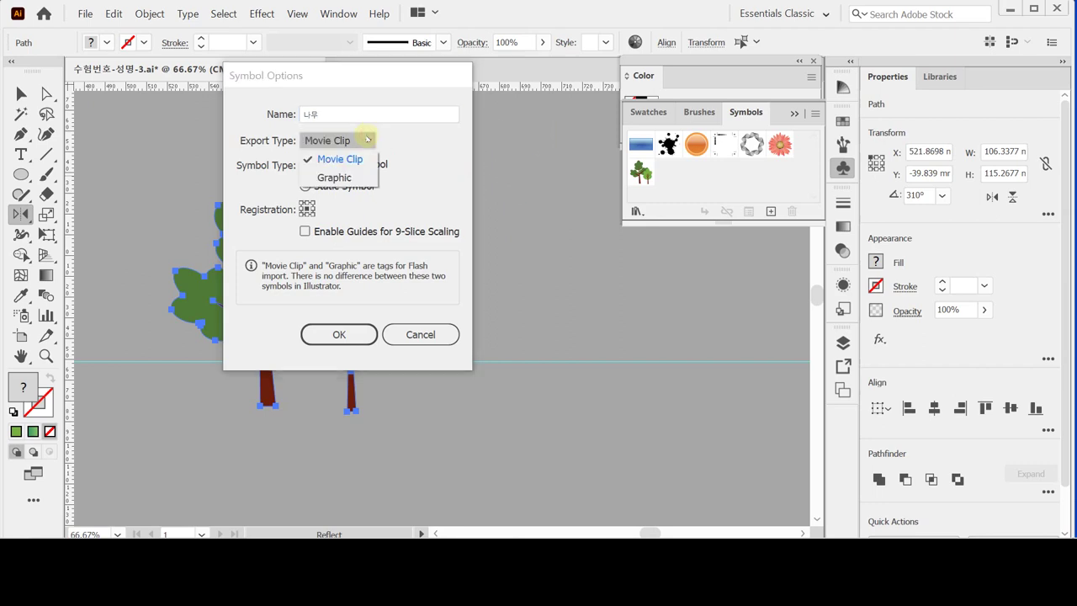
pyautogui.click(355, 178)
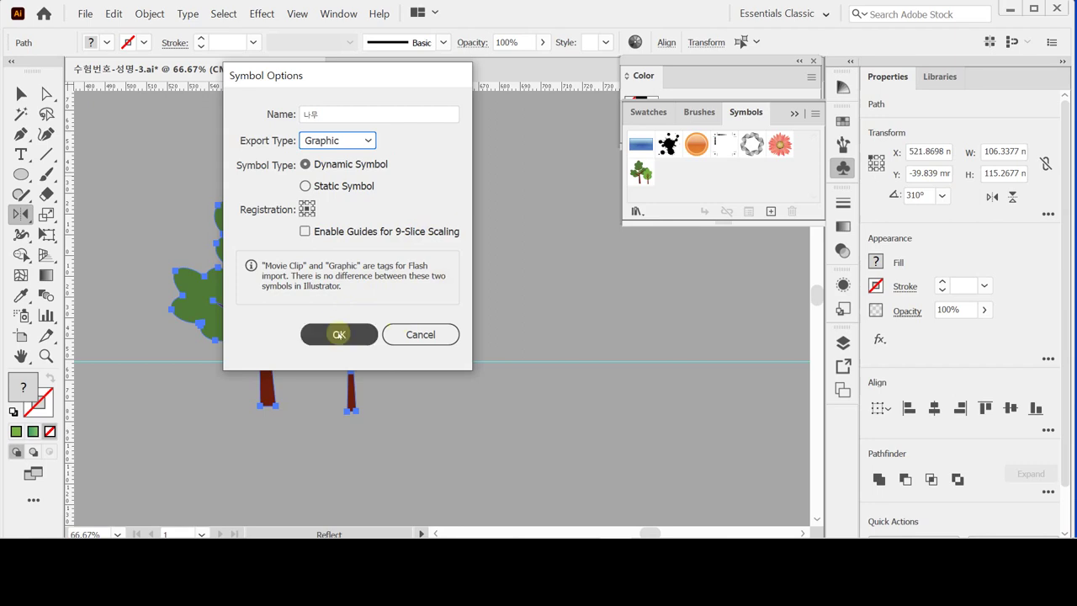
pyautogui.click(339, 334)
pyautogui.click(441, 242)
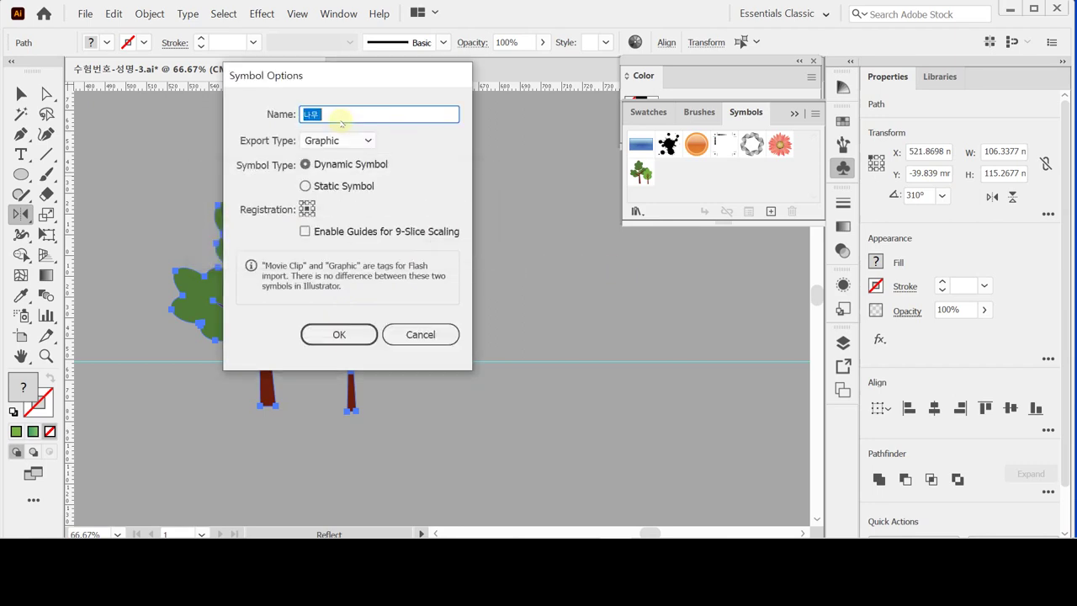
pyautogui.click(340, 115)
pyautogui.click(339, 334)
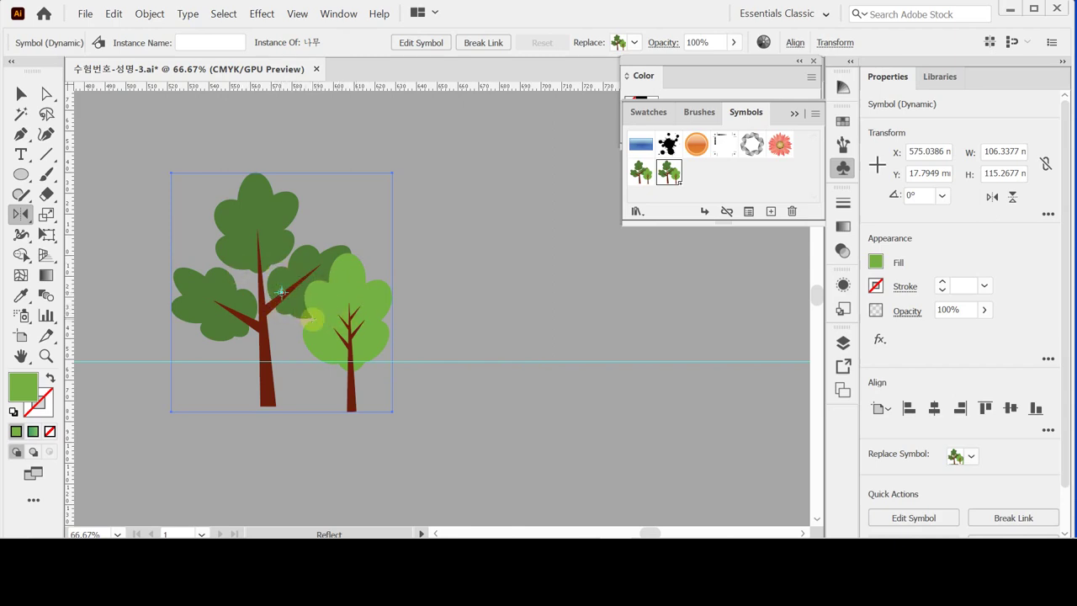
# - Delete the tree symbol instance from the canvas and collapse the symbol library
pyautogui.press('Delete')
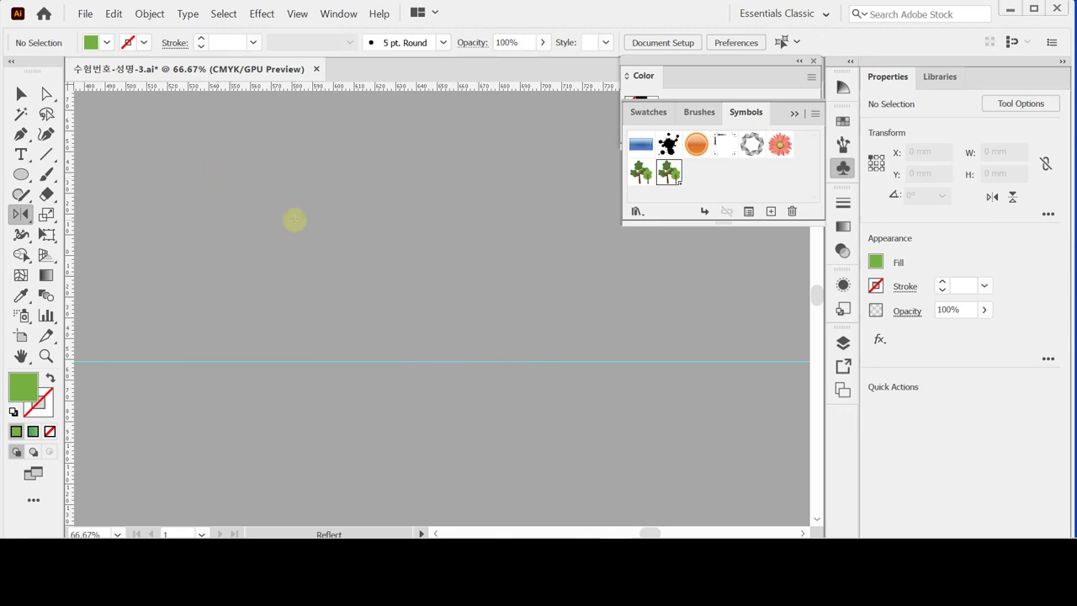
pyautogui.press('v')
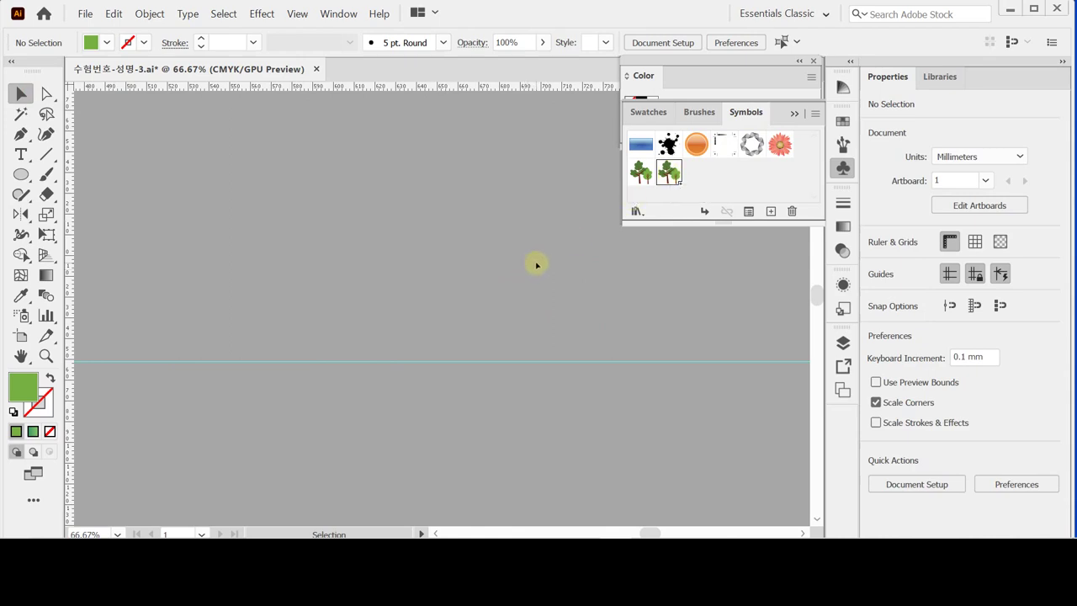
pyautogui.click(844, 168)
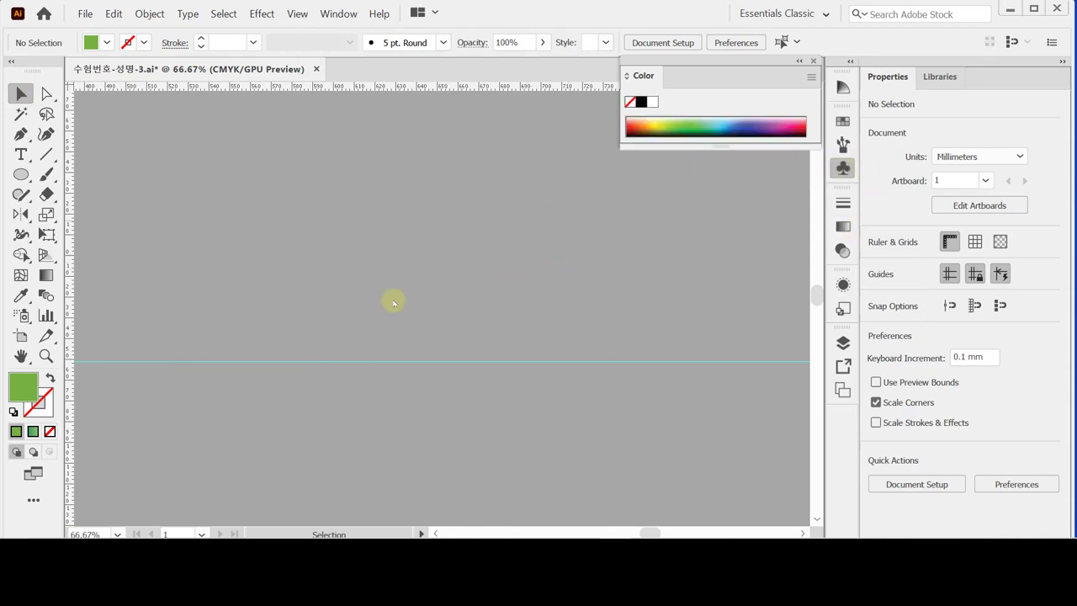
# - Return to the full poster artboard and bring up the Symbol Sprayer tool variants
pyautogui.click(21, 355)
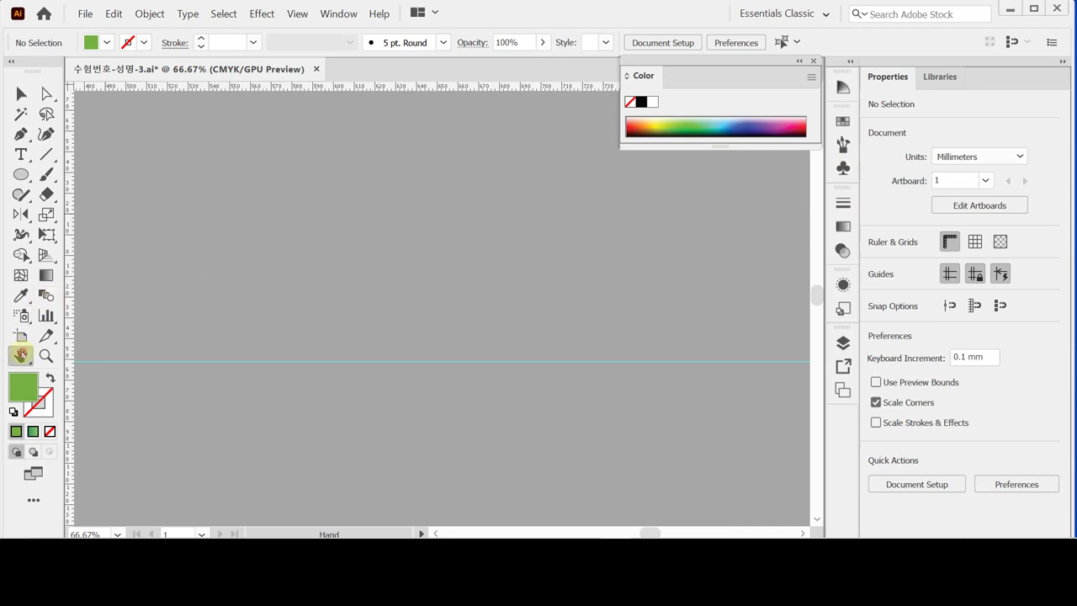
pyautogui.doubleClick(21, 355)
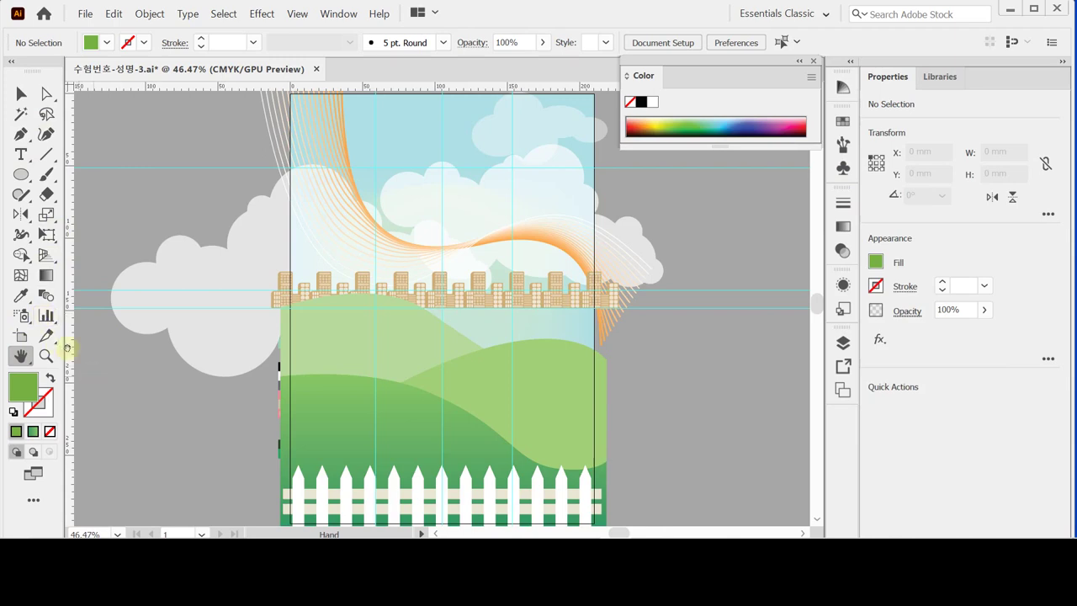
pyautogui.click(23, 316)
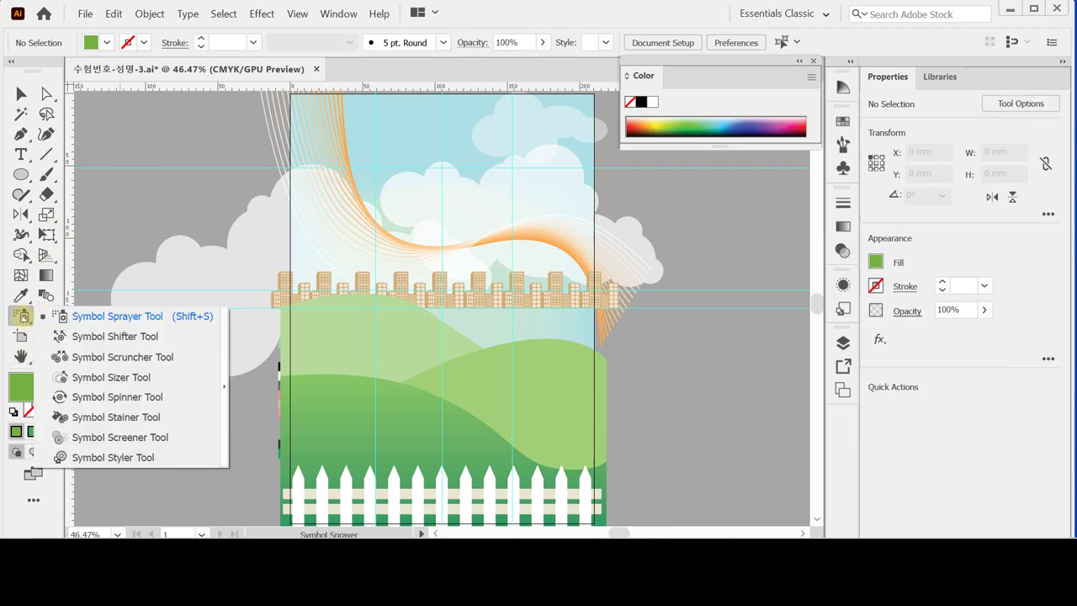
# - Detach the symbolism tools as a floating set and spray two tree symbols on the left side of the landscape with the Symbol Sprayer
pyautogui.click(225, 335)
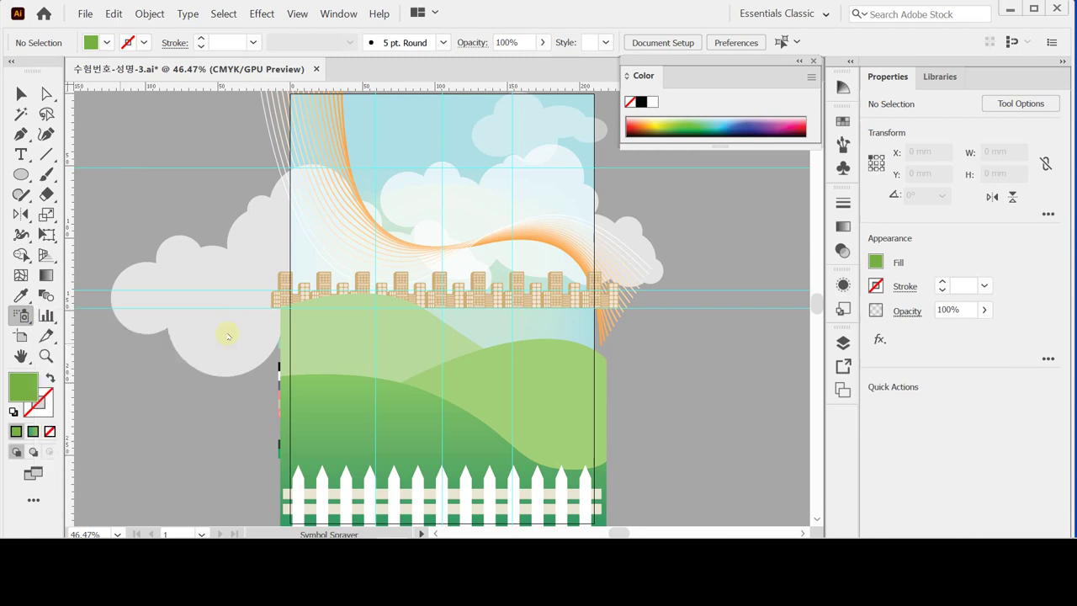
pyautogui.moveTo(225, 334)
pyautogui.mouseDown()
pyautogui.moveTo(155, 330)
pyautogui.moveTo(227, 228)
pyautogui.moveTo(207, 214)
pyautogui.mouseUp()
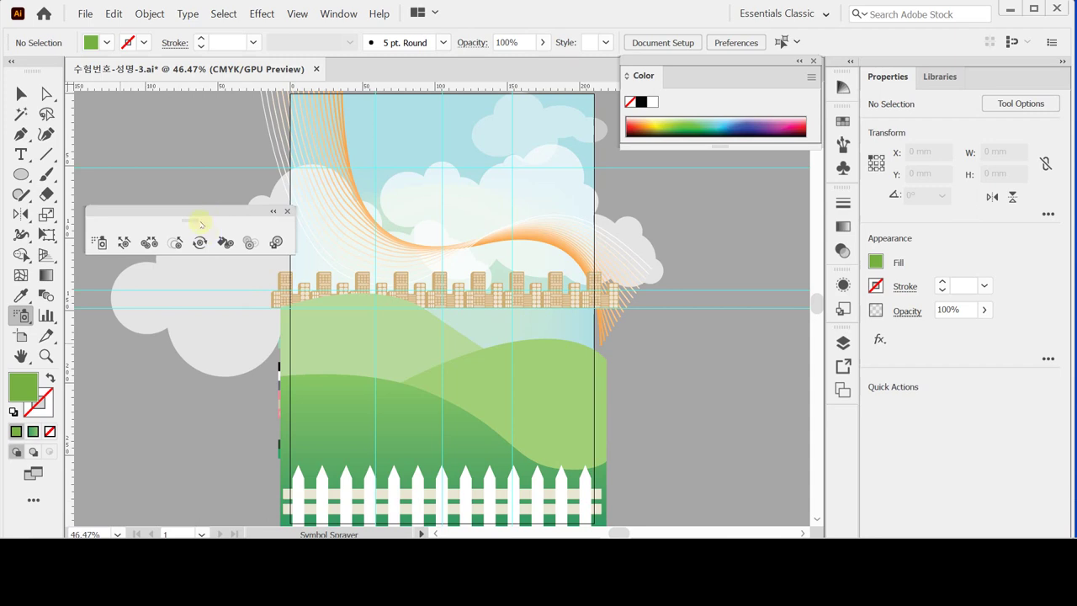
pyautogui.click(99, 242)
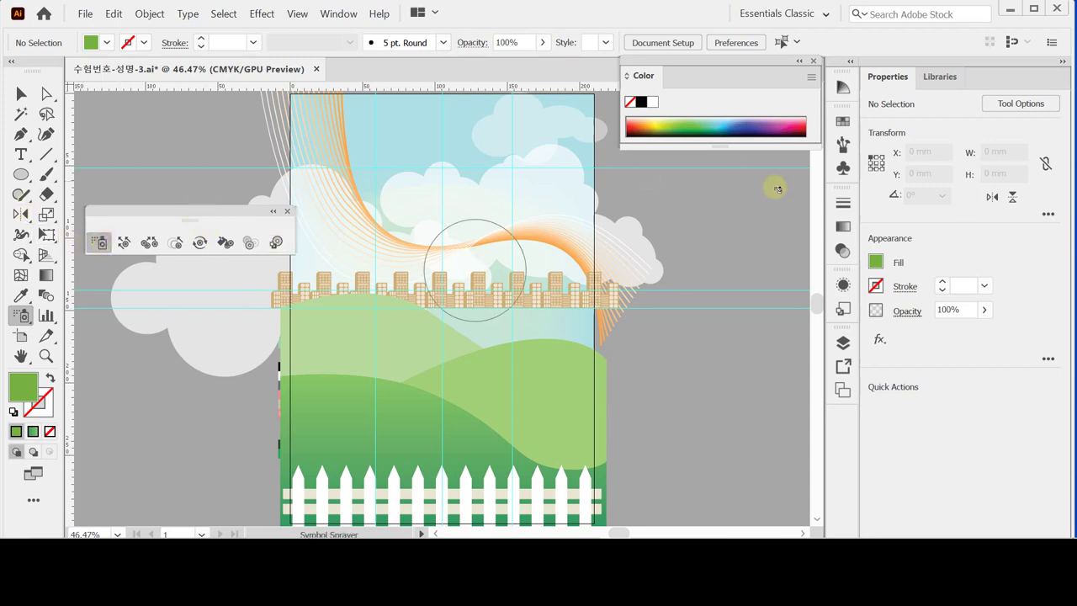
pyautogui.click(842, 166)
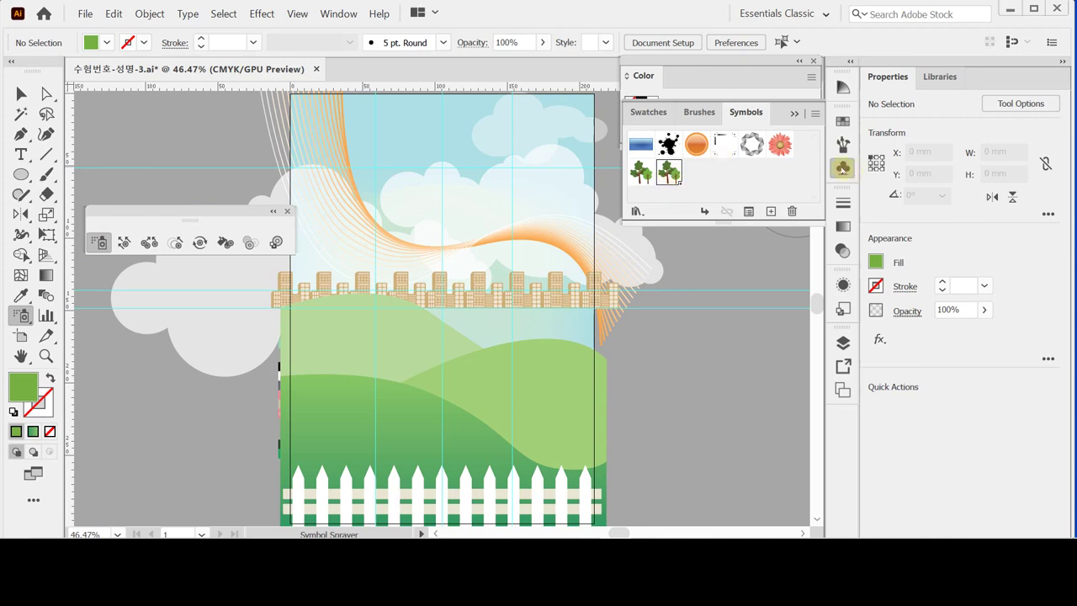
pyautogui.click(842, 168)
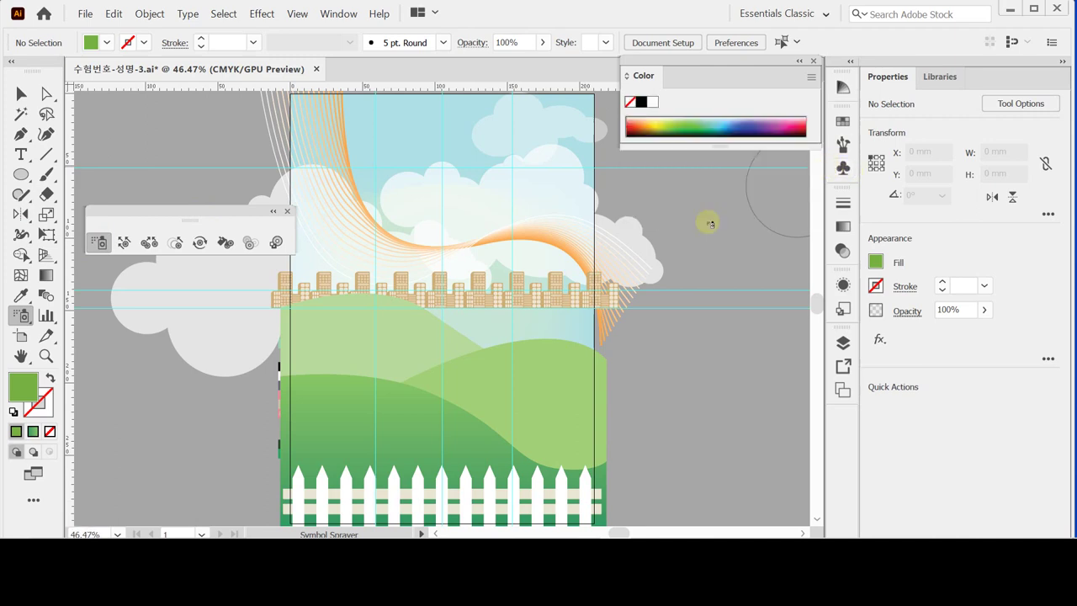
pyautogui.click(345, 280)
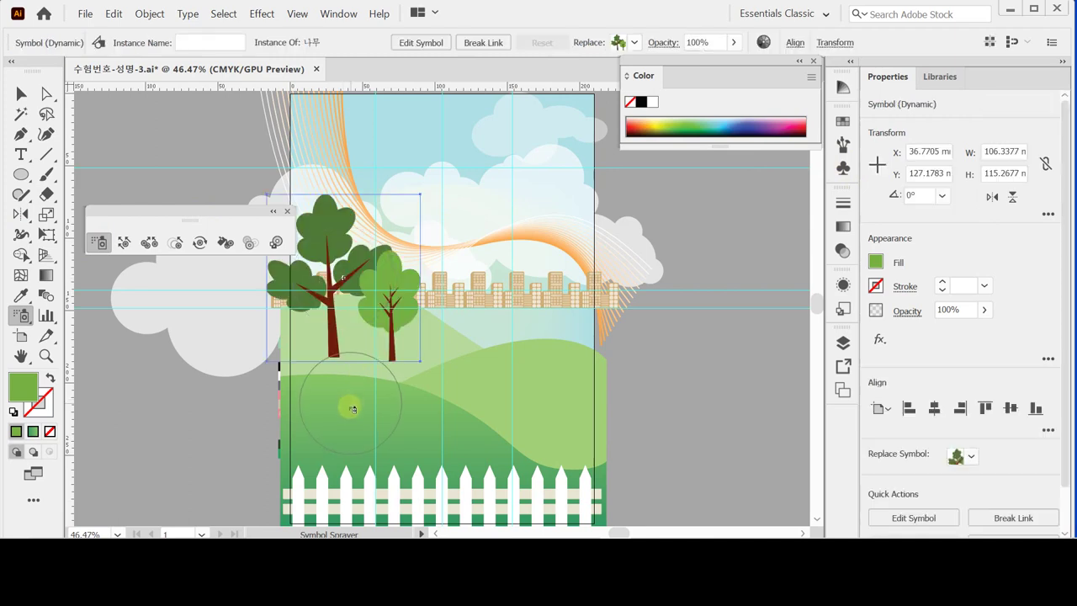
pyautogui.click(365, 383)
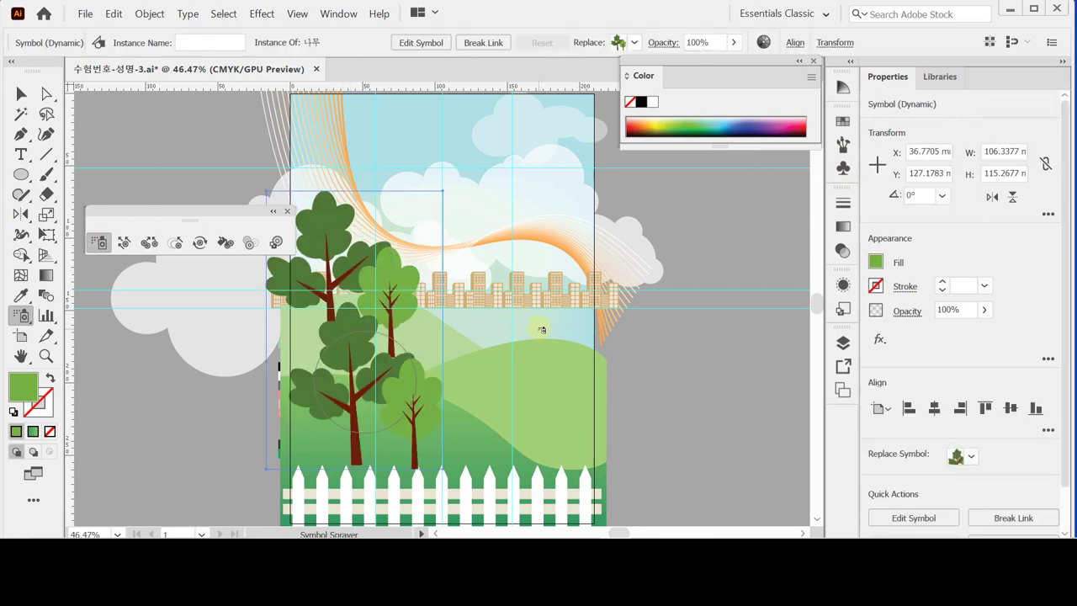
pyautogui.click(557, 329)
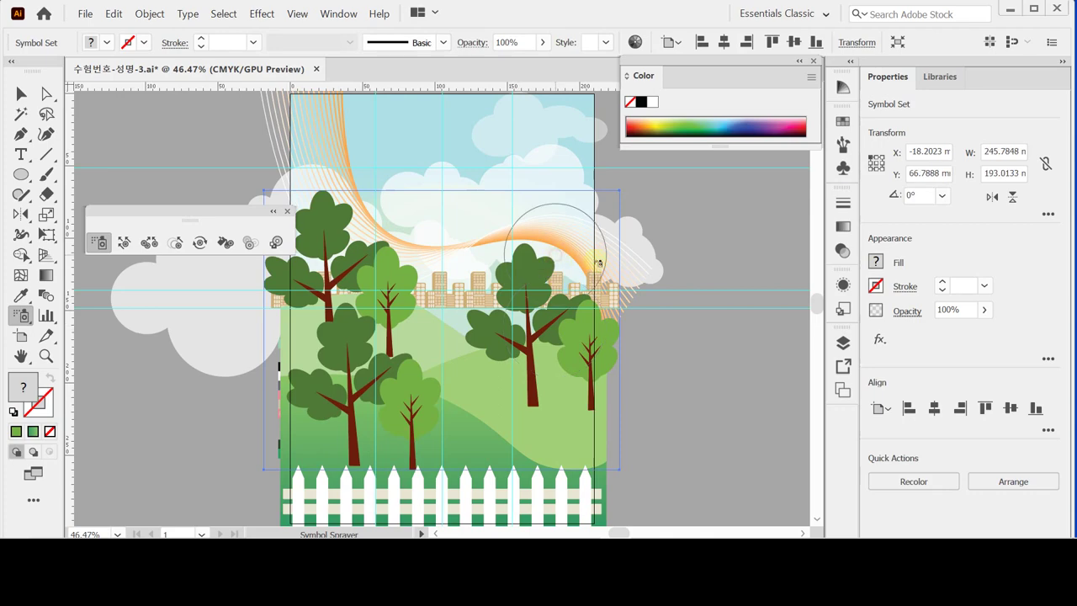
pyautogui.moveTo(554, 258); pyautogui.dragTo(686, 280)
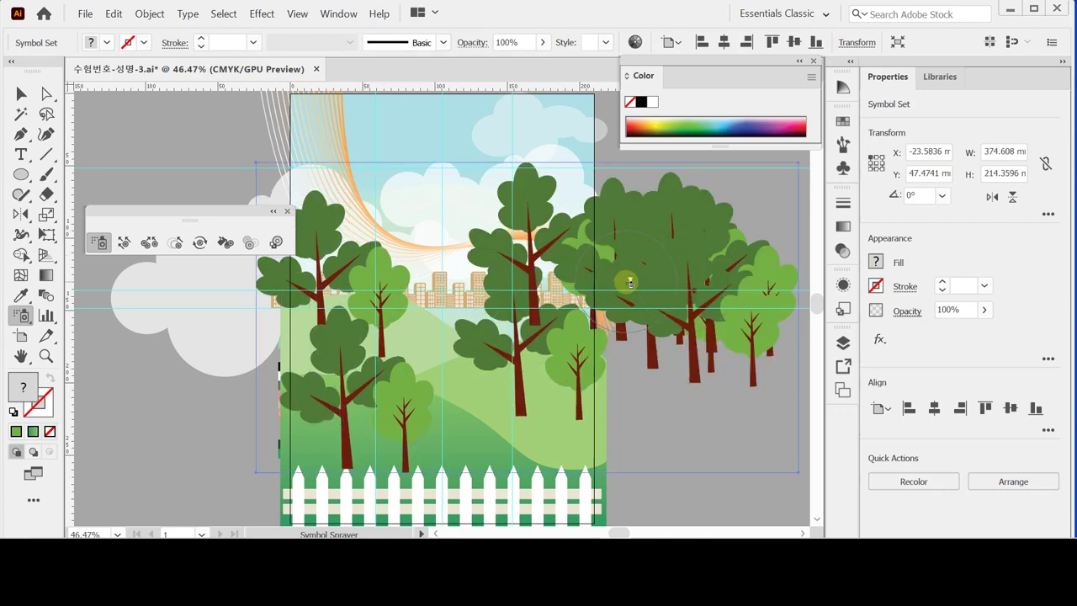
pyautogui.moveTo(678, 353)
pyautogui.mouseDown()
pyautogui.moveTo(636, 372)
pyautogui.moveTo(676, 348)
pyautogui.moveTo(666, 316)
pyautogui.mouseUp()
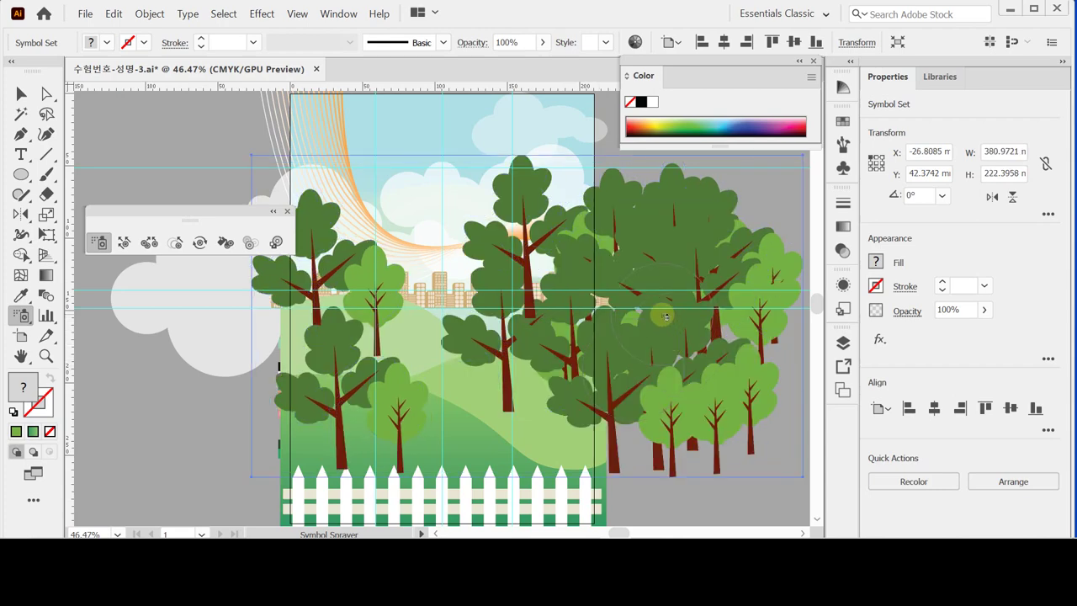
pyautogui.hotkey('ctrl', 'z')
pyautogui.hotkey('ctrl', 'z')
pyautogui.hotkey('ctrl', 'z')
pyautogui.hotkey('ctrl', 'z')
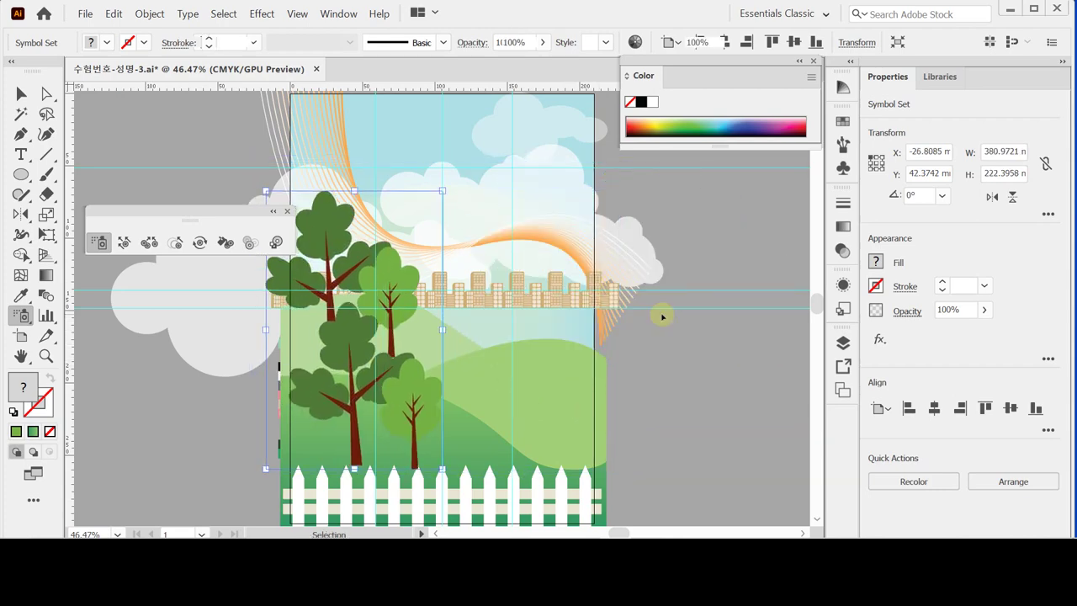
# - Spray two extra tree symbols on the right side of the artwork and erase both instances from the symbol set
pyautogui.moveTo(511, 373); pyautogui.dragTo(552, 364)
pyautogui.moveTo(642, 260); pyautogui.dragTo(645, 261)
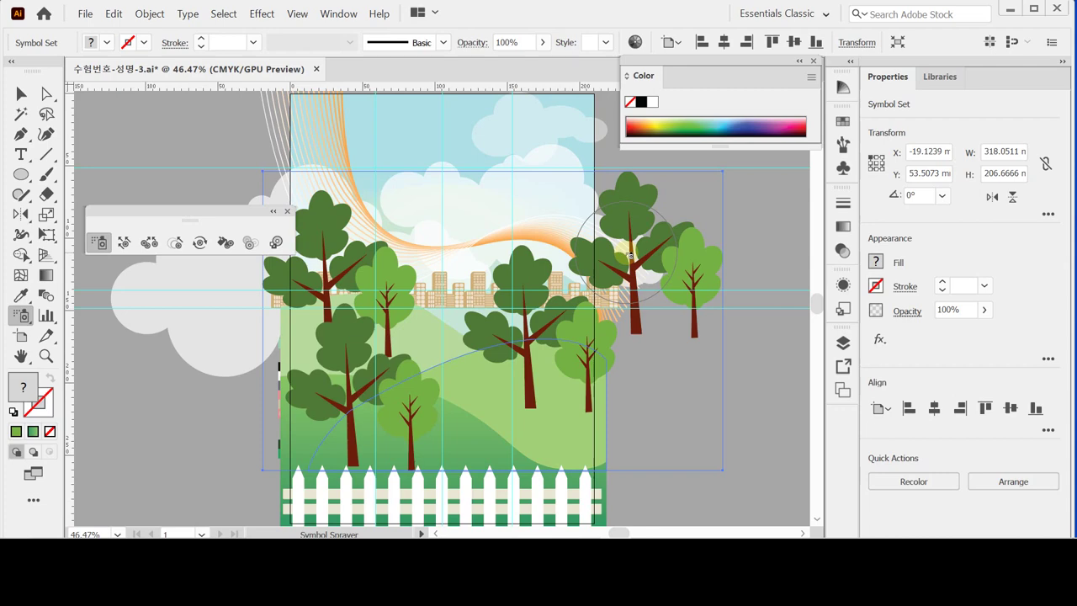
pyautogui.keyDown('alt'); pyautogui.click(541, 322); pyautogui.keyUp('alt')
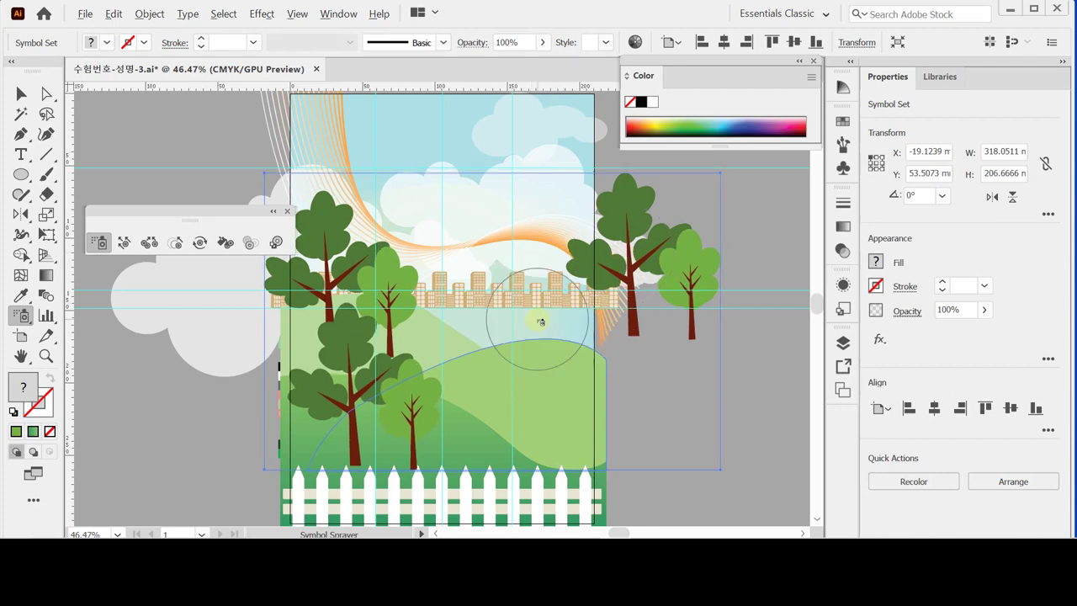
pyautogui.keyDown('alt'); pyautogui.click(635, 274); pyautogui.keyUp('alt')
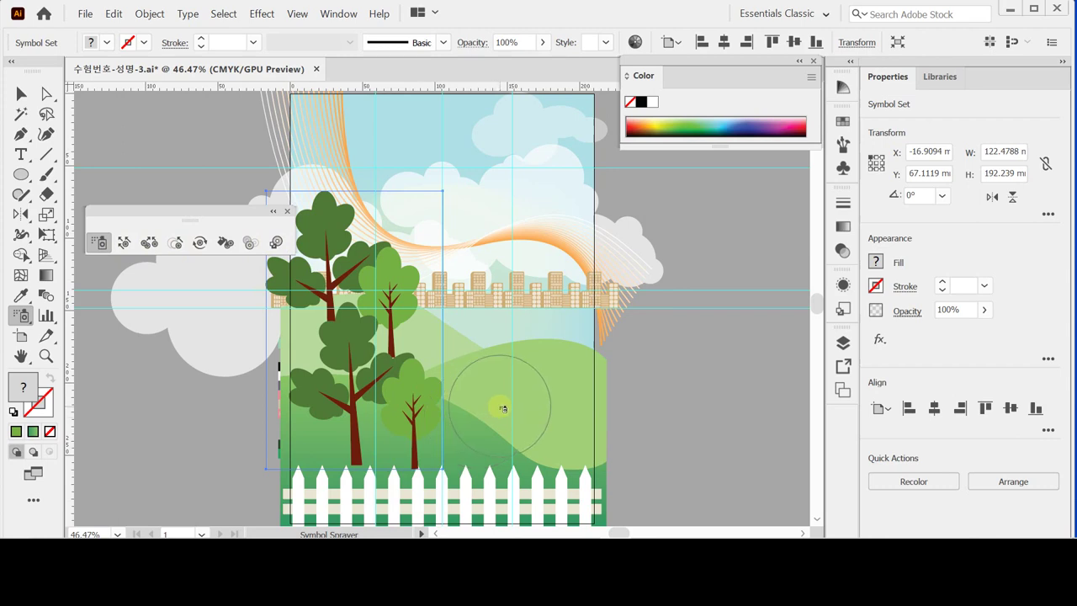
# - Spray a tree symbol on the right hill and shrink it and the upper left tree symbol with the Symbol Sizer
pyautogui.click(542, 342)
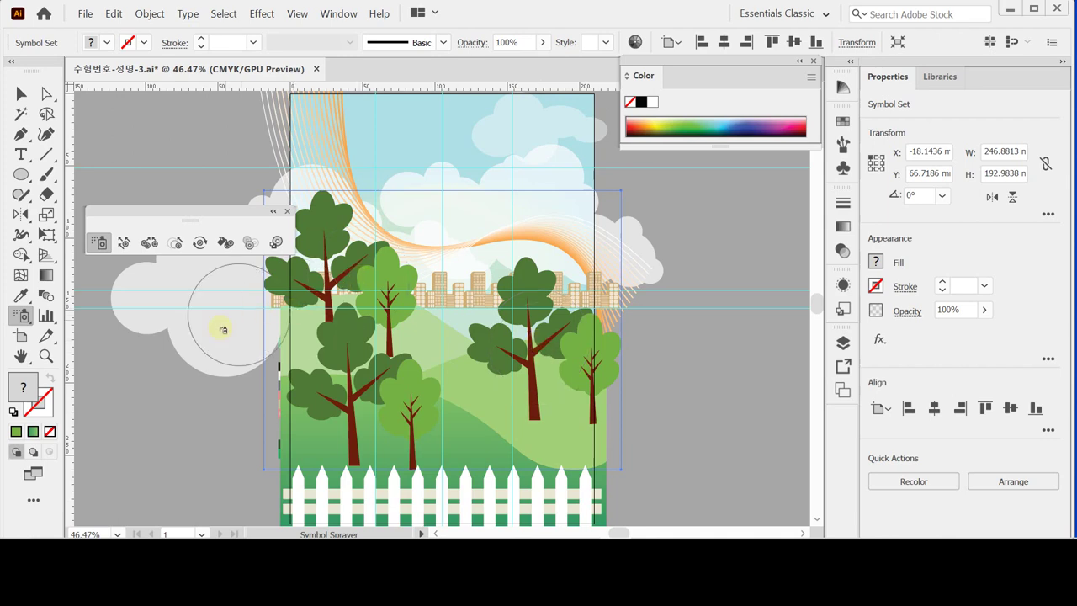
pyautogui.click(175, 243)
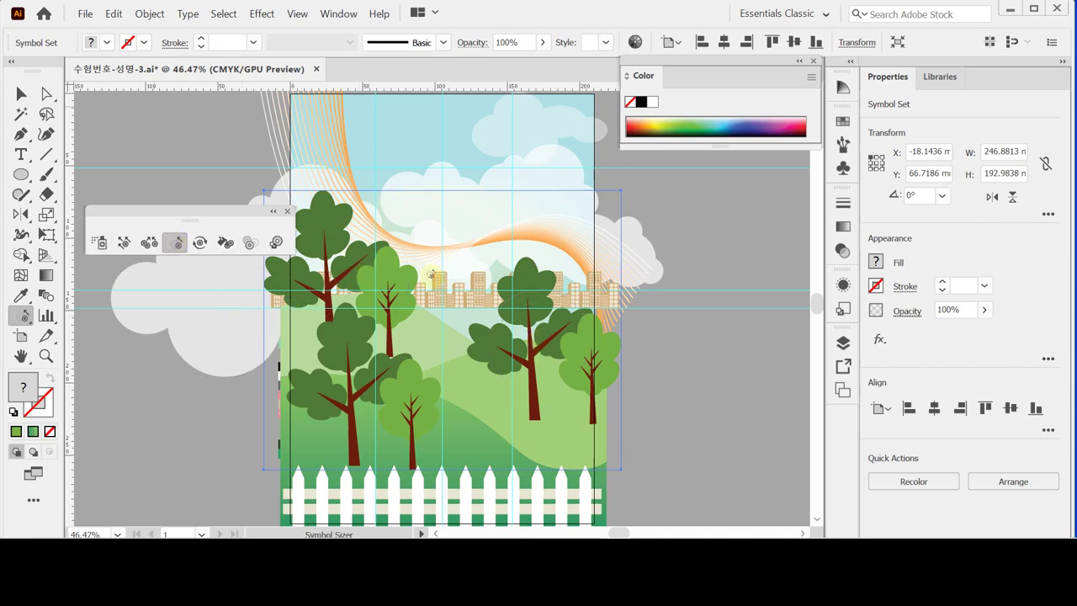
pyautogui.moveTo(345, 271); pyautogui.dragTo(345, 271)
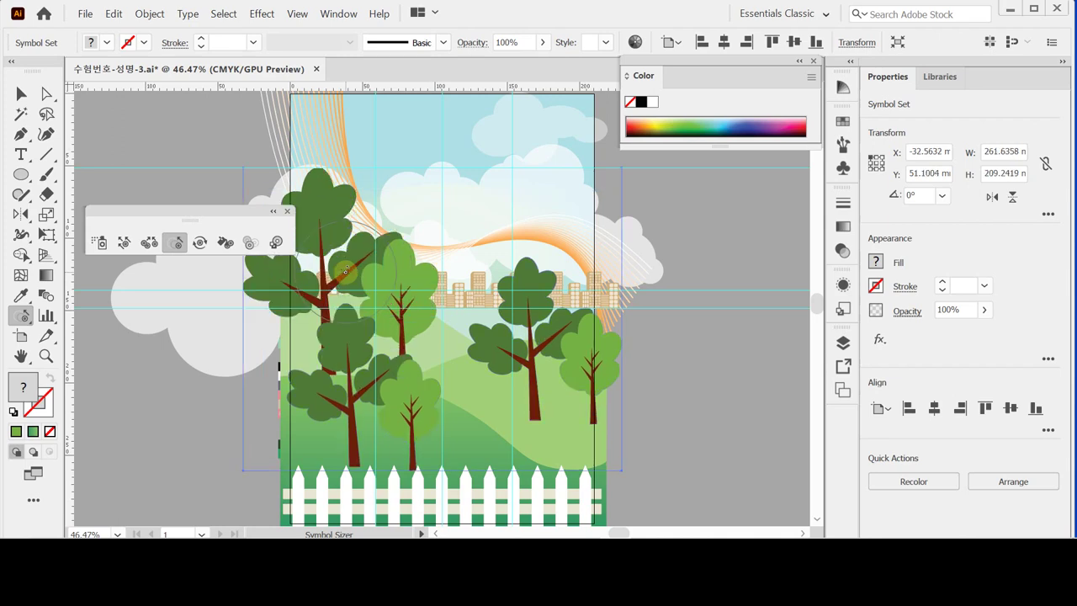
pyautogui.moveTo(346, 270); pyautogui.dragTo(350, 265)
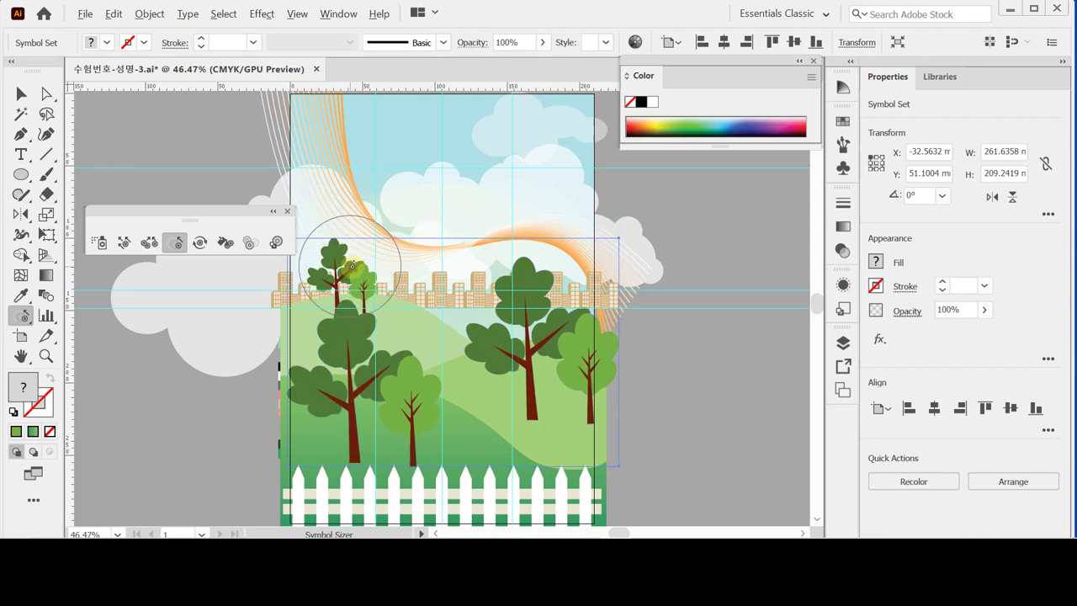
pyautogui.moveTo(538, 326)
pyautogui.mouseDown()
pyautogui.moveTo(351, 265)
pyautogui.moveTo(542, 339)
pyautogui.mouseUp()
# - Reposition the tree symbols on the hills with the Symbol Shifter, bringing the large left tree symbol up onto the slope
pyautogui.click(124, 244)
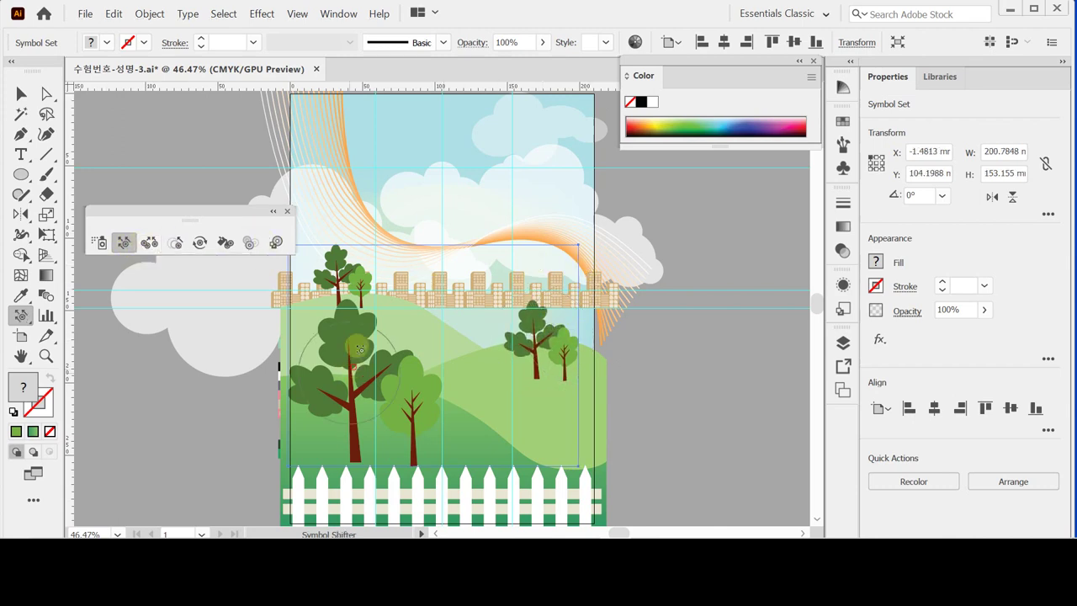
pyautogui.moveTo(353, 358)
pyautogui.mouseDown()
pyautogui.moveTo(359, 324)
pyautogui.moveTo(369, 373)
pyautogui.moveTo(379, 327)
pyautogui.moveTo(369, 428)
pyautogui.moveTo(359, 351)
pyautogui.moveTo(355, 423)
pyautogui.moveTo(370, 398)
pyautogui.moveTo(356, 371)
pyautogui.moveTo(373, 377)
pyautogui.moveTo(345, 376)
pyautogui.moveTo(366, 284)
pyautogui.moveTo(348, 249)
pyautogui.moveTo(337, 261)
pyautogui.moveTo(360, 257)
pyautogui.moveTo(360, 283)
pyautogui.mouseUp()
pyautogui.moveTo(538, 296)
pyautogui.mouseDown()
pyautogui.moveTo(535, 320)
pyautogui.moveTo(515, 325)
pyautogui.moveTo(520, 309)
pyautogui.moveTo(535, 313)
pyautogui.mouseUp()
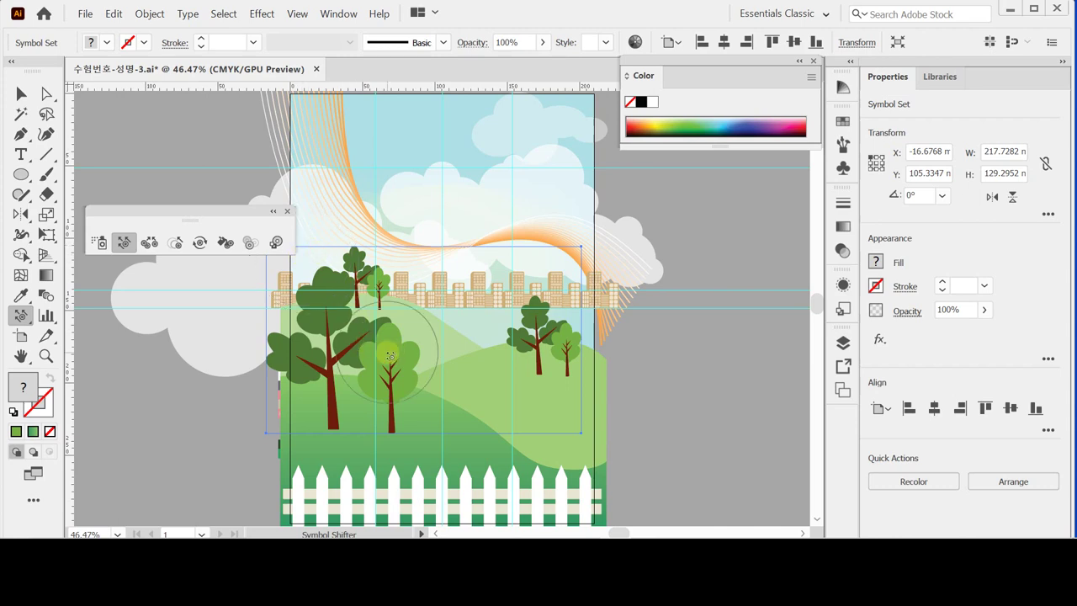
pyautogui.moveTo(390, 357); pyautogui.dragTo(375, 337)
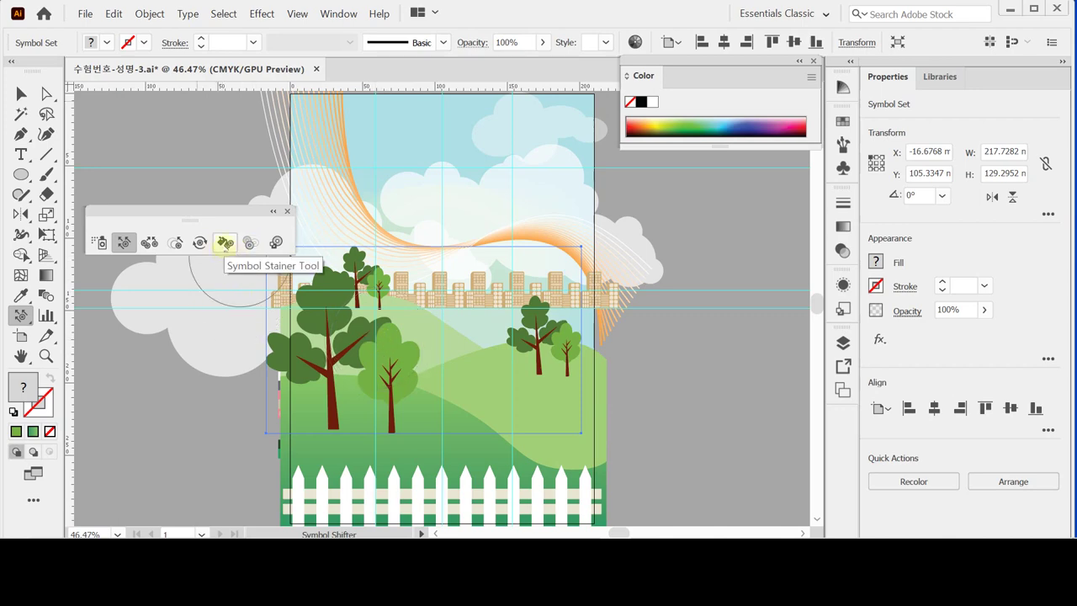
# - Activate the Symbol Stainer, keeping its options, and undock the swatches and enlarge them to show all color rows
pyautogui.doubleClick(224, 244)
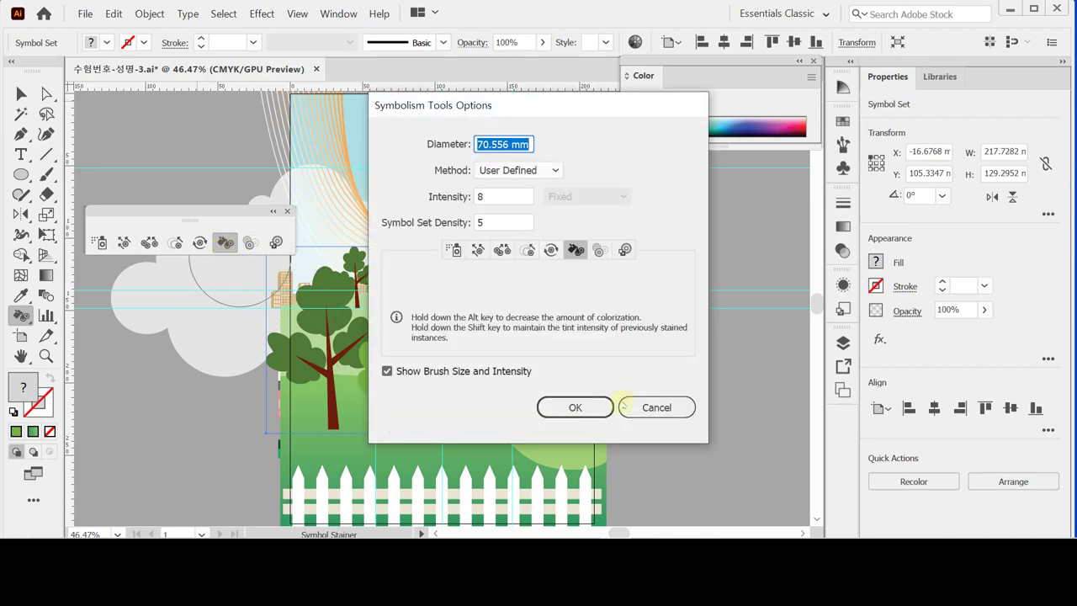
pyautogui.click(653, 404)
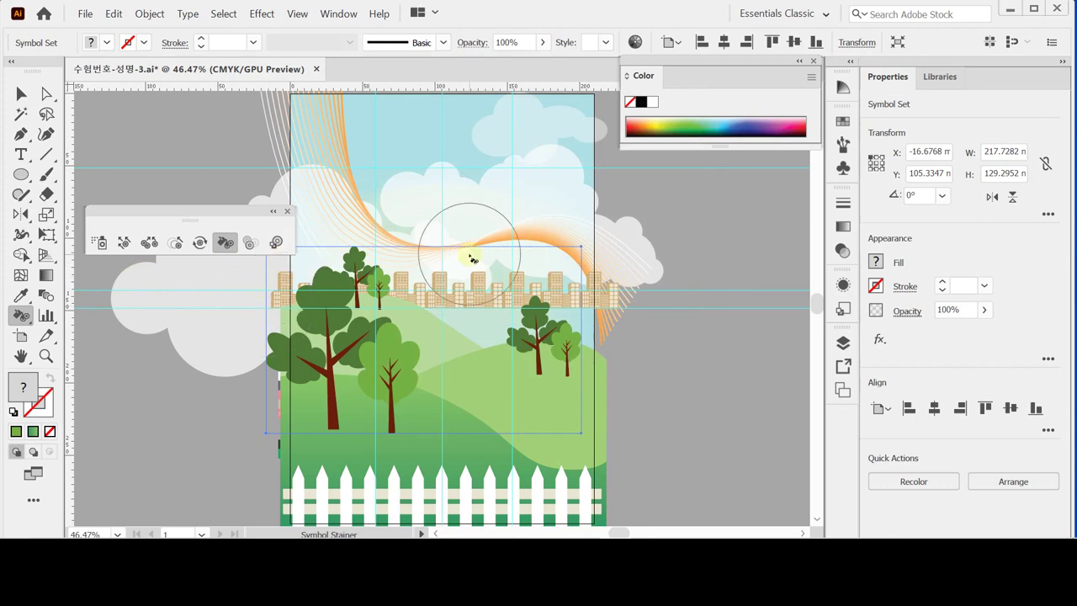
pyautogui.click(844, 120)
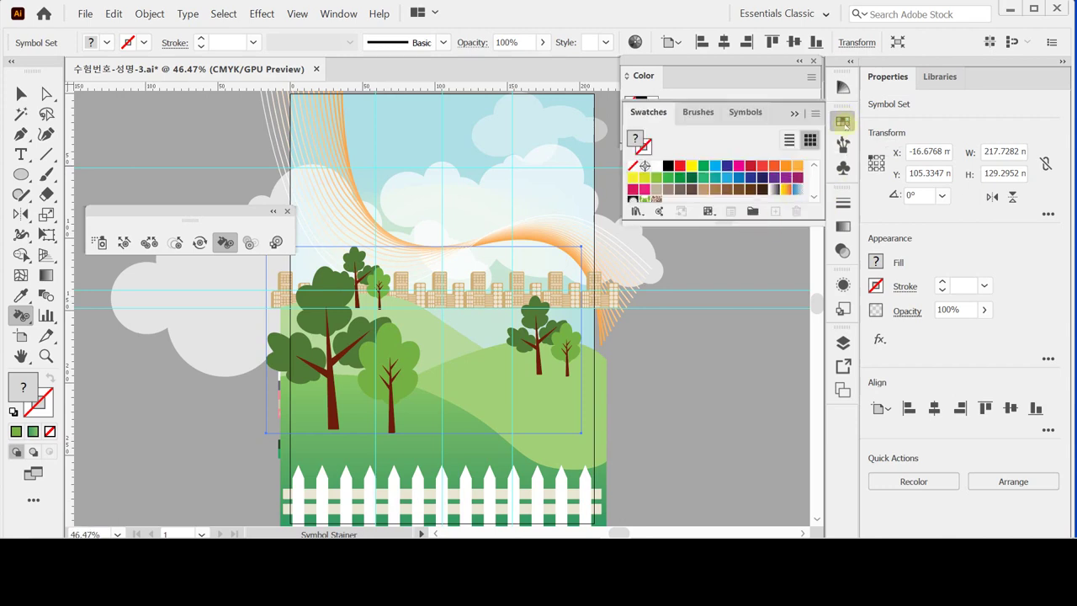
pyautogui.moveTo(843, 120); pyautogui.dragTo(624, 179)
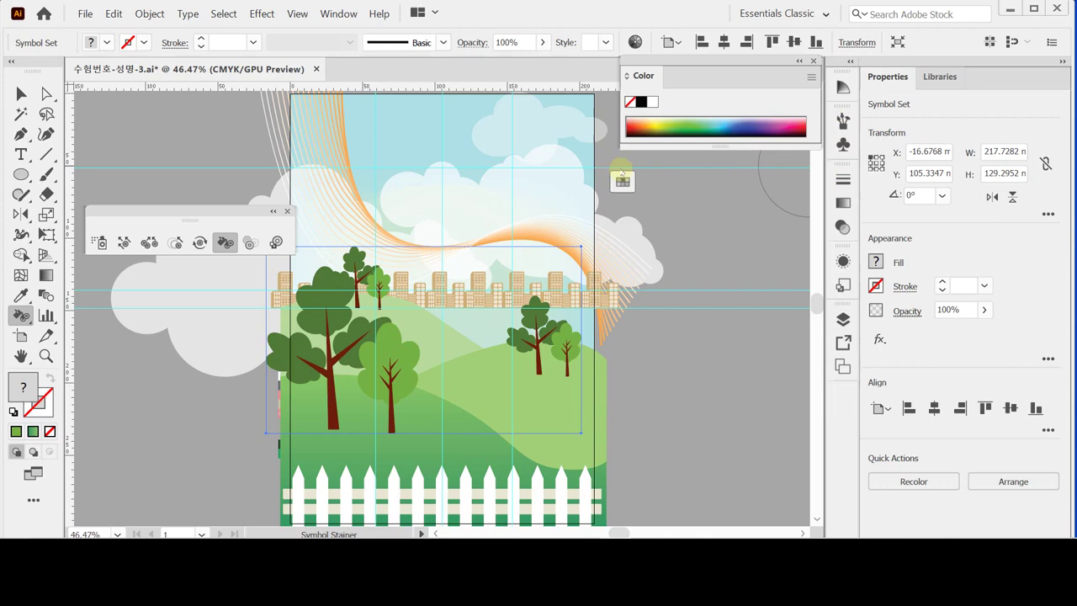
pyautogui.click(618, 157)
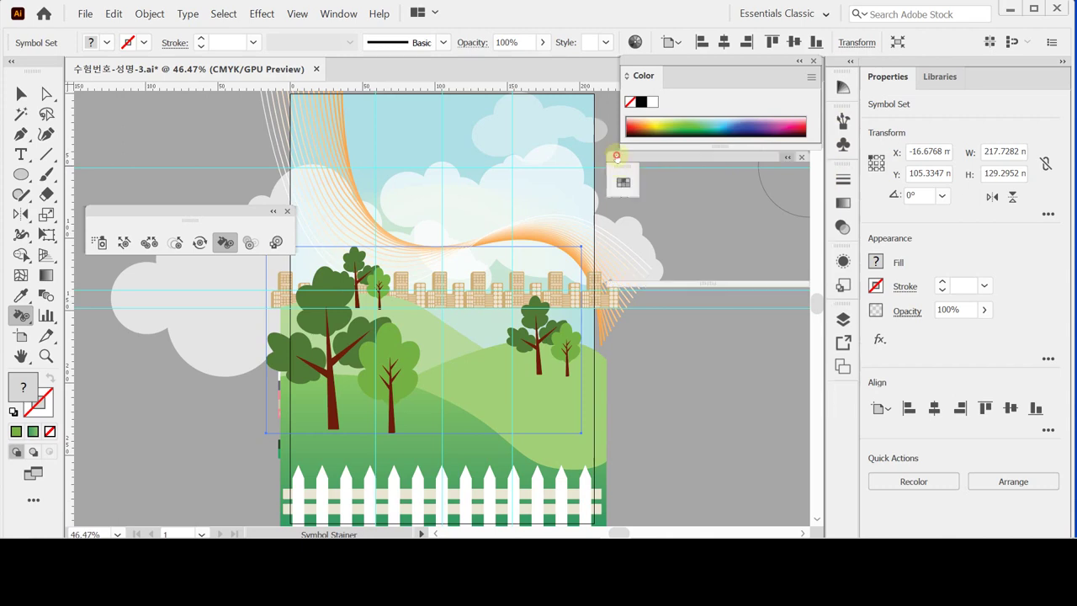
pyautogui.click(628, 172)
pyautogui.click(628, 173)
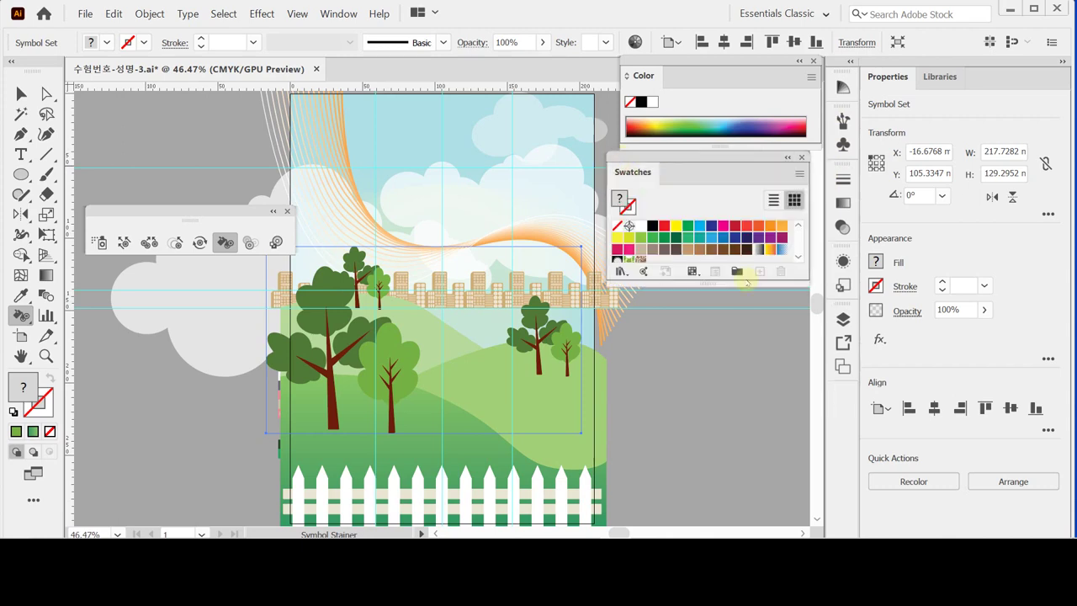
pyautogui.moveTo(738, 282); pyautogui.dragTo(750, 342)
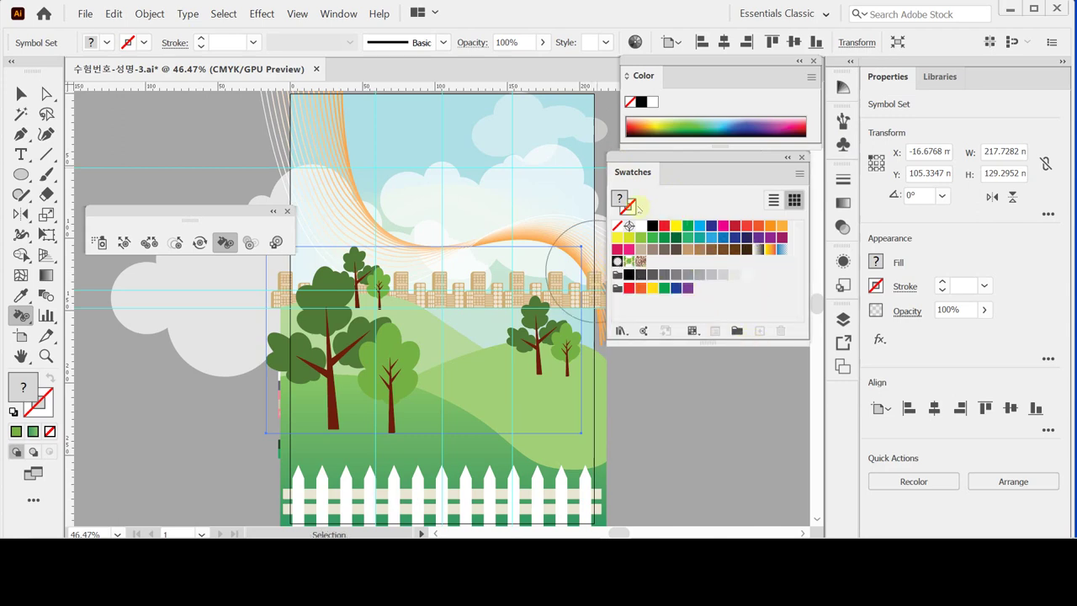
# - Stain the small rear tree symbol on the left with a grey-brown fill and the one on the right hill with a blue fill
pyautogui.click(620, 199)
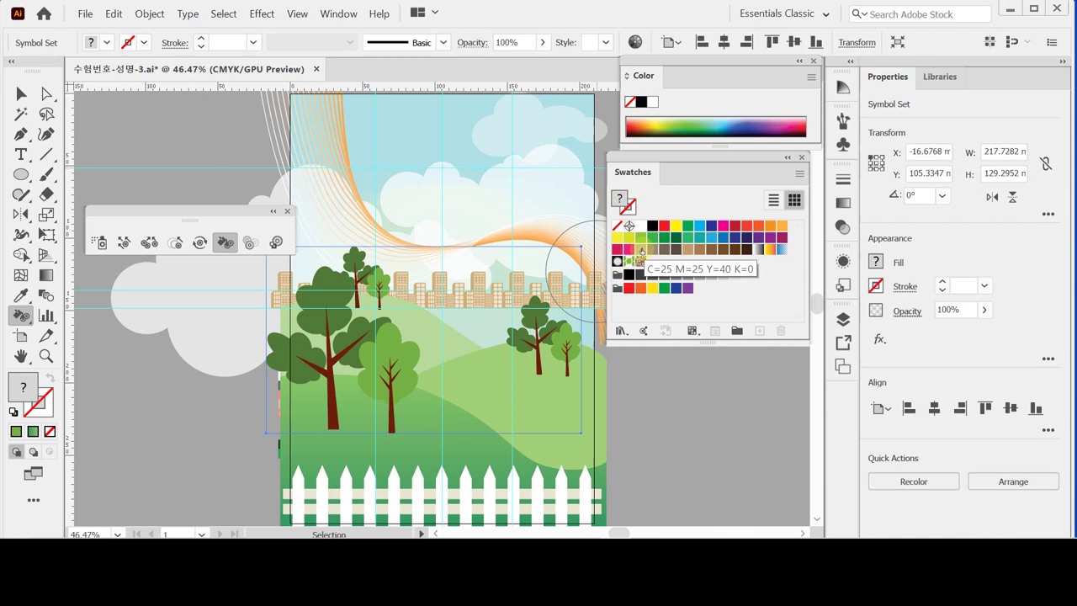
pyautogui.click(664, 251)
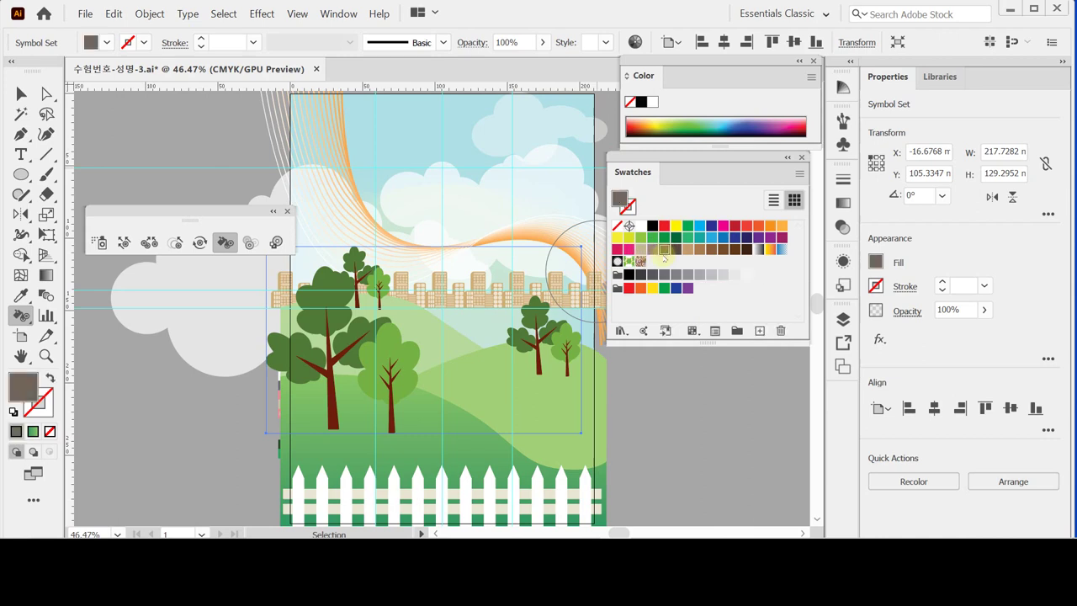
pyautogui.click(370, 280)
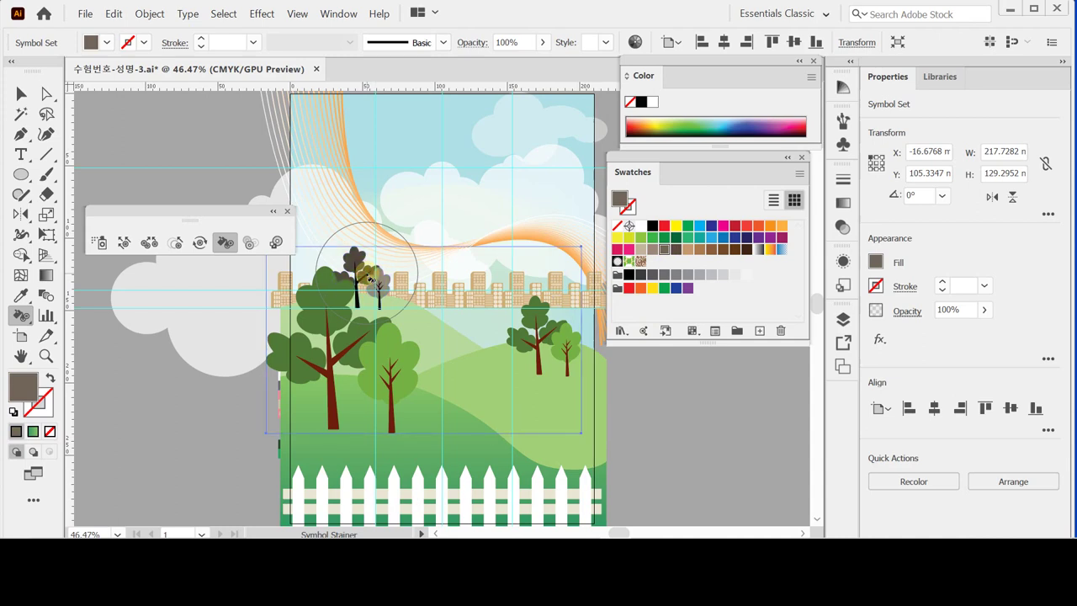
pyautogui.click(371, 280)
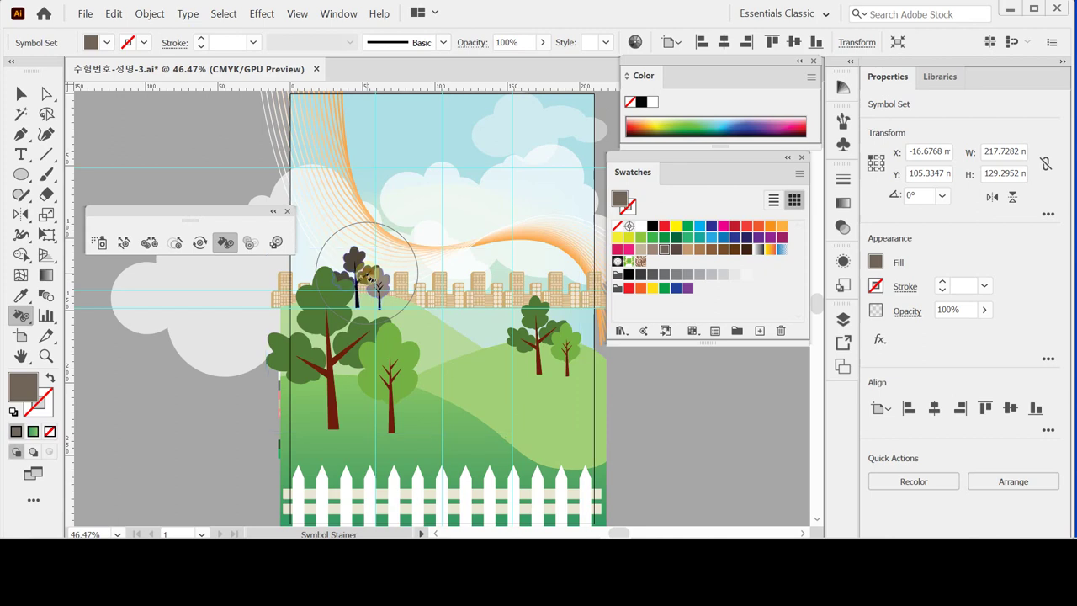
pyautogui.click(370, 279)
pyautogui.moveTo(371, 277); pyautogui.dragTo(378, 283)
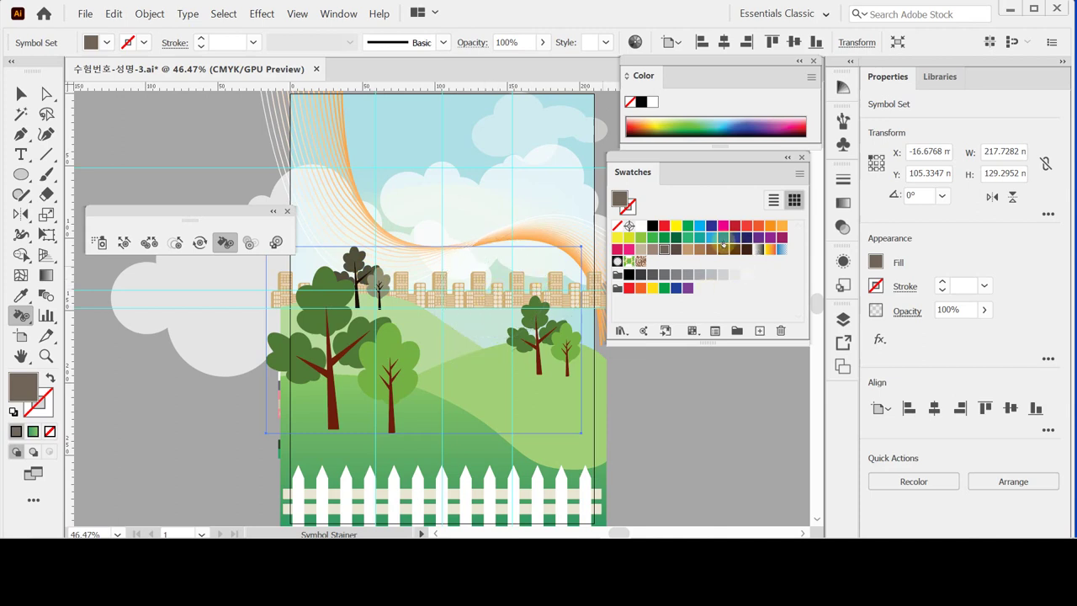
pyautogui.click(722, 238)
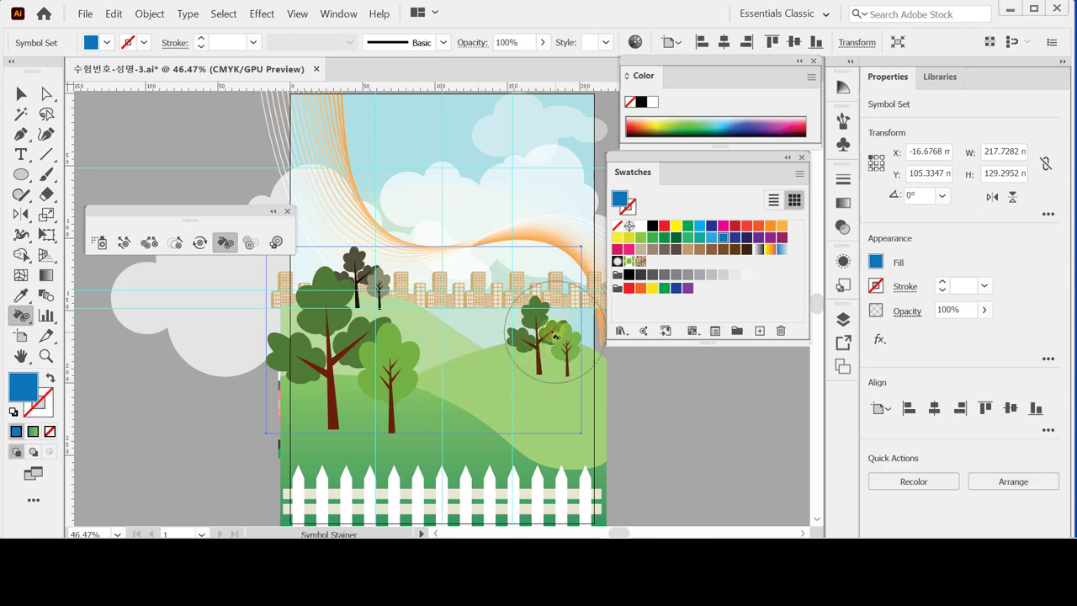
pyautogui.moveTo(556, 335); pyautogui.dragTo(553, 334)
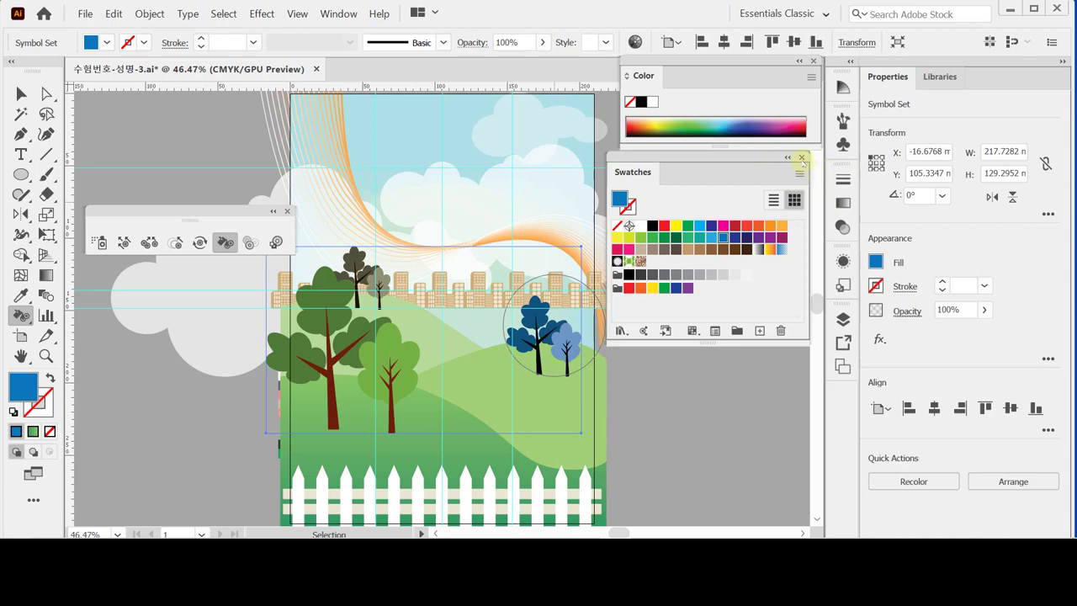
# - Close the floating swatches
pyautogui.click(802, 157)
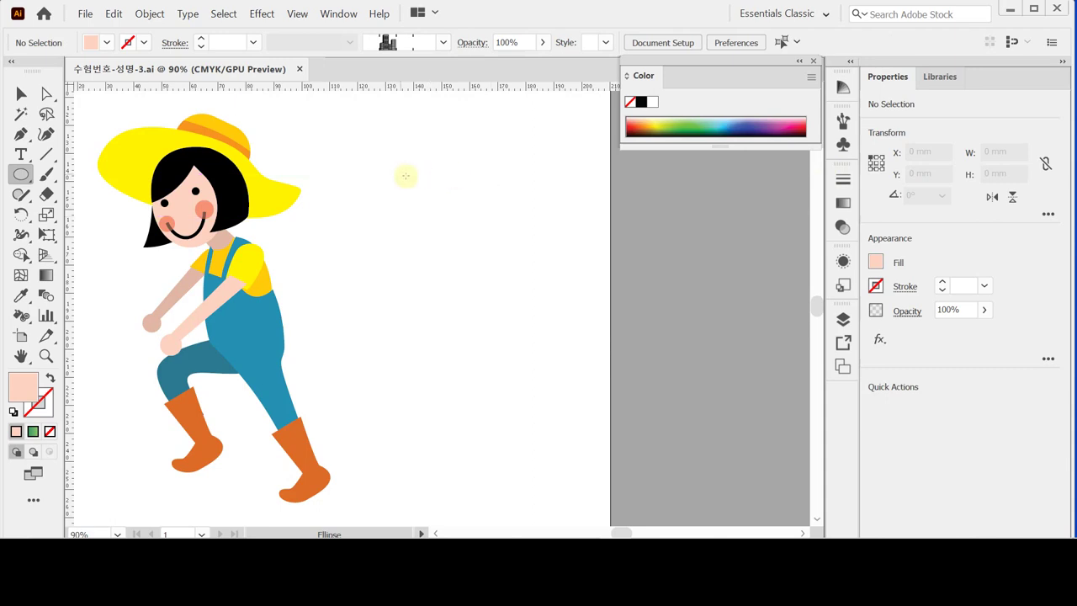
# - Draw a 26 by 32 mm skin-colored ellipse beside the girl as a new face and rotate it 6°
pyautogui.click(409, 176)
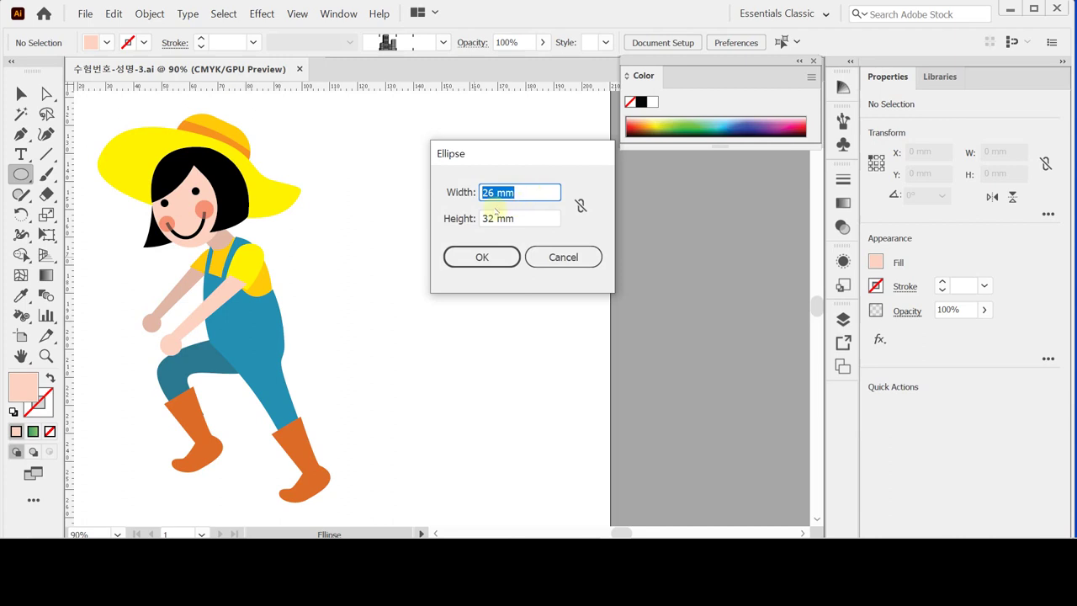
pyautogui.press('Tab')
pyautogui.click(474, 259)
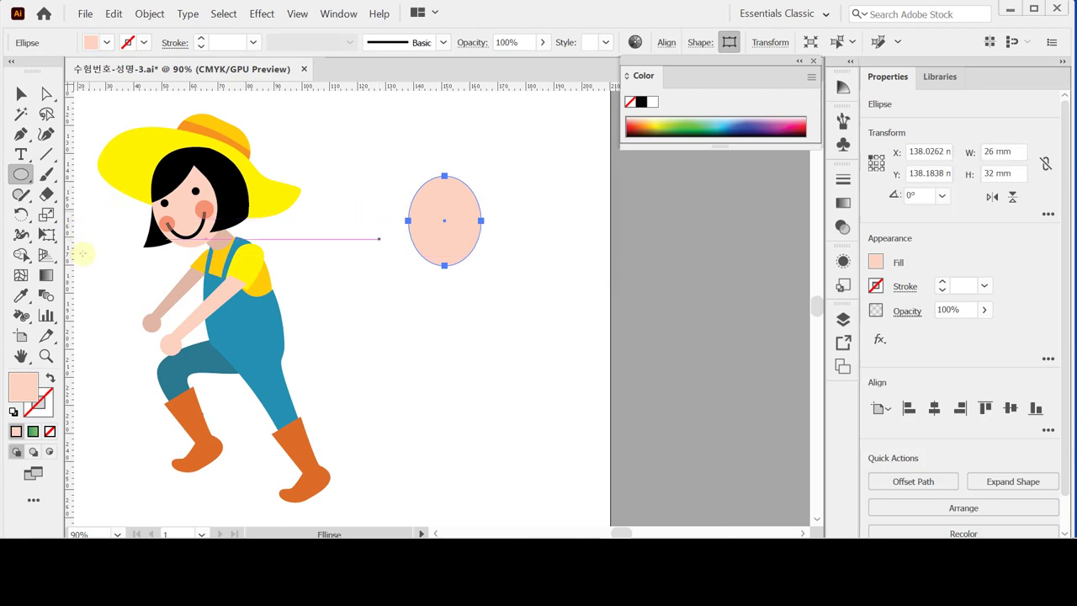
pyautogui.doubleClick(22, 215)
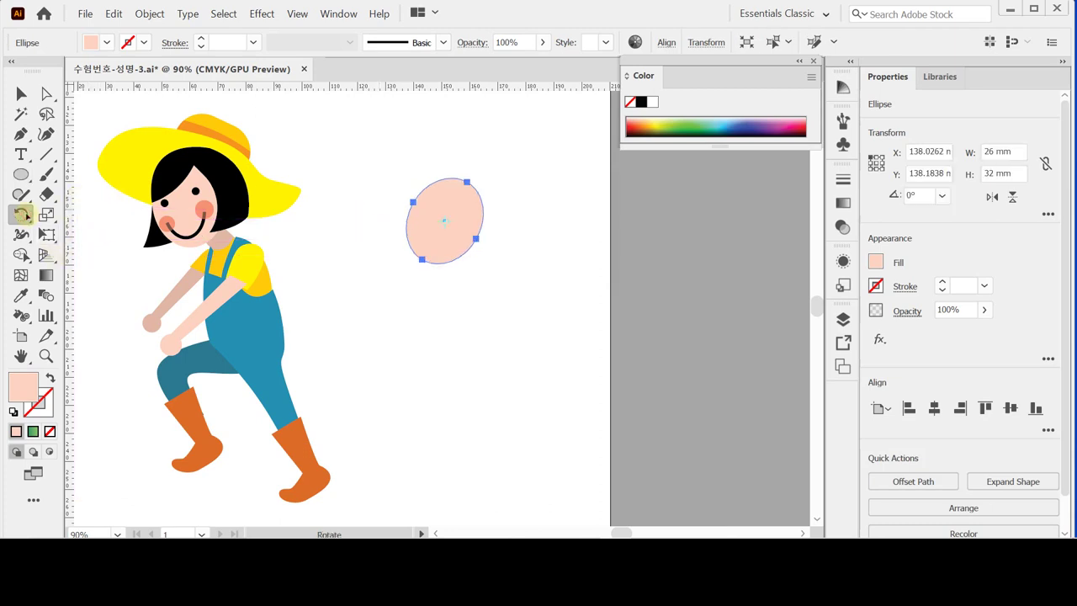
pyautogui.write('6')
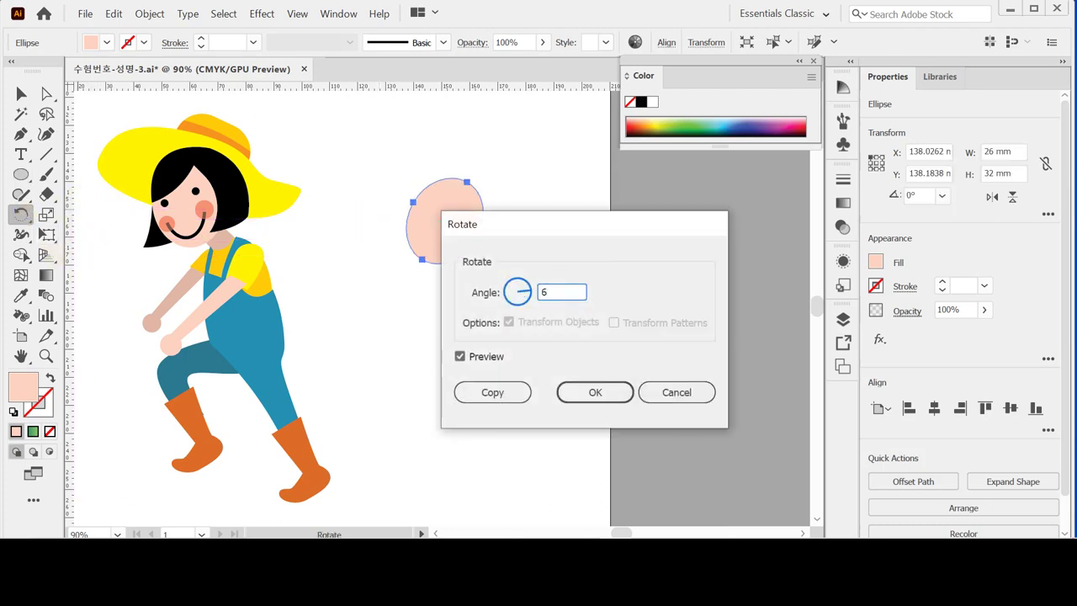
pyautogui.press('Return')
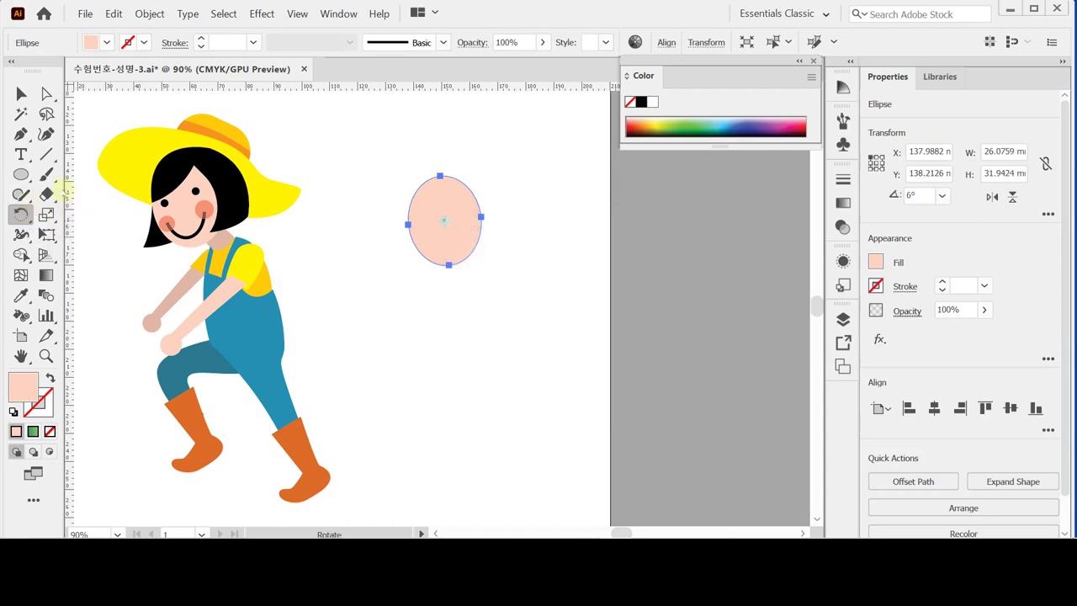
# - Move the rotated face ellipse slightly up and closer to the girl, then deselect it
pyautogui.press('ctrl')
pyautogui.moveTo(431, 244); pyautogui.dragTo(406, 232)
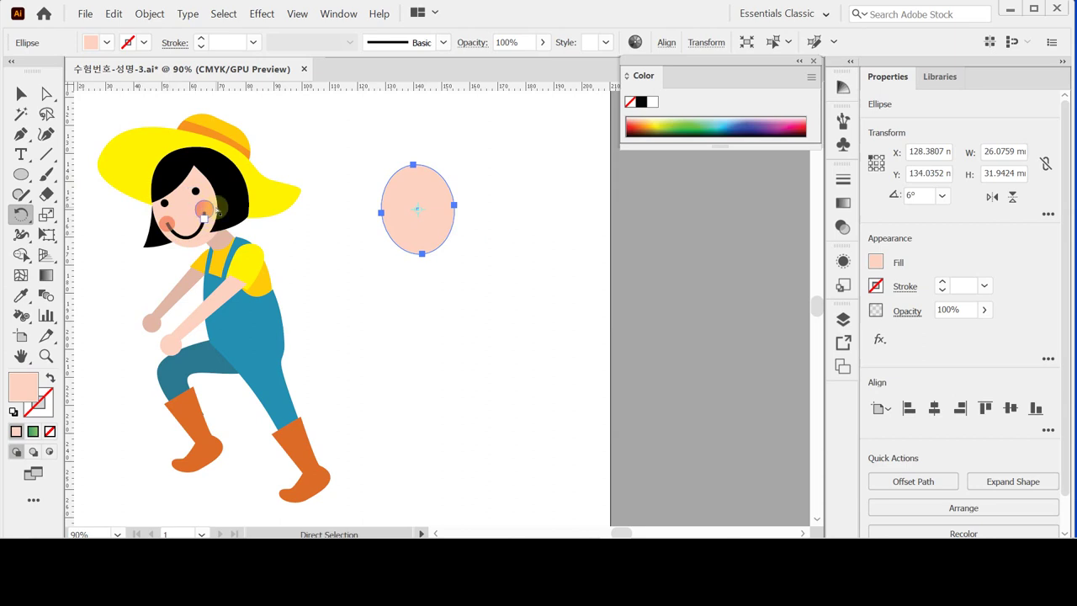
pyautogui.keyDown('ctrl'); pyautogui.click(409, 313); pyautogui.keyUp('ctrl')
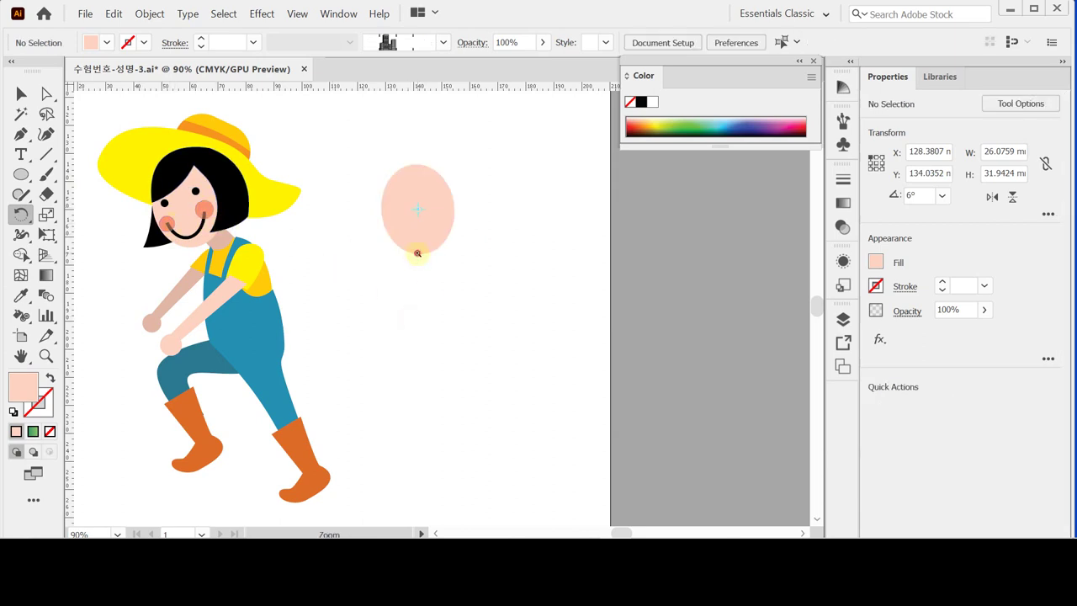
# - Draw a black circle about 2.7 mm wide with no stroke as the left eye near the face's left edge
pyautogui.hotkey('ctrl', '=')
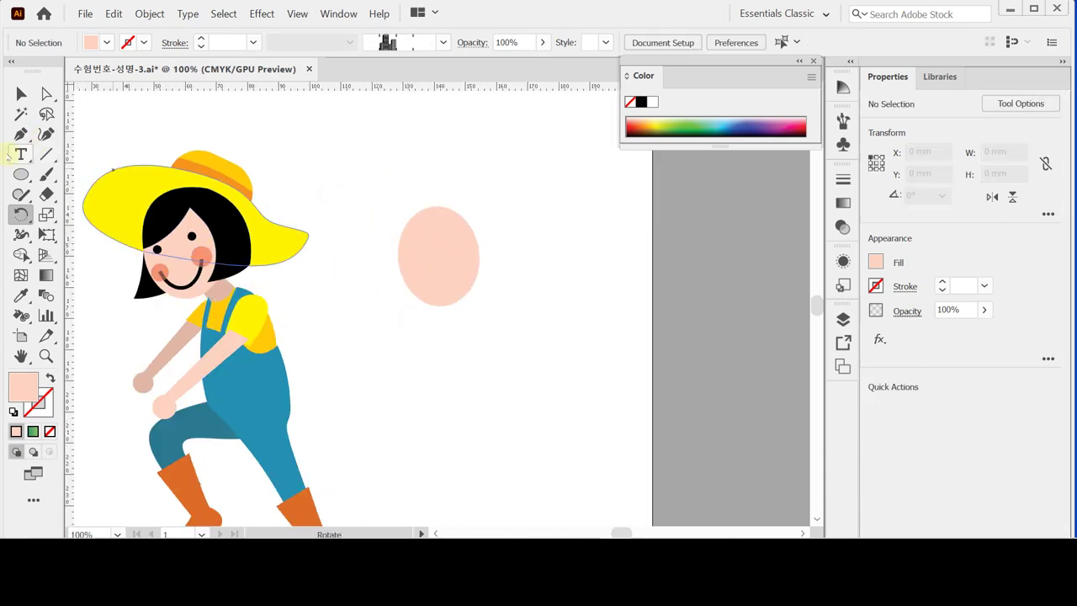
pyautogui.press('l')
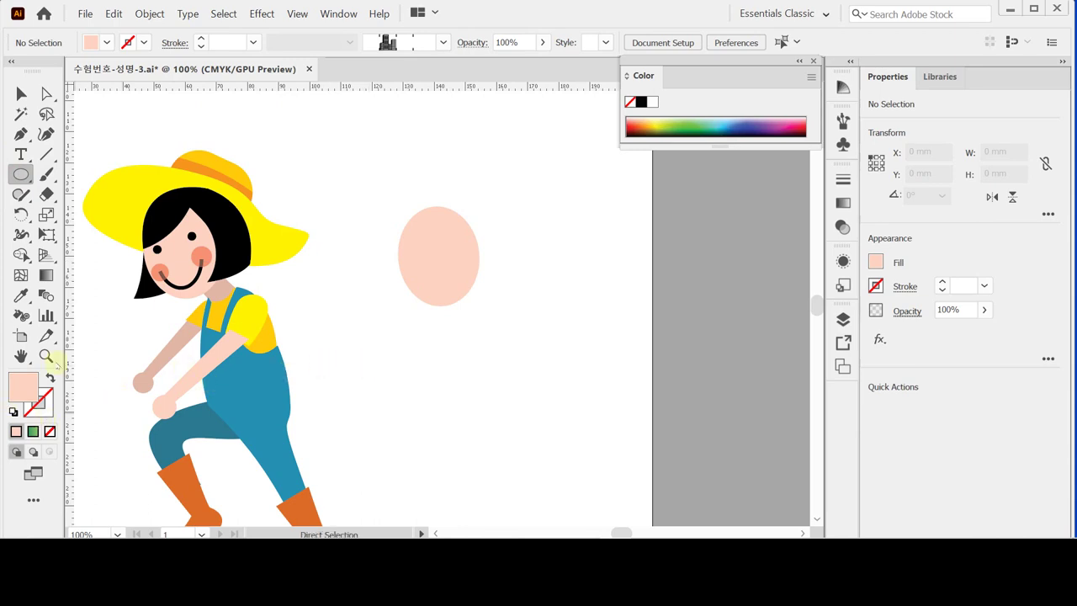
pyautogui.click(13, 411)
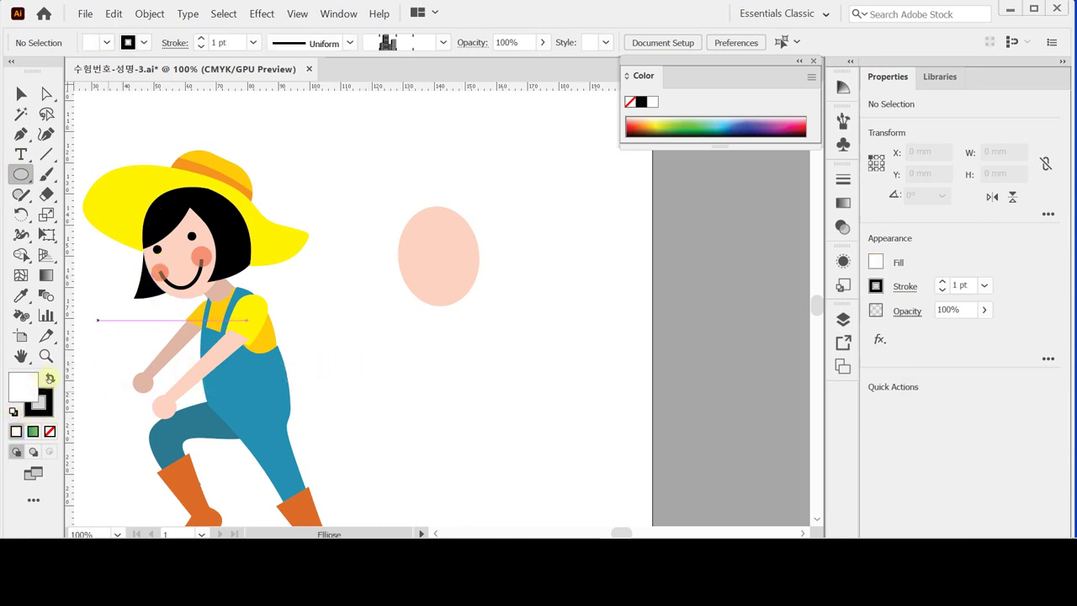
pyautogui.click(50, 378)
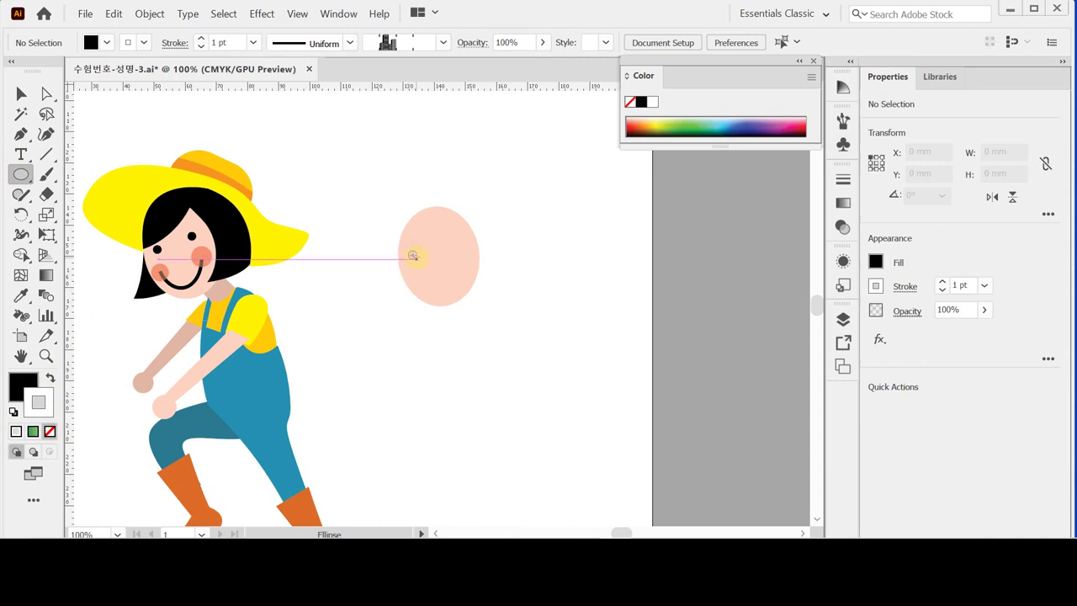
pyautogui.moveTo(412, 255); pyautogui.dragTo(419, 262)
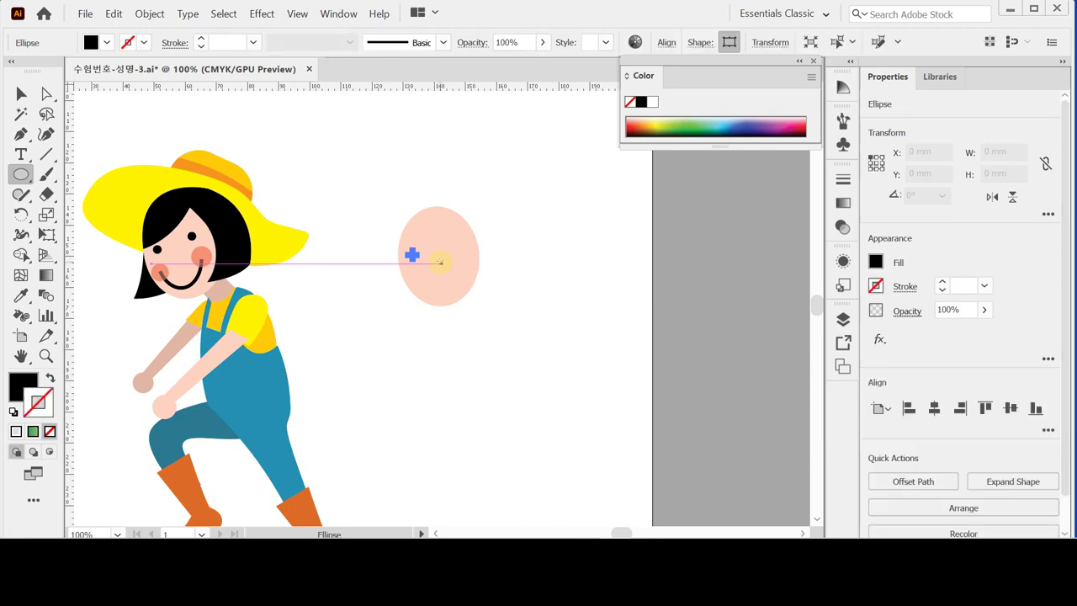
# - Place a copy of the black eye circle higher and to the right on the face as the second eye
pyautogui.keyDown('ctrl'); pyautogui.click(497, 271); pyautogui.keyUp('ctrl')
pyautogui.click(447, 303)
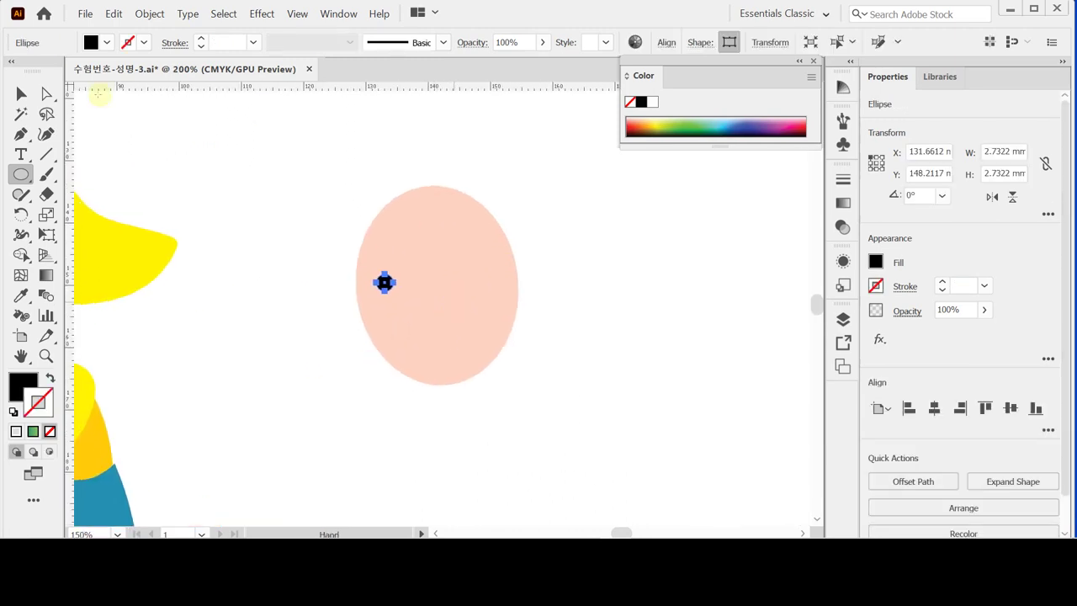
pyautogui.click(21, 93)
pyautogui.click(313, 366)
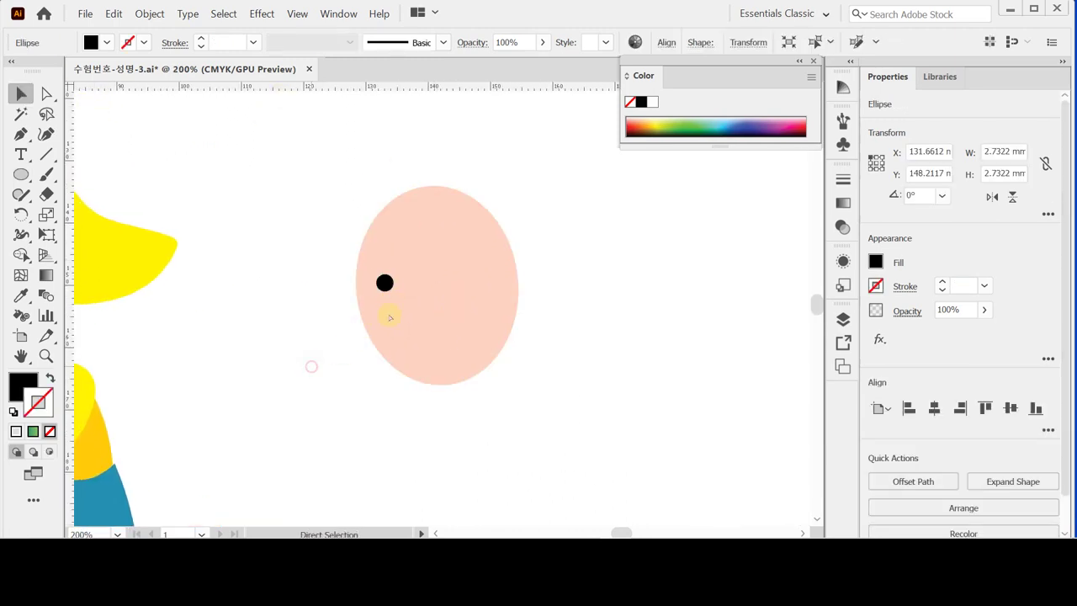
pyautogui.moveTo(385, 284); pyautogui.dragTo(448, 267)
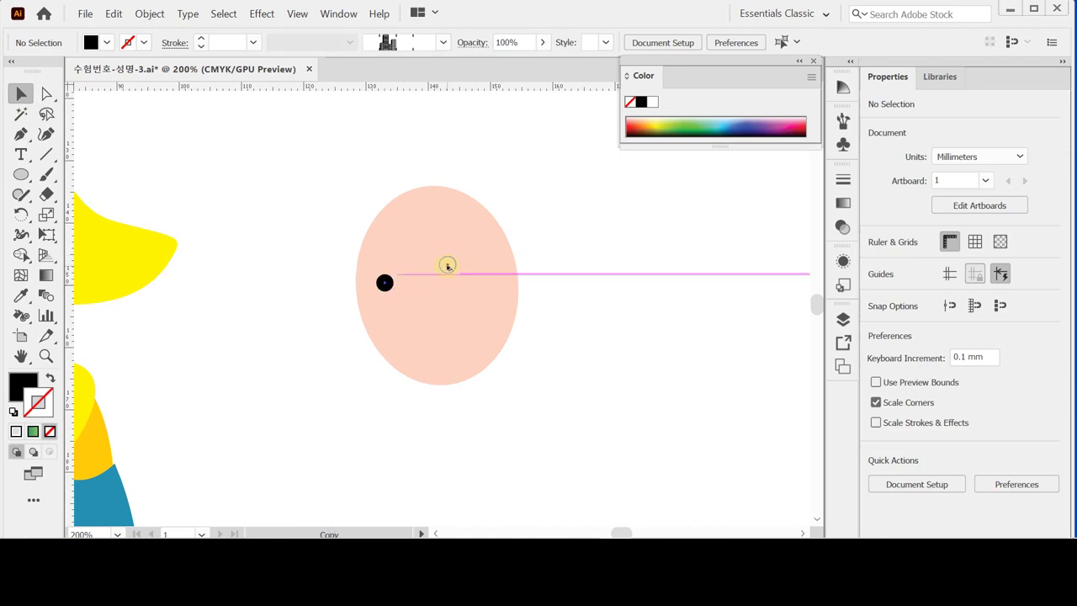
pyautogui.moveTo(448, 266); pyautogui.dragTo(447, 261)
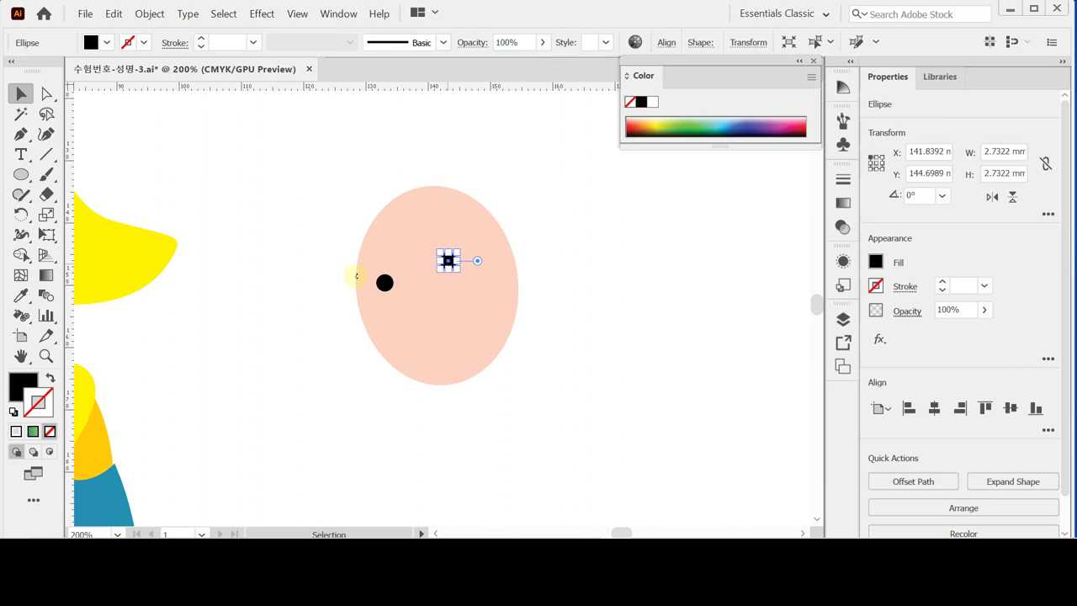
# - Draw an unfilled ellipse about 13.4 by 23.1 mm on the lower face with a 3 pt black stroke
pyautogui.click(21, 174)
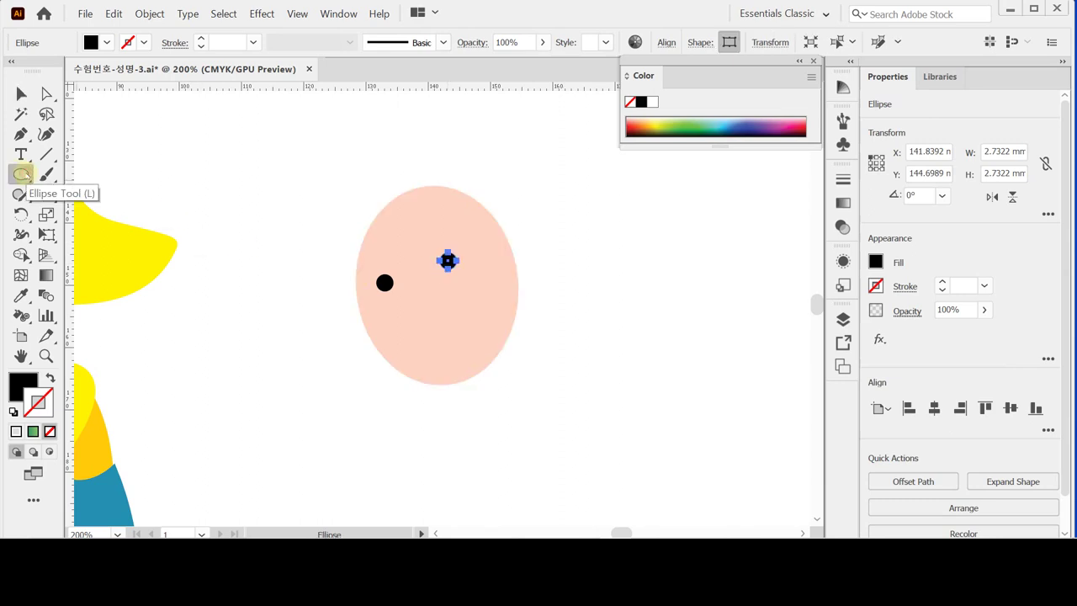
pyautogui.moveTo(387, 239); pyautogui.dragTo(471, 383)
pyautogui.click(50, 379)
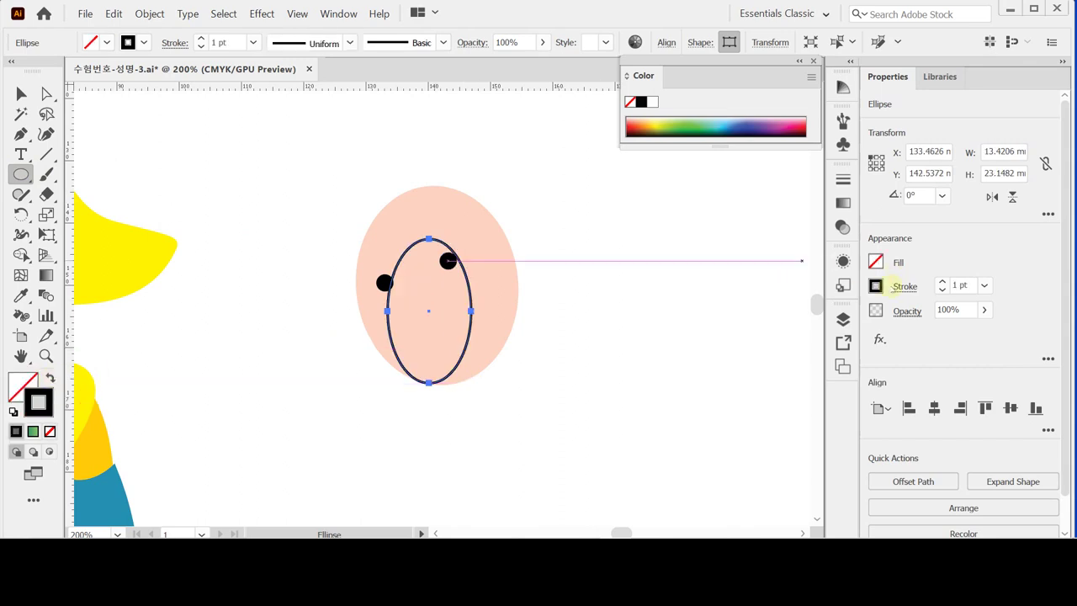
pyautogui.click(941, 282)
pyautogui.click(942, 282)
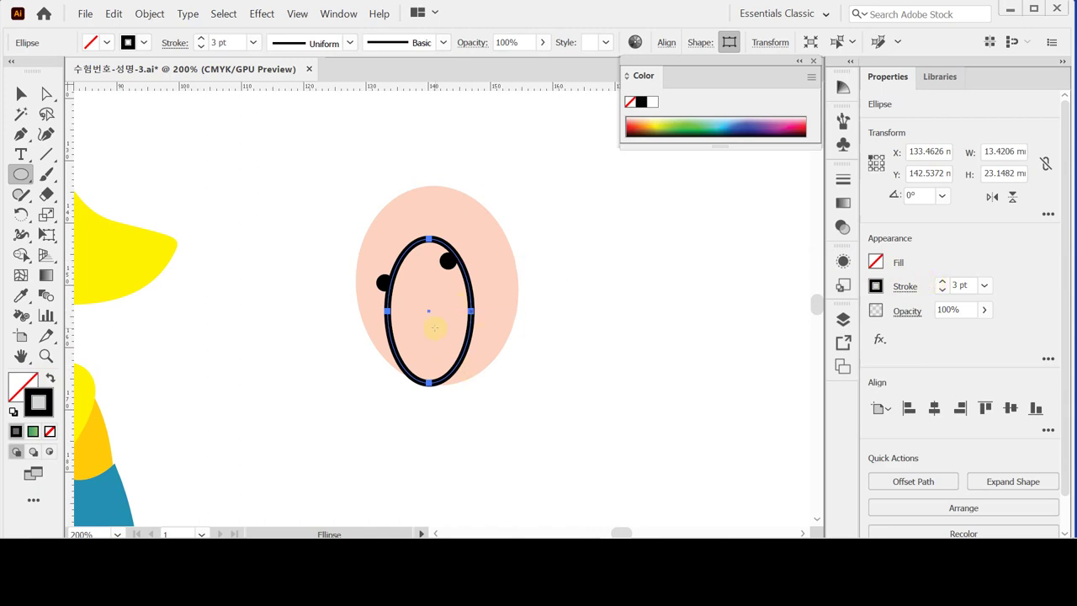
# - Rotate the outlined mouth ellipse about 18° counterclockwise and shrink it to about 13 by 18.3 mm overall
pyautogui.press('ctrl')
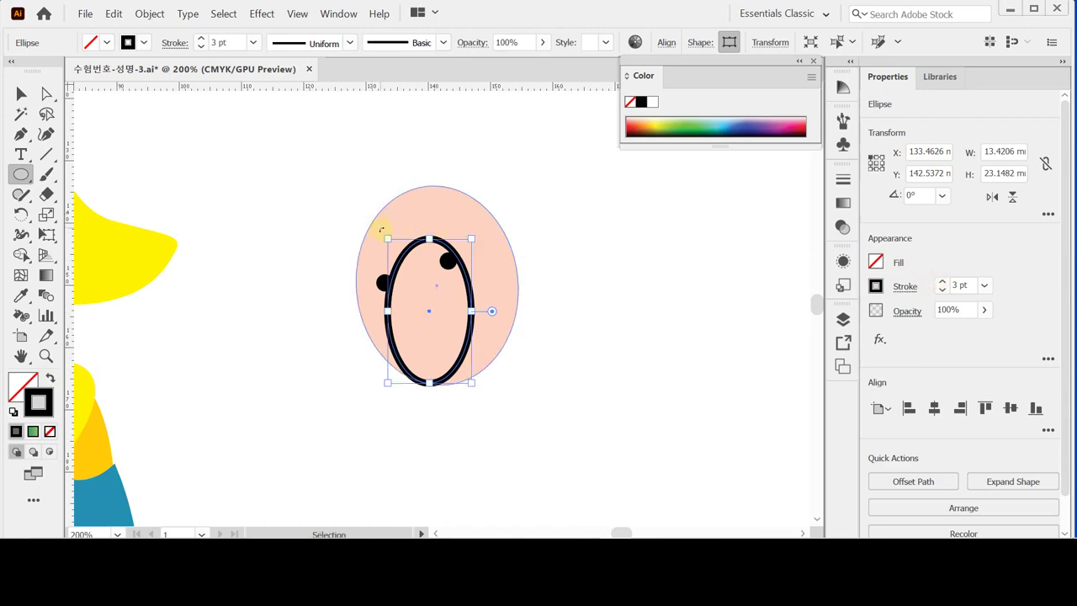
pyautogui.moveTo(381, 229); pyautogui.dragTo(353, 243)
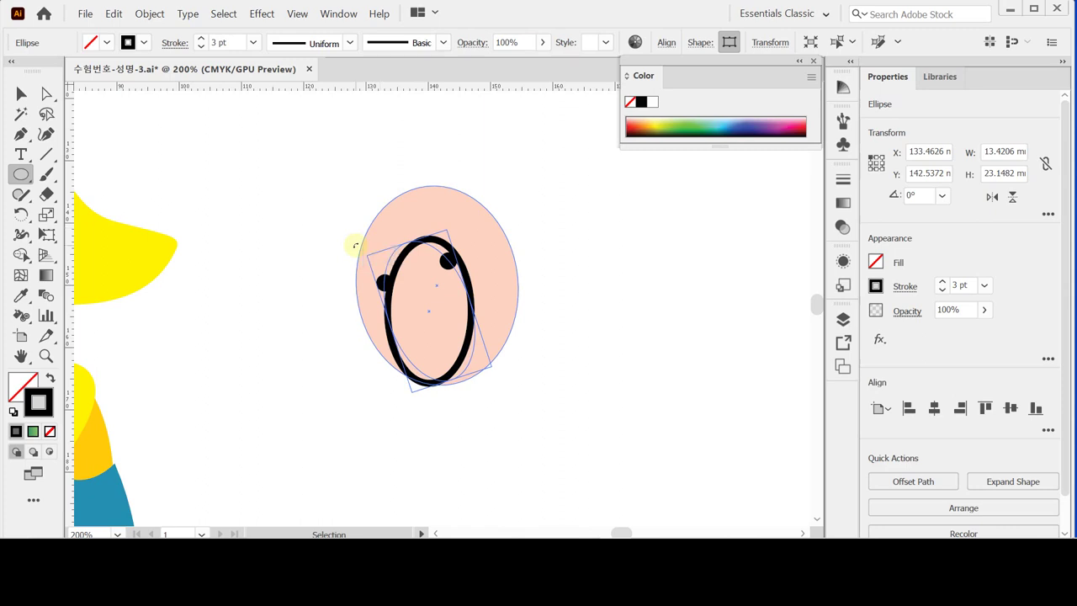
pyautogui.moveTo(451, 380); pyautogui.dragTo(443, 354)
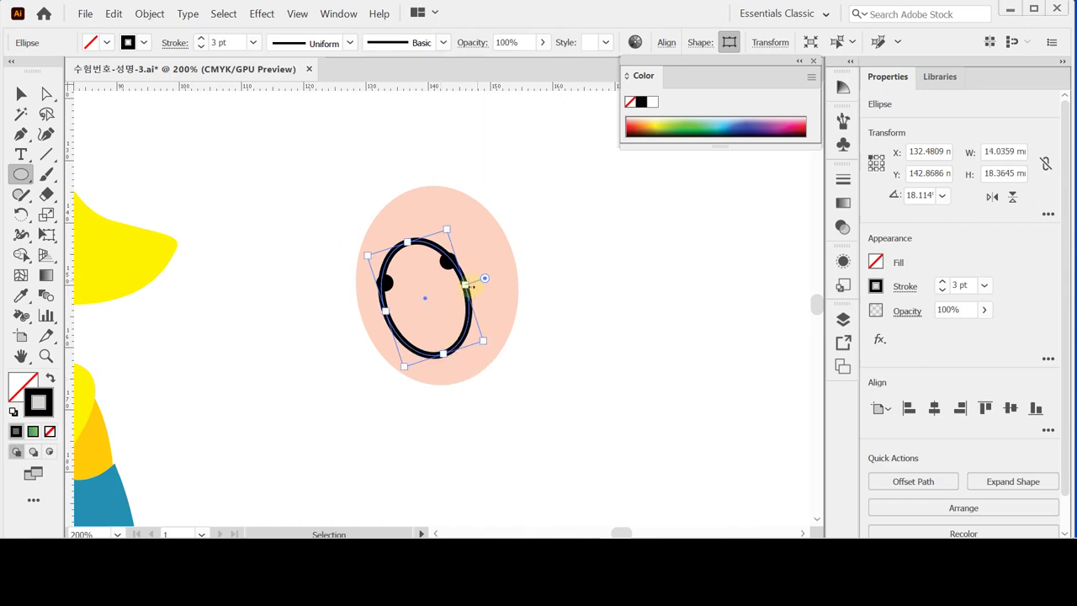
pyautogui.moveTo(465, 285); pyautogui.dragTo(463, 284)
pyautogui.moveTo(462, 286); pyautogui.dragTo(463, 284)
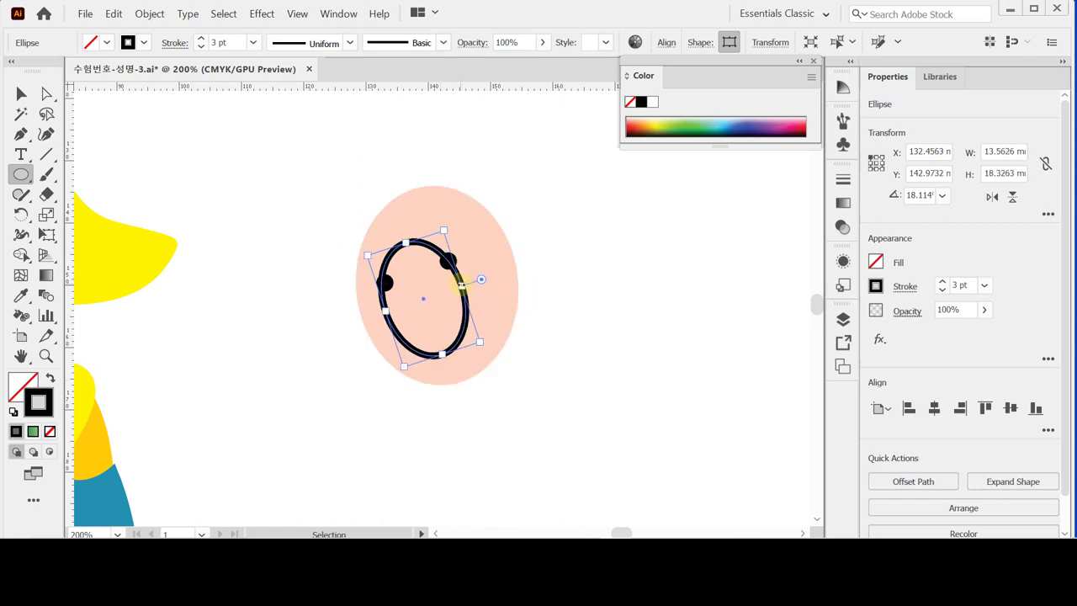
pyautogui.moveTo(386, 310); pyautogui.dragTo(392, 308)
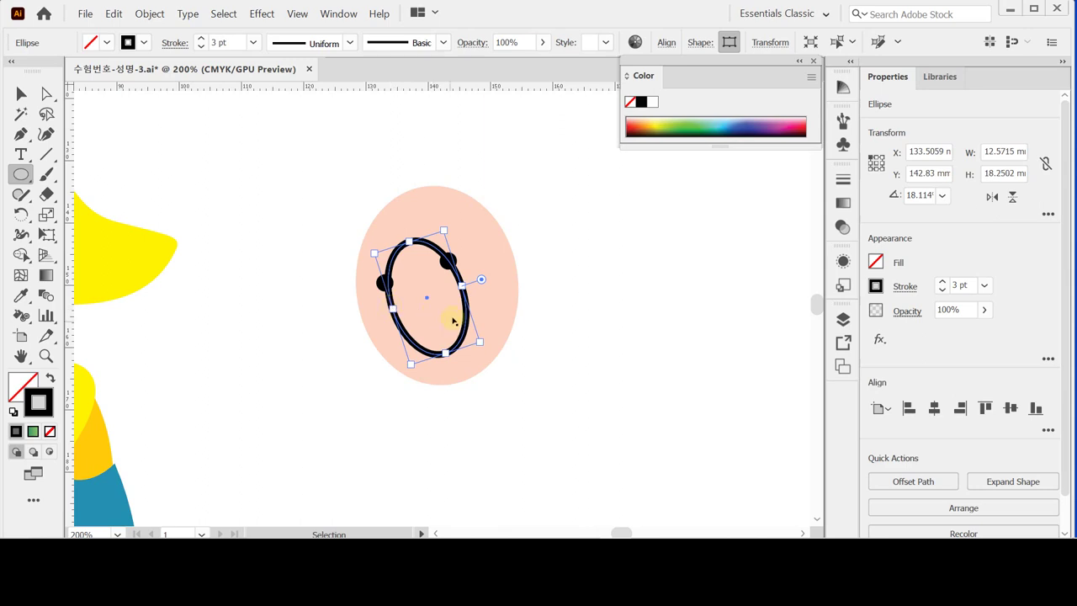
pyautogui.moveTo(392, 308); pyautogui.dragTo(393, 309)
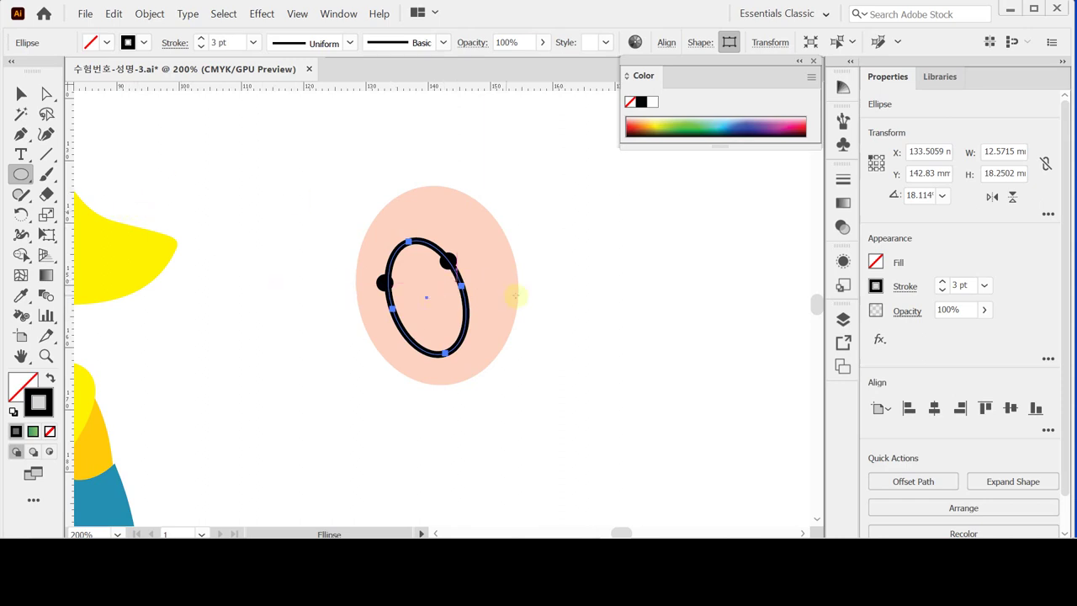
pyautogui.press('ctrl')
pyautogui.moveTo(392, 308); pyautogui.dragTo(385, 305)
pyautogui.keyDown('ctrl'); pyautogui.click(380, 252); pyautogui.keyUp('ctrl')
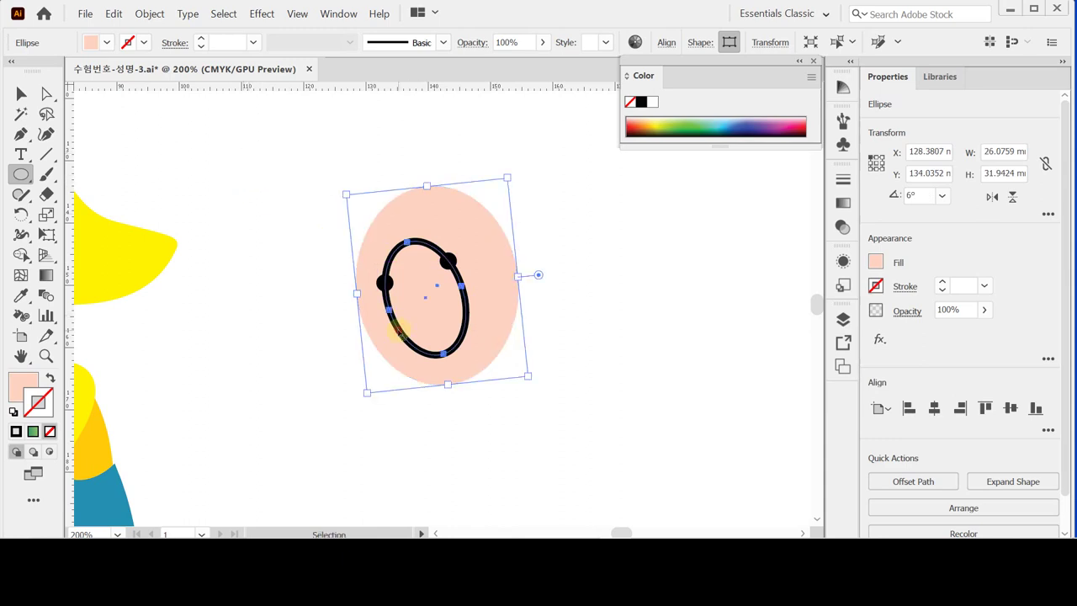
pyautogui.keyDown('ctrl'); pyautogui.click(389, 246); pyautogui.keyUp('ctrl')
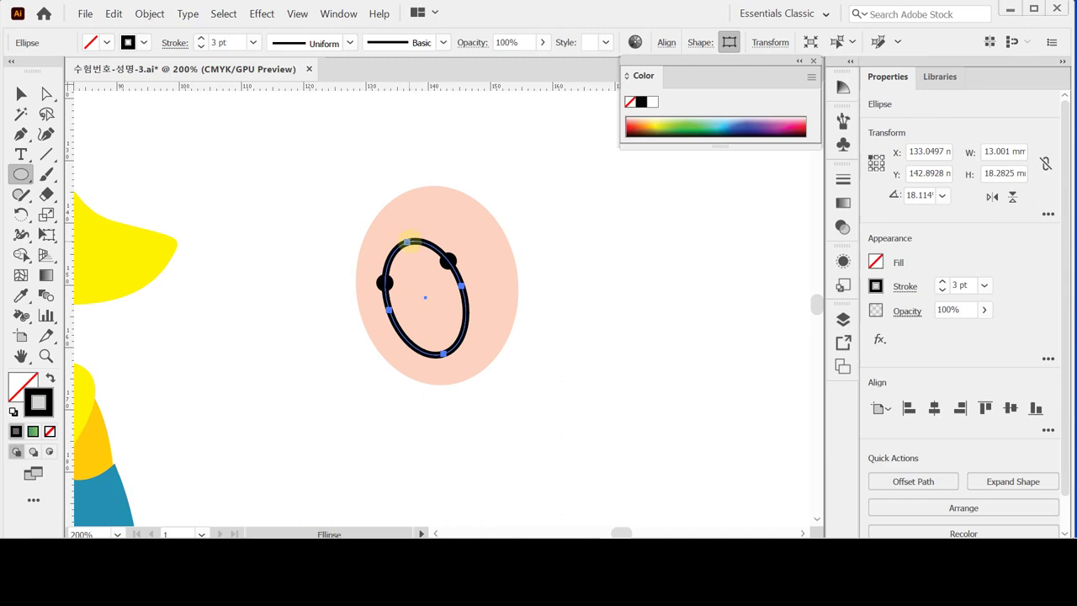
pyautogui.press('ctrl')
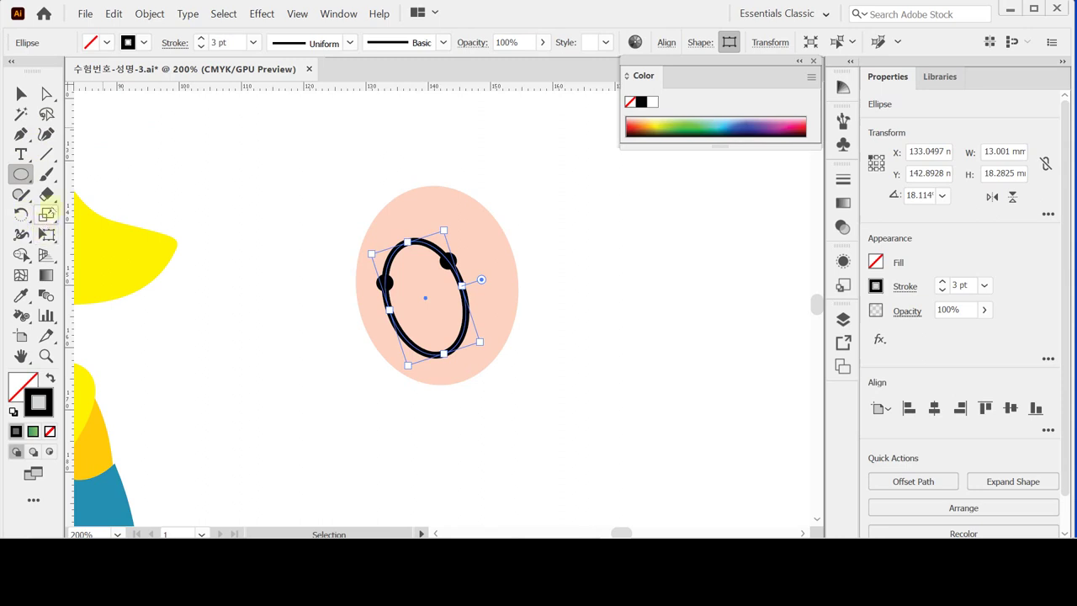
# - Cut the mouth ellipse at its lower left and right side with the Scissors tool and delete the upper part, leaving a smile
pyautogui.click(48, 195)
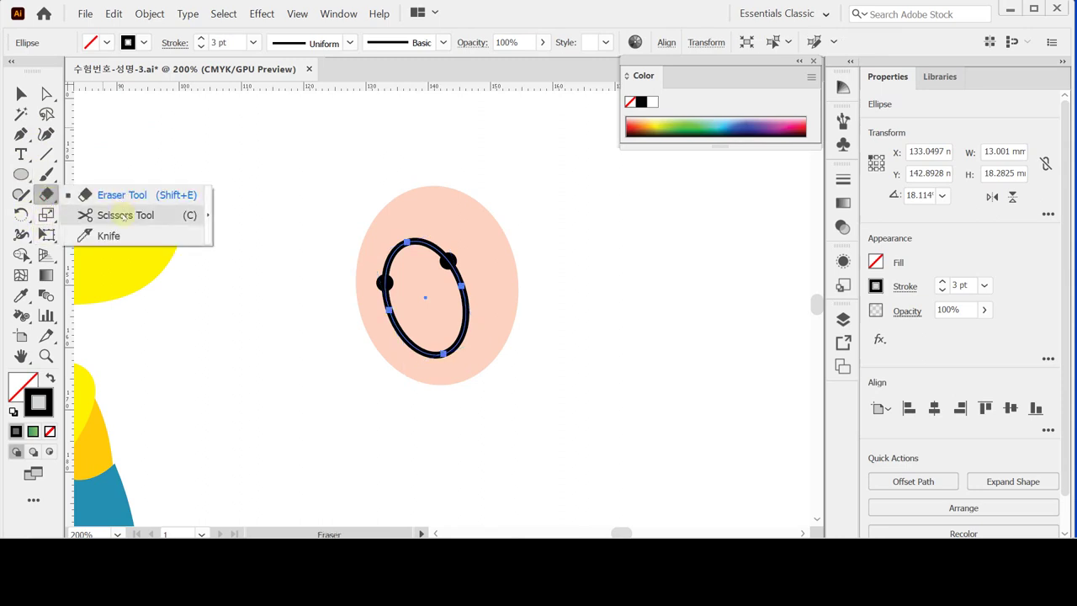
pyautogui.click(123, 215)
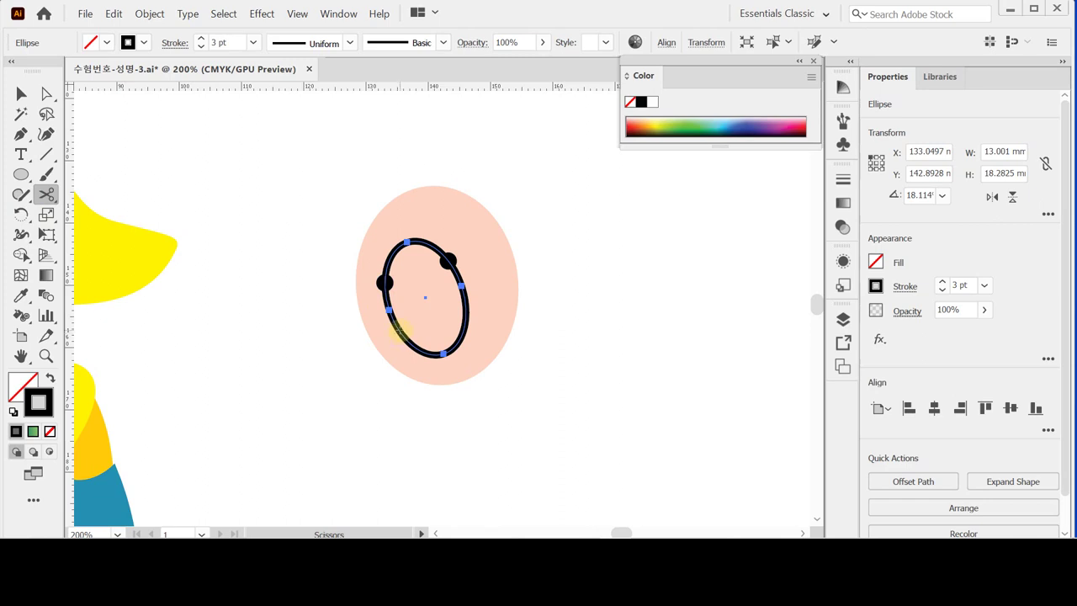
pyautogui.click(398, 330)
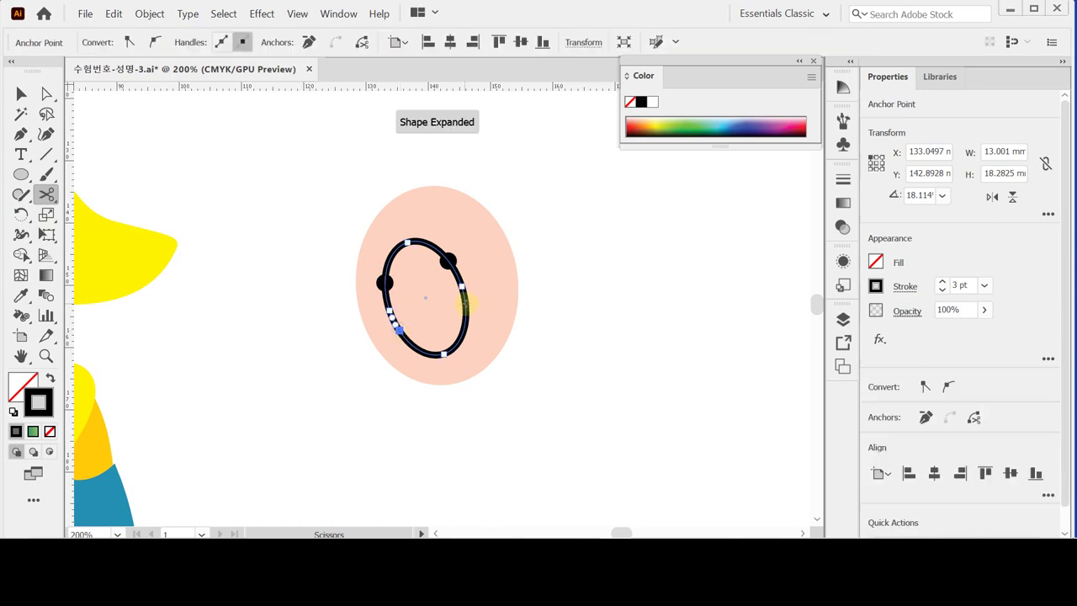
pyautogui.click(465, 305)
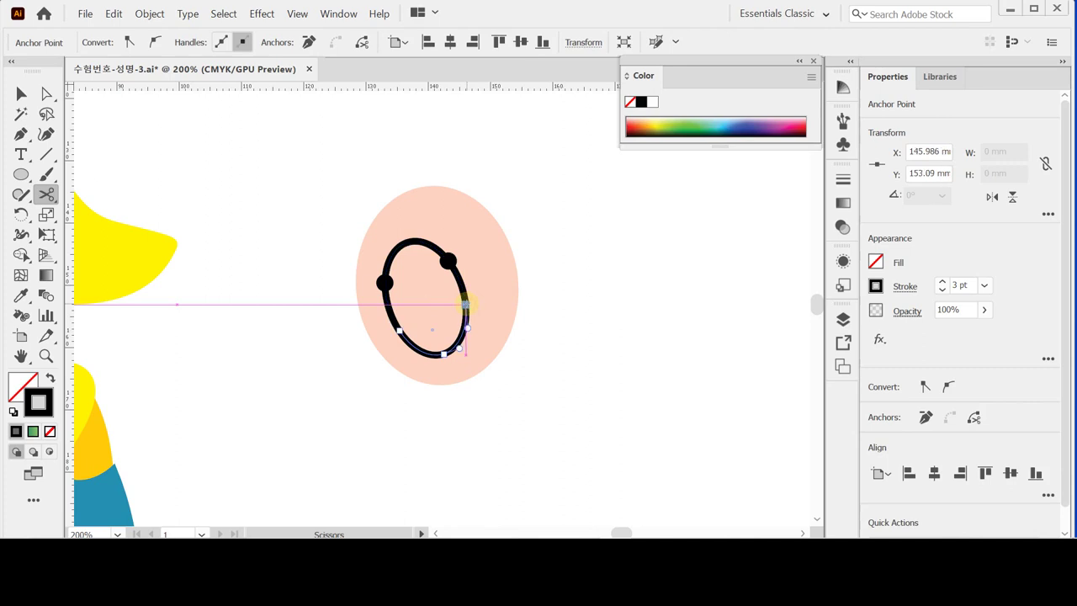
pyautogui.keyDown('ctrl'); pyautogui.click(469, 354); pyautogui.keyUp('ctrl')
pyautogui.click(409, 242)
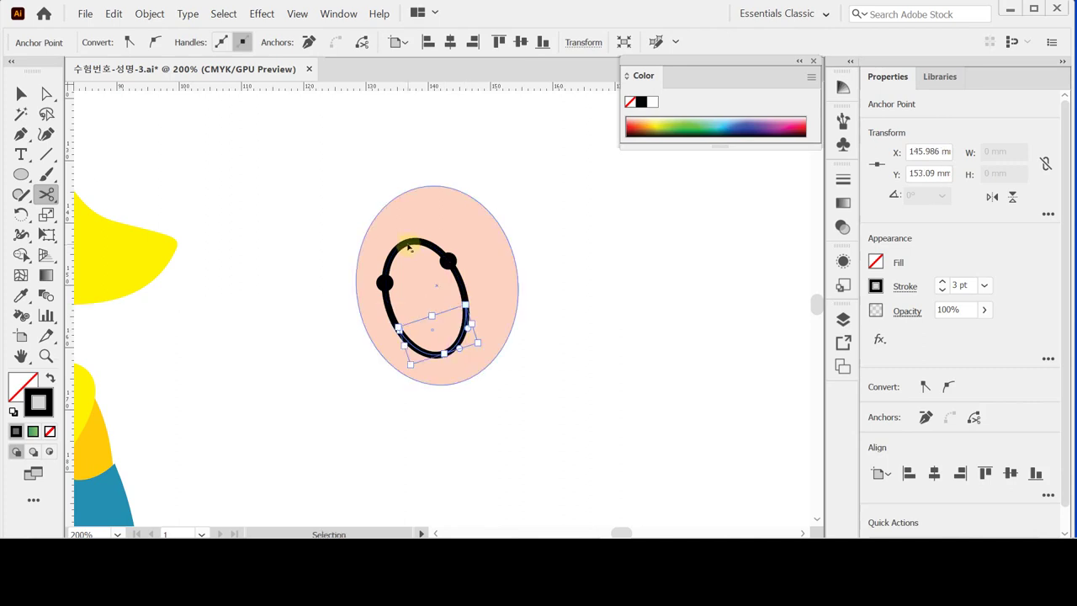
pyautogui.keyDown('ctrl'); pyautogui.click(406, 242); pyautogui.keyUp('ctrl')
pyautogui.press('Delete')
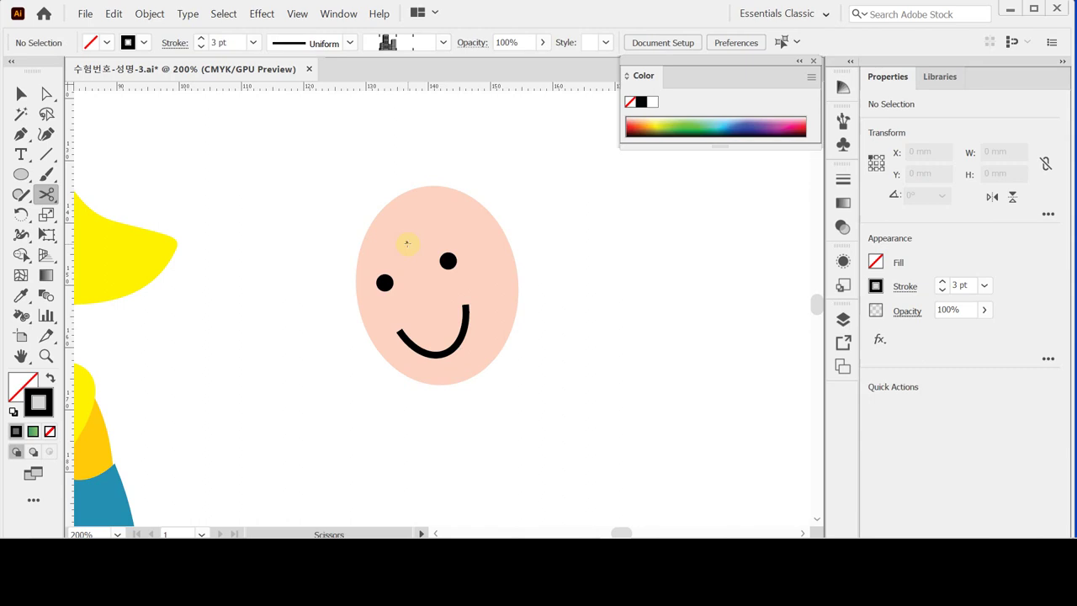
# - Stretch the smile curve slightly taller, to about 11.1 by 9.4 mm, and convert its stroke into an outlined shape
pyautogui.keyDown('ctrl'); pyautogui.click(473, 321); pyautogui.keyUp('ctrl')
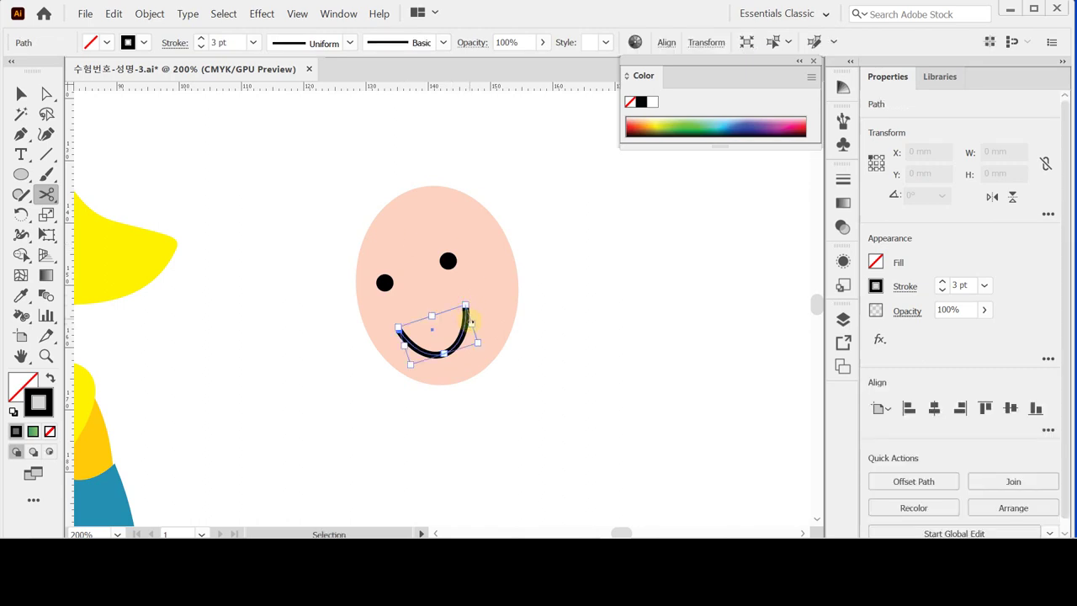
pyautogui.moveTo(432, 315); pyautogui.dragTo(430, 311)
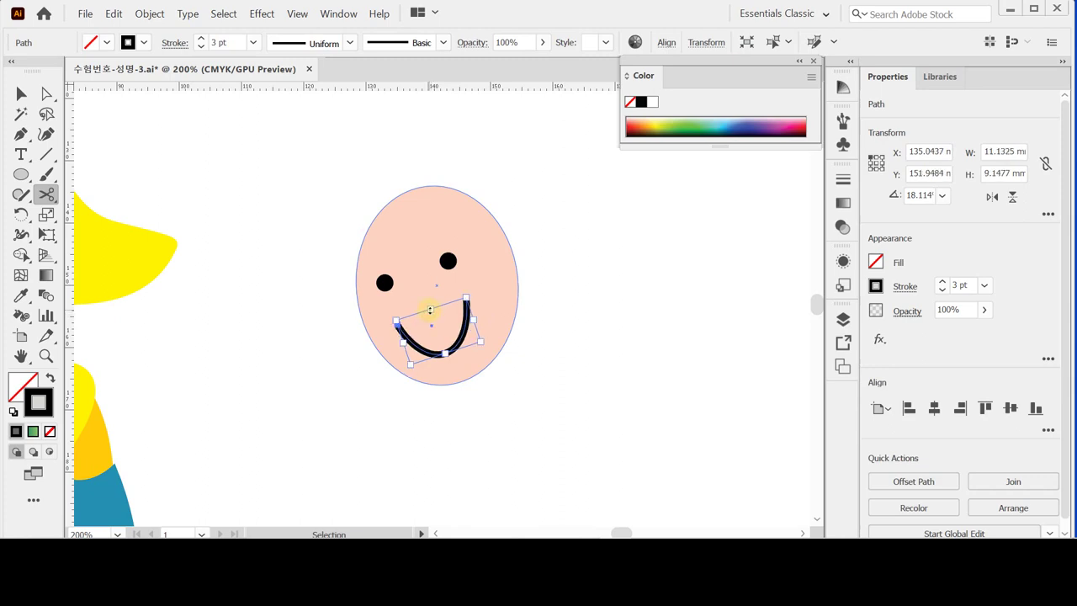
pyautogui.press('c')
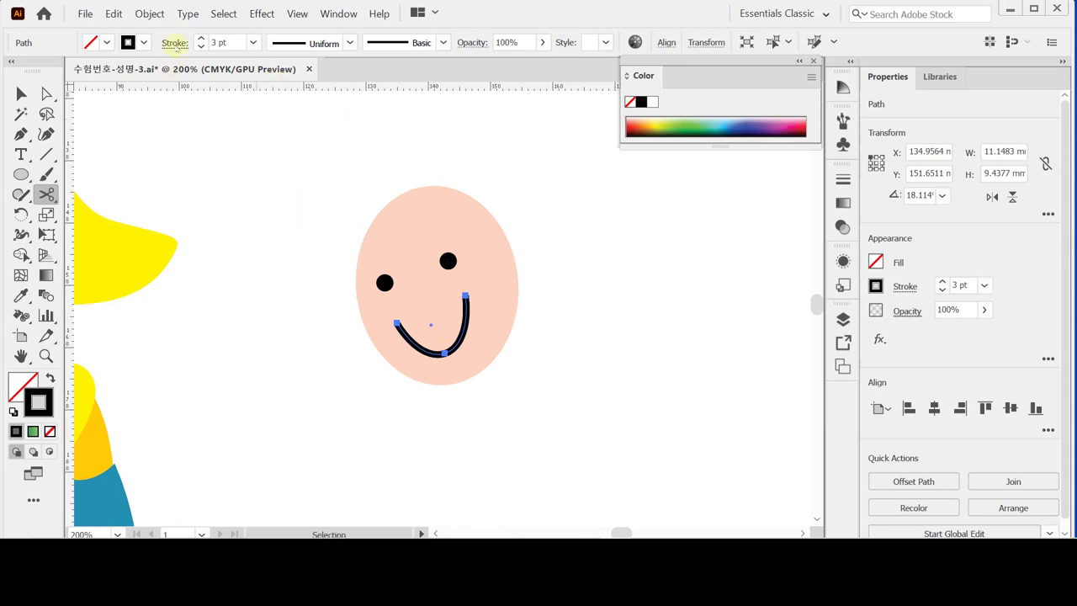
pyautogui.click(150, 13)
pyautogui.moveTo(269, 301)
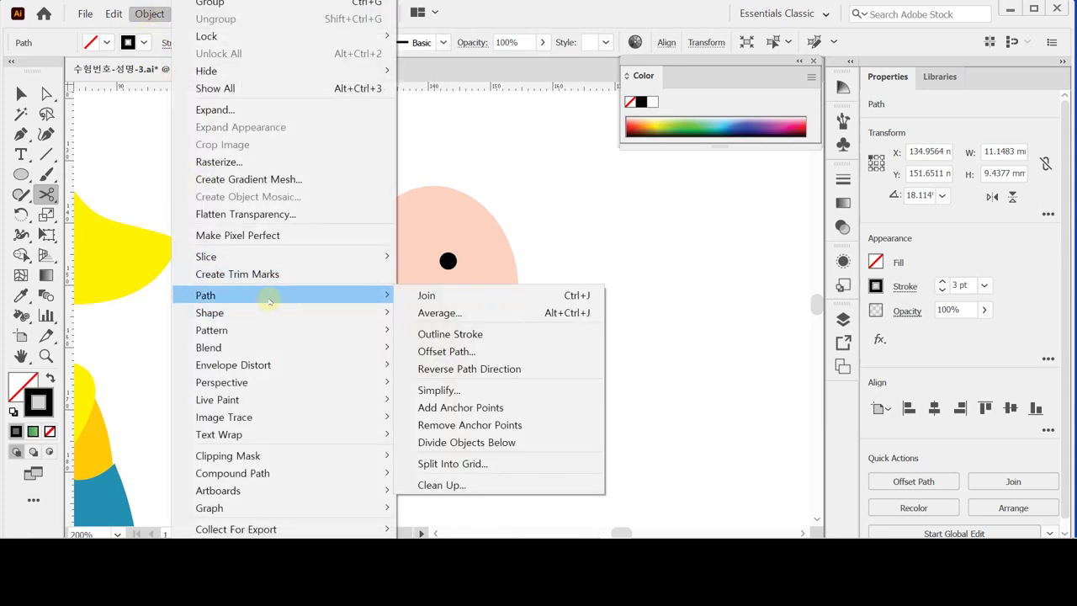
pyautogui.click(478, 337)
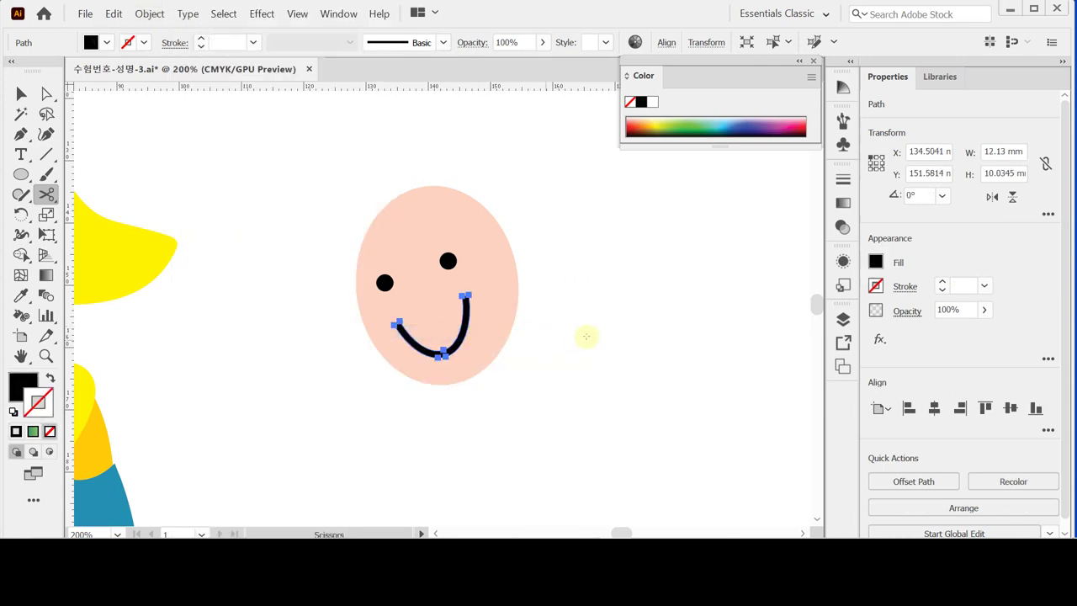
pyautogui.hotkey('ctrl', 'shift', 'a')
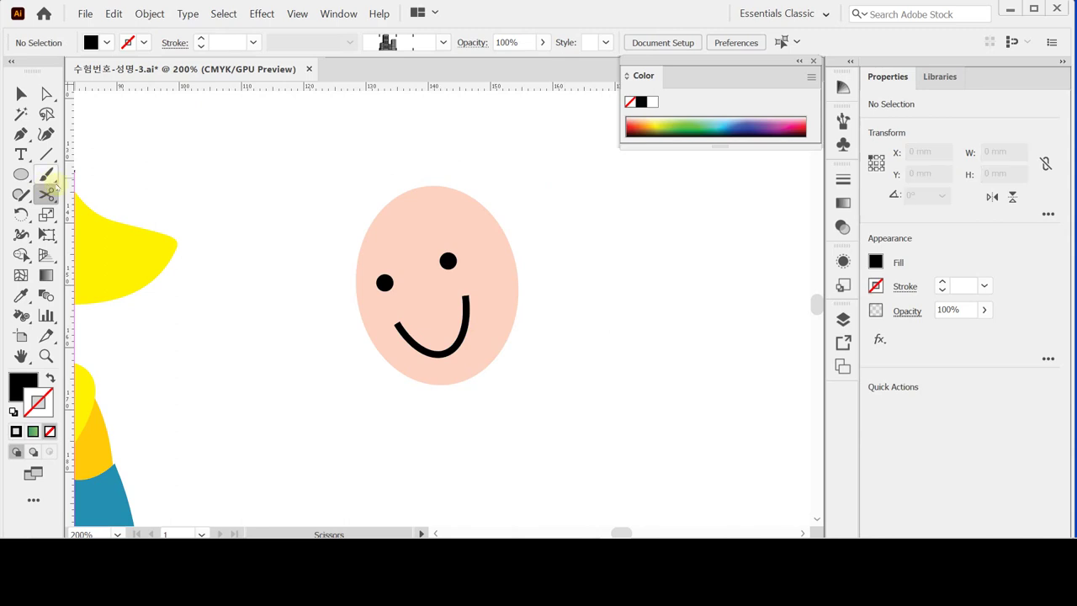
# - Draw a 6.6 by 6.6 mm circle on the face over the right end of the smile
pyautogui.click(21, 175)
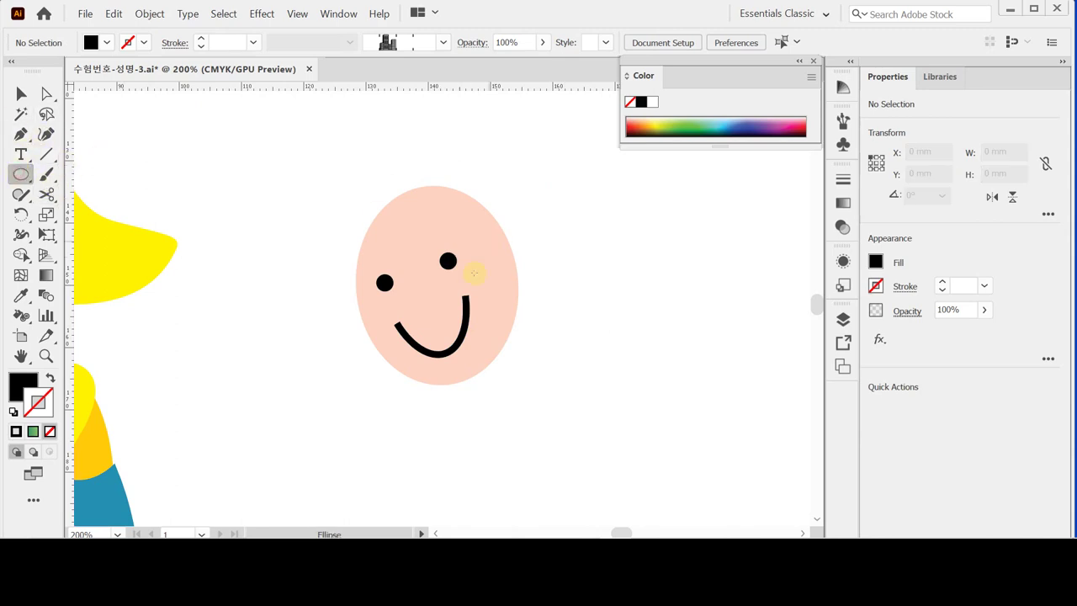
pyautogui.click(455, 291)
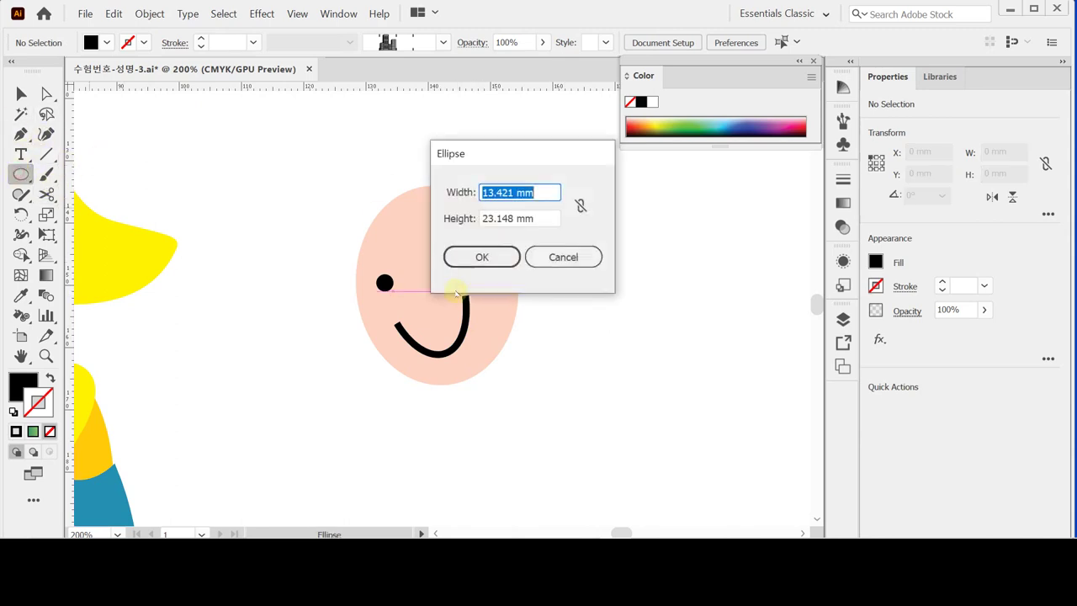
pyautogui.write('6')
pyautogui.press('Tab')
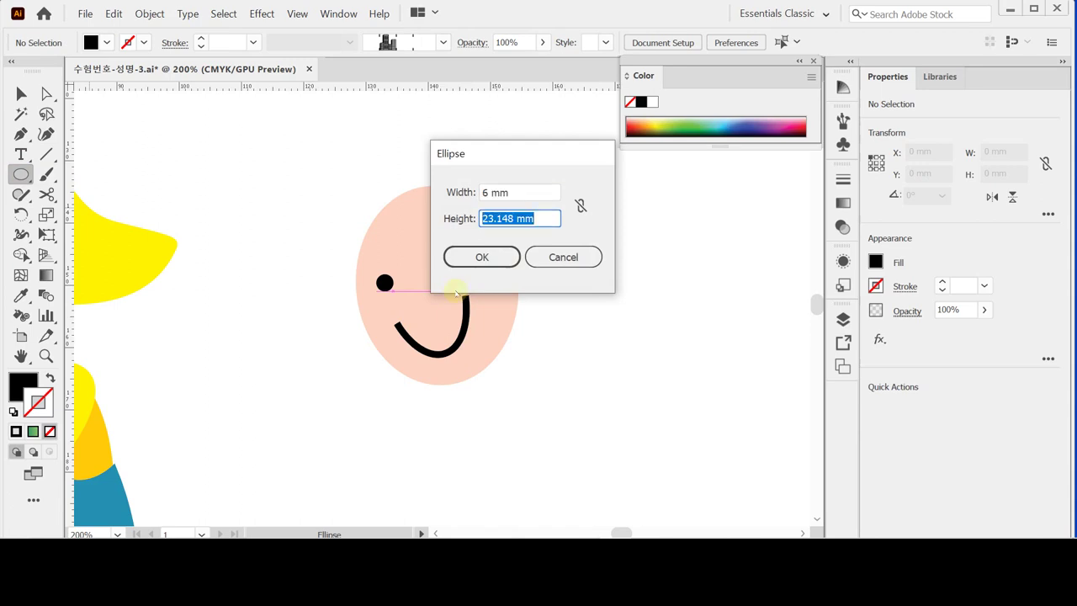
pyautogui.write('.')
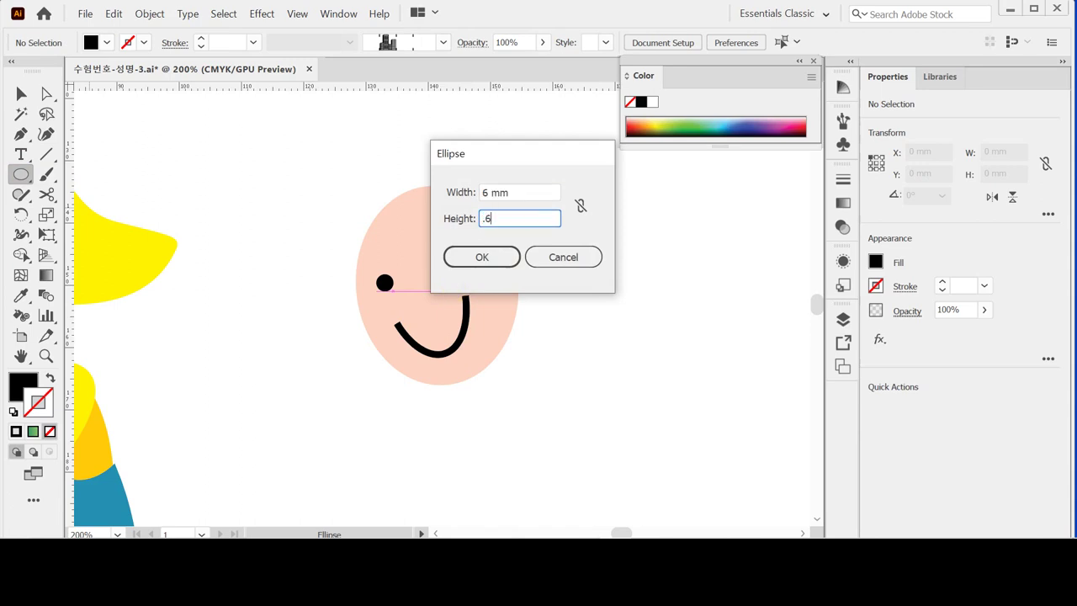
pyautogui.write('6')
pyautogui.press('Tab')
pyautogui.write('6')
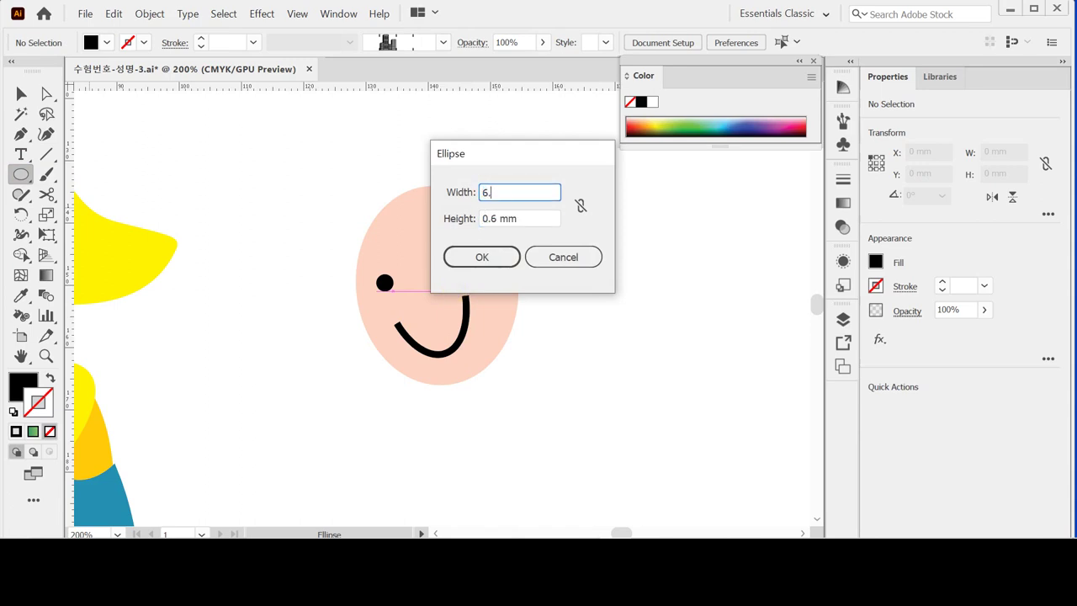
pyautogui.press('Tab')
pyautogui.write('6')
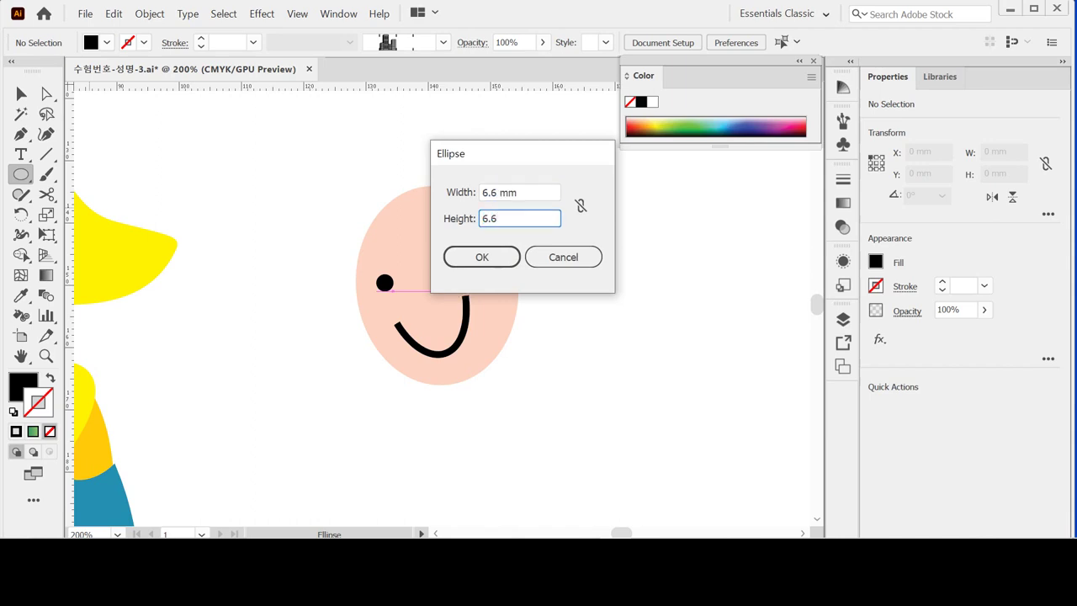
pyautogui.write('.6')
pyautogui.press('Return')
pyautogui.moveTo(457, 291); pyautogui.dragTo(498, 332)
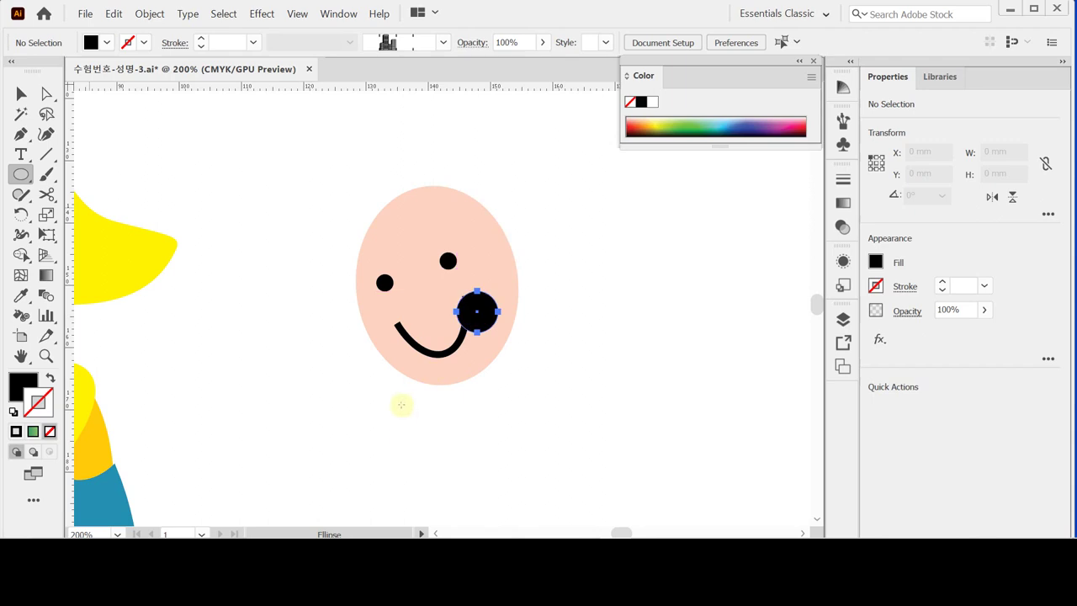
# - Shift the cheek circle slightly up and left and fill it with red, C 0, M 100, Y 100, K 0
pyautogui.keyDown('ctrl'); pyautogui.click(472, 314); pyautogui.keyUp('ctrl')
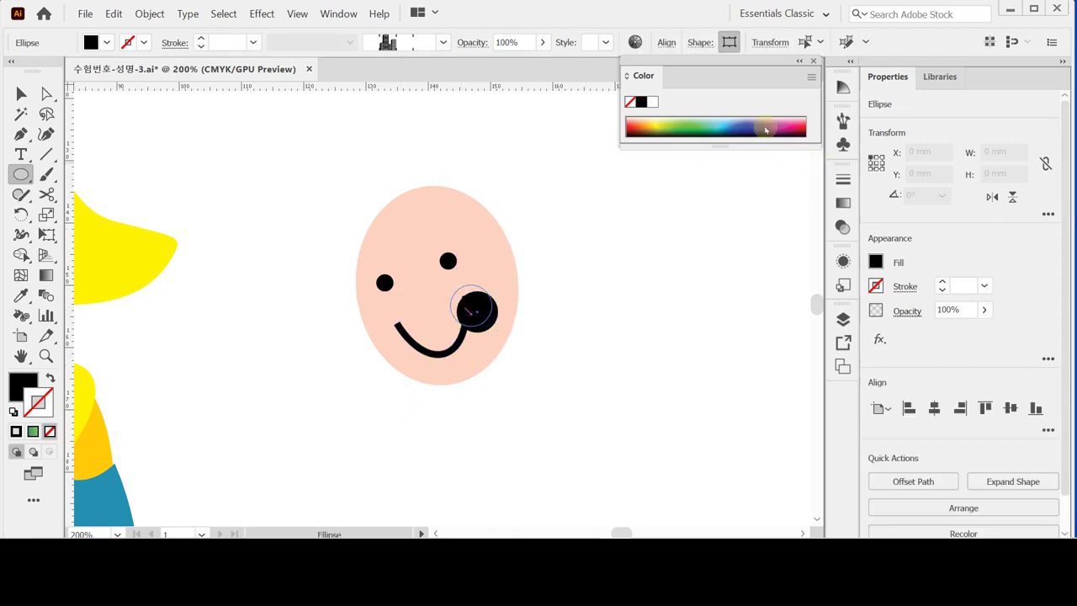
pyautogui.click(638, 75)
pyautogui.click(638, 74)
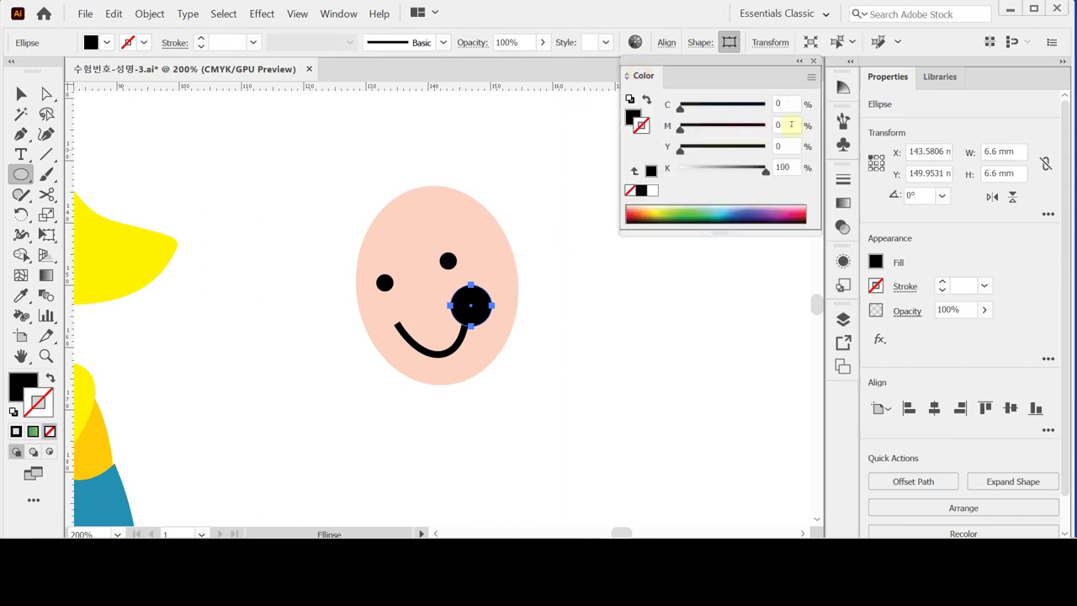
pyautogui.click(652, 191)
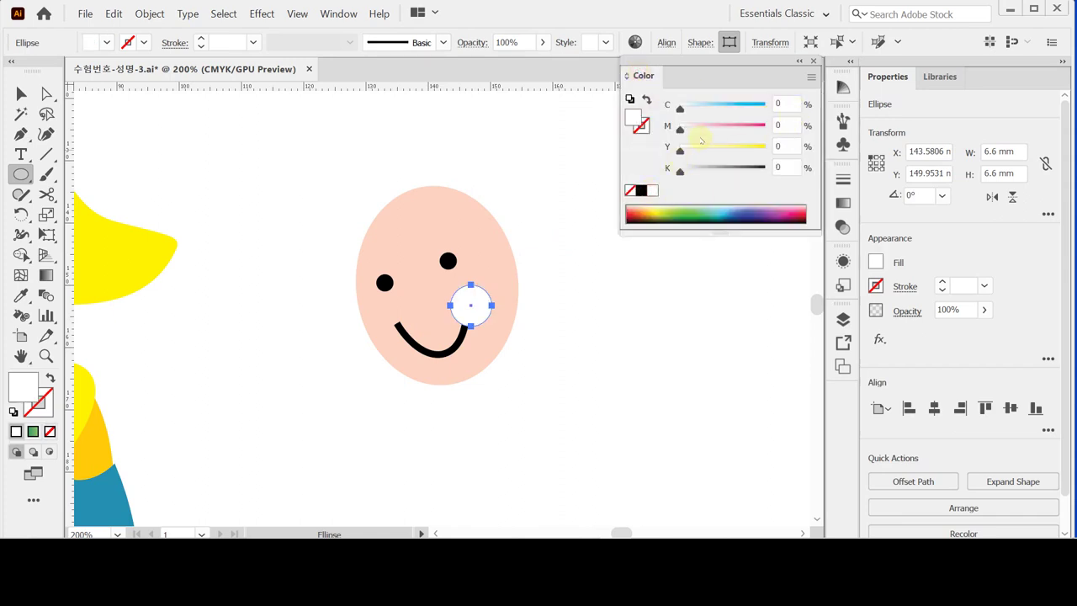
pyautogui.moveTo(680, 129); pyautogui.dragTo(787, 126)
pyautogui.moveTo(684, 150); pyautogui.dragTo(799, 148)
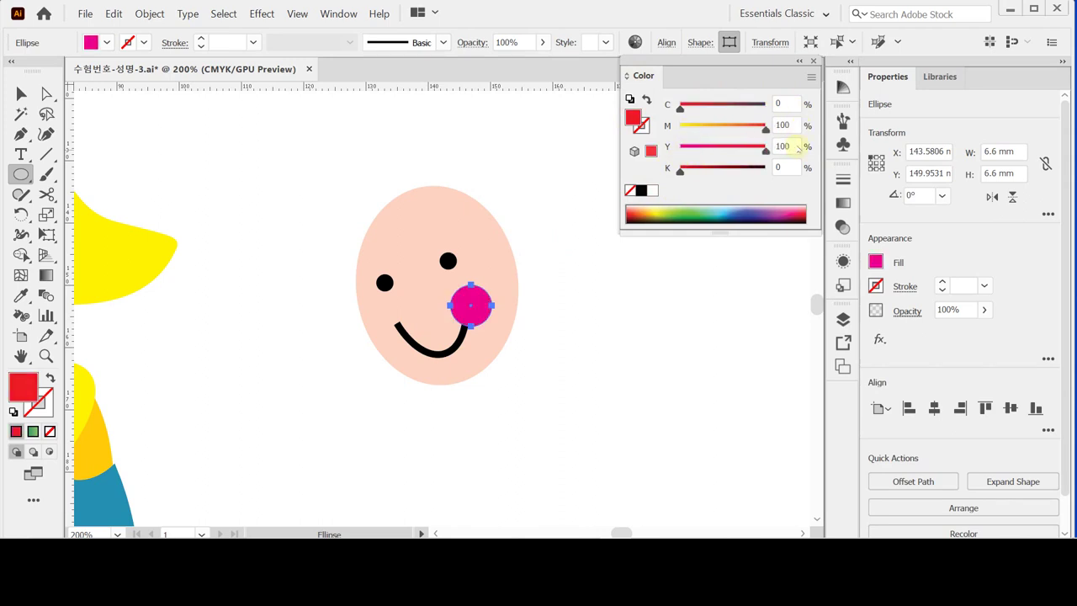
# - Set the red cheek circle's opacity to 40% and nudge it up about 1.5 mm
pyautogui.click(904, 311)
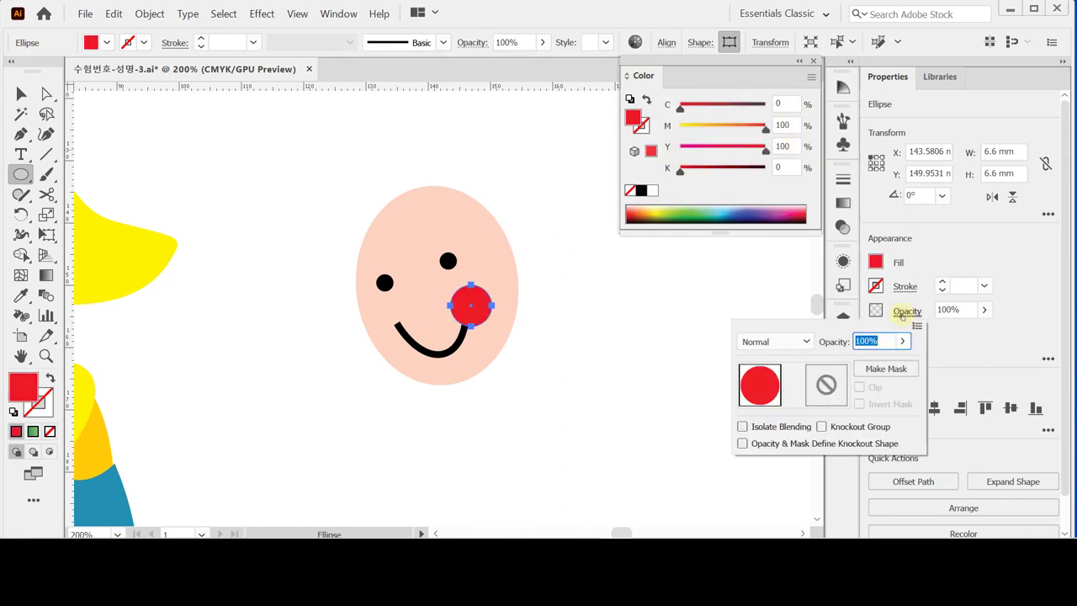
pyautogui.write('40')
pyautogui.press('Return')
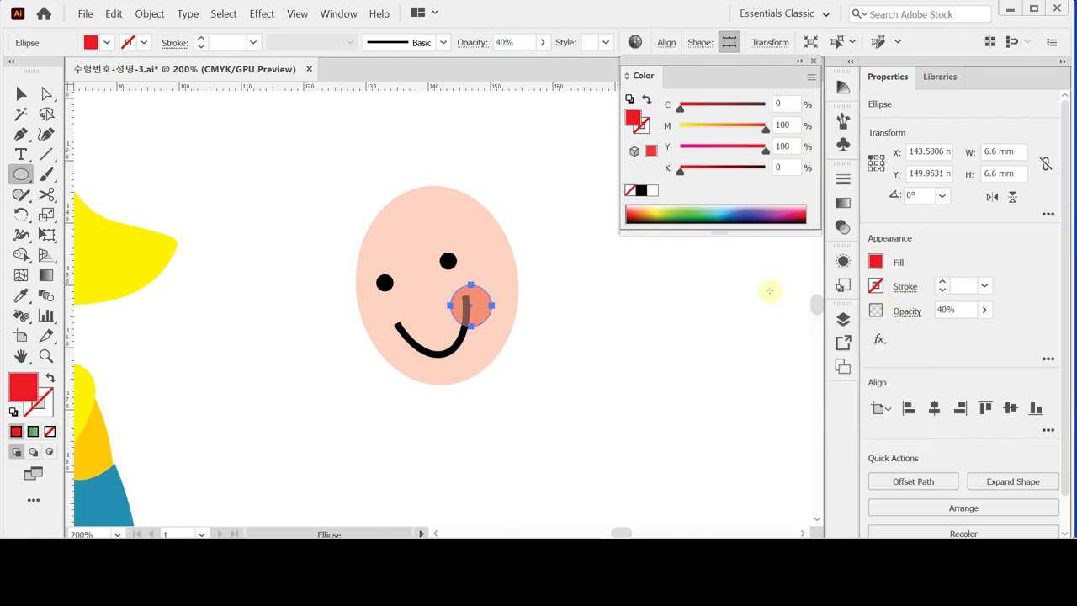
pyautogui.press('Up')
pyautogui.press('Up')
pyautogui.press('Up')
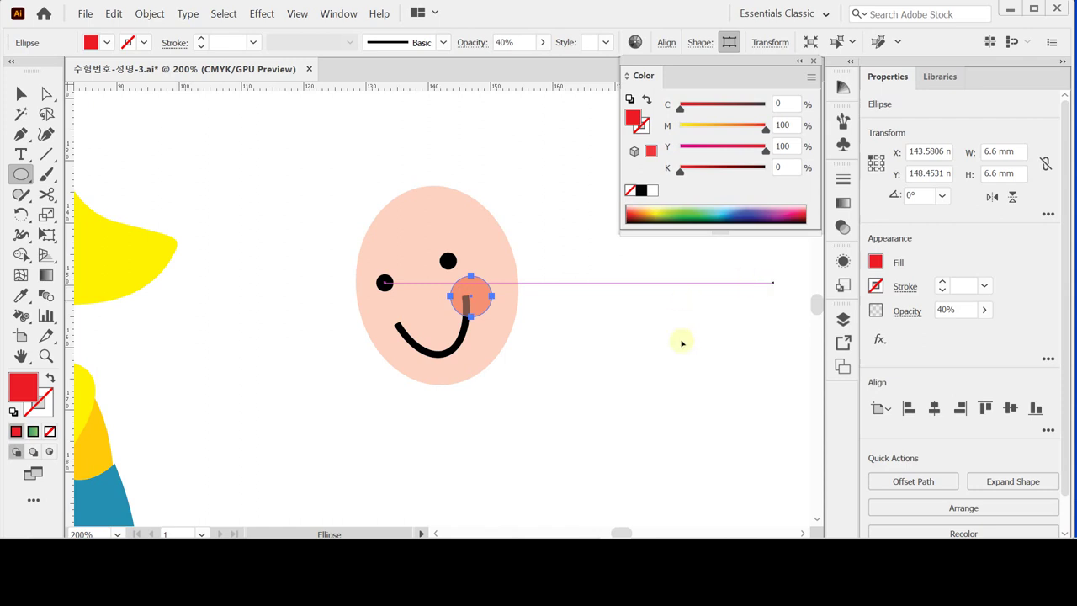
# - Move the smile slightly down and left, and the right-hand eye slightly up and left
pyautogui.press('ctrl')
pyautogui.keyDown('ctrl'); pyautogui.click(442, 356); pyautogui.keyUp('ctrl')
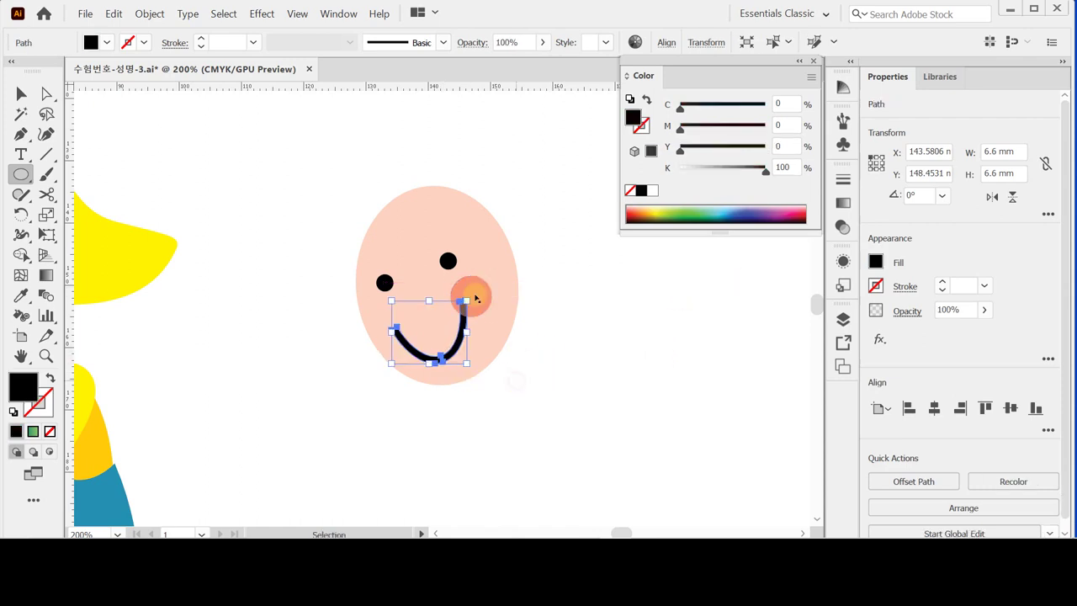
pyautogui.hotkey('ctrl', 'shift', 'a')
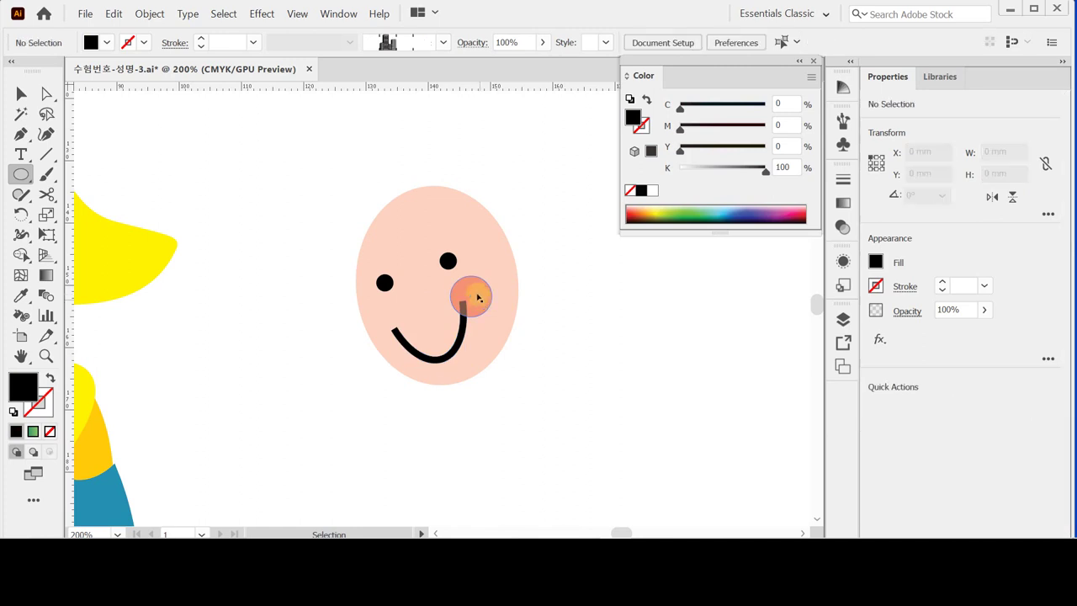
pyautogui.keyDown('ctrl'); pyautogui.click(446, 256); pyautogui.keyUp('ctrl')
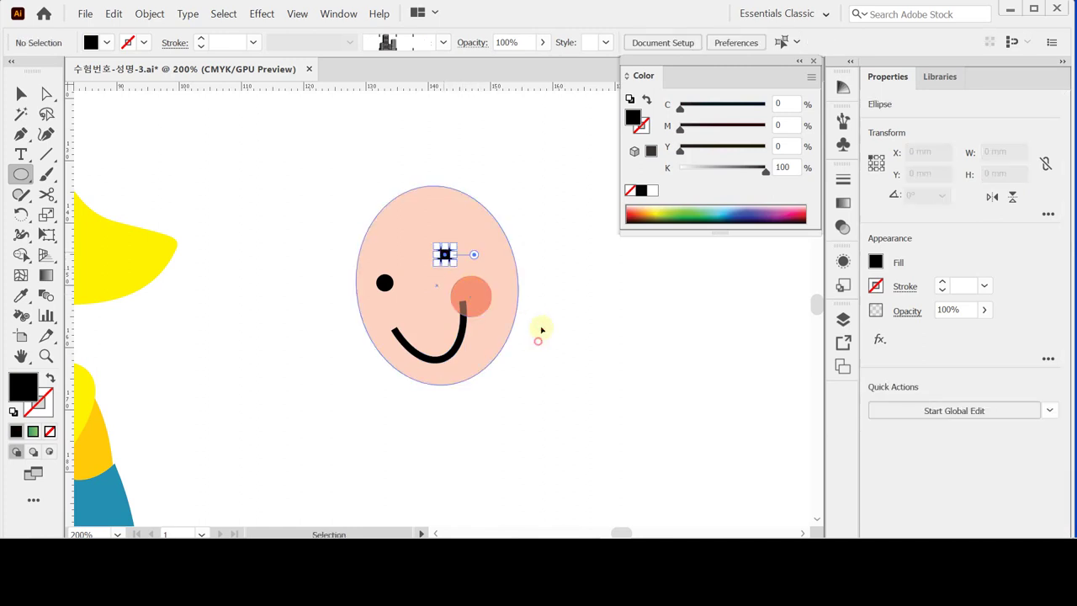
pyautogui.hotkey('ctrl', 'shift', 'a')
# - Move the red cheek circle about 1.5 mm left and 0.6 mm up, over the smile's upper right end
pyautogui.moveTo(468, 300); pyautogui.dragTo(462, 297)
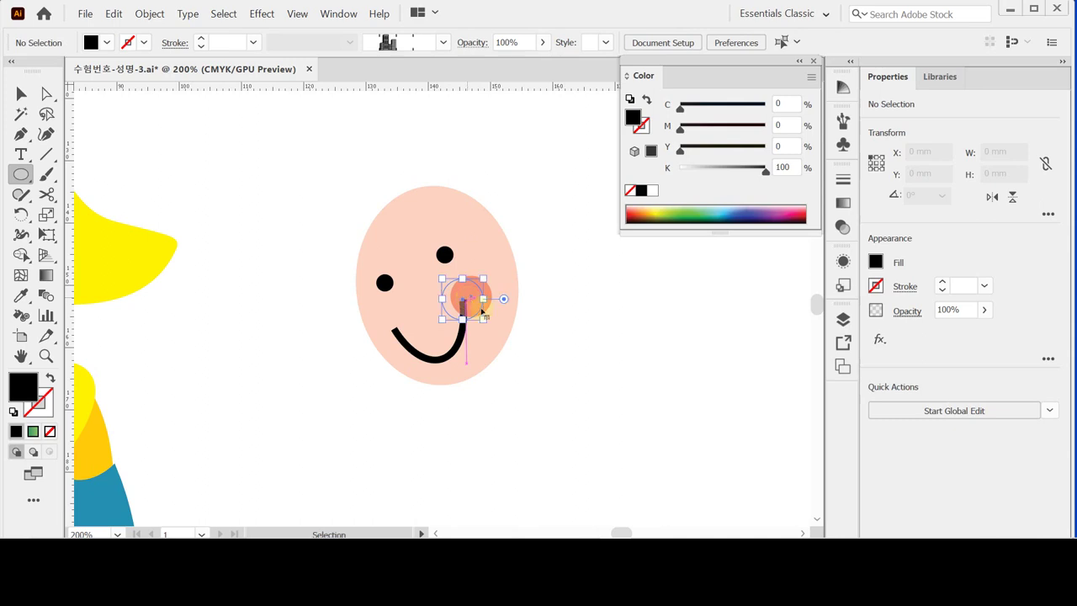
pyautogui.hotkey('ctrl', 'shift', 'a')
pyautogui.click(462, 297)
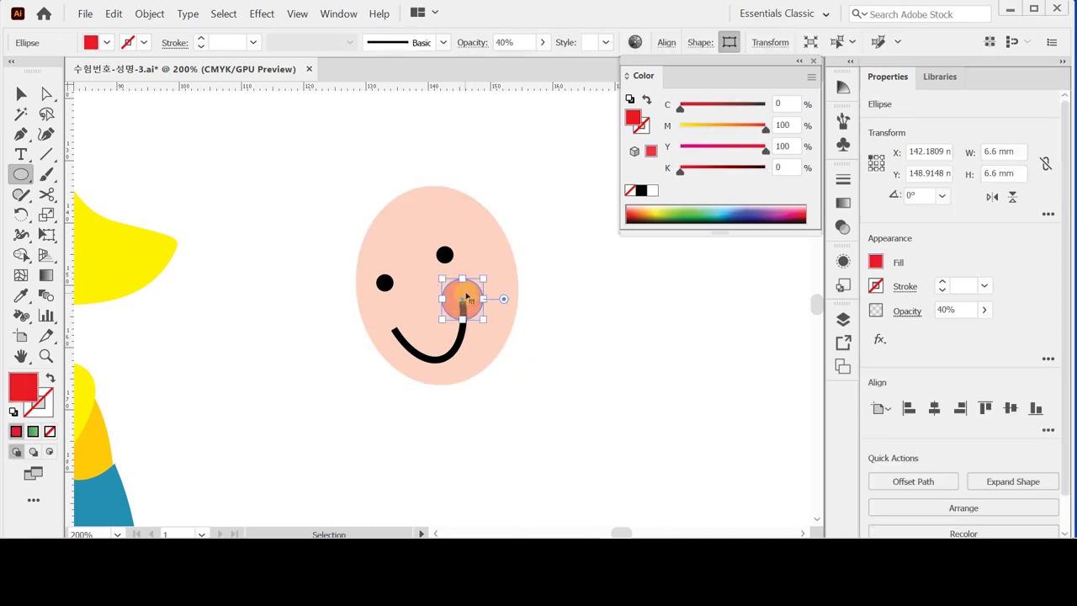
pyautogui.moveTo(467, 296); pyautogui.dragTo(467, 288)
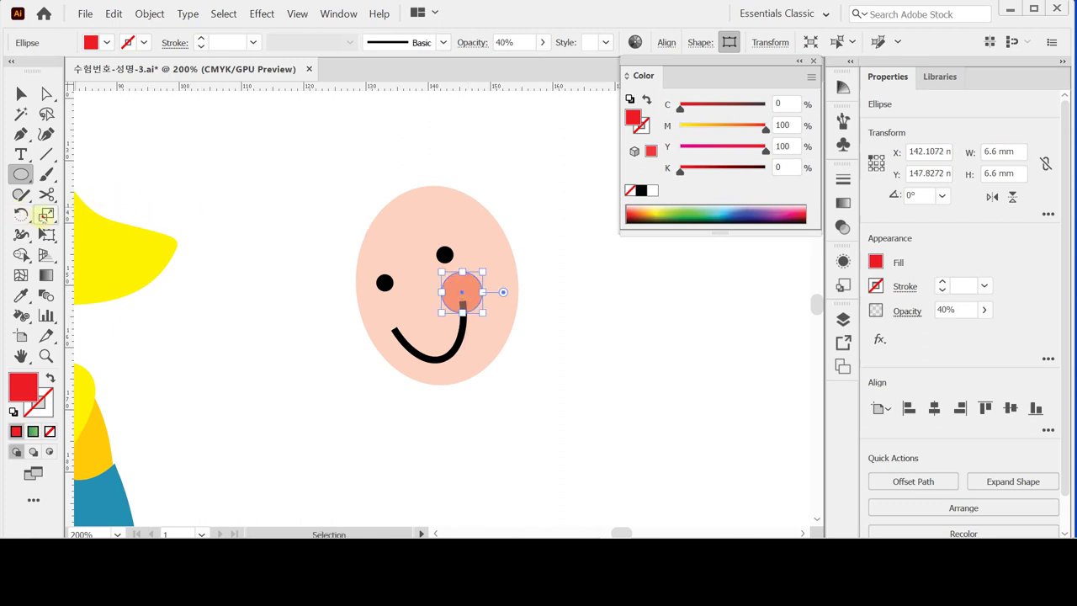
# - Make a copy of the red cheek circle scaled uniformly to 85%
pyautogui.doubleClick(46, 216)
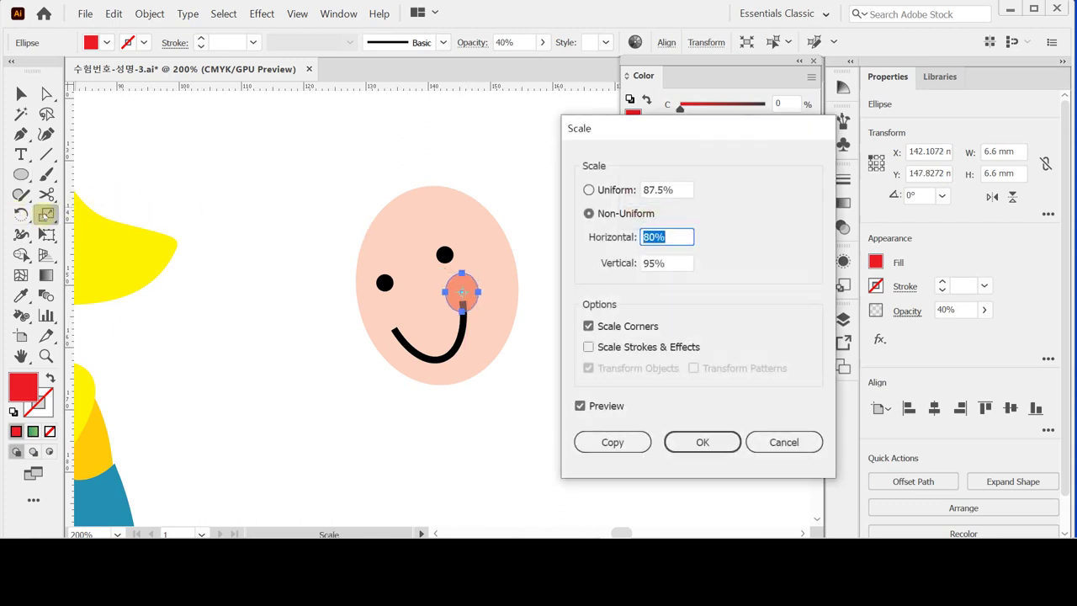
pyautogui.write('85')
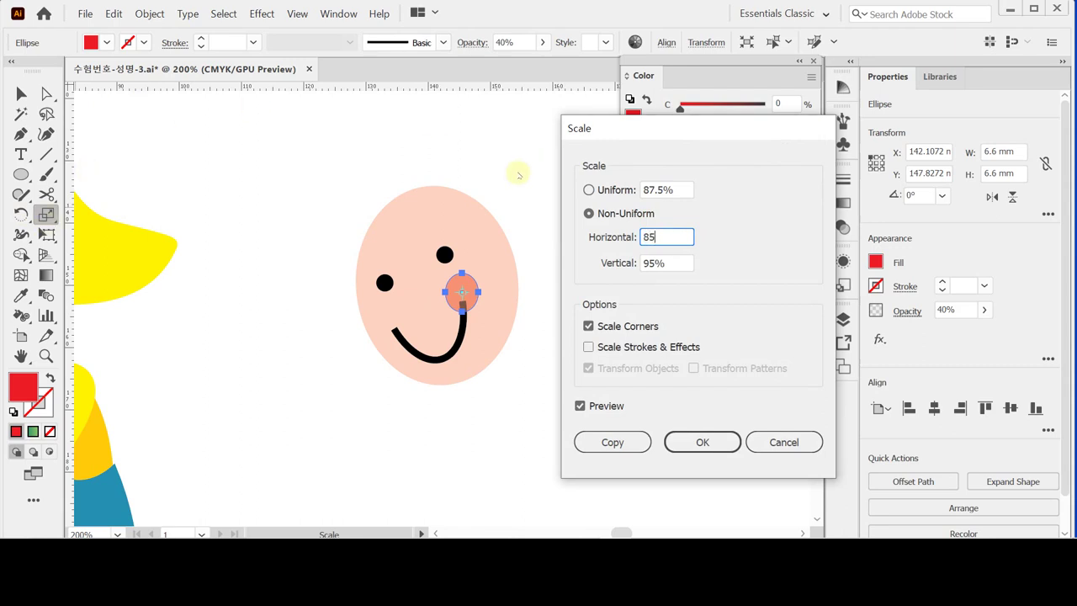
pyautogui.click(617, 190)
pyautogui.write('85')
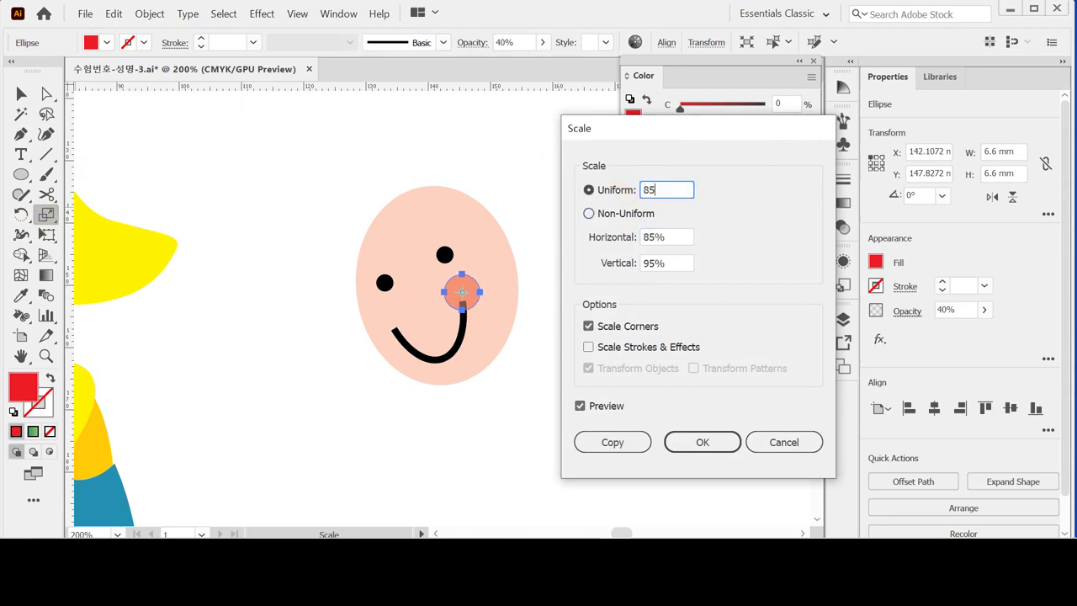
pyautogui.click(613, 442)
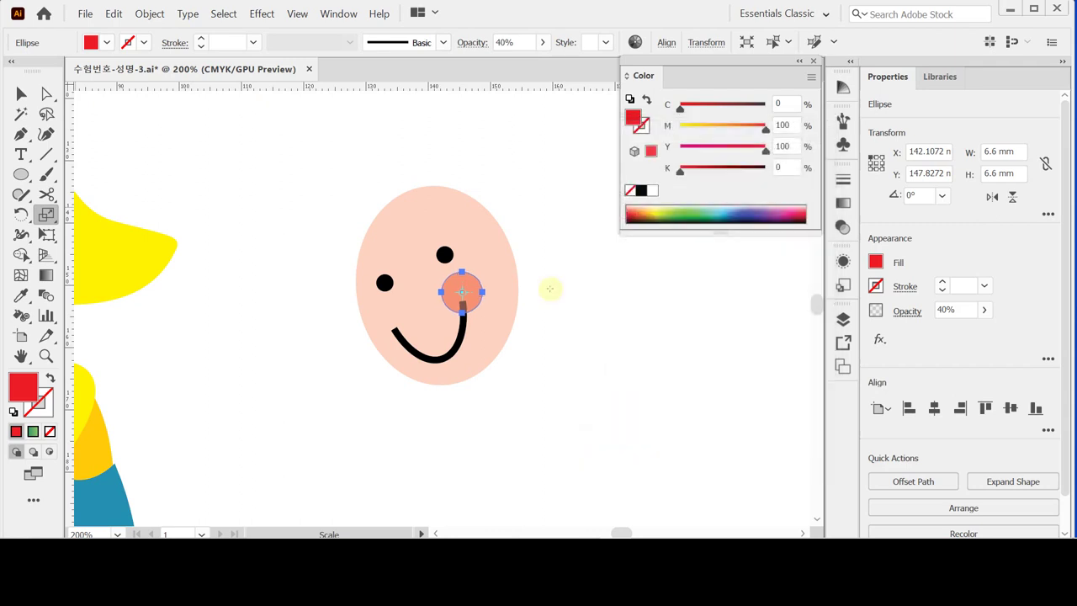
# - Move the smaller cheek circle about 11.7 mm left and 6 mm down onto the left end of the smile
pyautogui.press('ctrl')
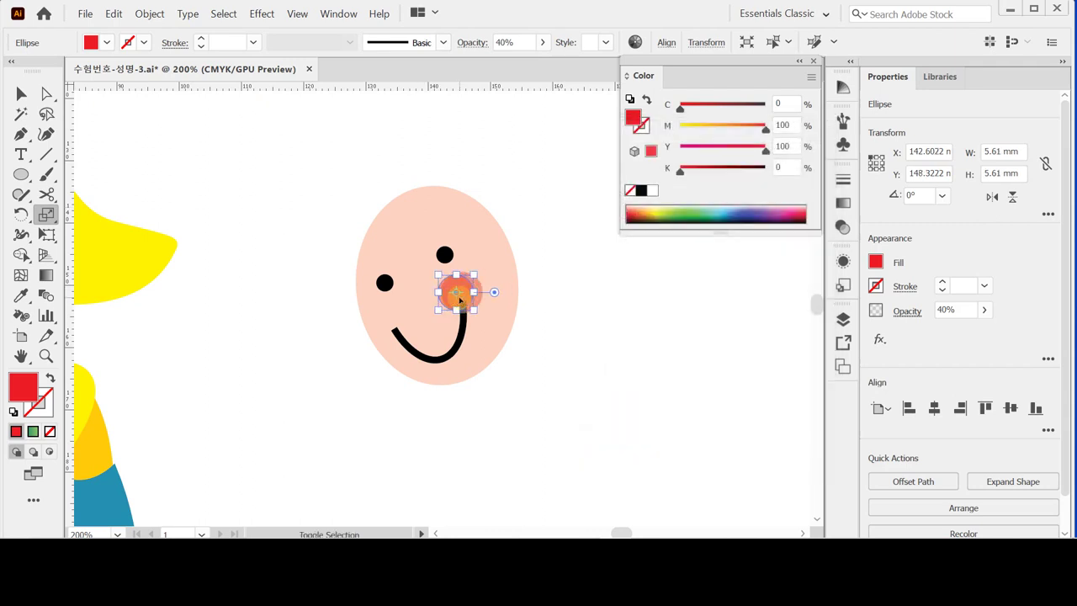
pyautogui.press('Left')
pyautogui.press('Left')
pyautogui.press('Left')
pyautogui.press('Left')
pyautogui.press('Left')
pyautogui.press('Left')
pyautogui.press('Down')
pyautogui.press('Down')
pyautogui.press('Down')
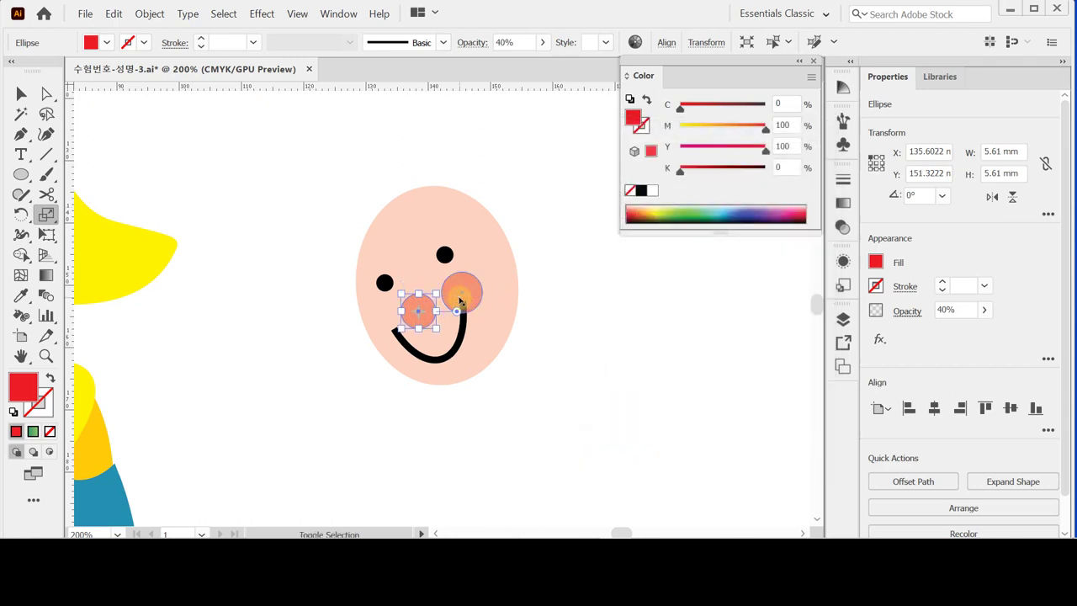
pyautogui.press('Down')
pyautogui.press('Down')
pyautogui.press('Left')
pyautogui.press('Left')
pyautogui.press('Left')
pyautogui.press('Left')
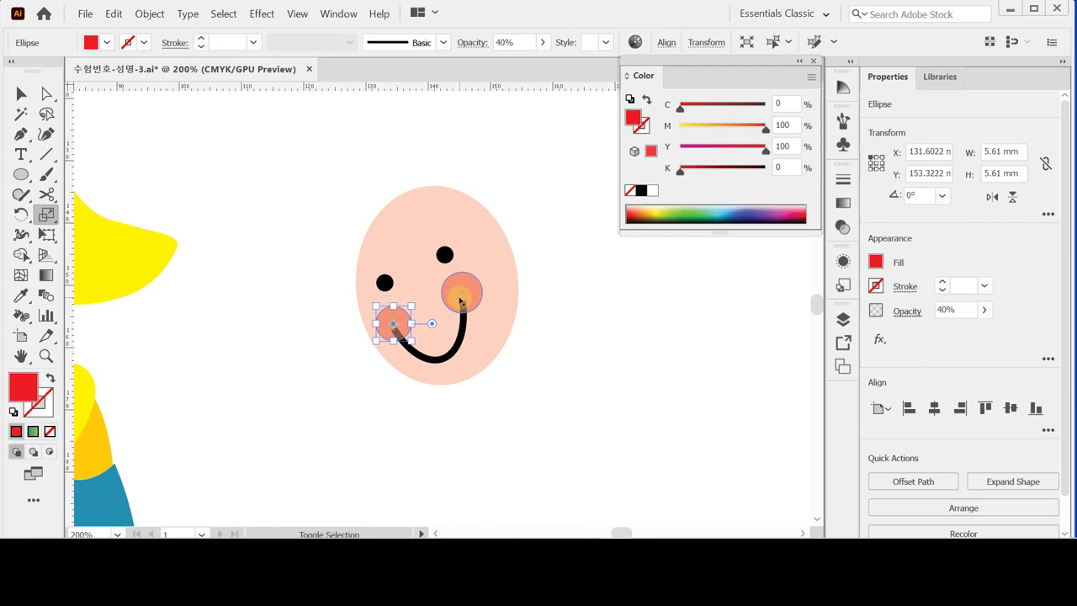
pyautogui.press('Left')
pyautogui.press('Down')
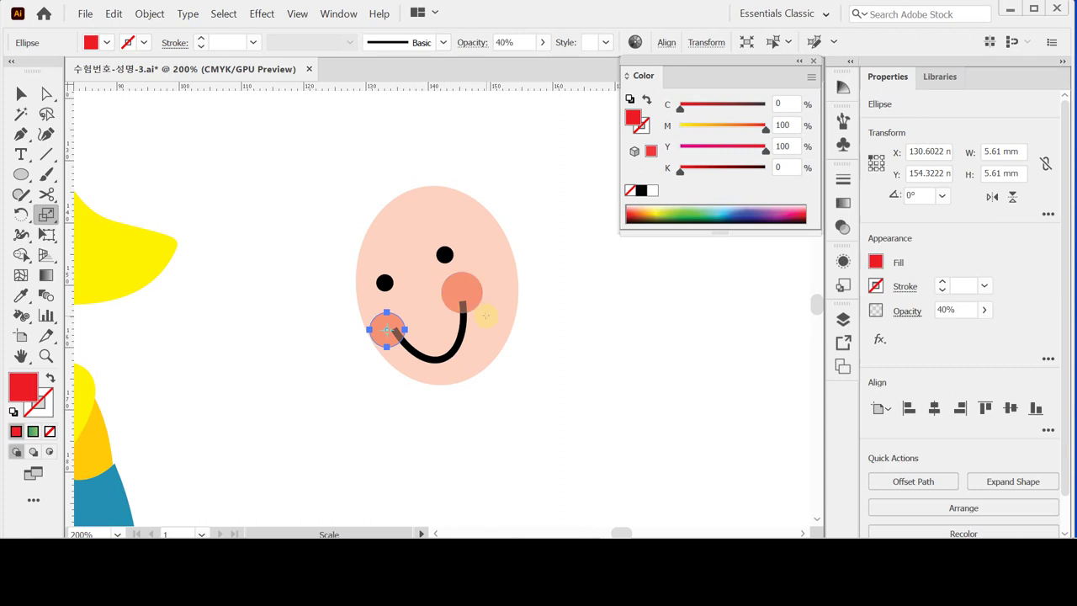
pyautogui.keyDown('ctrl'); pyautogui.click(406, 312); pyautogui.keyUp('ctrl')
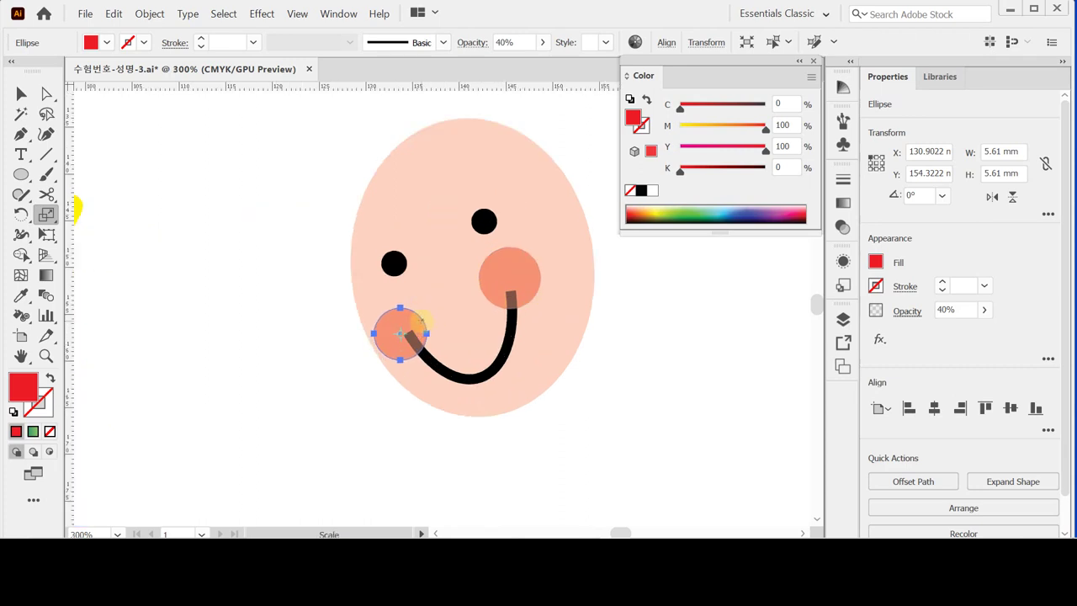
# - Nudge the smaller red cheek circle 1 mm right and 0.1 mm up on the left end of the smile, and deselect it
pyautogui.press('Right')
pyautogui.moveTo(373, 325); pyautogui.dragTo(442, 258)
pyautogui.hotkey('ctrl', '1')
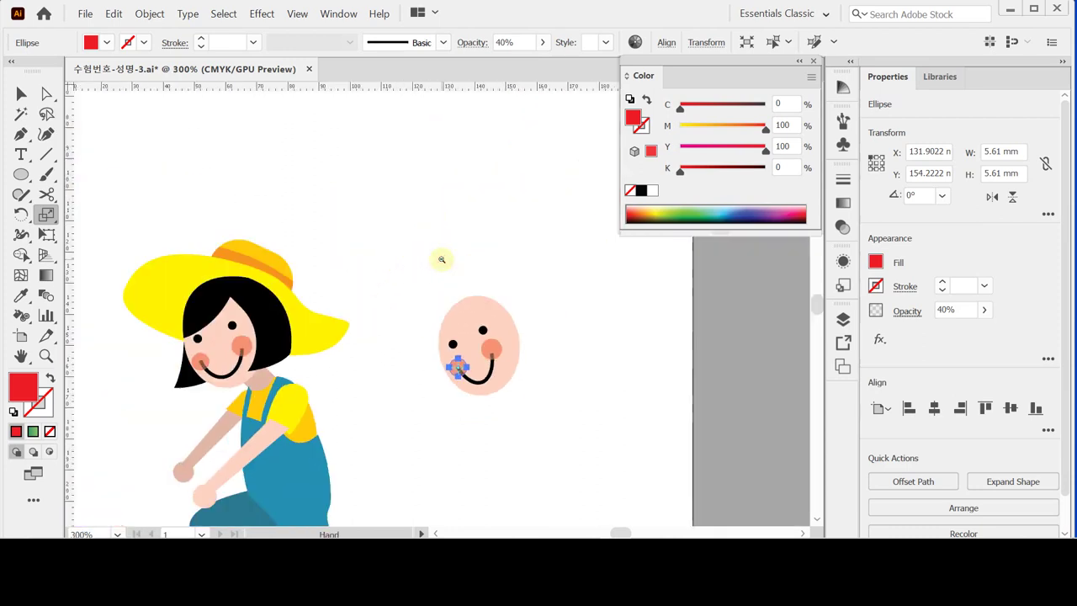
pyautogui.moveTo(390, 233); pyautogui.dragTo(380, 183)
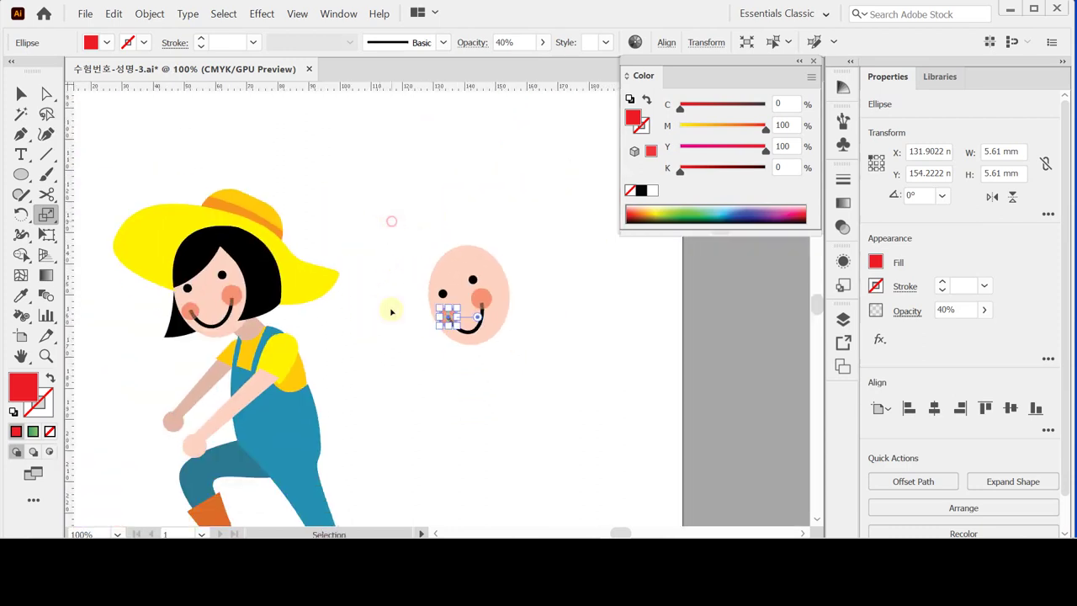
pyautogui.click(378, 379)
# - Examine the anchor points of the main black hair shape on the finished character
pyautogui.click(269, 289)
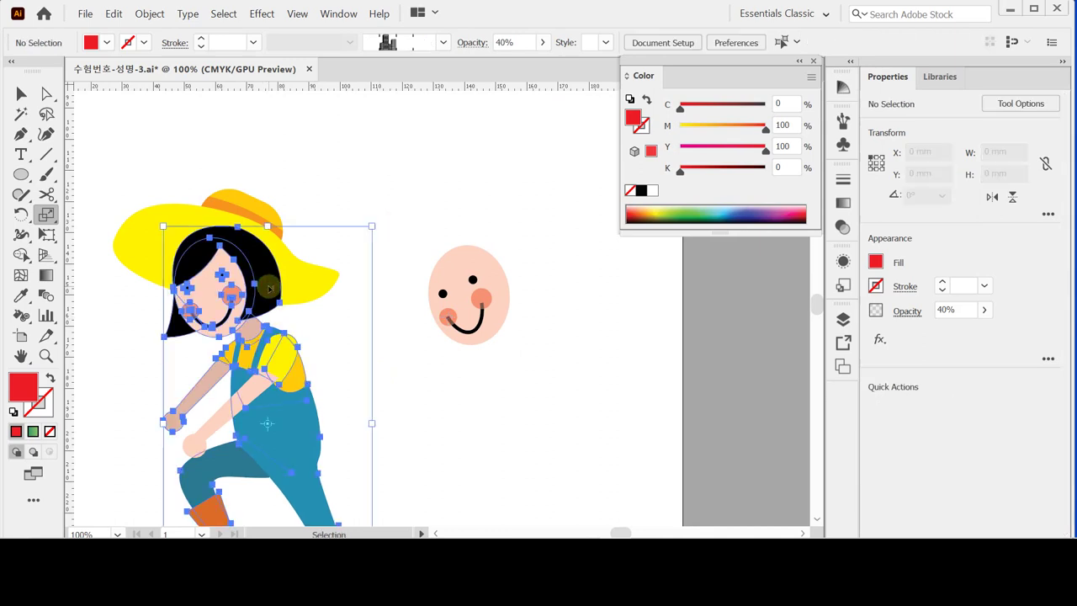
pyautogui.press('s')
pyautogui.click(47, 94)
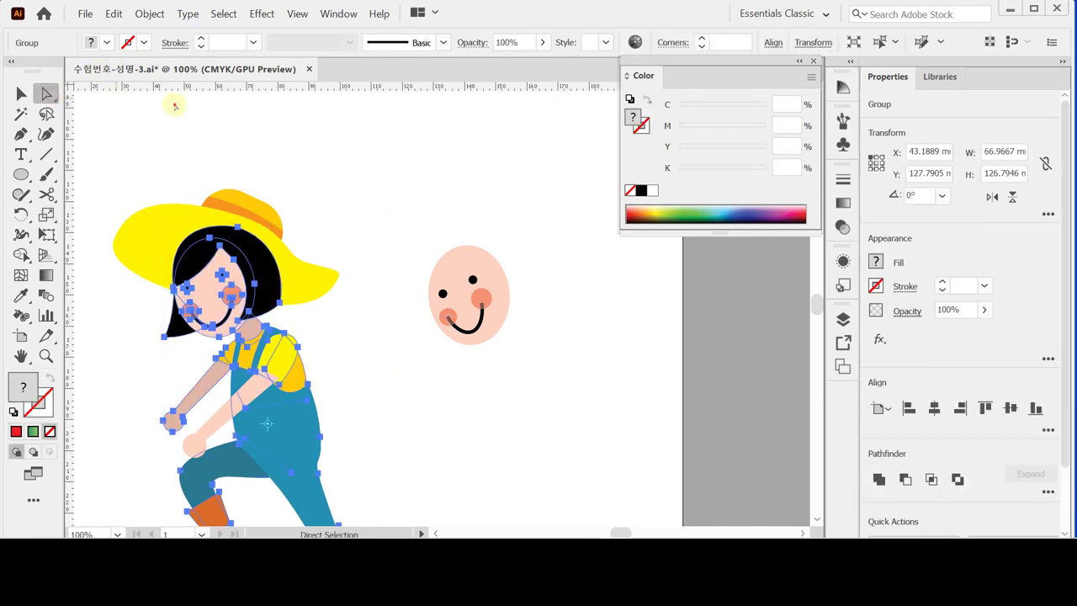
pyautogui.click(361, 264)
pyautogui.click(259, 283)
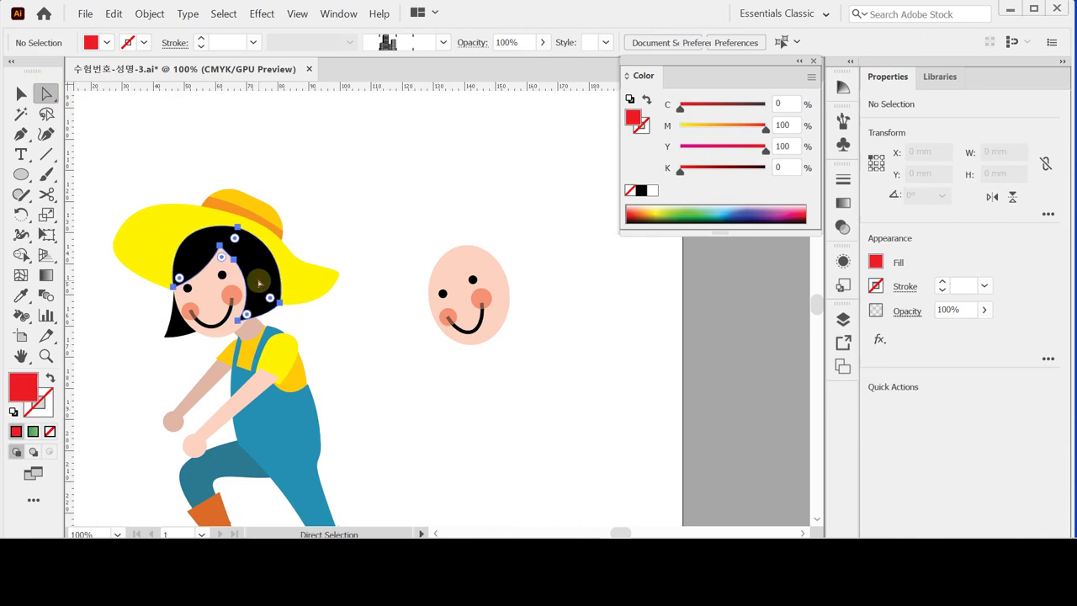
pyautogui.keyDown('ctrl'); pyautogui.click(258, 261); pyautogui.keyUp('ctrl')
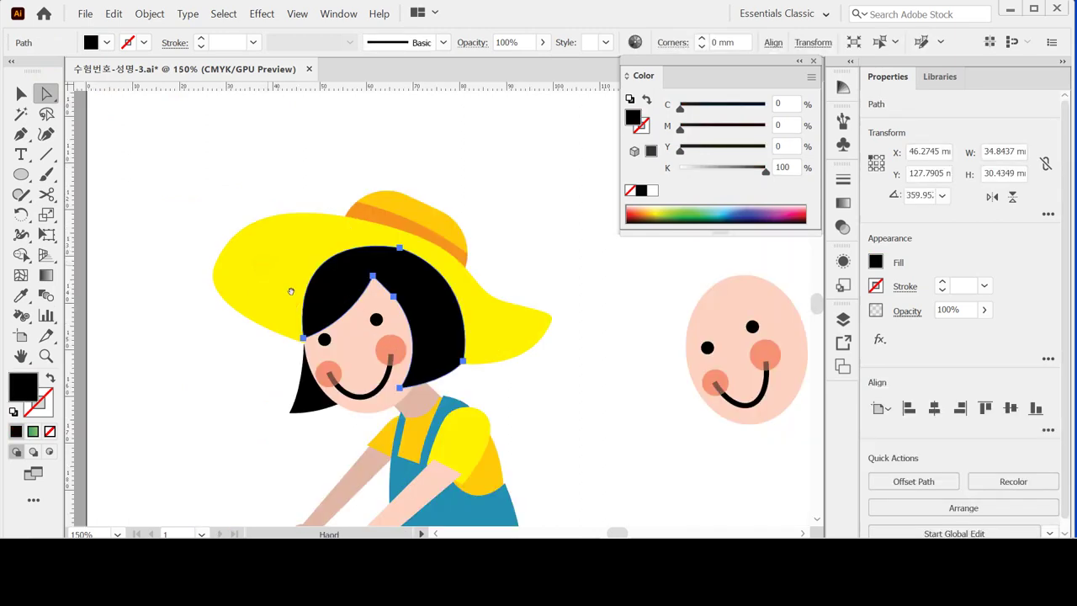
pyautogui.moveTo(379, 313); pyautogui.dragTo(344, 288)
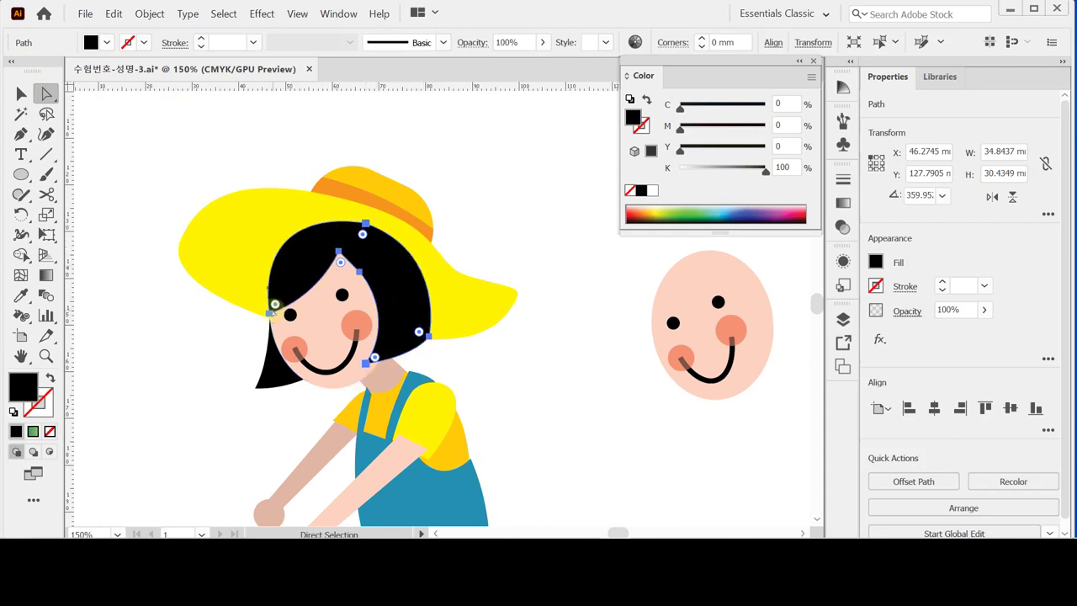
# - Bring the finished character's small side hair piece in front of the face to inspect its outline, and restore its stacking order
pyautogui.click(280, 375)
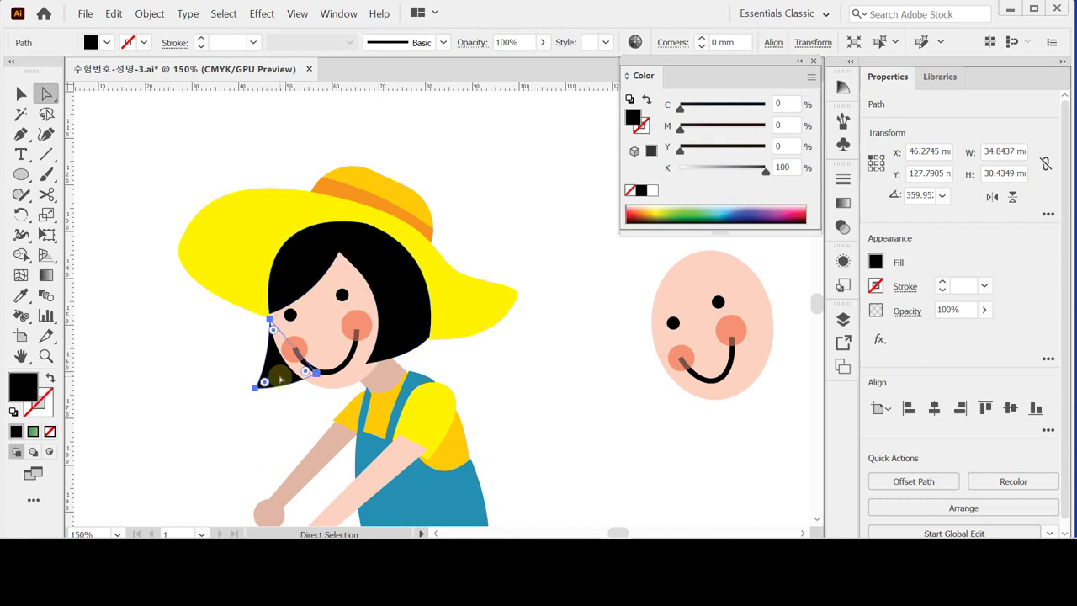
pyautogui.press('v')
pyautogui.keyDown('shift'); pyautogui.click(280, 379); pyautogui.keyUp('shift')
pyautogui.keyDown('shift'); pyautogui.click(280, 379); pyautogui.keyUp('shift')
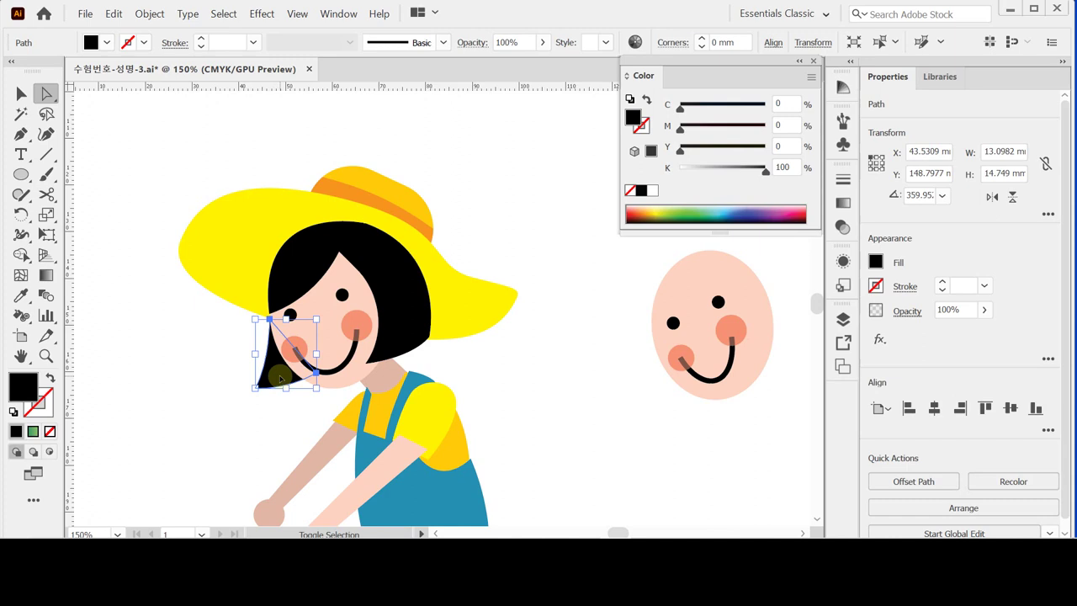
pyautogui.press('a')
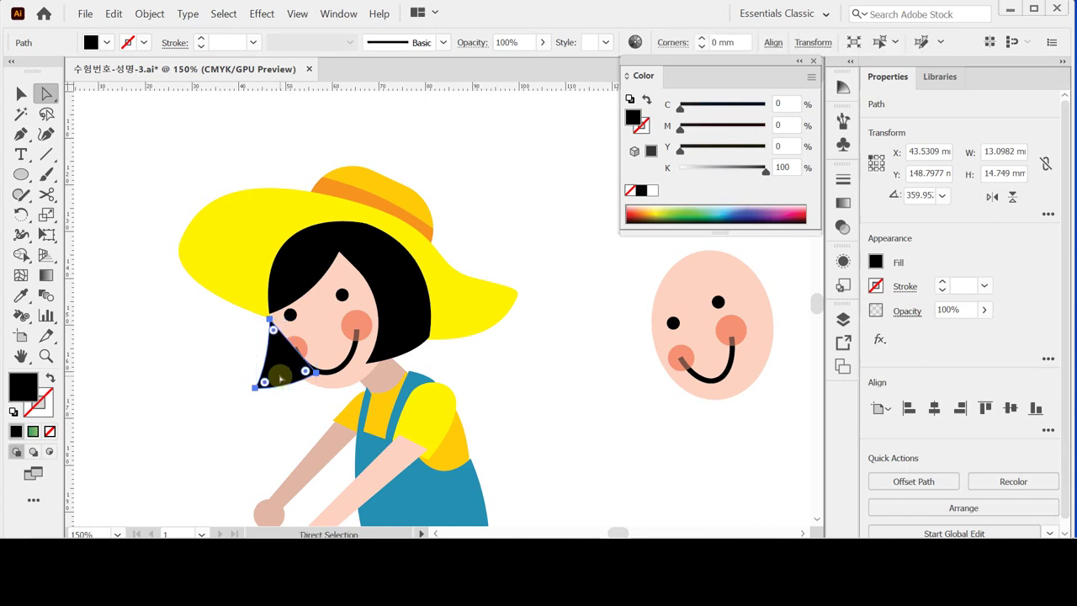
pyautogui.moveTo(288, 312); pyautogui.dragTo(327, 380)
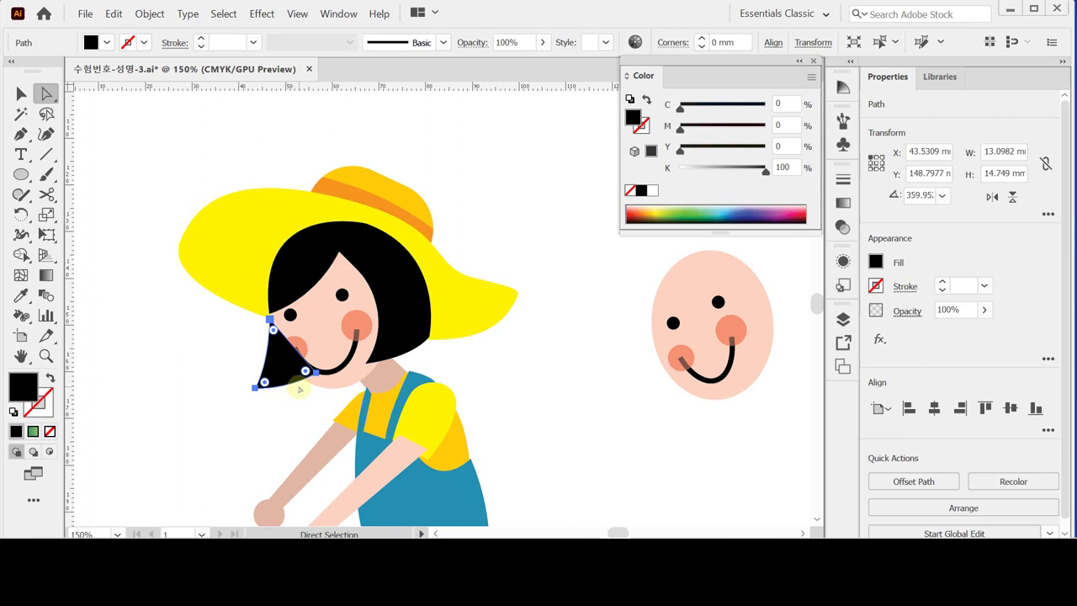
pyautogui.moveTo(290, 380); pyautogui.dragTo(291, 379)
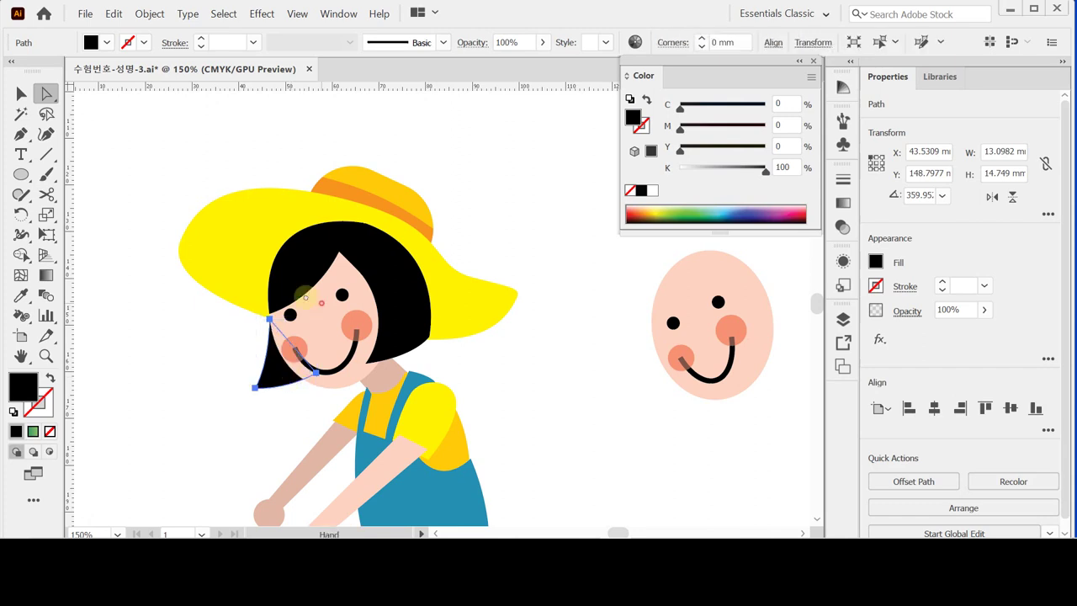
pyautogui.scroll(-3, 396, 290)
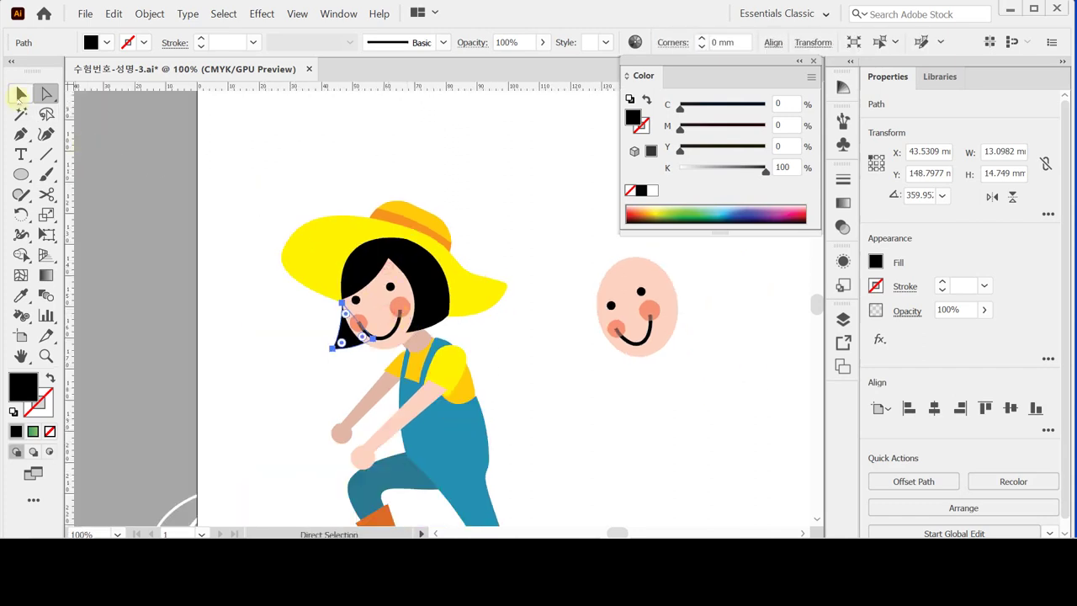
# - Isolate the finished character's hat group and examine the outline of its yellow brim
pyautogui.press('v')
pyautogui.moveTo(265, 298); pyautogui.dragTo(228, 294)
pyautogui.click(301, 234)
pyautogui.click(300, 235)
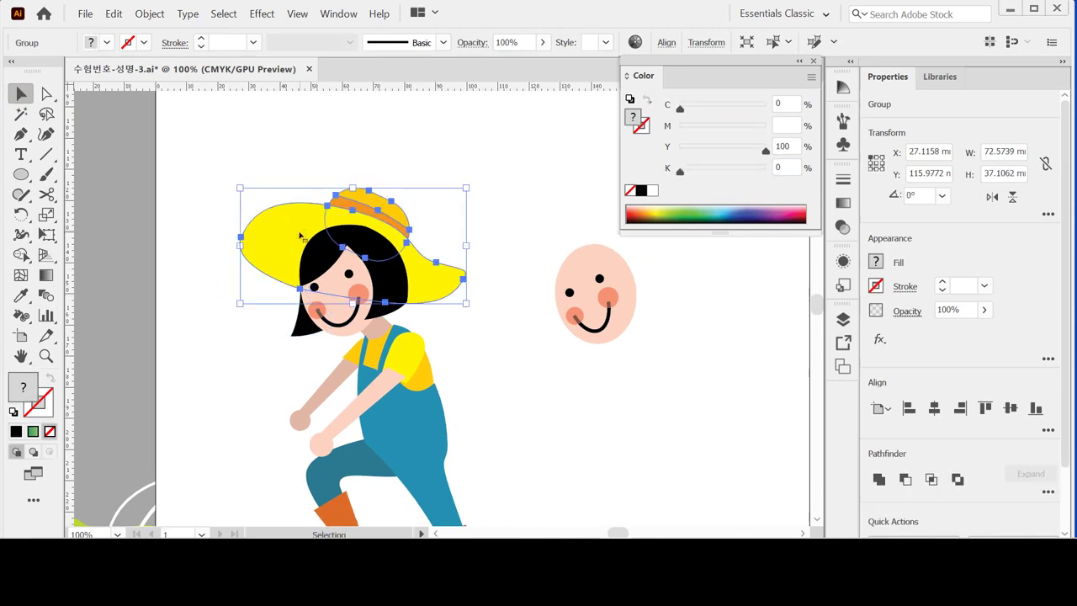
pyautogui.doubleClick(299, 234)
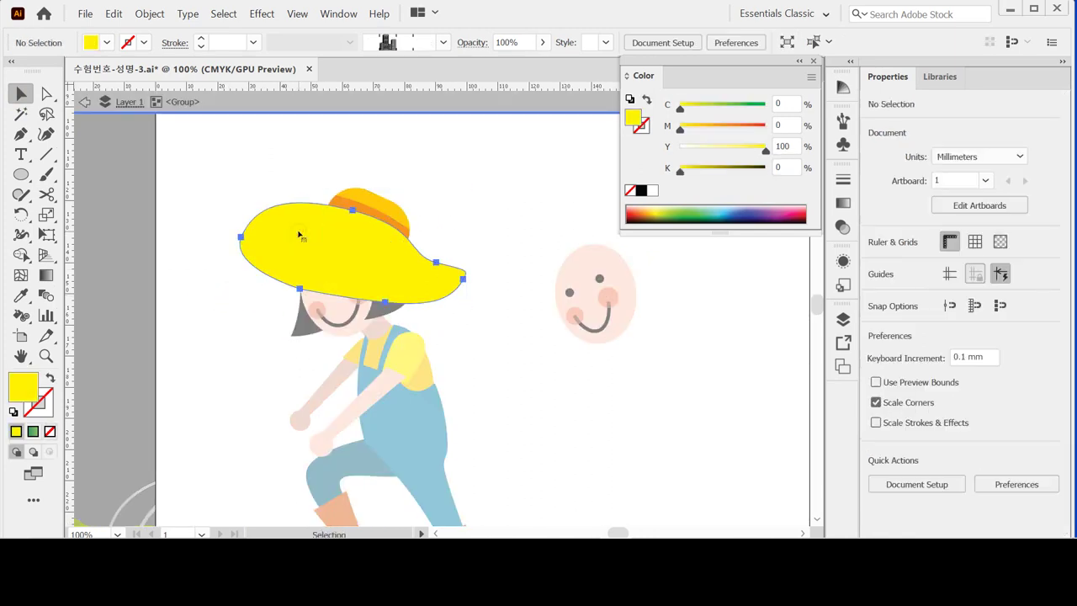
pyautogui.click(299, 236)
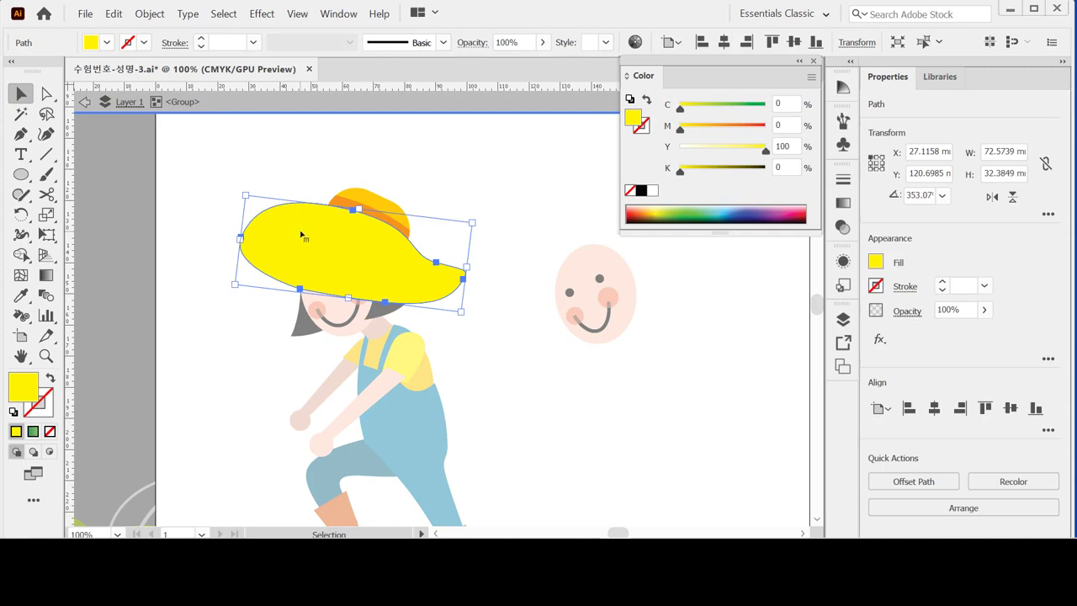
pyautogui.click(440, 171)
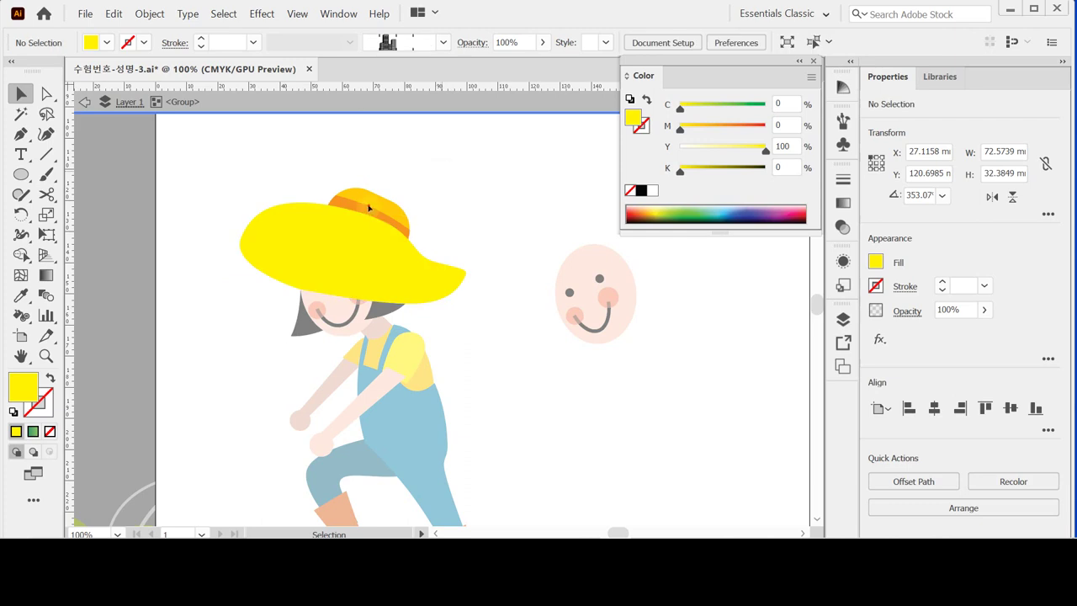
# - Examine the orange band and yellow top pieces of the crown group nested in the finished hat, and leave isolation
pyautogui.doubleClick(369, 207)
pyautogui.click(379, 223)
pyautogui.click(441, 164)
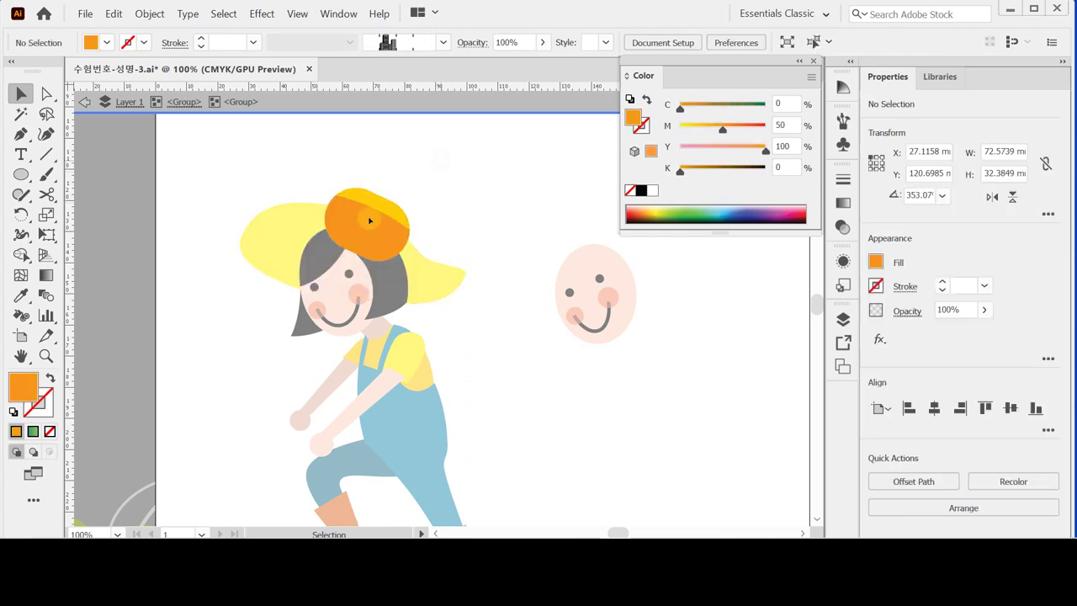
pyautogui.click(370, 221)
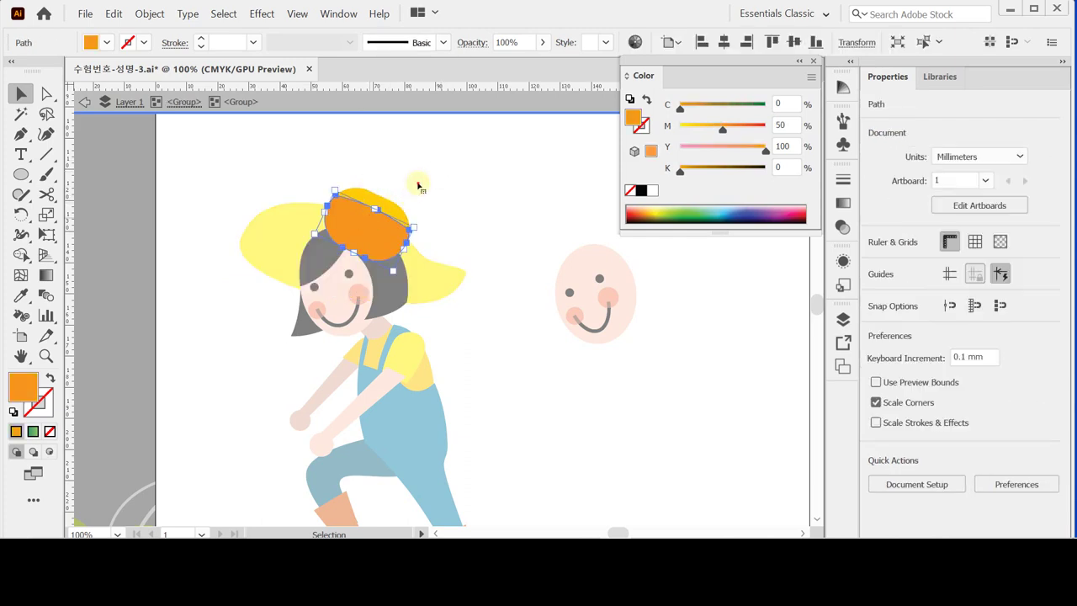
pyautogui.click(418, 183)
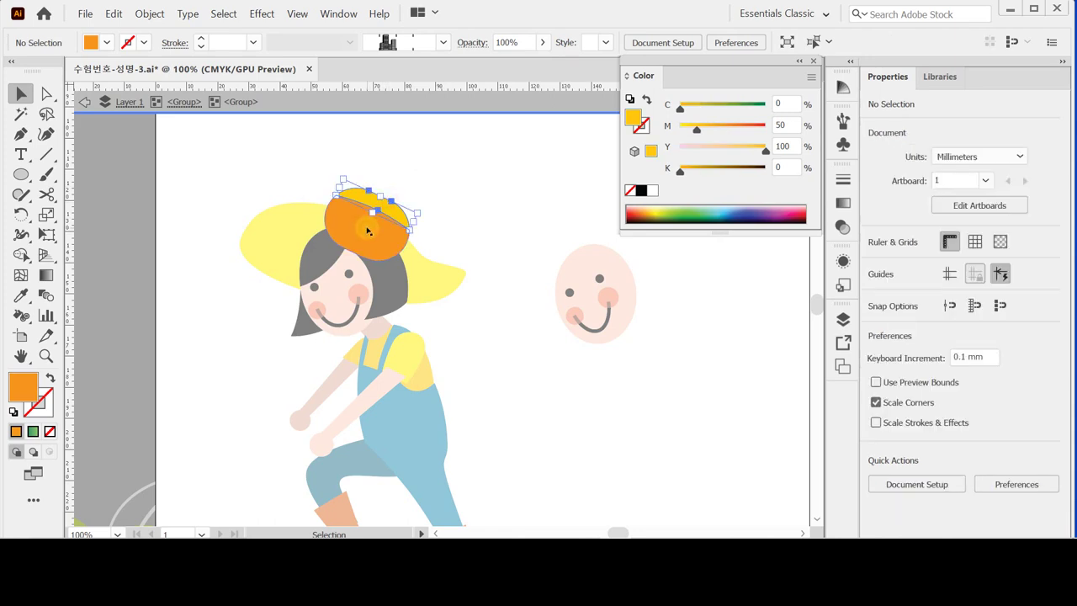
pyautogui.click(391, 205)
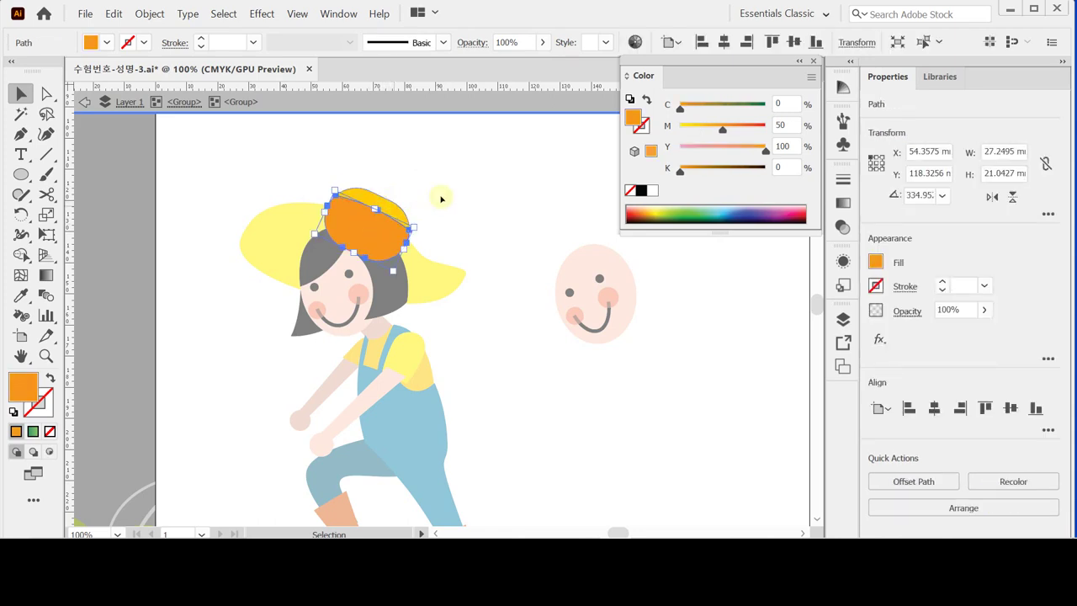
pyautogui.doubleClick(441, 197)
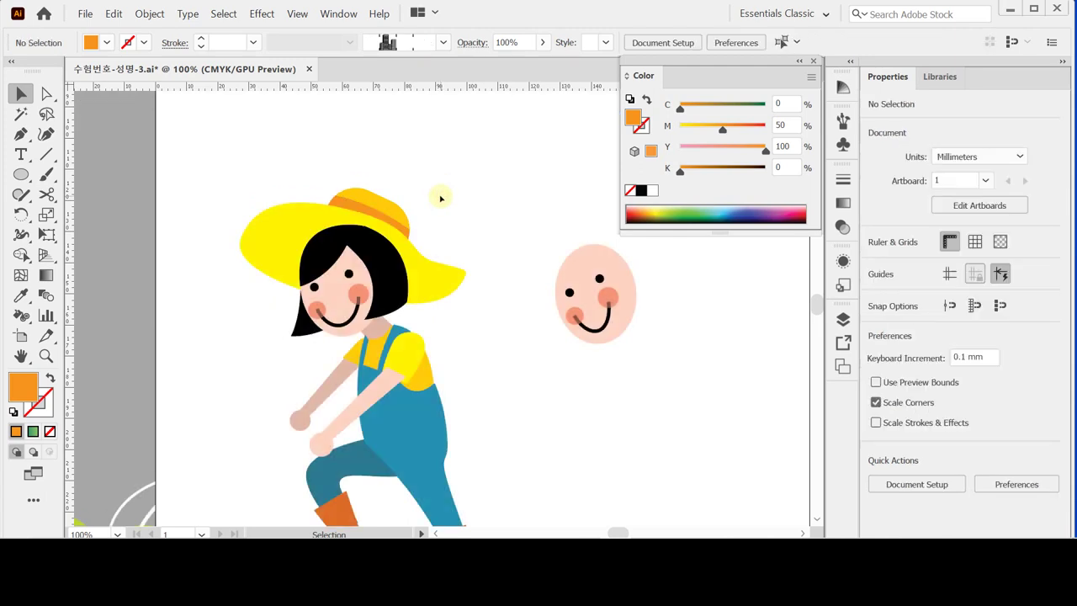
pyautogui.click(393, 210)
pyautogui.doubleClick(392, 209)
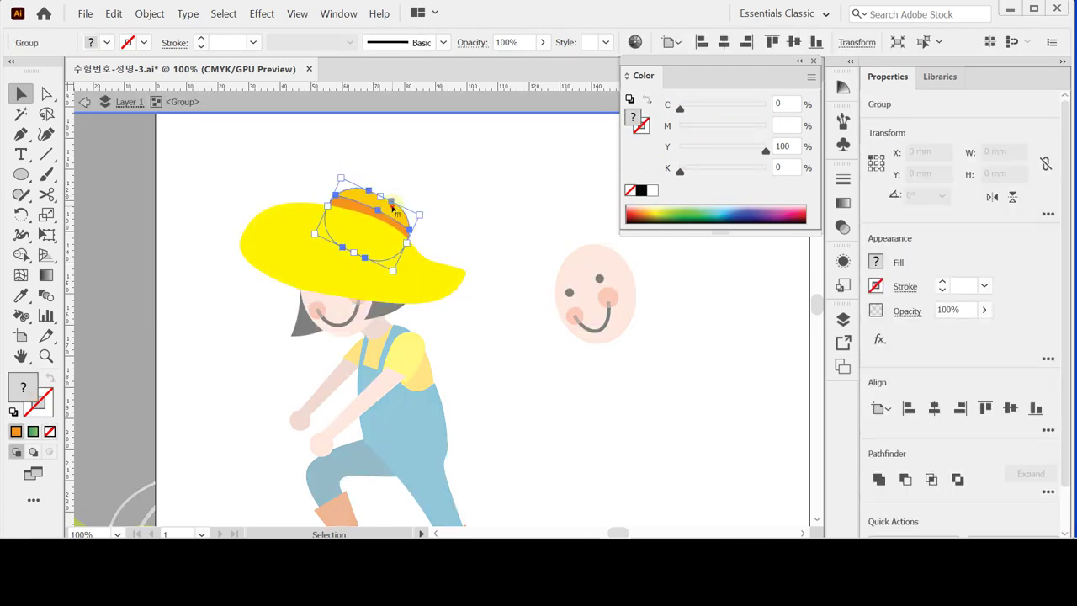
pyautogui.doubleClick(392, 209)
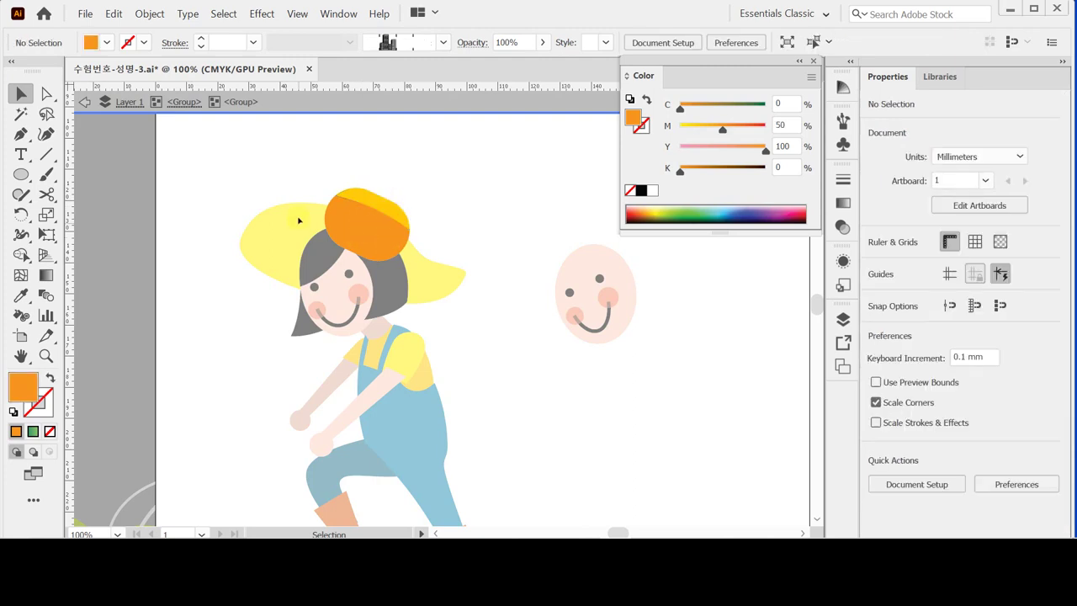
pyautogui.doubleClick(307, 175)
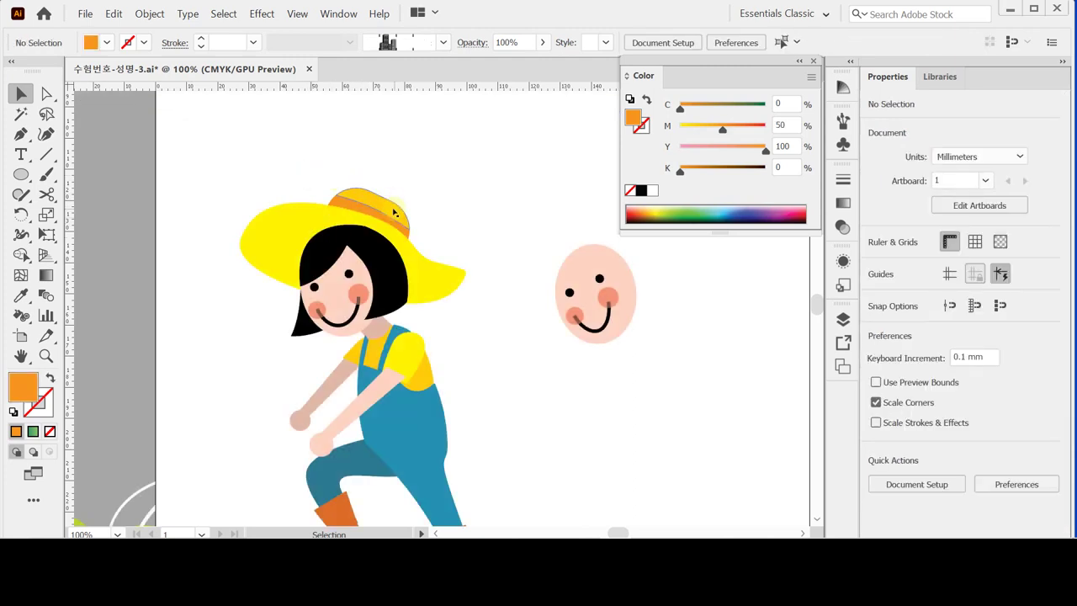
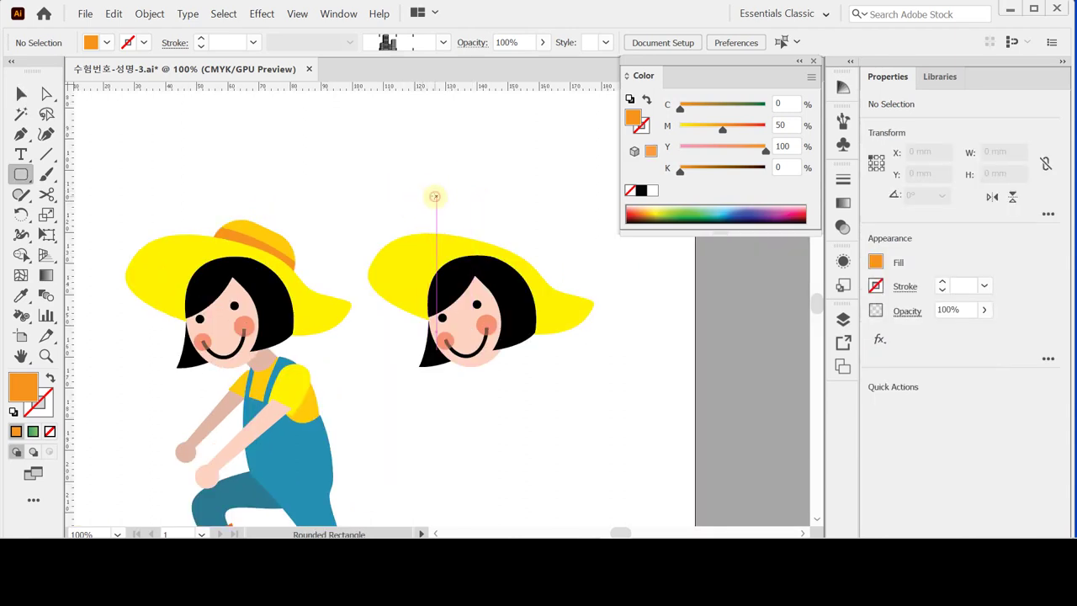
# - Create an orange 28 x 20 mm rounded rectangle with a 10 mm corner radius above the new head as the hat crown
pyautogui.click(472, 192)
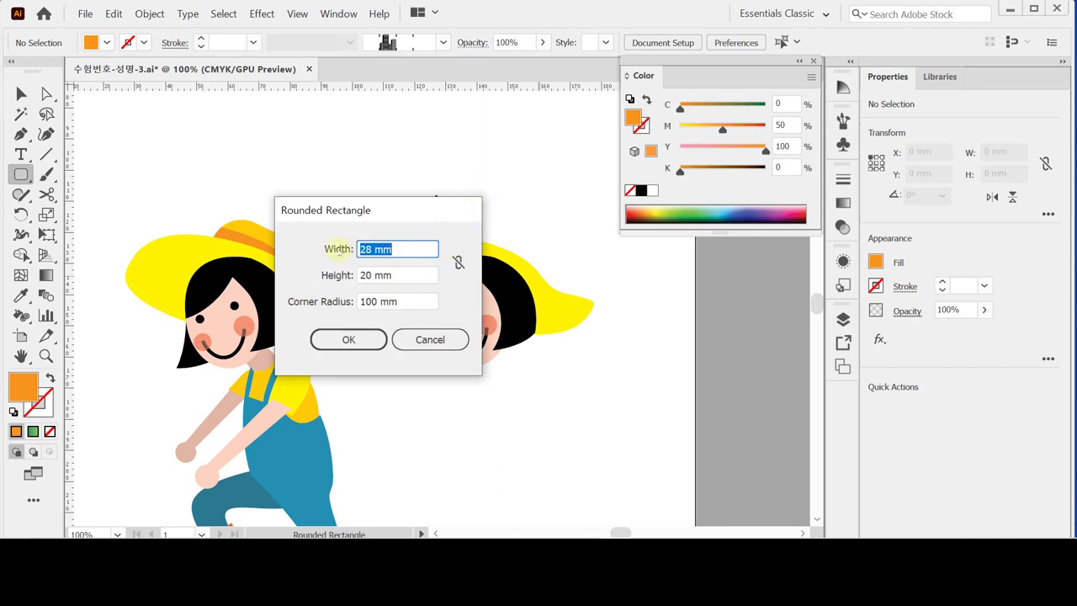
pyautogui.press('Tab')
pyautogui.press('Tab')
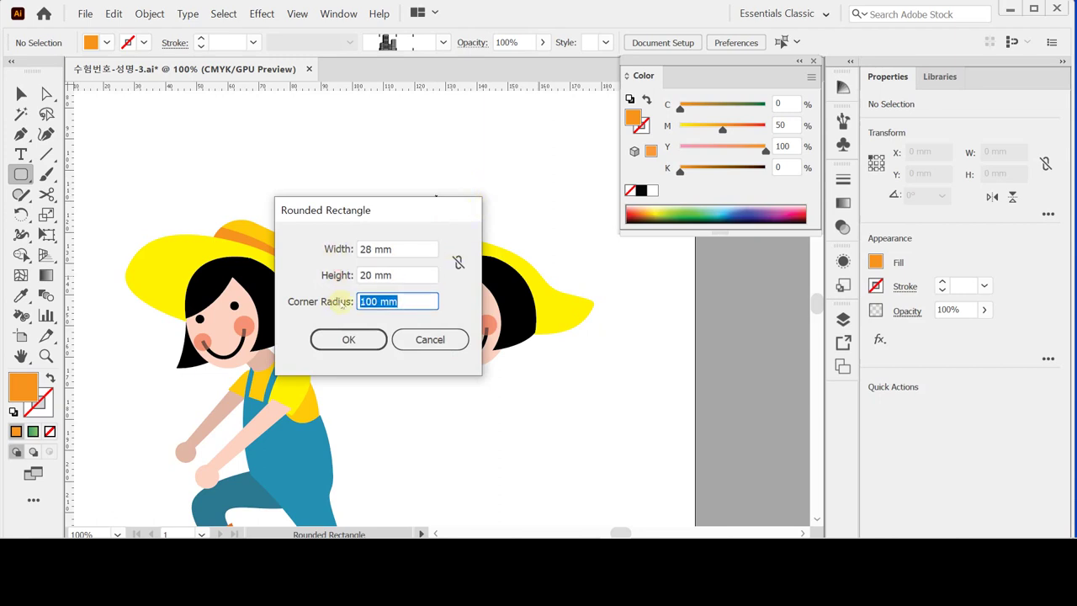
pyautogui.write('10')
pyautogui.press('Return')
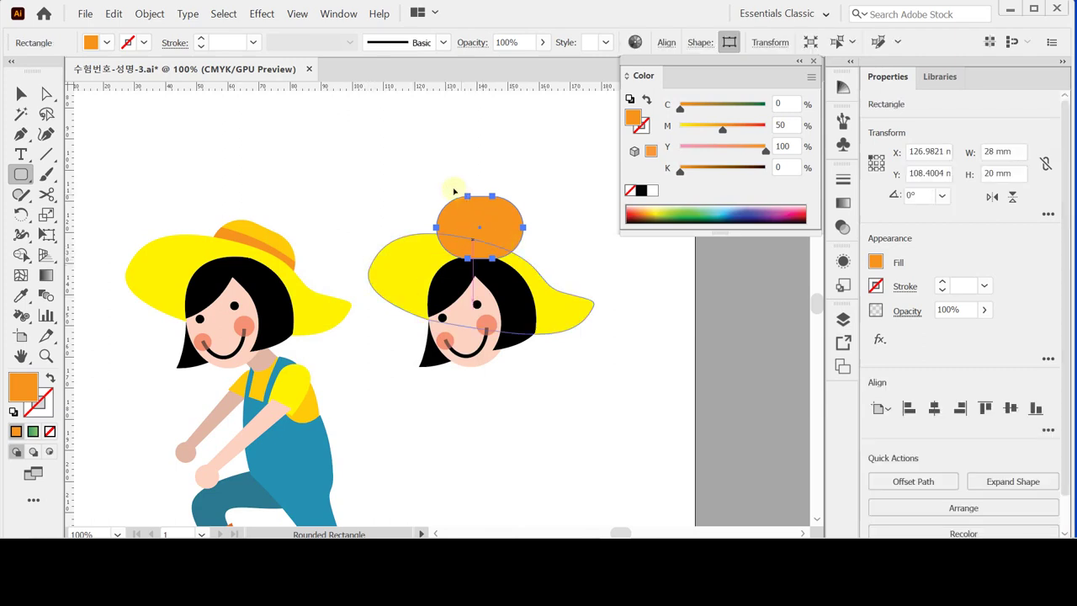
pyautogui.keyDown('ctrl'); pyautogui.click(460, 184); pyautogui.keyUp('ctrl')
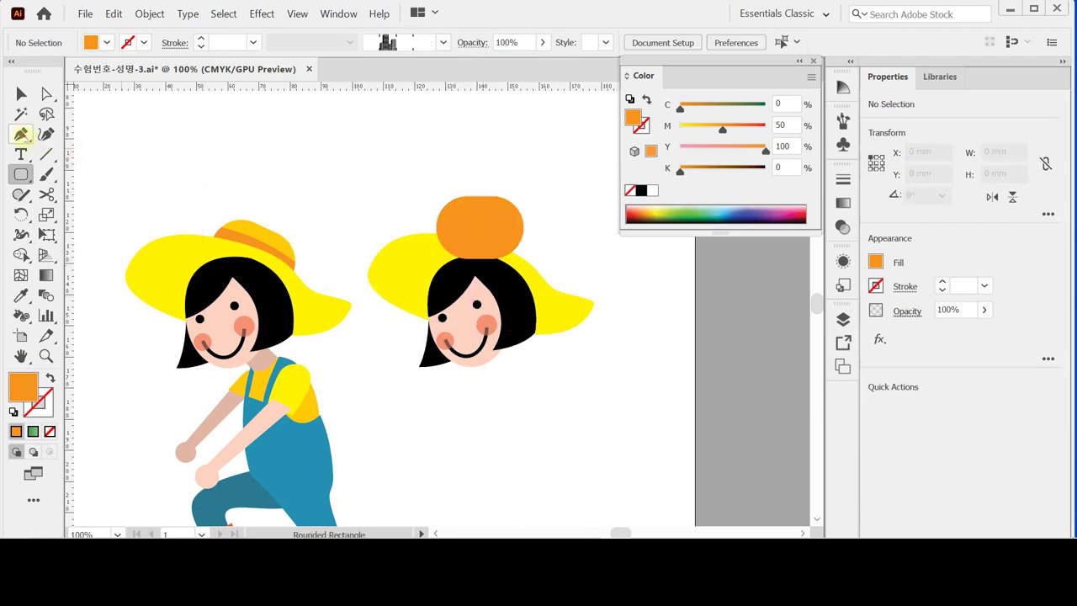
# - Draw an open curve about 40 mm wide across the upper part of the orange crown, with no fill and a 1 pt black stroke
pyautogui.click(21, 134)
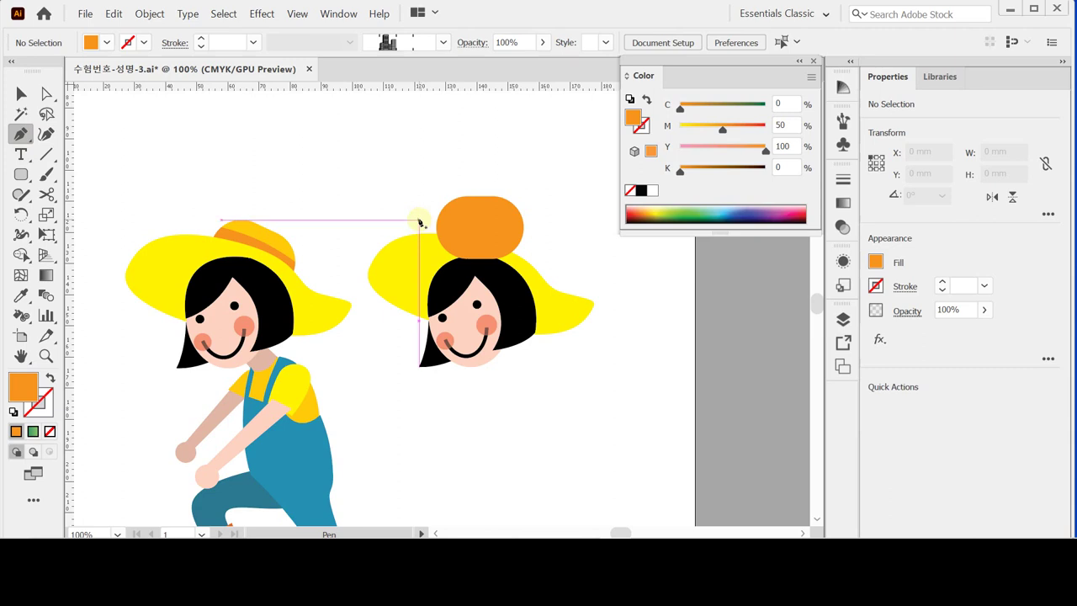
pyautogui.click(419, 220)
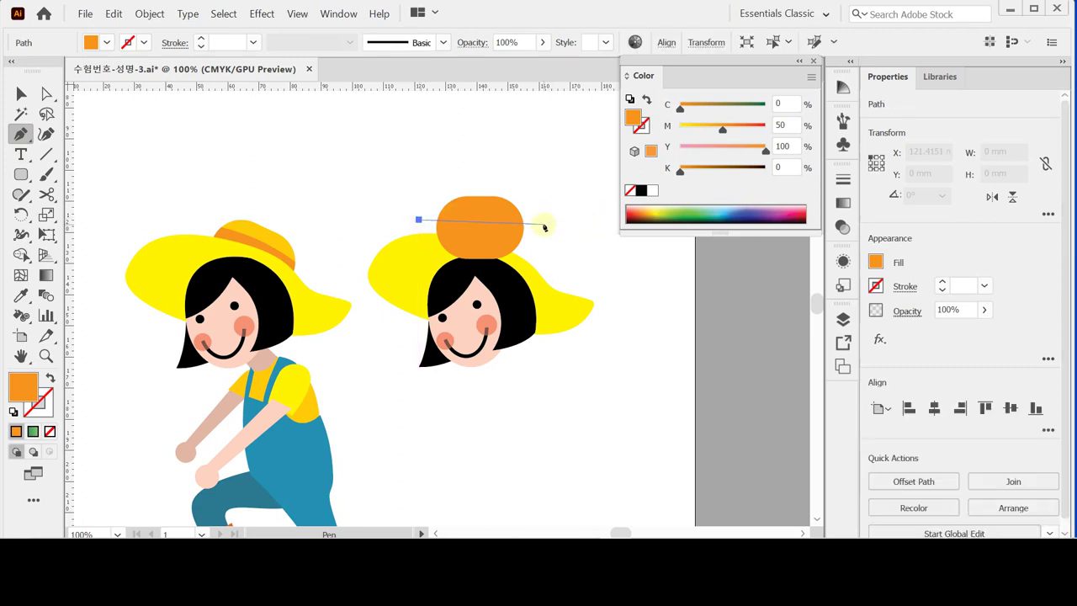
pyautogui.moveTo(545, 227); pyautogui.dragTo(592, 242)
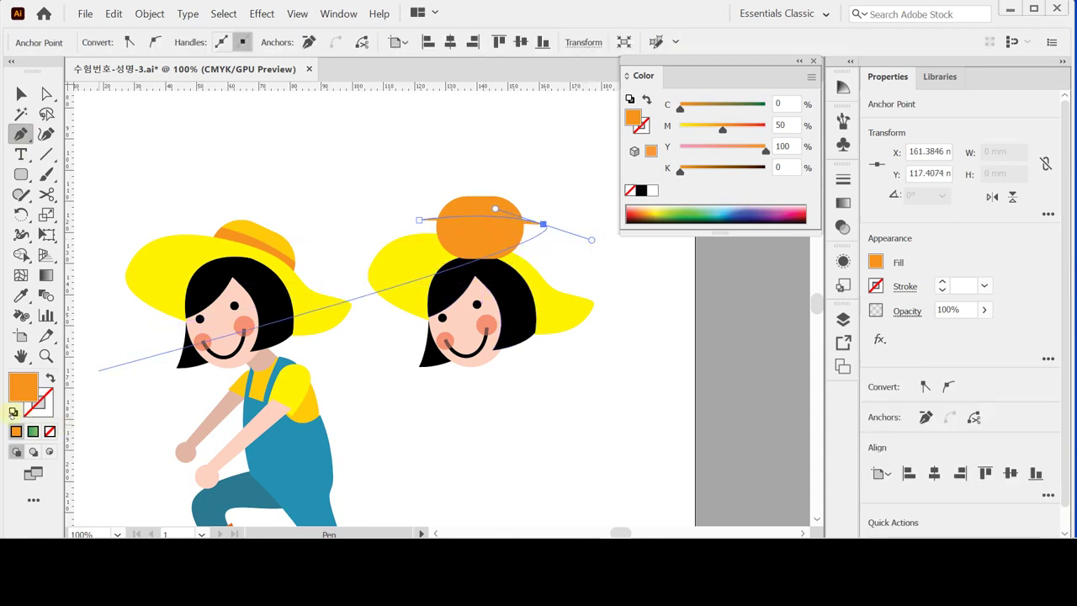
pyautogui.click(13, 411)
pyautogui.click(50, 432)
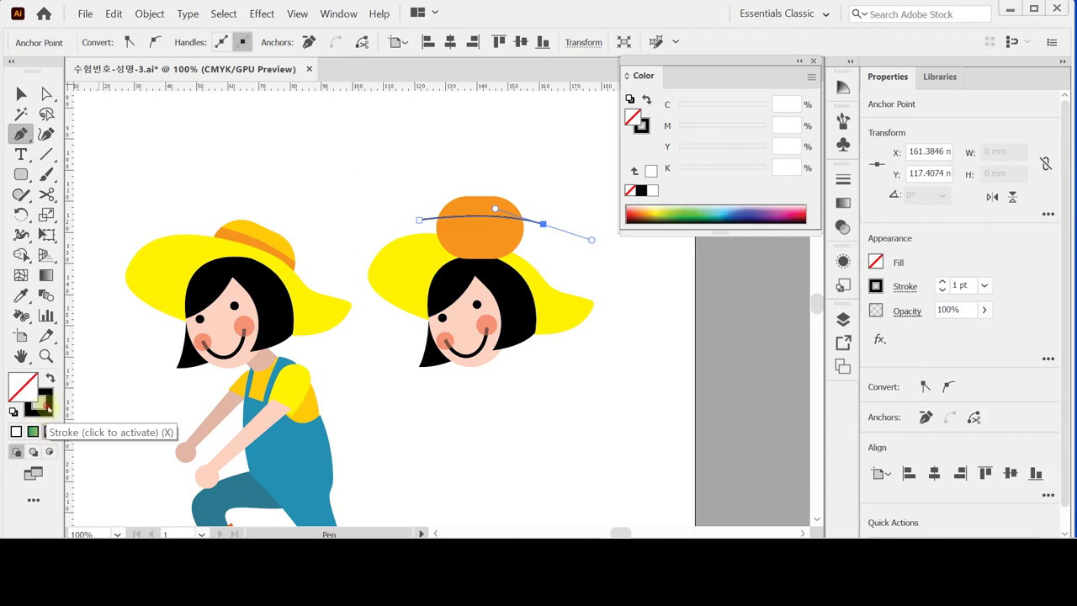
pyautogui.click(44, 406)
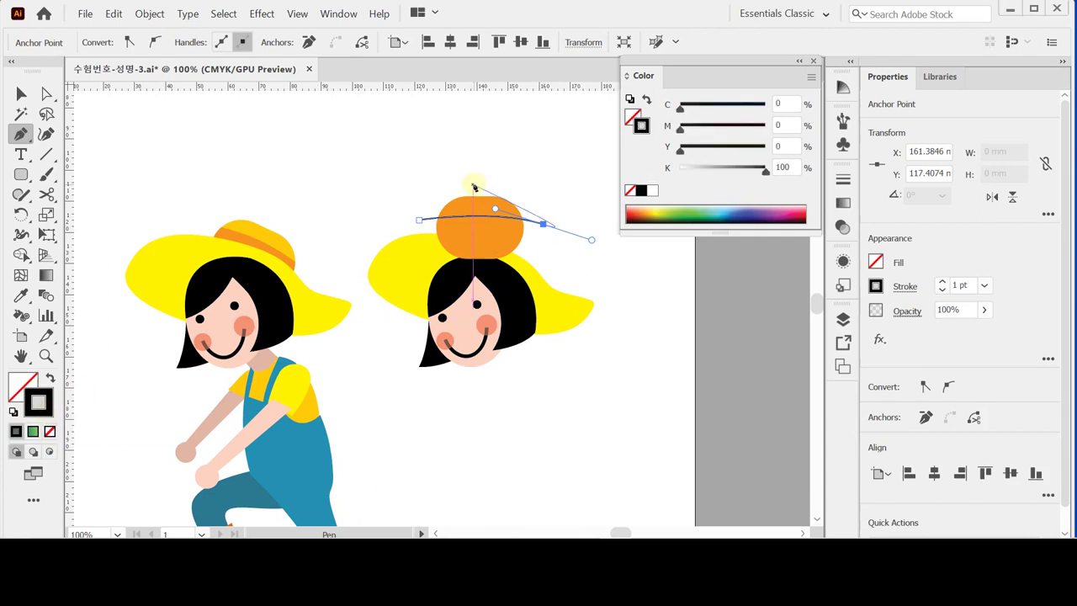
# - Split the orange hat crown along the curve drawn across it using Pathfinder Divide
pyautogui.moveTo(474, 187); pyautogui.dragTo(515, 224)
pyautogui.press('v')
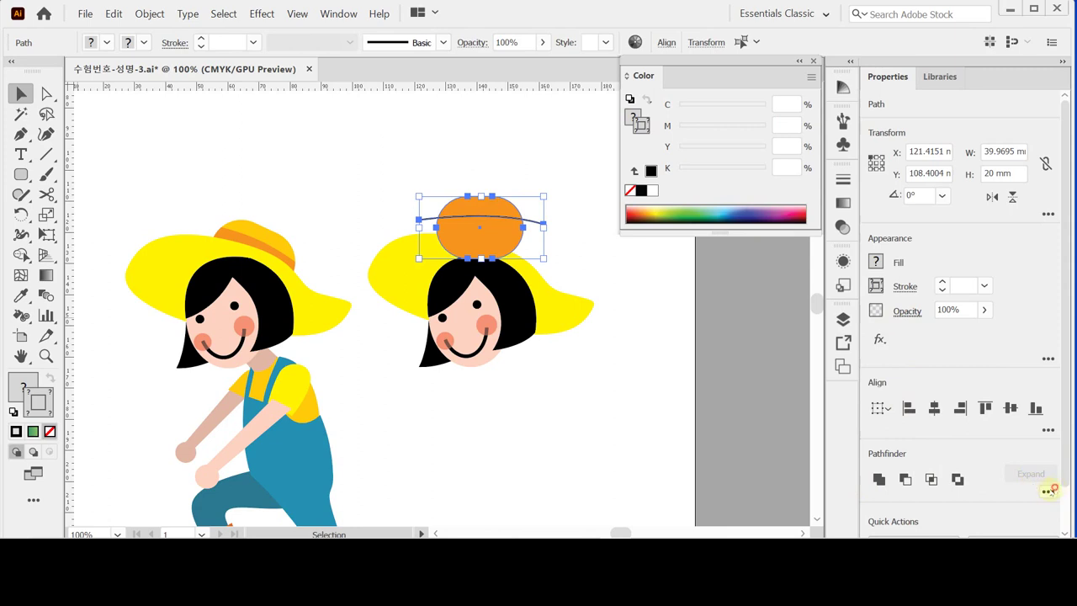
pyautogui.click(1049, 491)
pyautogui.click(881, 469)
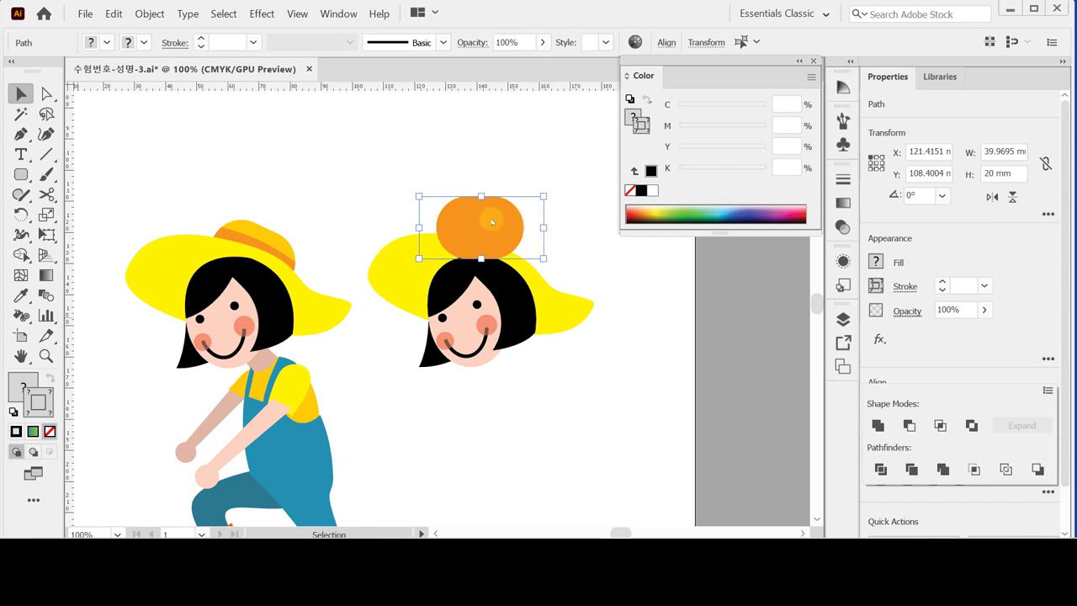
pyautogui.press('Delete')
# - Isolate the divided crown group, recolor its upper piece with the yellow sampled from the finished hat's crown, and leave isolation
pyautogui.click(487, 206)
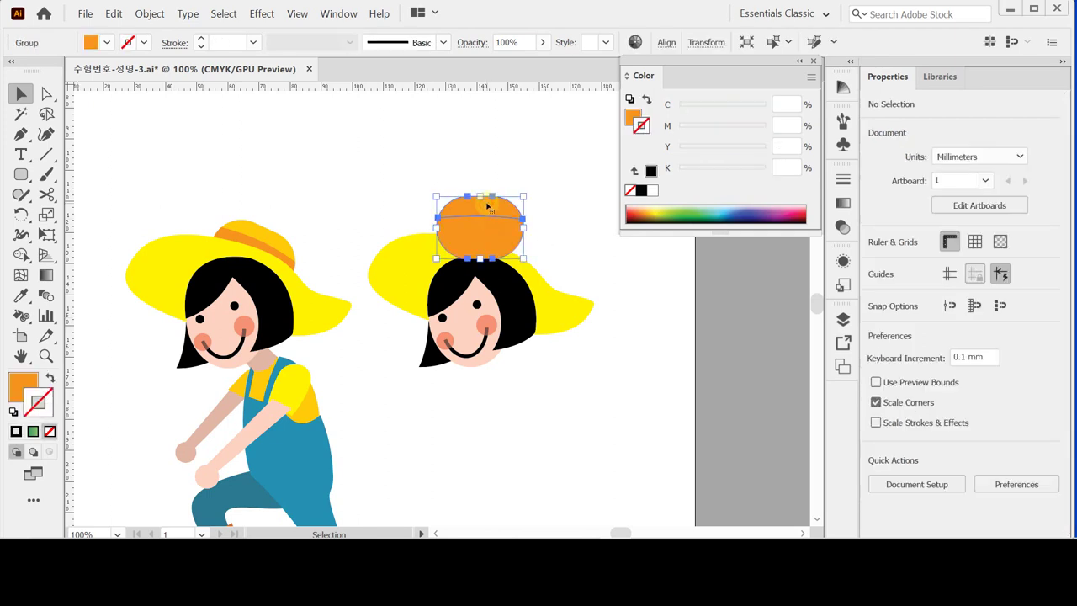
pyautogui.doubleClick(487, 206)
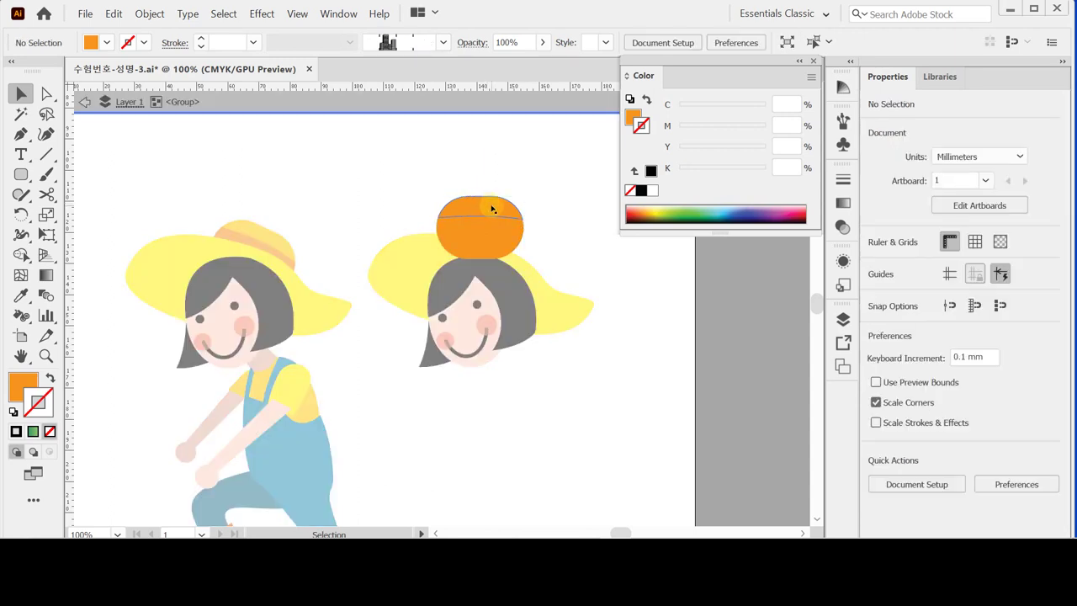
pyautogui.click(492, 208)
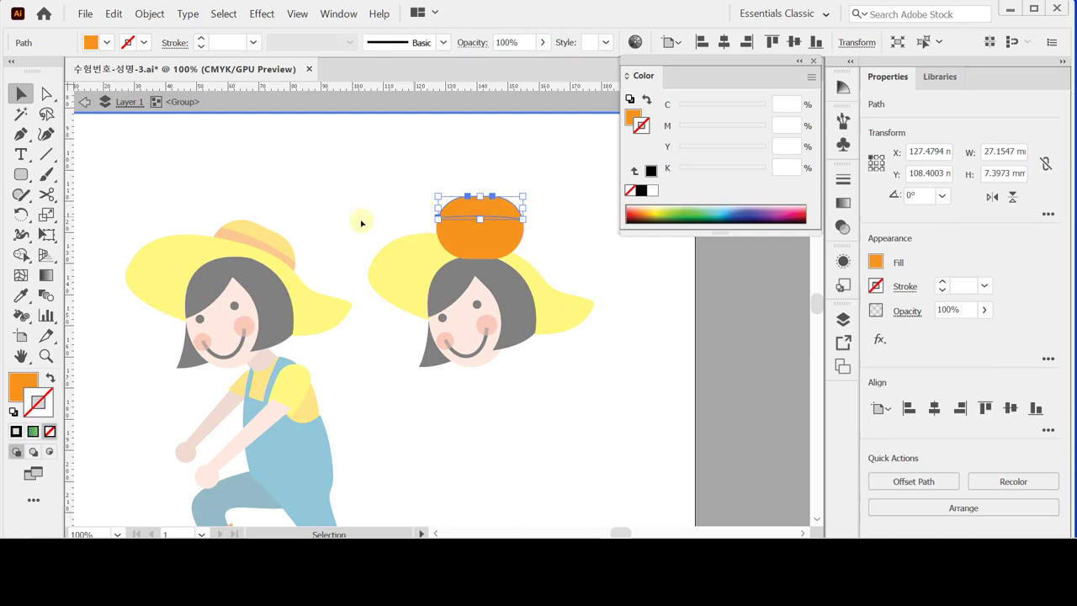
pyautogui.press('i')
pyautogui.click(270, 233)
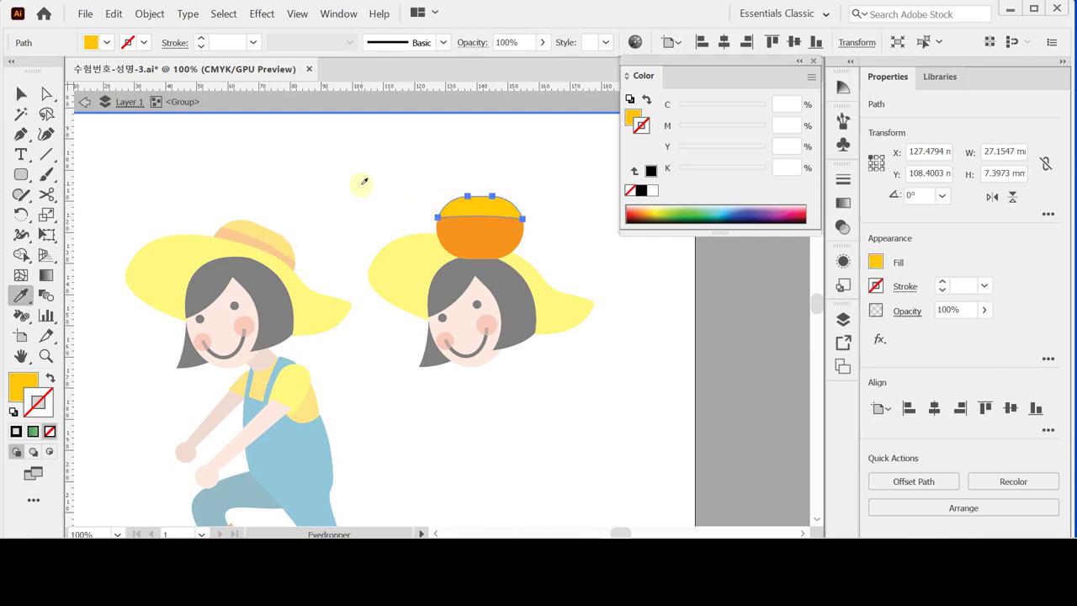
pyautogui.press('Escape')
pyautogui.press('v')
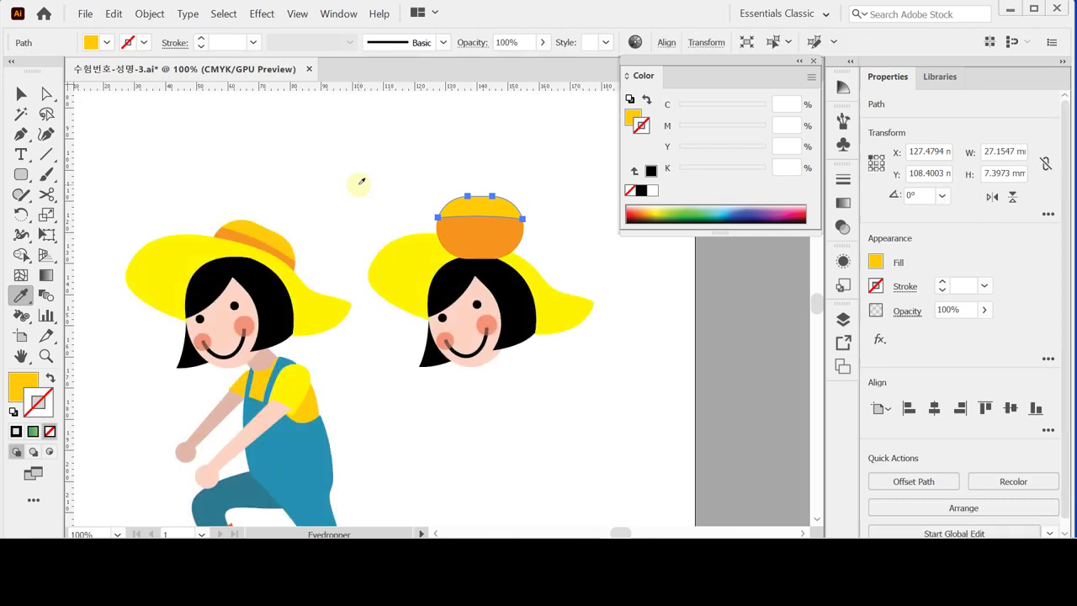
pyautogui.hotkey('ctrl', 'shift', 'a')
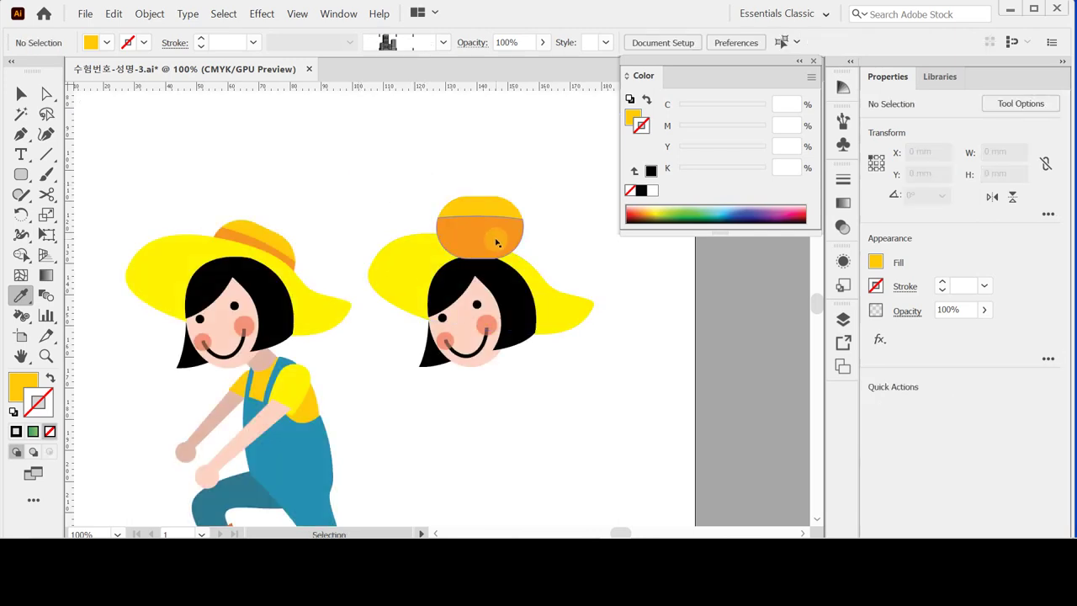
# - Send the new hat's crown group behind the yellow brim
pyautogui.click(496, 240)
pyautogui.press('i')
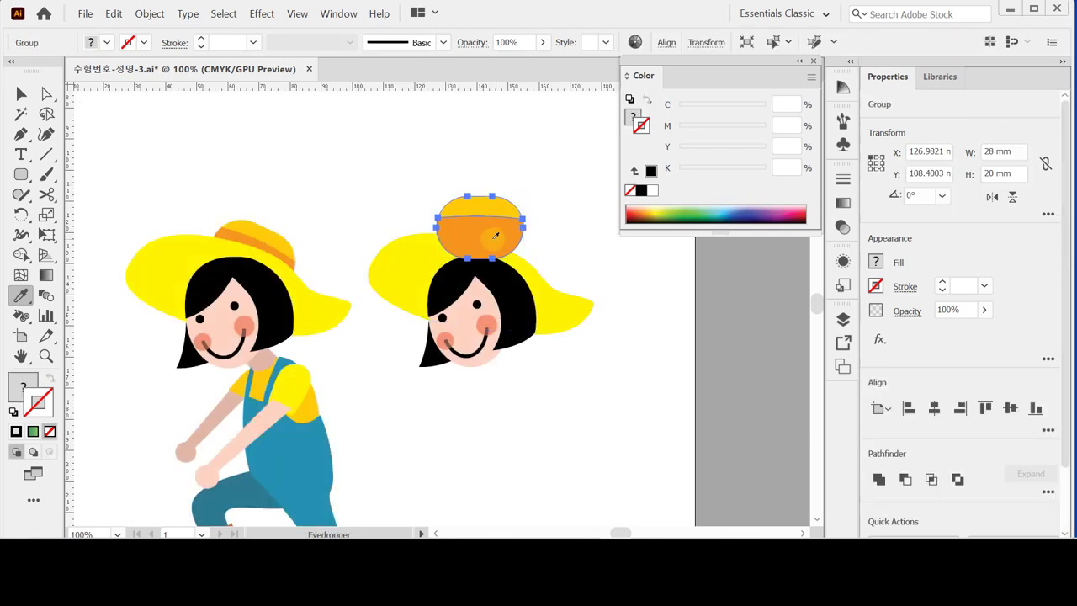
pyautogui.click(497, 235)
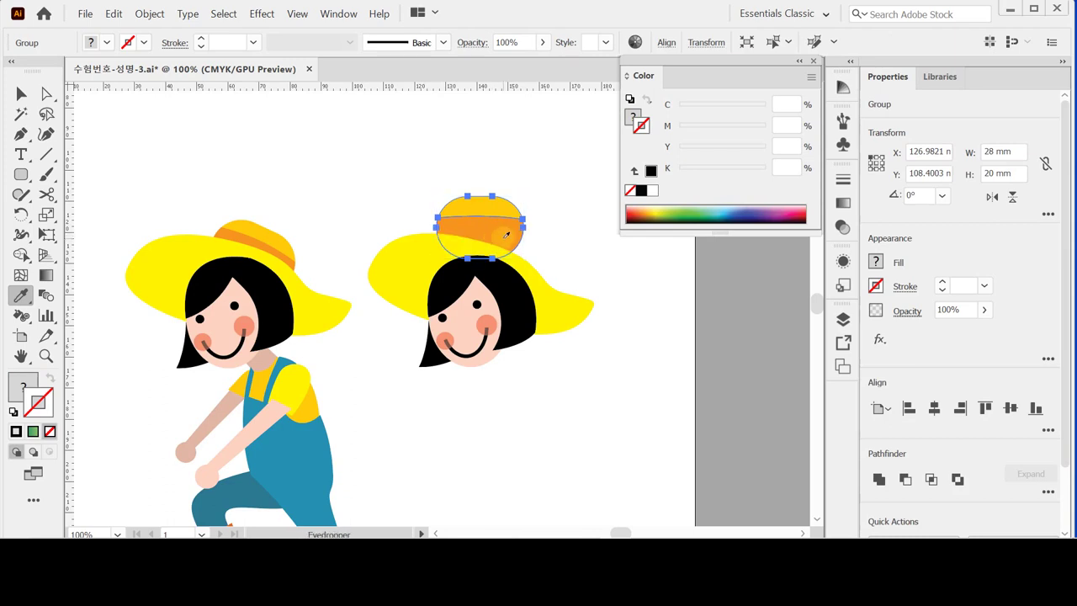
# - Rotate the new hat's crown group by -25°
pyautogui.doubleClick(21, 215)
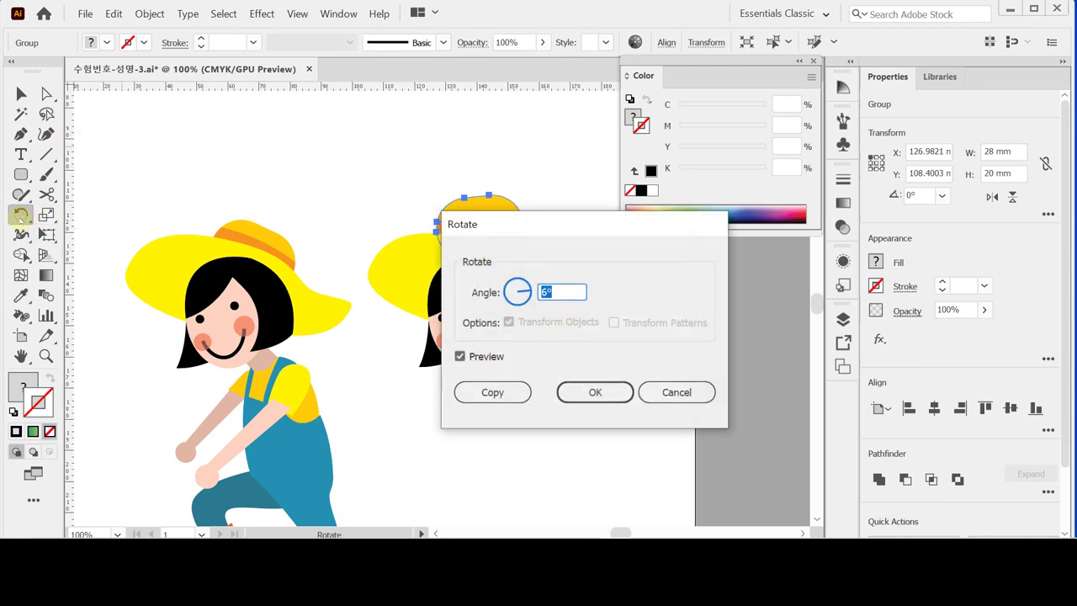
pyautogui.write('-25')
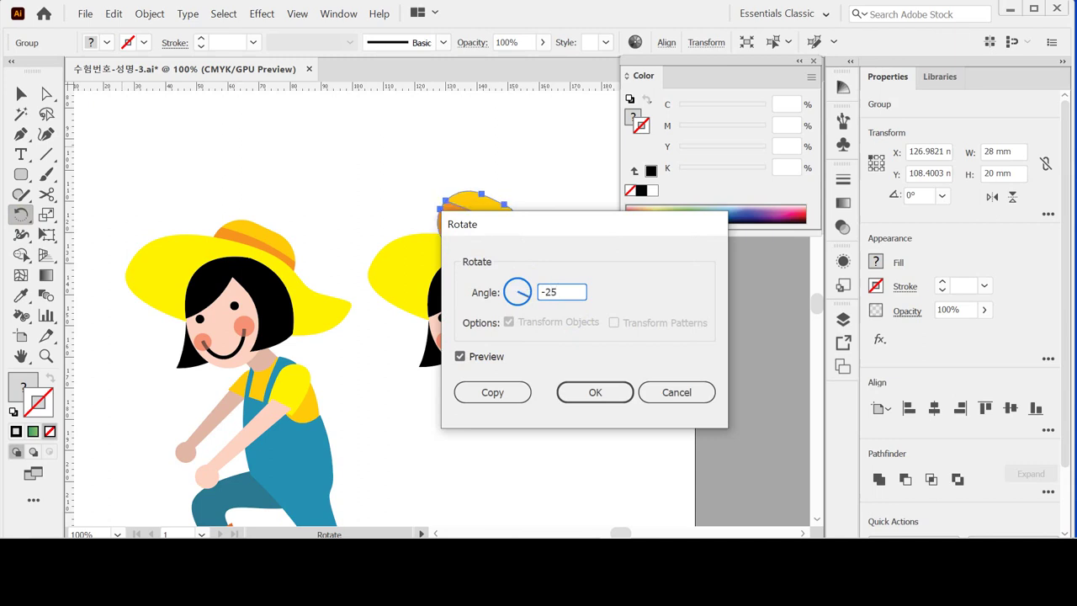
pyautogui.press('Return')
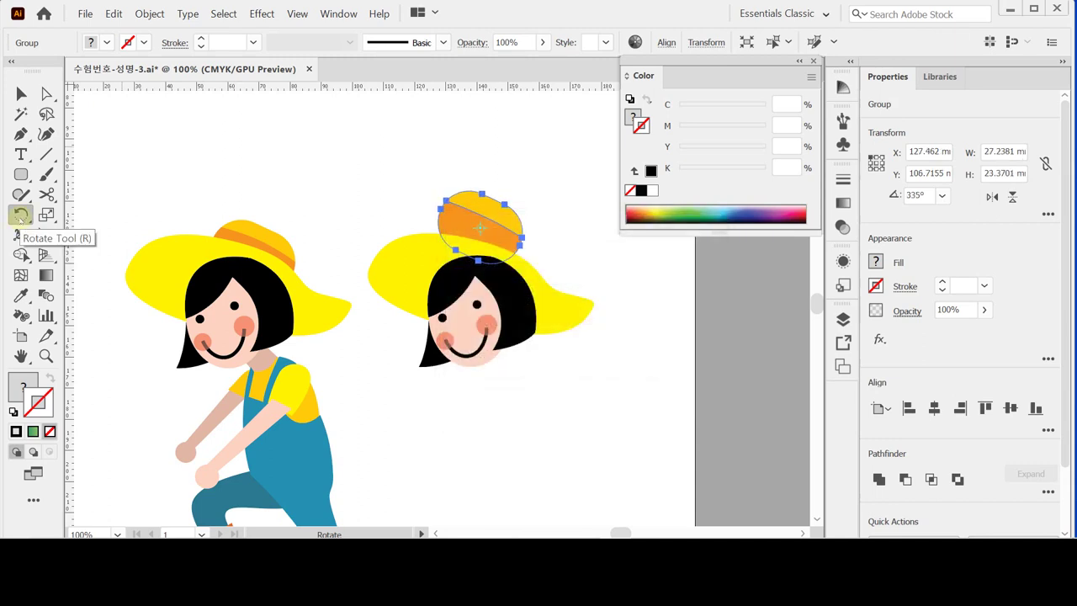
# - Nudge the rotated crown 4 mm right and 7 mm down so it sits behind the yellow brim
pyautogui.press('Down')
pyautogui.press('Down')
pyautogui.press('Down')
pyautogui.press('Right')
pyautogui.press('Right')
pyautogui.press('Right')
pyautogui.press('Right')
pyautogui.press('Right')
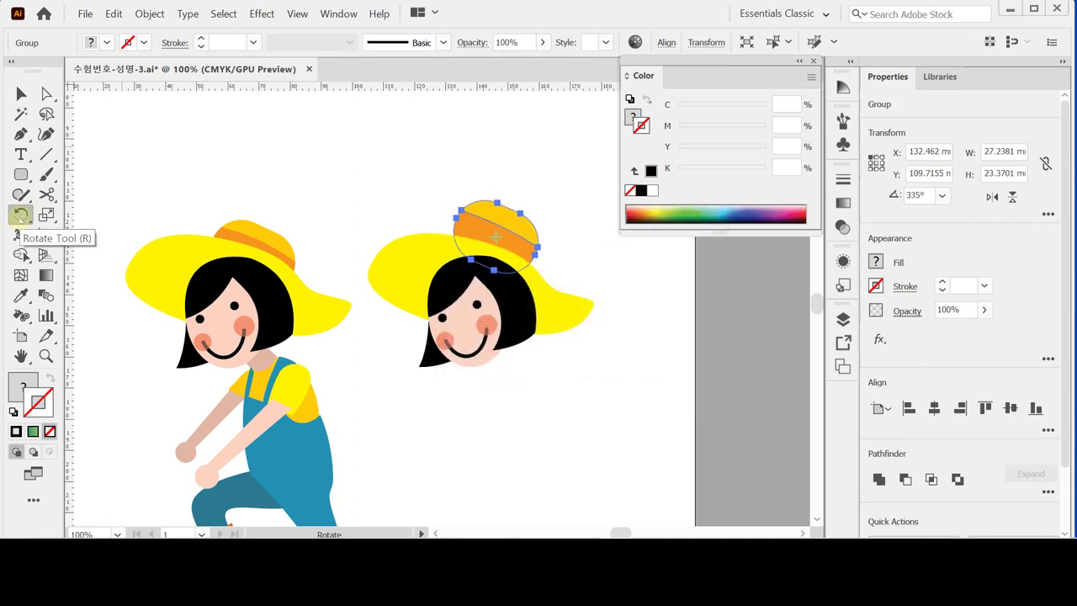
pyautogui.press('Down')
pyautogui.press('Down')
pyautogui.press('Down')
pyautogui.press('Down')
pyautogui.press('Left')
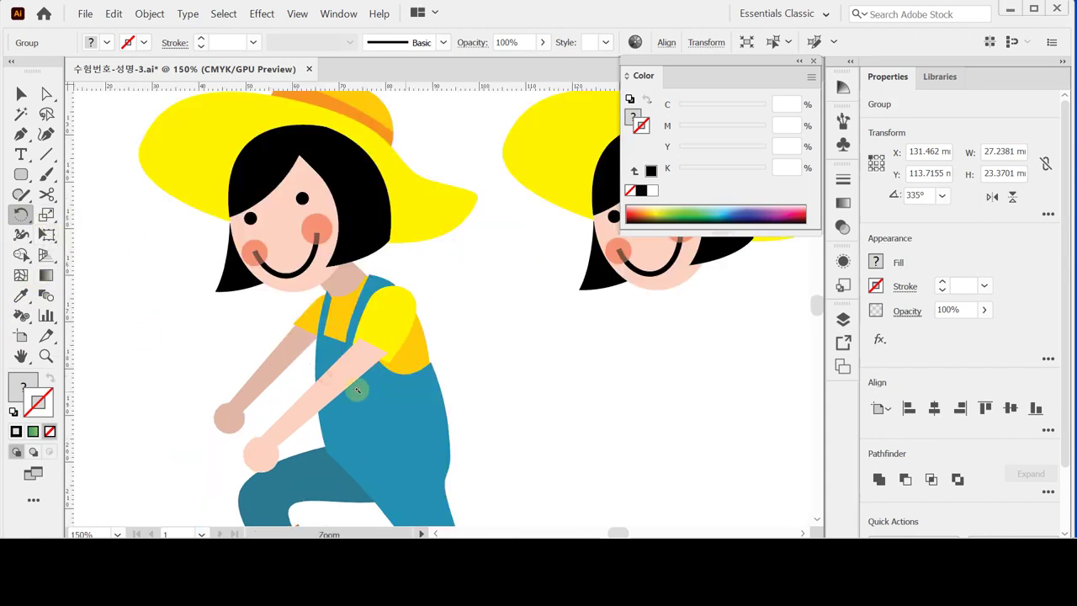
# - Examine the finished character's neck piece, sampling its darker skin fill and checking its outline beneath the head and shirt
pyautogui.keyDown('ctrl'); pyautogui.click(326, 376); pyautogui.keyUp('ctrl')
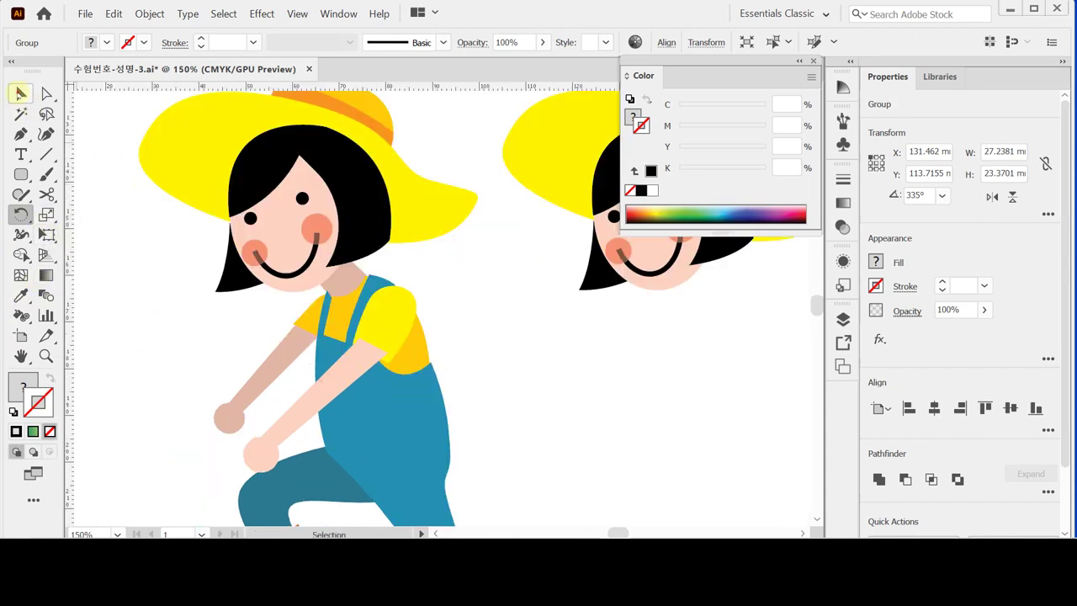
pyautogui.click(21, 93)
pyautogui.press('i')
pyautogui.click(324, 294)
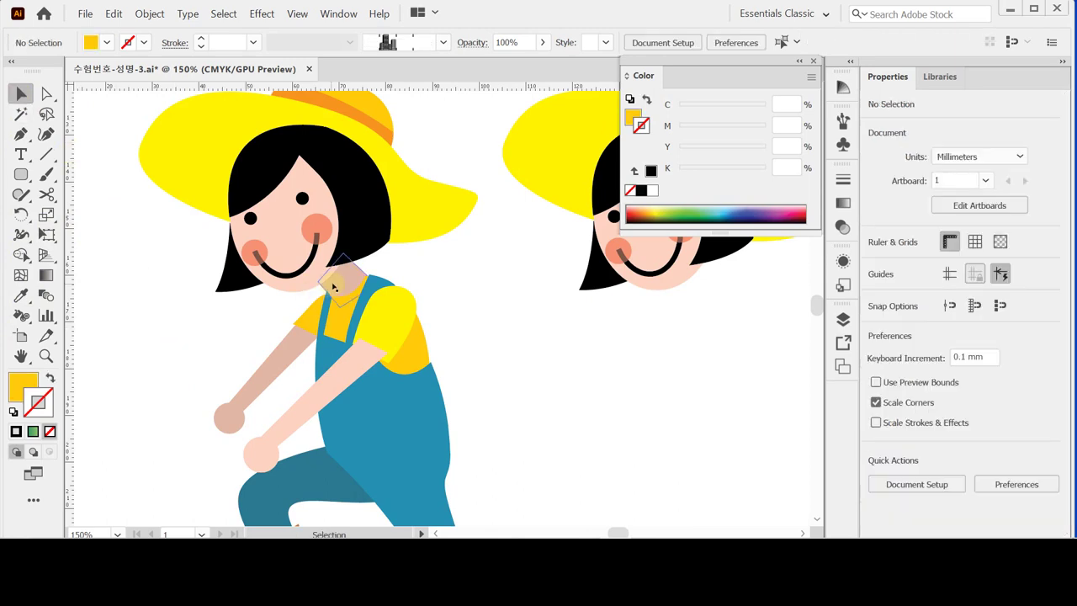
pyautogui.click(342, 281)
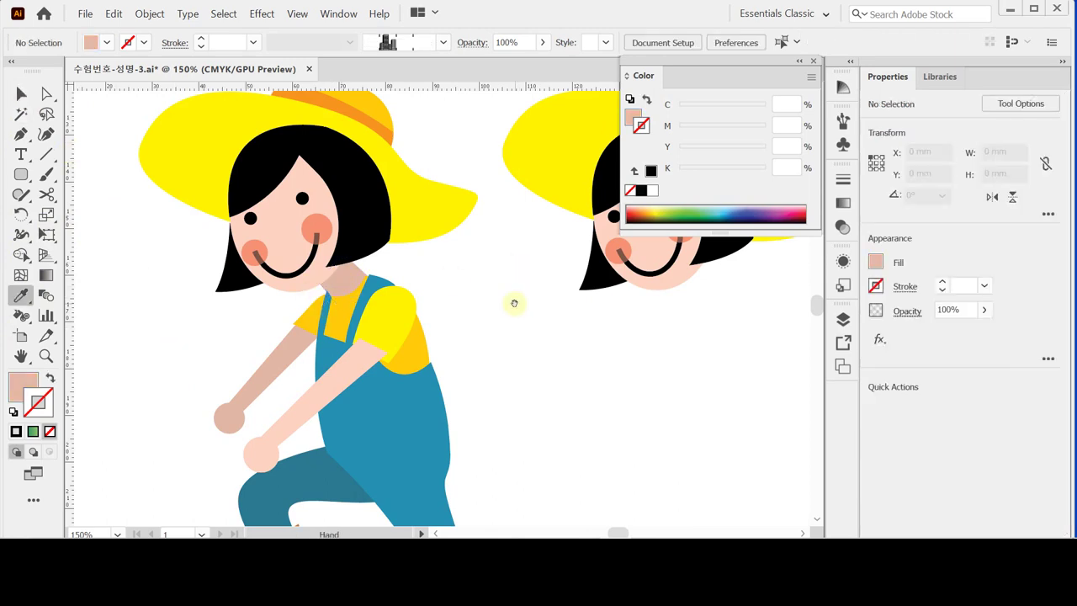
pyautogui.moveTo(512, 301); pyautogui.dragTo(375, 314)
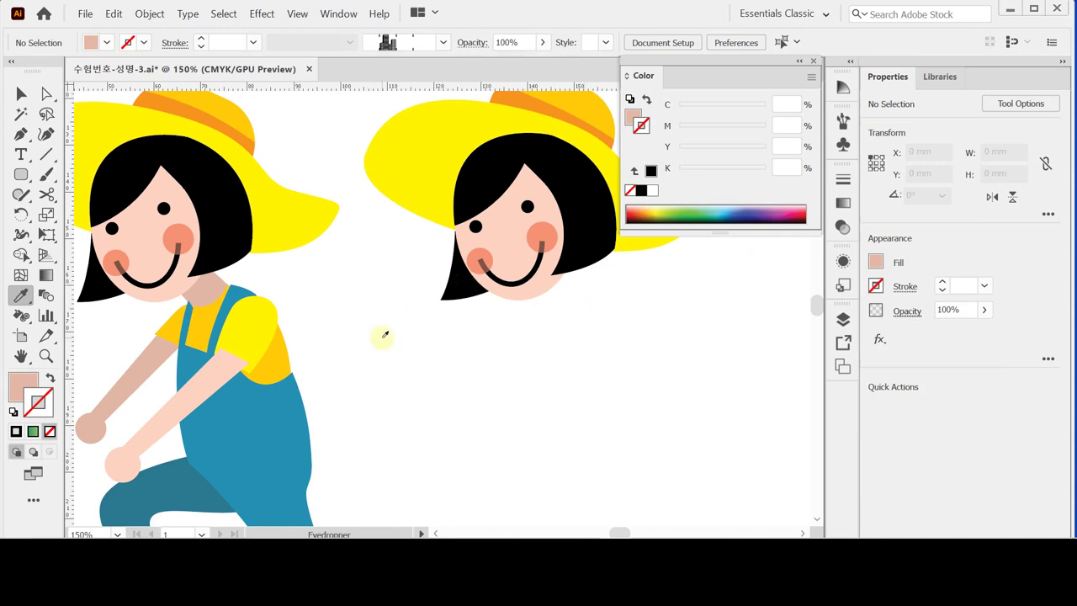
pyautogui.keyDown('ctrl'); pyautogui.click(200, 292); pyautogui.keyUp('ctrl')
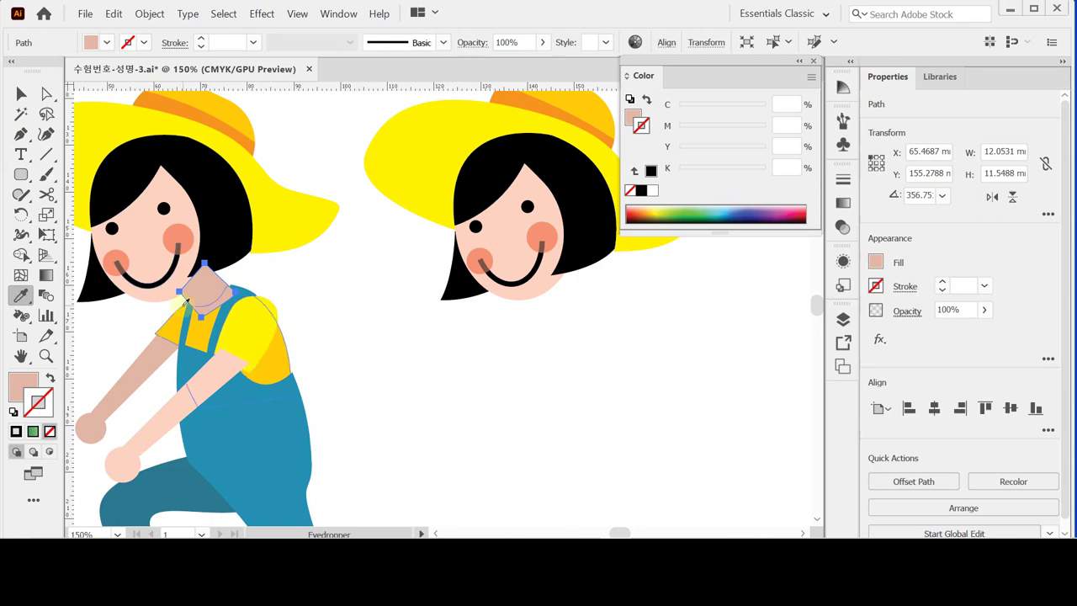
pyautogui.click(208, 254)
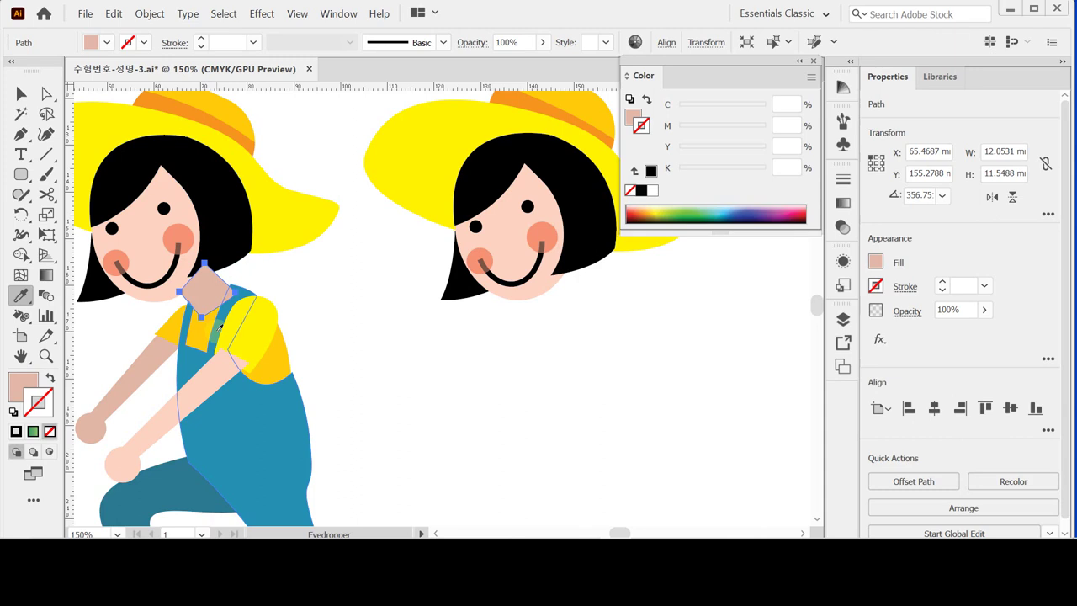
pyautogui.press('ctrl')
pyautogui.press('ctrl')
pyautogui.press('ctrl')
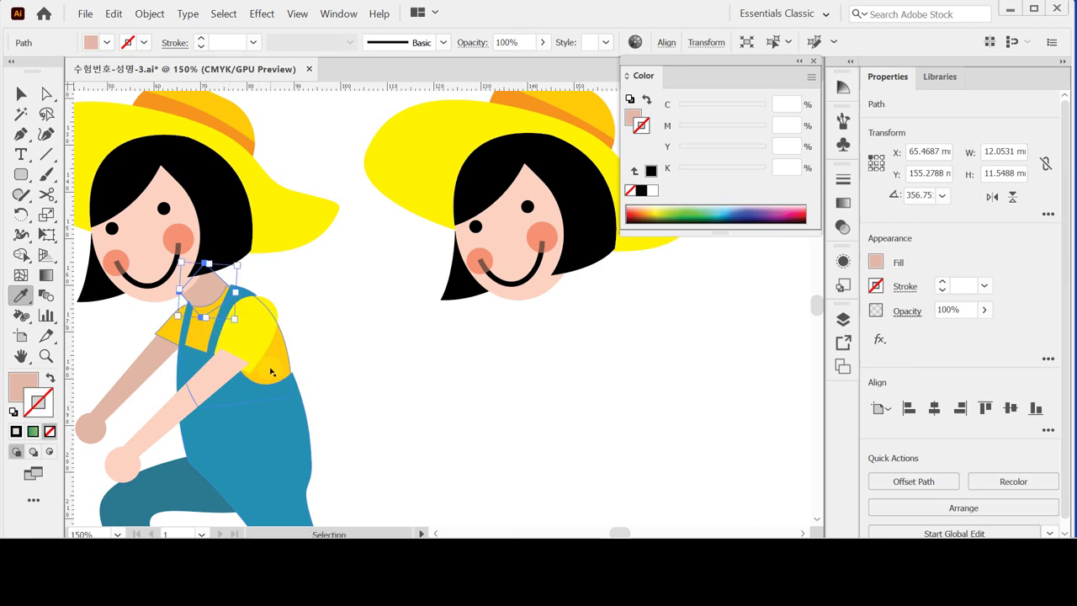
# - Bring the finished character's orange-yellow shirt to the front to examine its full outline, and undo the reordering
pyautogui.keyDown('ctrl'); pyautogui.click(271, 371); pyautogui.keyUp('ctrl')
pyautogui.moveTo(290, 317); pyautogui.dragTo(316, 251)
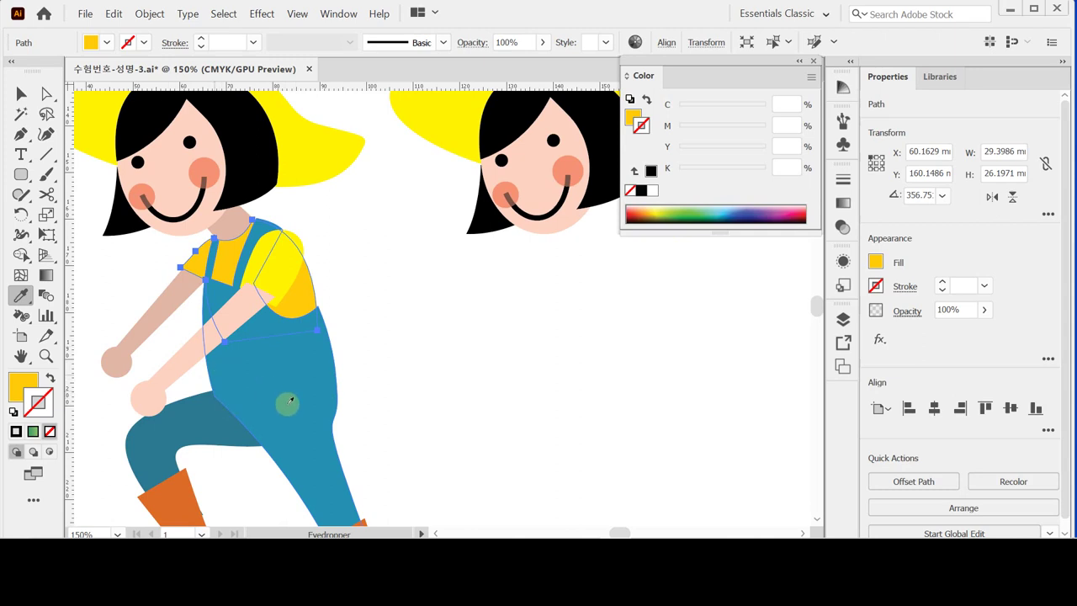
pyautogui.keyDown('ctrl'); pyautogui.click(361, 313); pyautogui.keyUp('ctrl')
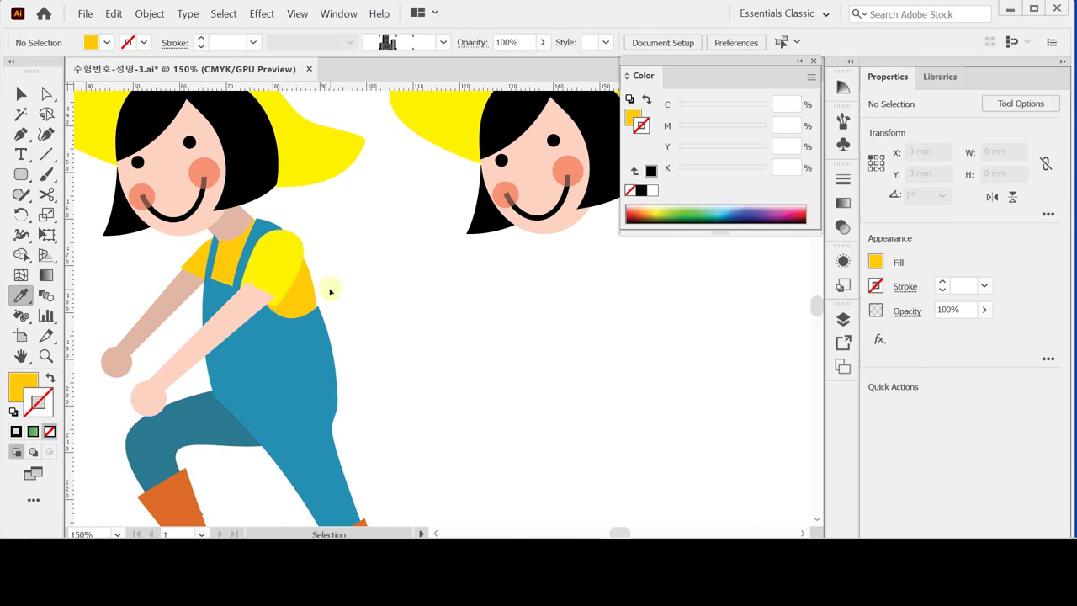
pyautogui.click(224, 251)
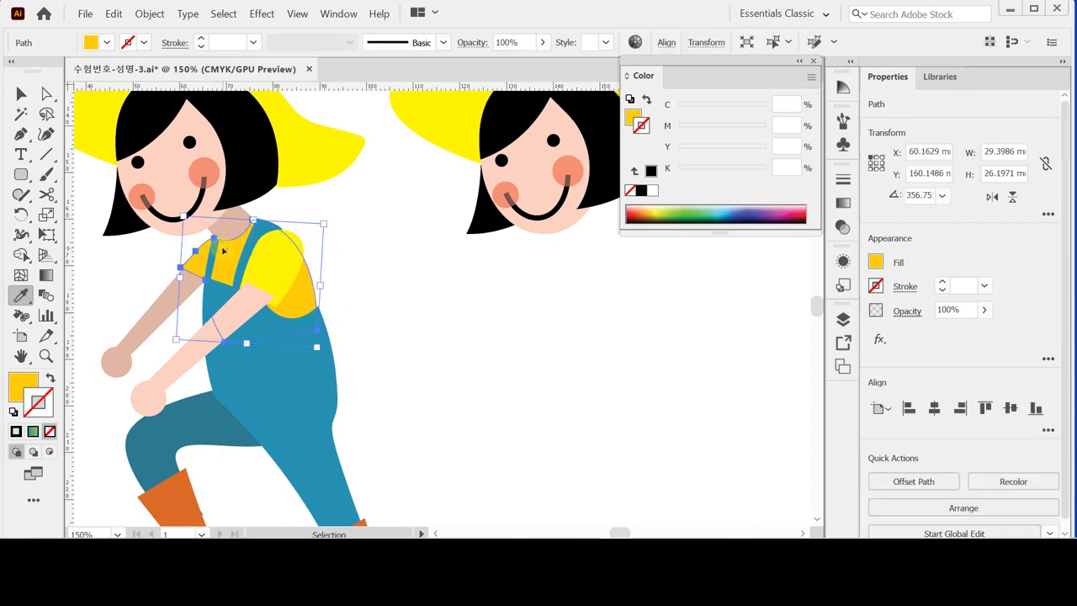
pyautogui.keyDown('ctrl'); pyautogui.click(219, 226); pyautogui.keyUp('ctrl')
pyautogui.keyDown('ctrl'); pyautogui.click(227, 265); pyautogui.keyUp('ctrl')
pyautogui.hotkey('ctrl', 'shift', ']')
pyautogui.press('i')
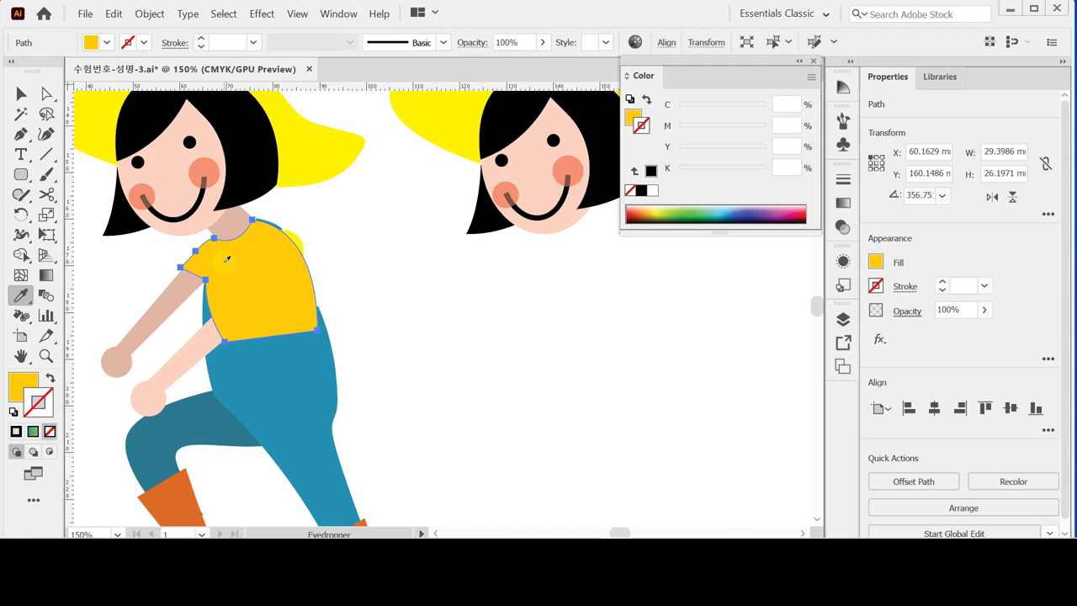
pyautogui.hotkey('ctrl', 'z')
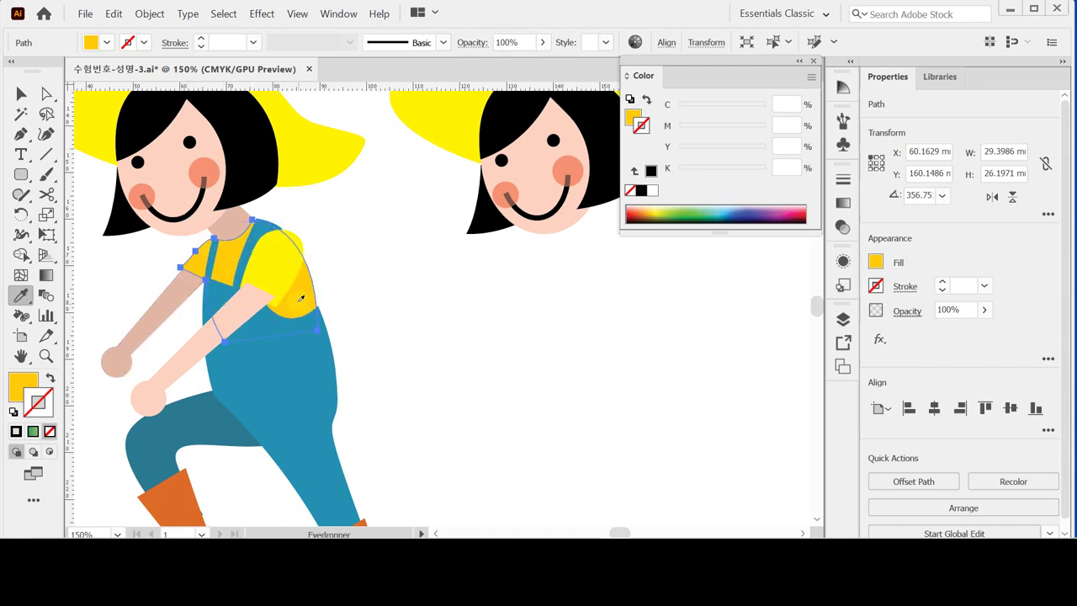
pyautogui.click(228, 348)
pyautogui.click(325, 340)
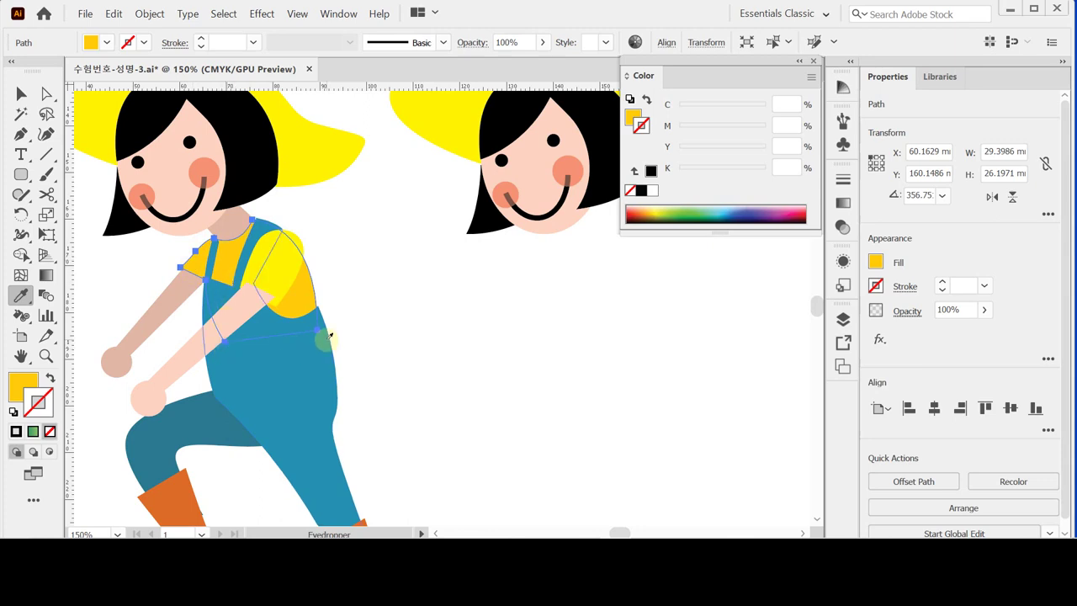
pyautogui.hotkey('ctrl', 'shift', 'a')
pyautogui.click(301, 371)
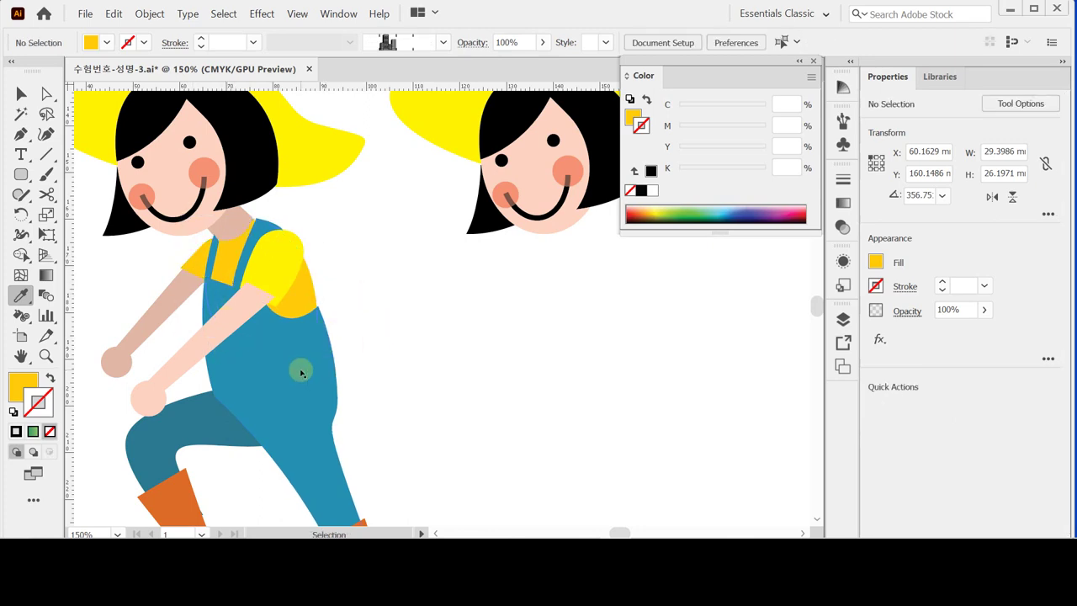
# - Examine the outlines of the finished character's blue overalls, darker bent leg and bright yellow sleeve
pyautogui.keyDown('ctrl'); pyautogui.click(302, 370); pyautogui.keyUp('ctrl')
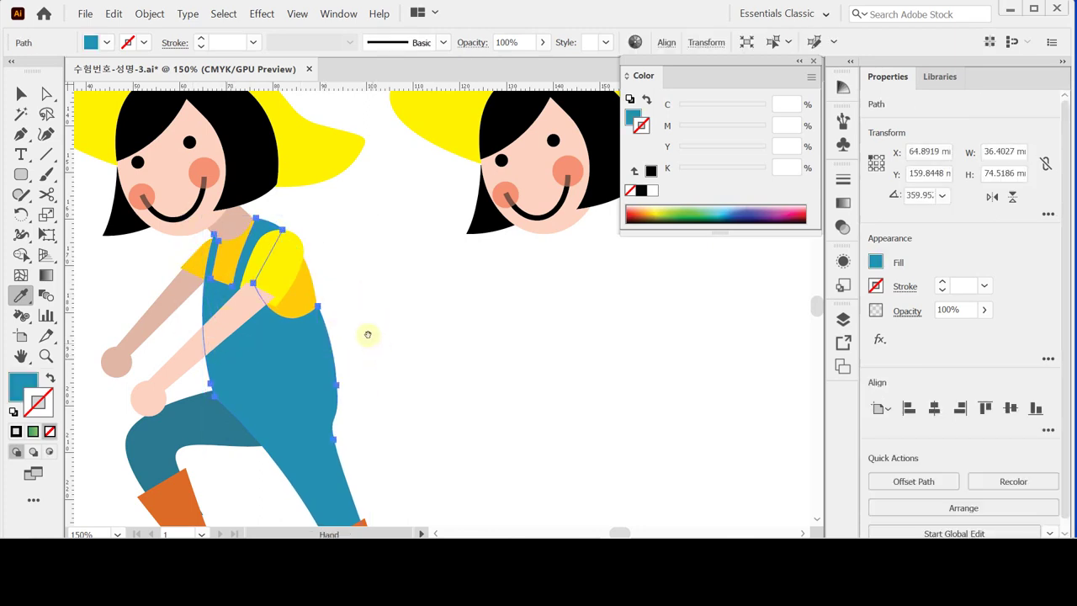
pyautogui.moveTo(367, 335); pyautogui.dragTo(400, 296)
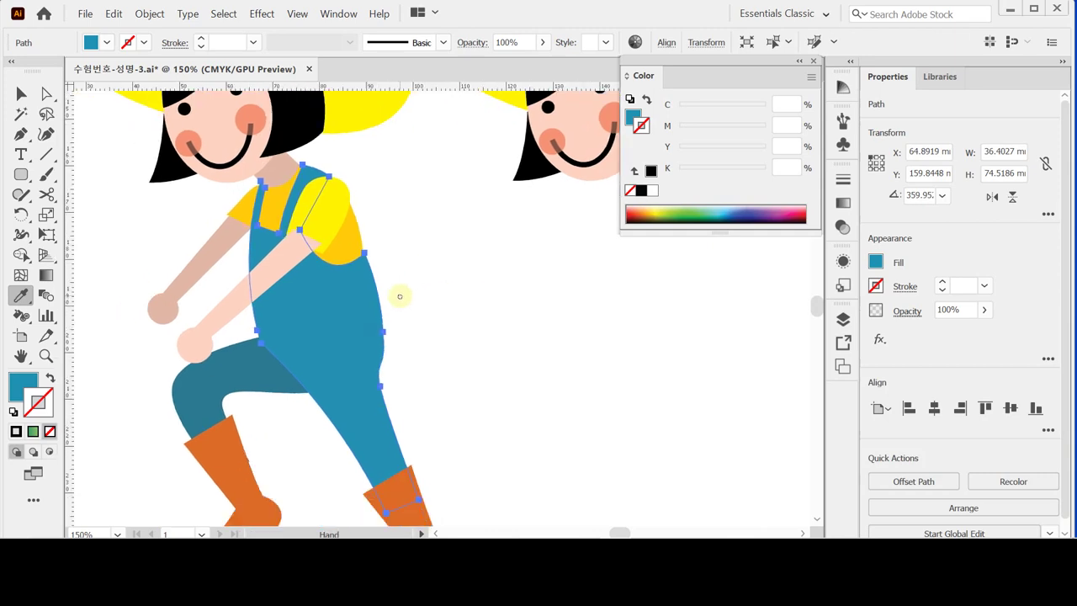
pyautogui.keyDown('ctrl'); pyautogui.click(240, 362); pyautogui.keyUp('ctrl')
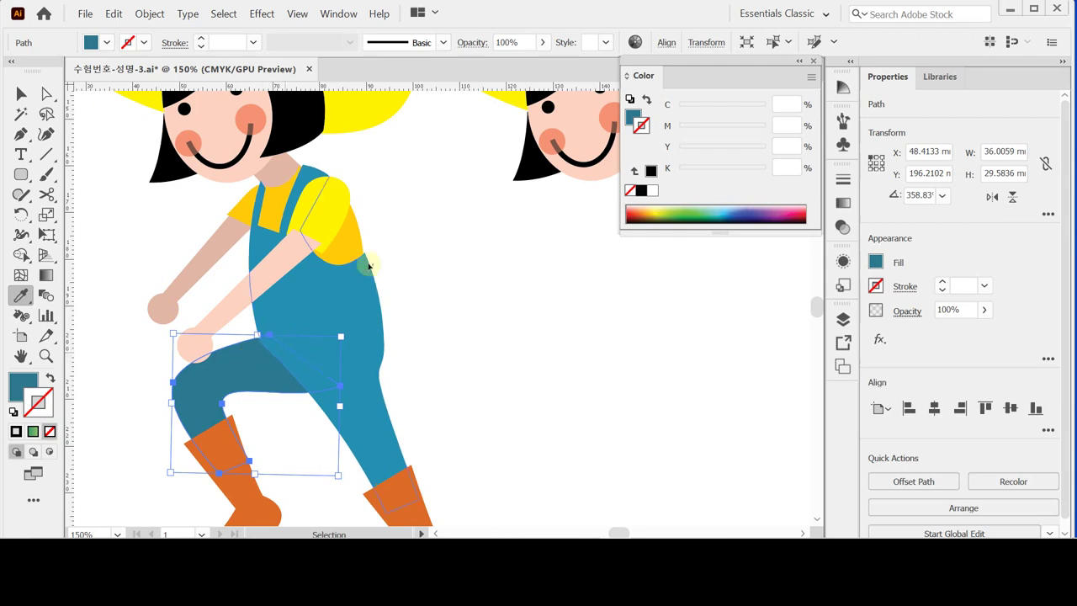
pyautogui.press('i')
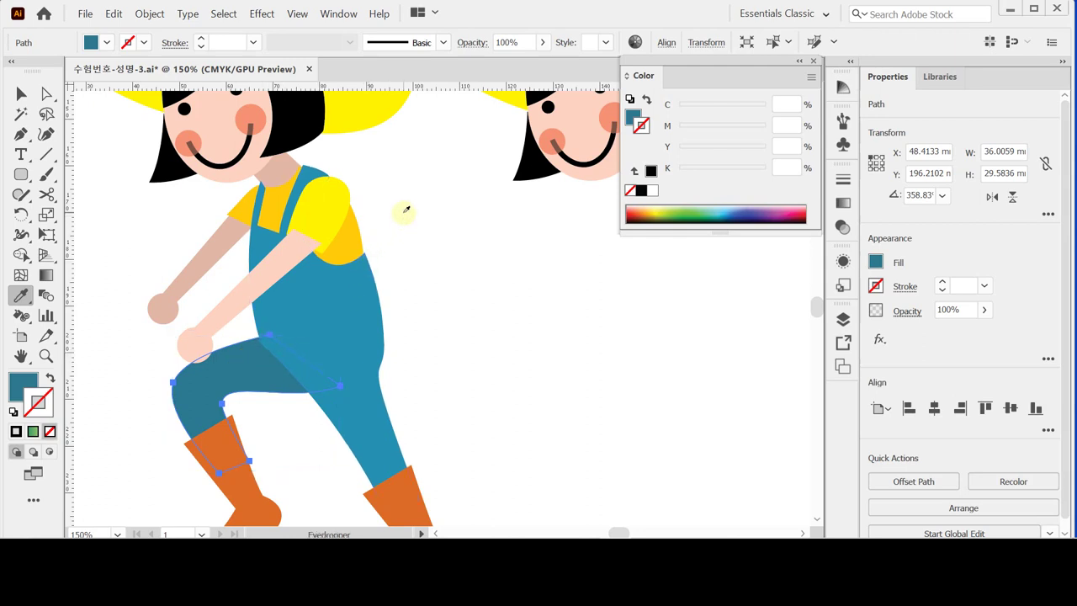
pyautogui.press('v')
pyautogui.click(409, 213)
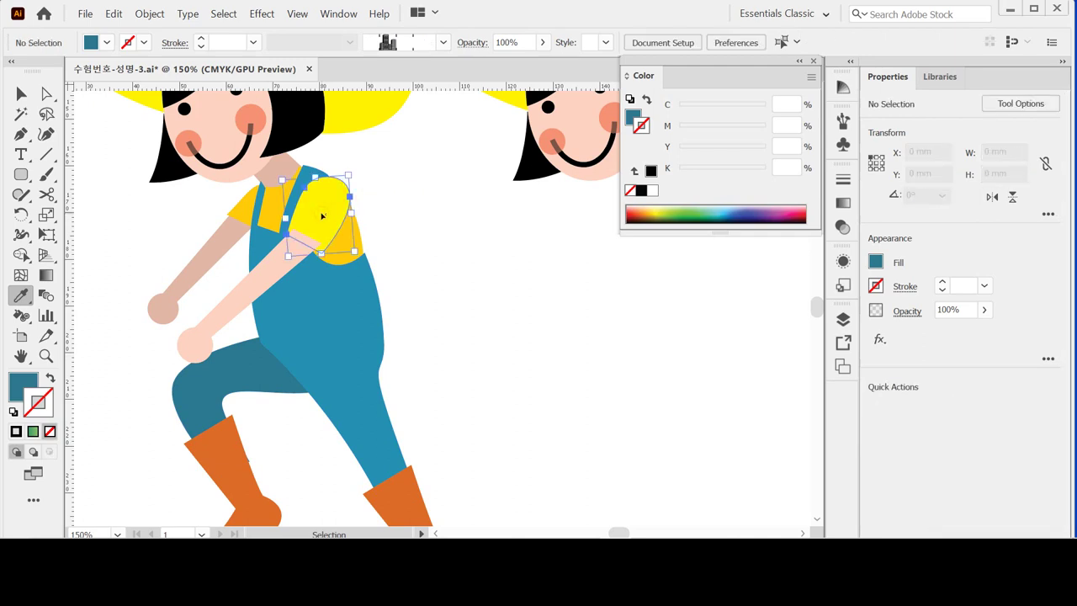
pyautogui.click(321, 216)
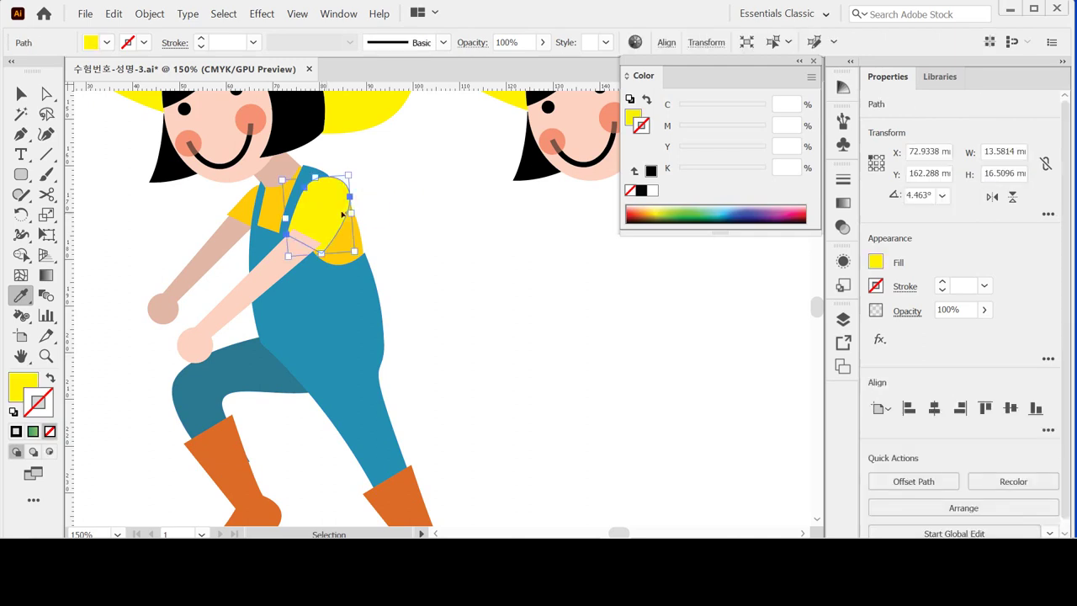
# - Examine the outlines of the finished character's two orange boots and how they meet the legs
pyautogui.click(389, 213)
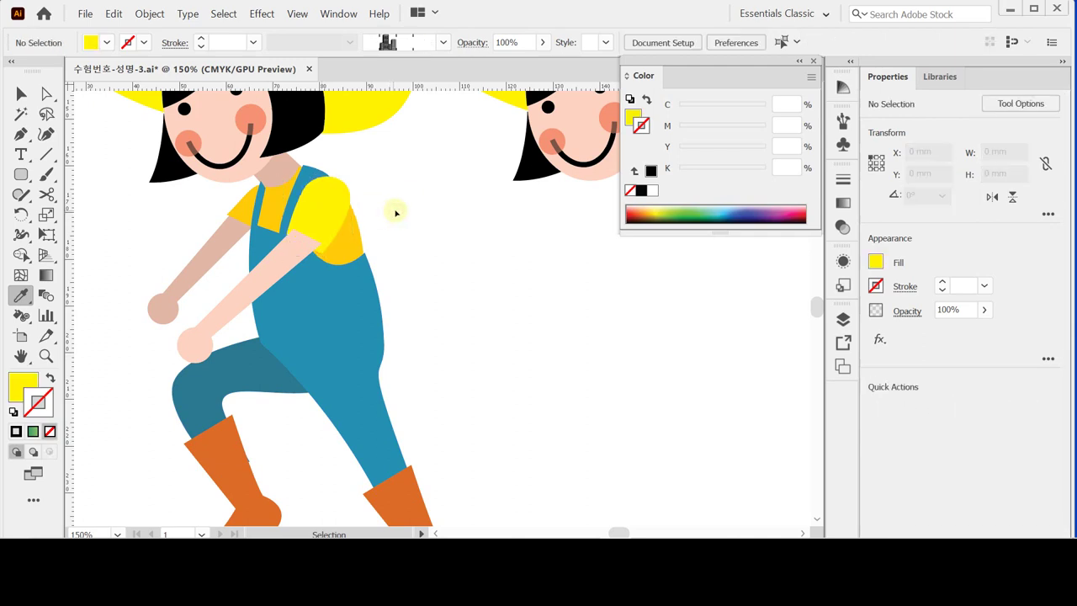
pyautogui.press('i')
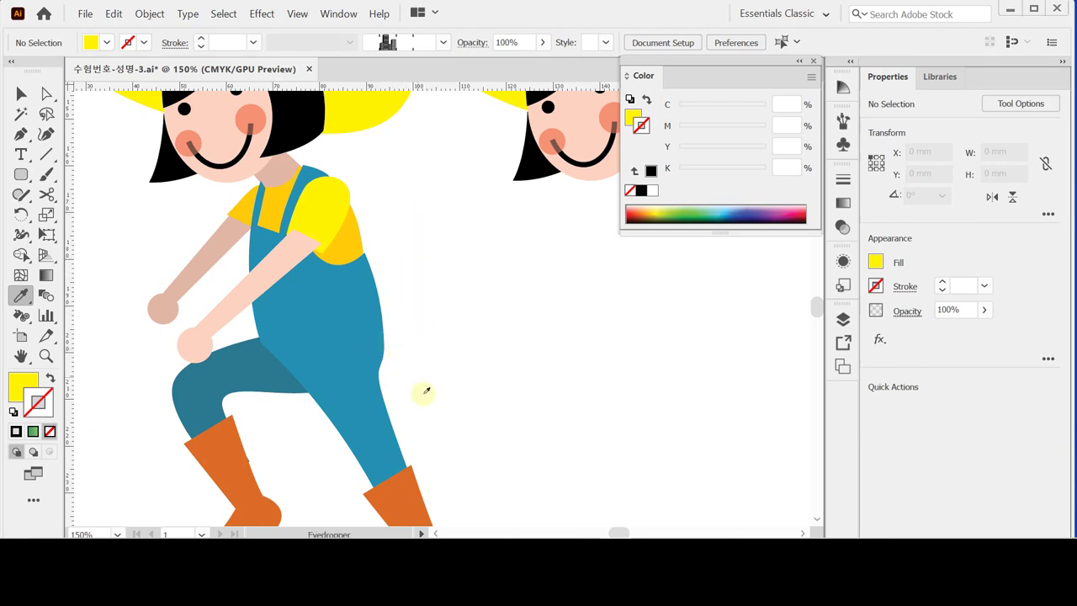
pyautogui.press('space')
pyautogui.moveTo(390, 380); pyautogui.dragTo(385, 283)
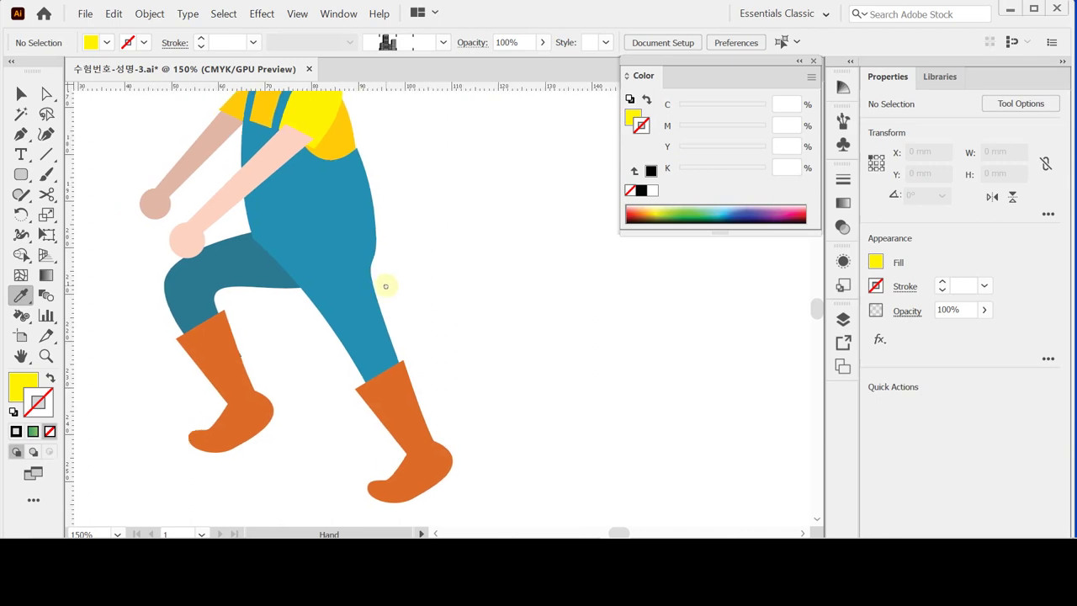
pyautogui.keyDown('ctrl'); pyautogui.click(244, 425); pyautogui.keyUp('ctrl')
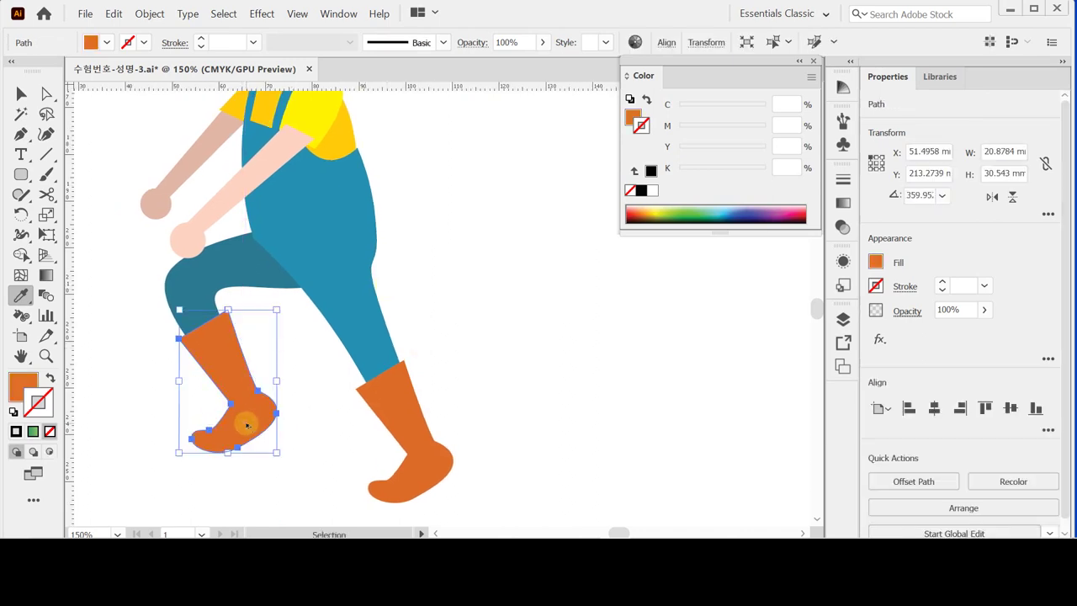
pyautogui.press('ctrl')
pyautogui.keyDown('ctrl'); pyautogui.click(425, 465); pyautogui.keyUp('ctrl')
pyautogui.moveTo(356, 314); pyautogui.dragTo(370, 368)
pyautogui.moveTo(354, 327); pyautogui.dragTo(356, 353)
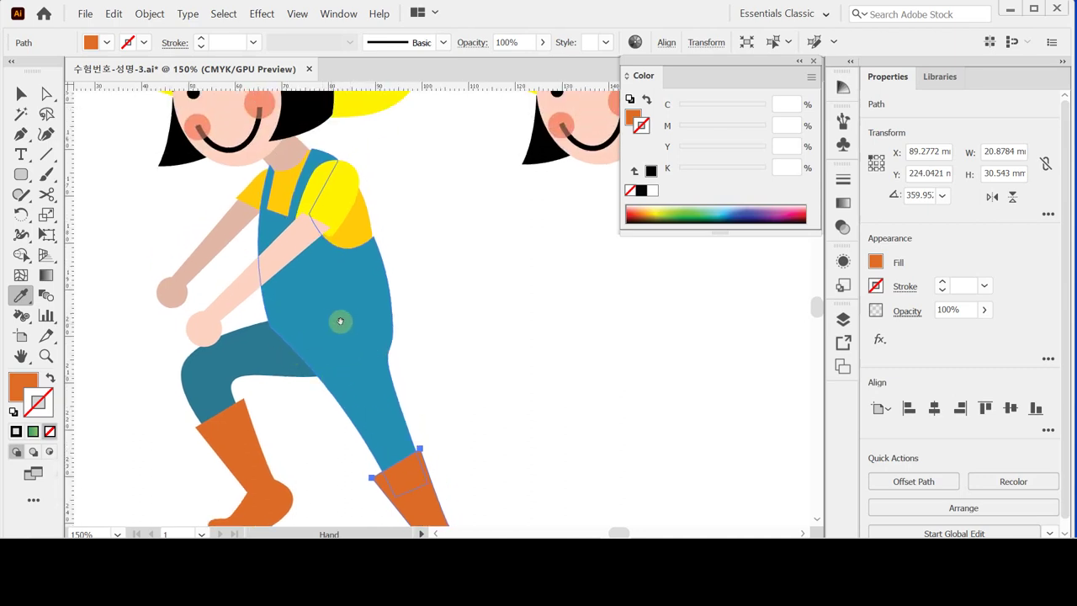
pyautogui.moveTo(339, 320); pyautogui.dragTo(331, 338)
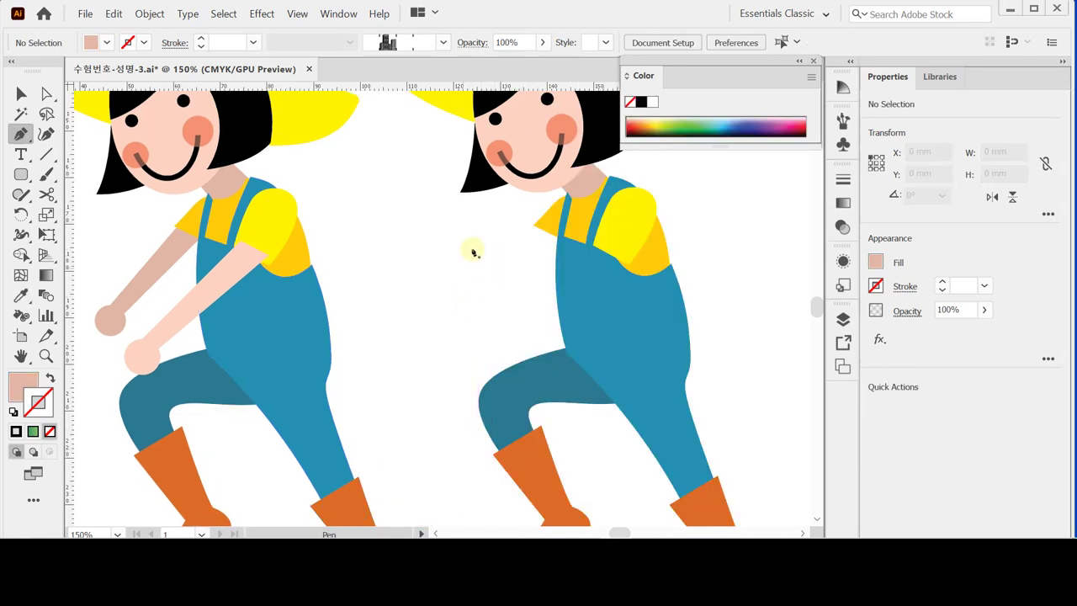
# - Draw the new character's back arm as a closed four-cornered darker-skin shape running from the orange-yellow sleeve down to the wrist with the Pen tool
pyautogui.click(539, 226)
pyautogui.click(464, 312)
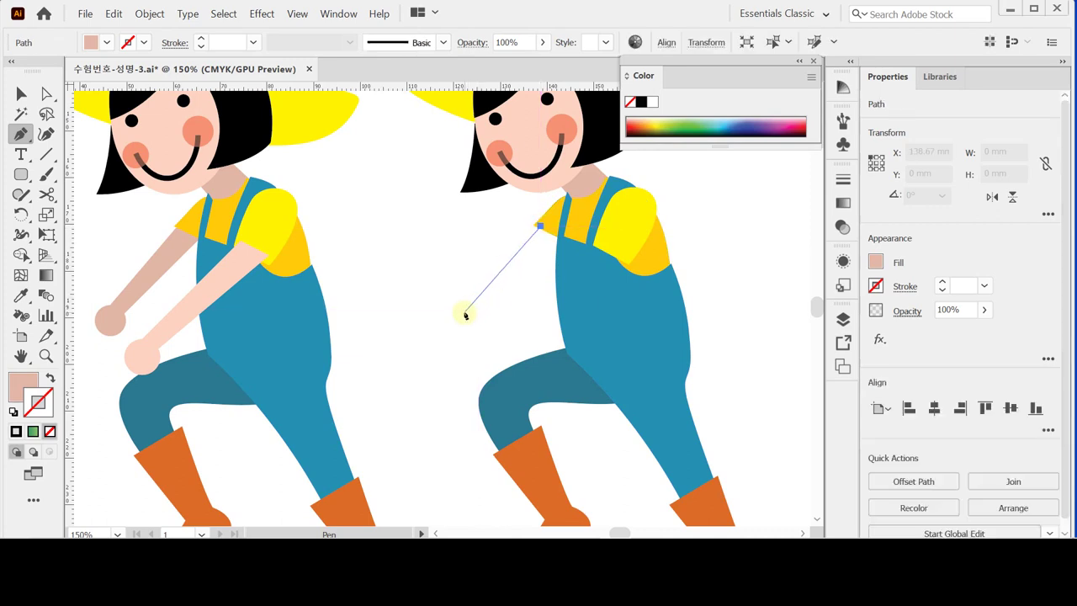
pyautogui.click(474, 323)
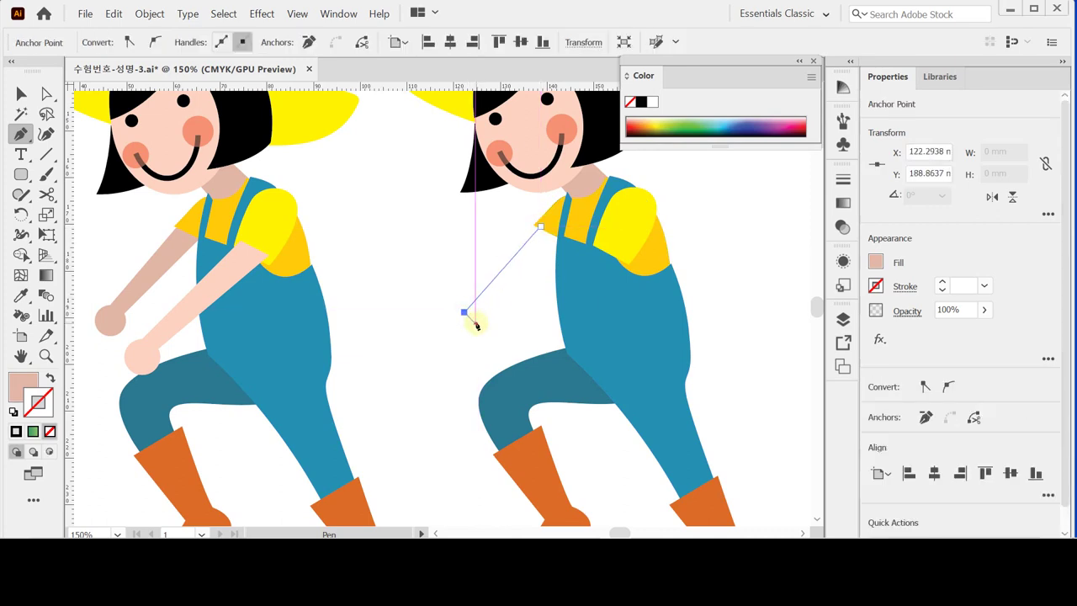
pyautogui.click(563, 237)
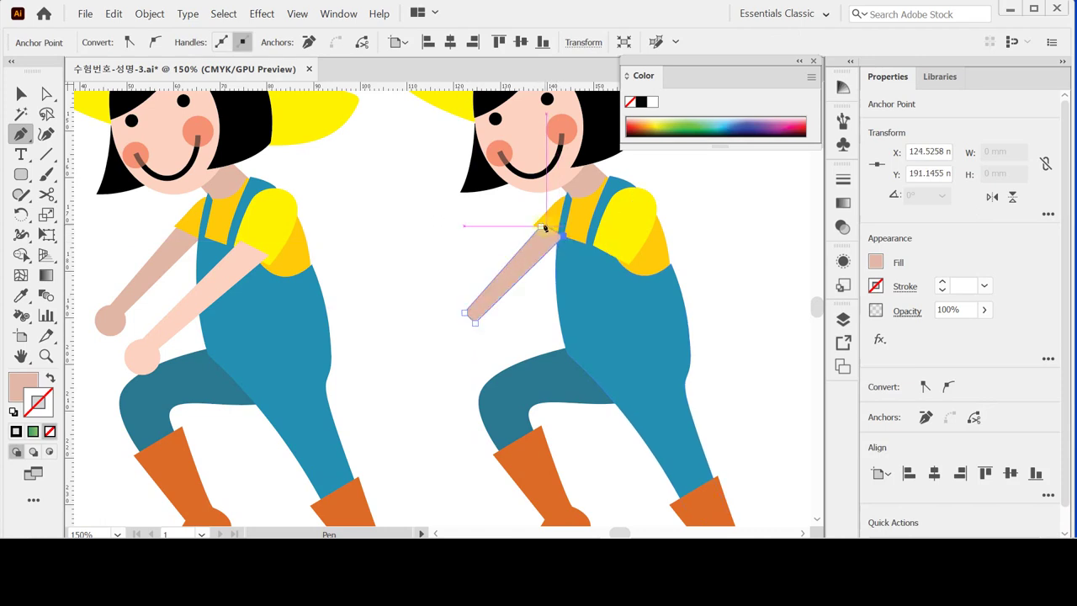
pyautogui.click(541, 225)
pyautogui.keyDown('ctrl'); pyautogui.click(457, 260); pyautogui.keyUp('ctrl')
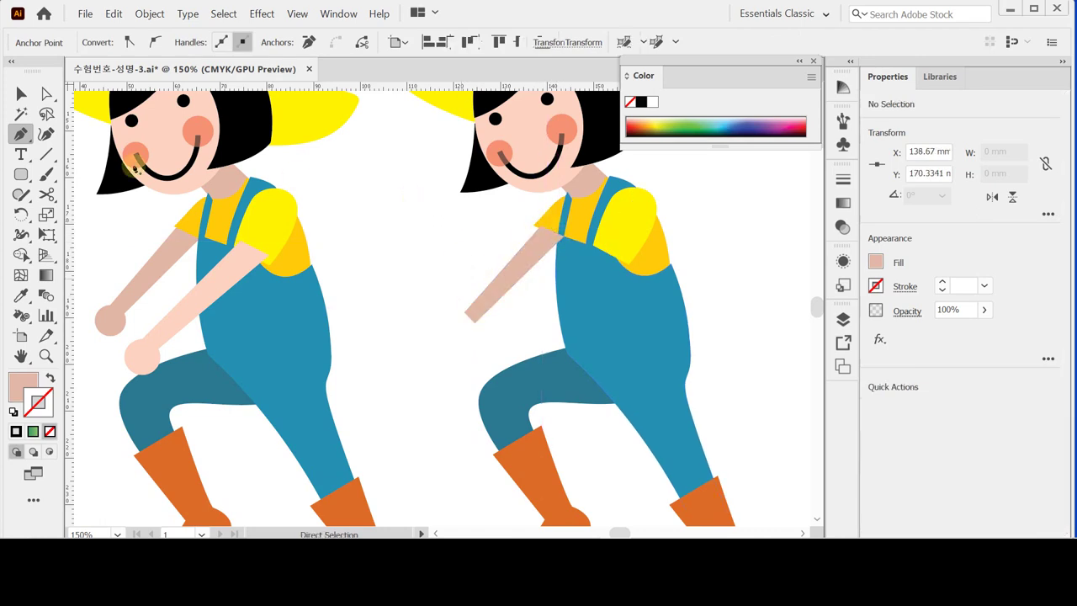
# - Draw a circular hand about 7.3 mm in diameter over the wrist end of the new back arm with the Ellipse tool
pyautogui.click(19, 173)
pyautogui.moveTo(19, 173); pyautogui.dragTo(84, 214)
pyautogui.moveTo(449, 309); pyautogui.dragTo(480, 343)
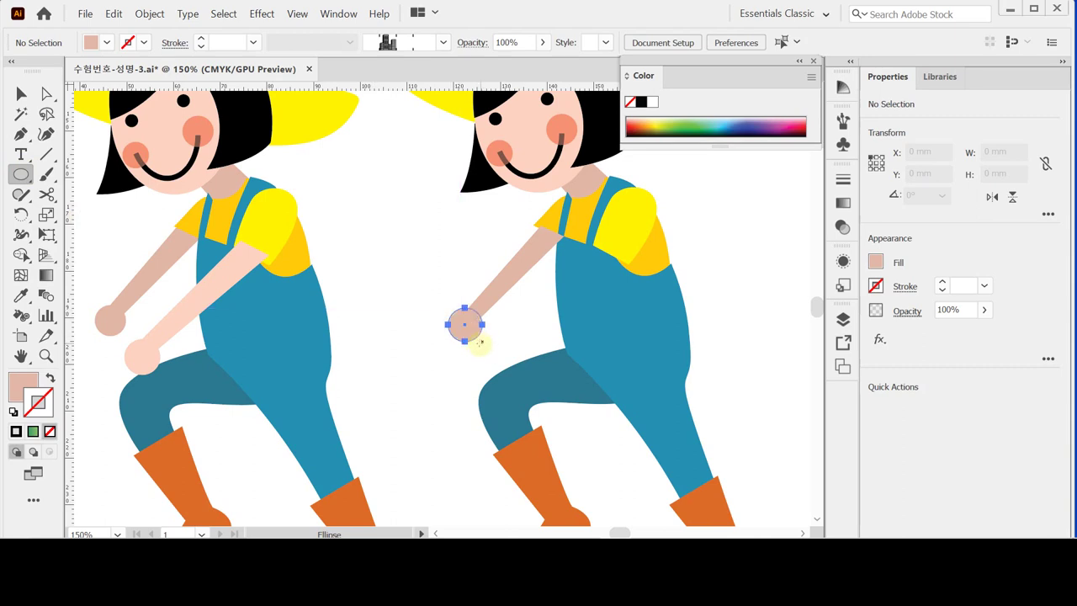
pyautogui.keyDown('ctrl'); pyautogui.click(447, 276); pyautogui.keyUp('ctrl')
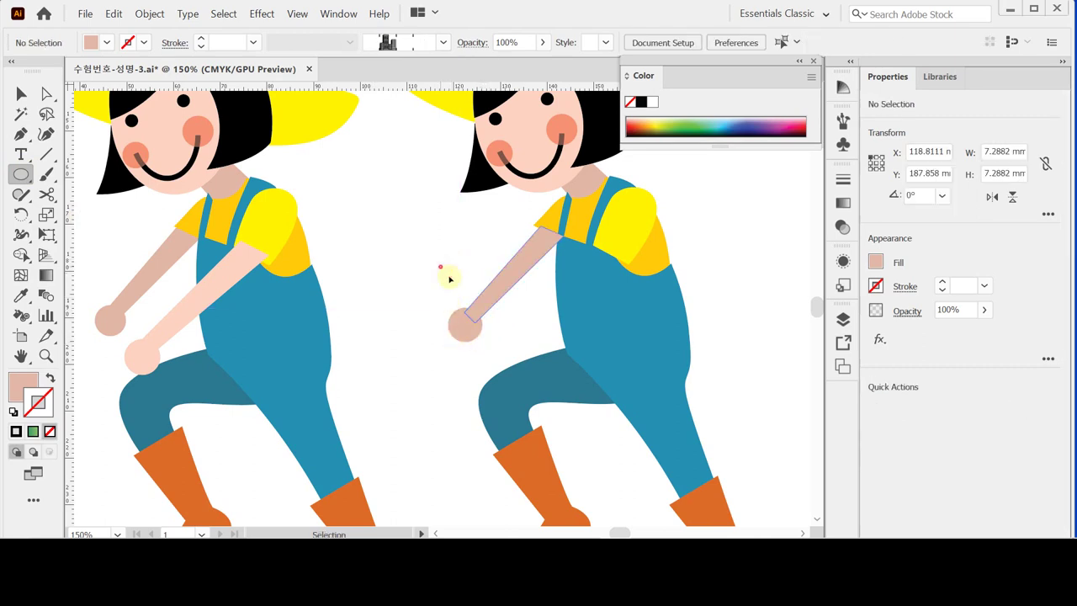
# - Unite the back arm and its circular hand into one shape and send it to the back behind the sleeve and overalls
pyautogui.moveTo(447, 277); pyautogui.dragTo(463, 324)
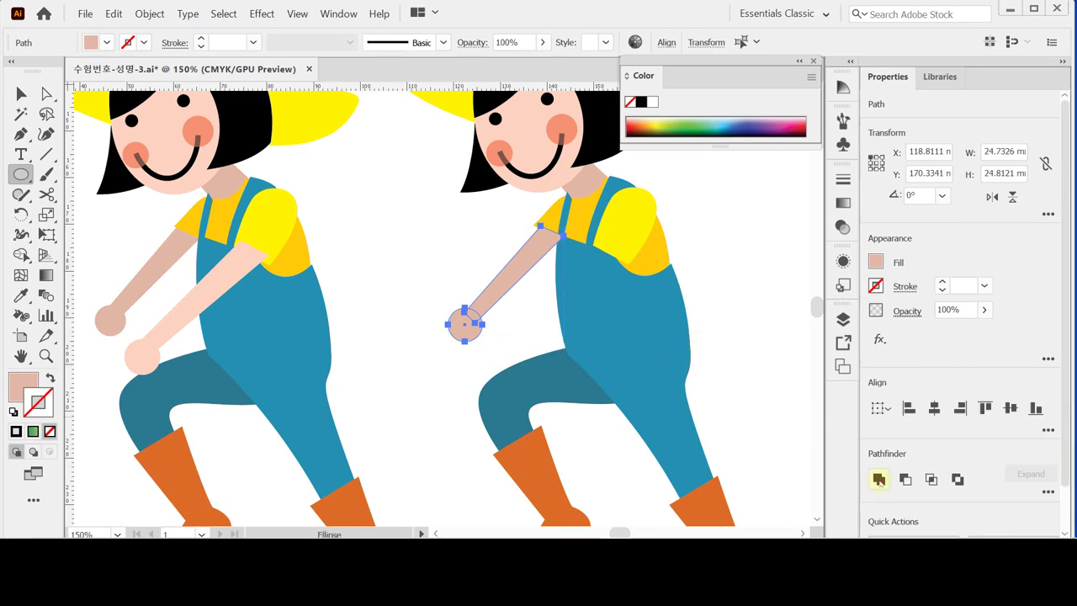
pyautogui.click(879, 479)
pyautogui.rightClick(504, 245)
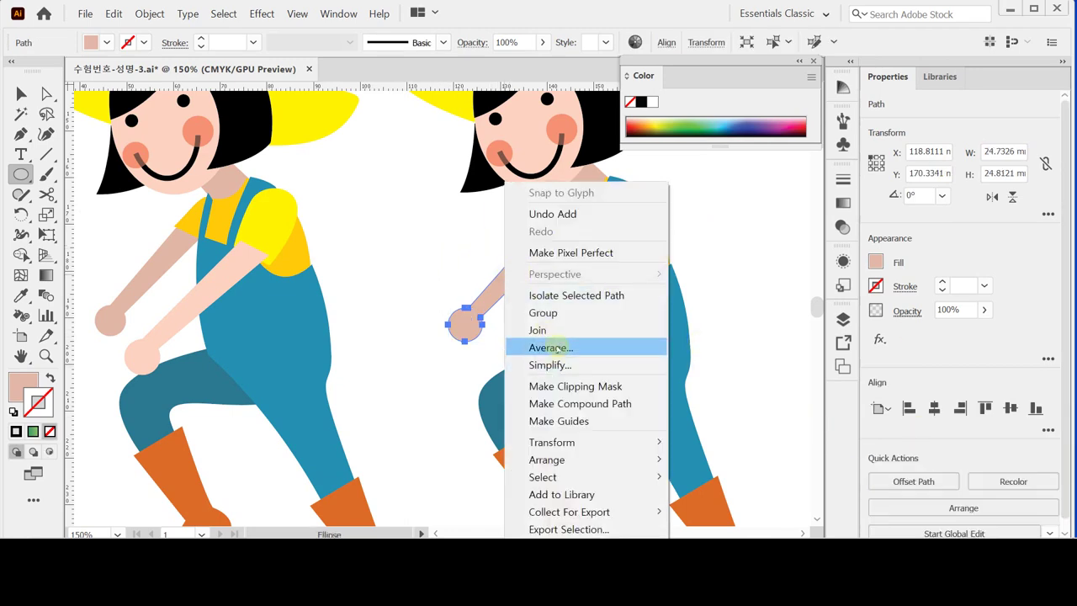
pyautogui.moveTo(571, 458)
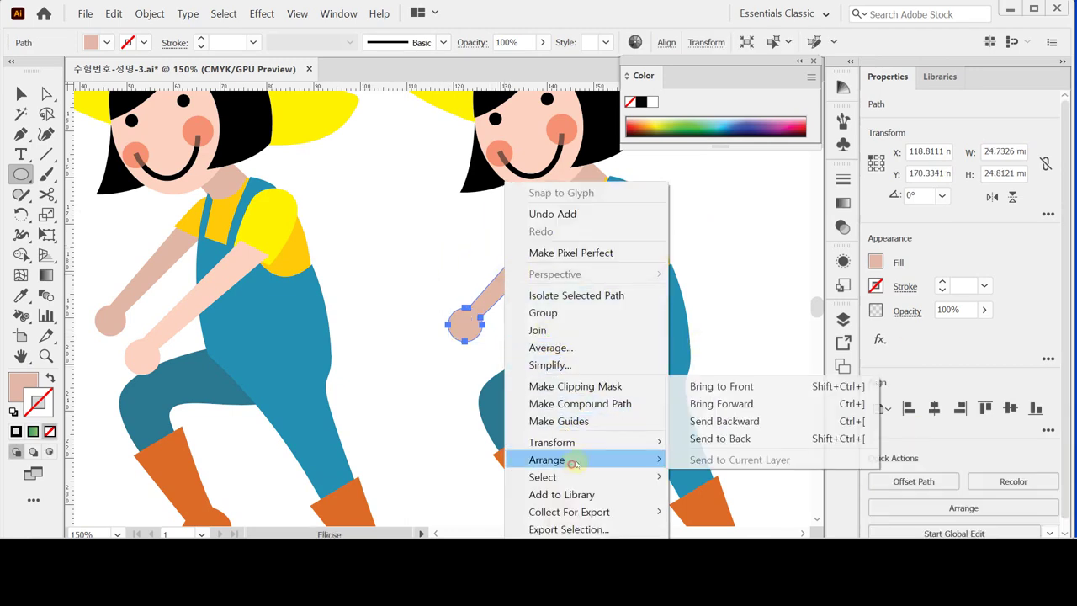
pyautogui.click(713, 438)
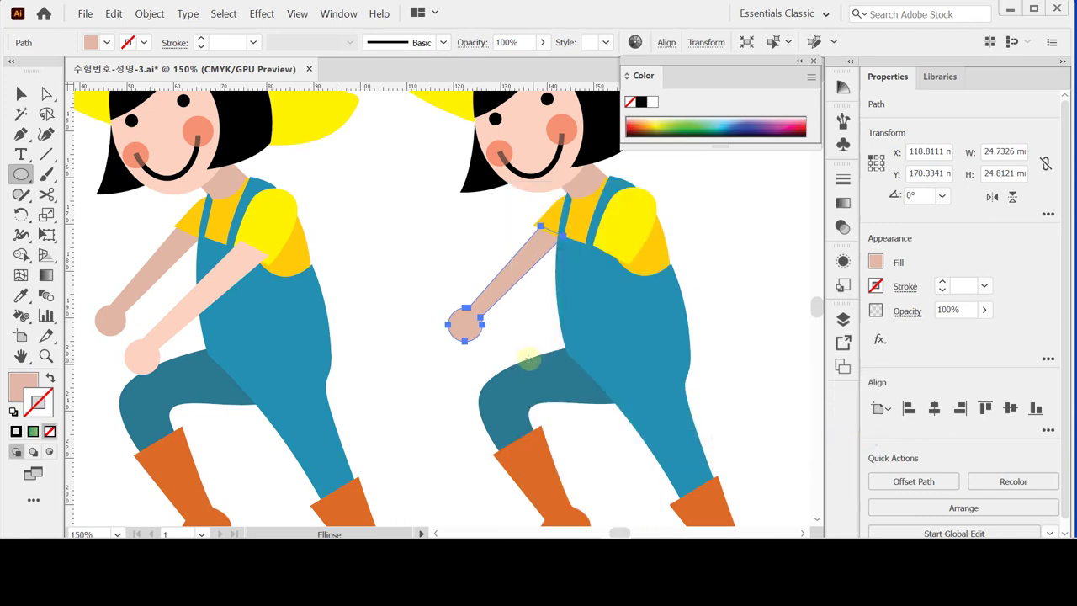
pyautogui.keyDown('ctrl'); pyautogui.click(417, 260); pyautogui.keyUp('ctrl')
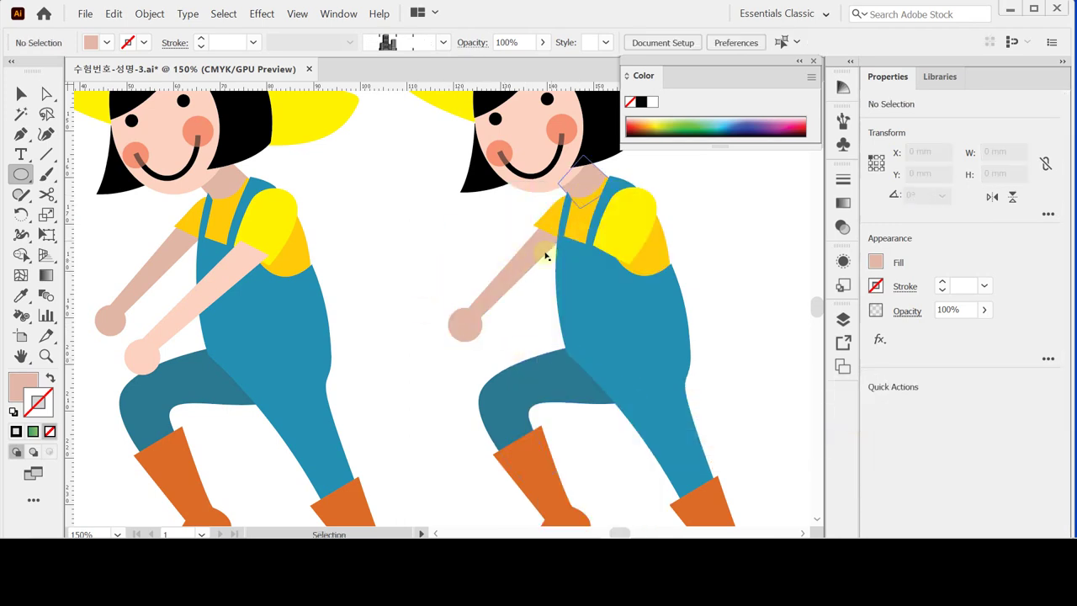
# - Make a copy of the back arm scaled uniformly to 115% and place it over the overalls with its top at the bright yellow sleeve
pyautogui.keyDown('ctrl'); pyautogui.click(517, 258); pyautogui.keyUp('ctrl')
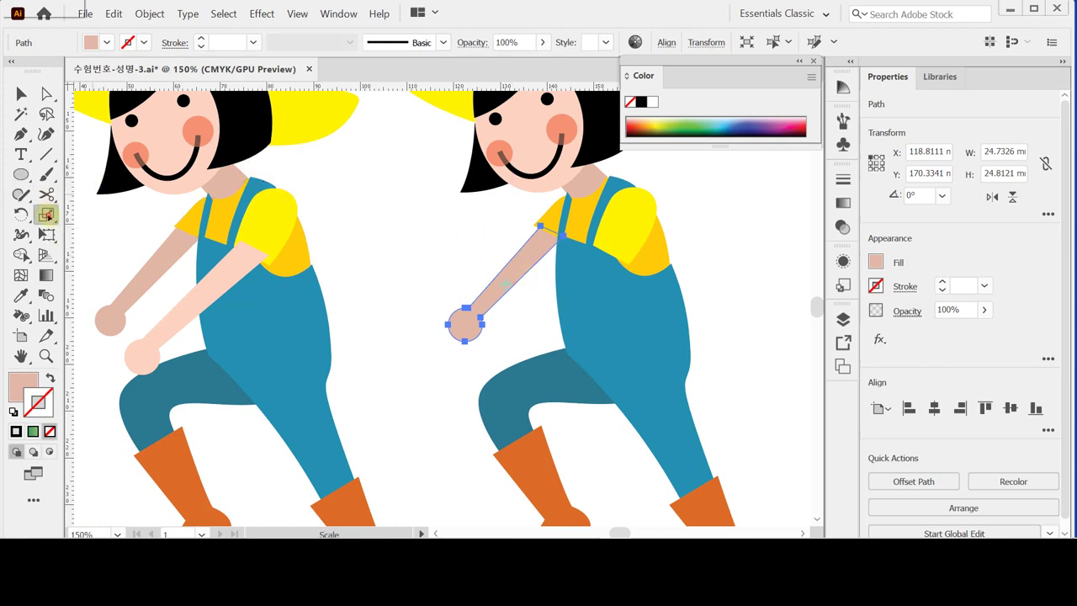
pyautogui.doubleClick(46, 215)
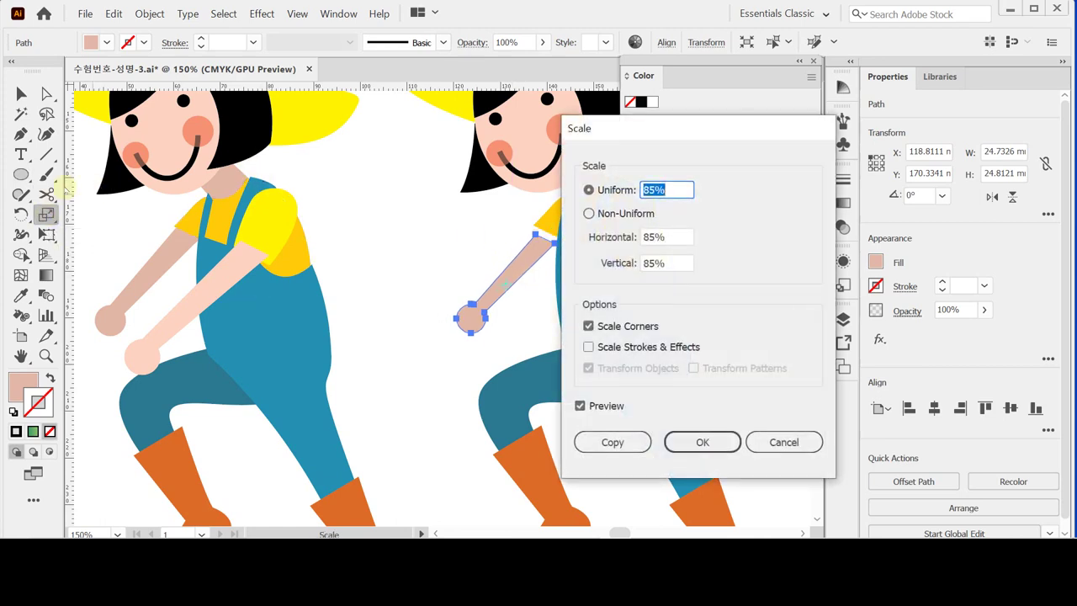
pyautogui.write('115')
pyautogui.click(613, 441)
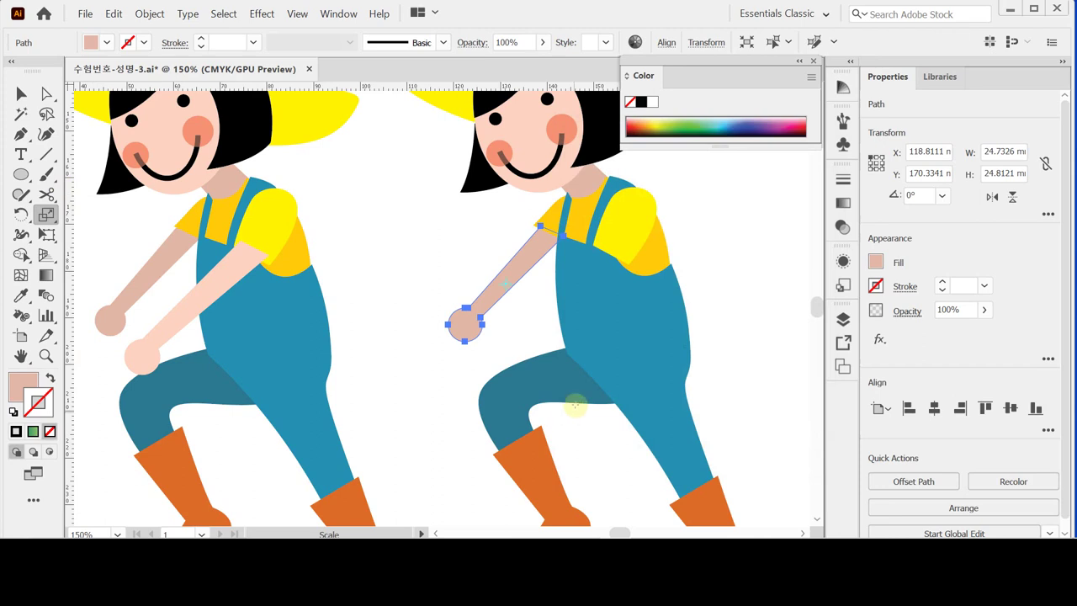
pyautogui.moveTo(509, 273); pyautogui.dragTo(567, 294)
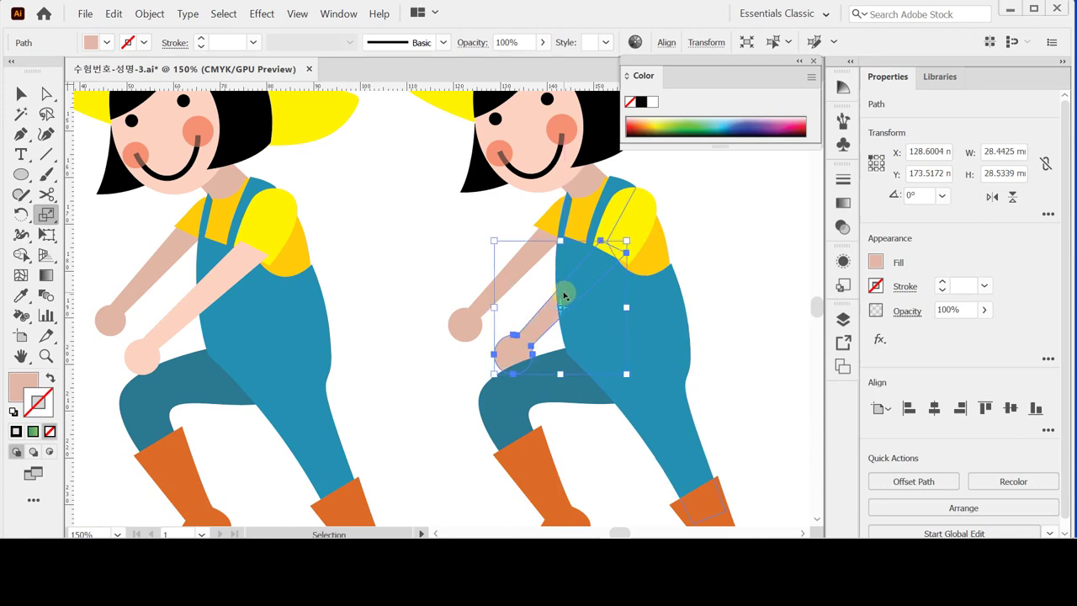
# - Recolor the enlarged arm with the finished character's lighter front-arm skin color and nudge it 0.2 mm left and 0.2 mm down
pyautogui.press('s')
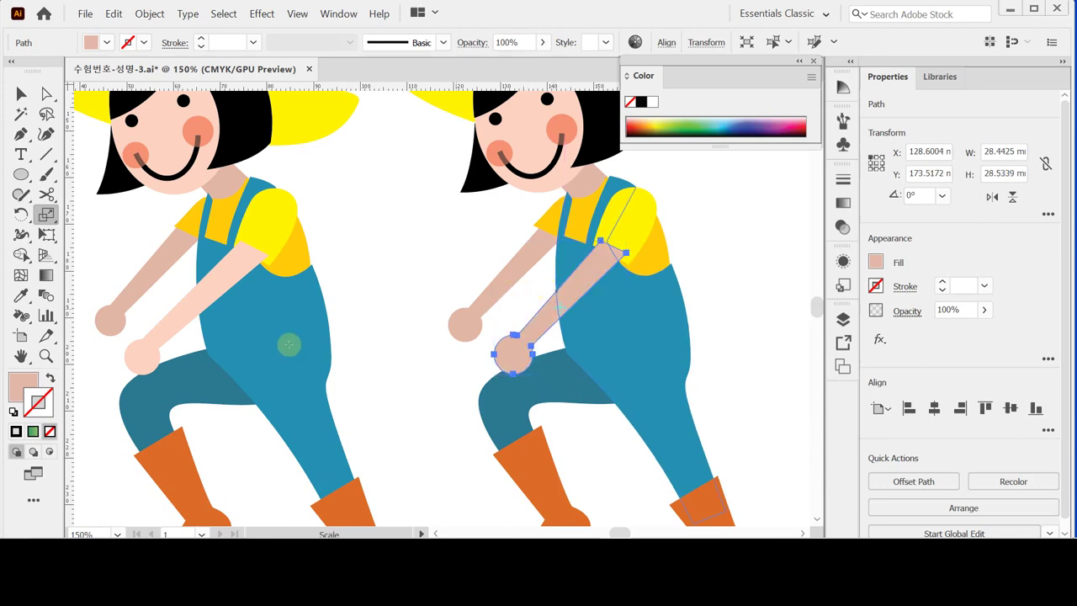
pyautogui.press('i')
pyautogui.click(225, 279)
pyautogui.press('v')
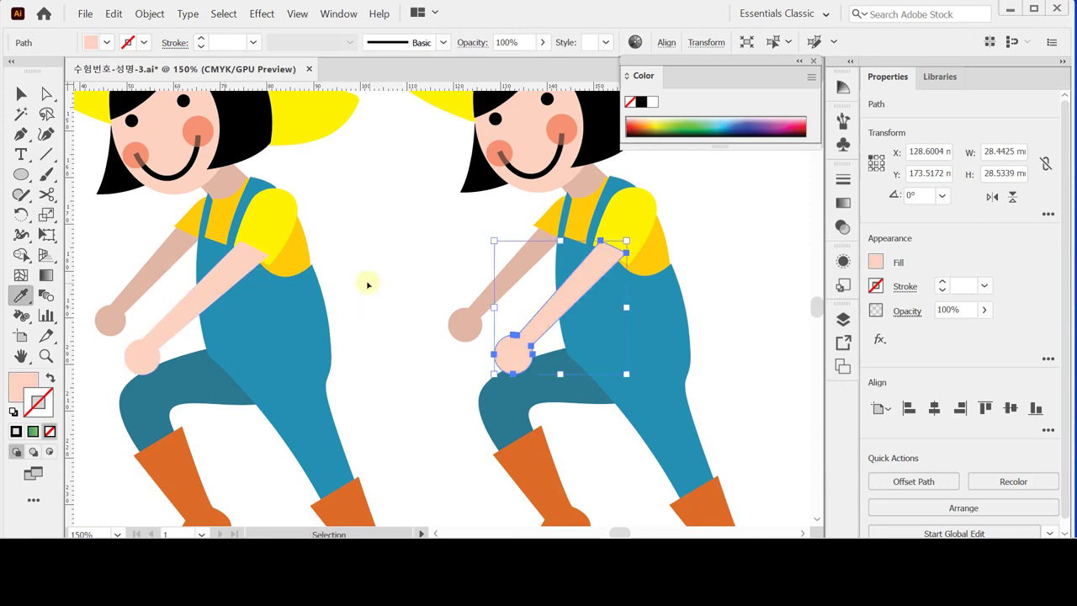
pyautogui.press('i')
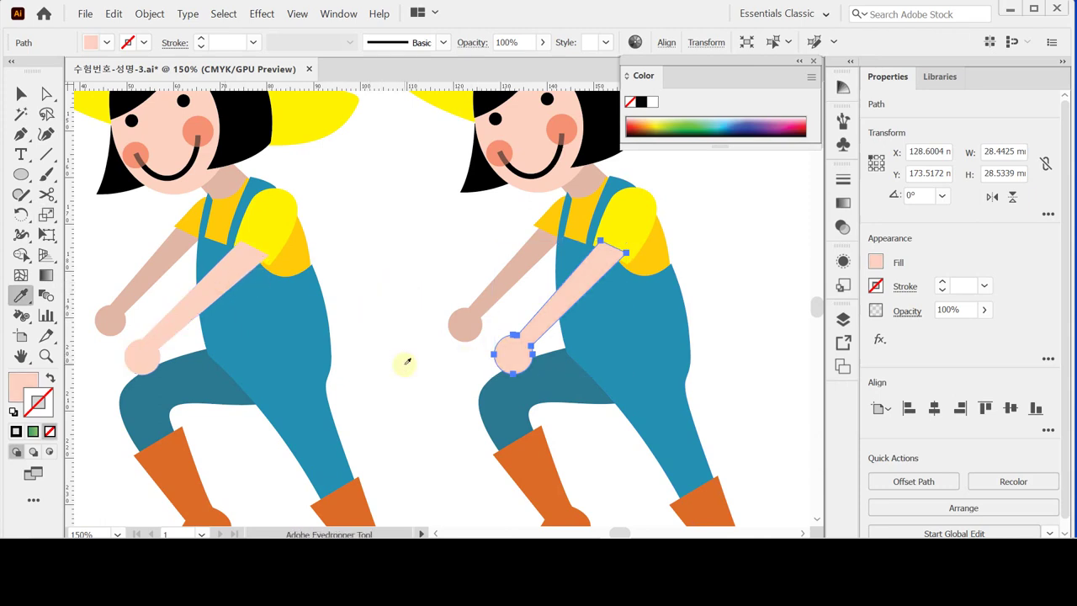
pyautogui.press('Left')
pyautogui.press('Left')
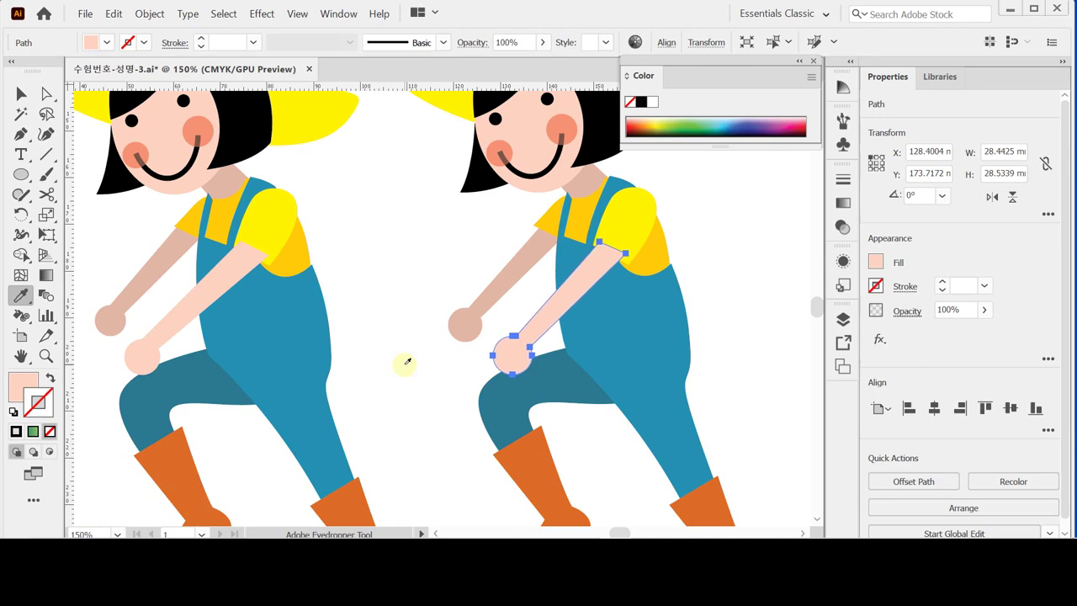
# - Move the front arm's outer upper corner point to about X 157.5 mm, Y 175.6 mm, widening the arm beneath the yellow sleeve
pyautogui.press('a')
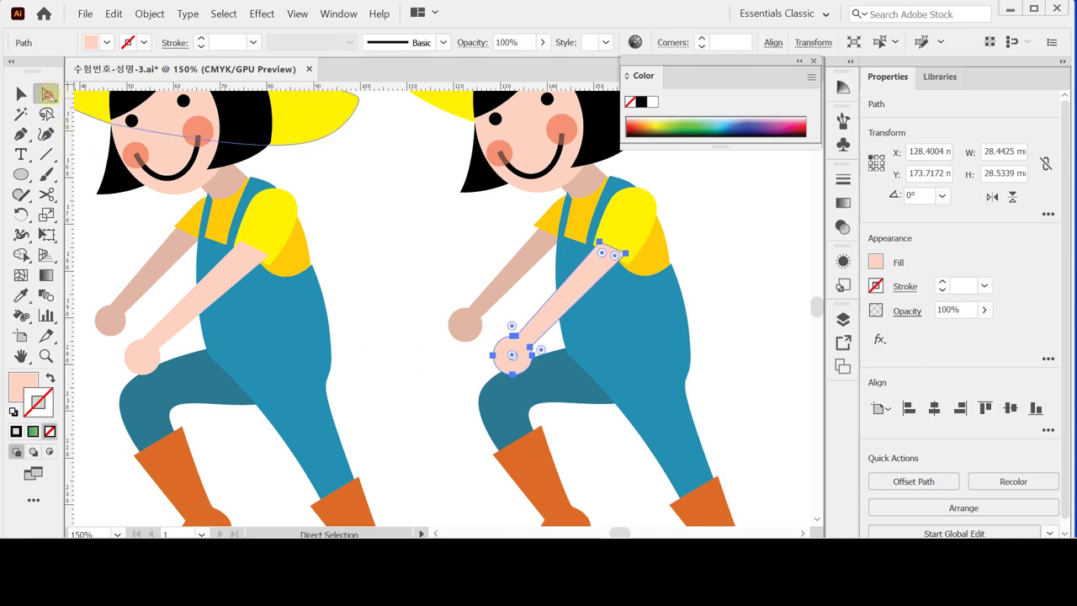
pyautogui.click(411, 225)
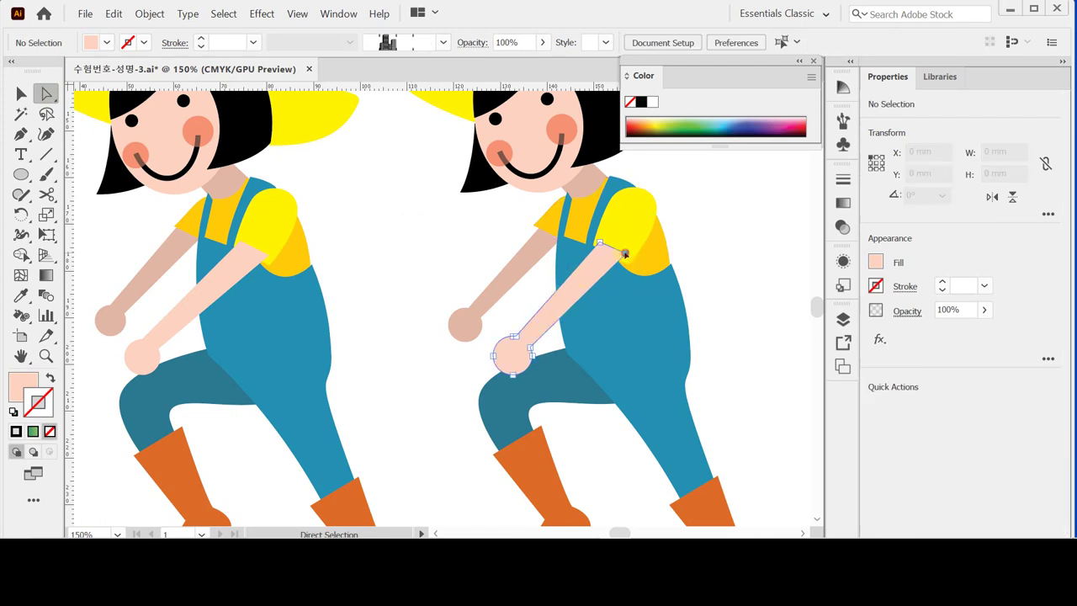
pyautogui.click(625, 253)
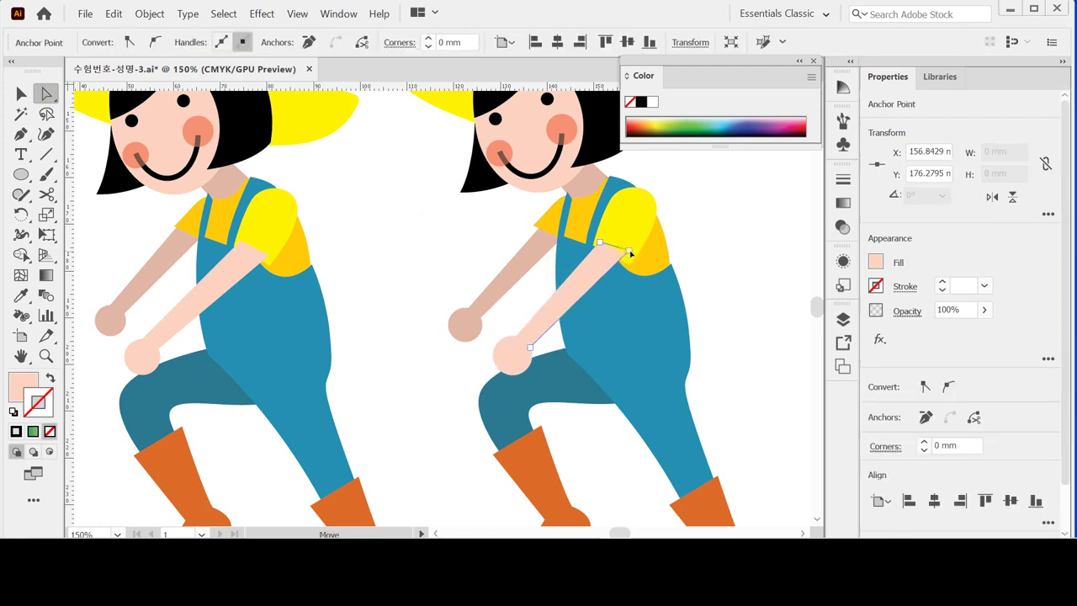
pyautogui.moveTo(629, 255); pyautogui.dragTo(629, 255)
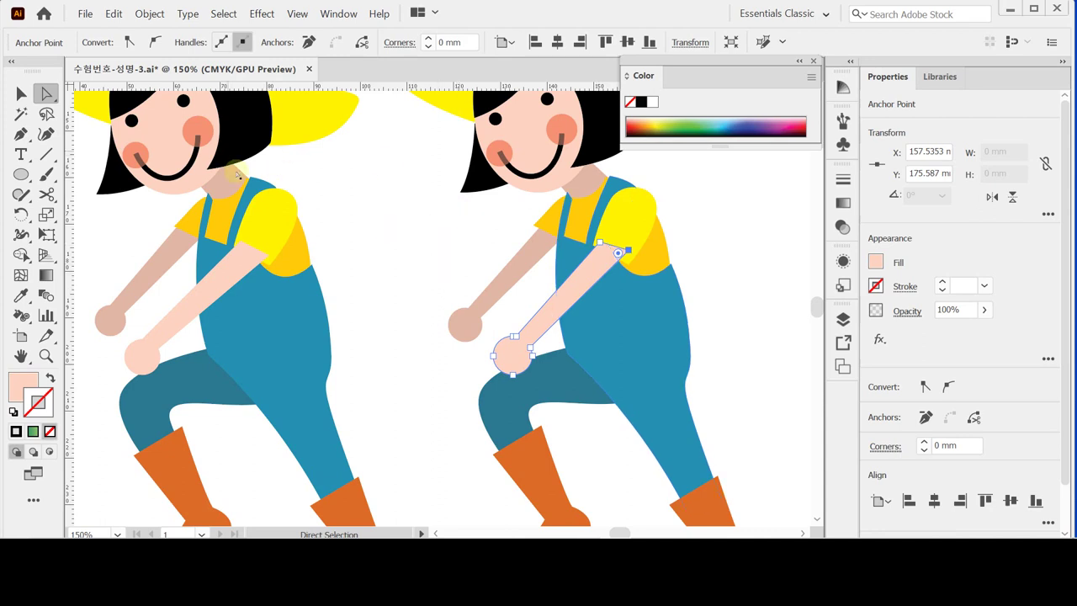
# - Select the new character's hat group and add a Drop Shadow effect to it
pyautogui.click(22, 93)
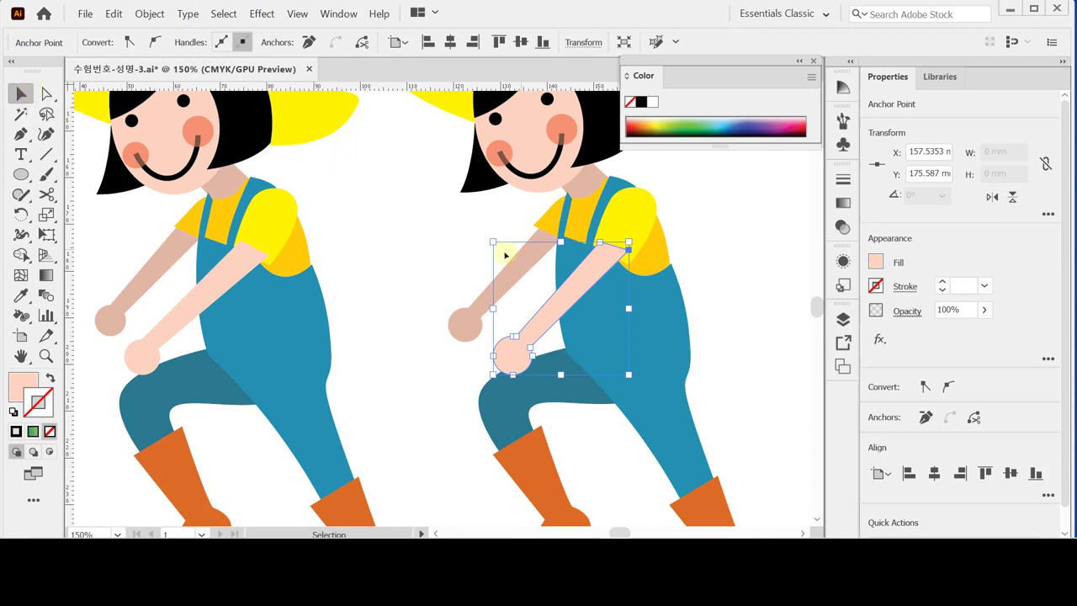
pyautogui.moveTo(515, 194); pyautogui.dragTo(465, 322)
pyautogui.moveTo(455, 204); pyautogui.dragTo(428, 243)
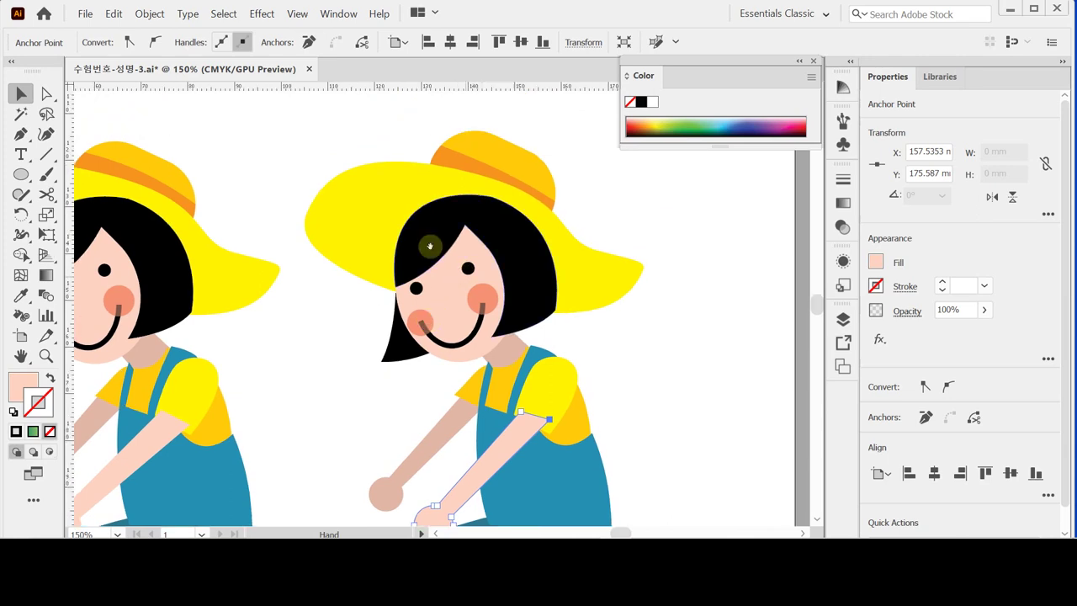
pyautogui.click(462, 174)
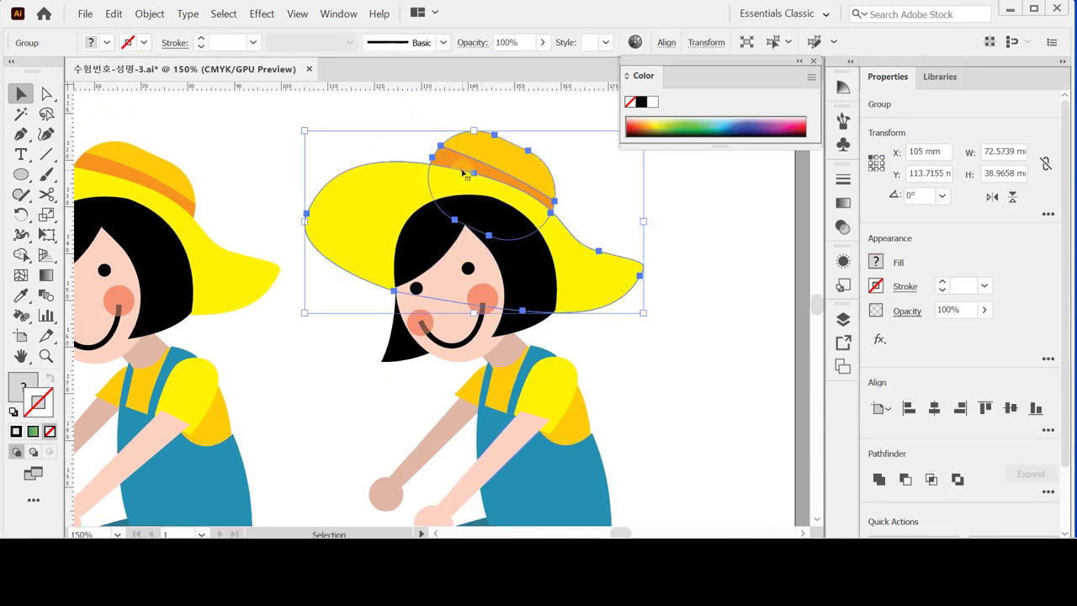
pyautogui.click(881, 340)
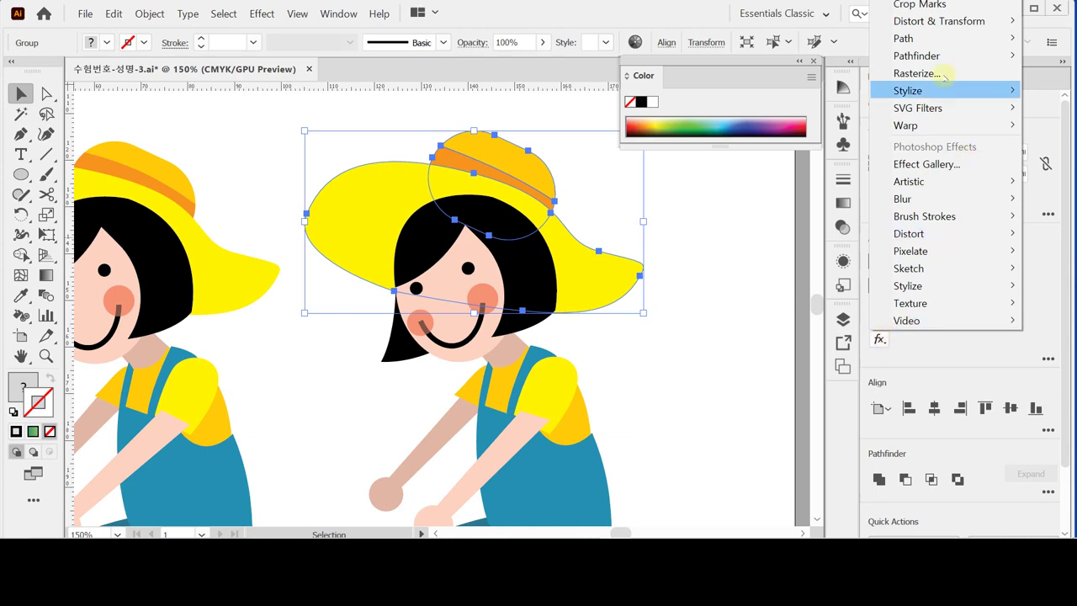
pyautogui.moveTo(938, 91)
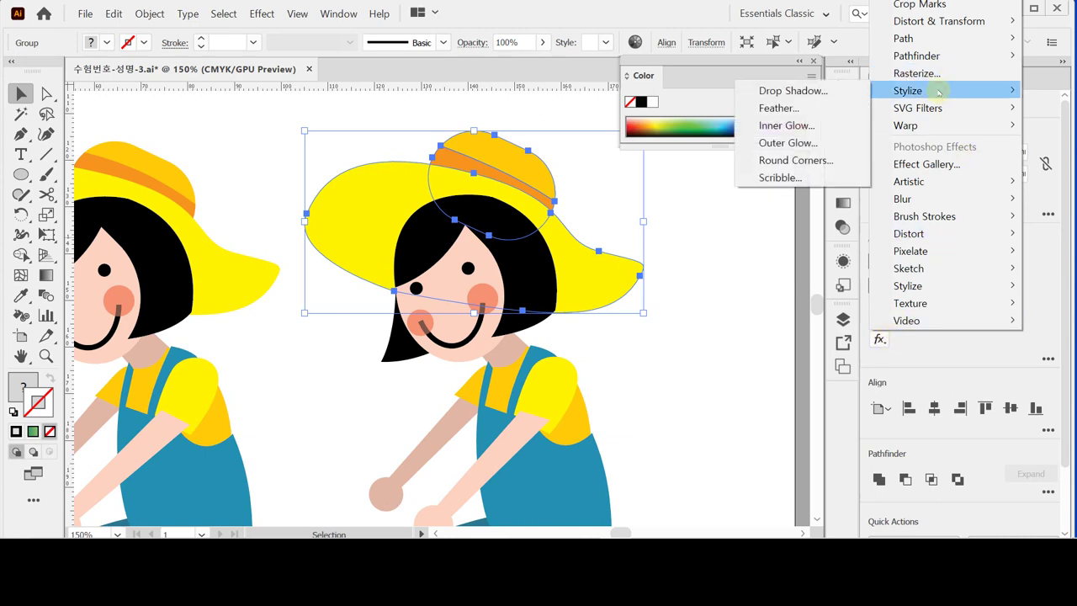
pyautogui.click(837, 91)
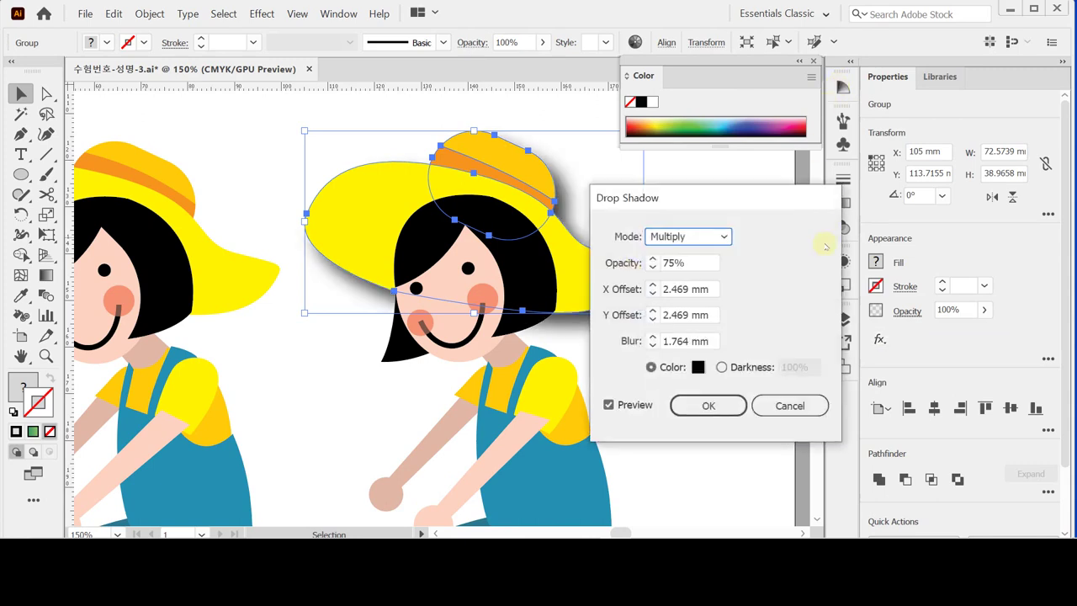
# - Set the hat shadow's X and Y offsets to 2.47 mm and its blur to 1.76 mm, apply it, and save the document
pyautogui.moveTo(679, 290); pyautogui.dragTo(718, 290)
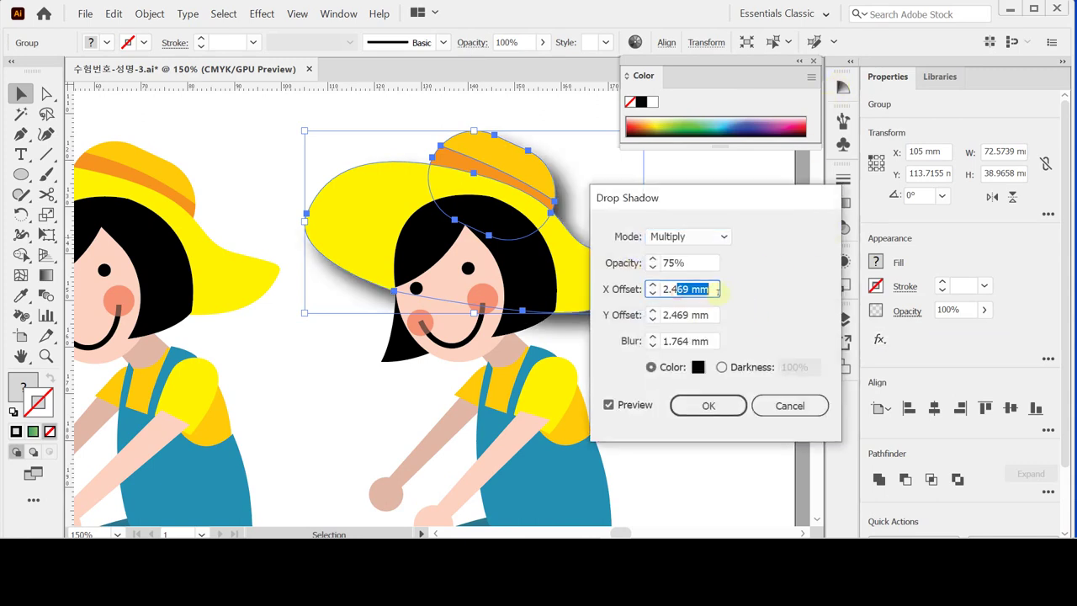
pyautogui.write('7')
pyautogui.press('Tab')
pyautogui.write('2.47')
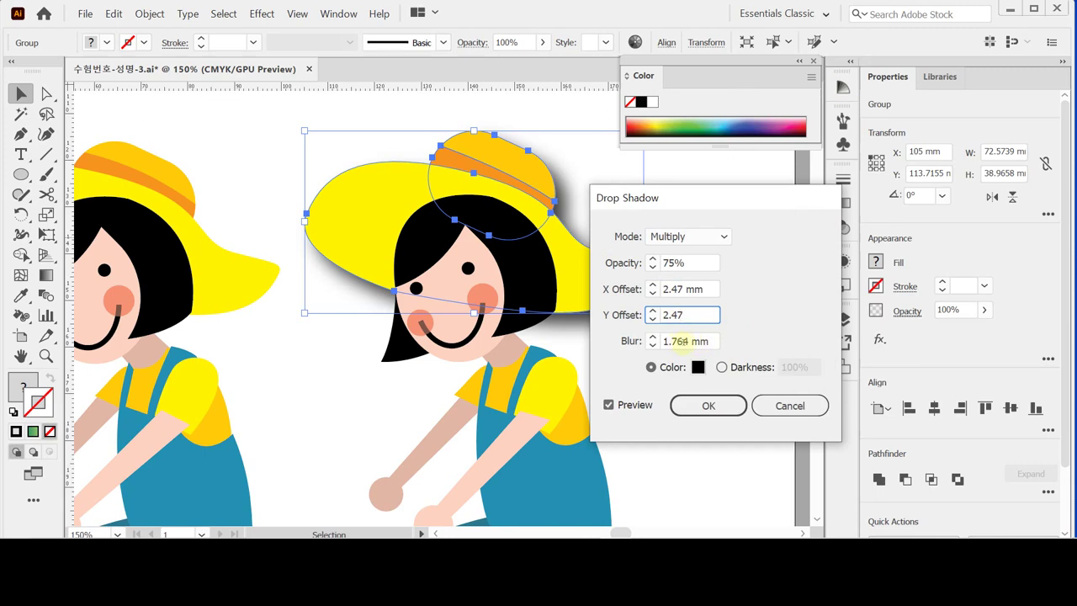
pyautogui.moveTo(684, 341); pyautogui.dragTo(718, 341)
pyautogui.press('BackSpace')
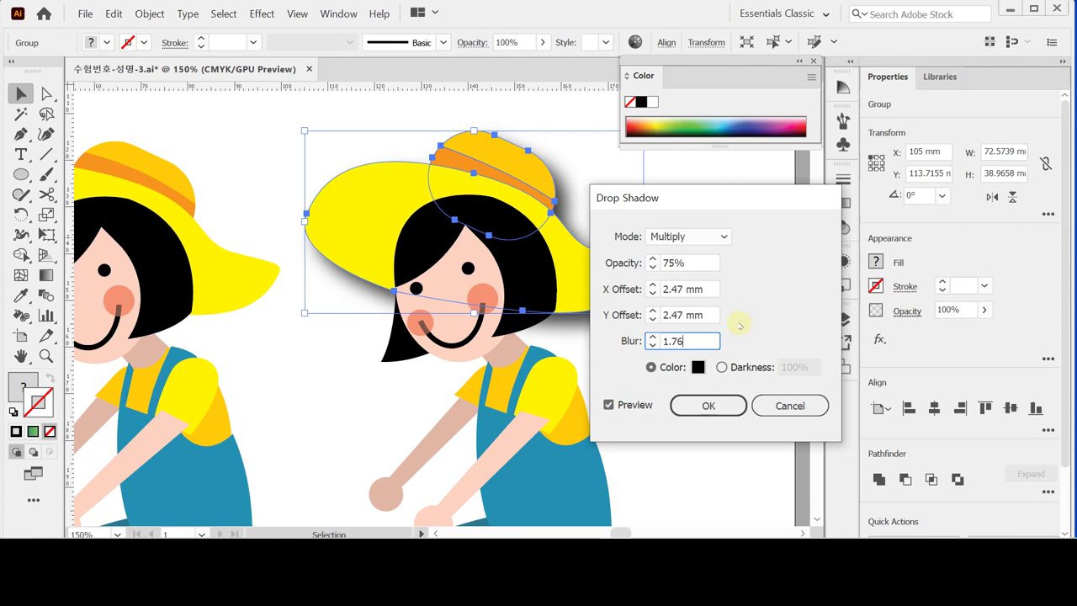
pyautogui.click(707, 406)
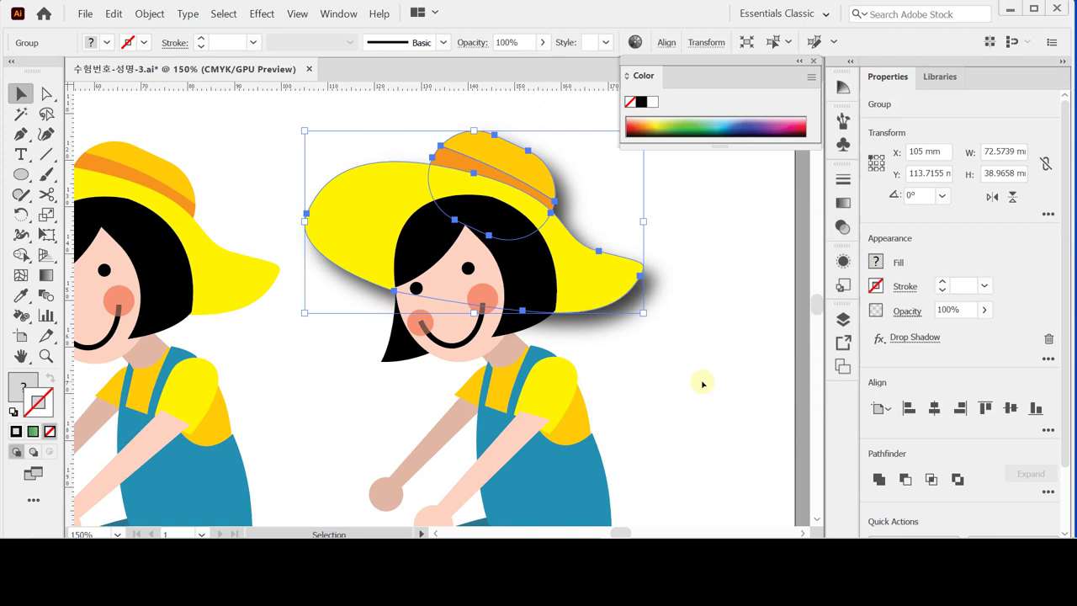
pyautogui.keyDown('ctrl'); pyautogui.keyDown('alt'); pyautogui.click(634, 388); pyautogui.keyUp('alt'); pyautogui.keyUp('ctrl')
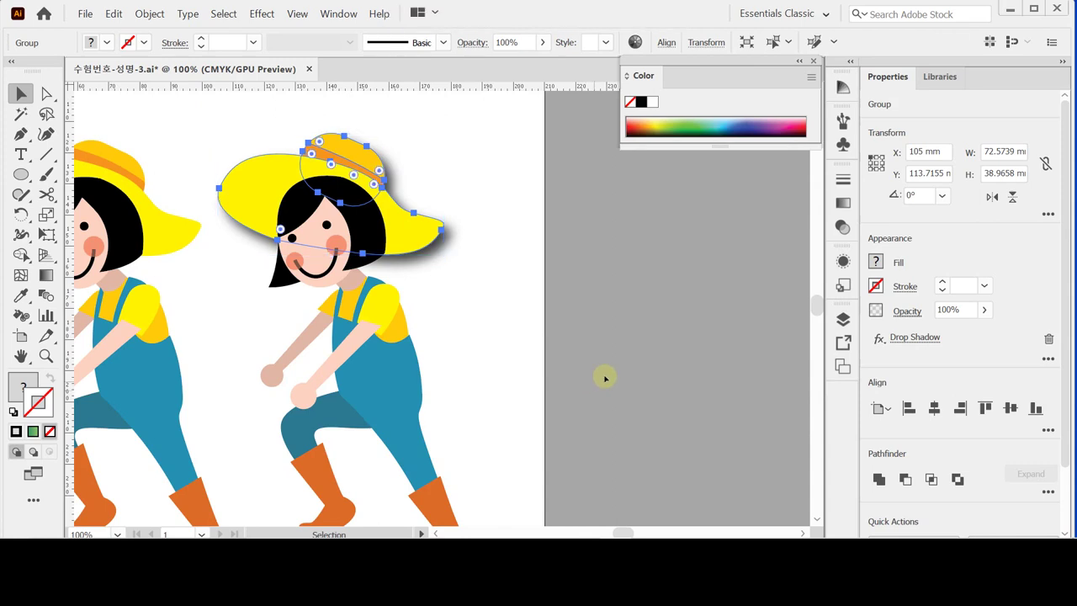
pyautogui.hotkey('ctrl', 's')
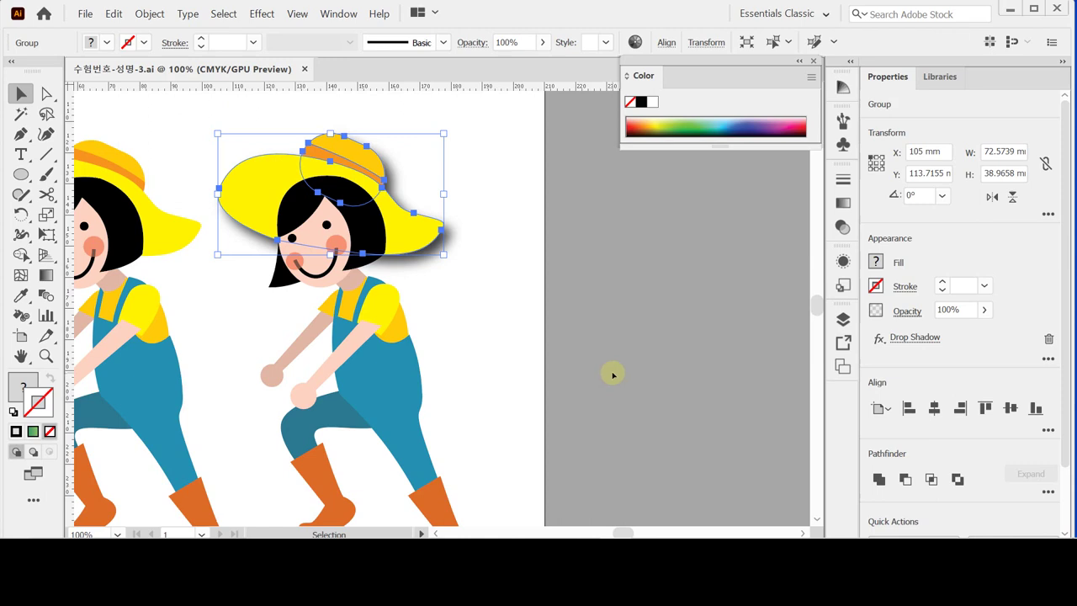
# - Group all parts of the new character's head and body, leaving out the hat and the front arm
pyautogui.scroll(-2, 463, 302)
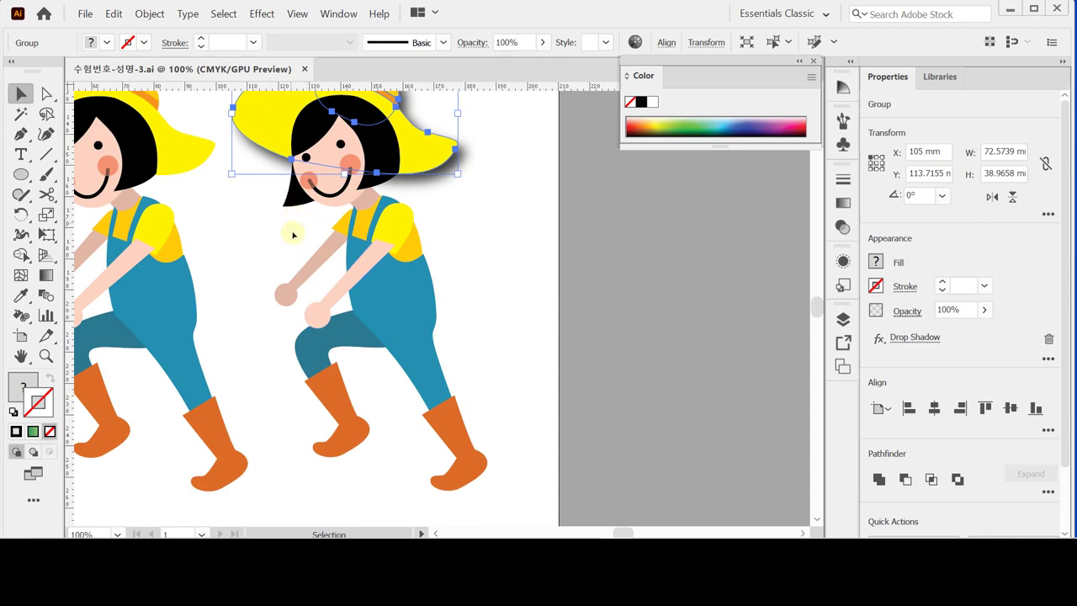
pyautogui.moveTo(291, 233); pyautogui.dragTo(294, 272)
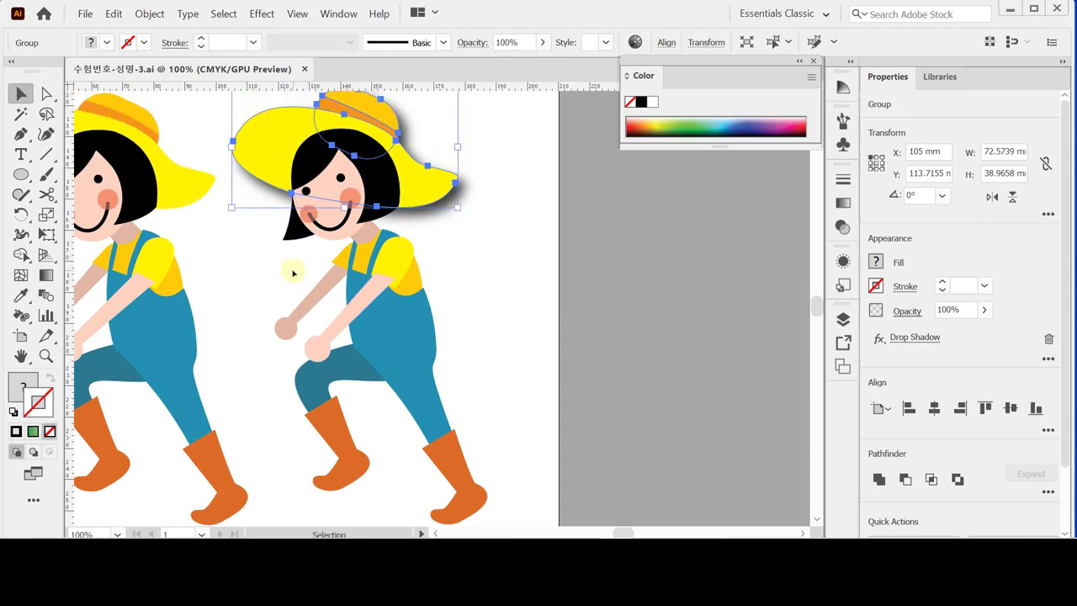
pyautogui.click(514, 271)
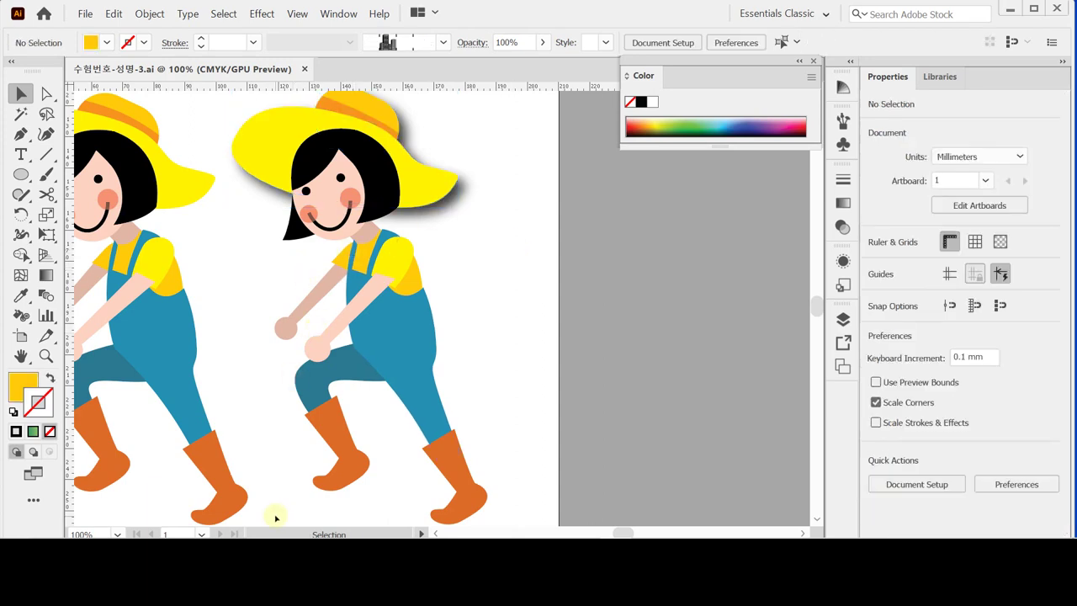
pyautogui.moveTo(277, 504); pyautogui.dragTo(464, 157)
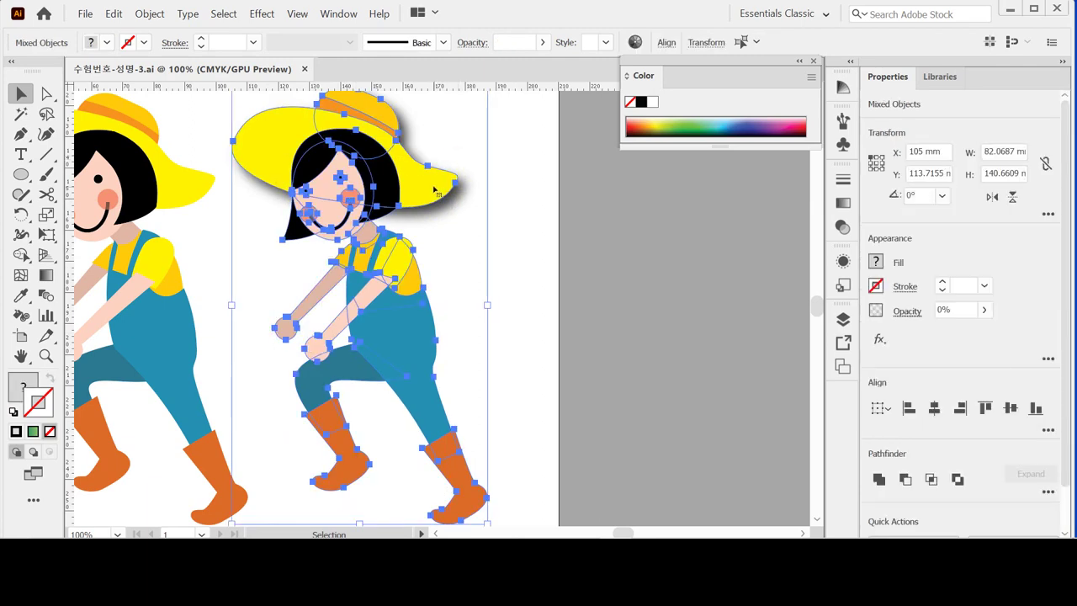
pyautogui.keyDown('shift'); pyautogui.click(433, 188); pyautogui.keyUp('shift')
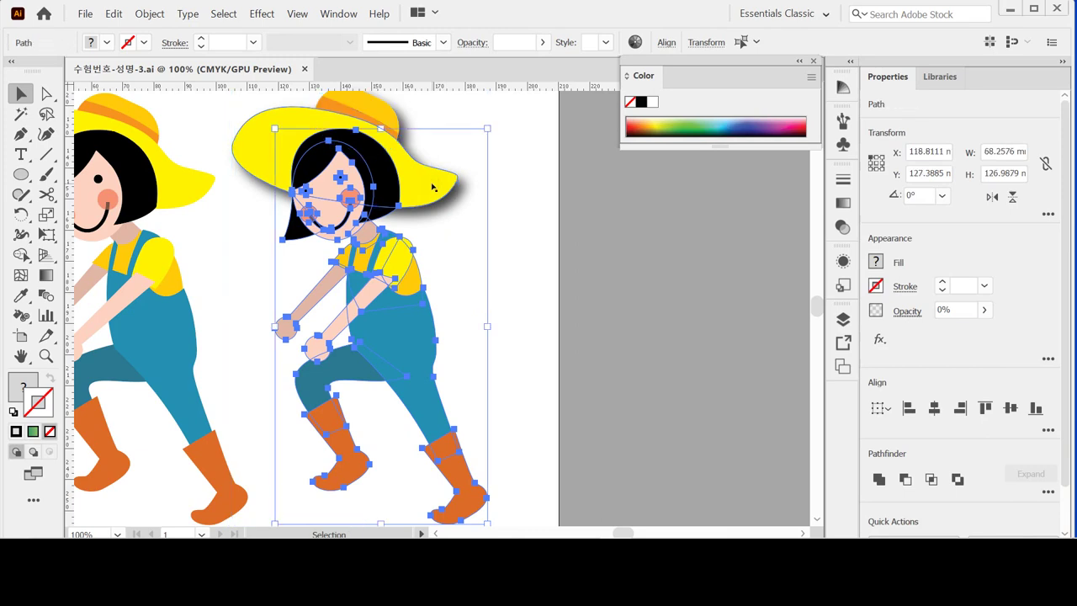
pyautogui.keyDown('shift'); pyautogui.click(326, 344); pyautogui.keyUp('shift')
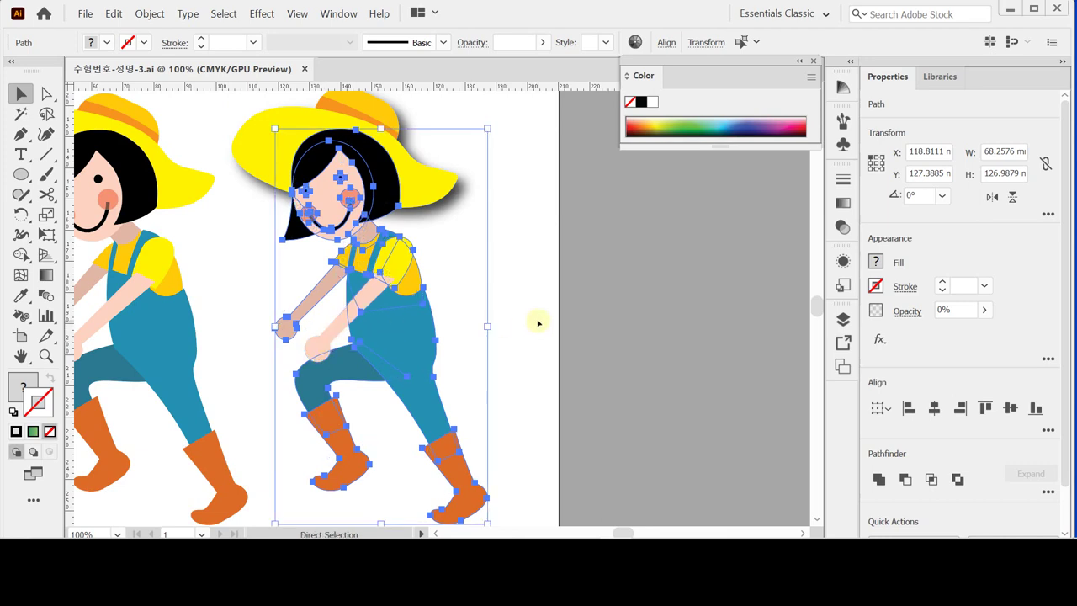
pyautogui.hotkey('ctrl', 'g')
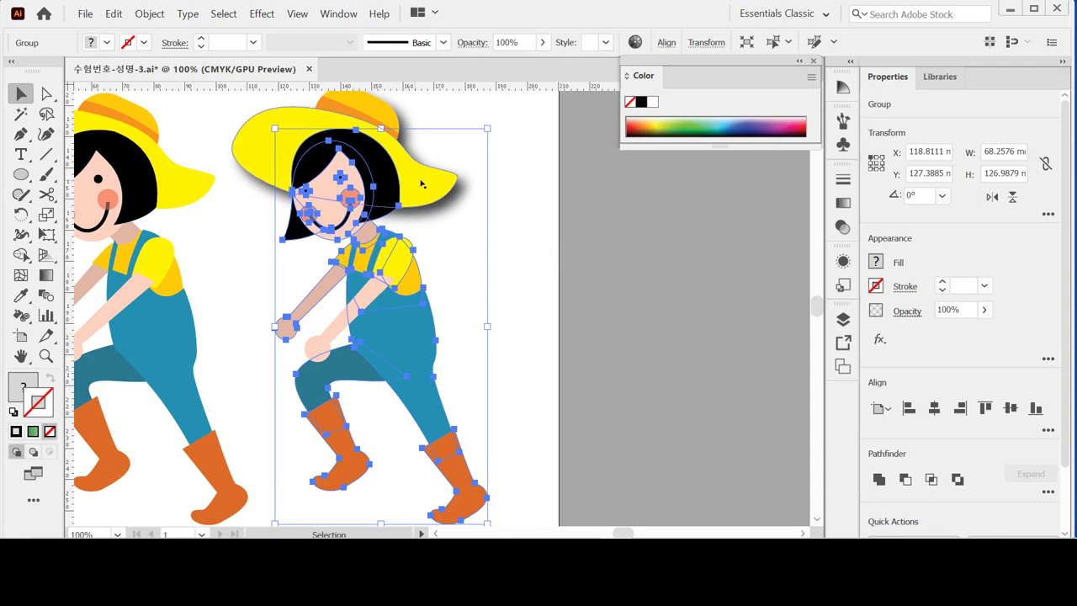
# - Apply the same drop shadow used on the hat to the grouped head and body, and deselect it
pyautogui.click(261, 14)
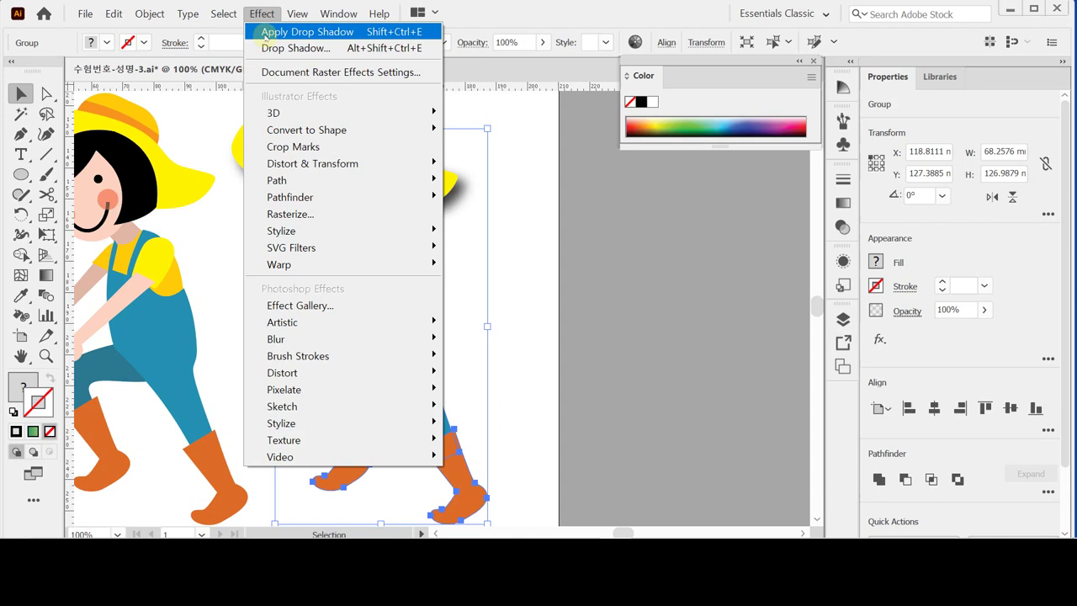
pyautogui.click(266, 32)
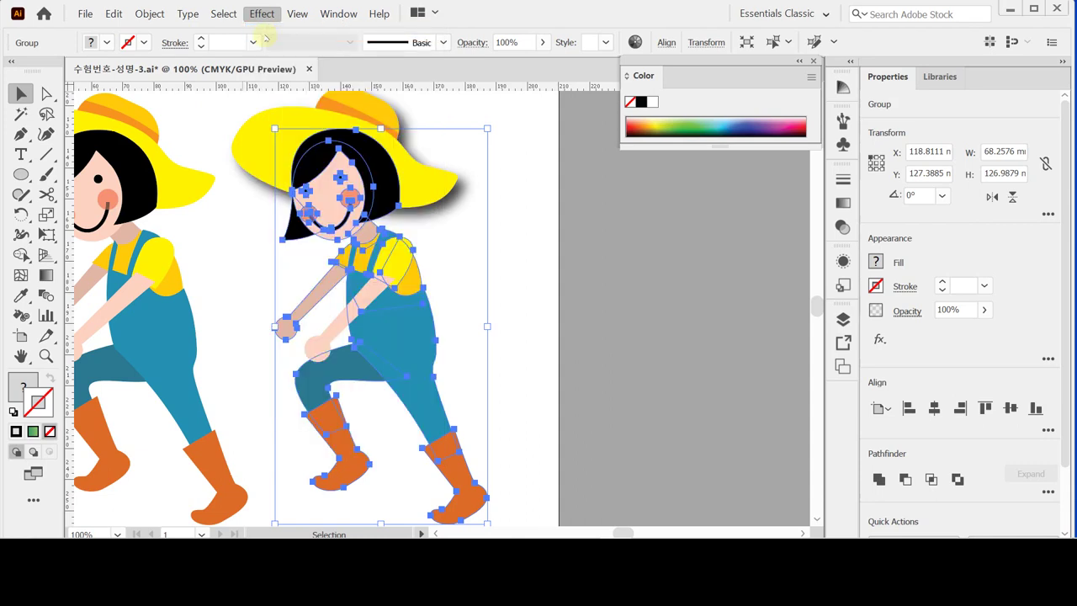
pyautogui.click(514, 341)
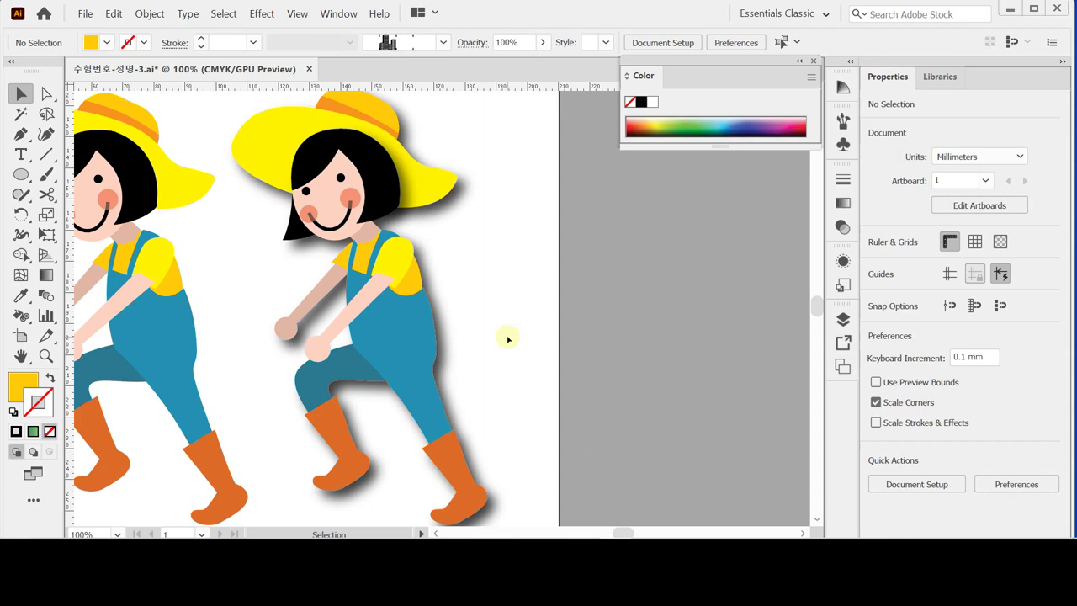
pyautogui.press('a')
pyautogui.press('v')
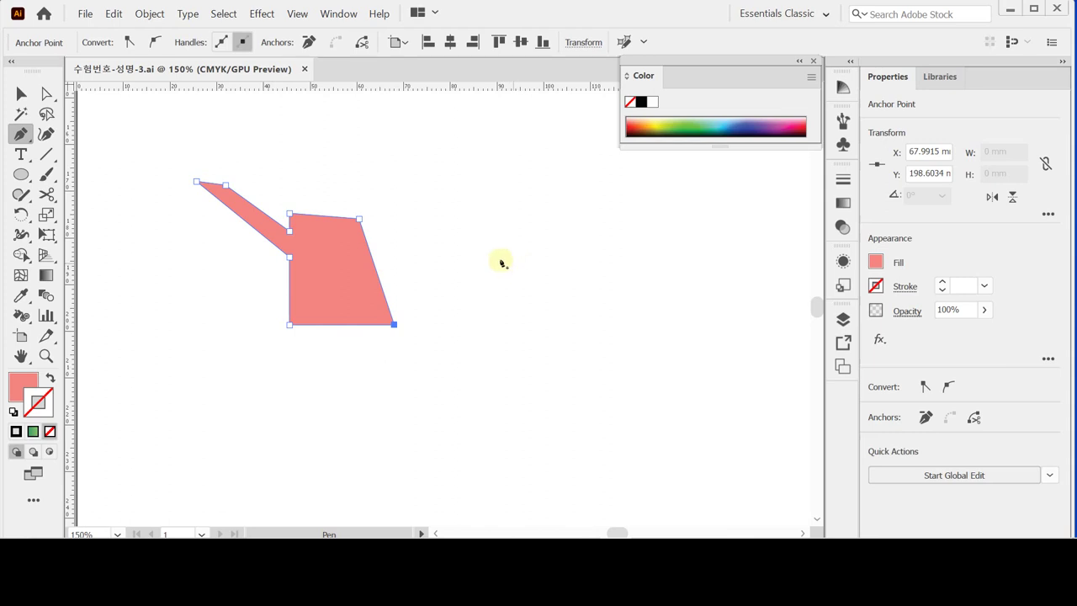
# - Draw an unfilled circle about 14.9 mm wide over the watering can's slanted edge as its handle, with a 9 pt salmon stroke
pyautogui.keyDown('ctrl'); pyautogui.click(482, 283); pyautogui.keyUp('ctrl')
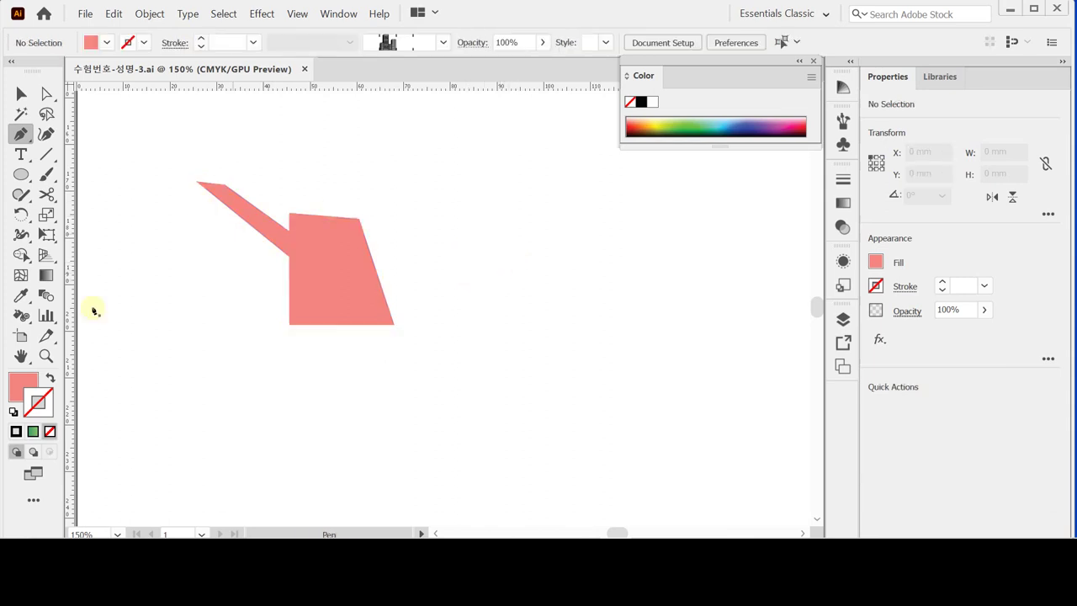
pyautogui.click(50, 378)
pyautogui.click(21, 175)
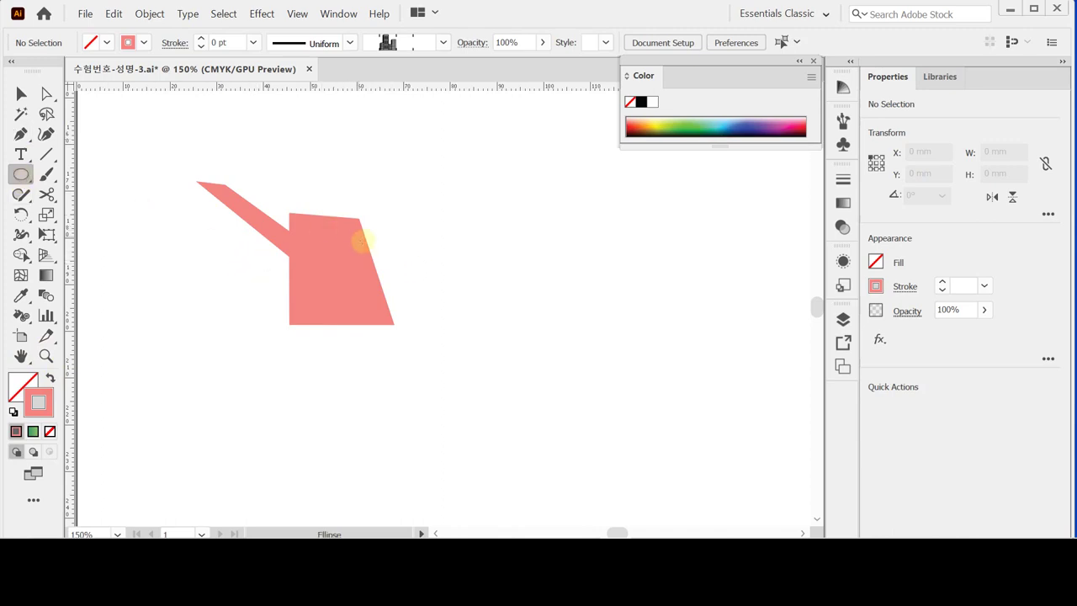
pyautogui.moveTo(350, 242); pyautogui.dragTo(420, 309)
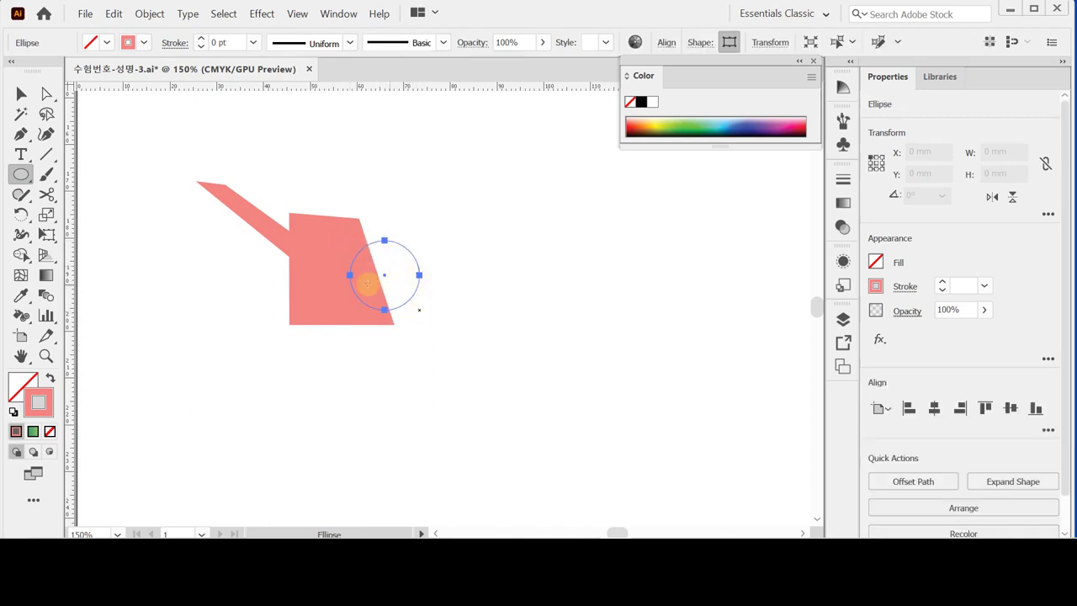
pyautogui.click(901, 286)
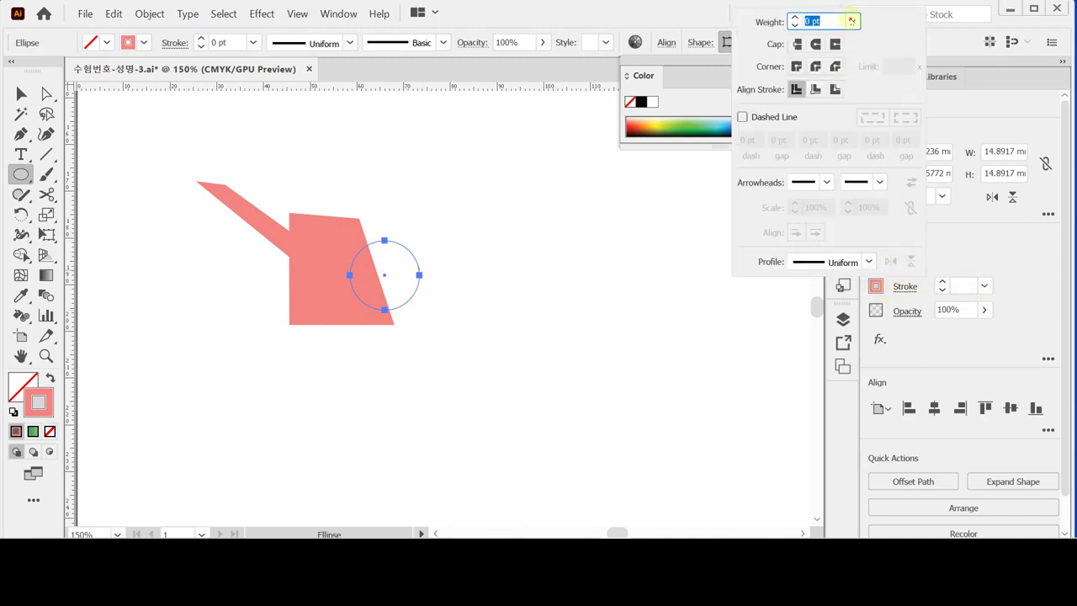
pyautogui.press('Escape')
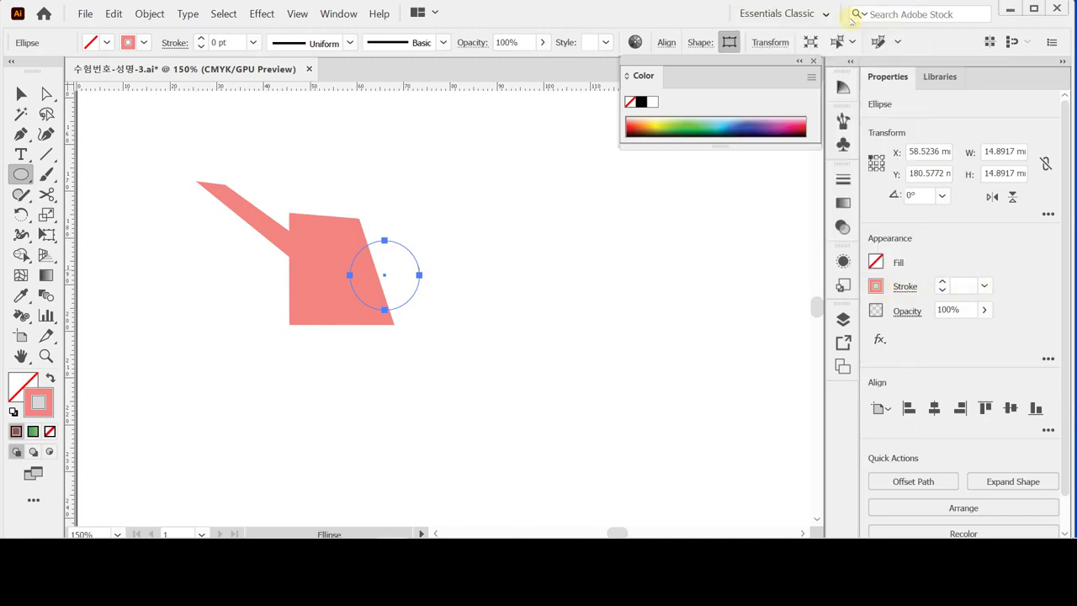
pyautogui.click(983, 286)
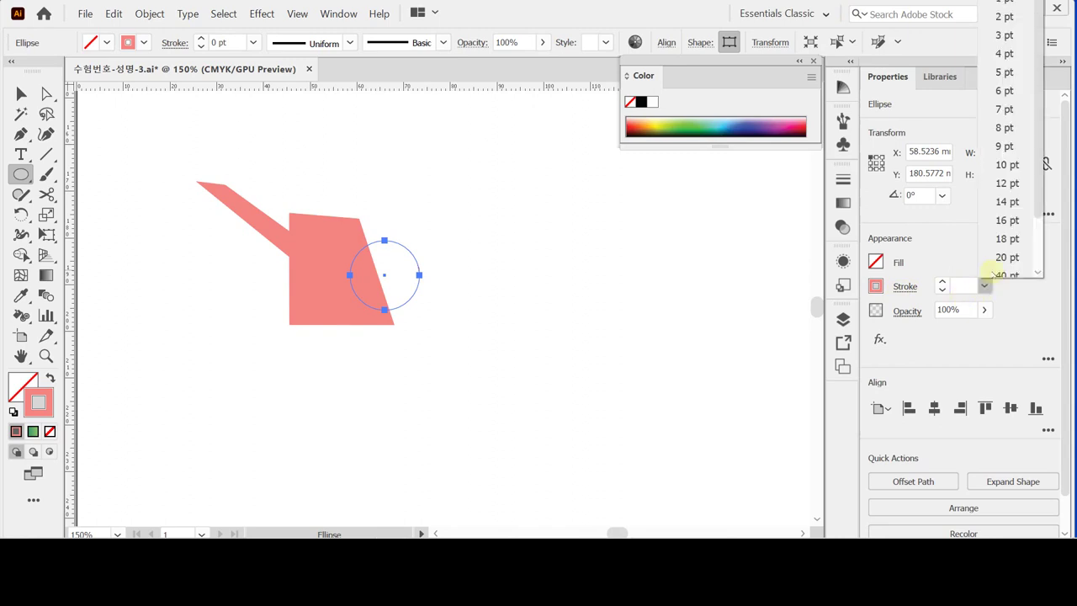
pyautogui.click(1006, 146)
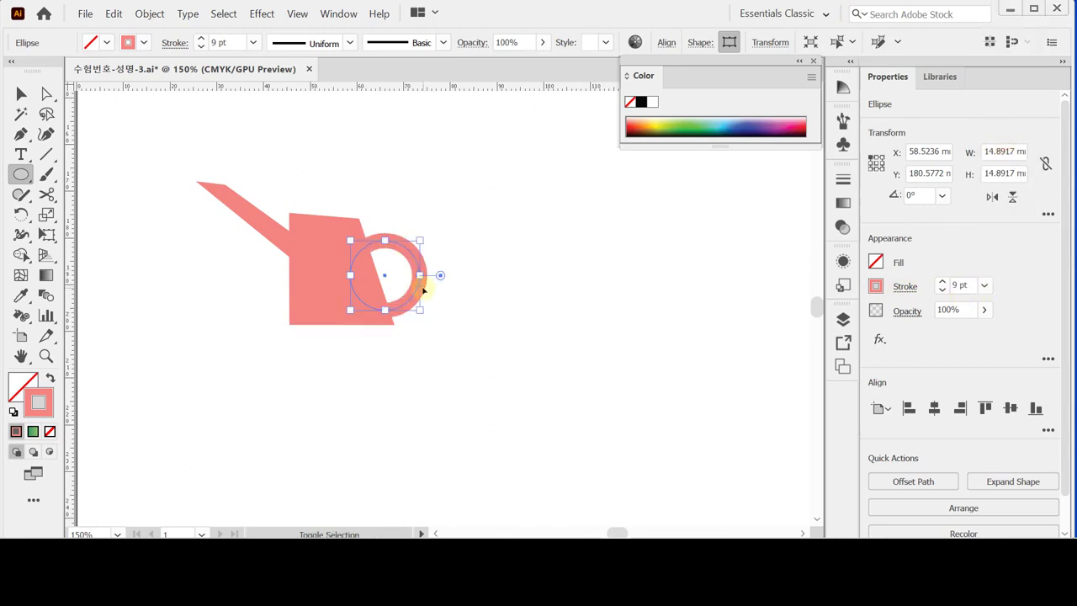
# - Nudge the ring handle 3 mm right and 2 mm up, and enlarge it slightly toward the can's lower body
pyautogui.press('Right')
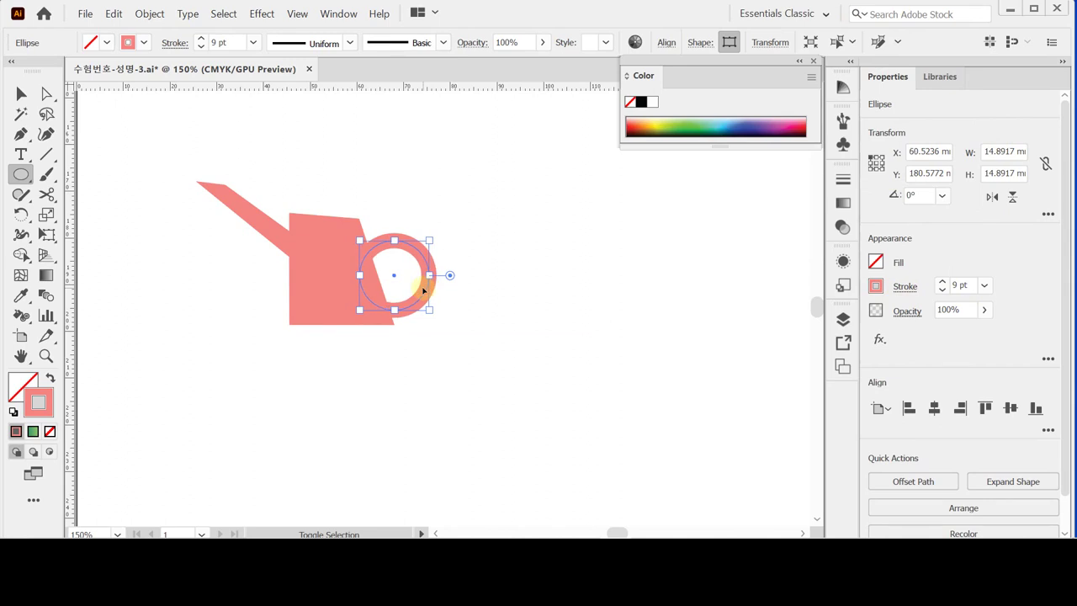
pyautogui.press('Up')
pyautogui.press('Up')
pyautogui.press('Right')
pyautogui.press('ctrl')
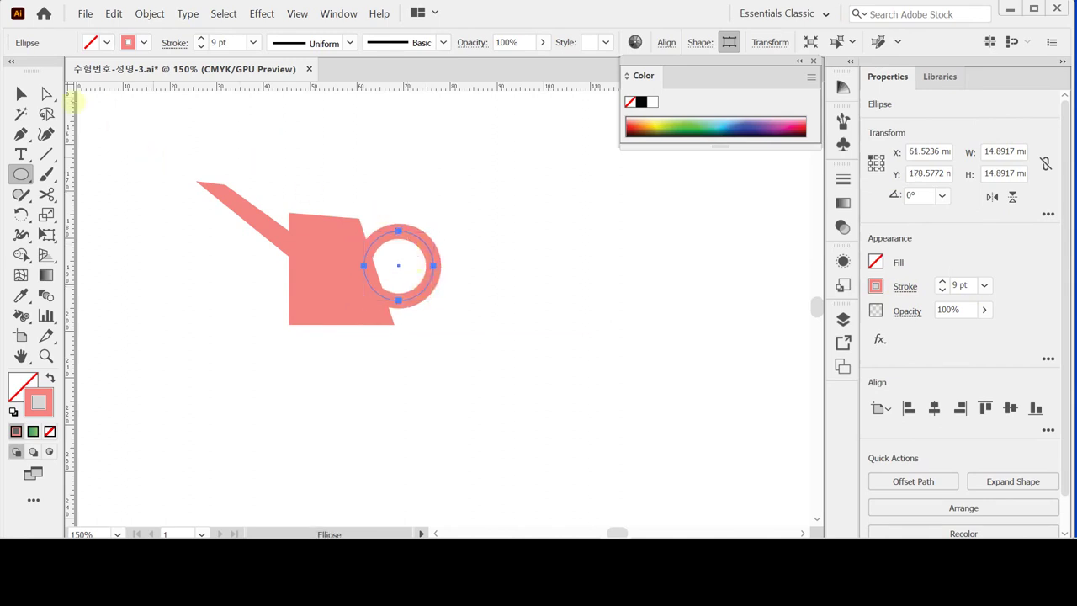
pyautogui.click(22, 93)
pyautogui.moveTo(363, 304); pyautogui.dragTo(356, 308)
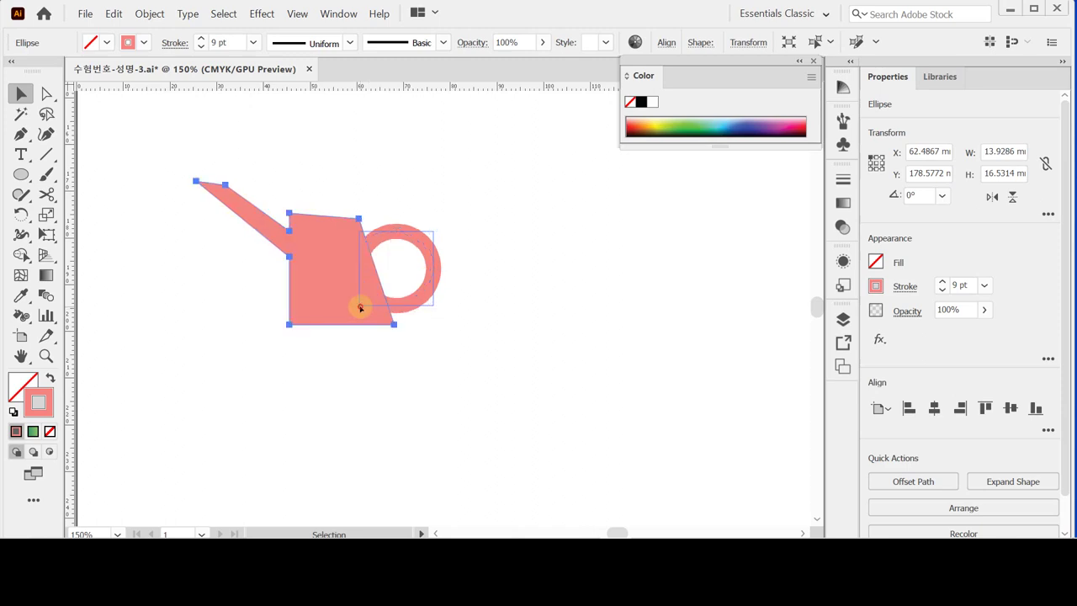
pyautogui.doubleClick(356, 308)
pyautogui.click(436, 226)
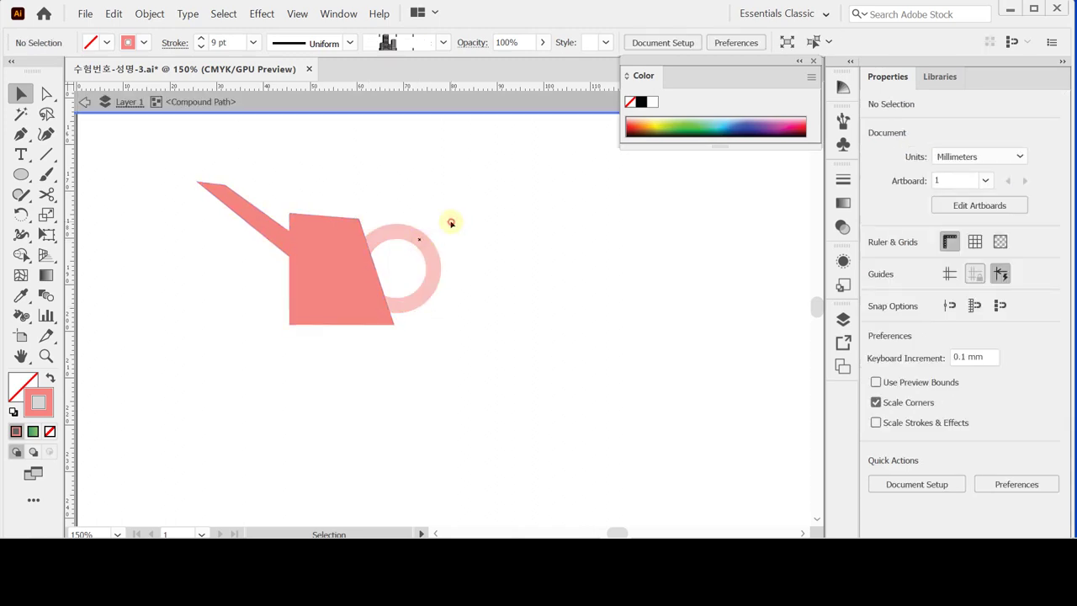
pyautogui.doubleClick(444, 226)
pyautogui.click(428, 250)
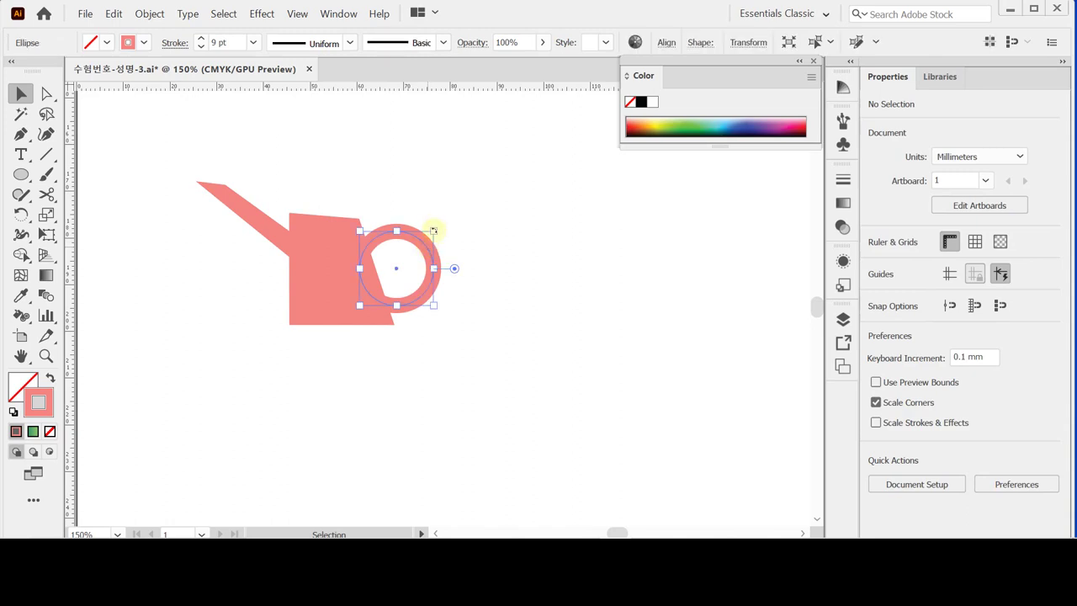
# - Narrow the ring handle's path to about 14.5 mm and shift its outer side anchor 3.3 mm down and 0.3 mm right
pyautogui.moveTo(432, 269); pyautogui.dragTo(427, 268)
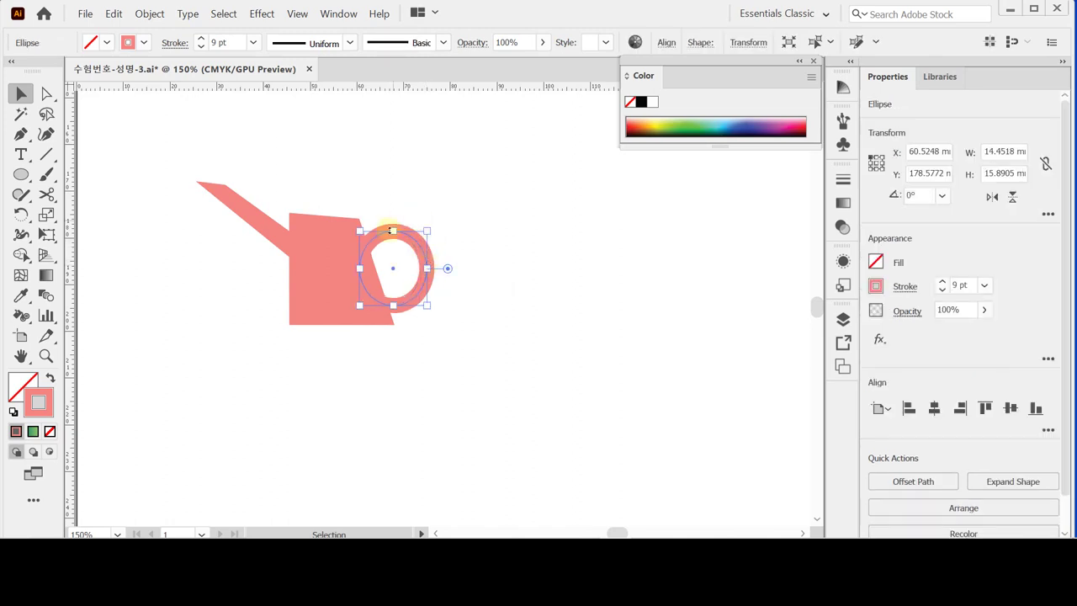
pyautogui.moveTo(392, 230); pyautogui.dragTo(392, 232)
pyautogui.click(46, 93)
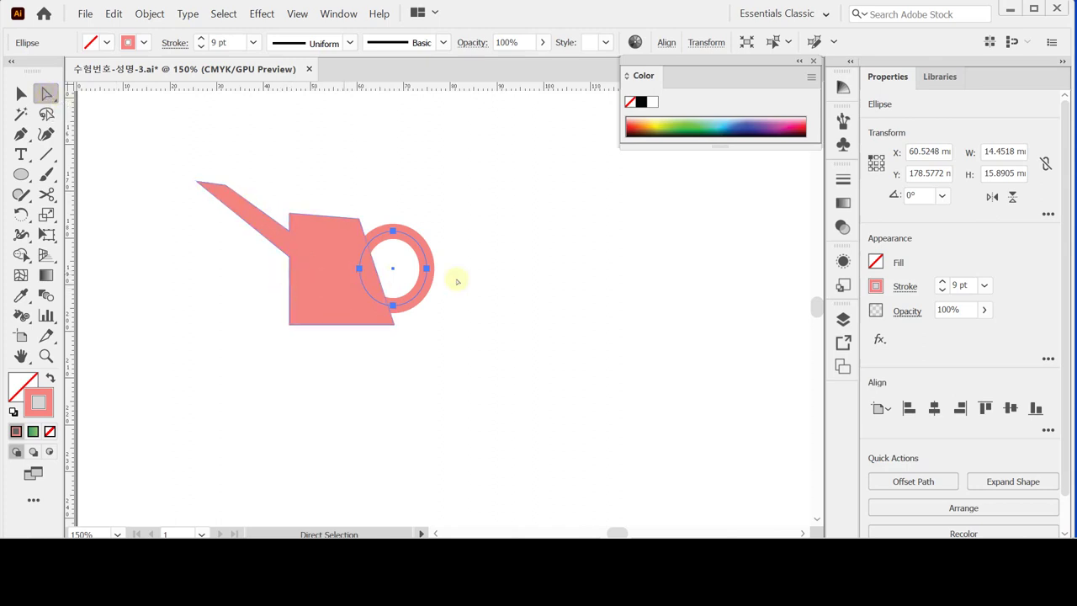
pyautogui.click(422, 290)
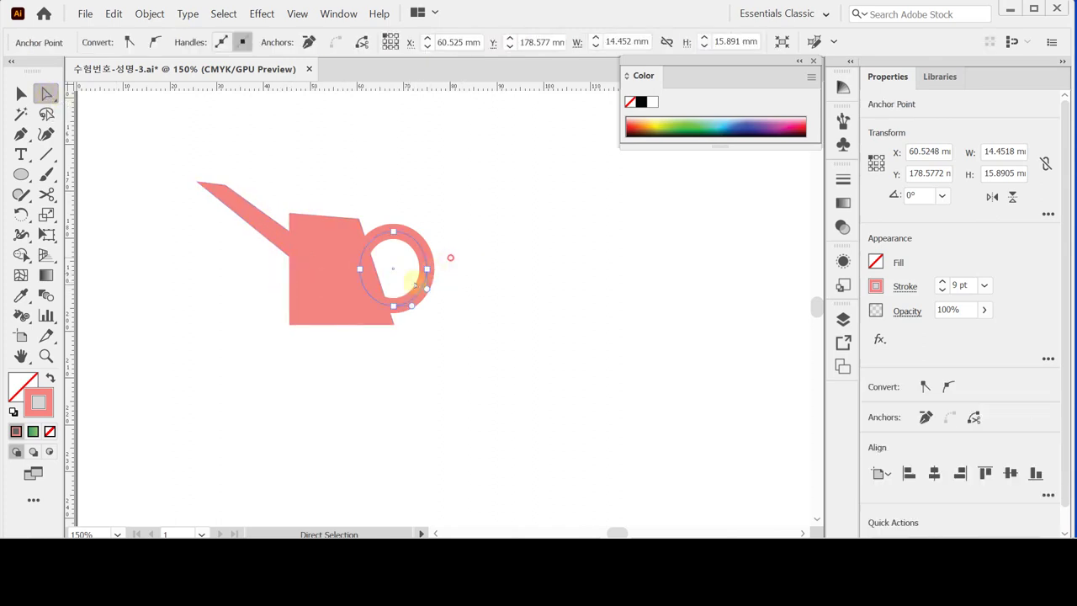
pyautogui.click(409, 286)
pyautogui.moveTo(432, 257); pyautogui.dragTo(415, 285)
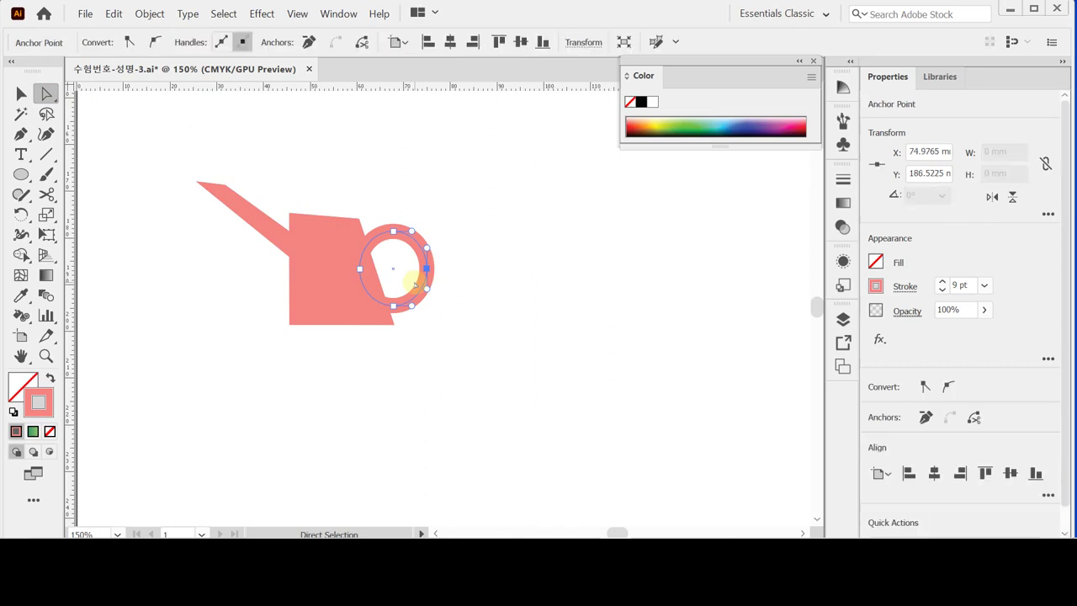
pyautogui.press('Down')
pyautogui.press('Down')
pyautogui.press('Down')
pyautogui.press('Down')
pyautogui.press('Down')
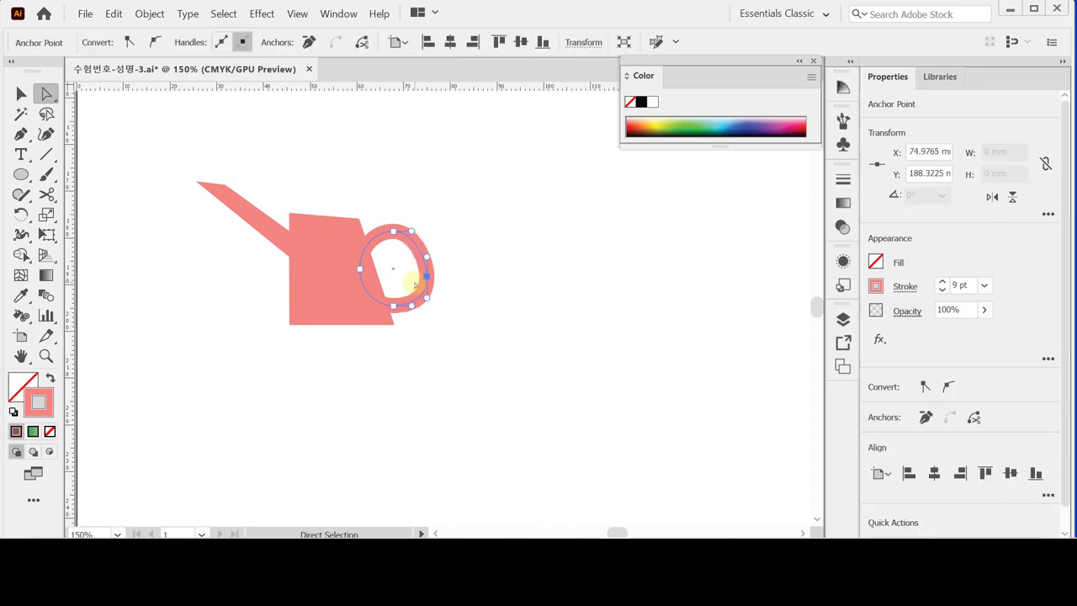
pyautogui.press('Down')
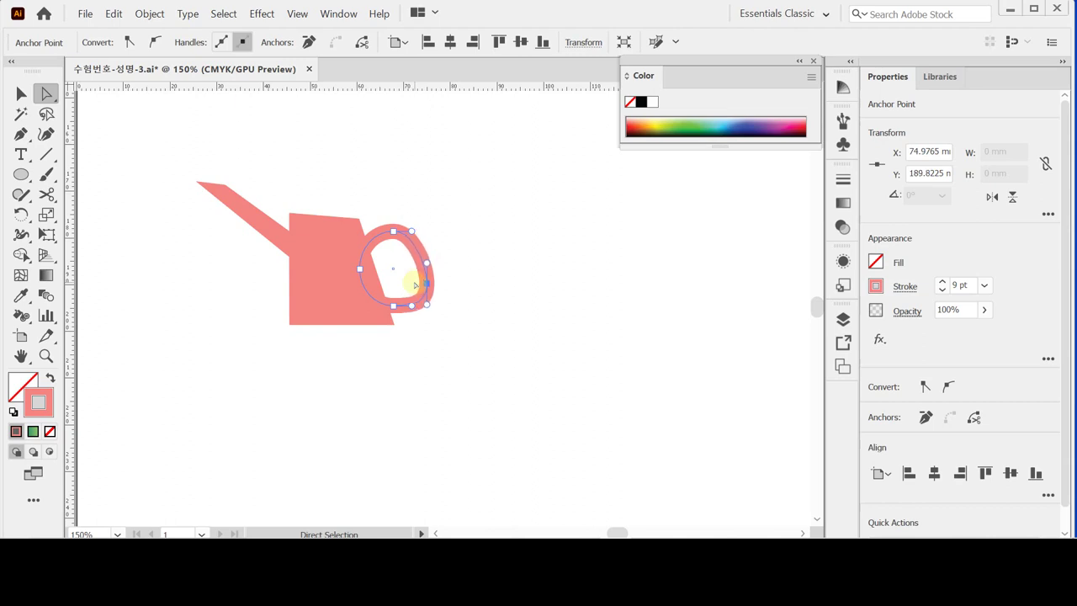
pyautogui.press('Right')
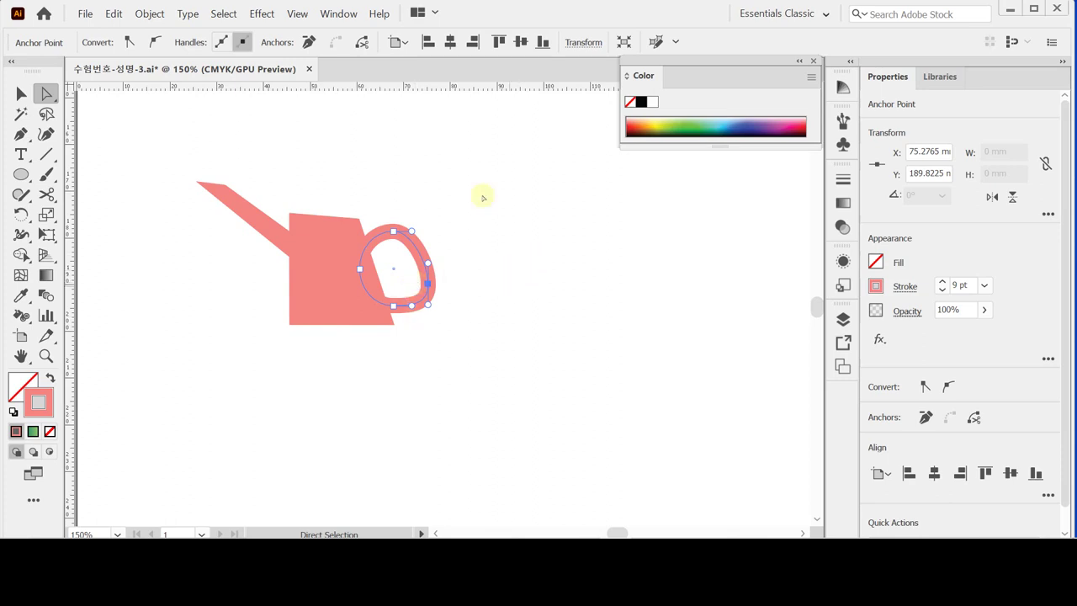
# - Outline the stroke of the reshaped ring handle
pyautogui.click(149, 13)
pyautogui.moveTo(257, 296)
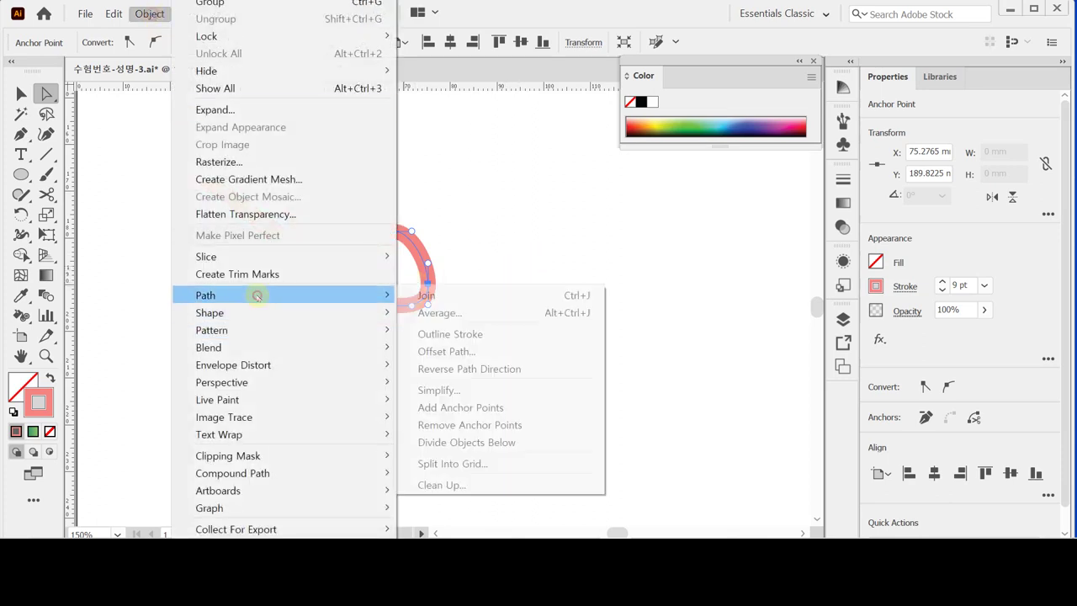
pyautogui.click(457, 334)
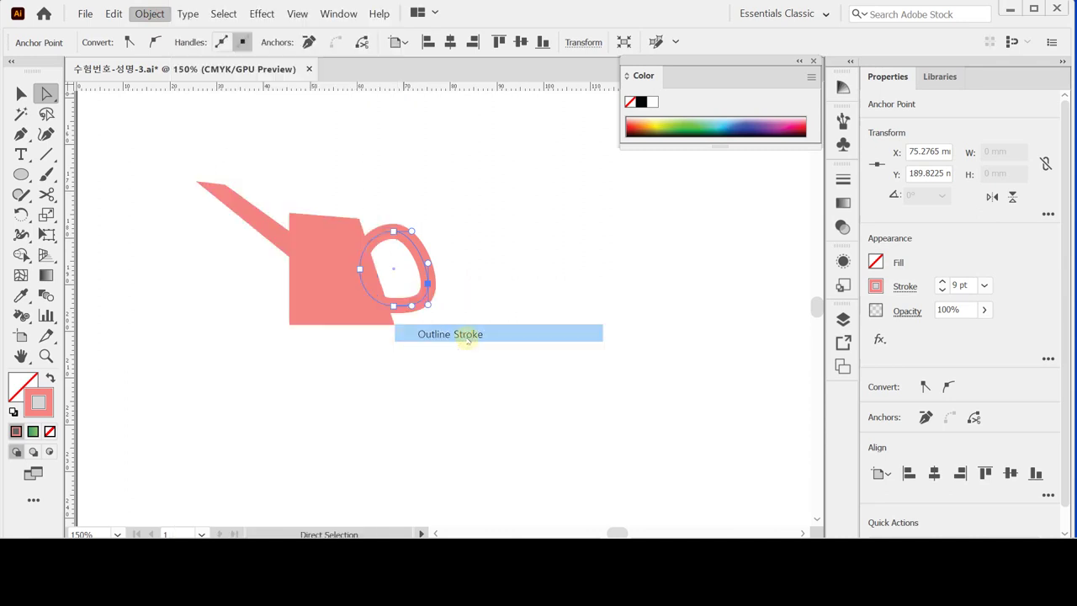
# - Unite the outlined handle with the watering can's body and spout into one shape
pyautogui.moveTo(233, 168); pyautogui.dragTo(413, 309)
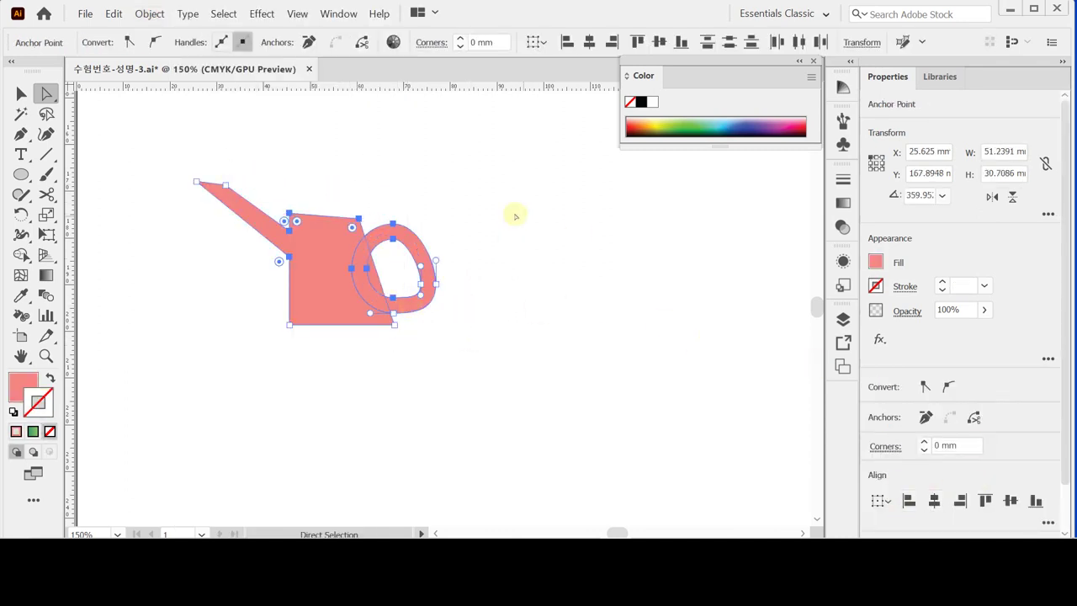
pyautogui.press('v')
pyautogui.moveTo(484, 206); pyautogui.dragTo(425, 311)
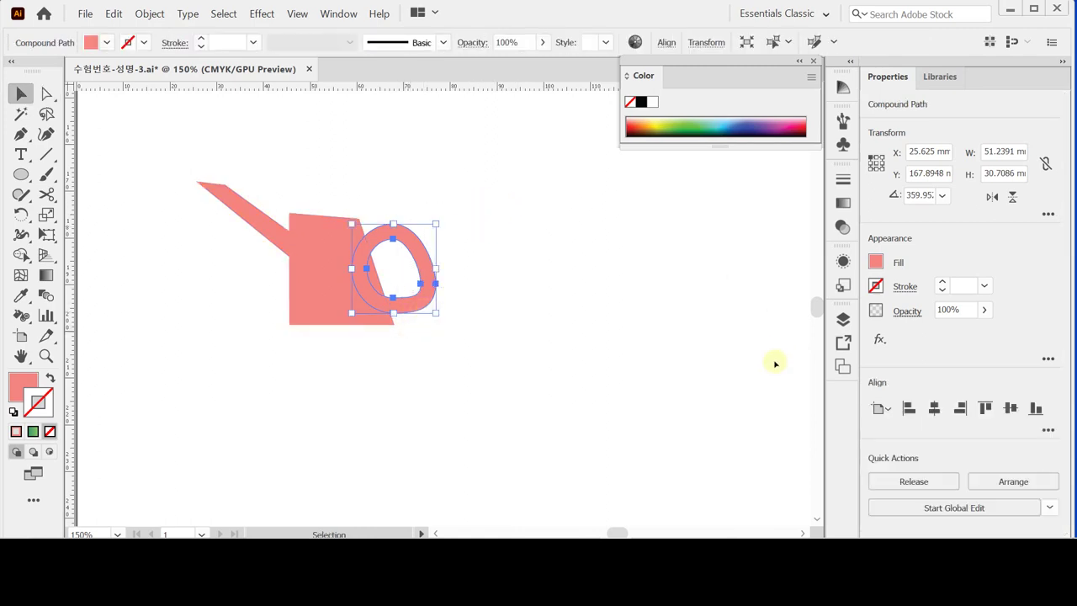
pyautogui.moveTo(460, 273); pyautogui.dragTo(345, 357)
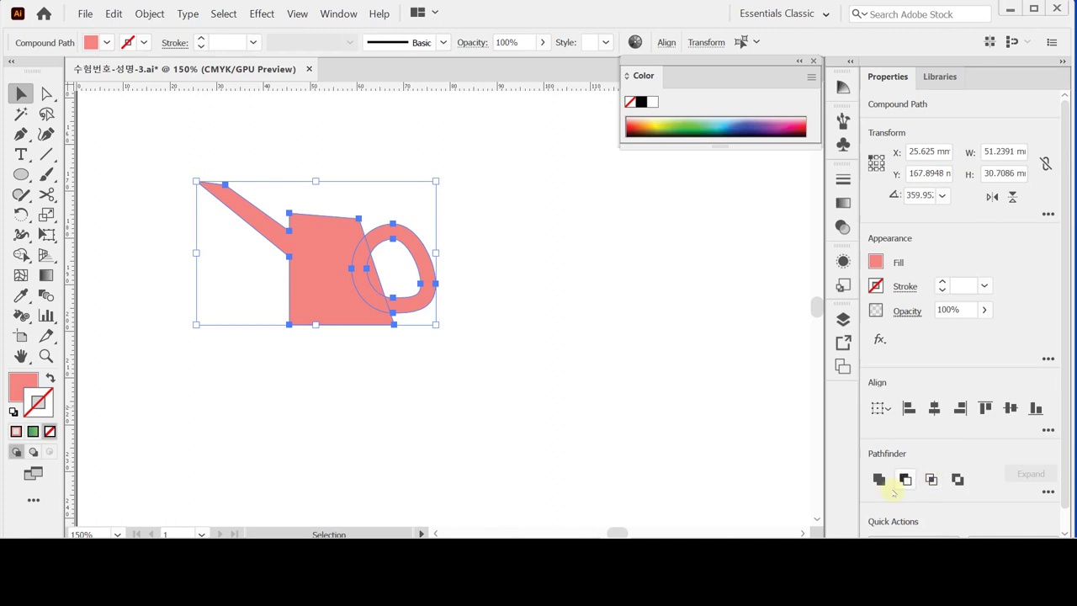
pyautogui.click(882, 479)
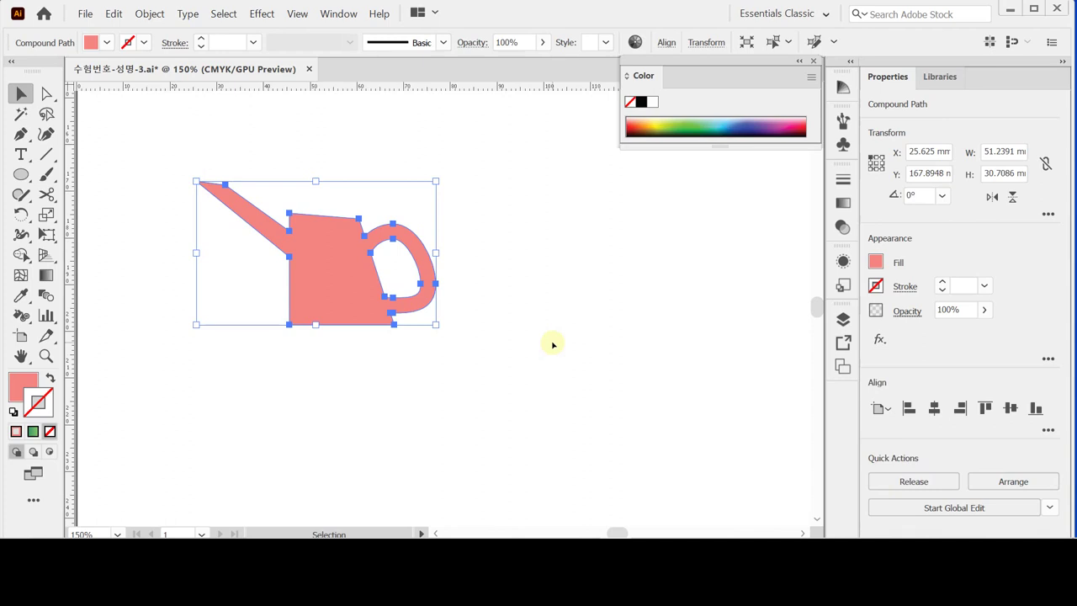
# - Rotate the united watering can by 35° so that its spout tips downward
pyautogui.press('i')
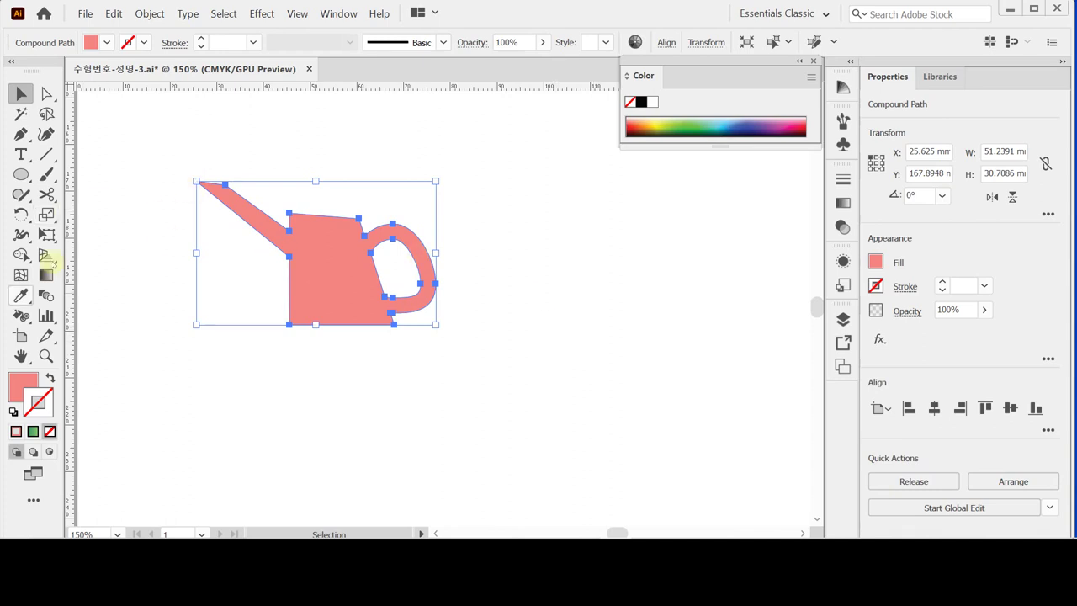
pyautogui.doubleClick(21, 214)
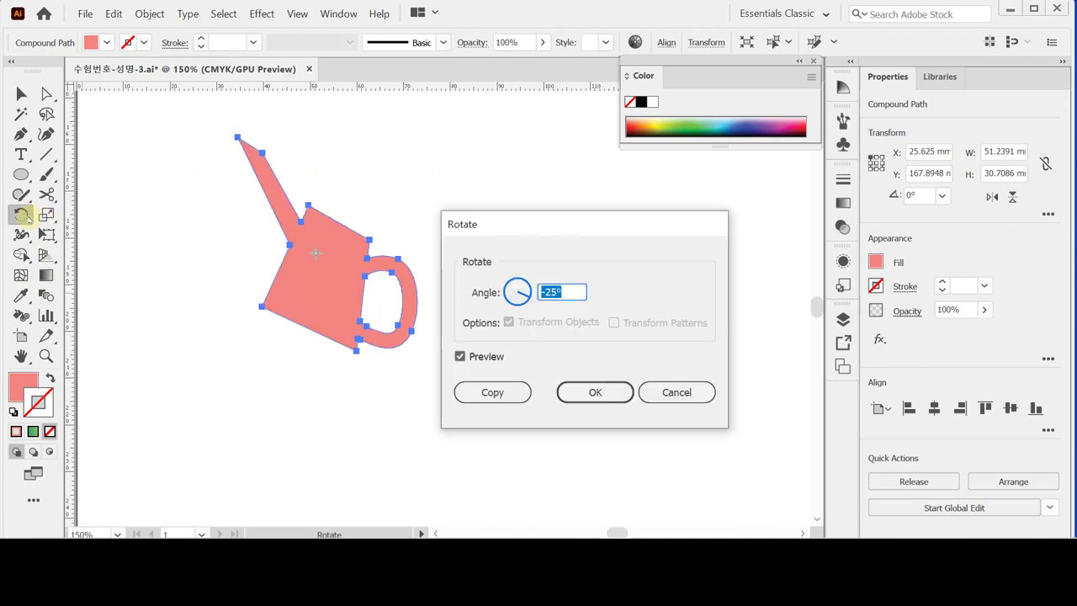
pyautogui.write('35')
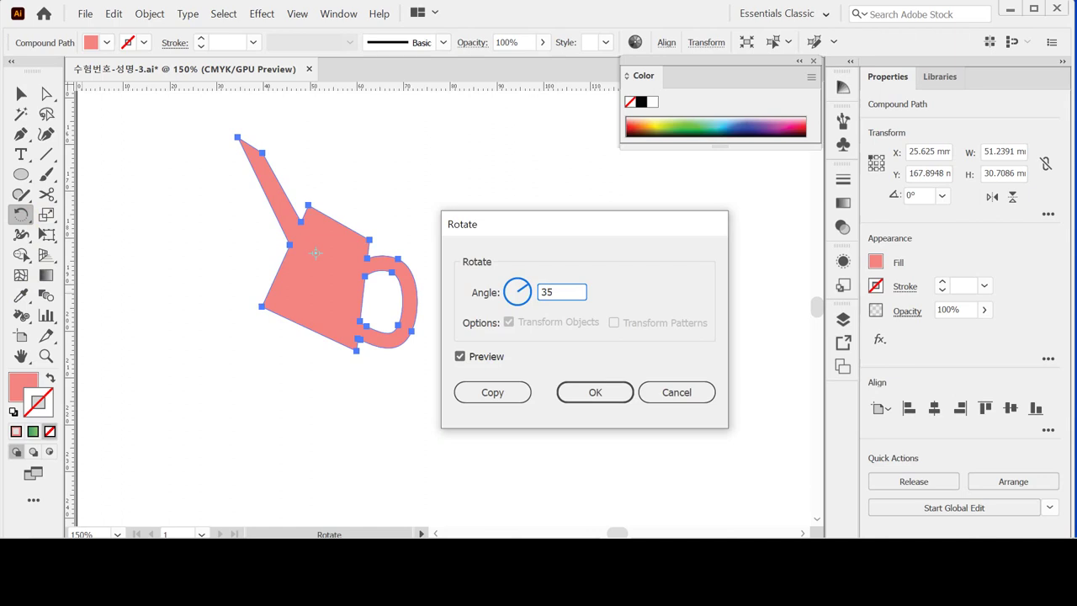
pyautogui.press('Tab')
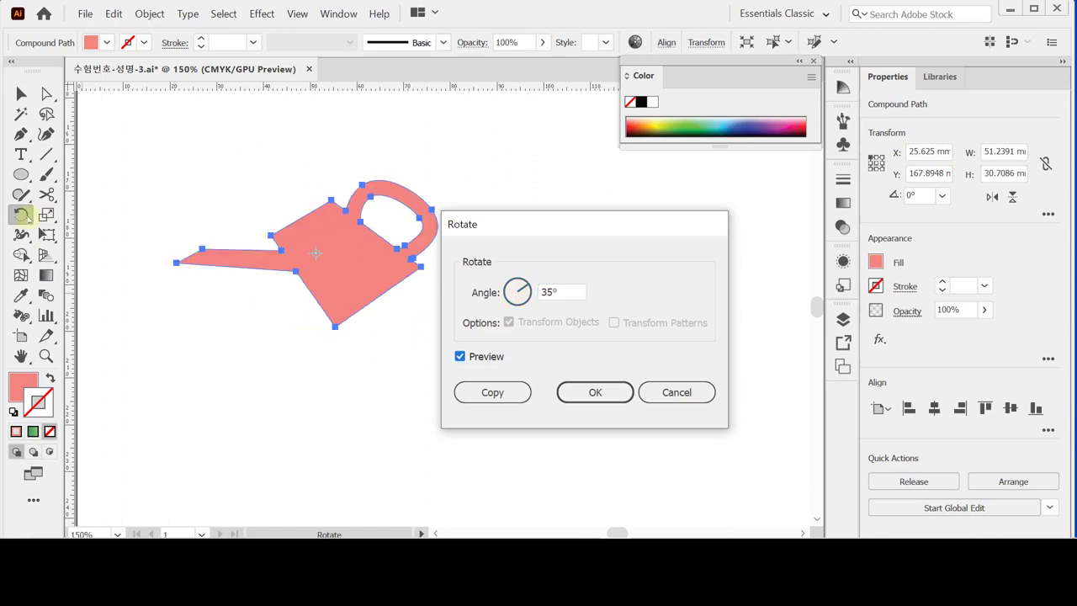
pyautogui.press('Return')
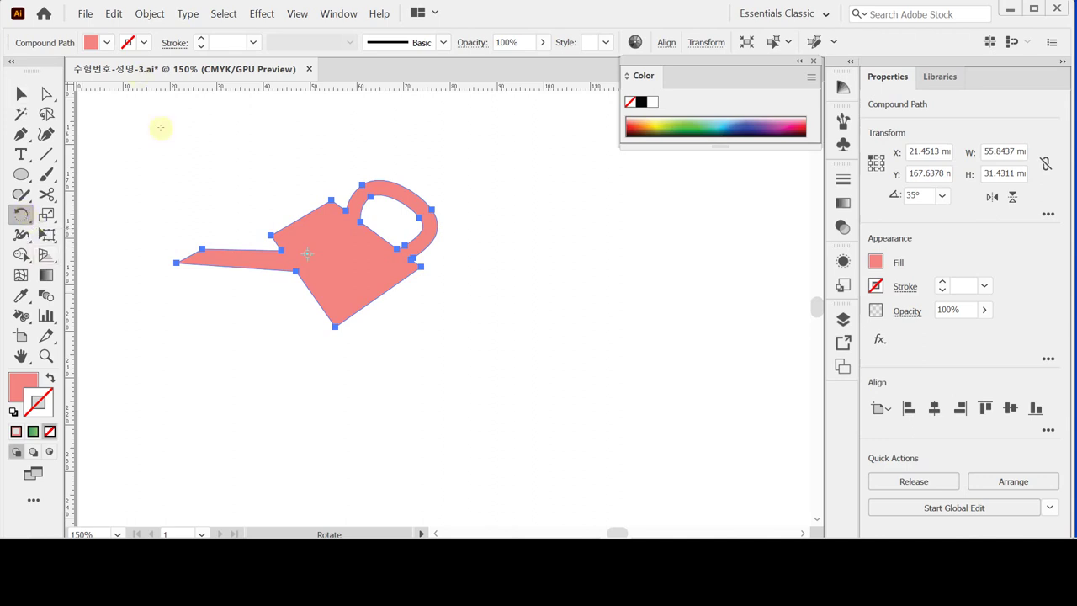
# - Save the document and remove the rotated watering can from the canvas
pyautogui.keyDown('ctrl'); pyautogui.click(213, 332); pyautogui.keyUp('ctrl')
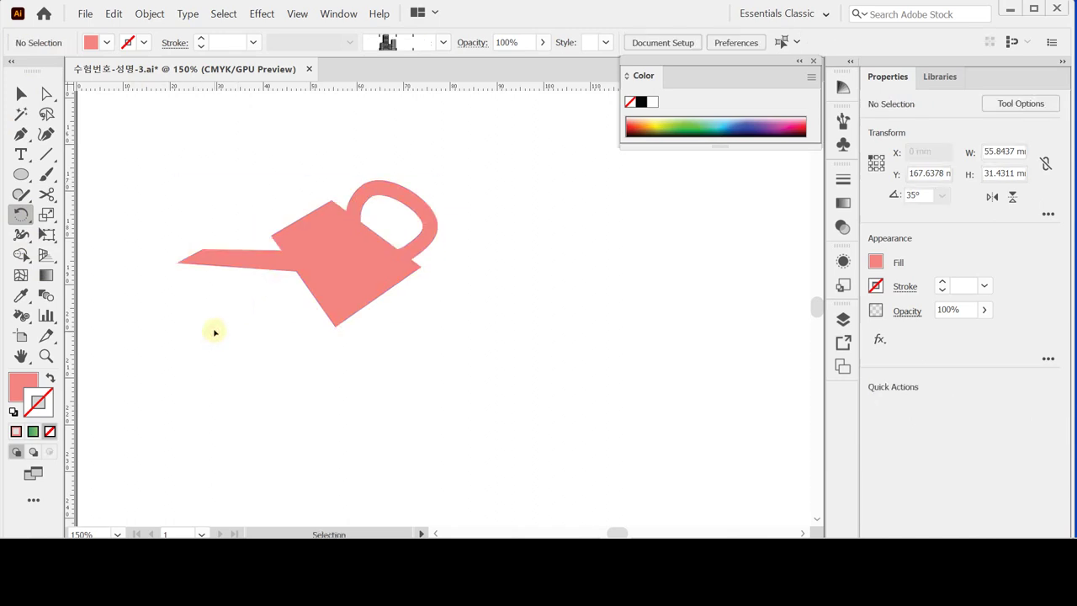
pyautogui.keyDown('ctrl'); pyautogui.click(317, 242); pyautogui.keyUp('ctrl')
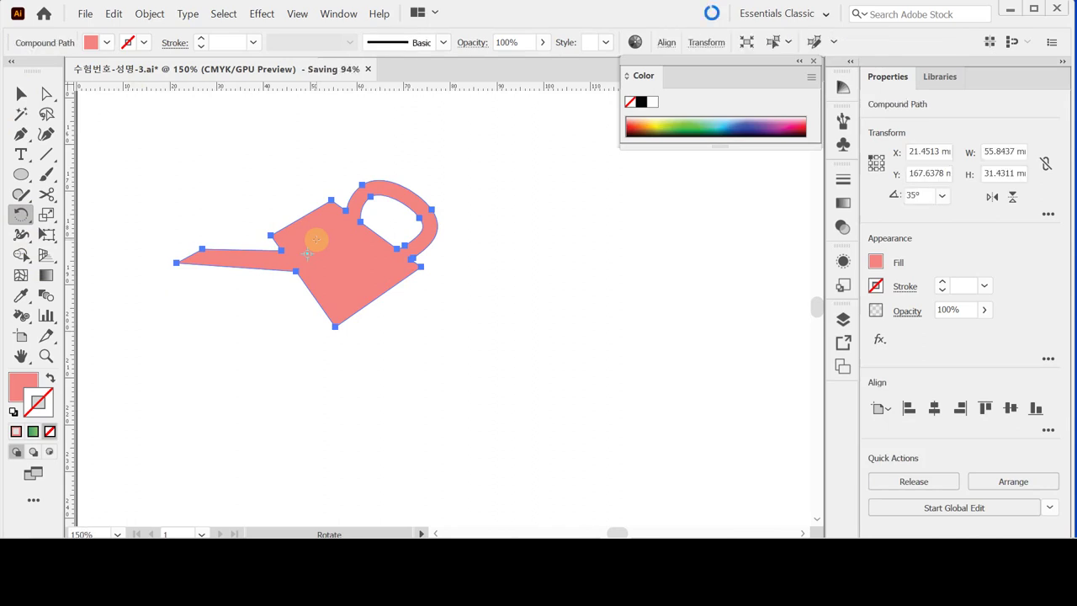
pyautogui.press('ctrl')
pyautogui.press('Delete')
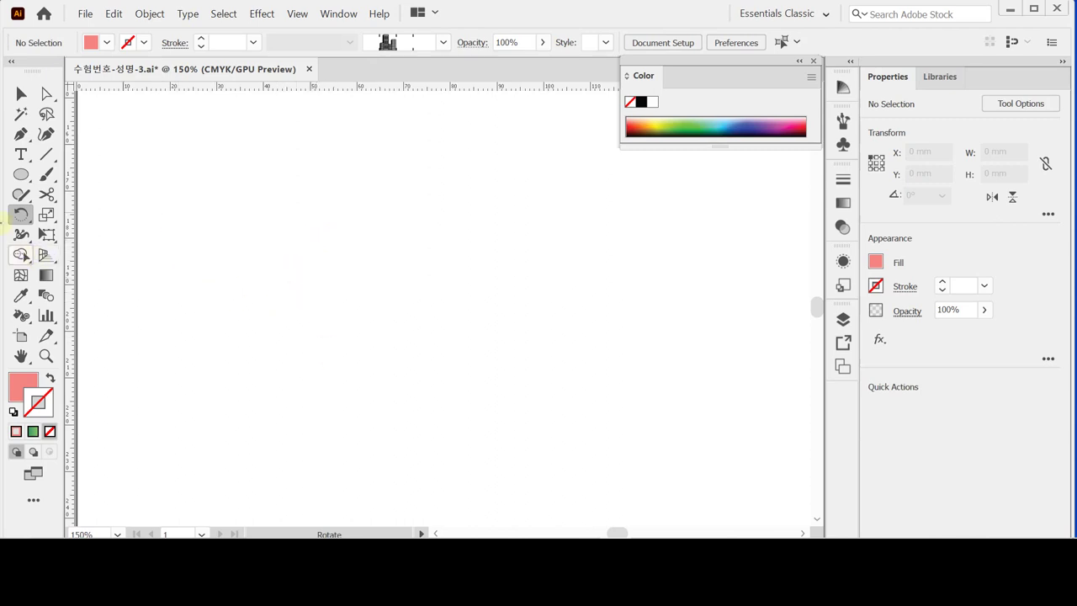
# - Create an ellipse 24 mm wide and 14 mm high on the empty canvas
pyautogui.click(21, 173)
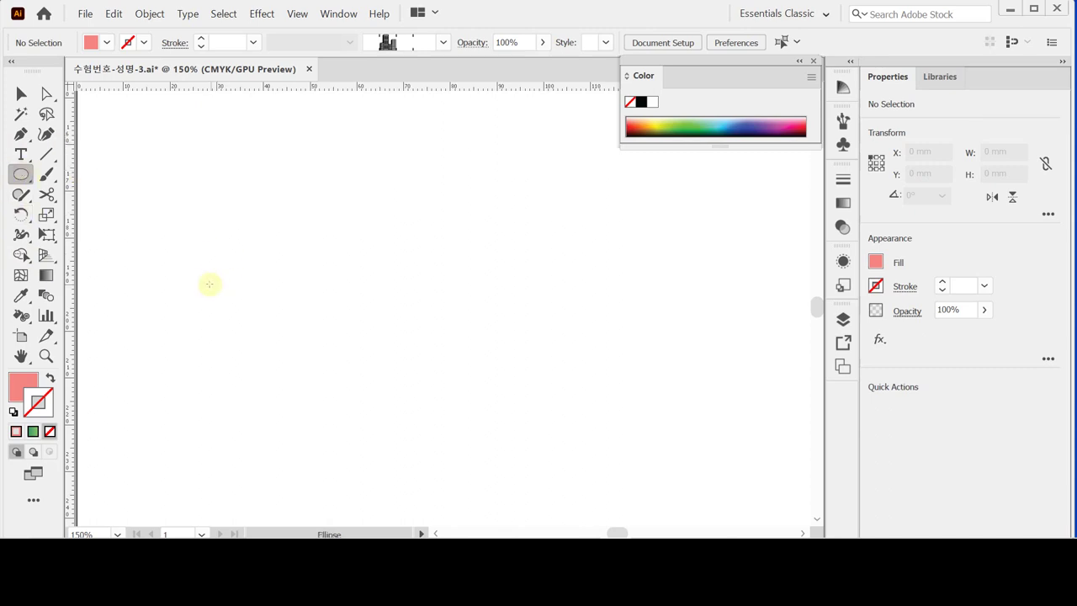
pyautogui.click(294, 266)
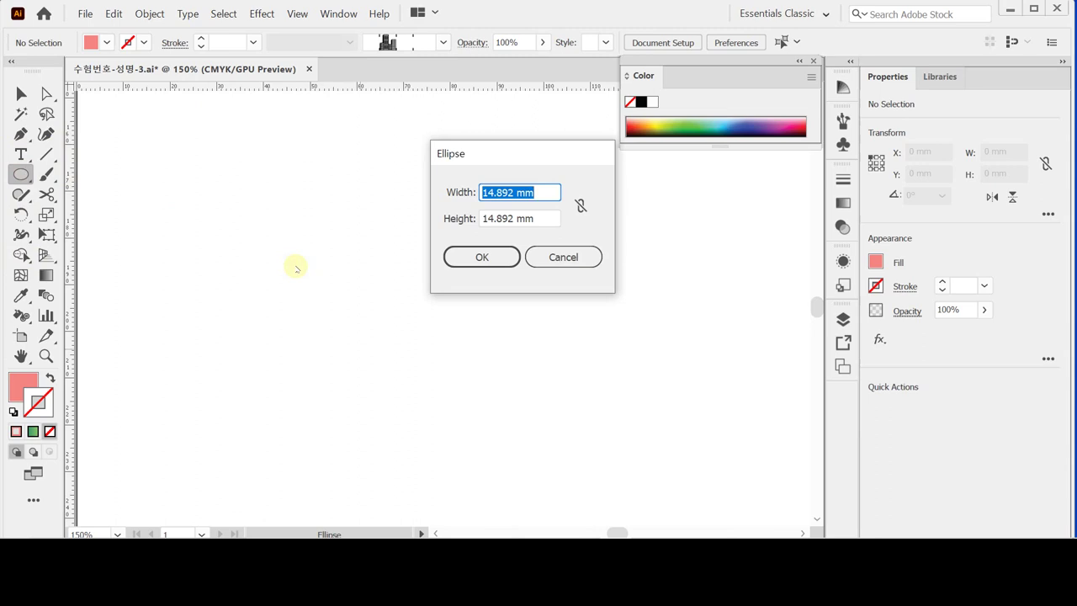
pyautogui.write('24')
pyautogui.press('Tab')
pyautogui.write('1')
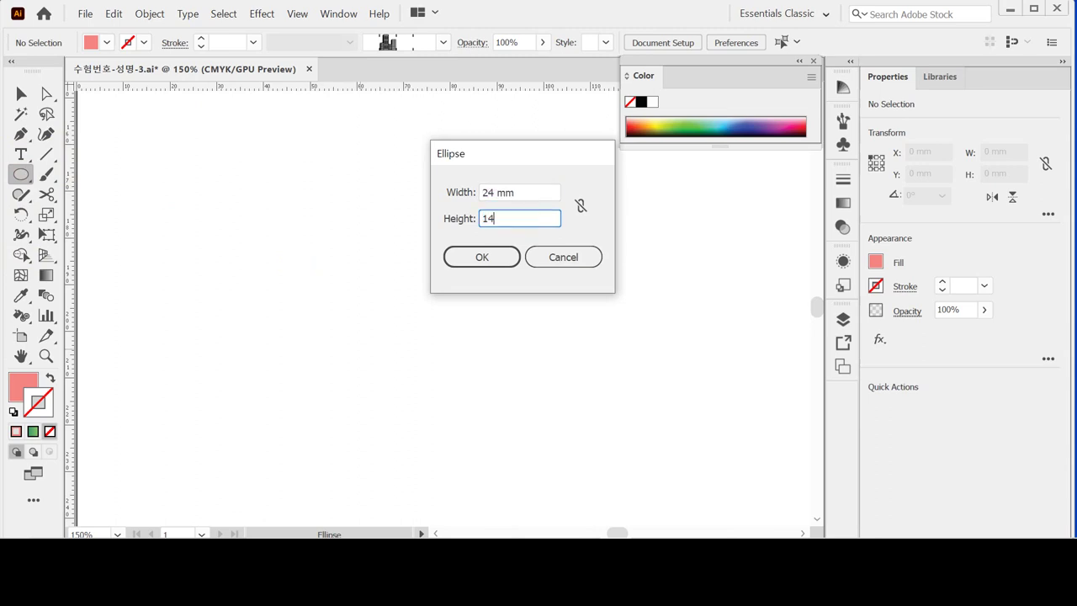
pyautogui.press('Return')
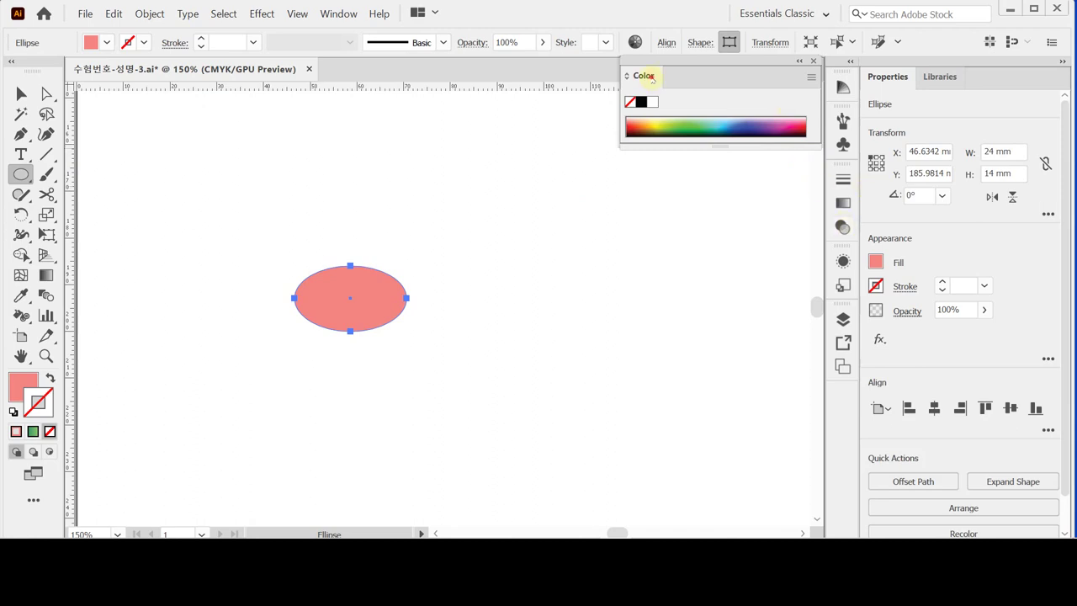
# - Fill the ellipse with yellow-green, C 30, M 0, Y 100, K 0
pyautogui.click(646, 75)
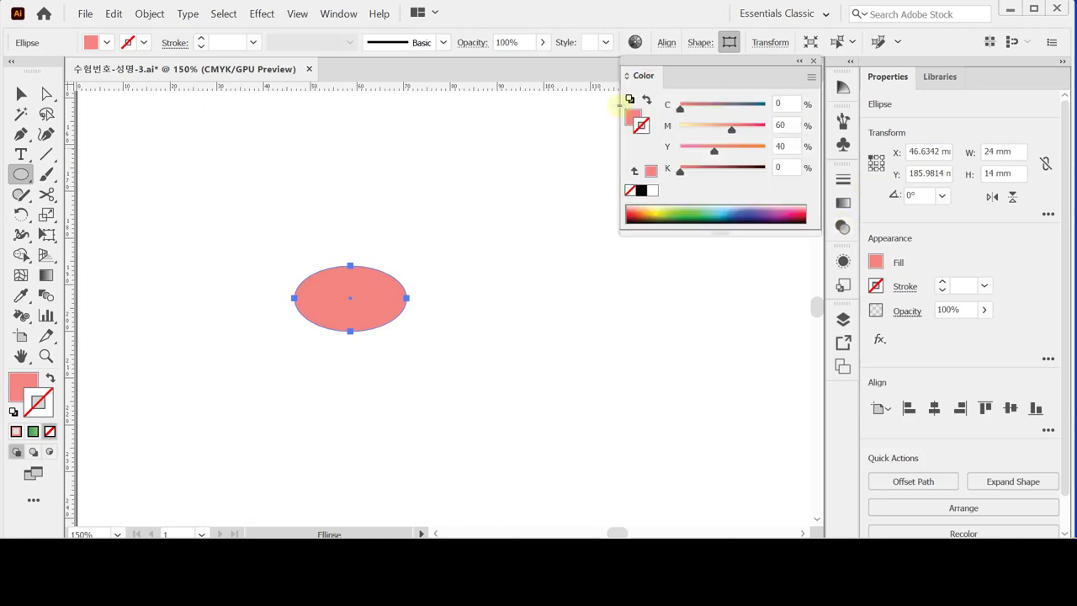
pyautogui.click(631, 114)
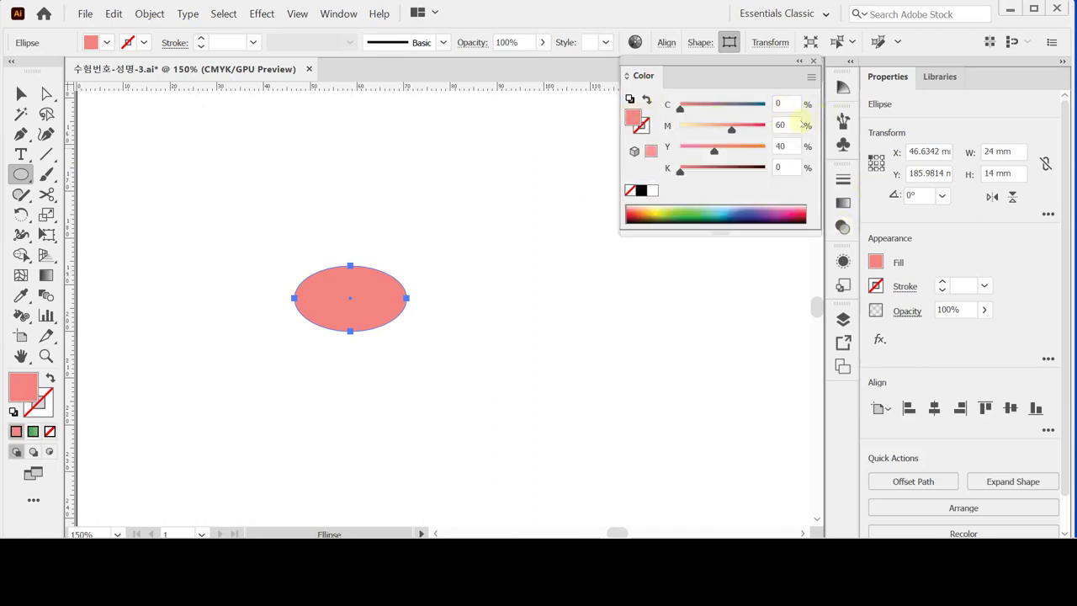
pyautogui.click(786, 124)
pyautogui.click(782, 102)
pyautogui.press('Tab')
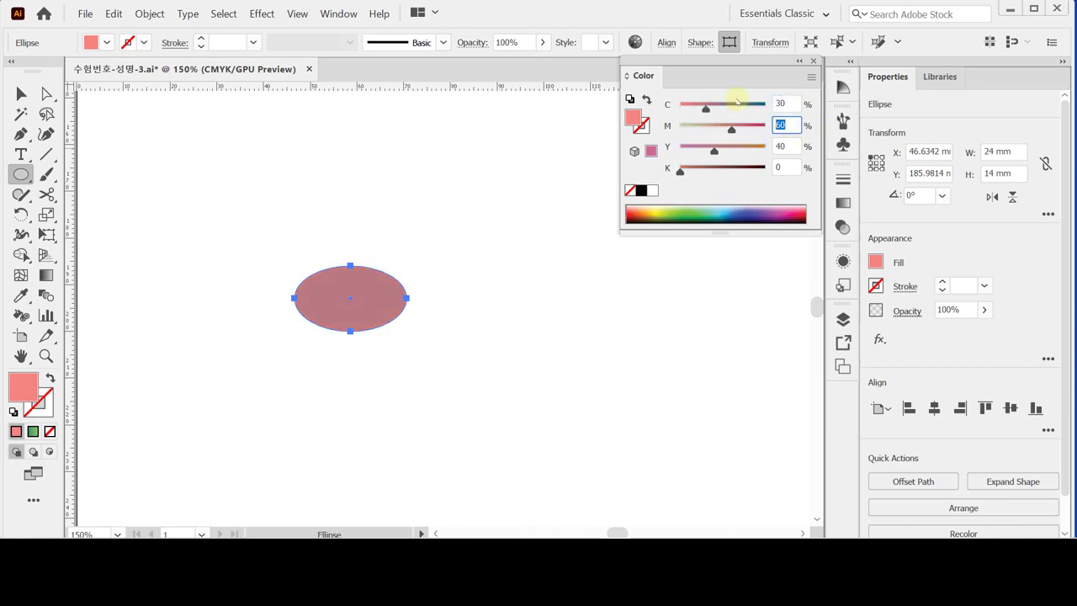
pyautogui.write('0')
pyautogui.press('Tab')
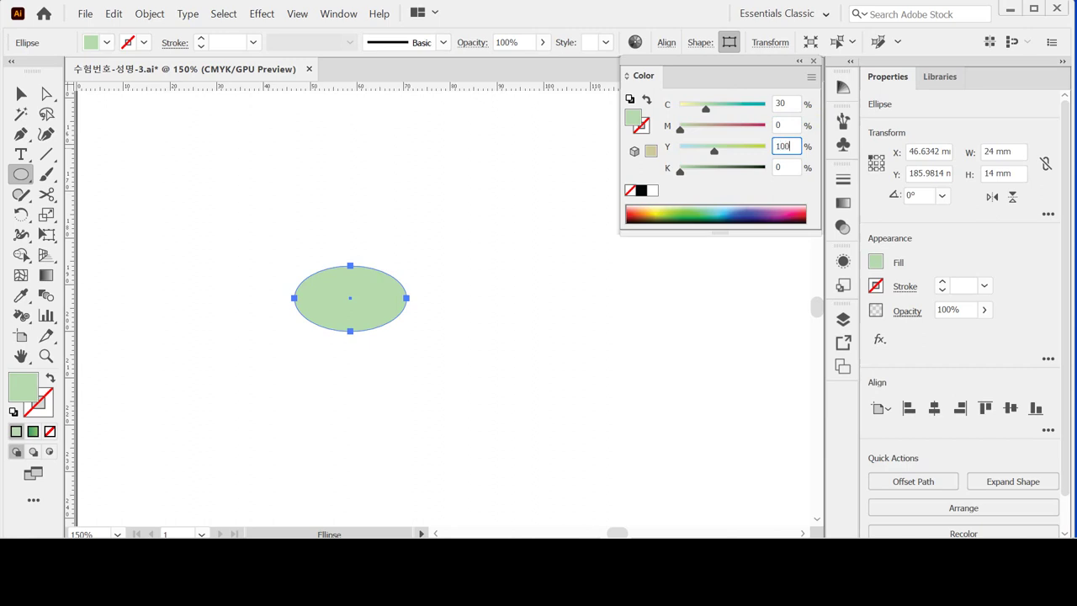
pyautogui.write('100')
pyautogui.press('Return')
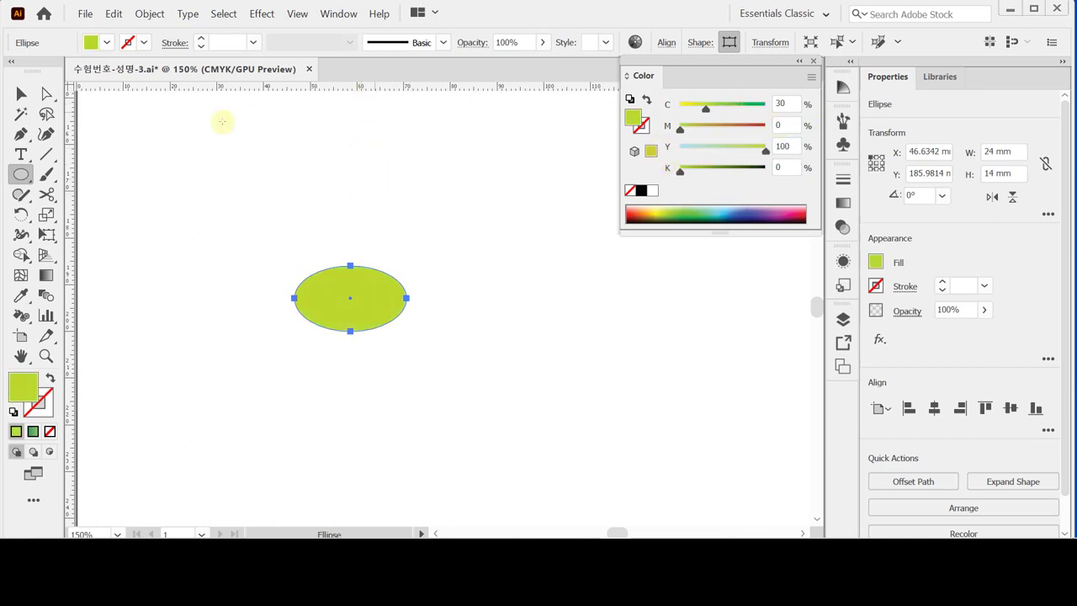
# - Convert the ellipse's right anchor point to a sharp corner with the Anchor Point tool to form a leaf tip
pyautogui.click(22, 134)
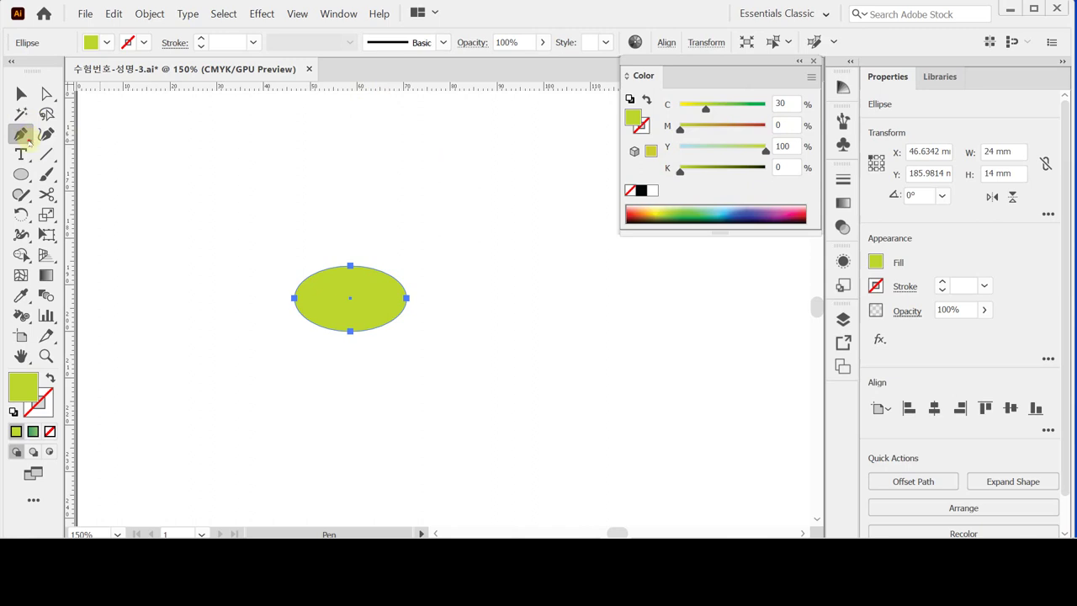
pyautogui.click(26, 139)
pyautogui.moveTo(21, 133); pyautogui.dragTo(147, 132)
pyautogui.click(183, 167)
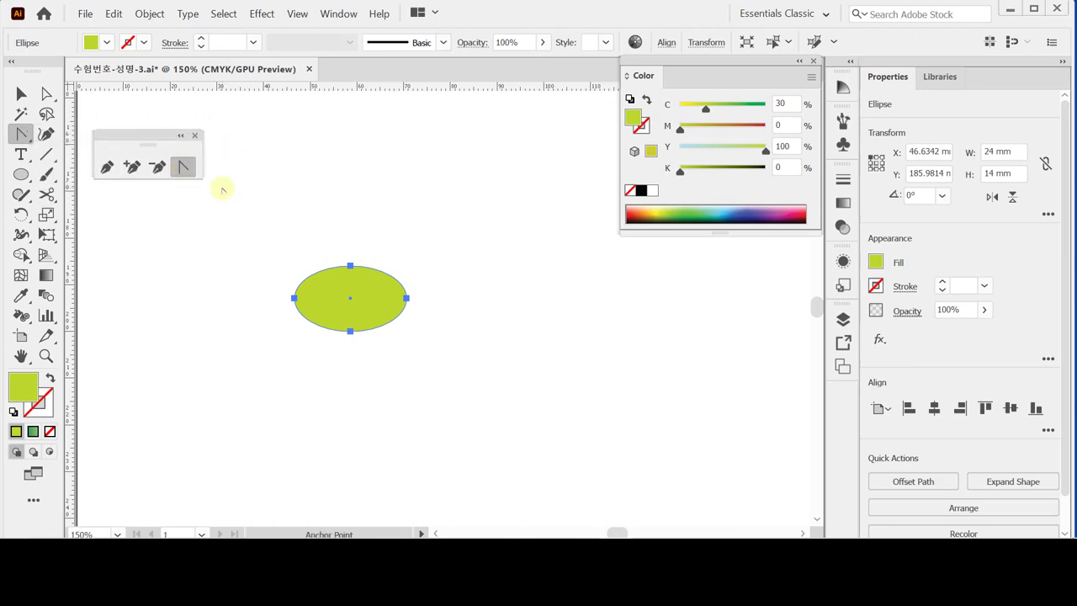
pyautogui.click(408, 299)
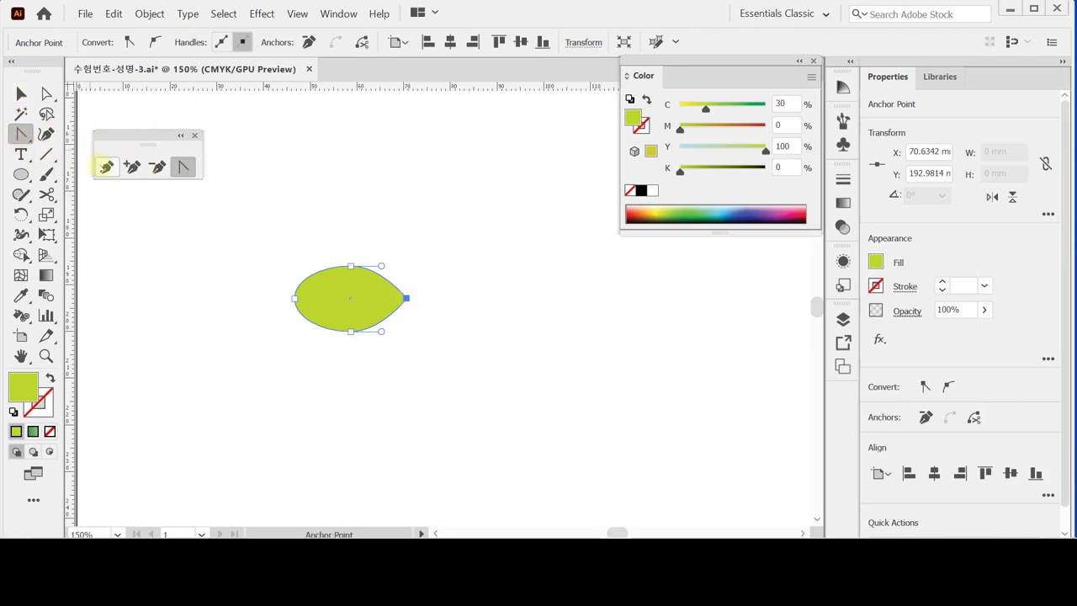
# - Draw a closed, curved vein shape about 22 mm long with the Pen tool, tapering from beyond the leaf's rounded end to a point inside it
pyautogui.click(105, 168)
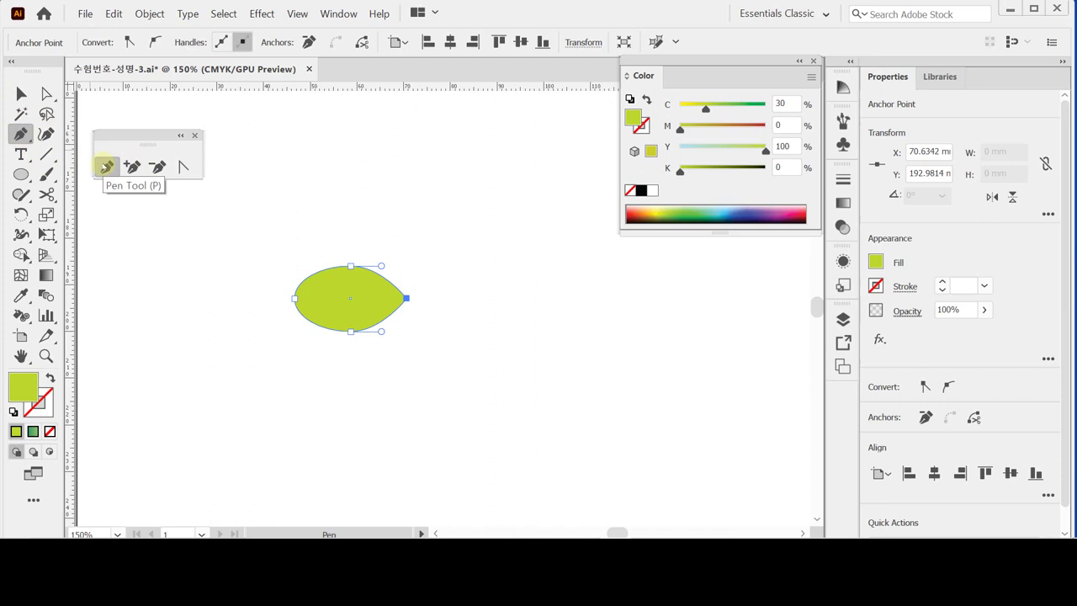
pyautogui.hotkey('ctrl', 'space')
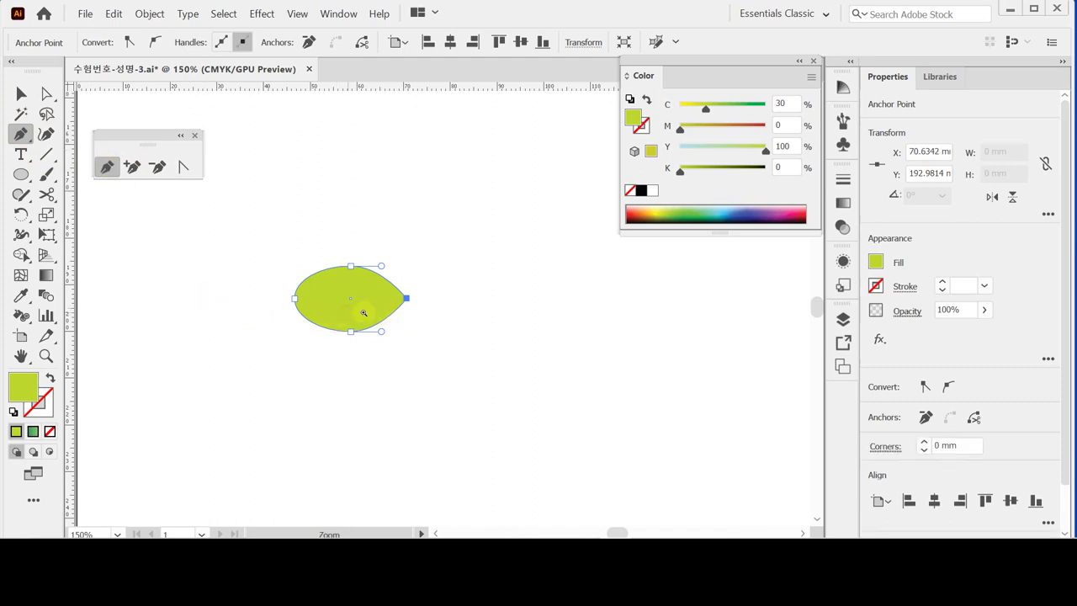
pyautogui.click(363, 313)
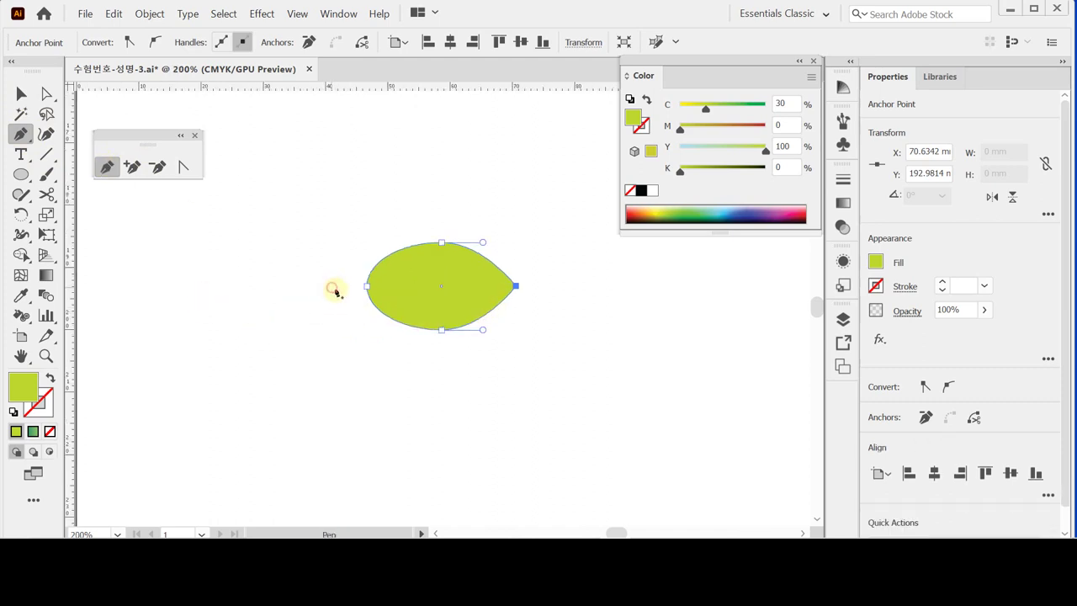
pyautogui.click(331, 287)
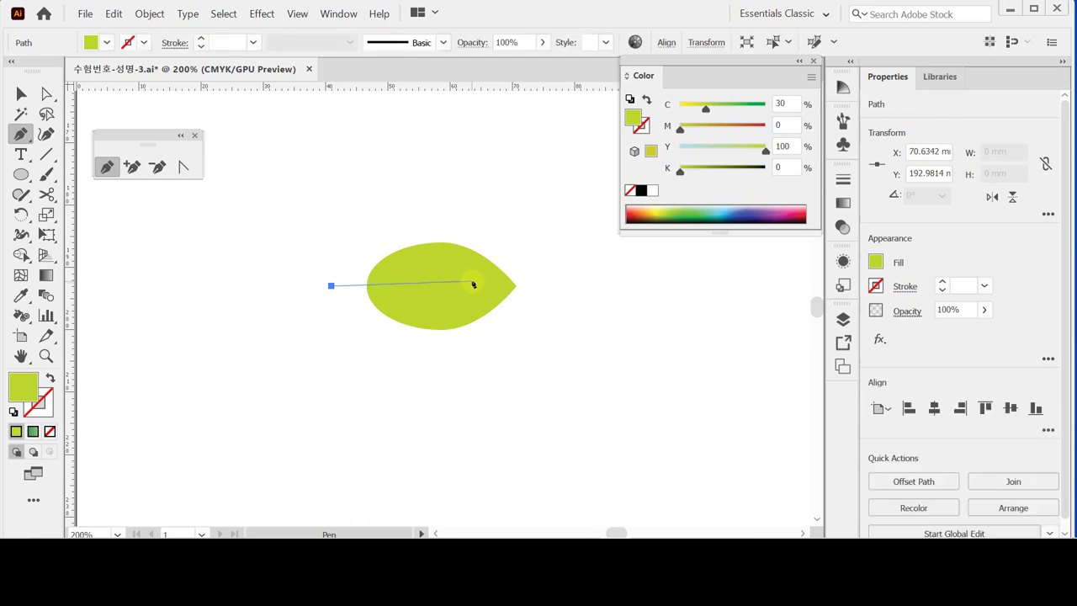
pyautogui.moveTo(471, 282); pyautogui.dragTo(511, 298)
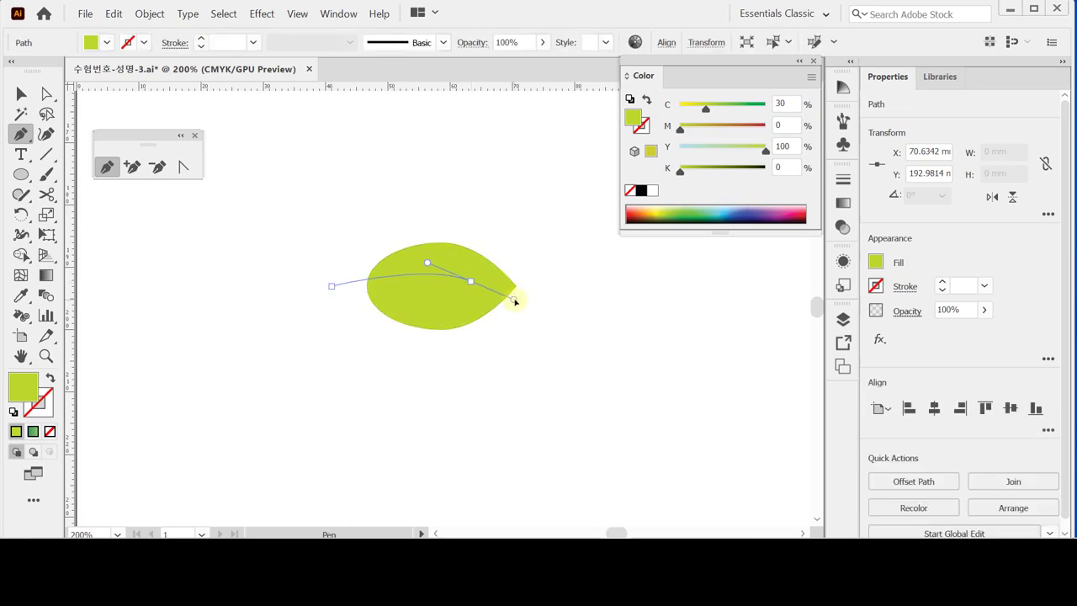
pyautogui.click(470, 282)
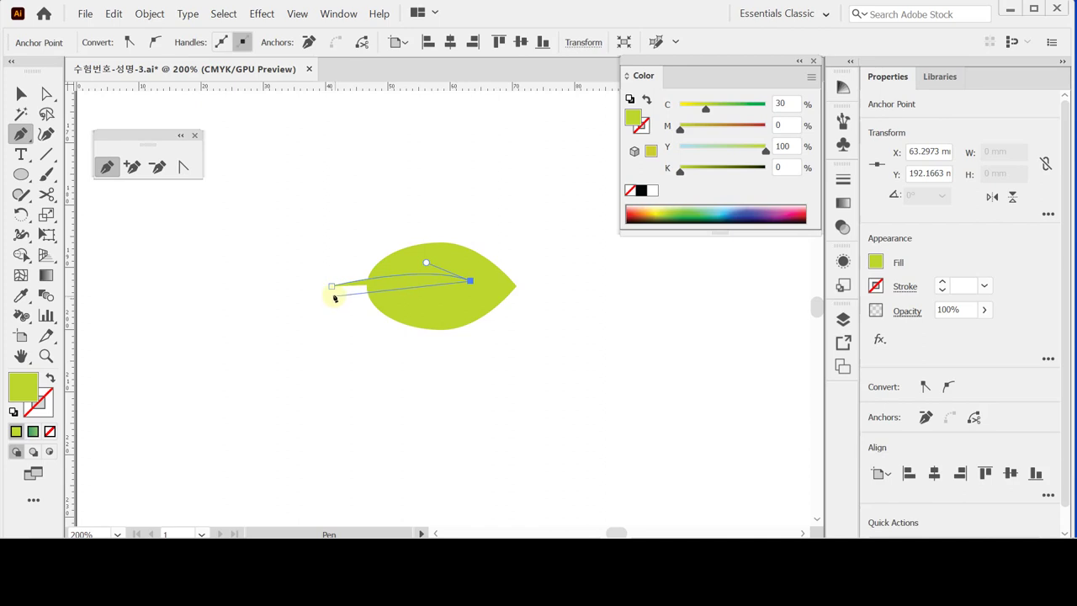
pyautogui.moveTo(333, 296); pyautogui.dragTo(304, 311)
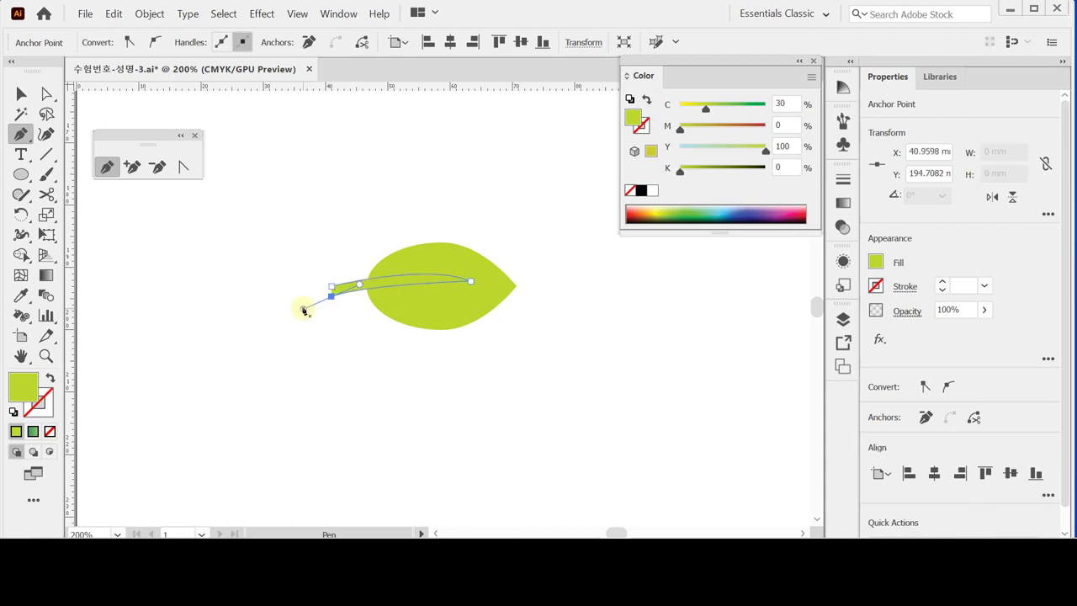
pyautogui.press('ctrl')
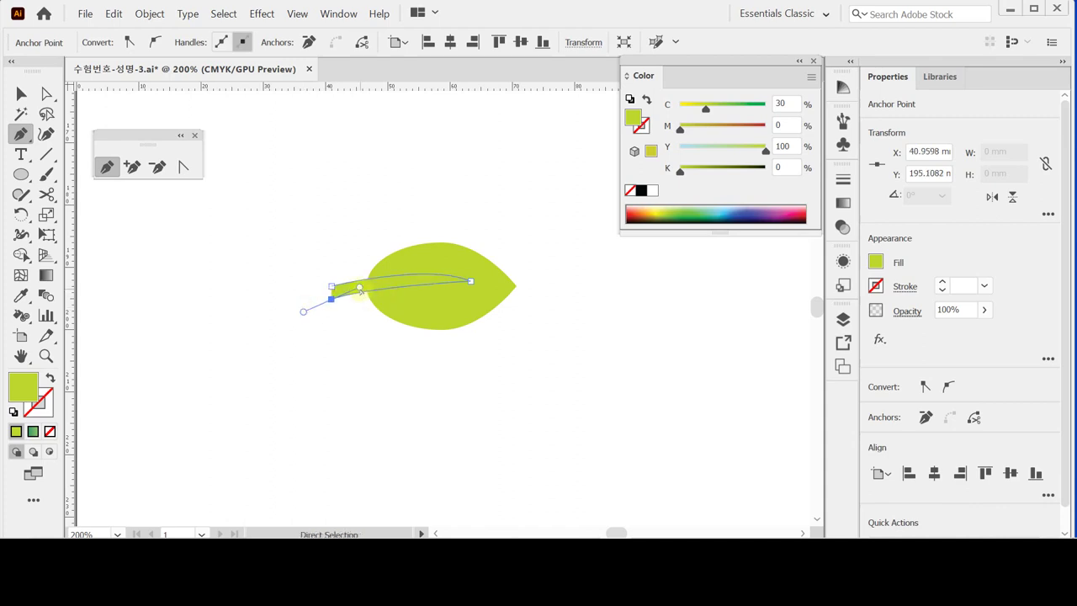
pyautogui.moveTo(359, 289); pyautogui.dragTo(385, 281)
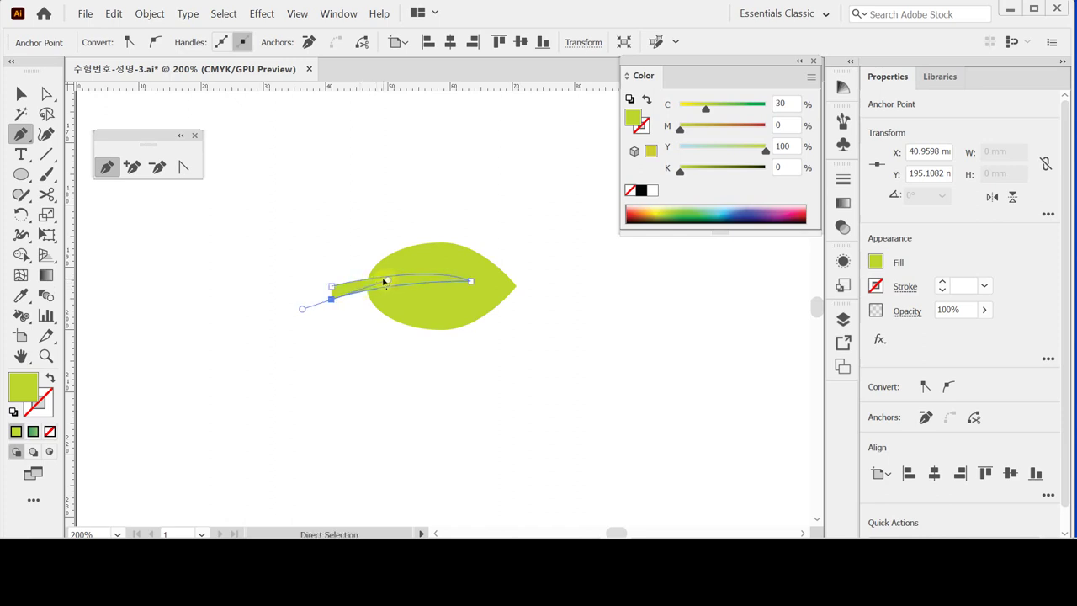
pyautogui.click(332, 301)
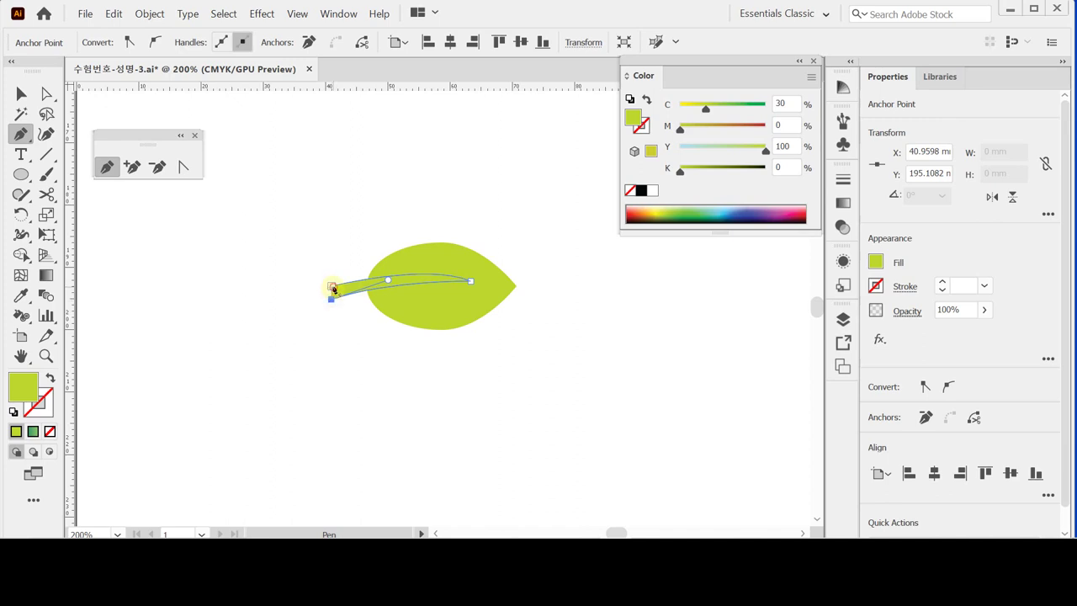
pyautogui.keyDown('alt'); pyautogui.click(332, 288); pyautogui.keyUp('alt')
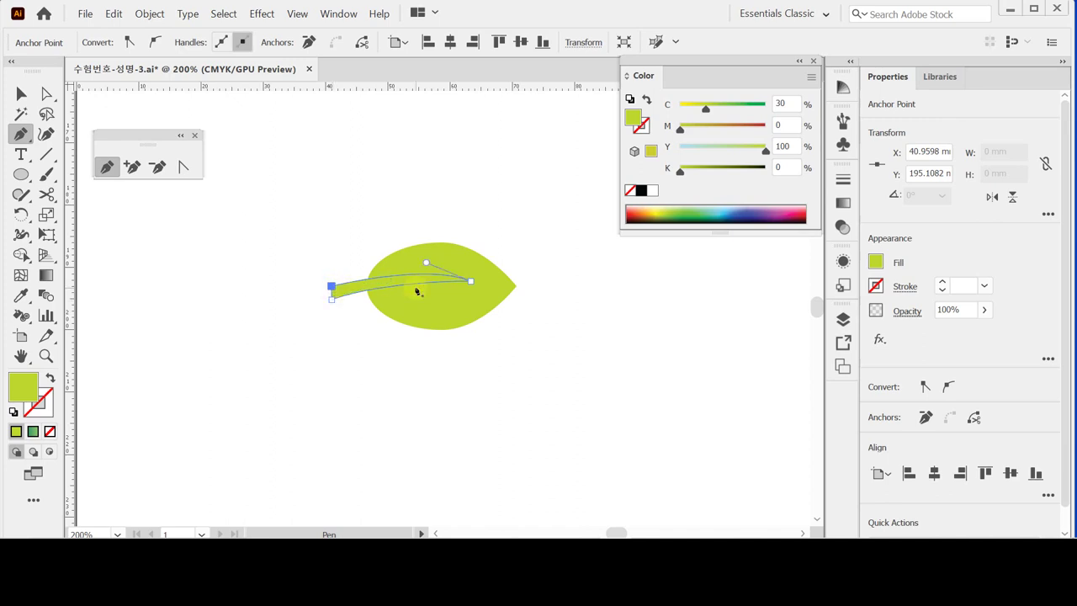
# - Fill the vein shape with black and subtract it from the leaf
pyautogui.click(643, 190)
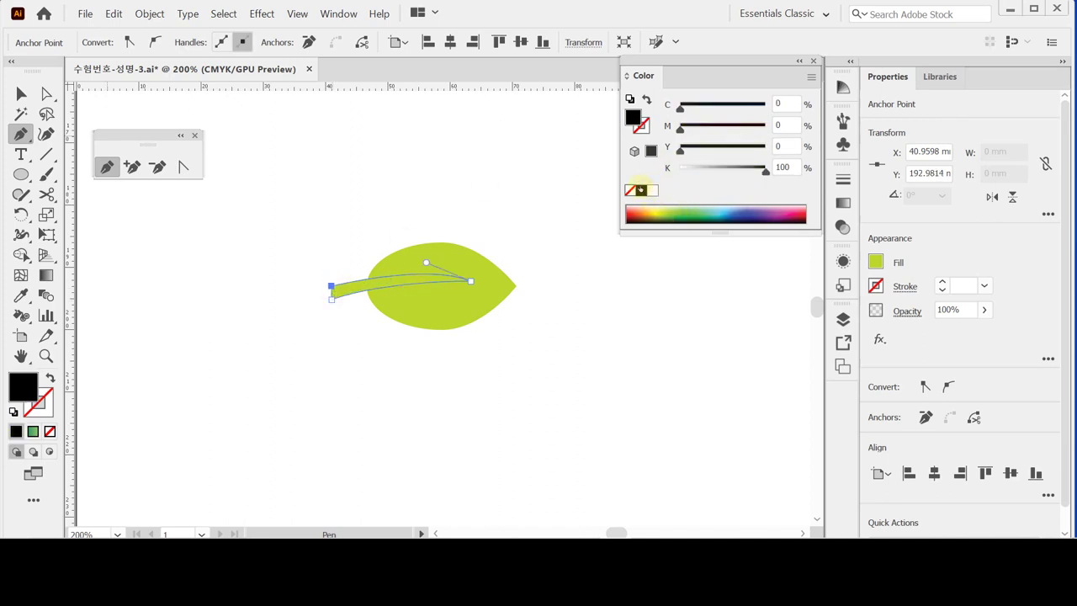
pyautogui.keyDown('ctrl'); pyautogui.click(340, 216); pyautogui.keyUp('ctrl')
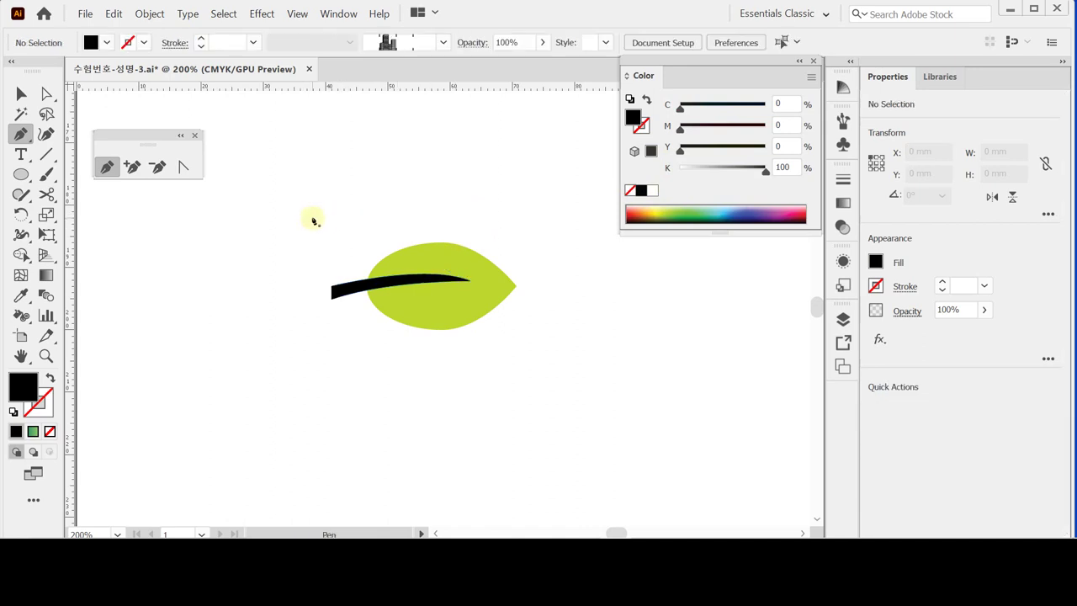
pyautogui.press('v')
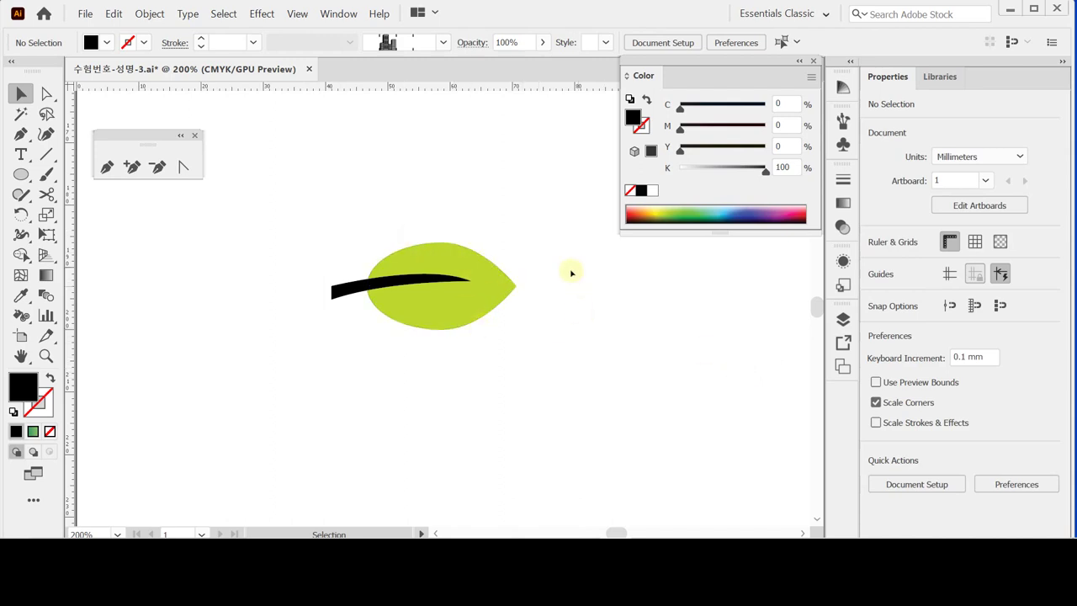
pyautogui.moveTo(513, 212); pyautogui.dragTo(454, 329)
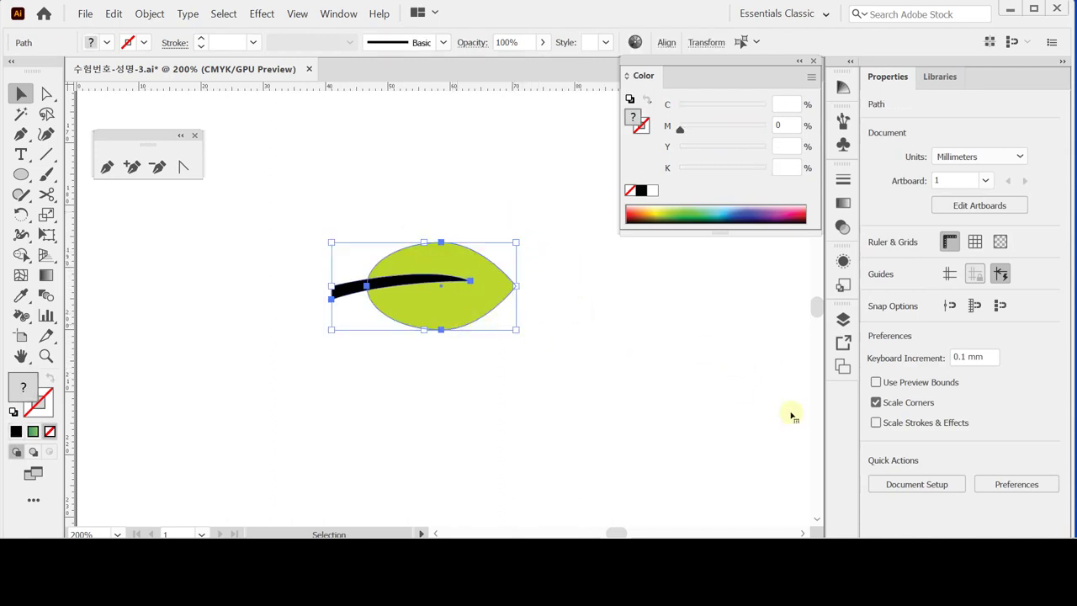
pyautogui.click(906, 481)
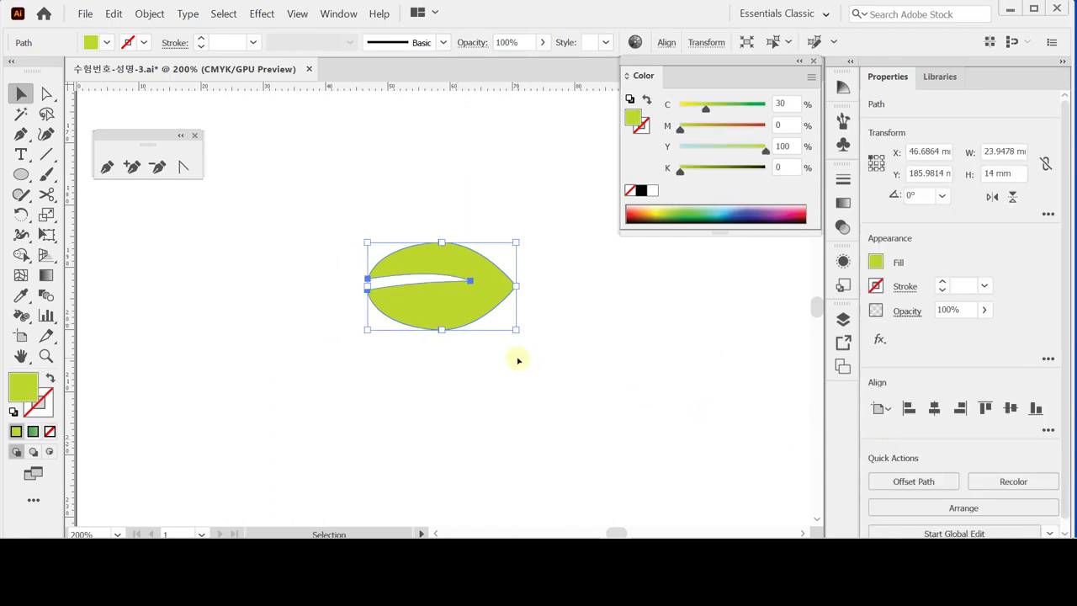
# - Rotate the cut-out leaf by 30°
pyautogui.doubleClick(23, 216)
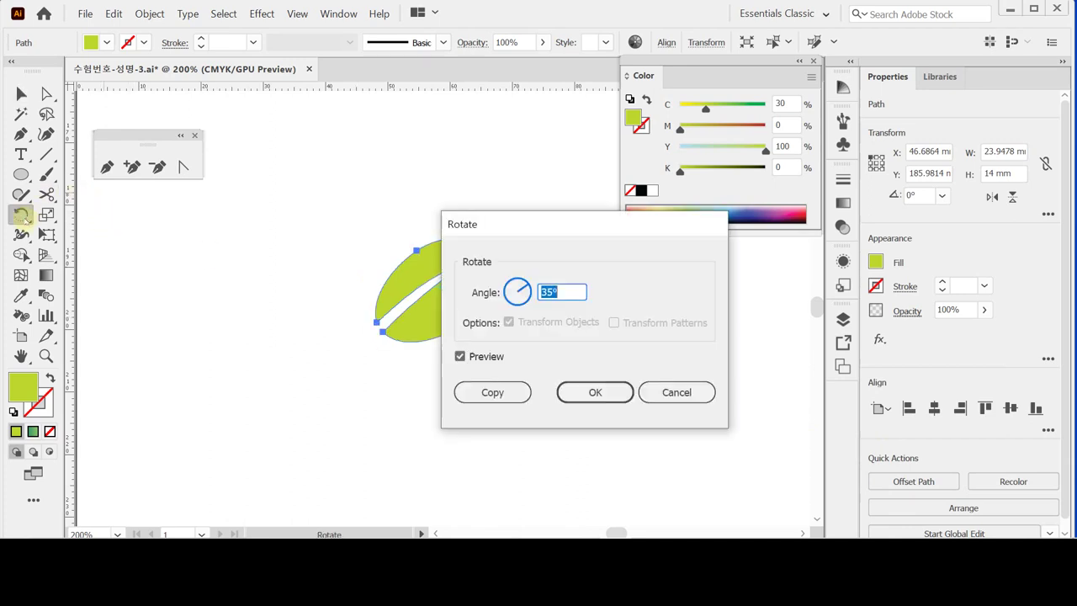
pyautogui.write('30')
pyautogui.press('Return')
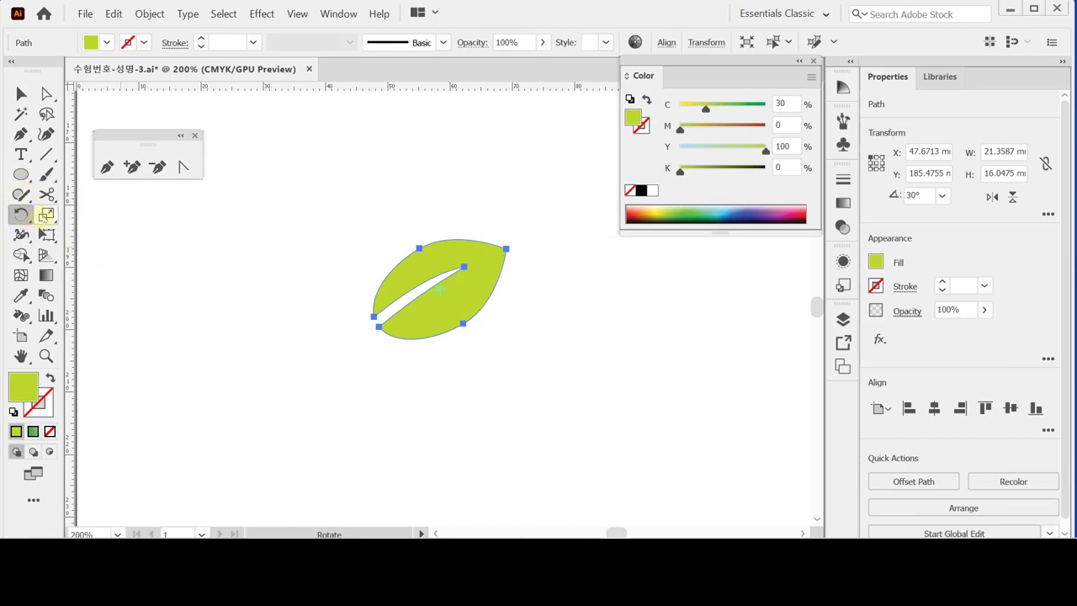
pyautogui.doubleClick(21, 215)
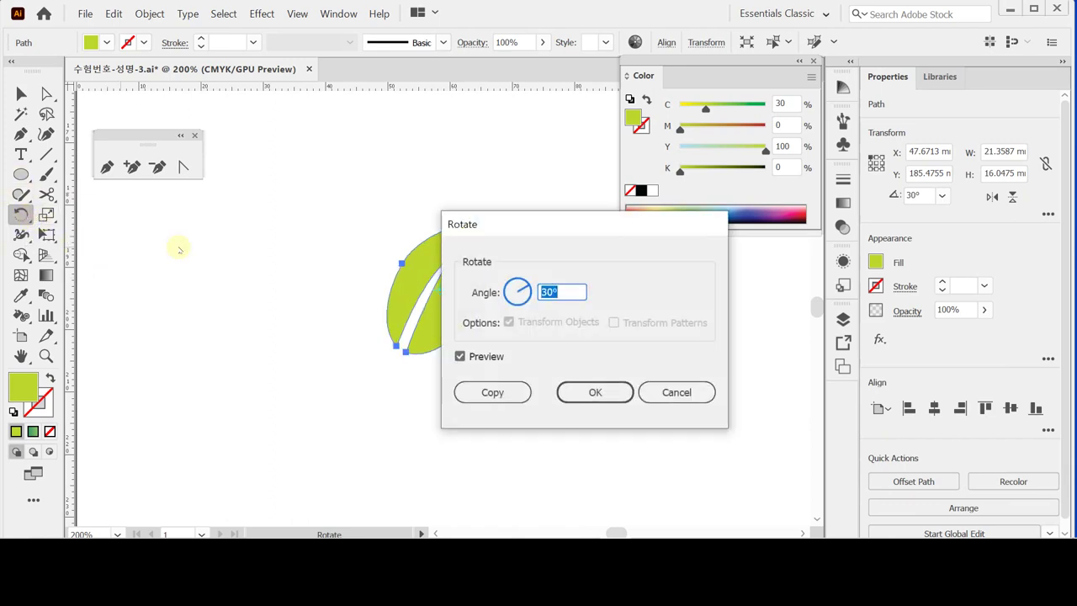
pyautogui.click(664, 391)
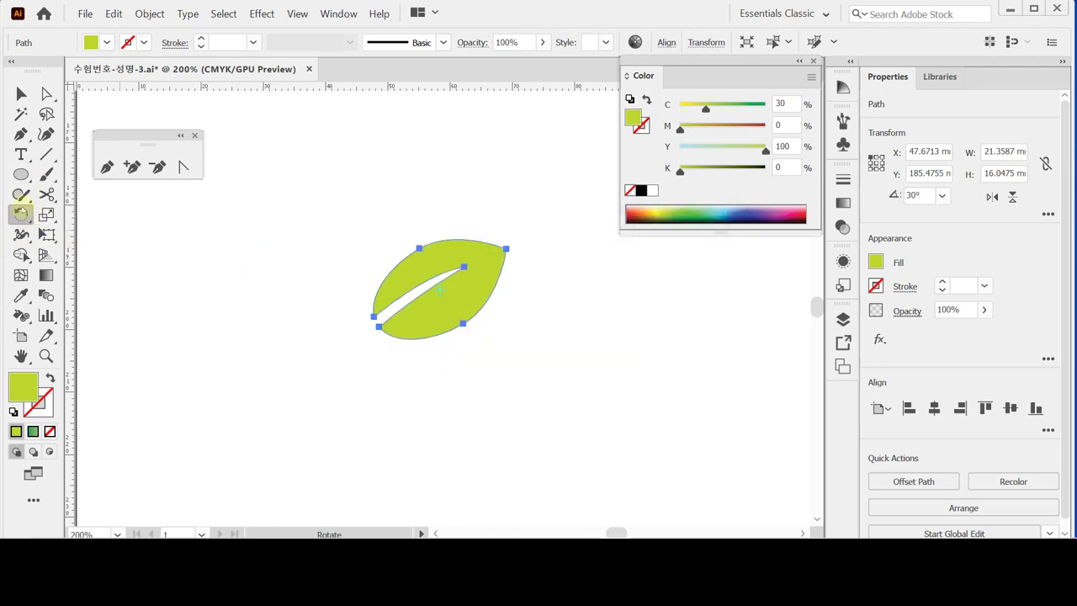
# - Reflect a copy of the leaf across a vertical axis through the upper anchor at its vein opening
pyautogui.moveTo(26, 217); pyautogui.dragTo(74, 238)
pyautogui.keyDown('alt'); pyautogui.click(374, 317); pyautogui.keyUp('alt')
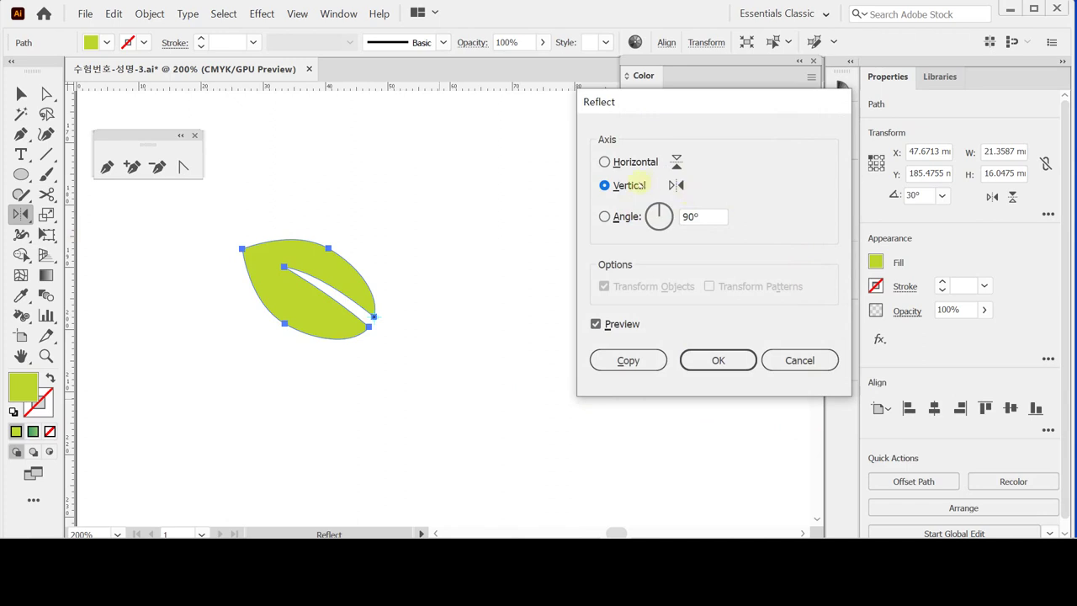
pyautogui.click(631, 360)
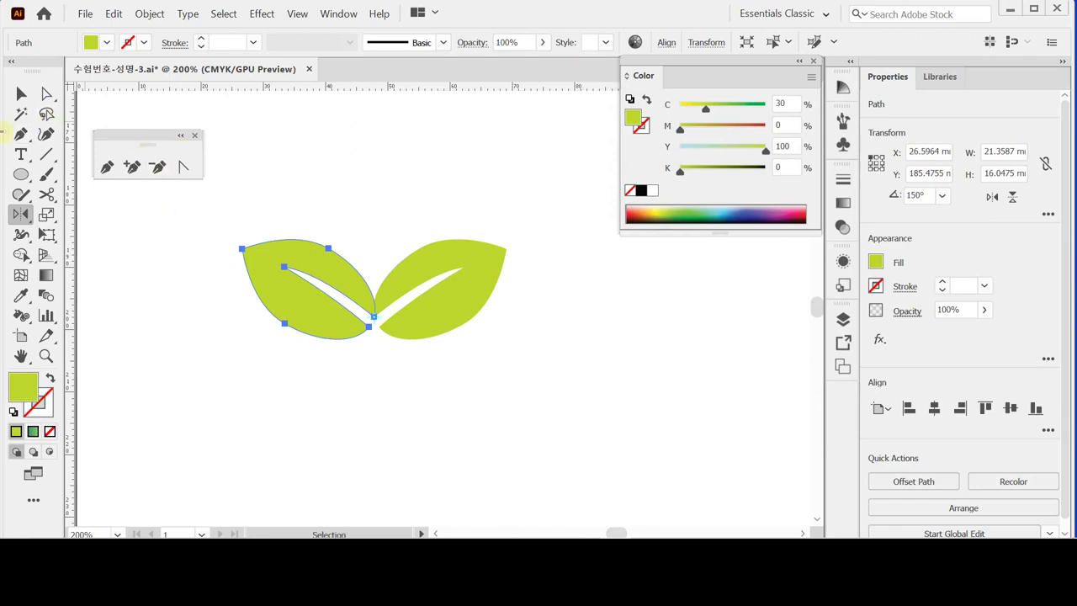
# - Scale the mirrored leaf uniformly to 120%
pyautogui.click(46, 213)
pyautogui.doubleClick(46, 214)
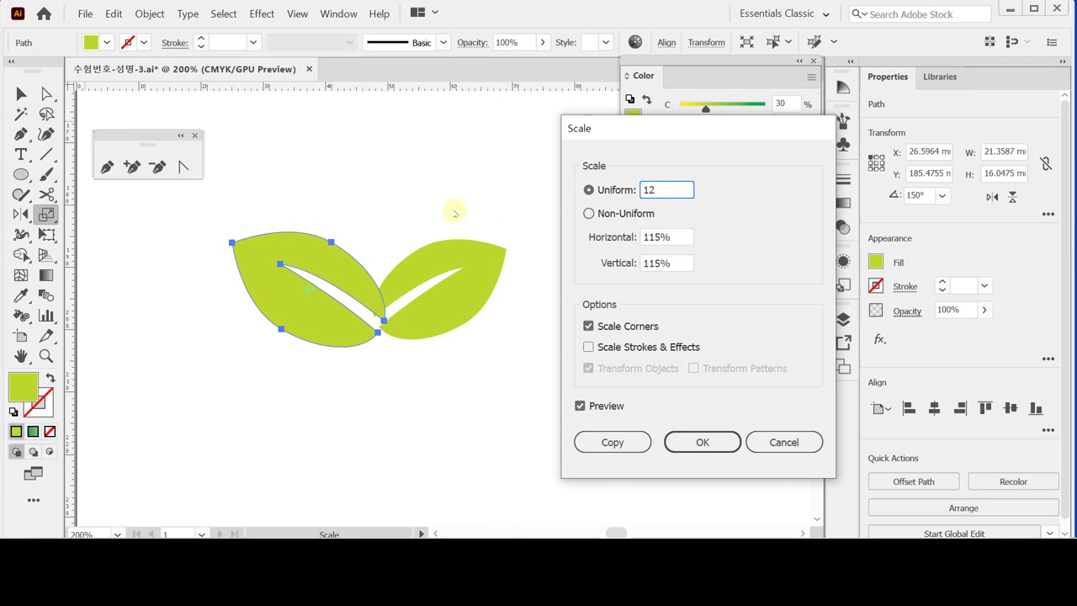
pyautogui.write('0')
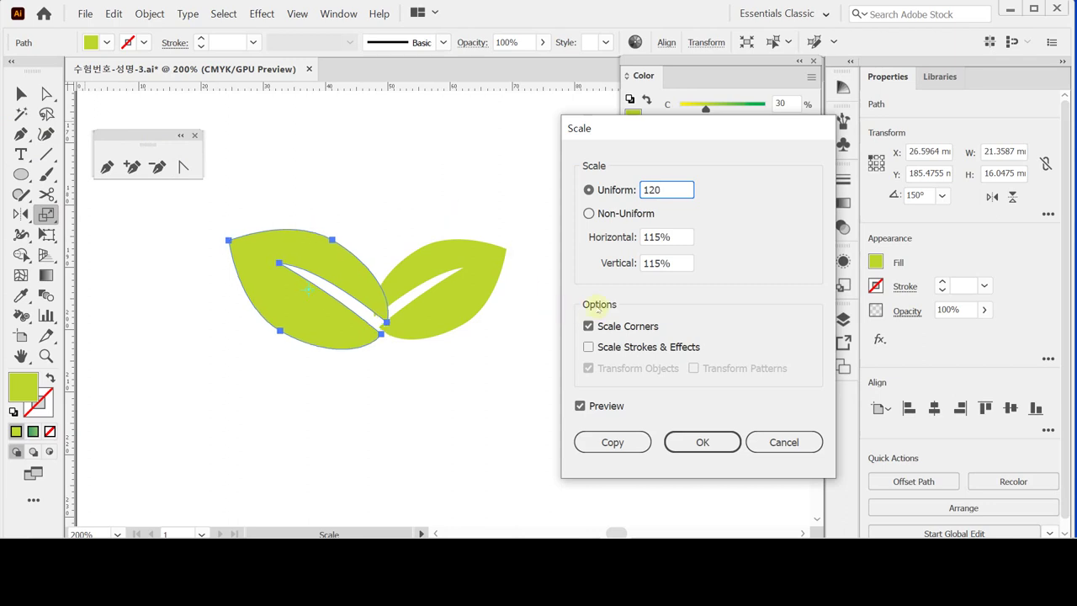
pyautogui.press('Return')
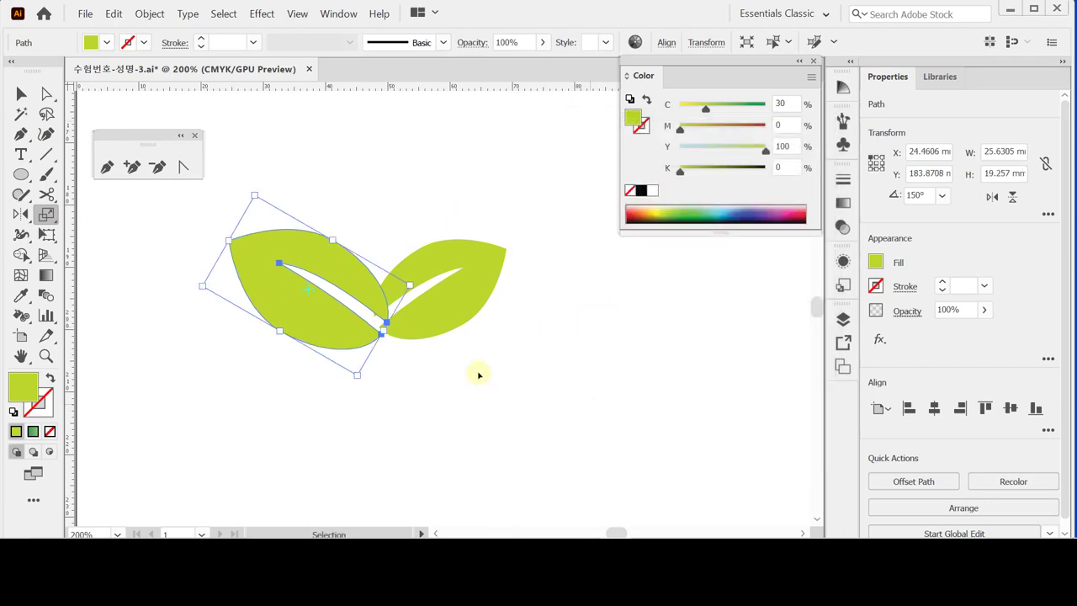
# - Move the enlarged leaf up and to the left so its base meets the smaller leaf's base, and deselect it
pyautogui.moveTo(348, 339); pyautogui.dragTo(334, 330)
pyautogui.press('s')
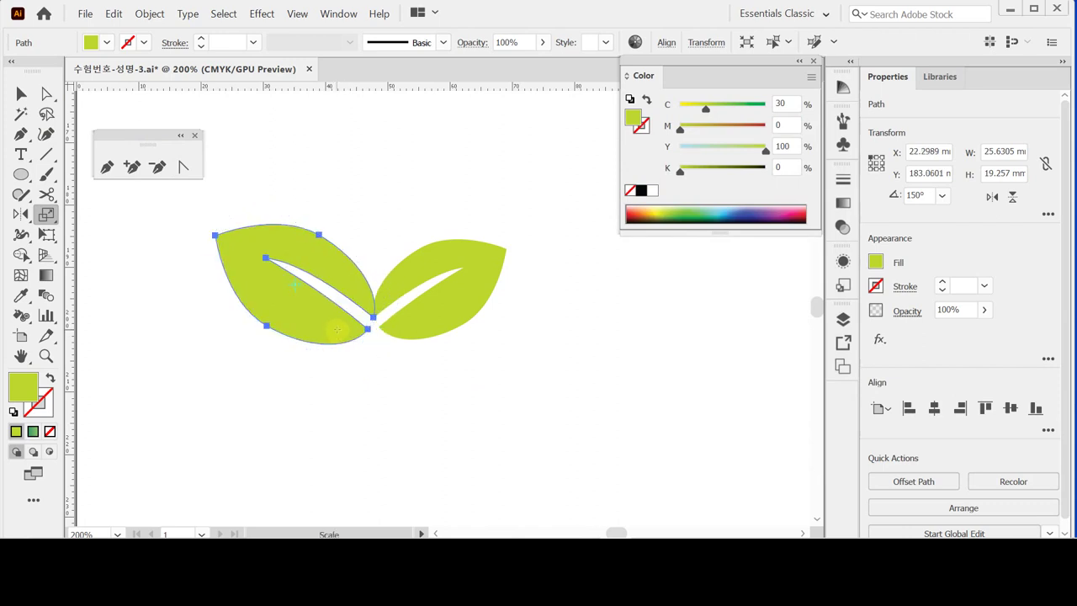
pyautogui.press('v')
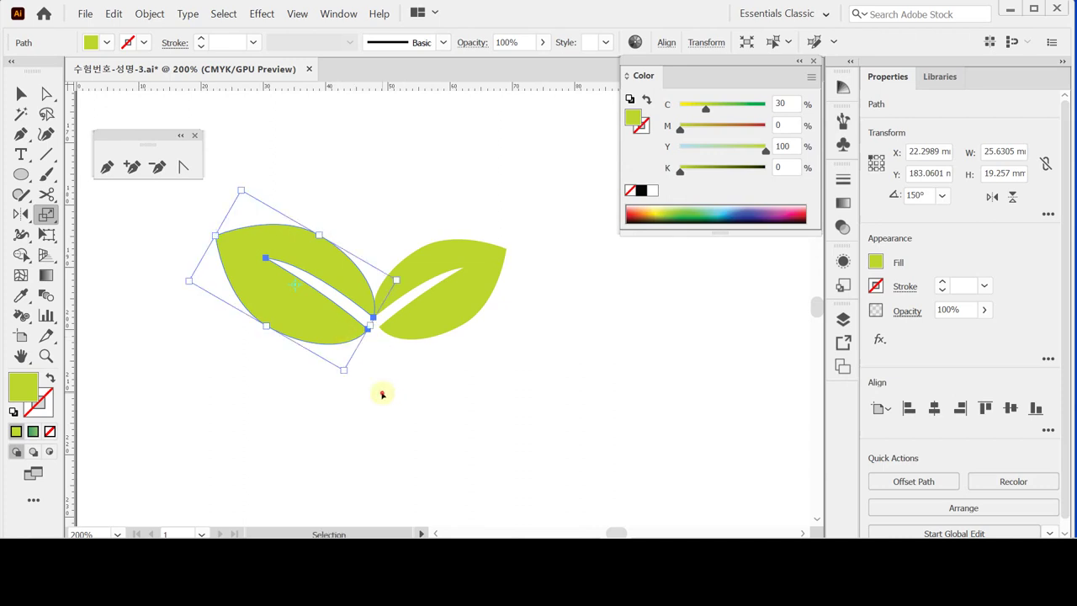
pyautogui.click(298, 413)
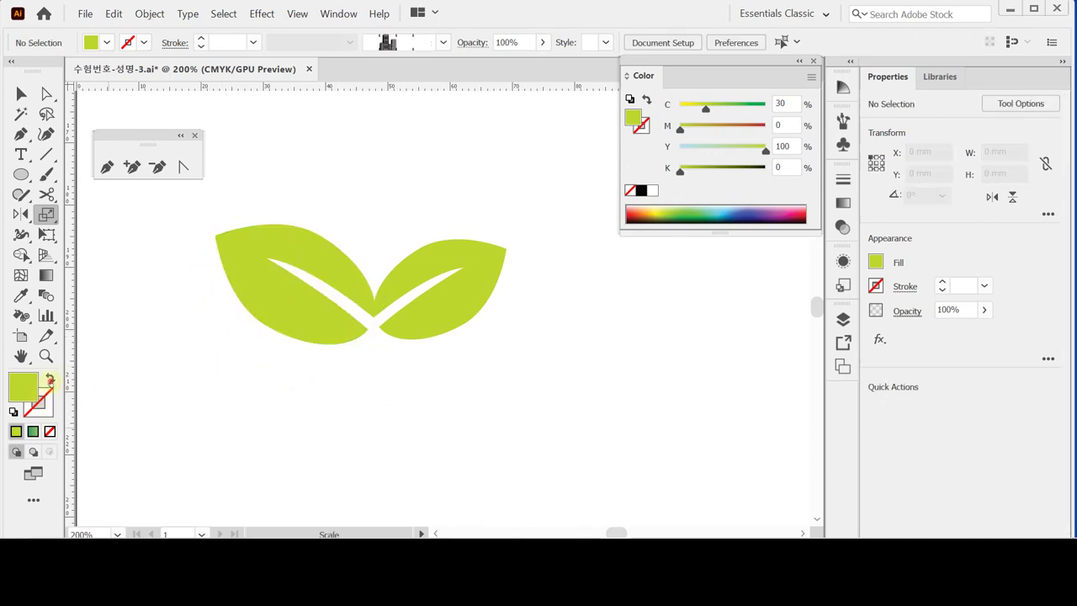
# - Draw a curved stem path down from the larger leaf's base with no fill and a 1 pt yellow-green stroke
pyautogui.click(51, 379)
pyautogui.click(96, 314)
pyautogui.click(21, 133)
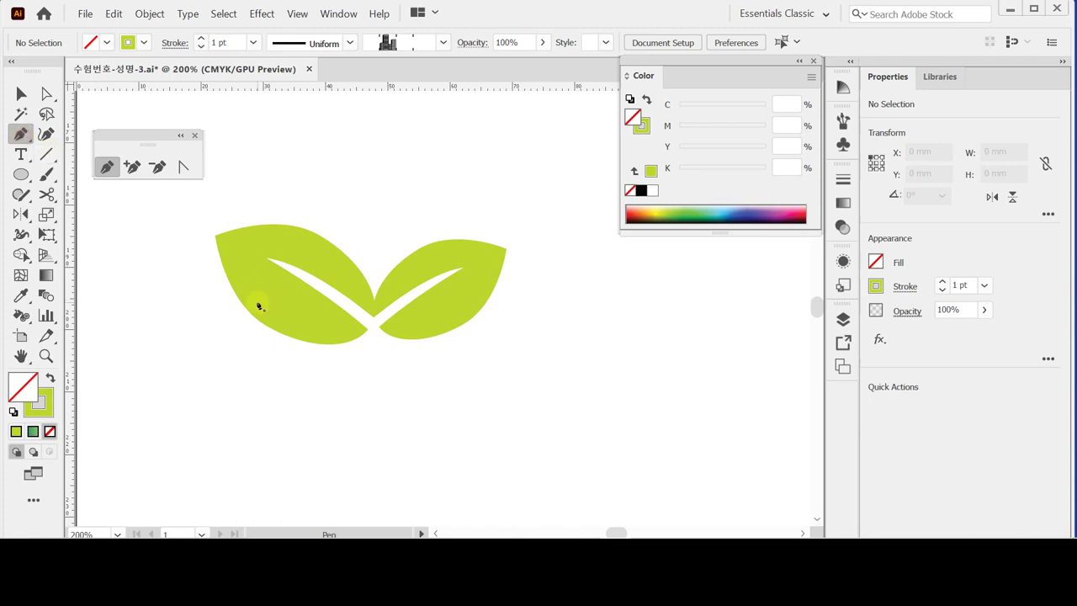
pyautogui.click(348, 323)
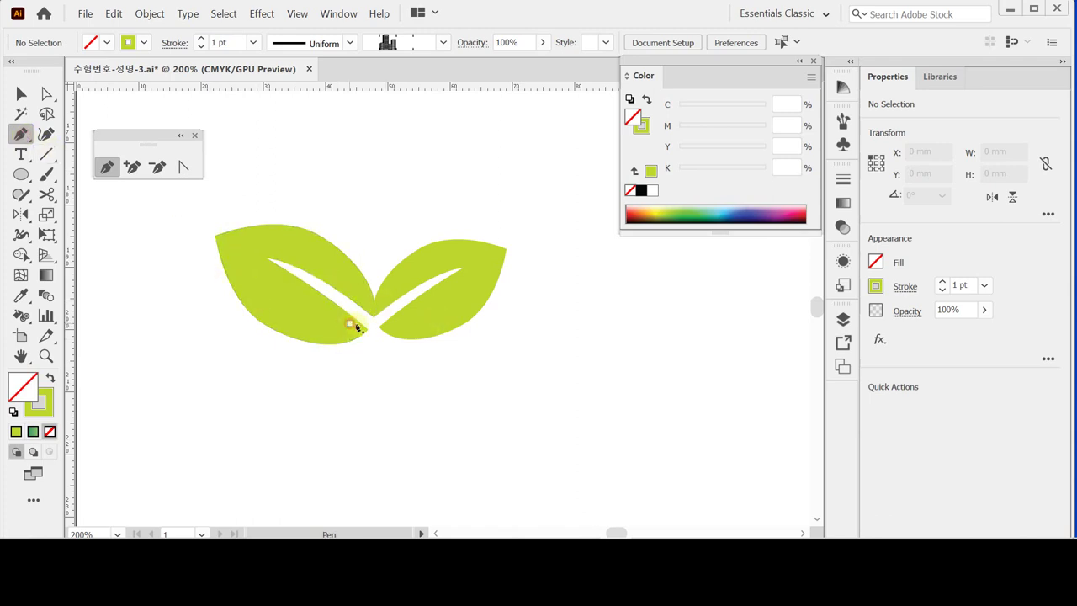
pyautogui.moveTo(398, 420); pyautogui.dragTo(405, 503)
pyautogui.keyDown('ctrl'); pyautogui.click(398, 419); pyautogui.keyUp('ctrl')
# - Move the stem's lower end down about 5 mm and adjust its direction handle to smooth the curve
pyautogui.scroll(-2, 425, 354)
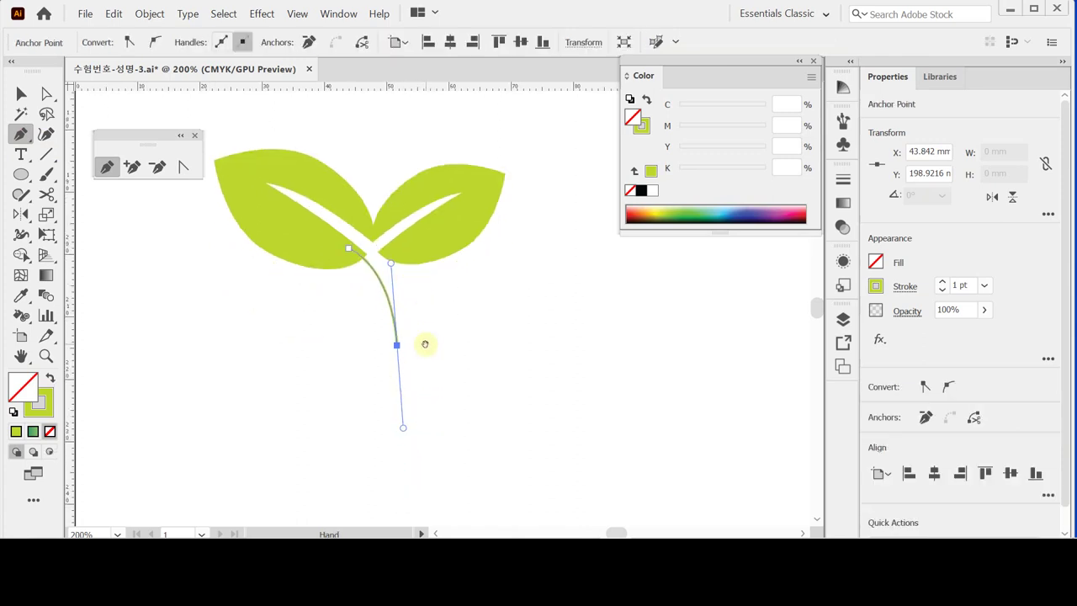
pyautogui.moveTo(398, 346); pyautogui.dragTo(398, 380)
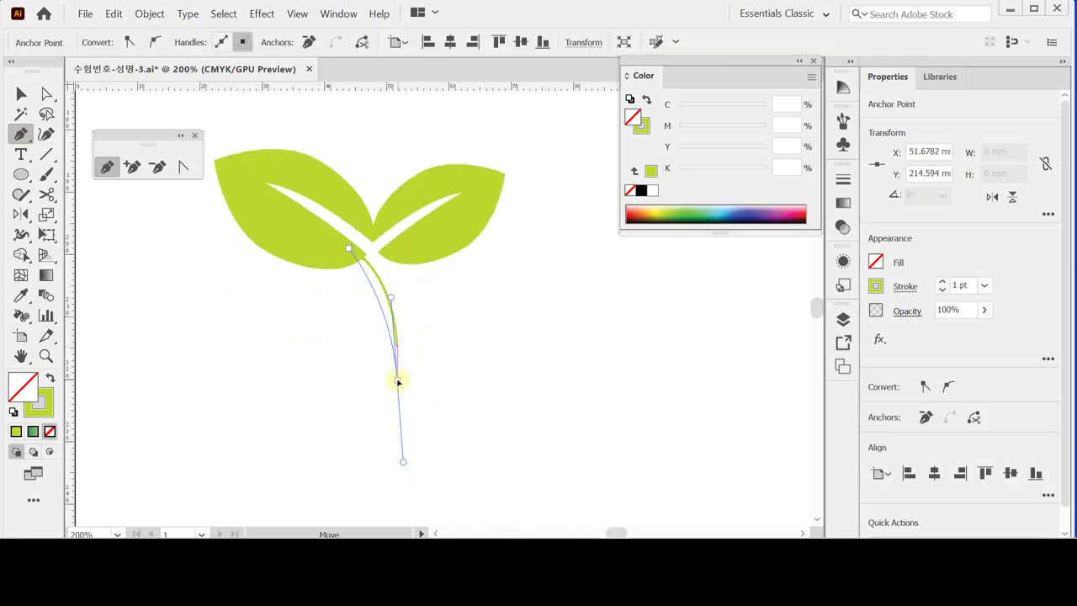
pyautogui.moveTo(391, 299); pyautogui.dragTo(401, 272)
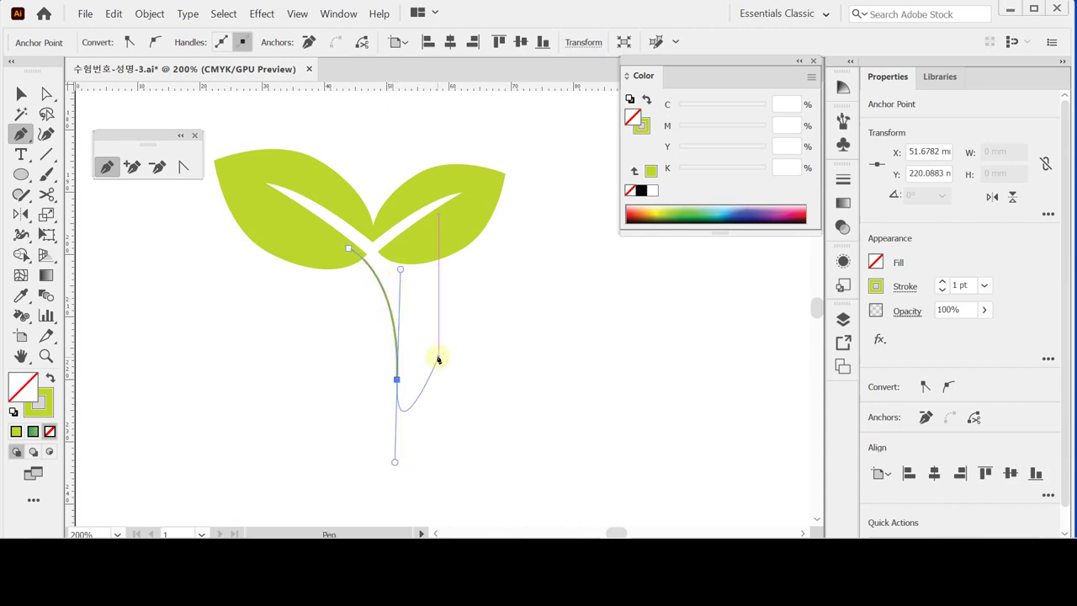
# - Set the curved stem's stroke weight to 7 pt and give it round caps
pyautogui.click(904, 287)
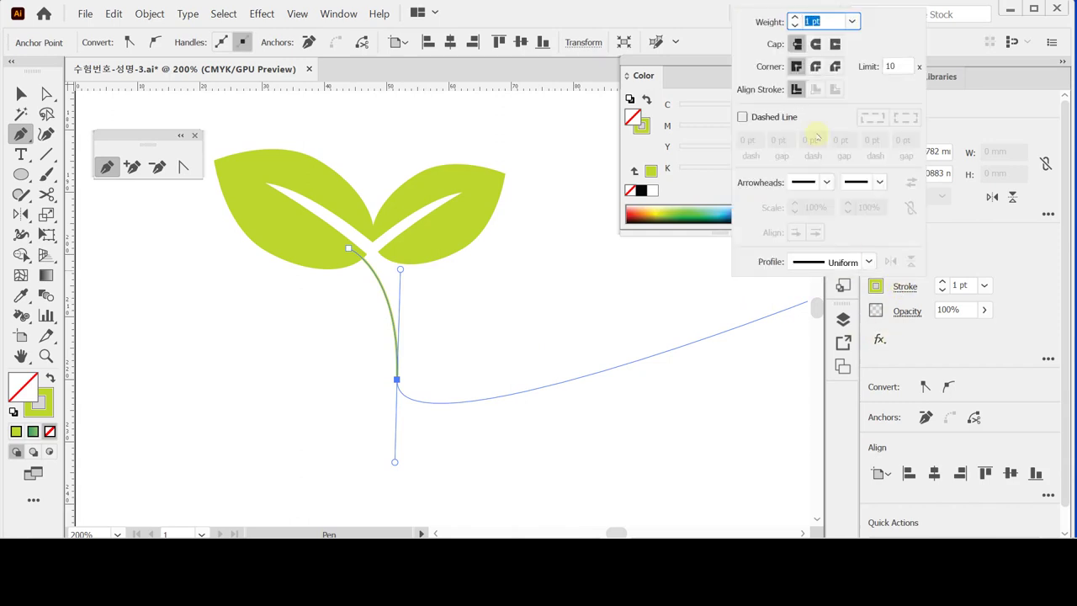
pyautogui.click(852, 21)
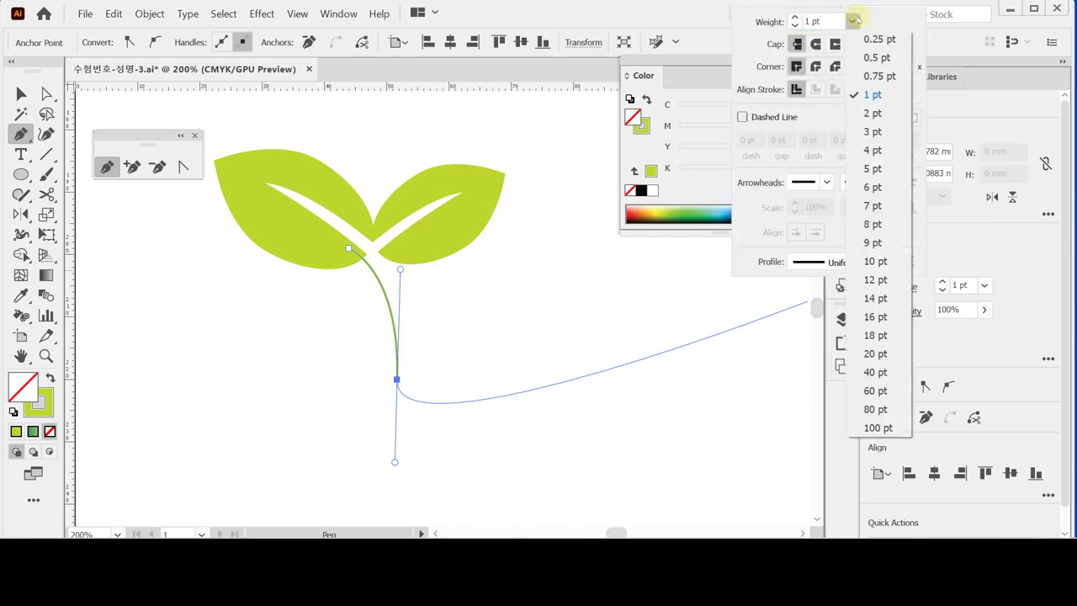
pyautogui.click(875, 206)
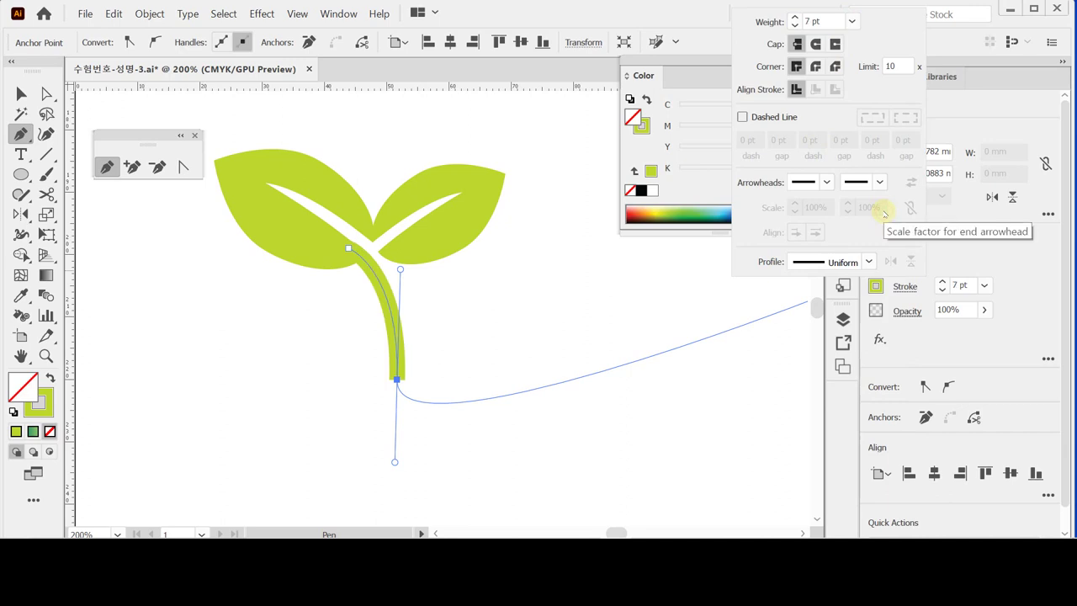
pyautogui.click(815, 44)
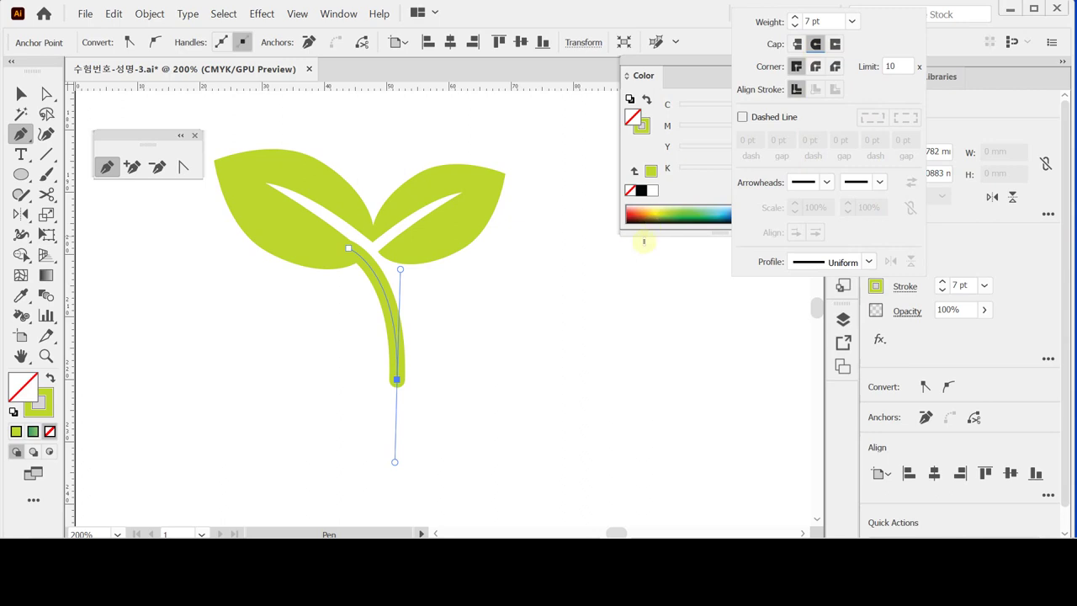
pyautogui.press('ctrl')
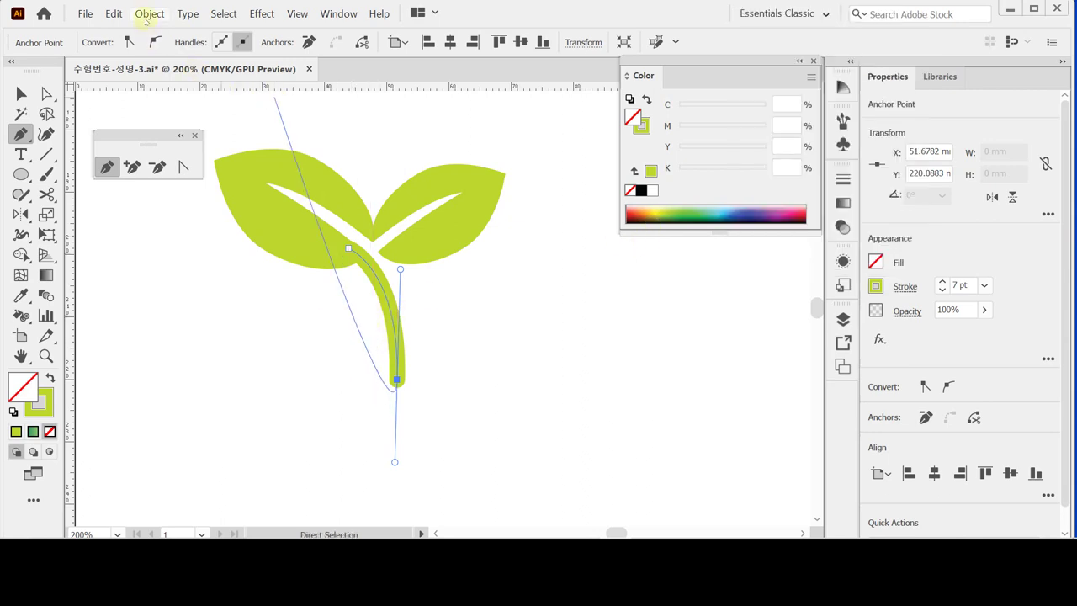
# - Convert the curved stem's stroke into a filled outline with Outline Stroke
pyautogui.click(145, 14)
pyautogui.moveTo(284, 295)
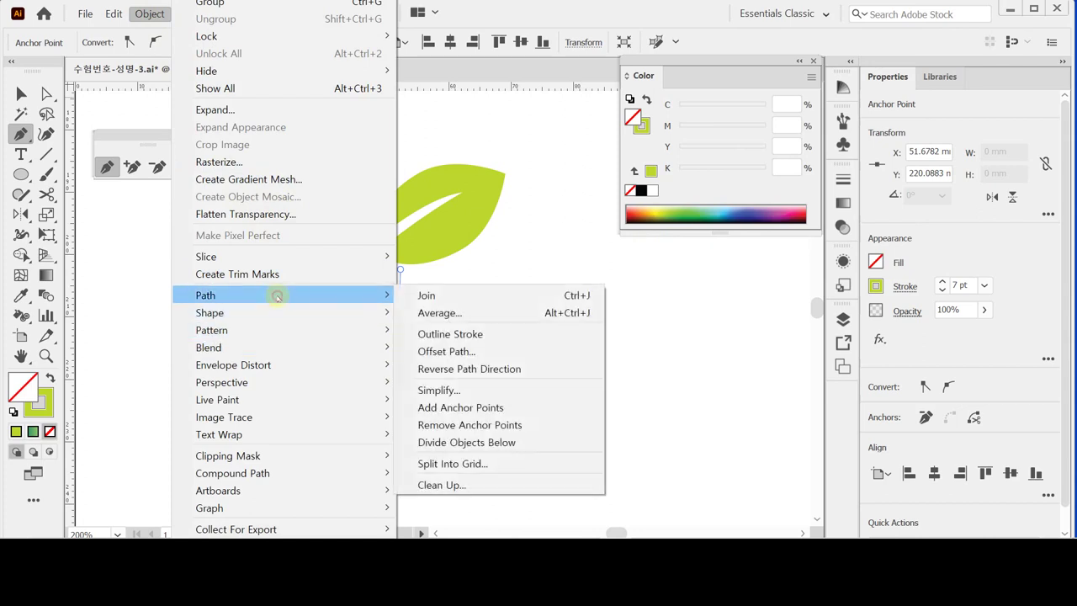
pyautogui.click(467, 334)
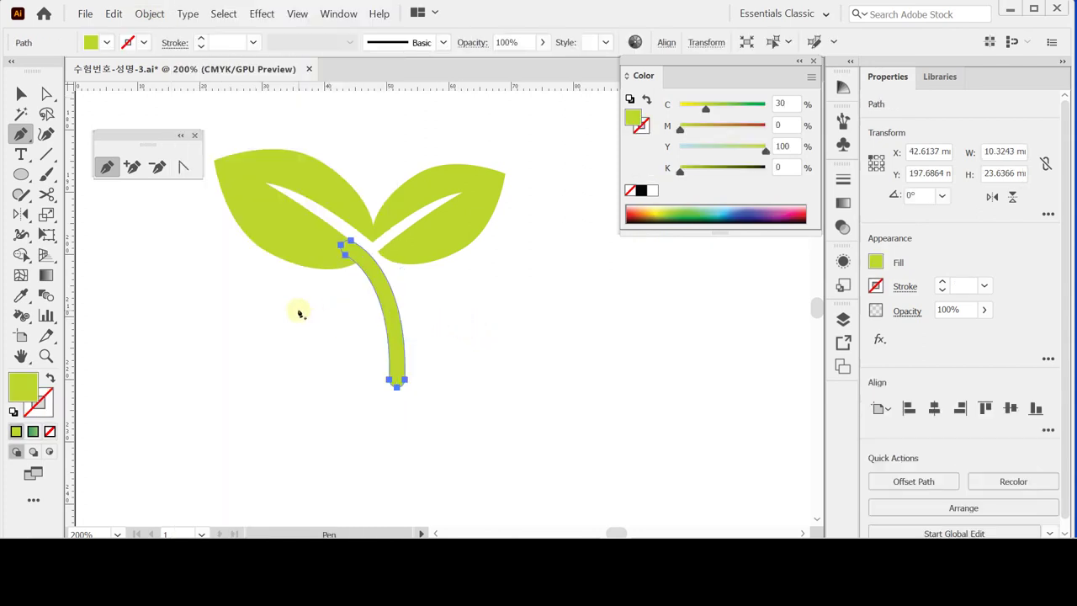
pyautogui.press('v')
pyautogui.press('Return')
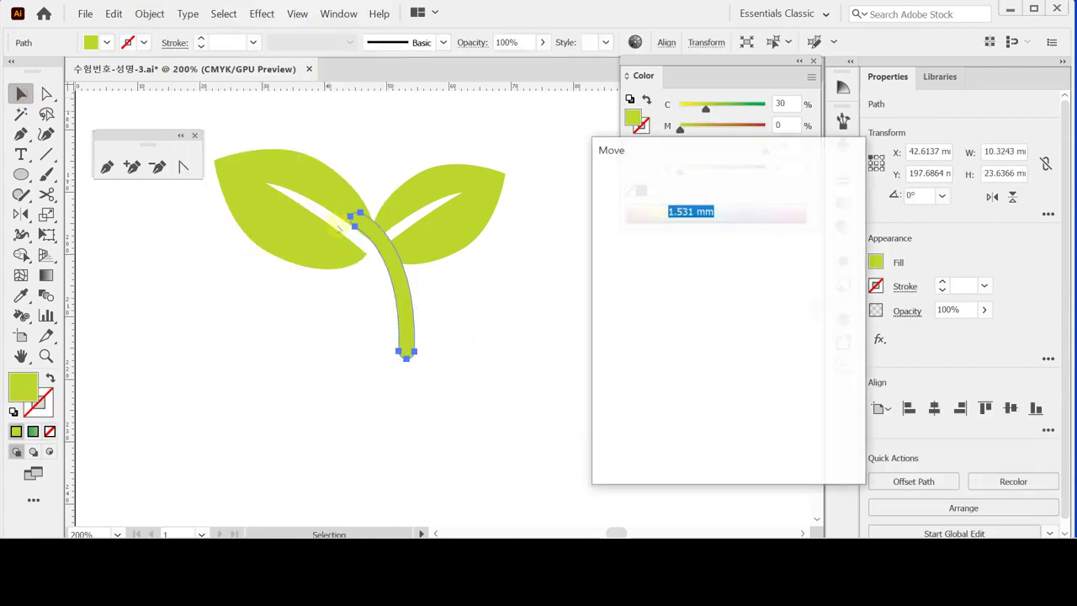
pyautogui.press('BackSpace')
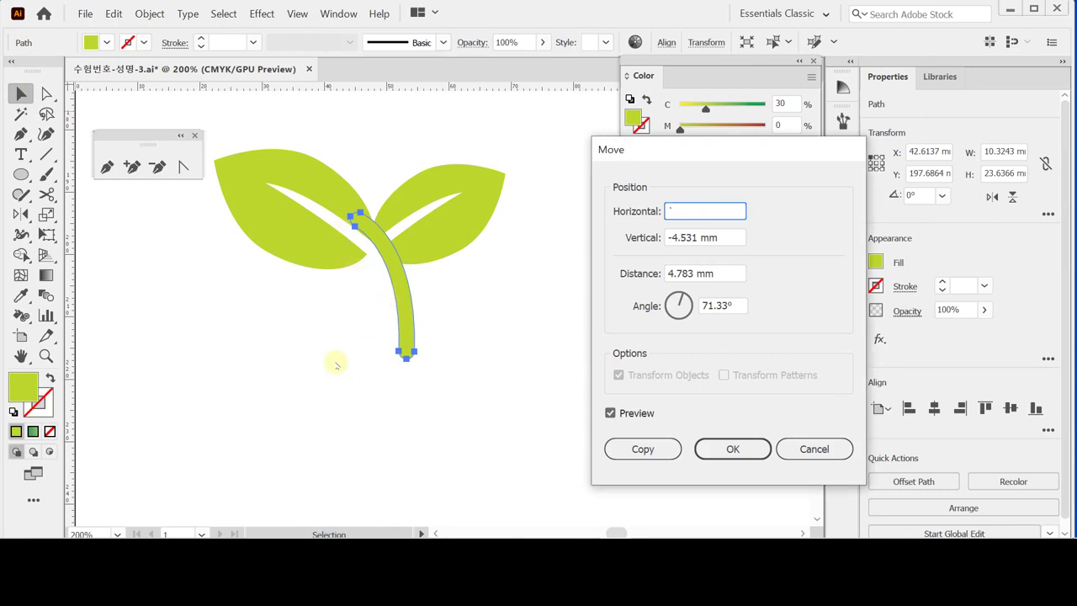
pyautogui.click(734, 447)
pyautogui.click(814, 448)
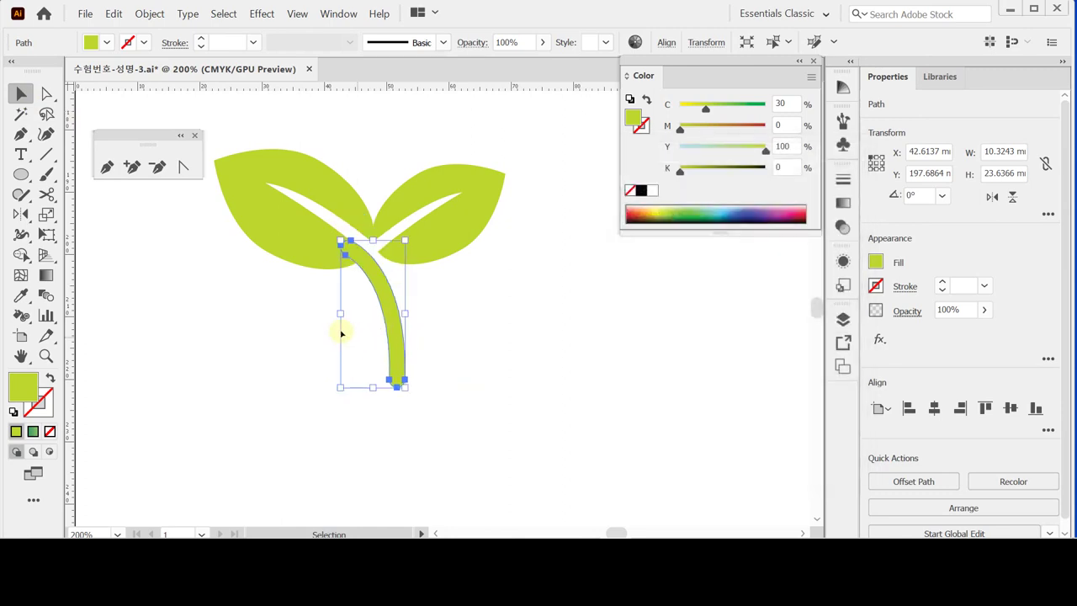
pyautogui.hotkey('ctrl', 'z')
pyautogui.hotkey('ctrl', 'z')
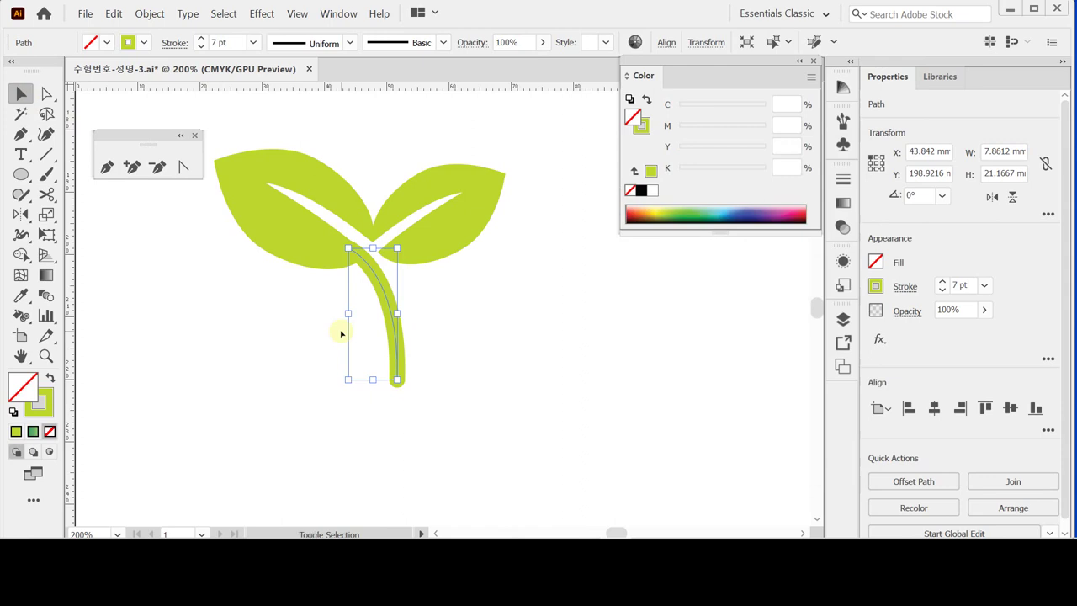
pyautogui.hotkey('ctrl', 'z')
pyautogui.hotkey('ctrl', 'shift', 'z')
pyautogui.hotkey('ctrl', 'shift', 'z')
pyautogui.hotkey('ctrl', 'shift', 'z')
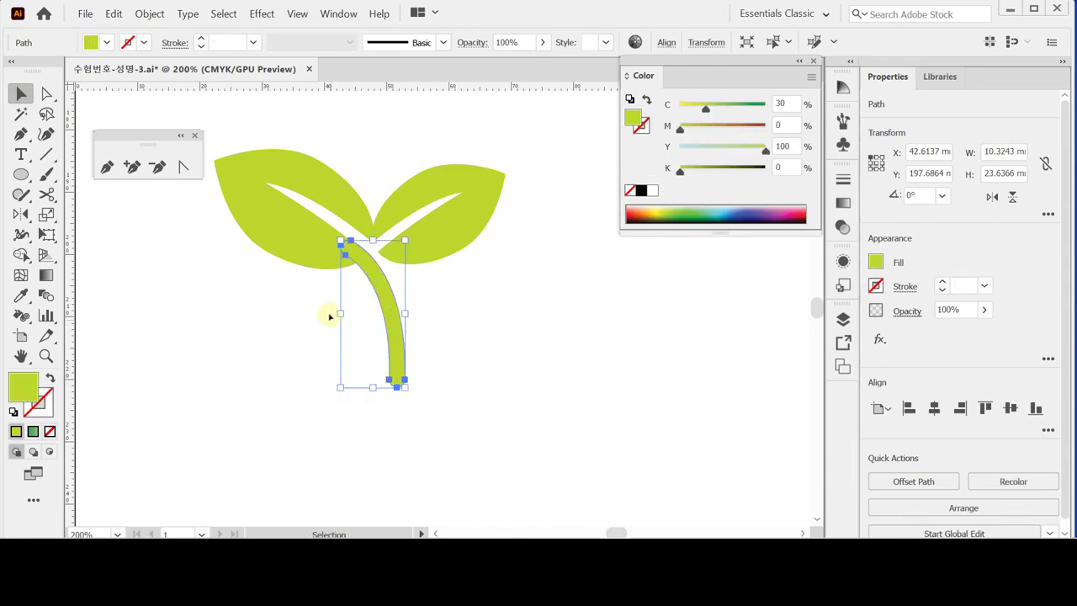
# - Unite the outlined stem and the larger leaf into one shape
pyautogui.keyDown('shift'); pyautogui.click(341, 251); pyautogui.keyUp('shift')
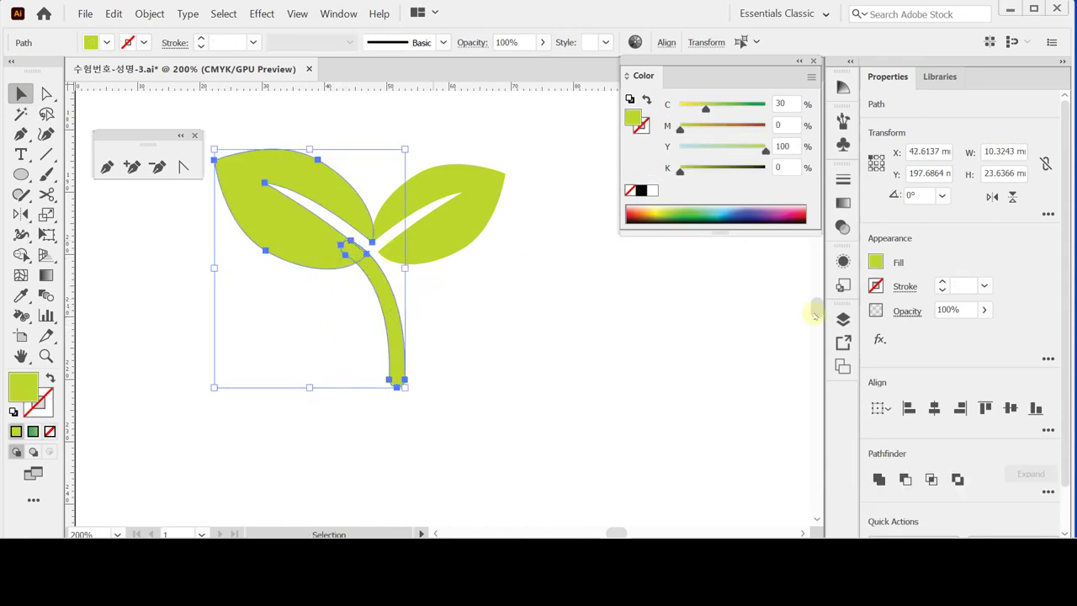
pyautogui.click(903, 478)
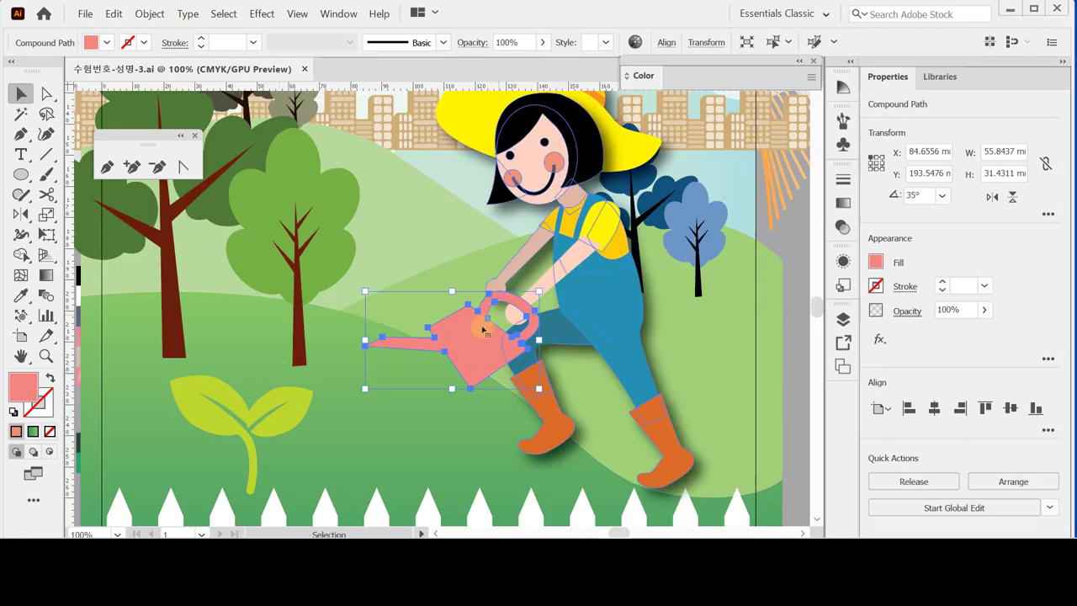
# - Bring the girl's front arm and hand to the front so they lie over the watering can's handle
pyautogui.click(489, 367)
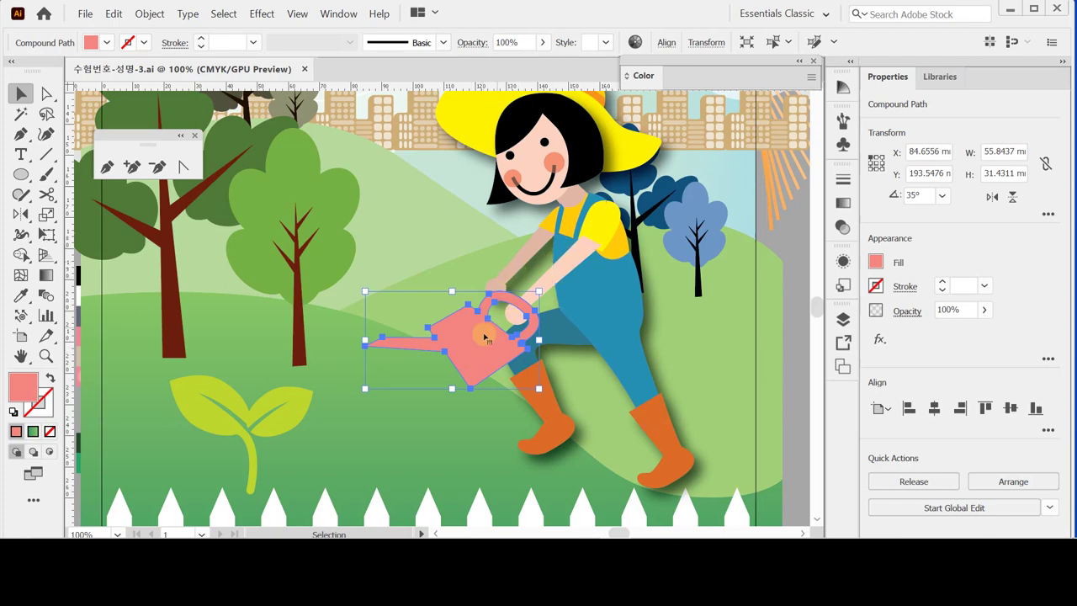
pyautogui.click(572, 266)
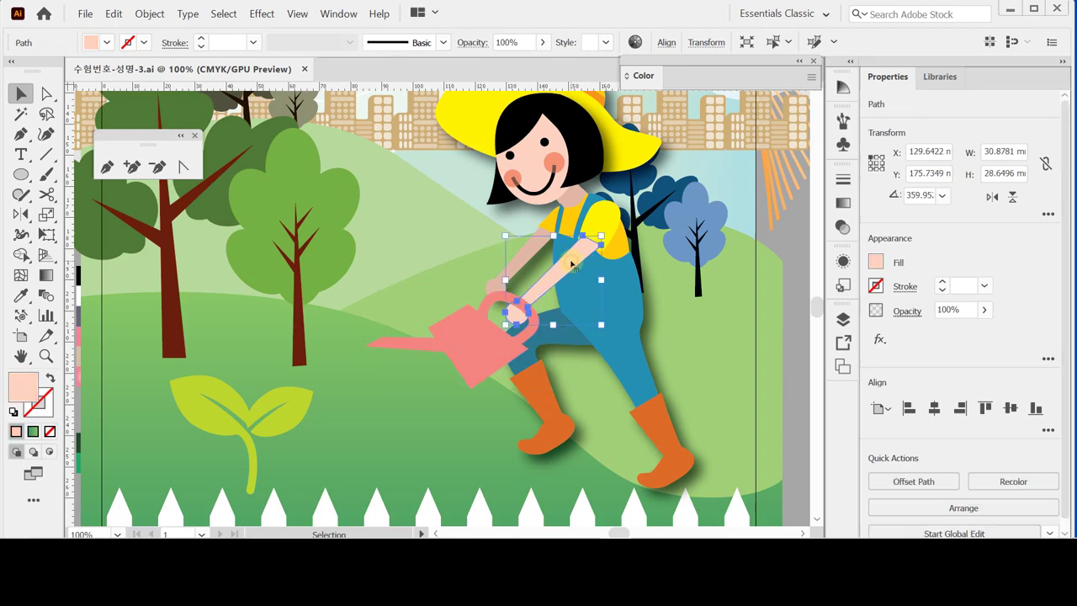
pyautogui.rightClick(572, 266)
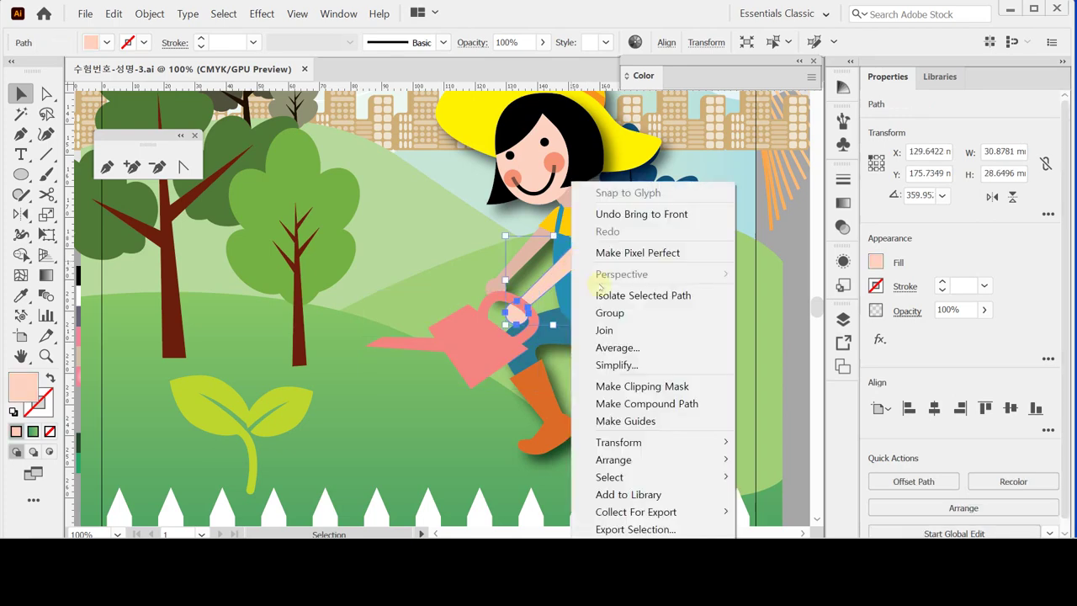
pyautogui.moveTo(640, 457)
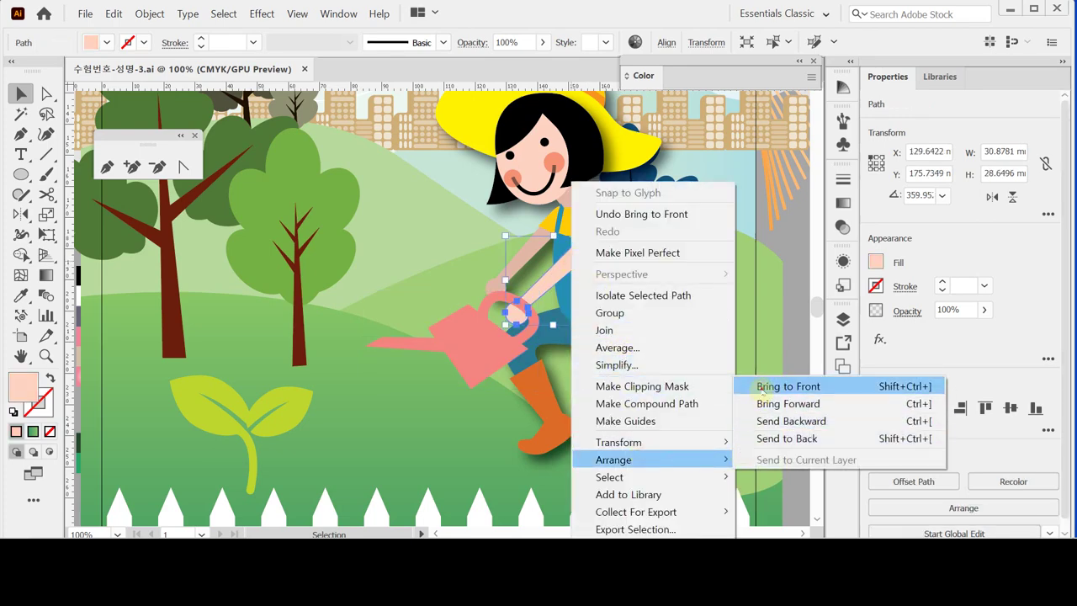
pyautogui.click(782, 386)
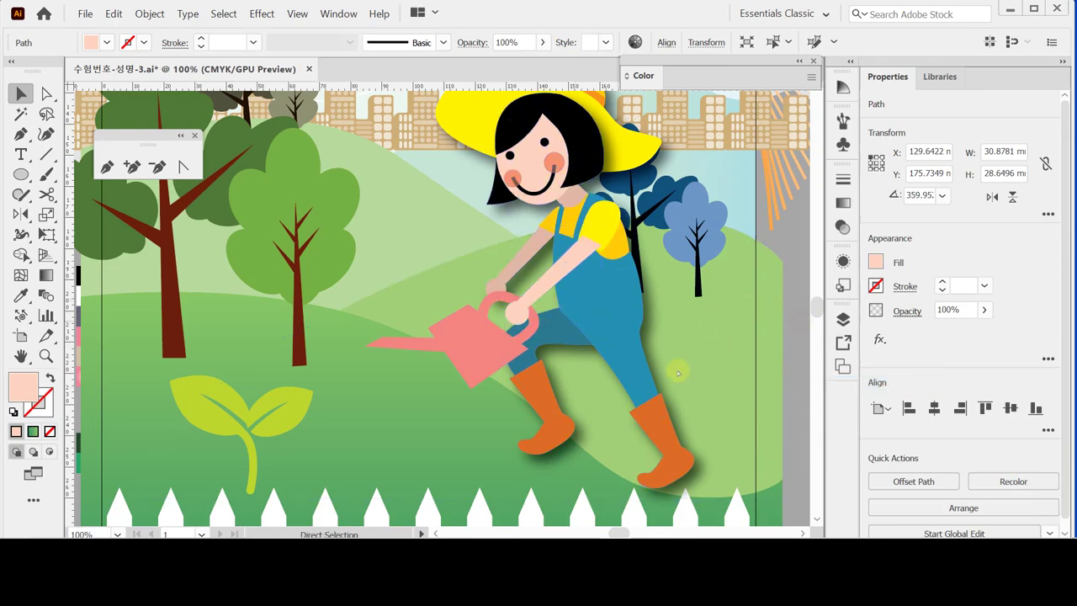
# - Draw an unfilled white arc about 37 by 22 mm from the sprout to the watering can's spout, with a 2 pt stroke
pyautogui.click(413, 333)
pyautogui.moveTo(412, 333); pyautogui.dragTo(431, 296)
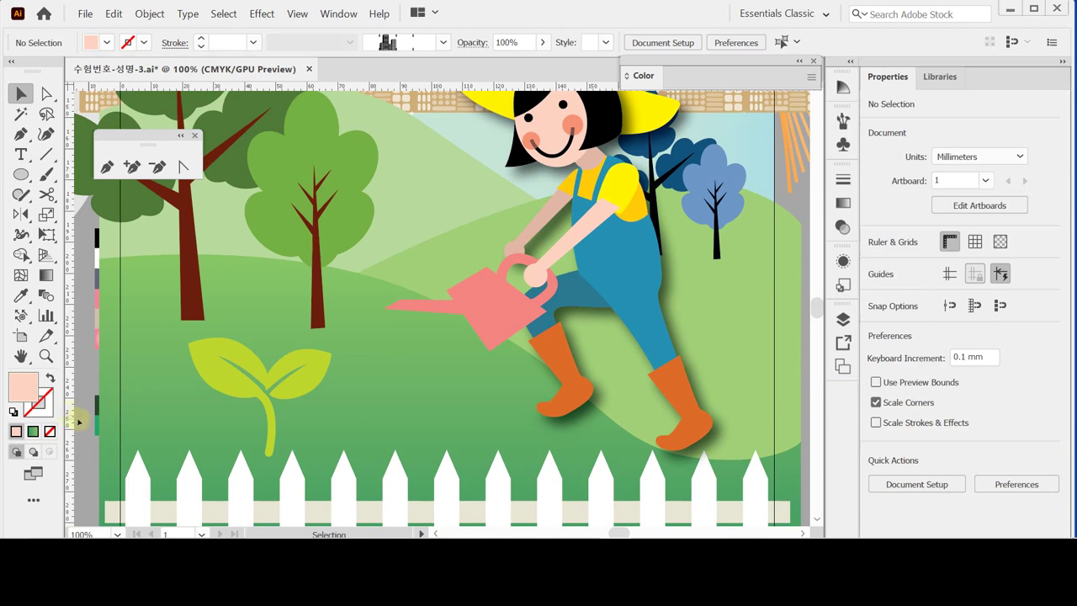
pyautogui.click(14, 412)
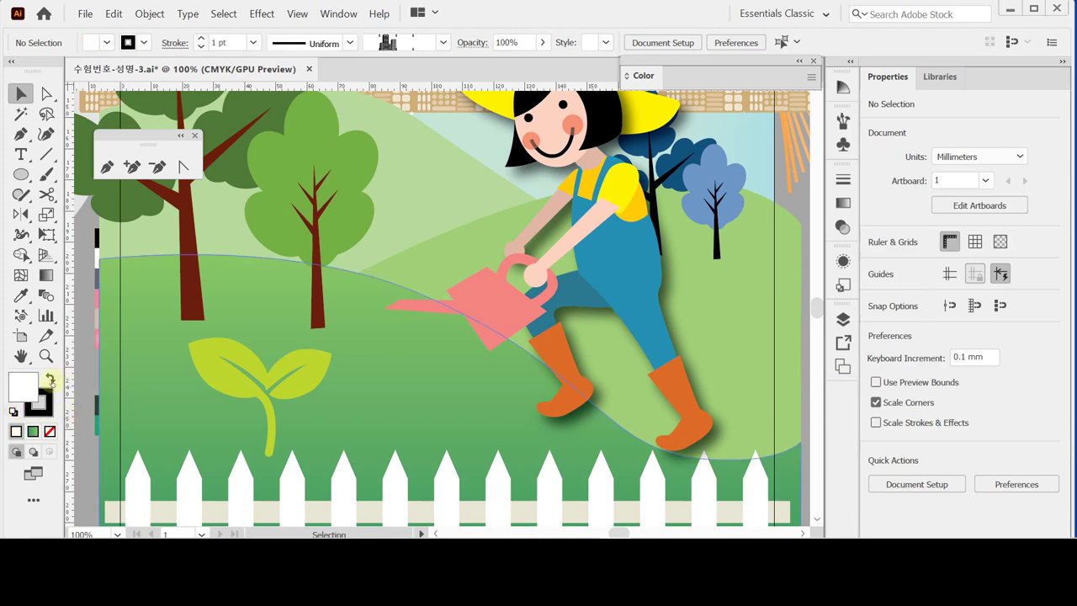
pyautogui.click(51, 378)
pyautogui.click(49, 431)
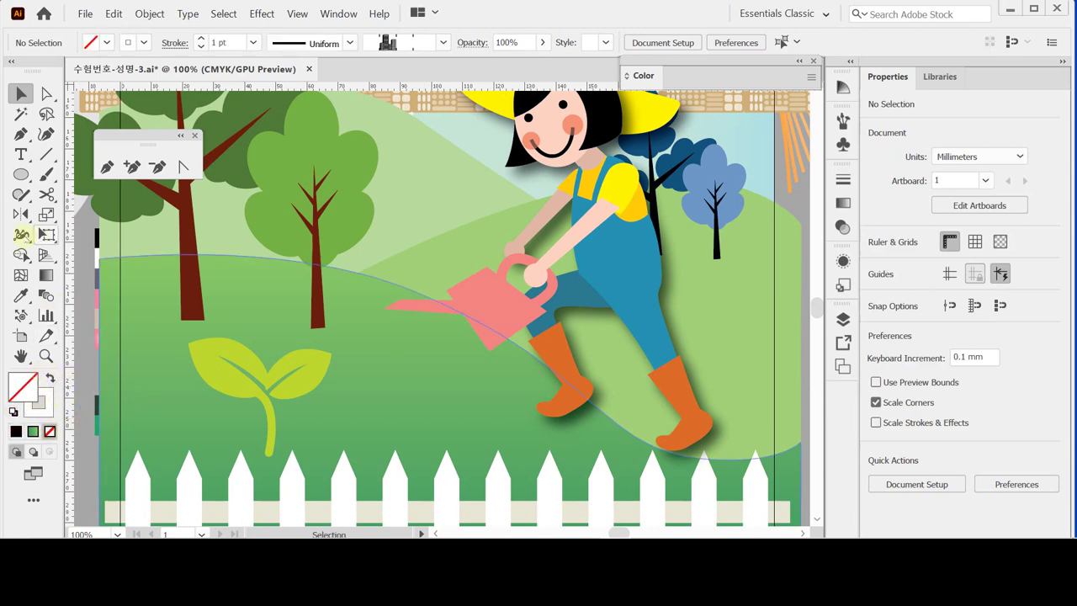
pyautogui.click(46, 154)
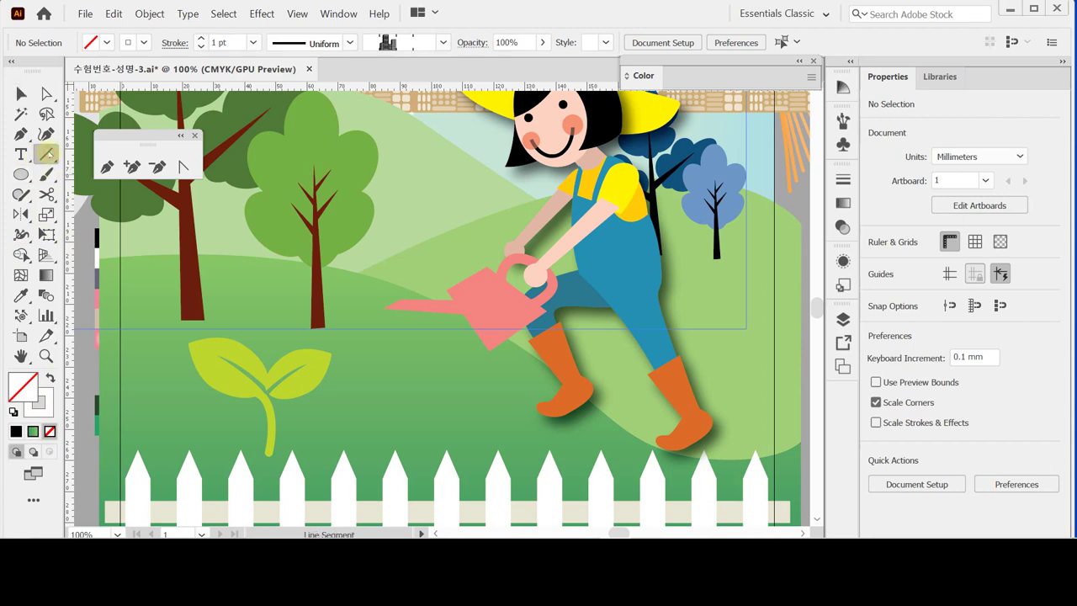
pyautogui.click(102, 175)
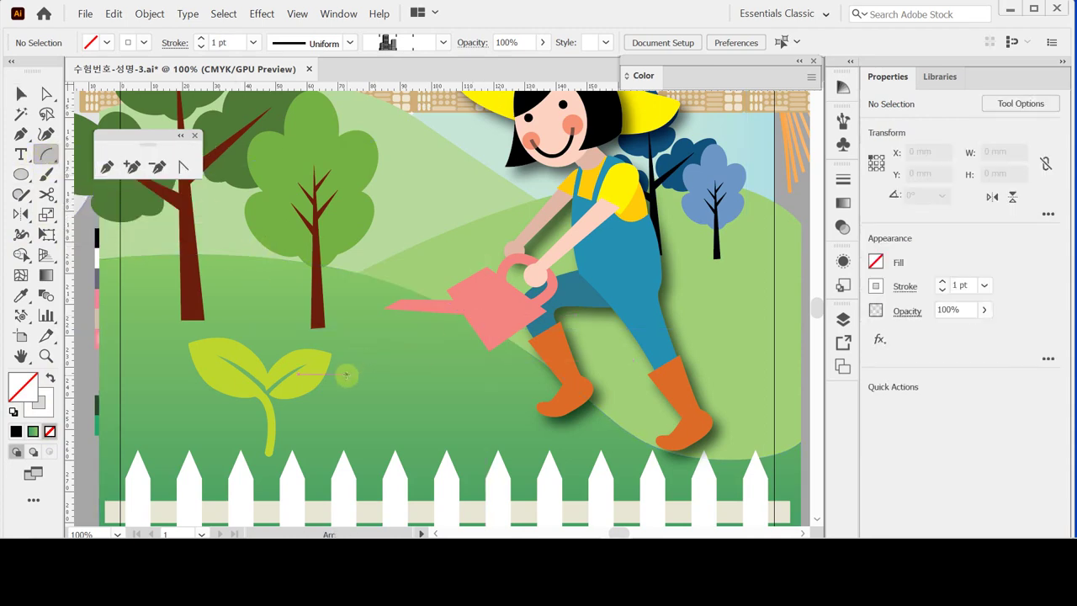
pyautogui.moveTo(266, 368); pyautogui.dragTo(379, 299)
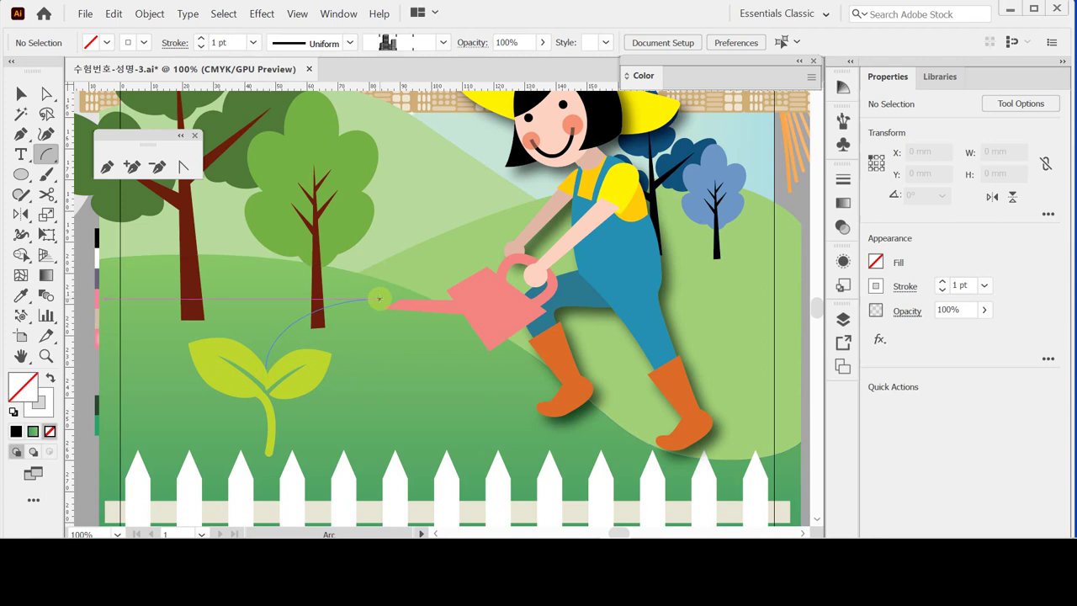
pyautogui.moveTo(379, 299); pyautogui.dragTo(379, 299)
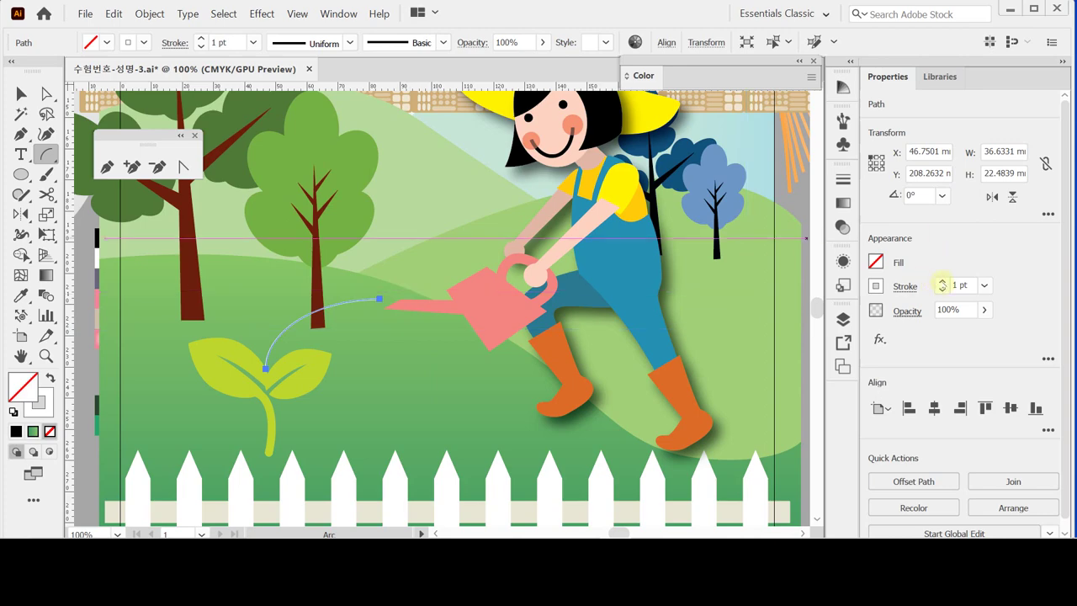
pyautogui.click(942, 281)
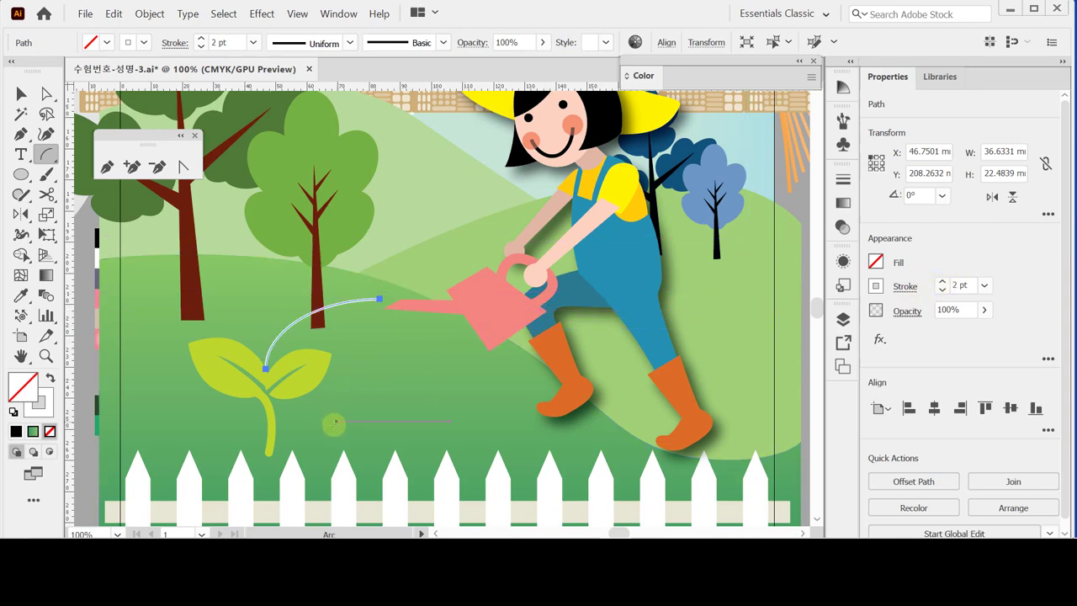
# - Draw two more white 2 pt water arcs at the spout, the lower one about 16 by 38 mm, and increase the middle arc's stroke weight
pyautogui.moveTo(336, 425); pyautogui.dragTo(382, 314)
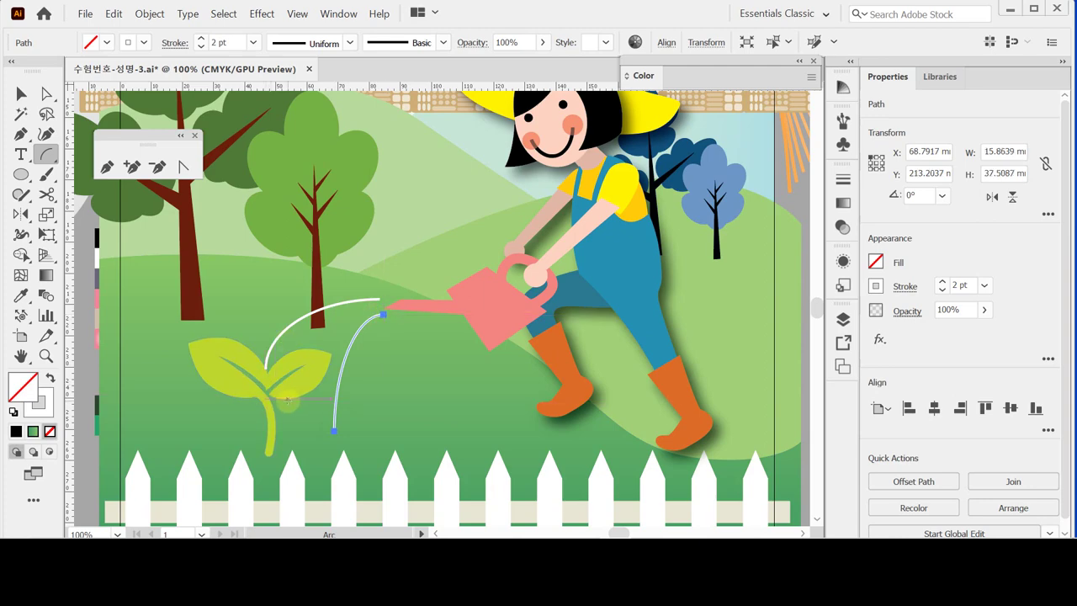
pyautogui.hotkey('ctrl', 'shift', 'a')
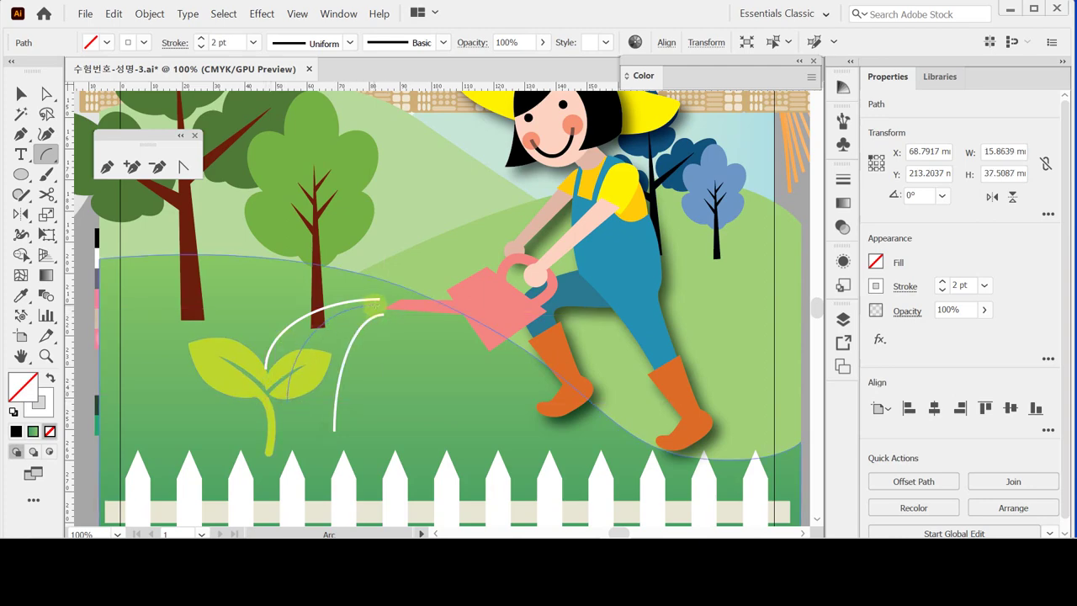
pyautogui.moveTo(379, 305); pyautogui.dragTo(286, 403)
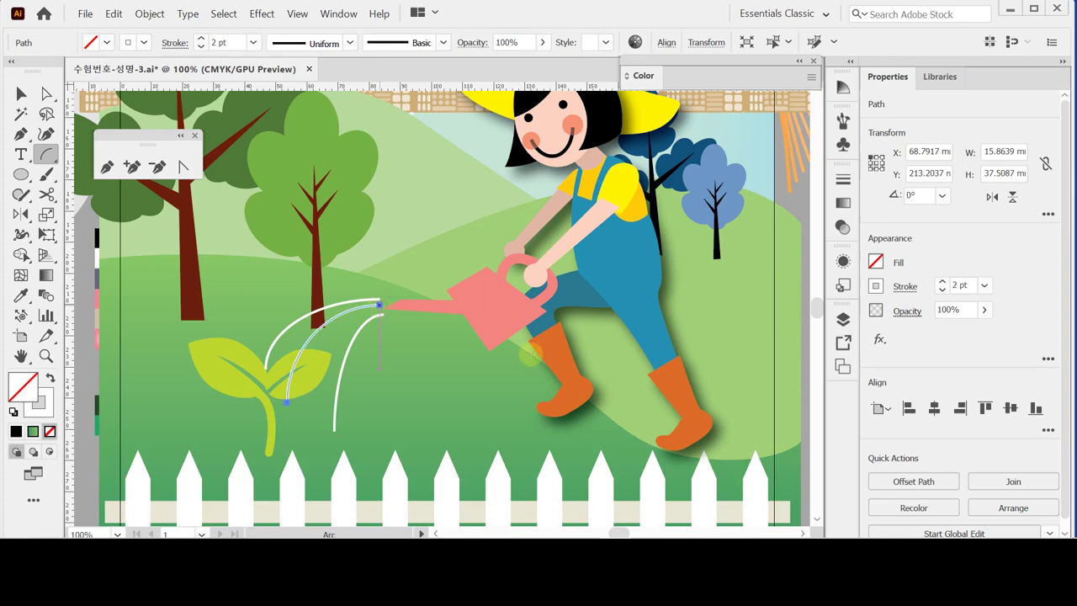
pyautogui.click(941, 283)
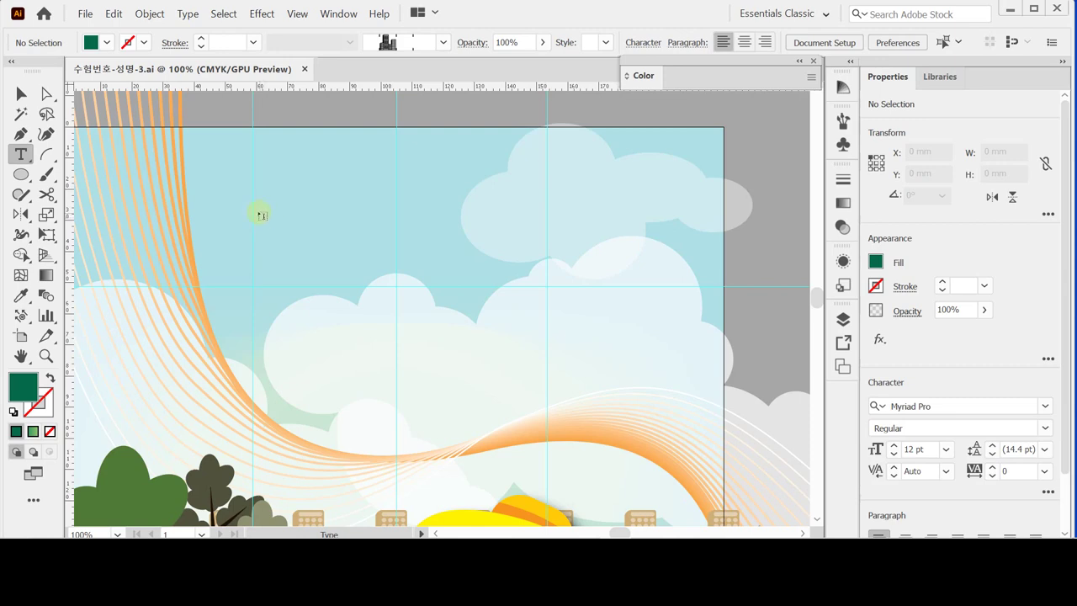
# - Start a point text in the upper sky area and set its font to Arial Bold at 50 pt
pyautogui.click(258, 211)
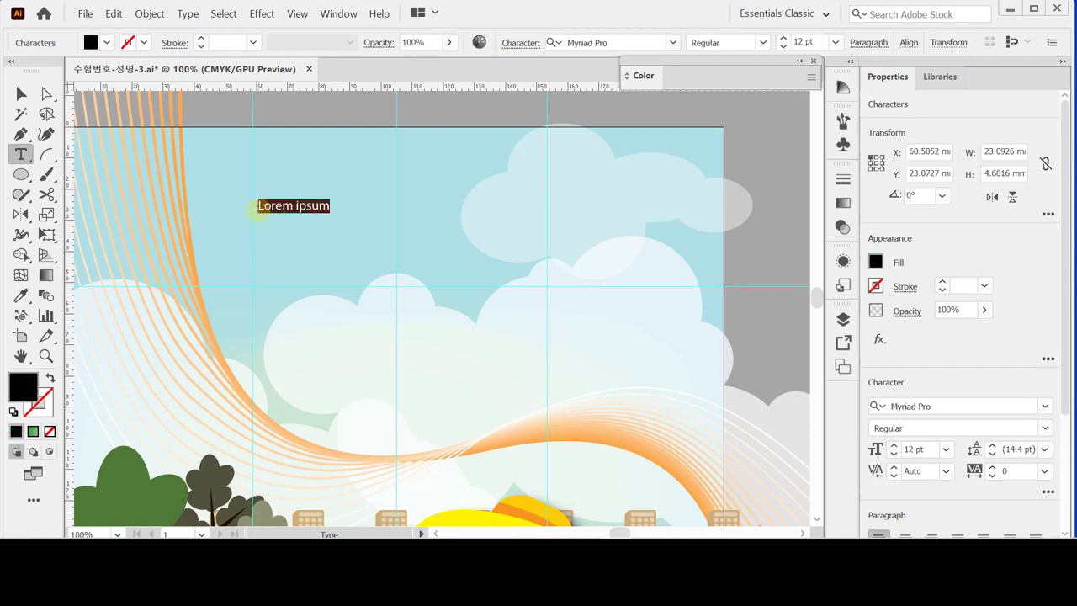
pyautogui.hotkey('ctrl', 't')
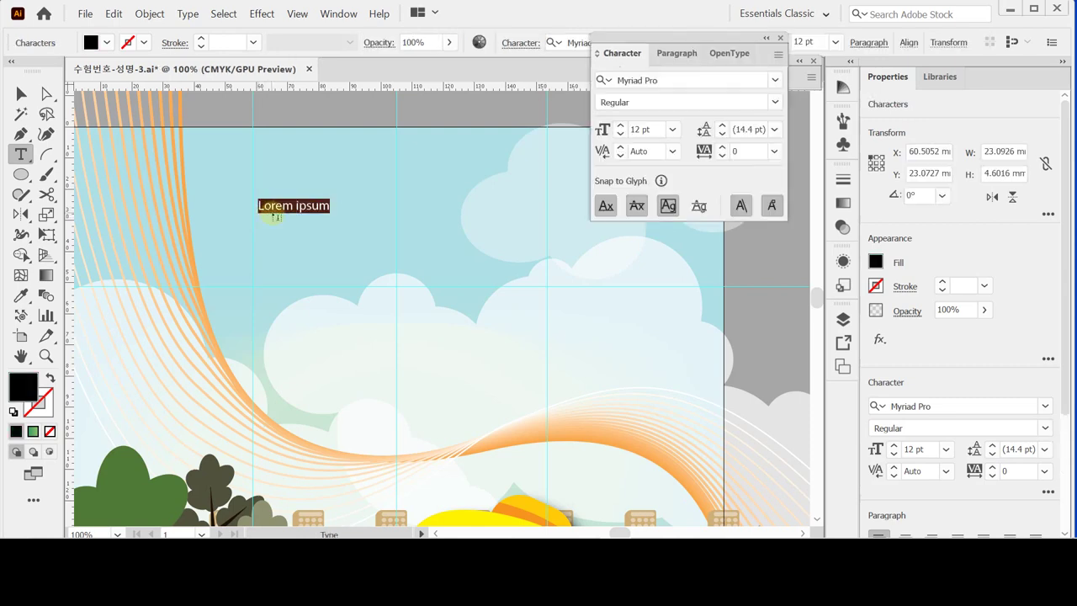
pyautogui.click(666, 81)
pyautogui.moveTo(668, 81); pyautogui.dragTo(587, 64)
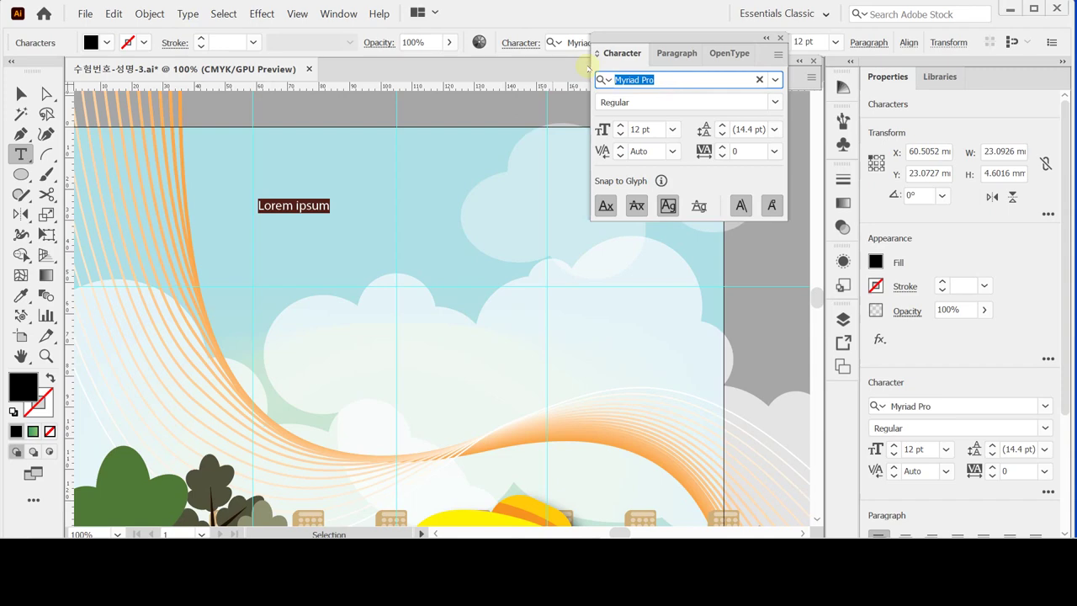
pyautogui.write('ar')
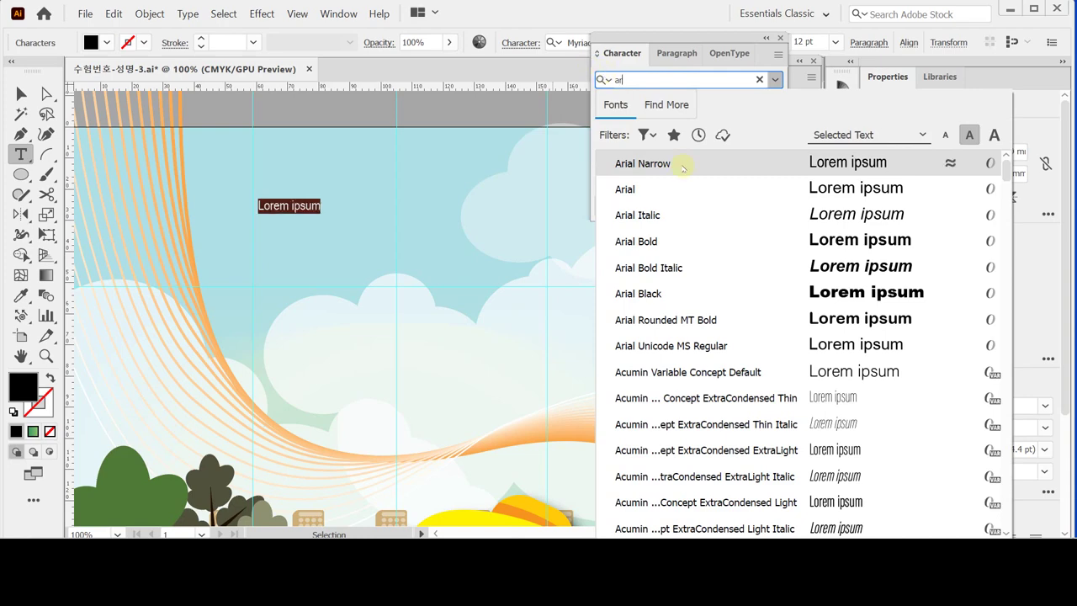
pyautogui.click(657, 241)
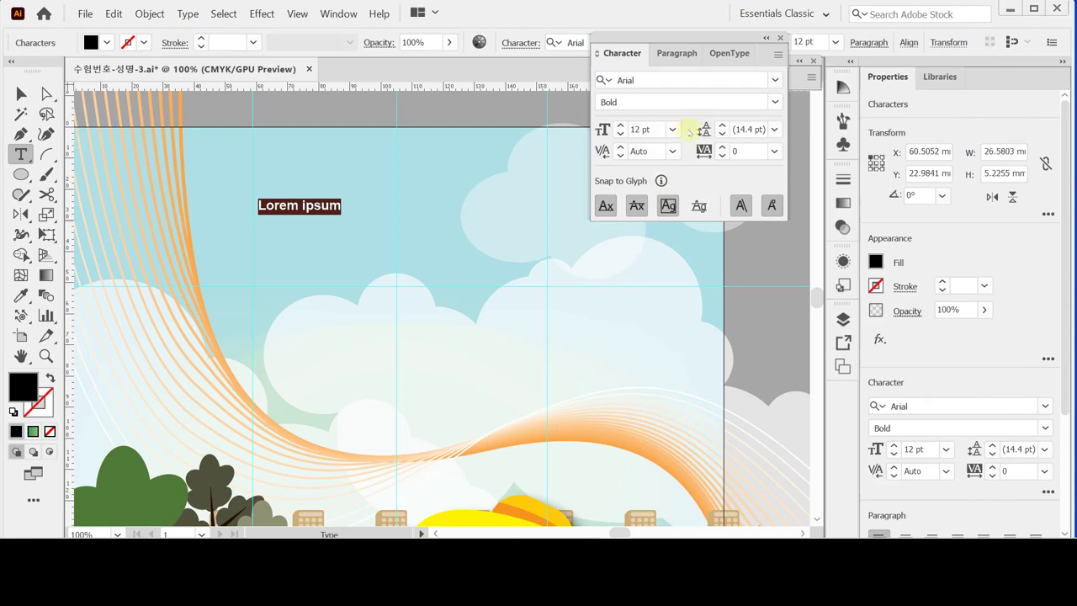
pyautogui.click(638, 129)
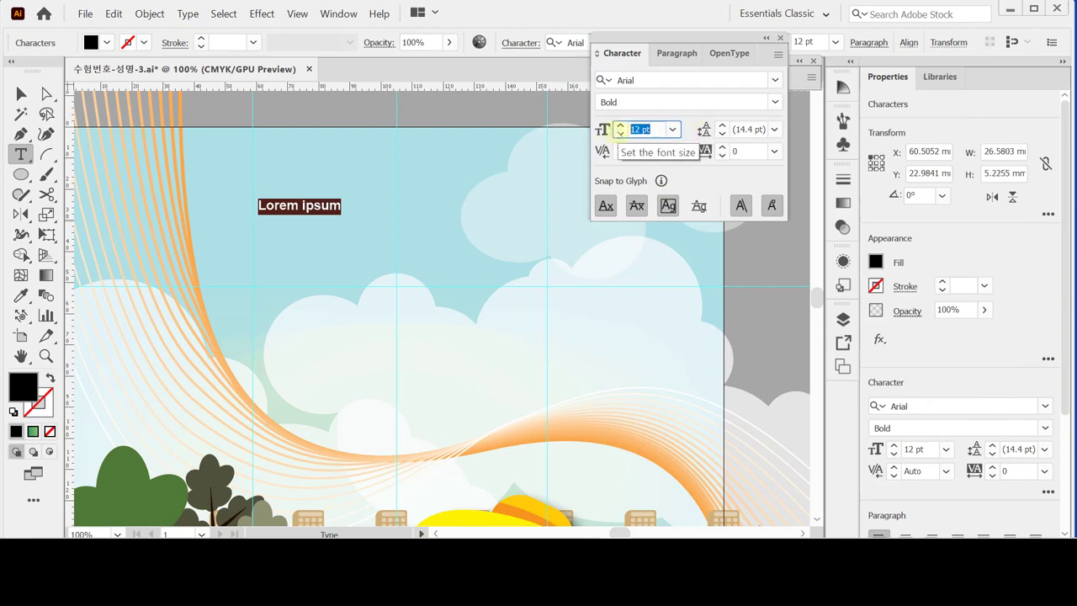
pyautogui.write('50')
pyautogui.press('Return')
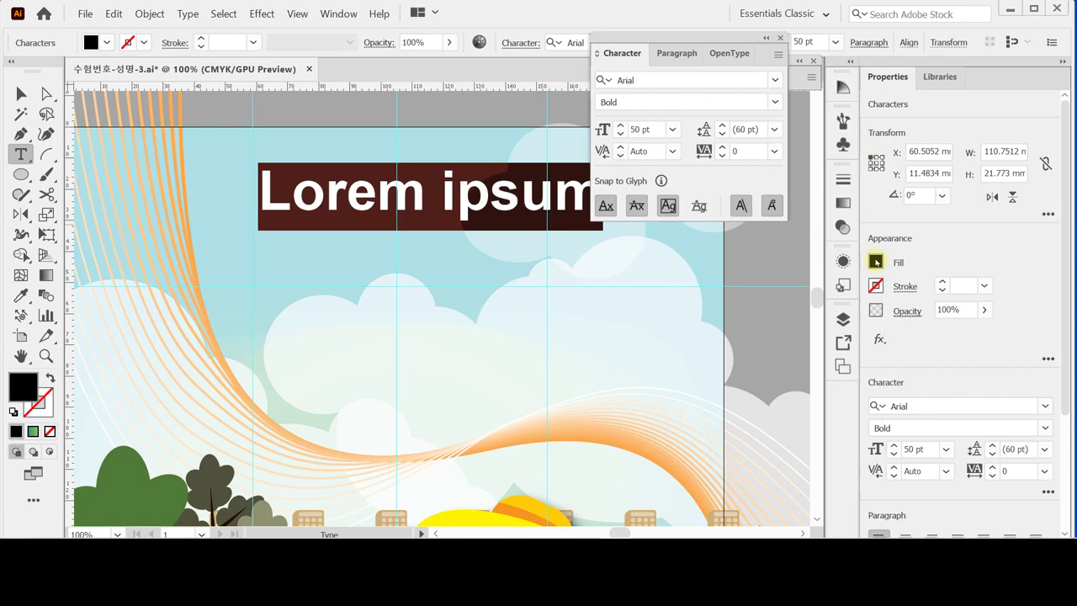
# - Fill the placeholder text with dark green C 90, M 30, Y 80, K 30
pyautogui.click(876, 262)
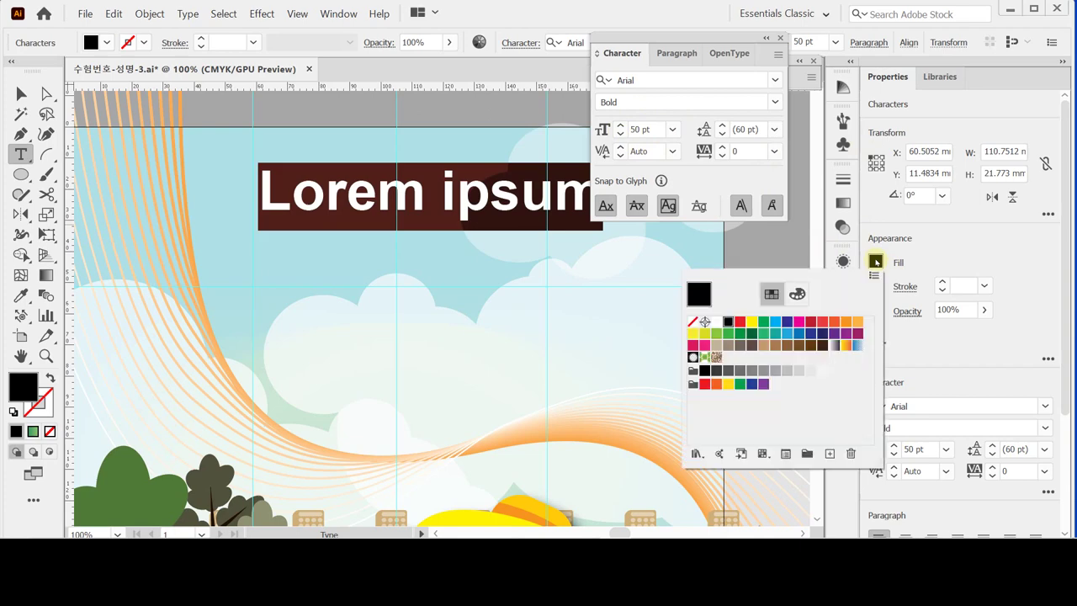
pyautogui.click(797, 293)
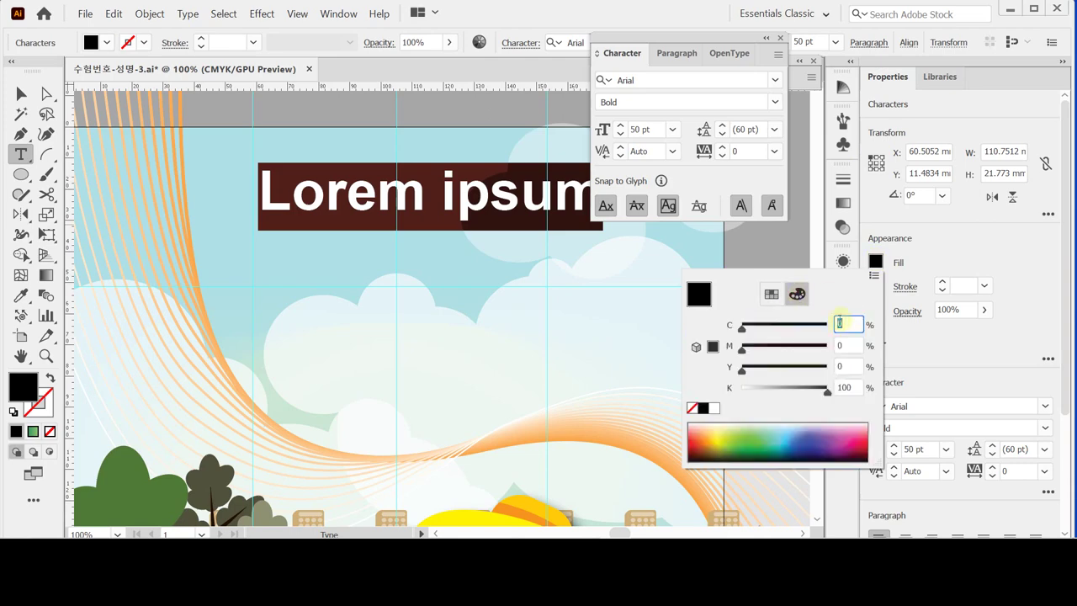
pyautogui.write('90')
pyautogui.press('Tab')
pyautogui.write('30')
pyautogui.press('Tab')
pyautogui.write('80')
pyautogui.press('Tab')
pyautogui.write('30')
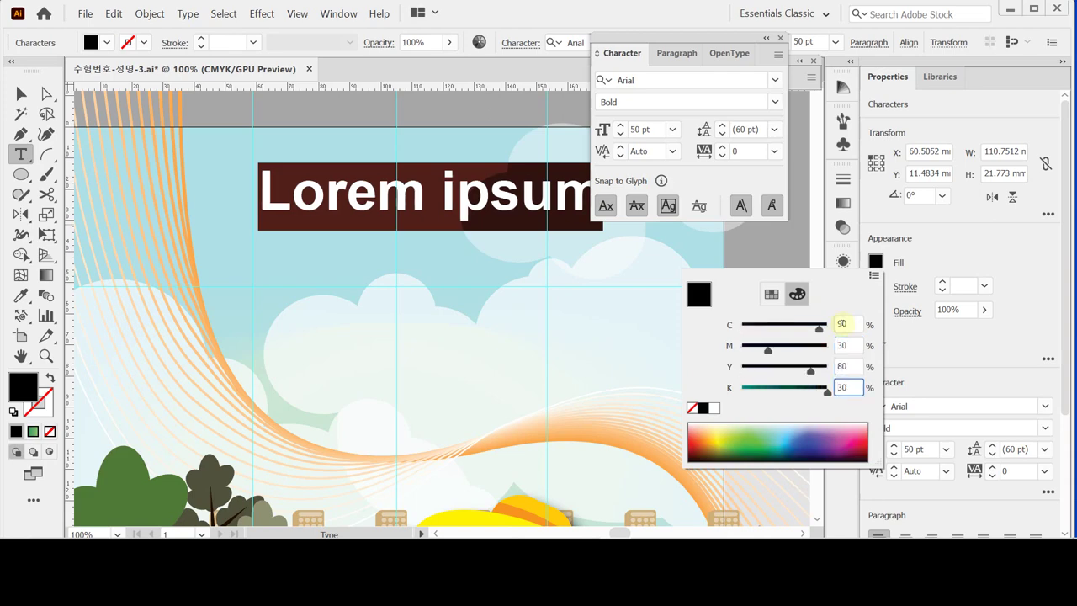
pyautogui.press('Return')
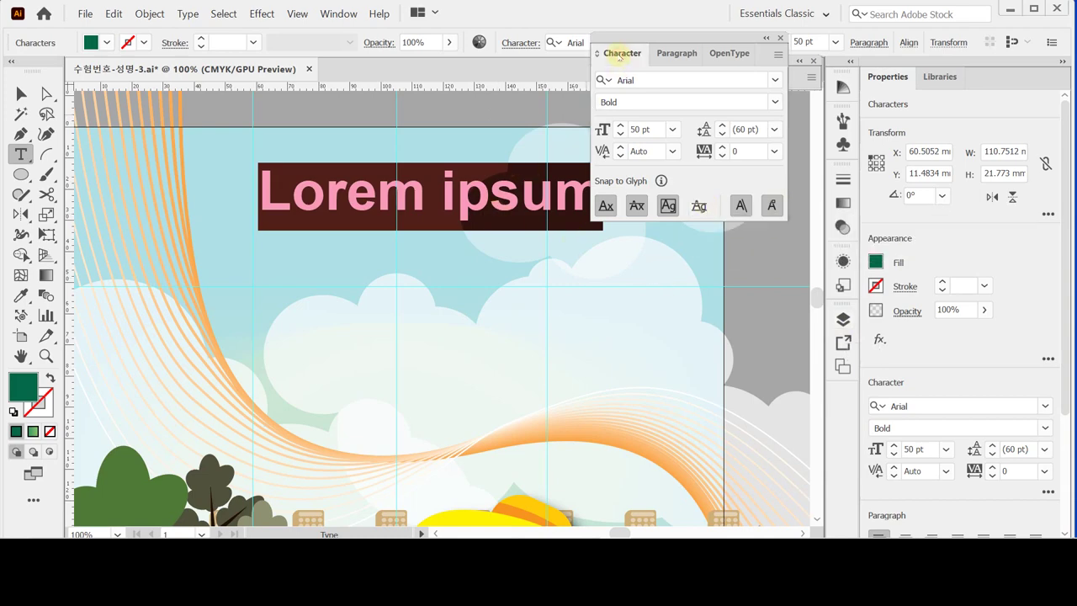
# - Replace the placeholder text with the title "URBAN PARK" and select it as an object
pyautogui.click(620, 54)
pyautogui.write('URBAN PARK')
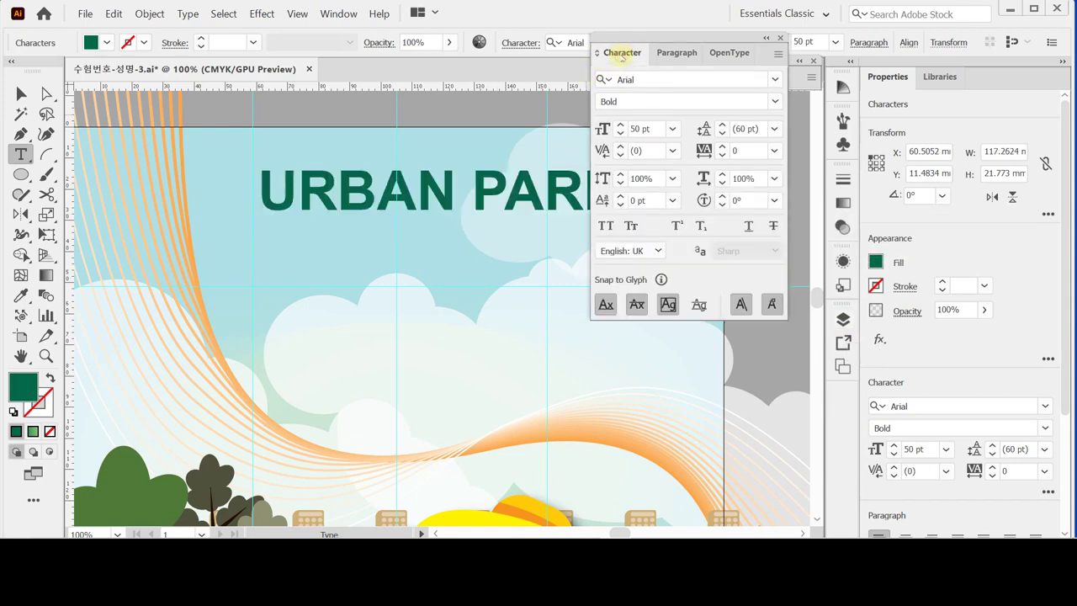
pyautogui.click(618, 52)
pyautogui.keyDown('ctrl'); pyautogui.click(506, 210); pyautogui.keyUp('ctrl')
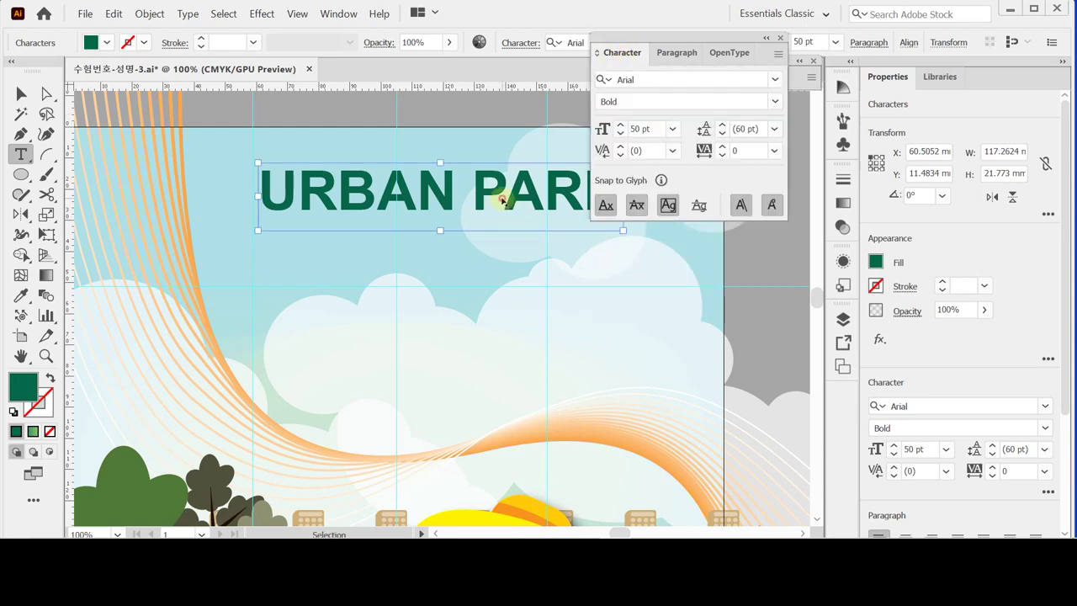
pyautogui.click(503, 207)
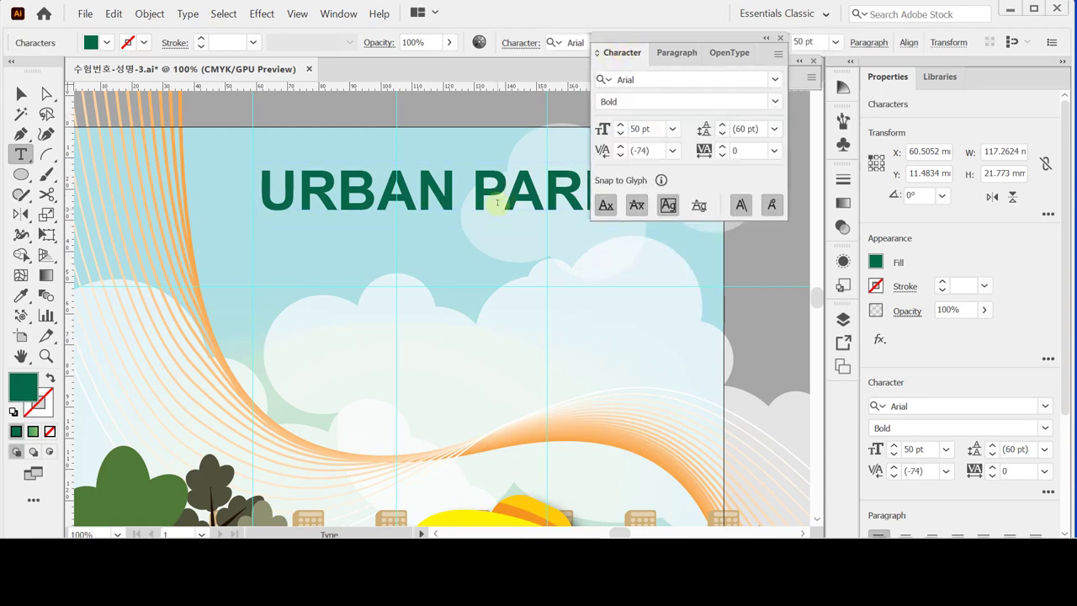
pyautogui.click(21, 93)
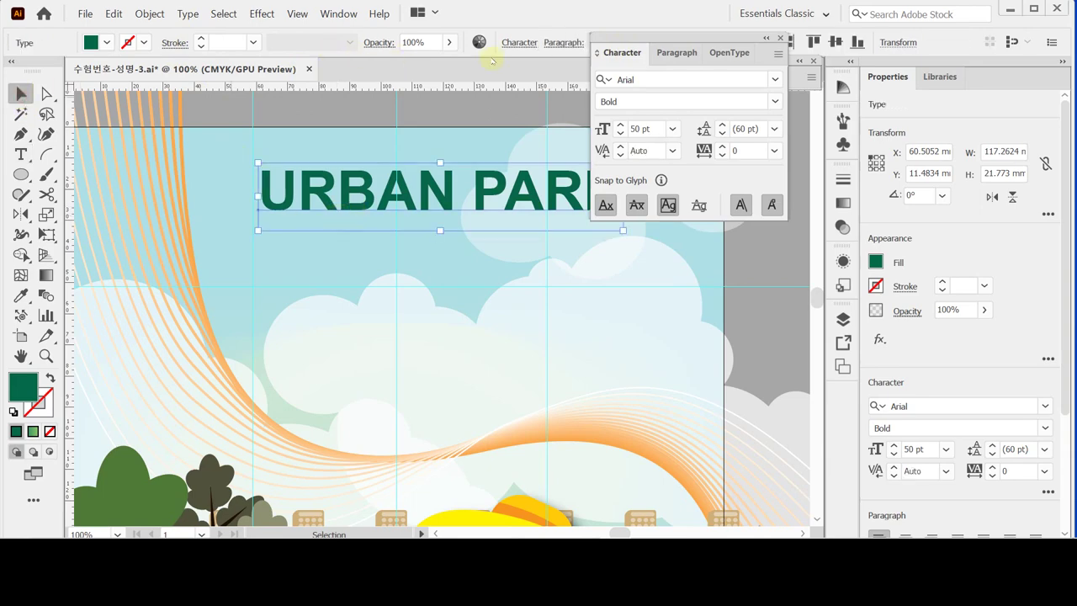
# - Apply an Arc Upper envelope warp with a 15% horizontal bend to the URBAN PARK title
pyautogui.click(150, 14)
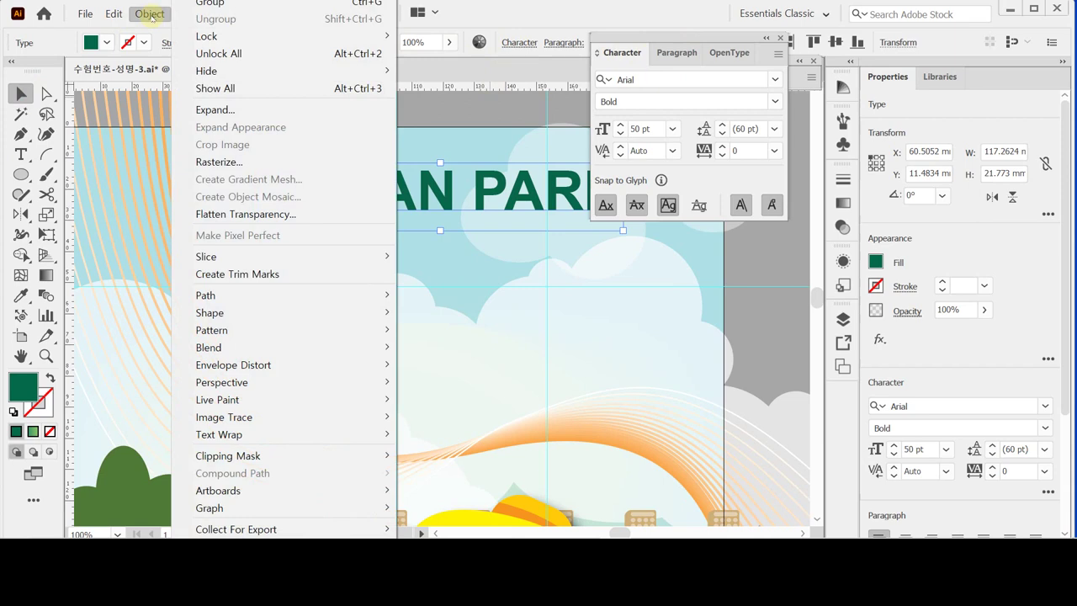
pyautogui.moveTo(287, 361)
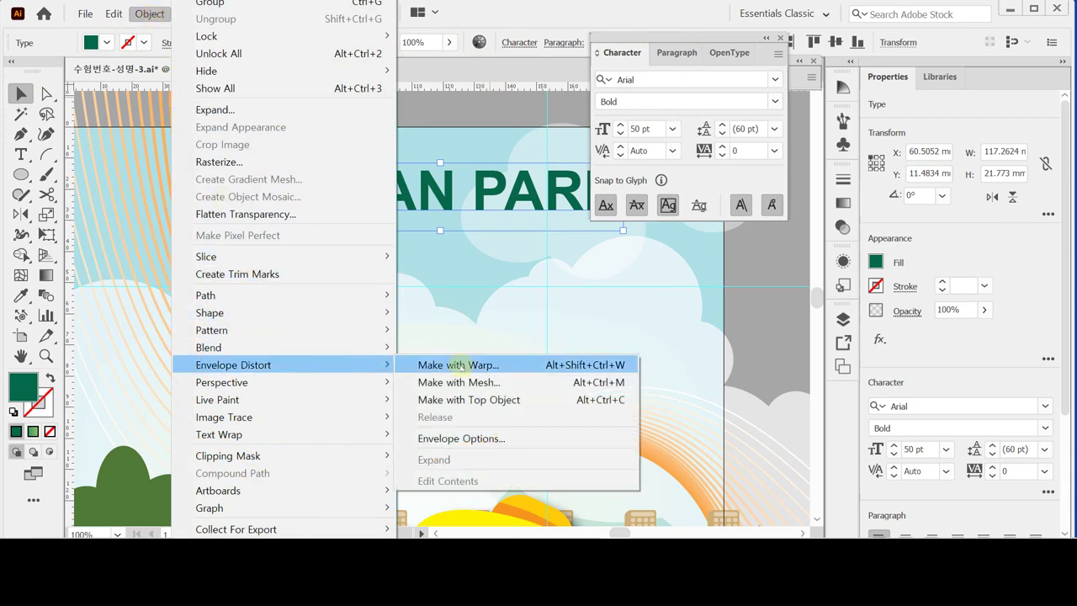
pyautogui.click(461, 366)
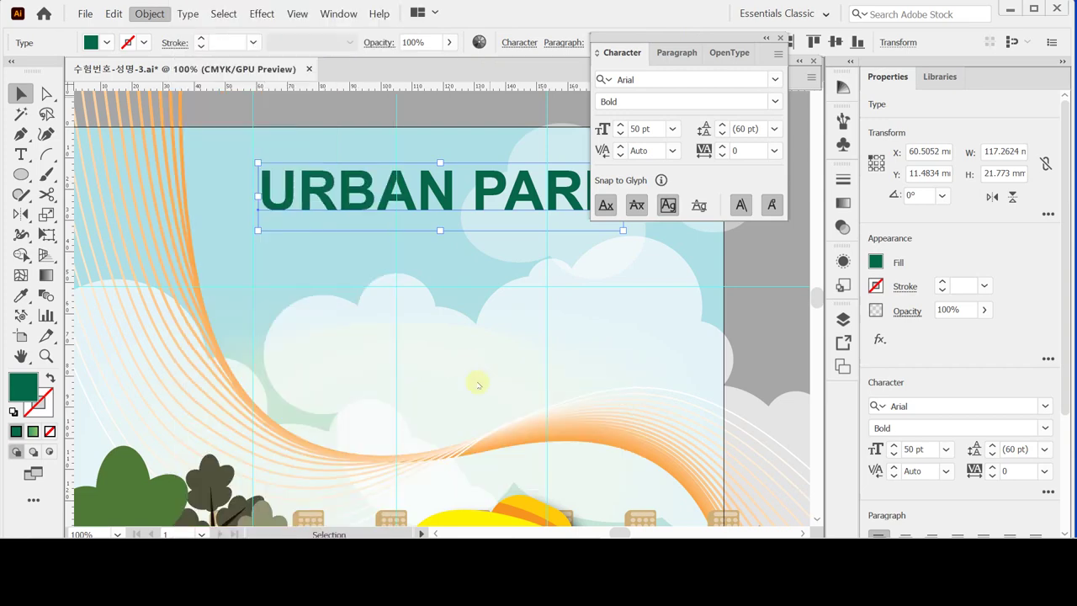
pyautogui.moveTo(680, 209); pyautogui.dragTo(528, 260)
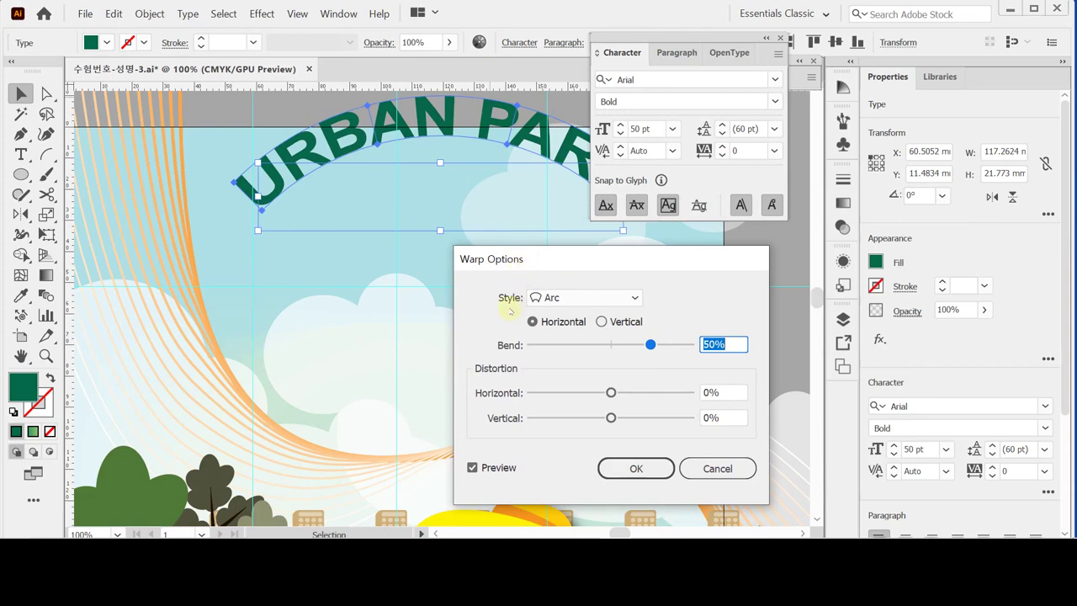
pyautogui.click(578, 294)
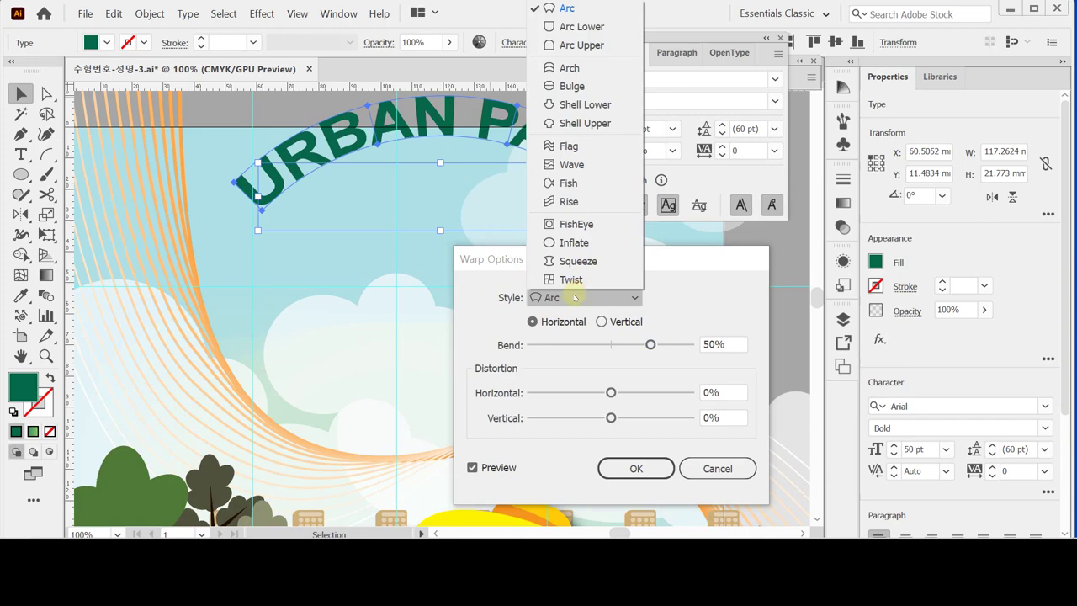
pyautogui.click(601, 40)
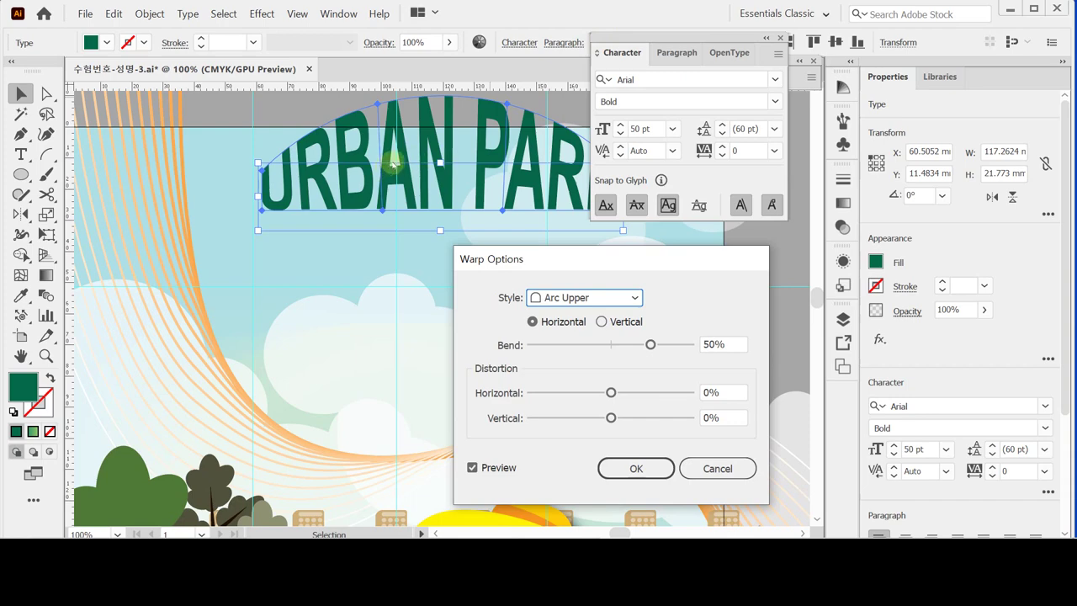
pyautogui.click(607, 297)
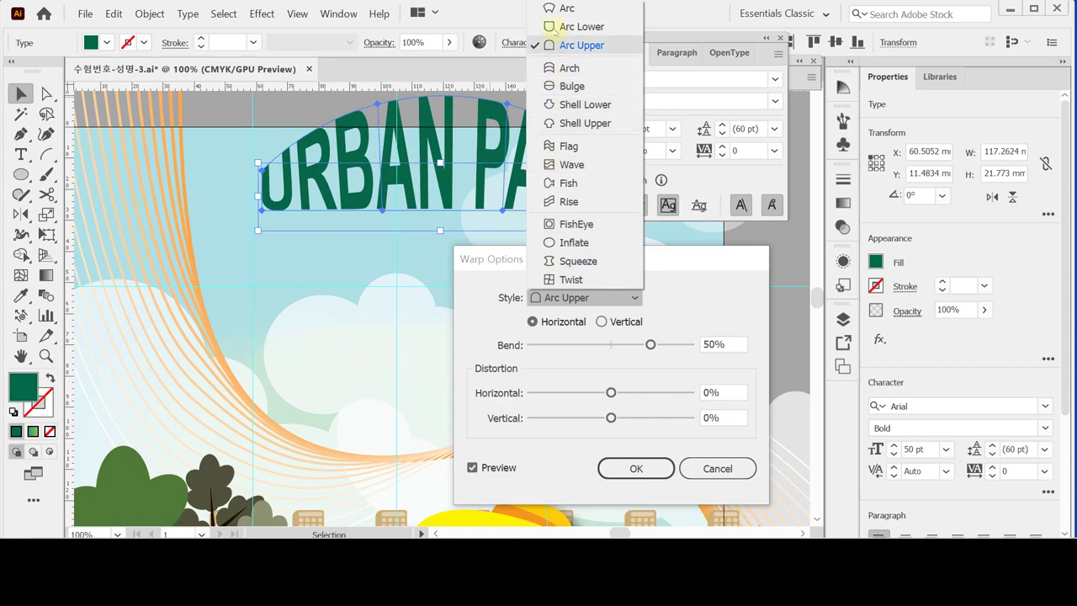
pyautogui.click(665, 301)
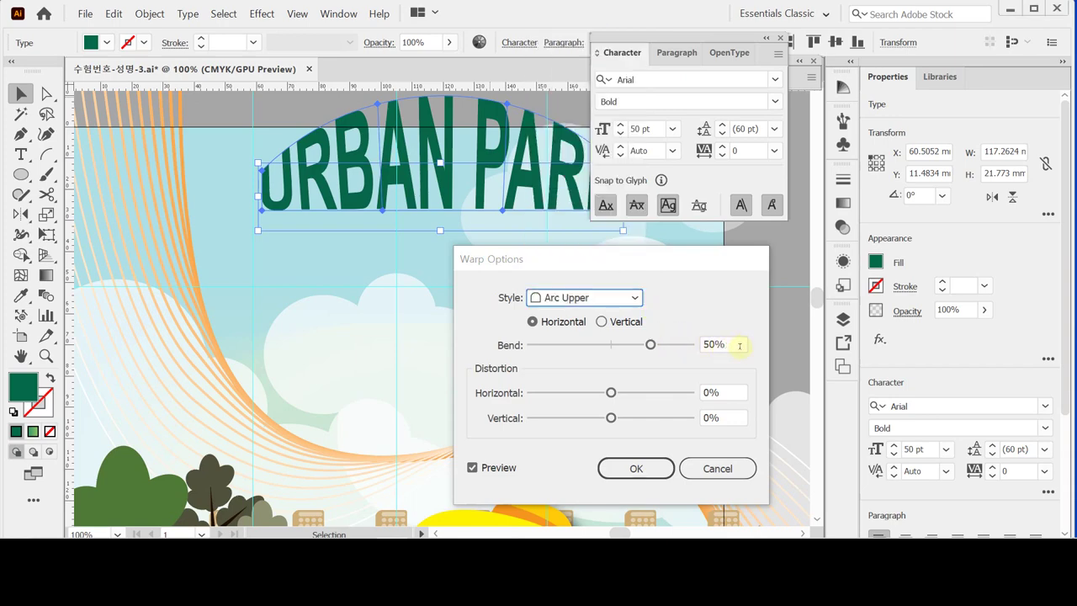
pyautogui.click(705, 344)
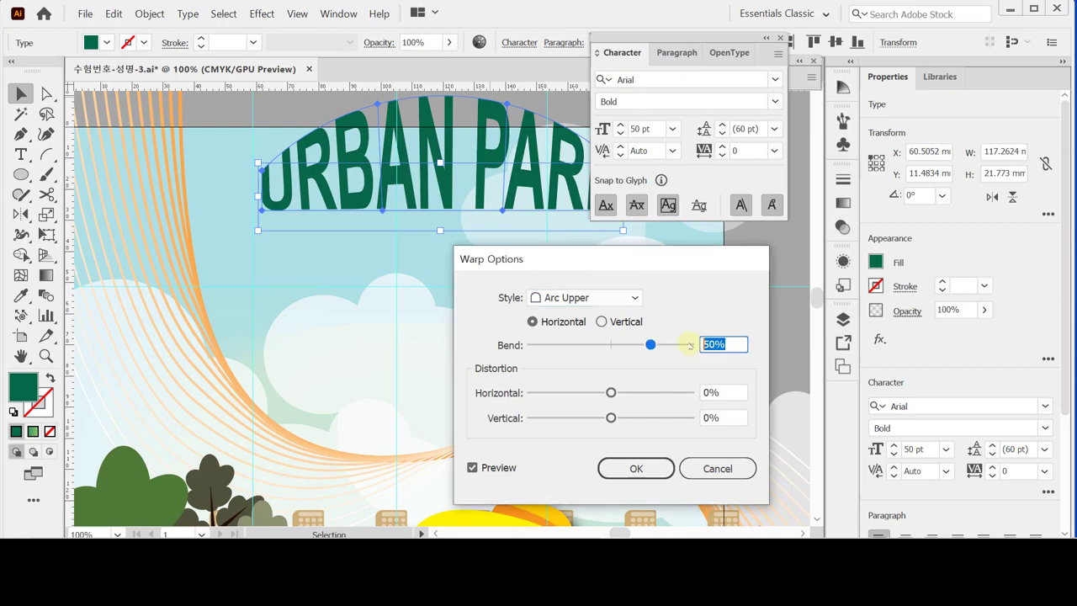
pyautogui.write('15')
pyautogui.press('Tab')
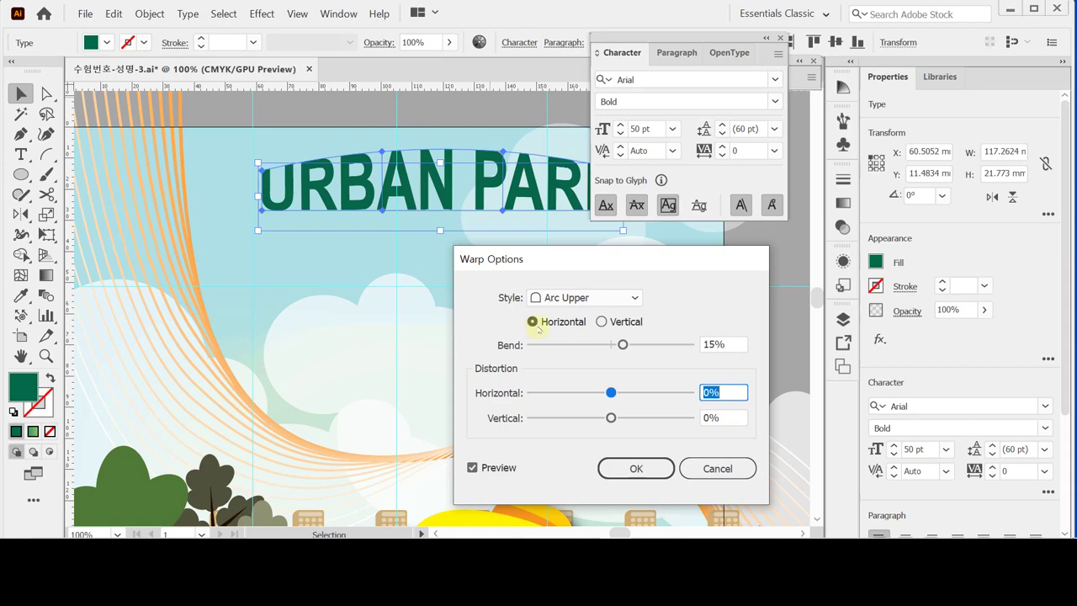
pyautogui.click(644, 468)
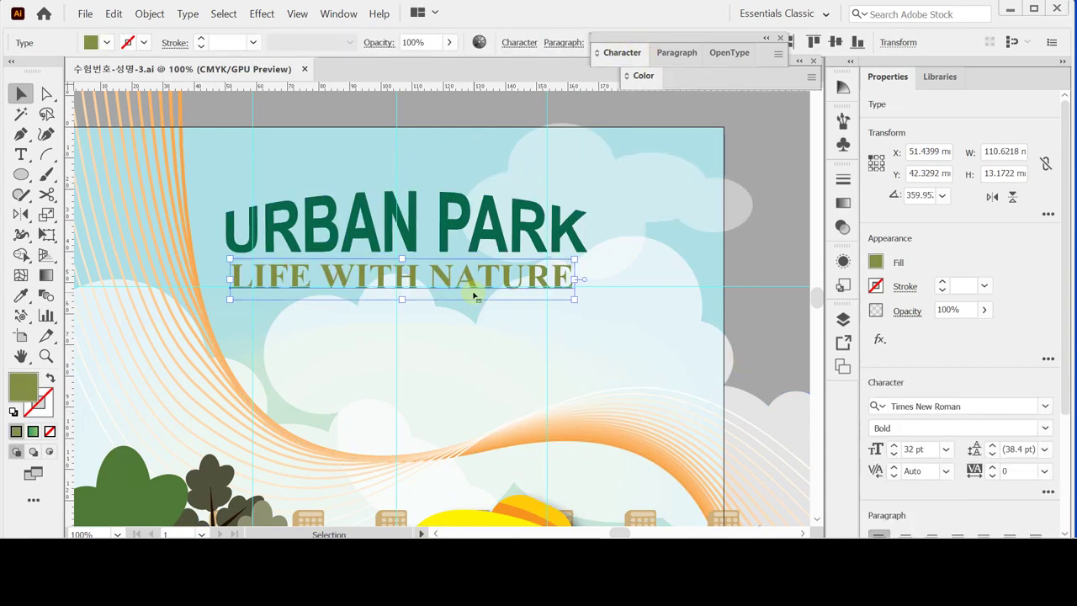
# - Align the URBAN PARK title and the LIFE WITH NATURE line to each other on their horizontal centers
pyautogui.click(375, 232)
pyautogui.keyDown('shift'); pyautogui.click(385, 278); pyautogui.keyUp('shift')
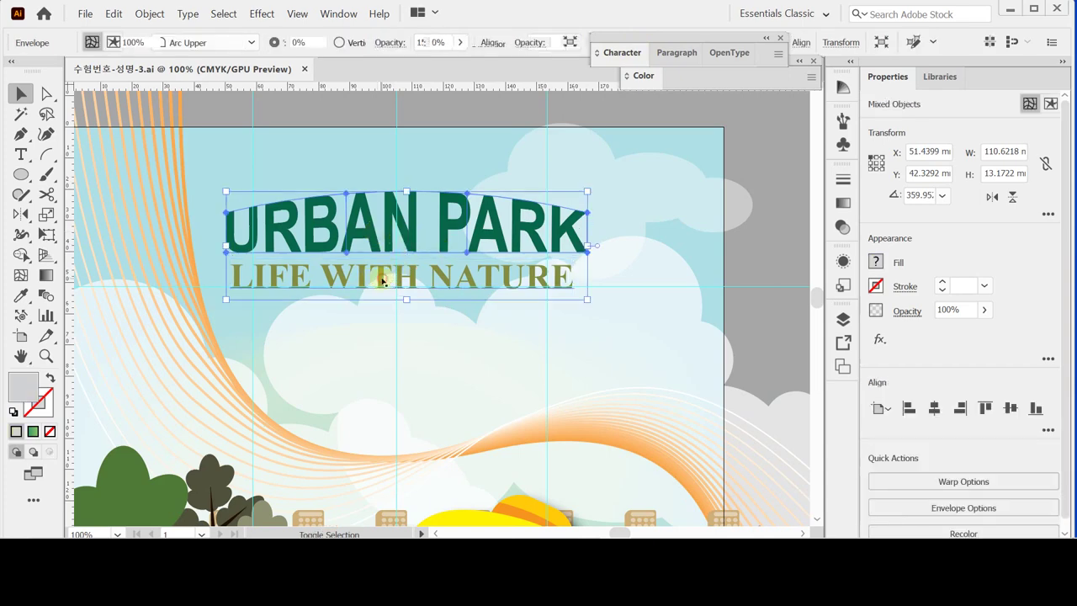
pyautogui.keyDown('shift'); pyautogui.click(394, 284); pyautogui.keyUp('shift')
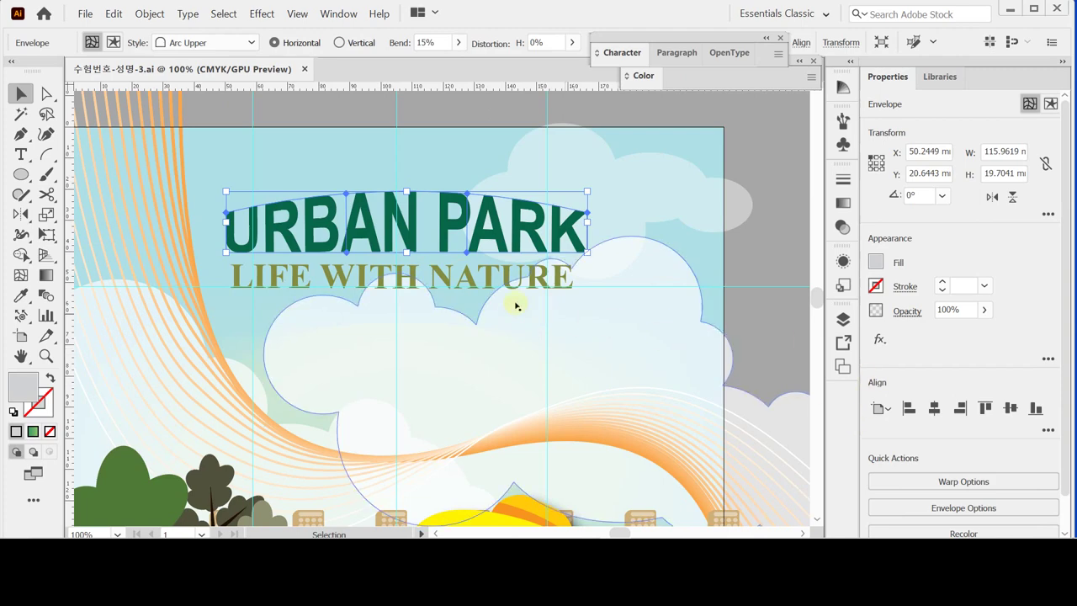
pyautogui.keyDown('shift'); pyautogui.click(488, 278); pyautogui.keyUp('shift')
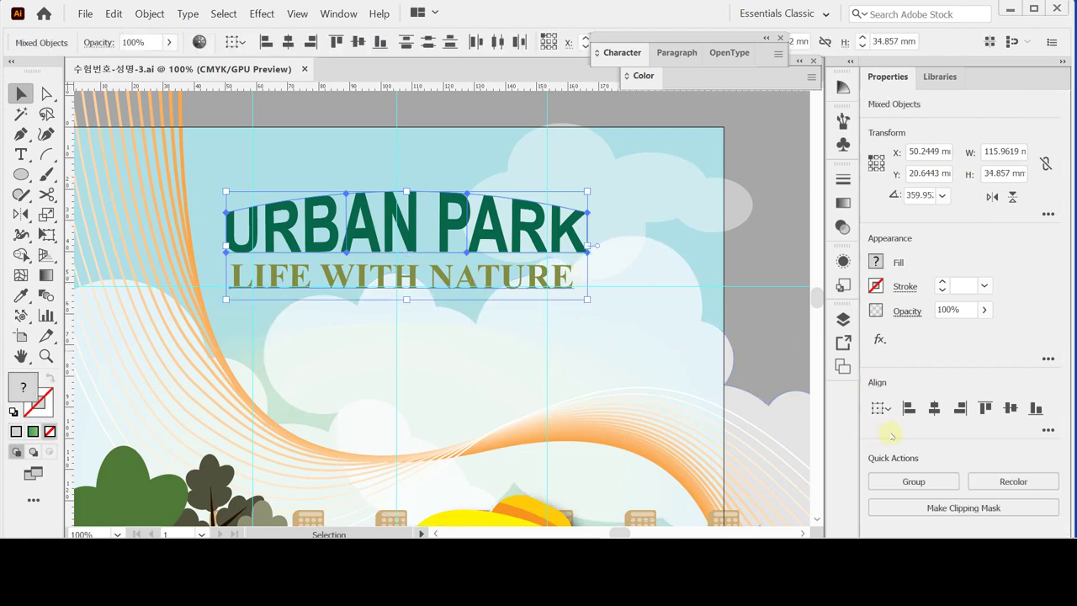
pyautogui.click(934, 408)
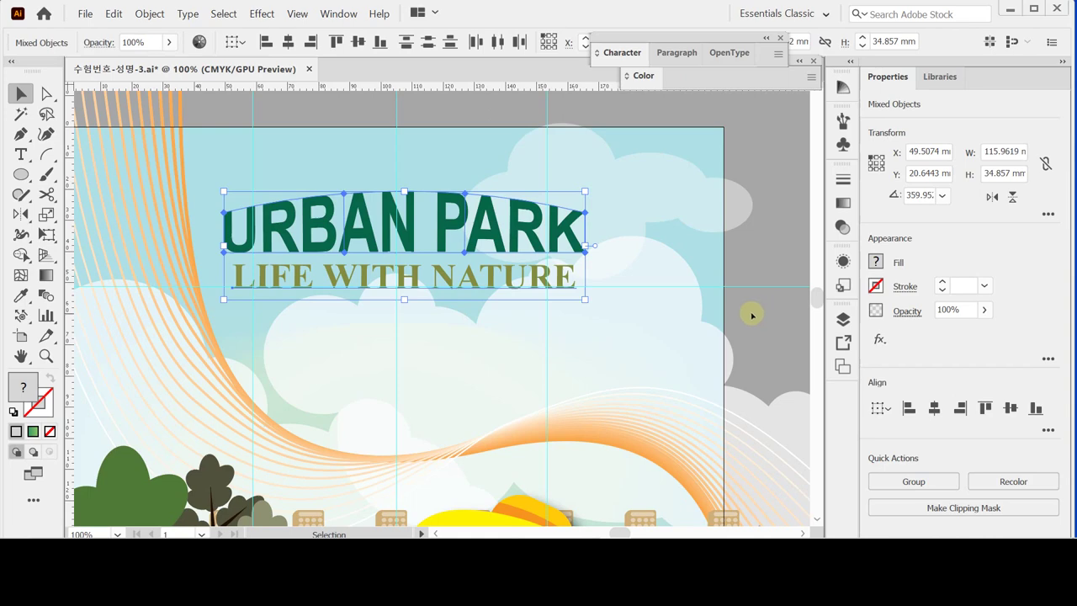
pyautogui.press('shift')
pyautogui.hotkey('ctrl', 'z')
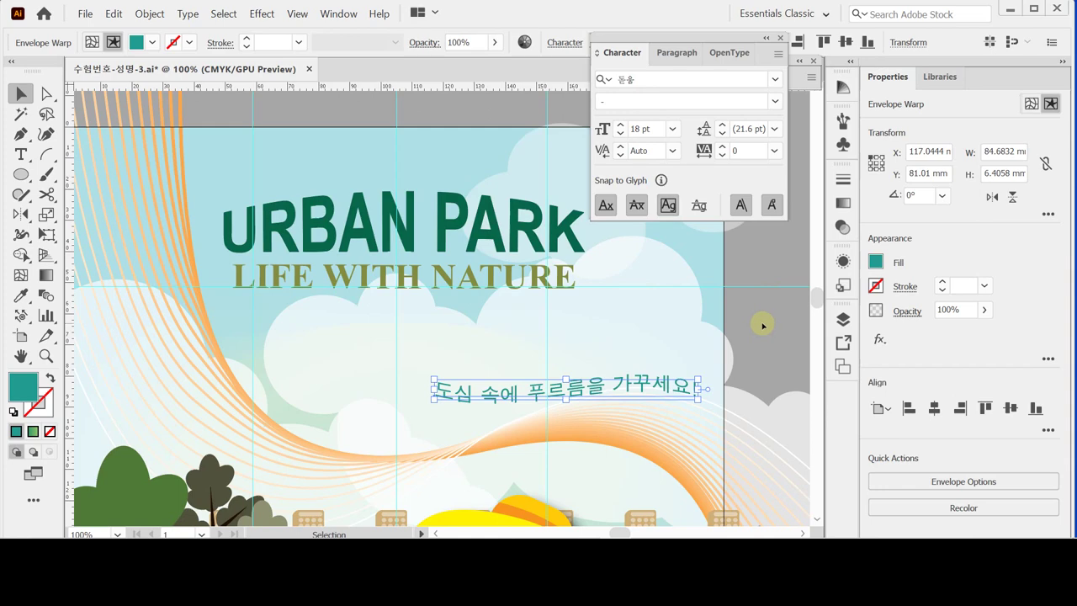
# - Create a 210 mm wide, 297 mm high rectangle from the artboard's upper-left corner, covering the whole poster
pyautogui.click(760, 322)
pyautogui.hotkey('ctrl', '-')
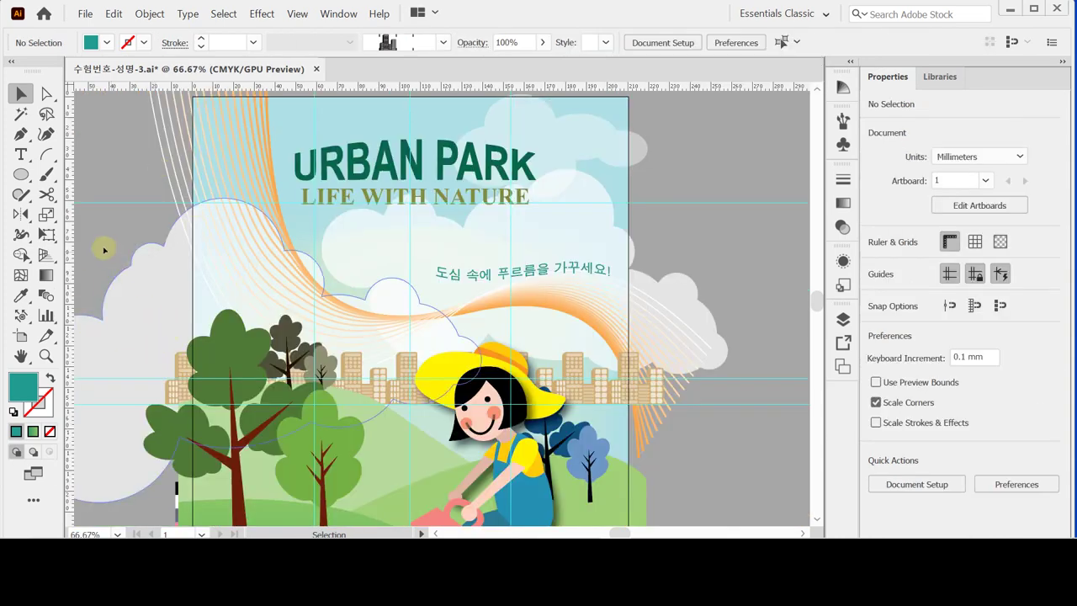
pyautogui.doubleClick(21, 356)
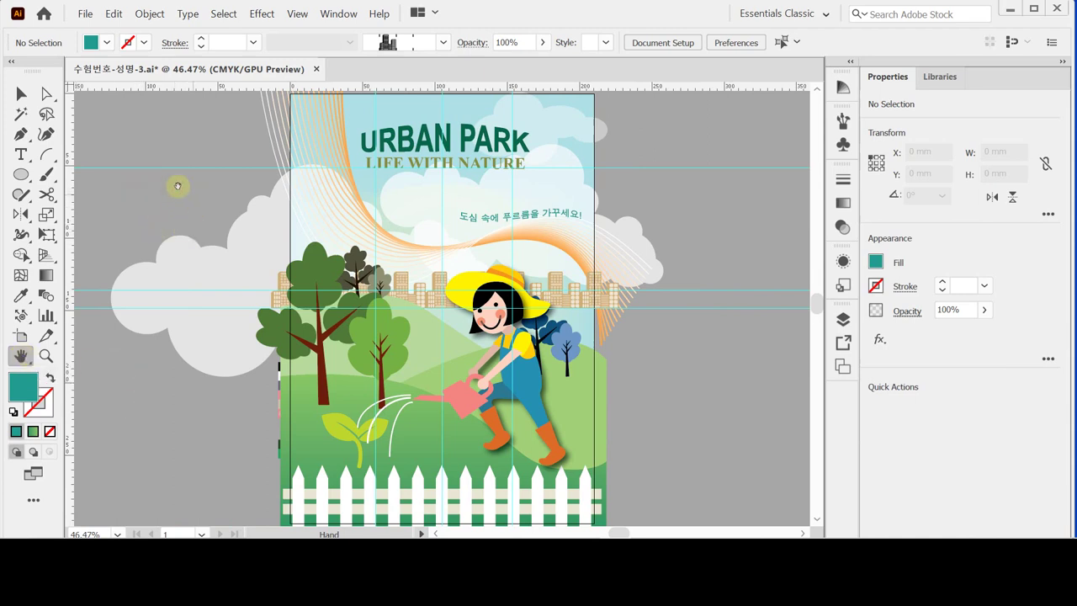
pyautogui.click(21, 94)
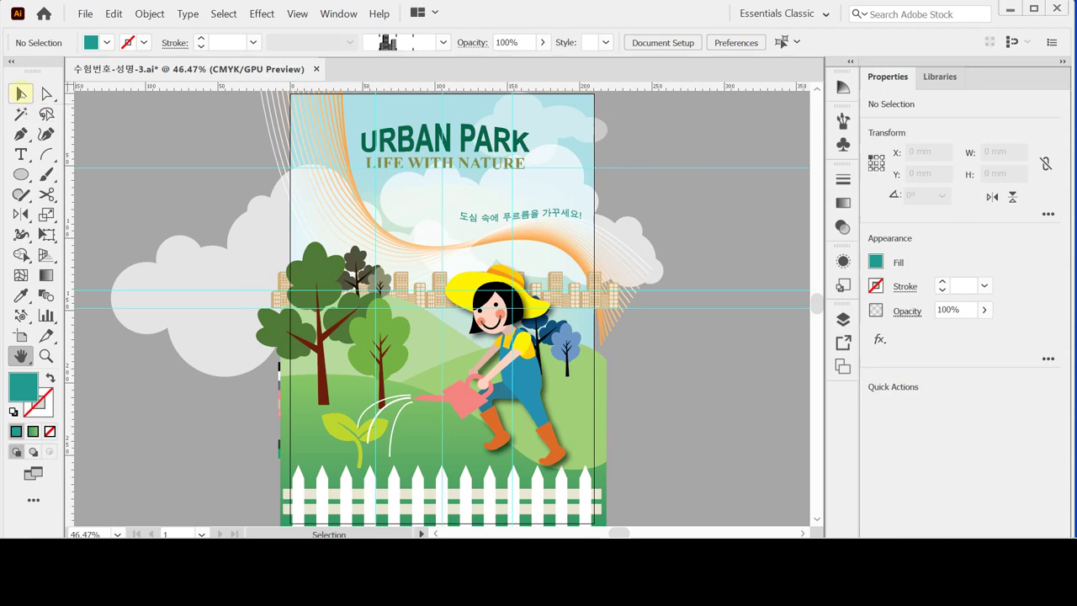
pyautogui.click(21, 174)
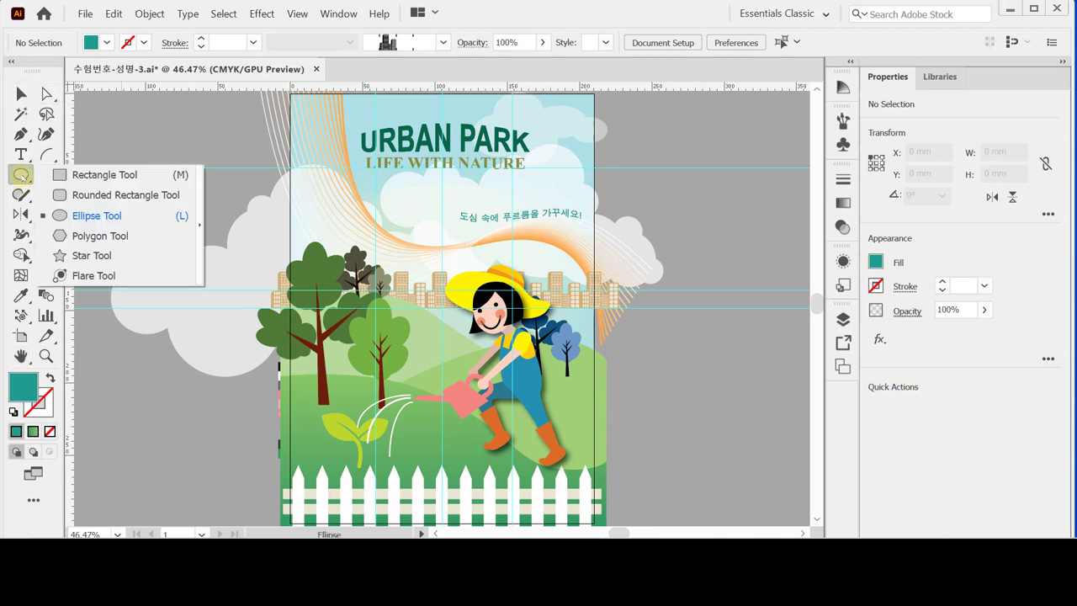
pyautogui.click(67, 174)
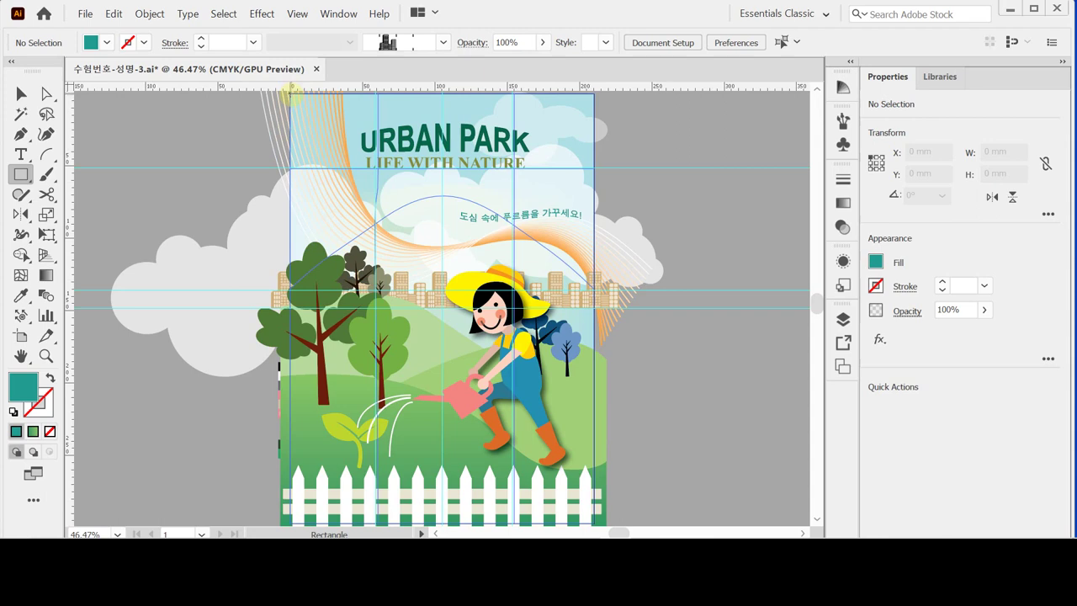
pyautogui.click(291, 94)
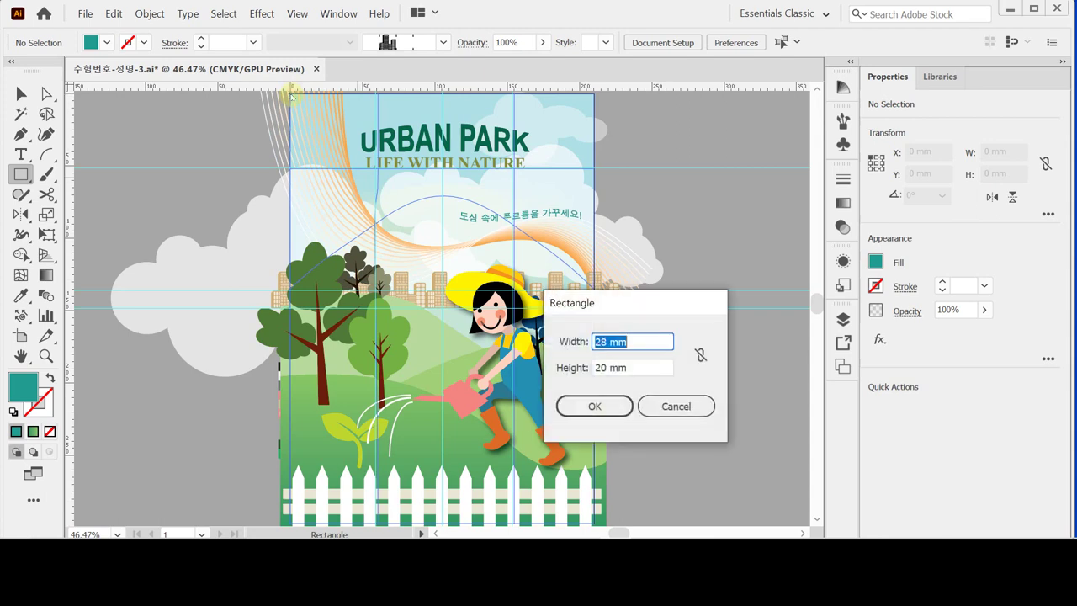
pyautogui.write('10')
pyautogui.press('Tab')
pyautogui.write('297')
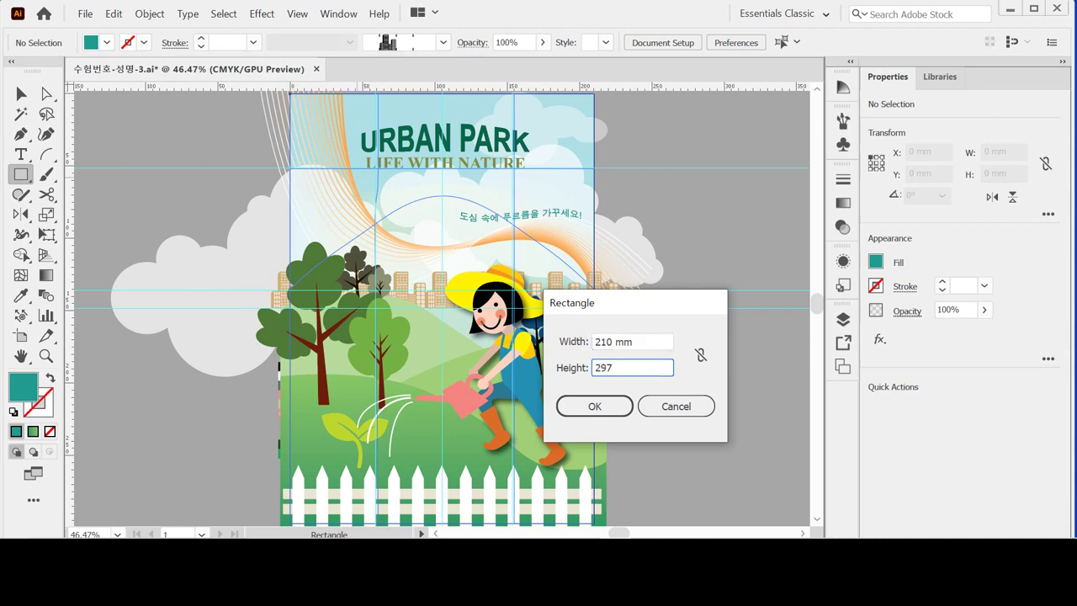
pyautogui.press('Return')
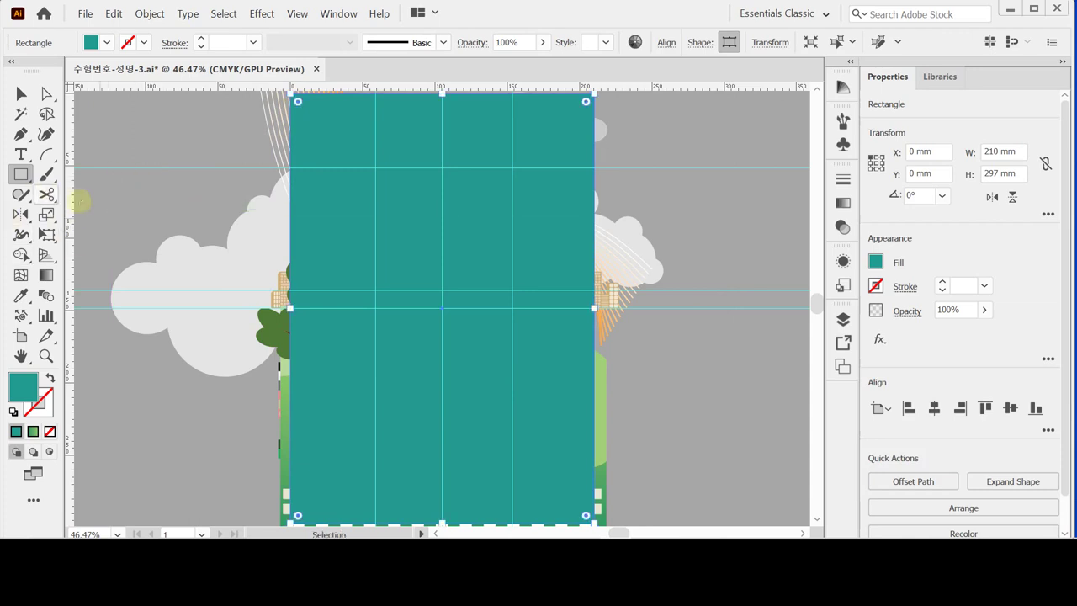
# - Clip all of the artwork to the artboard-sized rectangle with a clipping mask, and deselect it
pyautogui.moveTo(74, 199); pyautogui.dragTo(411, 292)
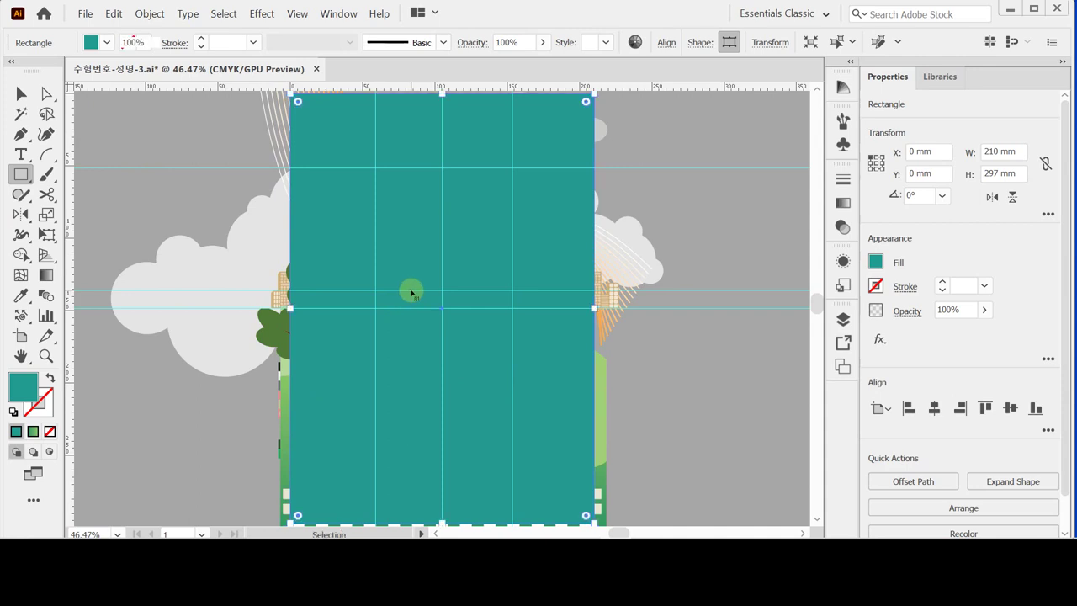
pyautogui.hotkey('ctrl', 'a')
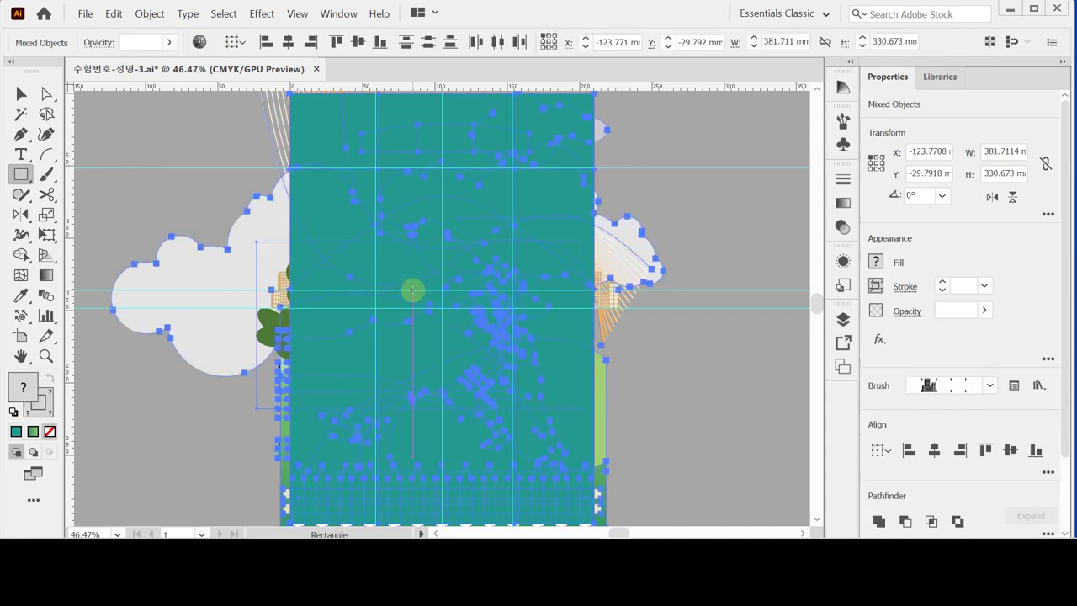
pyautogui.rightClick(389, 253)
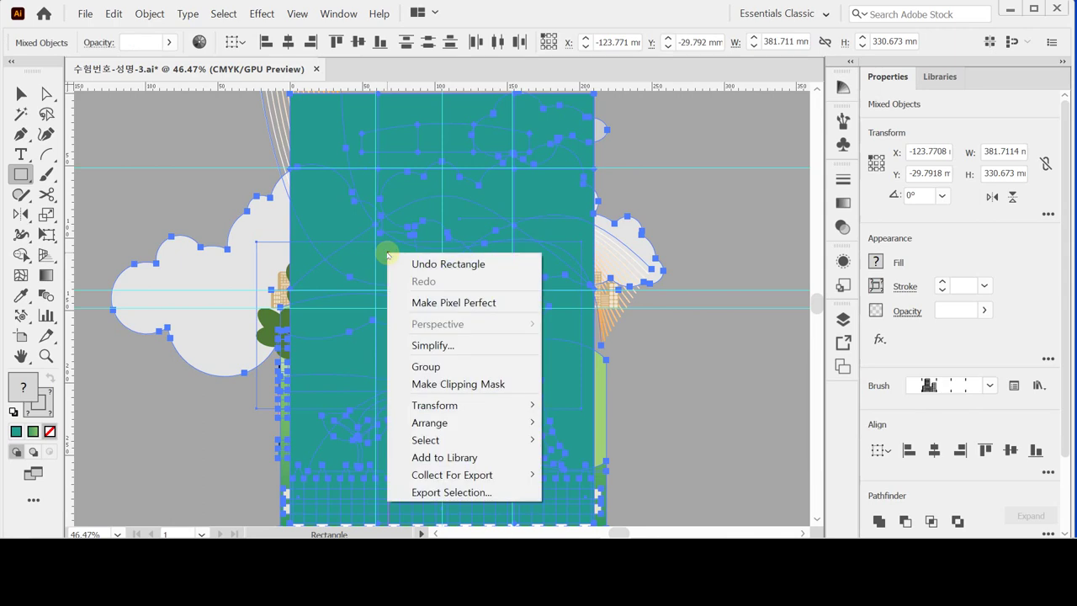
pyautogui.click(475, 384)
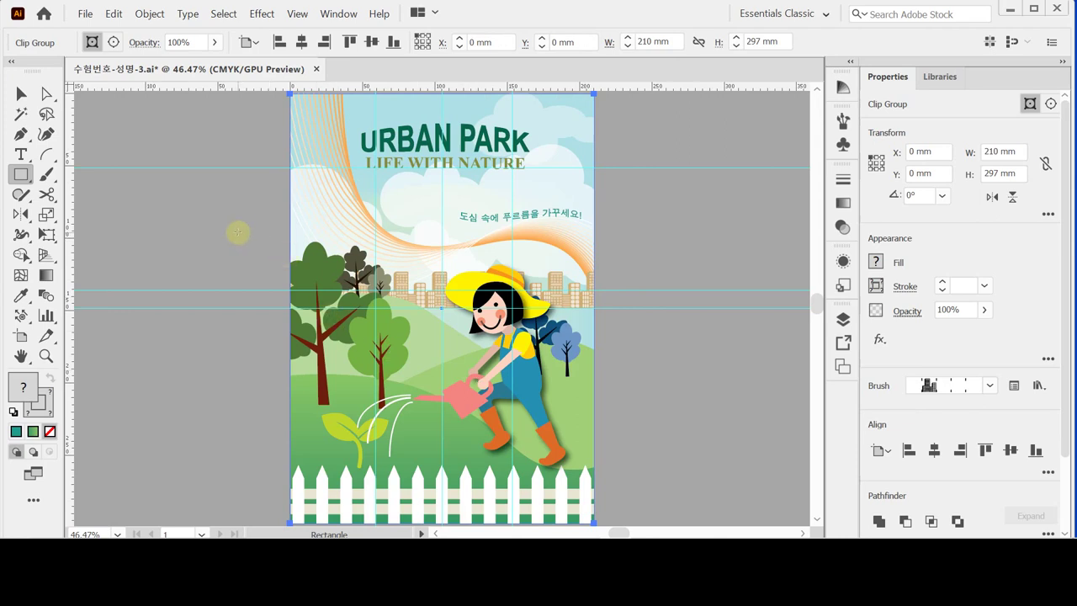
pyautogui.click(239, 231)
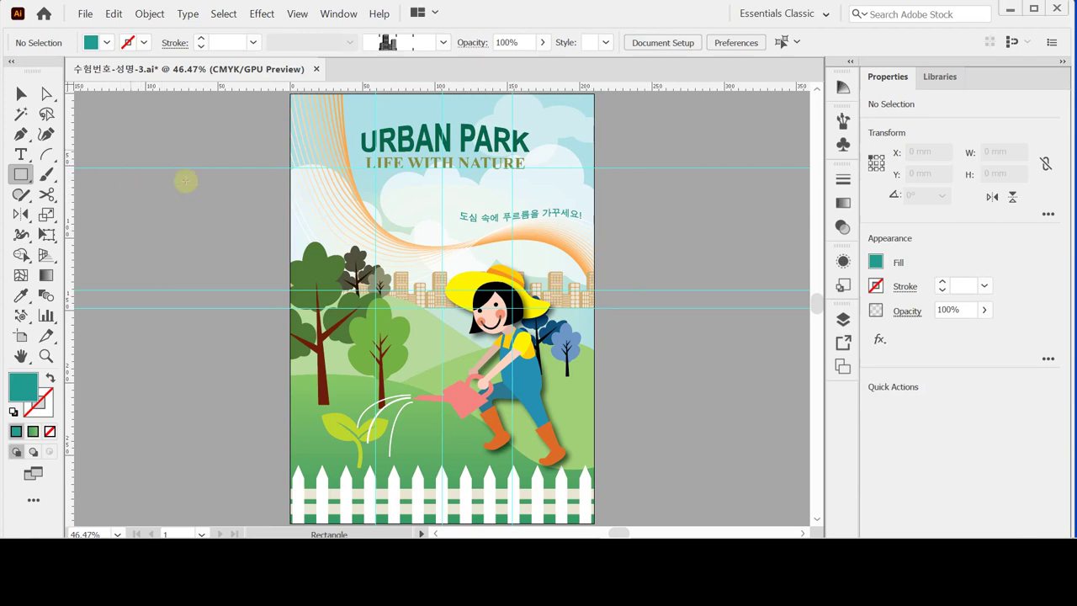
# - Hide the guides across the poster
pyautogui.rightClick(198, 222)
pyautogui.click(155, 195)
pyautogui.rightClick(156, 195)
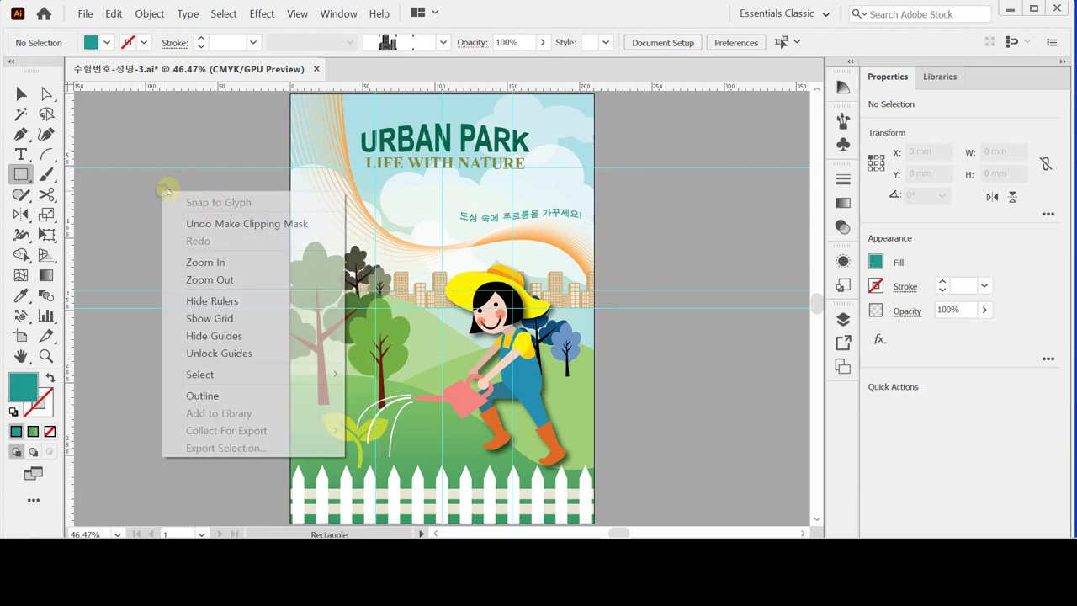
pyautogui.click(278, 335)
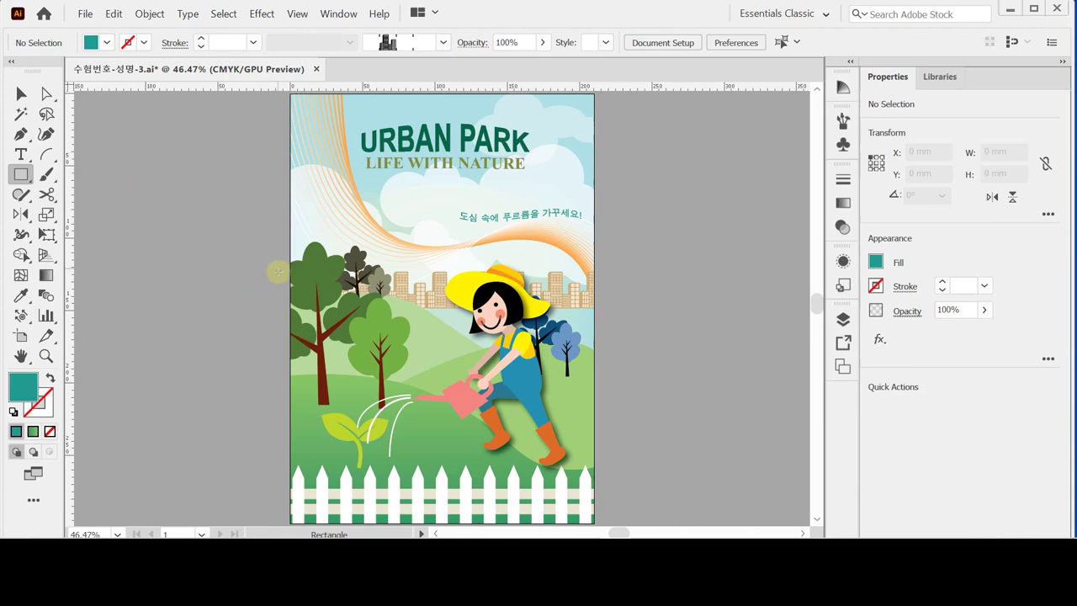
# - Save the poster as 수험번호-성명-3.ai in the GTQ folder in Illustrator 2020 format, replacing the existing file
pyautogui.click(84, 14)
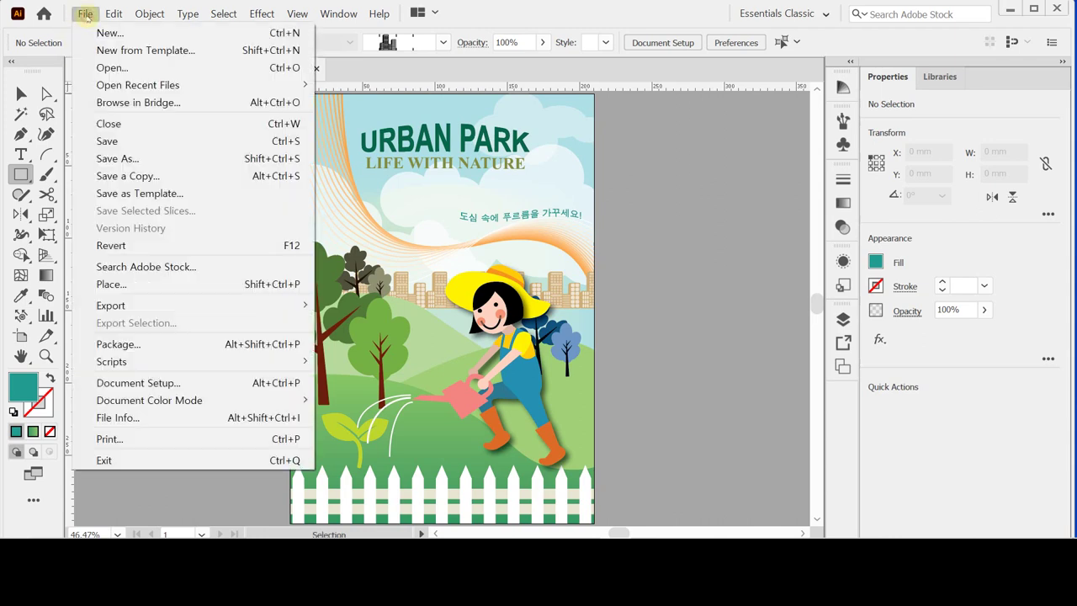
pyautogui.click(190, 160)
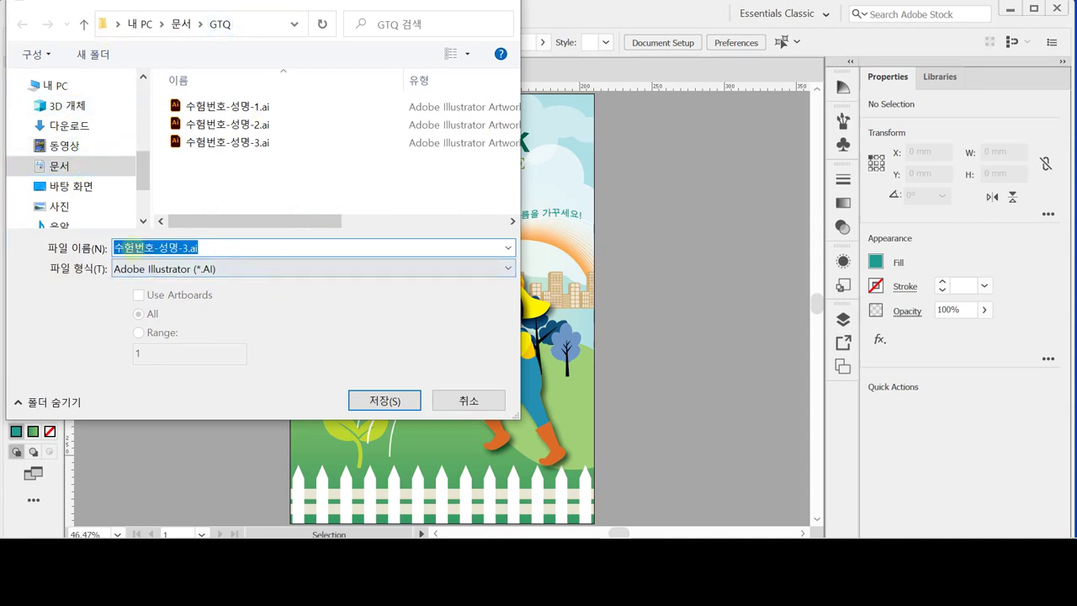
pyautogui.click(134, 247)
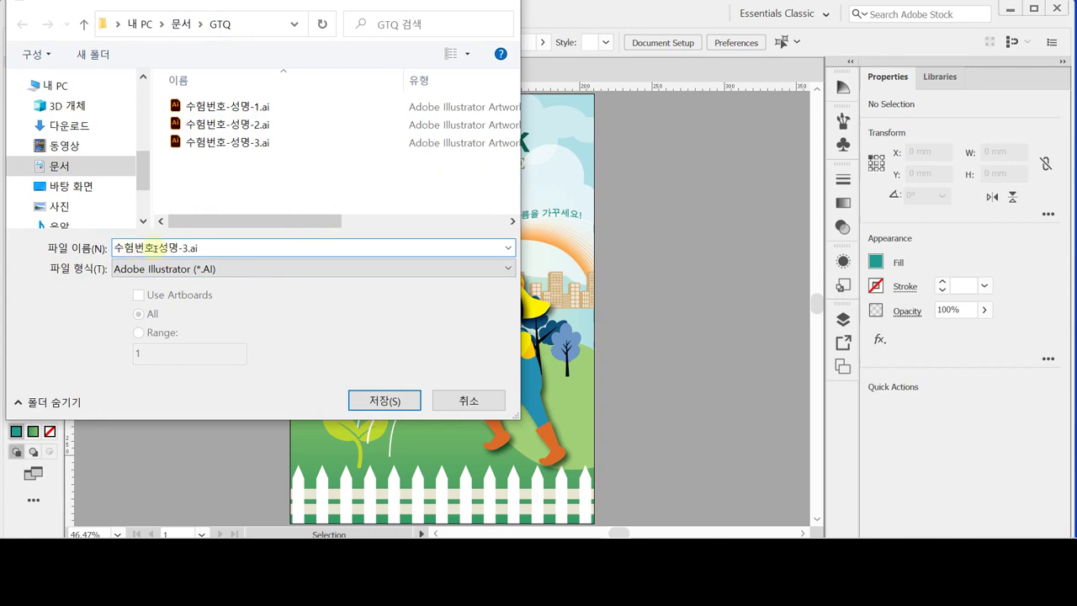
pyautogui.click(158, 247)
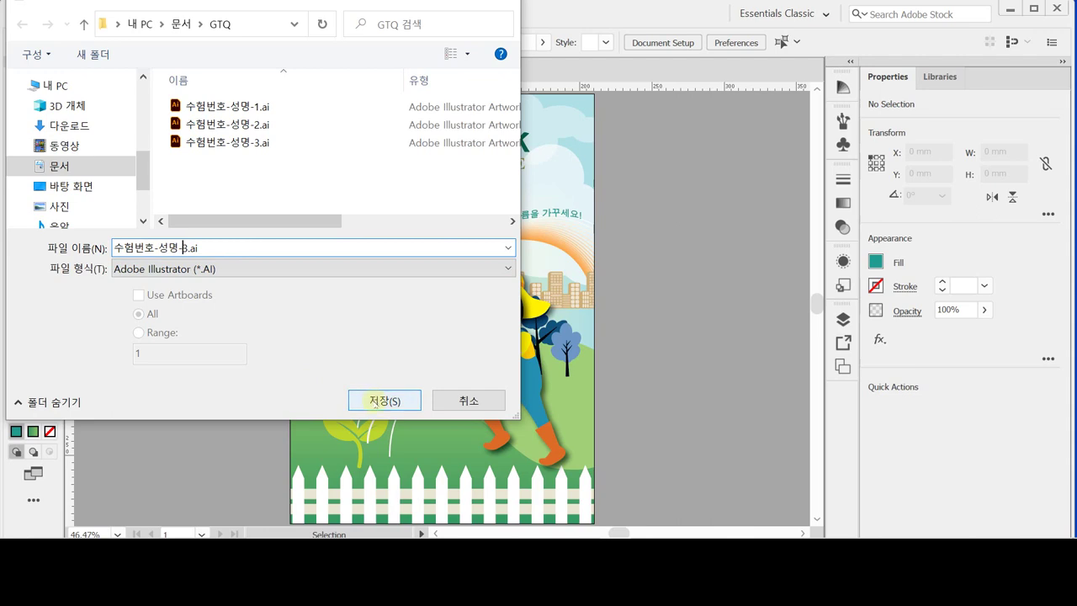
pyautogui.click(381, 400)
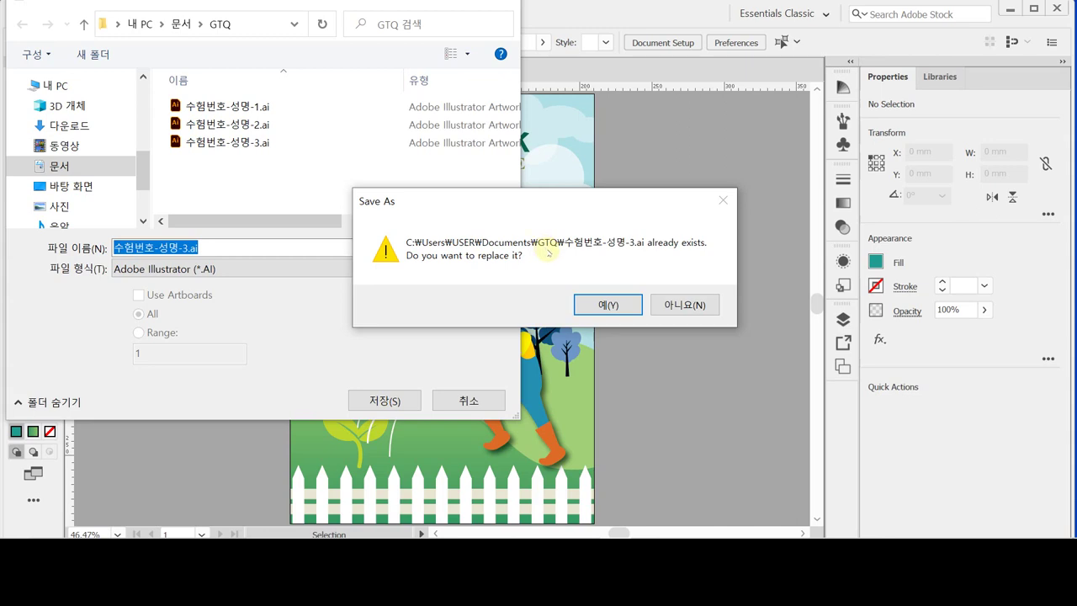
pyautogui.click(604, 307)
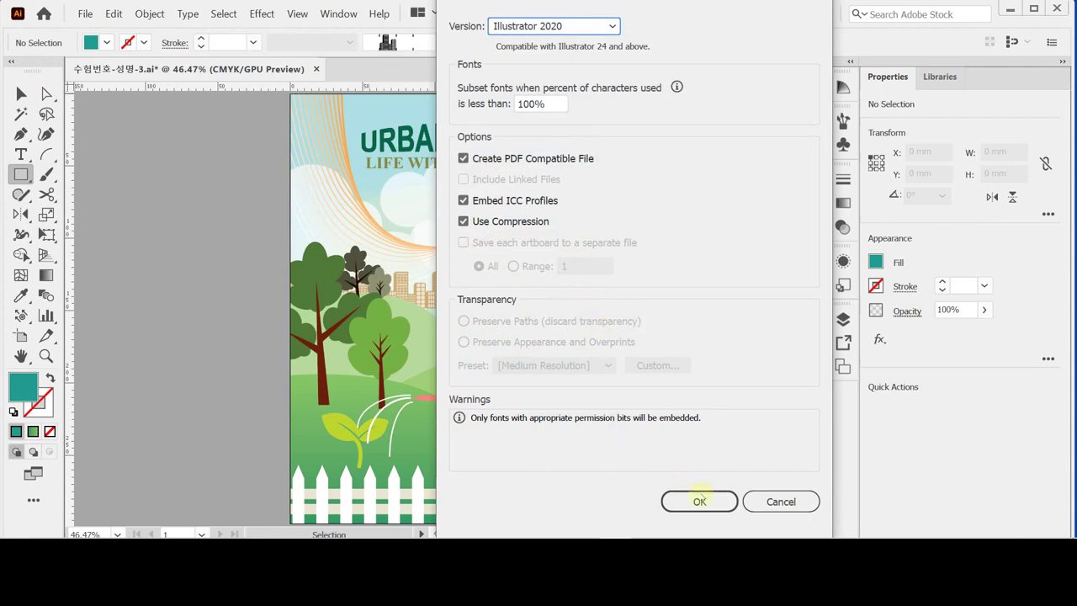
pyautogui.click(699, 502)
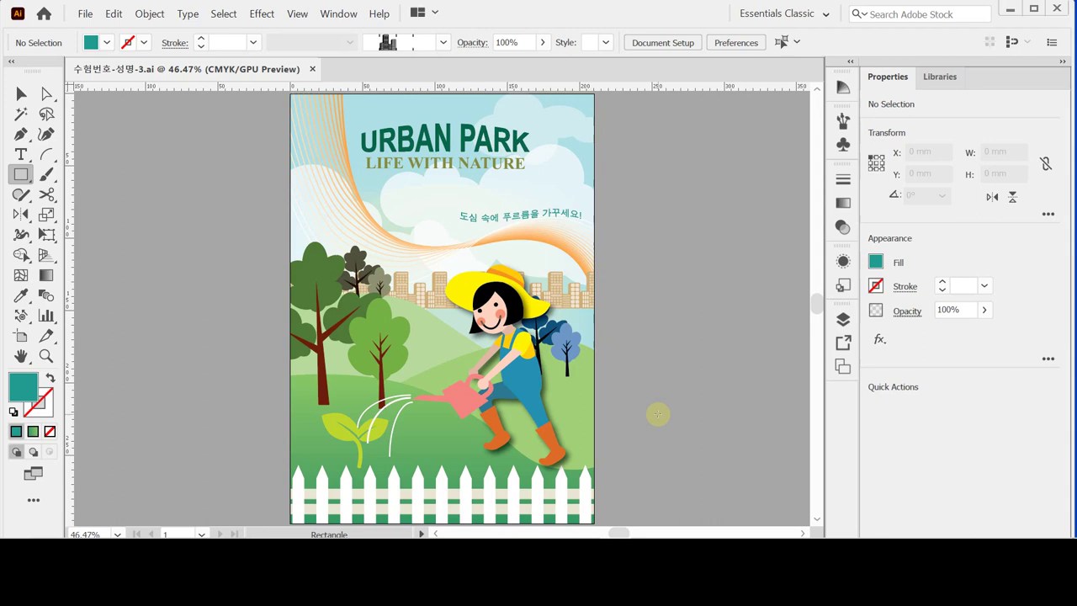
pyautogui.hotkey('ctrl', 'z')
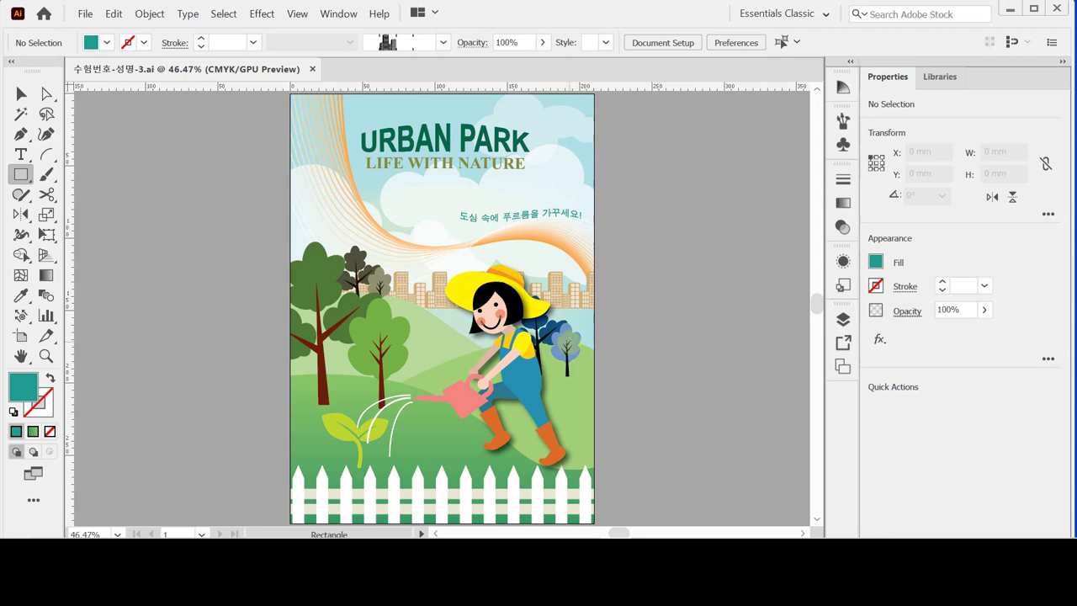